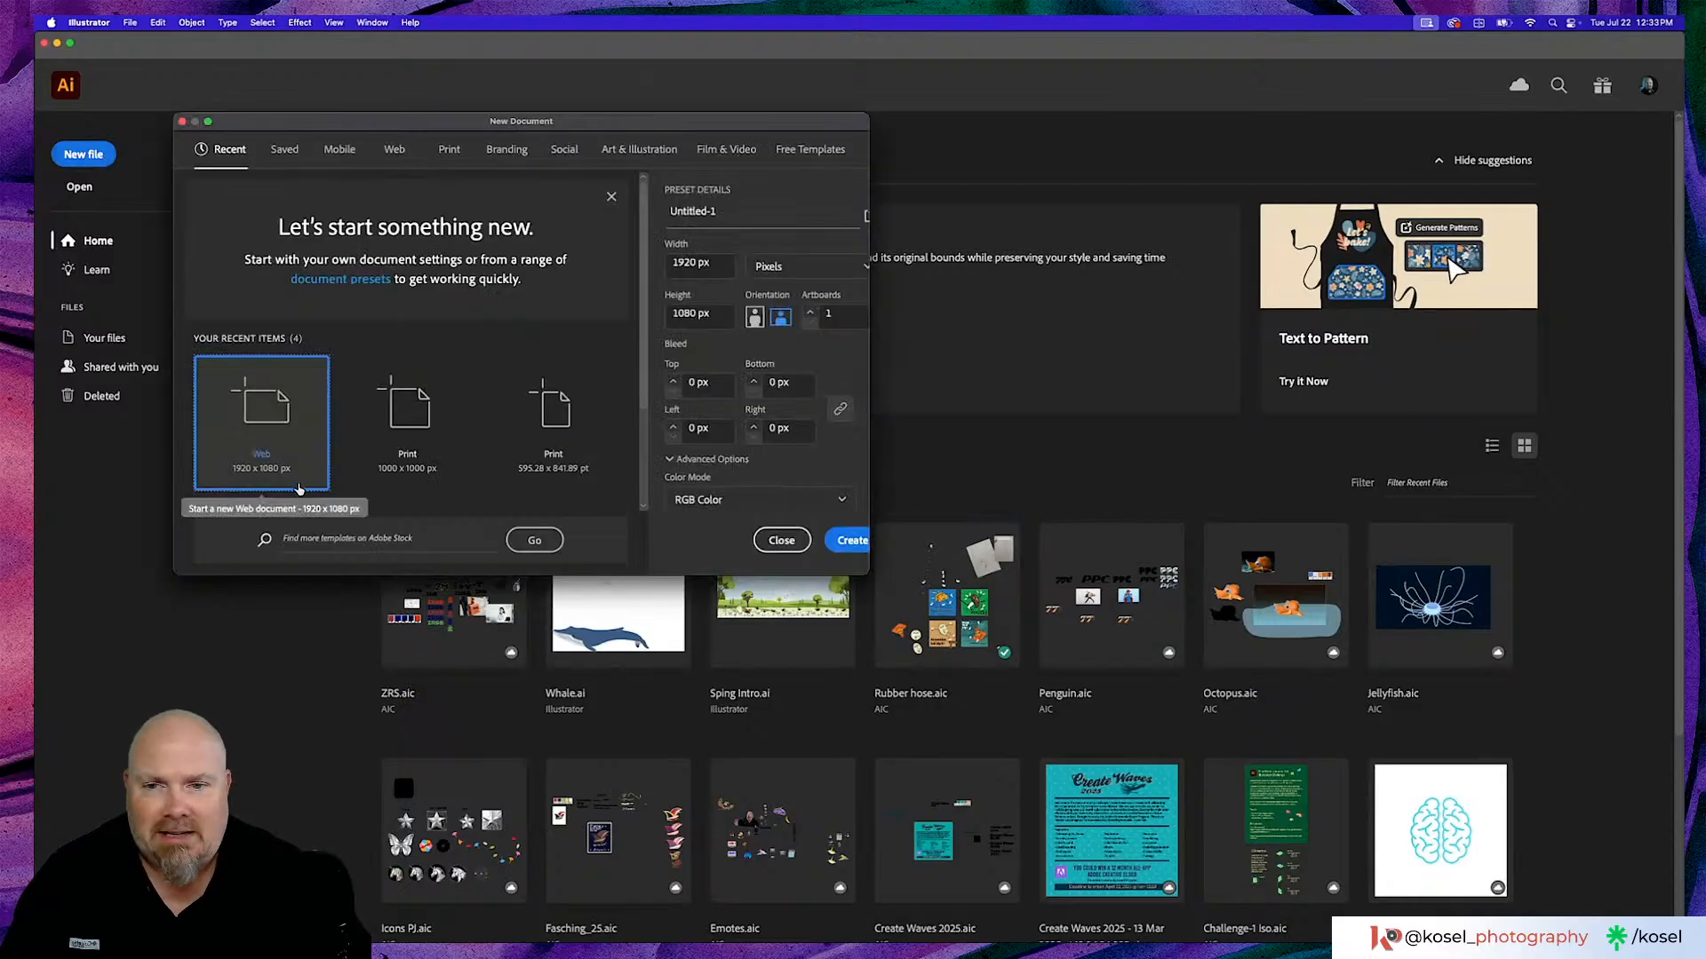
Create a new 1920 x 1080 px web document, then collapse the Asset Export panel and dismiss the Pencil tool tip.
click(837, 538)
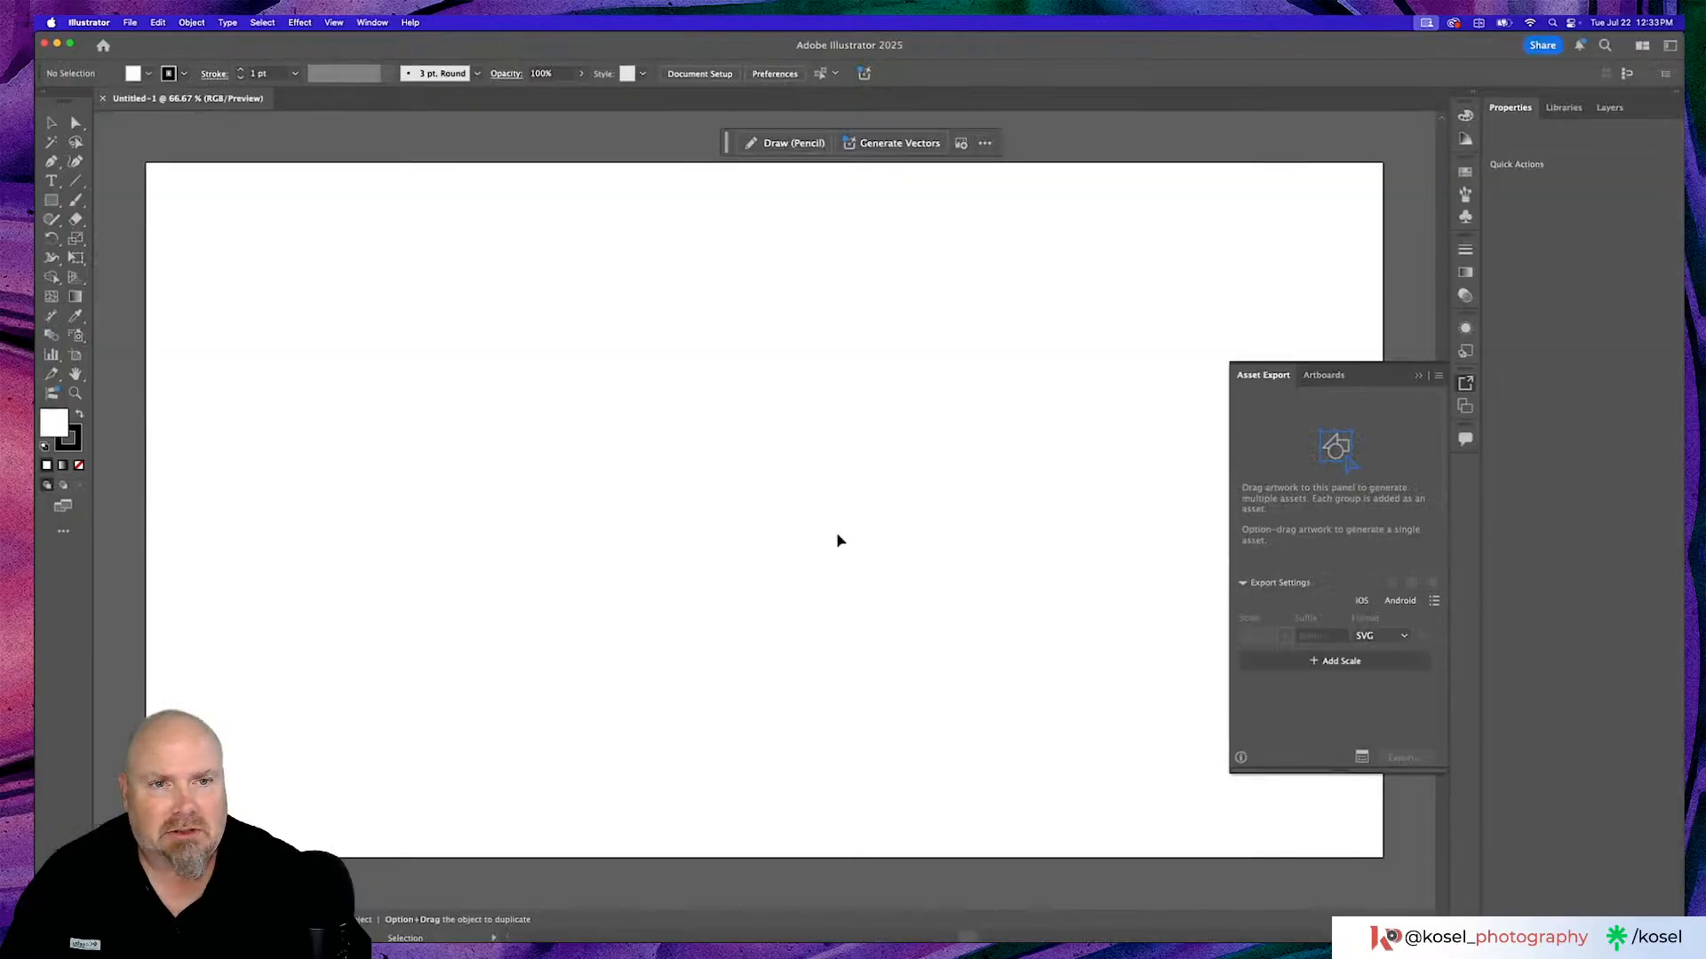
click(1418, 375)
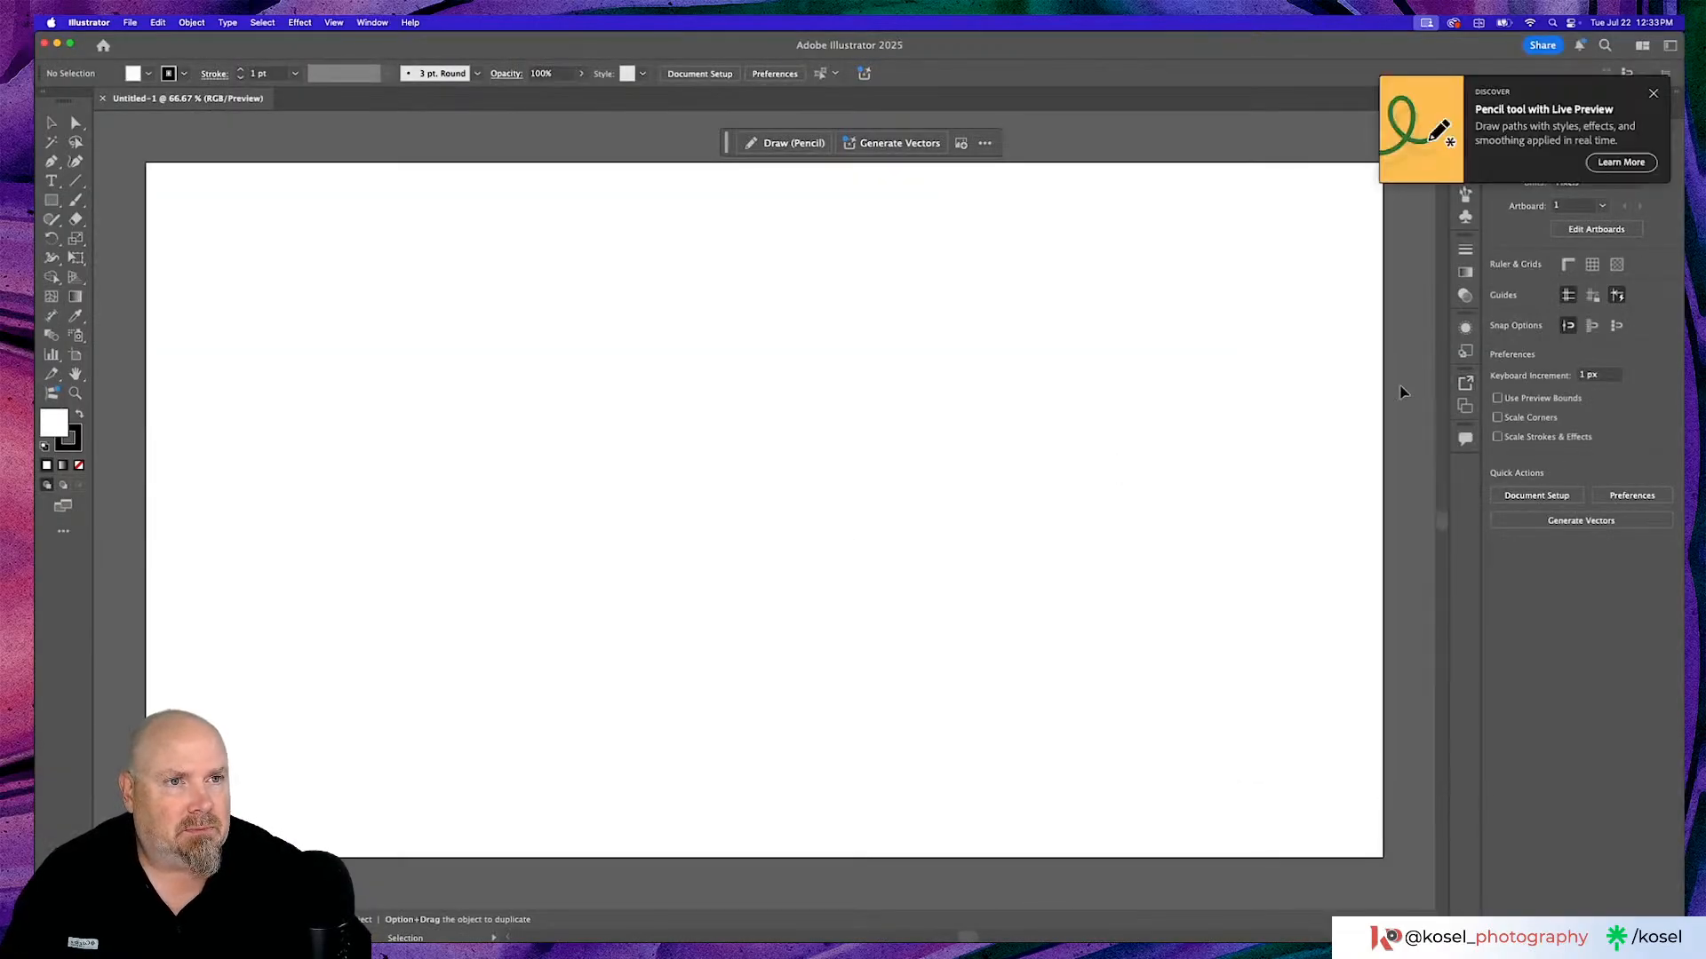
click(1653, 94)
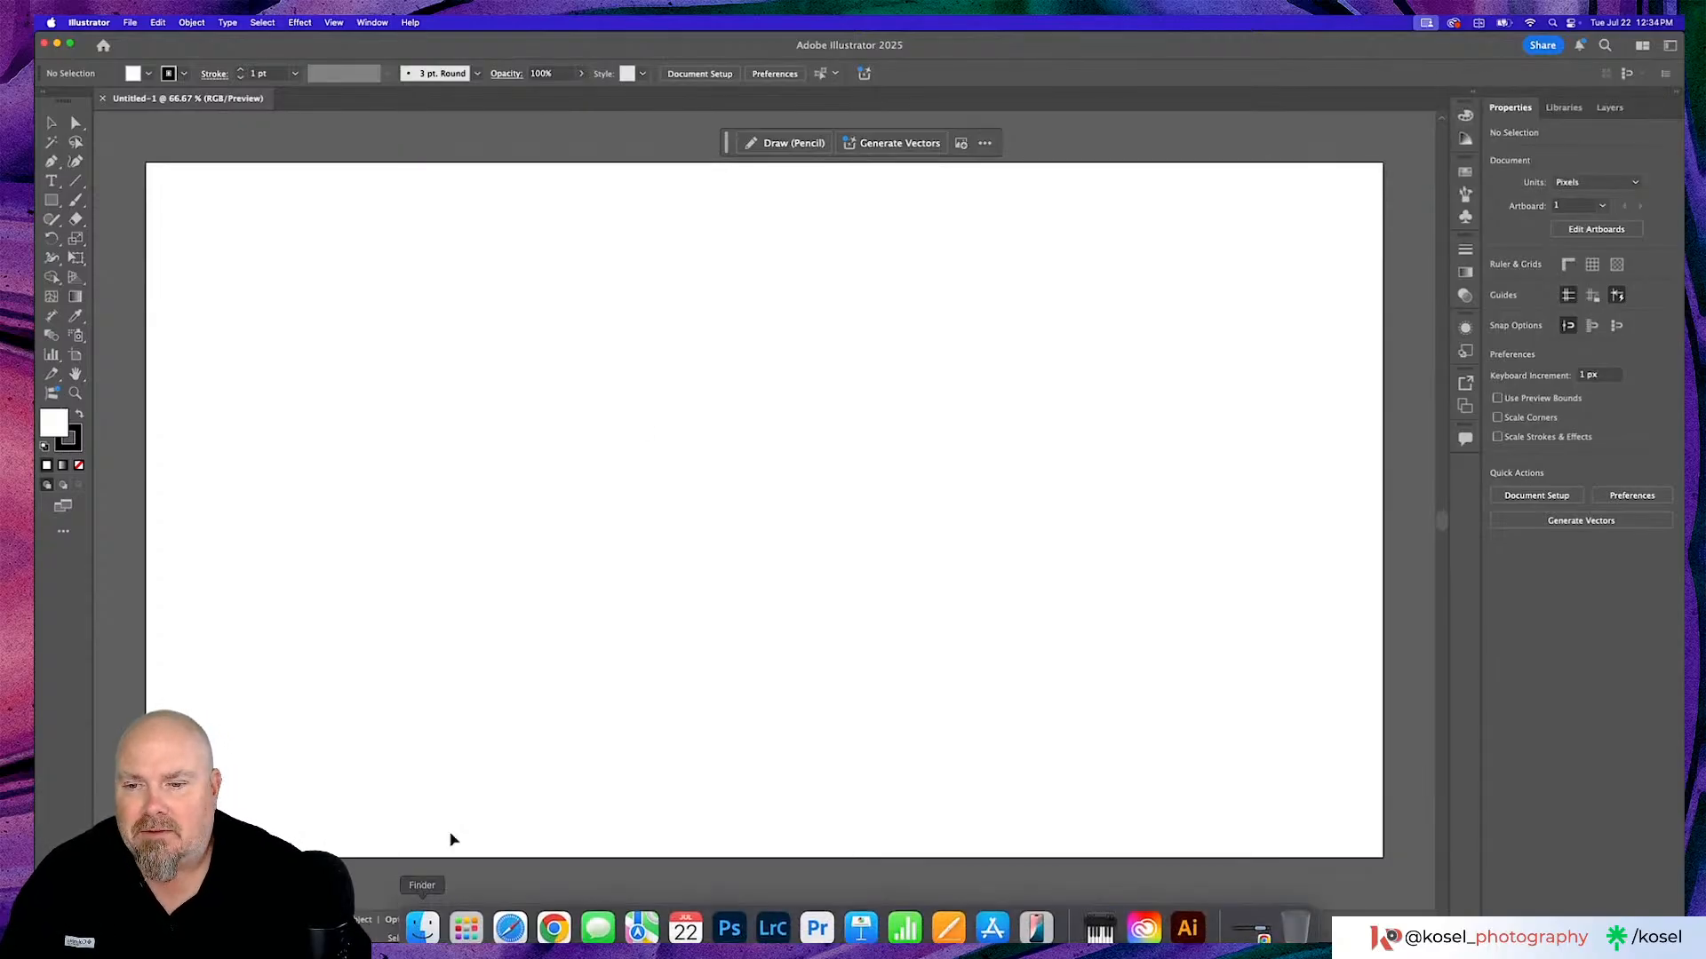
Place the photo IMG_5725.HEIC from the Downloads folder into the document.
key(super+minus)
key(super+minus)
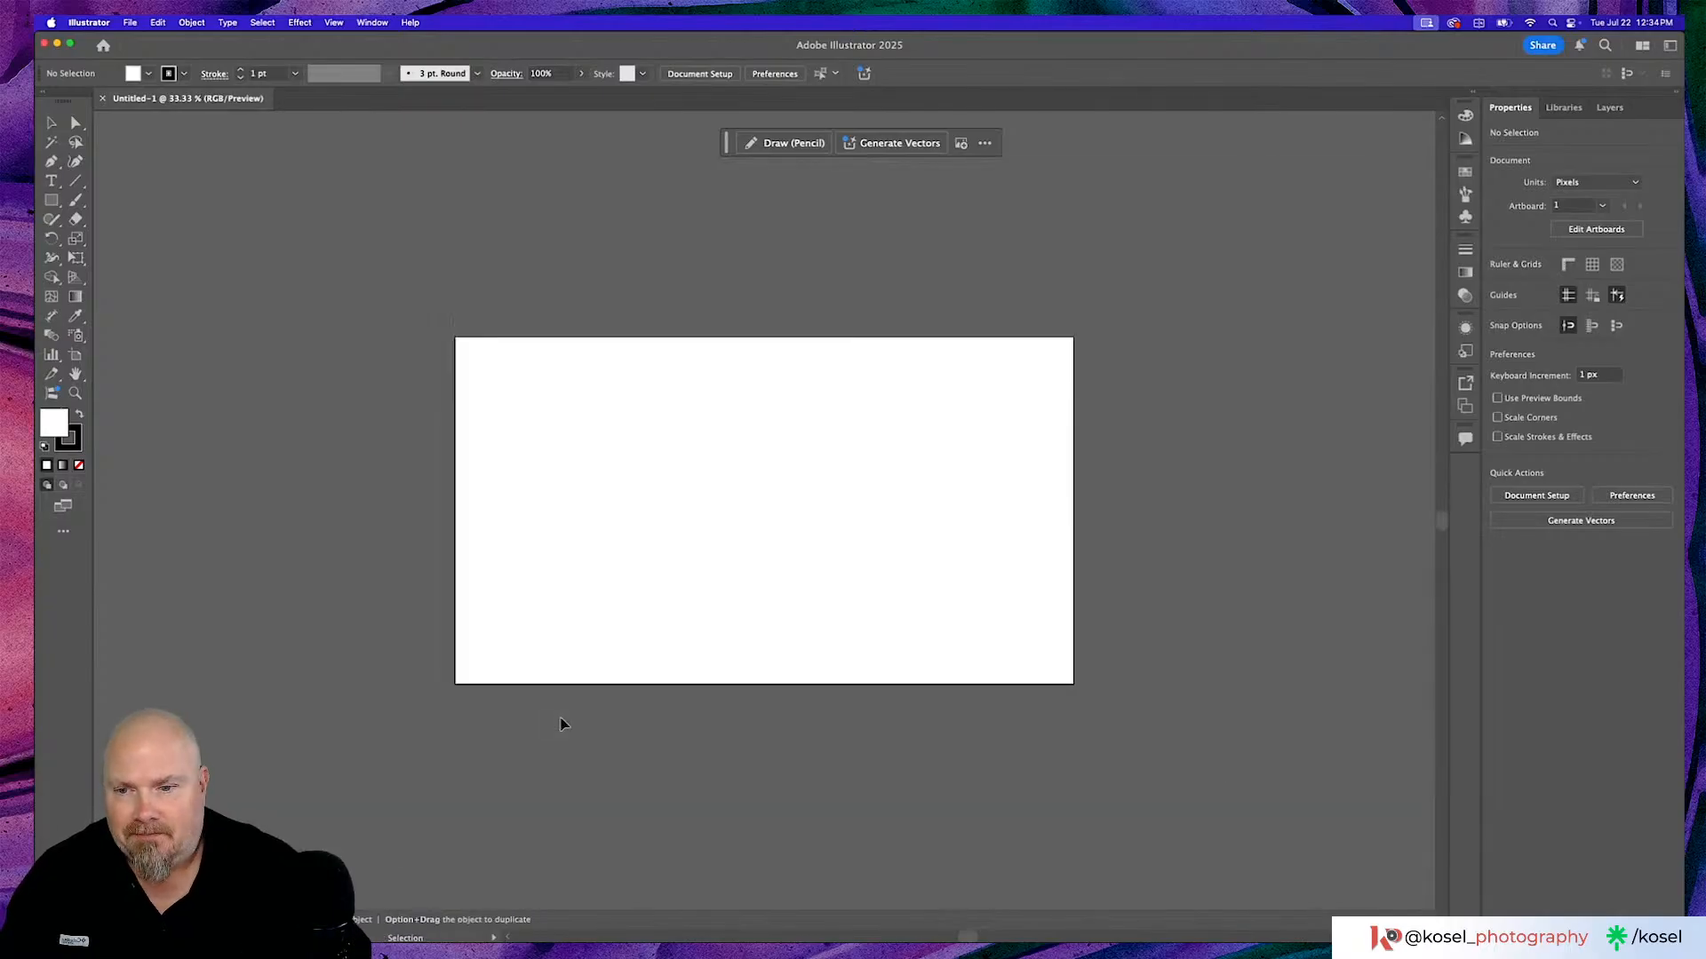
click(414, 911)
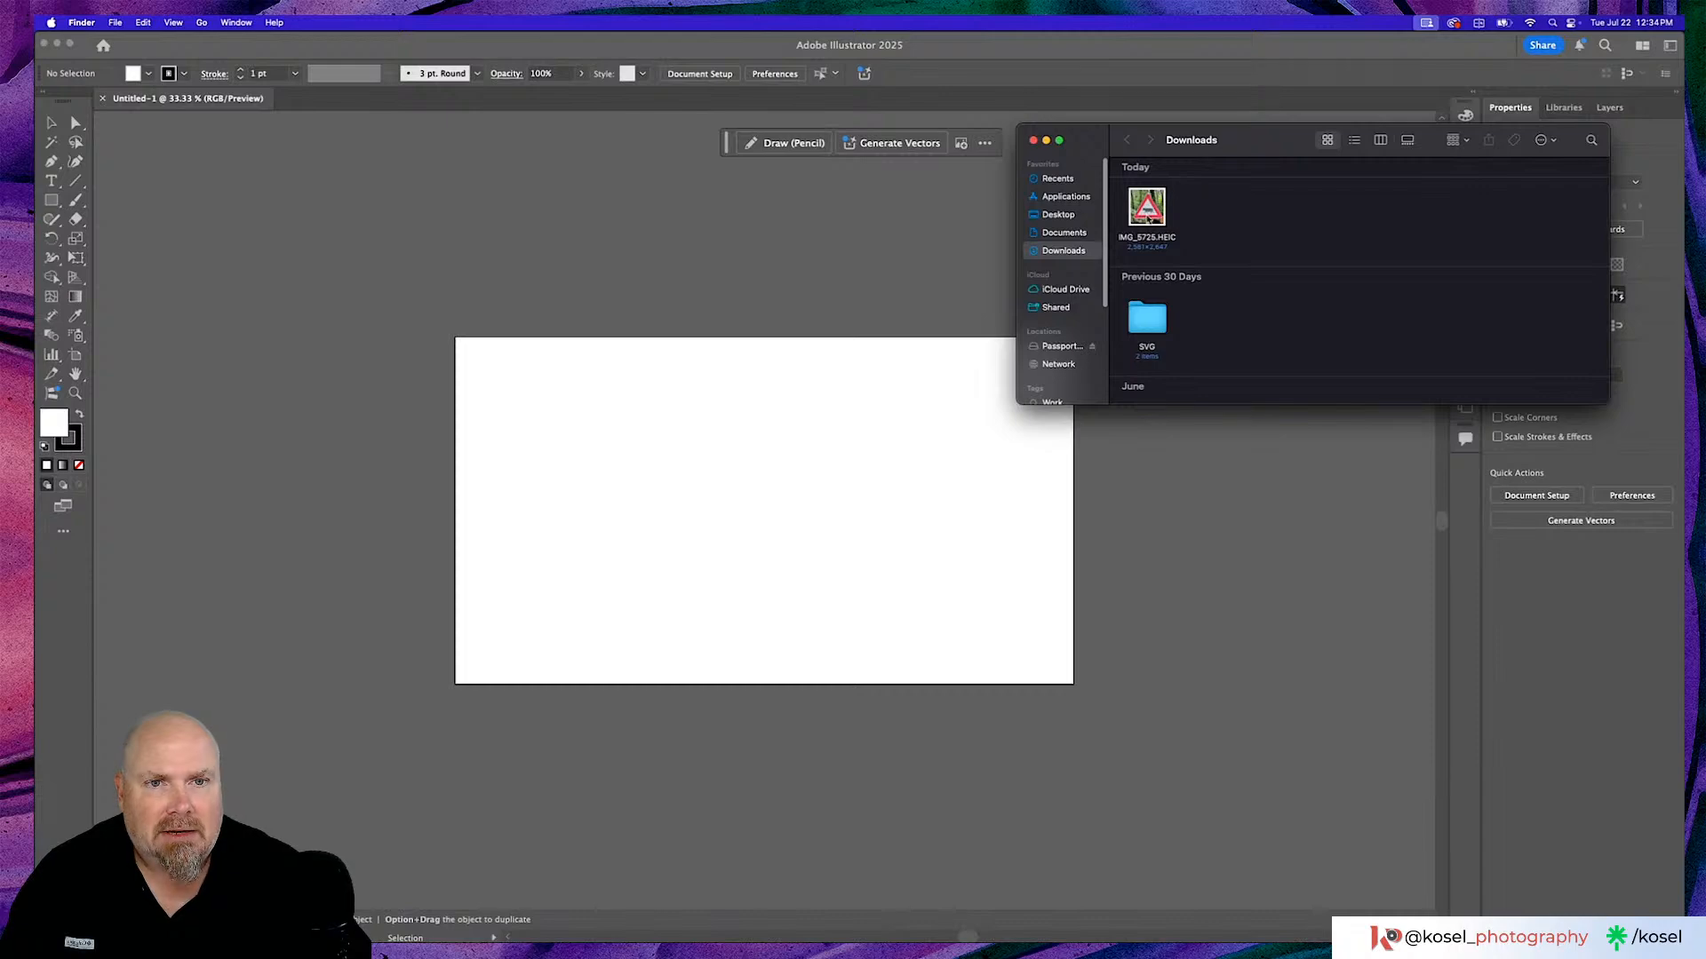
click(1146, 212)
drag(1149, 217, 517, 266)
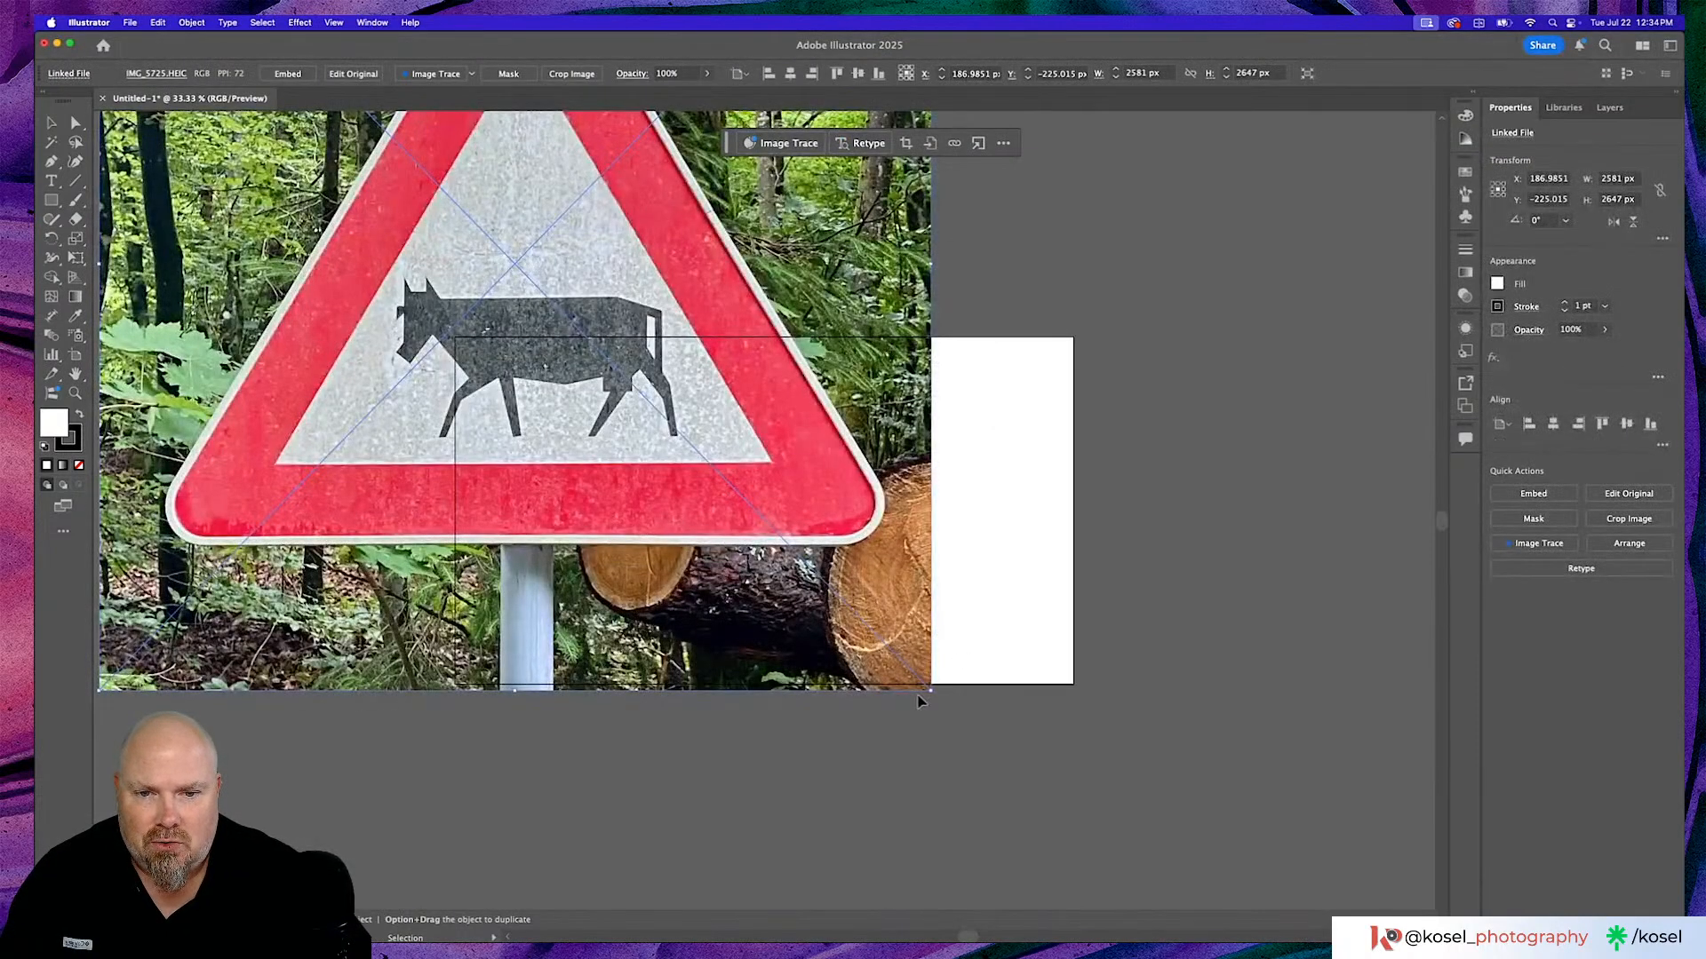
Scale the cow sign photo down to about 786 x 852 px and position it off the artboard, above its left side.
drag(932, 690, 595, 375)
scroll(717, 296, up, 6)
scroll(717, 296, left, 2)
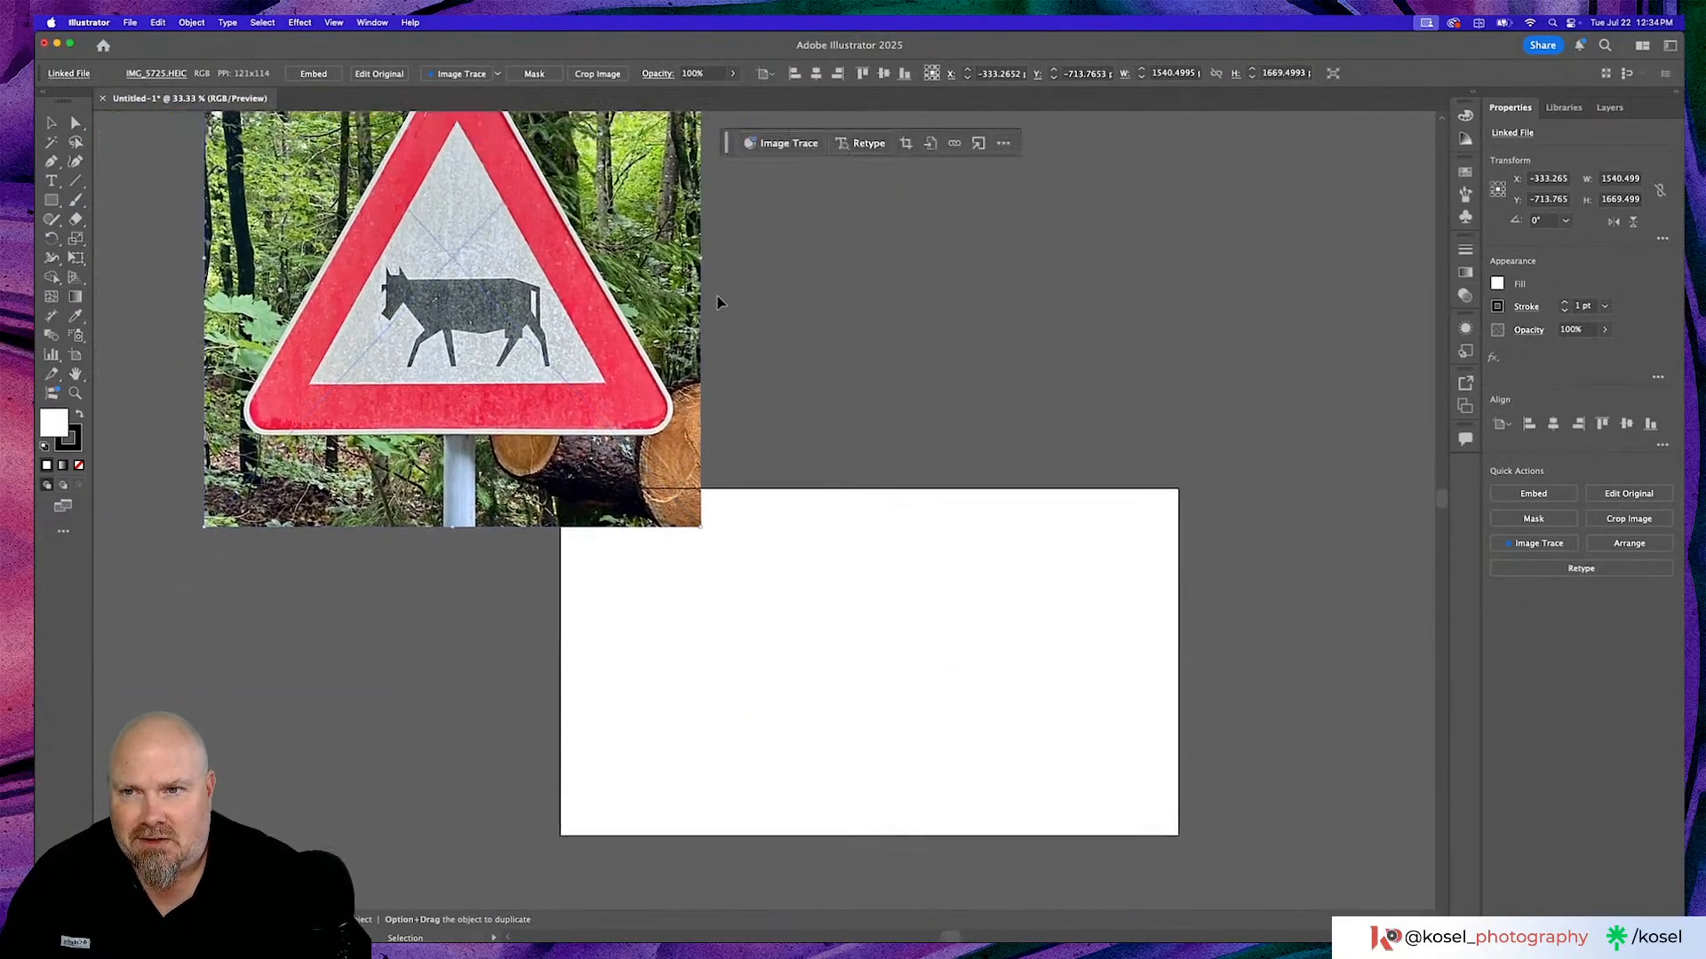
scroll(720, 300, up, 1)
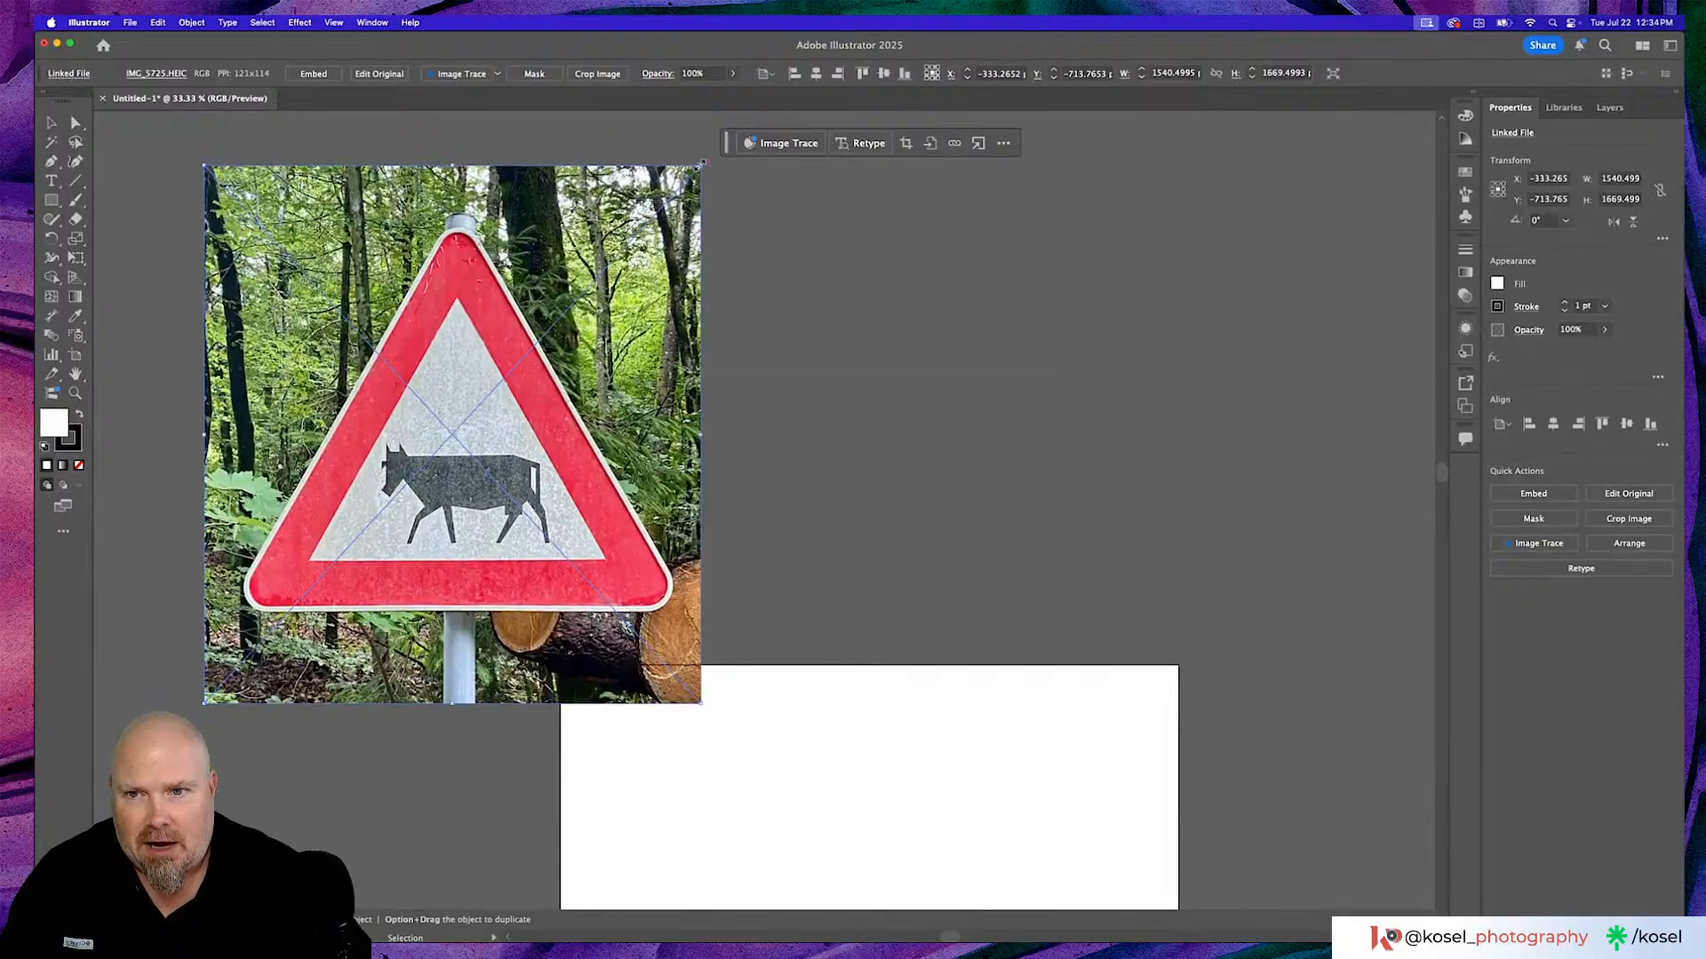
drag(701, 166, 499, 432)
drag(390, 550, 456, 379)
click(595, 434)
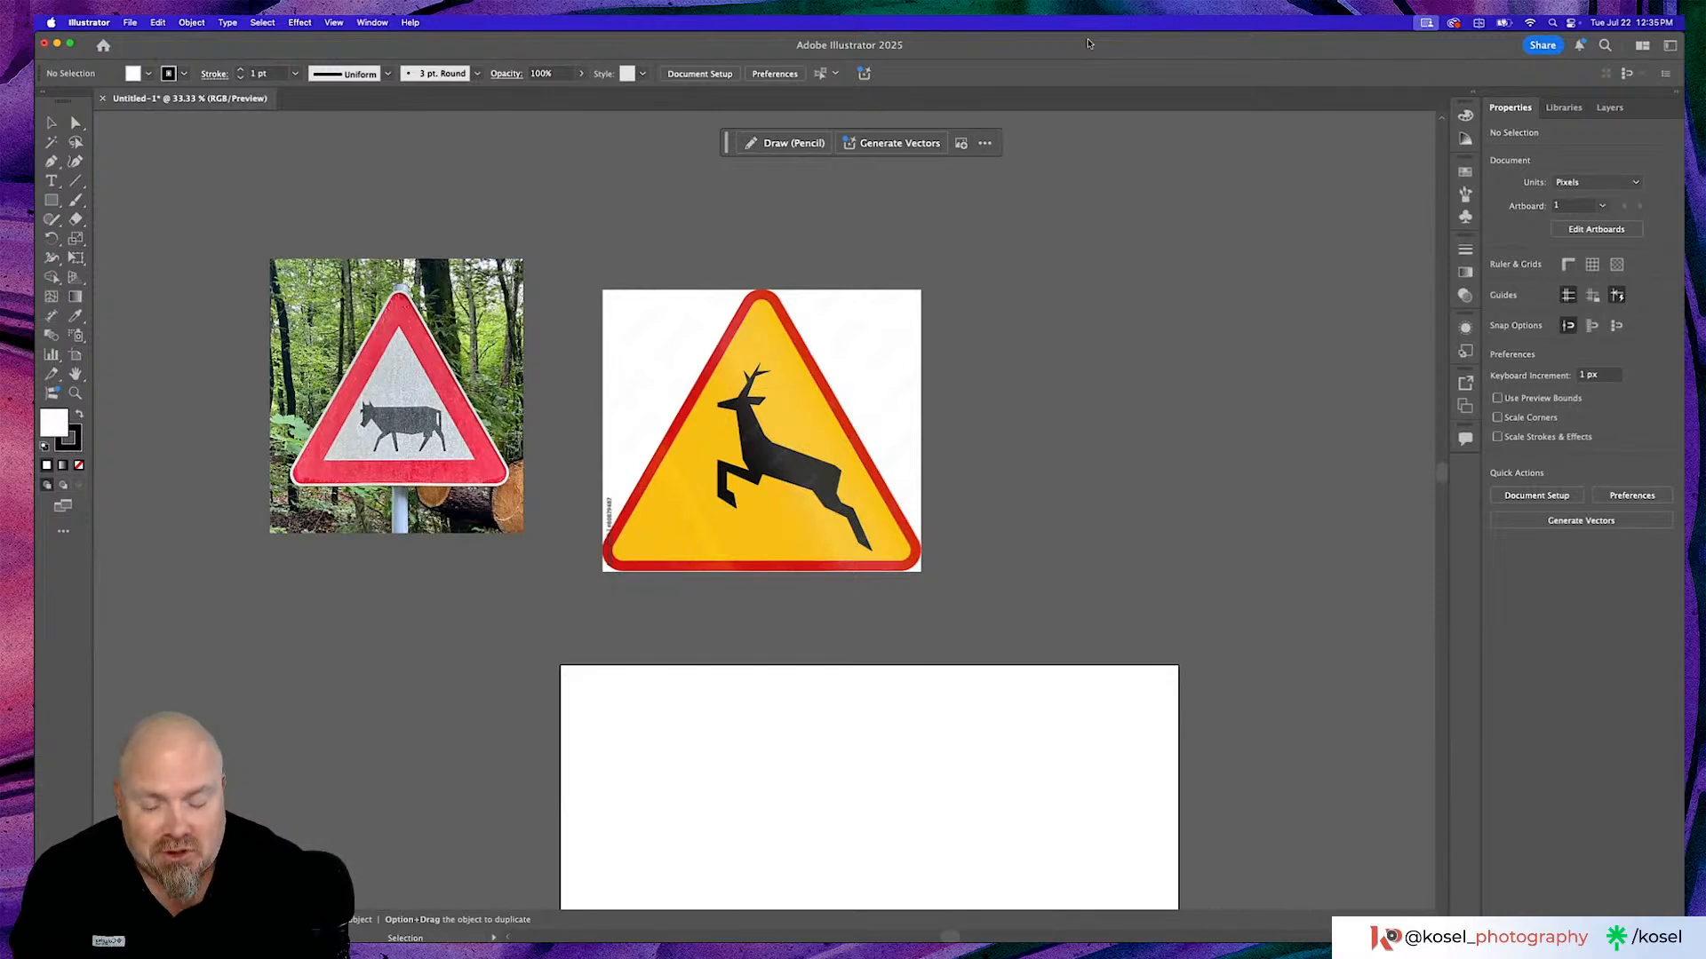
Embed both the cow sign photo and the deer sign image in the document.
scroll(830, 274, left, 3)
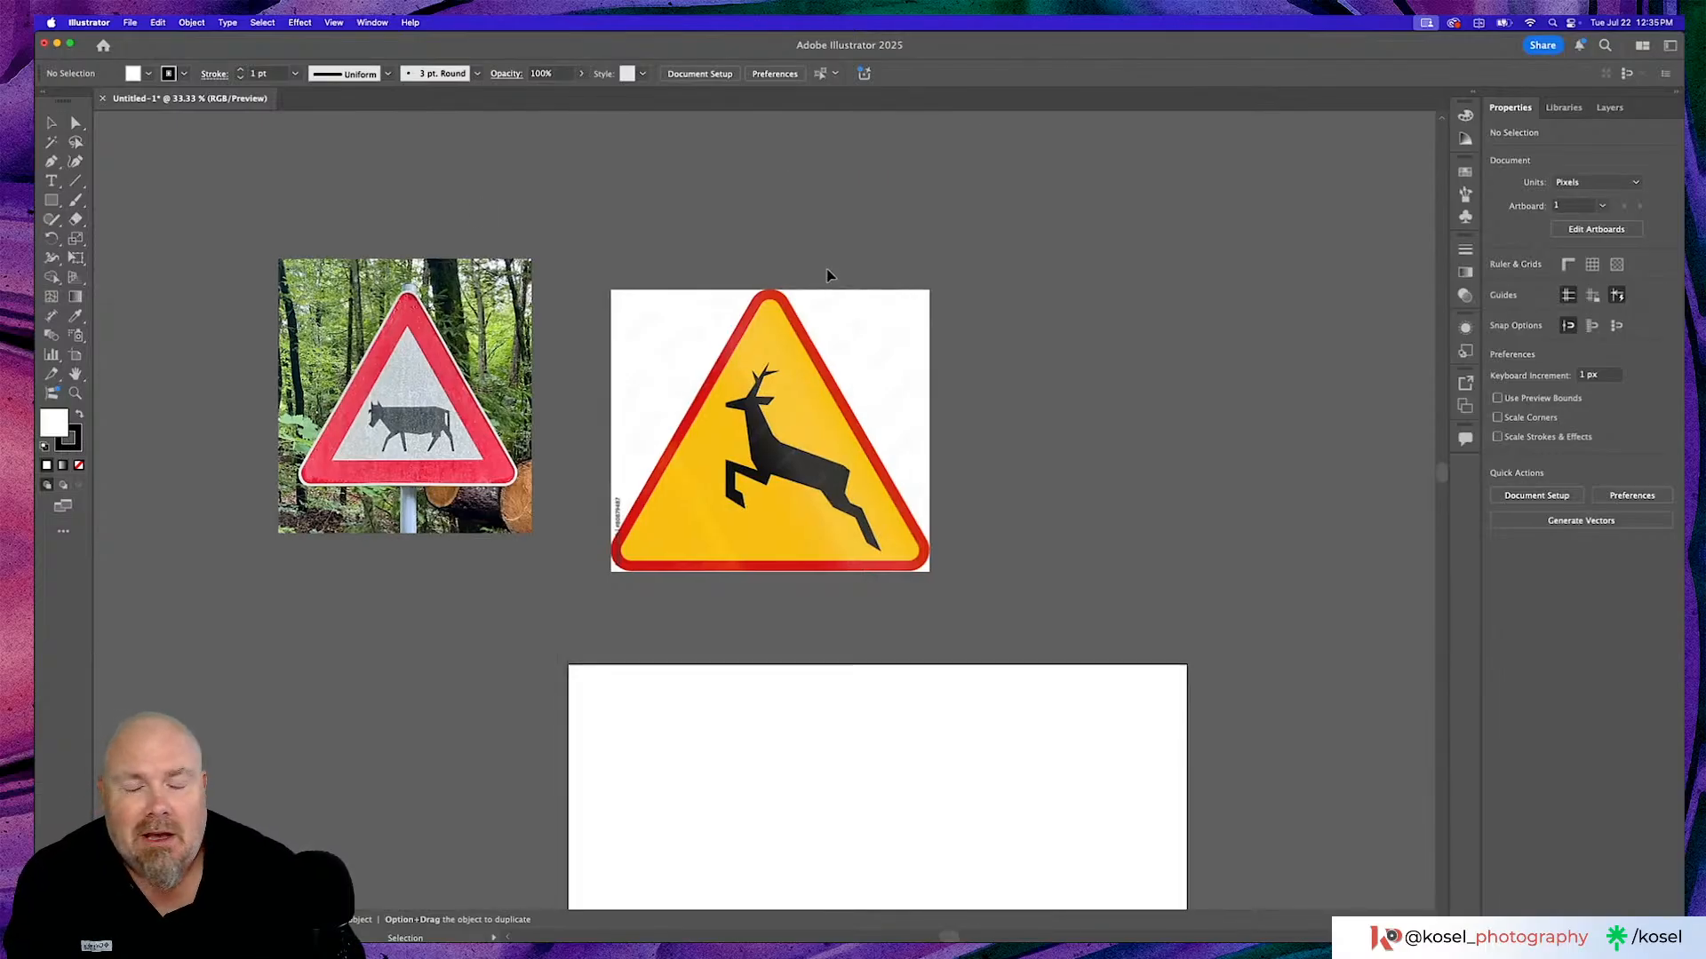
click(455, 359)
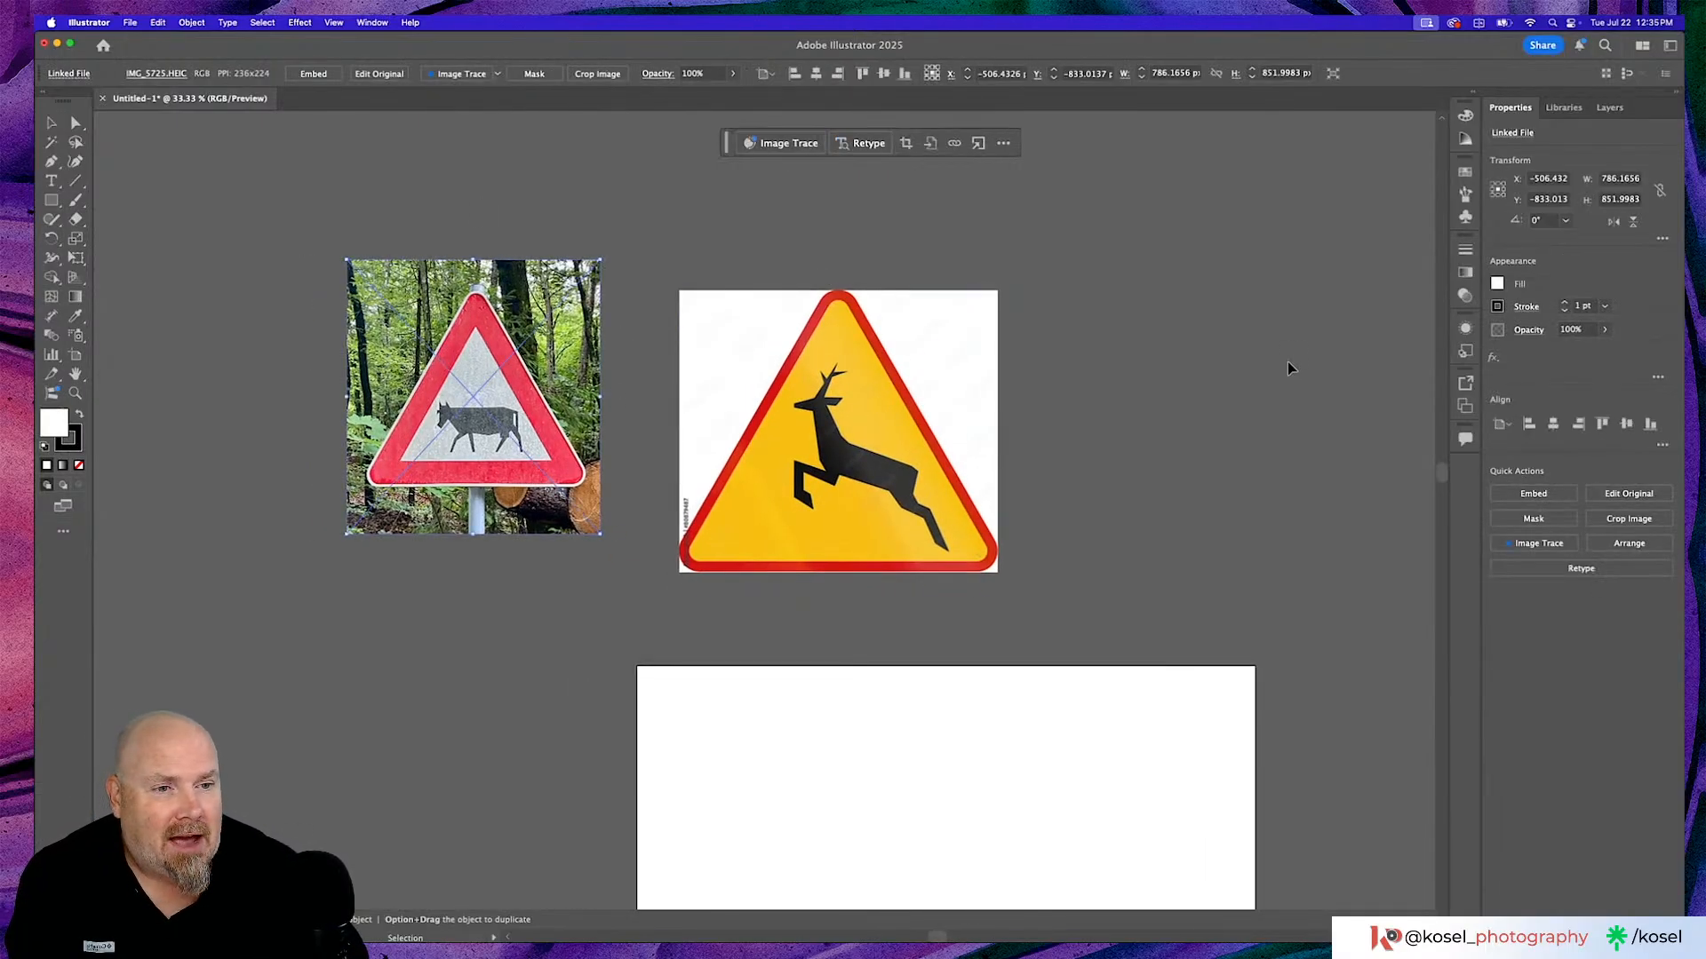
click(1545, 494)
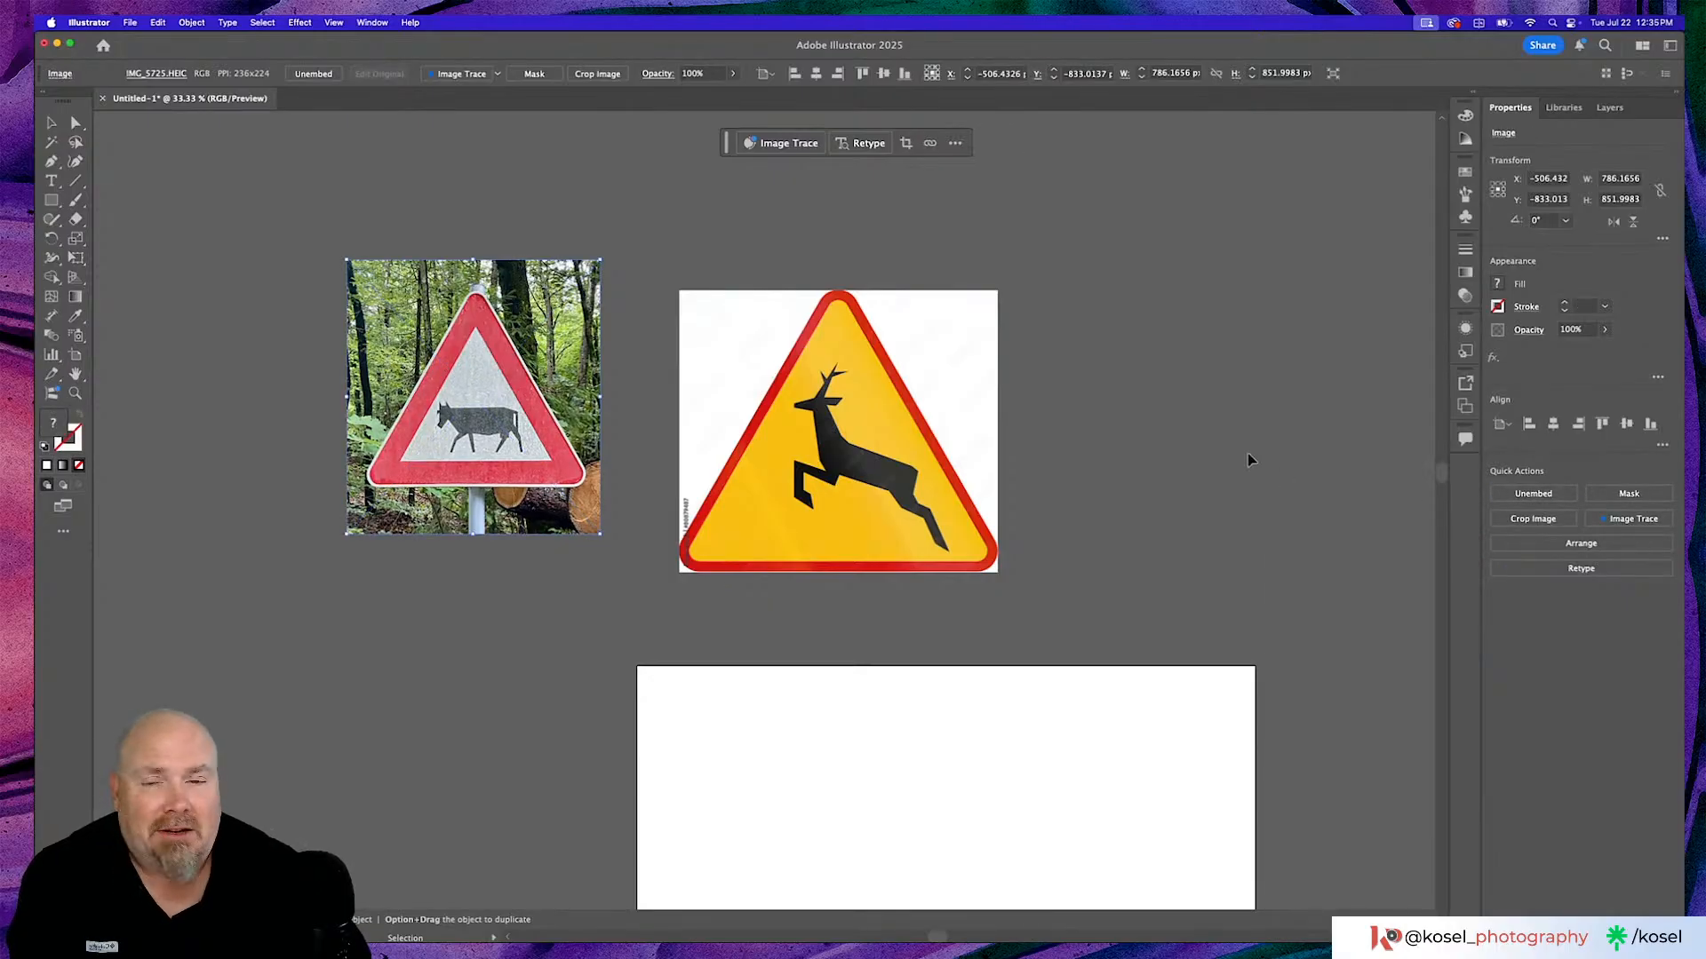
click(964, 444)
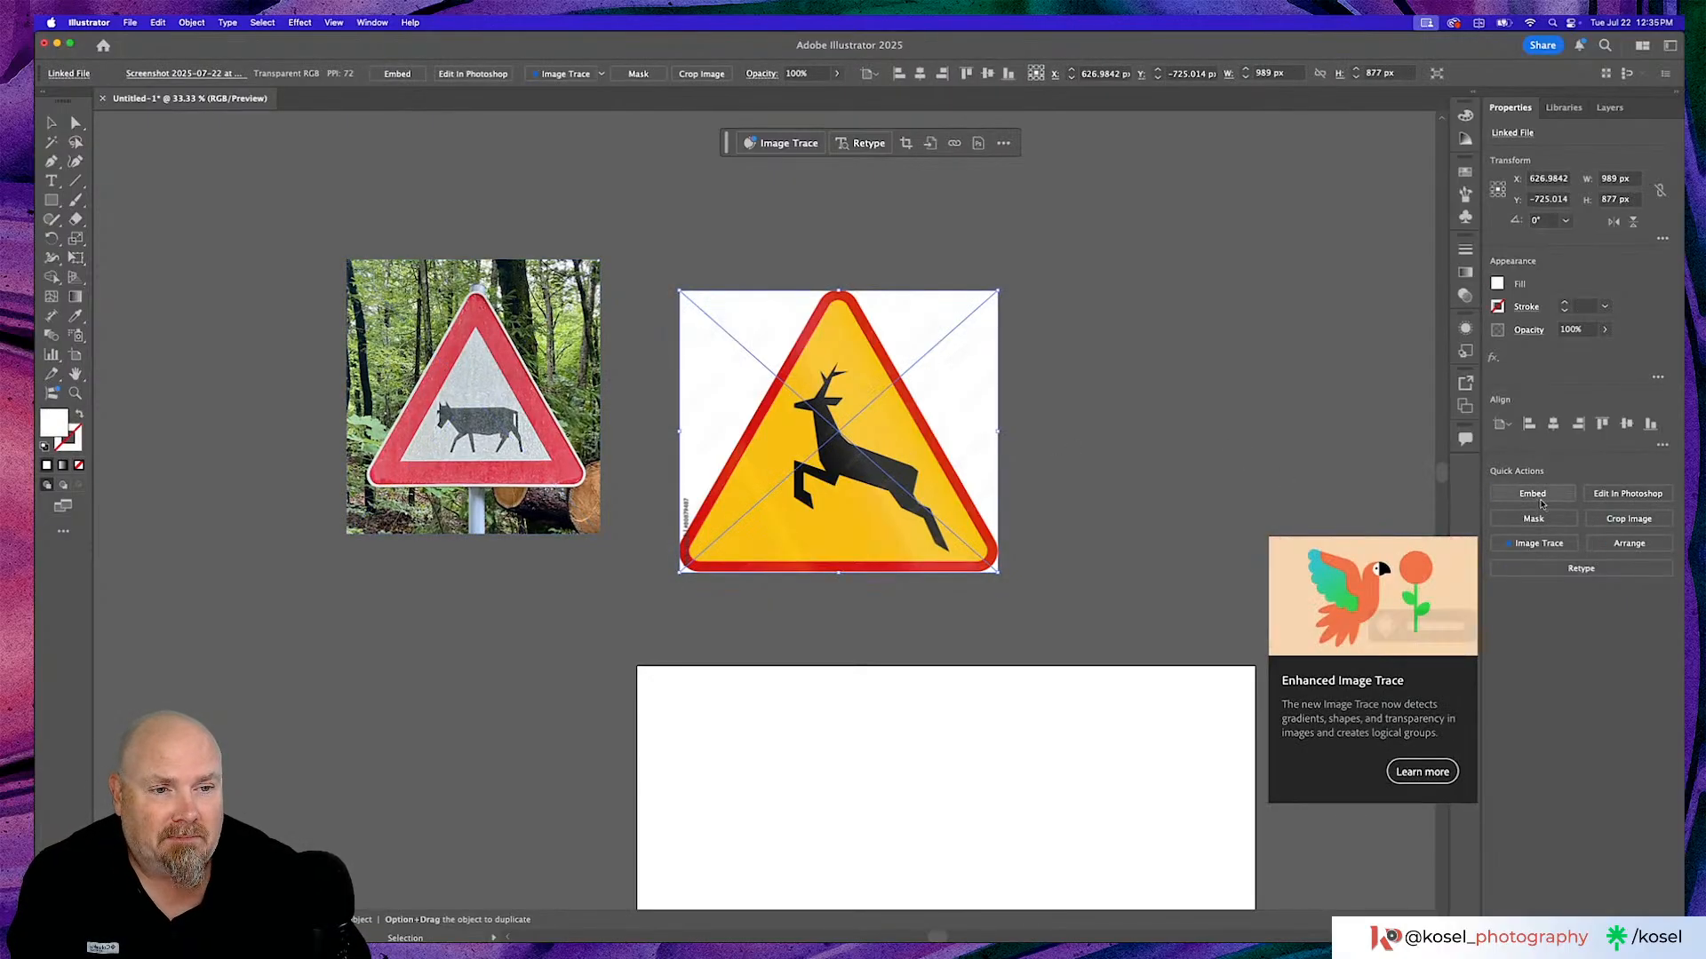
click(1539, 497)
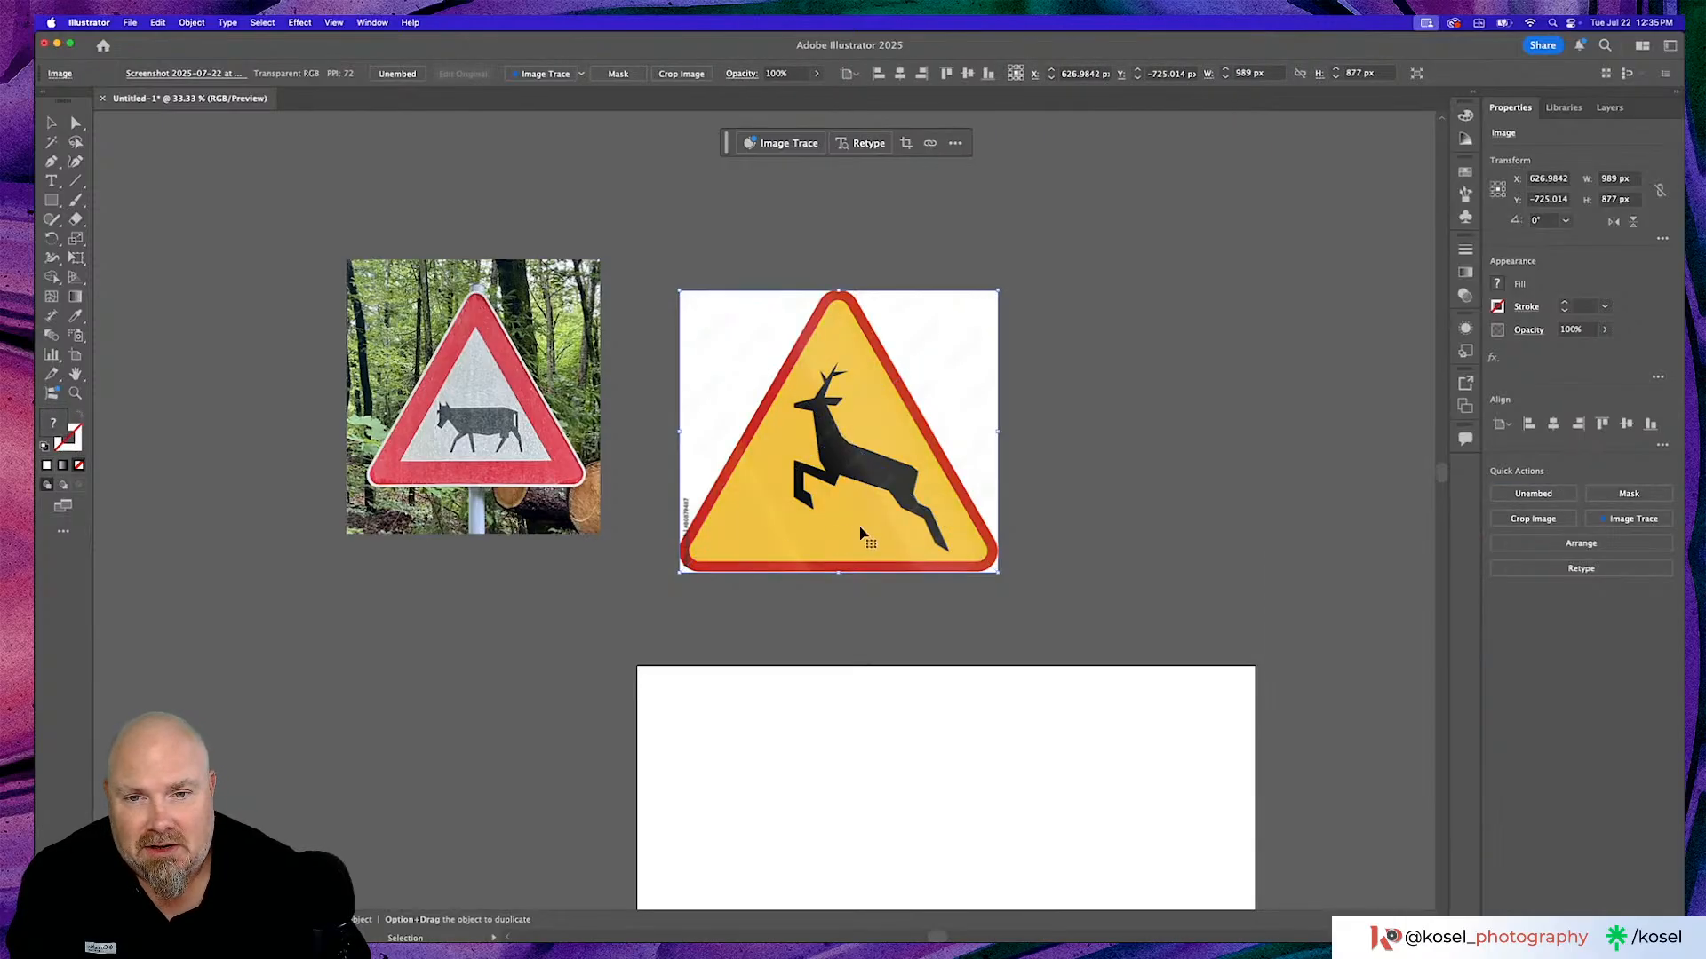
click(1295, 510)
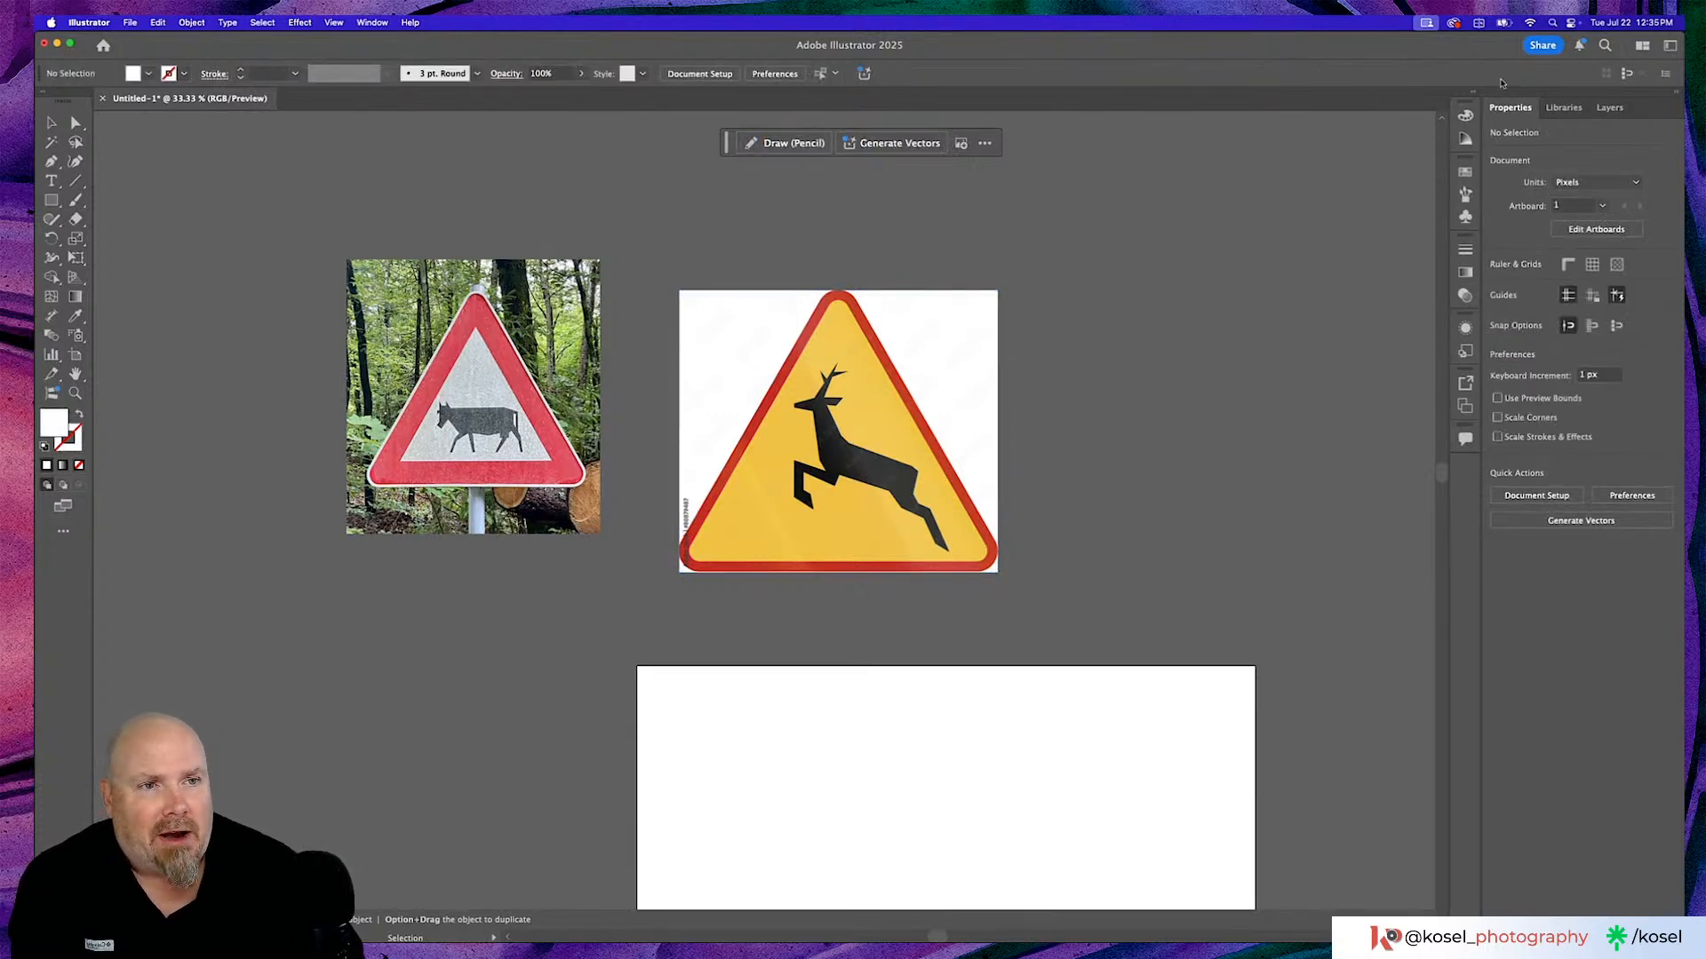
Rename Layer 1 to Reference and add a new layer above it.
click(1610, 108)
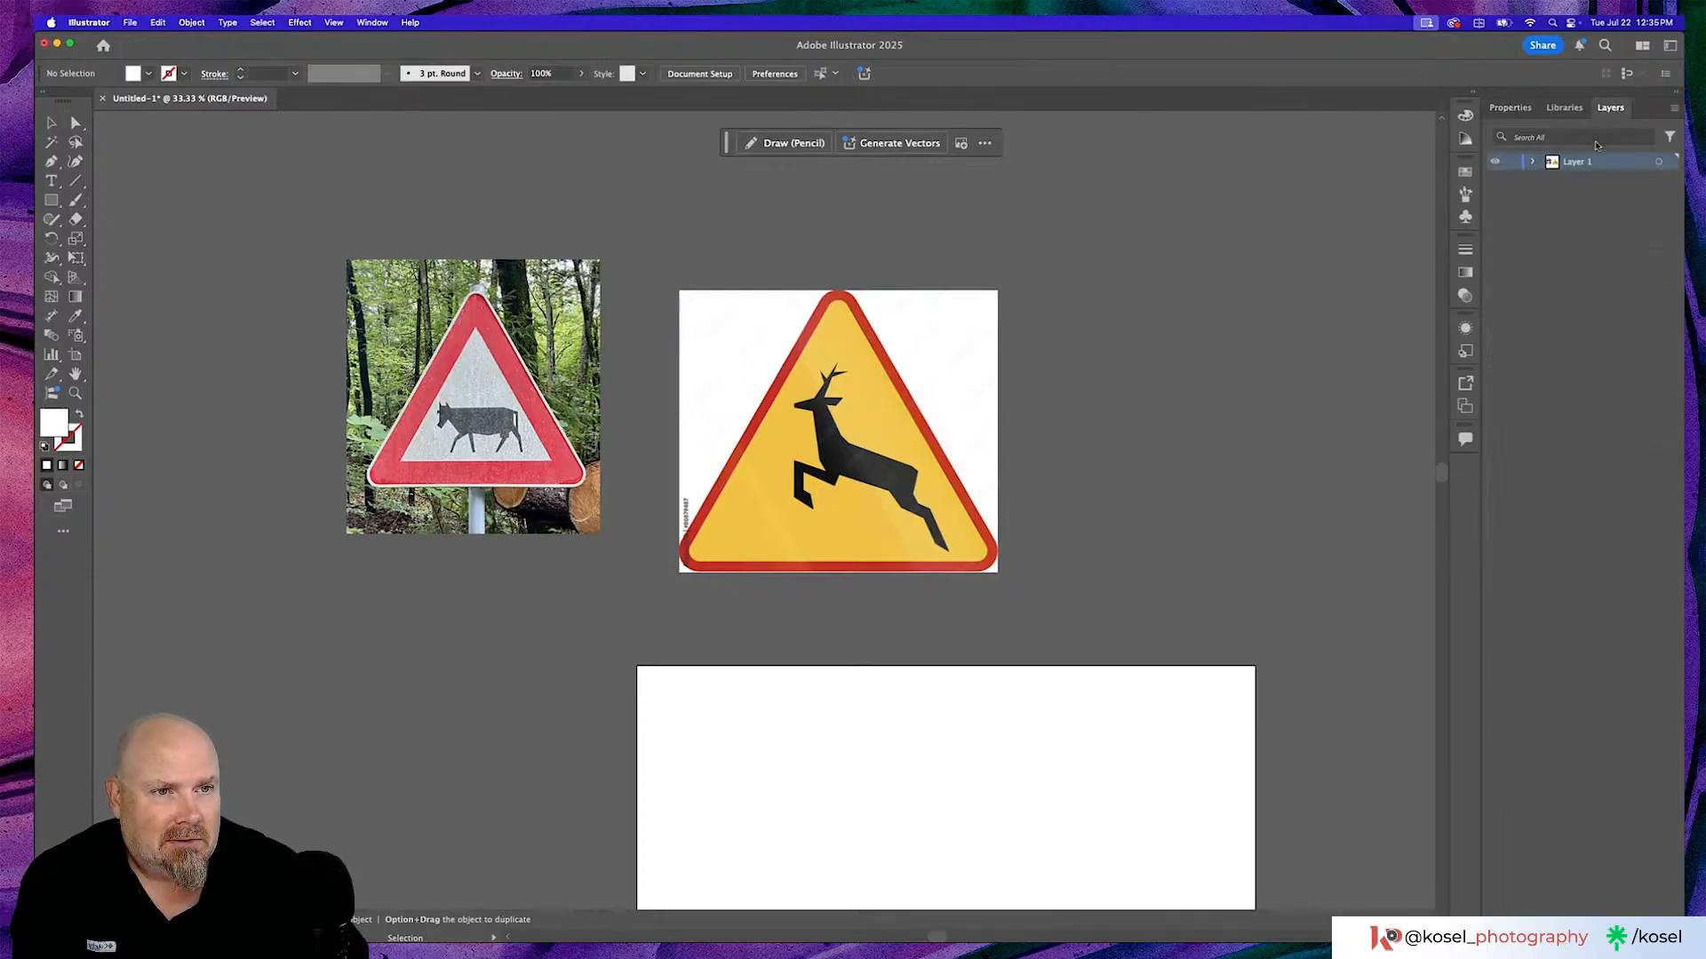
double_click(1578, 162)
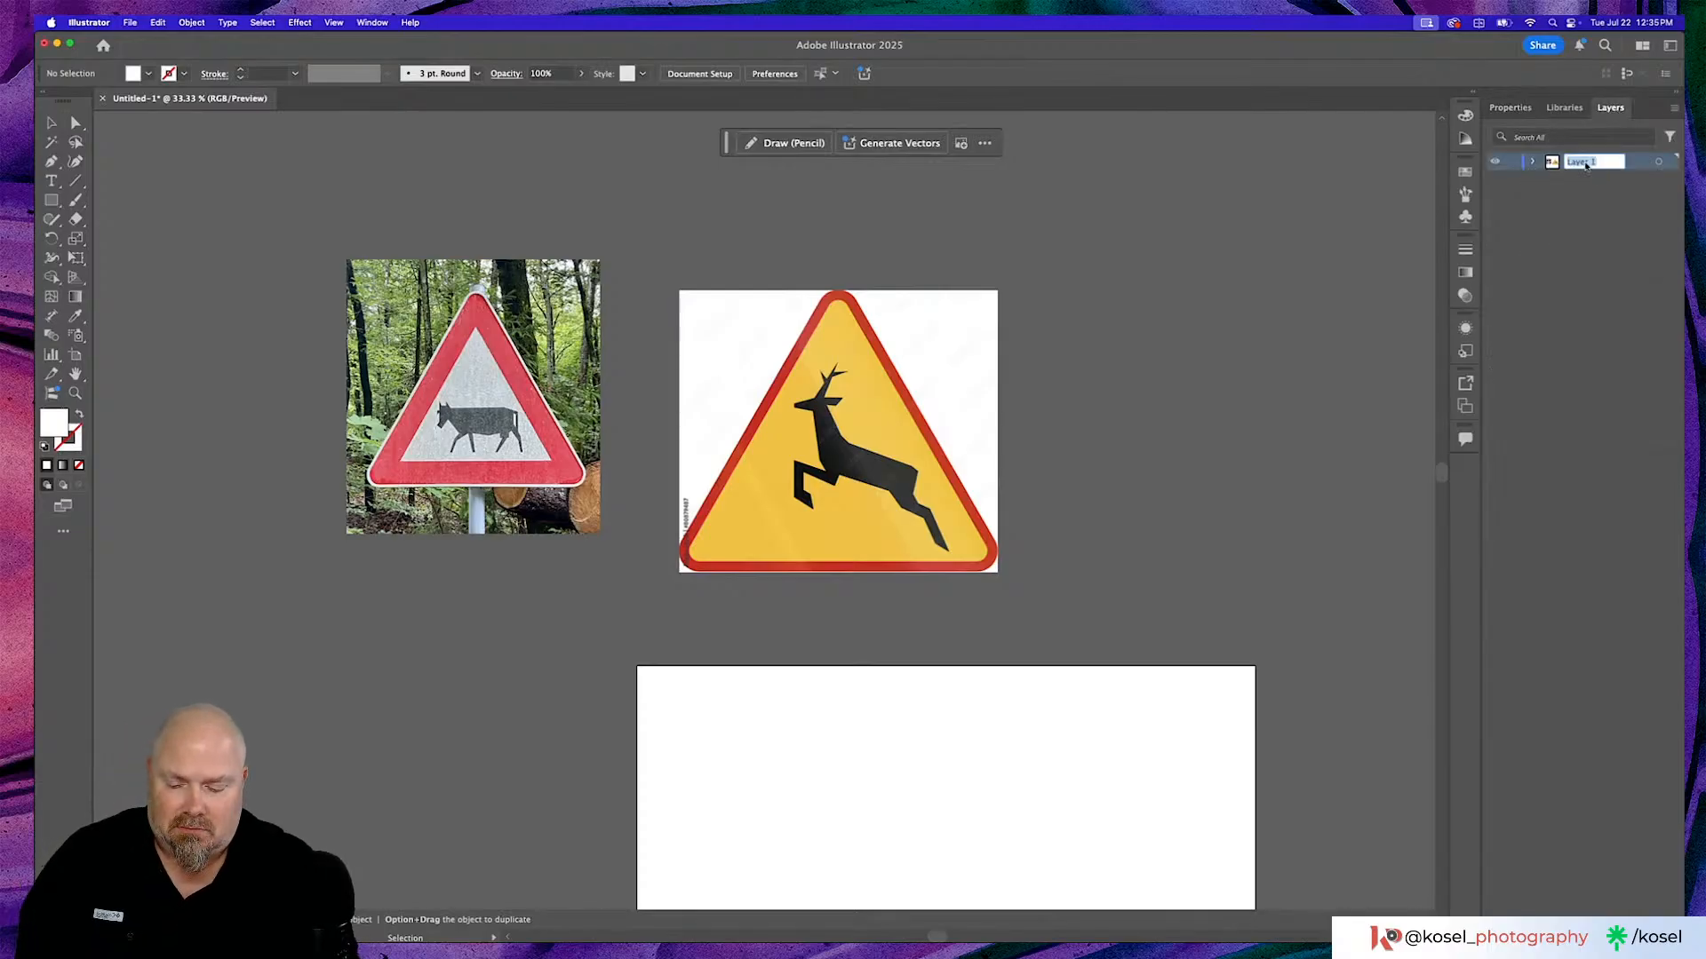
text(Artw)
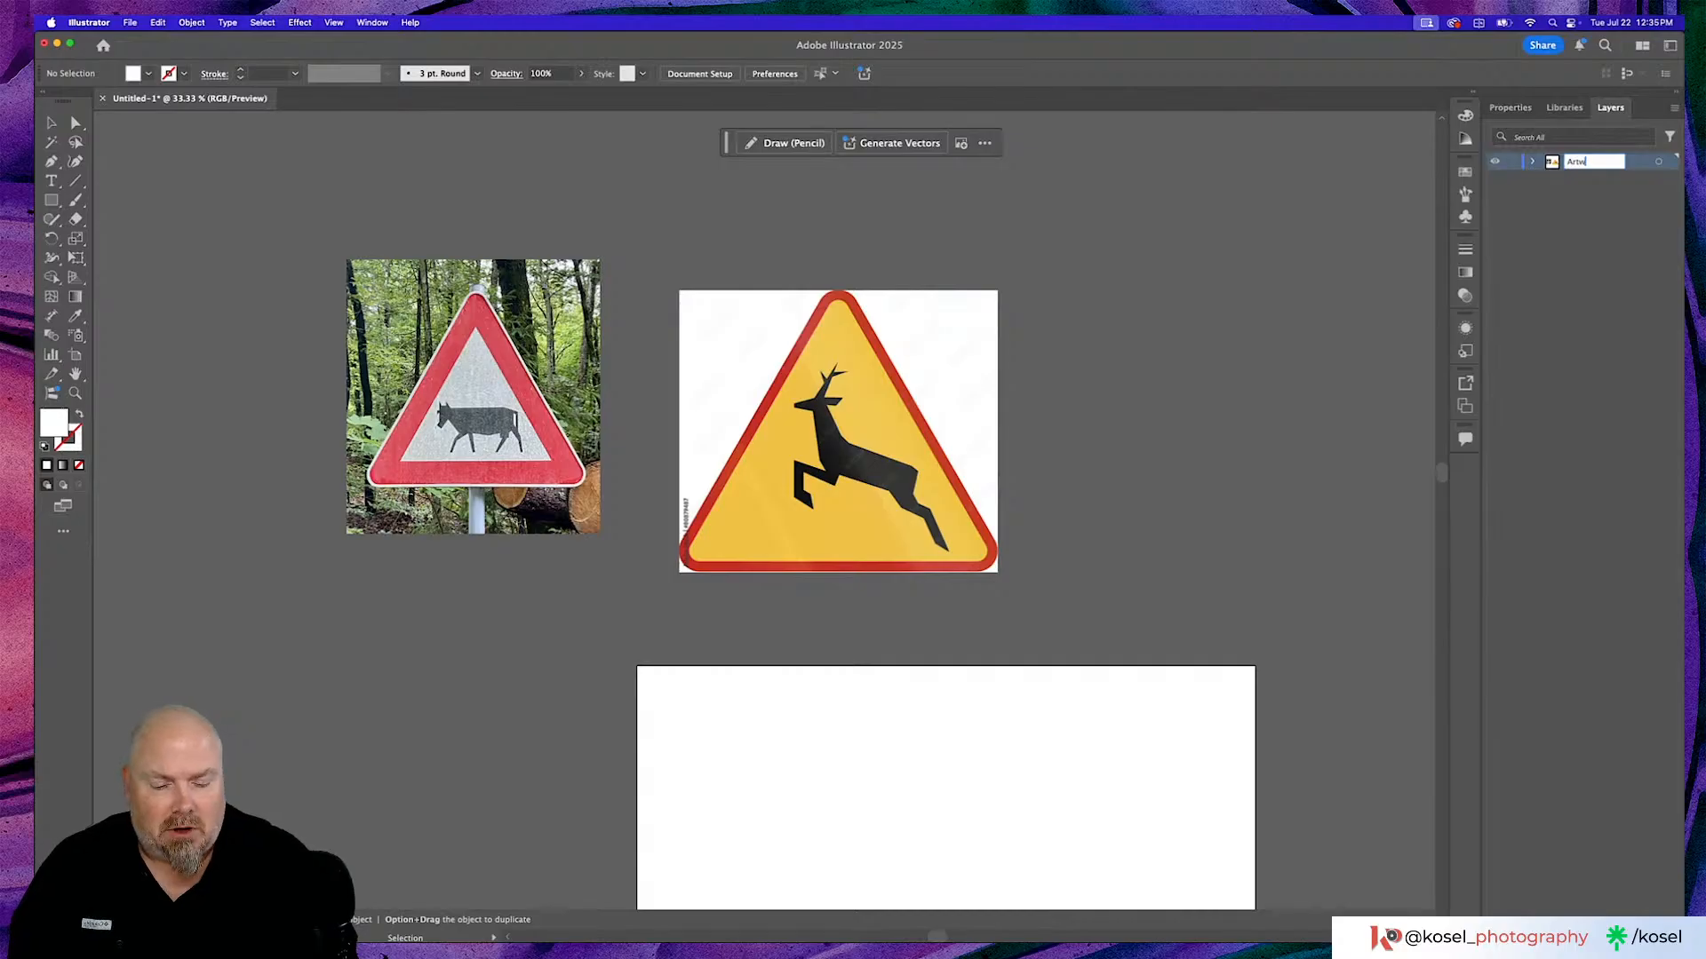
key(BackSpace)
key(BackSpace)
key(BackSpace)
text(Reference)
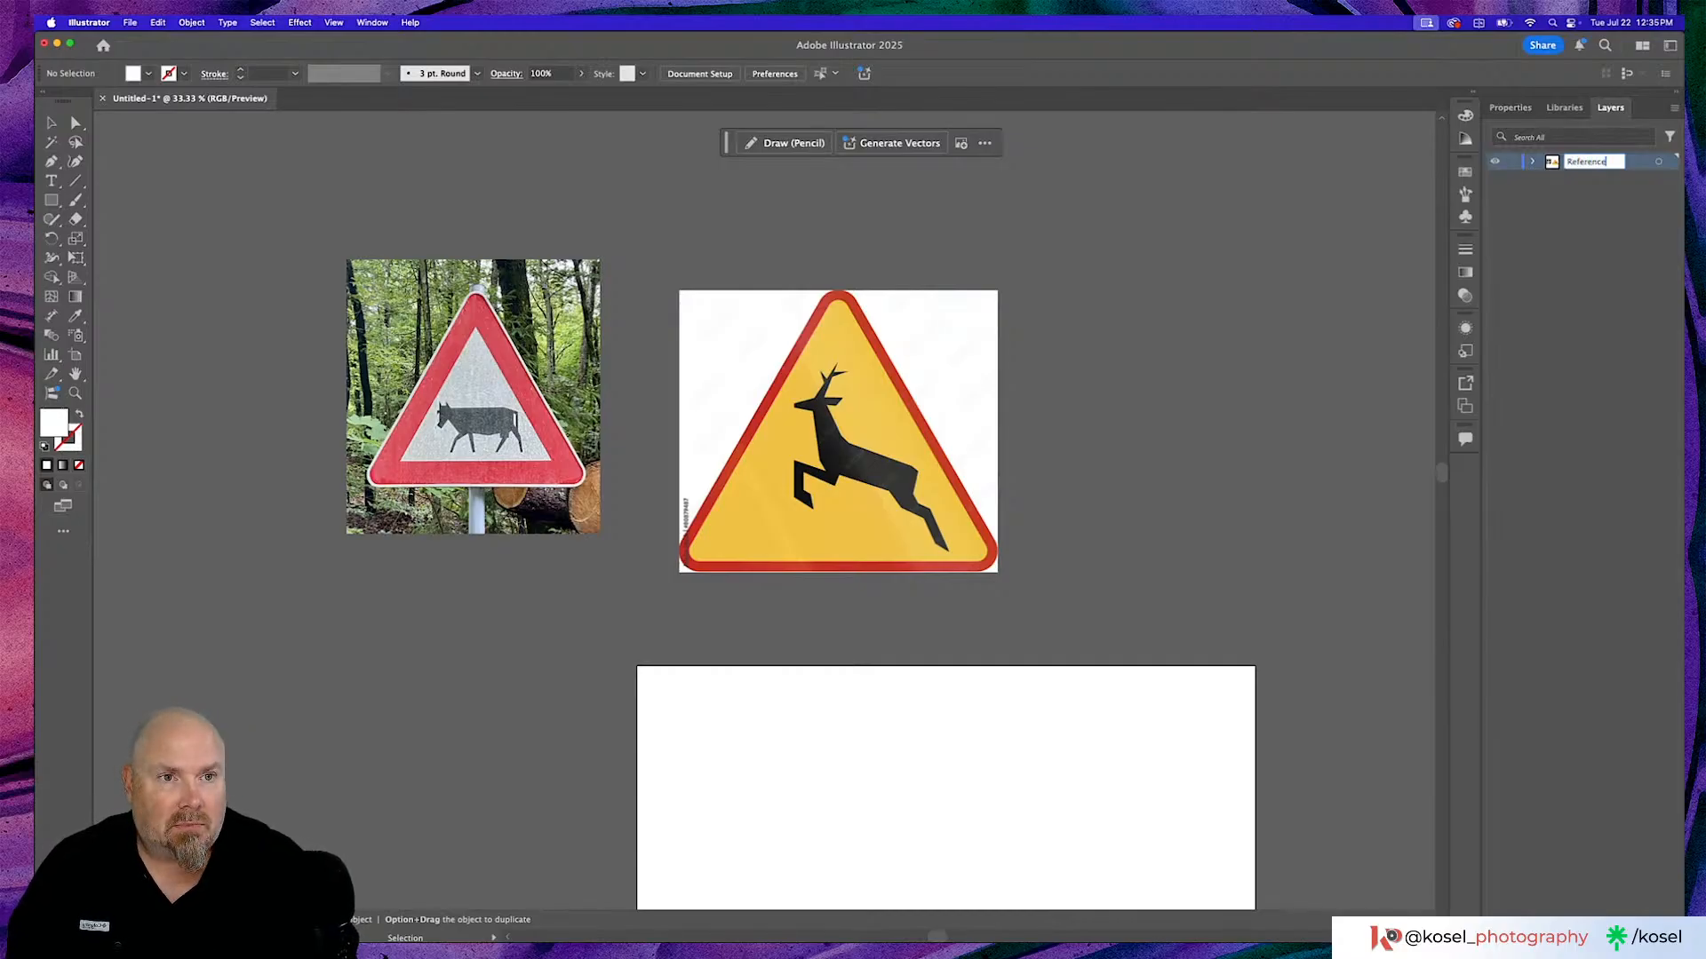
key(Return)
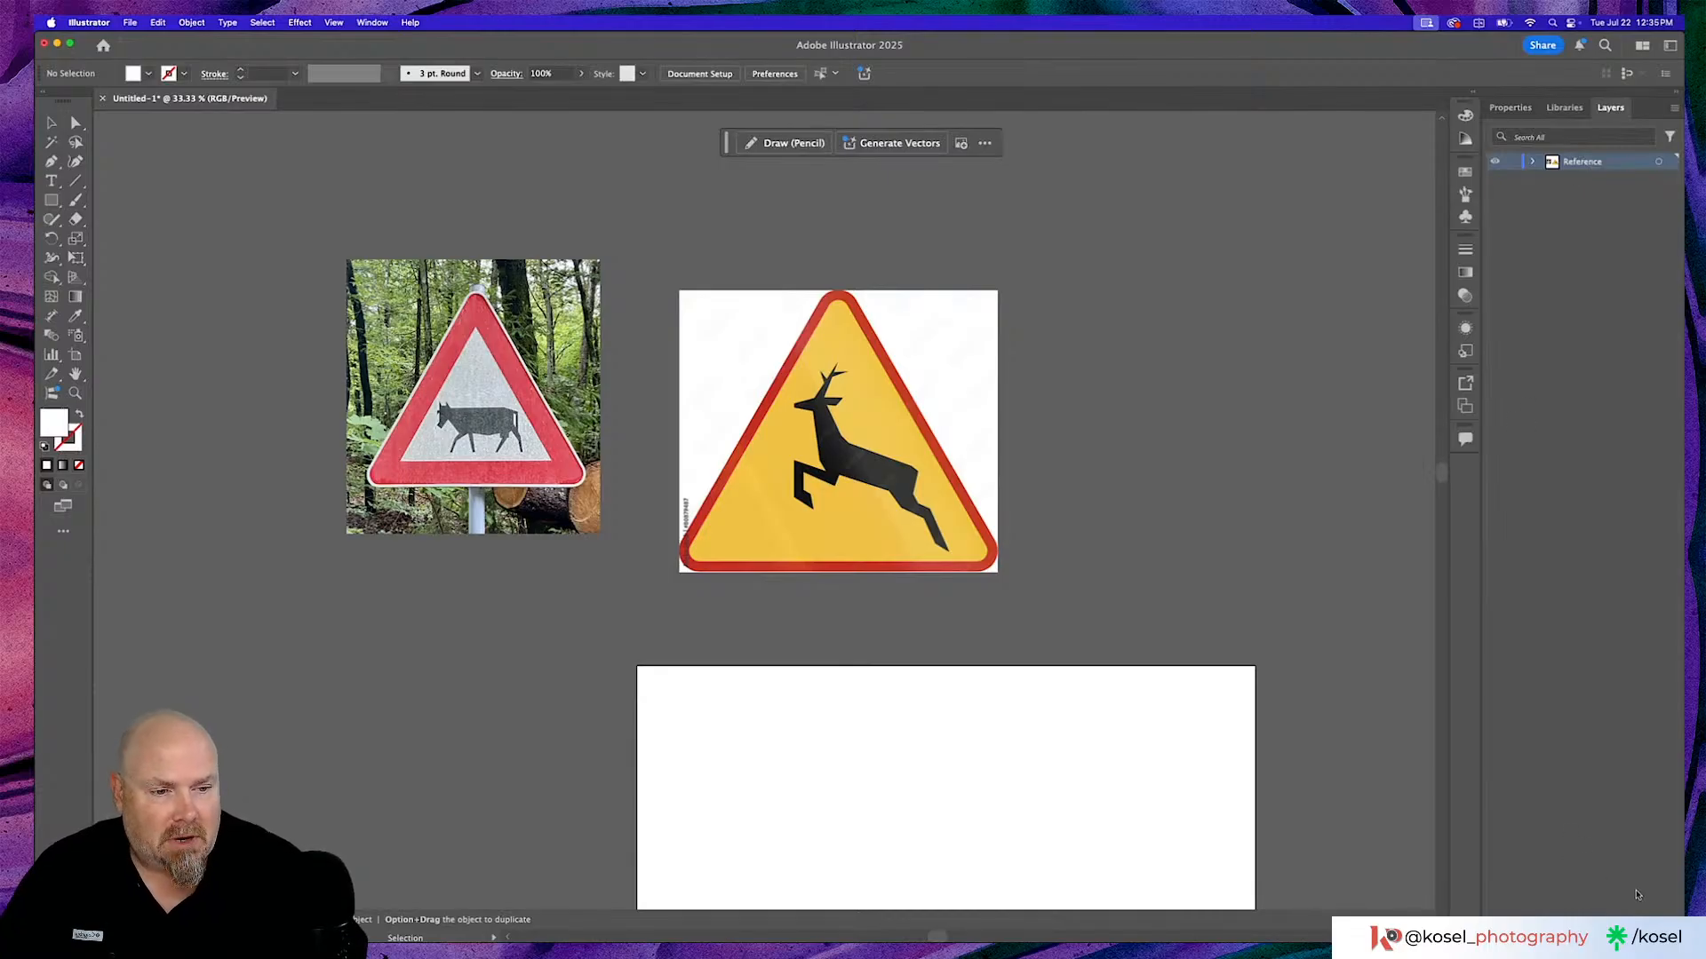
key(super+l)
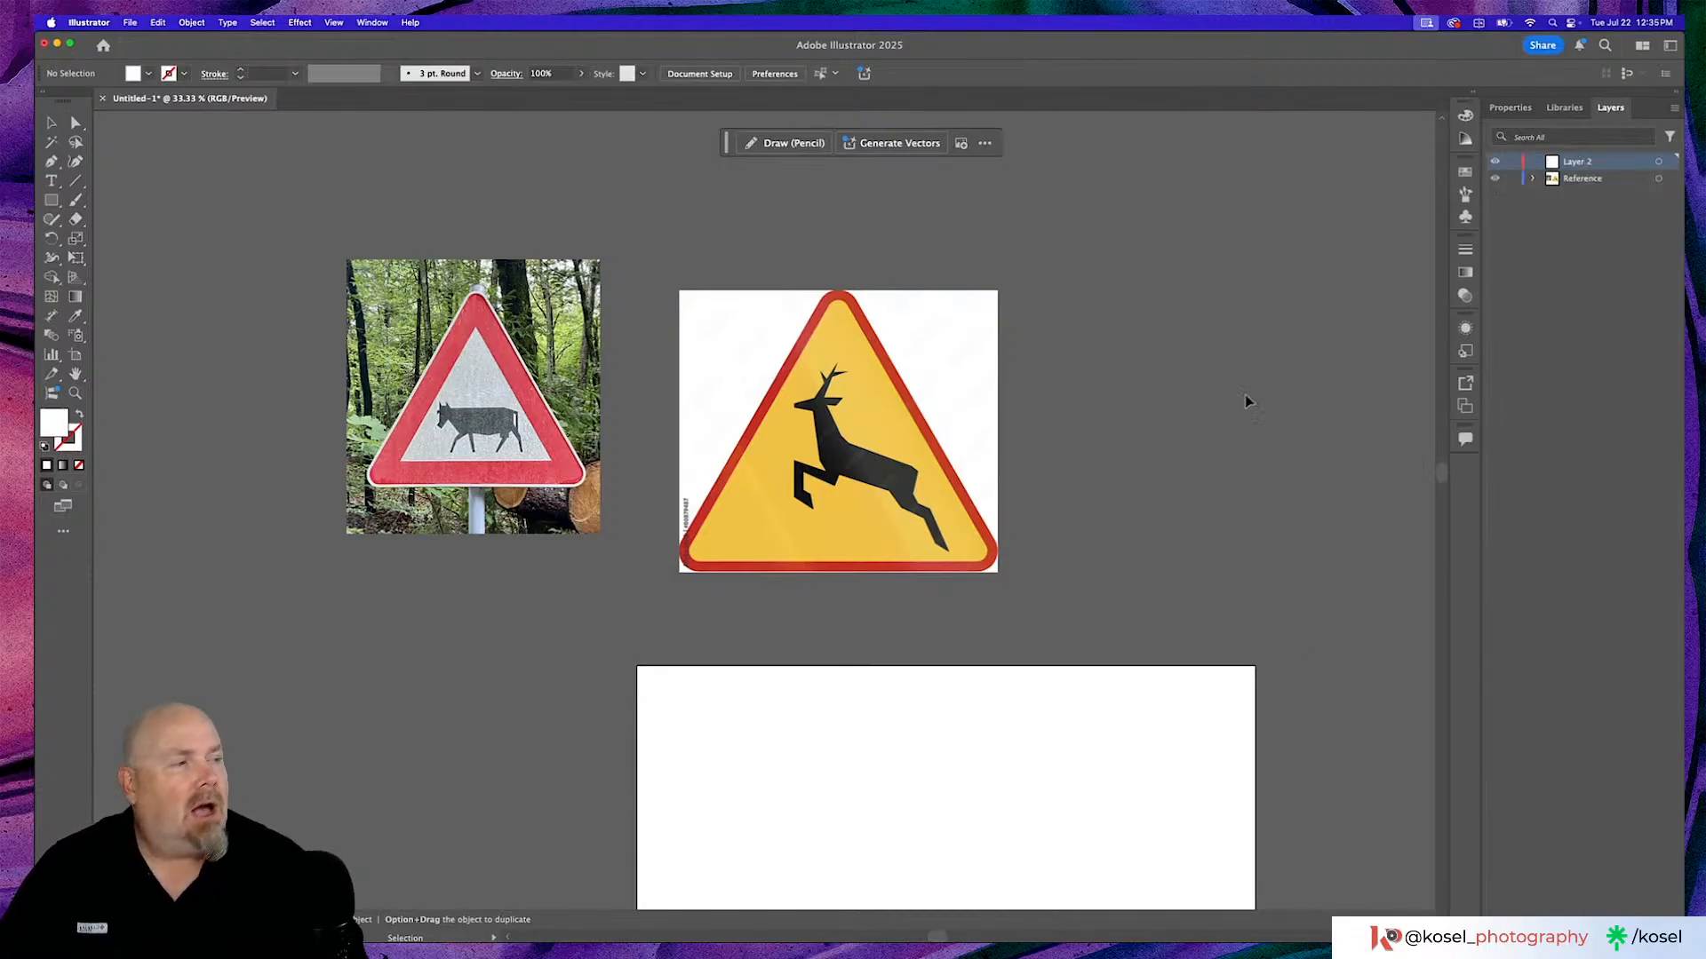
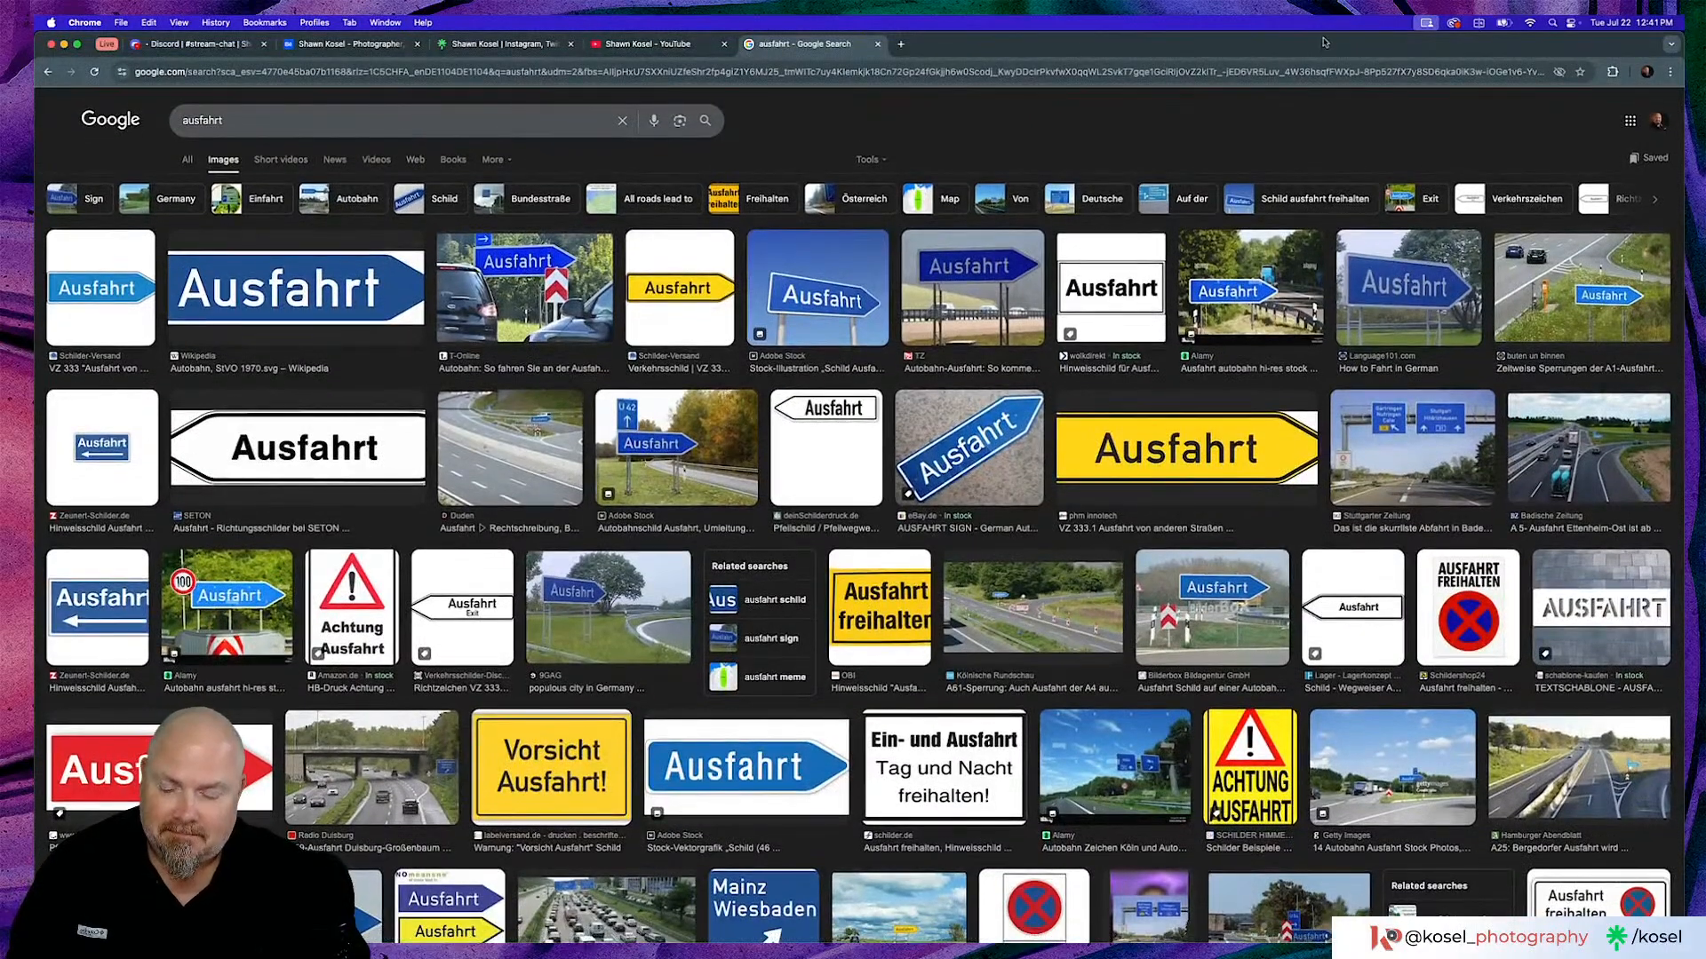
Switch back to Illustrator and move the cow sign photo so it overlaps the artboard's left edge, at about X -185 px, Y 501 px.
key(super+Tab)
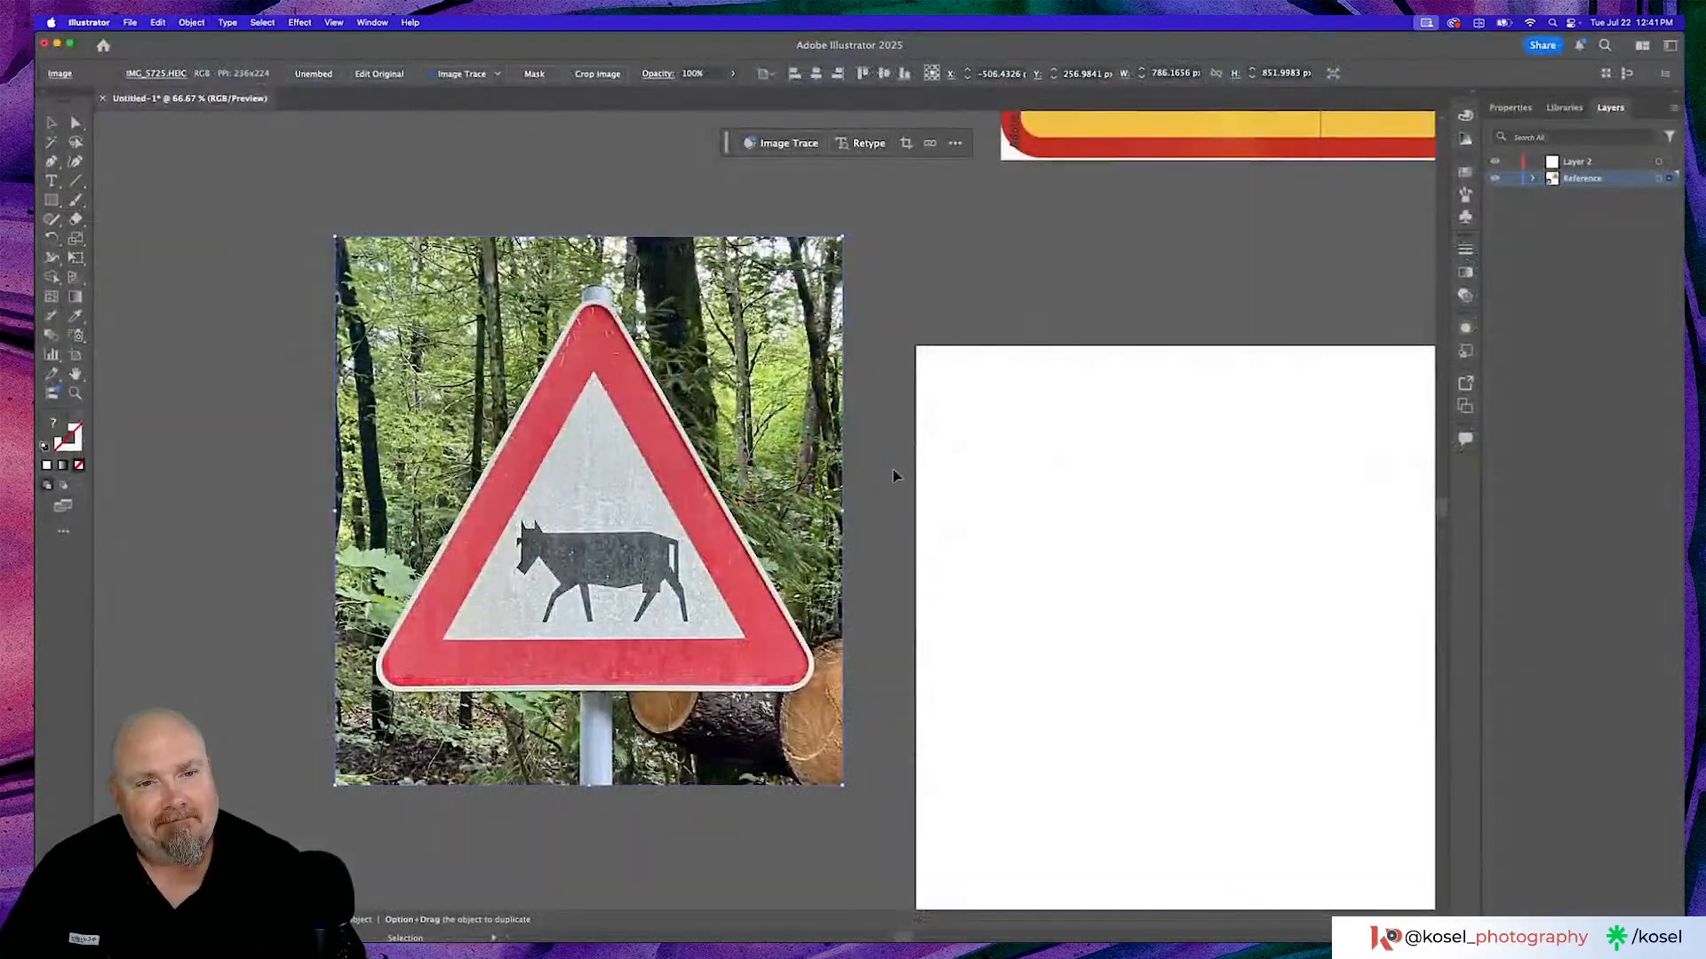
scroll(890, 468, right, 3)
scroll(890, 469, right, 10)
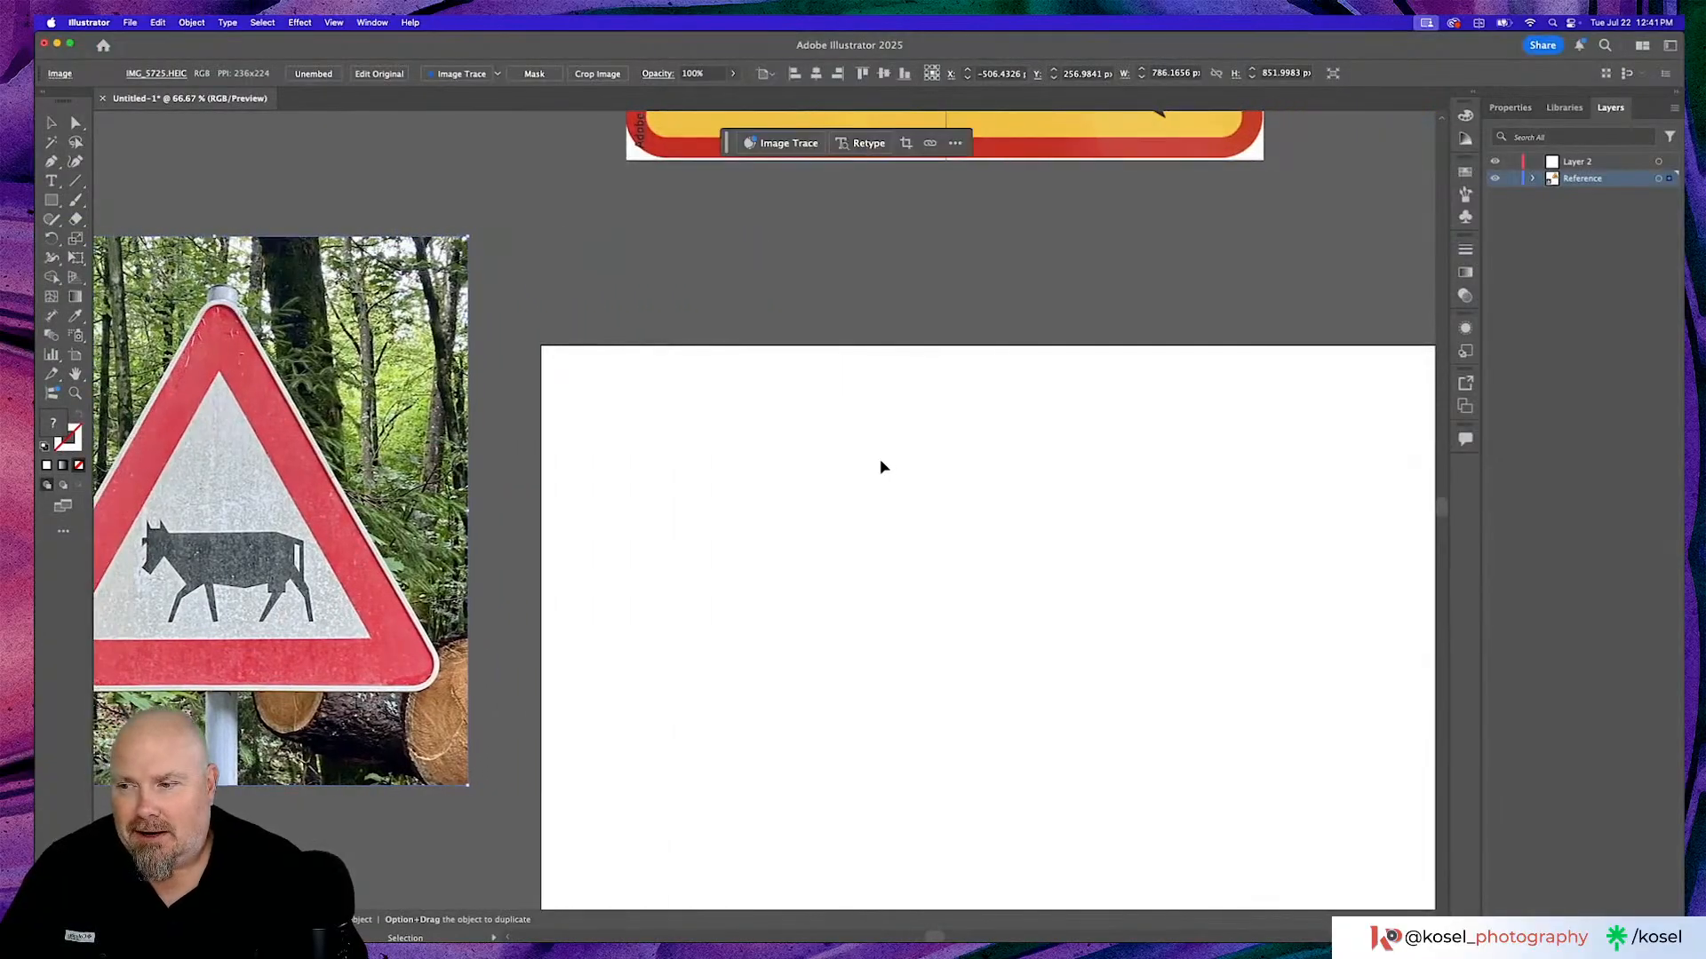
scroll(881, 456, down, 7)
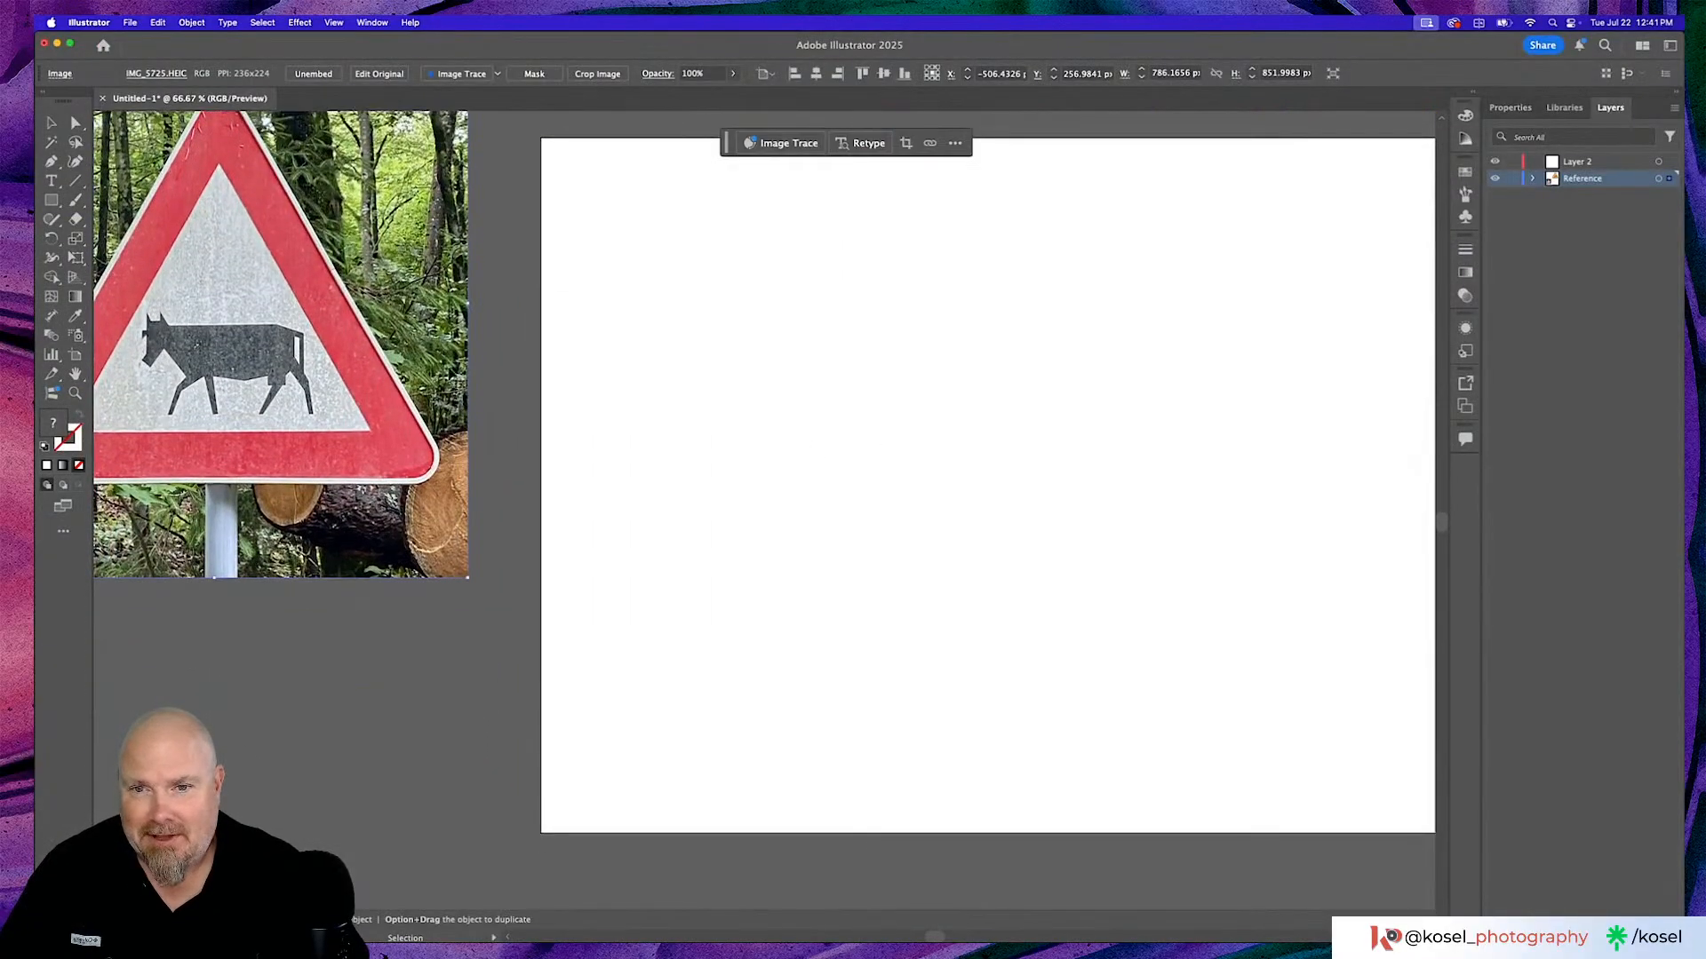
drag(336, 367, 551, 529)
scroll(1009, 480, right, 2)
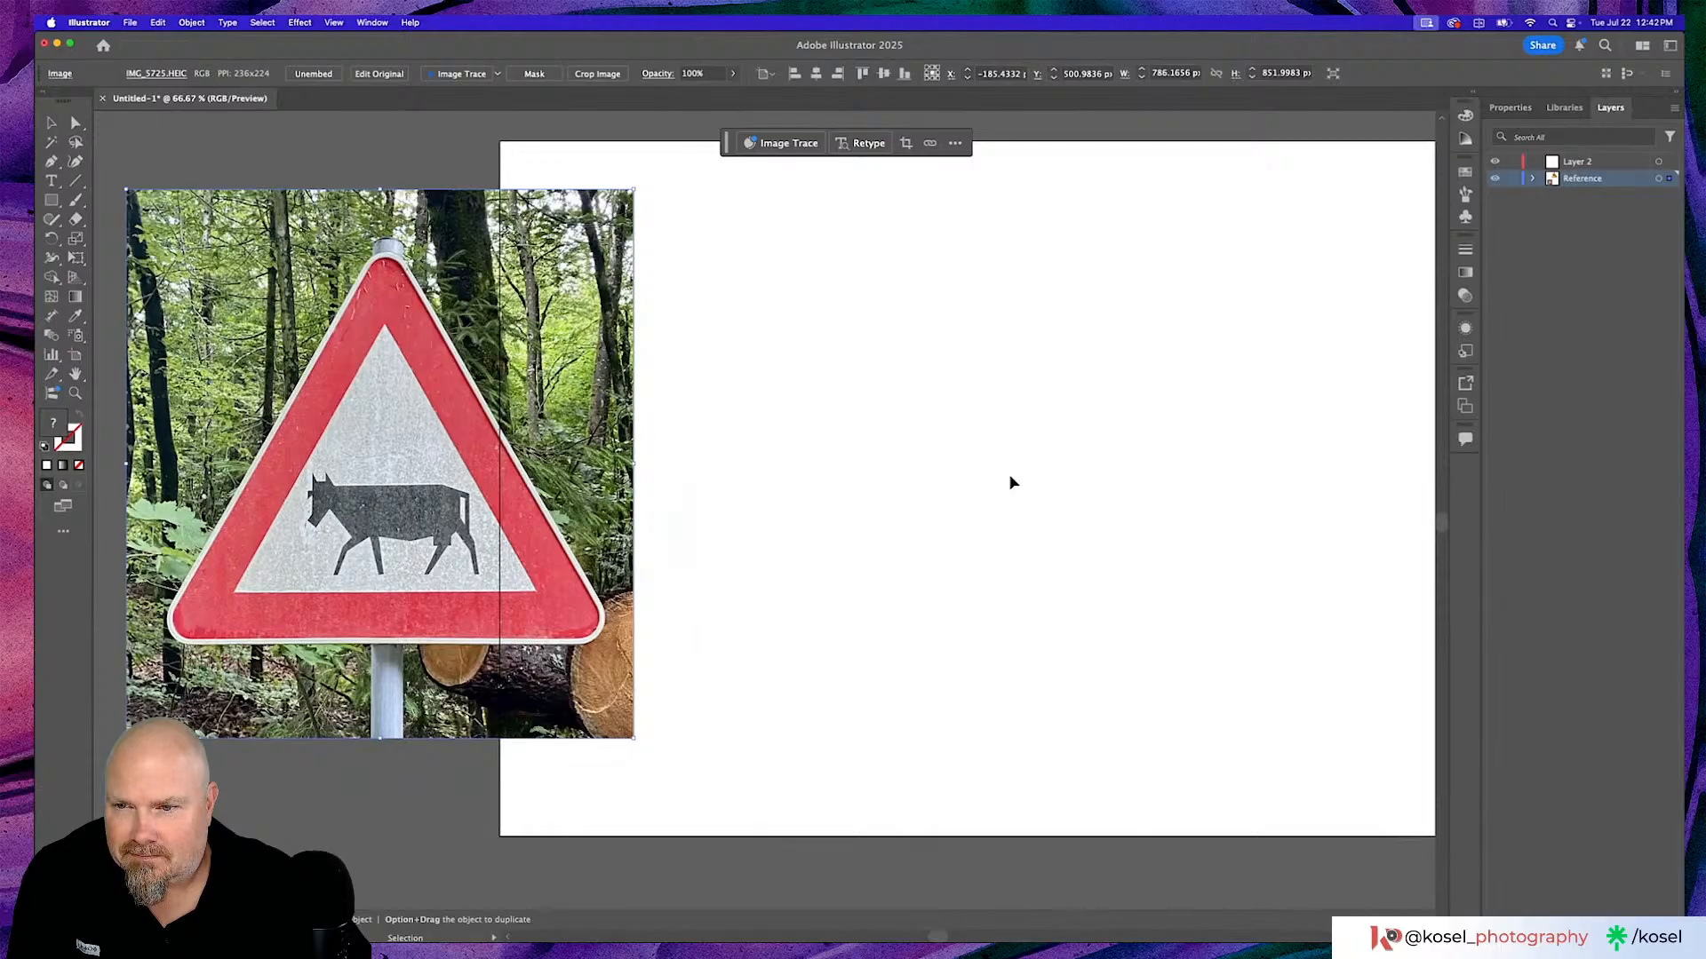
click(51, 200)
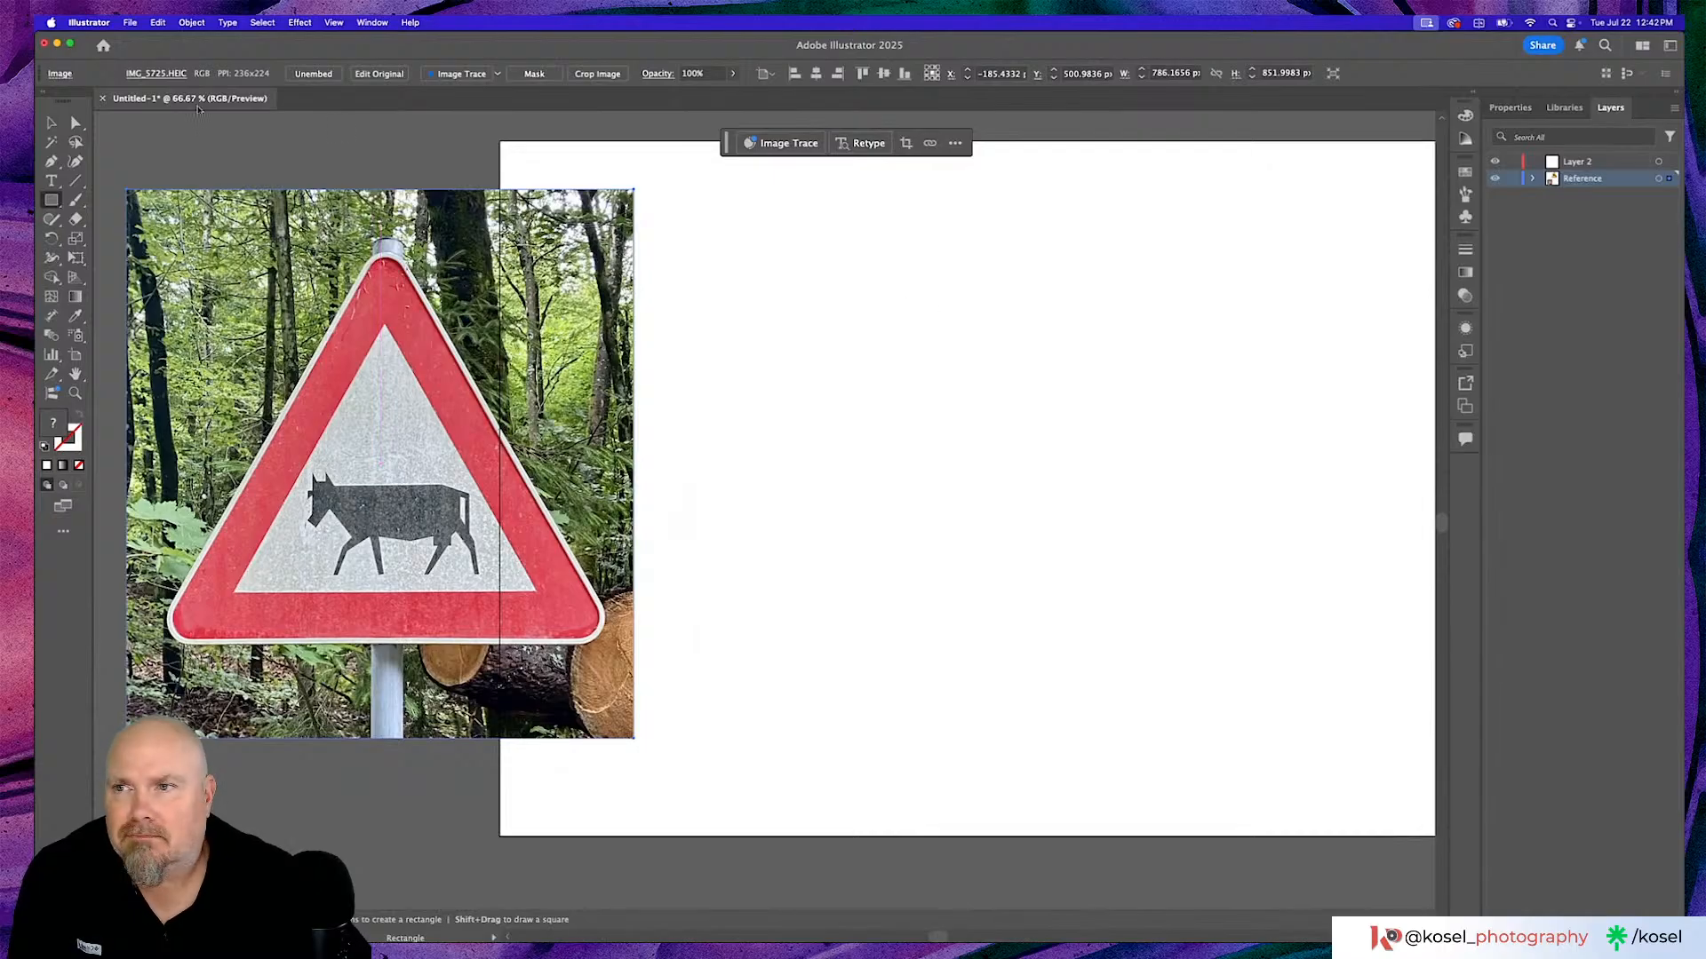
key(v)
click(875, 305)
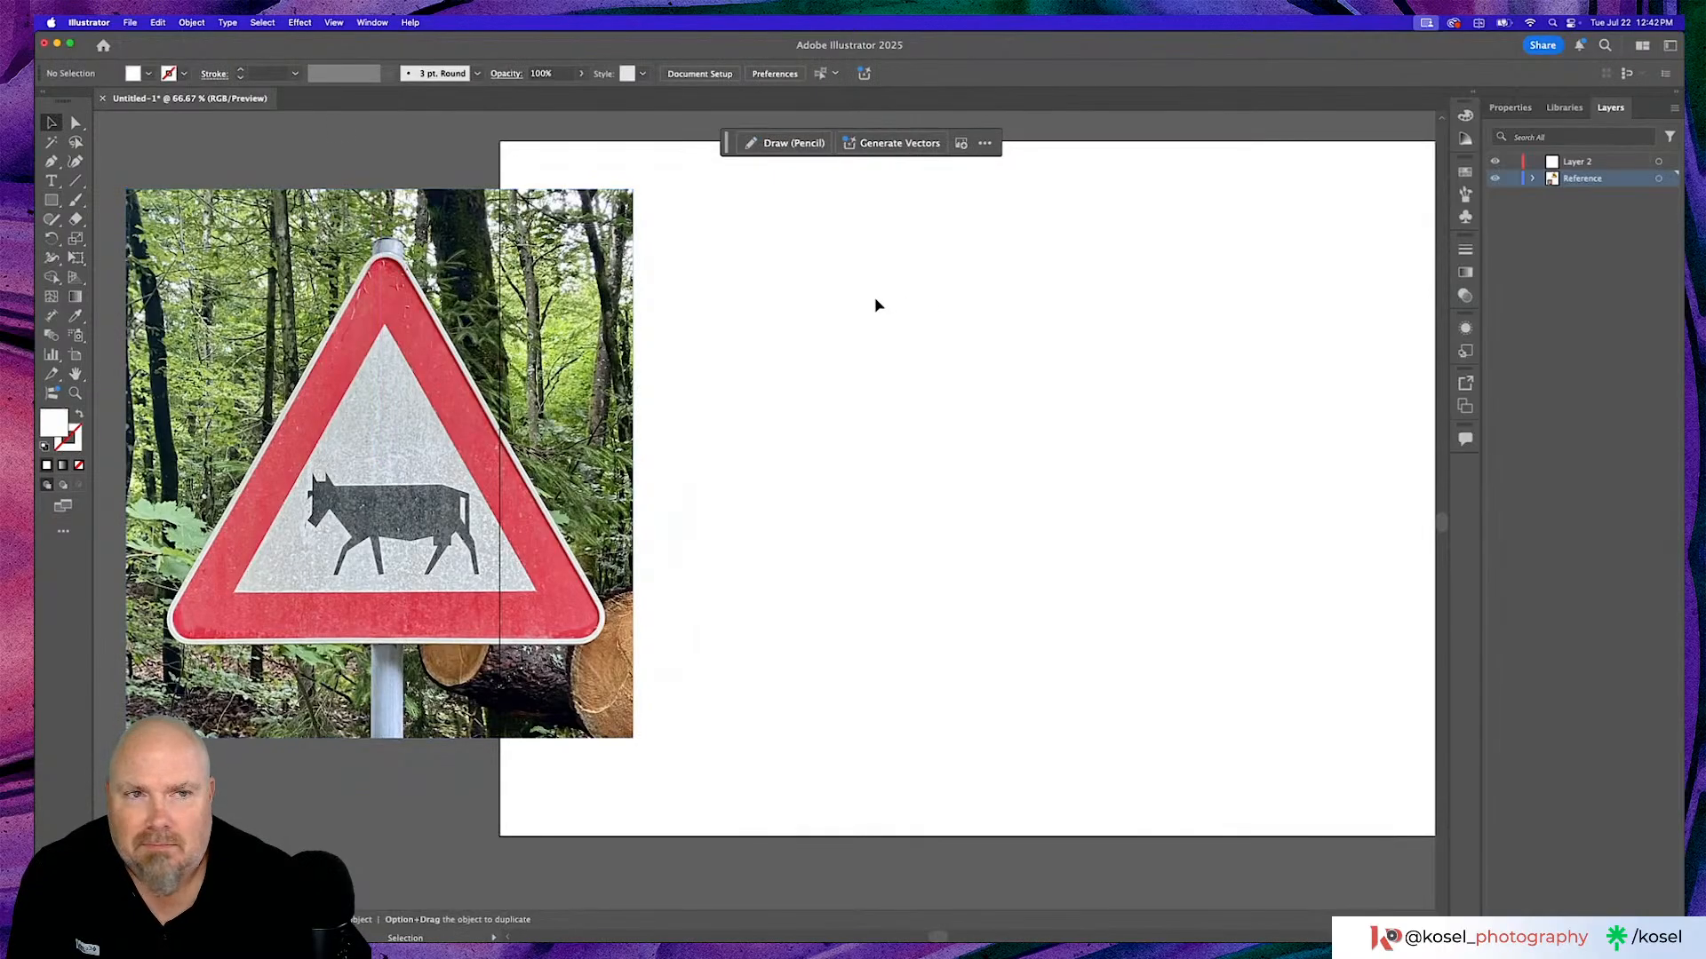
Rename Layer 2 to Artwork.
click(1566, 160)
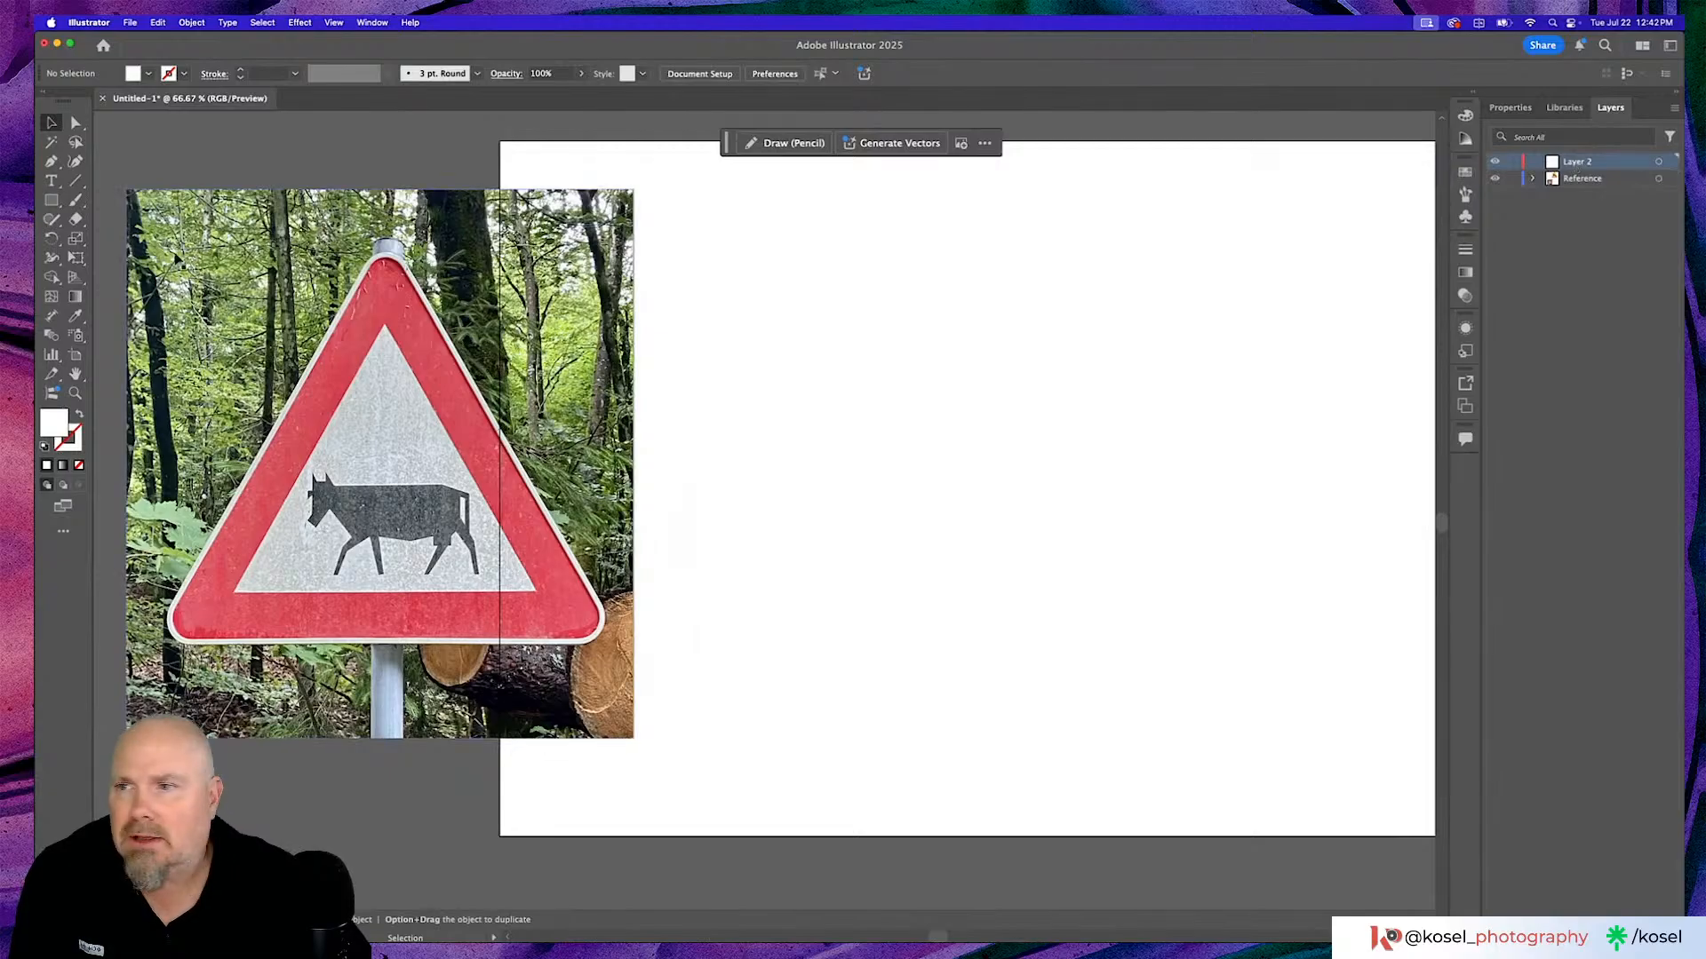
double_click(1579, 162)
text(A)
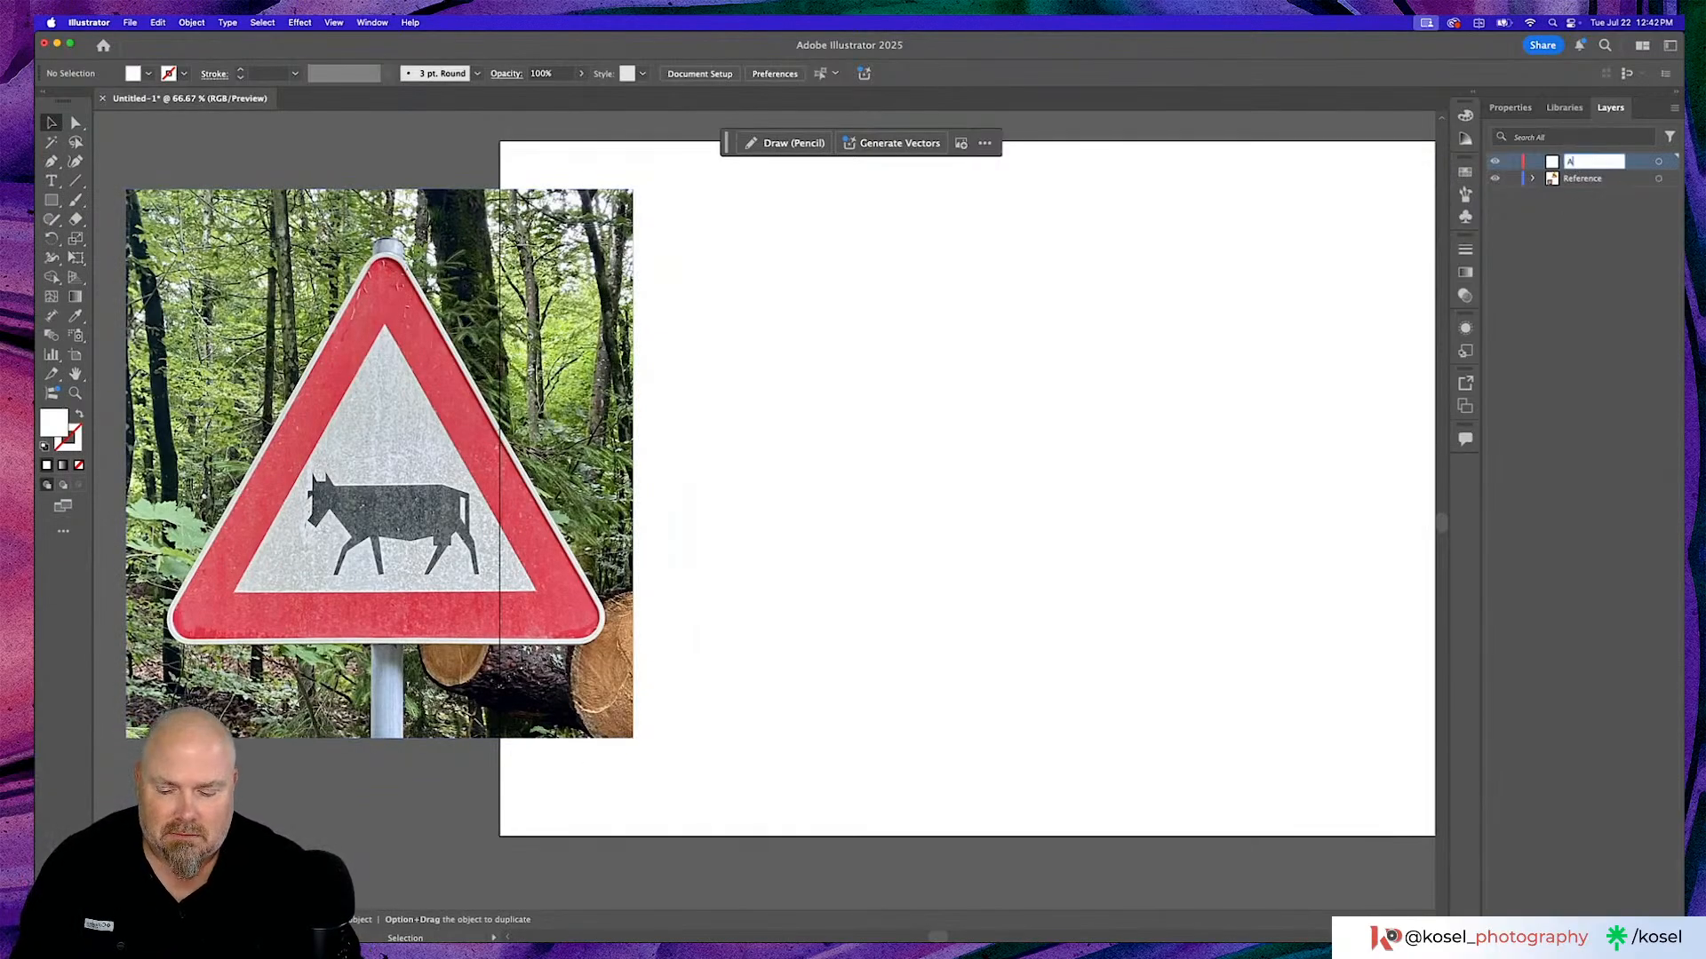
text(rtwork)
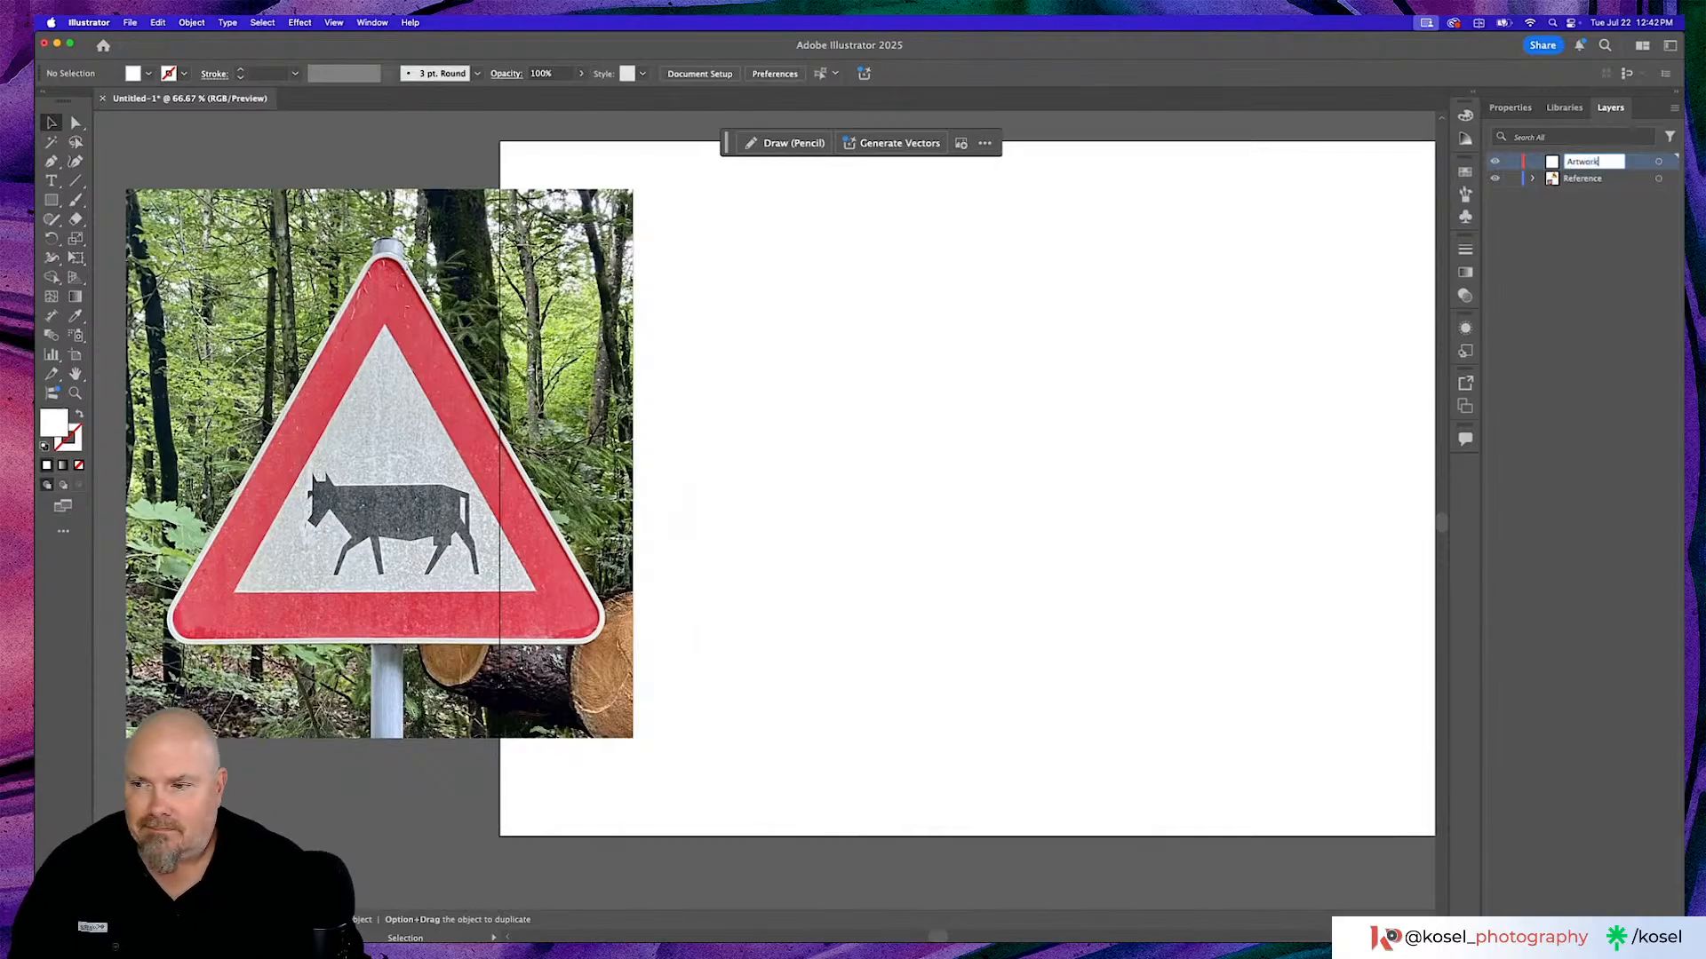
key(Return)
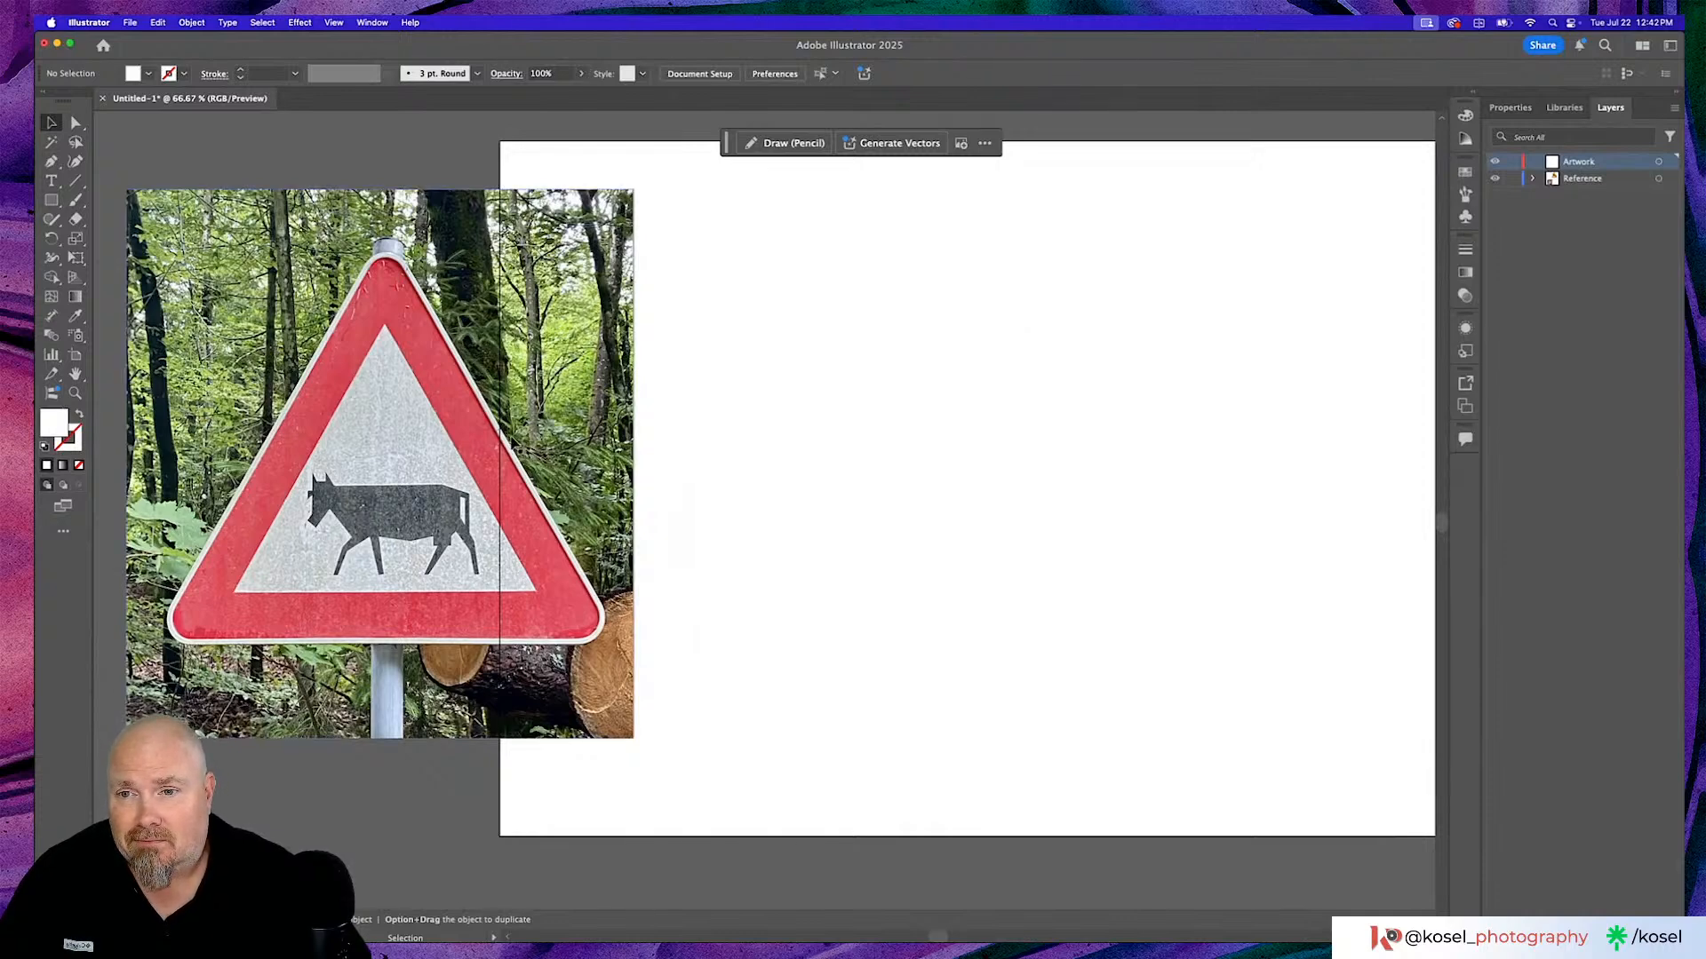
Move the cow sign photo up and left to about X -236 px, Y 405 px, and make the Artwork layer active.
drag(560, 437, 533, 413)
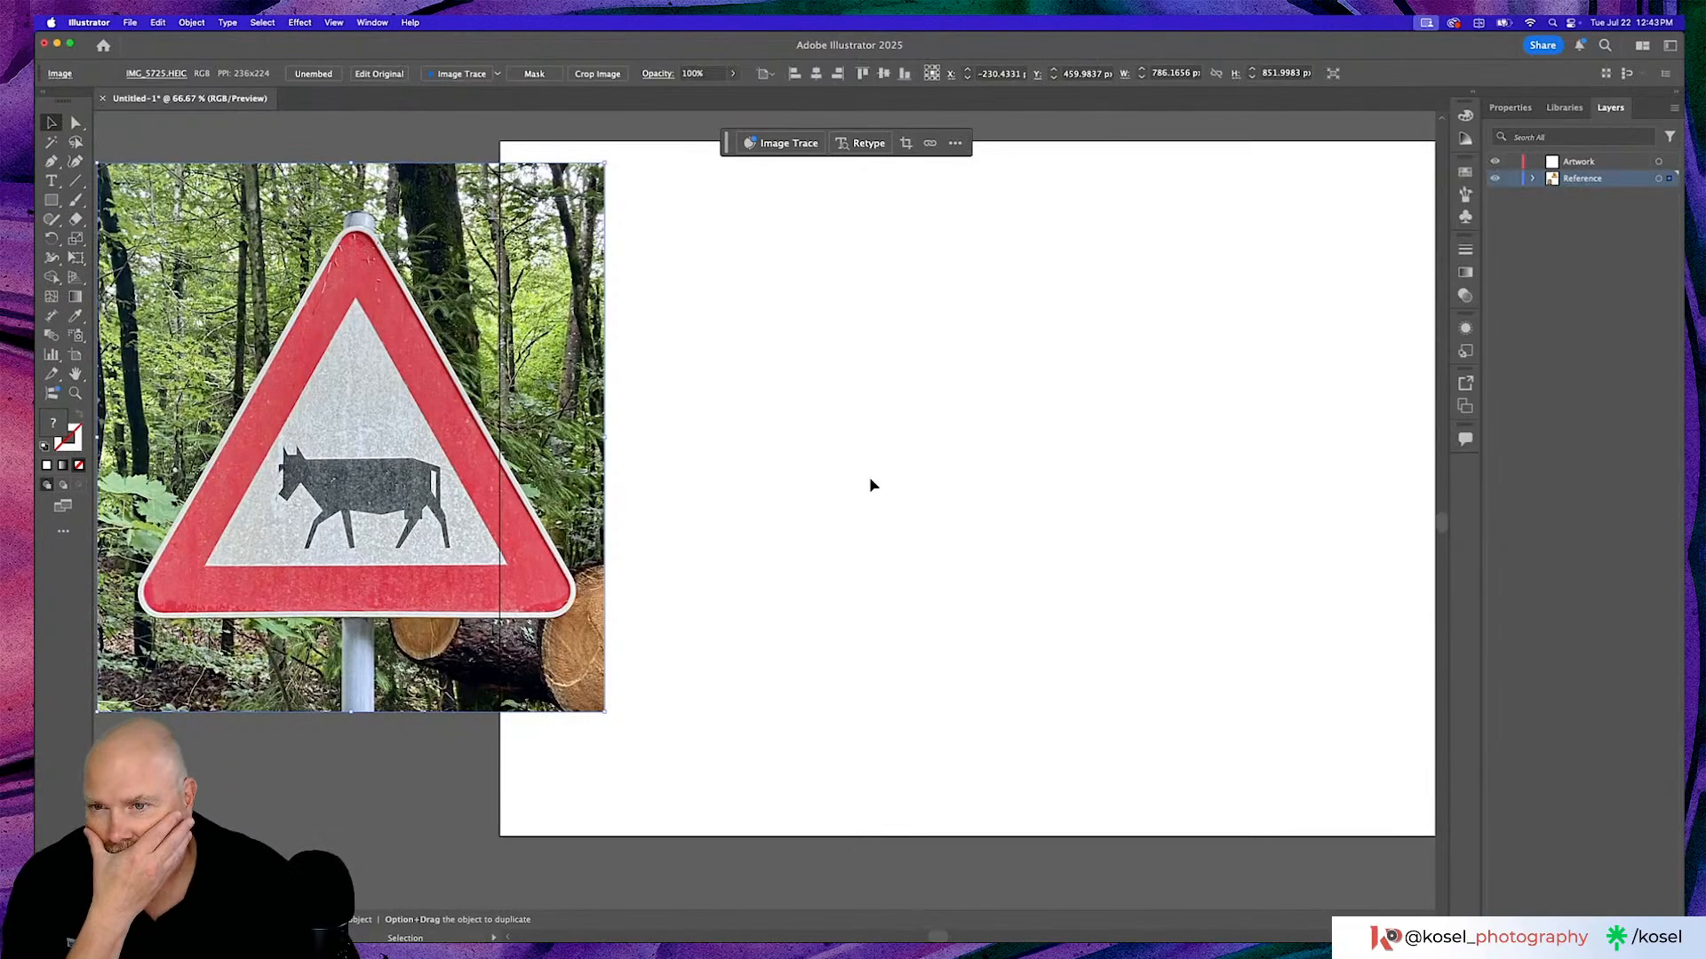
drag(556, 522, 525, 485)
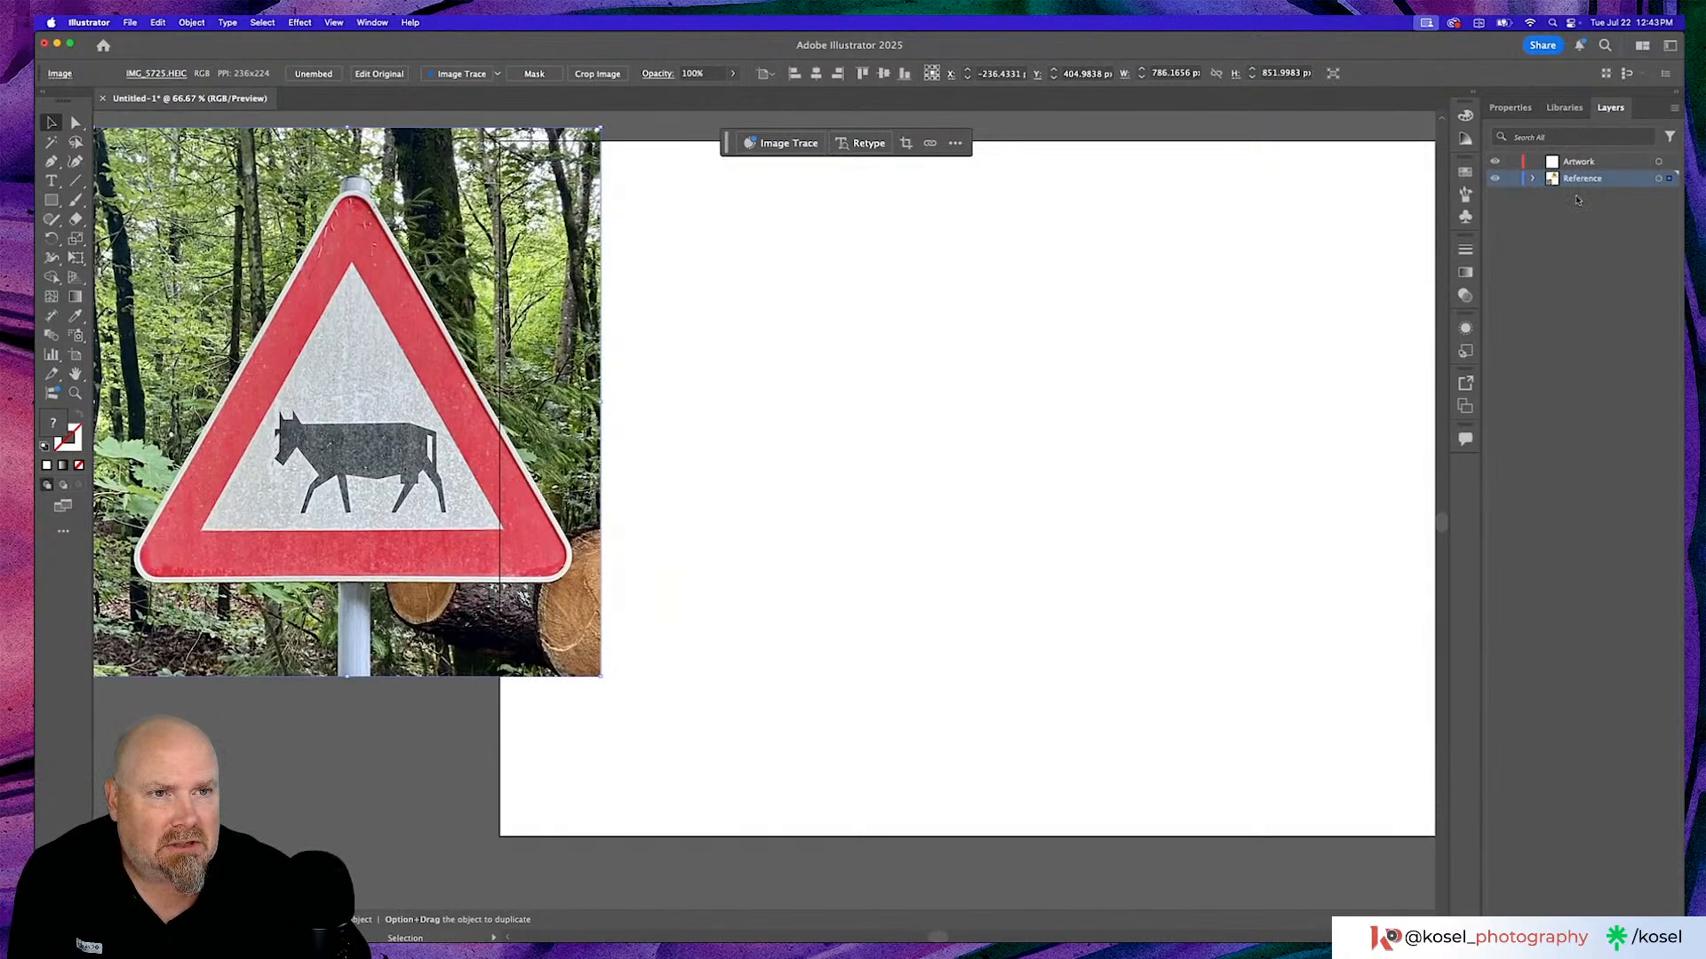
click(1575, 163)
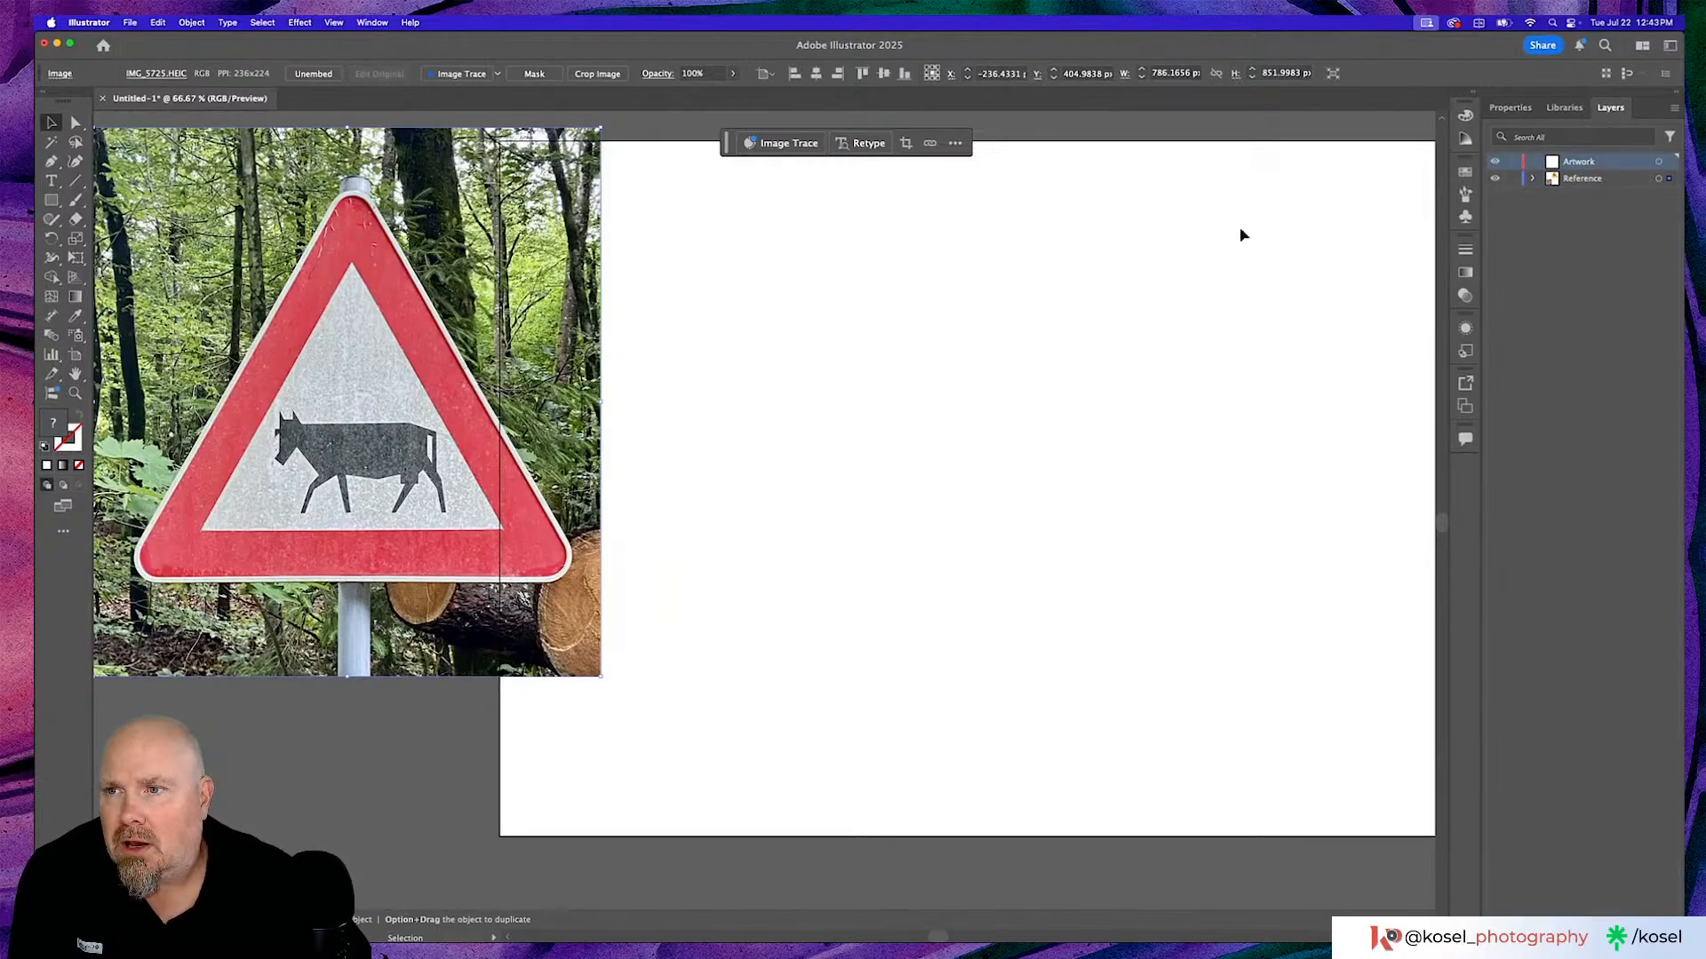
Draw a rectangle about 591 px wide and 195 px tall on the artboard and fill it with dark gray.
click(51, 200)
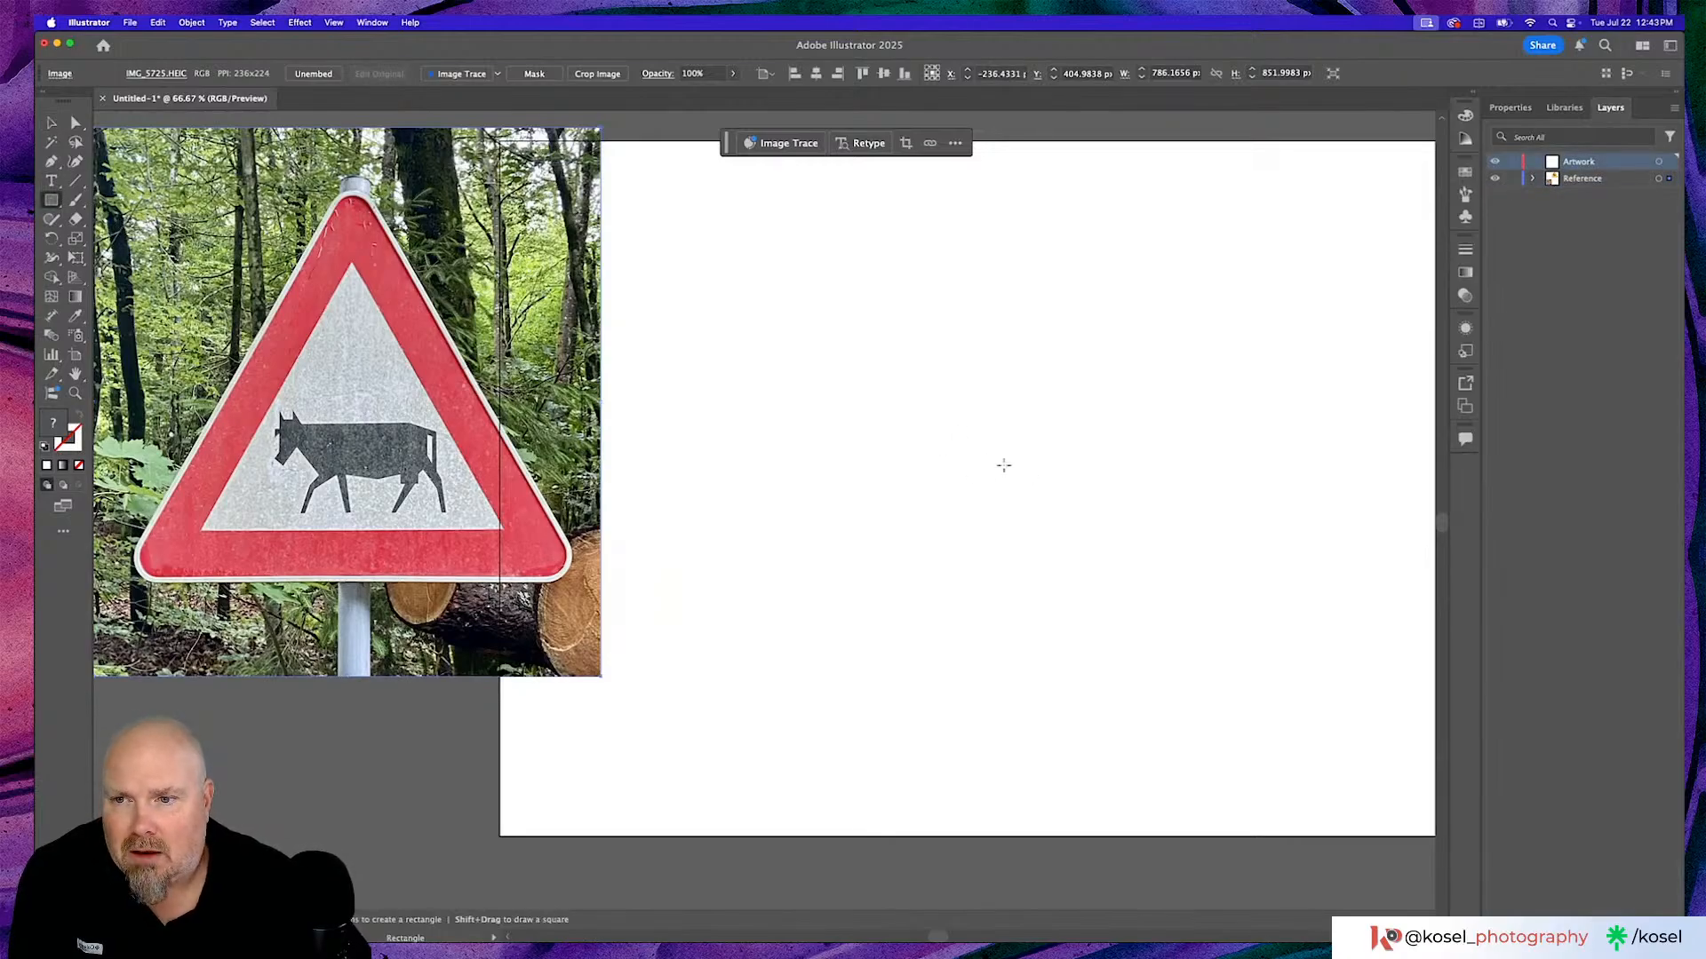
drag(790, 369, 1172, 491)
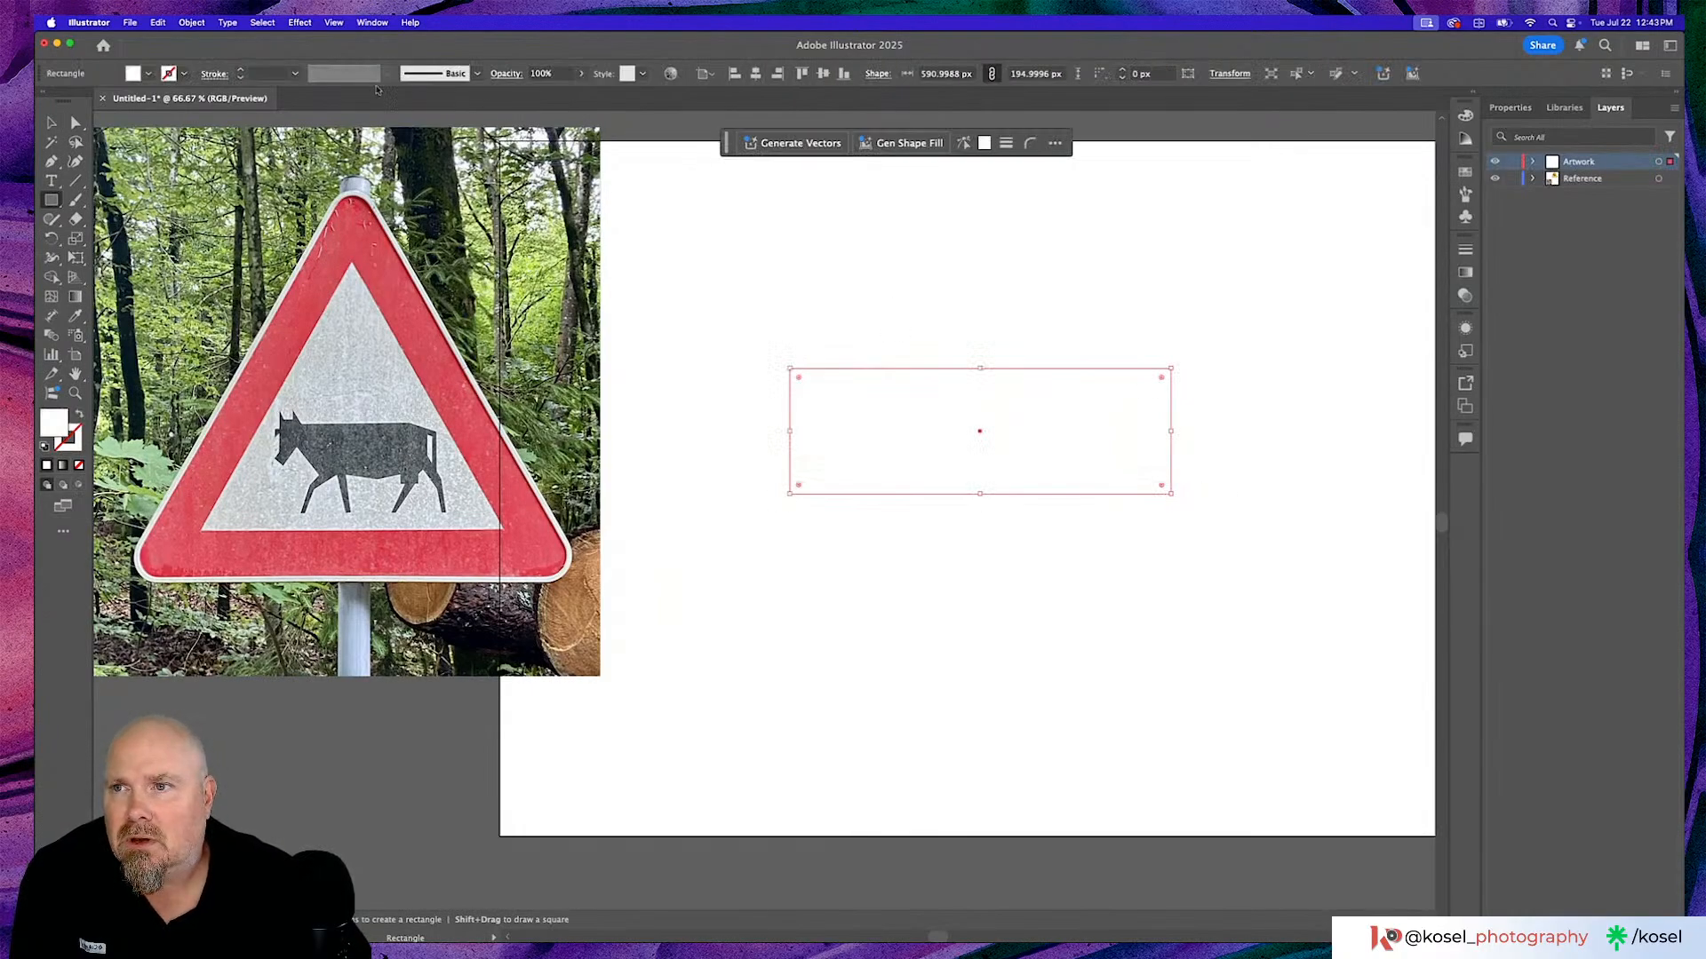
click(148, 74)
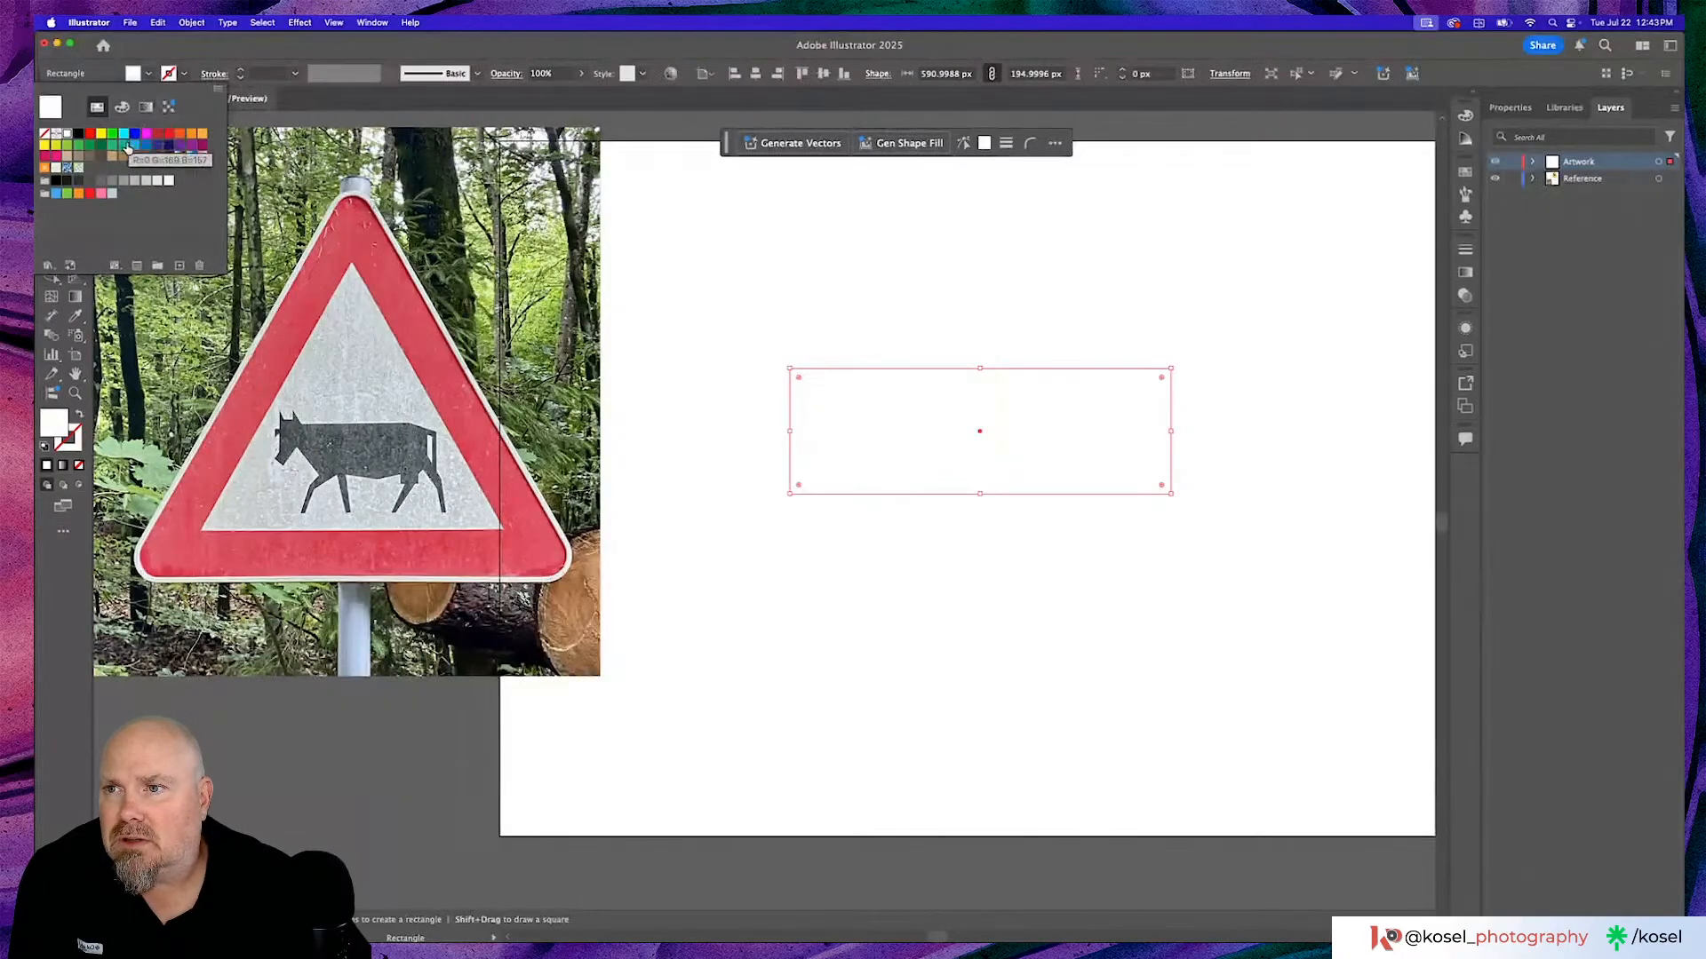
click(79, 181)
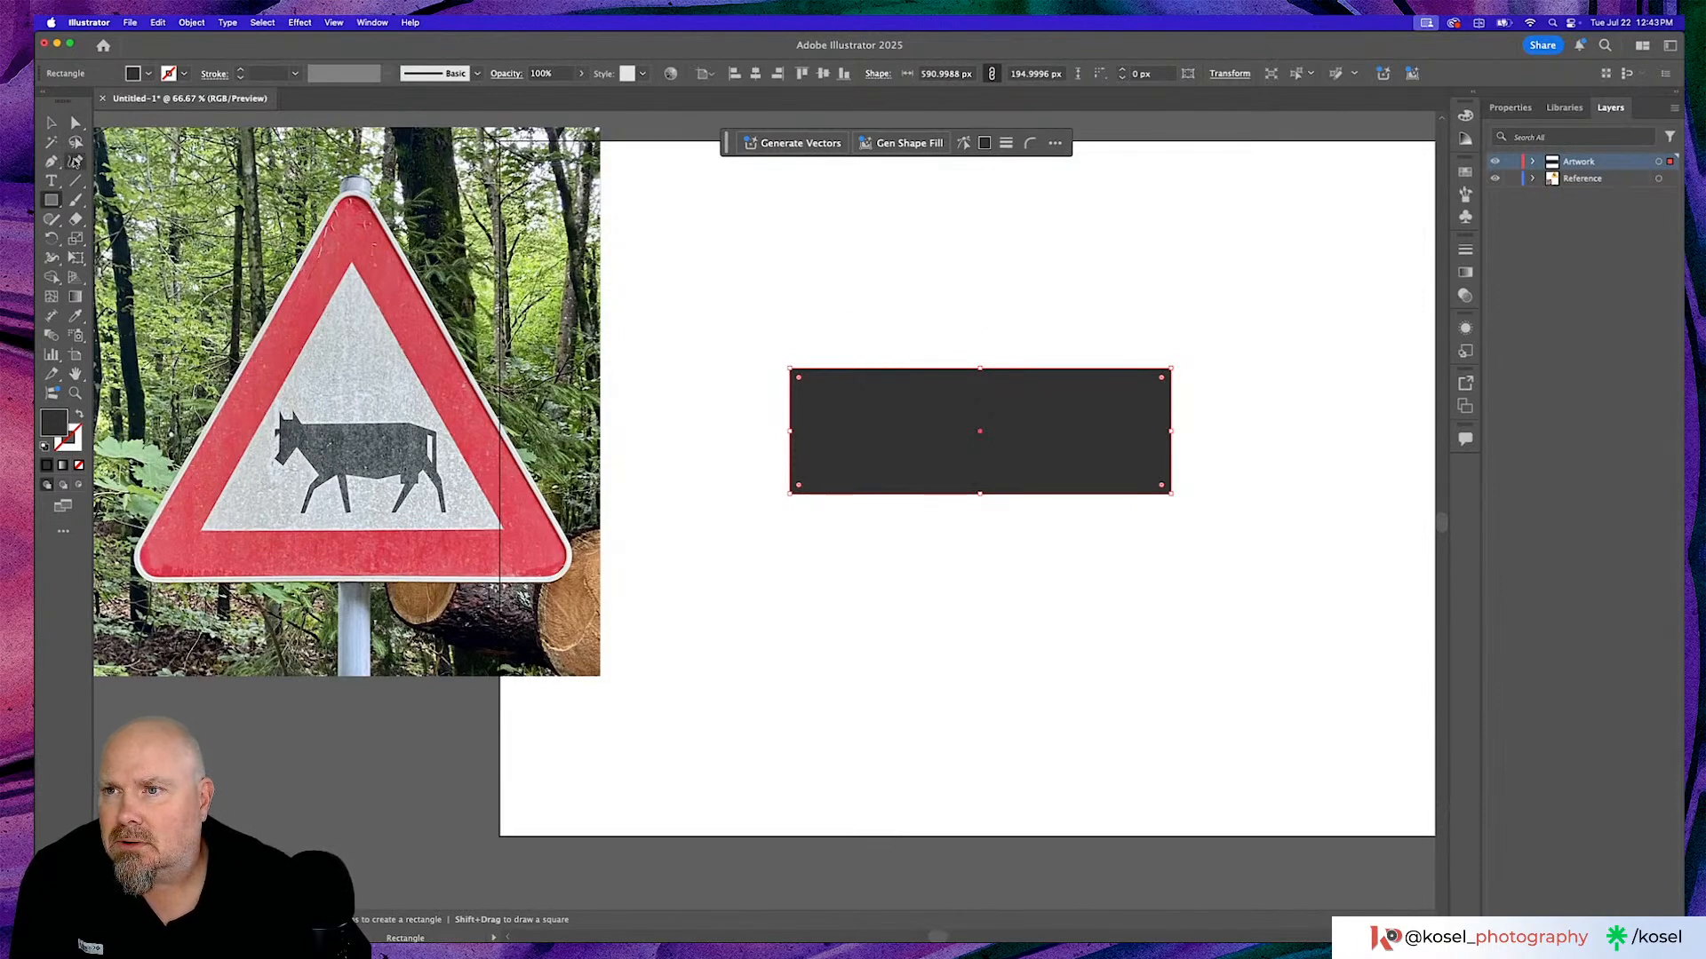
click(51, 162)
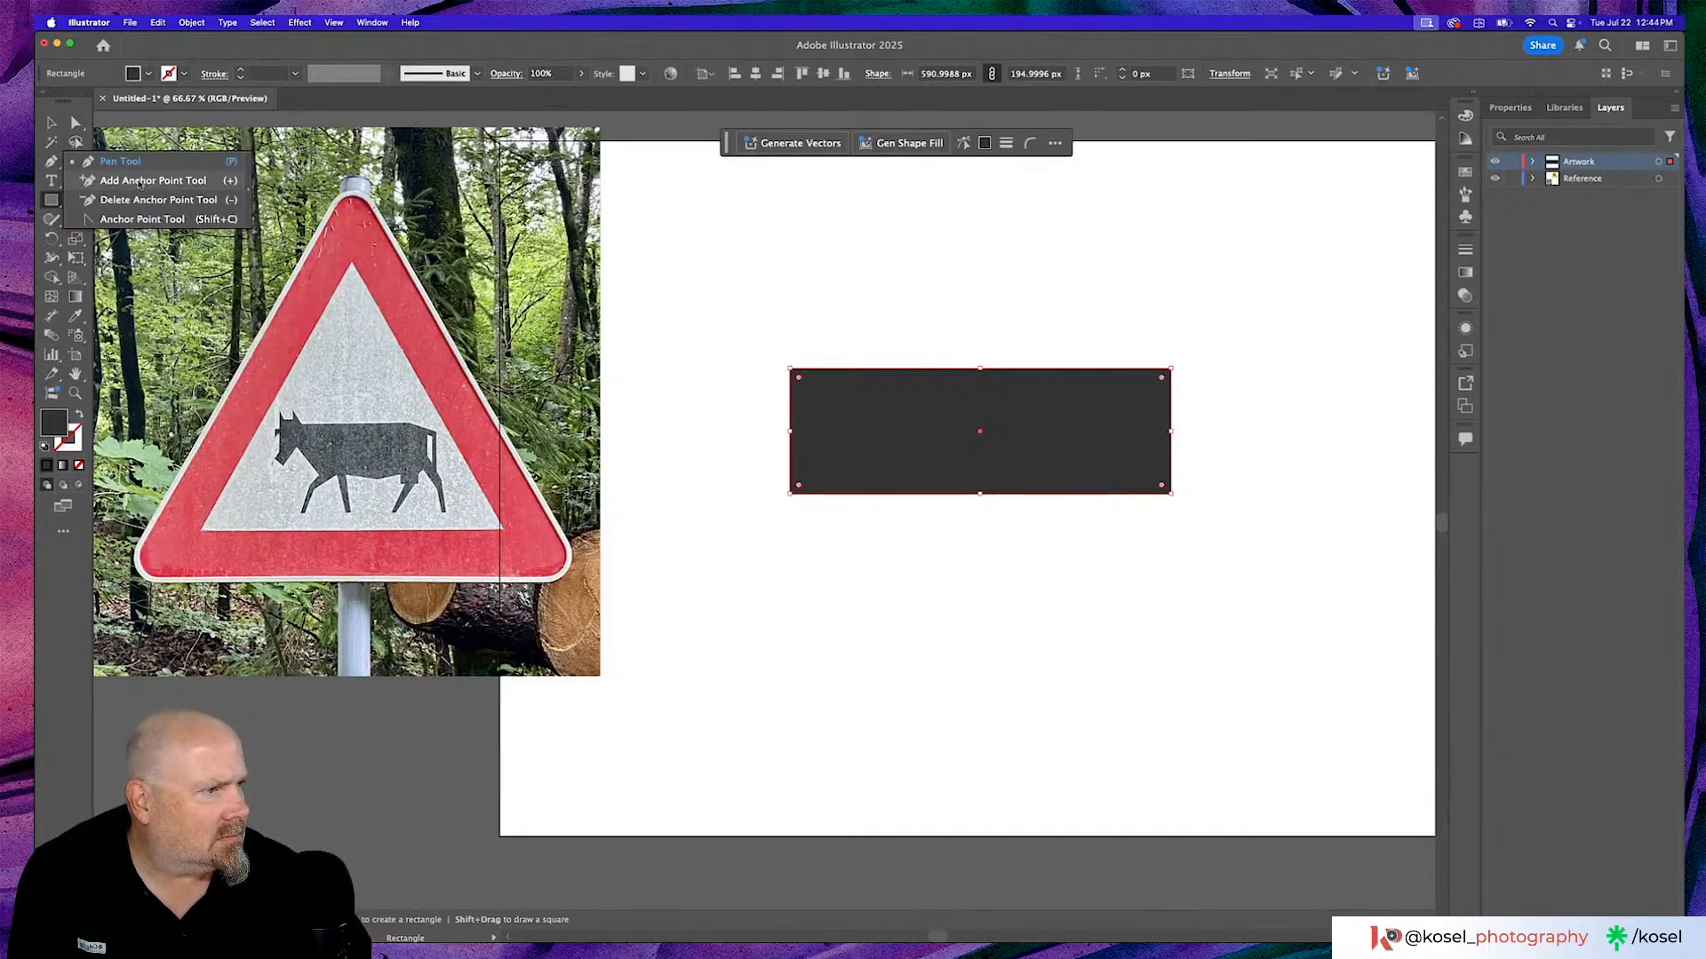
key(super+Tab)
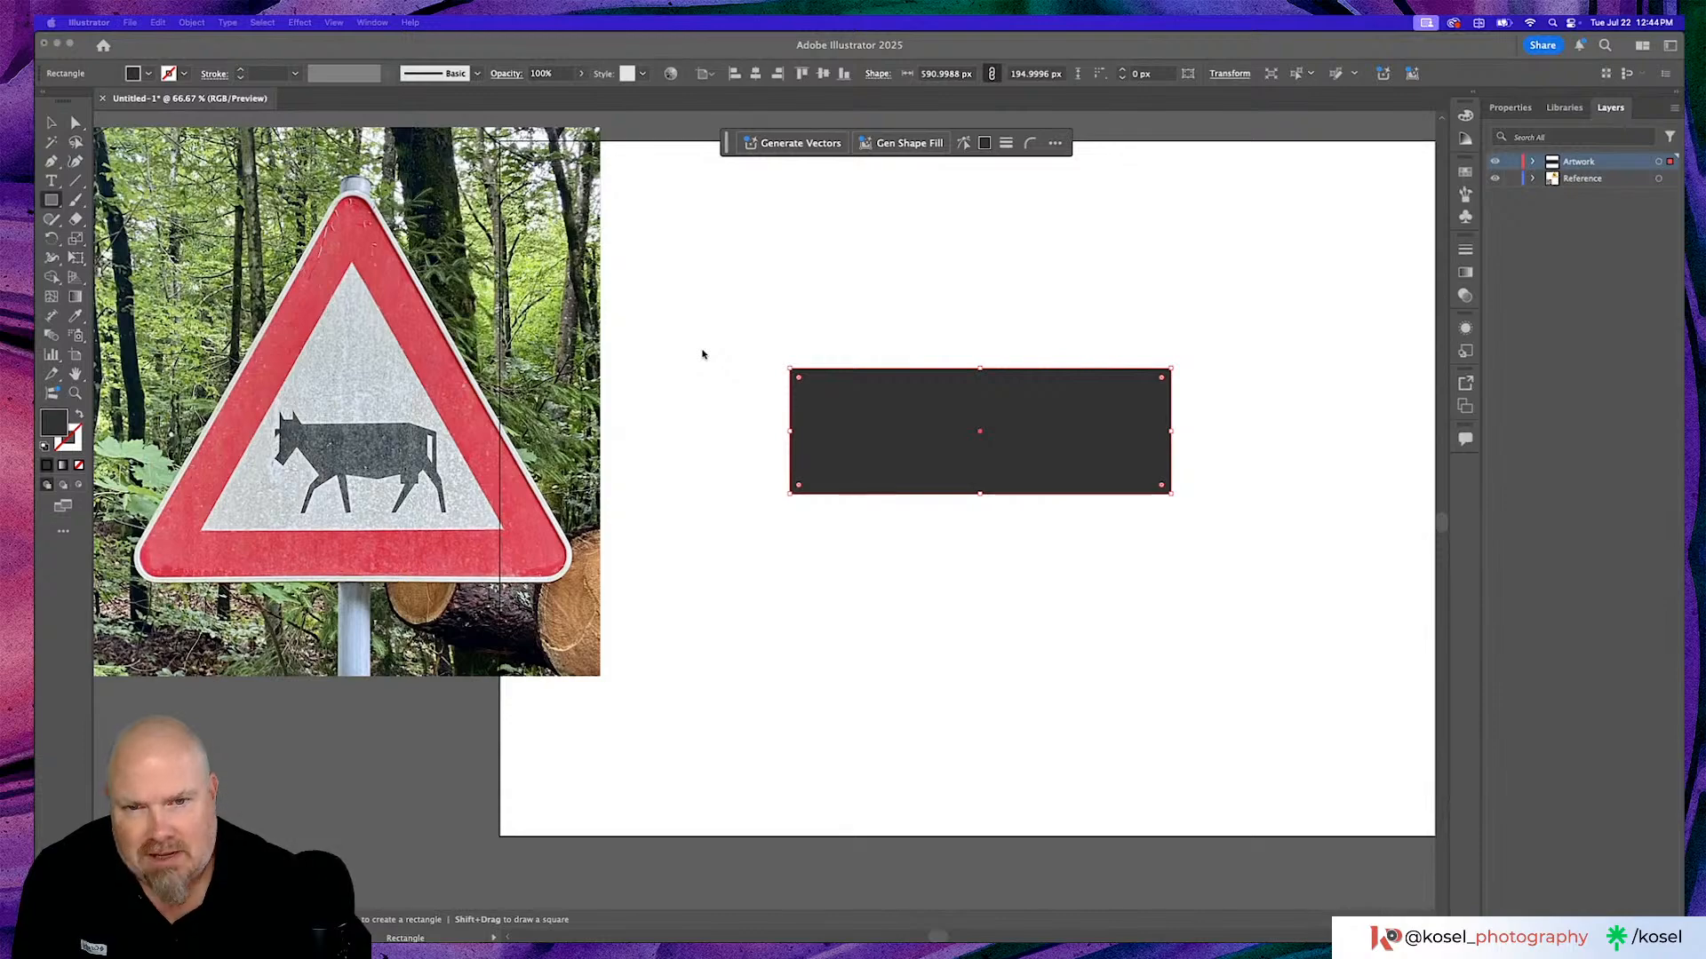
key(super+Tab)
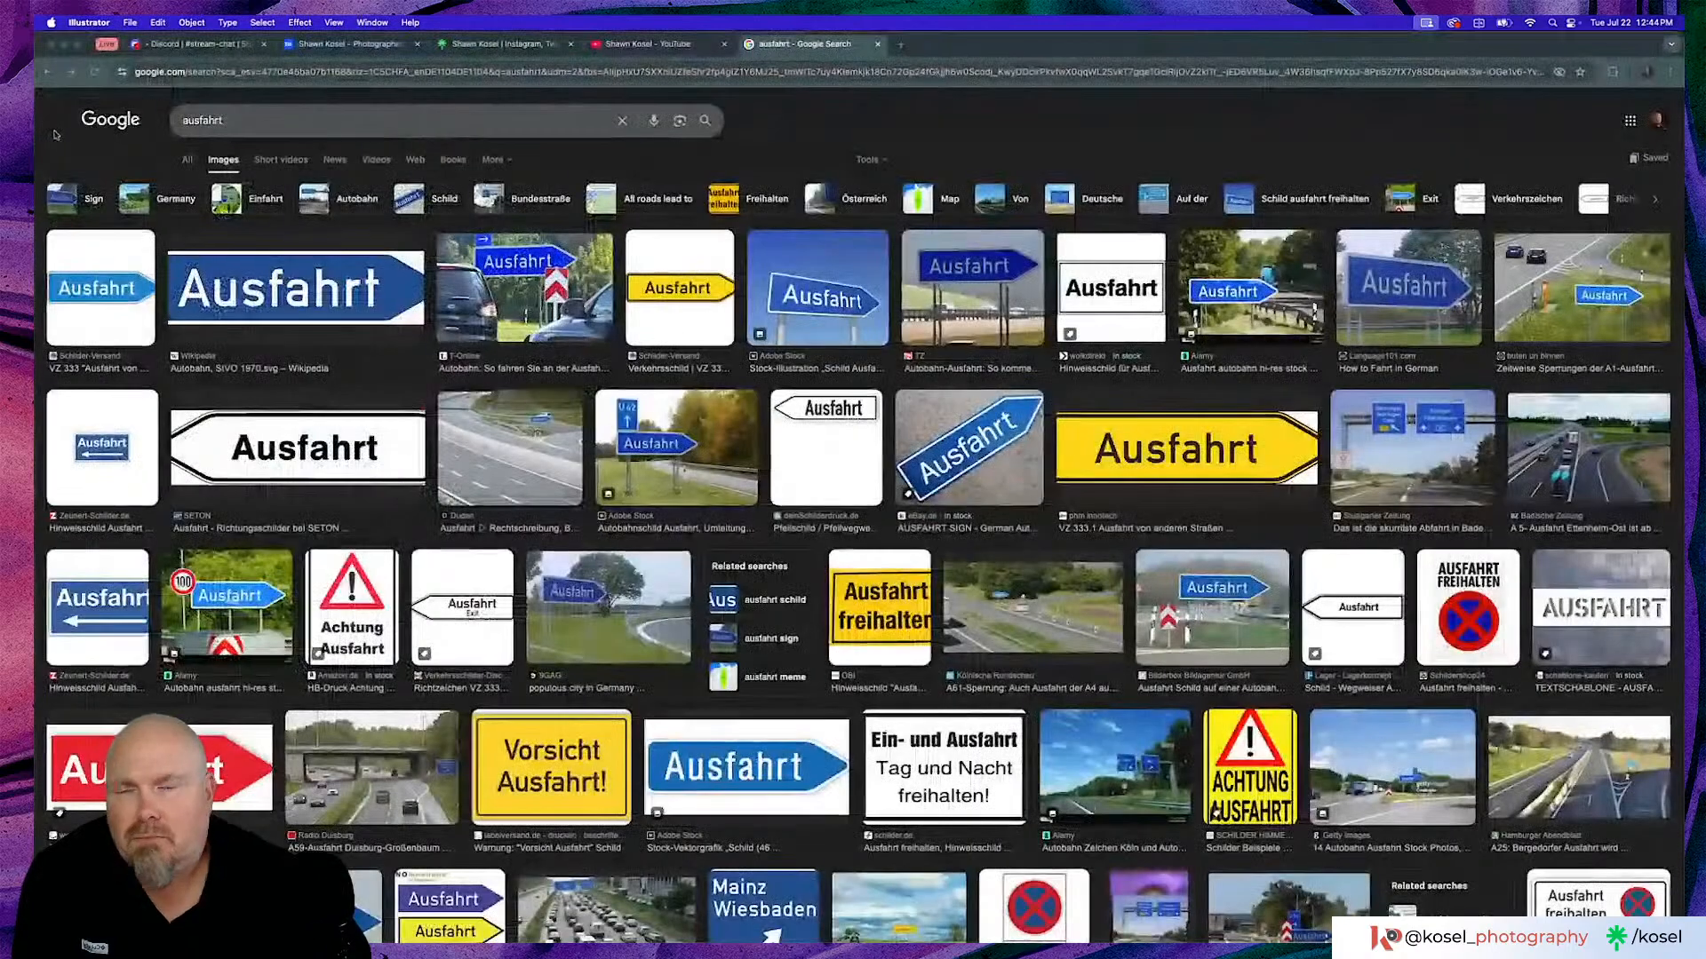
key(super+Tab)
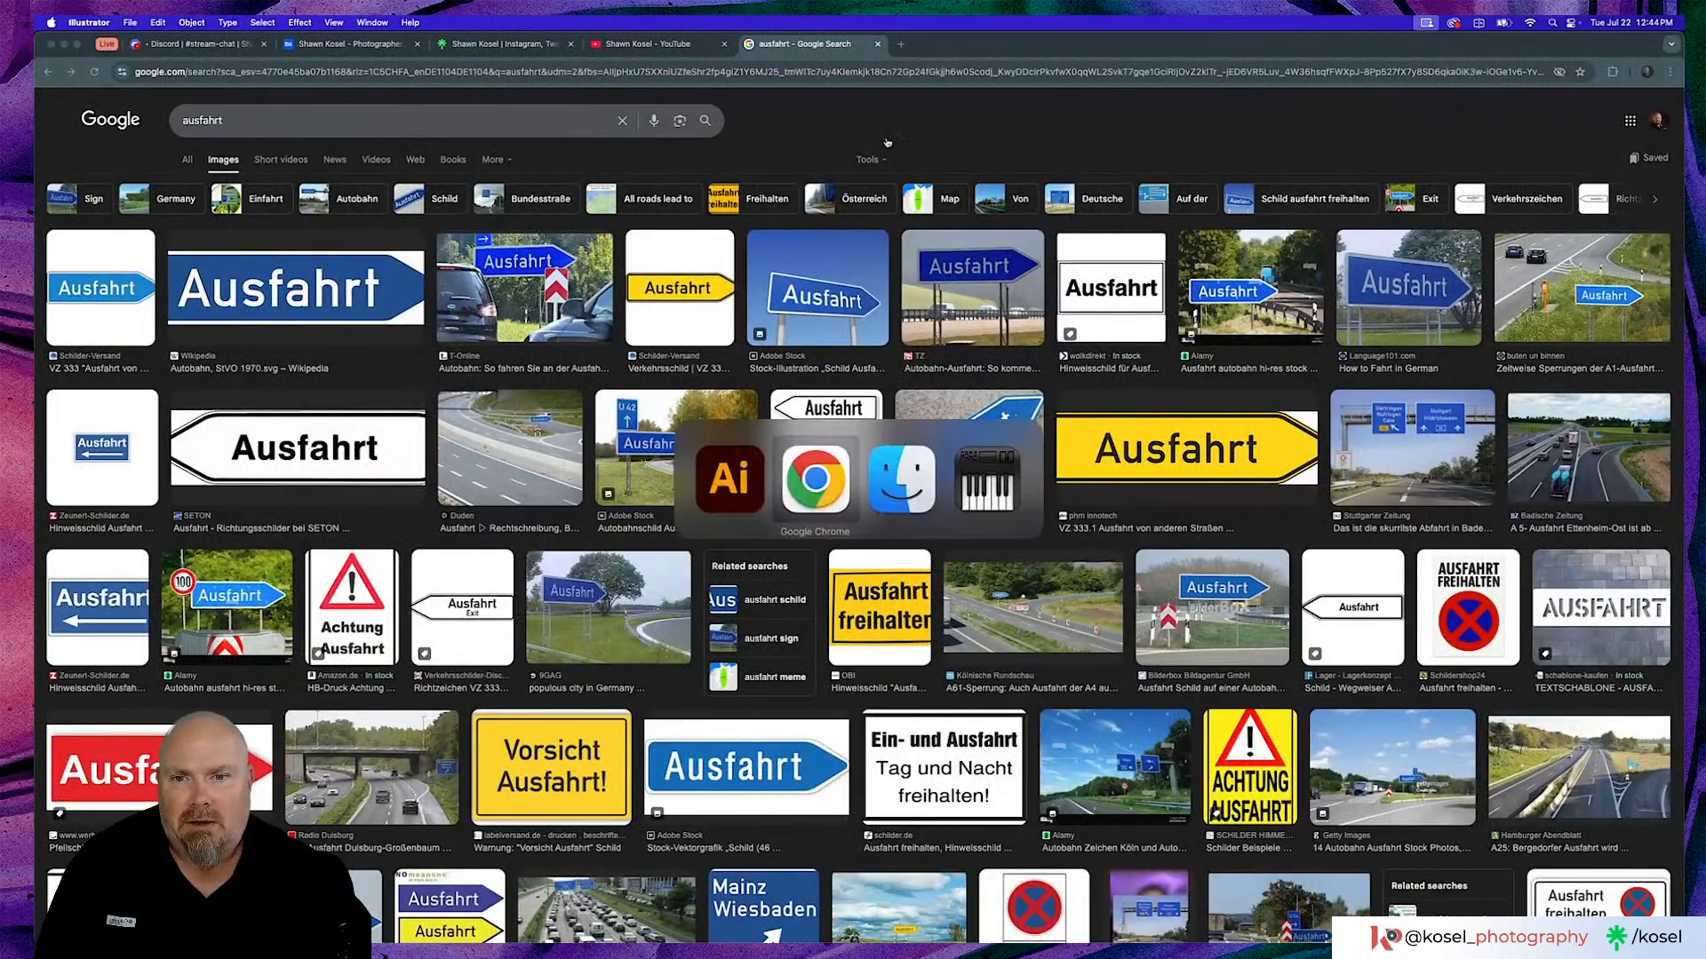
key(super+Tab)
key(super+Tab)
key(super+Tab)
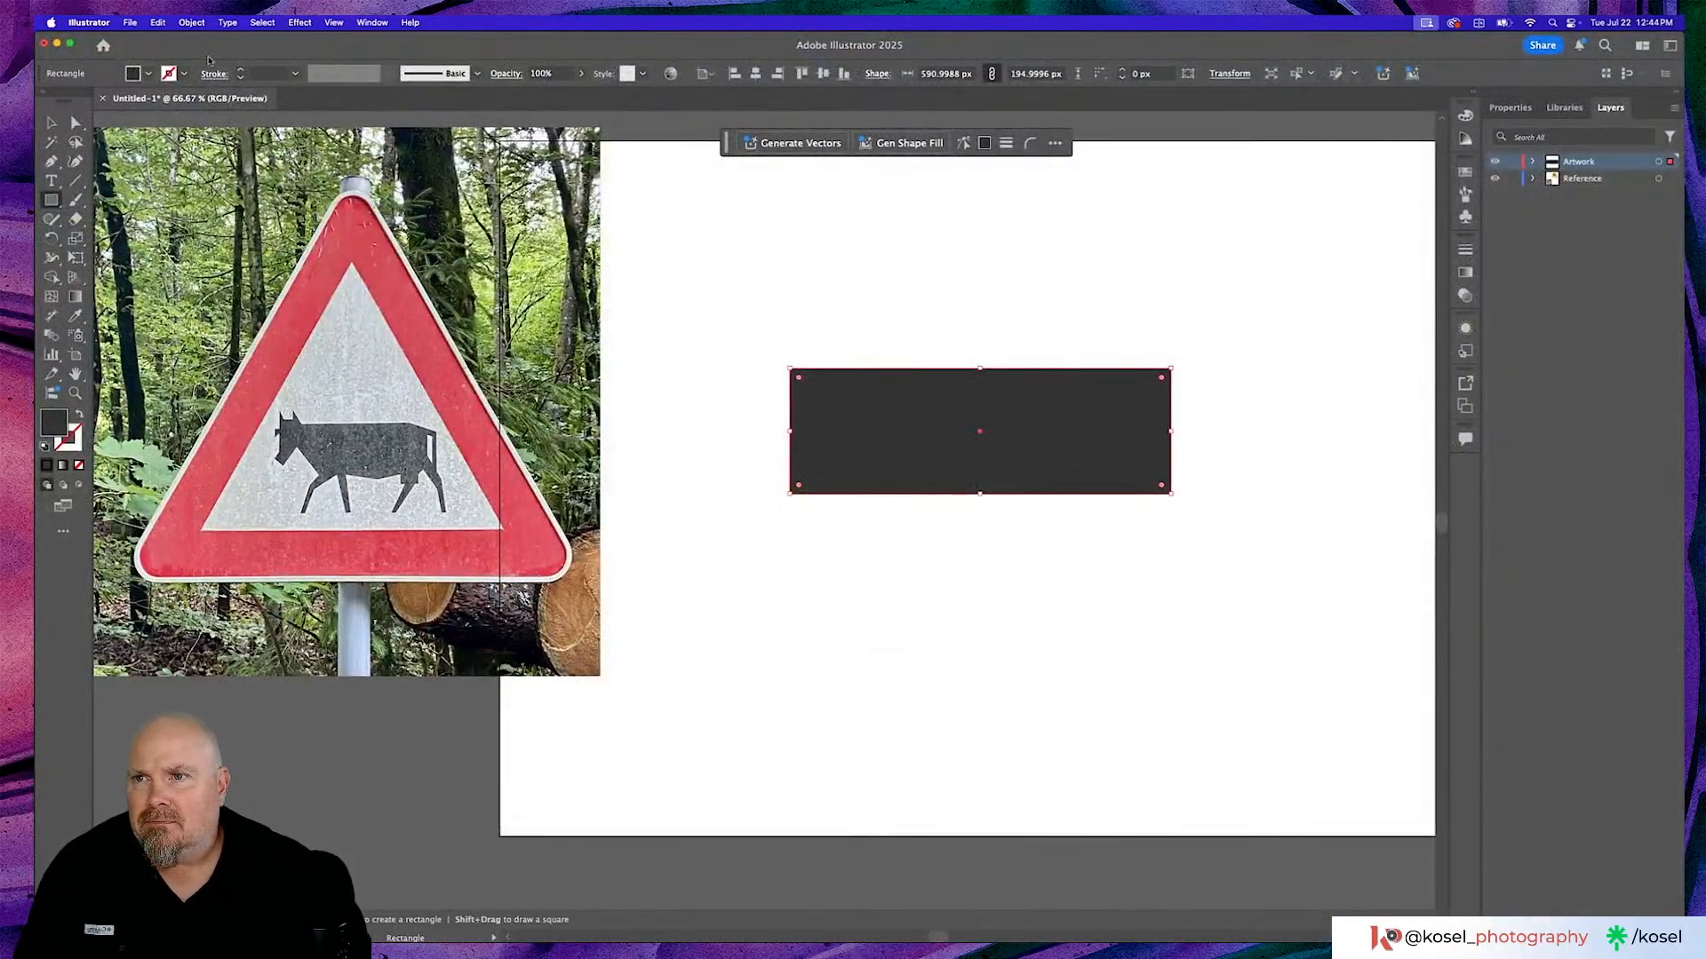
Resize the dark gray rectangle to about 524 px wide and 262 px tall, keeping its upper-left corner in place.
key(v)
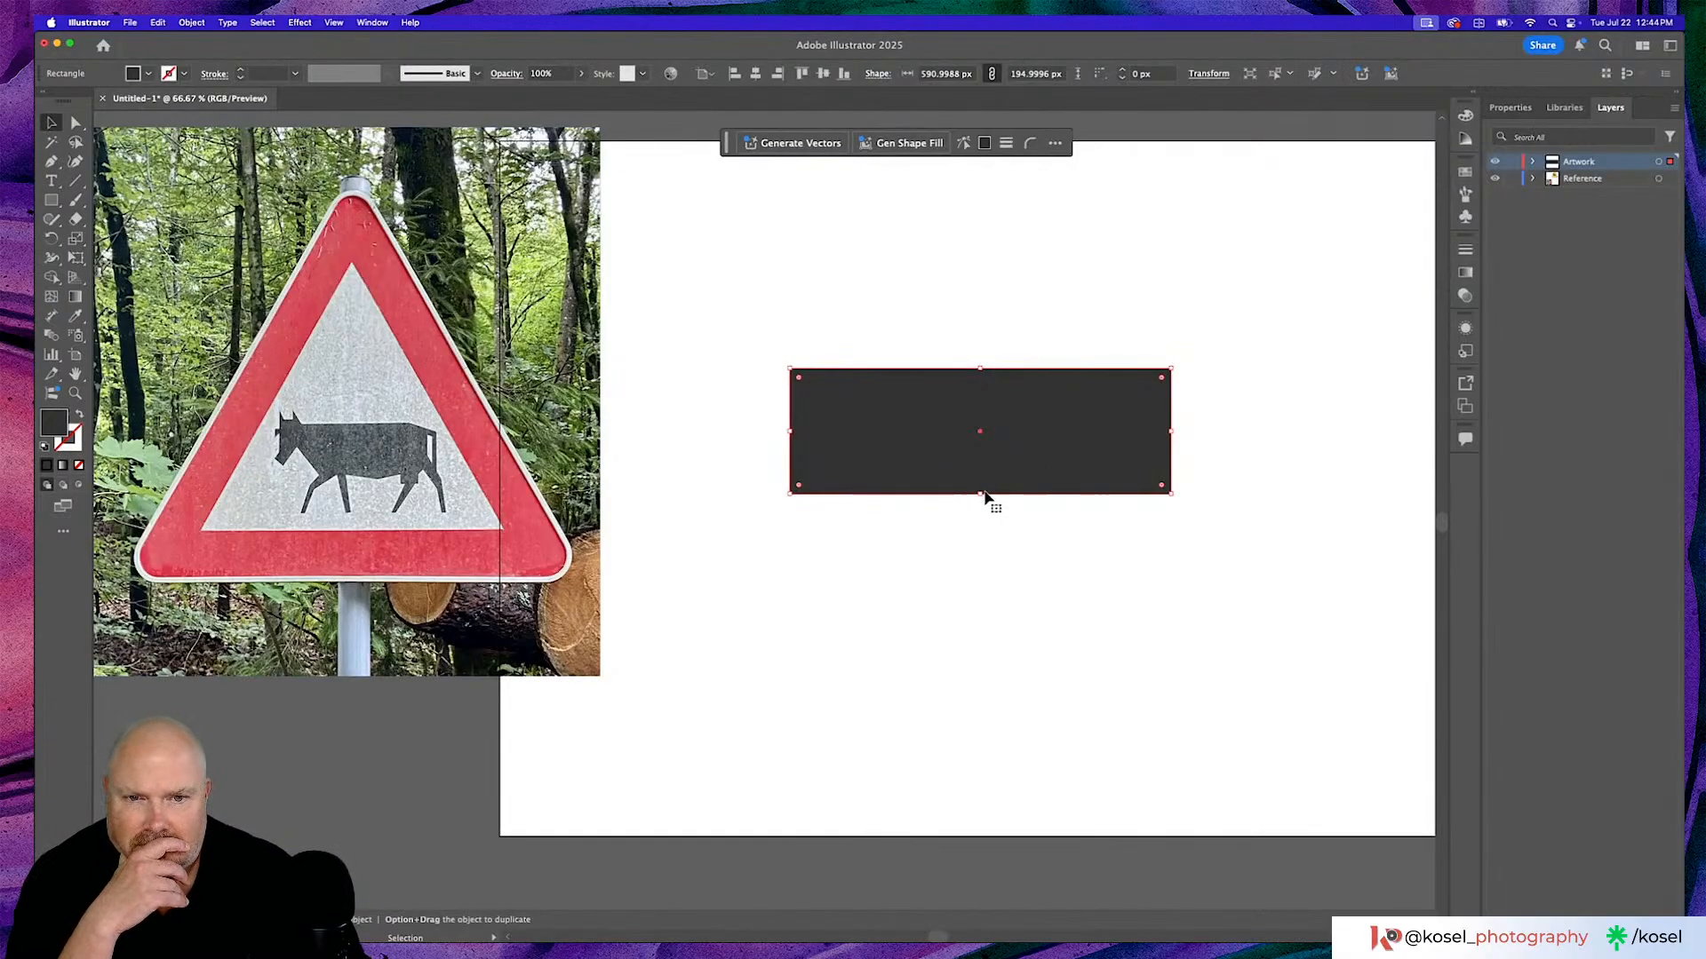
drag(980, 493, 980, 537)
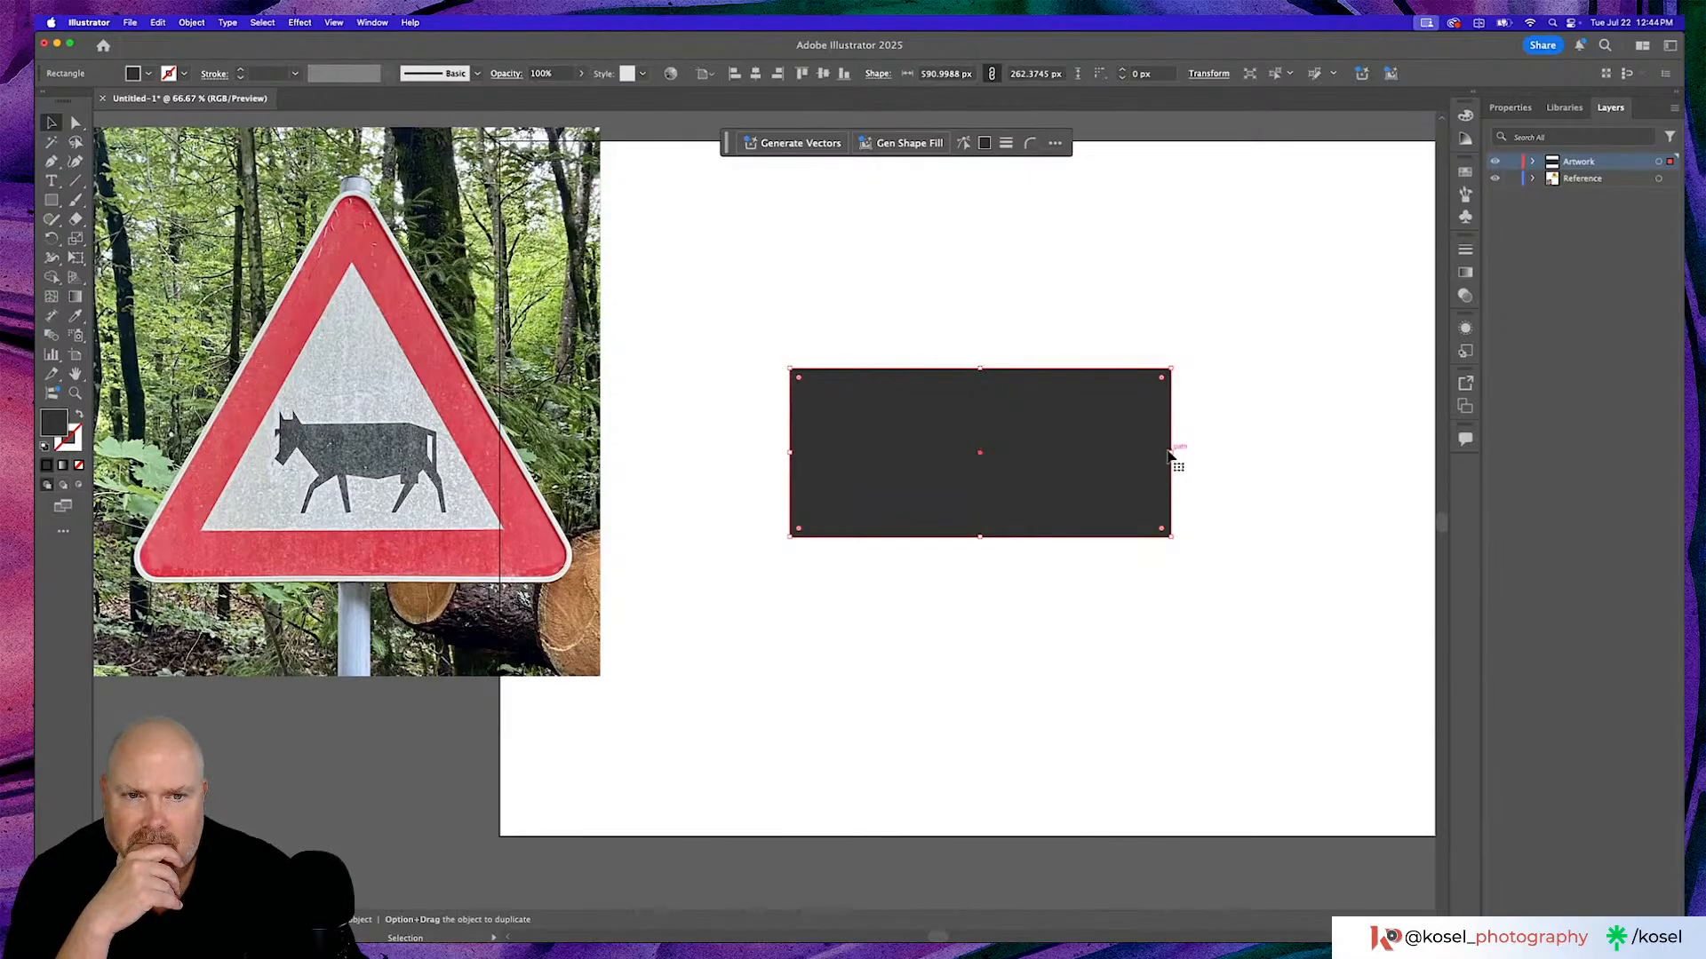
drag(1170, 452, 1129, 453)
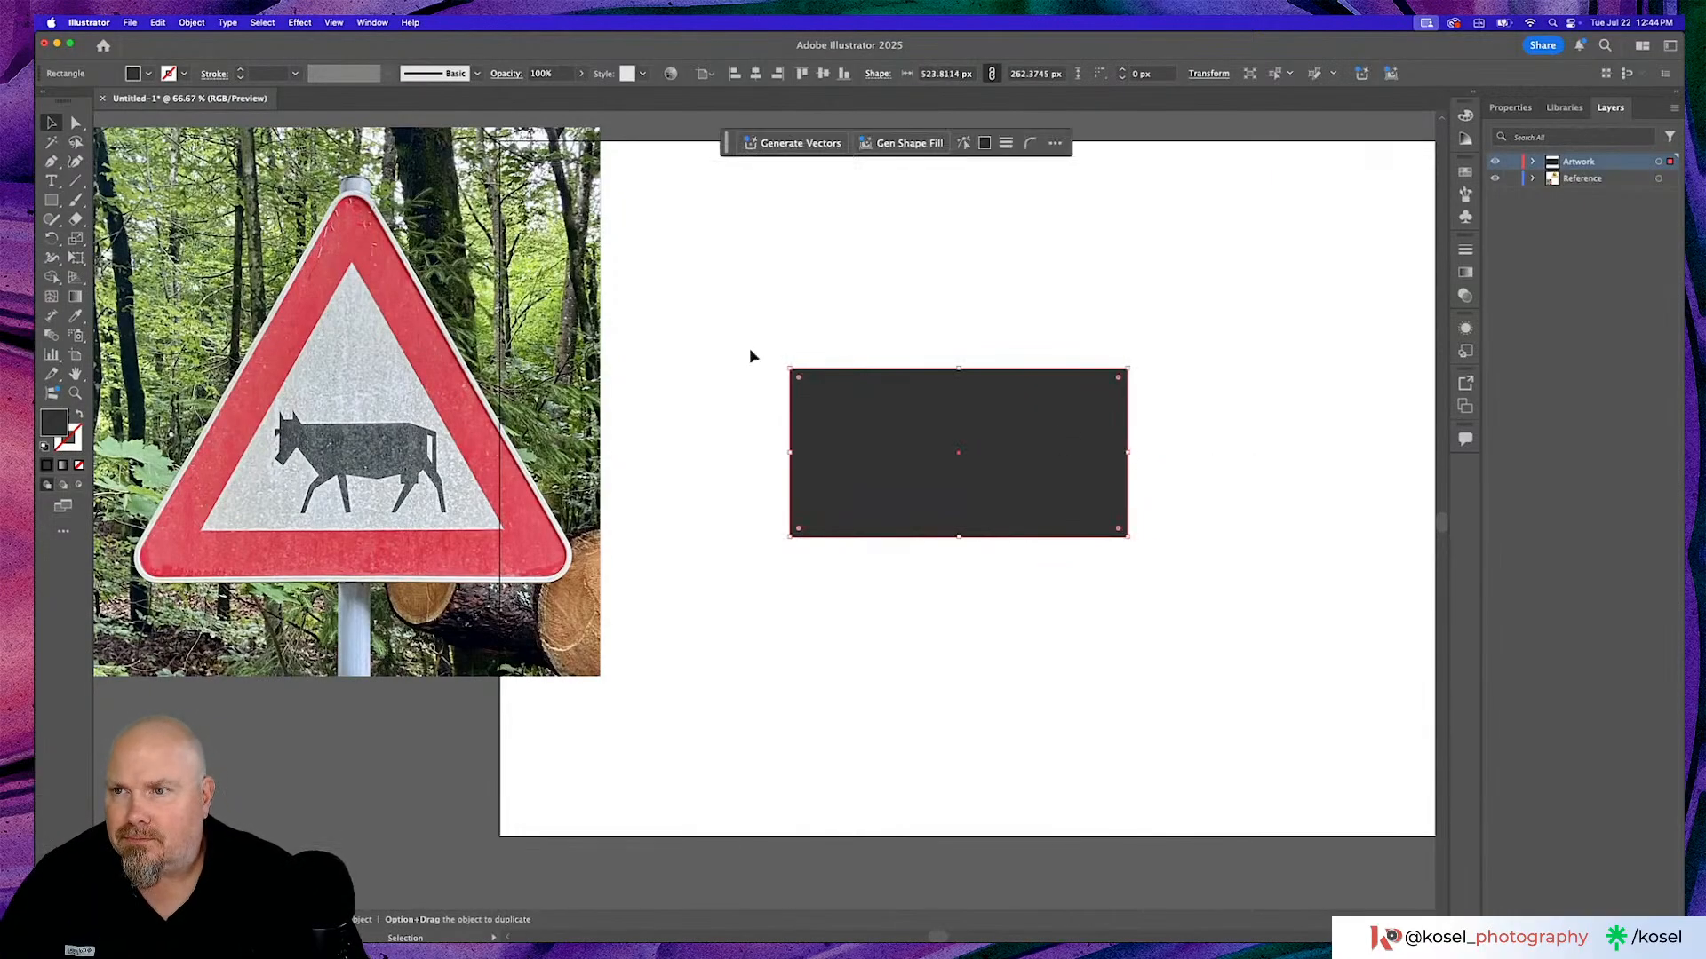
Draw a narrow rectangle about 95 px wide and 262 px tall just right of the body rectangle, matching its height.
click(52, 200)
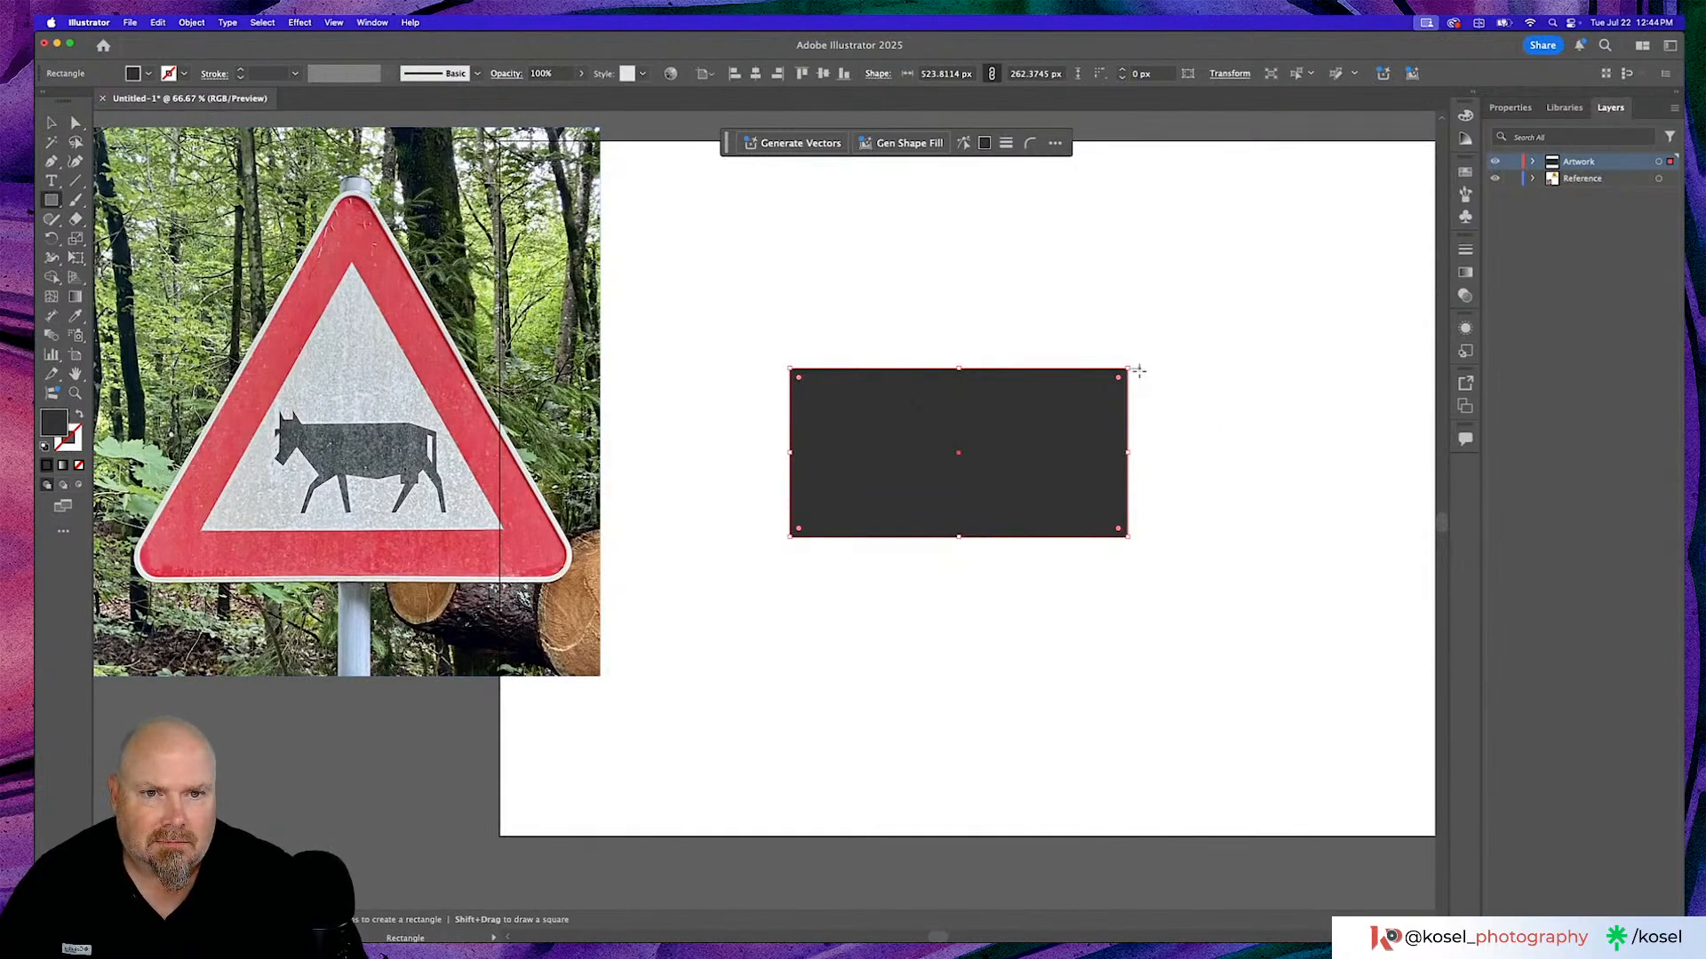
drag(1141, 369, 1203, 536)
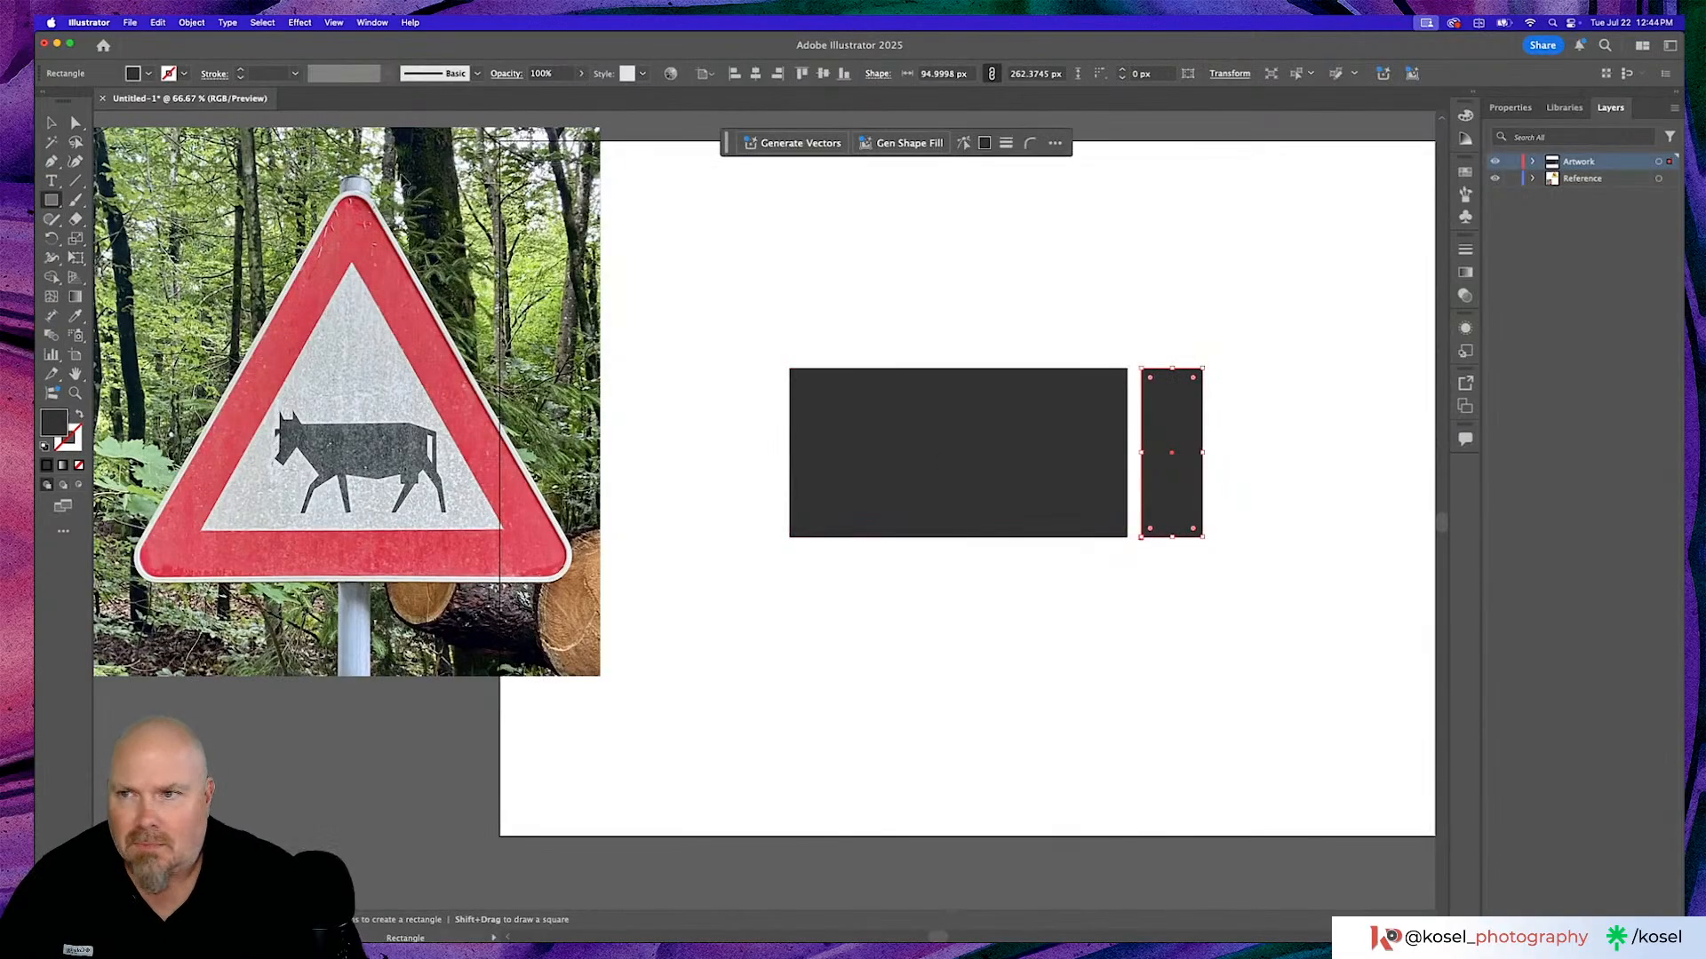
Taper the narrow rectangle by moving its upper-right corner down to about Y 375 px and its lower-right corner up to about Y 582 px.
key(a)
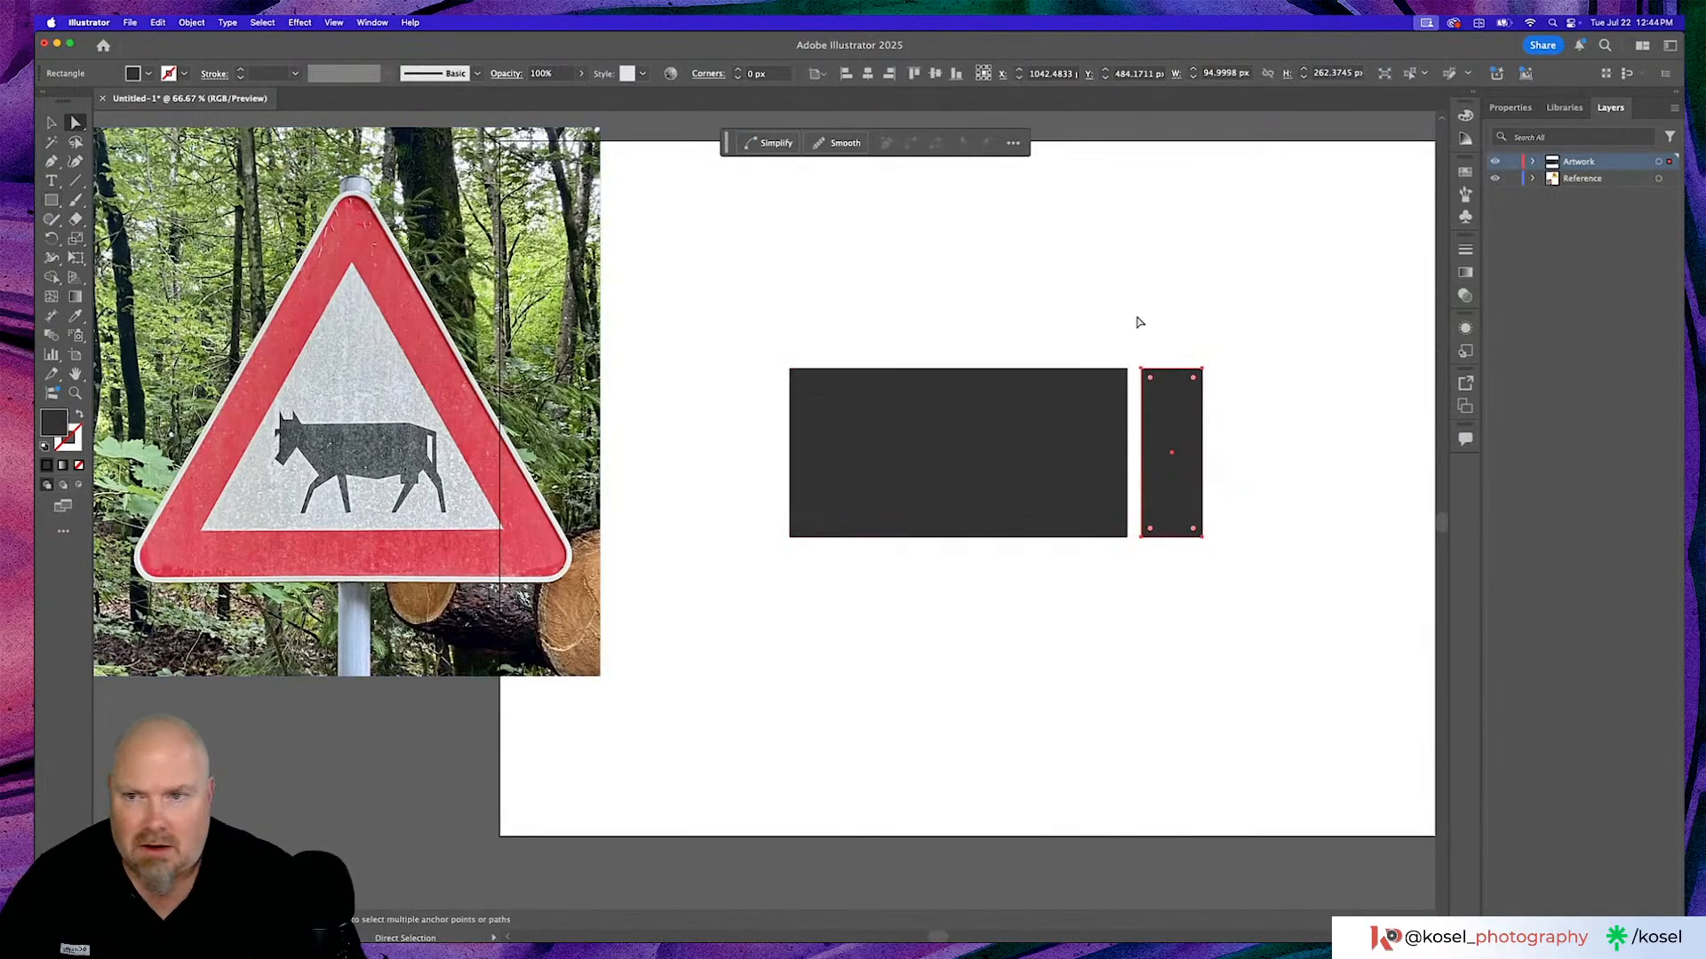
click(1204, 370)
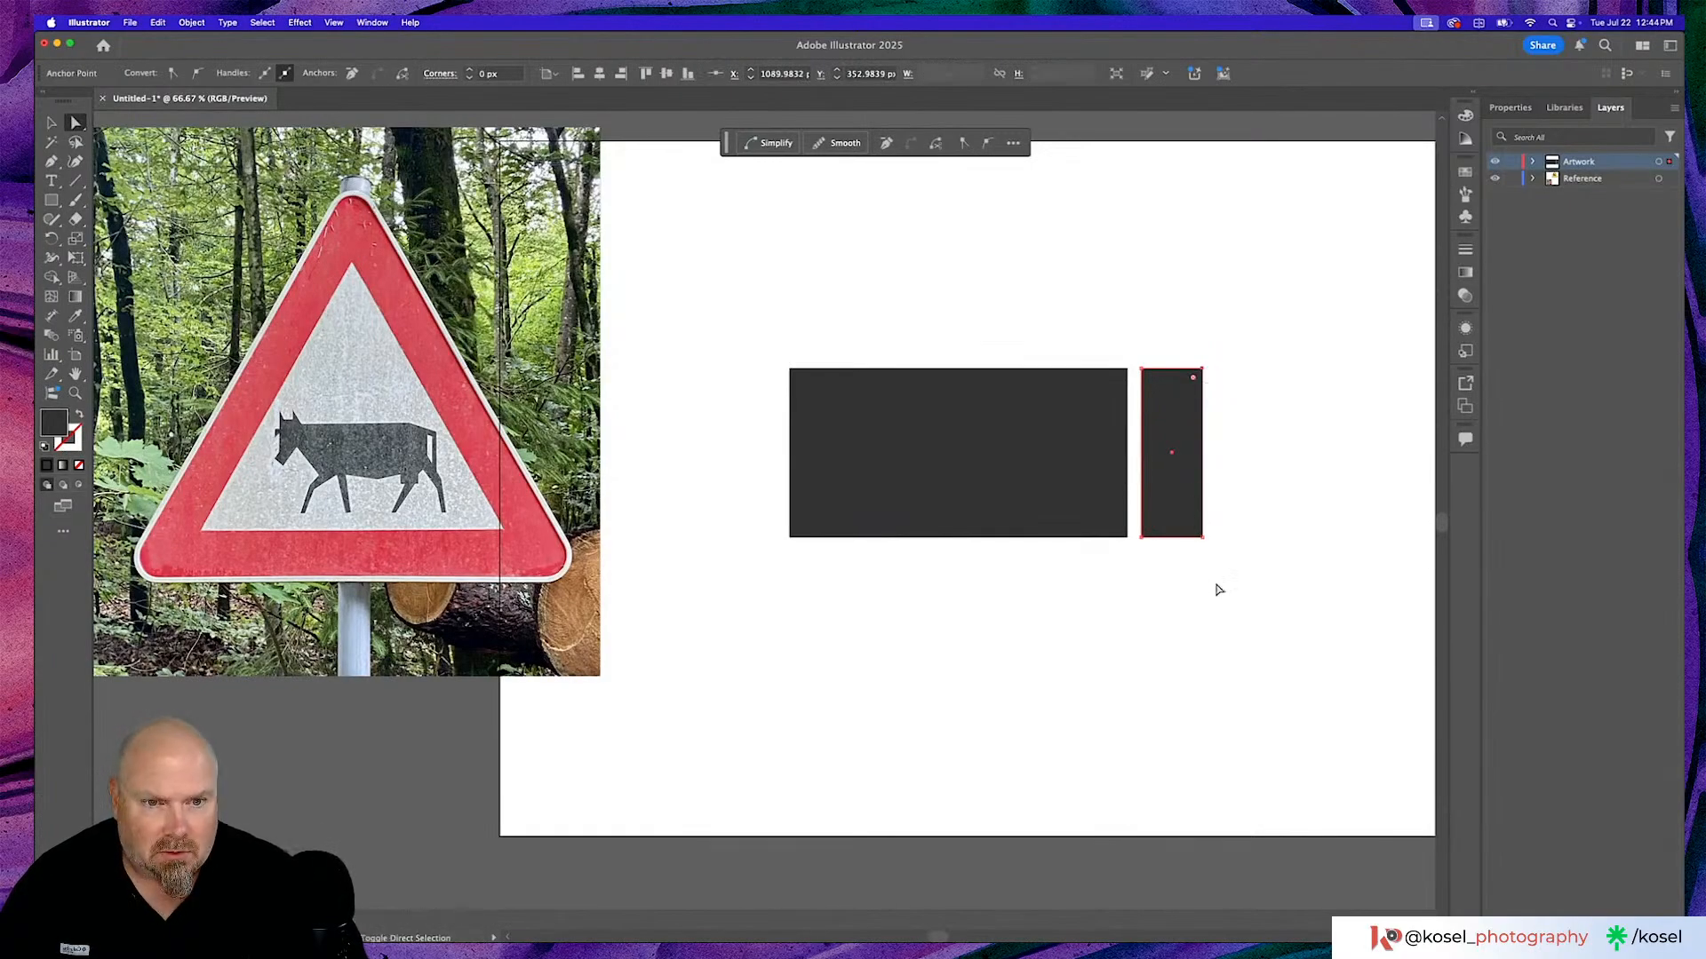
click(1203, 538)
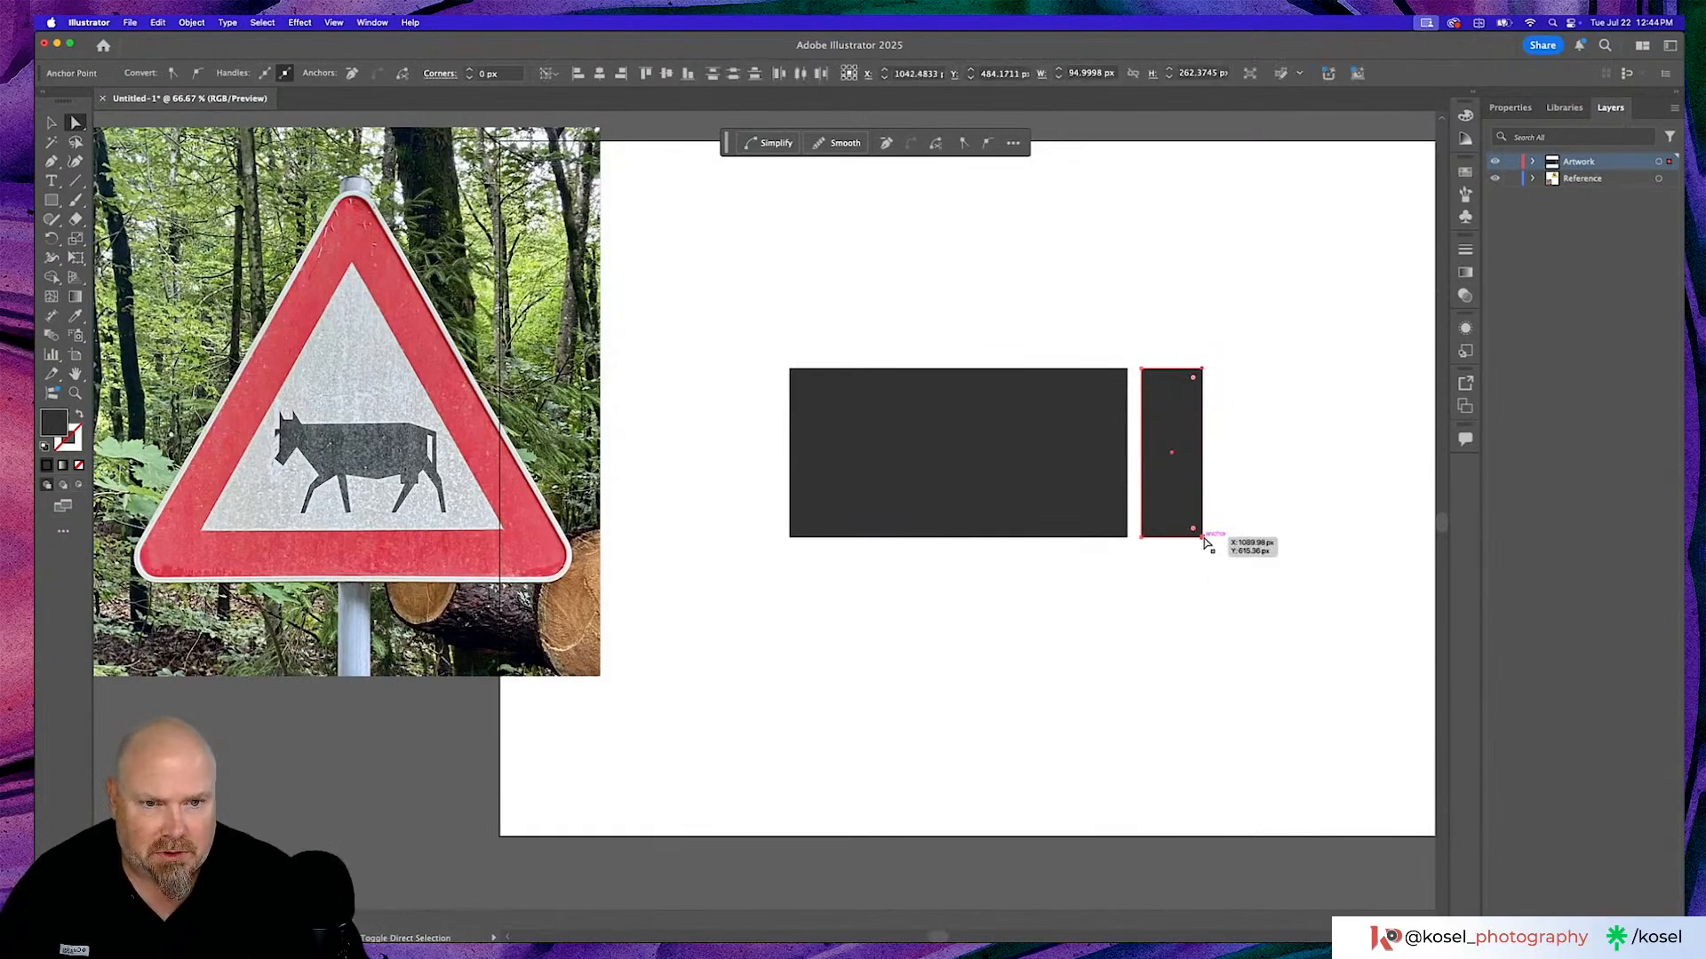
drag(1205, 540, 1204, 538)
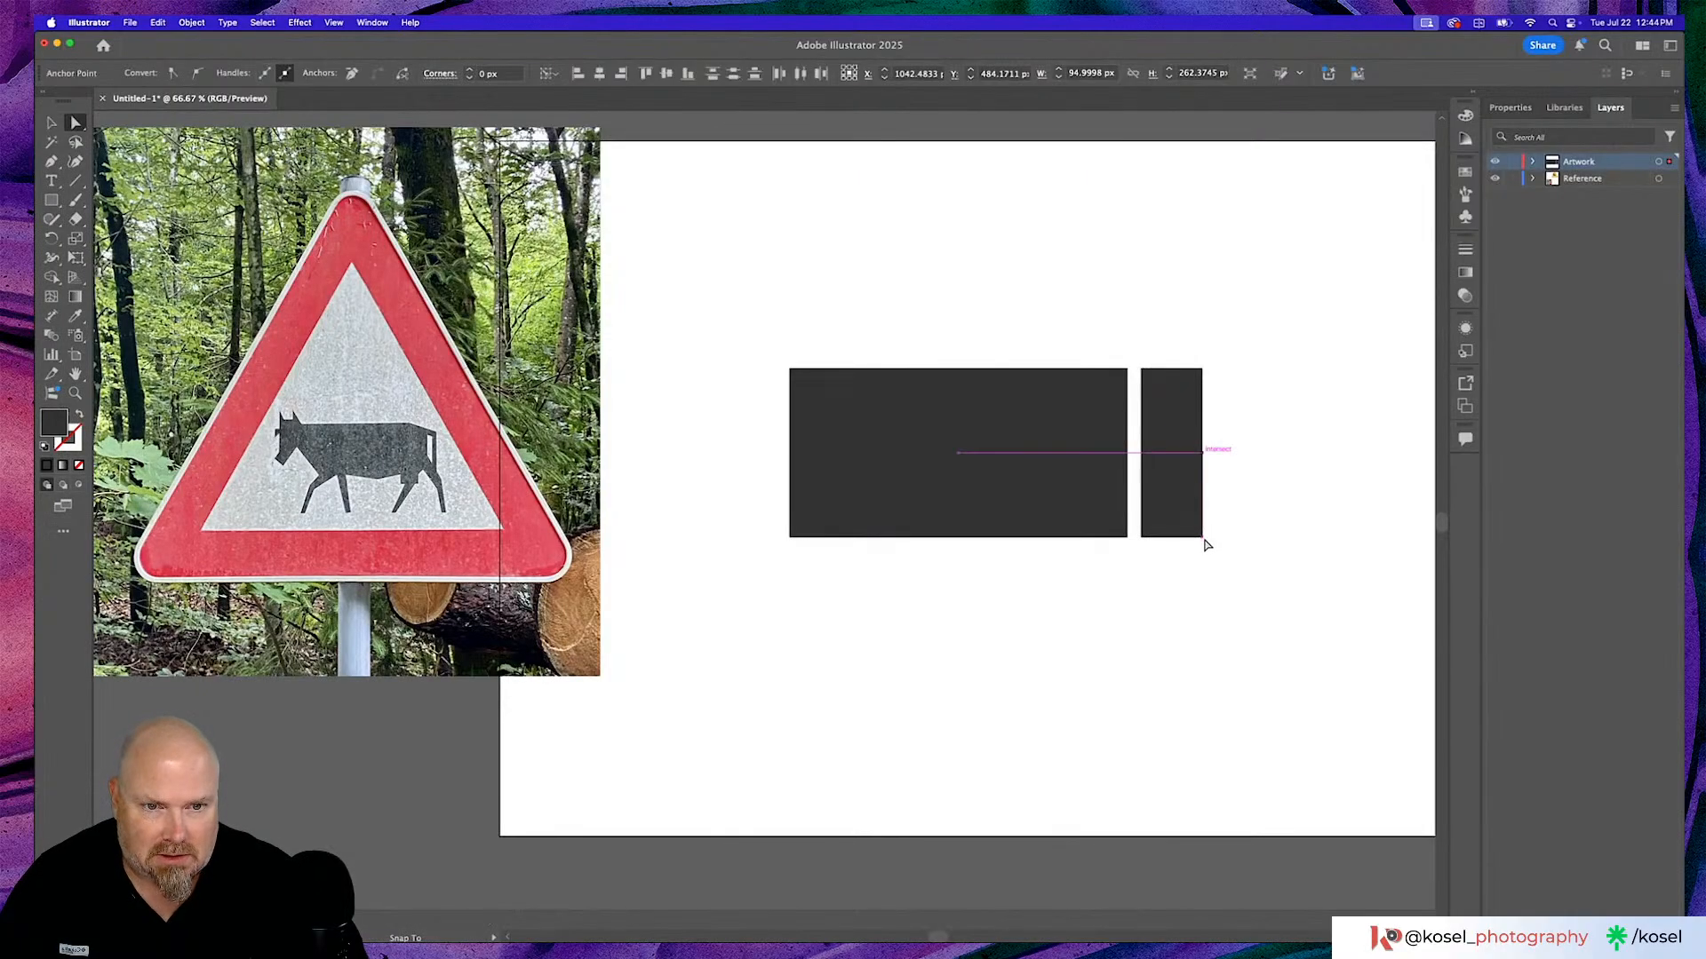
click(1203, 368)
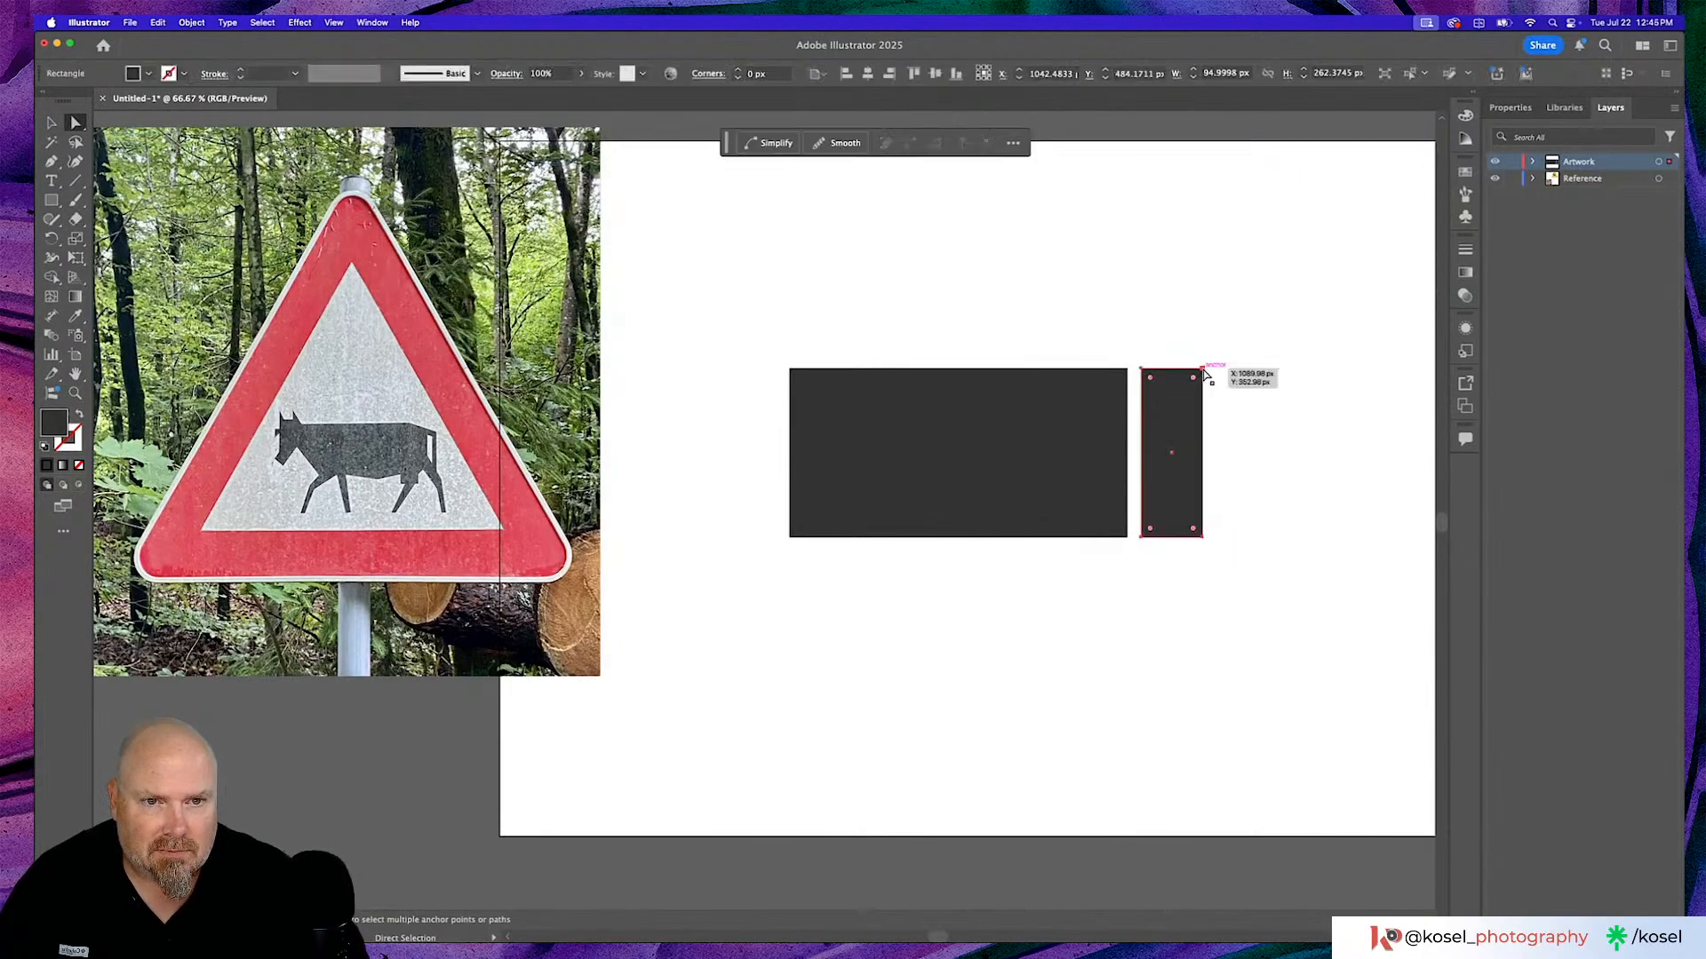
drag(1204, 372, 1204, 383)
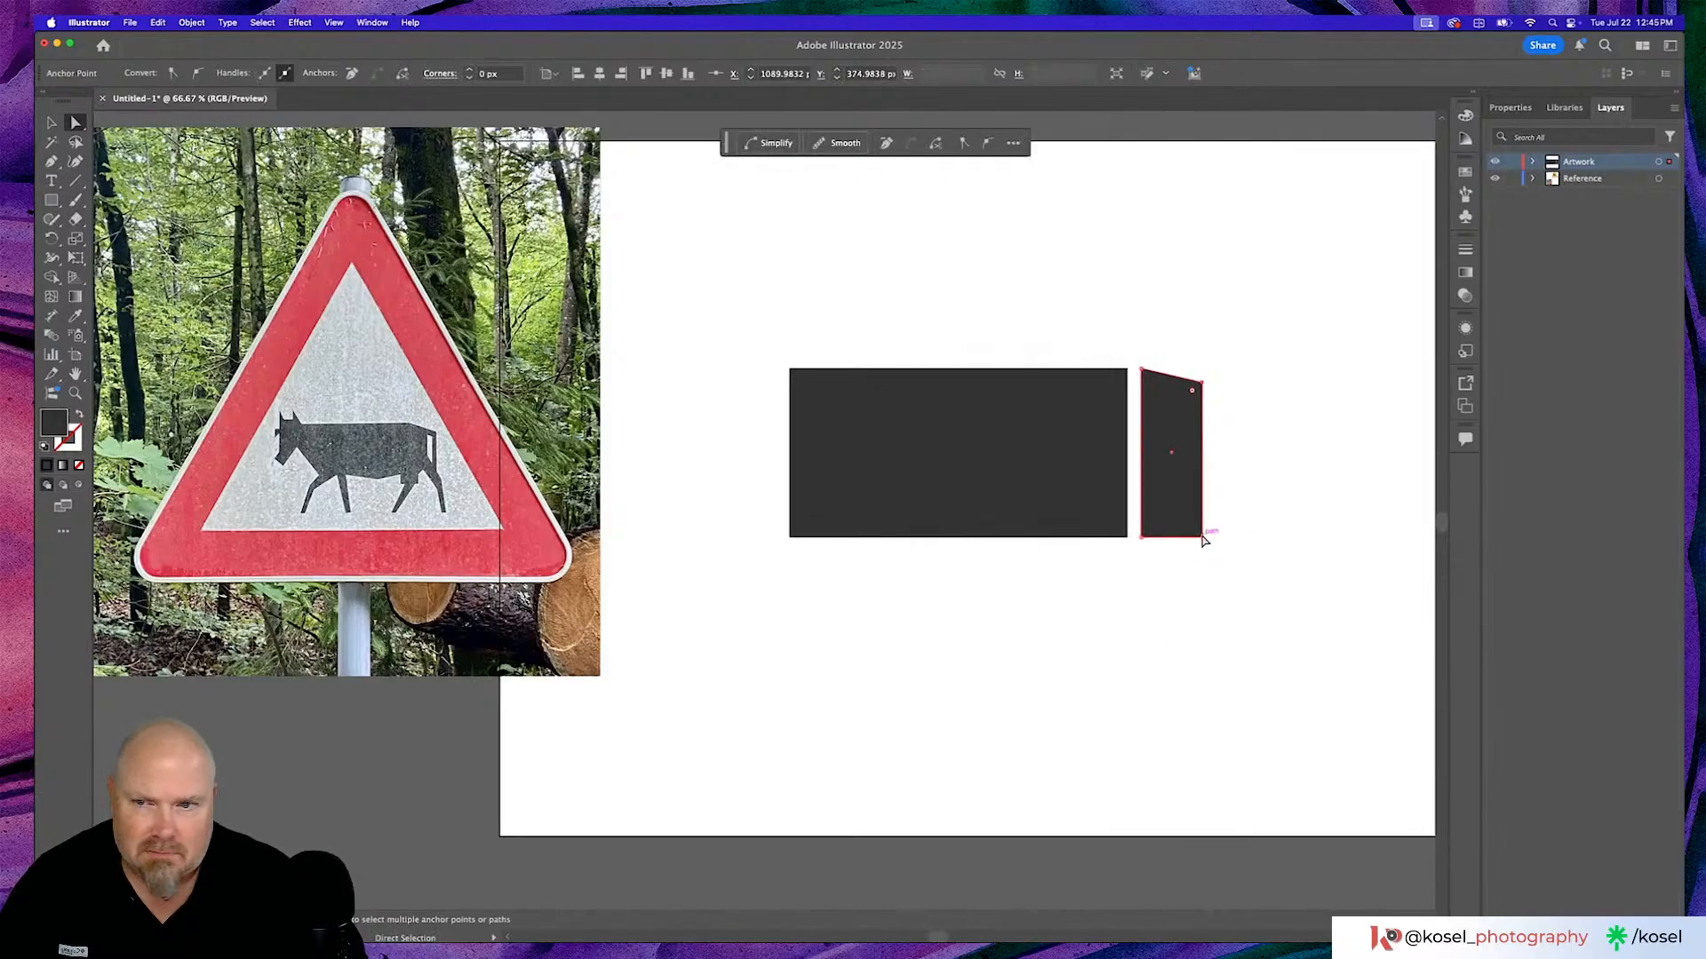
drag(1203, 537, 1203, 519)
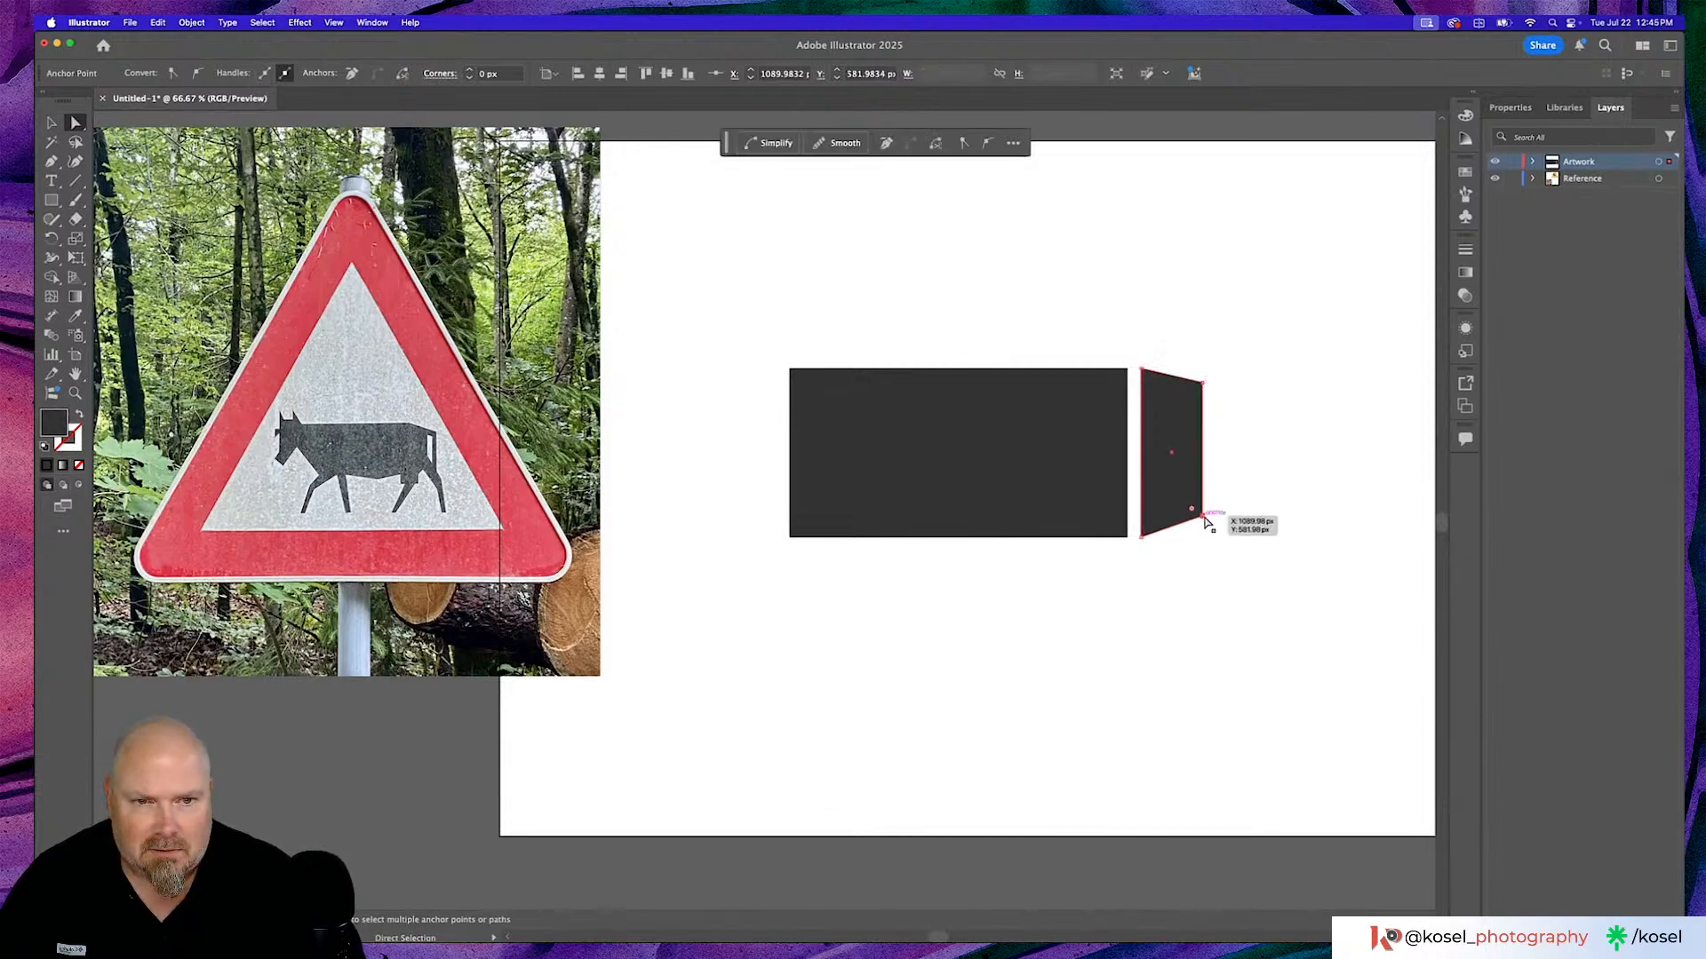
Move the tapered piece left so it sits flush against the body rectangle's right edge, and deselect it.
key(v)
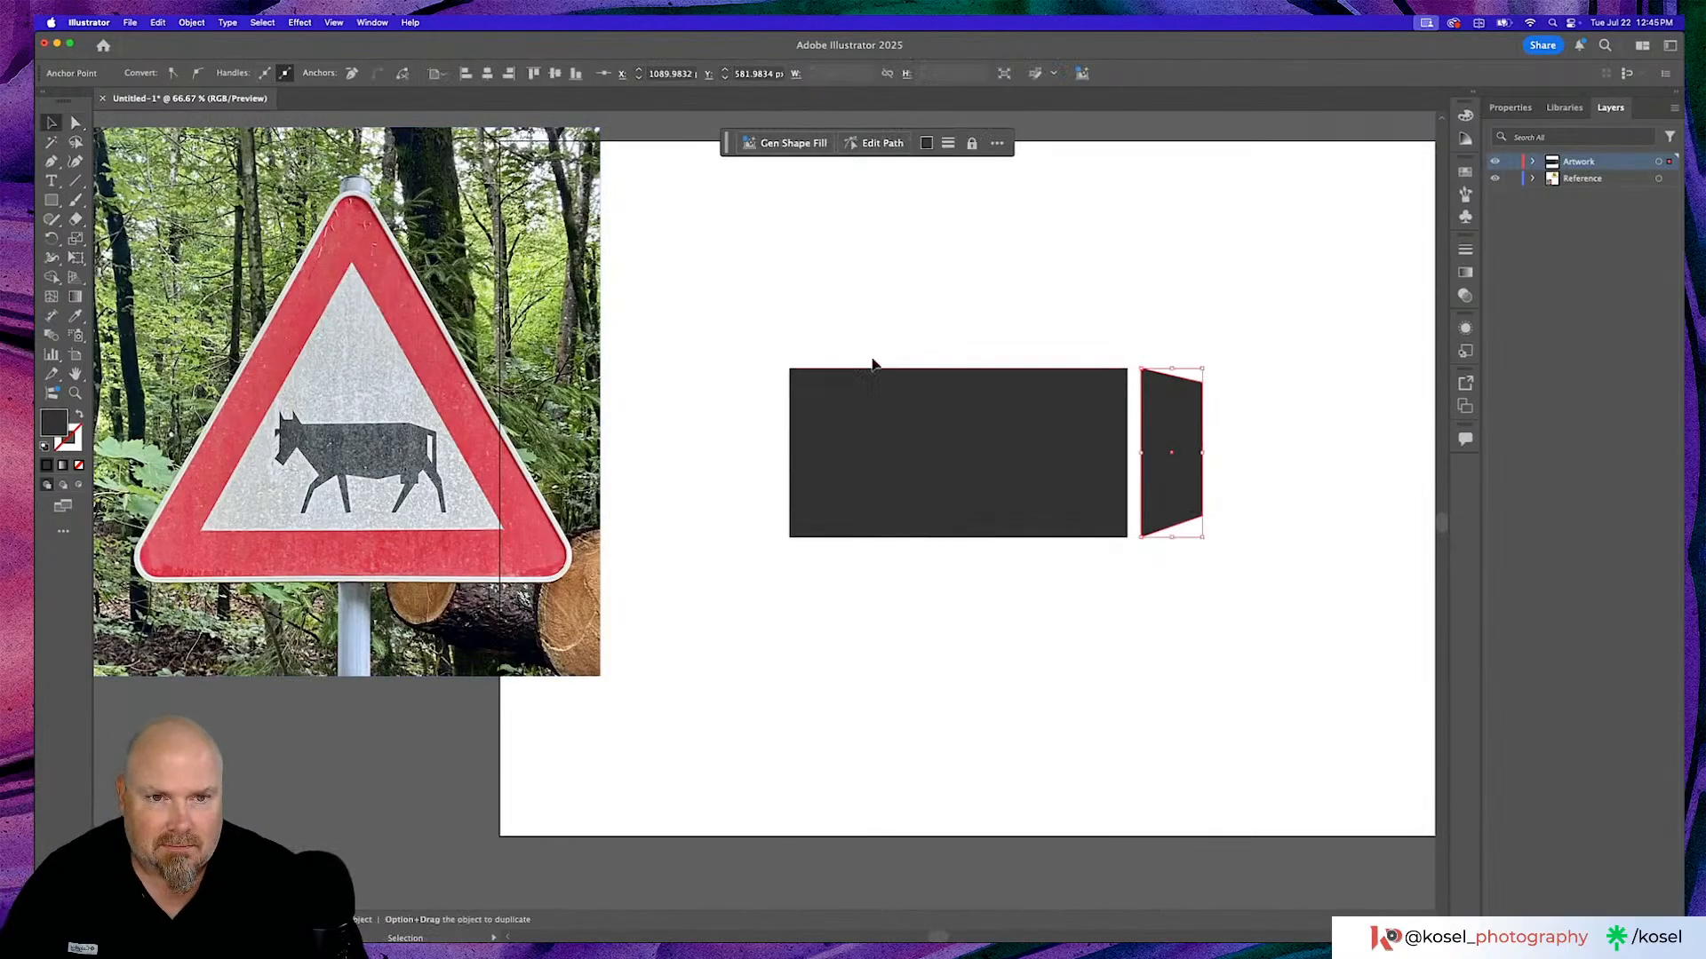
drag(1165, 430, 1151, 430)
click(1157, 272)
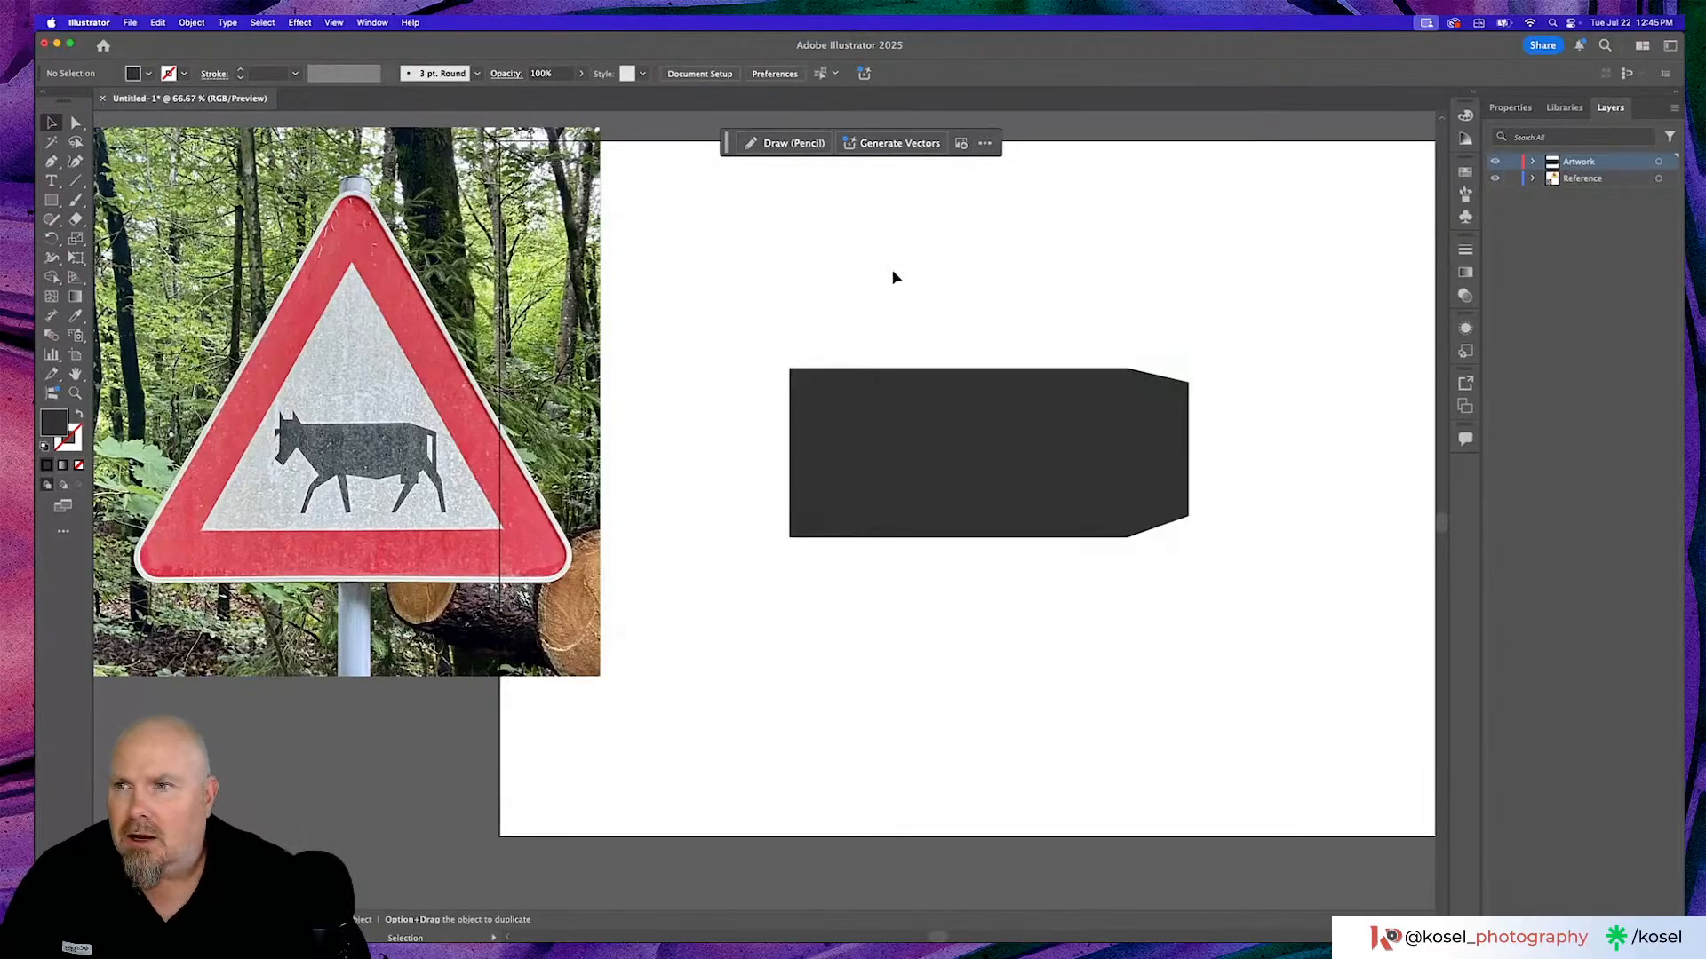
Add a point on the body's bottom edge with the Curvature tool and pull it down until the body is about 292 px tall.
click(76, 163)
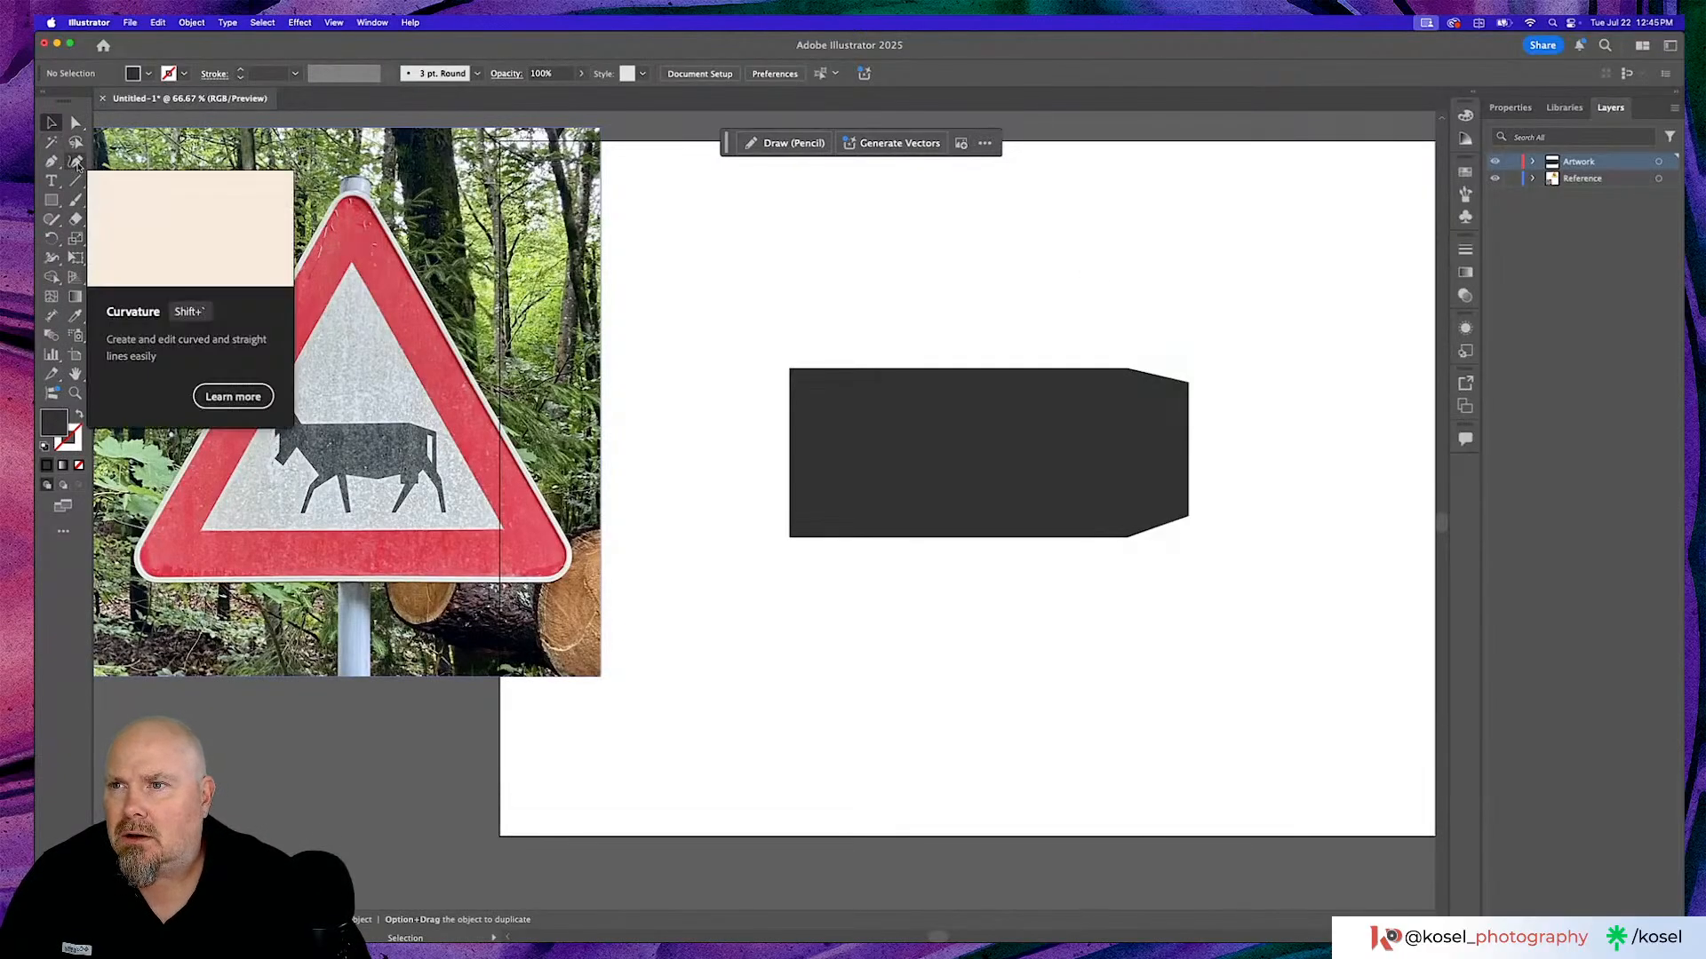
click(1023, 538)
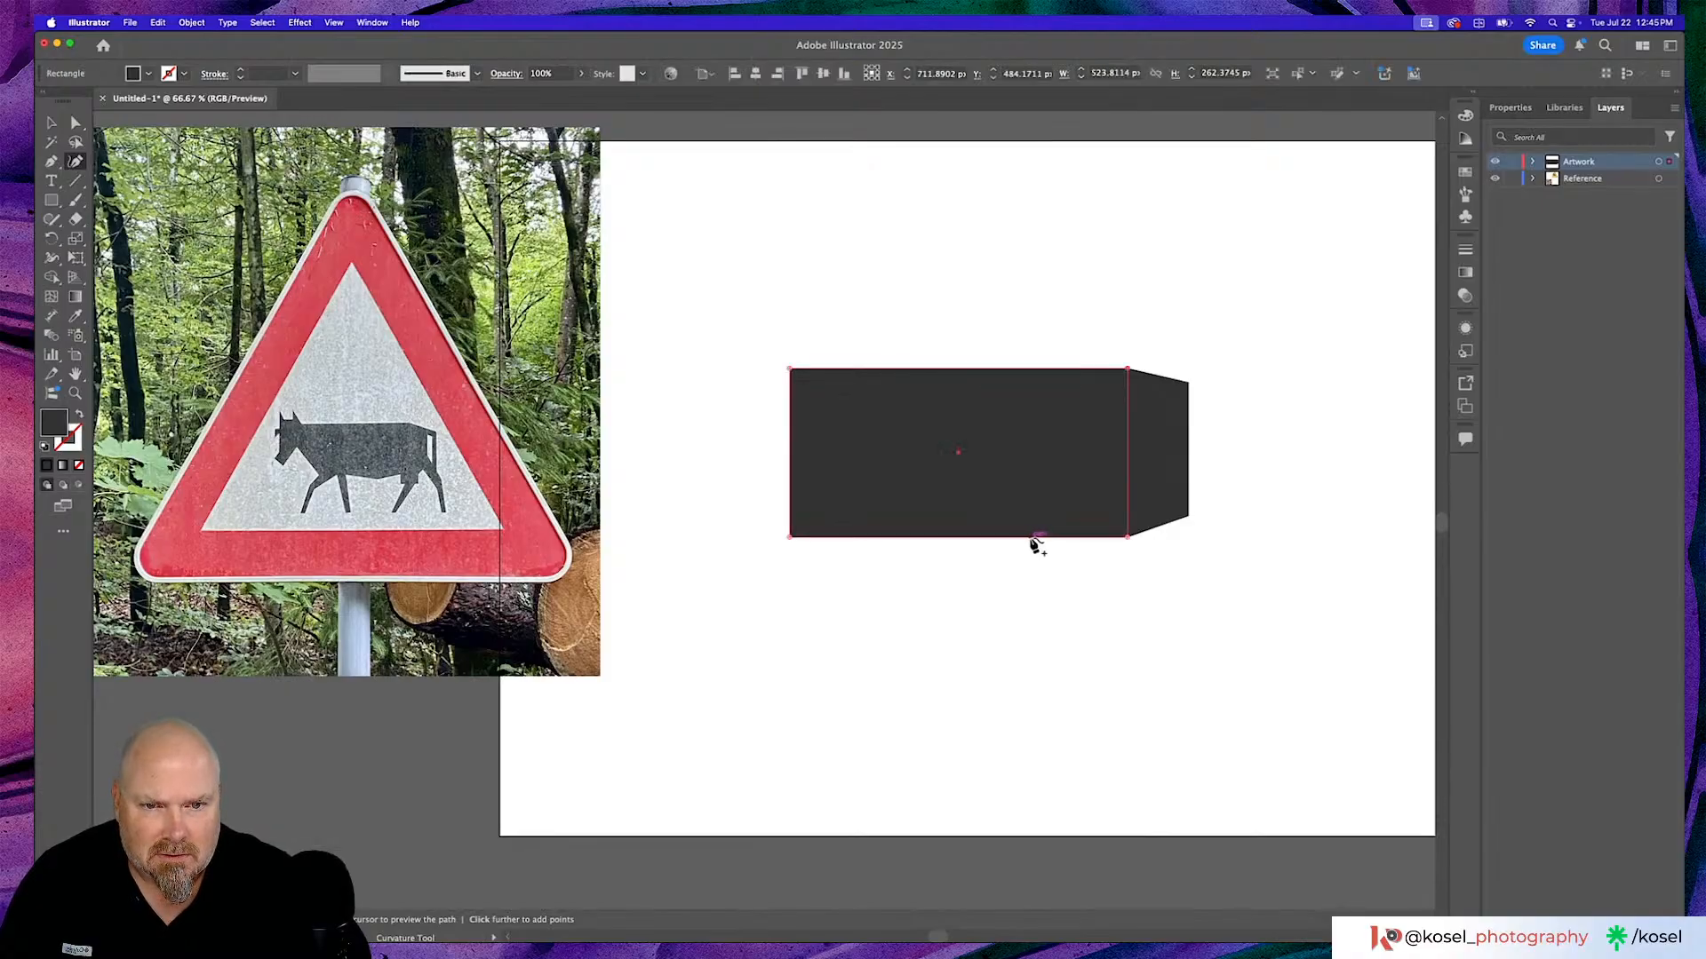
click(1032, 539)
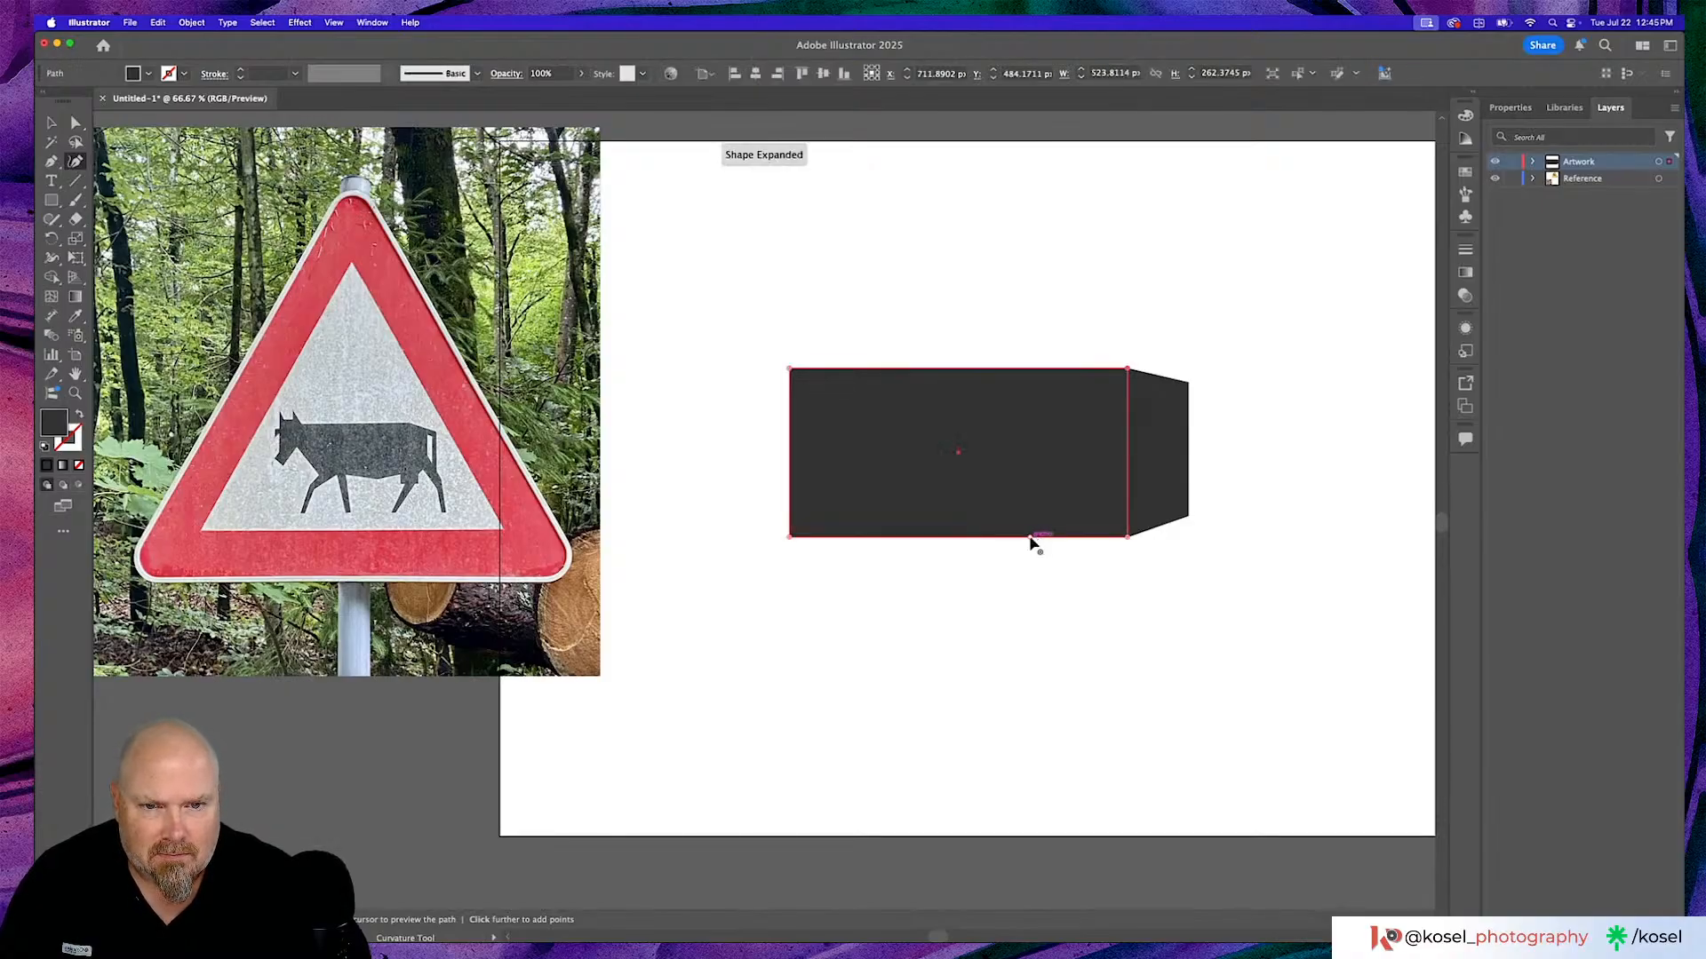
drag(1032, 540, 1011, 560)
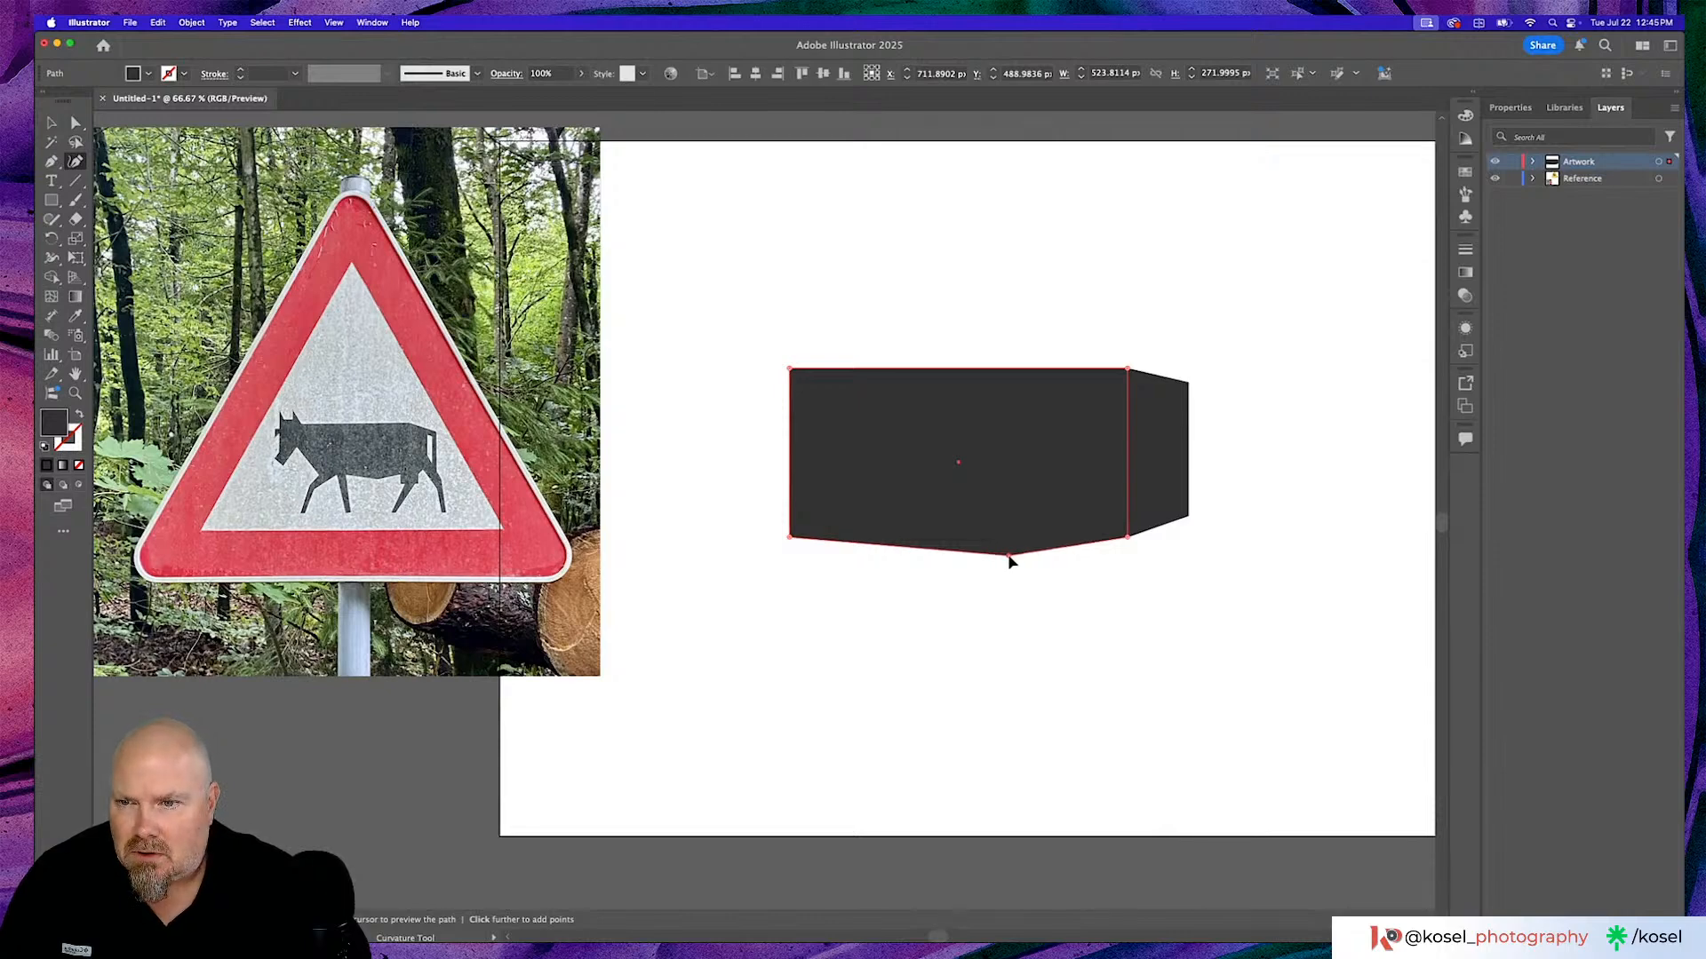
drag(1011, 560, 1014, 565)
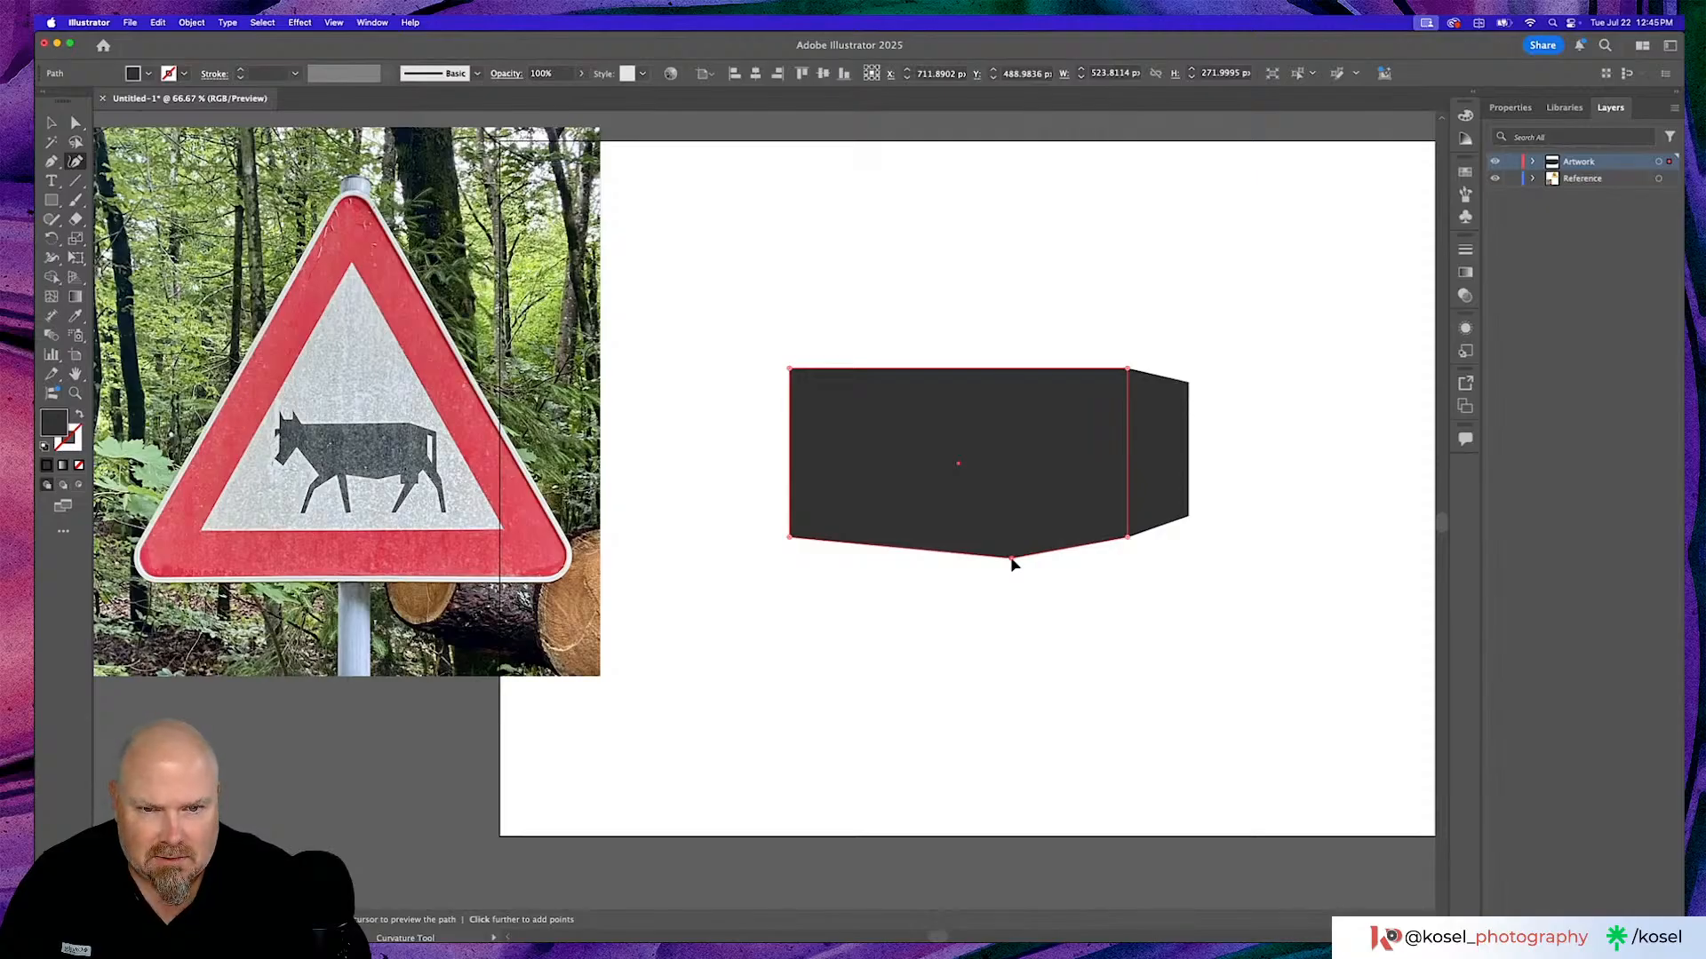
drag(1014, 564, 1001, 559)
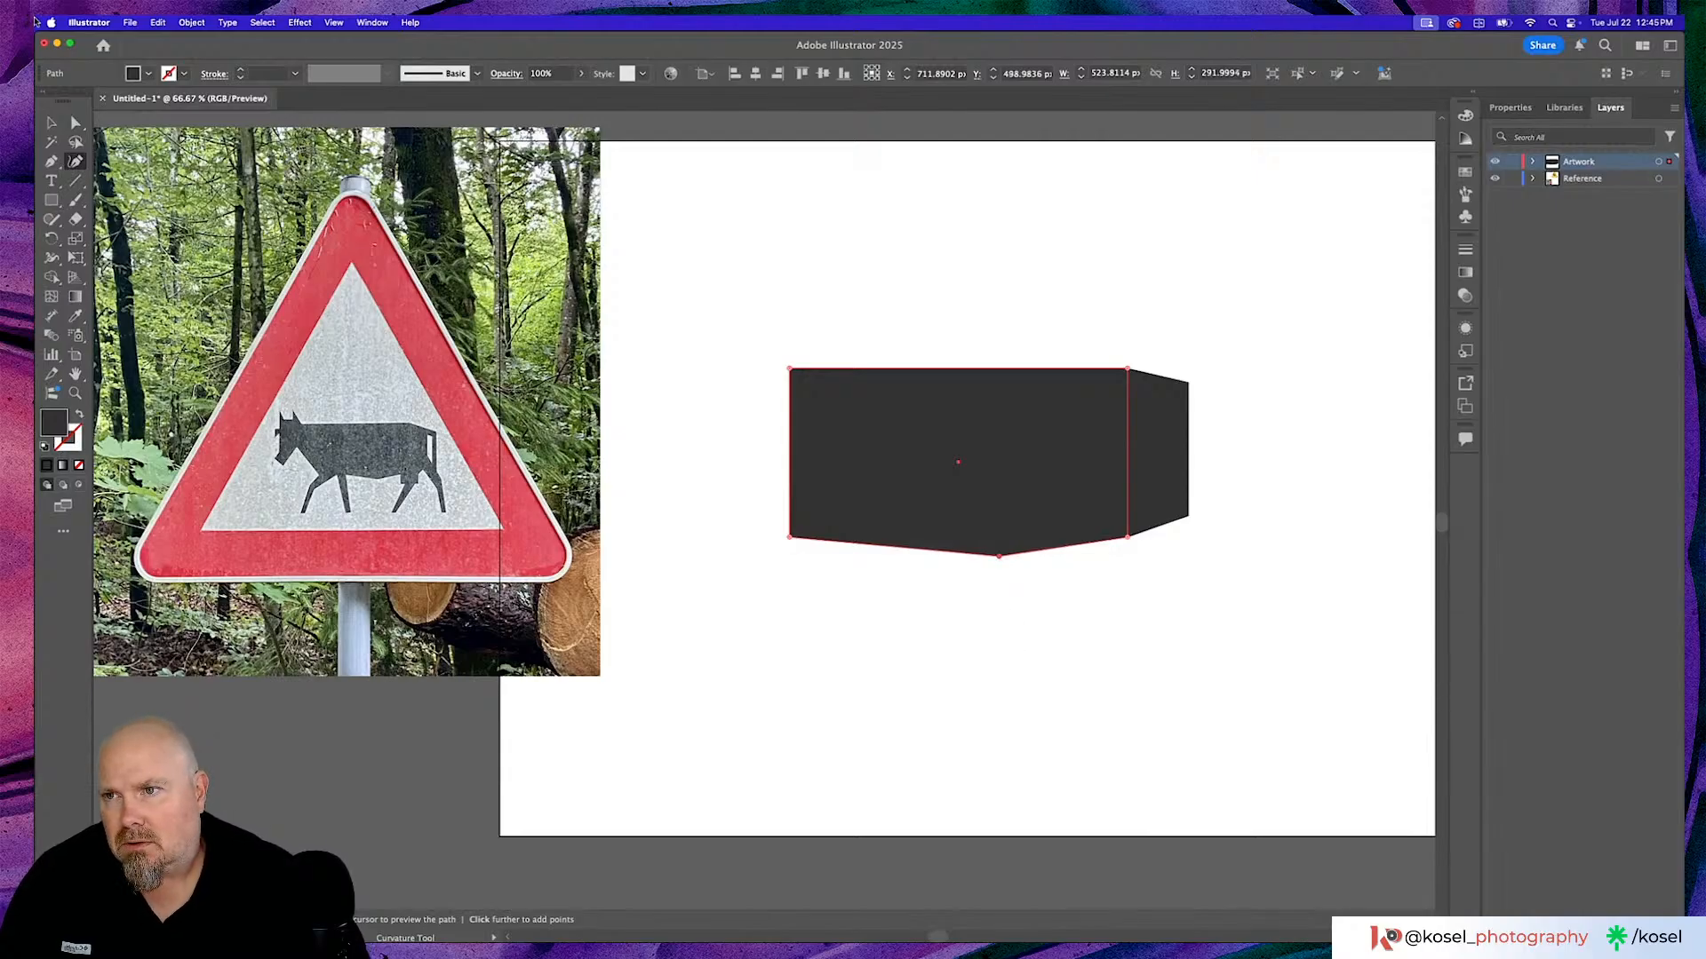
Try to move the body's lower-left corner inward to about X 518 px, and undo the move.
click(50, 122)
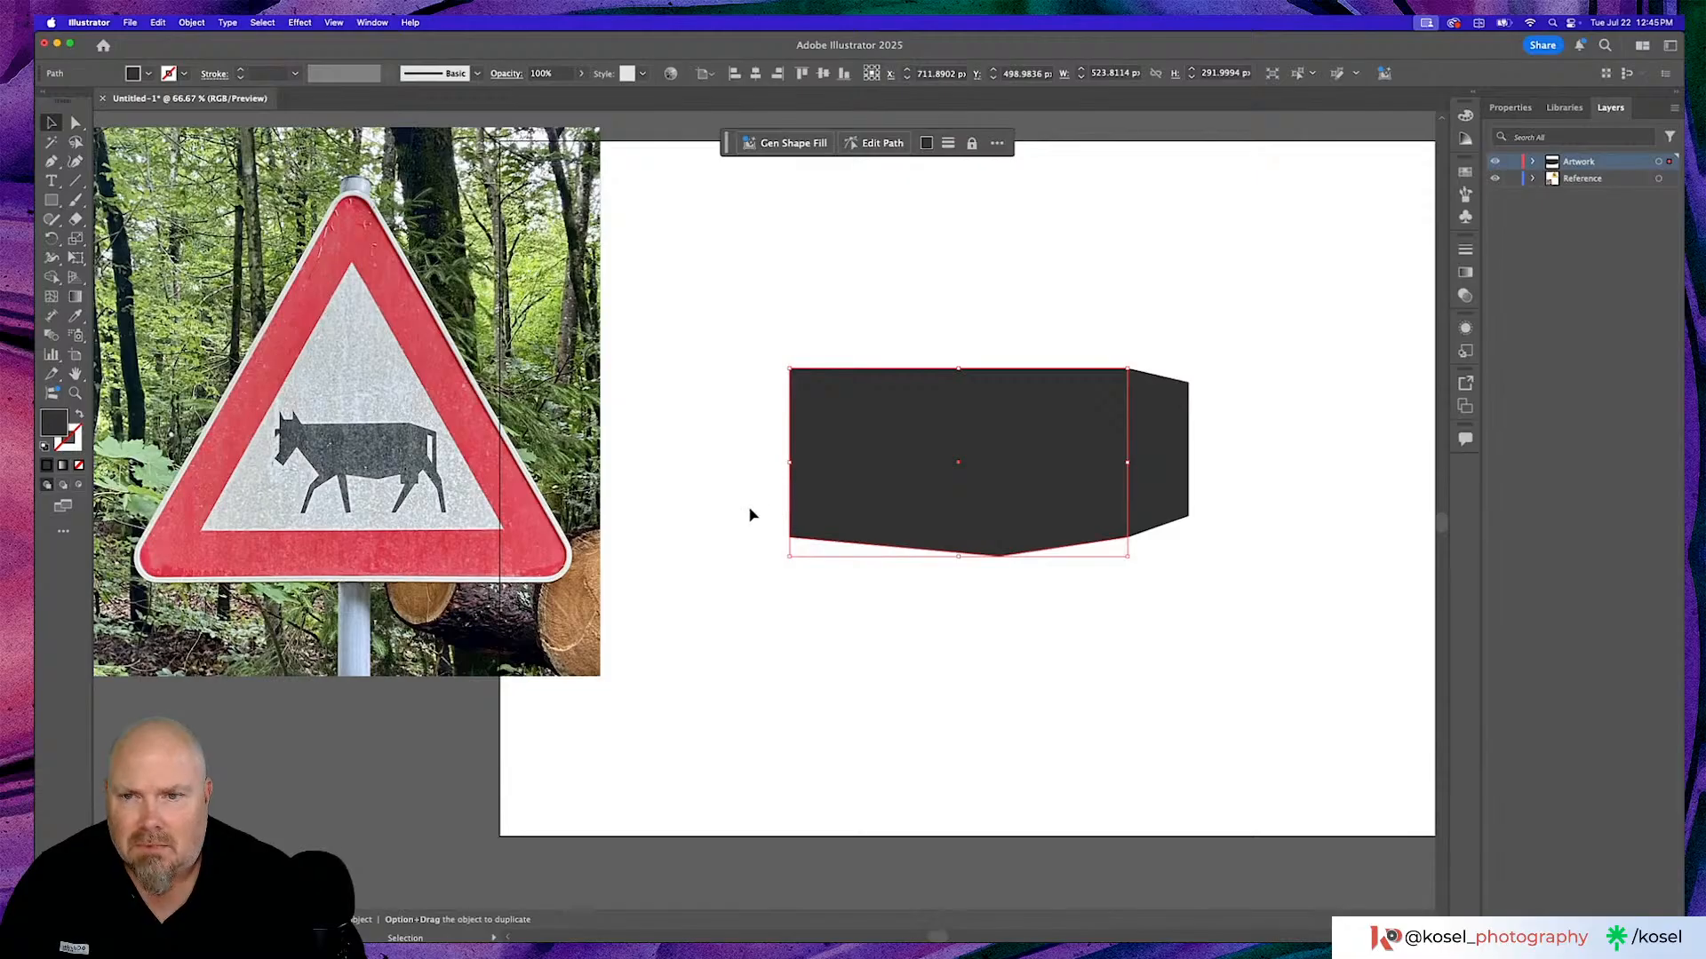
key(a)
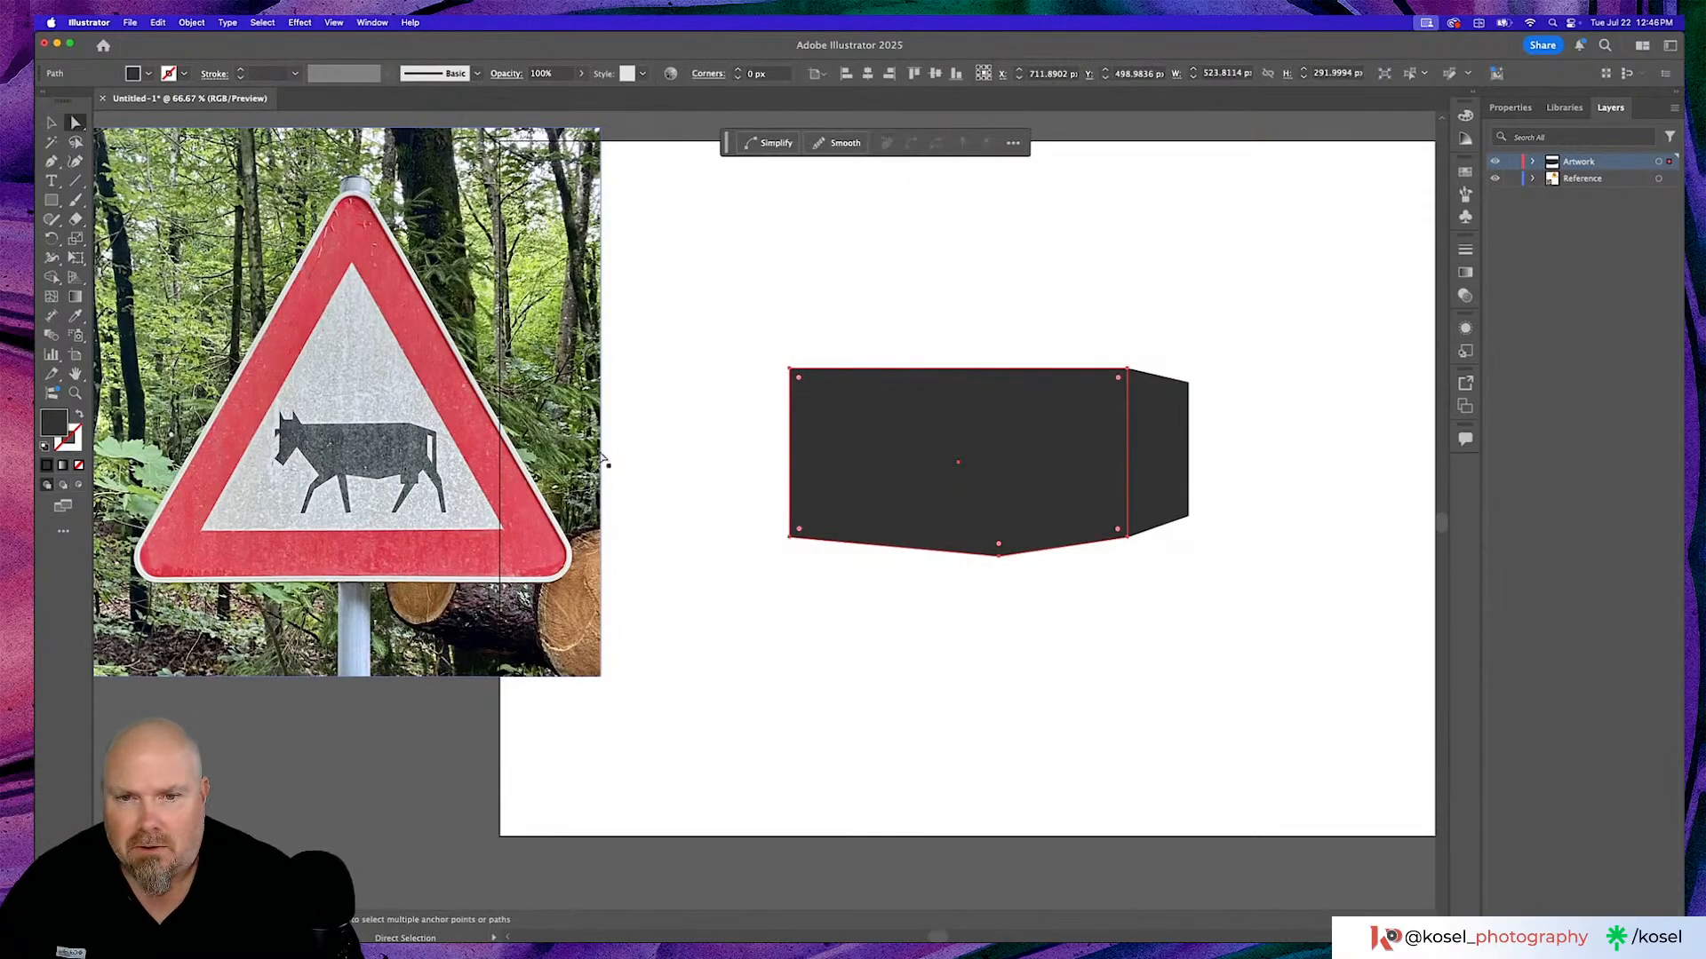
click(790, 539)
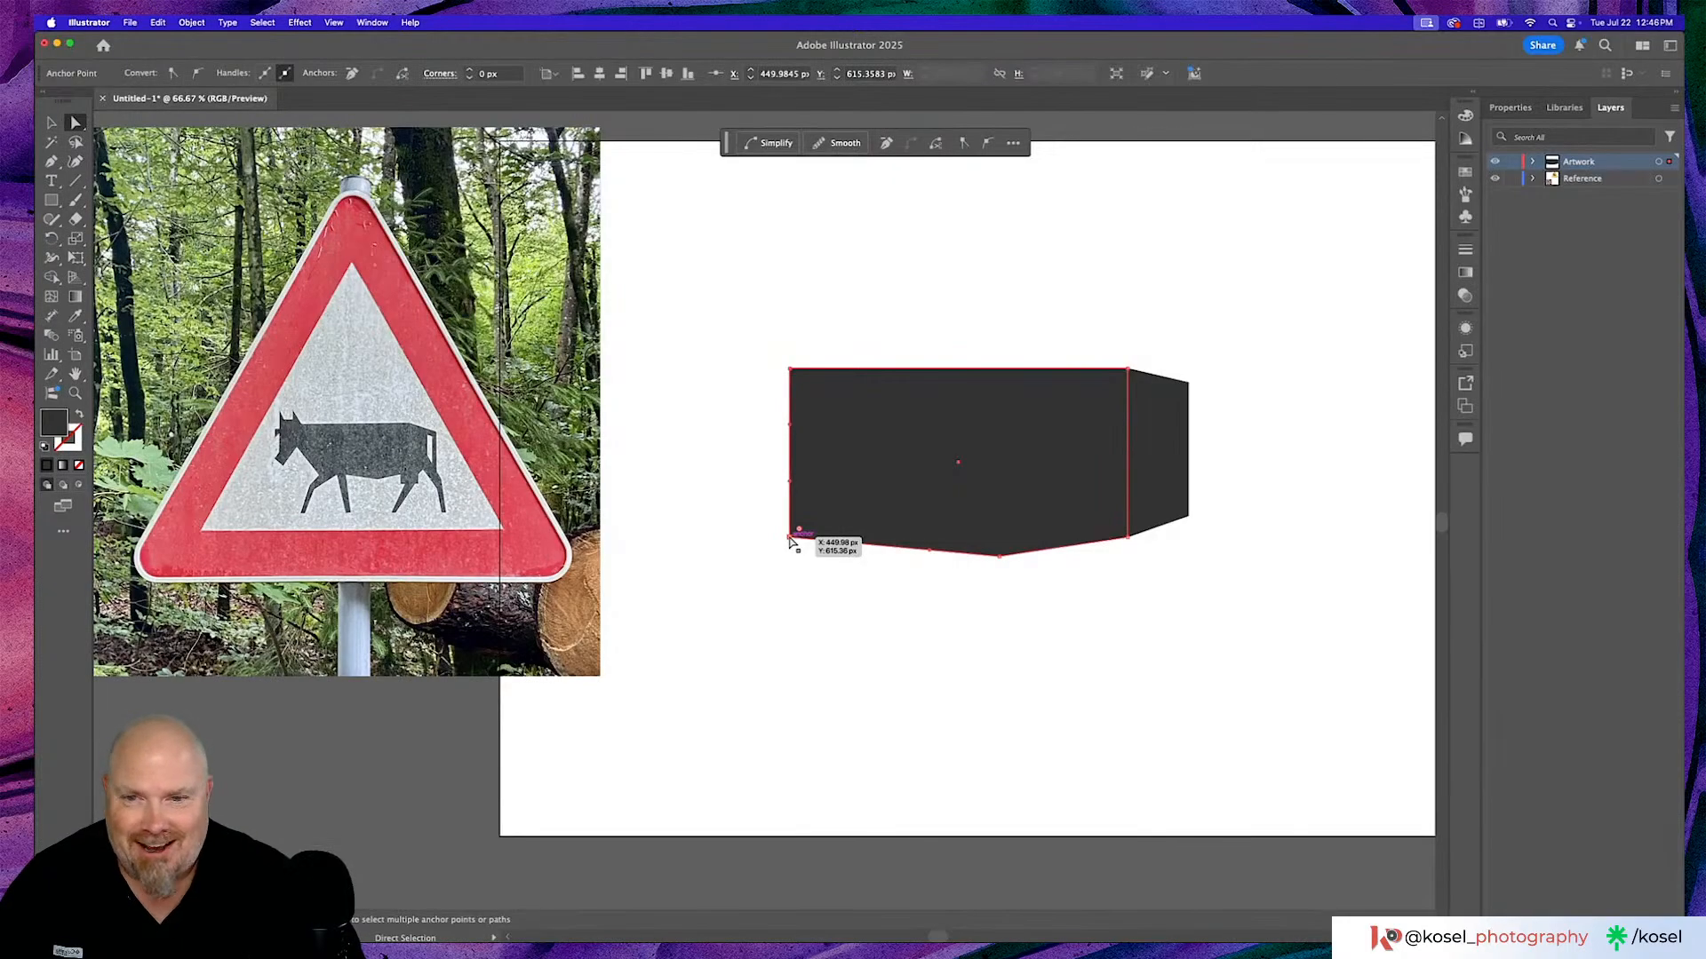
drag(789, 539, 836, 544)
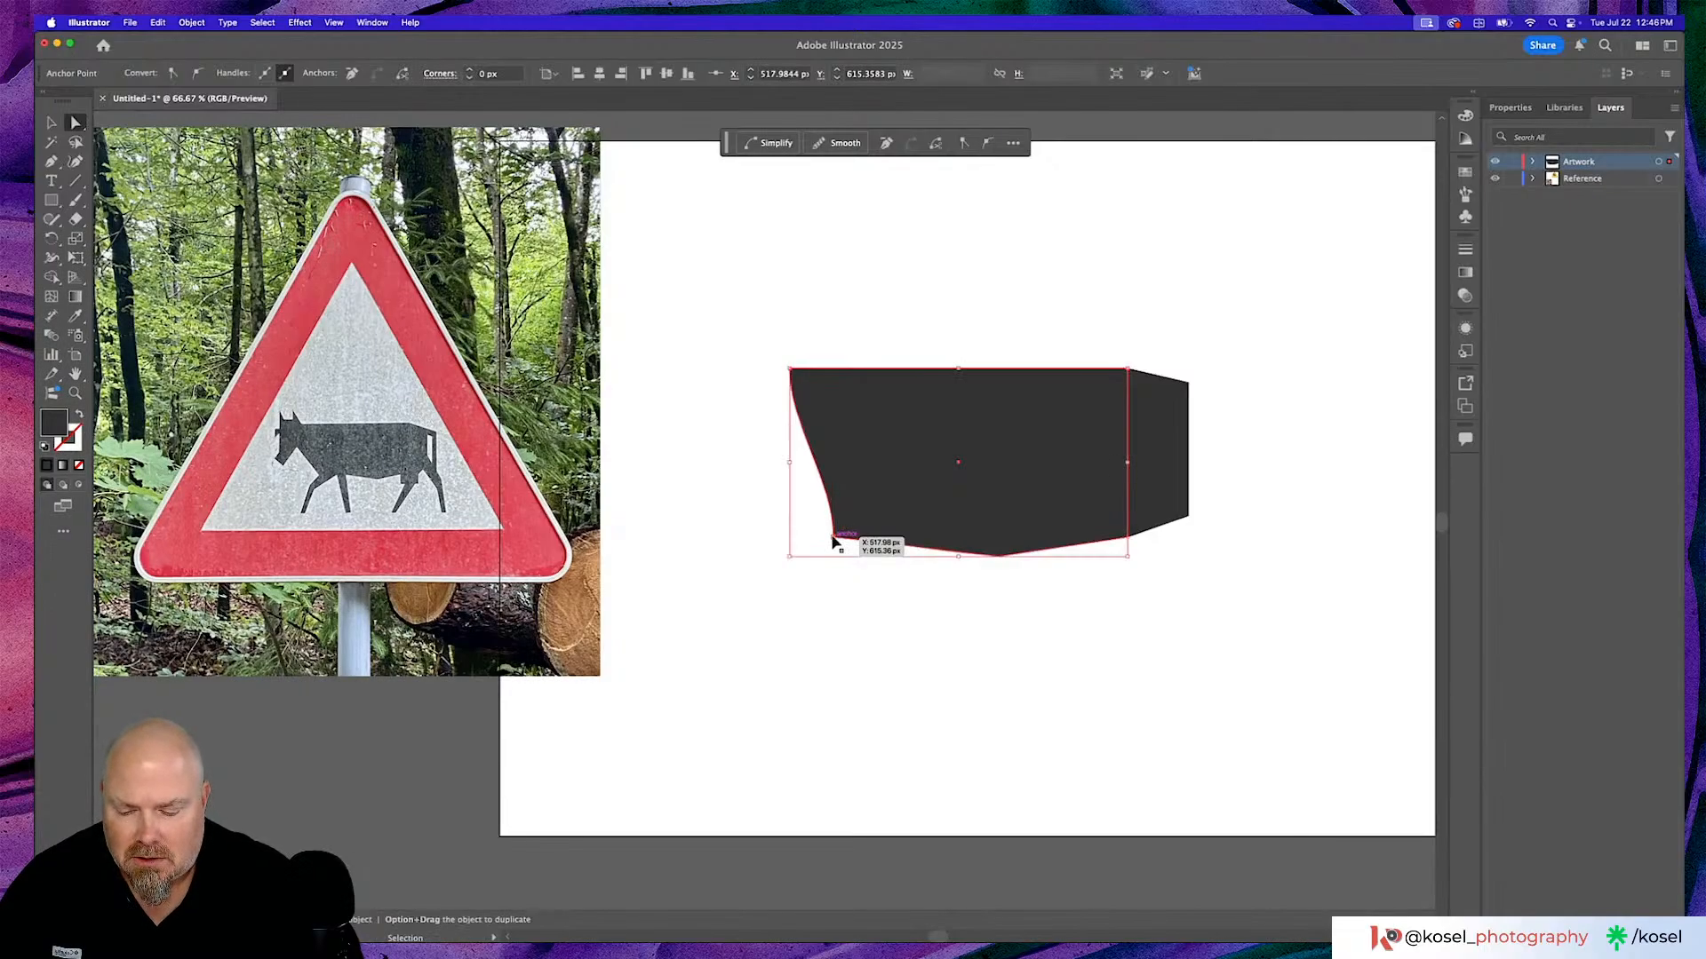
key(super+z)
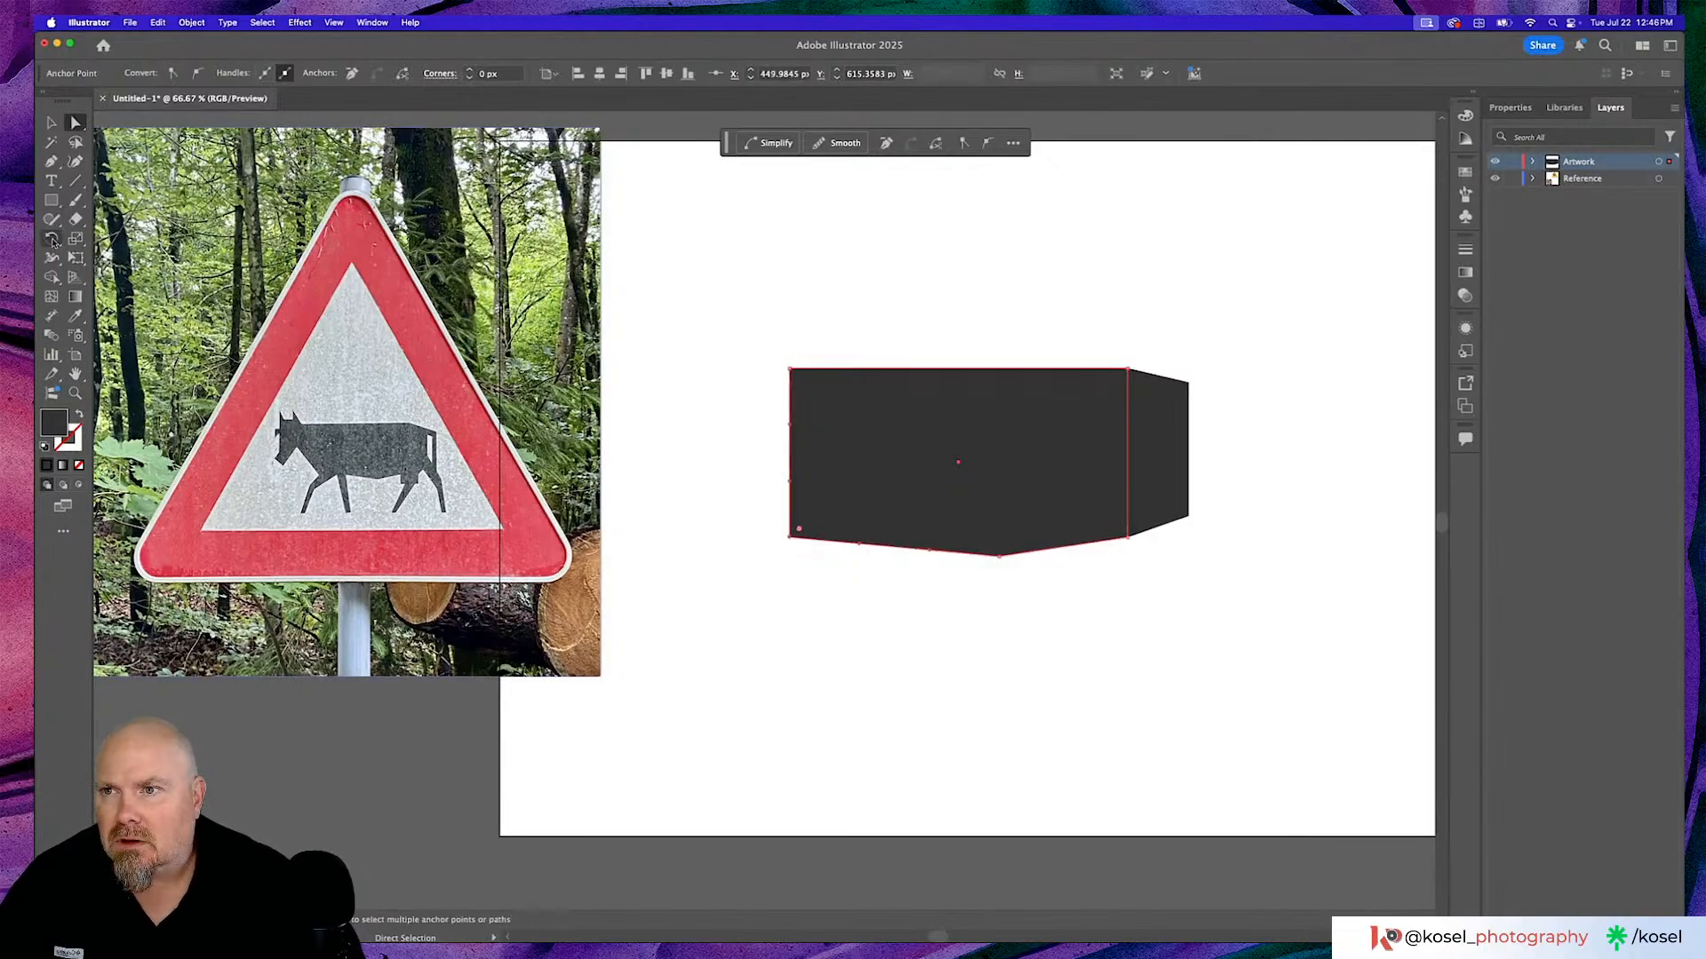
Slant the body's front edge by moving its lower-left corner inward with the Curvature tool, shift the belly point right, leaving the body about 289 px tall.
click(76, 161)
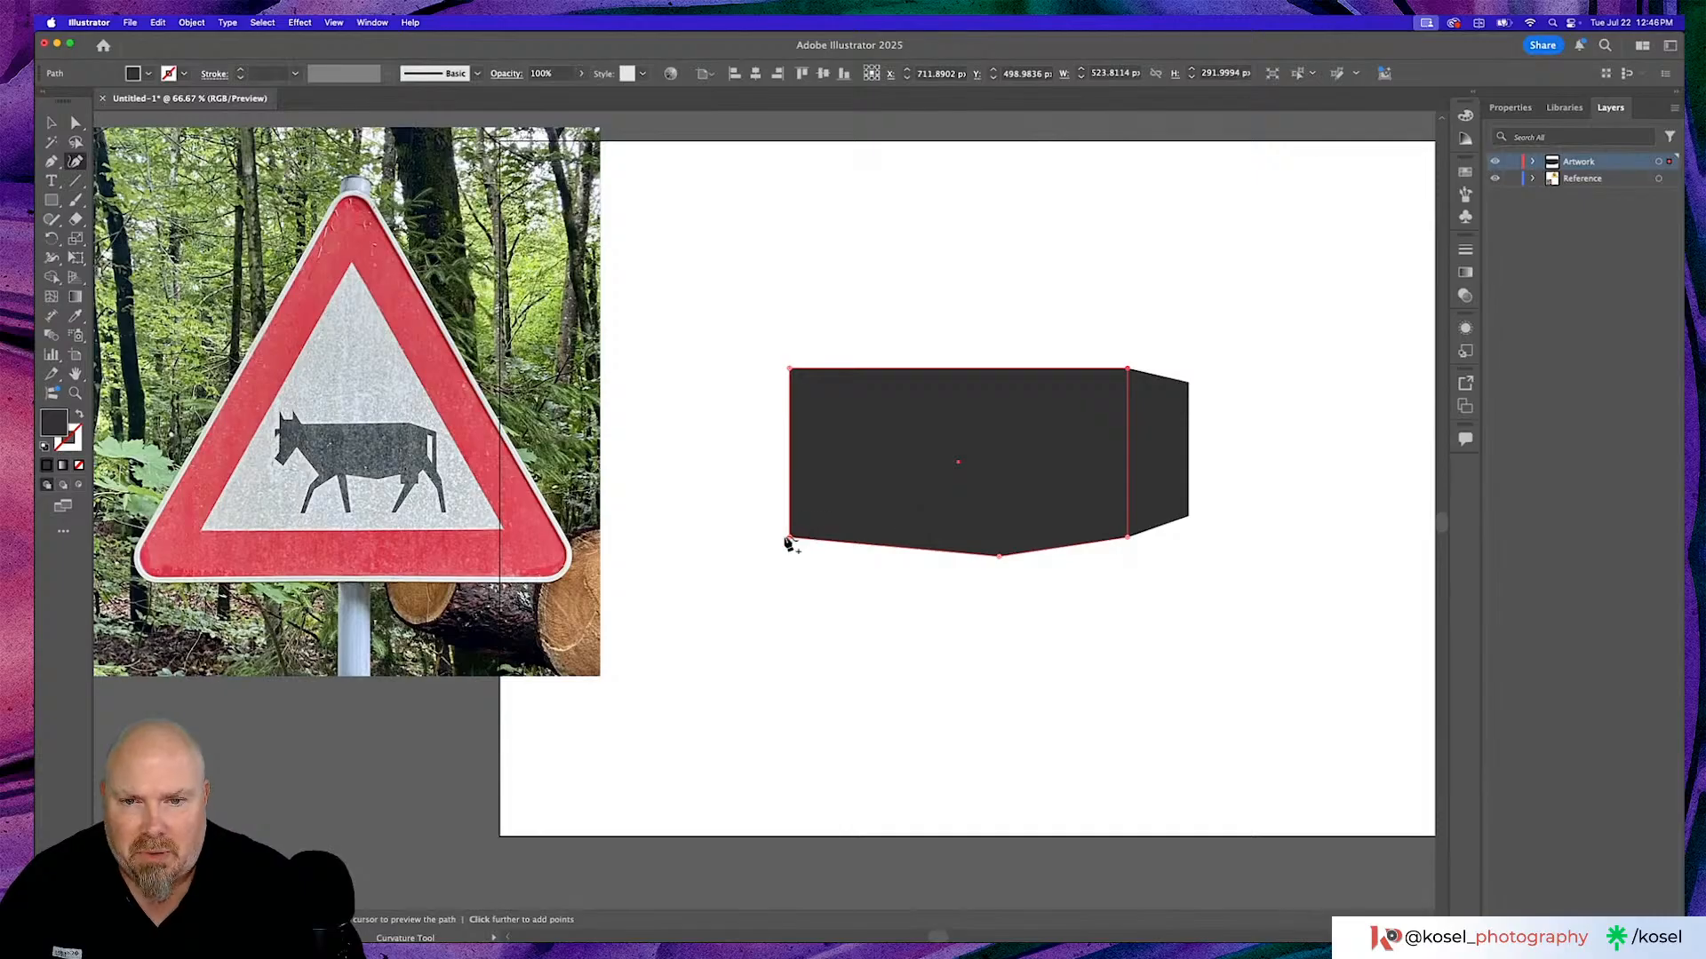
drag(790, 539, 858, 540)
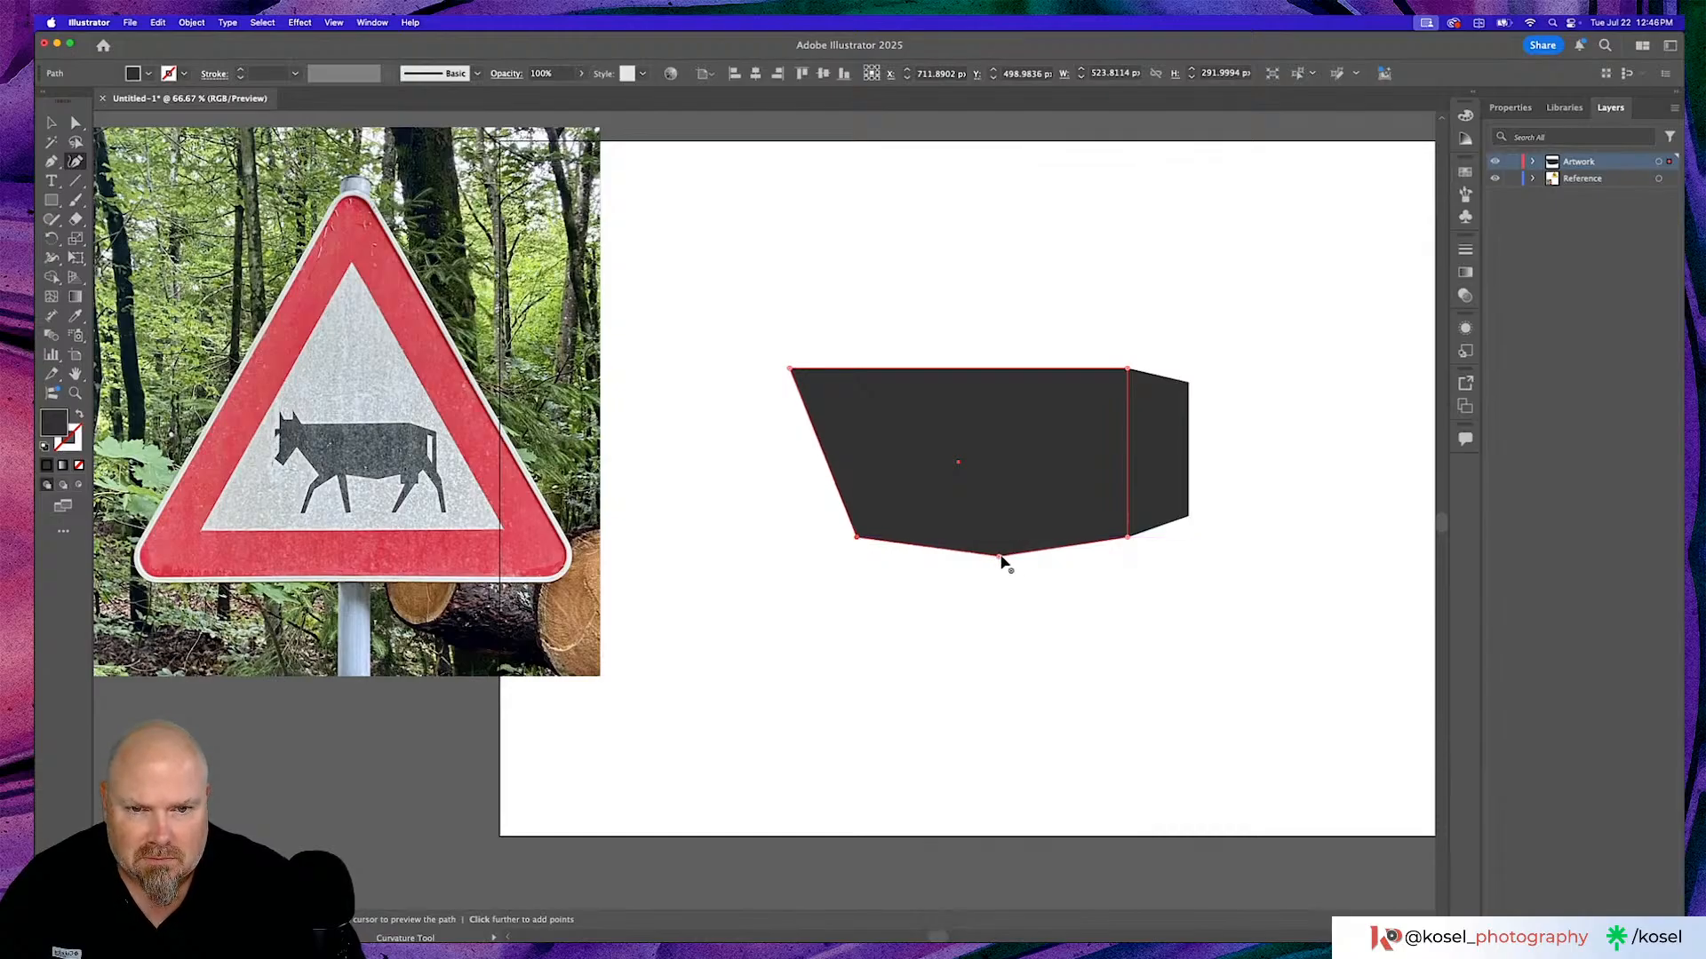
drag(999, 557, 1023, 559)
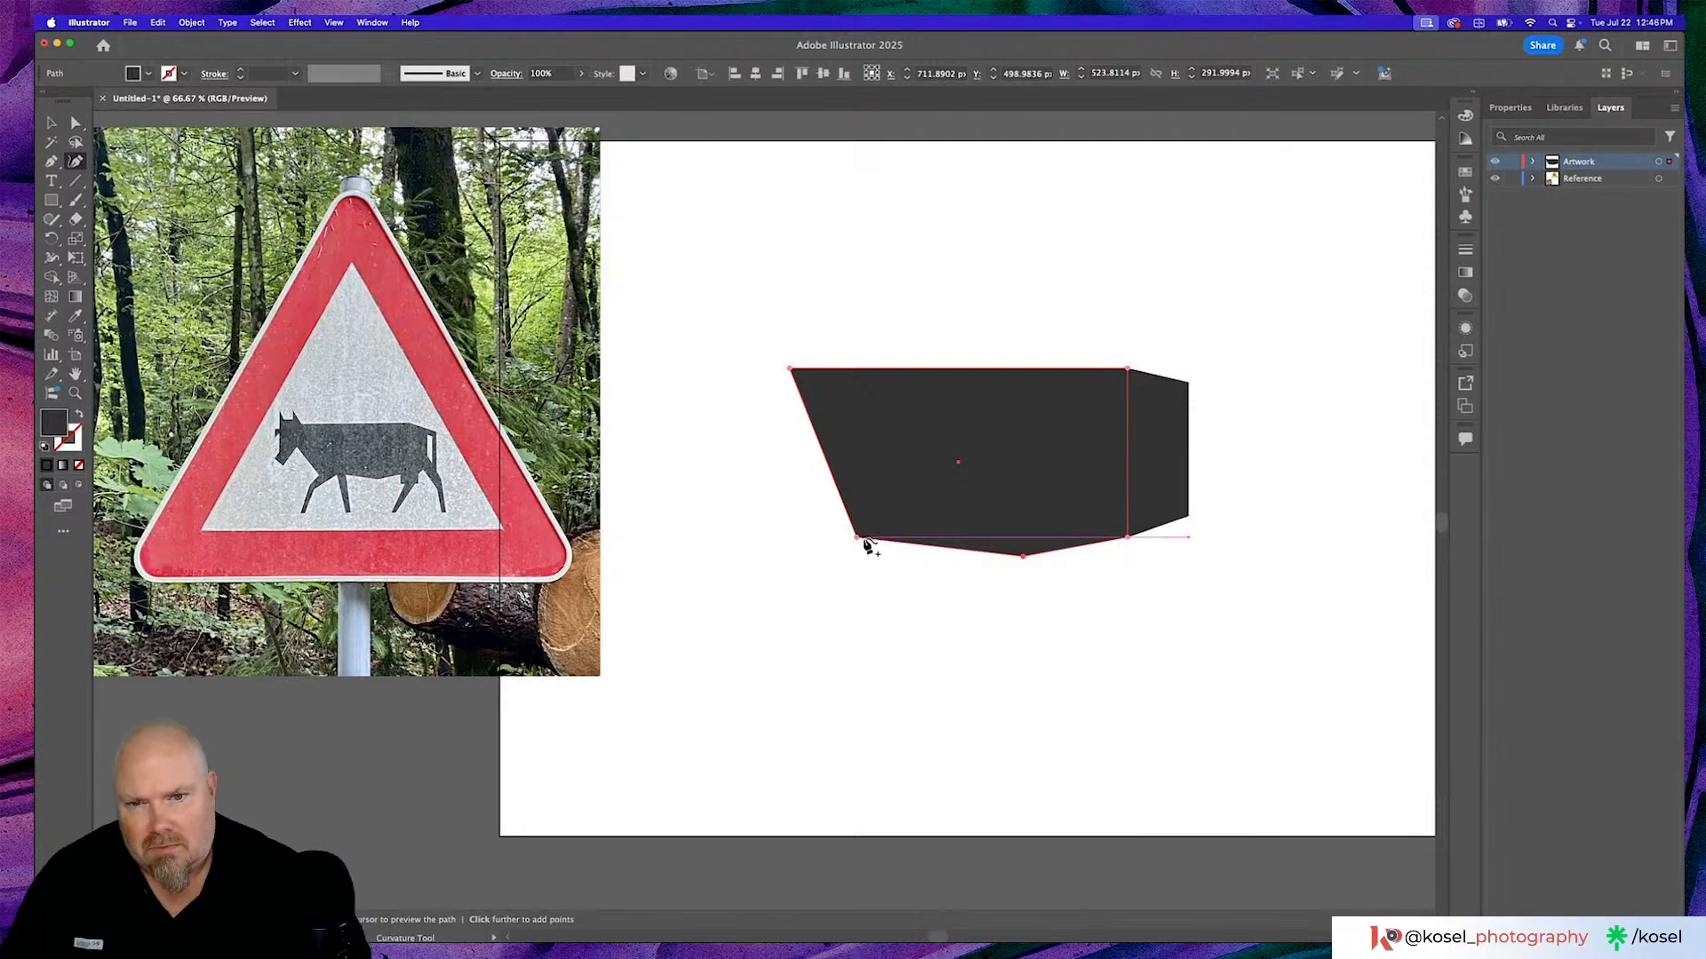
drag(857, 537, 861, 531)
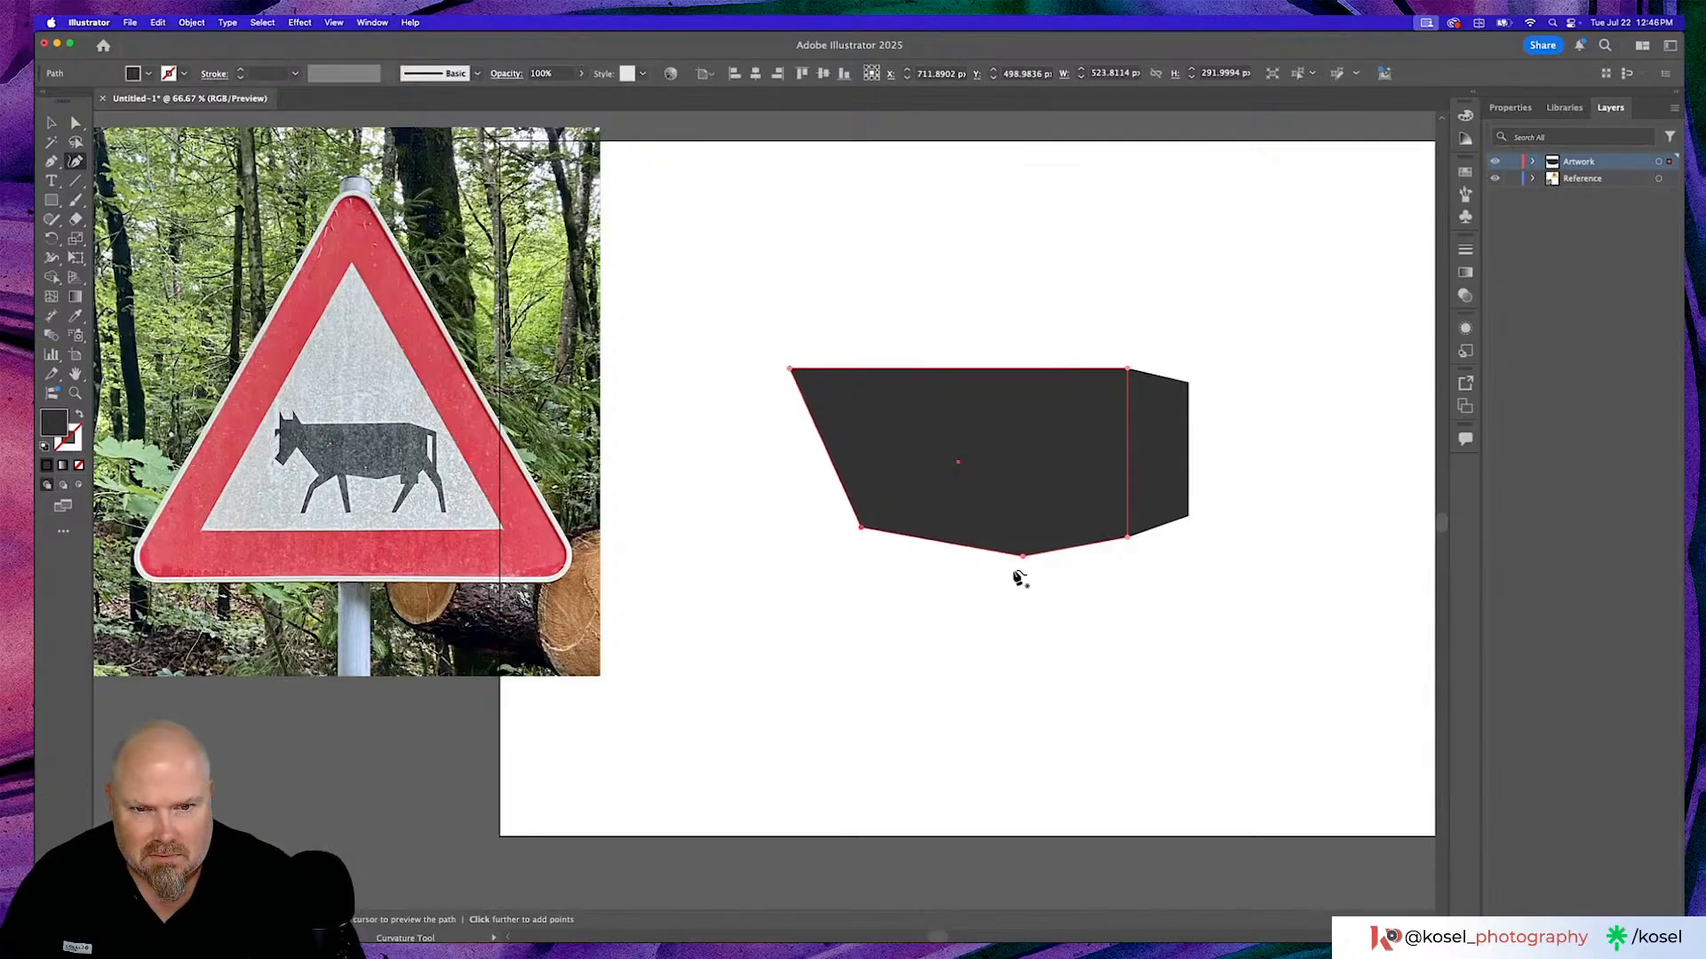
drag(1024, 560, 1036, 560)
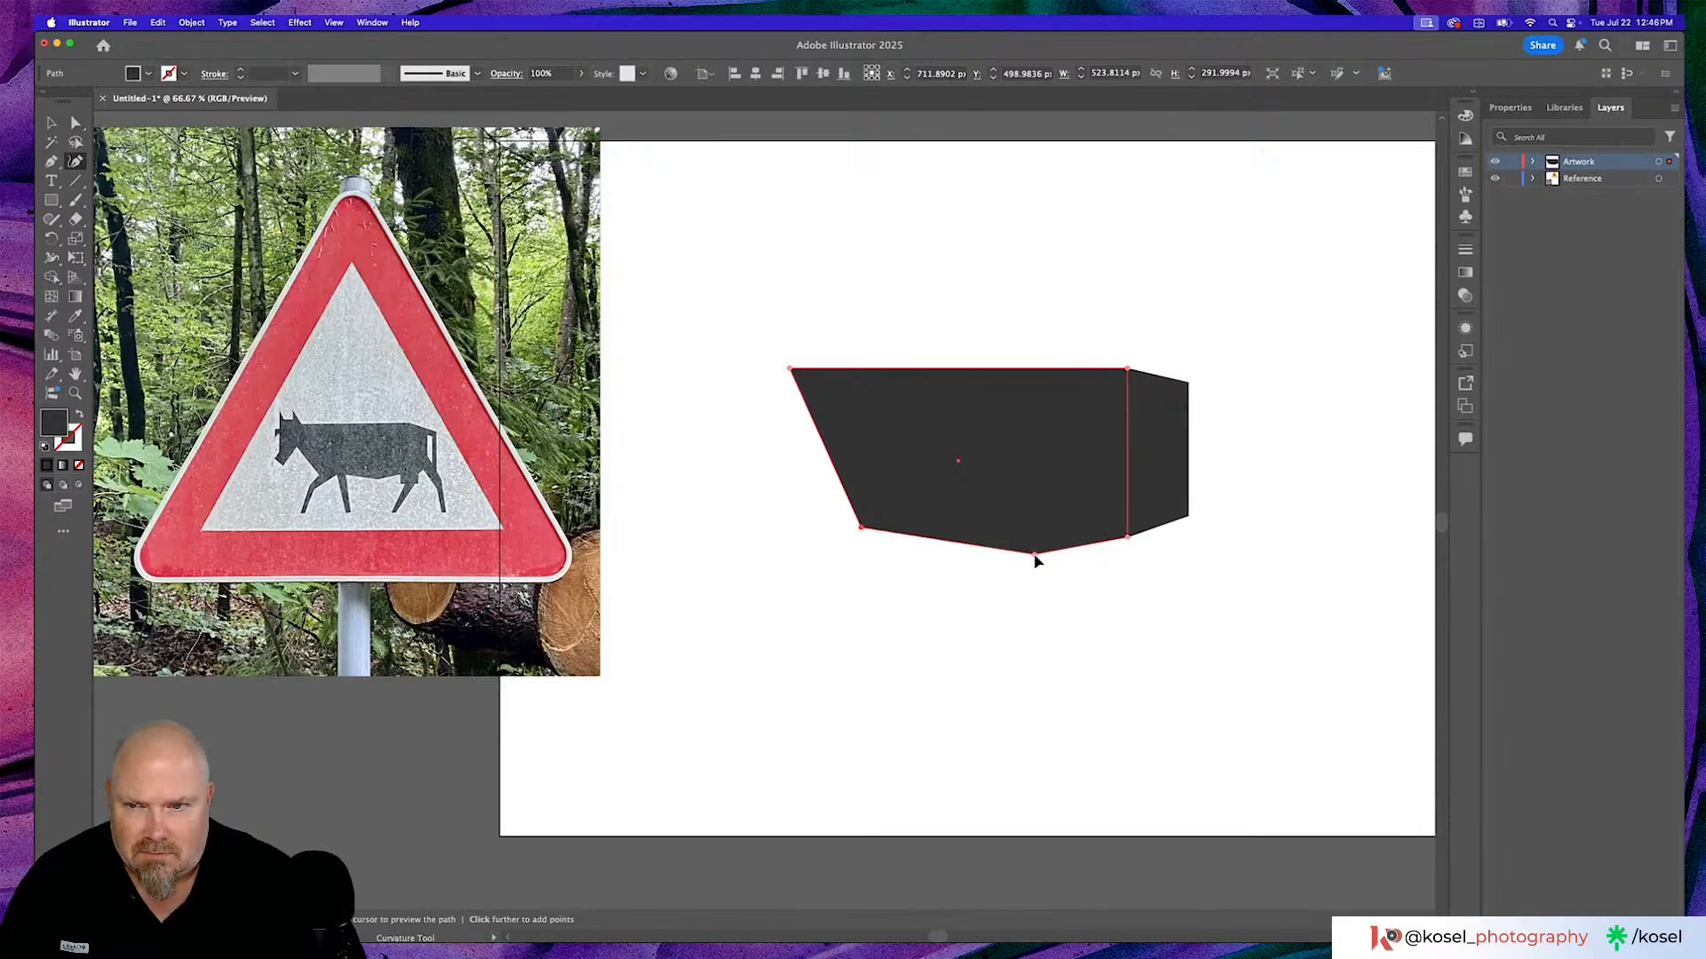
drag(1035, 557, 1035, 557)
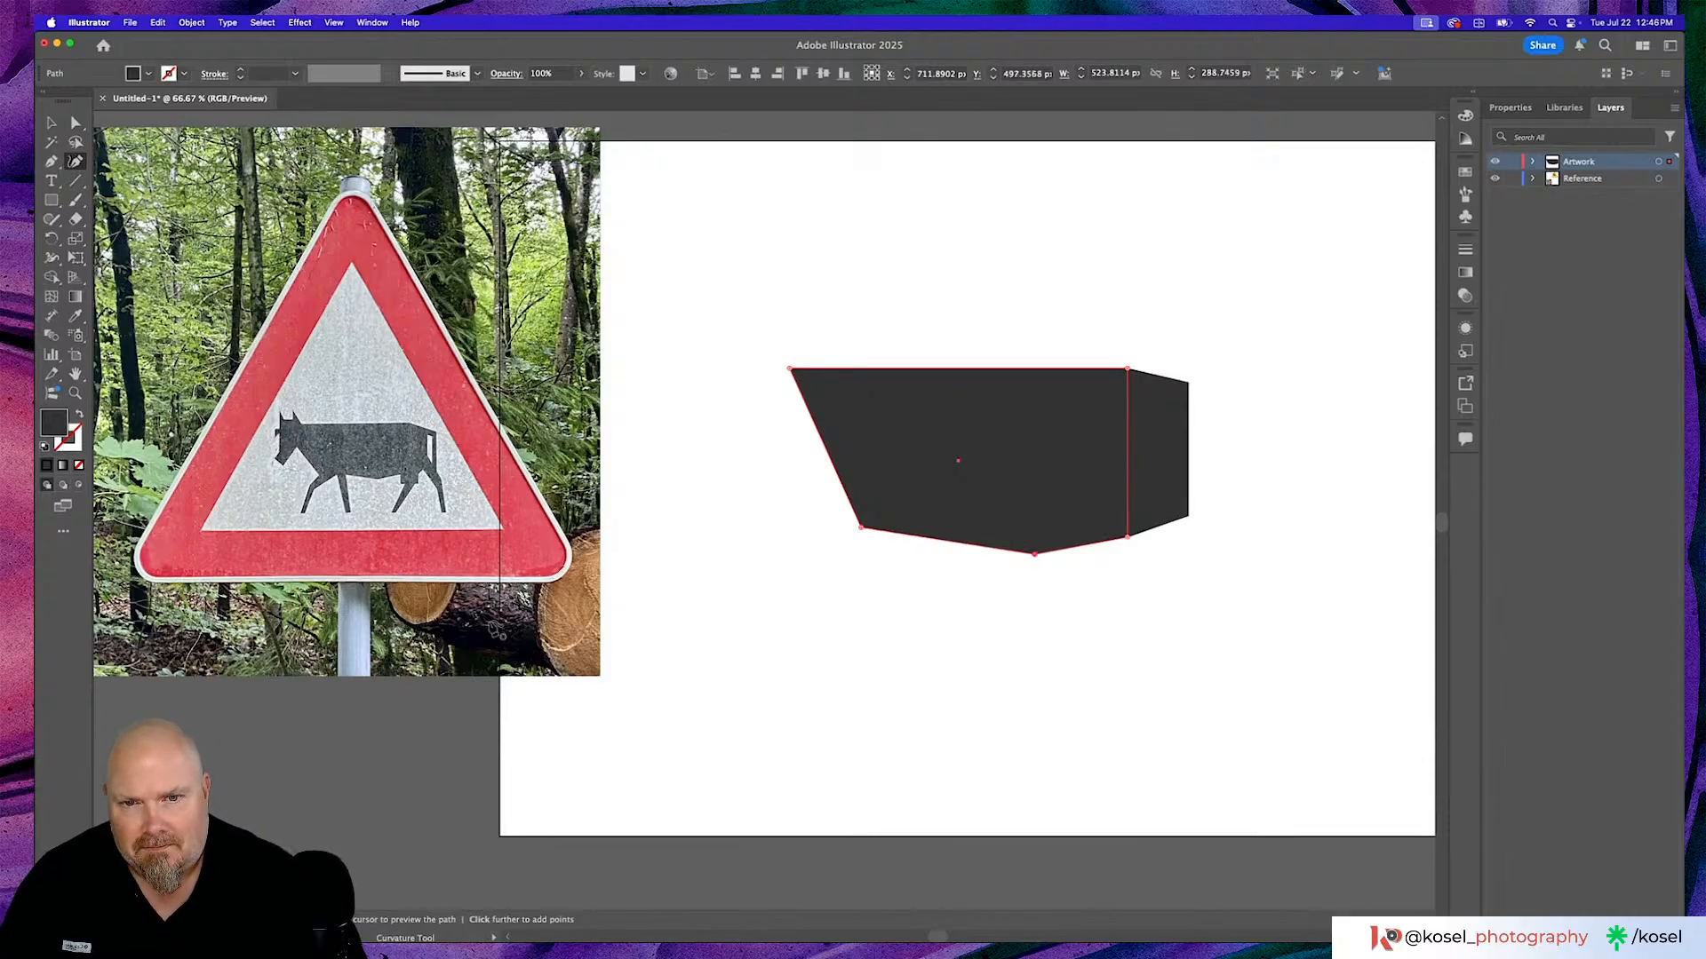
click(51, 121)
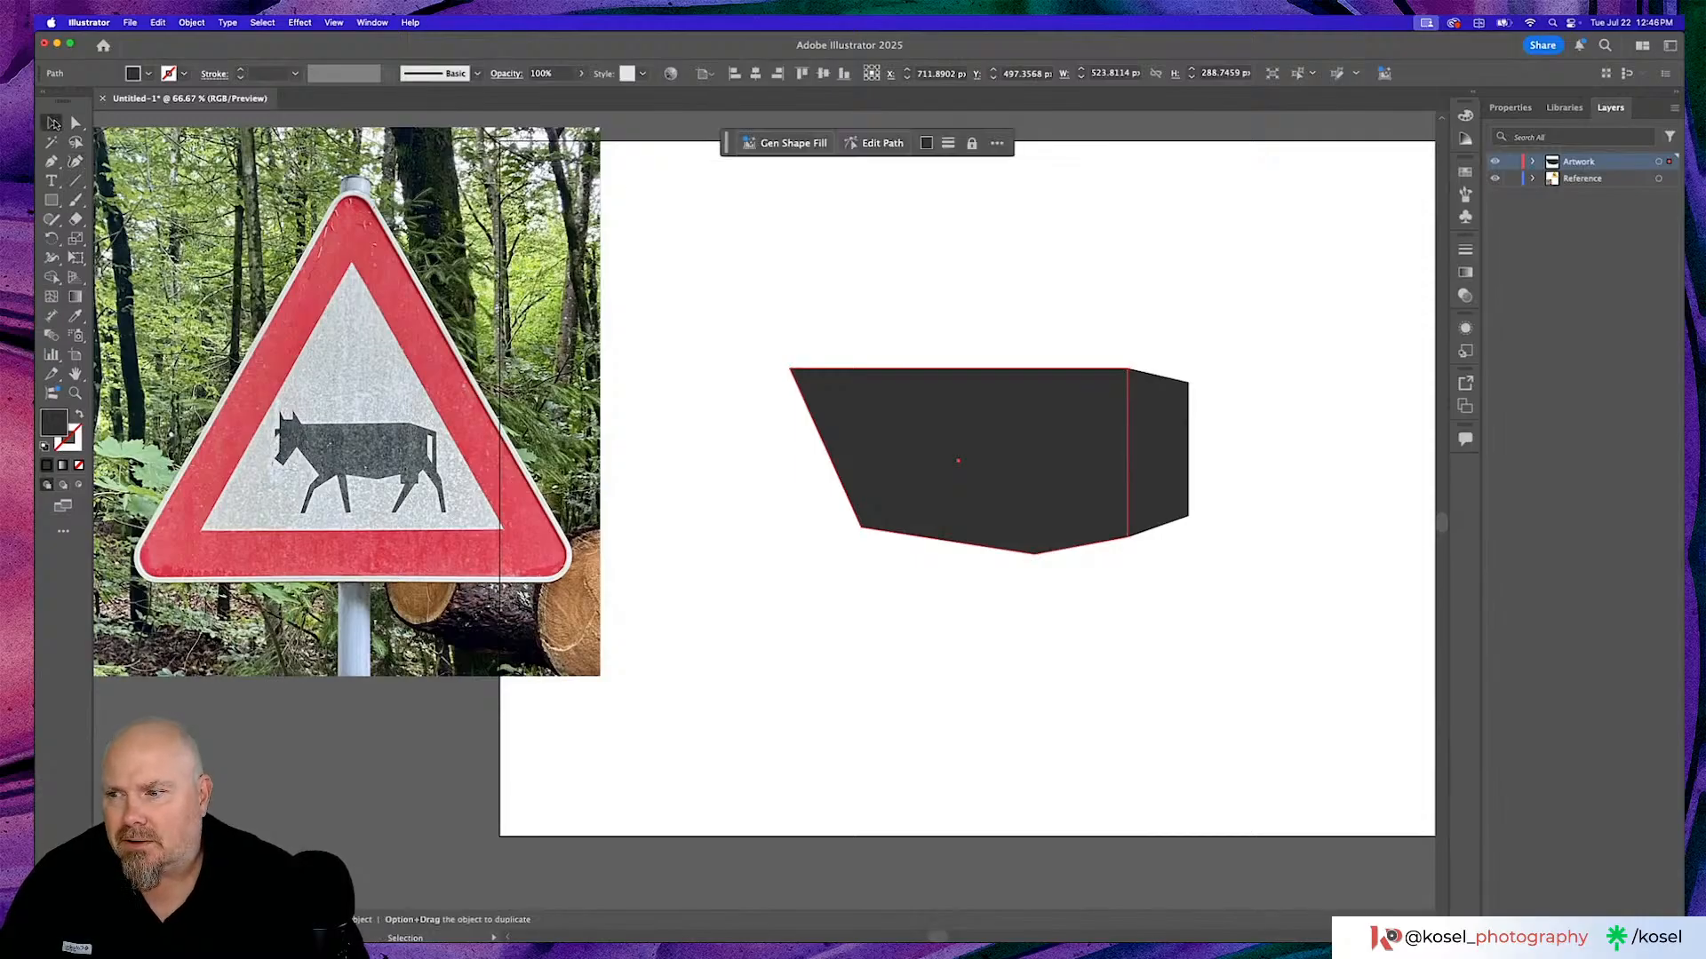
click(650, 484)
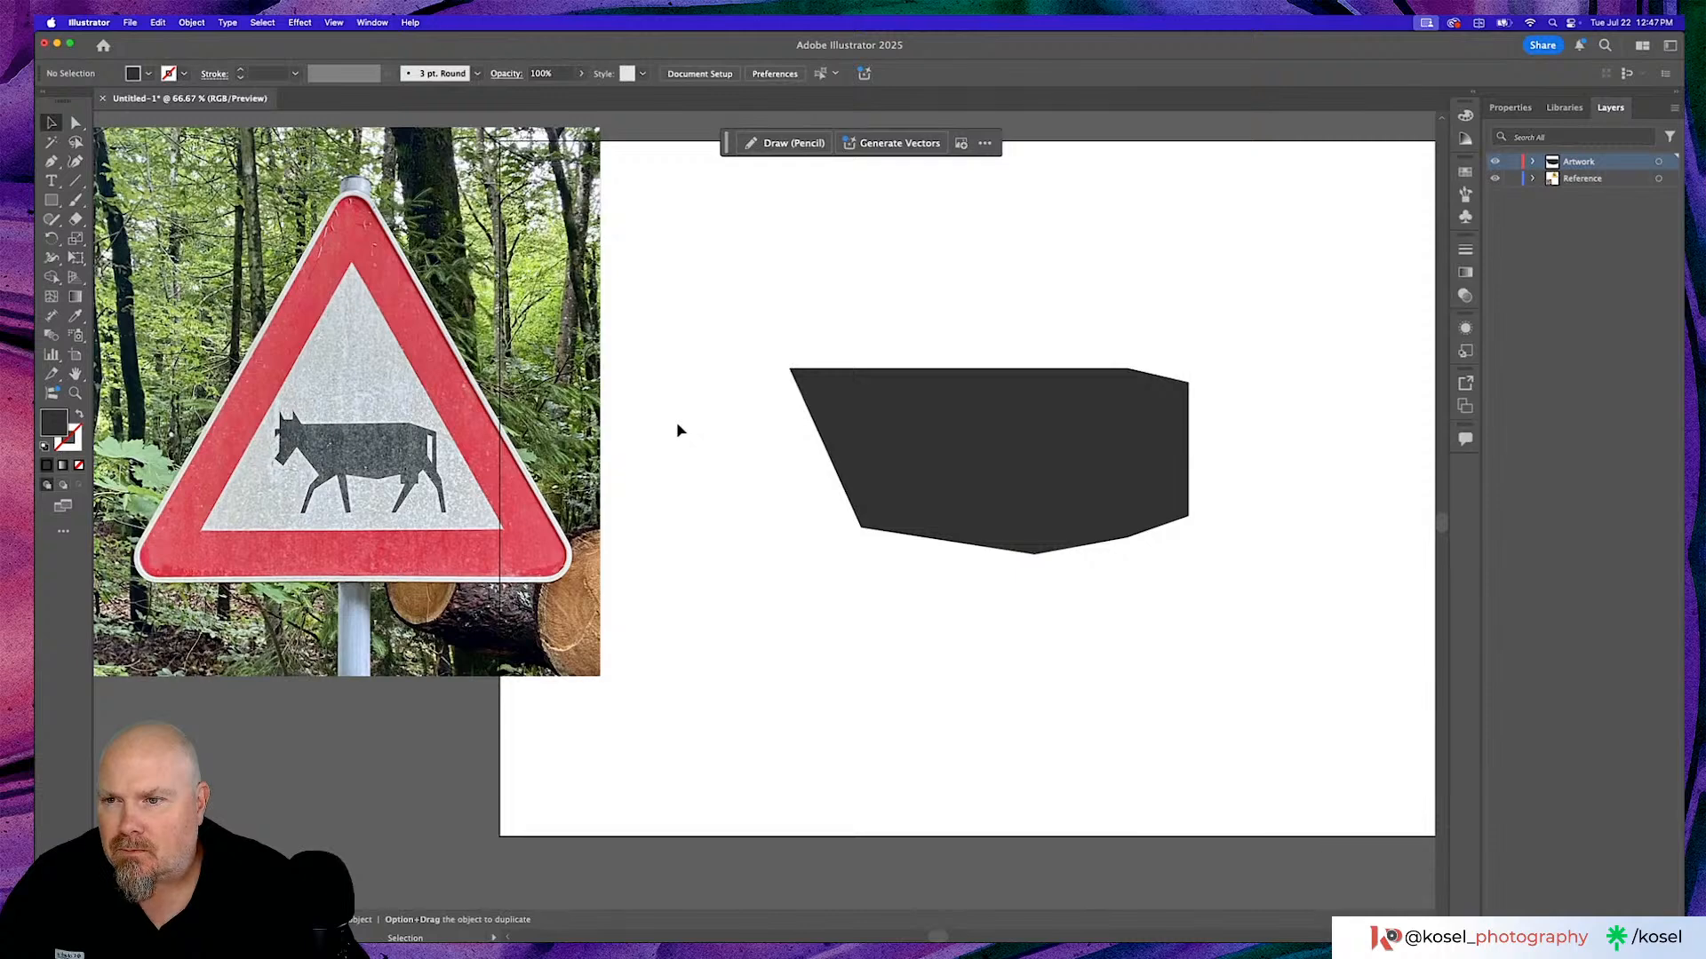
Draw a near-square rectangle of about 106 by 100 px beside the body, and a narrow one of about 48 by 160 px below it.
scroll(678, 431, left, 3)
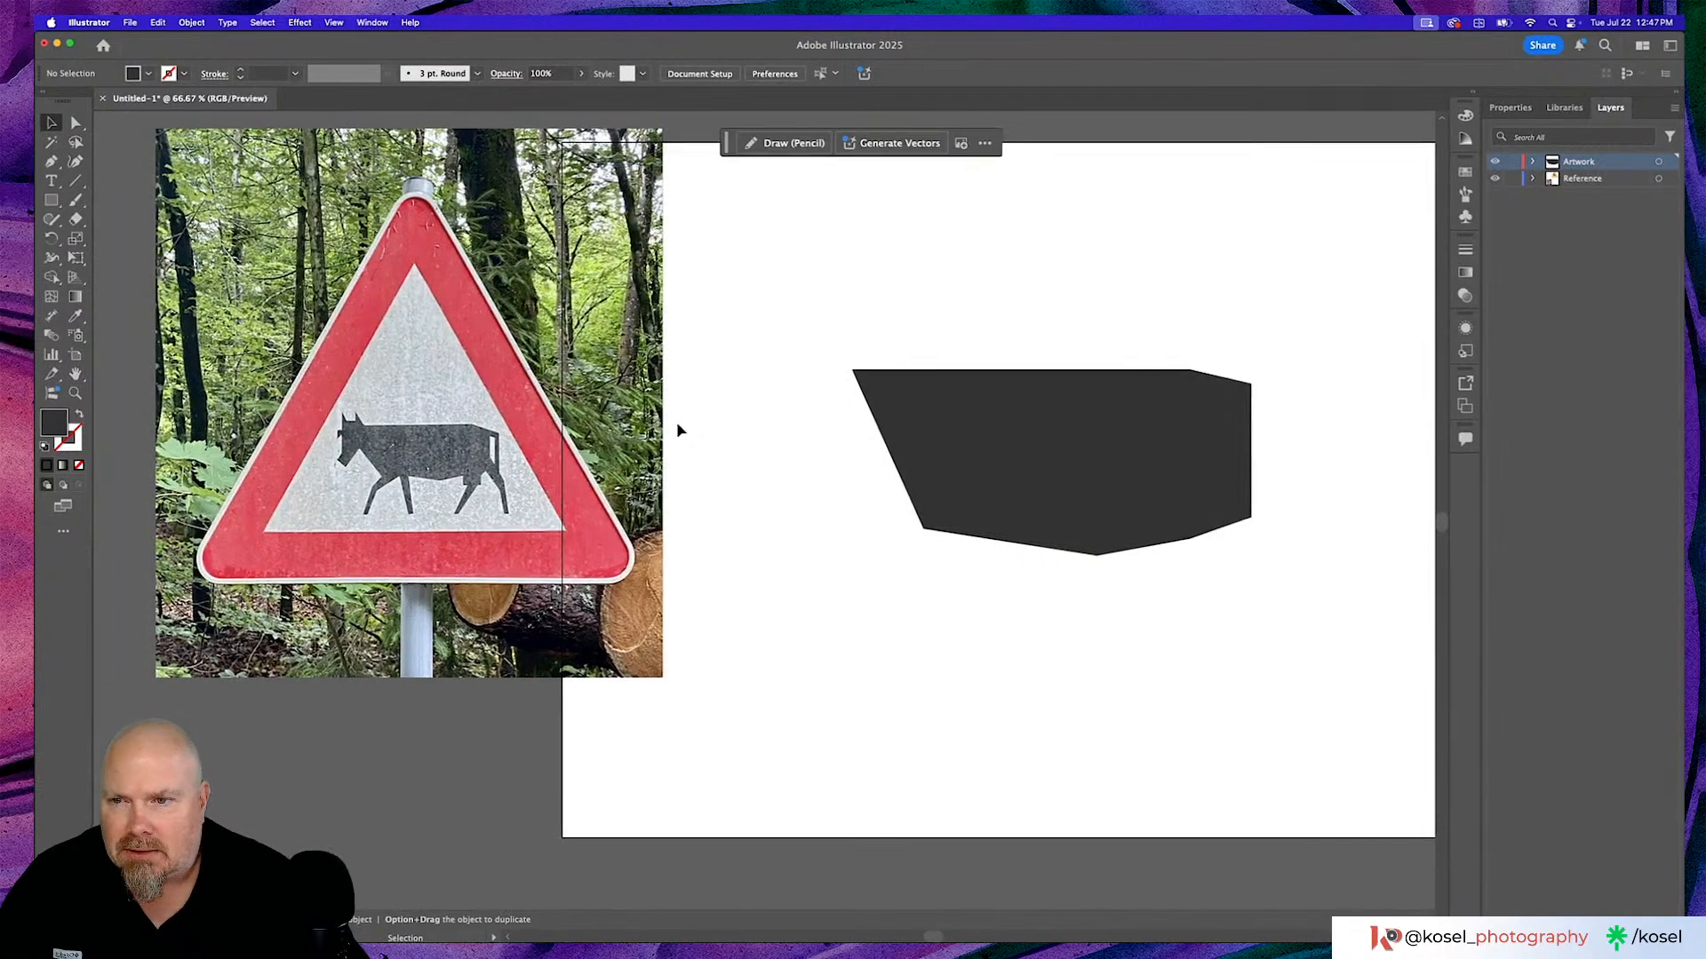
scroll(680, 430, left, 5)
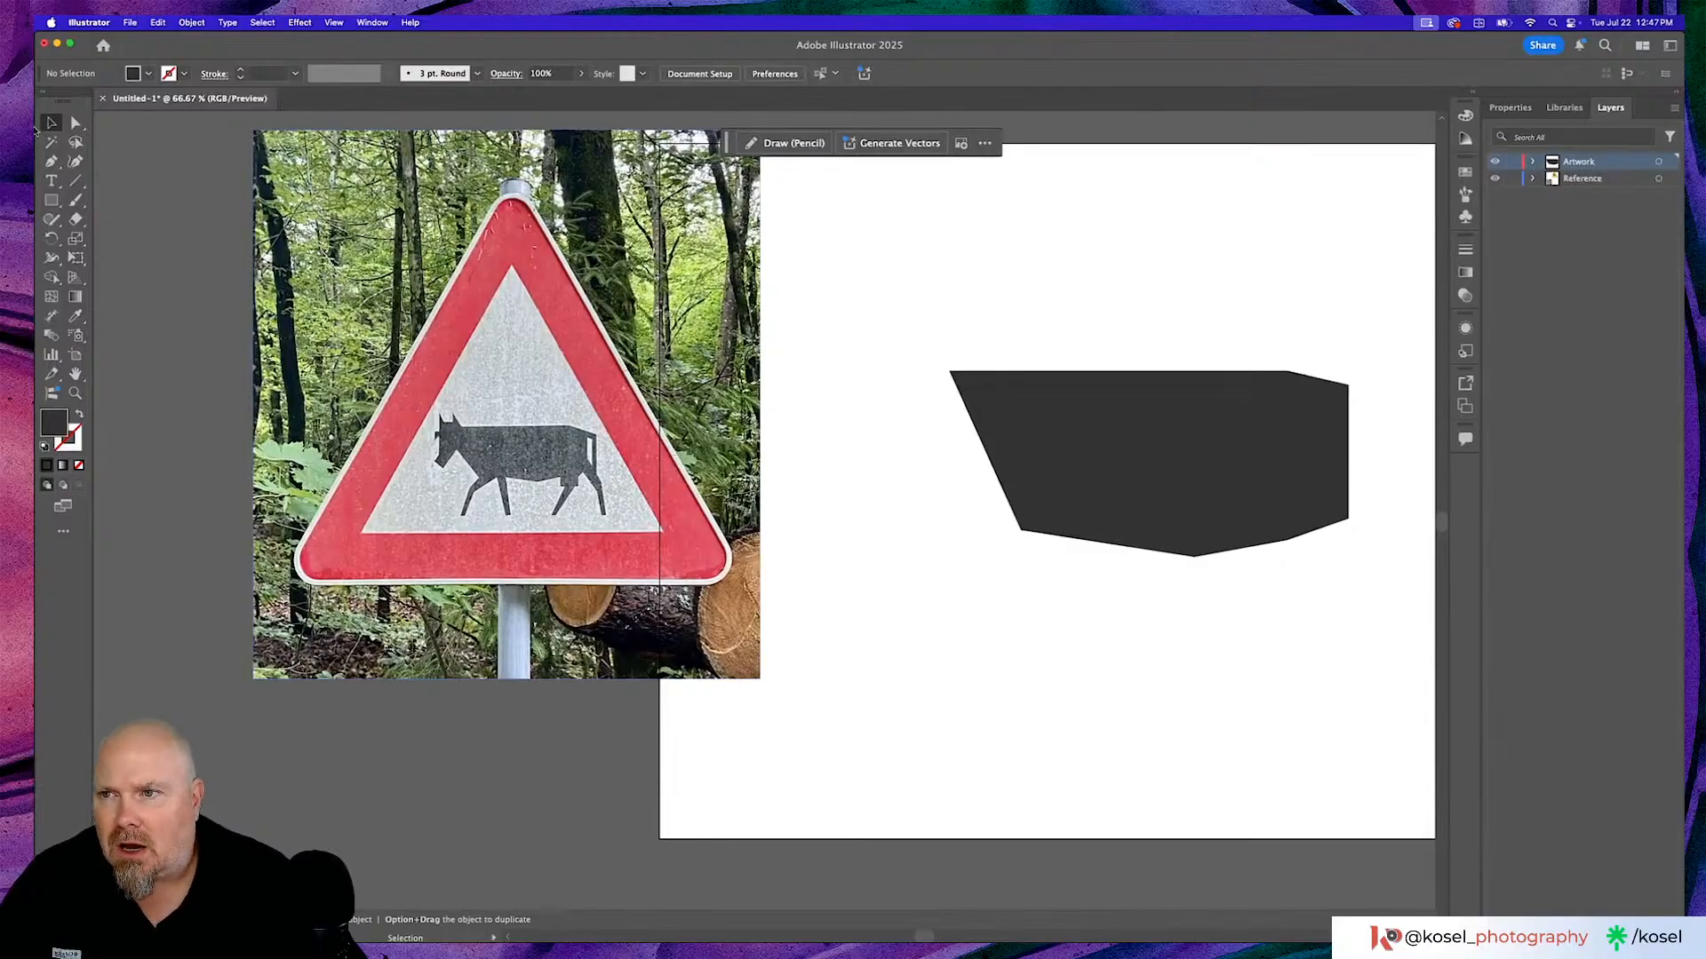
click(51, 200)
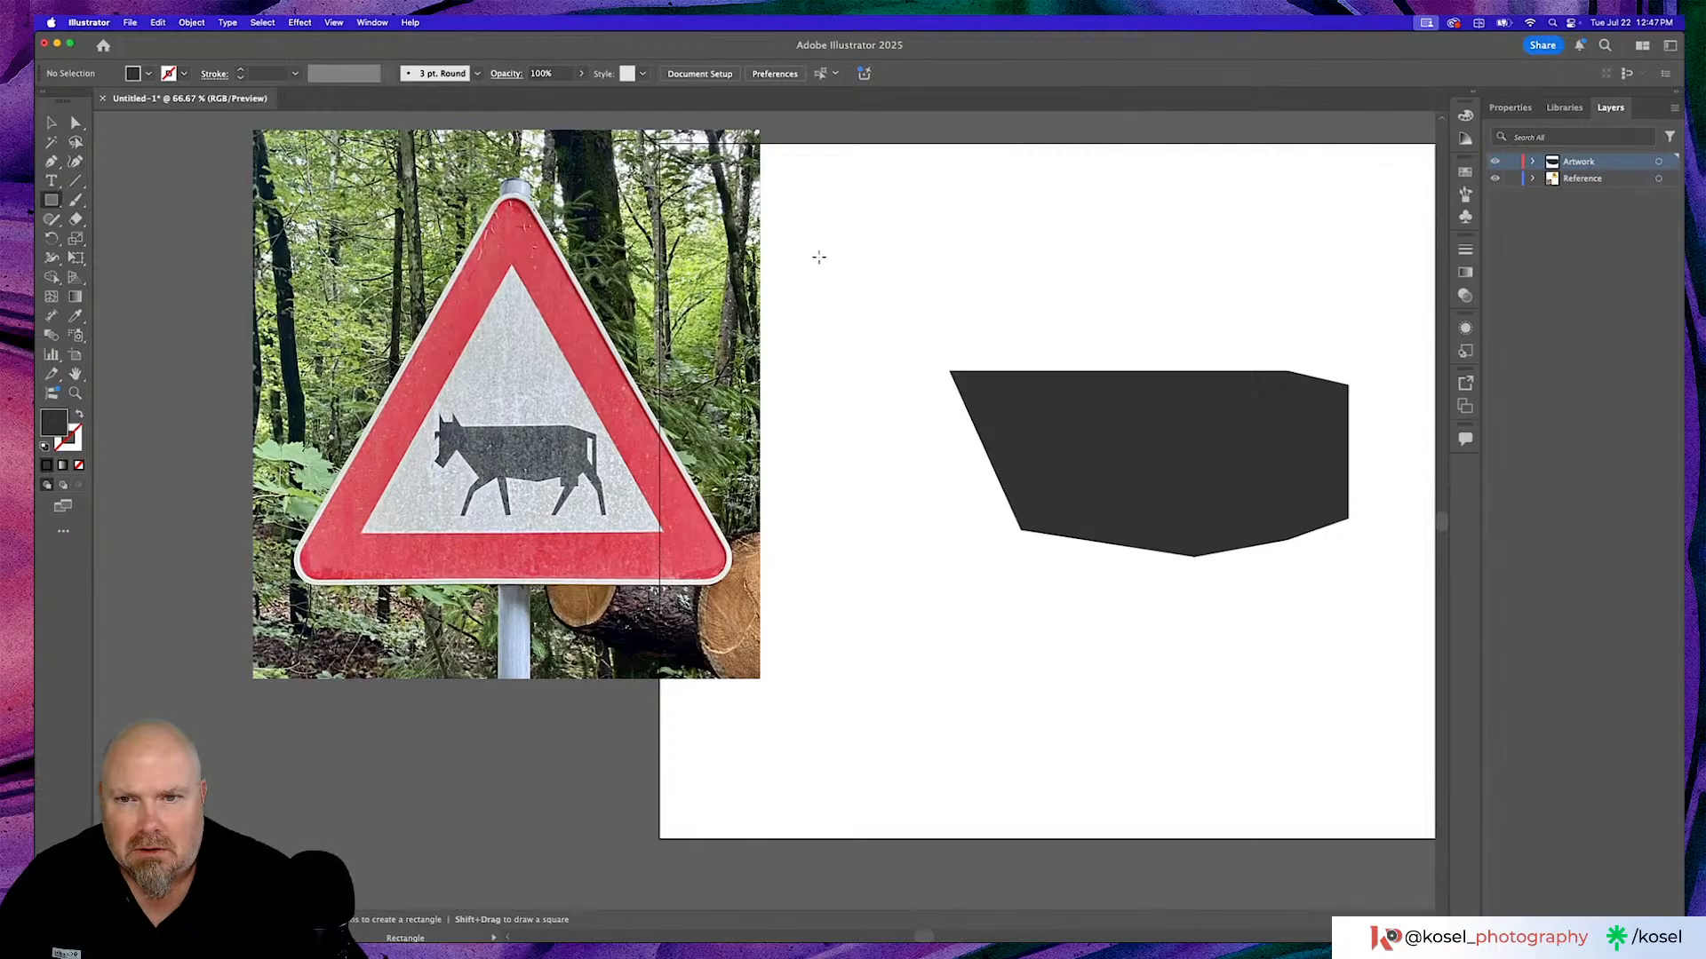
drag(819, 257, 888, 322)
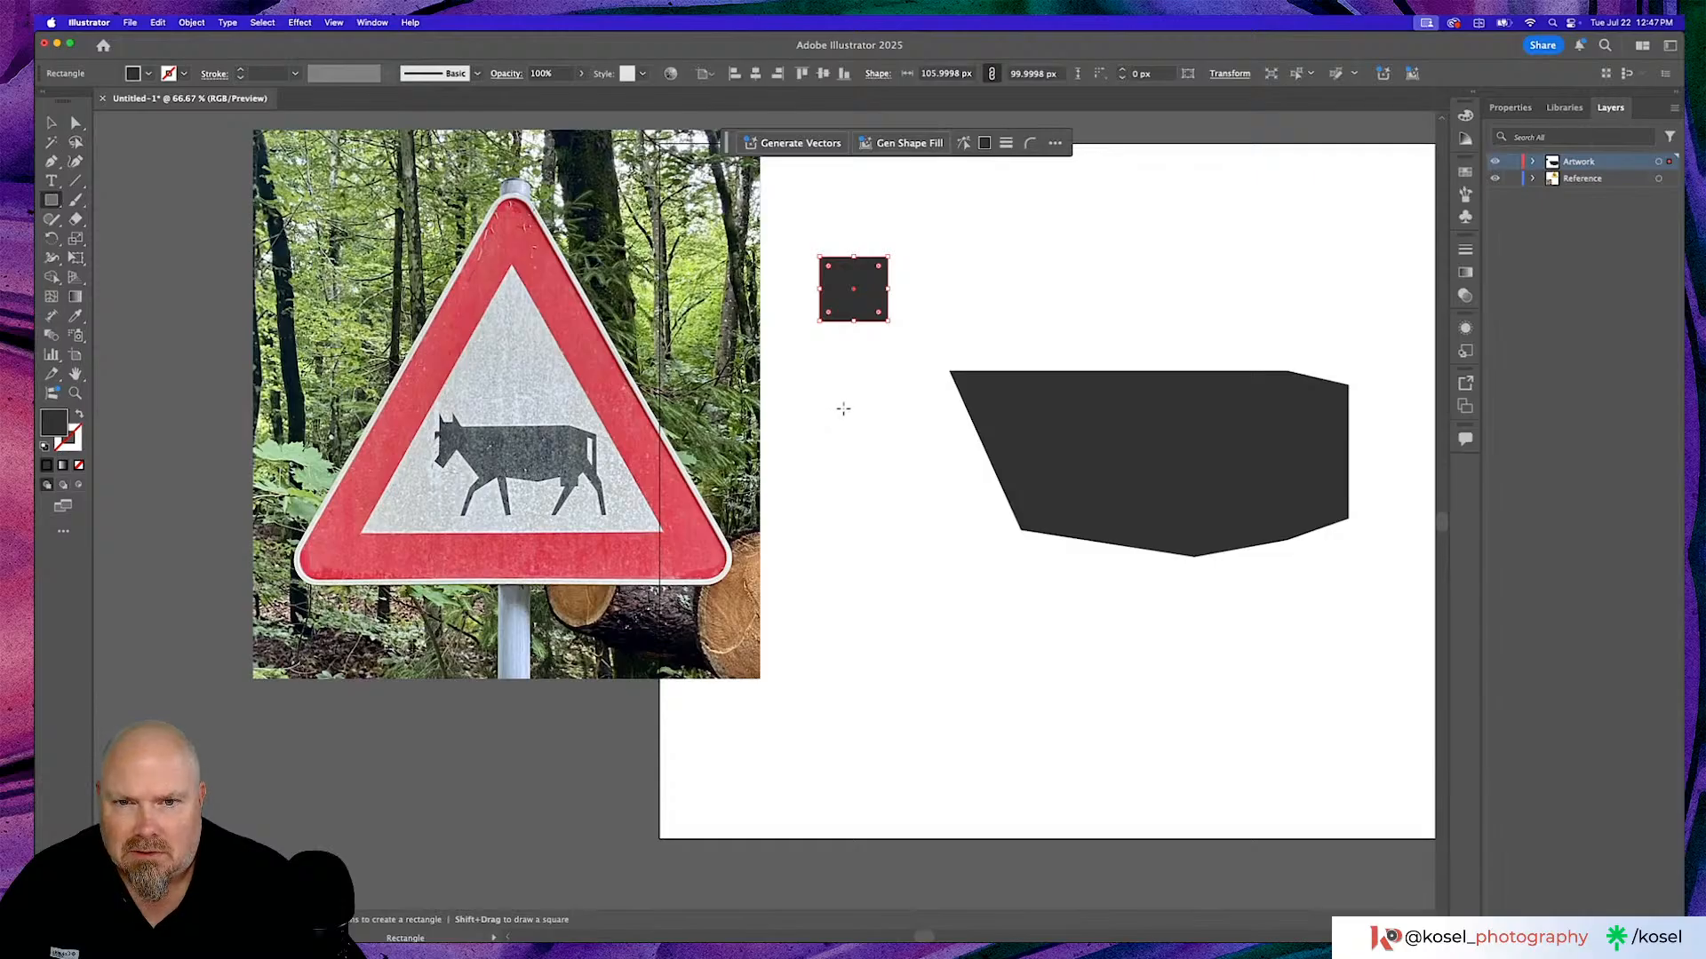
drag(819, 412, 851, 515)
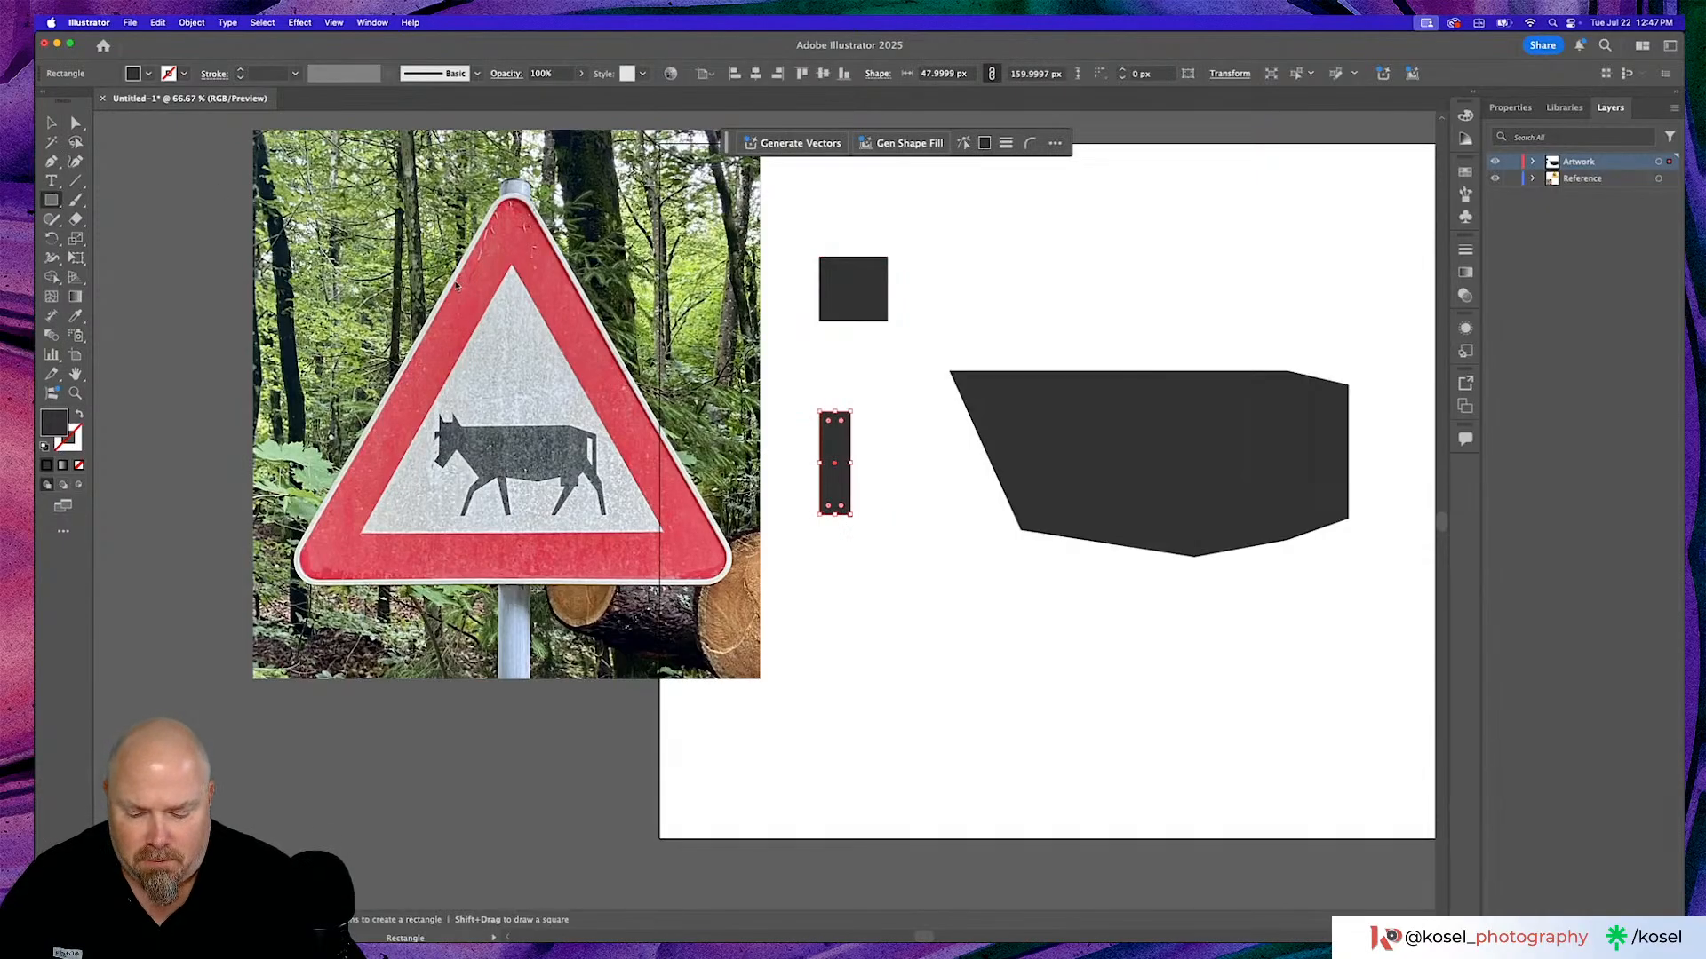
Tilt the narrow rectangle down to the left, shorten it to about 122 px, and tuck its upper end into the square as a muzzle.
key(v)
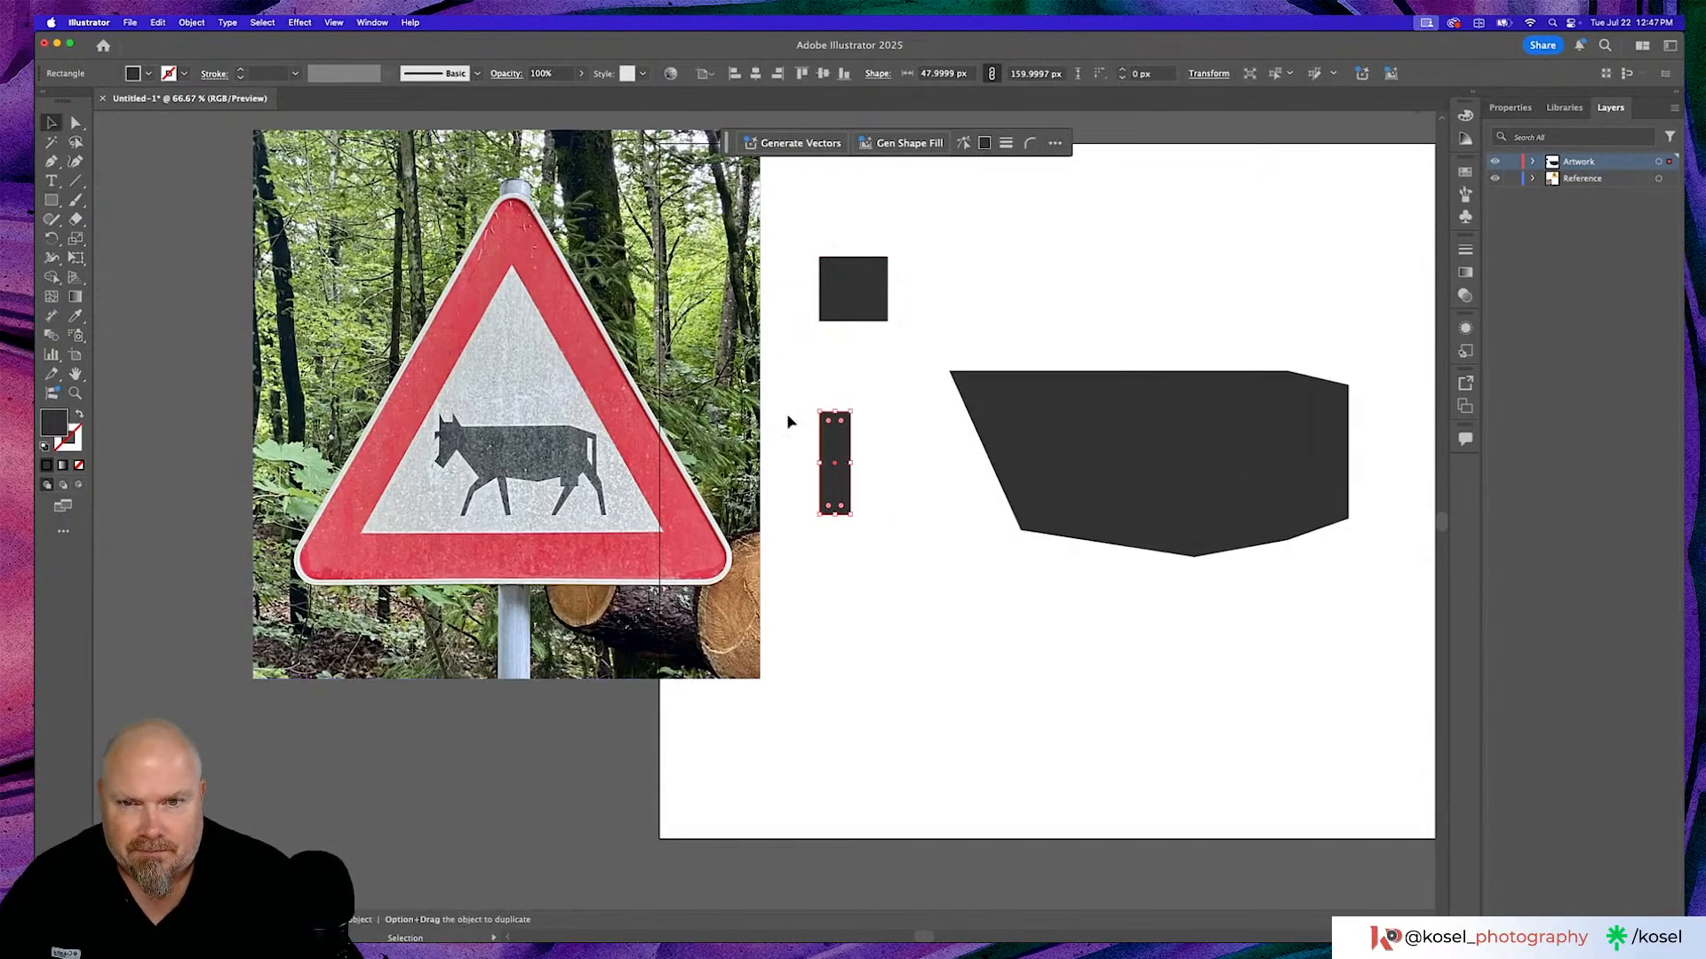
drag(831, 442, 829, 313)
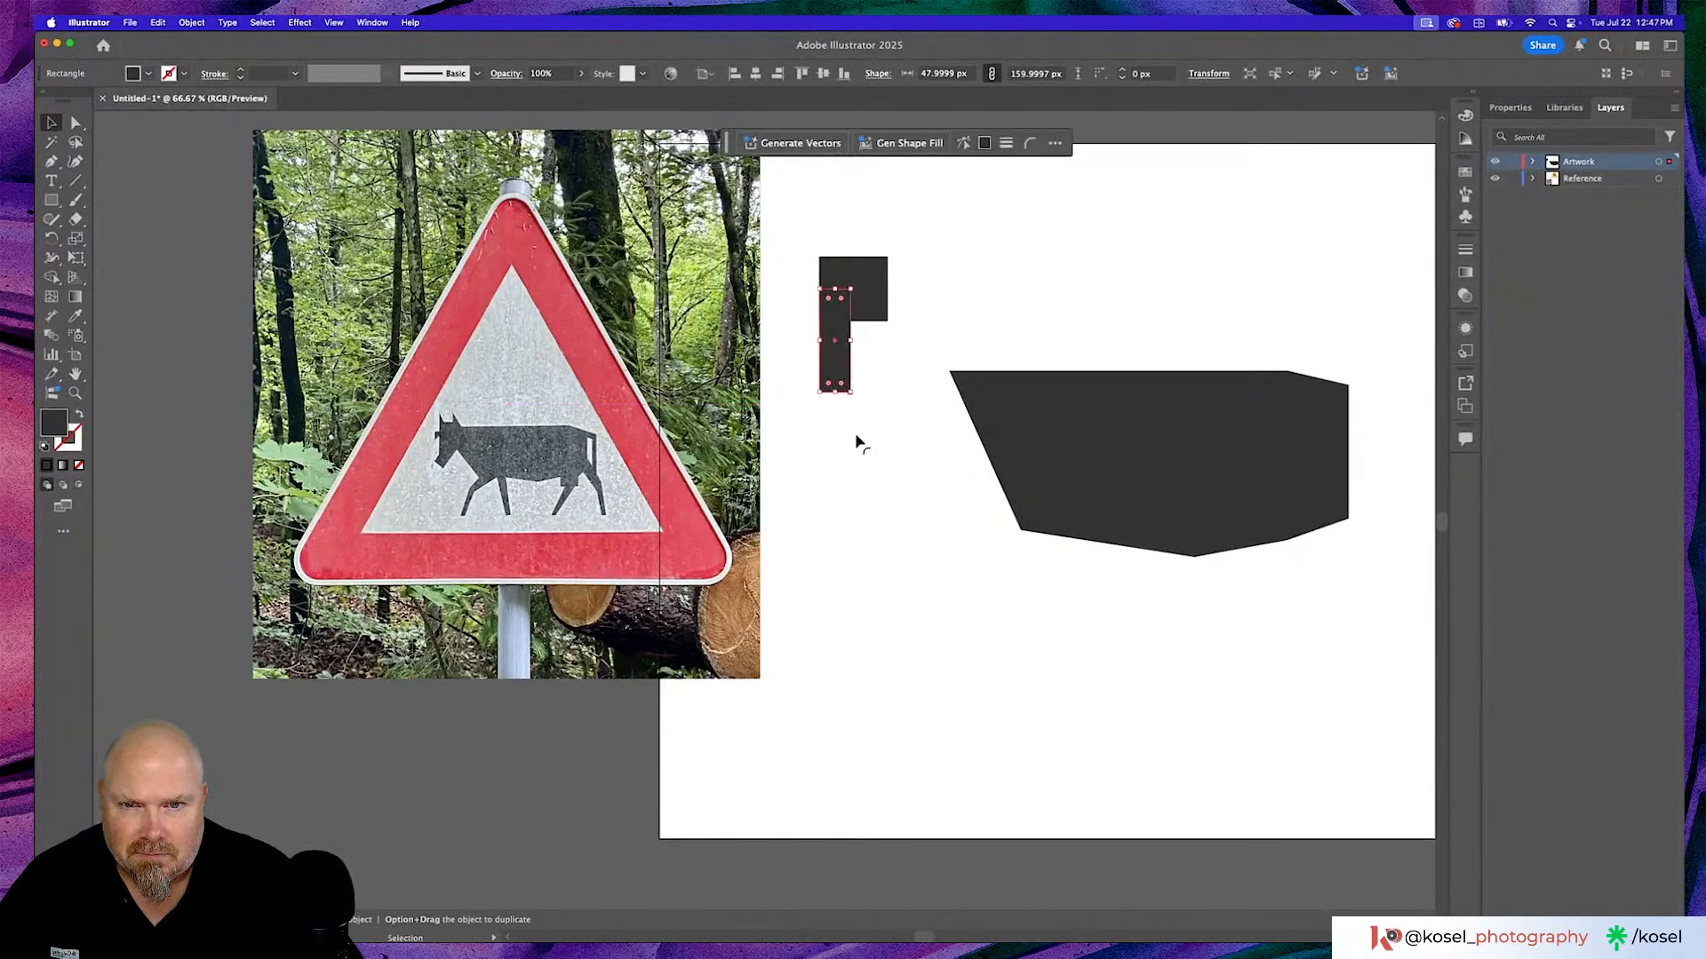
drag(856, 399, 819, 429)
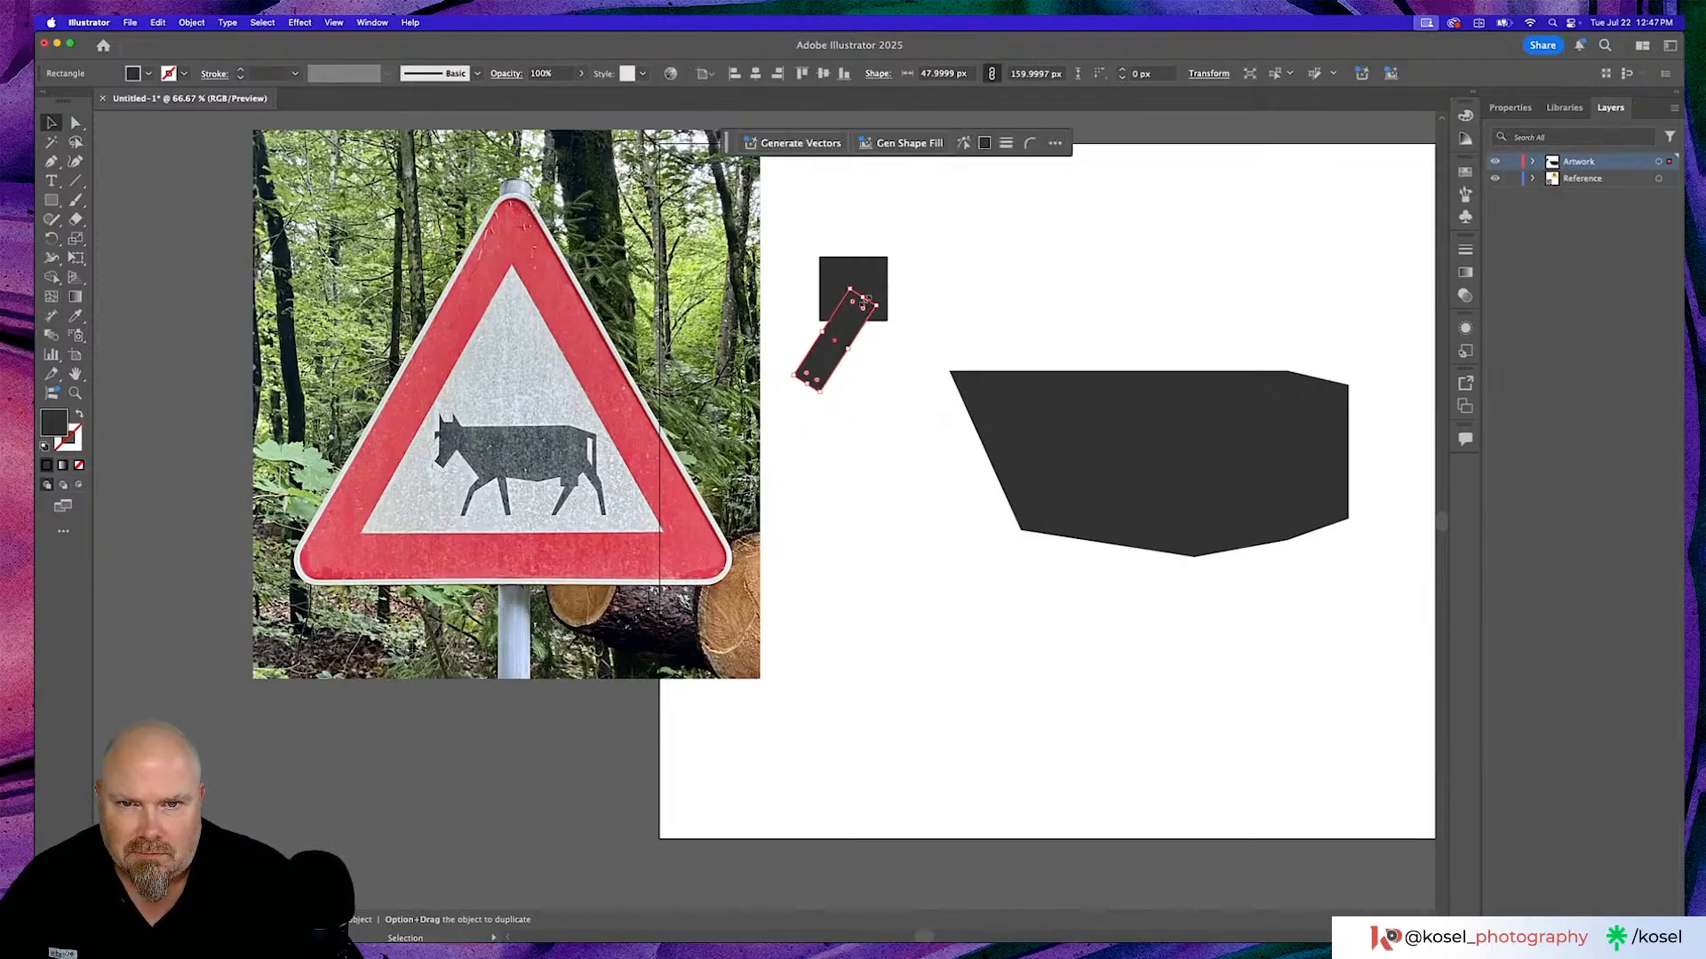
drag(863, 299, 836, 328)
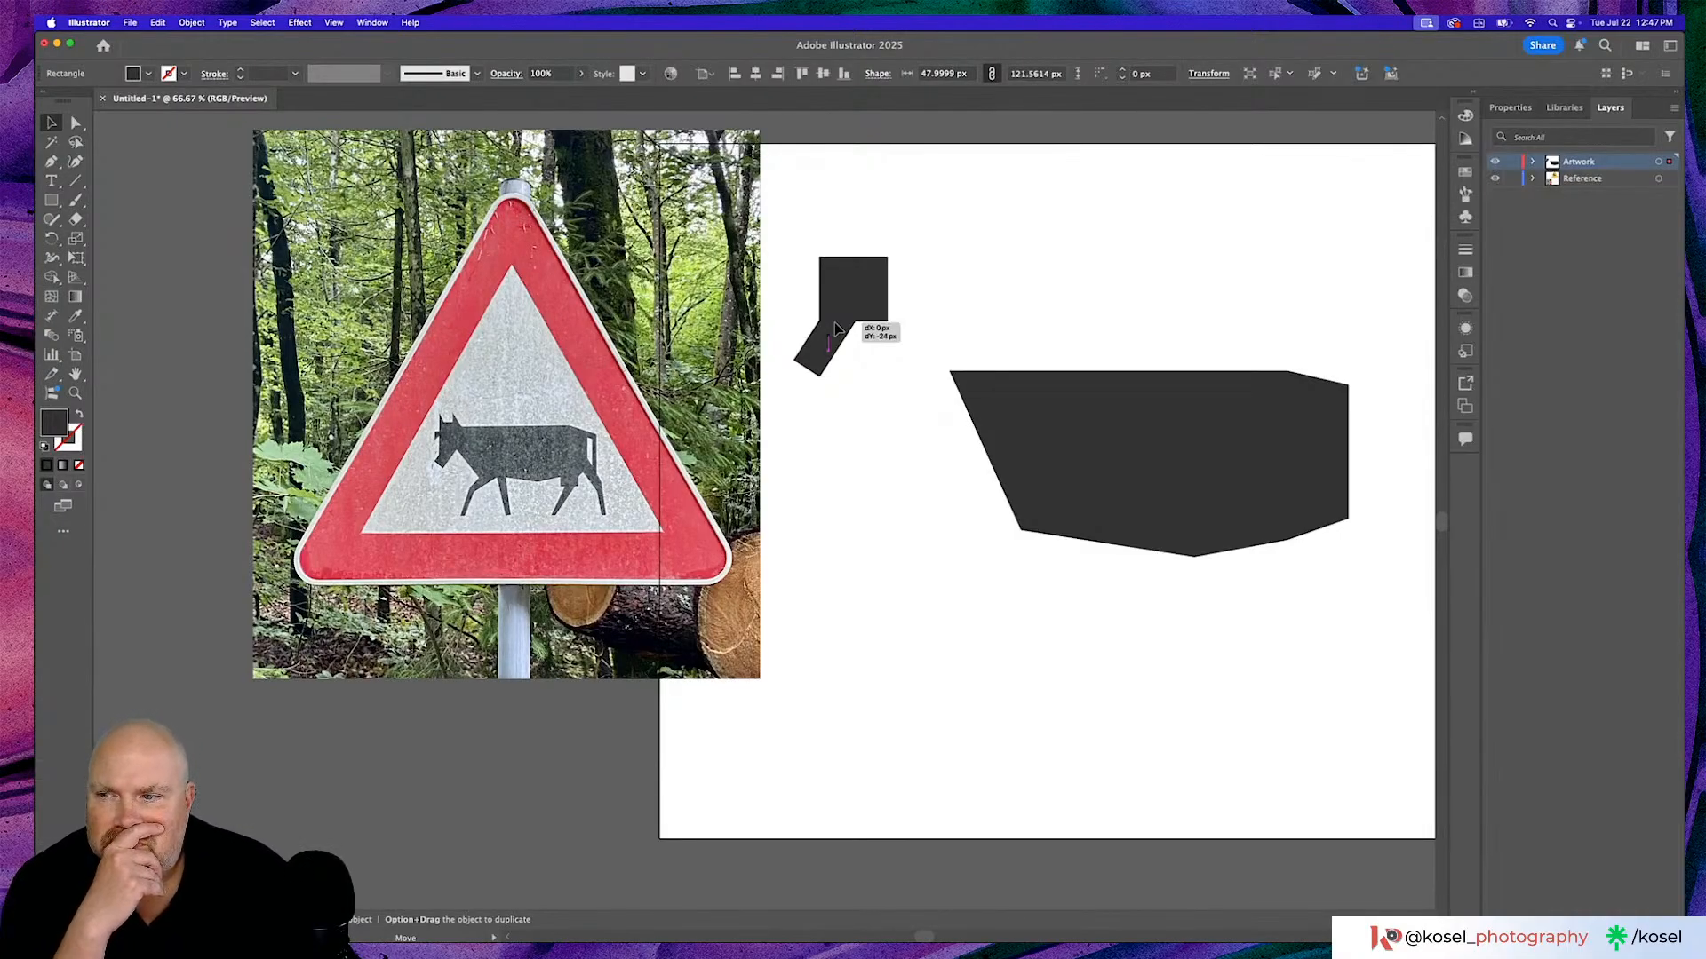
drag(835, 328, 848, 309)
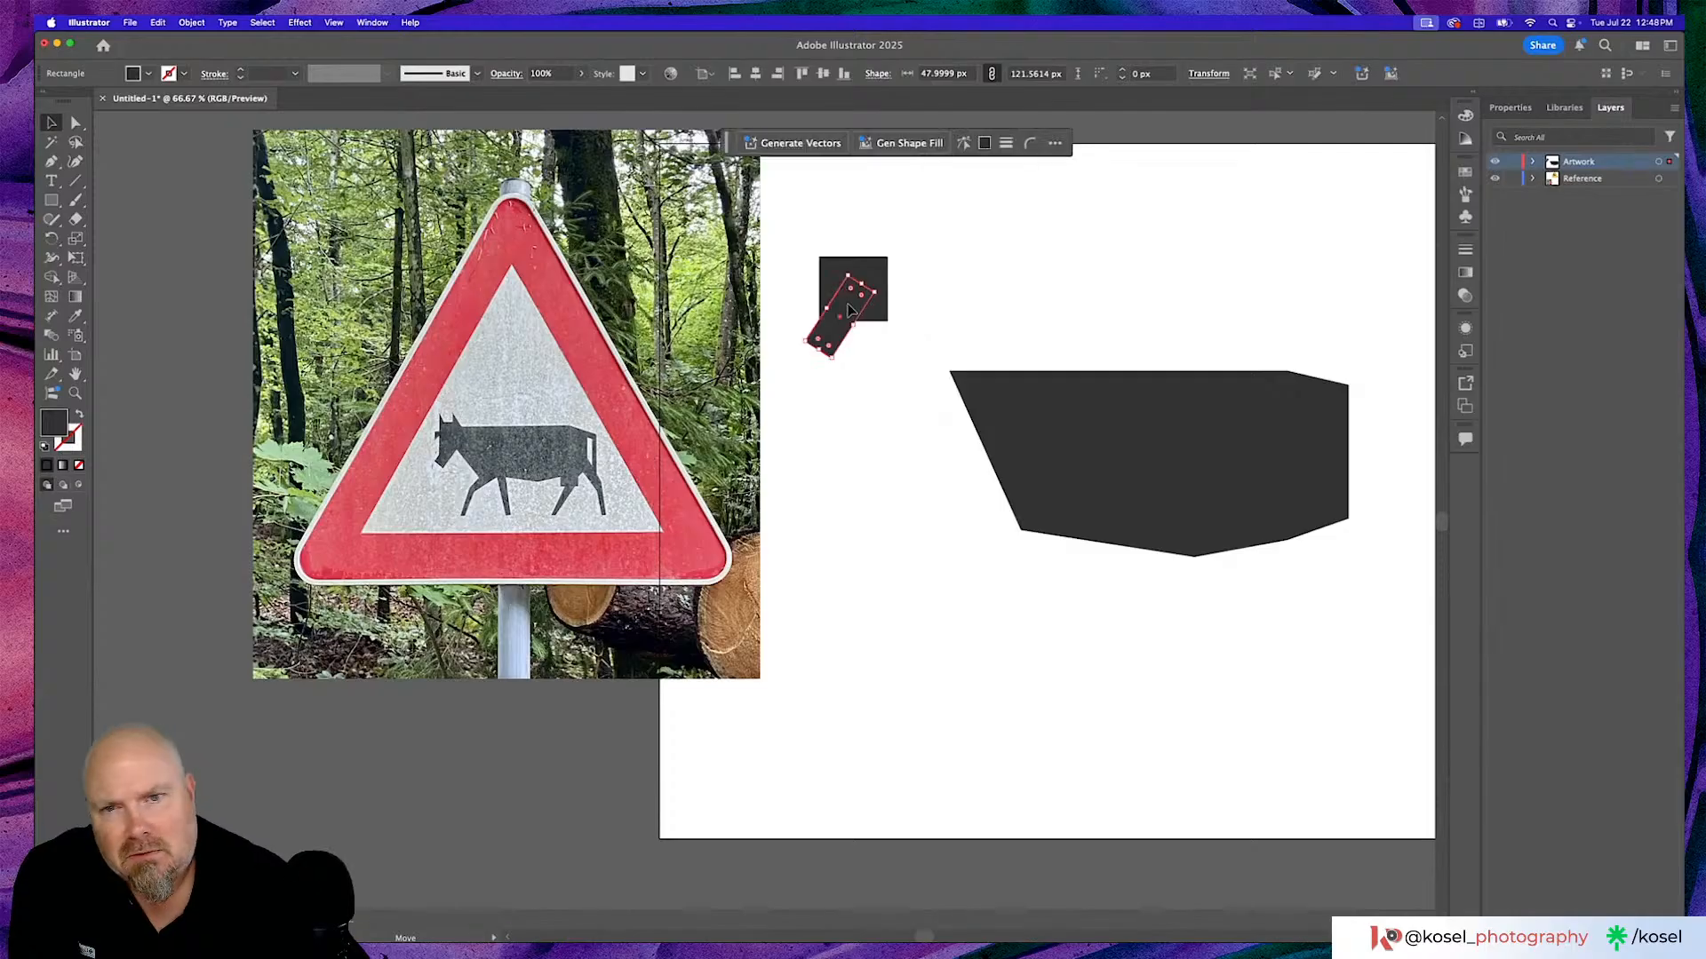
click(994, 270)
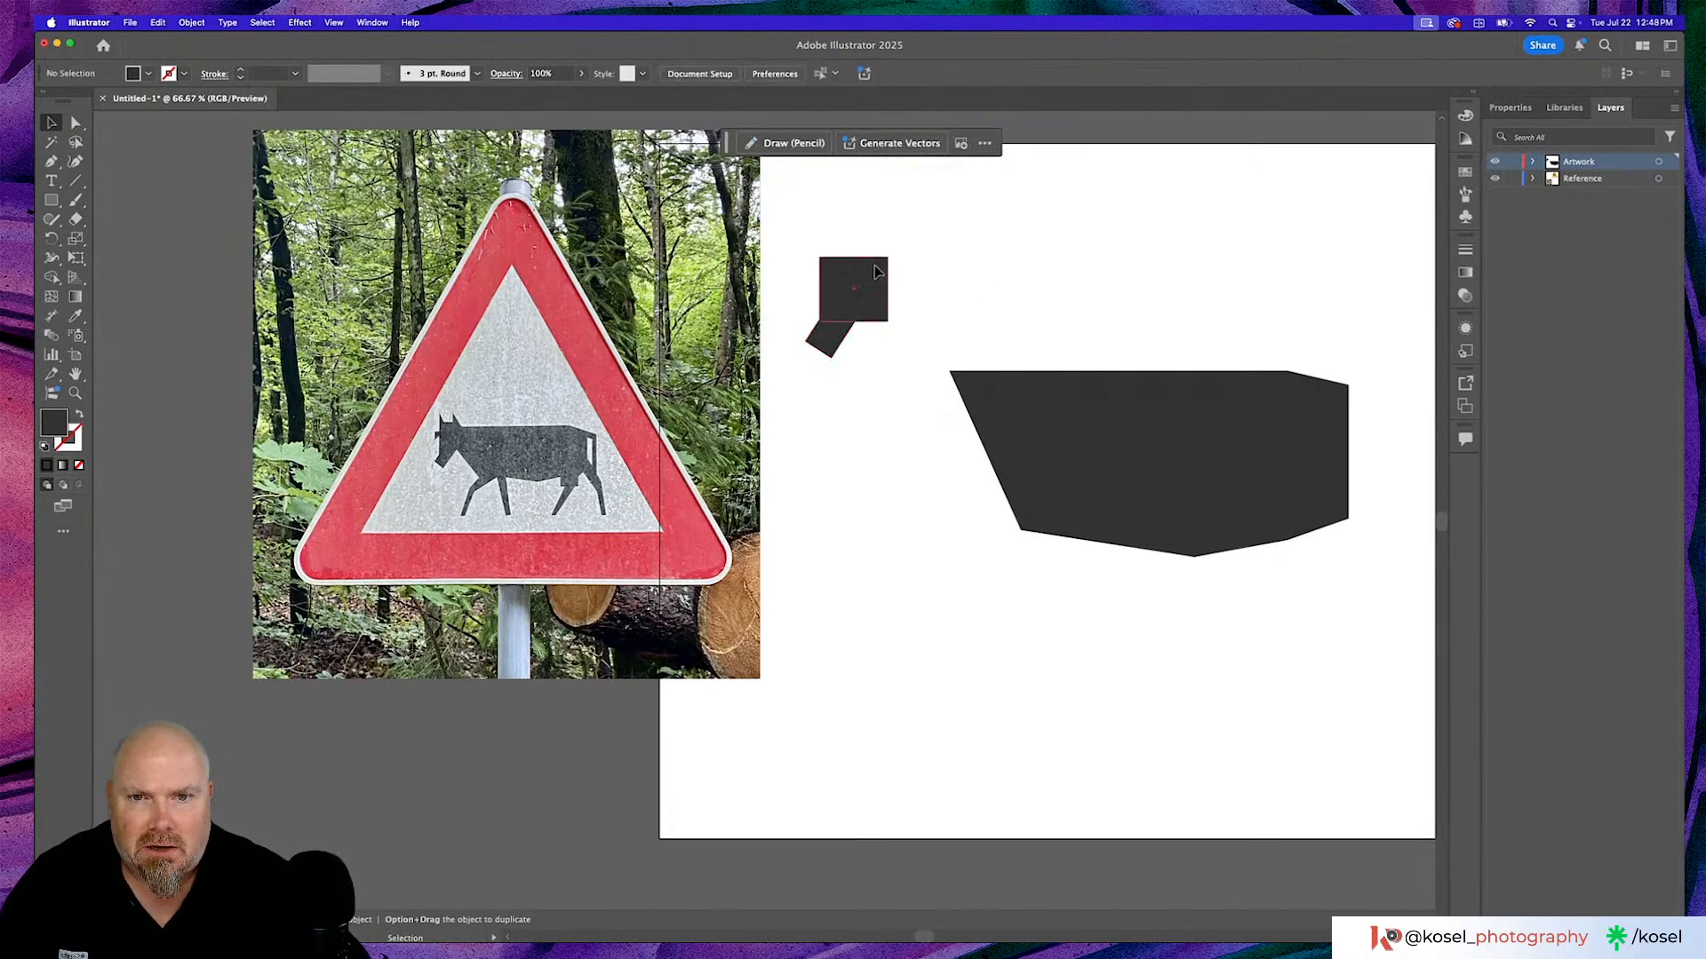
Move the head square's lower-right corner inward to about X 316 px, Y 257 px, and shorten the tilted muzzle rectangle to about 91 px.
click(875, 276)
key(a)
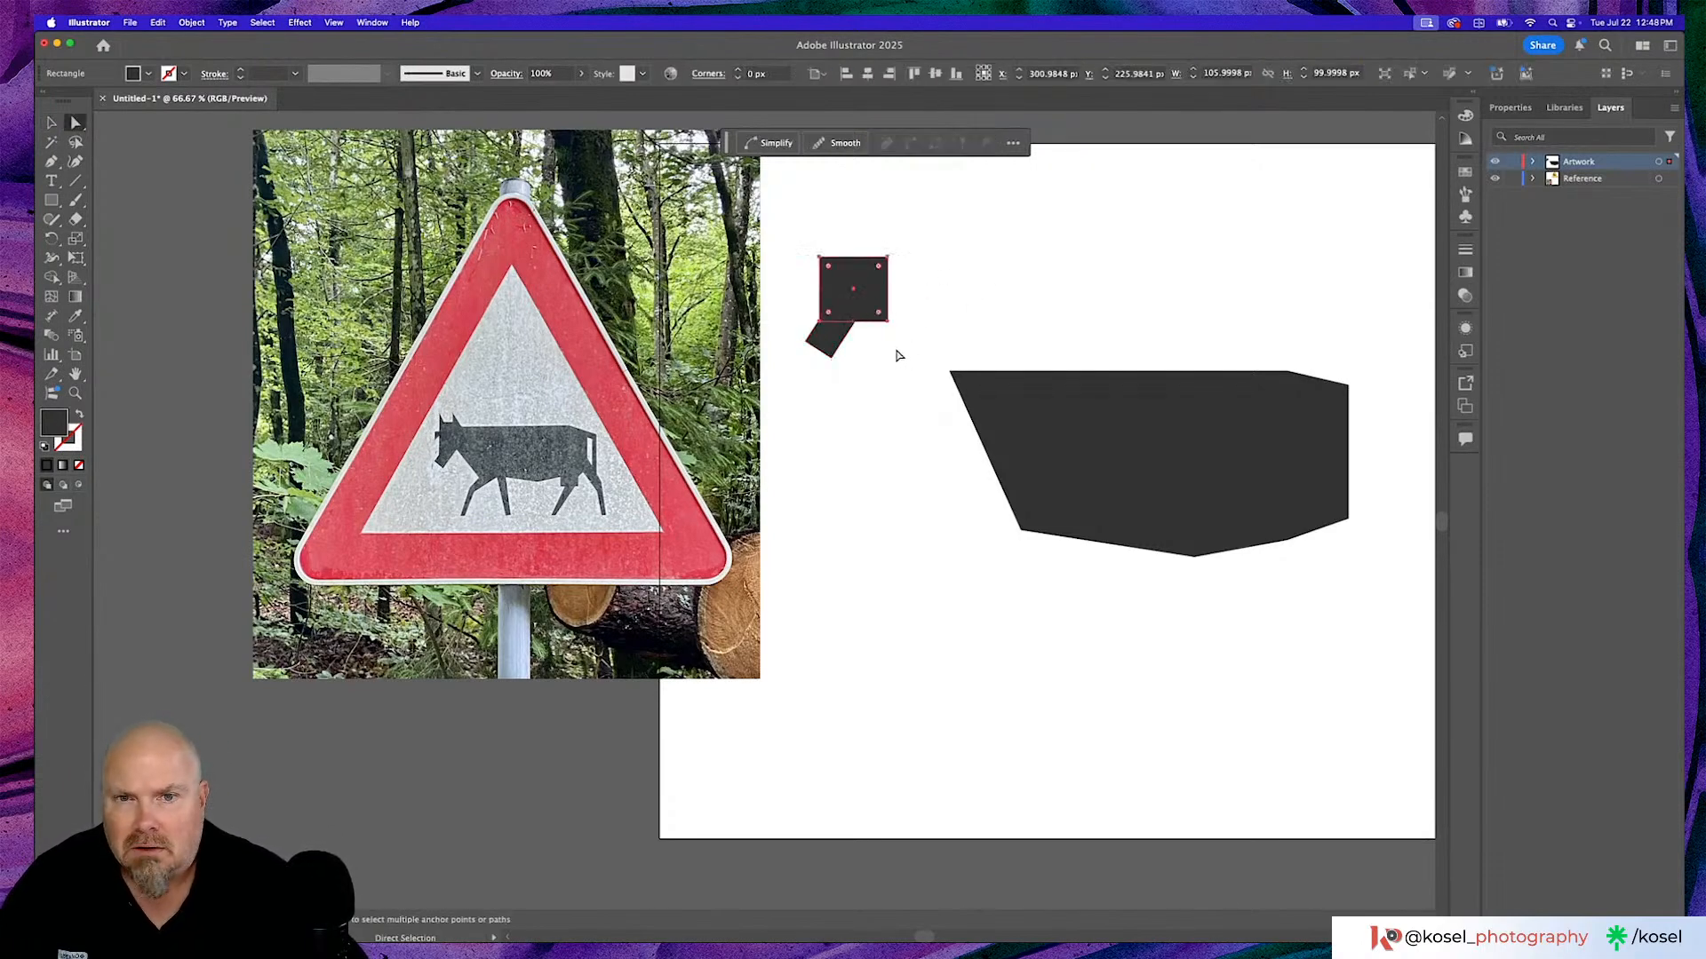
drag(887, 325, 867, 316)
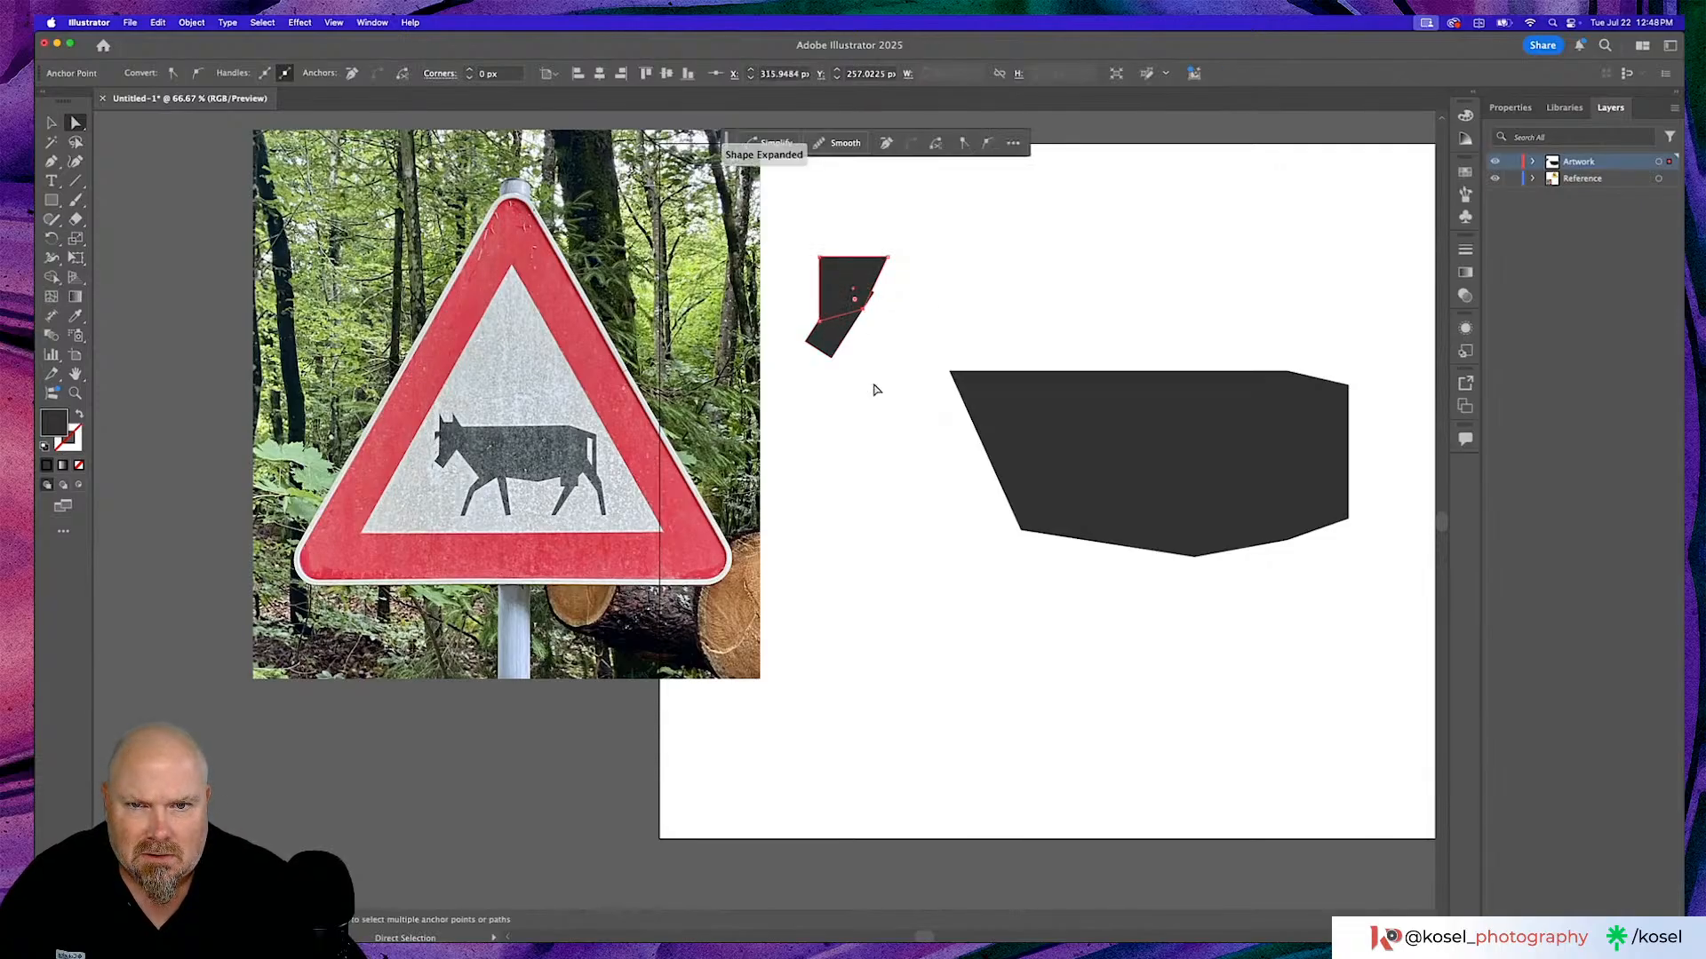
click(861, 298)
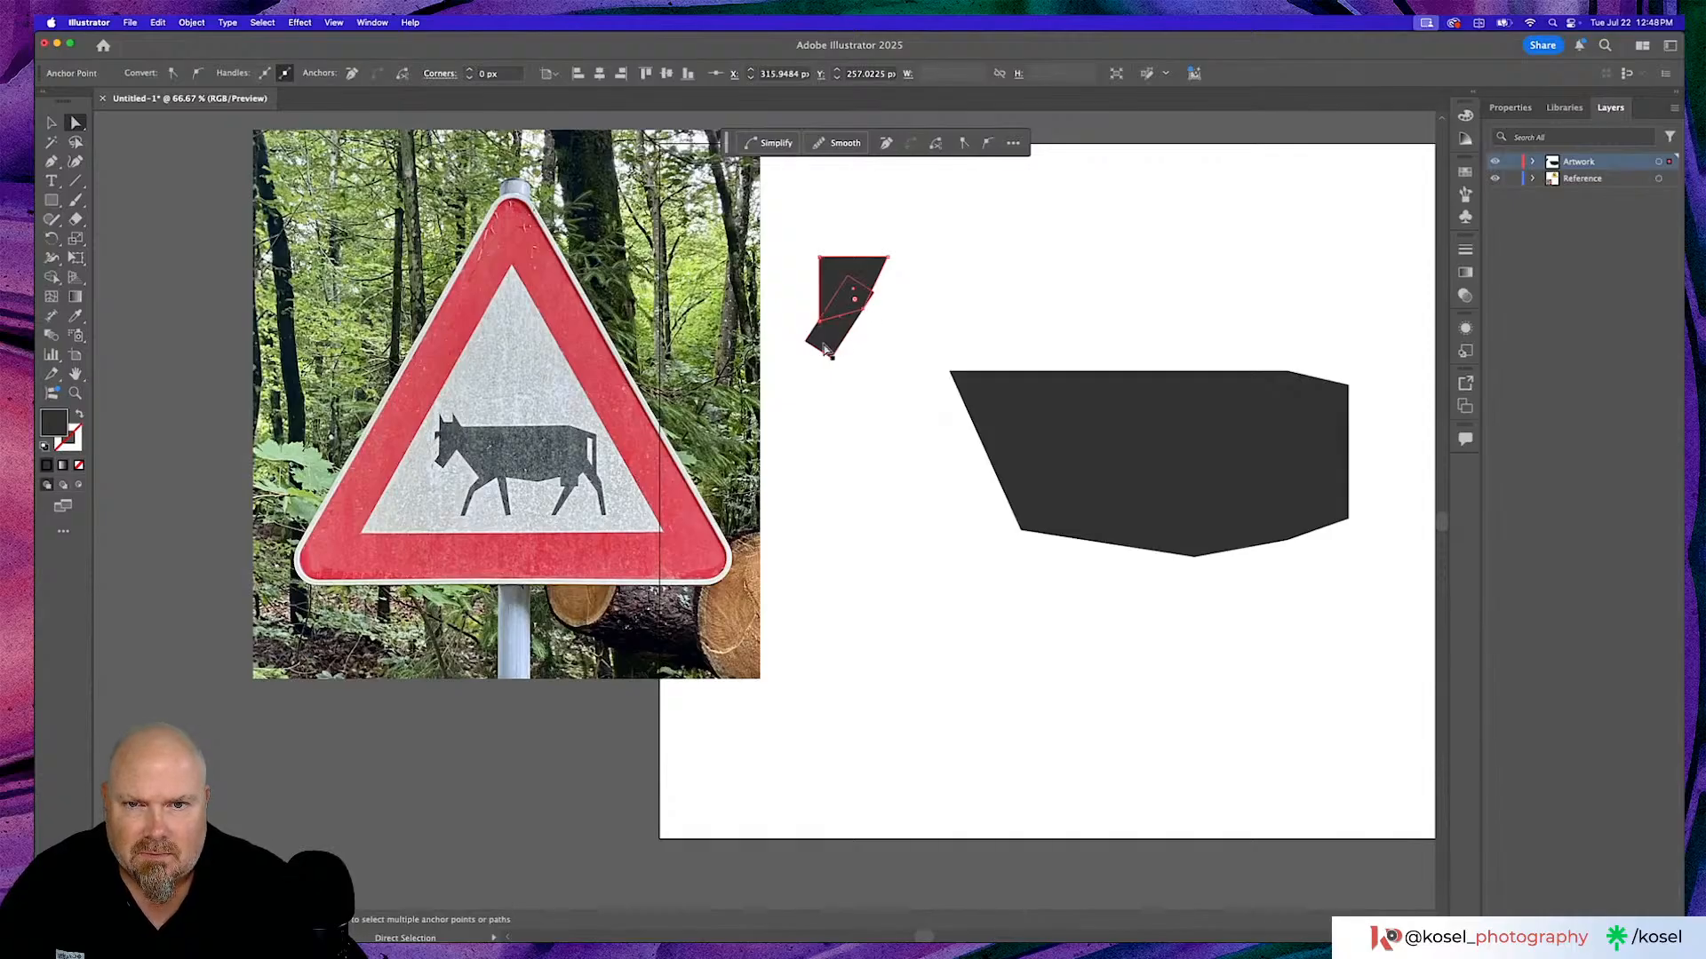
key(v)
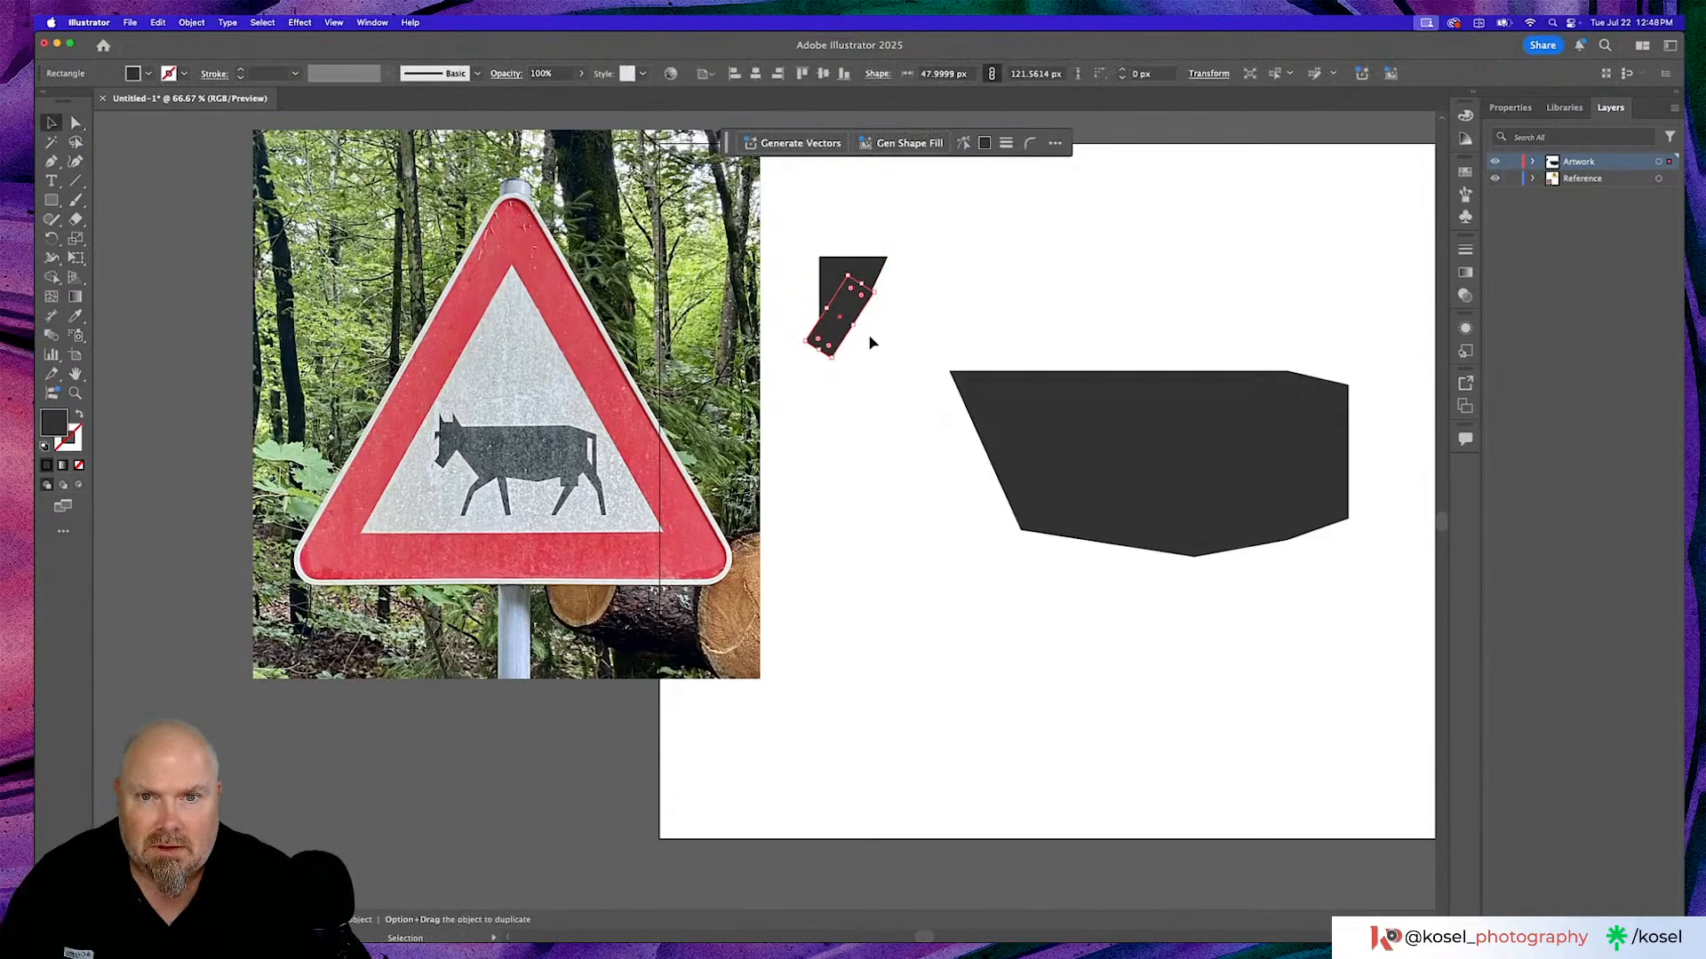
drag(862, 284, 850, 299)
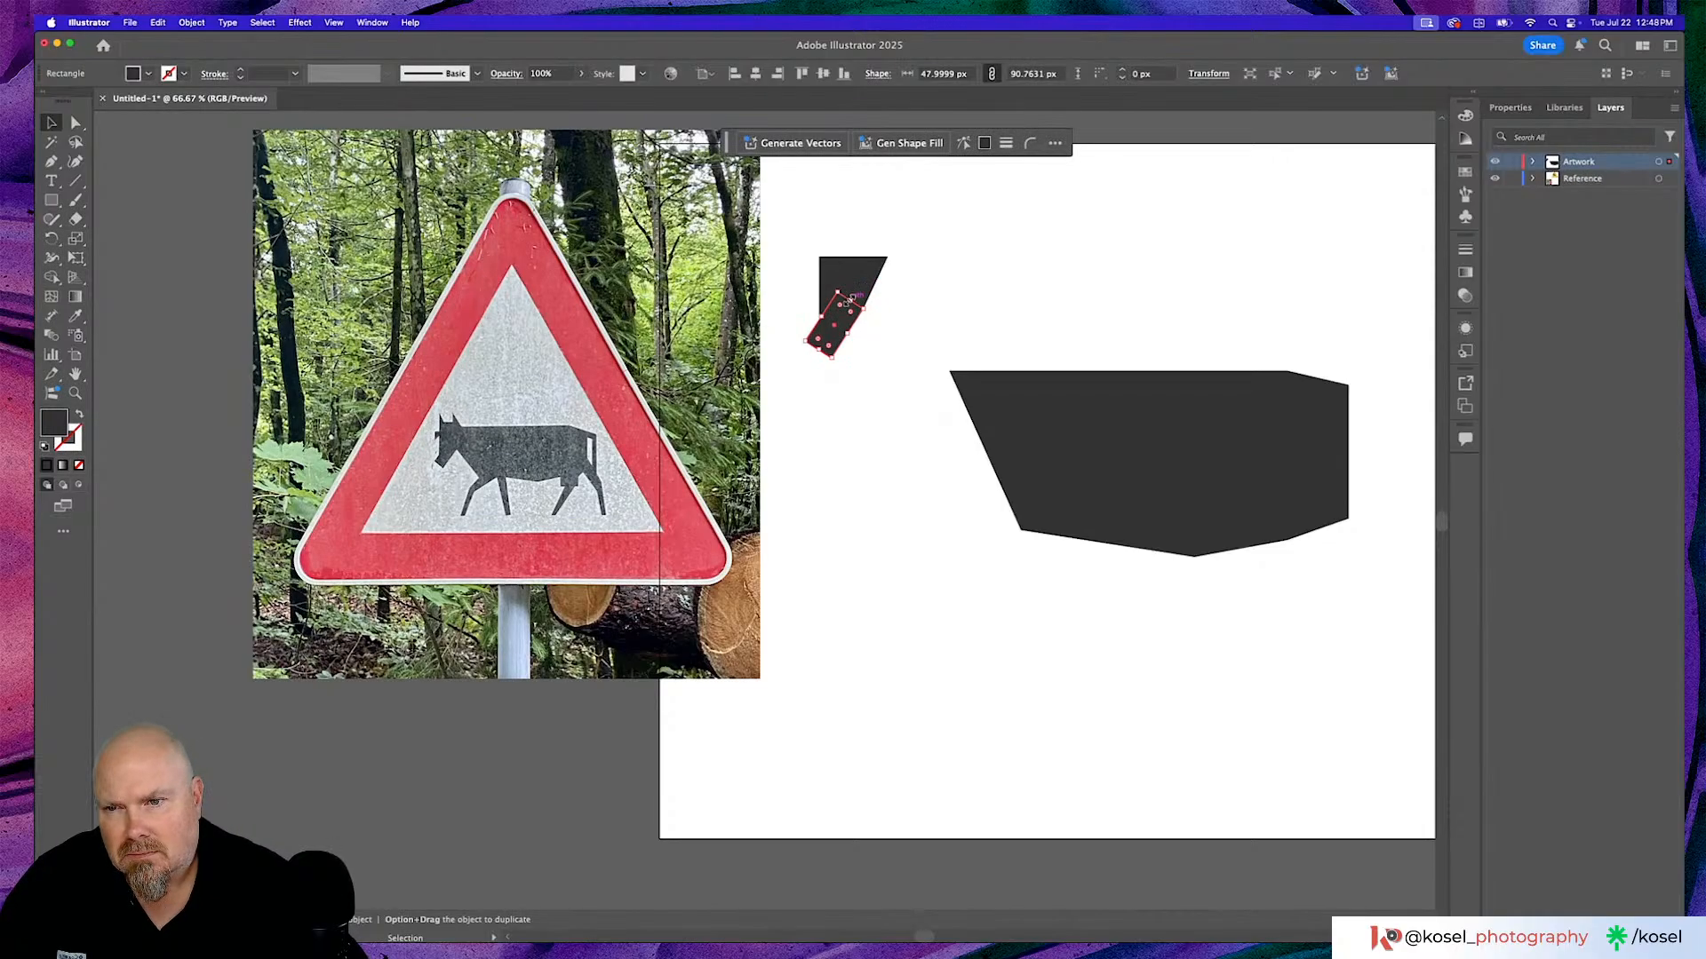
click(889, 477)
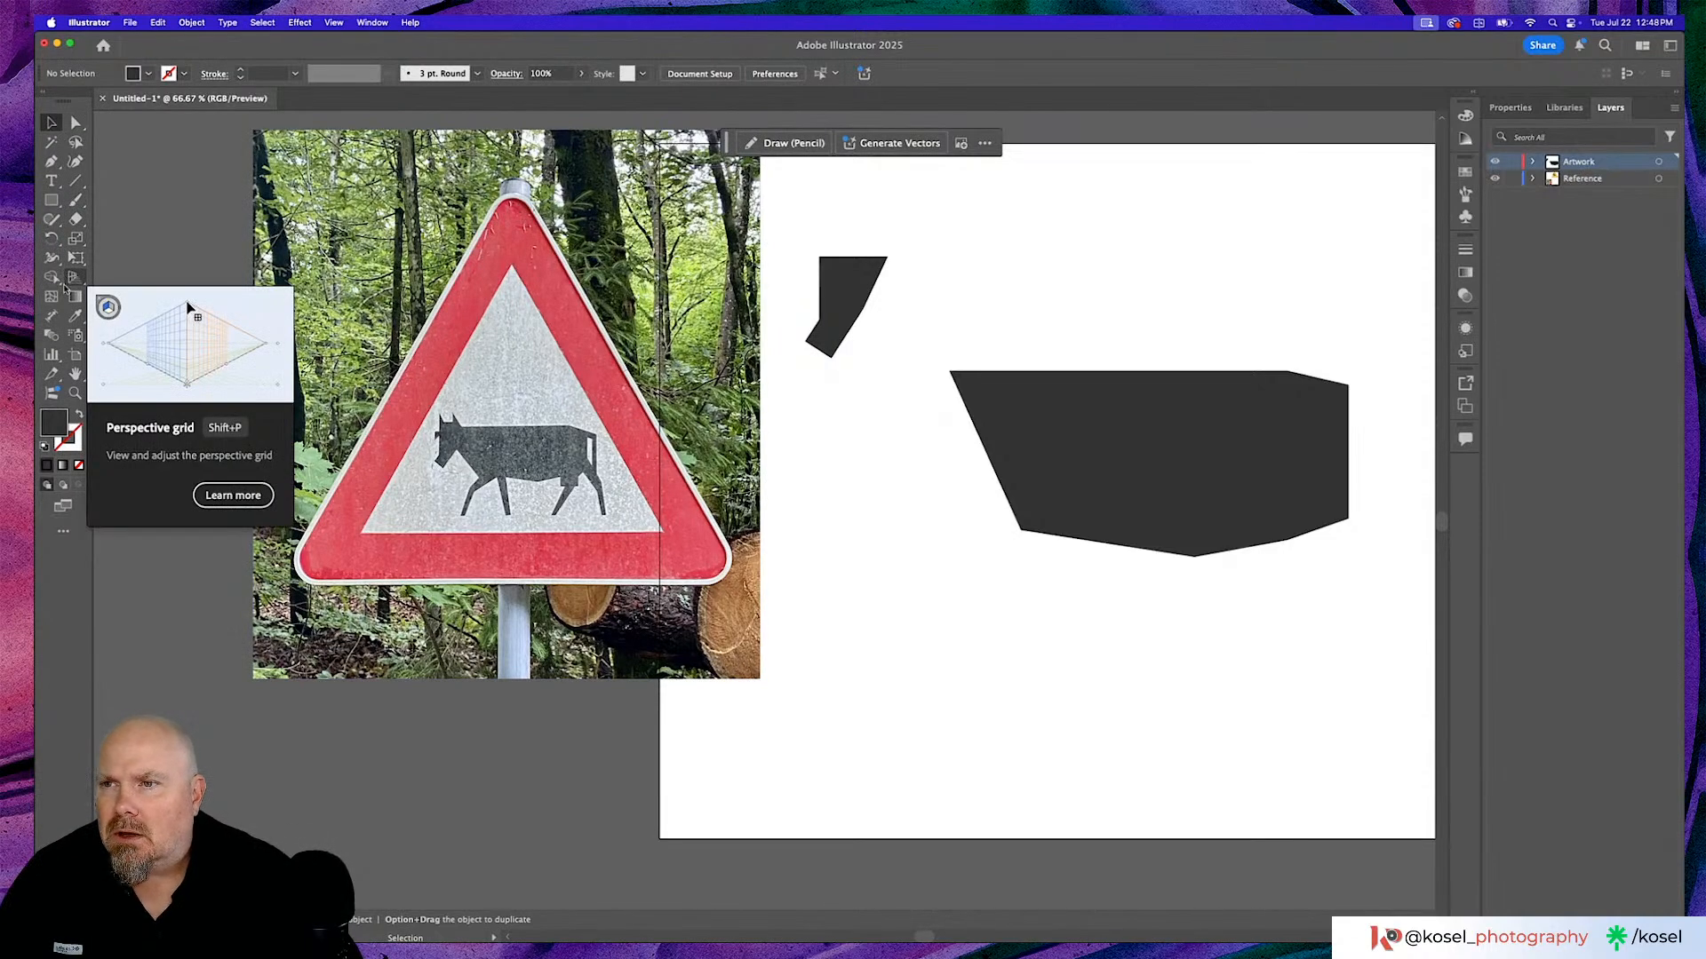
Draw a polygon below the head pieces and reduce it to a three-sided shape about 141 px wide and 122 px tall.
click(51, 200)
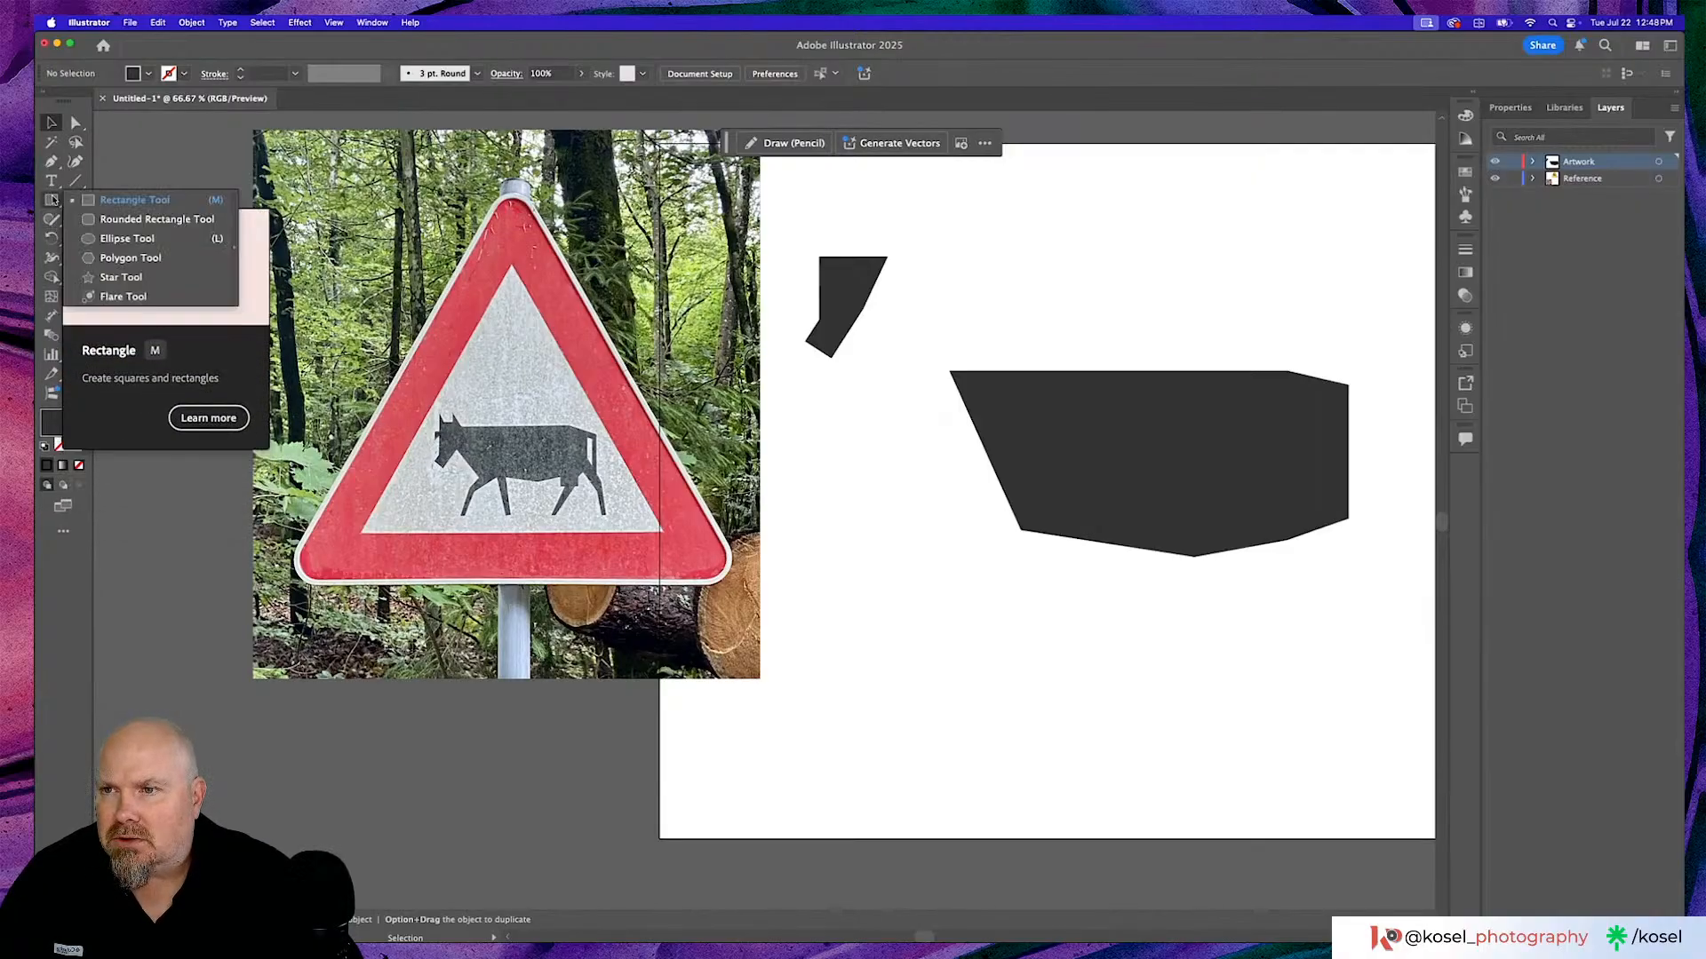
click(130, 259)
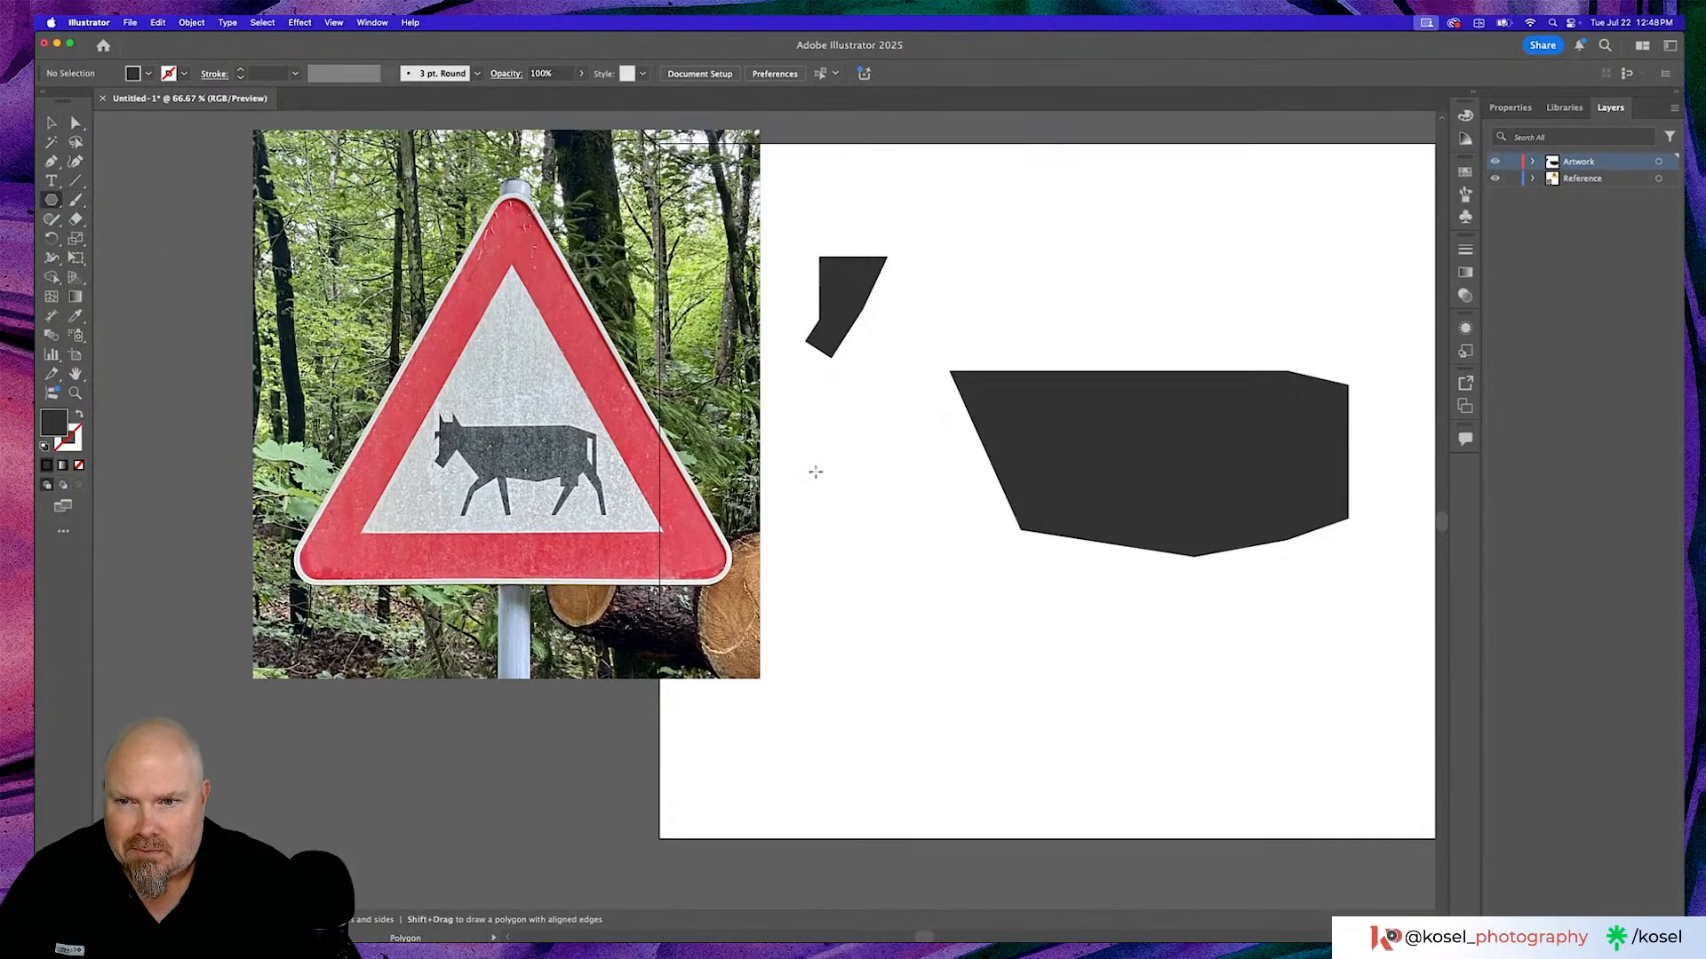
drag(815, 472, 822, 524)
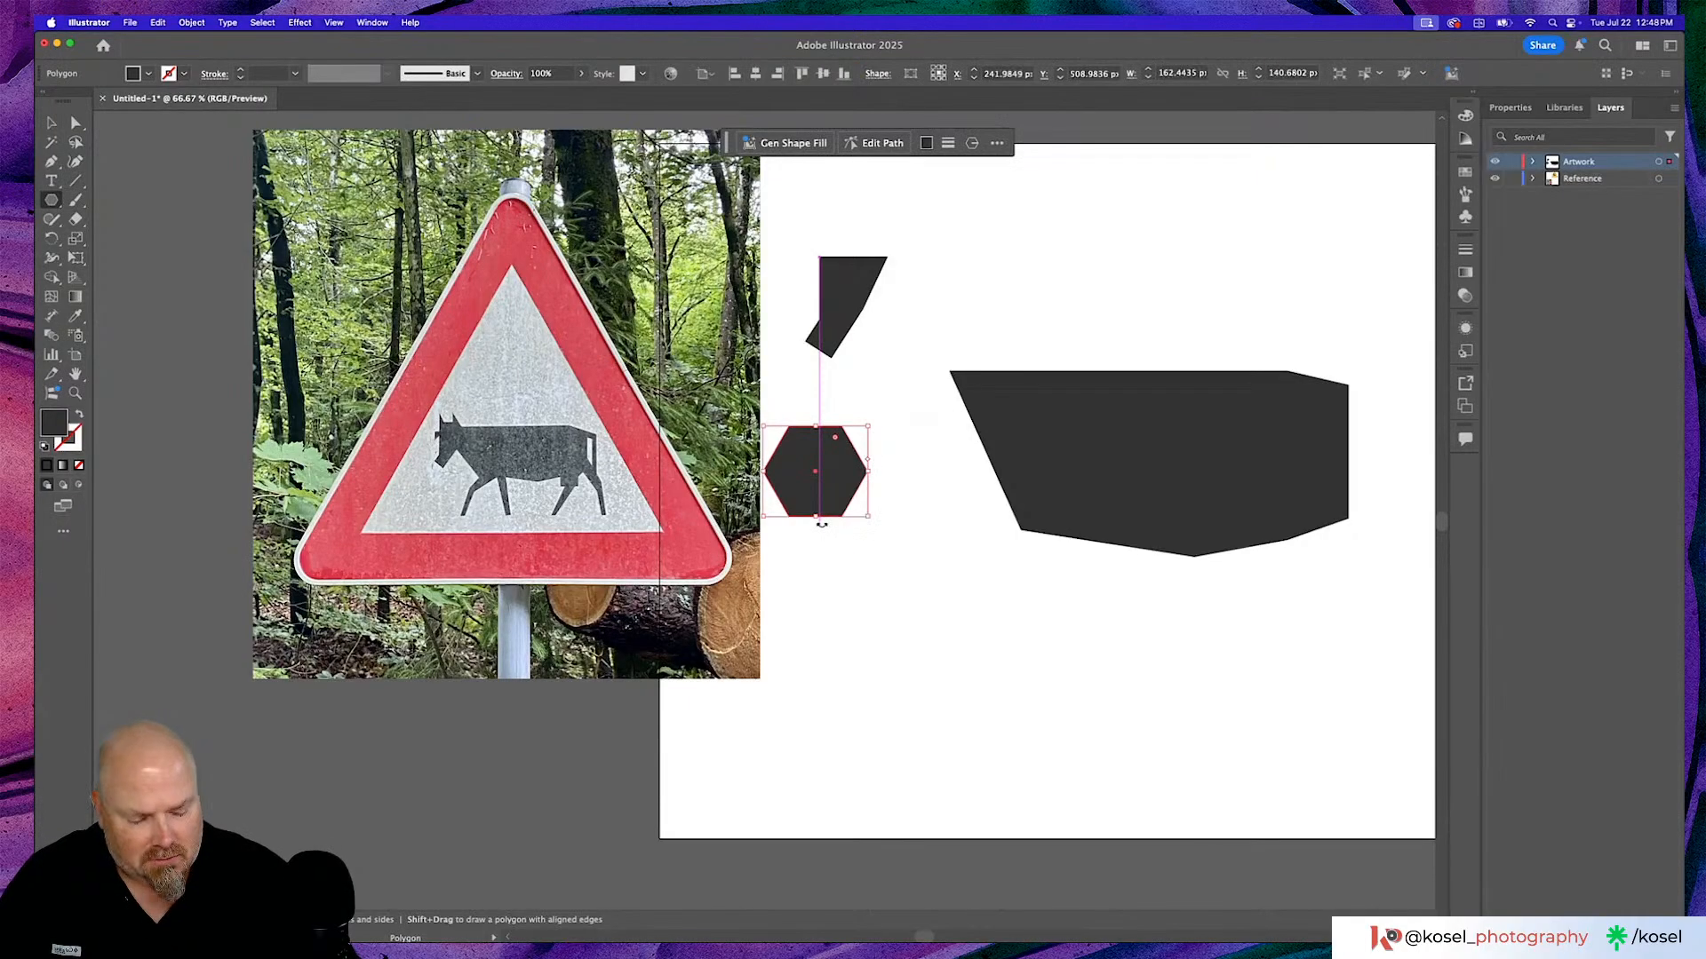
key(Down)
key(Down)
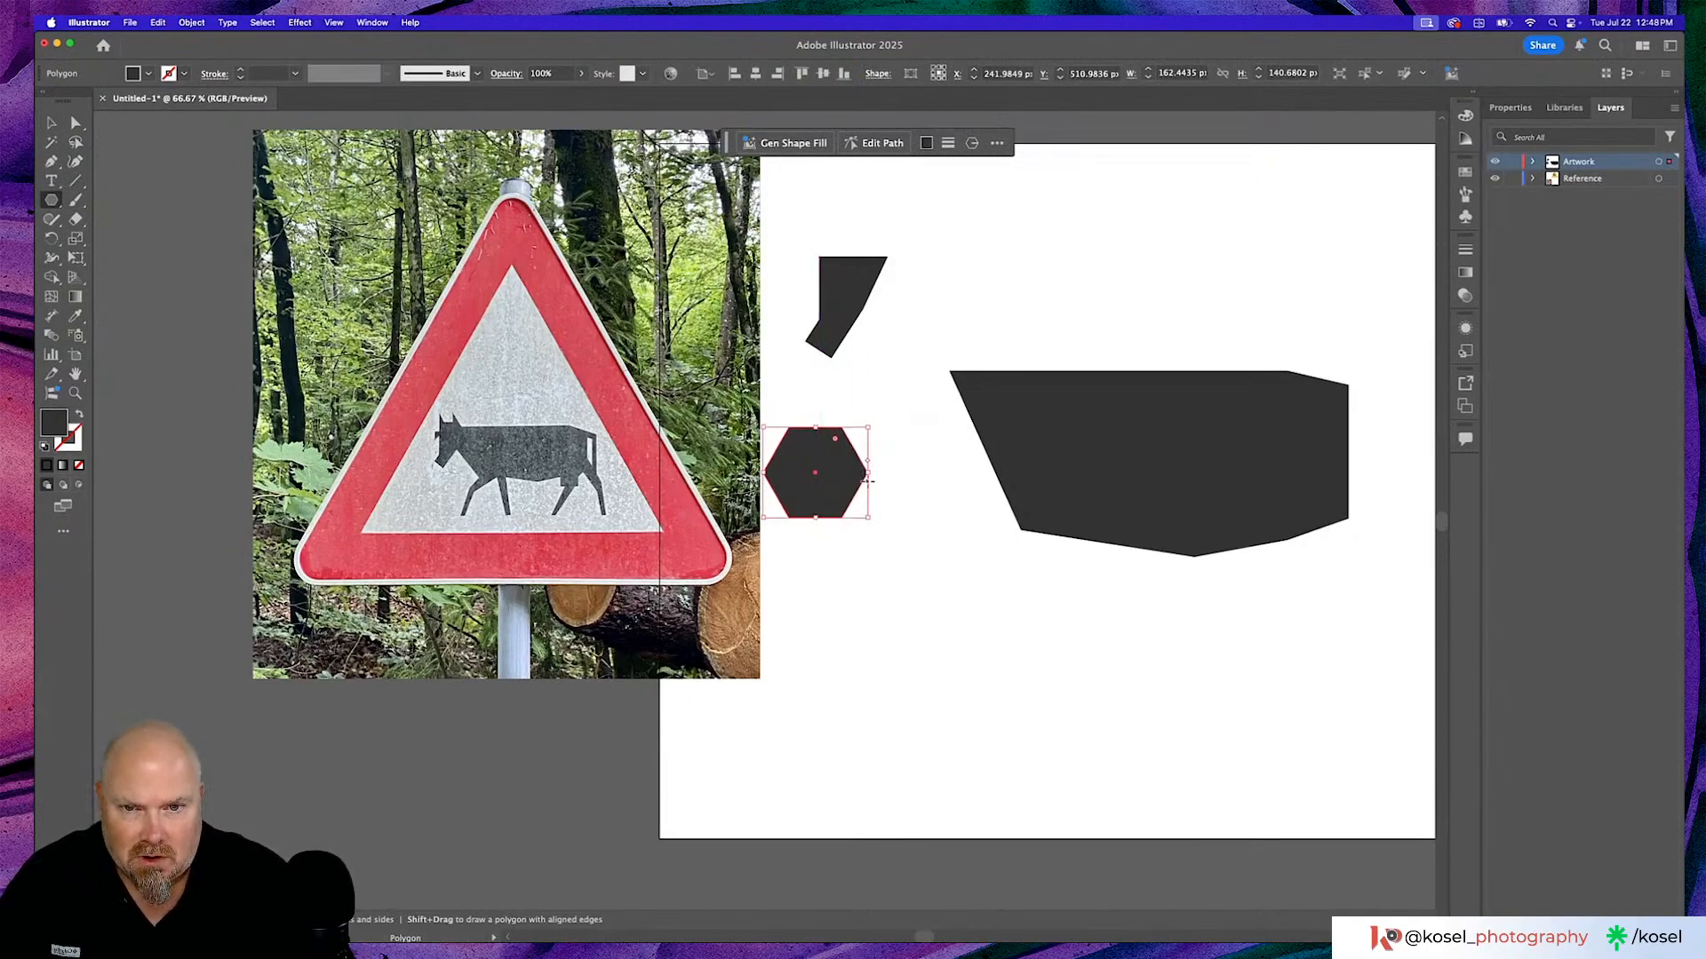
drag(868, 464, 870, 435)
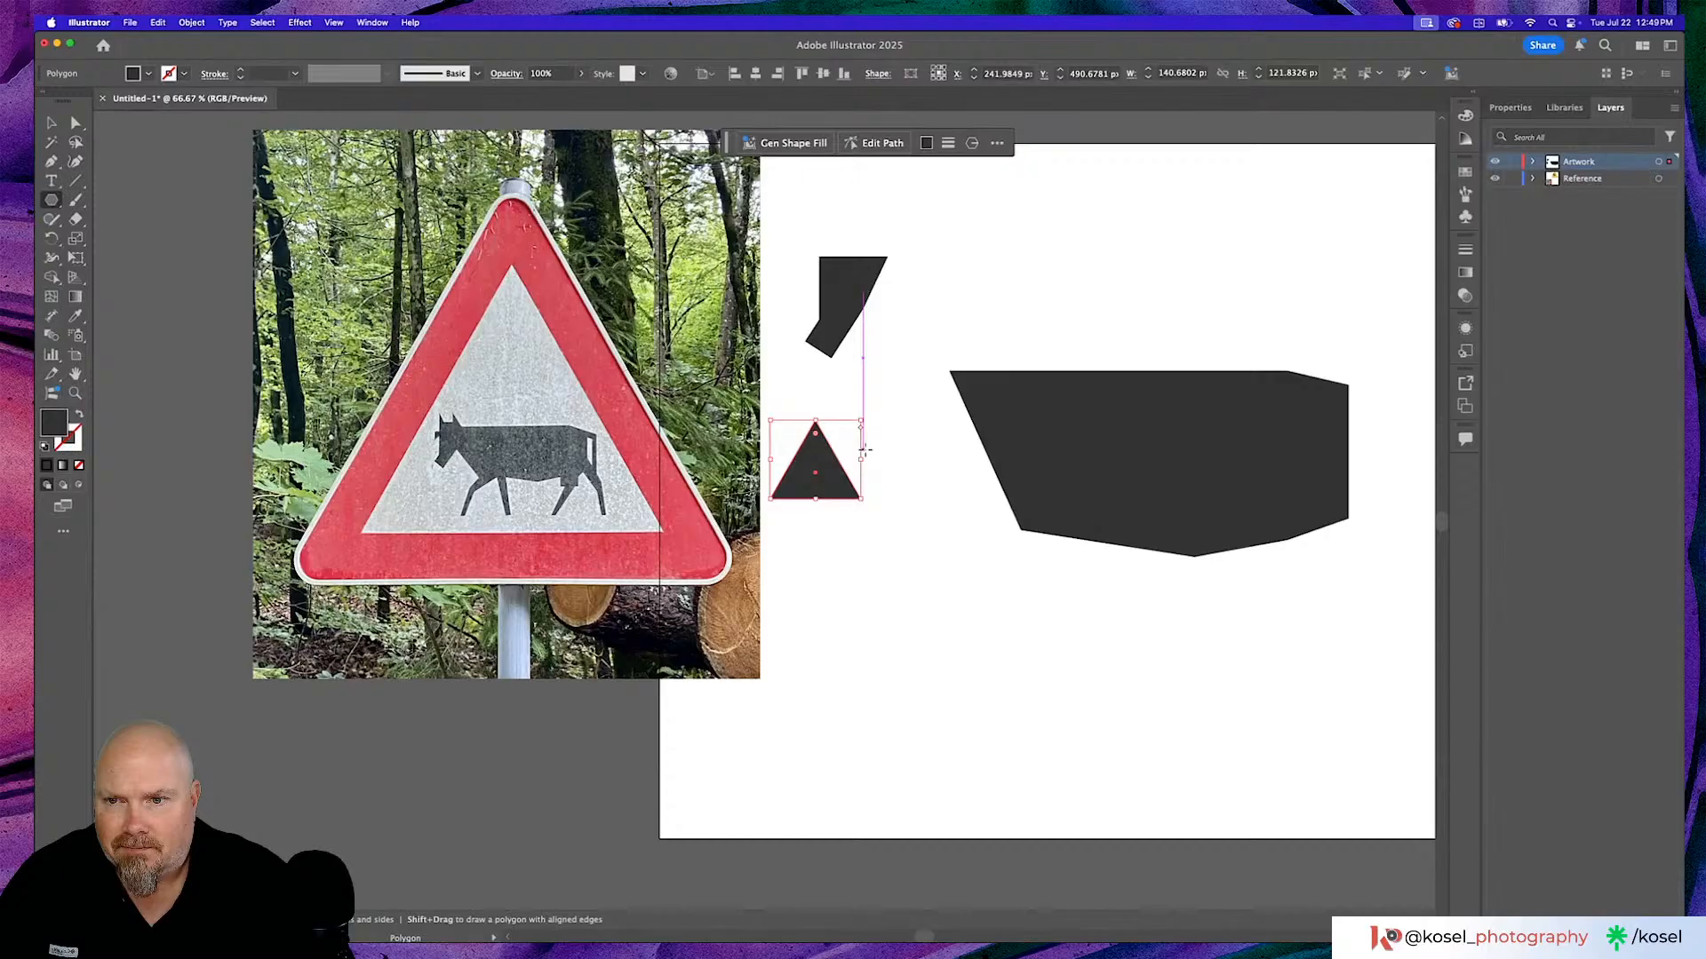
Move the triangle up slightly to about Y 484 px, keeping it below the head pieces.
click(75, 124)
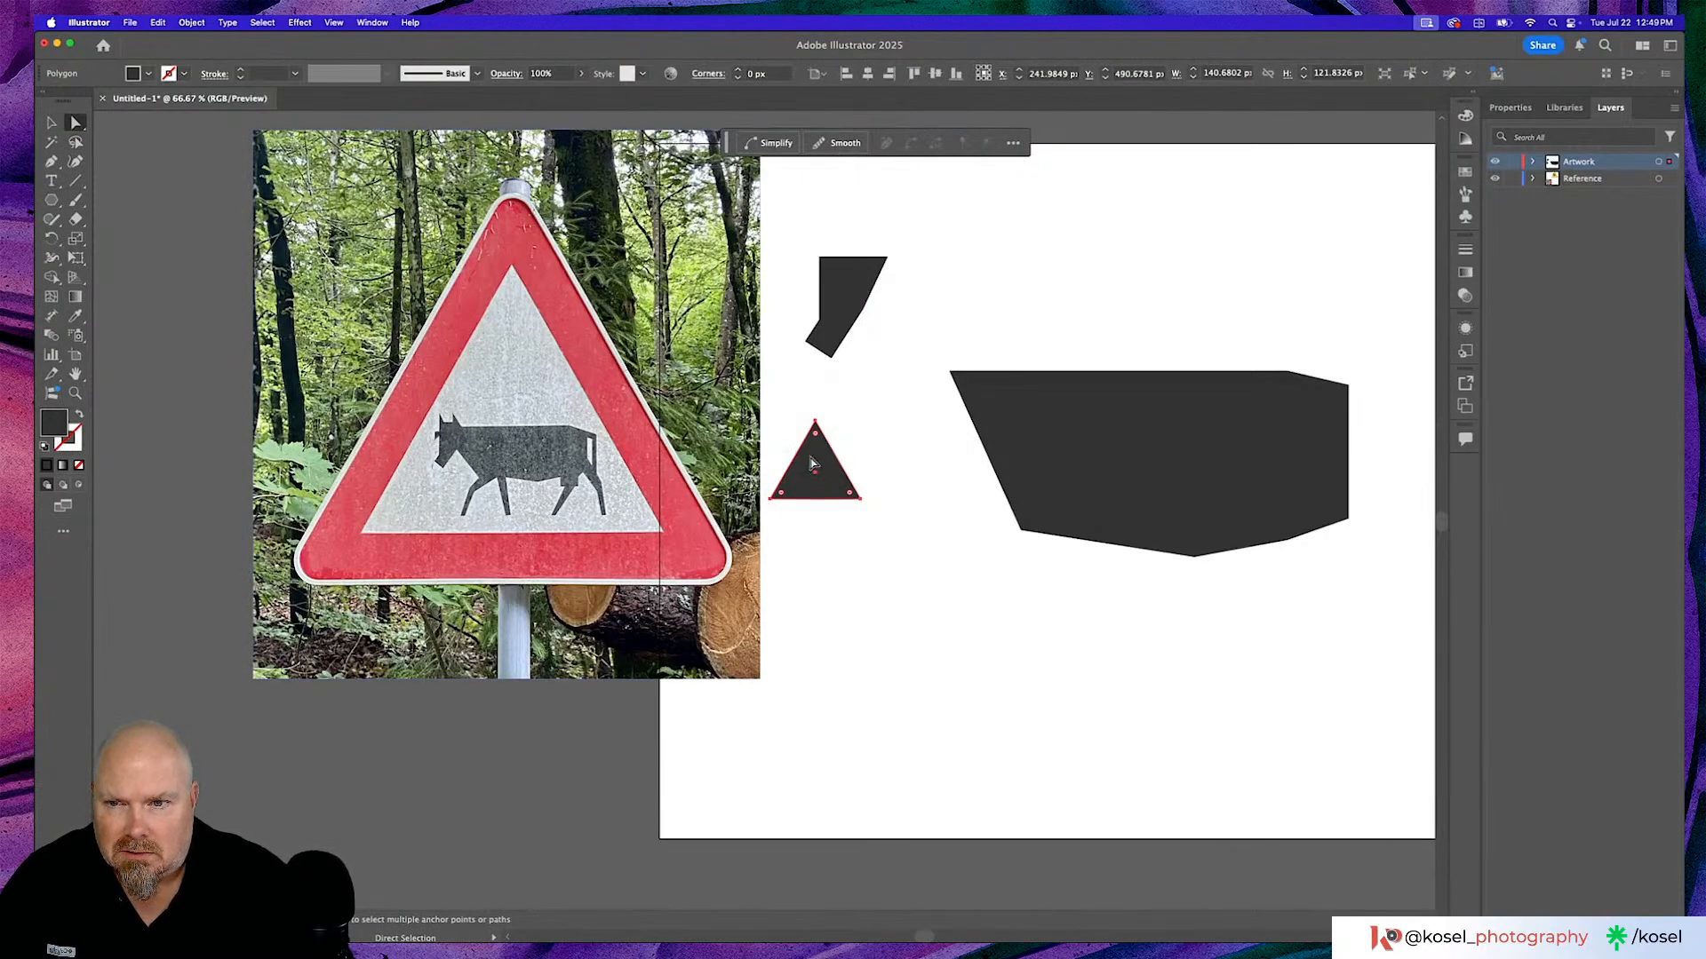
drag(810, 462, 812, 451)
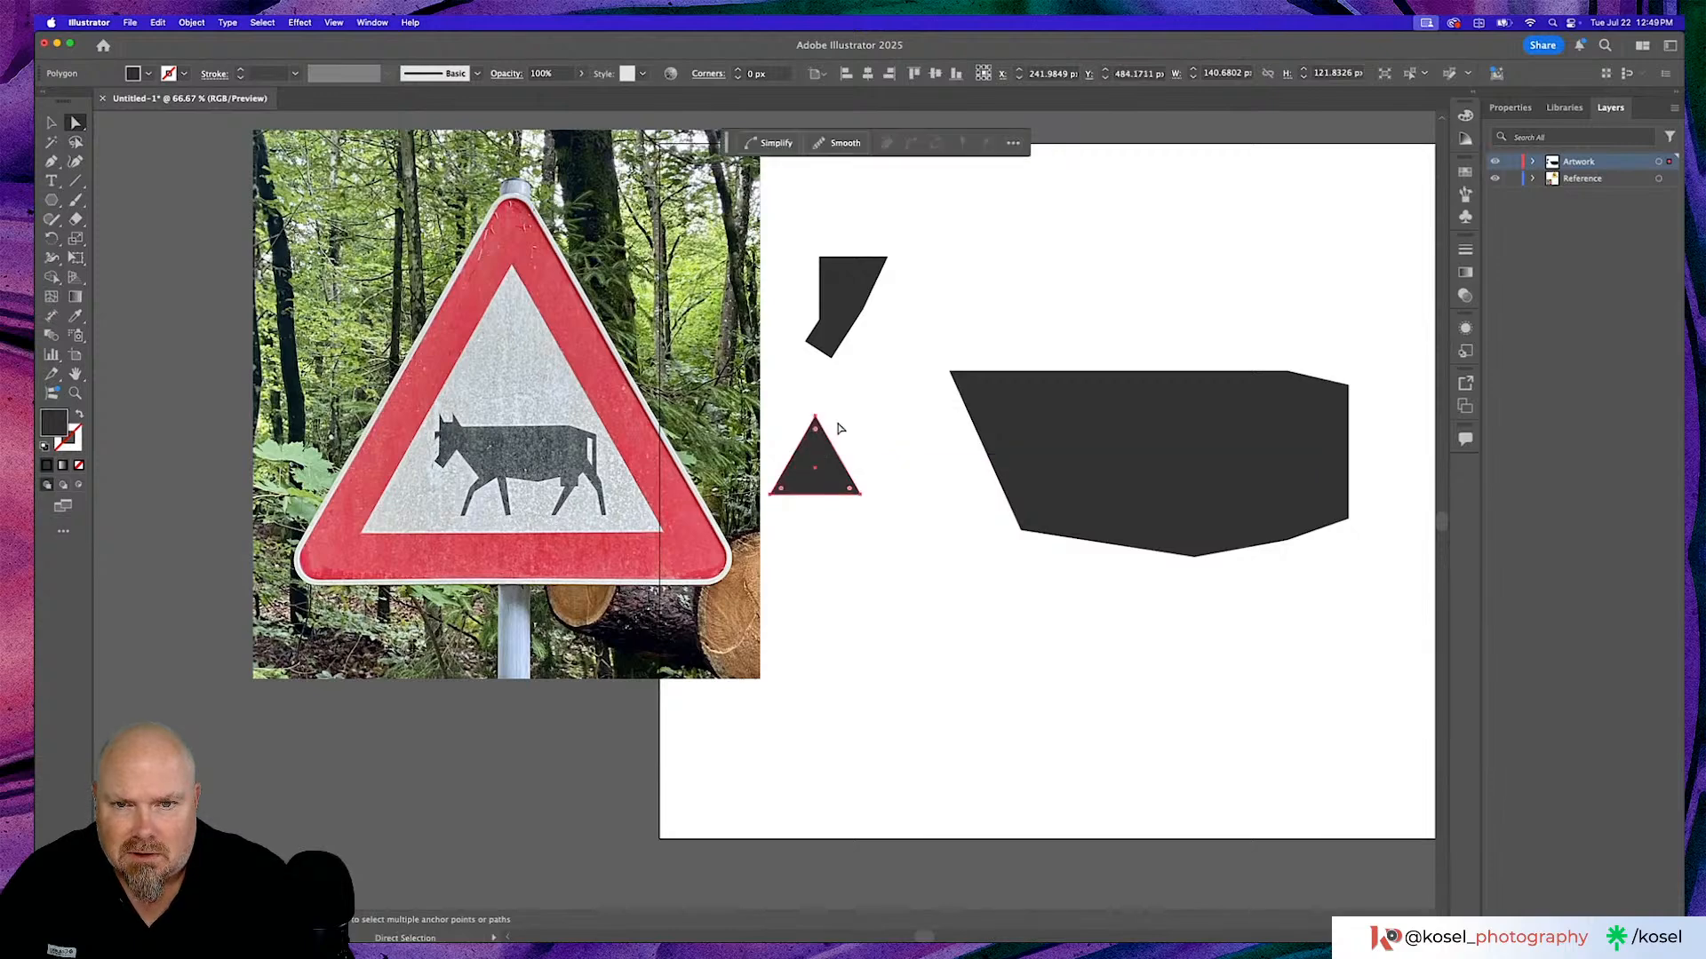
click(50, 122)
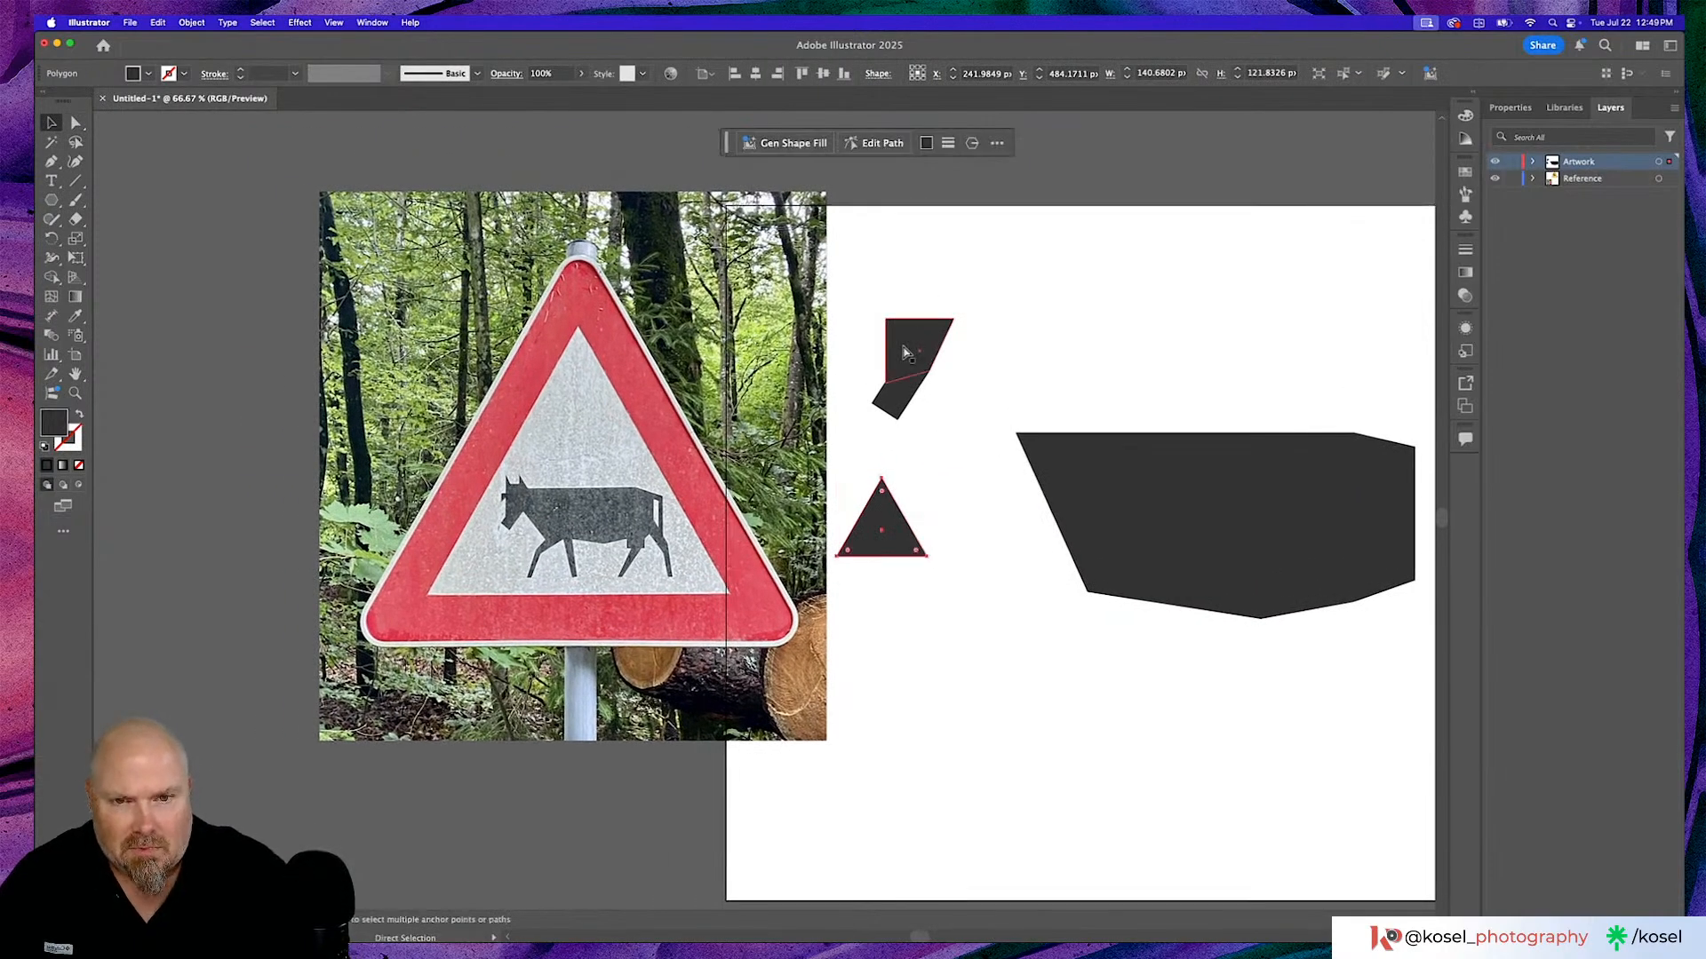
key(super+equal)
key(super+equal)
scroll(904, 352, left, 5)
scroll(904, 353, up, 2)
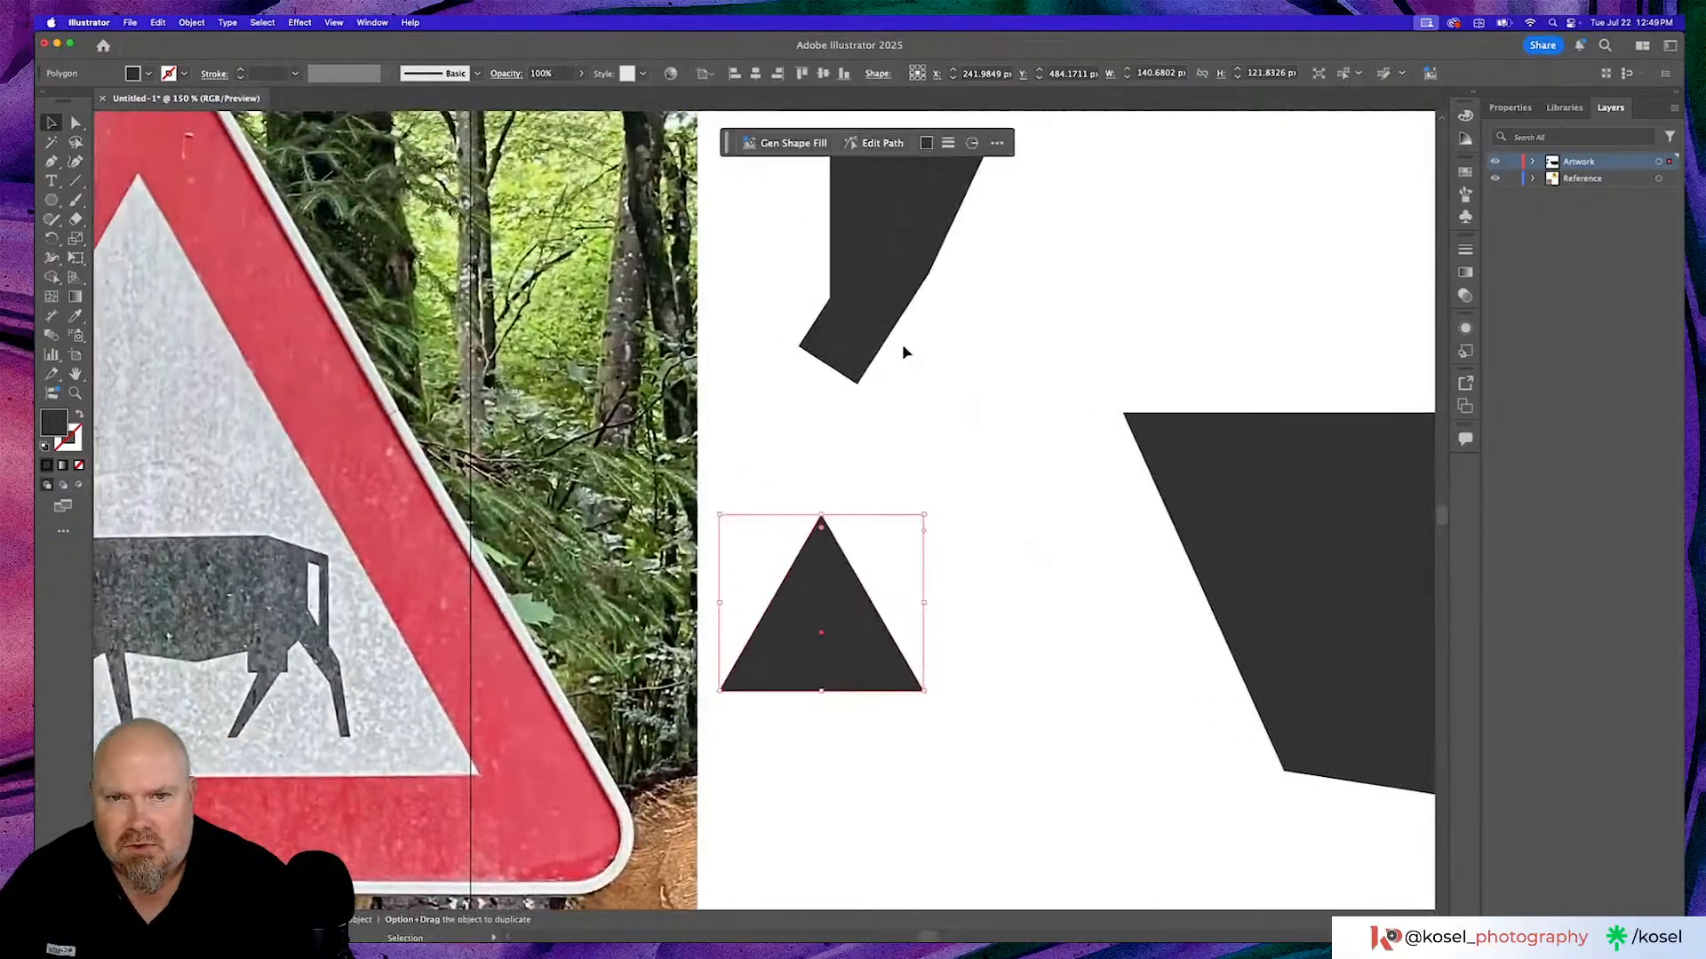
scroll(904, 352, left, 2)
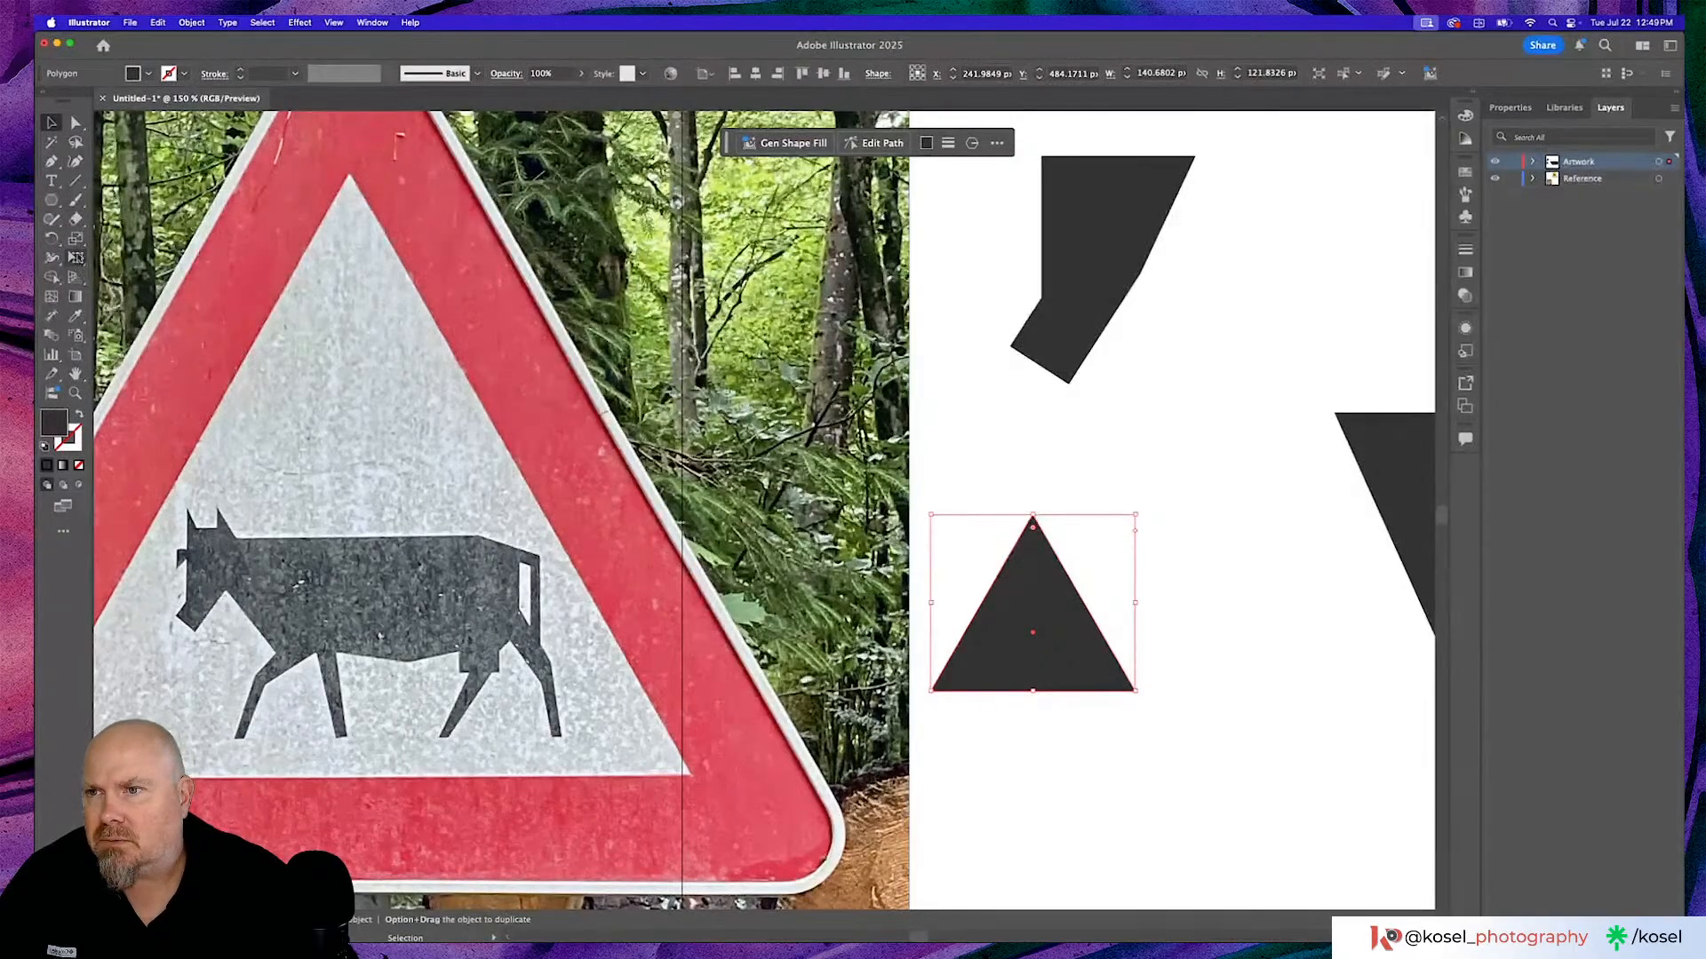
Shear the triangle until its left side is vertical, and narrow it by moving the lower-right corner to about X 256 px.
drag(76, 238, 164, 258)
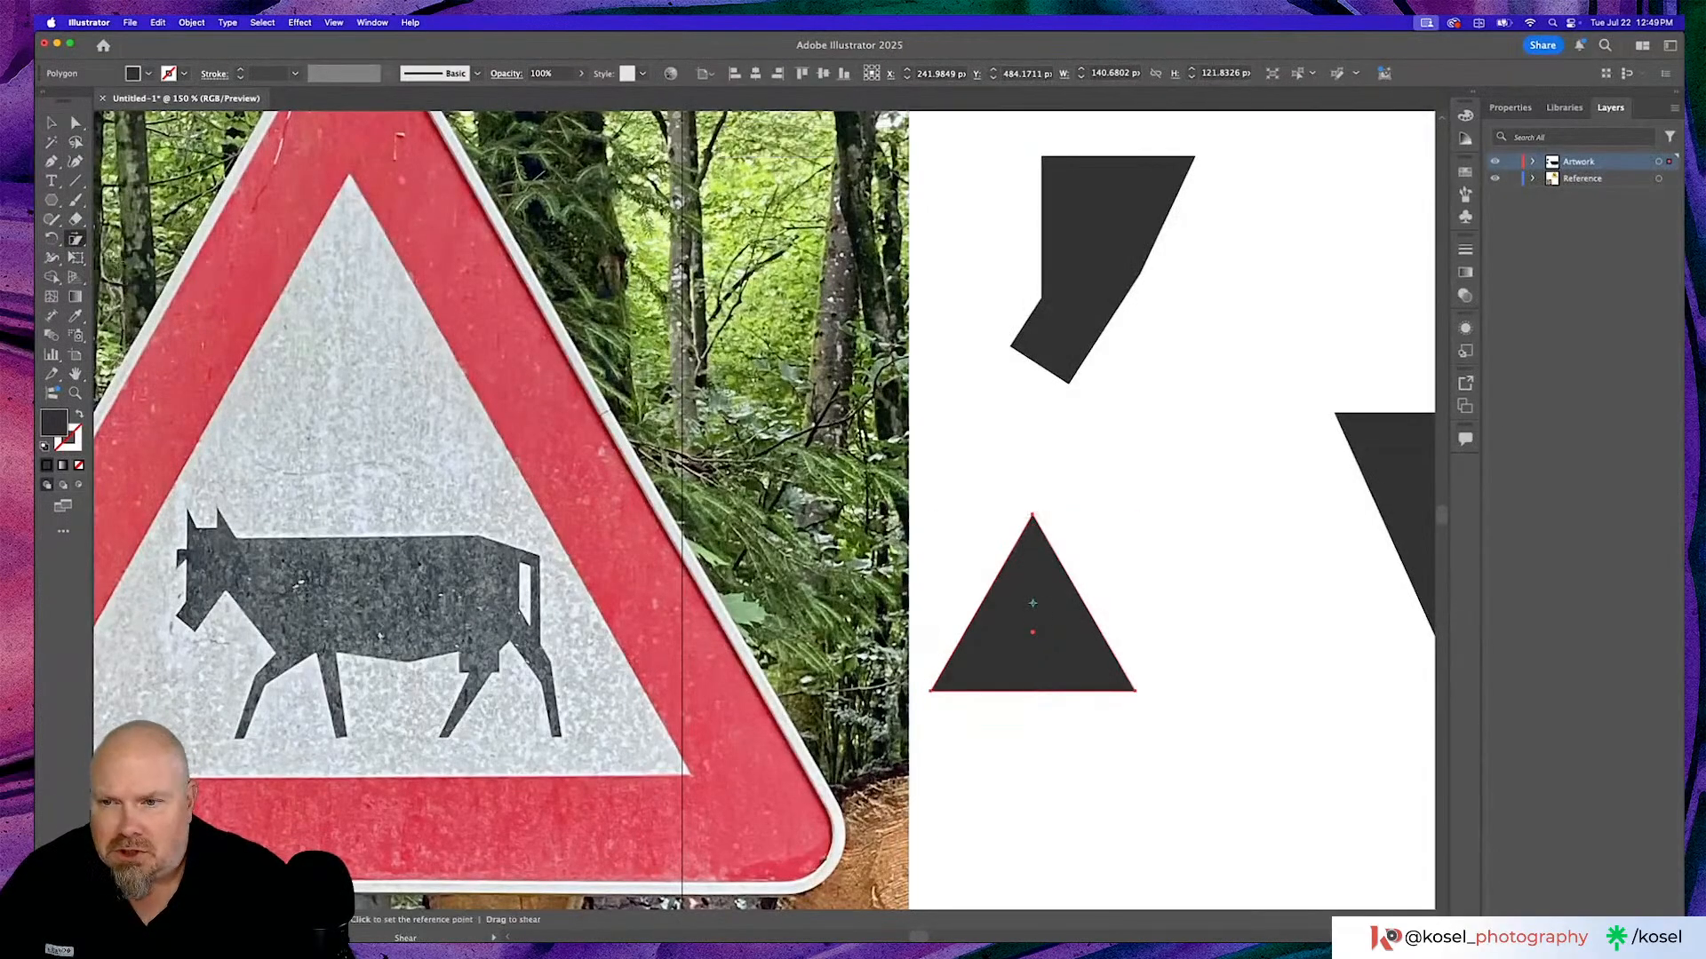
drag(1038, 513, 983, 514)
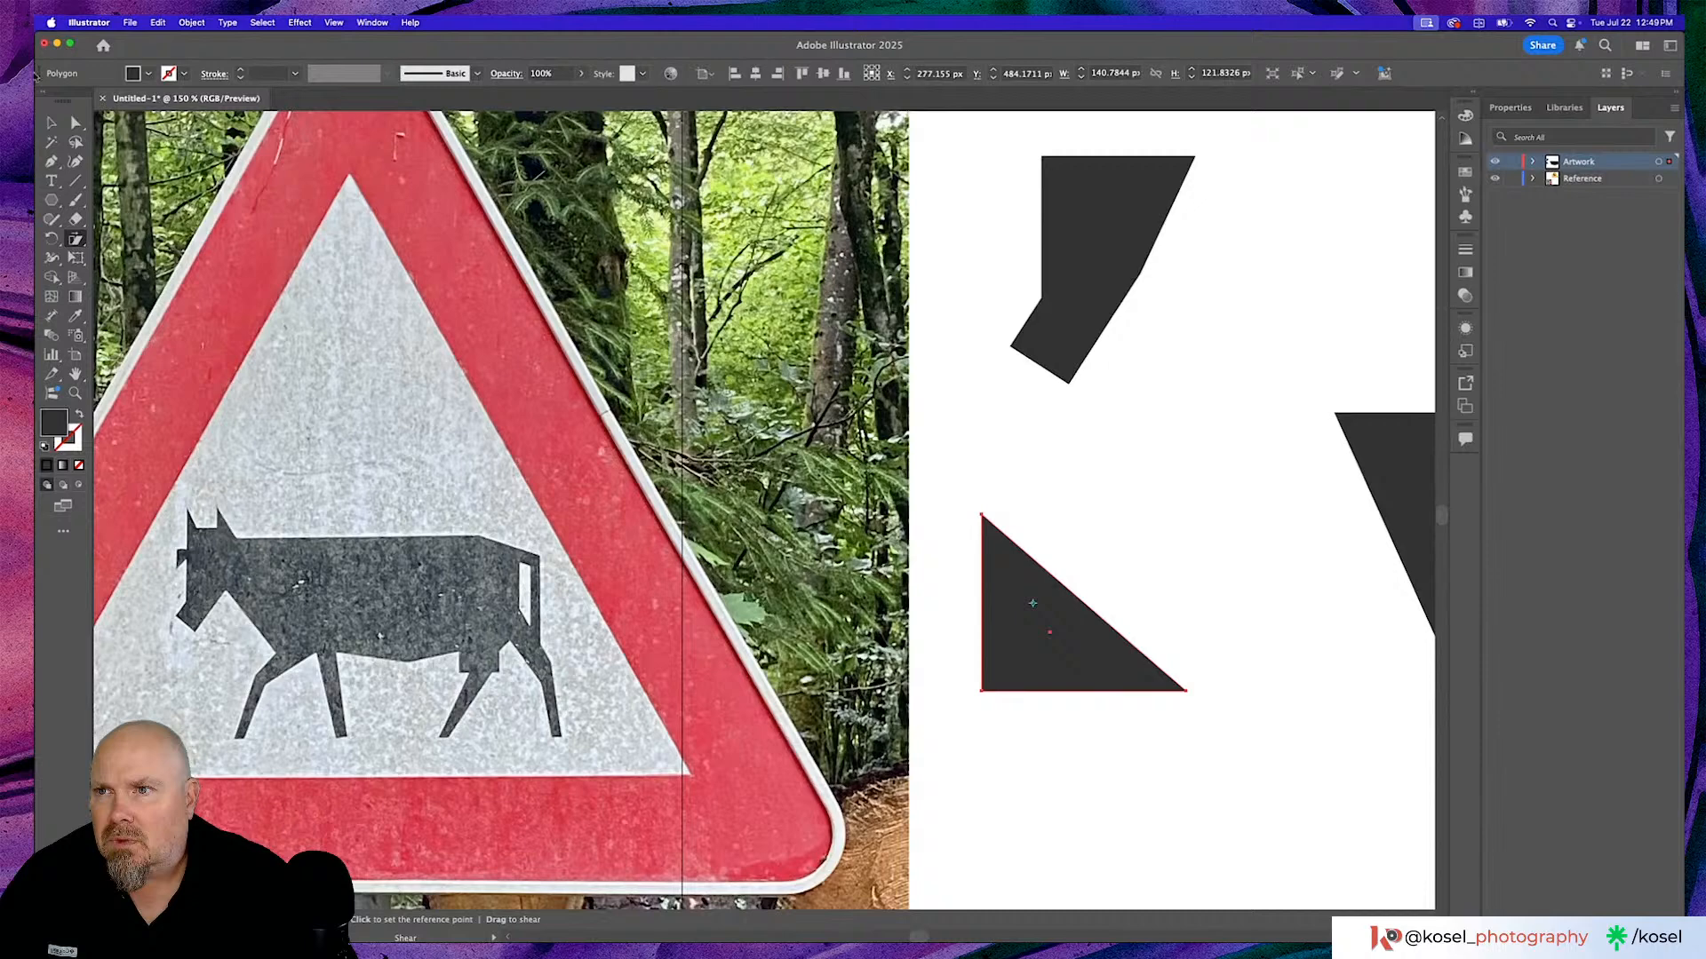
click(75, 123)
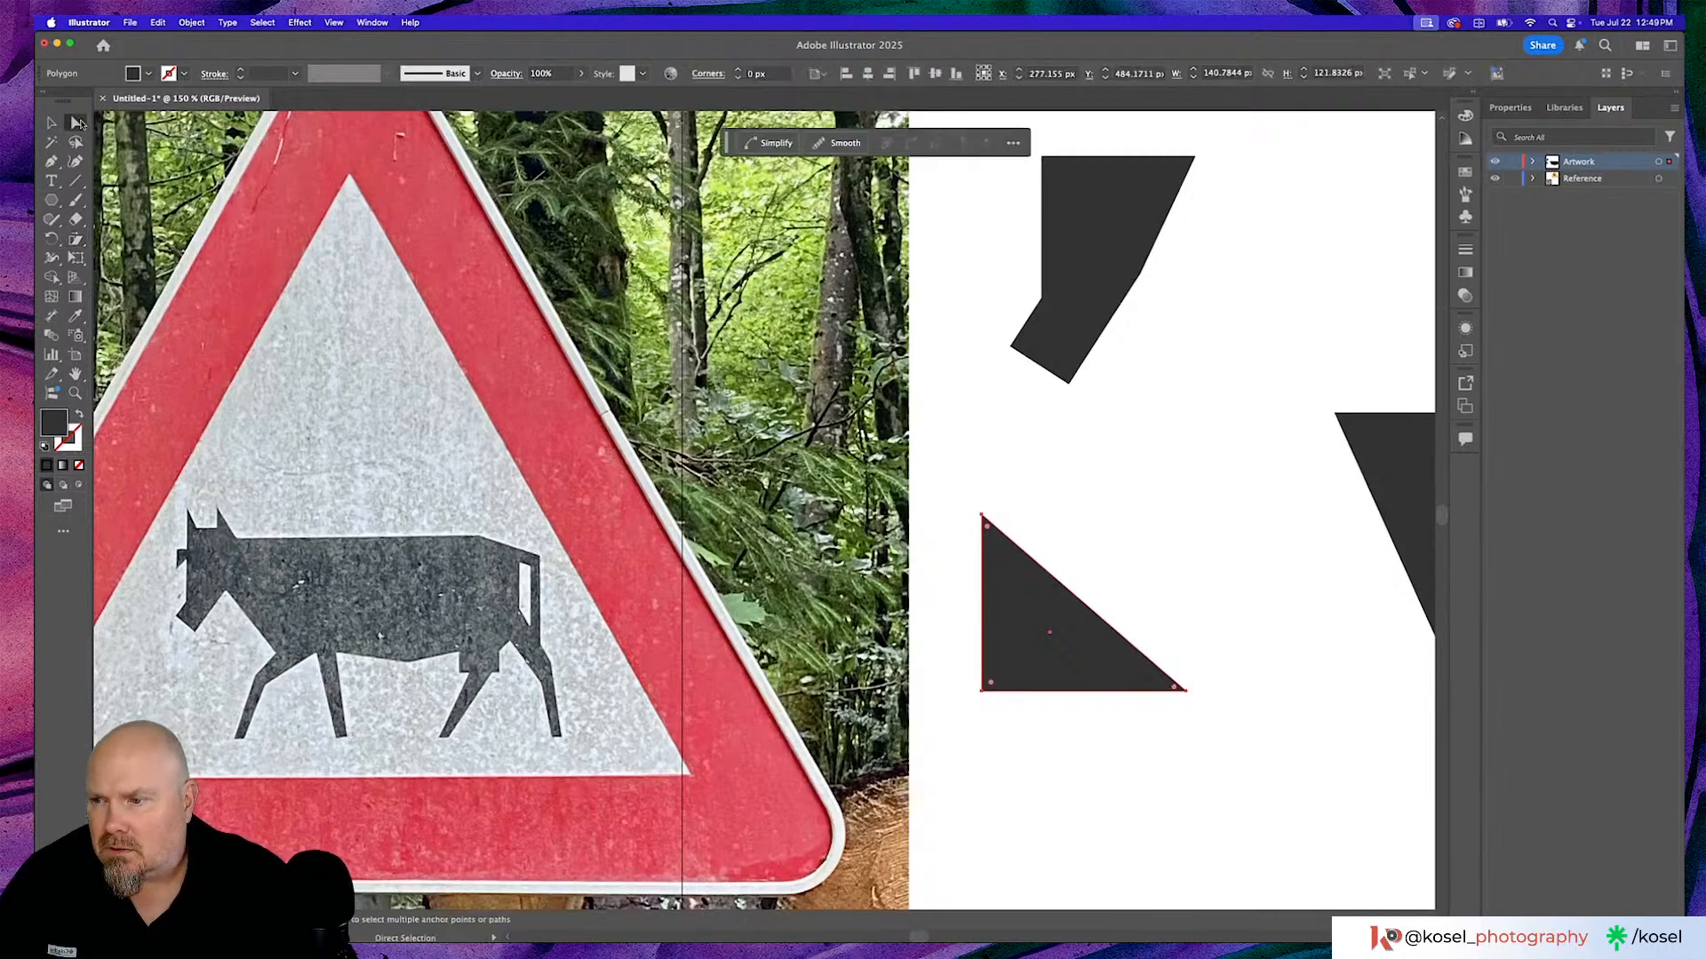
click(1185, 693)
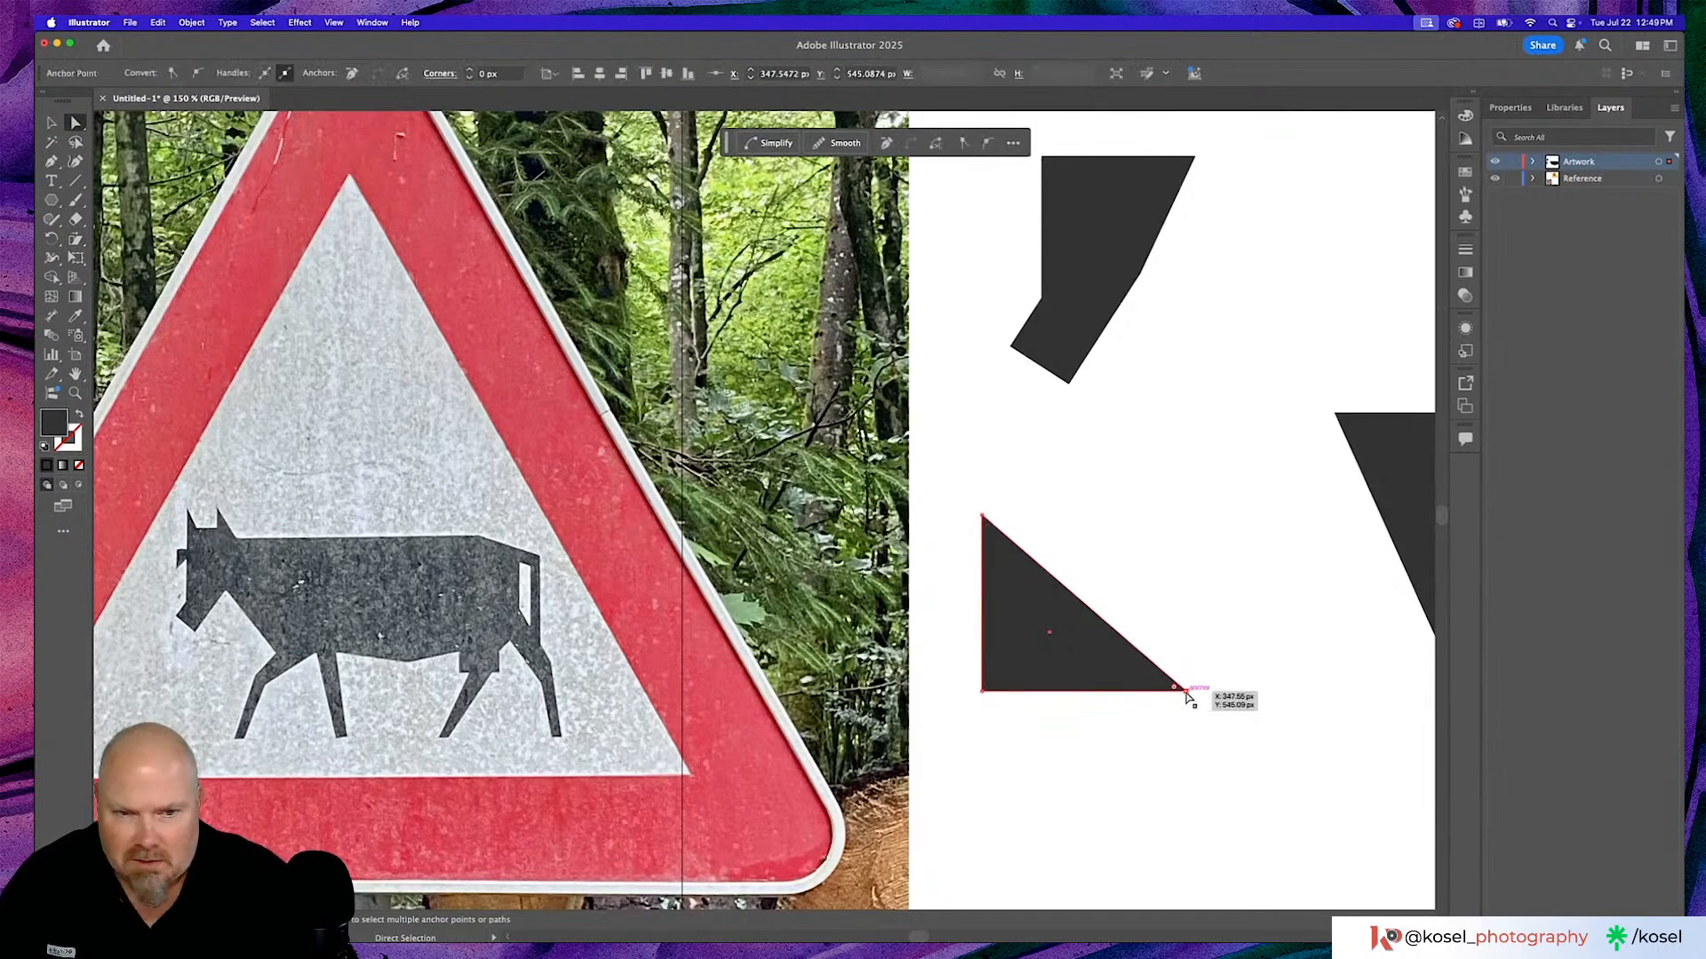
drag(1188, 699, 1056, 699)
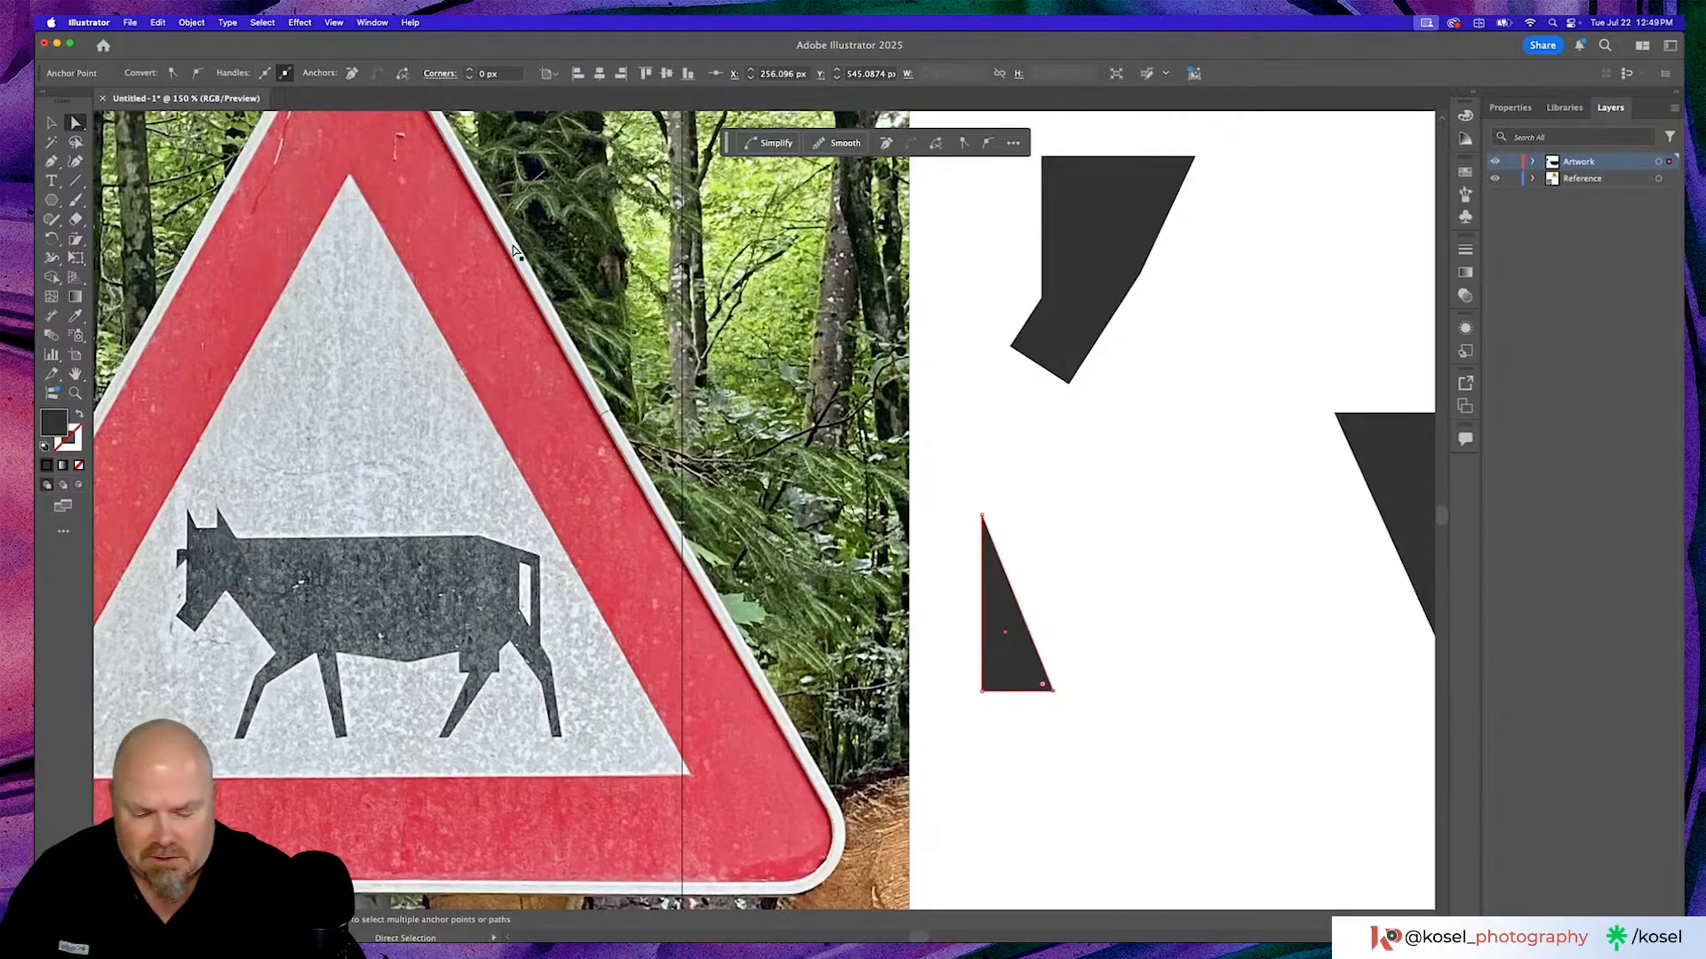
Scale the narrow right triangle down to about 21 px wide and 51 px tall.
key(v)
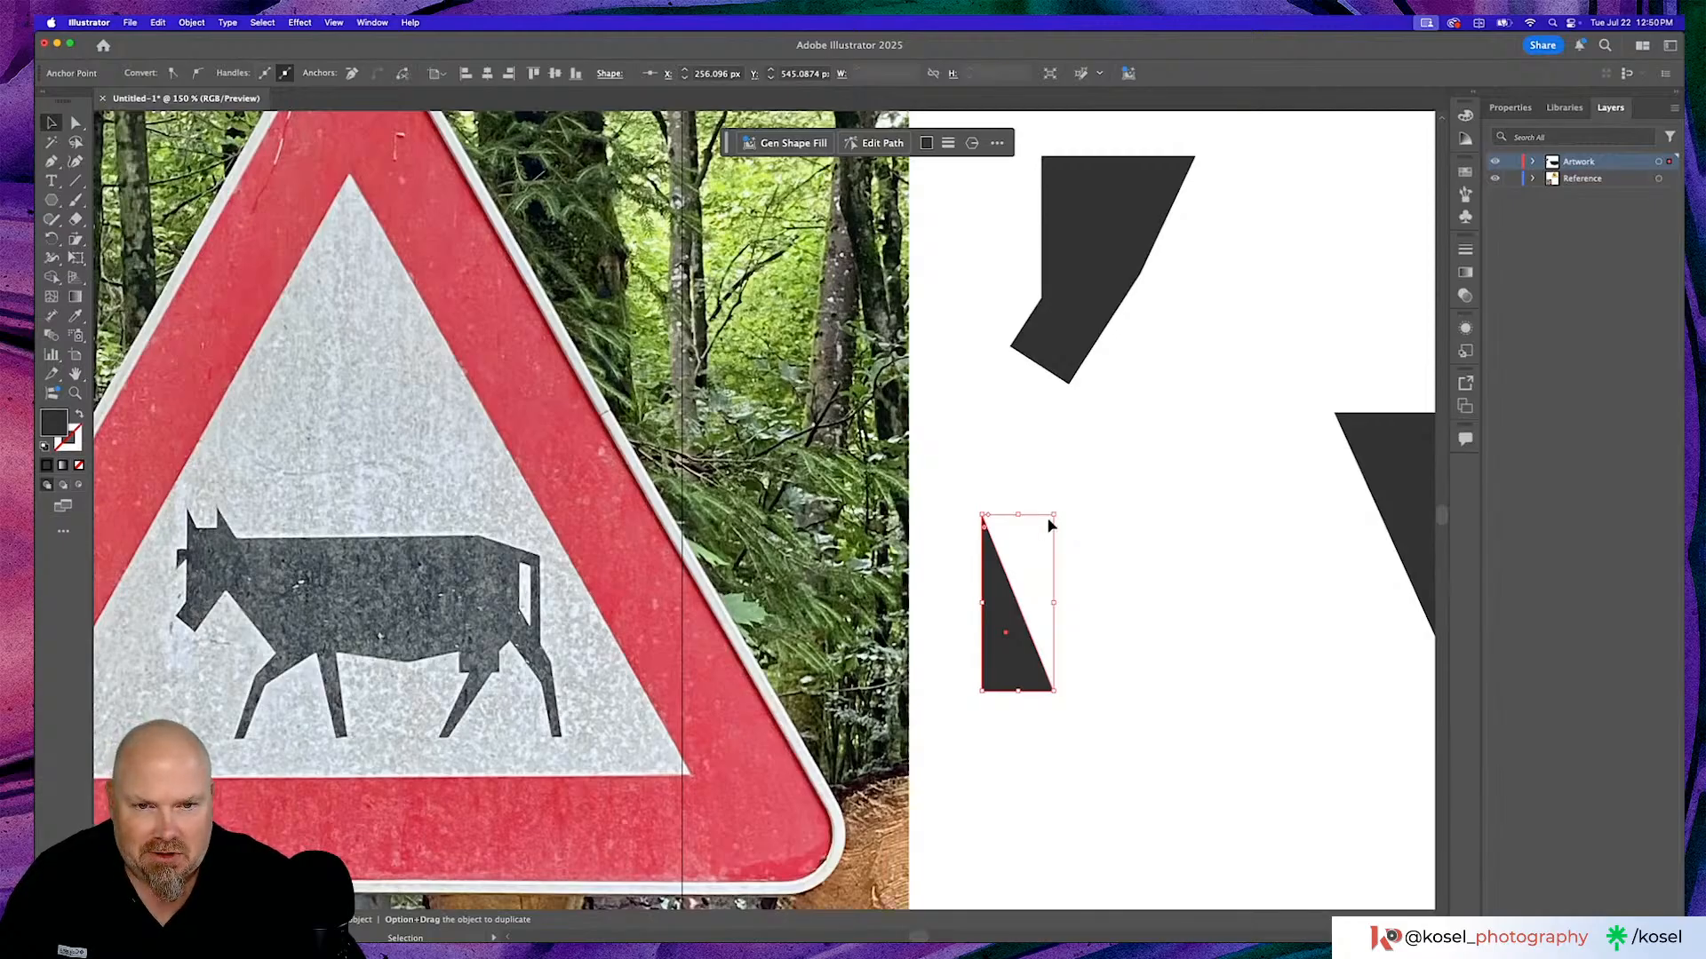
drag(1055, 516, 1013, 616)
scroll(1004, 680, up, 2)
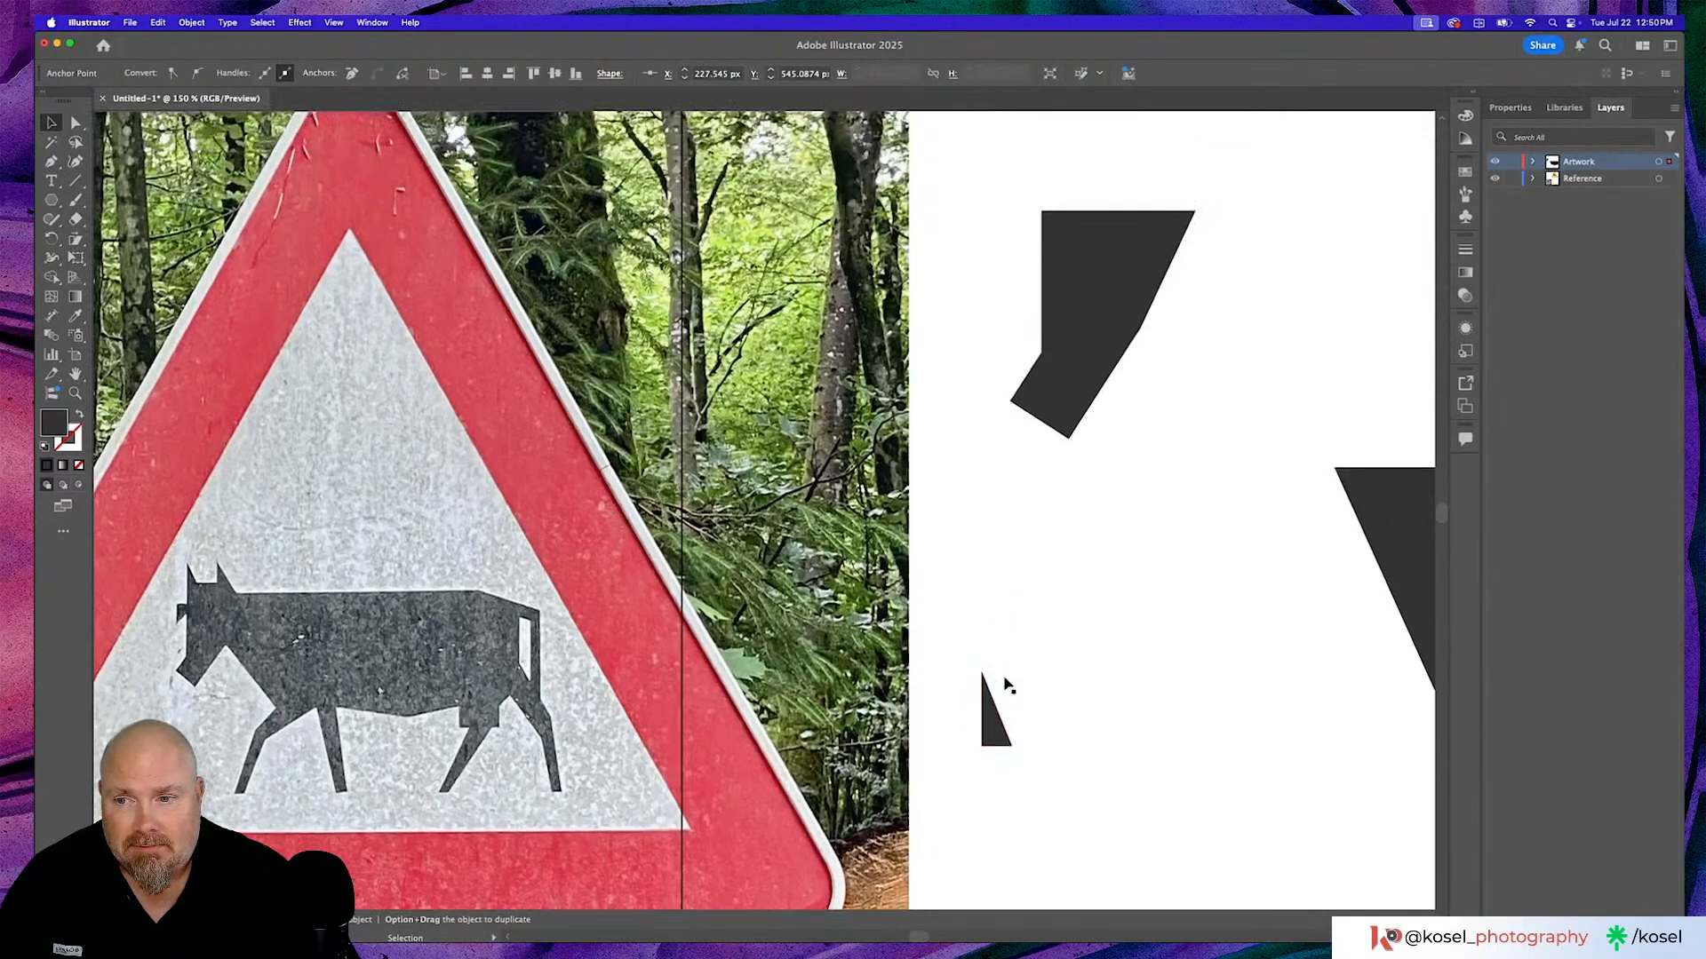
Place the small triangle on the head's upper-left corner and duplicate it onto the upper-right corner to form two upright points.
drag(993, 718, 1042, 169)
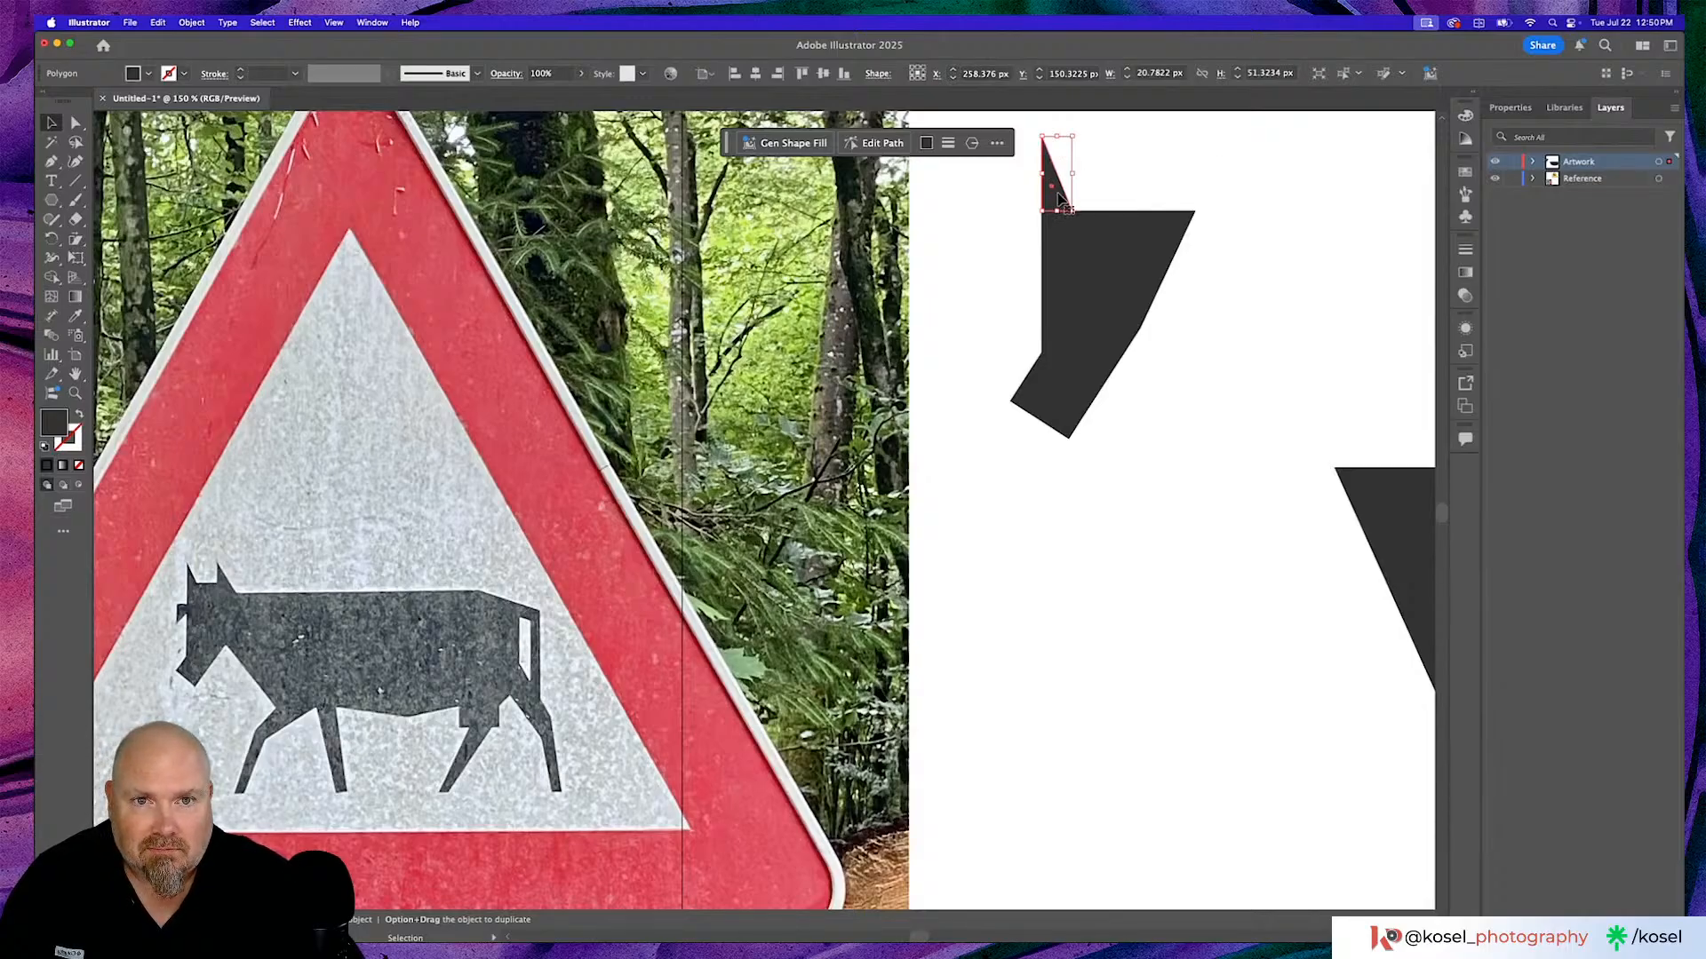
drag(1059, 202, 1181, 202)
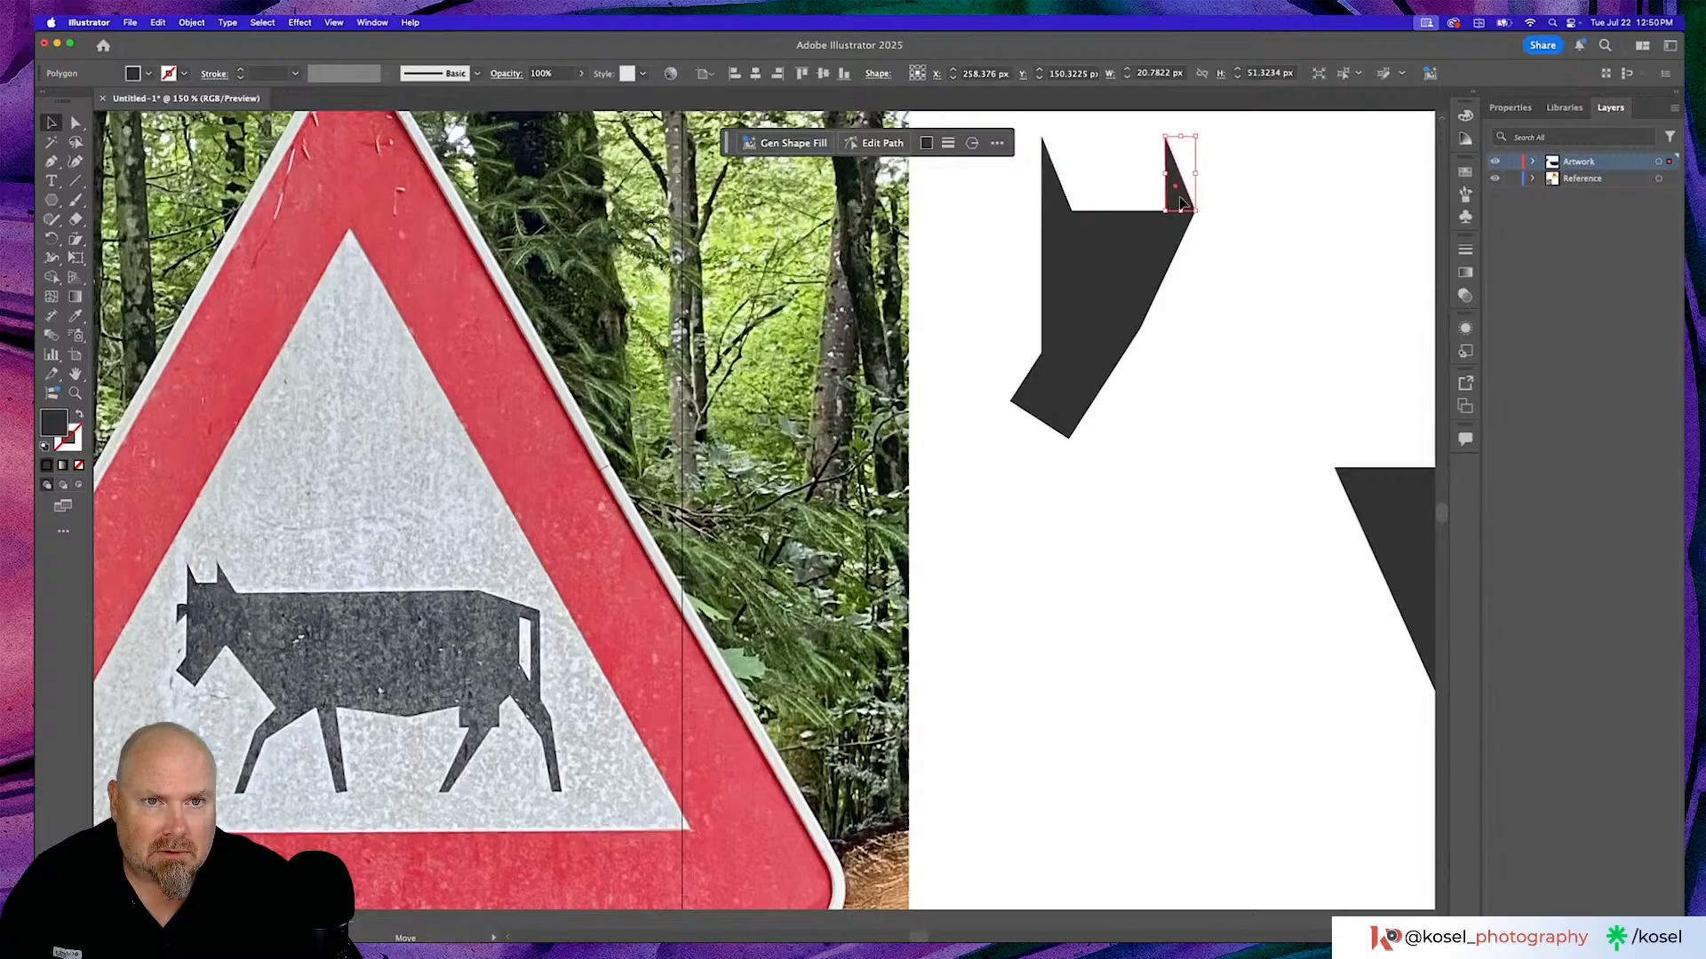
click(1258, 198)
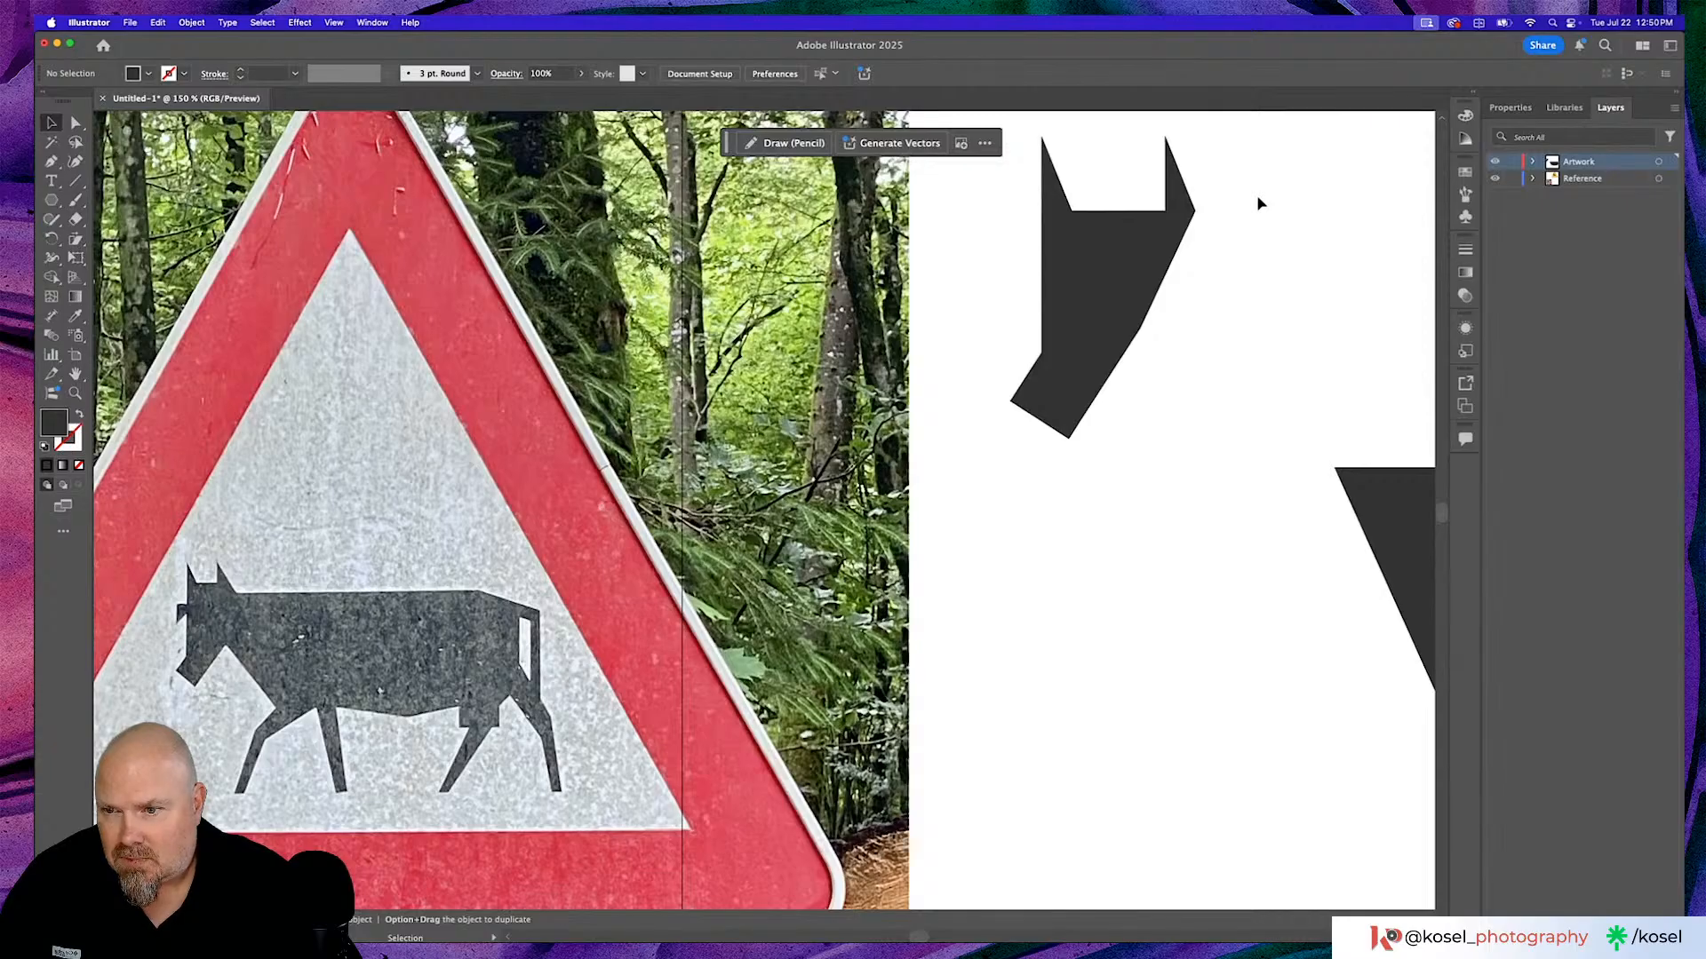
Duplicate the left upright triangle, rotate and reduce it to about 28 × 25 px, and tuck it into the head's left edge.
click(1055, 198)
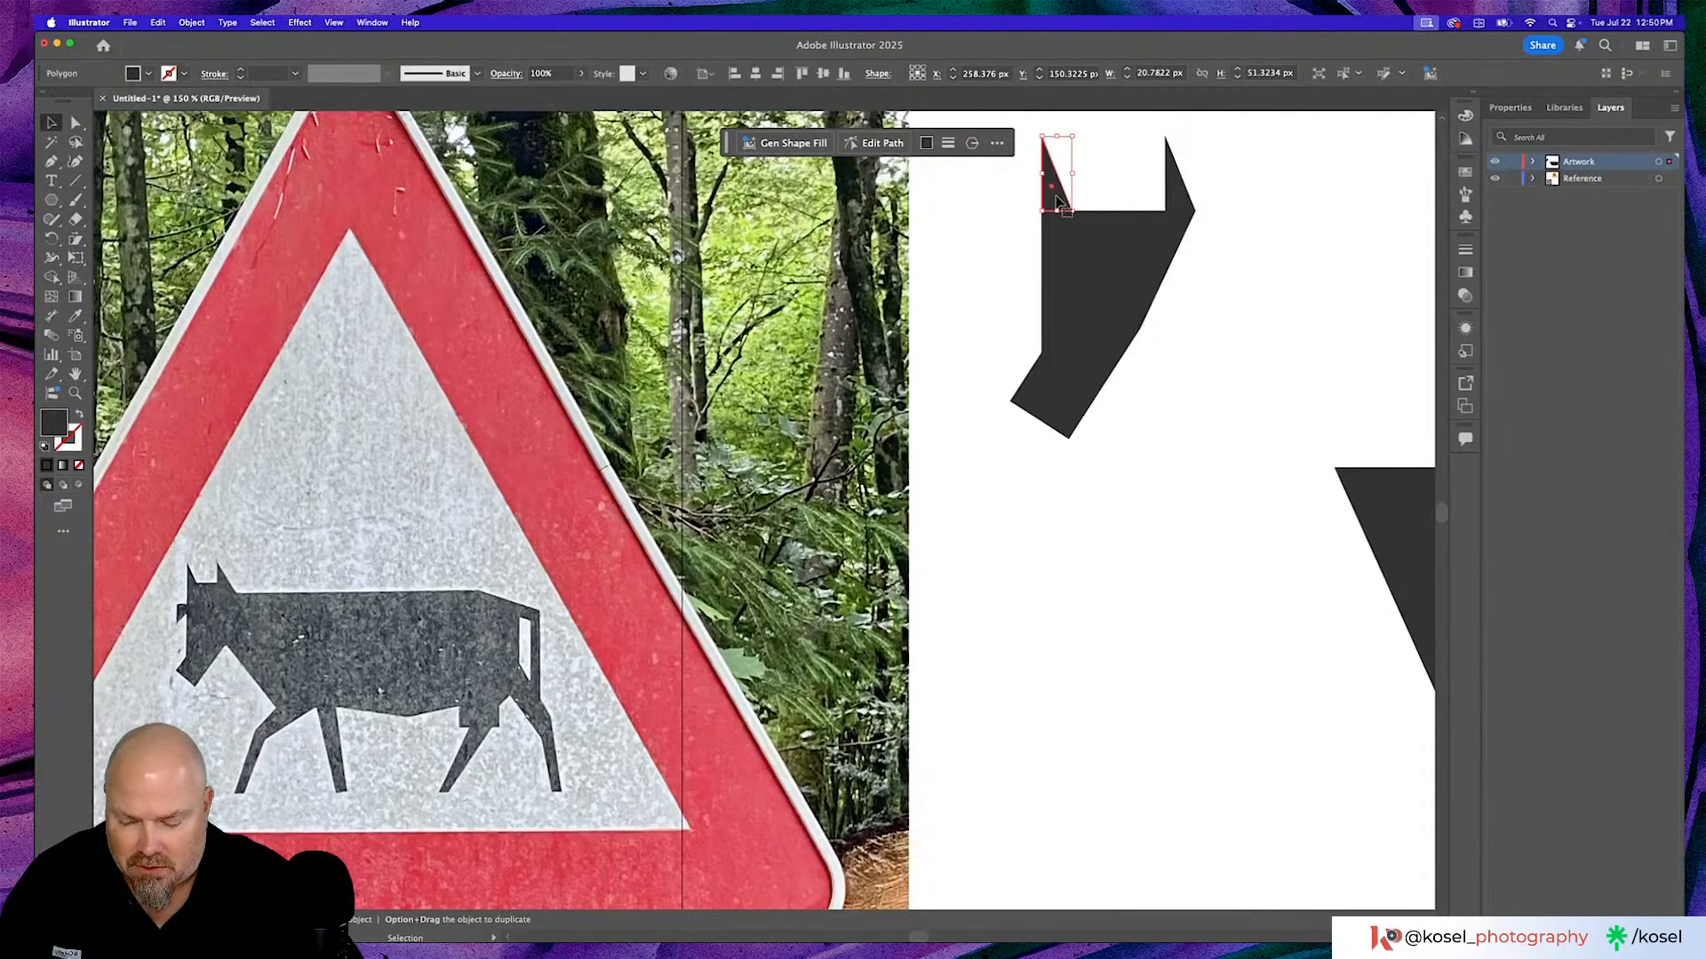
drag(1057, 201, 975, 278)
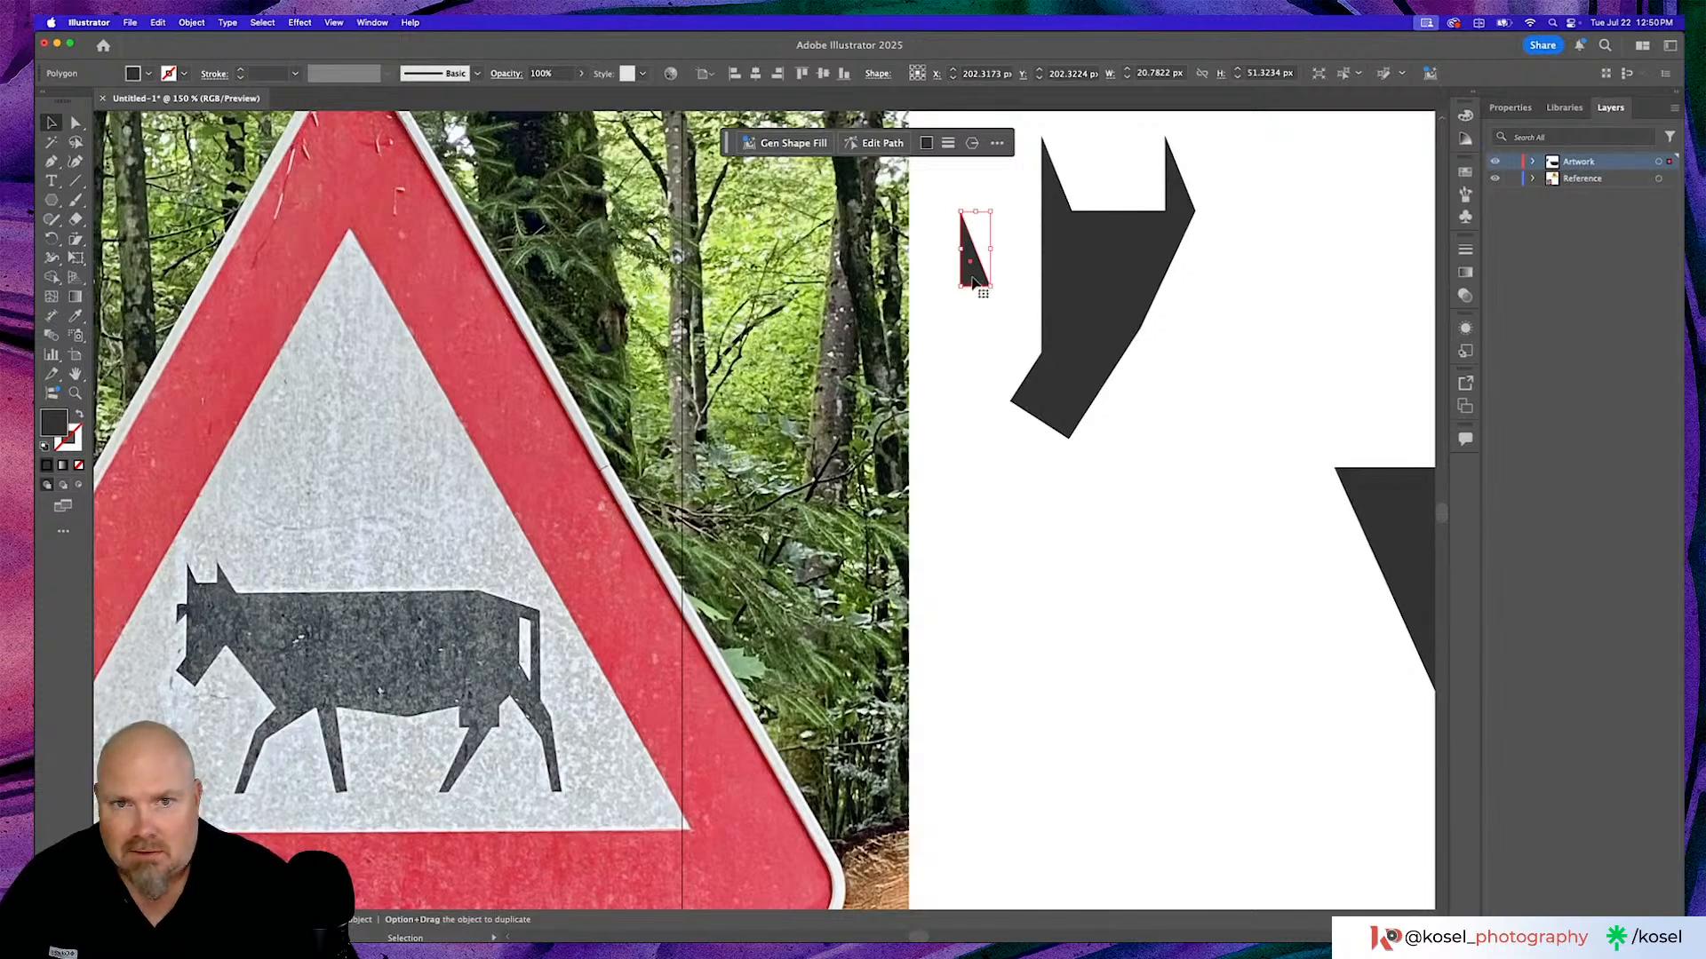
drag(977, 211, 1035, 248)
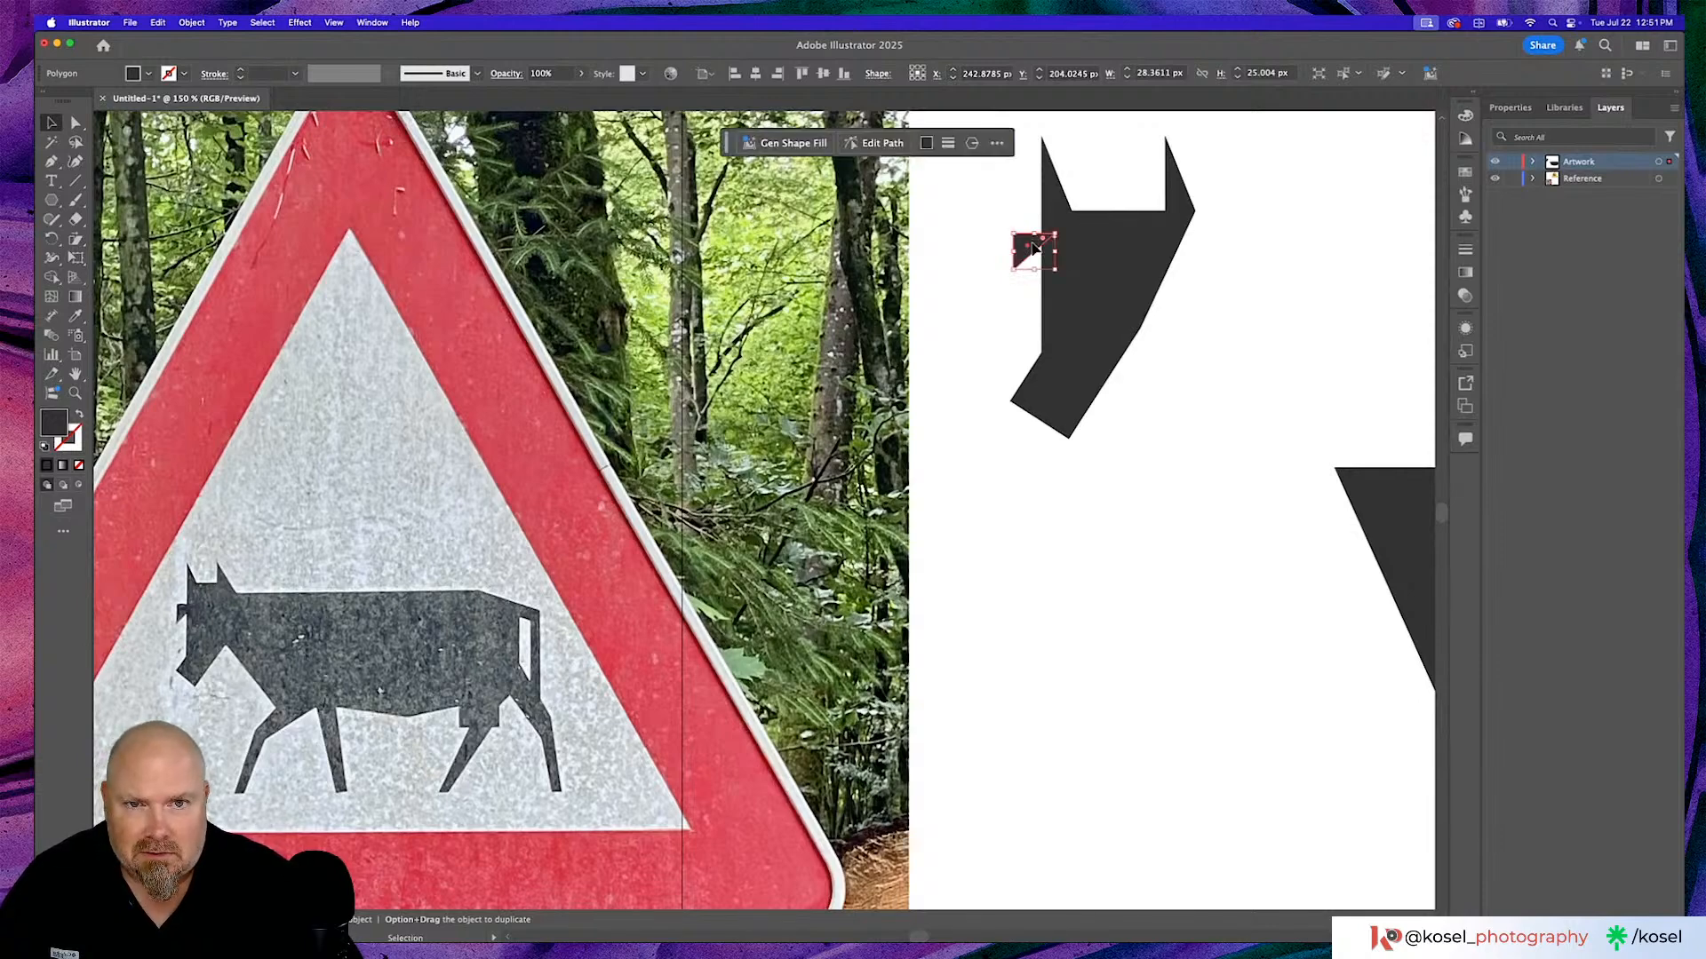
click(964, 206)
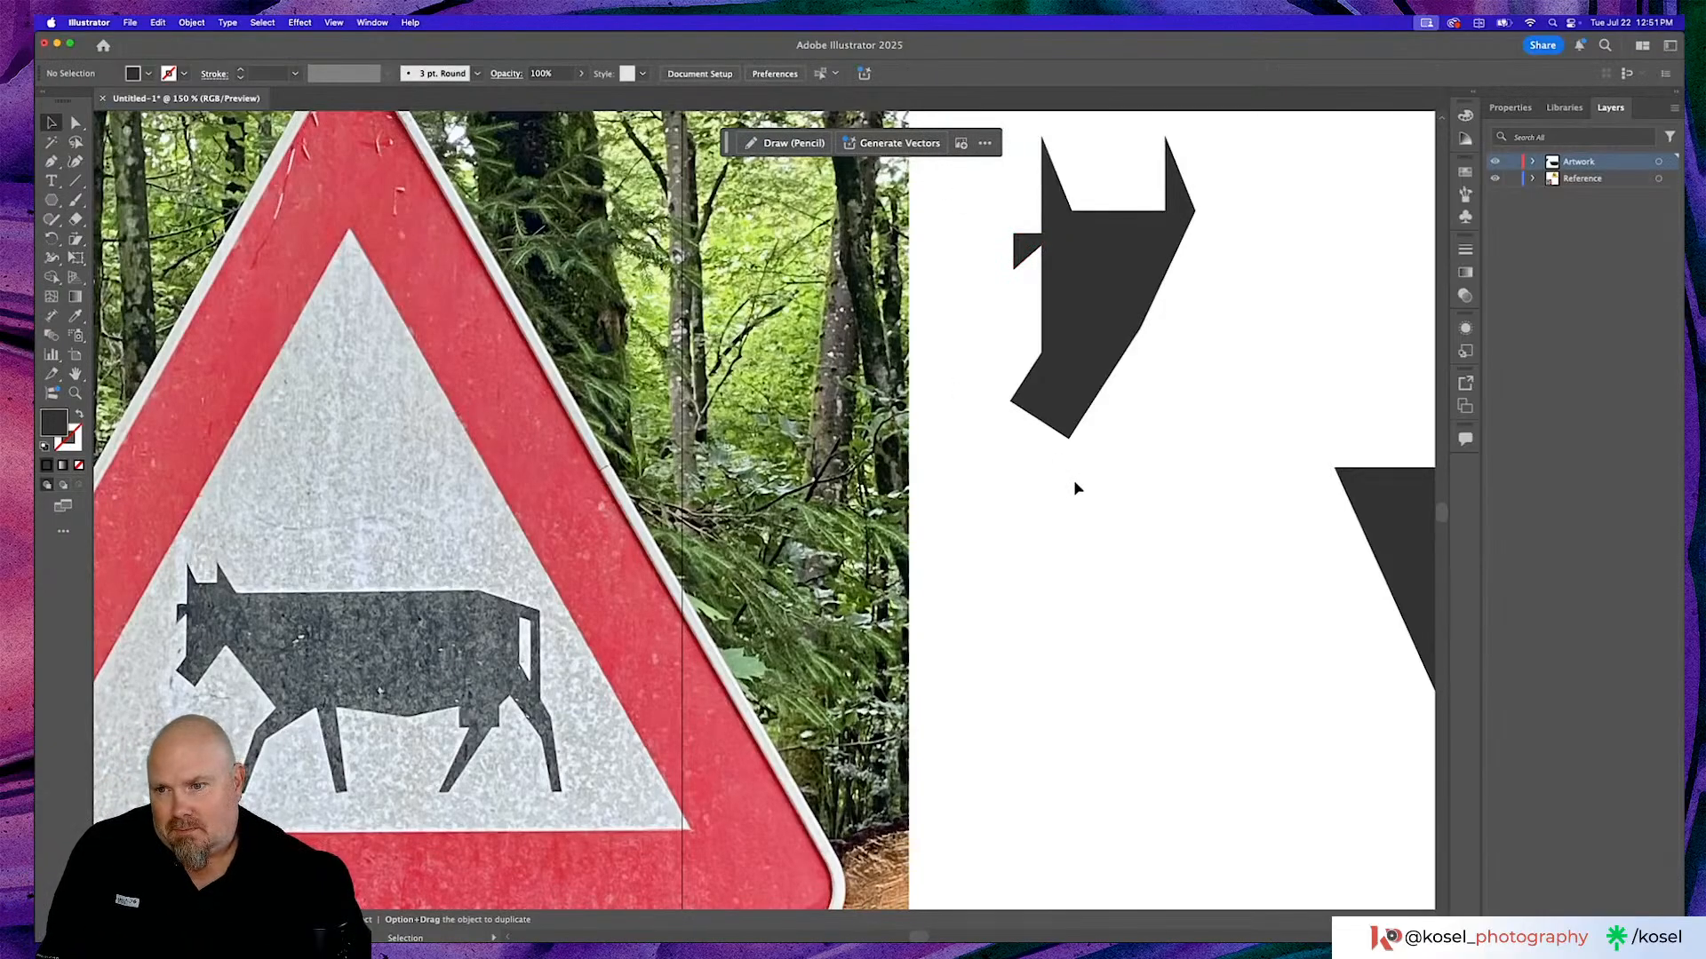
Select all the head pieces and group them.
scroll(1166, 450, right, 3)
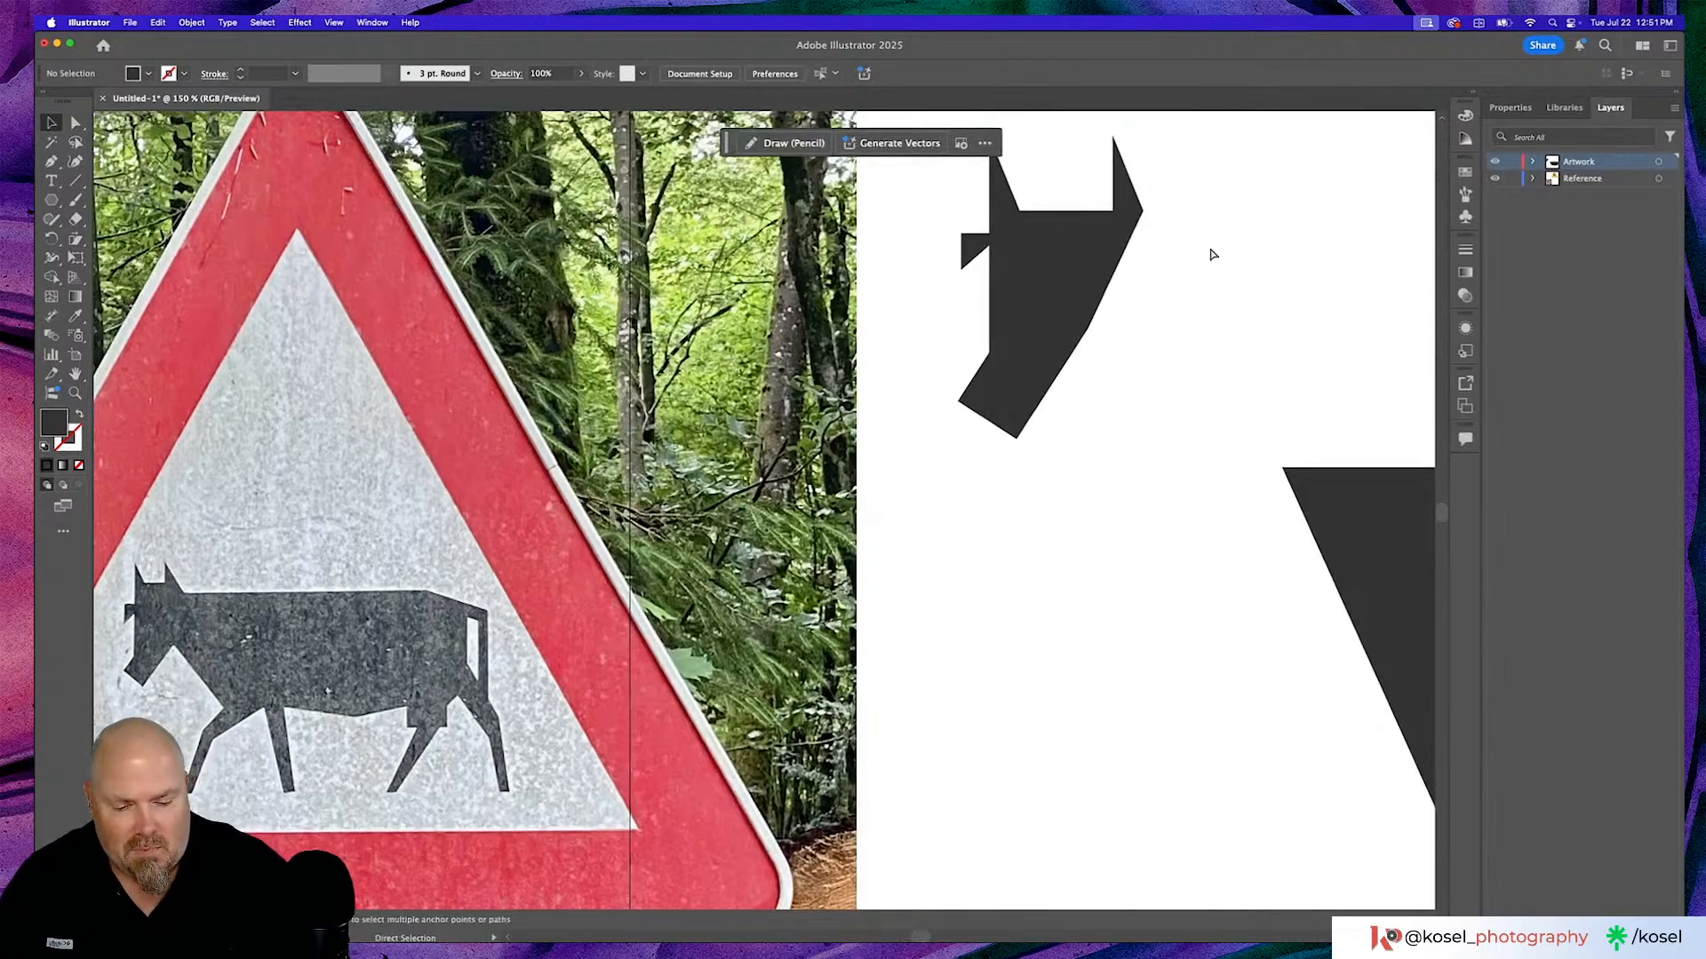
key(super+minus)
key(v)
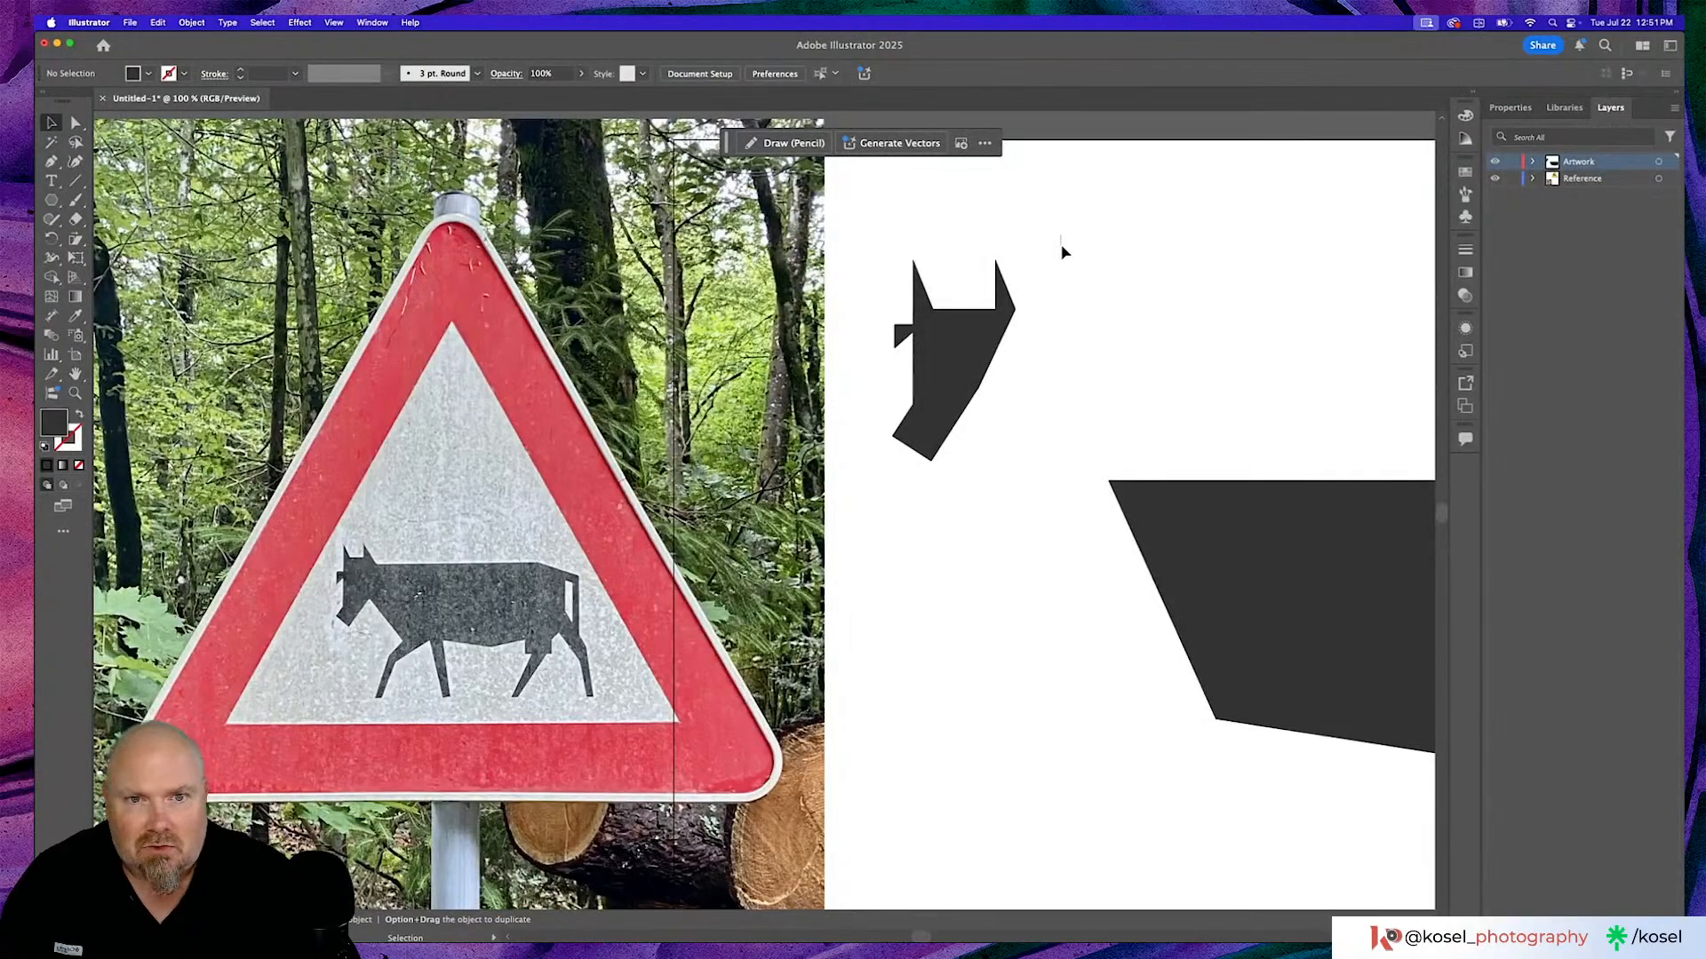
drag(1061, 248, 877, 498)
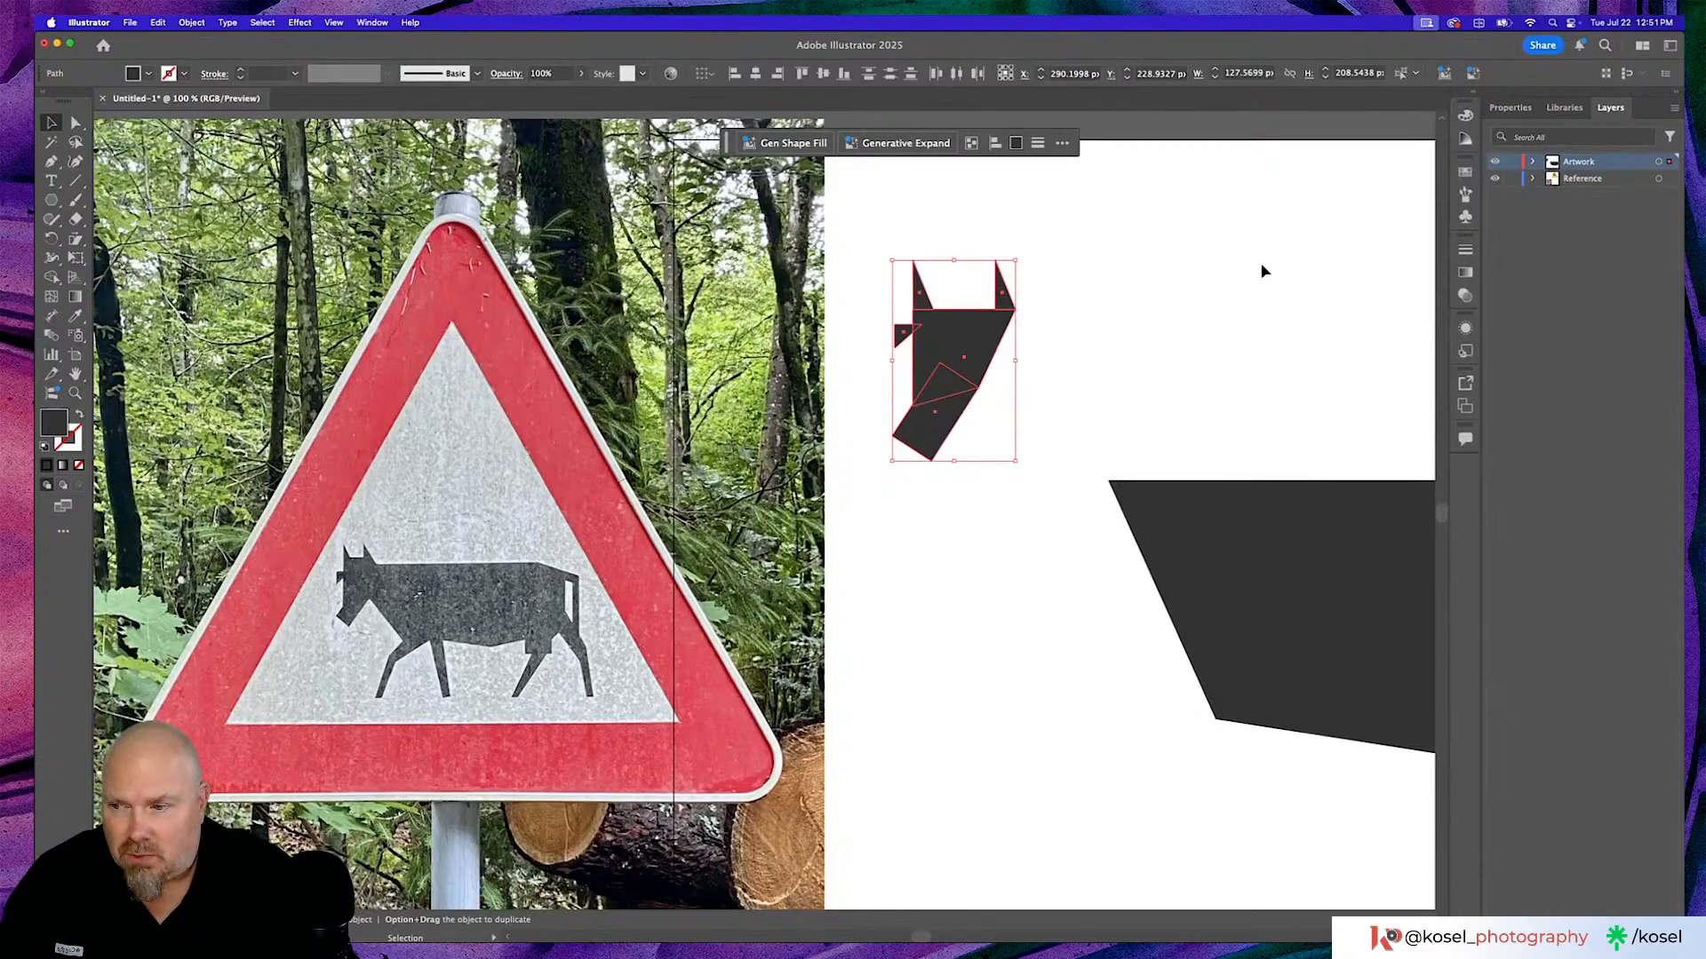
key(super+g)
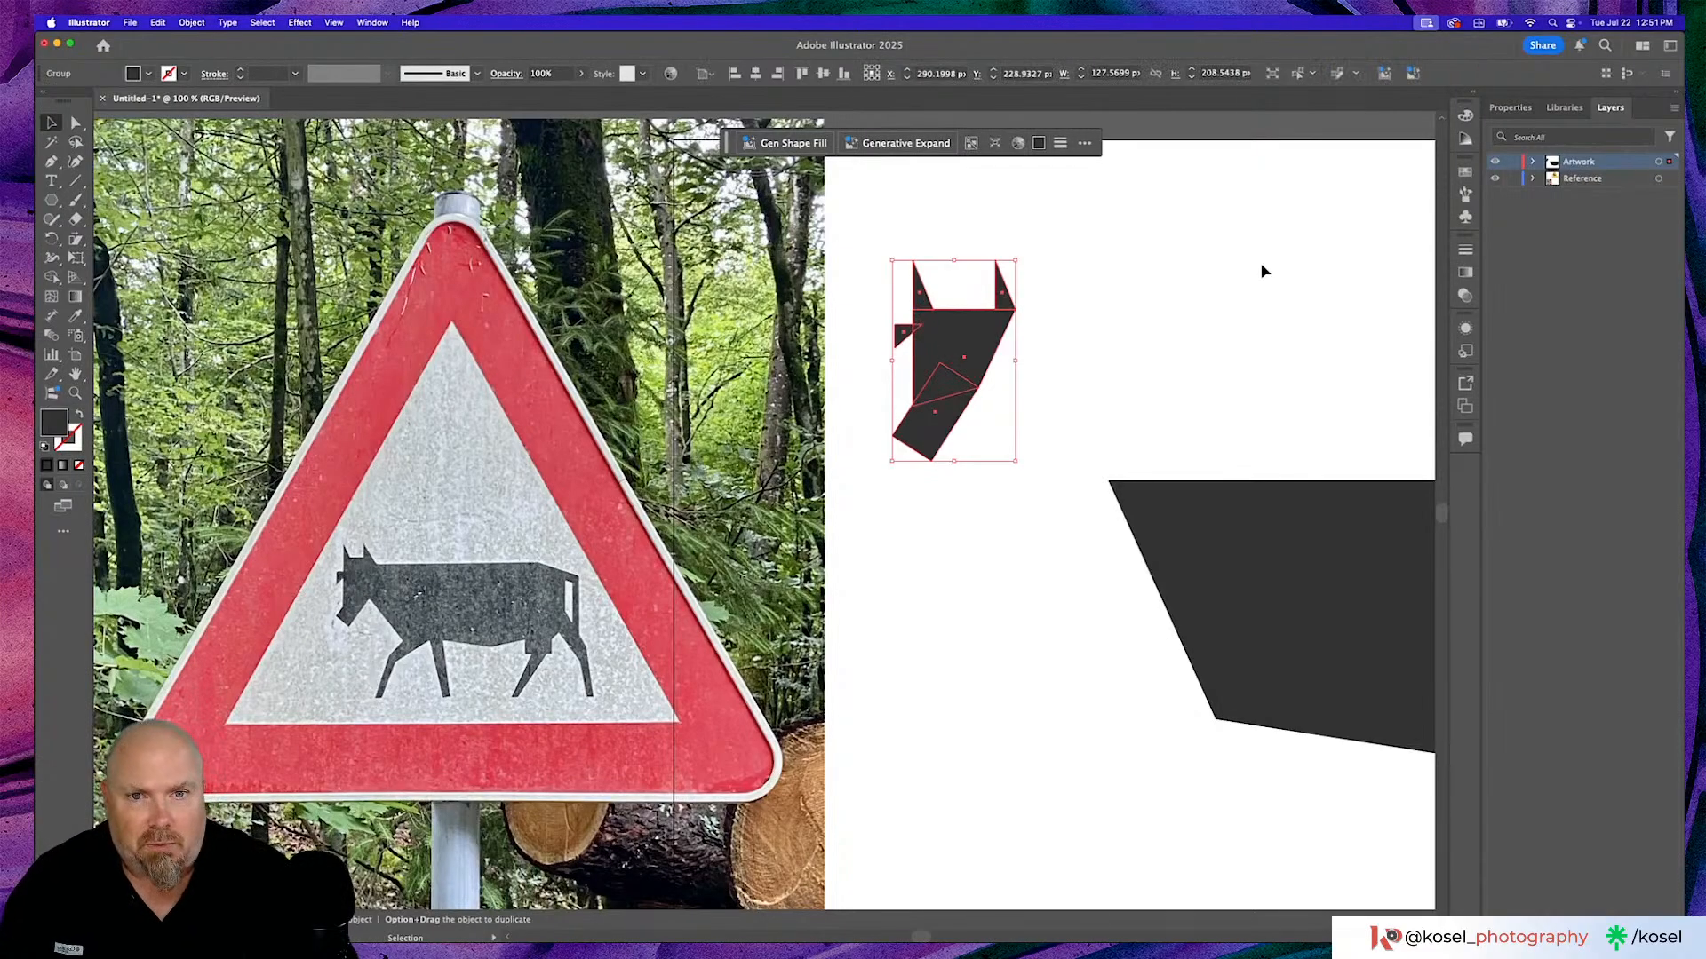
Move the head group onto the body's upper-left corner, to about X 444 px, Y 405 px.
scroll(1176, 328, right, 5)
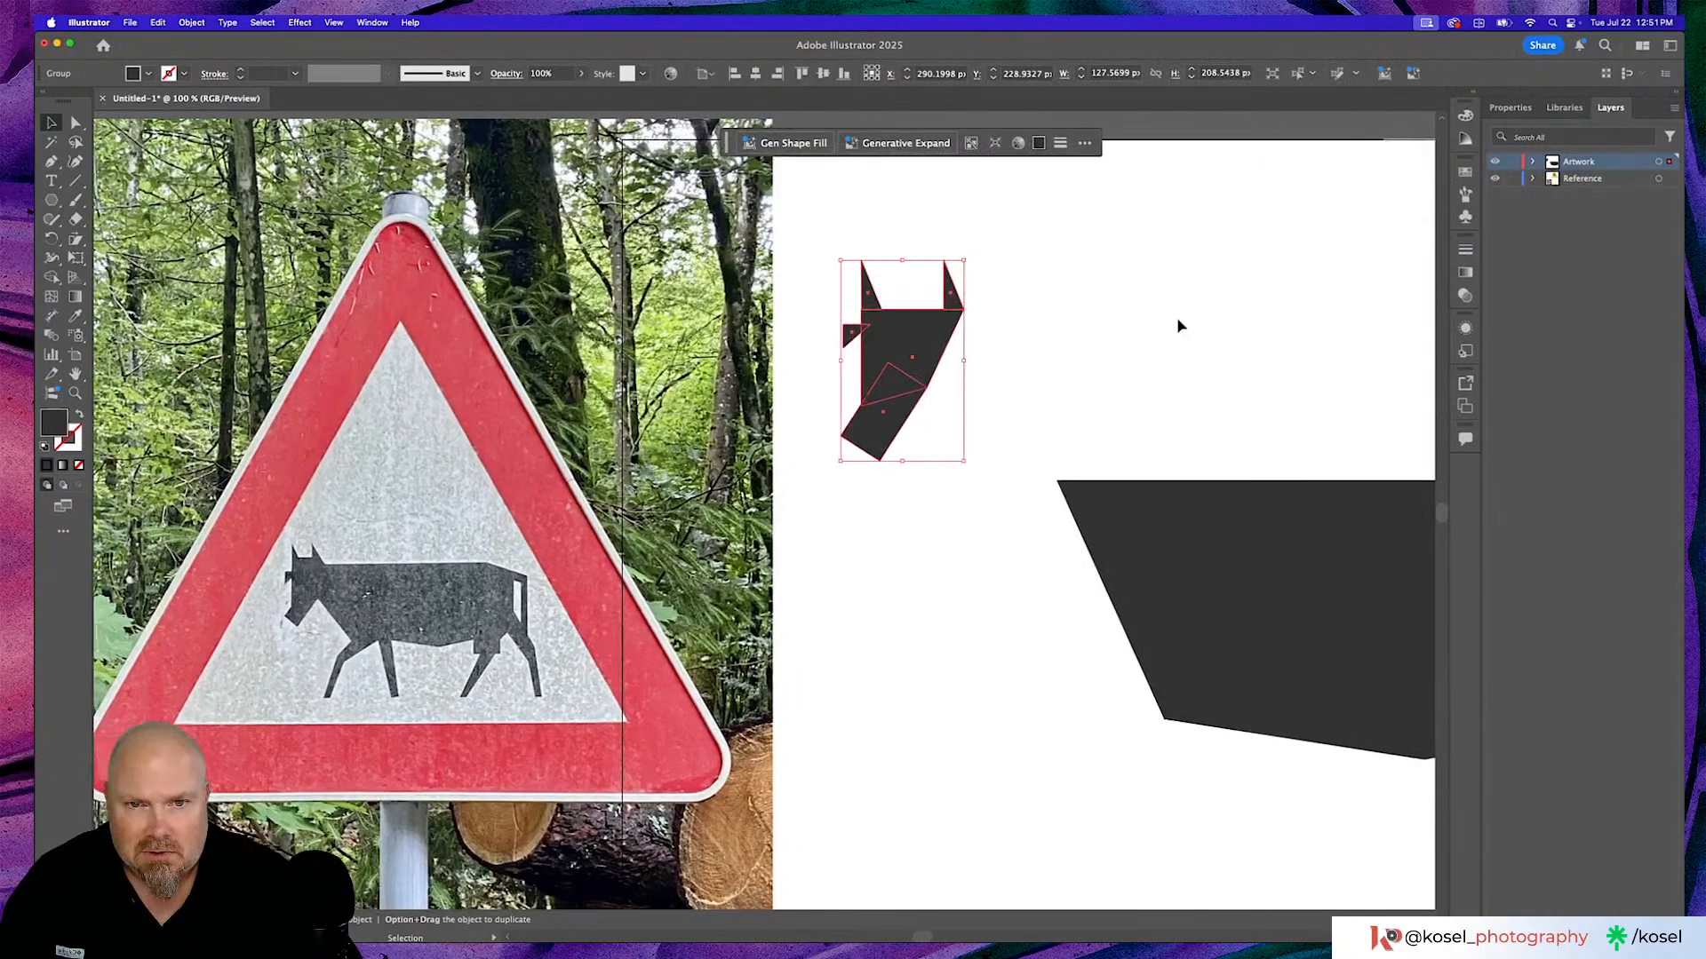
drag(872, 336, 1008, 475)
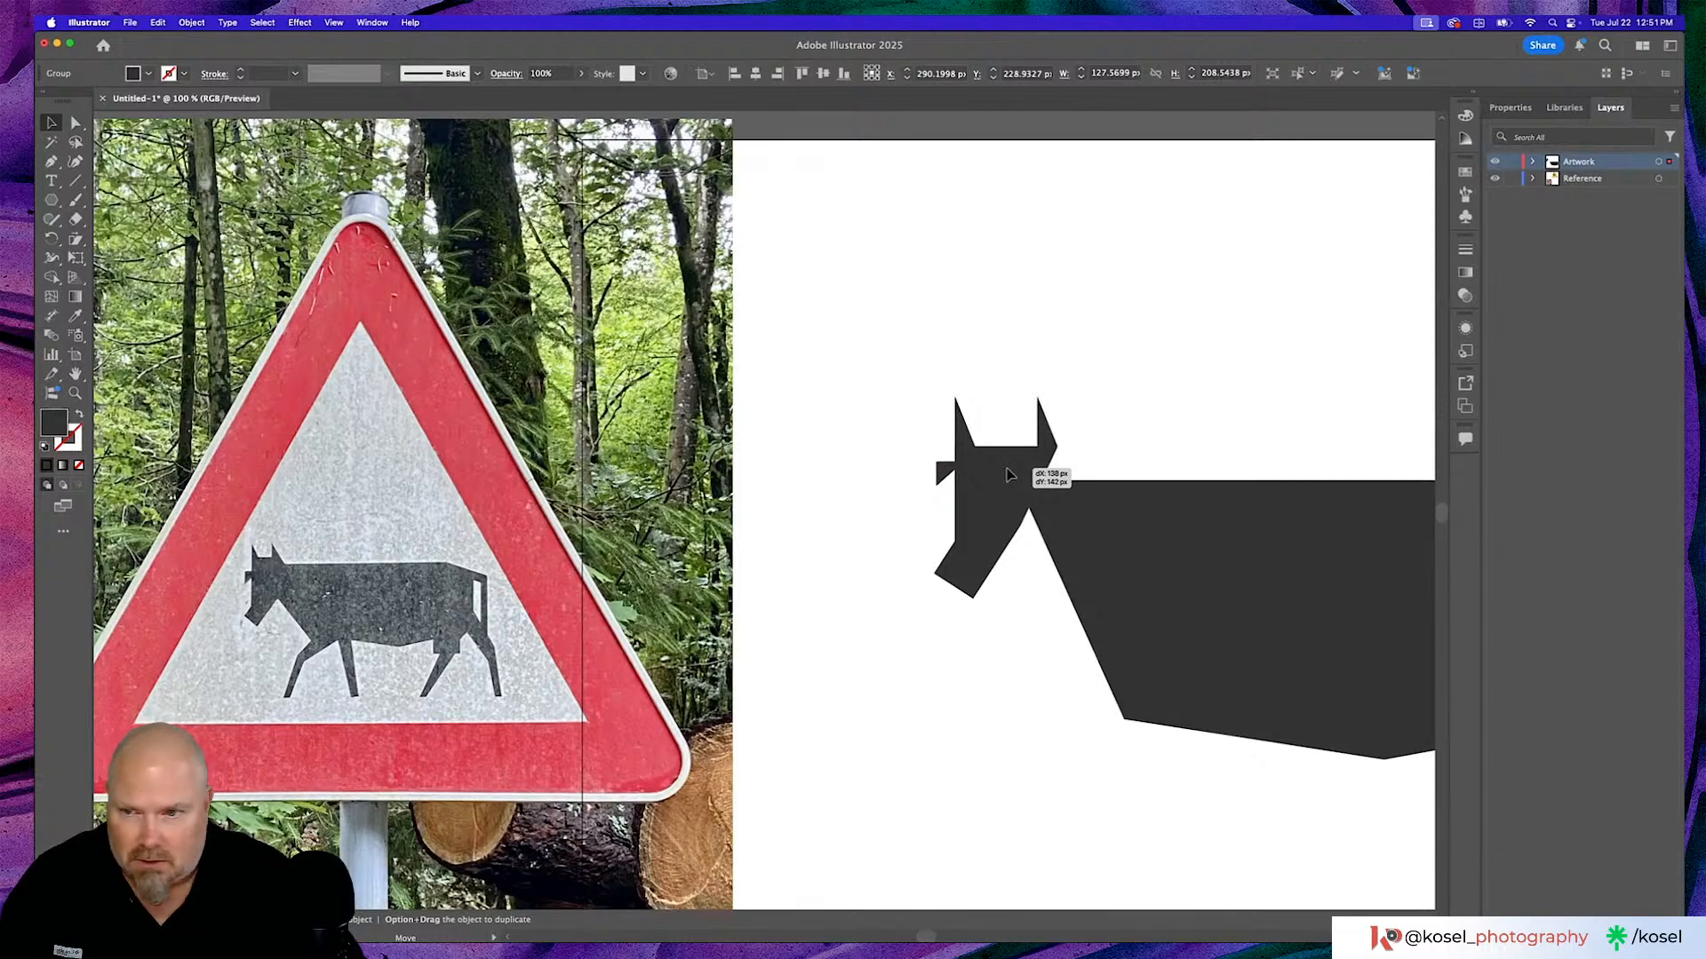
drag(1008, 475, 1024, 508)
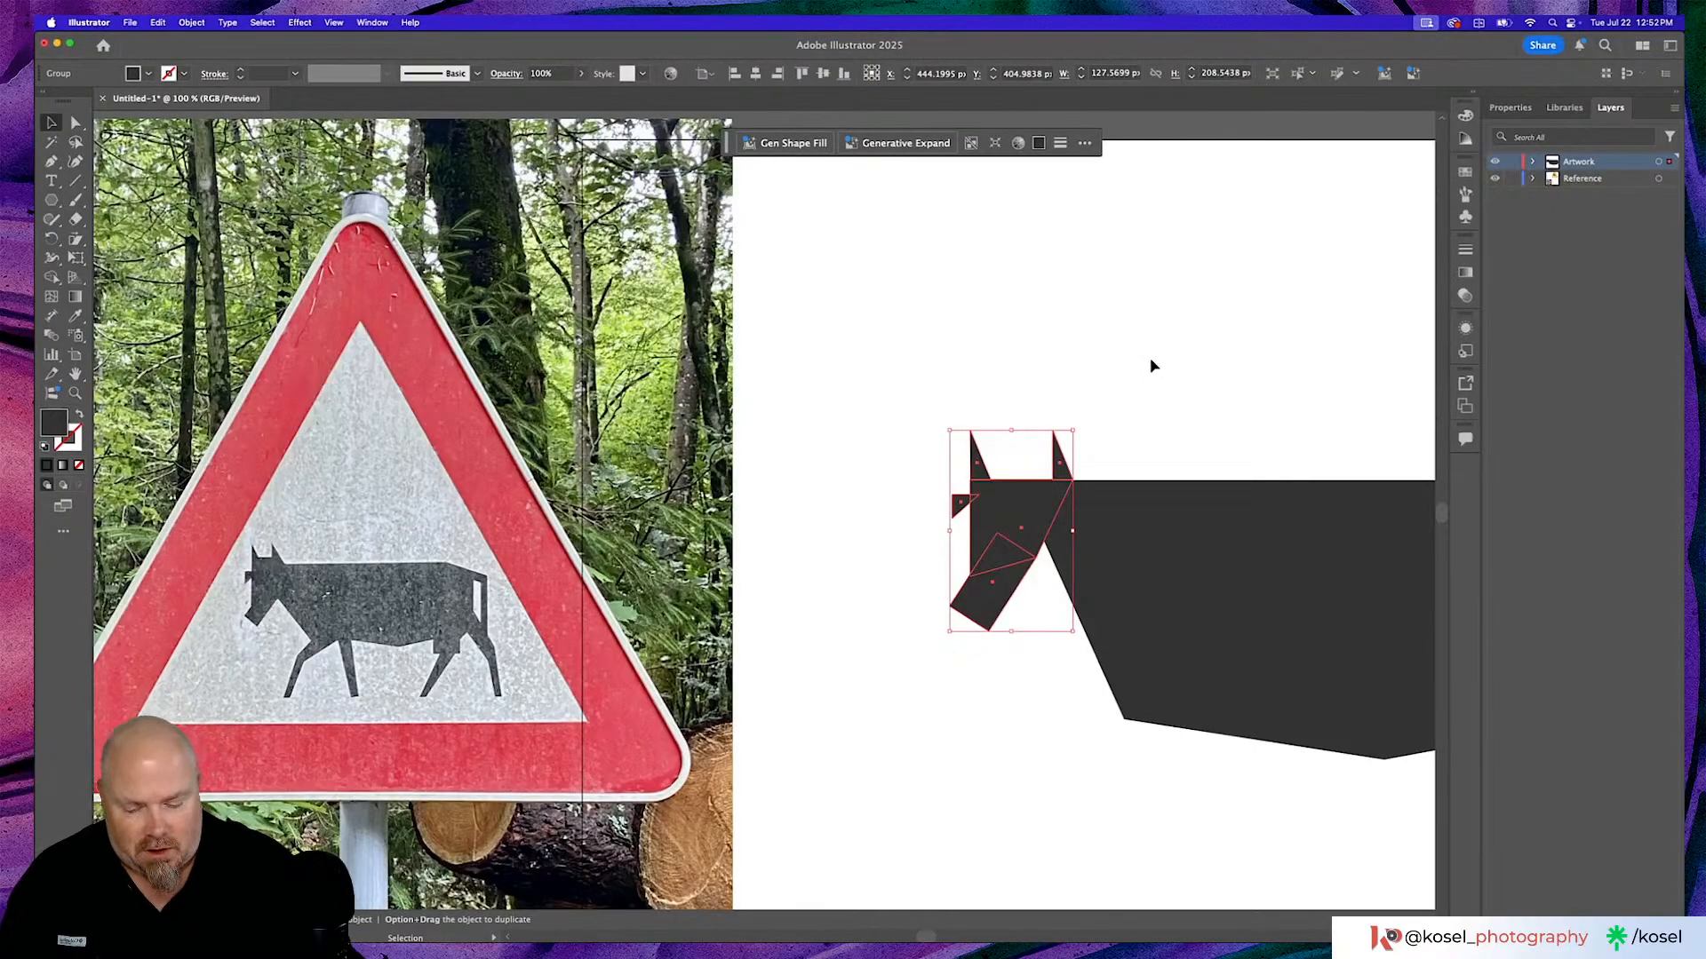
Enlarge the head group to about 184 px wide and 302 px tall.
key(a)
key(super+minus)
key(super+minus)
key(v)
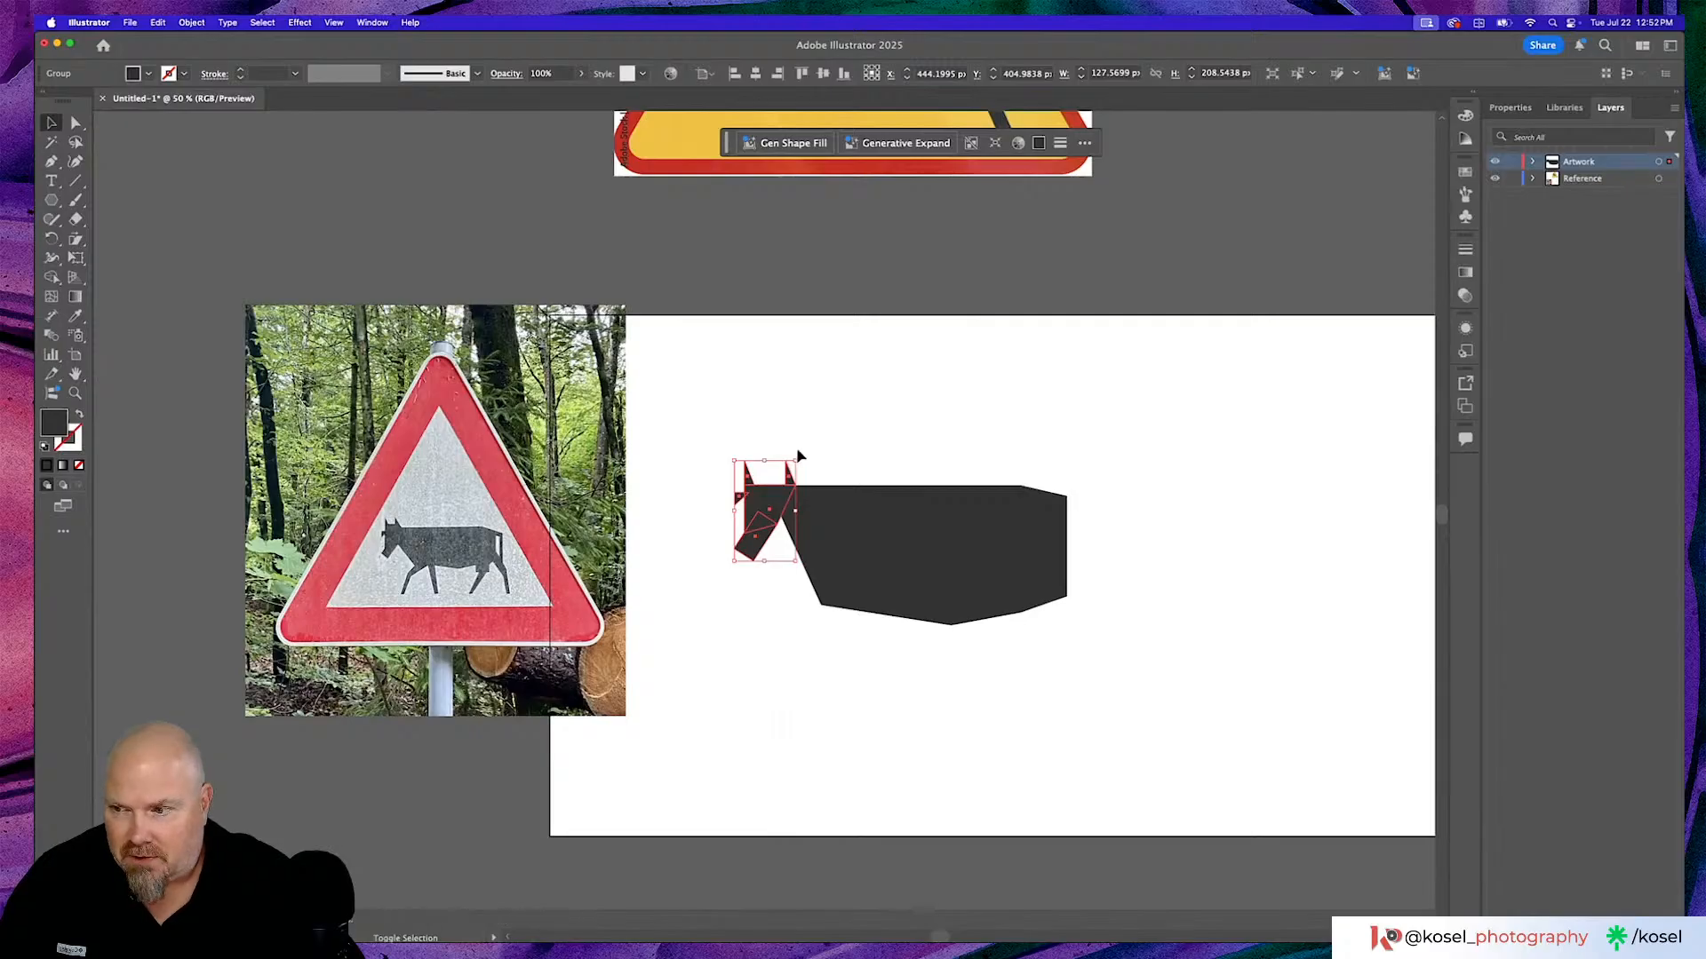
drag(733, 460, 700, 428)
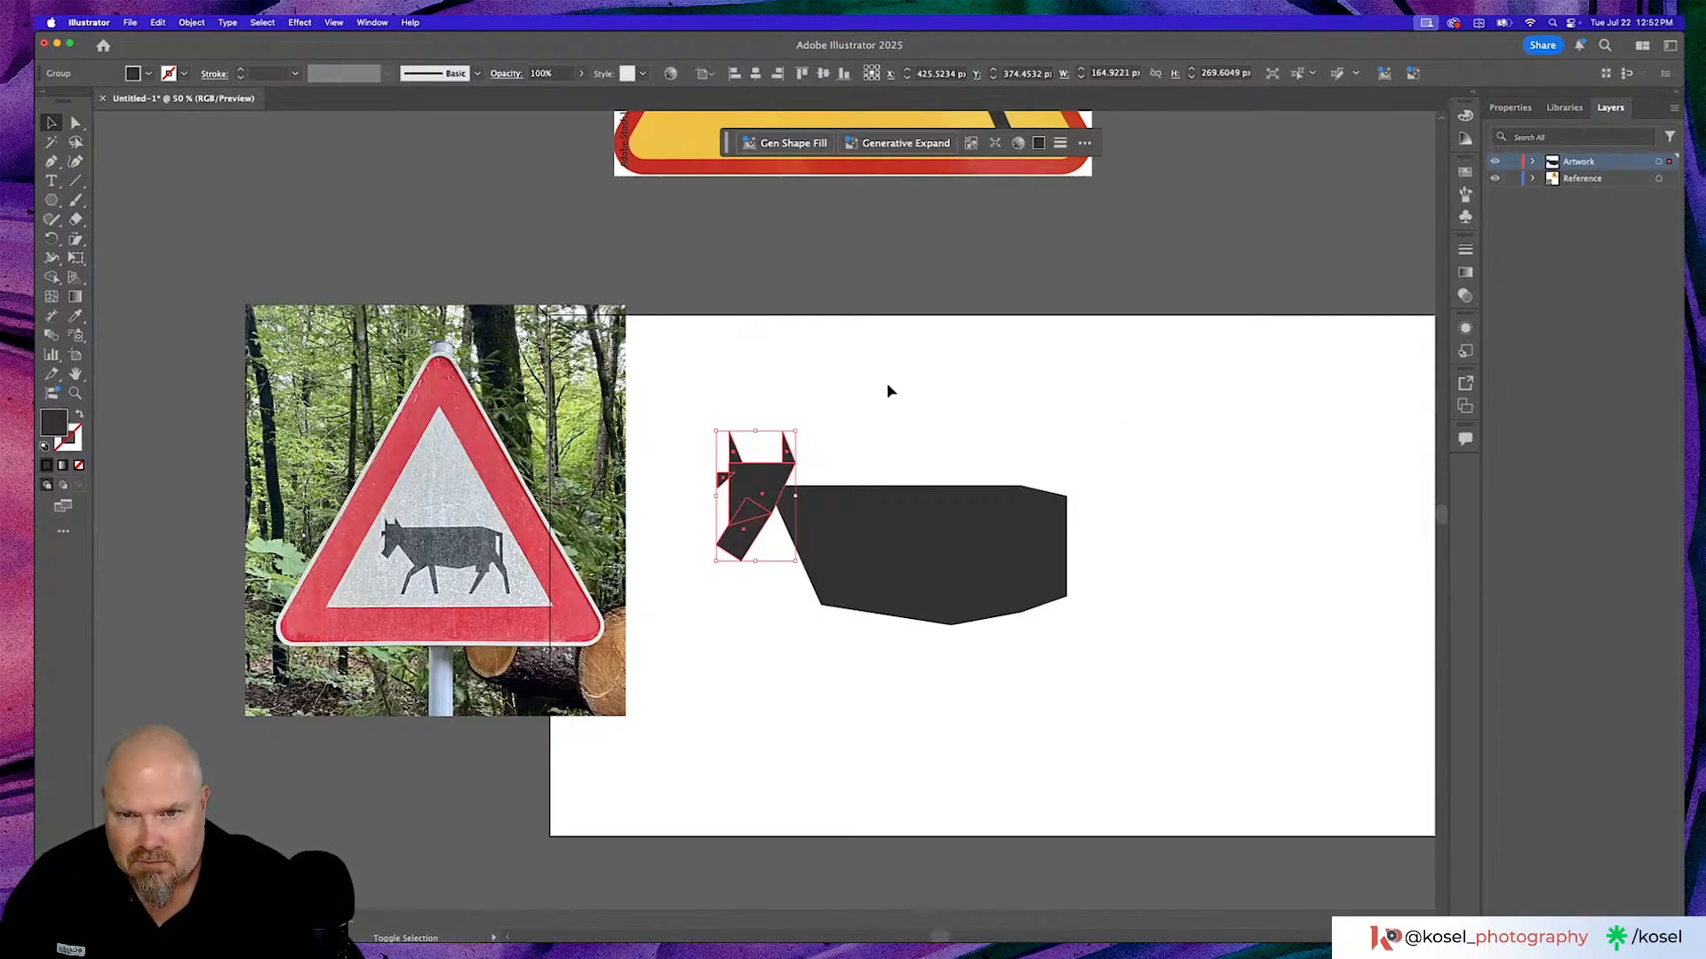
drag(797, 430, 805, 415)
Lower the enlarged head group to about Y 429 px so the top of the head lines up with the back.
drag(771, 474, 763, 506)
key(super+equal)
key(super+equal)
key(super+equal)
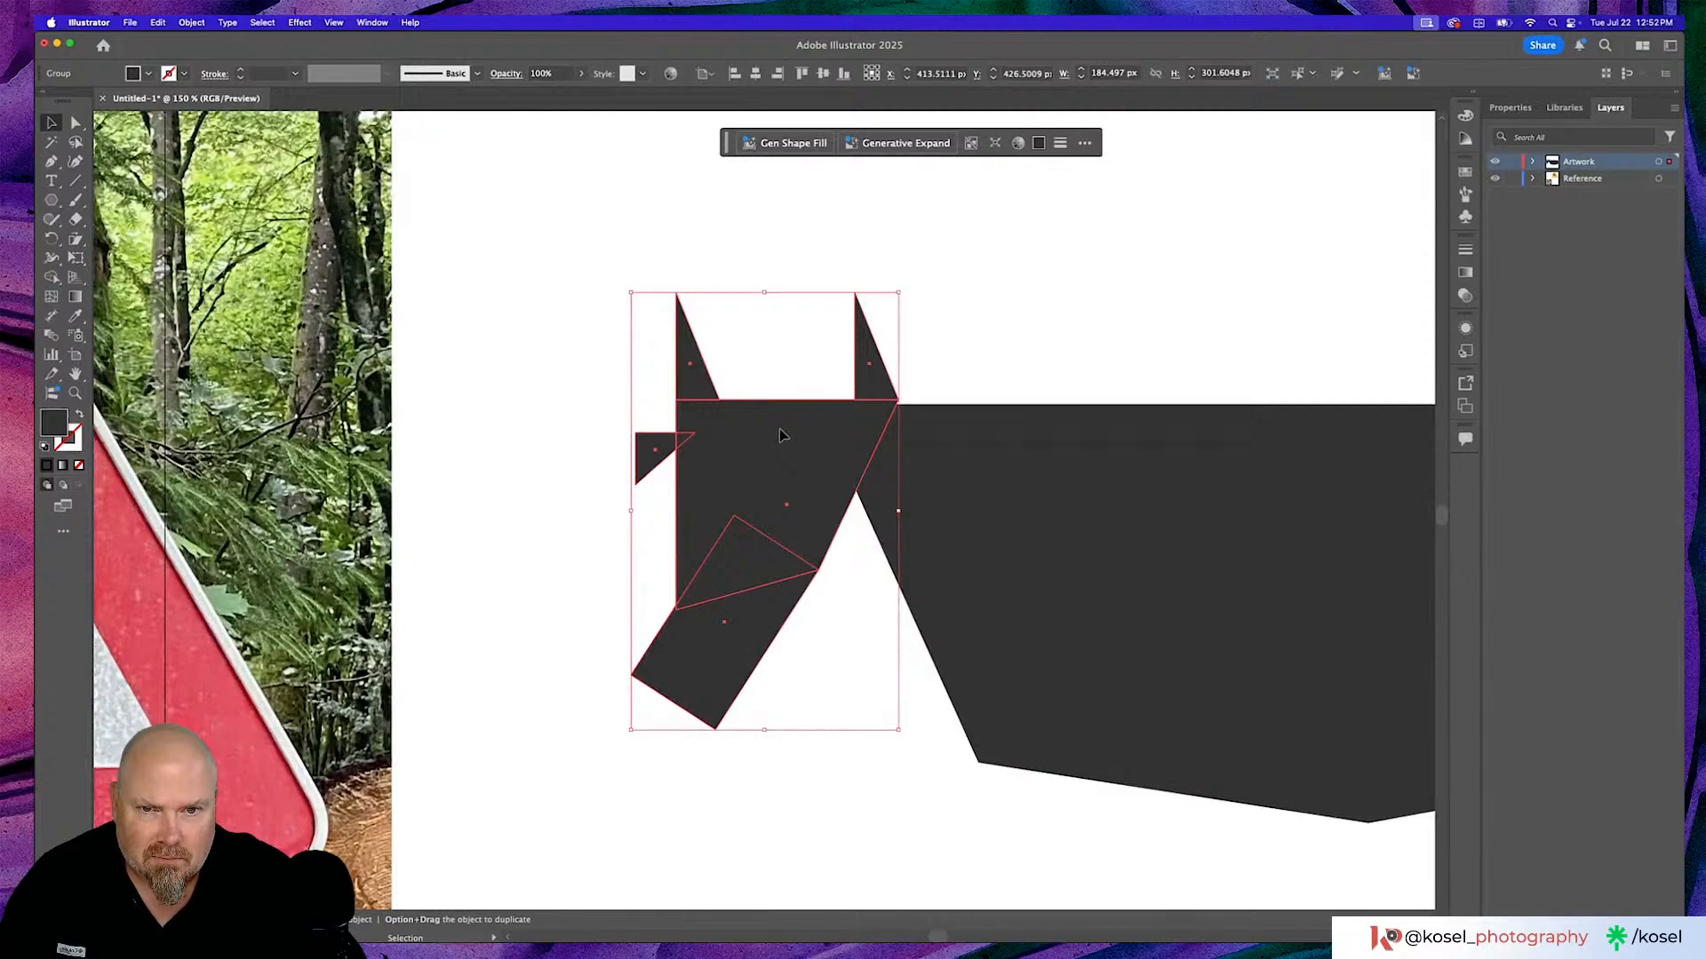
drag(779, 436, 779, 439)
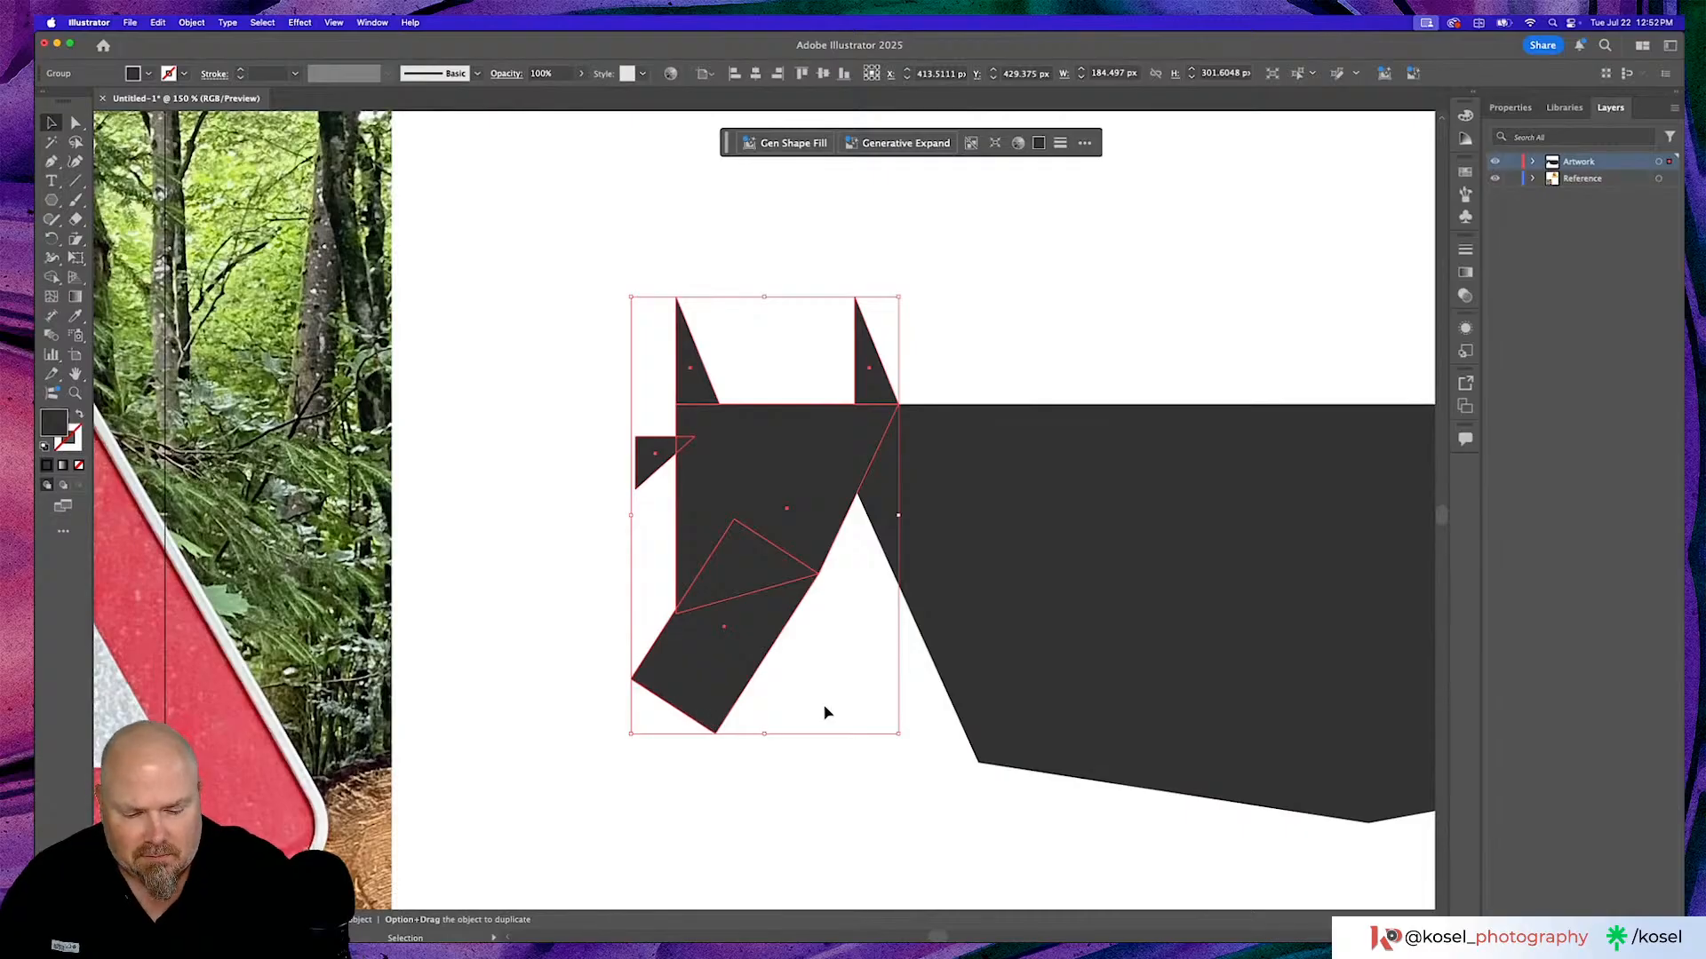
Reduce the head group to about 168 px wide and 274 px tall, keeping it against the body's upper-left corner.
key(super+minus)
key(super+minus)
key(super+minus)
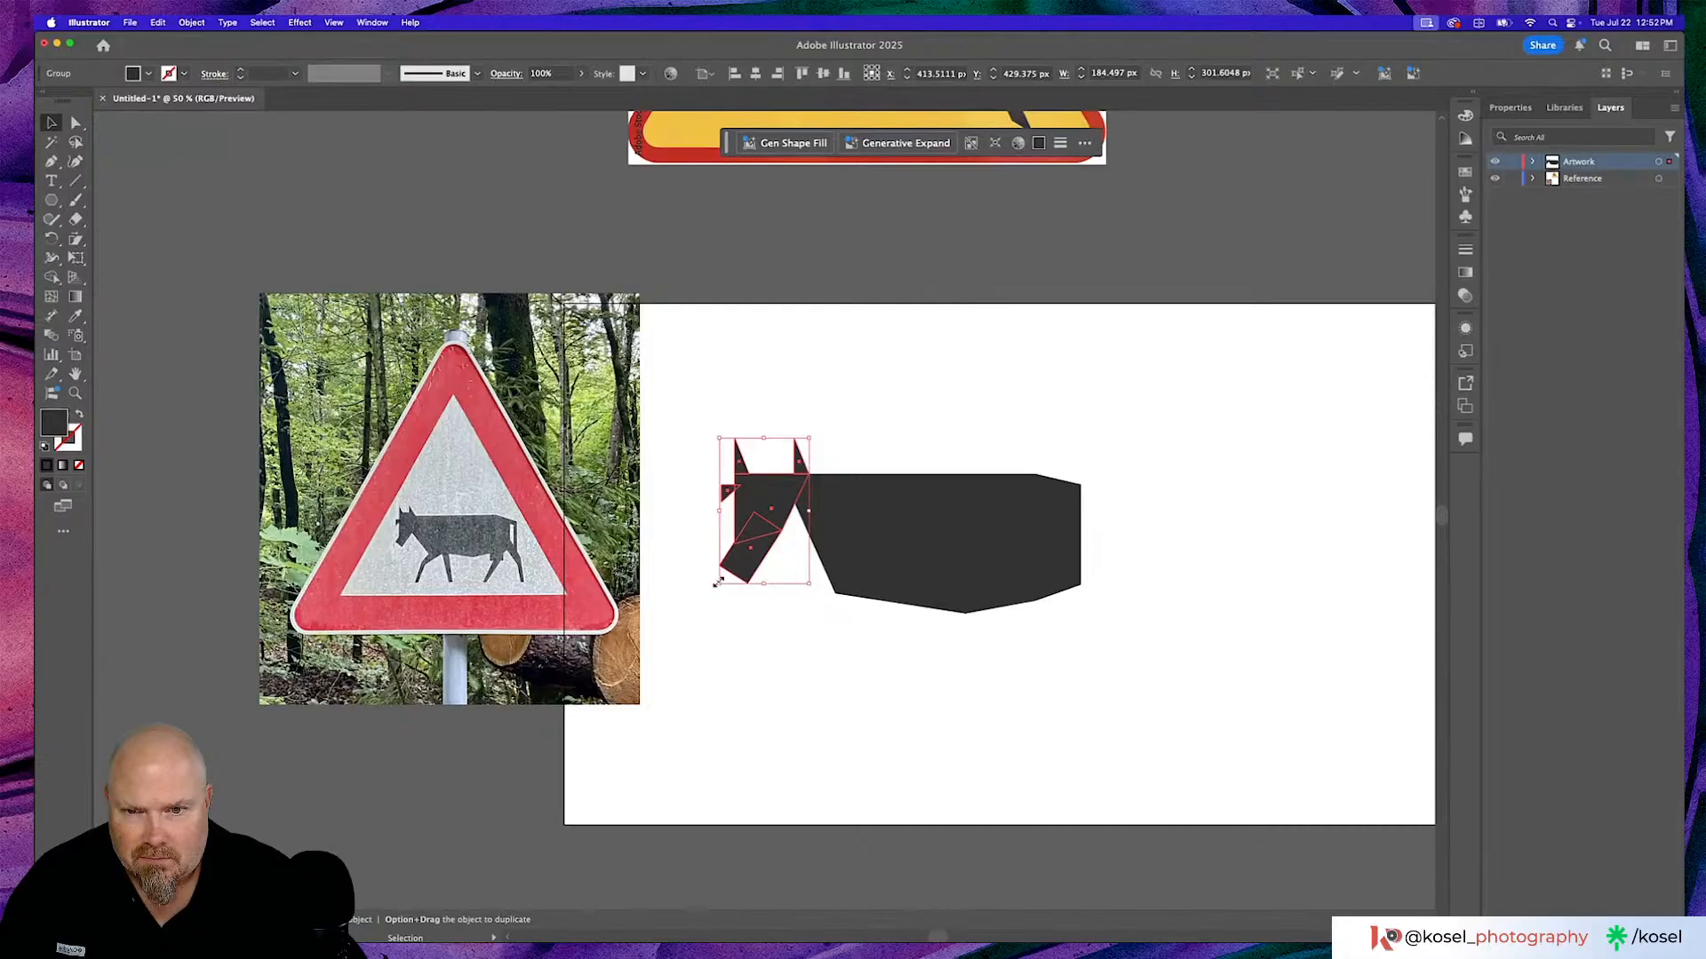
drag(720, 582, 727, 569)
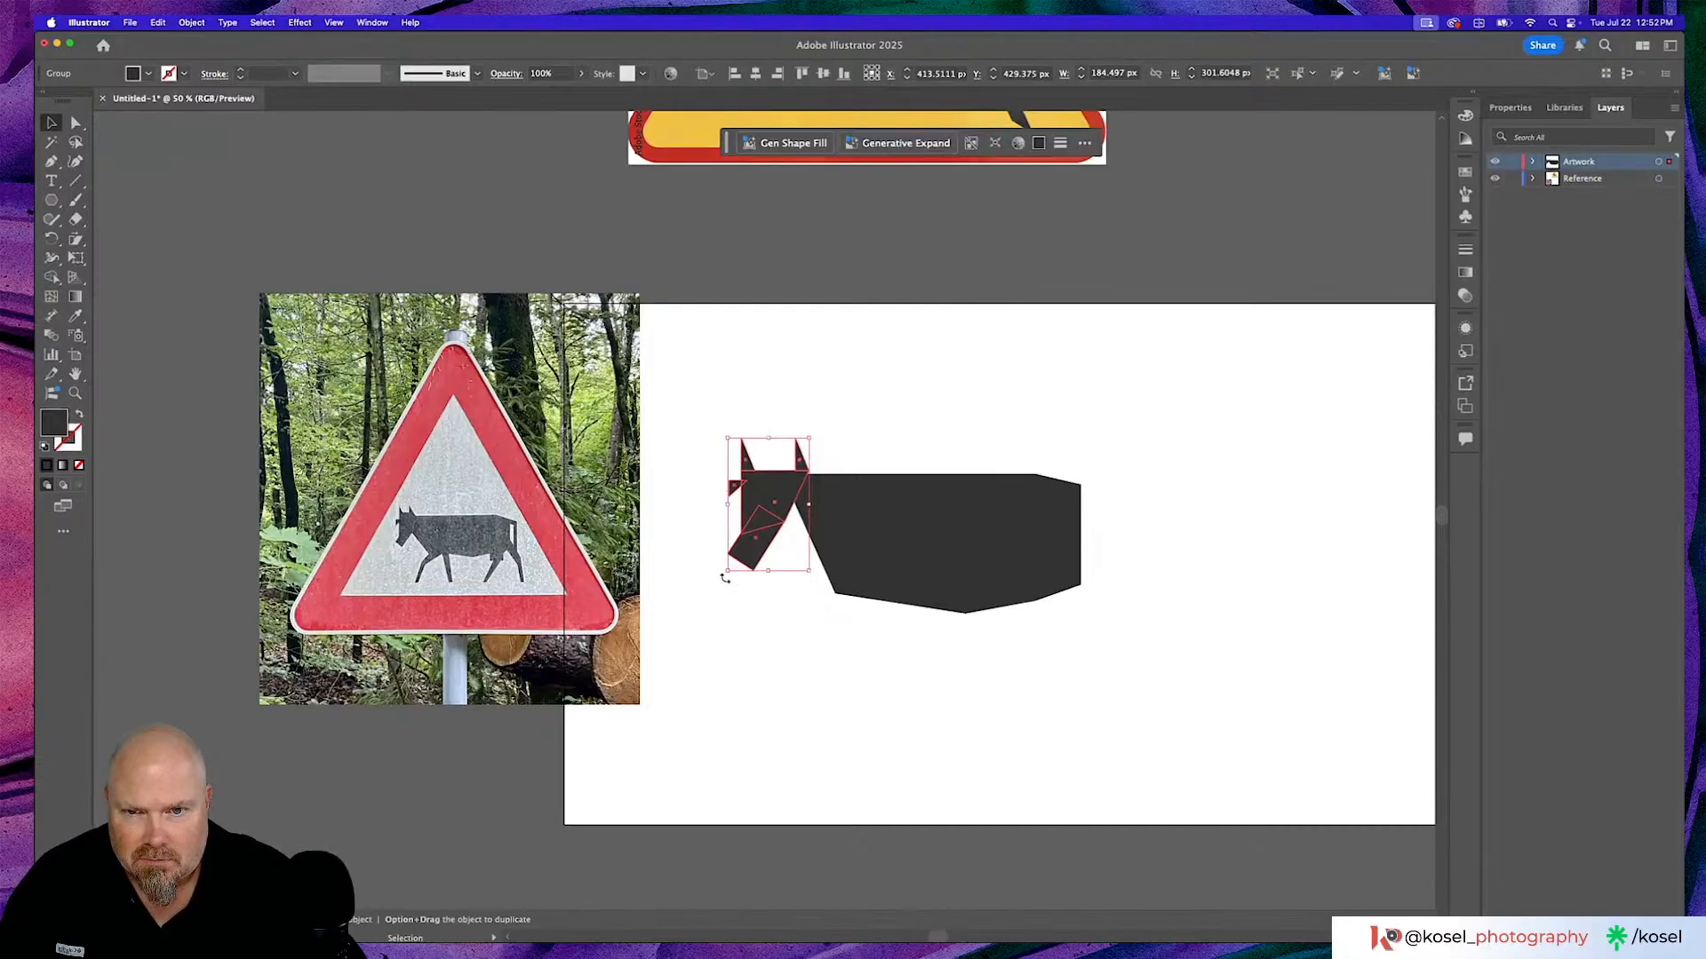
drag(773, 483, 776, 488)
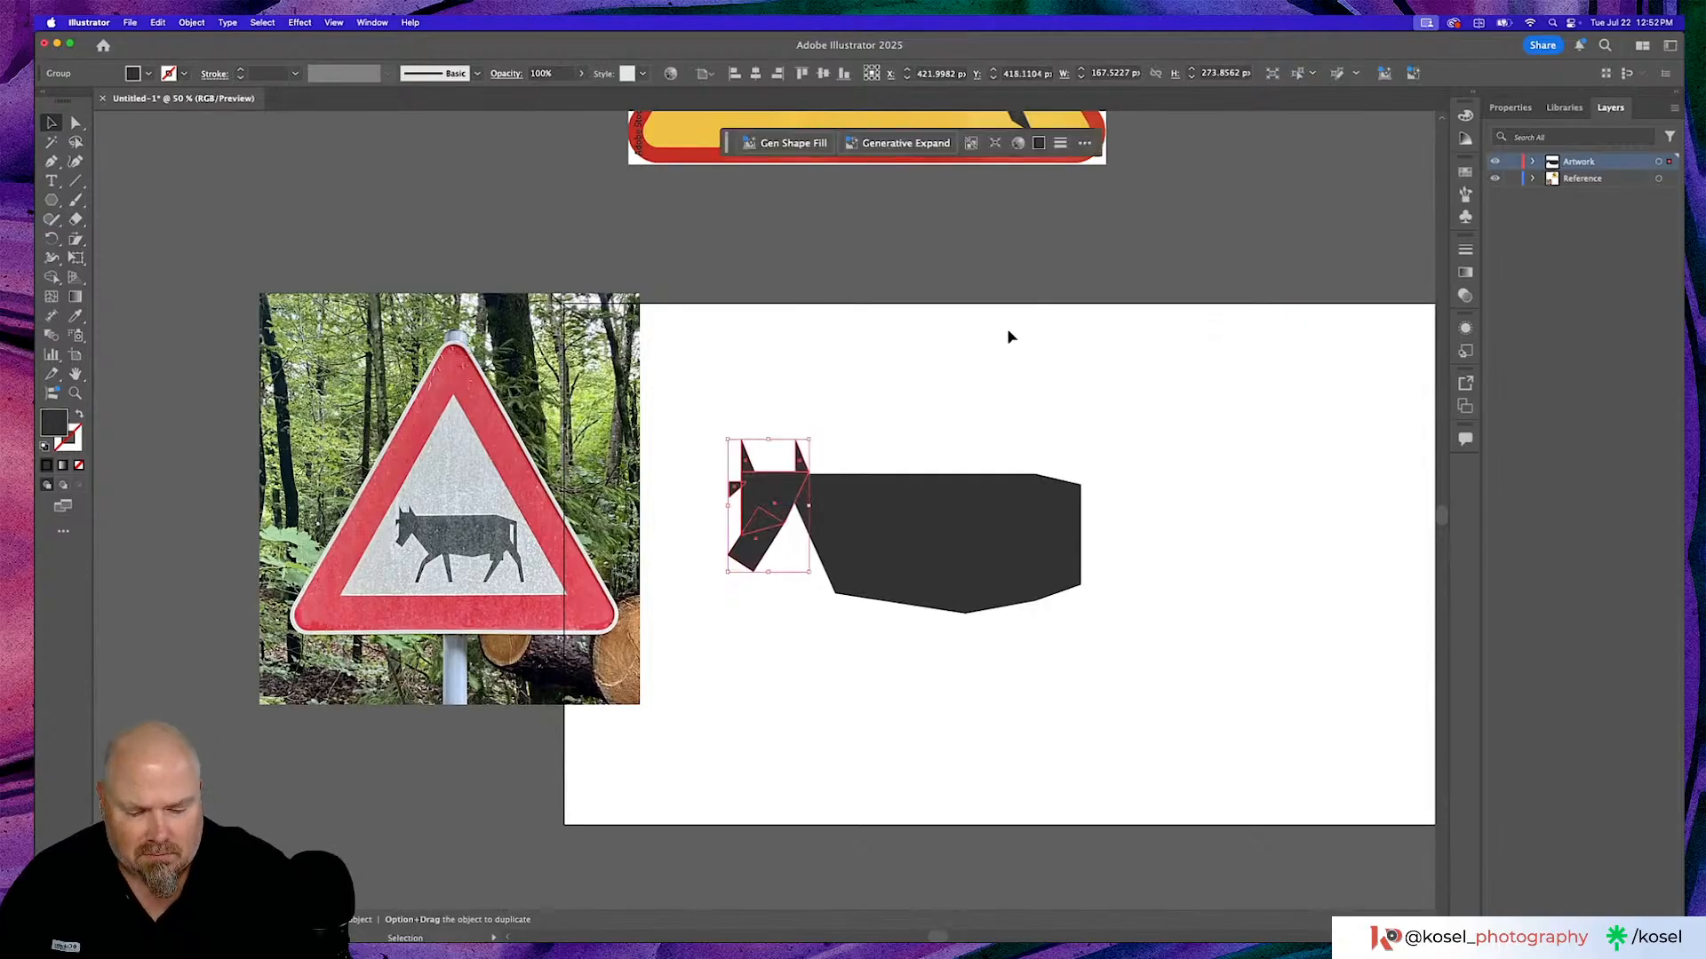
Realign the top of the head with the body's back by moving the group to about X 422 px, Y 422 px, and deselect it.
key(a)
key(super+equal)
key(super+equal)
key(super+equal)
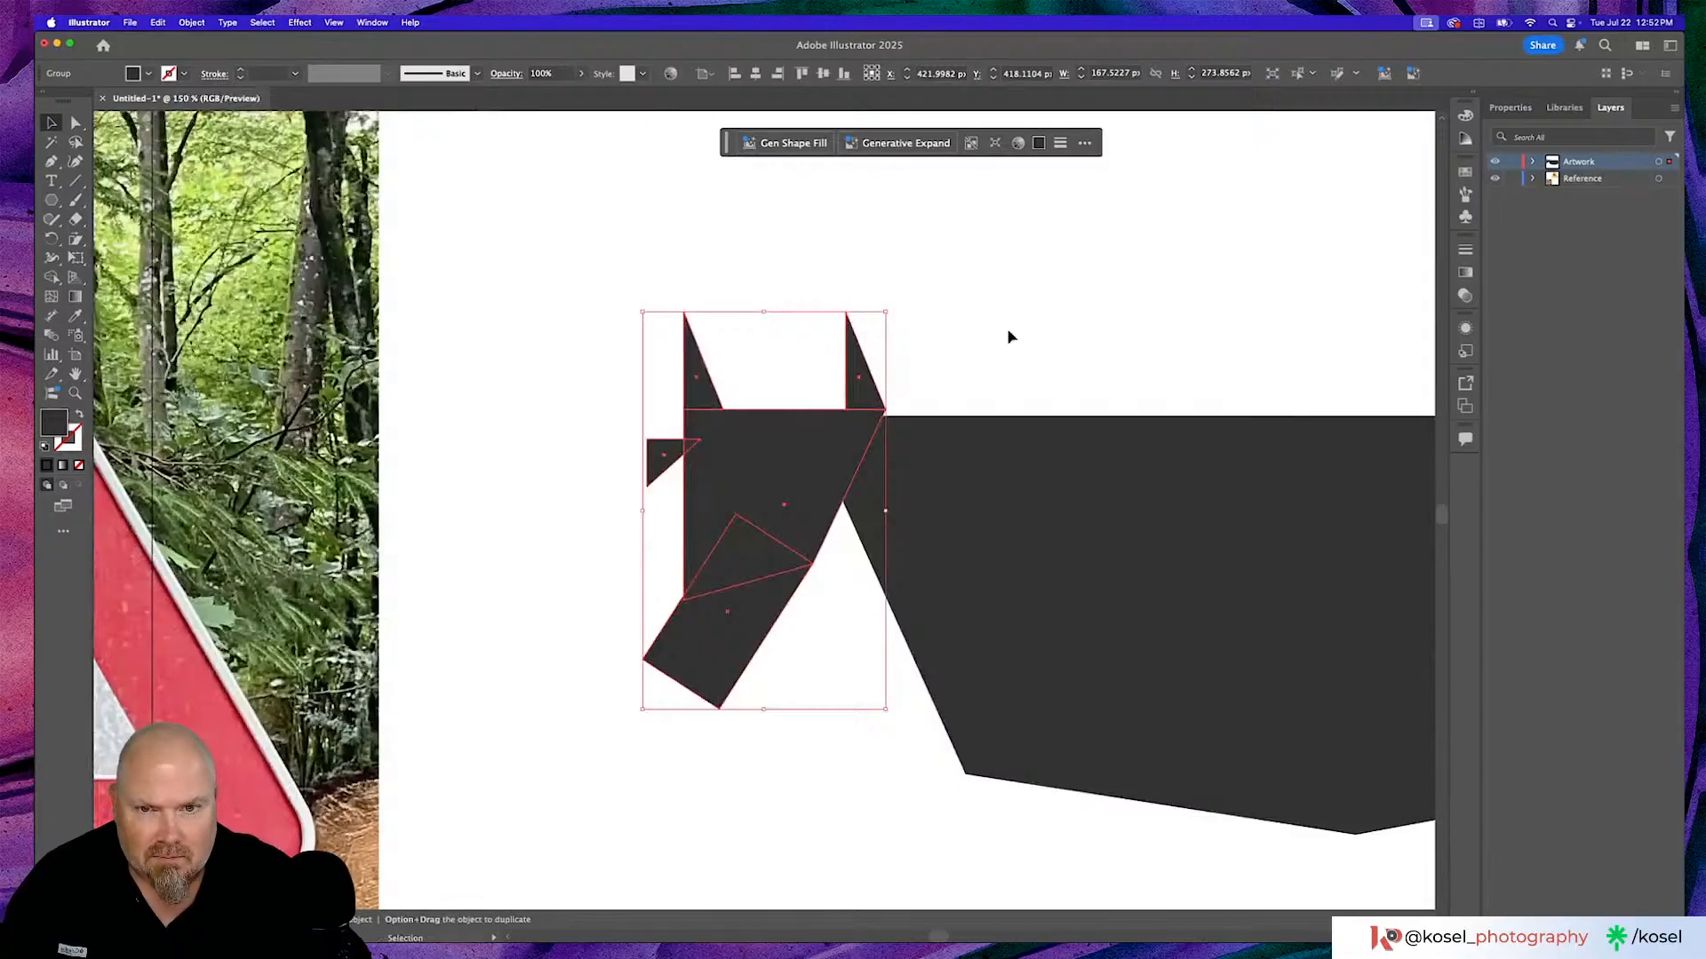
drag(826, 455, 824, 459)
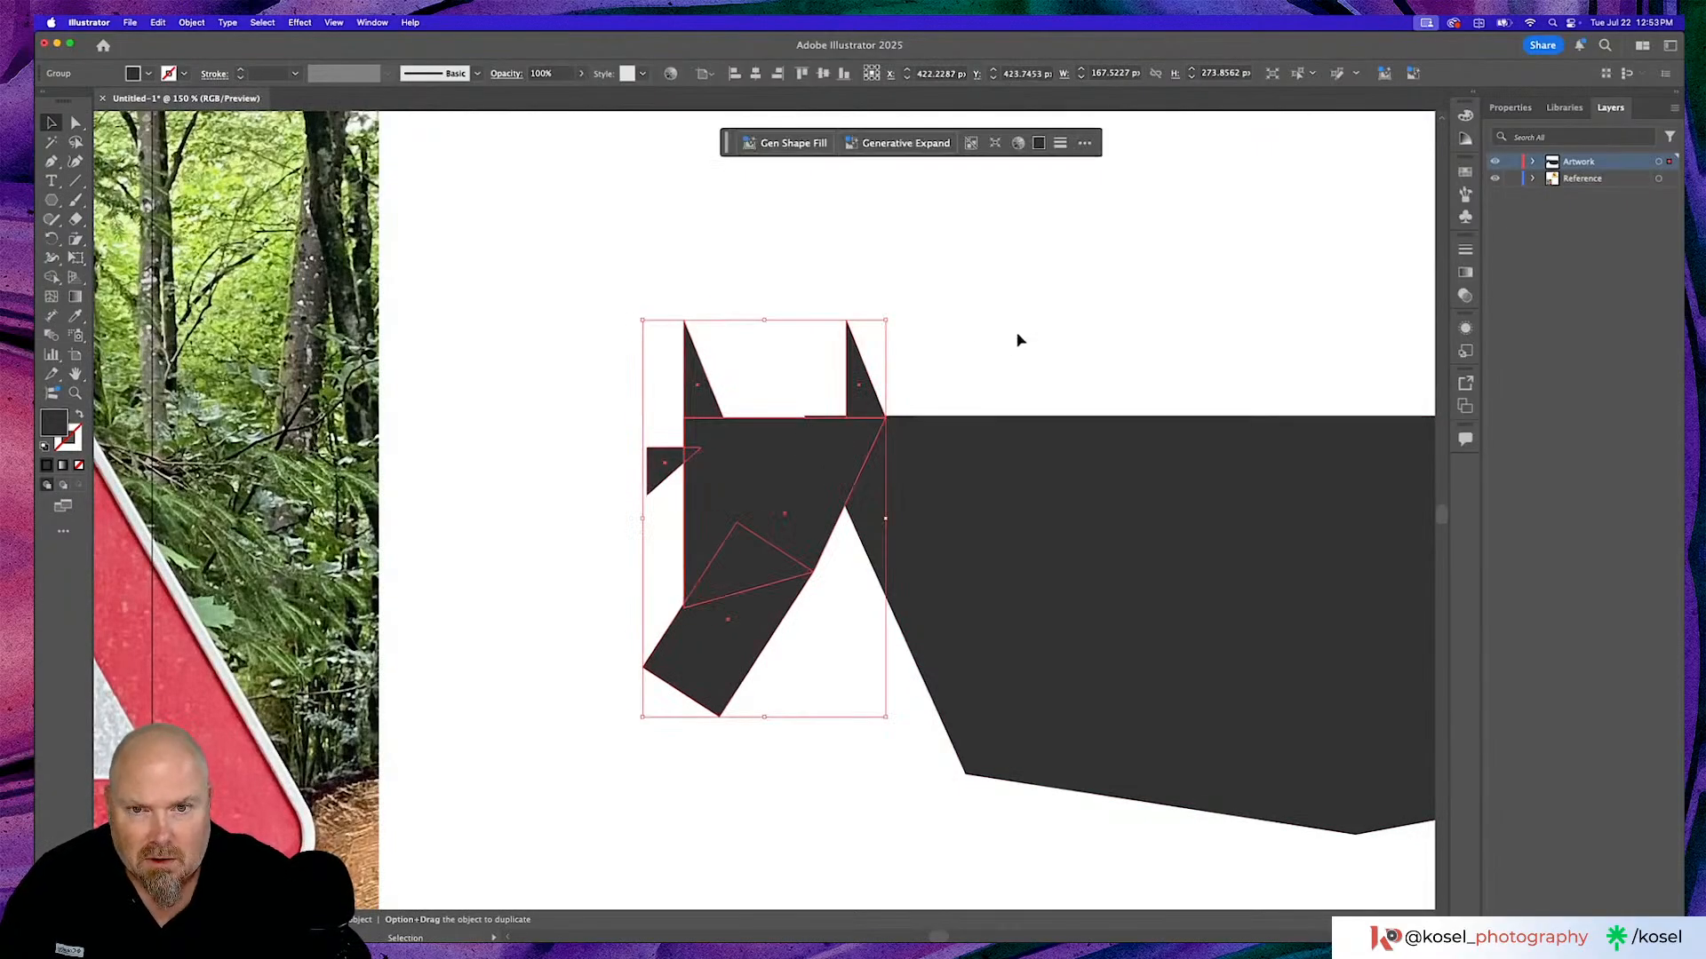
key(Up)
key(Up)
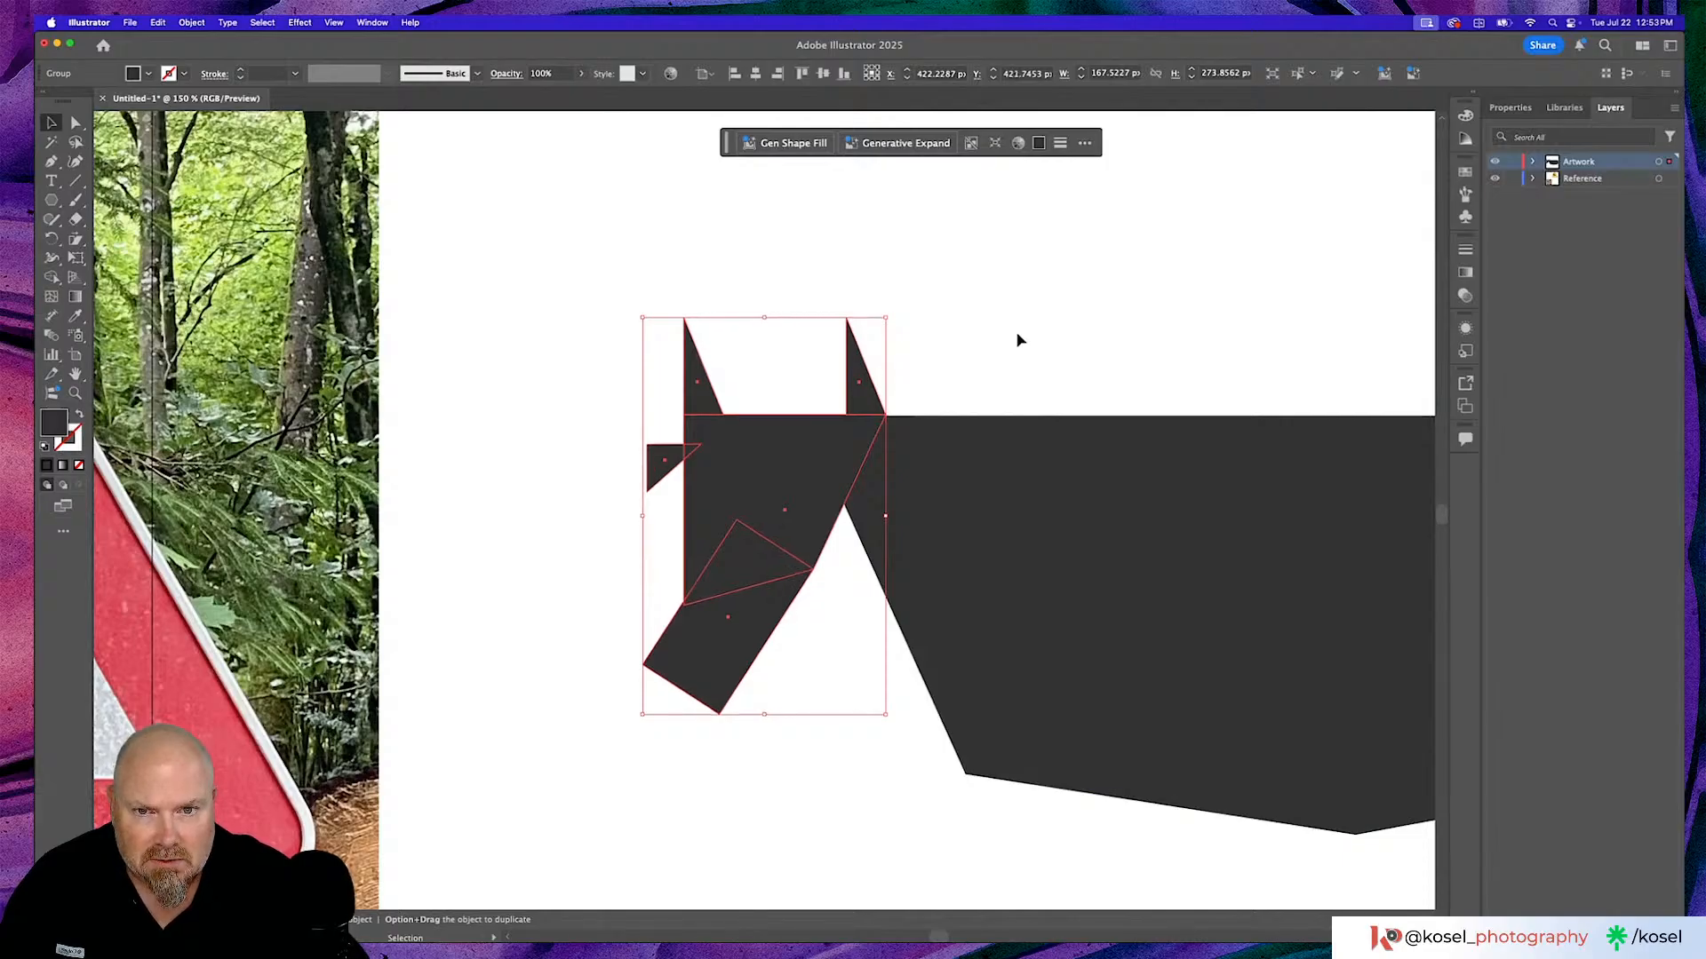
click(1019, 340)
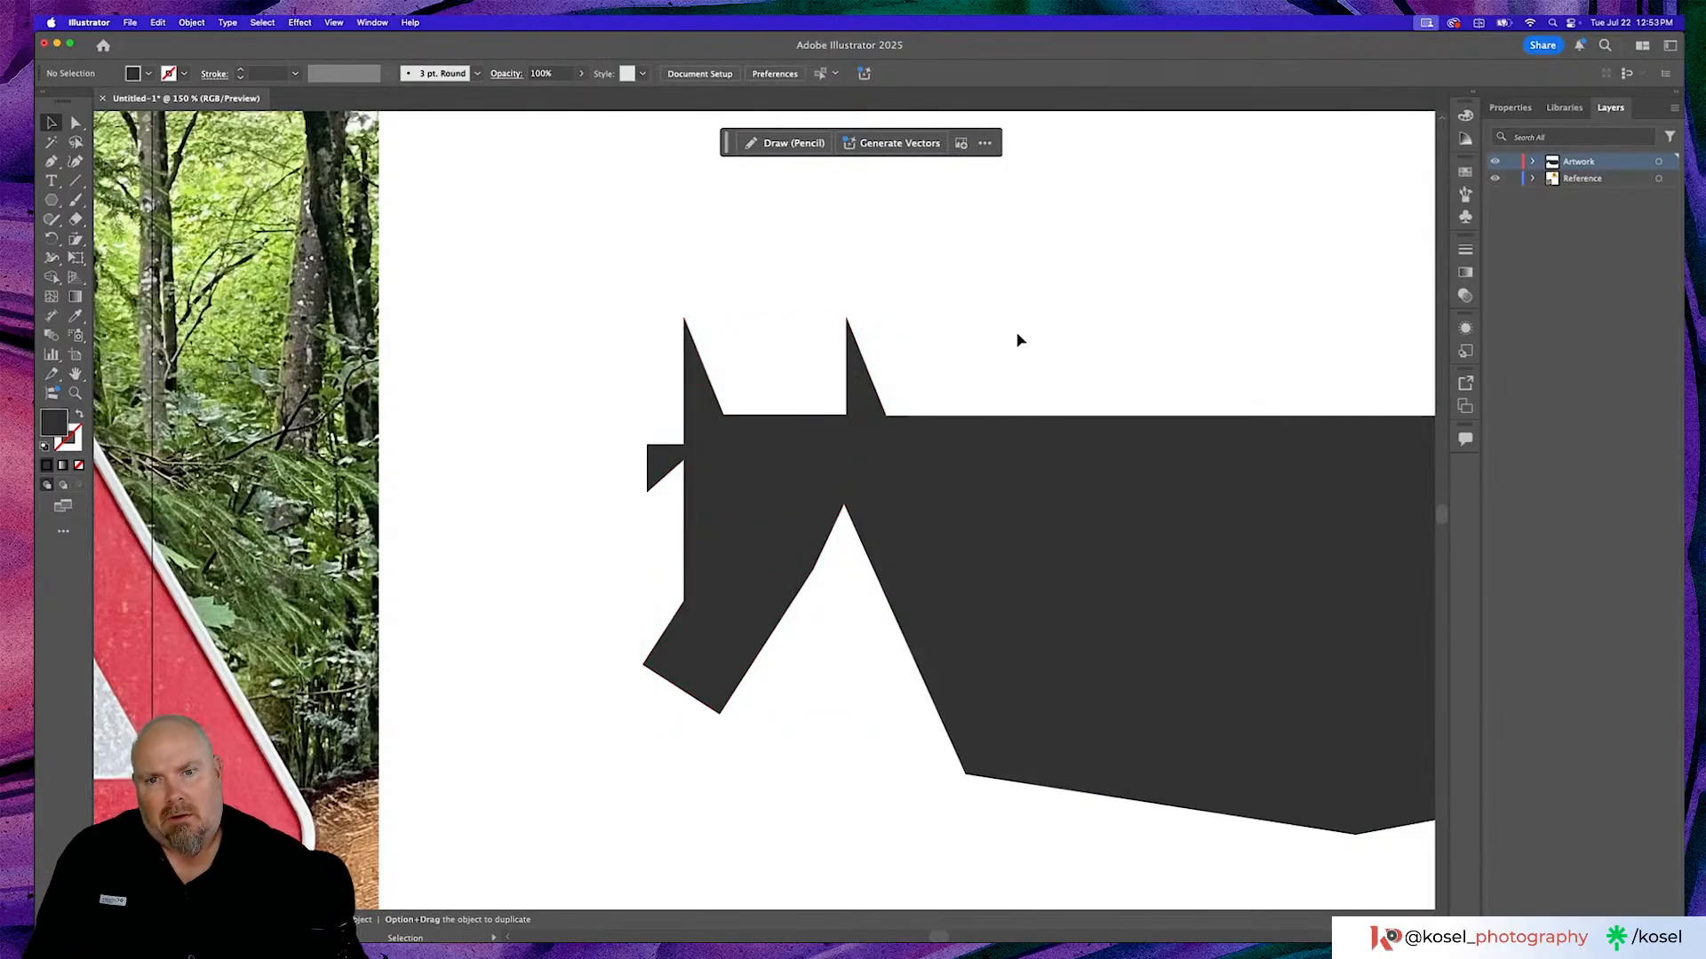
key(a)
key(super+minus)
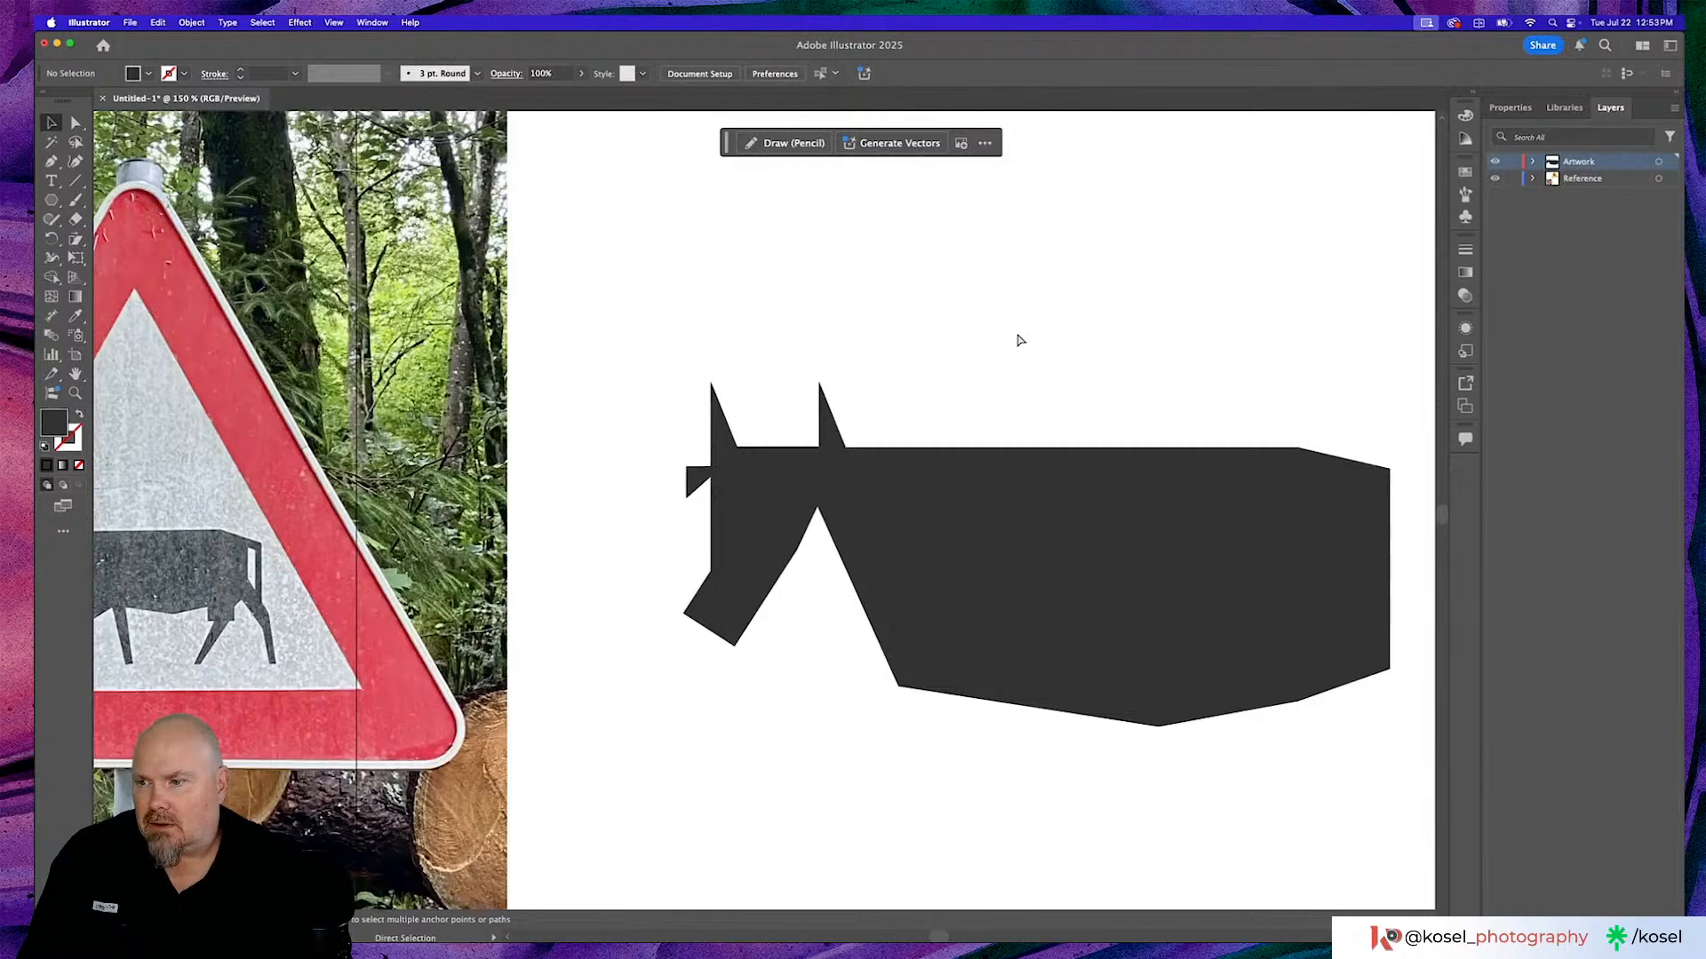
key(v)
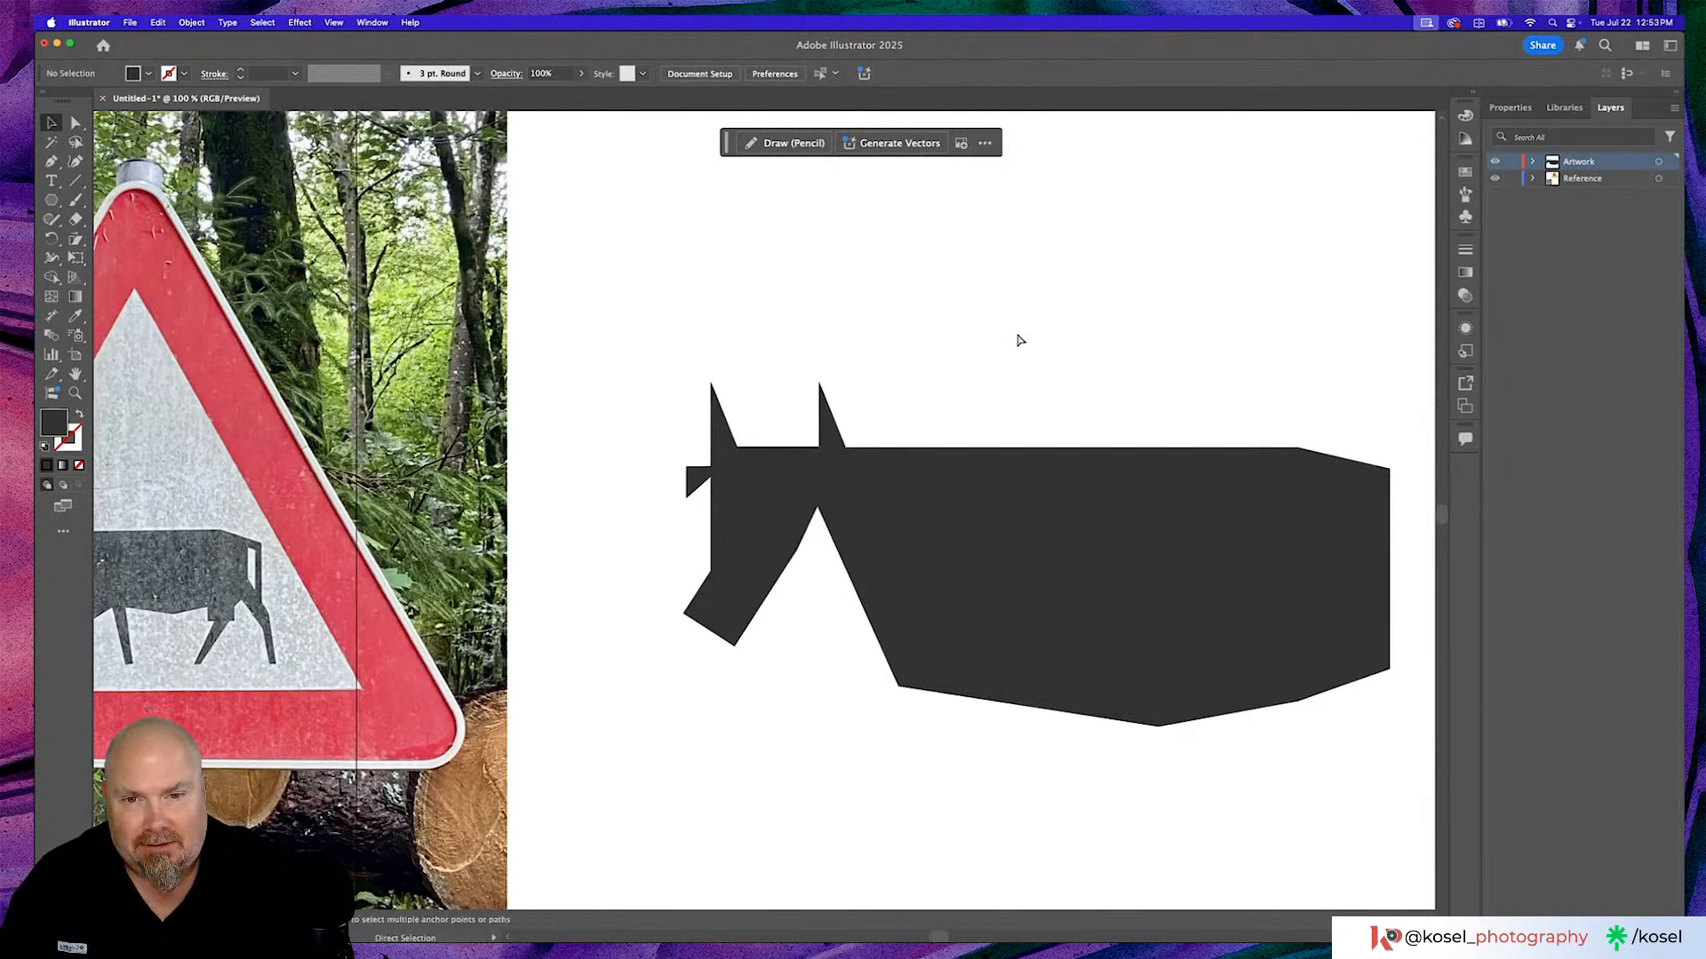
key(super+minus)
key(v)
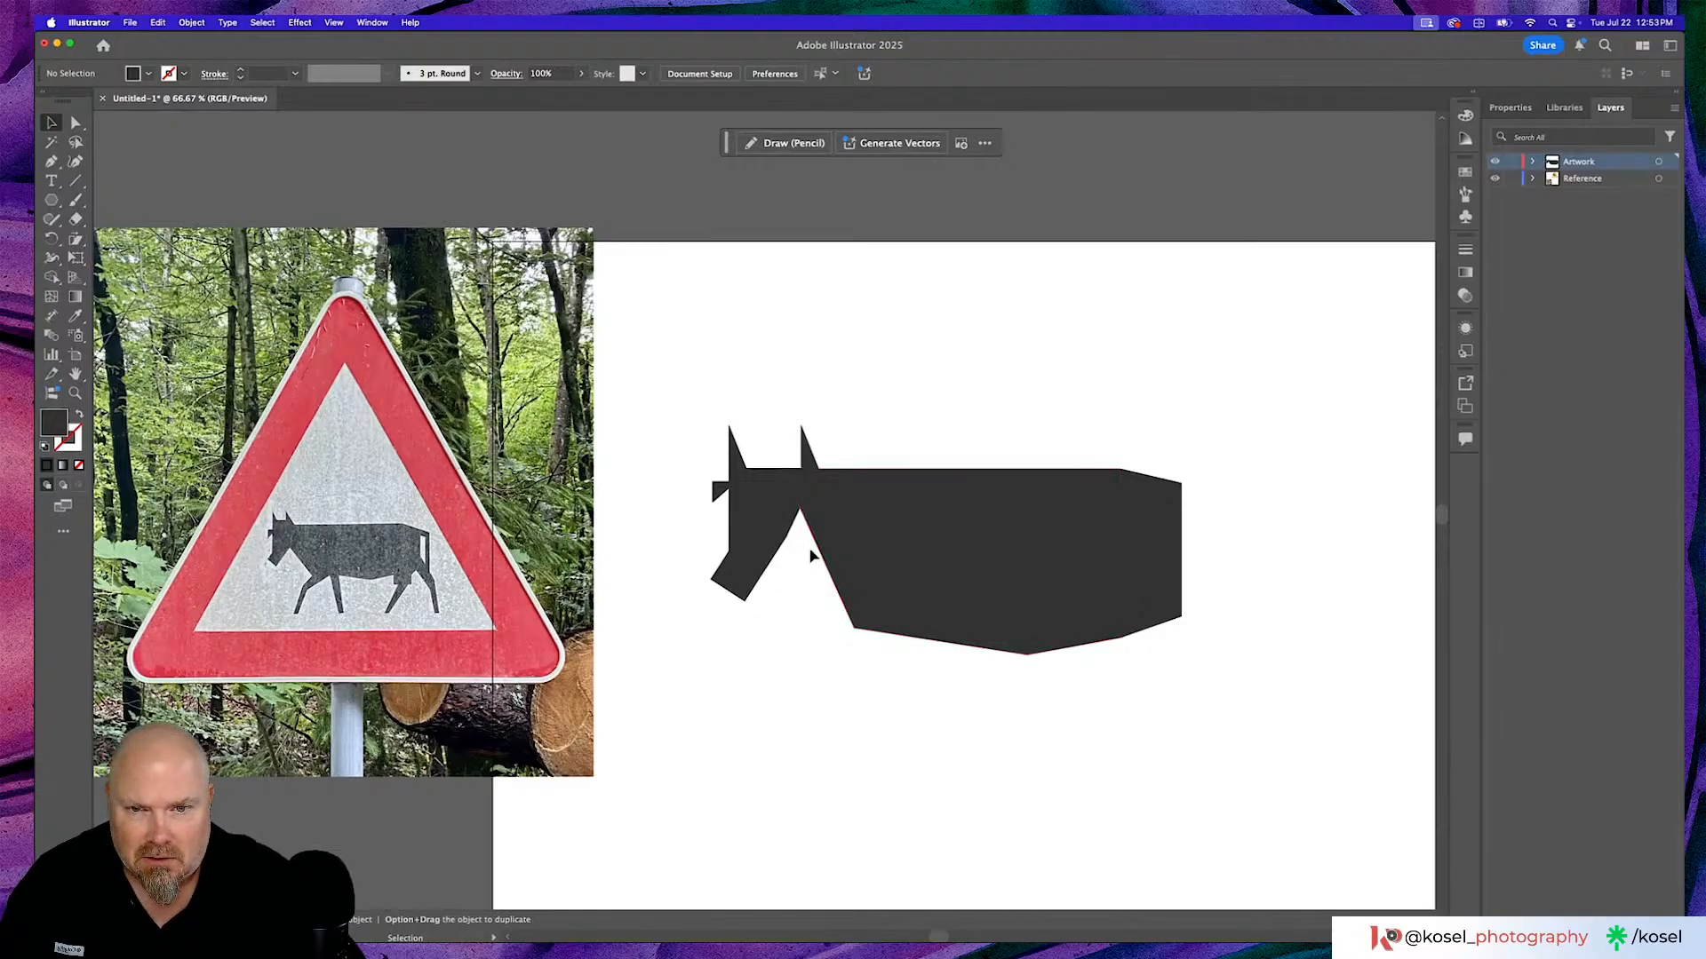
Move the lower front corner point of the cow's main body shape inward to about X 598 px, Y 607 px.
click(842, 587)
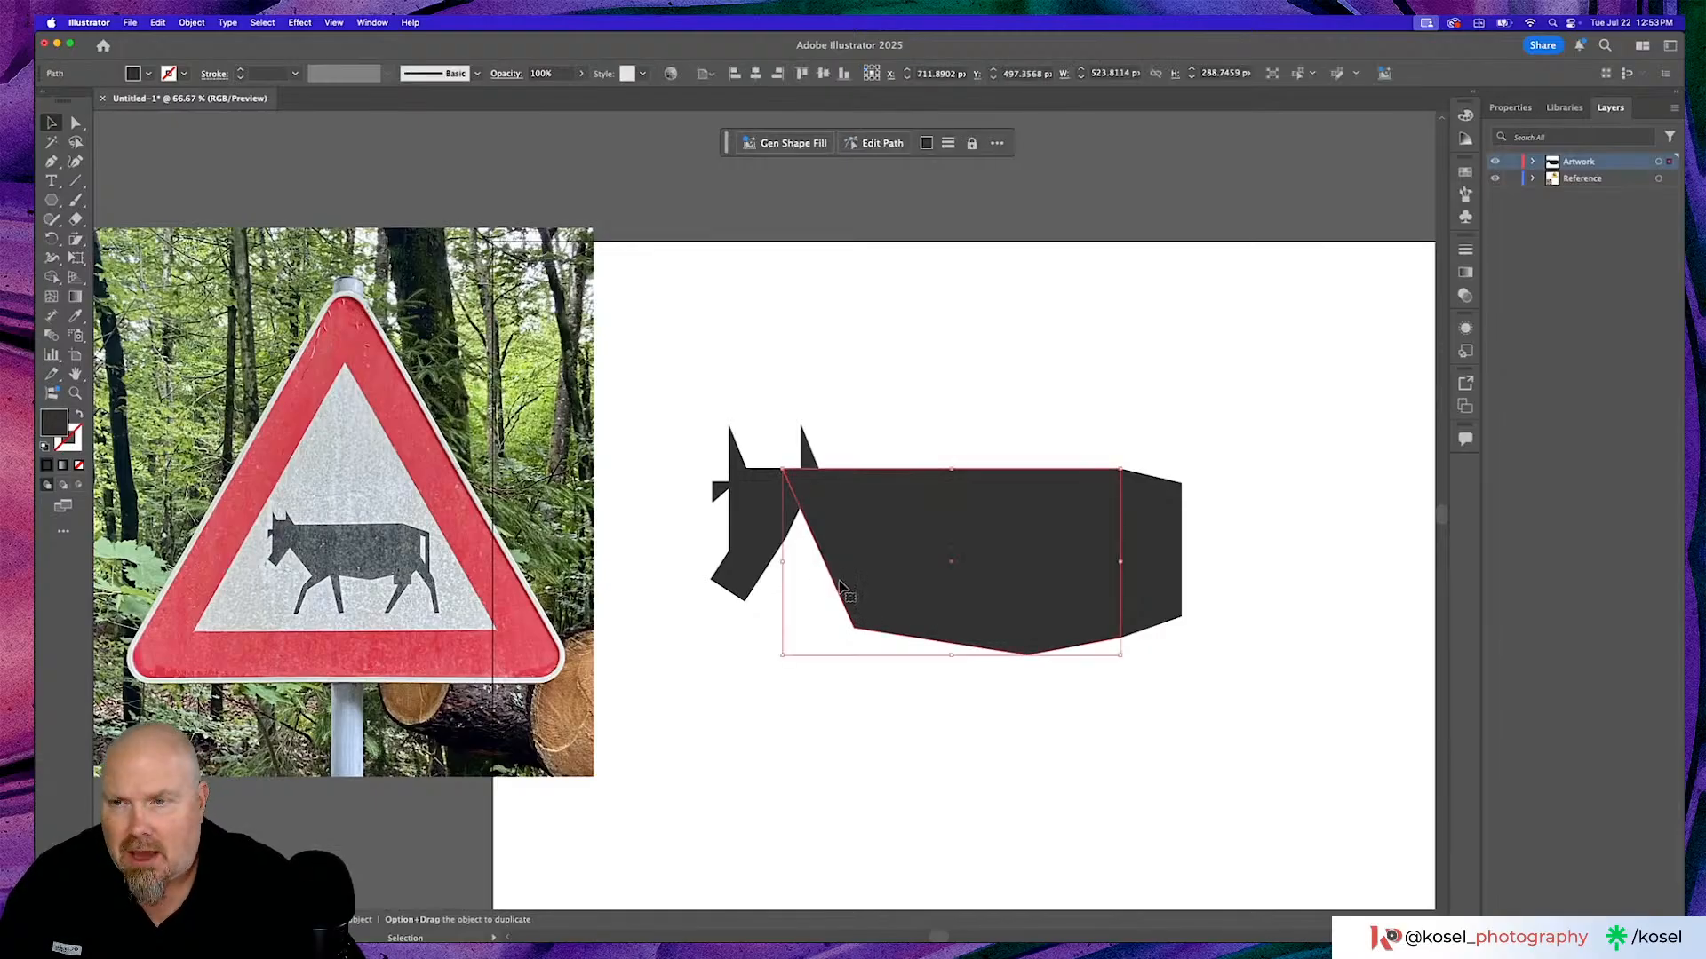
key(a)
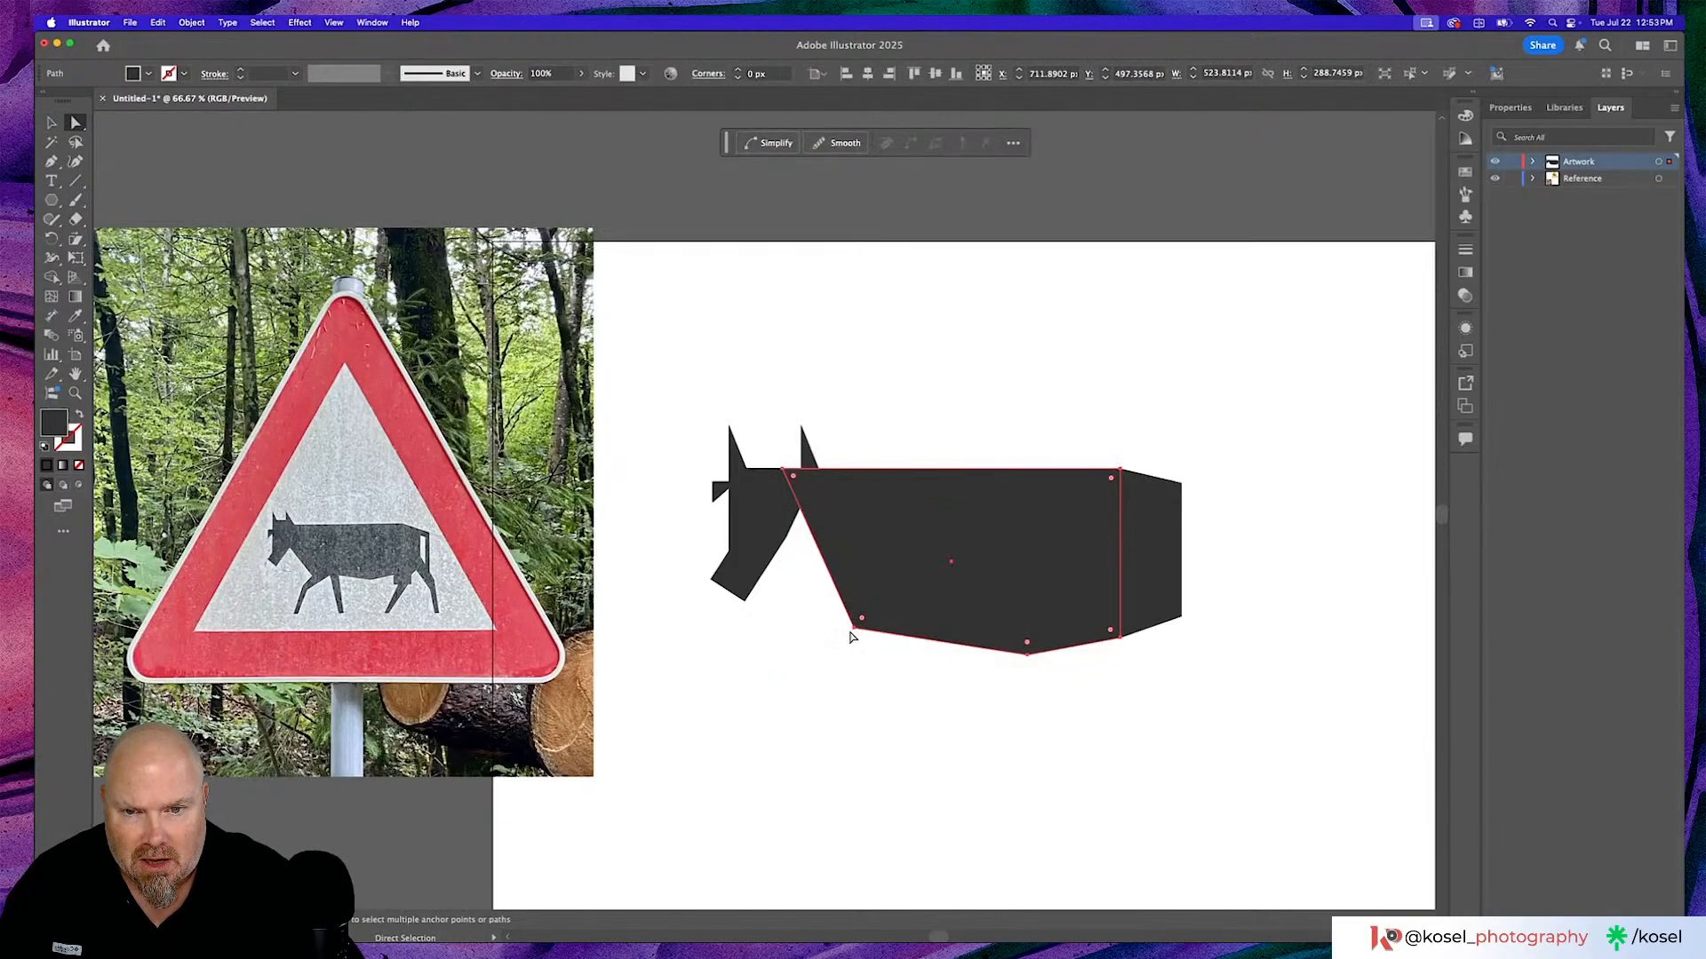
click(855, 633)
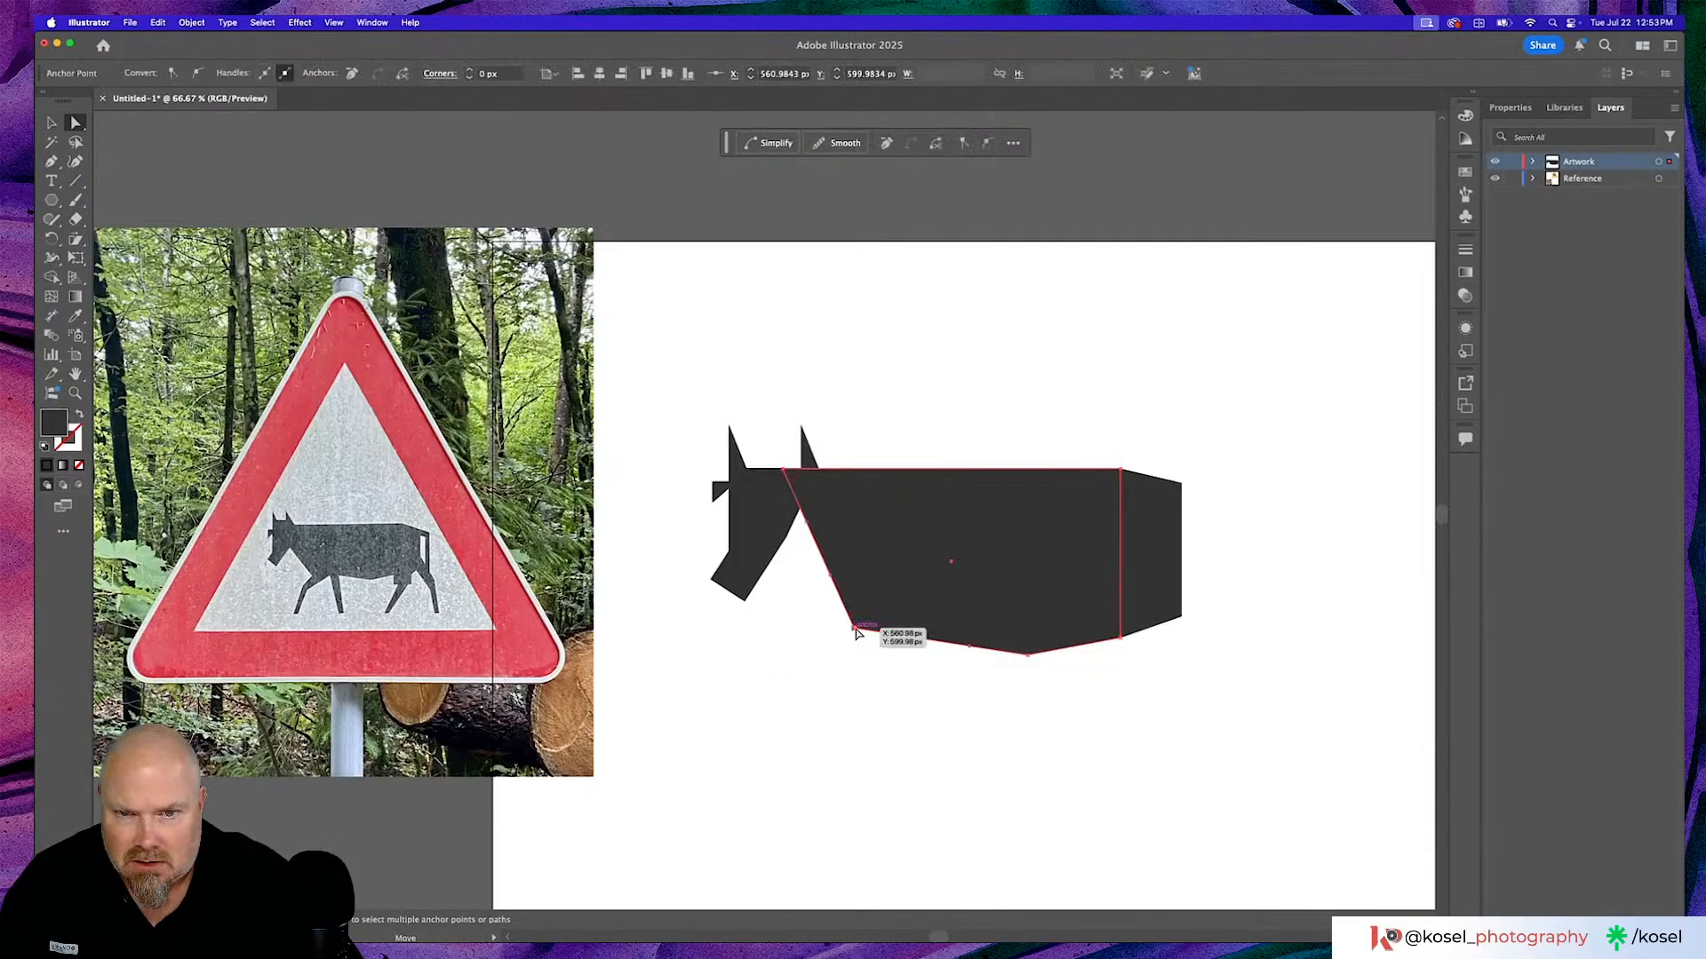
drag(859, 634, 877, 629)
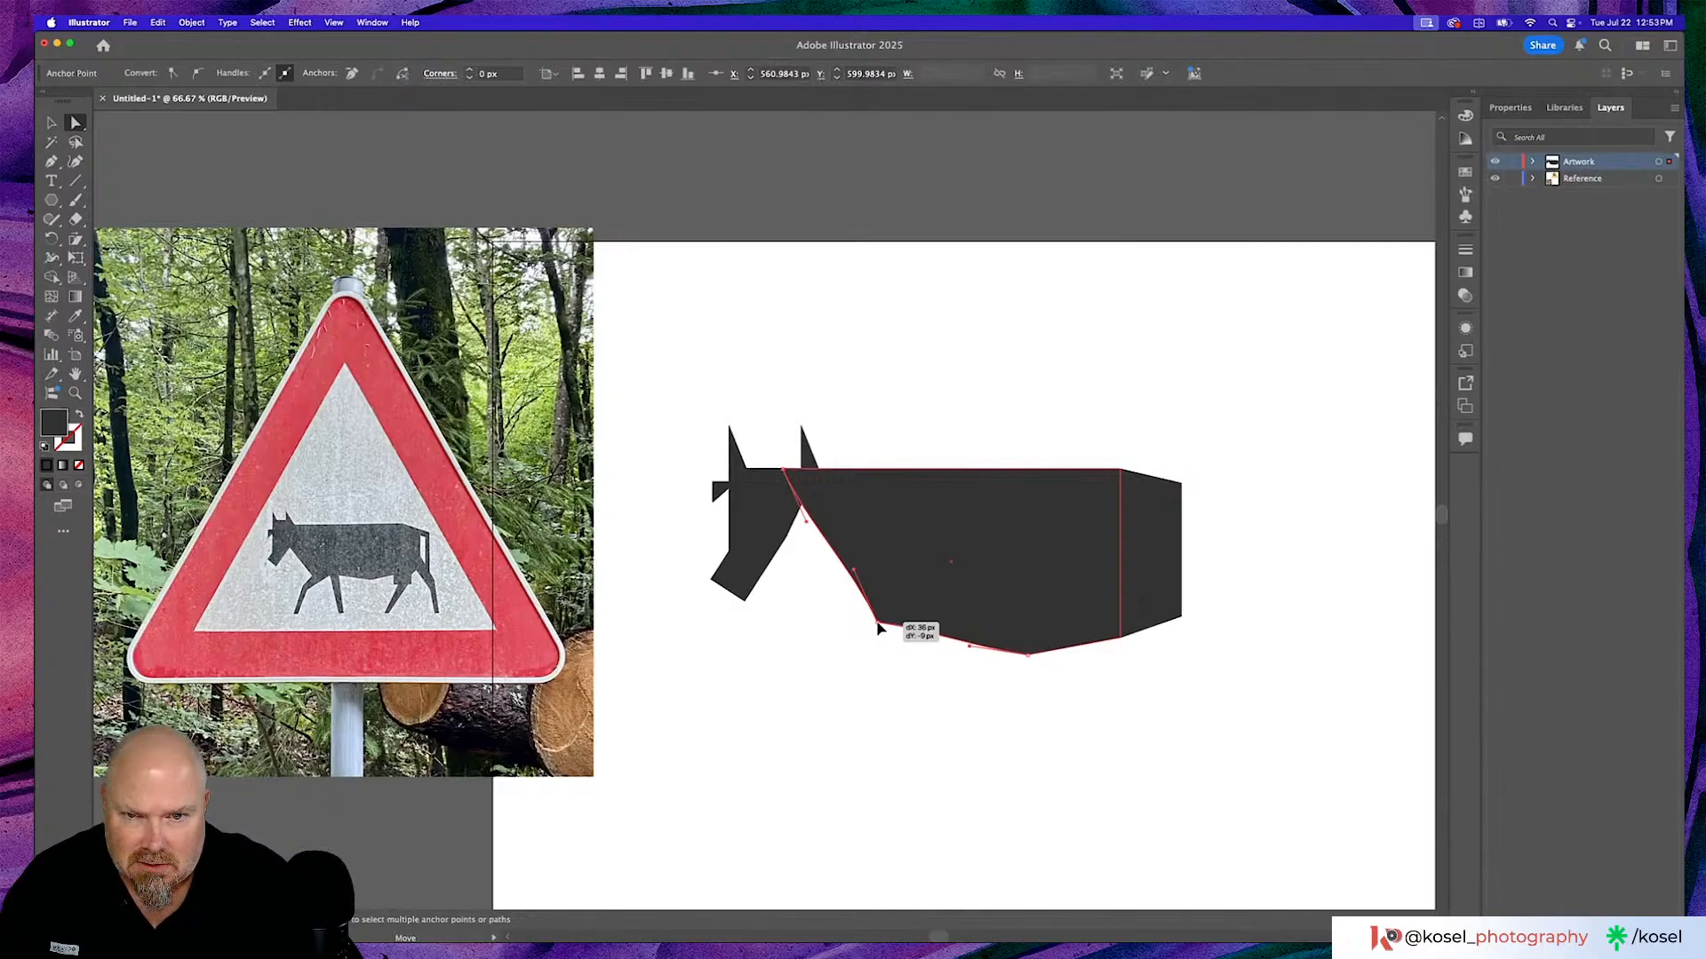
drag(878, 628, 877, 644)
drag(878, 641, 879, 638)
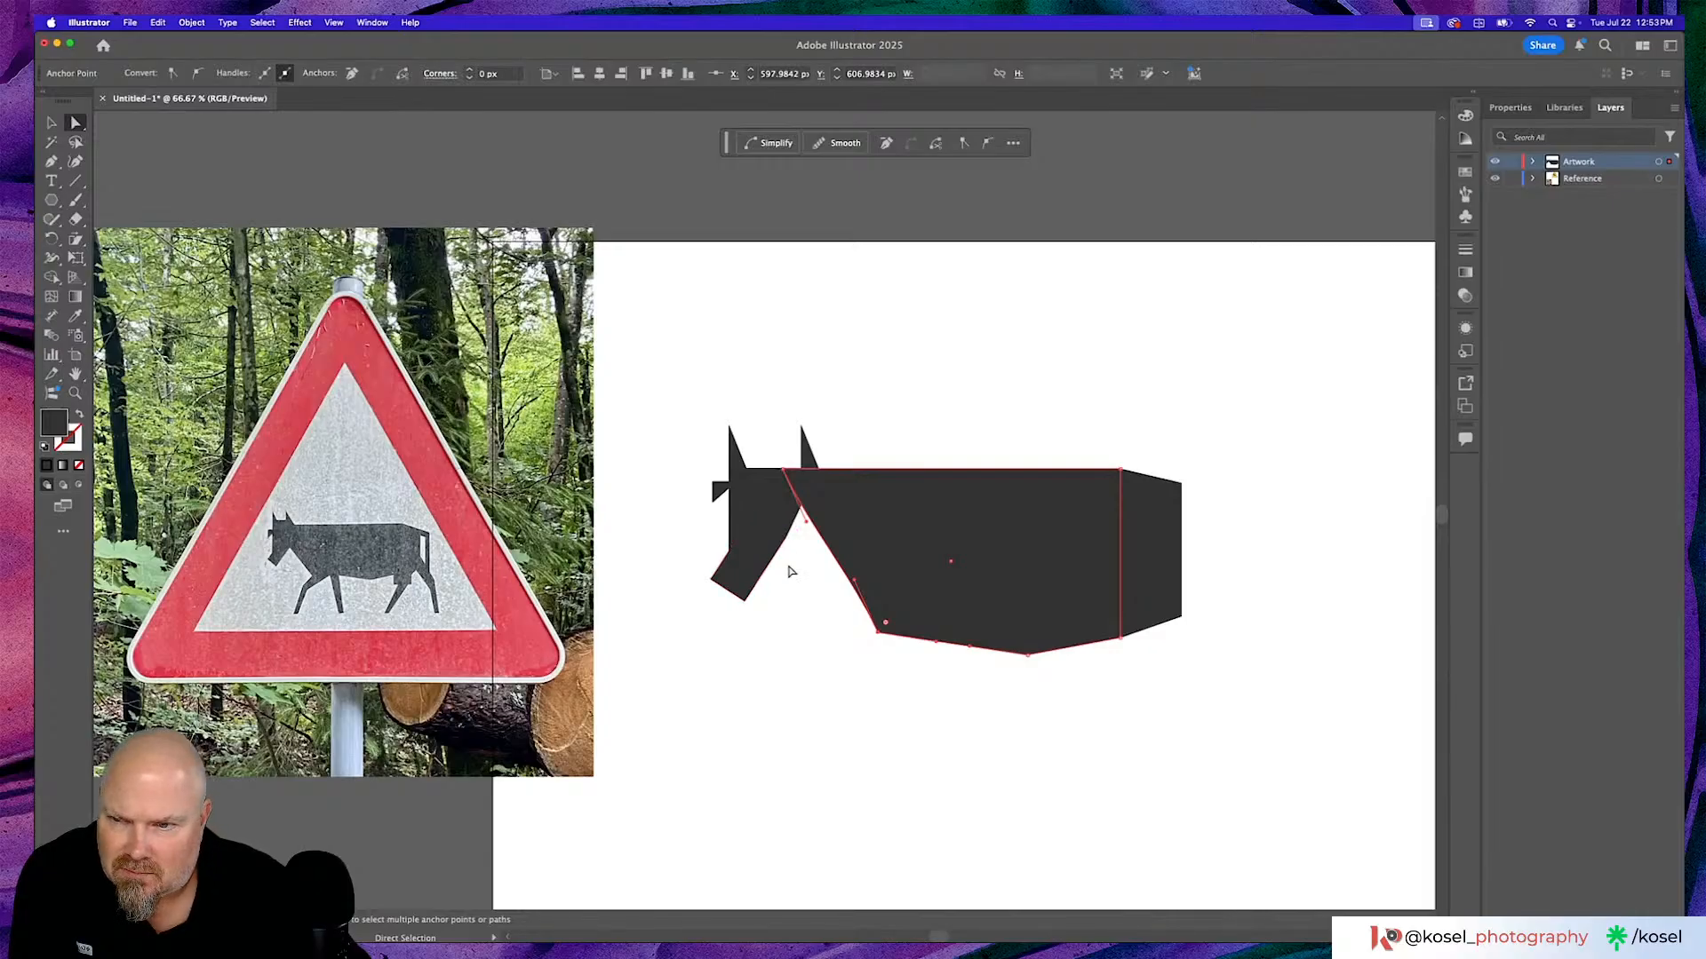
key(super+equal)
key(super+equal)
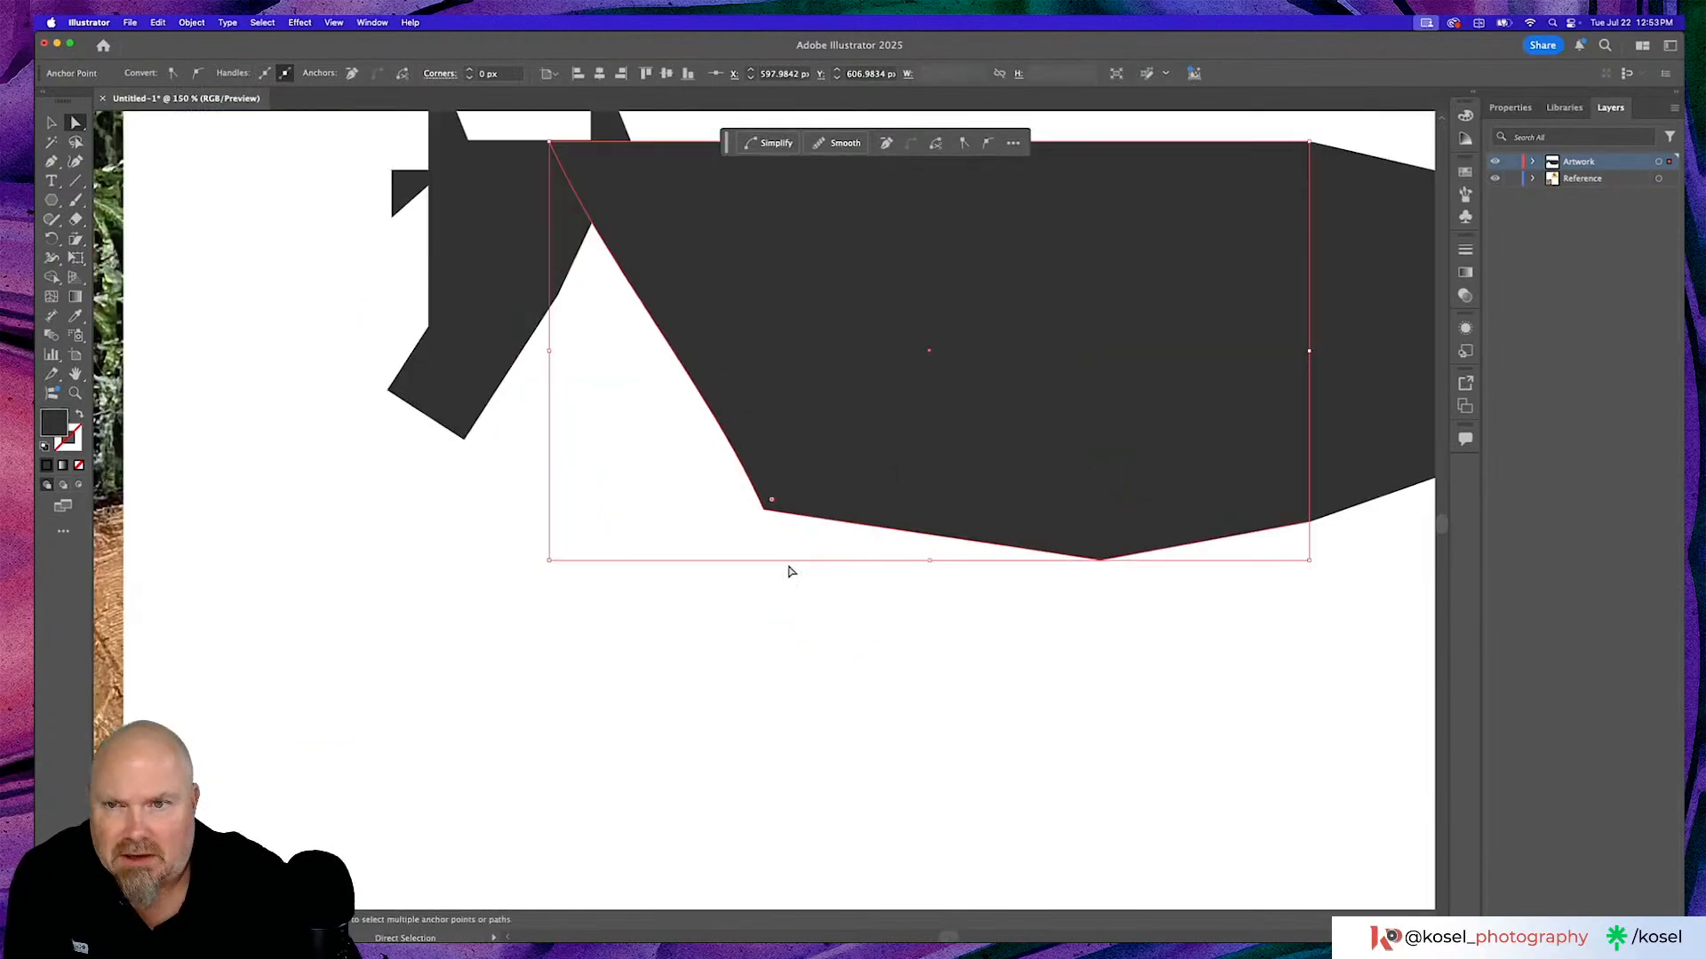
click(465, 361)
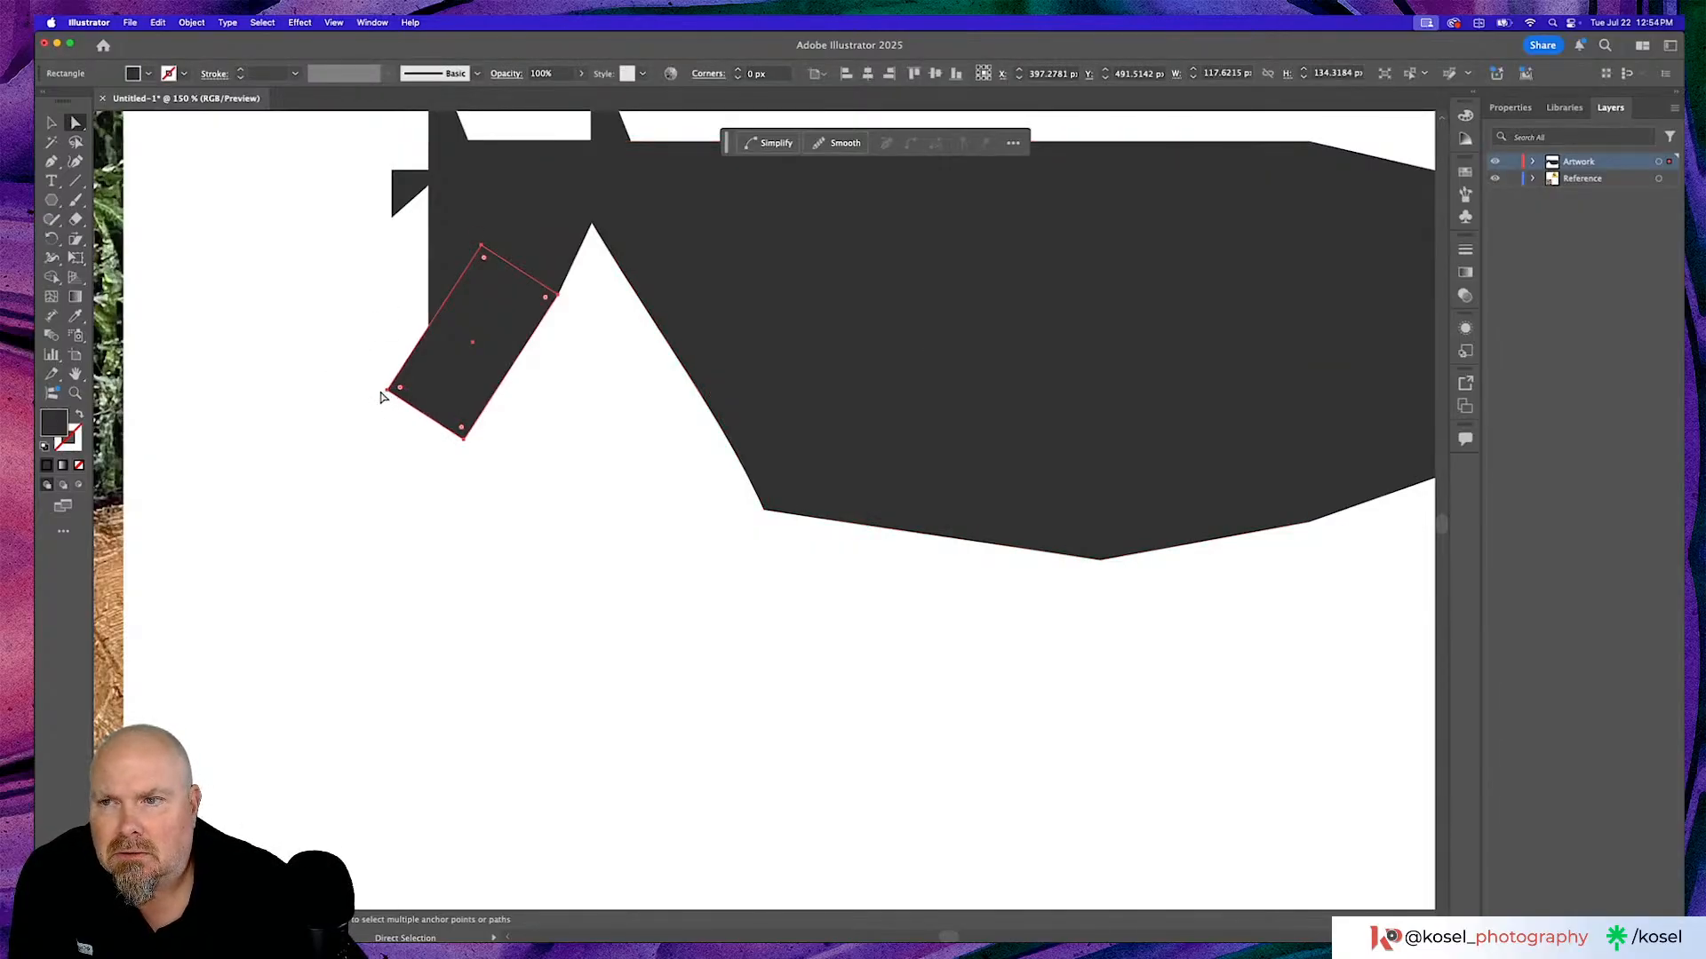
key(v)
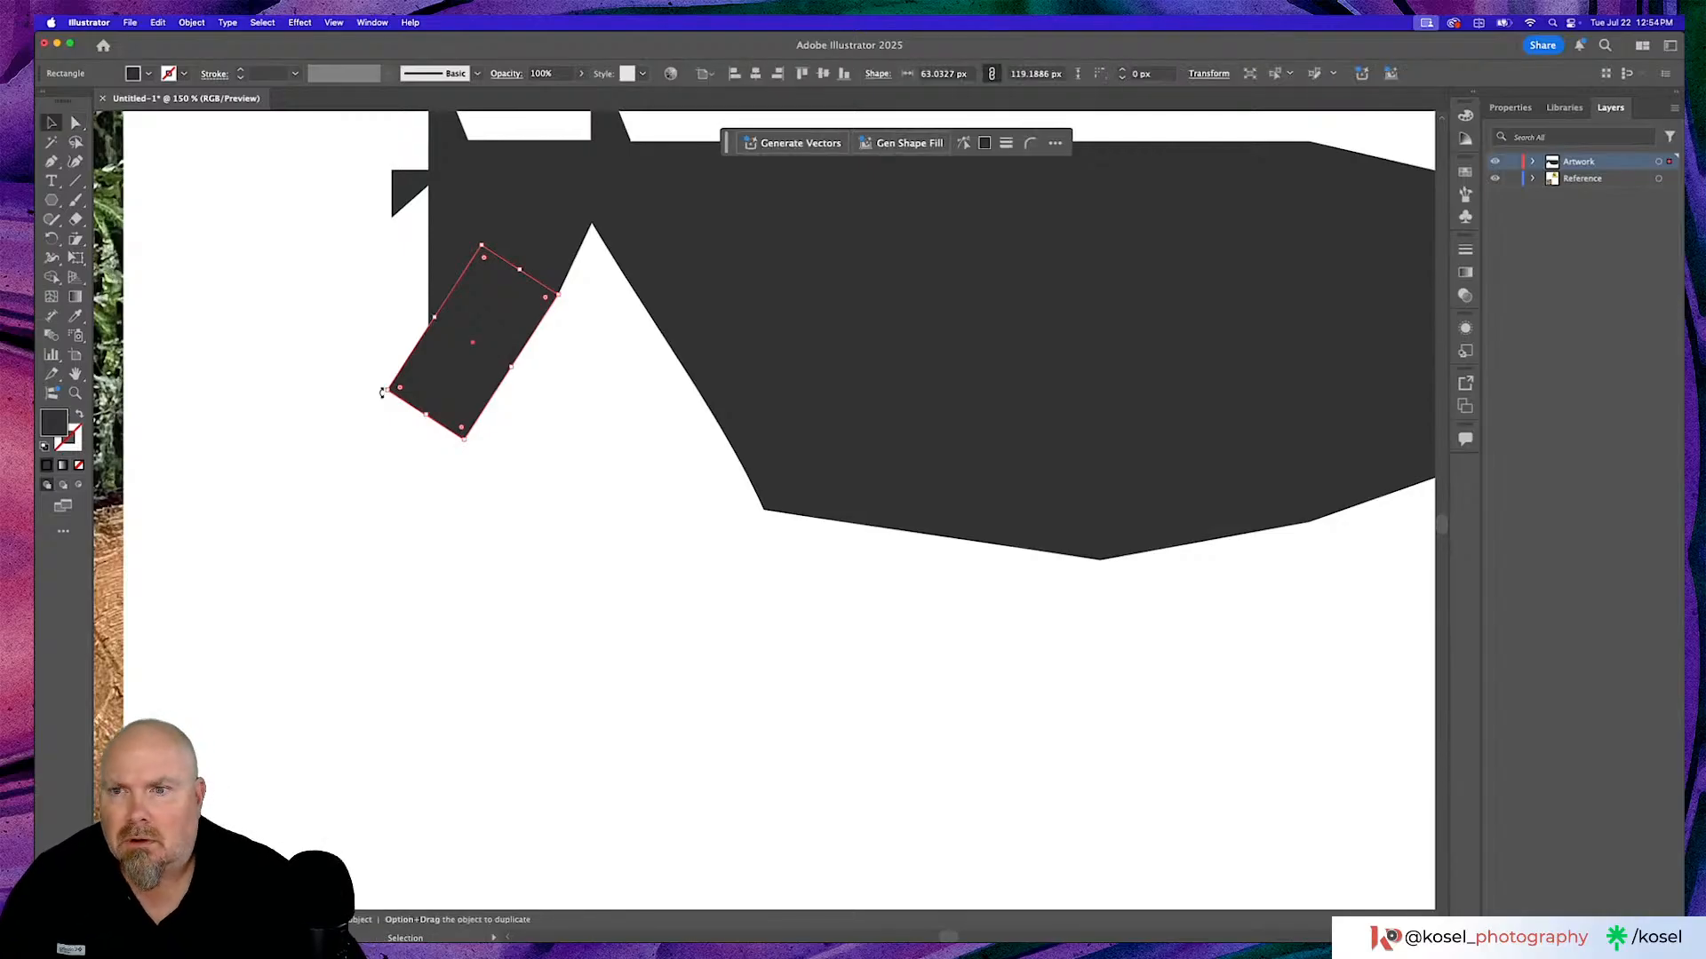
drag(379, 393, 383, 390)
mouse_move(516, 306)
mouse_down()
mouse_move(539, 255)
mouse_move(513, 310)
mouse_up()
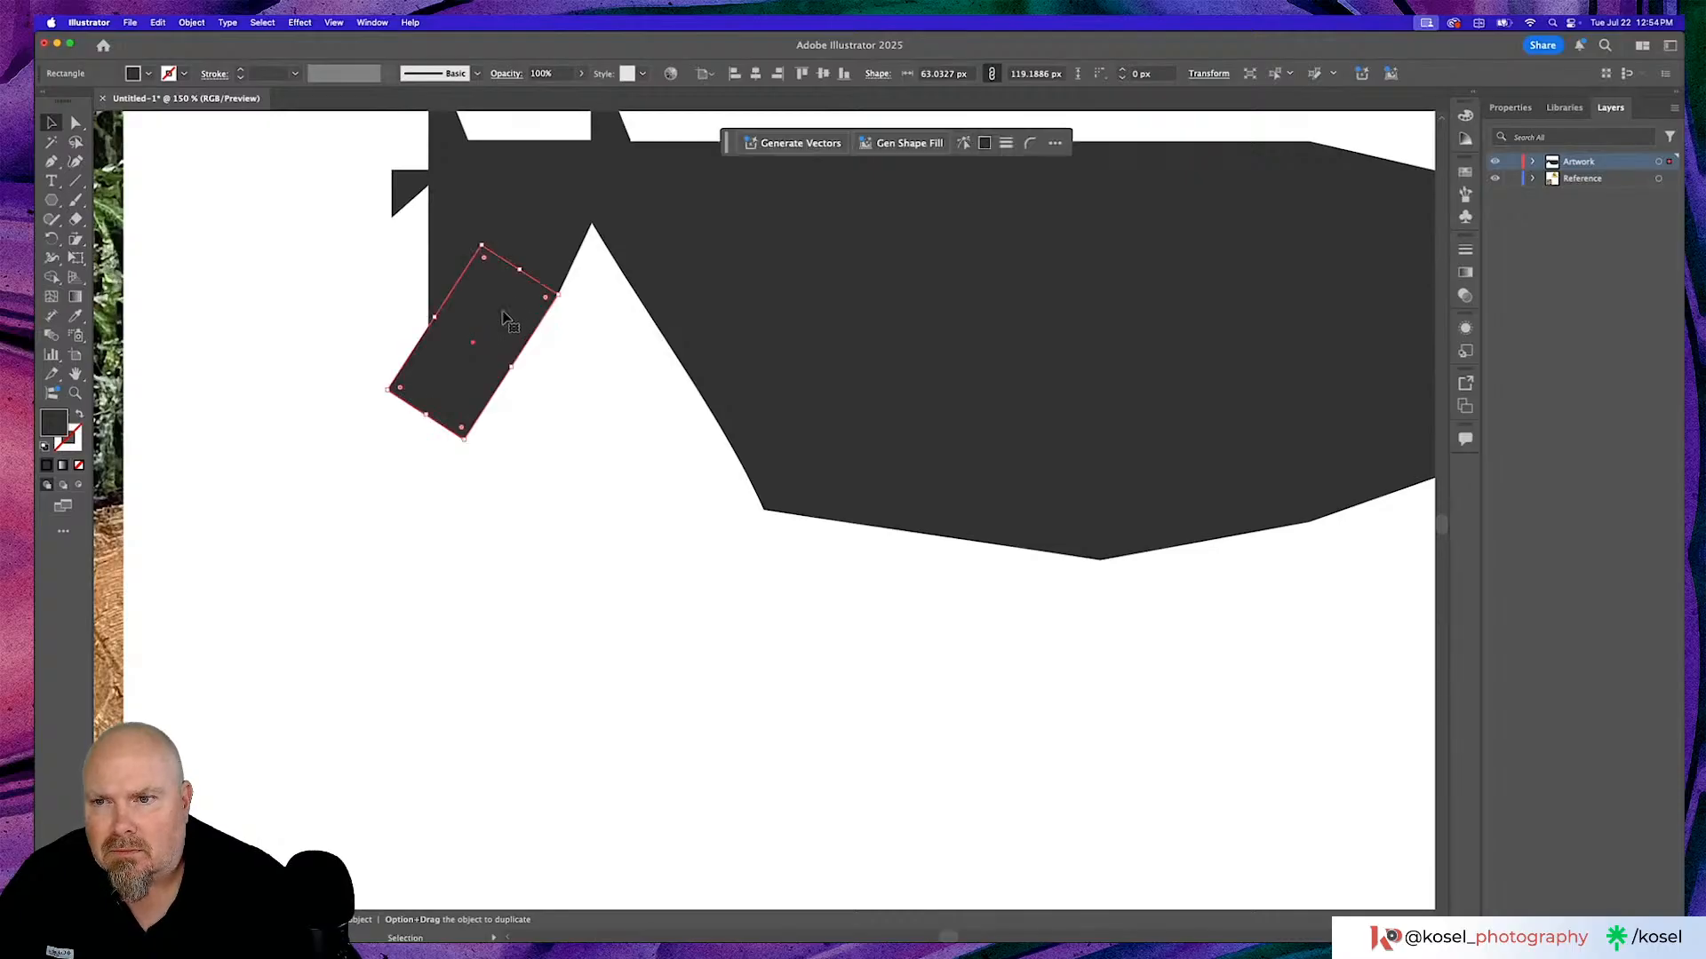
click(371, 402)
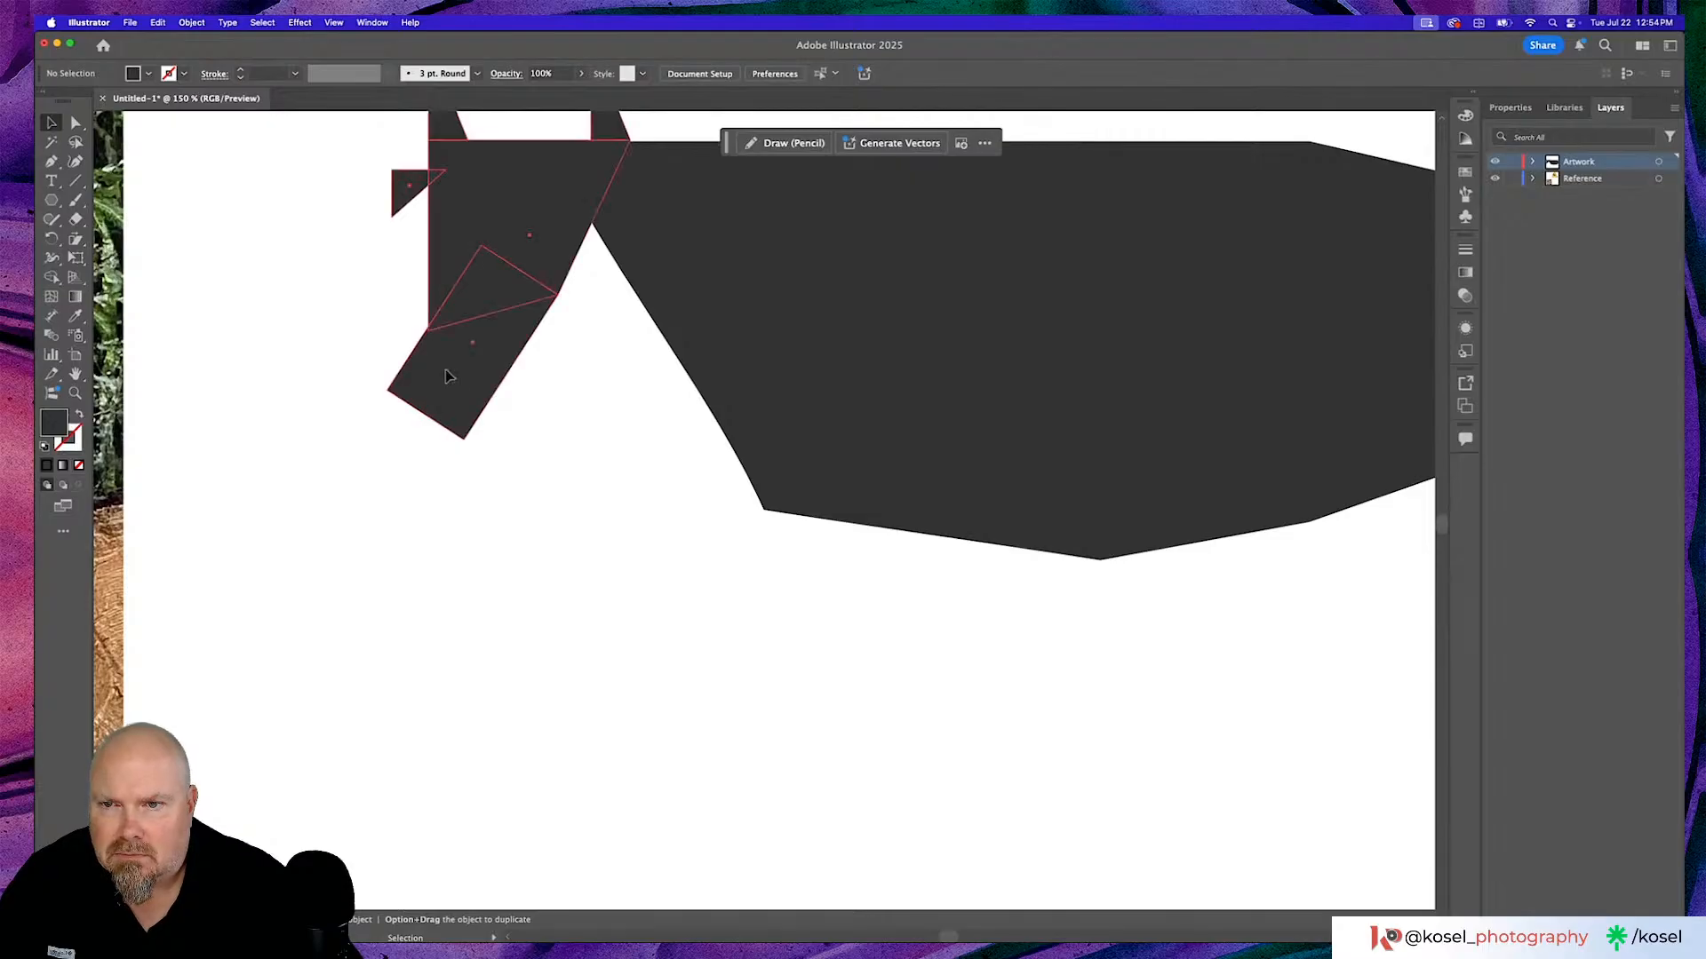
Isolate the head group and rotate the snout rectangle slightly so it stands steeper, in line with the slope of the jaw.
click(398, 400)
double_click(410, 395)
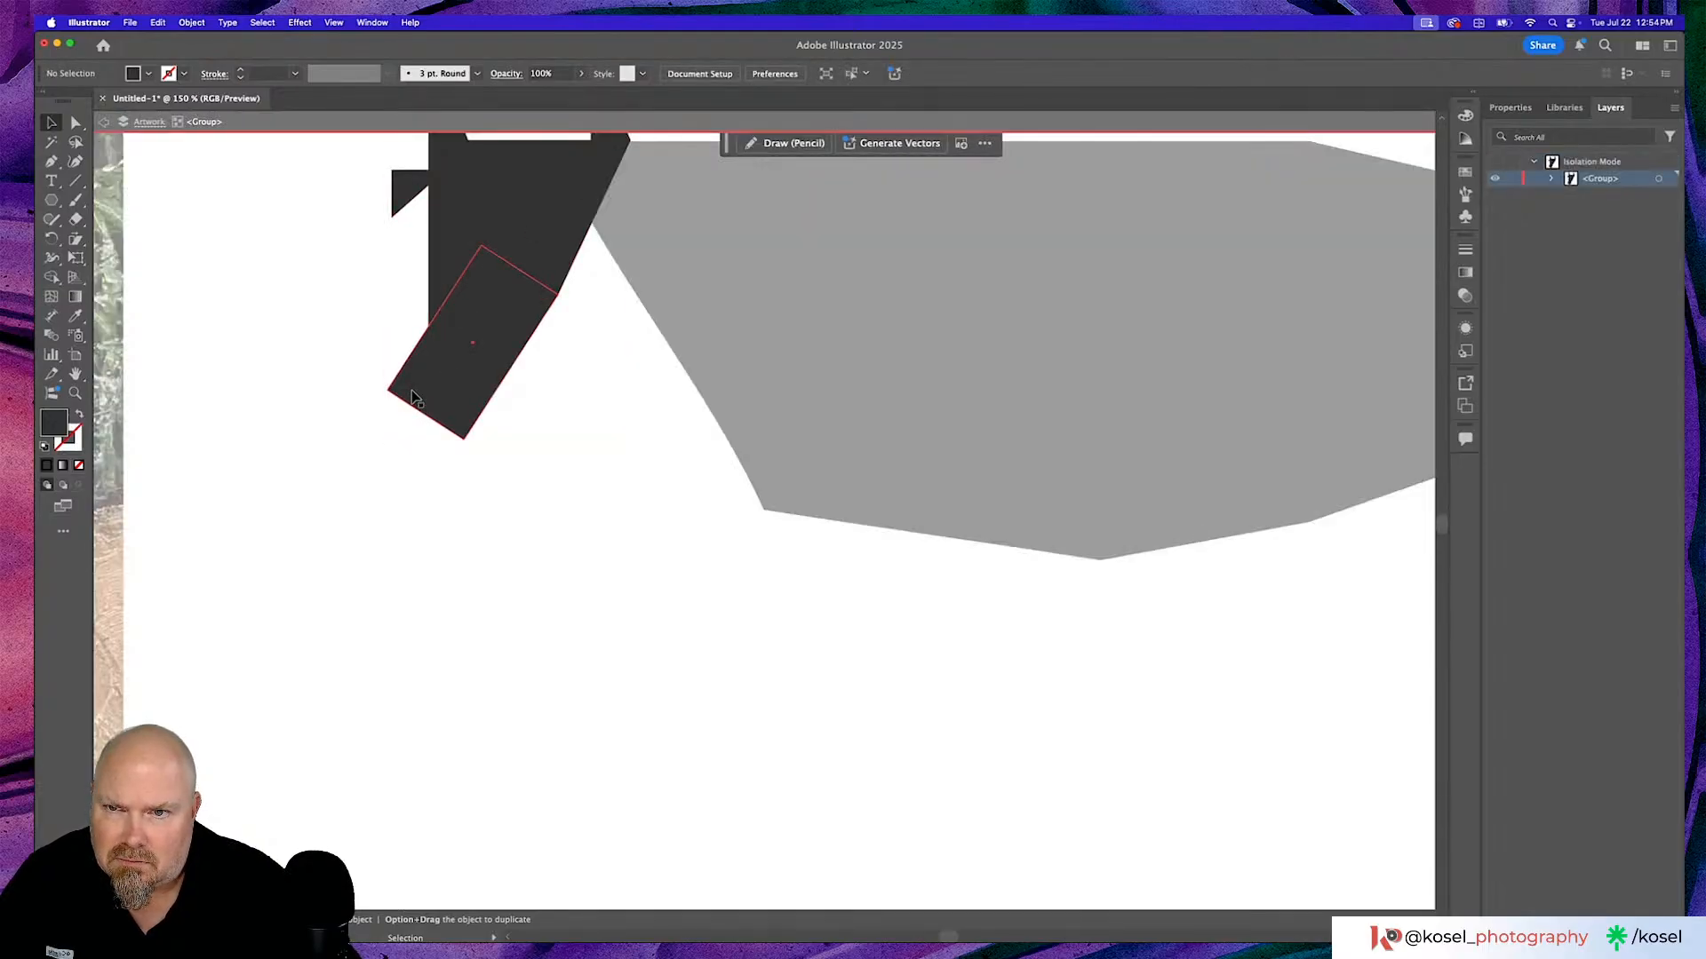
click(412, 396)
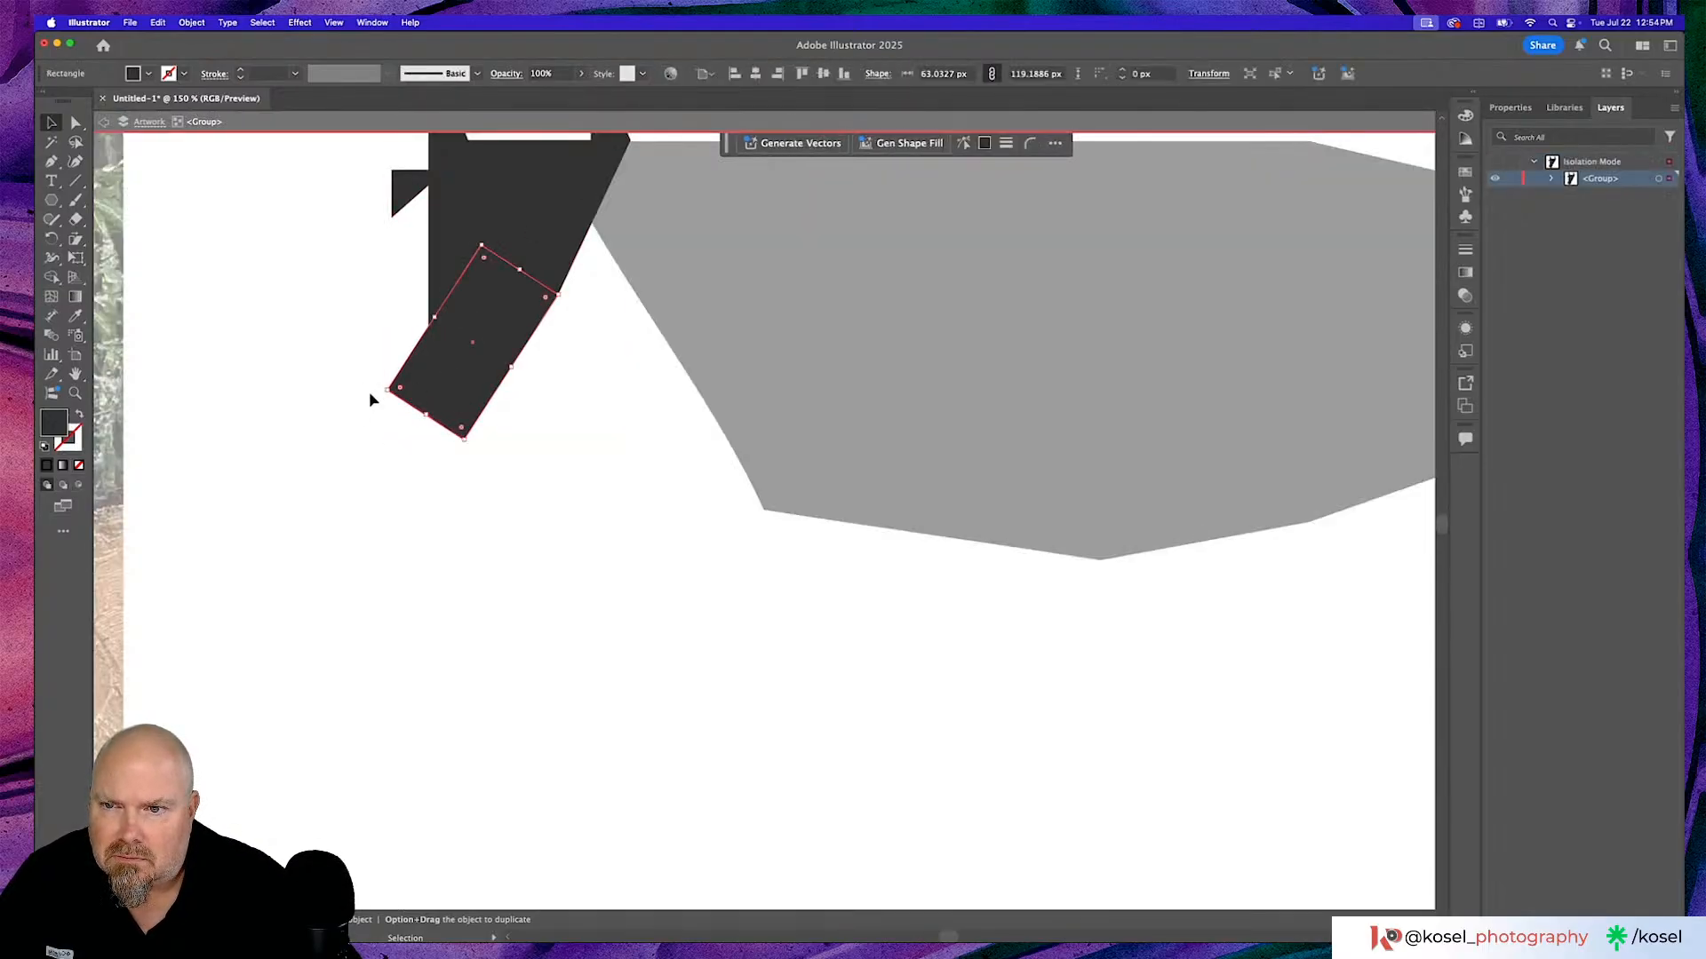
mouse_move(382, 392)
mouse_down()
mouse_move(373, 382)
mouse_move(387, 404)
mouse_up()
drag(524, 317, 512, 324)
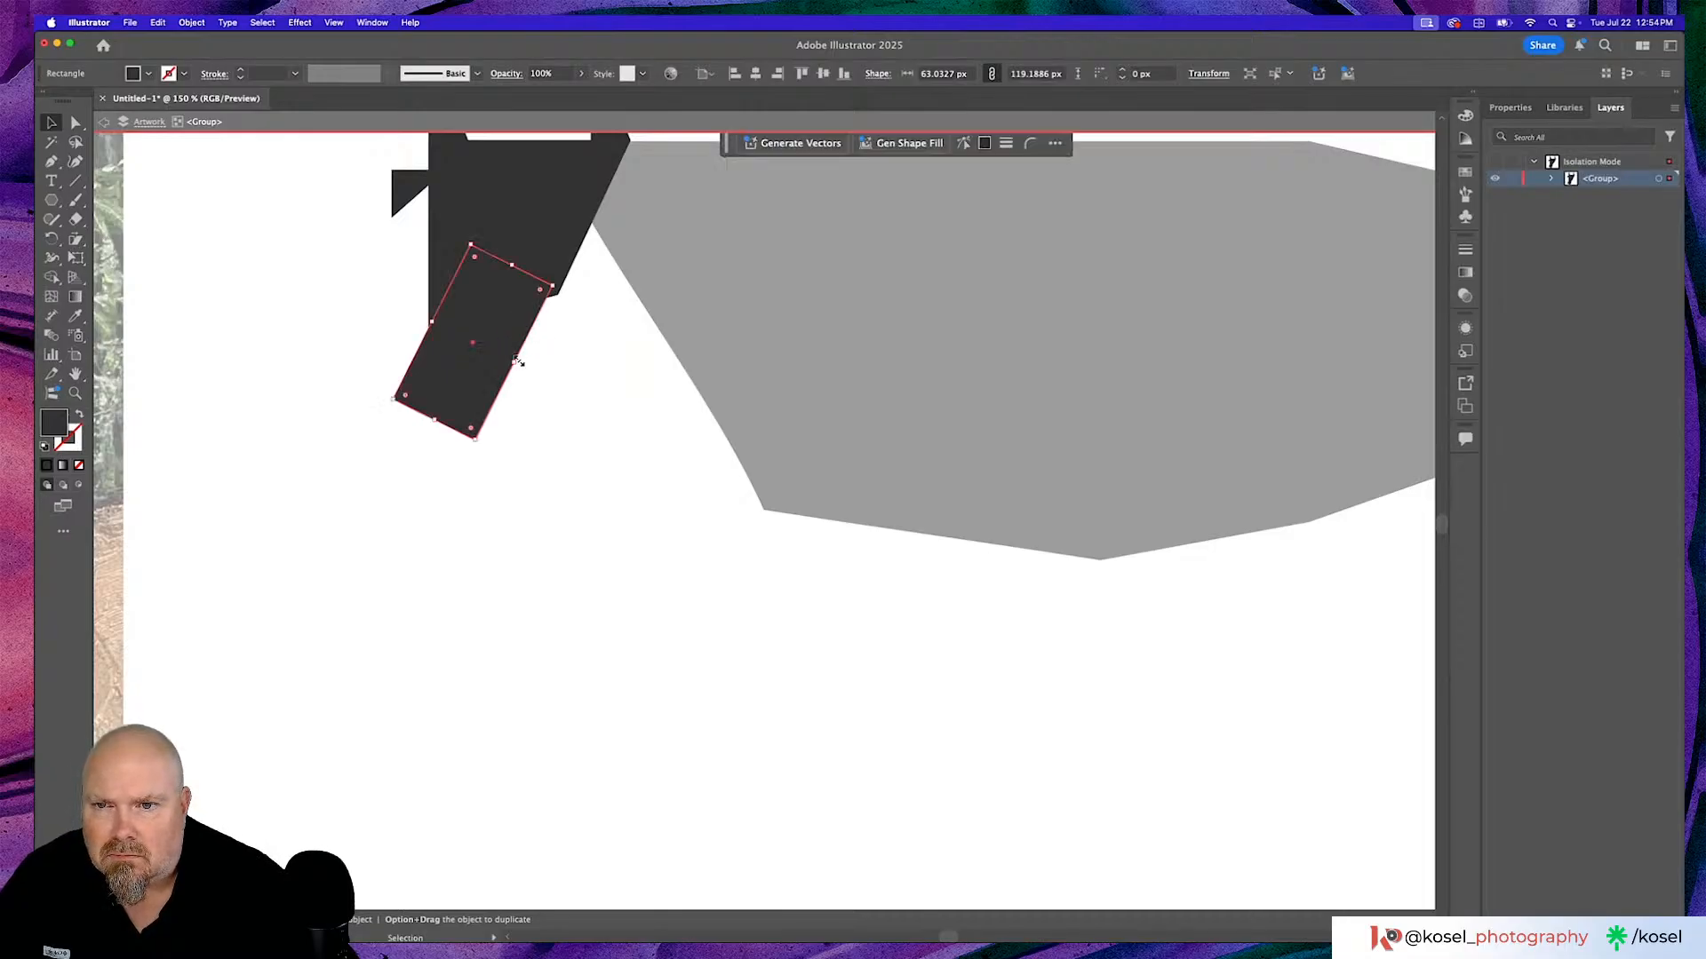
Widen the snout rectangle until its rear edge continues the jaw line, and leave the head group's isolation.
drag(518, 361, 525, 363)
click(562, 482)
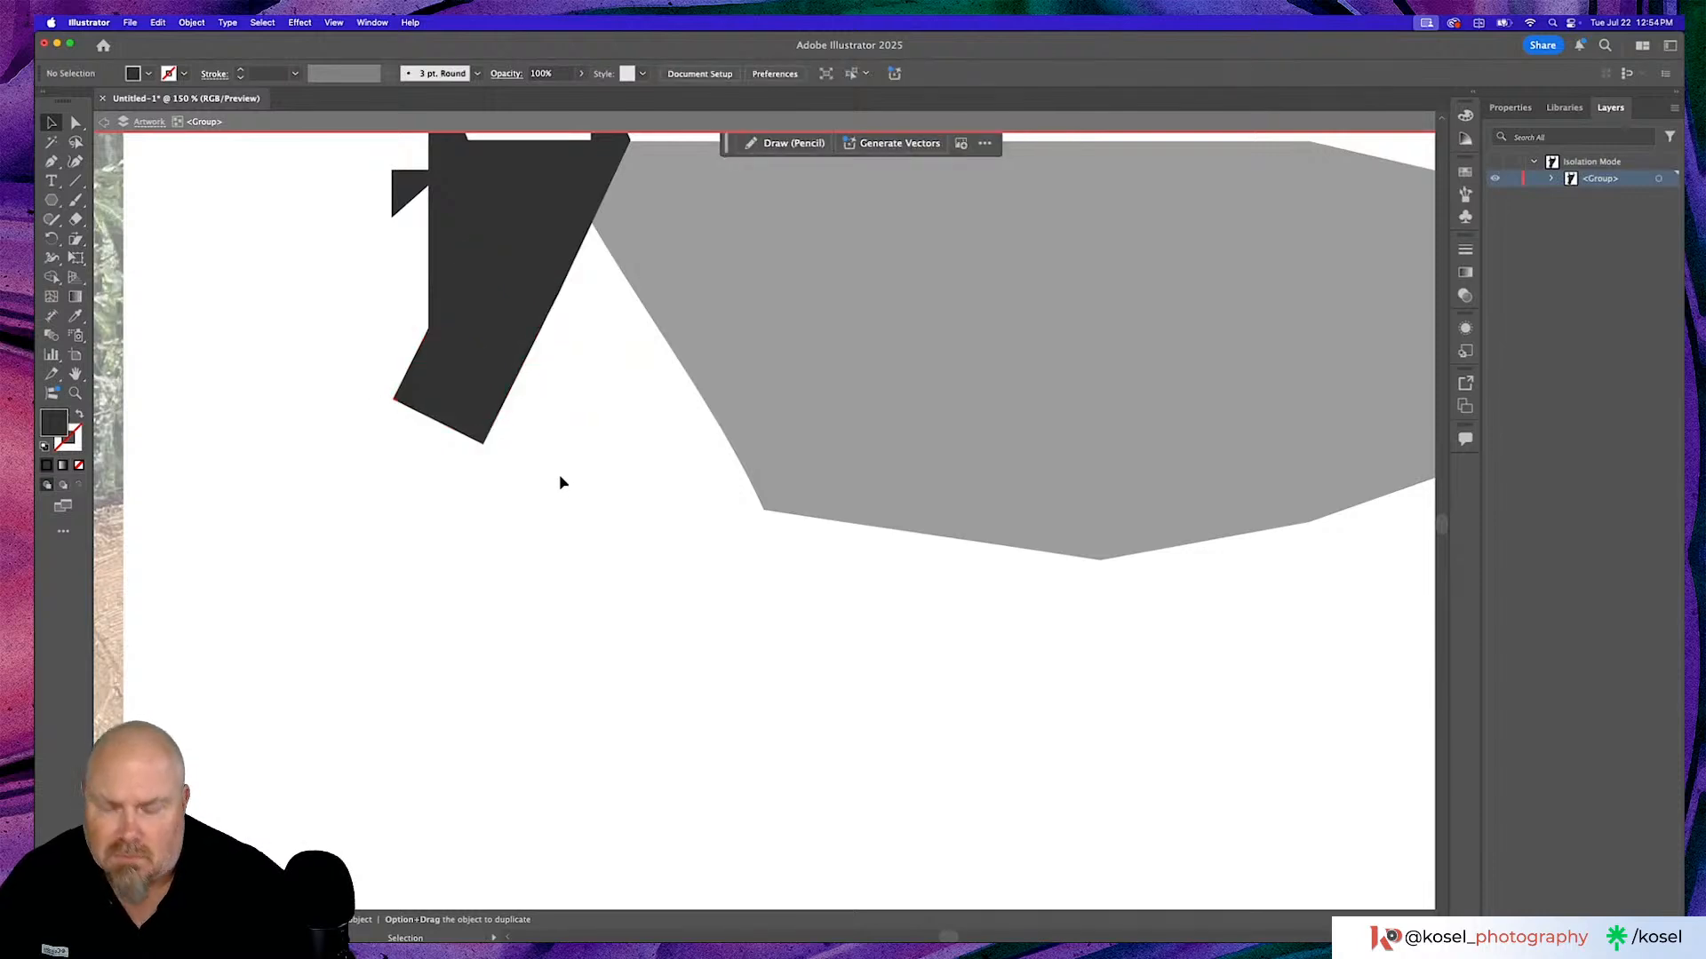
key(super+minus)
key(super+minus)
key(v)
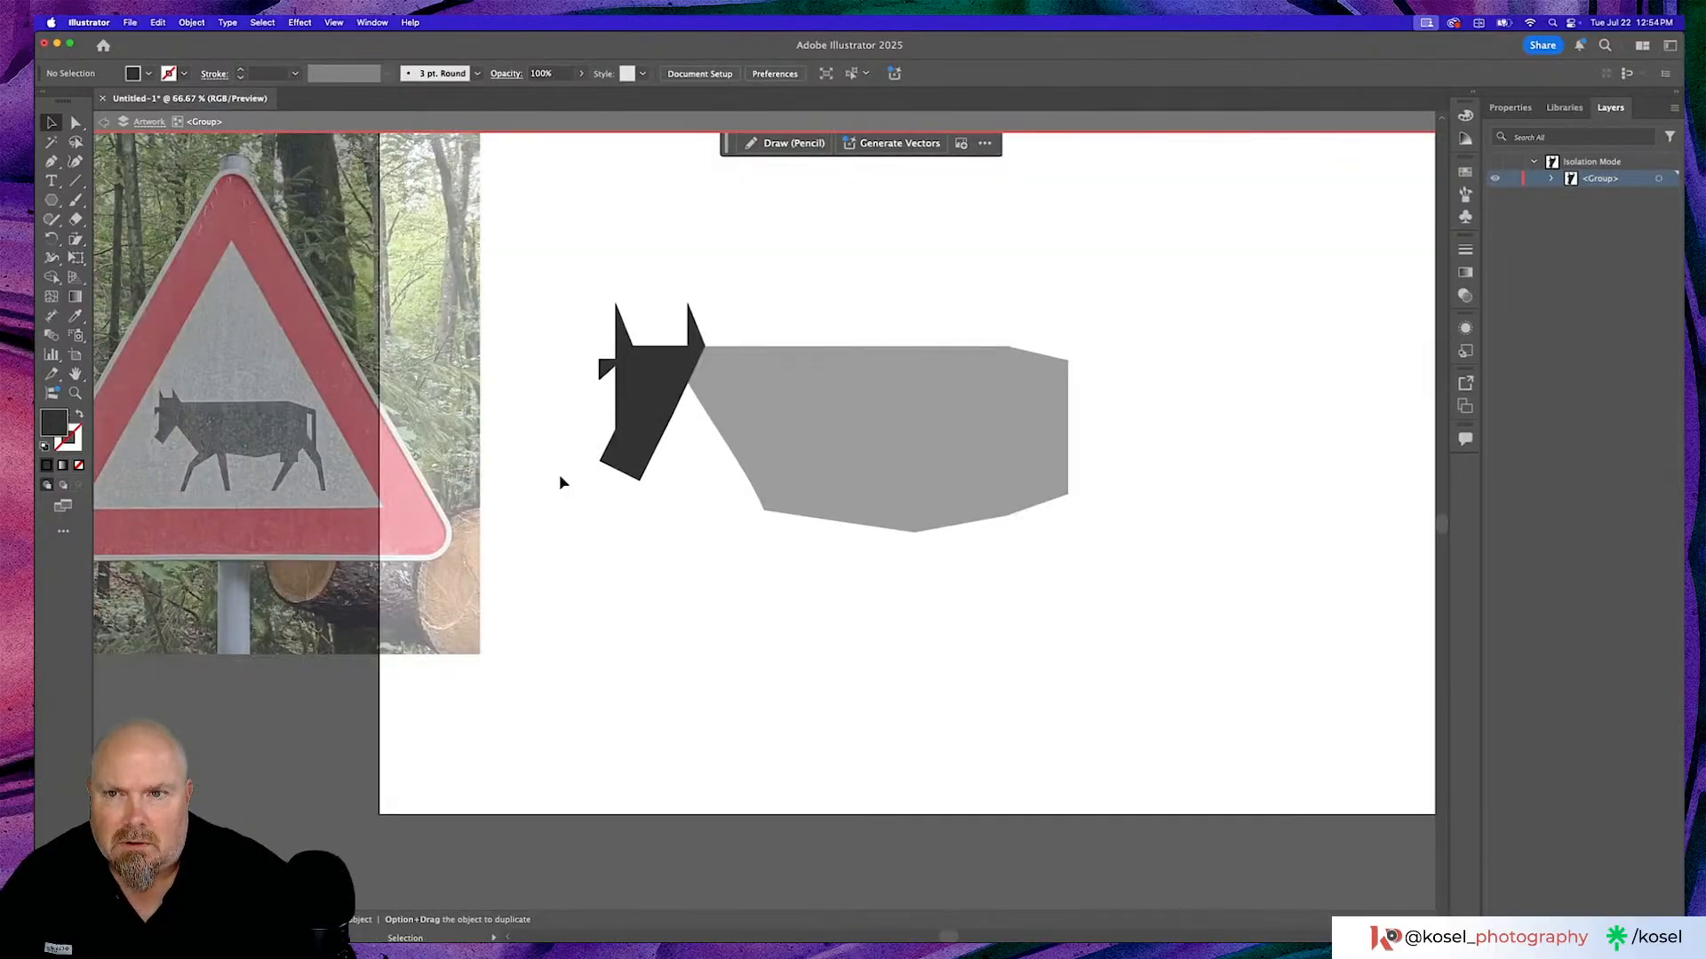
double_click(561, 483)
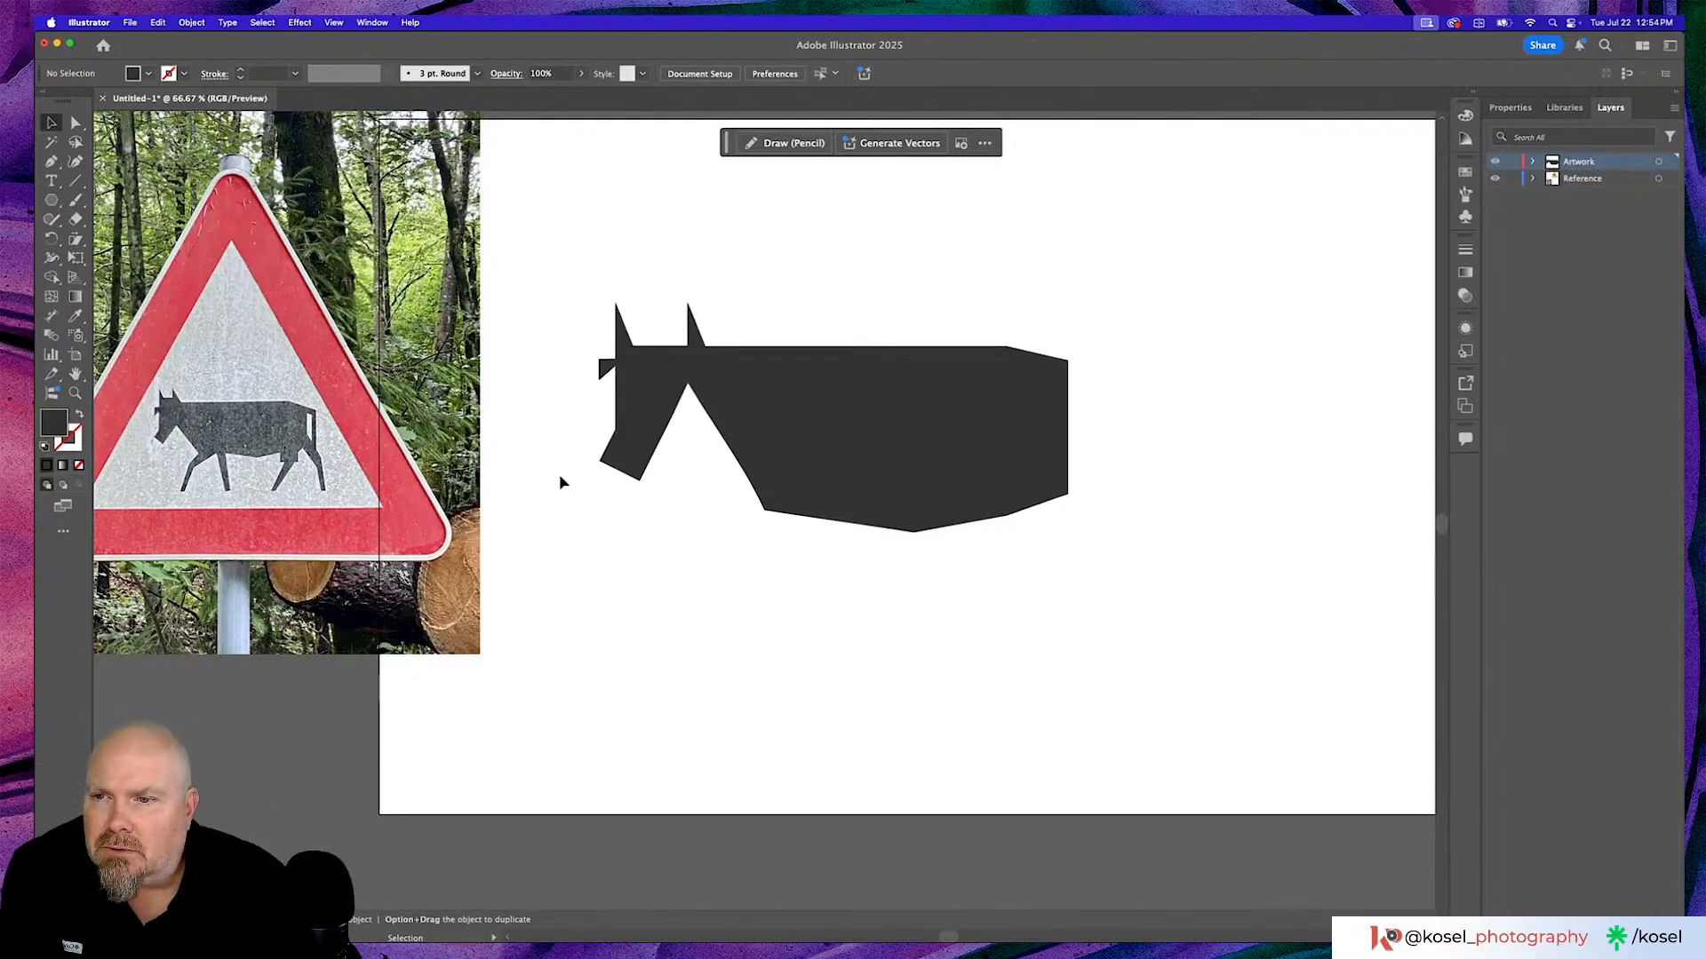
Widen the head group to about 200 px towards the body, keeping its height, and deselect it.
scroll(563, 477, left, 5)
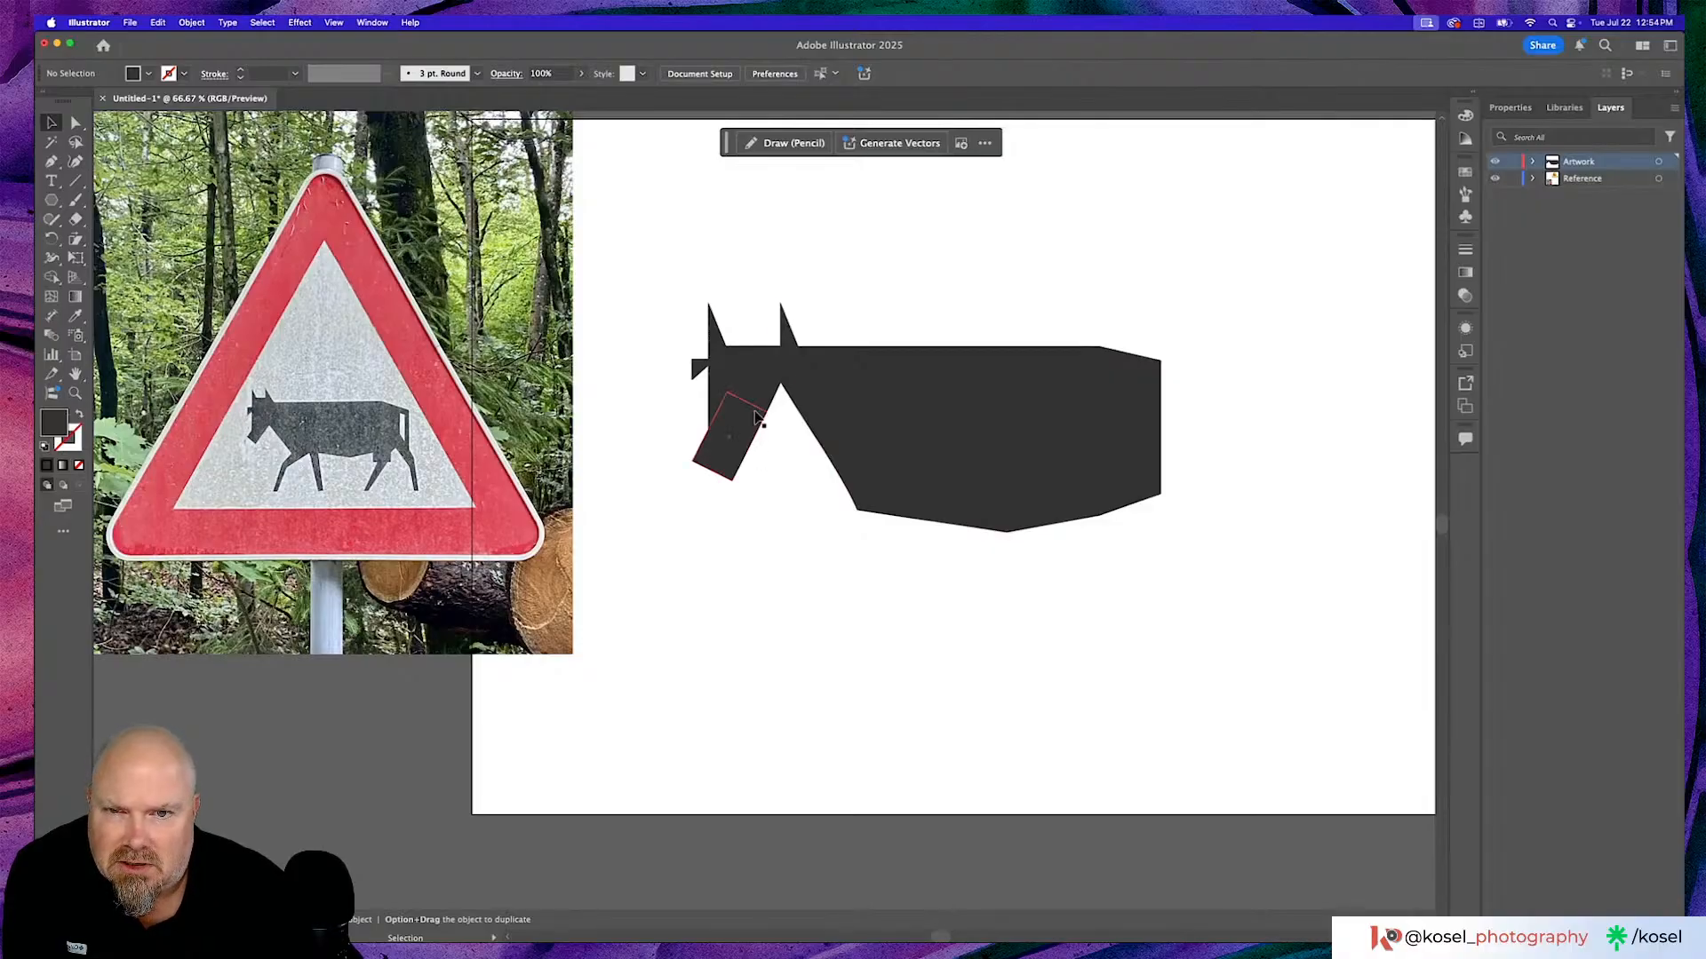
click(756, 417)
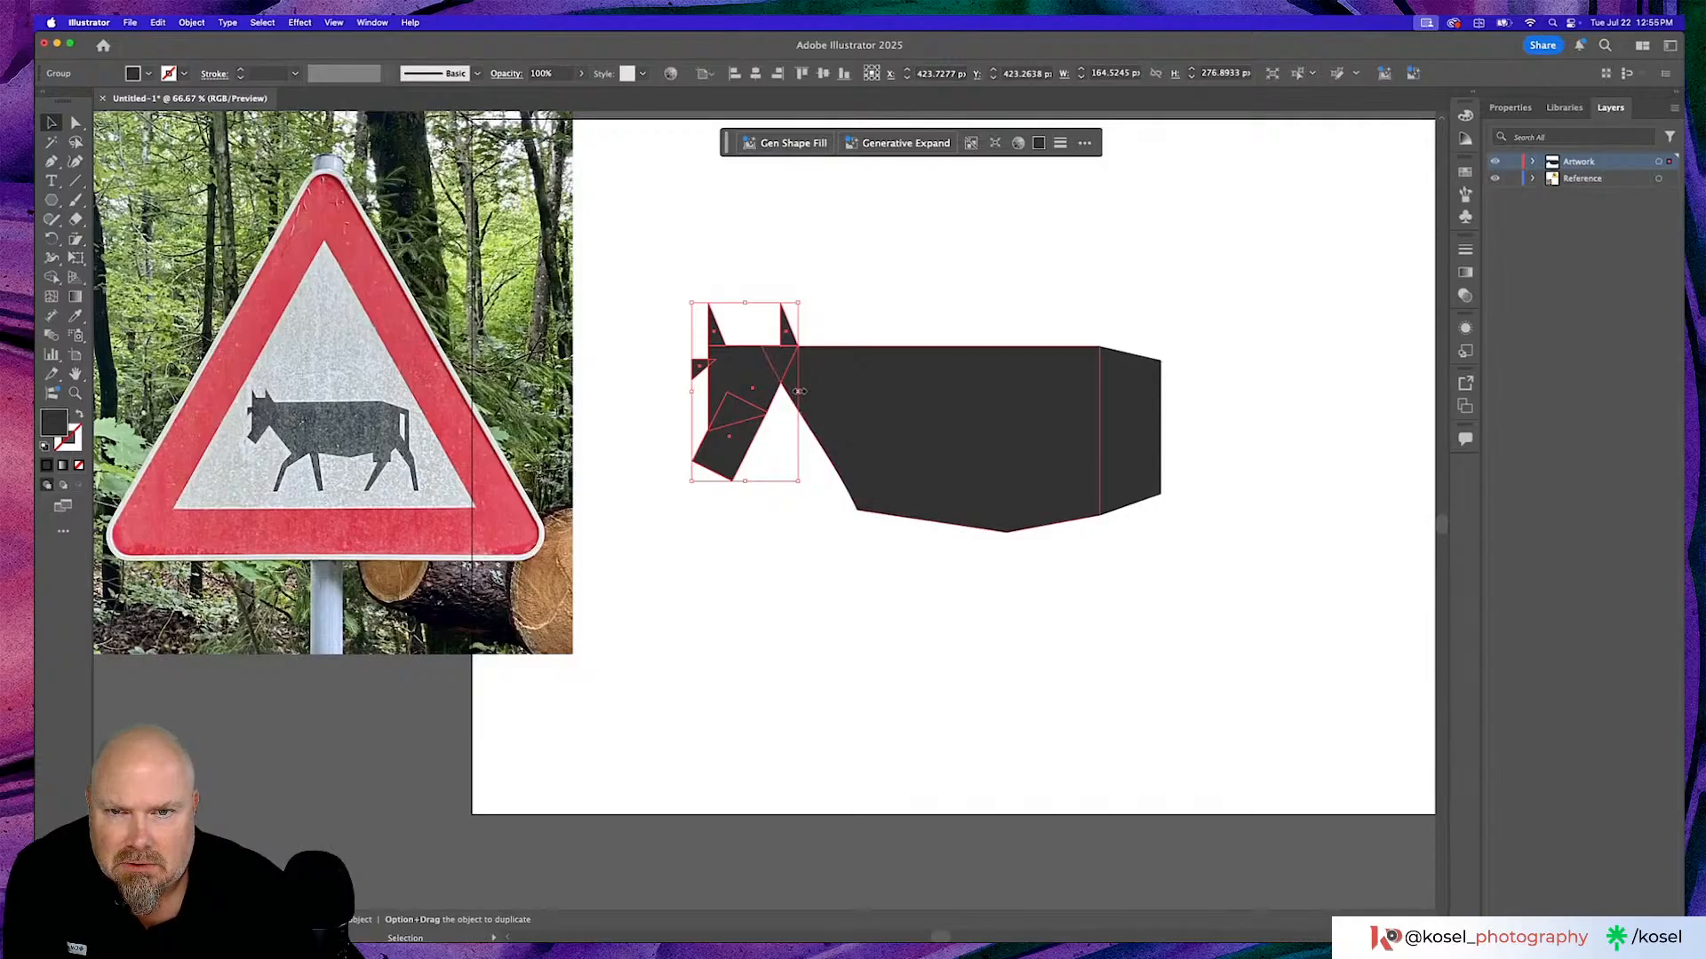
drag(799, 391, 822, 392)
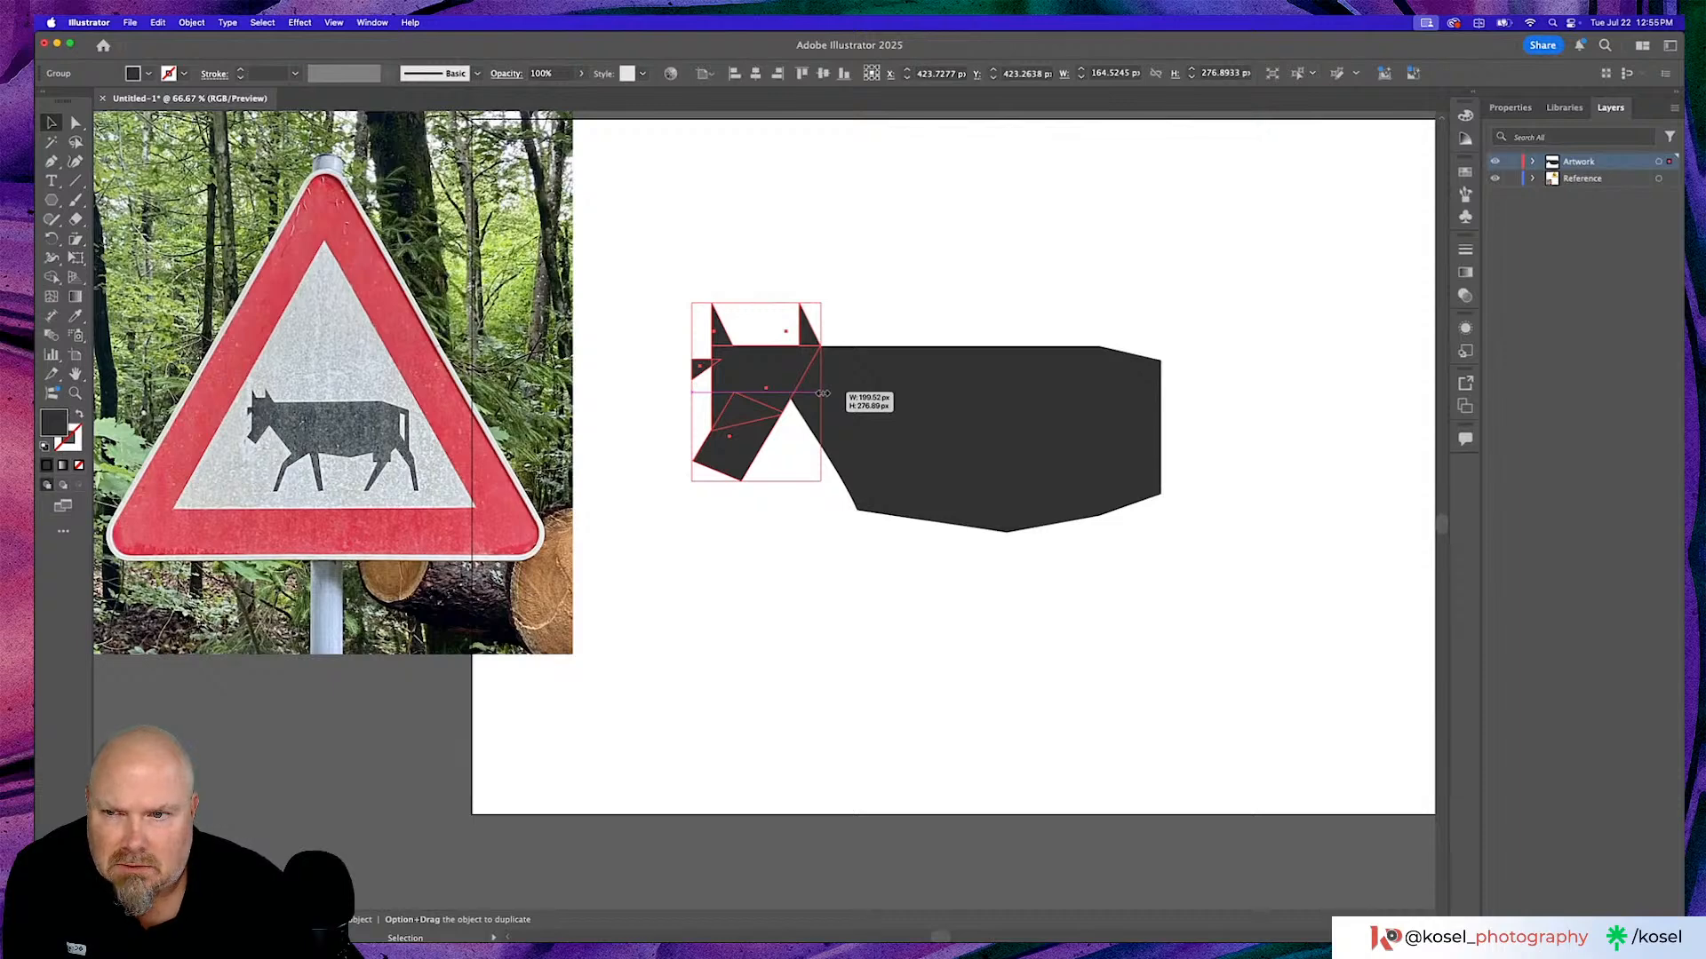
drag(823, 394, 821, 392)
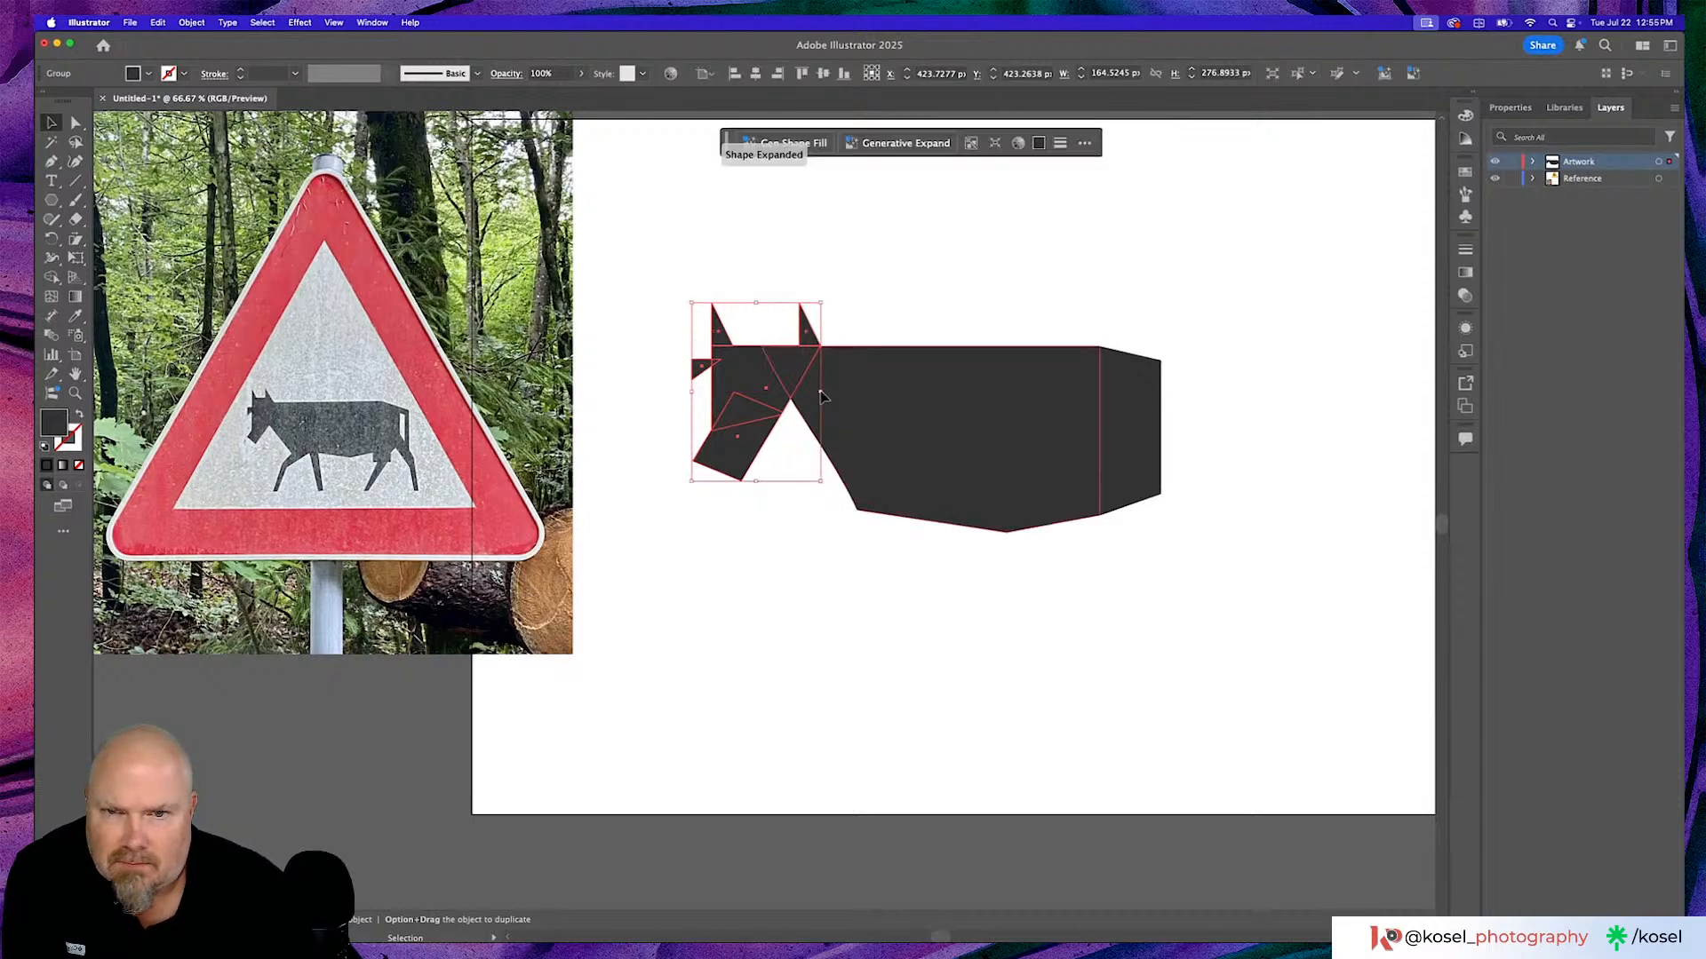
click(780, 531)
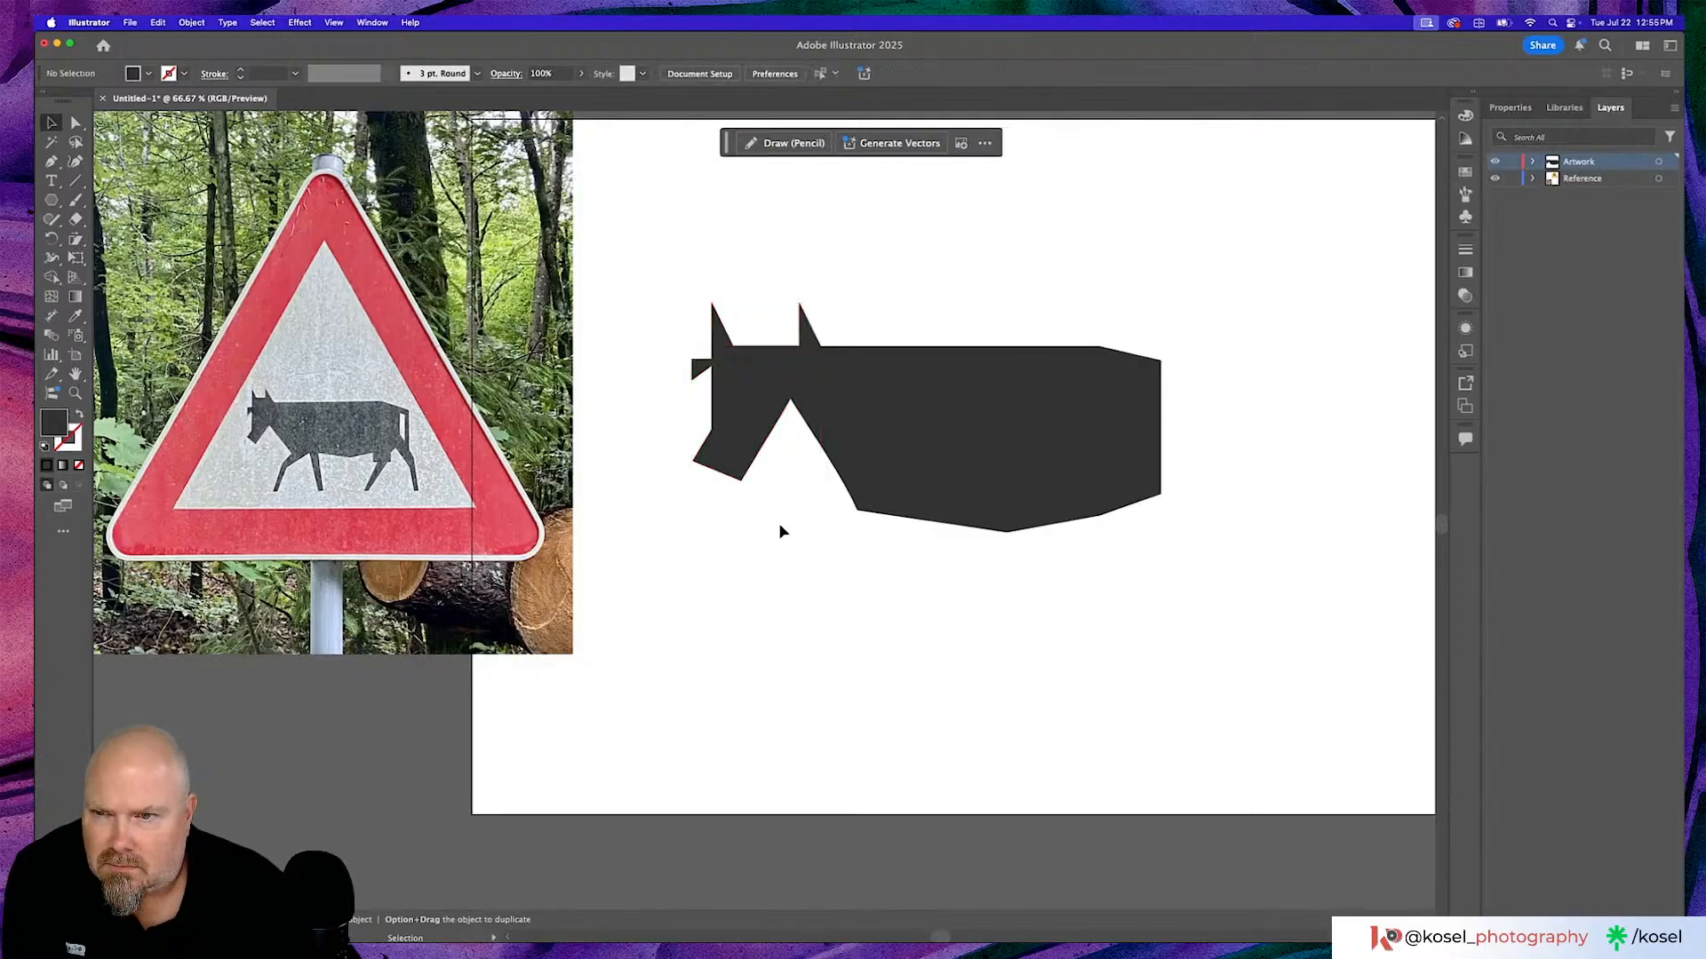
Within the head group, move the rear ear horizontally closer to the front ear, and leave the group's isolation.
double_click(804, 327)
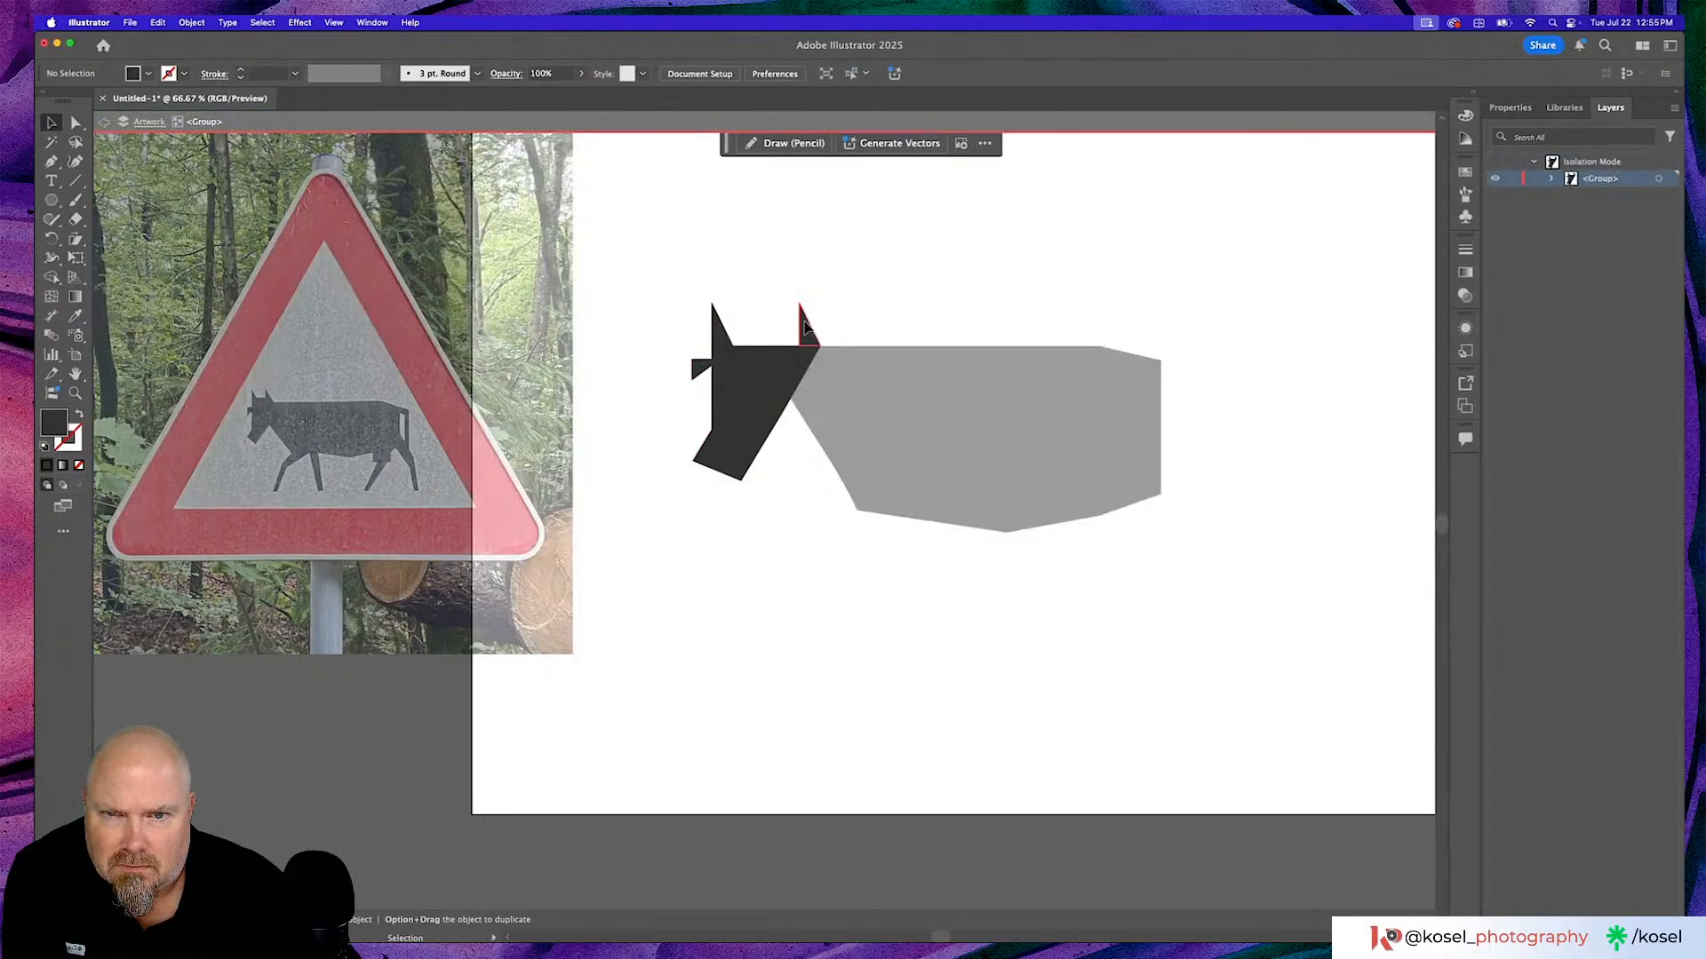
drag(804, 327, 780, 327)
click(766, 604)
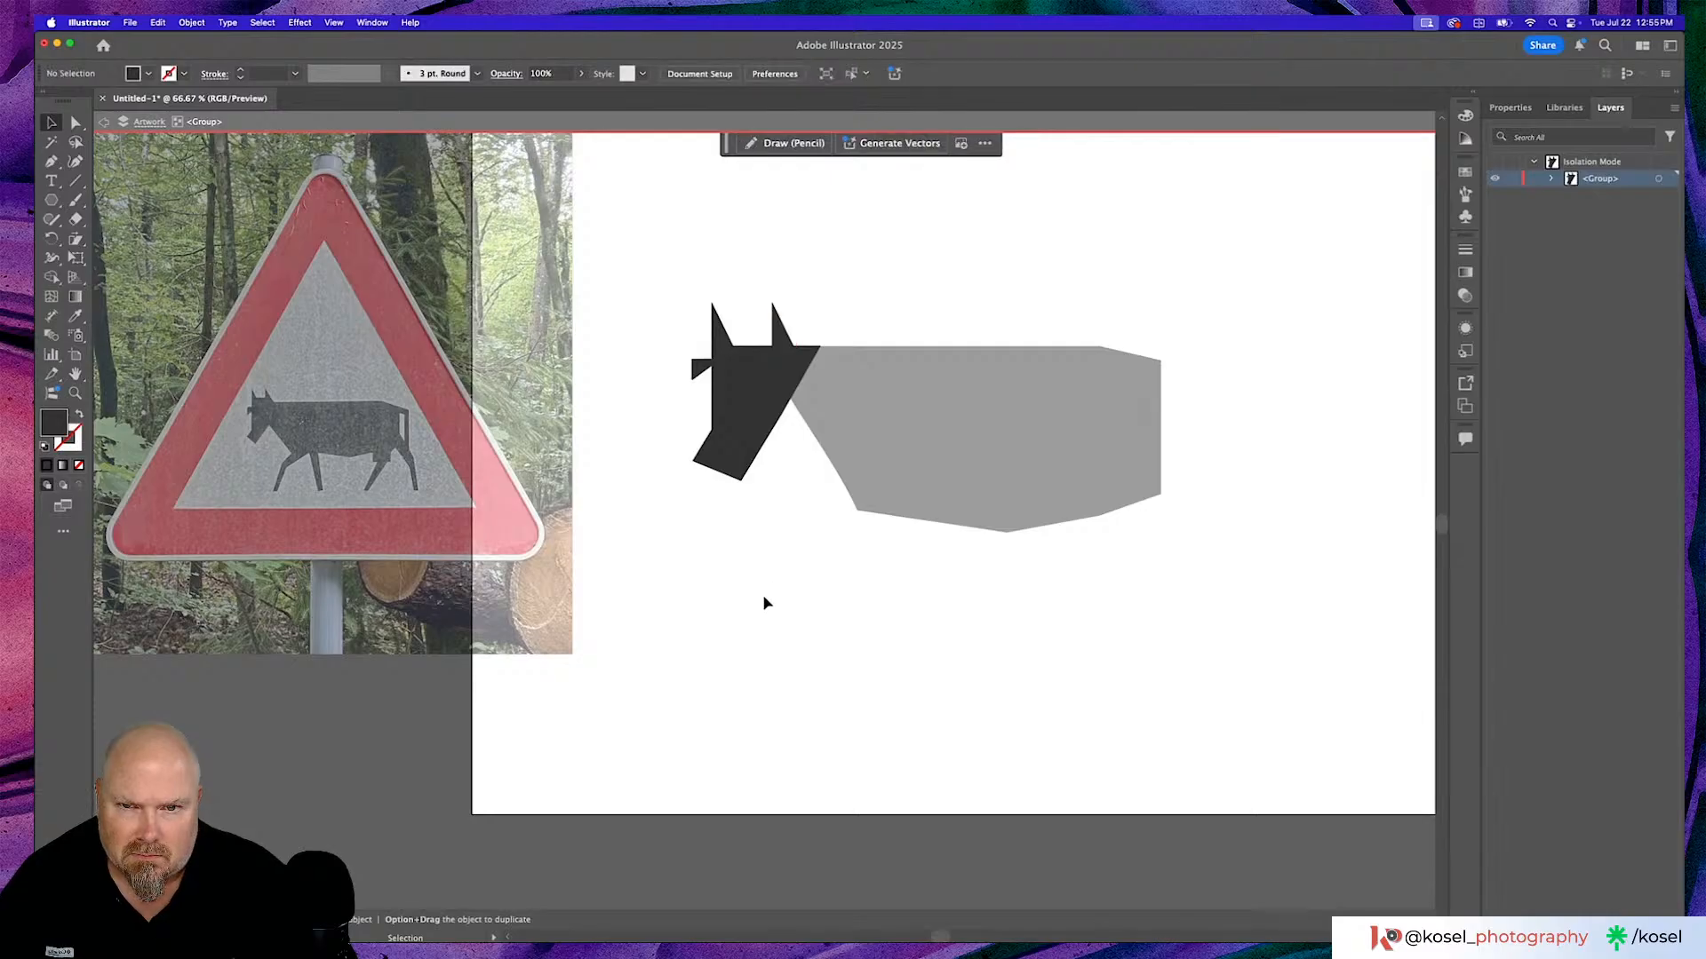
double_click(766, 603)
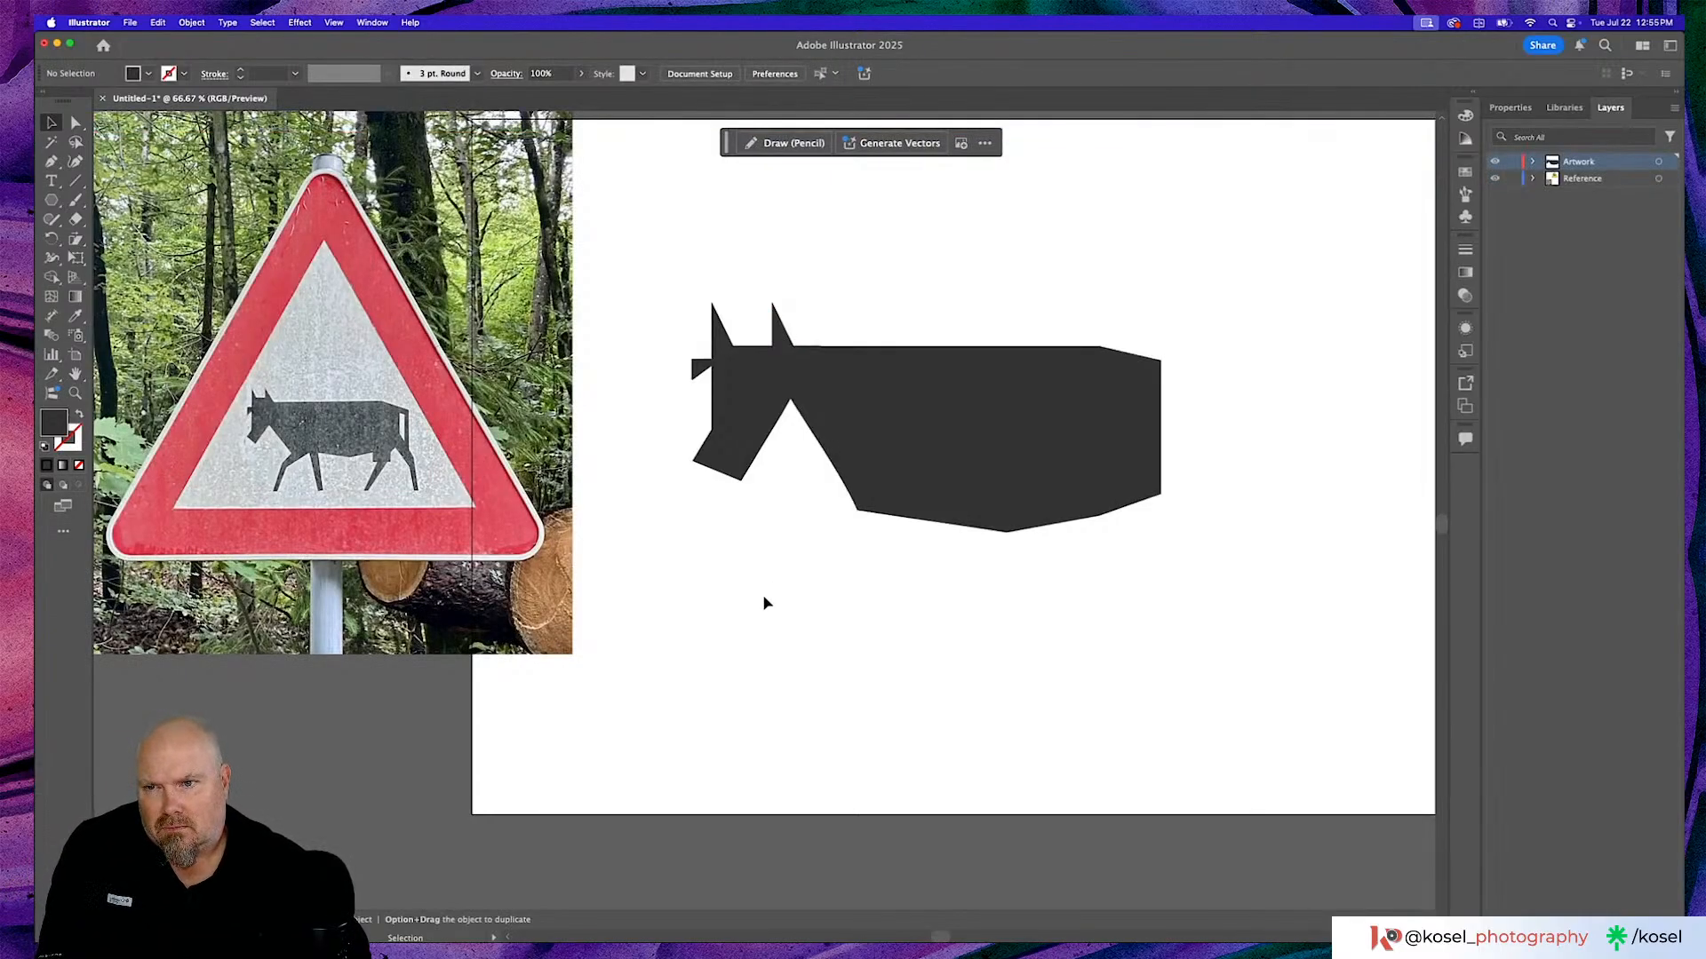
Reduce the head group's height to about 241 px and lower it to about Y 416 px, aligning its top with the back.
click(746, 460)
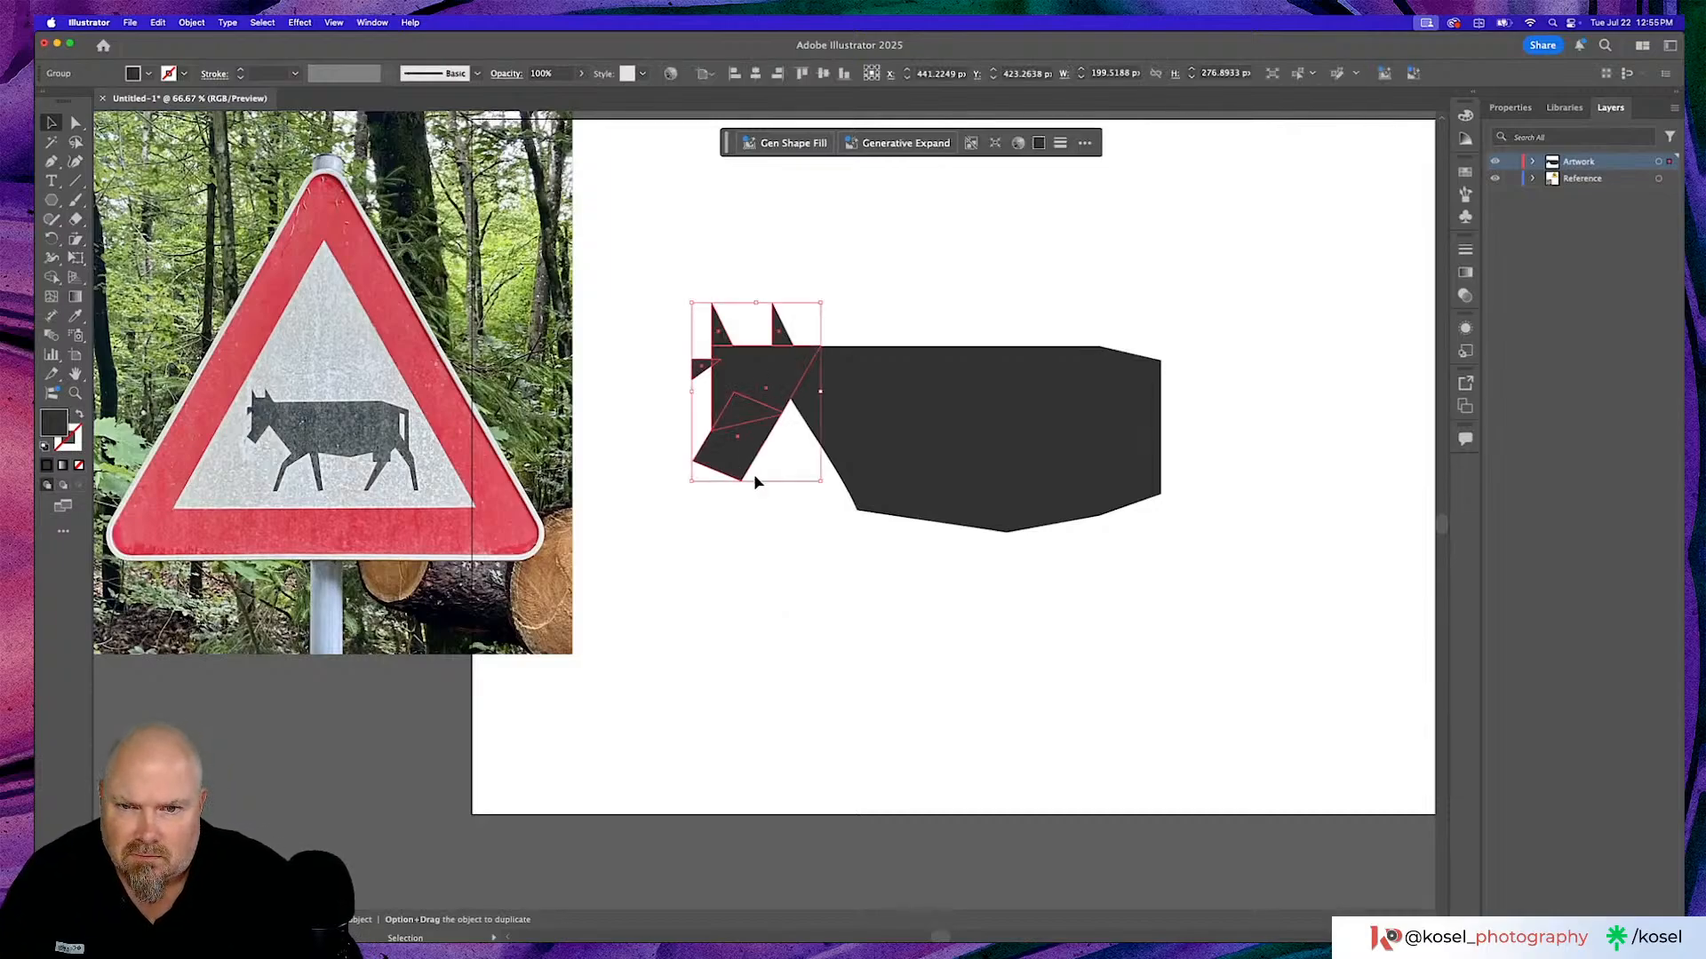
drag(757, 481, 756, 459)
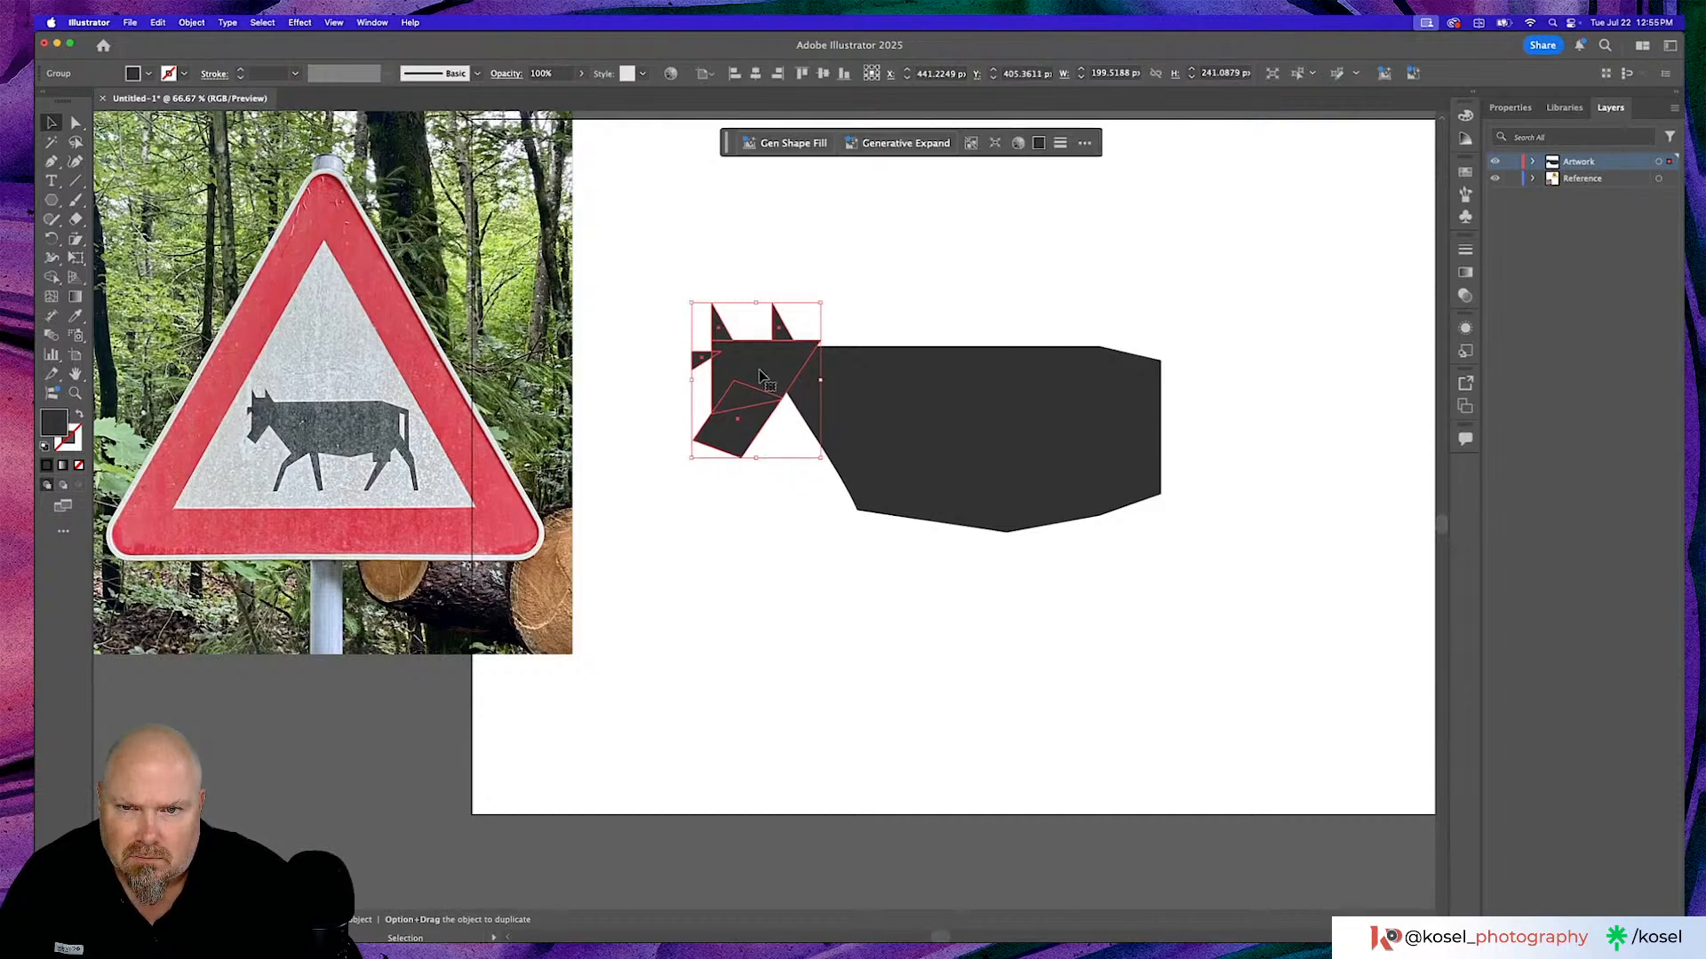
drag(759, 376, 761, 383)
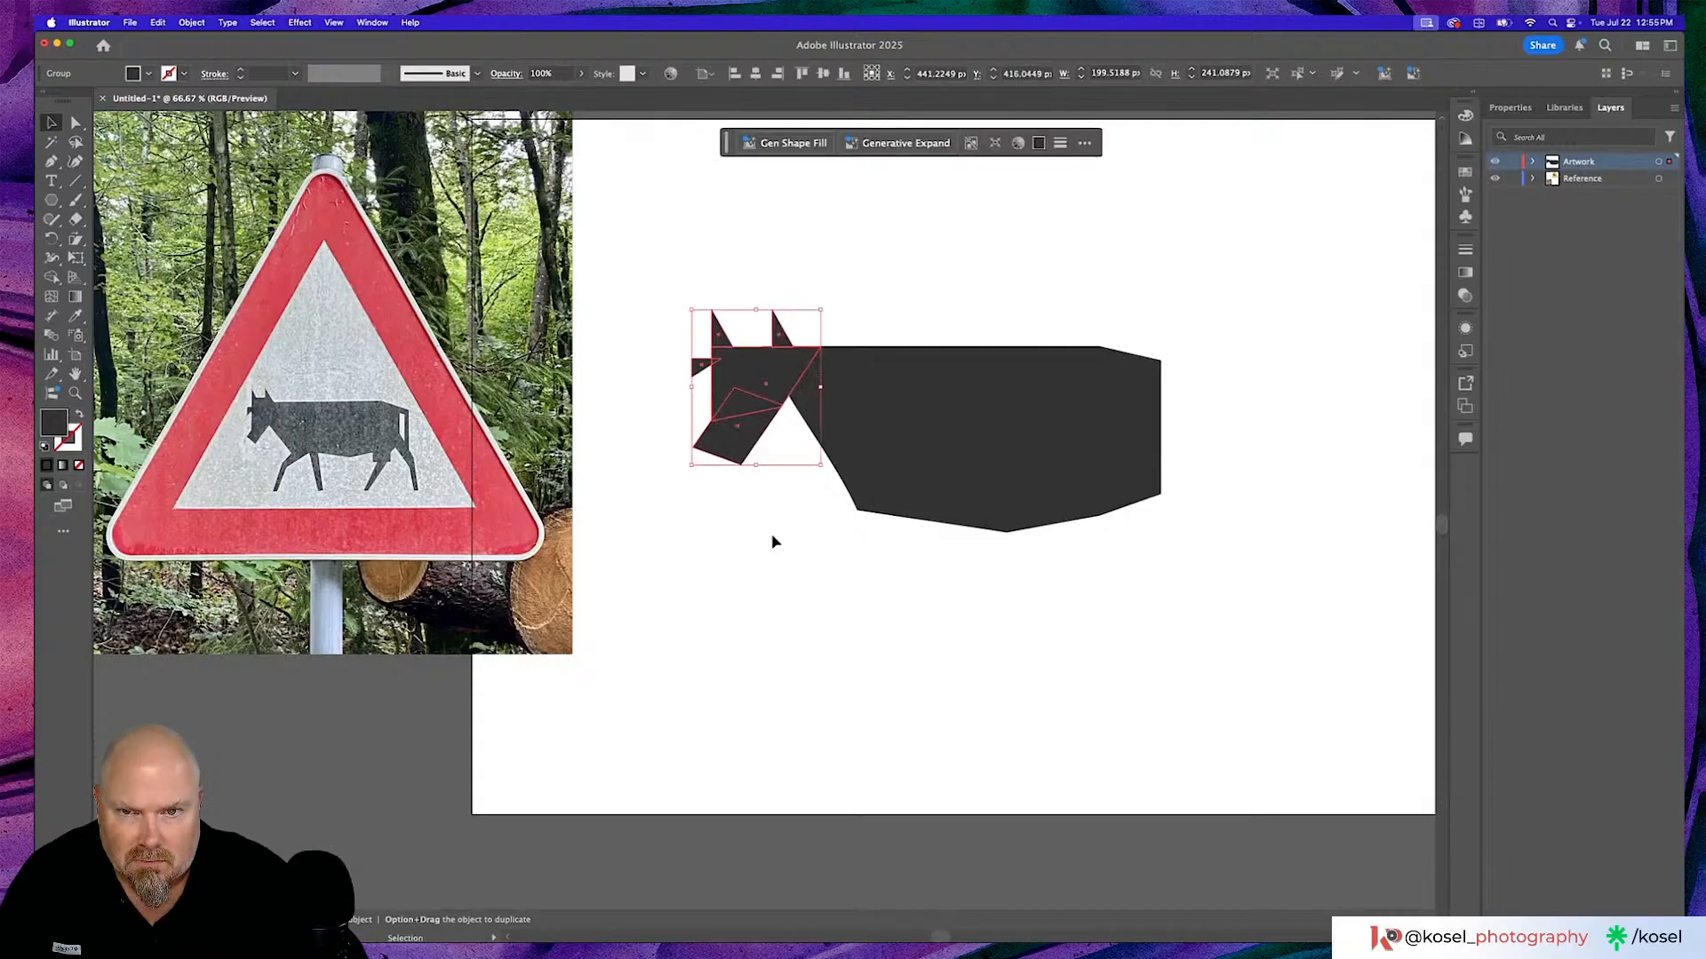
click(773, 542)
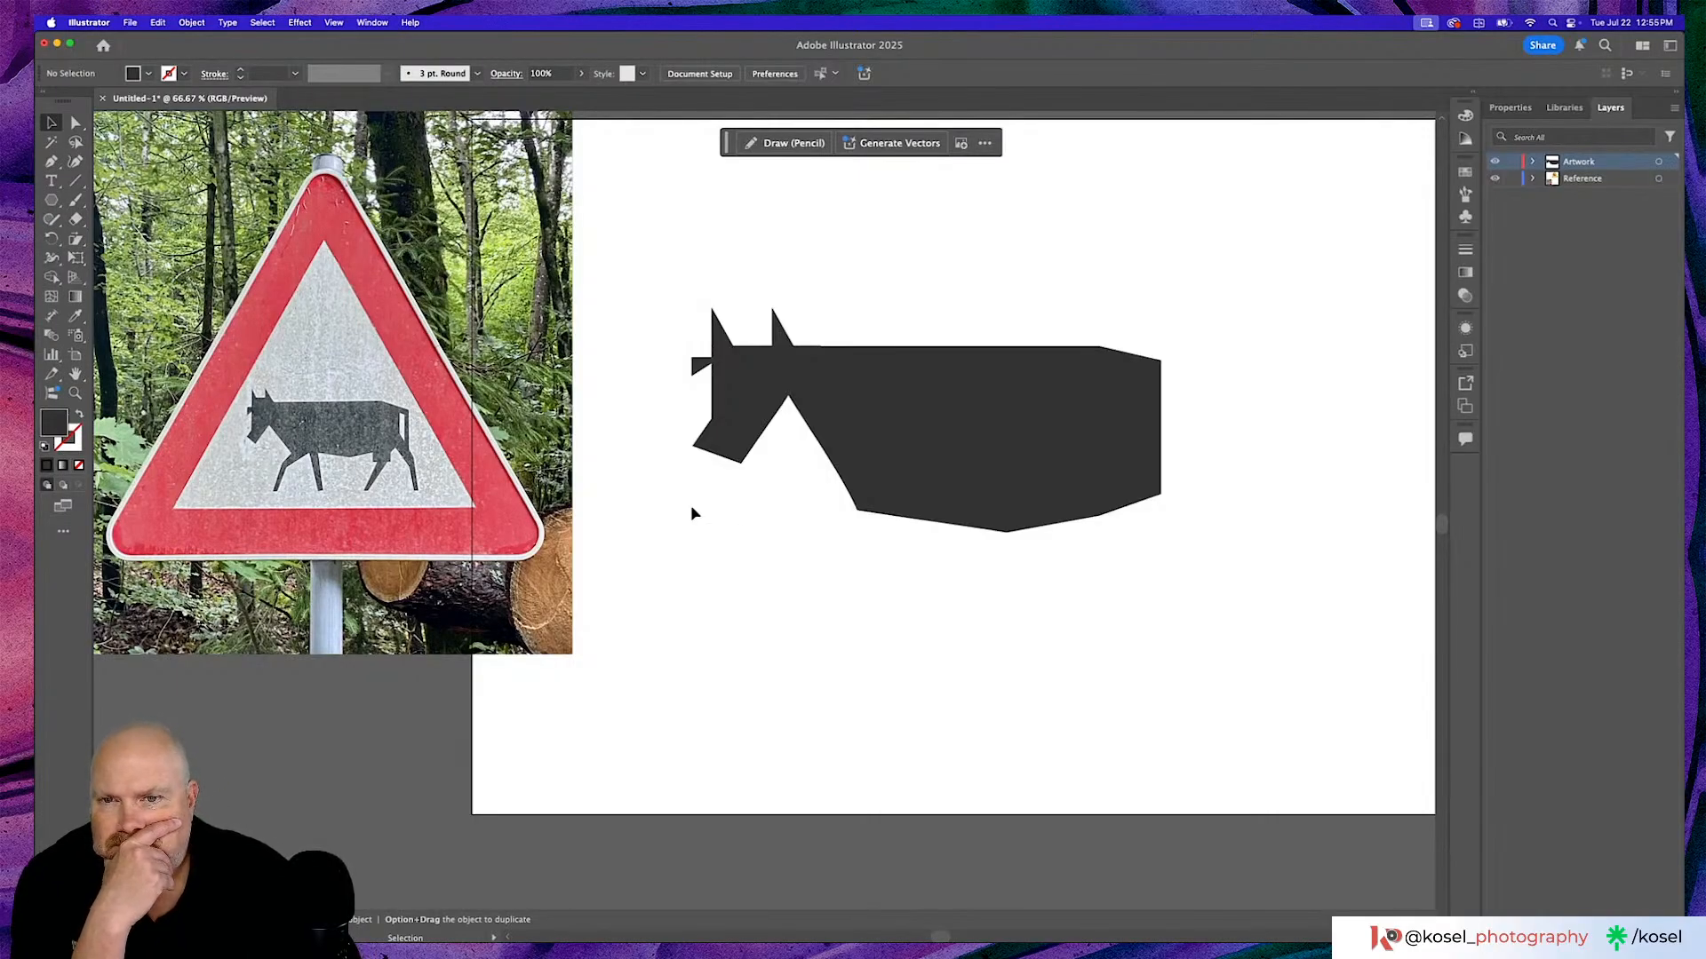
Within the head group, narrow the snout shape to about 127 px wide and shift it to about X 399 px, Y 484 px.
click(727, 450)
double_click(727, 451)
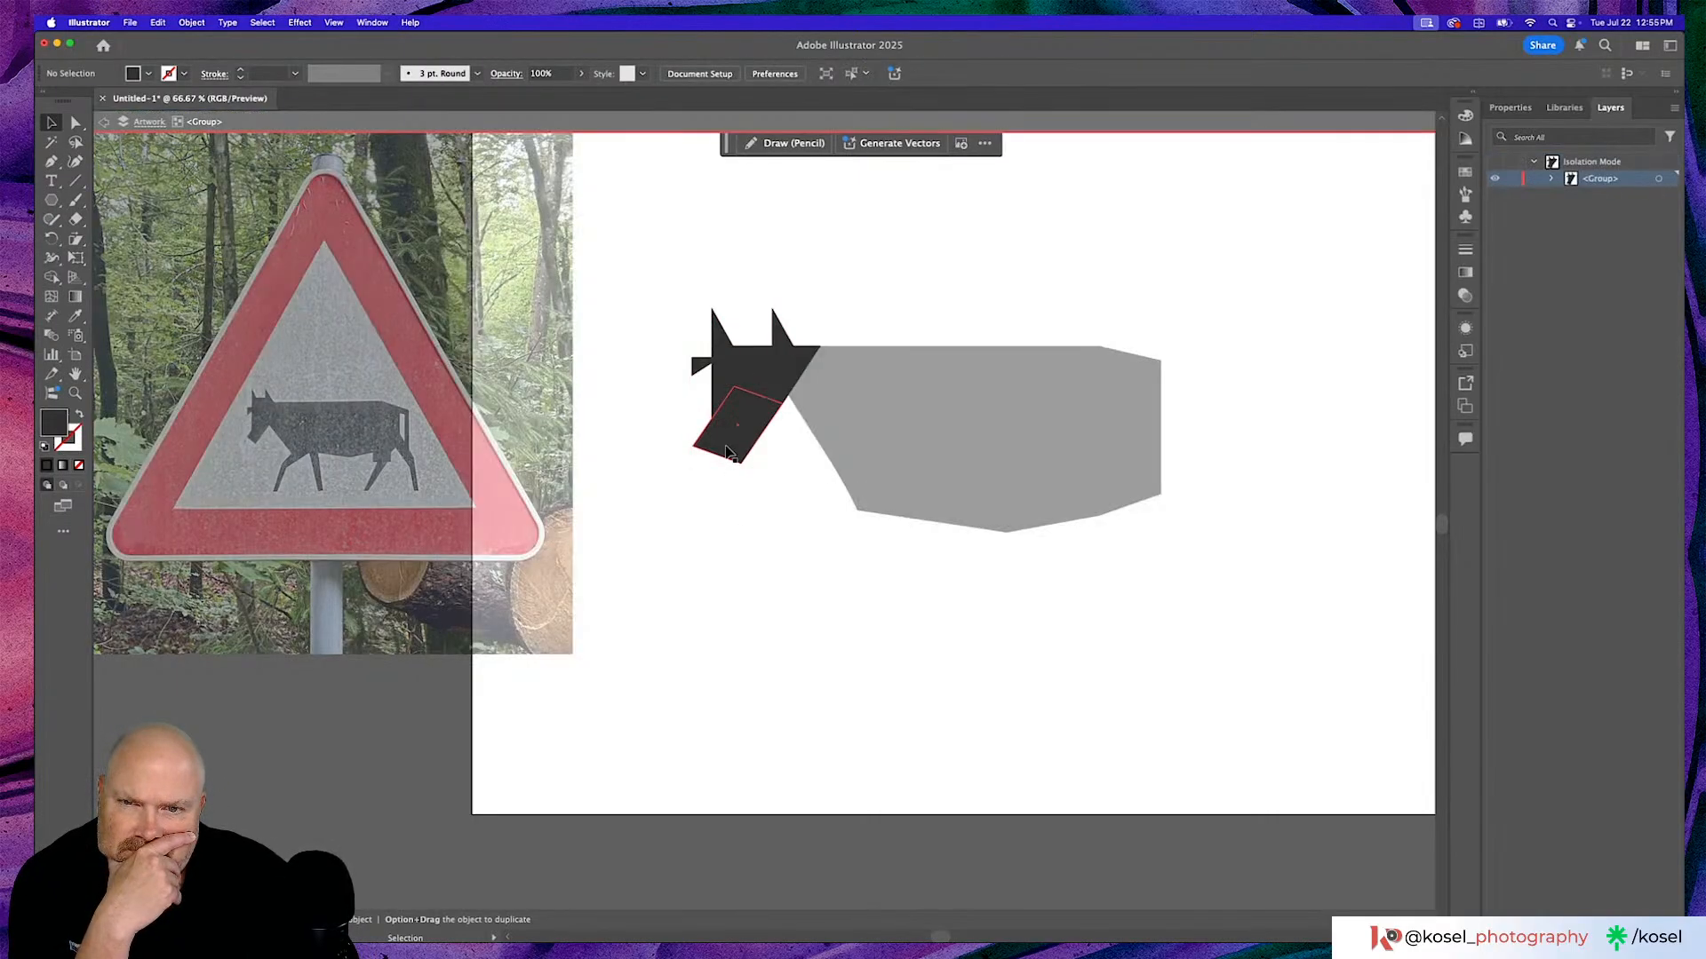
click(727, 450)
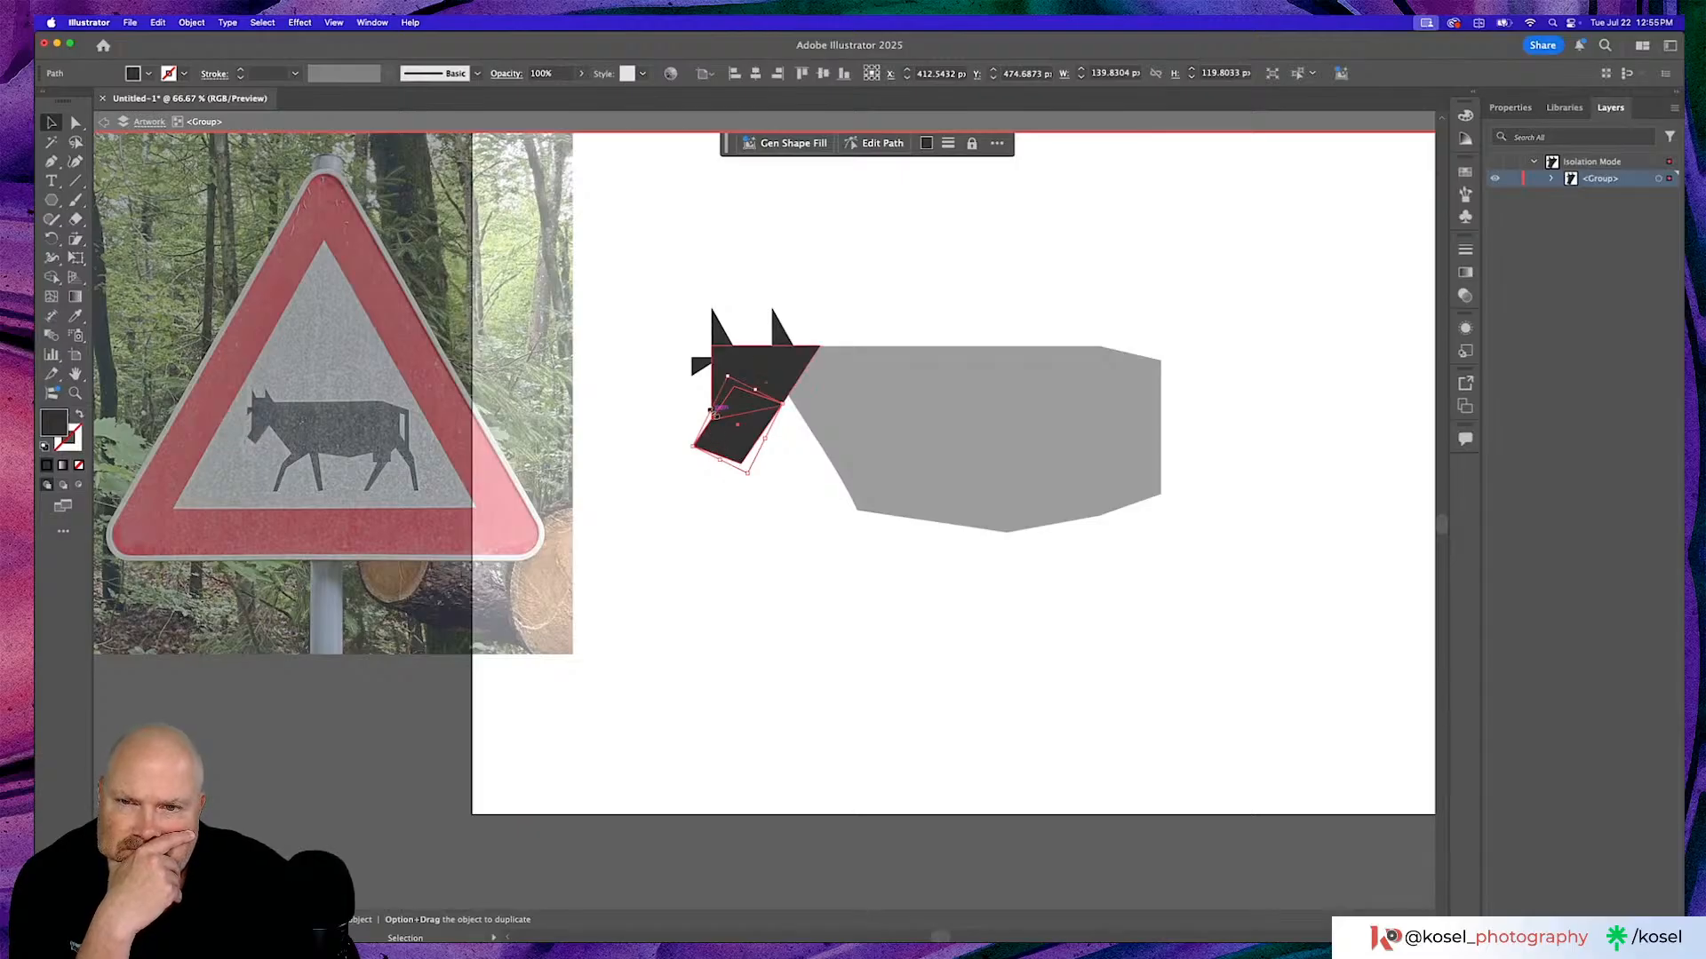
drag(716, 419, 719, 457)
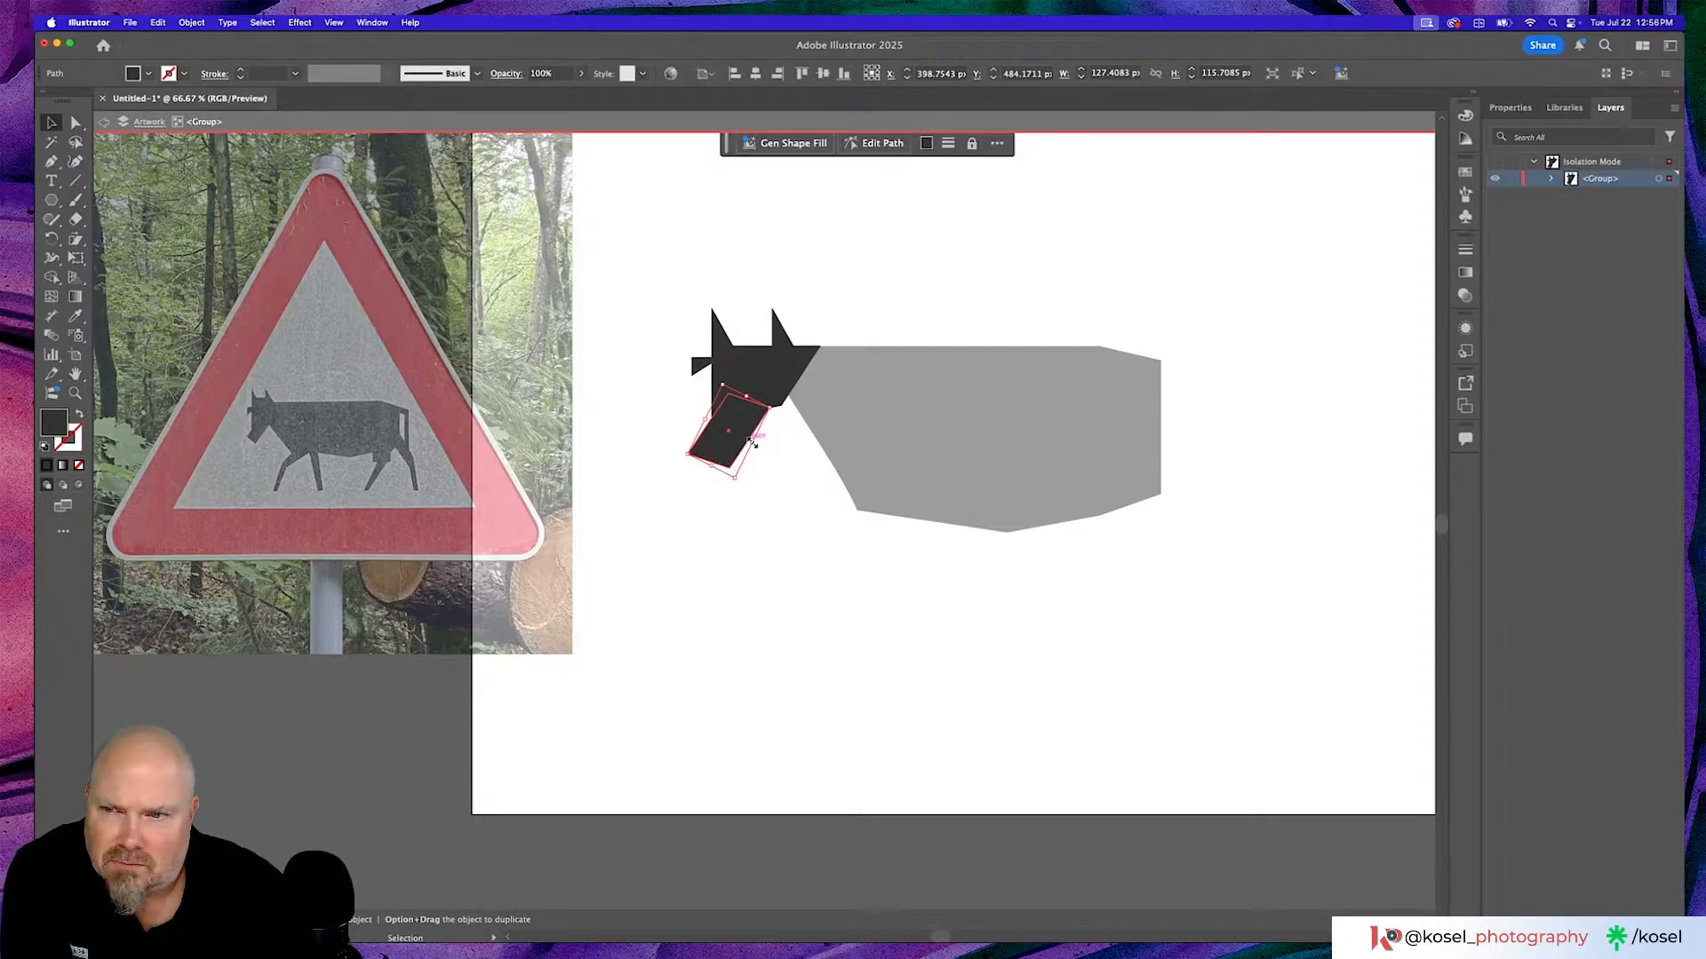
mouse_move(753, 442)
mouse_down()
mouse_move(724, 444)
mouse_move(757, 446)
mouse_up()
click(791, 542)
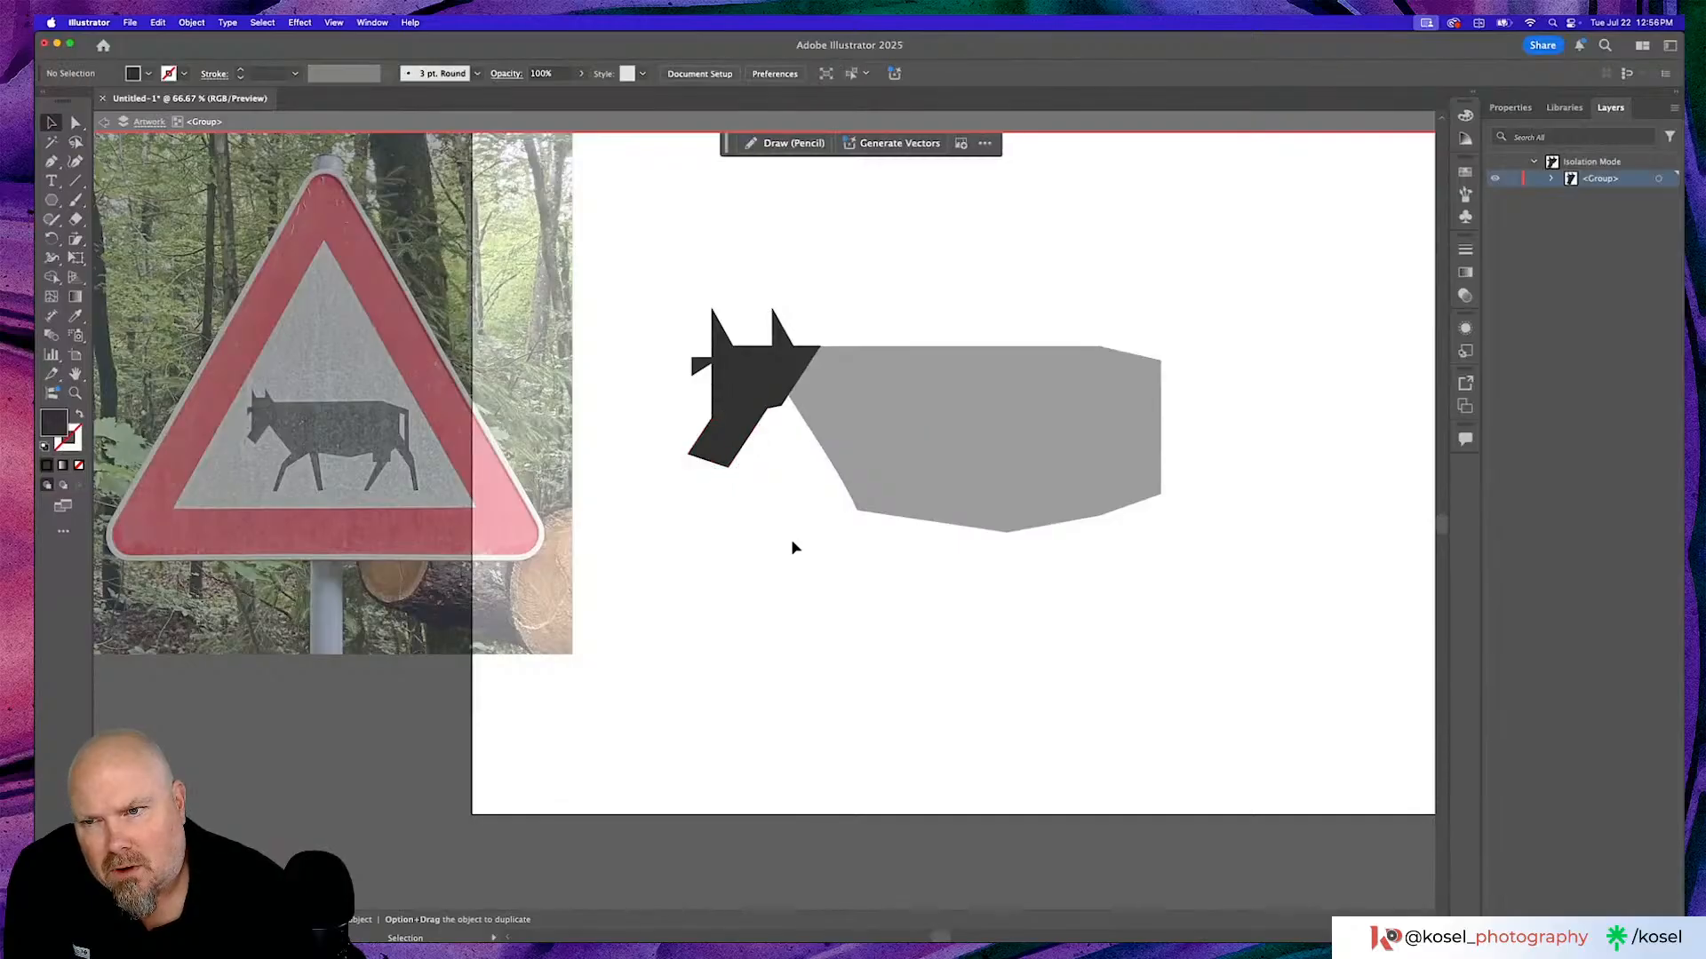
scroll(791, 547, left, 3)
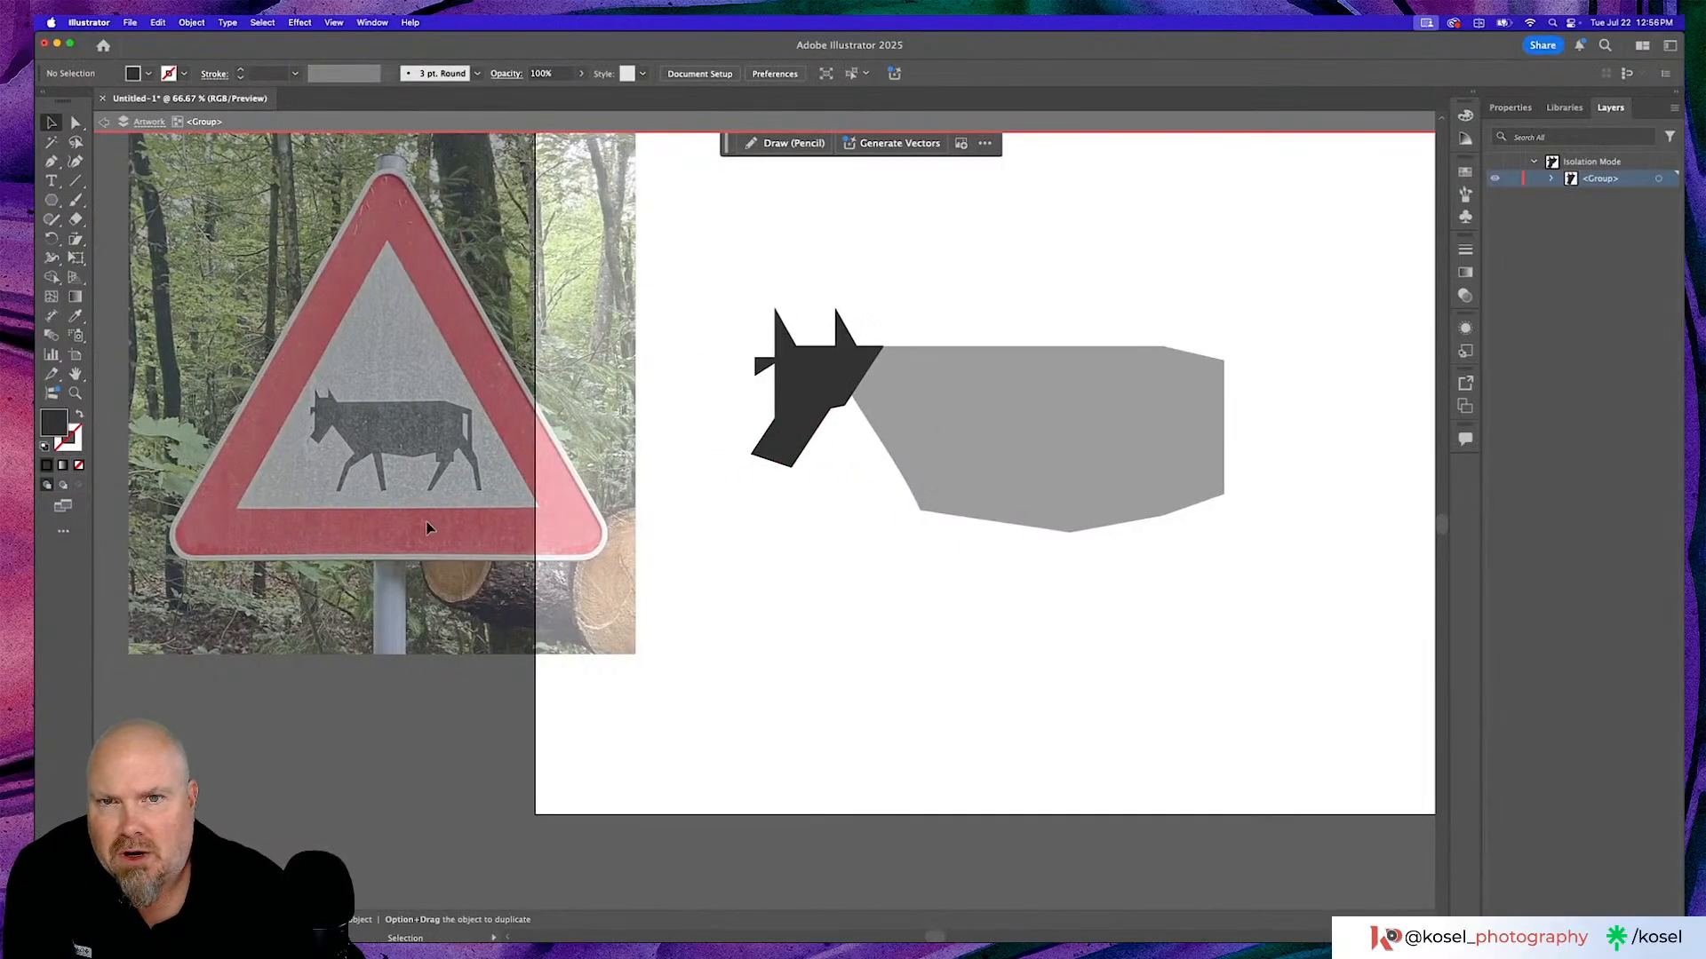
scroll(426, 528, left, 2)
key(Escape)
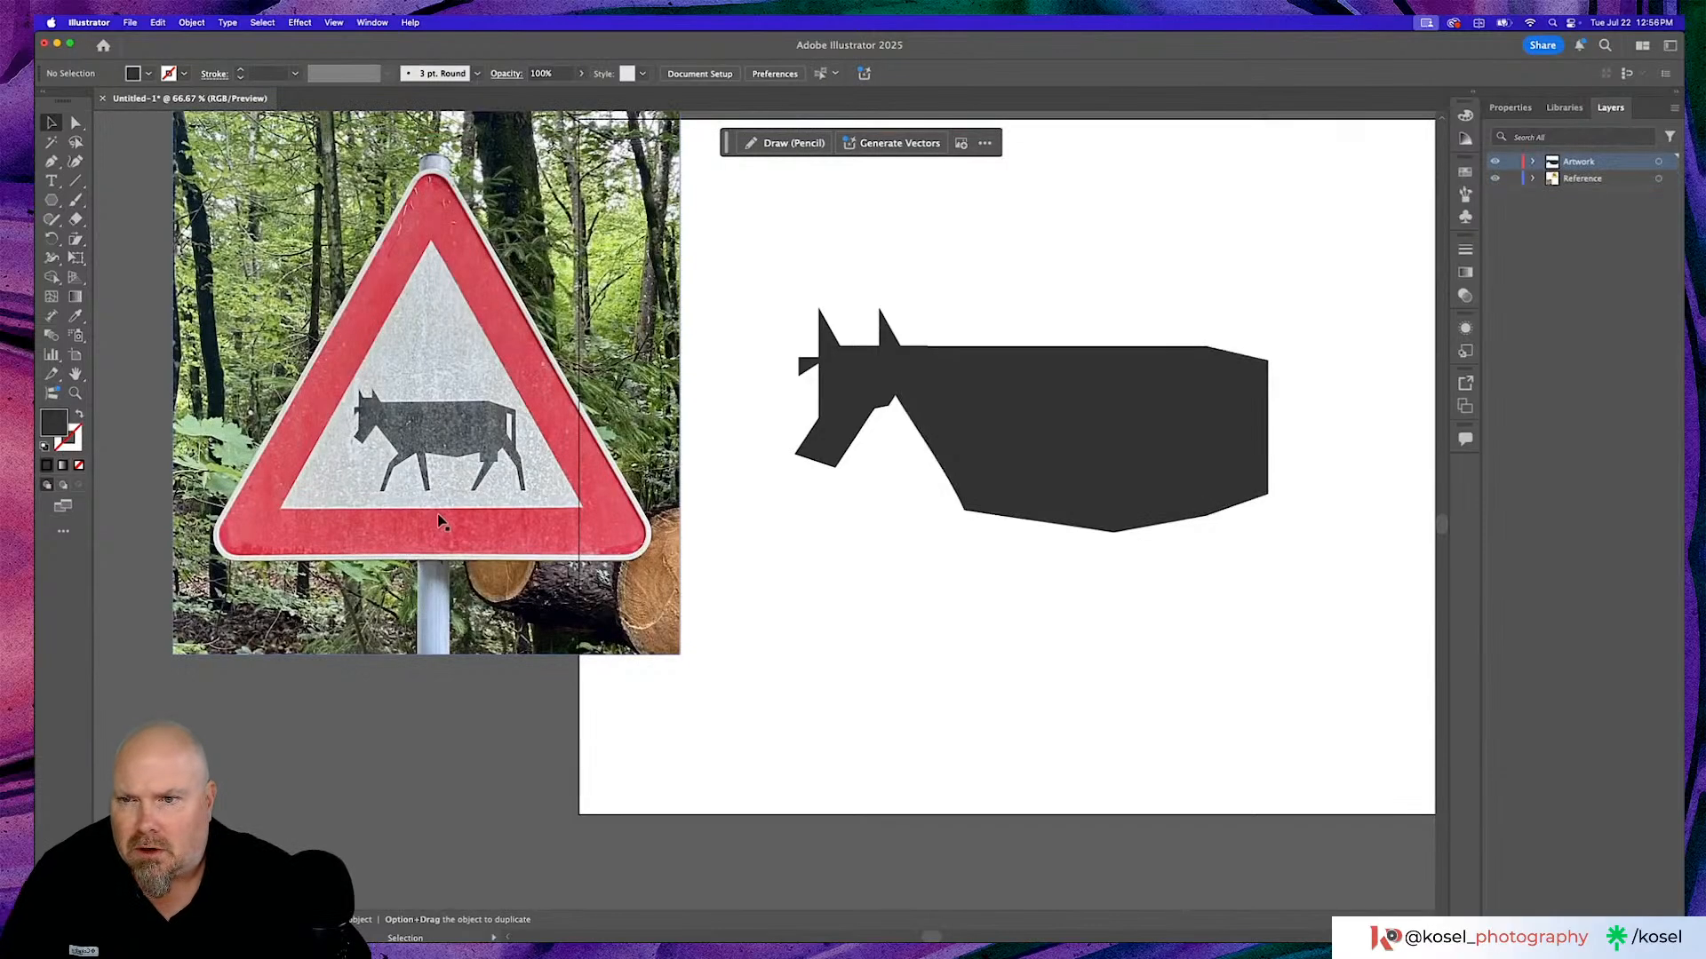
scroll(438, 520, left, 4)
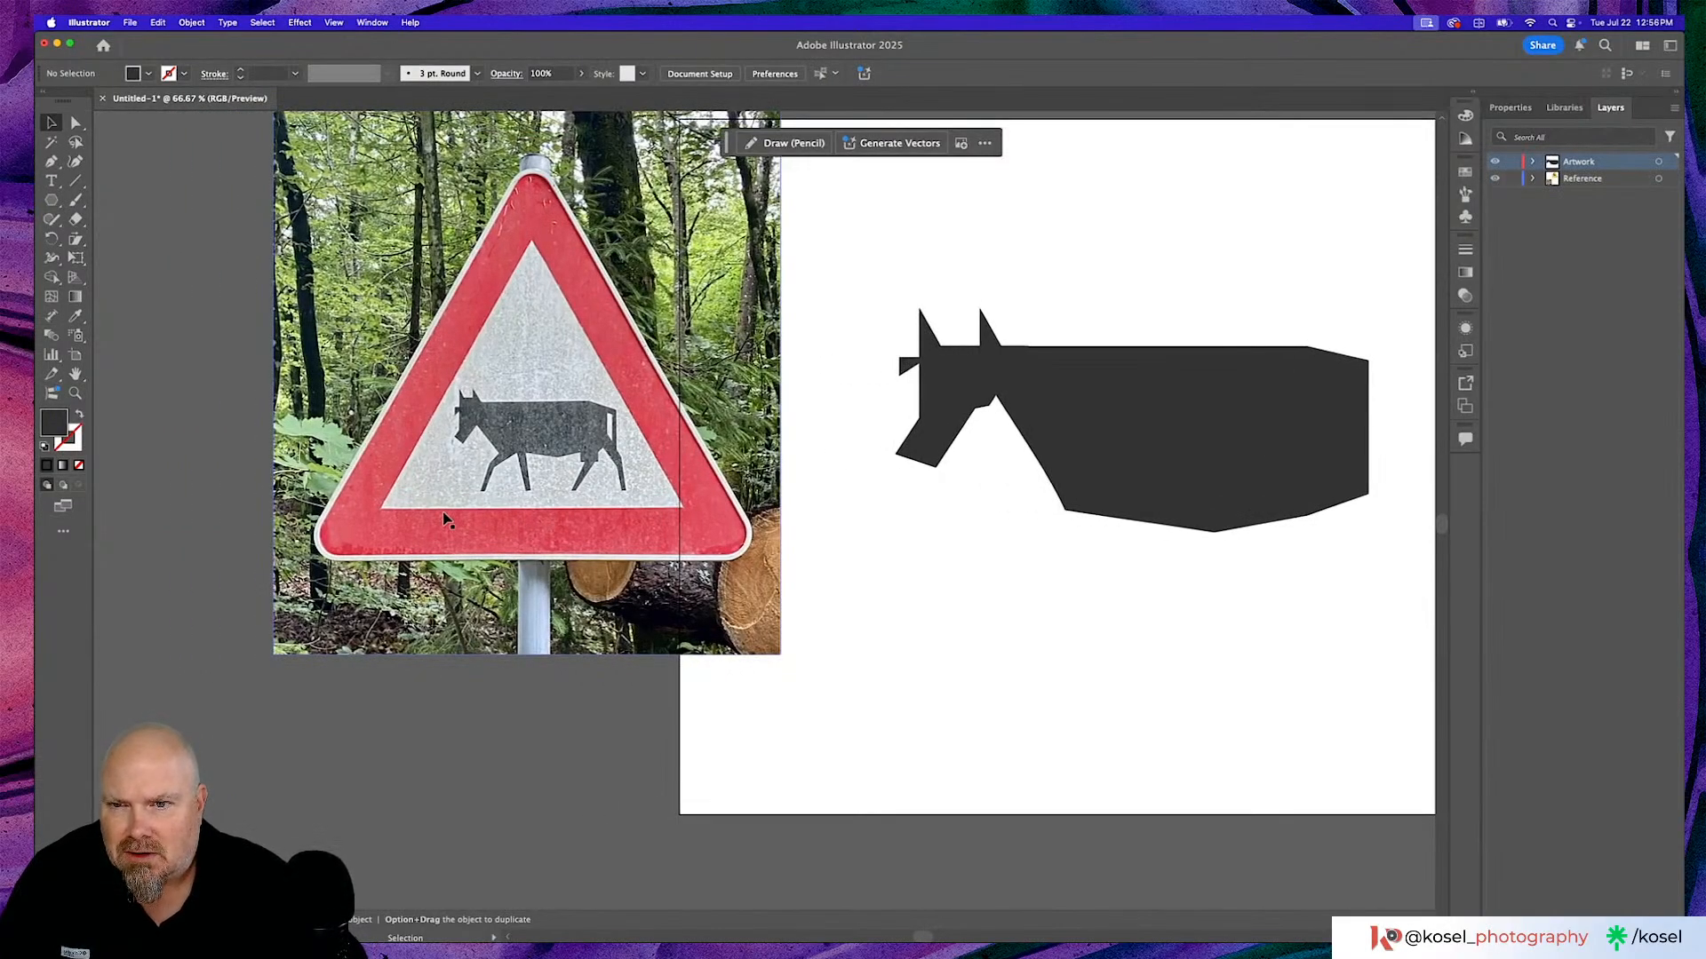
Add a new layer above the Artwork layer for redrawing the cow's head.
scroll(444, 519, left, 2)
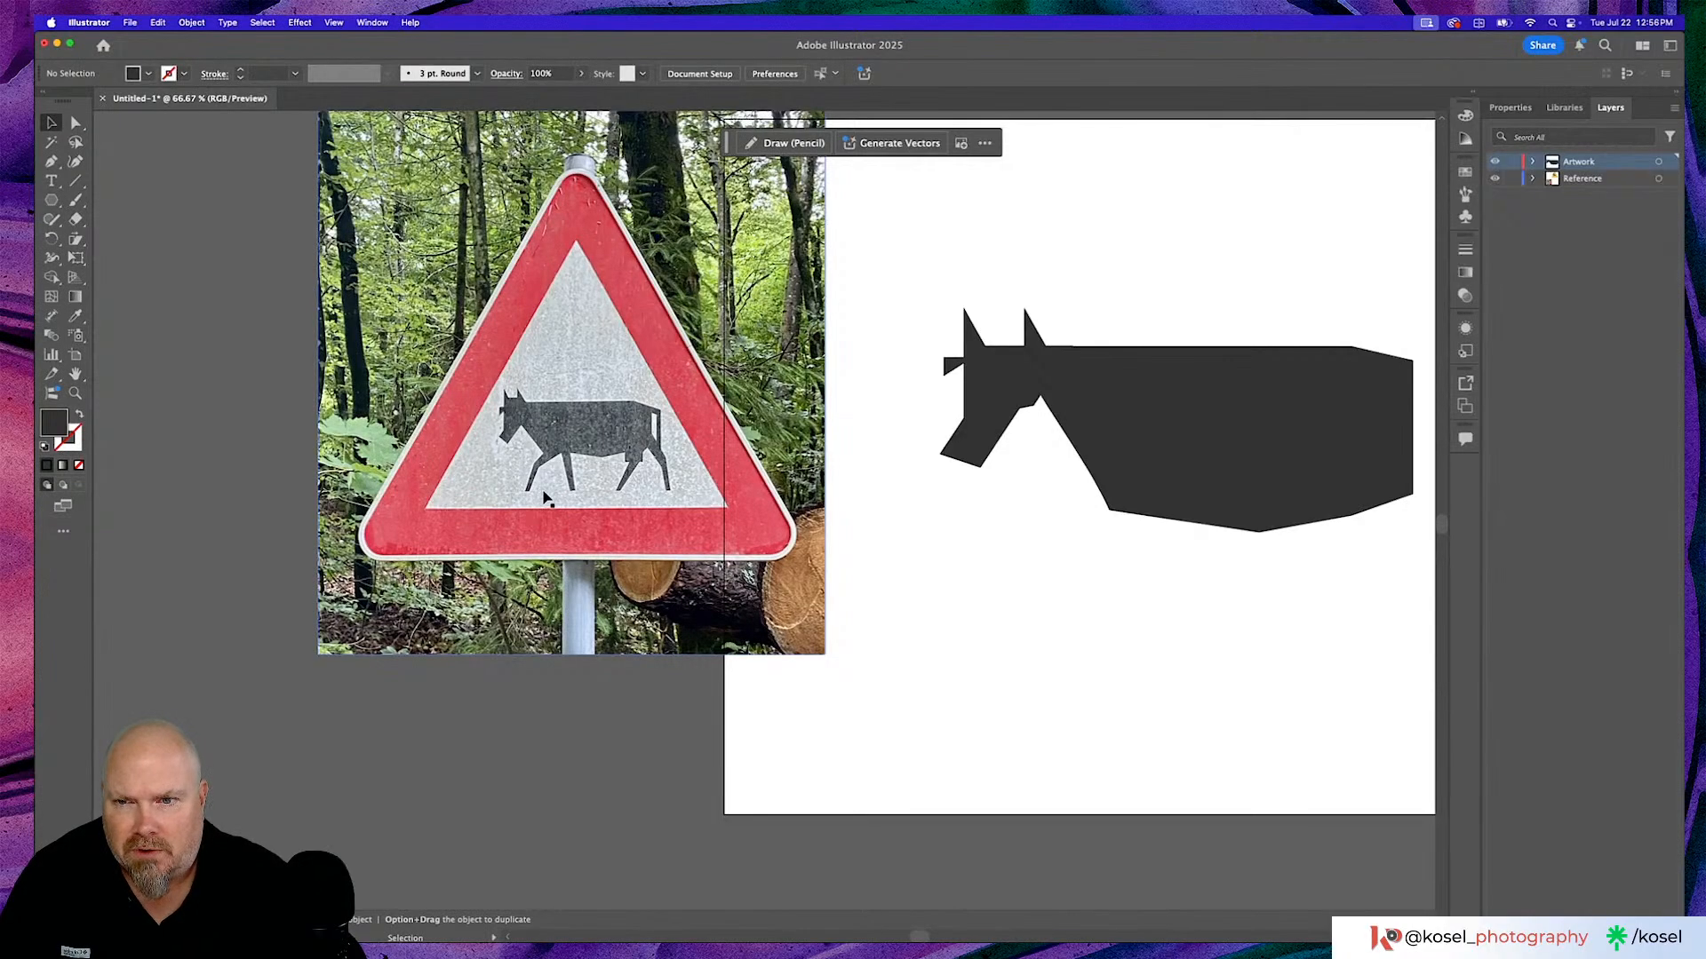
scroll(545, 498, up, 4)
scroll(546, 498, left, 2)
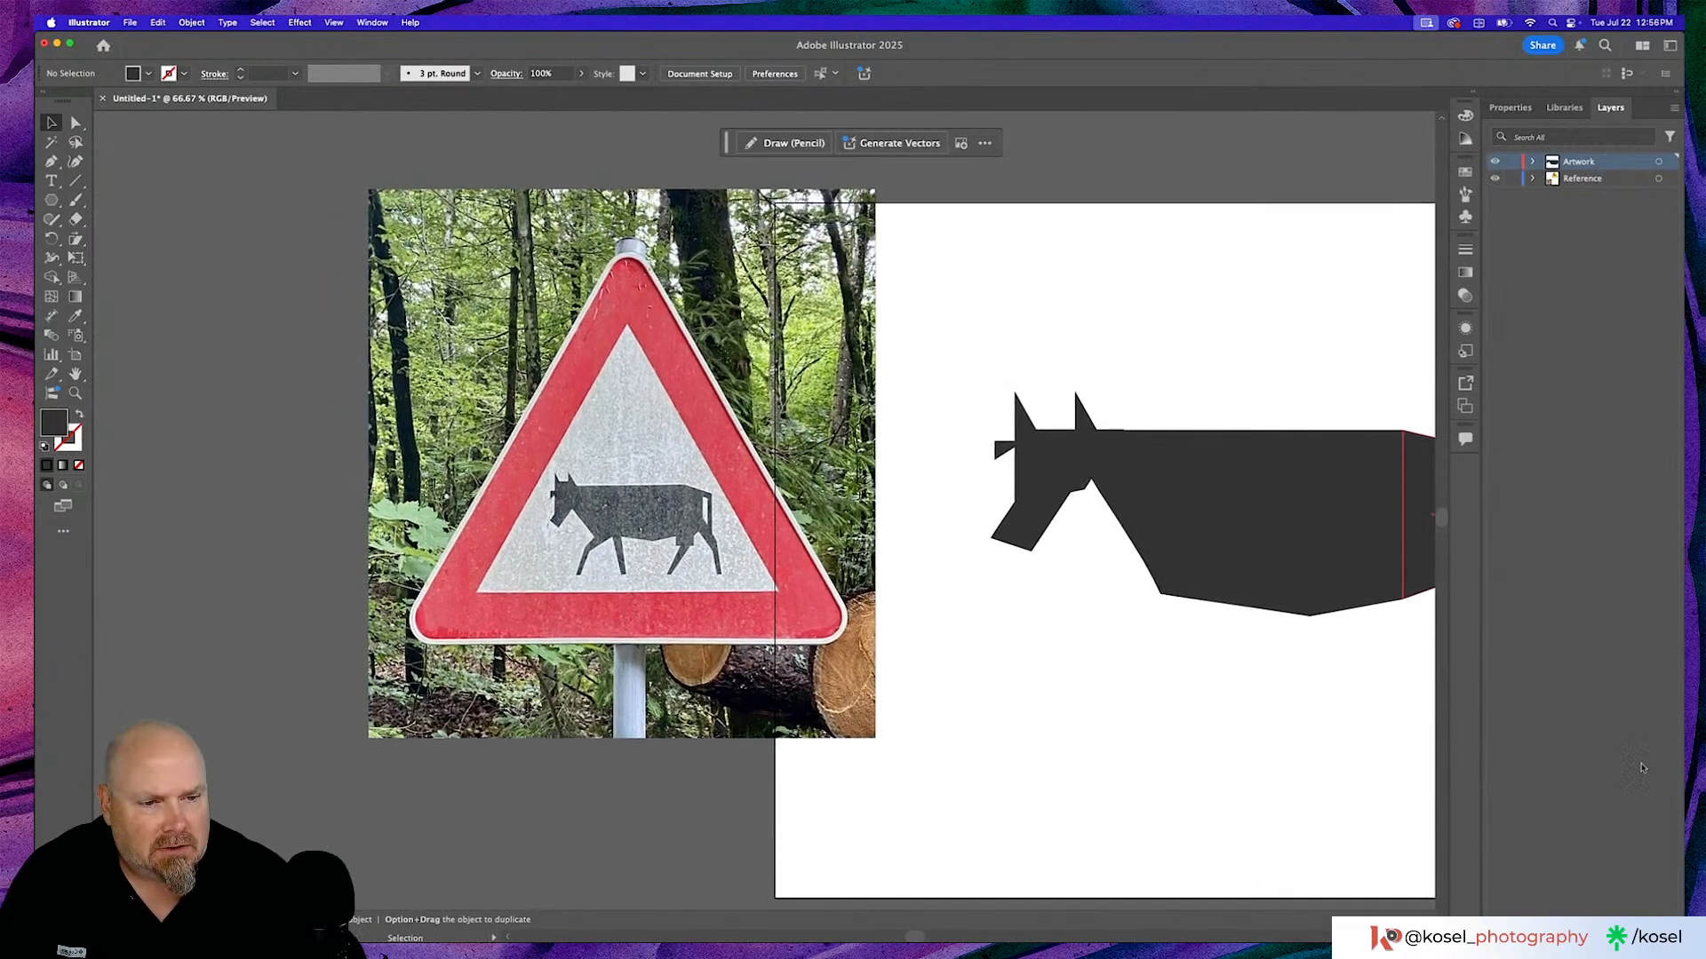
key(super+l)
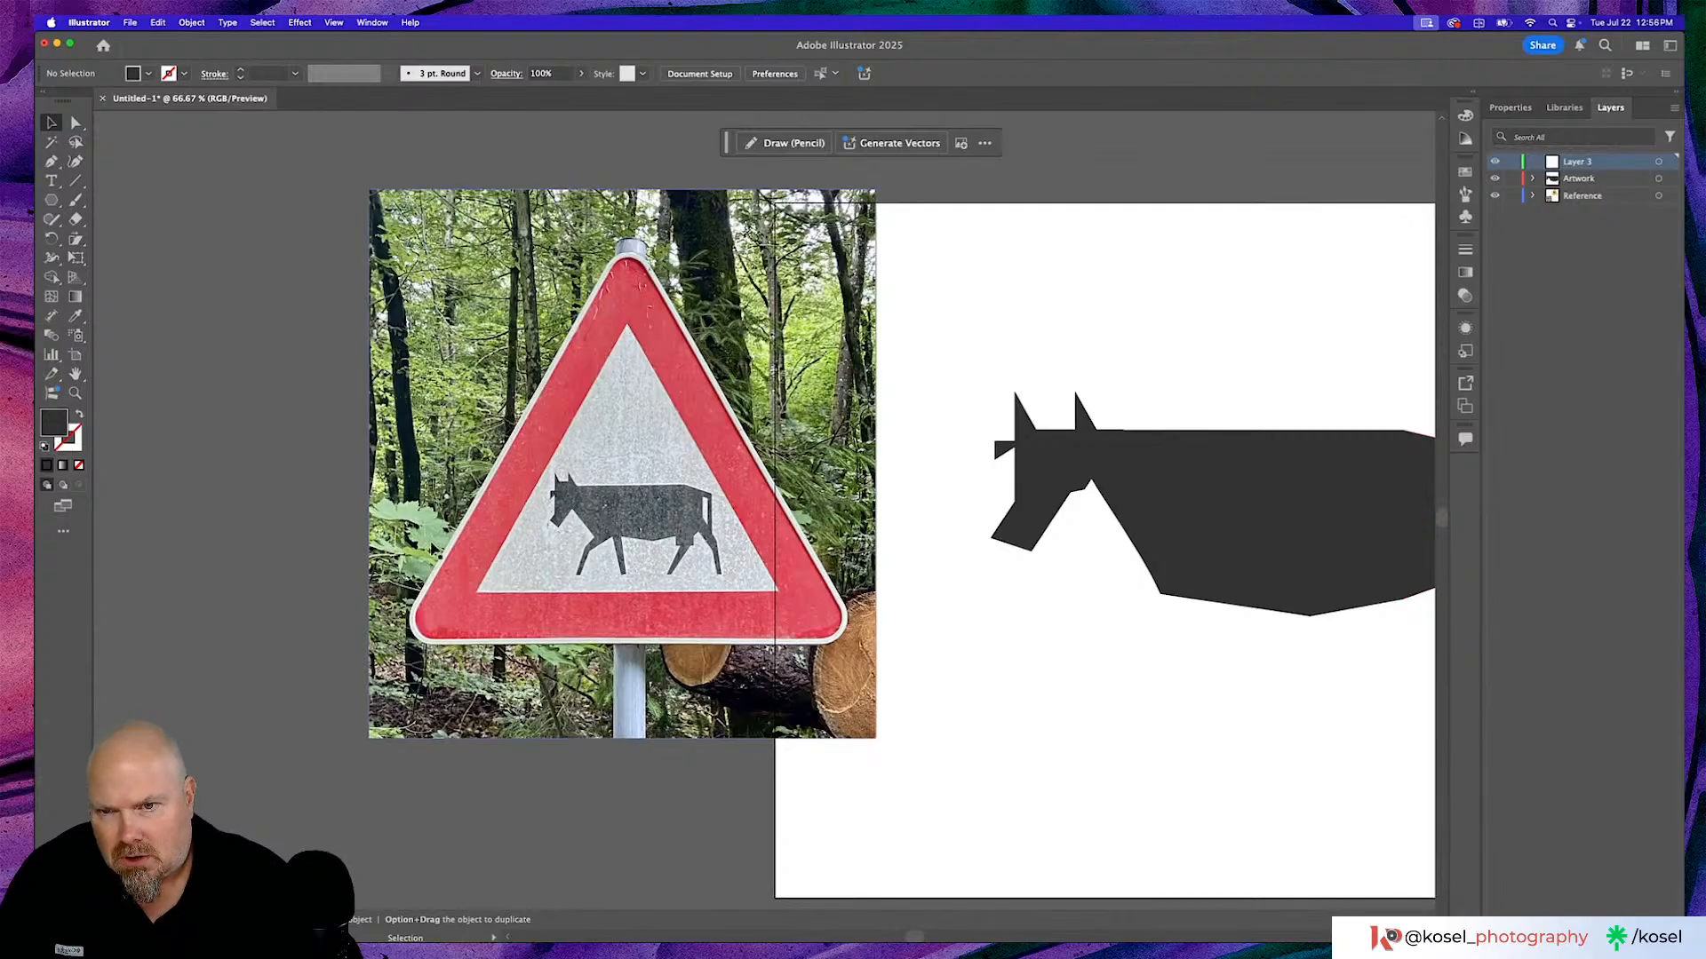
key(a)
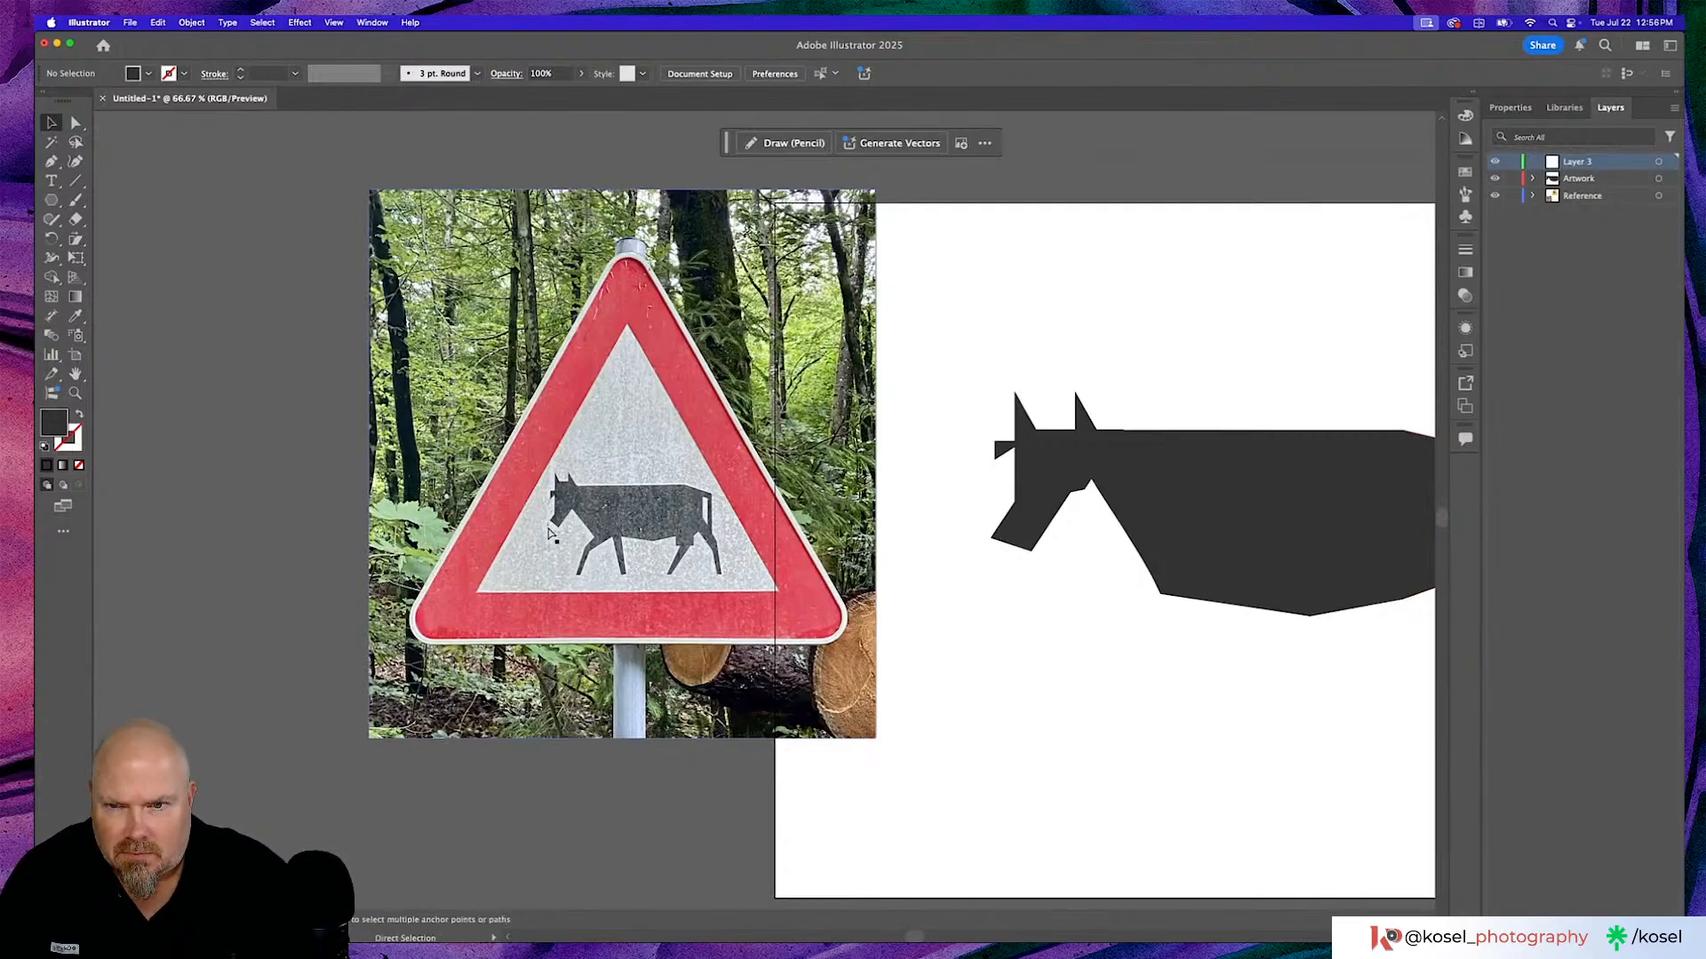
With the Pen tool, start tracing the sign cow's head from the back of the neck over both ears to the front ear's tip.
key(super+equal)
key(super+equal)
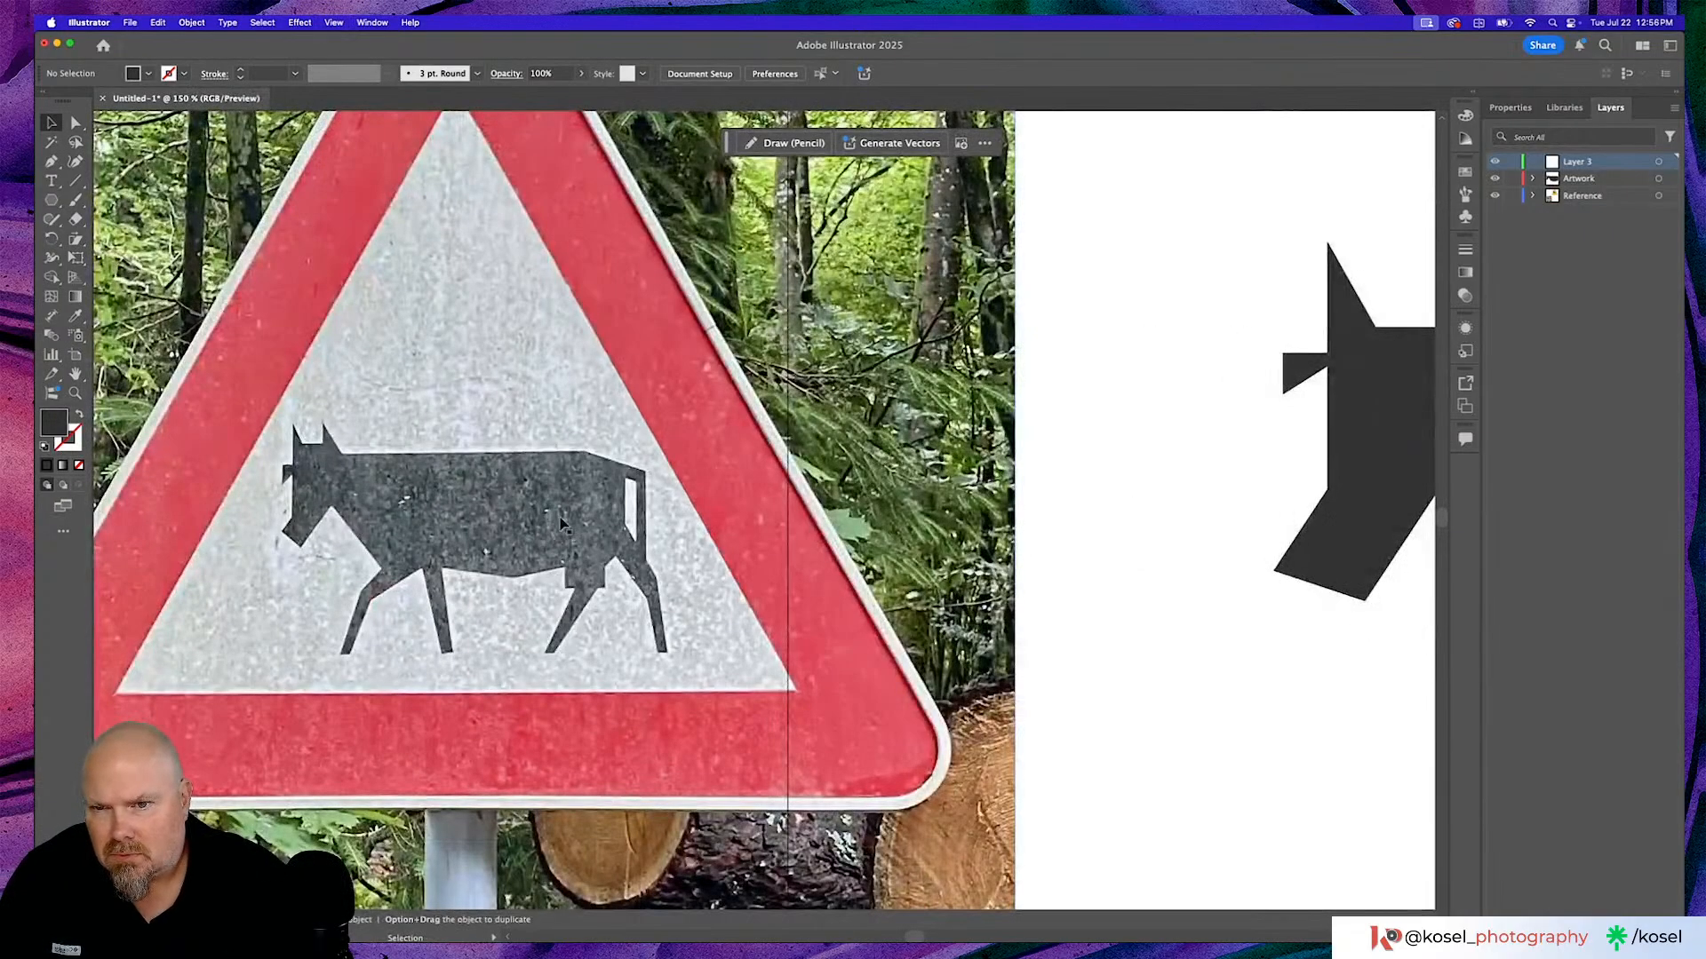
scroll(547, 523, left, 3)
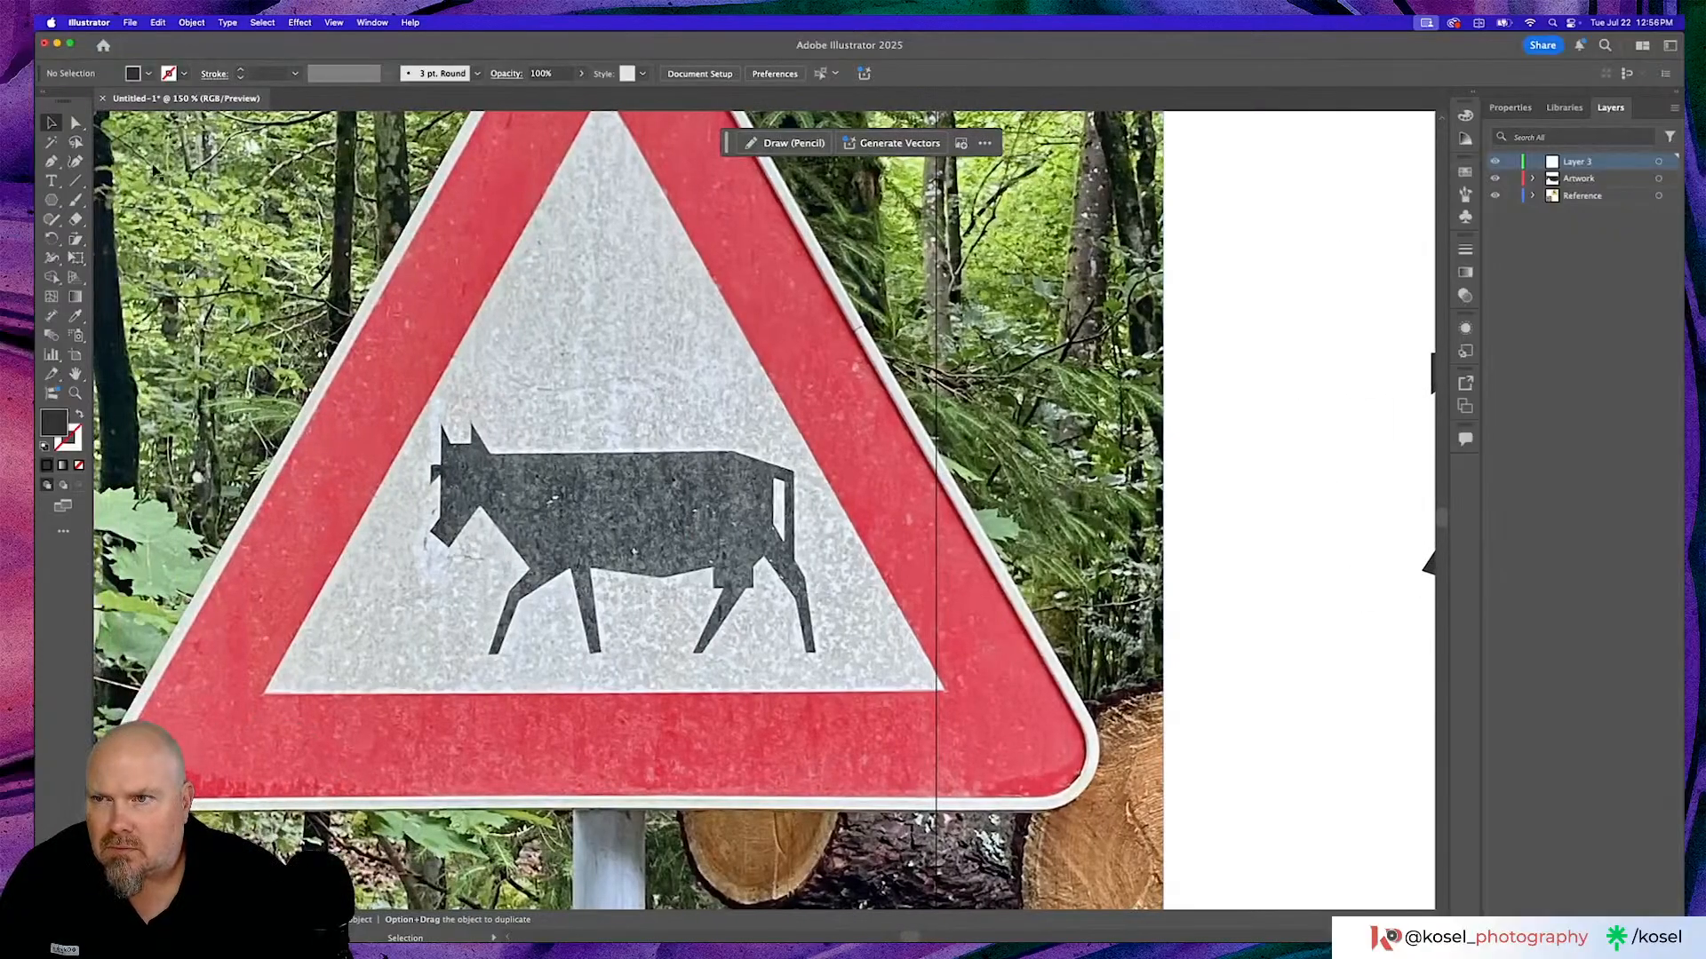
click(52, 162)
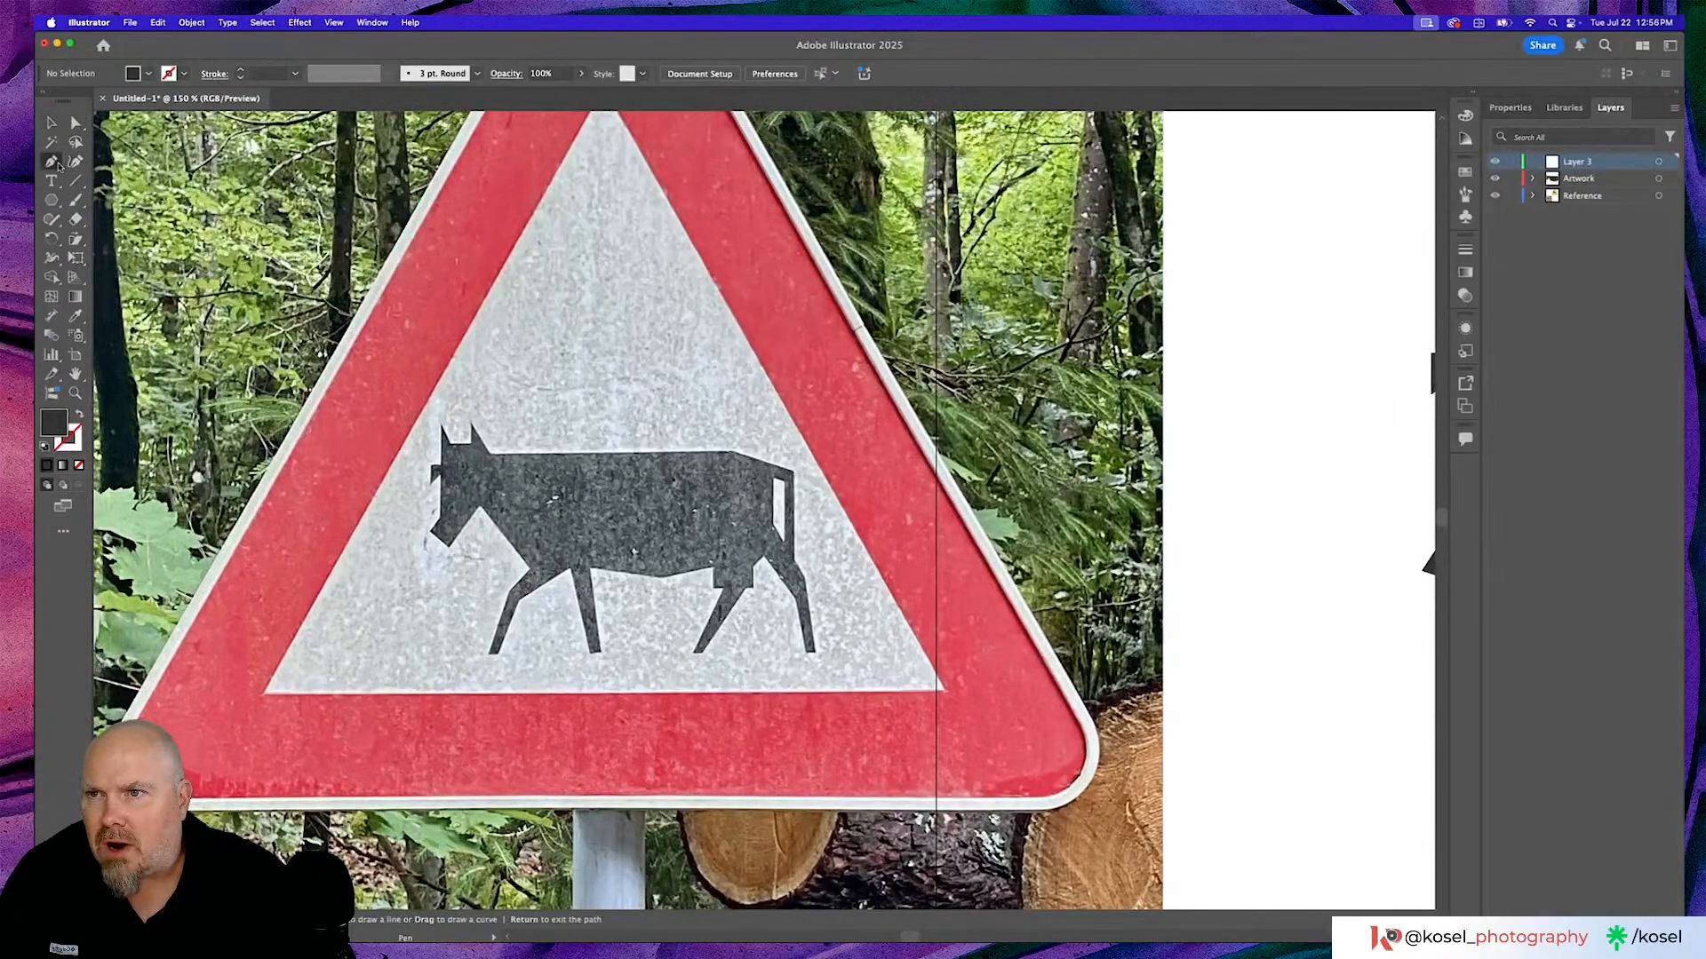
click(491, 453)
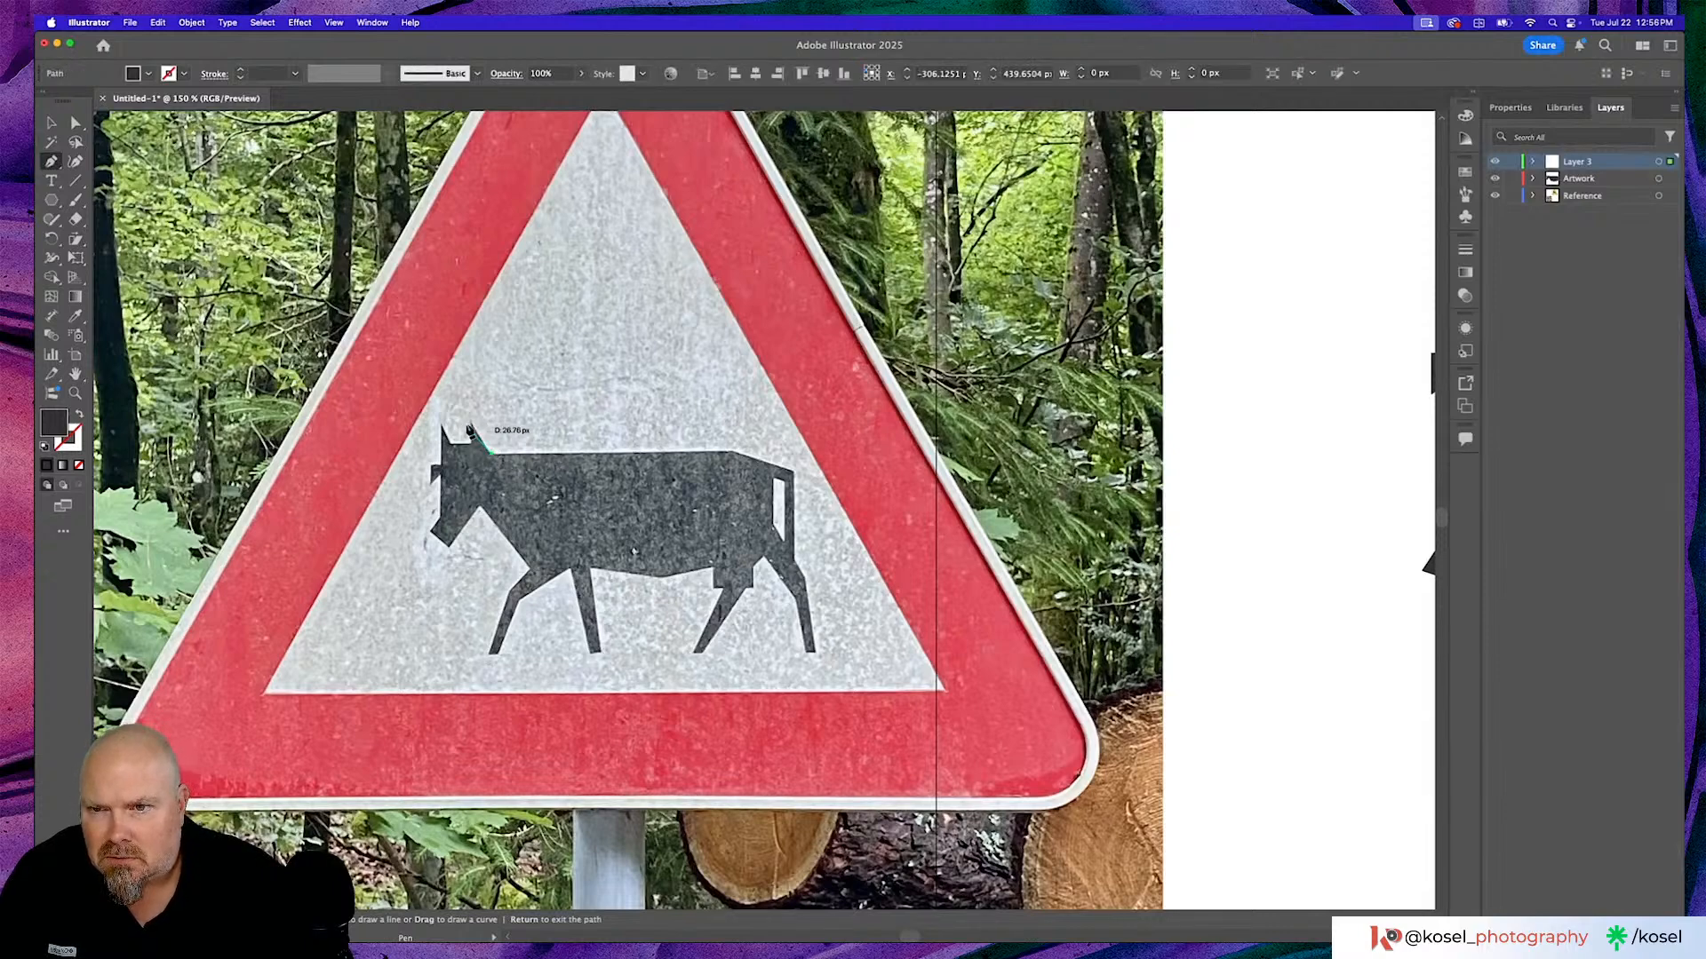
click(471, 423)
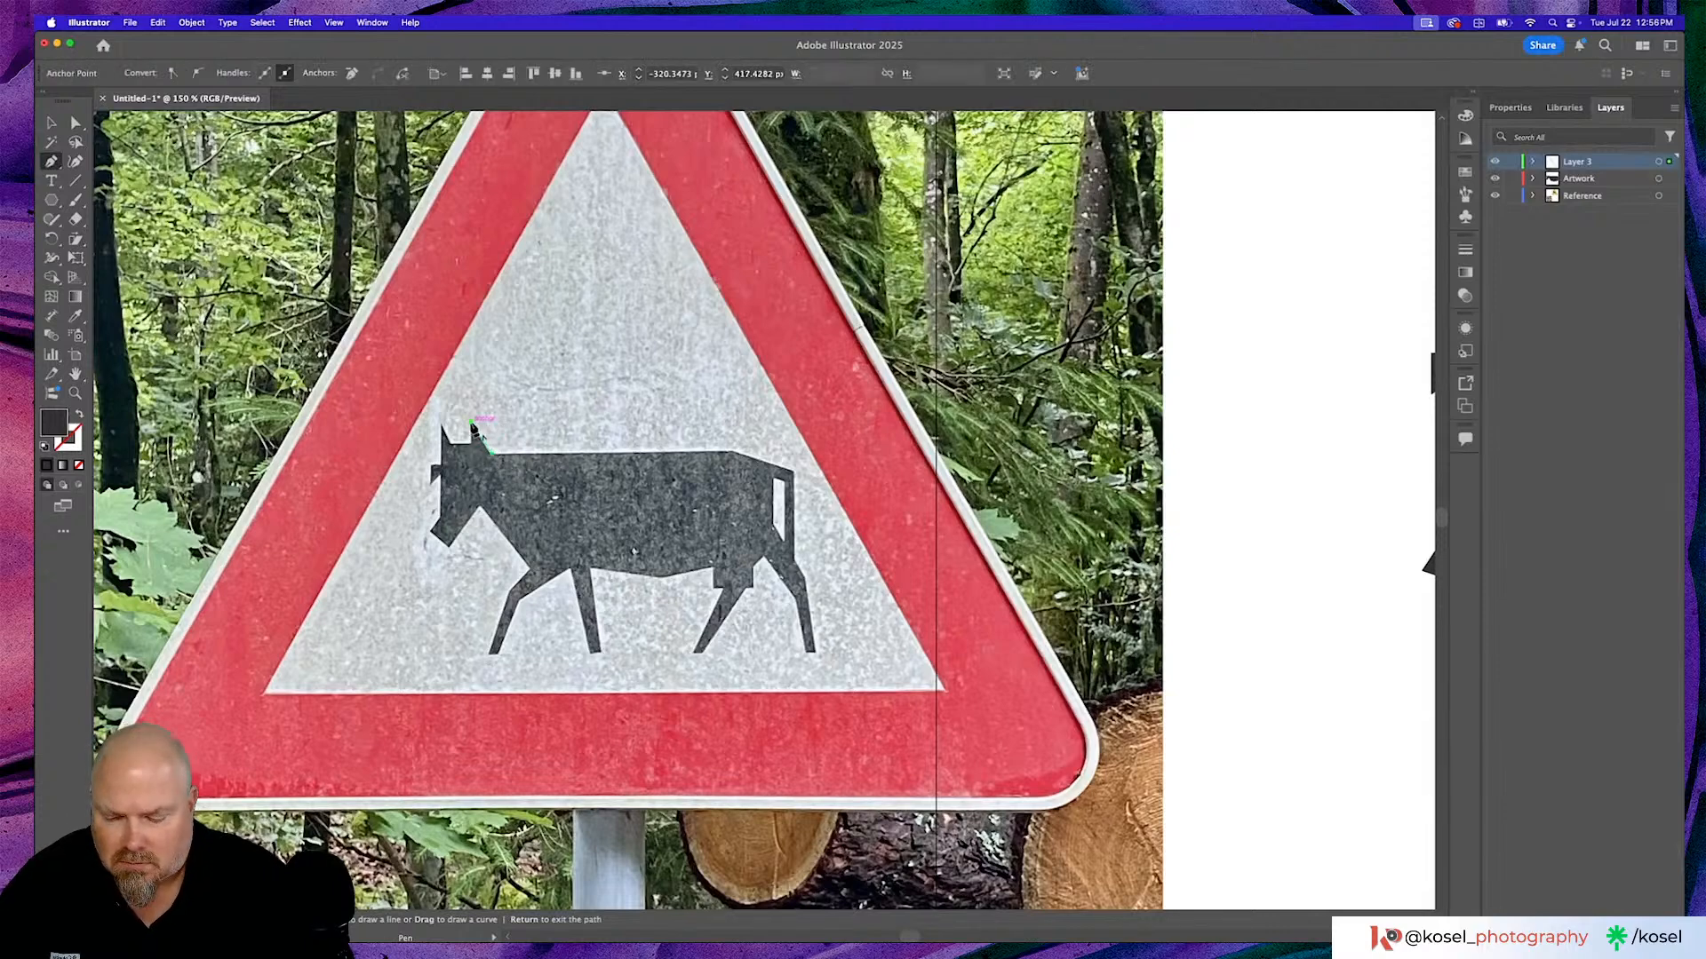
click(471, 443)
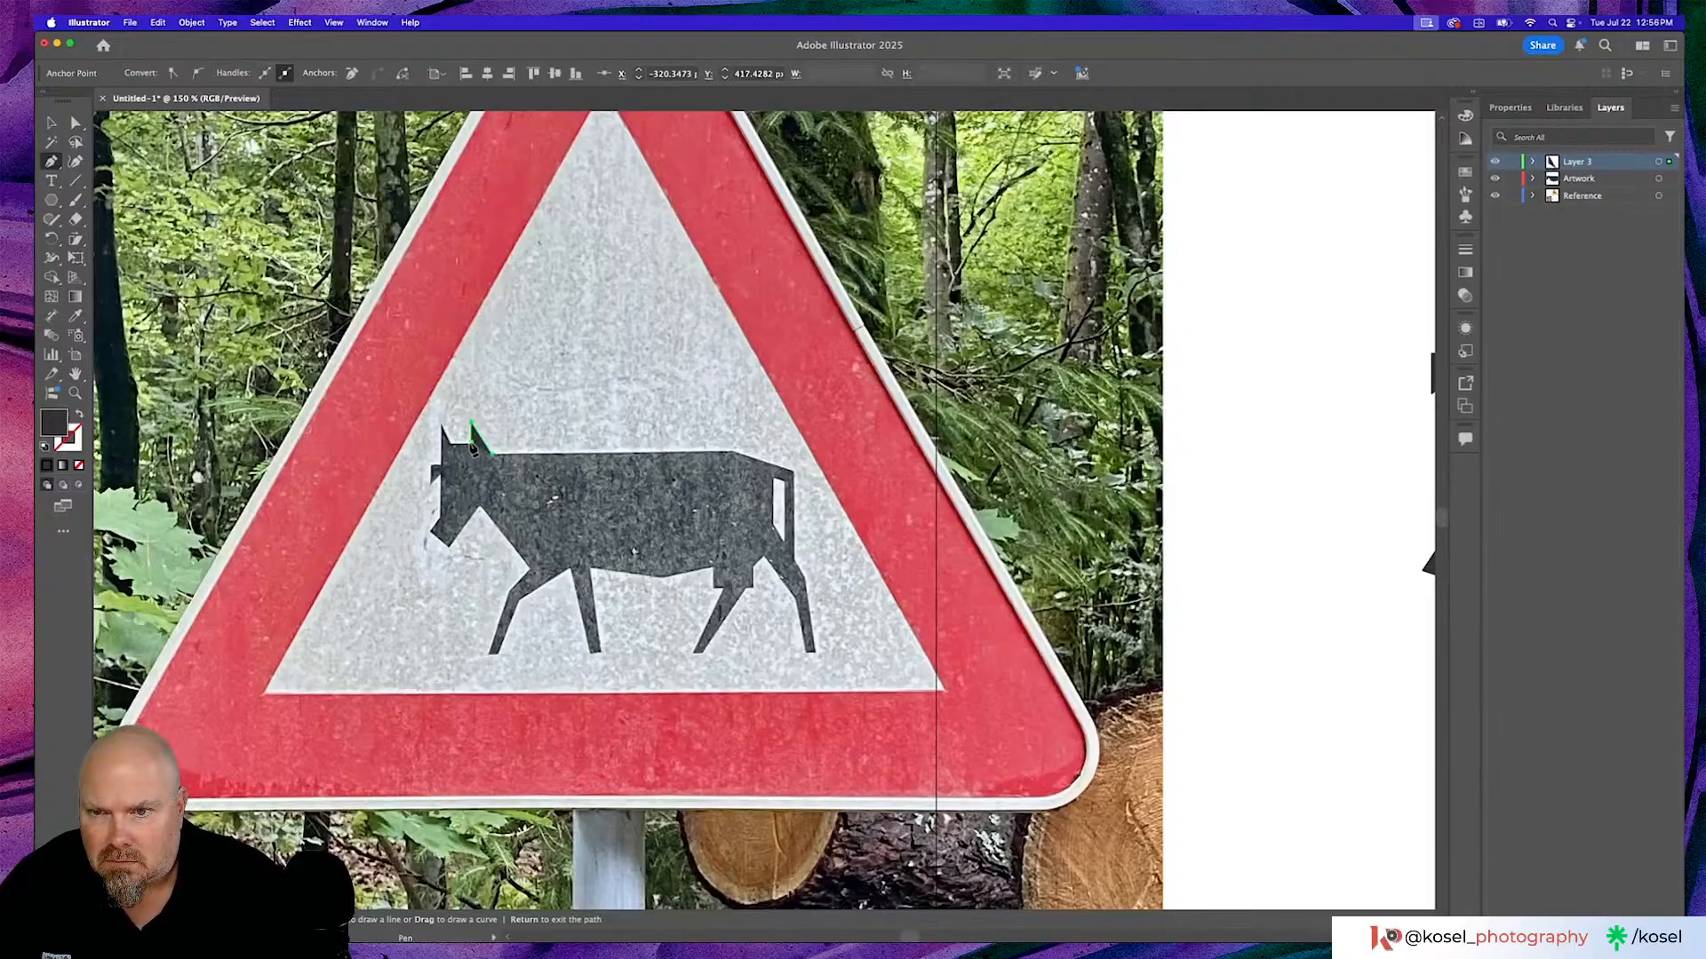
click(453, 444)
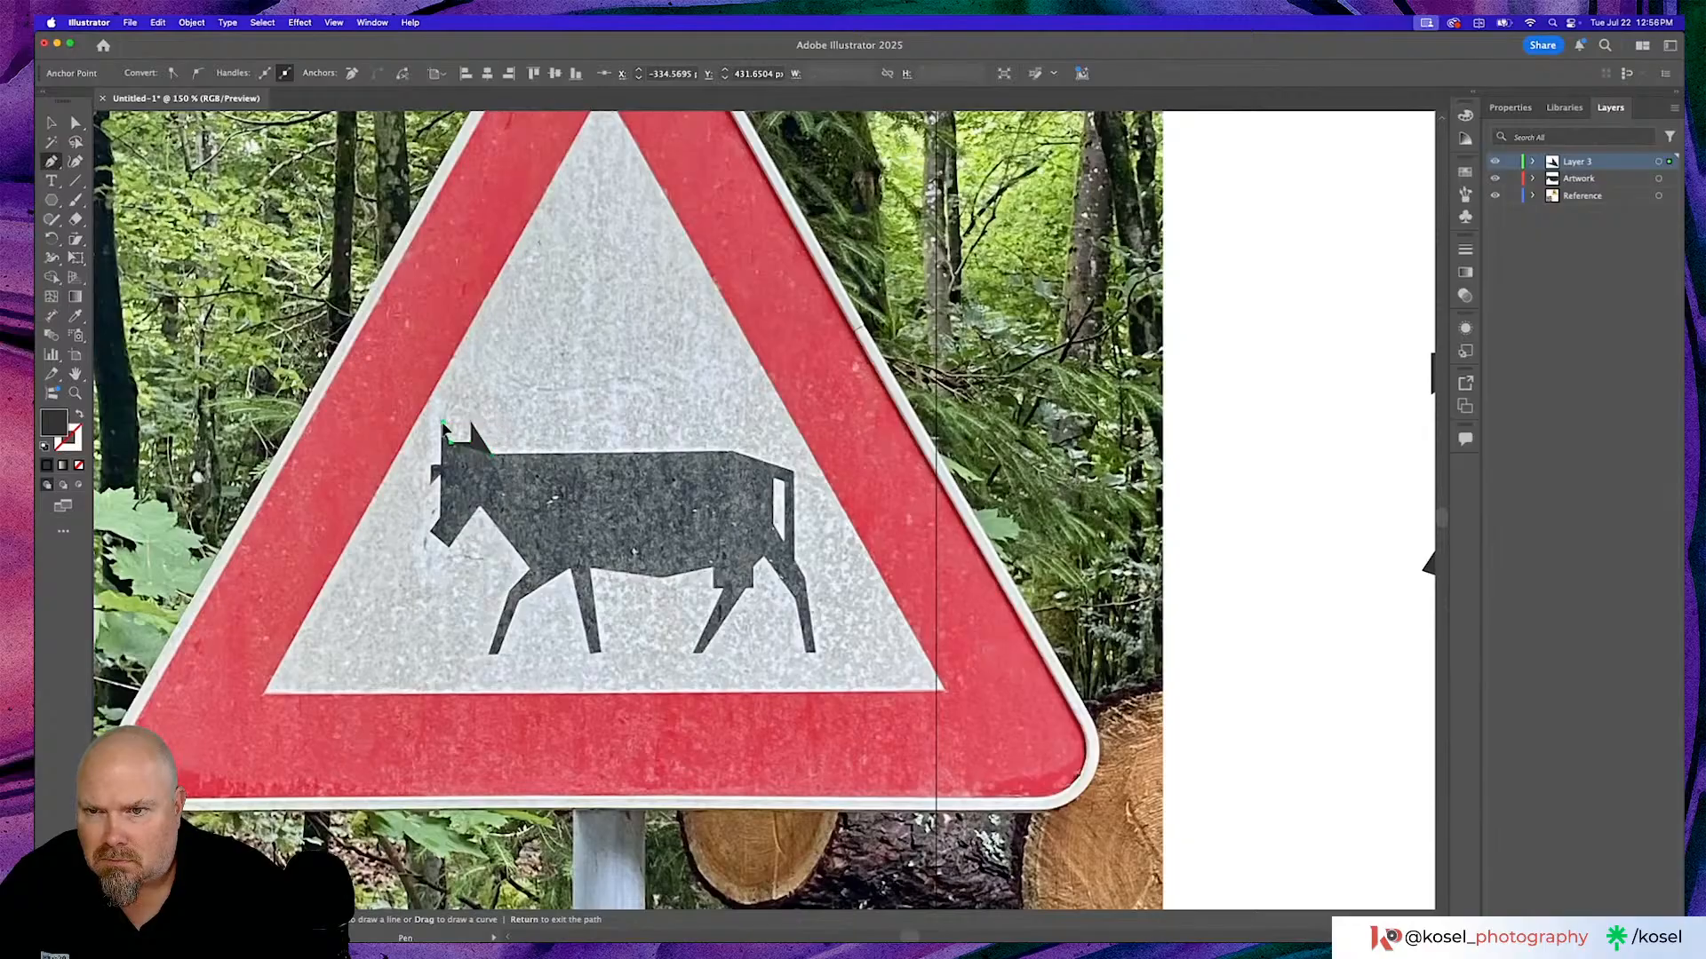
click(444, 425)
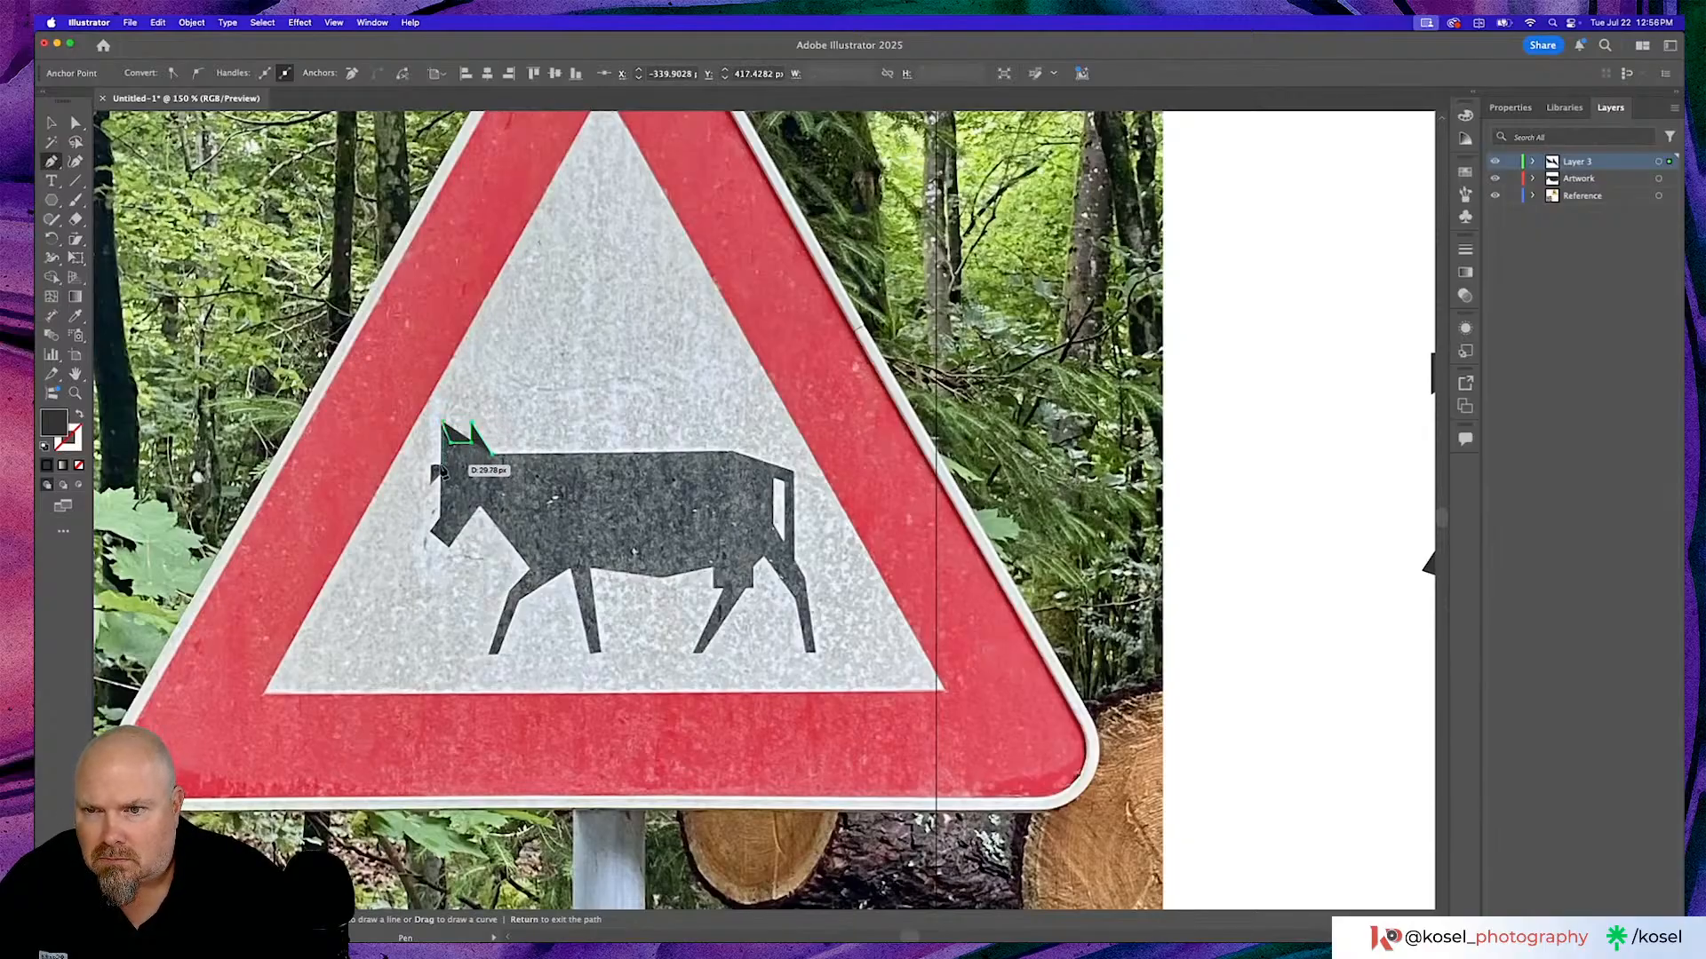
Continue the head outline down the face, around the snout and up the jaw, and close it at the neck.
click(442, 518)
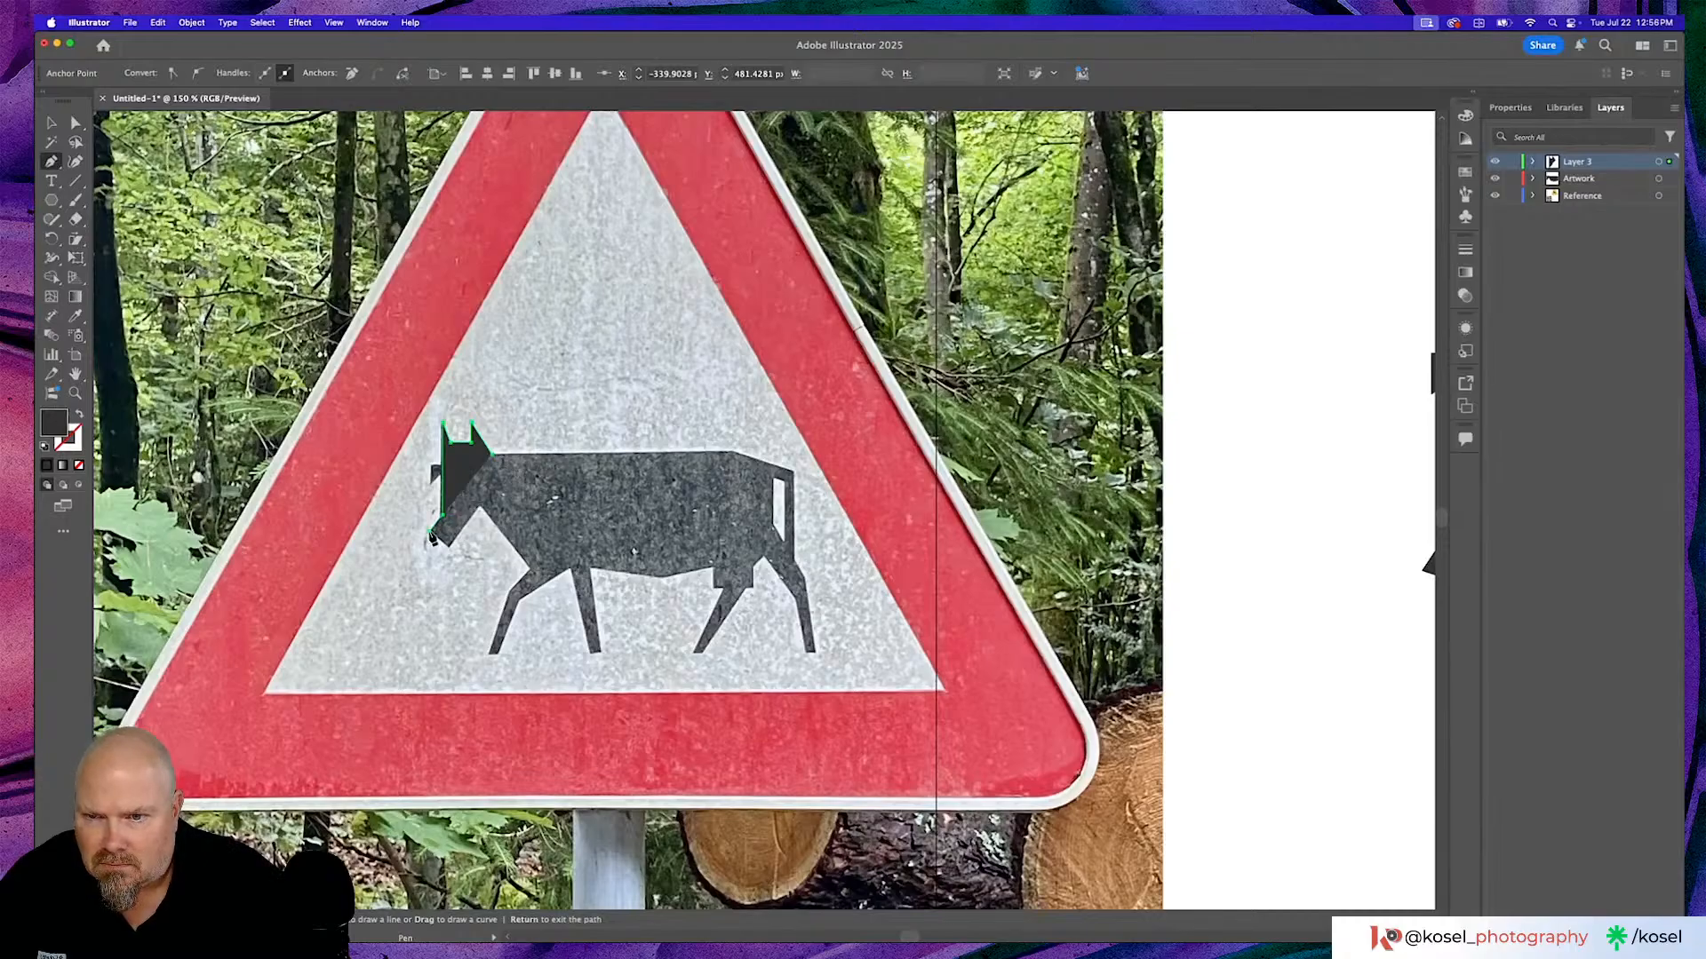
click(431, 535)
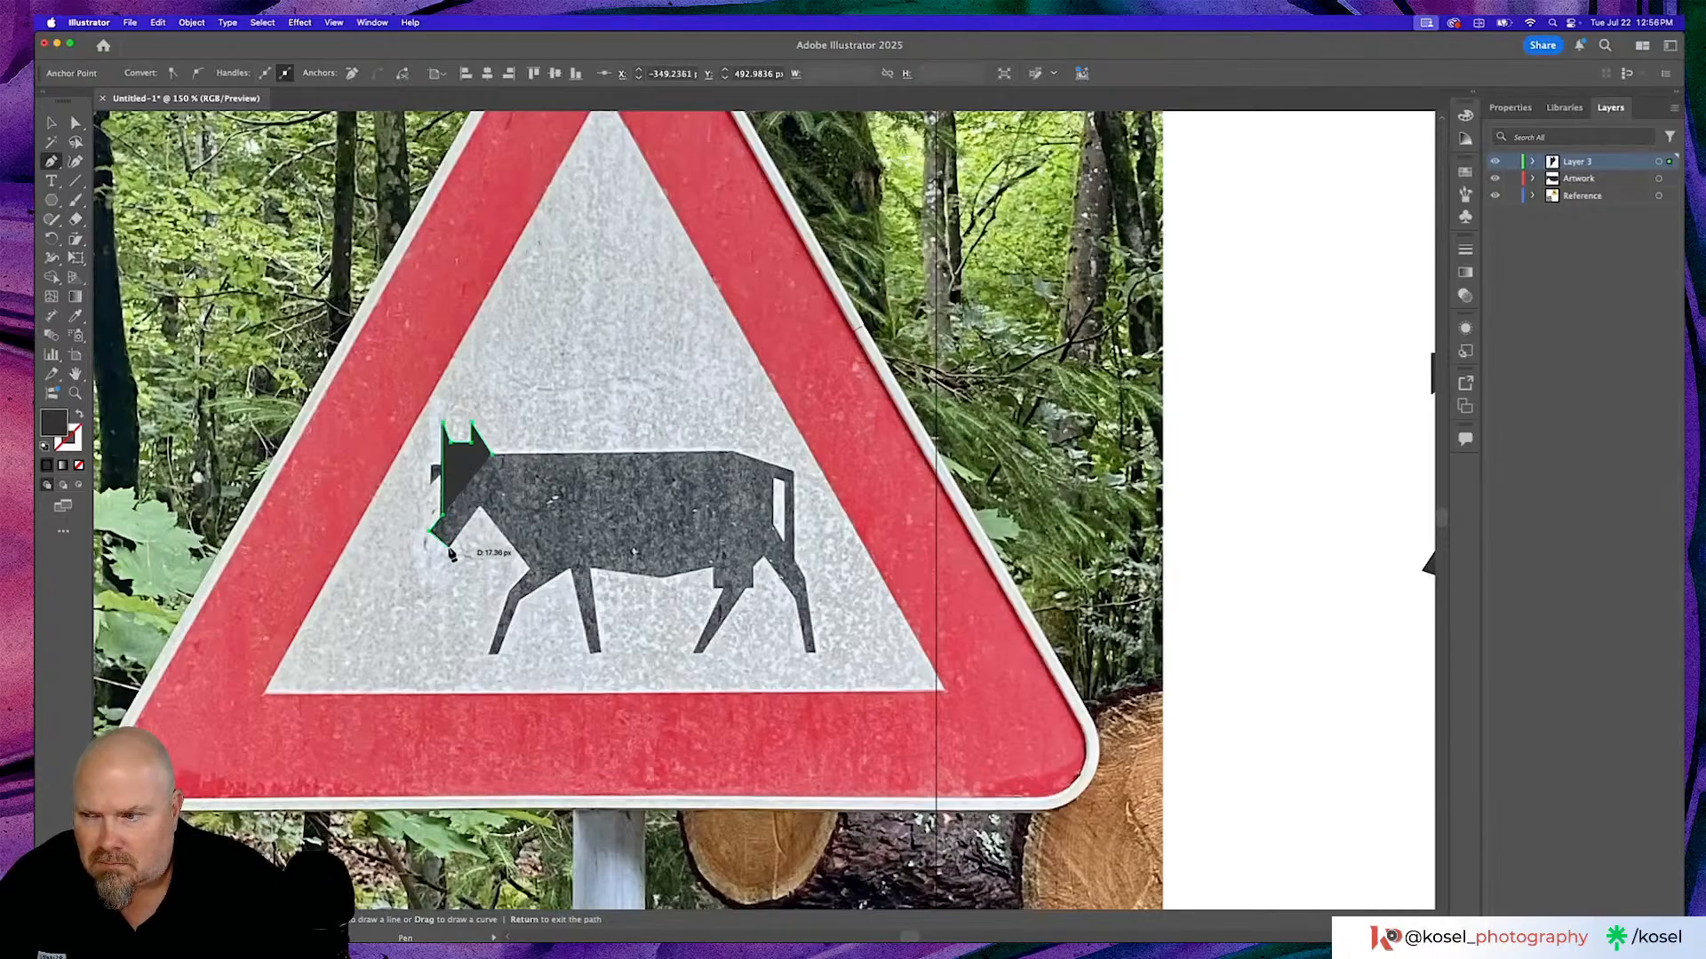
click(451, 554)
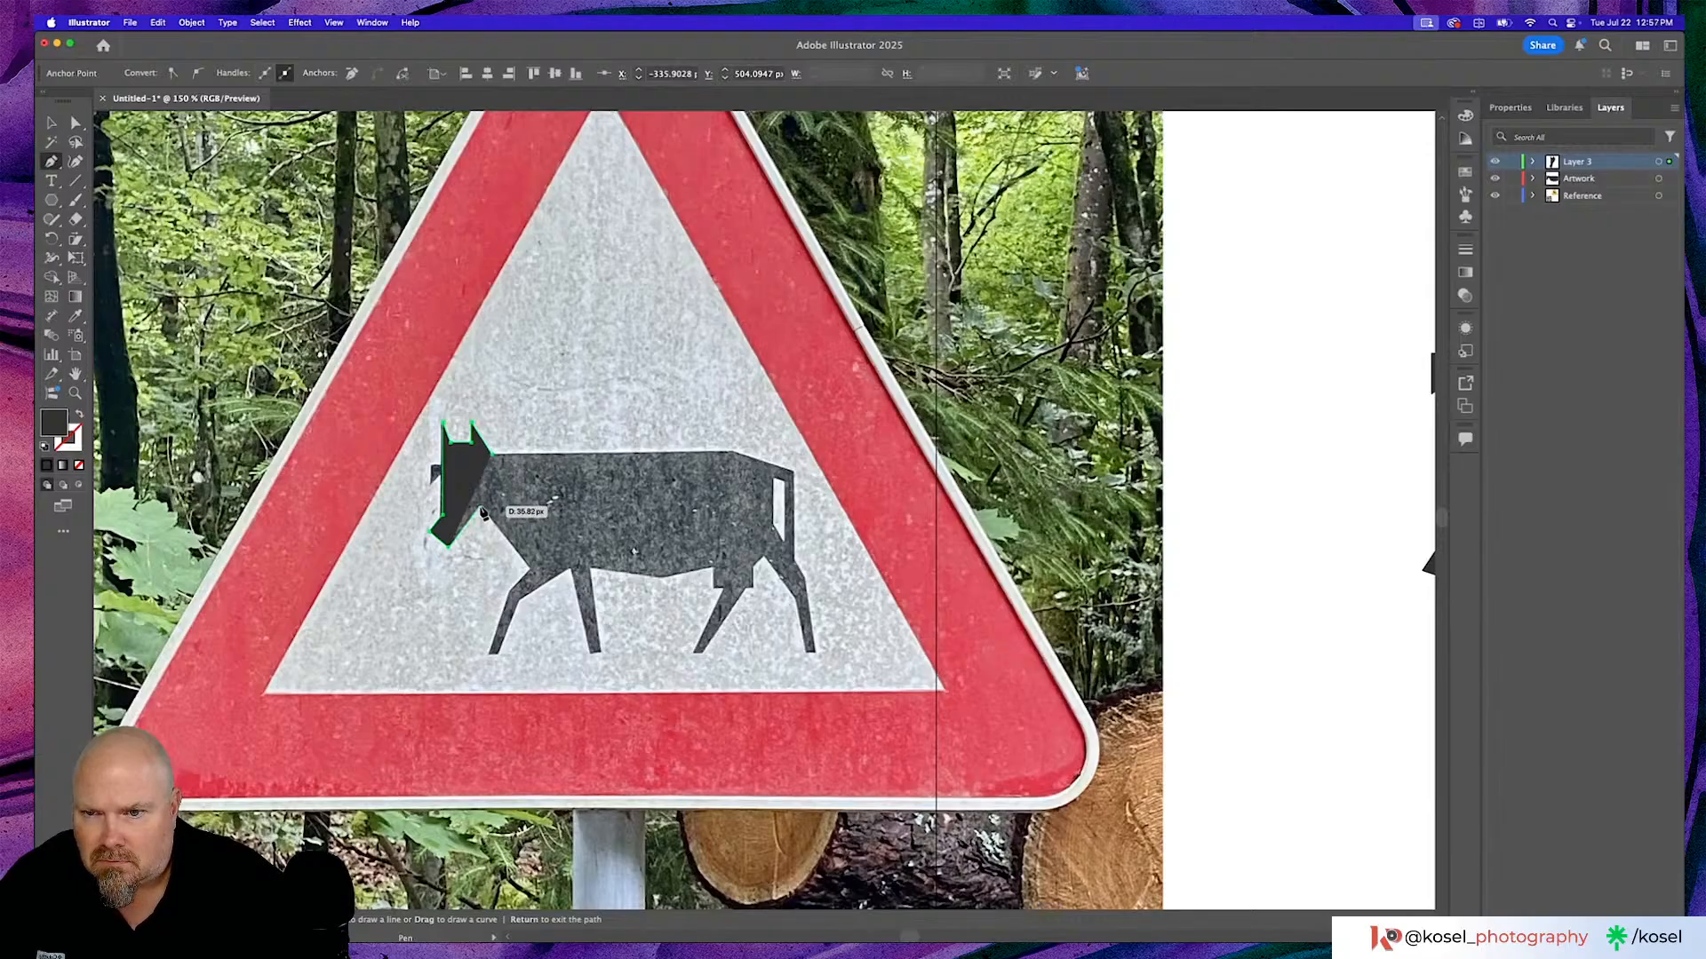
click(480, 512)
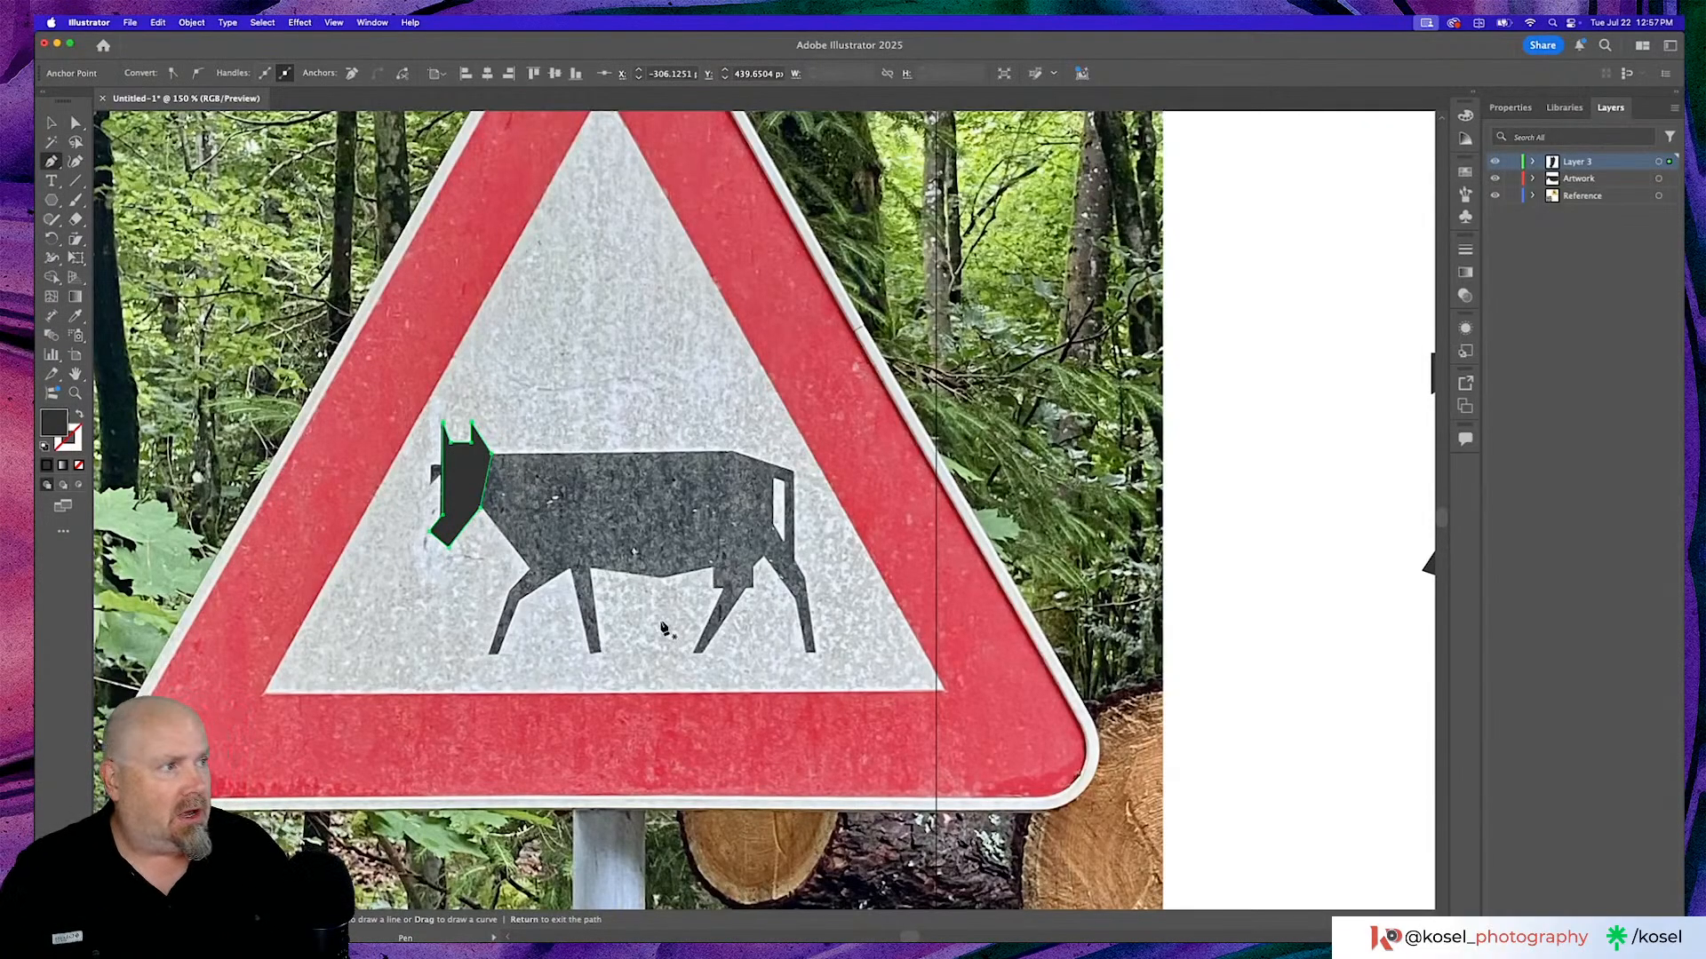
key(v)
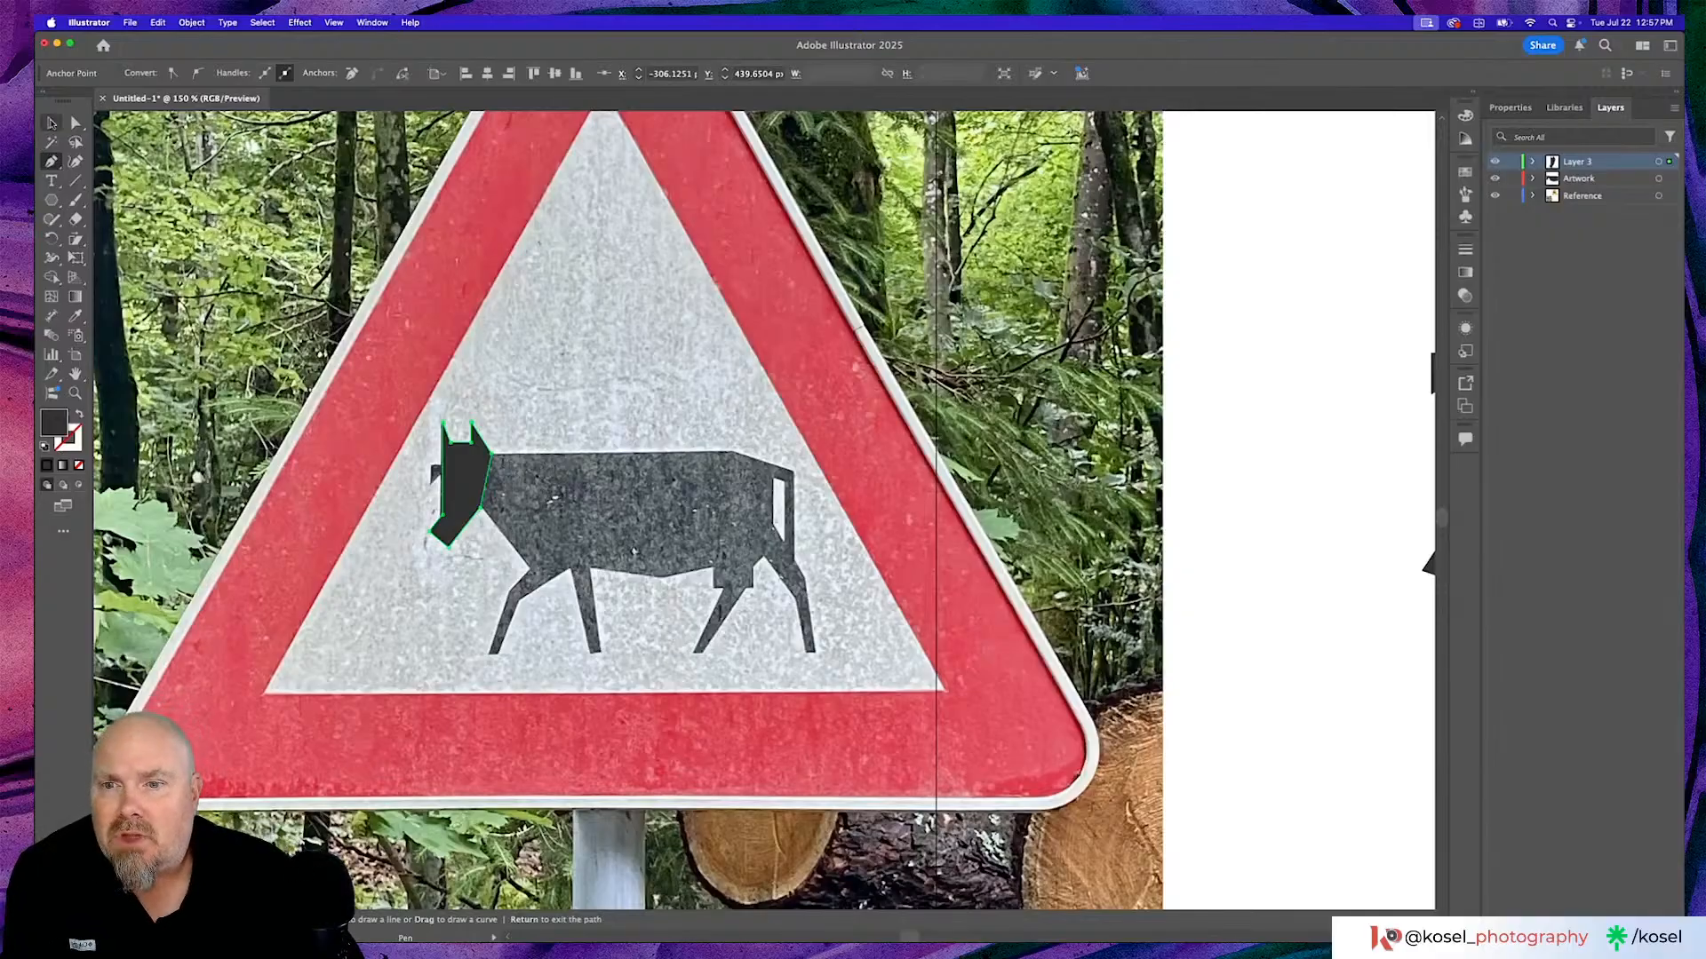
Move the traced head onto the artboard in front of the old head, enlarge it to about 94 × 188 px, and deselect it.
scroll(821, 486, right, 3)
scroll(821, 485, right, 6)
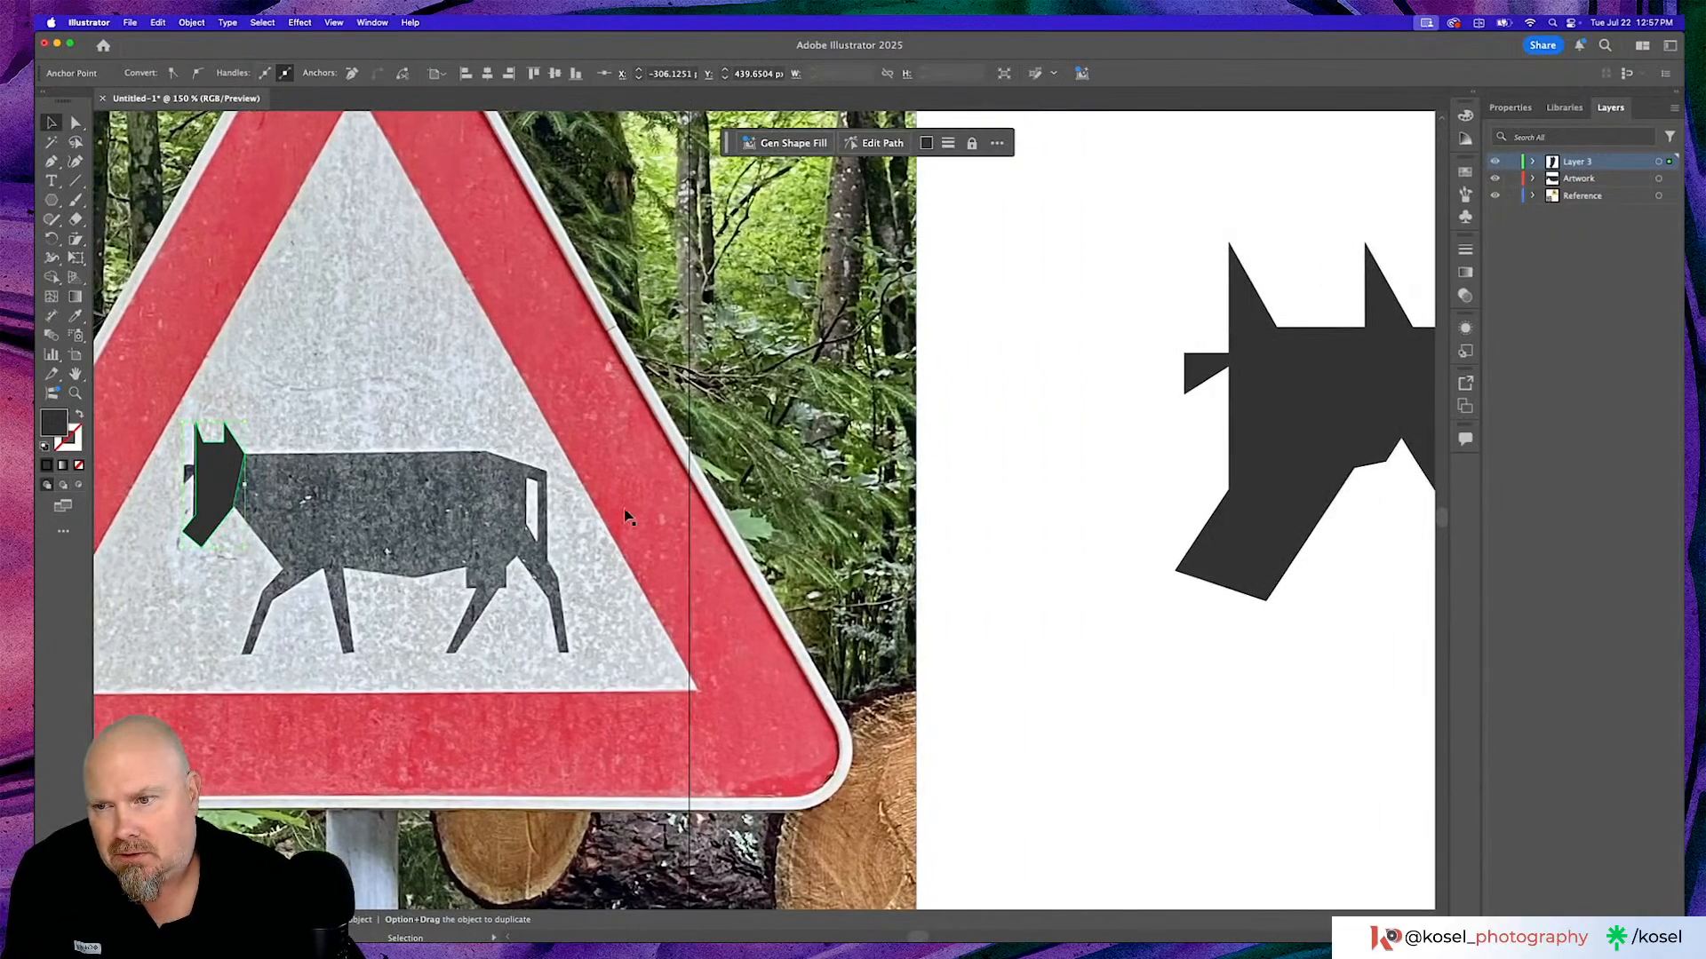
click(227, 480)
drag(226, 479, 1071, 421)
scroll(1022, 591, right, 12)
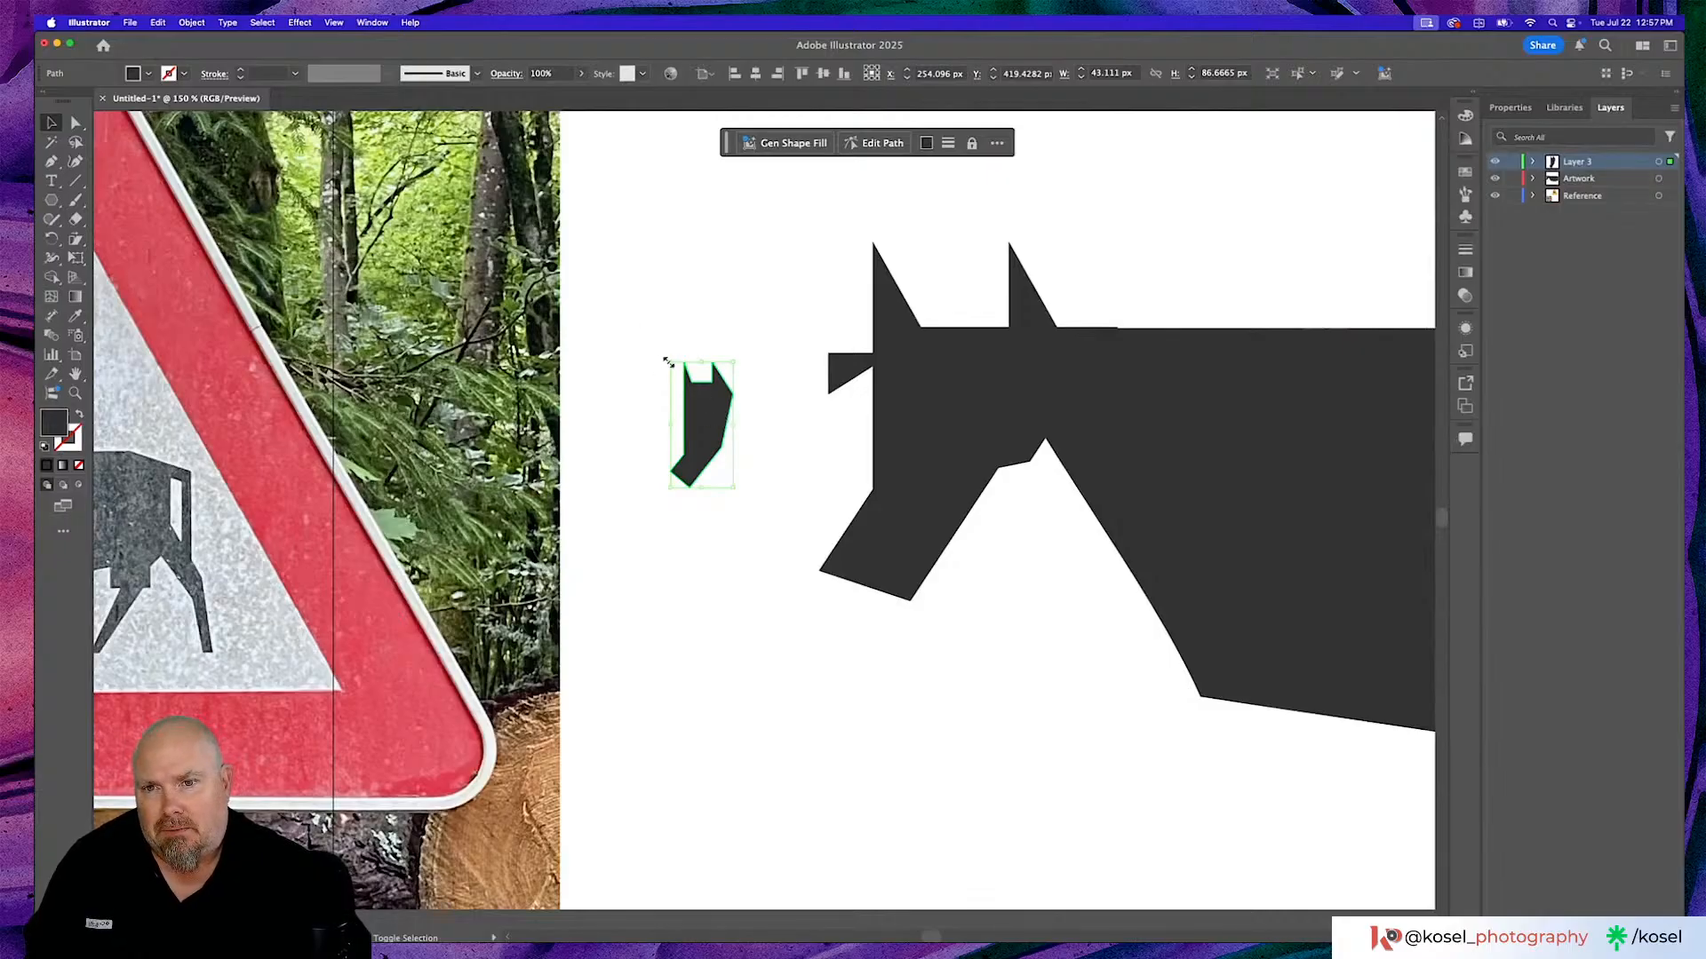
drag(669, 361, 597, 215)
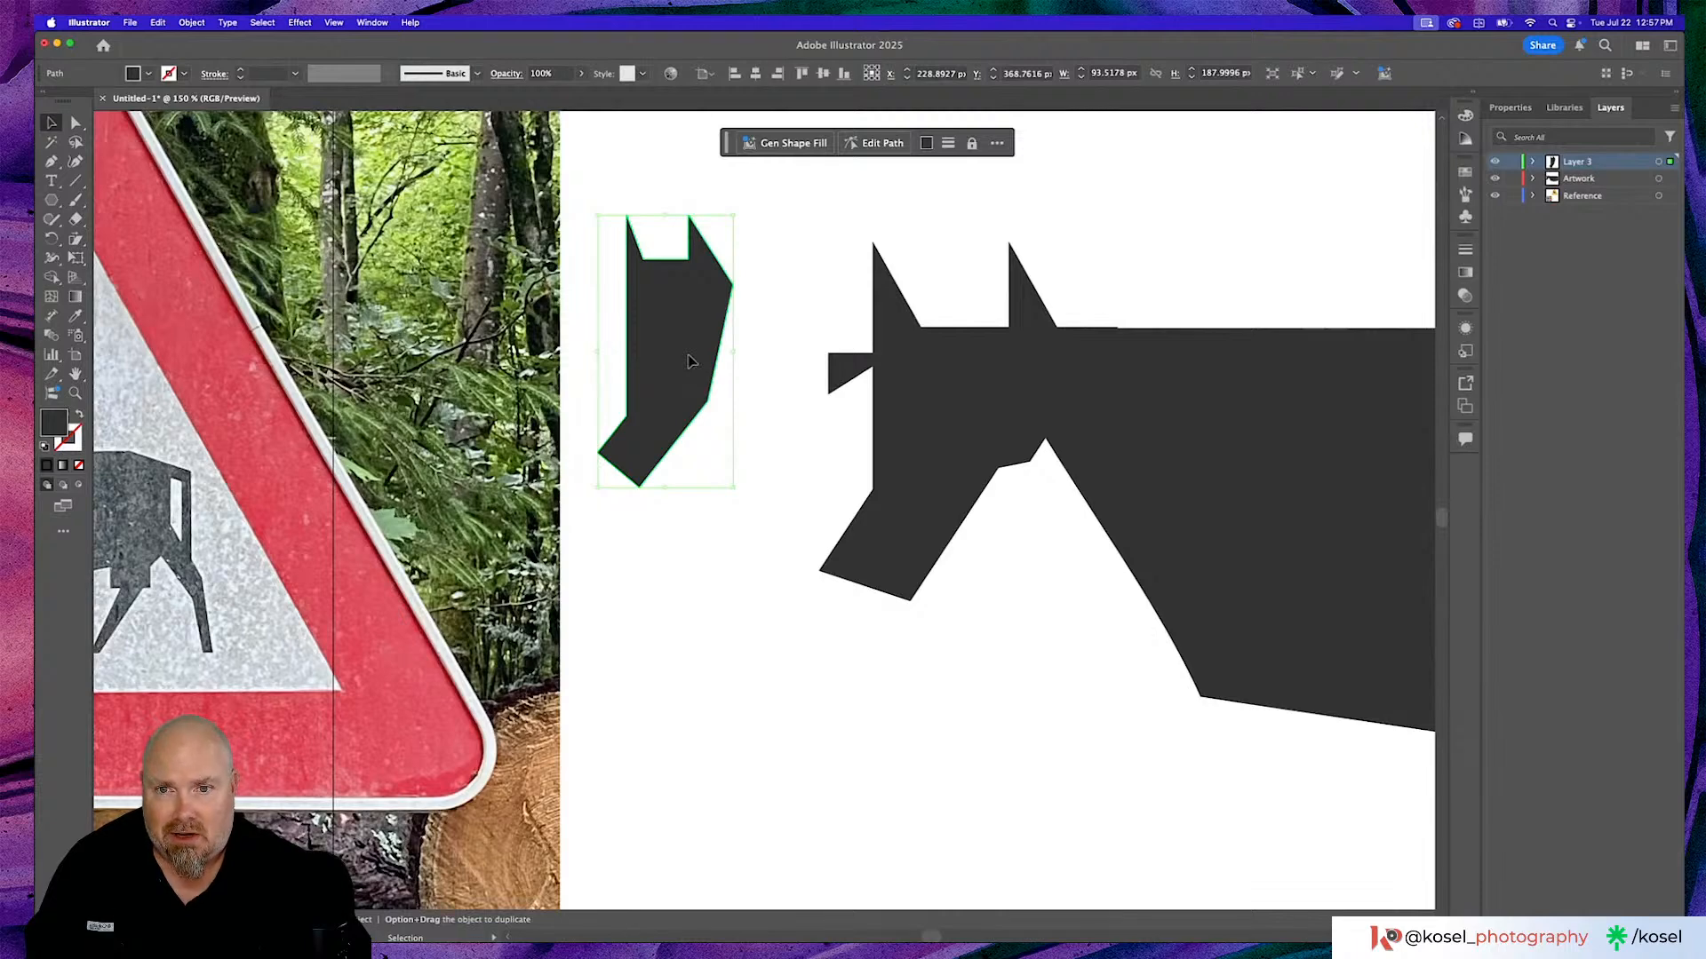
drag(690, 361, 720, 441)
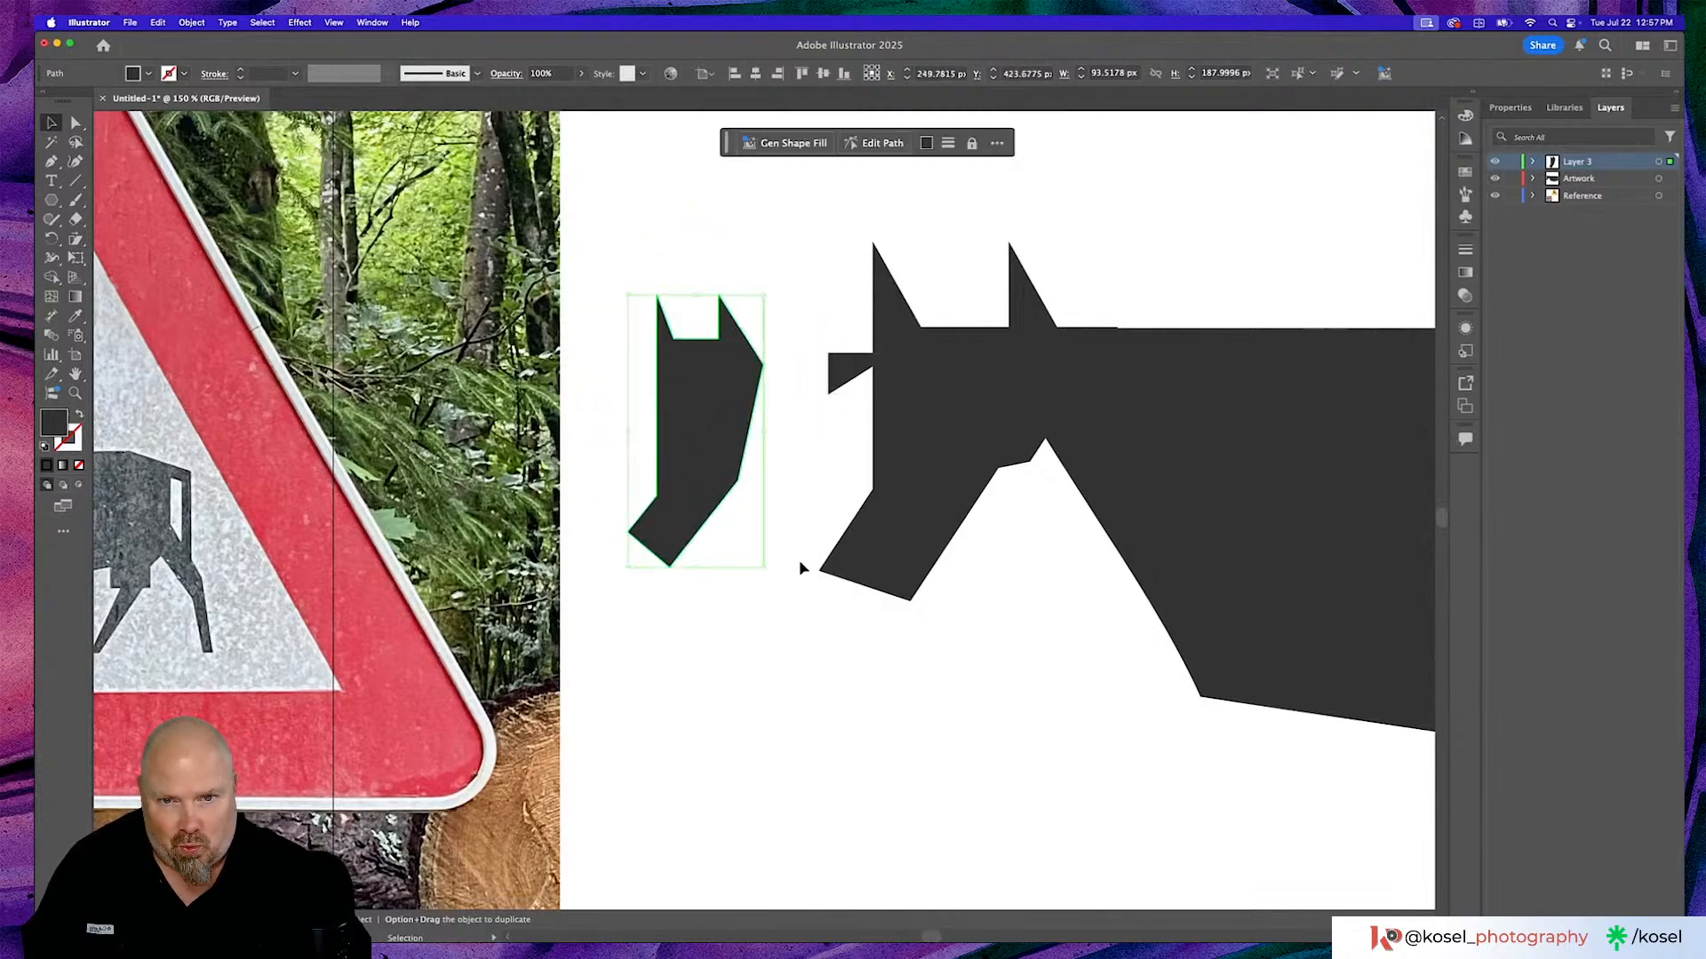
click(862, 666)
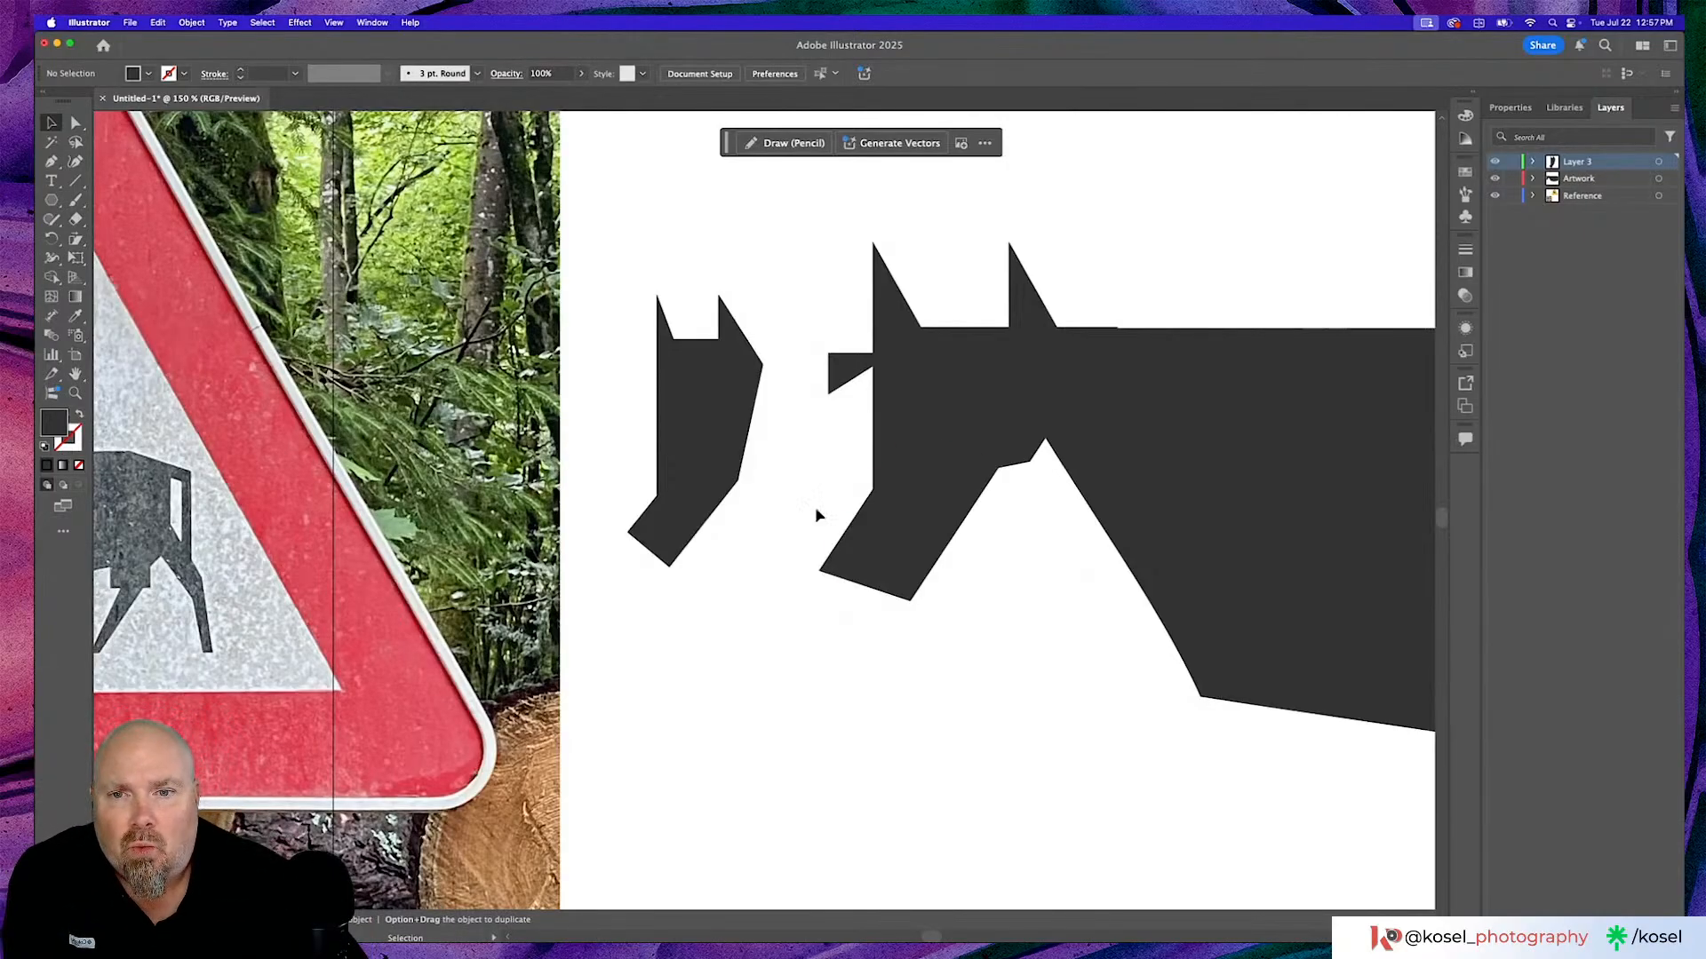
Detach the old head group from the body and park it above the body's back at about X 979 px, Y 168 px.
scroll(427, 516, left, 4)
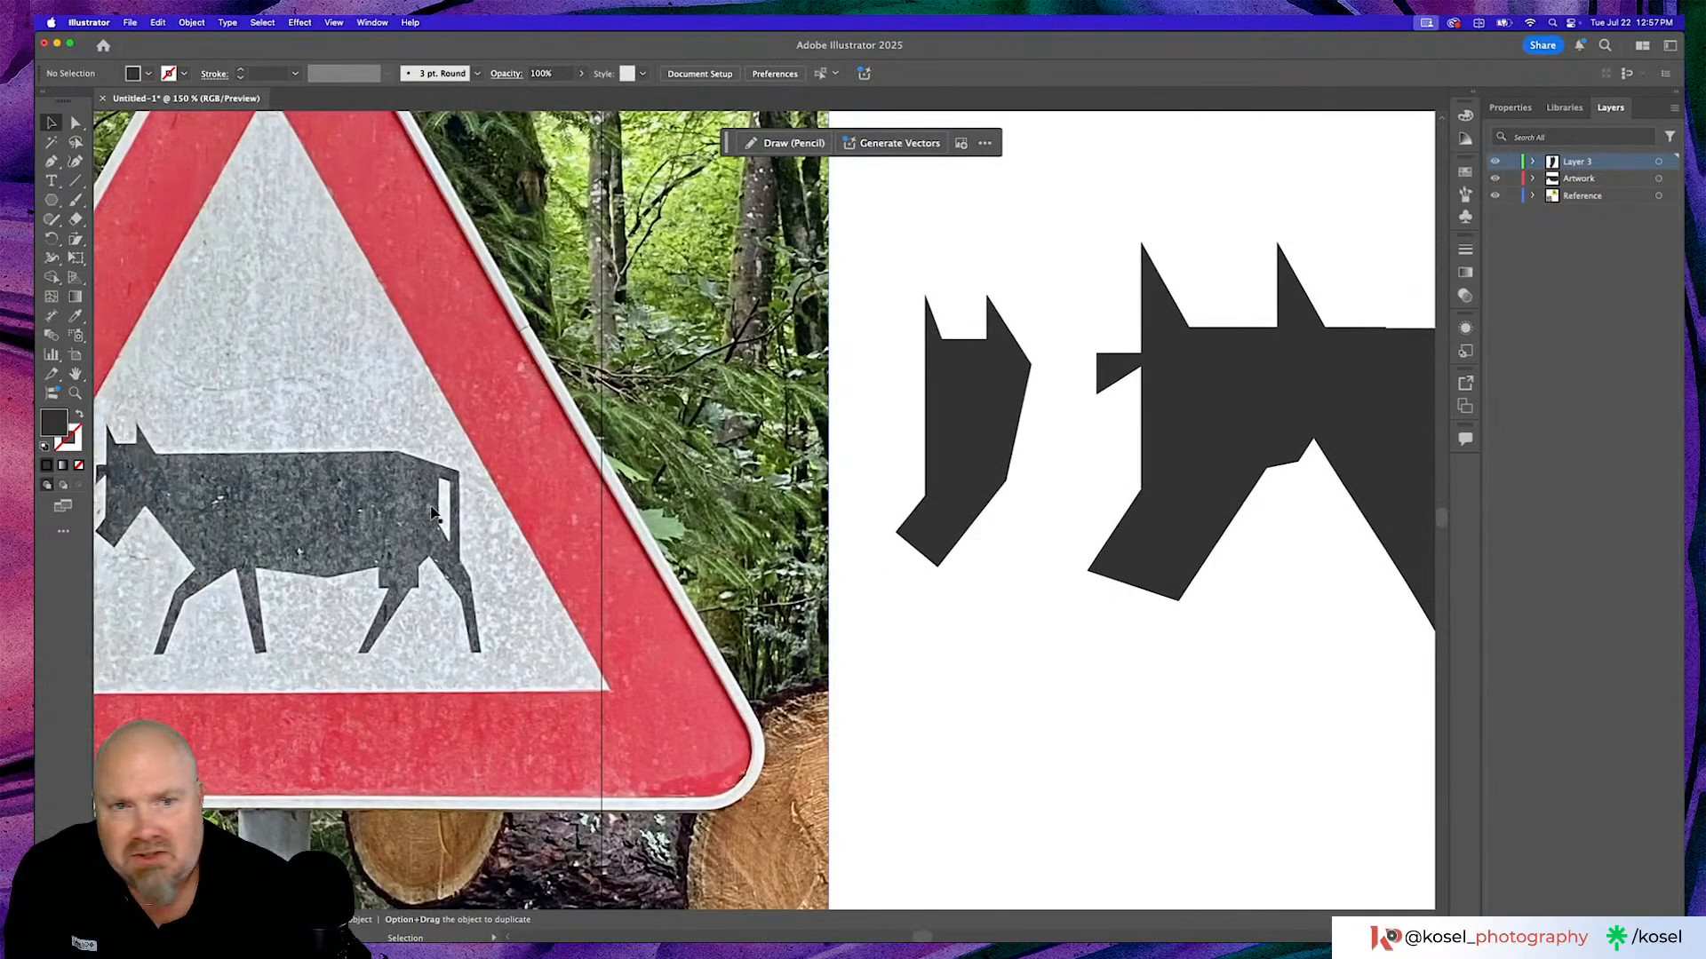
scroll(1253, 440, right, 2)
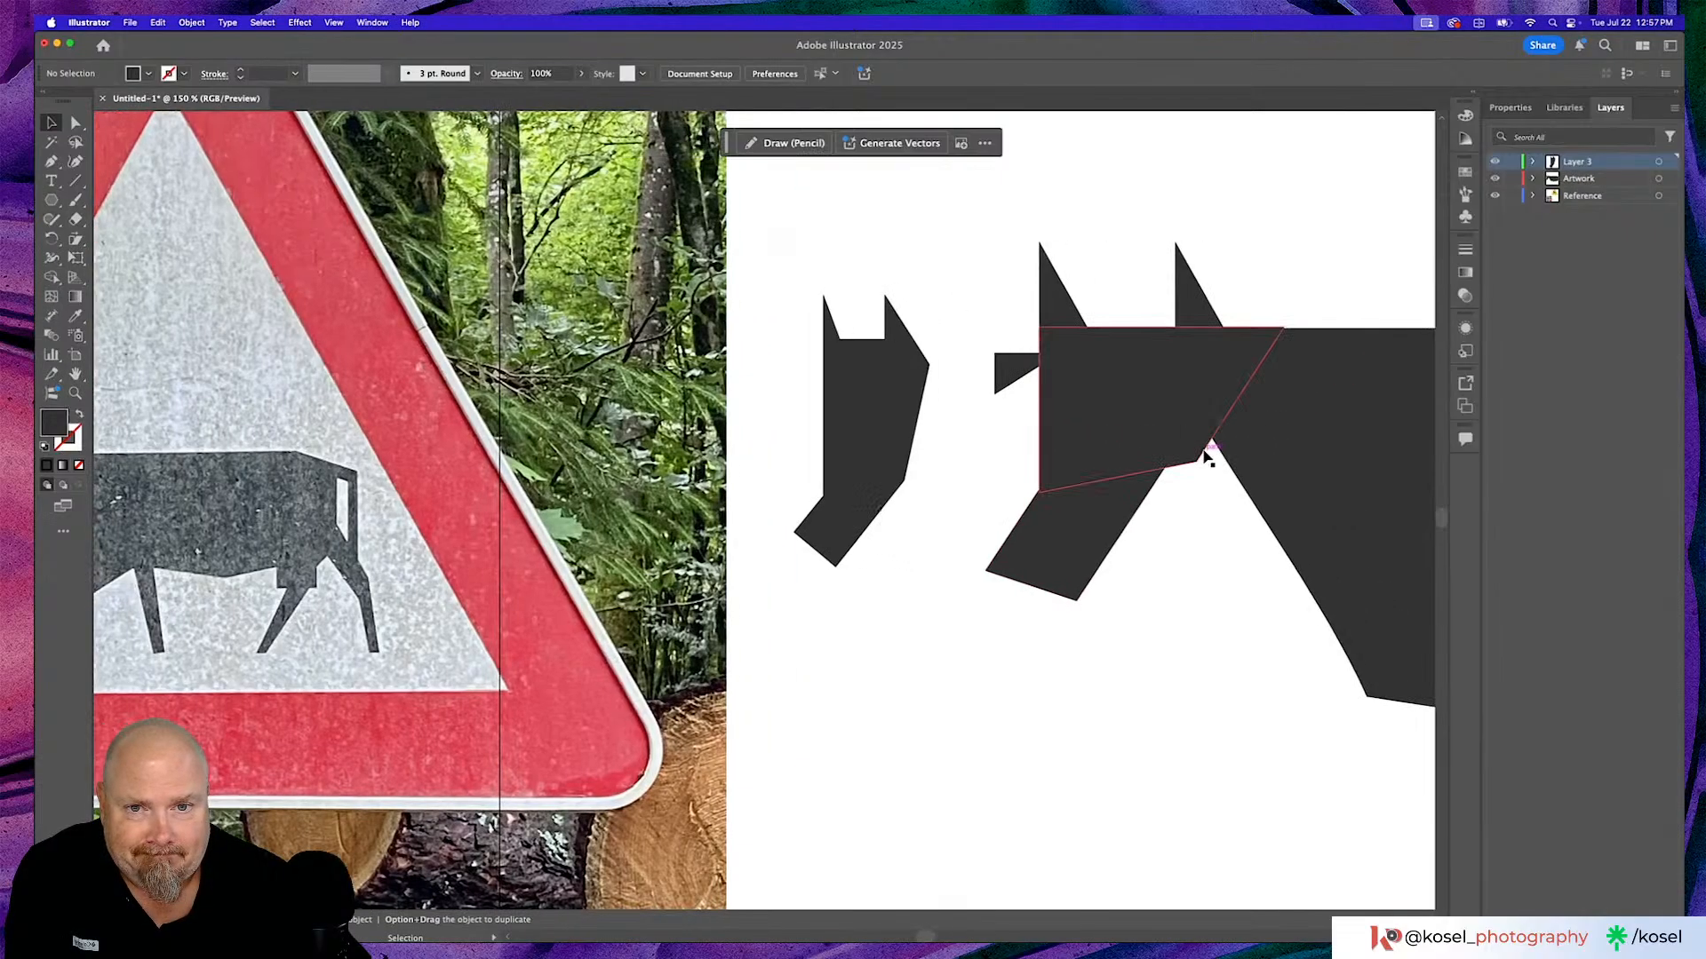
scroll(1205, 457, right, 2)
click(1003, 398)
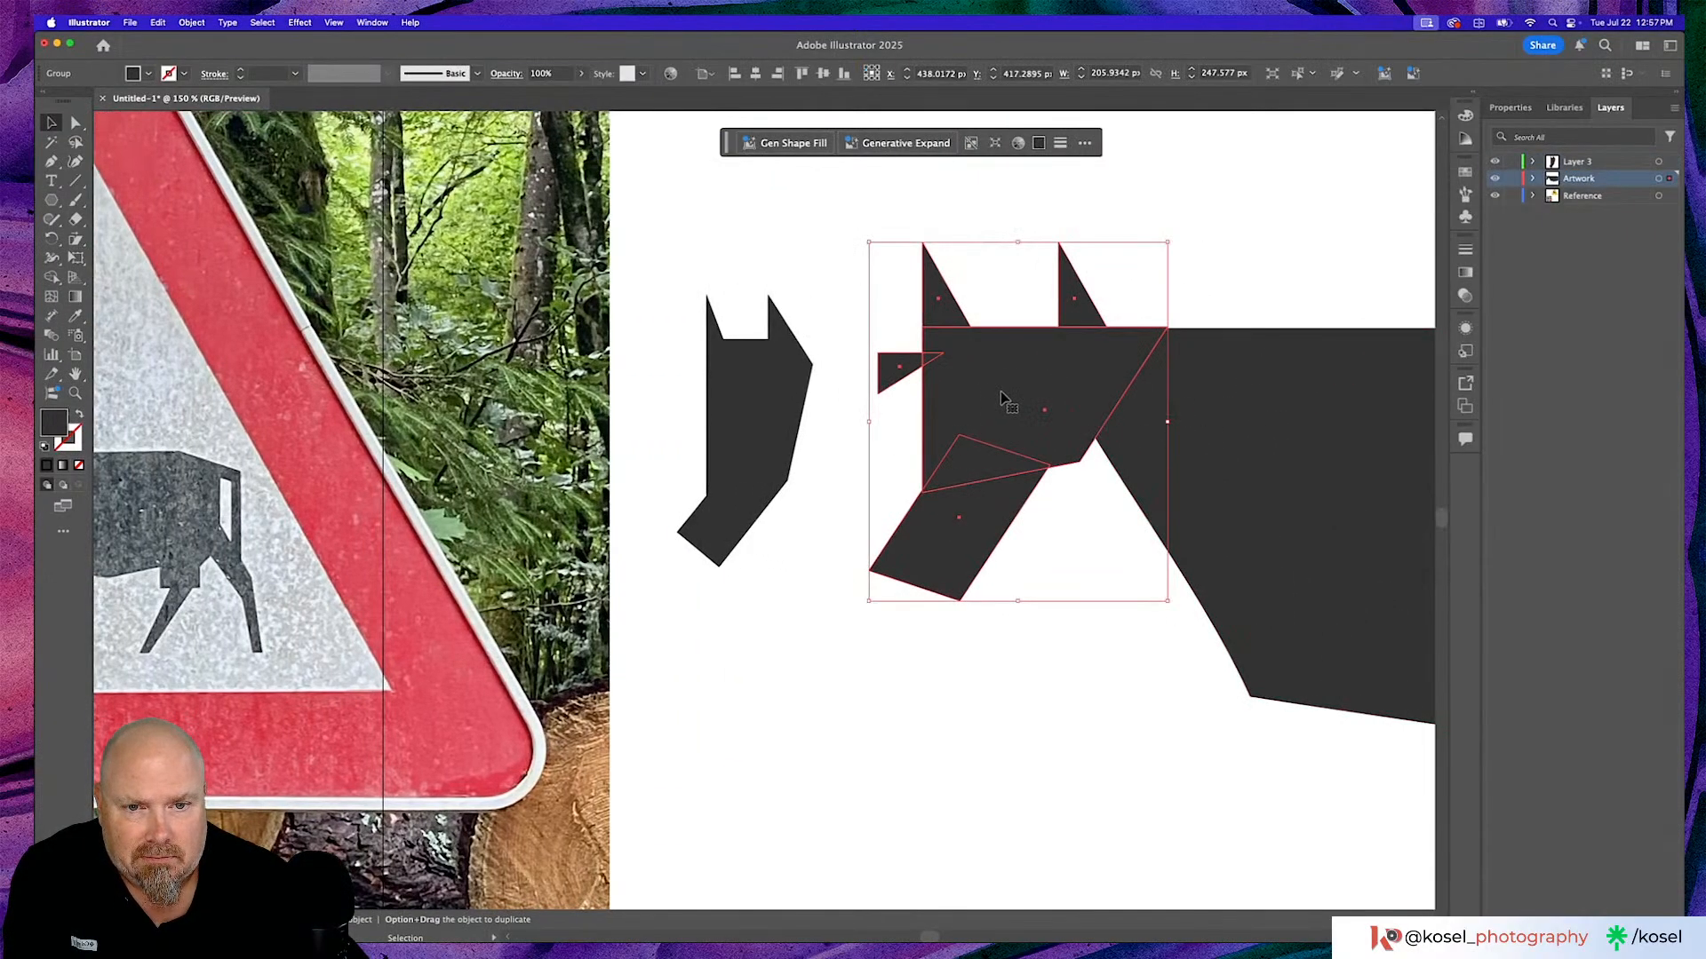
drag(1002, 398, 901, 602)
key(super+minus)
key(super+minus)
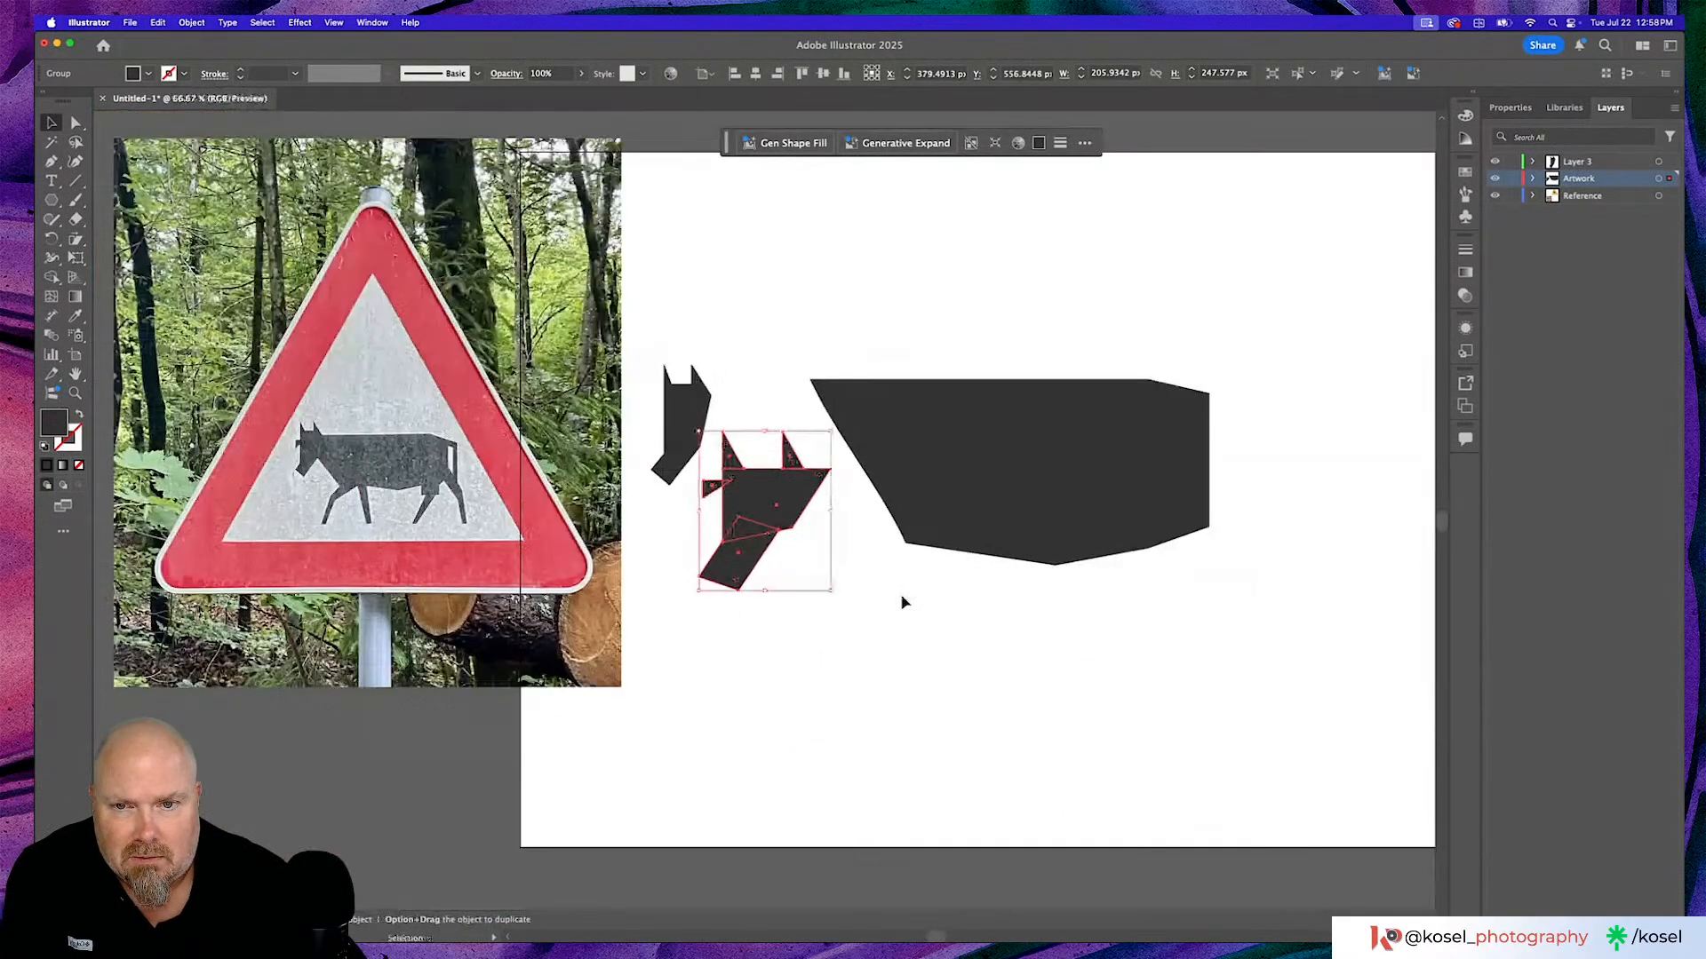
drag(730, 471, 1117, 220)
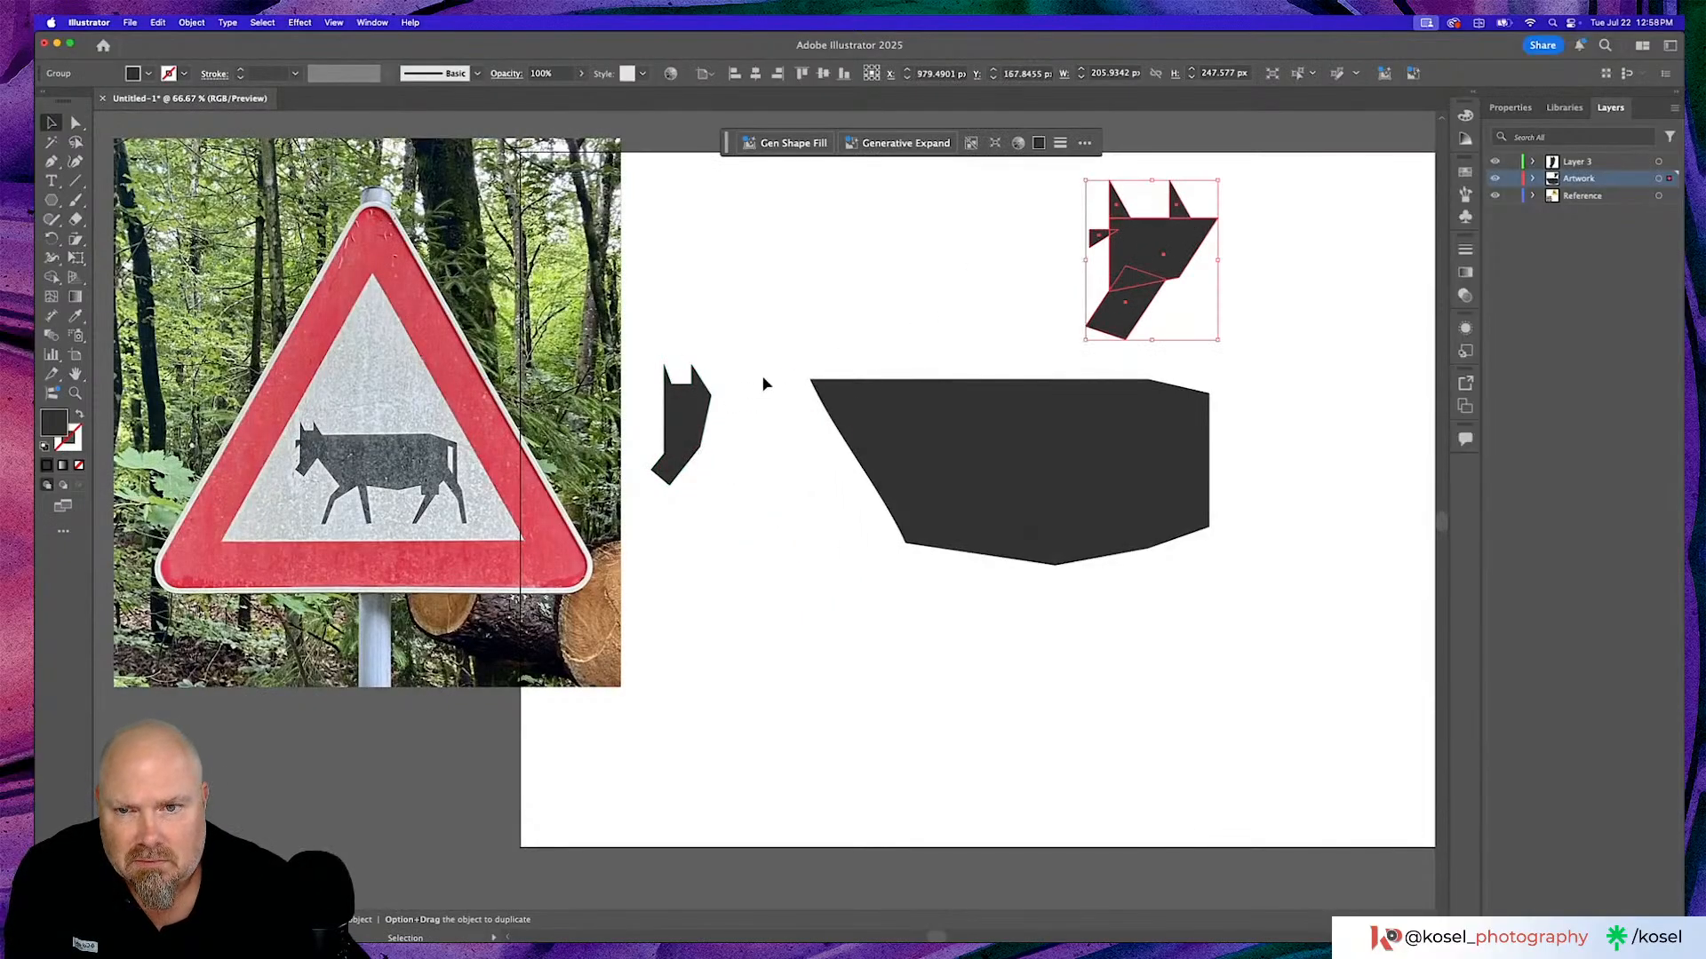
Enlarge the traced head to about 152 × 306 px and place it against the body's front at about X 473 px, Y 428 px.
click(685, 407)
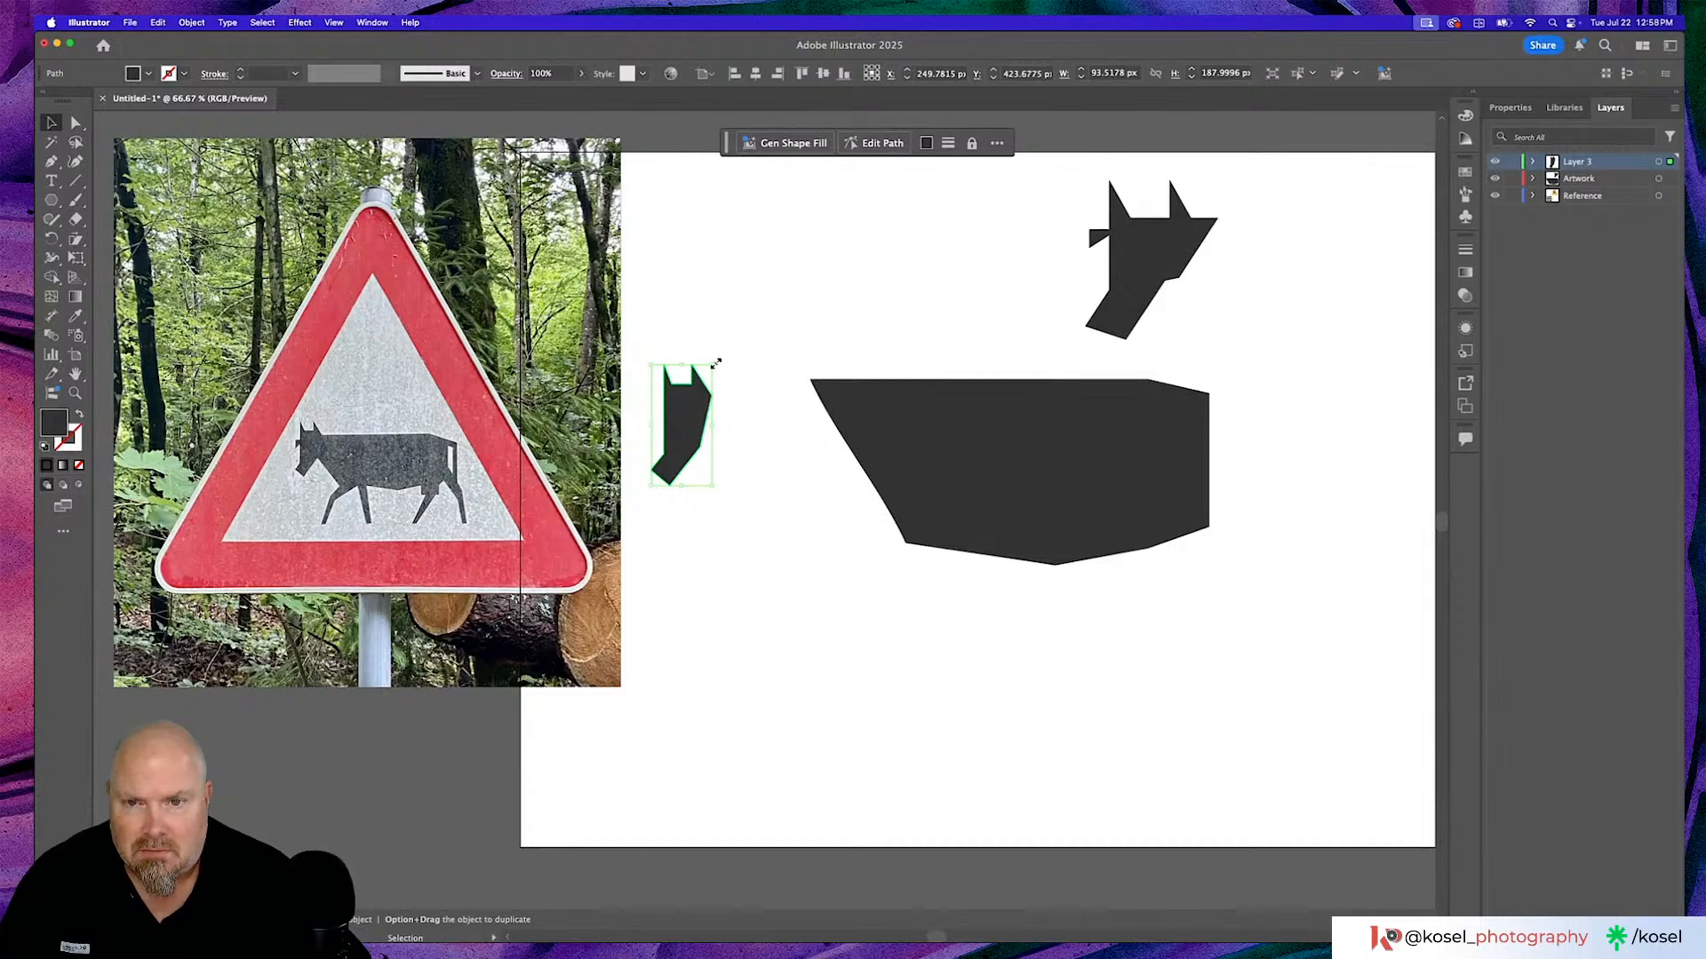
drag(715, 364, 793, 288)
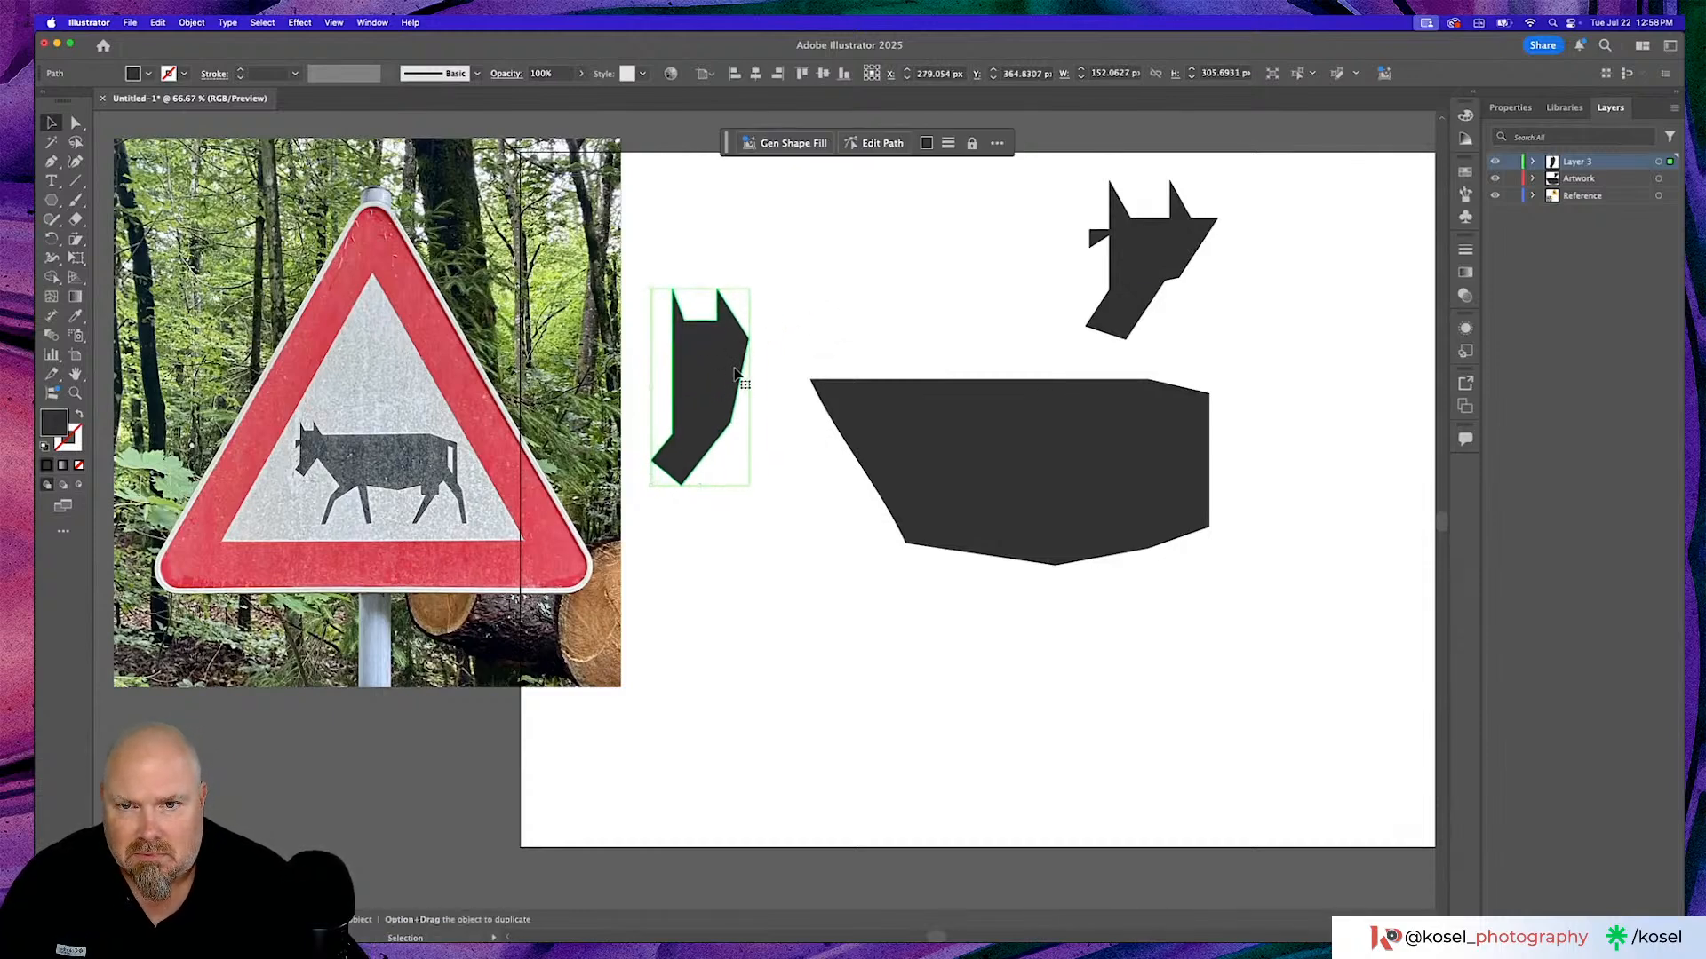
drag(721, 382, 807, 425)
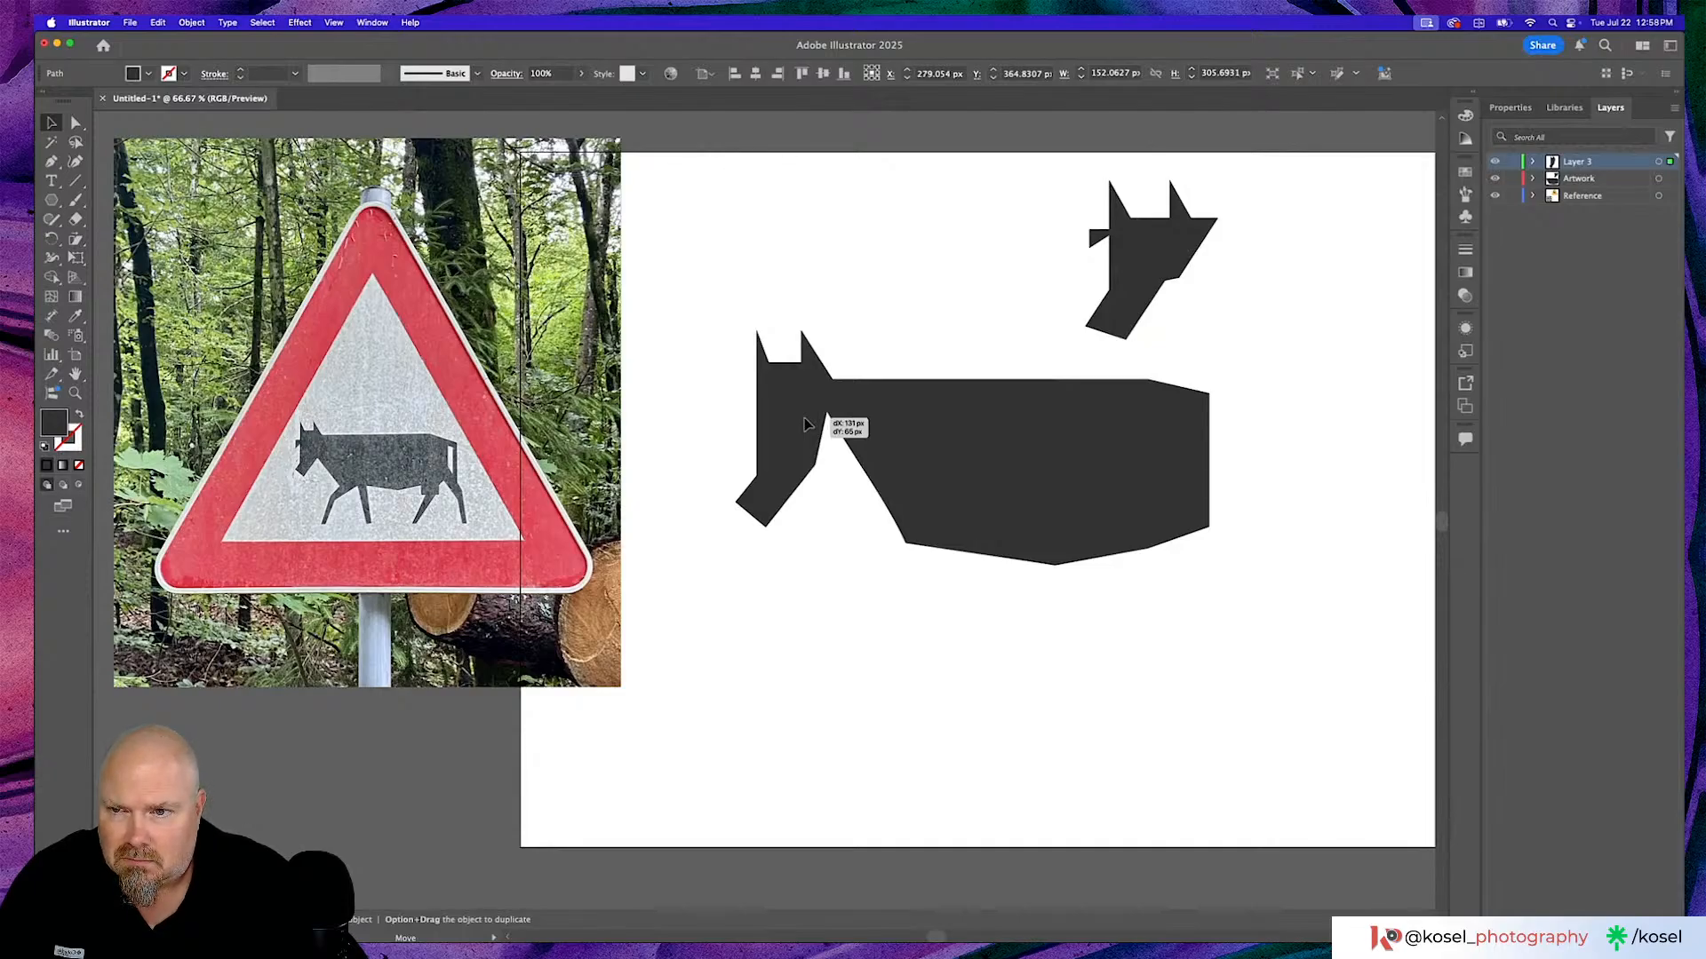
drag(807, 425, 846, 425)
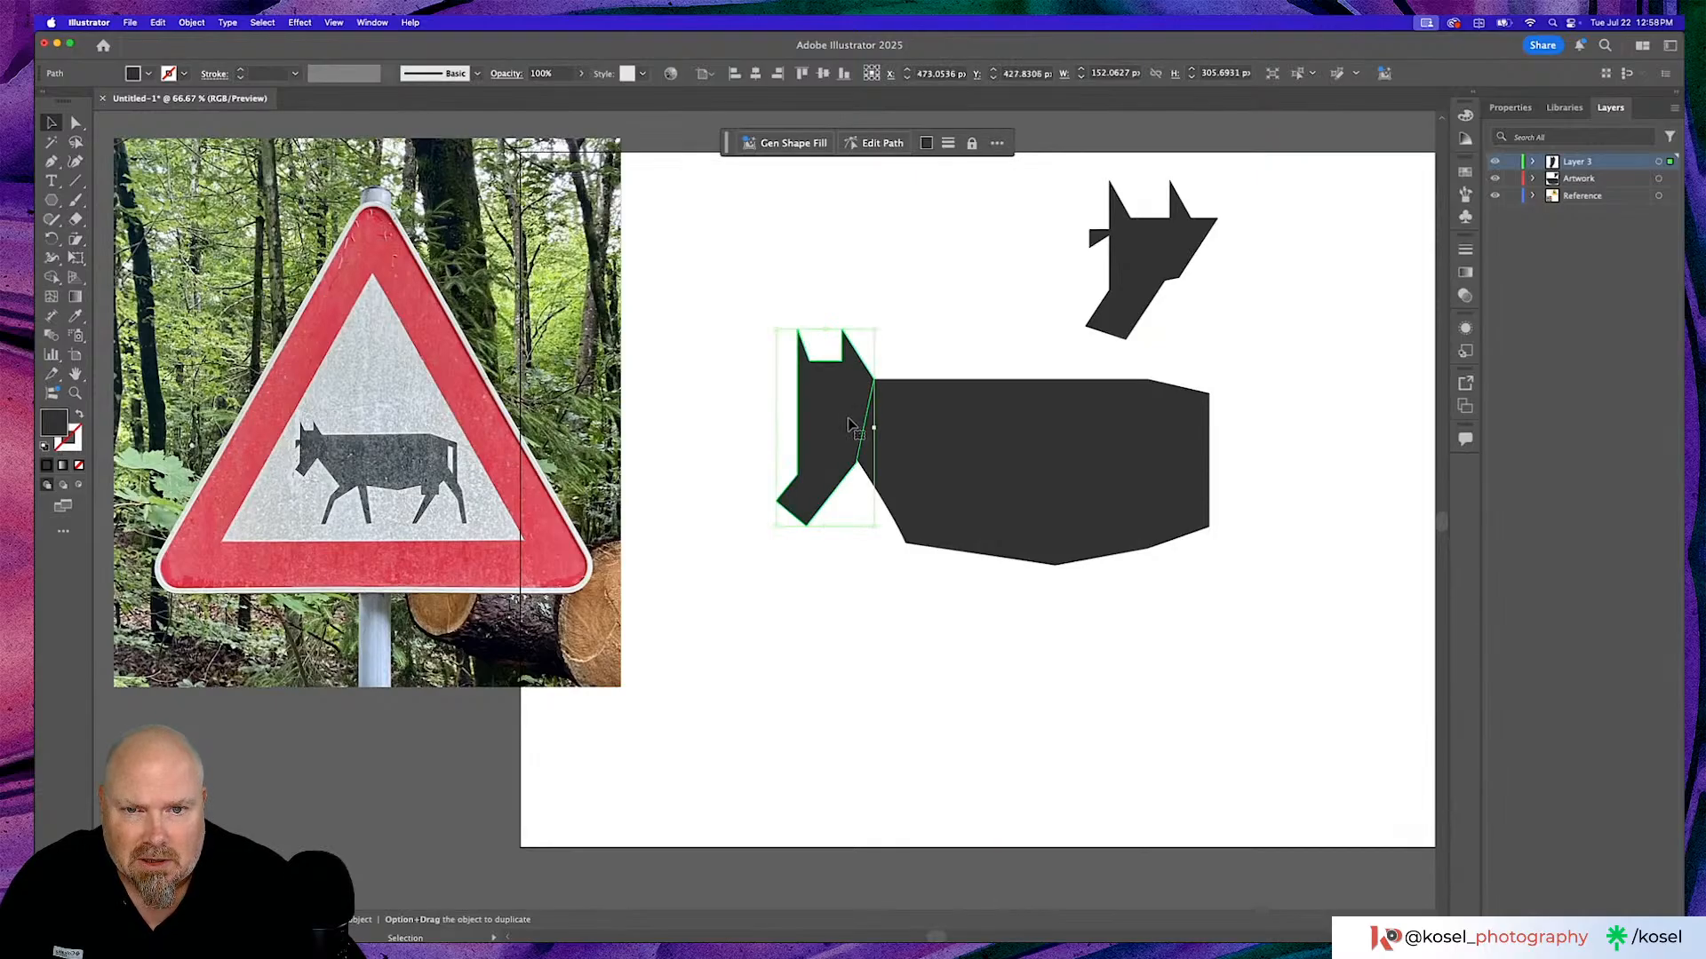
Scale the attached head down proportionally to about 129 × 260 px at about X 484 px, Y 418 px, and deselect it.
drag(780, 528, 791, 508)
drag(827, 403, 827, 414)
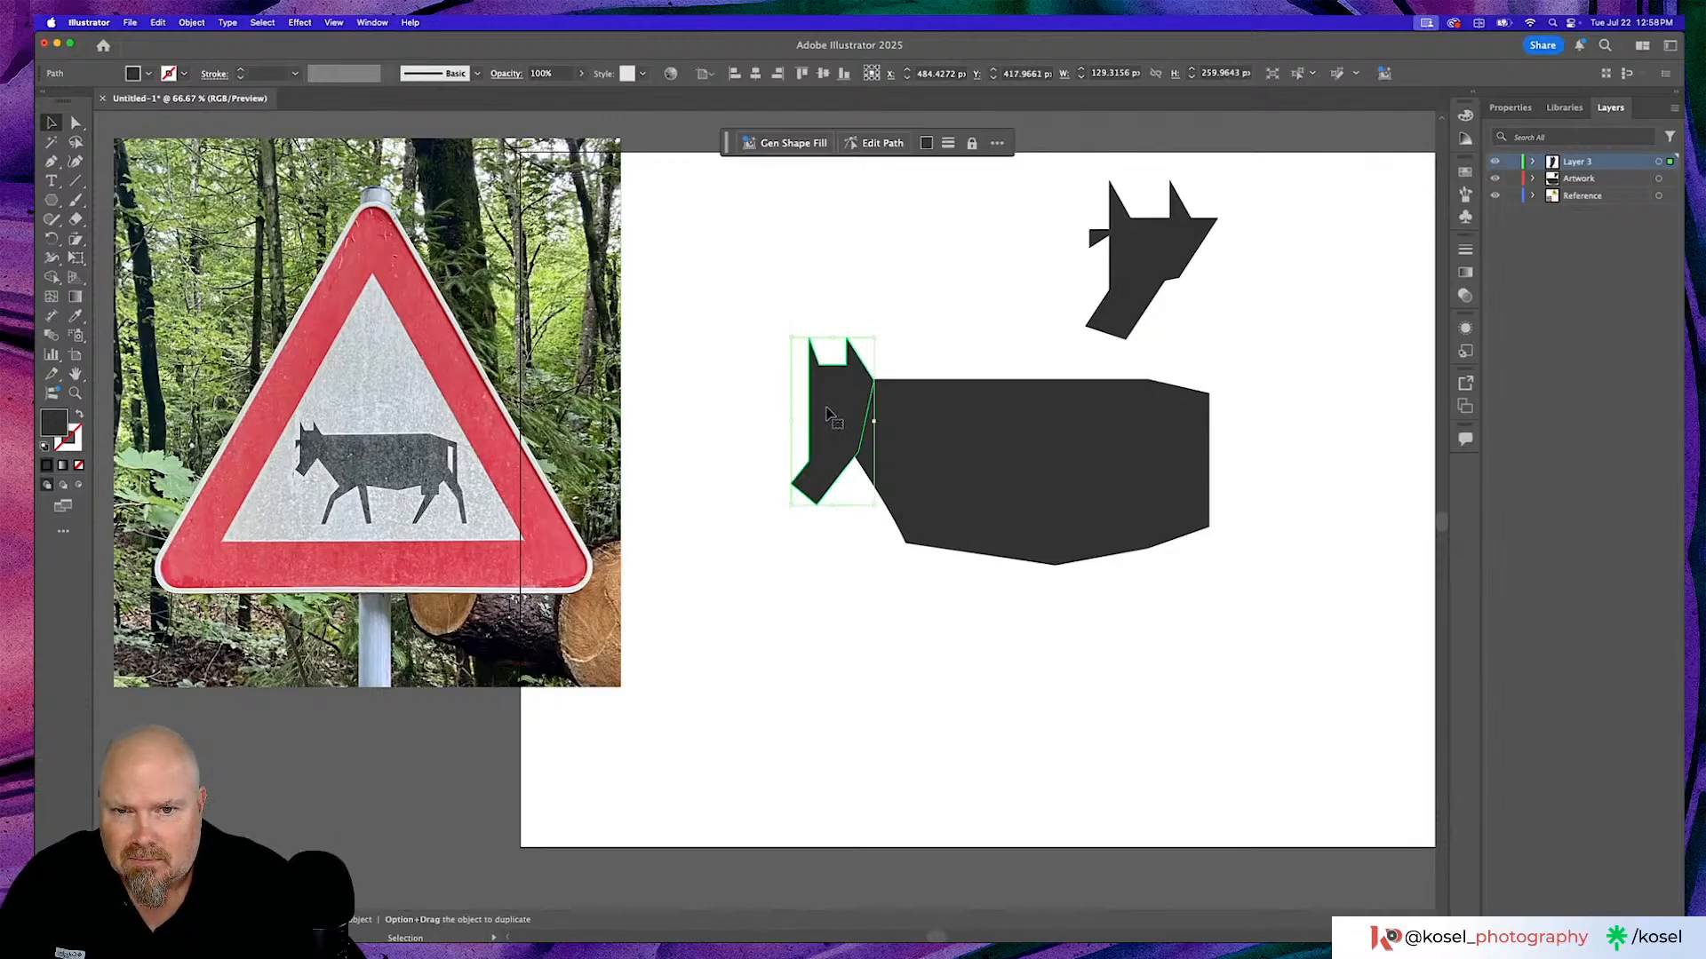
click(742, 419)
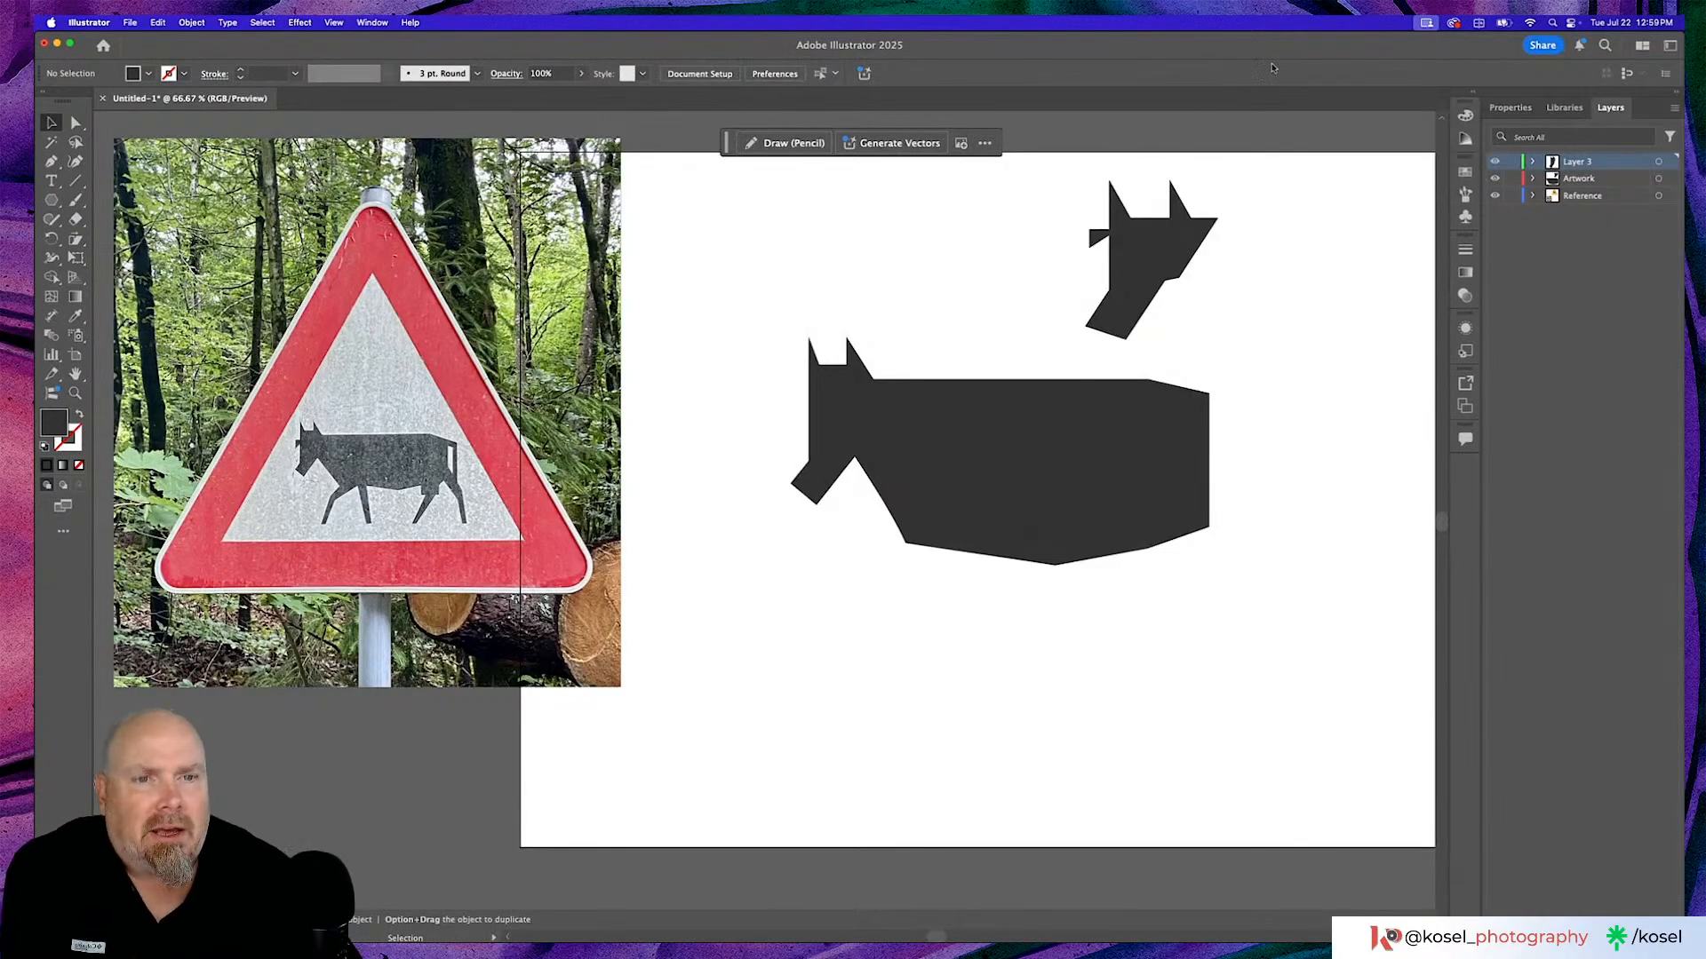
Widen the head attached to the body to about 147 px, nudge it slightly down, and deselect it.
click(1160, 246)
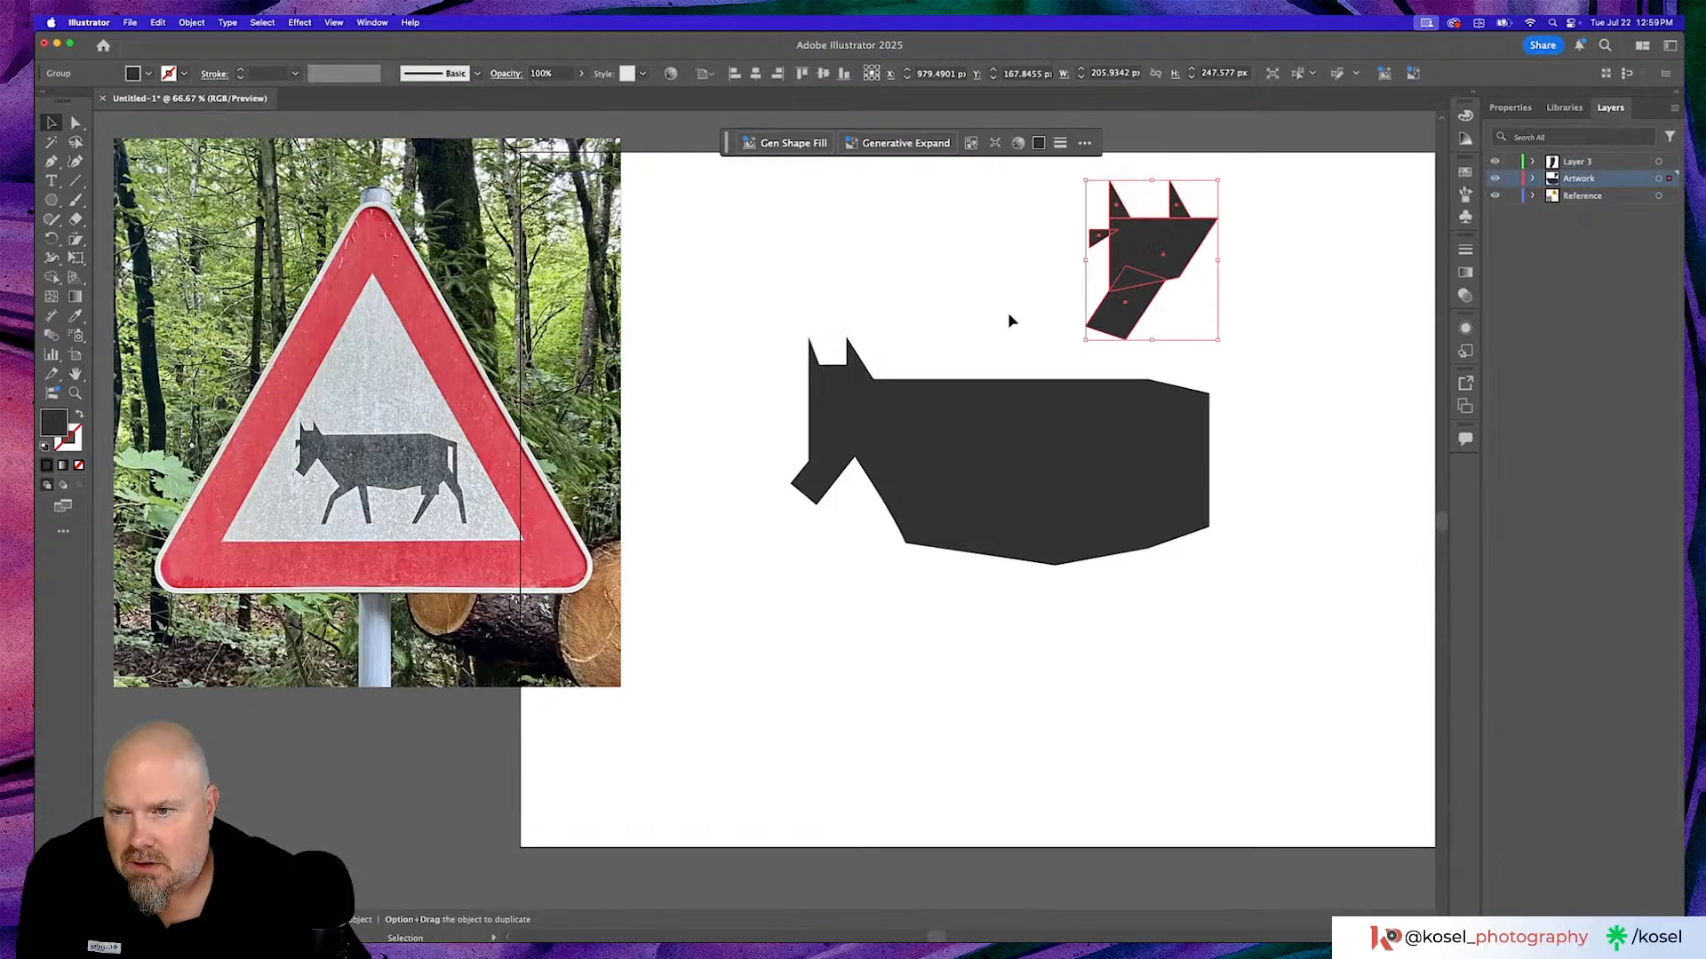
click(817, 404)
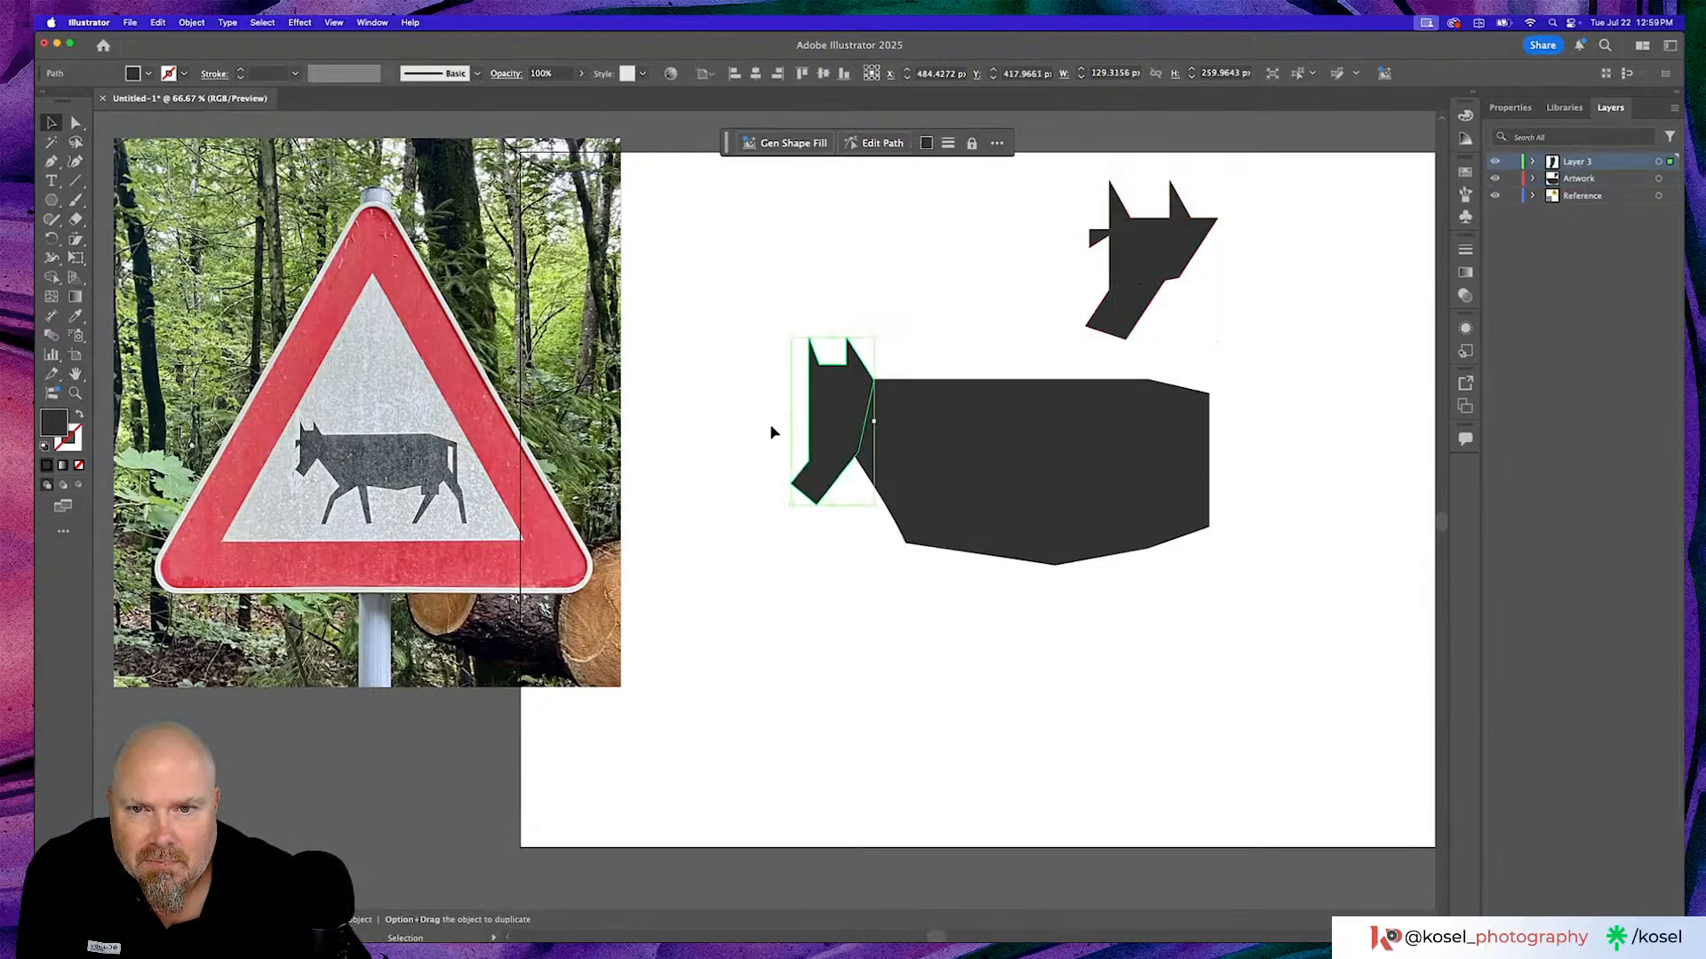
drag(791, 422, 781, 423)
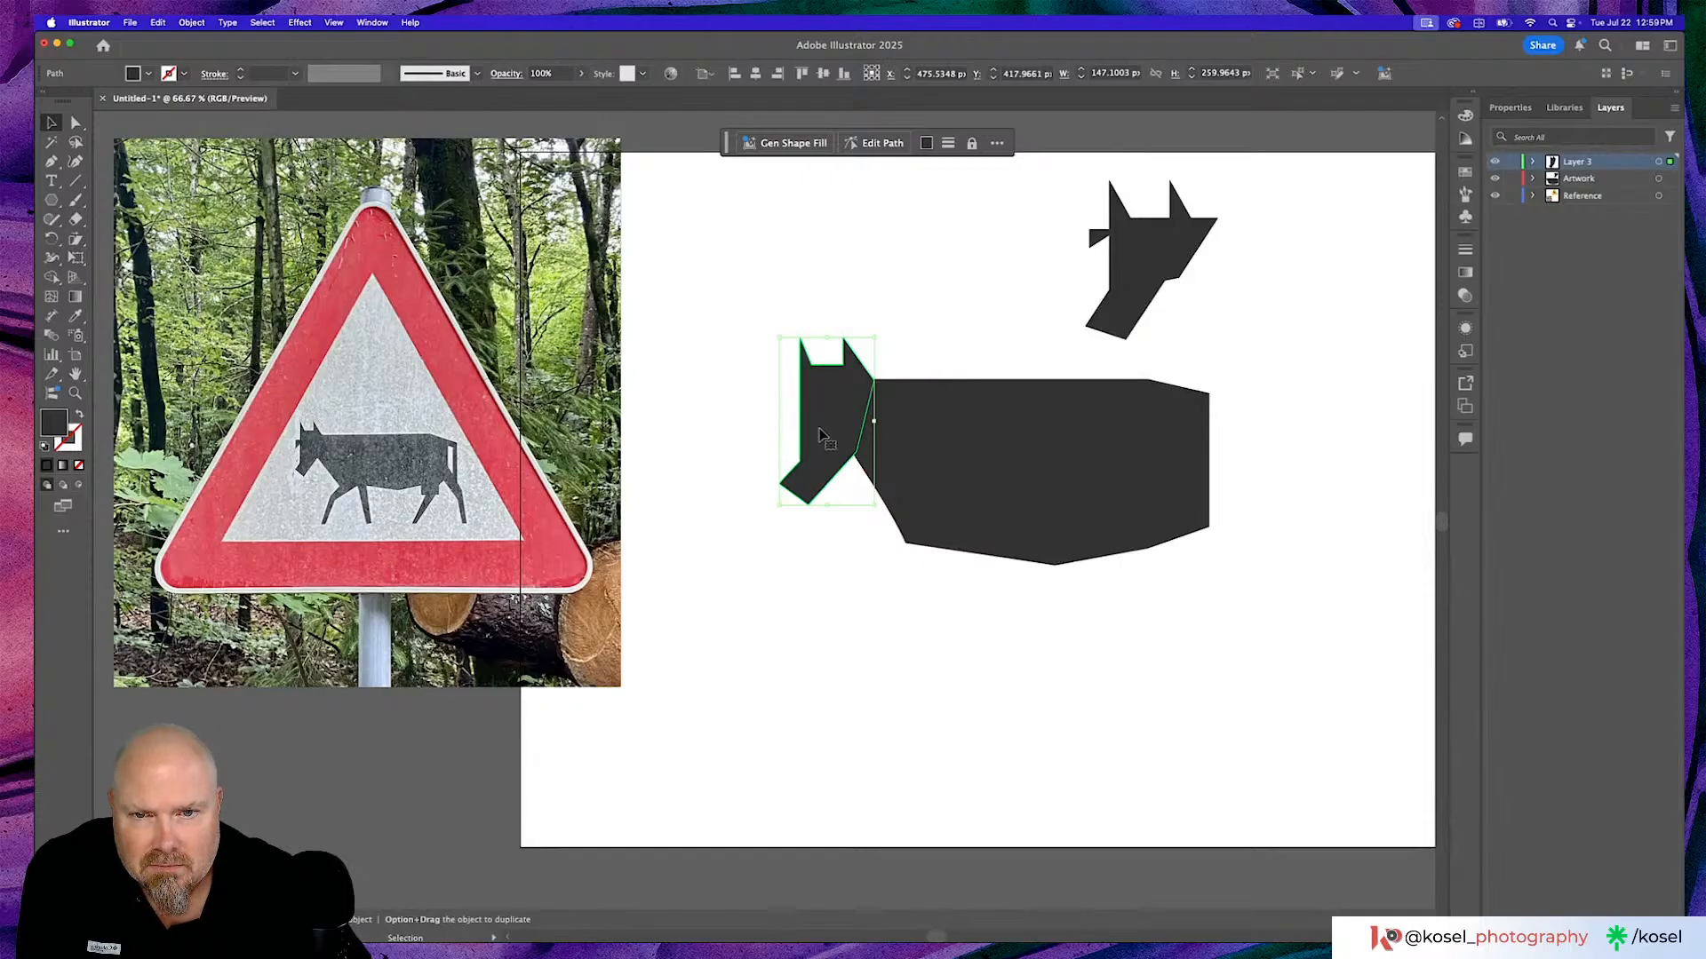
drag(819, 429, 818, 433)
click(699, 431)
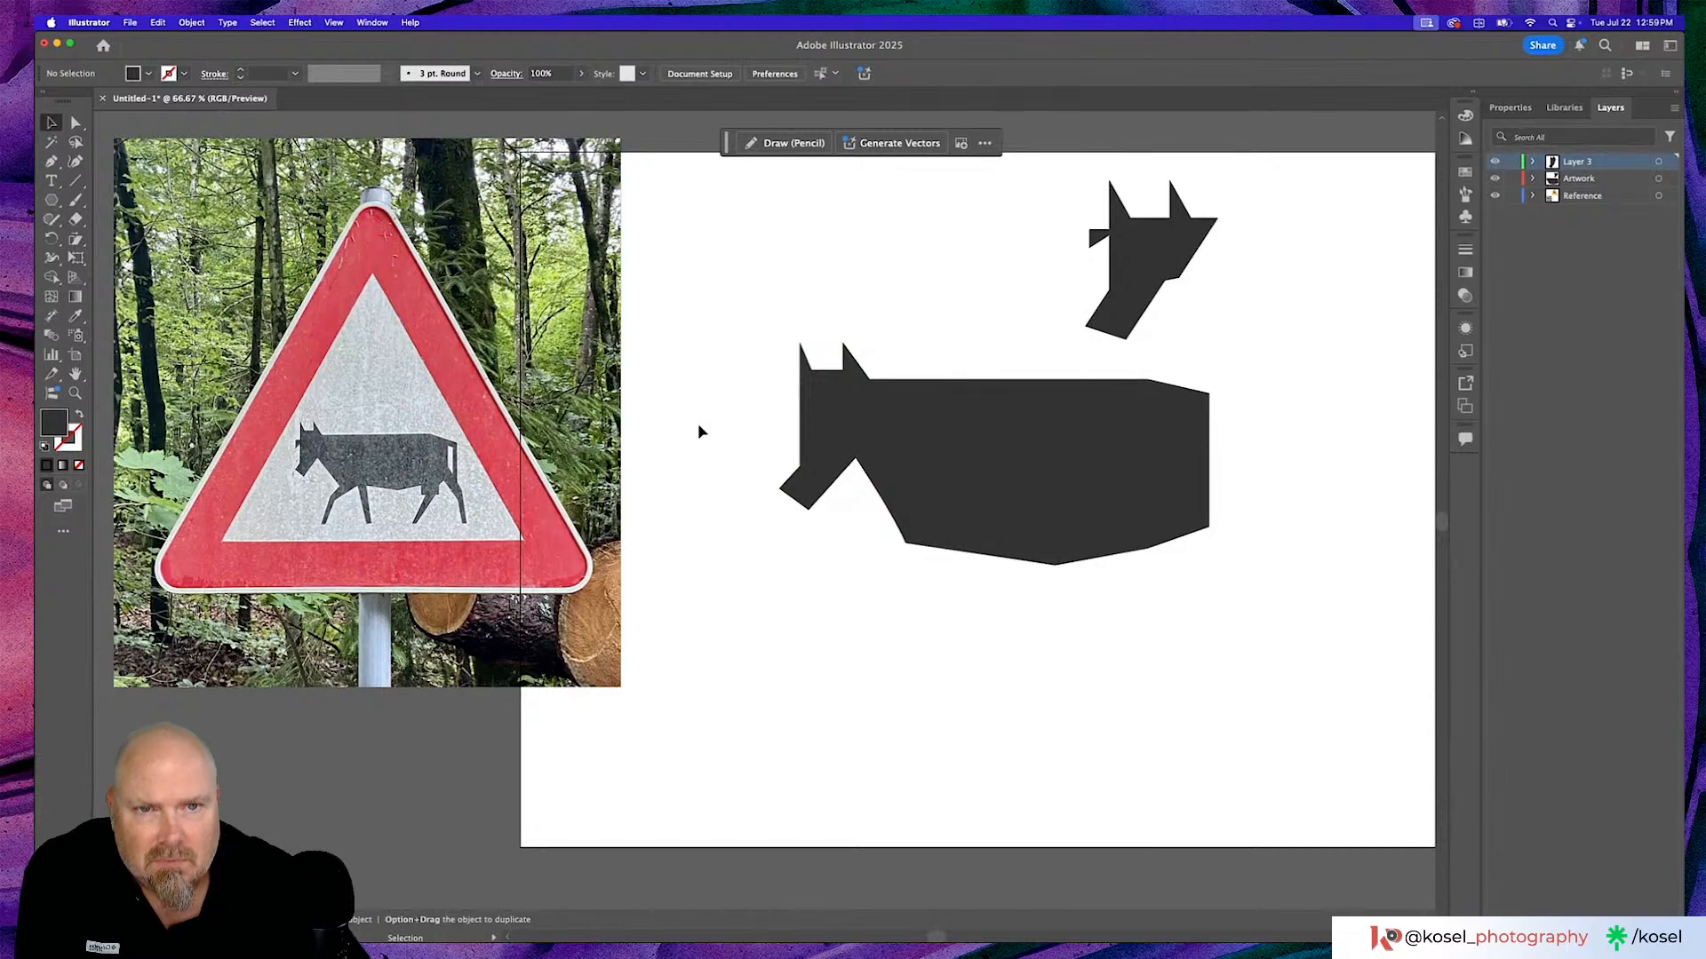
Isolate the parked head group, copy its small ear piece to the attached head's front at about X 425 px, Y 386 px, and exit isolation.
double_click(1097, 240)
click(1097, 240)
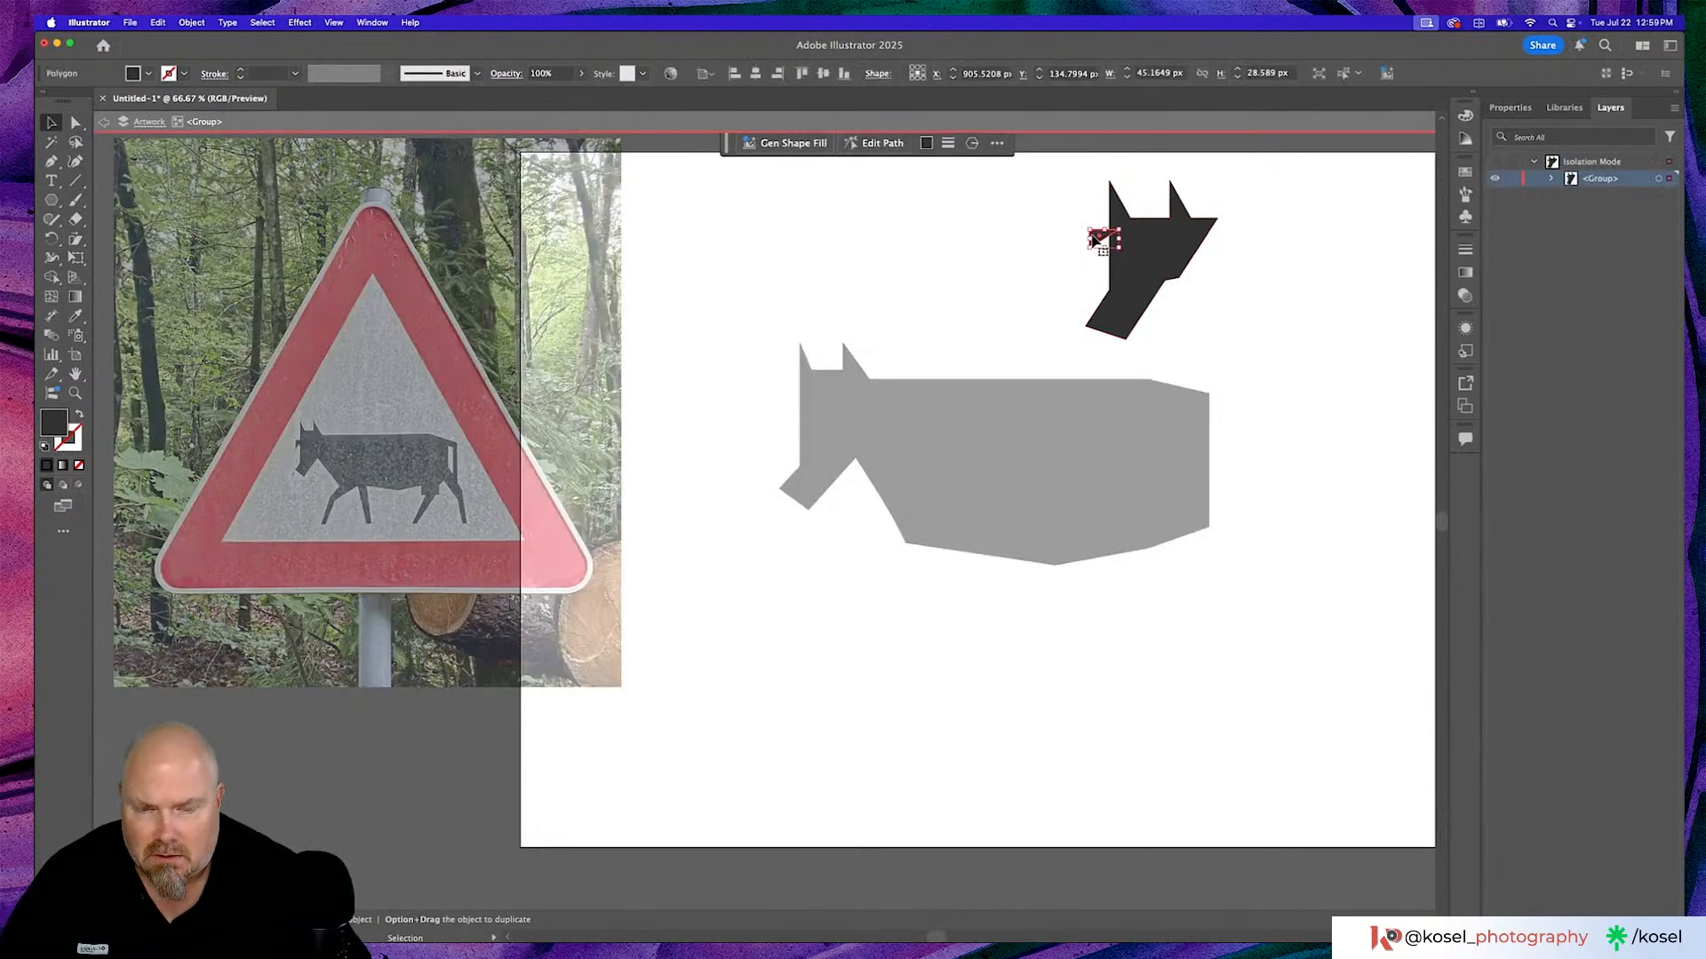
drag(1096, 240, 795, 399)
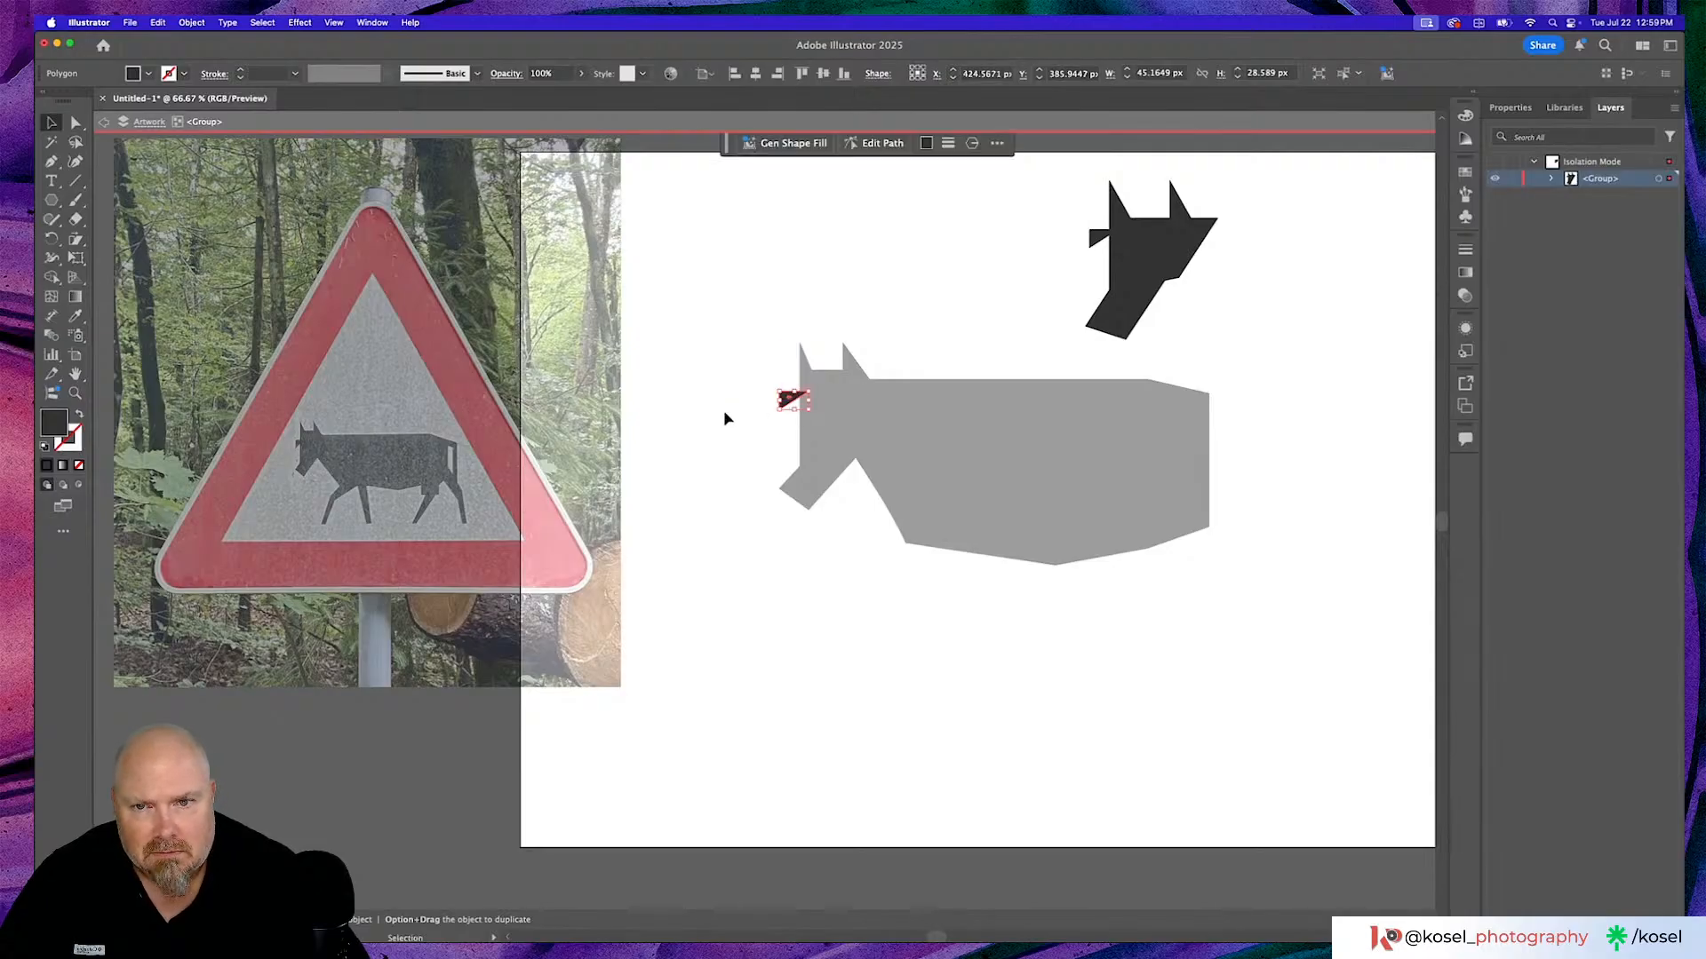
click(685, 425)
double_click(685, 425)
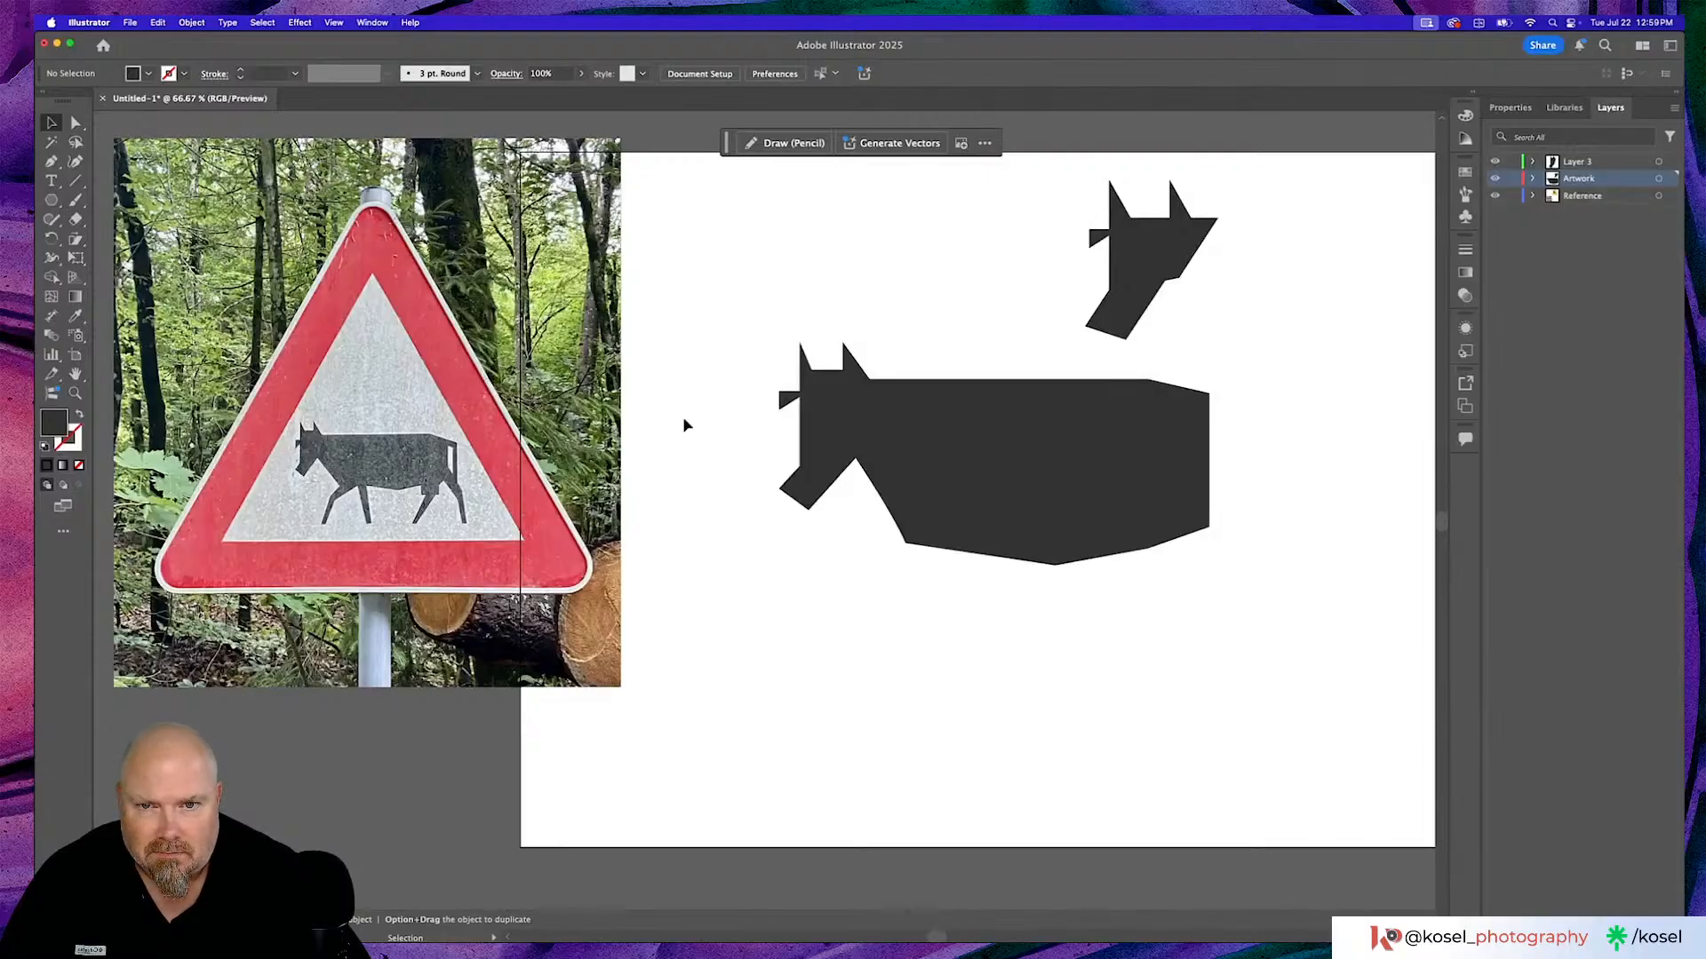
Ungroup the parked head and the copied ear piece, and deselect them.
click(787, 399)
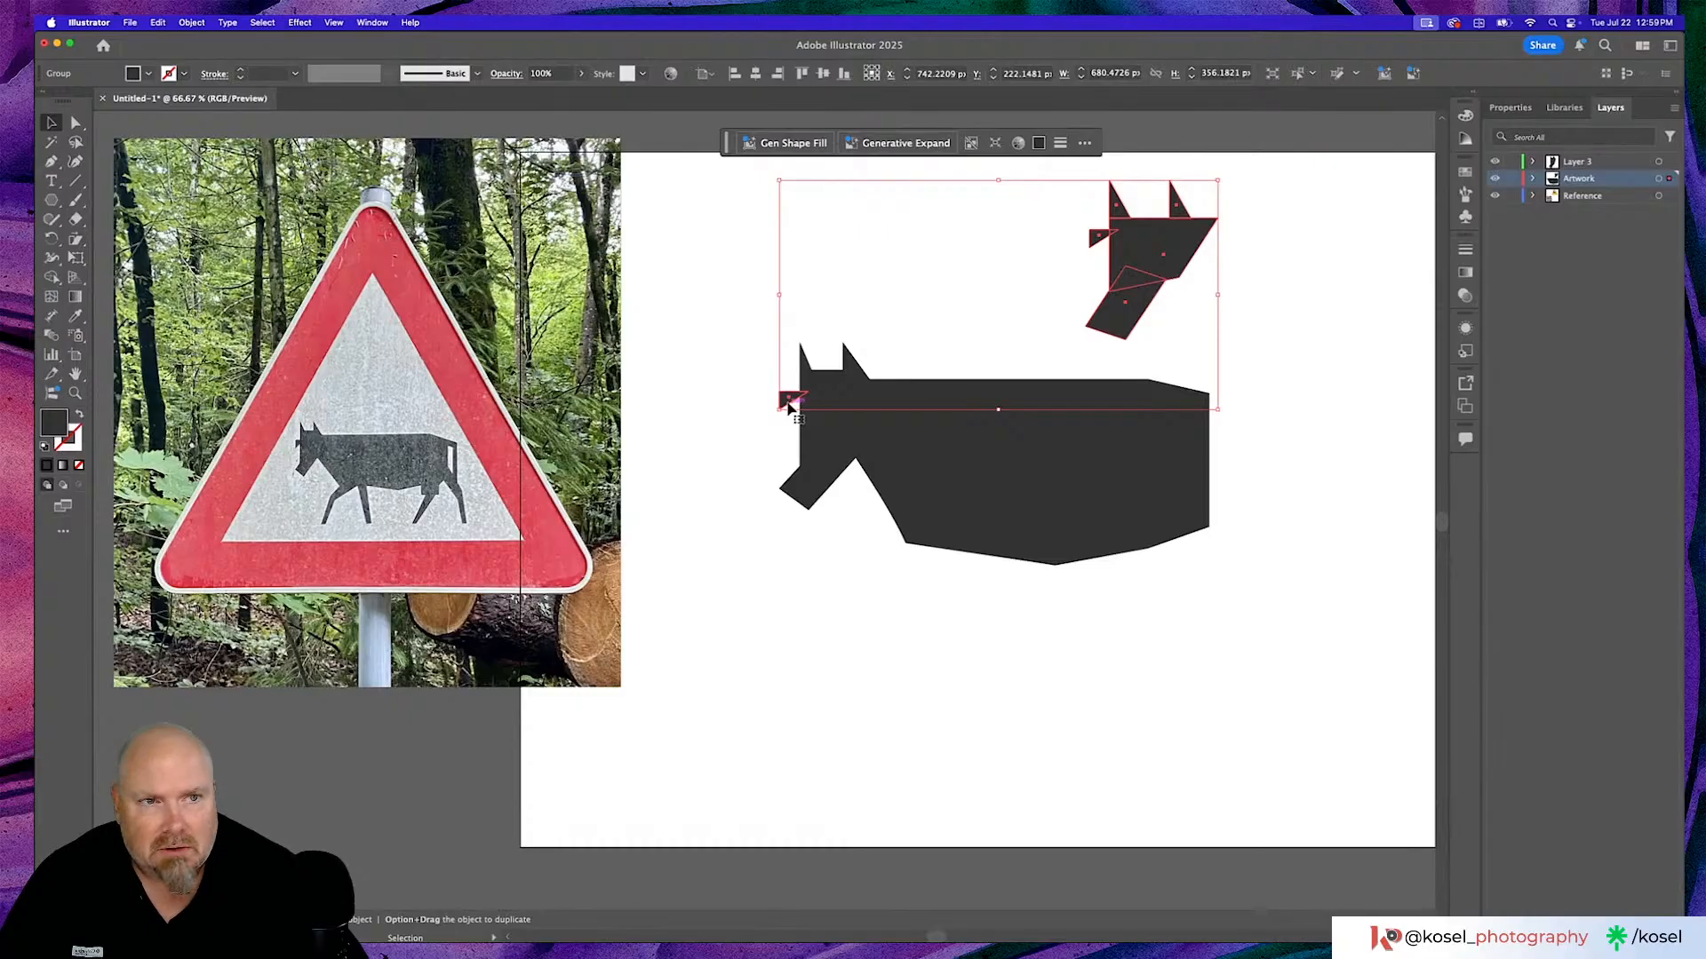
click(1512, 109)
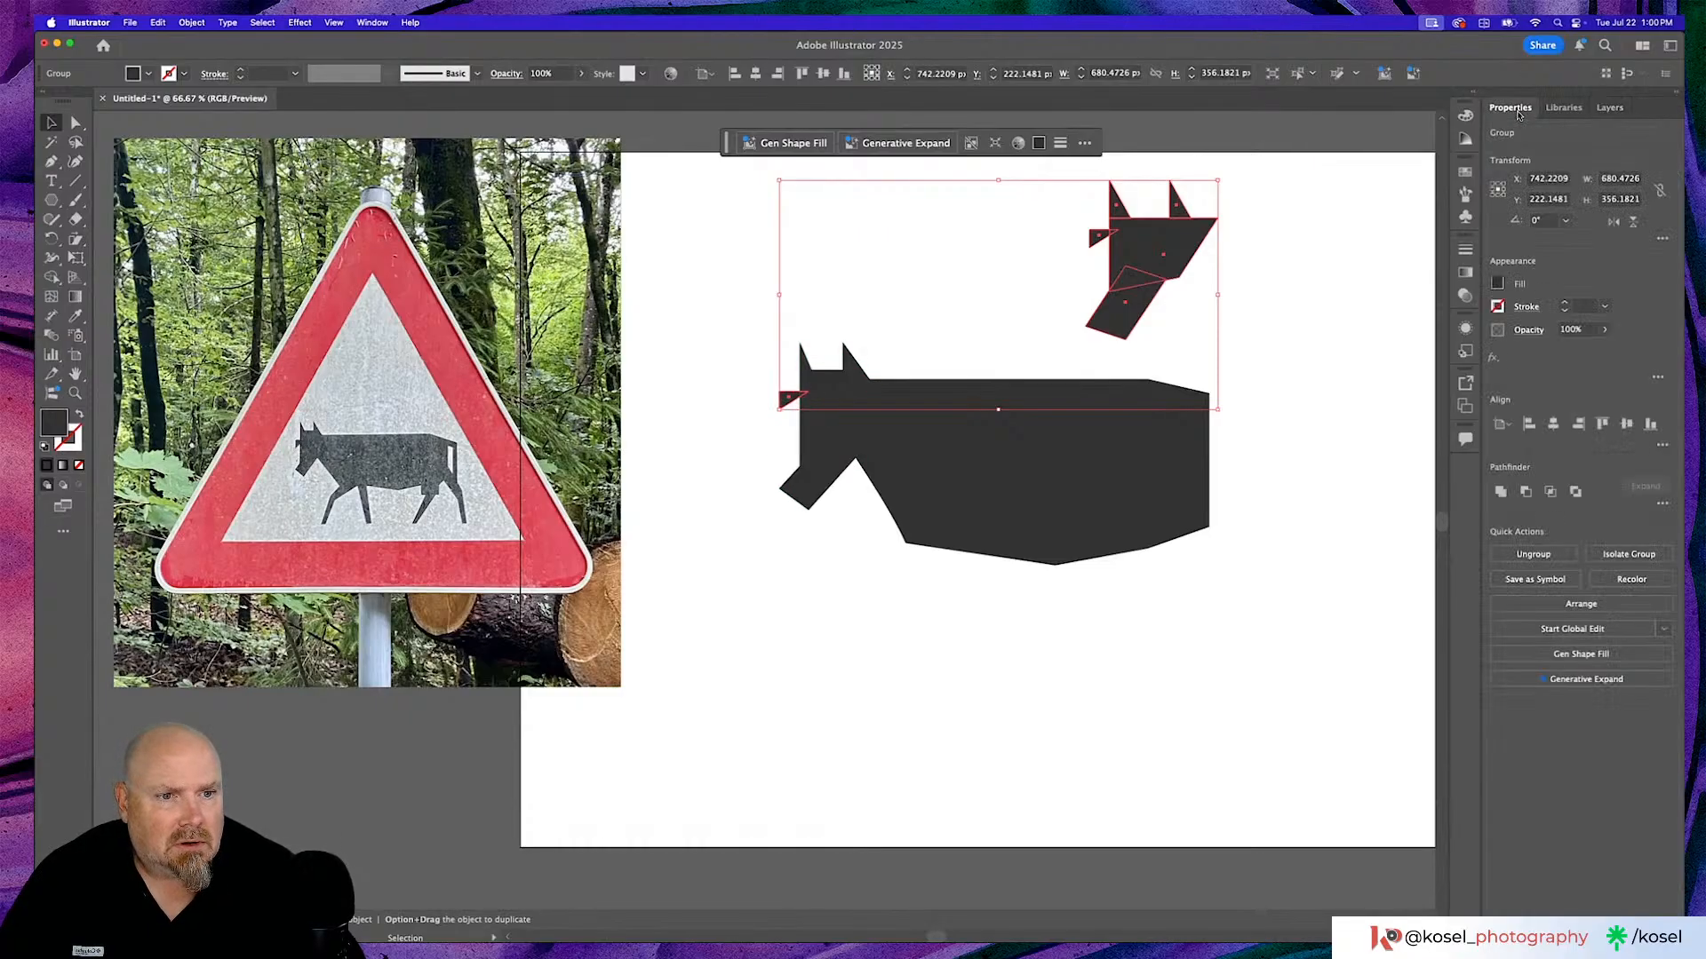
click(1534, 553)
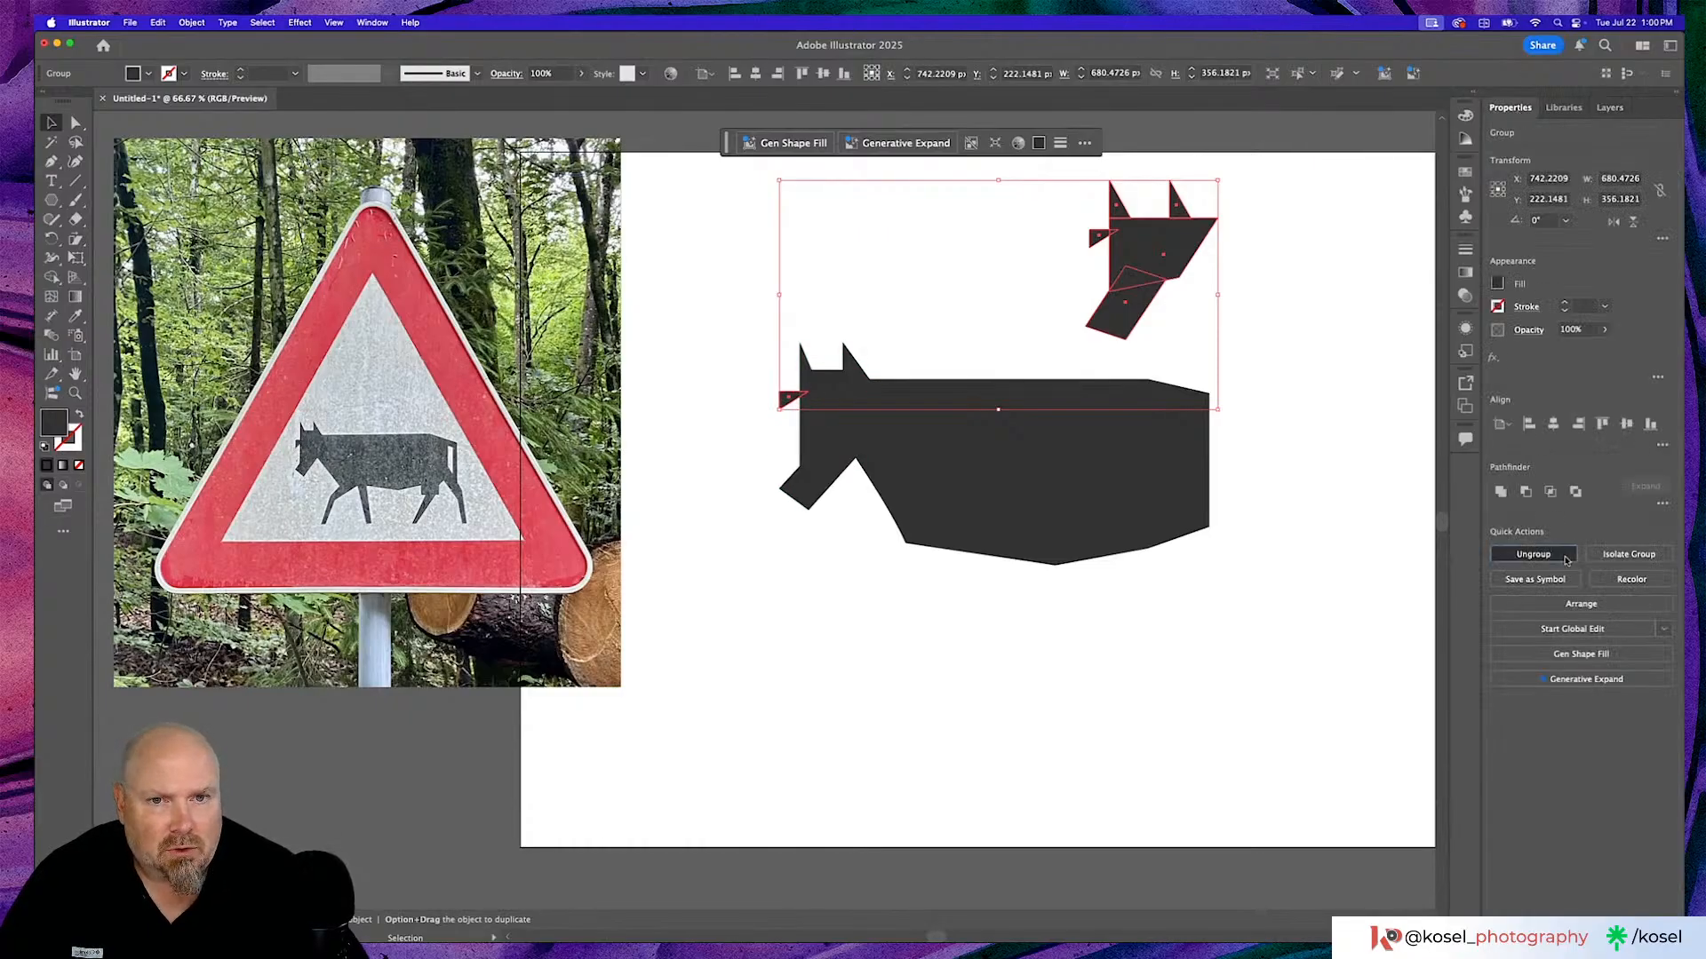
click(720, 430)
Nudge the copied ear piece slightly down against the attached head's front edge and deselect it.
click(787, 400)
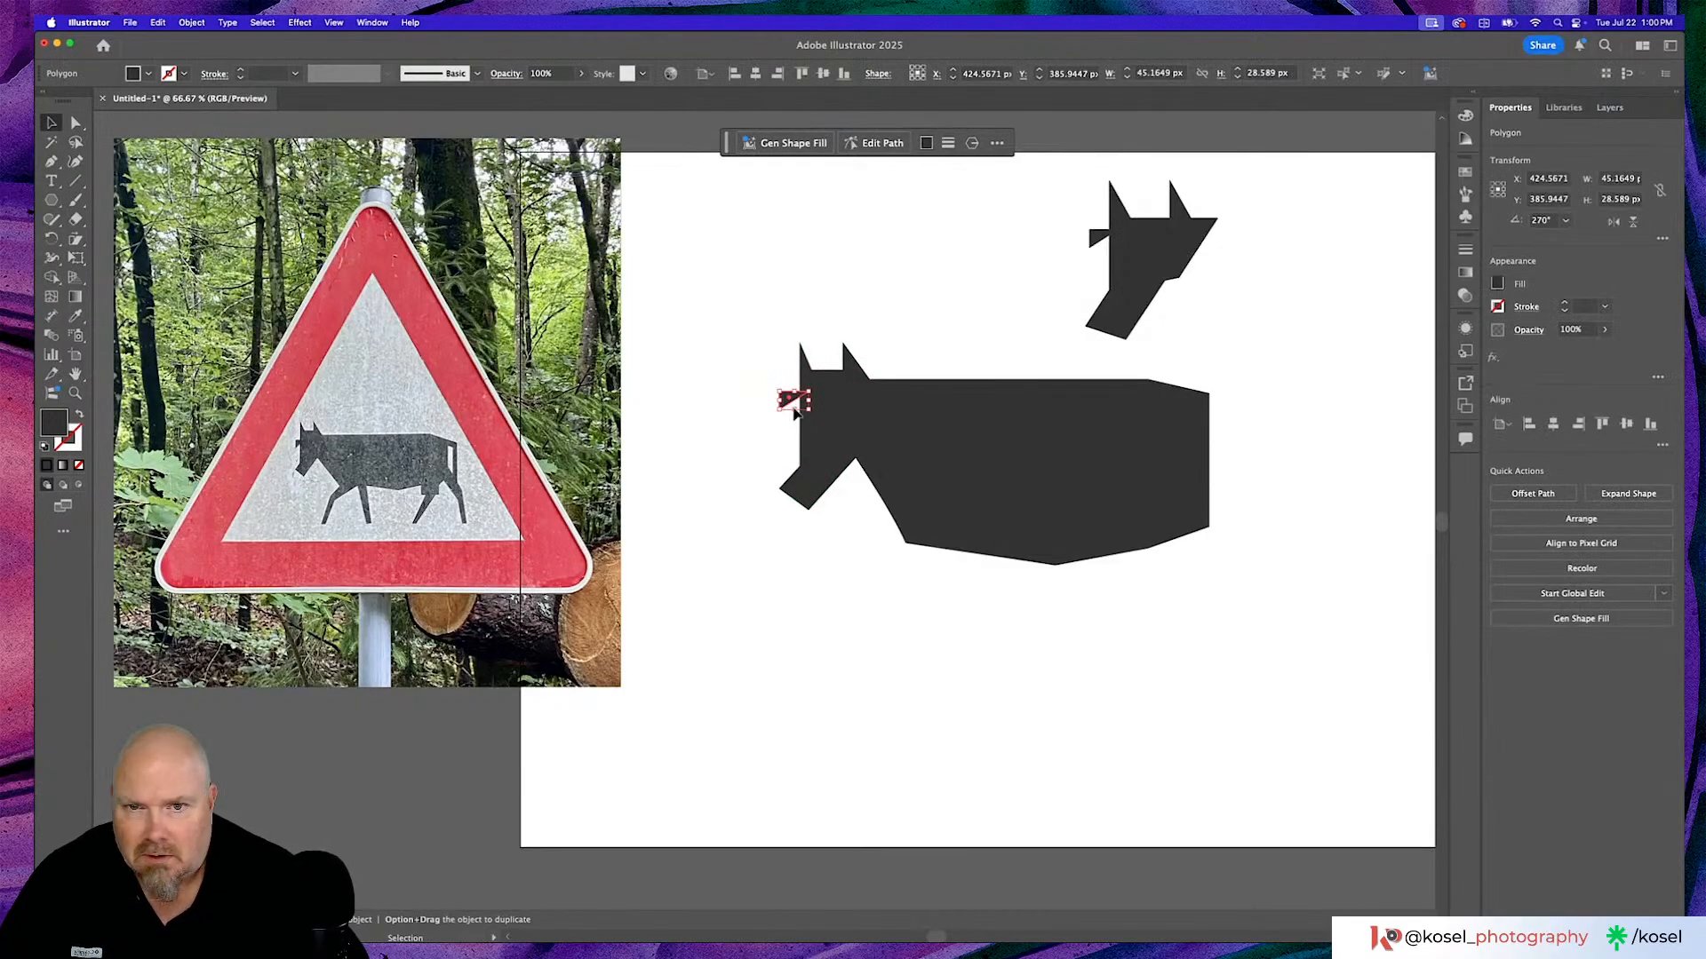
click(794, 418)
click(789, 405)
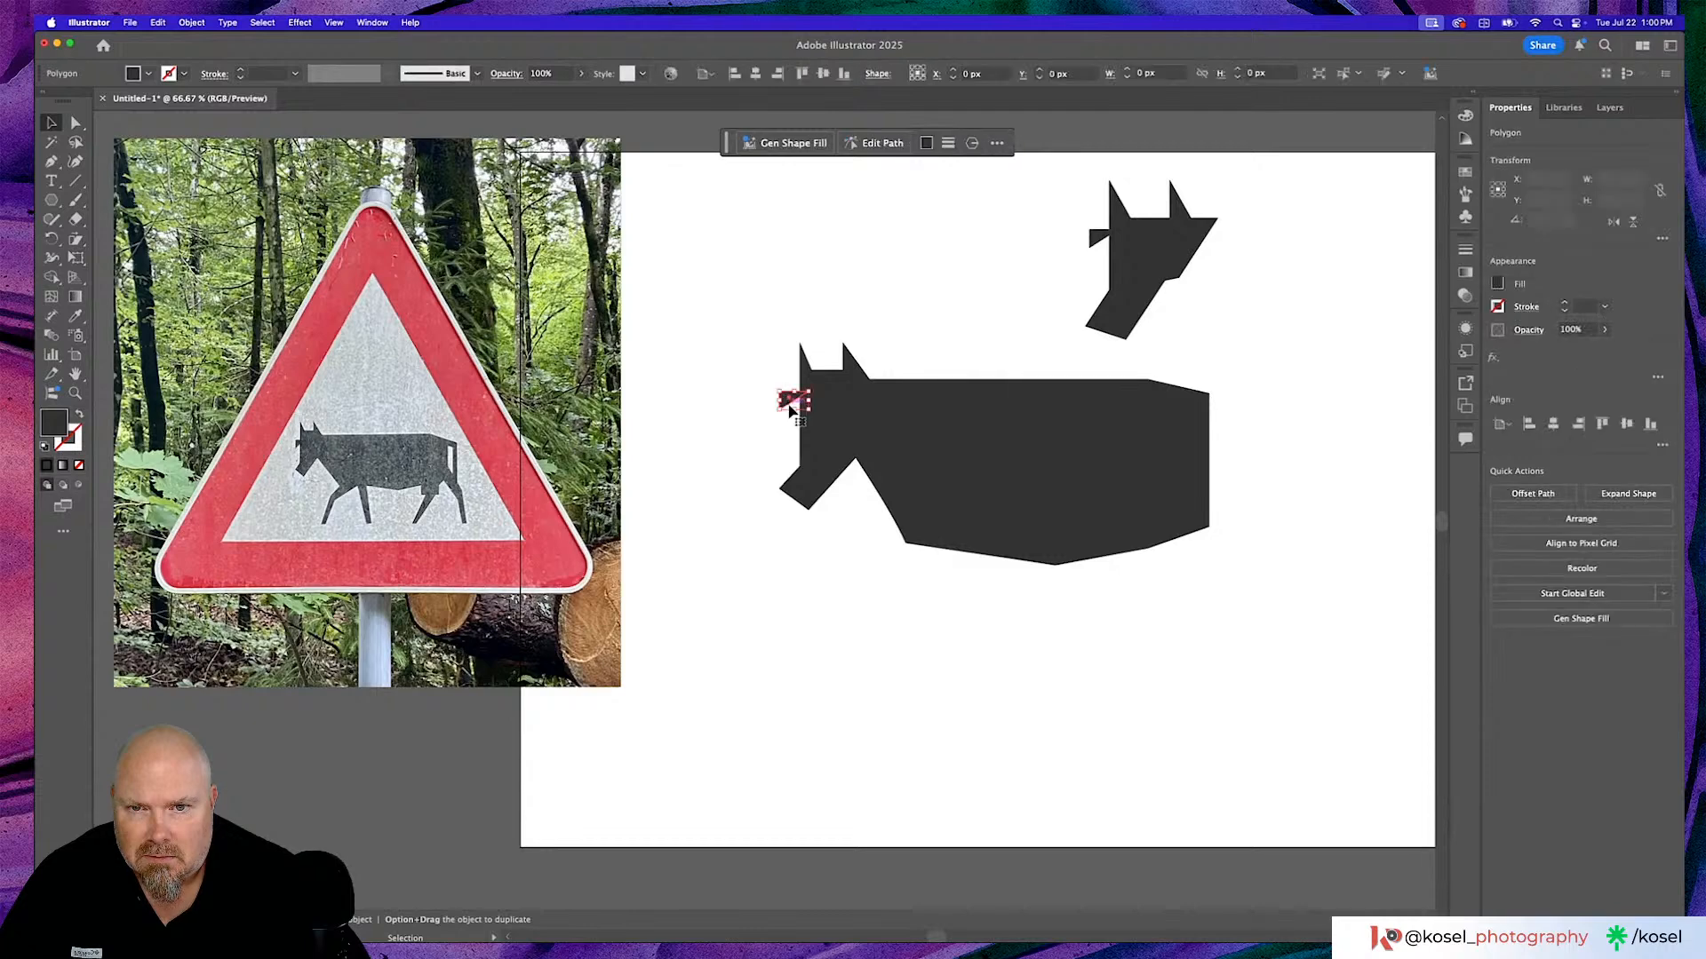
drag(796, 411, 790, 413)
click(699, 411)
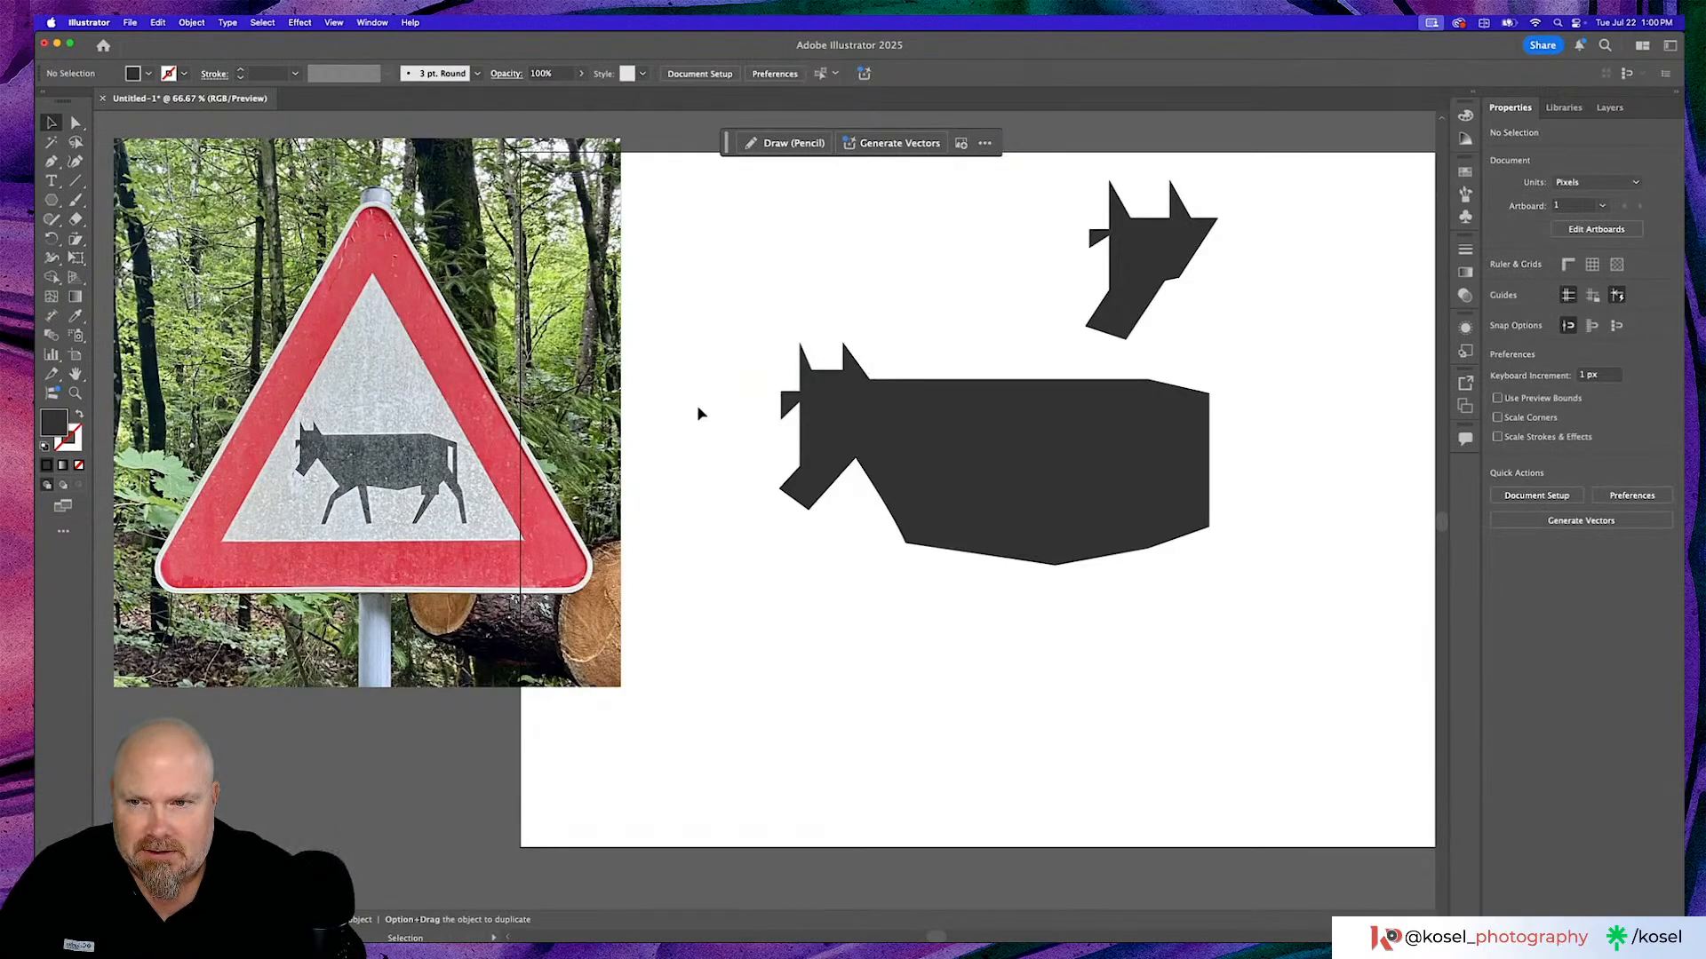
Draw a tail rectangle about 87 × 30 px and place it overlapping the body's upper rear edge at about X 1088 px, Y 394 px.
scroll(699, 416, right, 5)
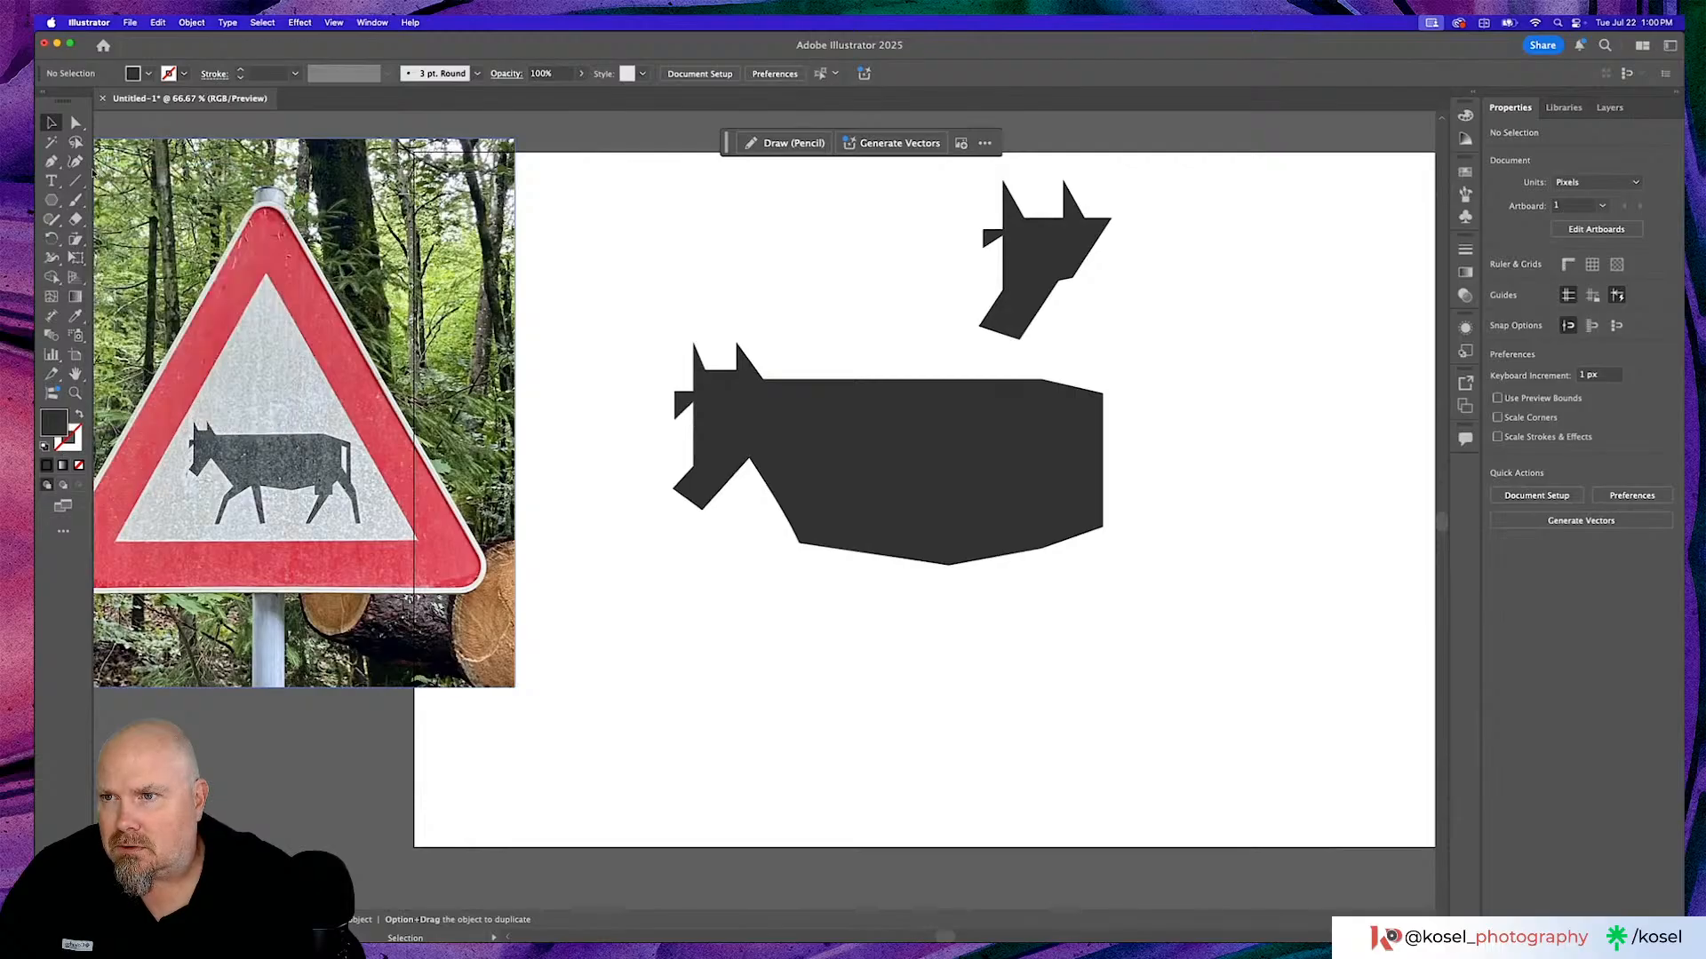
click(52, 200)
click(145, 202)
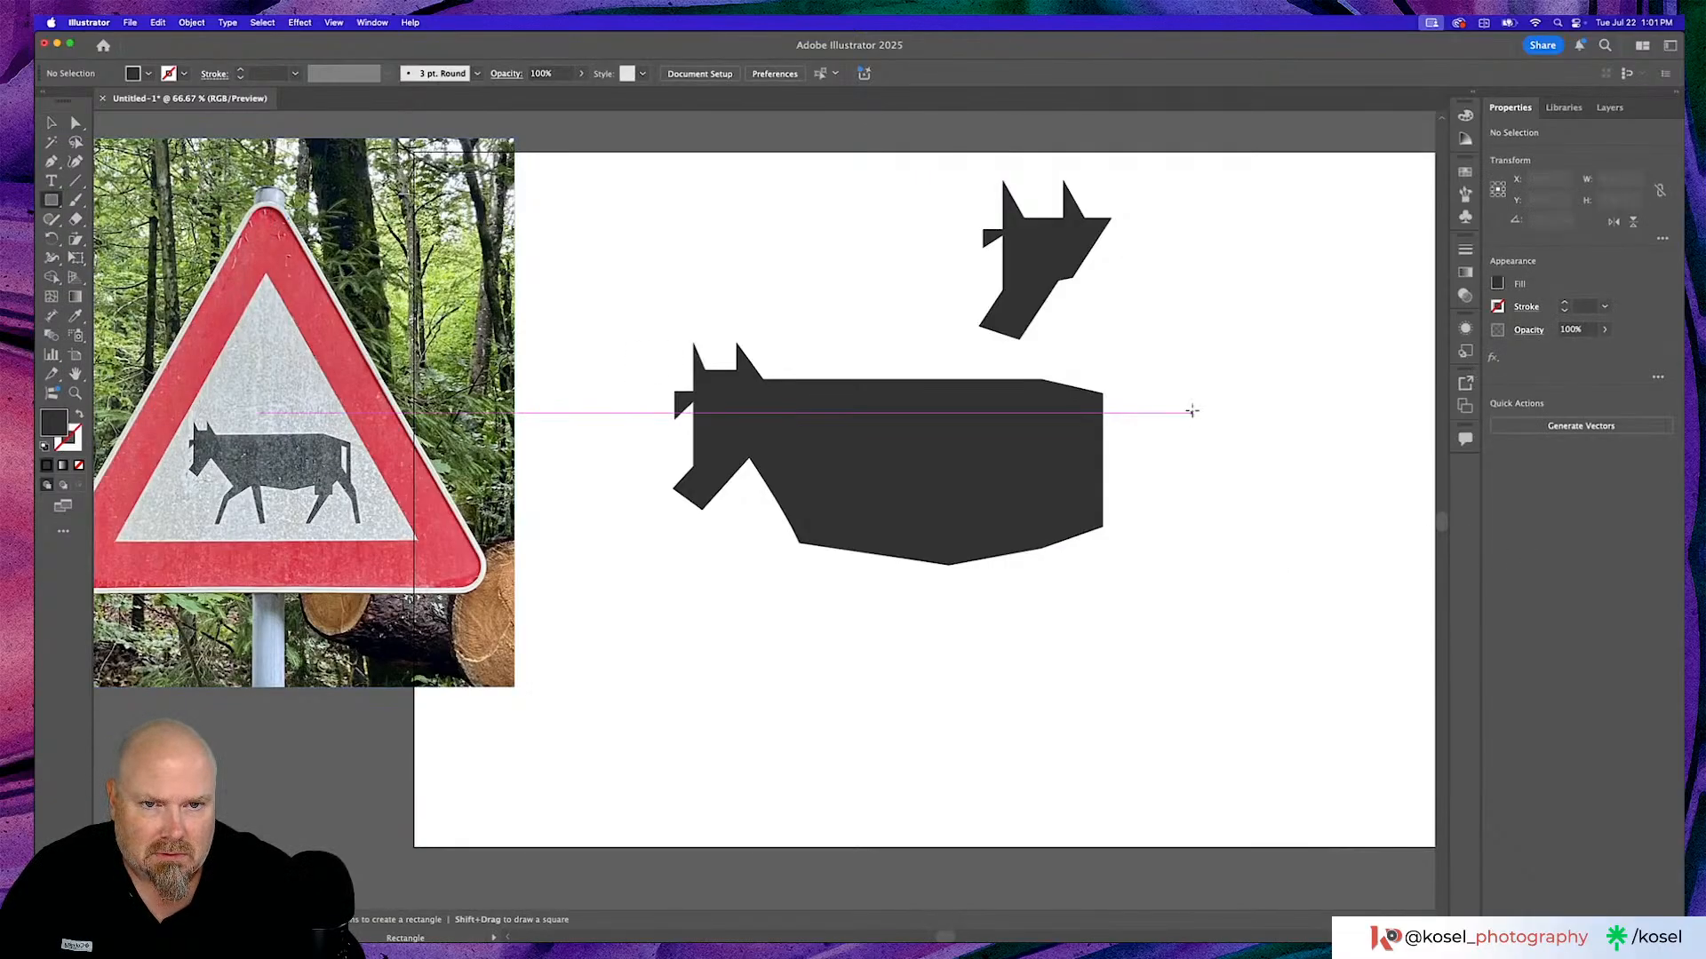
drag(1154, 396, 1212, 415)
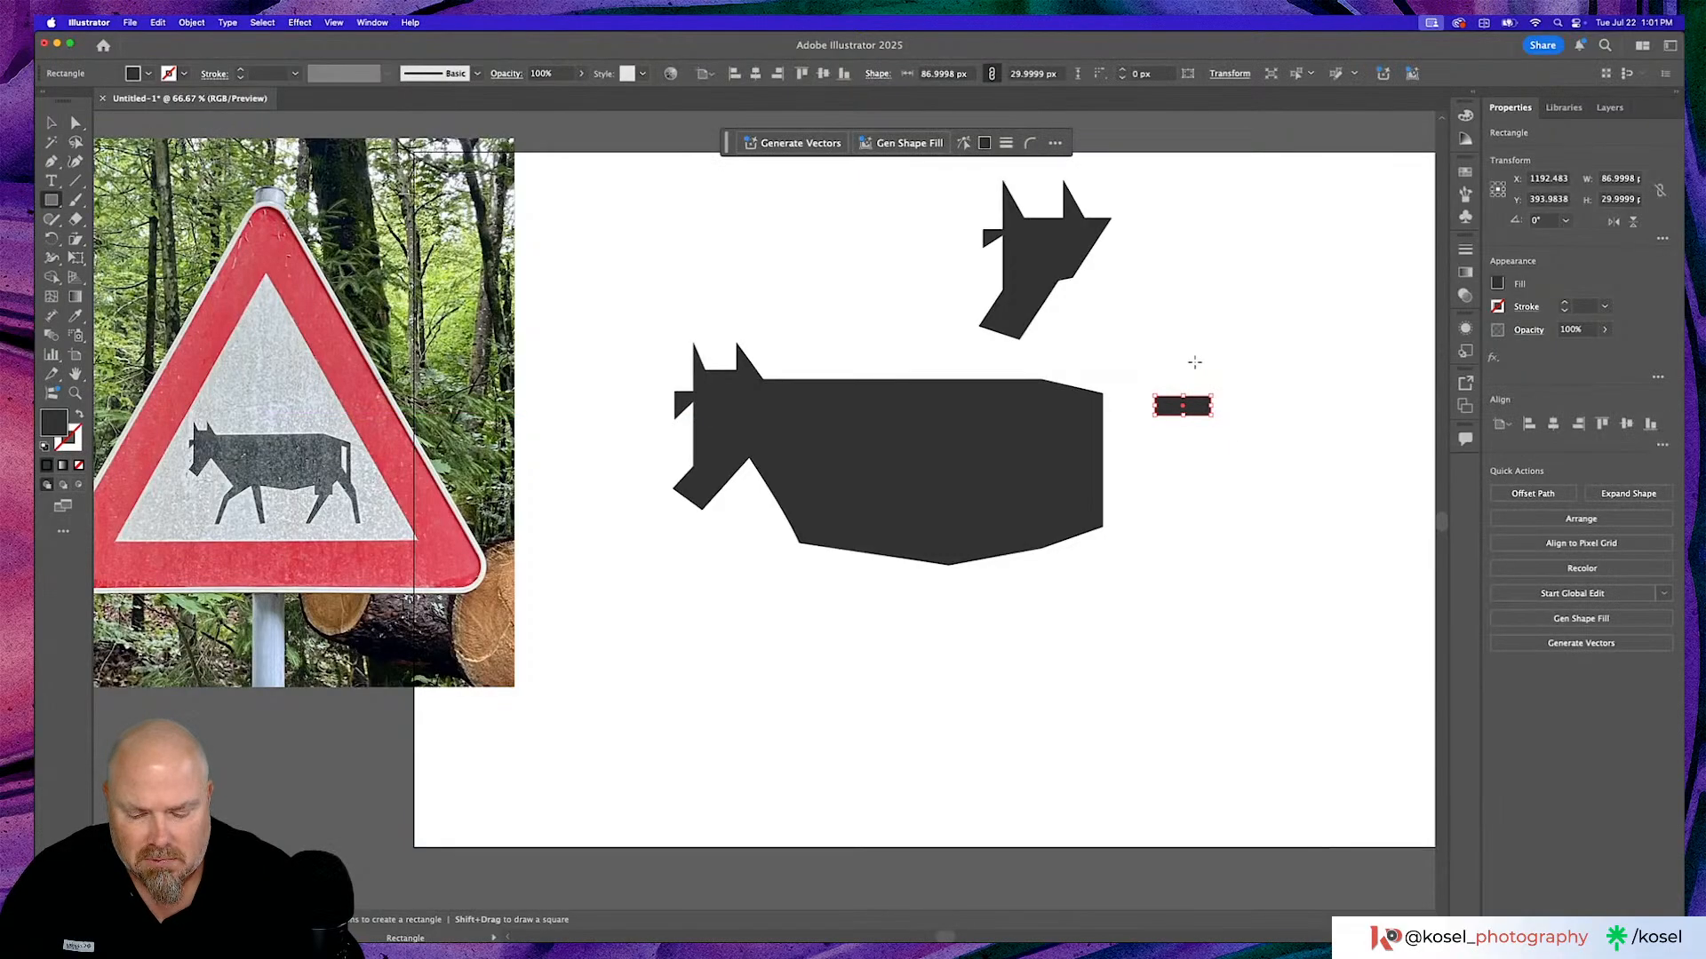
key(v)
drag(1192, 407, 1130, 406)
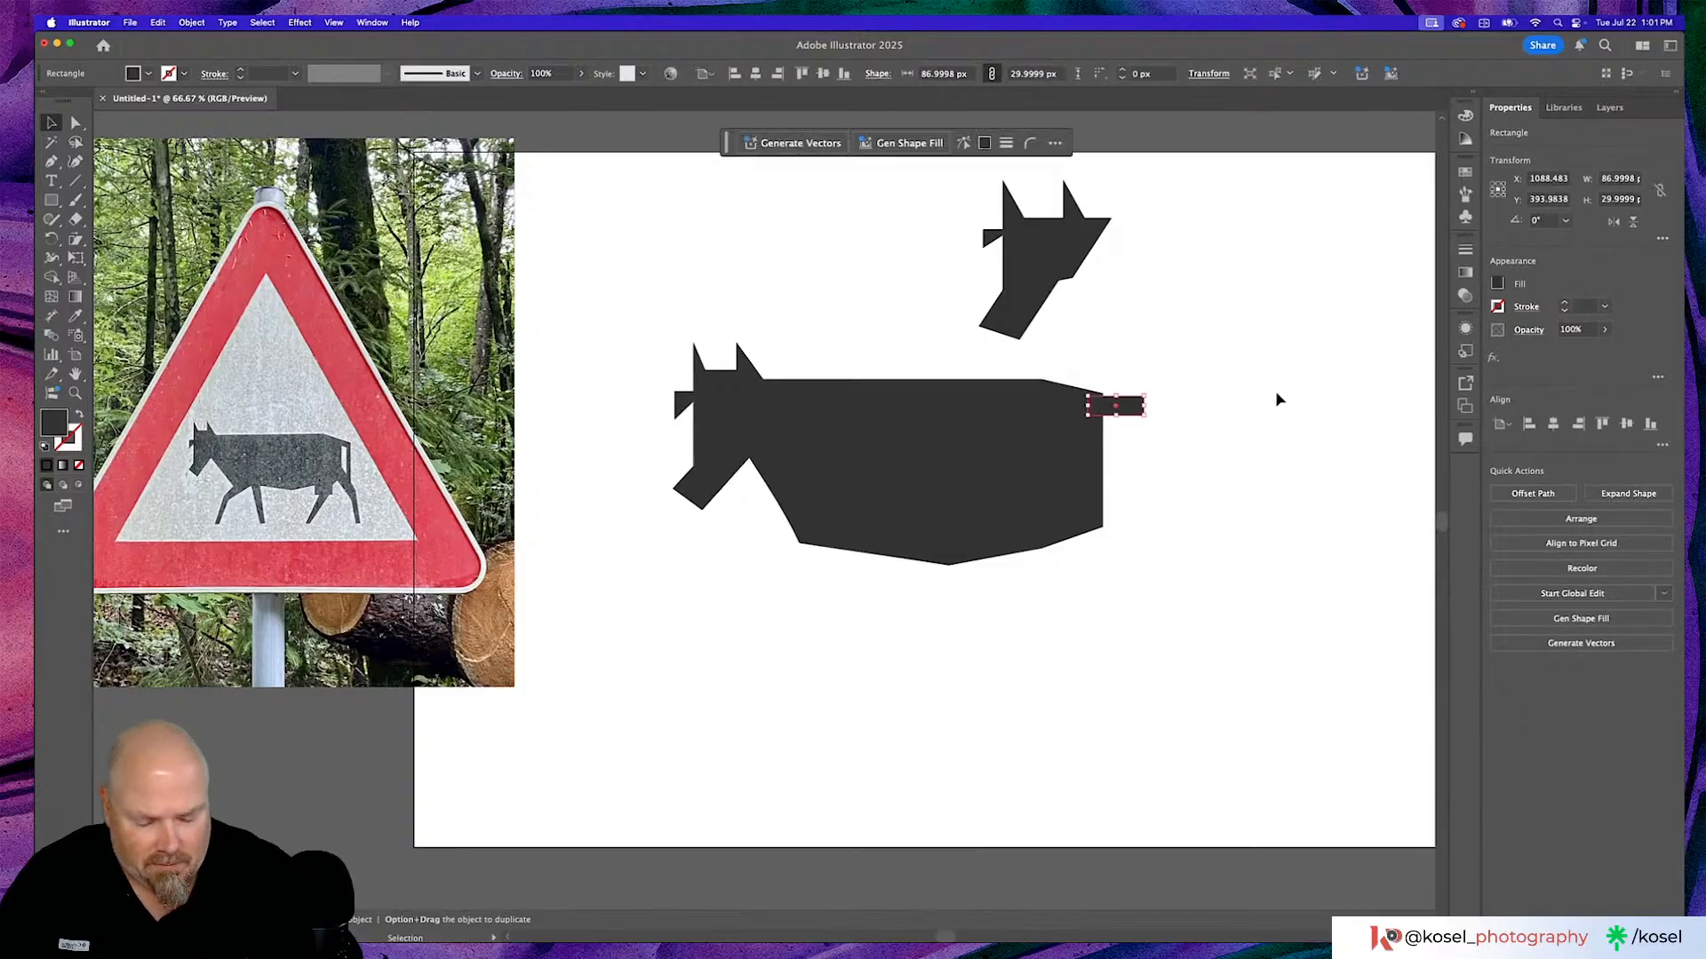
Rotate the tail rectangle to about 346.6° to match the rump's slope and attach it to the body's upper rear corner, then deselect it.
key(super+equal)
key(super+equal)
key(super+equal)
key(super+equal)
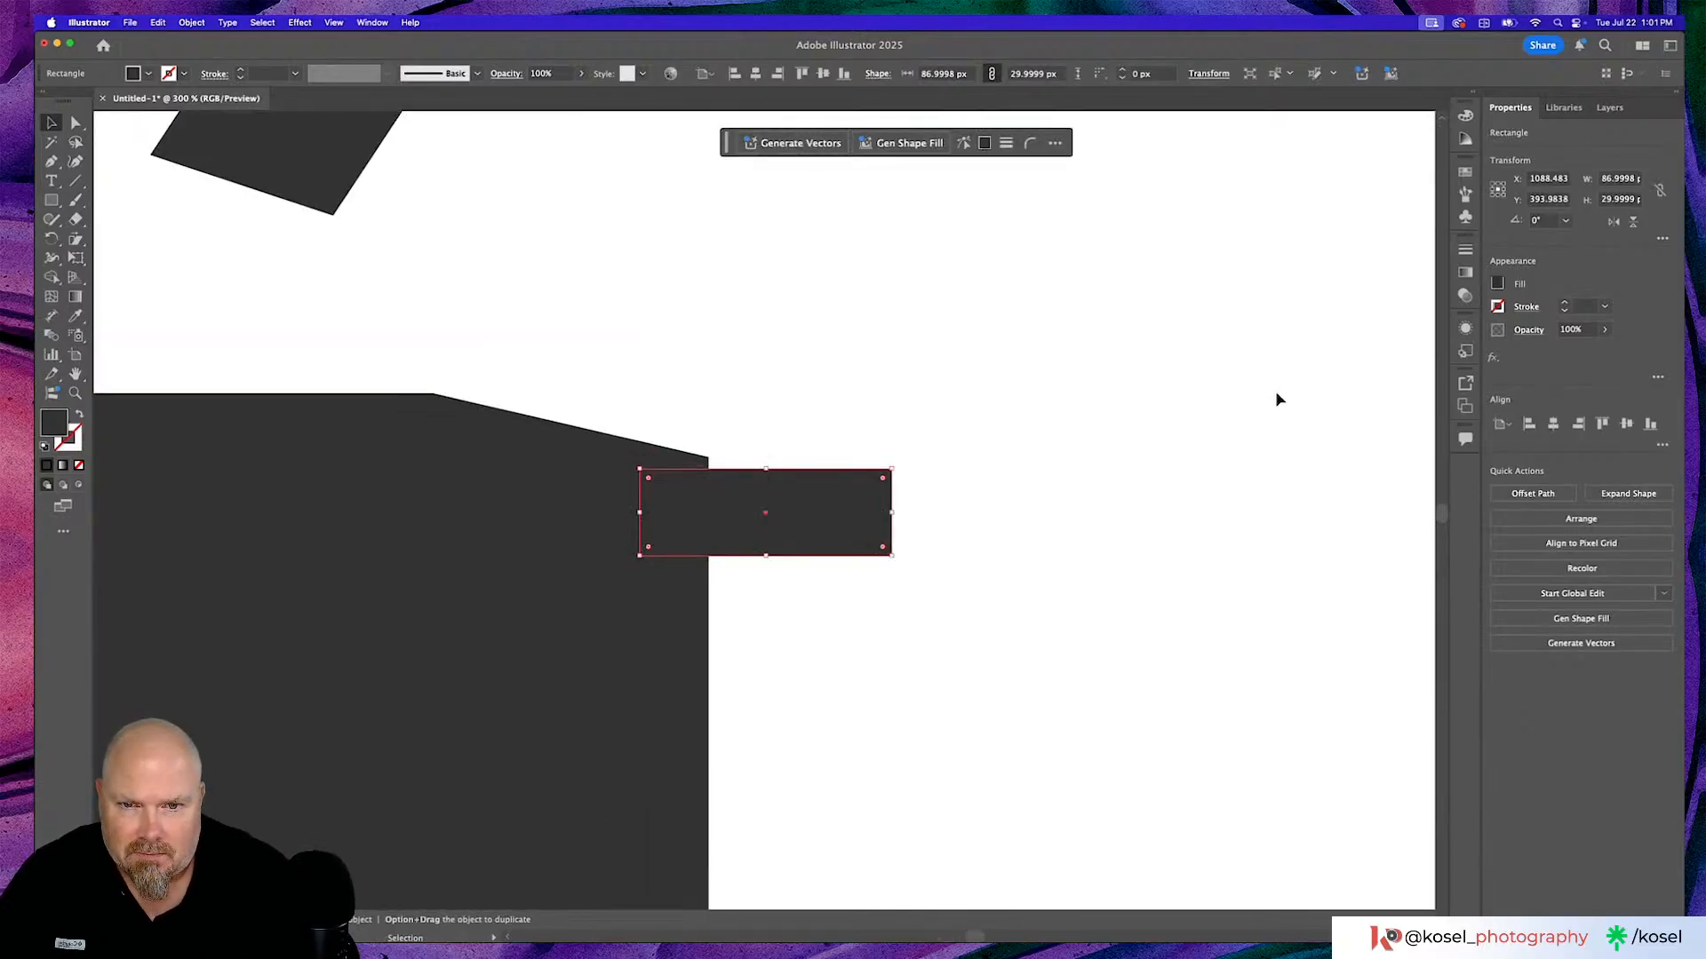
drag(898, 560, 829, 572)
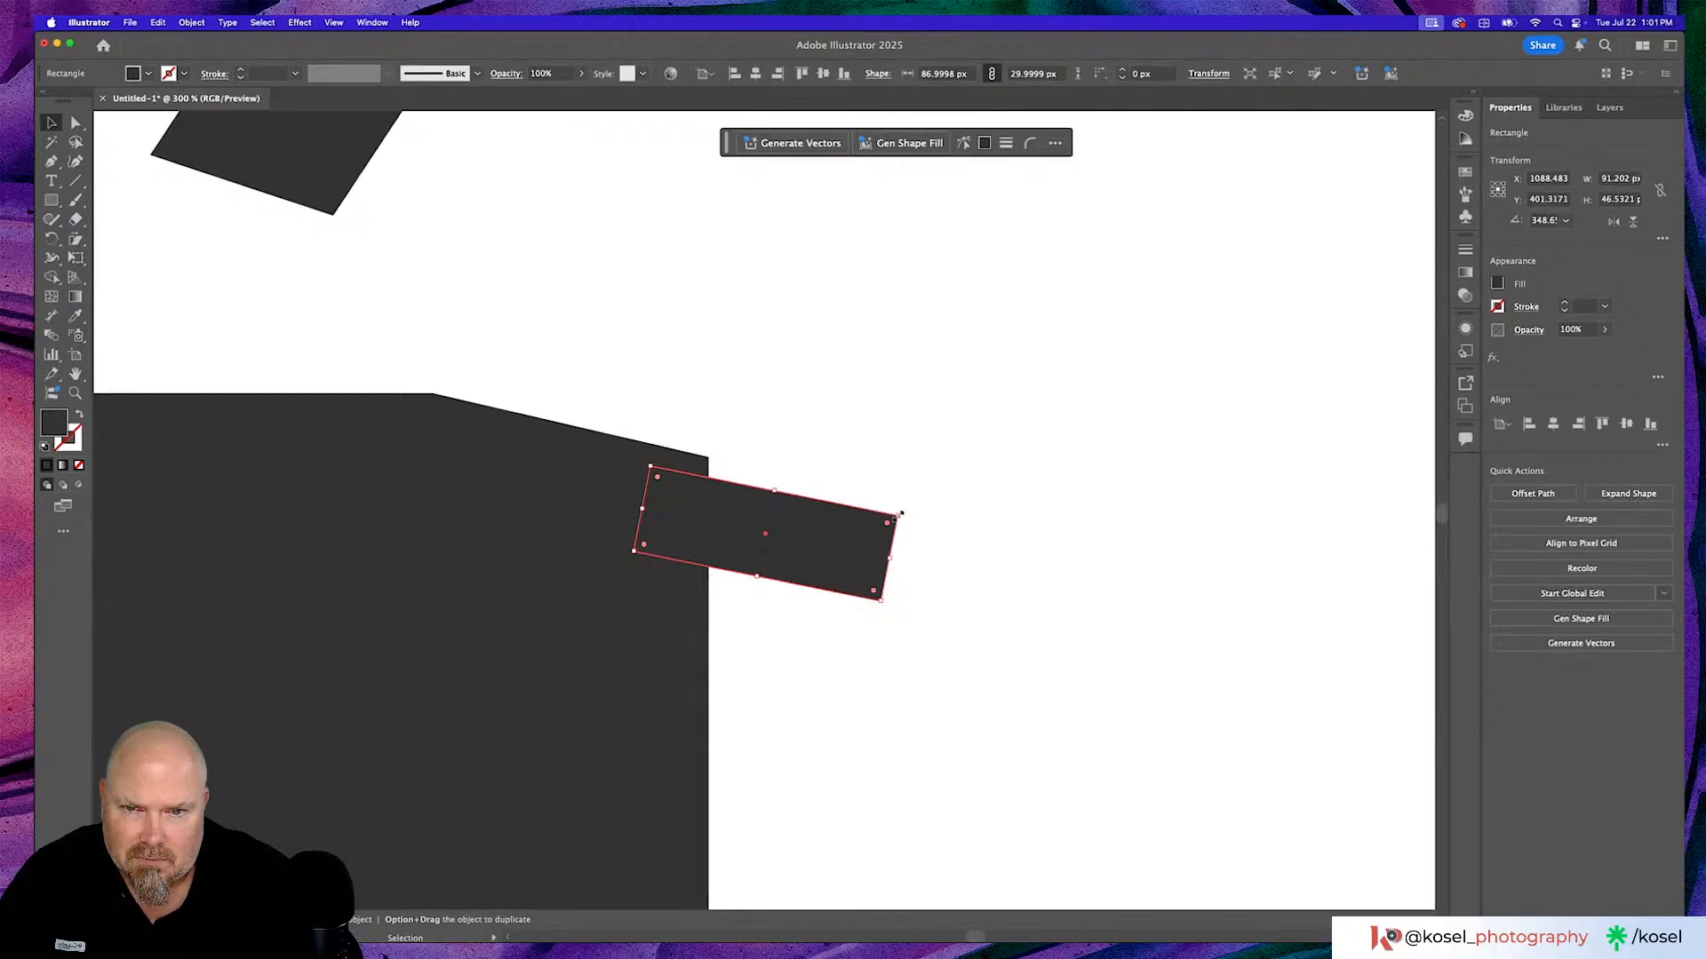
drag(827, 544, 785, 425)
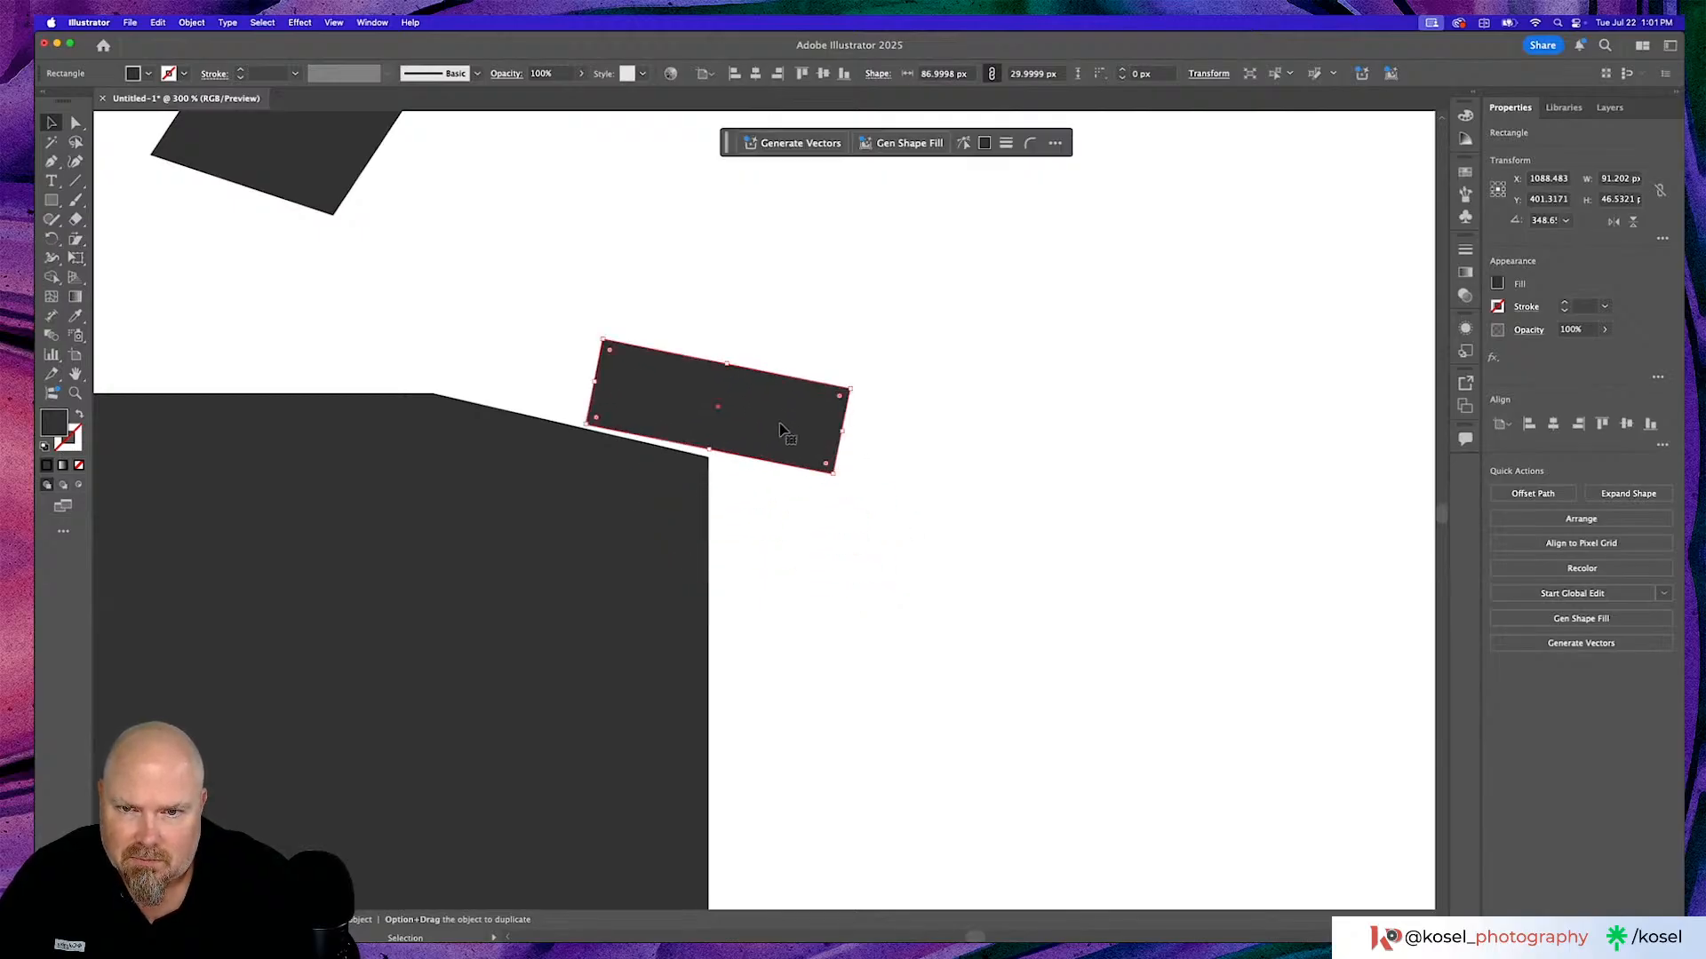
drag(838, 479, 841, 489)
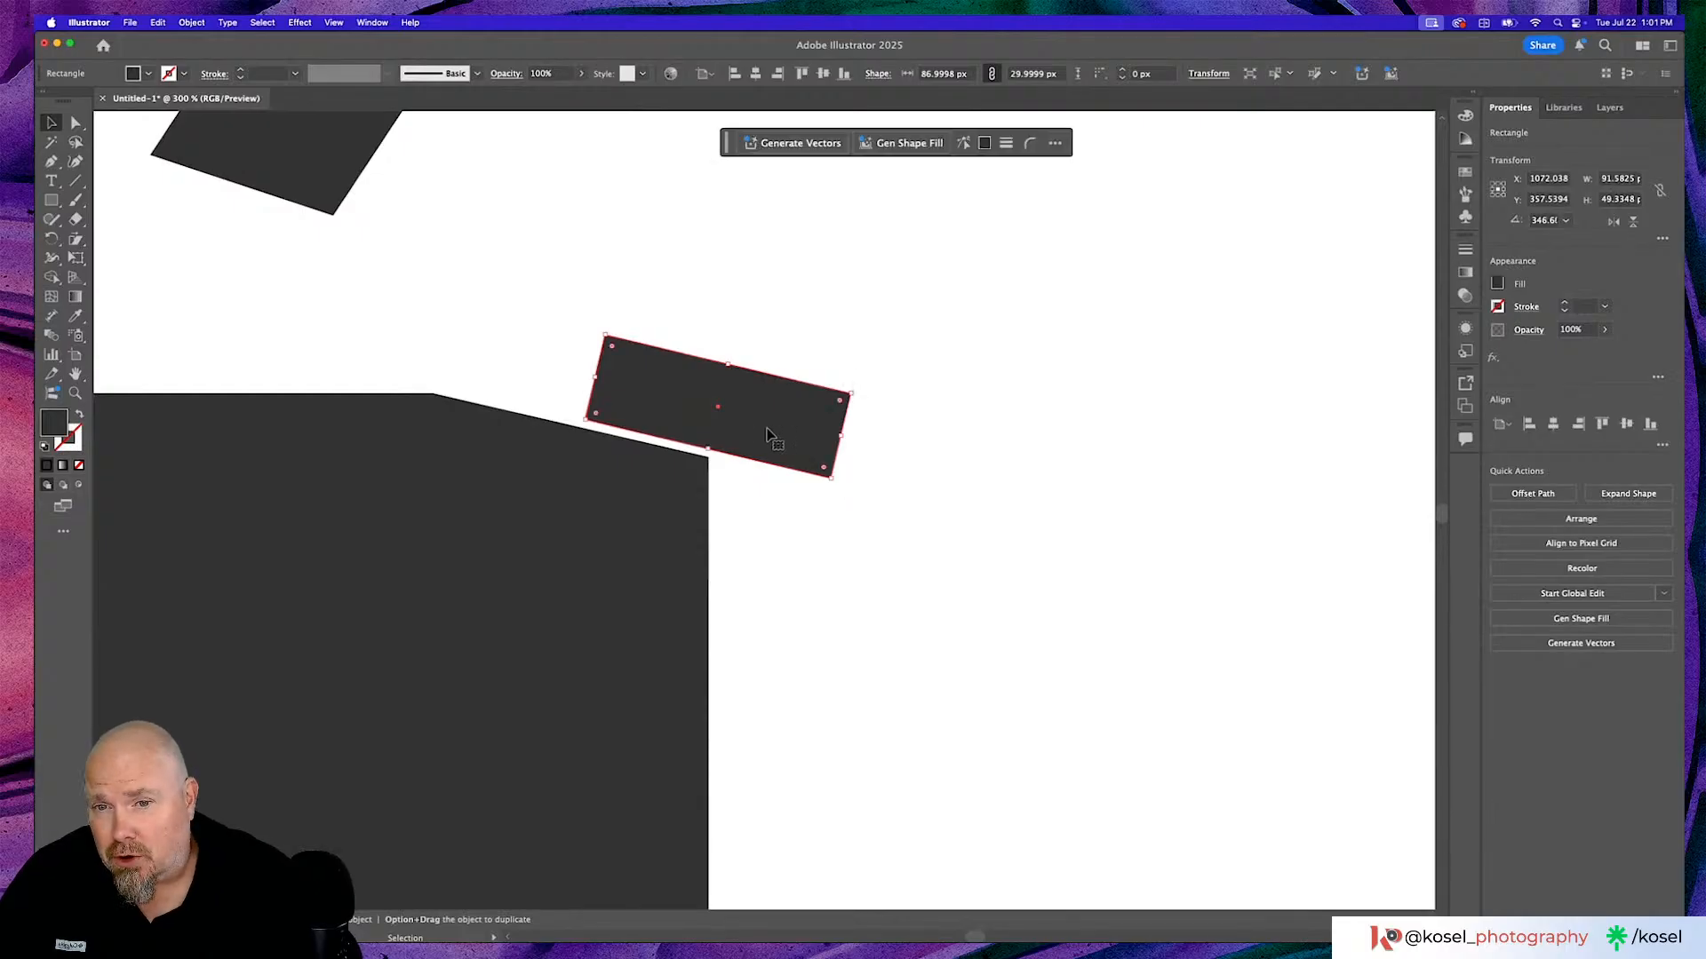
drag(761, 435, 768, 444)
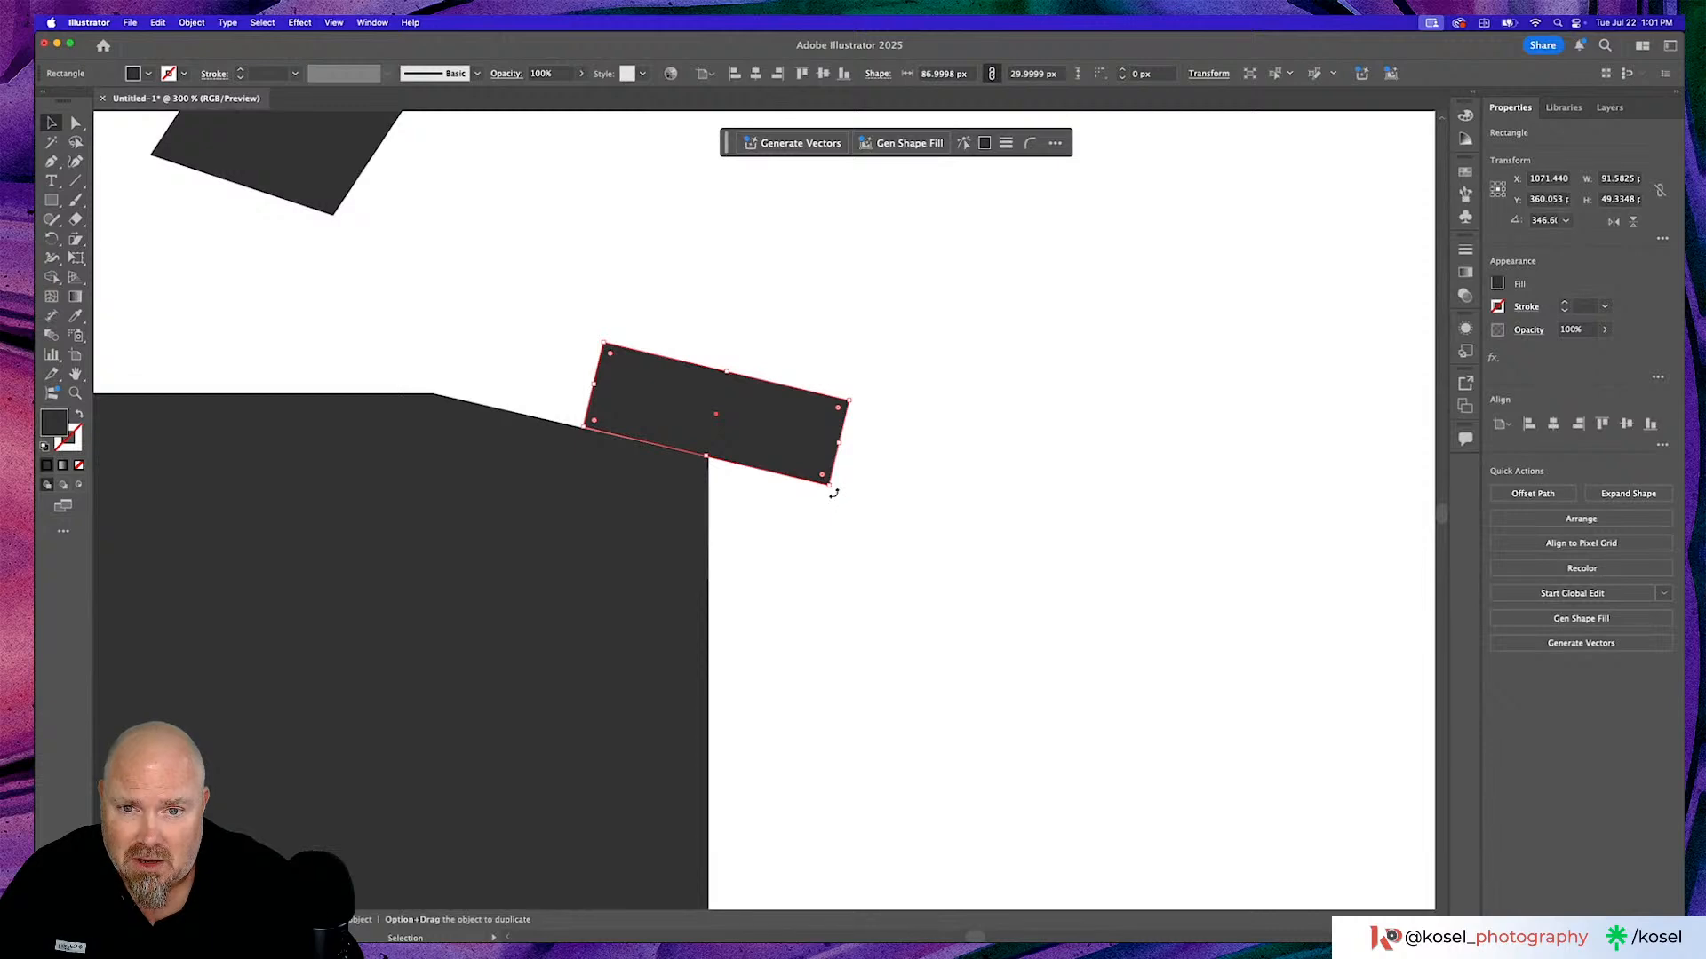
drag(834, 494, 835, 493)
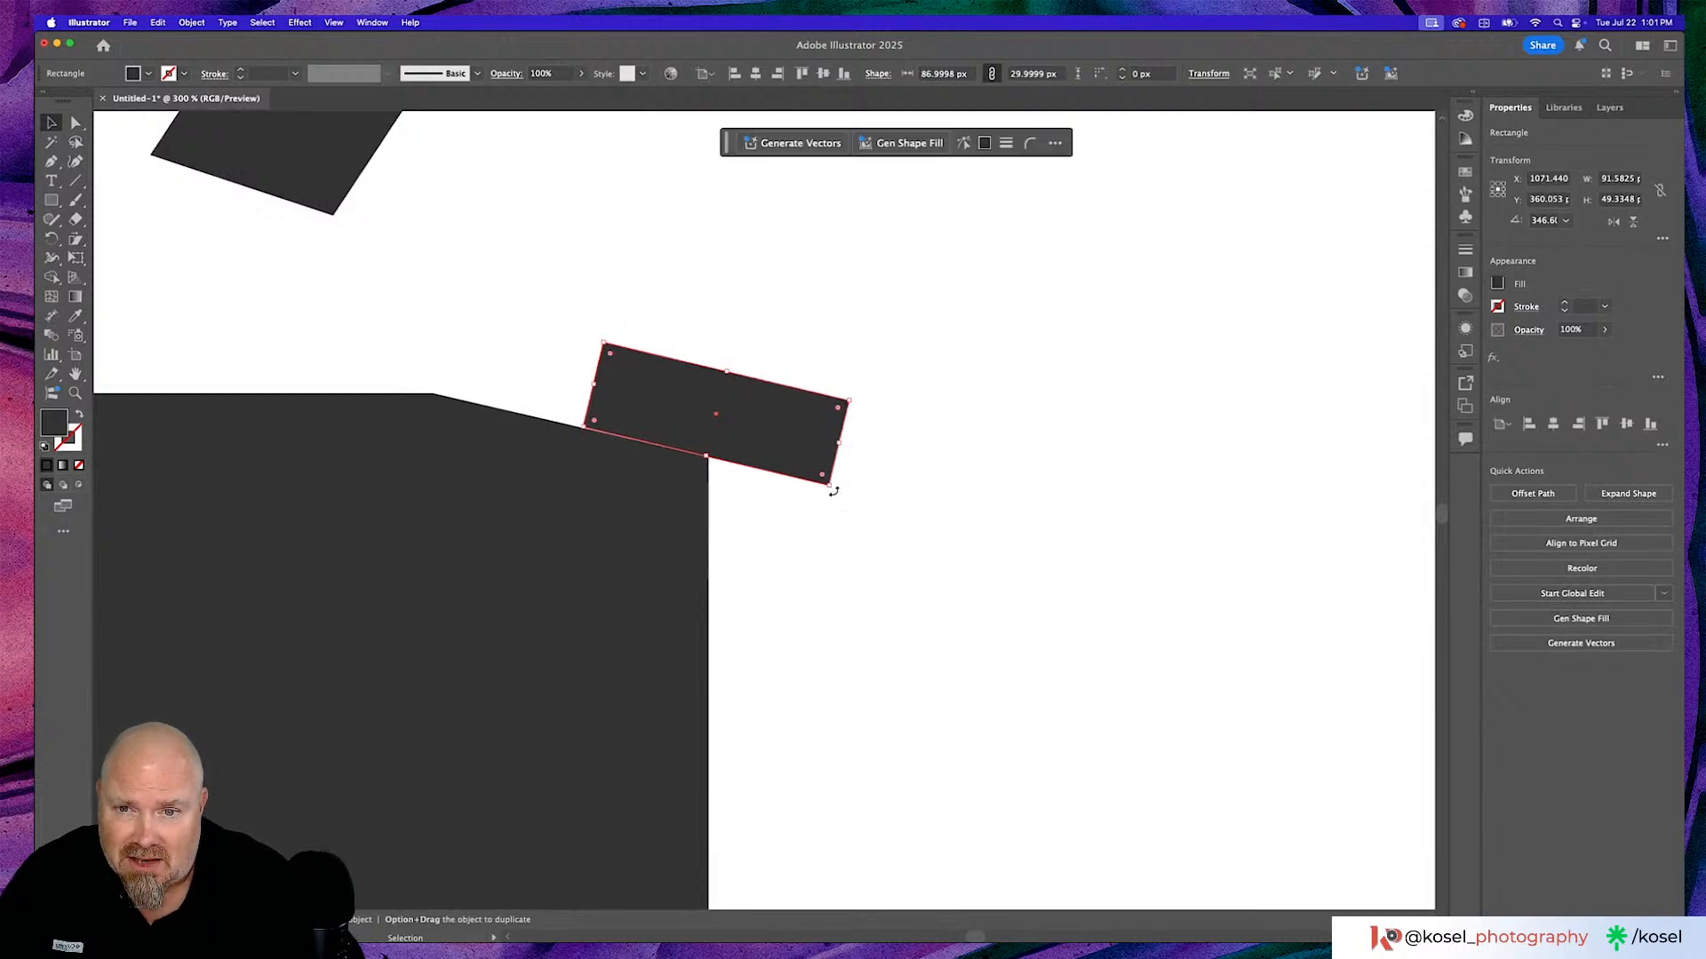
drag(737, 465, 835, 571)
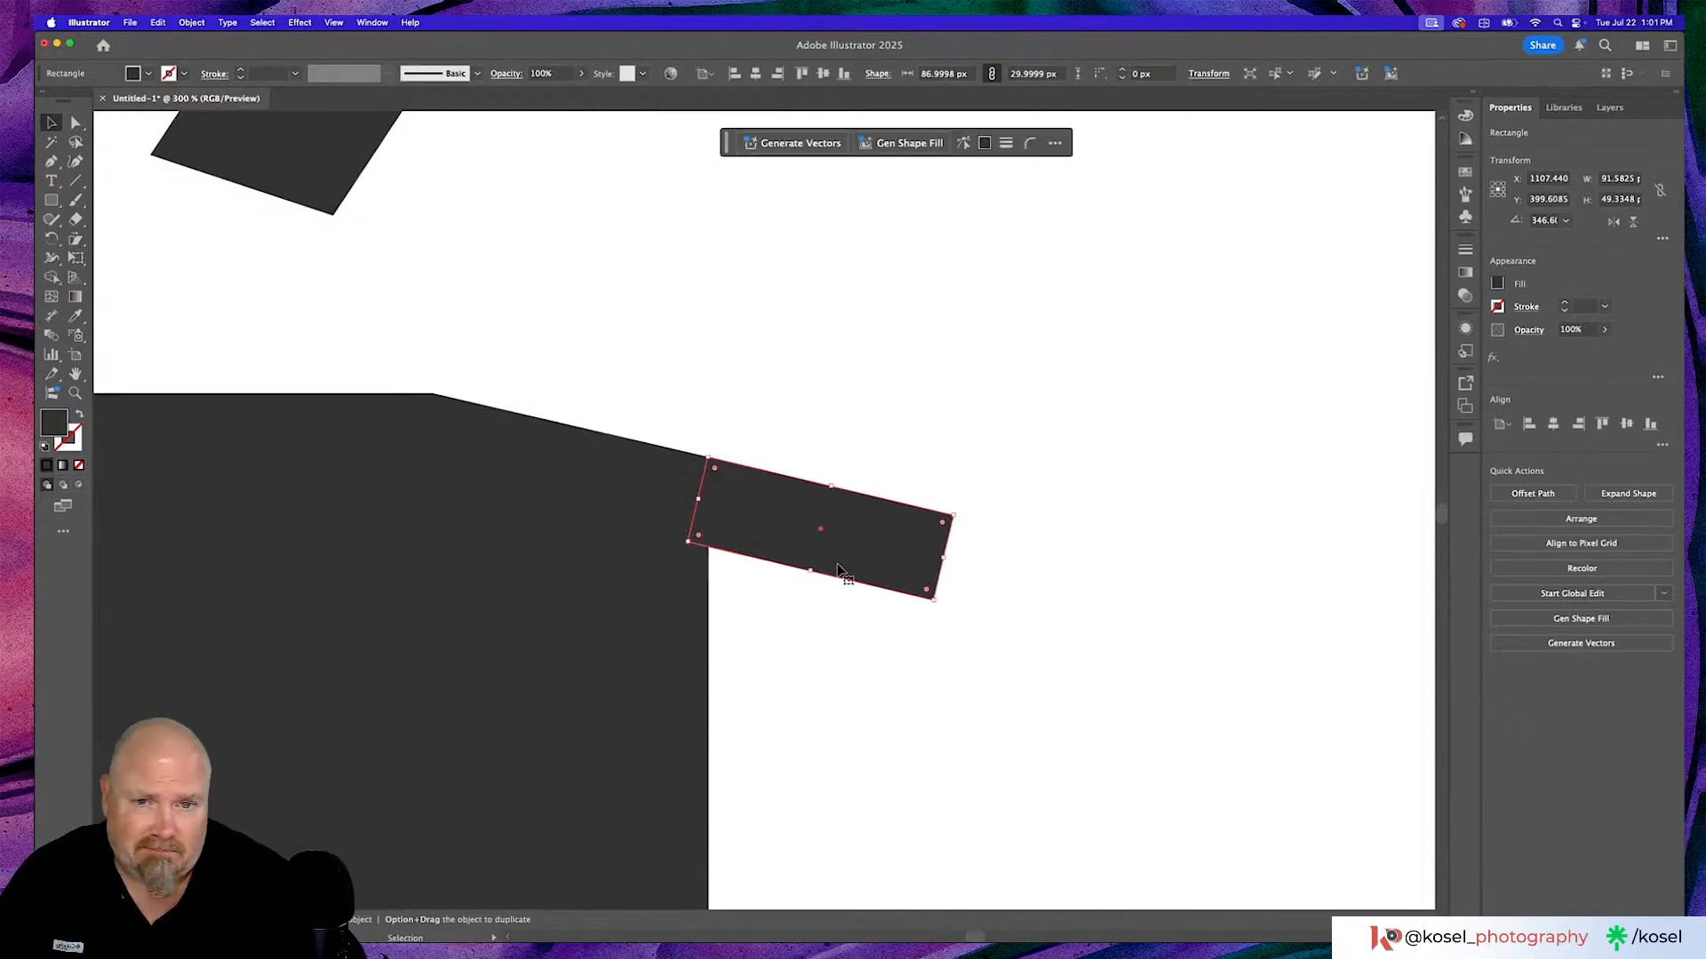
click(1214, 495)
Draw a vertical rectangle about 41 × 183 px and place it at the tail's outer end at about X 1133 px, Y 484 px.
key(super+minus)
key(super+minus)
key(super+minus)
key(super+minus)
key(super+minus)
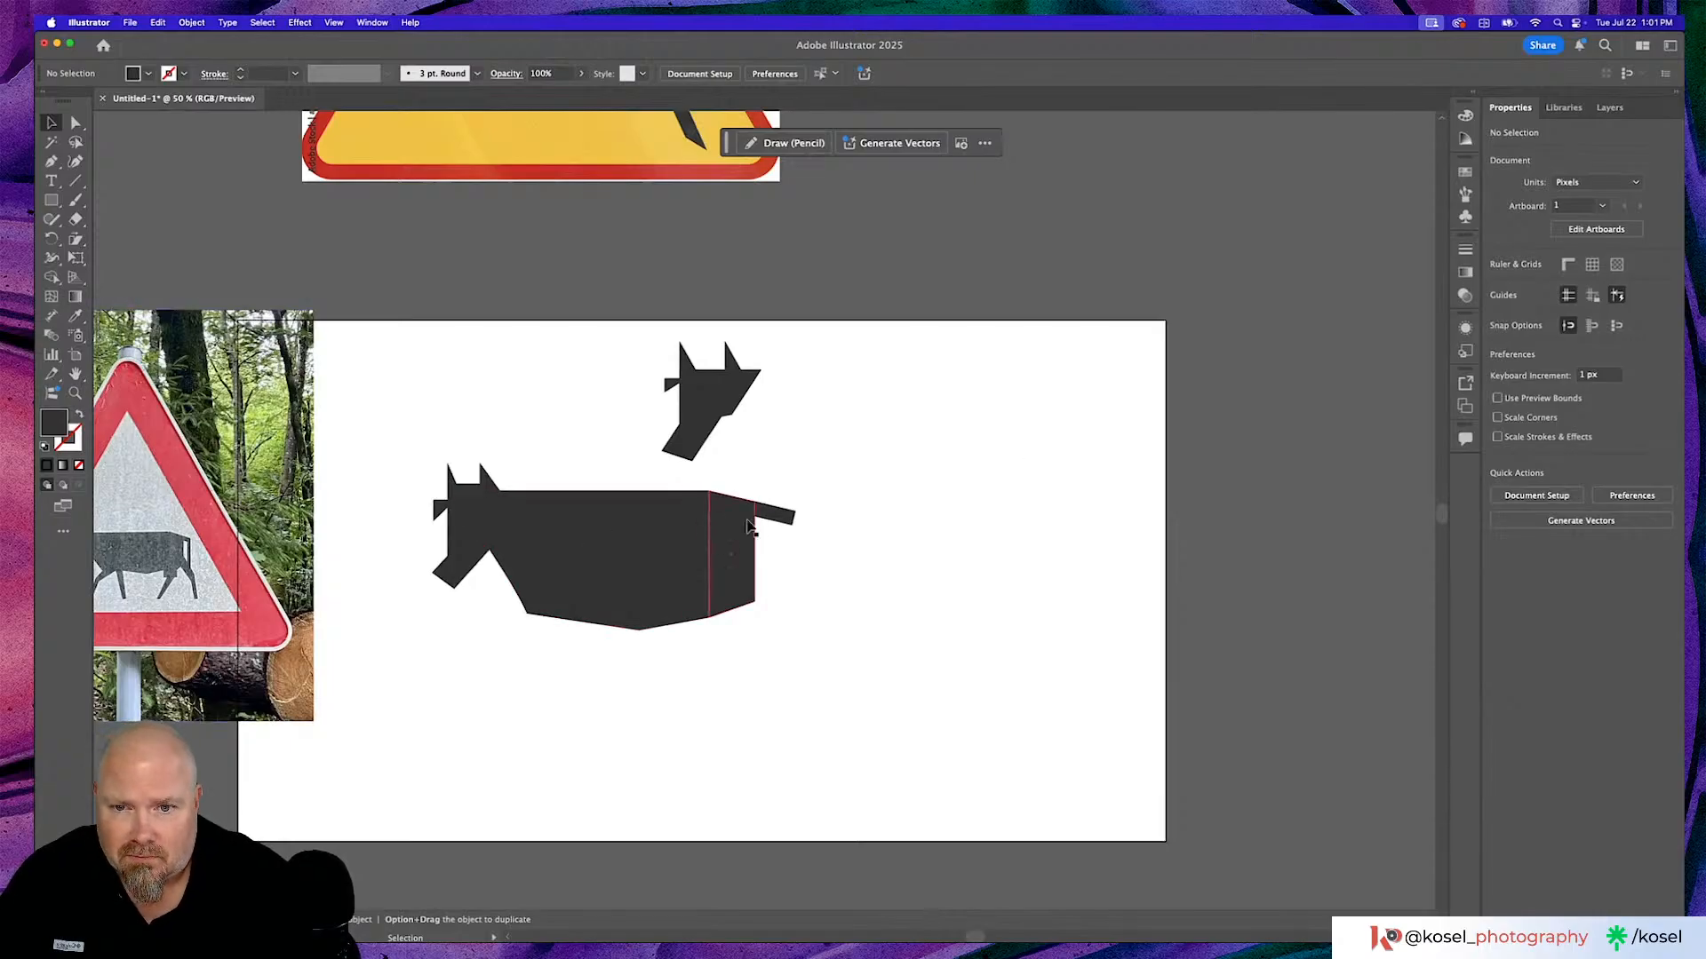
click(53, 200)
drag(827, 523, 847, 611)
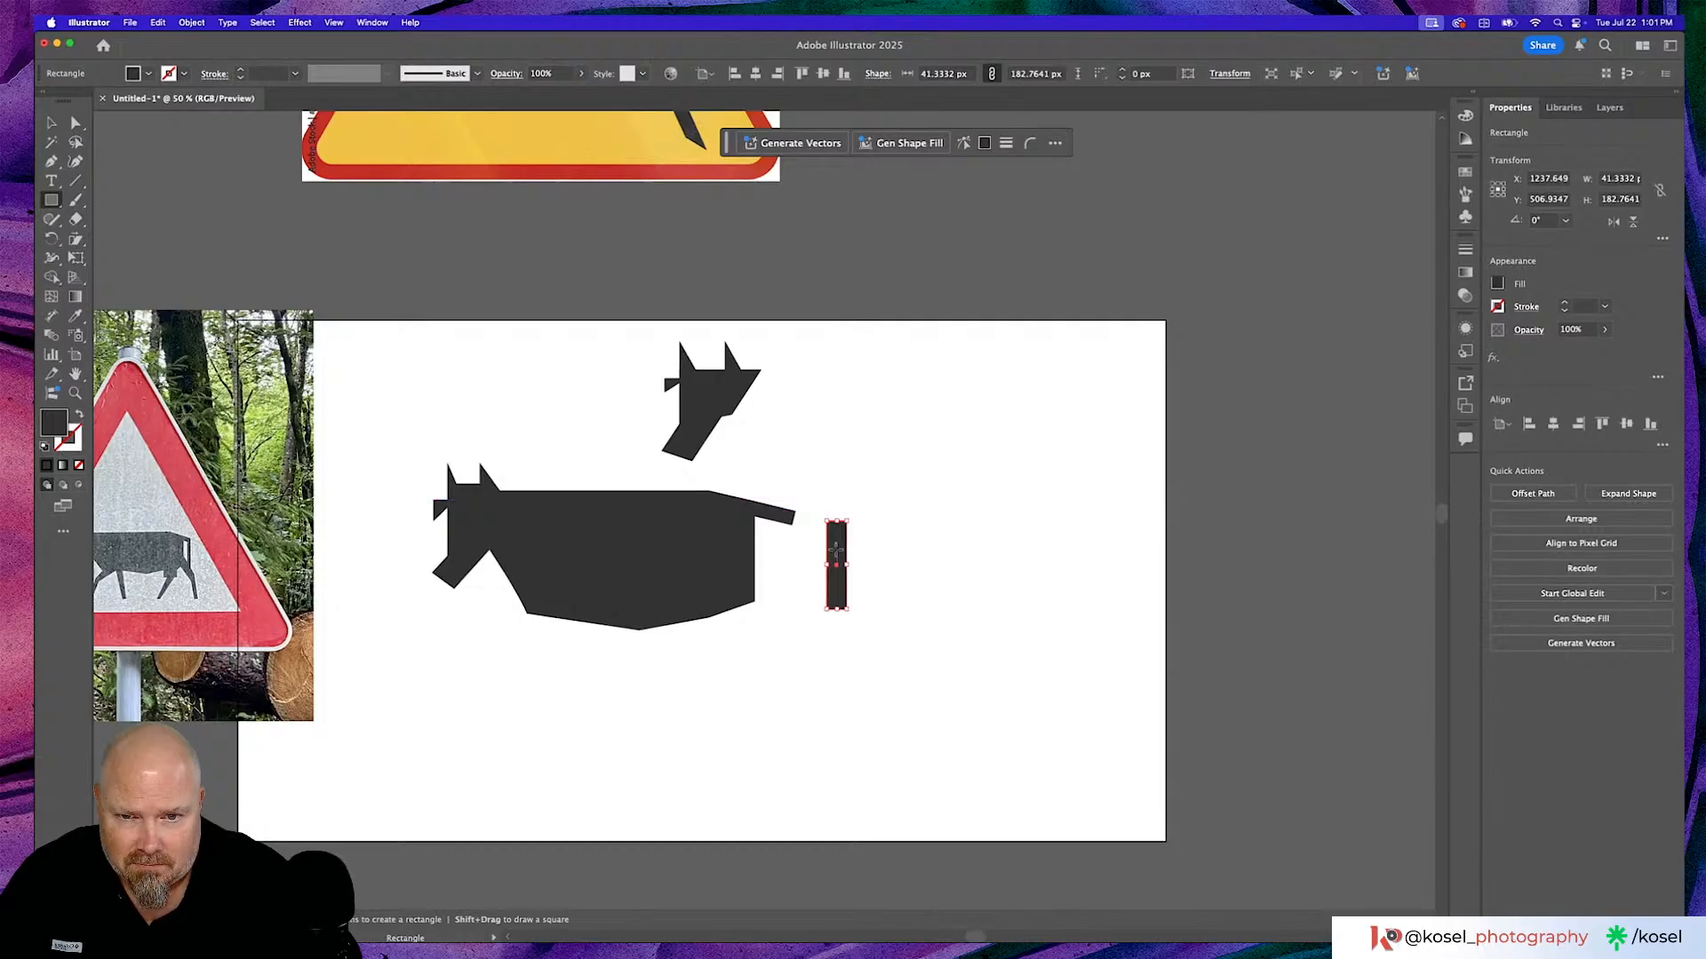
key(v)
drag(835, 550, 786, 544)
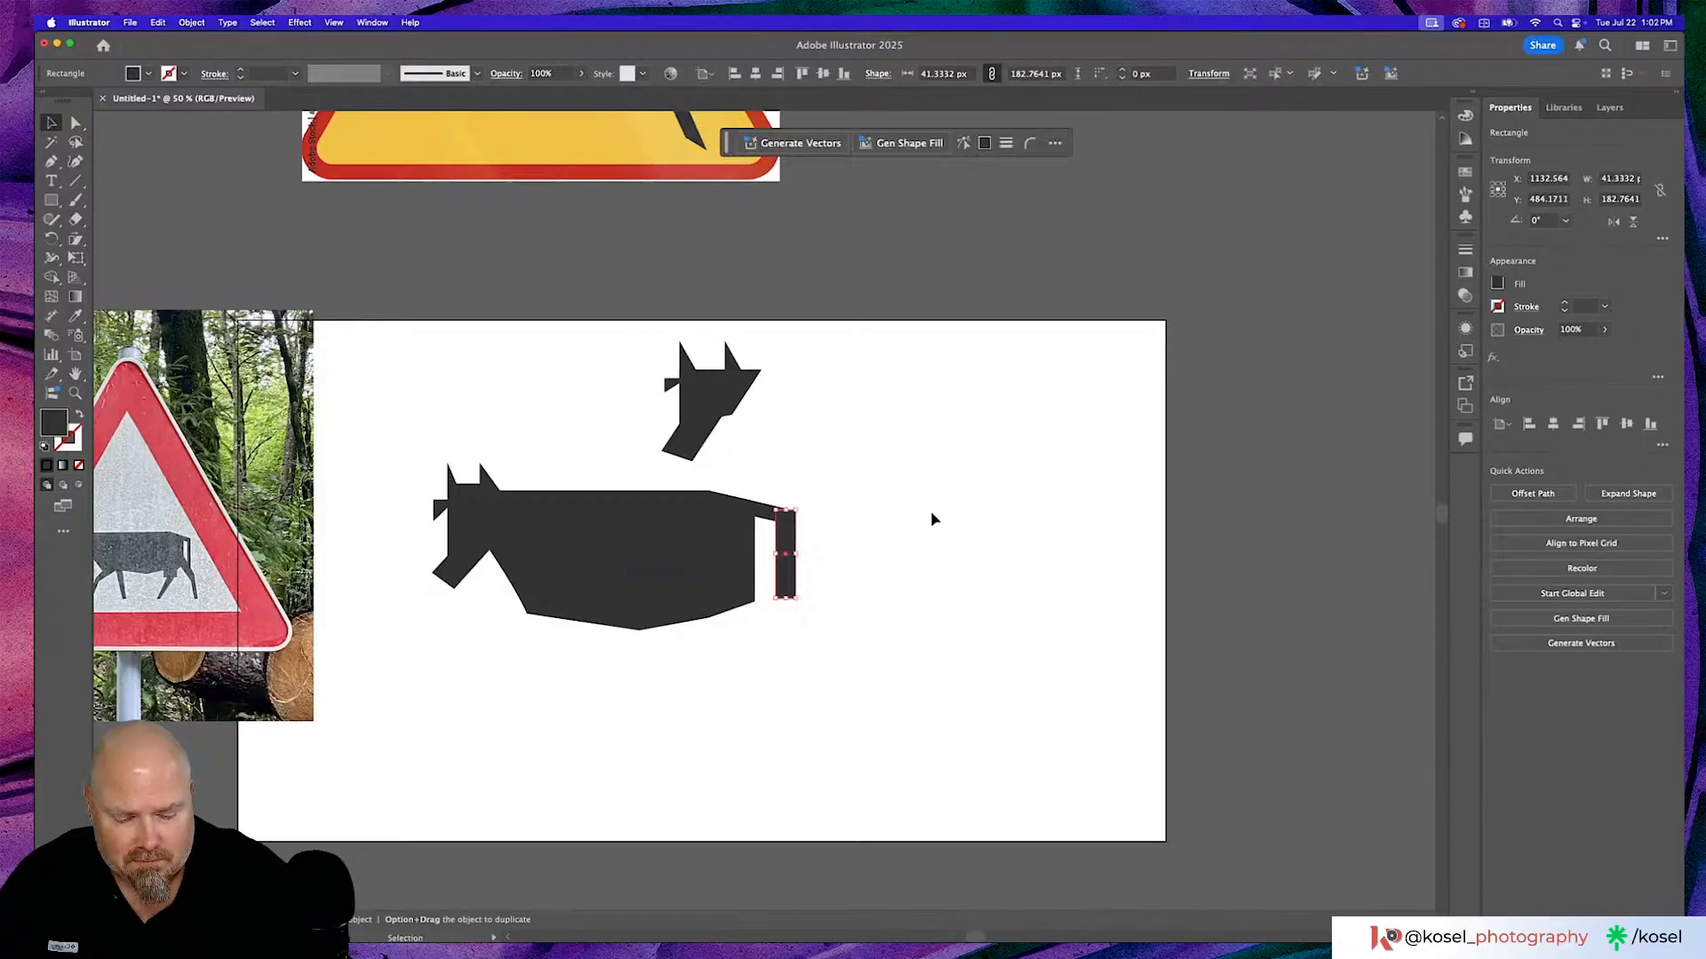
Narrow the vertical tail rectangle to about 31 px, line up its top with the sloping tail piece's outer corner, and deselect it.
key(super+equal)
key(super+equal)
key(super+equal)
key(super+equal)
key(super+equal)
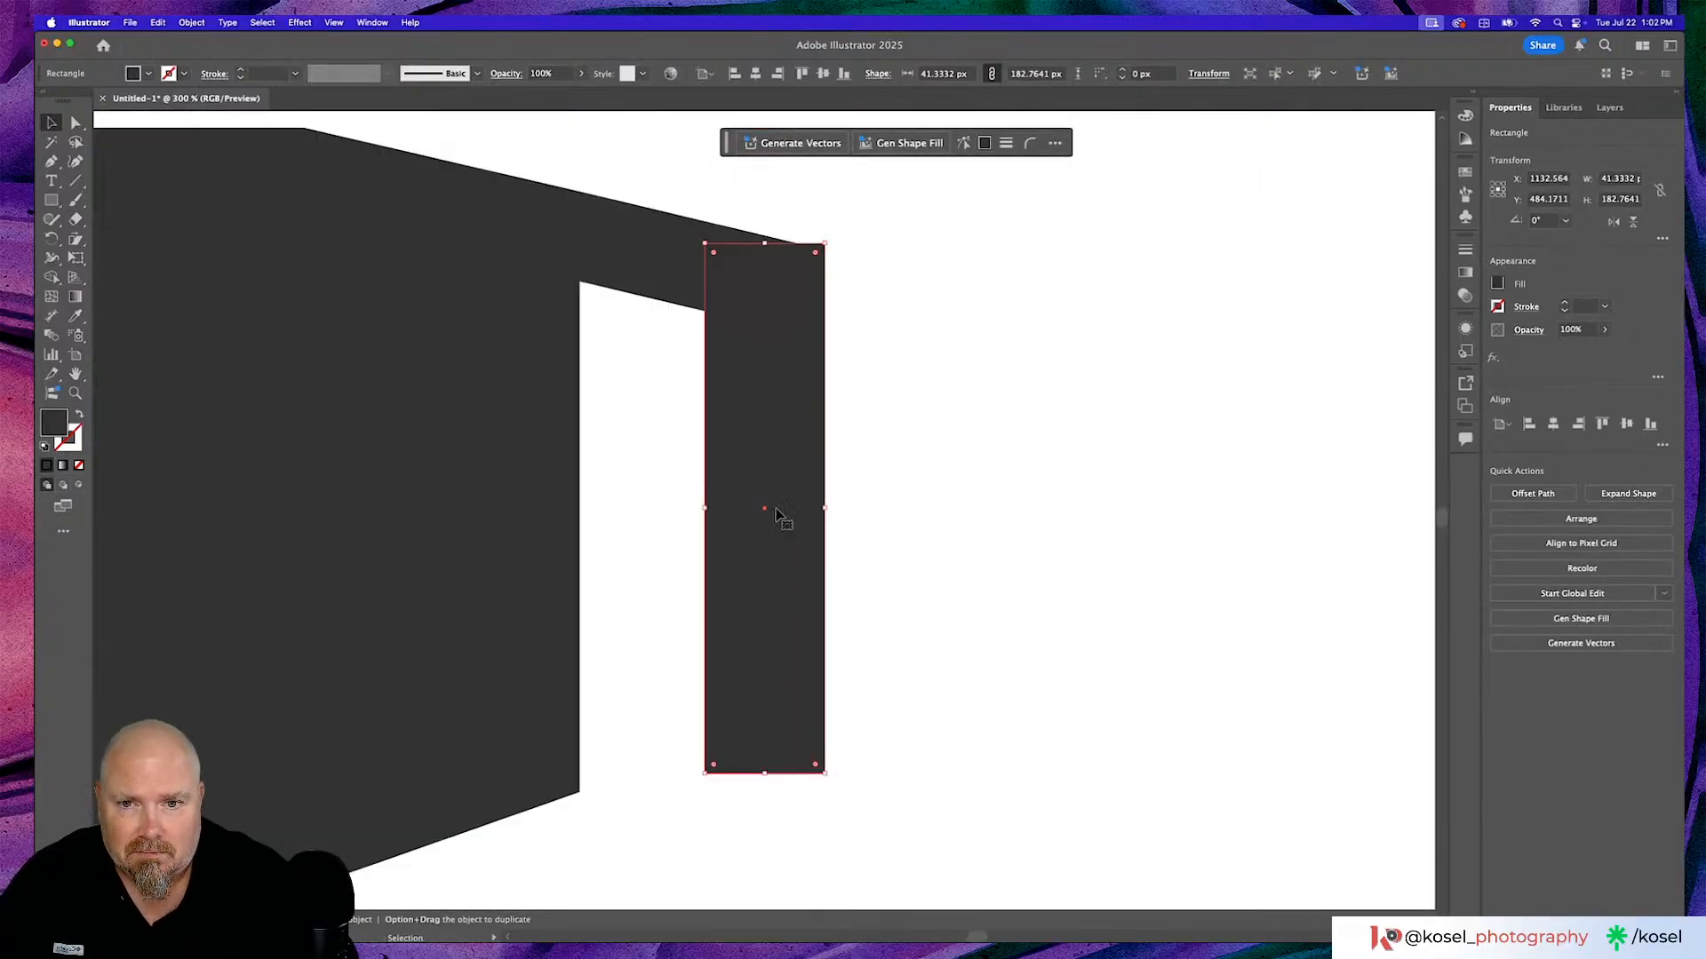
drag(706, 509, 727, 510)
drag(799, 371, 797, 377)
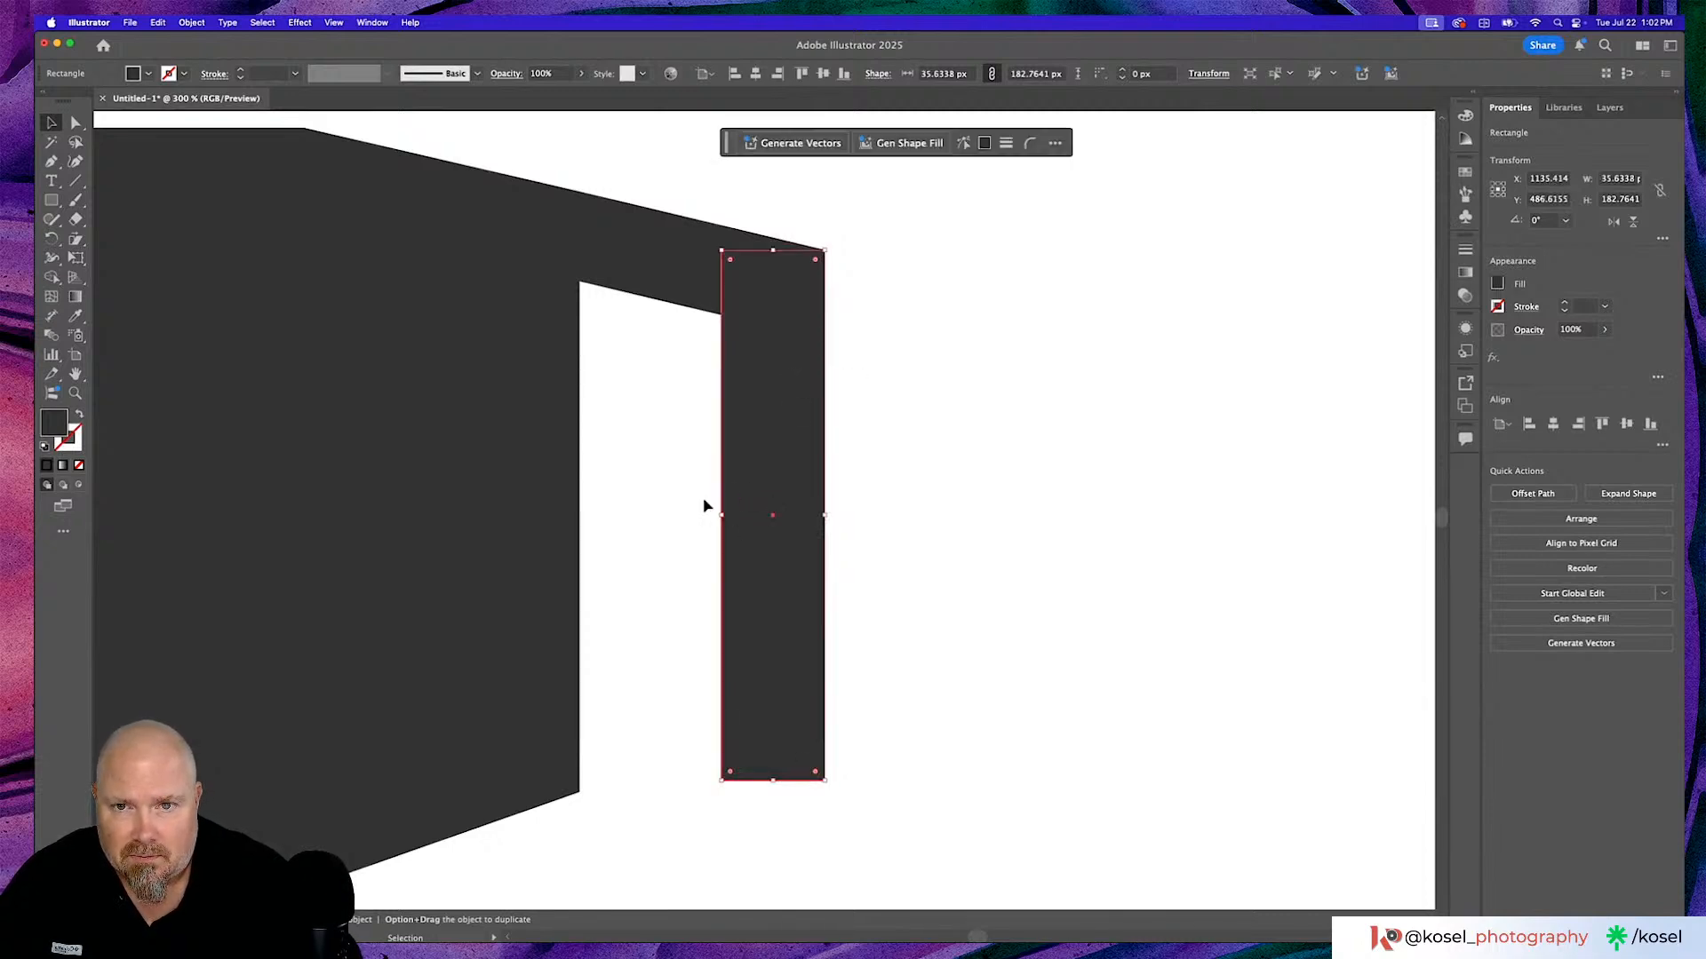
drag(722, 518, 738, 515)
click(937, 487)
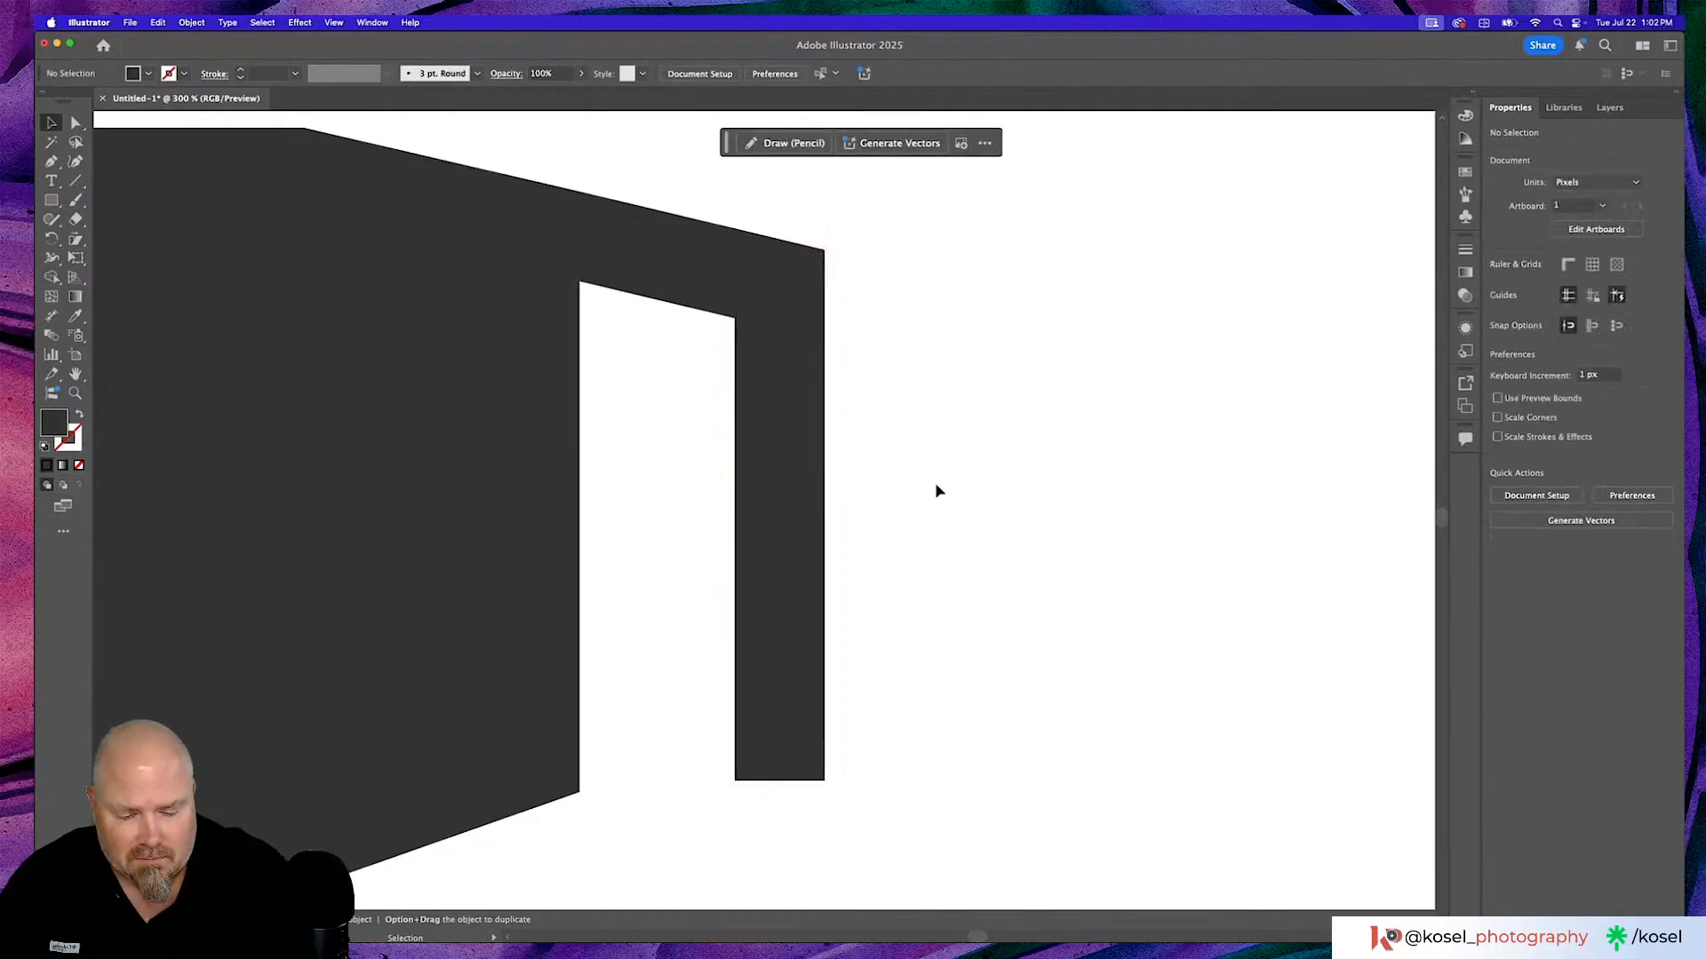
Duplicate the vertical tail rectangle as a leg piece below the body's front at about X 696 px, Y 767 px, rotated about 12.3°.
key(a)
key(super+minus)
key(super+minus)
key(super+minus)
key(super+minus)
key(super+minus)
key(super+minus)
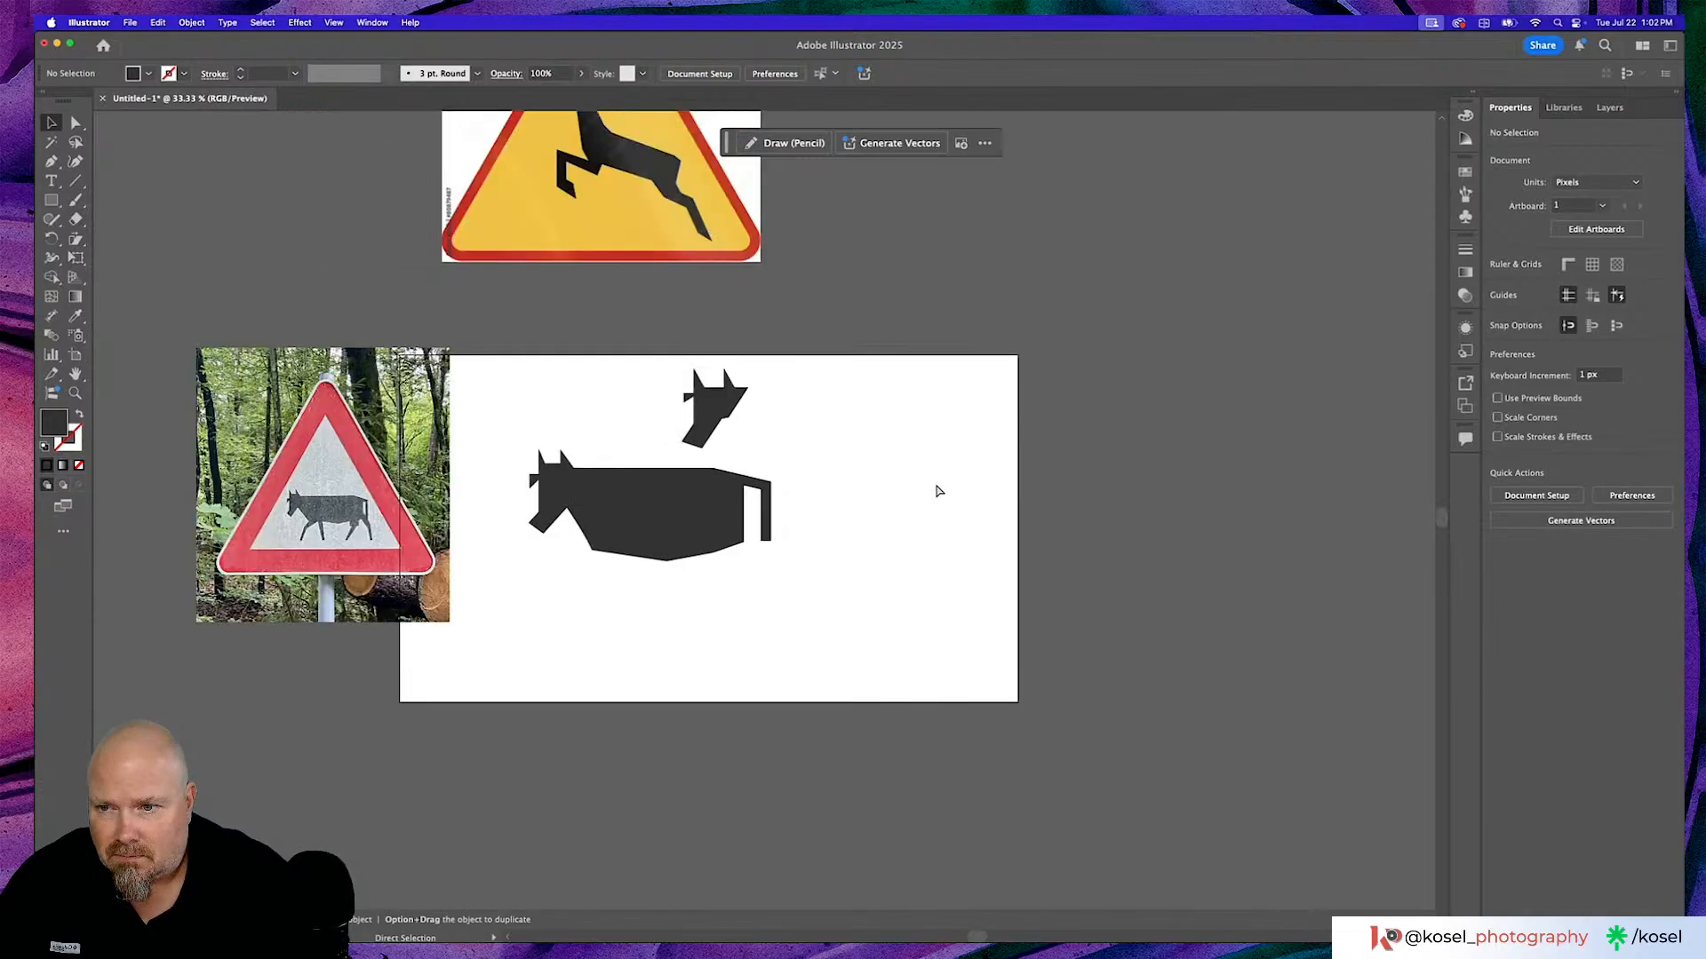
key(v)
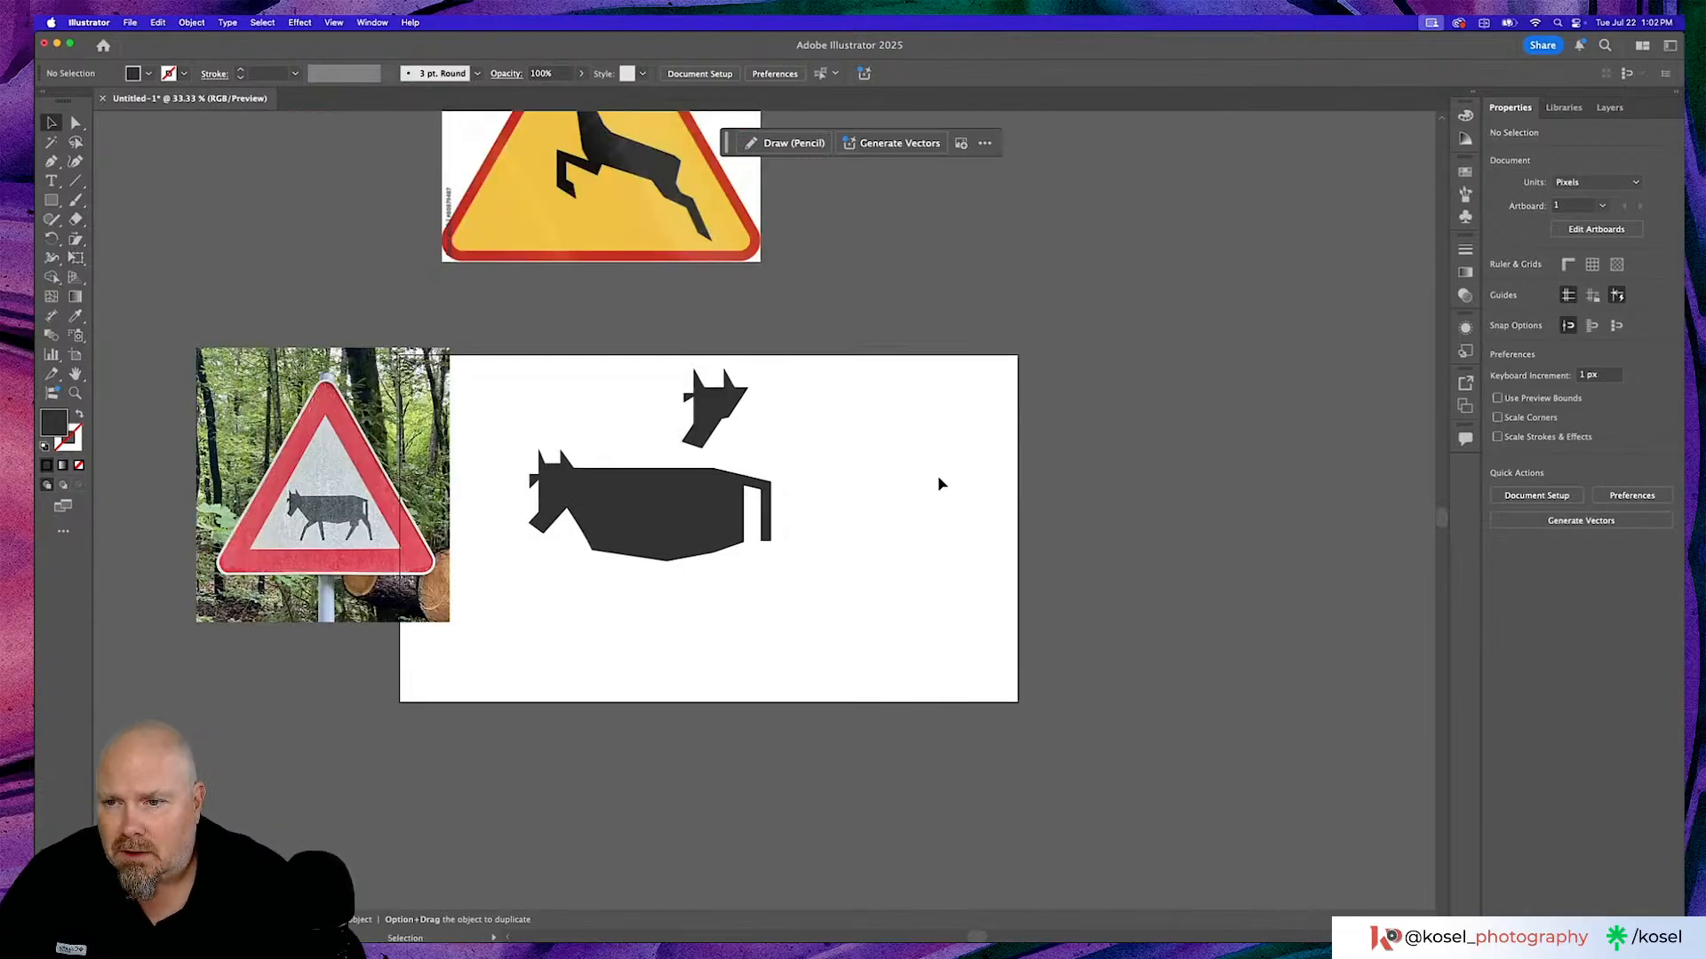
scroll(941, 483, left, 2)
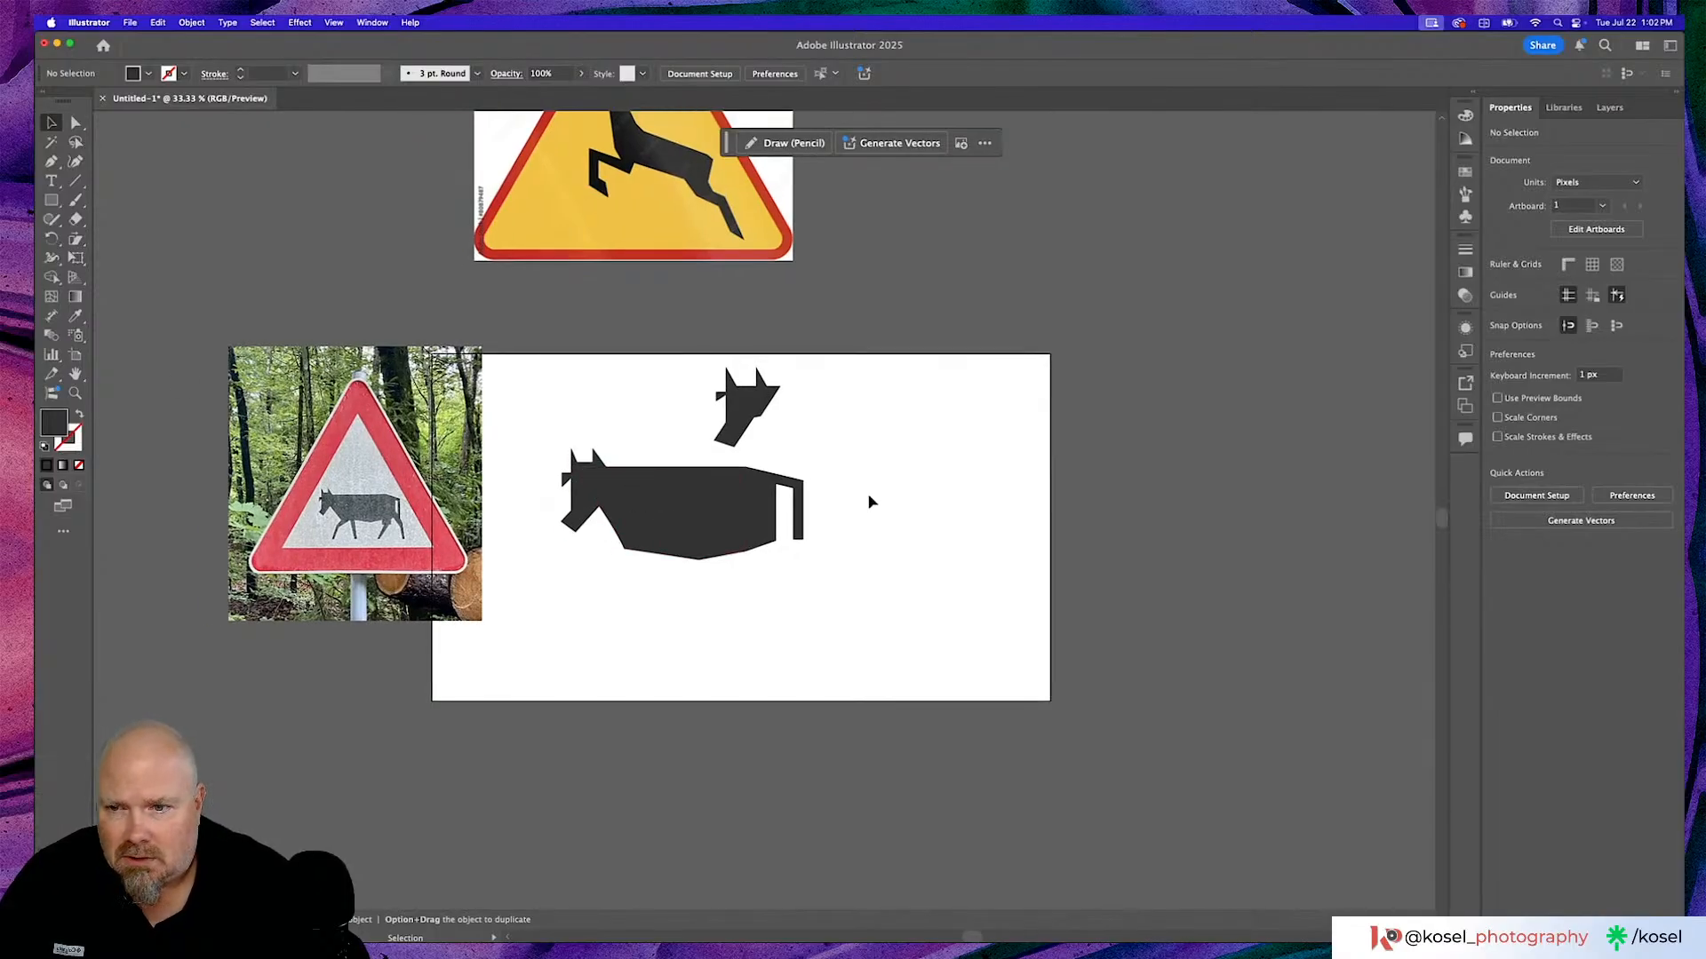
scroll(873, 502, down, 2)
click(799, 493)
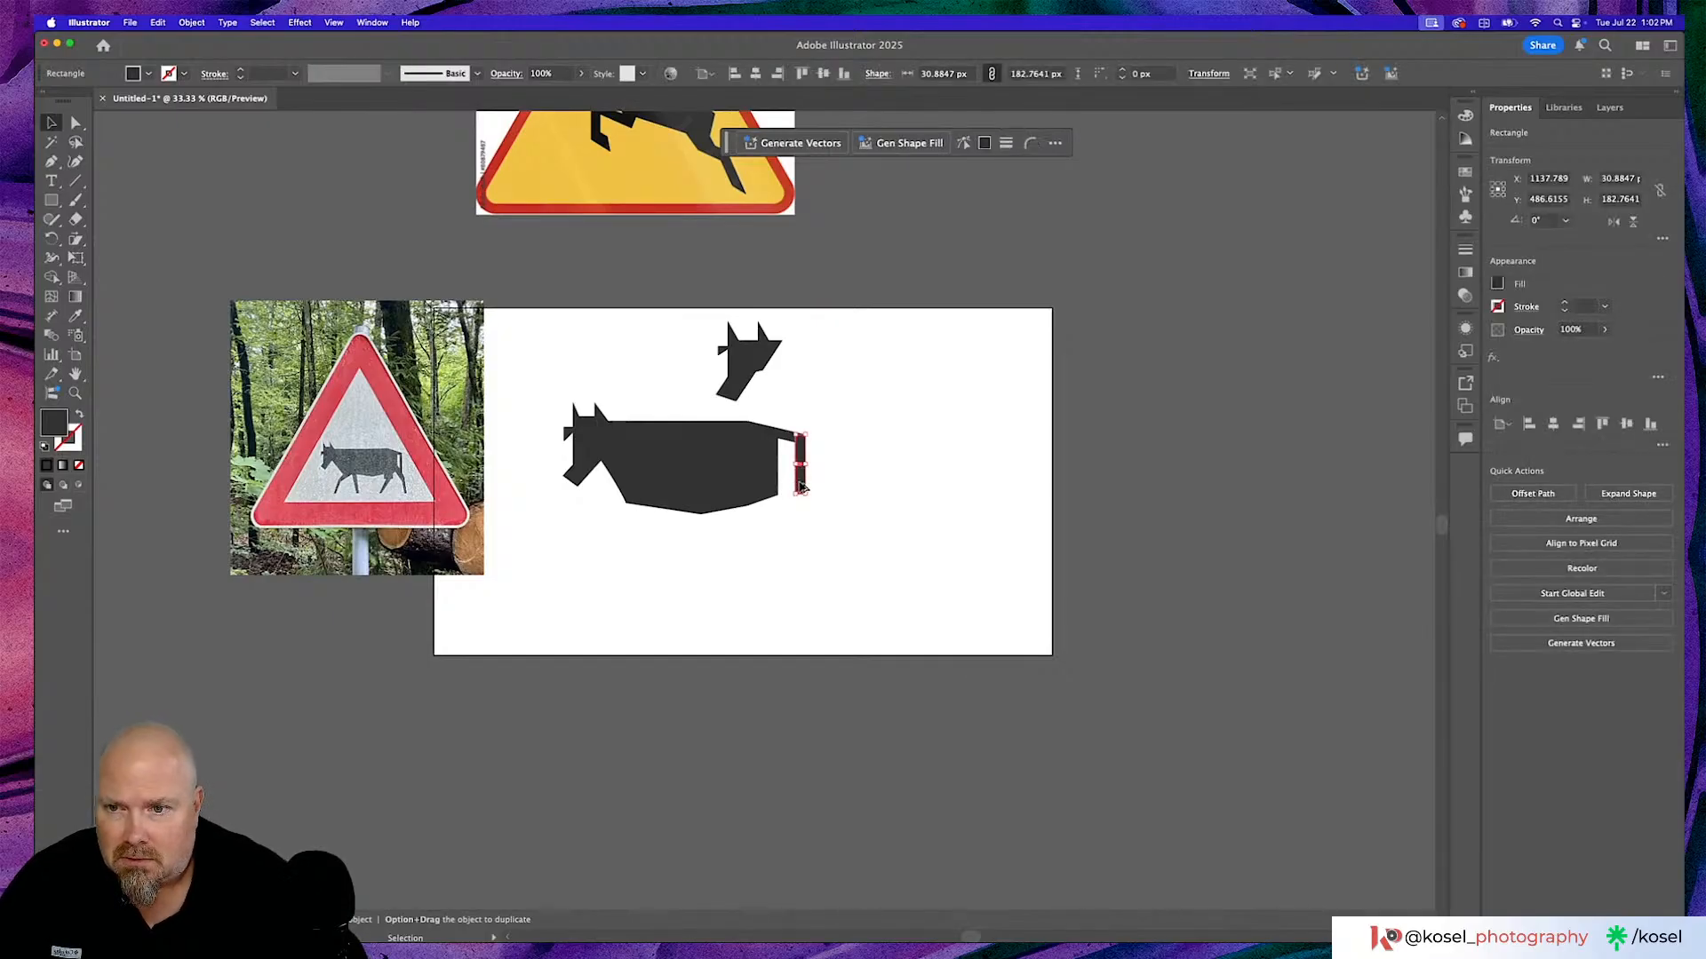
alt+drag(803, 490, 673, 593)
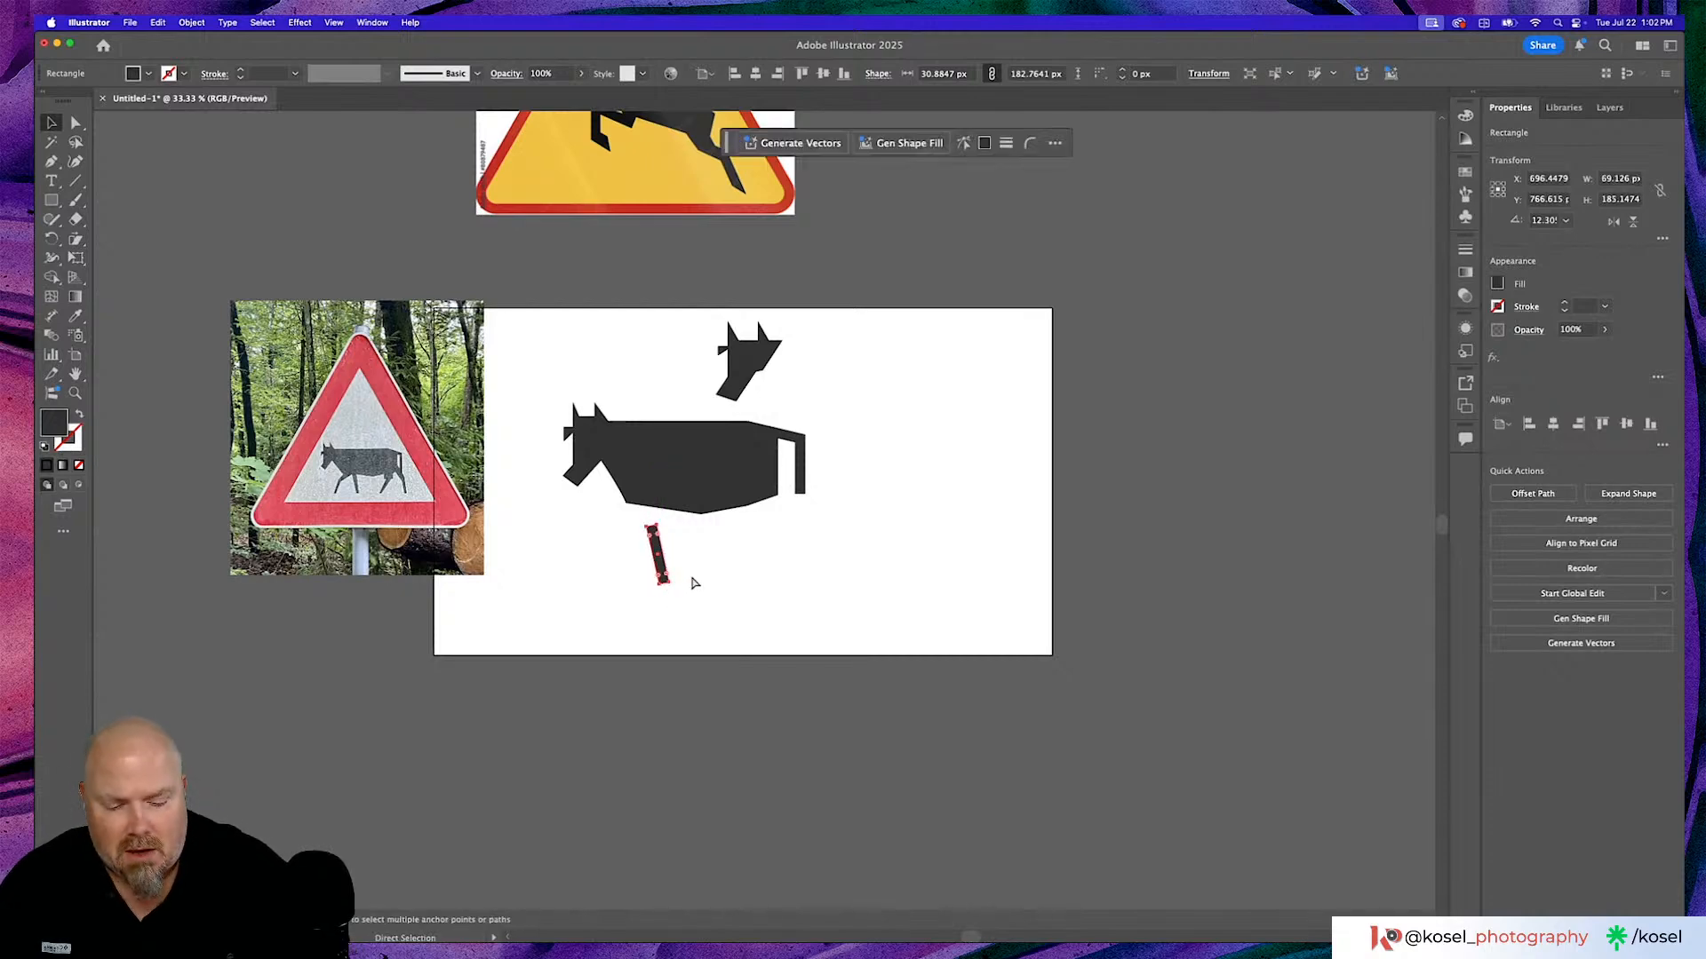
Attach the angled leg rectangle to the belly behind the chest and lengthen it to about 218 px.
key(super+equal)
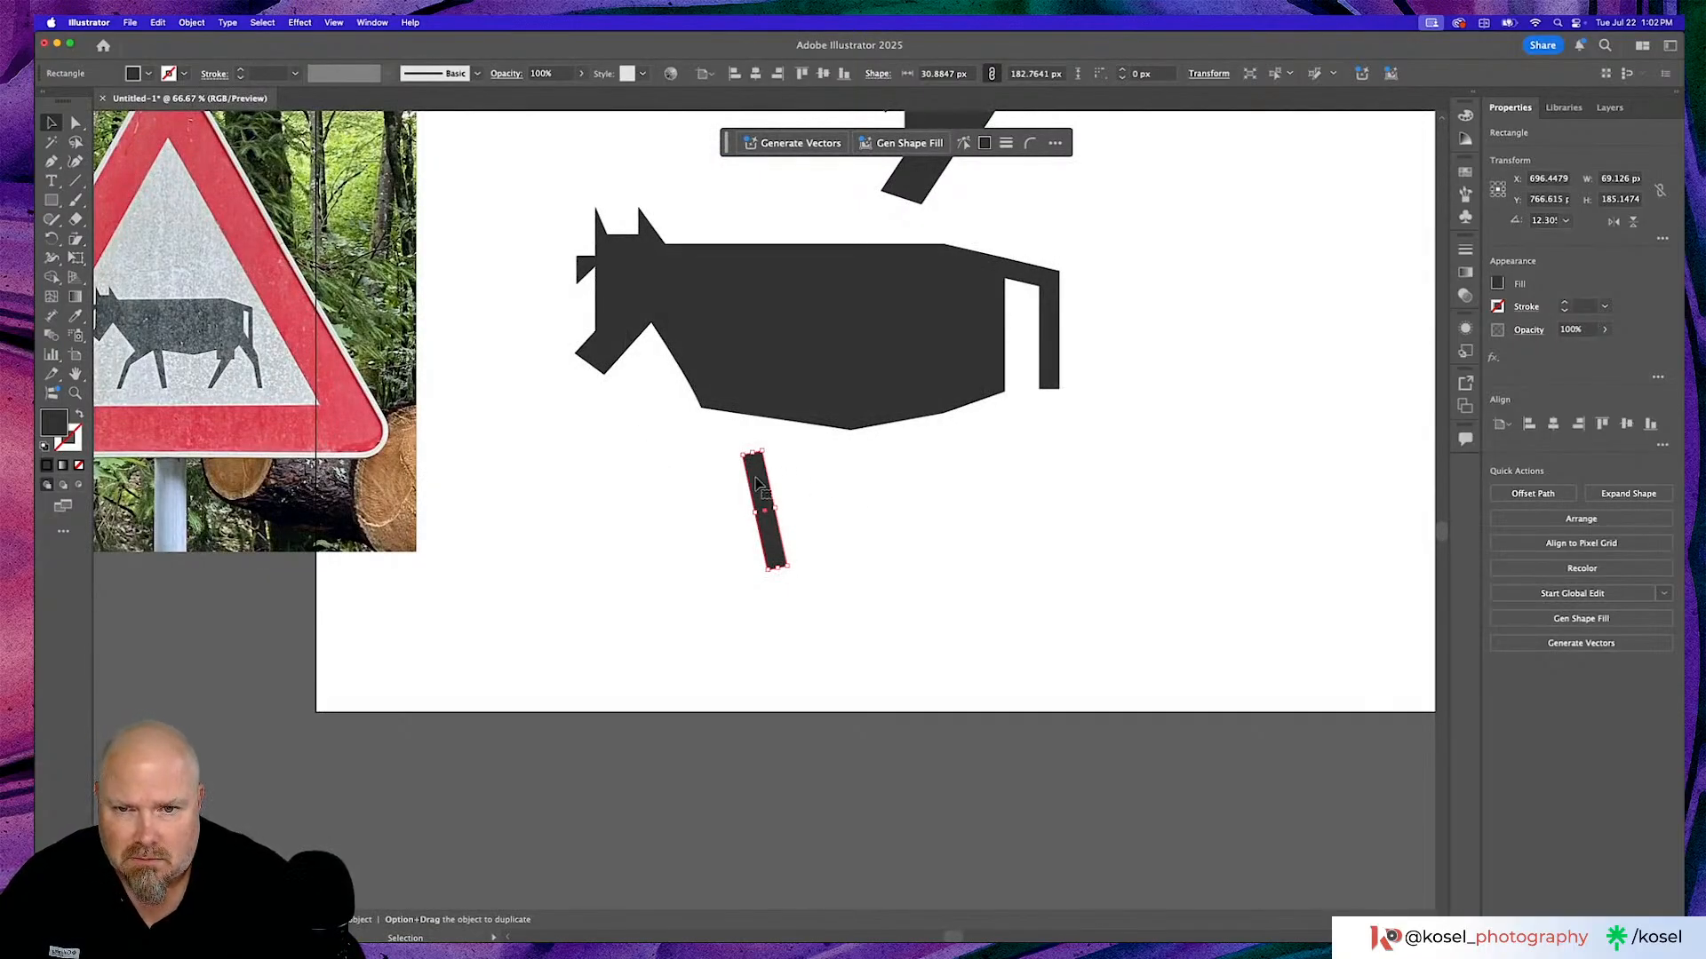
drag(761, 485, 768, 436)
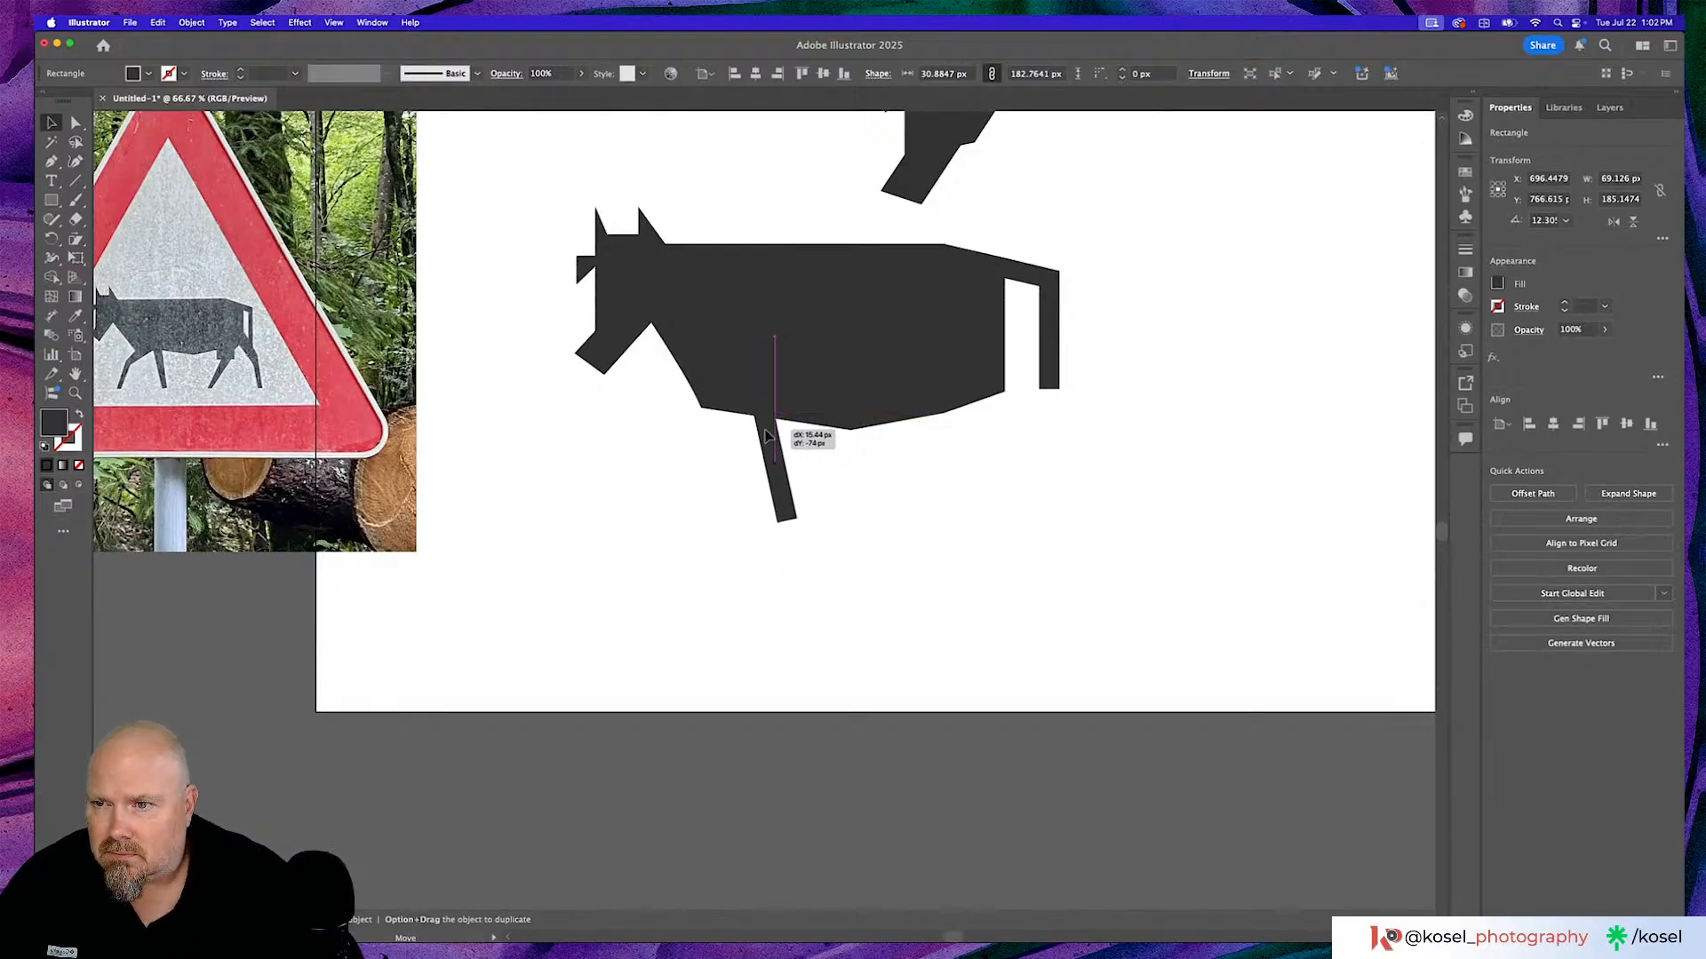
drag(767, 436, 768, 437)
drag(788, 524, 795, 545)
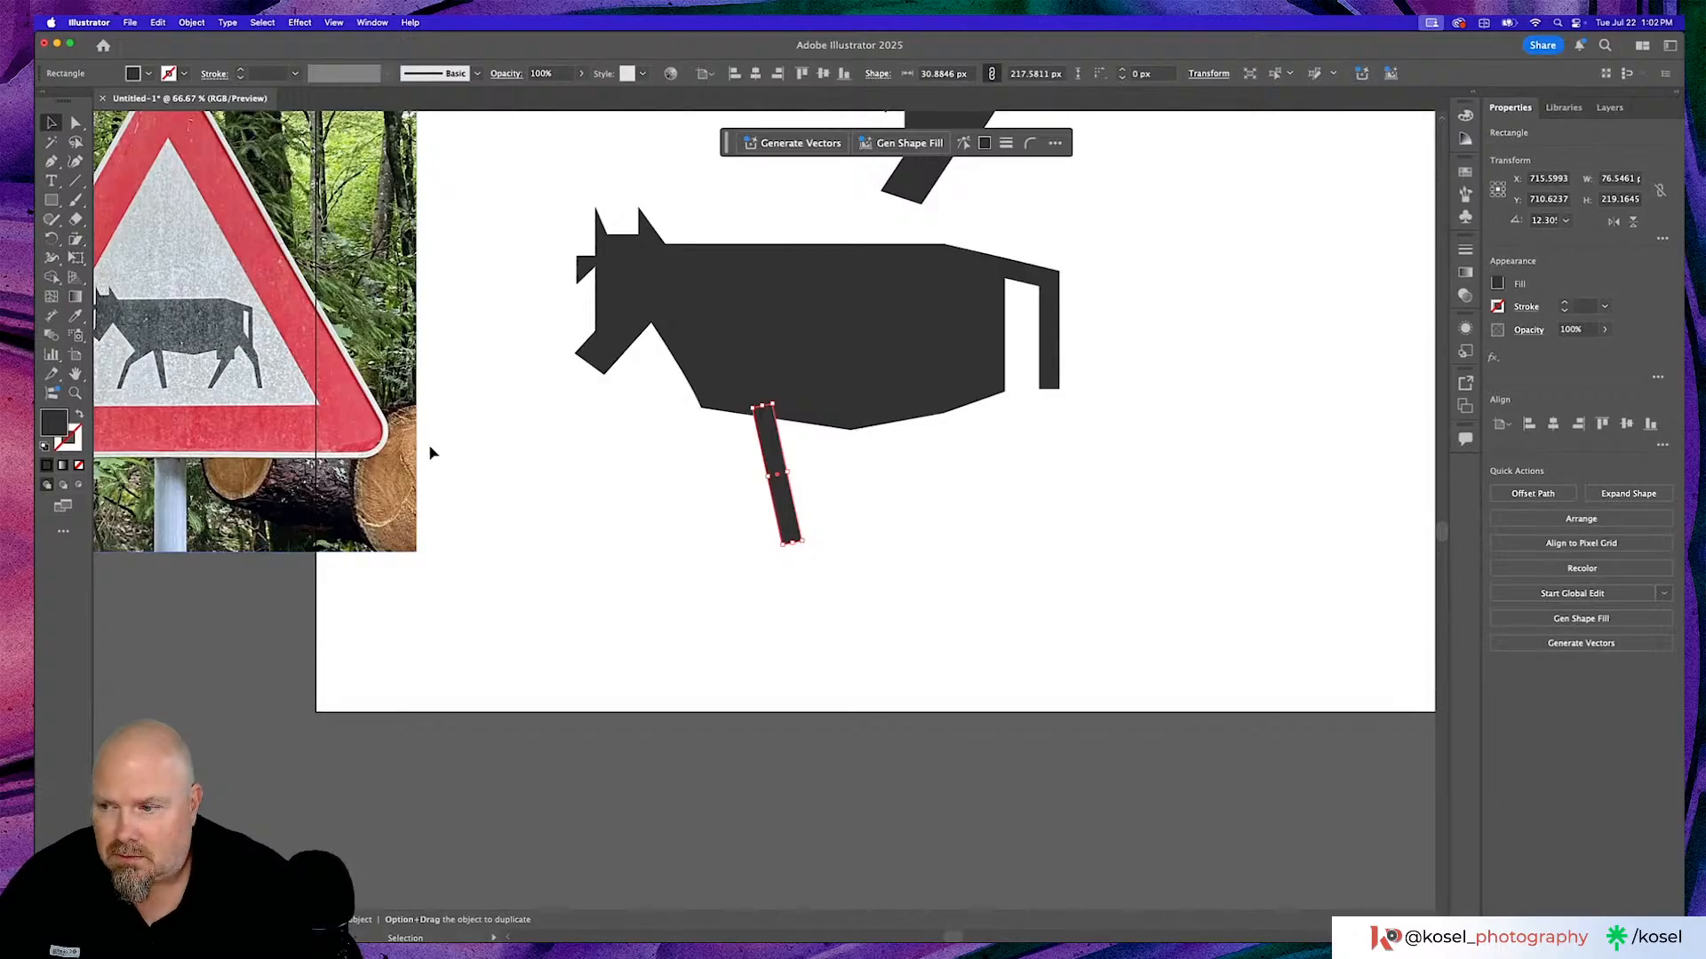
Taper the leg toward its foot by moving both lower corner points inward, then deselect it.
key(a)
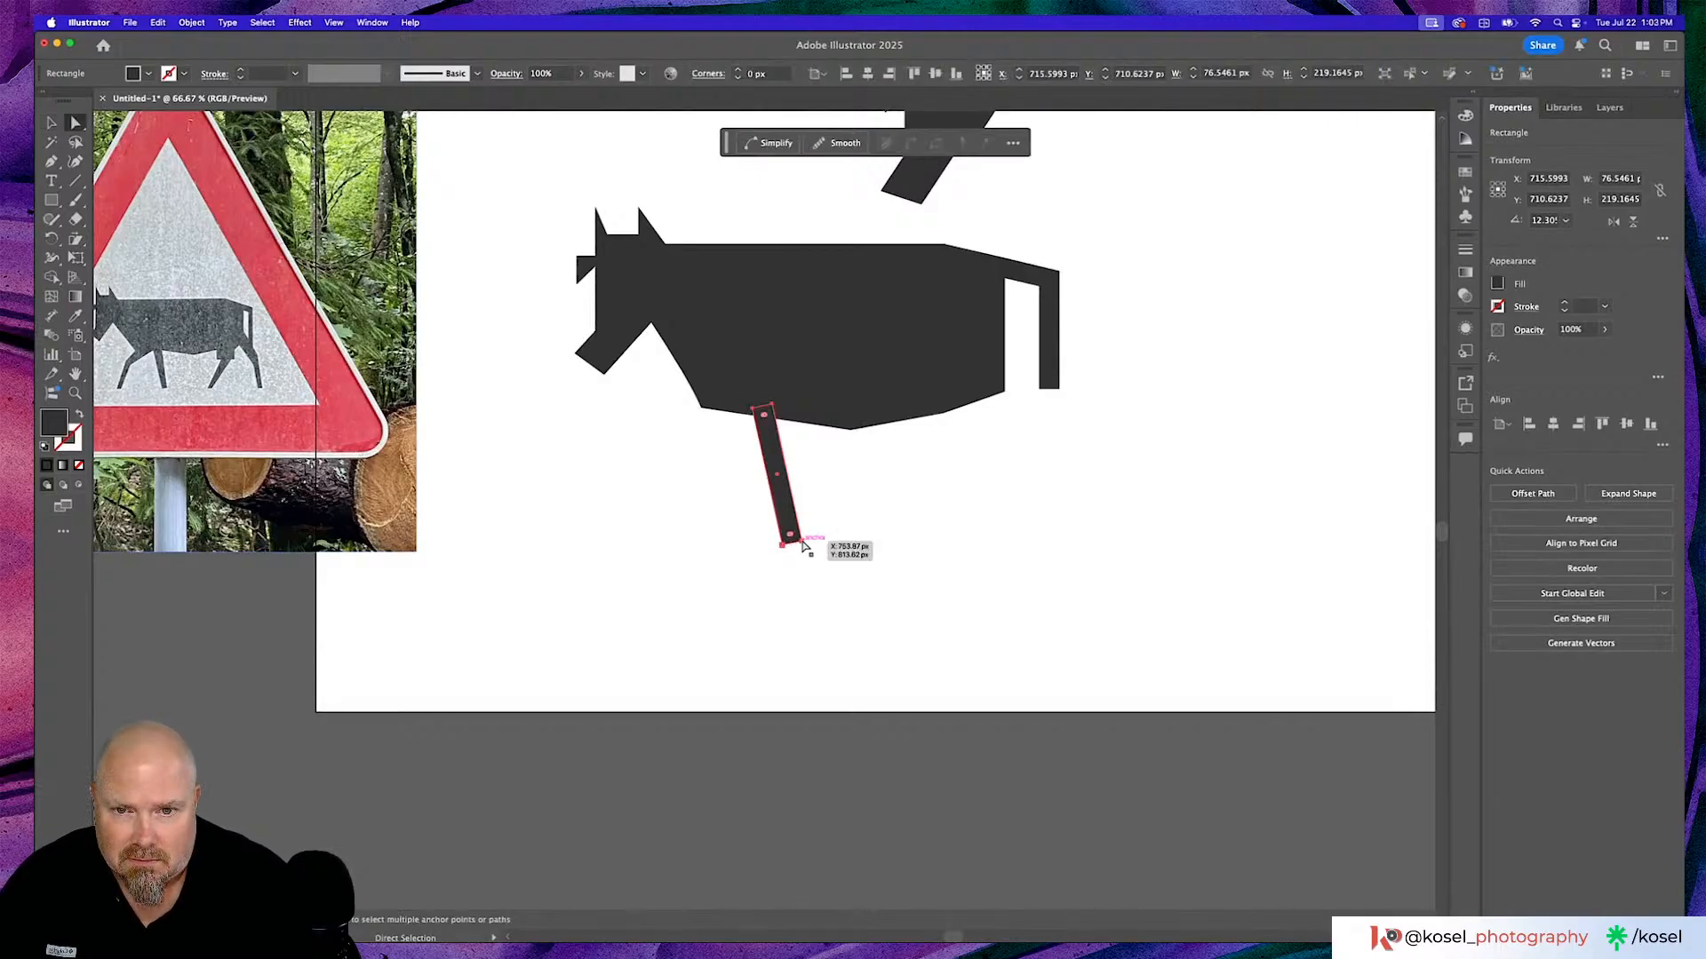
click(801, 542)
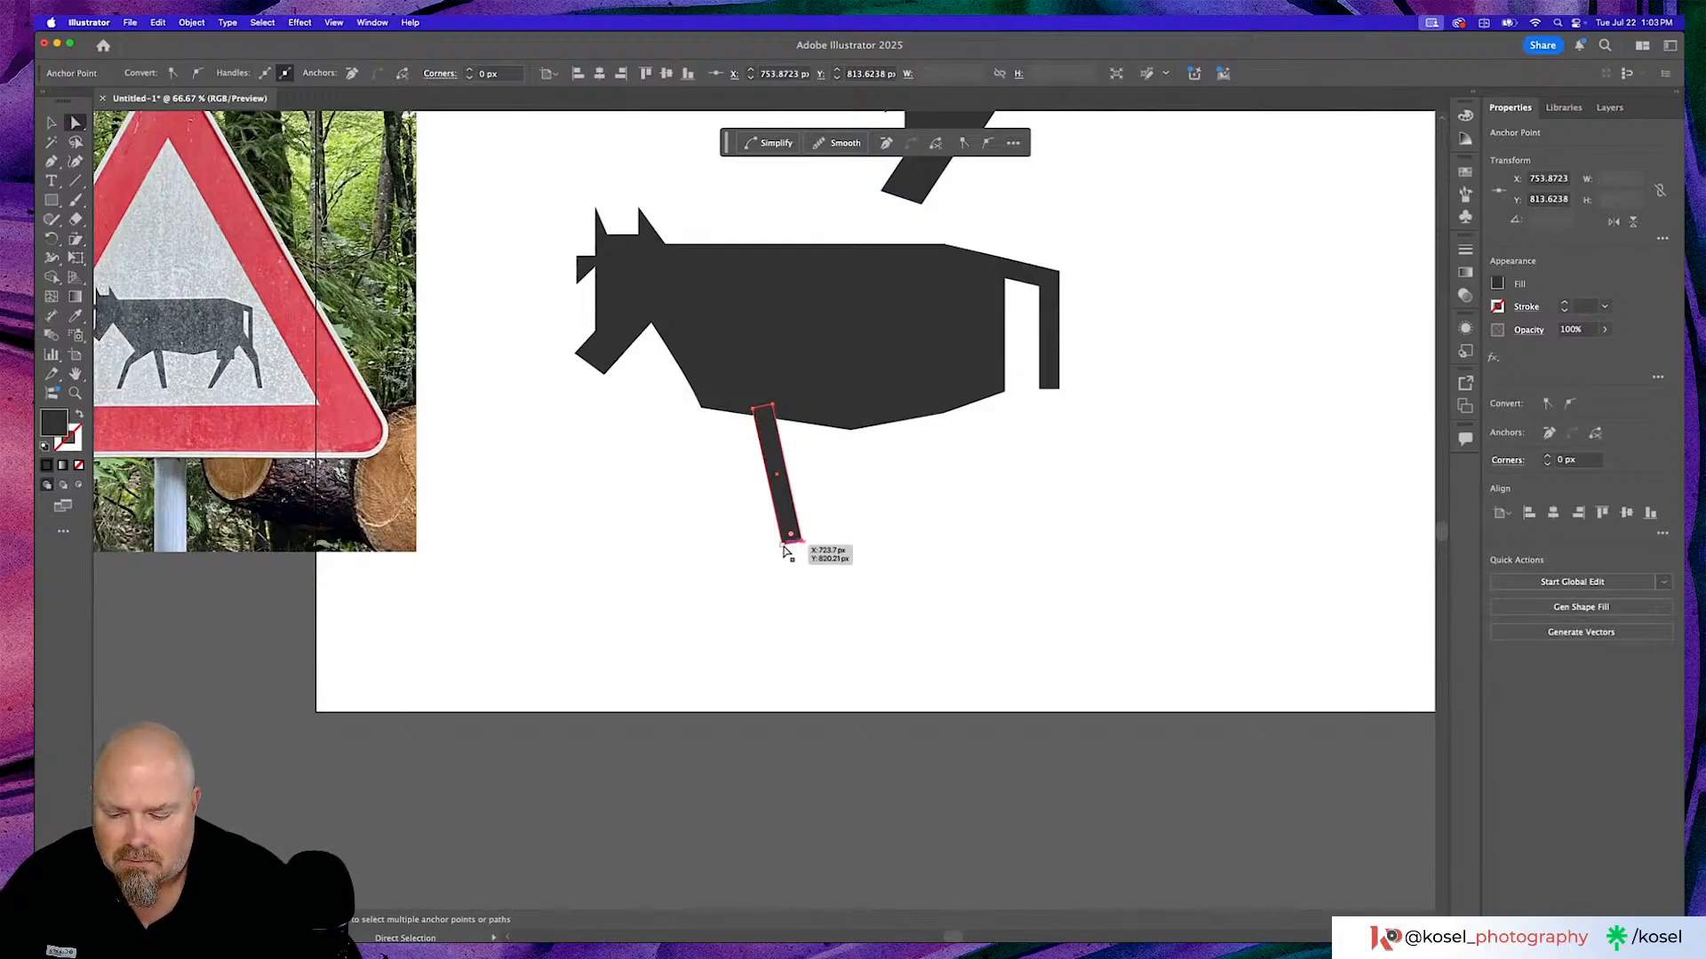
click(784, 547)
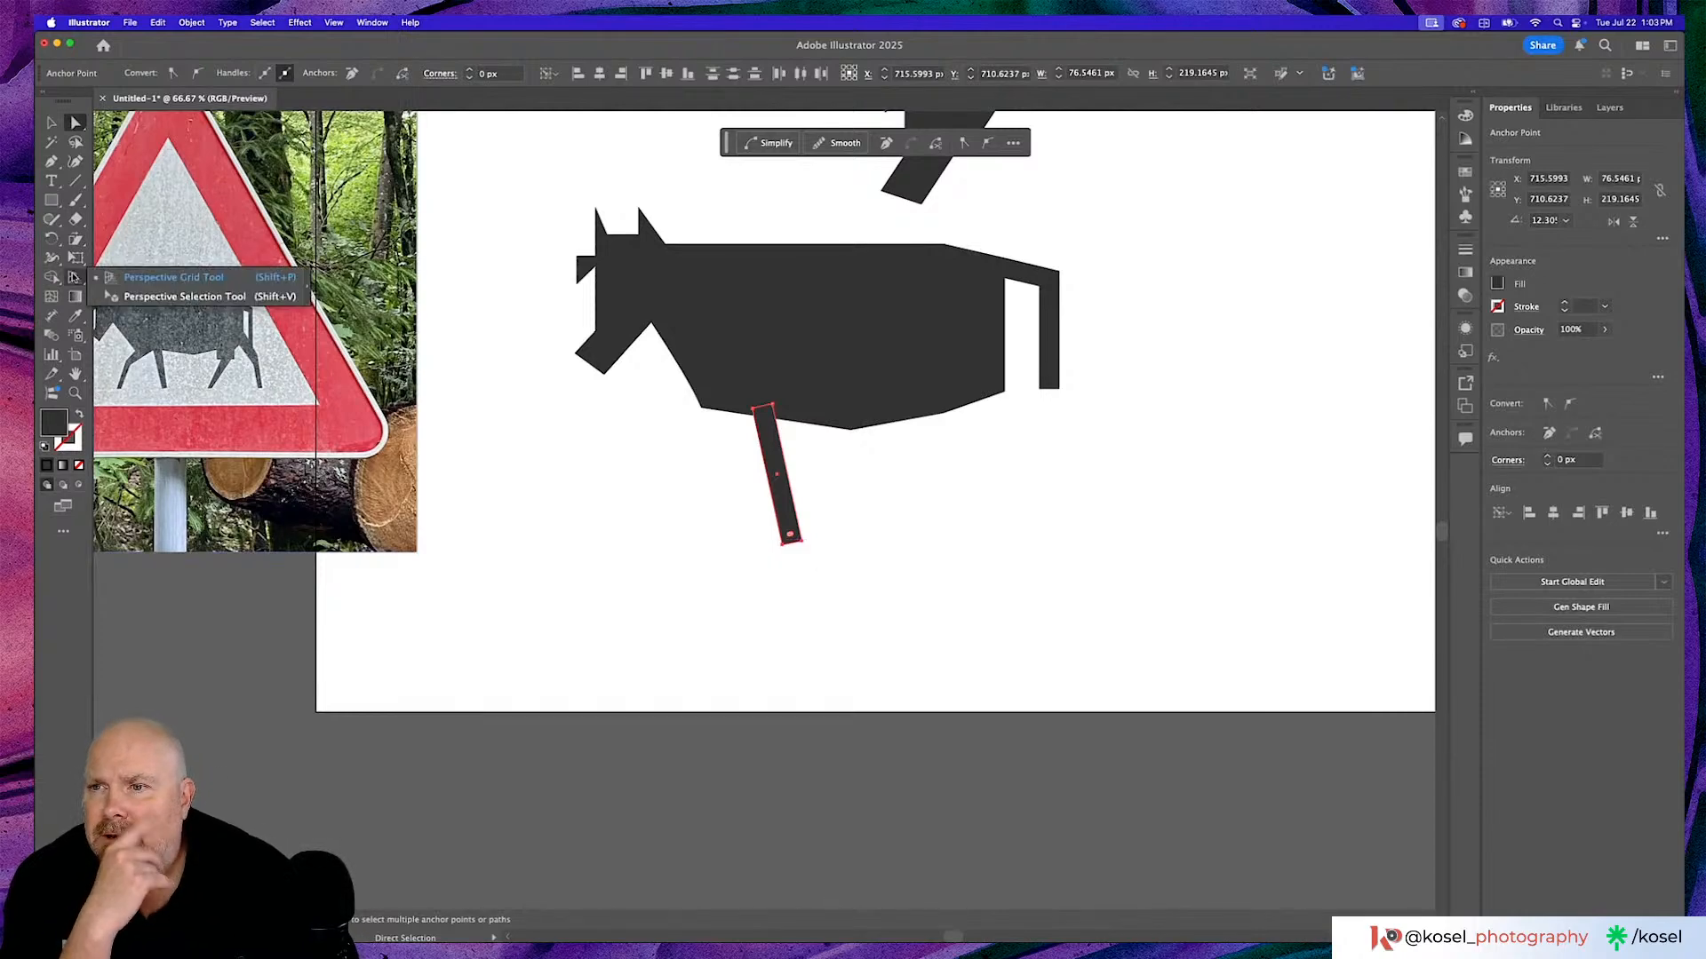
click(75, 259)
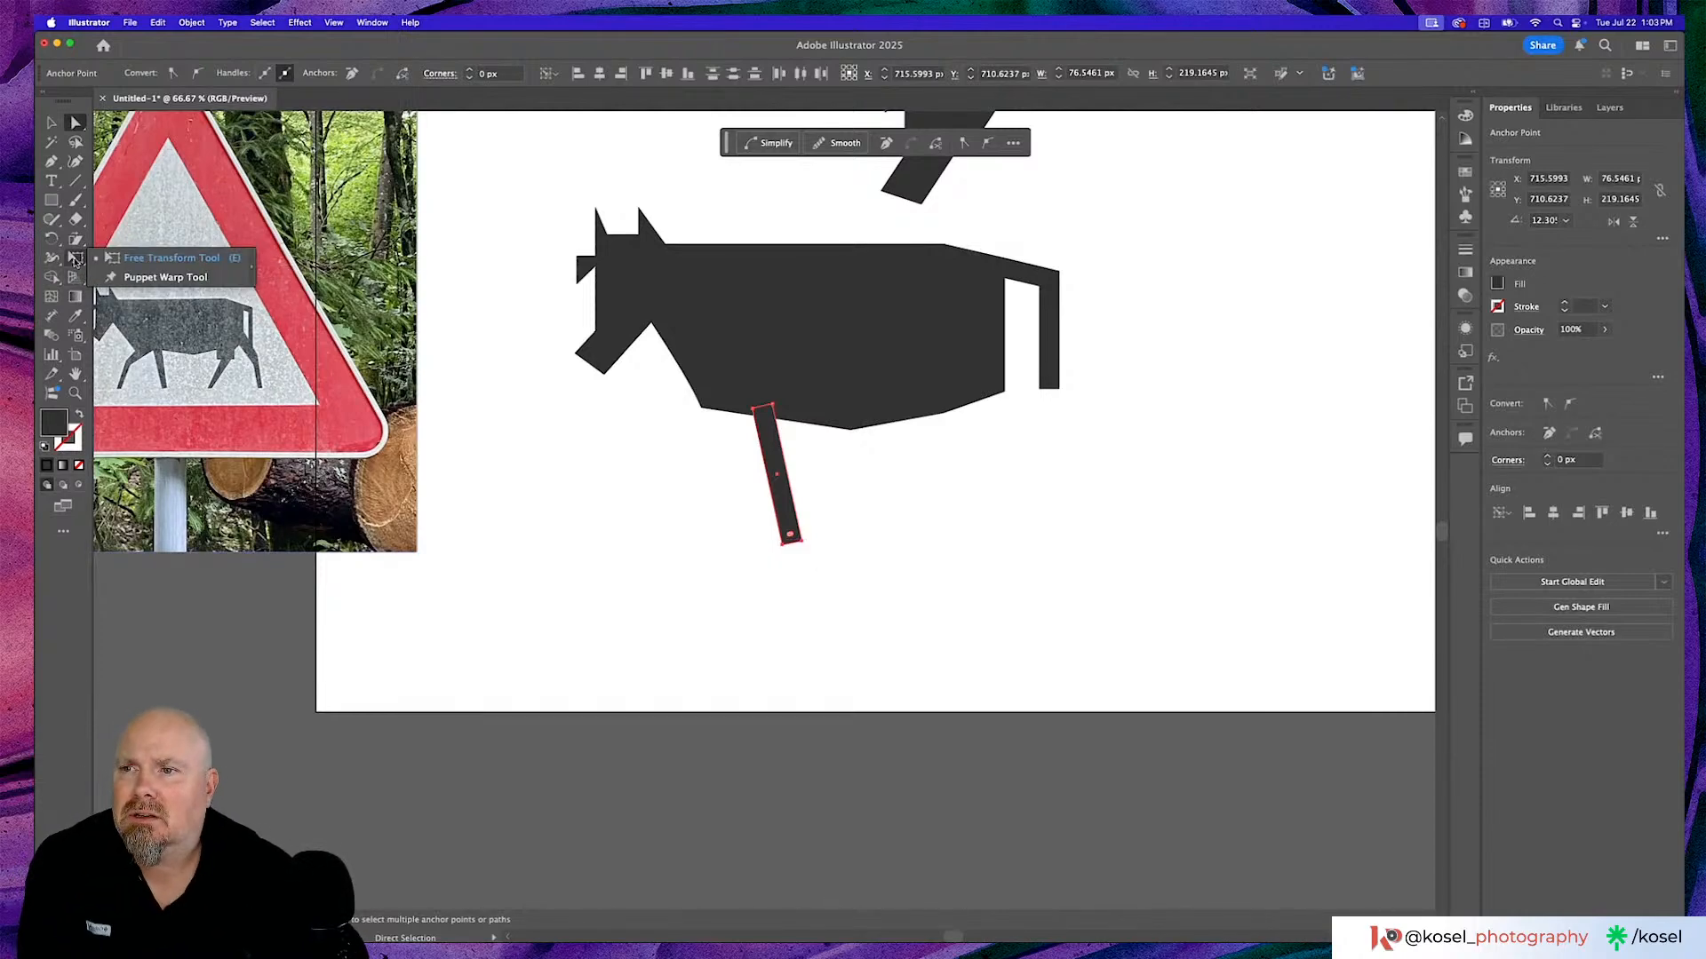
click(77, 245)
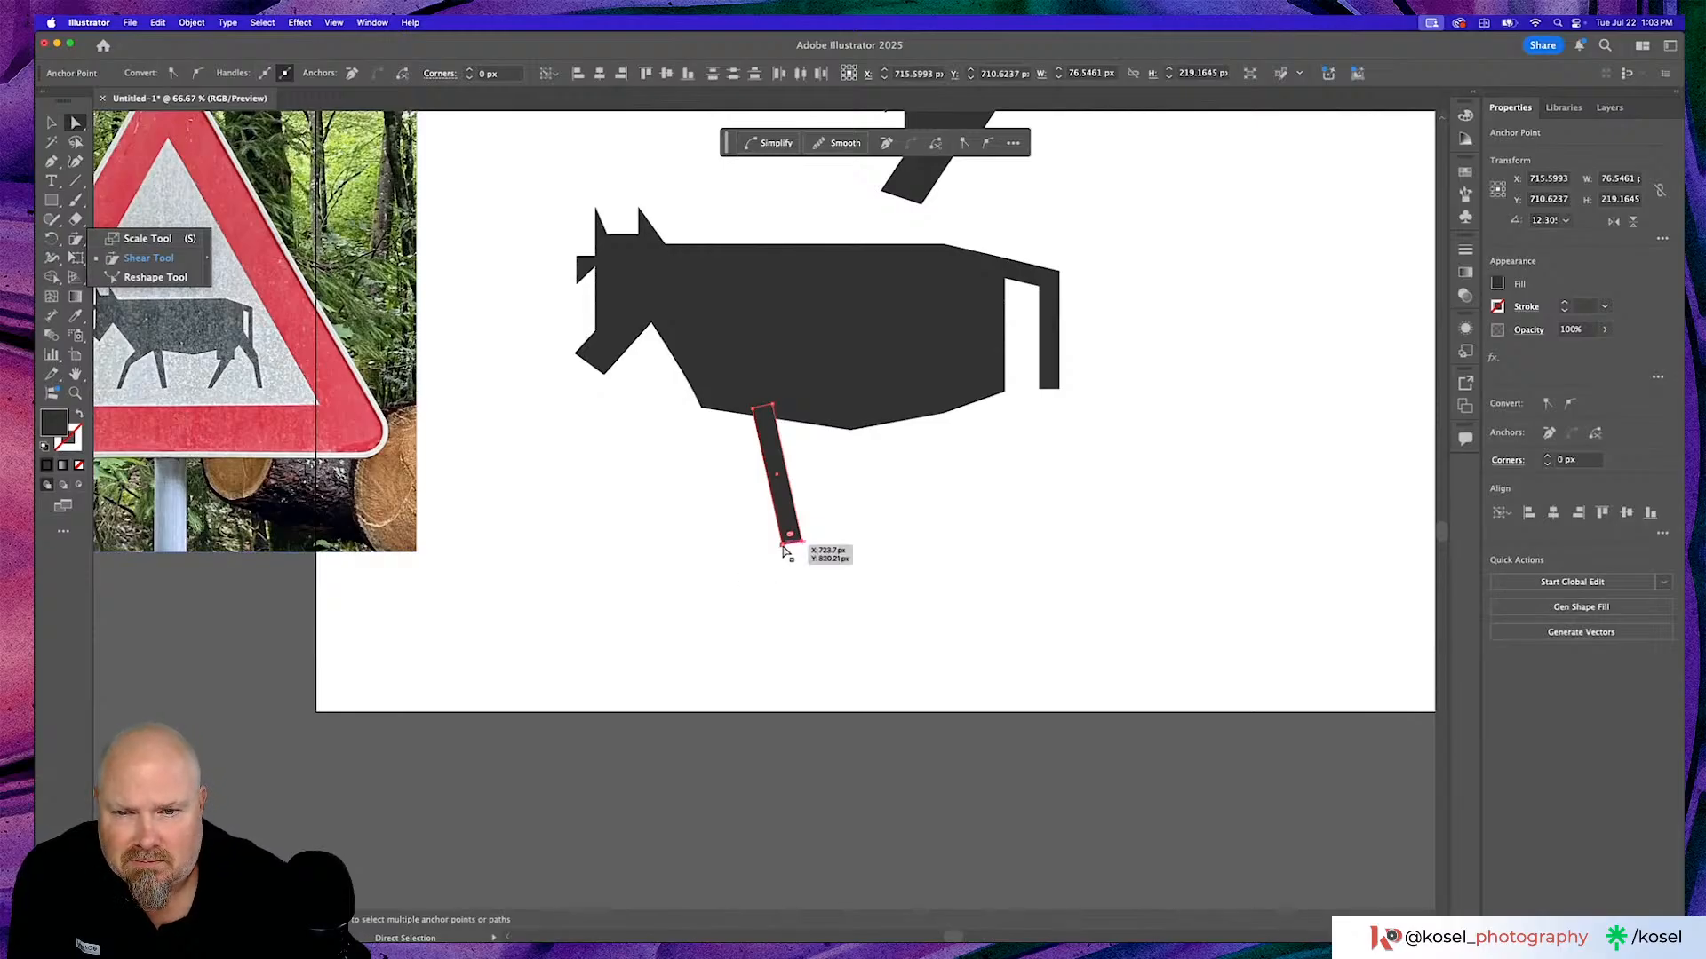
key(alt)
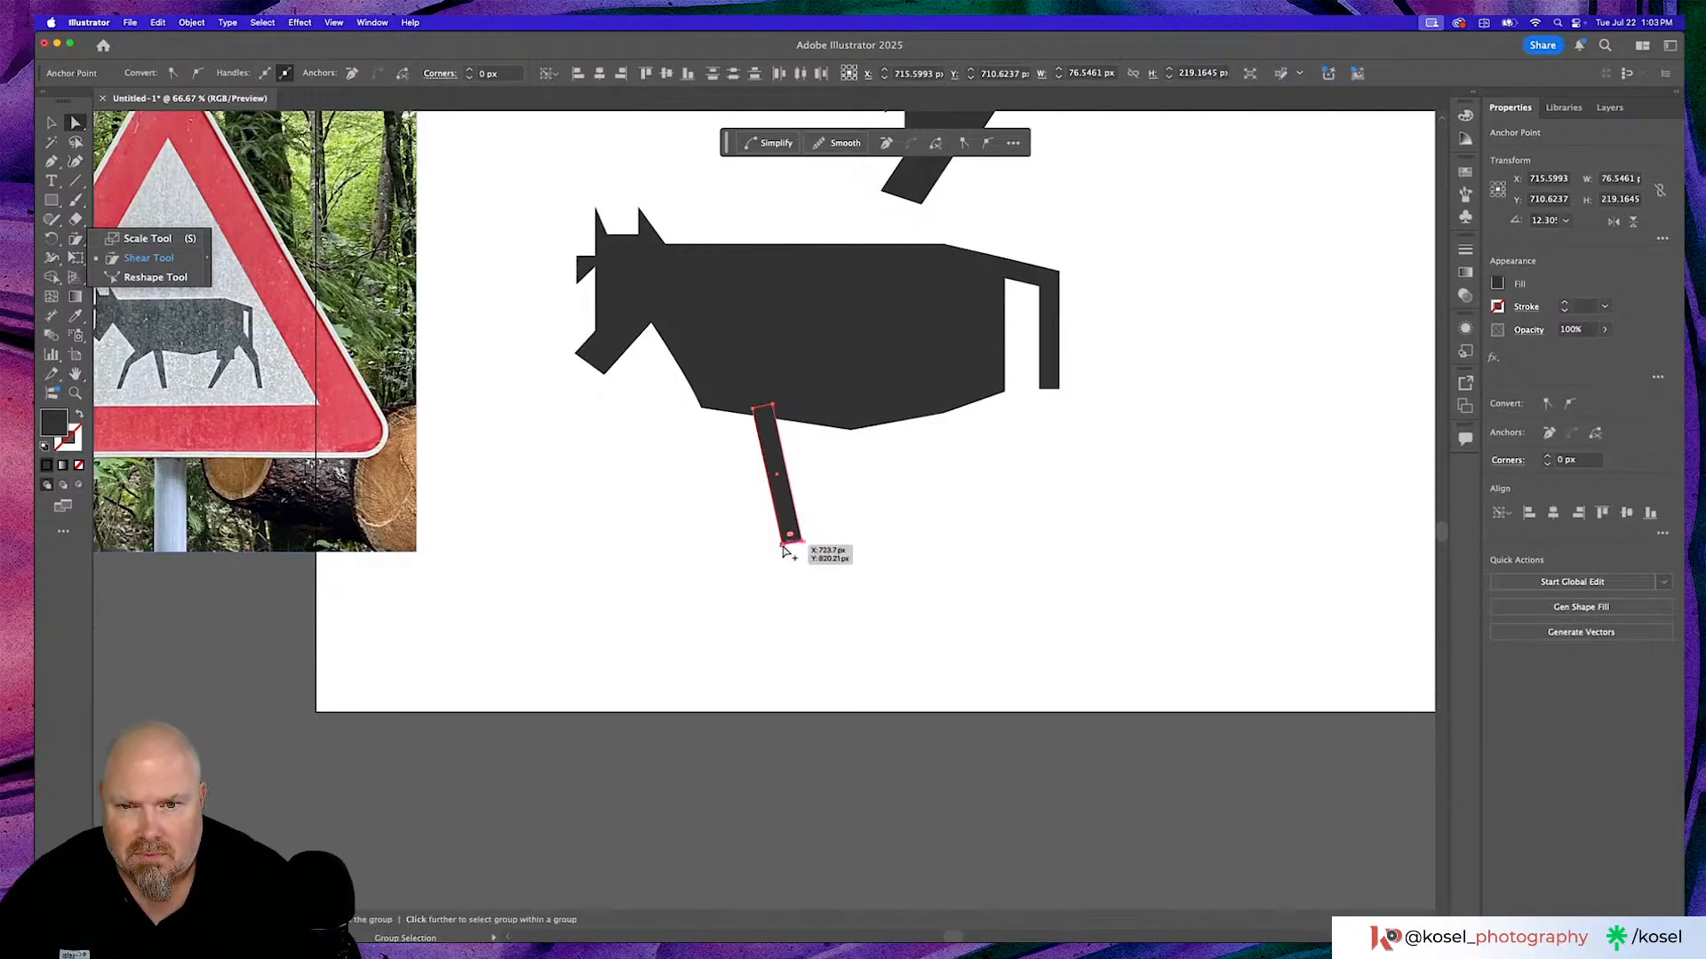
drag(784, 551, 792, 552)
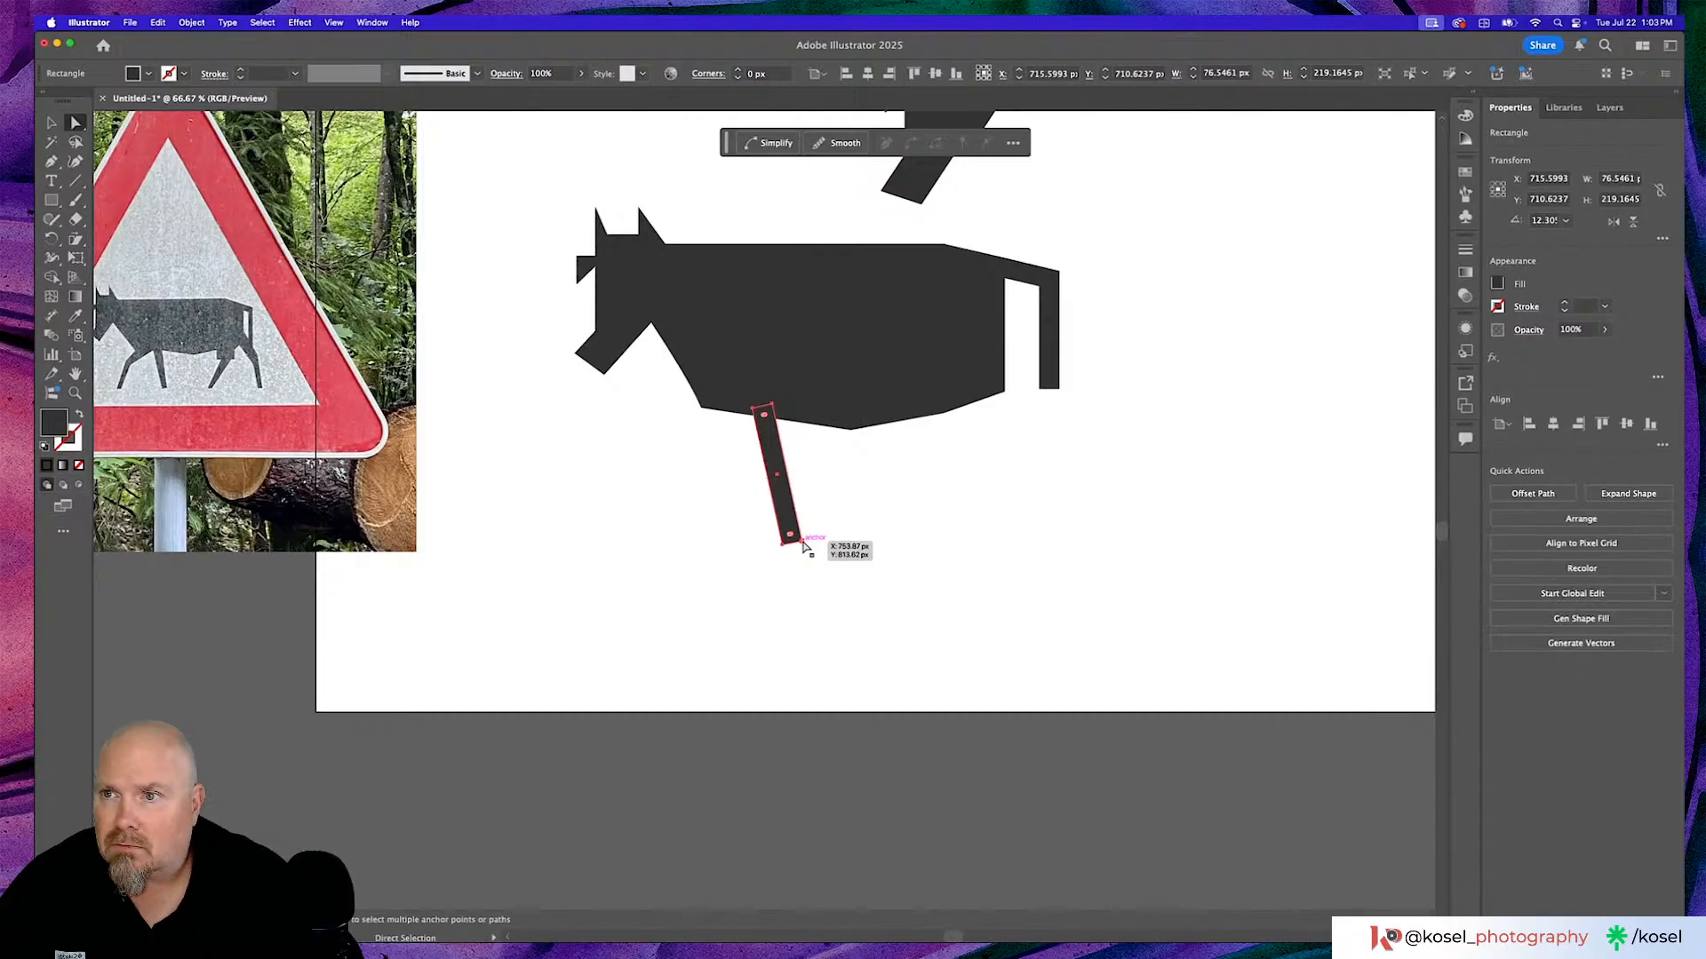
drag(804, 546, 797, 549)
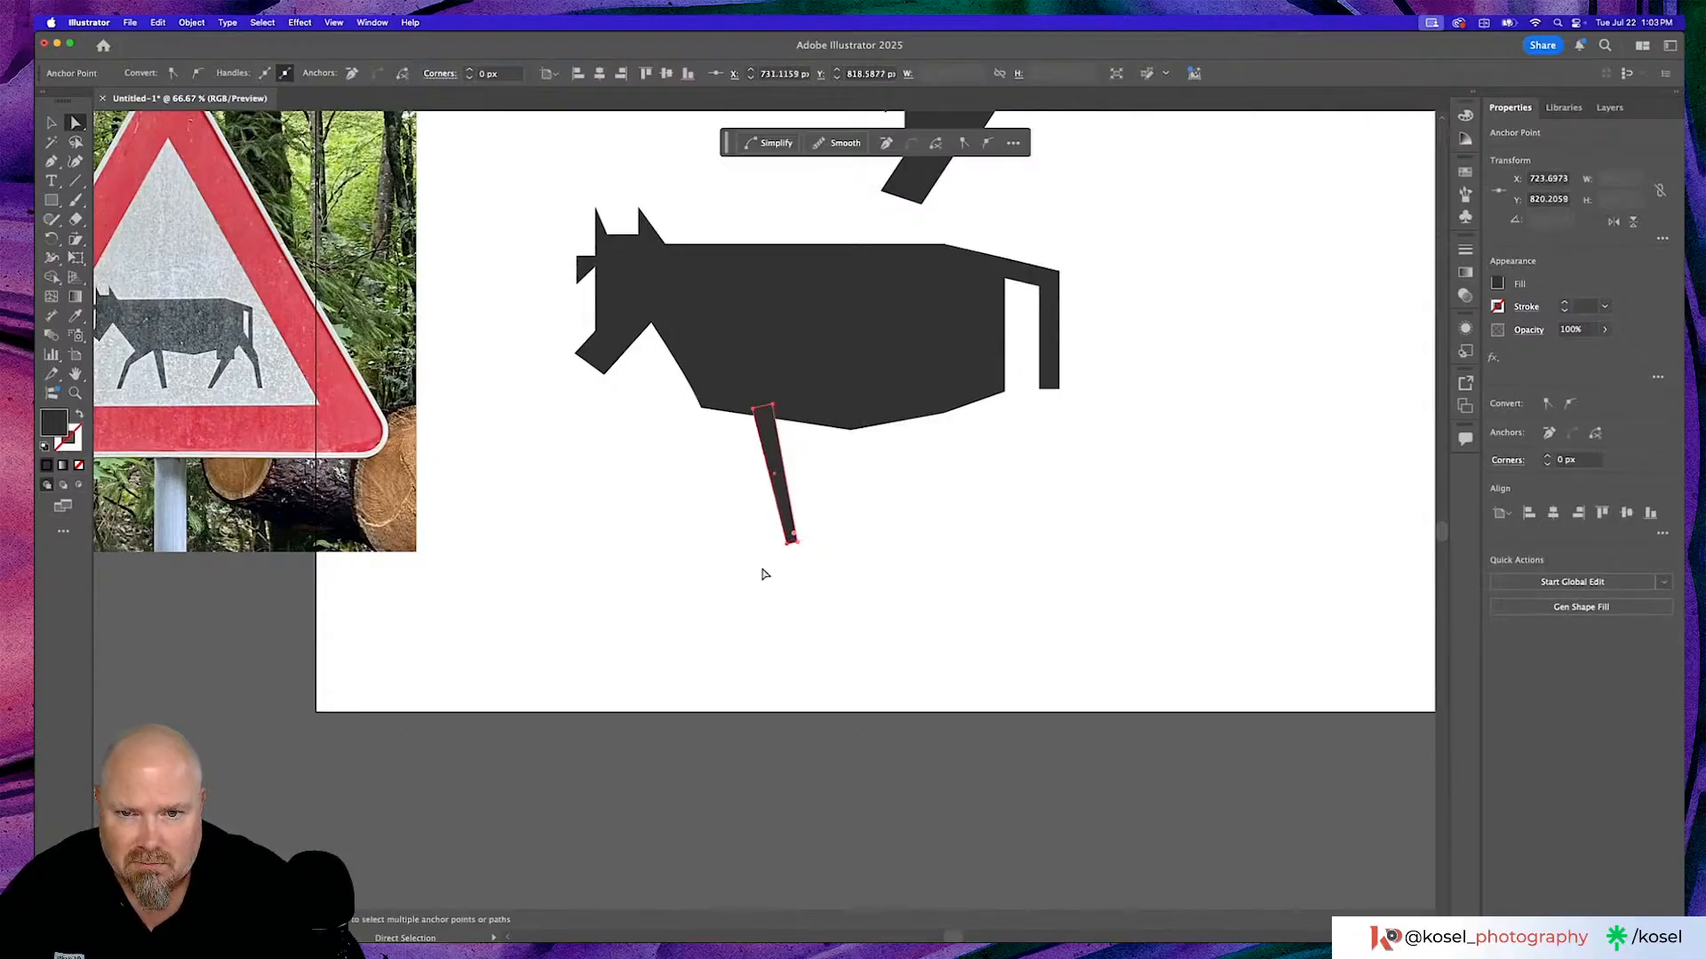
click(761, 578)
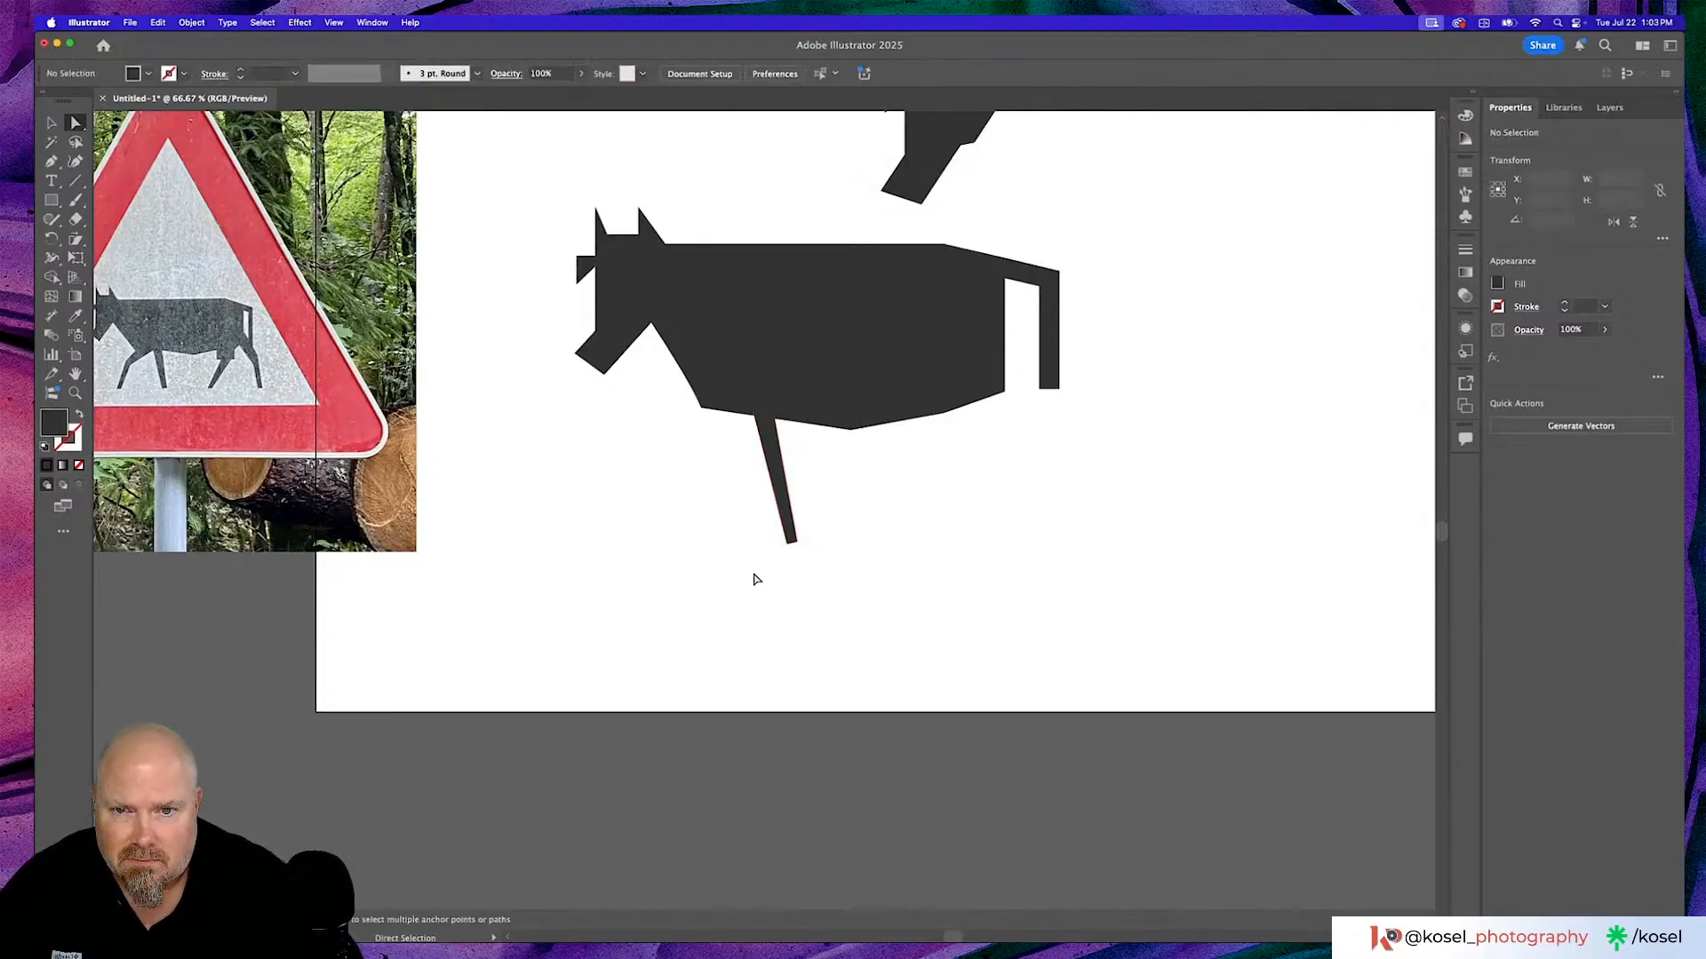
Duplicate the tapered leg horizontally toward the cow's front at about X 565 px, Y 710 px.
scroll(756, 580, left, 4)
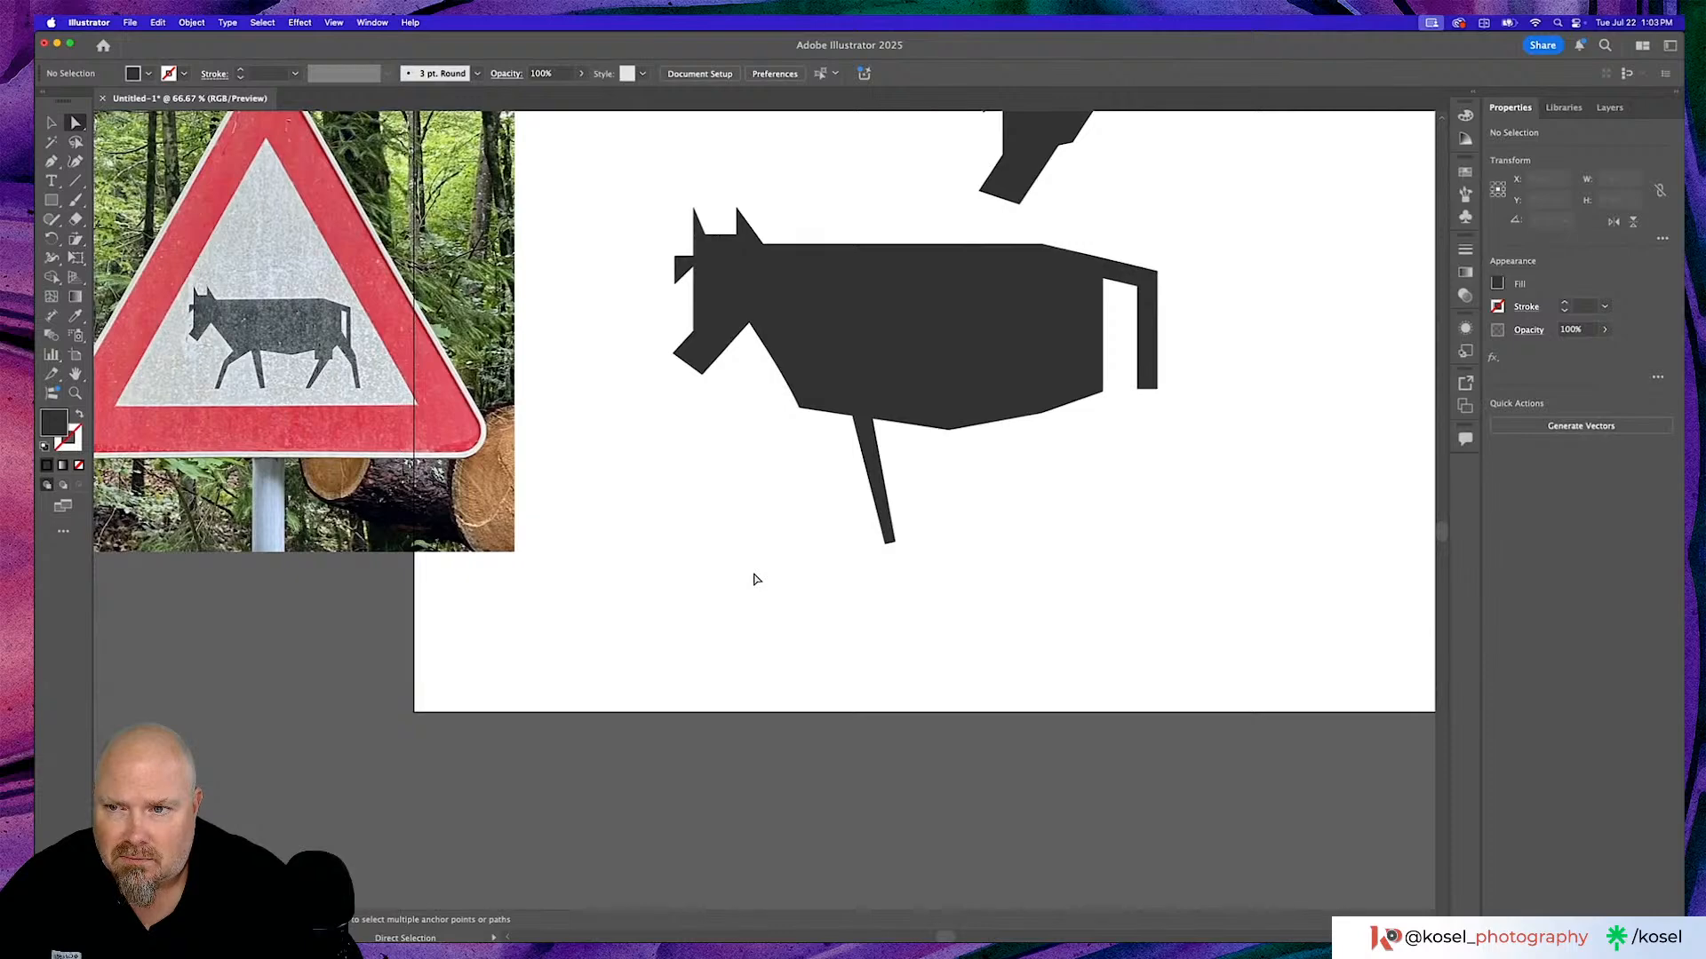
alt+click(875, 466)
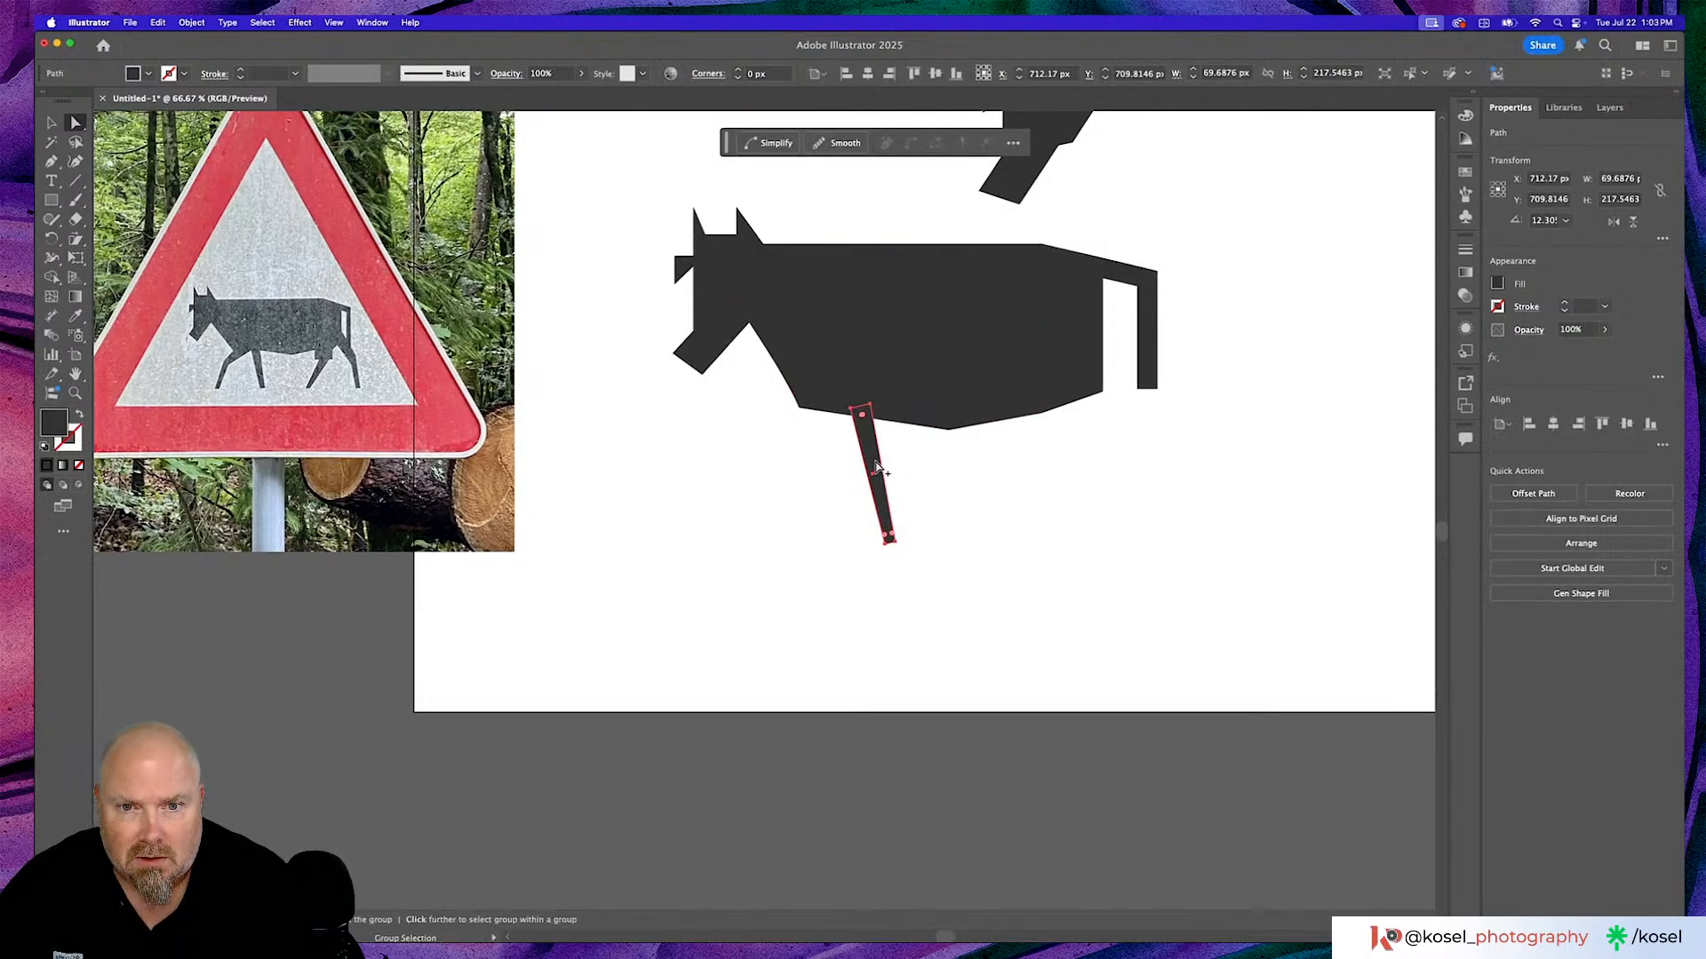
drag(875, 466, 781, 464)
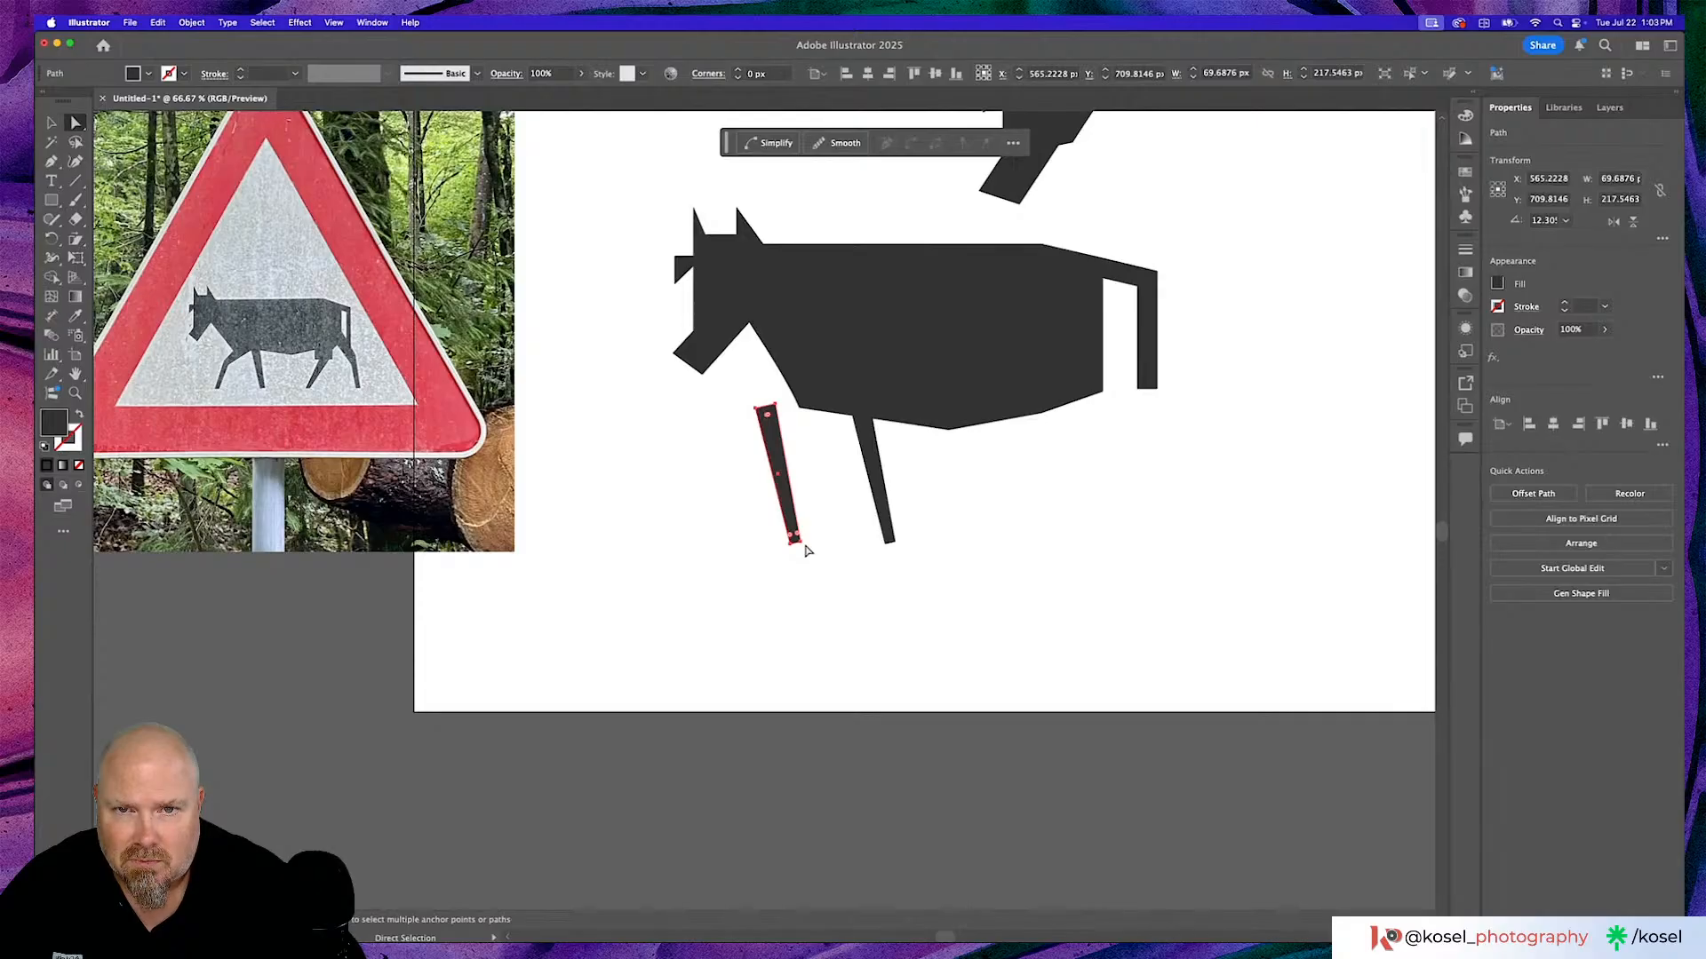
Deselect the copied leg, show the rulers and place a horizontal guide level with the feet.
click(851, 556)
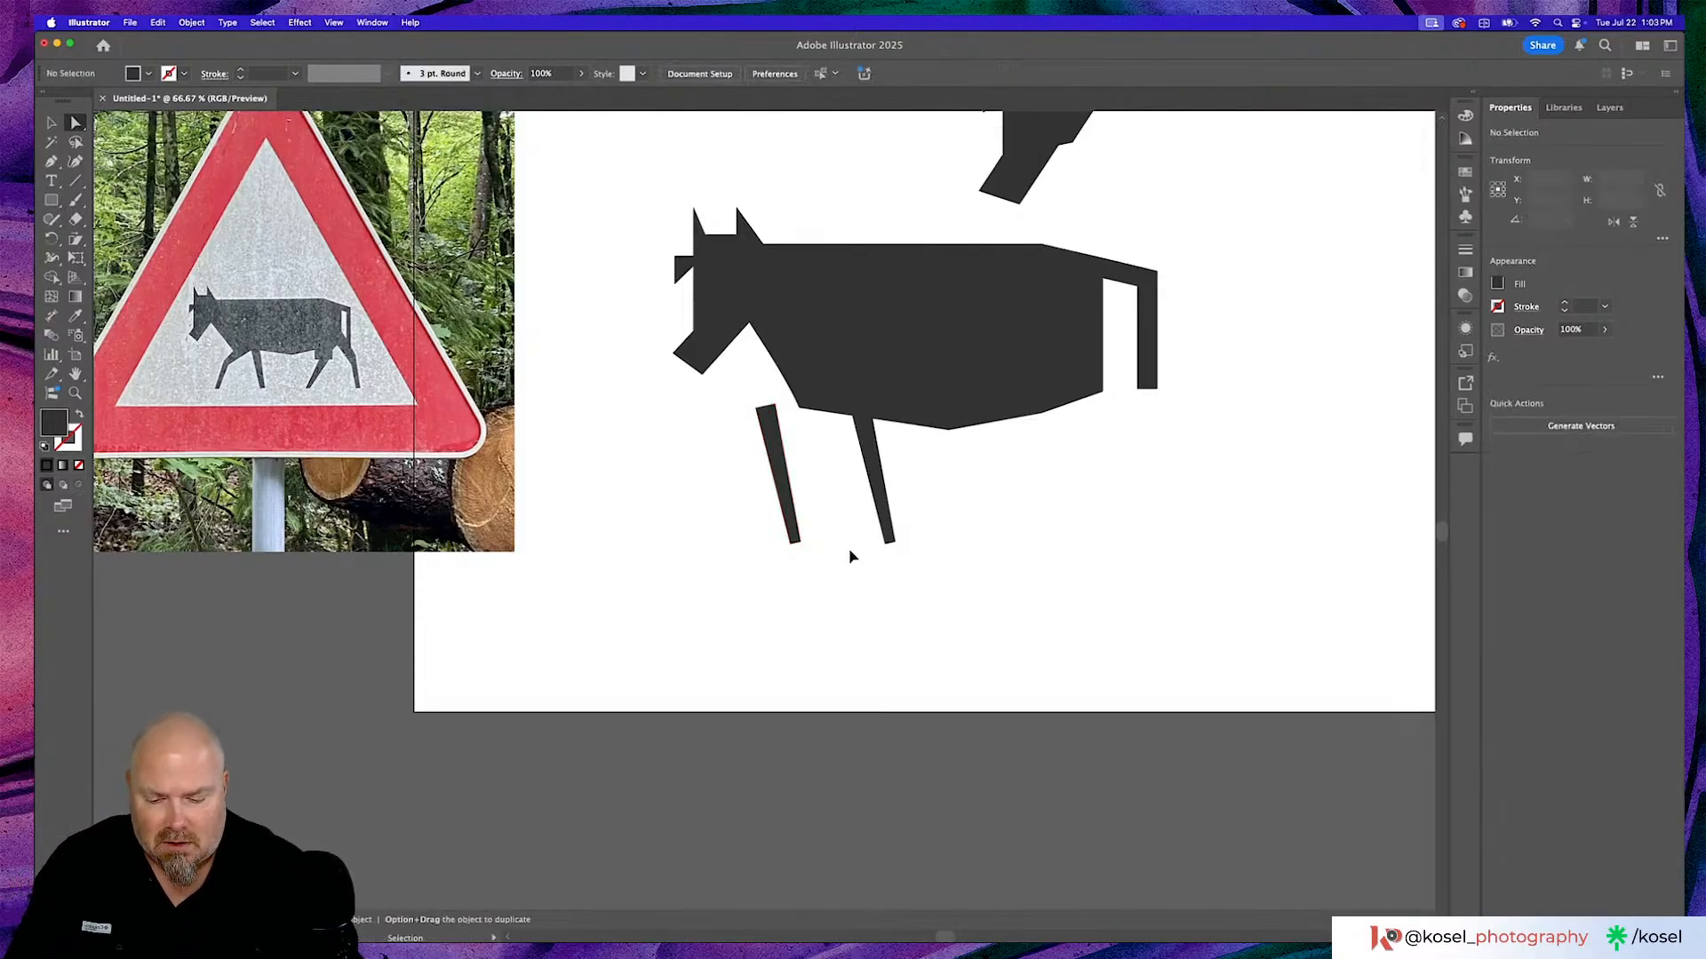
key(super+r)
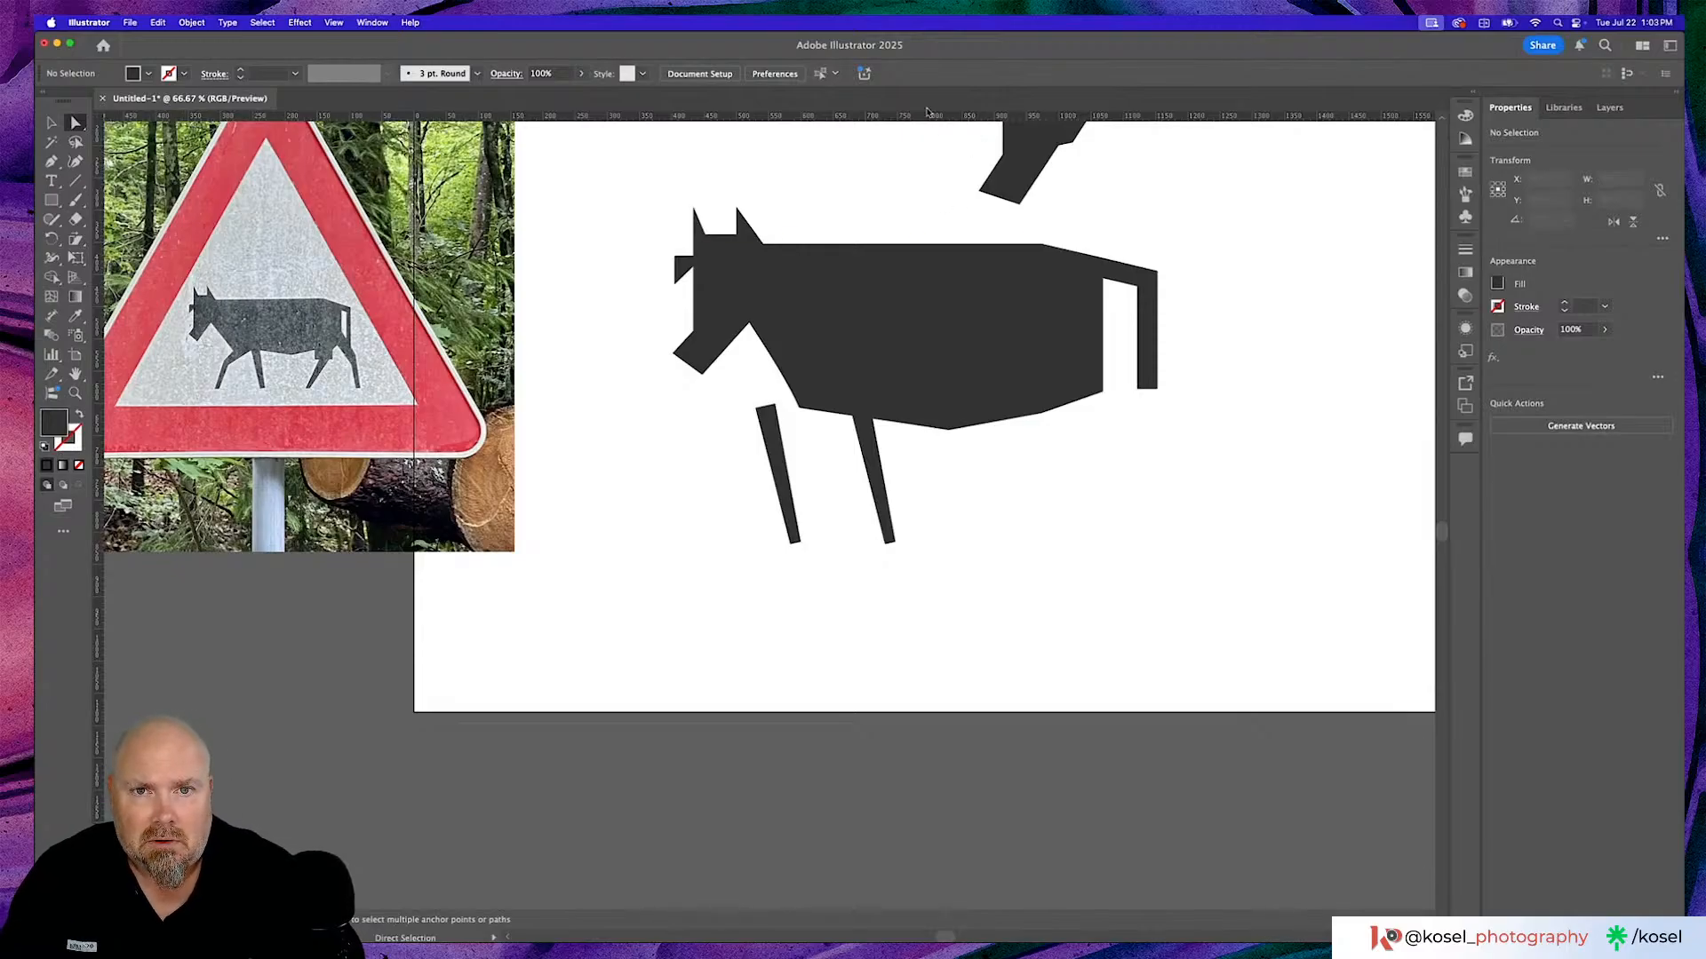
drag(930, 118, 934, 549)
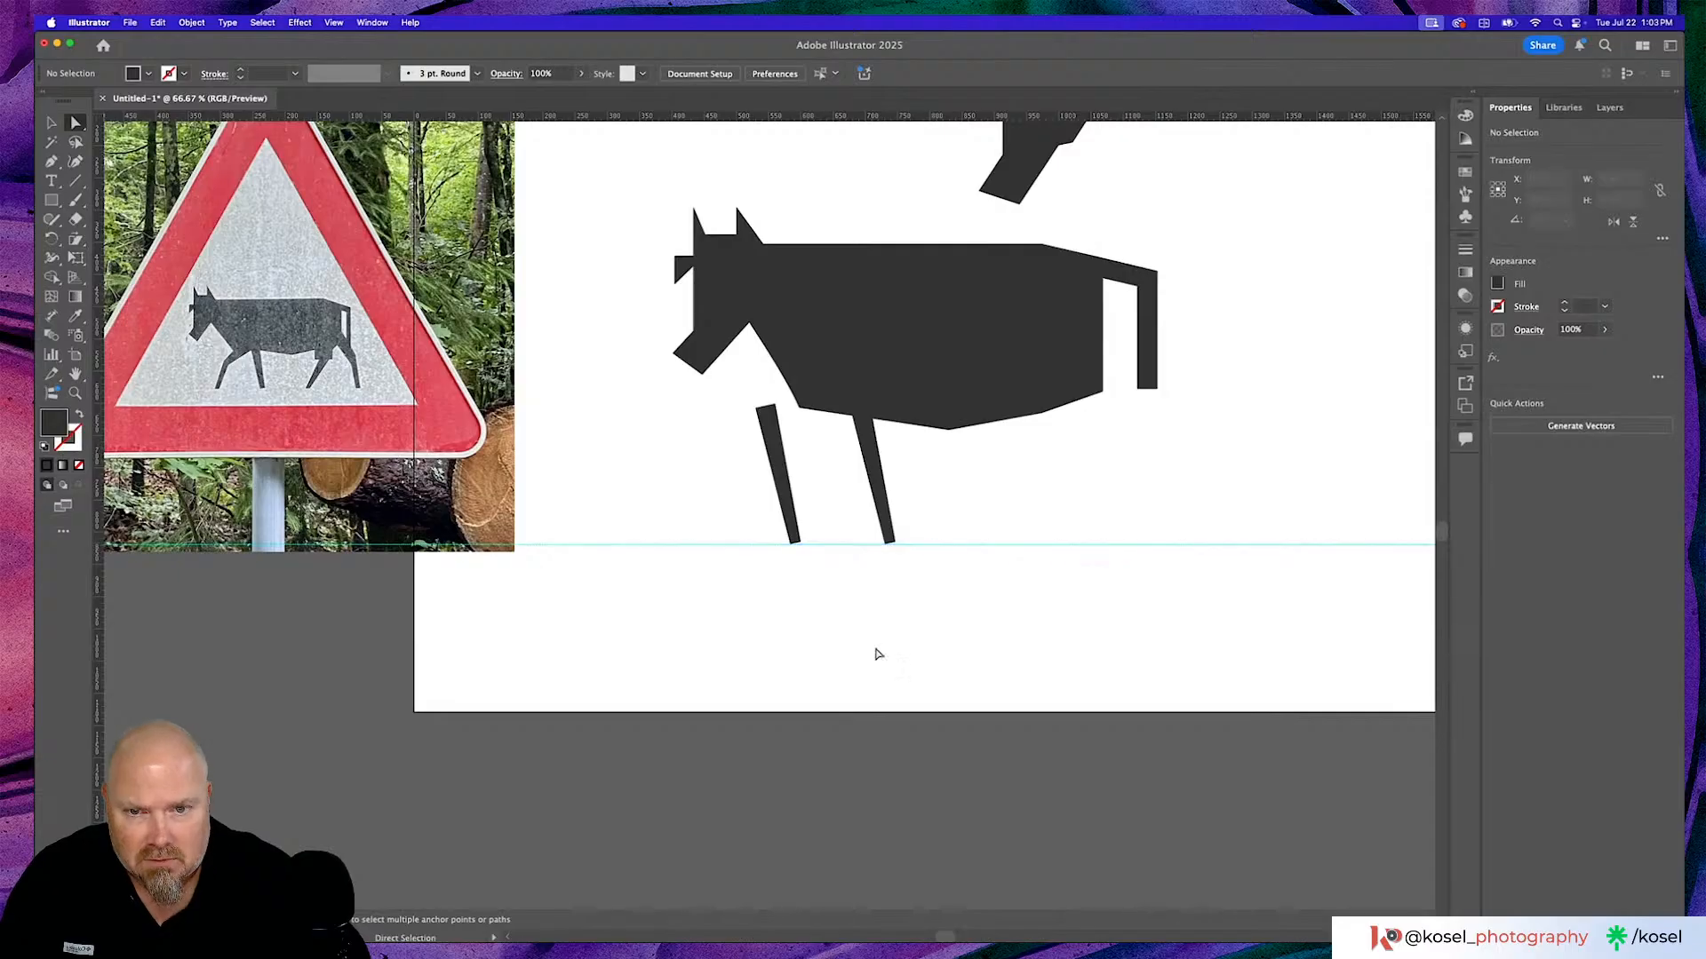
Shorten the copied front leg and rotate it to about 346.6°, making it about 53 × 134 px just above the guide.
click(782, 414)
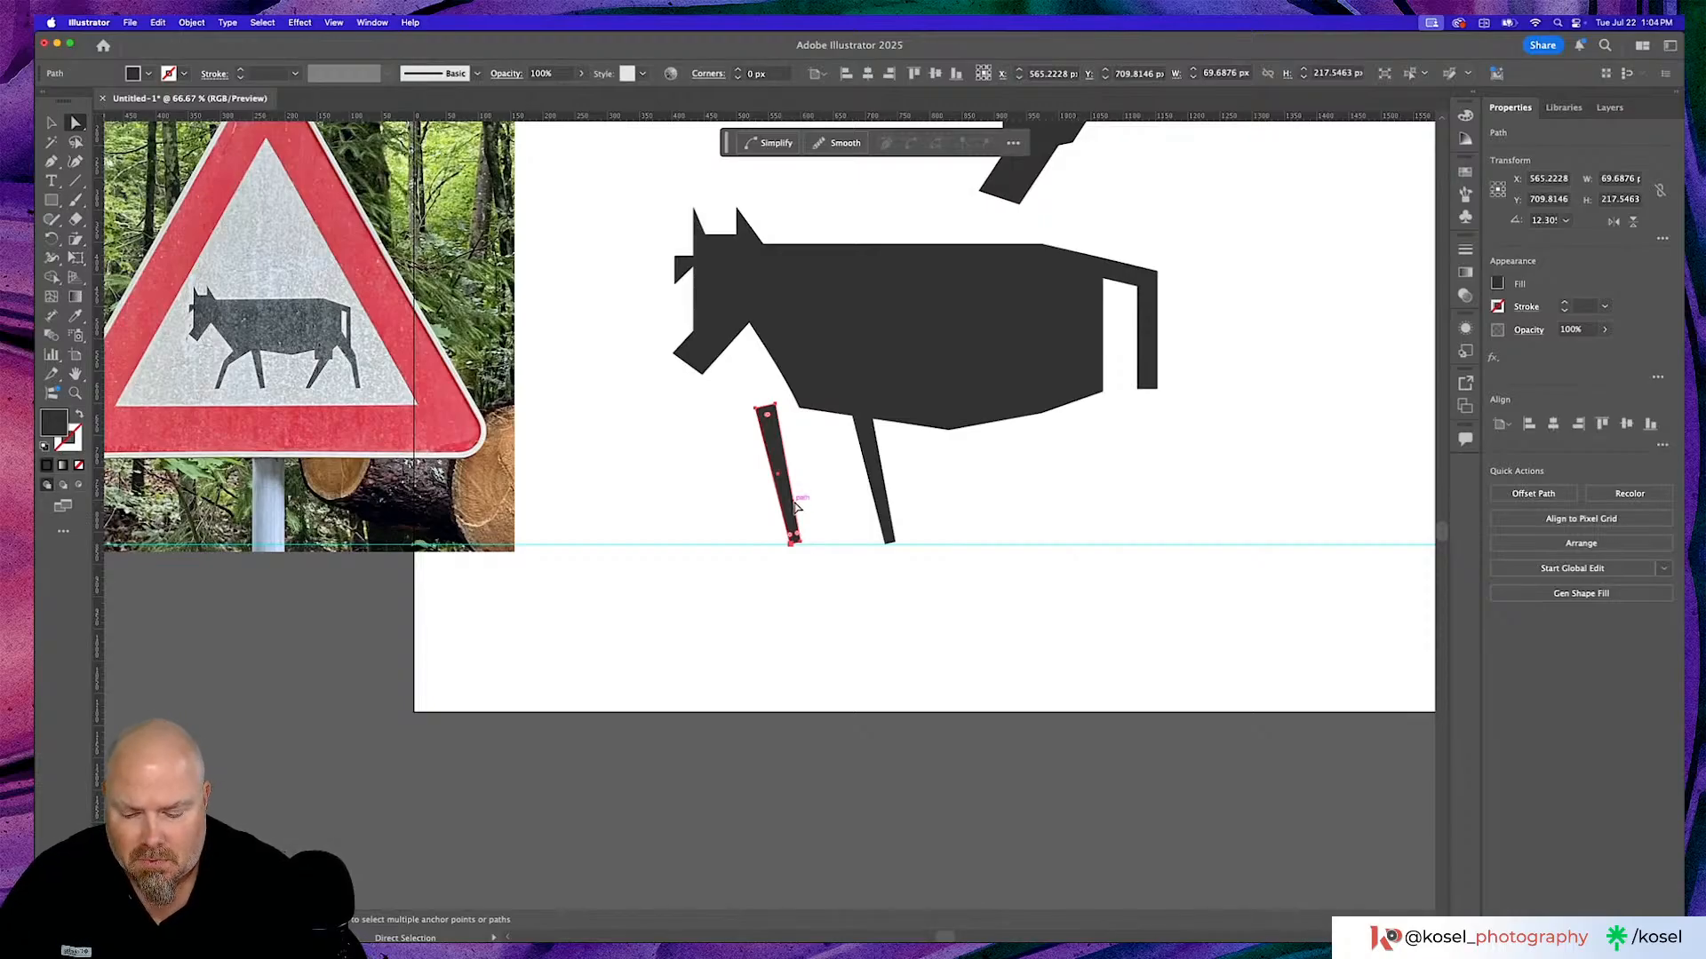
key(v)
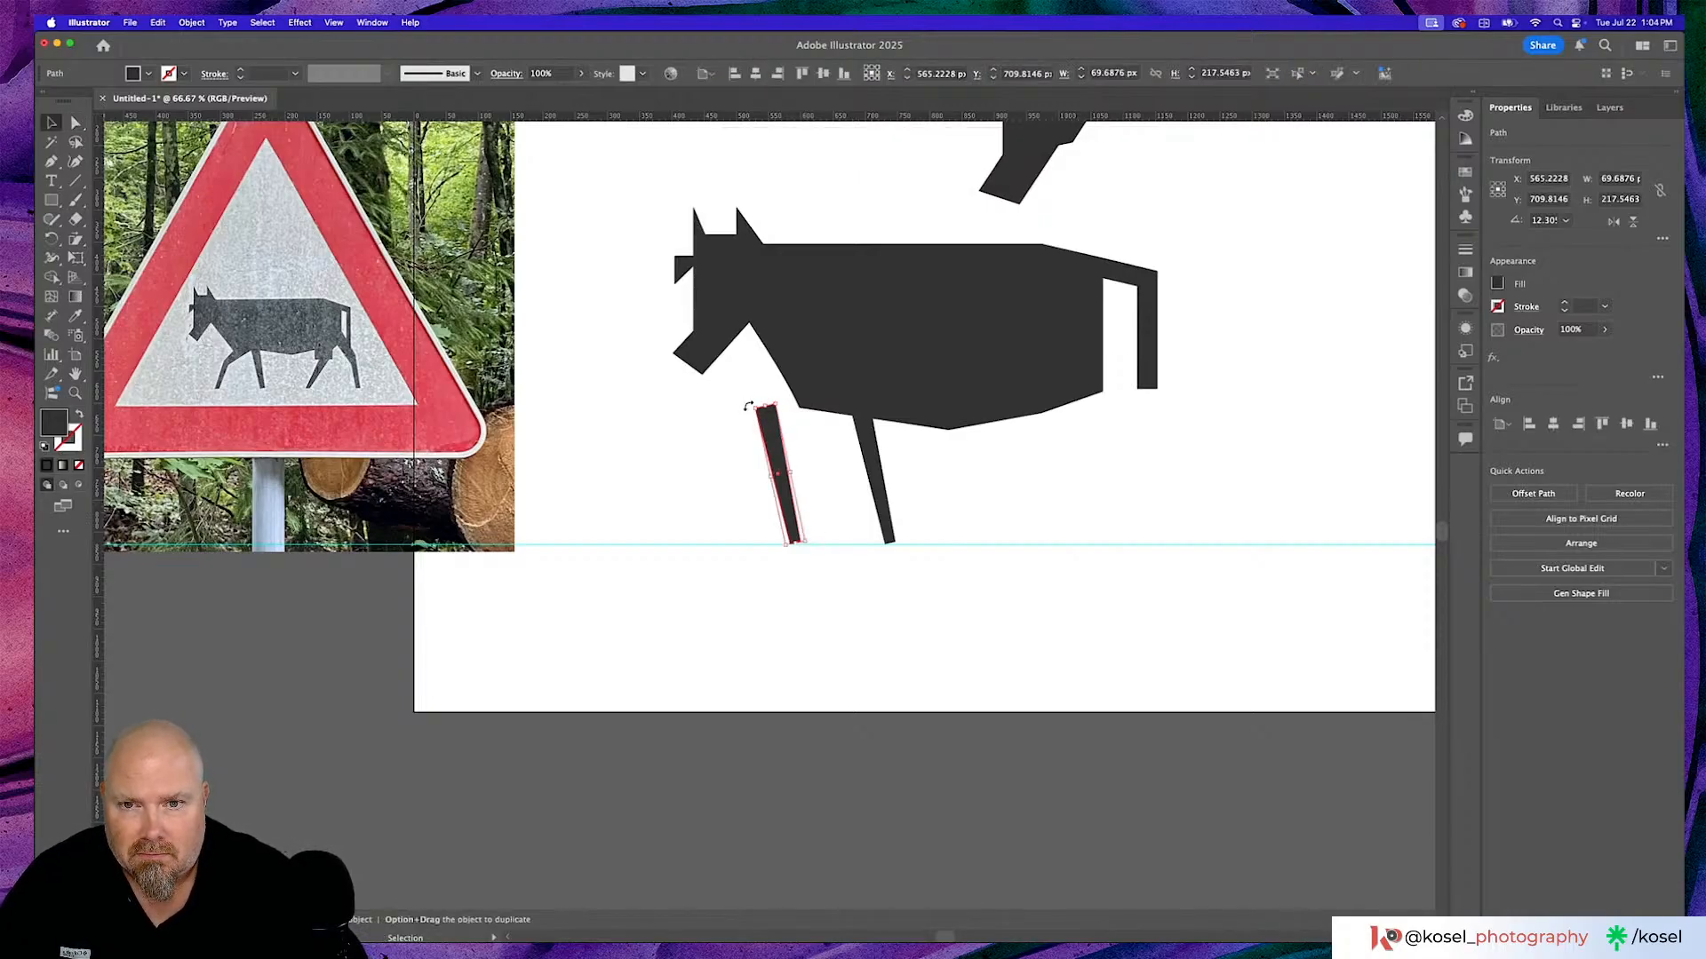
drag(747, 406, 784, 462)
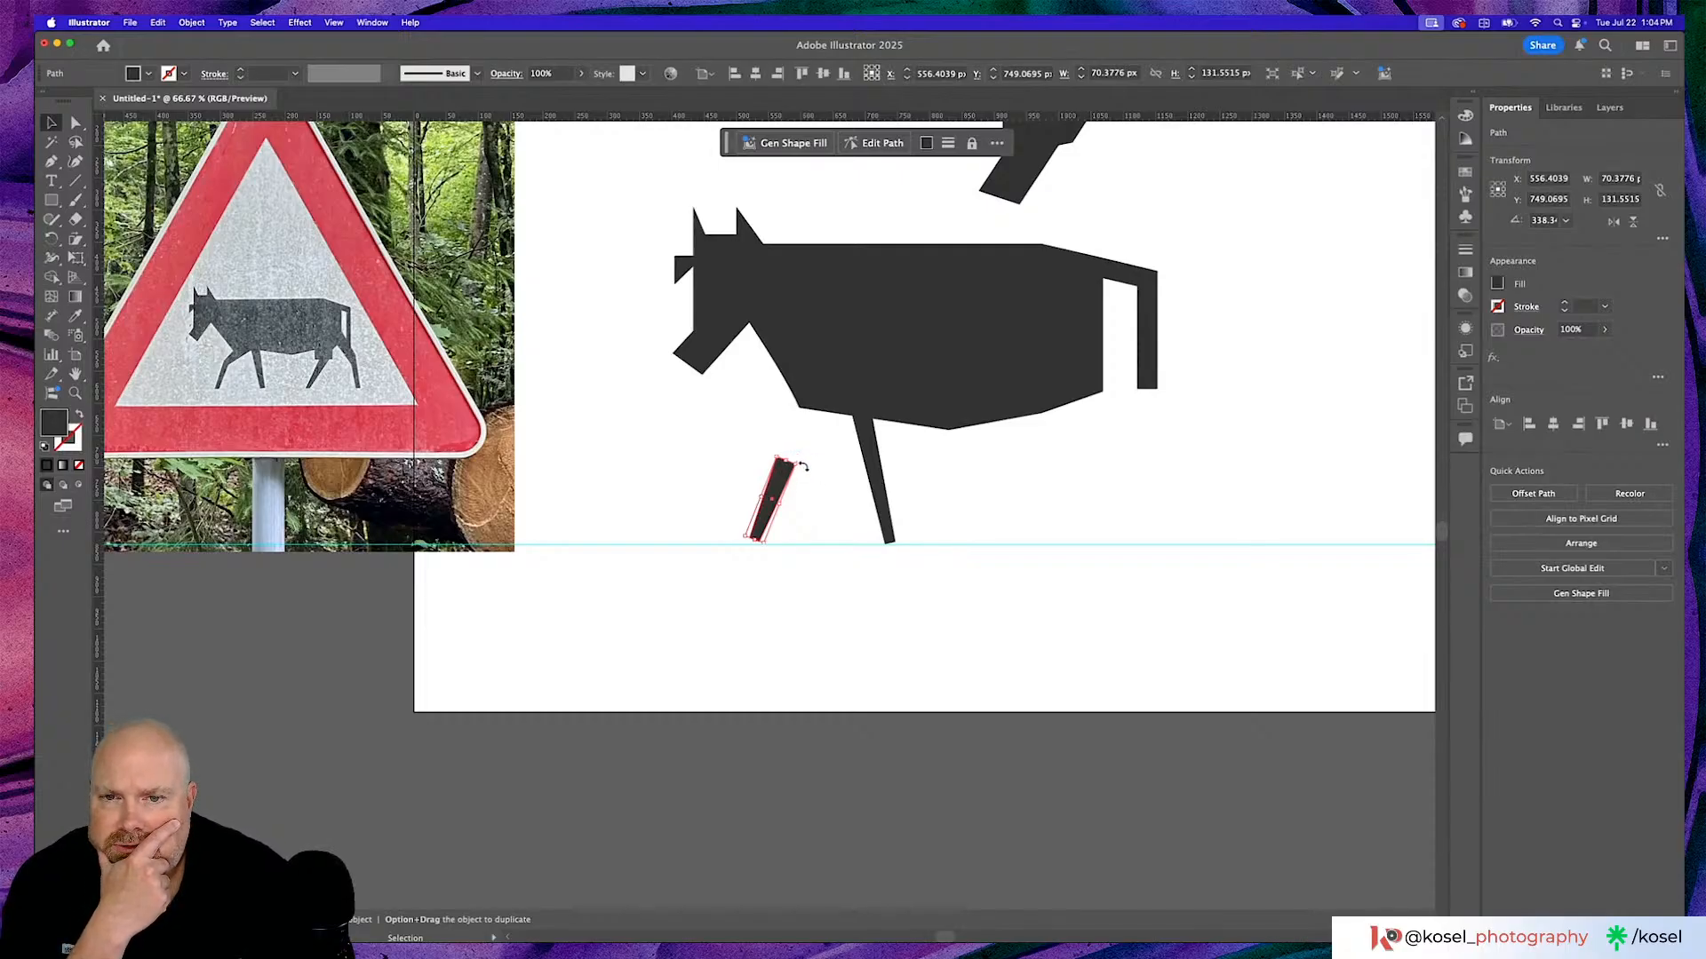
drag(802, 464, 798, 462)
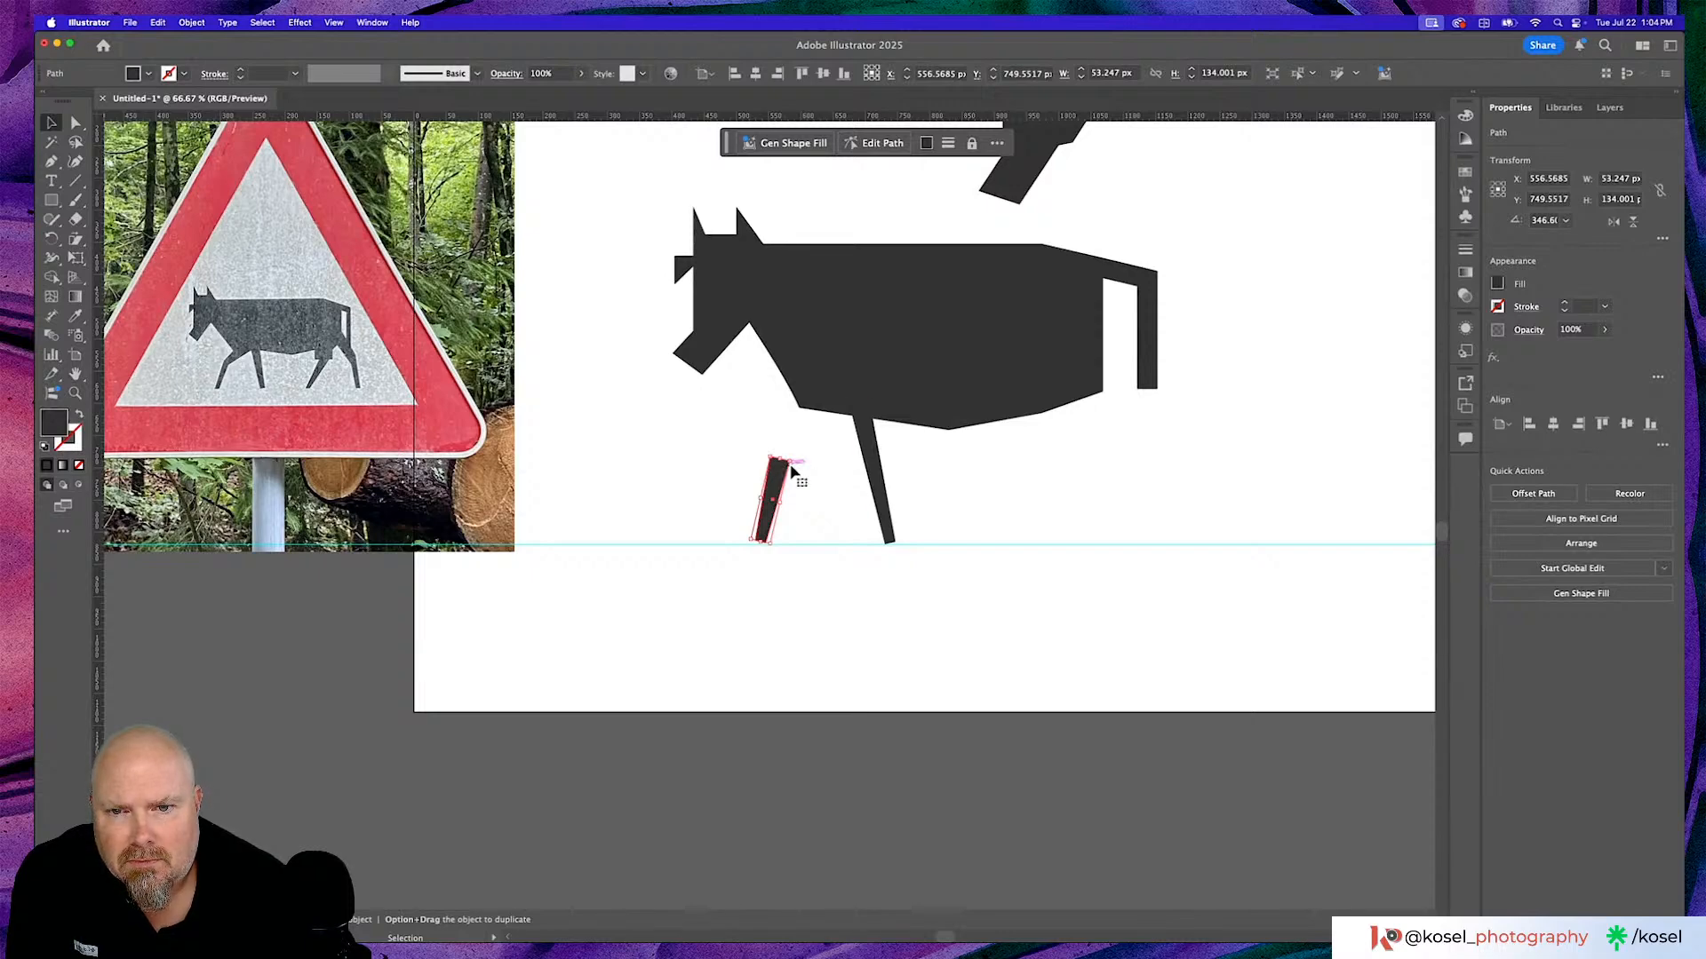
mouse_move(783, 474)
mouse_down()
mouse_move(793, 433)
mouse_move(787, 456)
mouse_up()
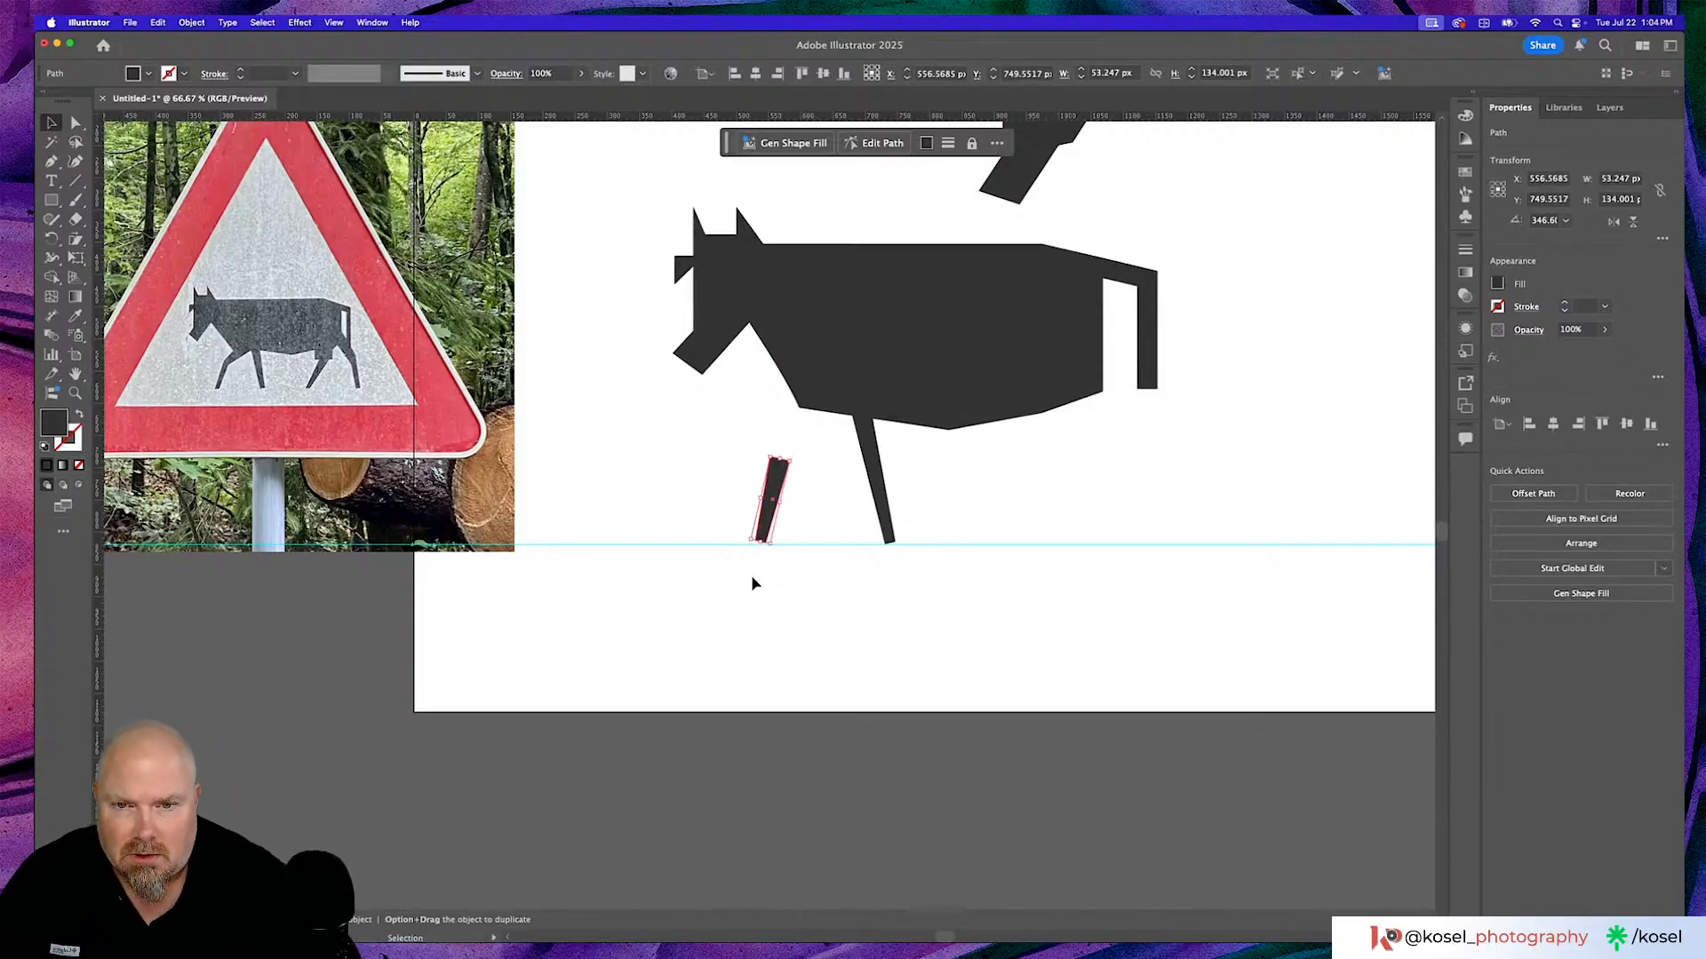
Lower the short front leg onto the guide at about Y 752 px and pull its lower corner down so the foot is level.
key(super+equal)
key(super+equal)
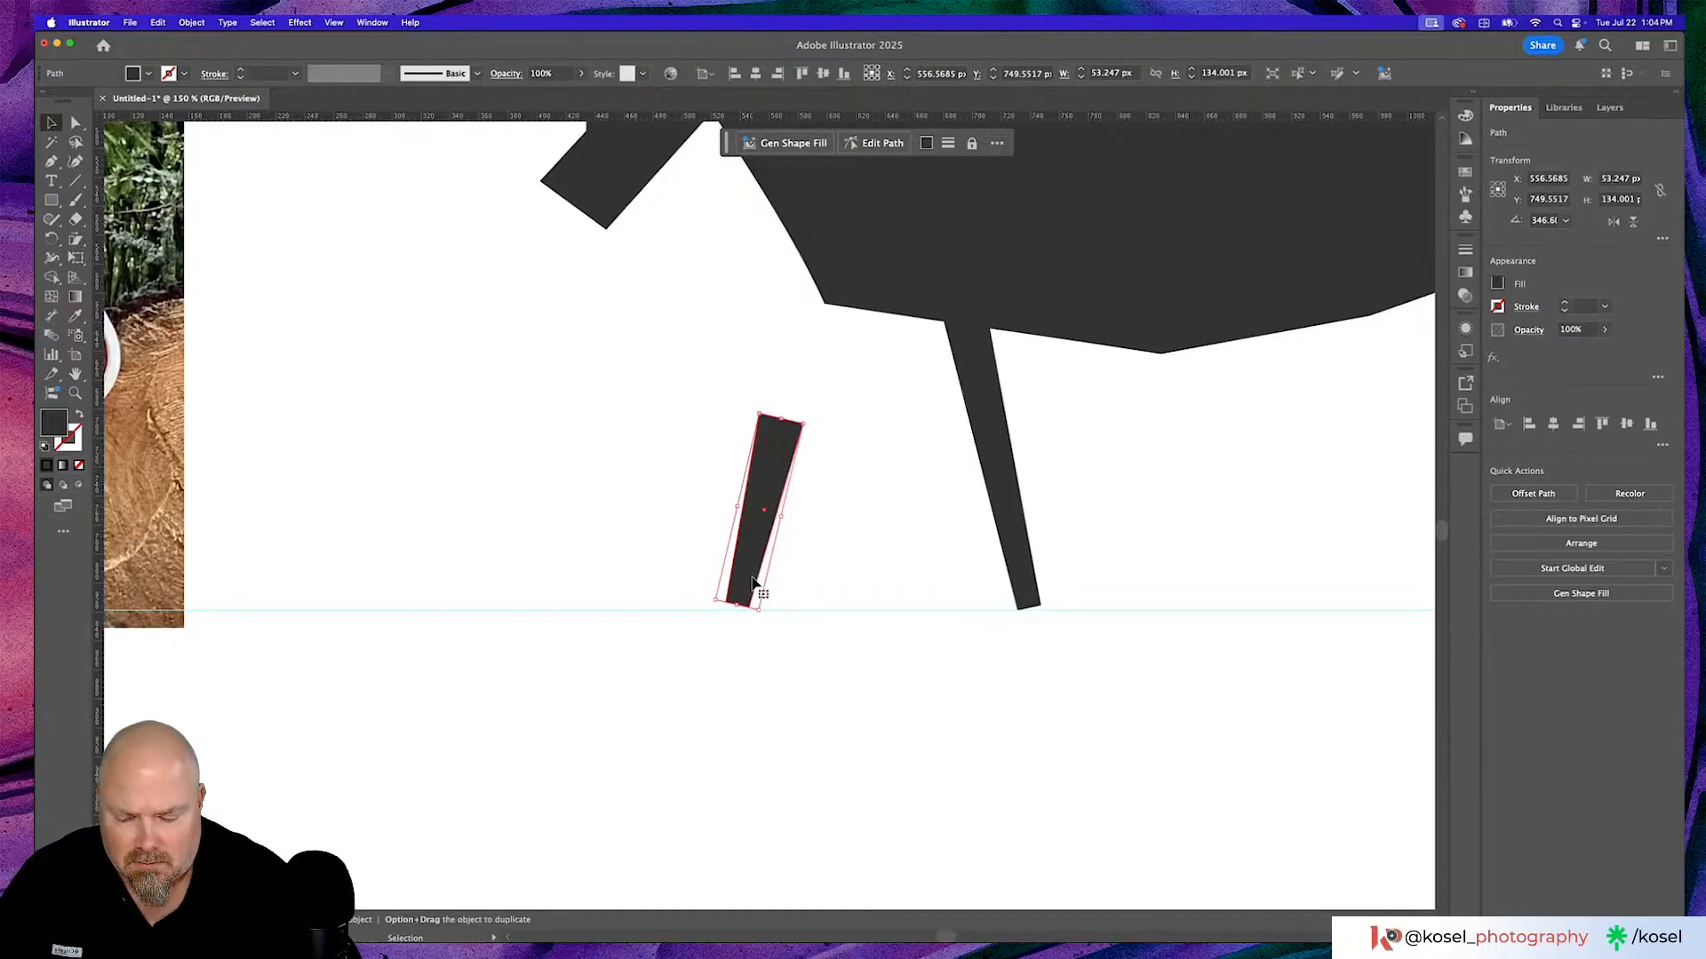
drag(753, 581, 752, 577)
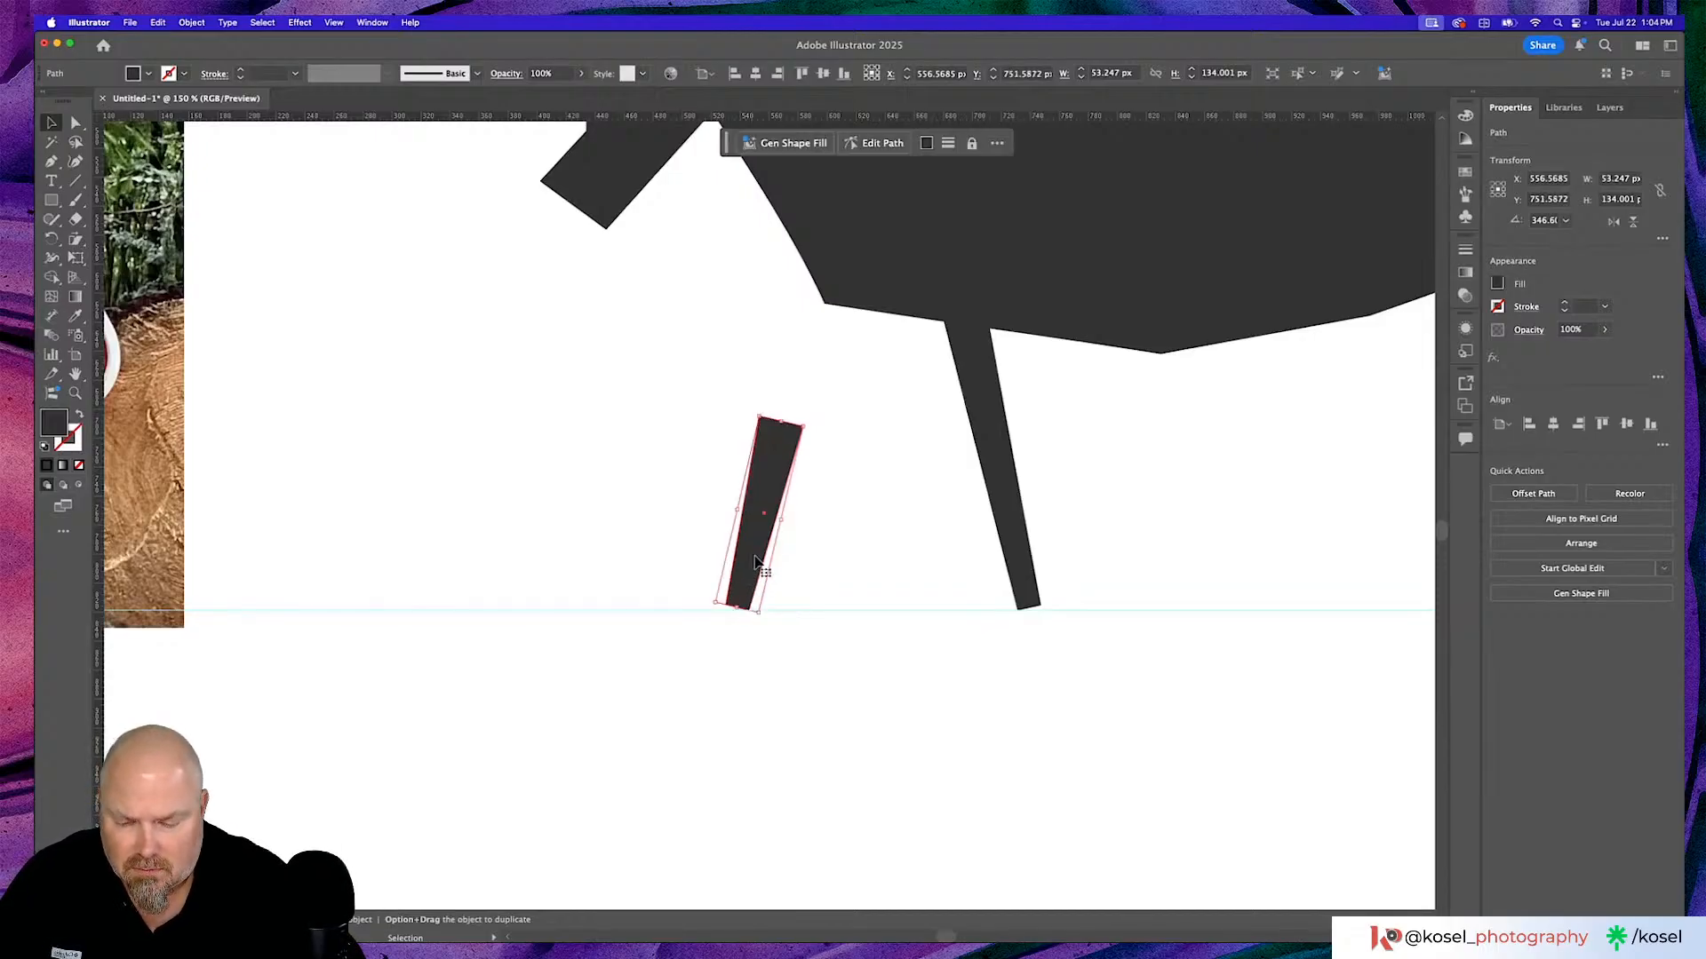
key(a)
drag(725, 611, 726, 622)
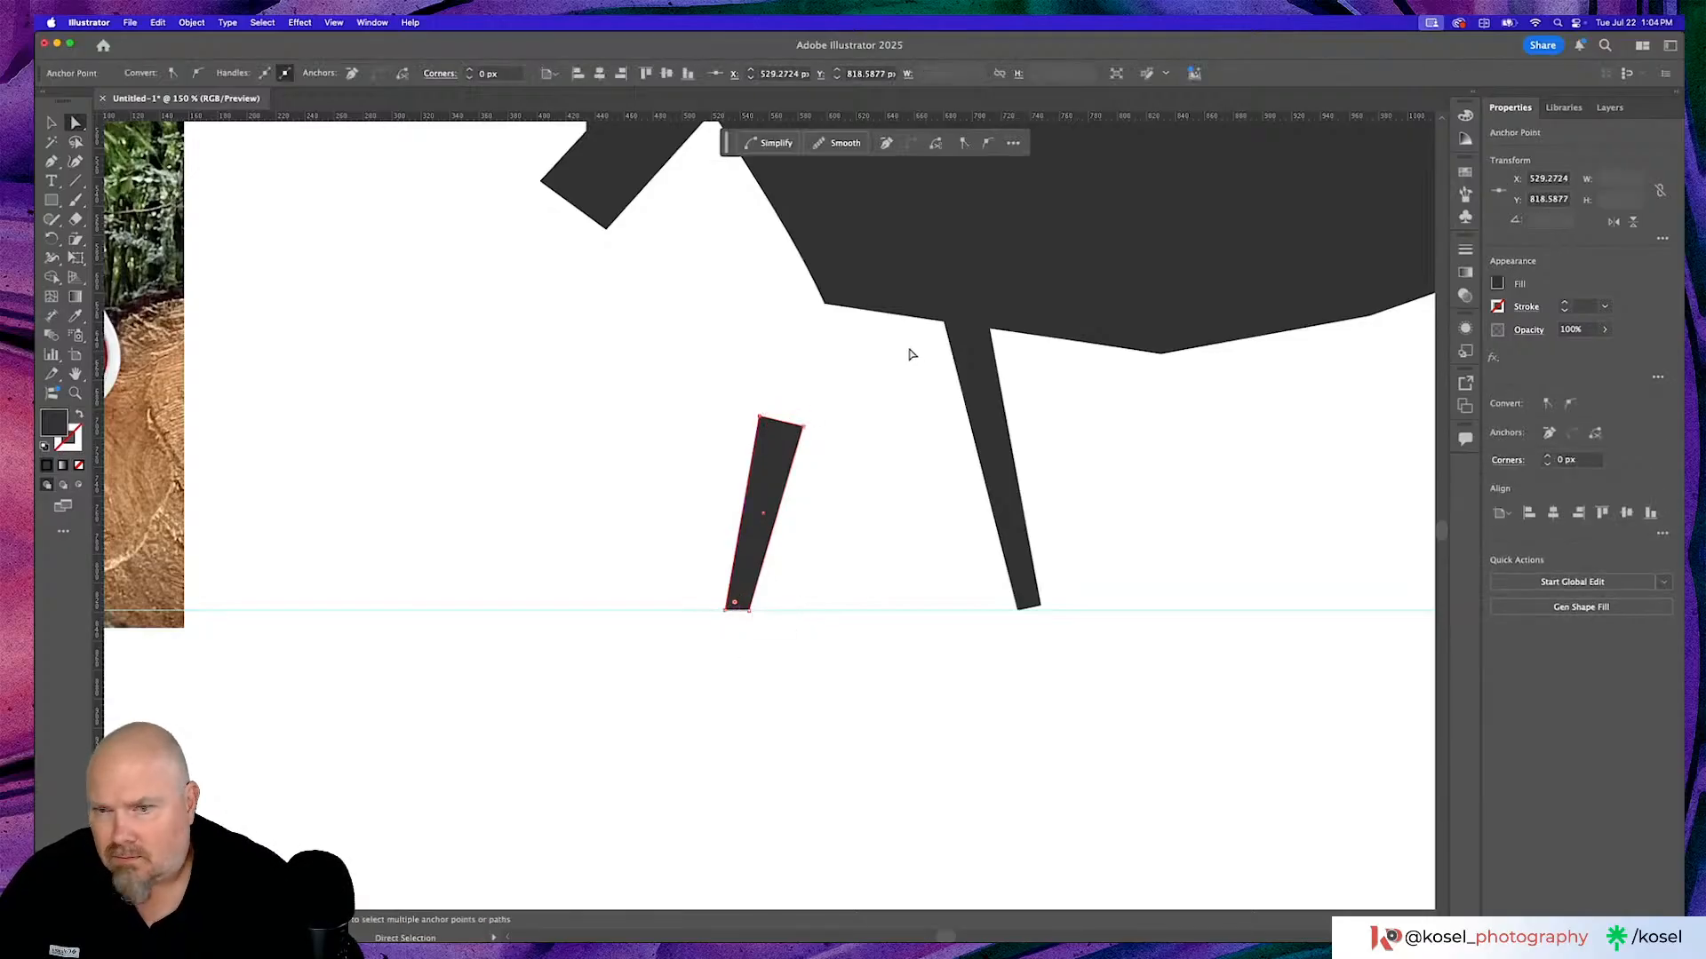
Draw a four-sided upper leg segment with the Curvature tool, about 99 × 88 px, from the belly toward the short front leg's upper end.
click(780, 451)
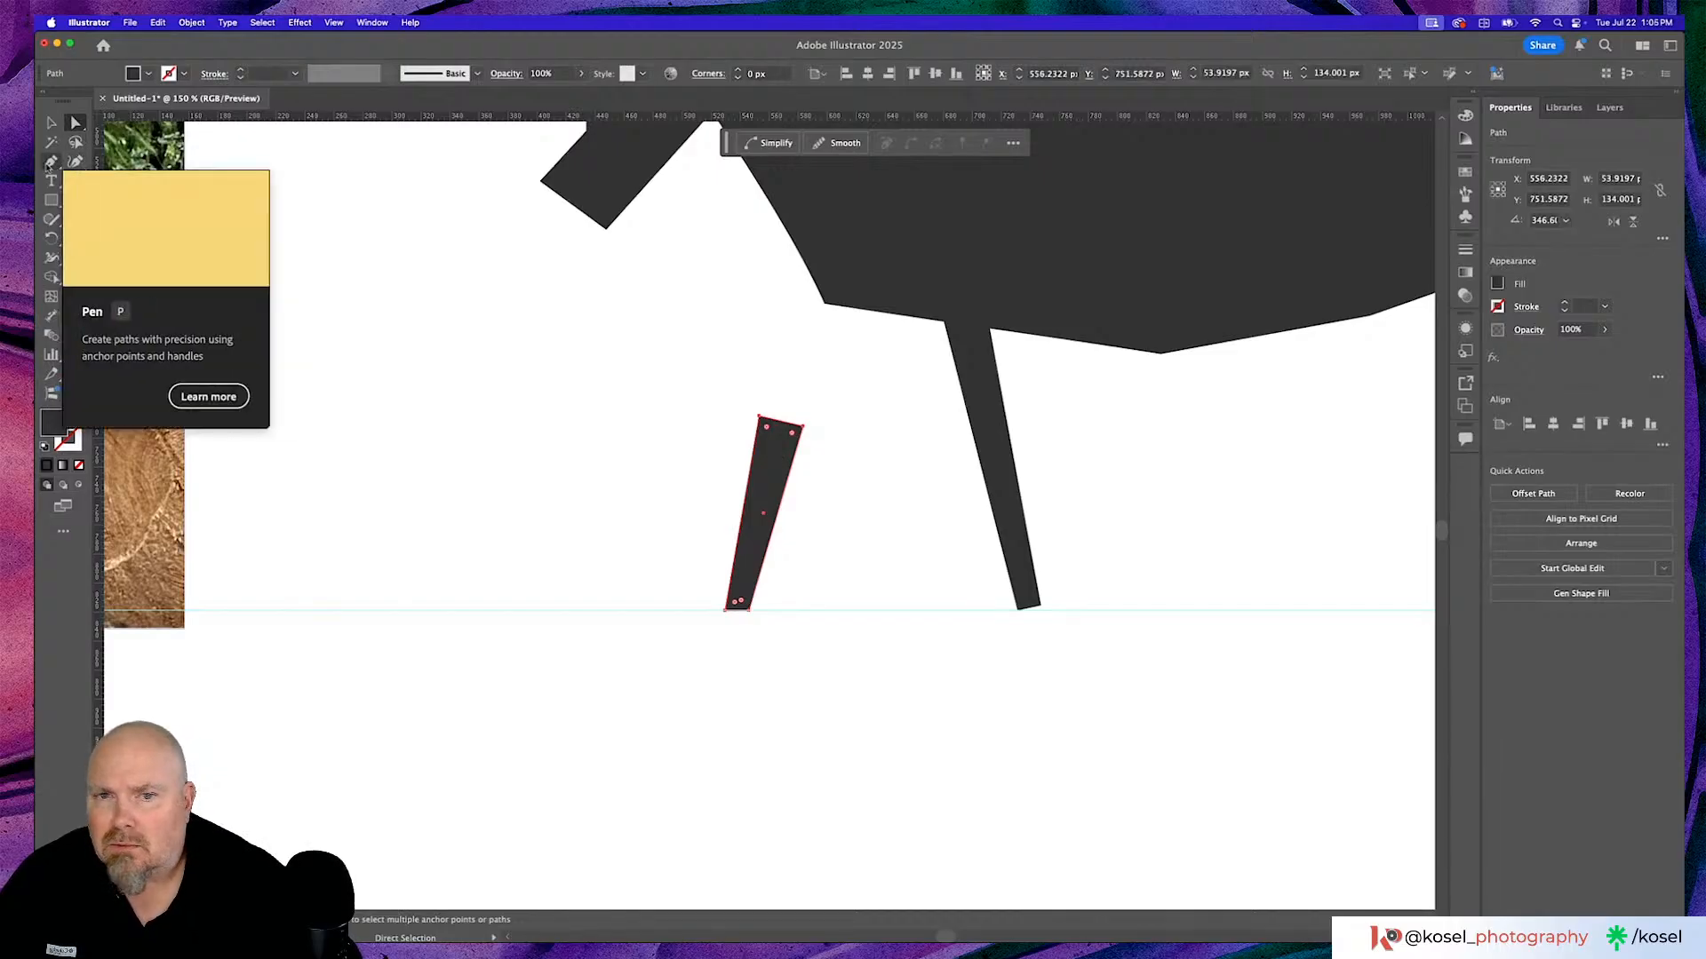
click(52, 162)
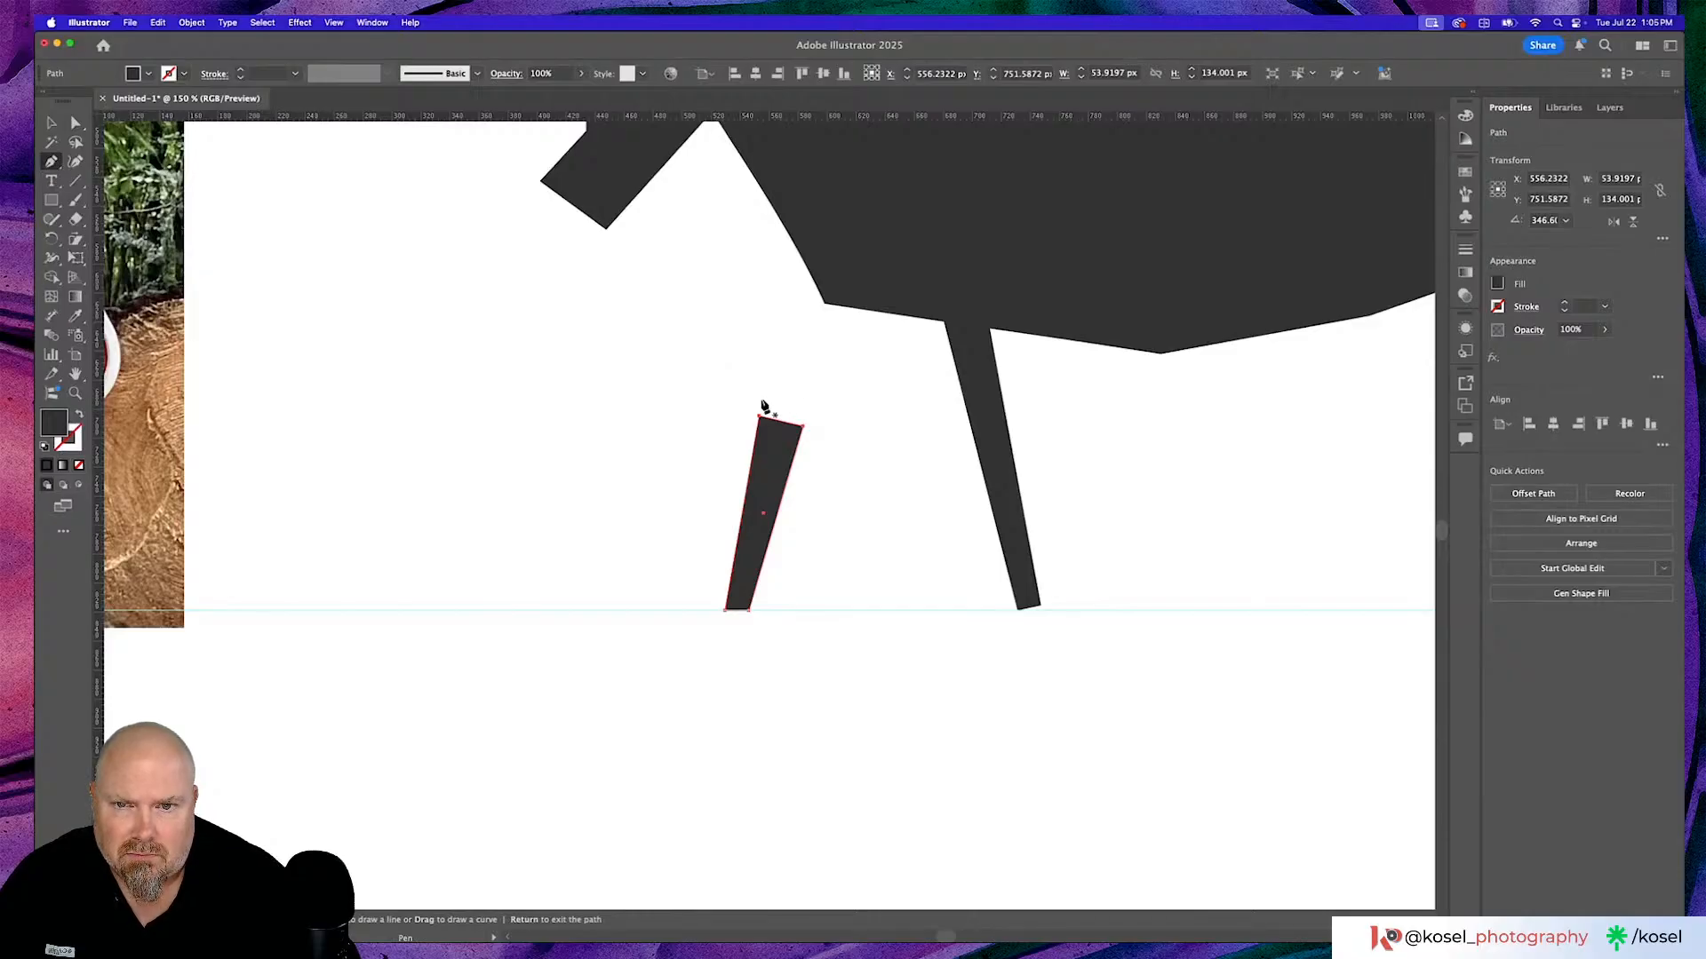
click(74, 162)
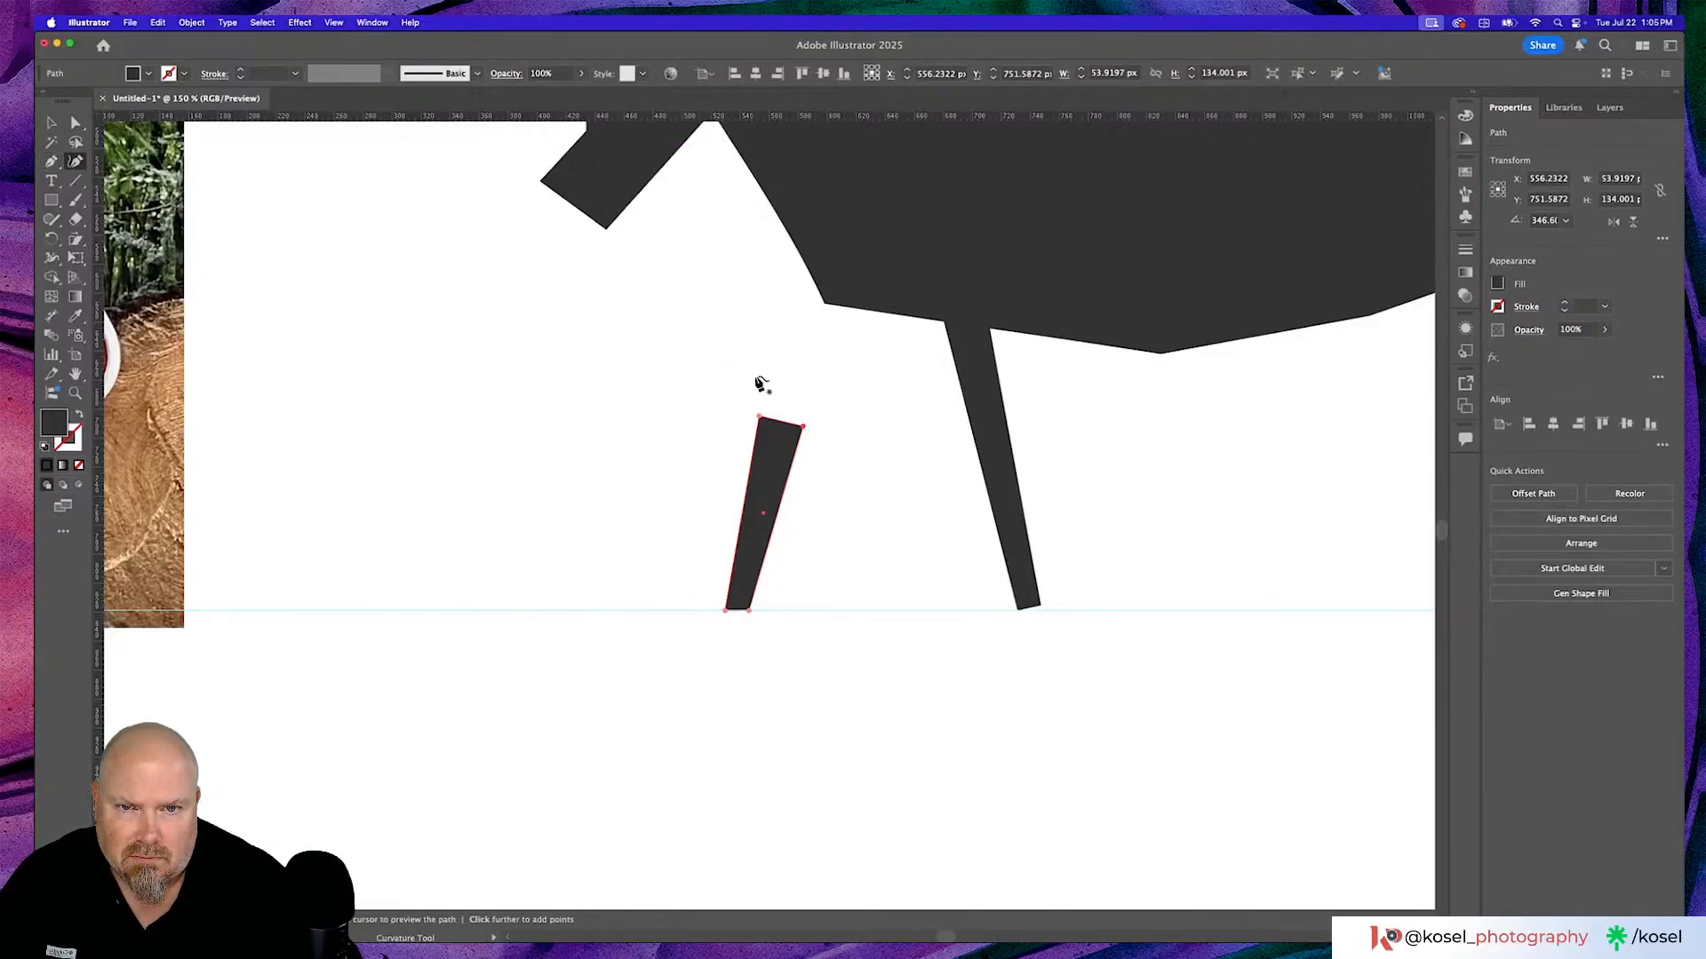
scroll(808, 362, left, 3)
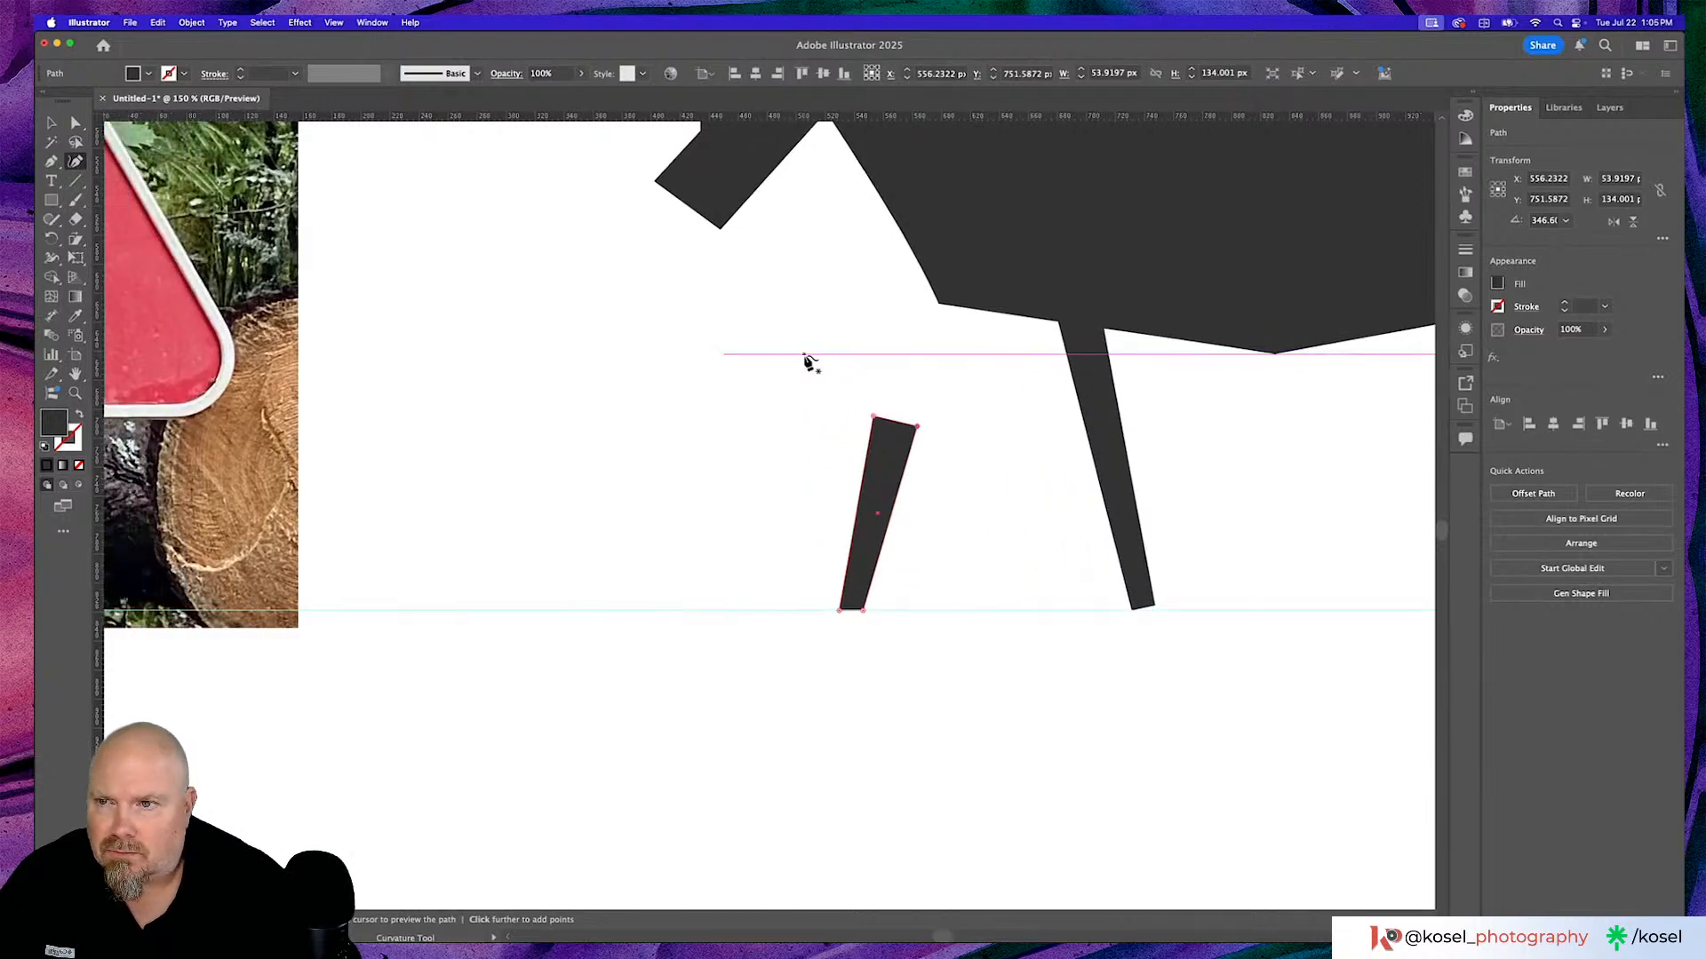
scroll(809, 362, left, 7)
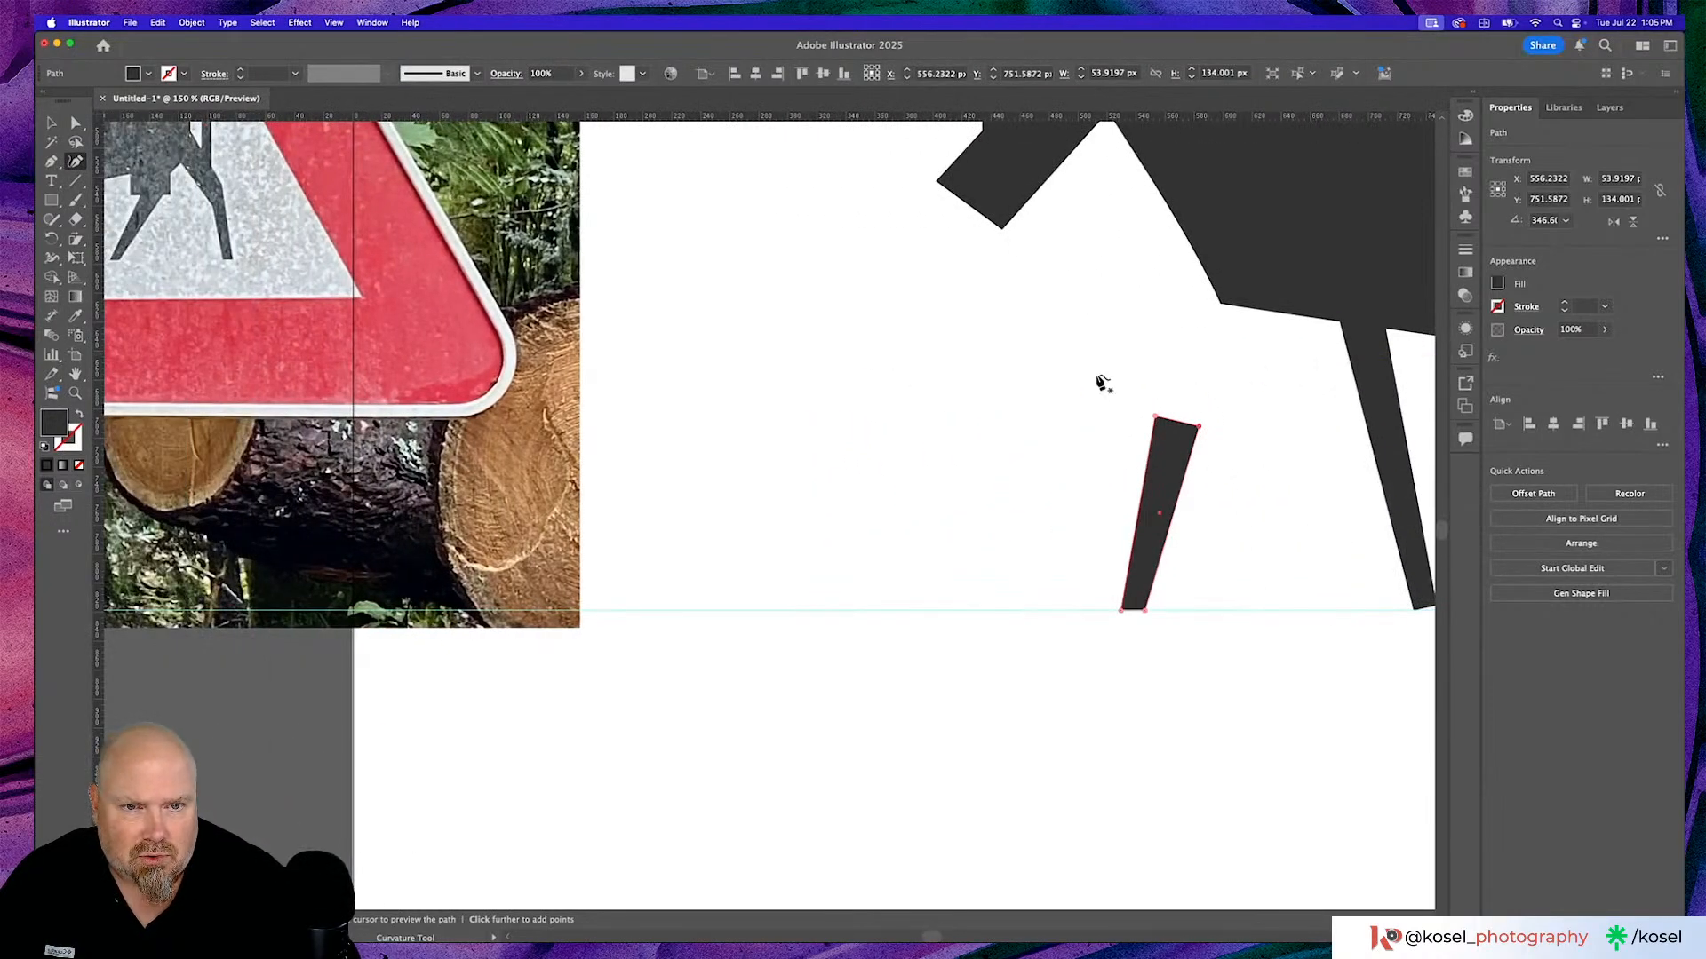
scroll(1101, 382, right, 5)
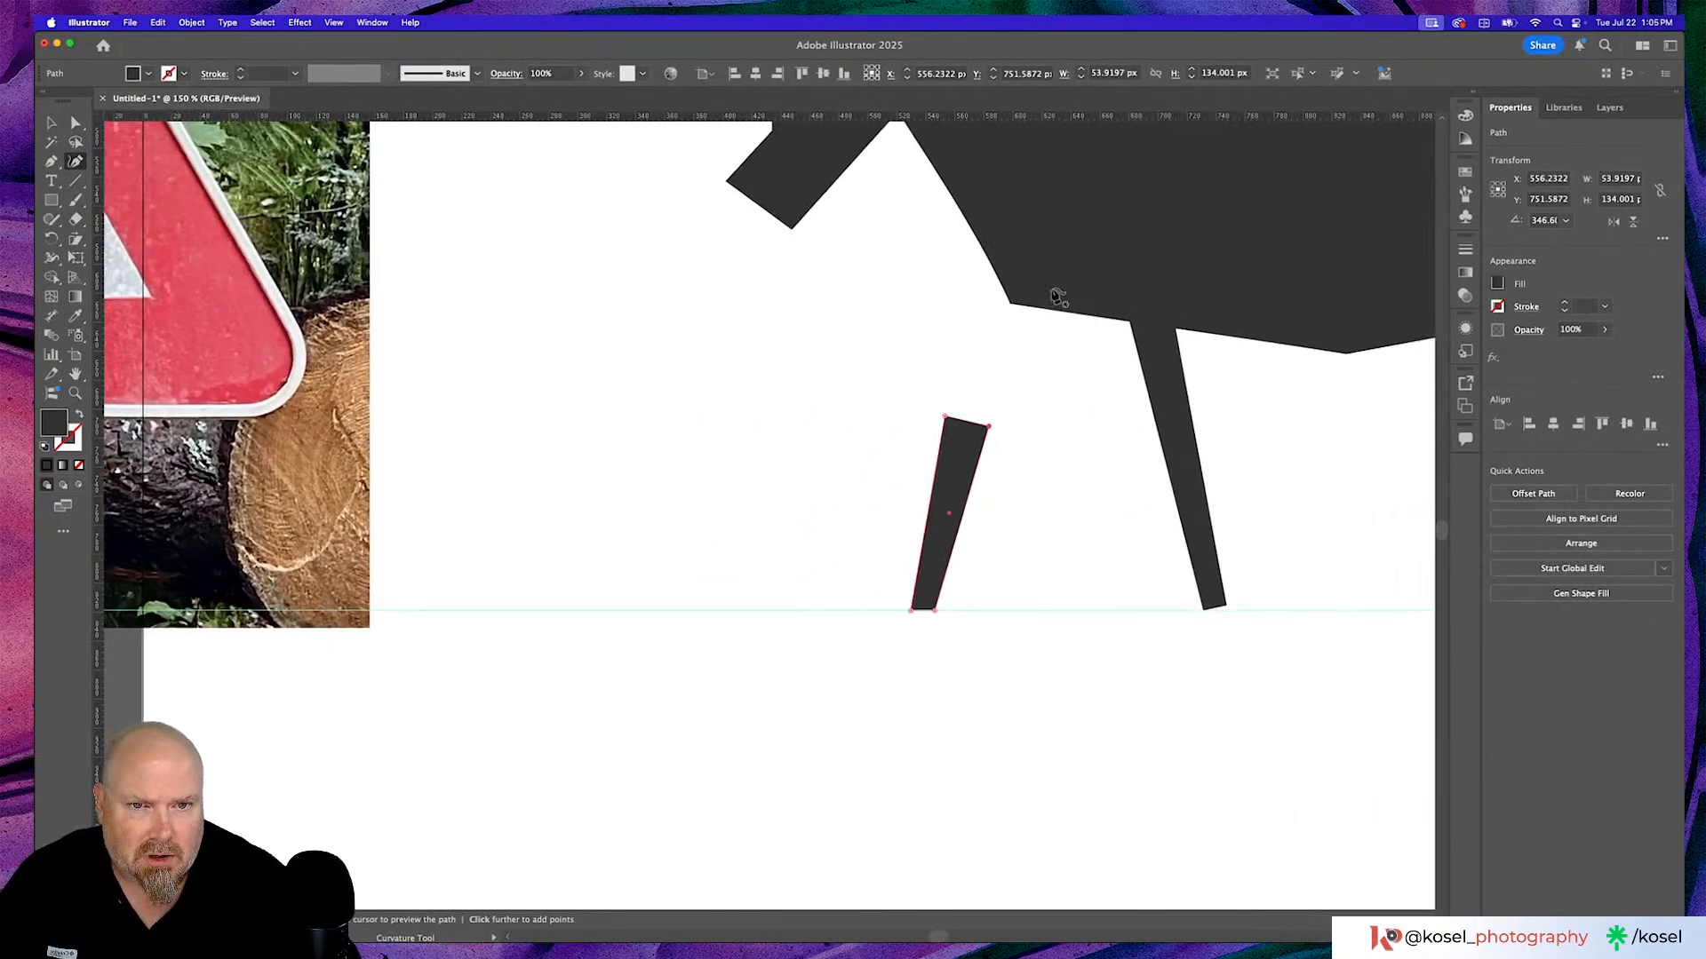
click(1105, 308)
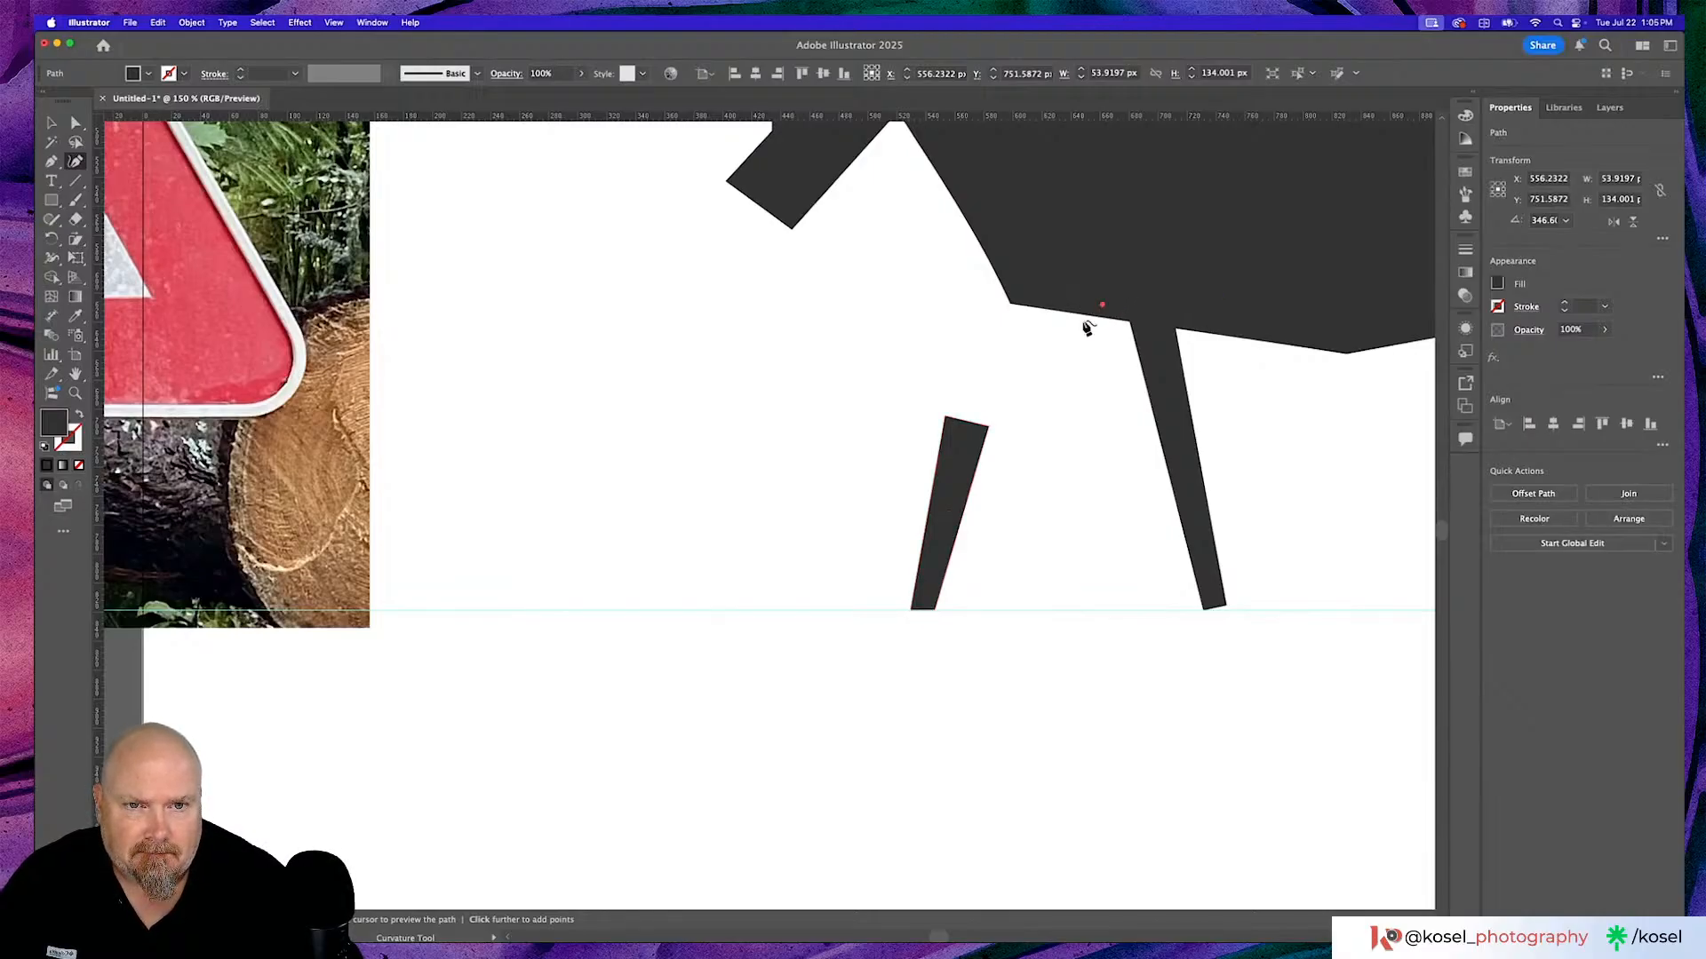
click(992, 417)
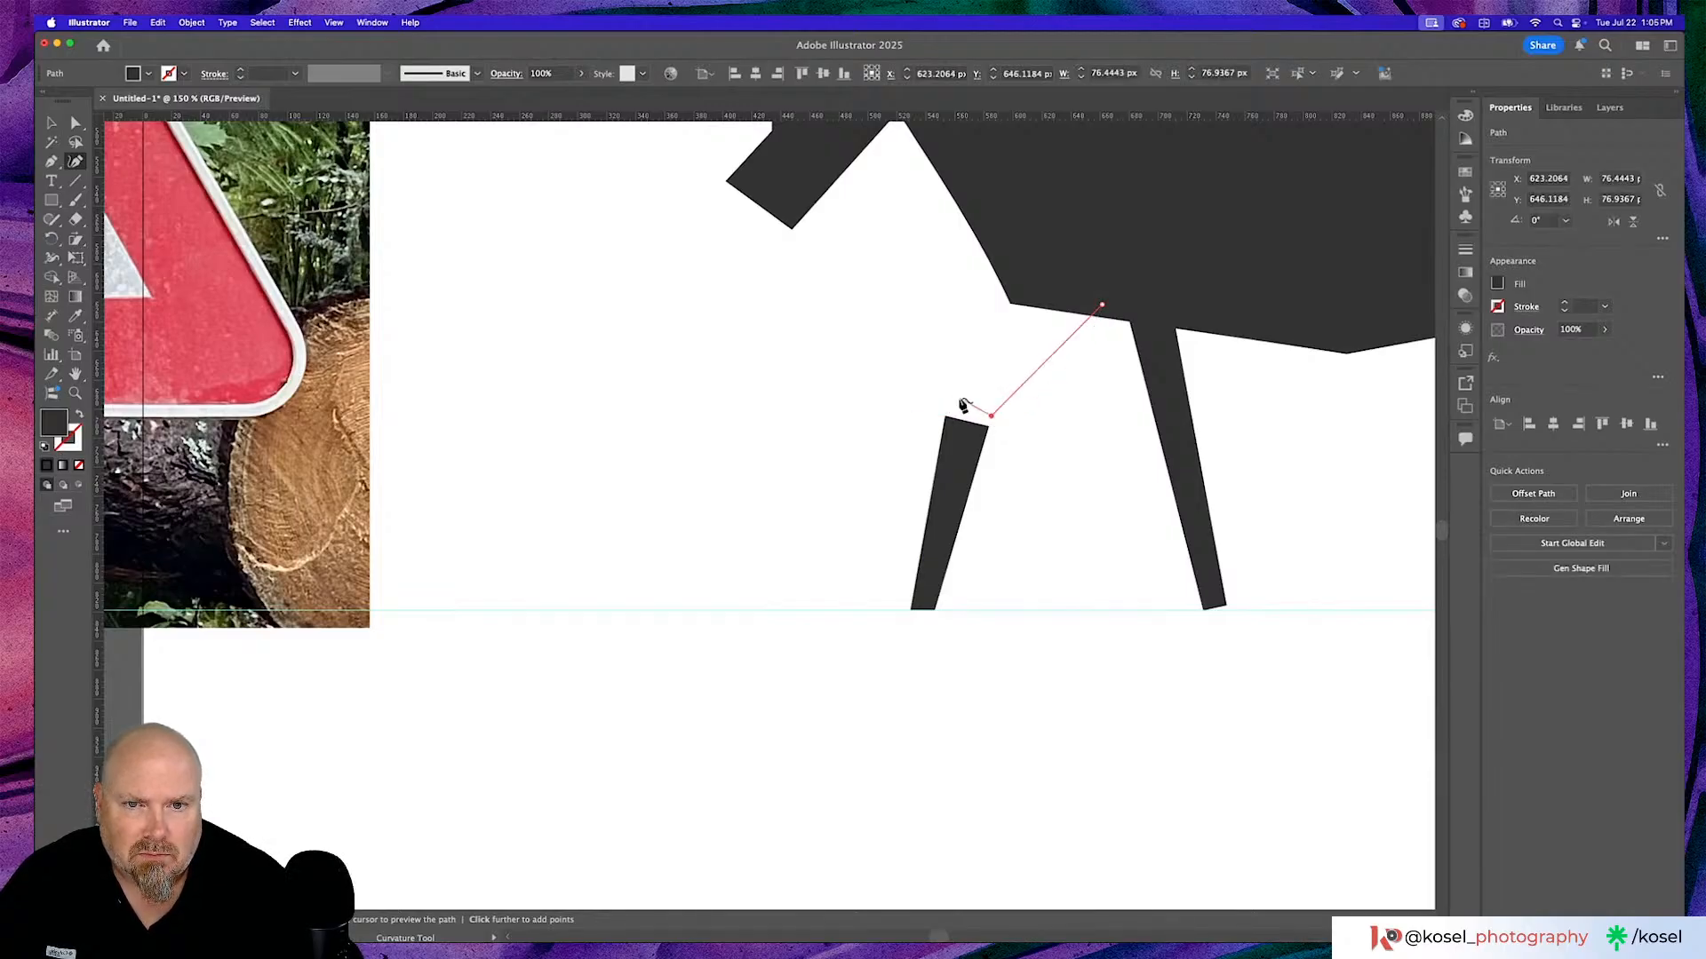
click(959, 399)
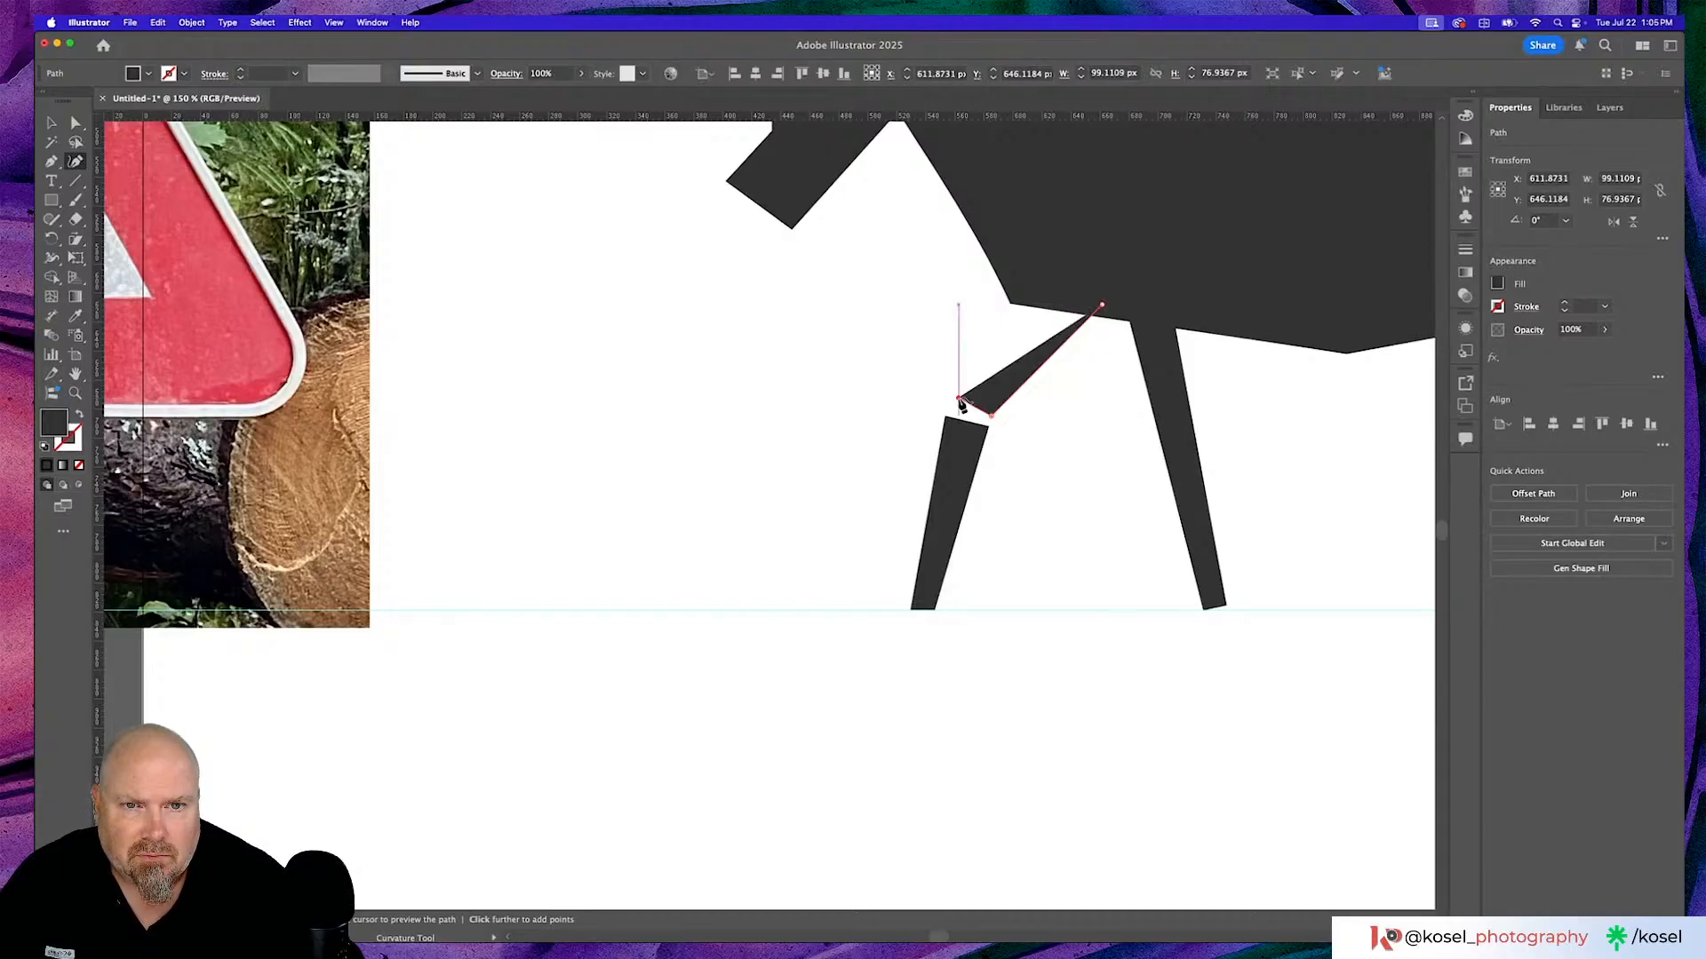
click(1062, 291)
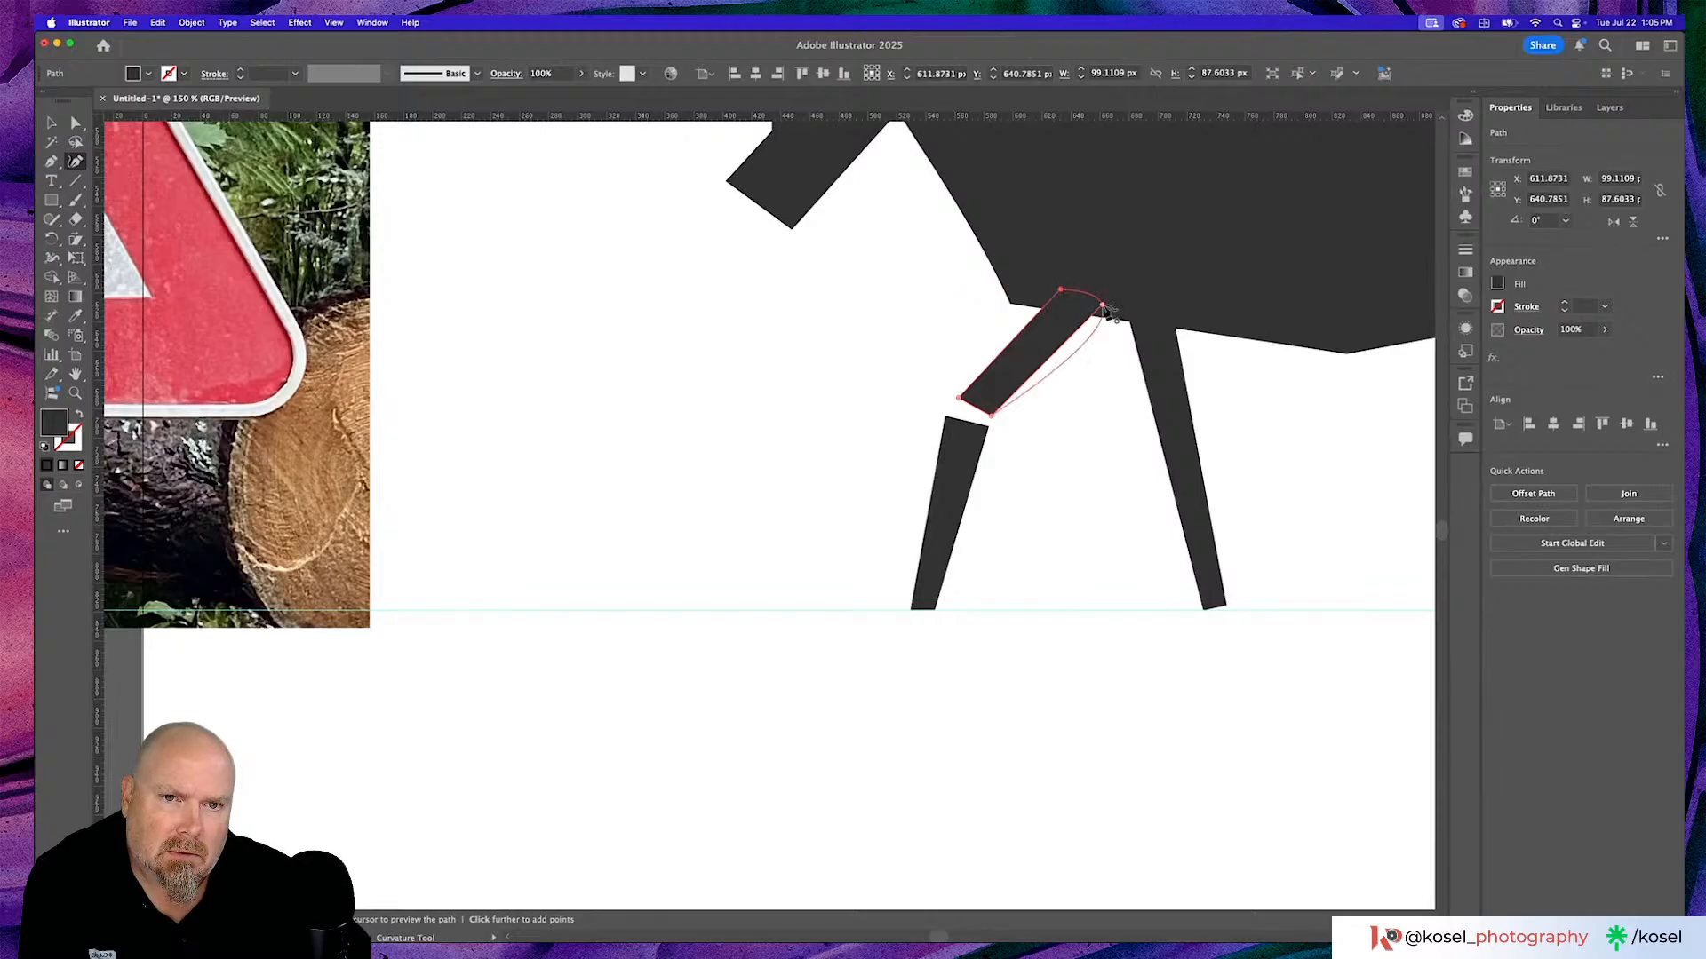
click(1103, 308)
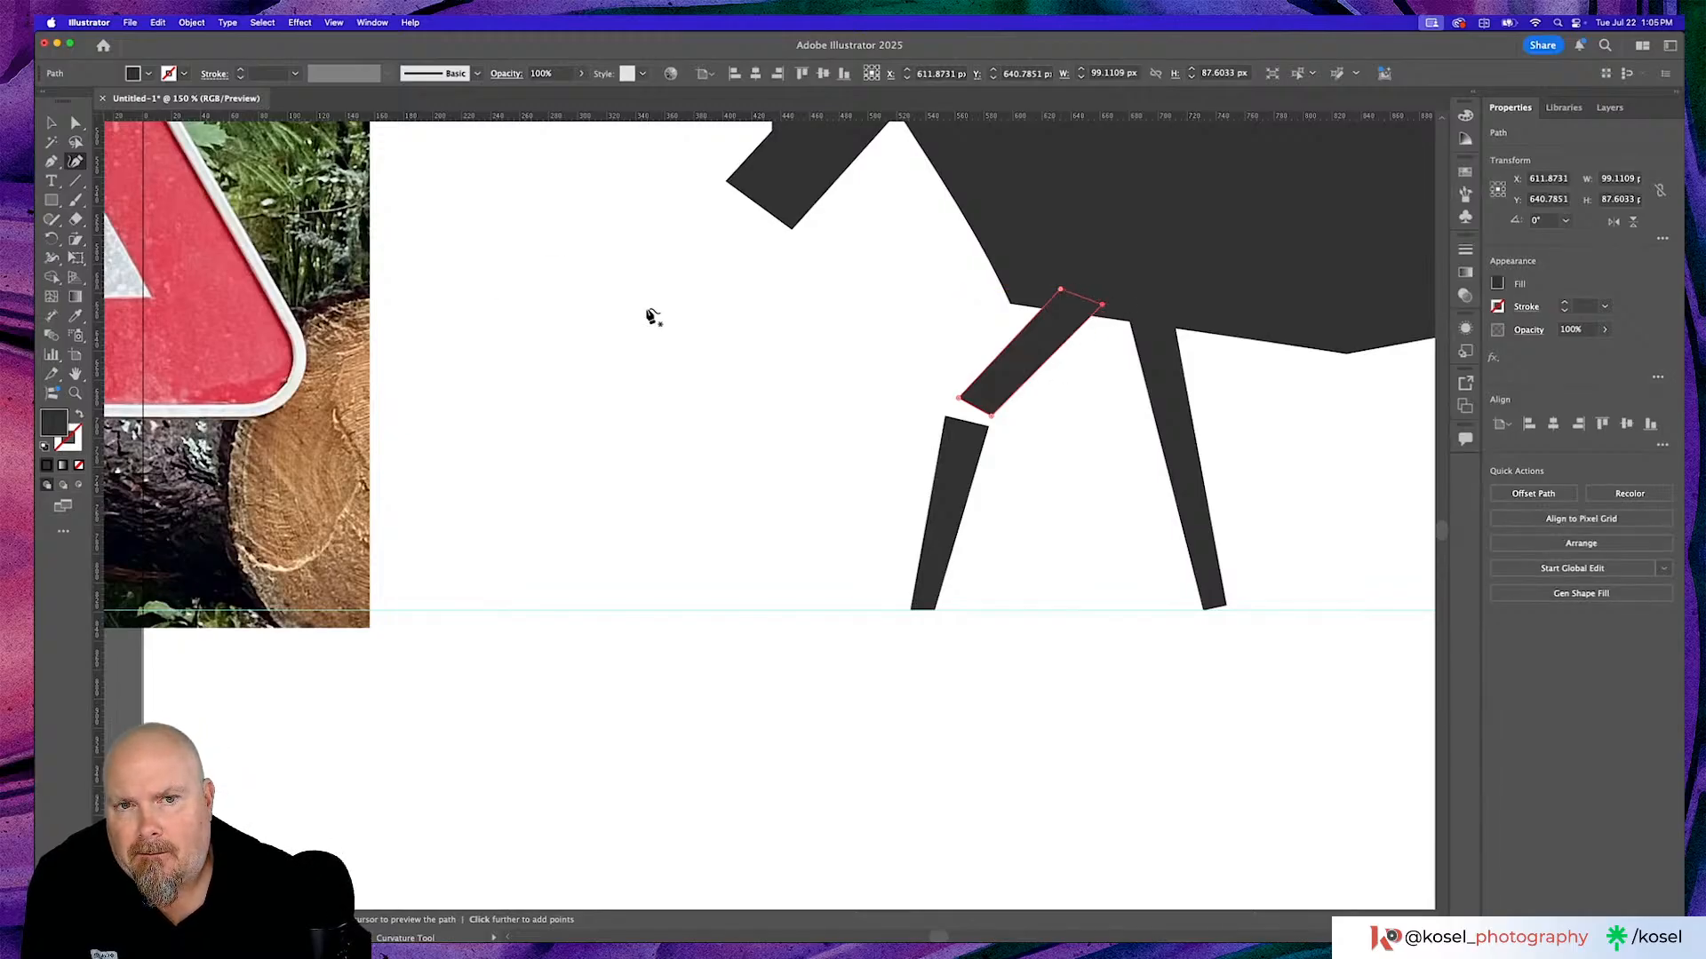
Stretch the upper leg segment toward the cow's rear to about 136 px wide, comparing it with the sign photo.
scroll(651, 317, left, 5)
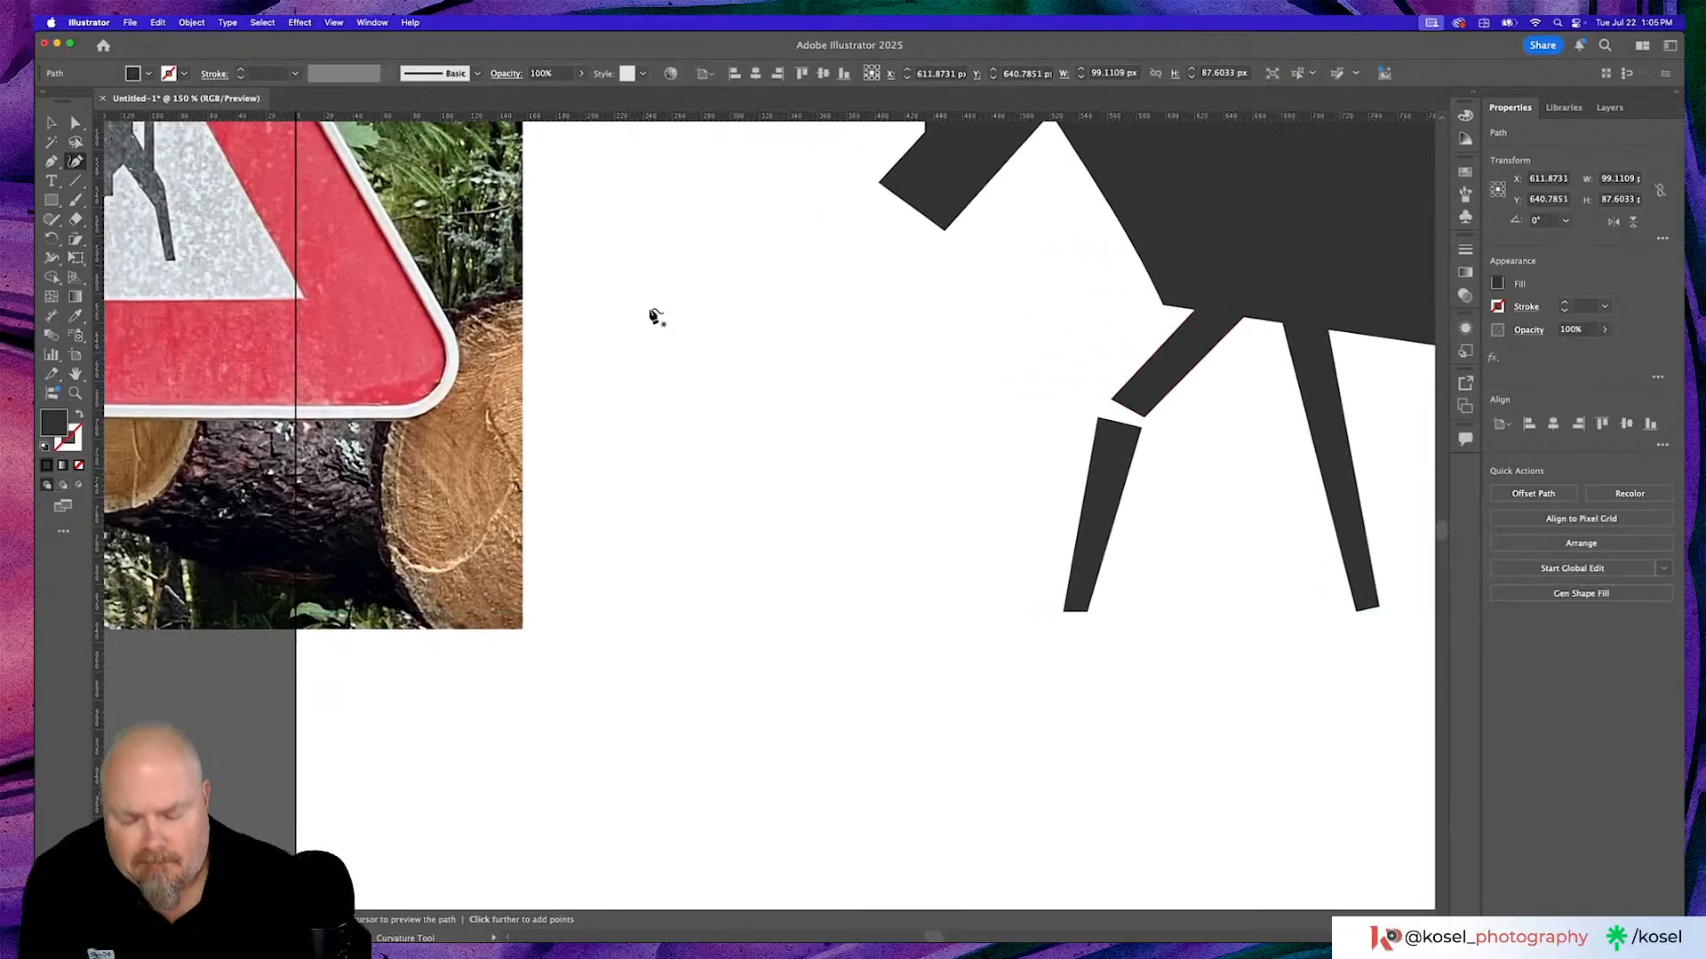
key(super+1)
key(super+minus)
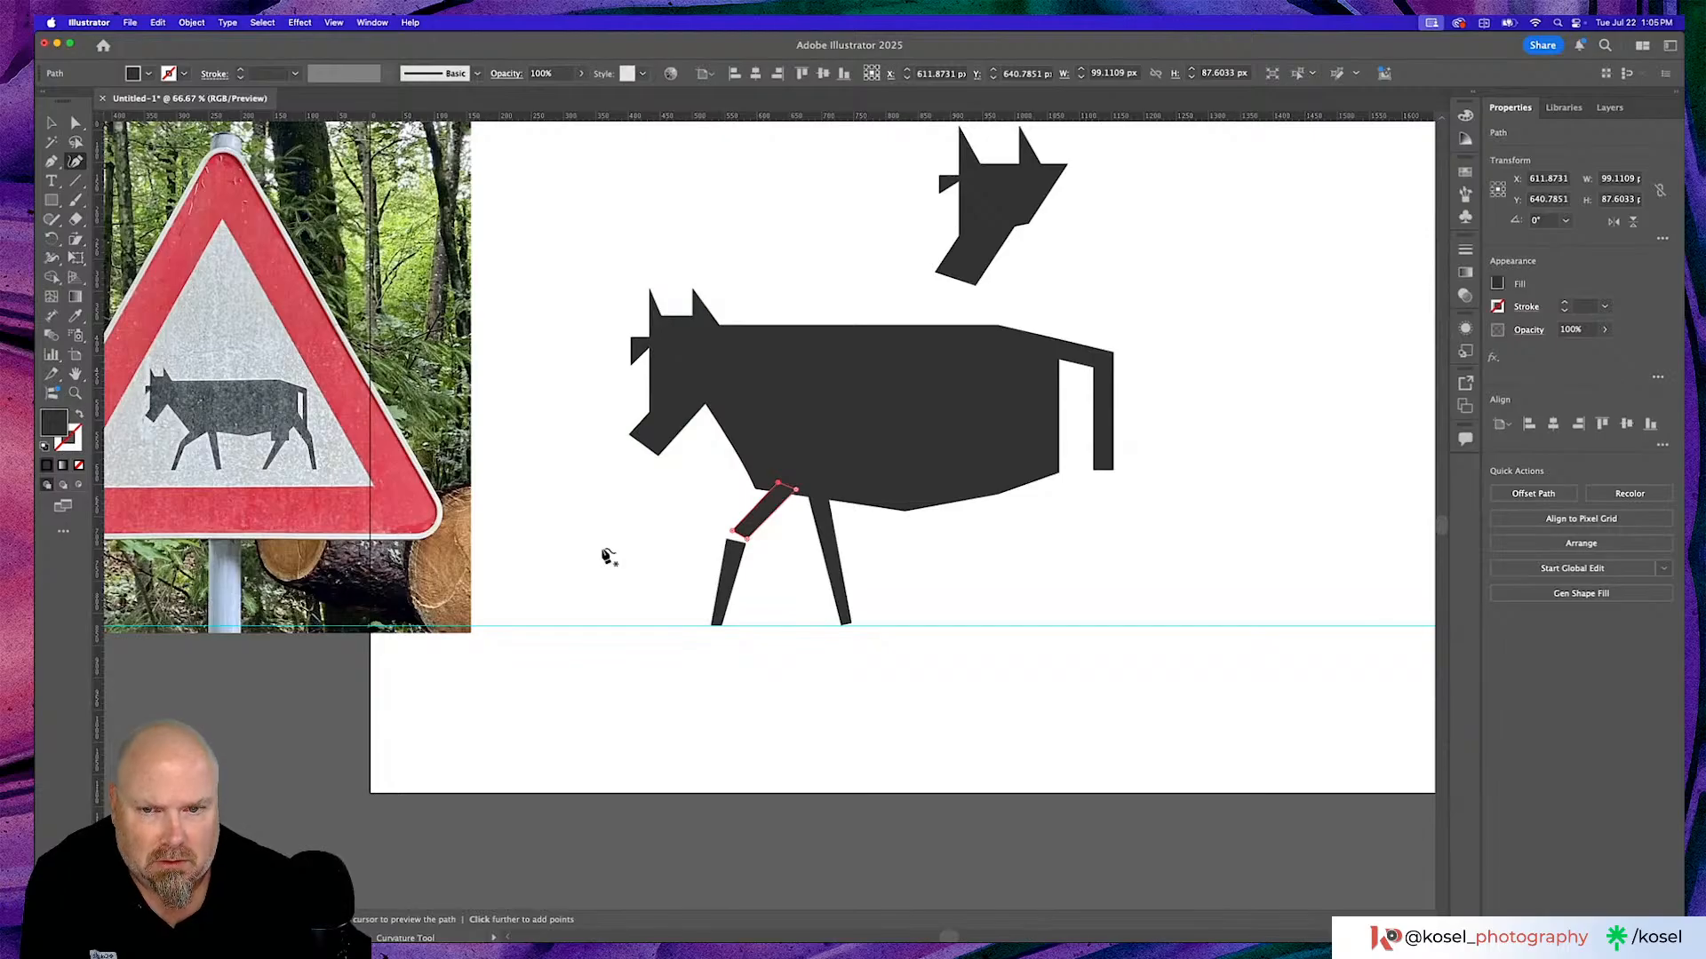
key(v)
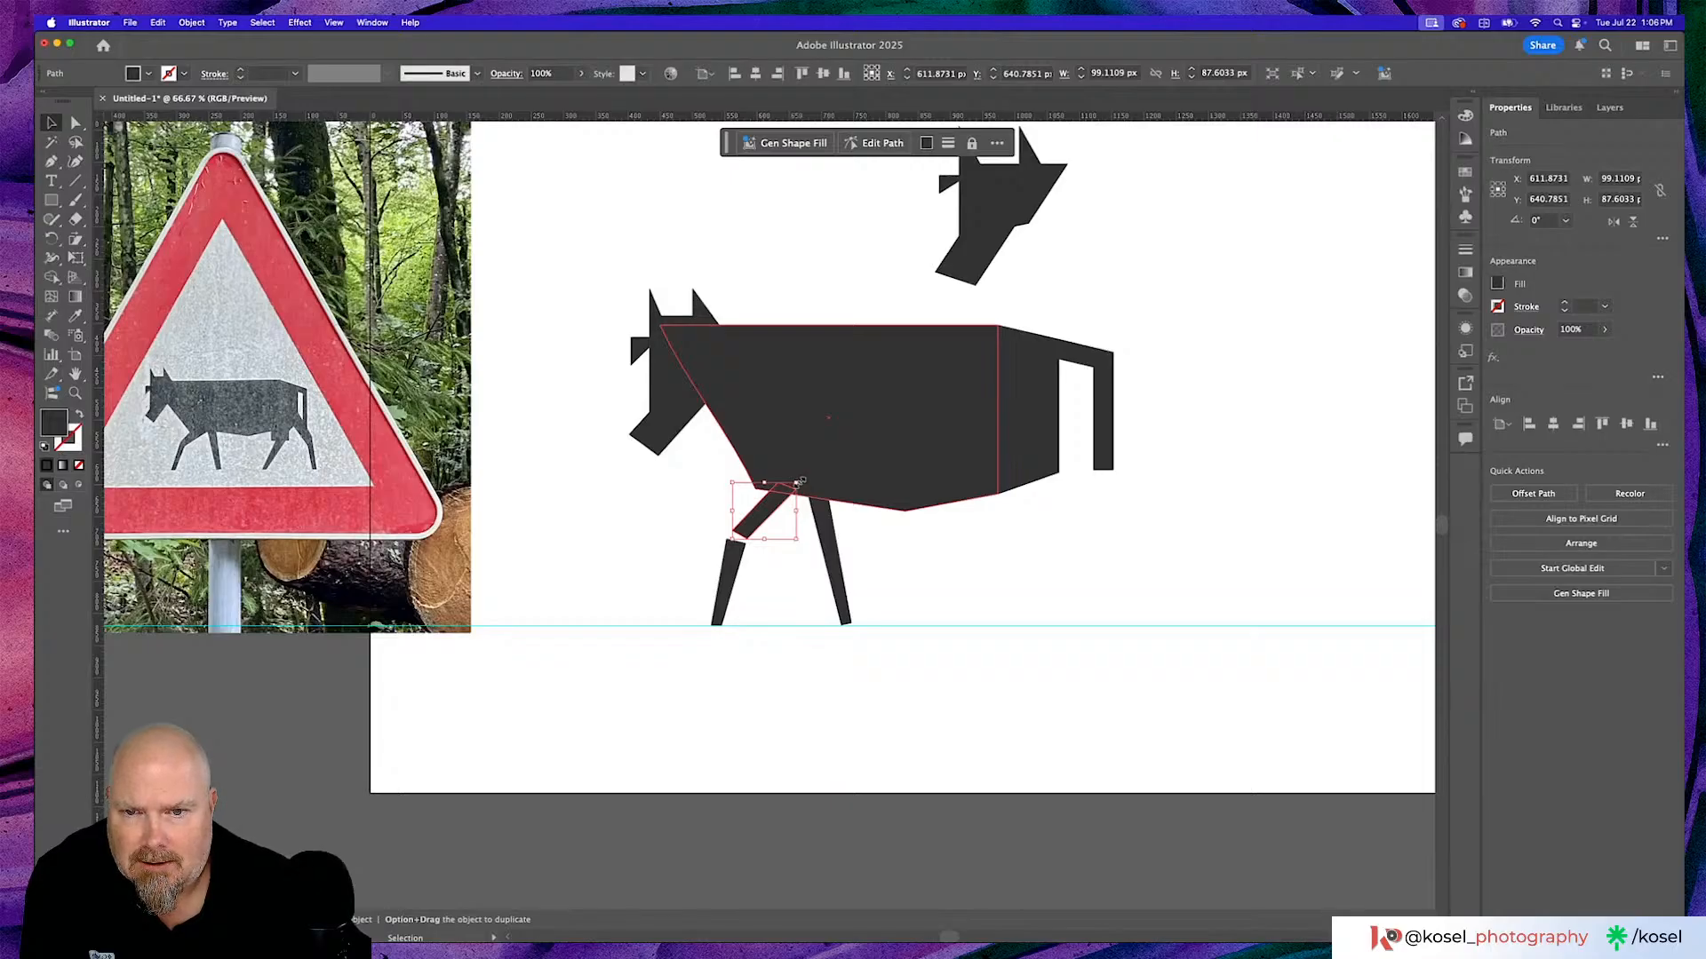
drag(798, 481, 823, 484)
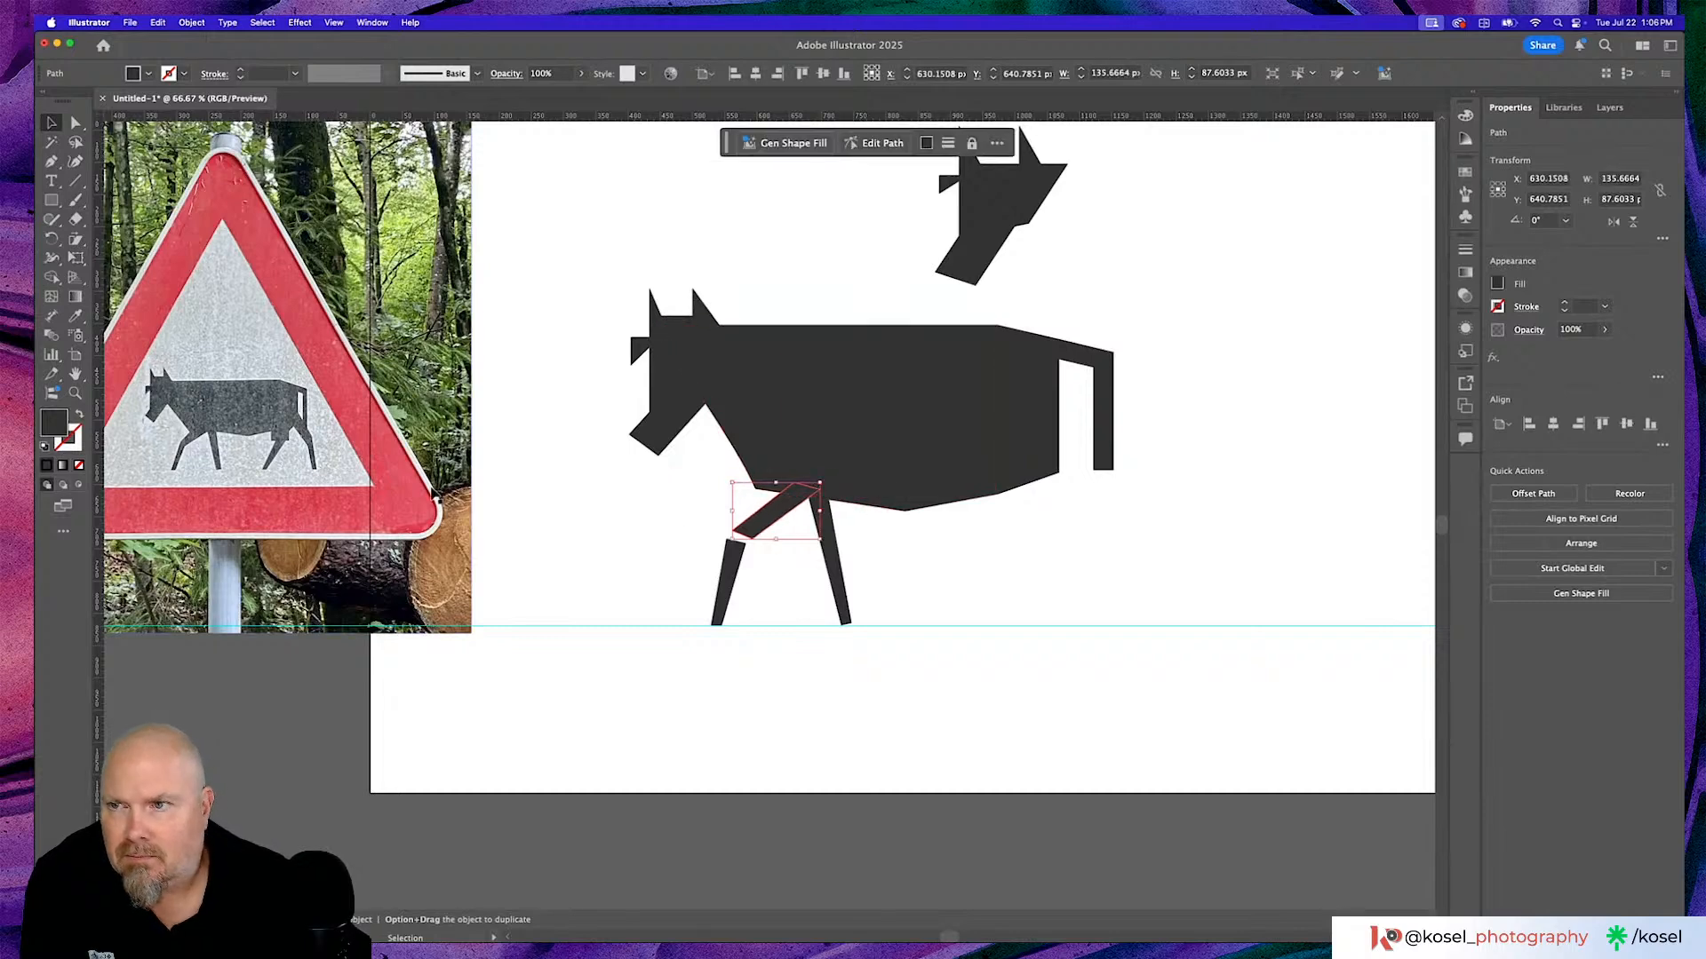
Snap the upper segment's two lower corners onto the short leg's upper corners to form the knee joint, then deselect.
click(76, 124)
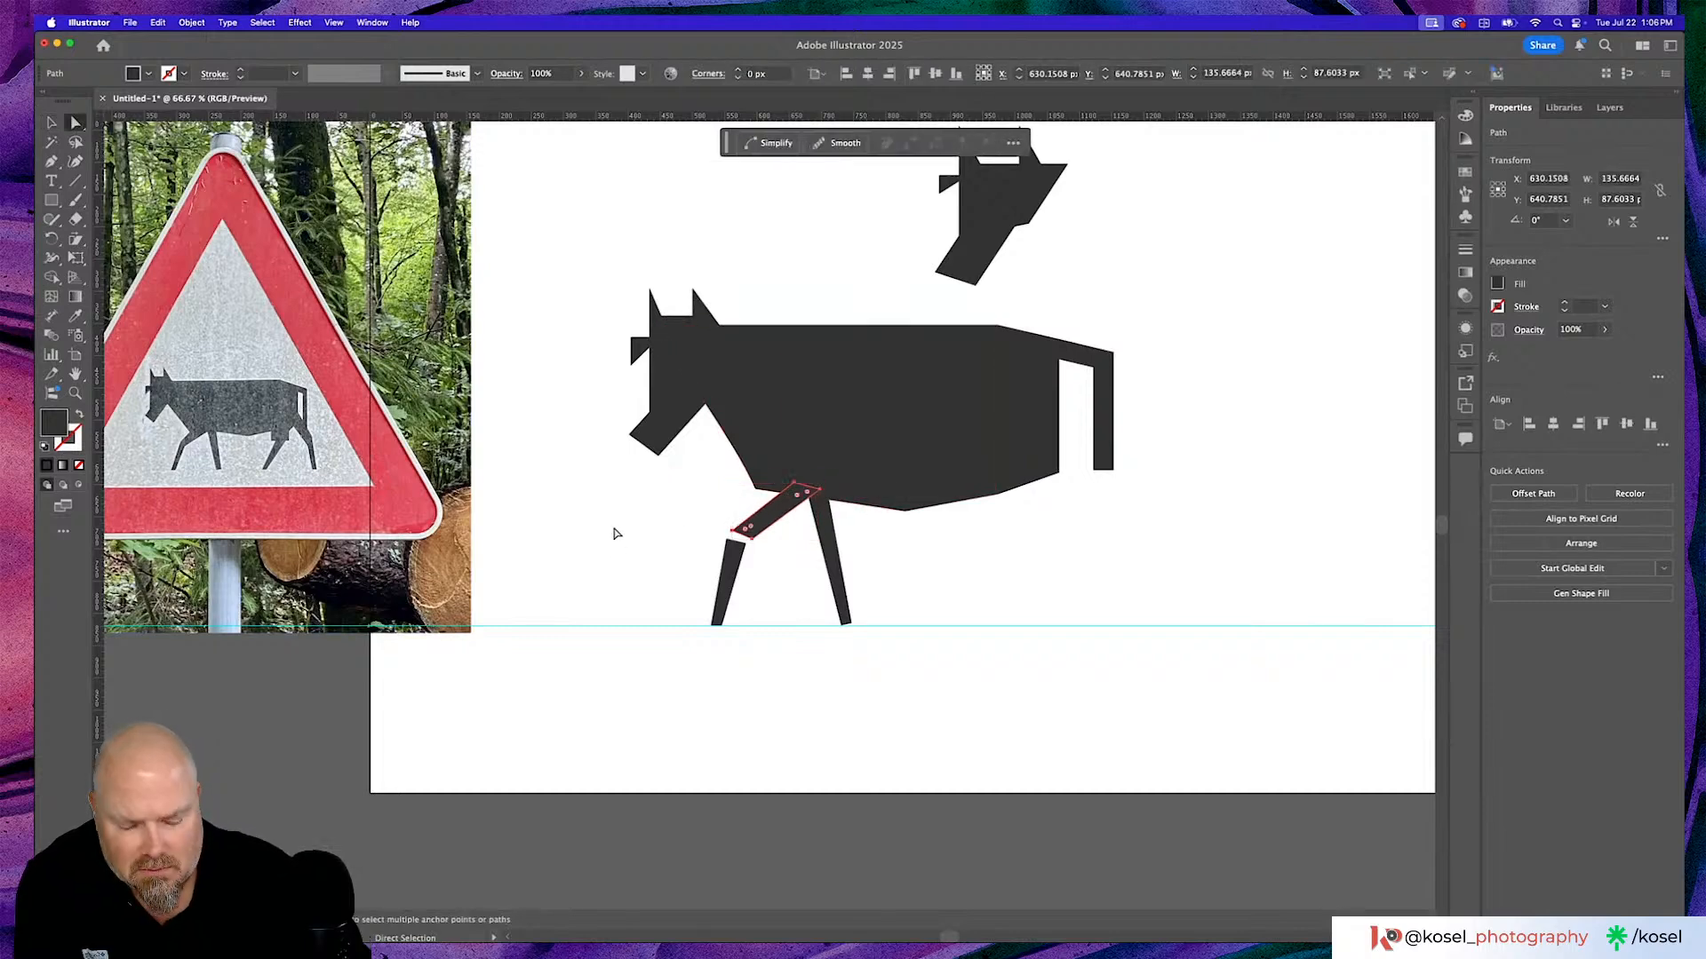
key(super+equal)
key(super+equal)
key(super+equal)
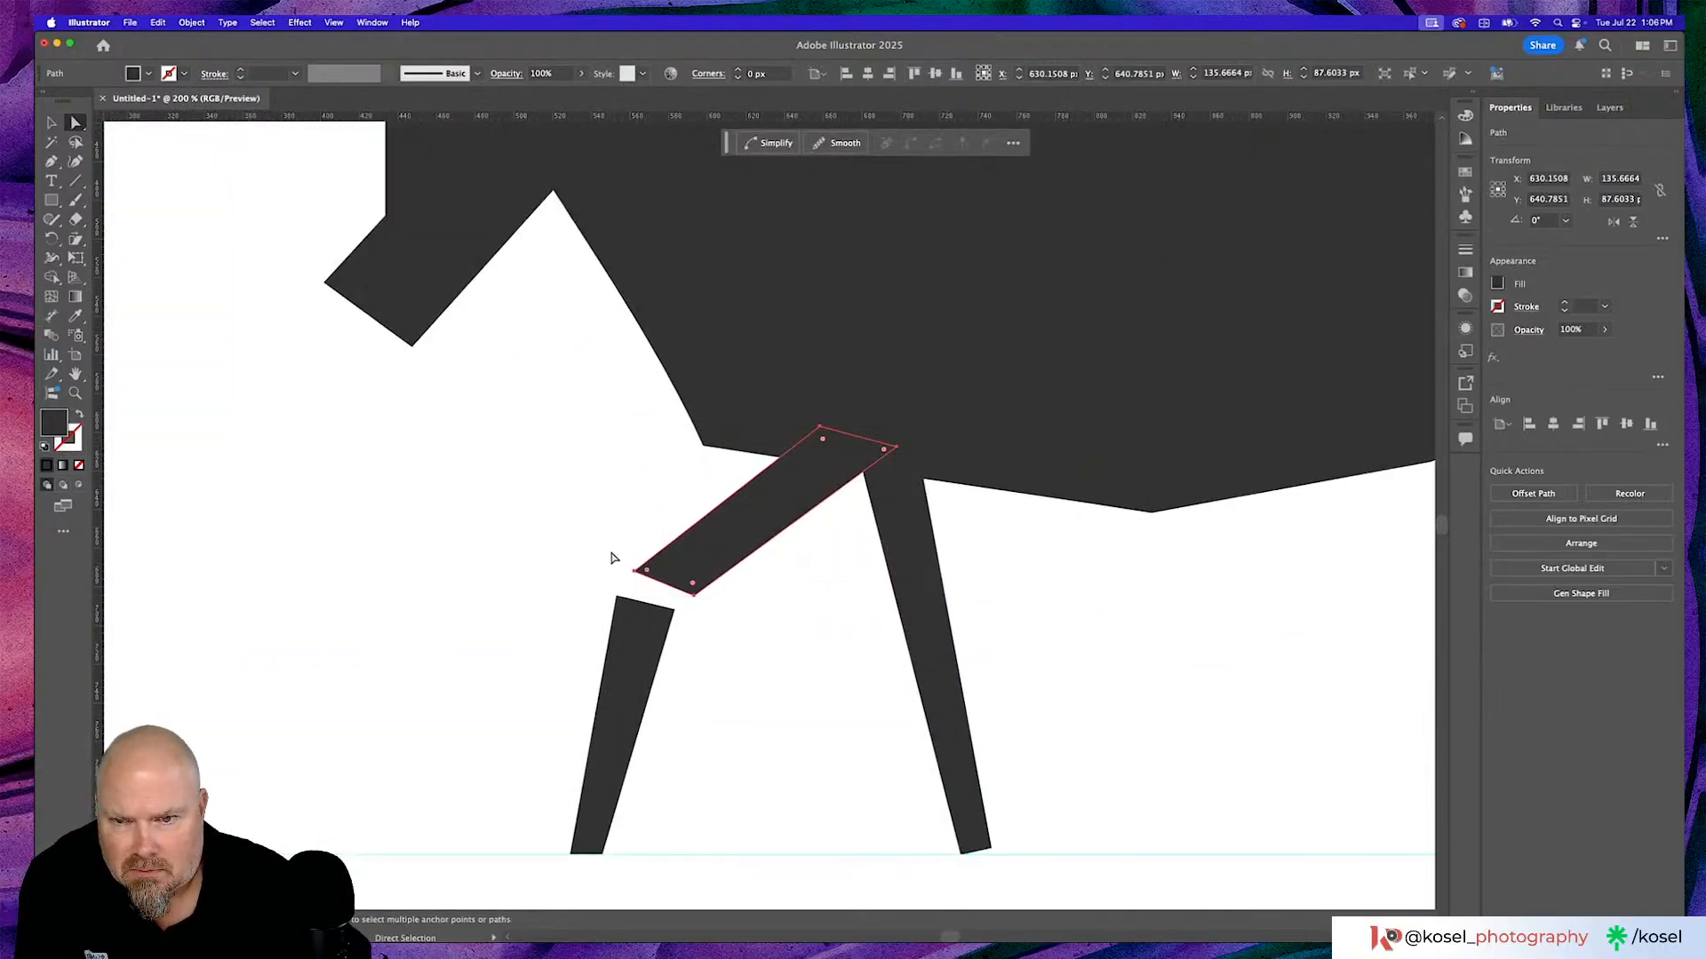
click(634, 573)
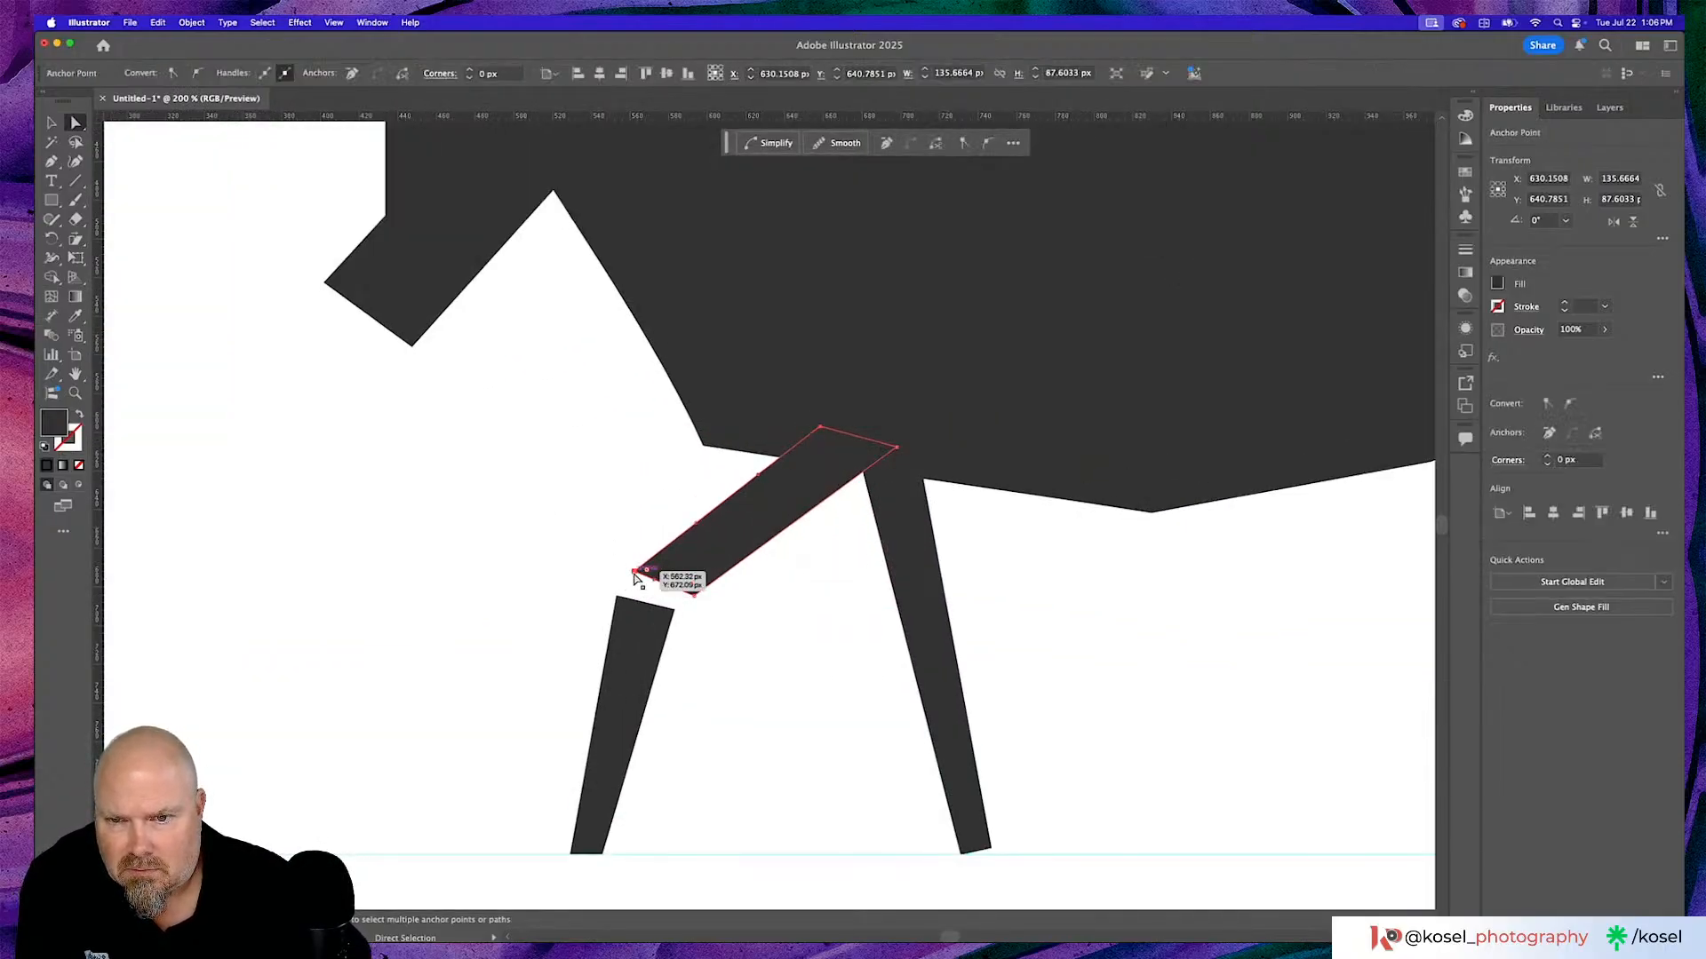
drag(635, 577, 675, 615)
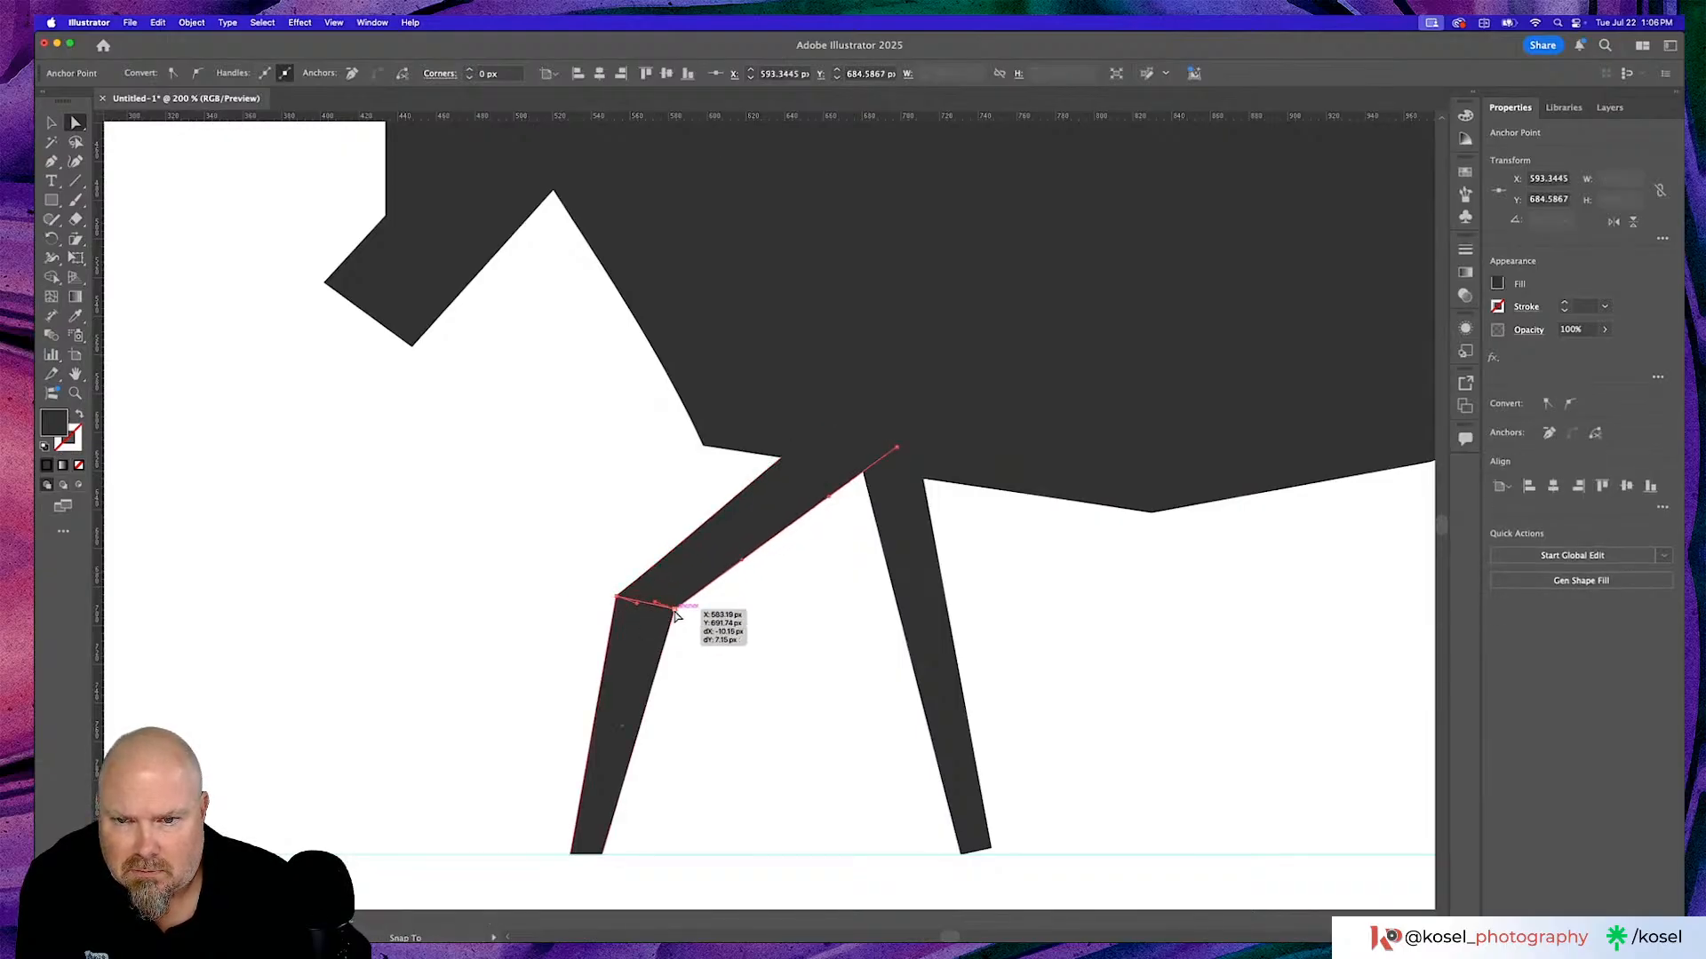
click(770, 663)
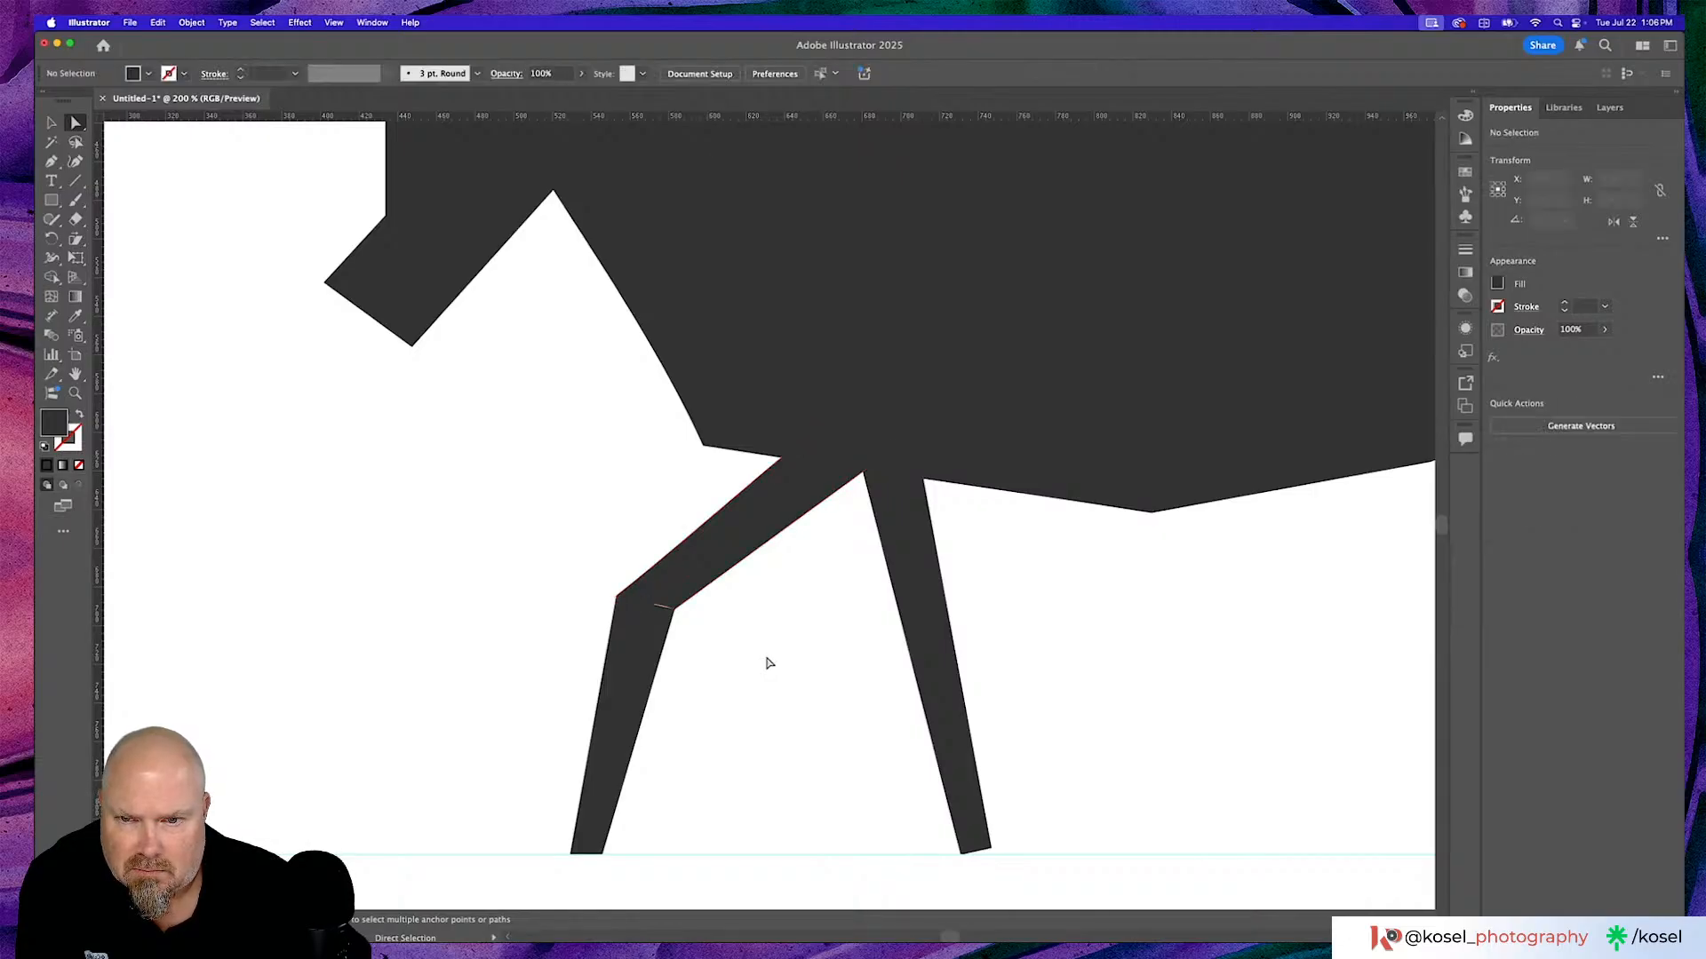
click(674, 612)
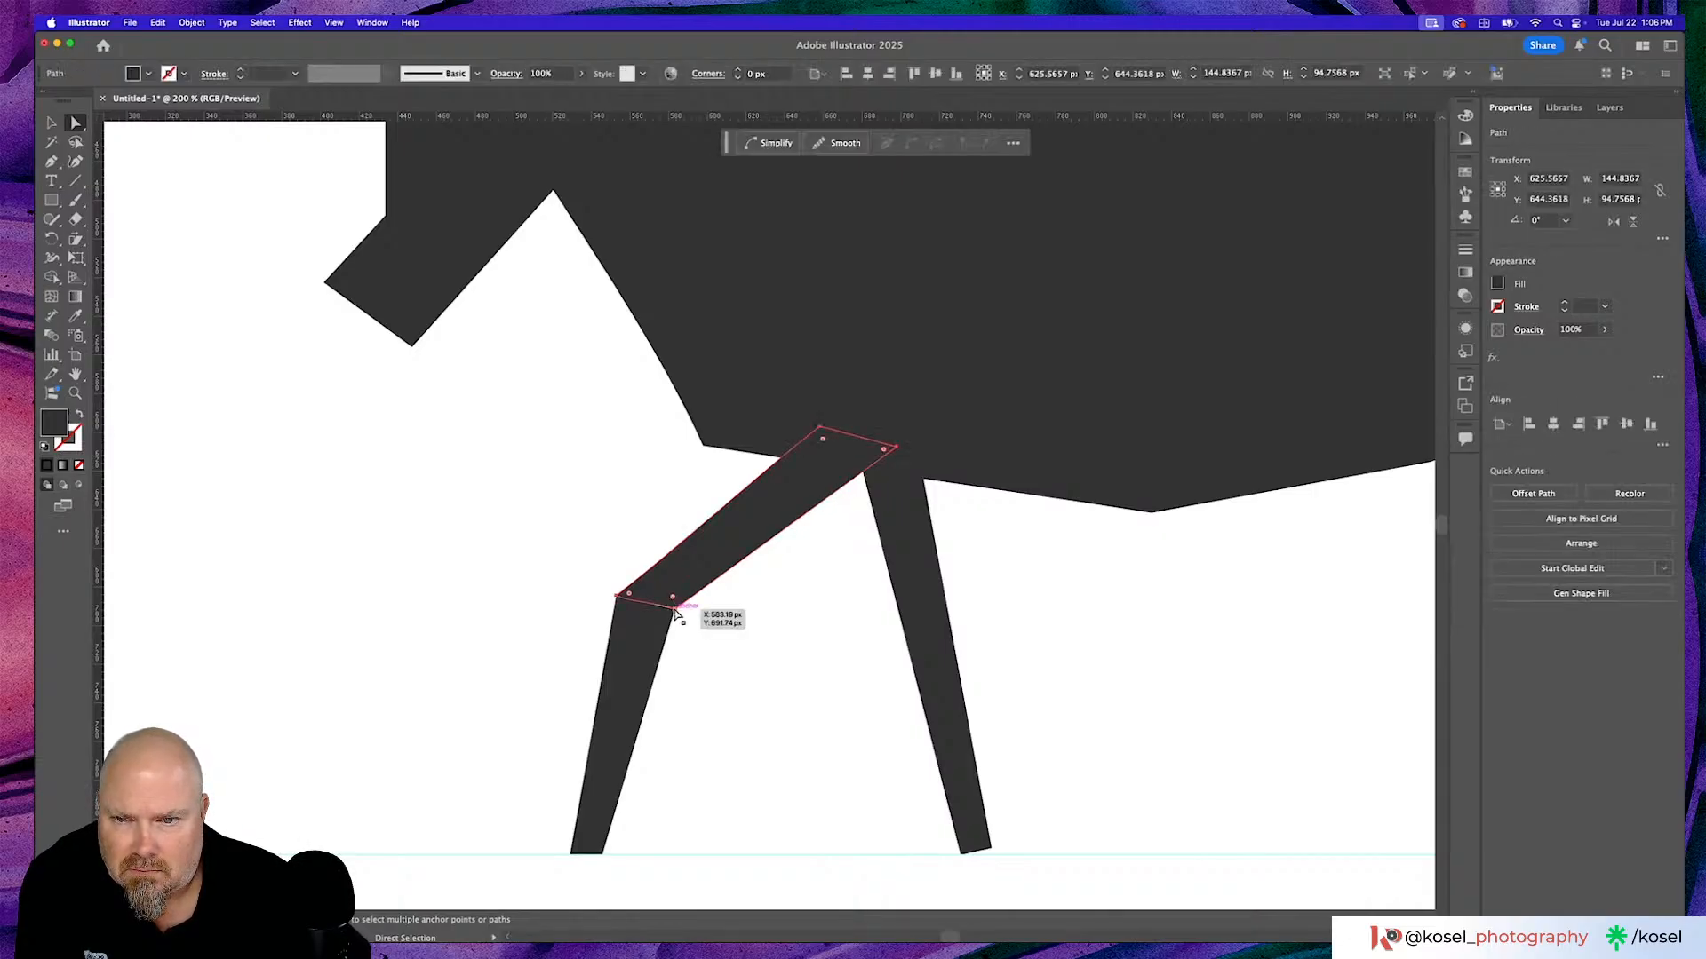
click(674, 611)
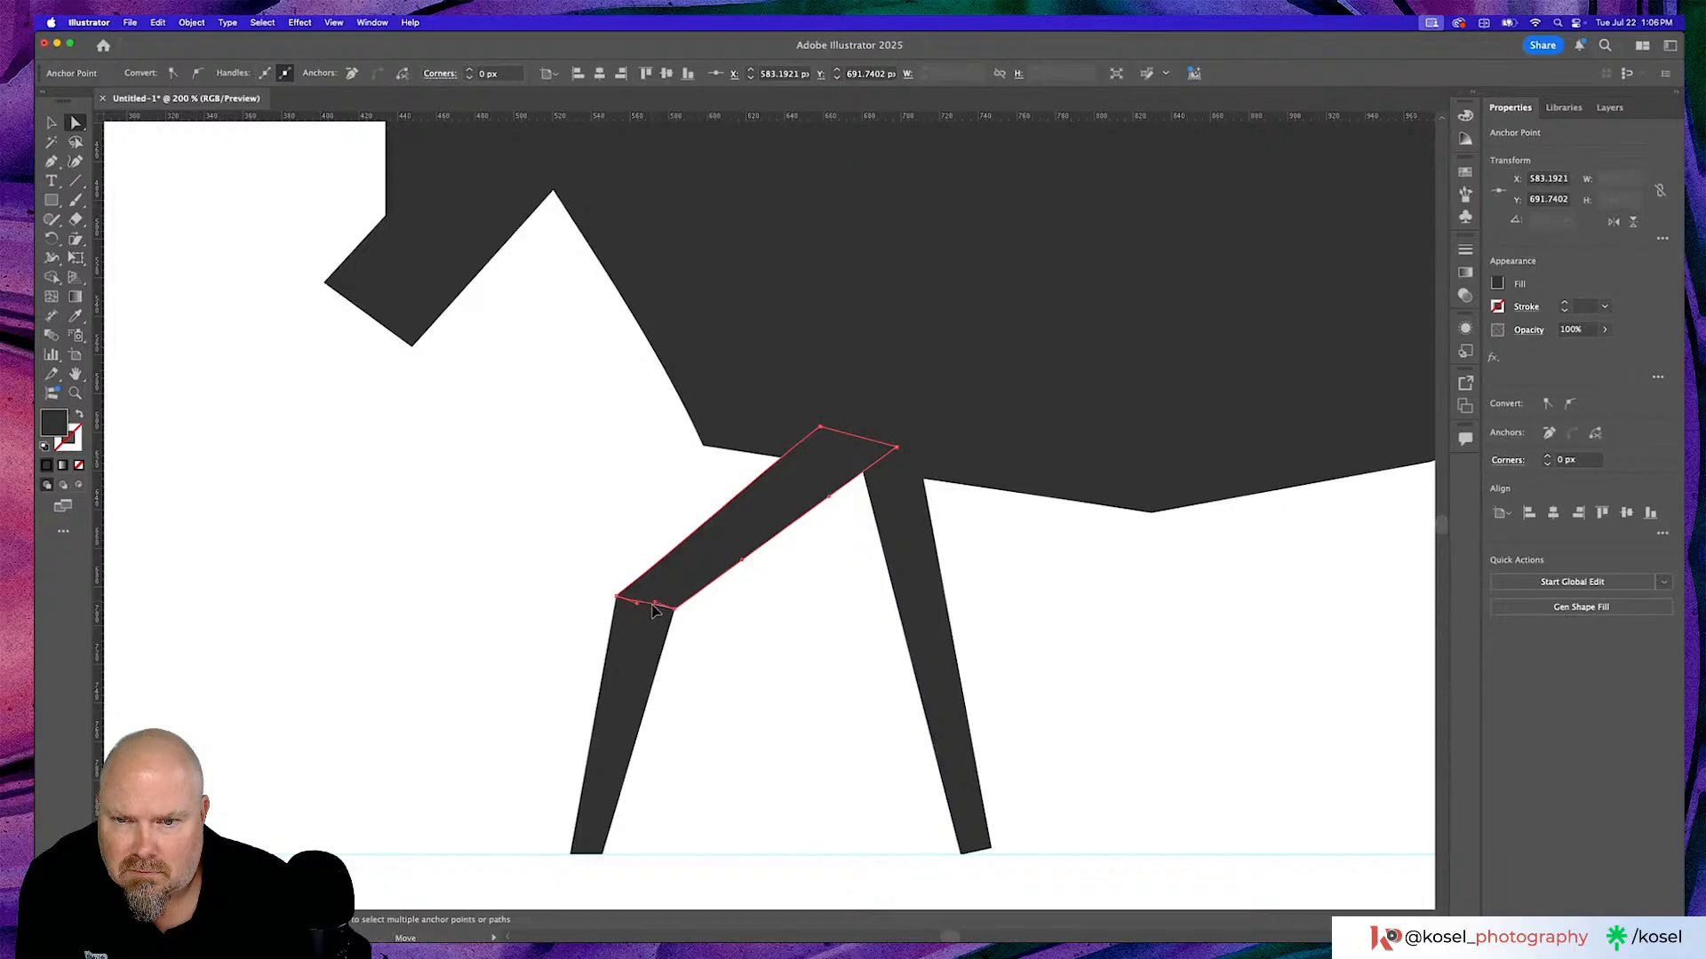
click(706, 644)
Select both pieces of the bent front leg plus the straight leg and shift them about 49 px toward the head.
key(super+minus)
key(super+minus)
key(super+minus)
key(super+minus)
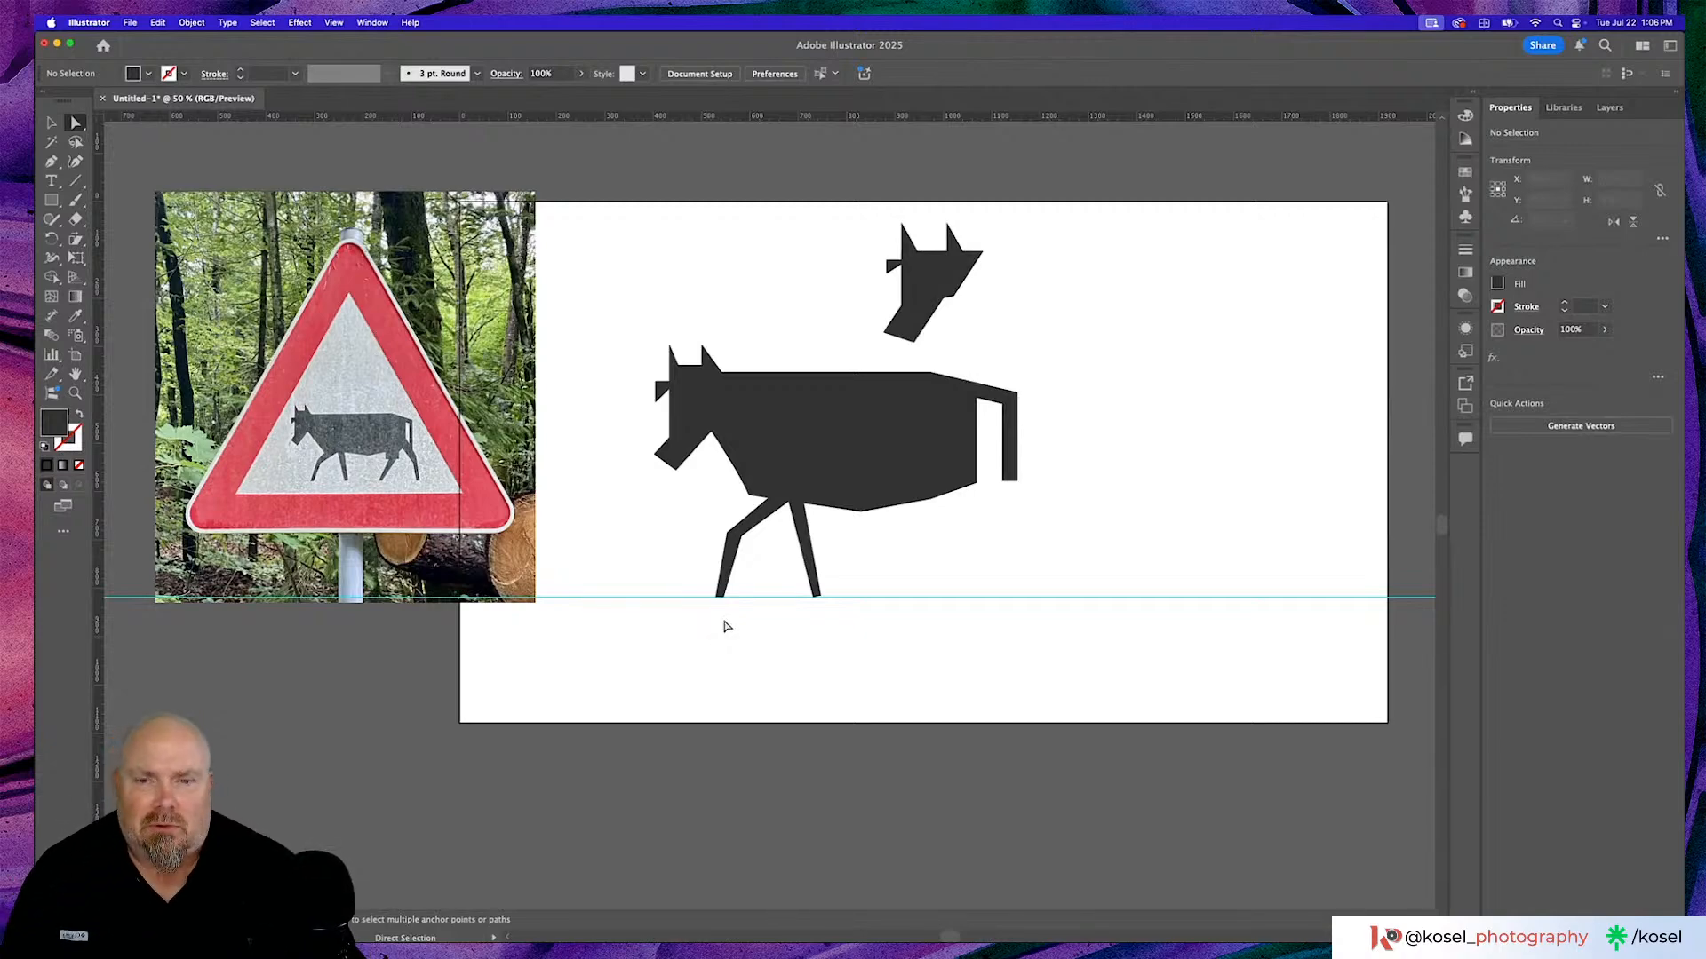
key(super+1)
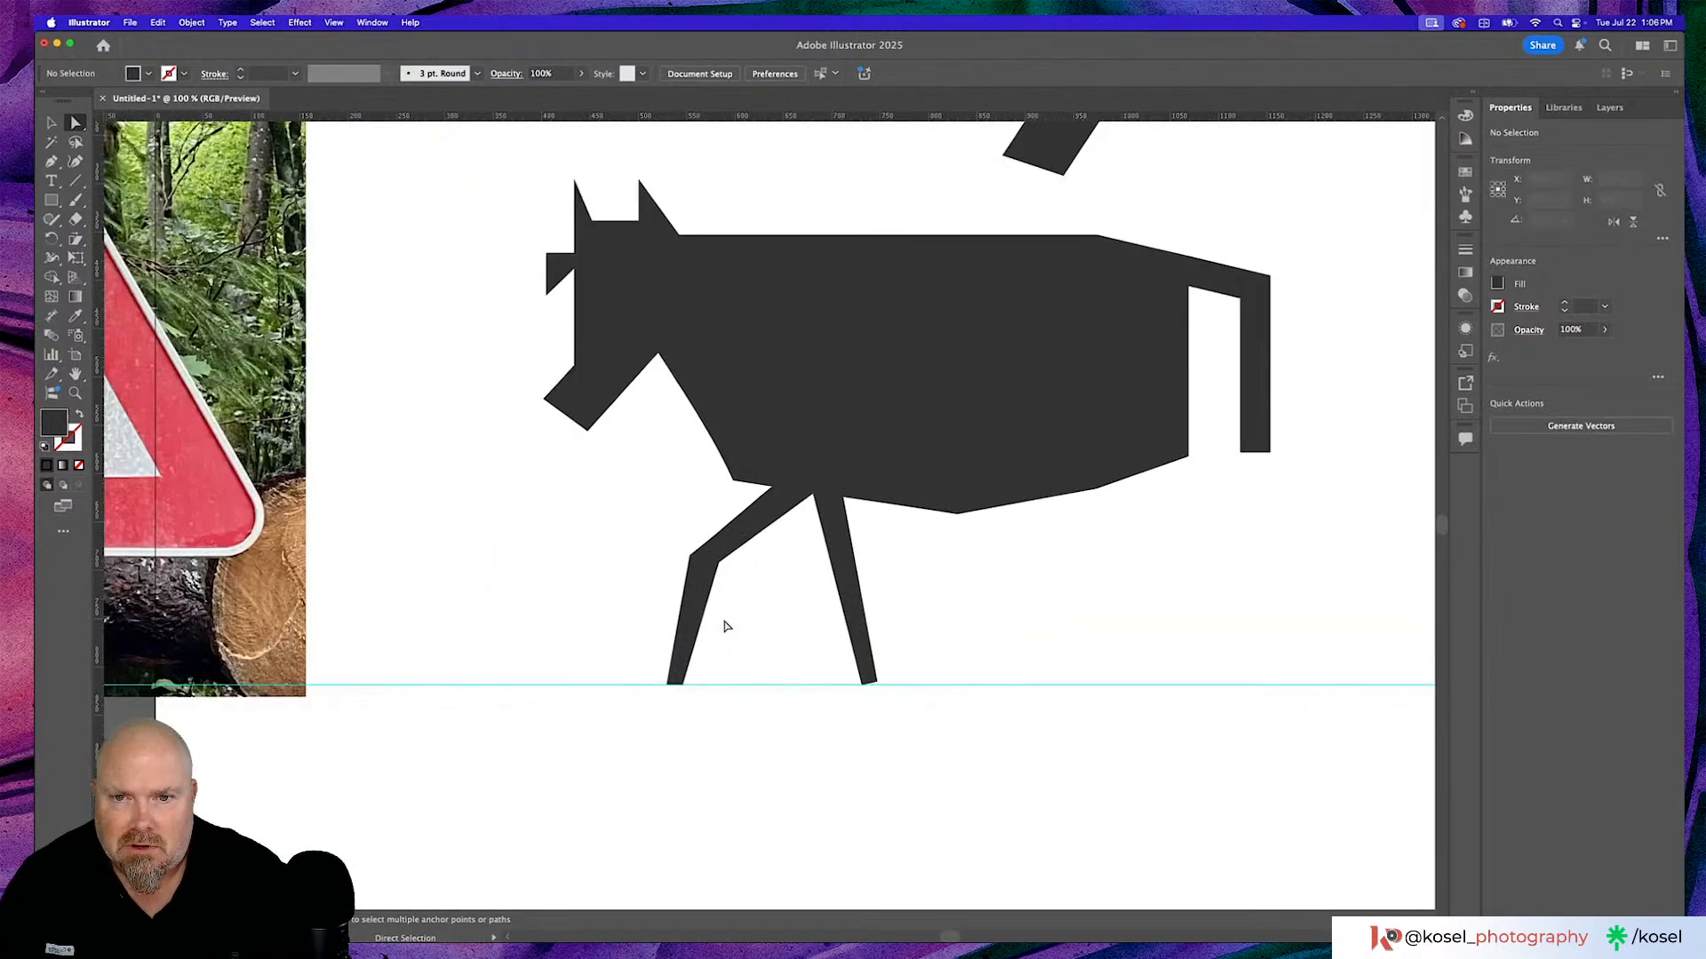
click(744, 525)
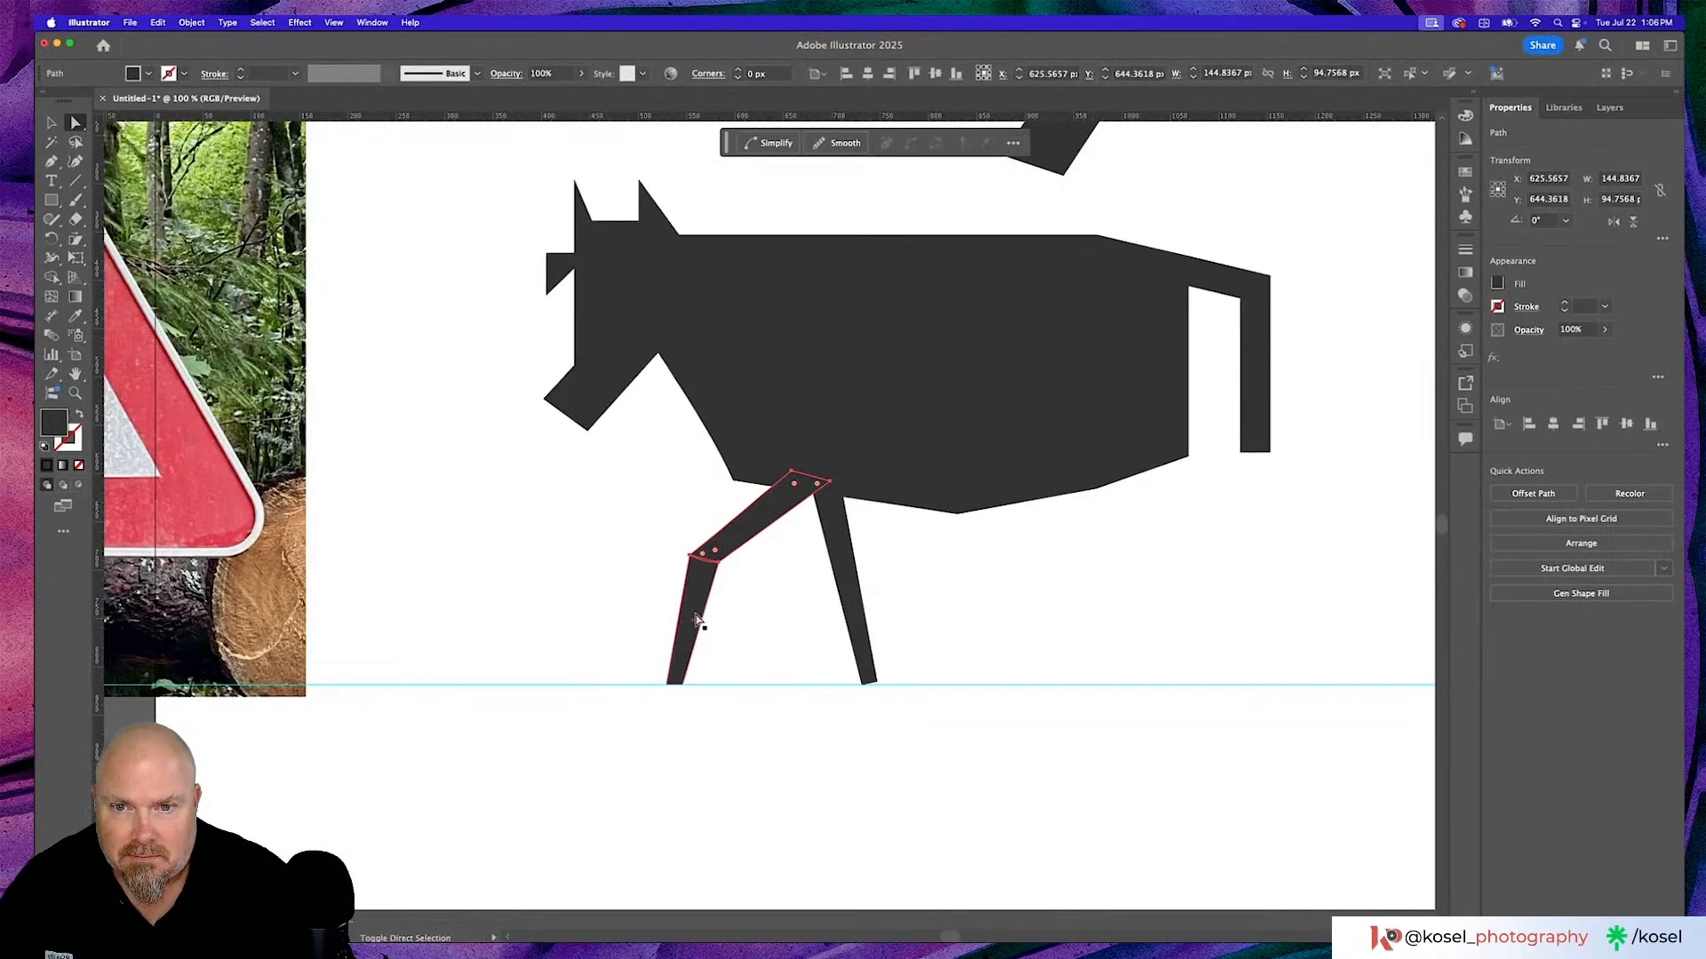
shift+click(839, 577)
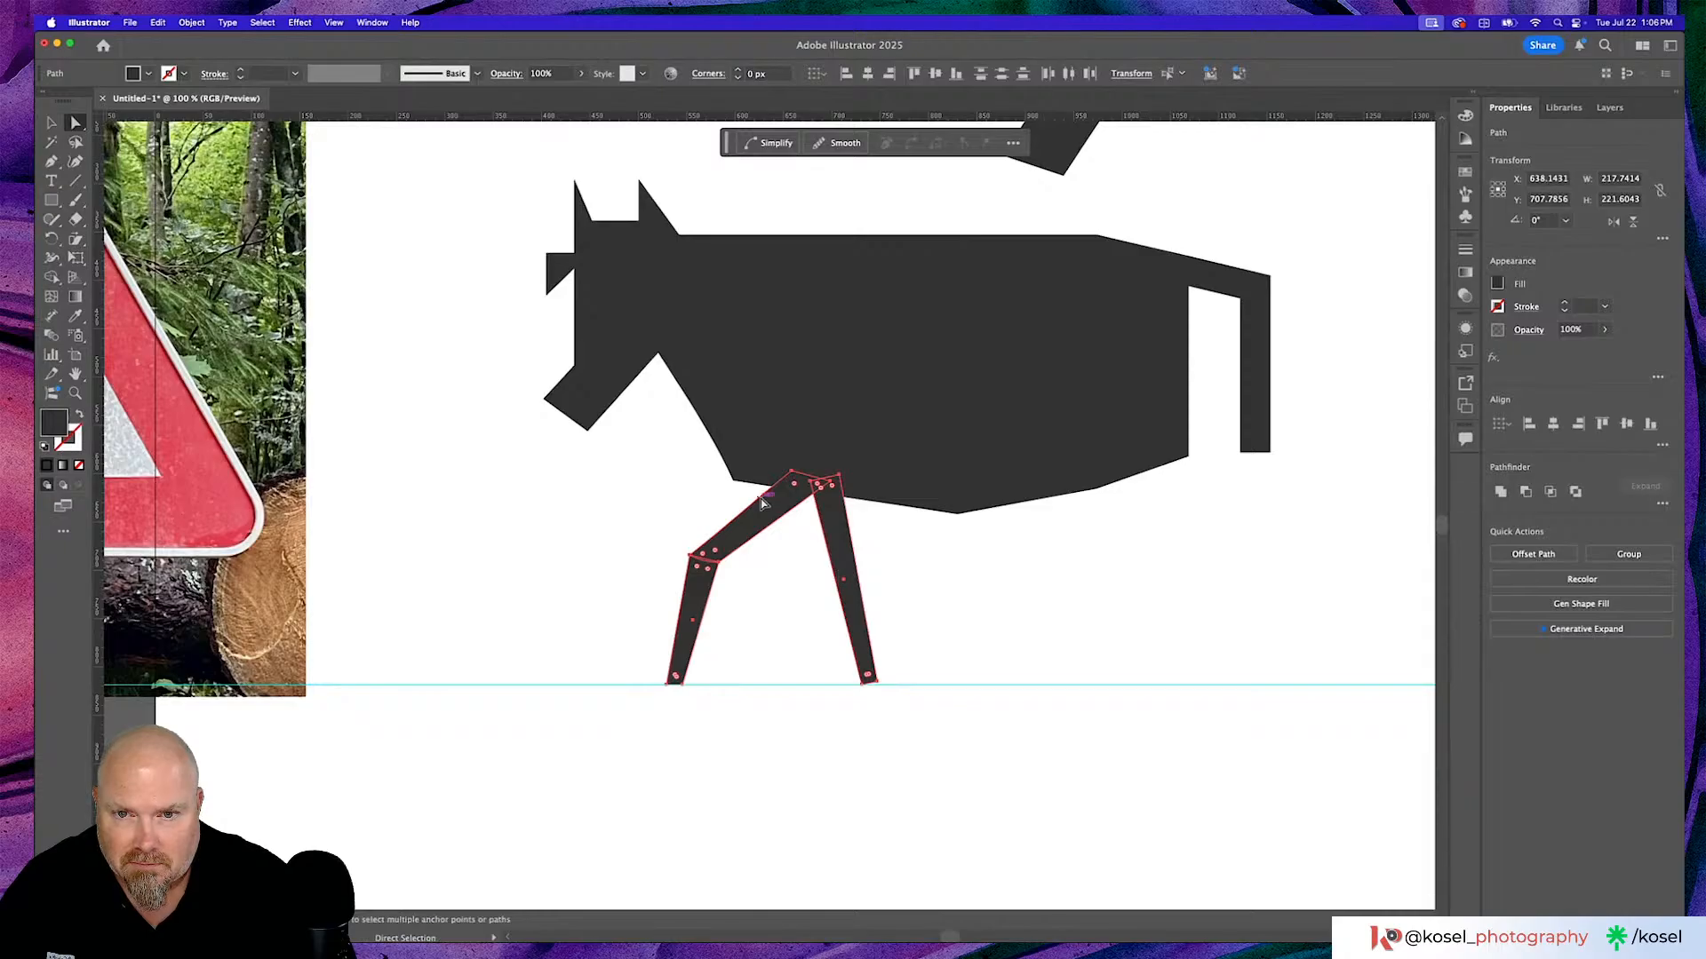
drag(768, 519, 720, 517)
click(937, 613)
Move the straight front leg slightly toward the rear to about X 677 px and deselect it.
key(super+minus)
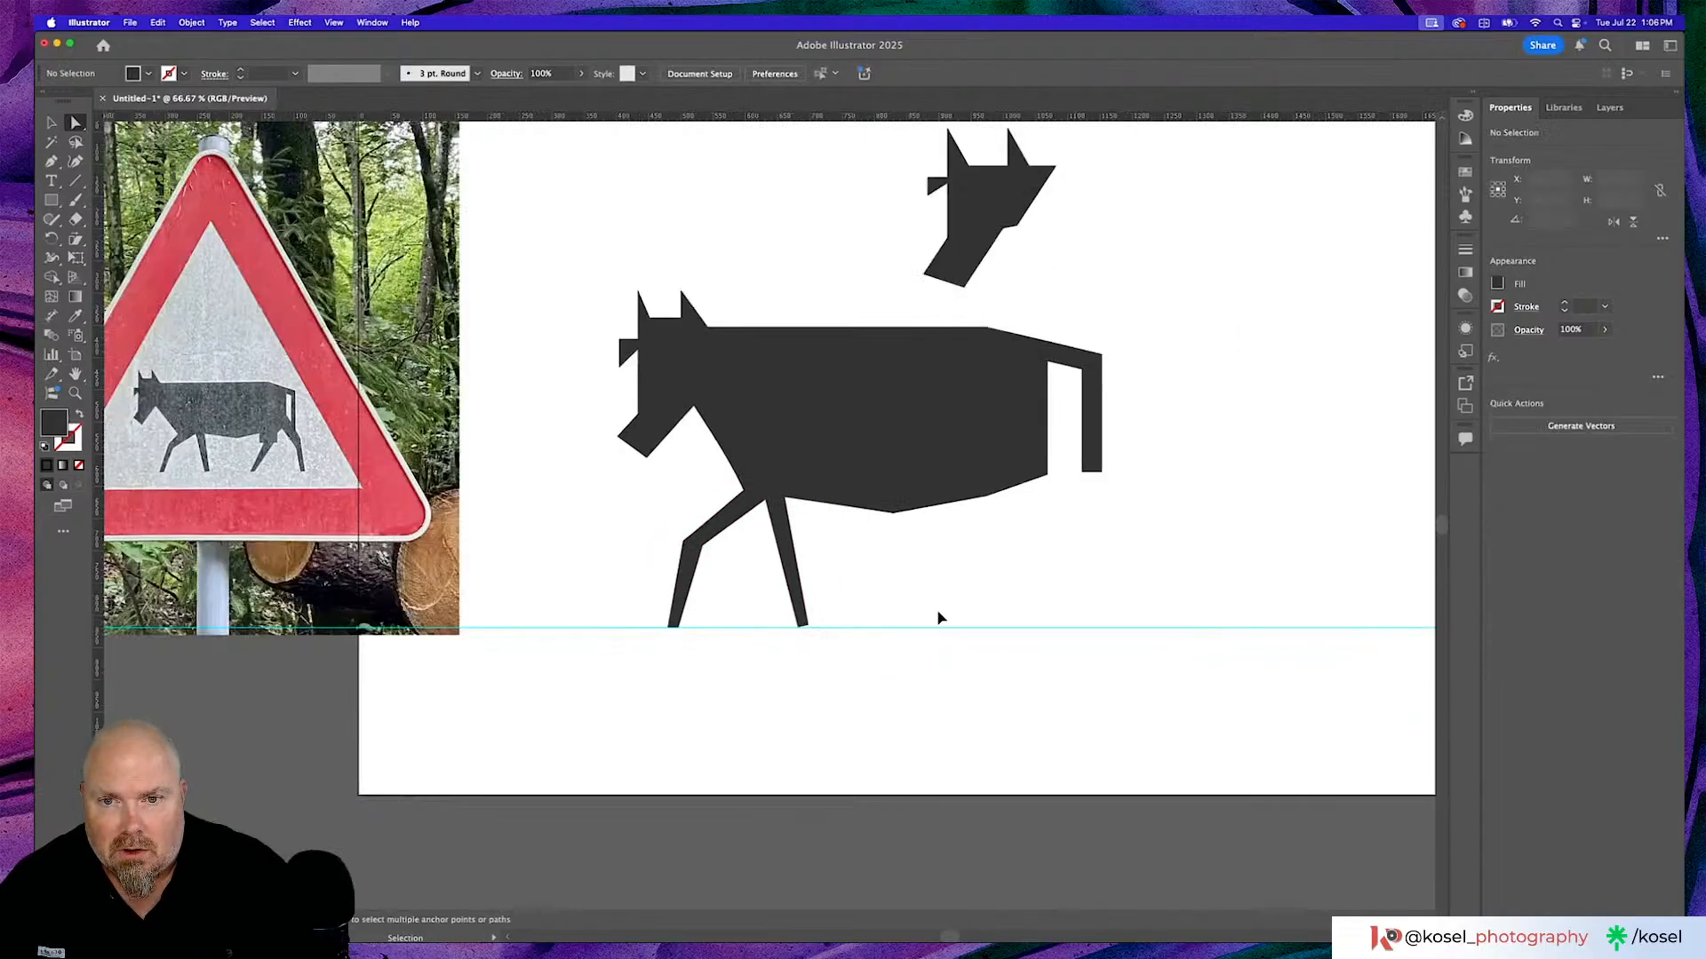
key(super+minus)
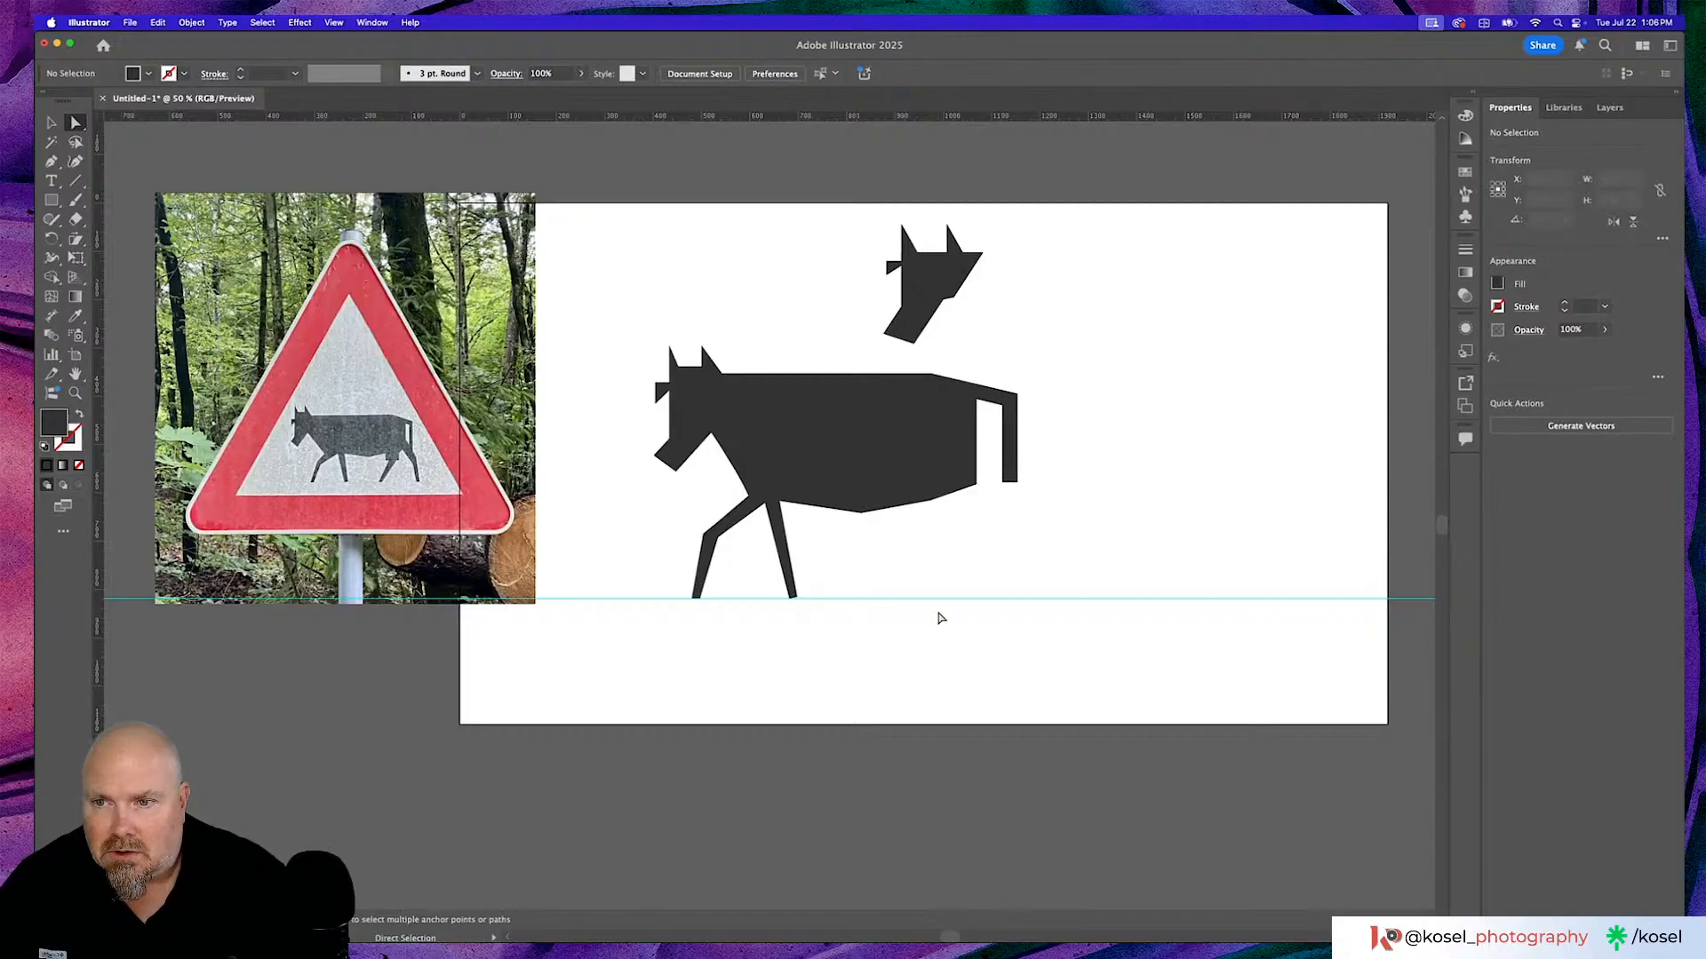
click(786, 533)
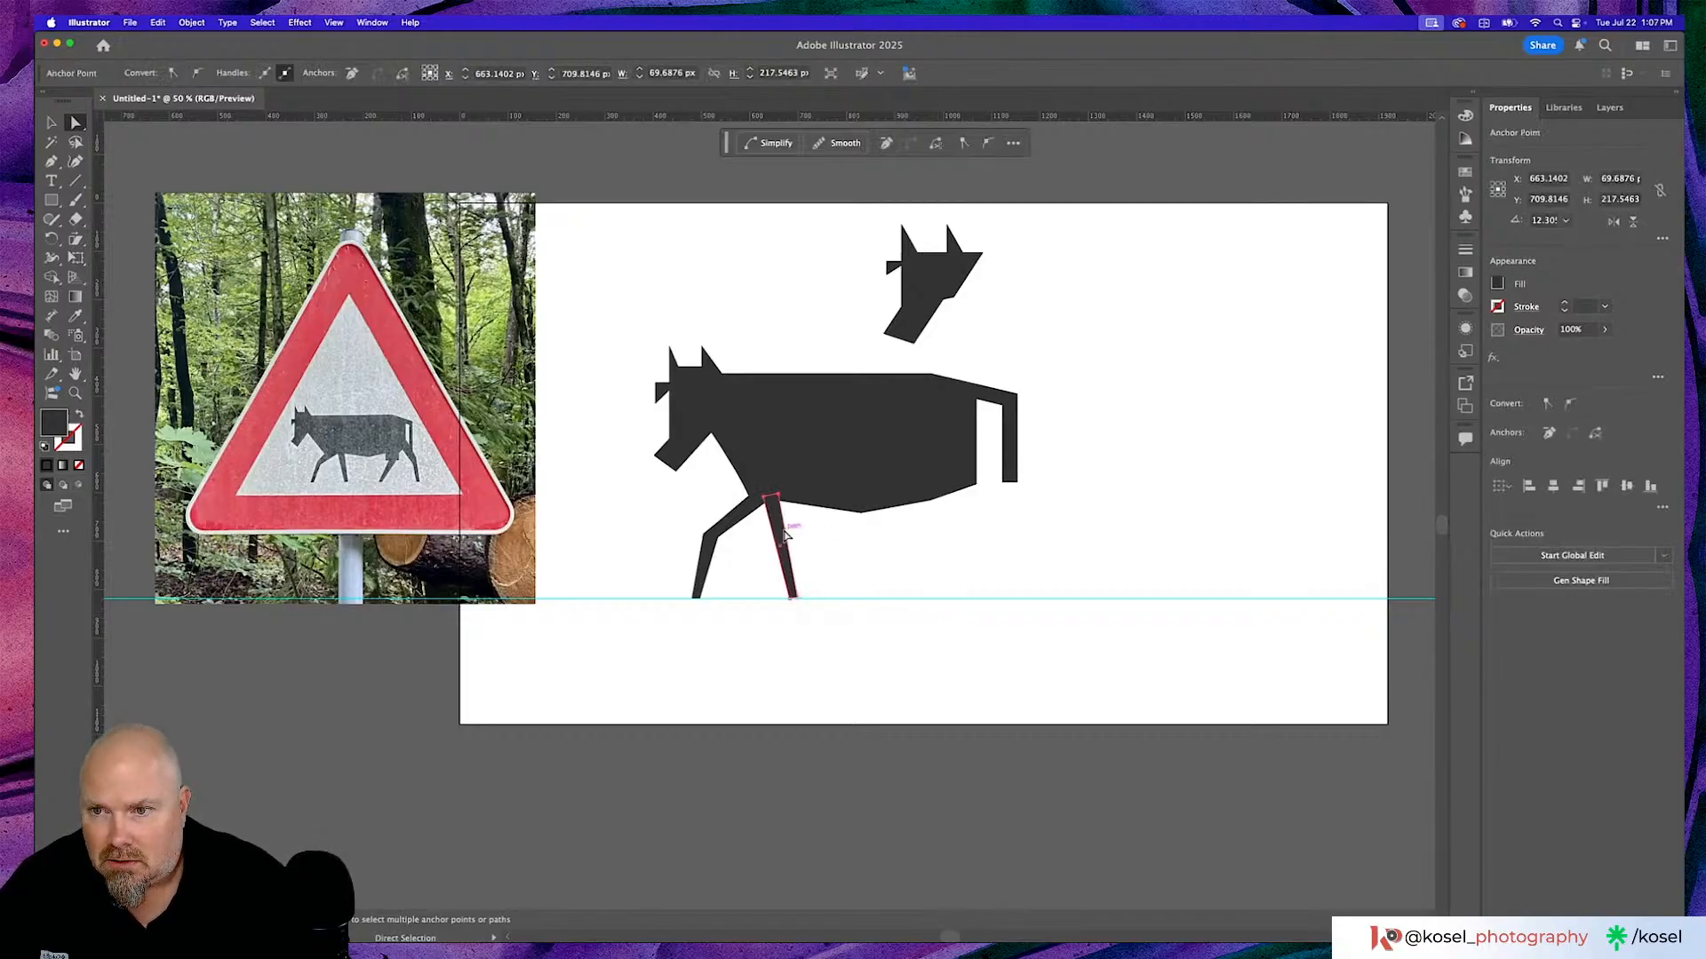
drag(785, 533, 785, 534)
key(super+z)
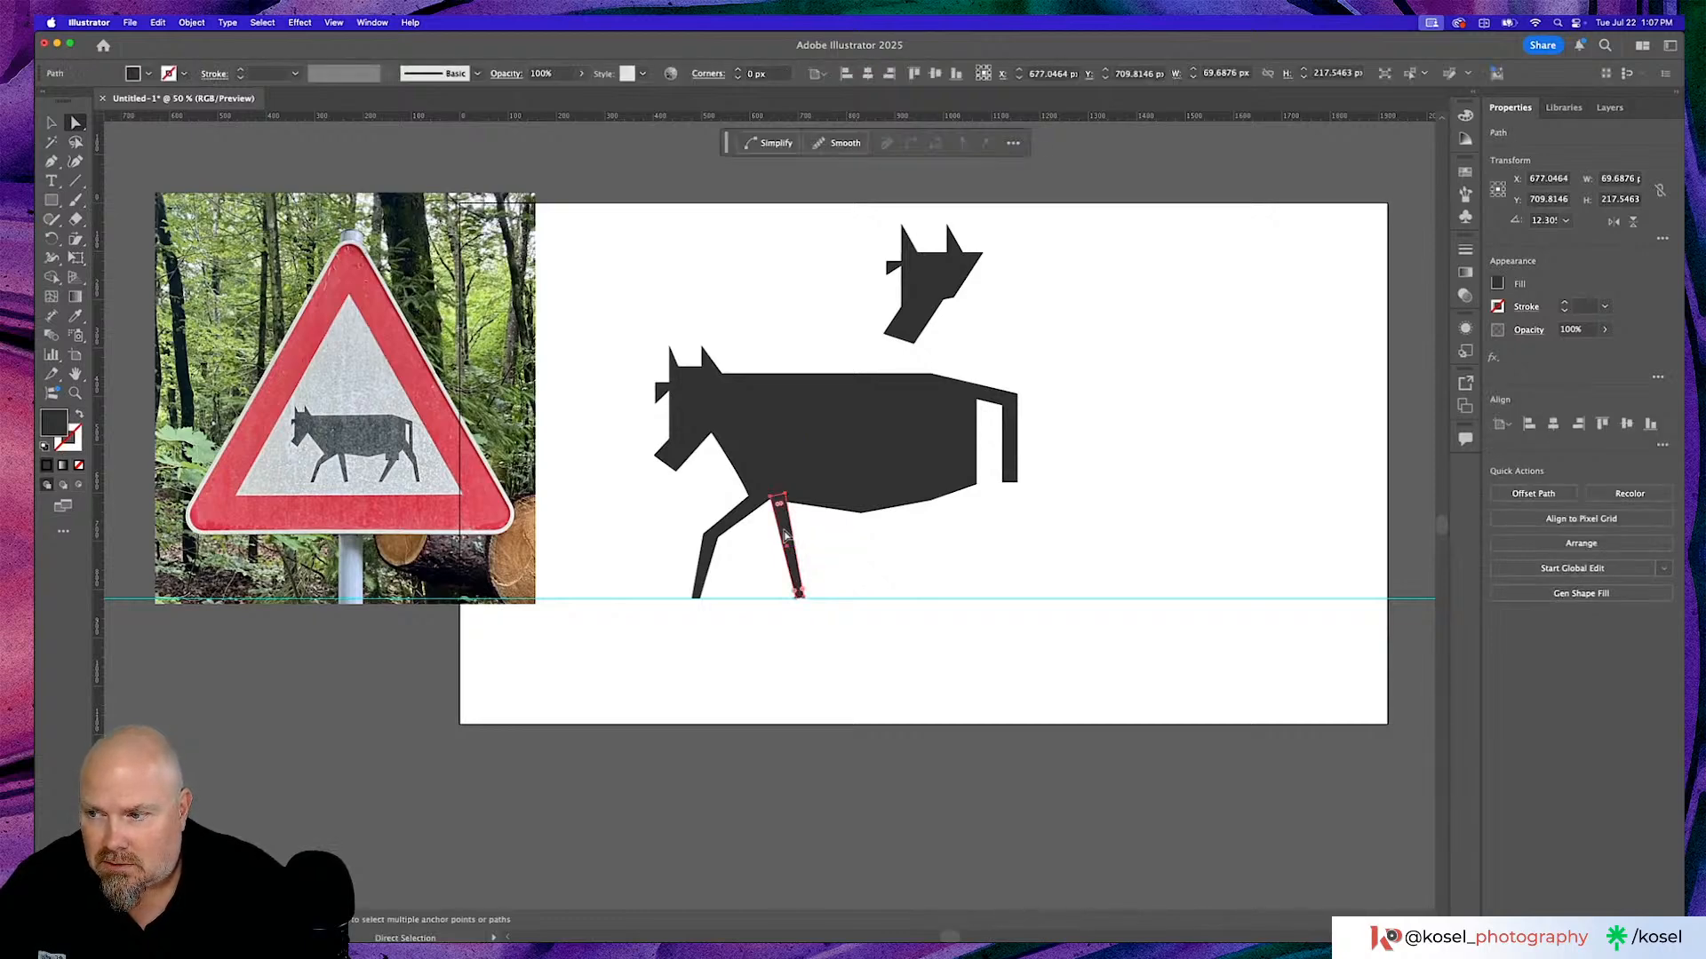
click(718, 664)
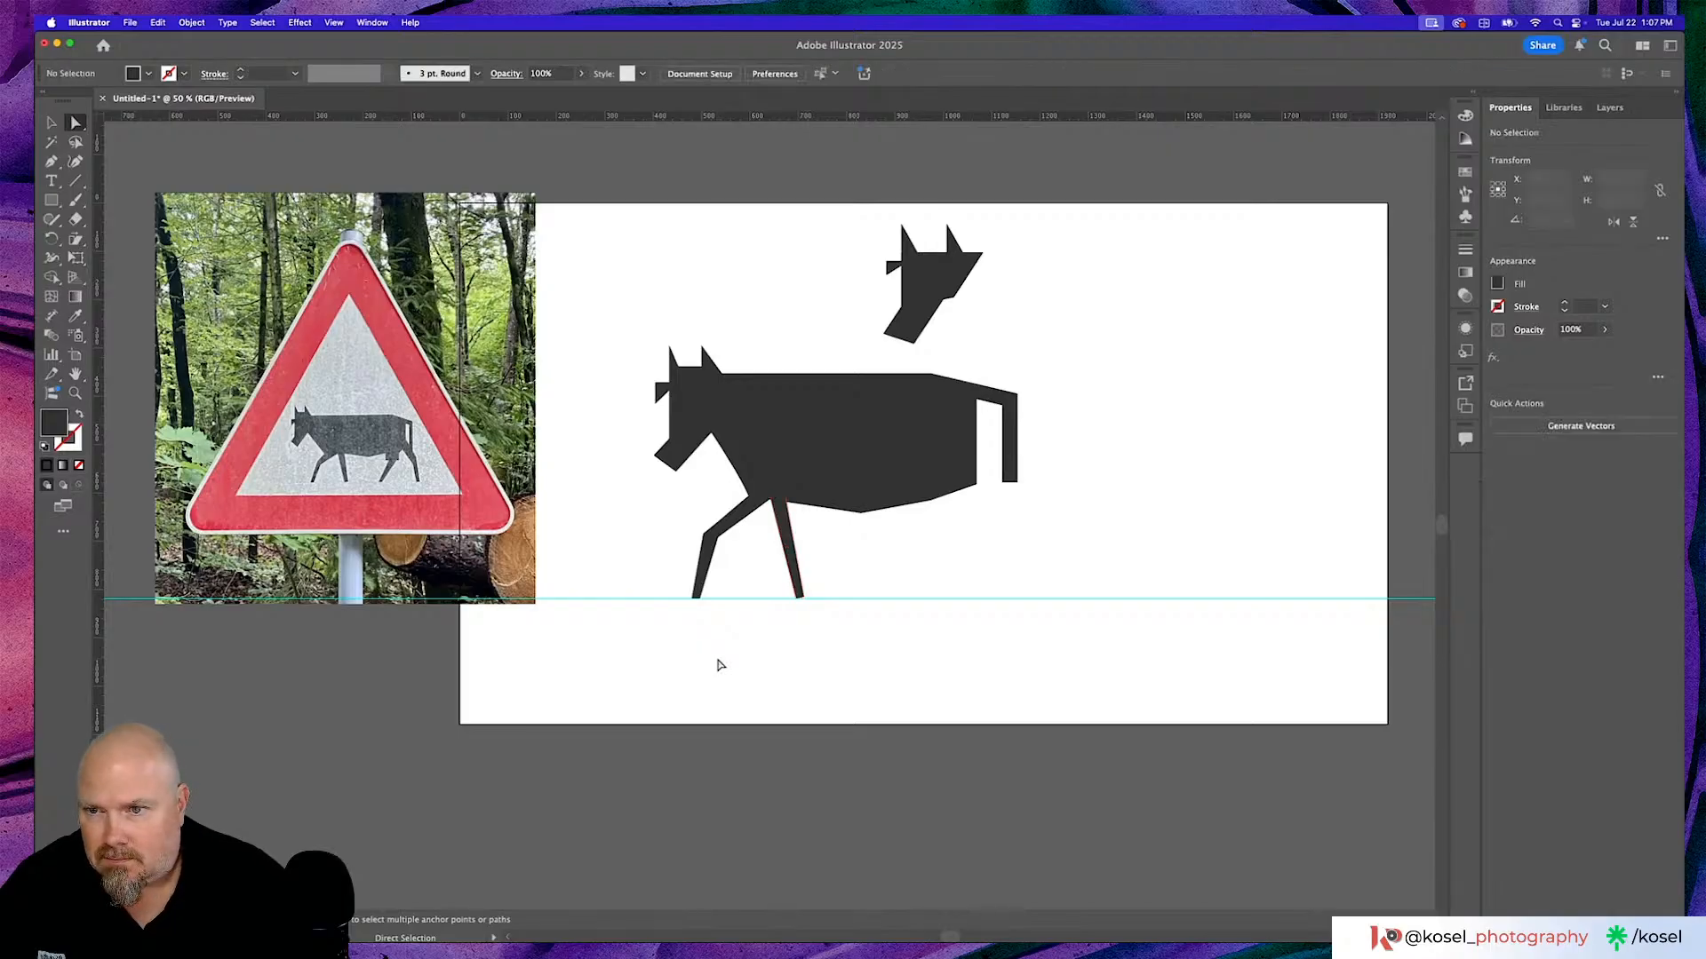
Widen the straight front leg slightly on its rear side and select the bent leg's upper segment.
click(793, 551)
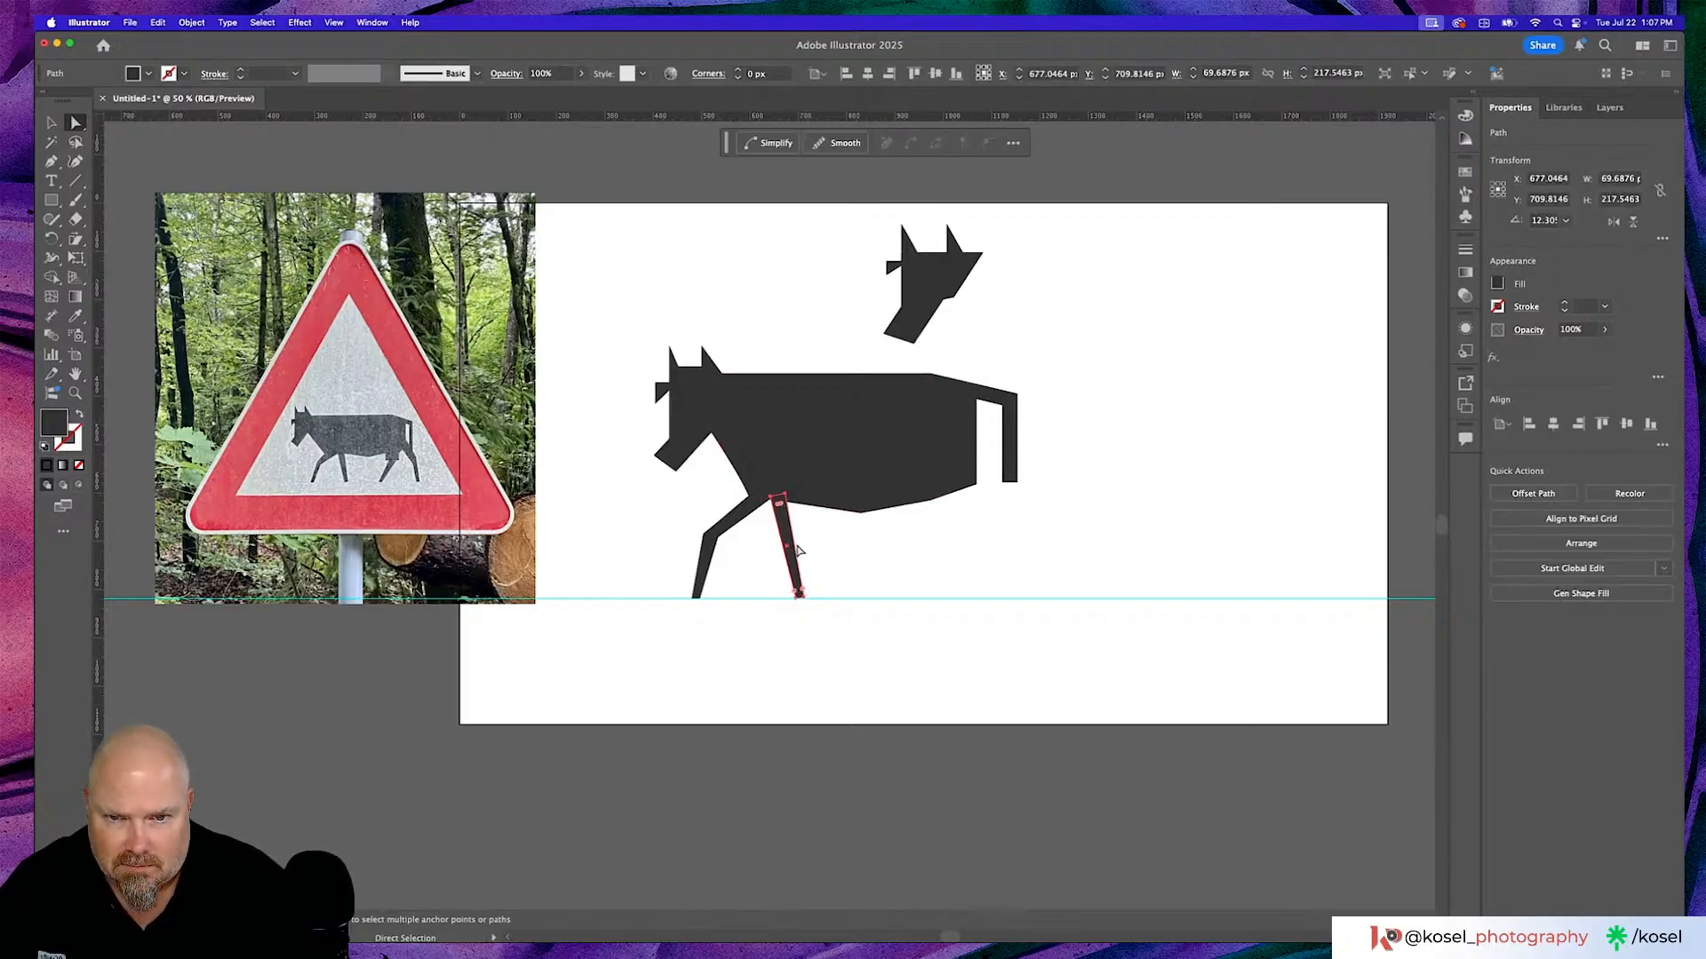
key(v)
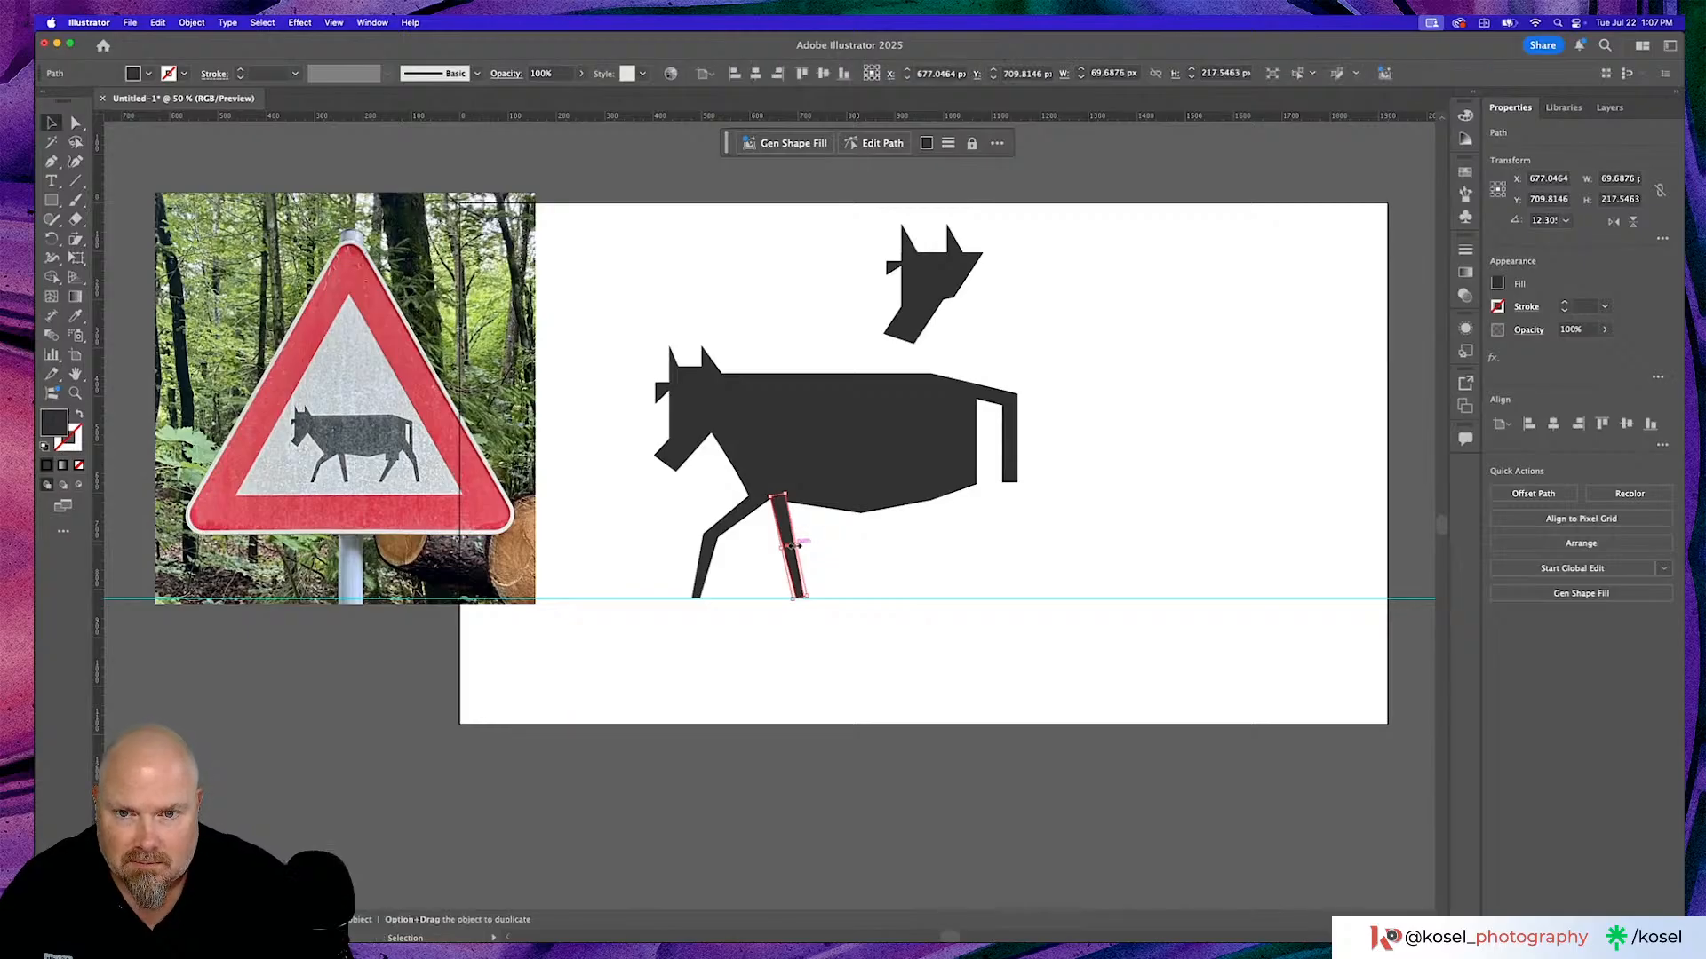
drag(796, 547, 805, 545)
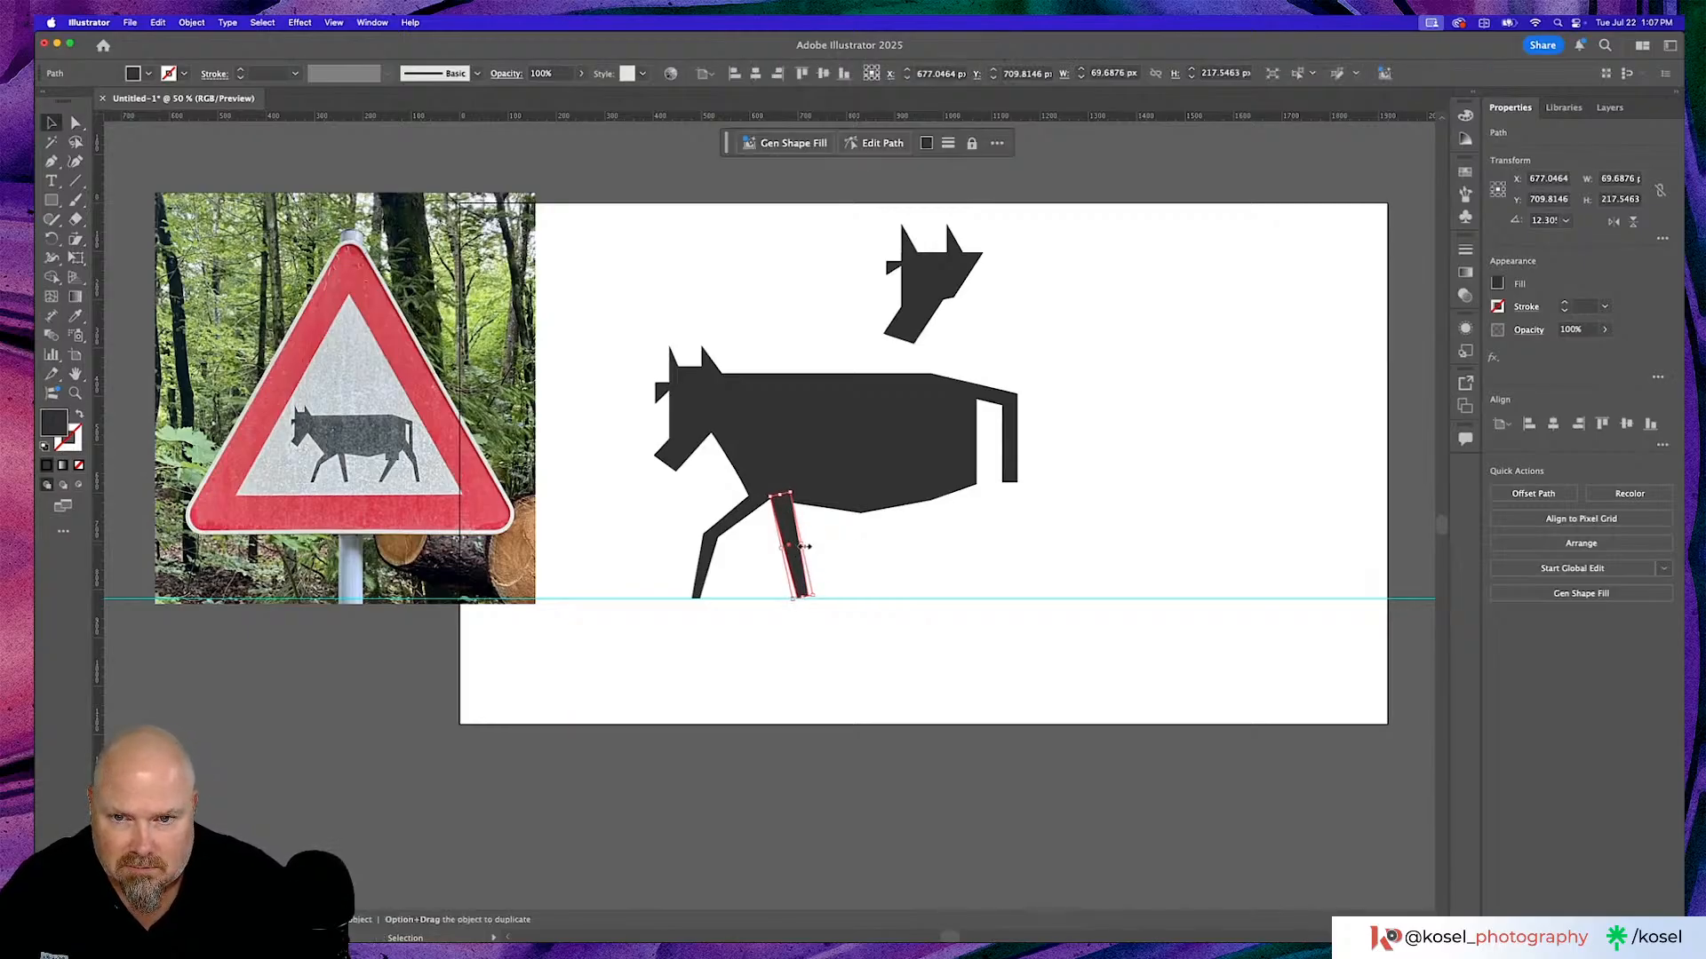
click(732, 524)
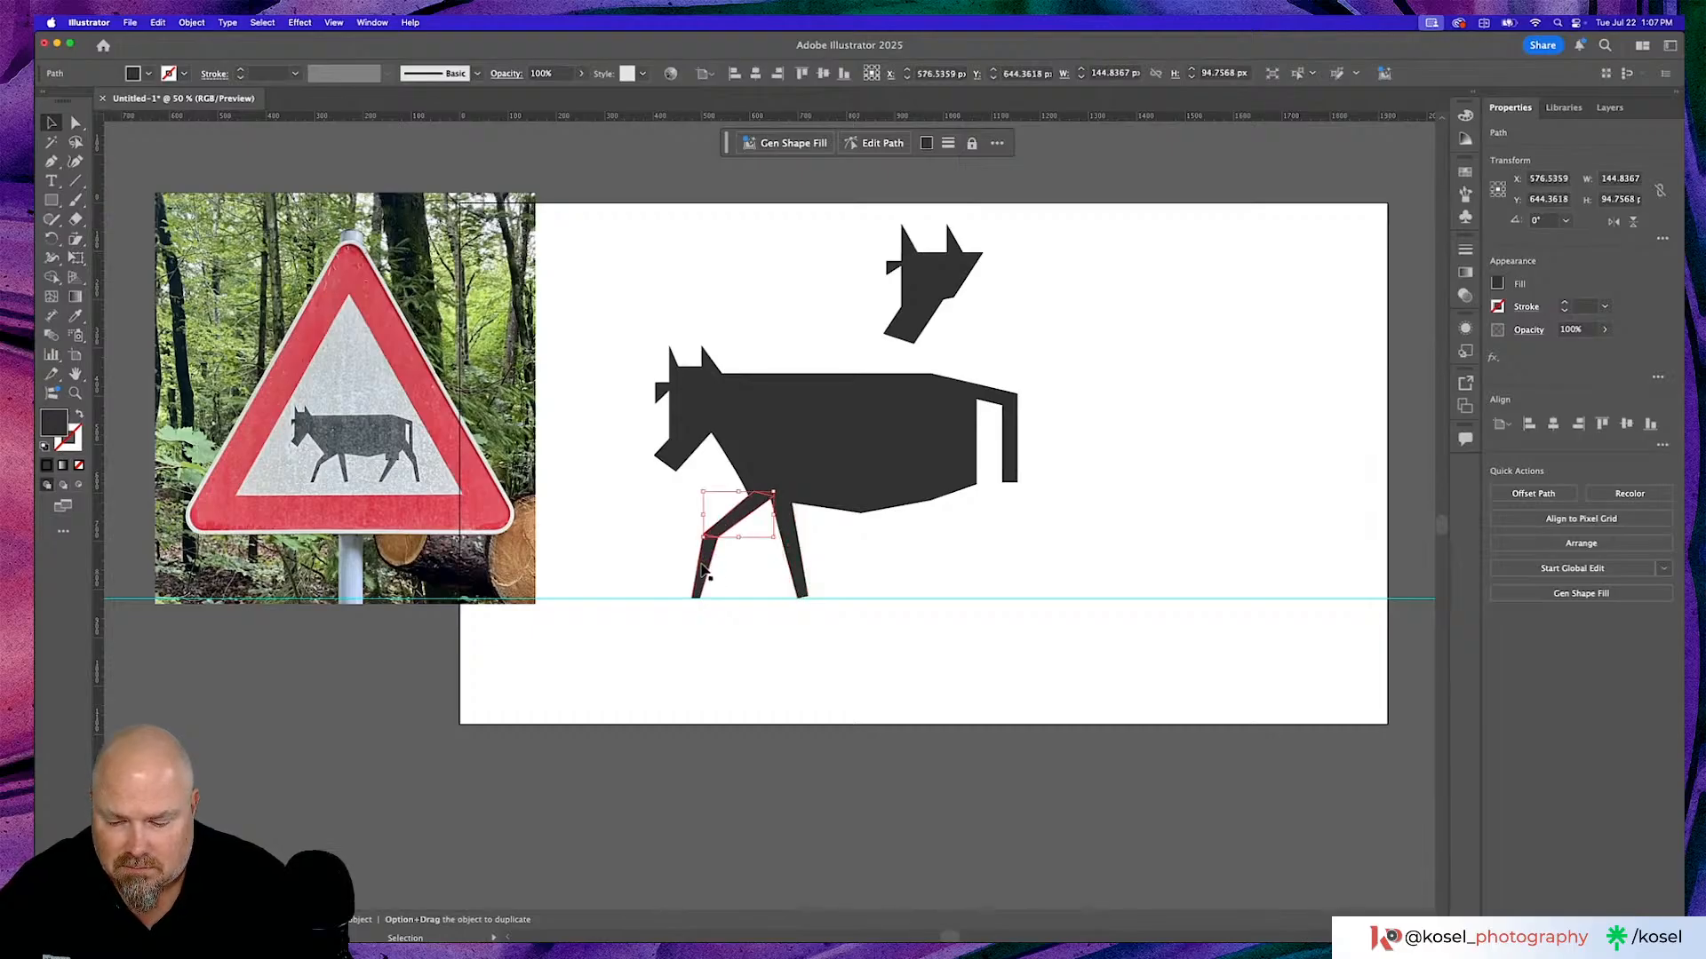
Select both segments of the bent front leg, widen them together to about 183 px, and deselect.
shift+click(703, 574)
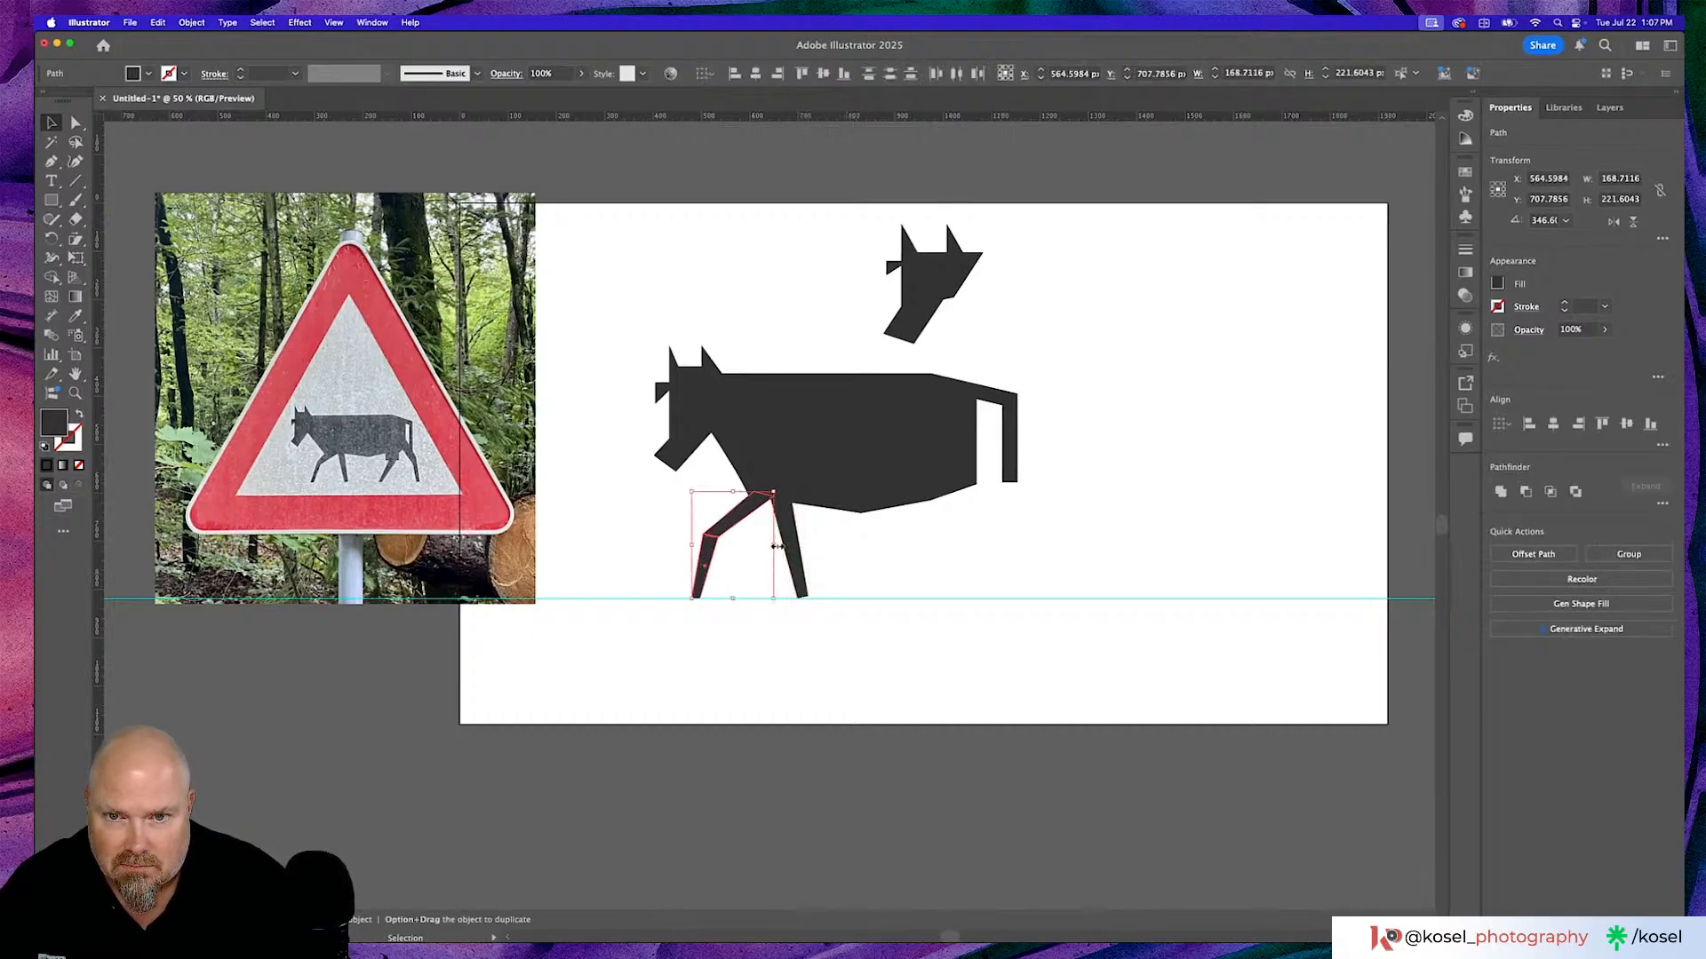
drag(777, 547, 734, 522)
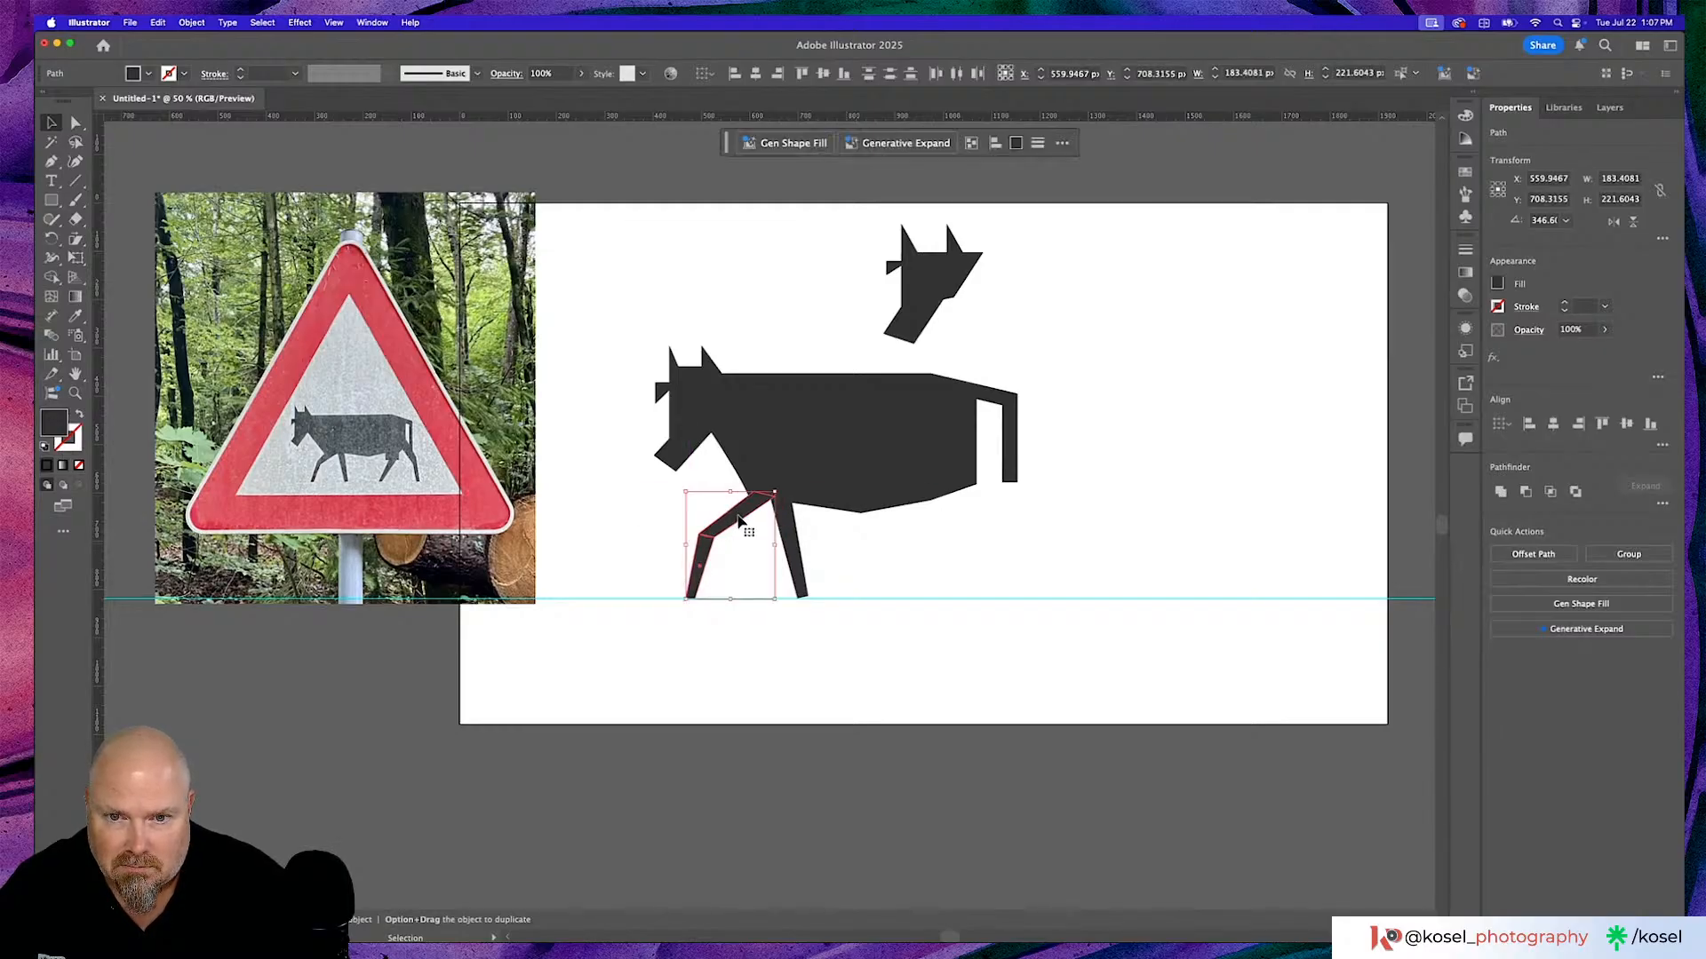
click(826, 544)
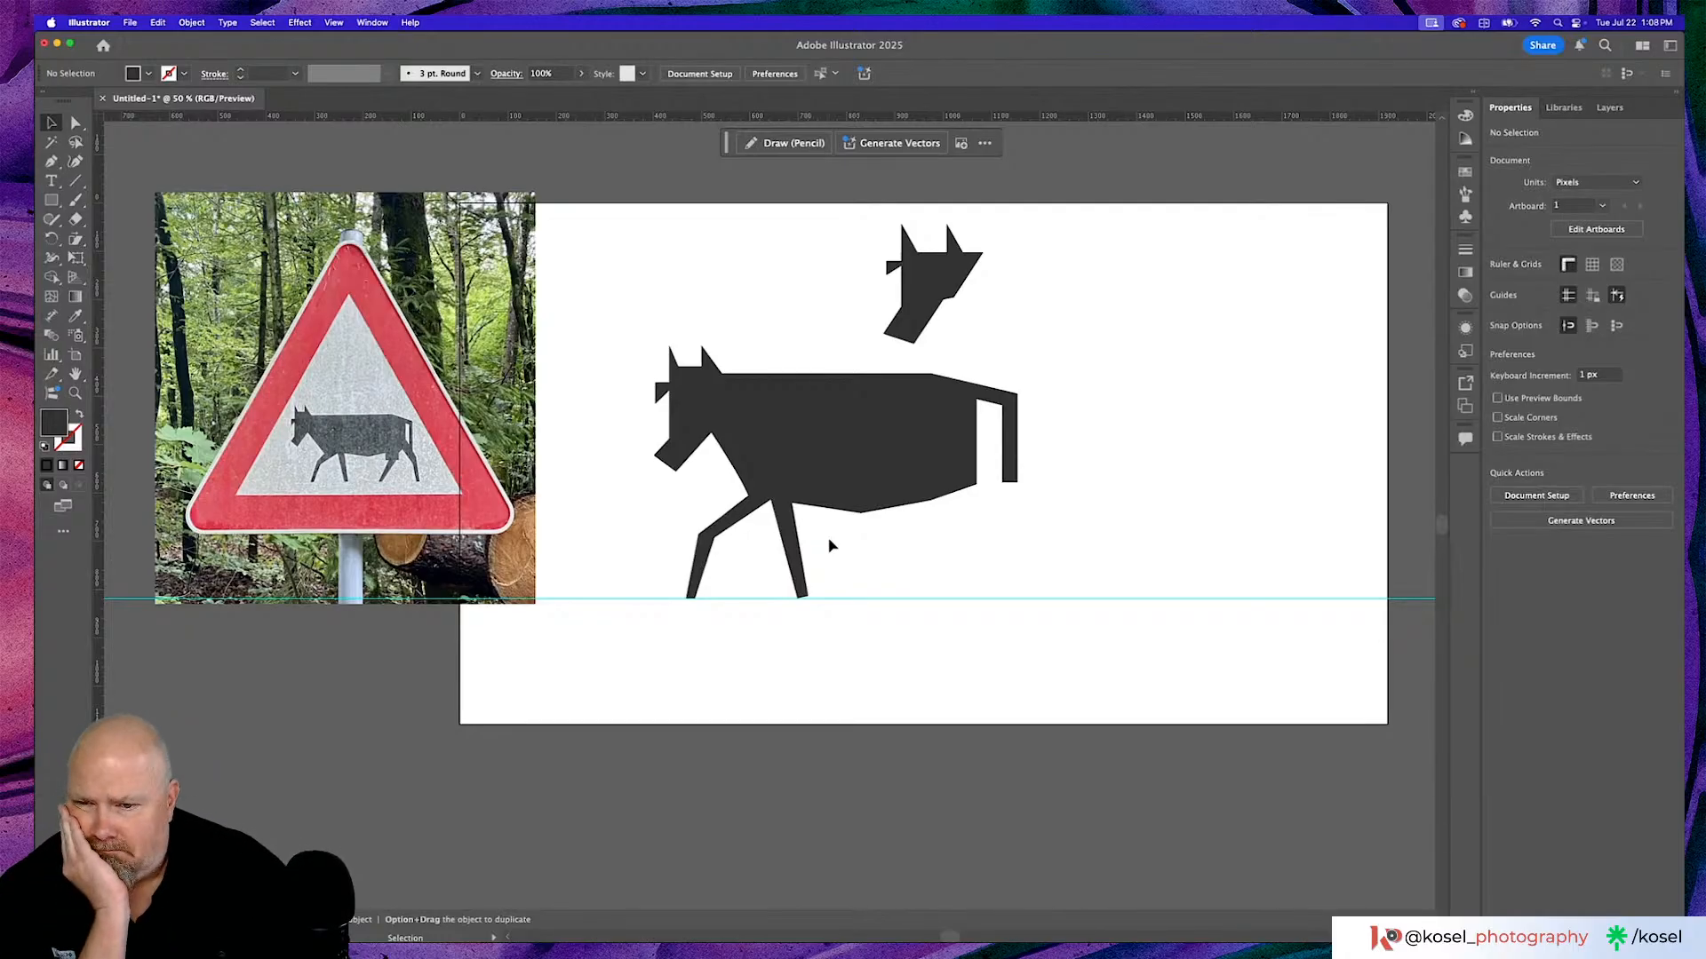
Try to widen the bent leg's upper segment toward the straight front leg, then undo the resize.
scroll(566, 374, left, 5)
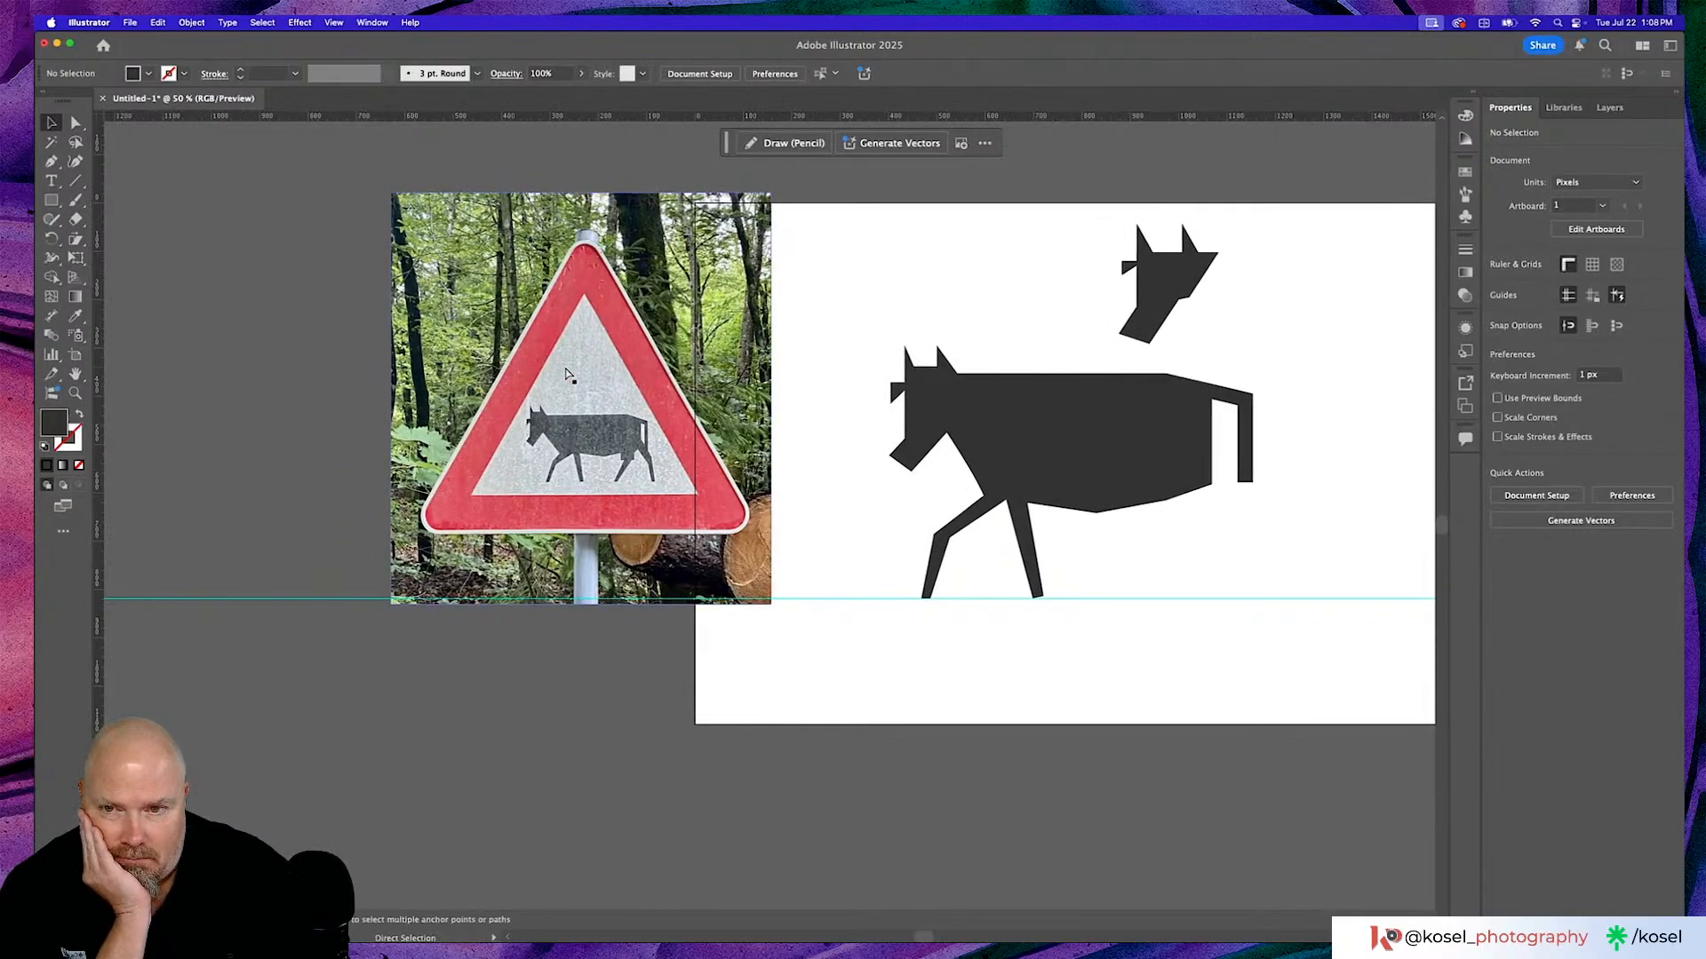
key(super+1)
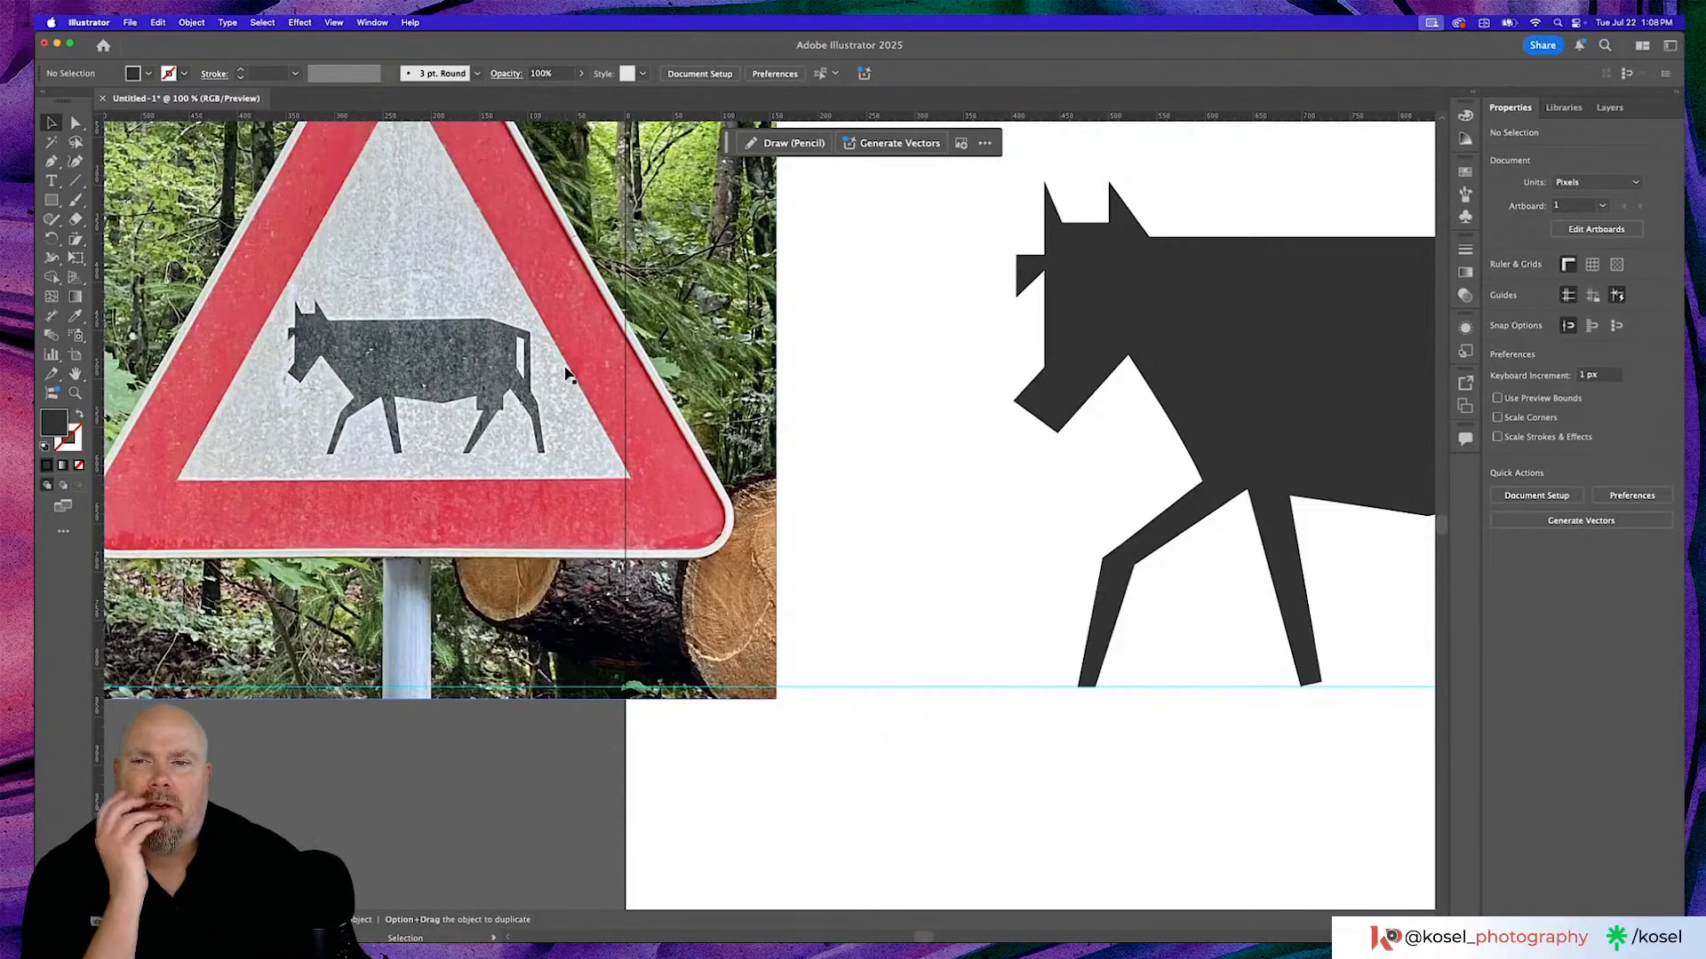
scroll(565, 373, right, 5)
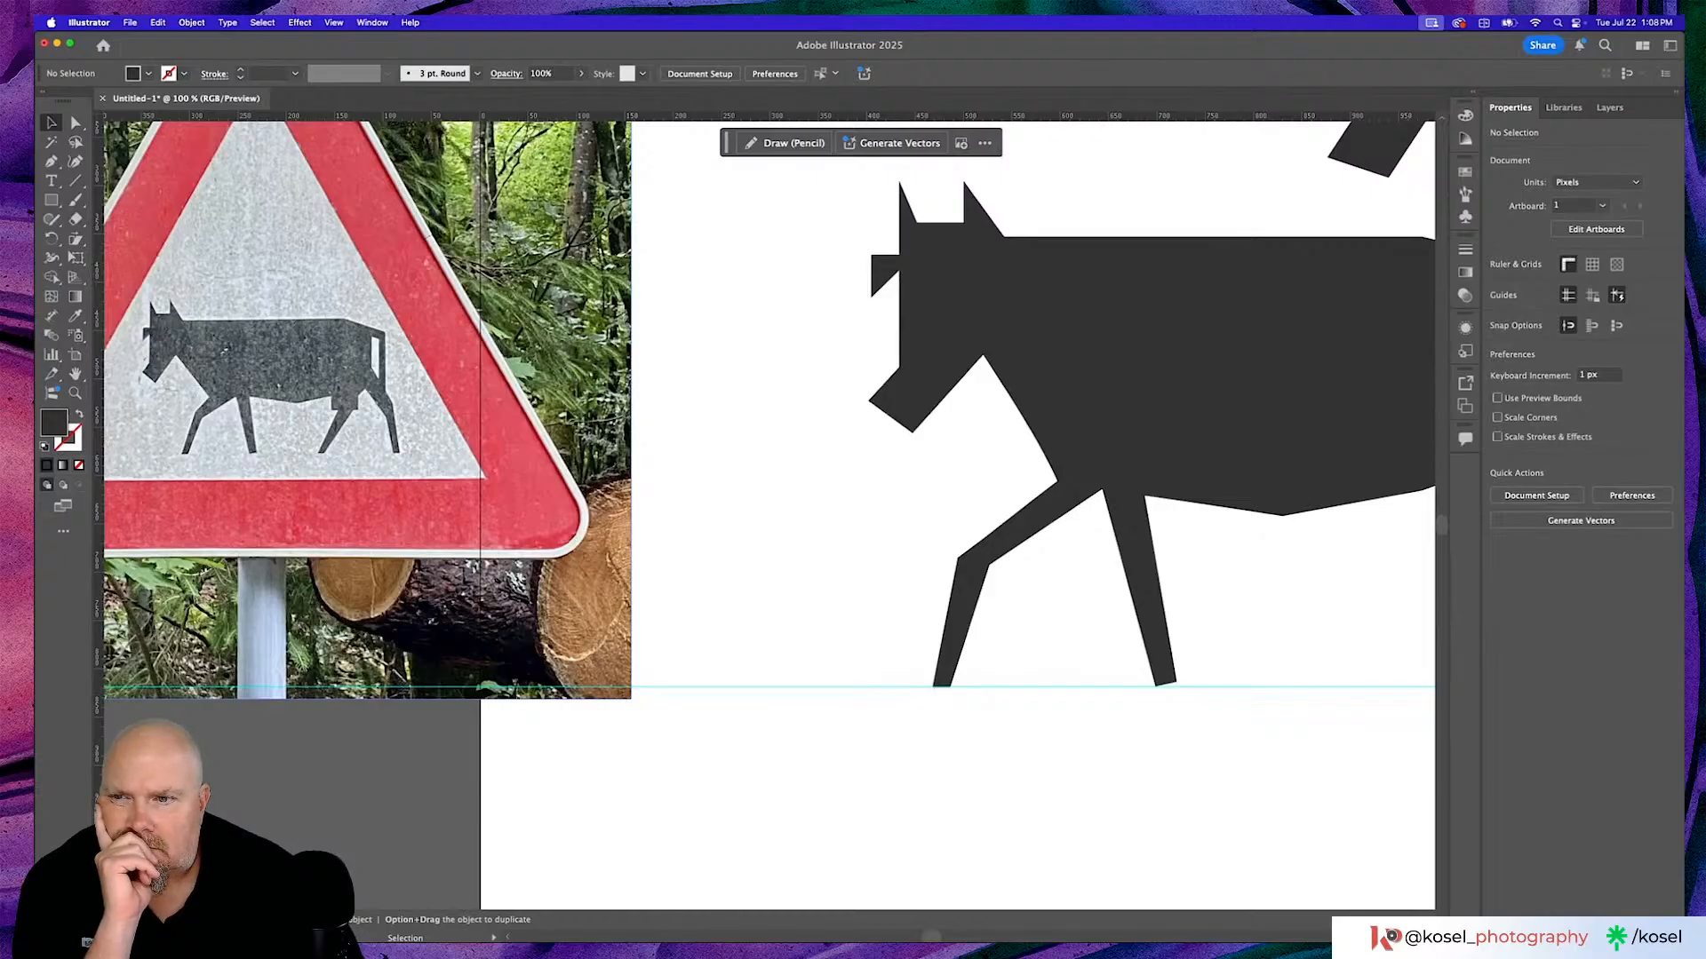
click(1049, 520)
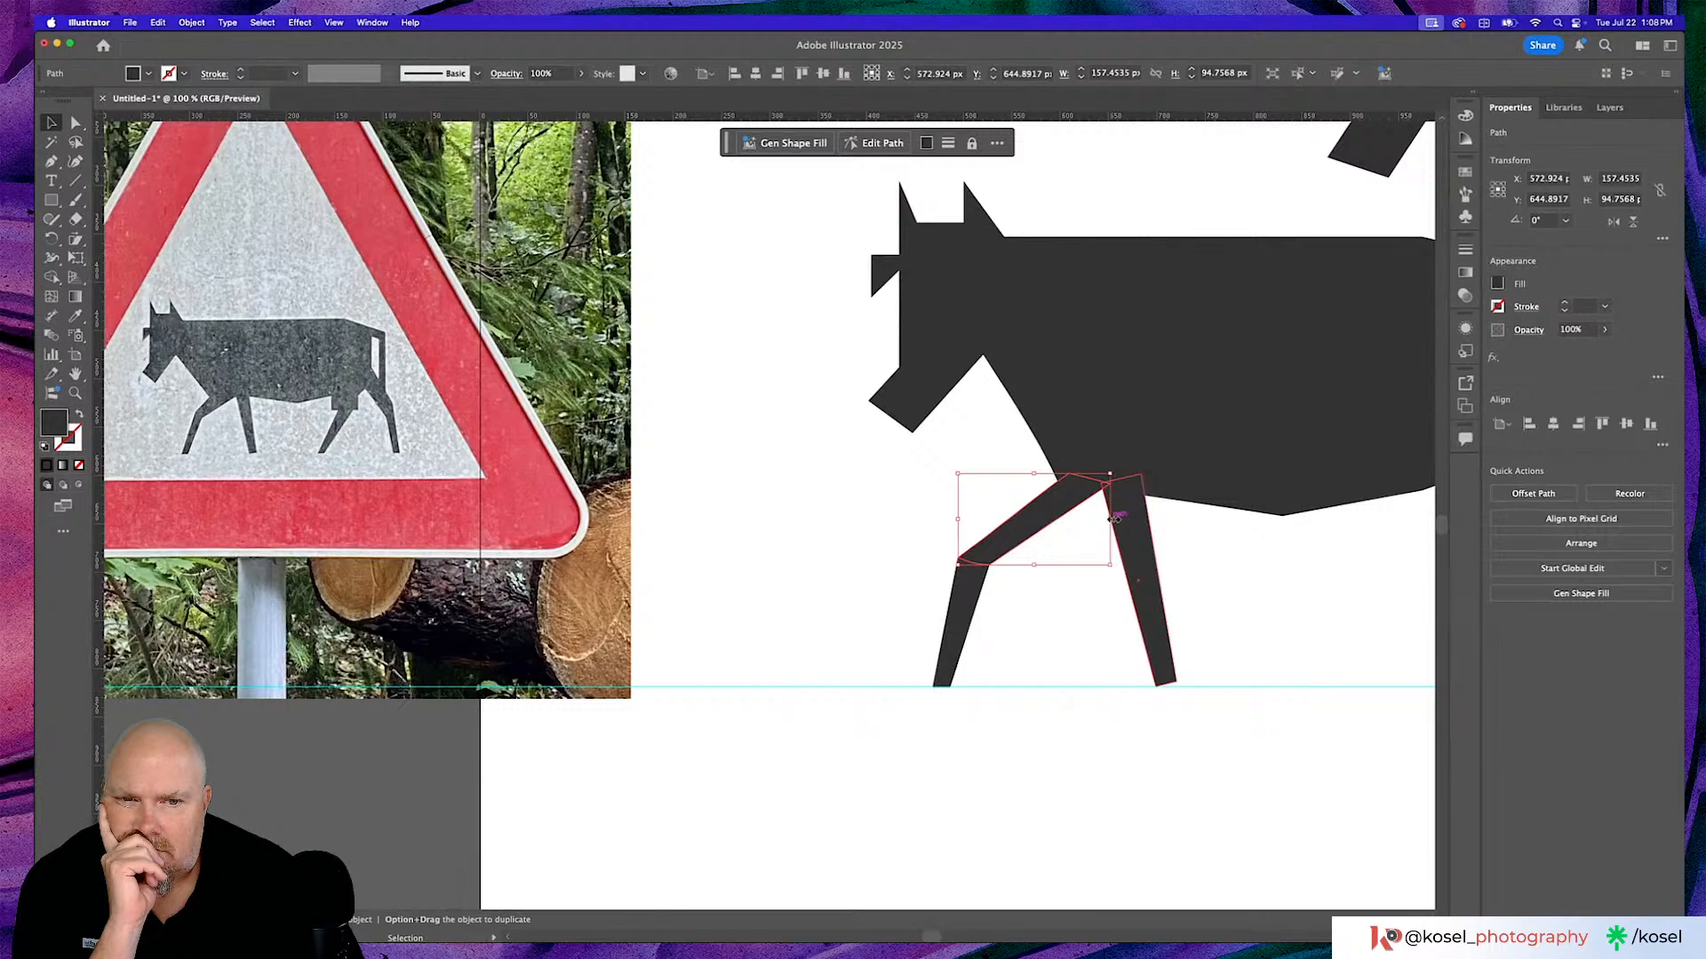
drag(1111, 519, 1128, 522)
key(a)
key(super+z)
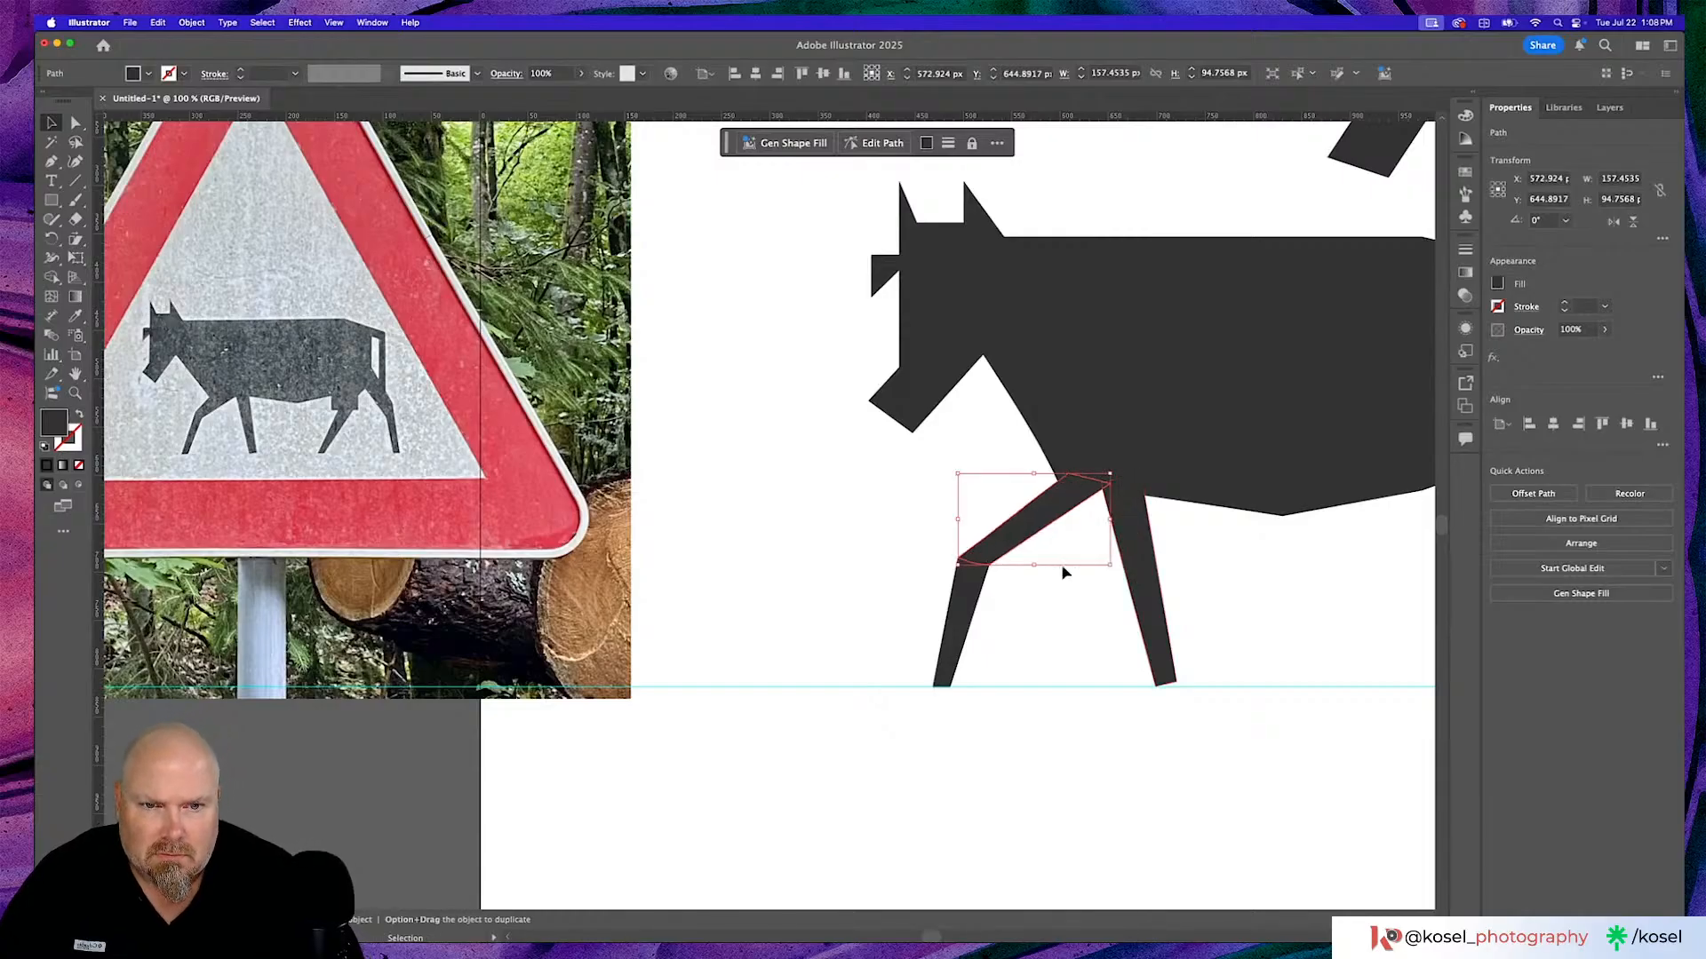
Shift the upper segment's top rear corner toward the rear and move the straight front leg rearward to about X 699 px.
click(75, 122)
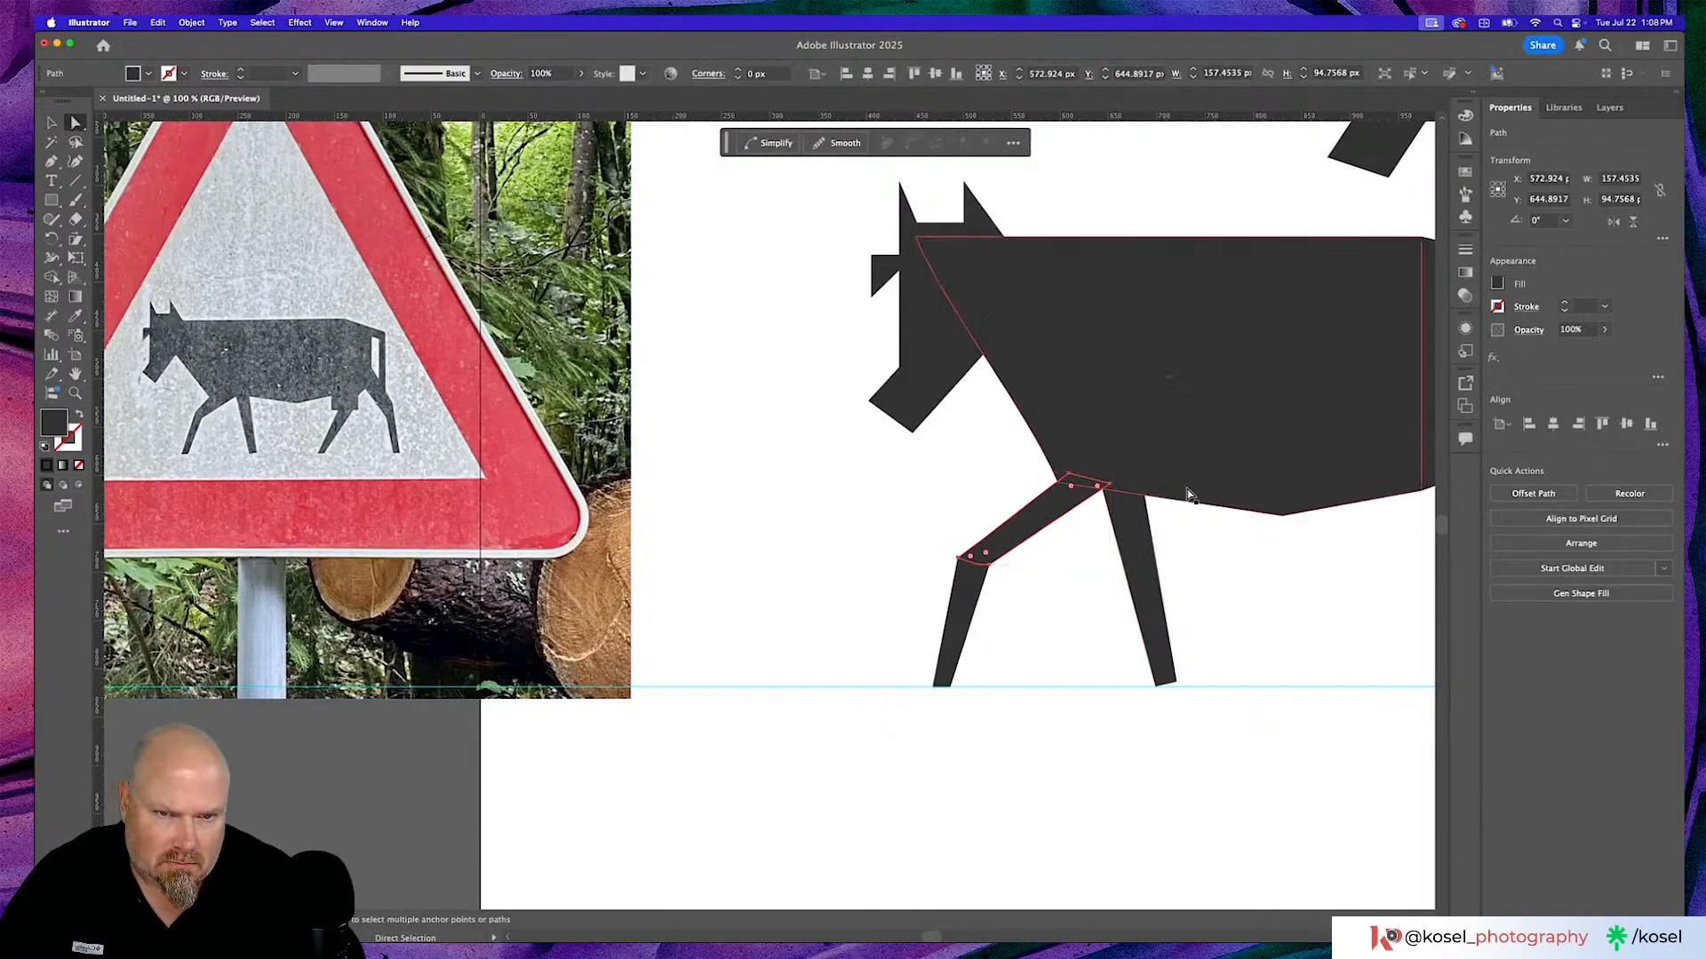
click(1111, 487)
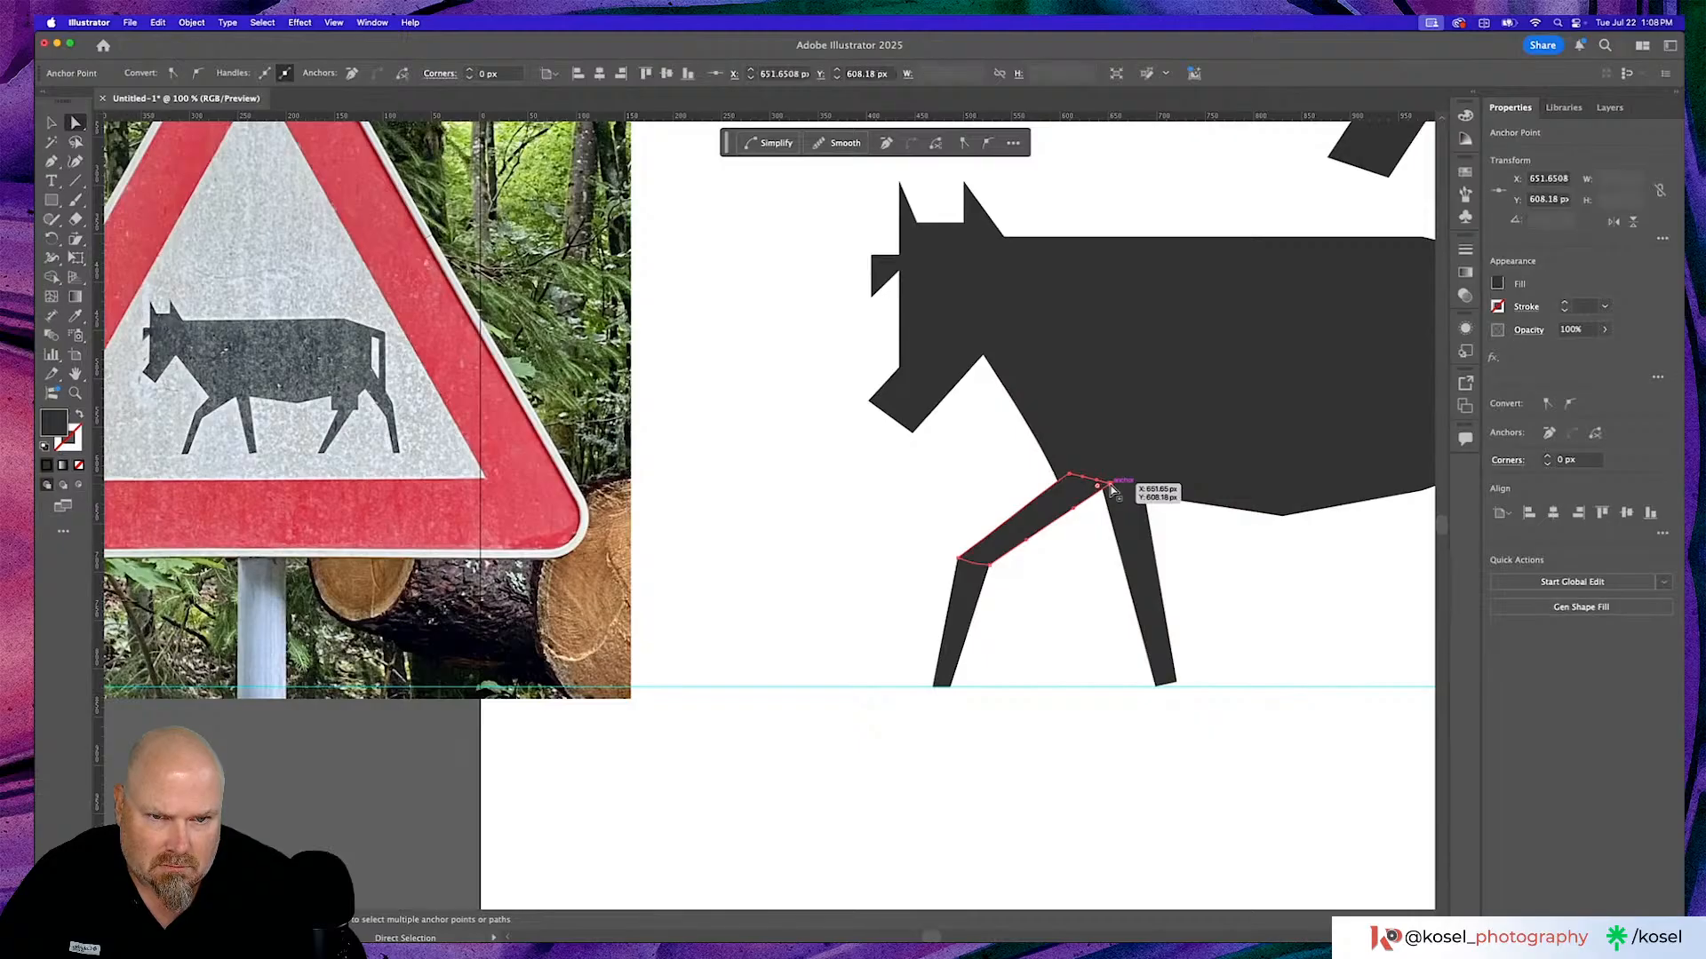
drag(1112, 490, 1146, 484)
drag(1139, 552, 1153, 552)
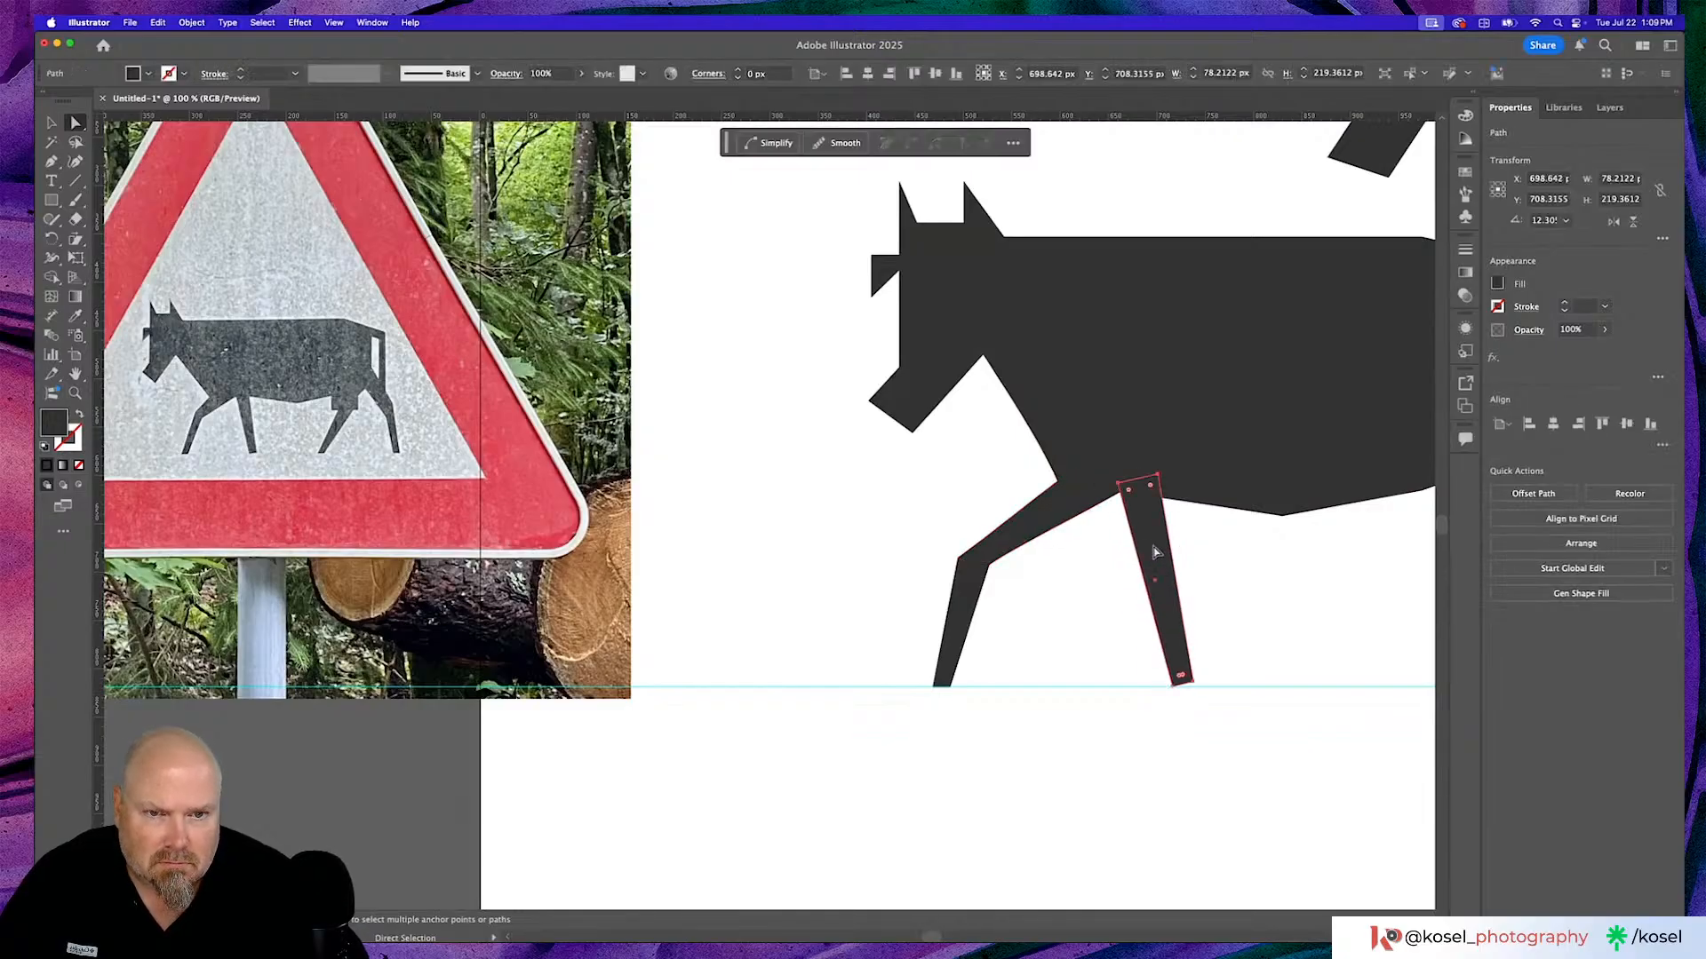
click(1056, 633)
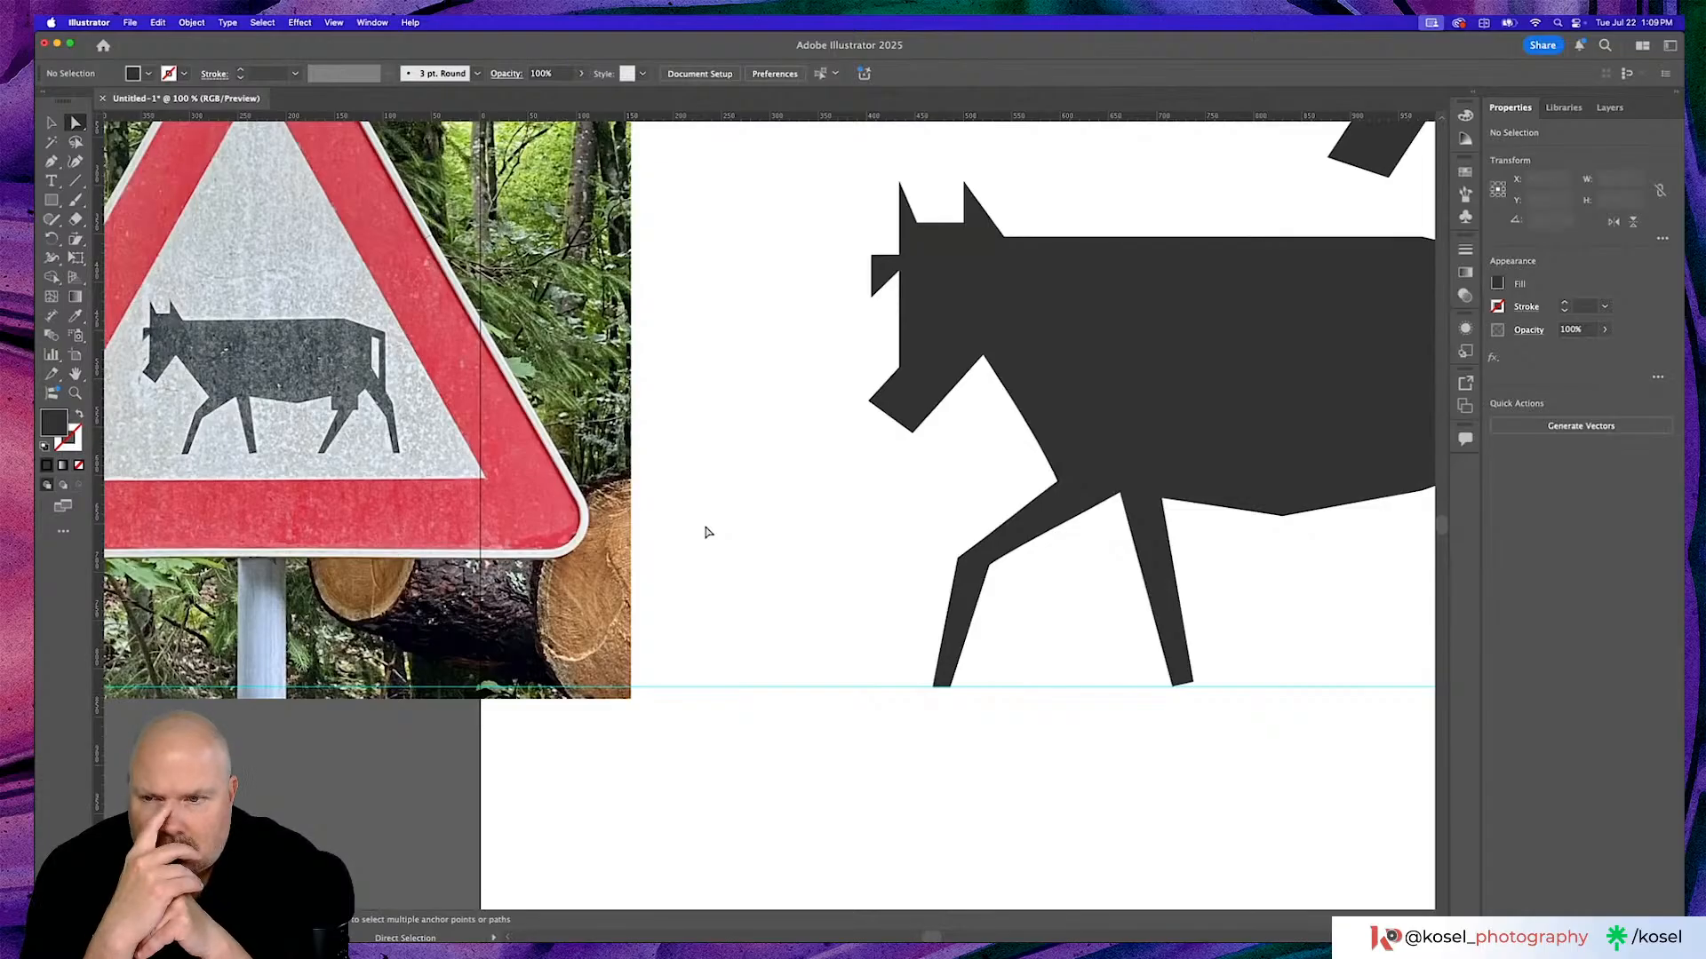
Move the lowest anchor point of the cow's belly slightly toward the rear and deselect the body.
key(super+minus)
key(super+minus)
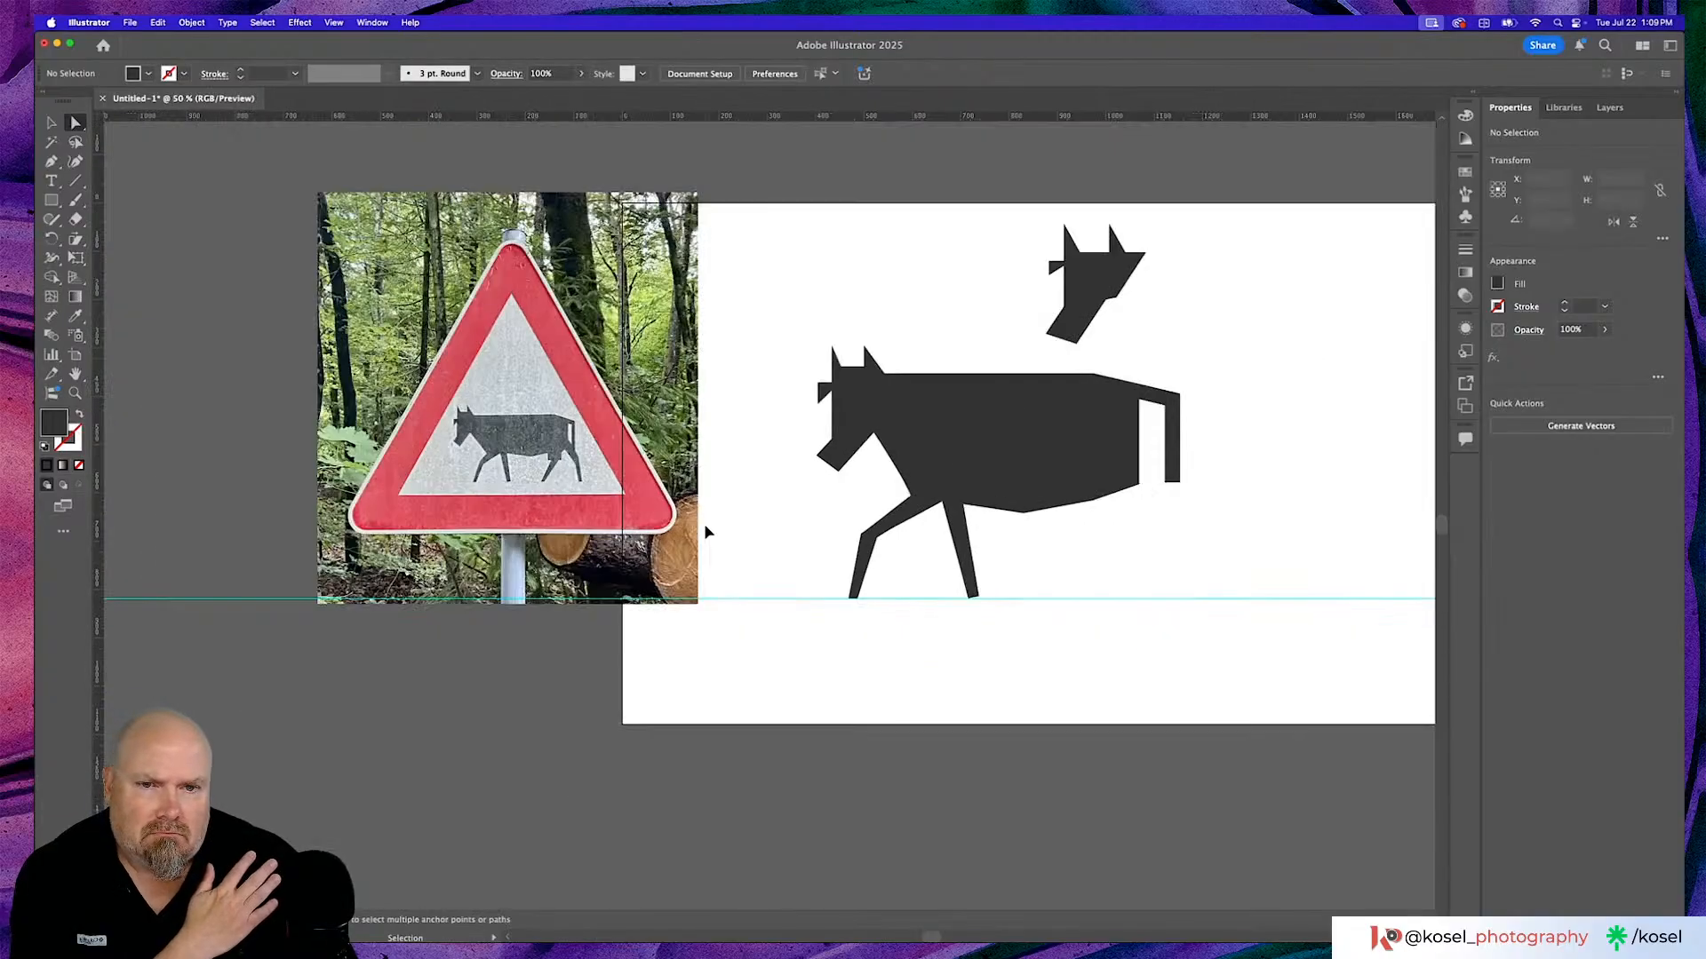
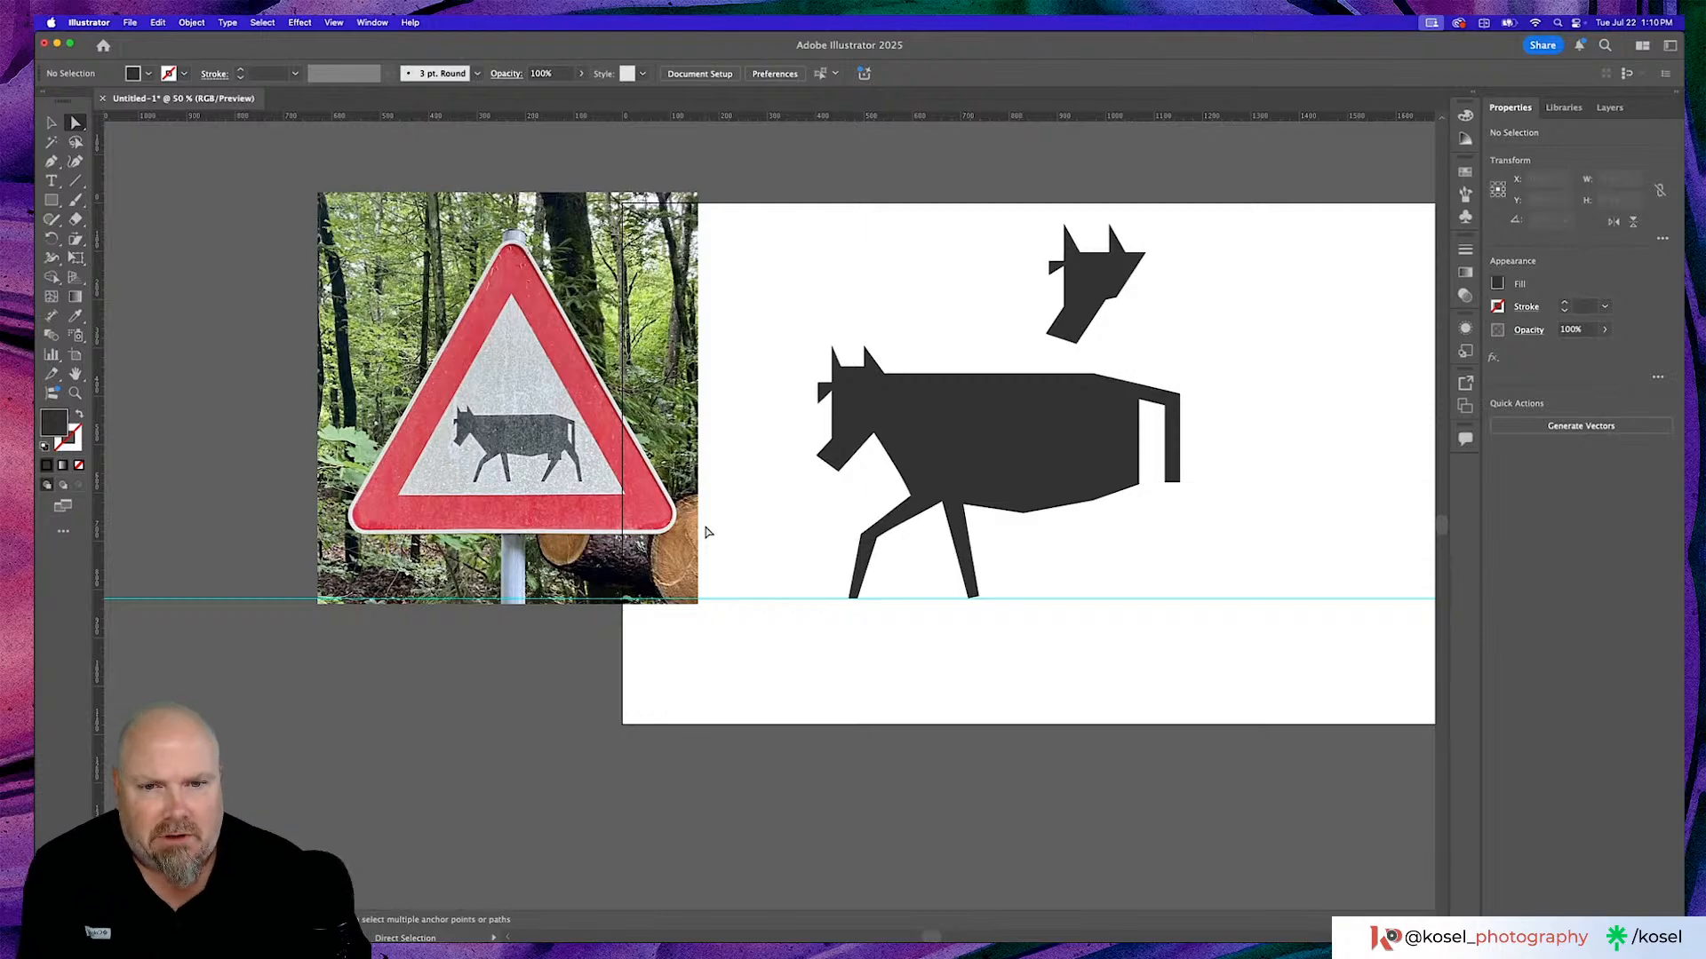
click(1060, 471)
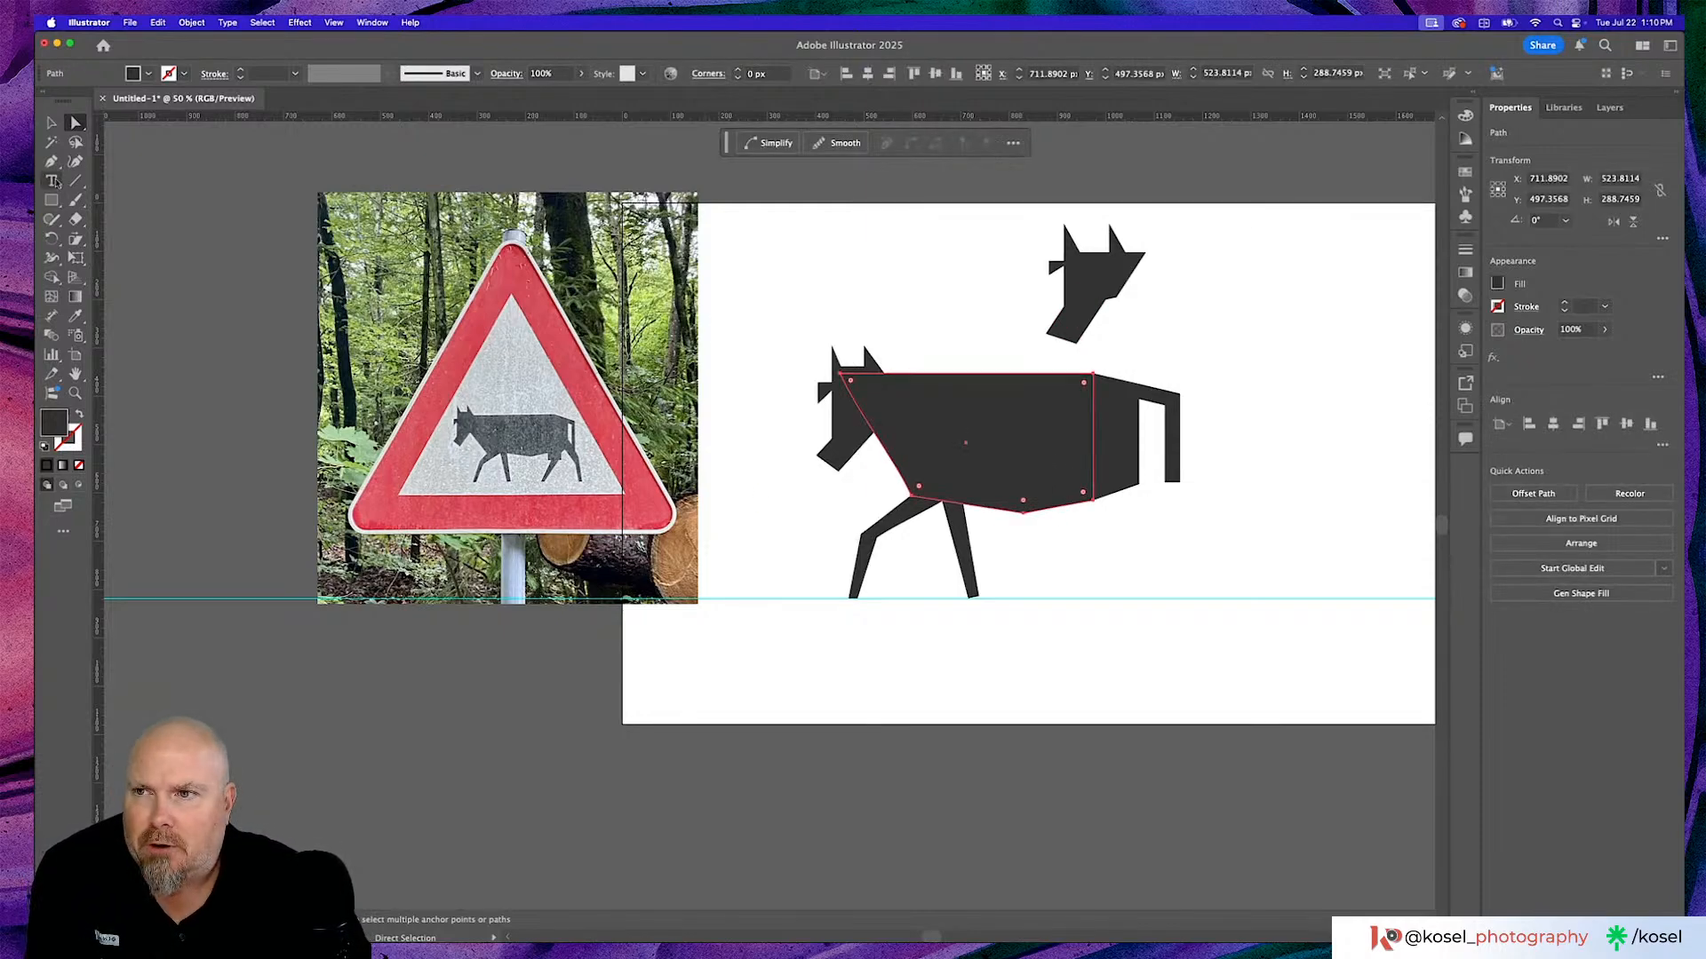
click(1025, 513)
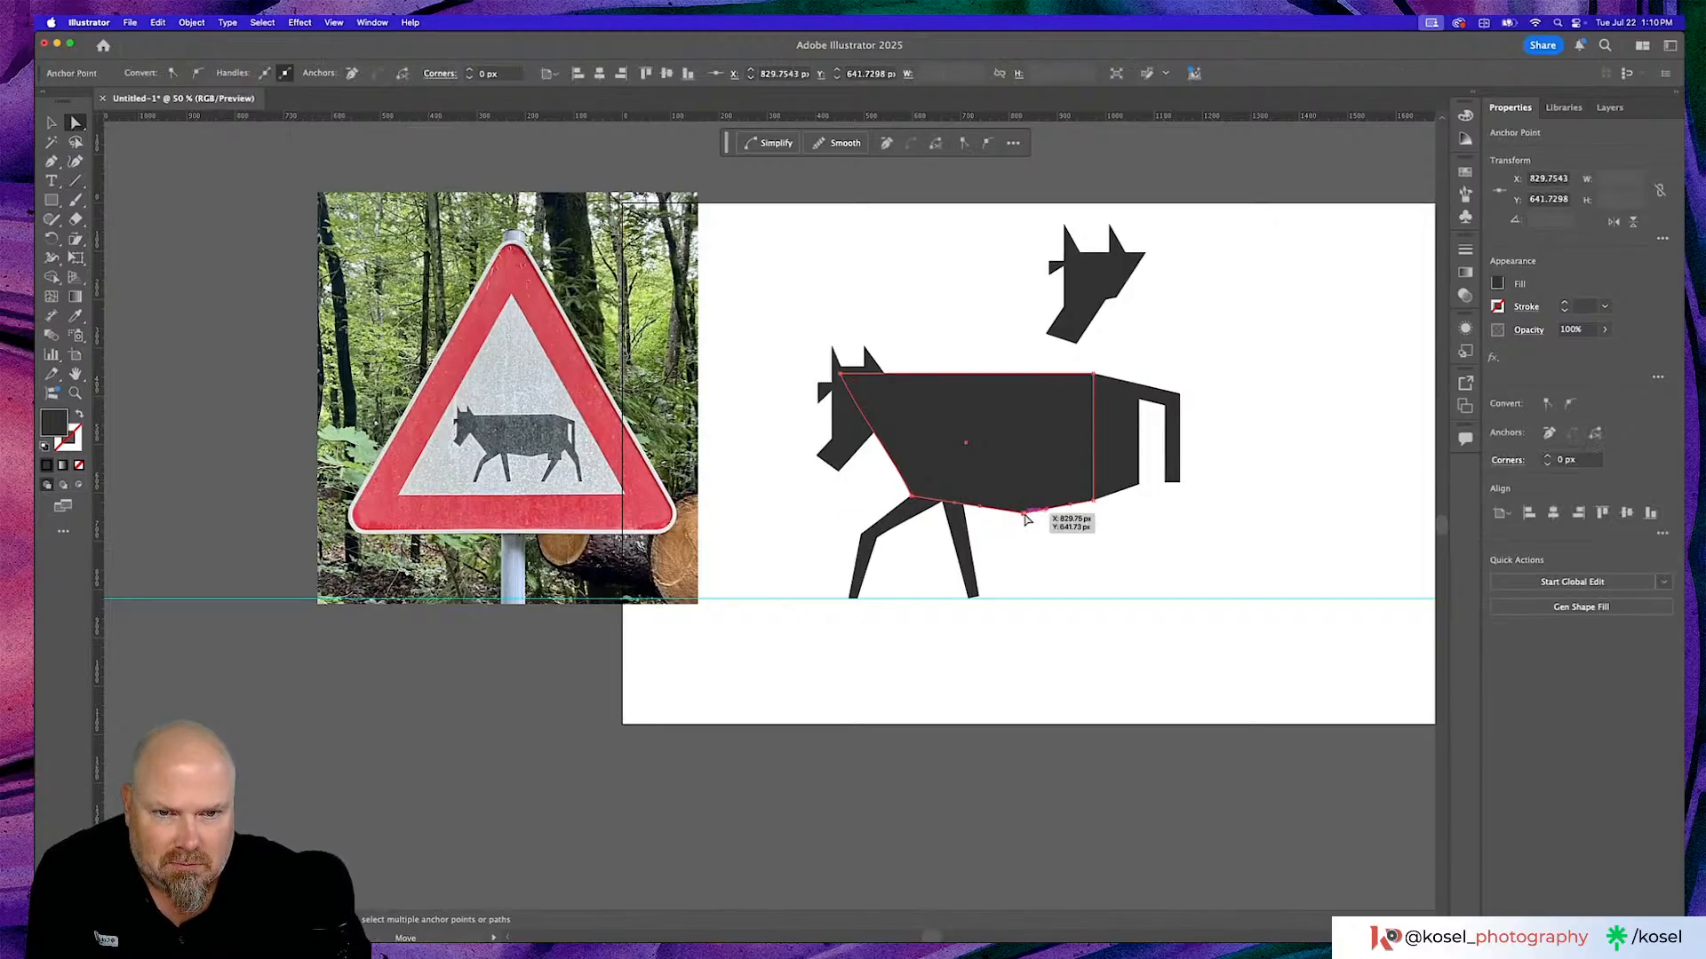
drag(1024, 515, 1041, 518)
click(1108, 567)
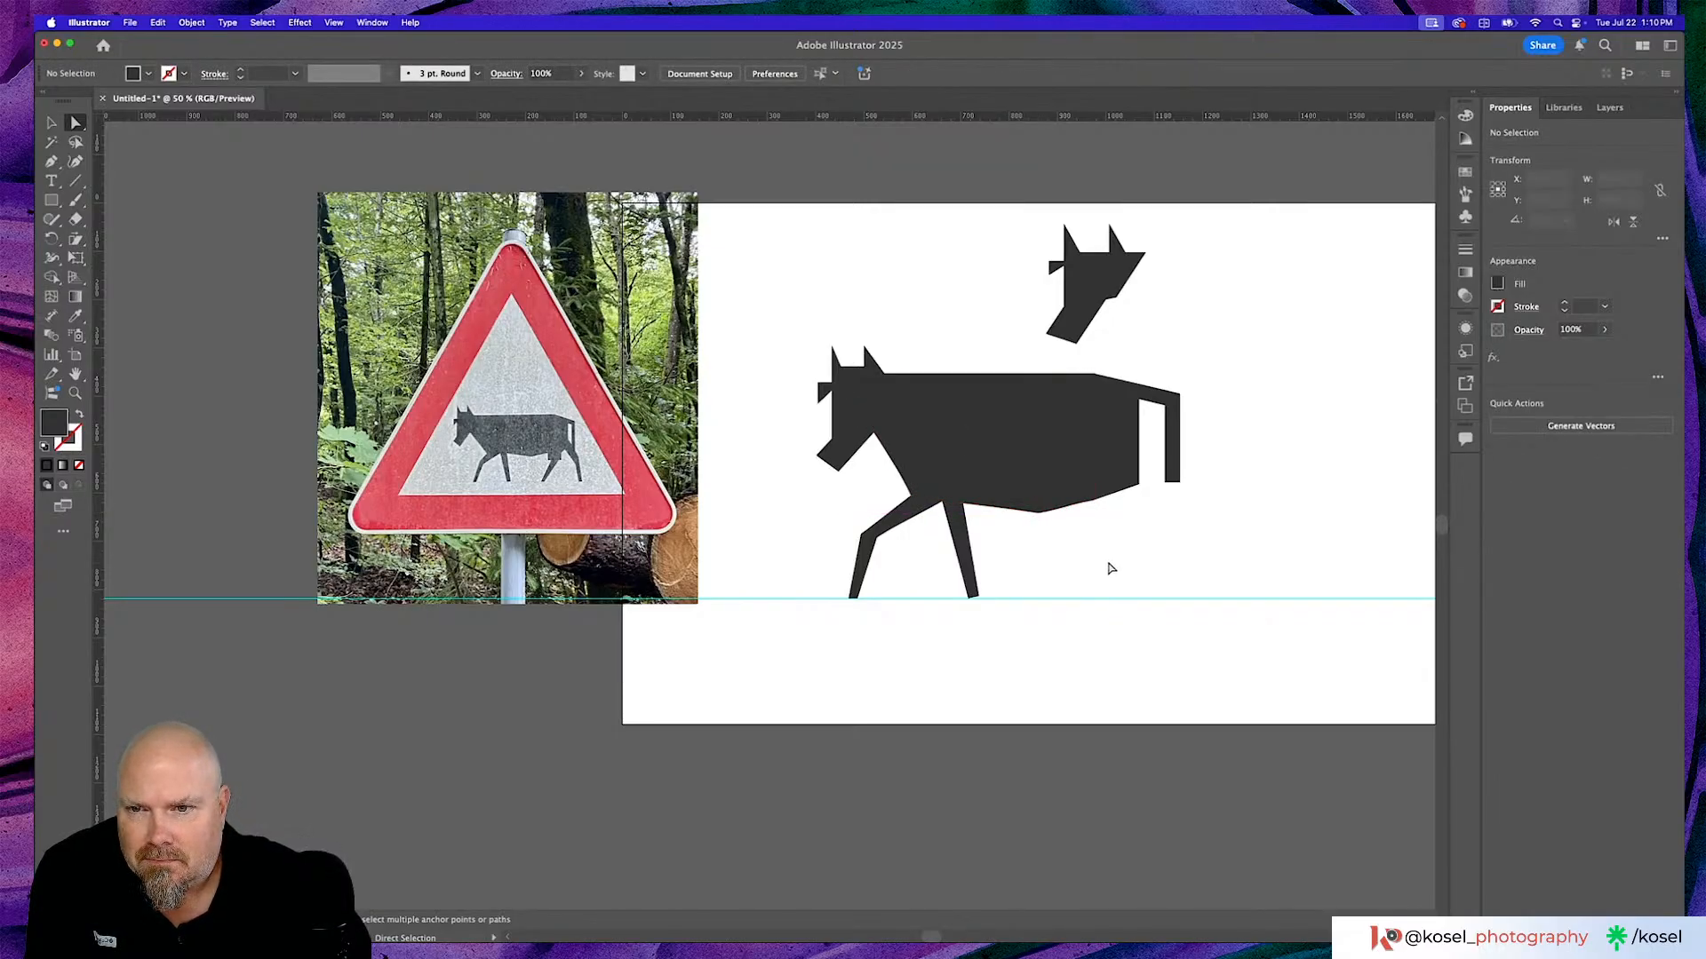
click(894, 531)
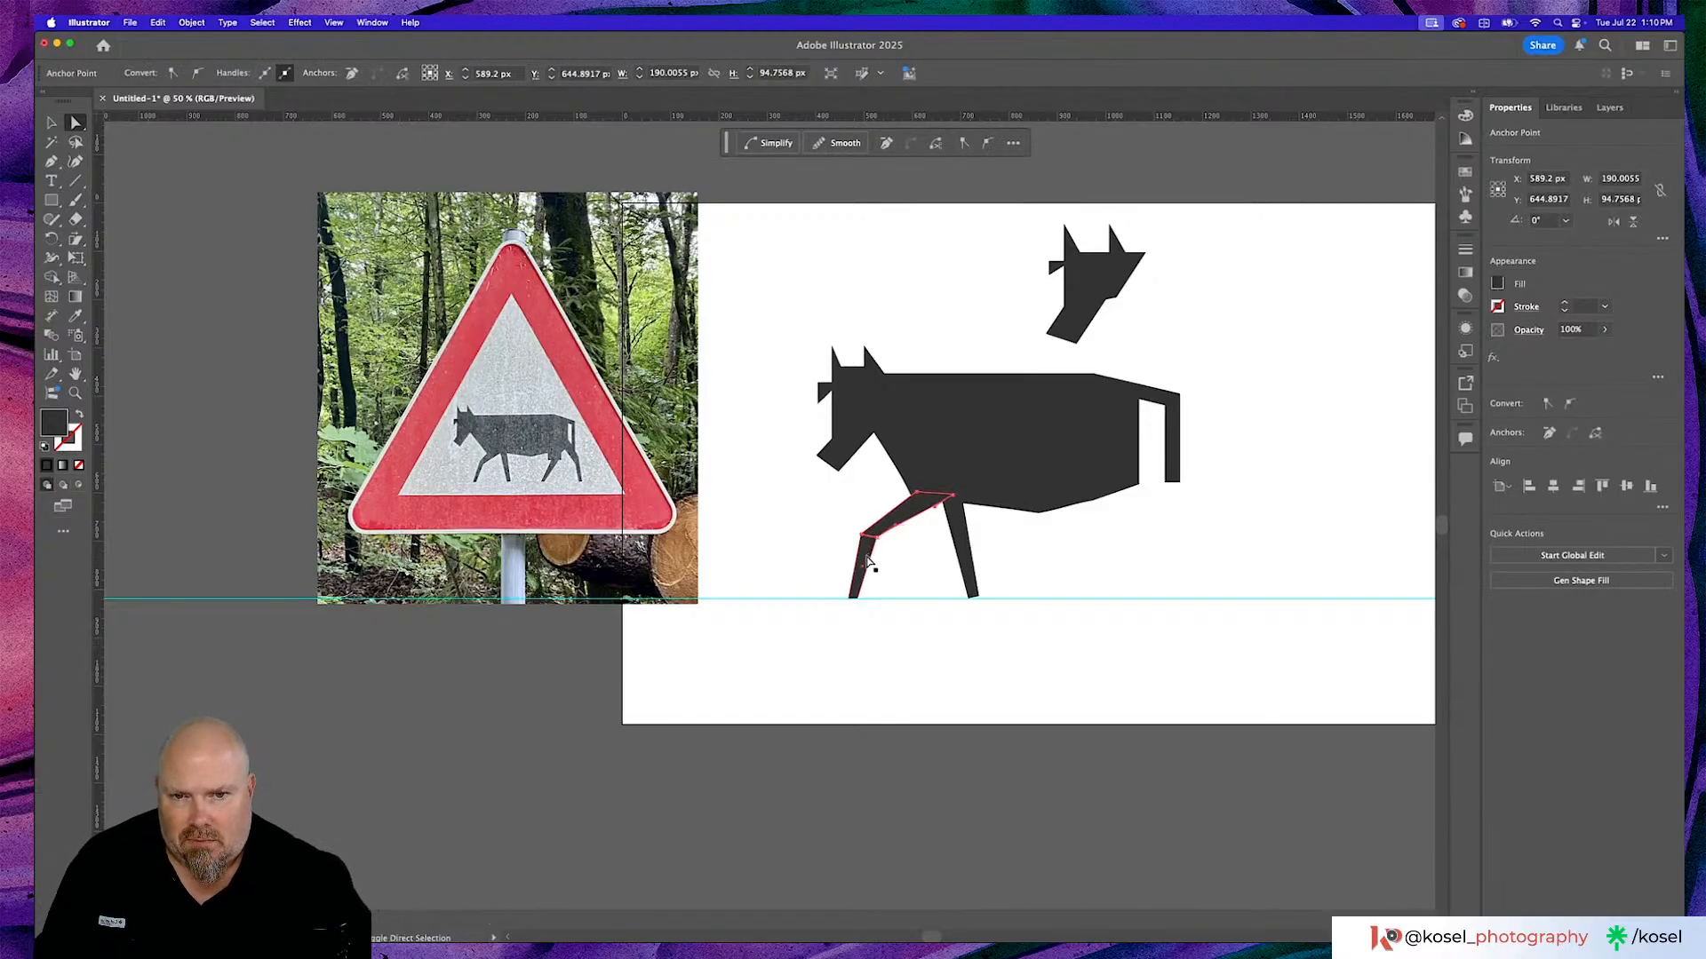
alt+click(868, 562)
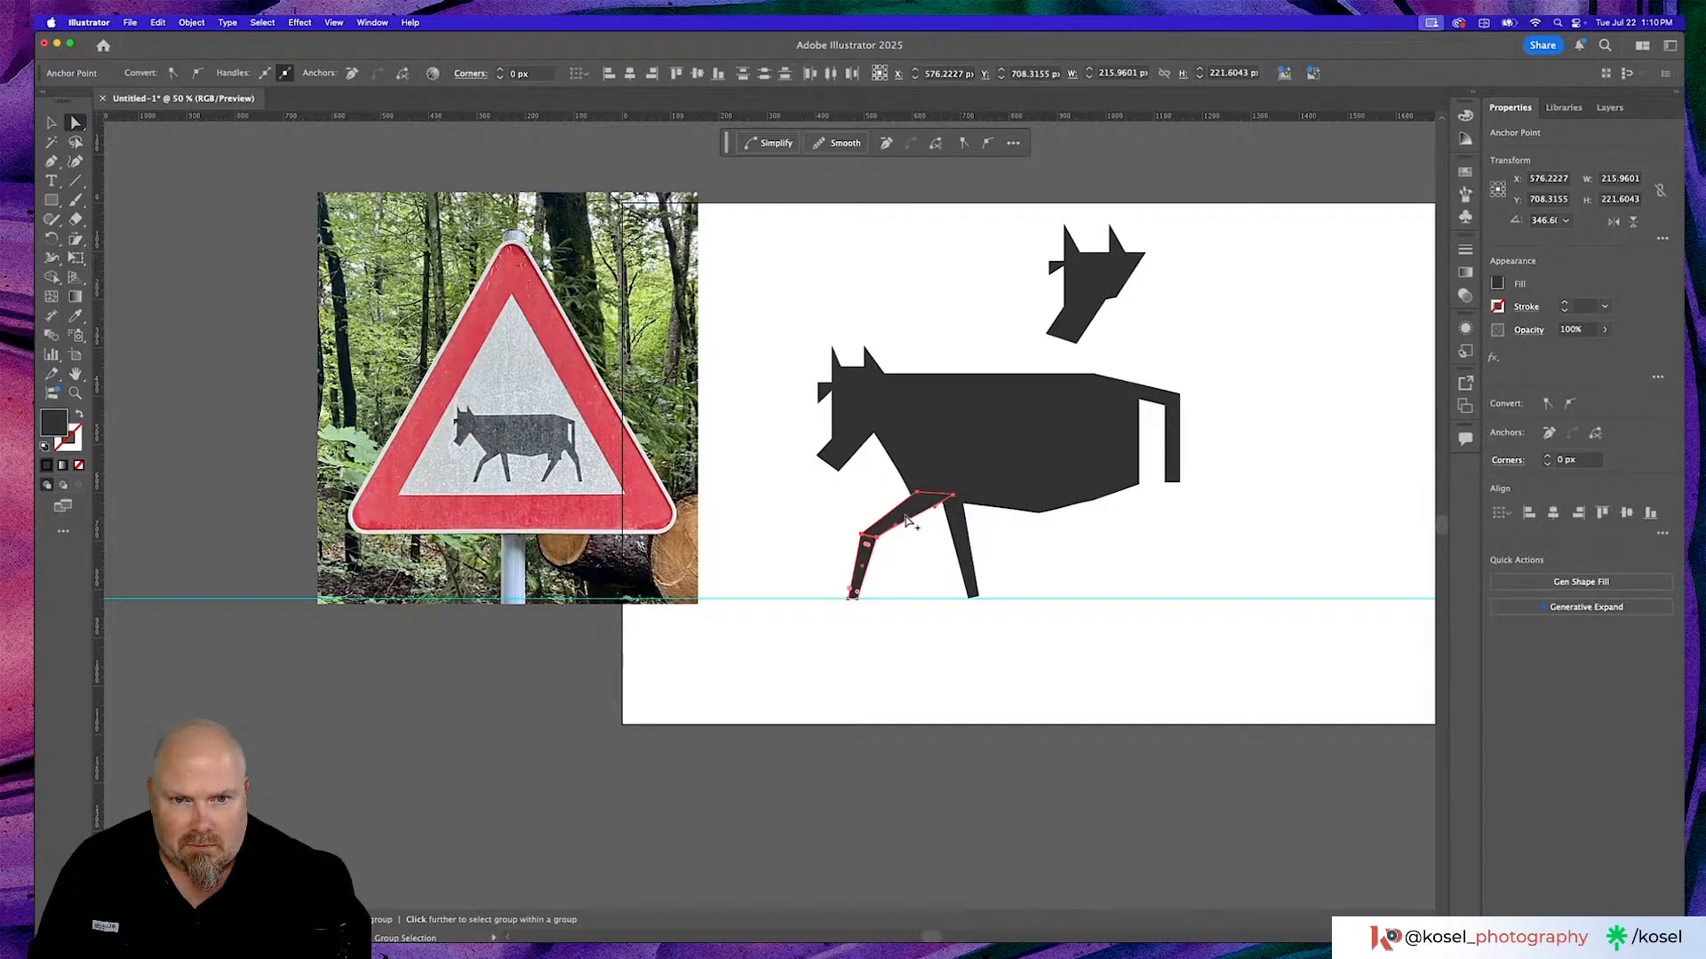
drag(905, 516, 1163, 518)
key(super+z)
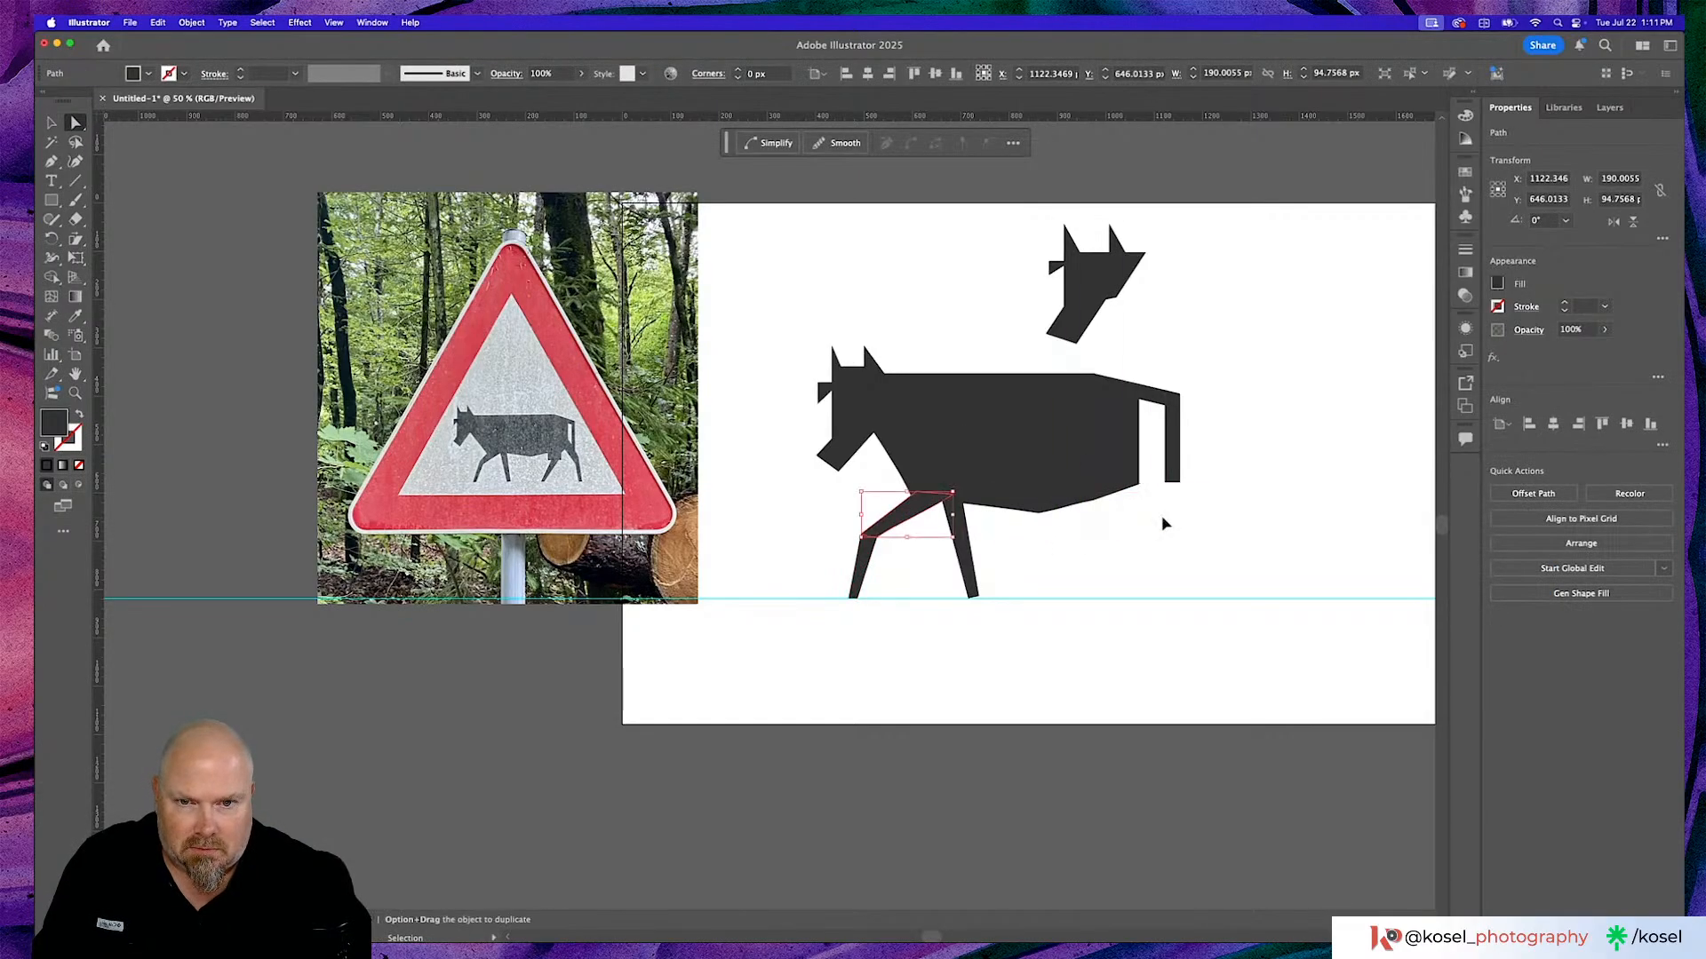
Duplicate both parts of the bent front leg about 648 px horizontally past the rump and reflect the copy across the vertical axis.
shift+click(866, 569)
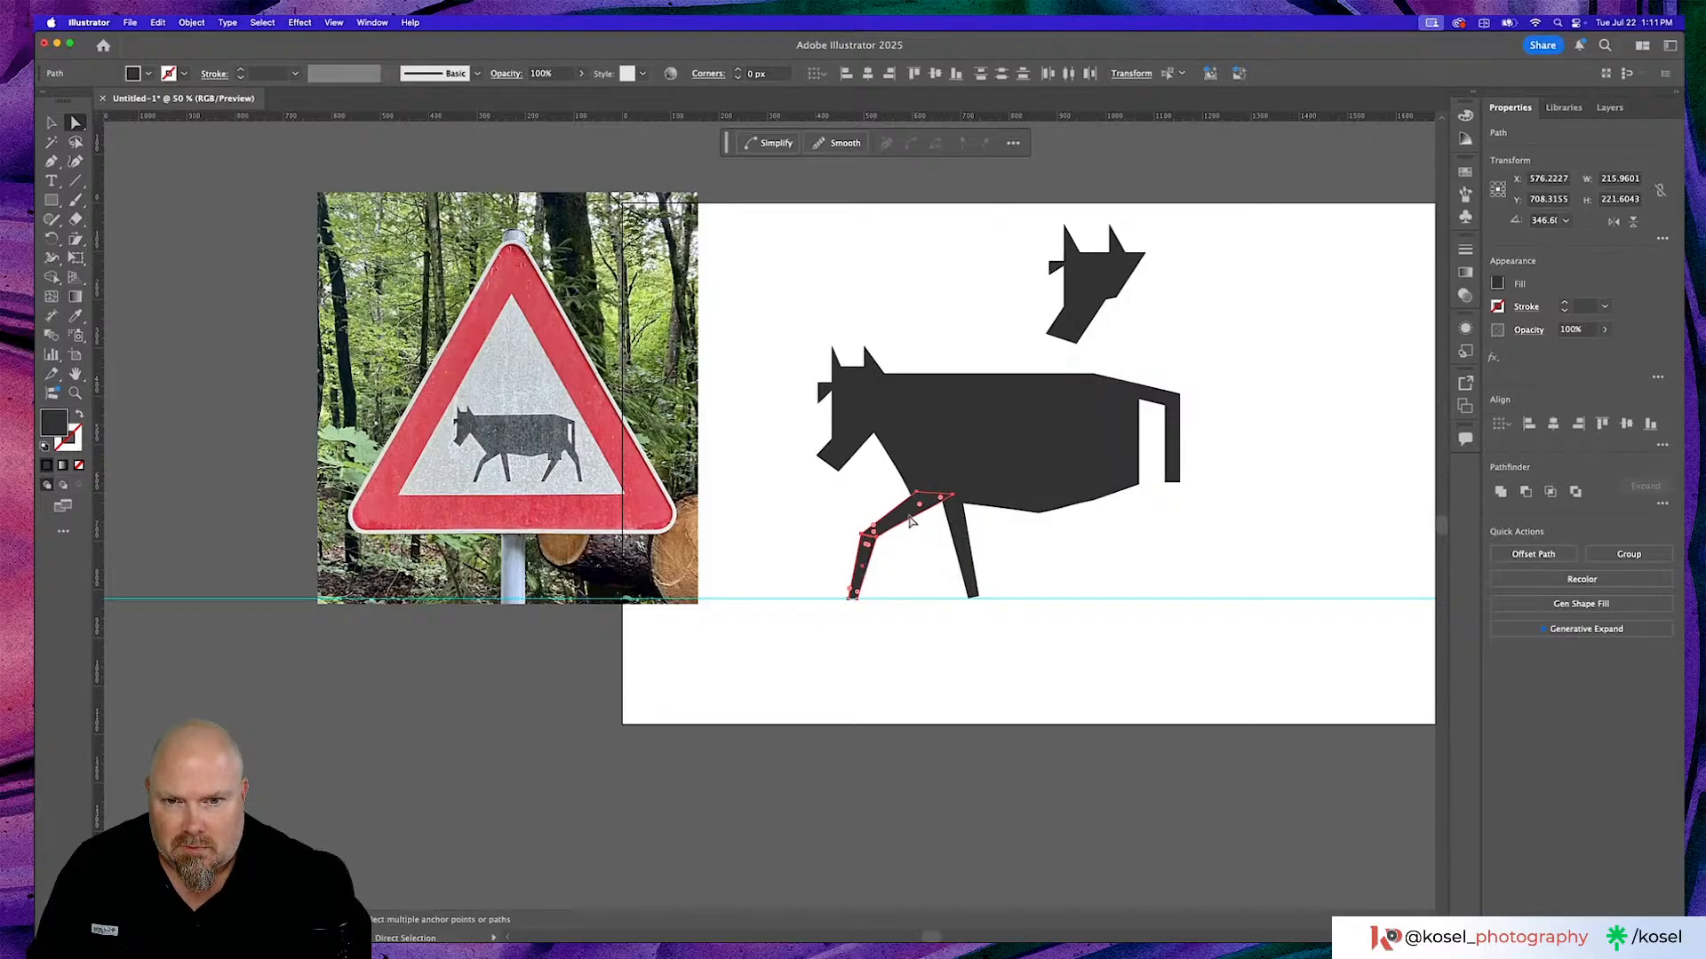
key(v)
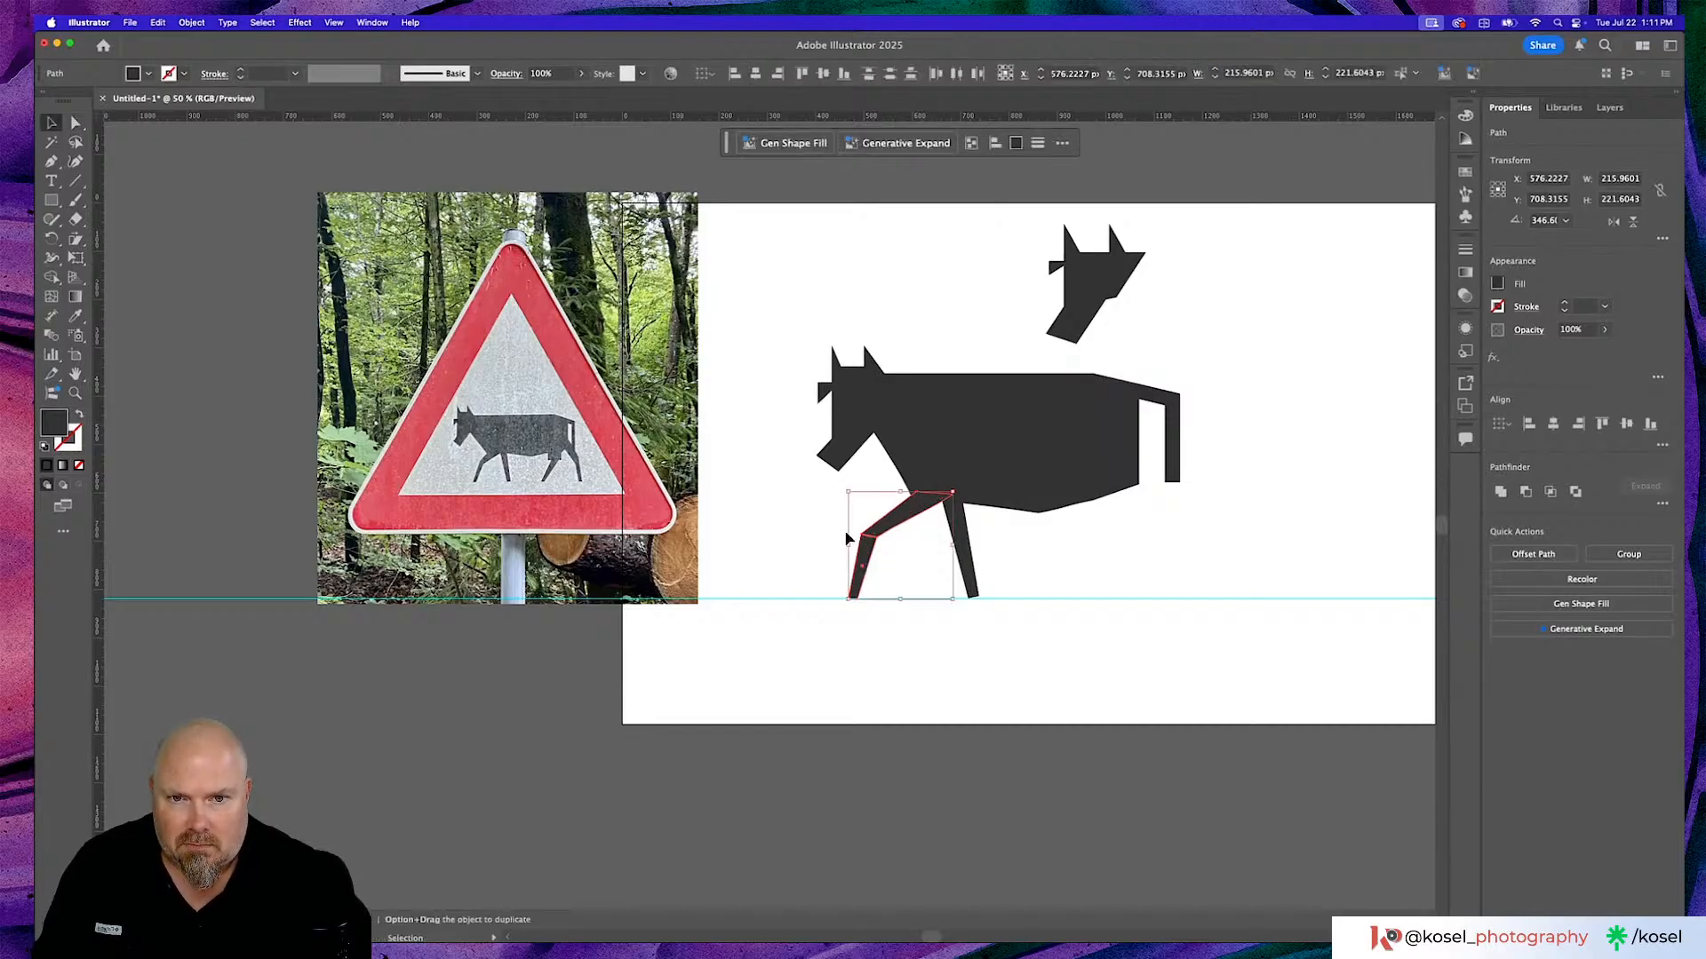
drag(889, 530, 1204, 530)
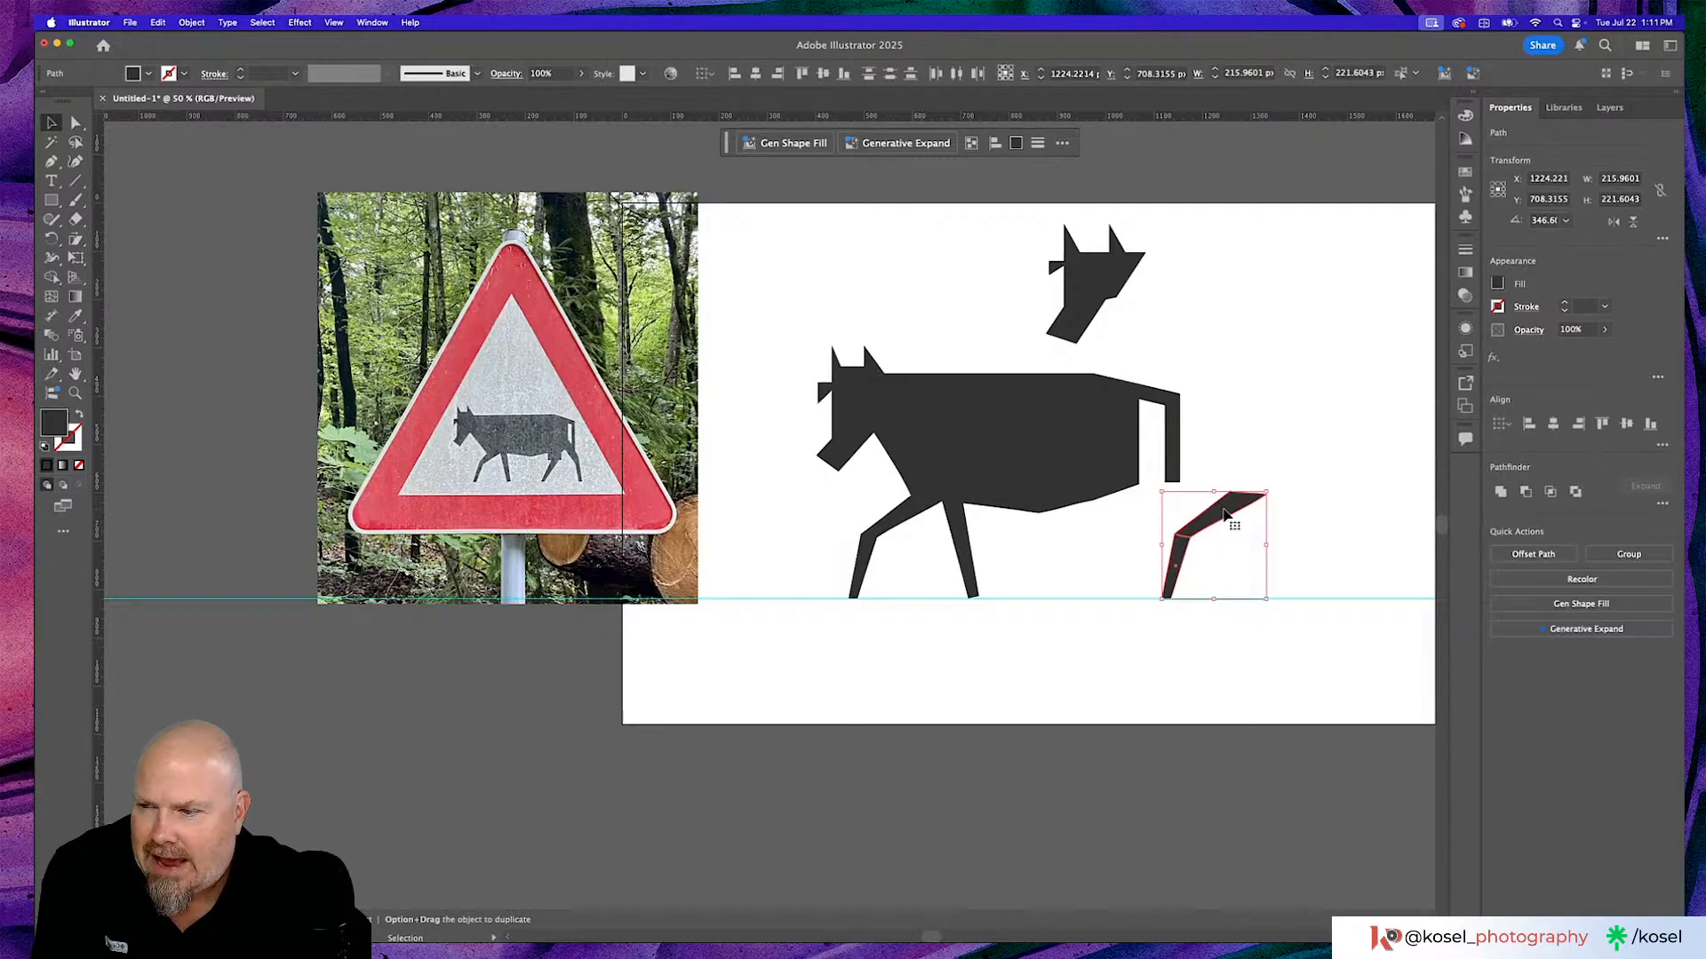
right_click(1220, 516)
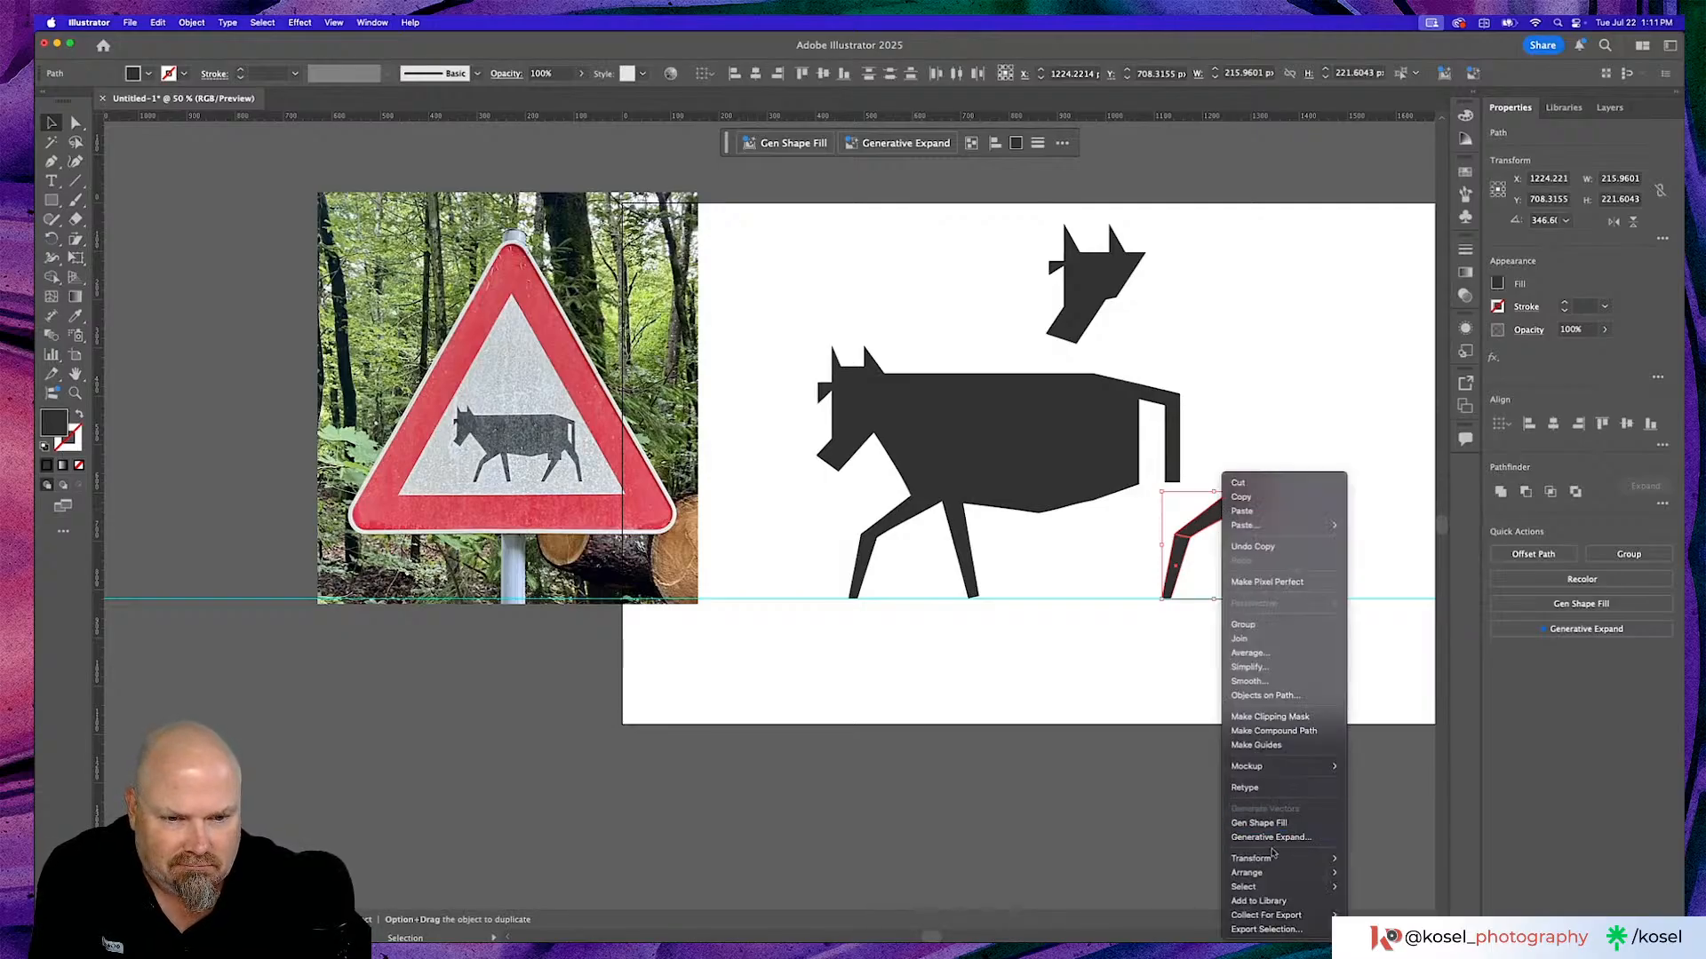
click(1368, 867)
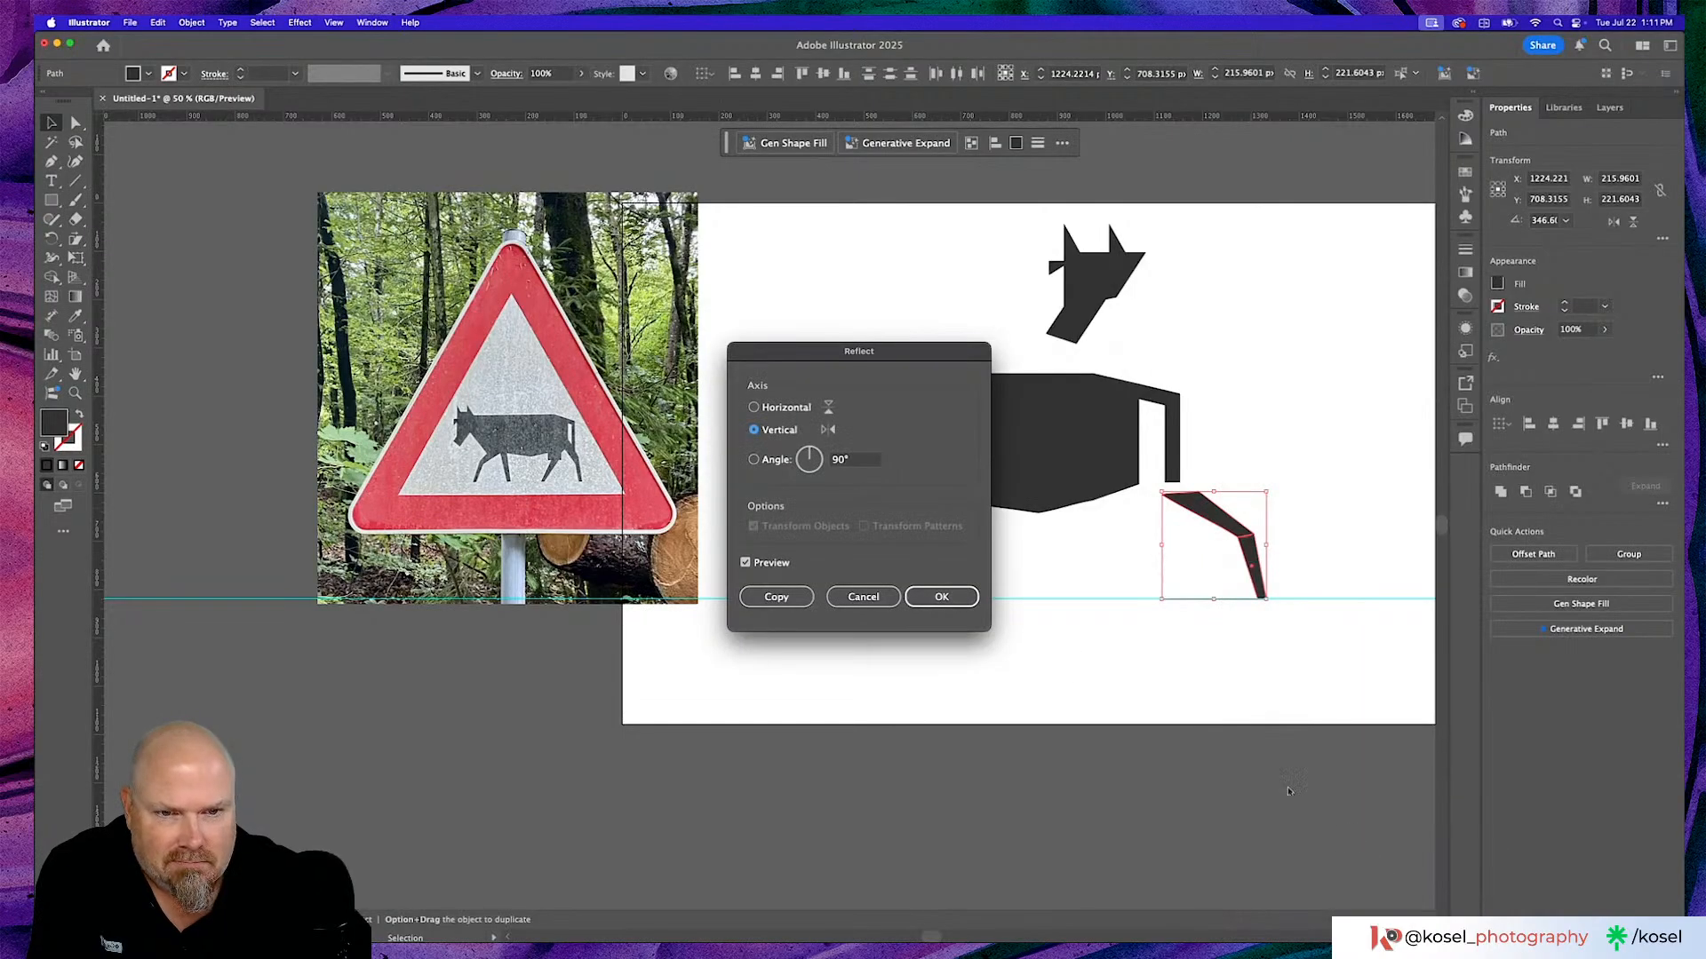
click(930, 597)
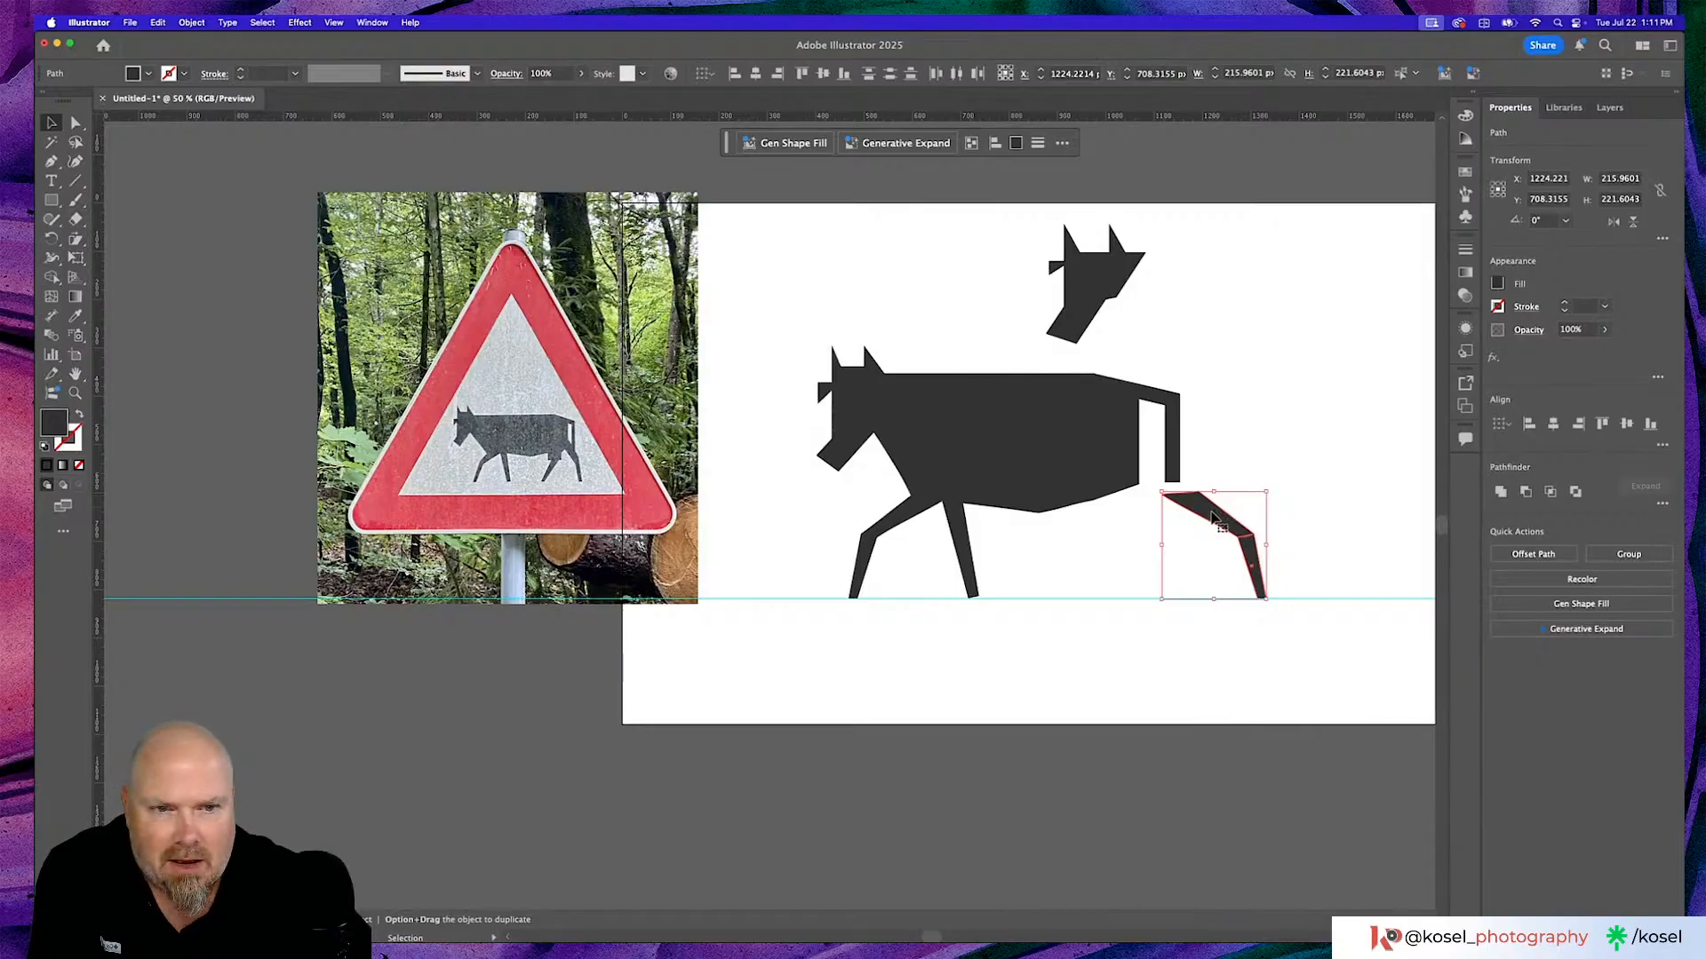
Move the mirrored bent leg under the rump and rotate it clockwise until its lower part is nearly vertical.
drag(1213, 518, 1150, 493)
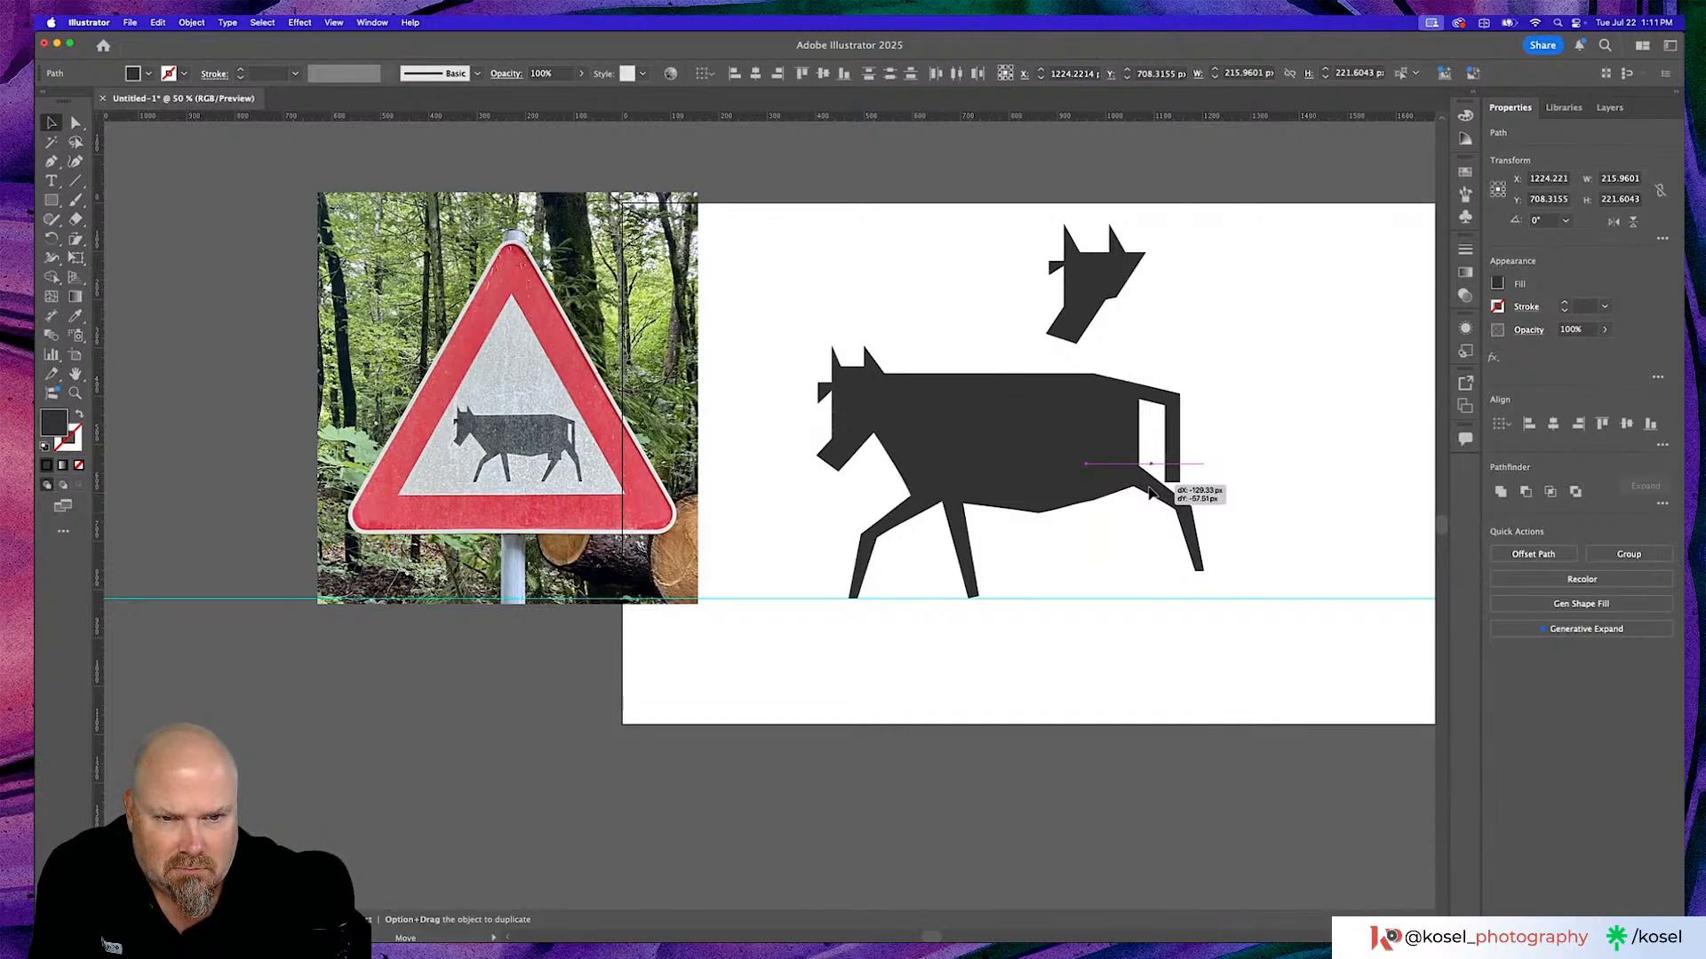
drag(1150, 493, 1150, 493)
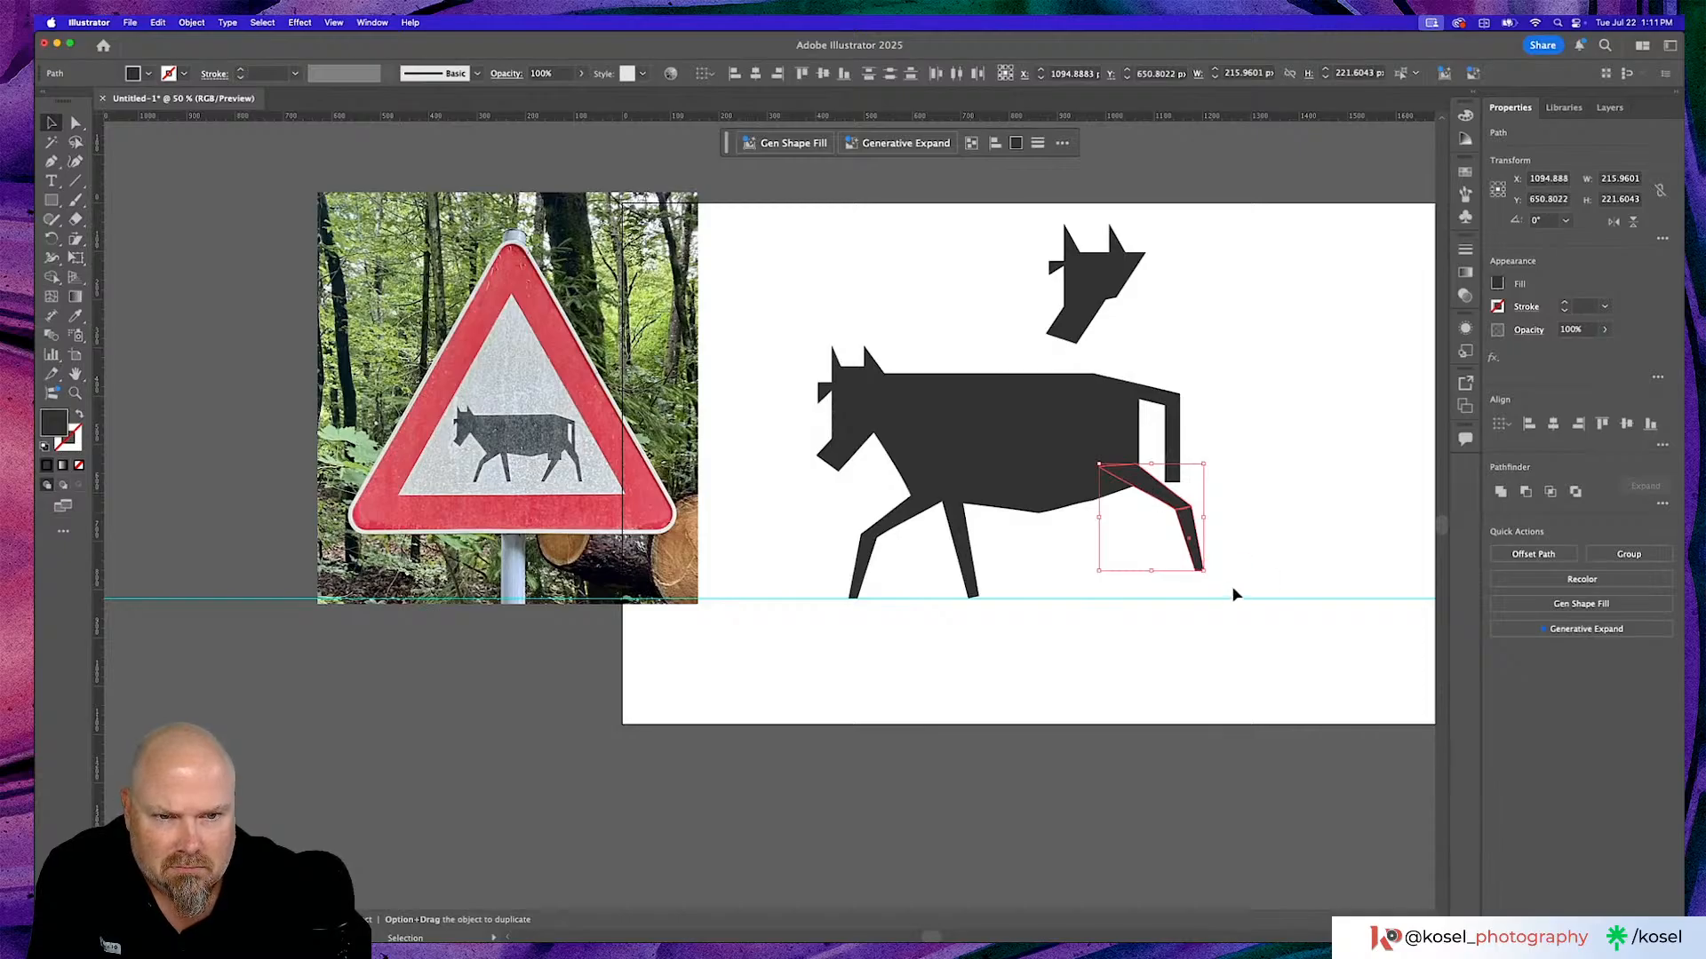
drag(1210, 577, 1195, 590)
mouse_move(1184, 527)
mouse_down()
mouse_move(1161, 493)
mouse_move(1161, 512)
mouse_up()
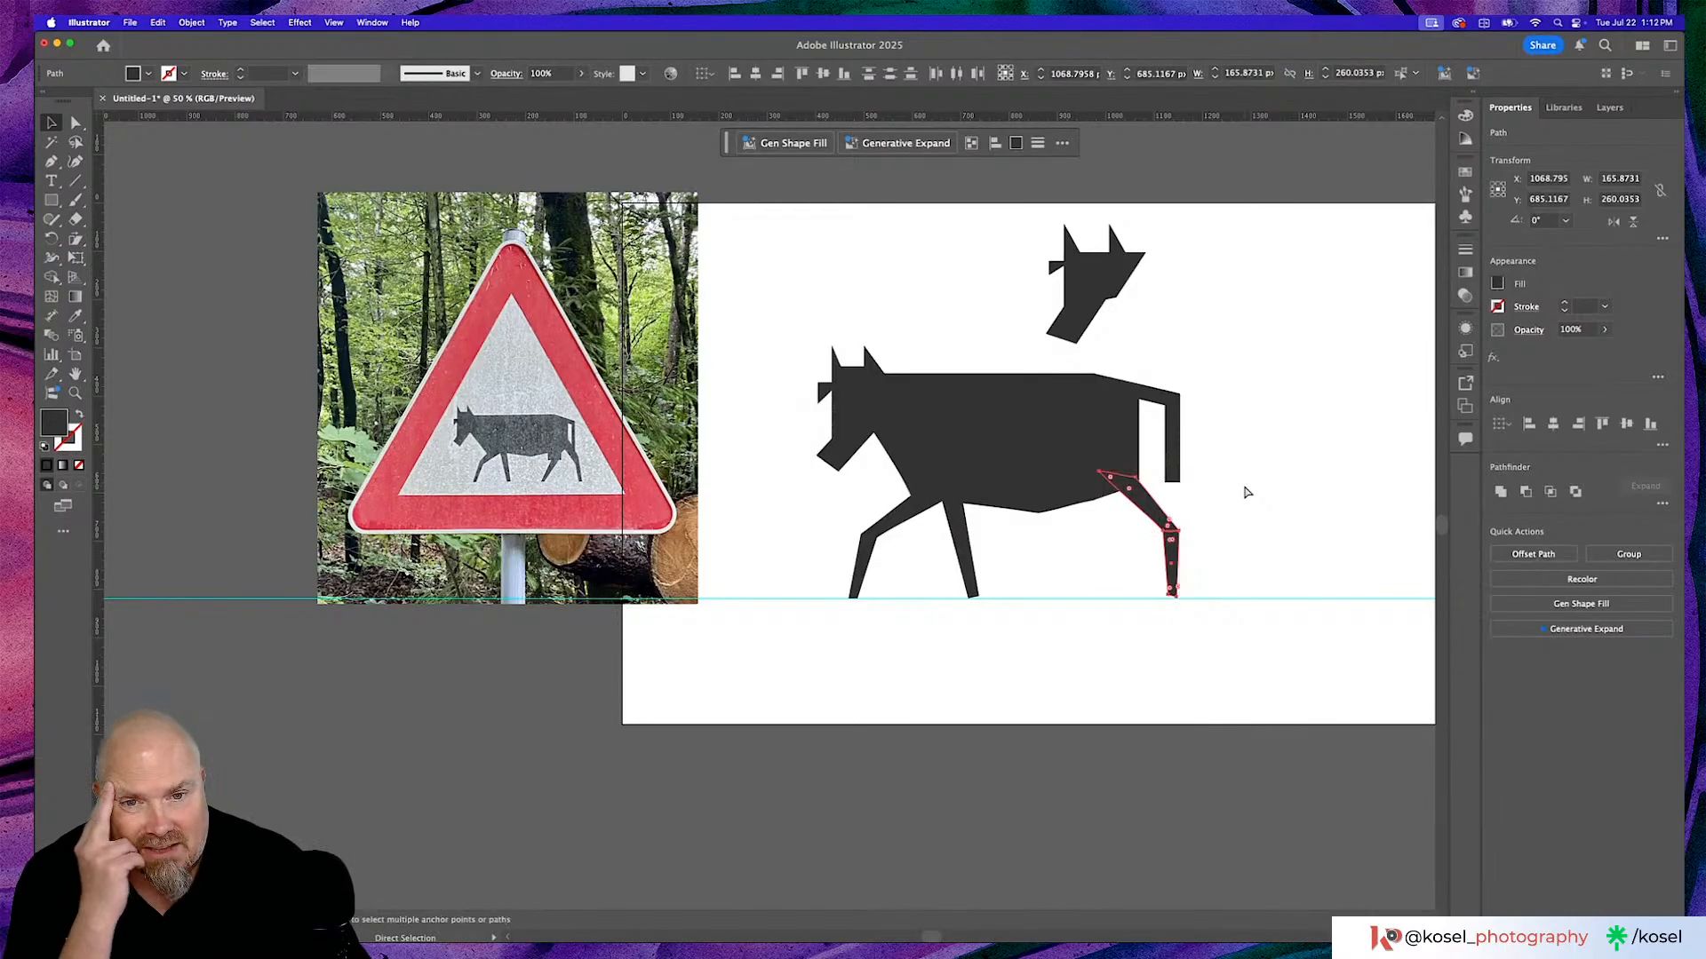
Nudge the bent hind leg so its foot rests on the ground guide and its thigh meets the rump's lower corner.
key(super+equal)
key(super+equal)
key(super+equal)
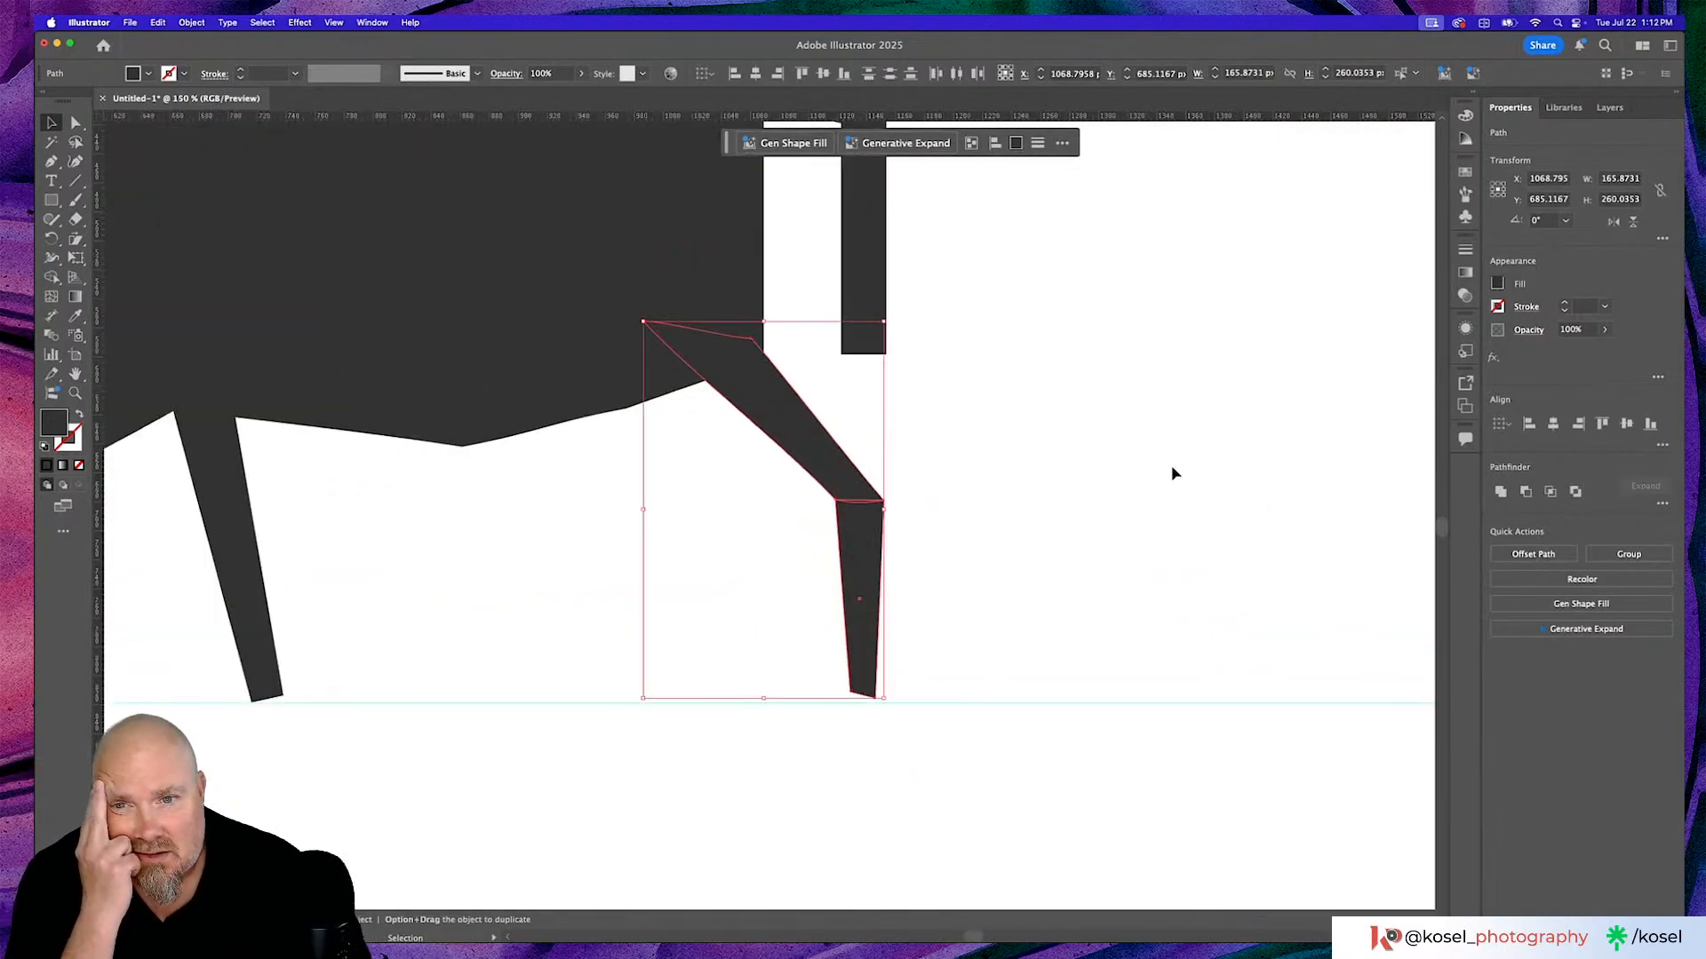
drag(805, 411, 811, 415)
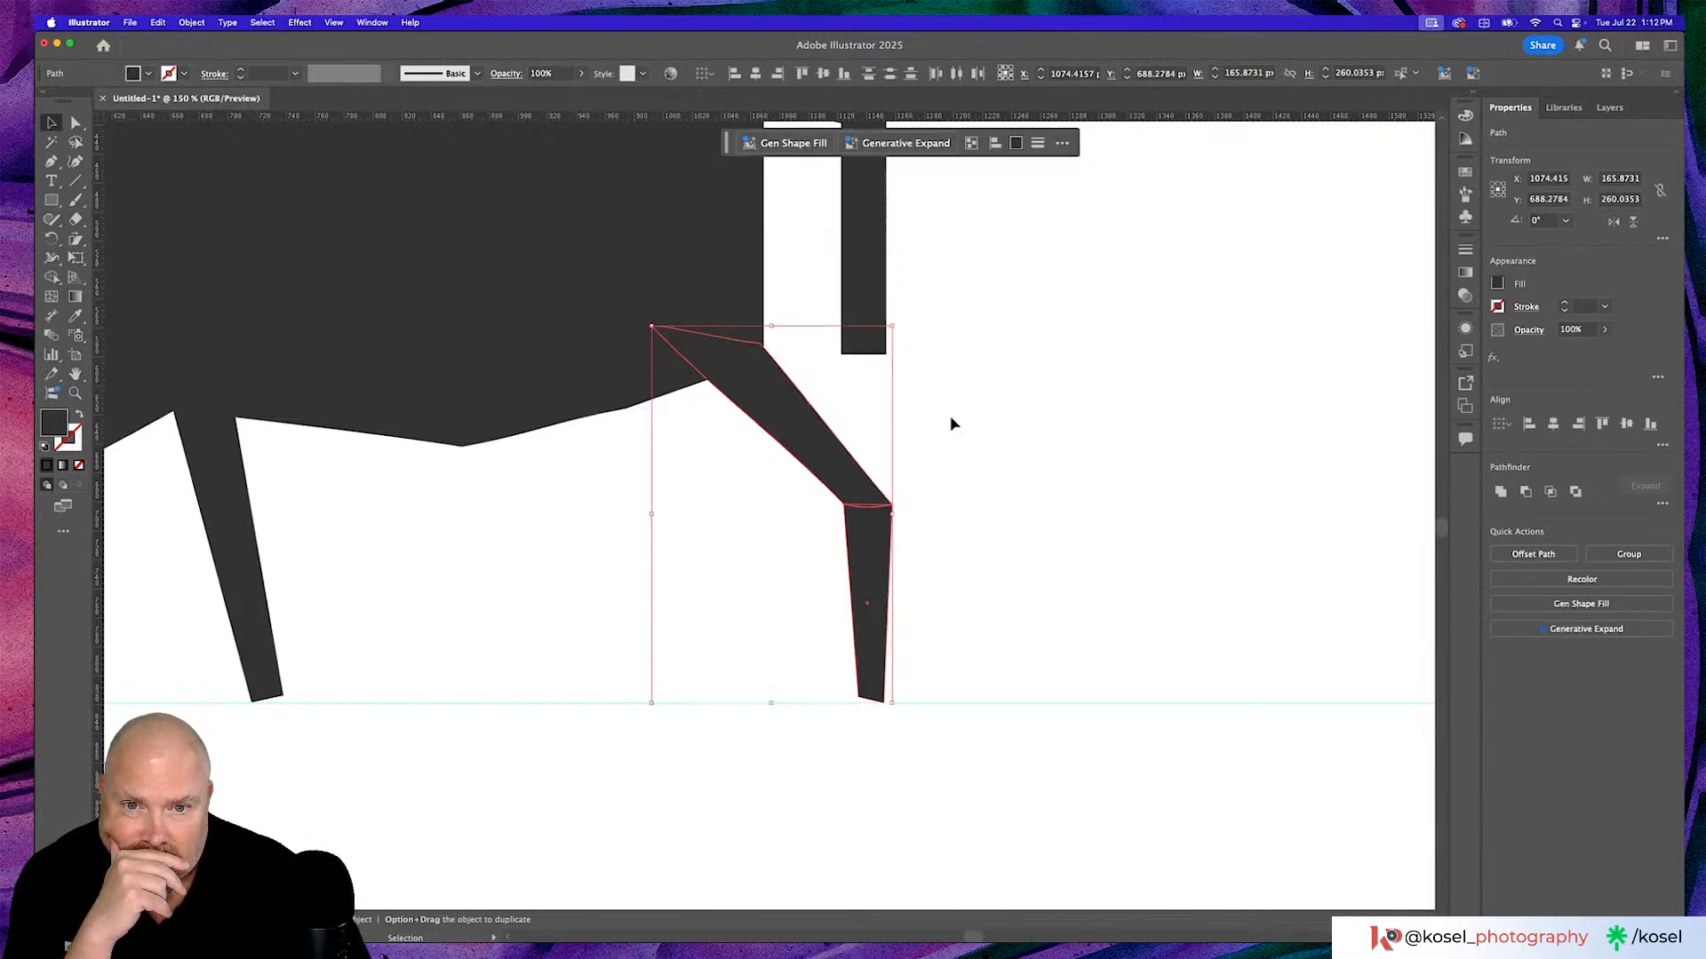
click(952, 424)
key(super+minus)
key(super+minus)
key(super+minus)
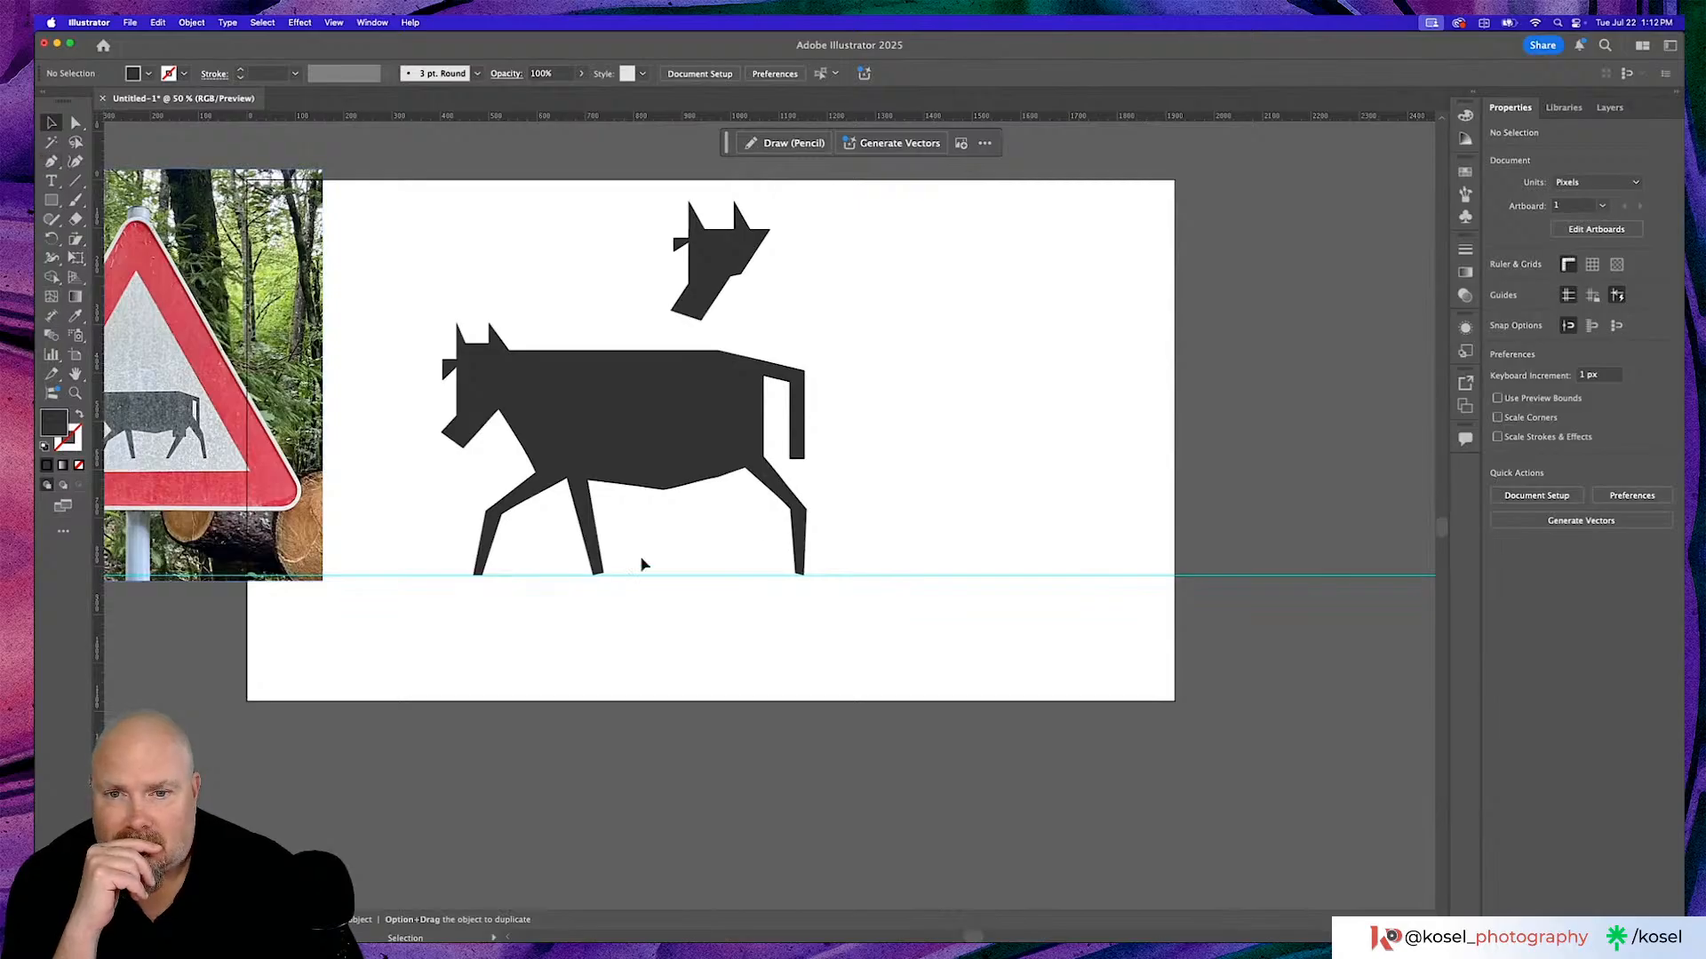
Reposition the bottom anchor points of the hind leg's lower part to level the foot on the ground guide.
click(799, 538)
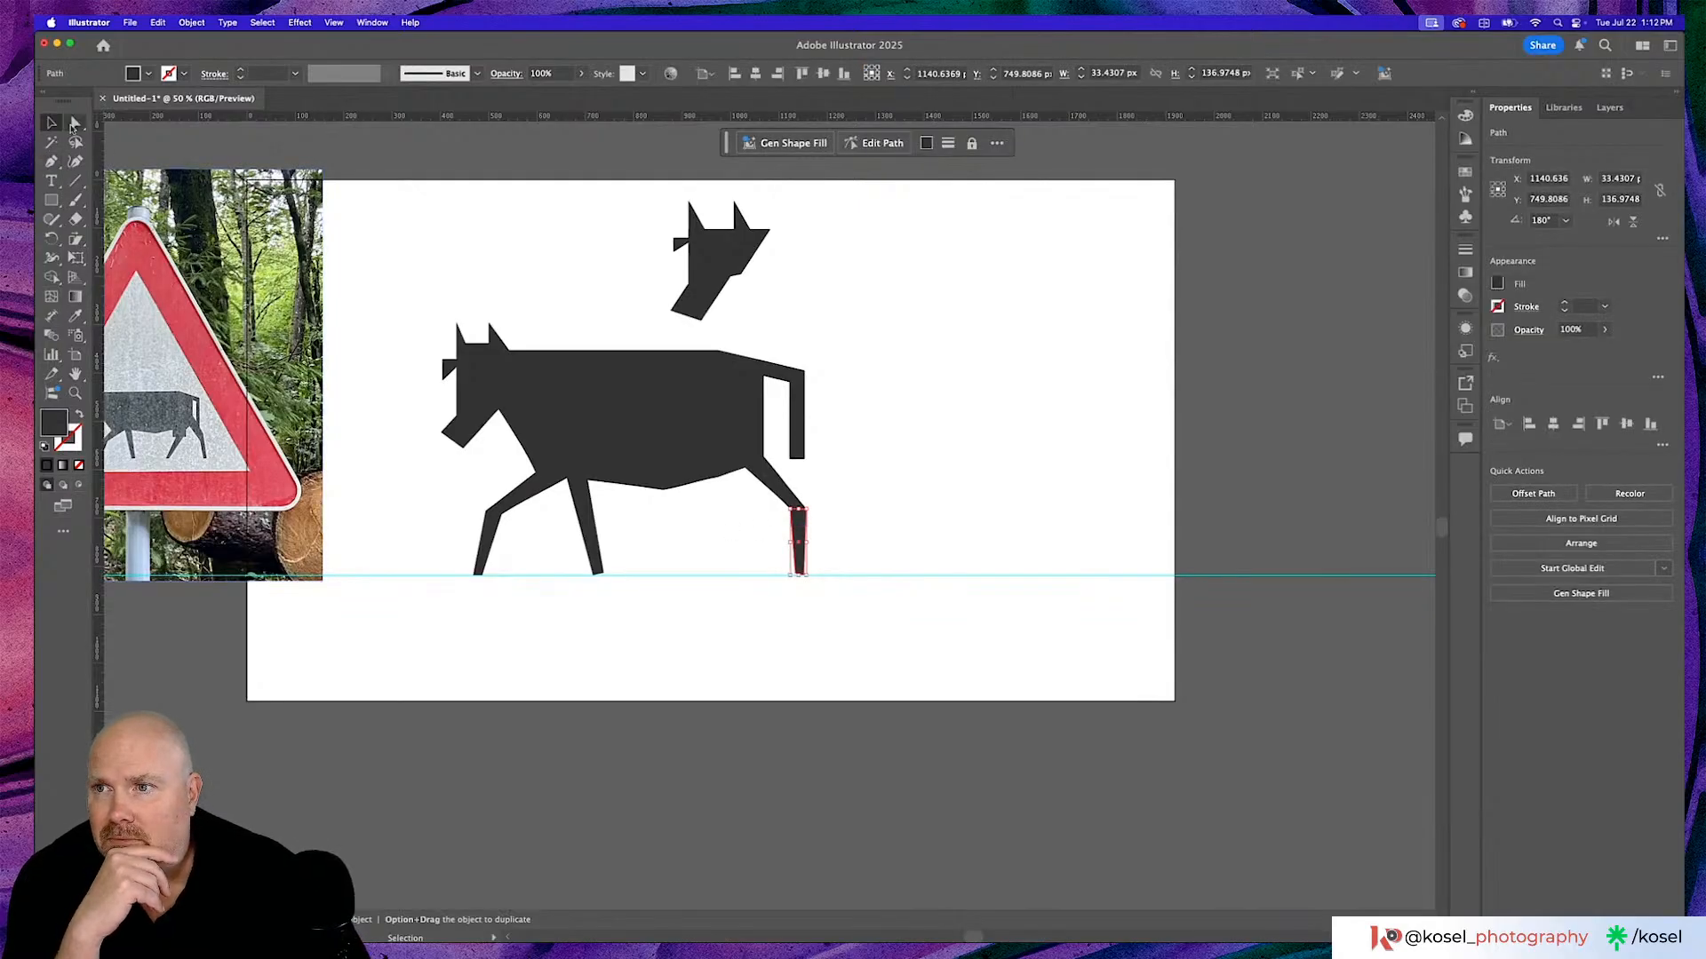
click(75, 122)
key(super+plus)
key(super+plus)
key(super+plus)
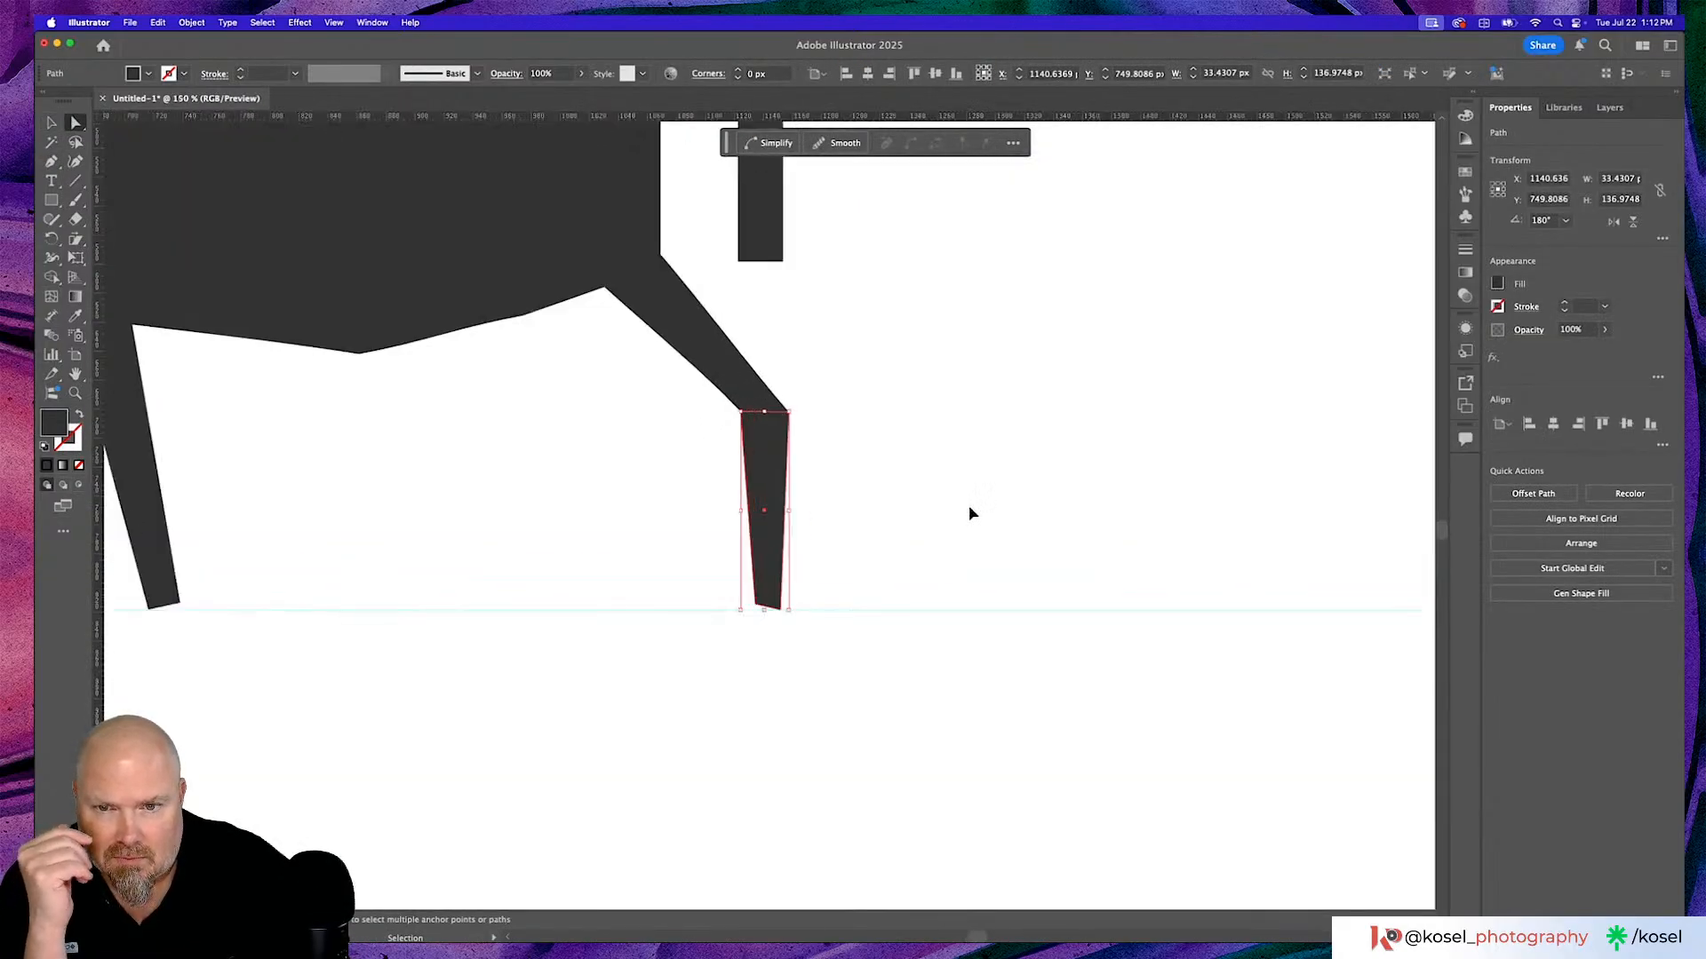
key(super+plus)
drag(752, 641, 753, 646)
key(super+a)
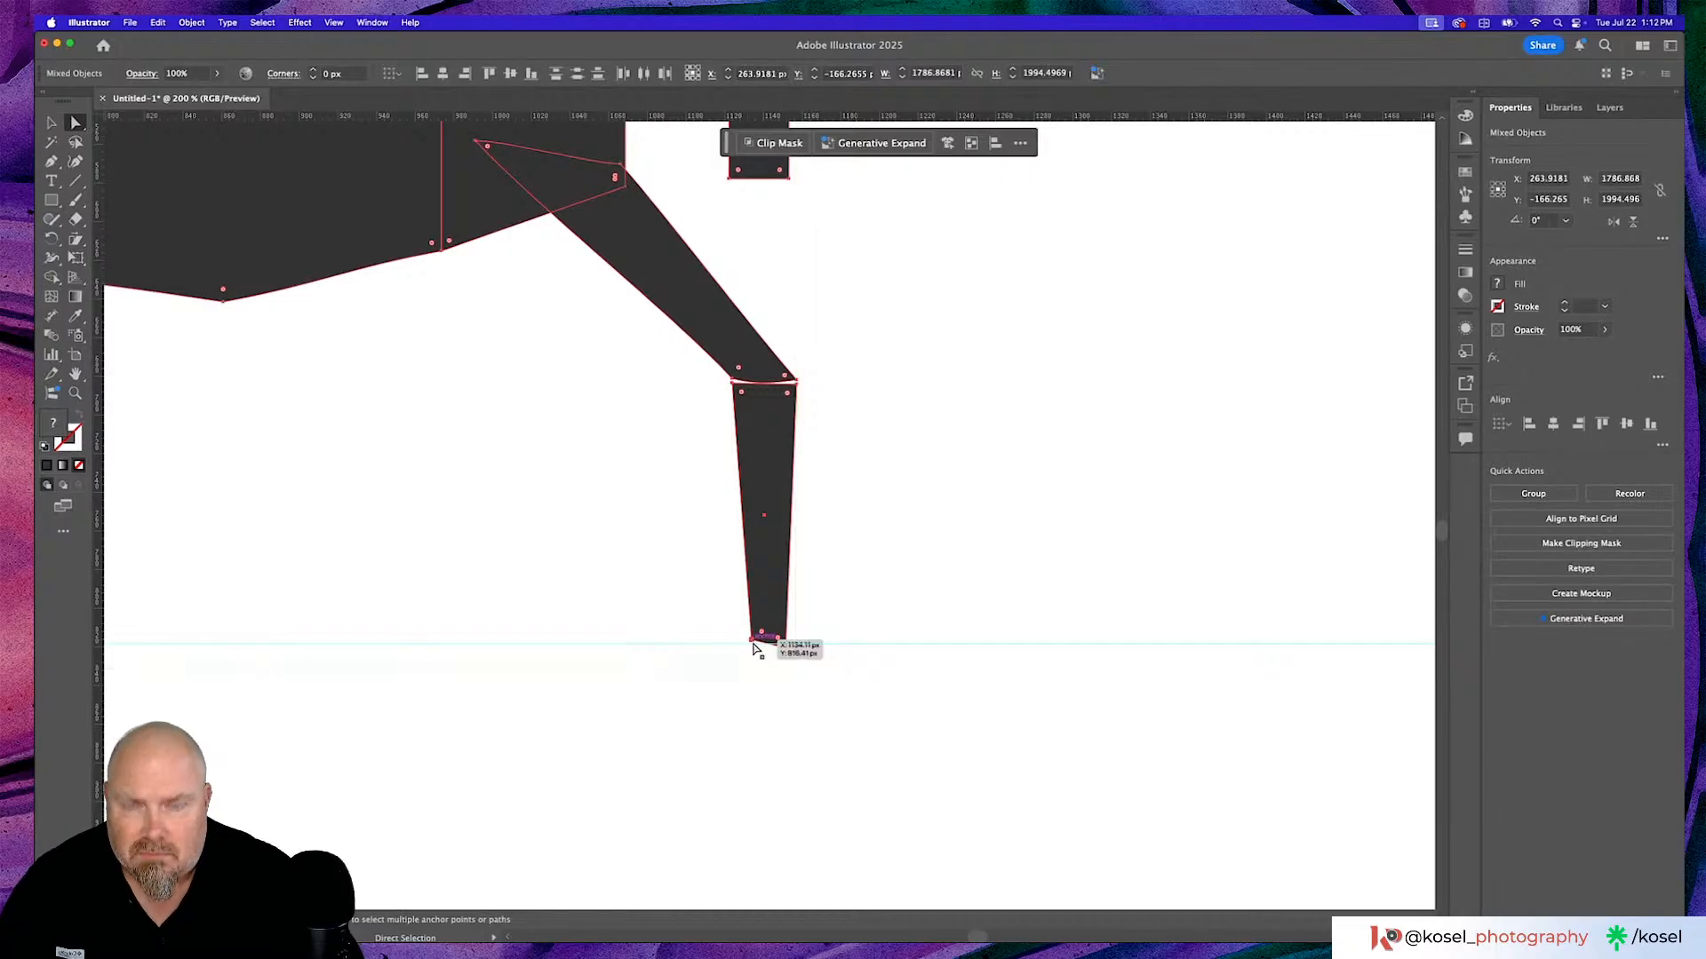
key(super+z)
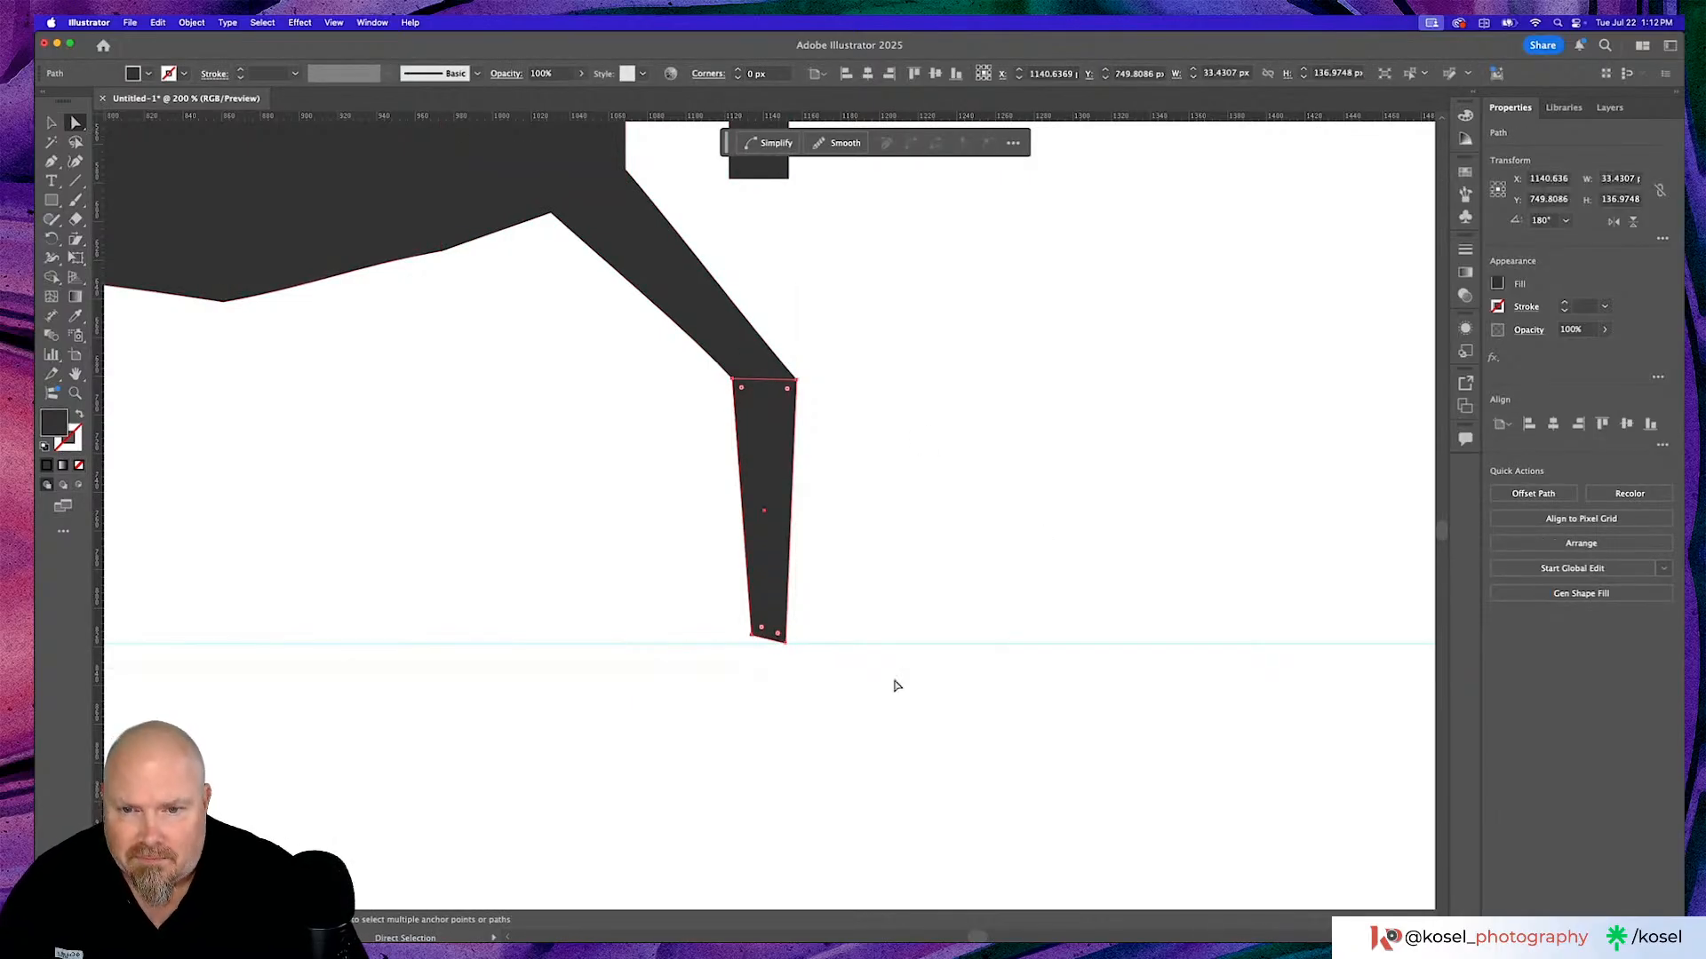
drag(751, 636, 753, 646)
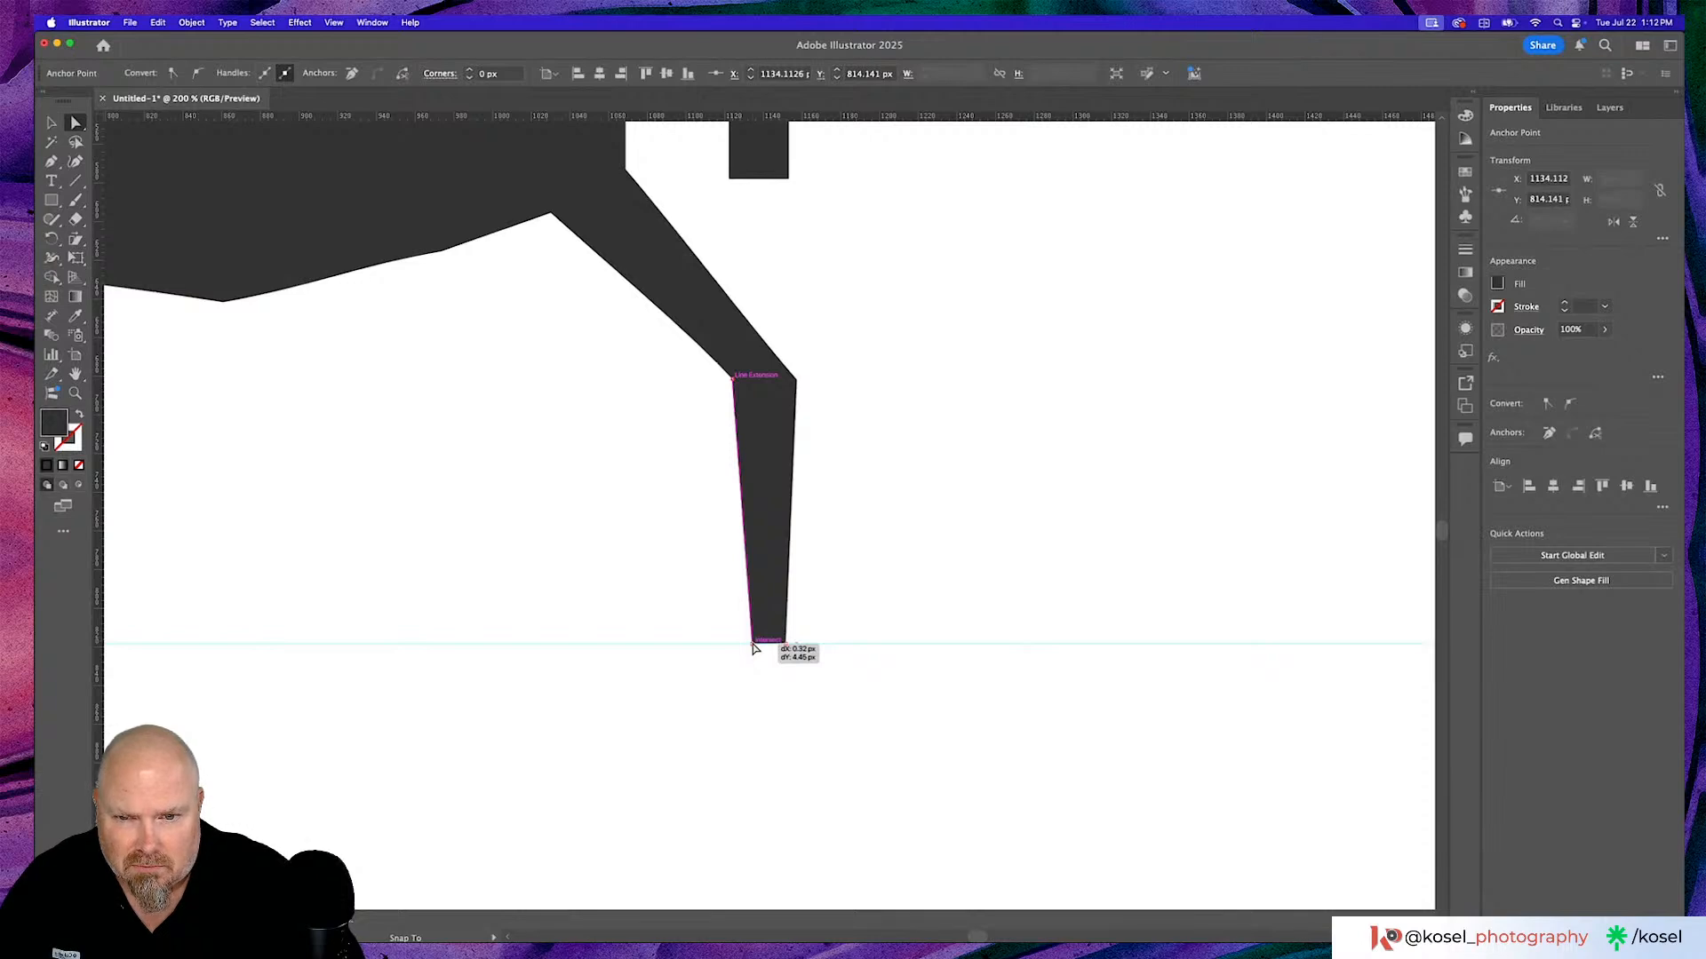
drag(753, 646, 753, 647)
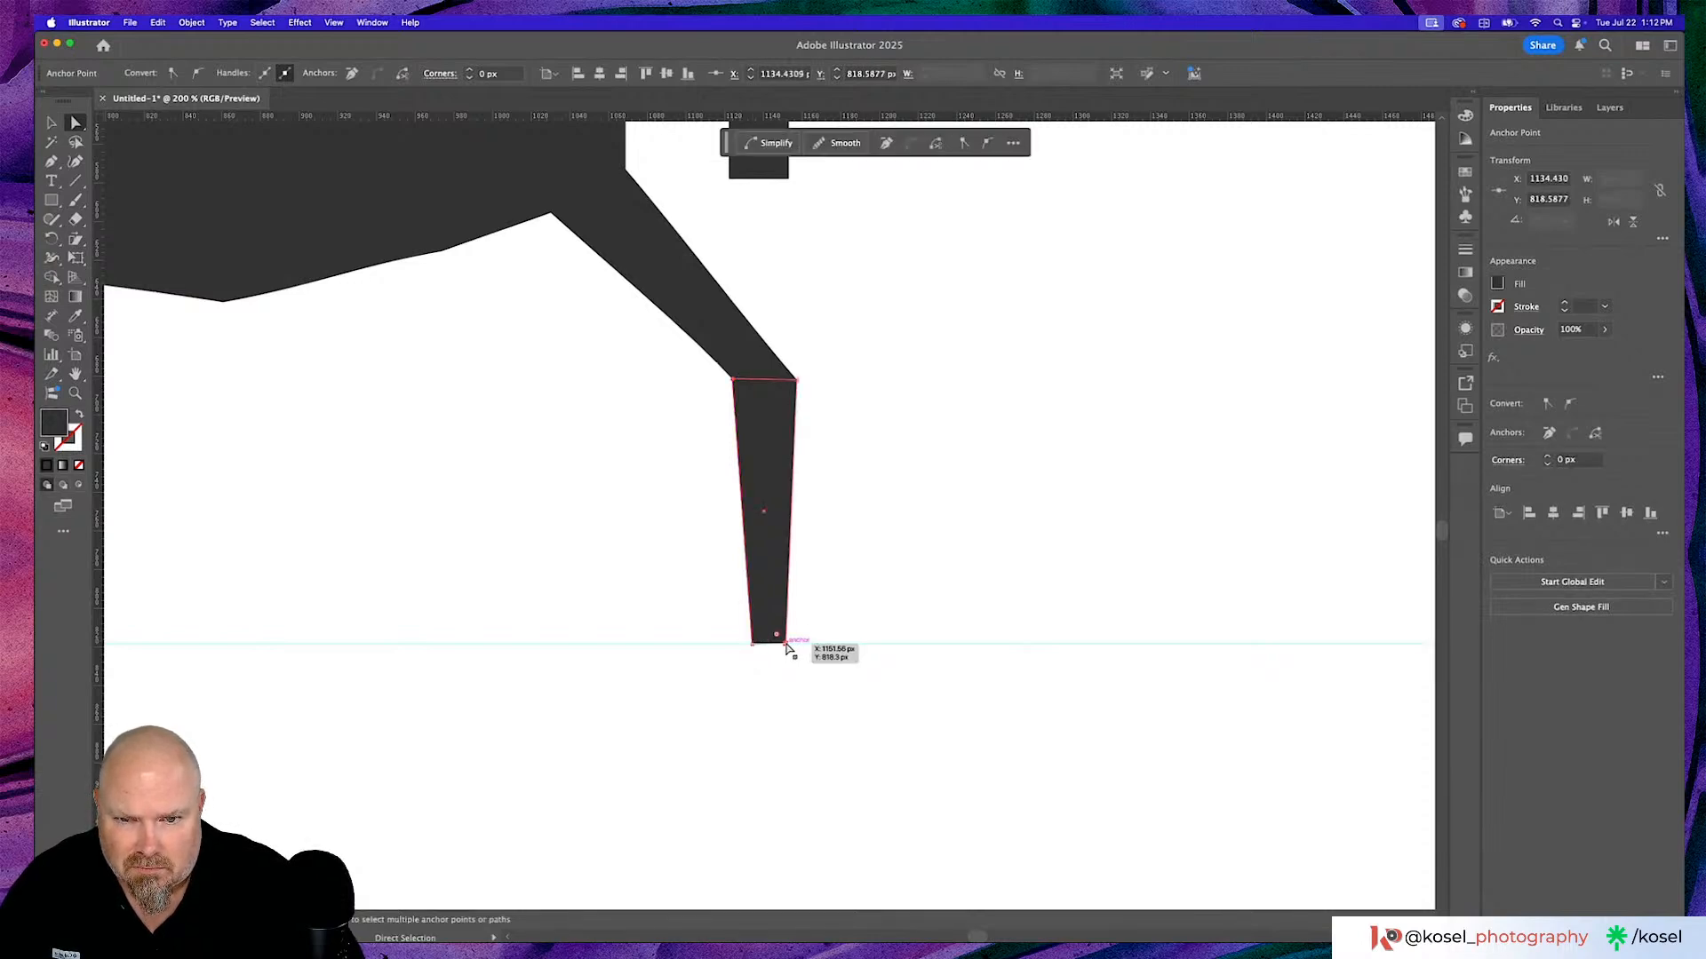
click(788, 647)
click(924, 572)
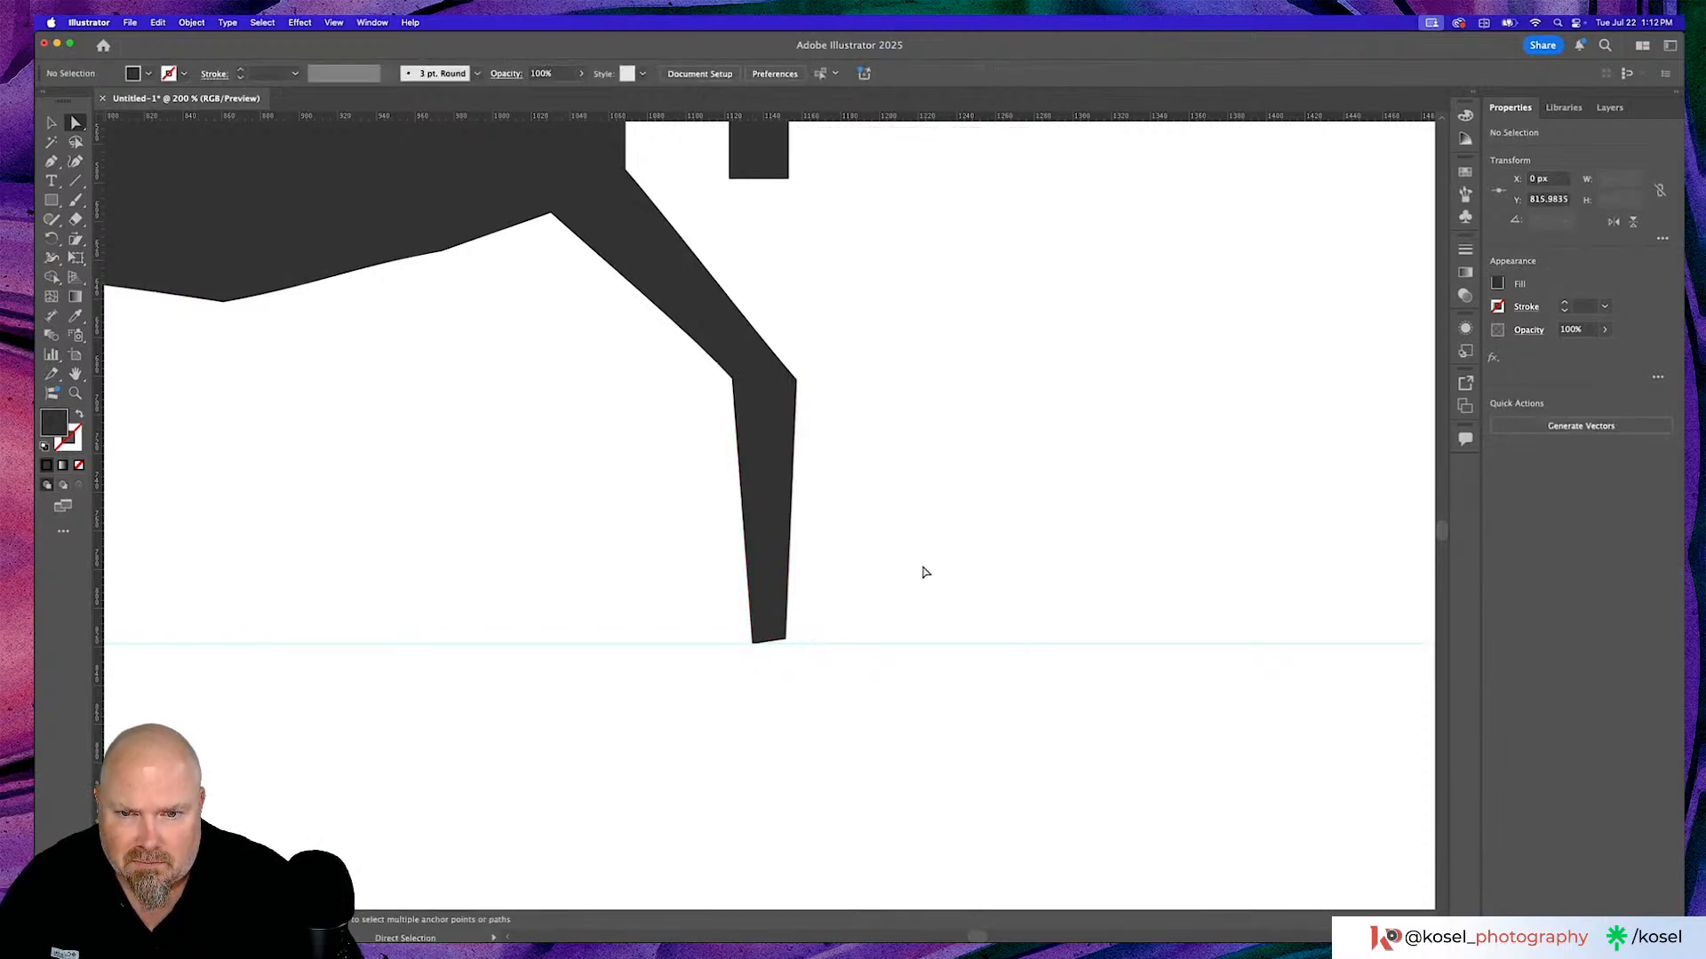
Lower the rear bottom anchor point of the straight front leg toward the ground guide to level its foot.
scroll(924, 572, left, 5)
key(super+minus)
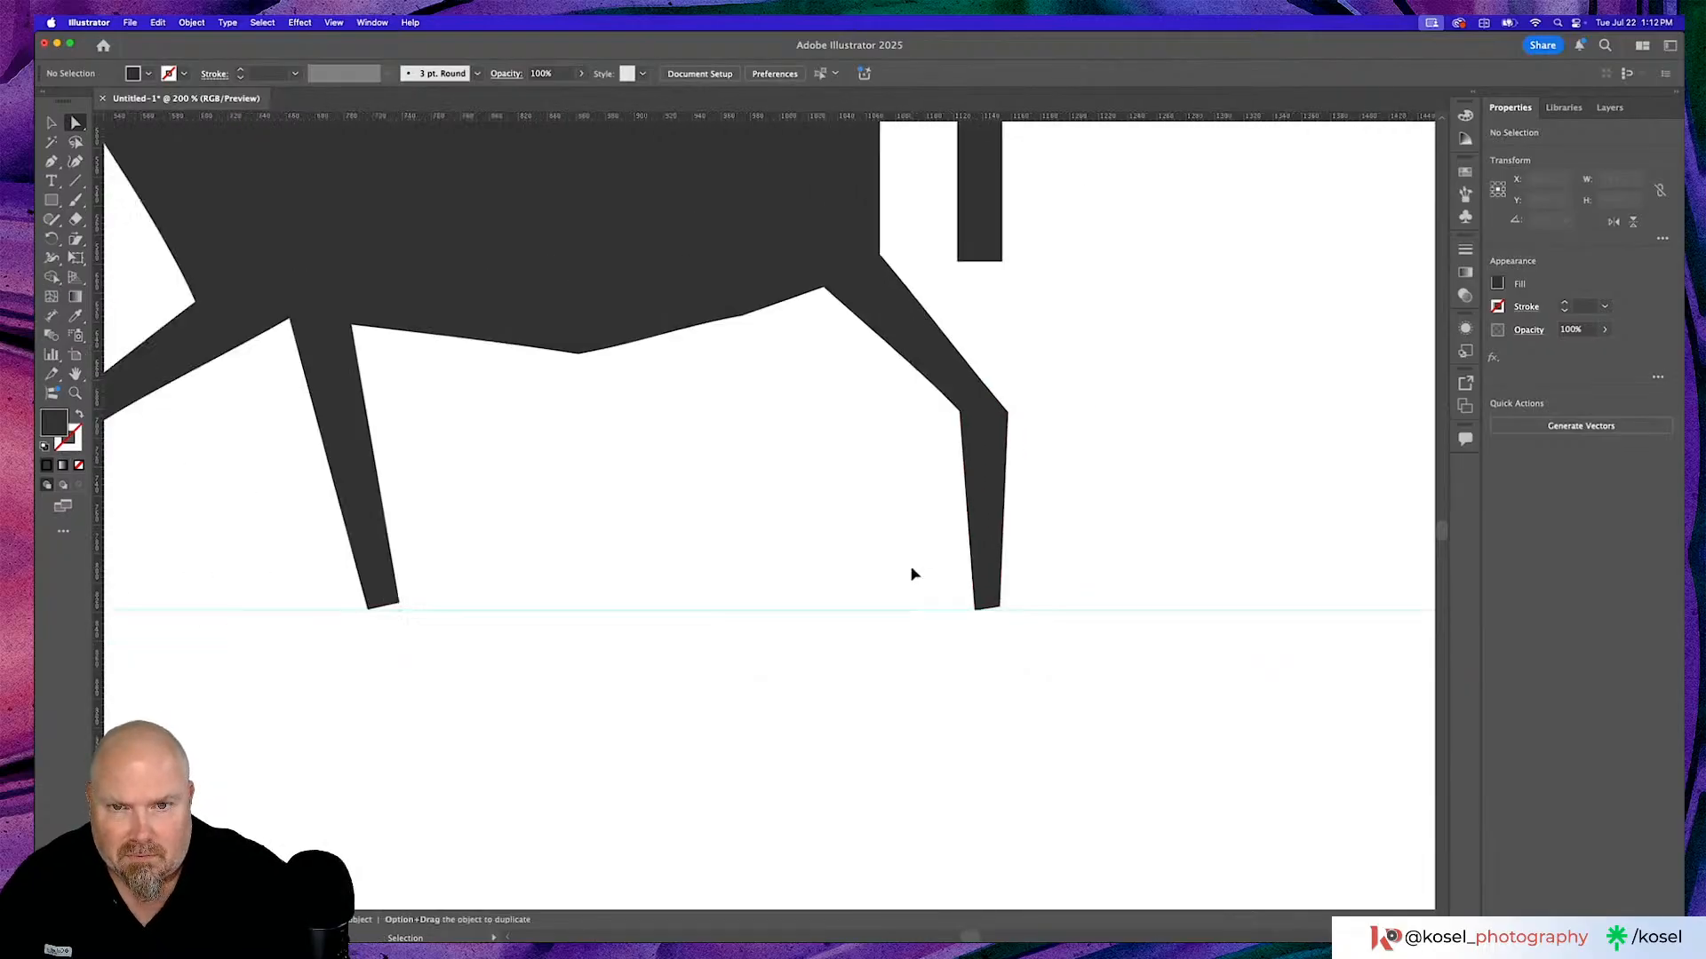
key(super+minus)
key(super+minus)
key(super+minus)
key(super+minus)
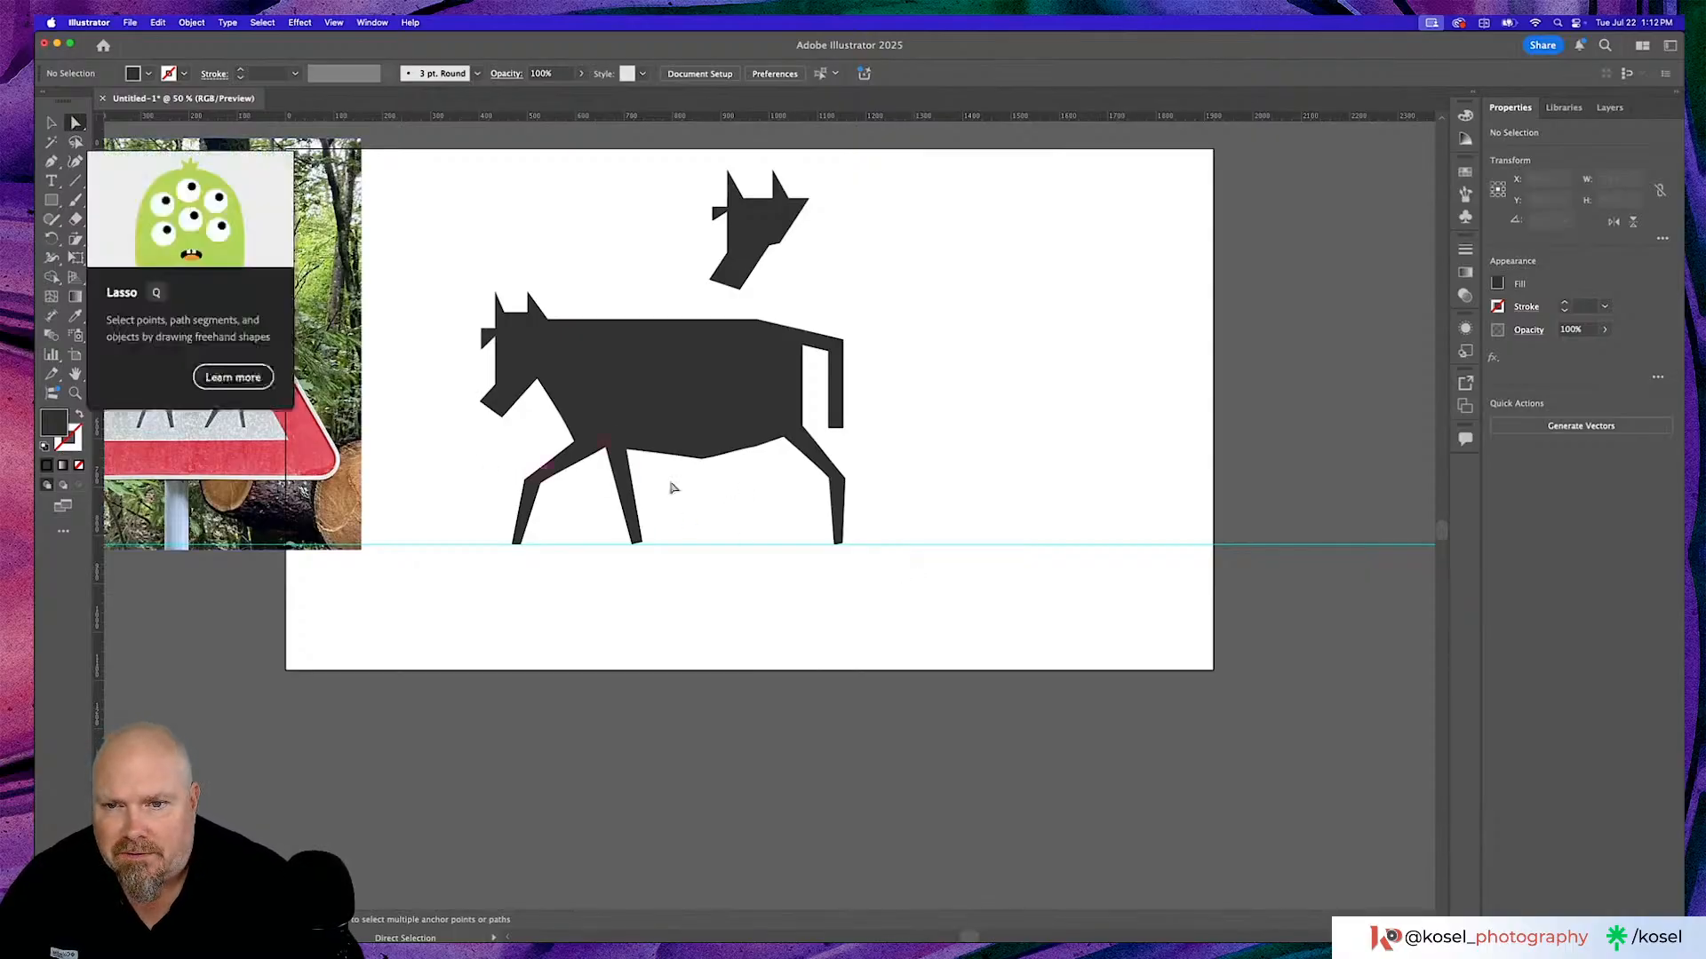
click(620, 487)
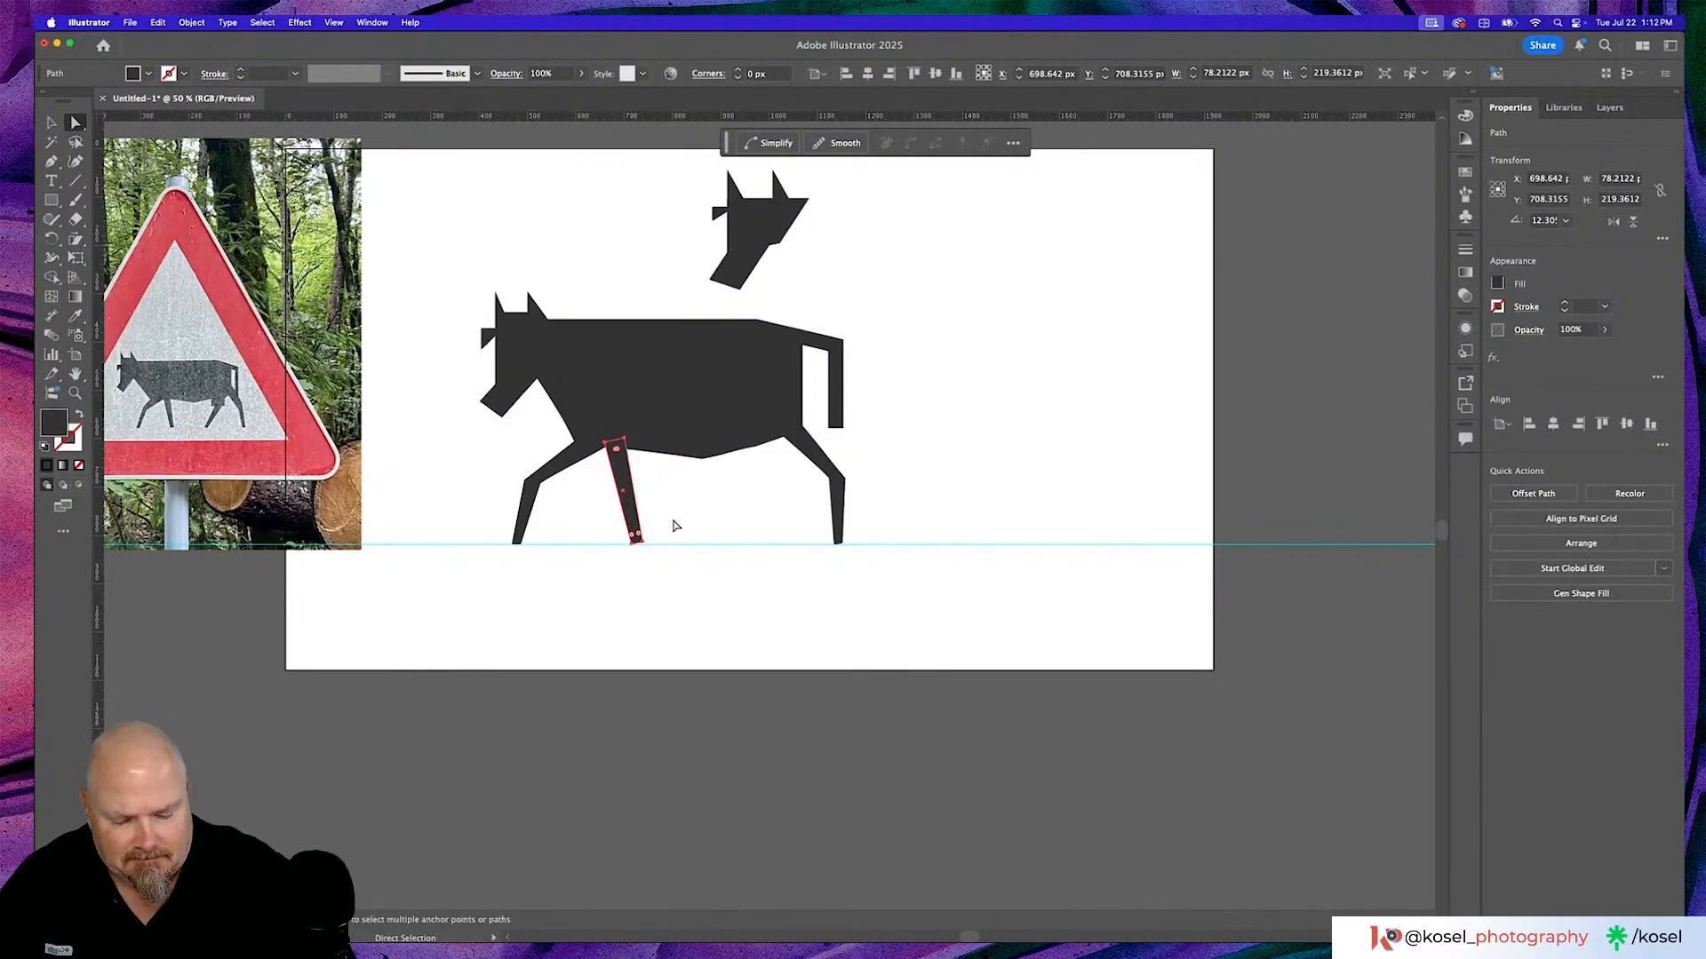
key(super+equal)
key(super+equal)
key(super+equal)
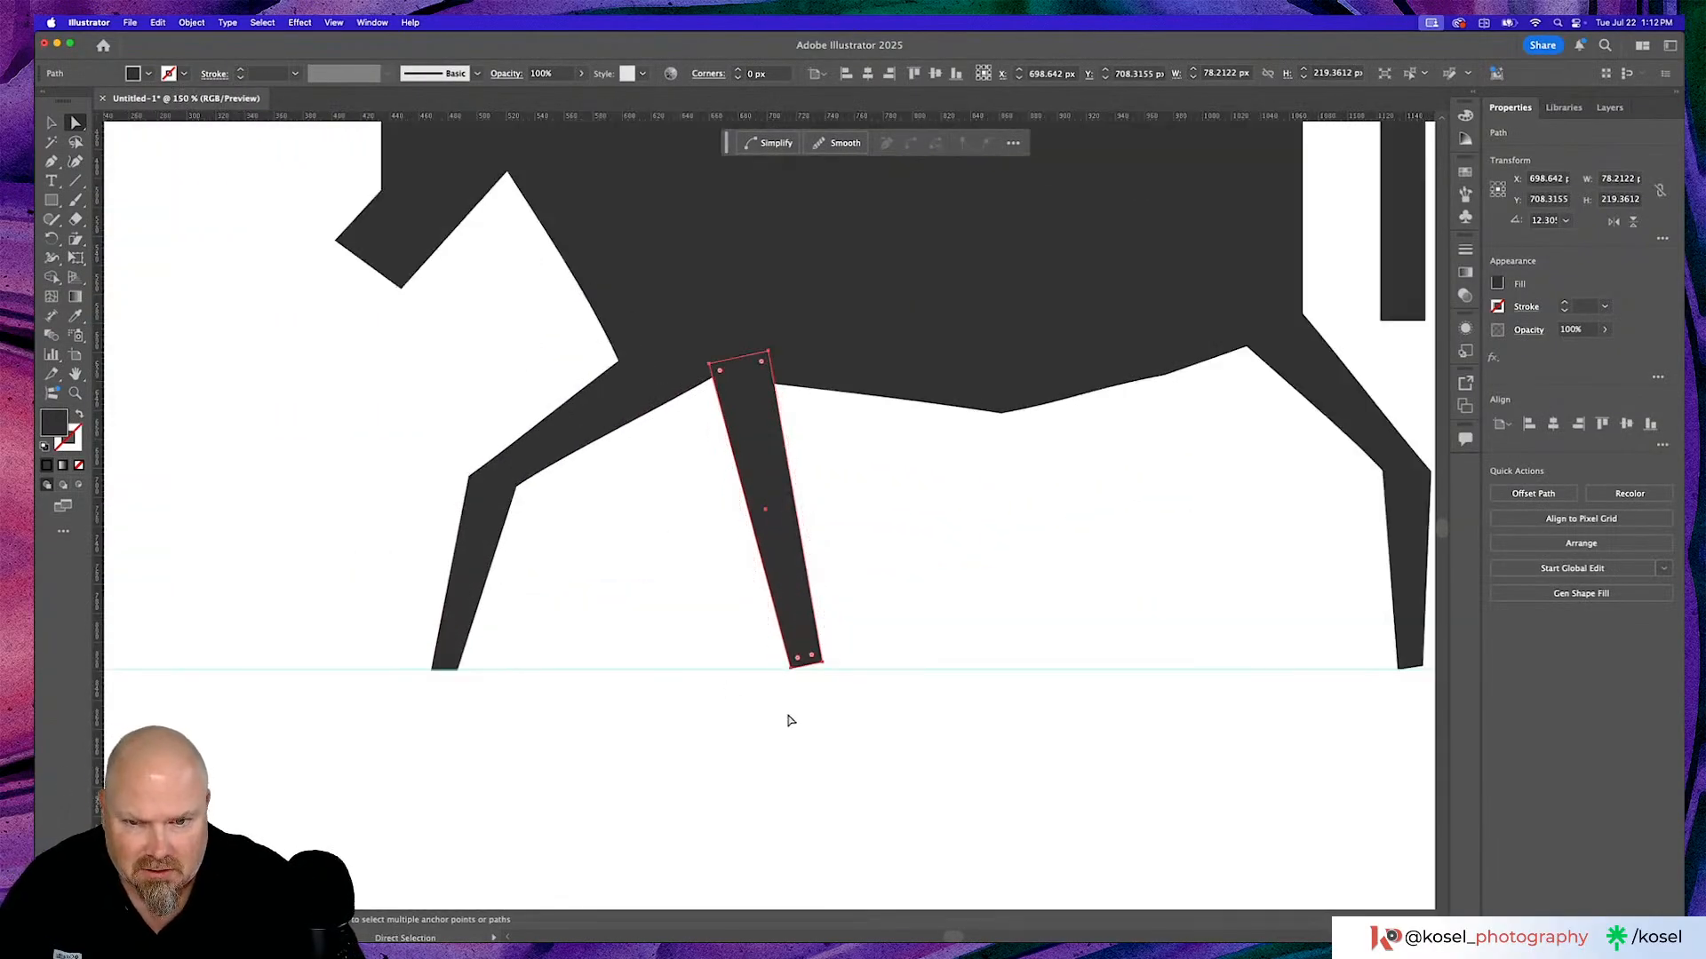
click(822, 664)
drag(825, 668, 825, 671)
click(951, 616)
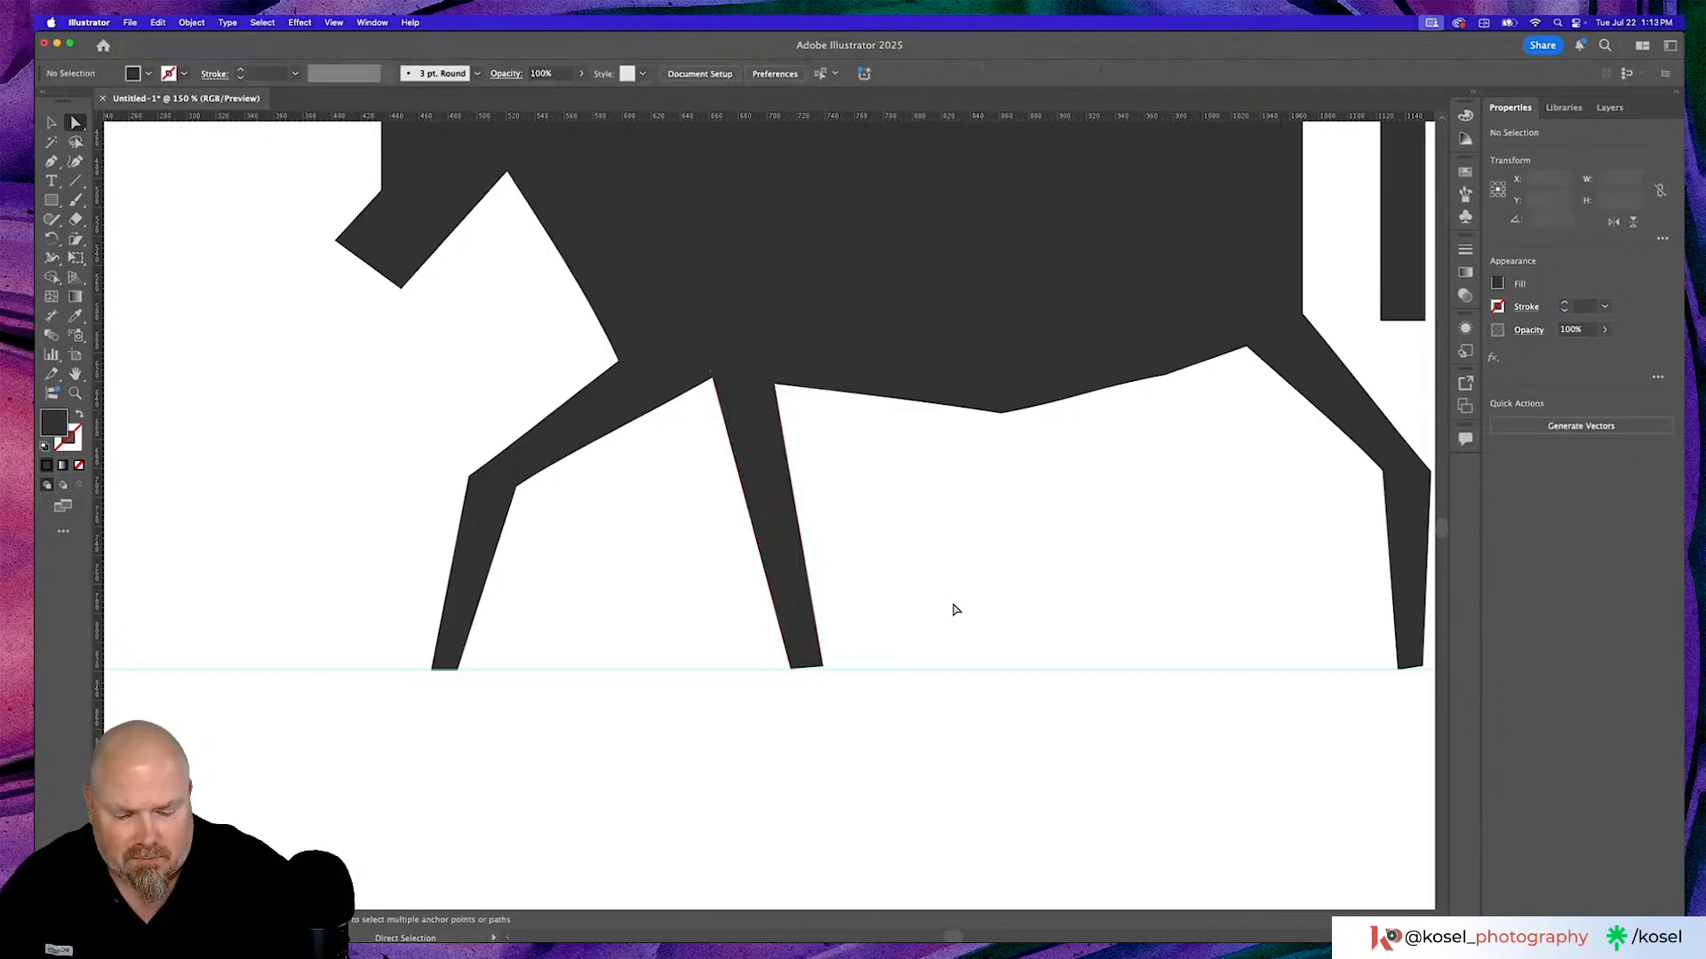
Duplicate the straight front leg about 178 px horizontally beneath the belly and reflect the copy across the vertical axis.
key(super+minus)
key(super+minus)
key(super+minus)
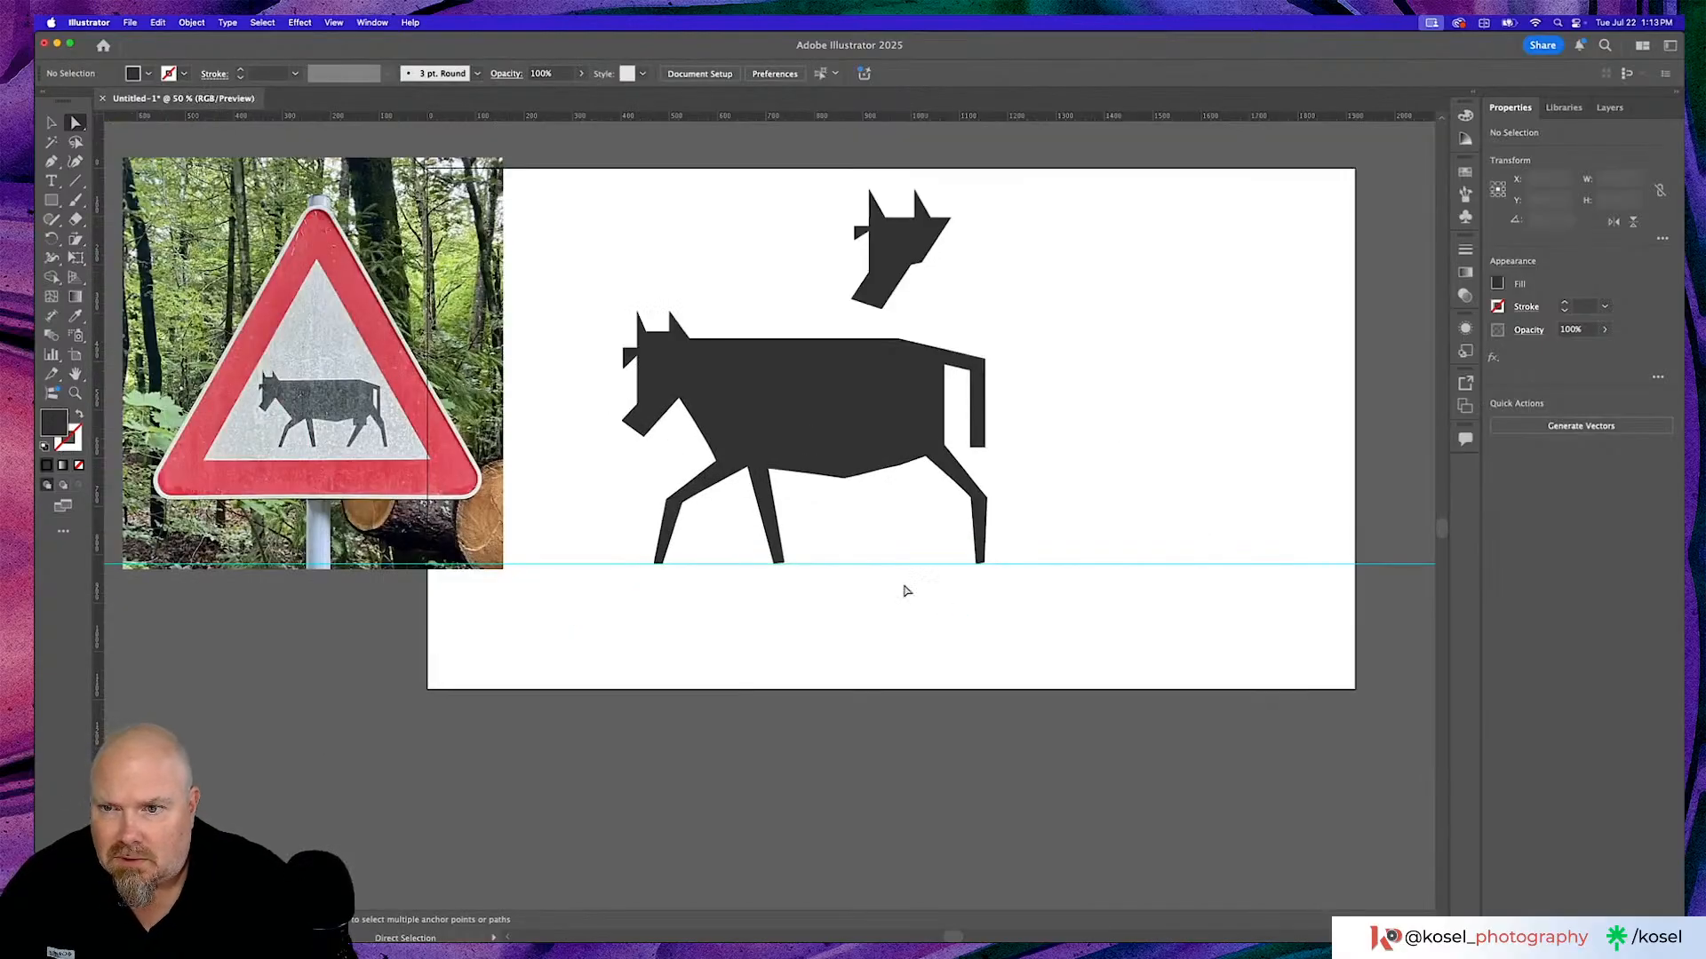
click(766, 494)
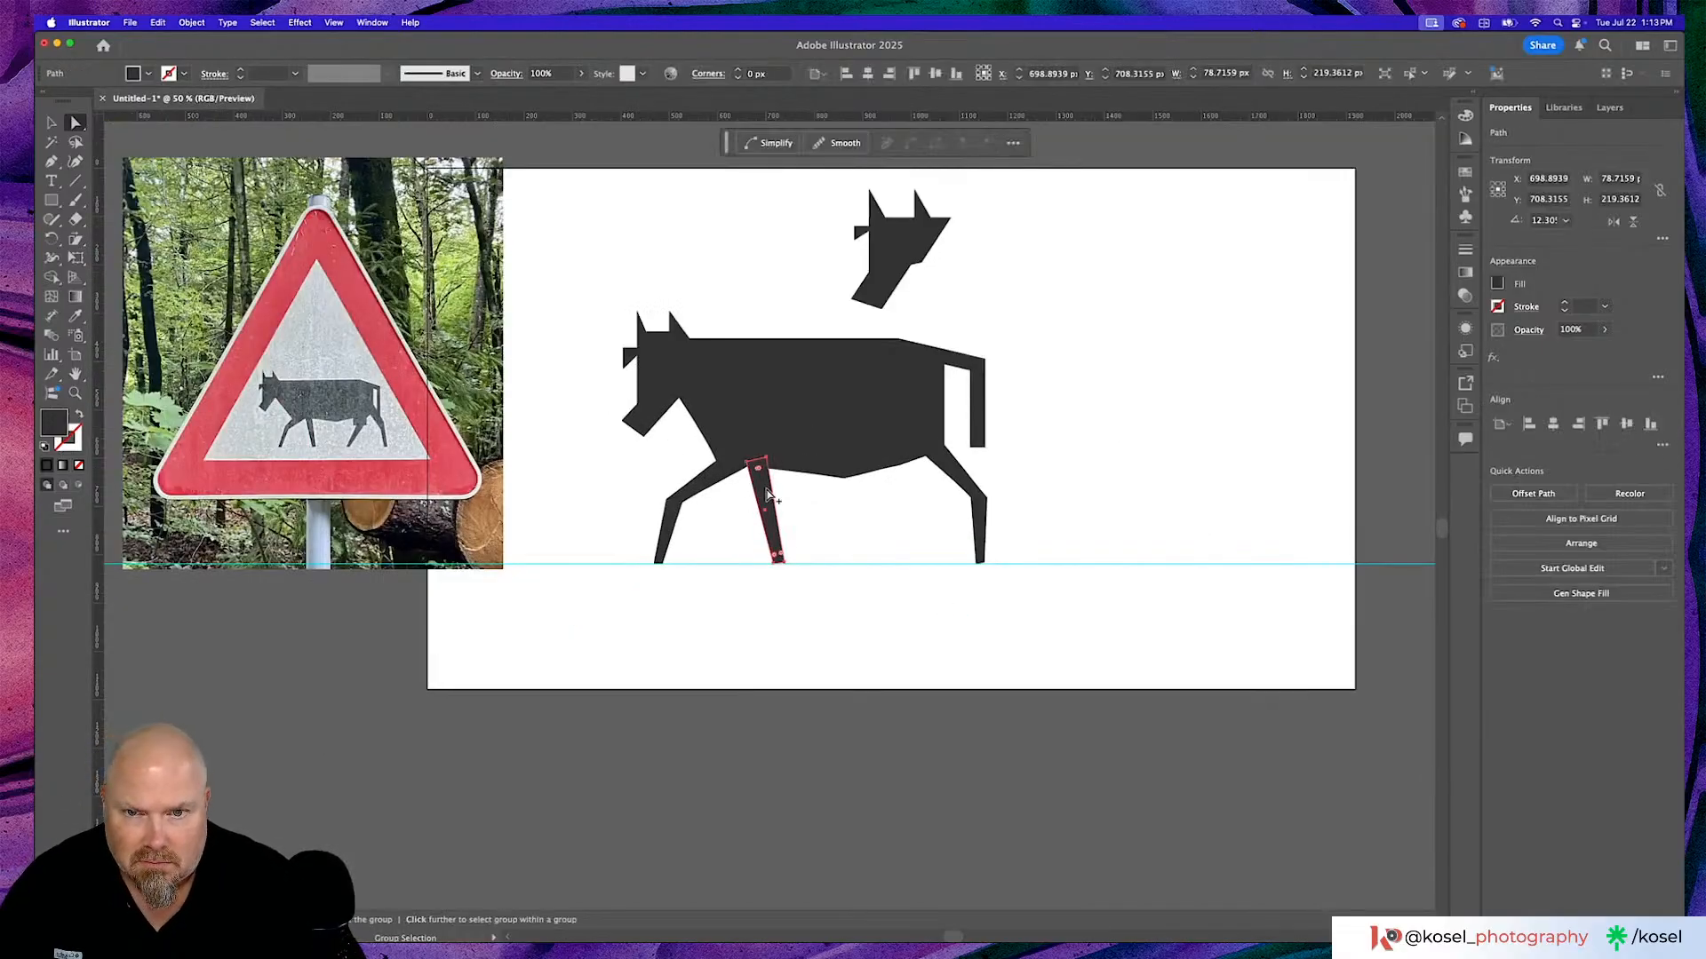
drag(766, 494, 845, 495)
right_click(851, 455)
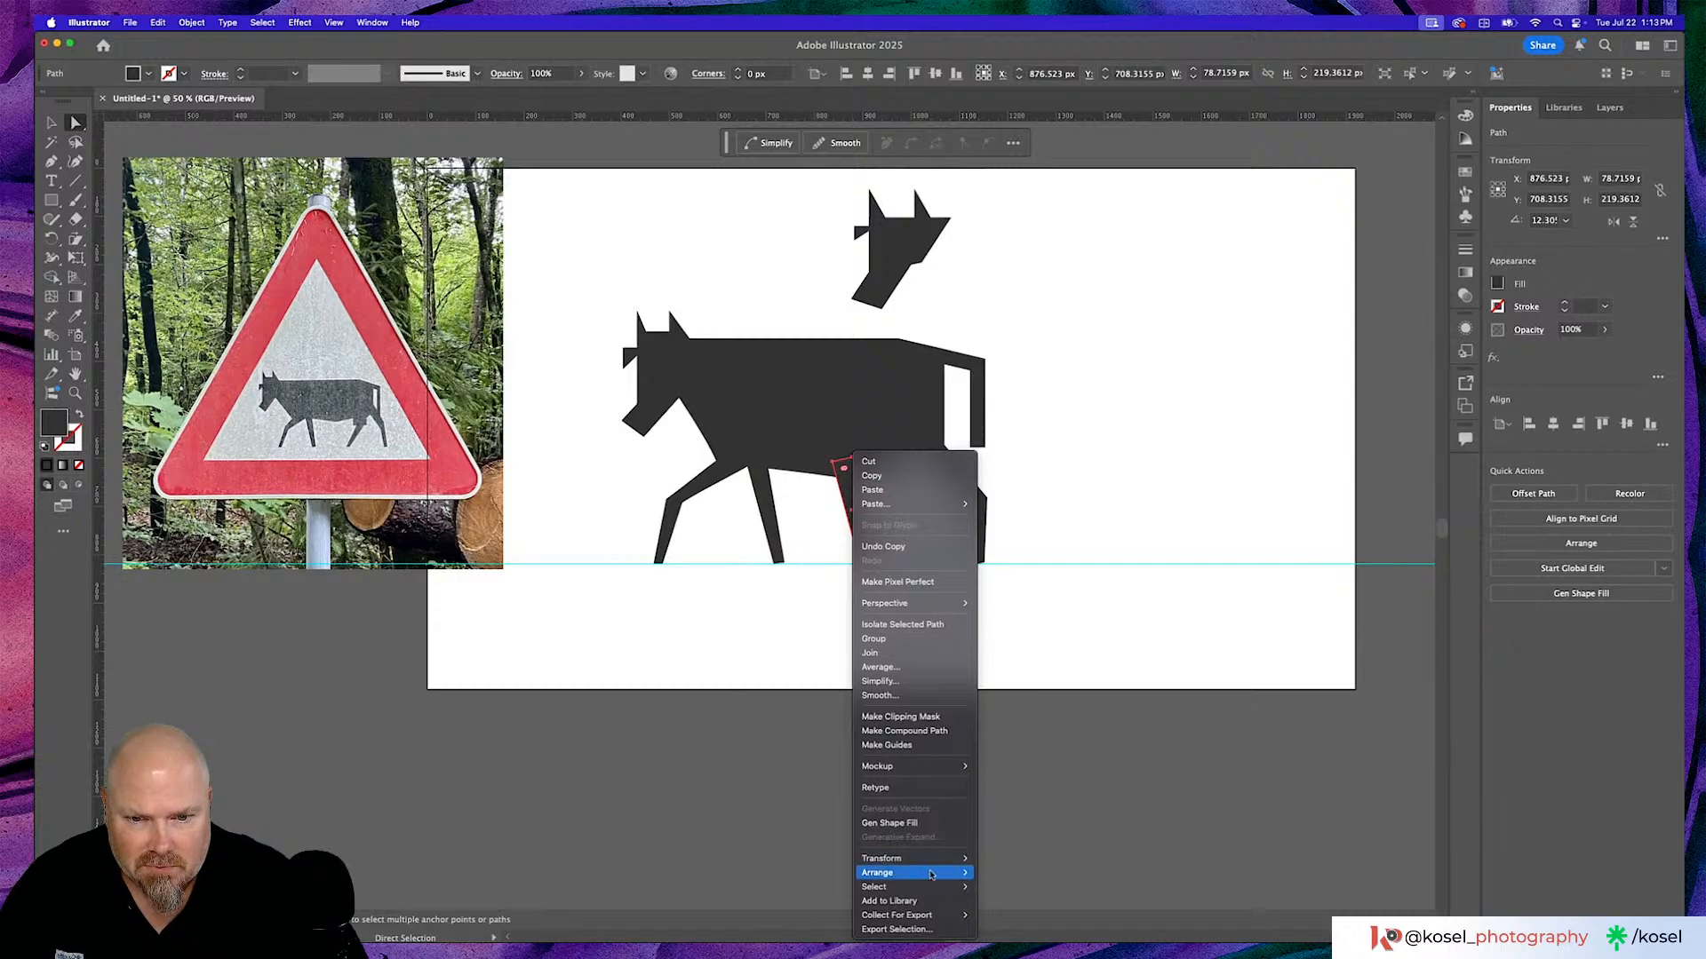
mouse_move(934, 872)
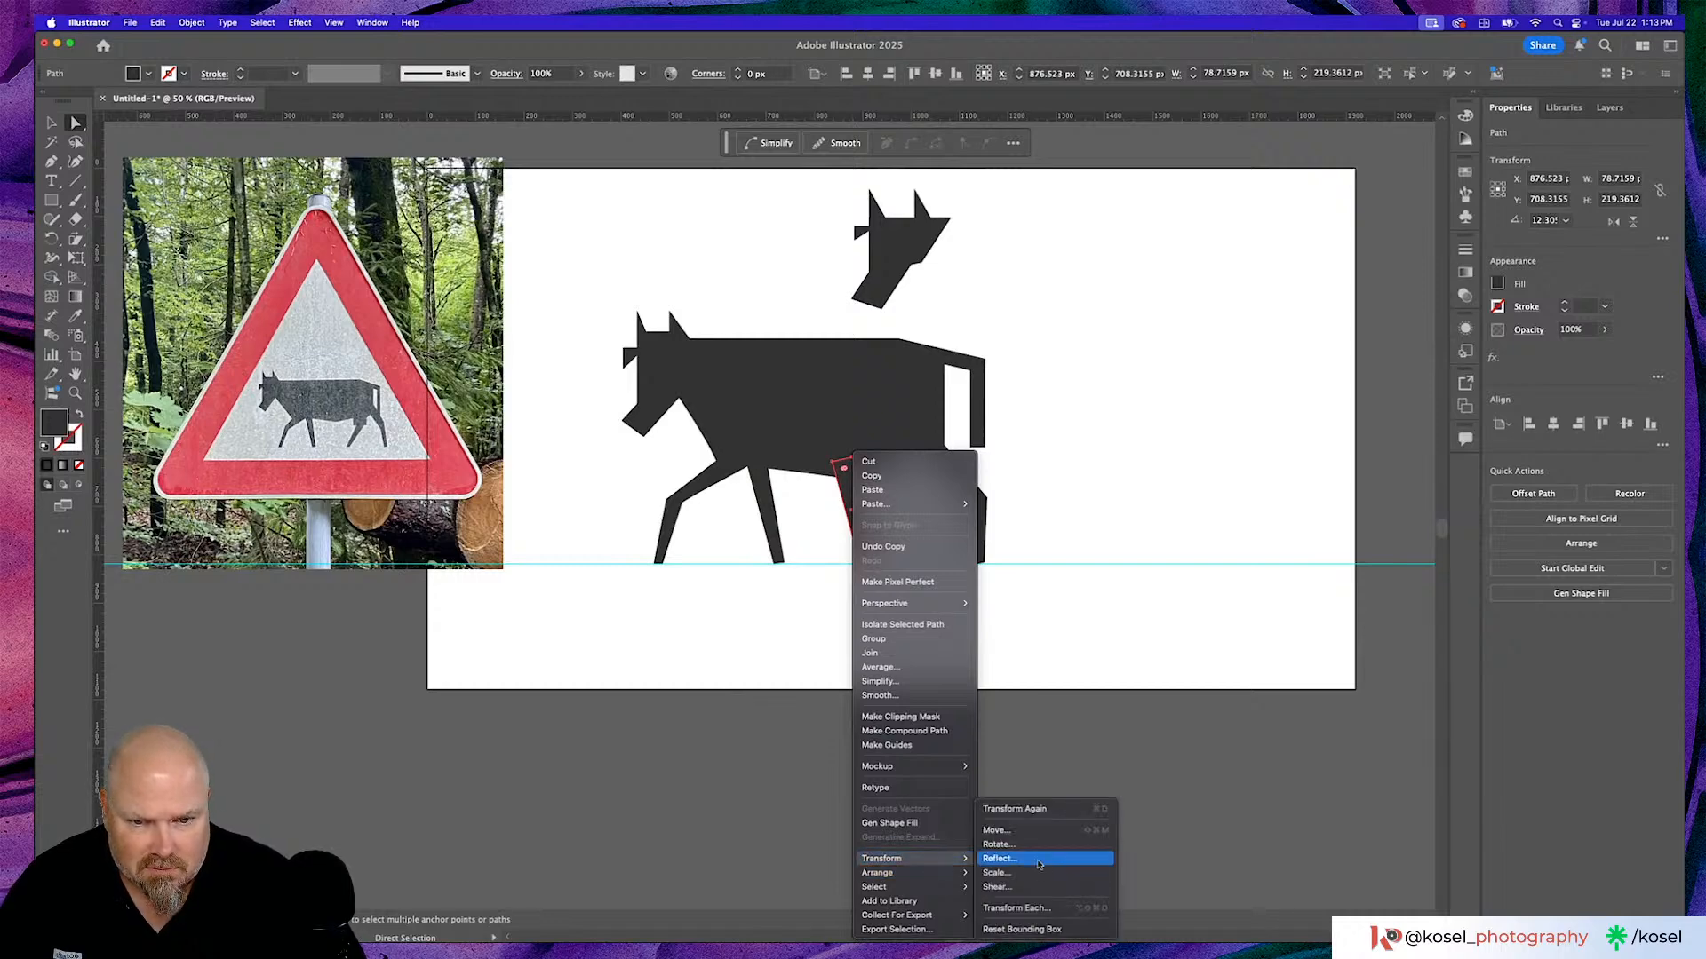
click(1021, 857)
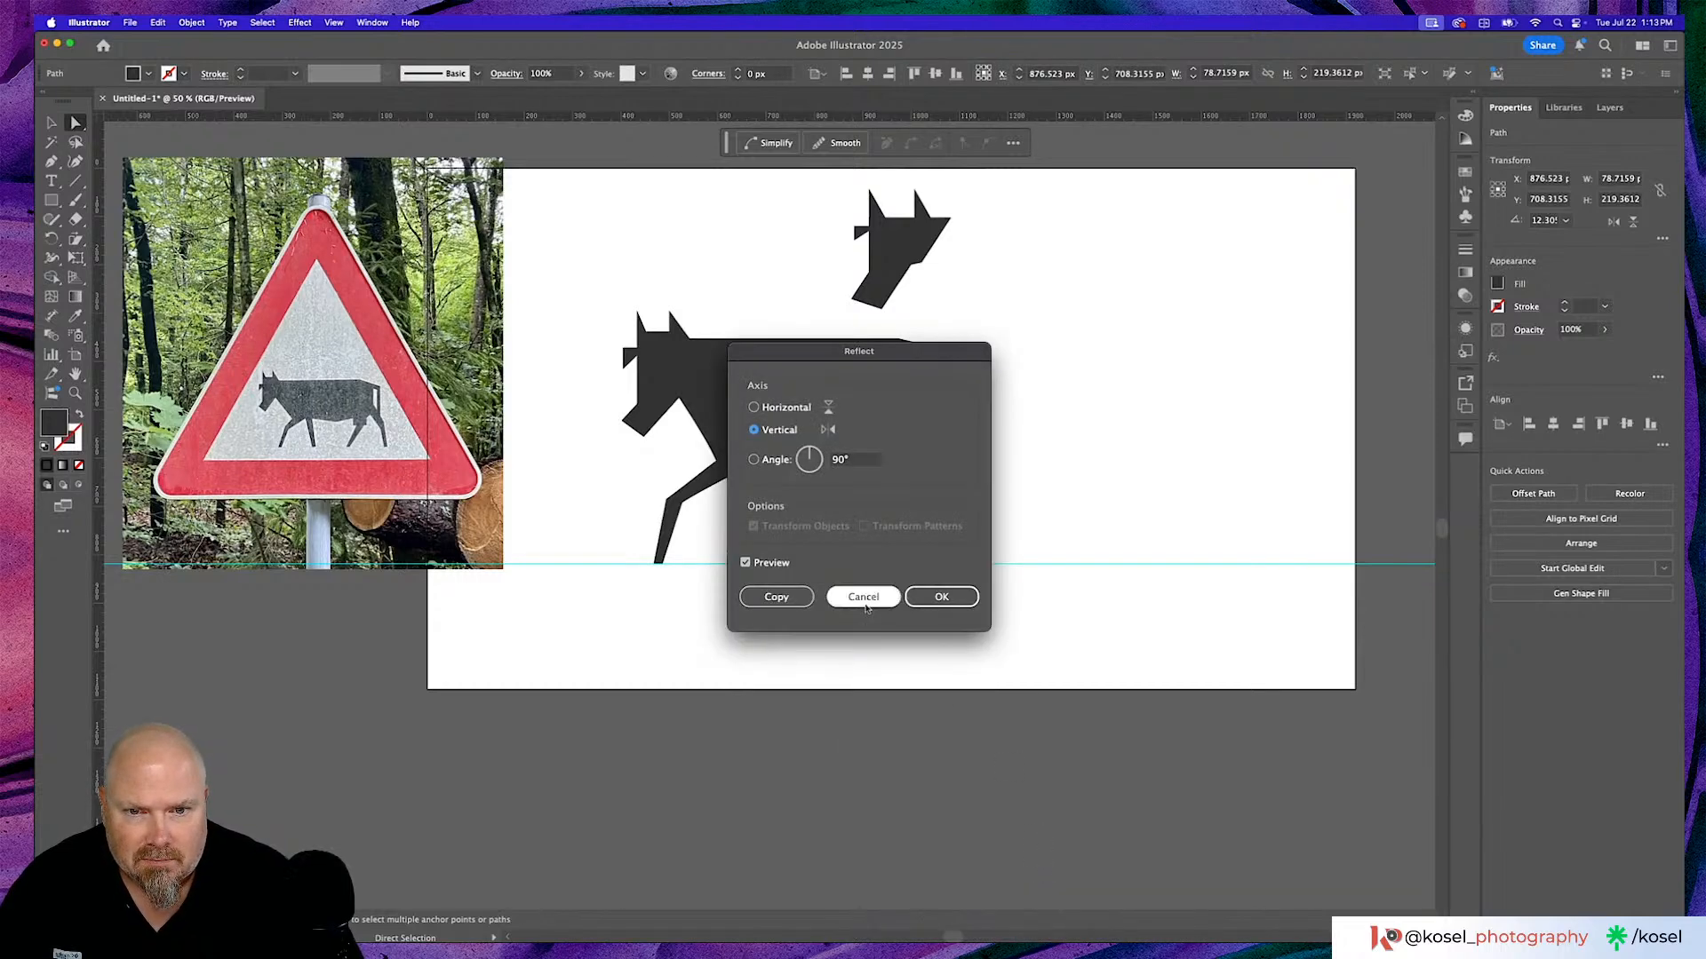
click(941, 597)
Move the mirrored straight leg about 97 px horizontally to sit under the rump, just in front of the bent hind leg.
drag(859, 499, 897, 489)
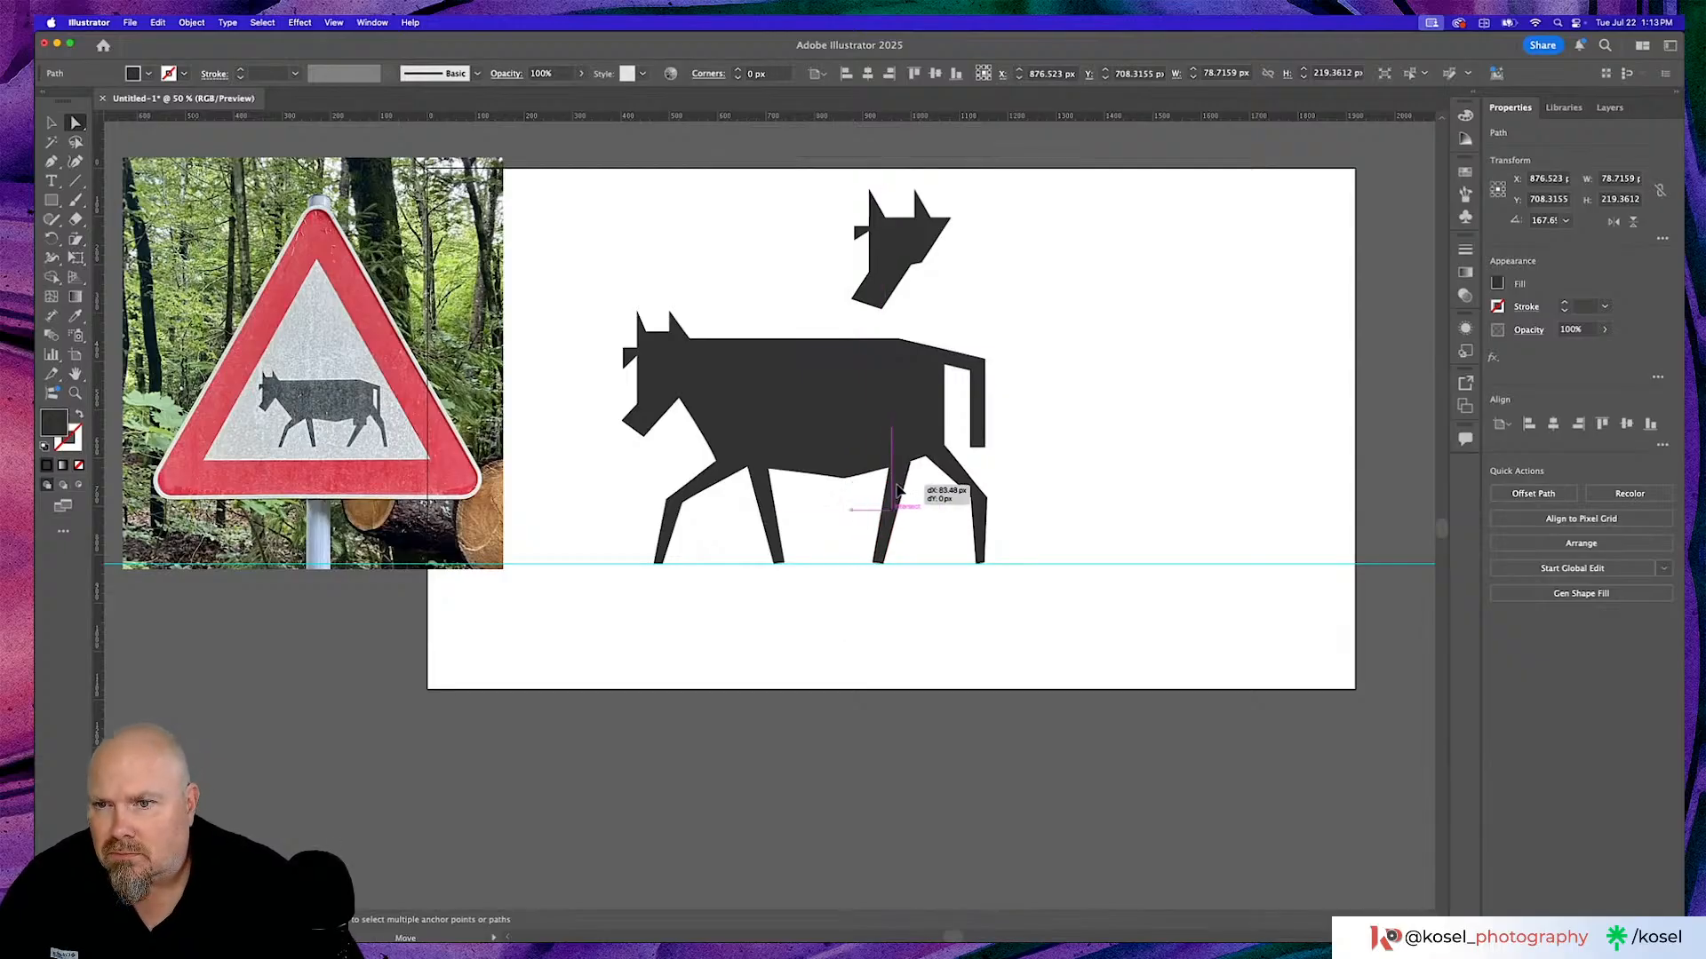
drag(897, 488, 905, 491)
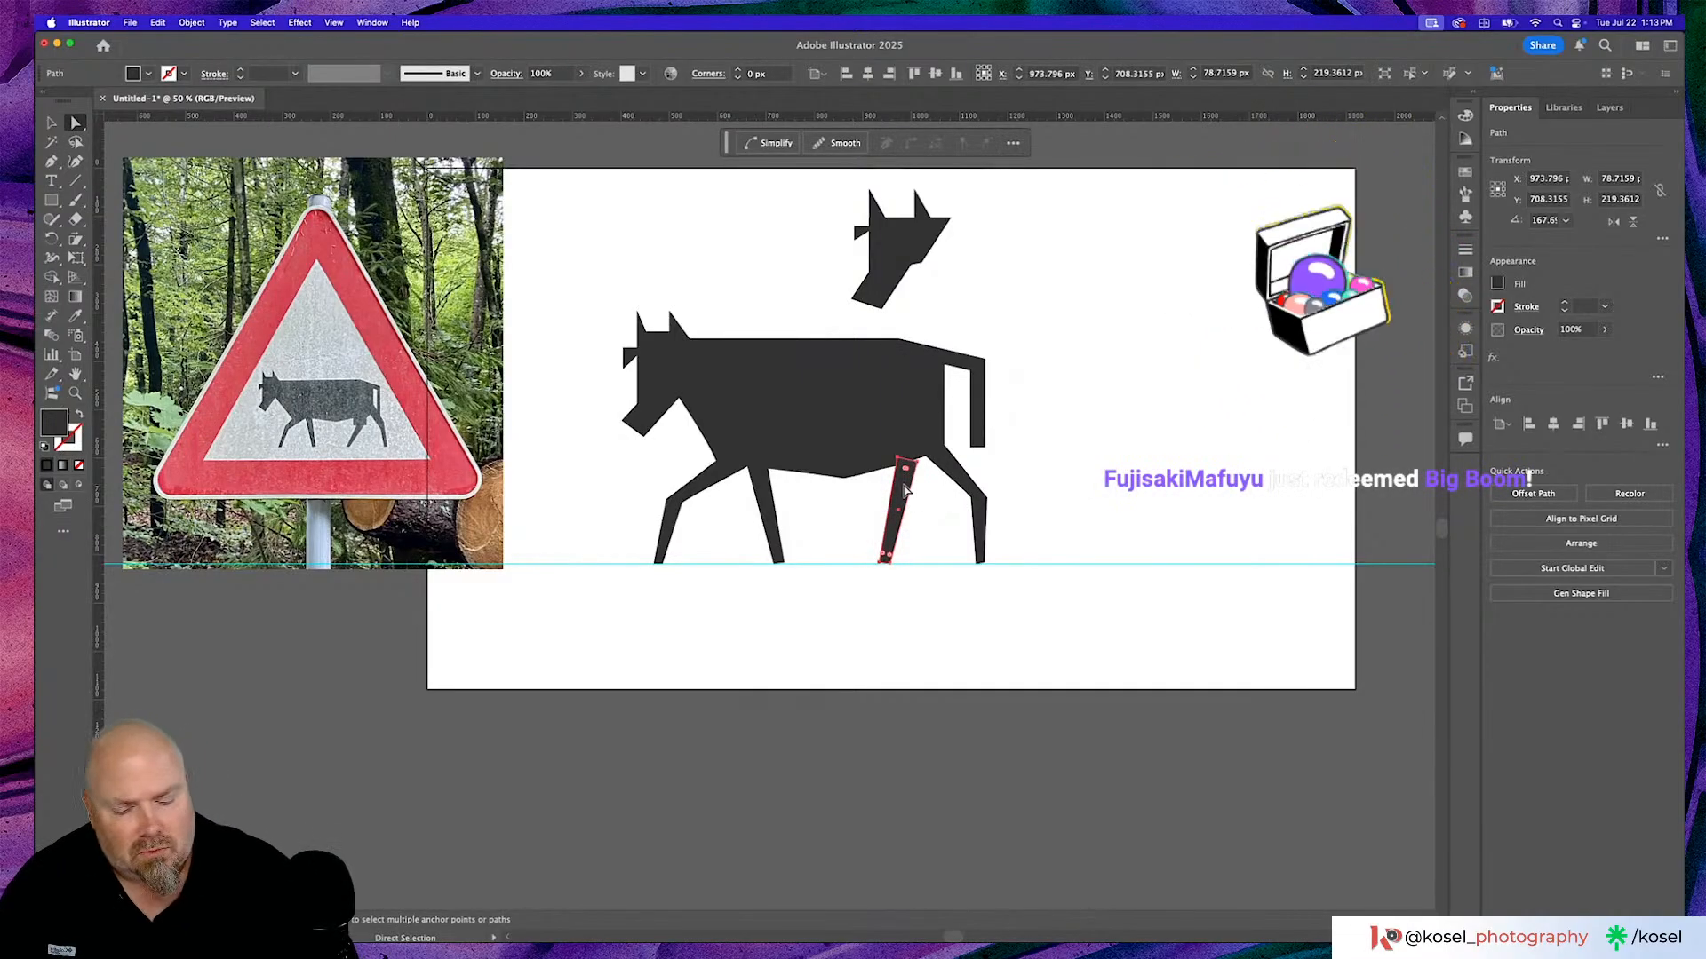
key(XF86AudioLowerVolume)
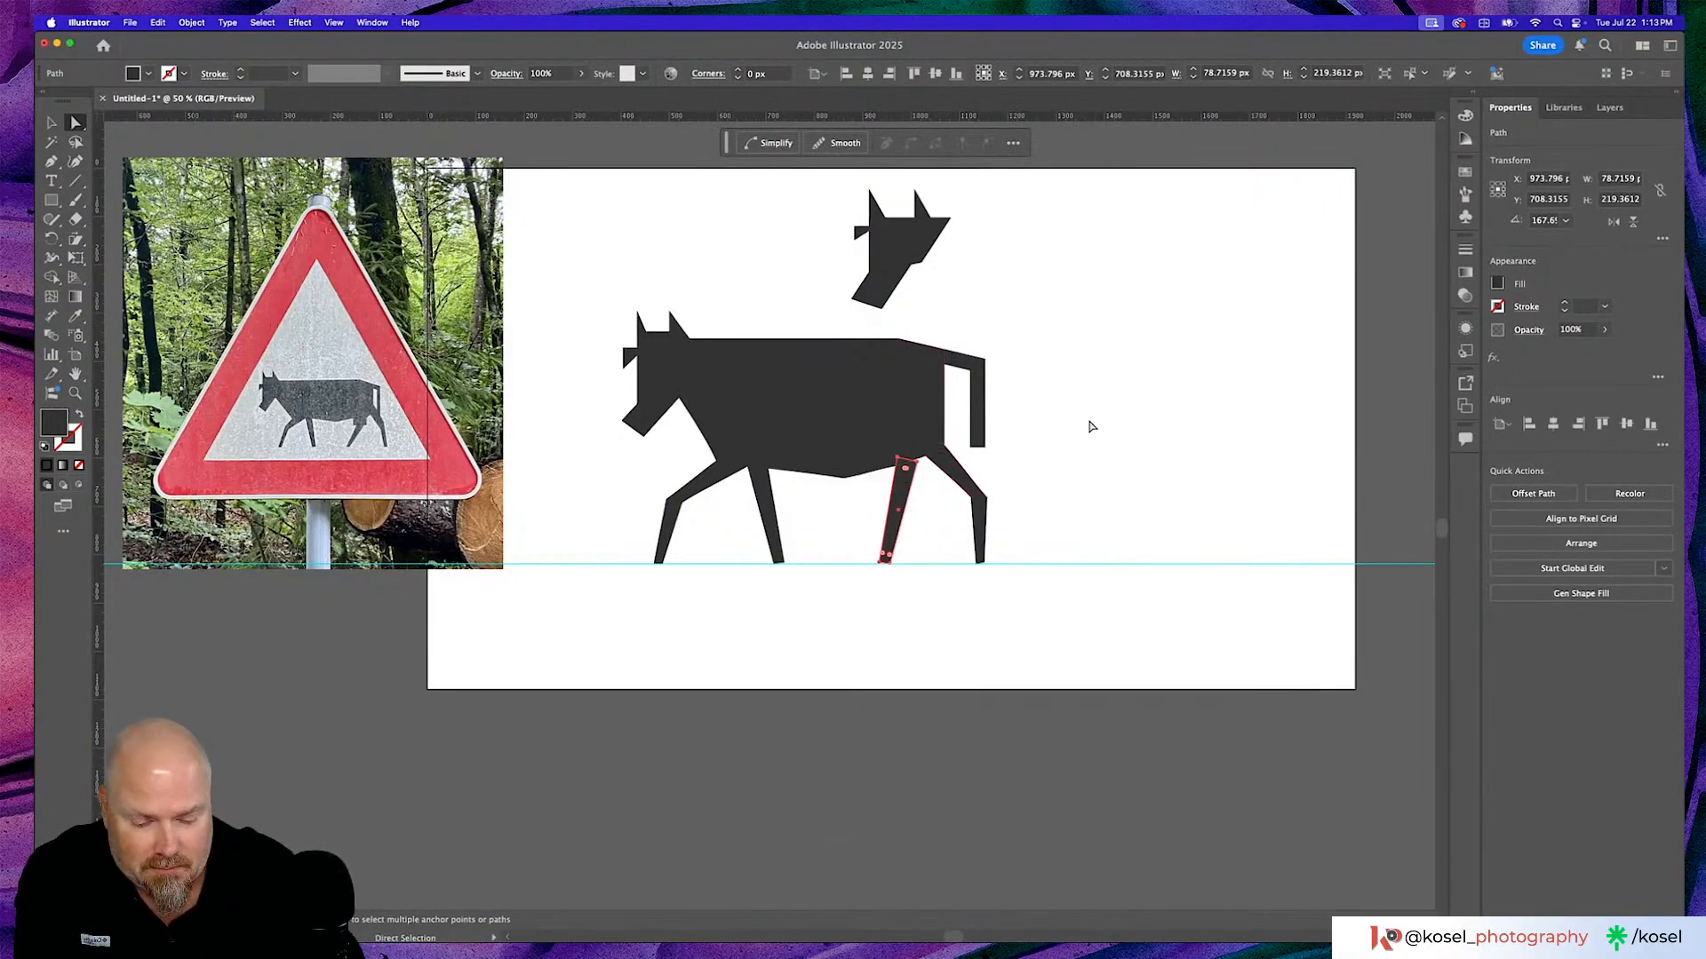
Extend the top of the straight hind leg upward into the belly, making the leg about 235 px tall.
key(super+equal)
key(super+equal)
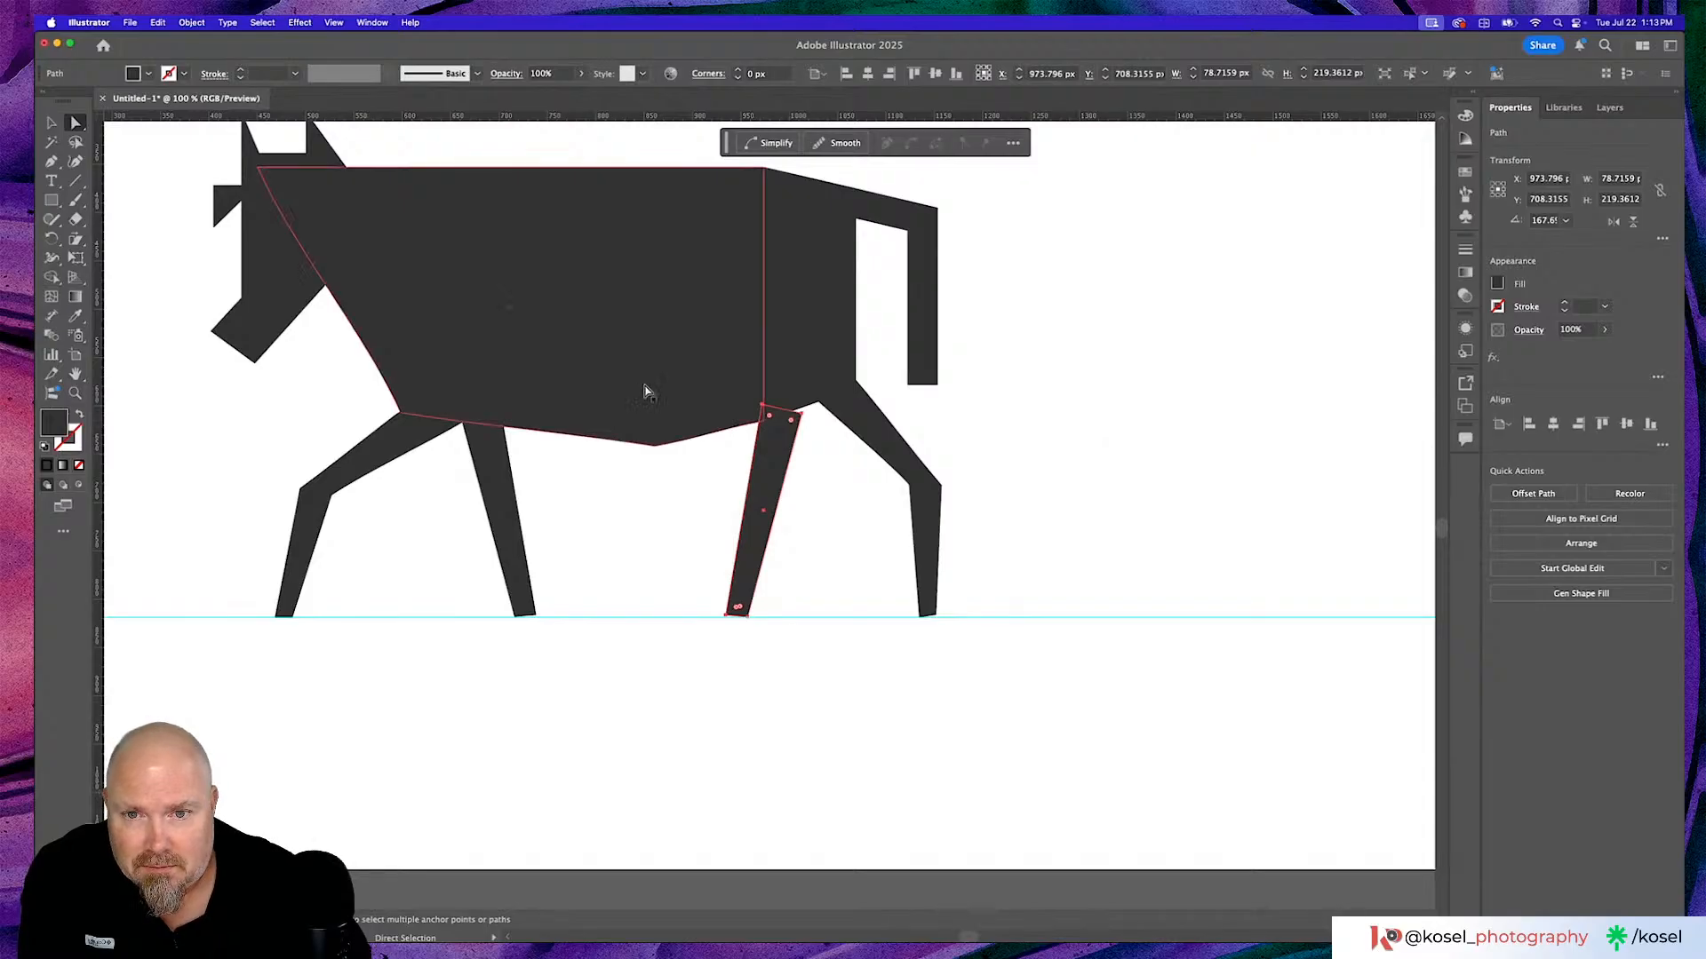
key(v)
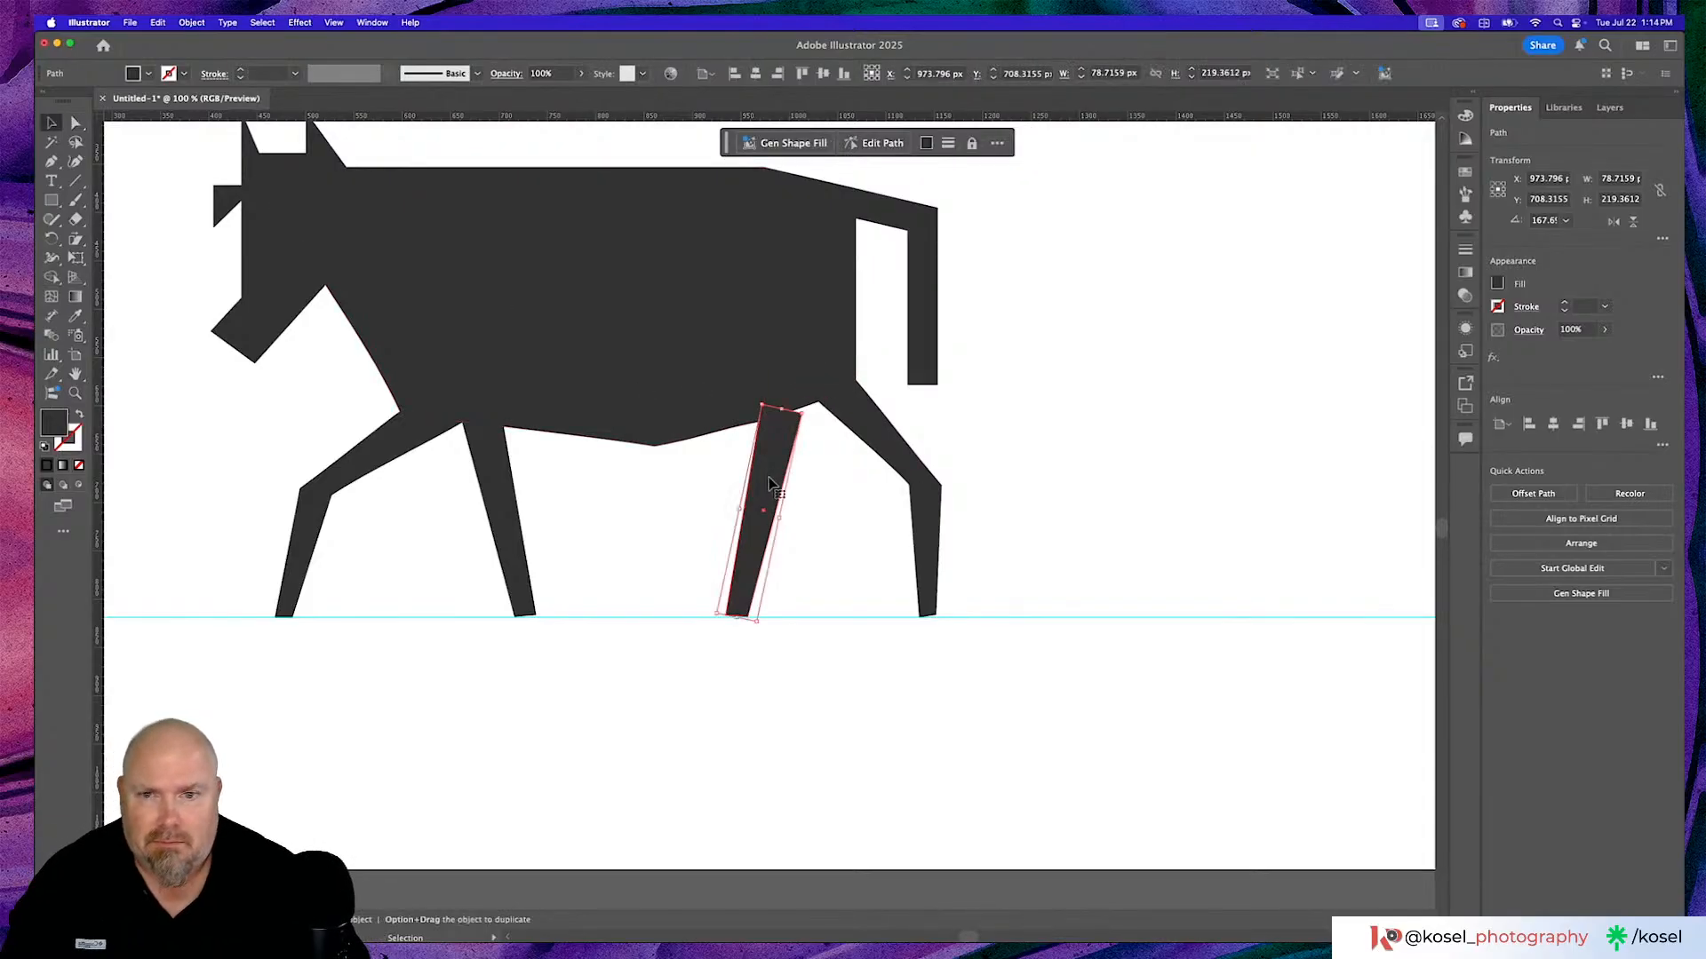
drag(784, 408, 788, 395)
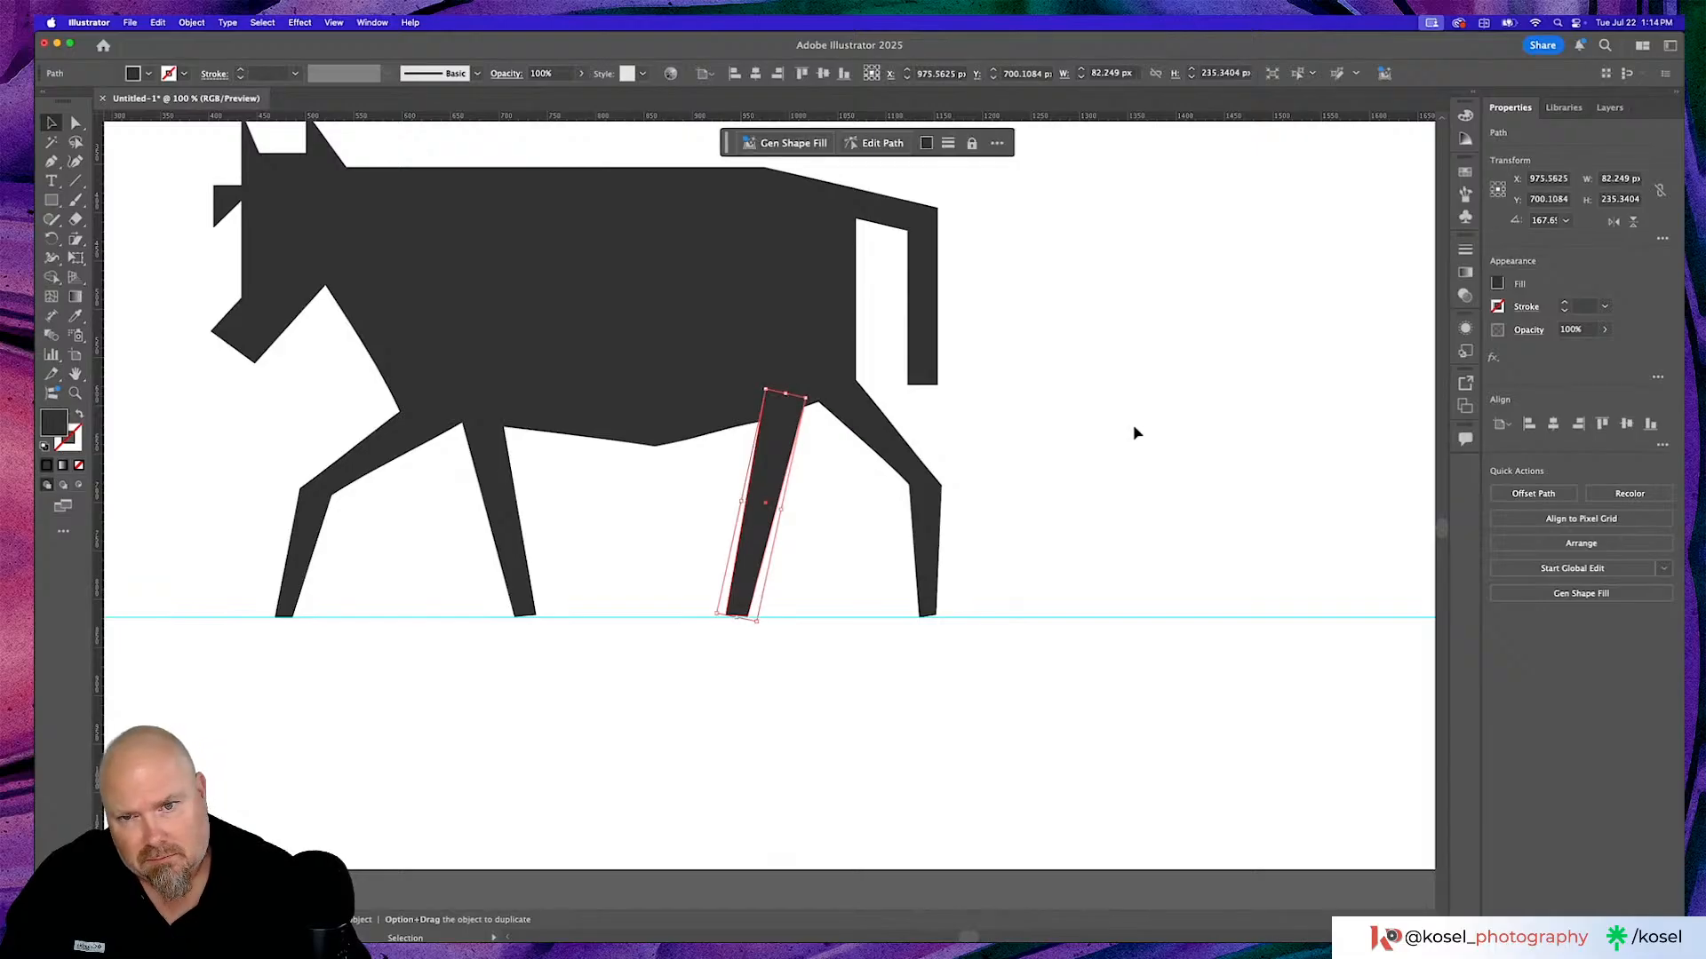
click(1134, 430)
Rotate the straight hind leg to about 163.4° for a stronger slant like the photographed sign, and shift it about 2 px toward the head.
scroll(1135, 430, left, 3)
scroll(1134, 430, left, 15)
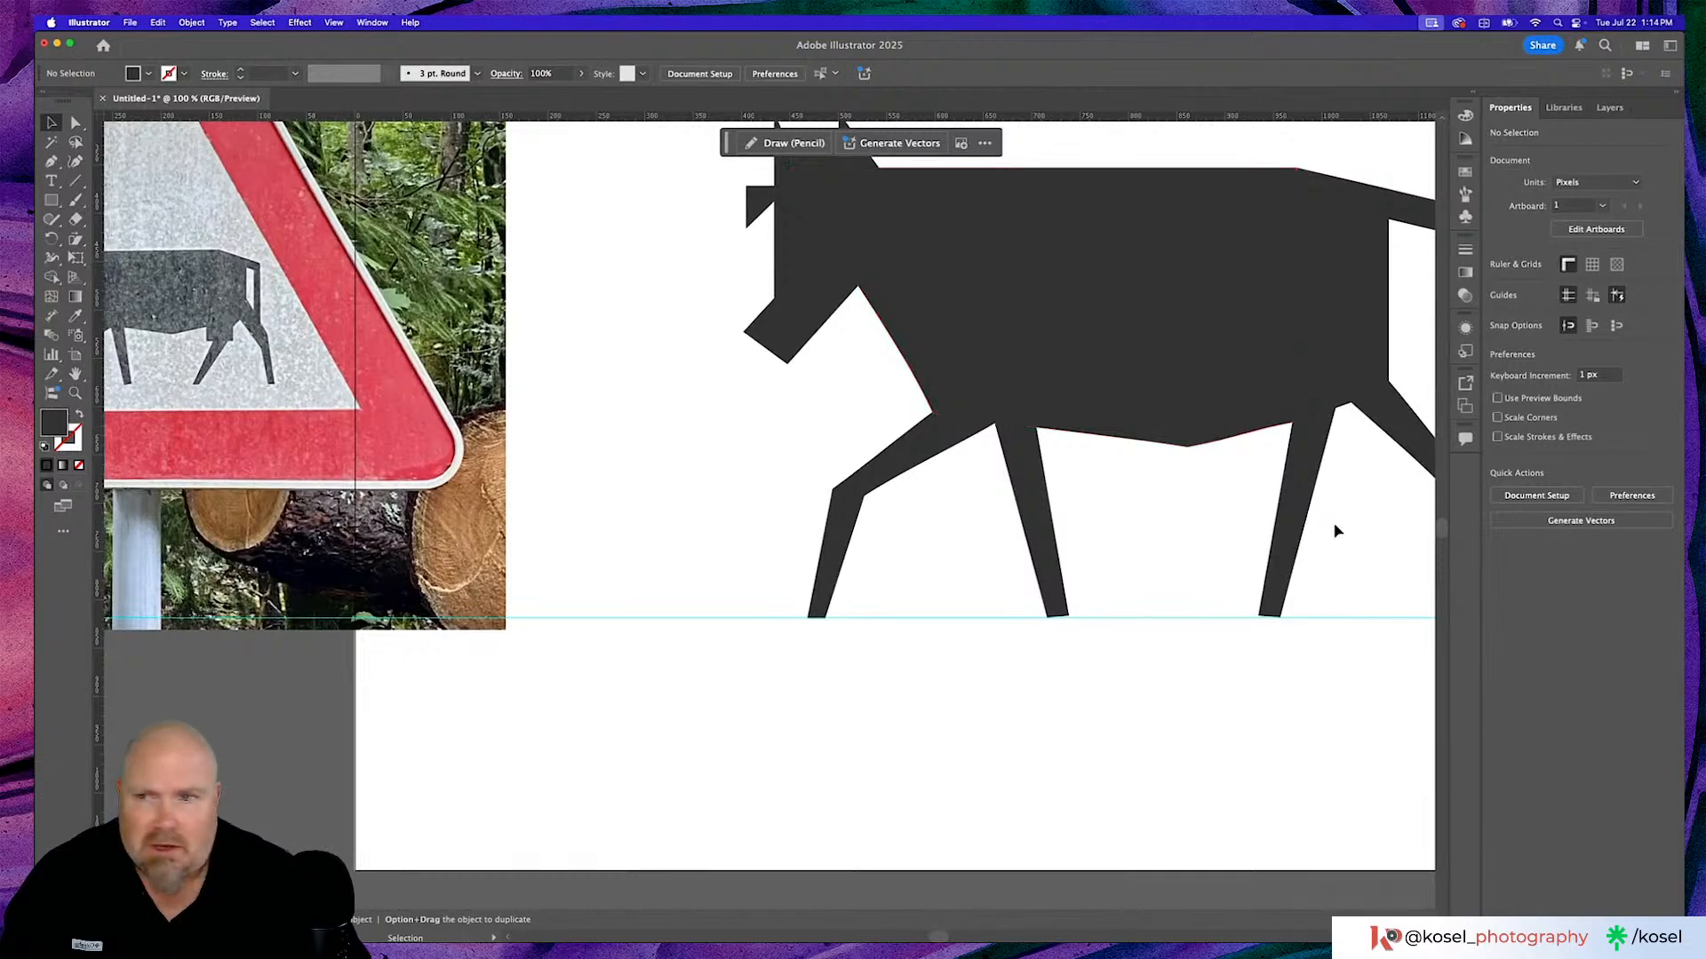
scroll(1158, 533, right, 4)
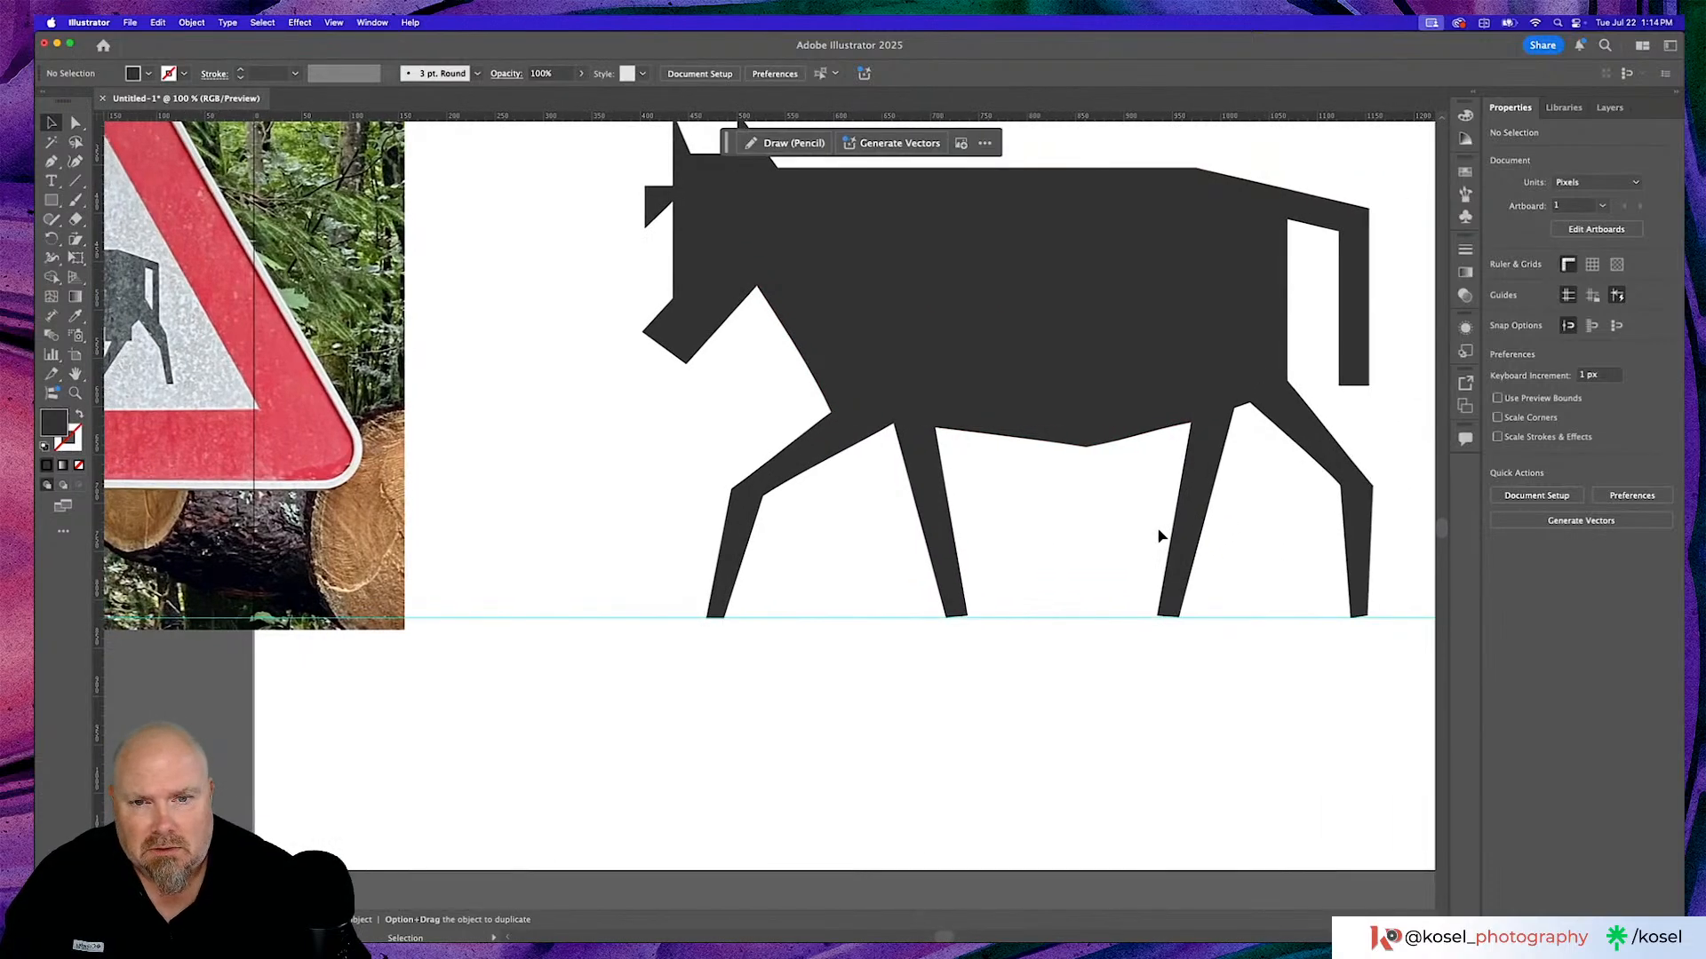
scroll(1157, 533, left, 8)
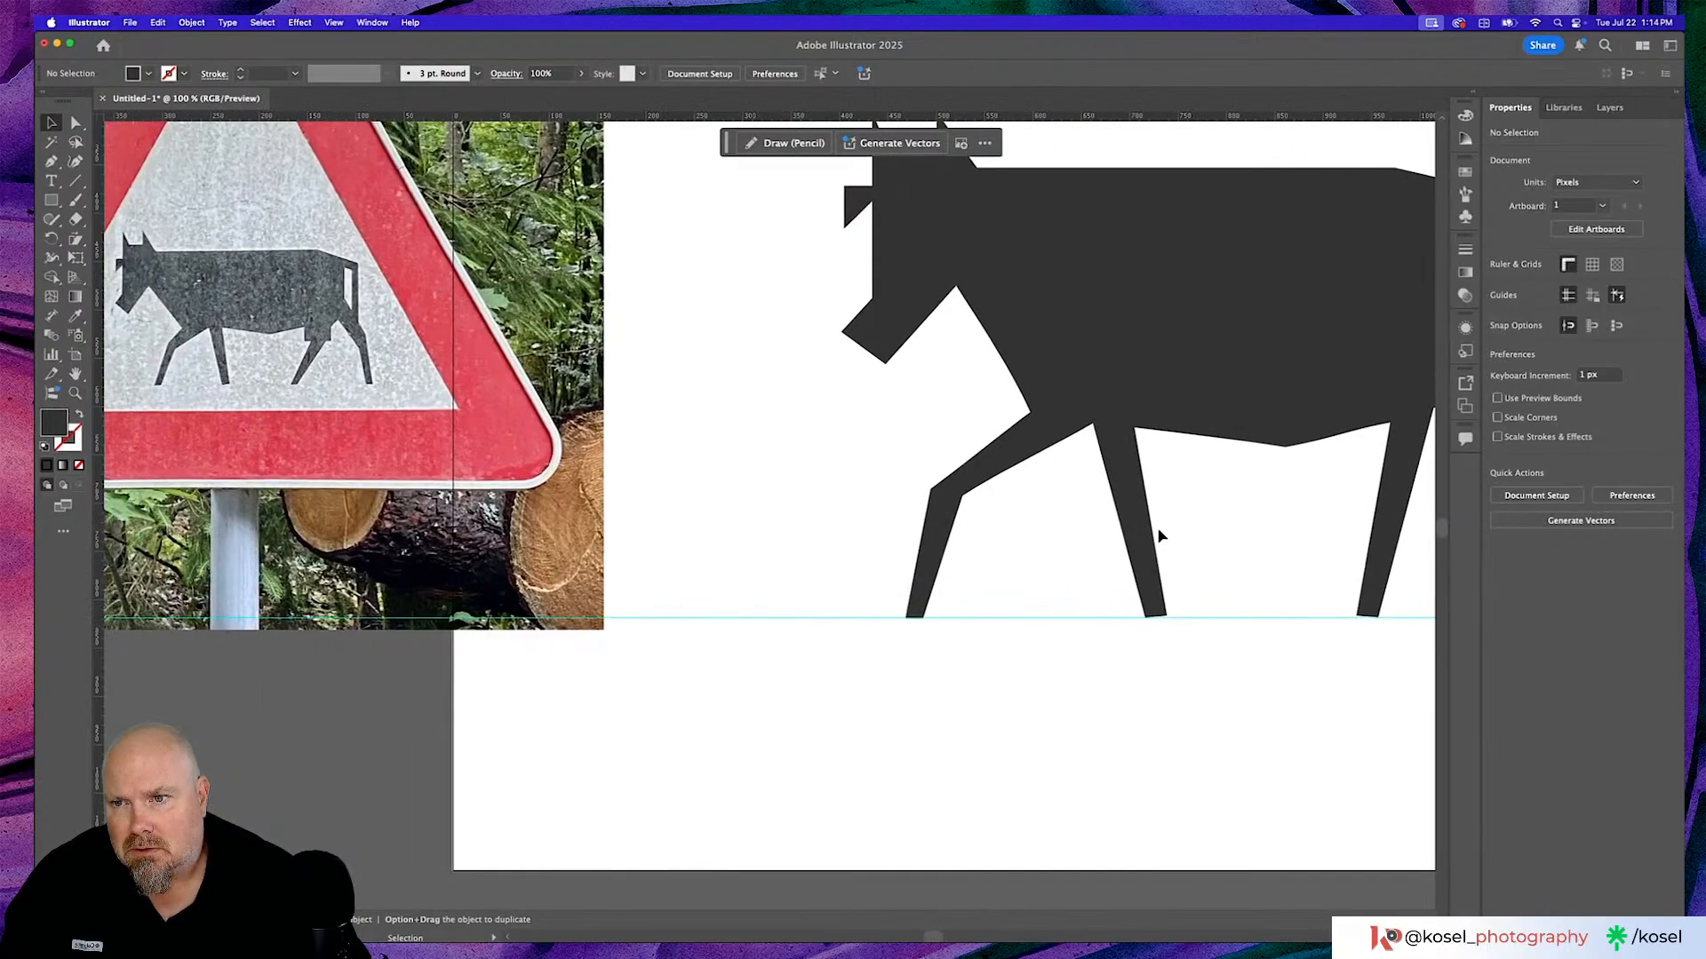
scroll(1158, 536, right, 8)
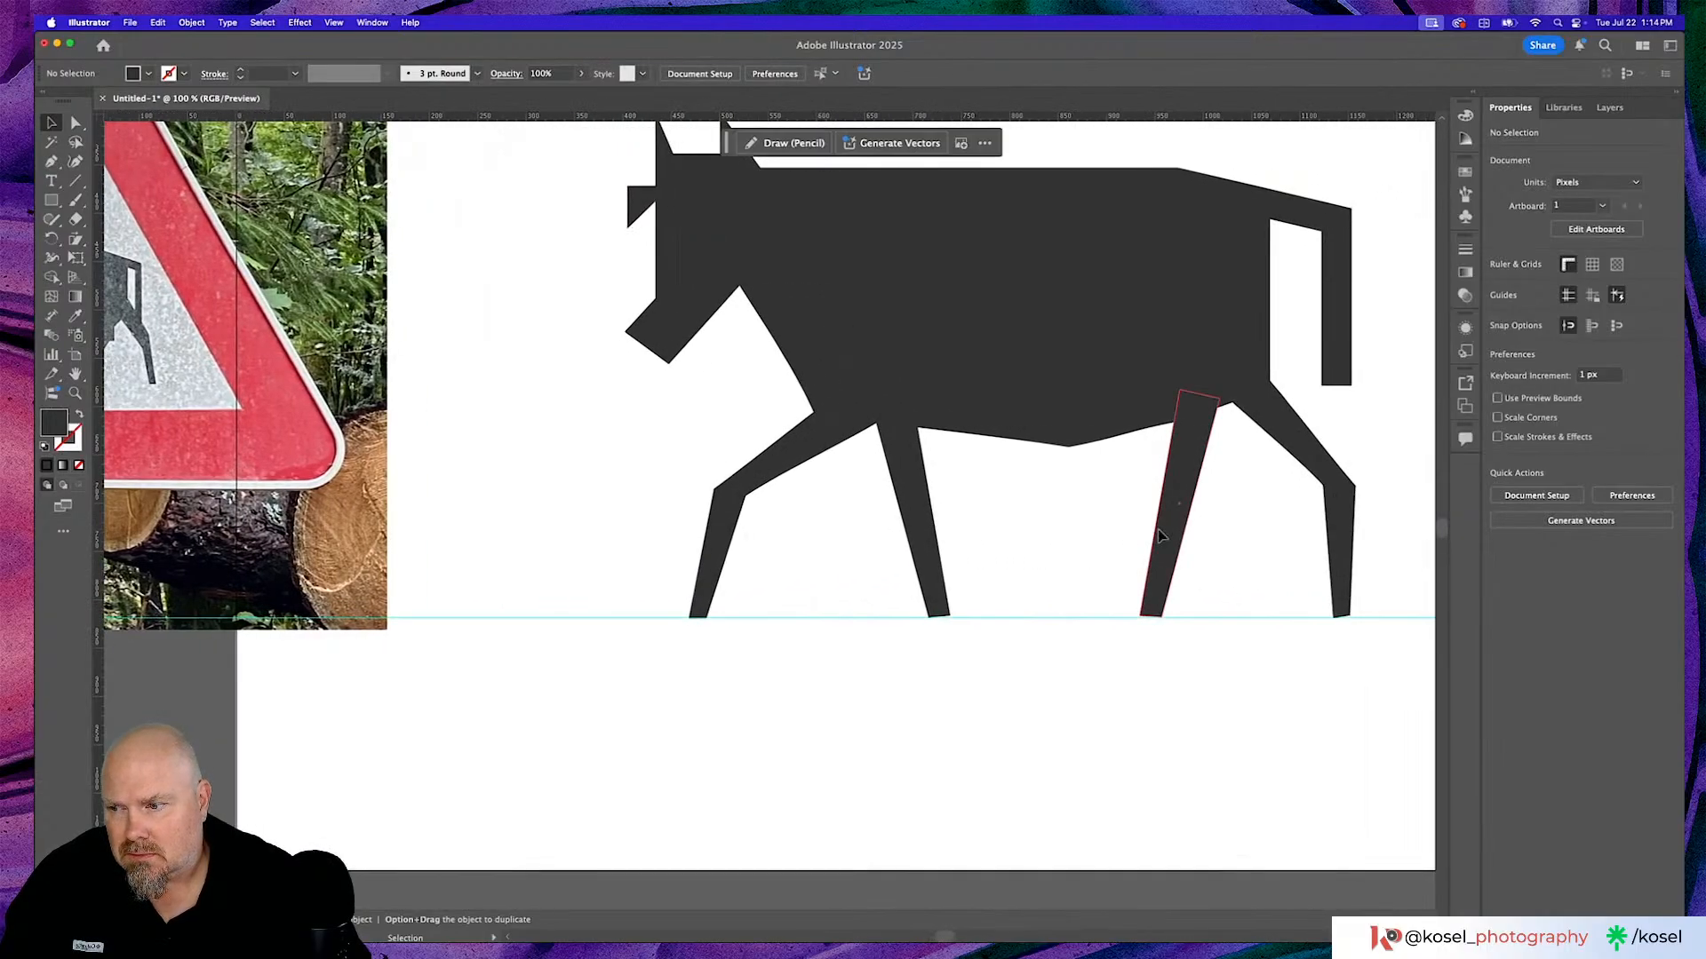
scroll(1158, 535, up, 3)
scroll(1157, 535, right, 3)
click(1095, 593)
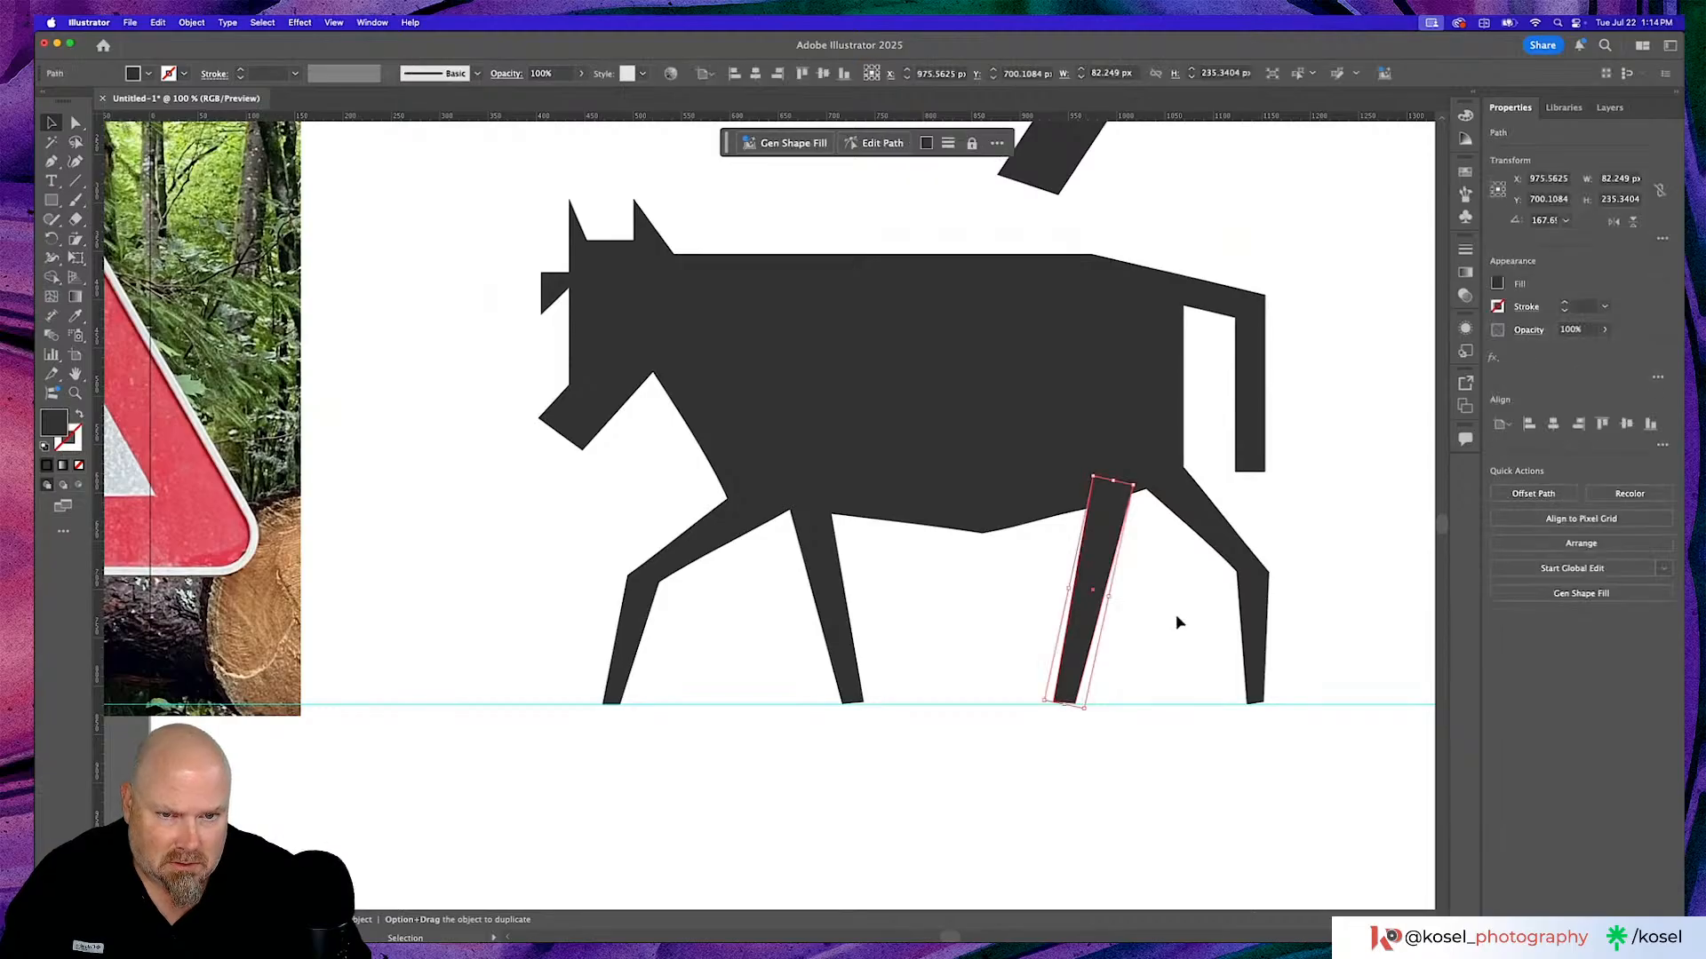
drag(1090, 715, 1081, 712)
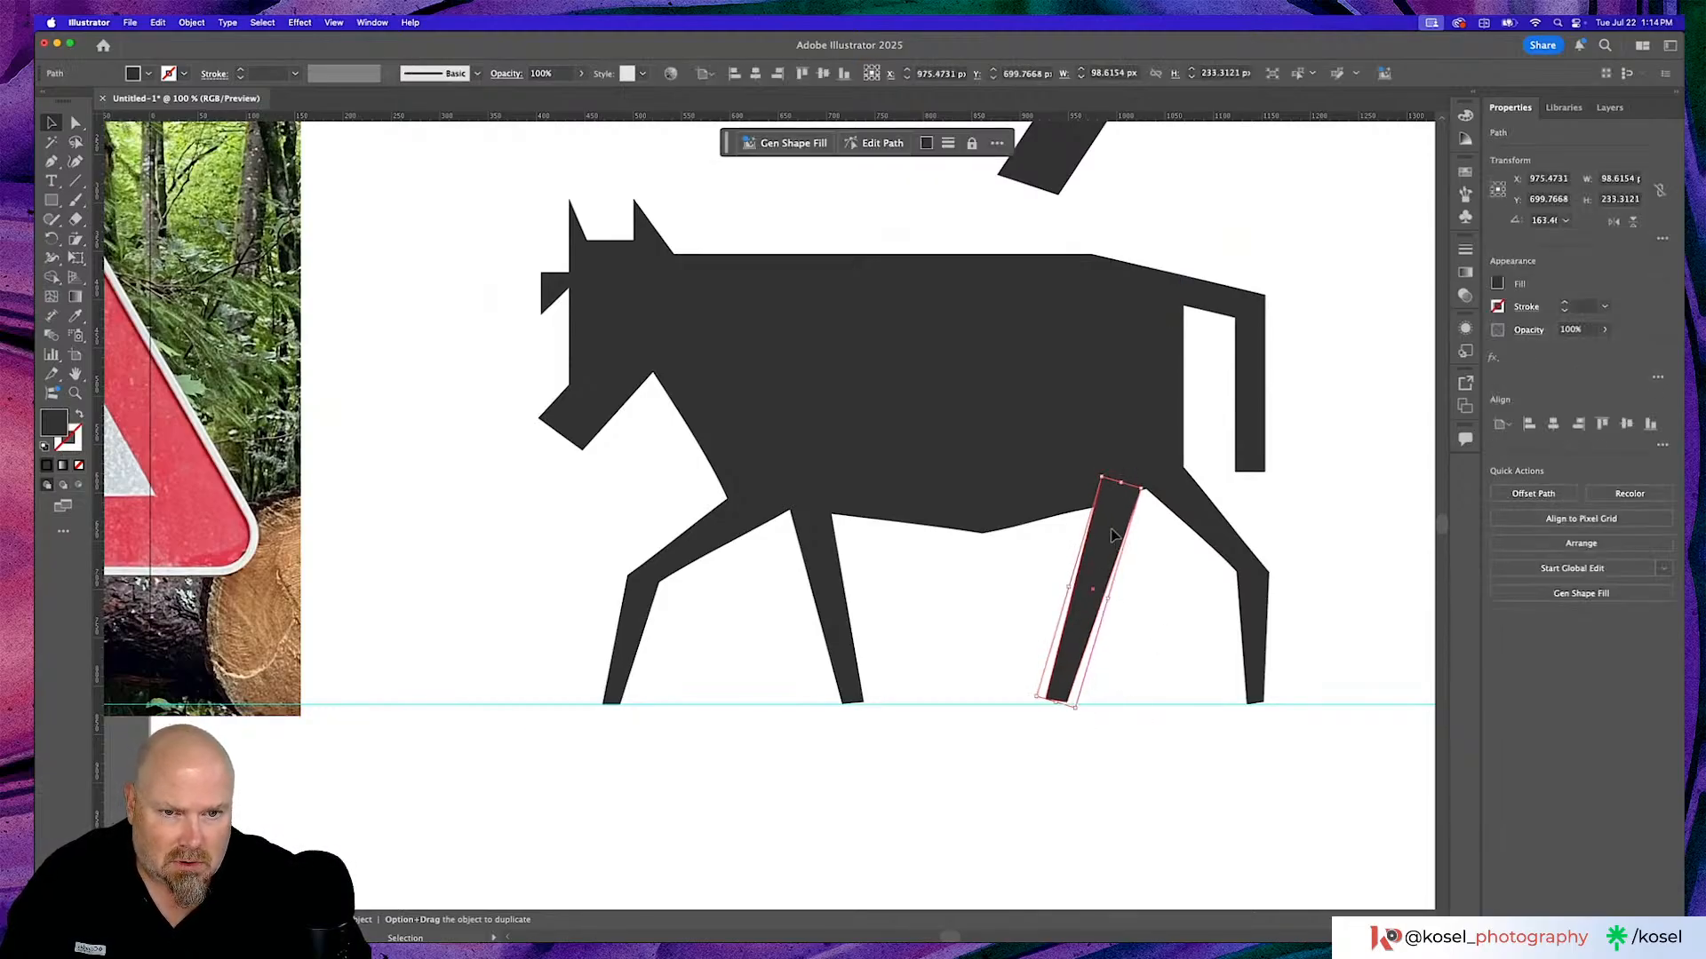
drag(1116, 535, 1116, 535)
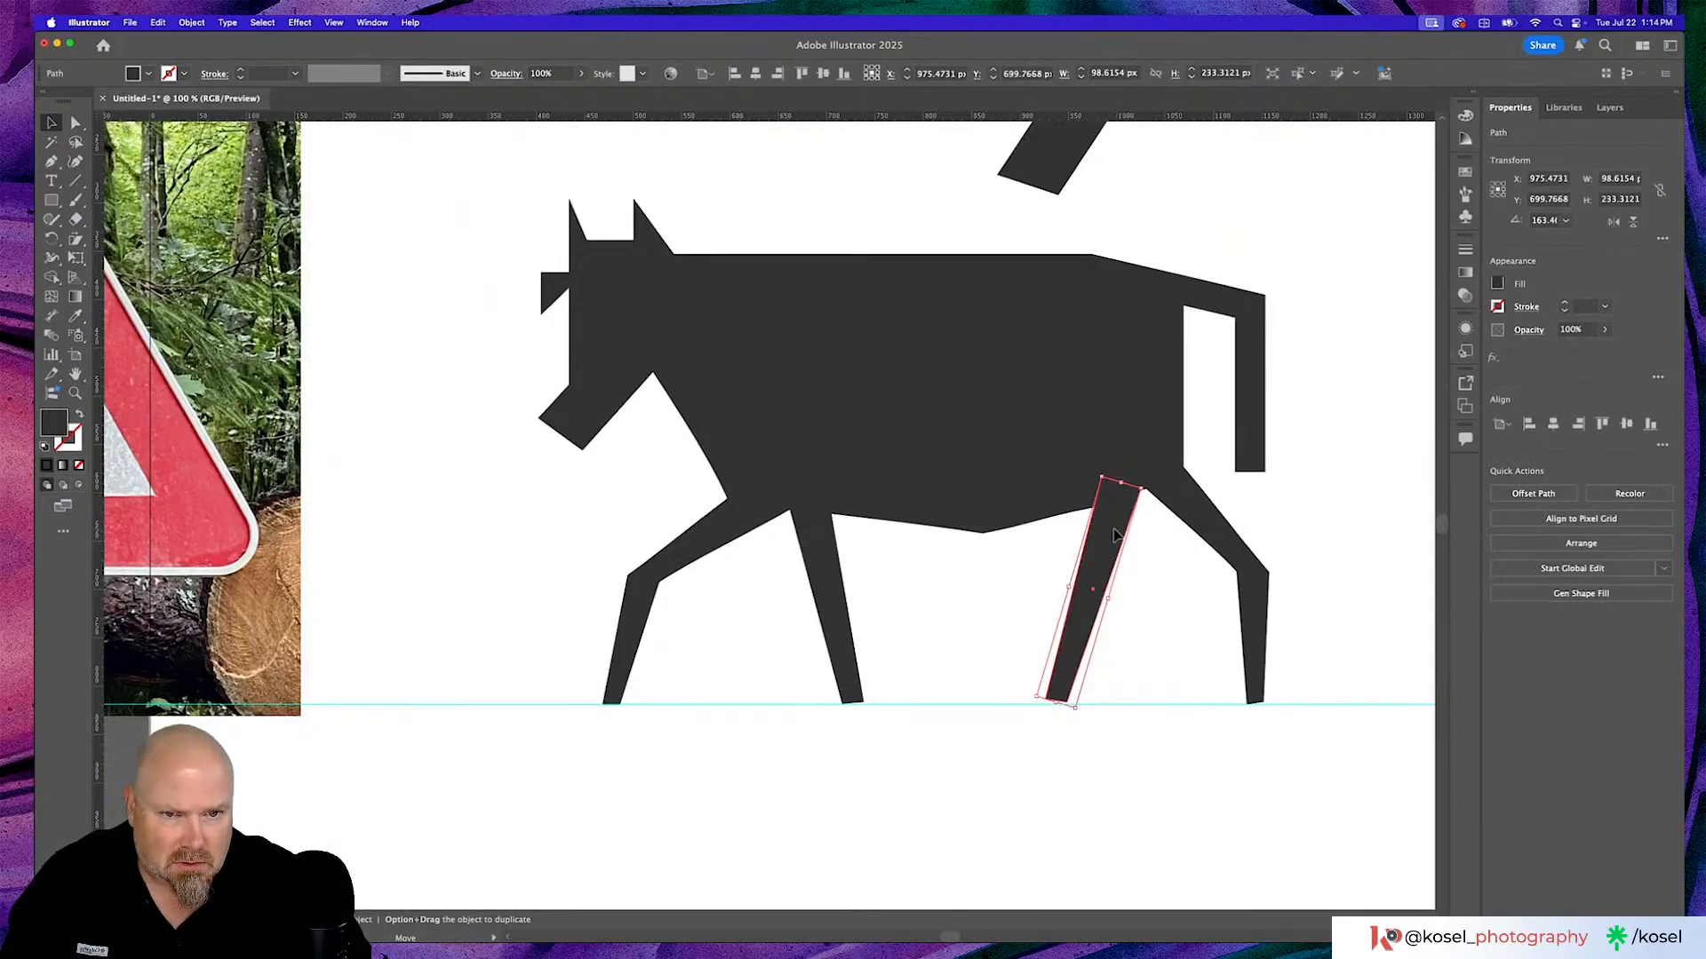
drag(1116, 534, 1110, 537)
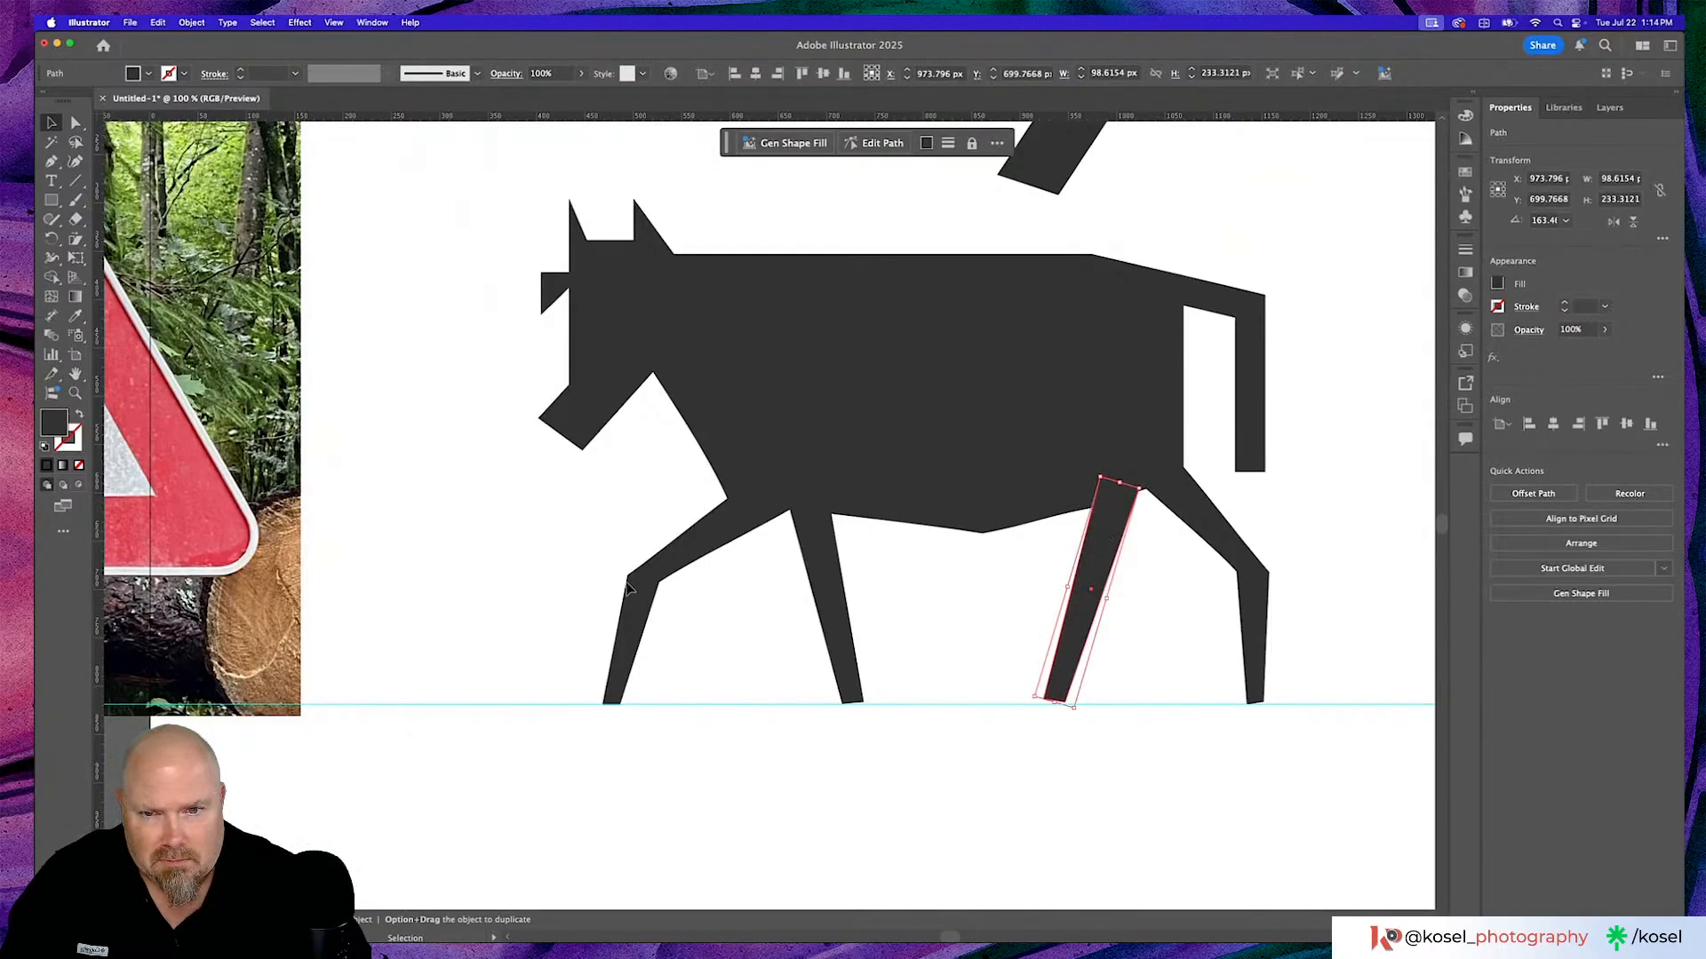
click(409, 576)
Draw a dark rectangle about 62 by 51 px in the empty space beneath the belly for the udder.
scroll(410, 578, left, 3)
scroll(410, 578, left, 5)
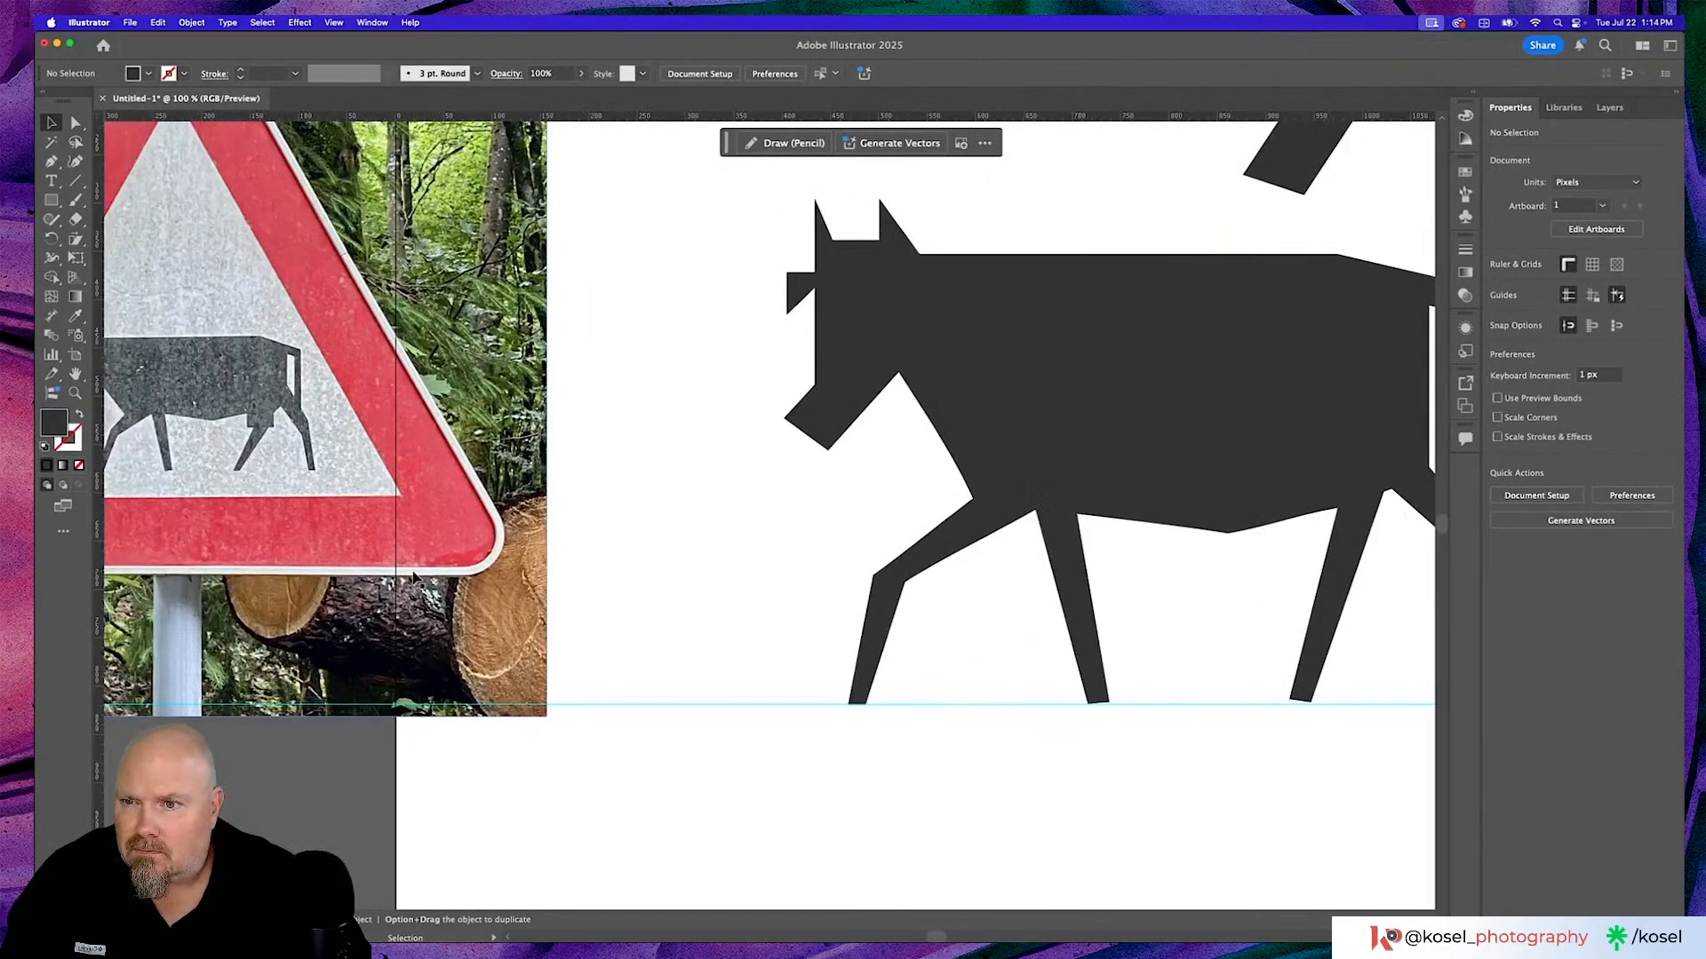
scroll(413, 578, right, 10)
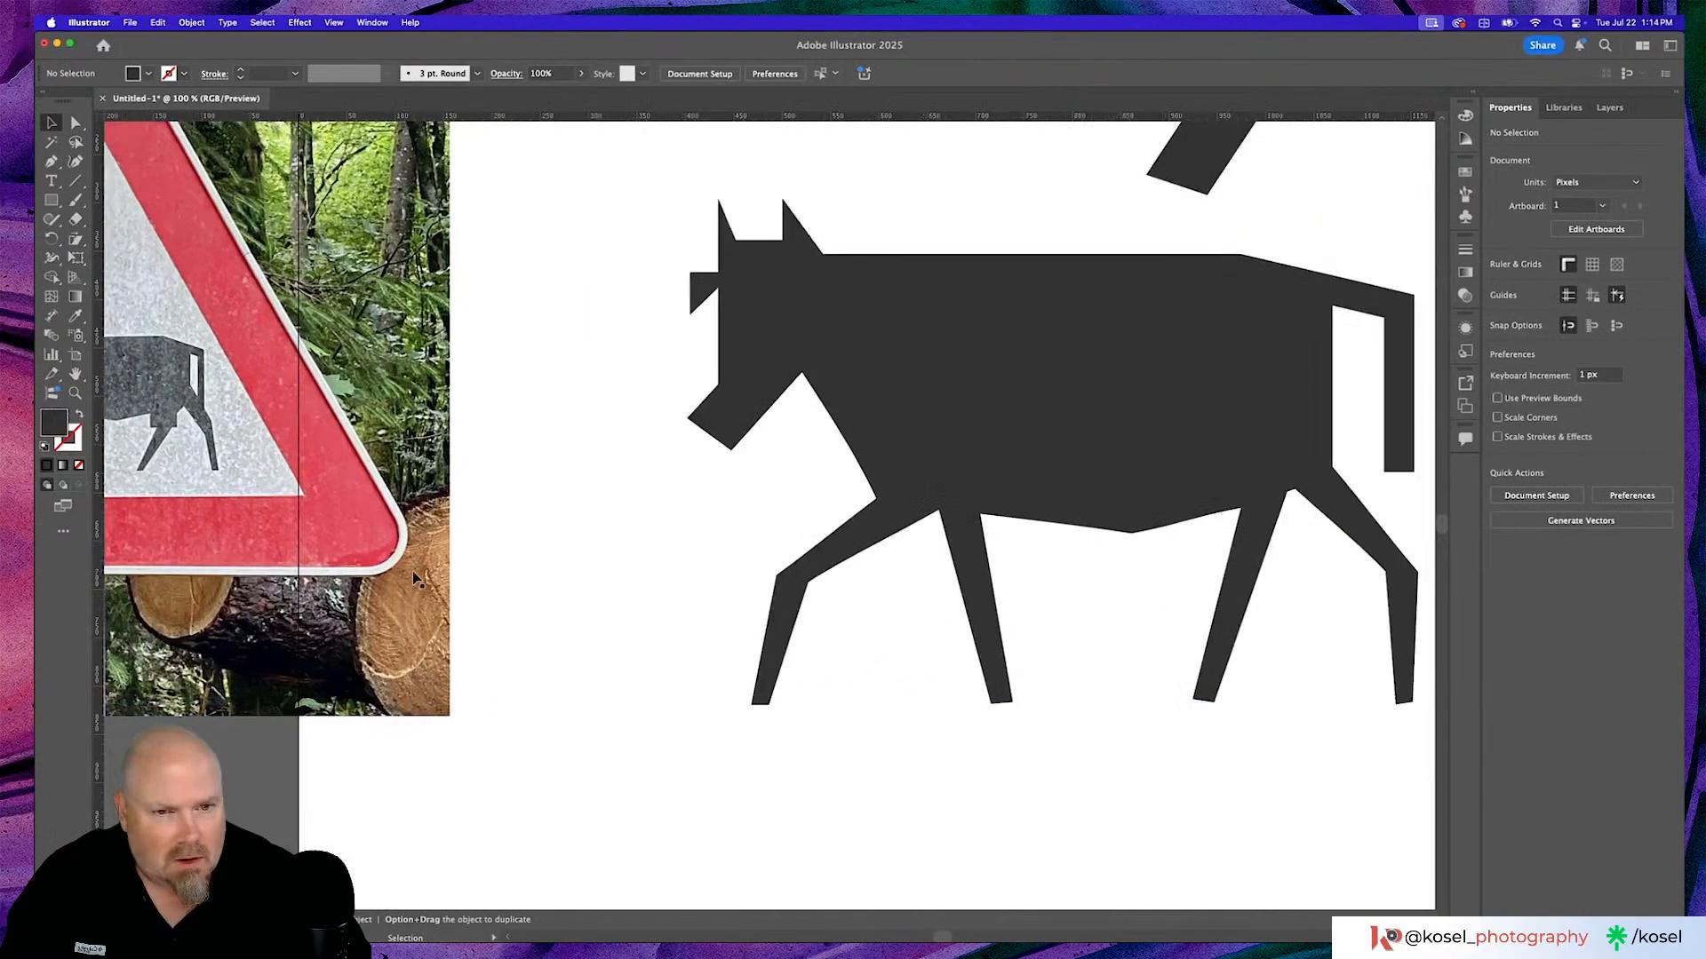
scroll(413, 578, left, 9)
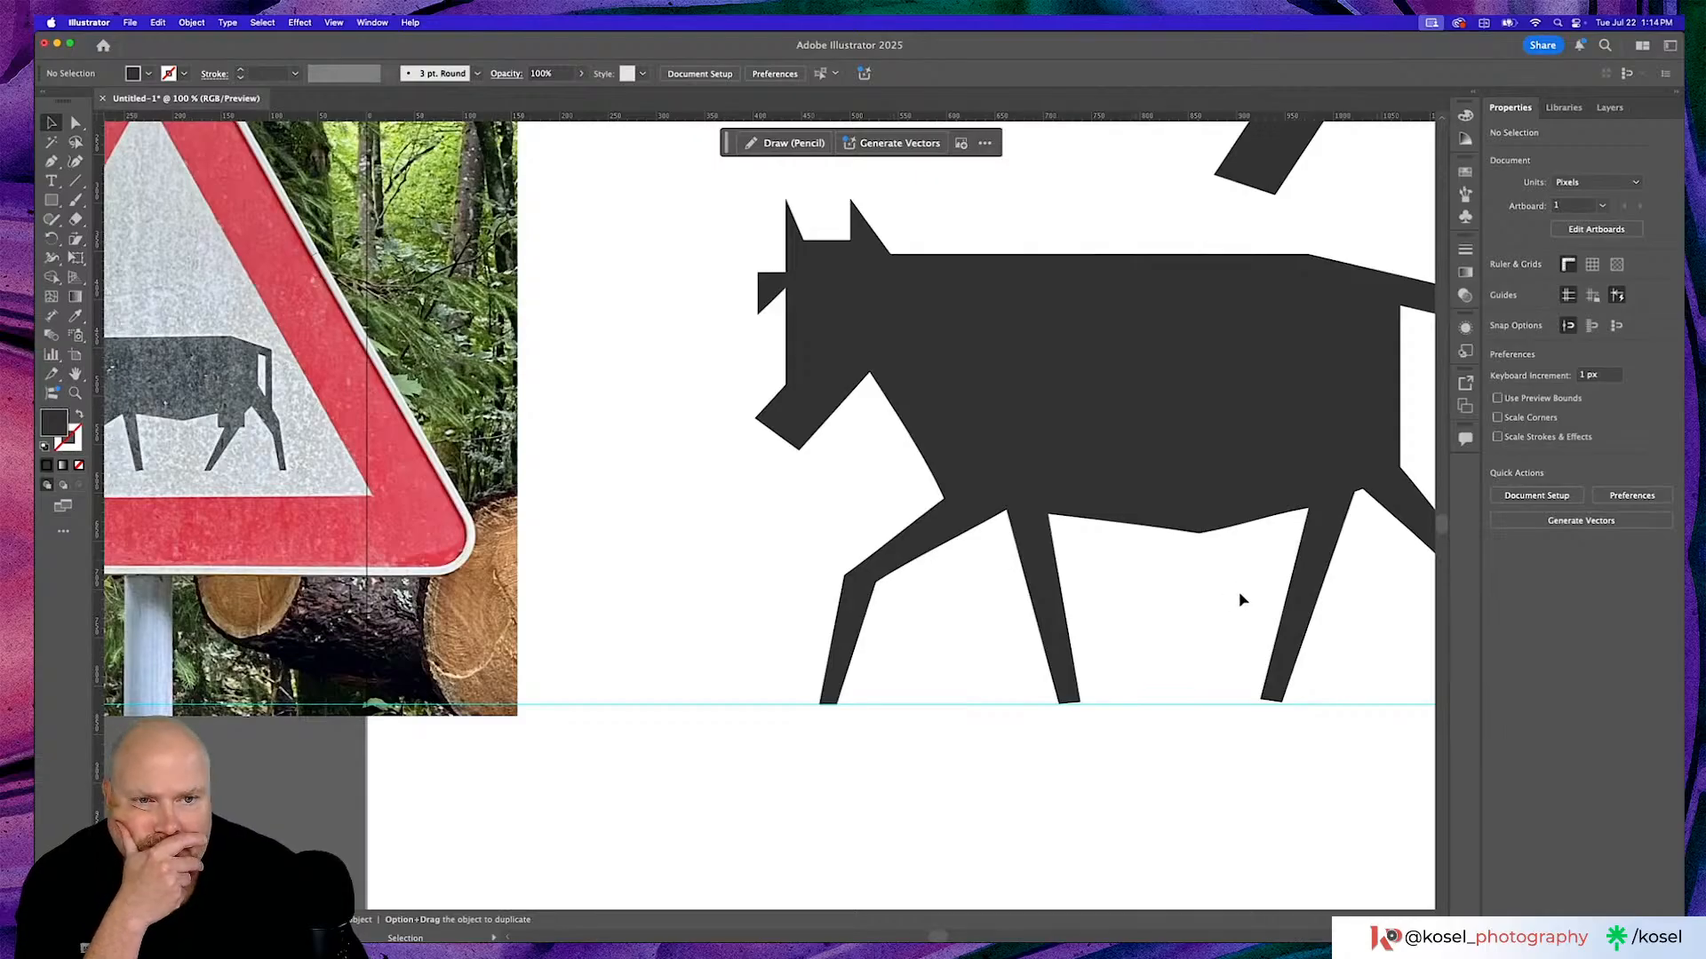
scroll(1242, 600, right, 4)
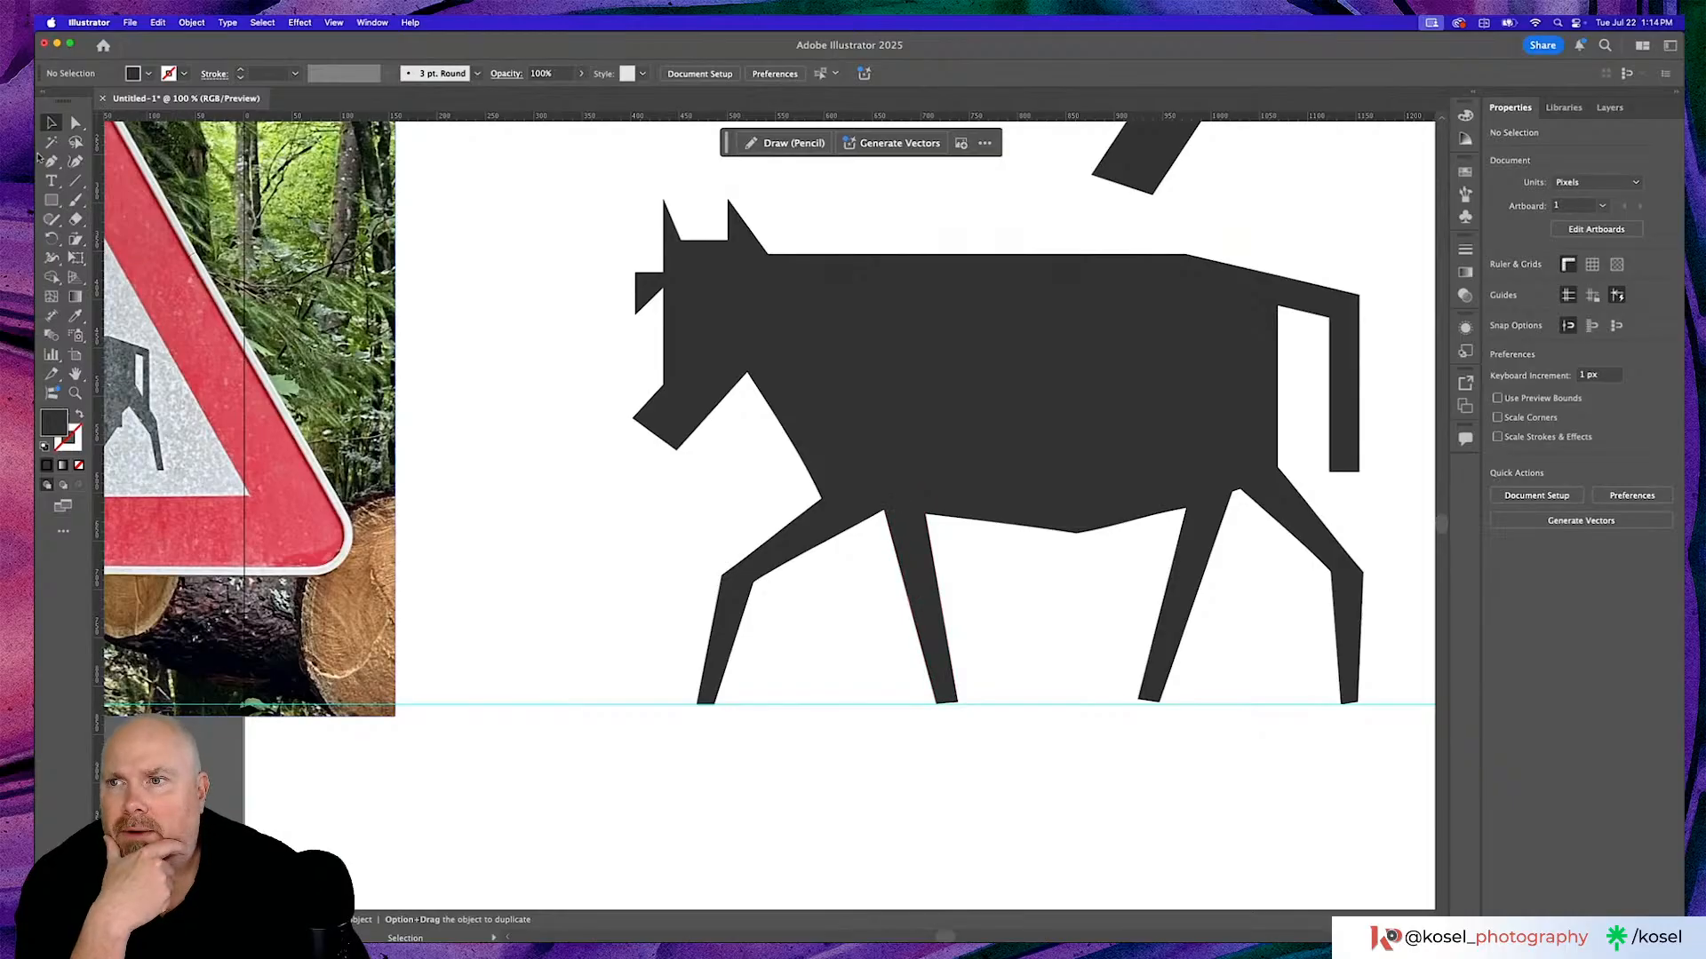
click(53, 202)
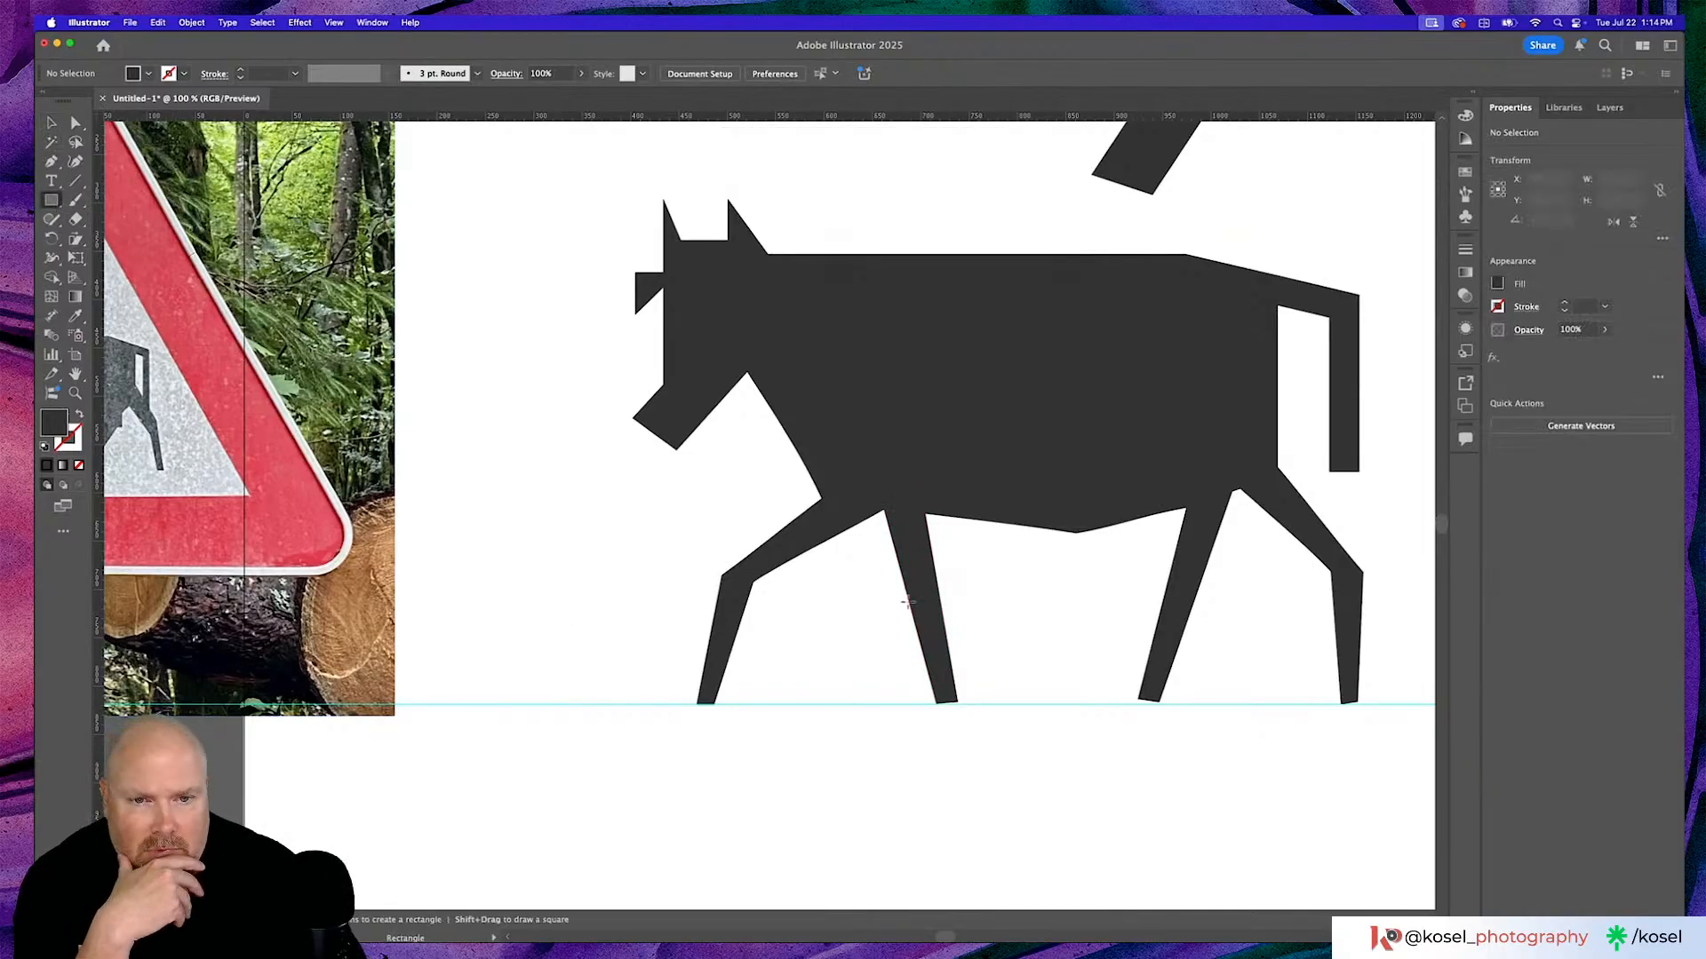
drag(1028, 569, 1089, 615)
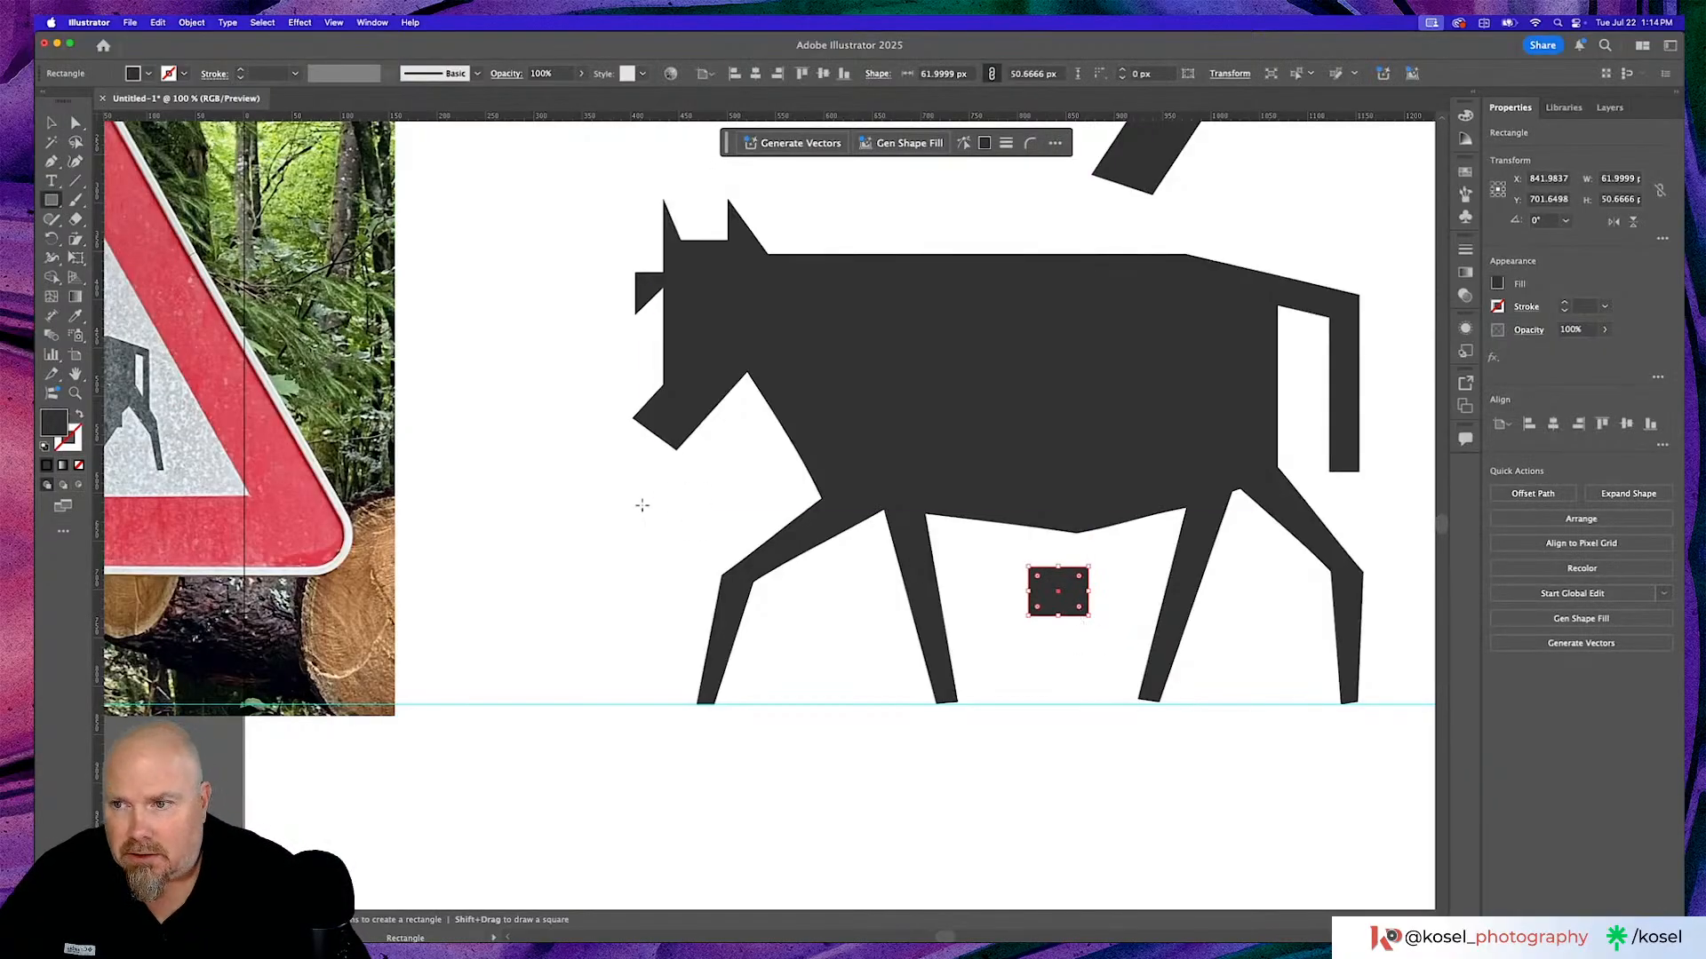
Place the udder rectangle over the joint of the belly and straight hind leg, and widen it to about 71 px.
scroll(642, 504, left, 3)
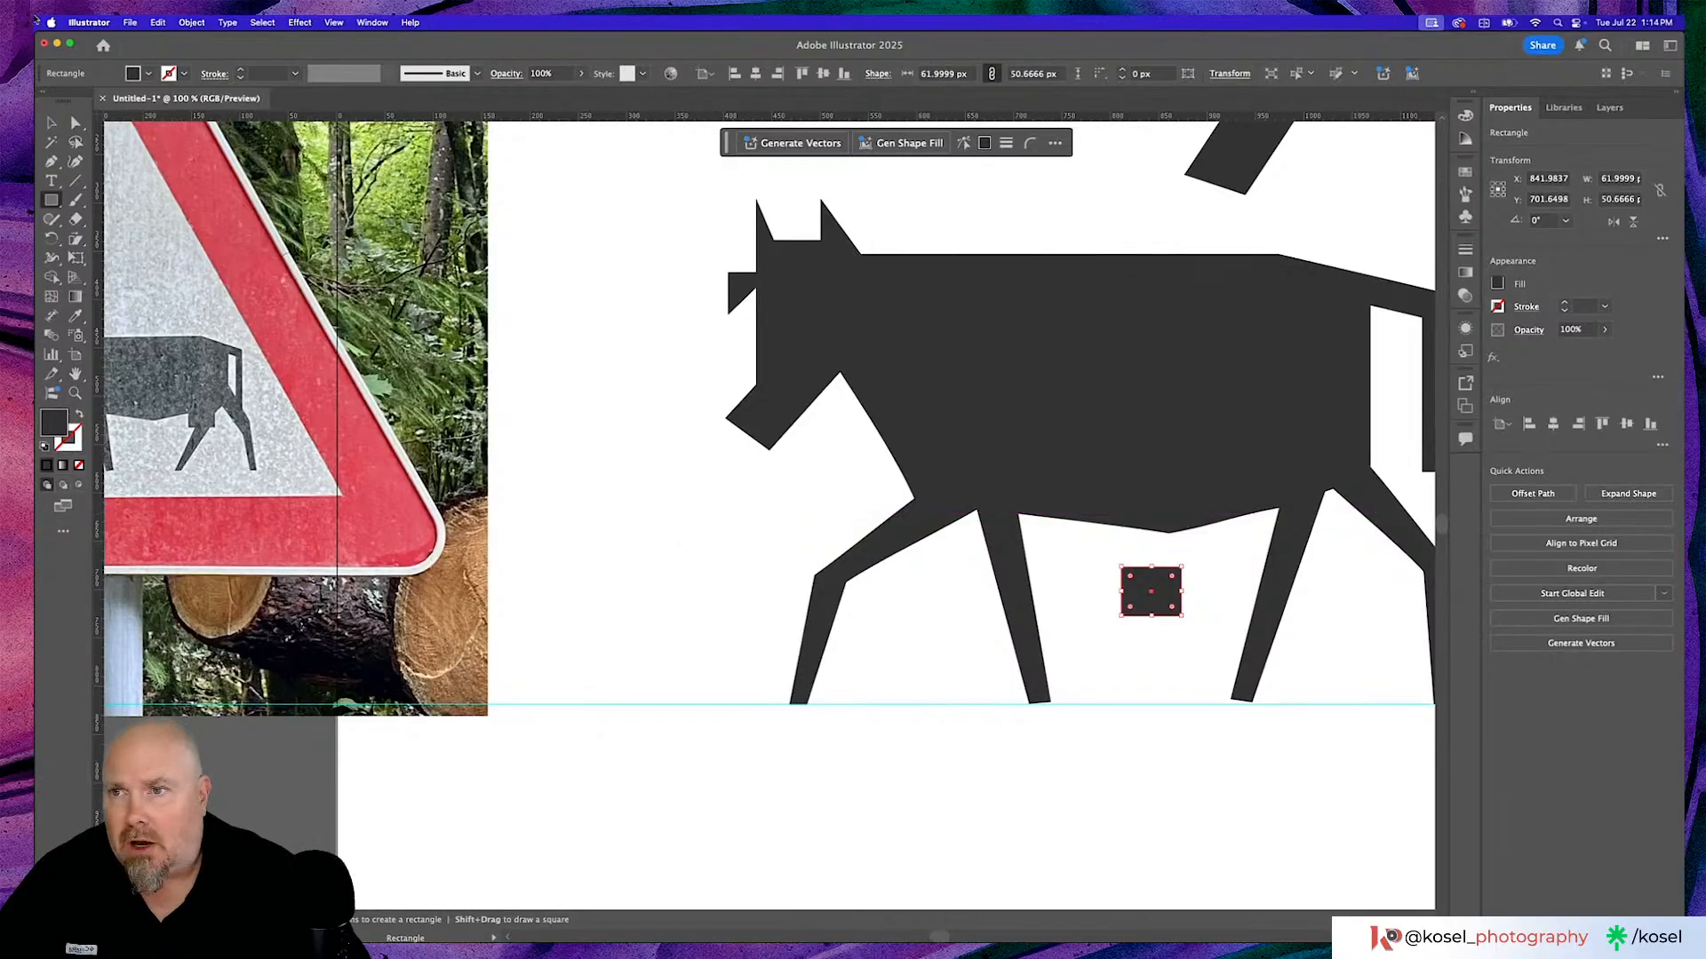
click(51, 123)
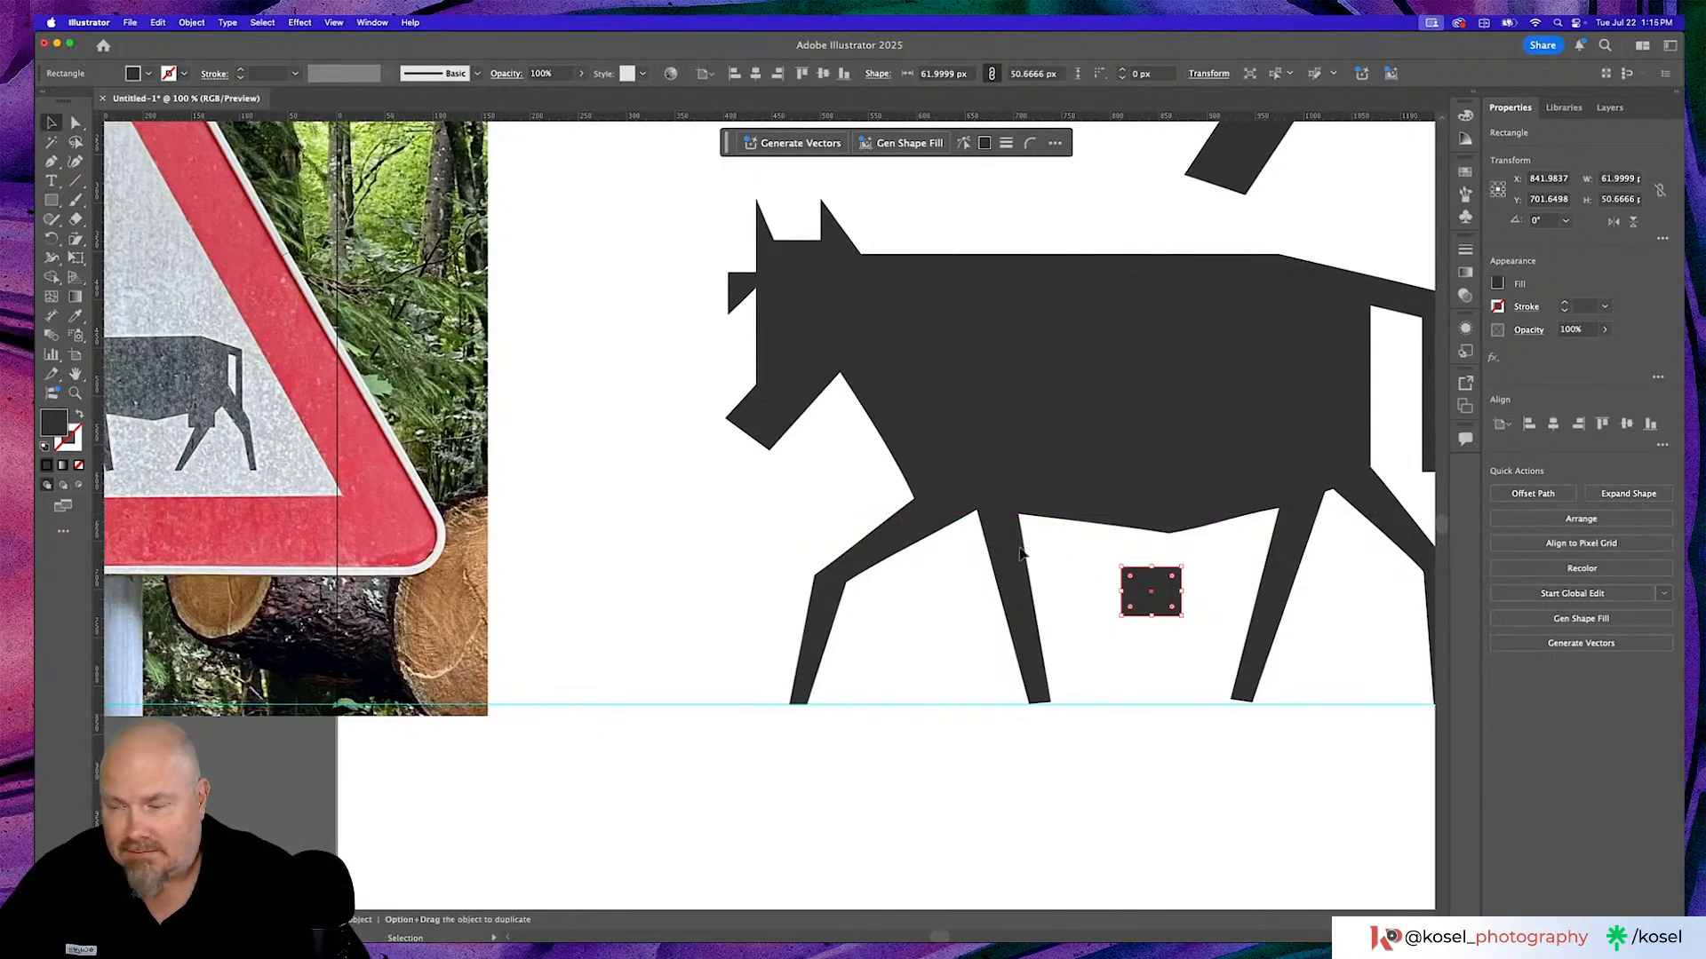
scroll(943, 551, right, 3)
scroll(943, 551, right, 2)
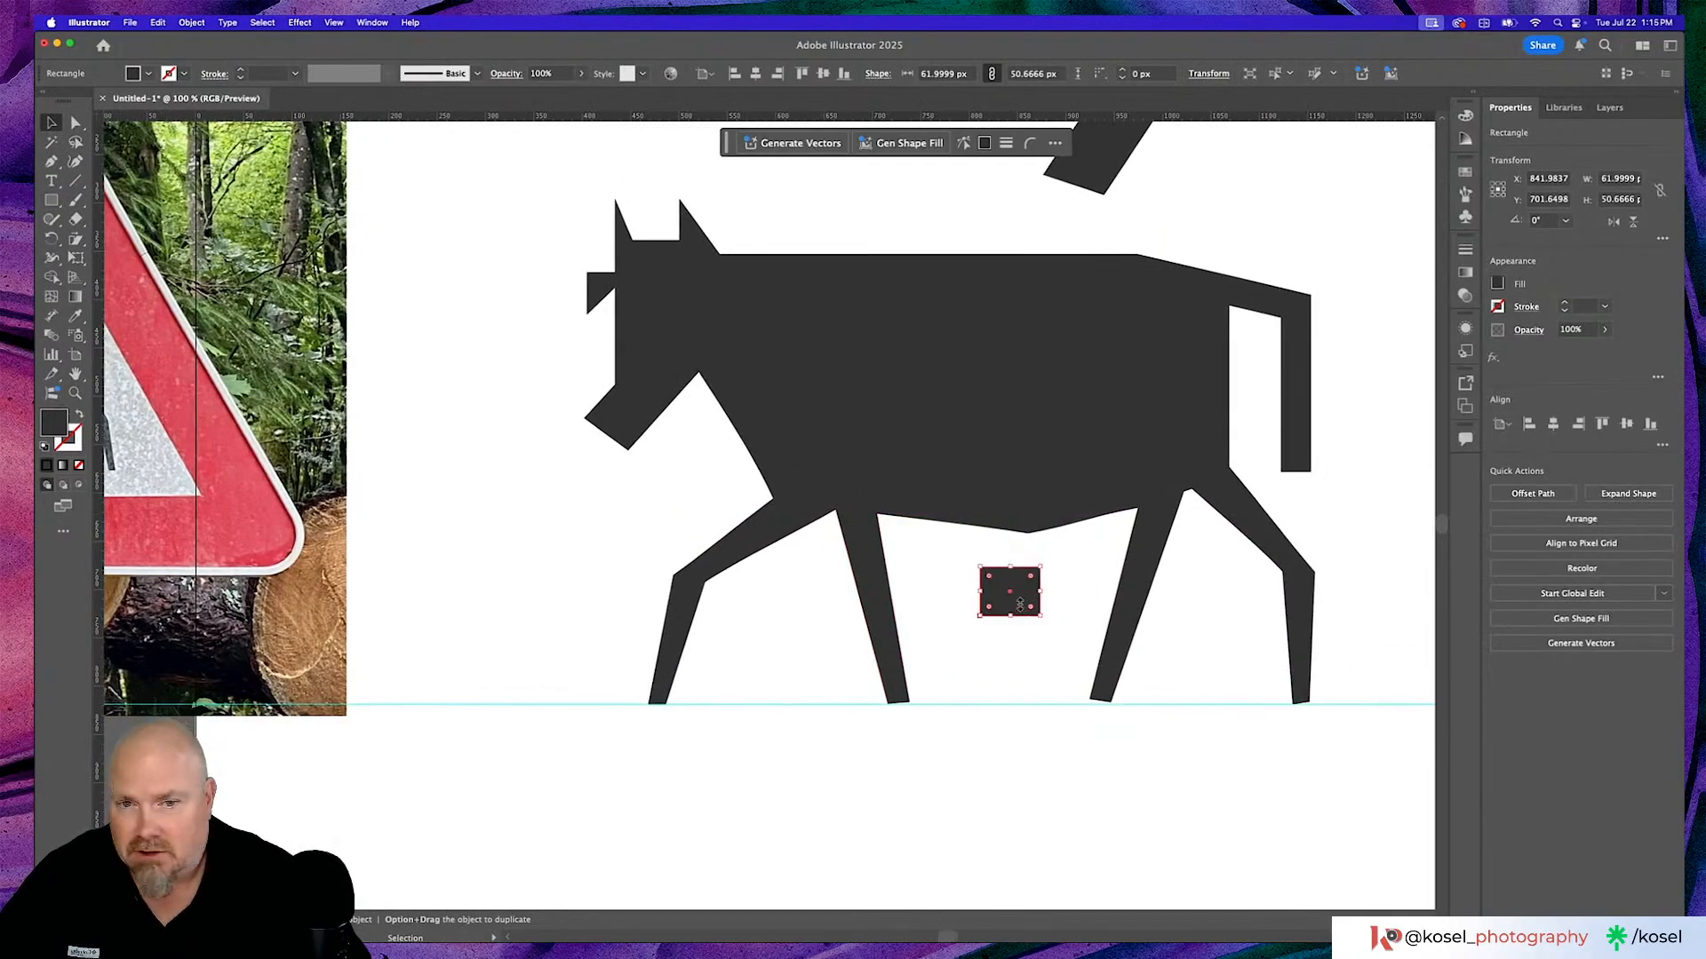
scroll(1020, 604, left, 4)
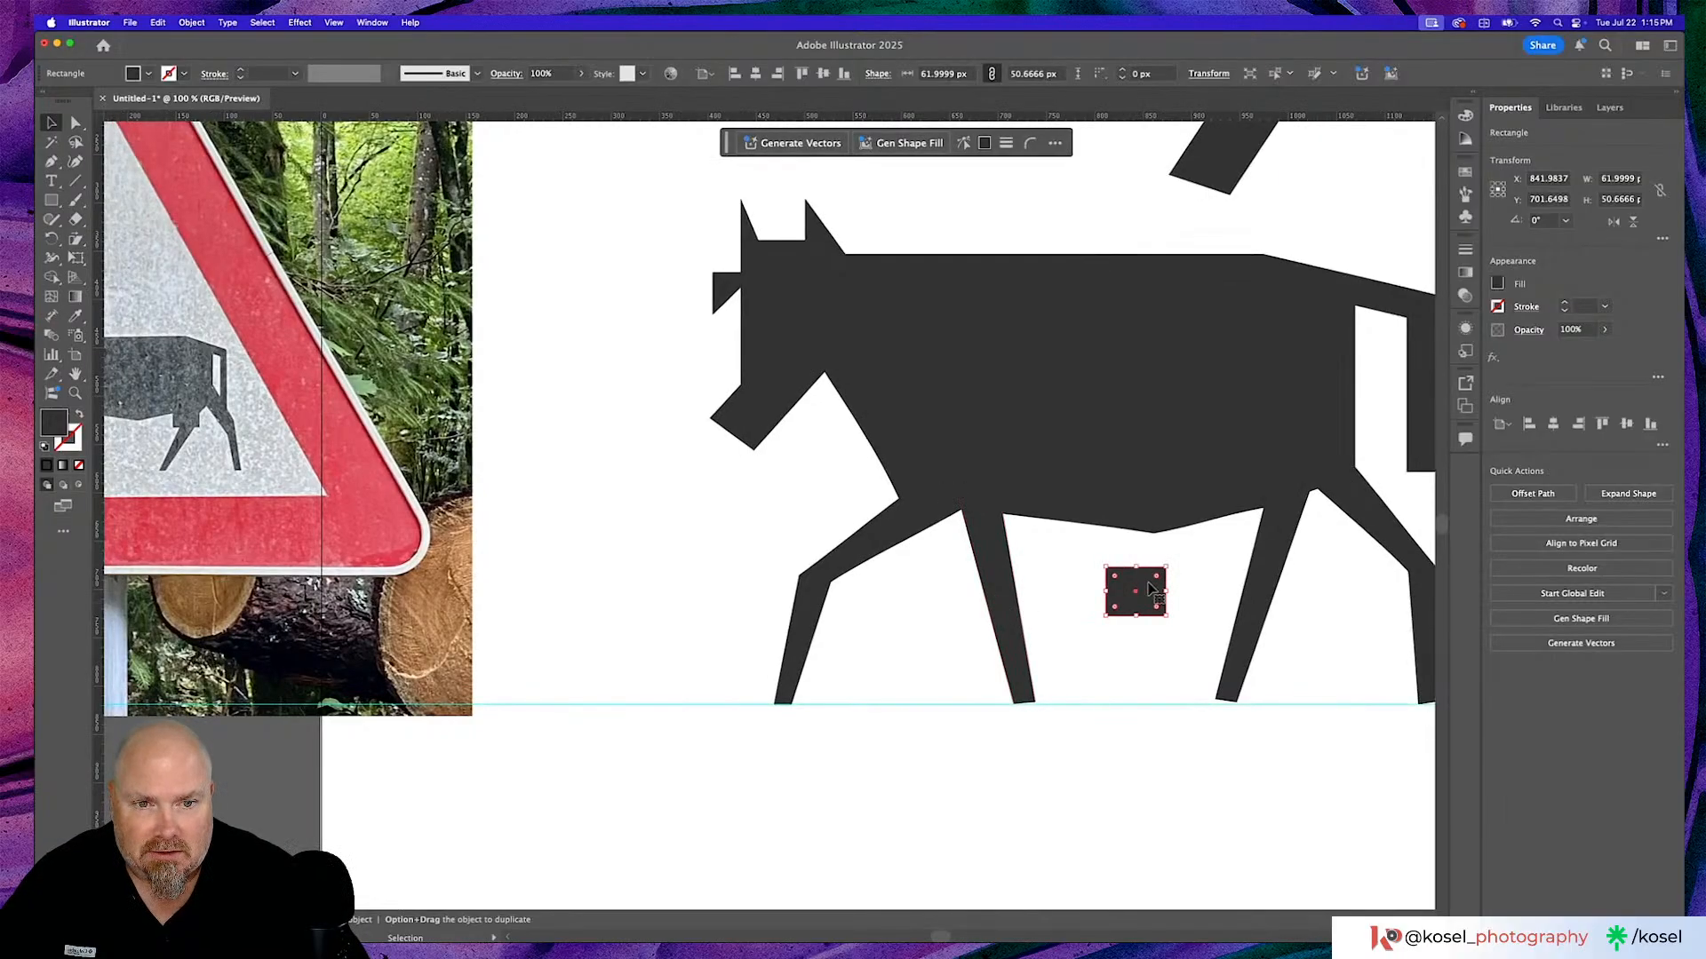
drag(1148, 595, 1231, 523)
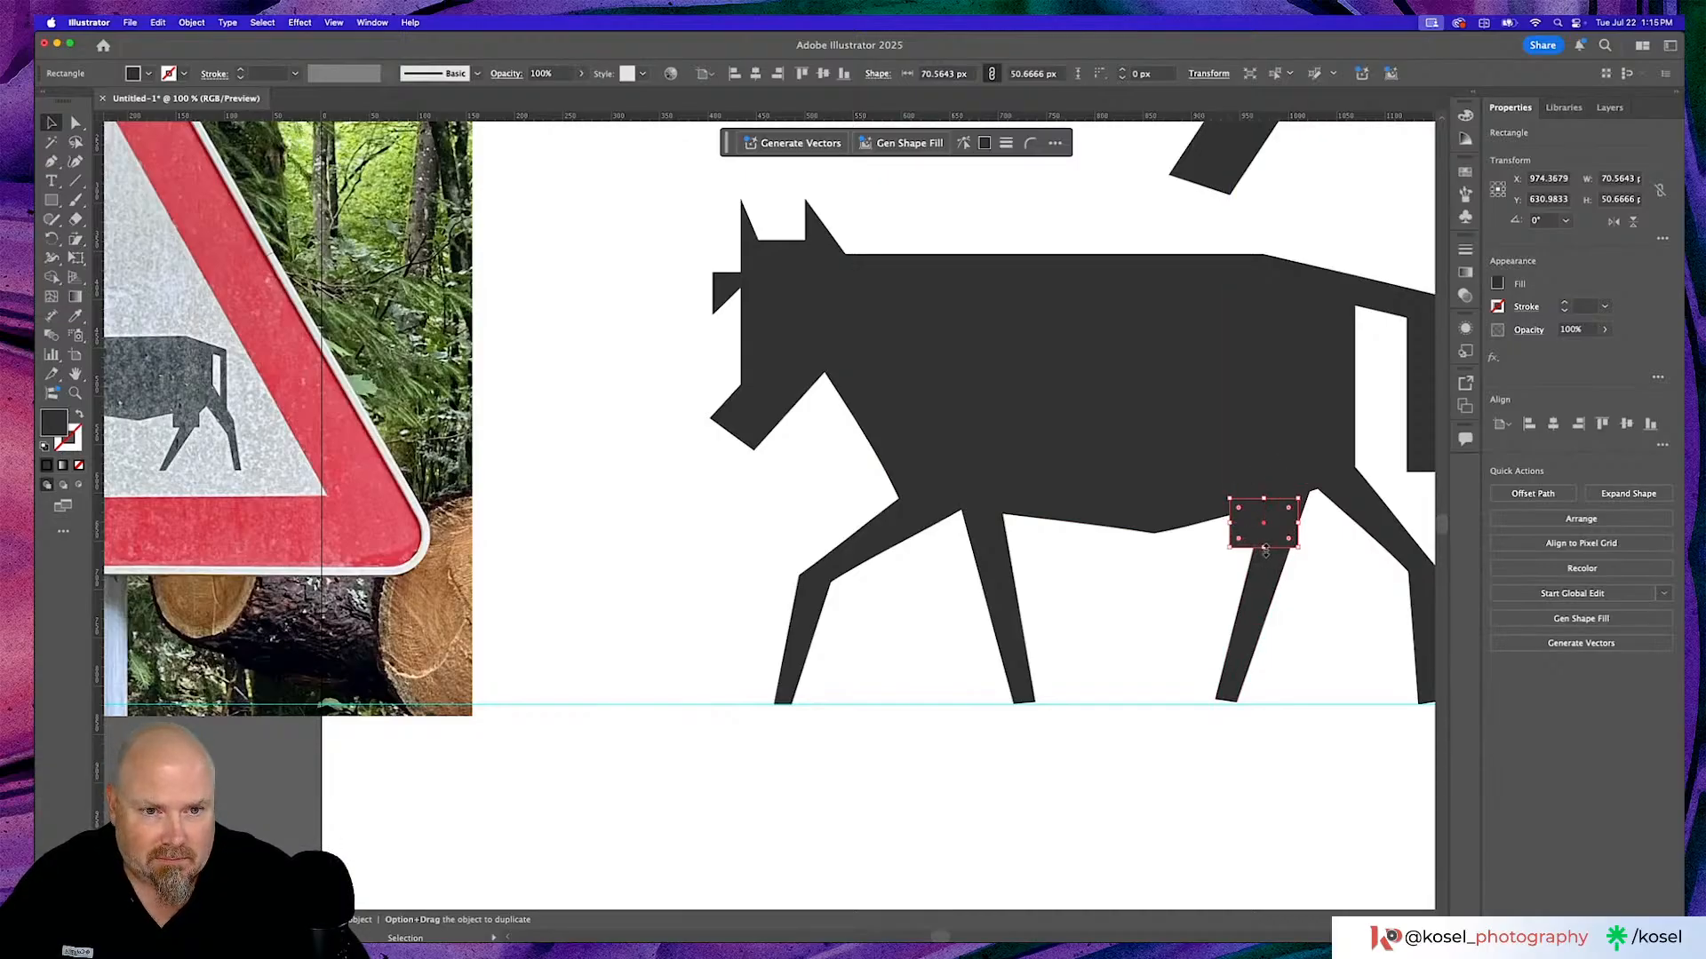
drag(1254, 516, 1260, 516)
click(1123, 636)
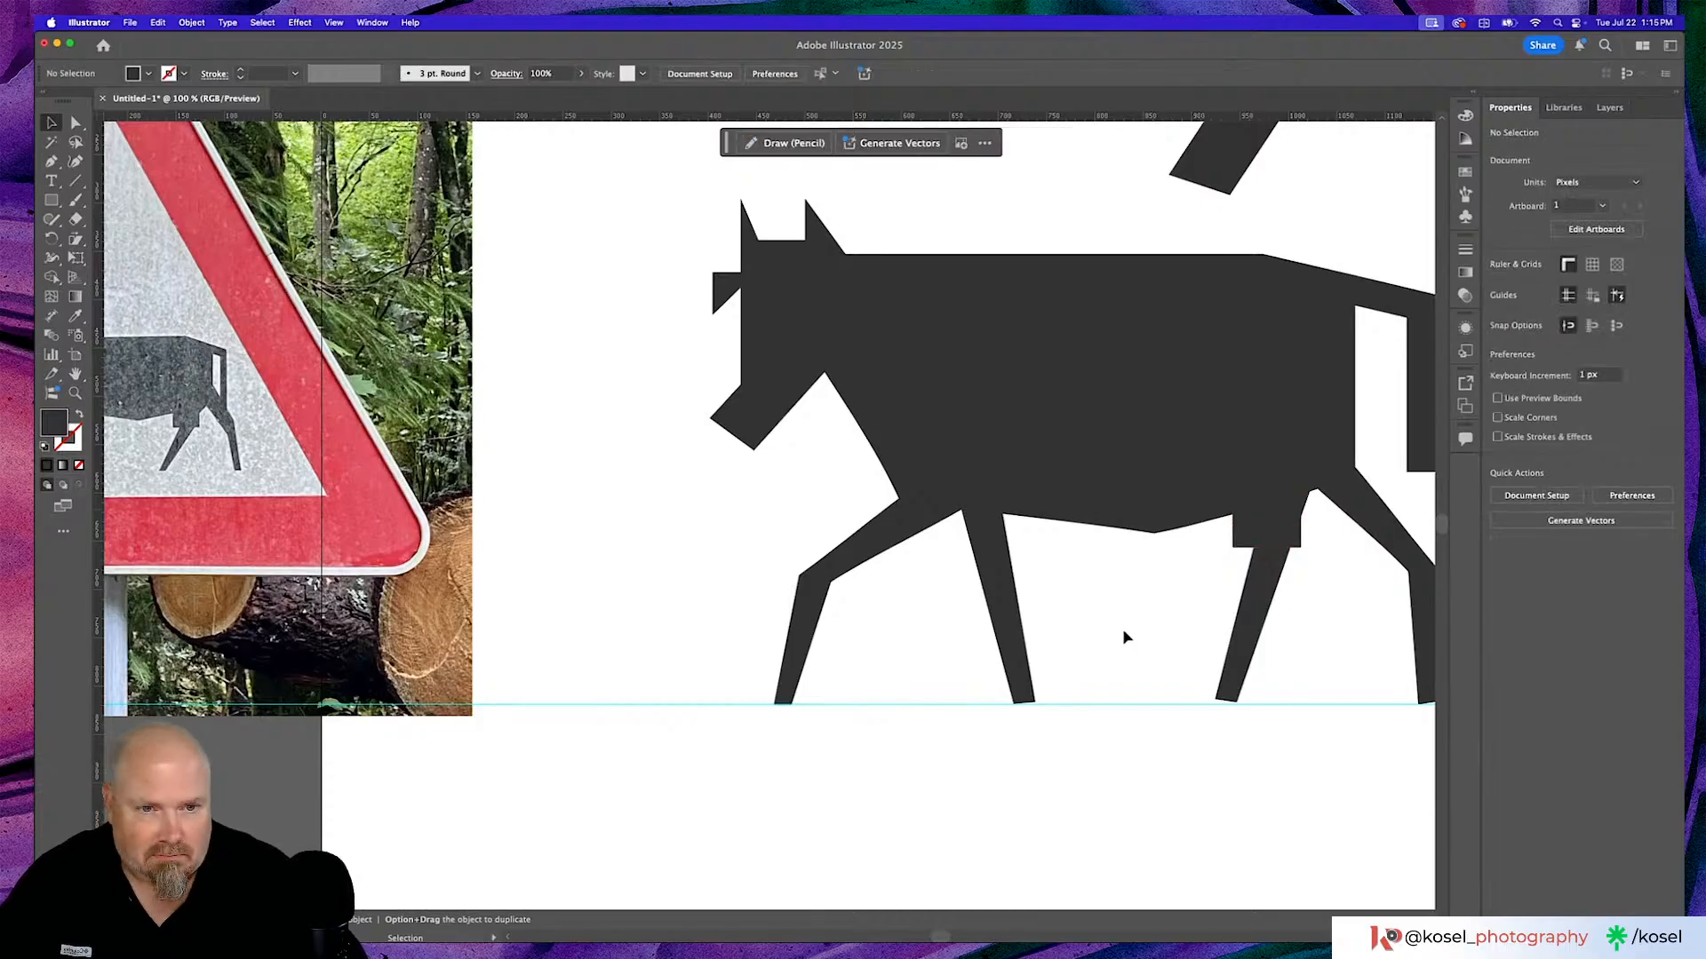
Lengthen the hanging tail strip down to the bent hind leg, about 275 px, and lower its outer bottom corner to slant the end.
scroll(1123, 631, right, 3)
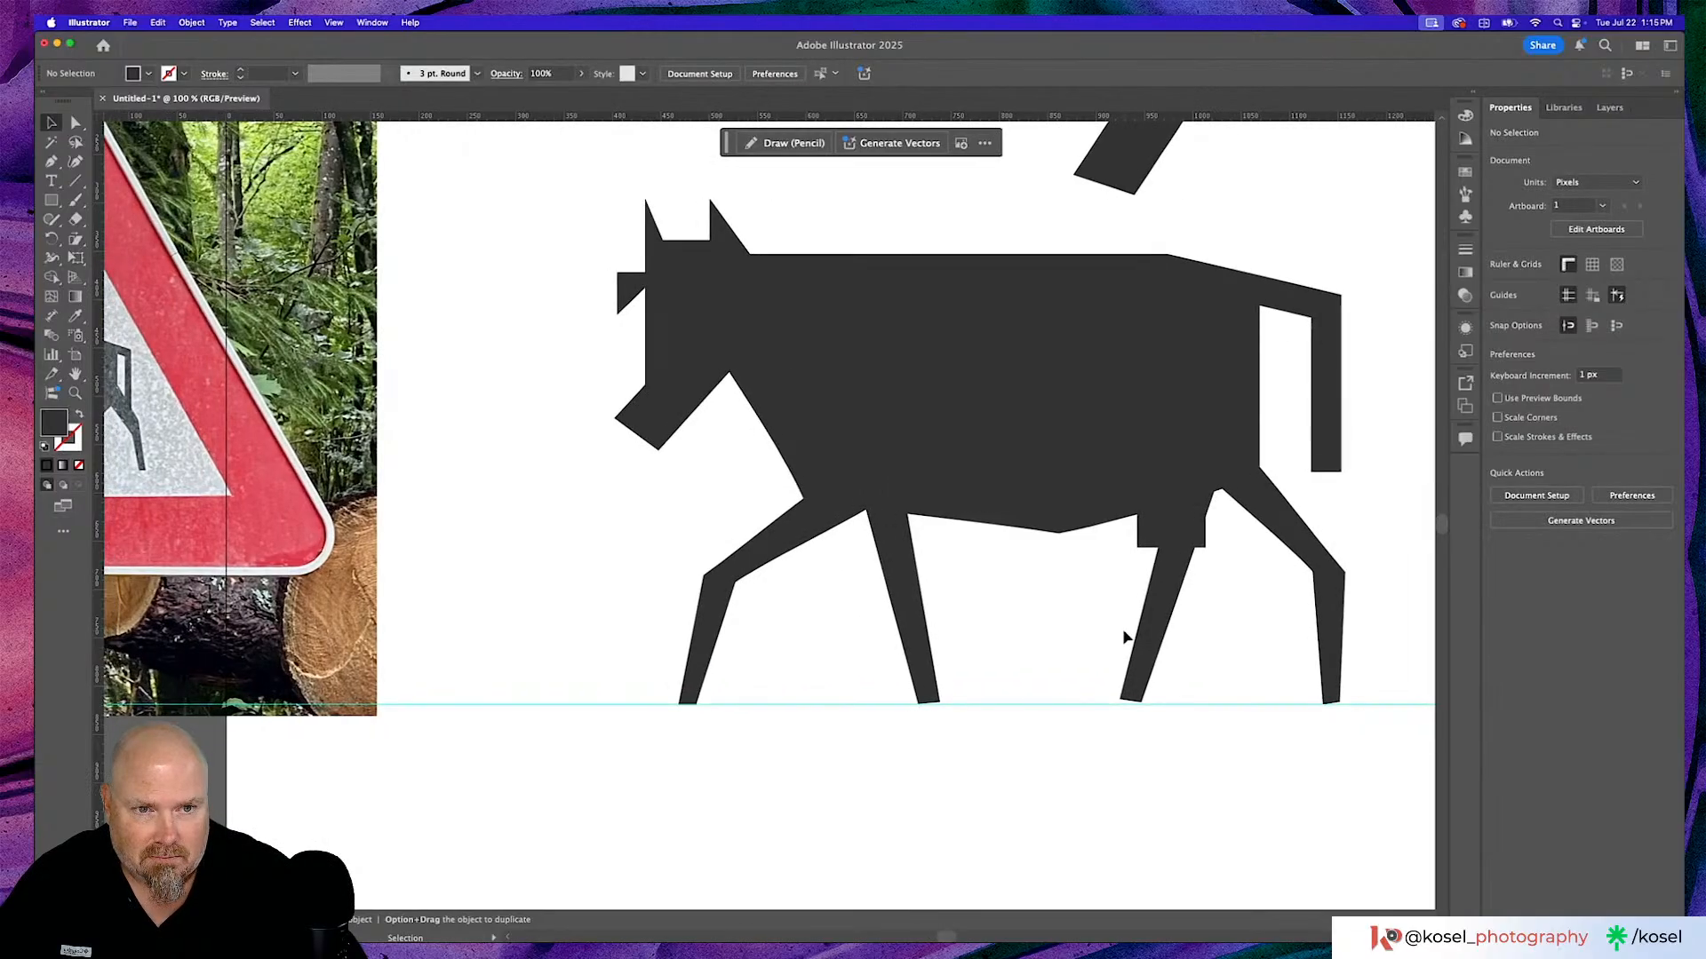
click(1324, 440)
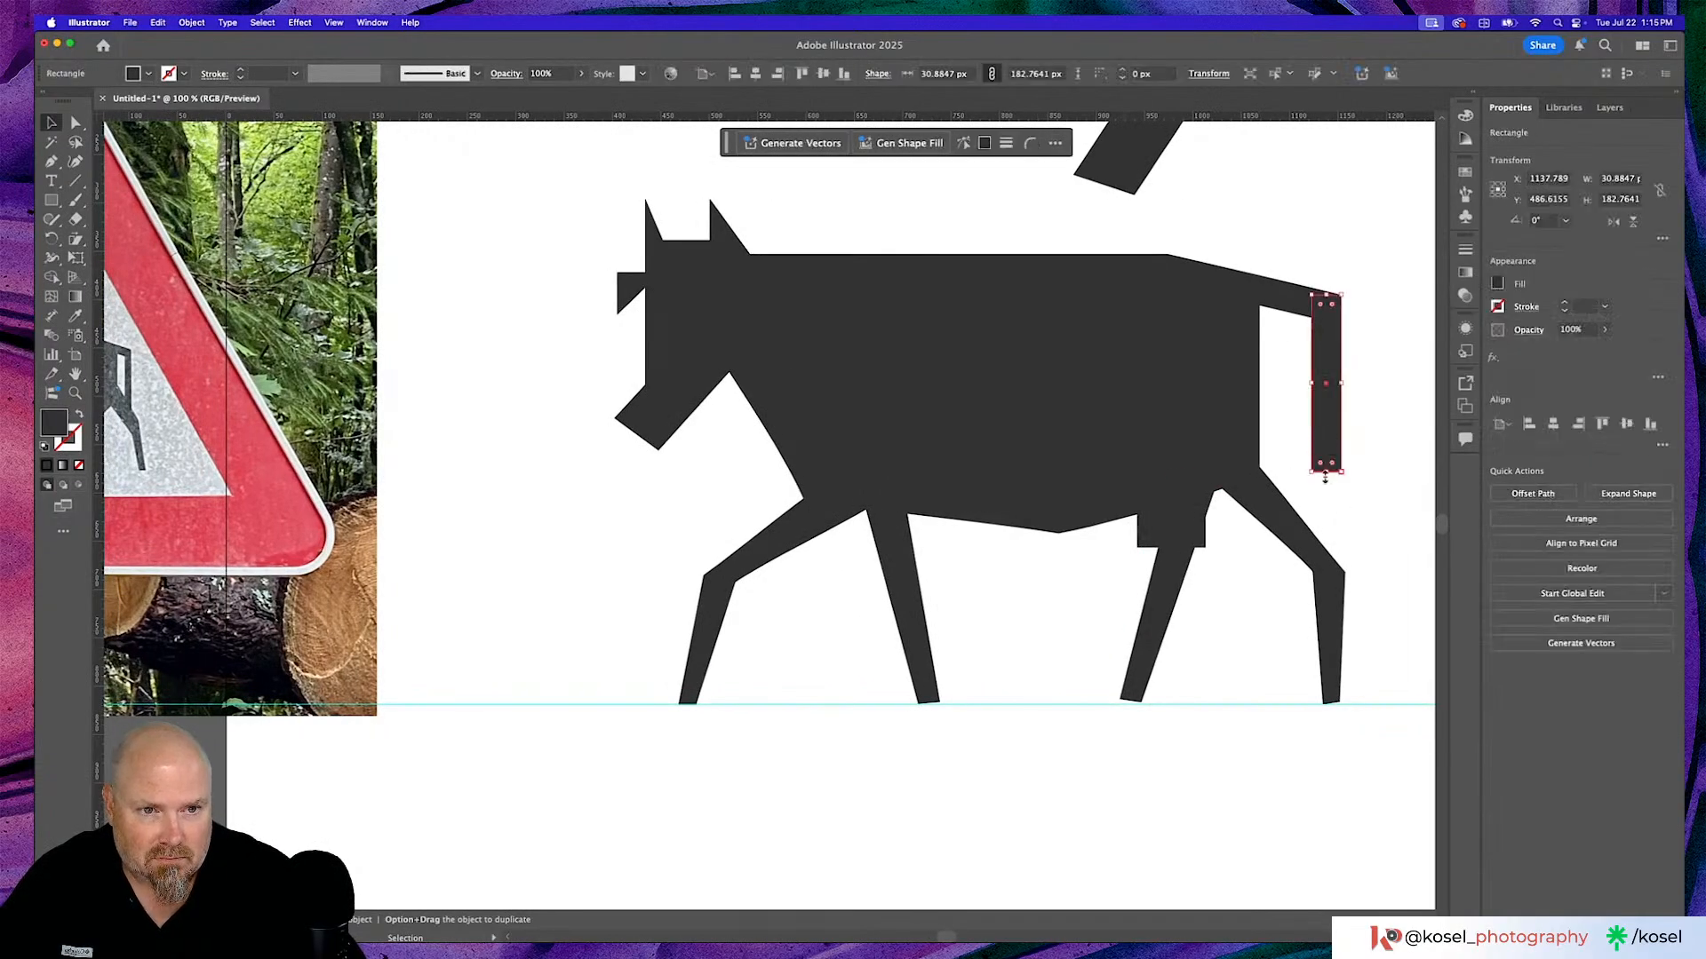
drag(1325, 473, 1319, 562)
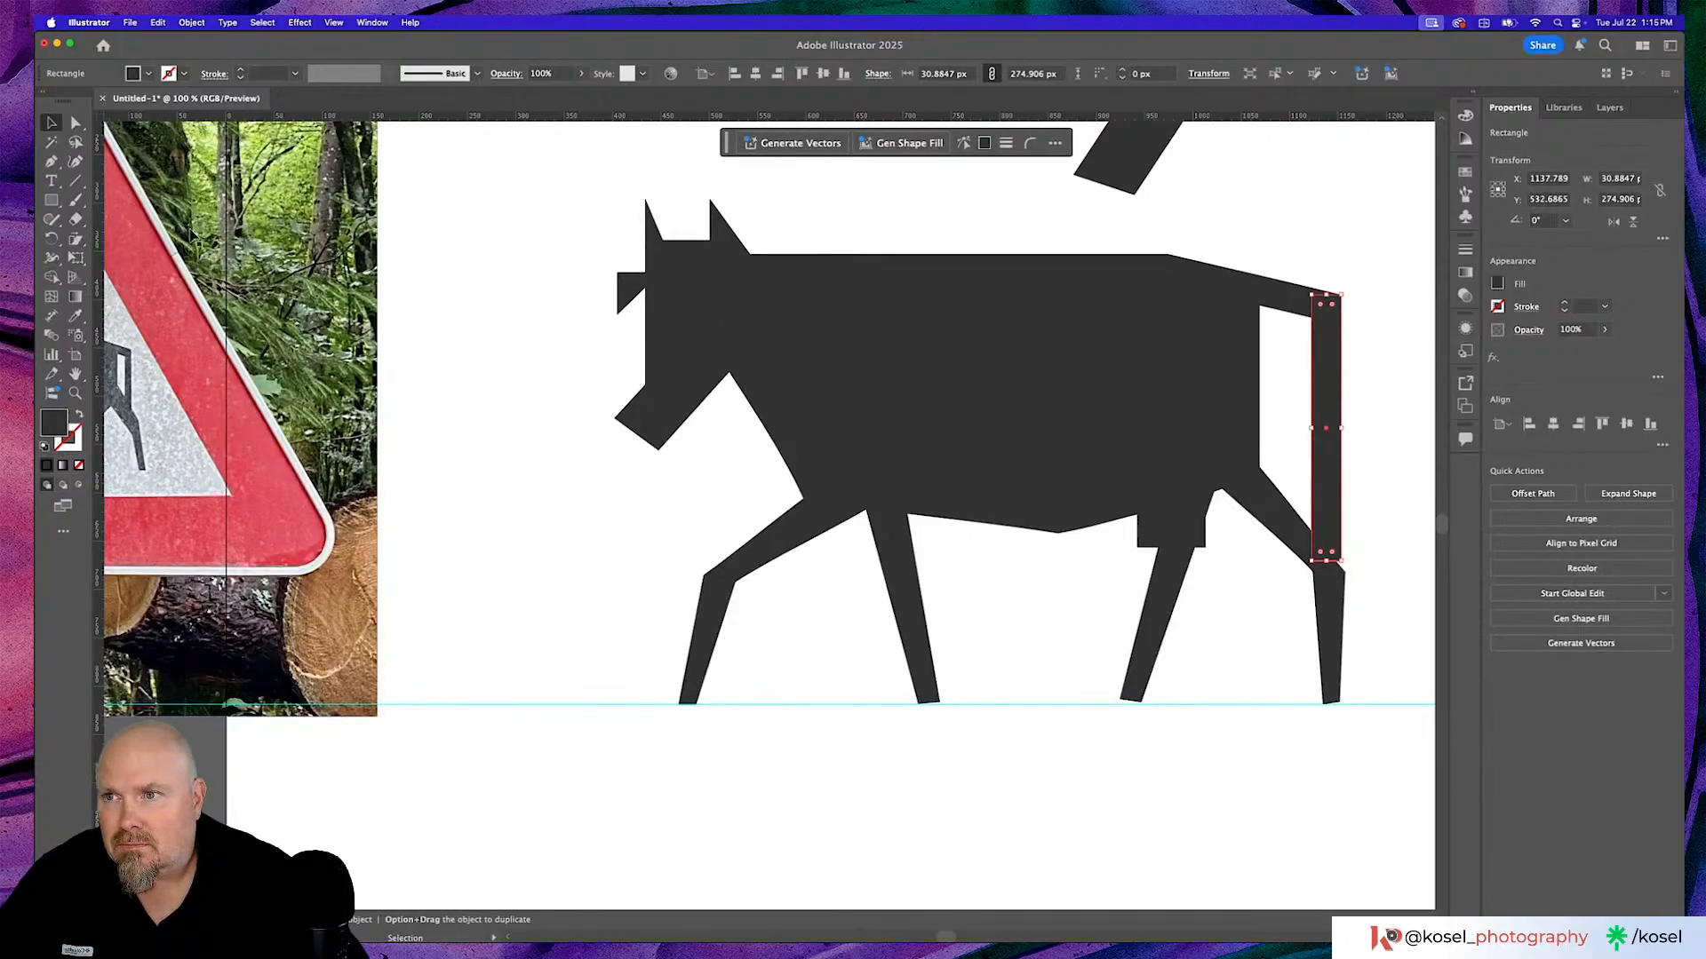
key(a)
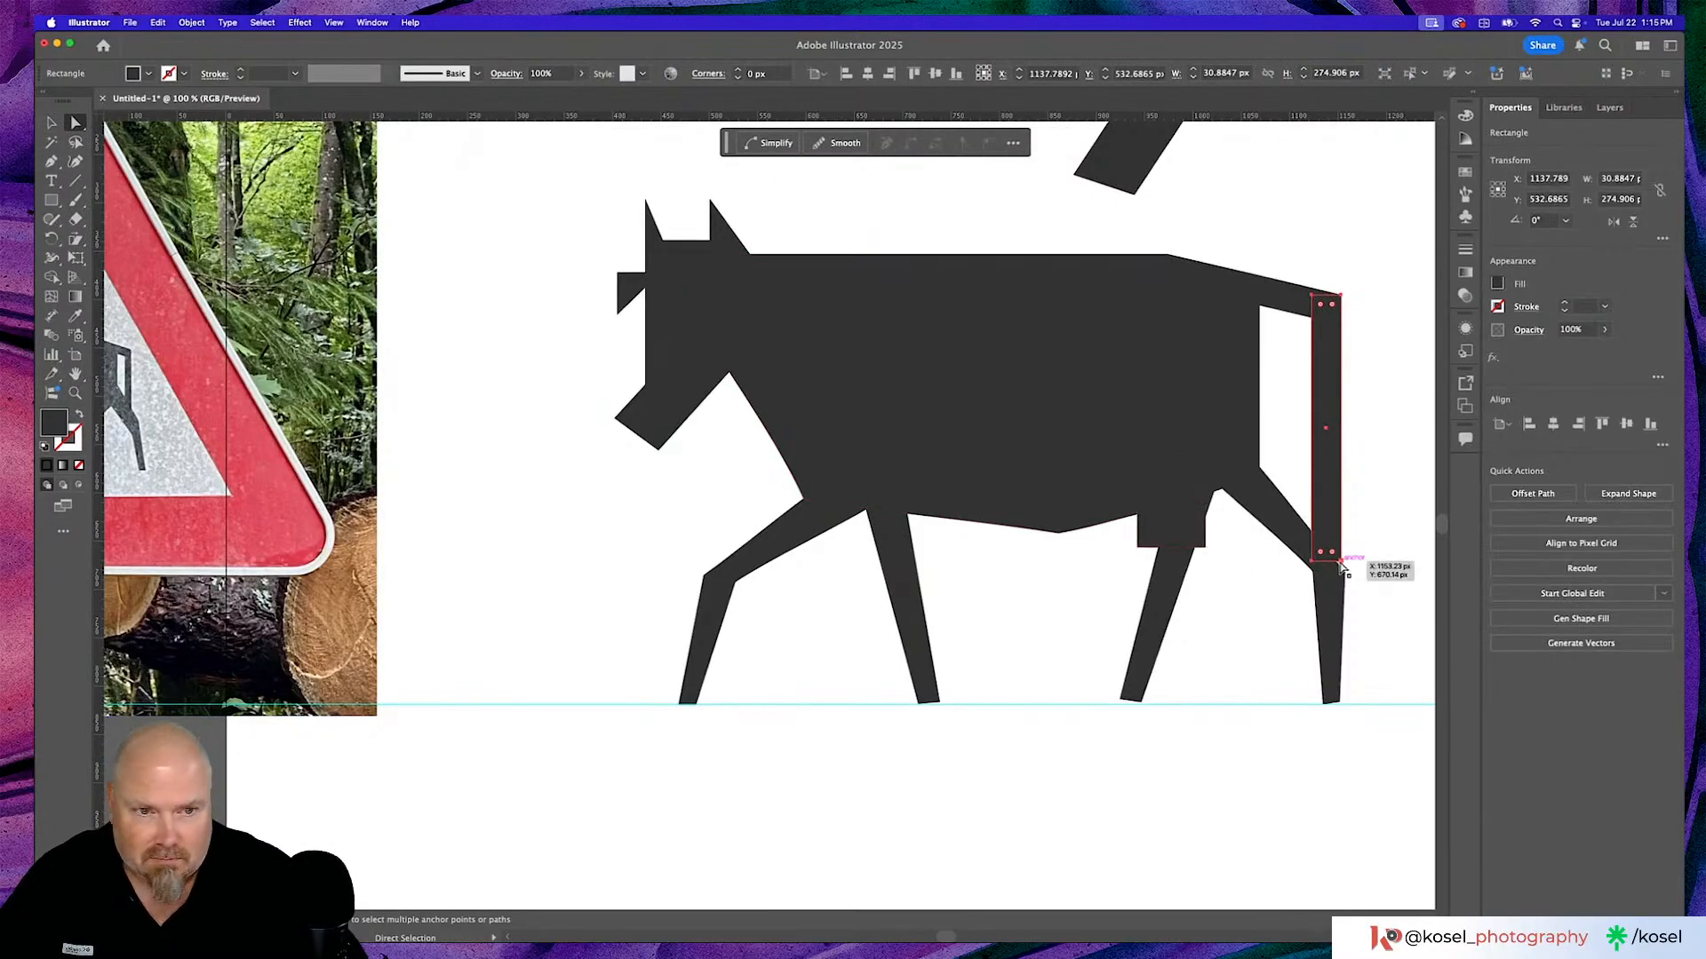
drag(1341, 566, 1344, 580)
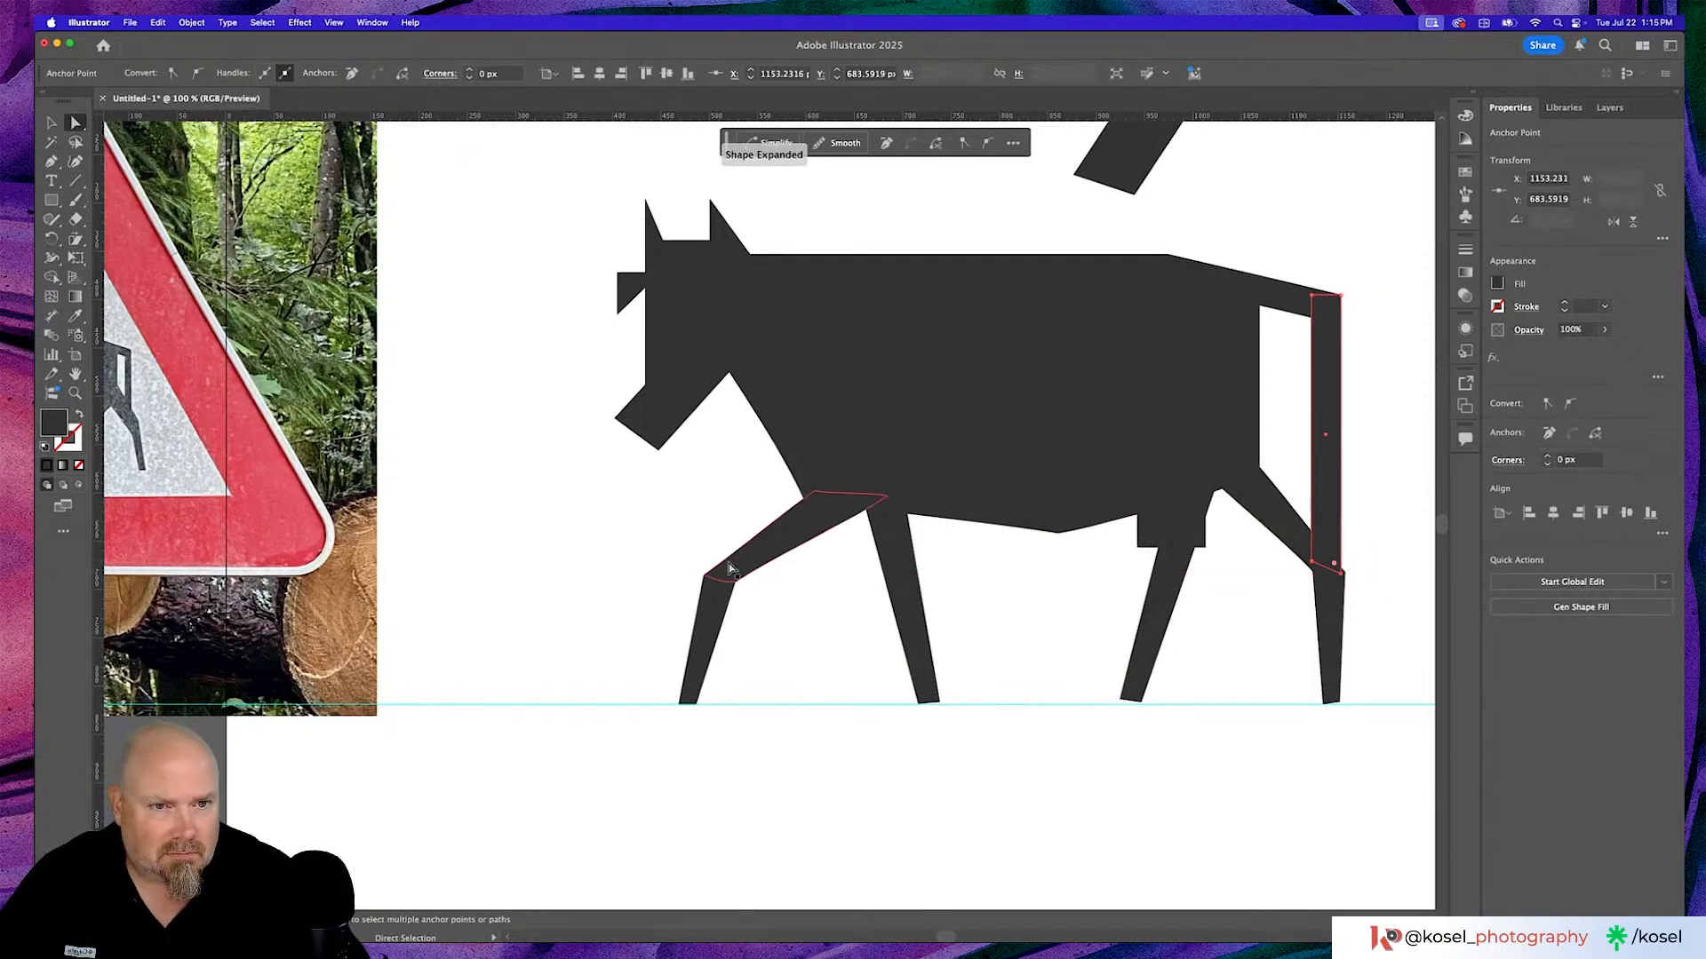
Shorten the slanted upper tail piece to about 65 px, pulling its outer end toward the rump.
scroll(637, 546, left, 3)
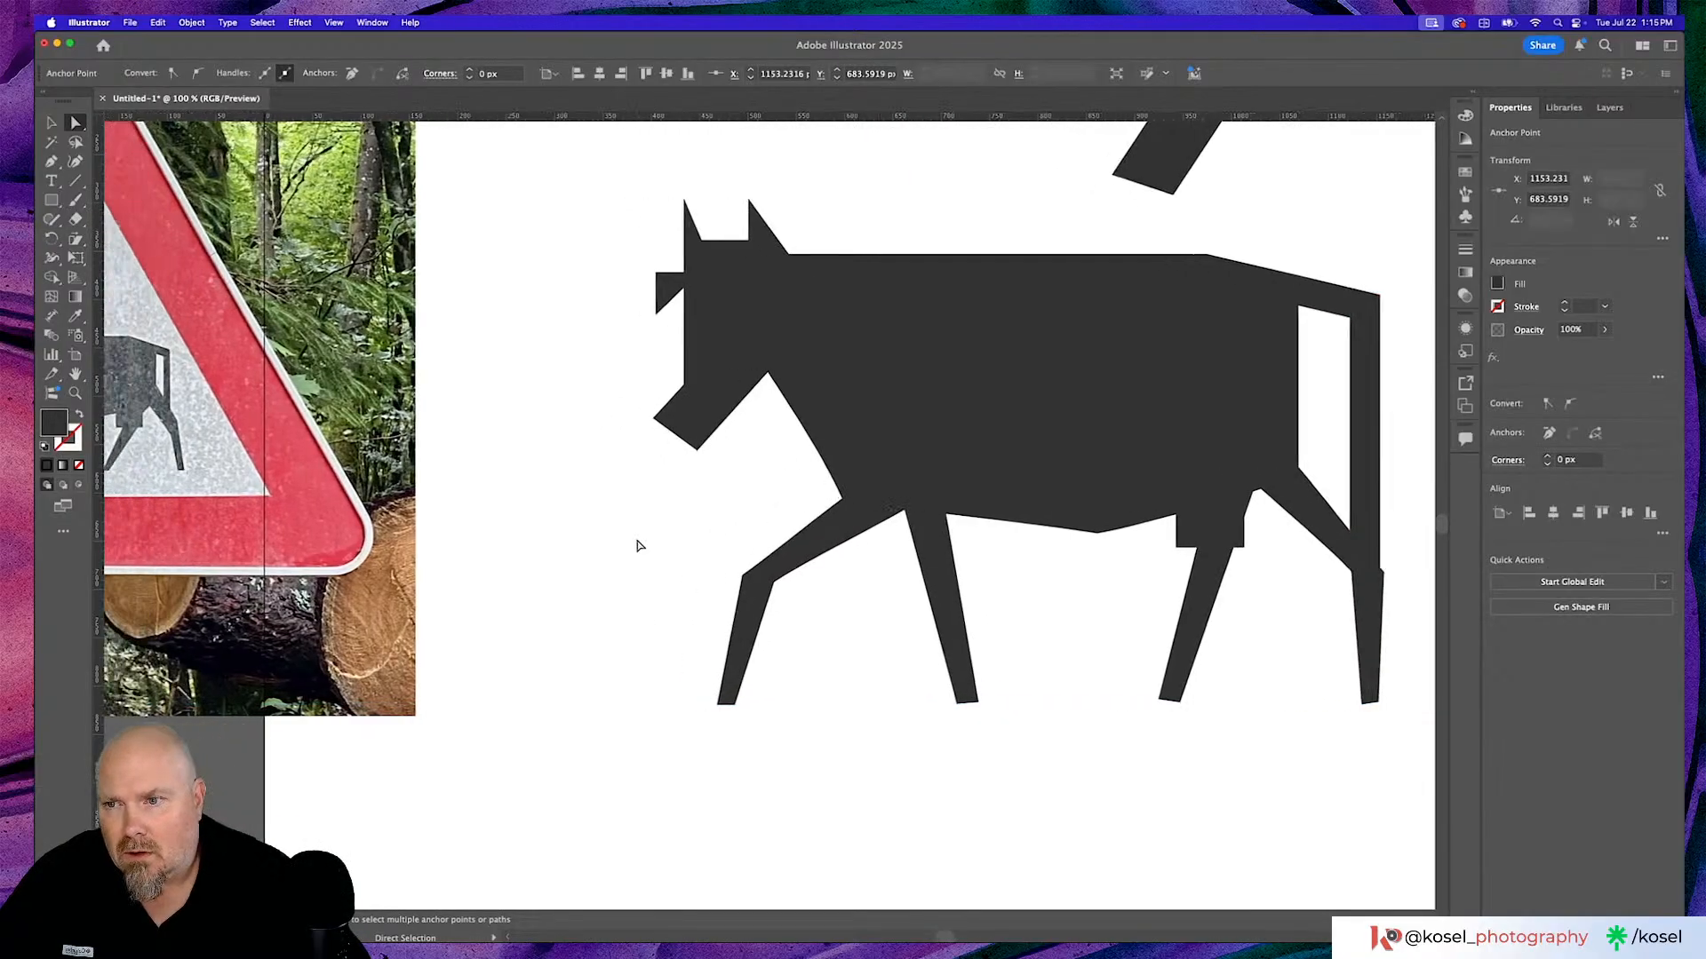
scroll(637, 545, right, 20)
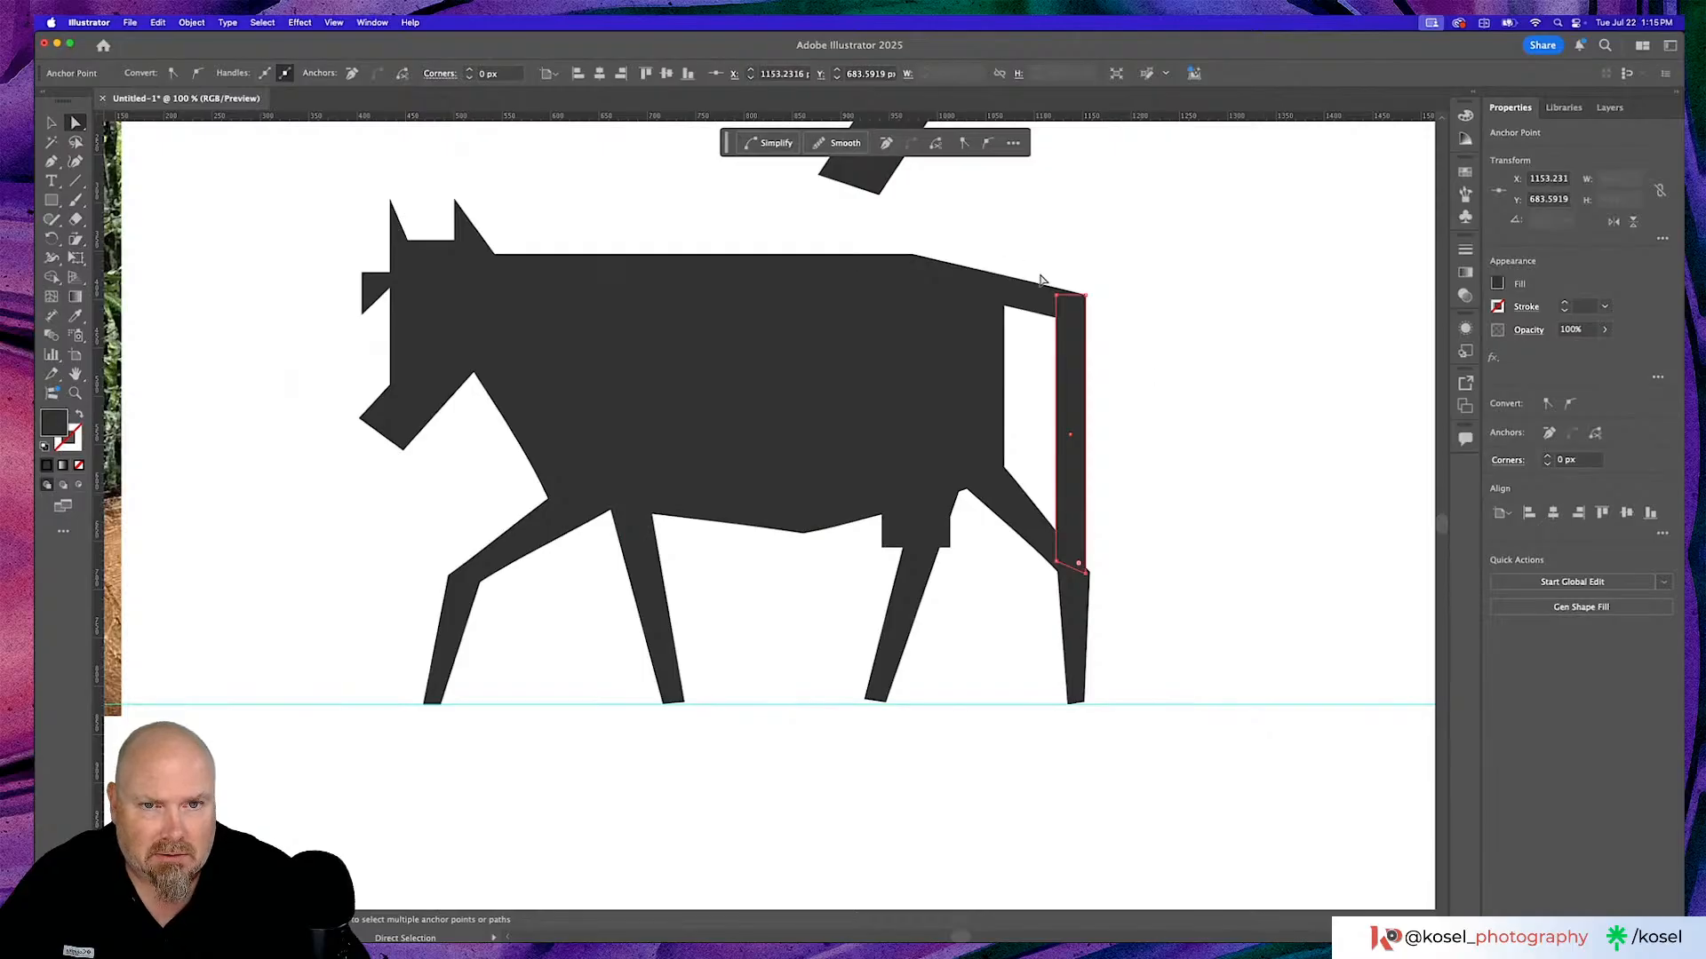
click(1041, 300)
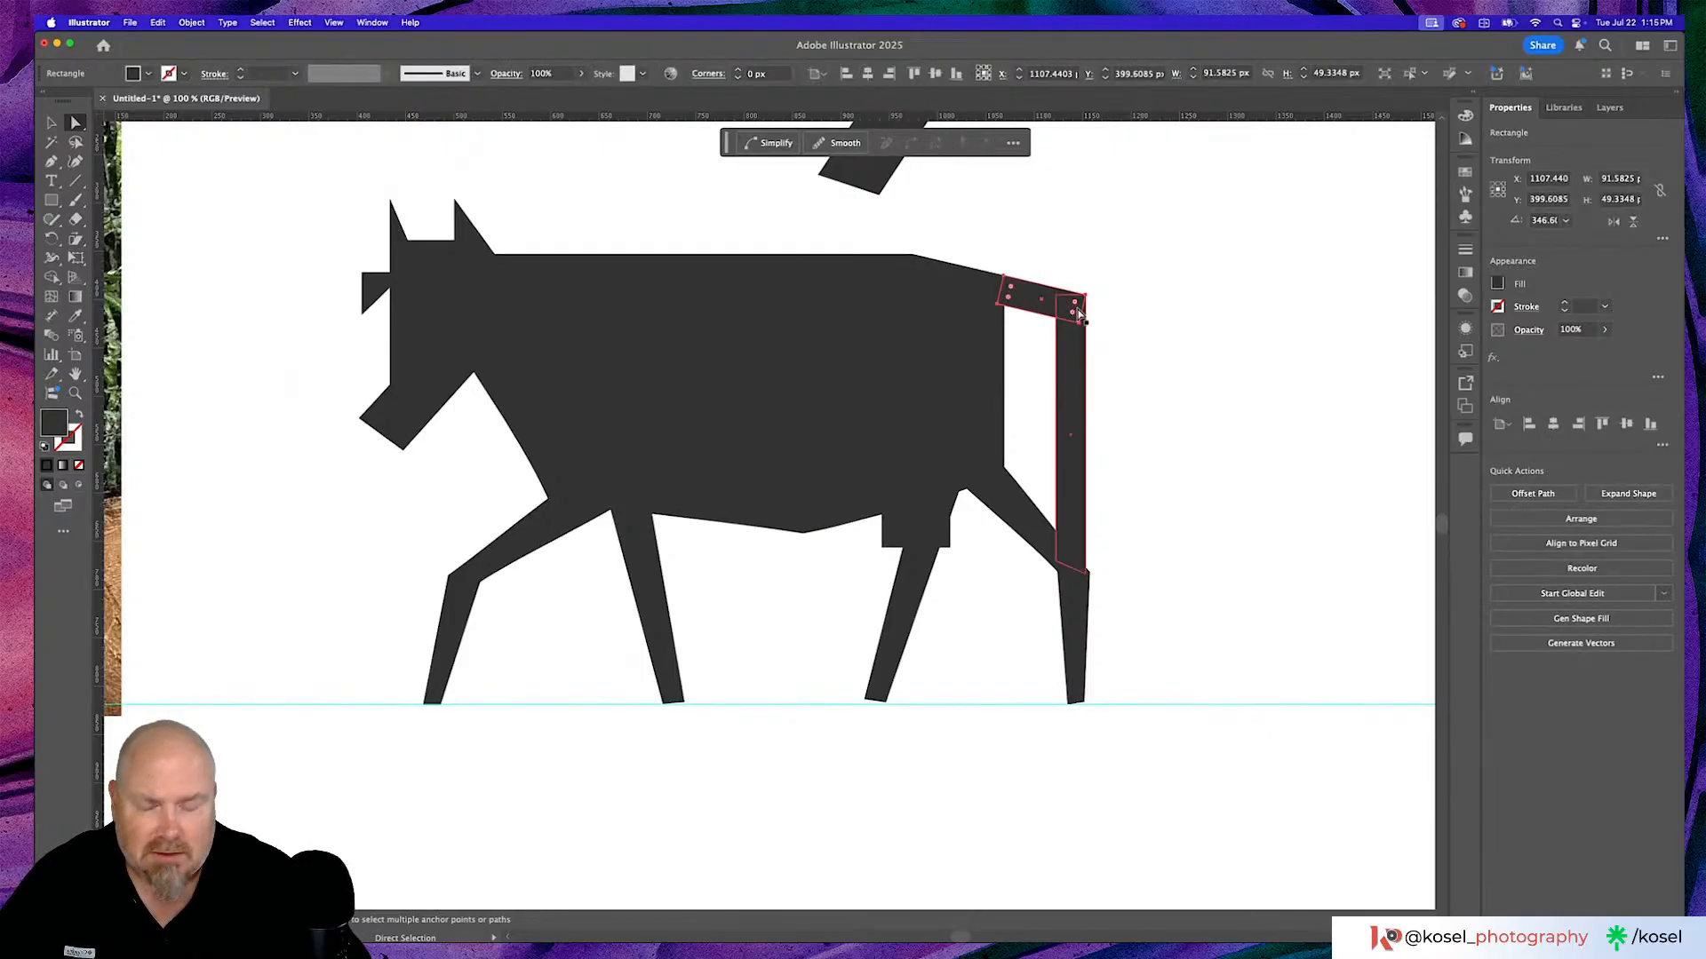
key(v)
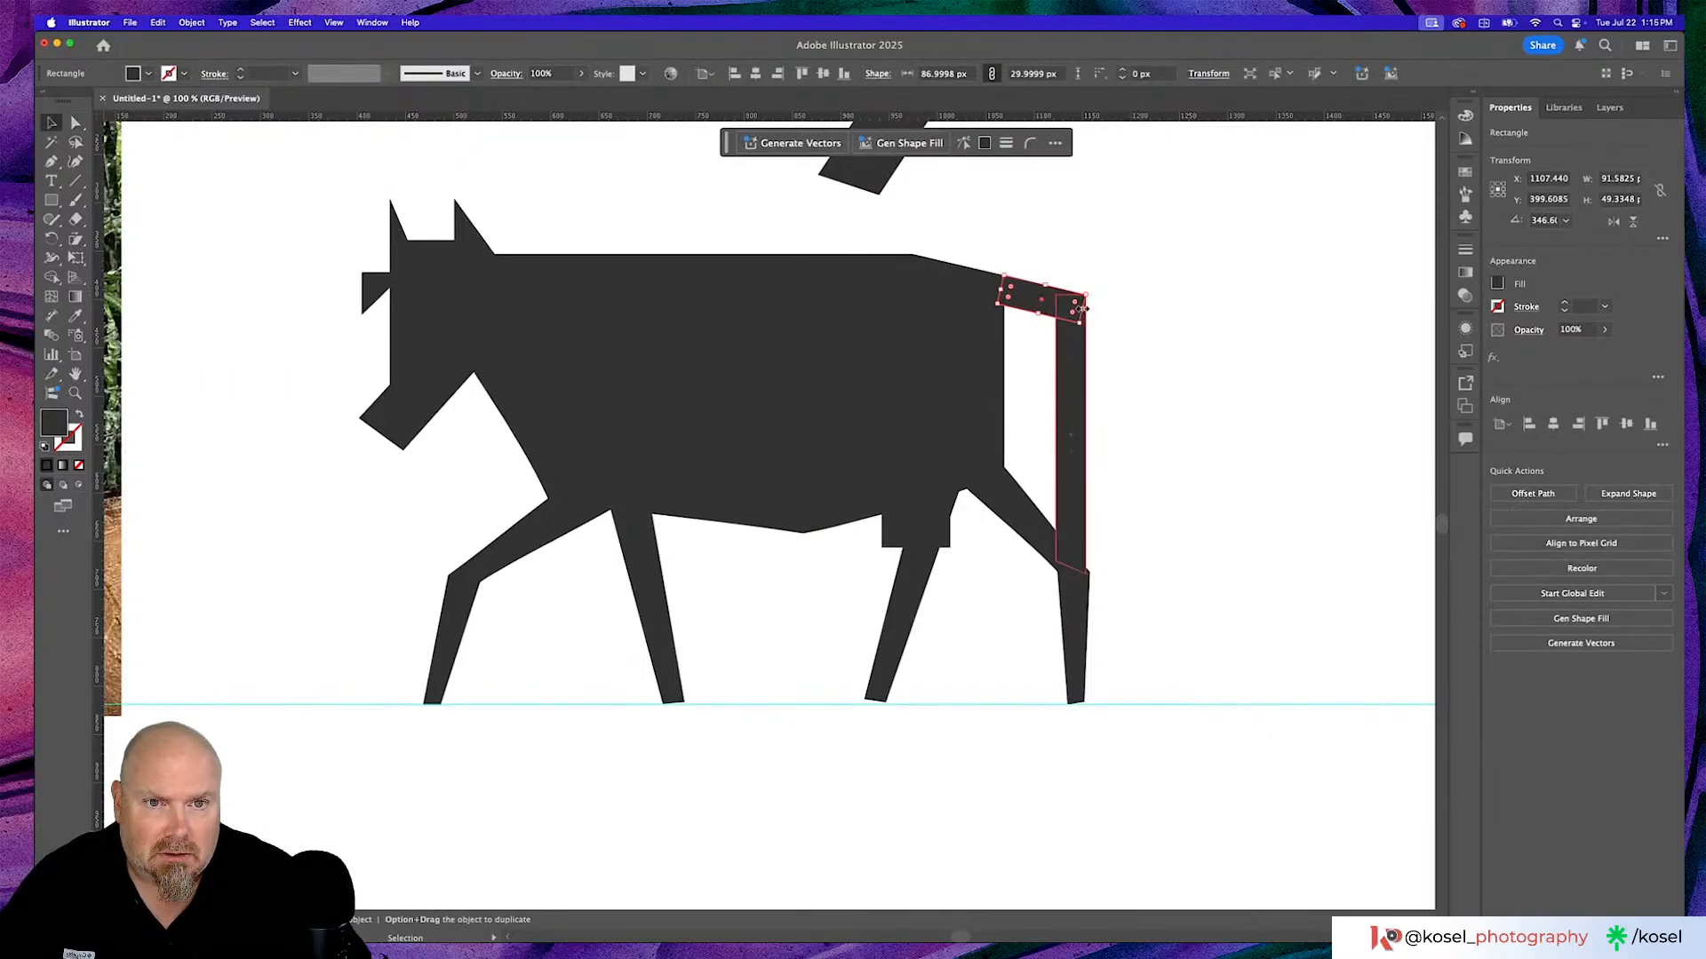
drag(1078, 310, 1069, 304)
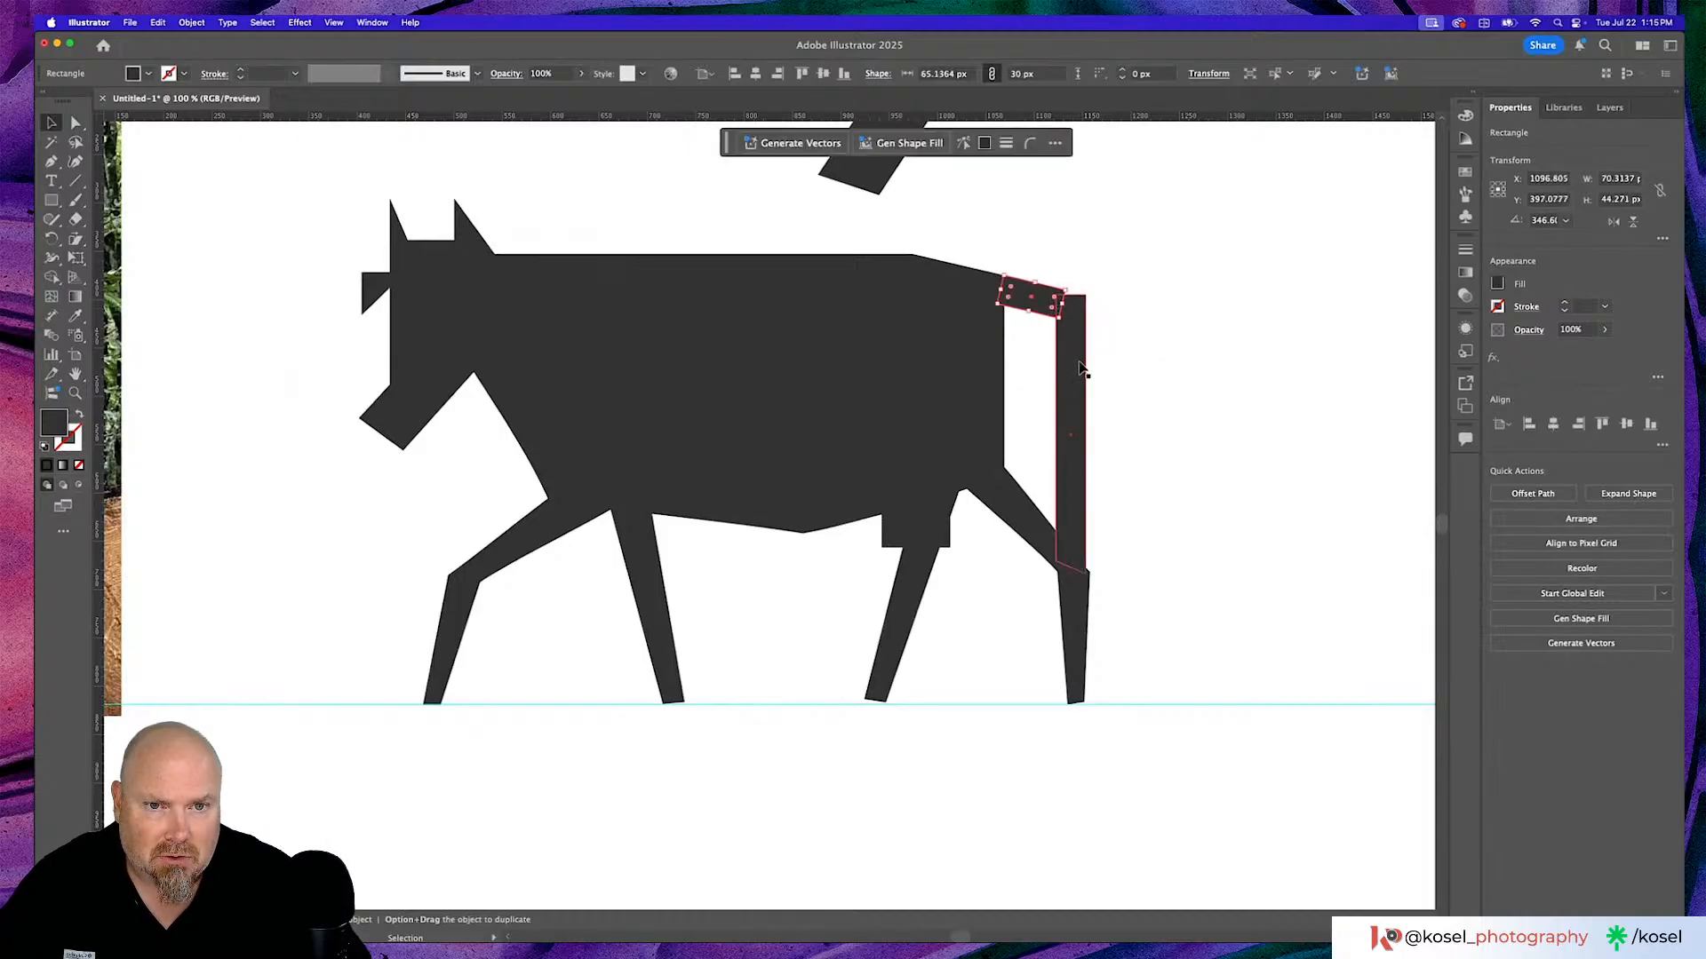
Move the hanging tail strip about 21 px toward the rump to meet the shortened upper piece, and reduce its height to about 276 px.
click(1081, 369)
drag(1075, 369, 1055, 364)
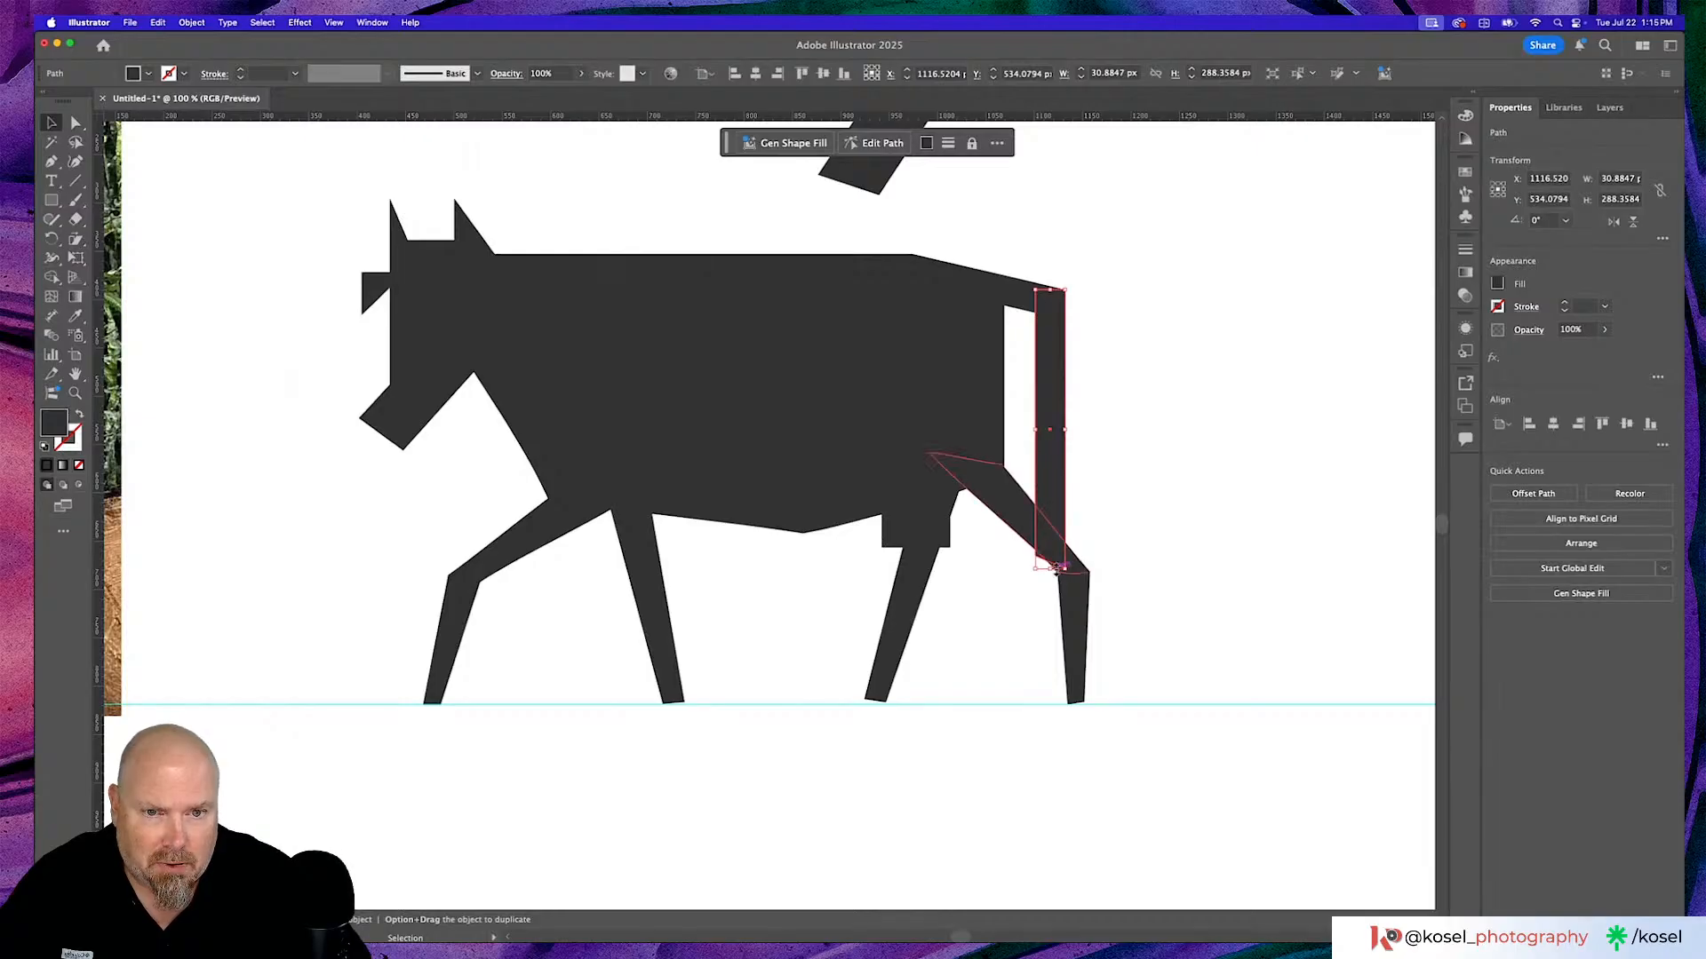
drag(1049, 567, 1051, 553)
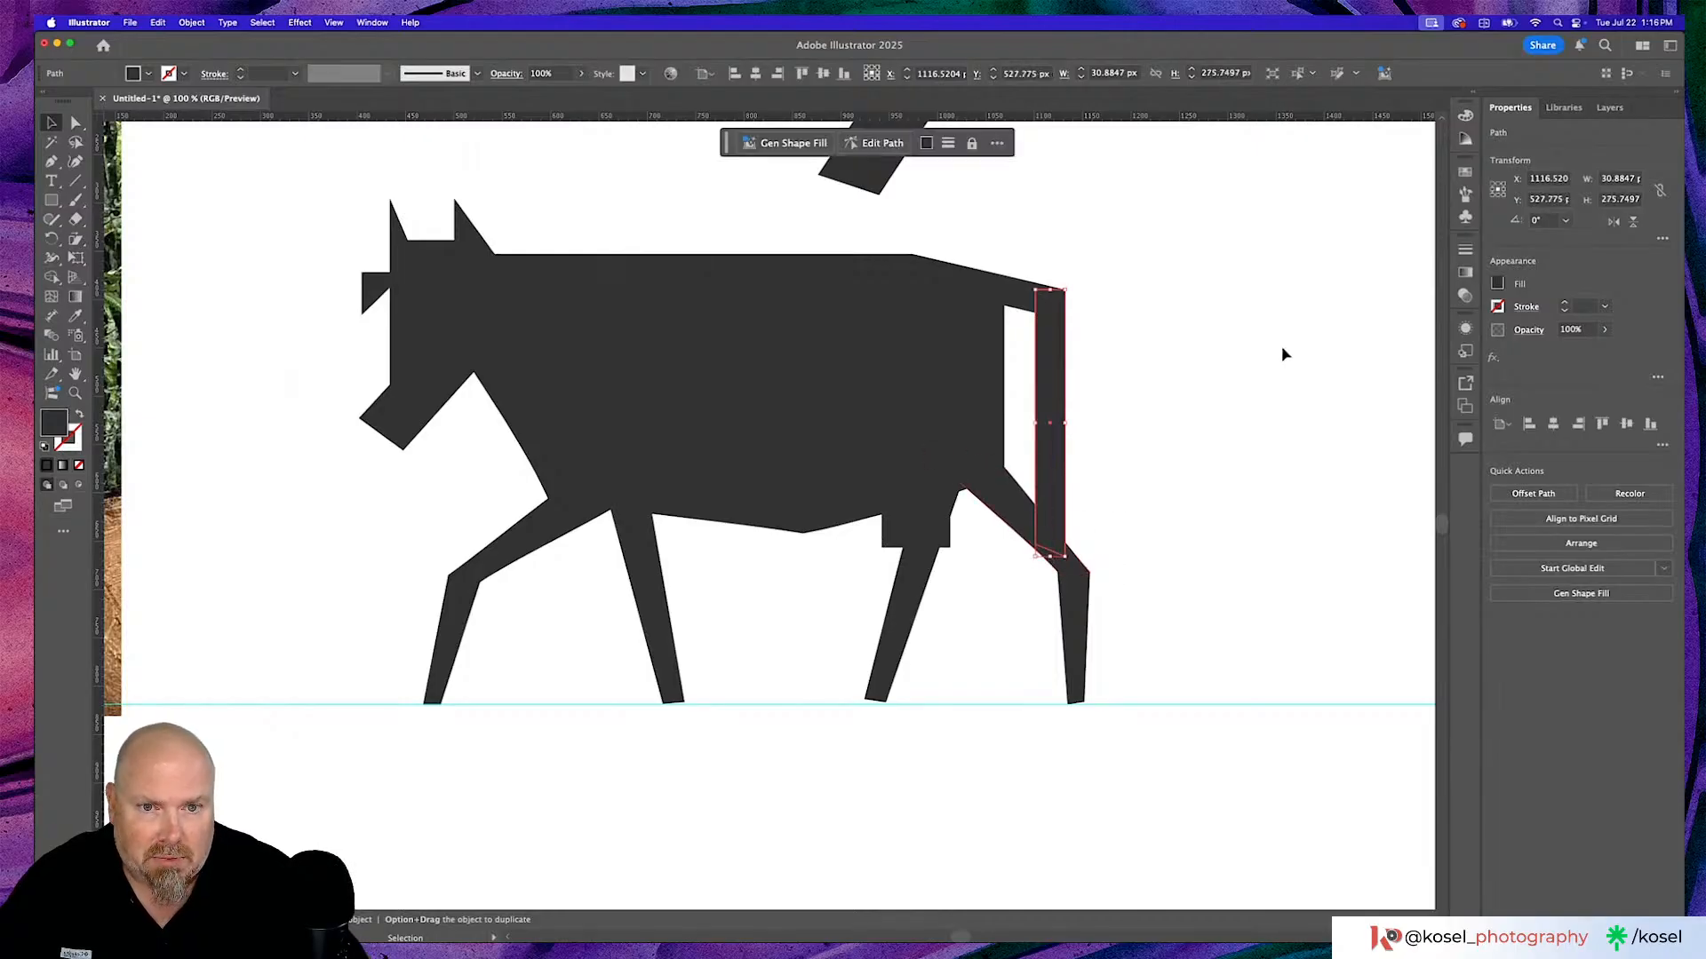
Widen the udder rectangle to about 74 px by extending its front edge toward the belly.
click(1281, 347)
key(a)
key(super+minus)
key(super+minus)
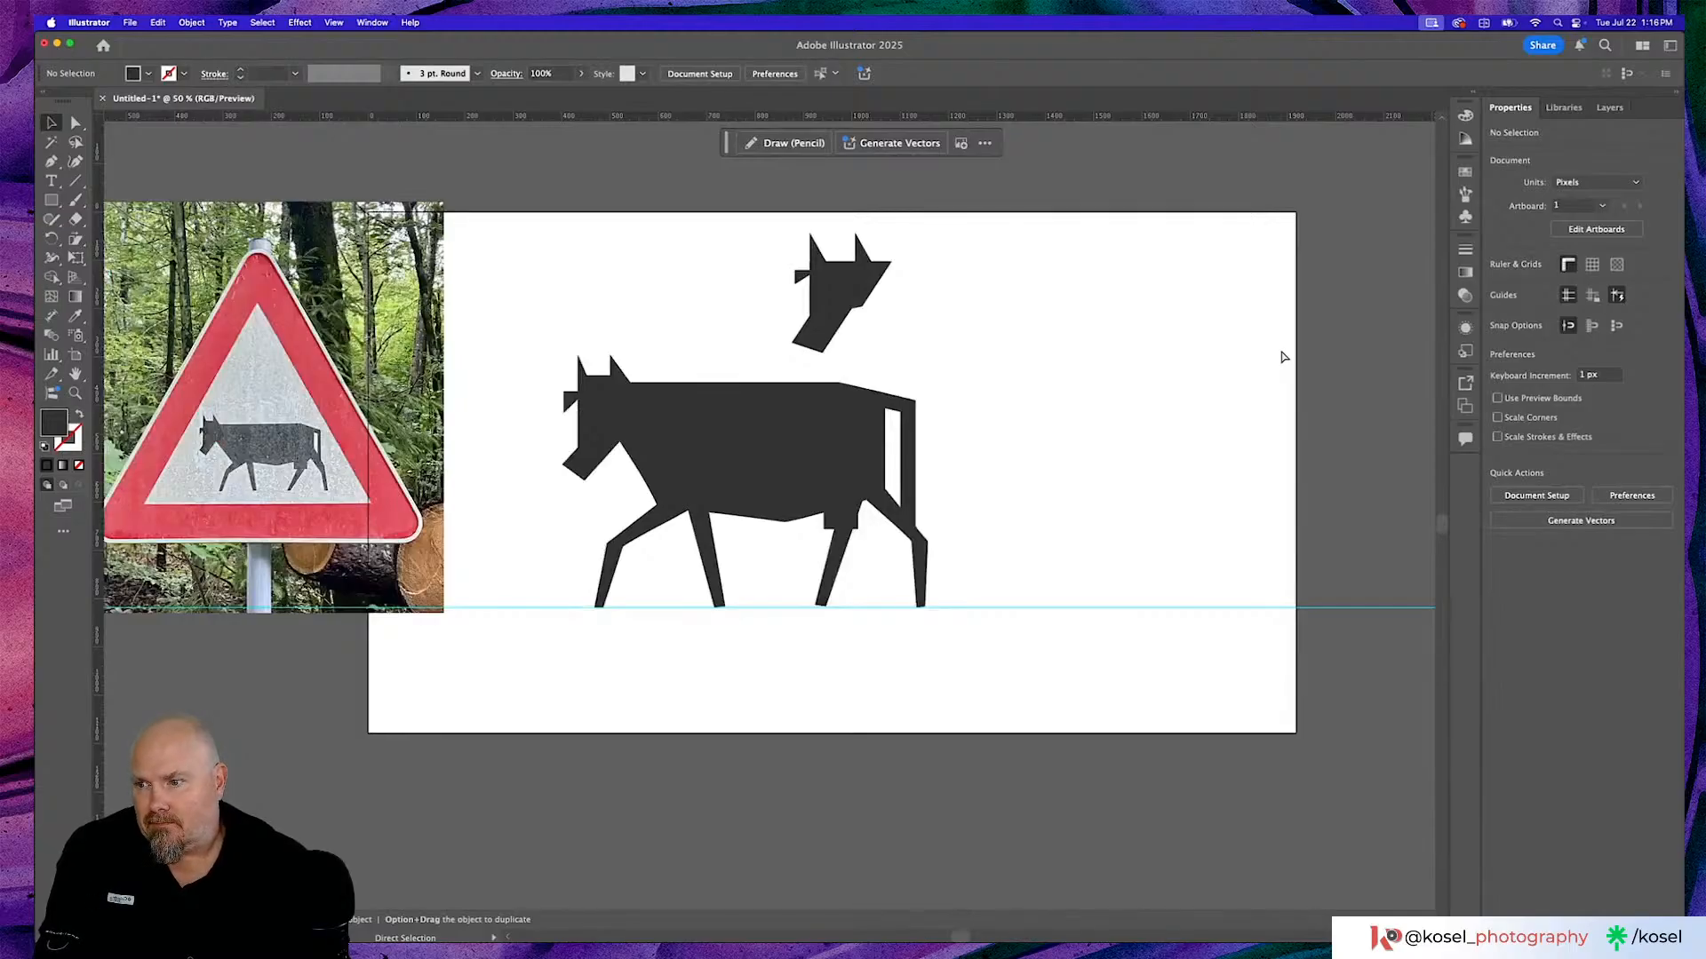
key(v)
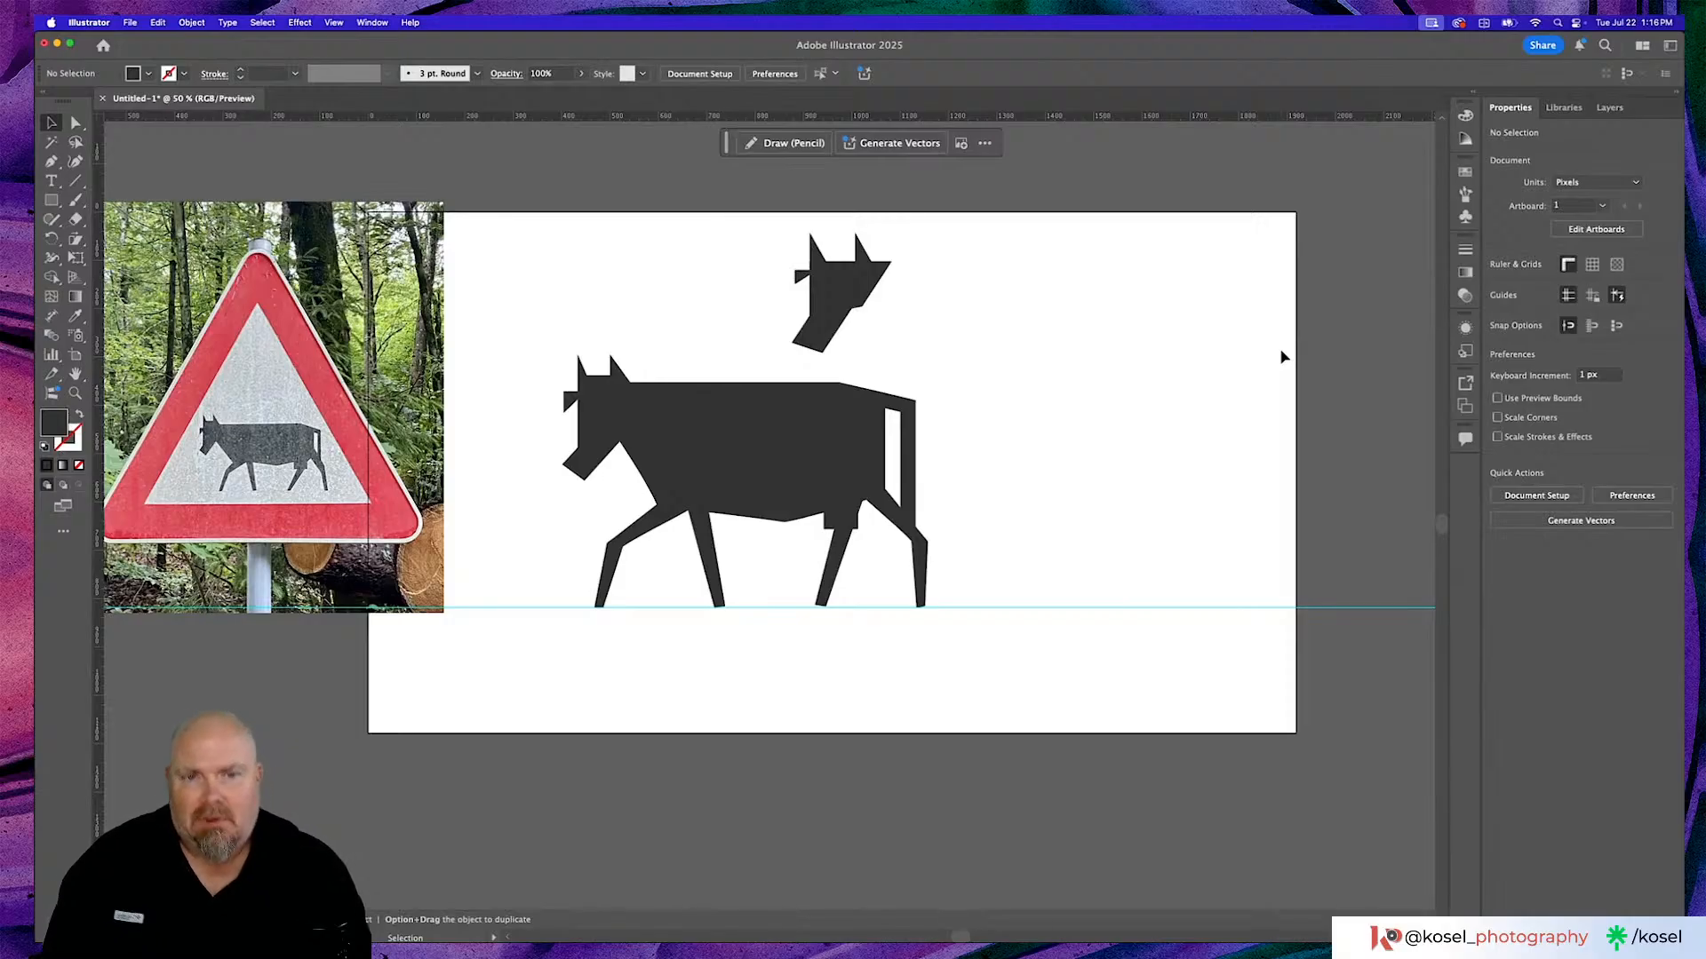
scroll(1100, 335, left, 3)
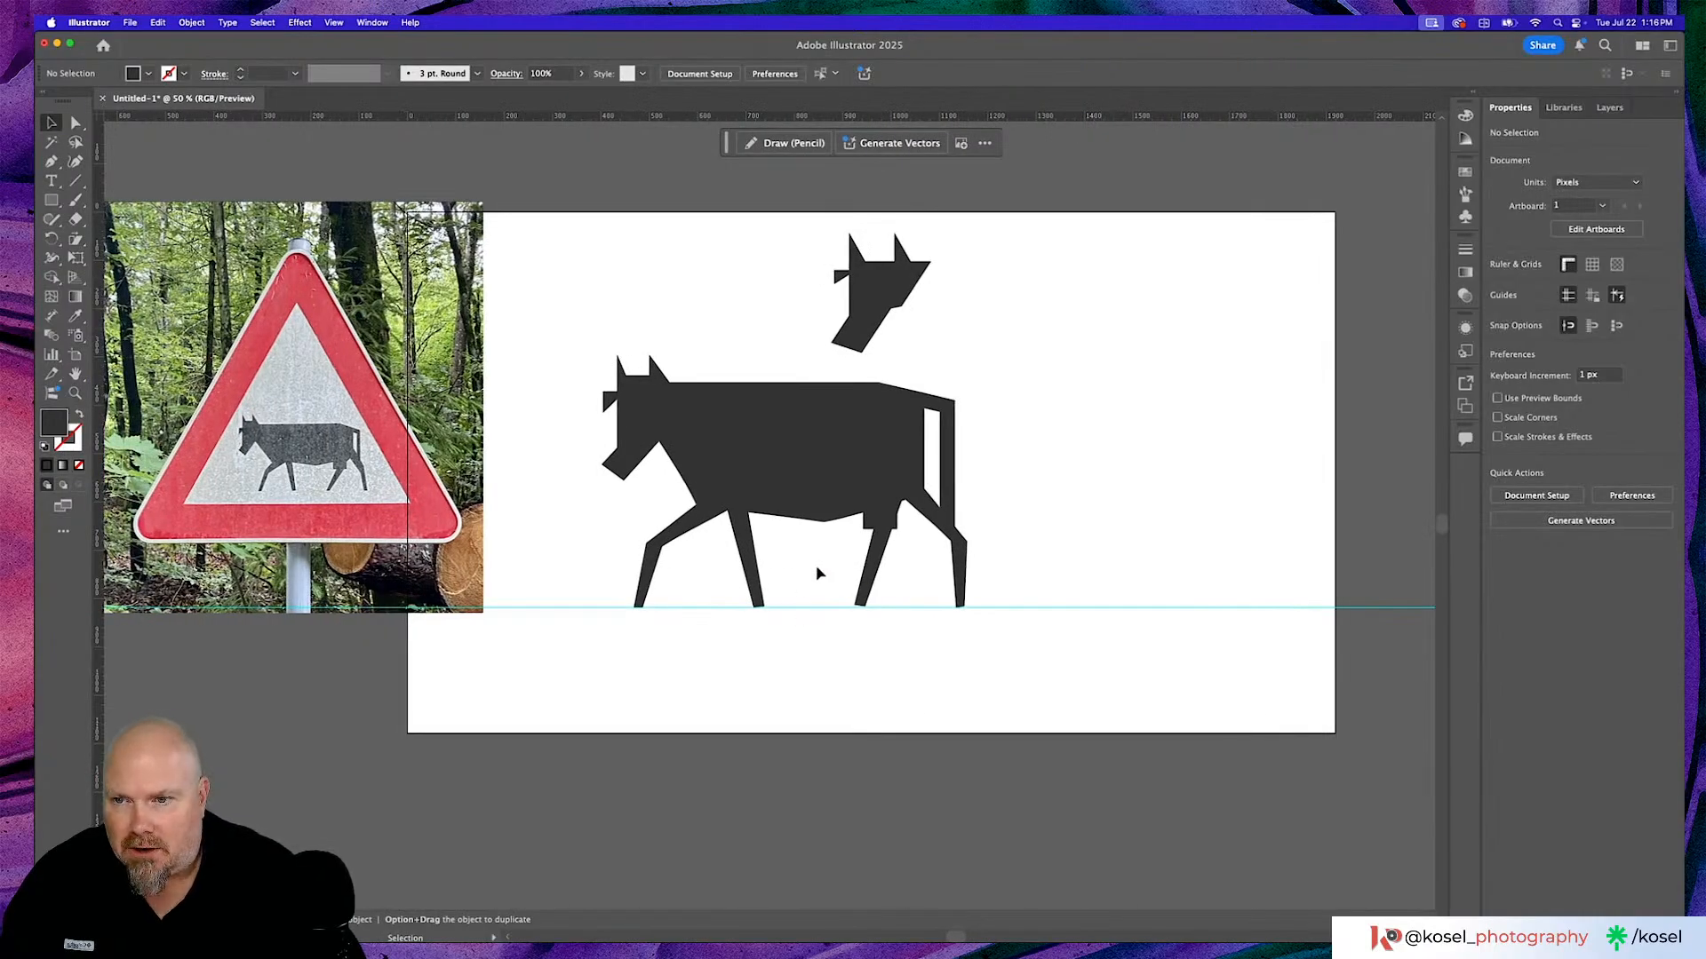
click(869, 520)
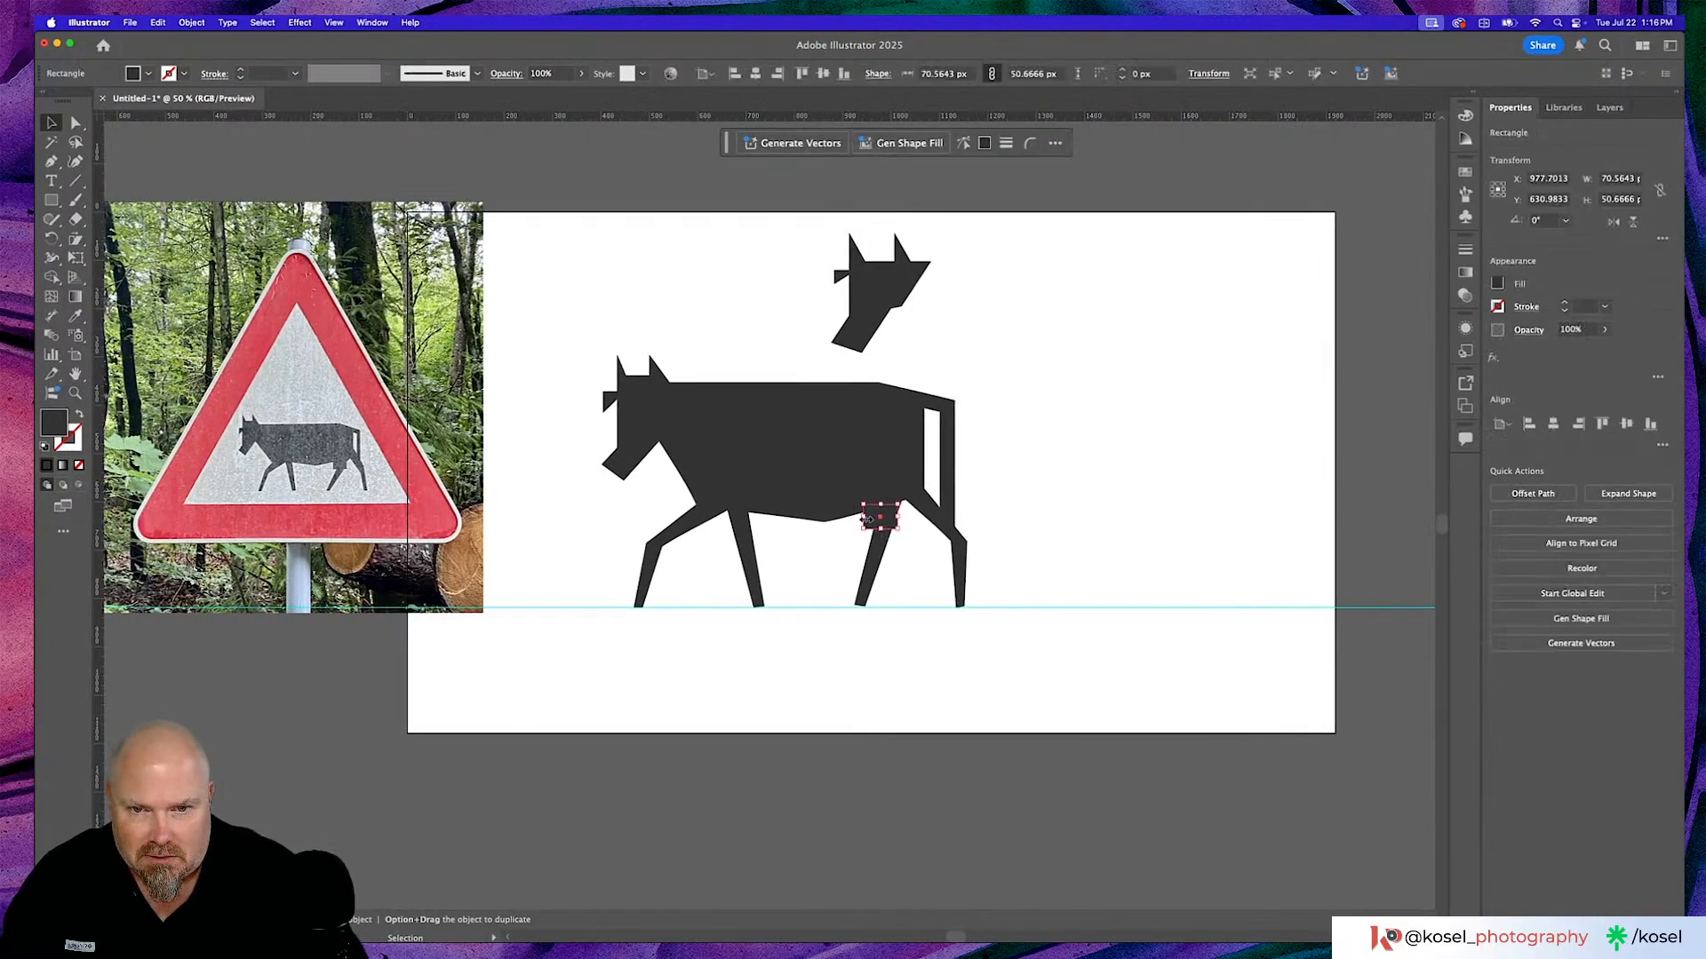
drag(868, 519, 862, 520)
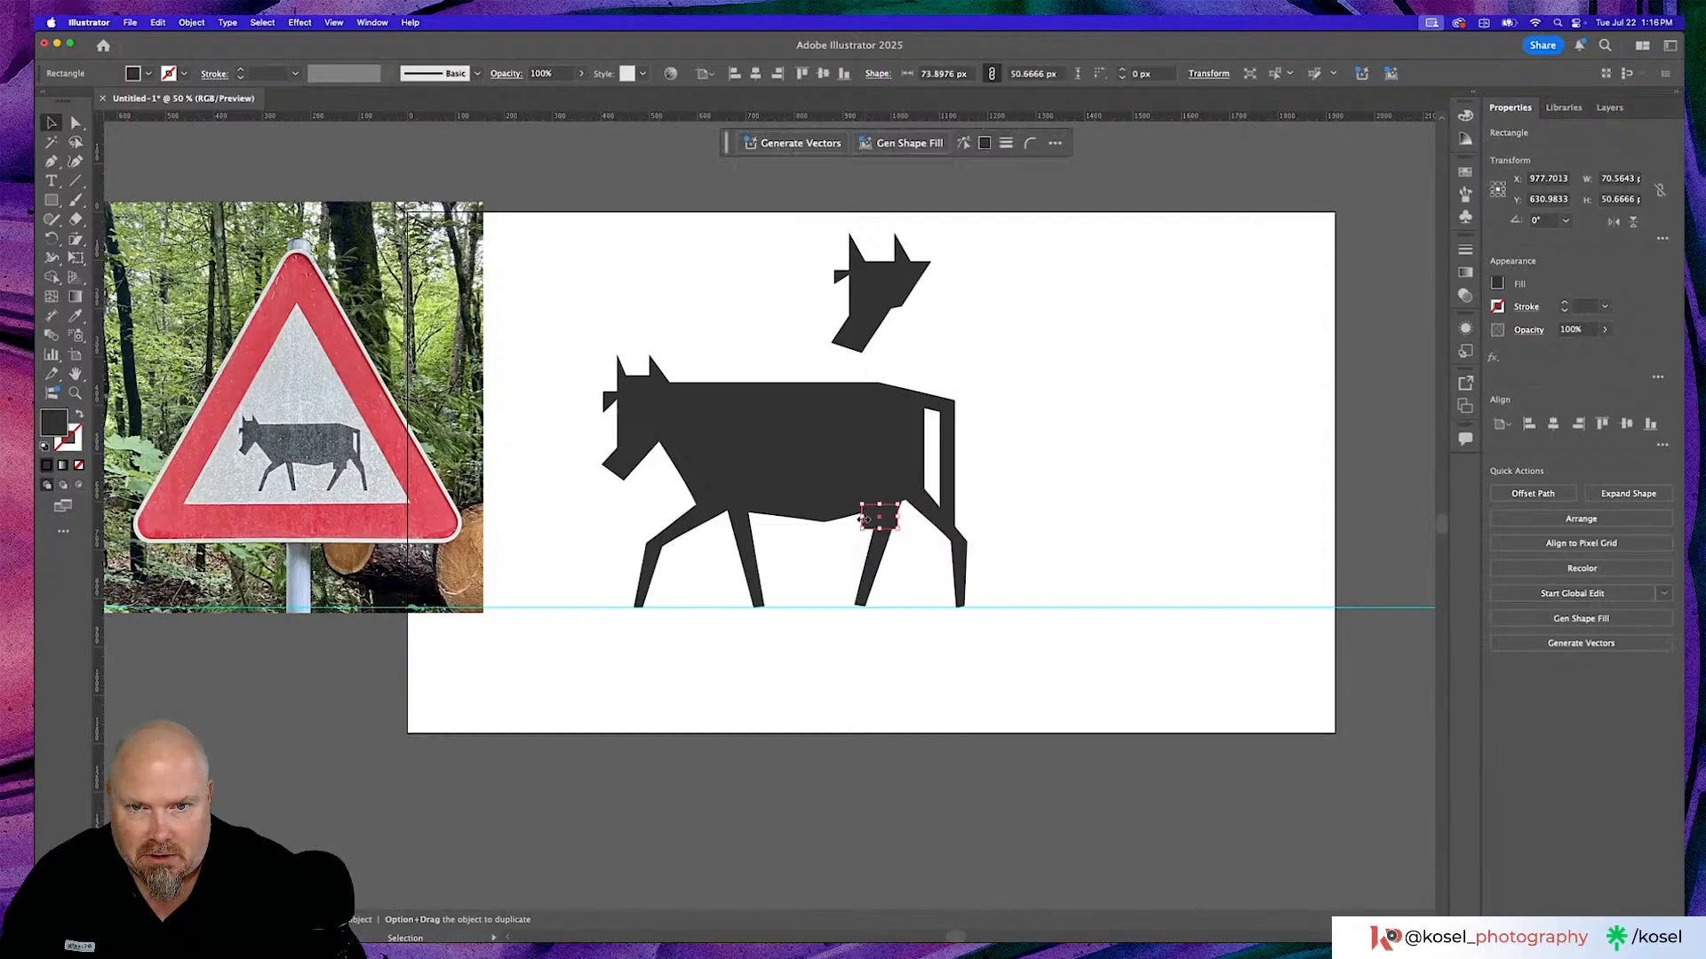
click(826, 577)
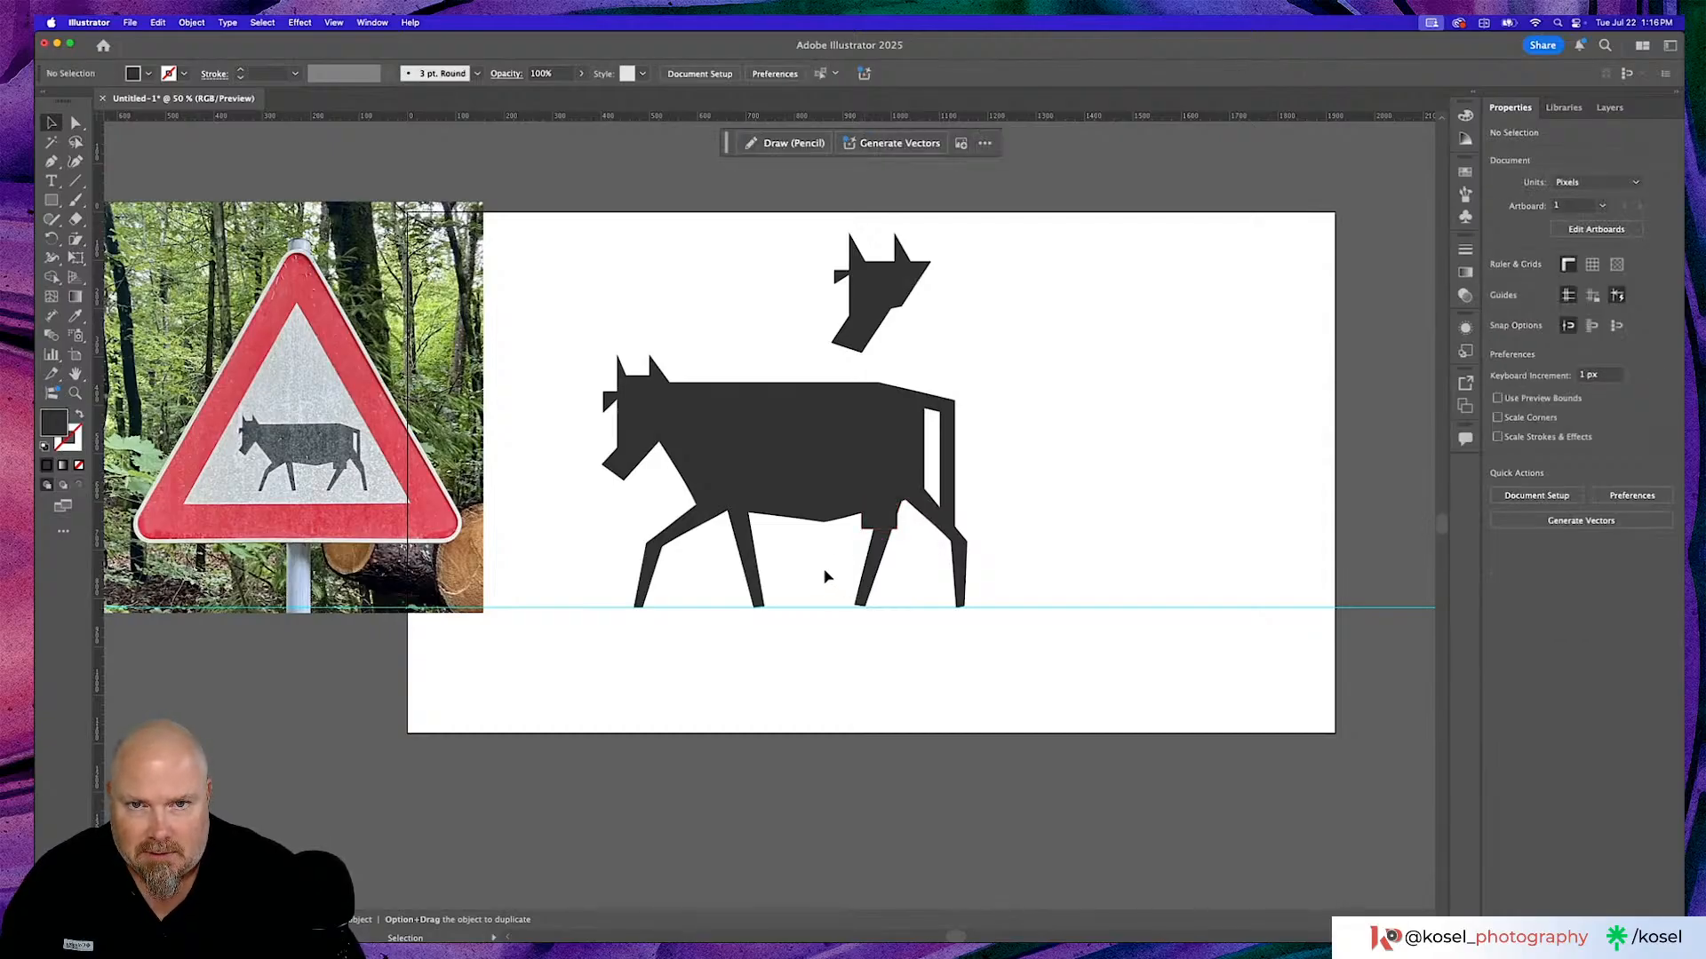
Move the spare cow head shapes off the artboard to the empty canvas above it.
scroll(995, 286, up, 4)
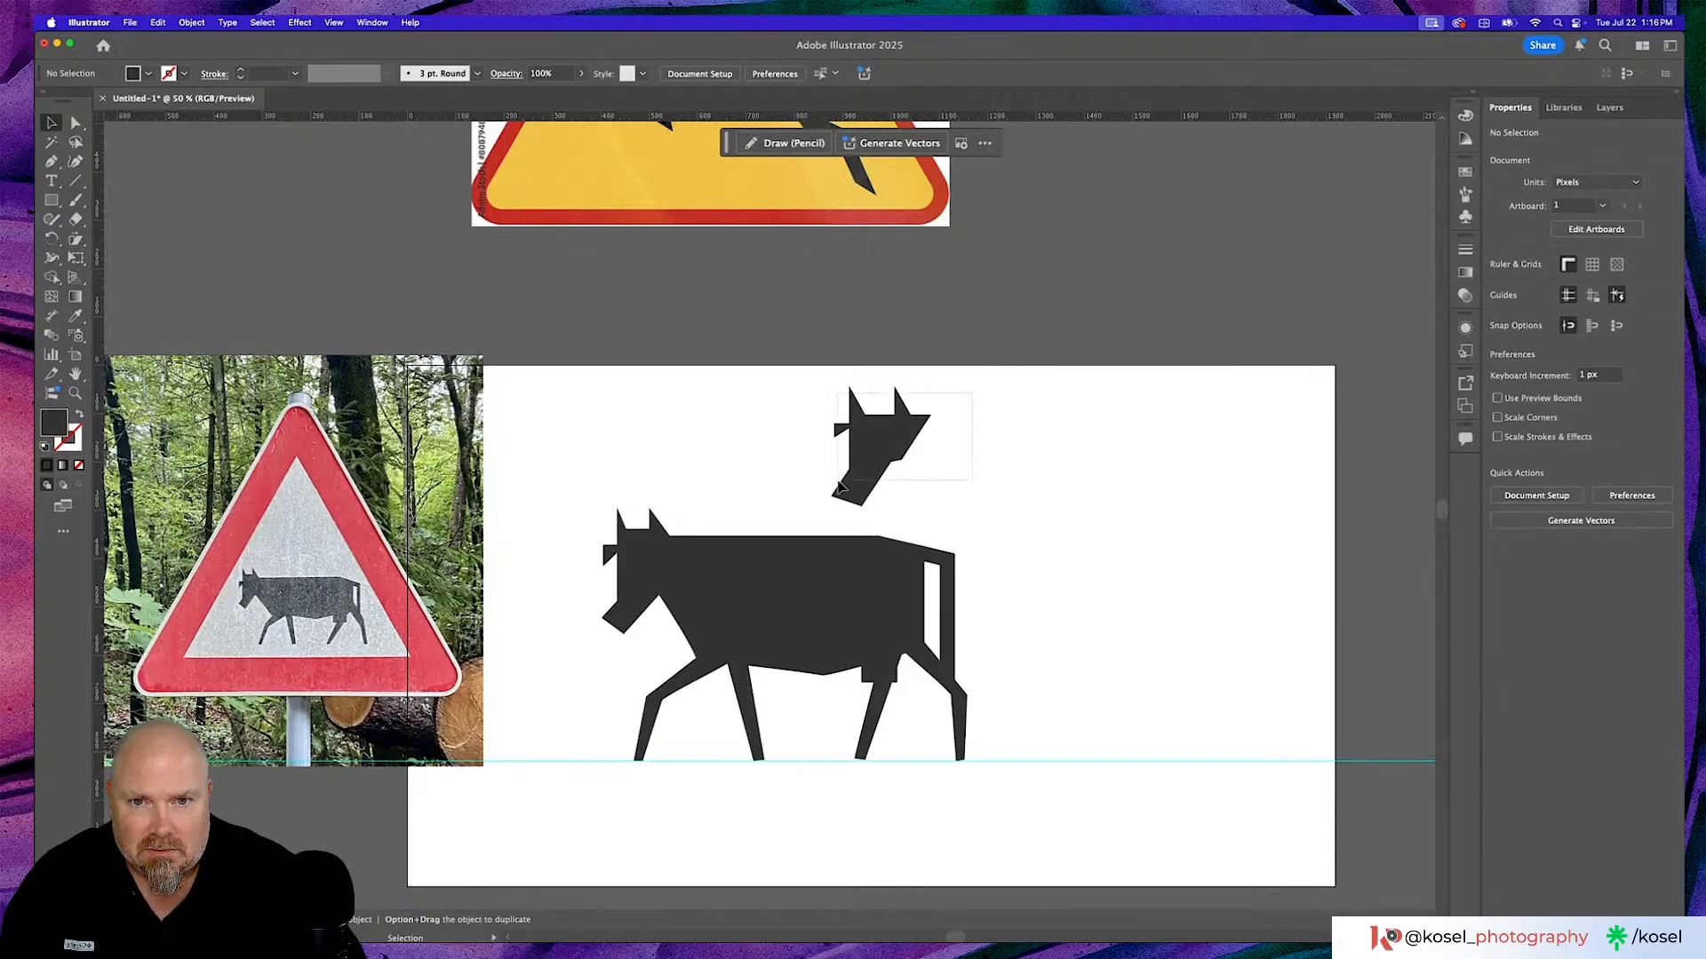
drag(816, 378, 960, 483)
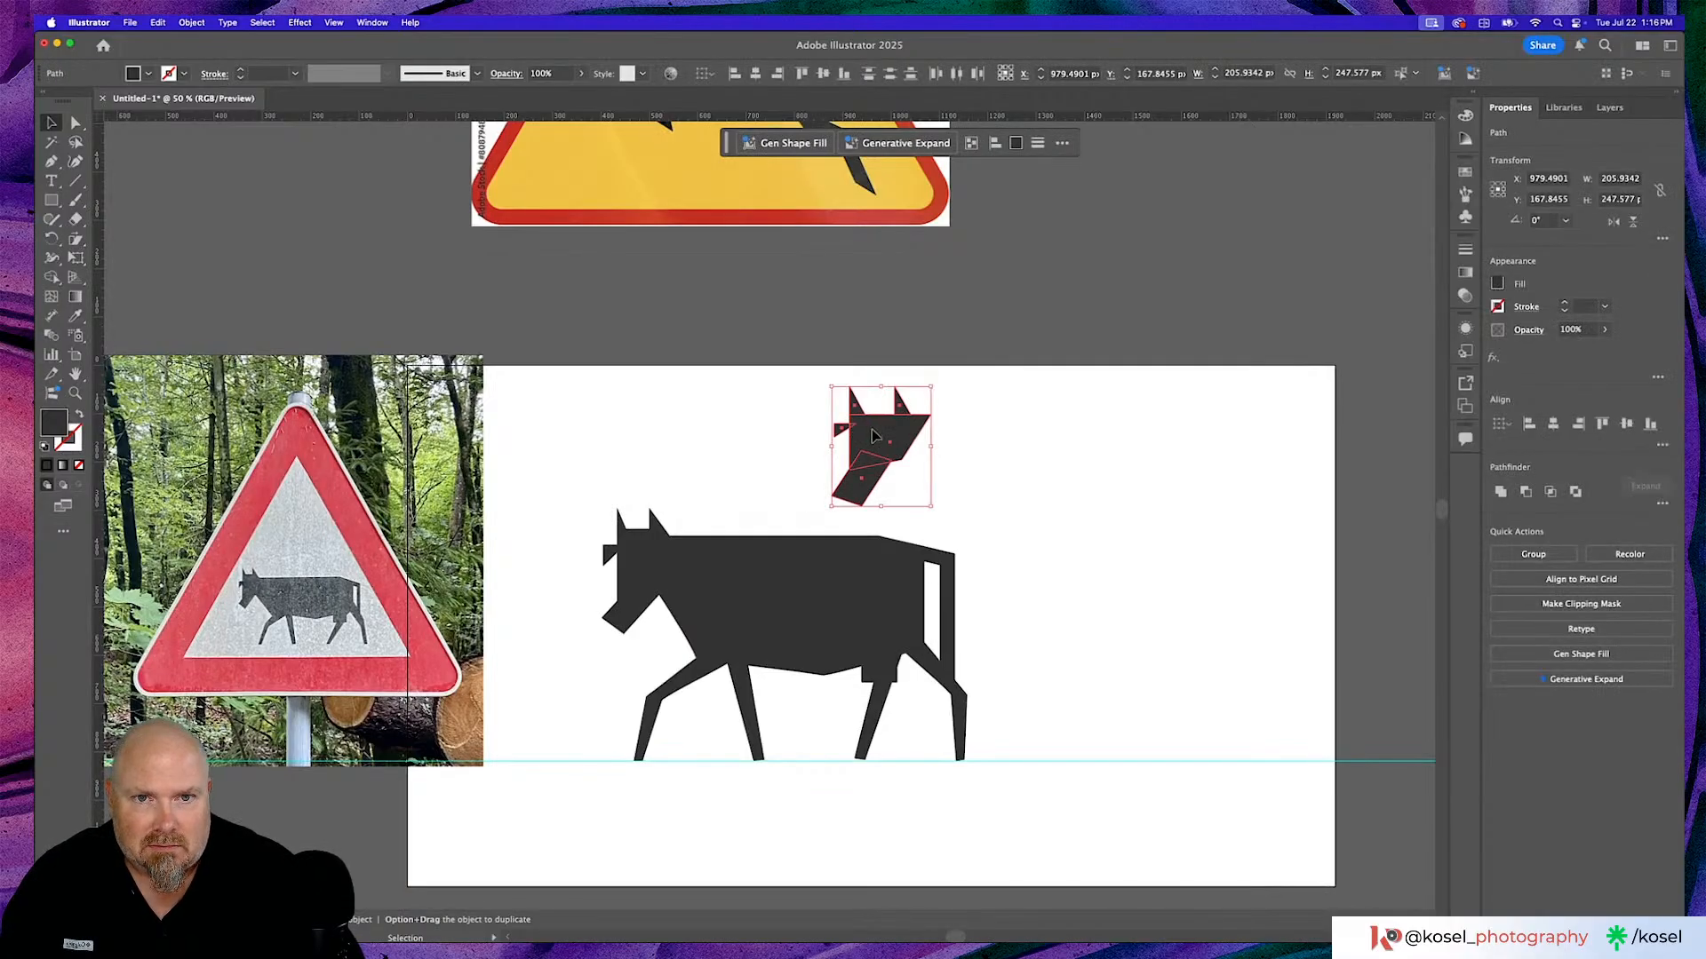
drag(874, 436, 1166, 228)
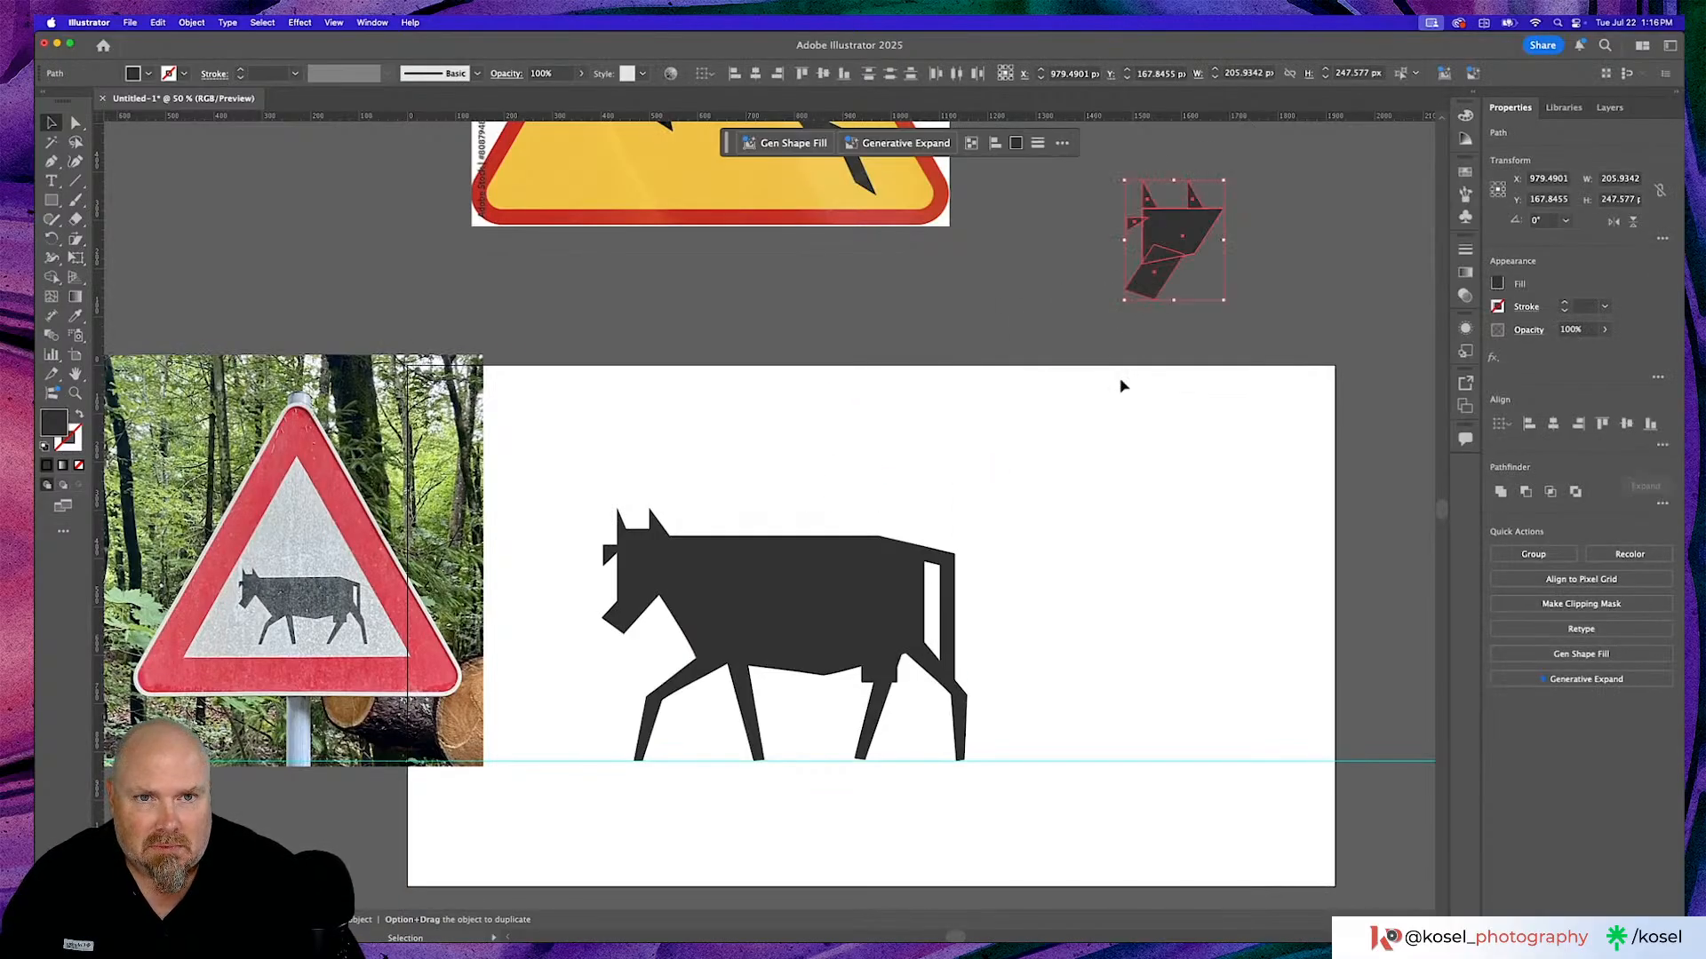
click(1201, 434)
Duplicate all the cow's shapes and place the copy on the empty canvas beyond the artboard's upper right corner.
scroll(1110, 460, down, 3)
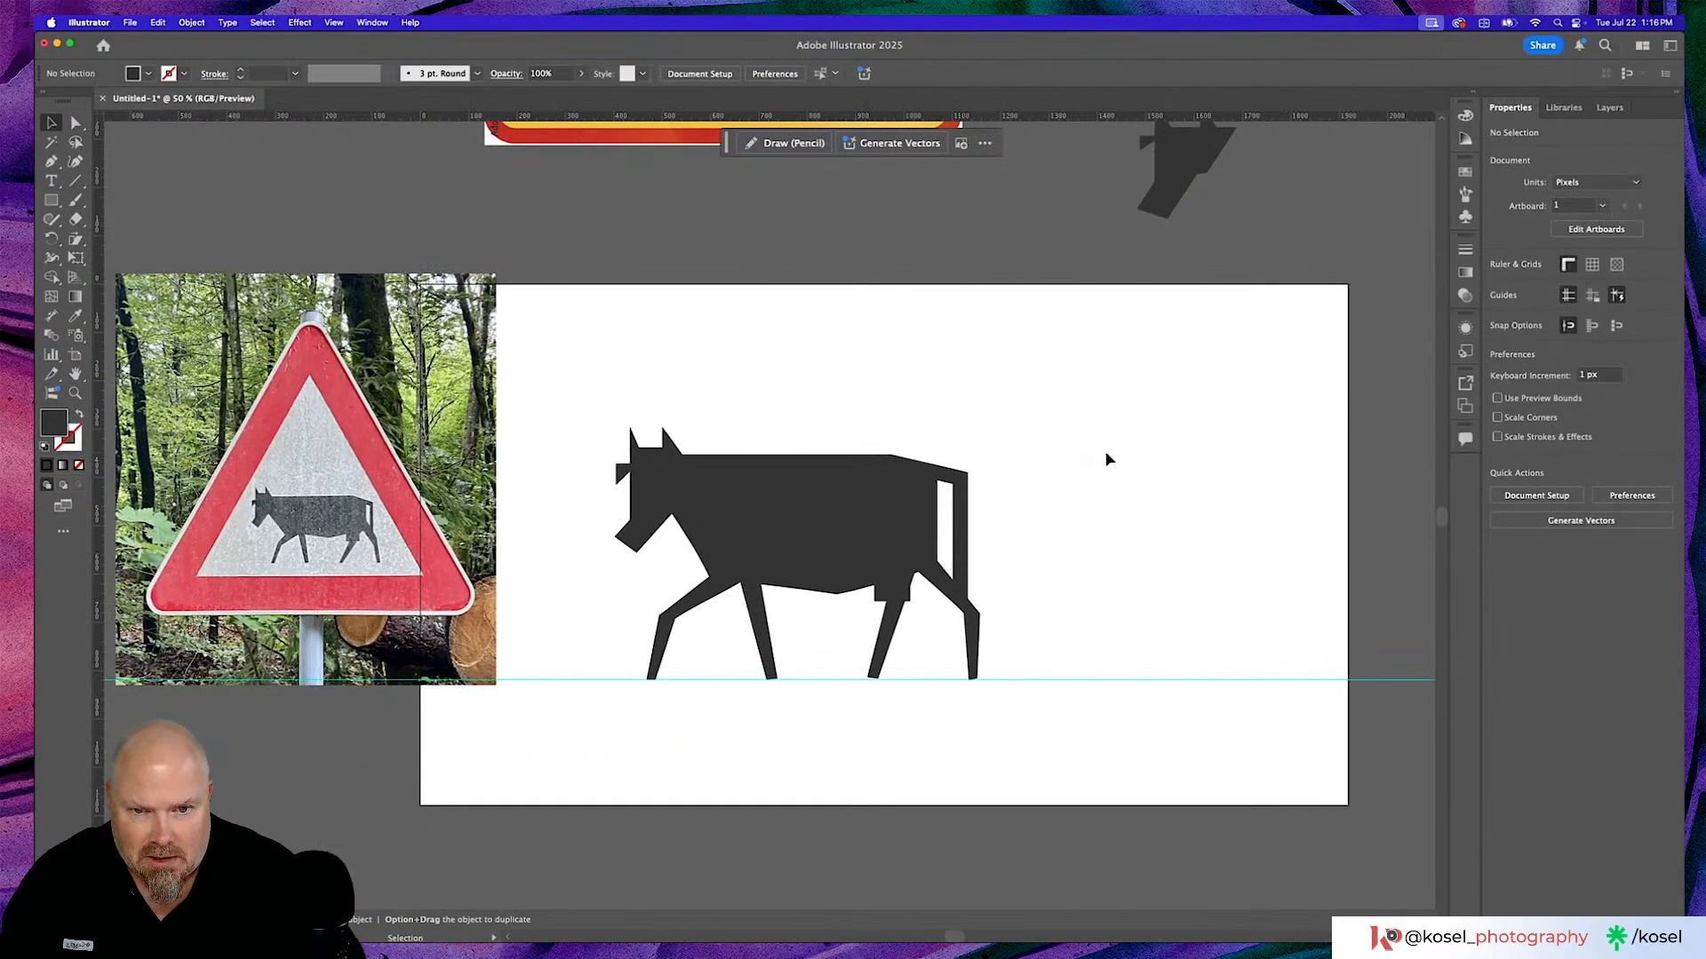
scroll(1107, 458, down, 1)
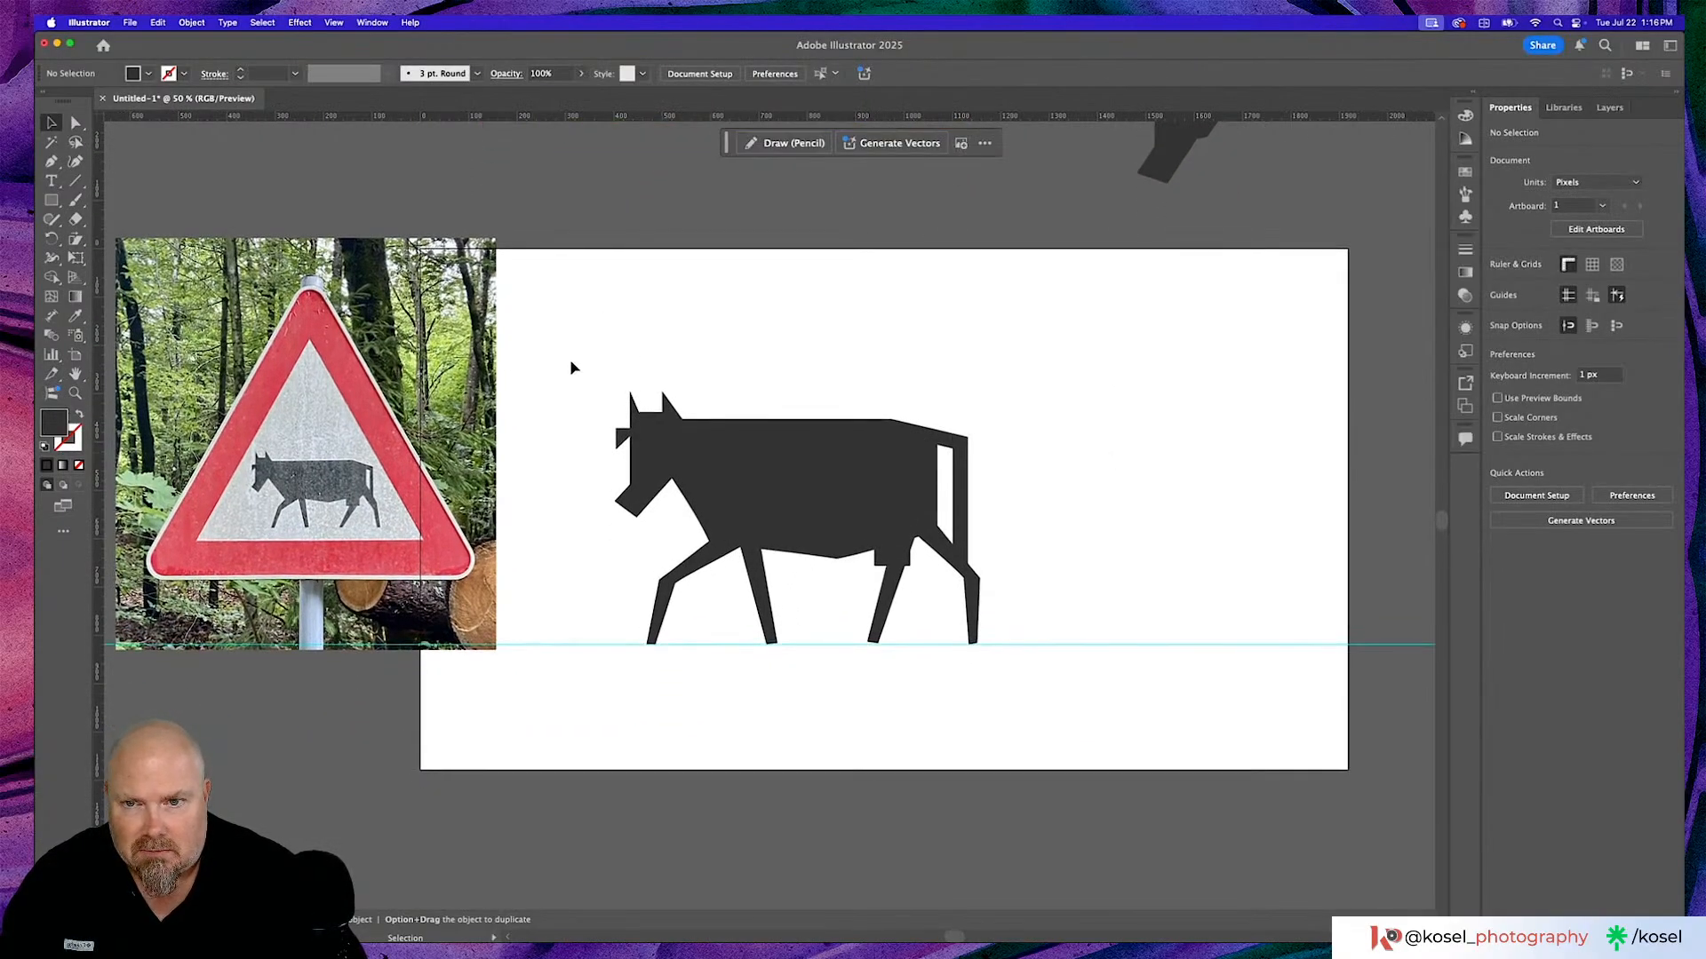
drag(572, 363, 1075, 682)
key(super+minus)
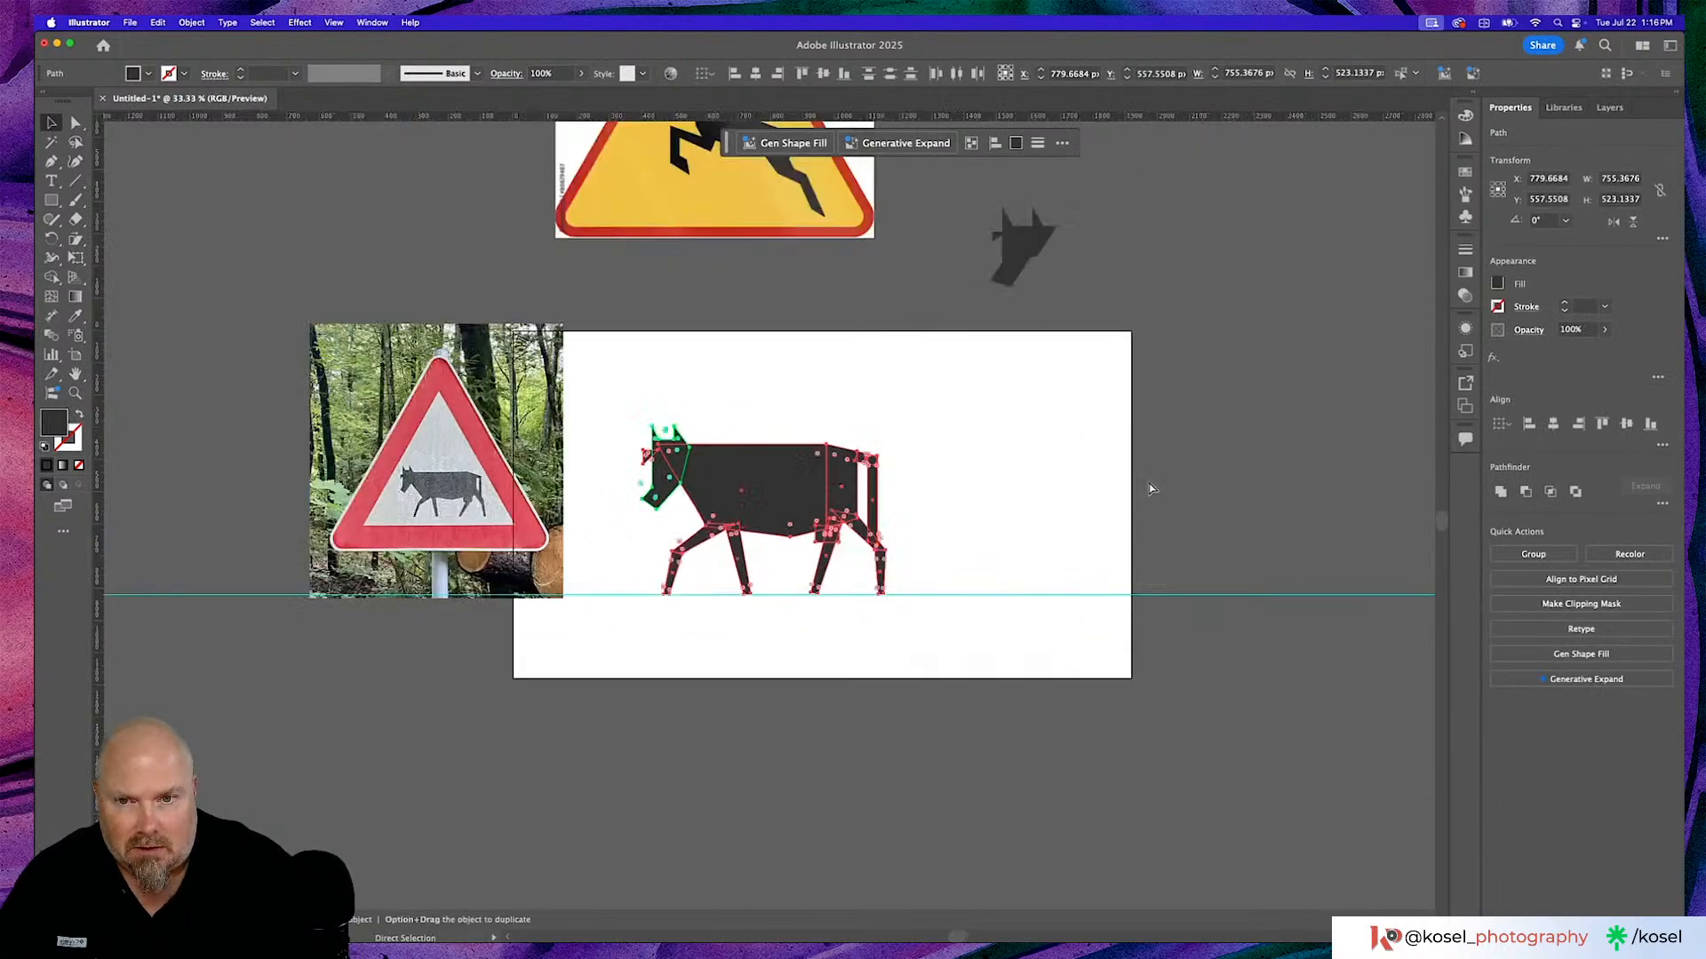
key(super+minus)
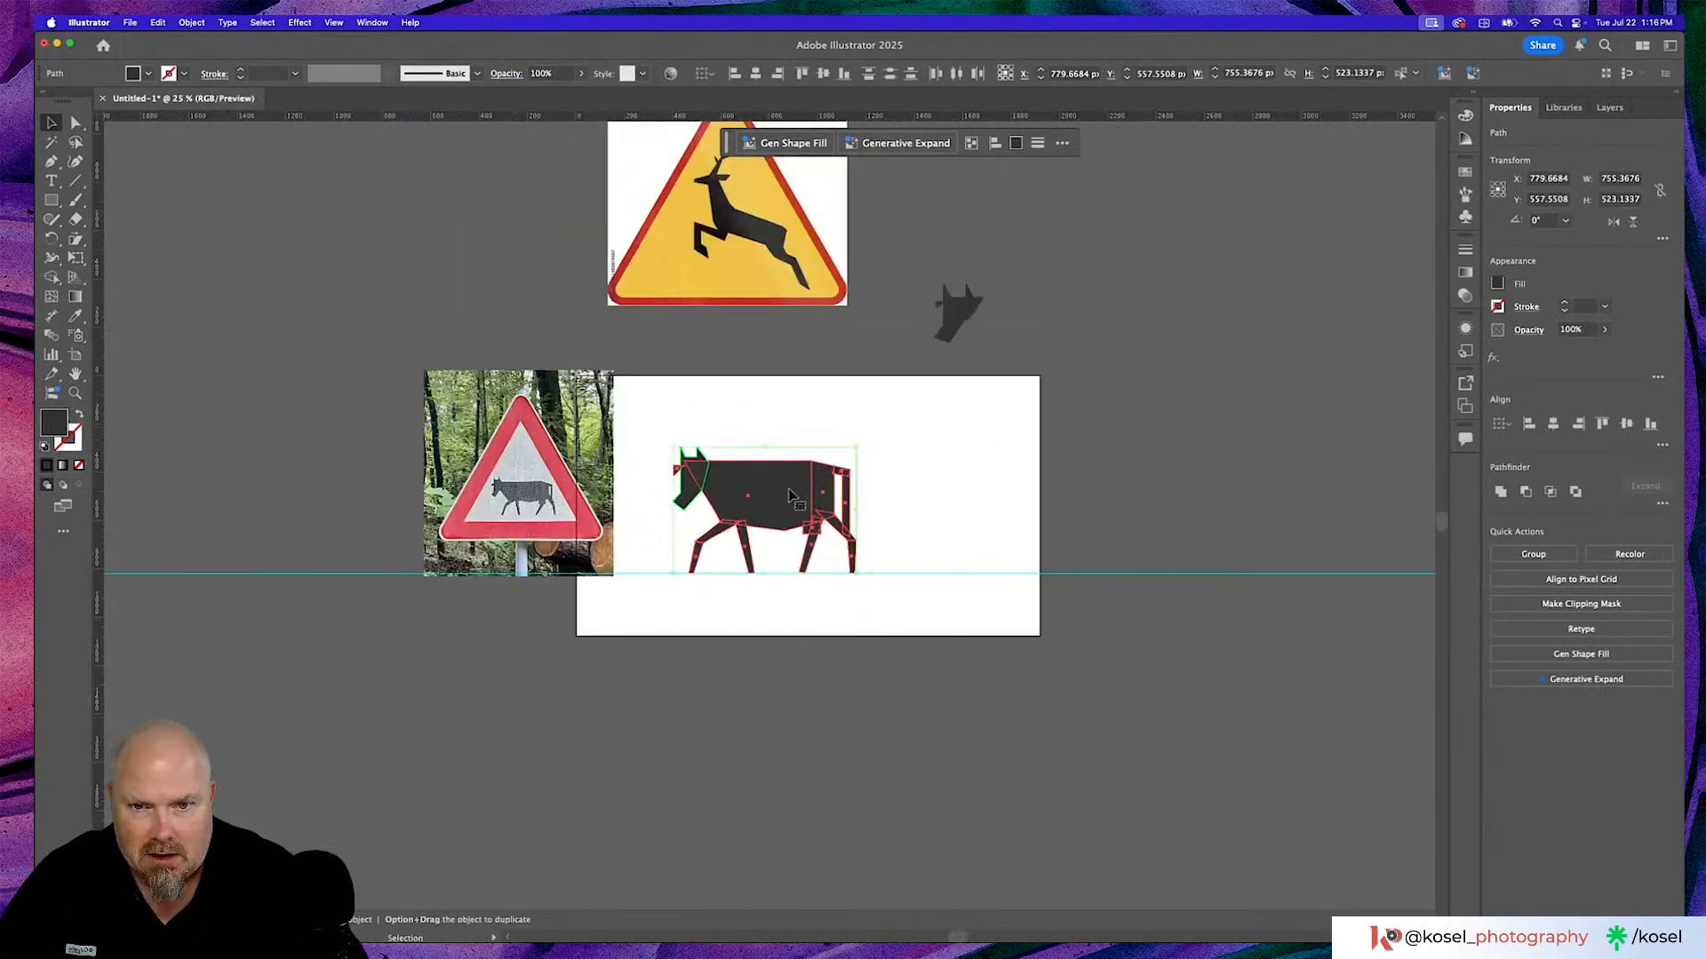
drag(787, 496, 1273, 291)
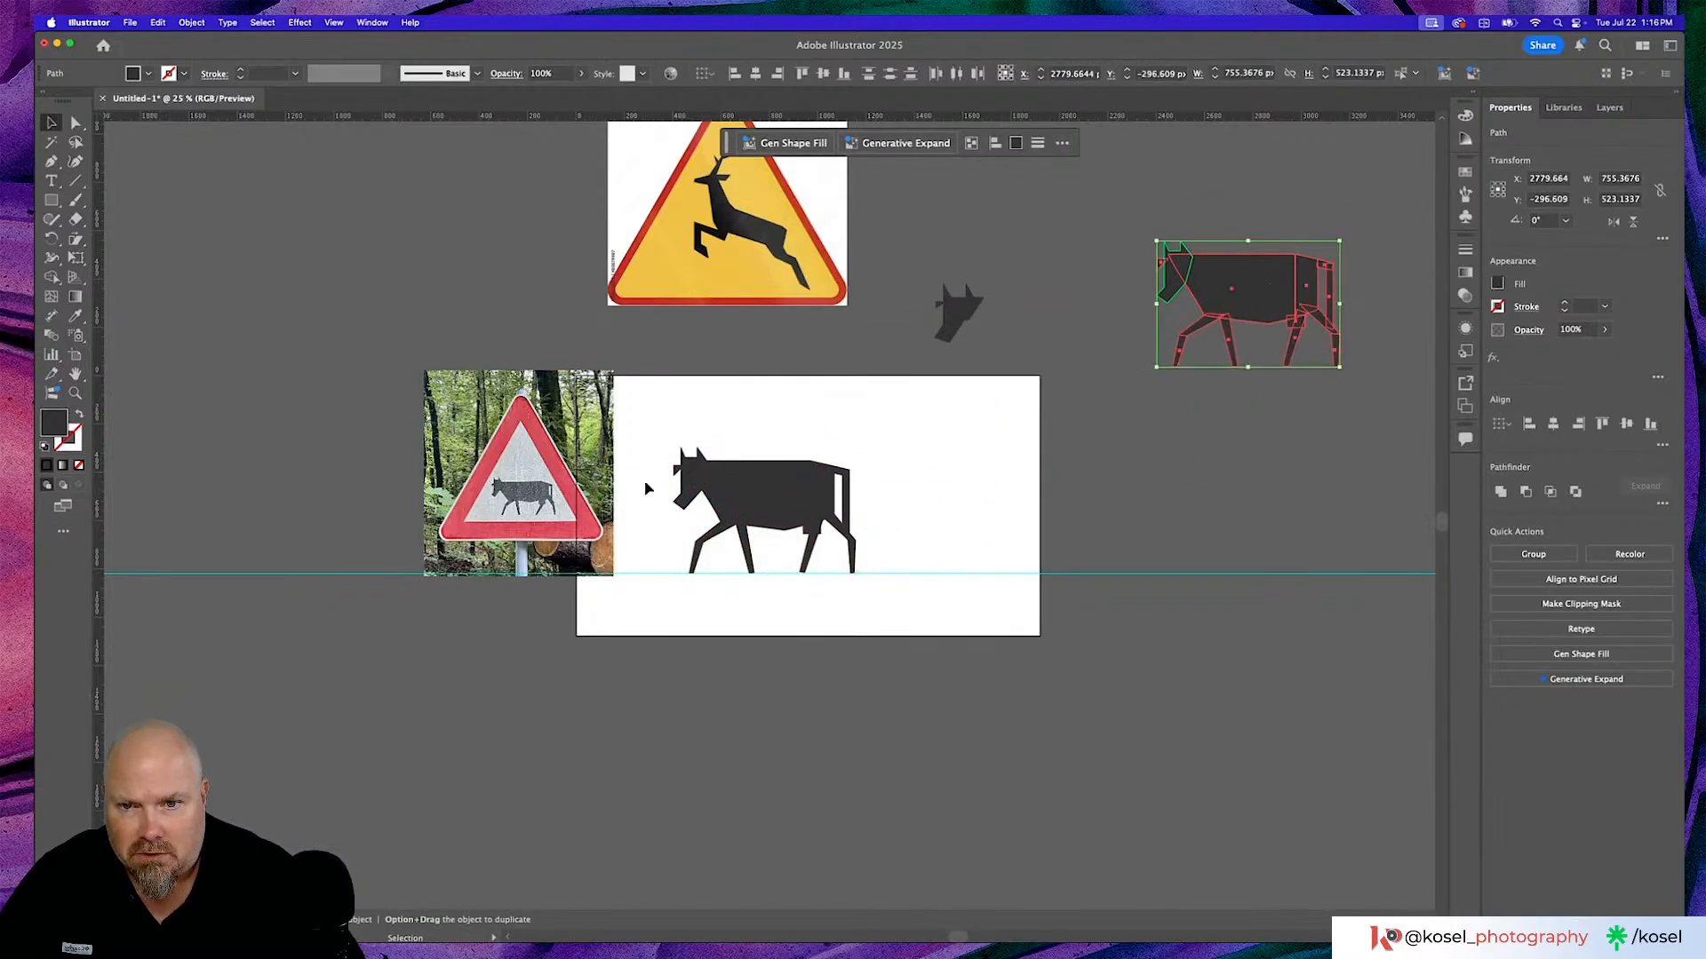
Unite all the shapes of the cow on the artboard into a single compound path.
drag(644, 427, 976, 629)
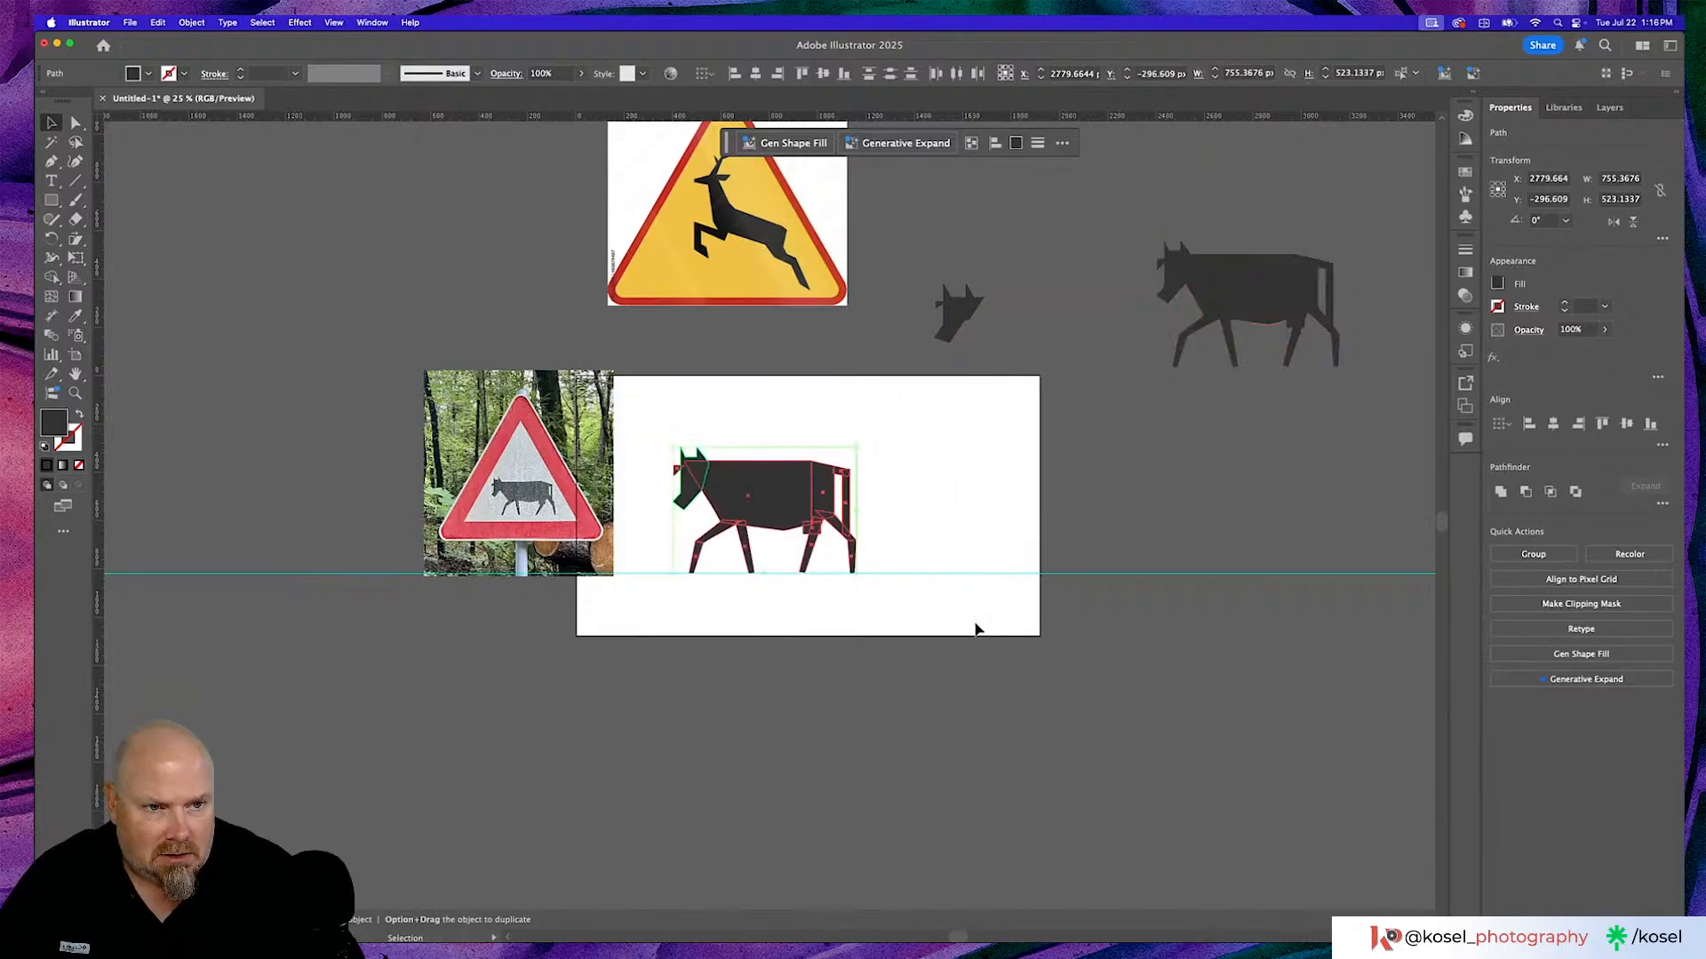
click(1501, 493)
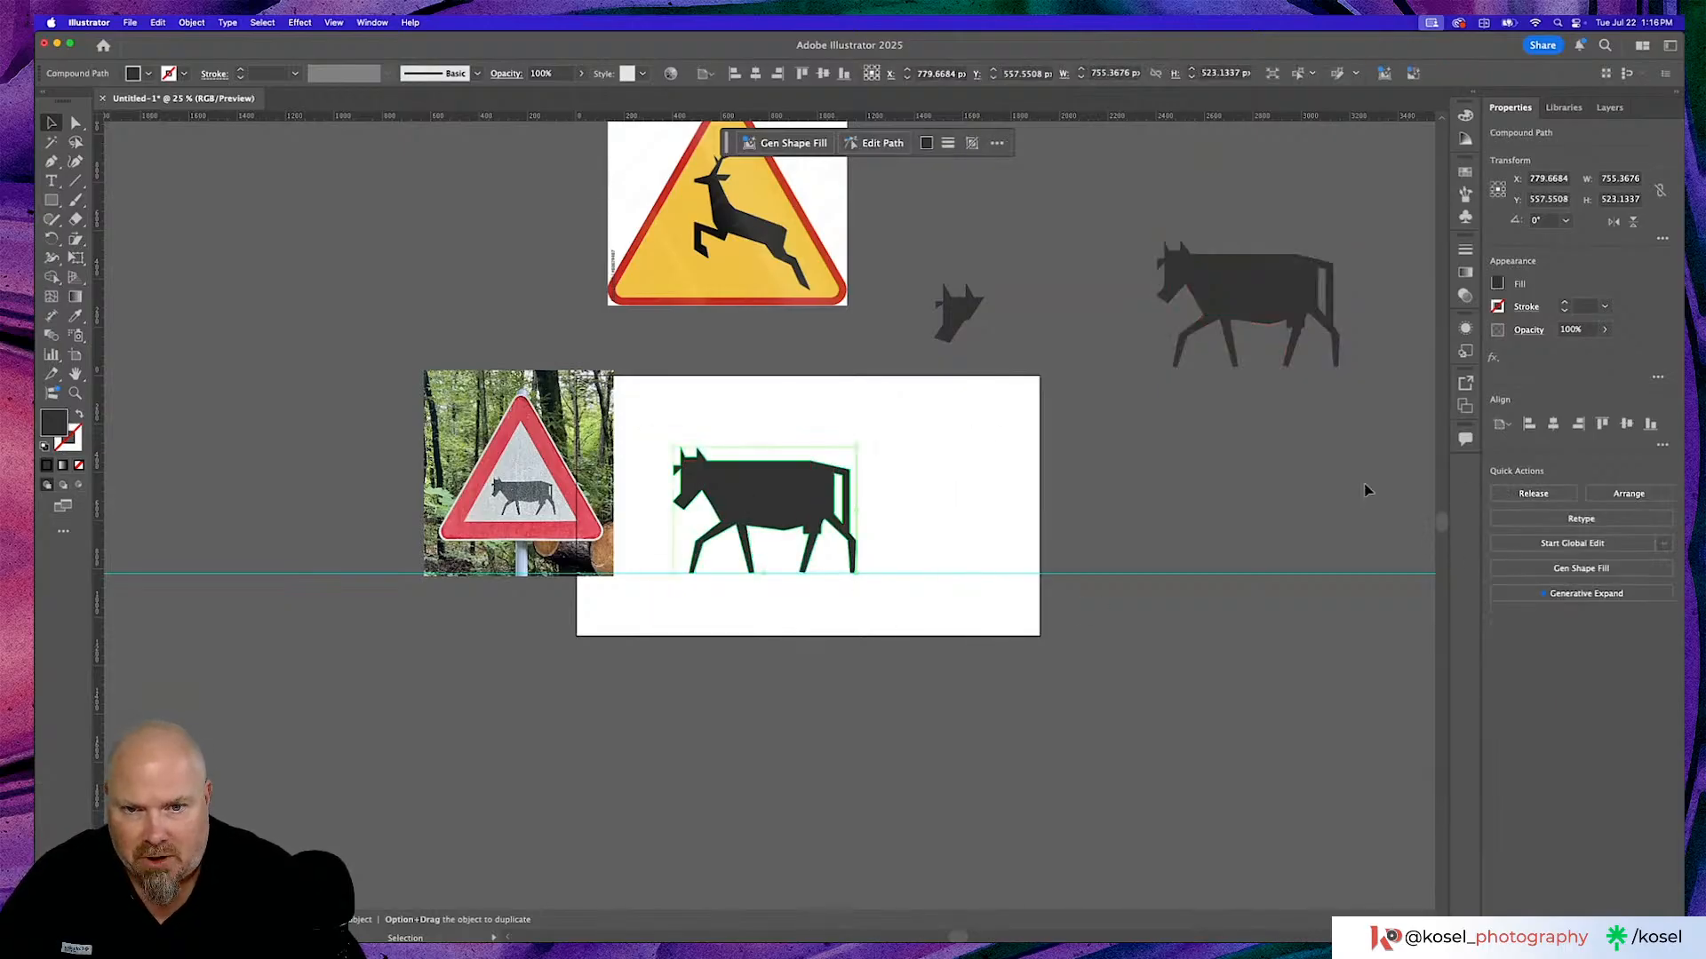
click(943, 490)
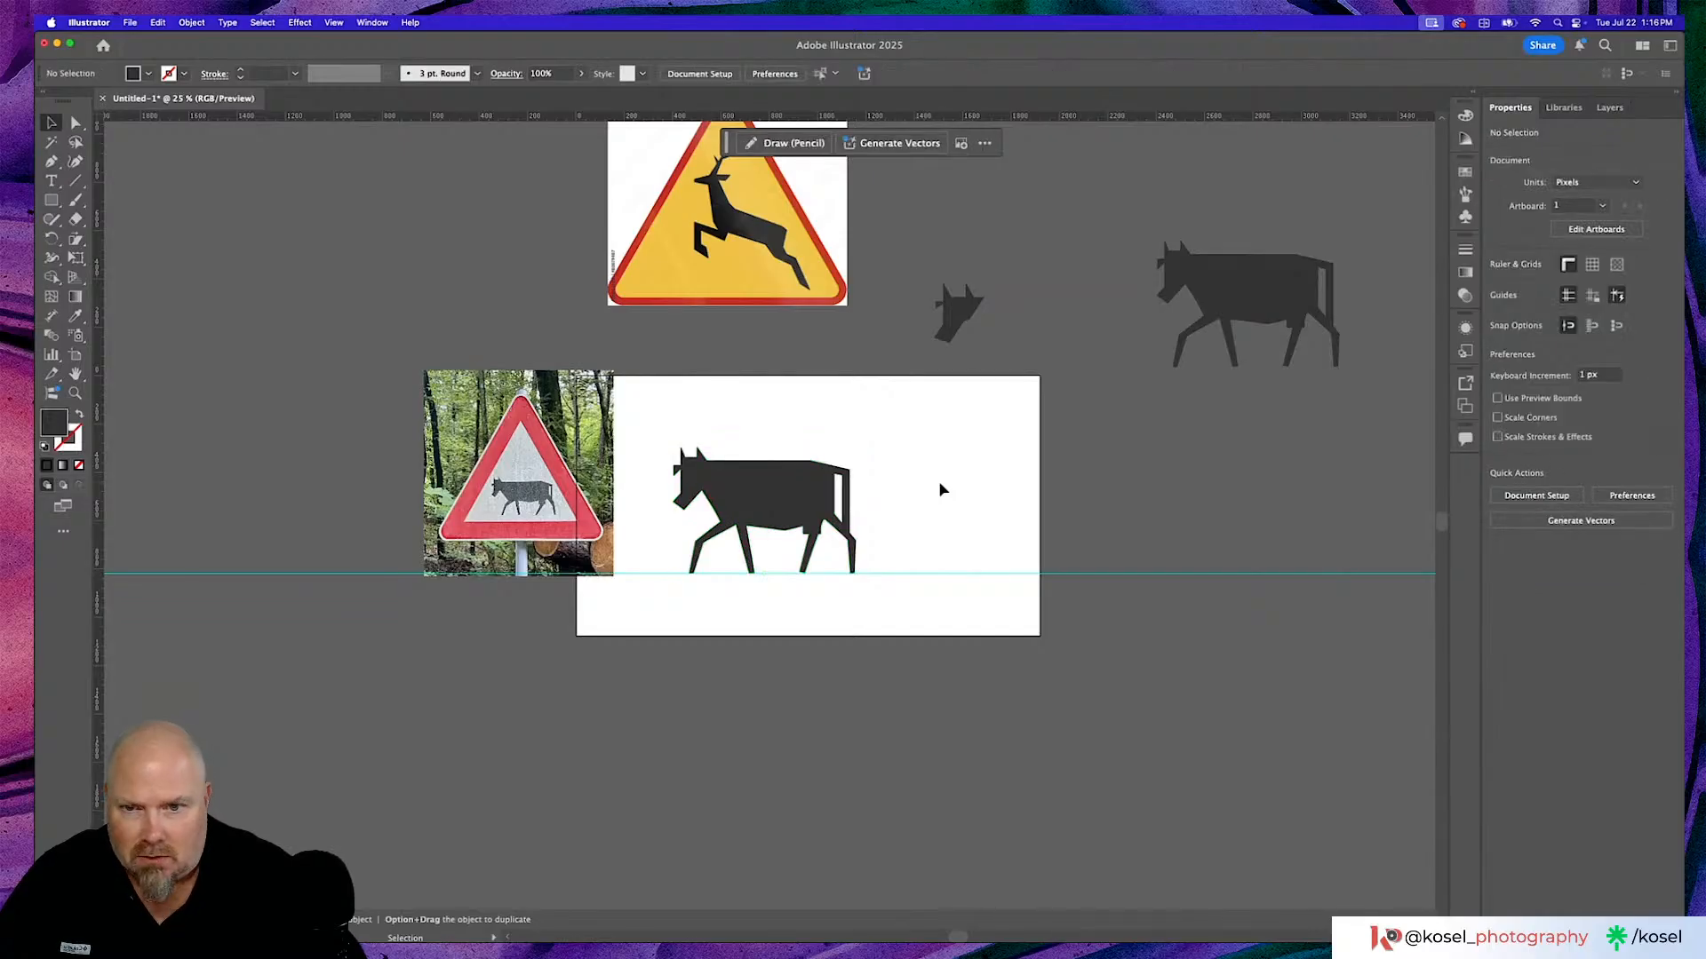
scroll(942, 490, left, 2)
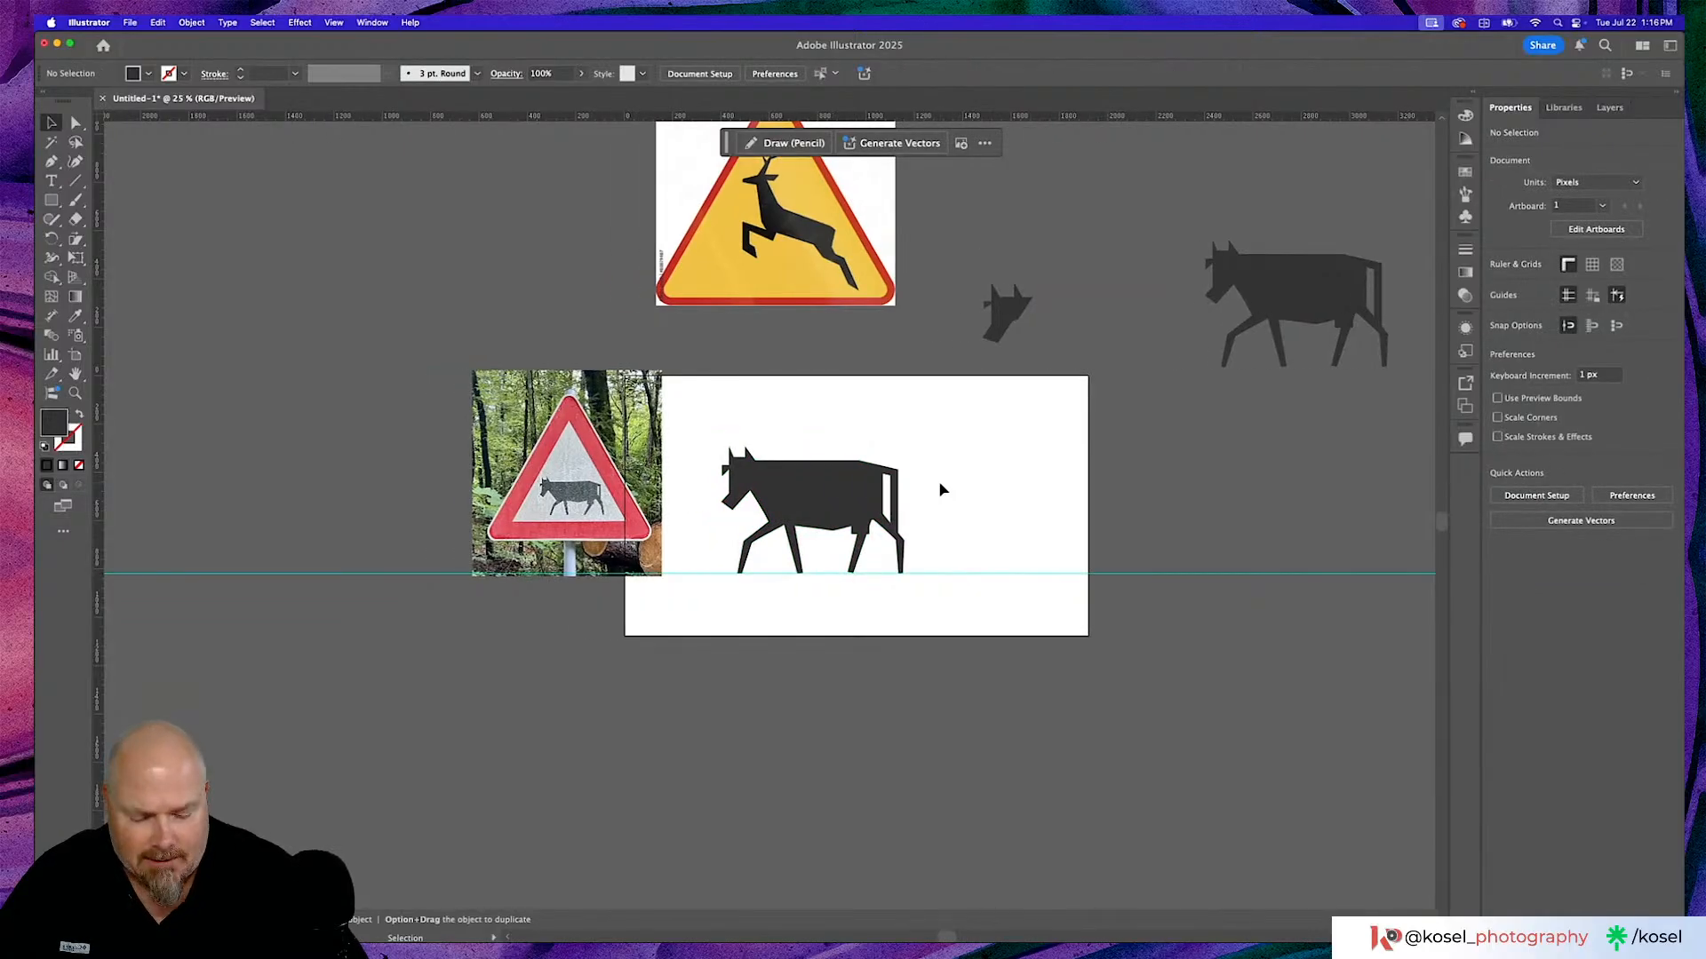
key(super+r)
key(v)
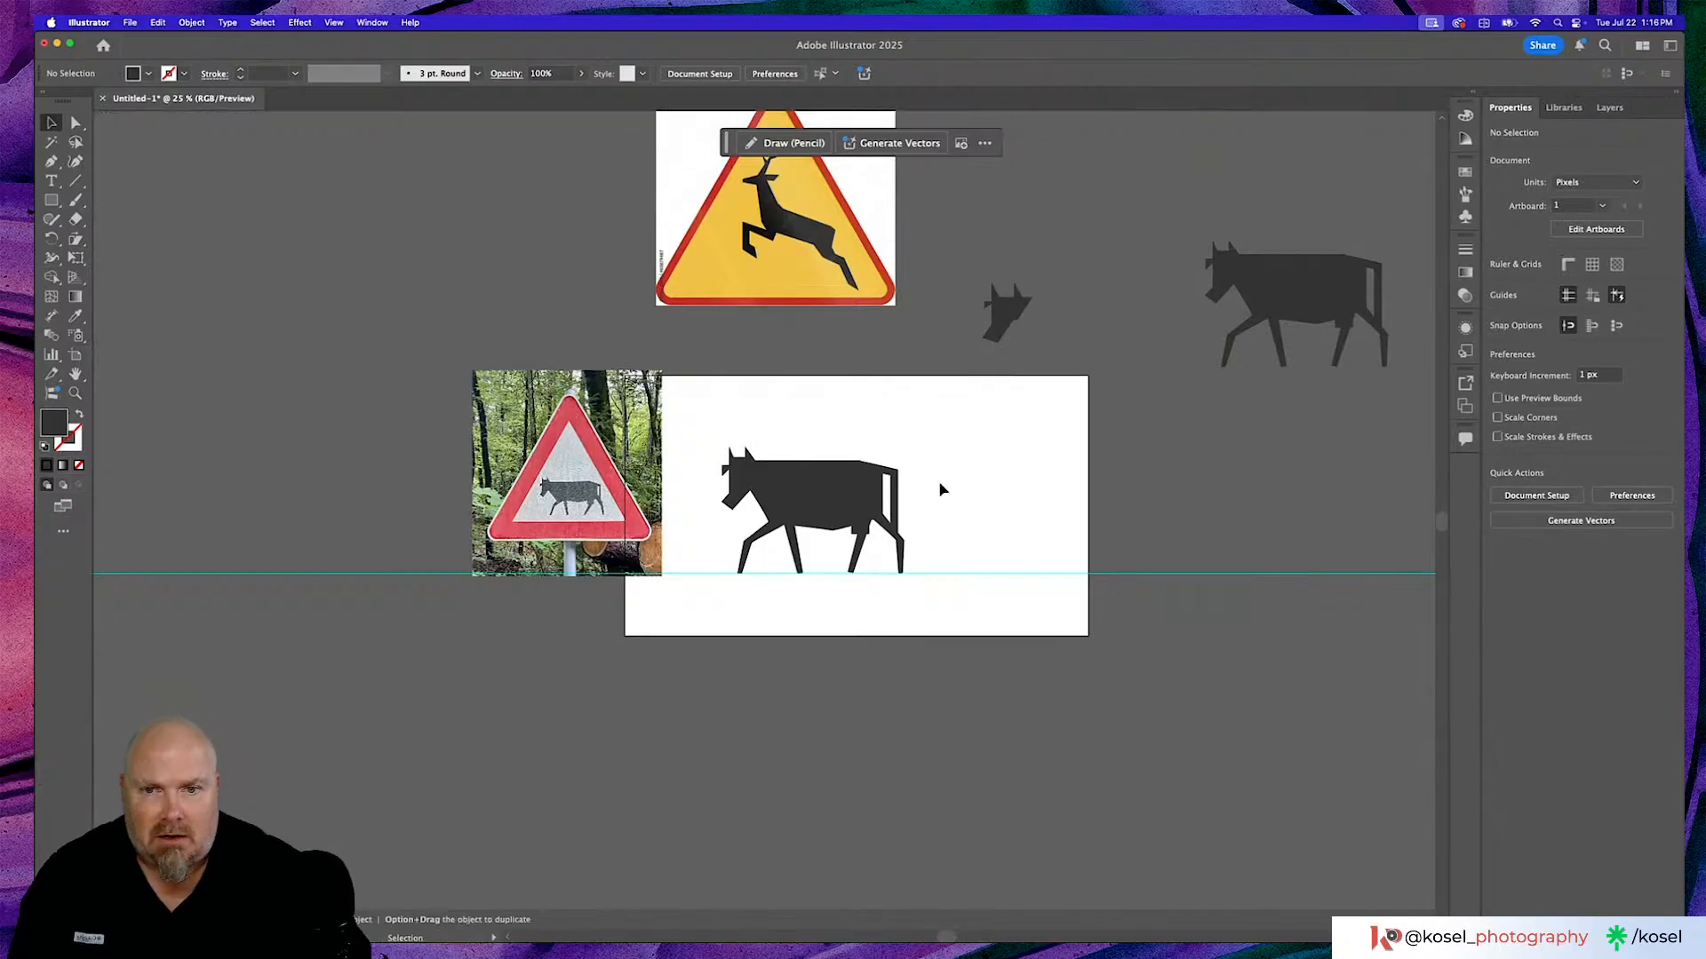
key(super+r)
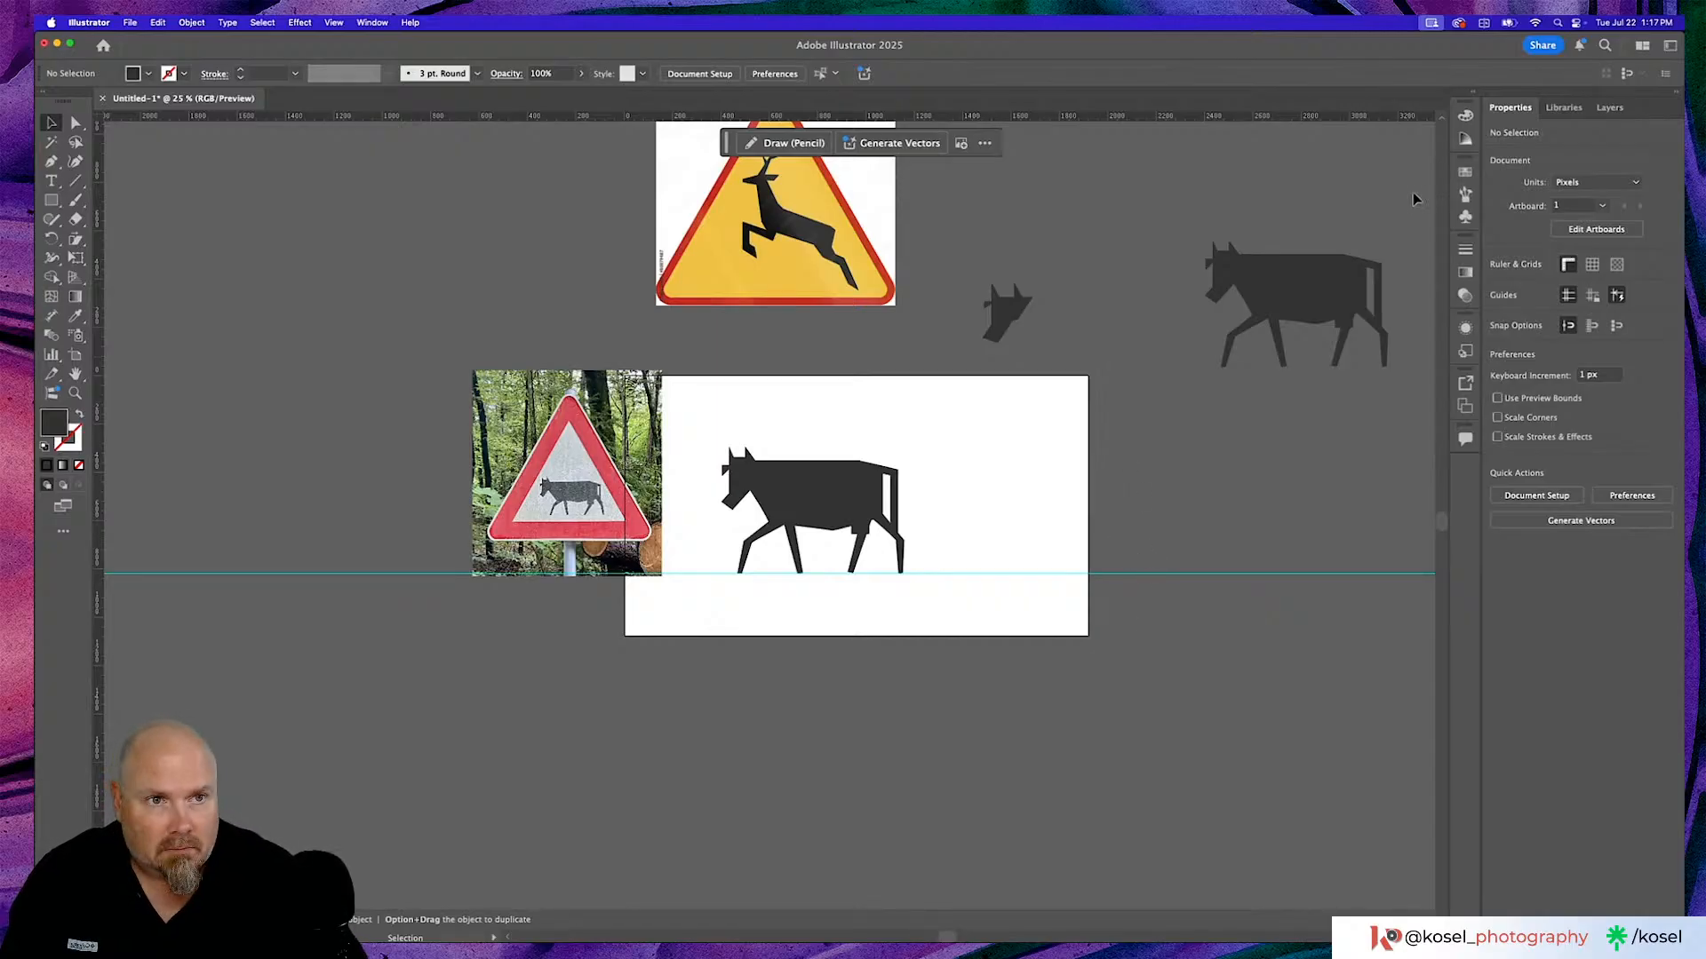
Examine the objects inside Layer 3 and the Artwork layer.
click(1622, 108)
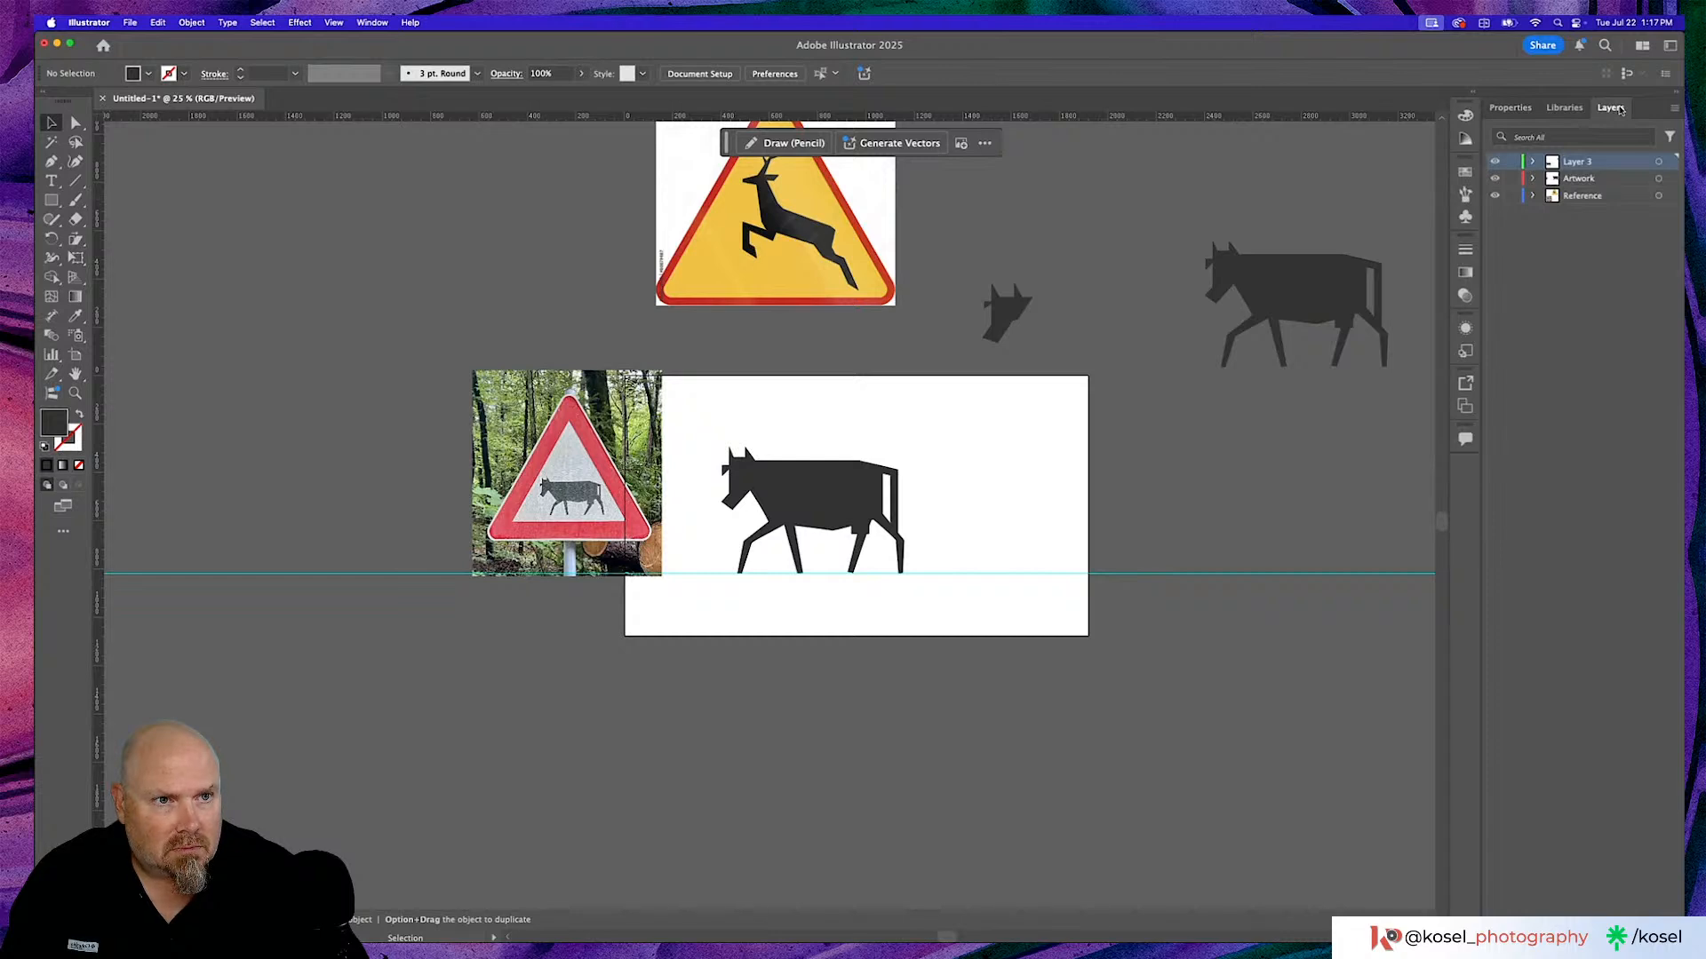
click(1533, 163)
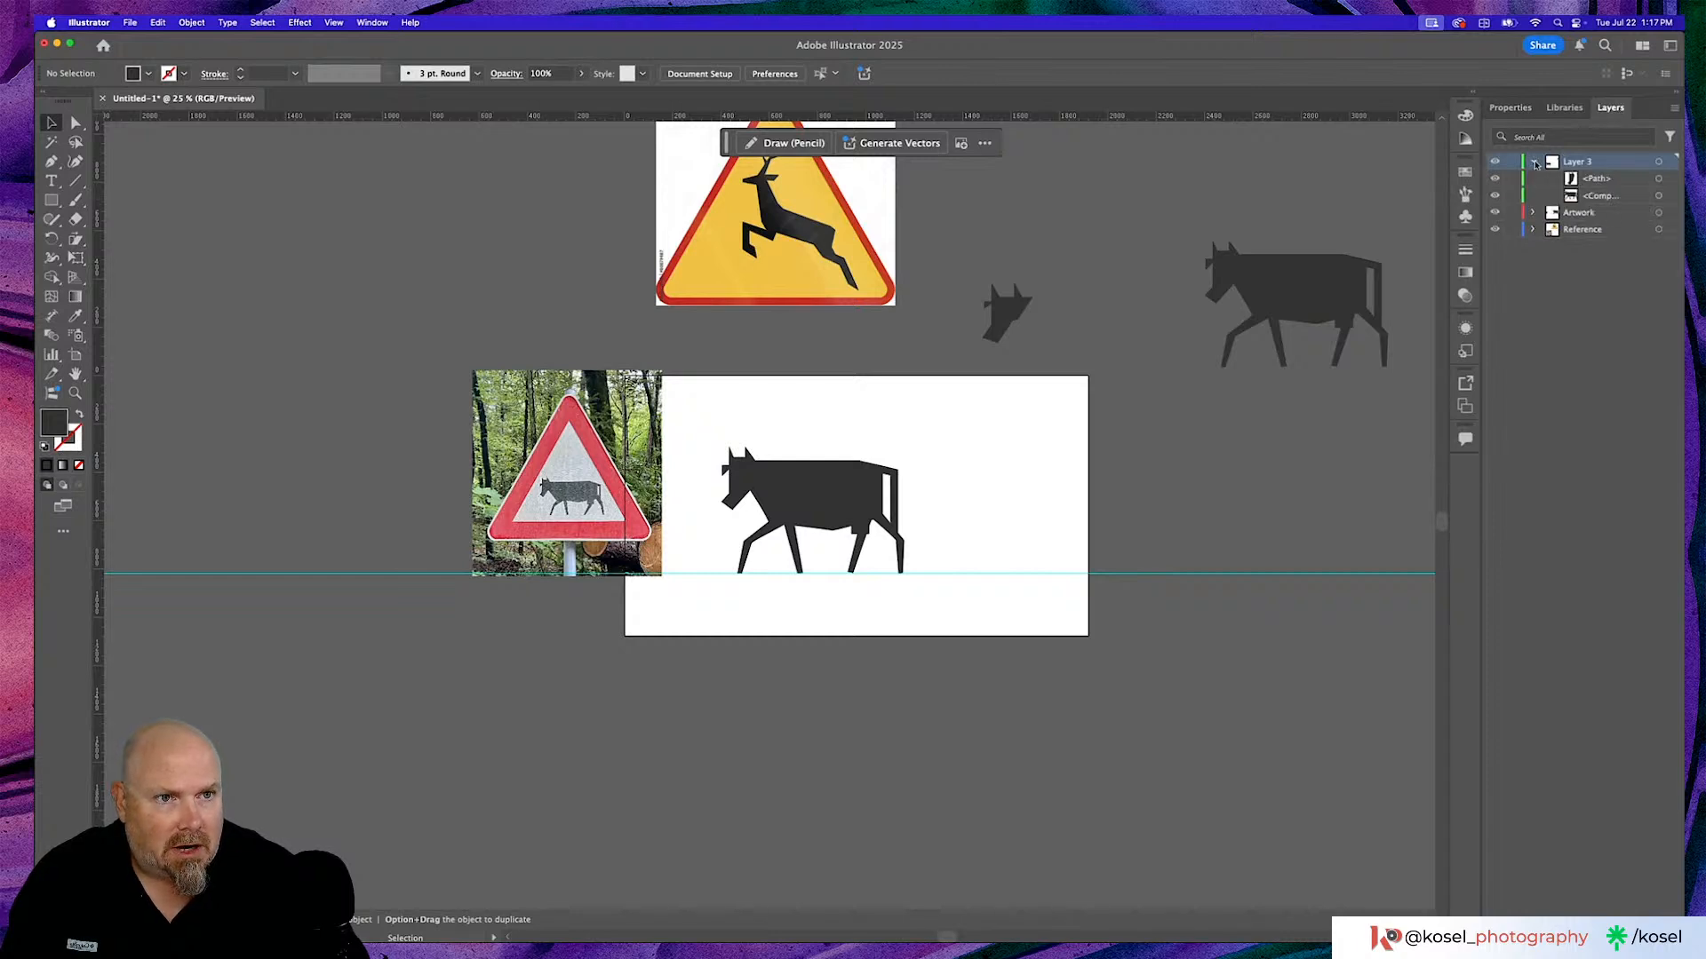
click(1534, 163)
click(1533, 180)
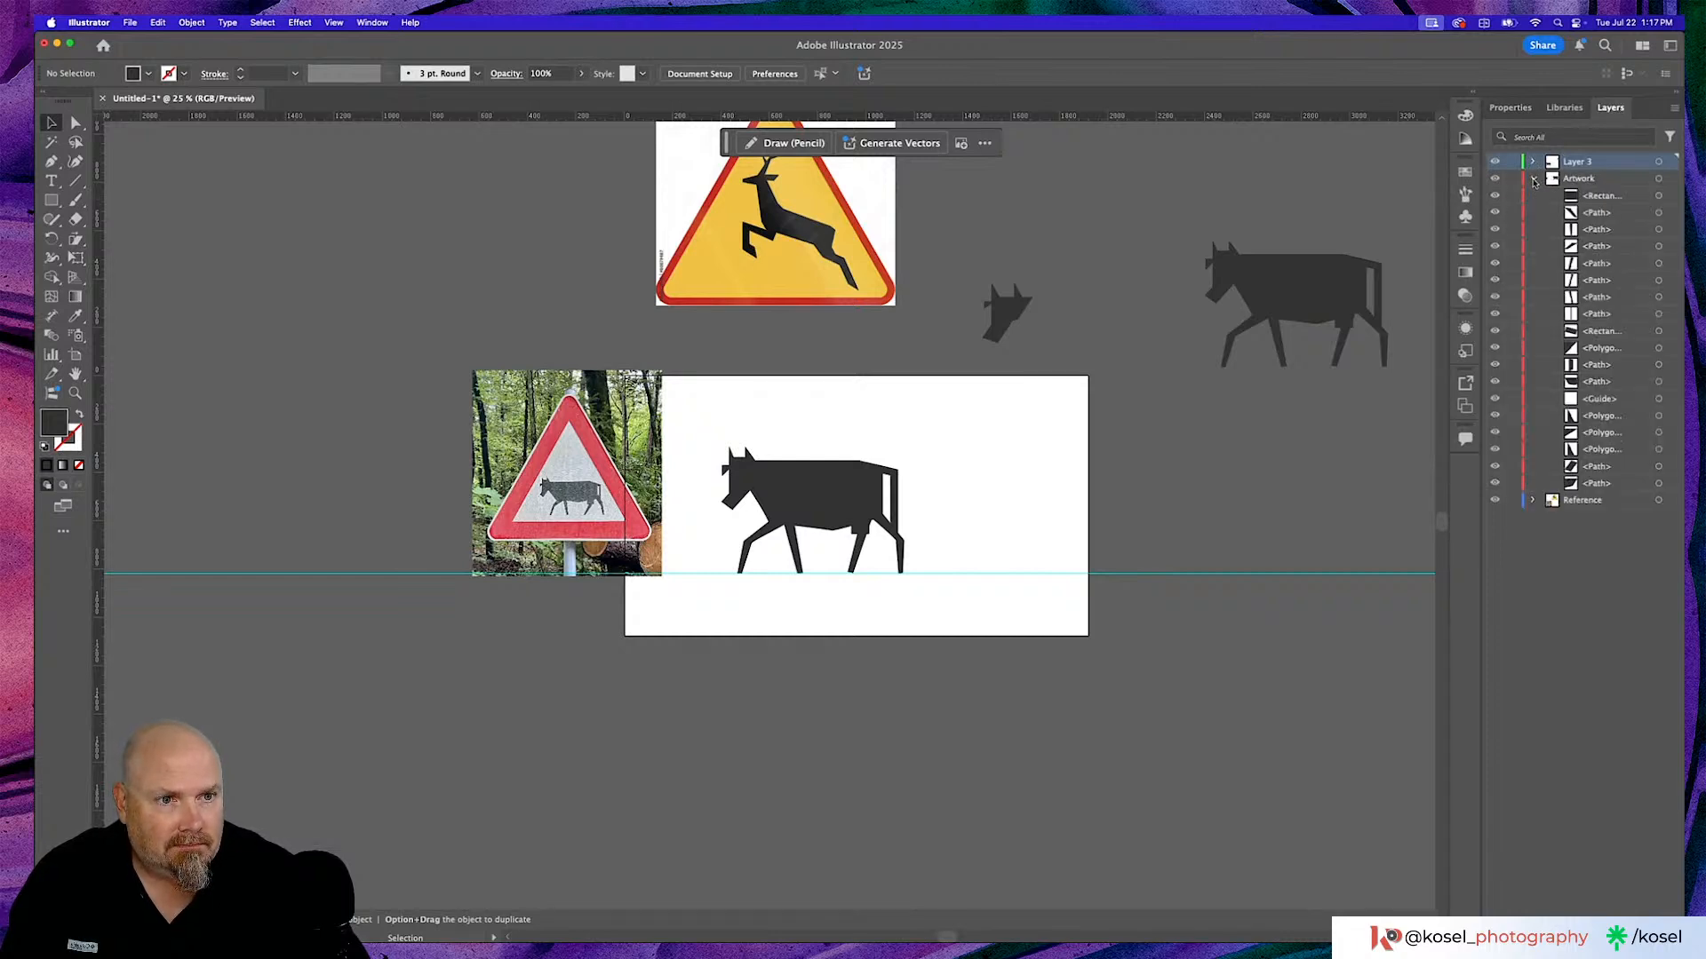
click(1532, 179)
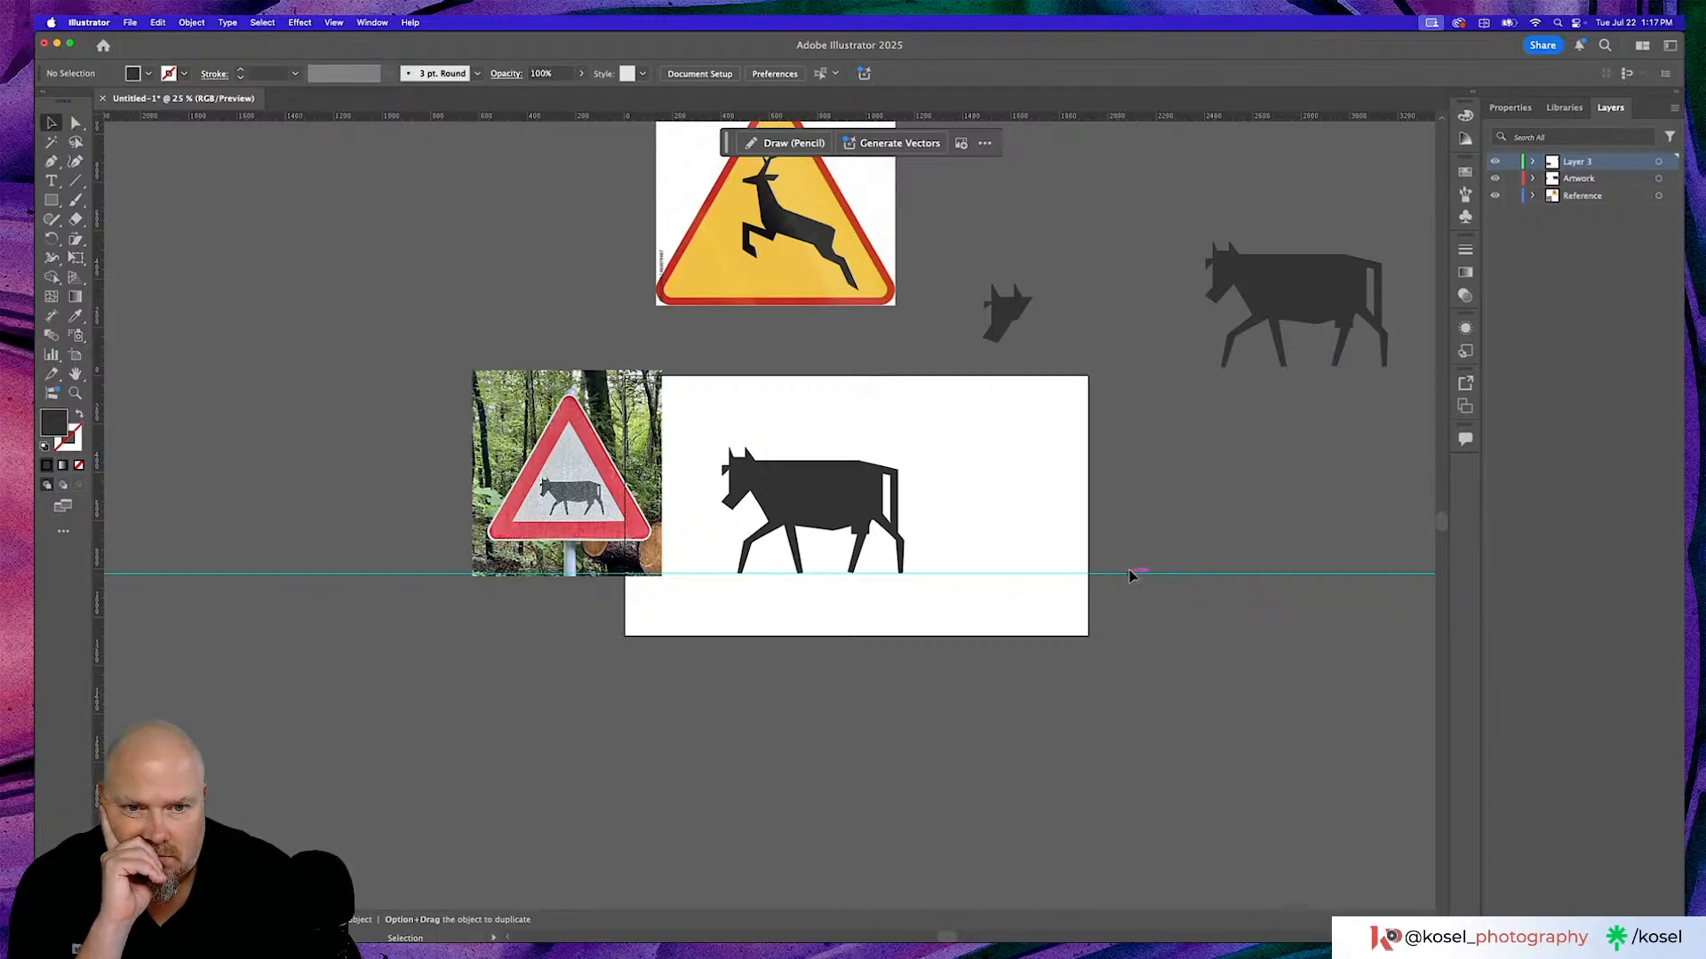
Hide the guides and move the merged cow up toward the artboard's upper left corner.
key(super+semicolon)
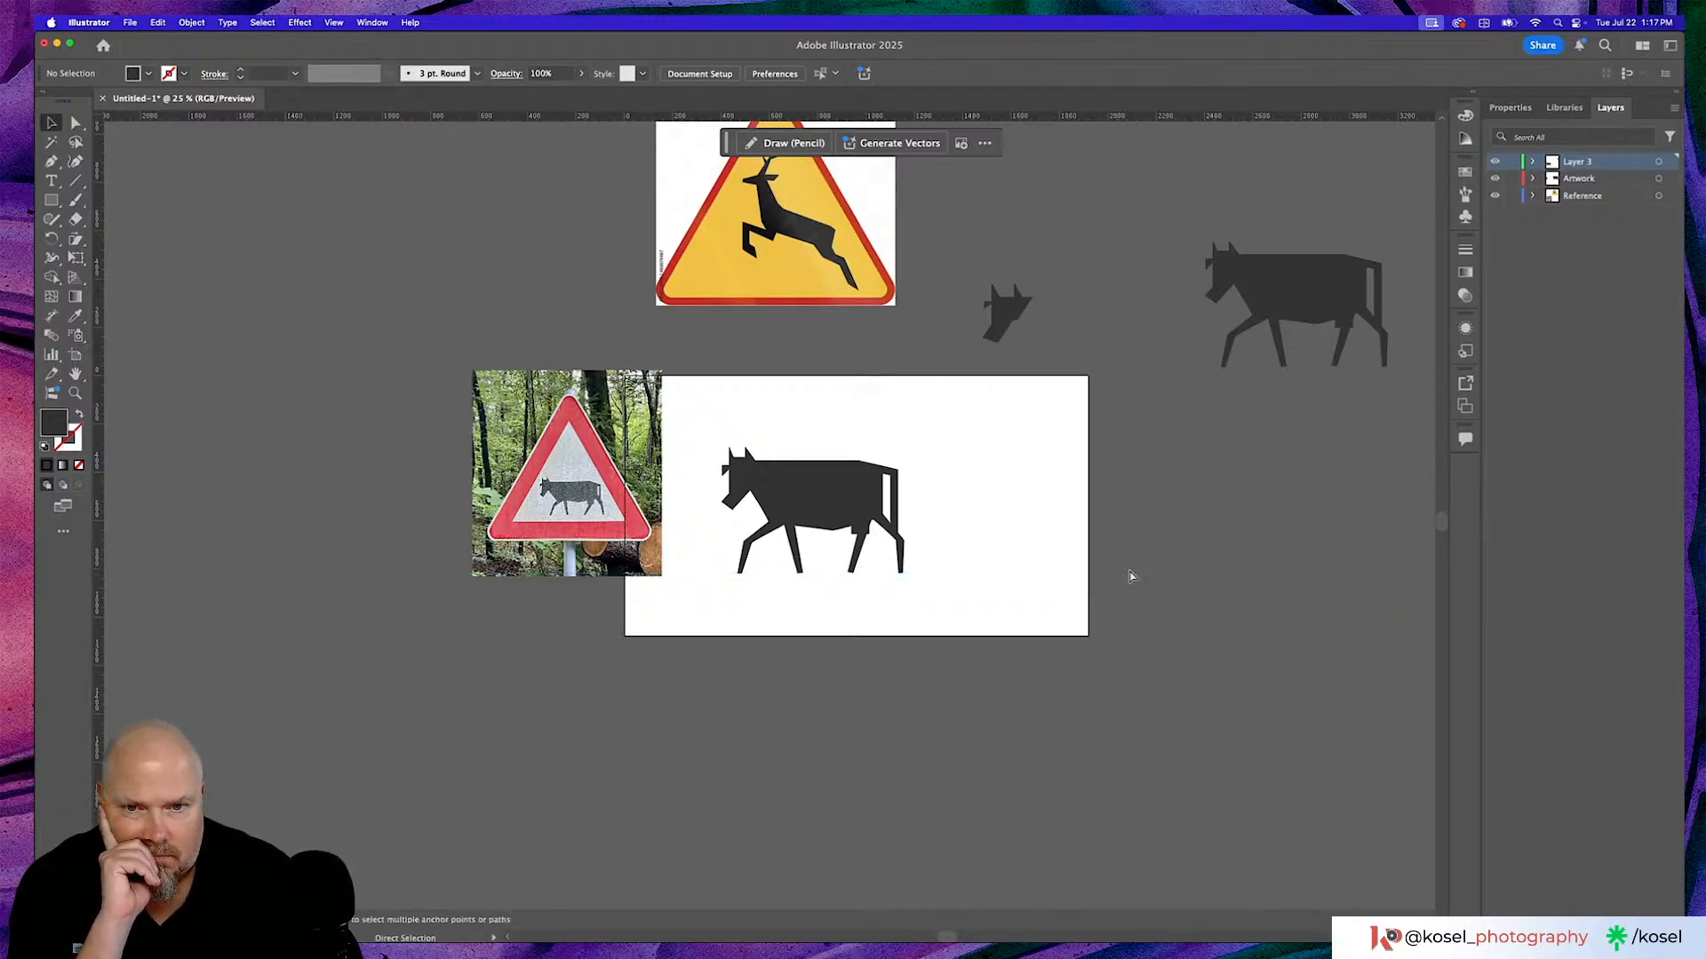
scroll(966, 491, left, 2)
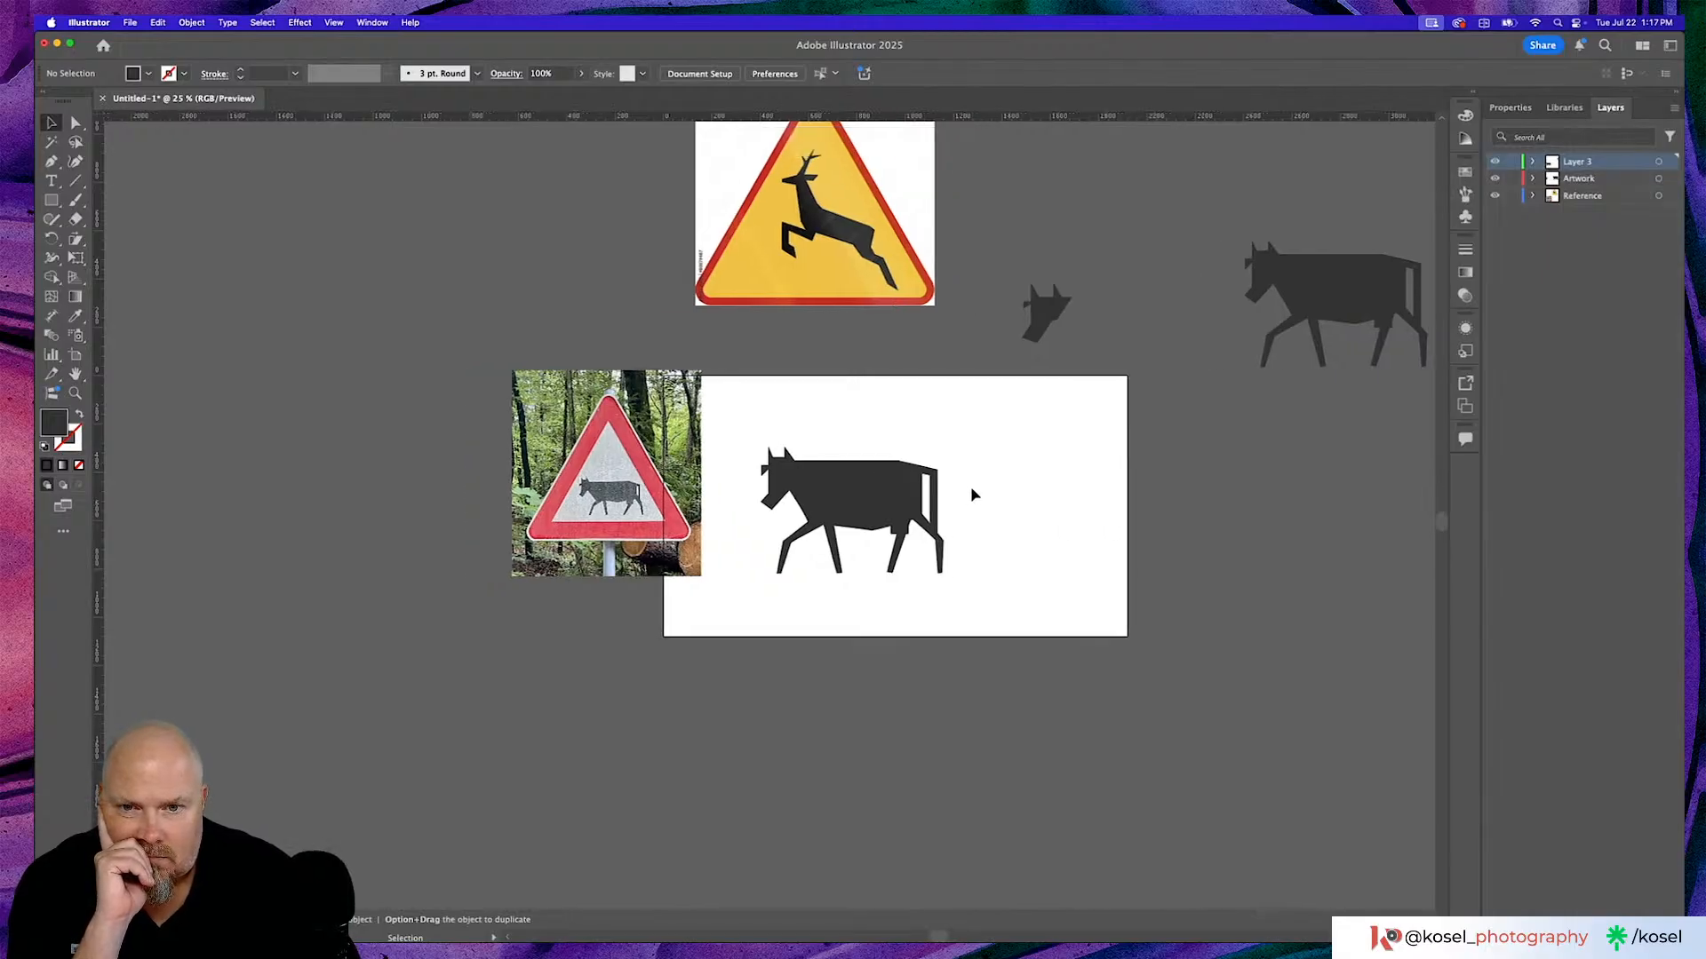
click(937, 570)
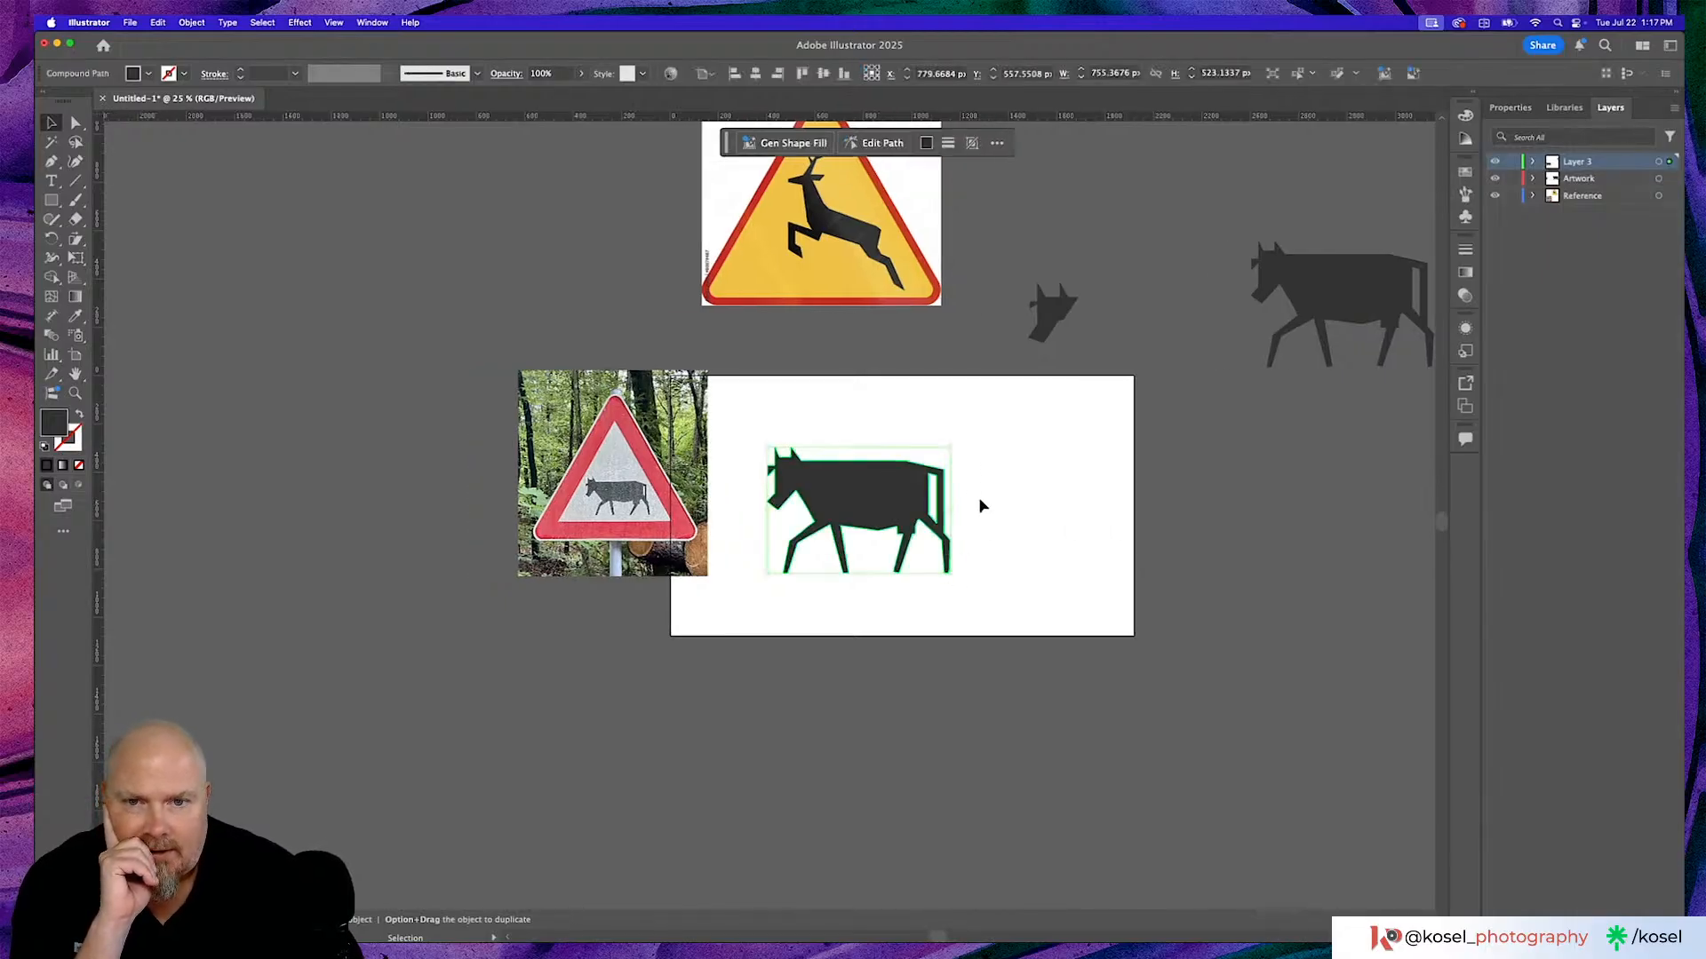
drag(879, 488, 849, 433)
click(1084, 540)
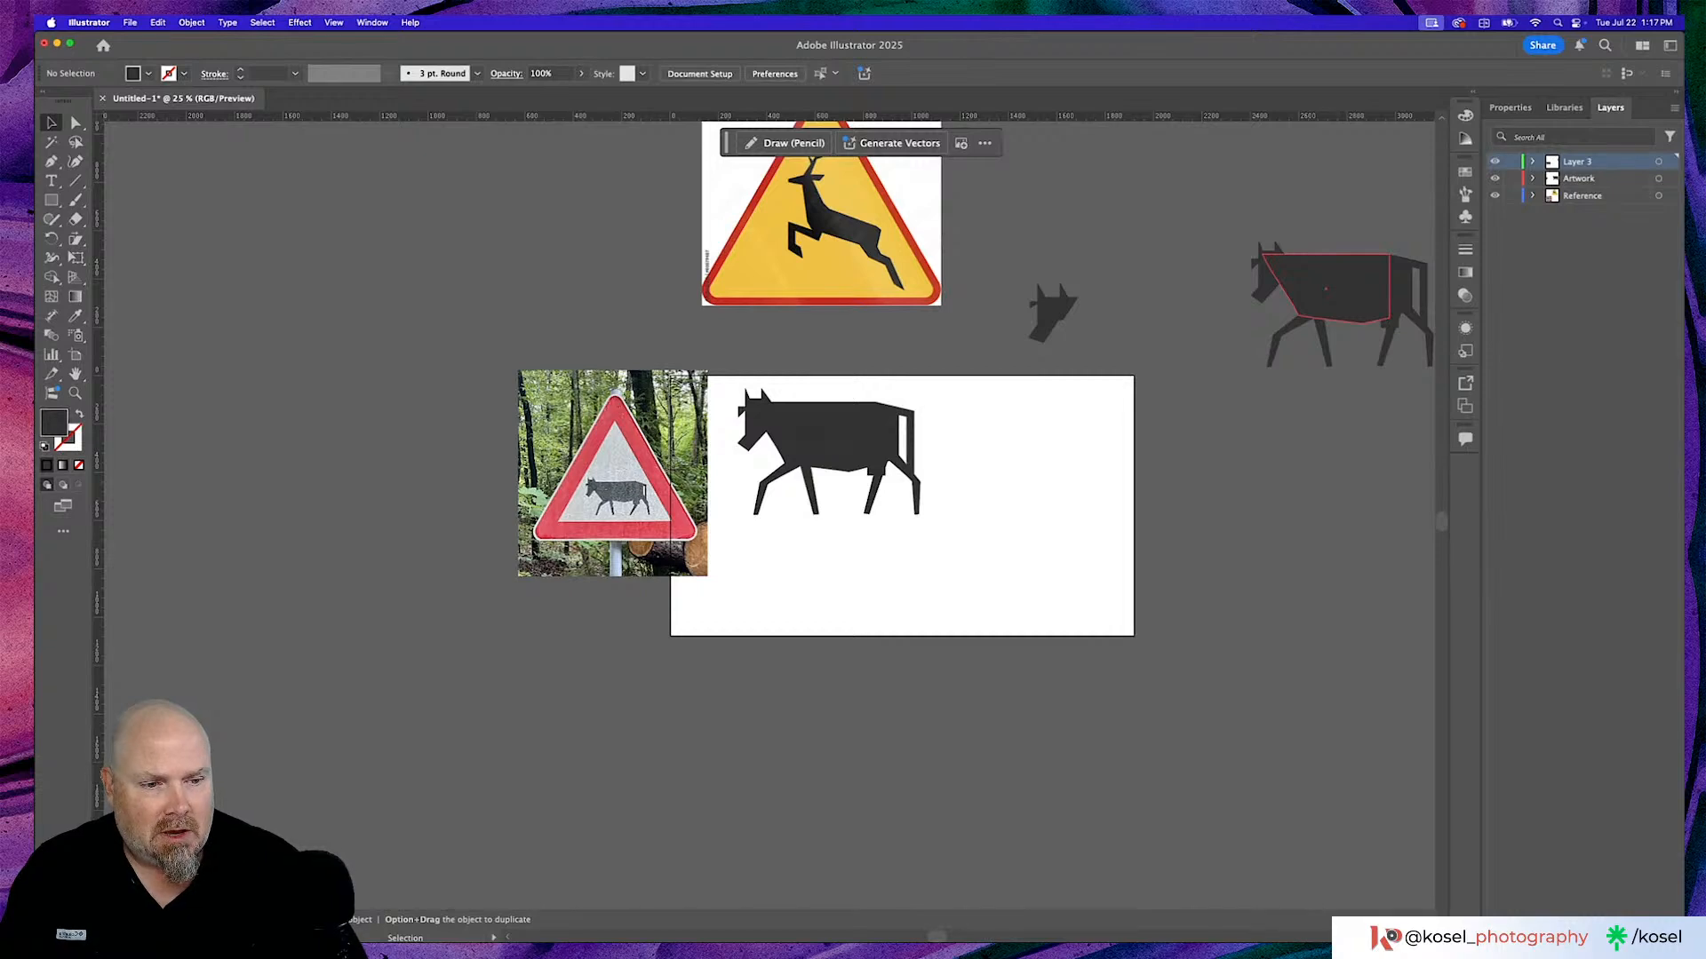
Create a new layer above Layer 3 and make it the active layer for tracing the photographed sign.
key(super+l)
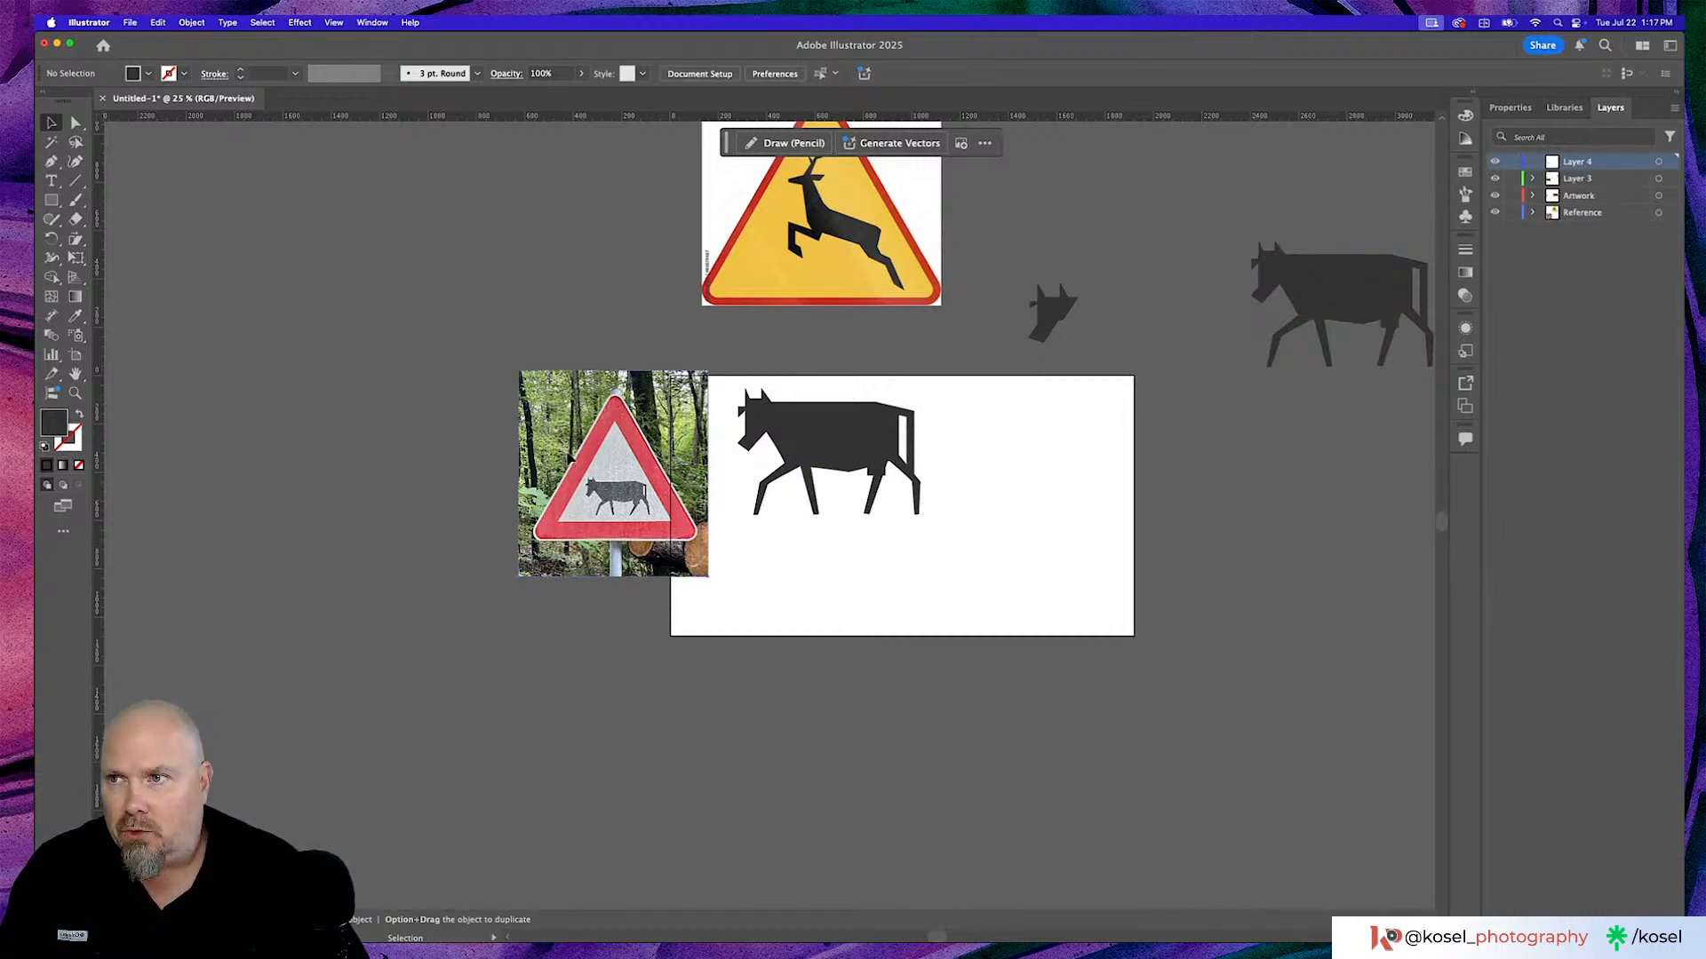
click(595, 458)
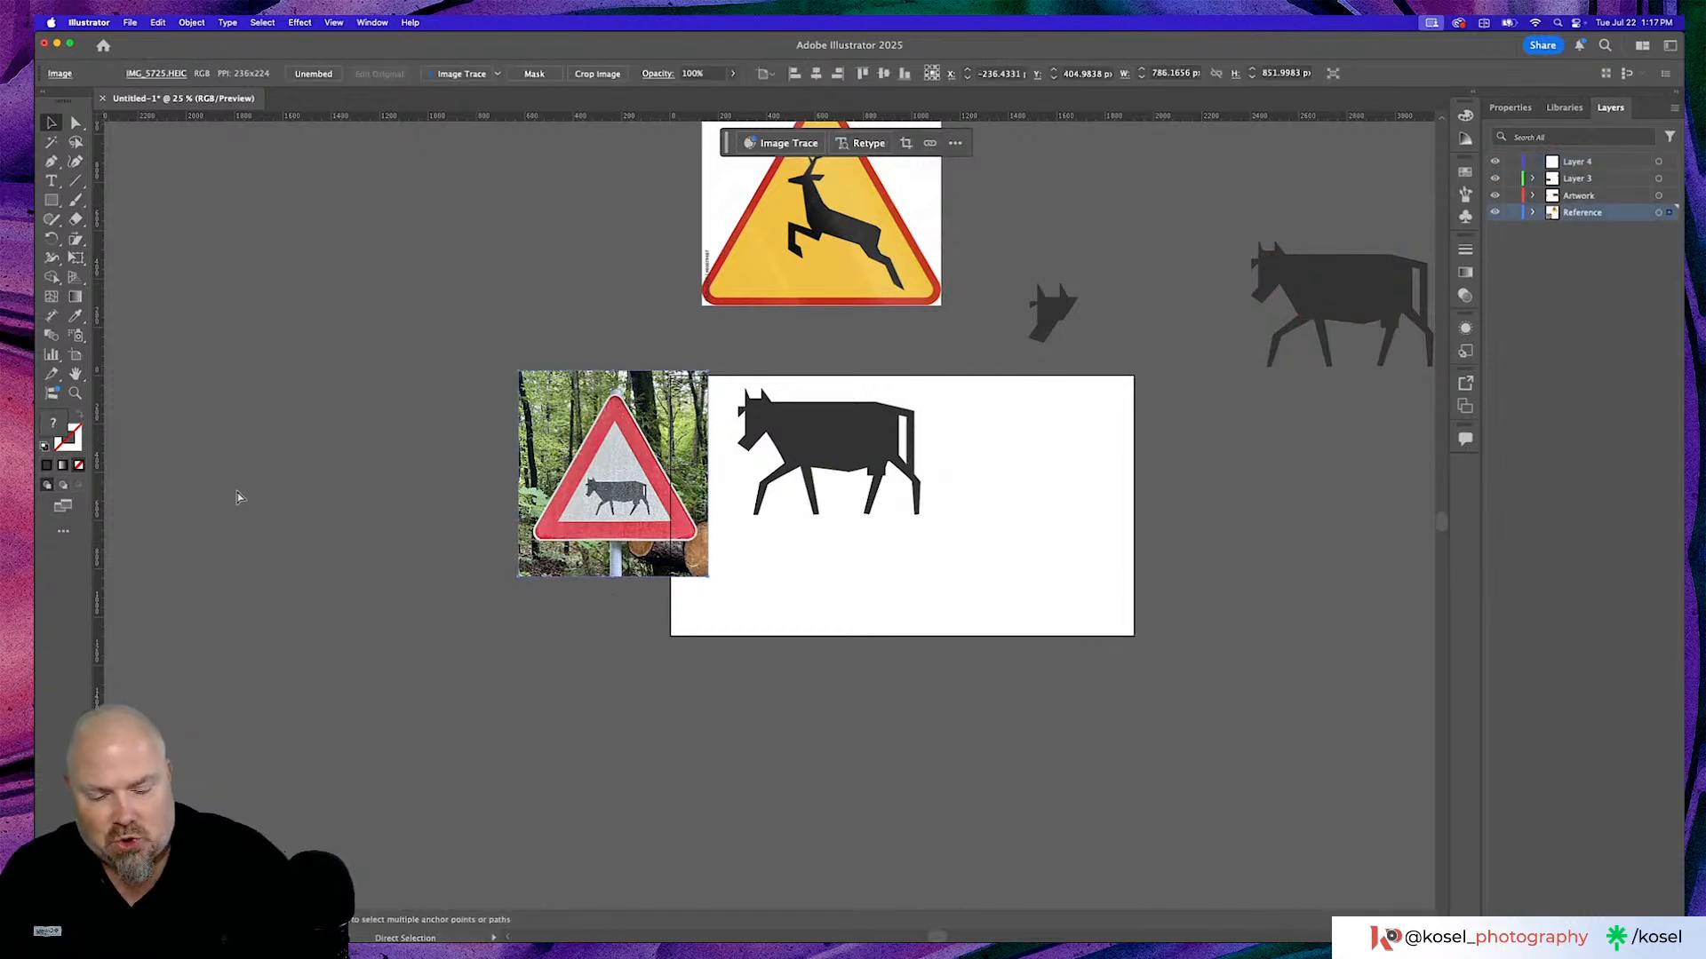
key(super+equal)
key(super+equal)
key(super+equal)
key(super+equal)
key(super+equal)
key(super+equal)
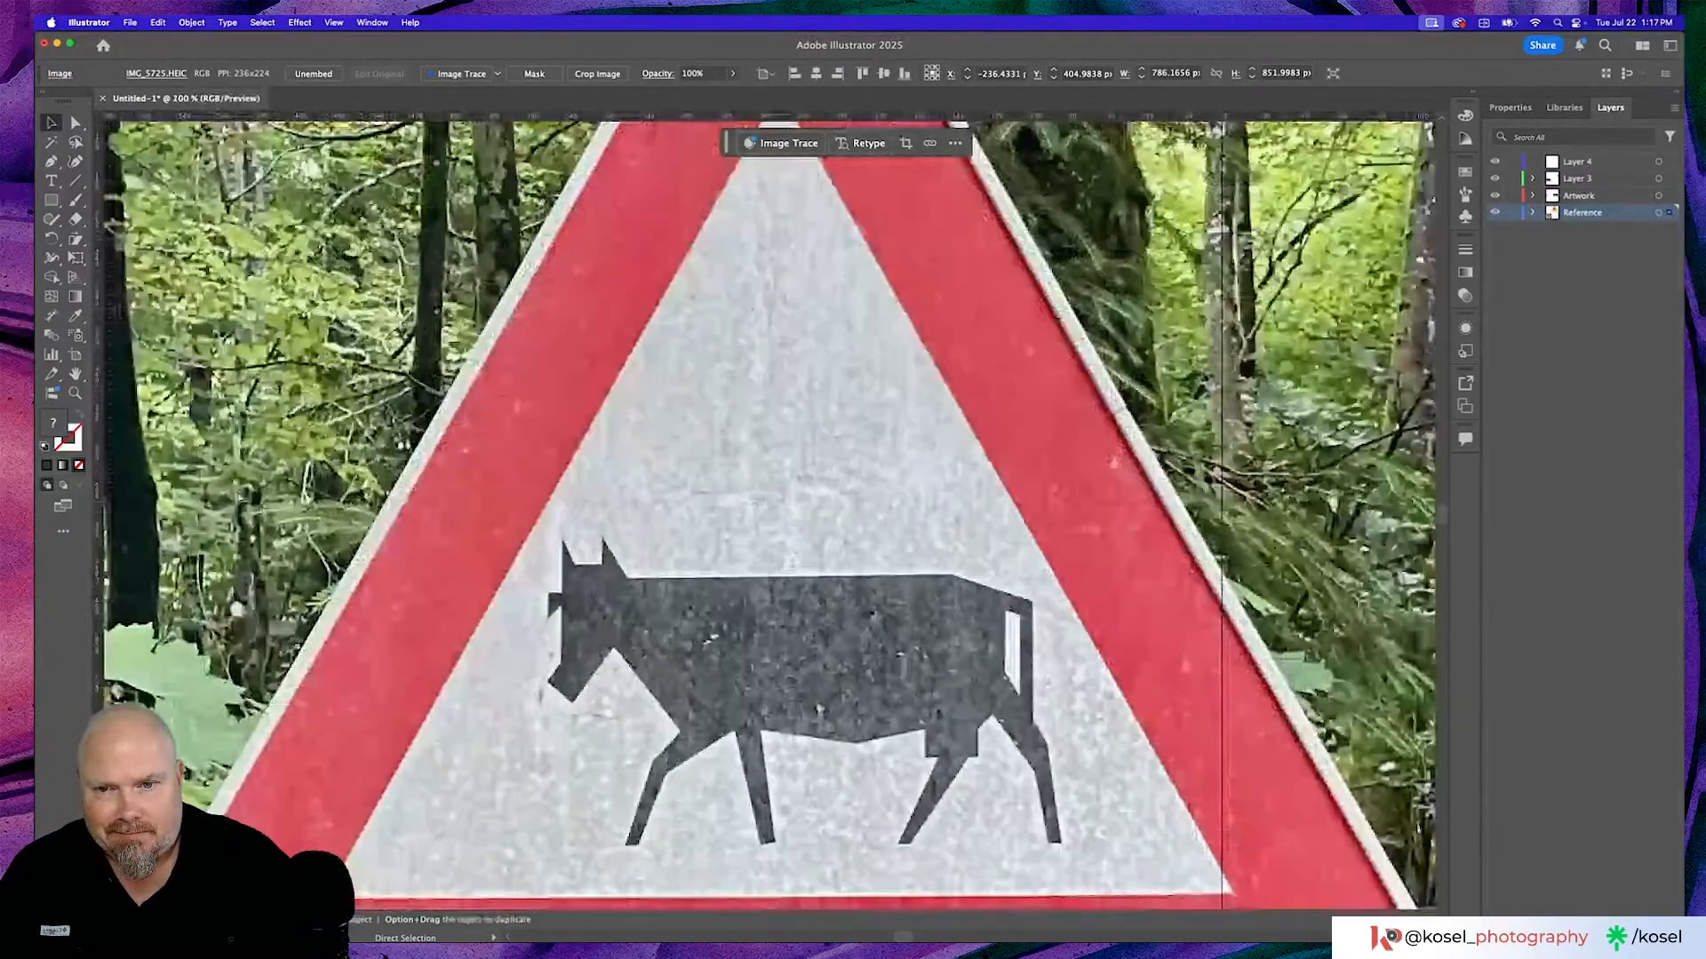
scroll(369, 493, down, 5)
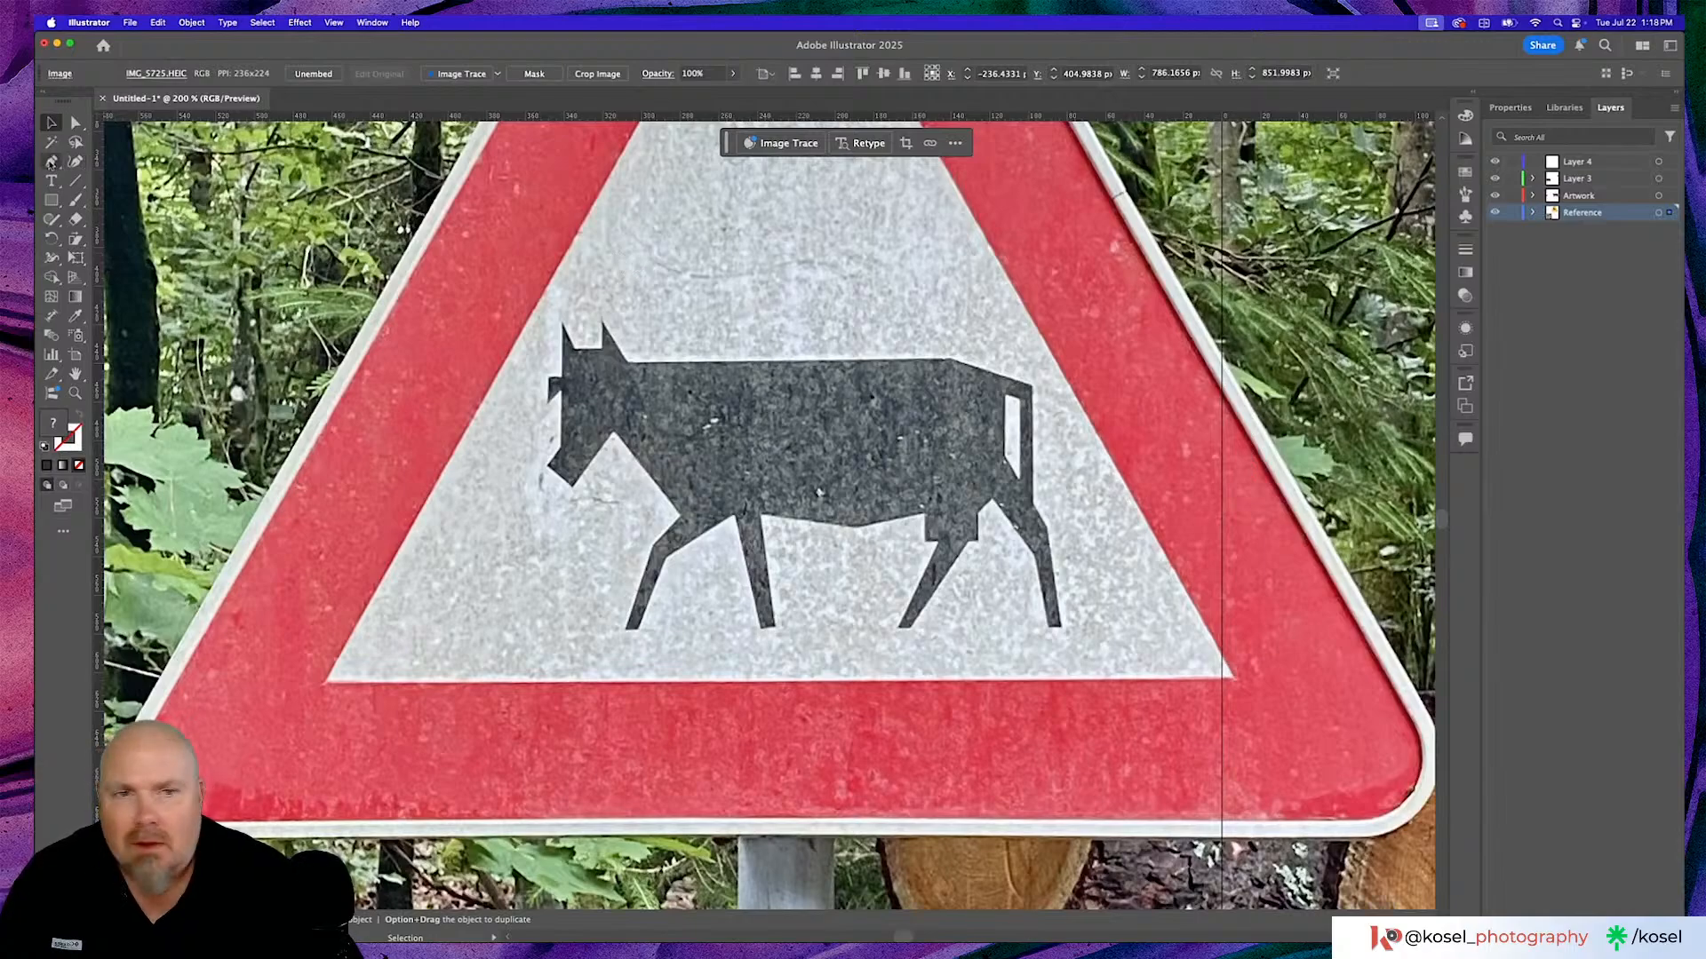
click(1565, 165)
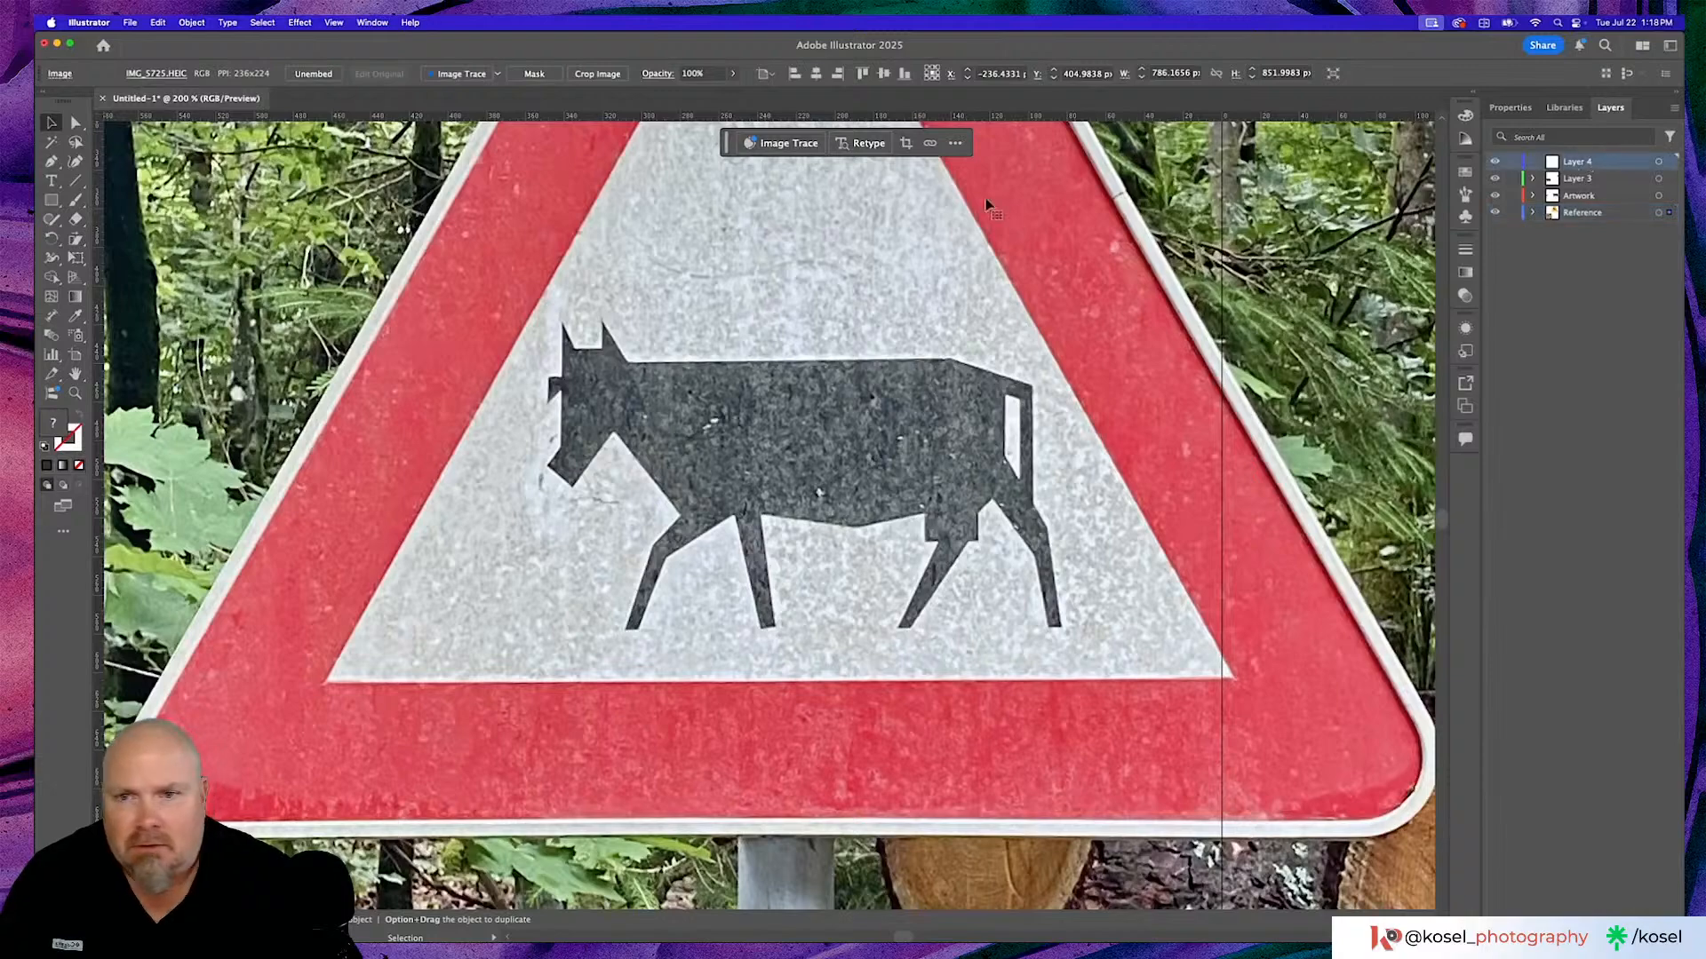
Trace the narrow gap between the cow's tail and rump as a closed five-point shape with the Pen tool.
click(52, 163)
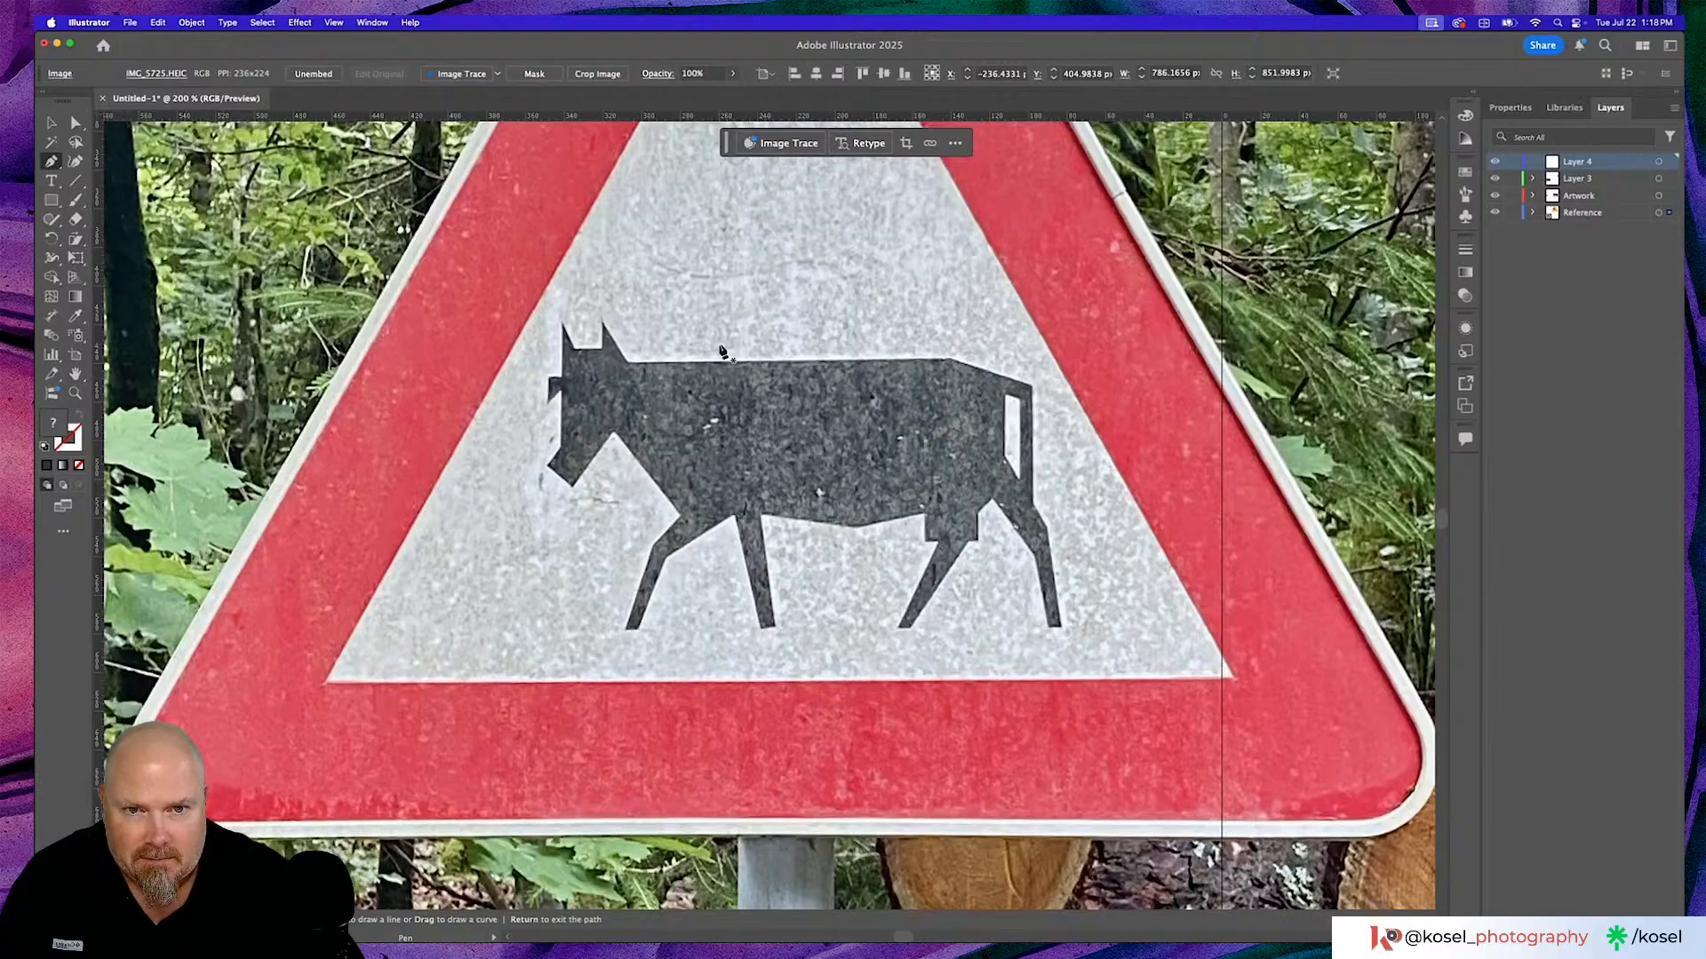
click(1008, 397)
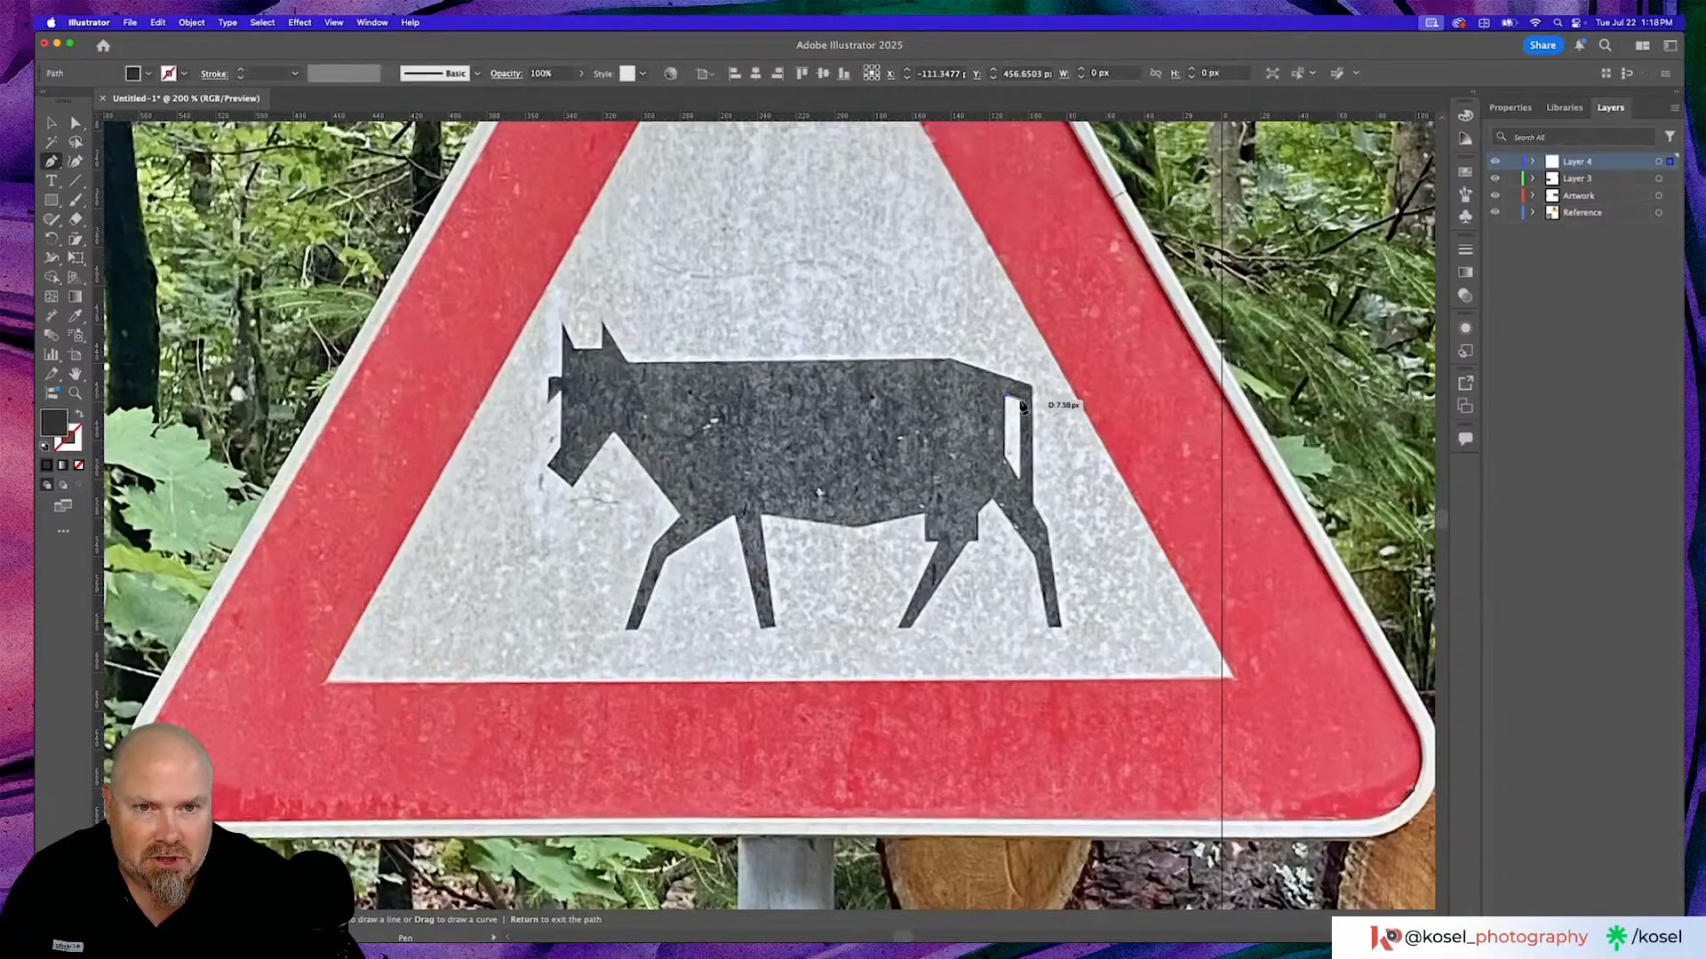
click(1021, 406)
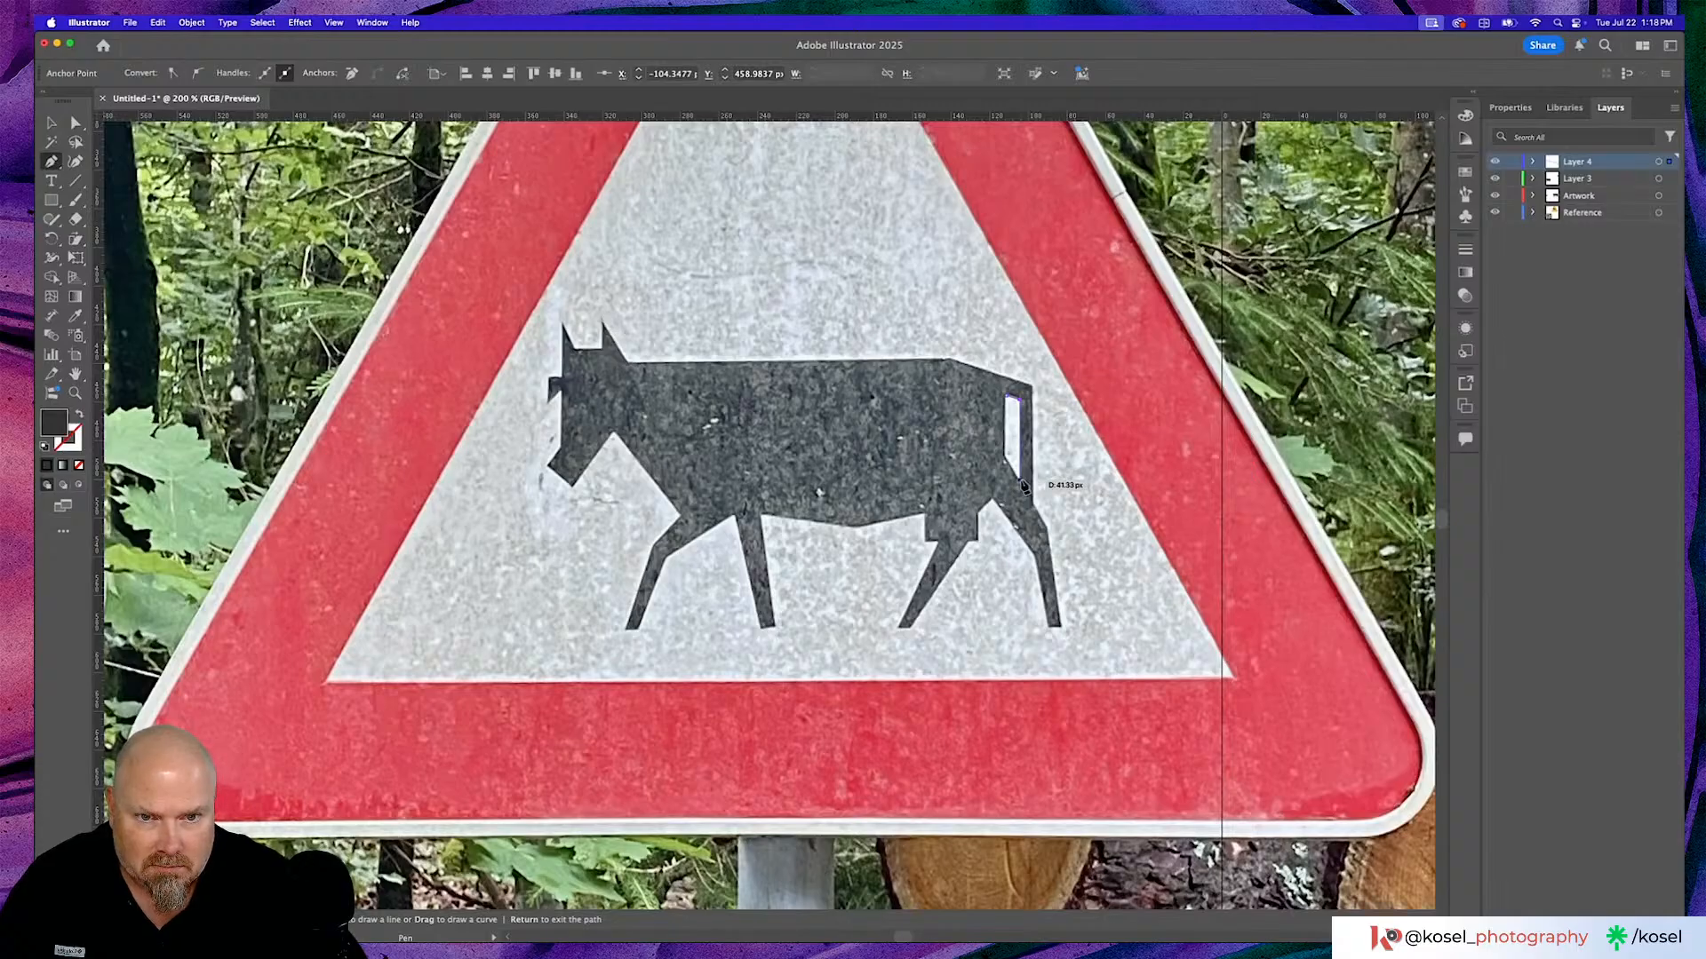
click(1024, 485)
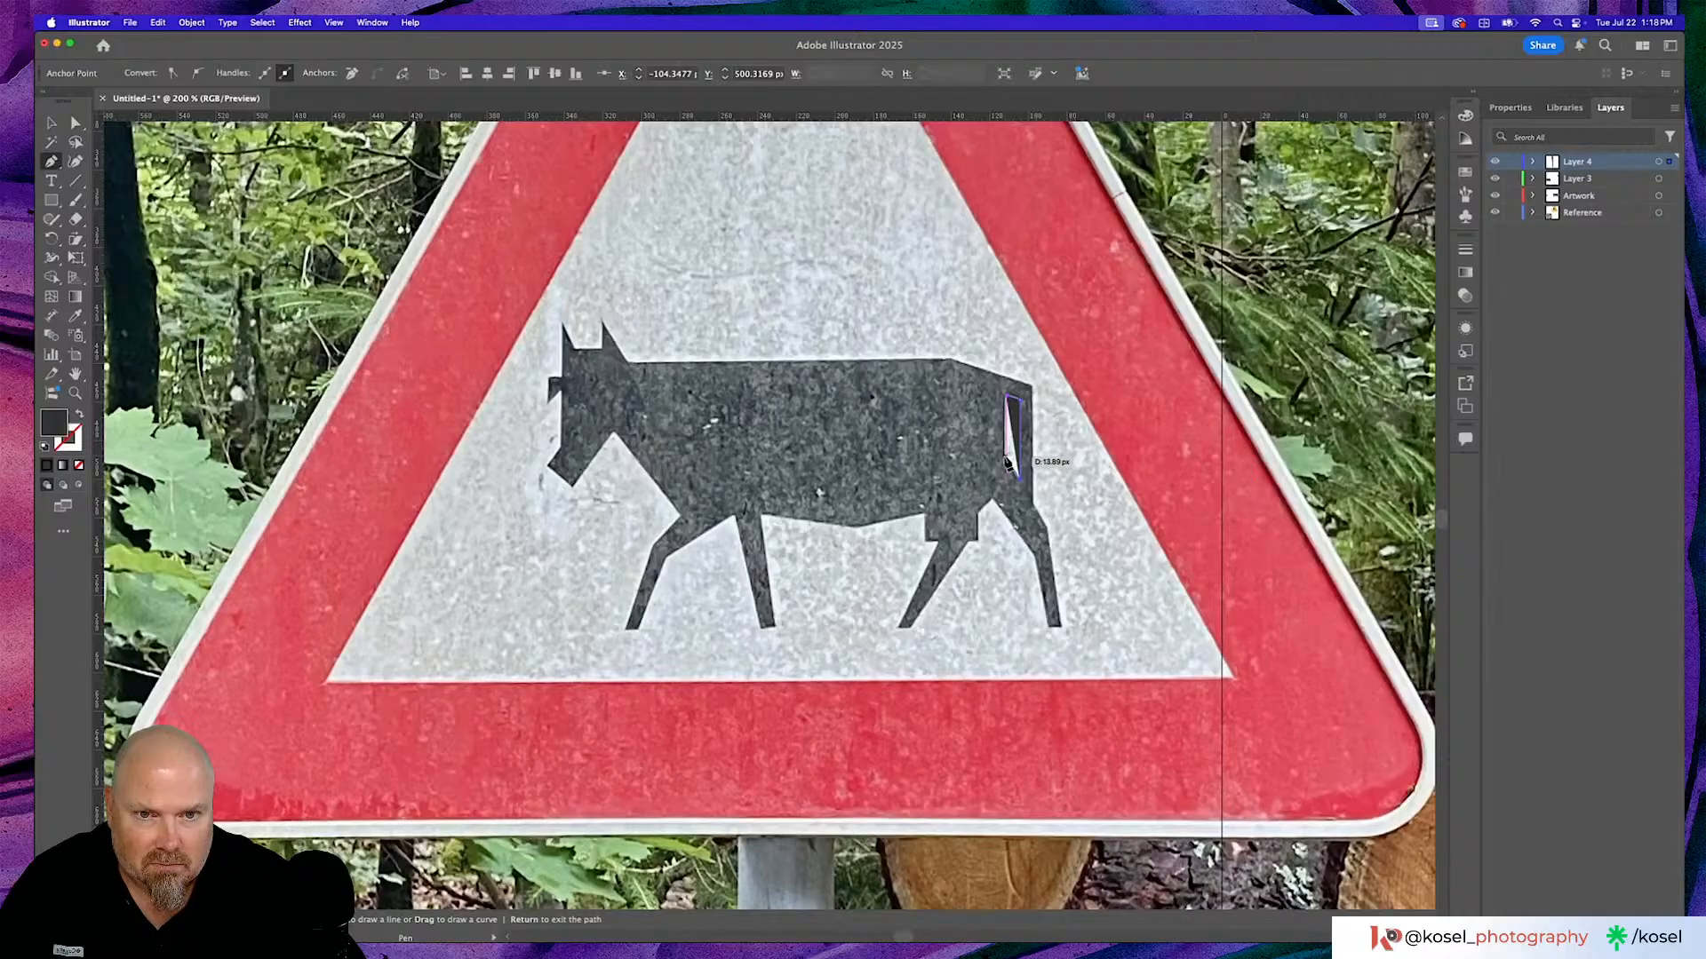
click(1007, 463)
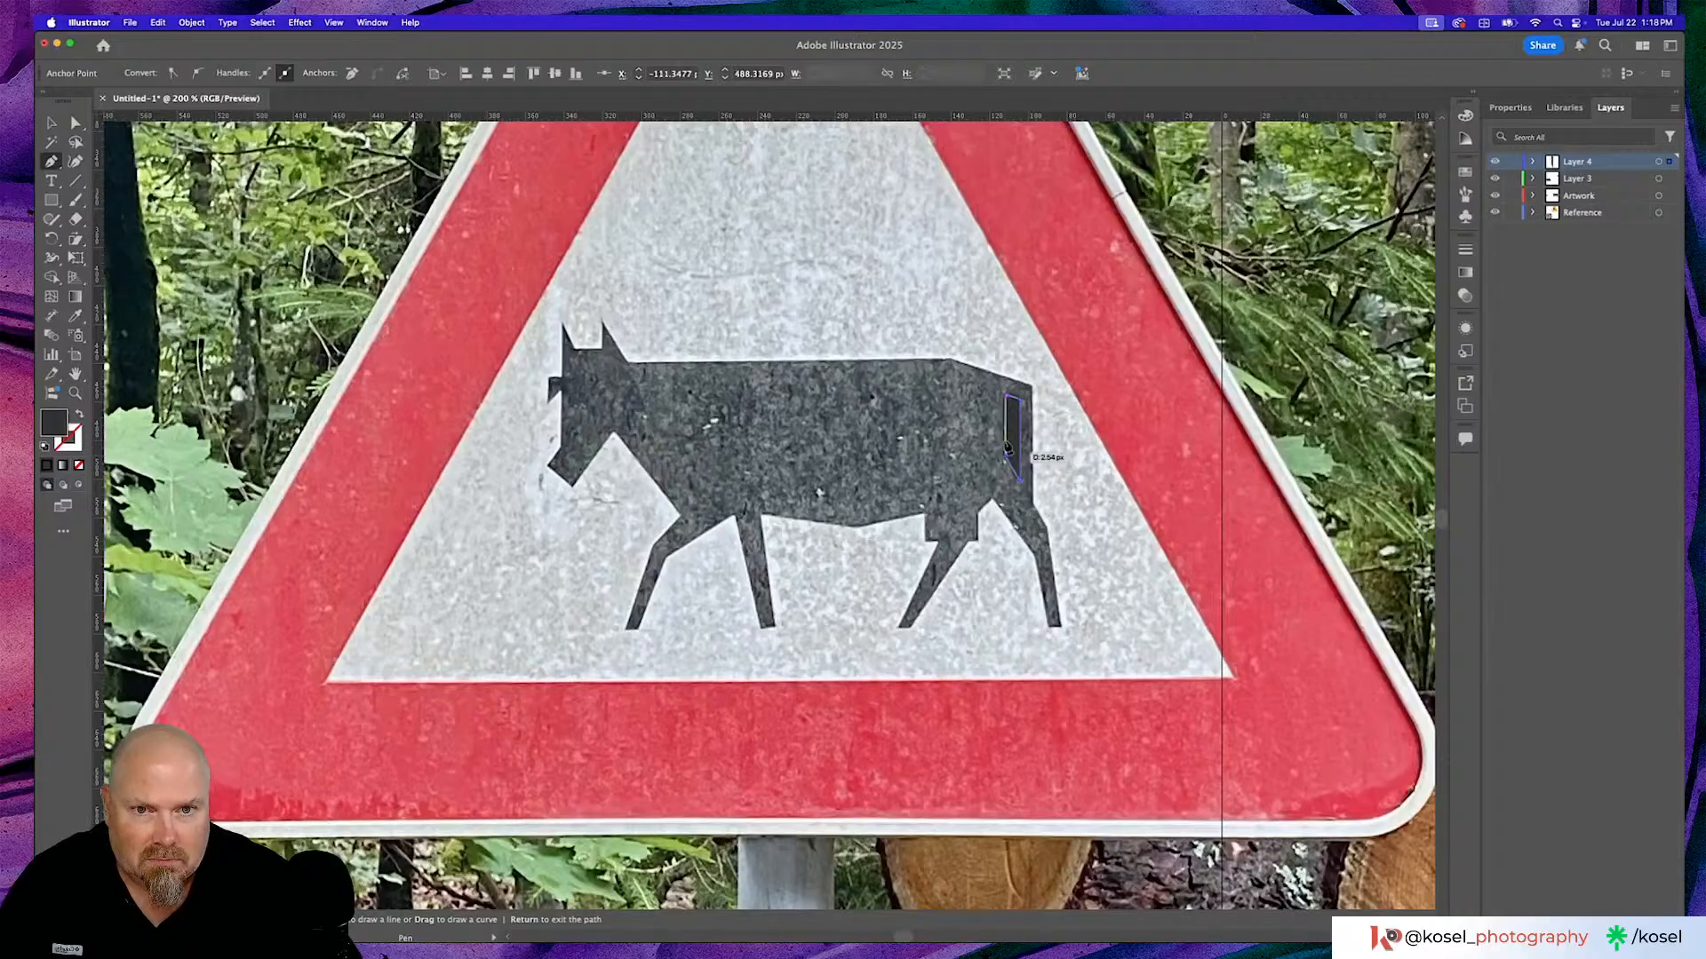
click(1008, 396)
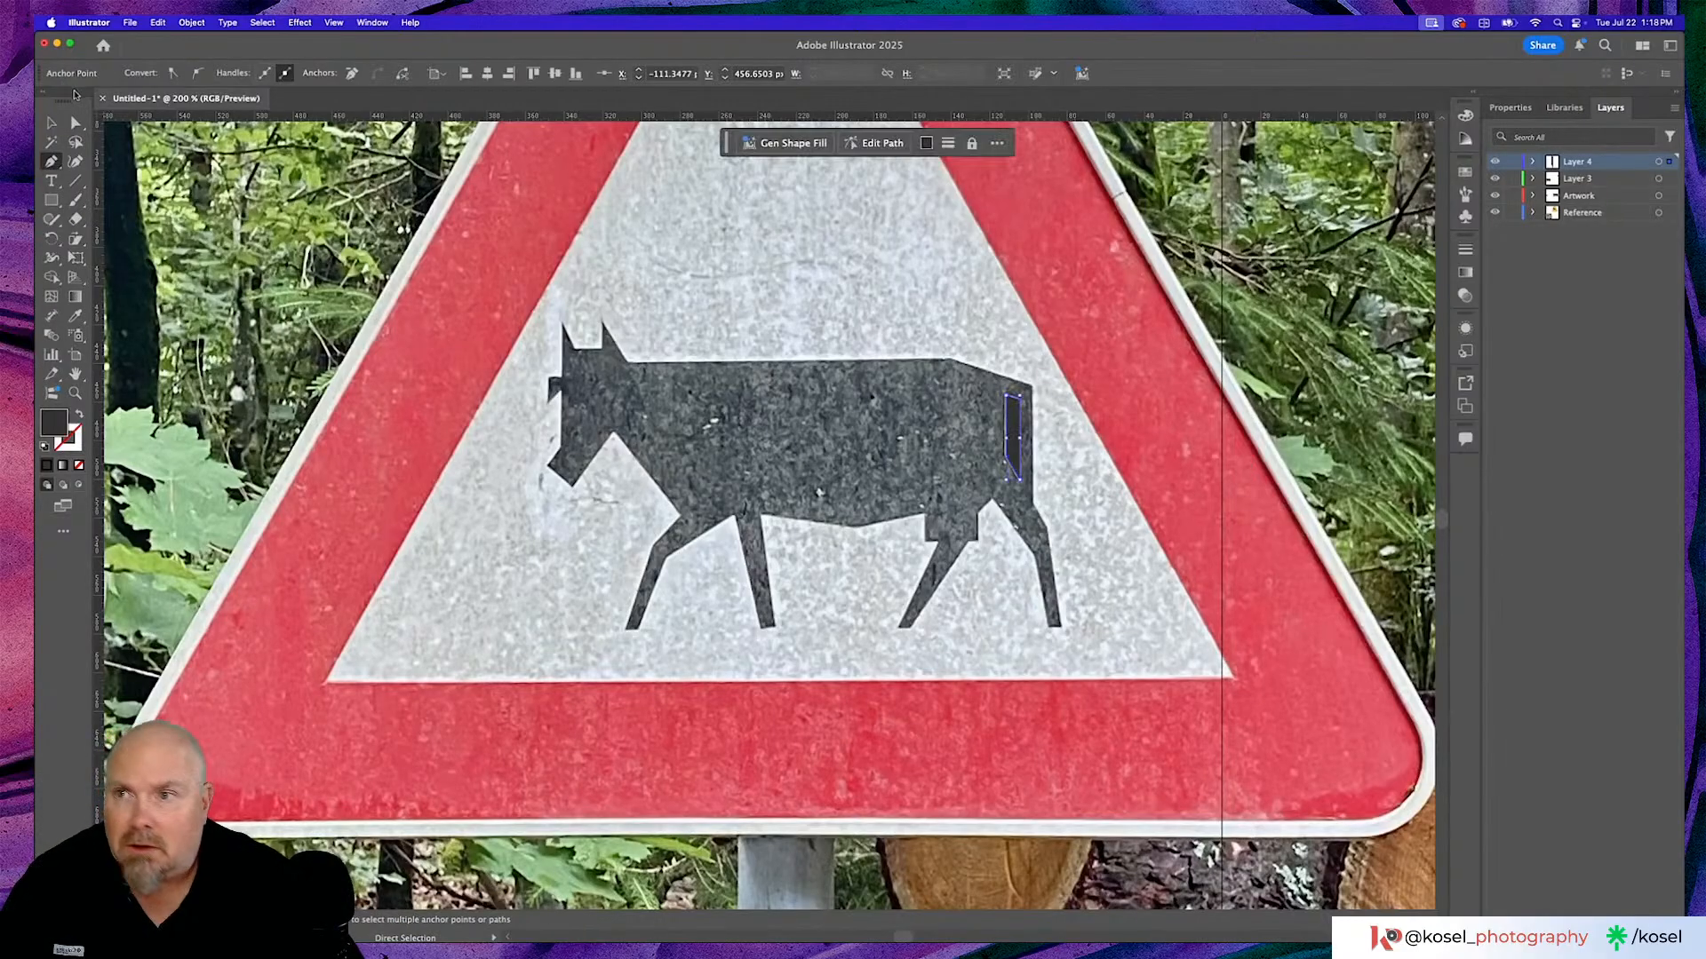
Fill the traced tail gap shape with RGB Yellow so it stands out against the photo.
key(v)
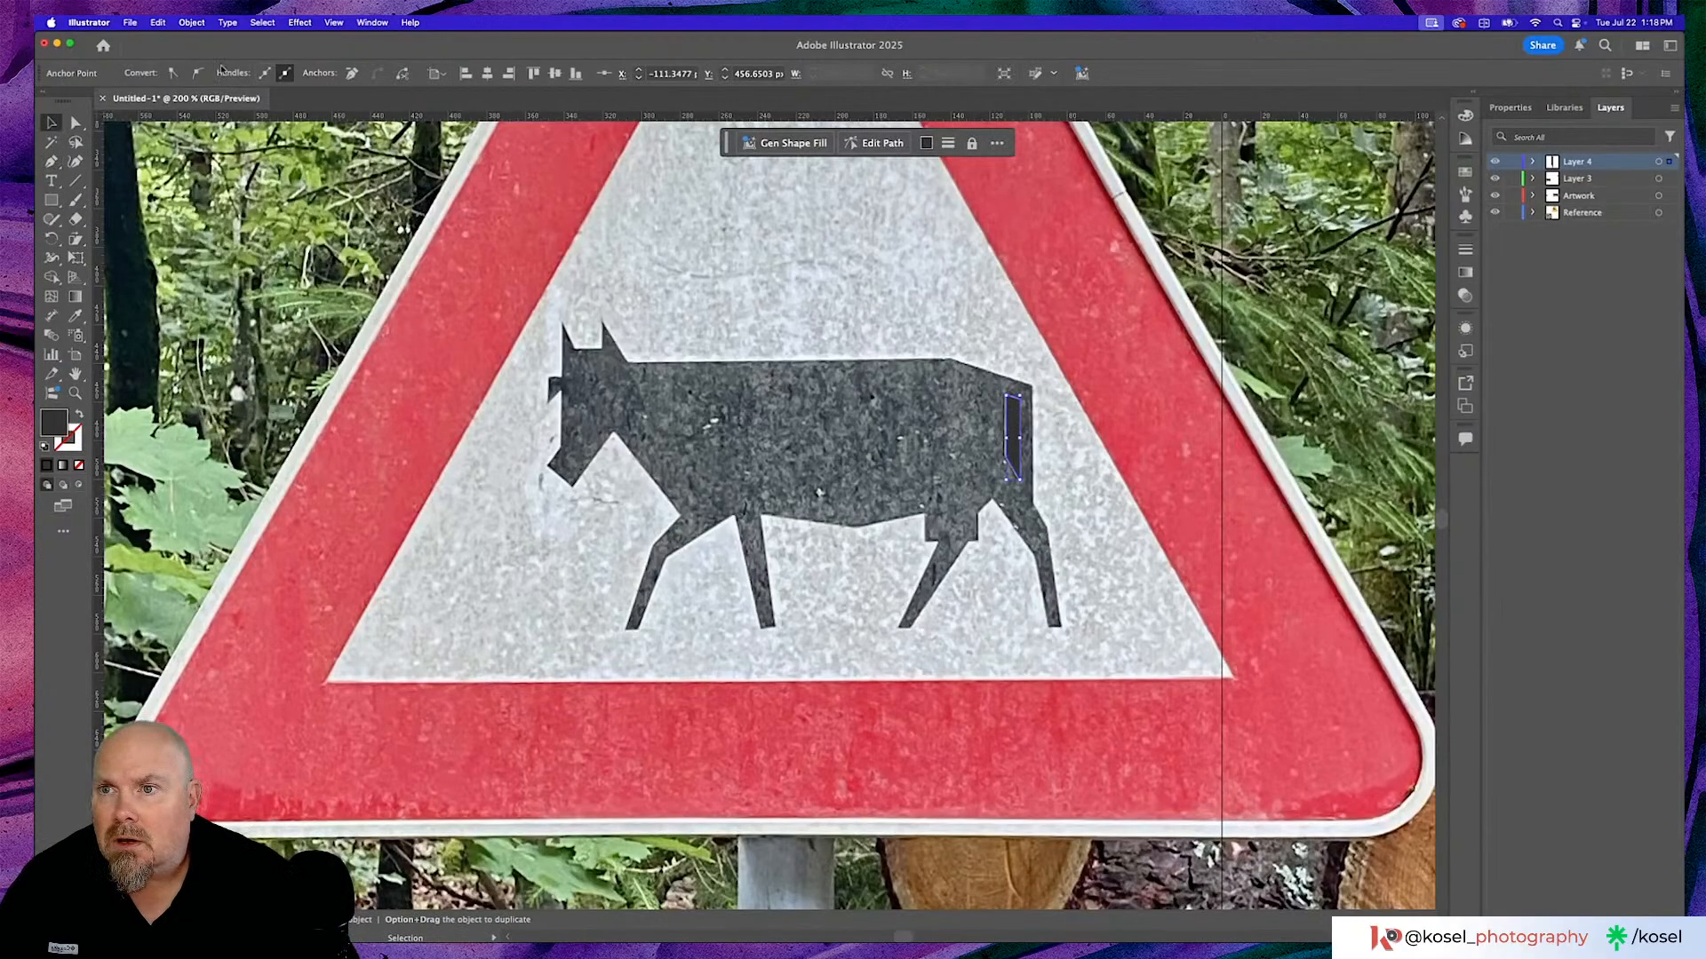
click(1523, 110)
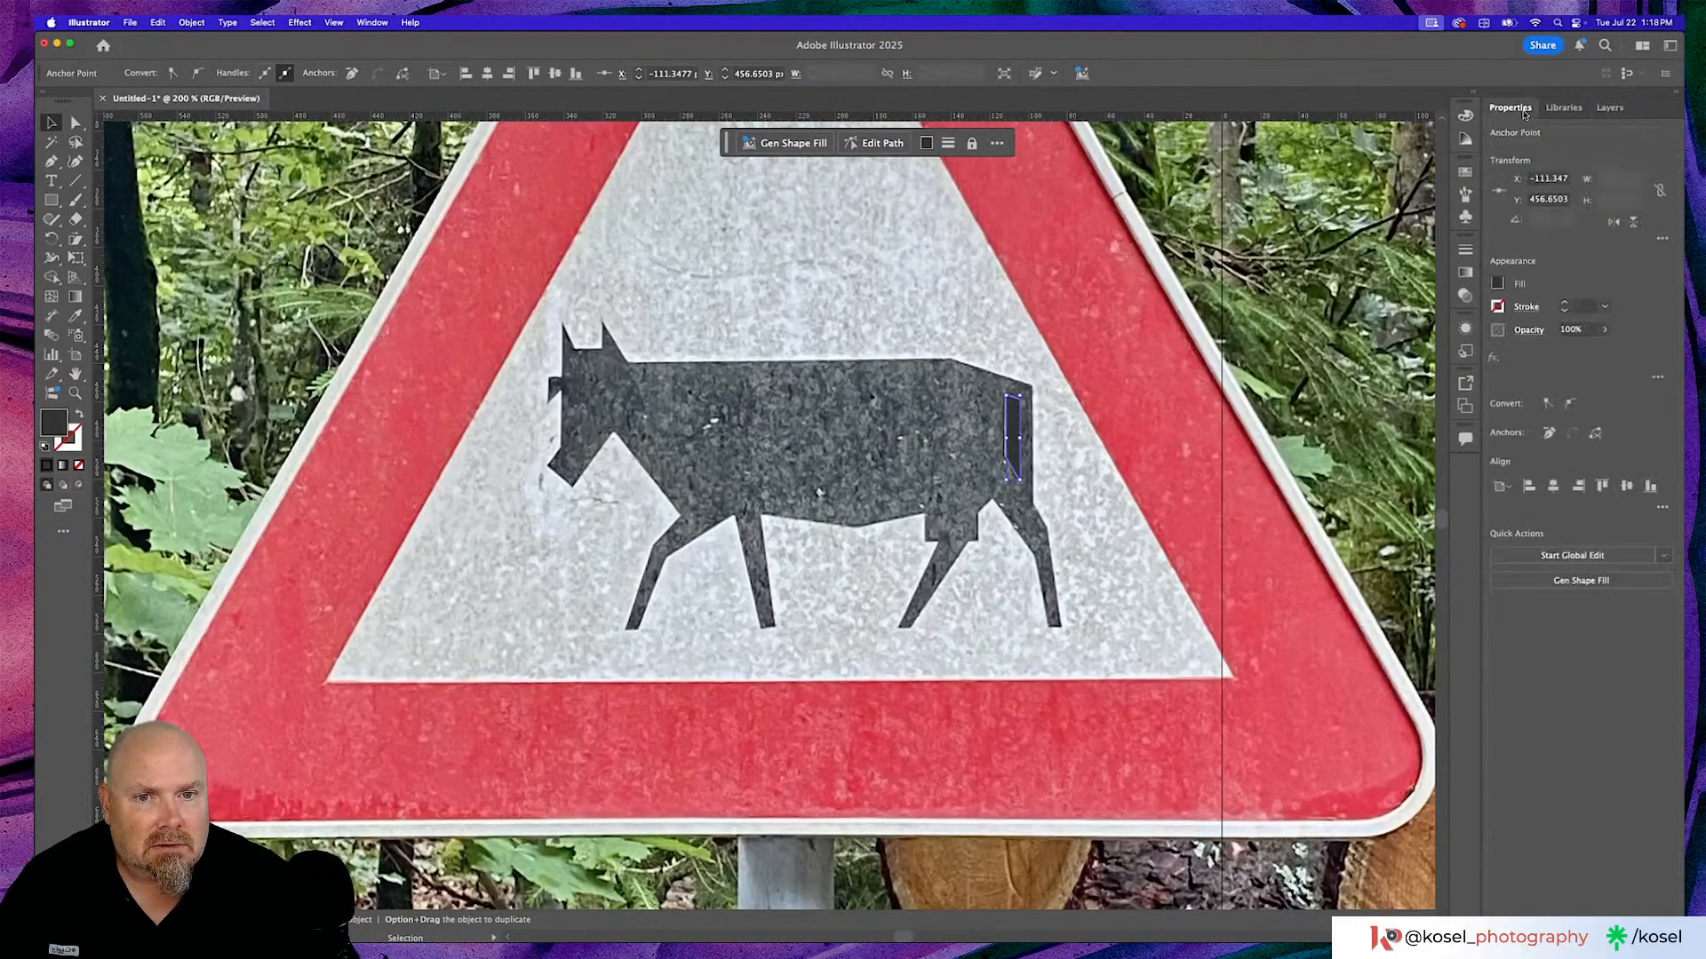
click(1499, 282)
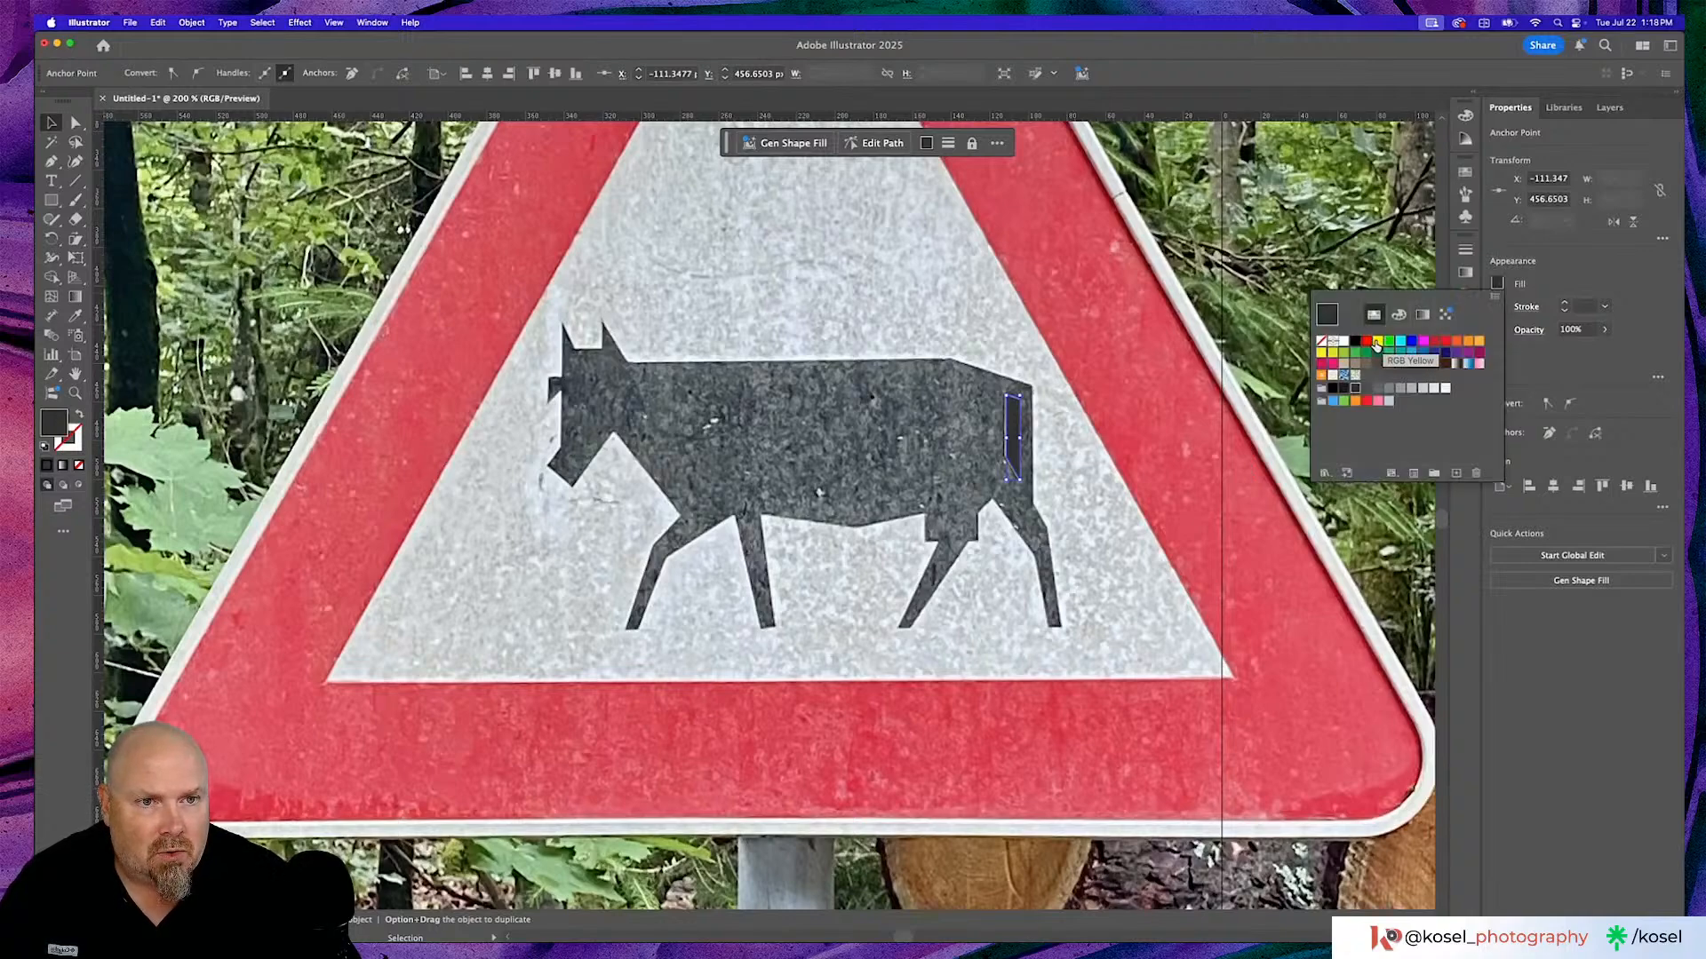
click(1377, 345)
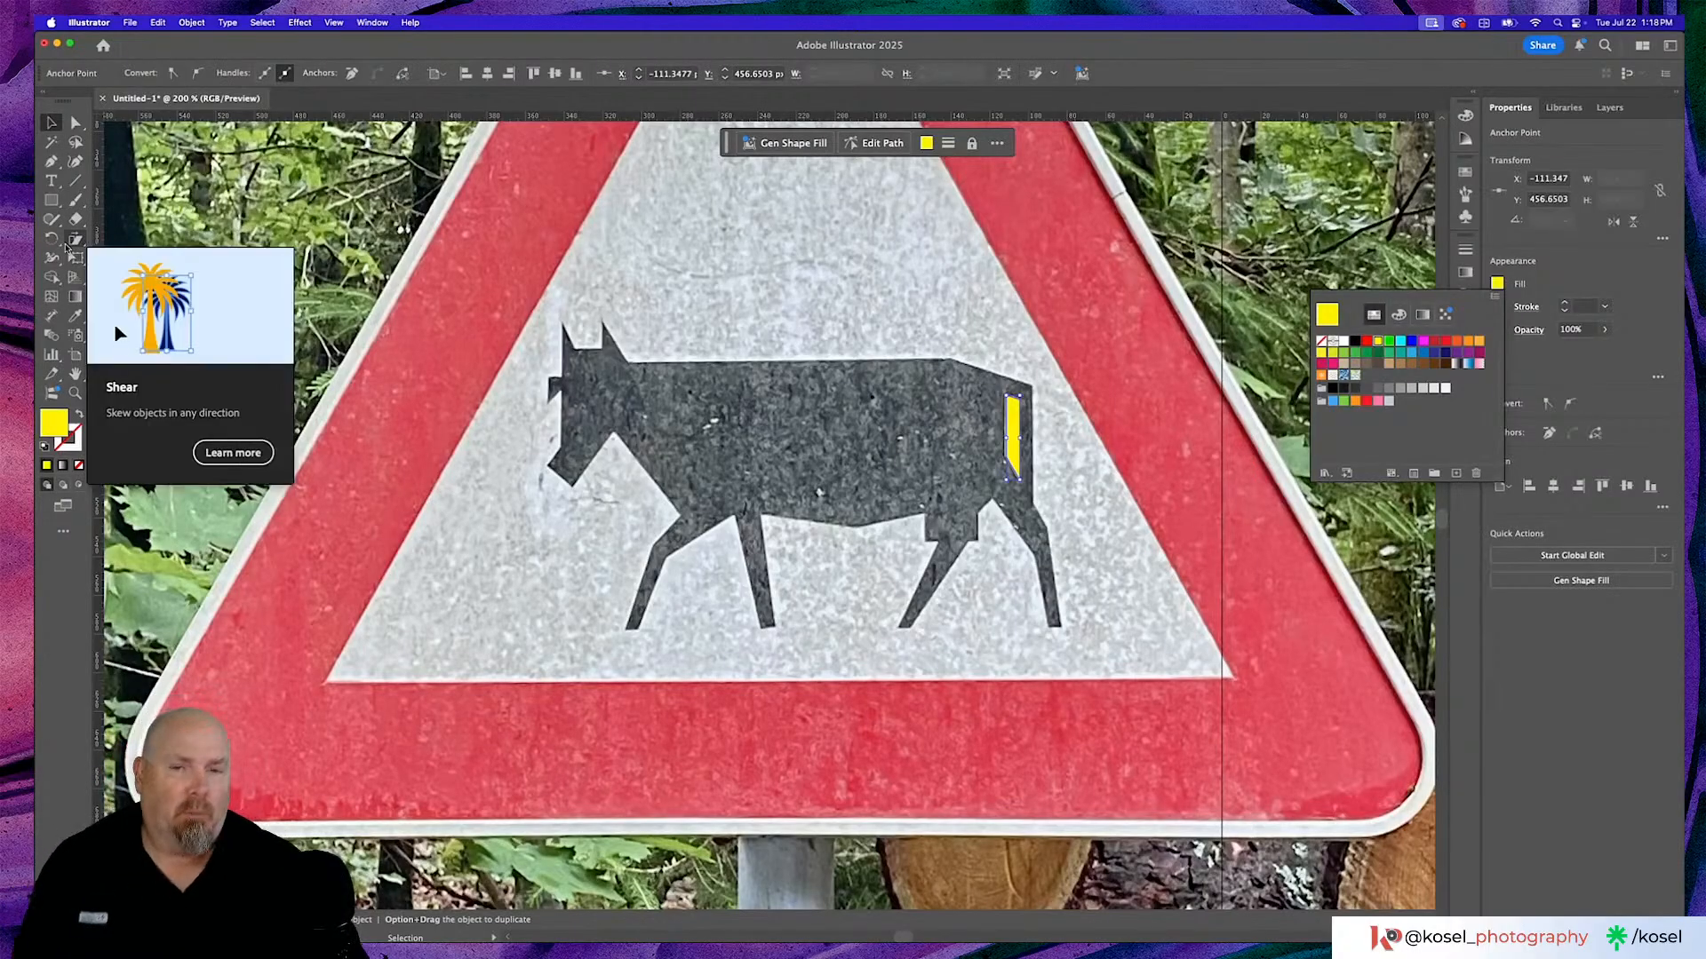
Start the cow's outer outline with the Pen tool at the front ear's tip, tracing the forehead bump, face and muzzle to the chin.
key(p)
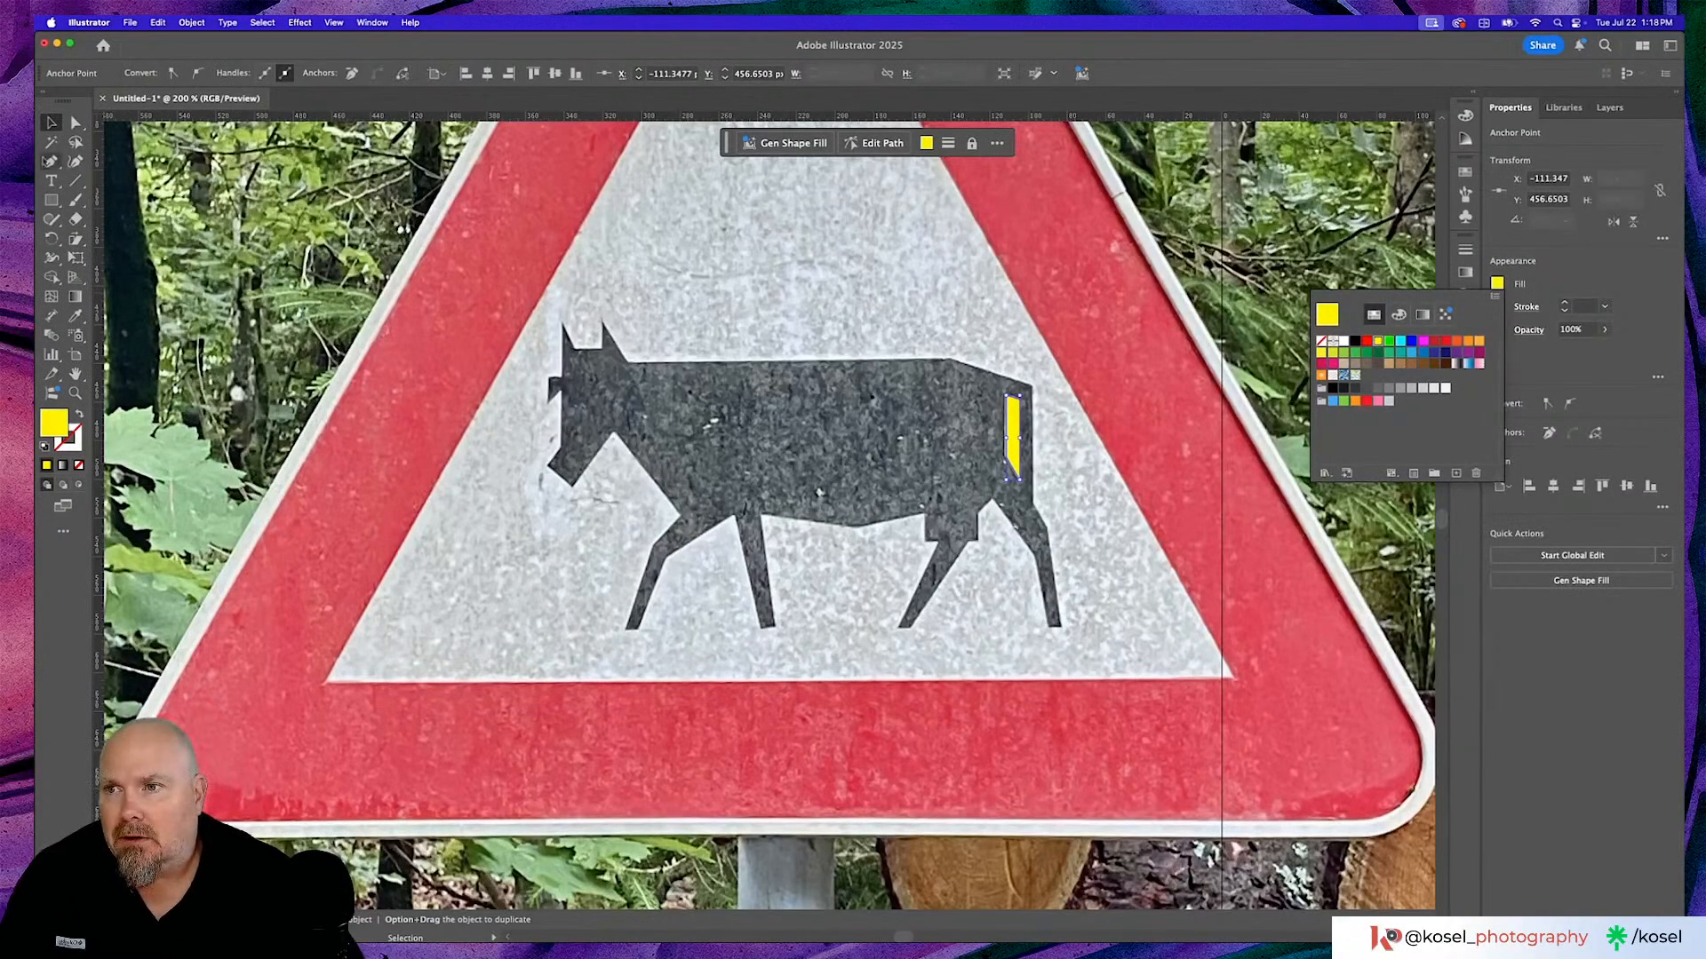
click(50, 161)
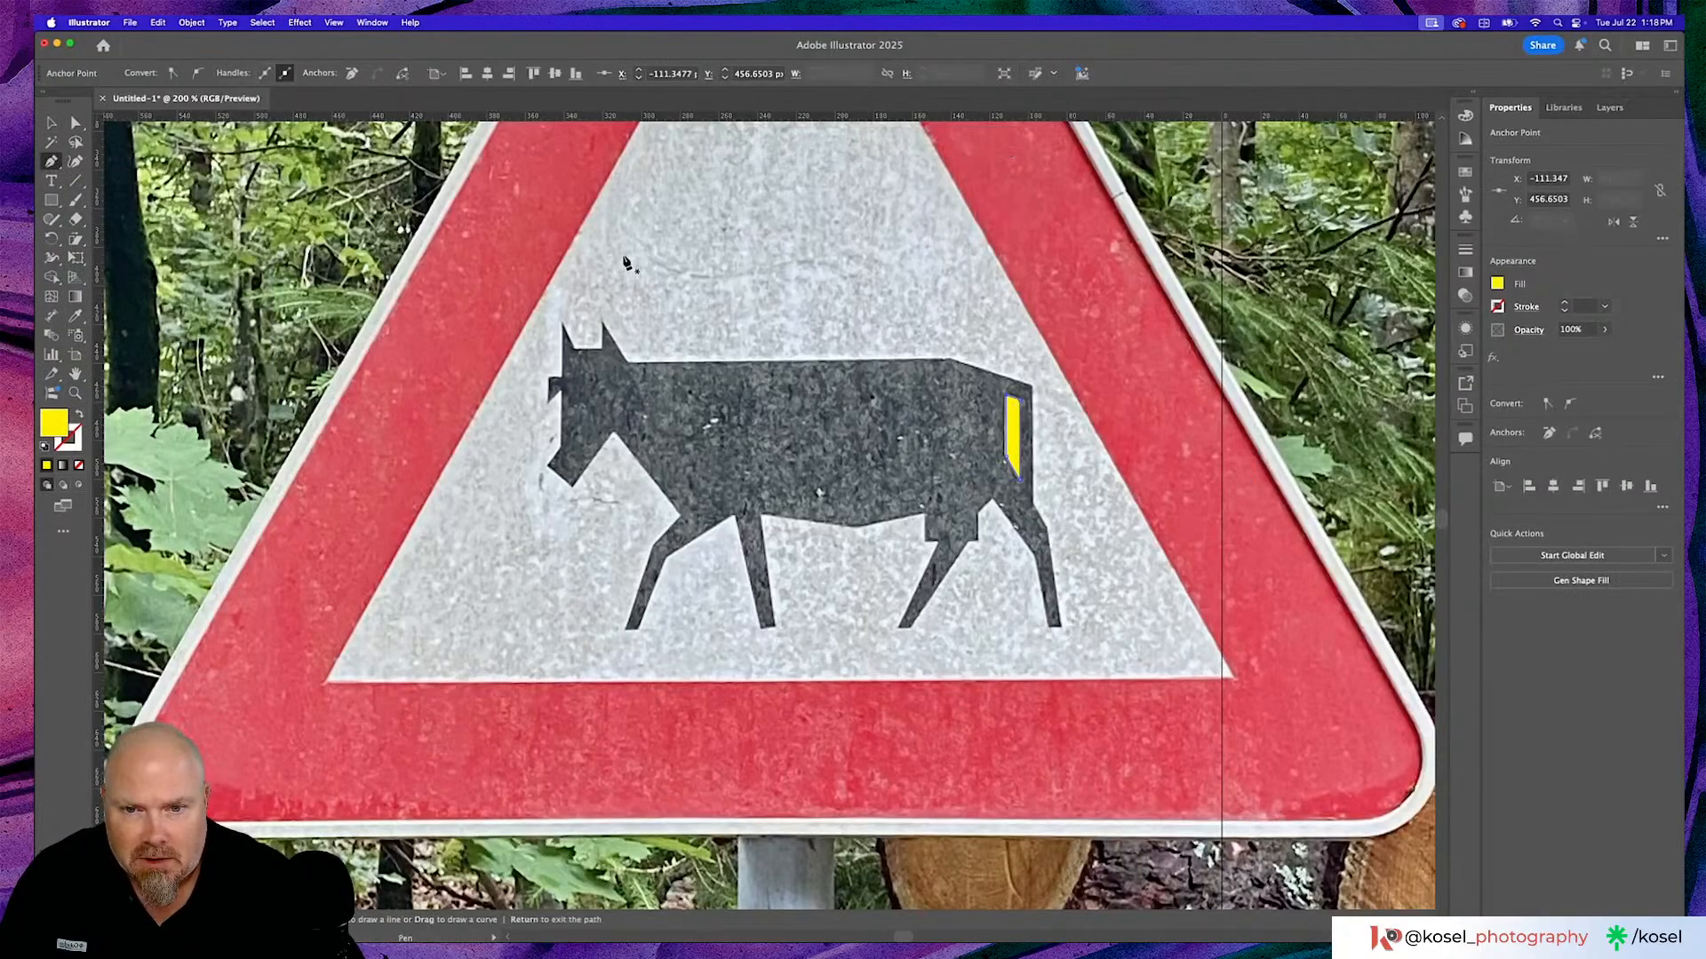
click(561, 324)
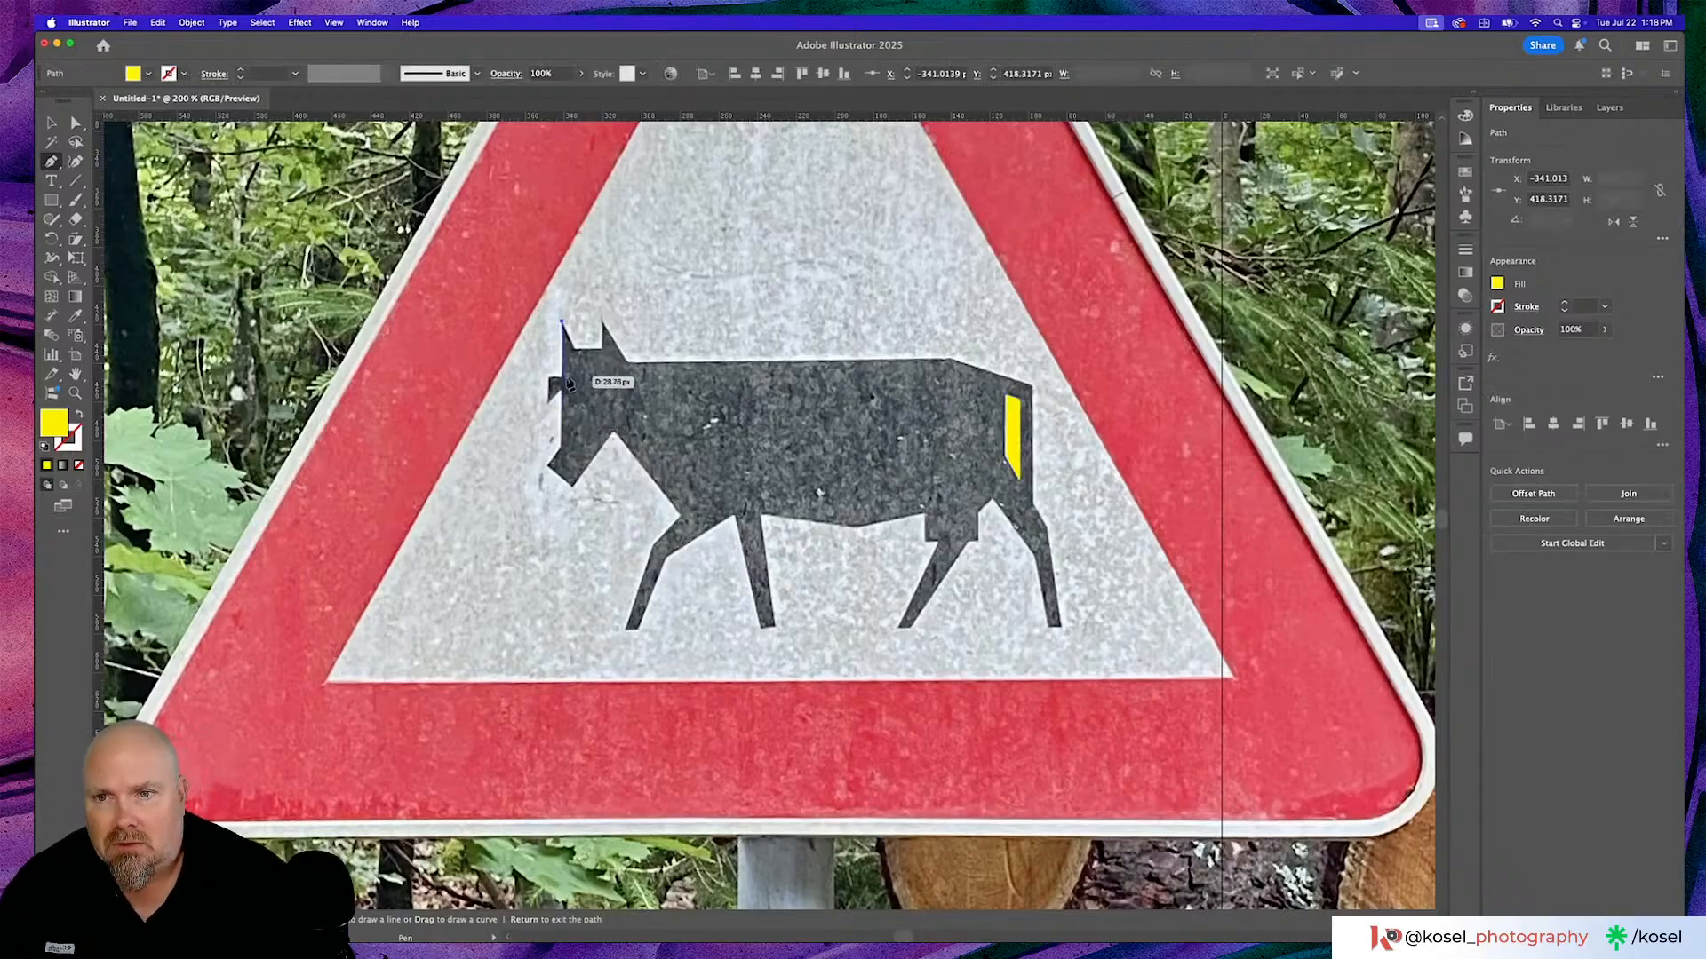
click(562, 376)
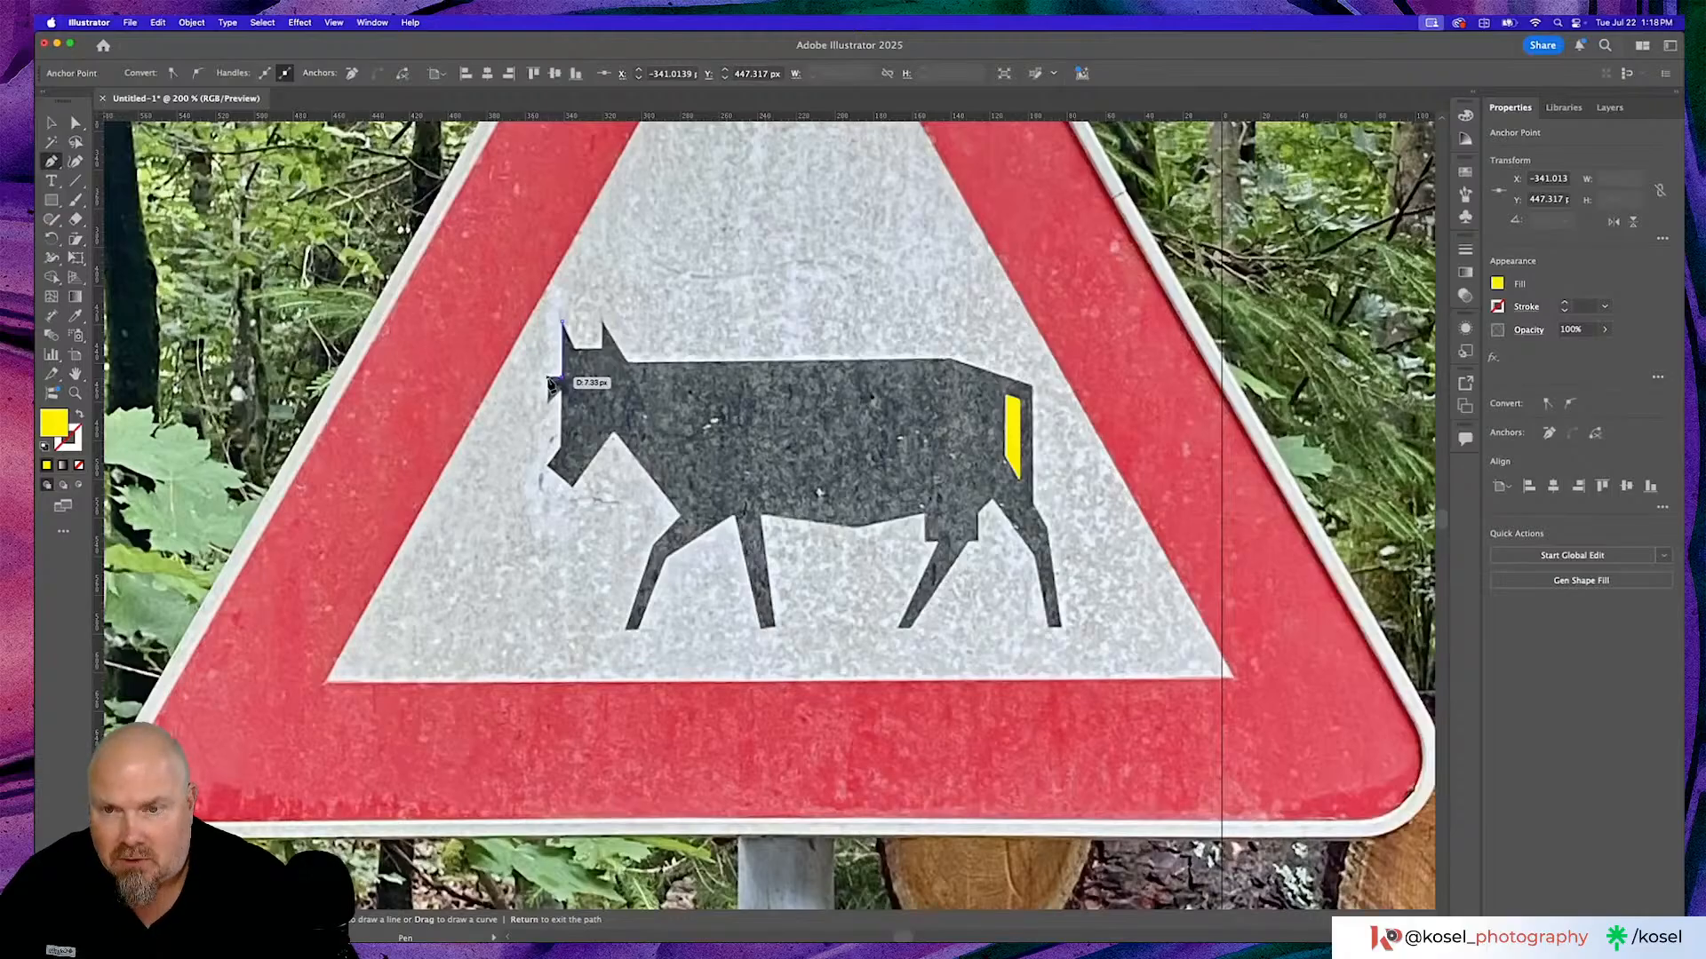
click(549, 378)
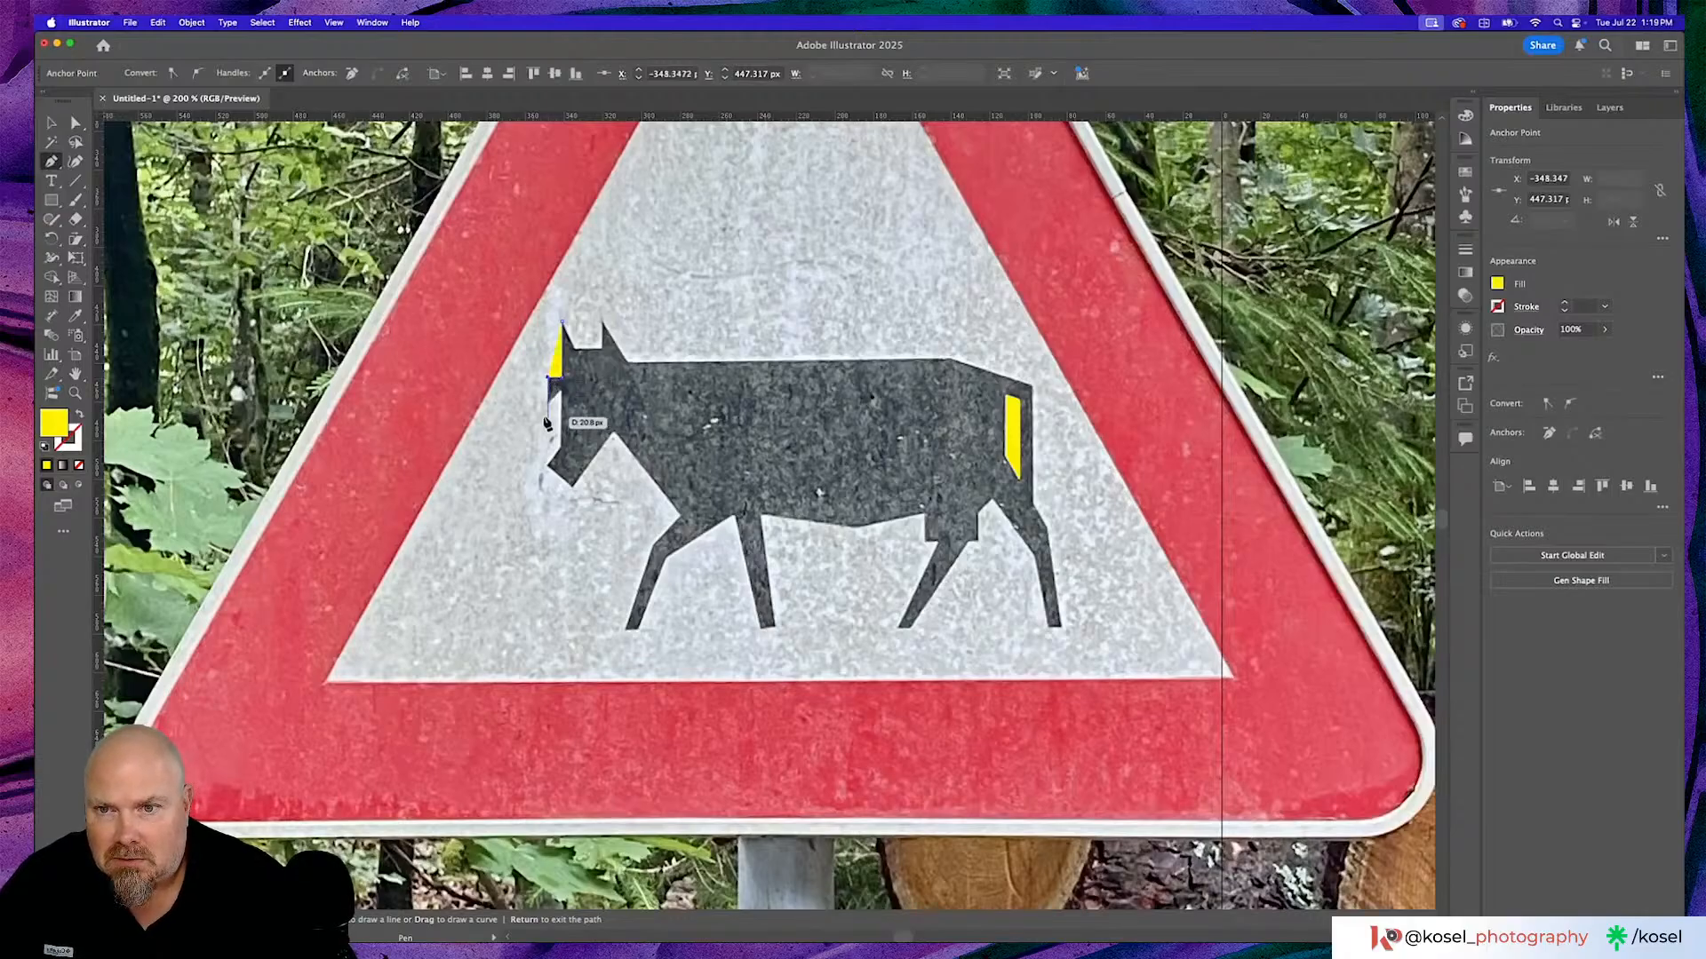
click(549, 402)
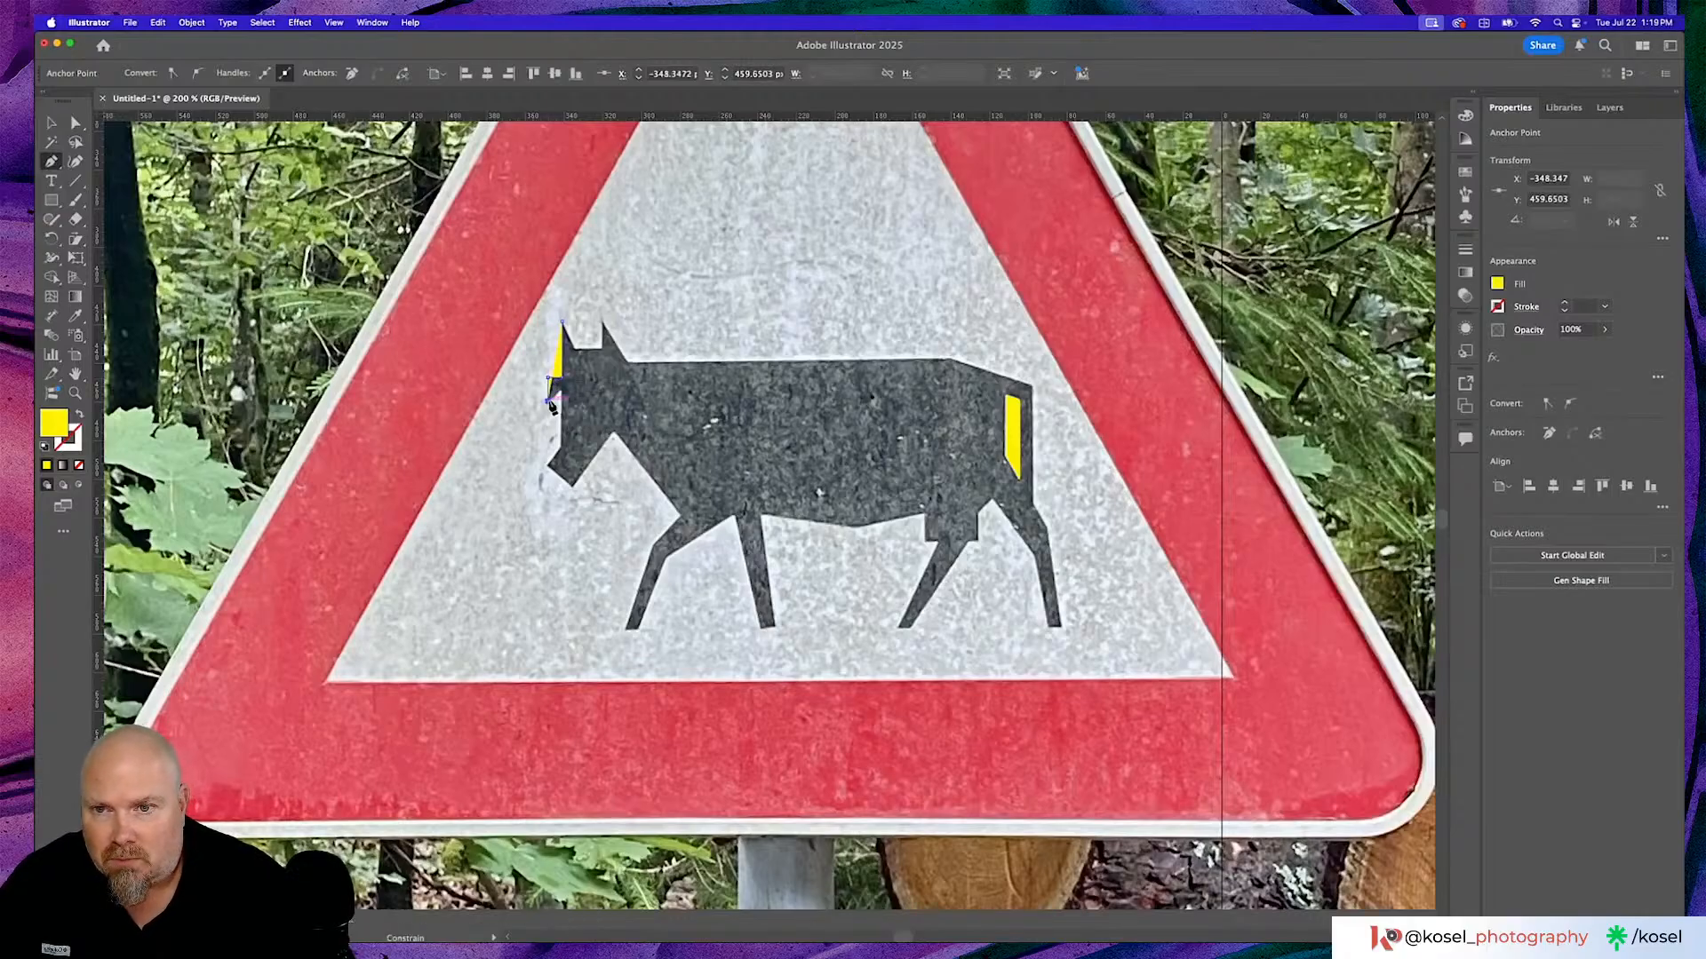
click(562, 391)
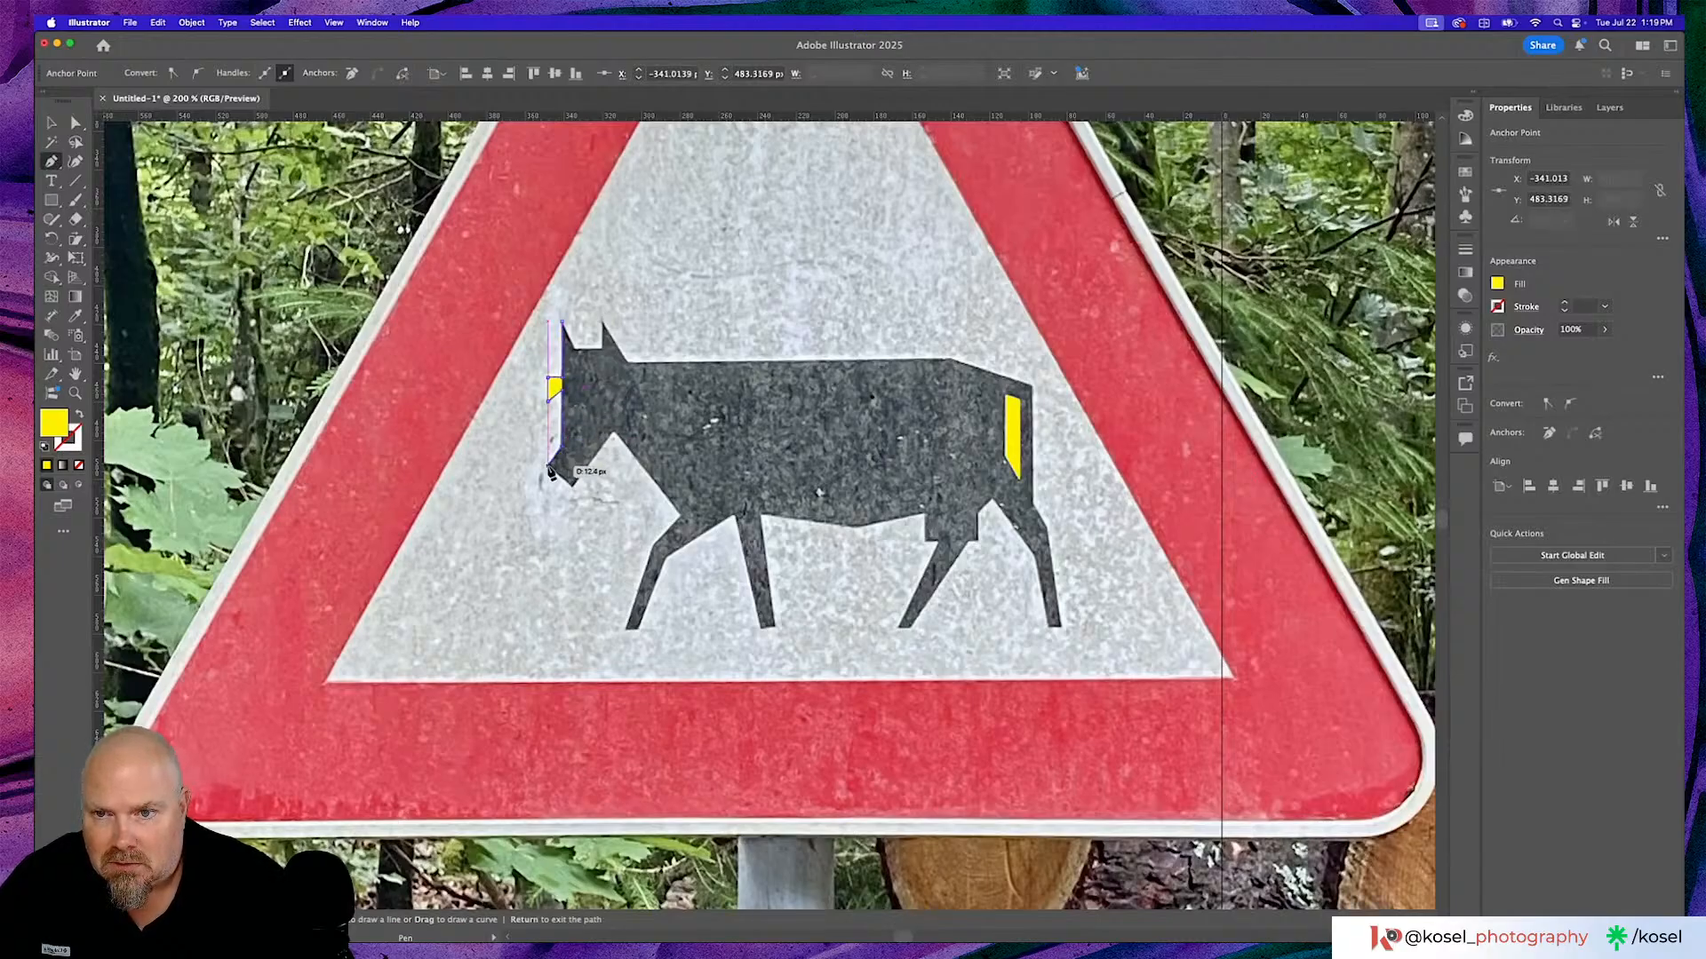
click(548, 464)
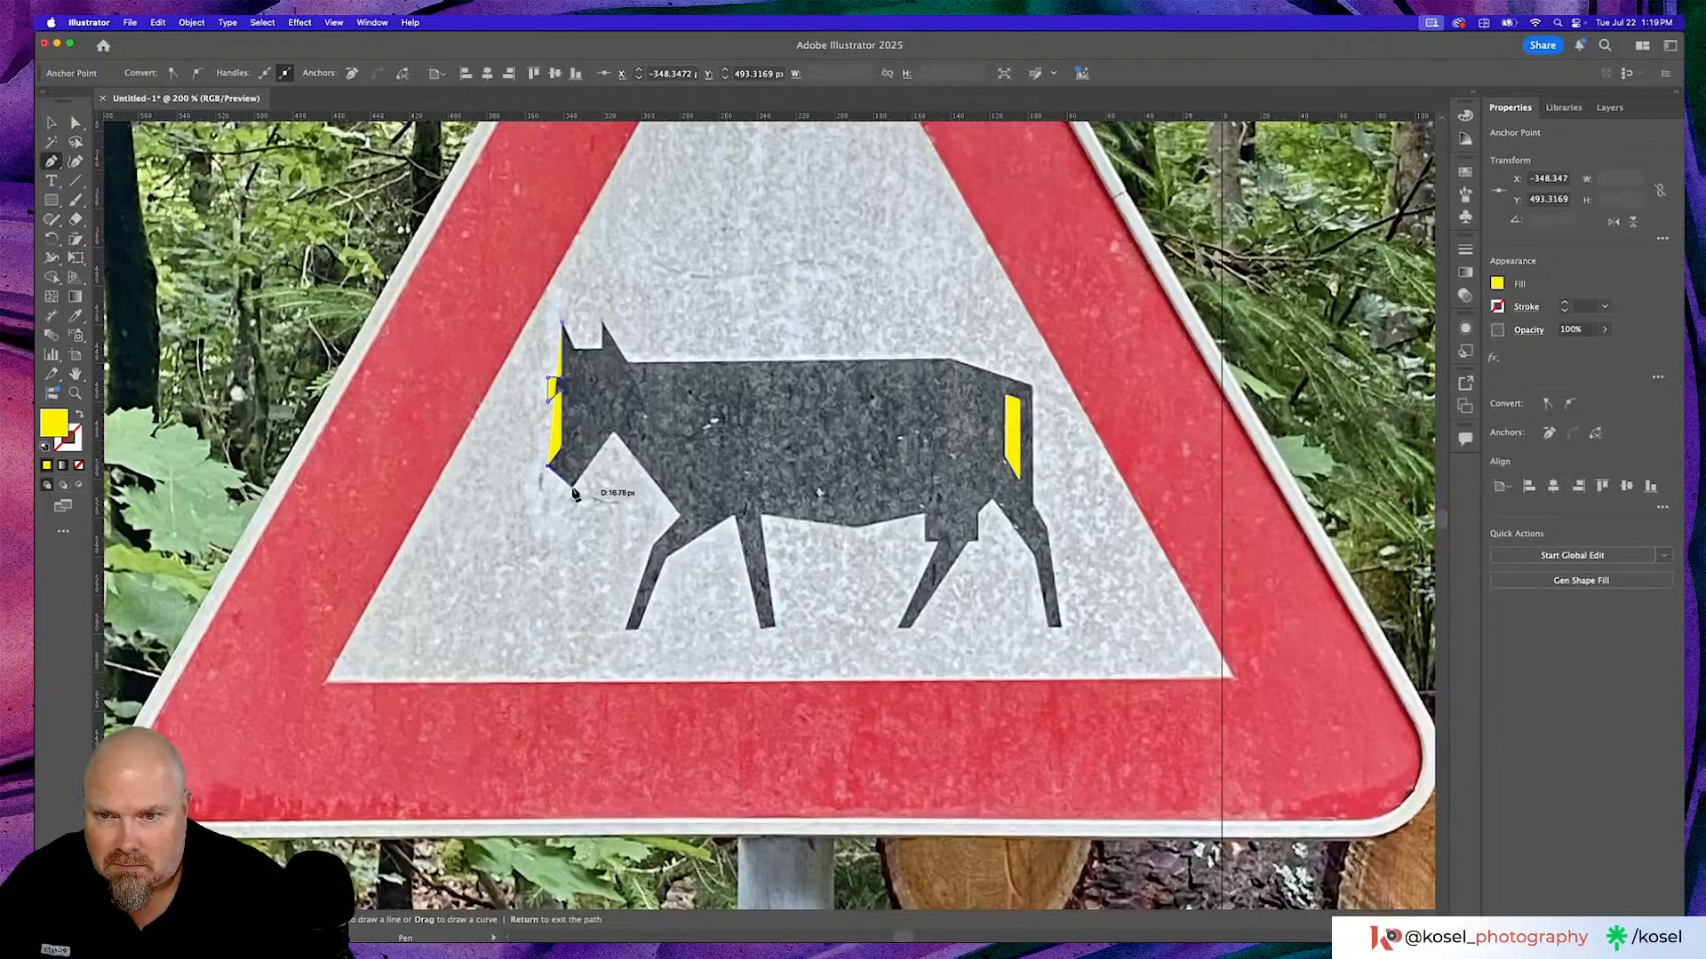
key(Return)
click(572, 483)
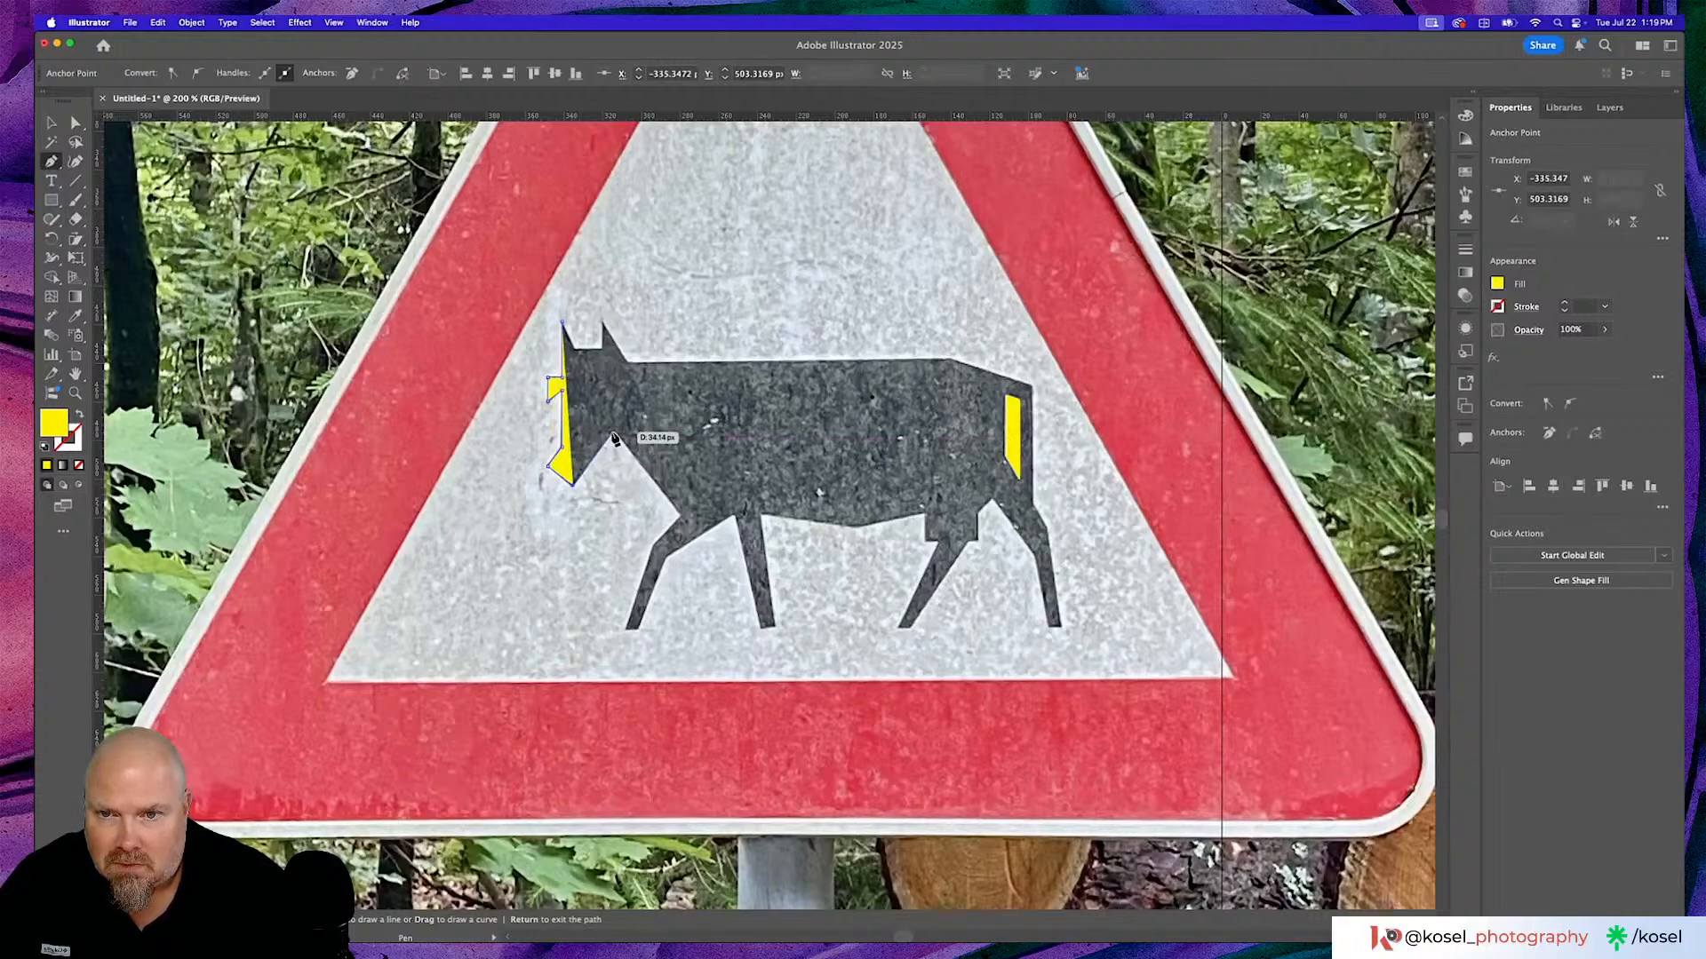
Continue the outline along the throat and chest, then down and around the foremost leg back up to its knee.
click(612, 435)
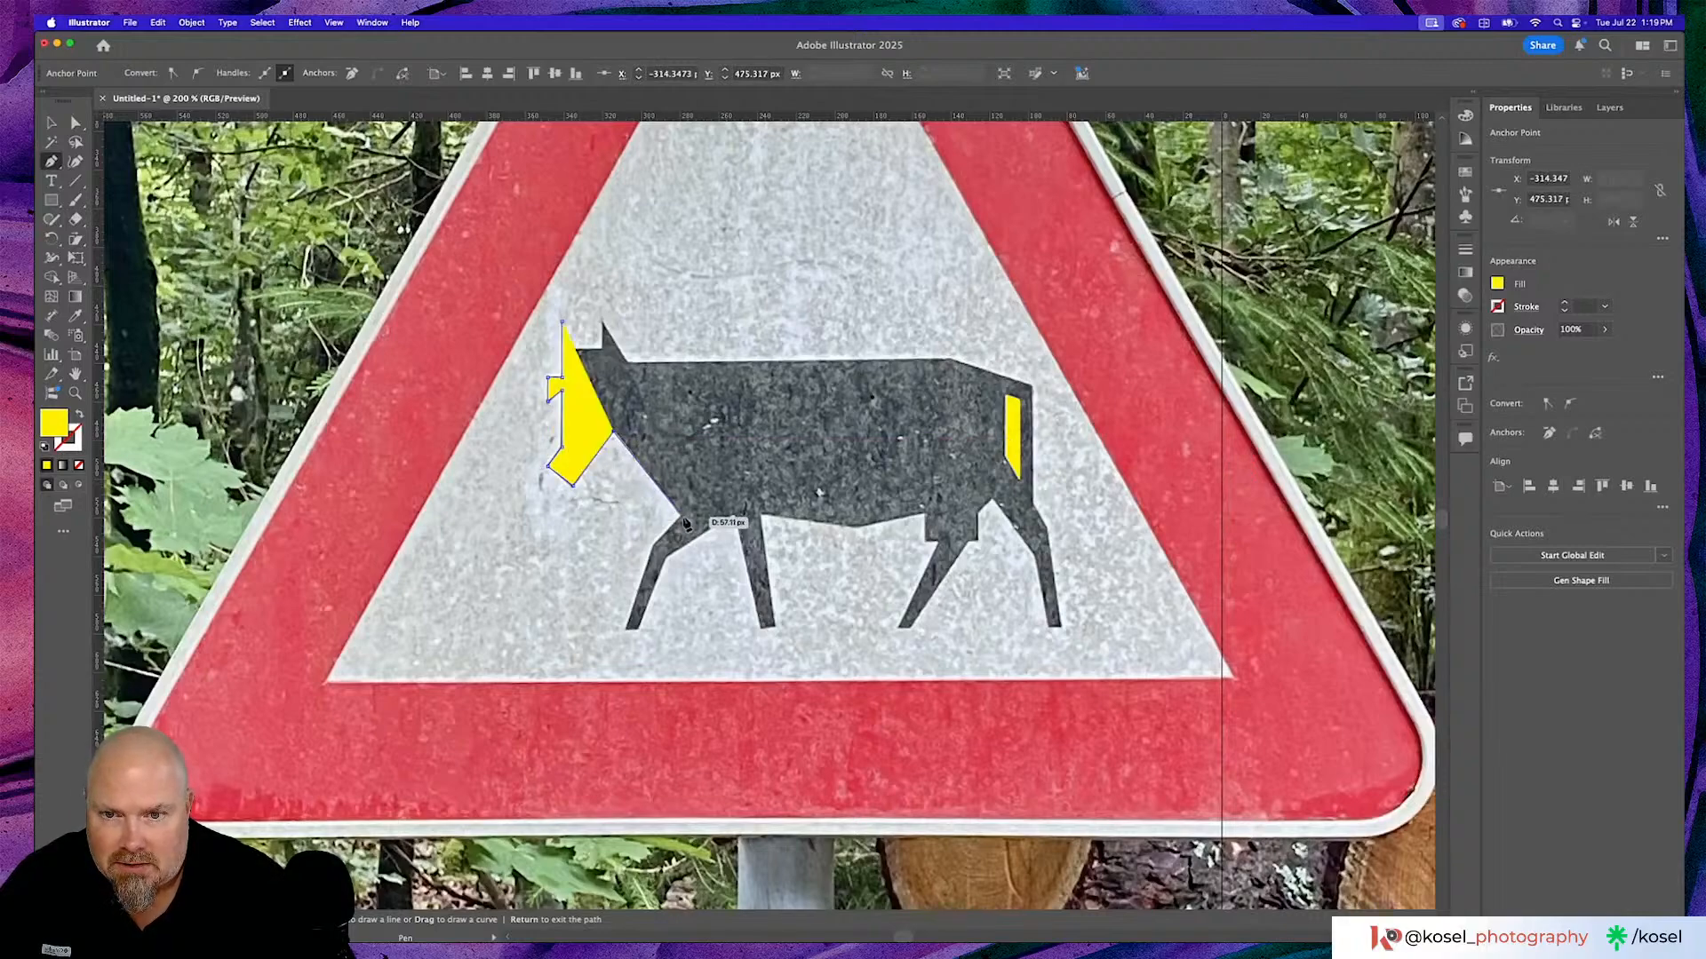
click(681, 515)
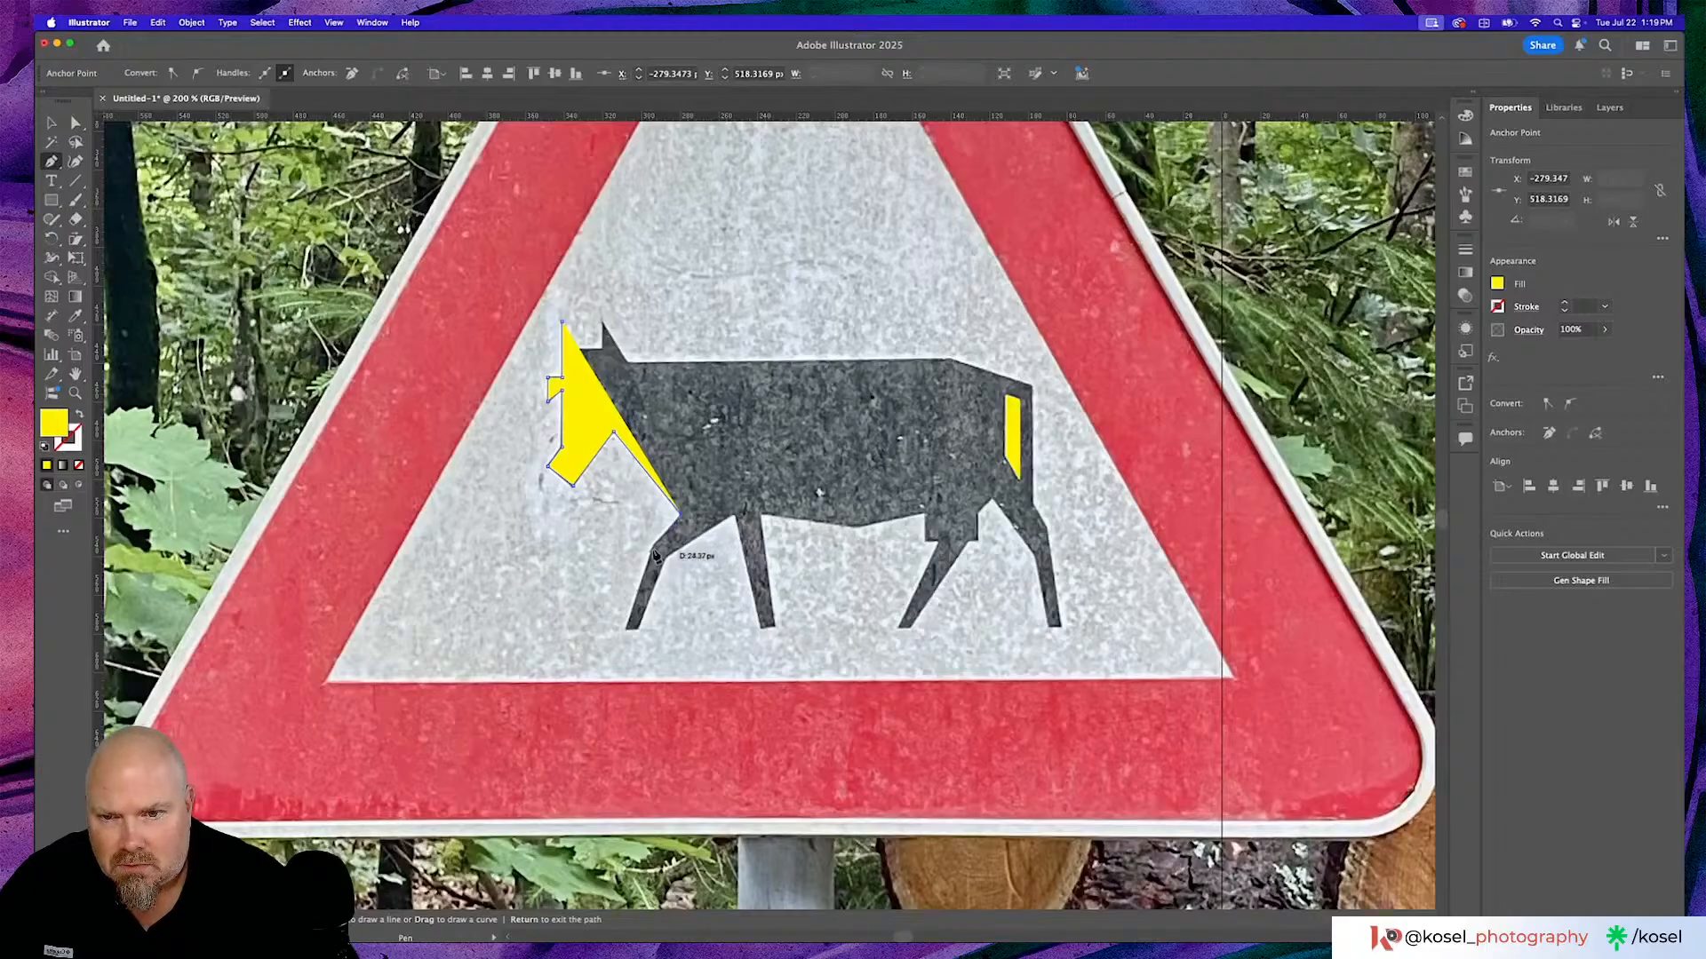
click(653, 543)
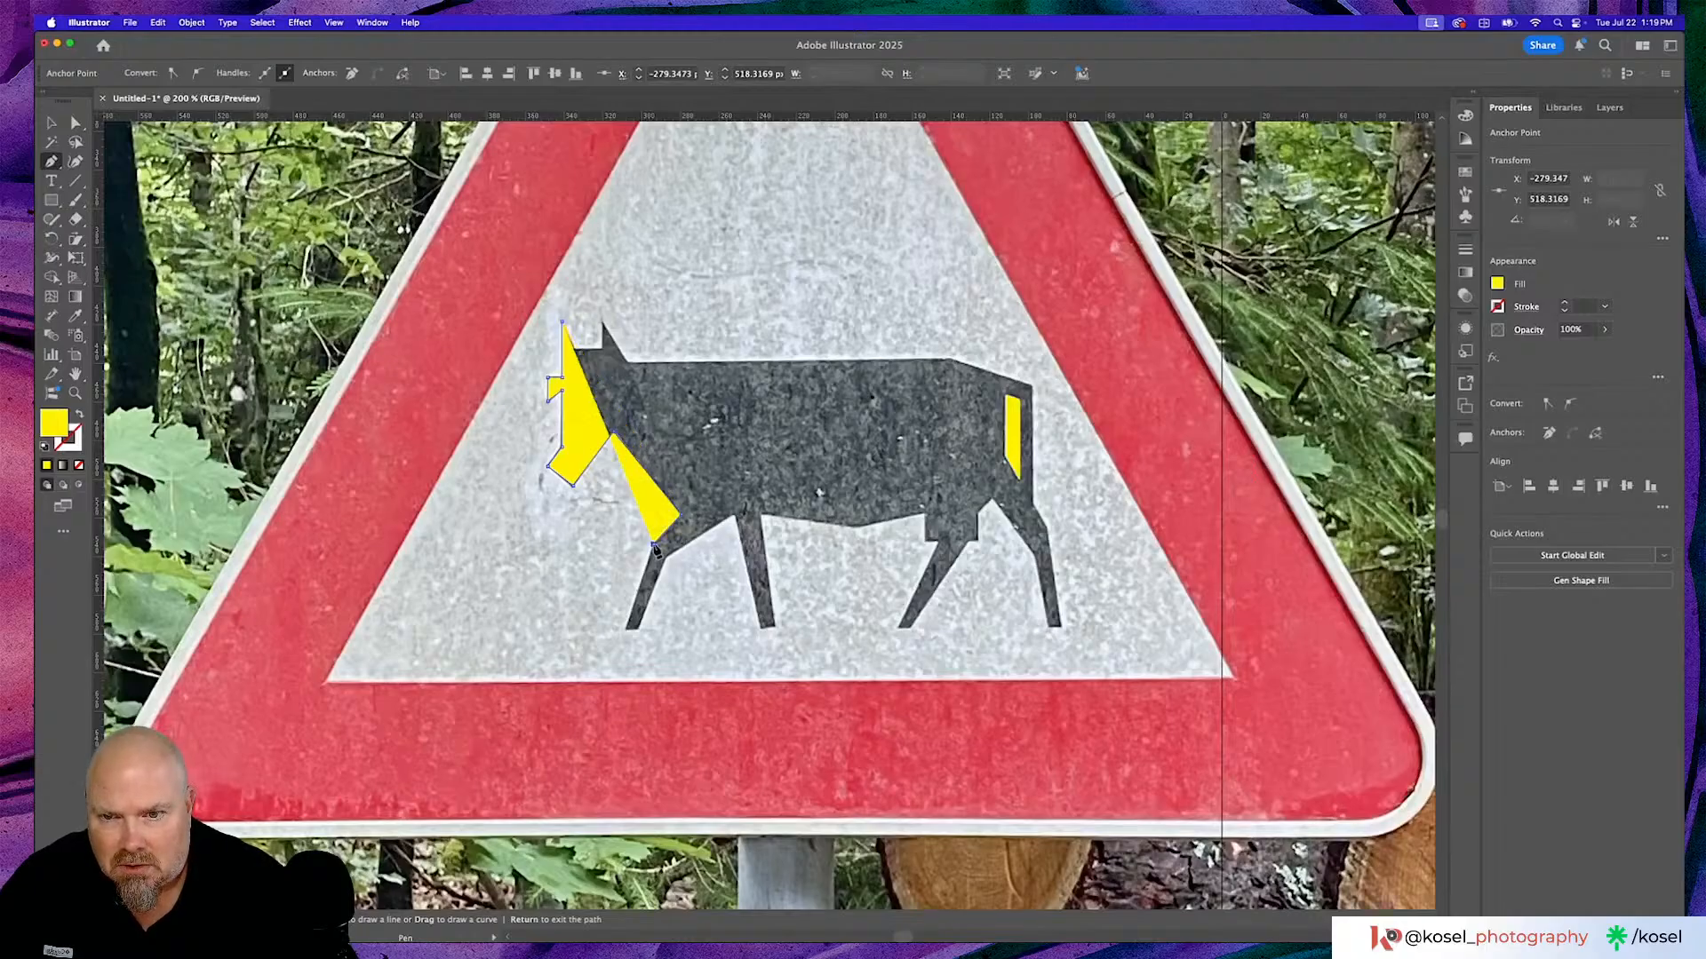
super+click(626, 633)
click(626, 631)
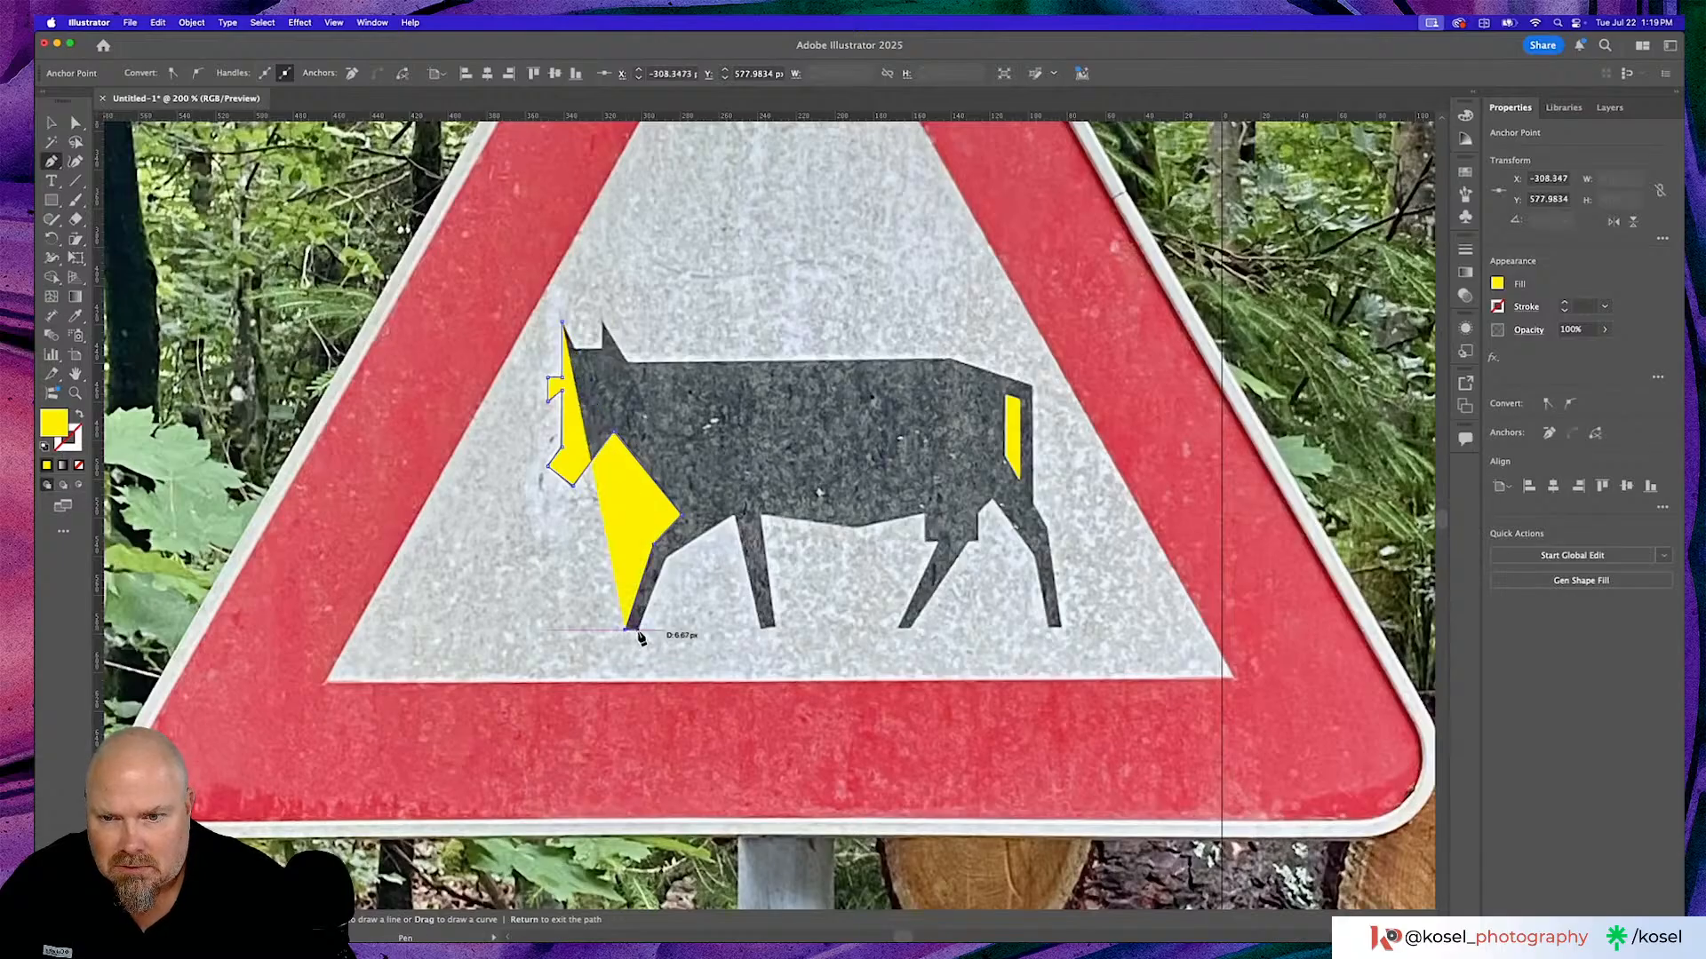
click(635, 631)
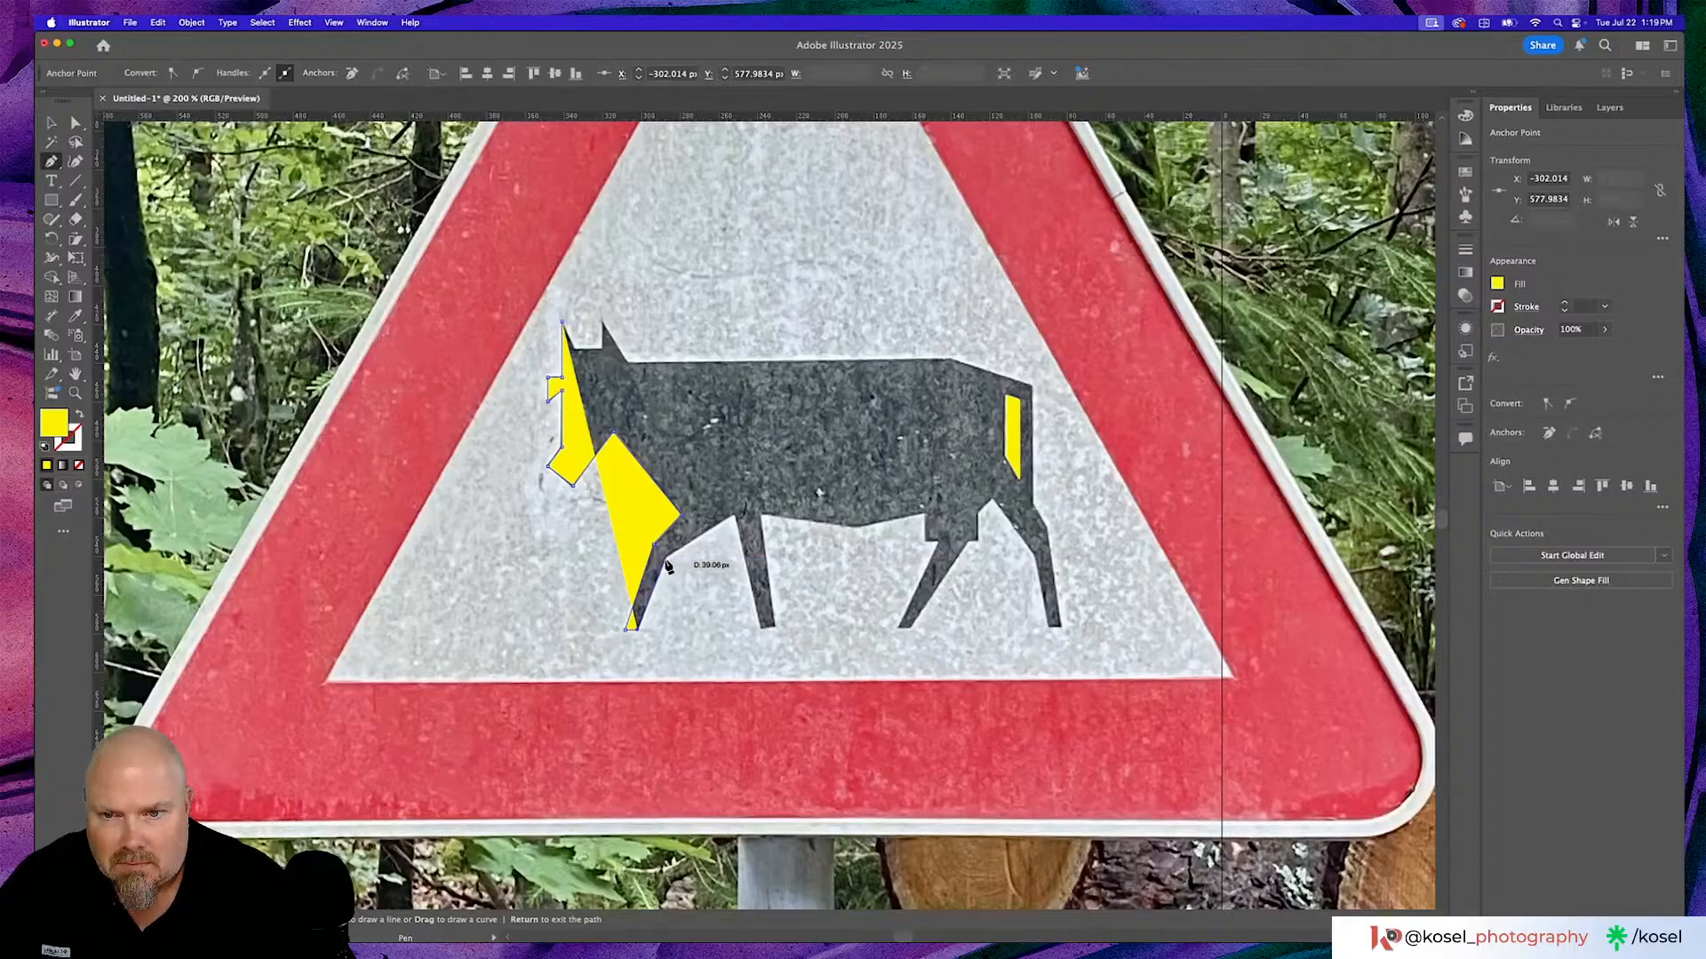
click(664, 561)
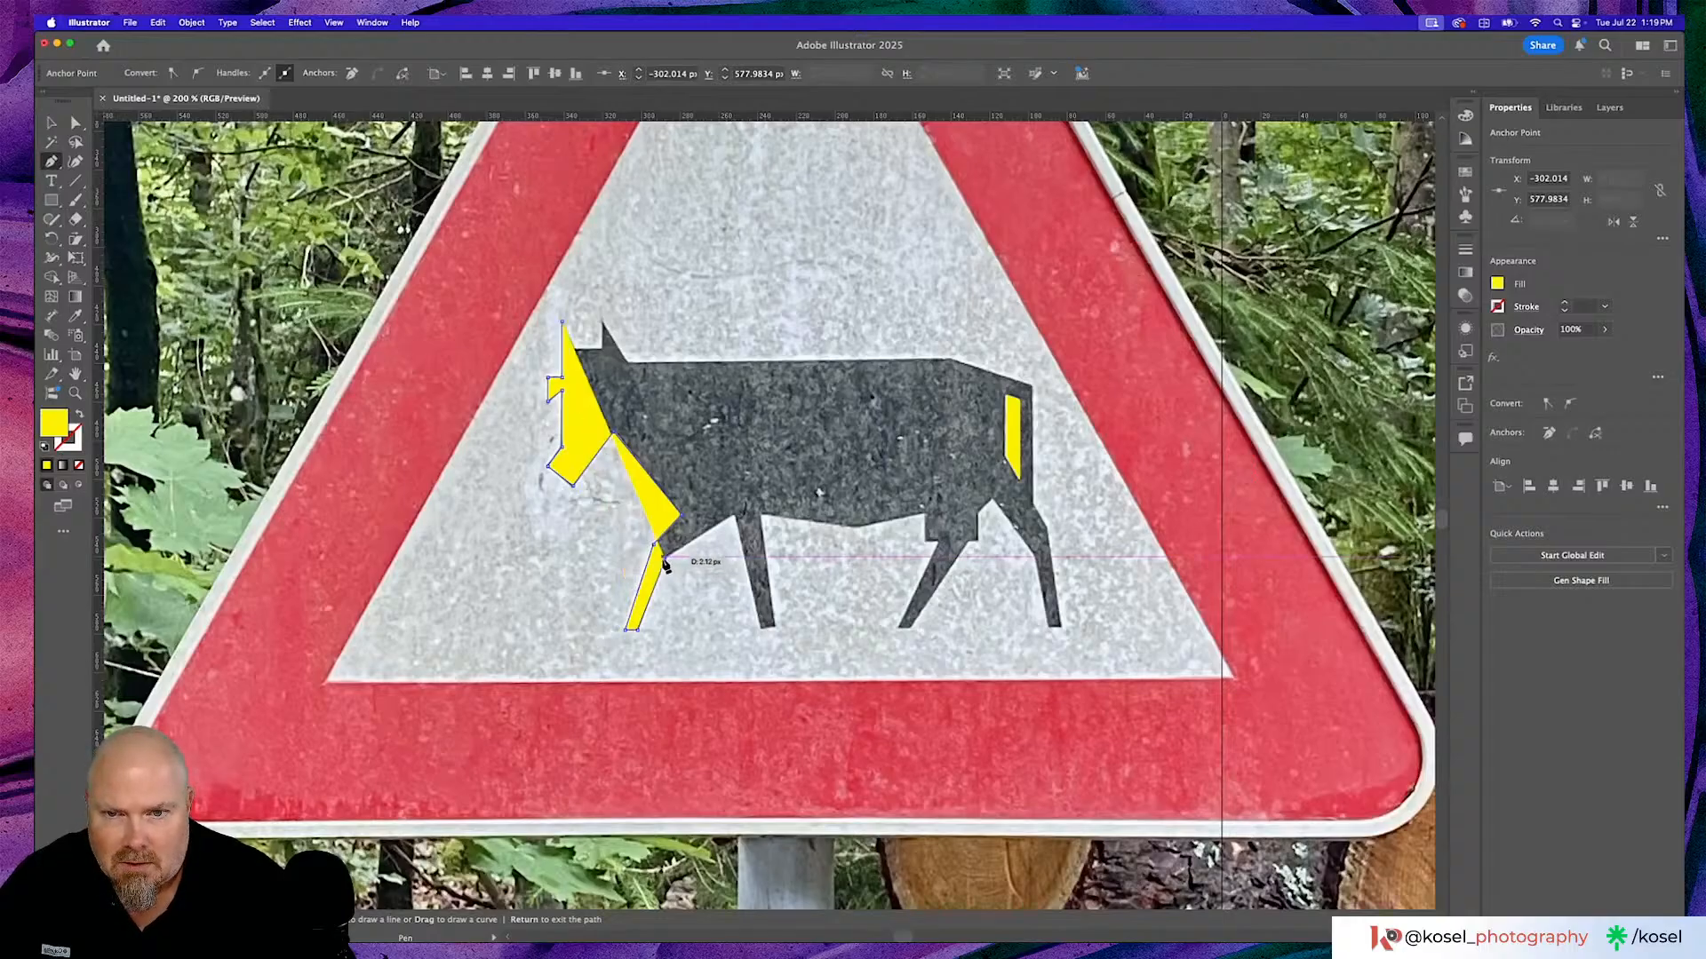
Extend the outline to the gap between the front legs and around the second front leg up to the belly.
click(734, 515)
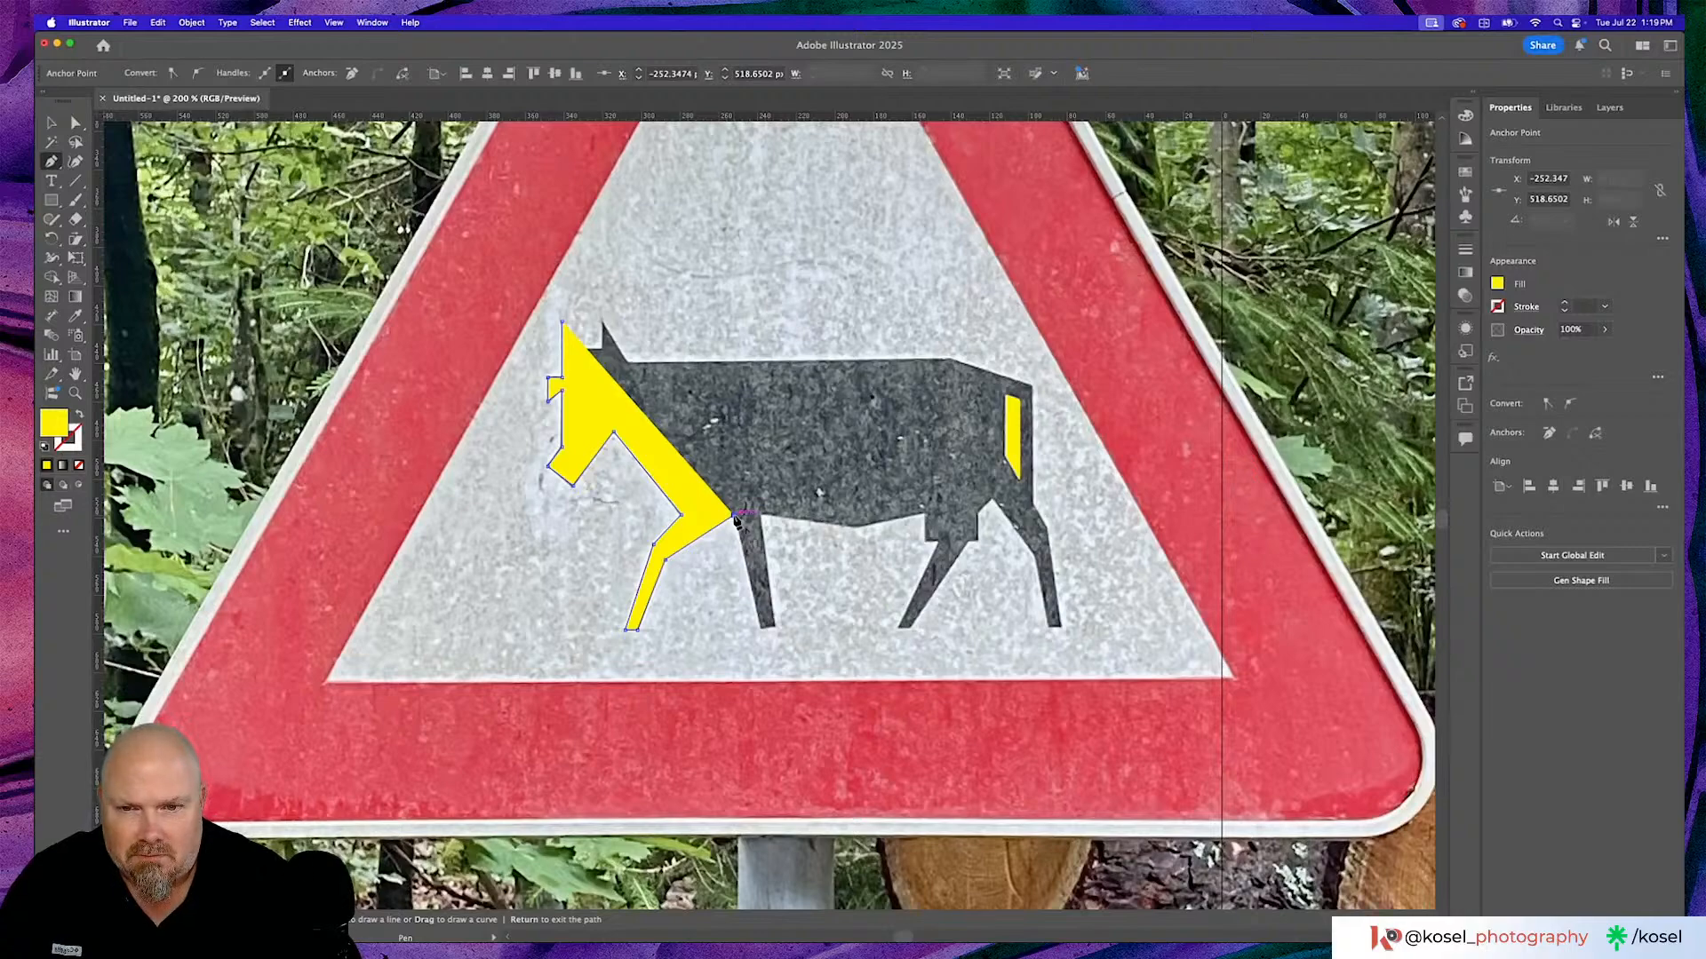
click(761, 632)
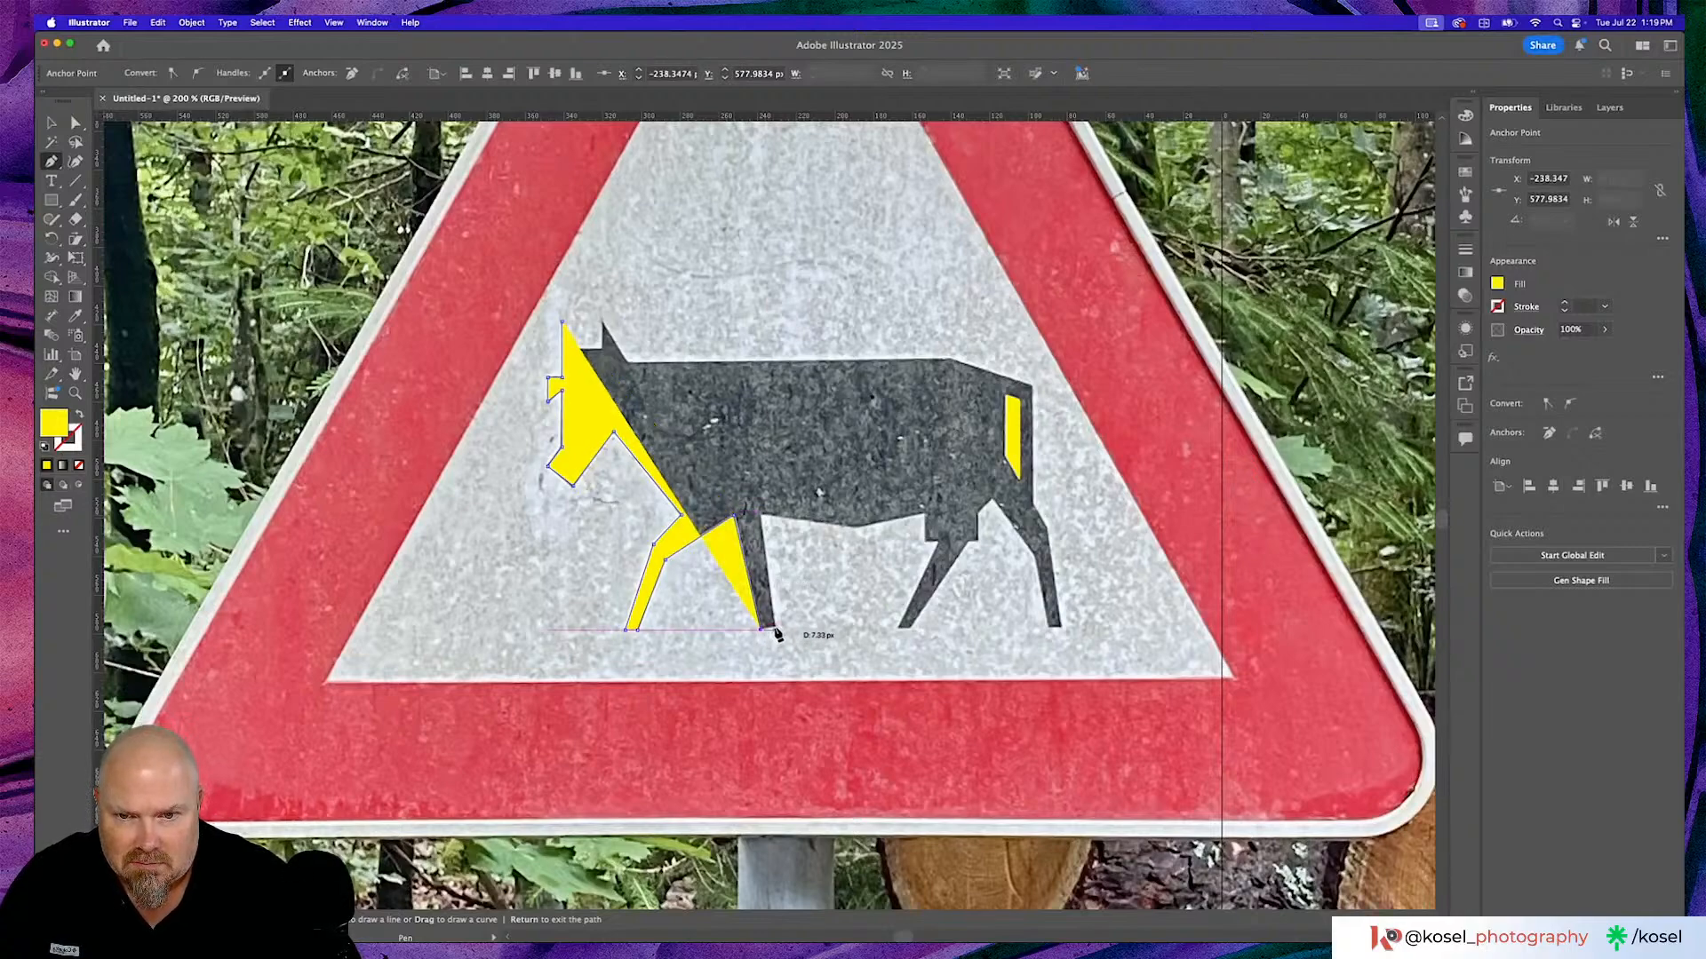
click(774, 630)
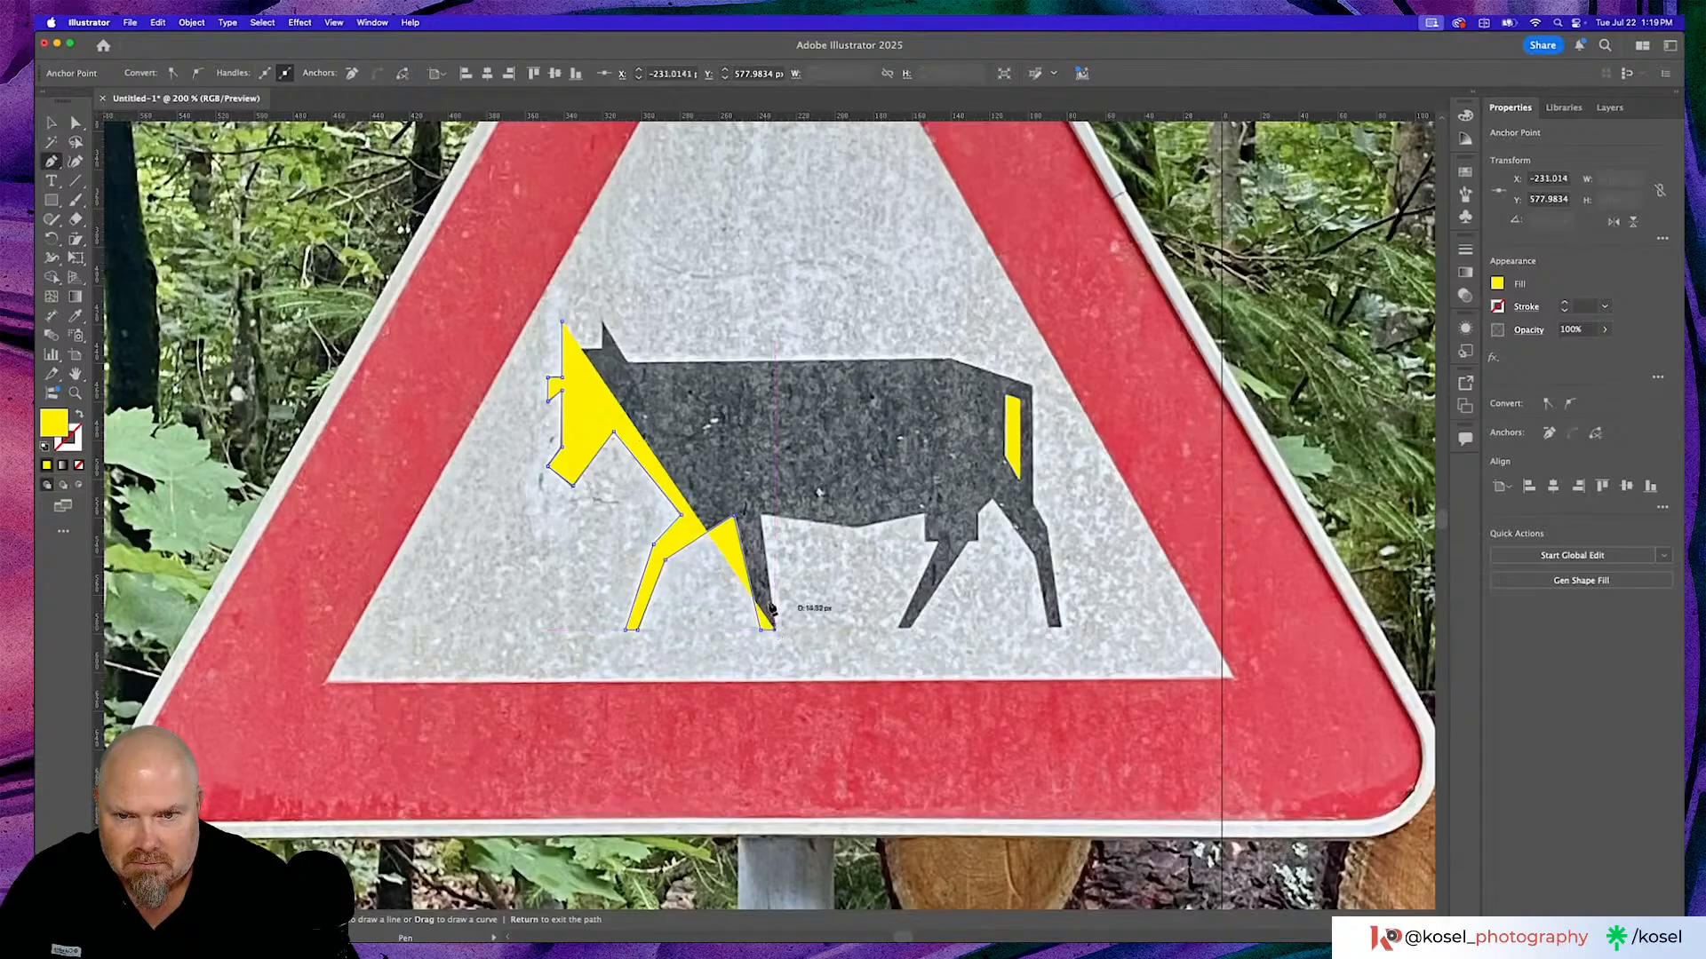
click(761, 514)
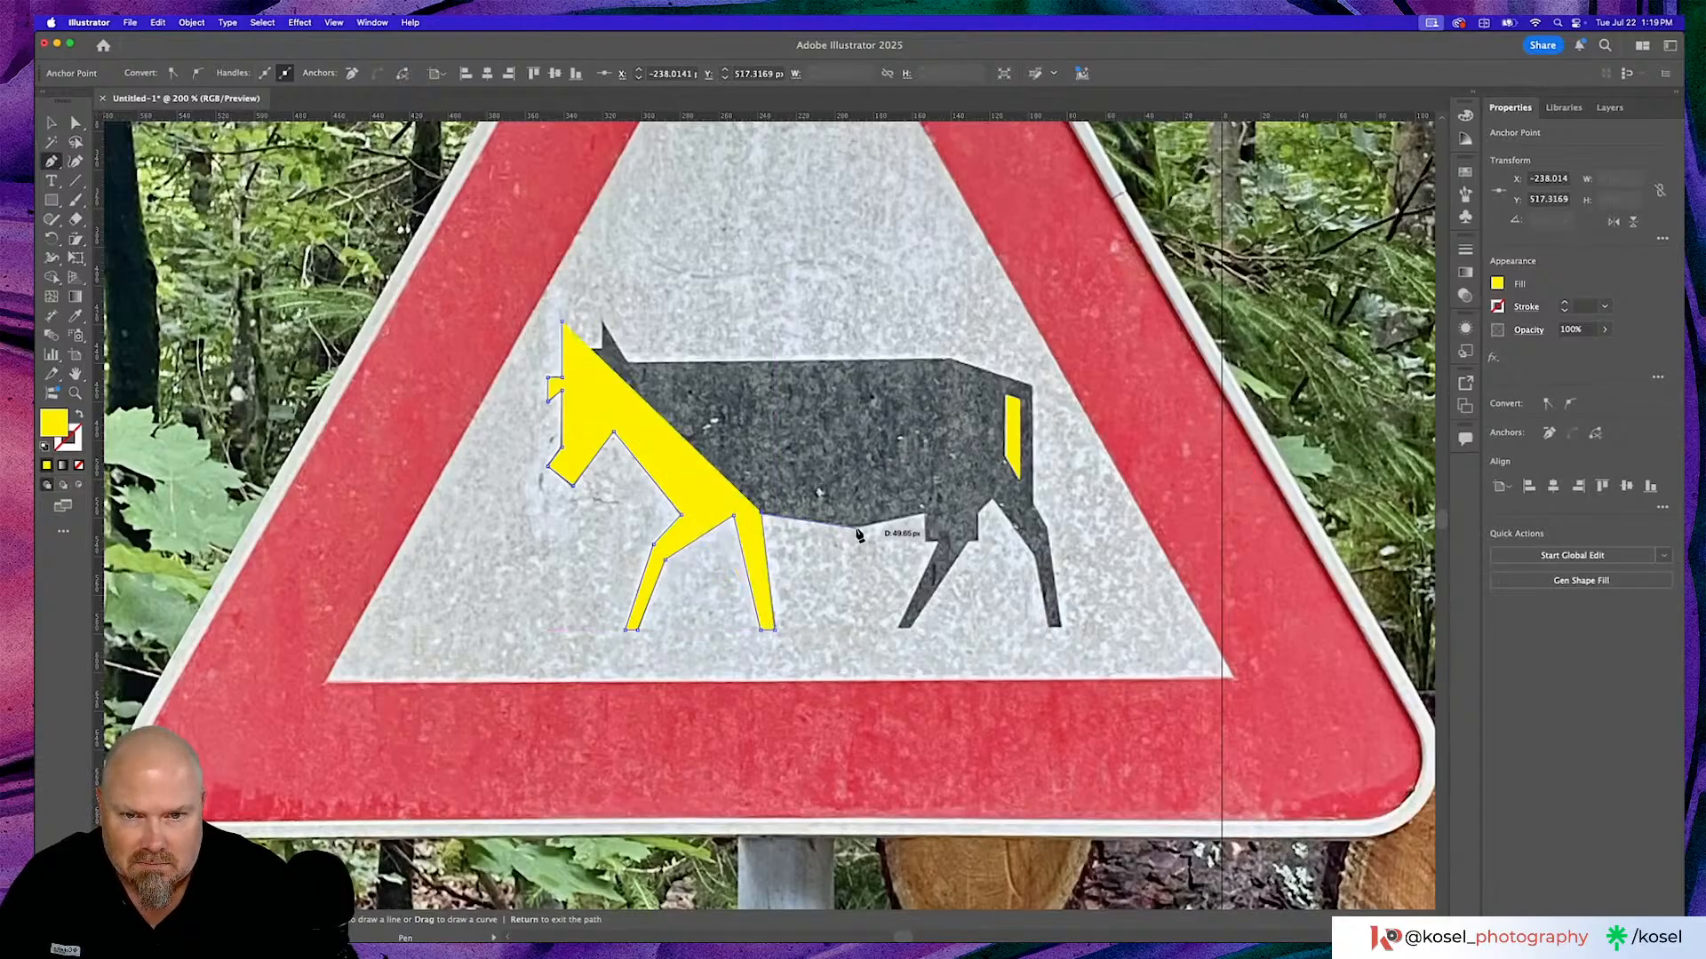
Continue the cow's outline along the belly, down the udder's front edge and across to the nearer hind leg.
click(856, 527)
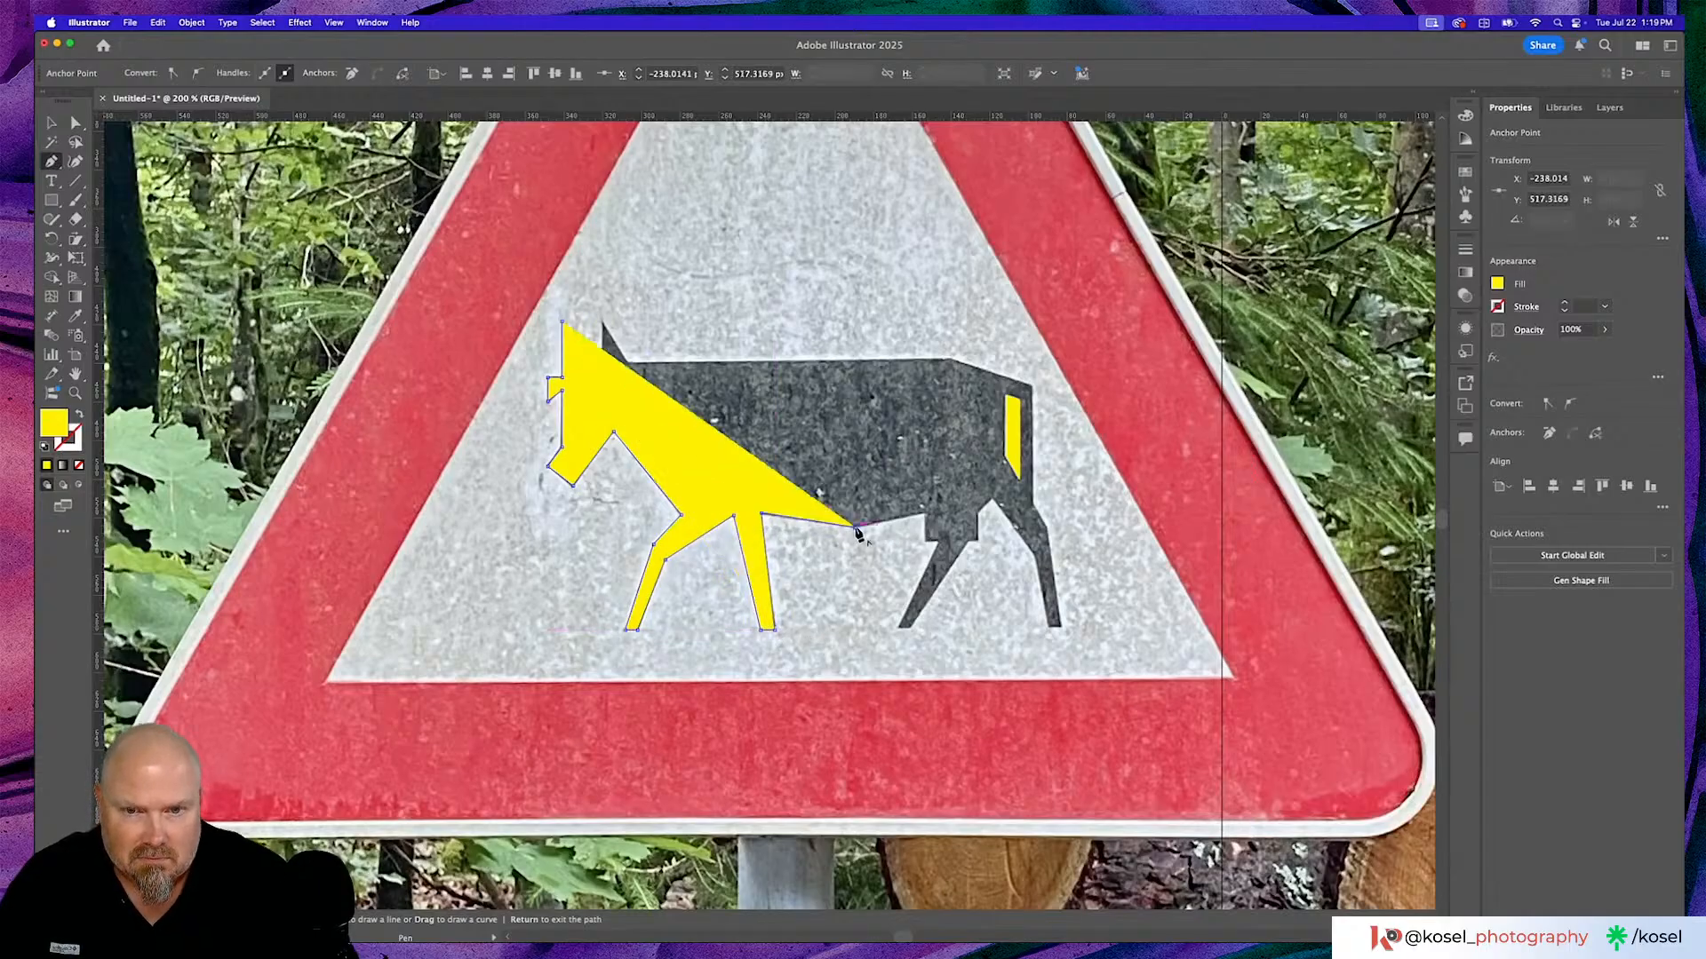
click(923, 515)
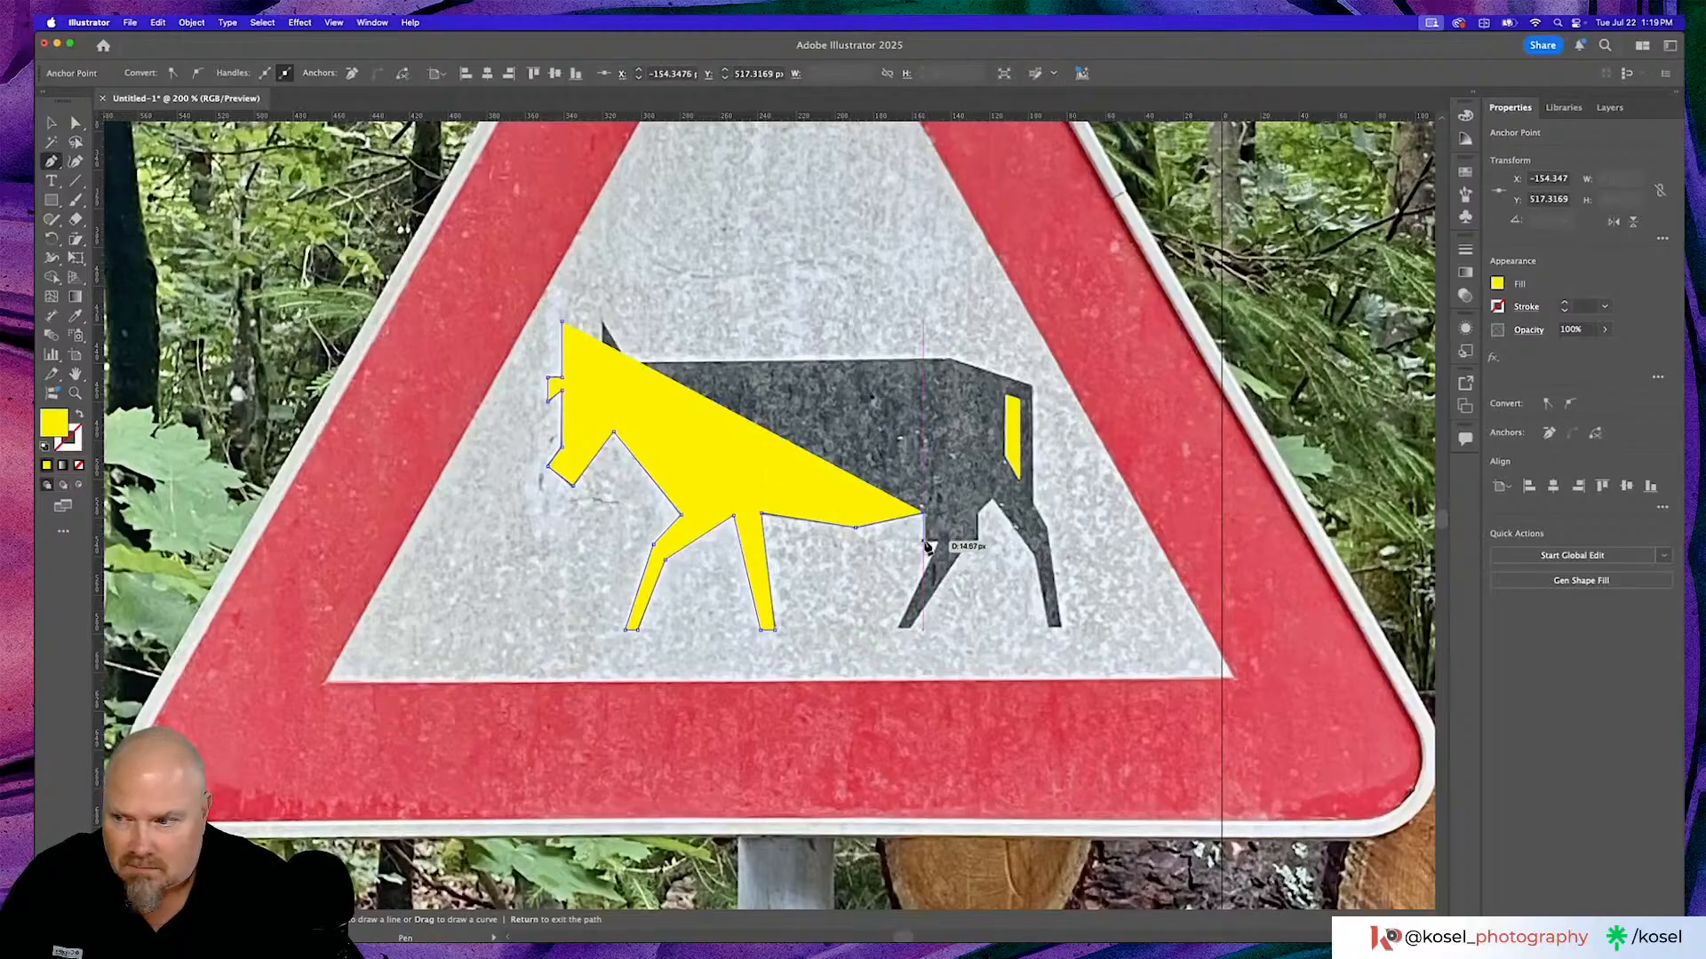
click(924, 540)
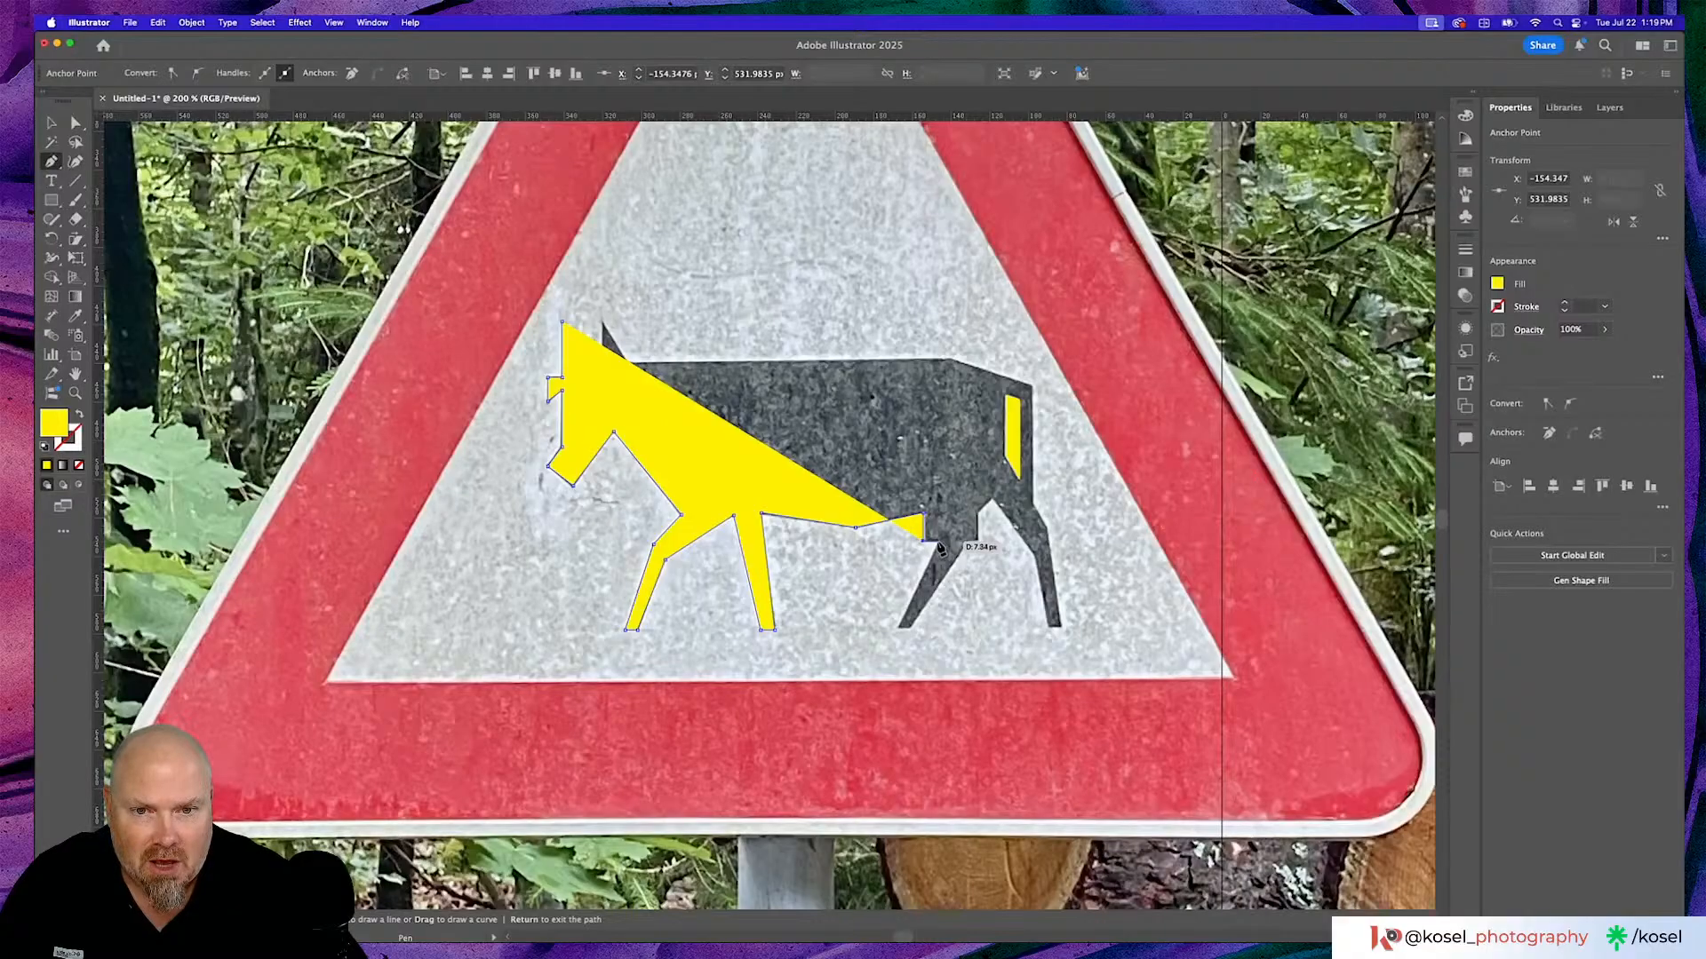
click(935, 539)
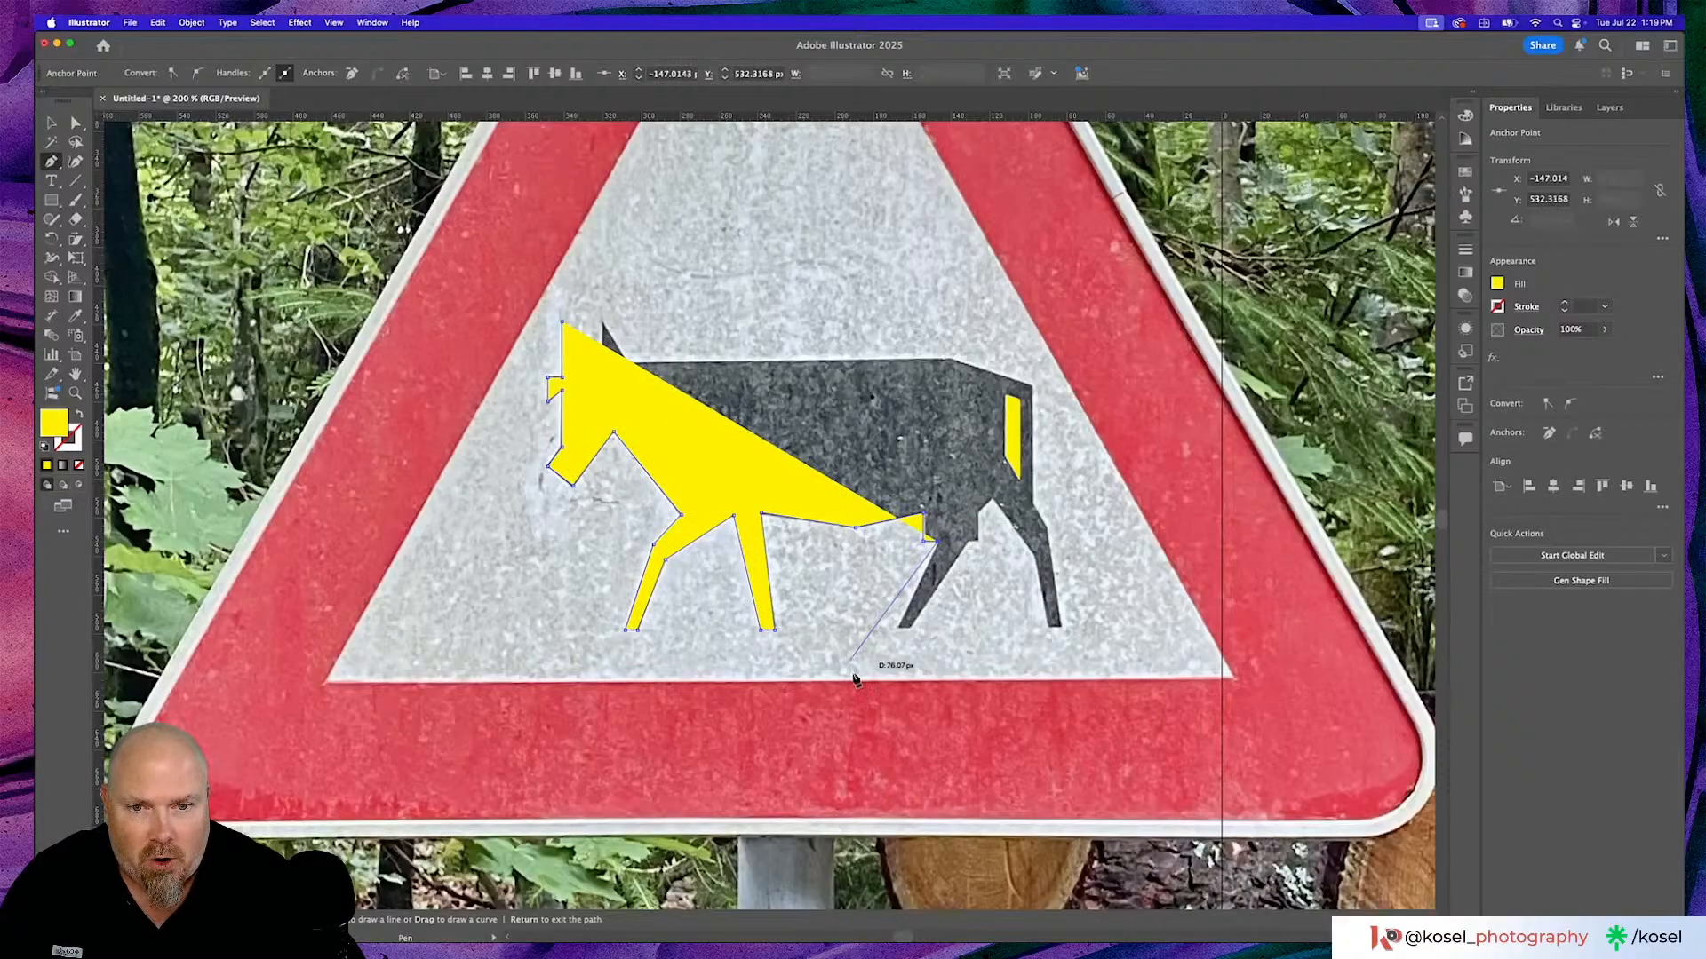
Trace around the first hind leg's hoof and back up to the udder, ending at the udder's rear corner.
click(902, 631)
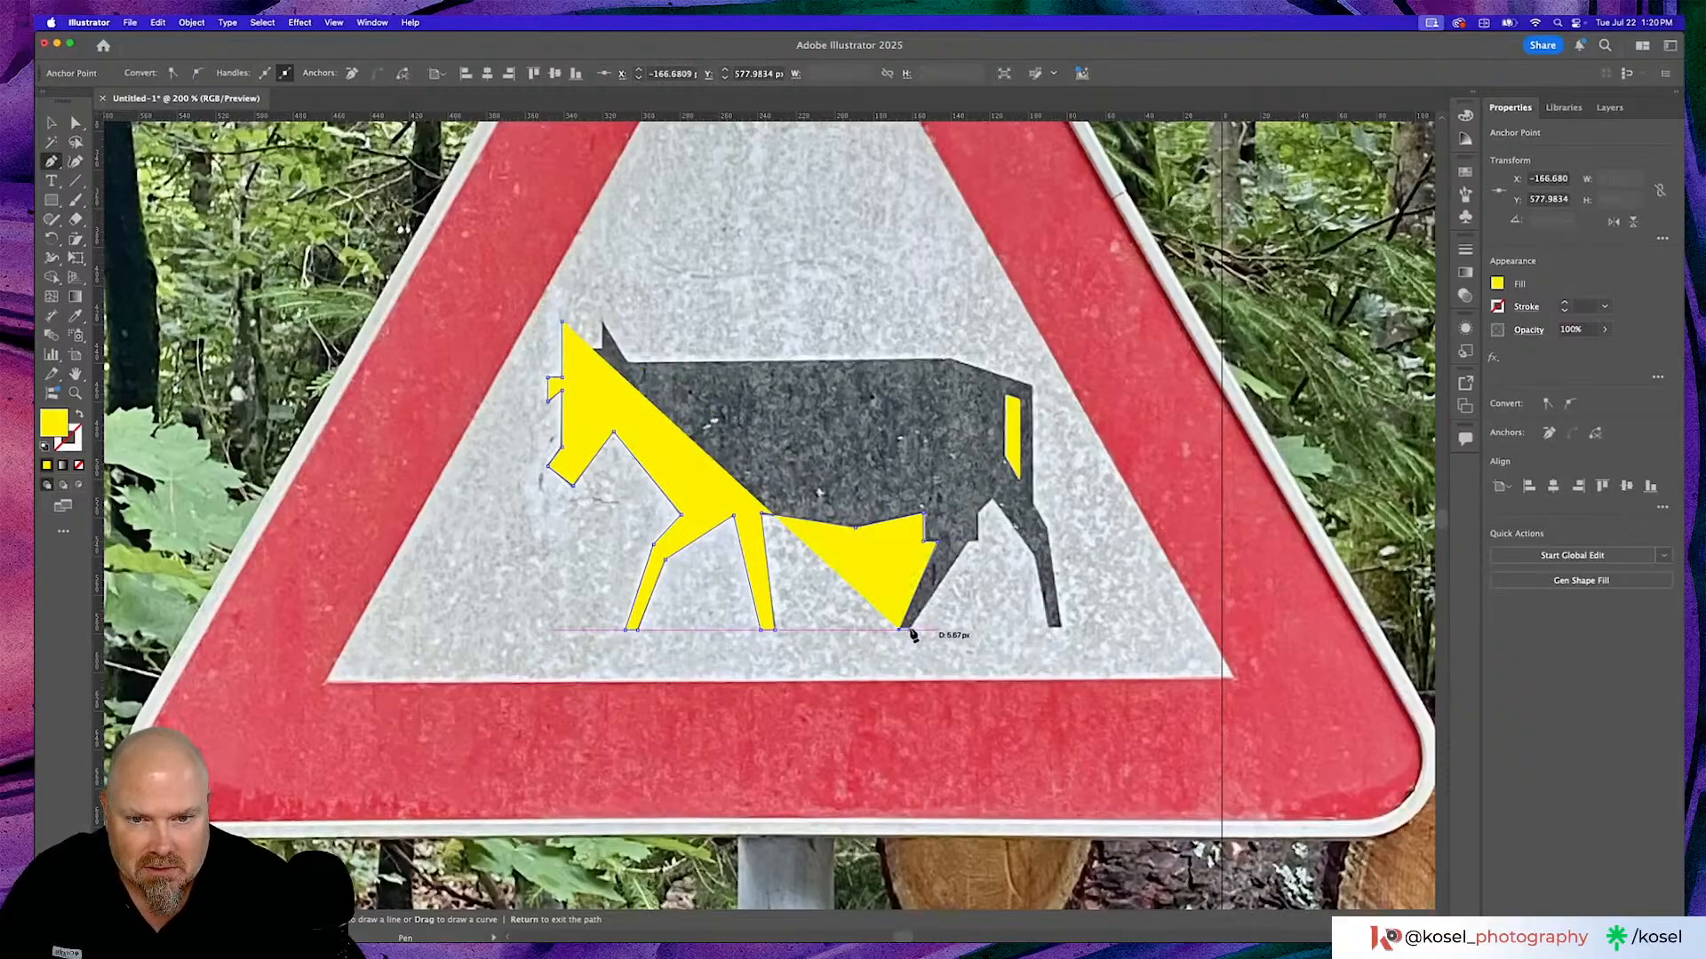
click(911, 630)
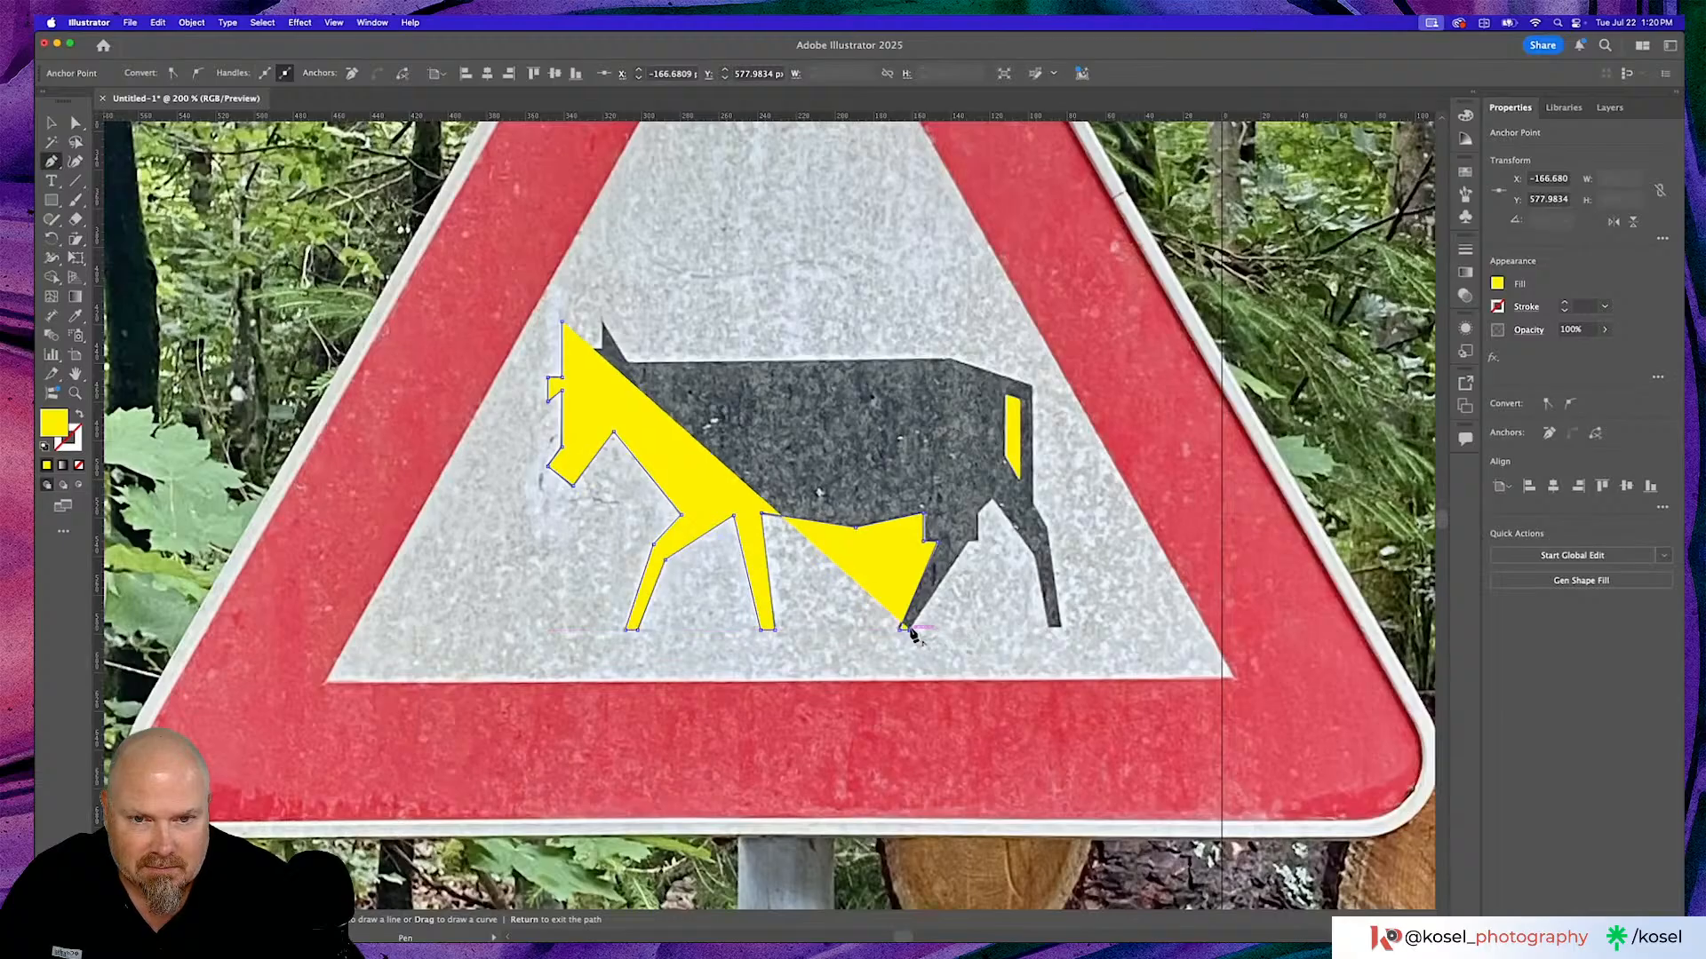
click(967, 542)
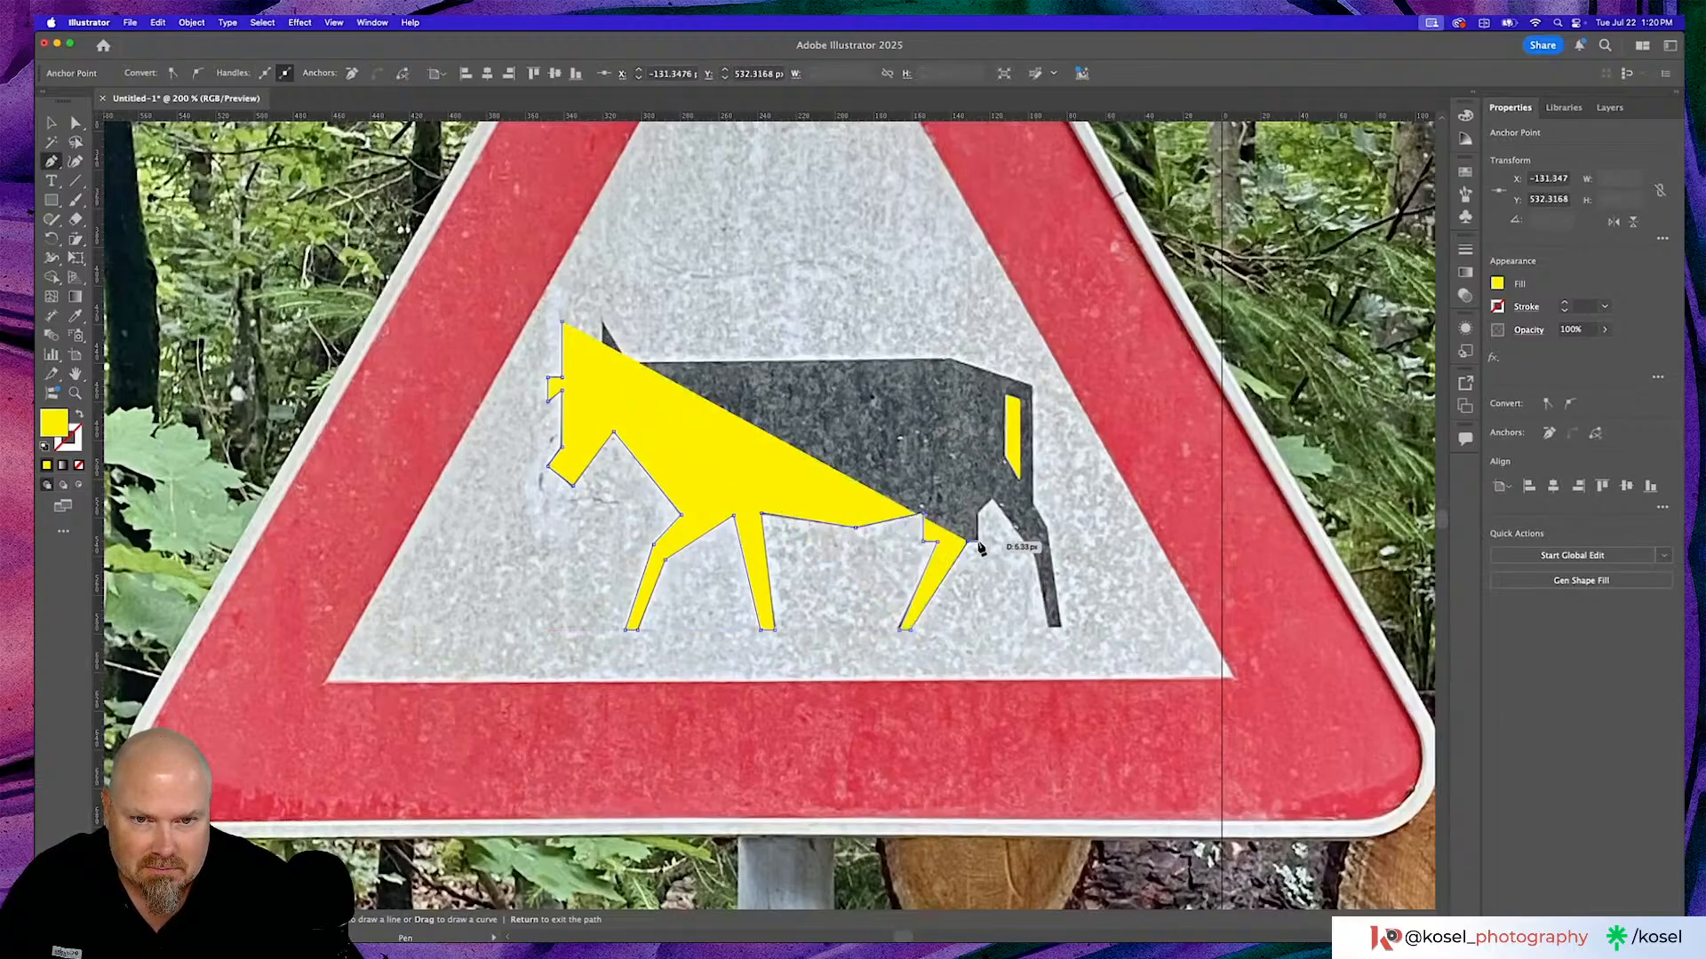
click(977, 542)
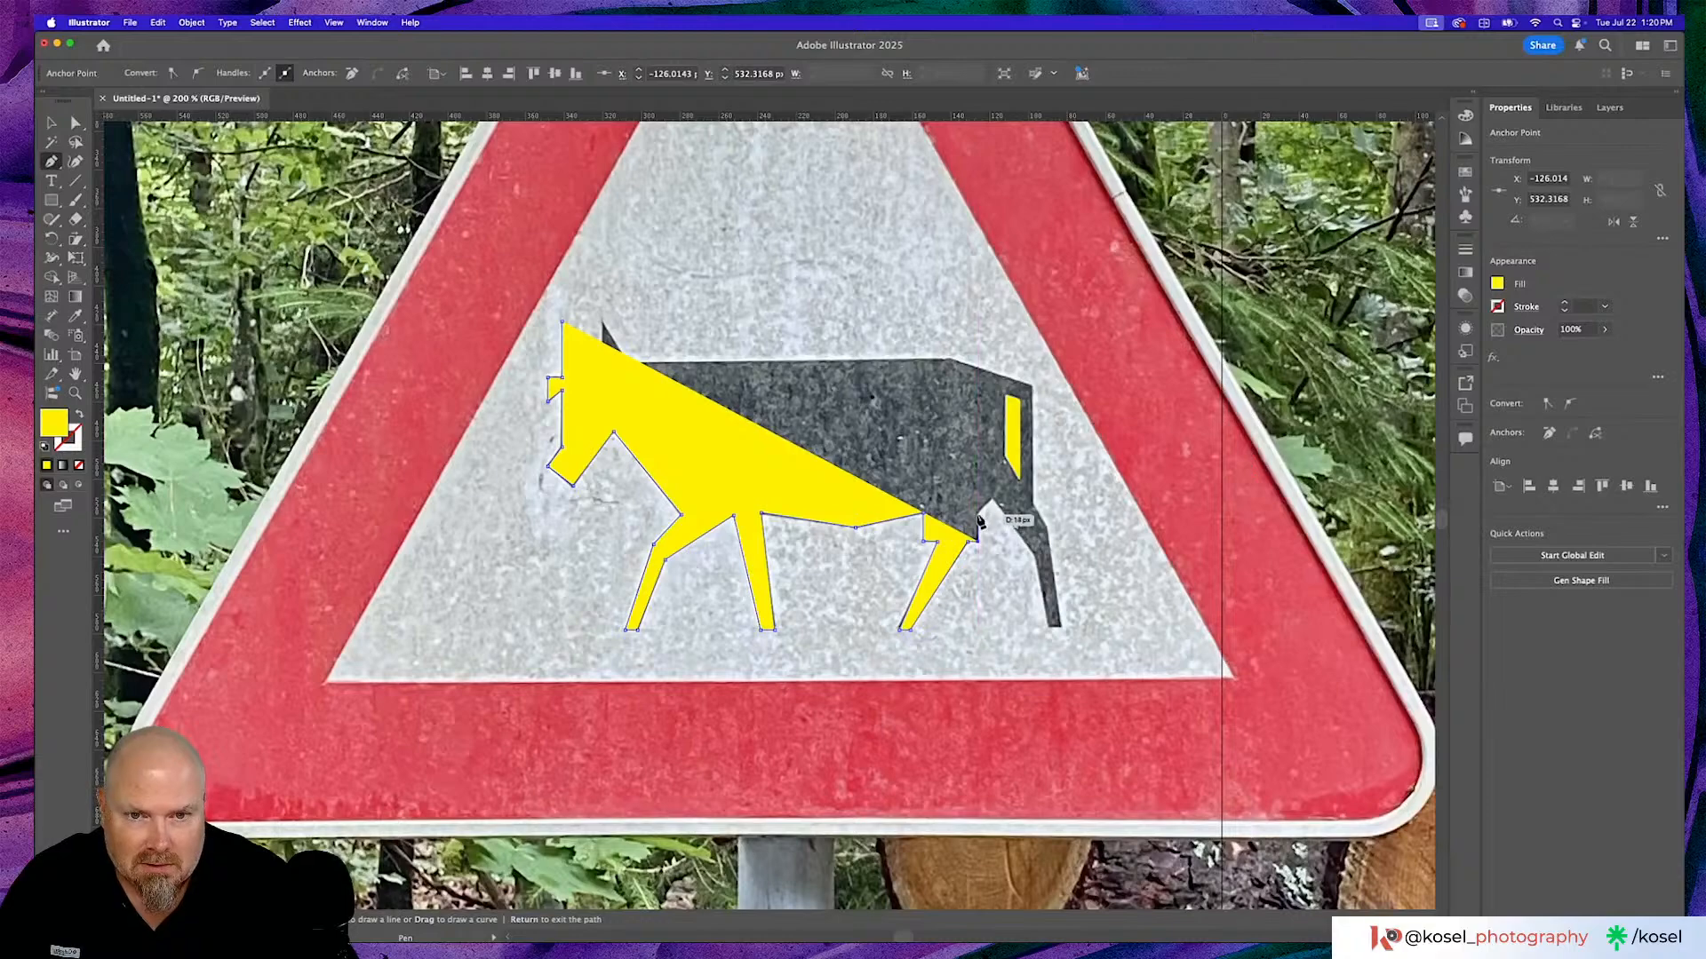
Extend the outline up to the gap between the hind legs, then down the rearmost leg's inner edge and across its hoof.
click(989, 501)
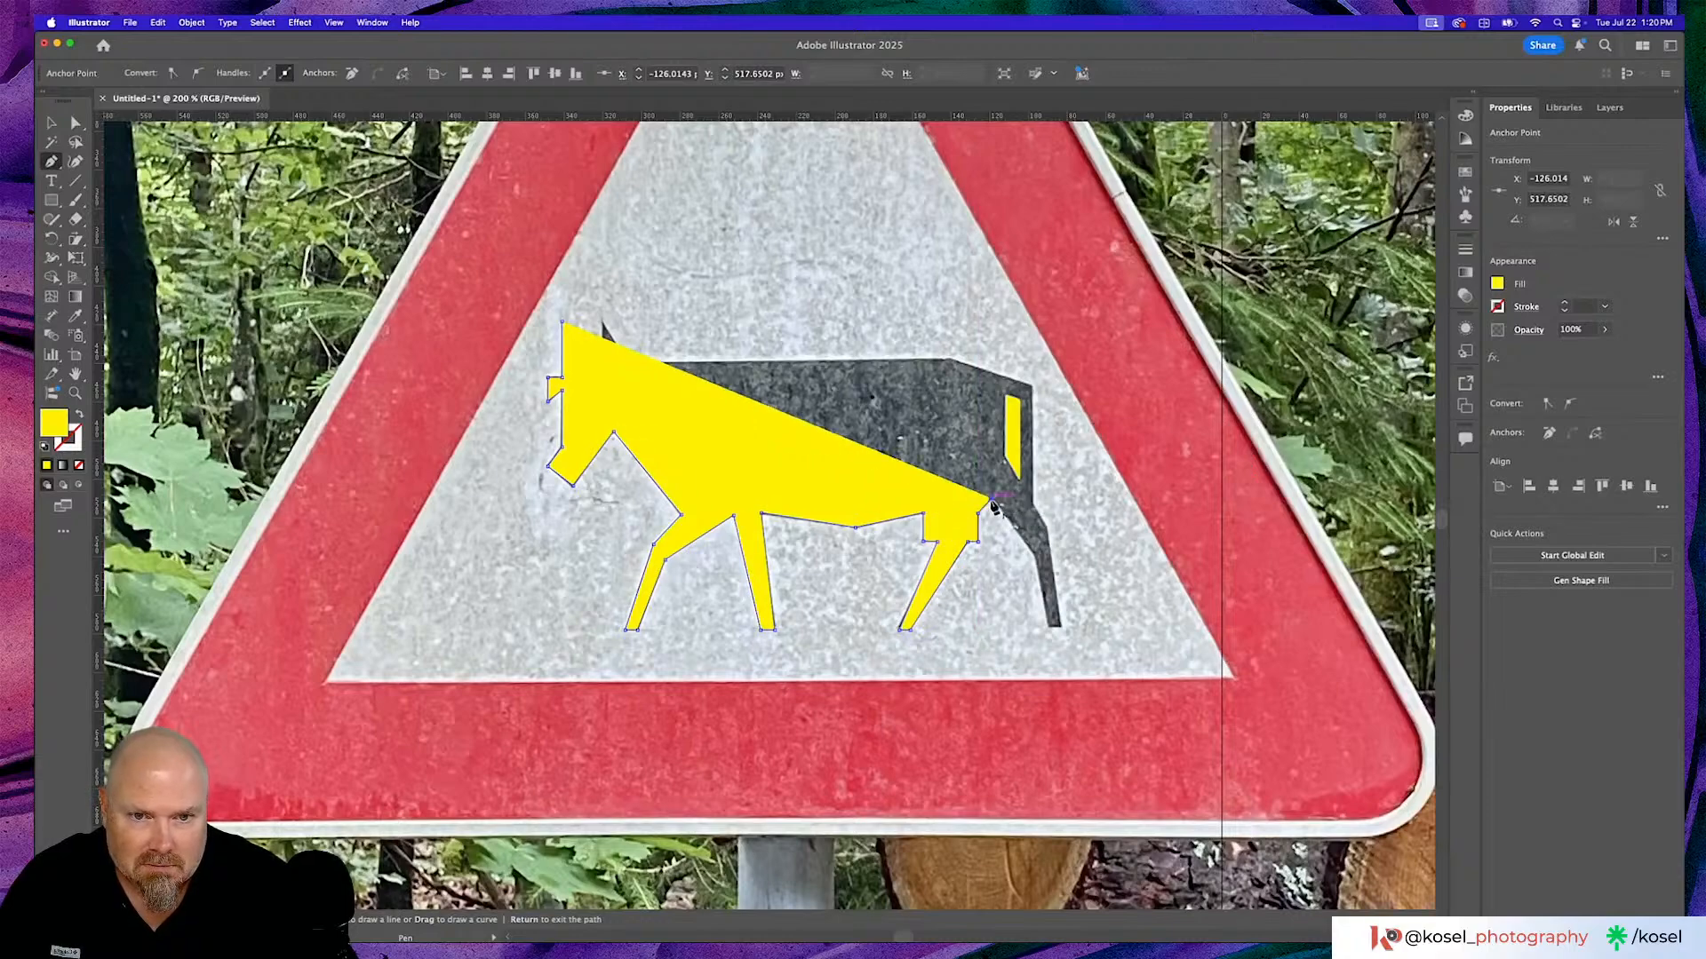
click(1035, 558)
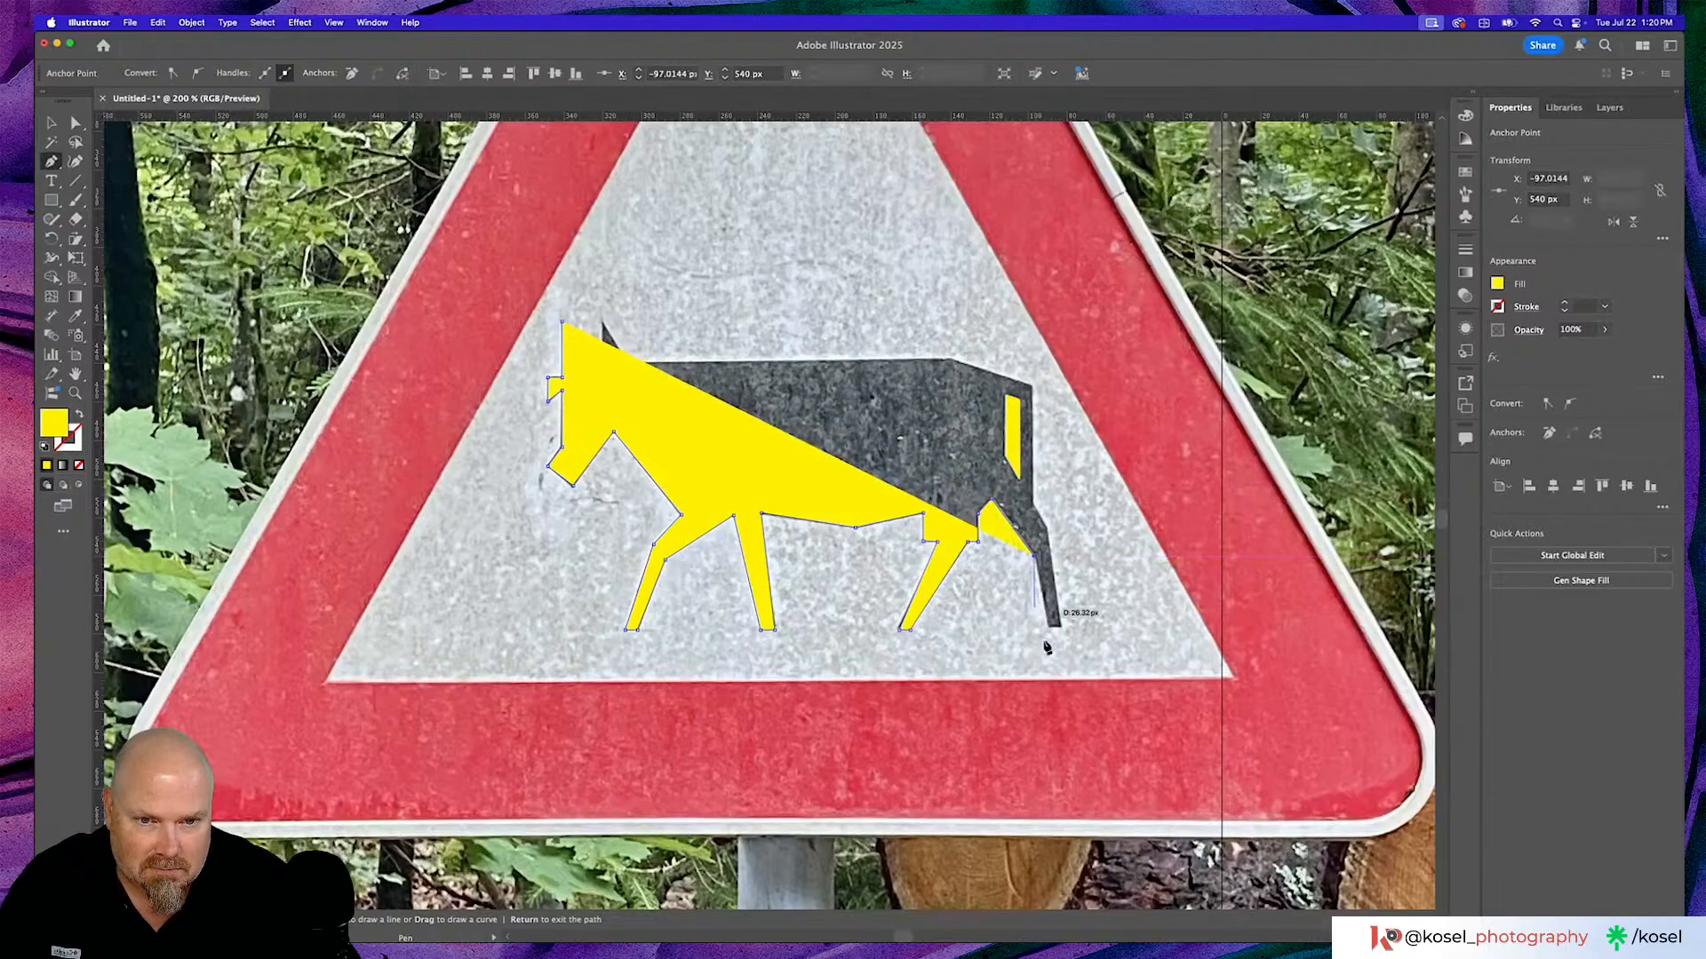
click(1050, 628)
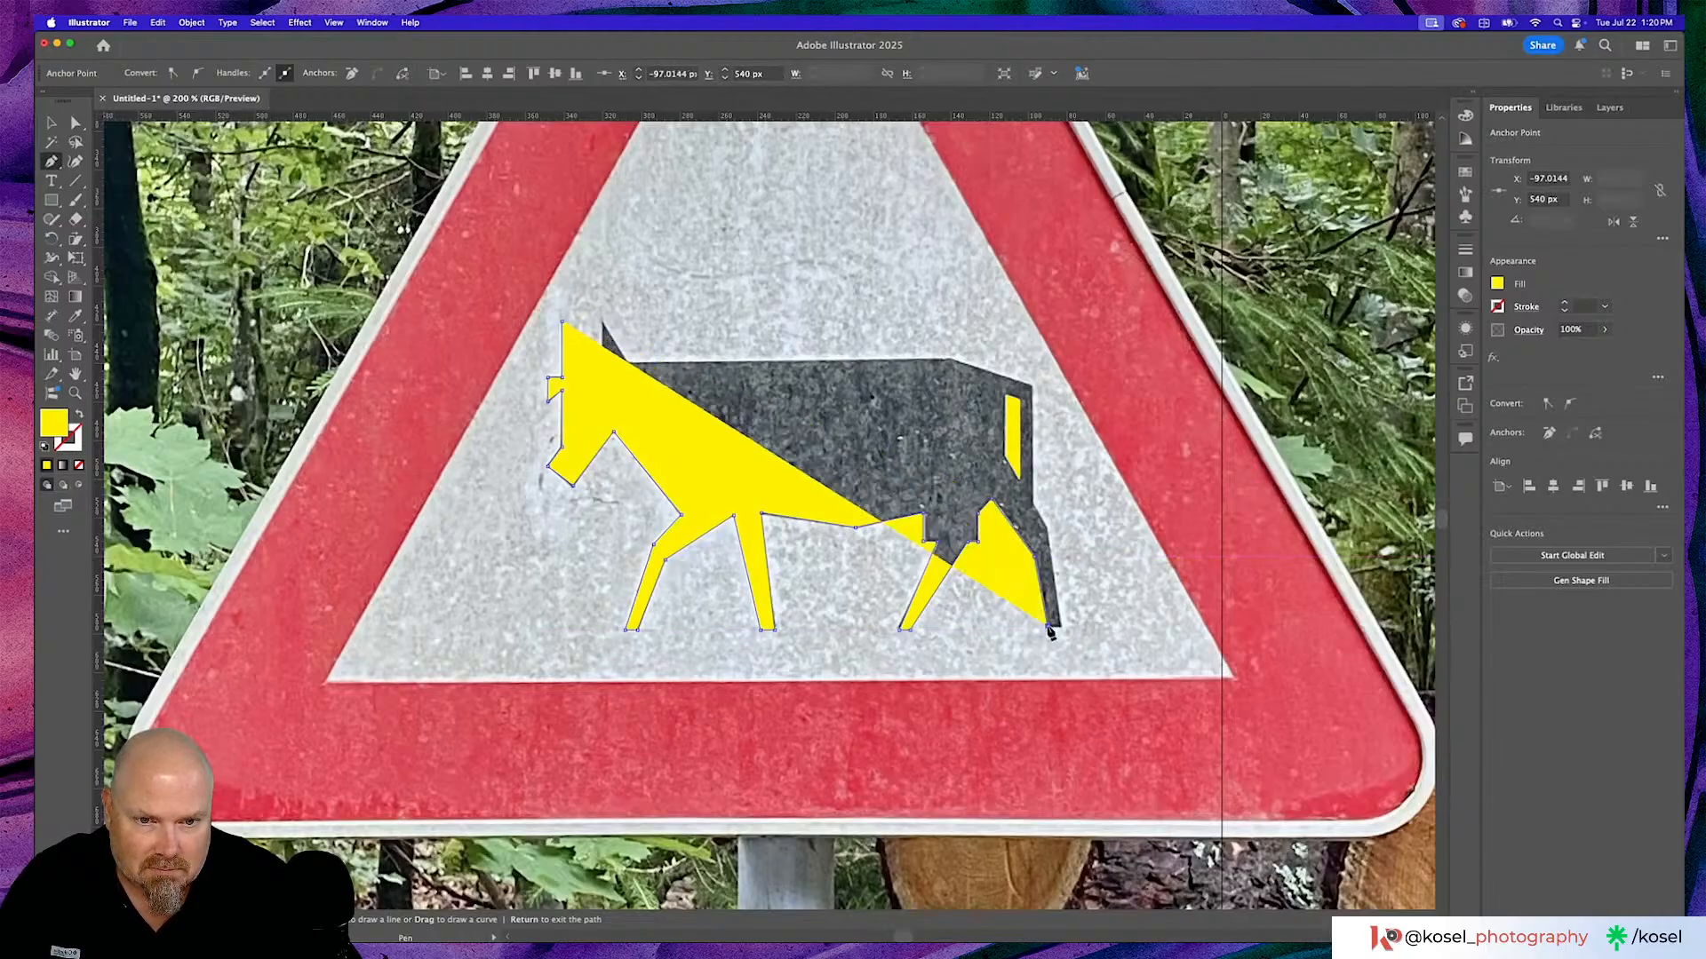
click(1060, 626)
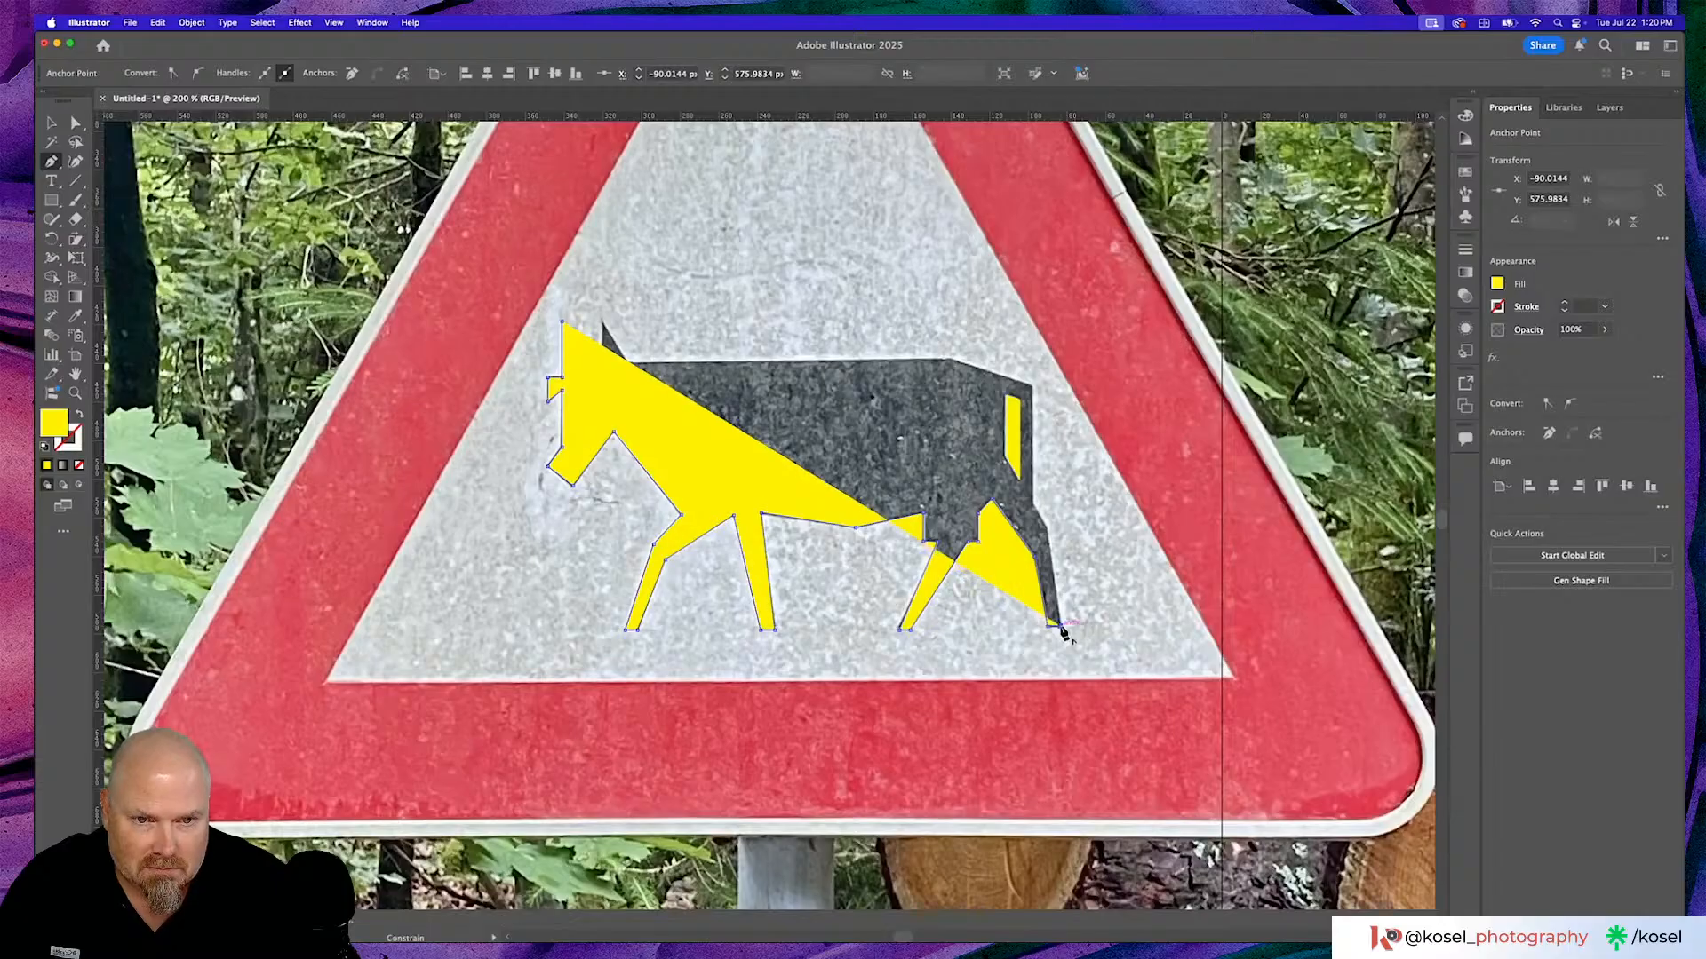
Trace up the rearmost leg's outer edge and the tail, then over the sloping rump to the start of the back.
click(1048, 526)
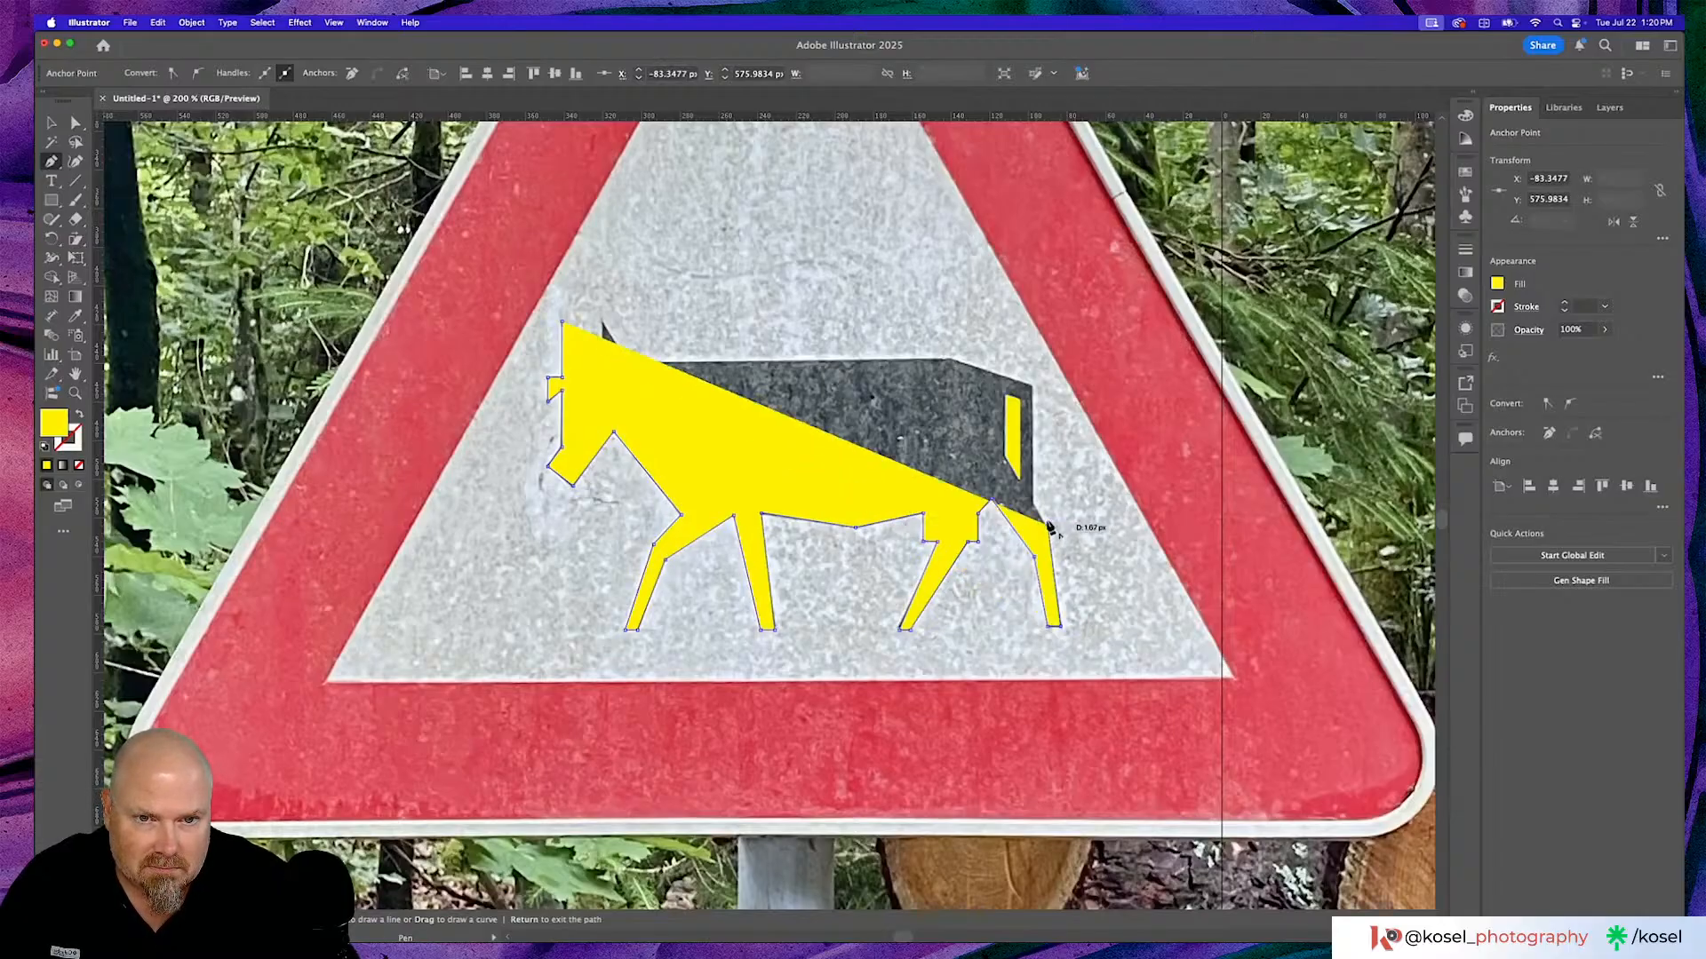
click(1033, 503)
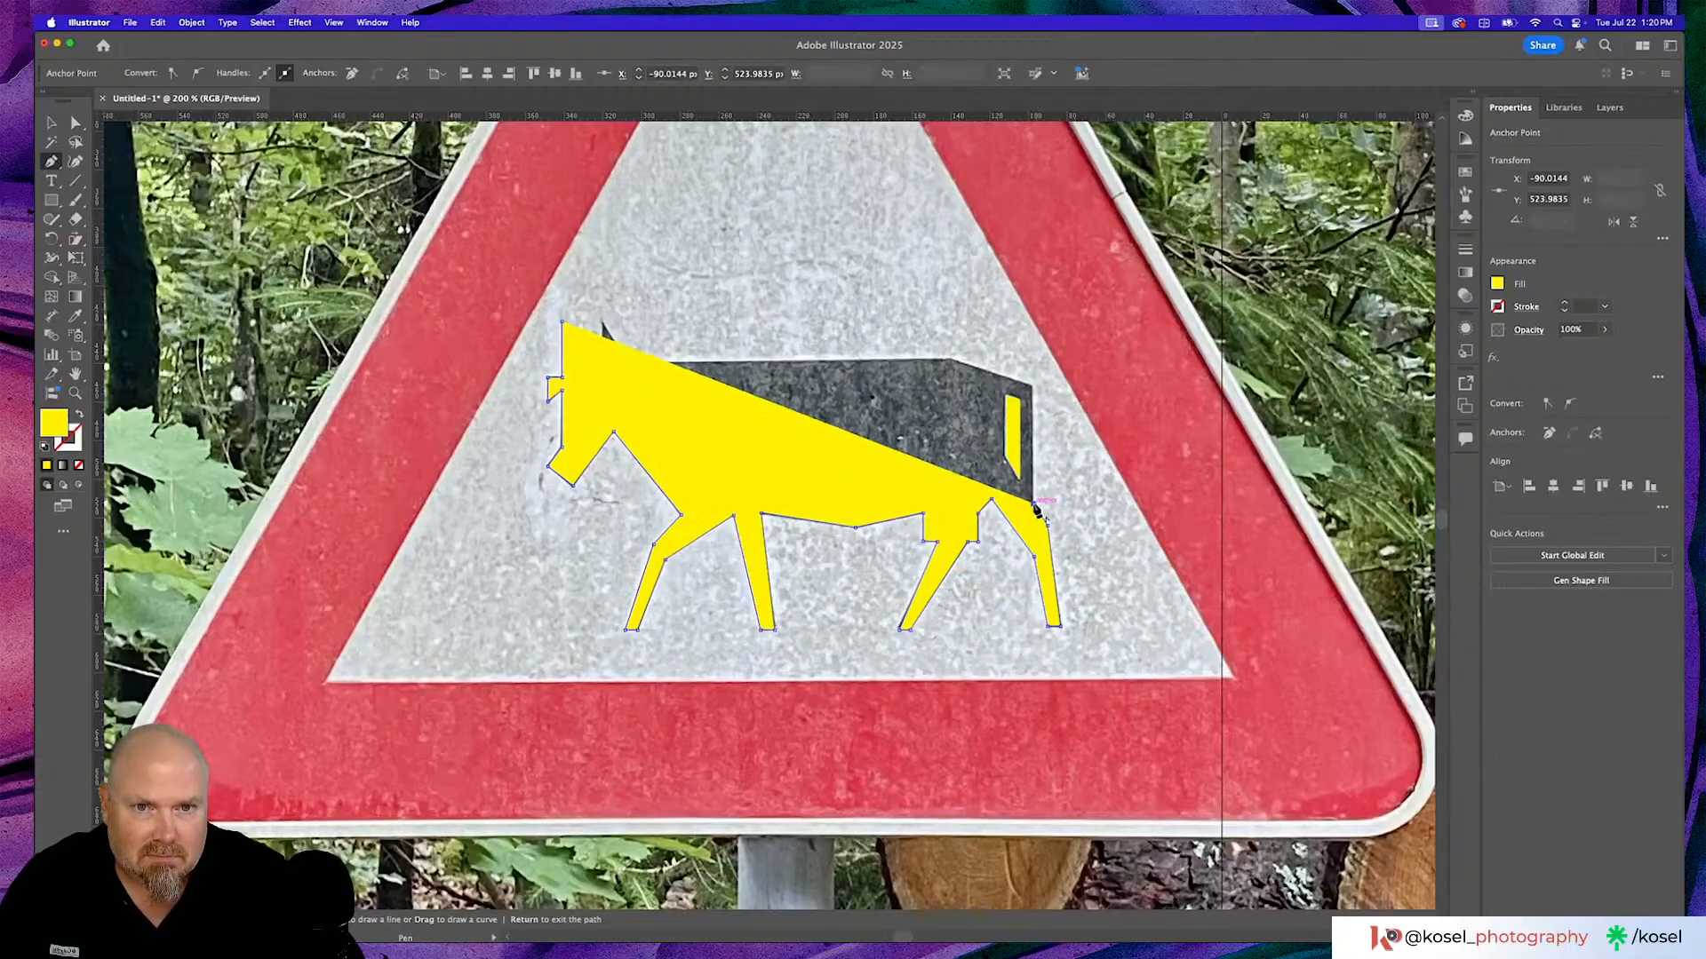
click(1033, 385)
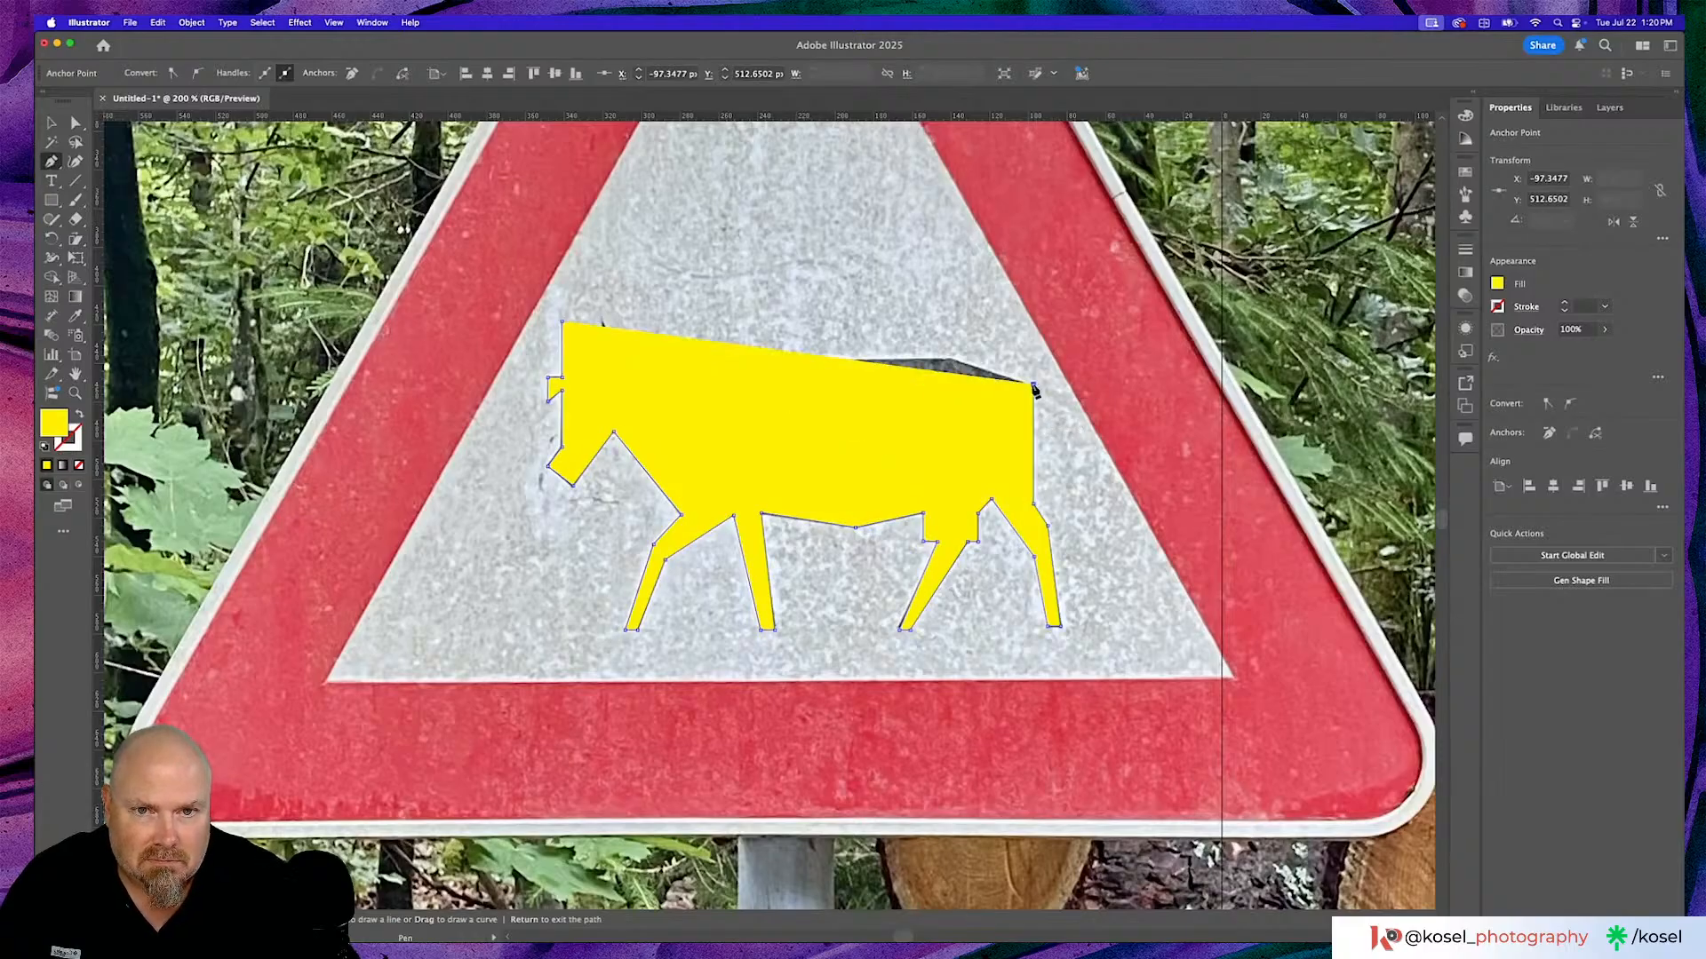
click(948, 360)
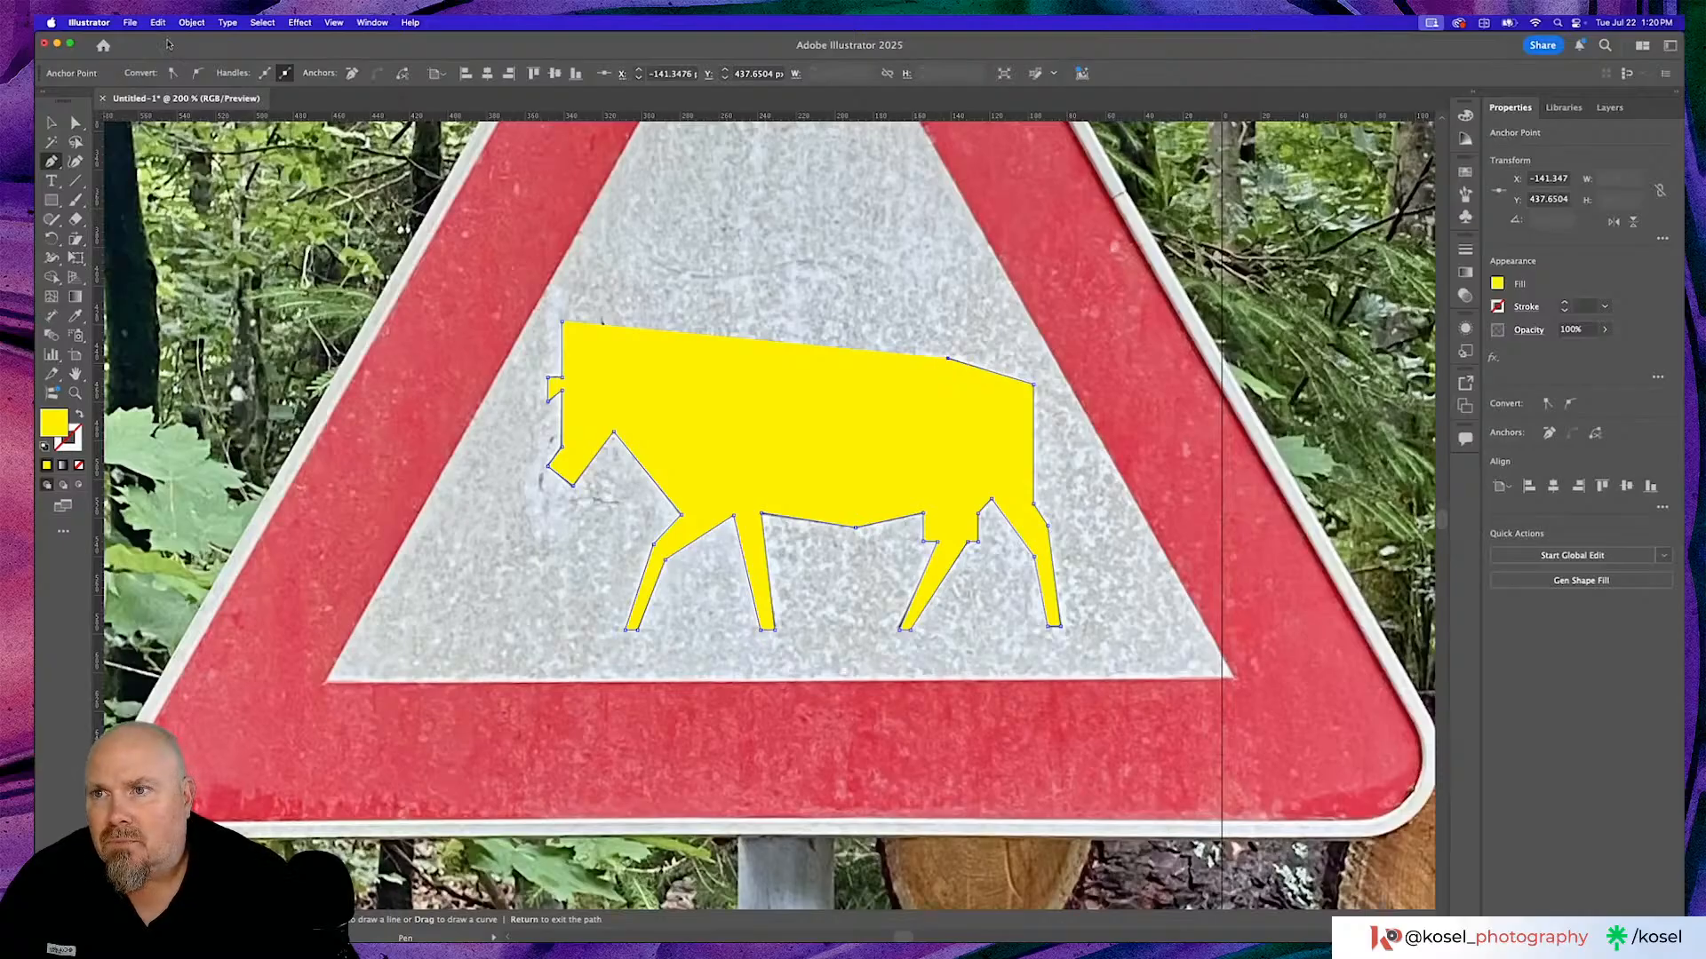
Remove the path's fill and finish the outline along the back, rear ear and head top, closing it at the front ear's tip.
click(77, 466)
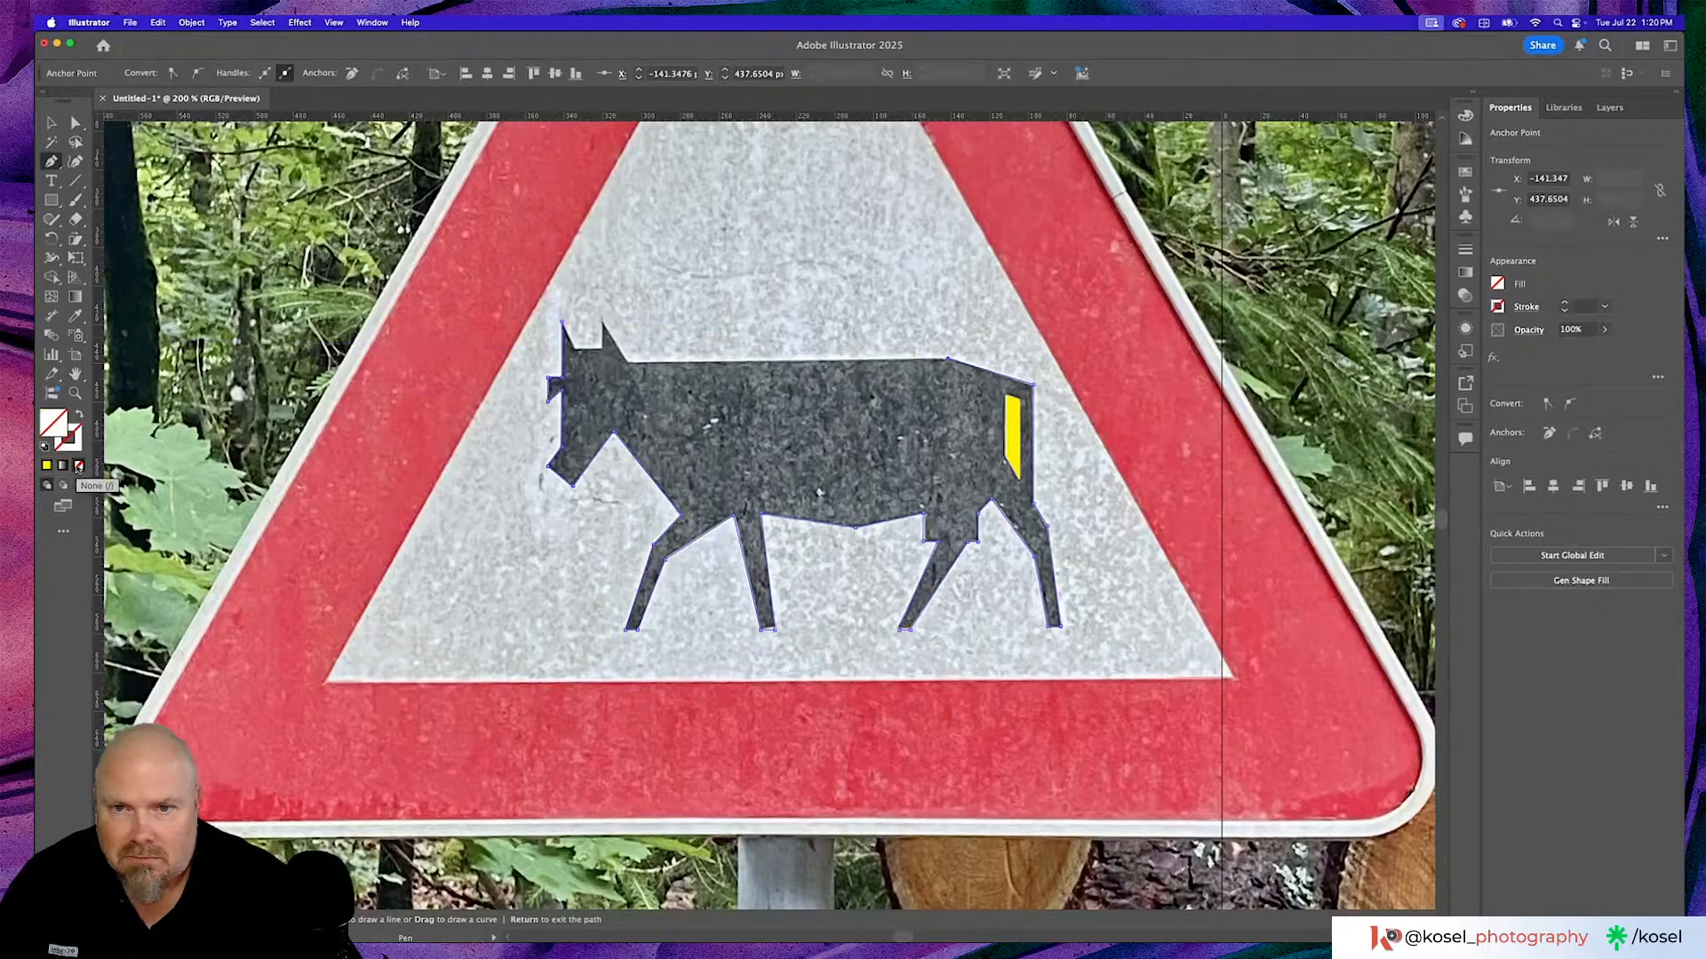
click(631, 368)
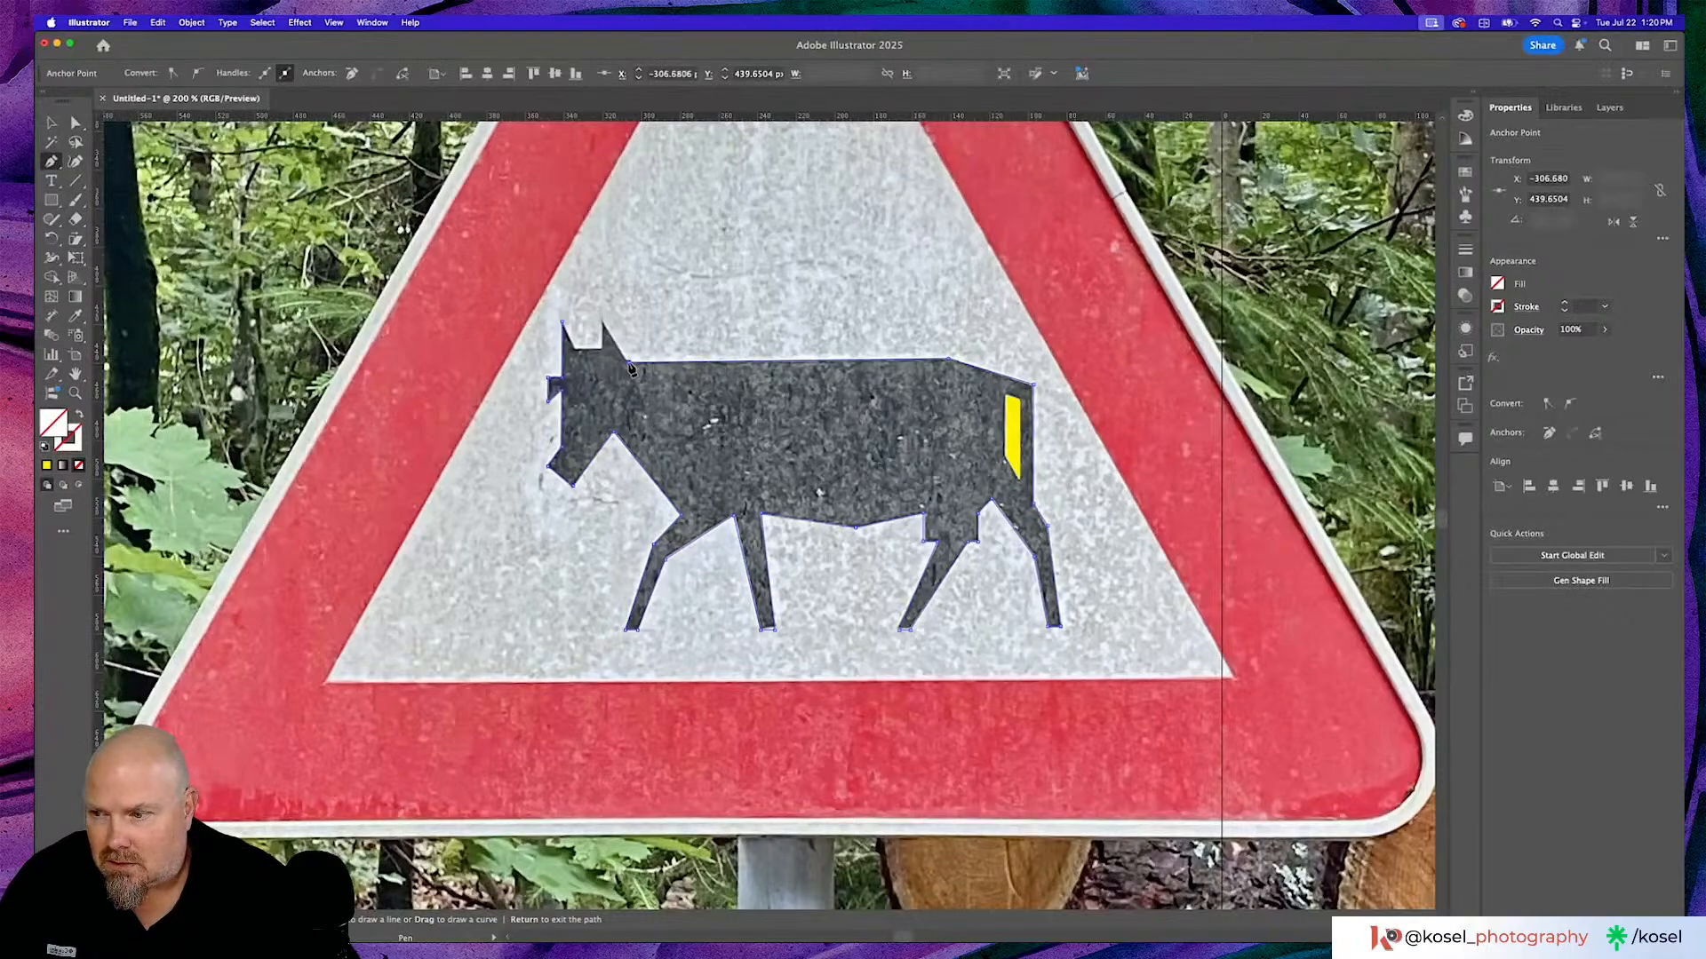
click(604, 323)
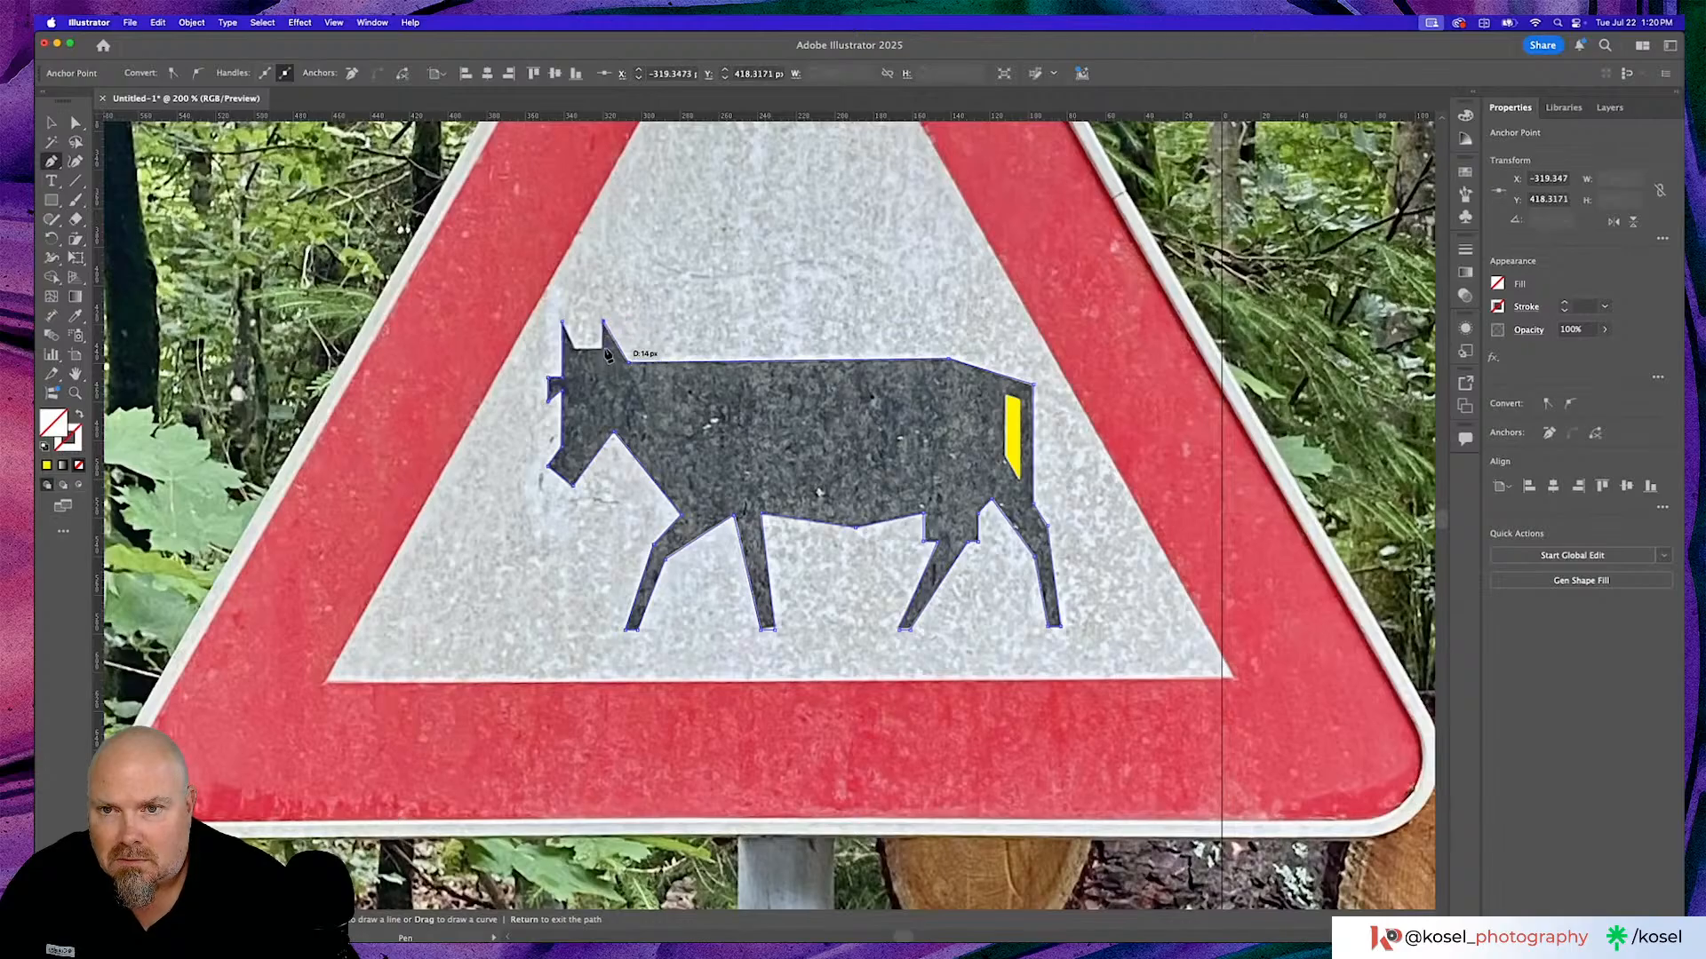
click(605, 350)
click(578, 351)
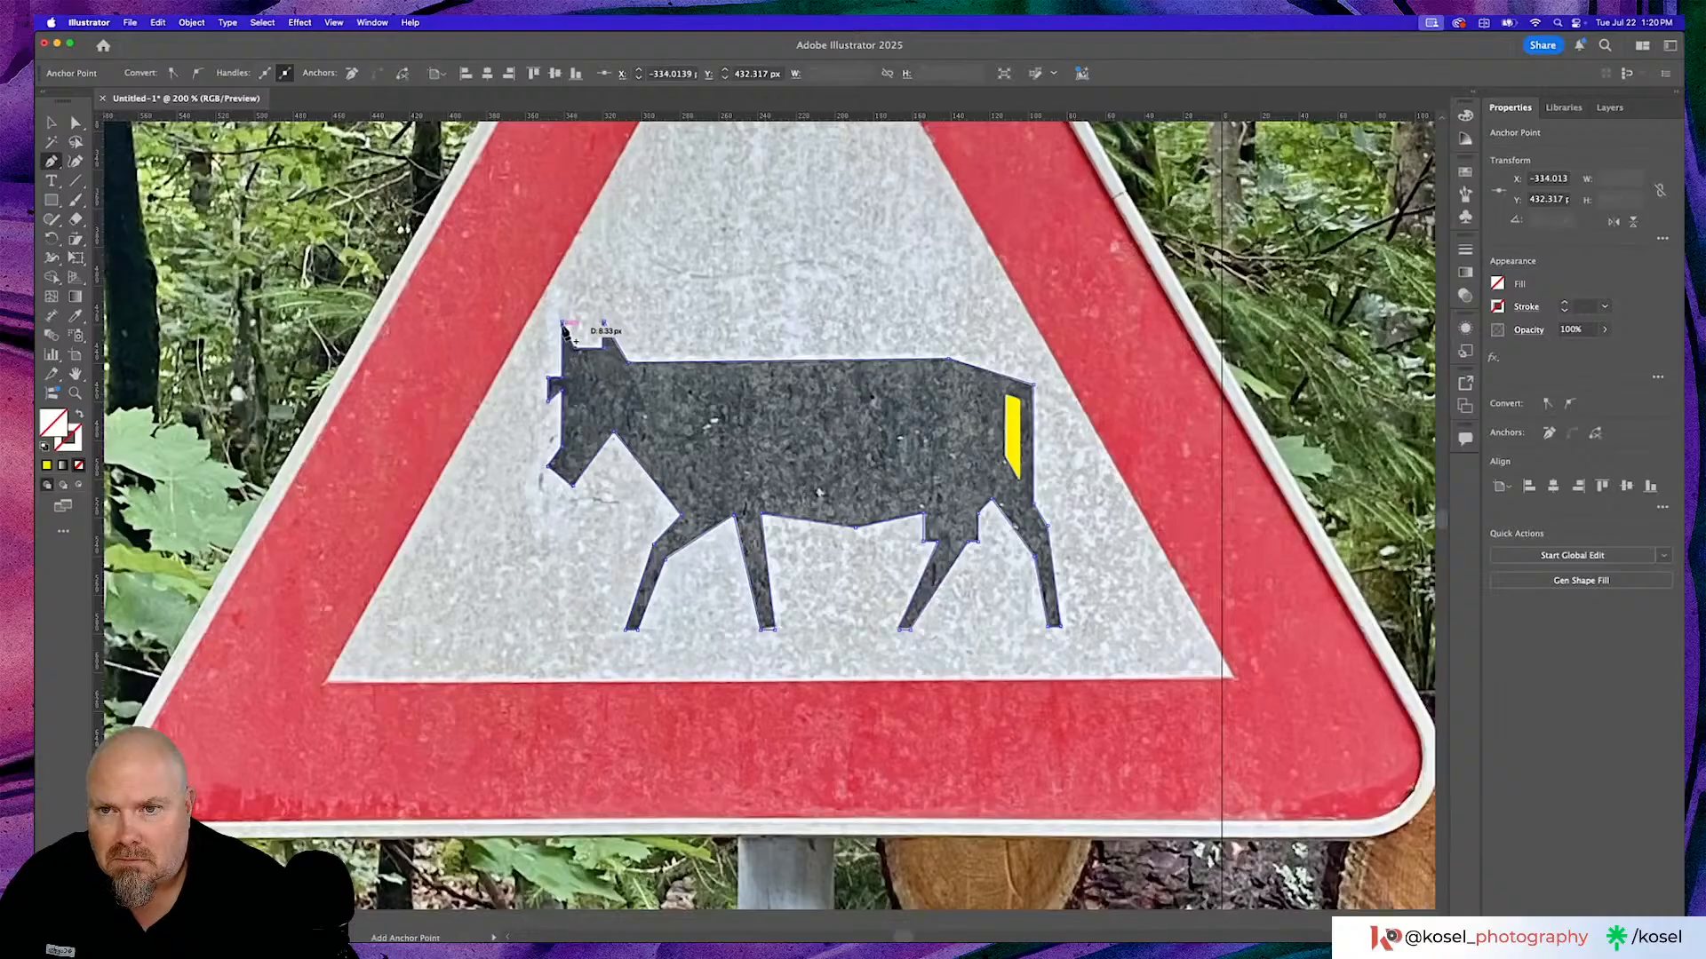
click(563, 323)
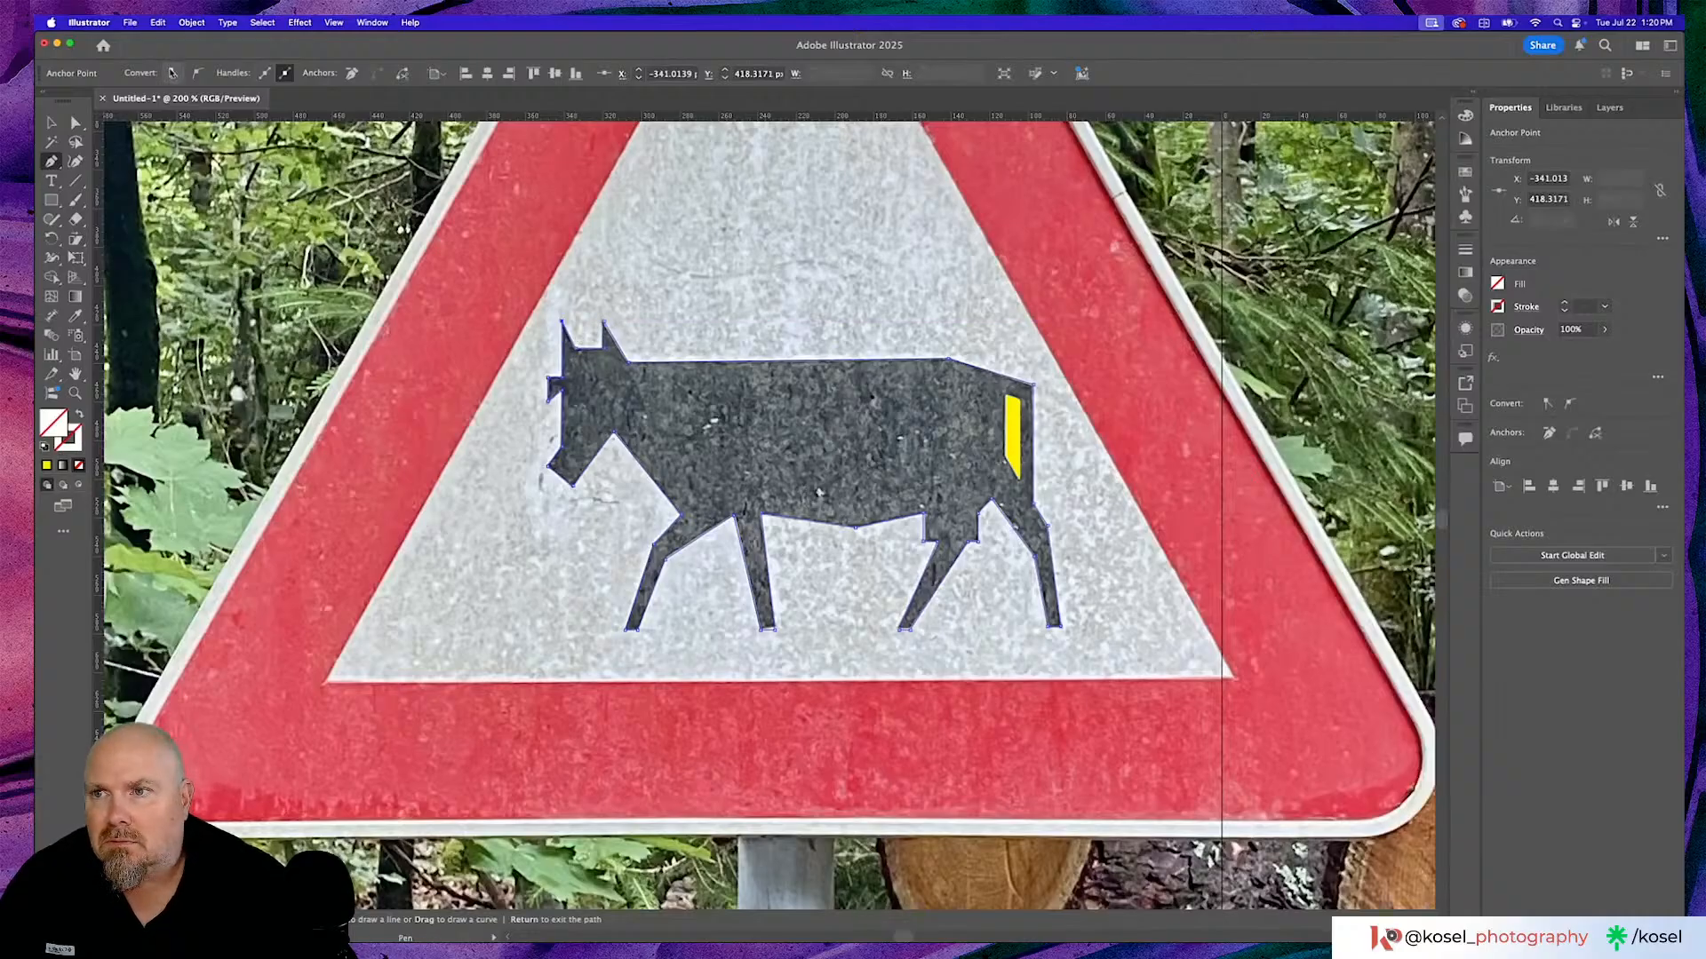
Fill the closed cow outline with the near-black hex colour 020202.
double_click(51, 424)
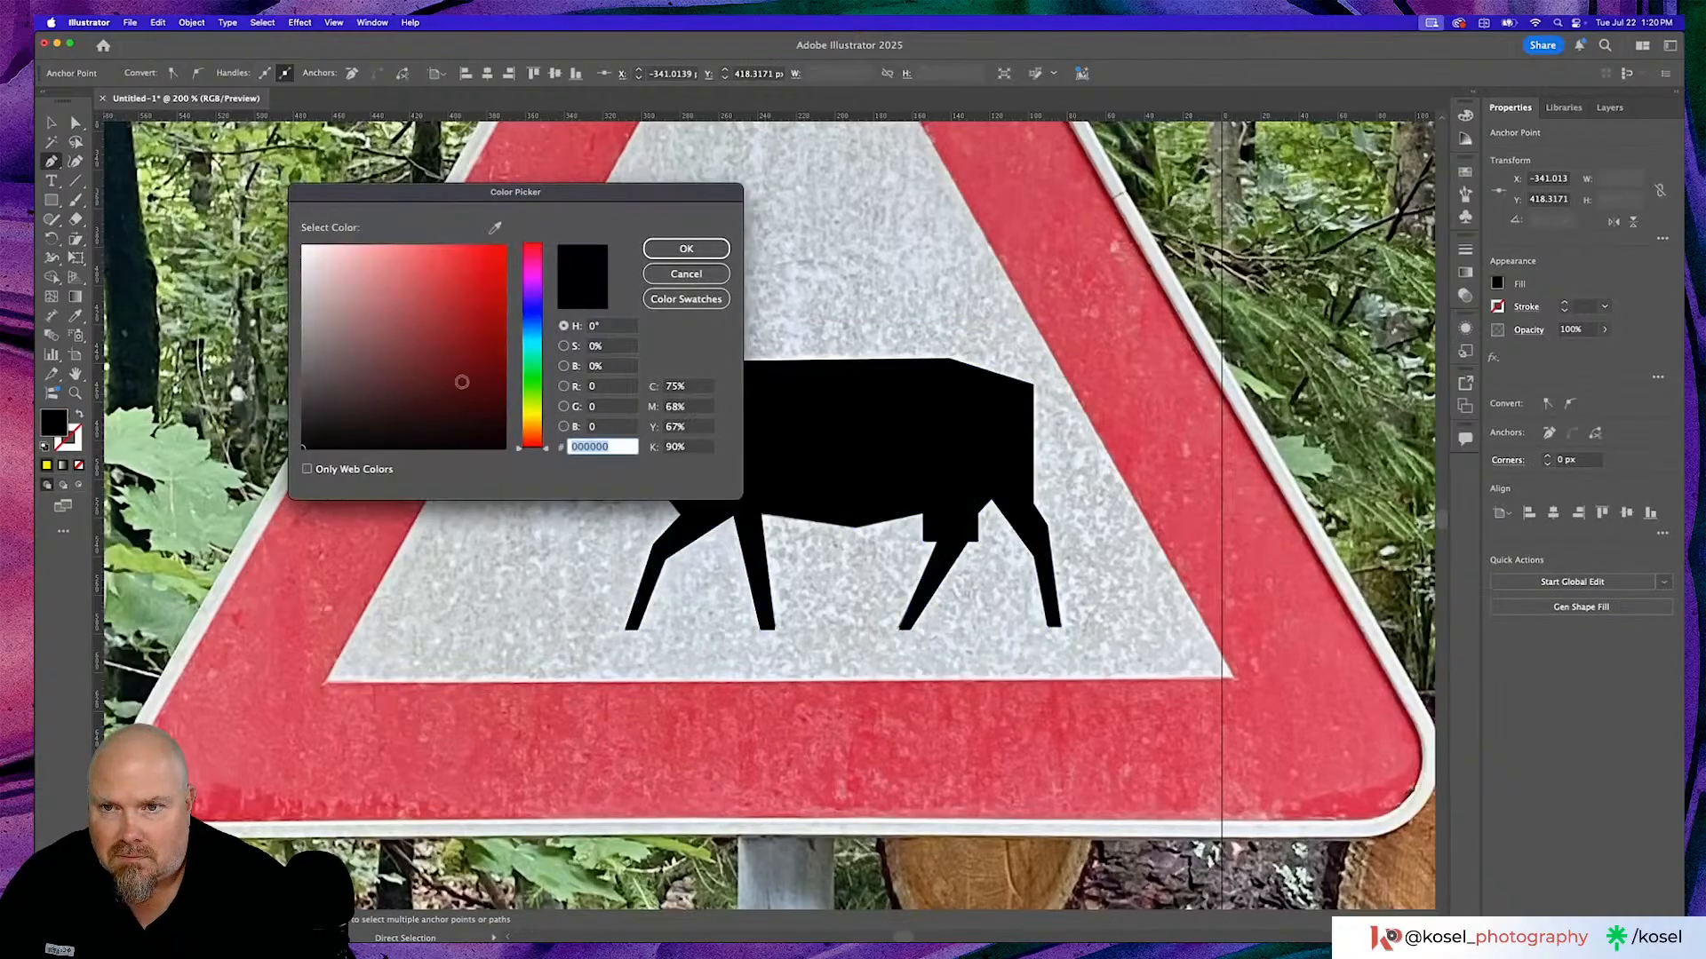
text(212121)
key(BackSpace)
key(BackSpace)
key(BackSpace)
key(BackSpace)
key(BackSpace)
key(BackSpace)
text(020202)
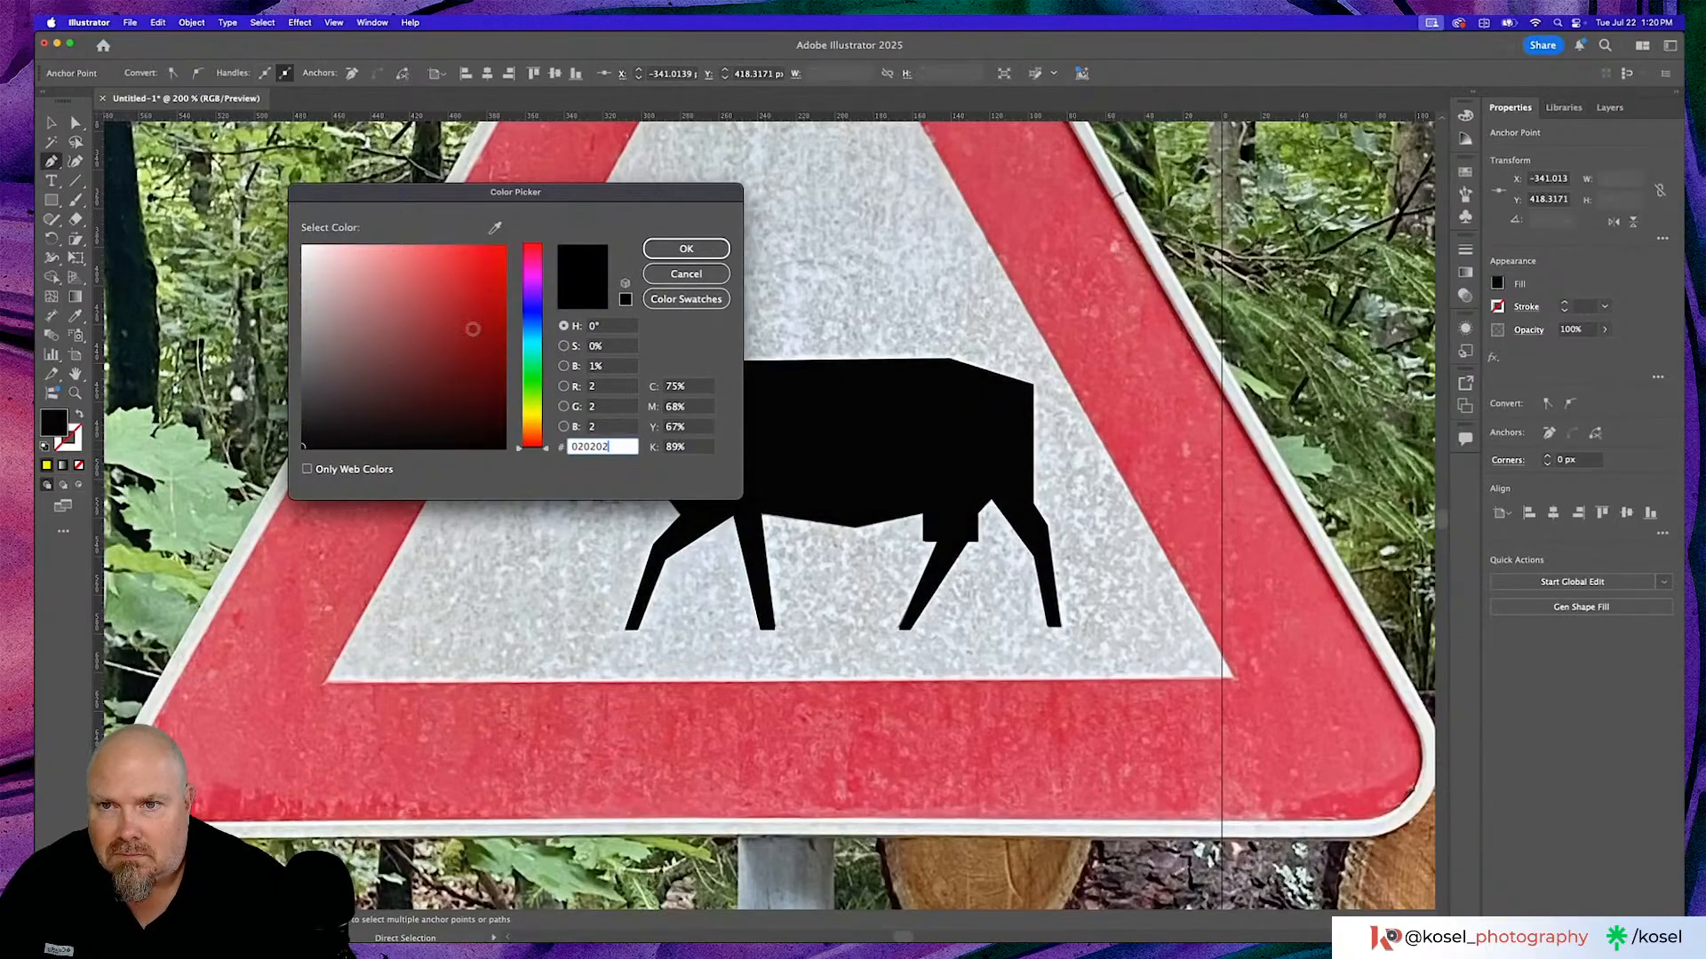
click(694, 245)
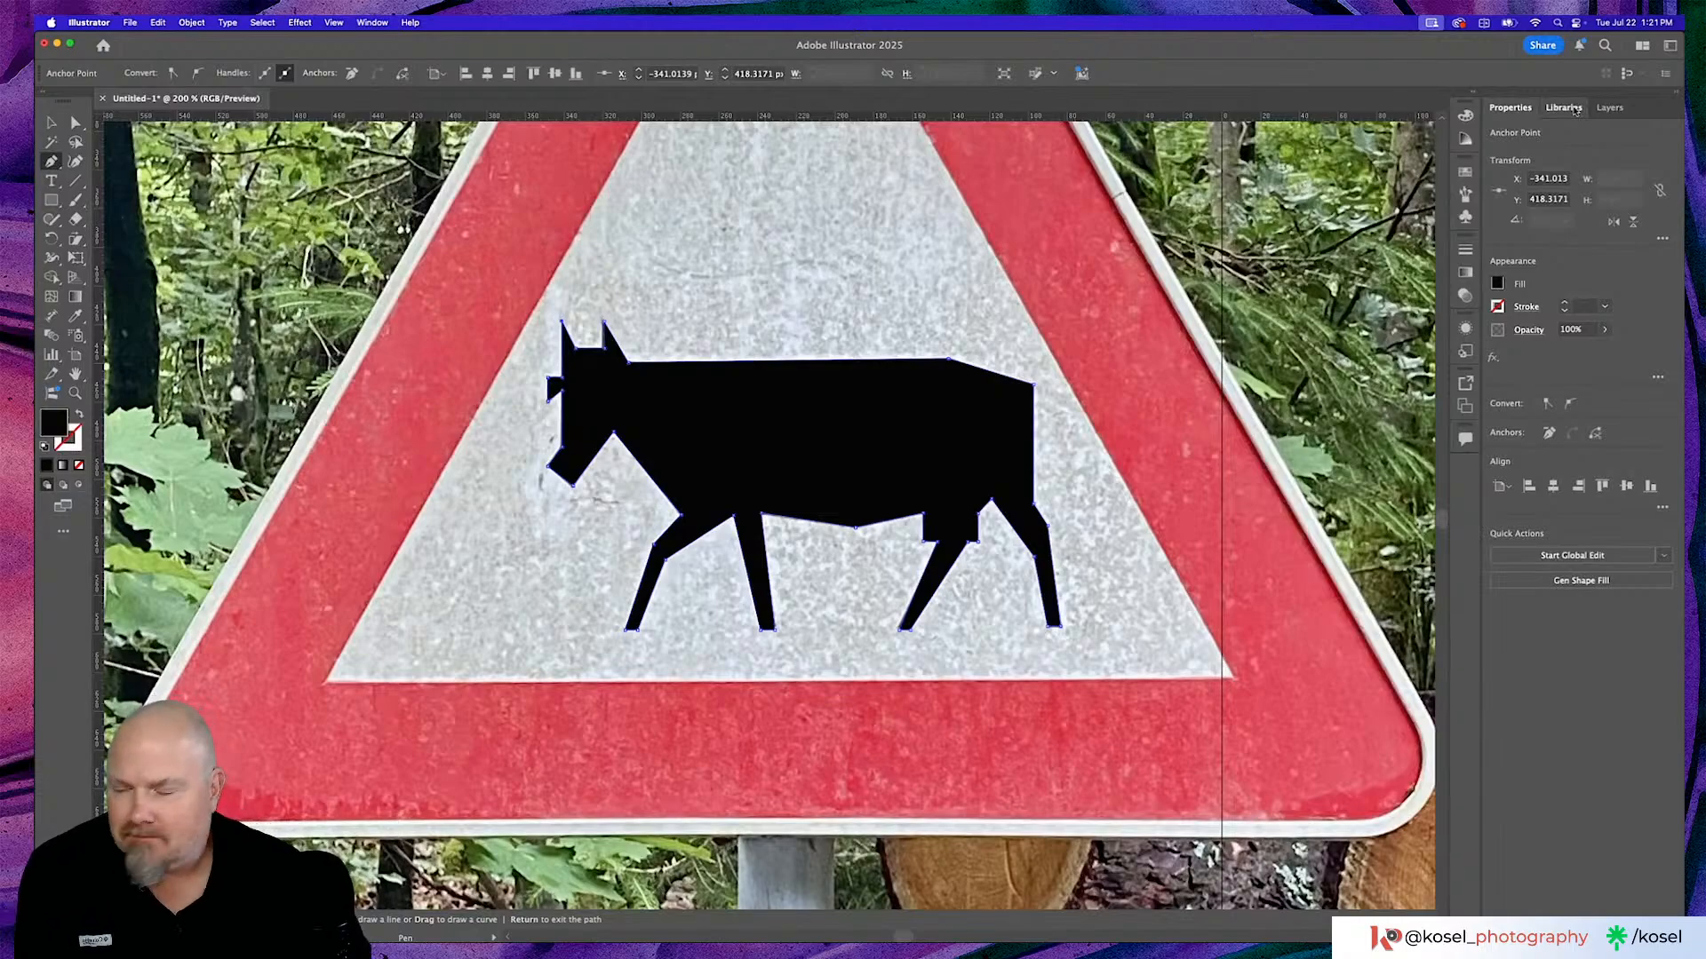
Move the yellow tail gap path above the cow outline within Layer 4.
click(1602, 113)
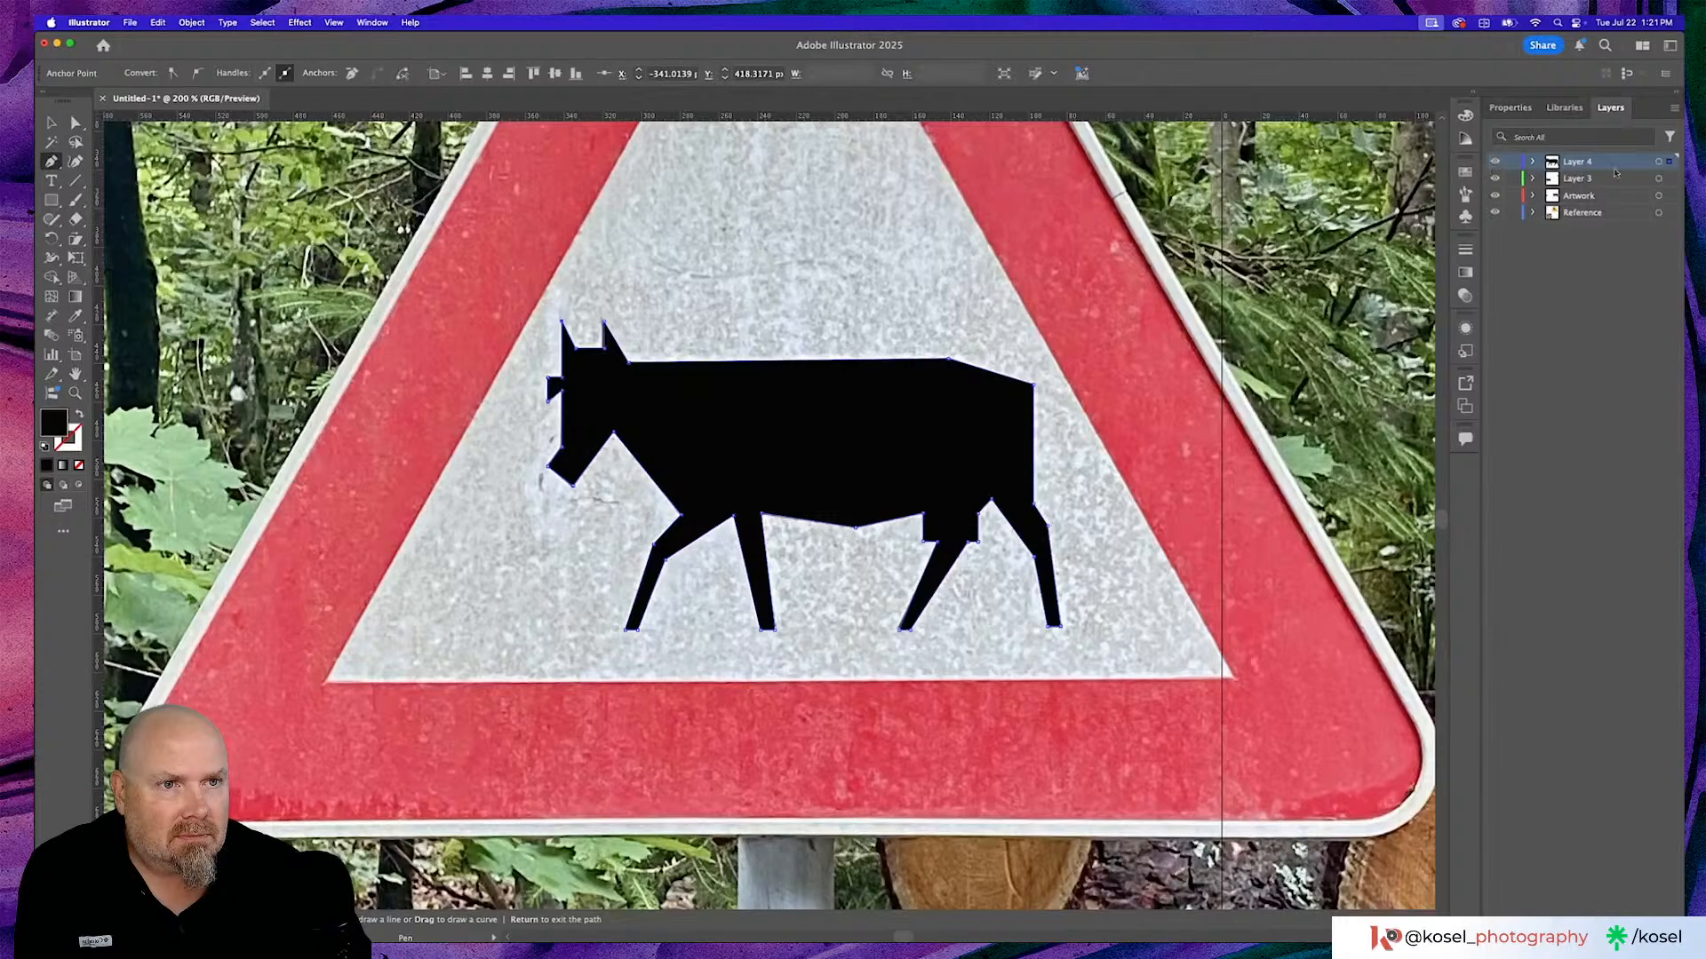
click(1531, 162)
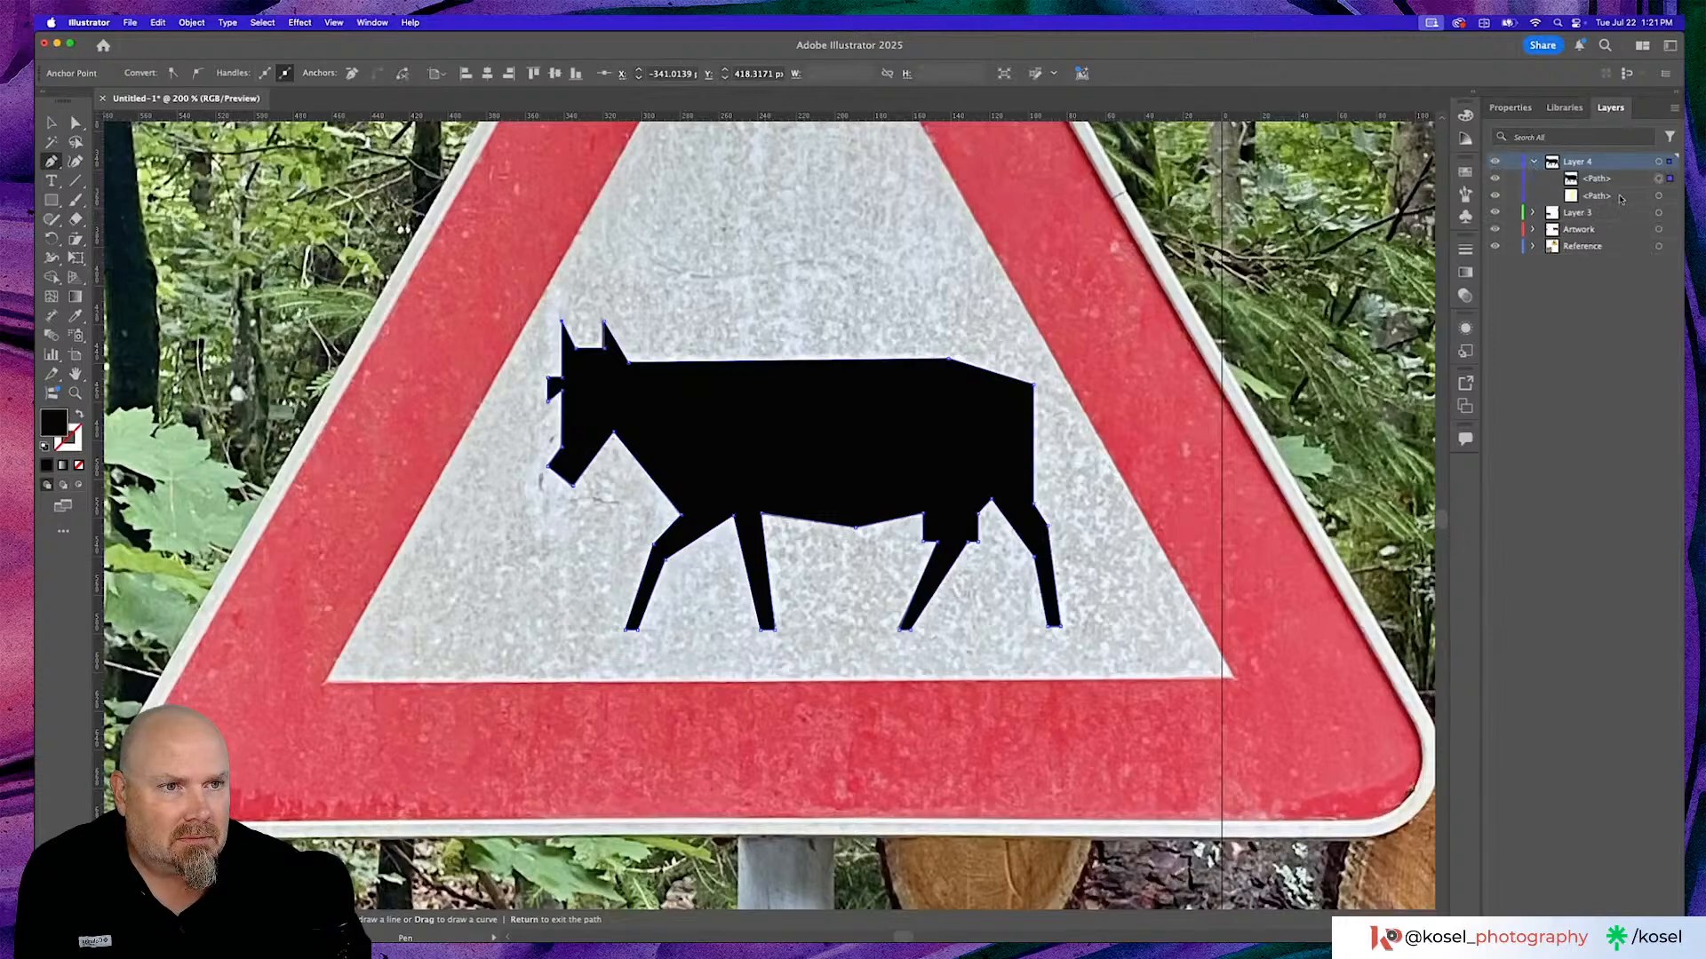
drag(1620, 199, 1619, 174)
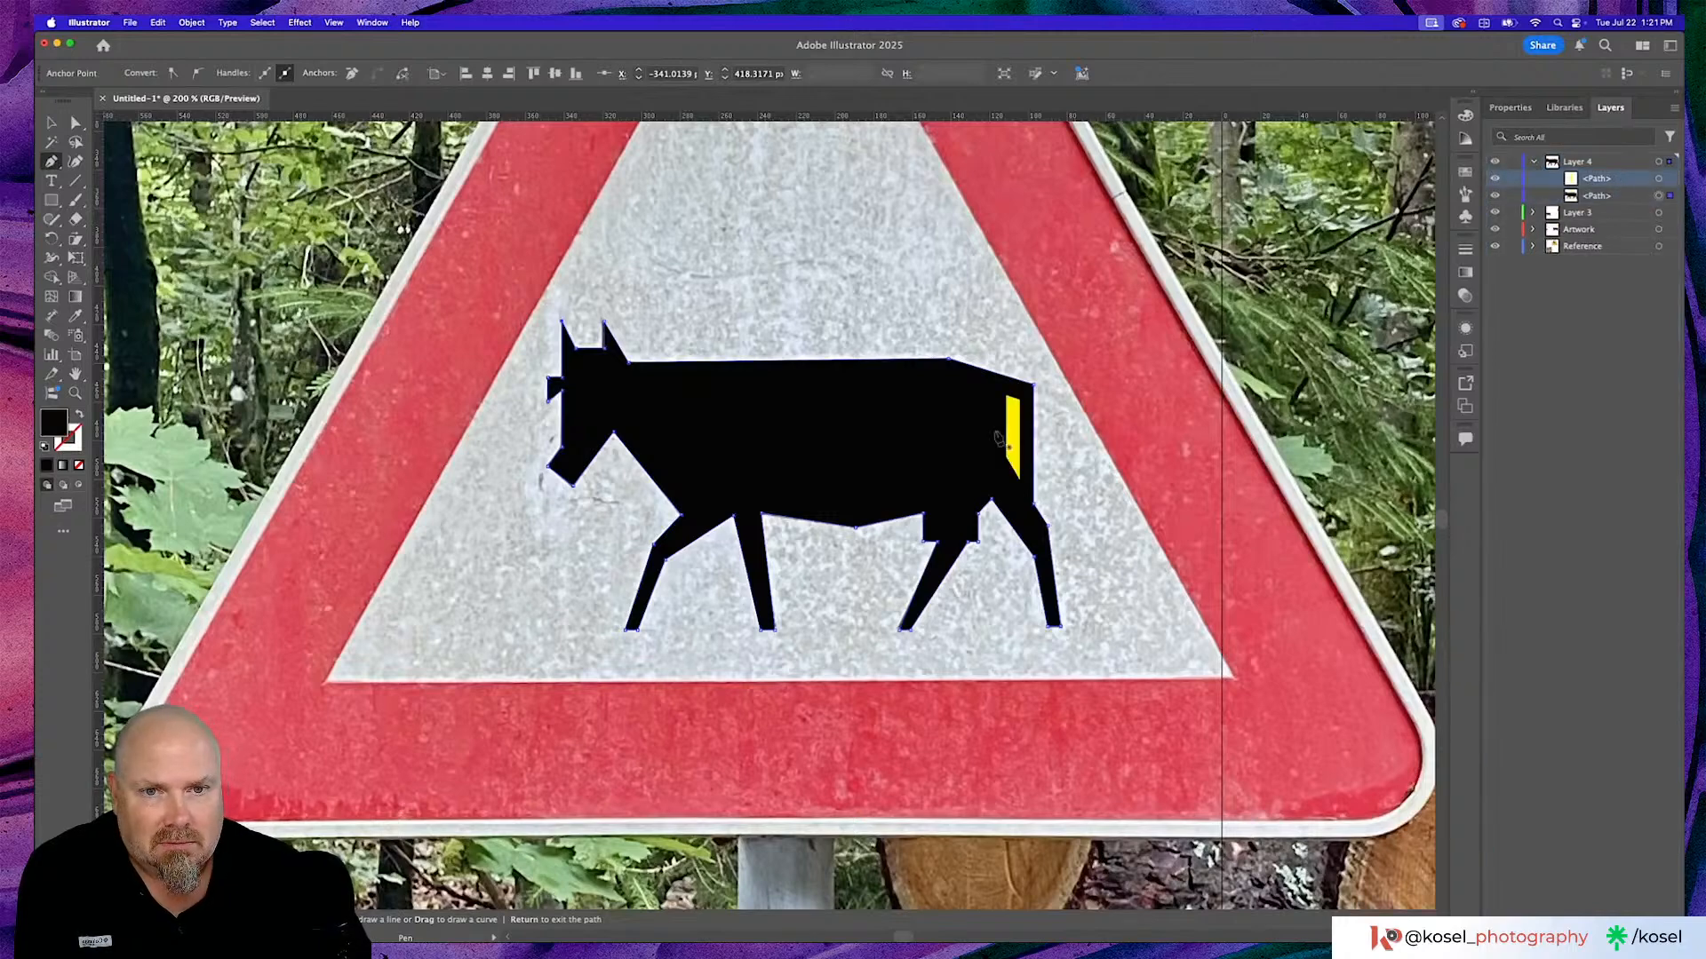
Select the cow outline and the yellow tail gap shape together and cut the gap out with Minus Front.
key(v)
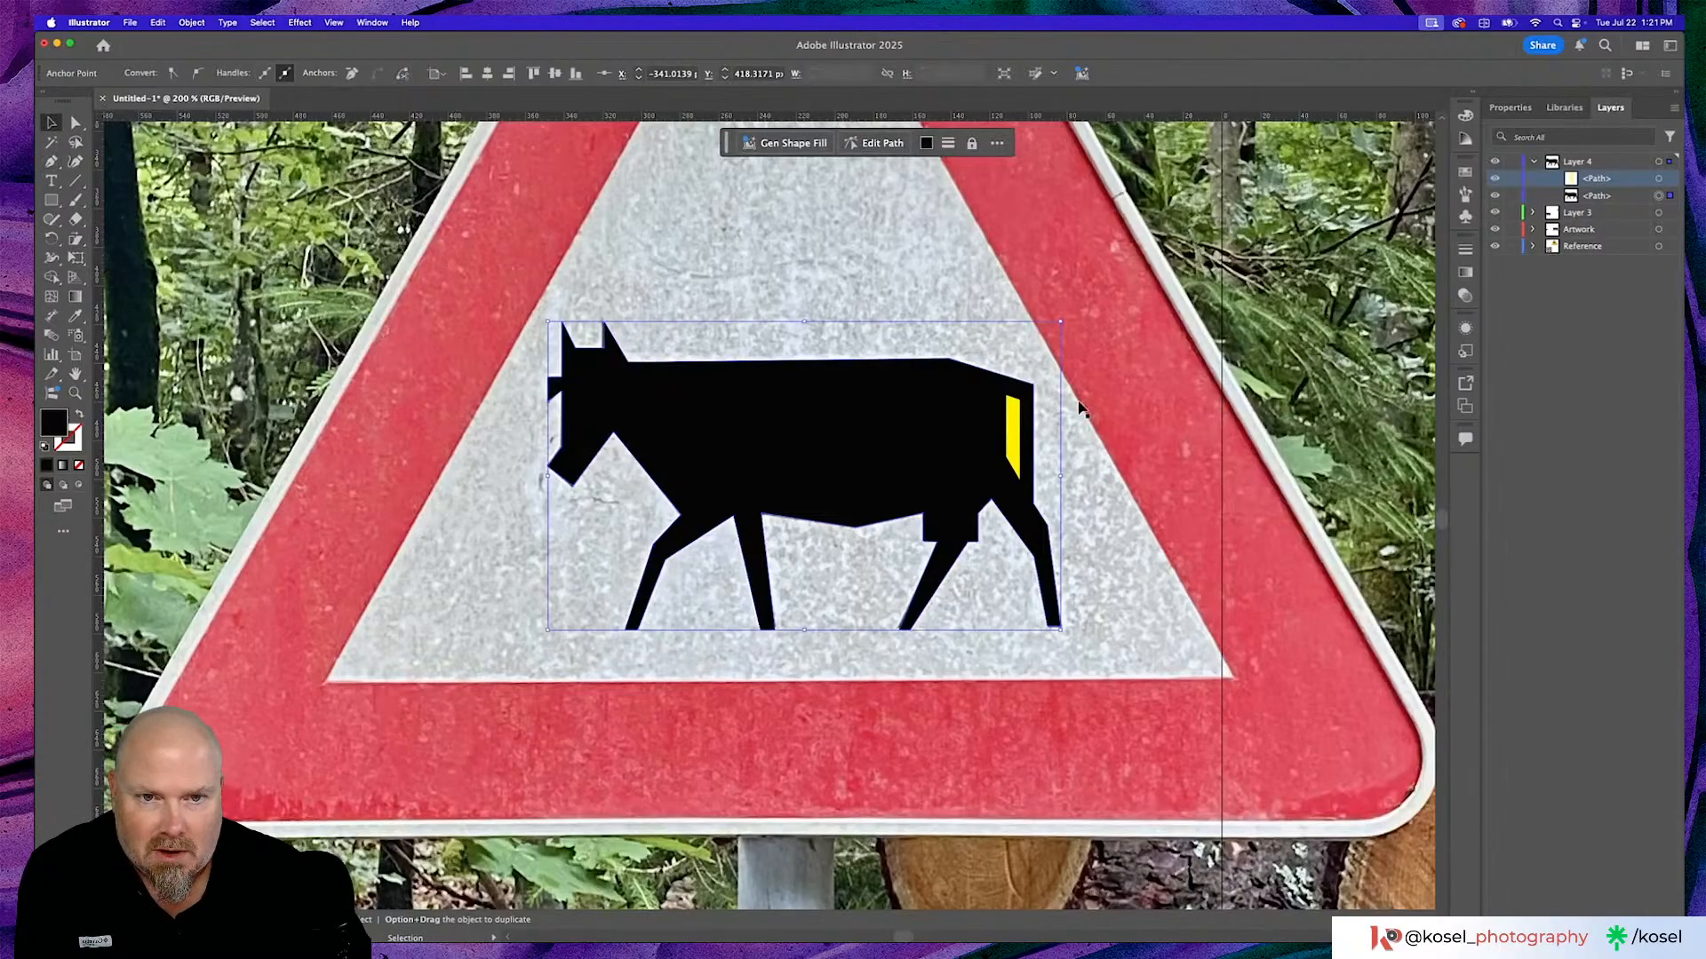
drag(1073, 420, 1058, 450)
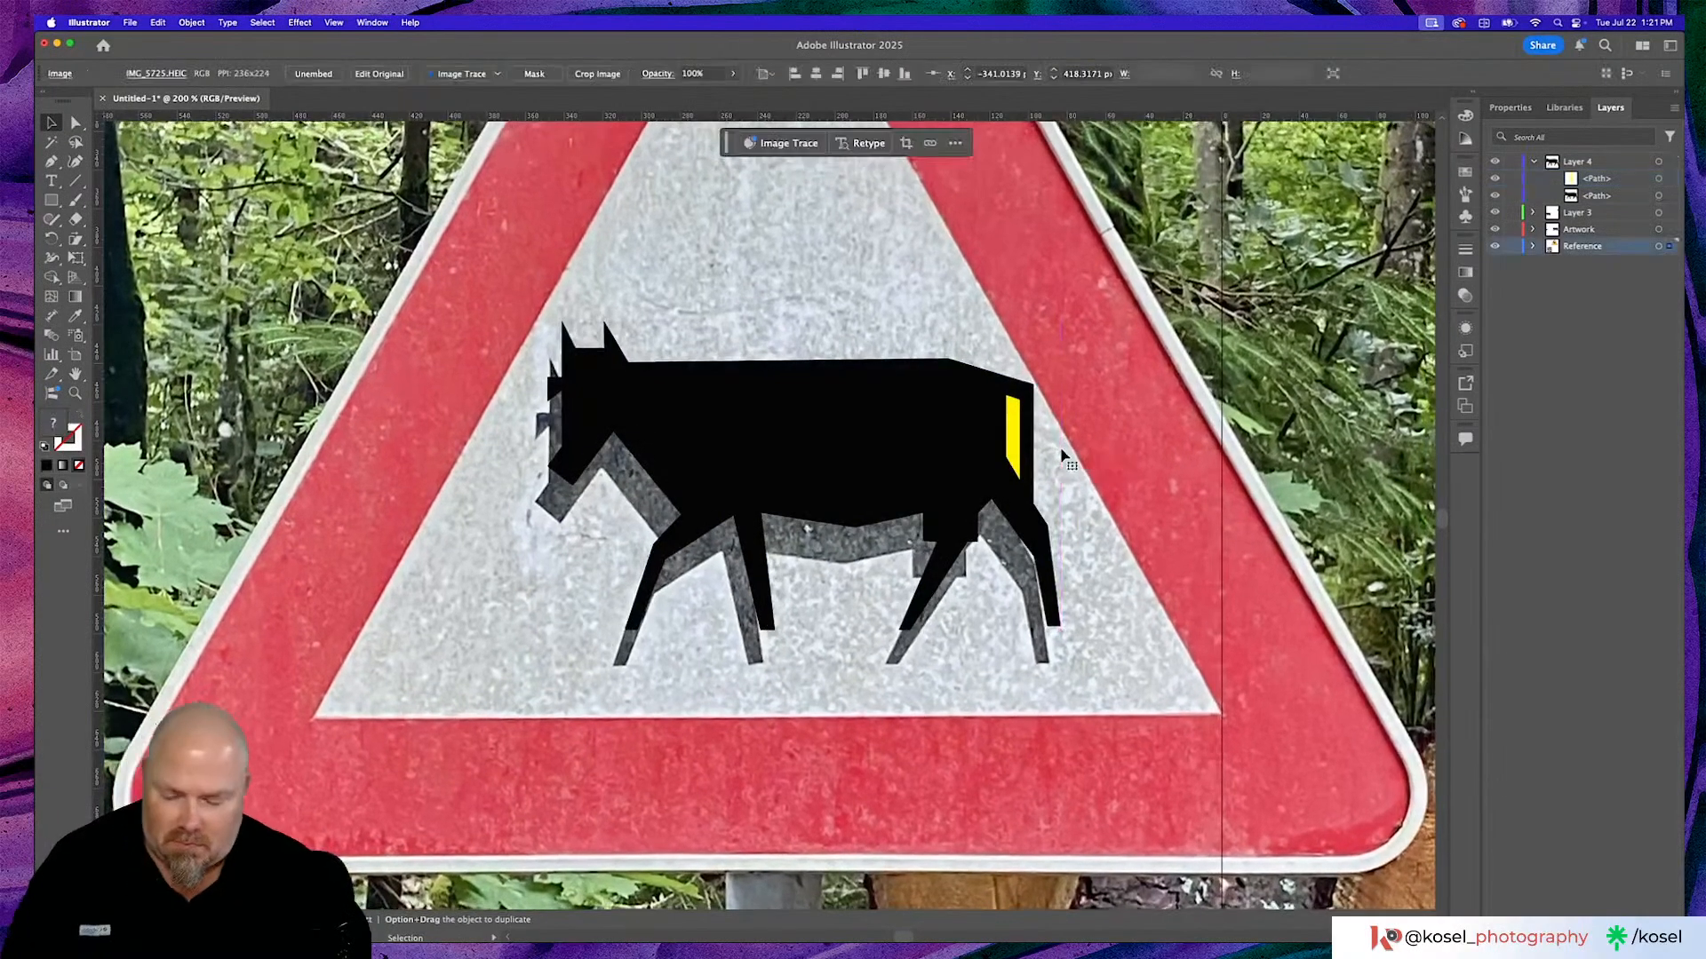
key(super+z)
click(1026, 449)
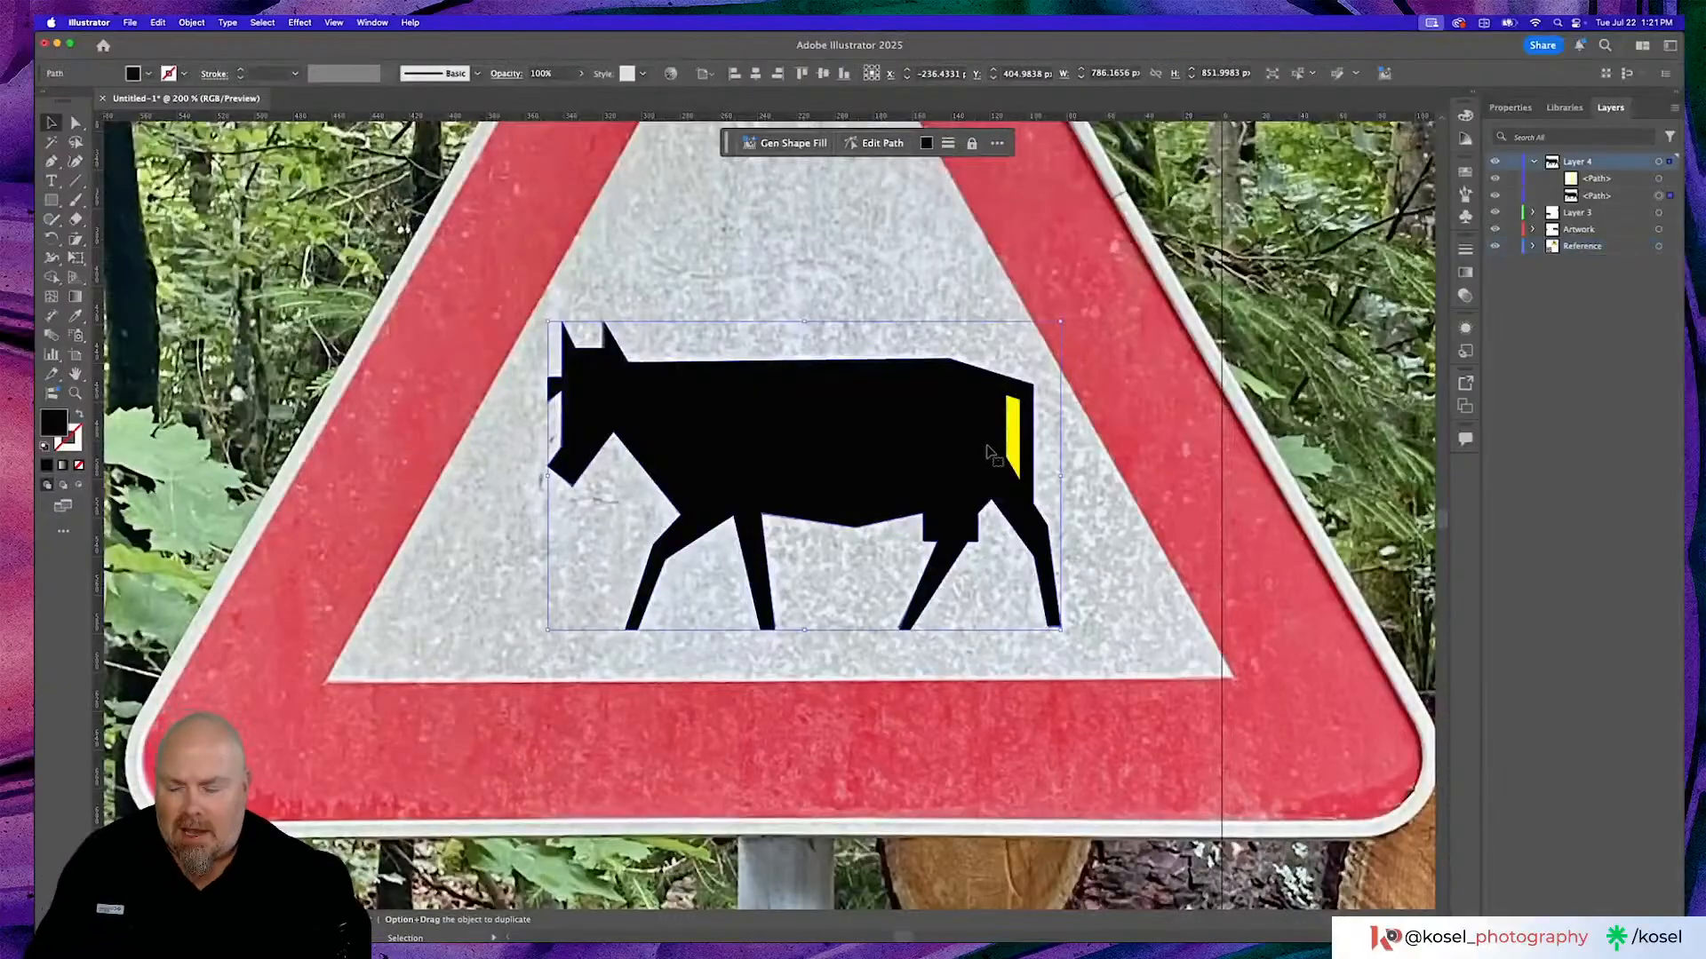
shift+click(1019, 436)
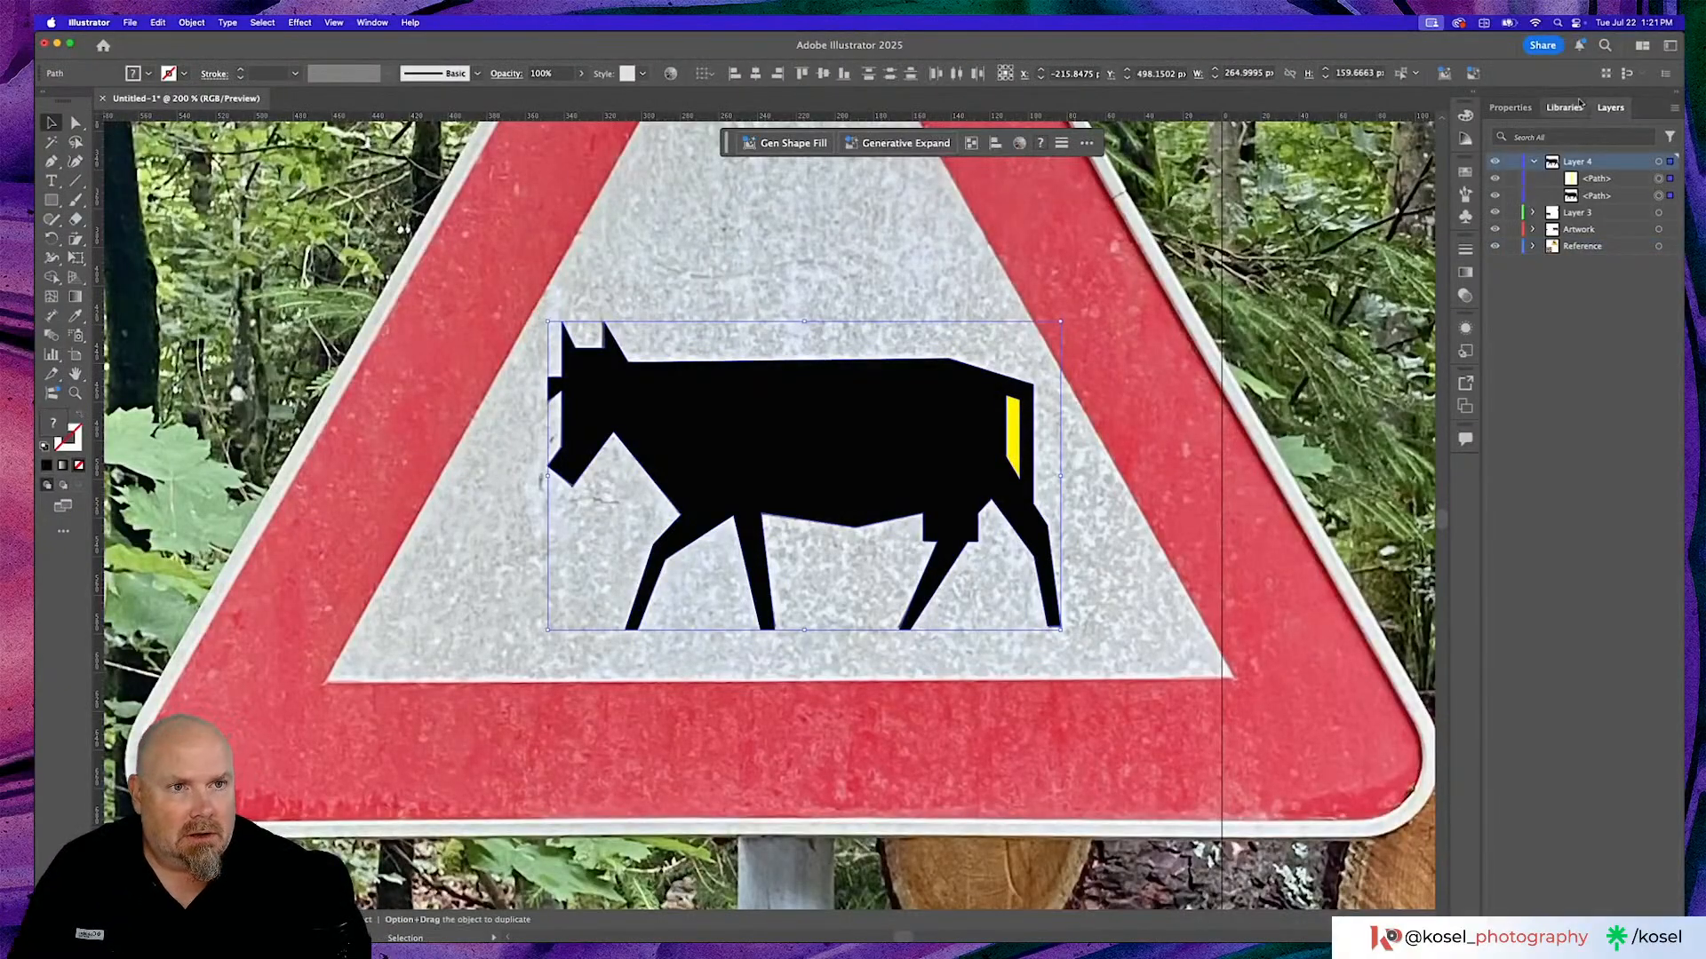
click(1510, 108)
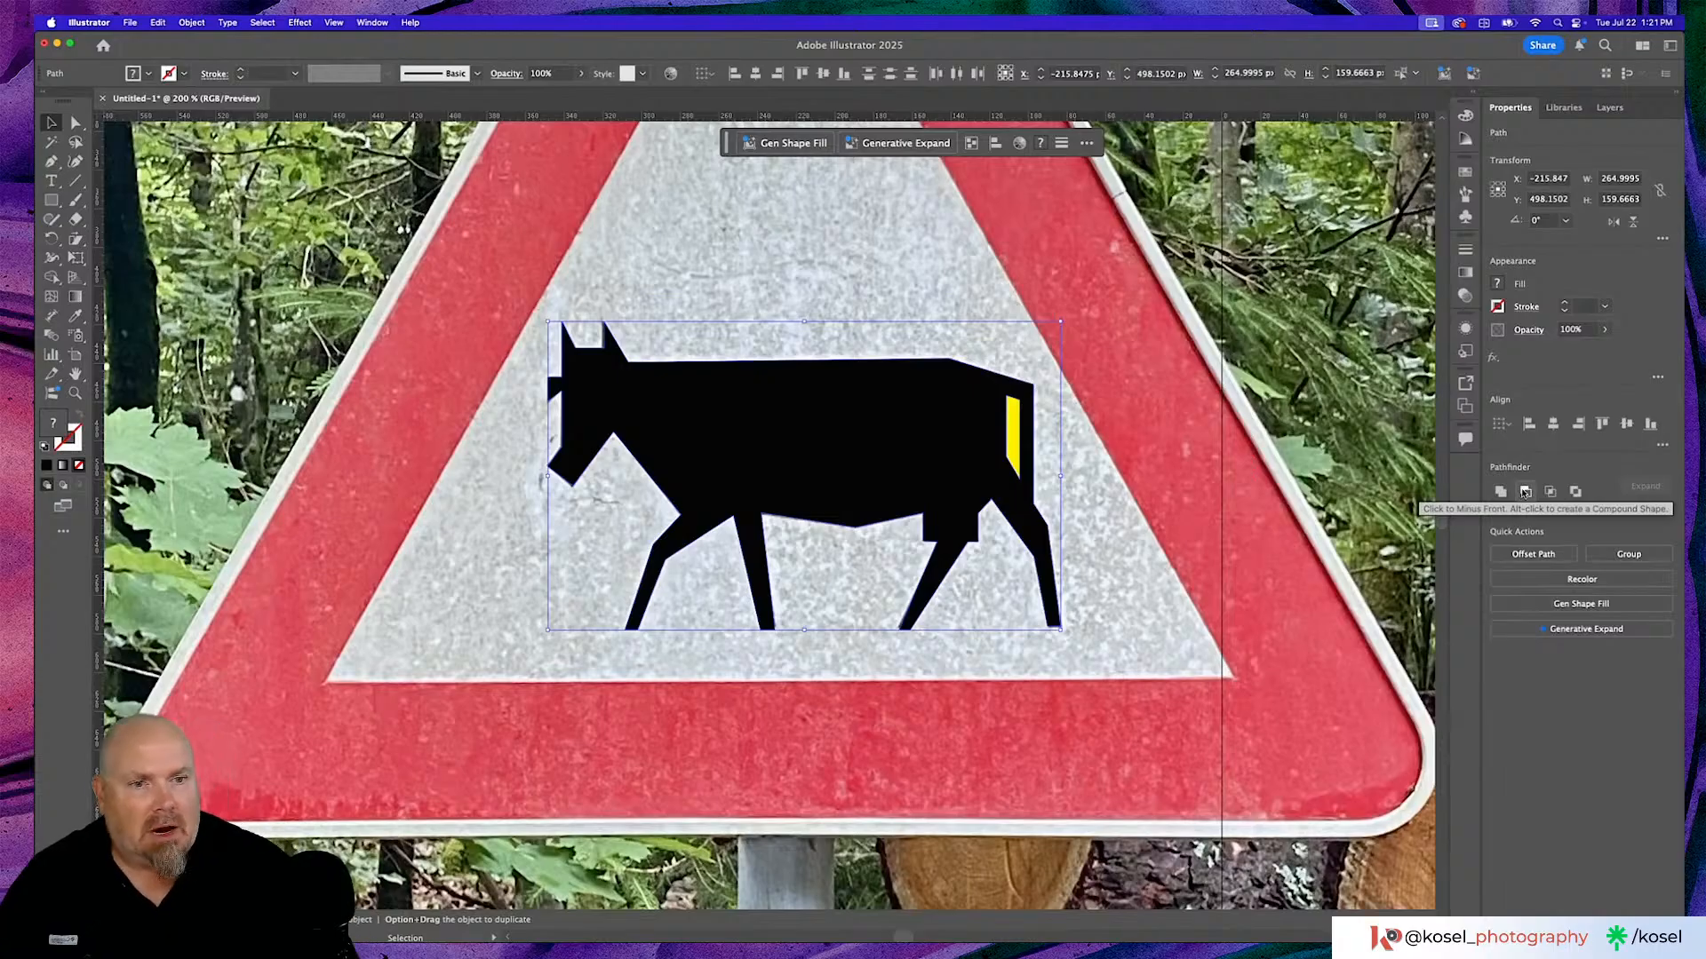
click(1525, 492)
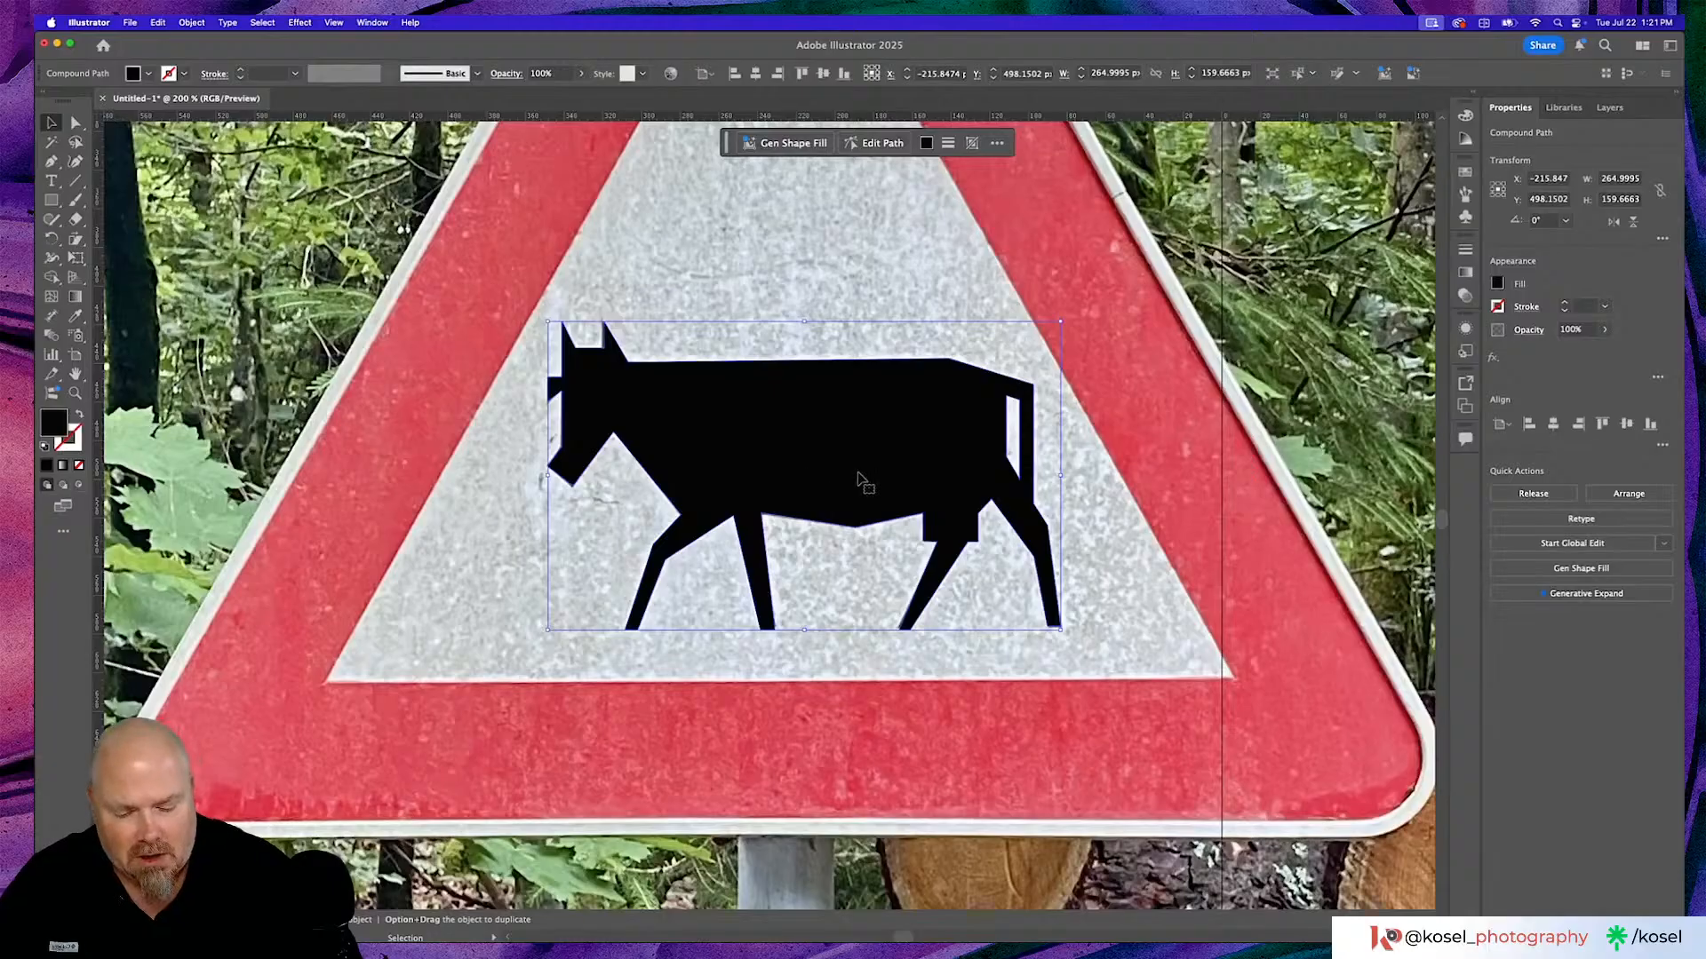
Bring the traced cow on the photo and the shape-built cow on the artboard into view together for comparison.
key(a)
key(v)
key(super+minus)
key(super+minus)
key(super+minus)
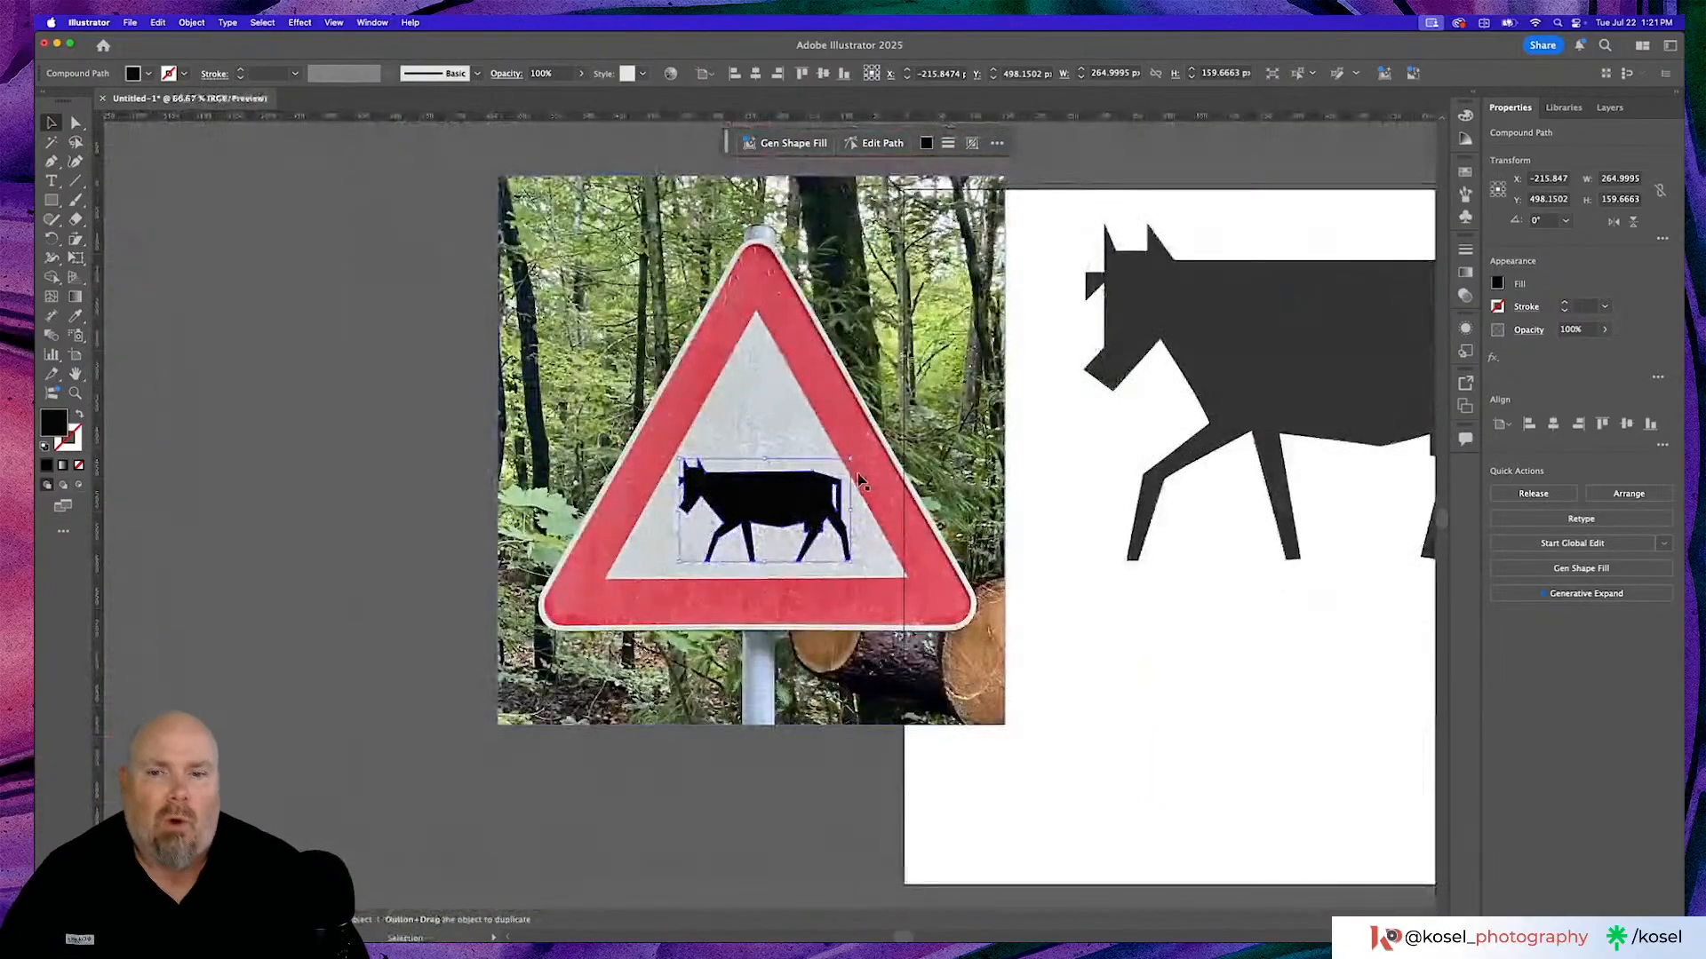
scroll(355, 520, right, 8)
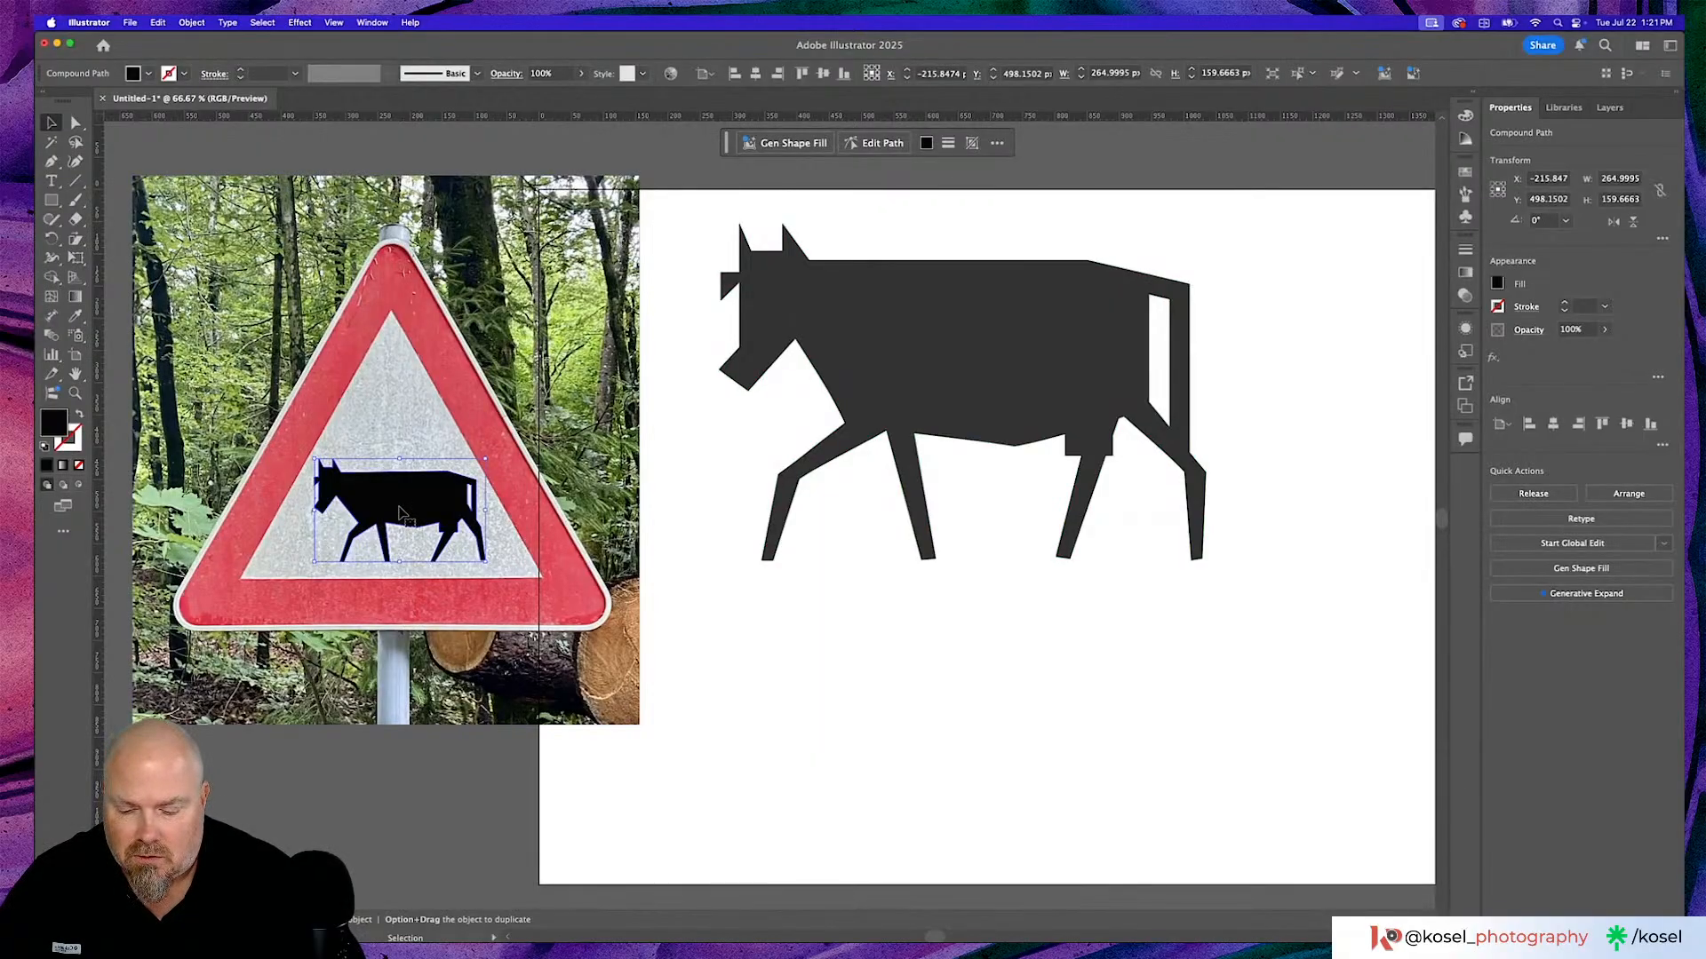
Duplicate the black traced cow onto the artboard below the shape-built cow, and move the original off the photo to above the artboard.
drag(397, 511, 921, 745)
scroll(578, 457, up, 5)
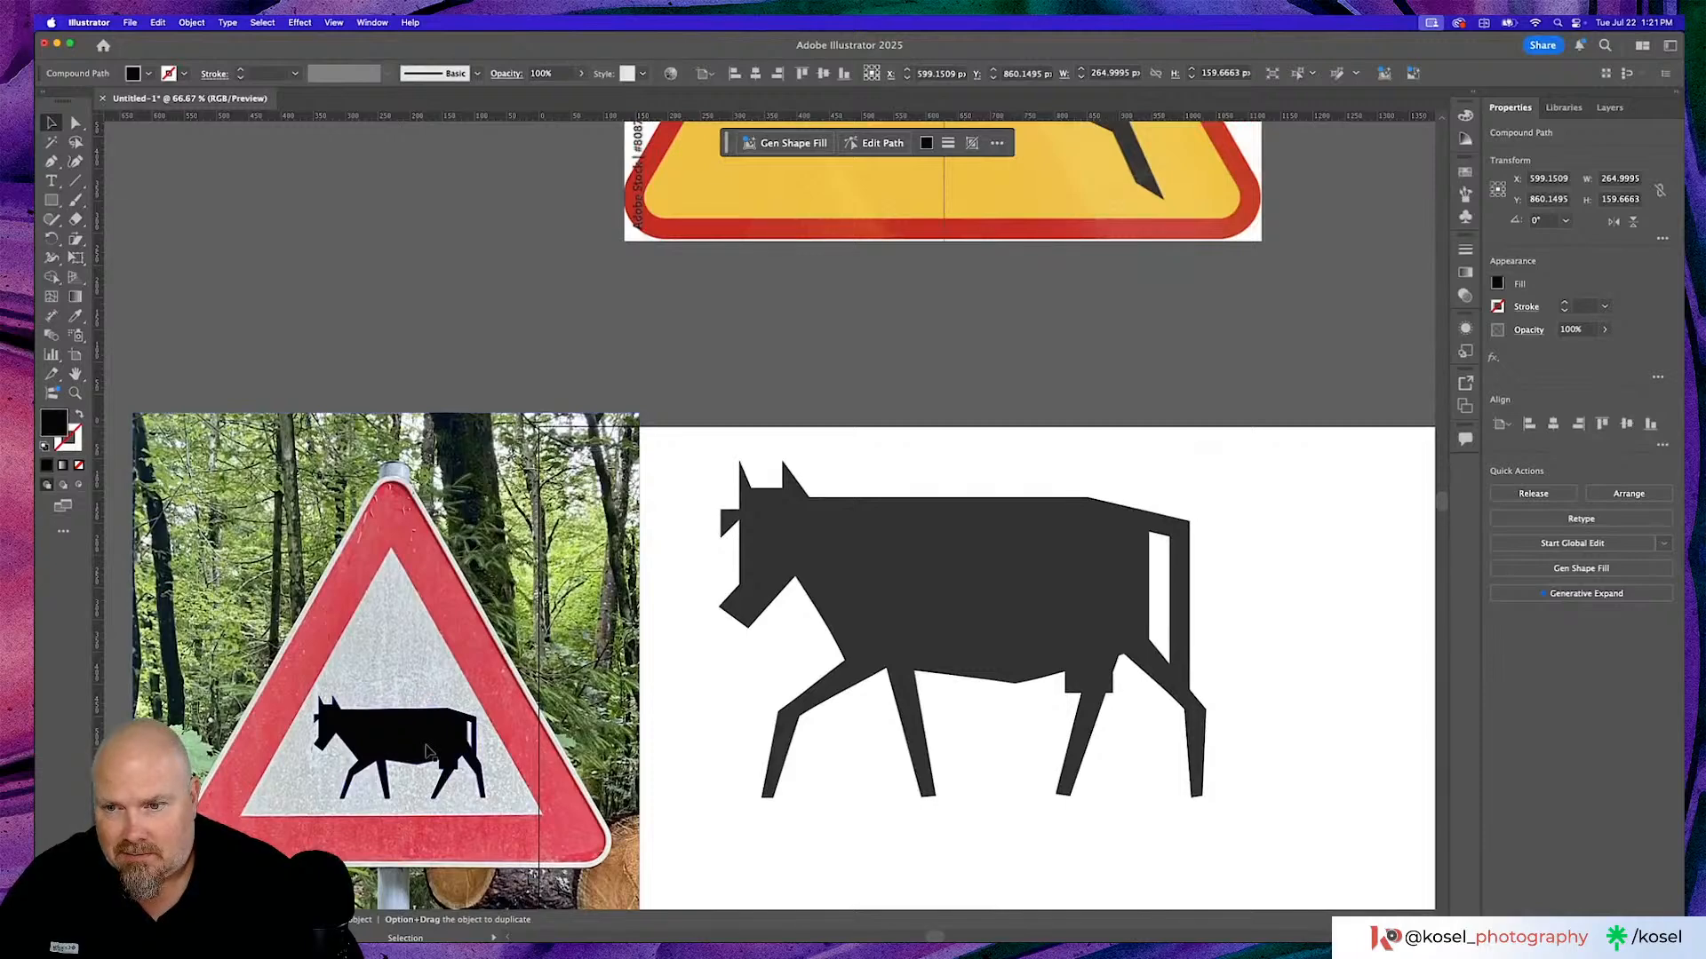
drag(430, 751, 1175, 347)
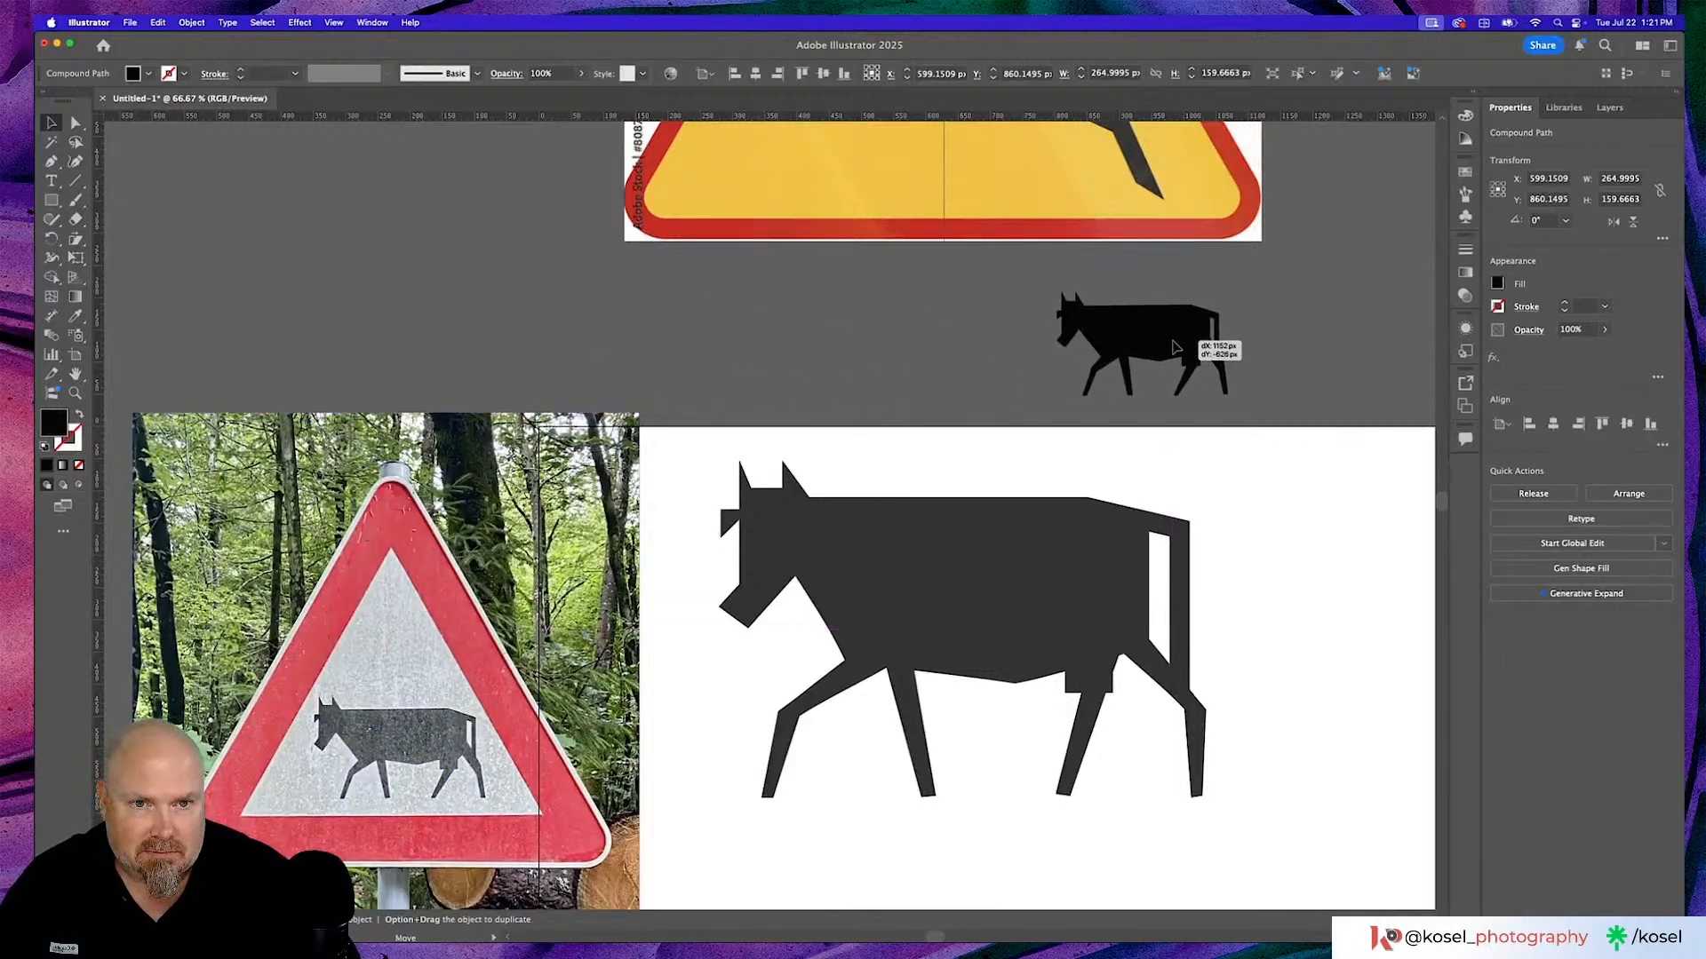
scroll(1008, 708, down, 4)
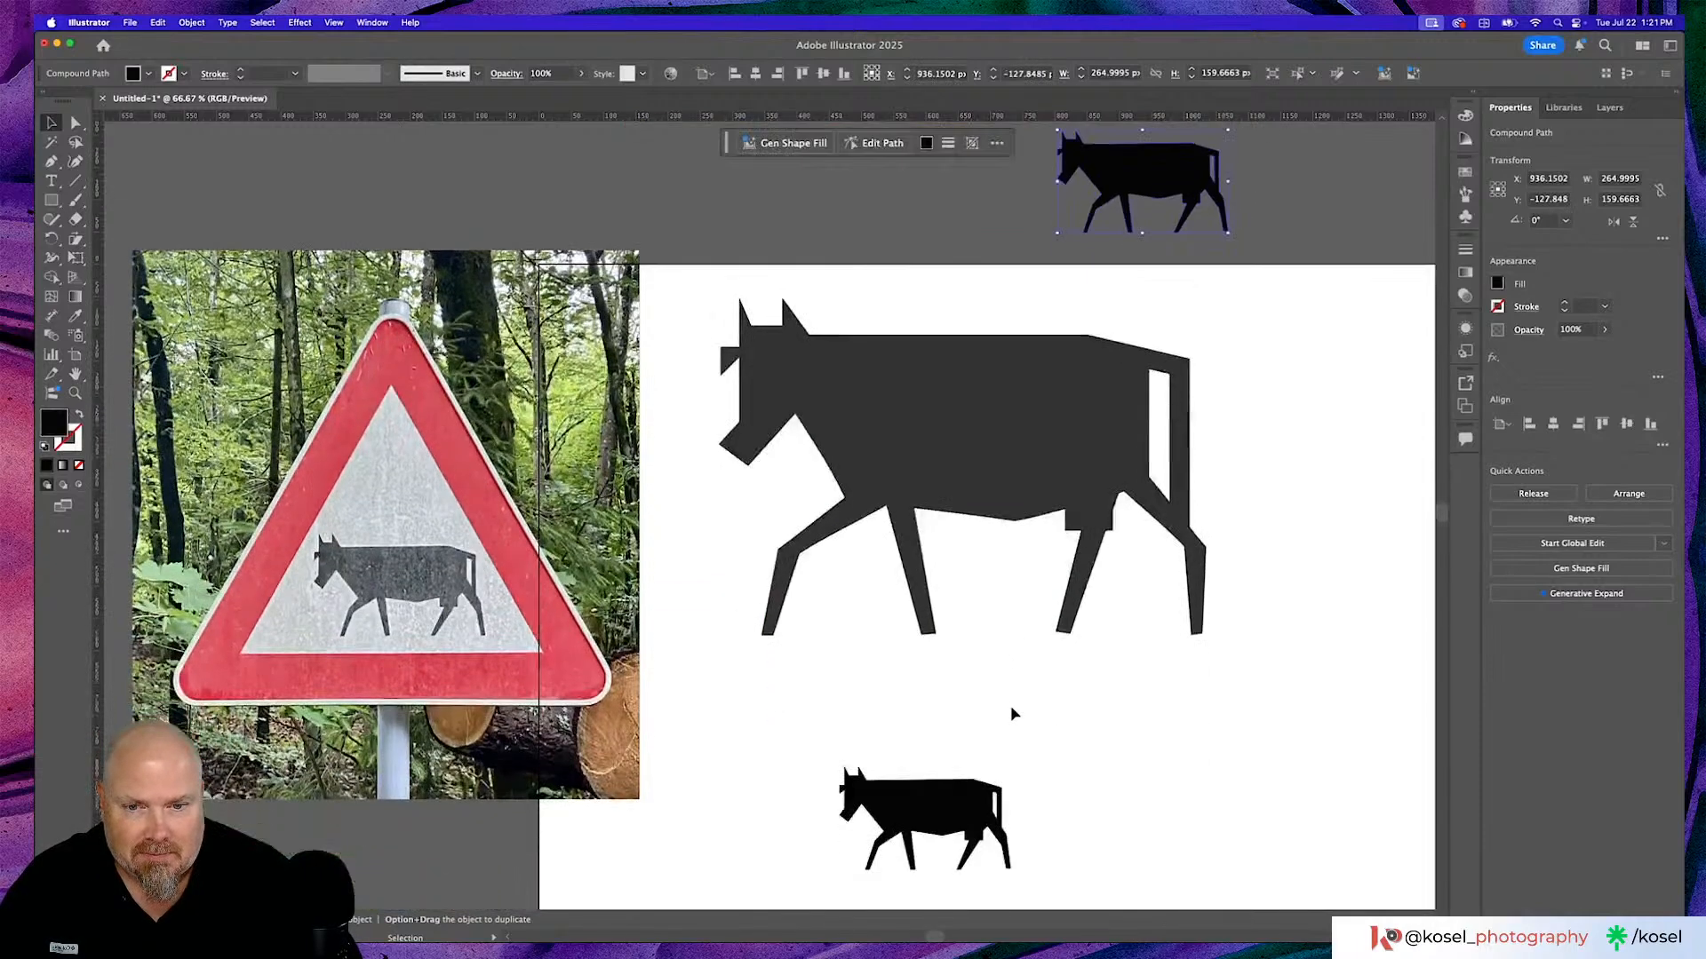
scroll(1010, 714, down, 3)
Scale the artboard copy of the traced cow to about 758 by 457 px and overlay it on the dark gray shape-built cow.
click(944, 713)
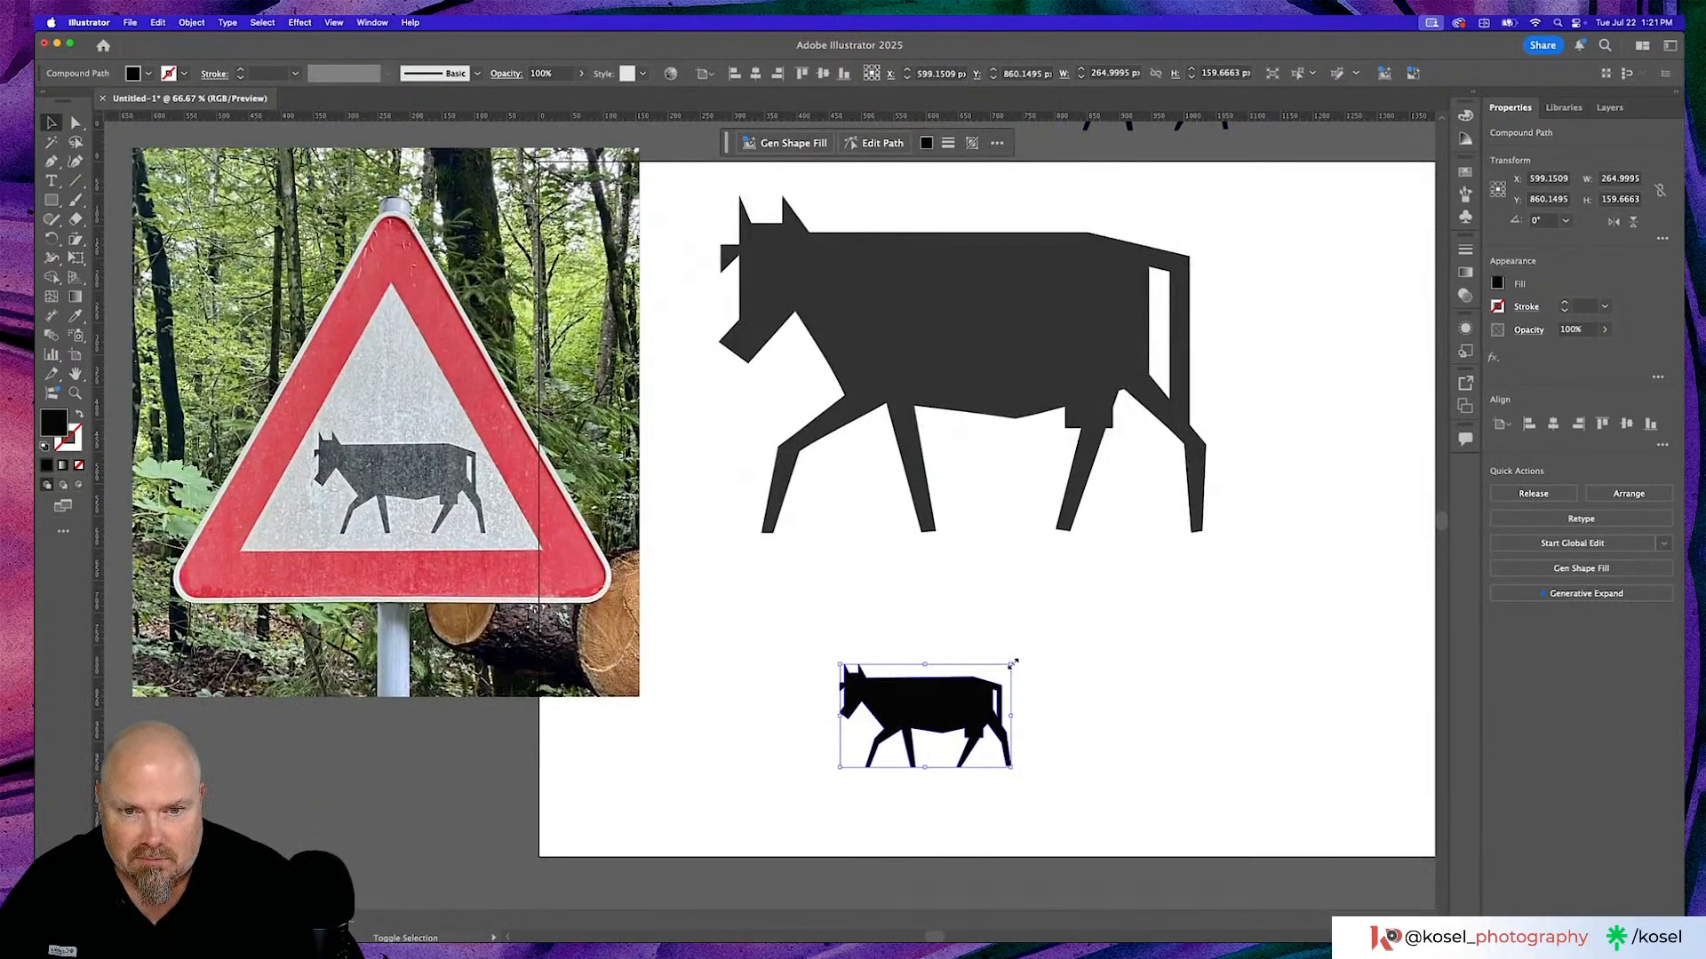
drag(1013, 662, 1359, 412)
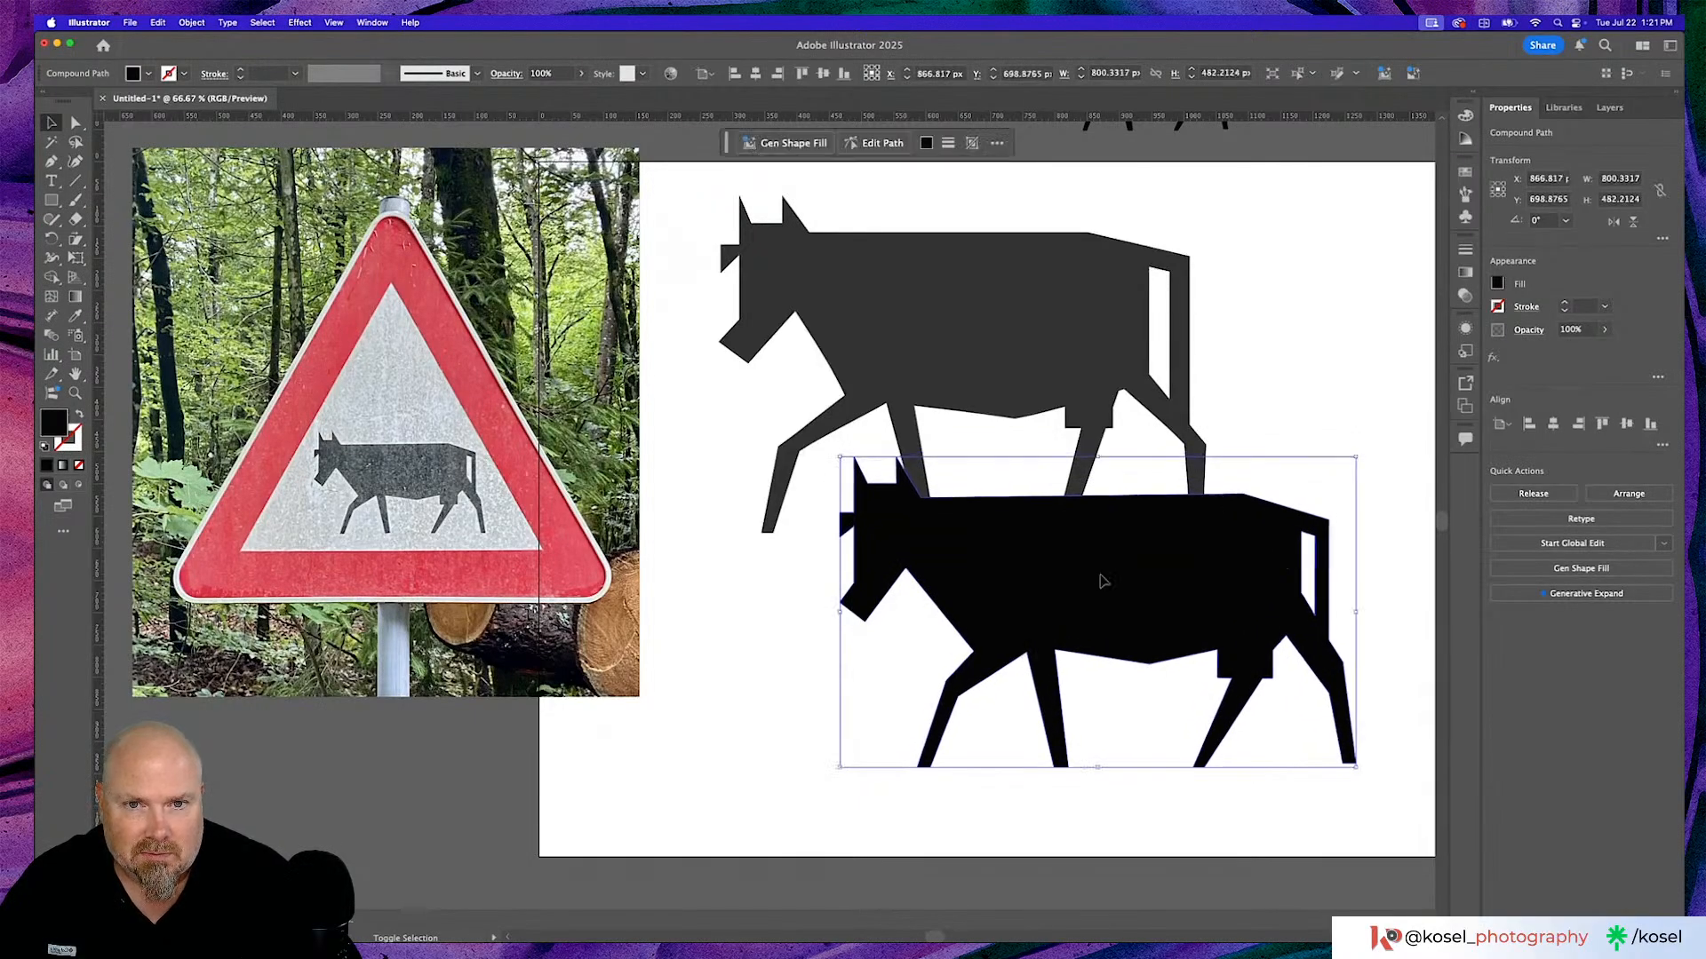
drag(1101, 582, 971, 347)
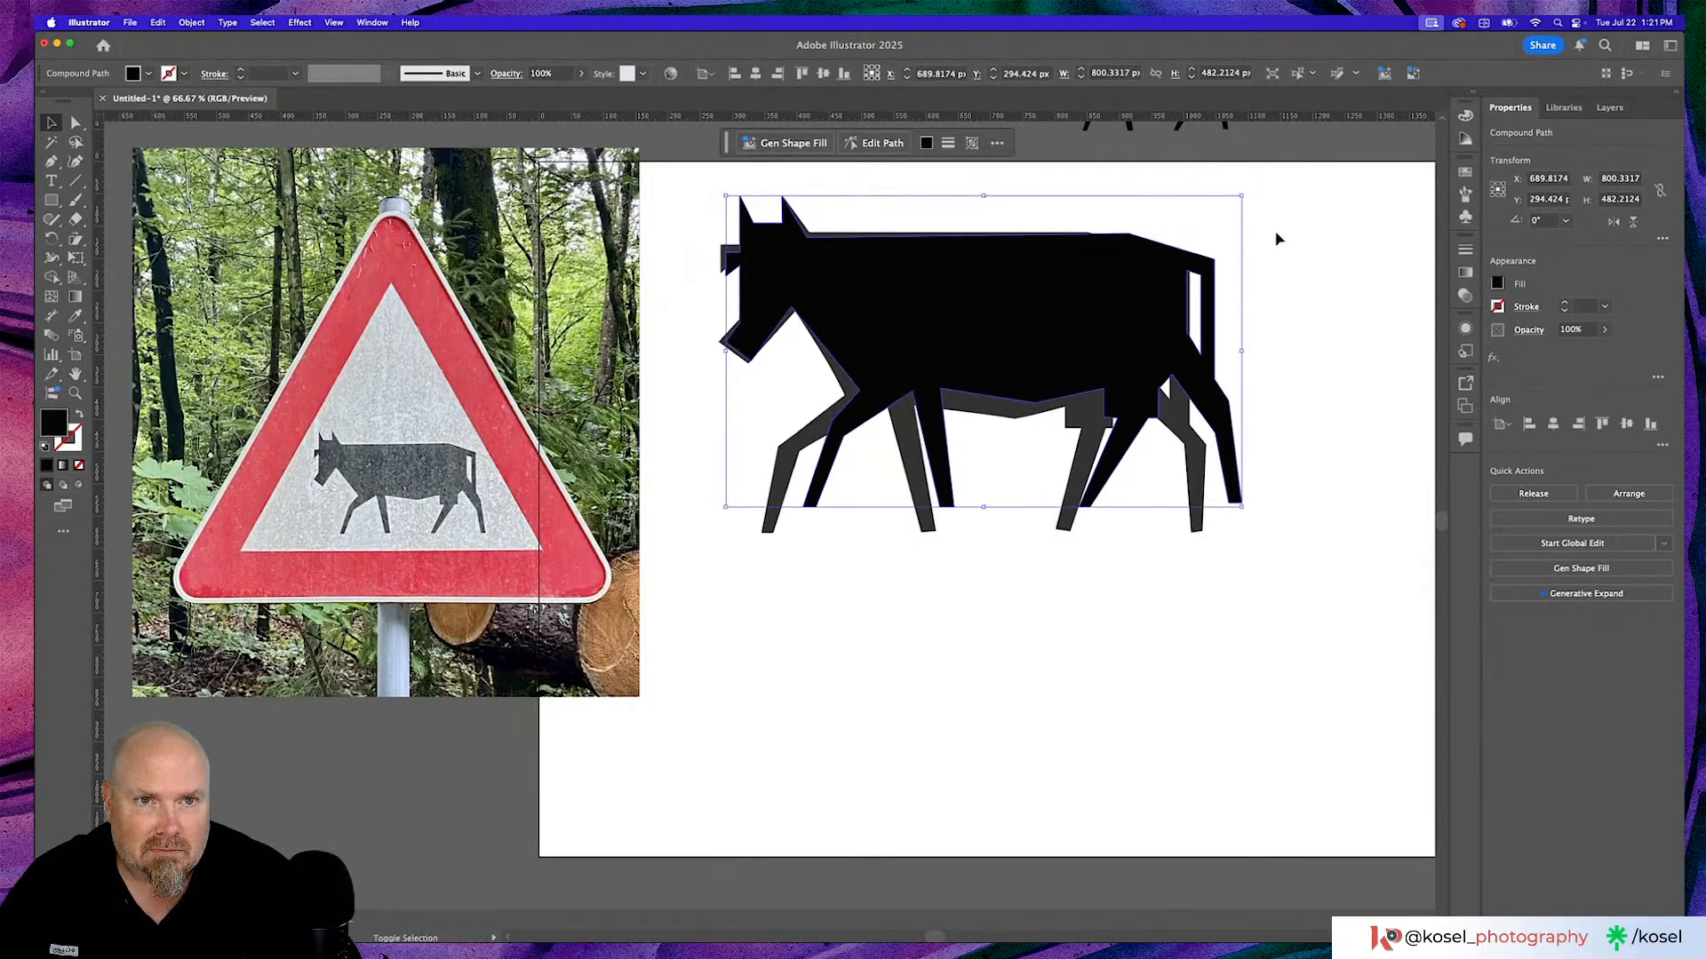
drag(1244, 191, 1217, 215)
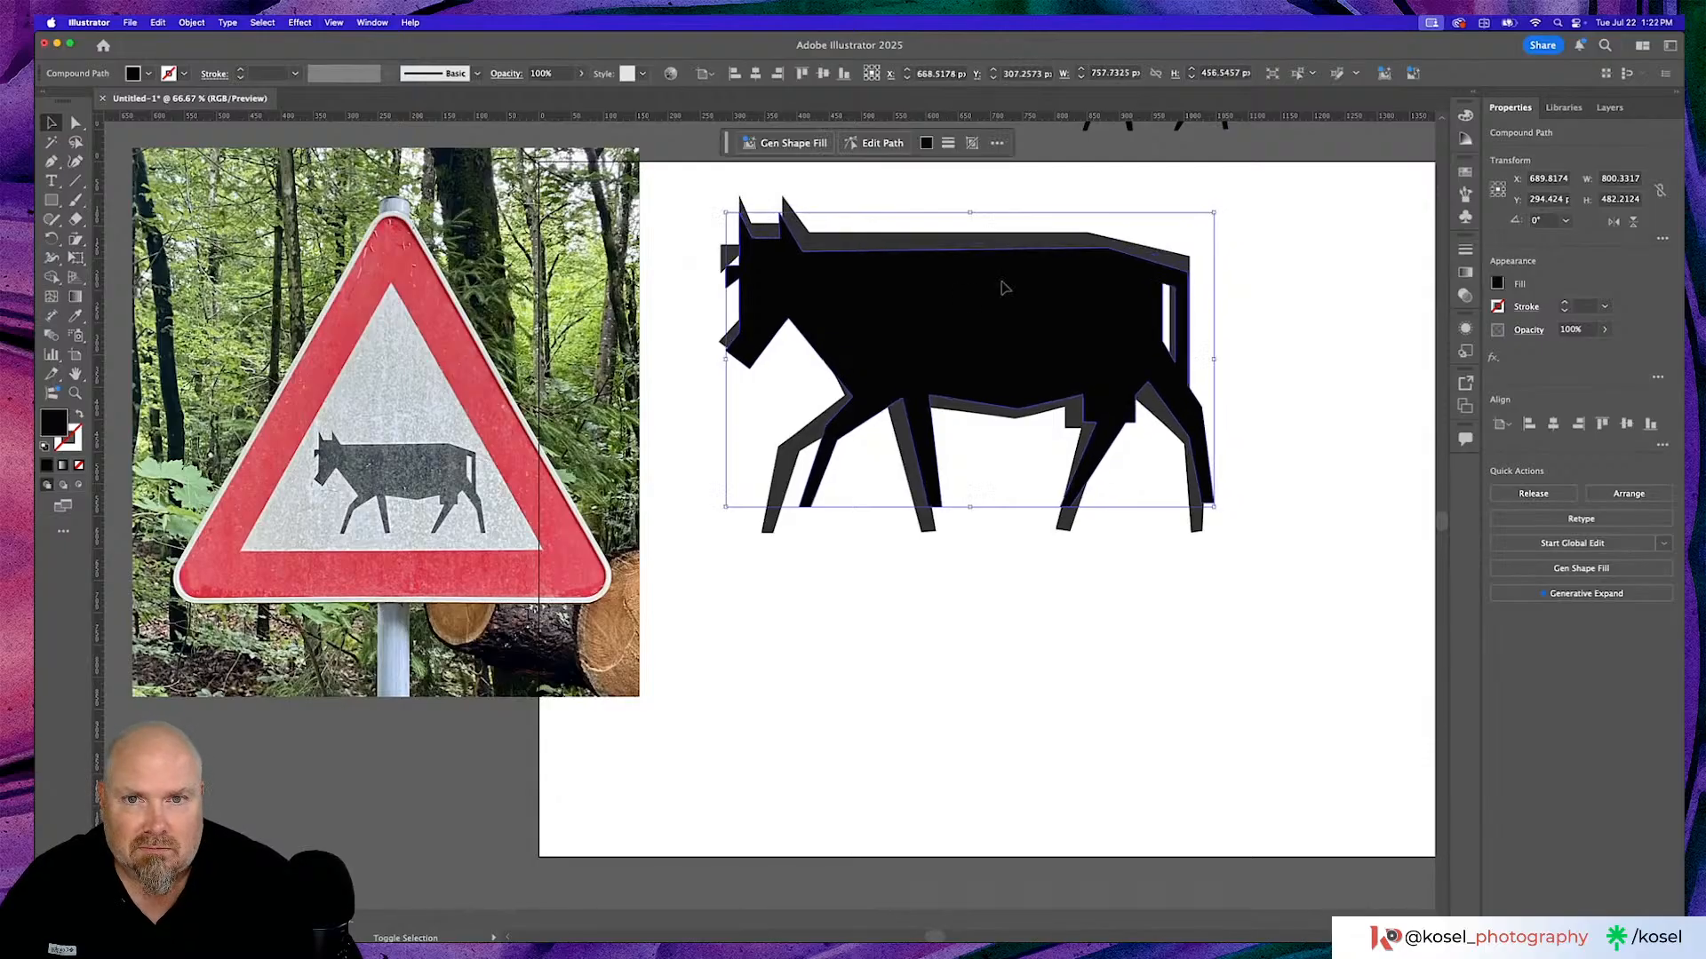
drag(942, 320, 938, 304)
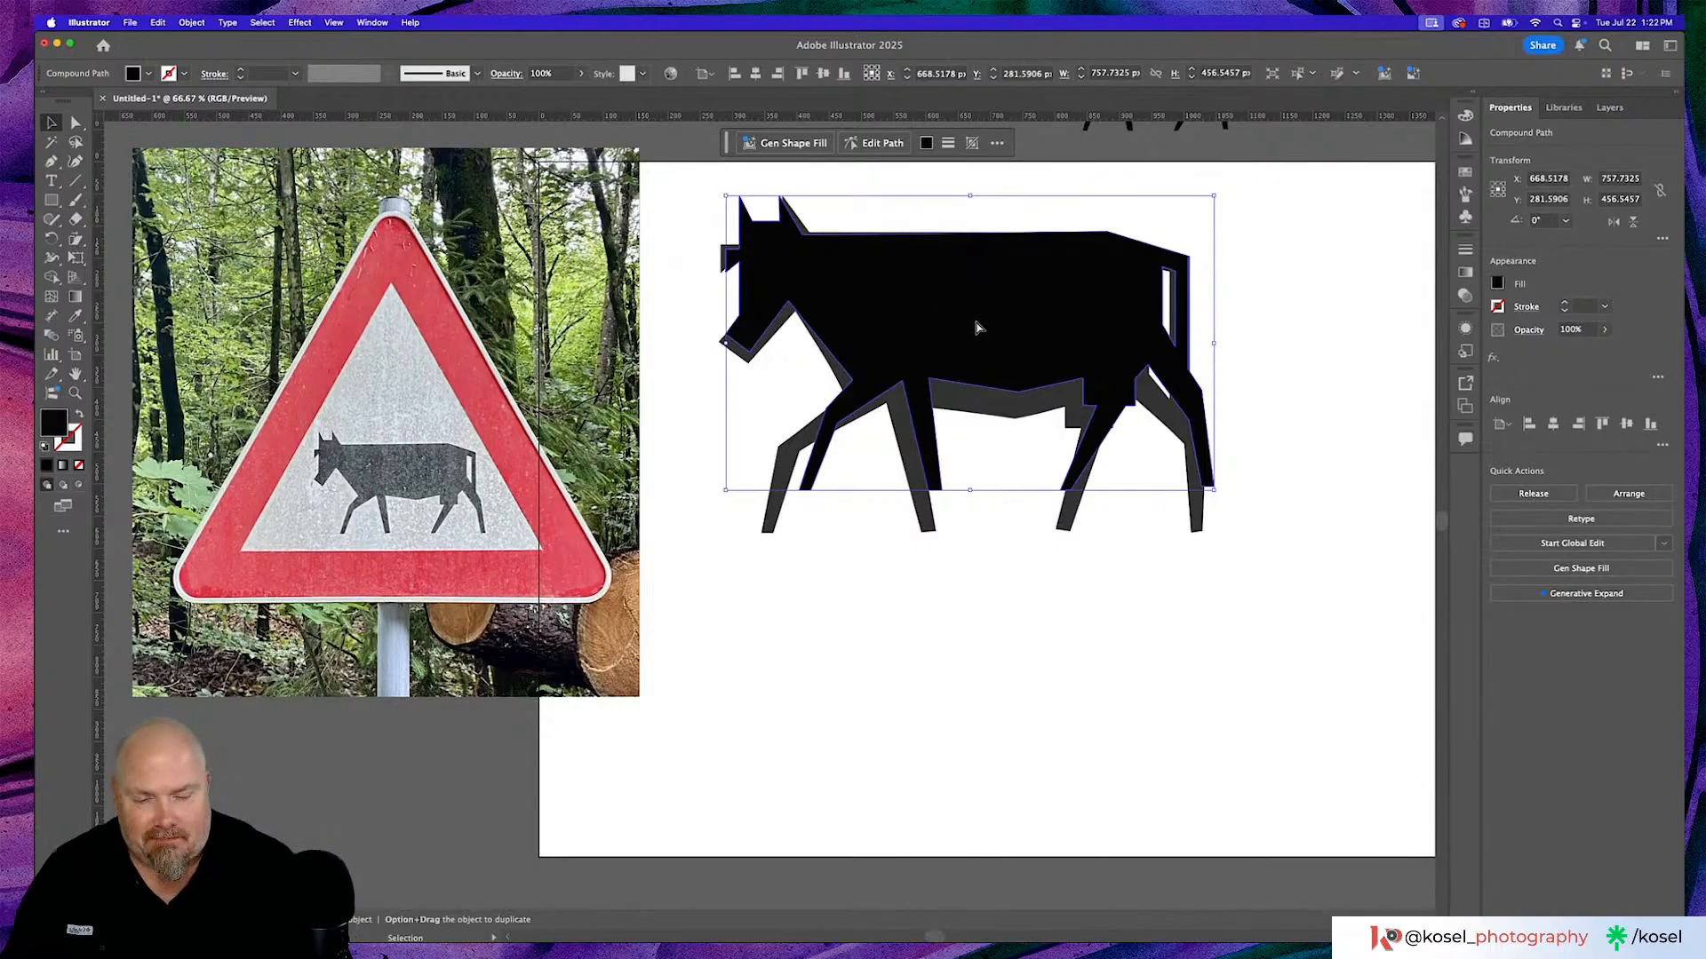
Move the enlarged black cow off the dark gray cow to the empty artboard area behind its tail.
key(super+minus)
key(super+minus)
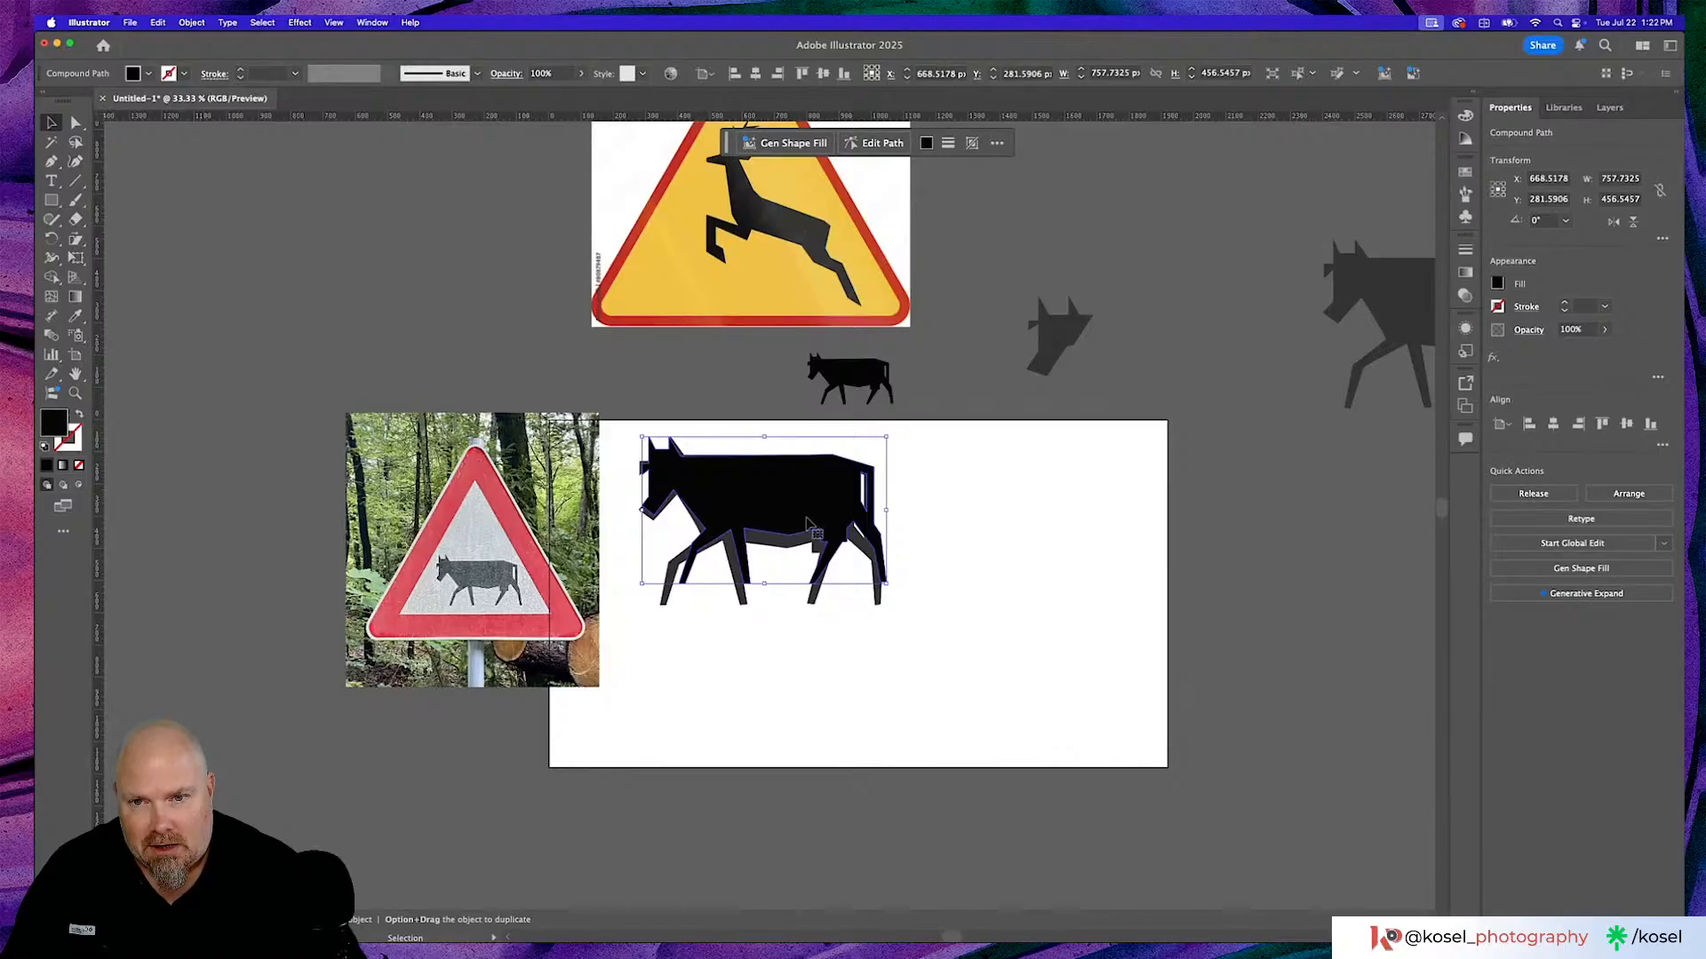
drag(803, 524, 1075, 544)
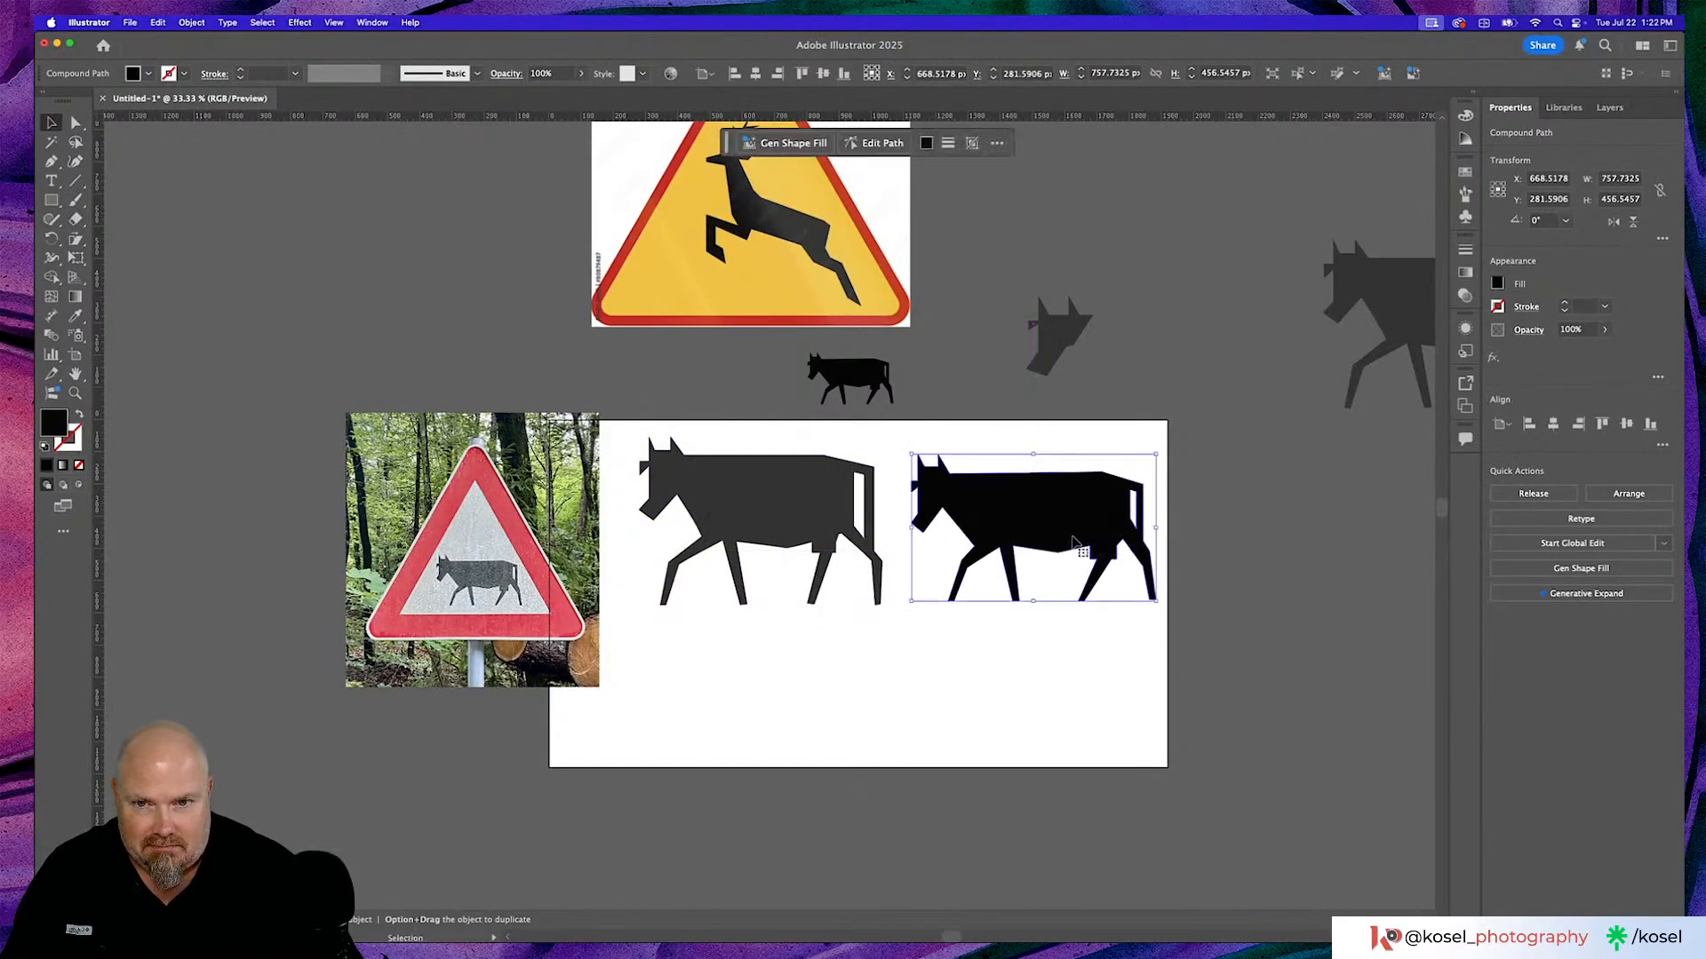
click(920, 742)
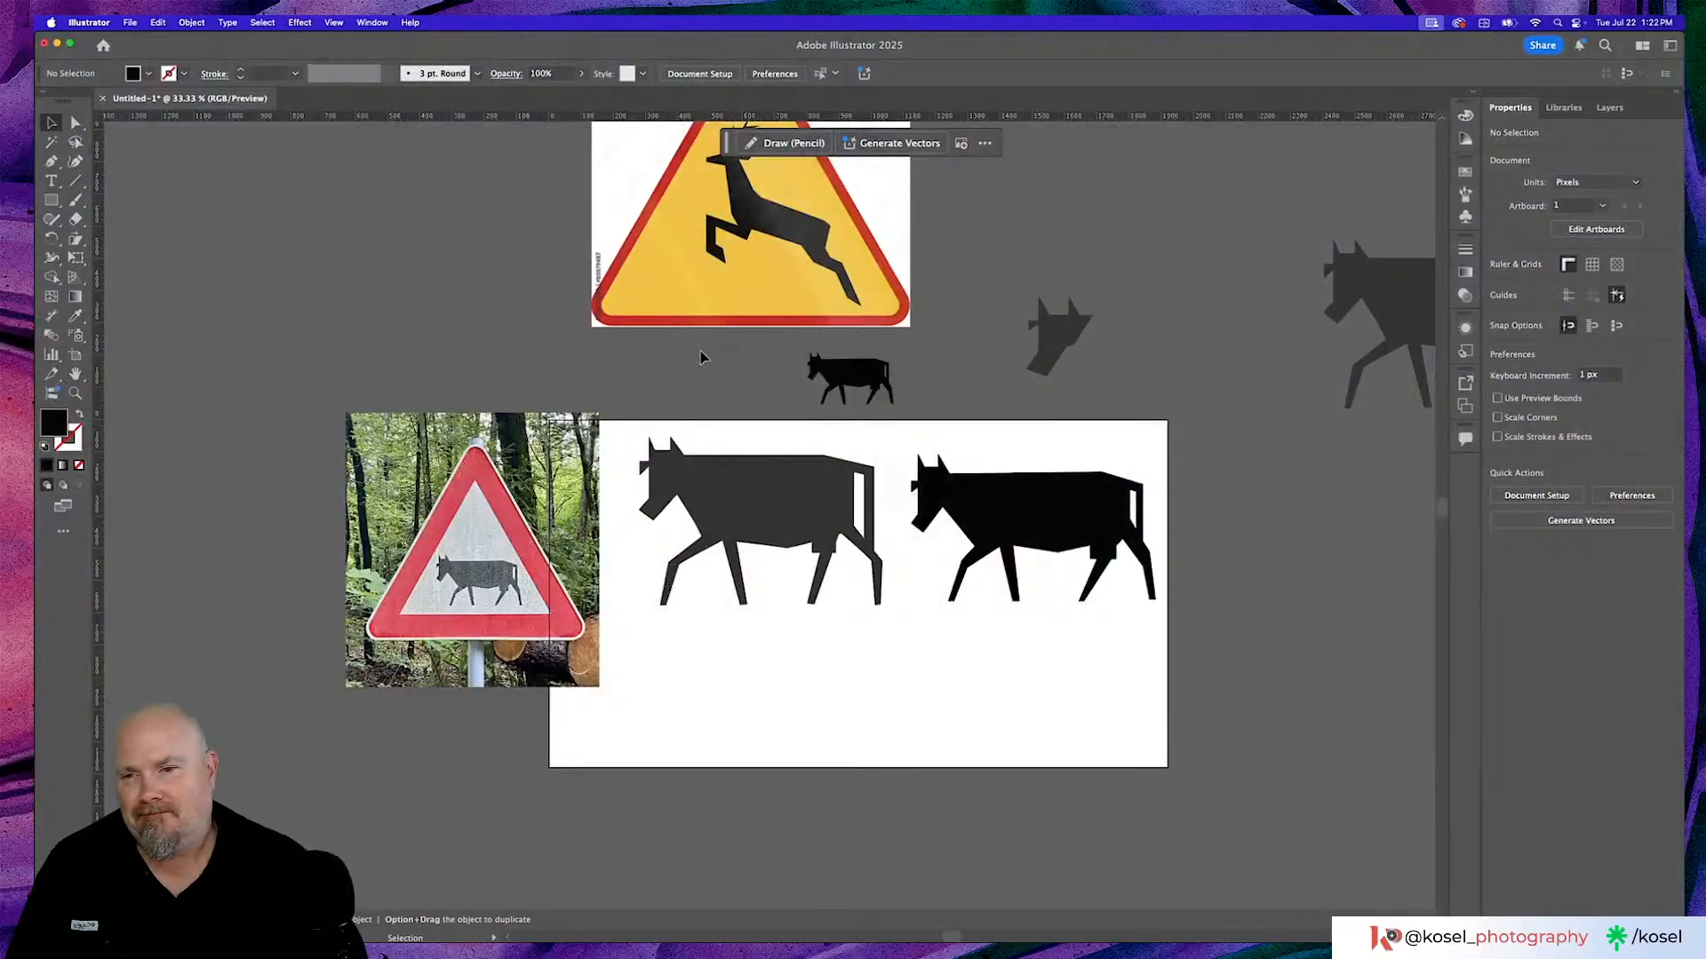
Switch to Discord in Chrome and view the UFO warning sign photo from stream-chat enlarged.
scroll(393, 539, left, 3)
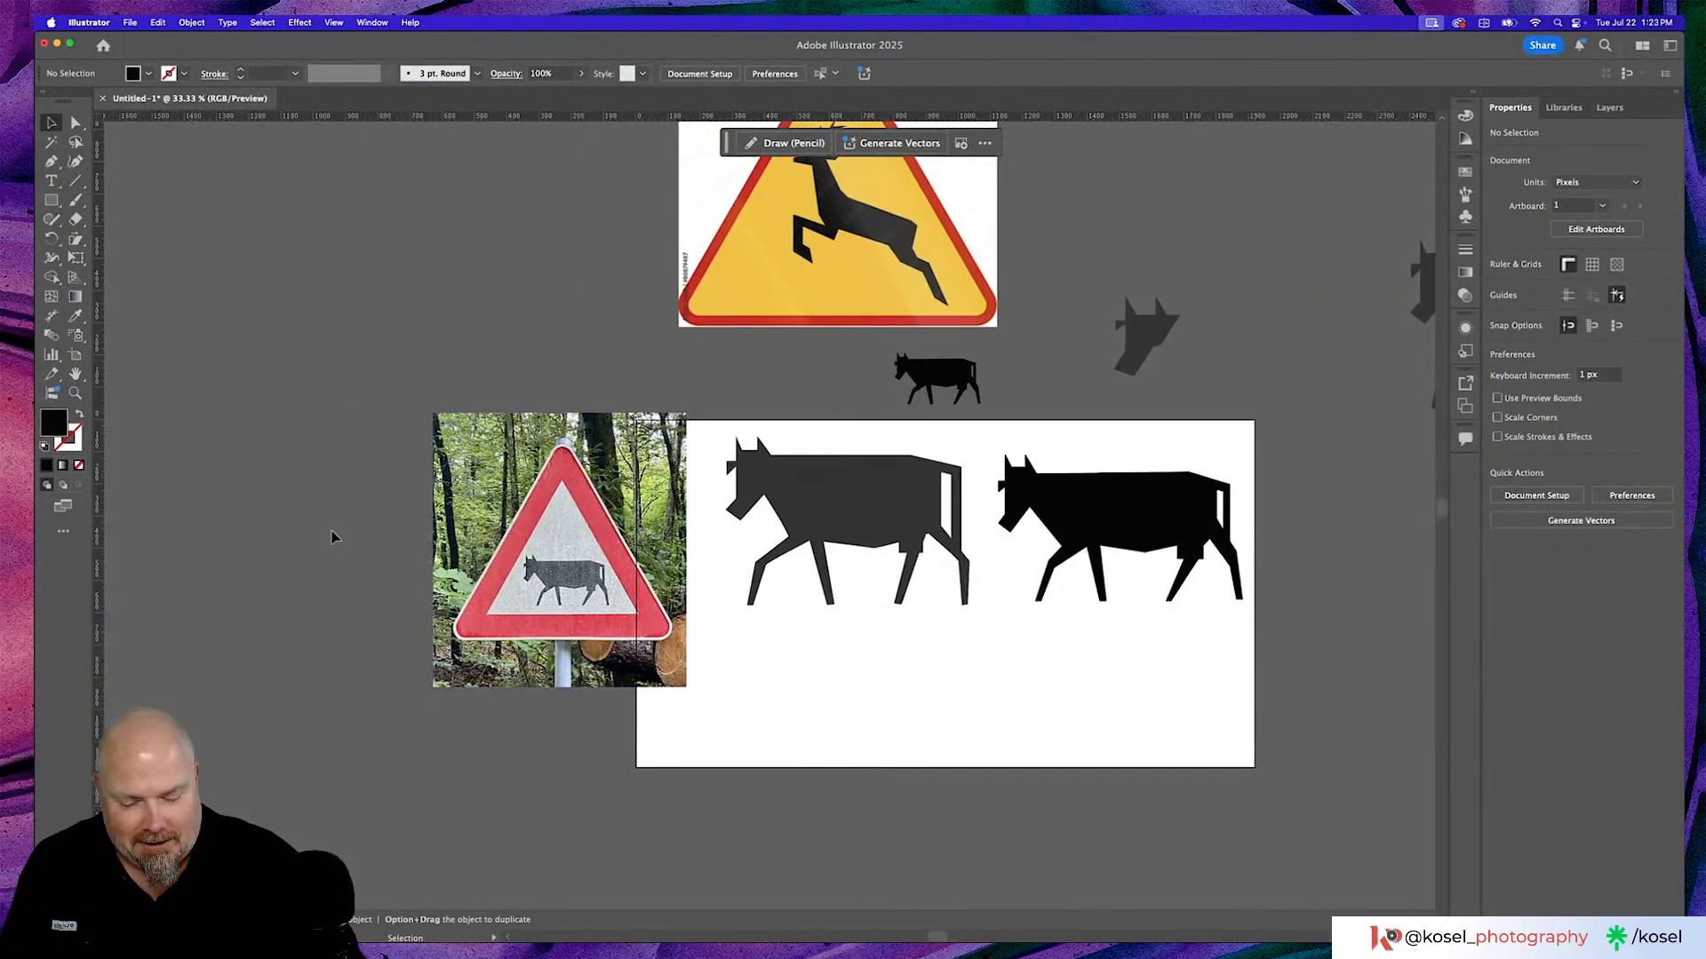
key(super+equal)
key(super+equal)
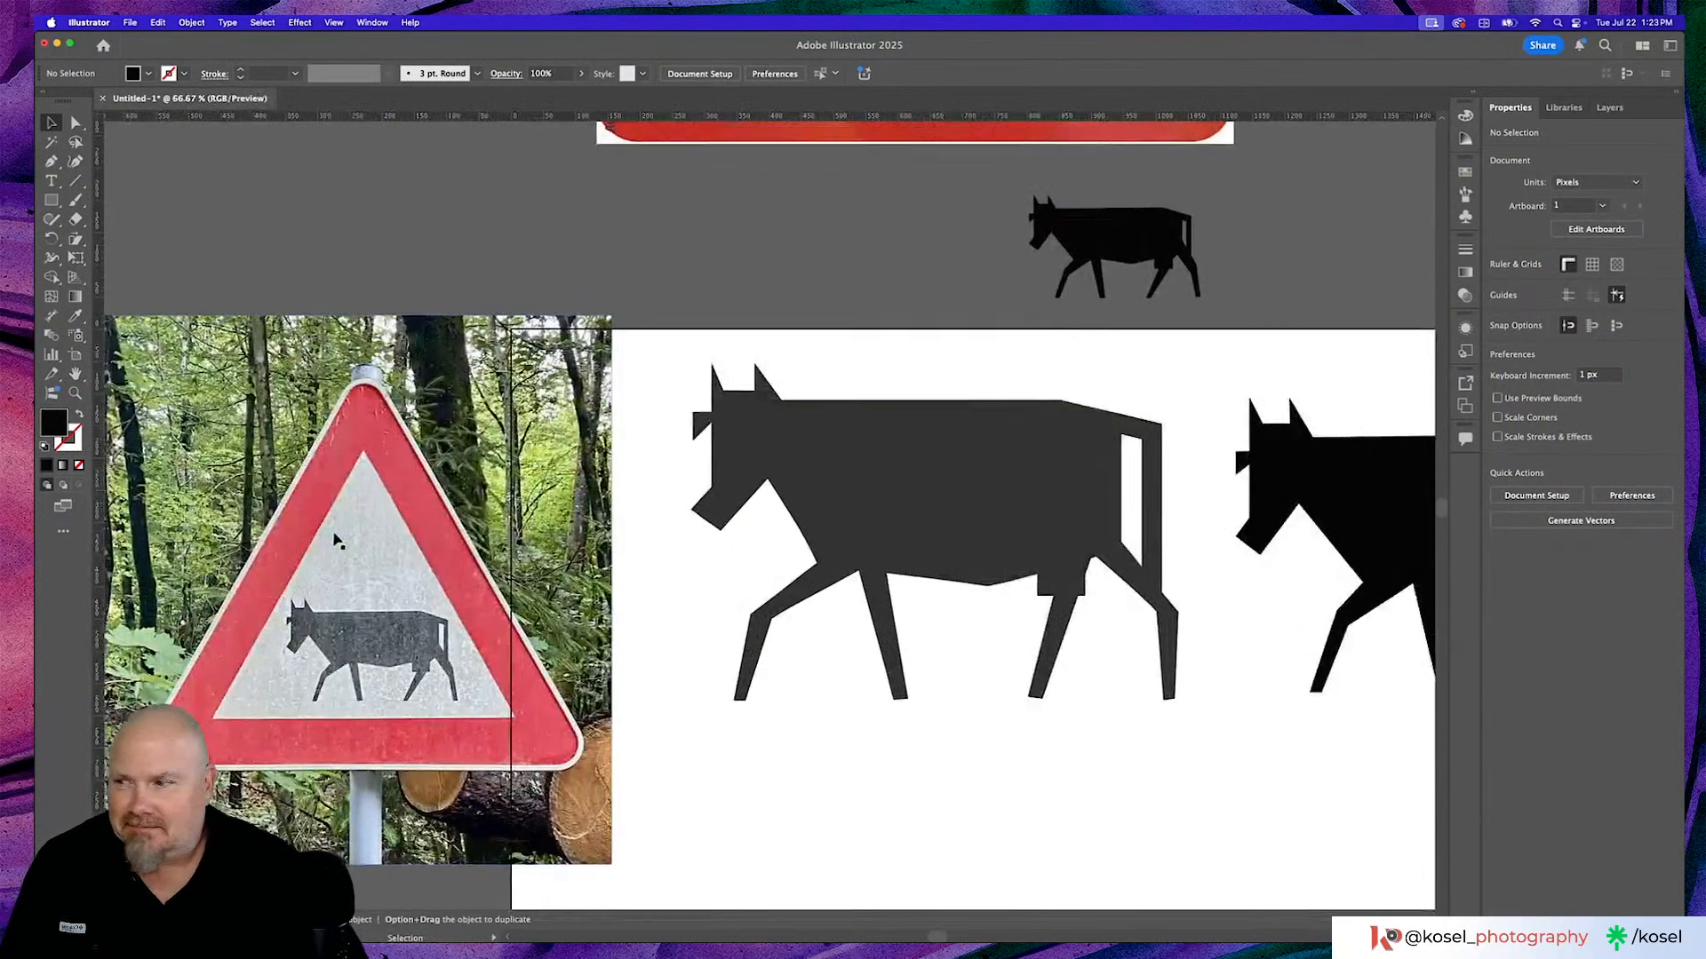
scroll(336, 540, left, 8)
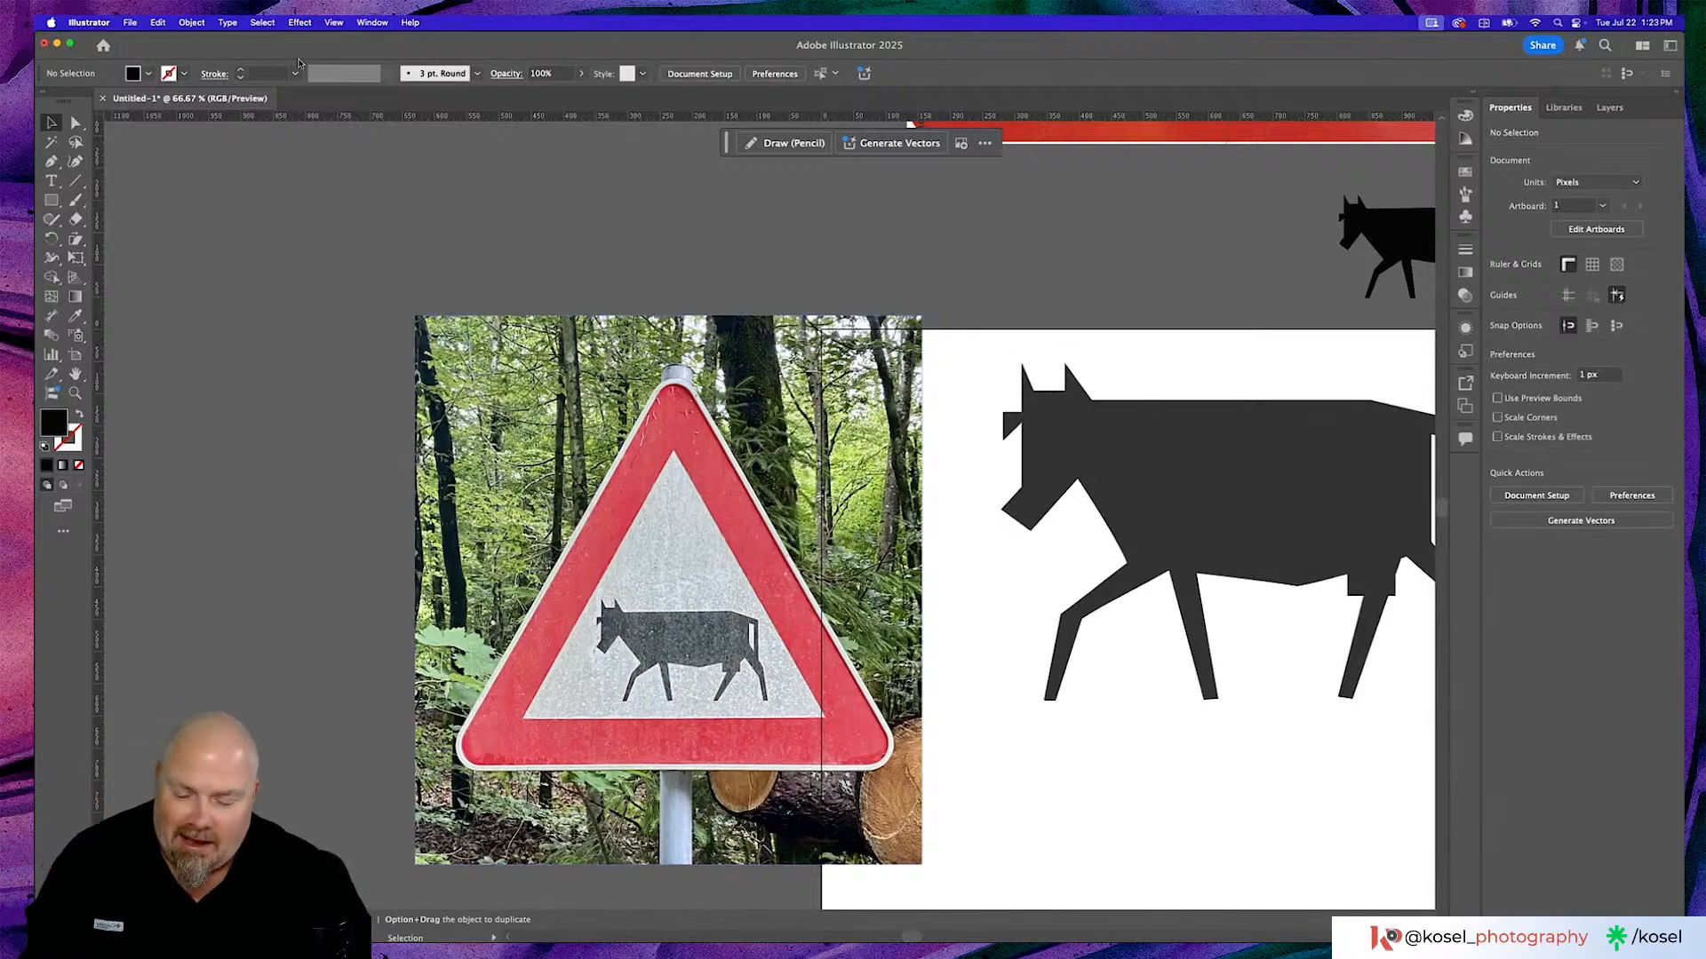
key(super+Tab)
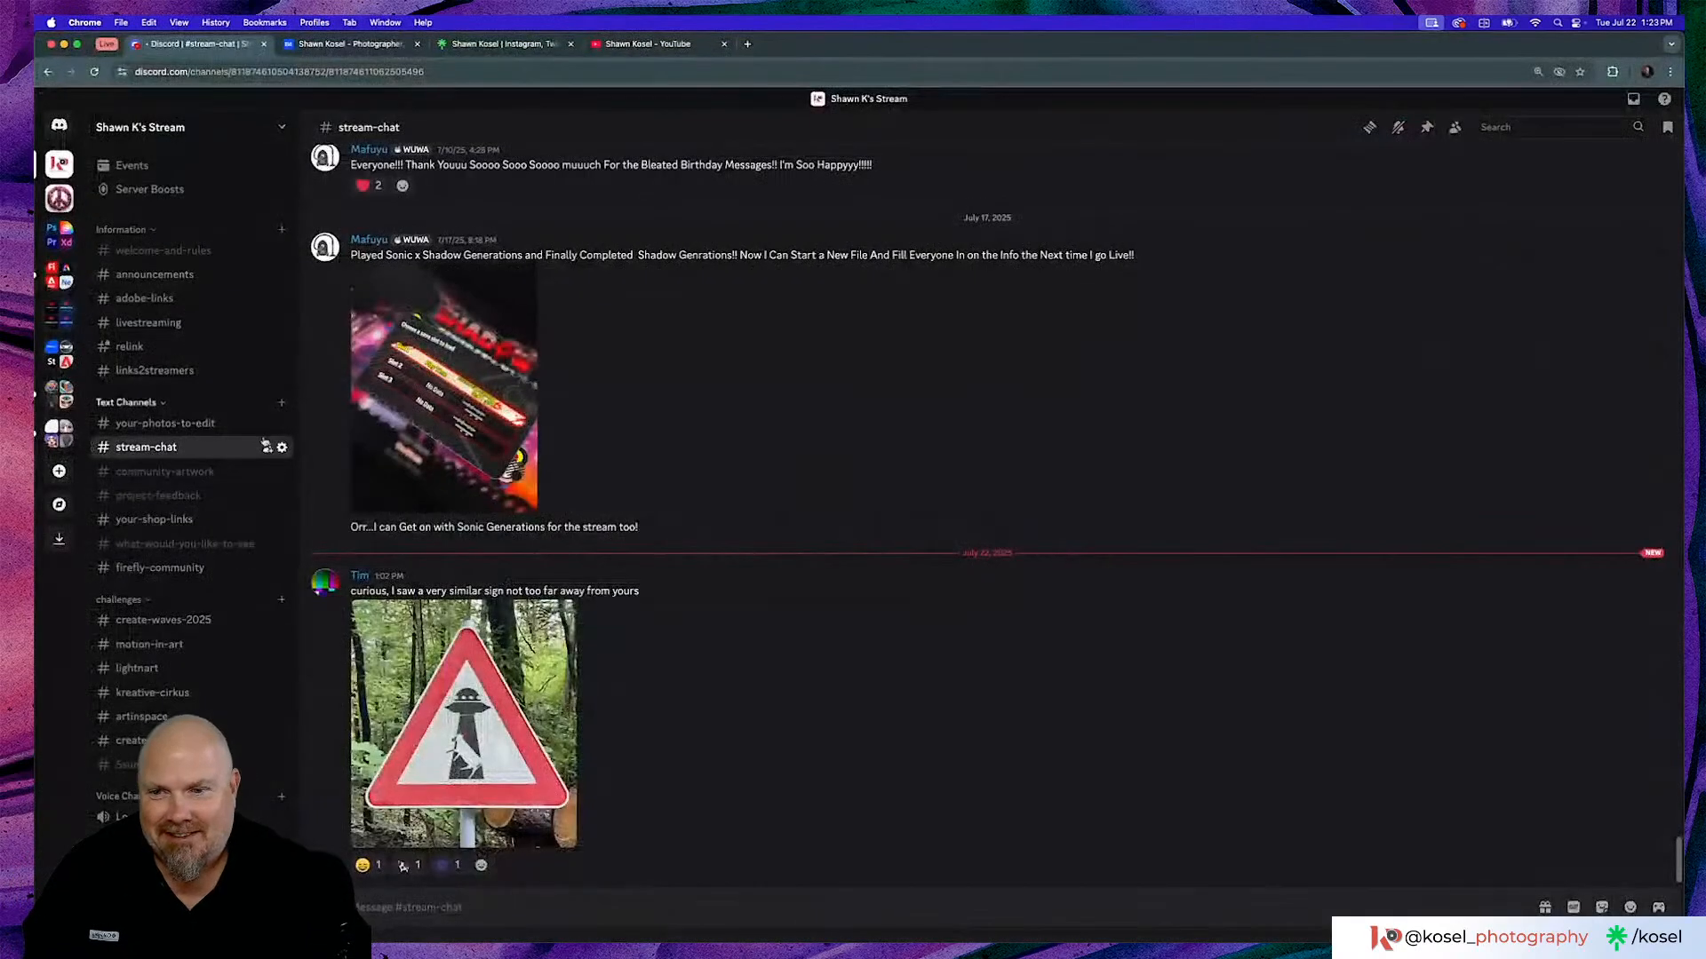
click(422, 641)
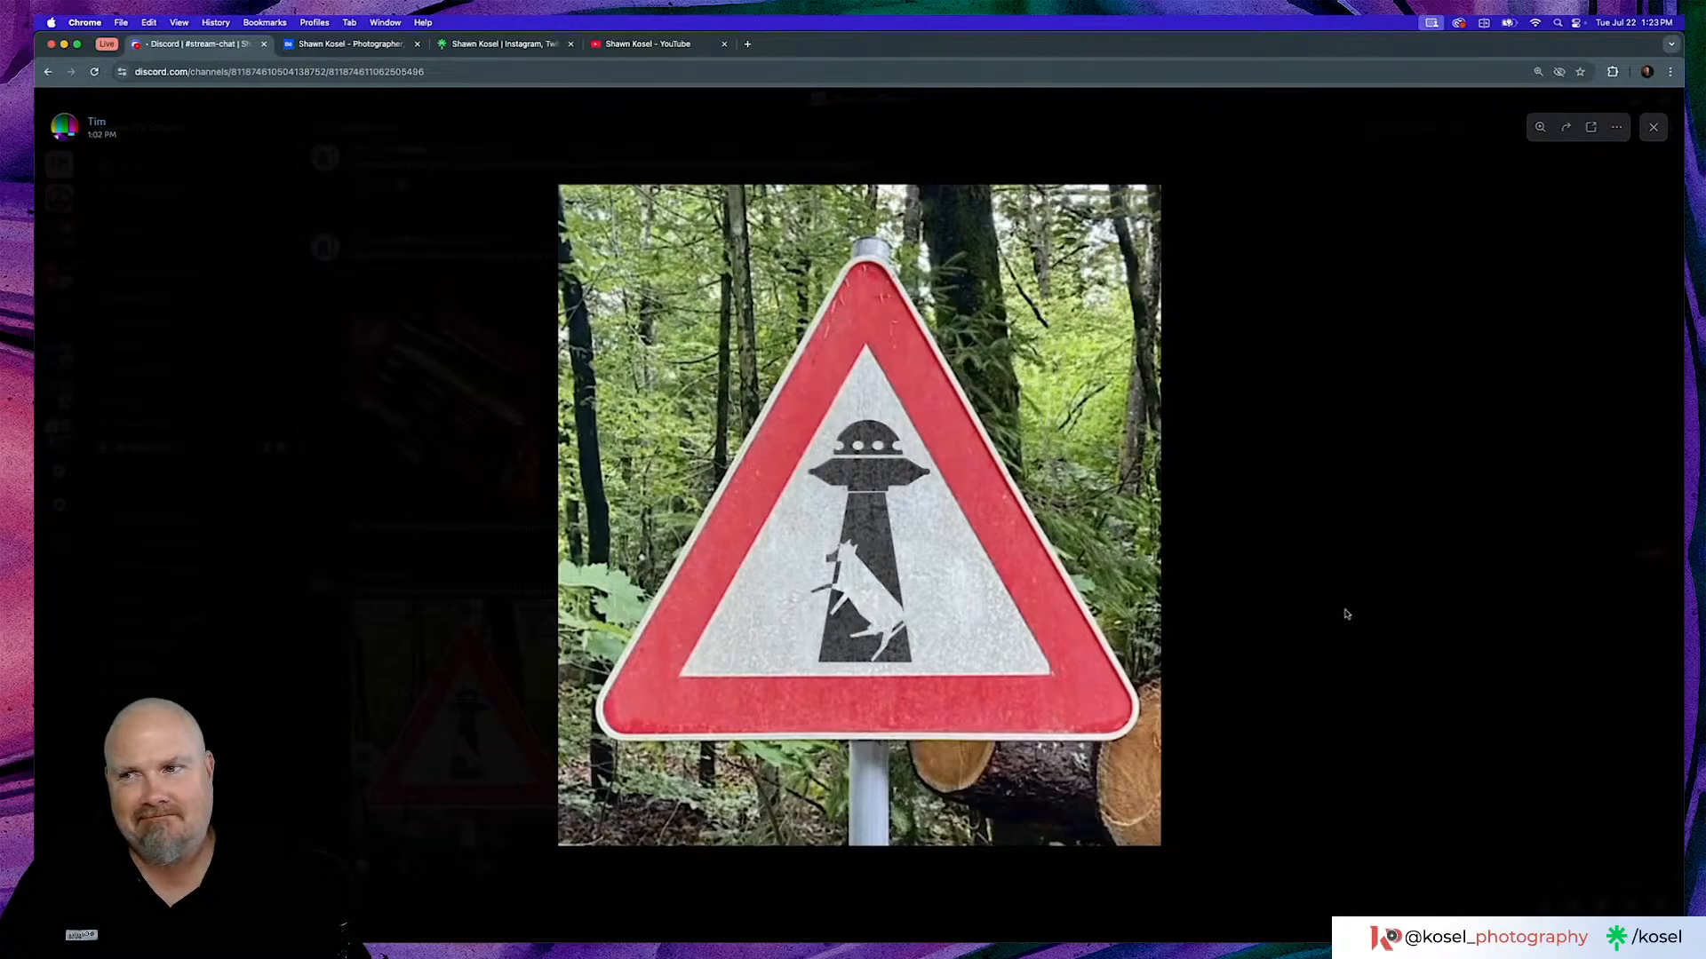
click(1328, 579)
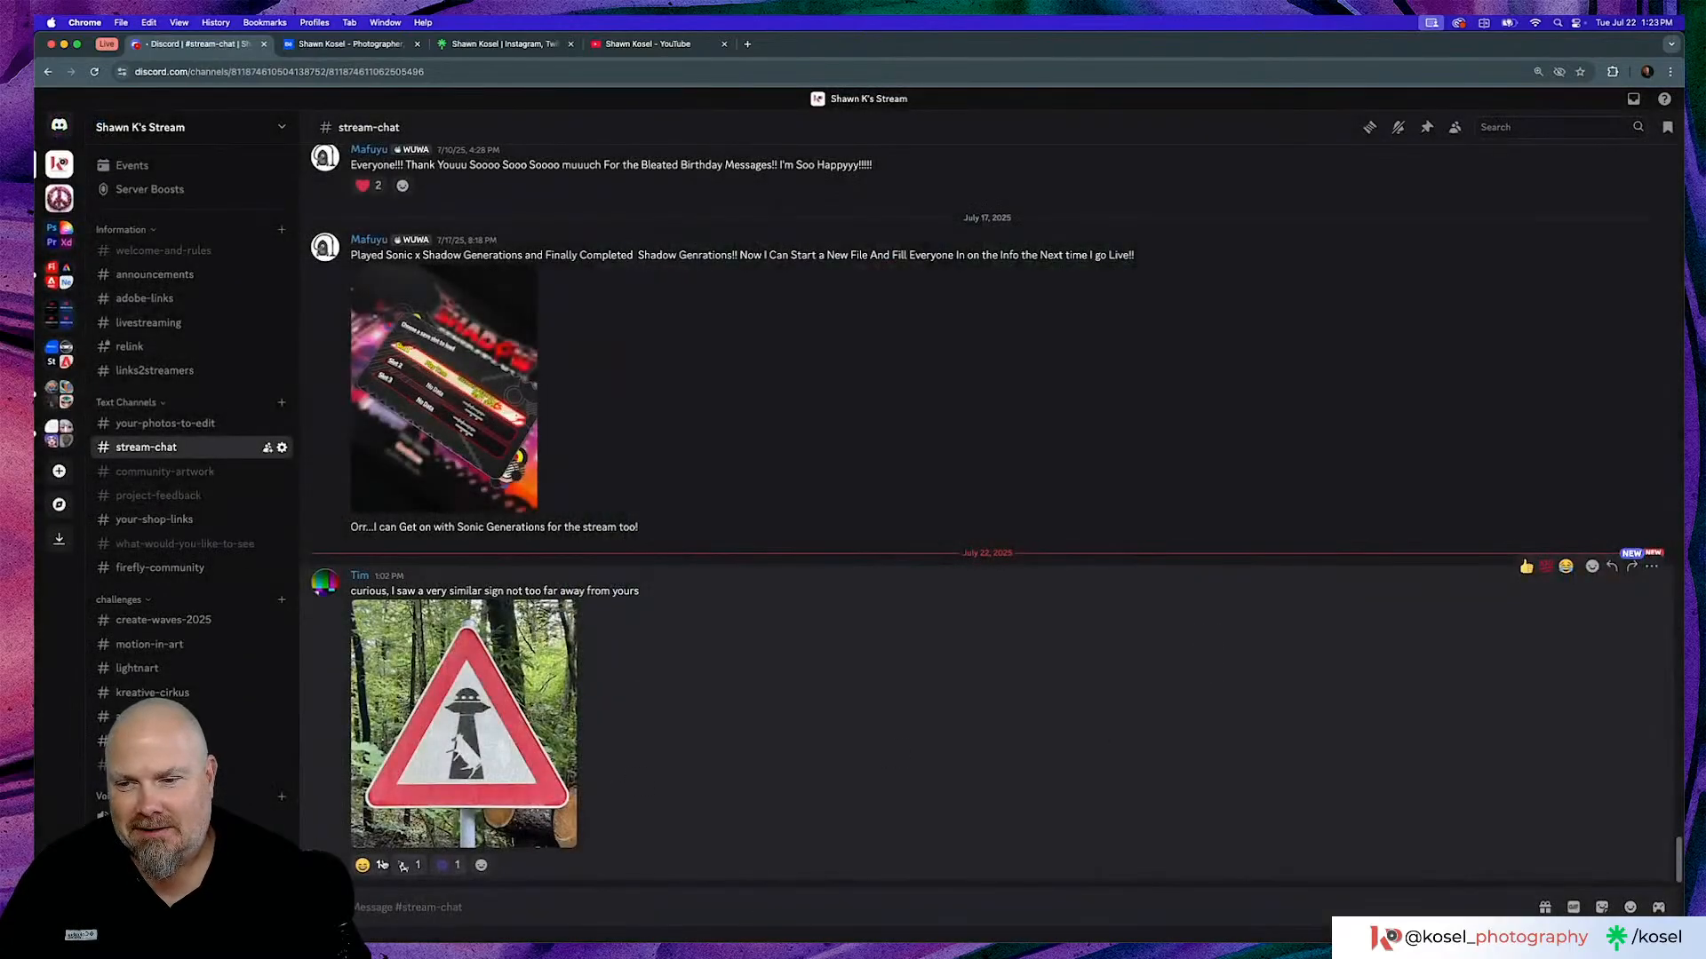
Add emoji reactions to the UFO warning sign message and switch back to Illustrator.
click(403, 866)
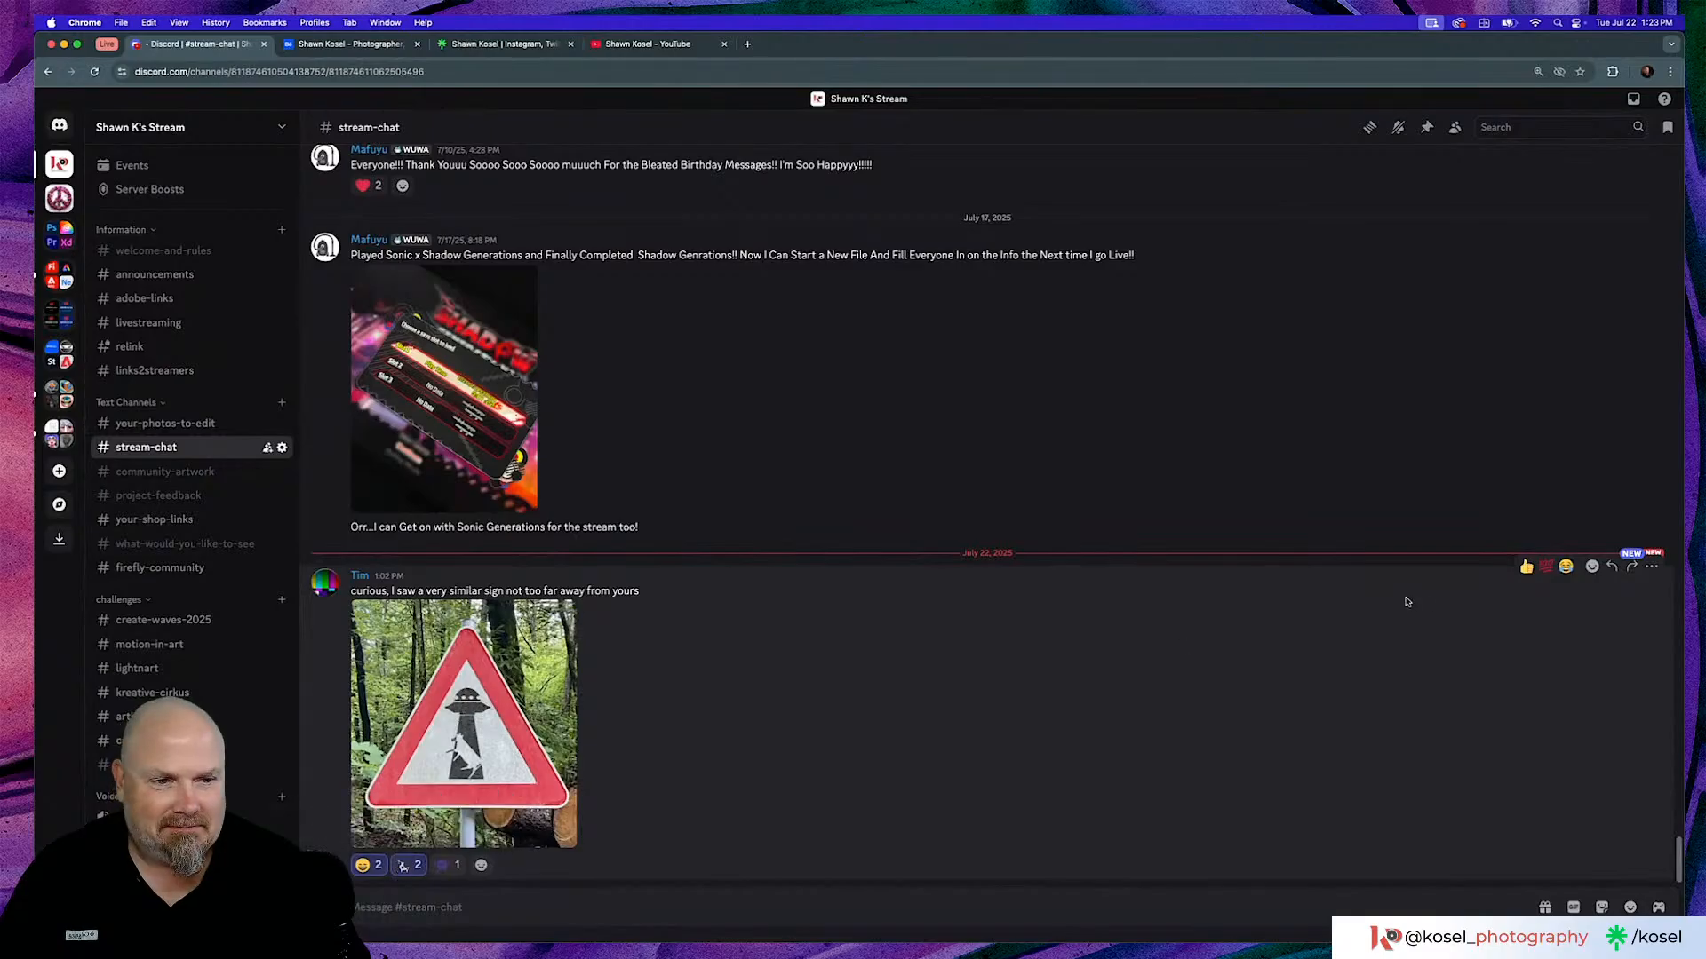
click(1546, 566)
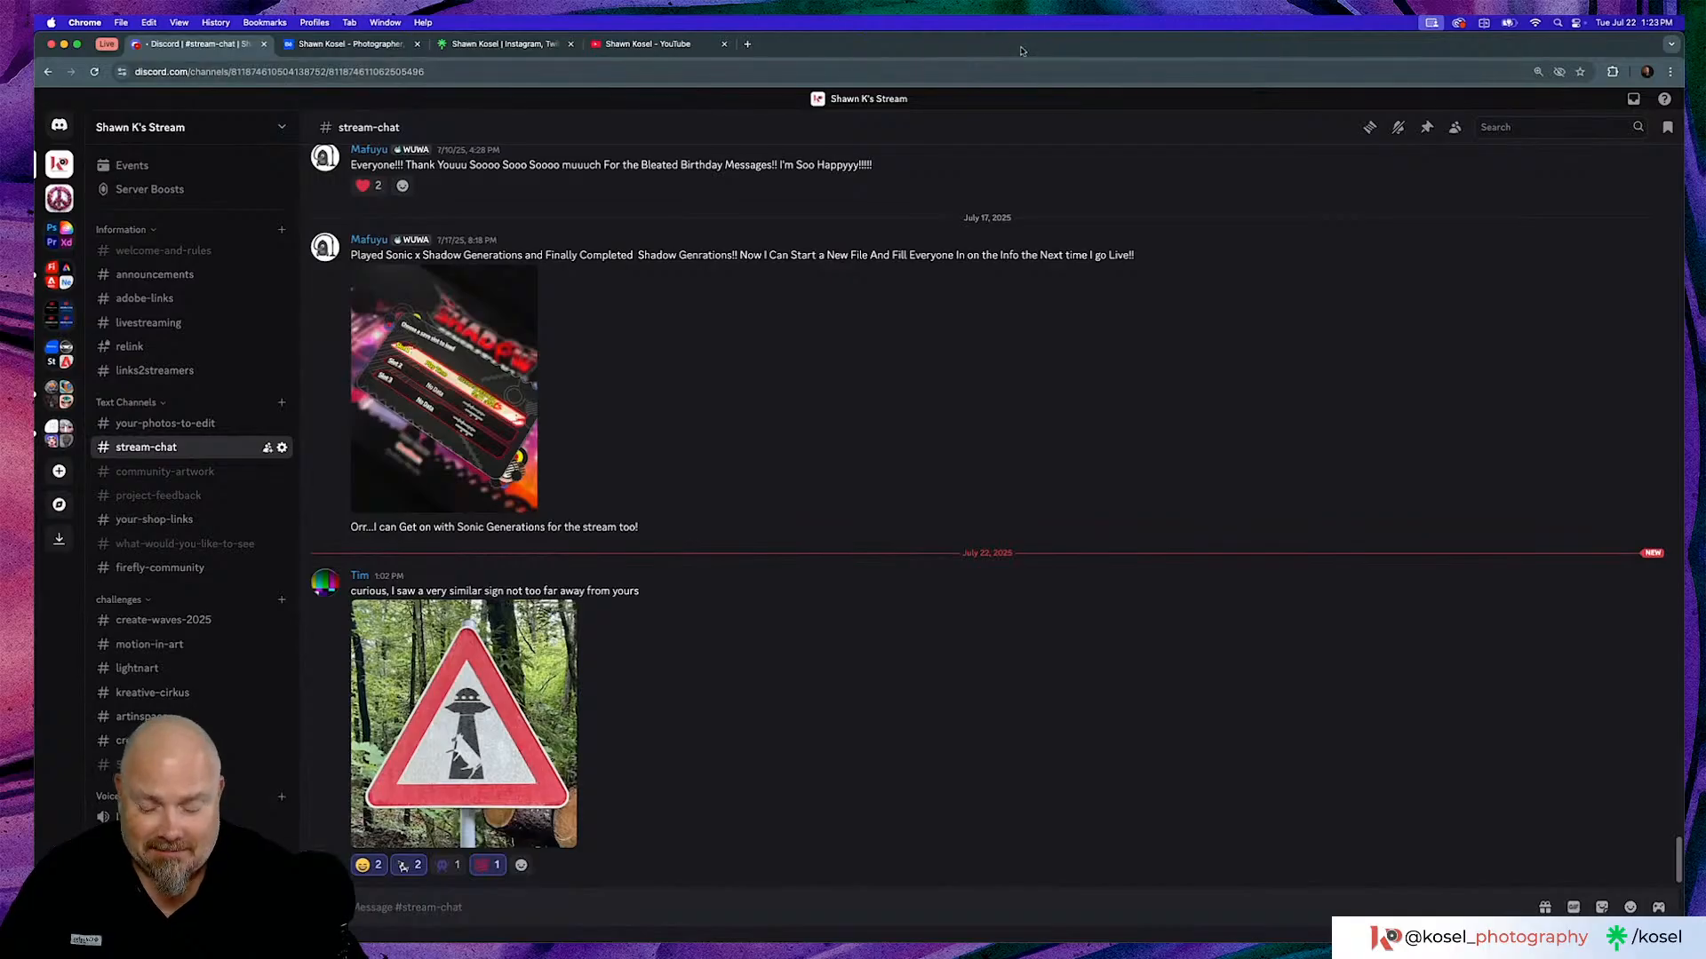
key(super+Tab)
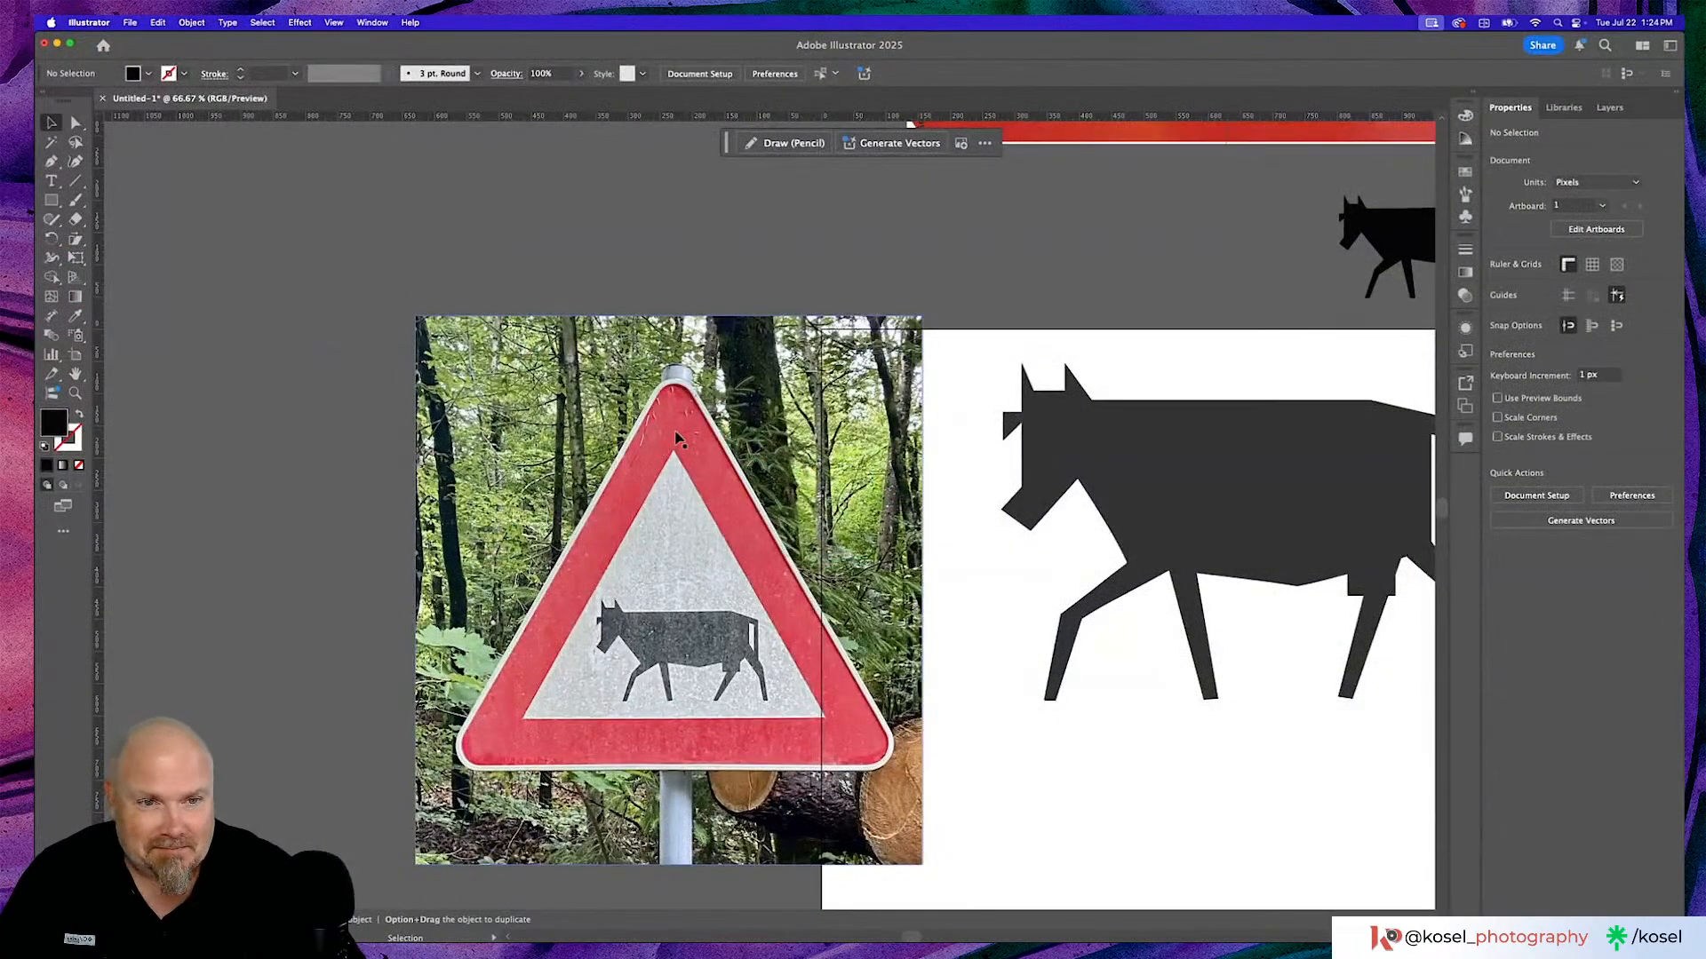
Squash the dark gray shape-built cow vertically to about 451 px high, keeping its feet in place.
scroll(853, 512, right, 2)
scroll(665, 437, right, 10)
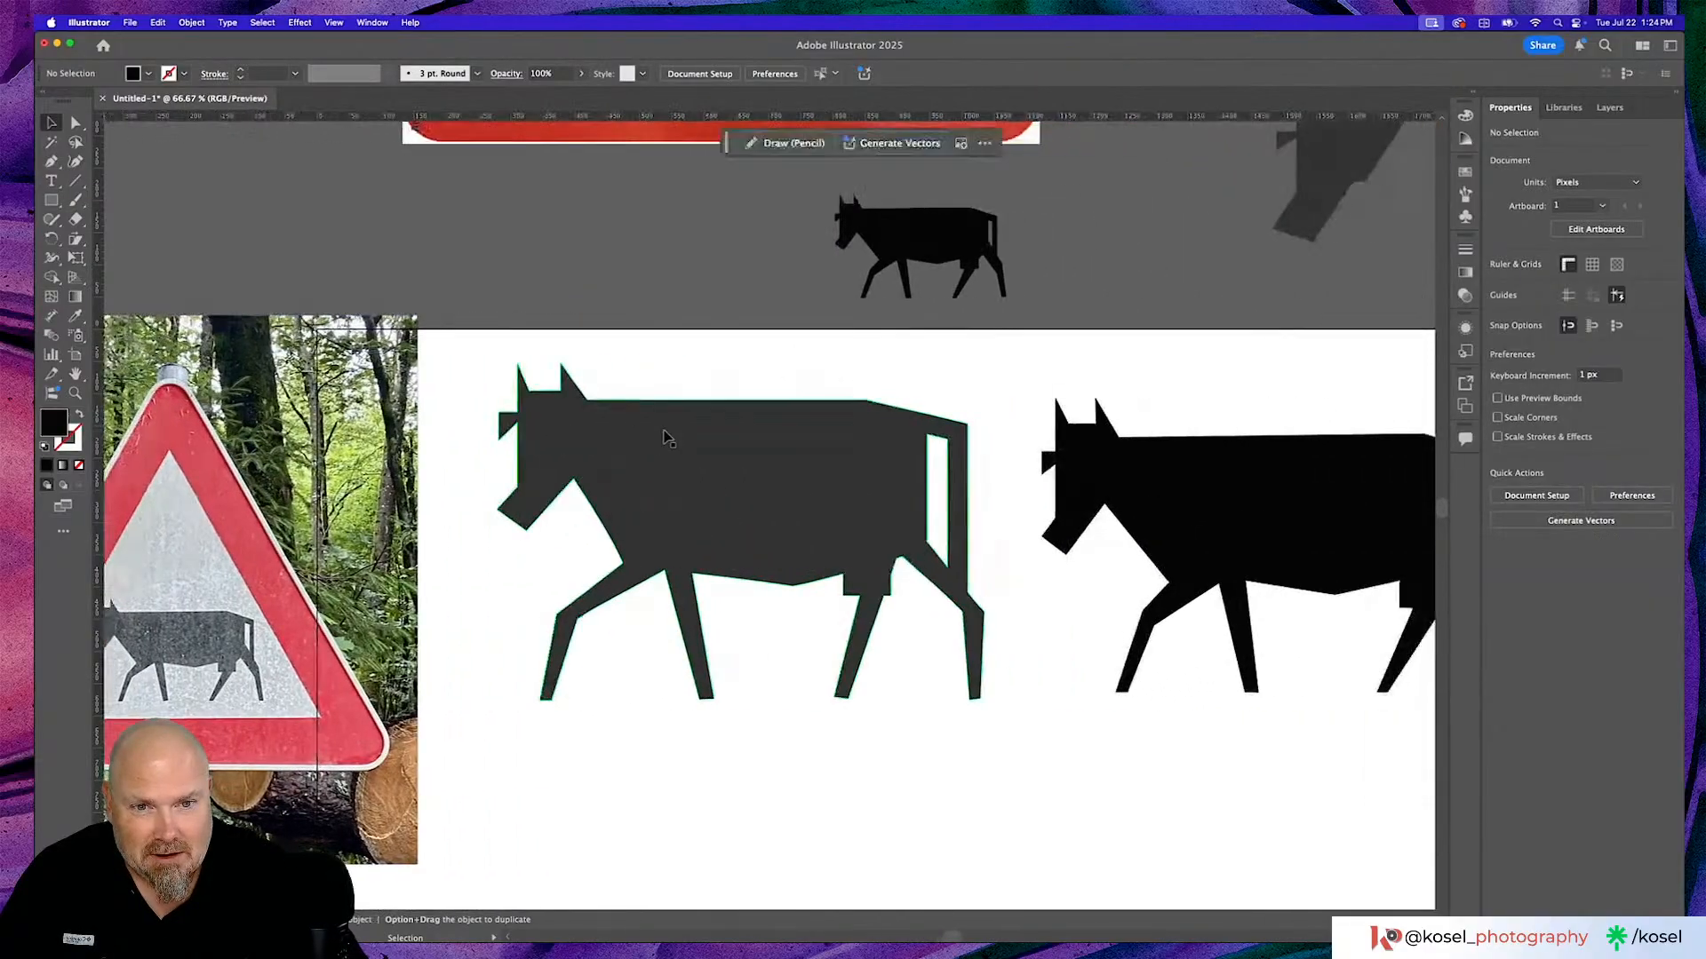
scroll(664, 437, right, 3)
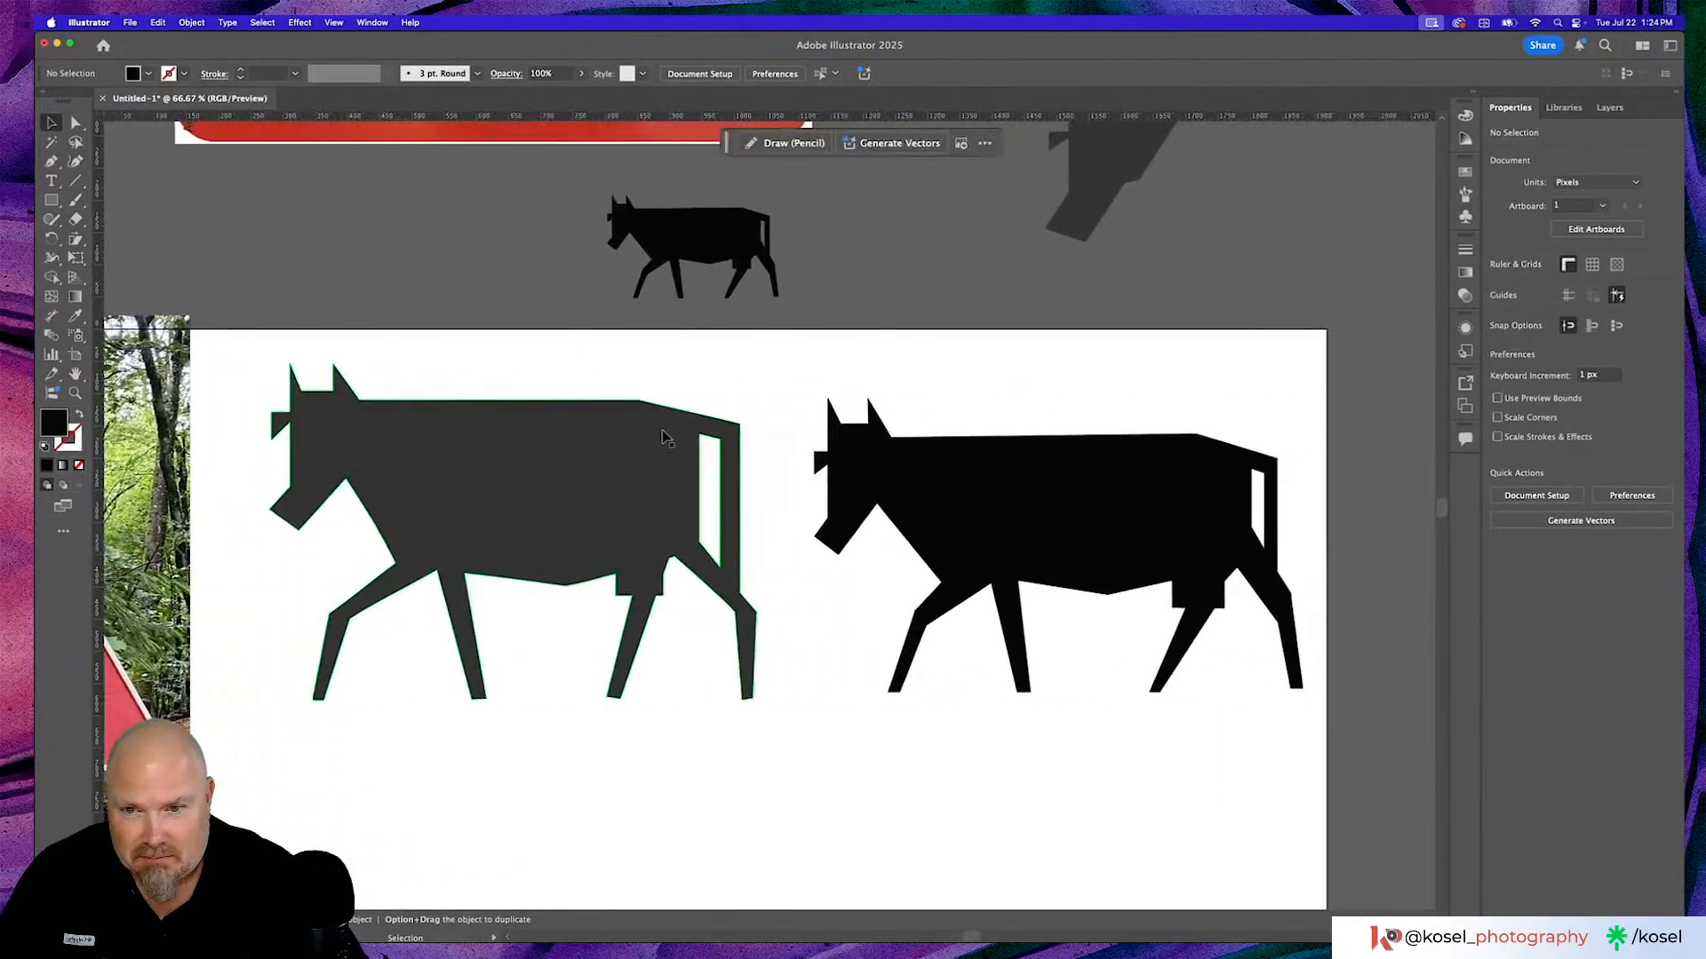
click(533, 483)
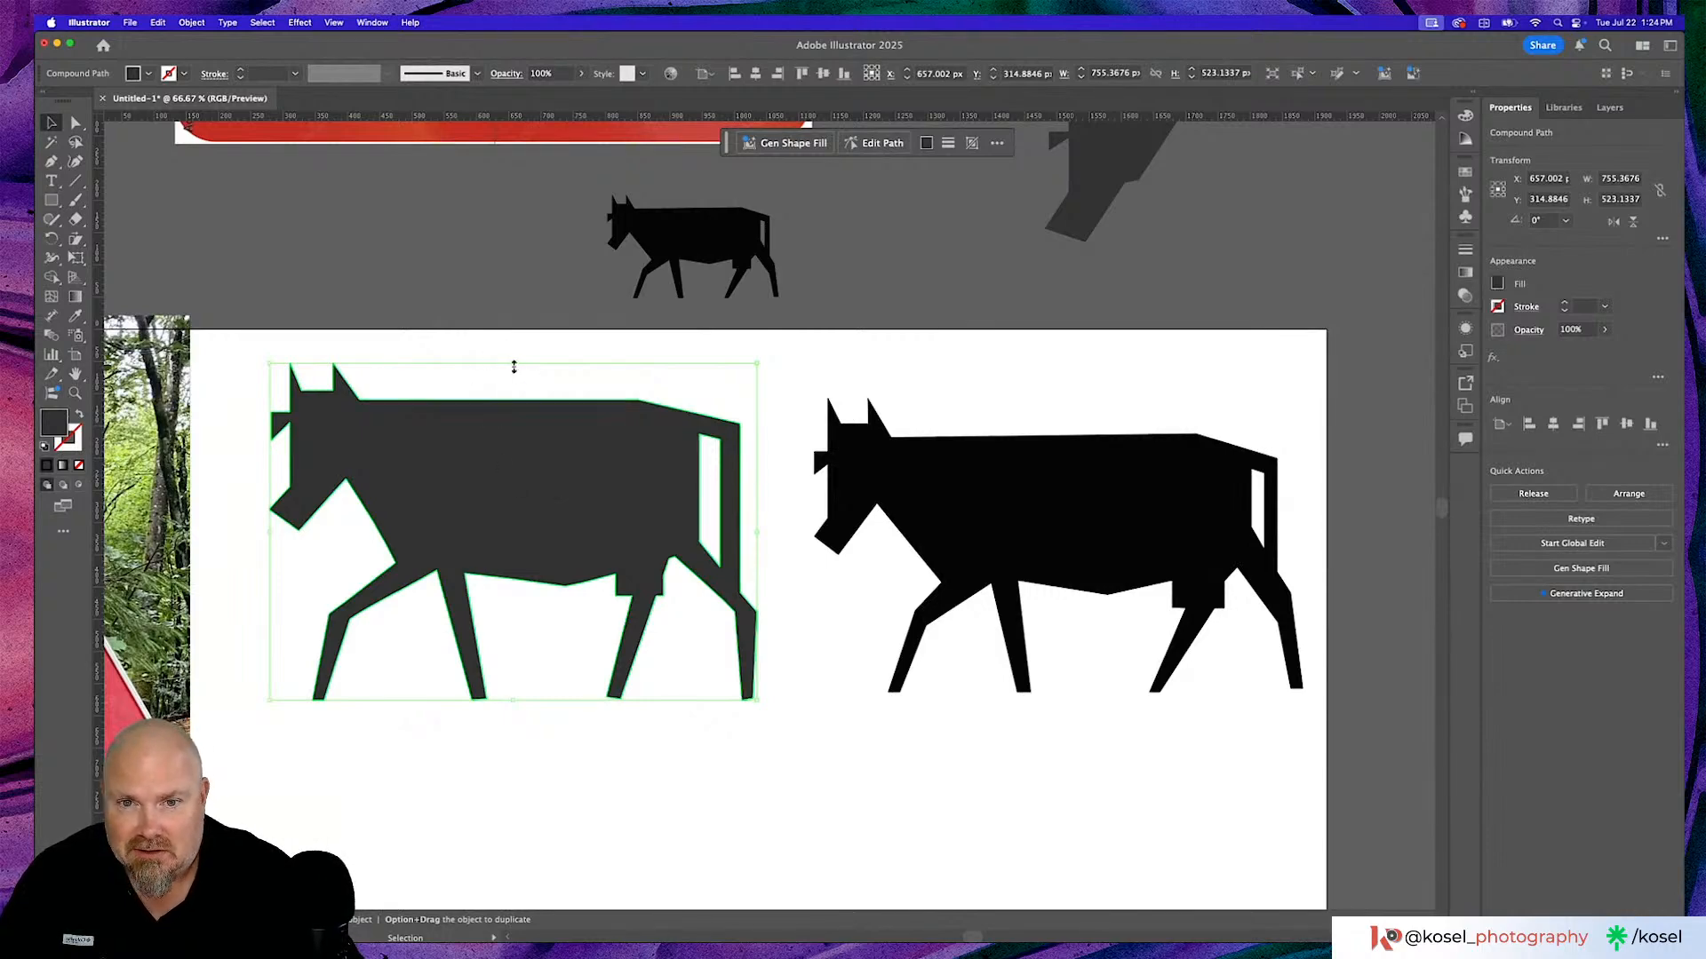
drag(513, 366, 513, 411)
click(569, 380)
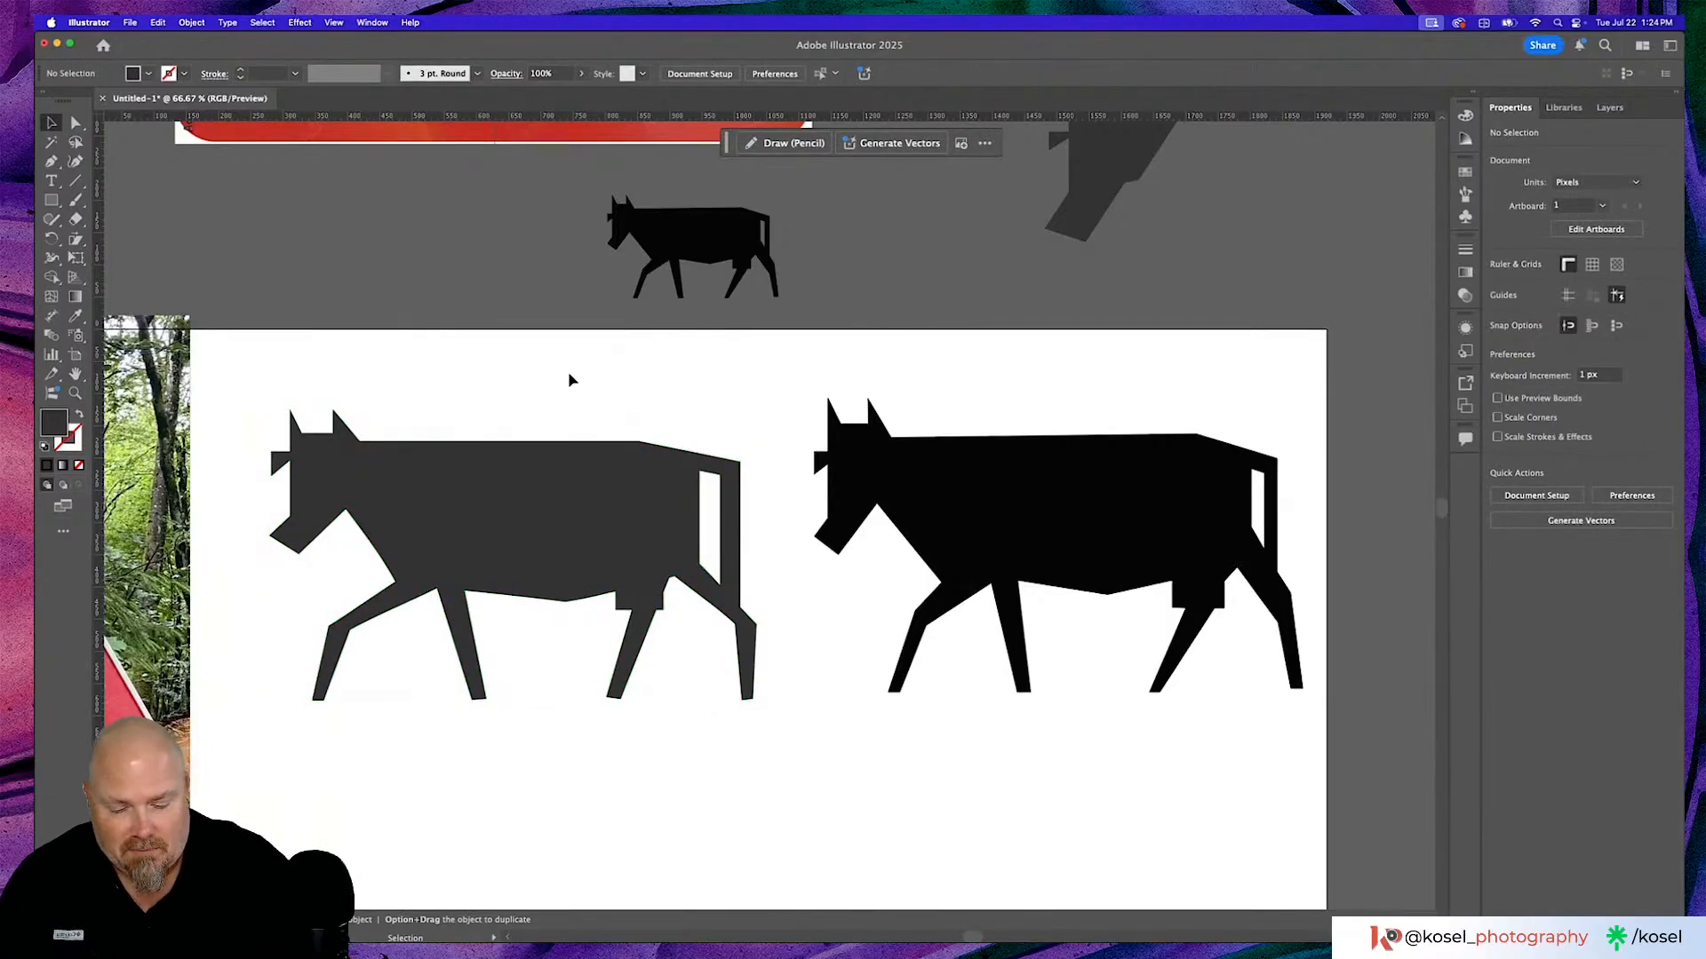
Move the dark gray cow closer to the black cow and level it with that cow on the artboard.
key(super+minus)
key(super+minus)
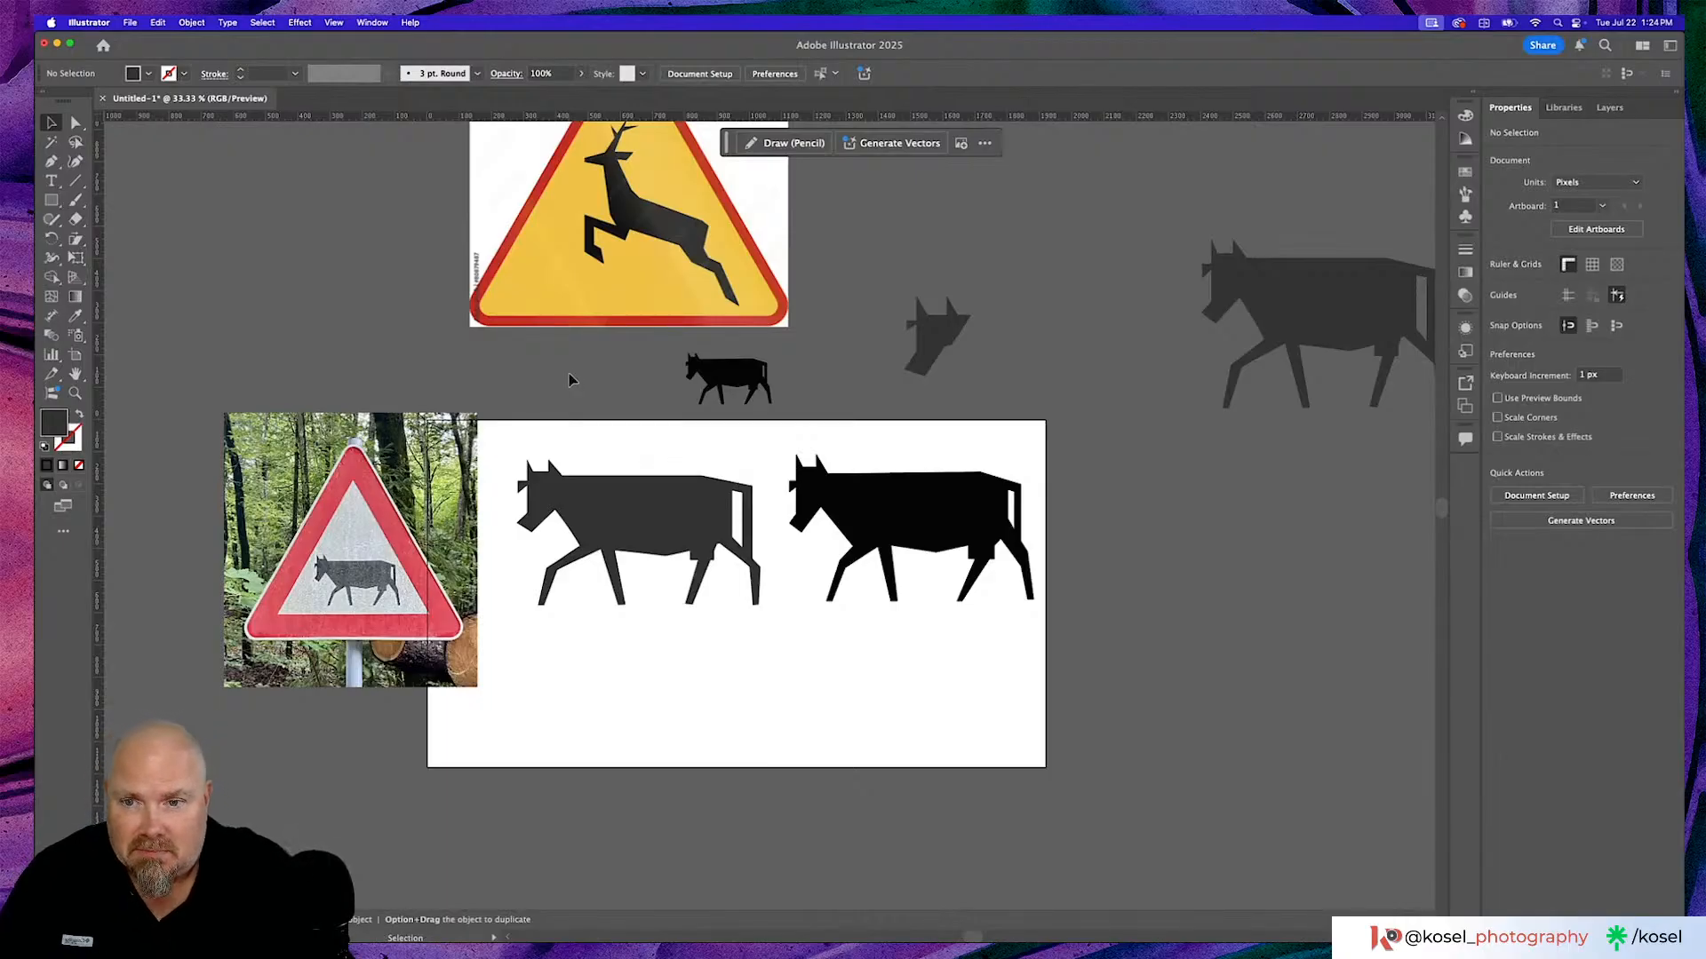
mouse_move(625, 546)
mouse_down()
mouse_move(896, 488)
mouse_move(906, 500)
mouse_move(875, 503)
mouse_move(900, 526)
mouse_move(915, 639)
mouse_move(929, 471)
mouse_move(644, 524)
mouse_up()
click(612, 631)
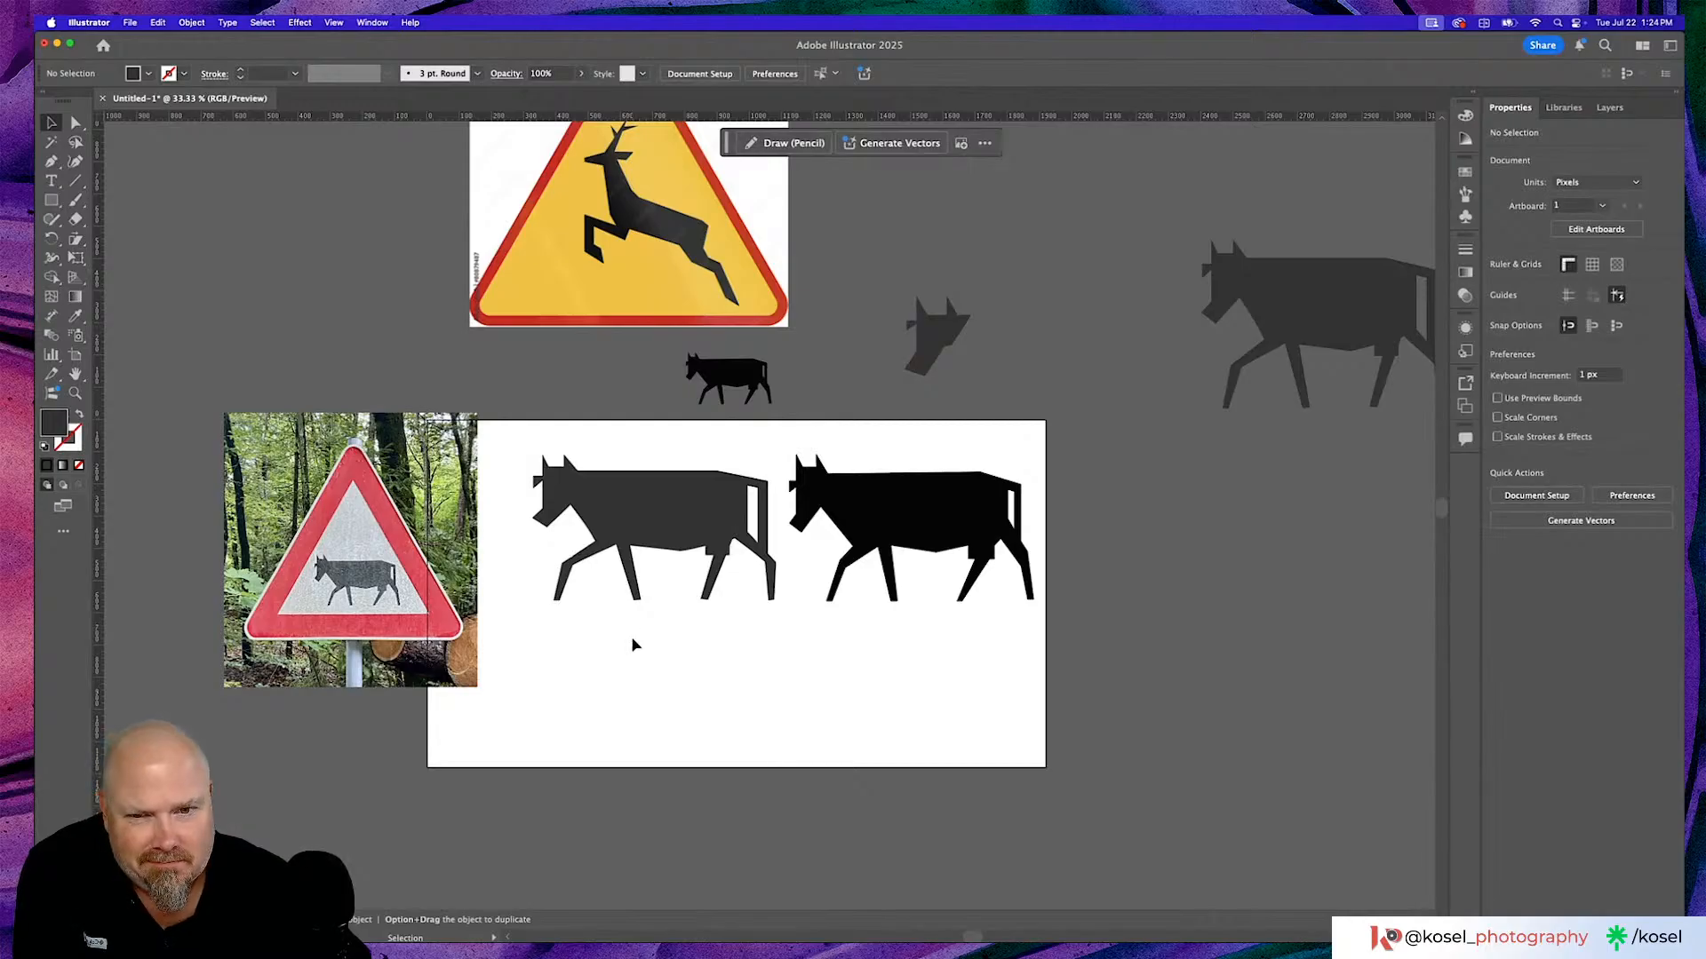
Scale the dark gray cow down to about 509 by 304 px and place it below the black cow on the artboard.
scroll(634, 644, left, 5)
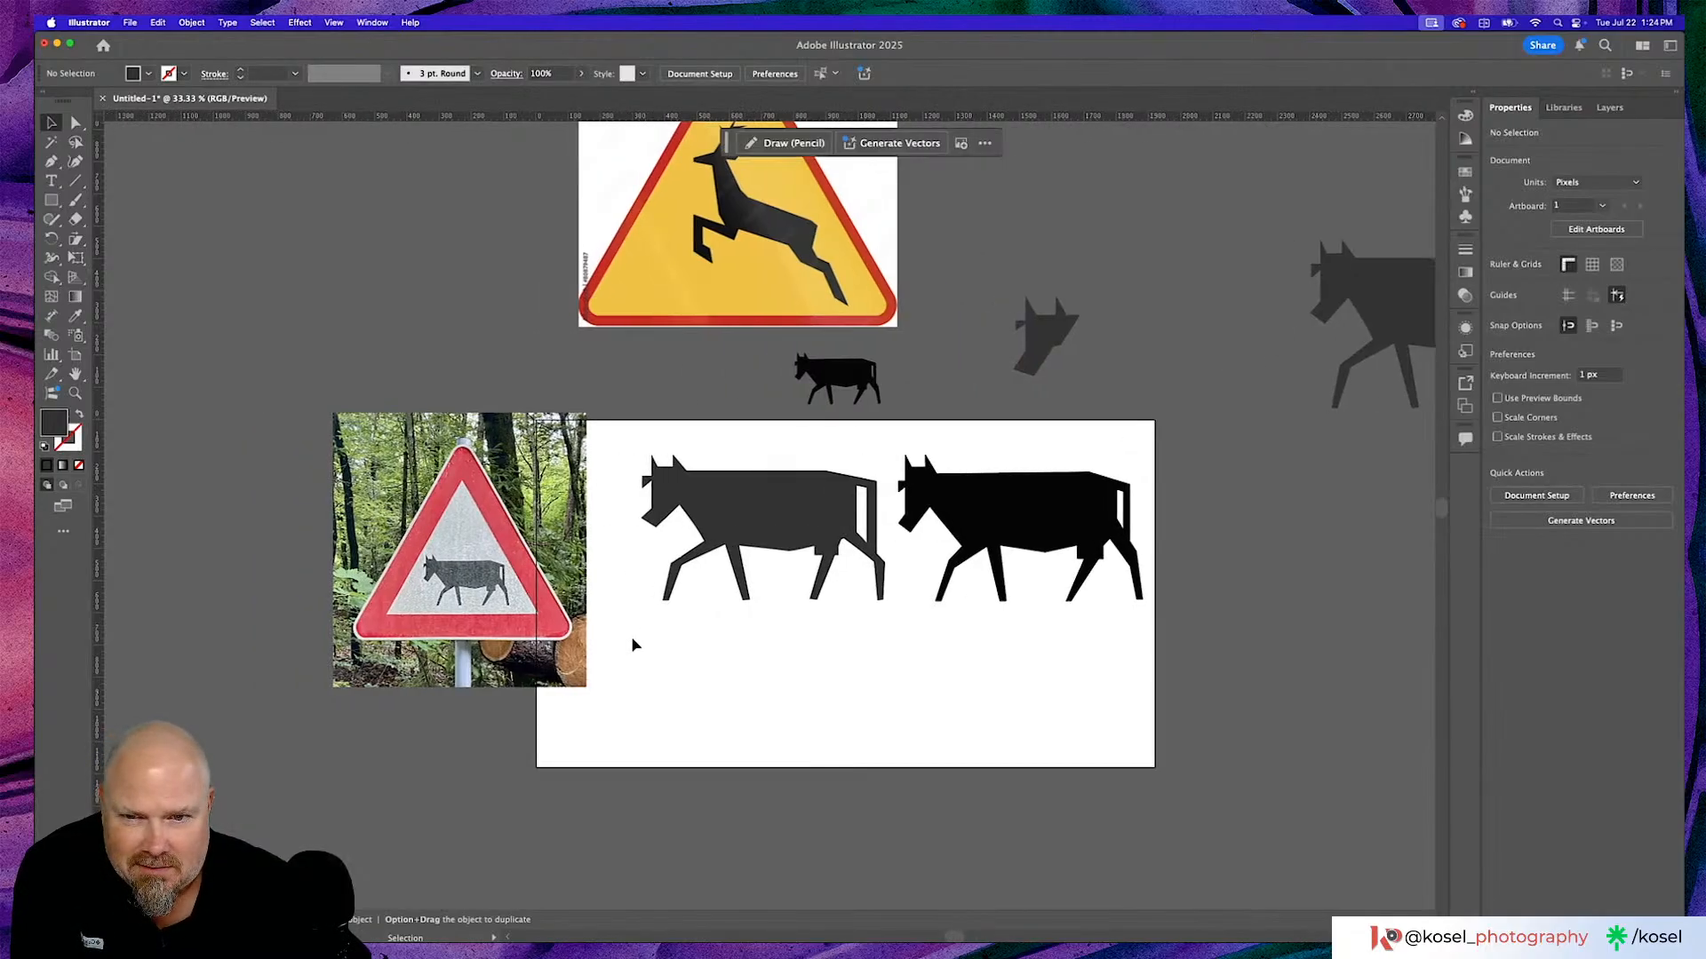
scroll(633, 644, up, 7)
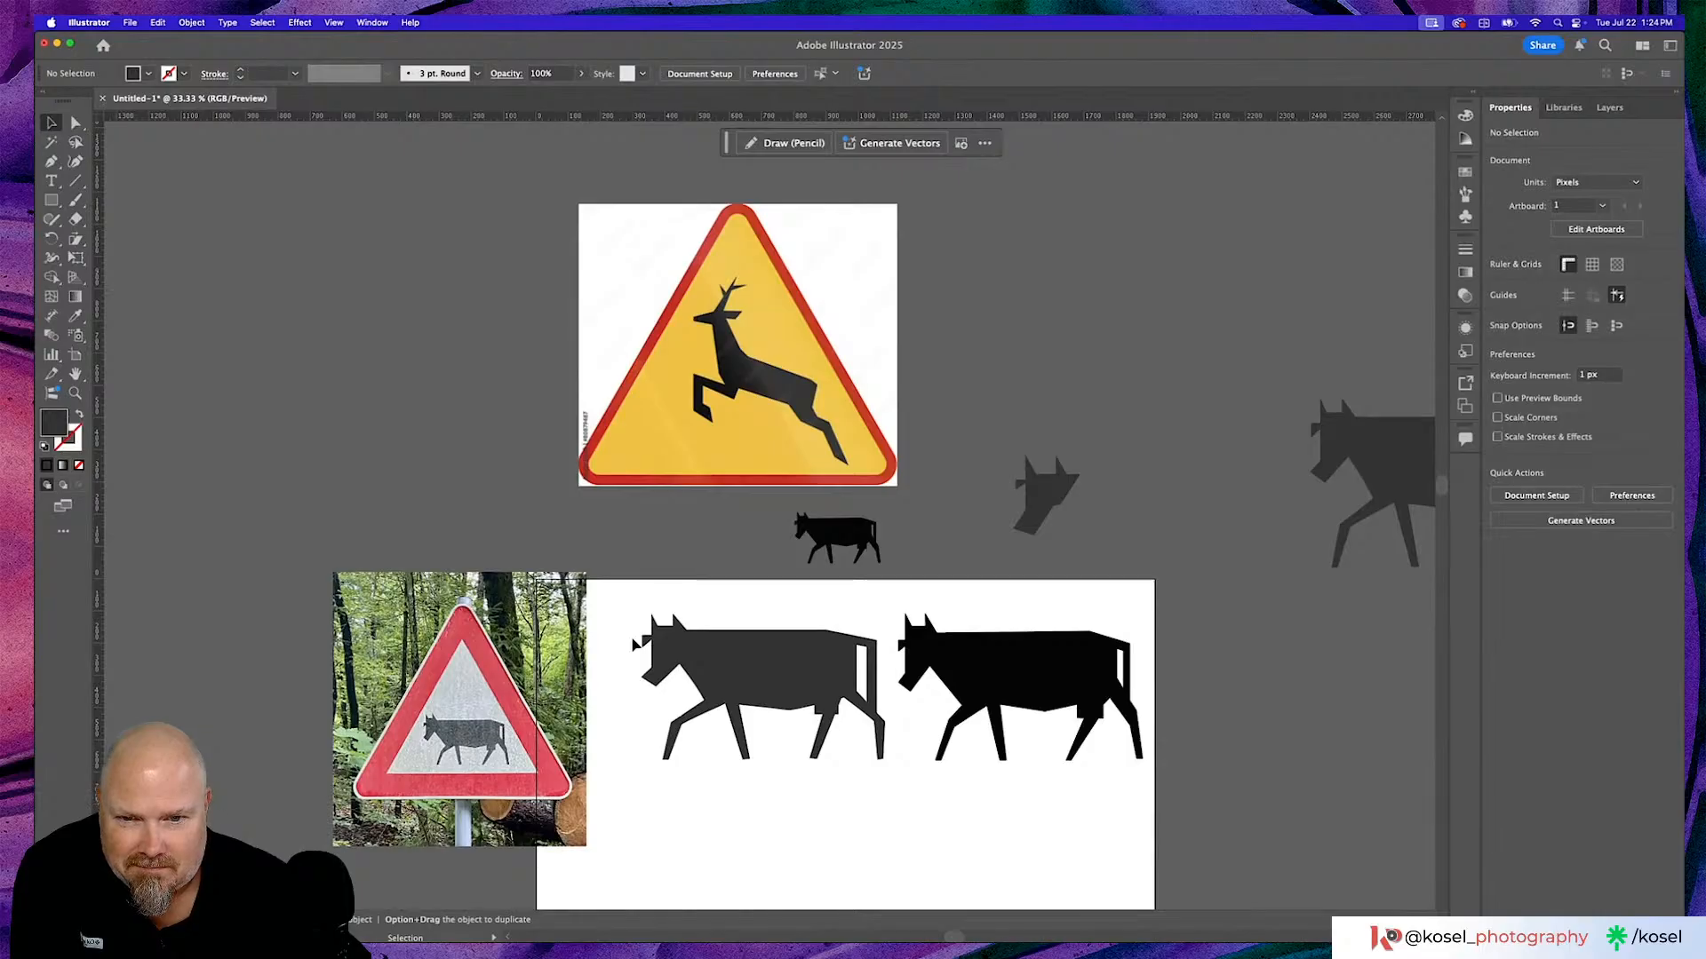
click(791, 675)
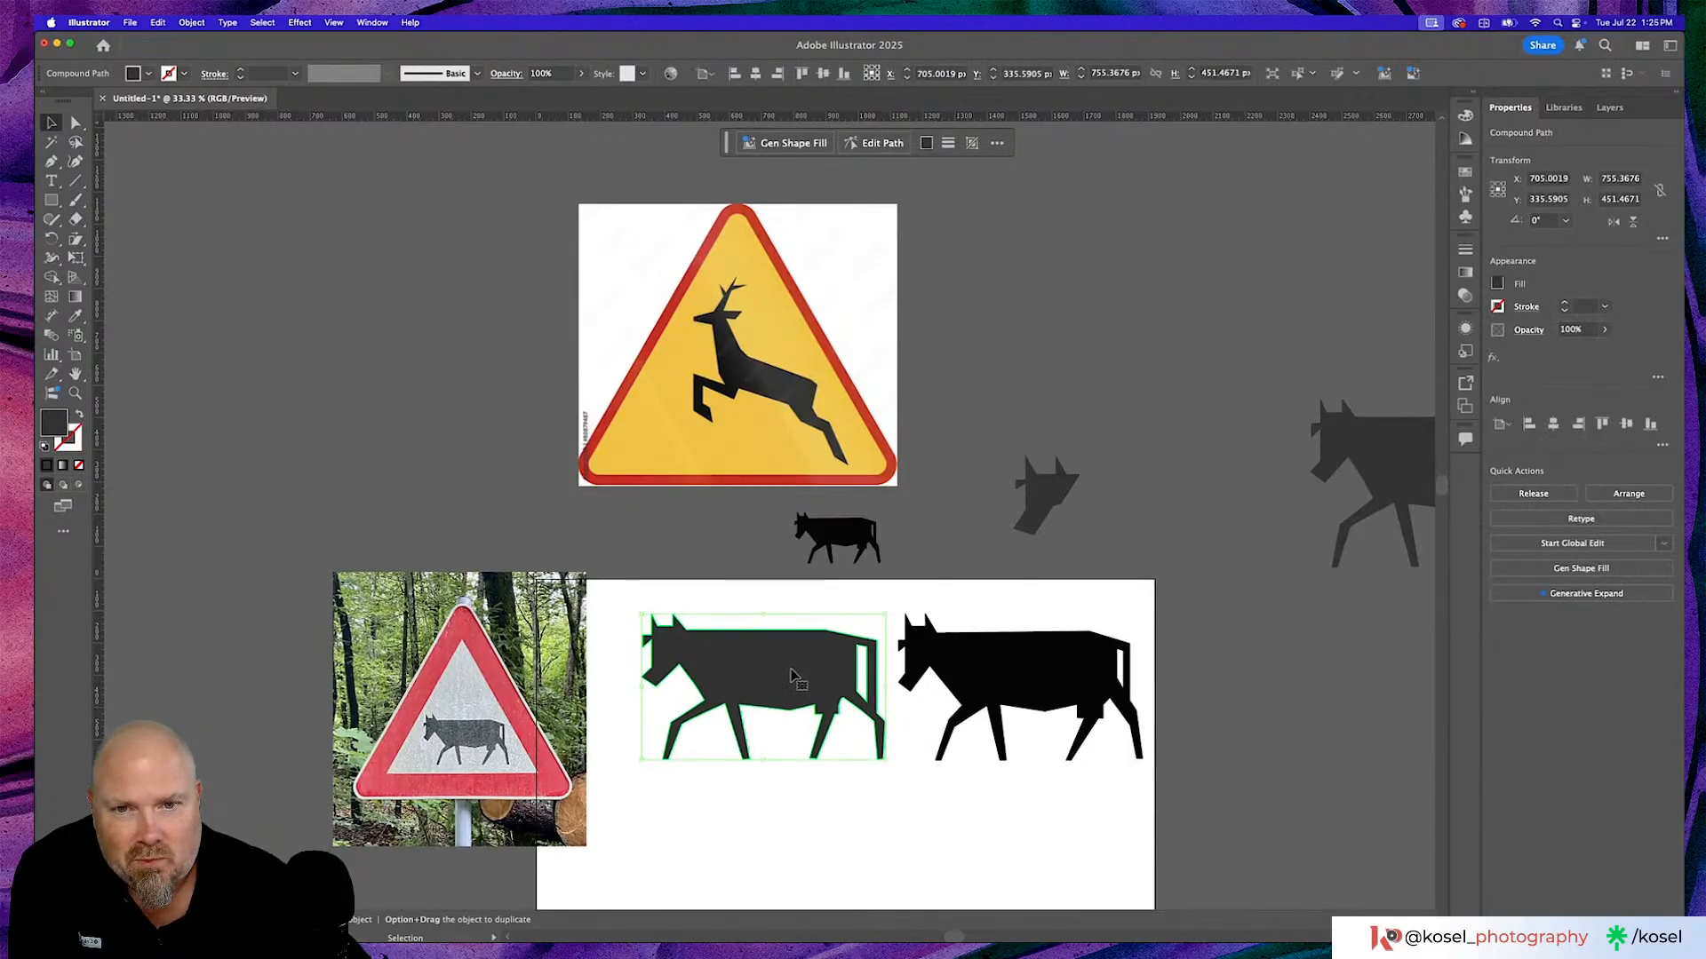
drag(791, 675, 743, 657)
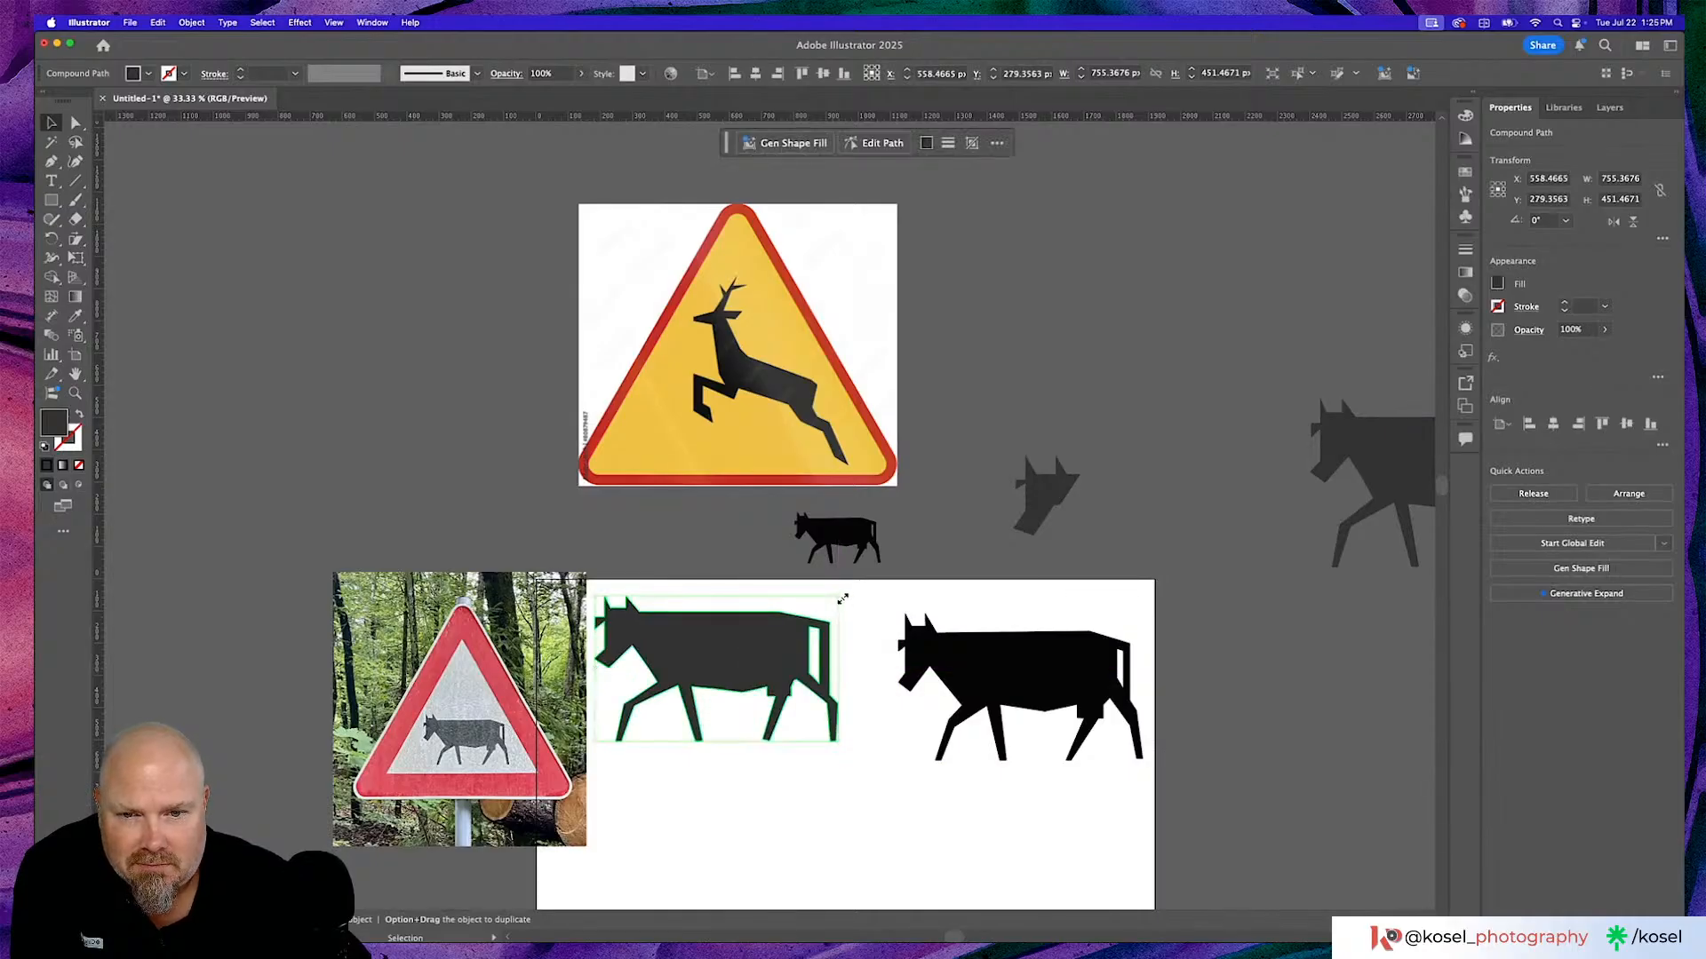
drag(842, 599, 785, 634)
drag(700, 689, 1044, 832)
scroll(734, 347, up, 1)
scroll(734, 347, right, 1)
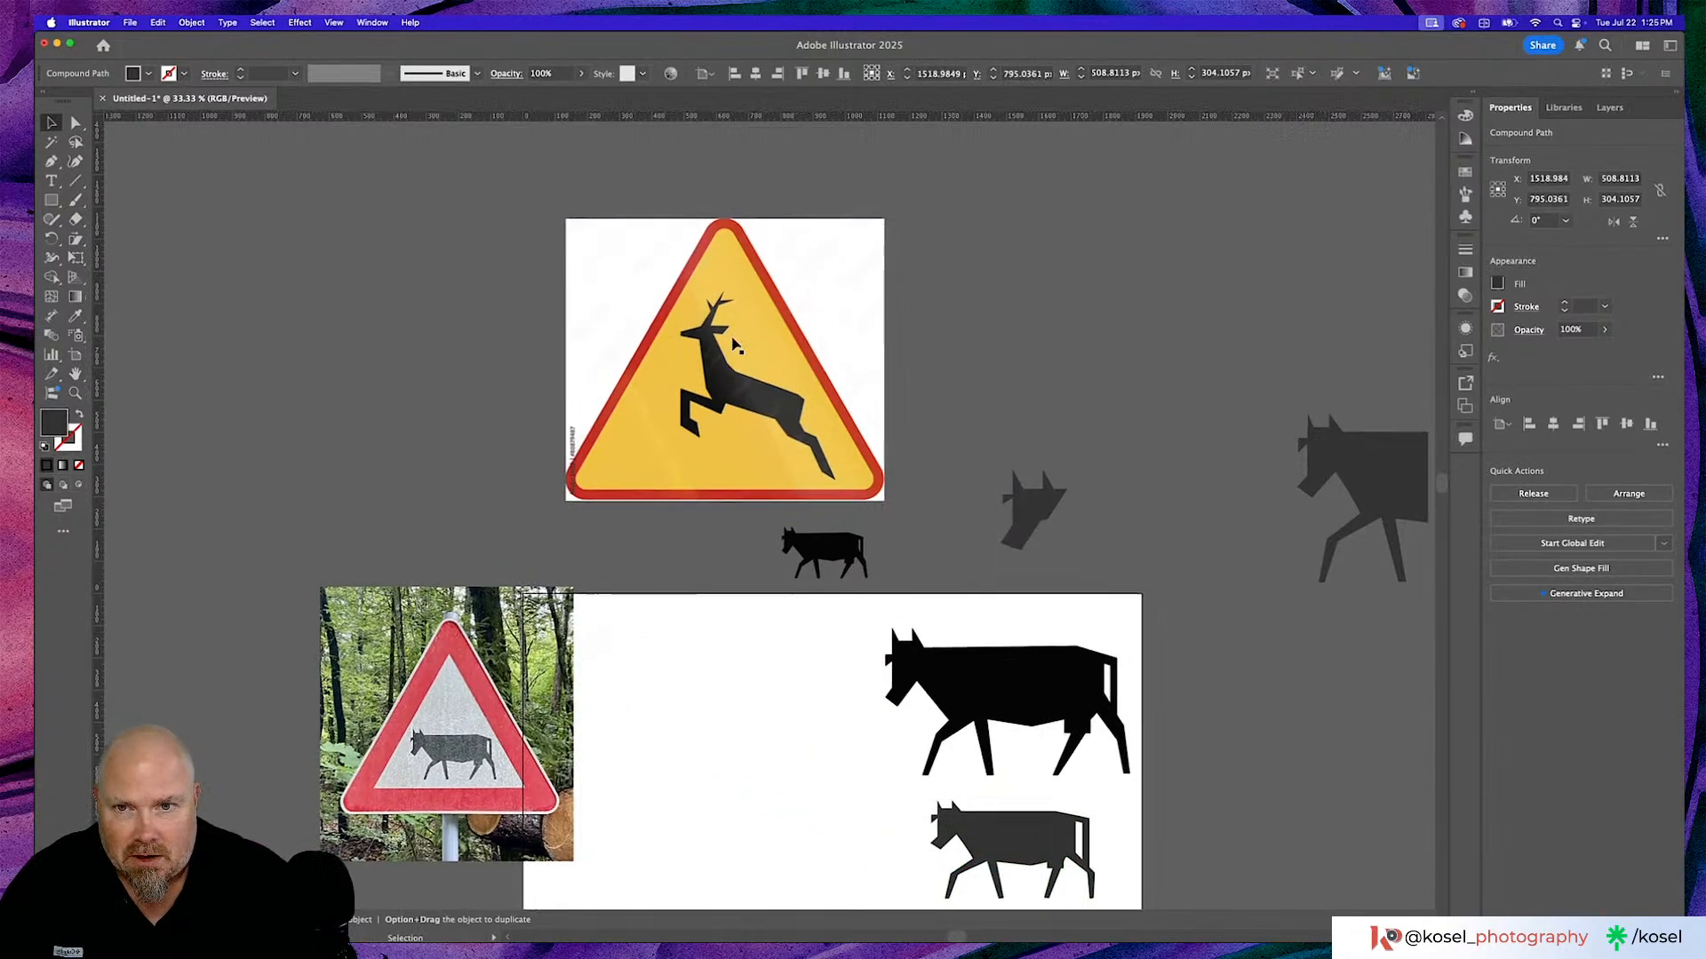
scroll(734, 346, right, 1)
scroll(734, 347, up, 1)
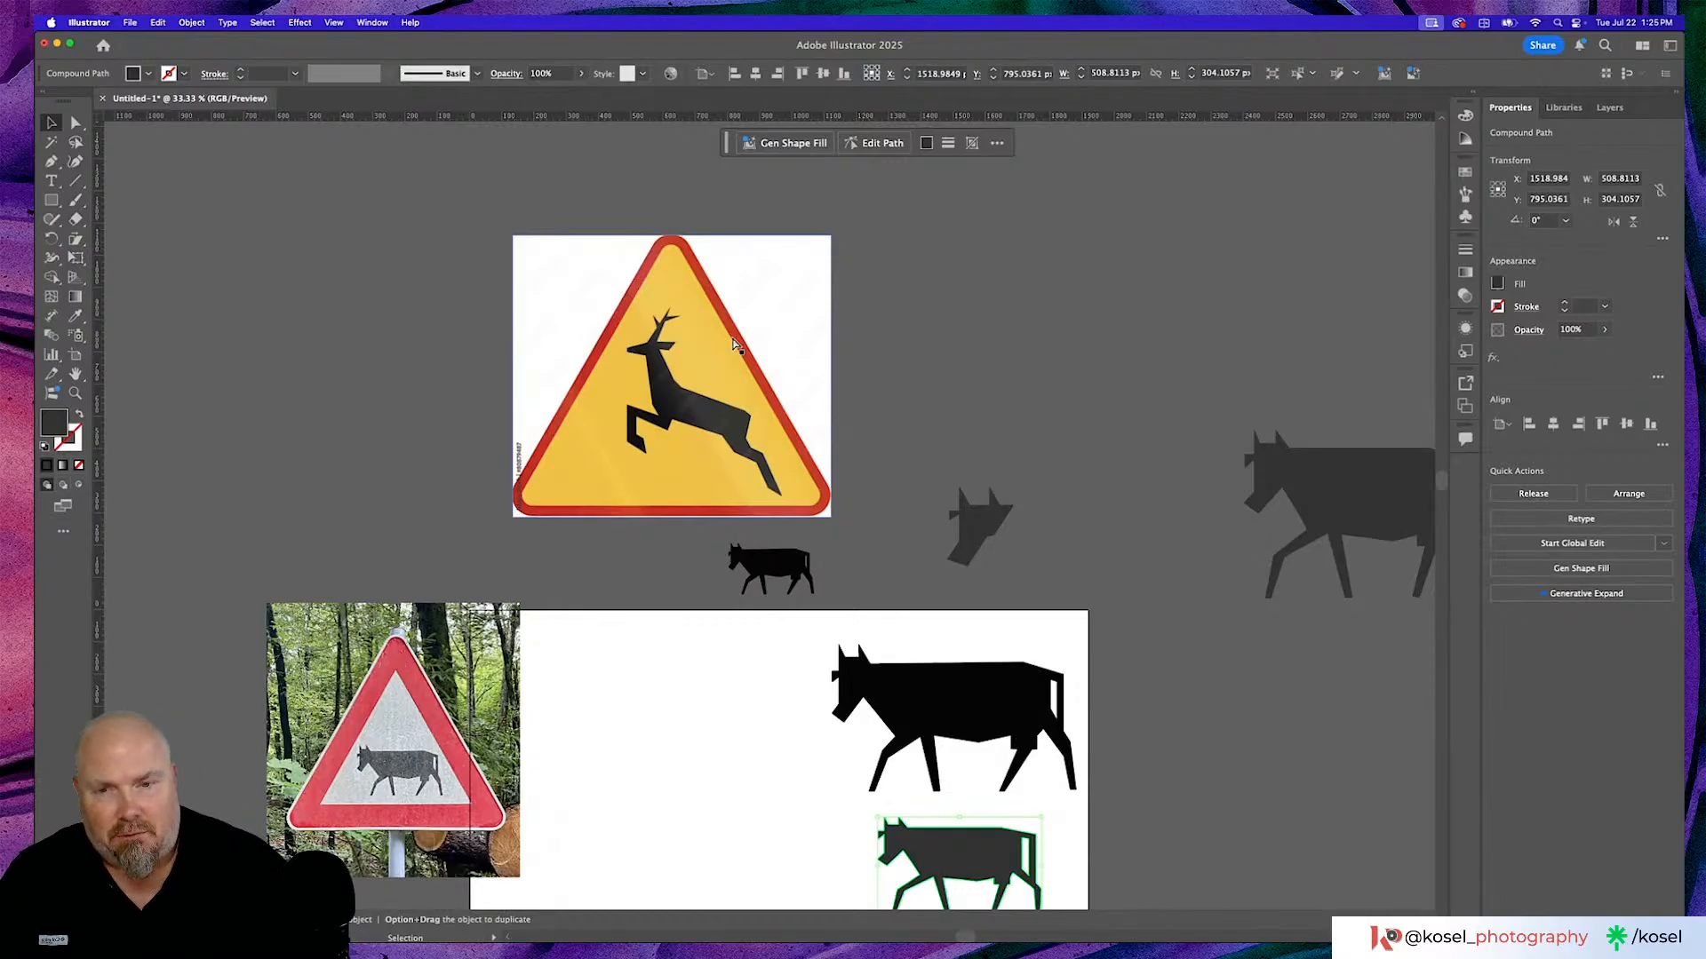
key(super+equal)
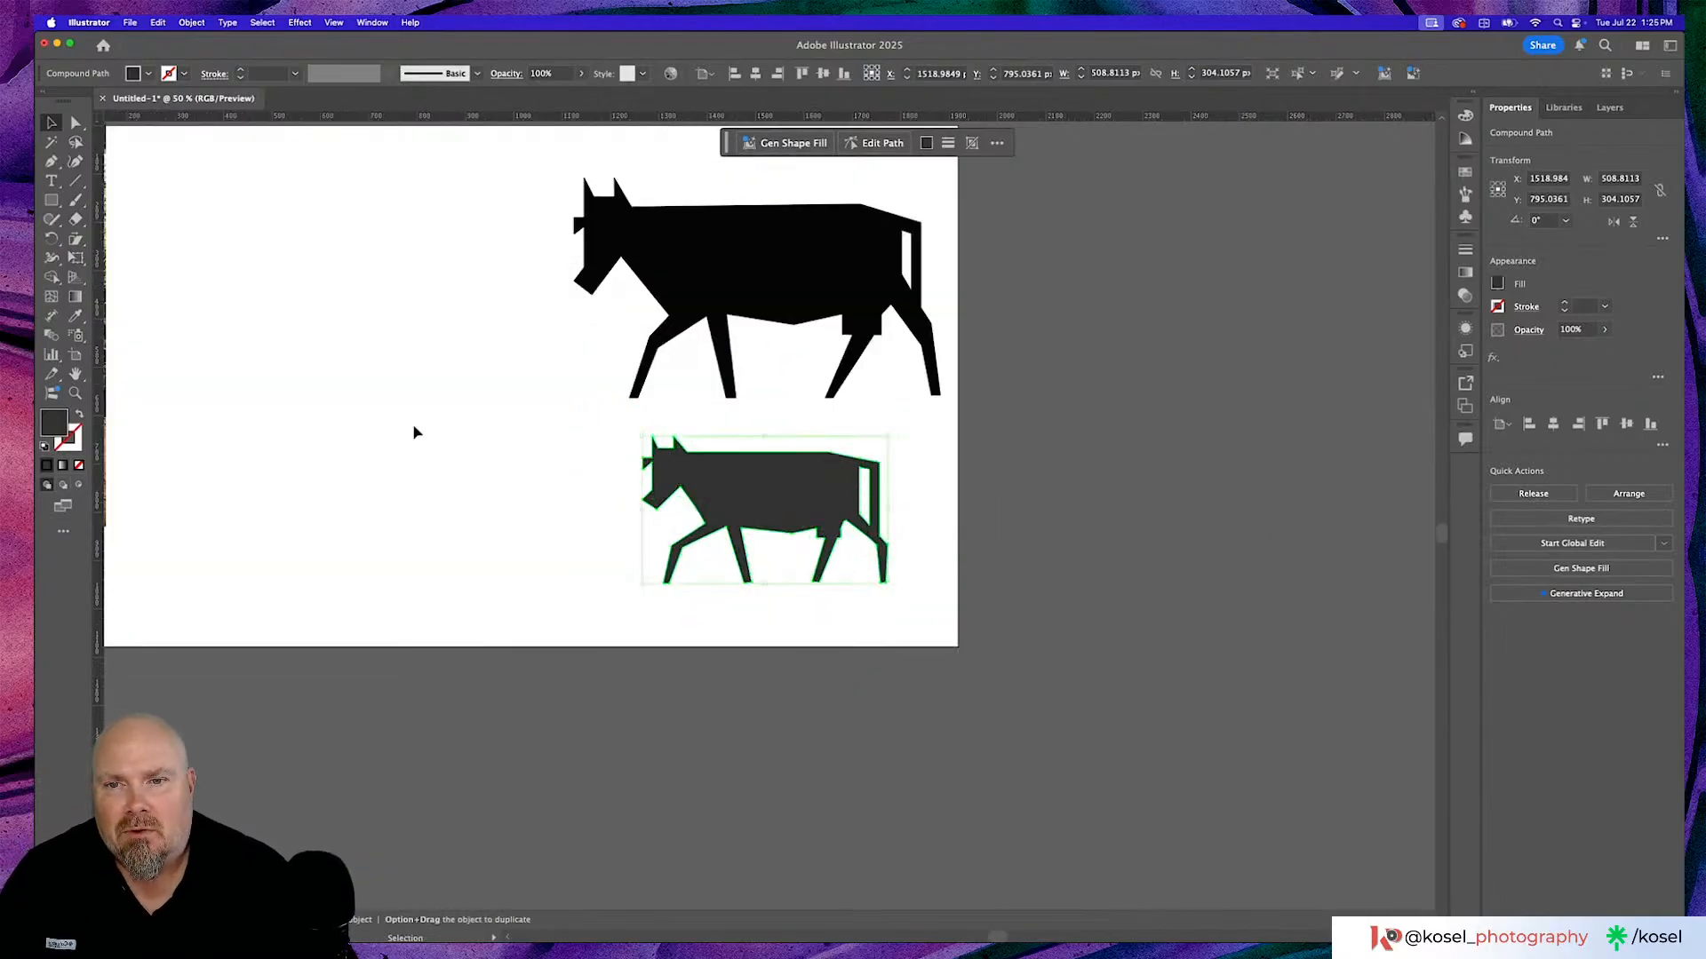
click(414, 432)
Fill the smaller dark gray cow below the black cow with the bright yellow swatch.
scroll(432, 429, up, 4)
scroll(432, 429, left, 4)
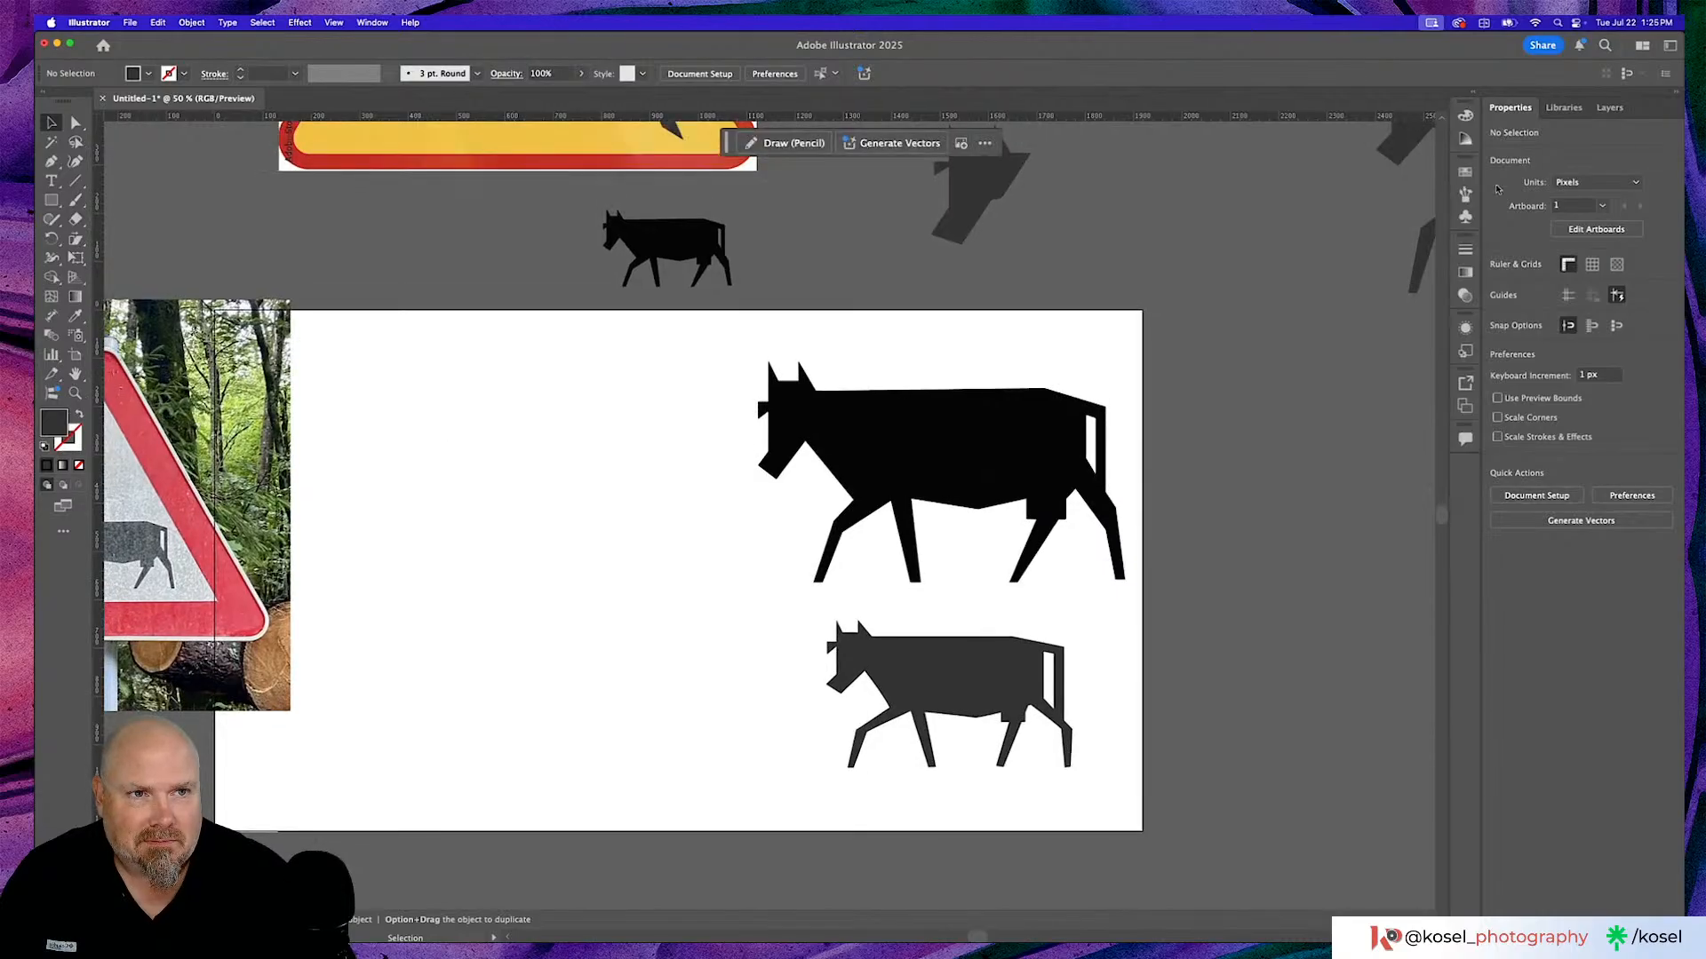
click(1580, 108)
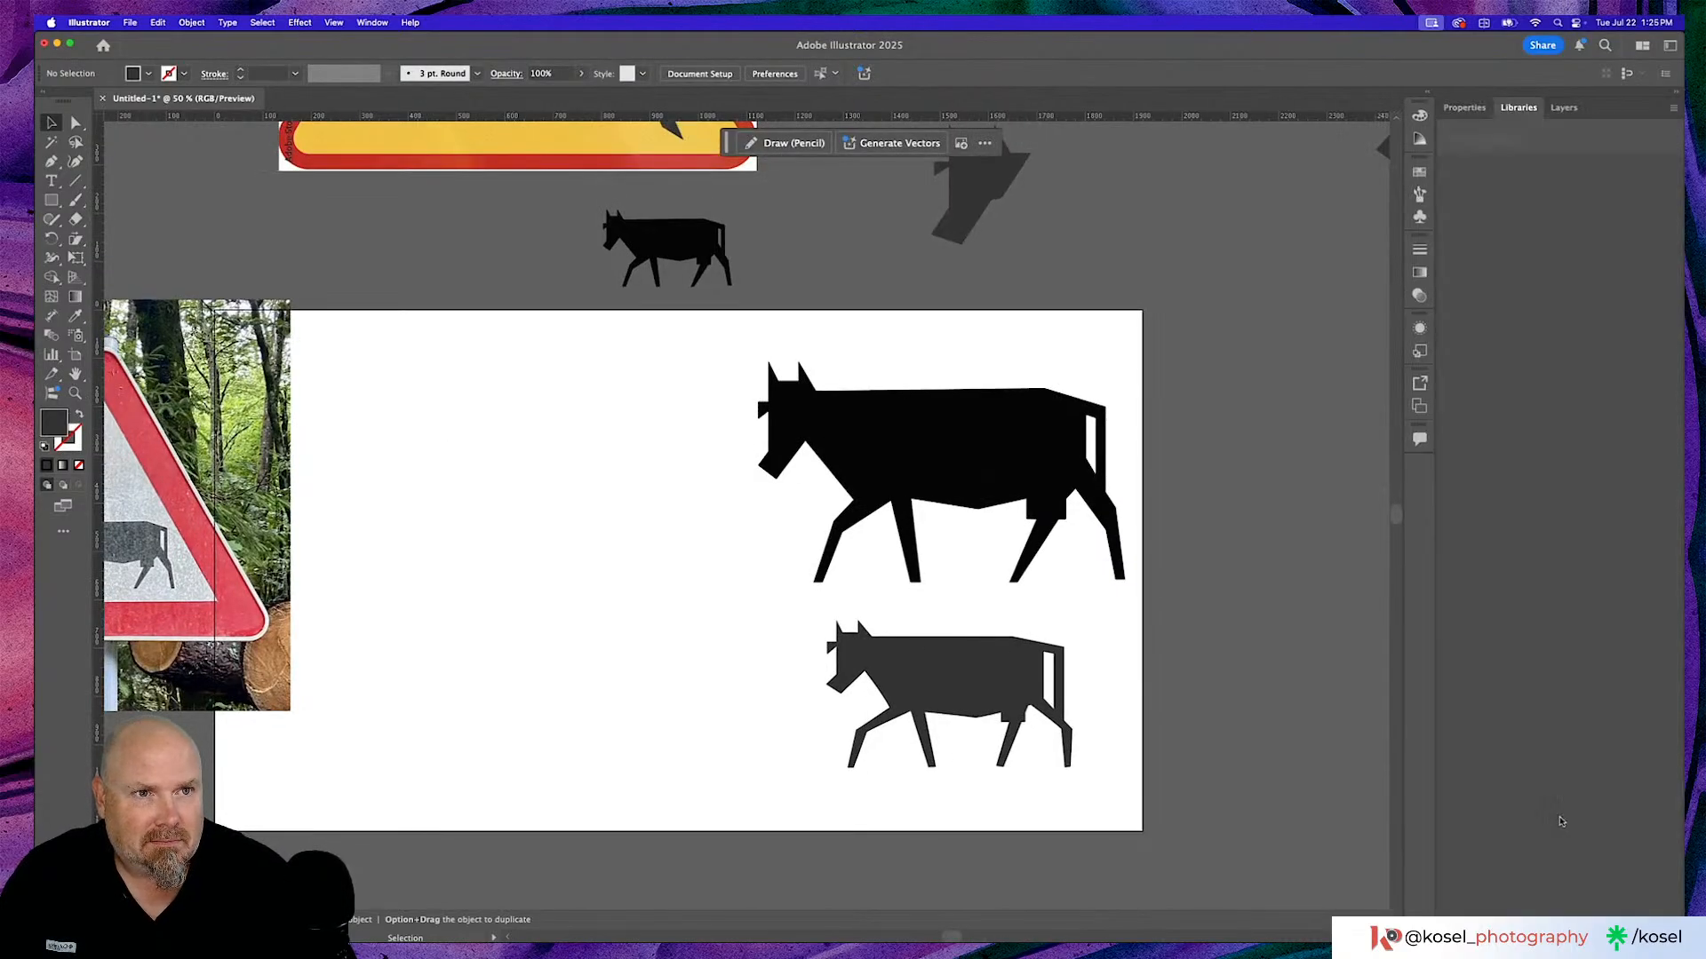
click(1565, 108)
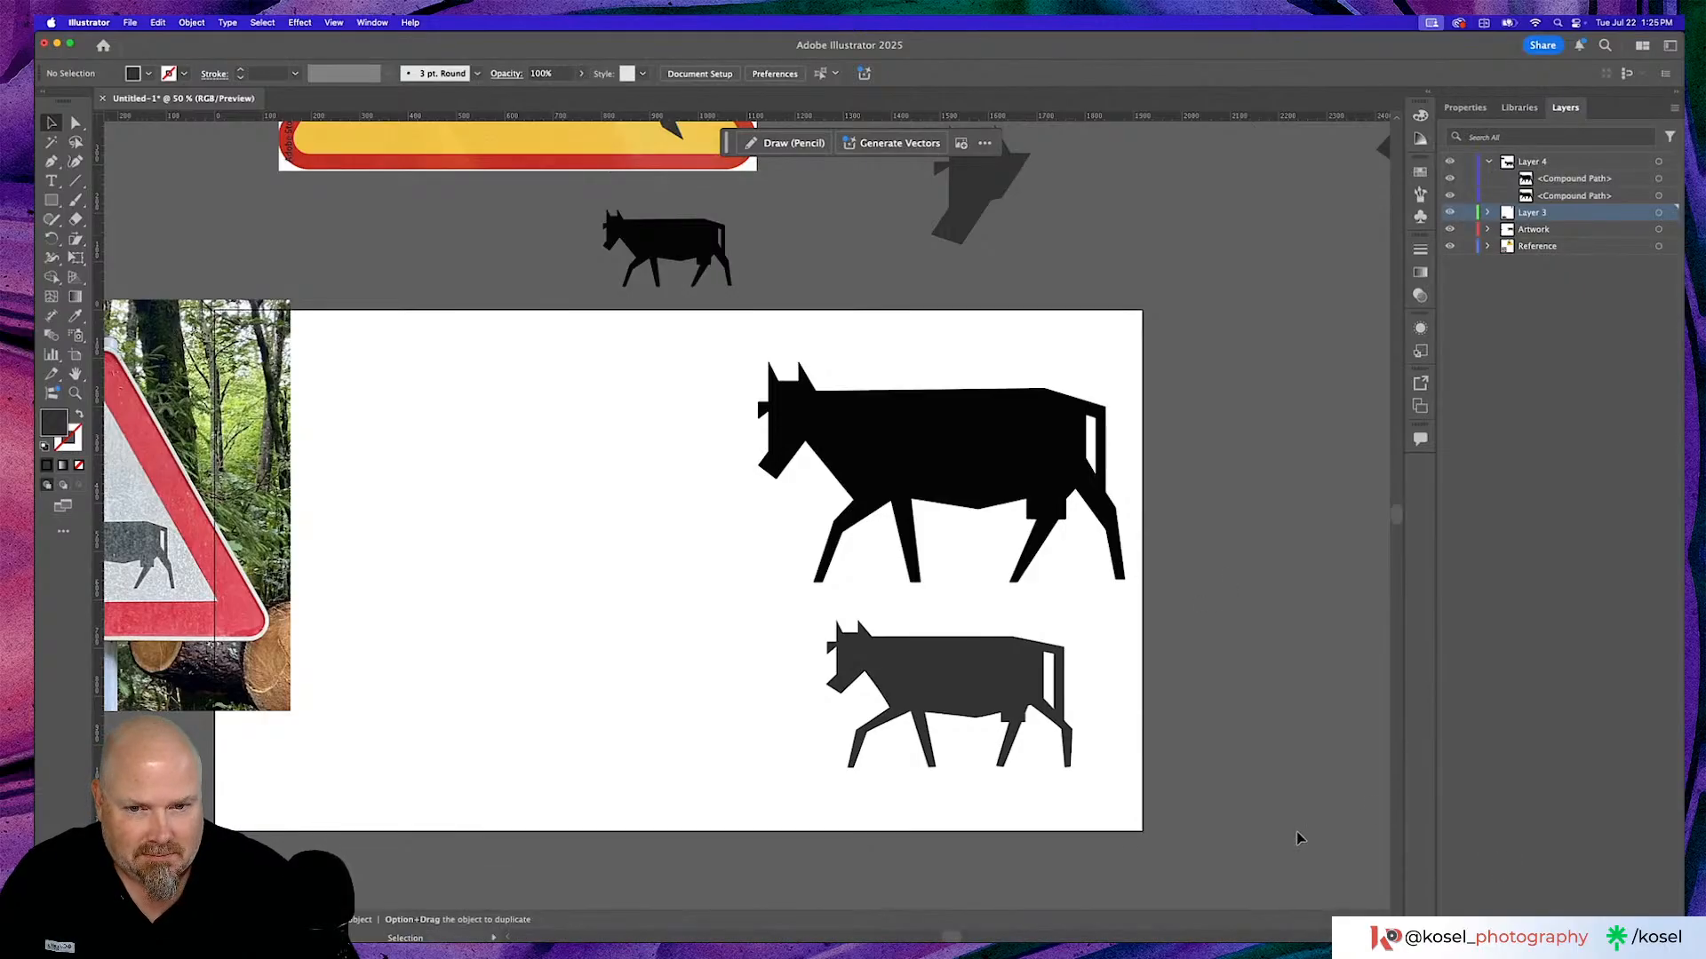
click(963, 698)
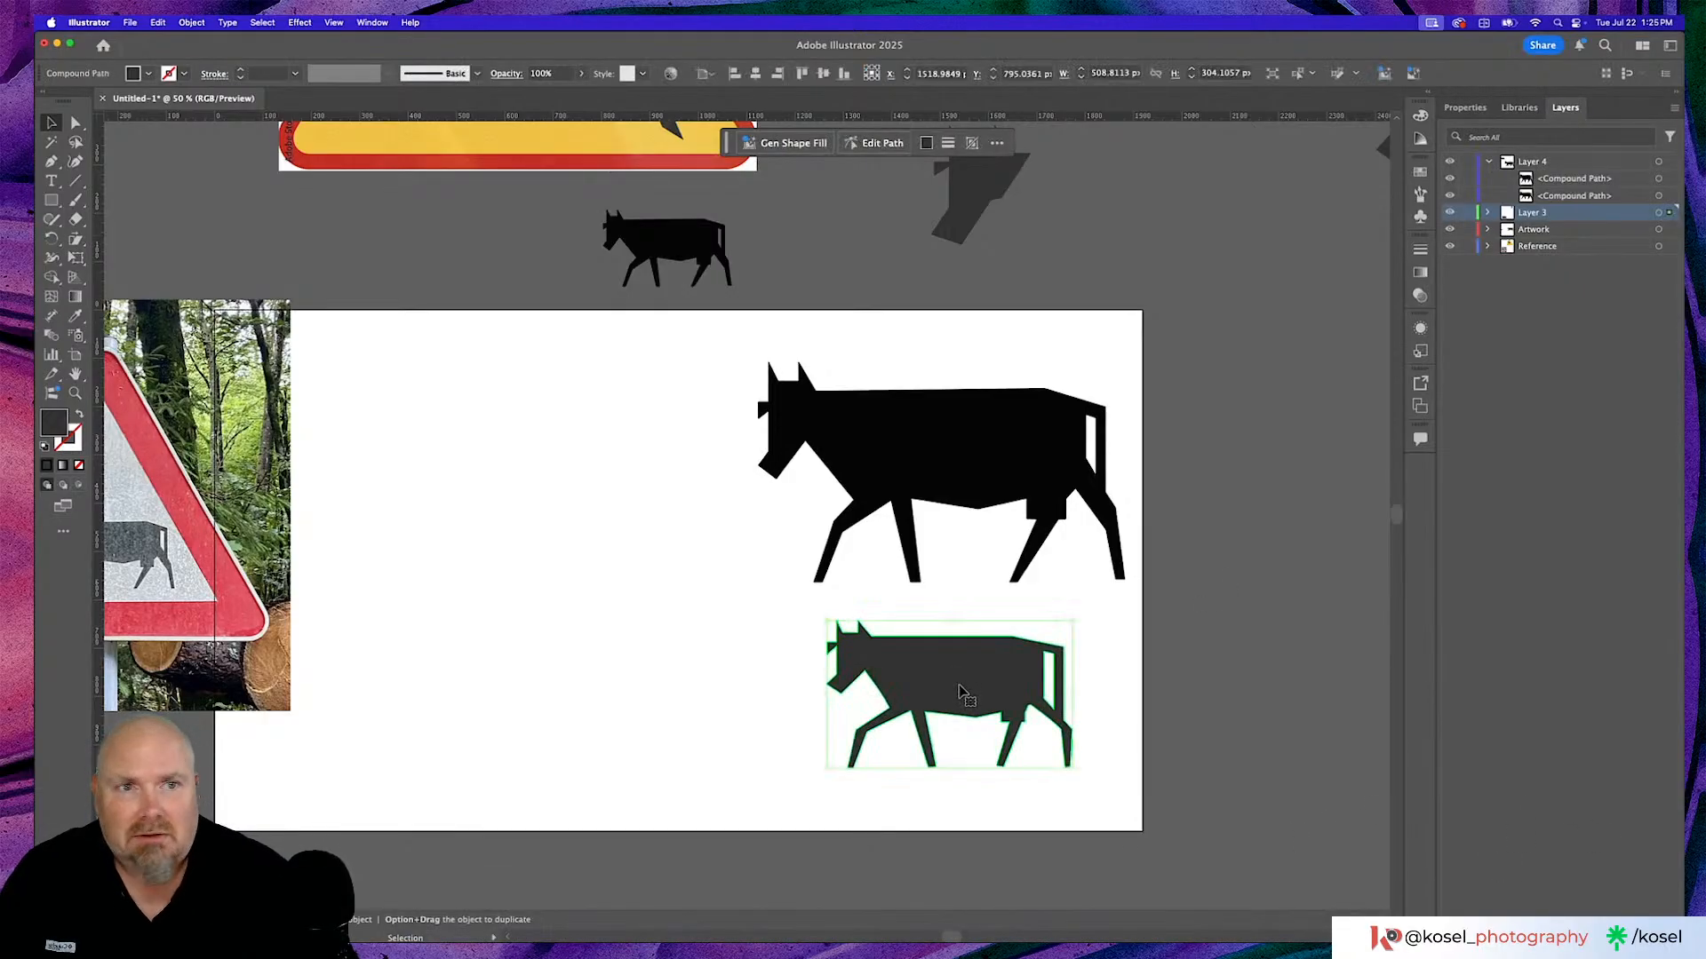
click(1467, 110)
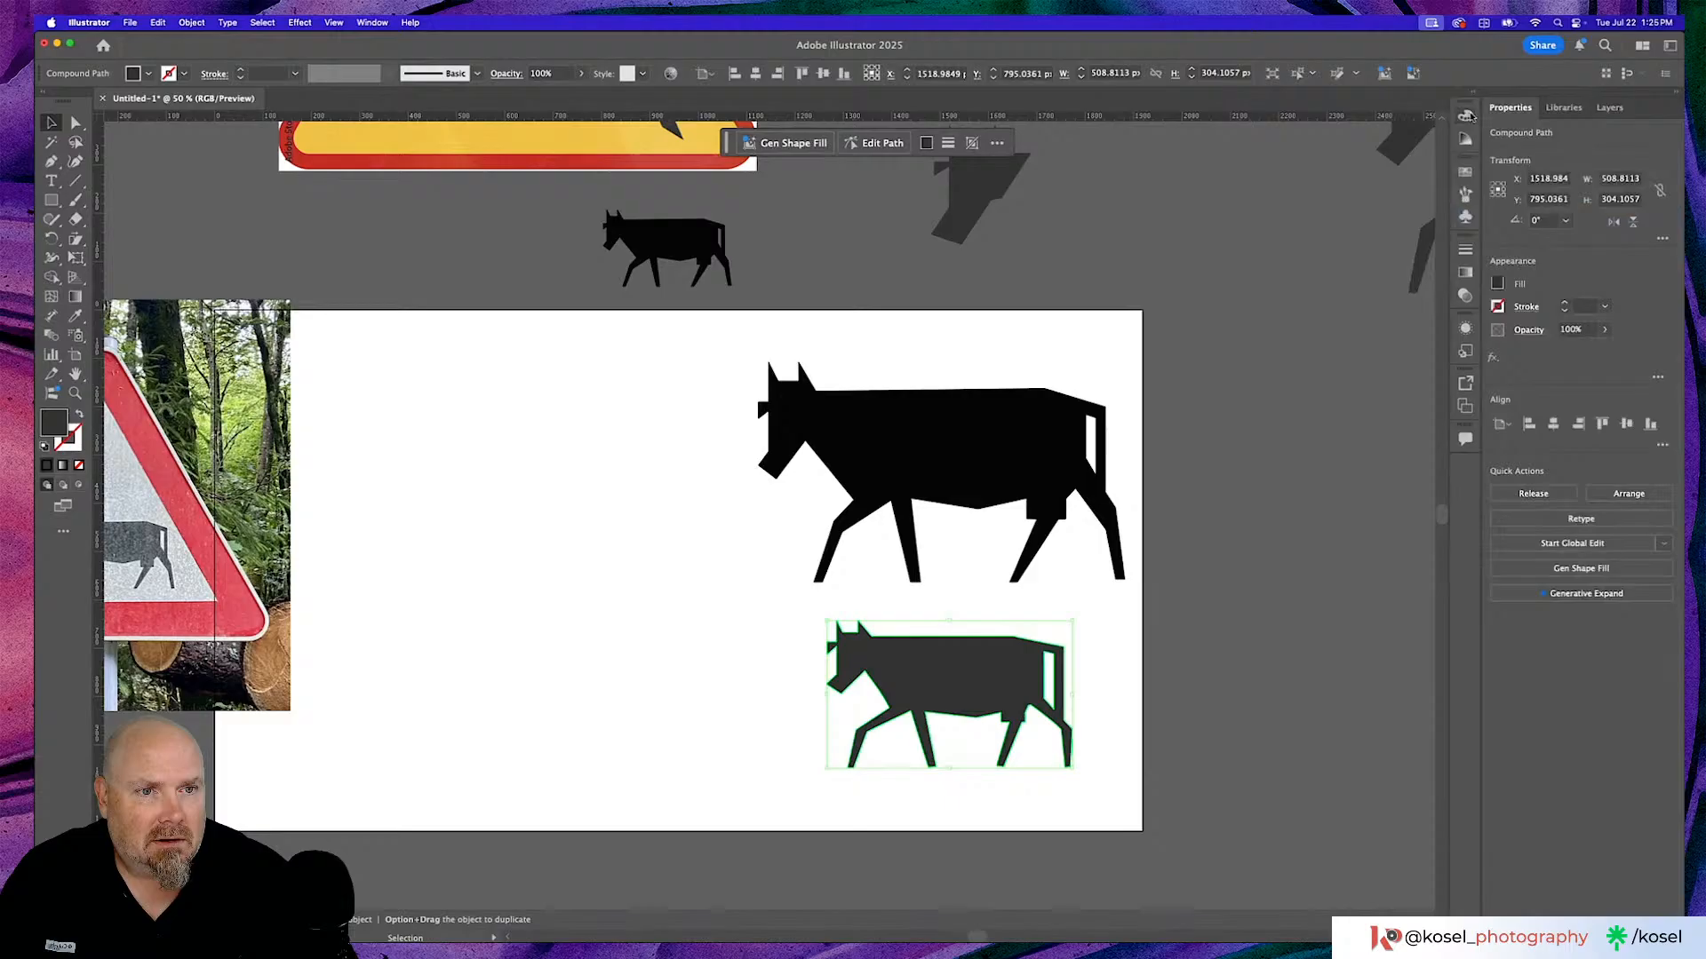
click(1497, 282)
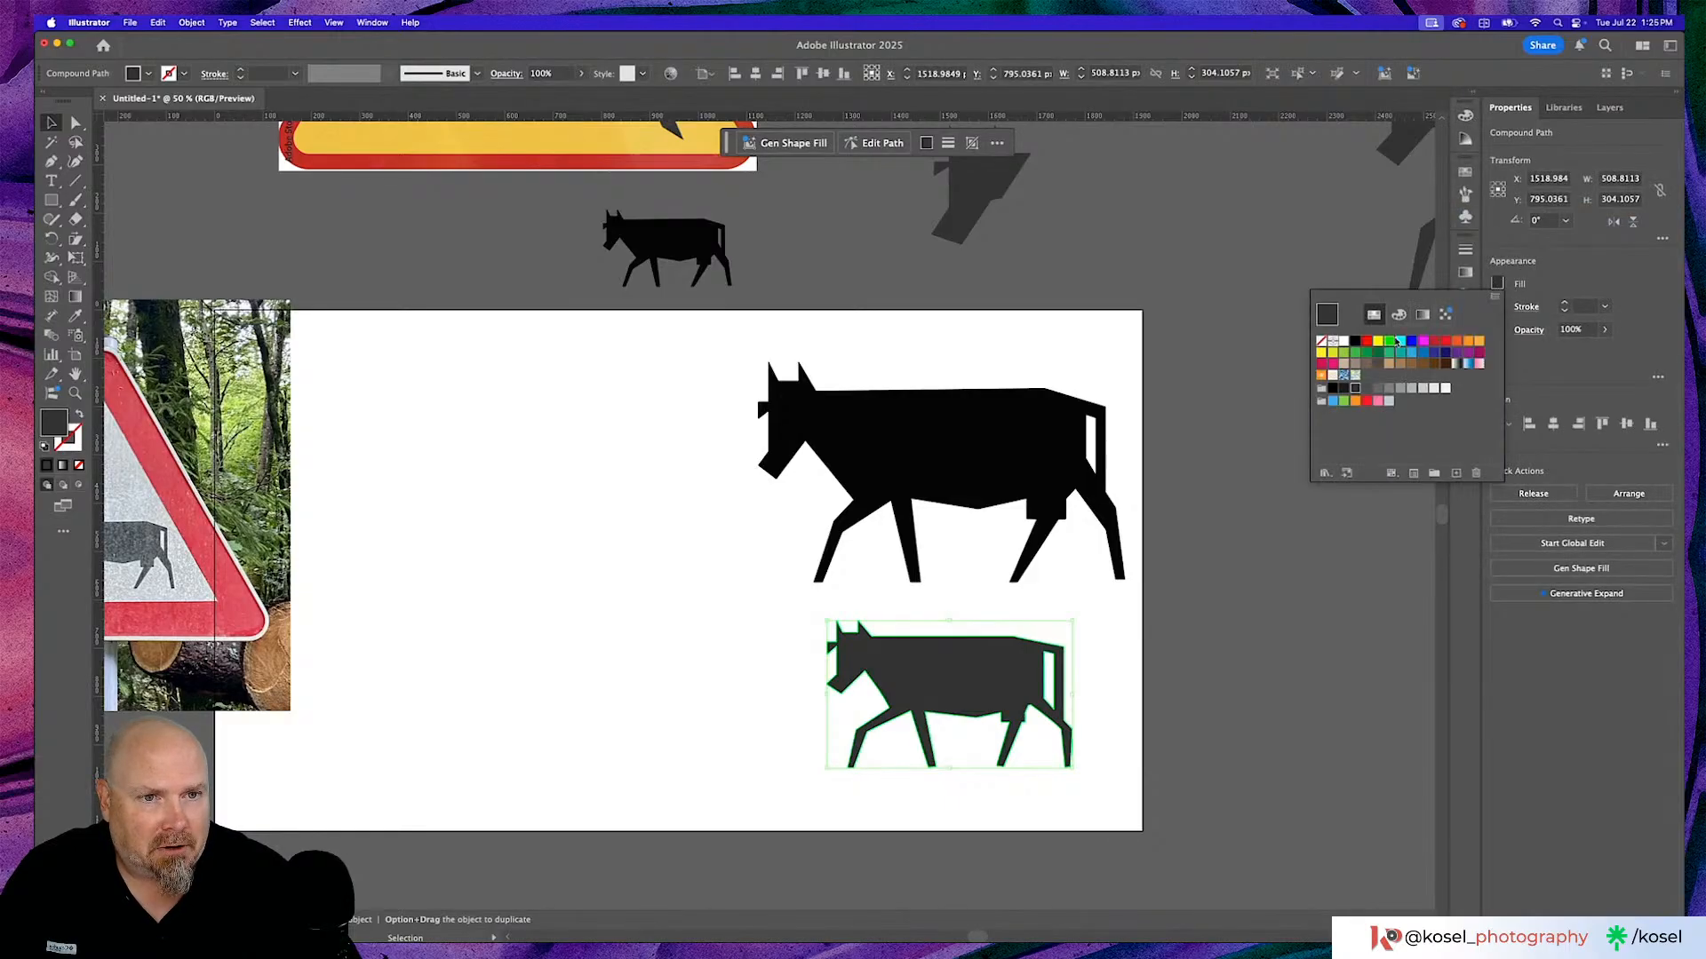
click(1332, 352)
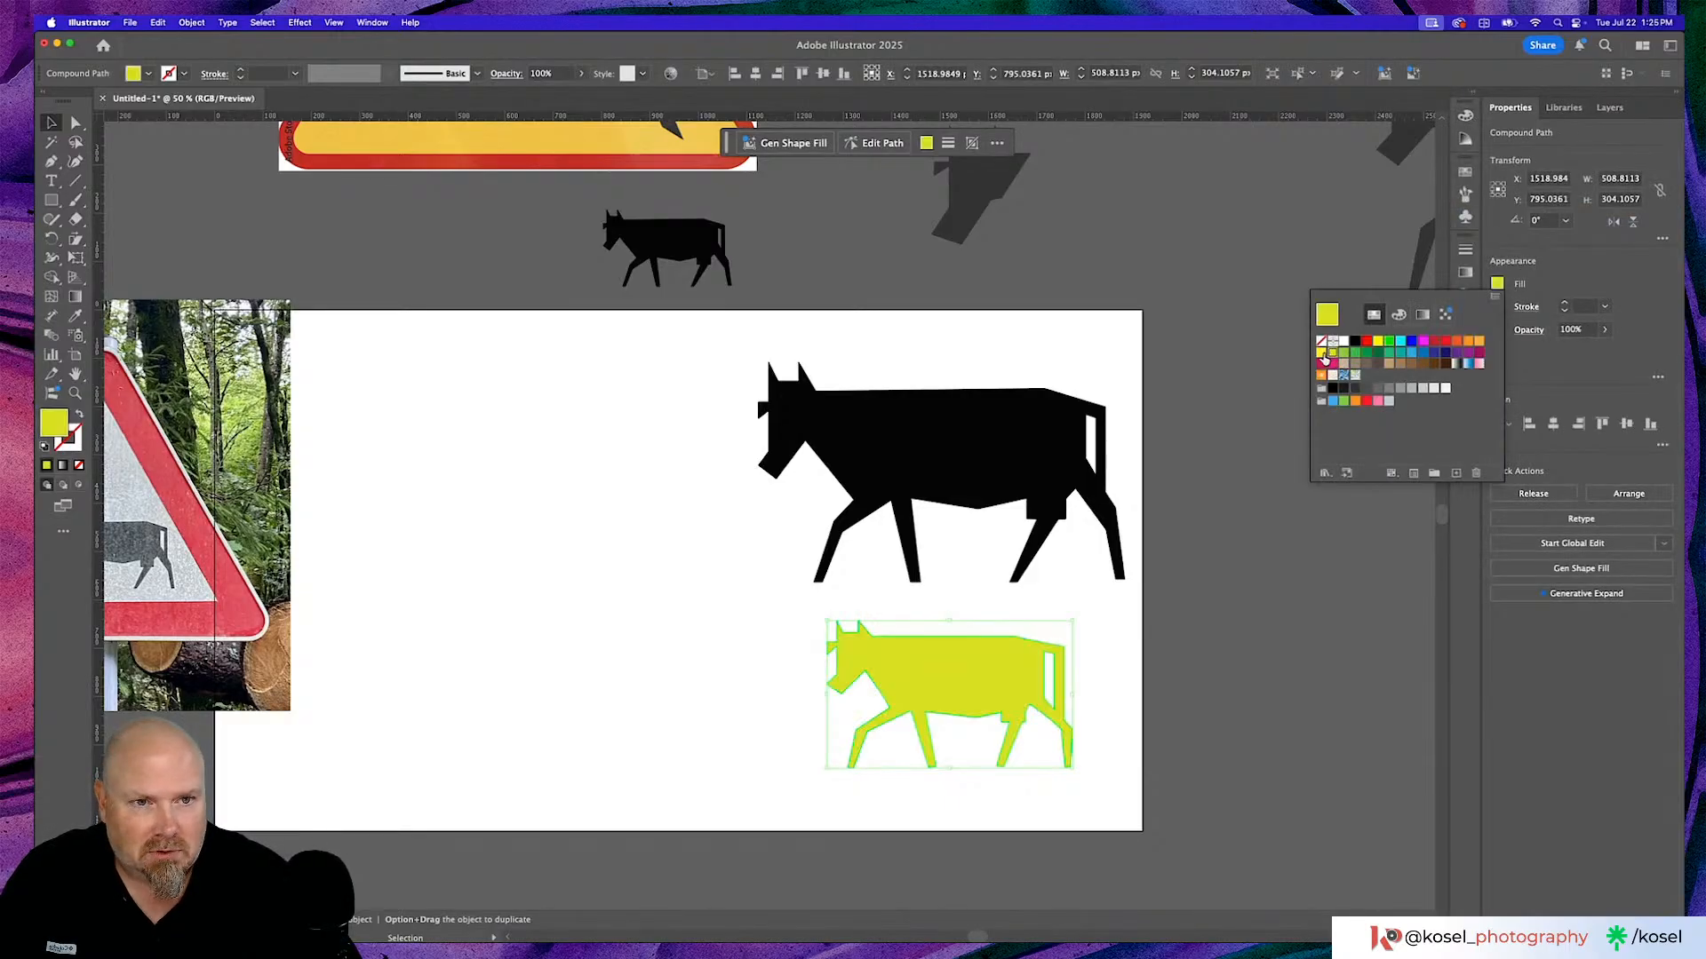
click(1321, 353)
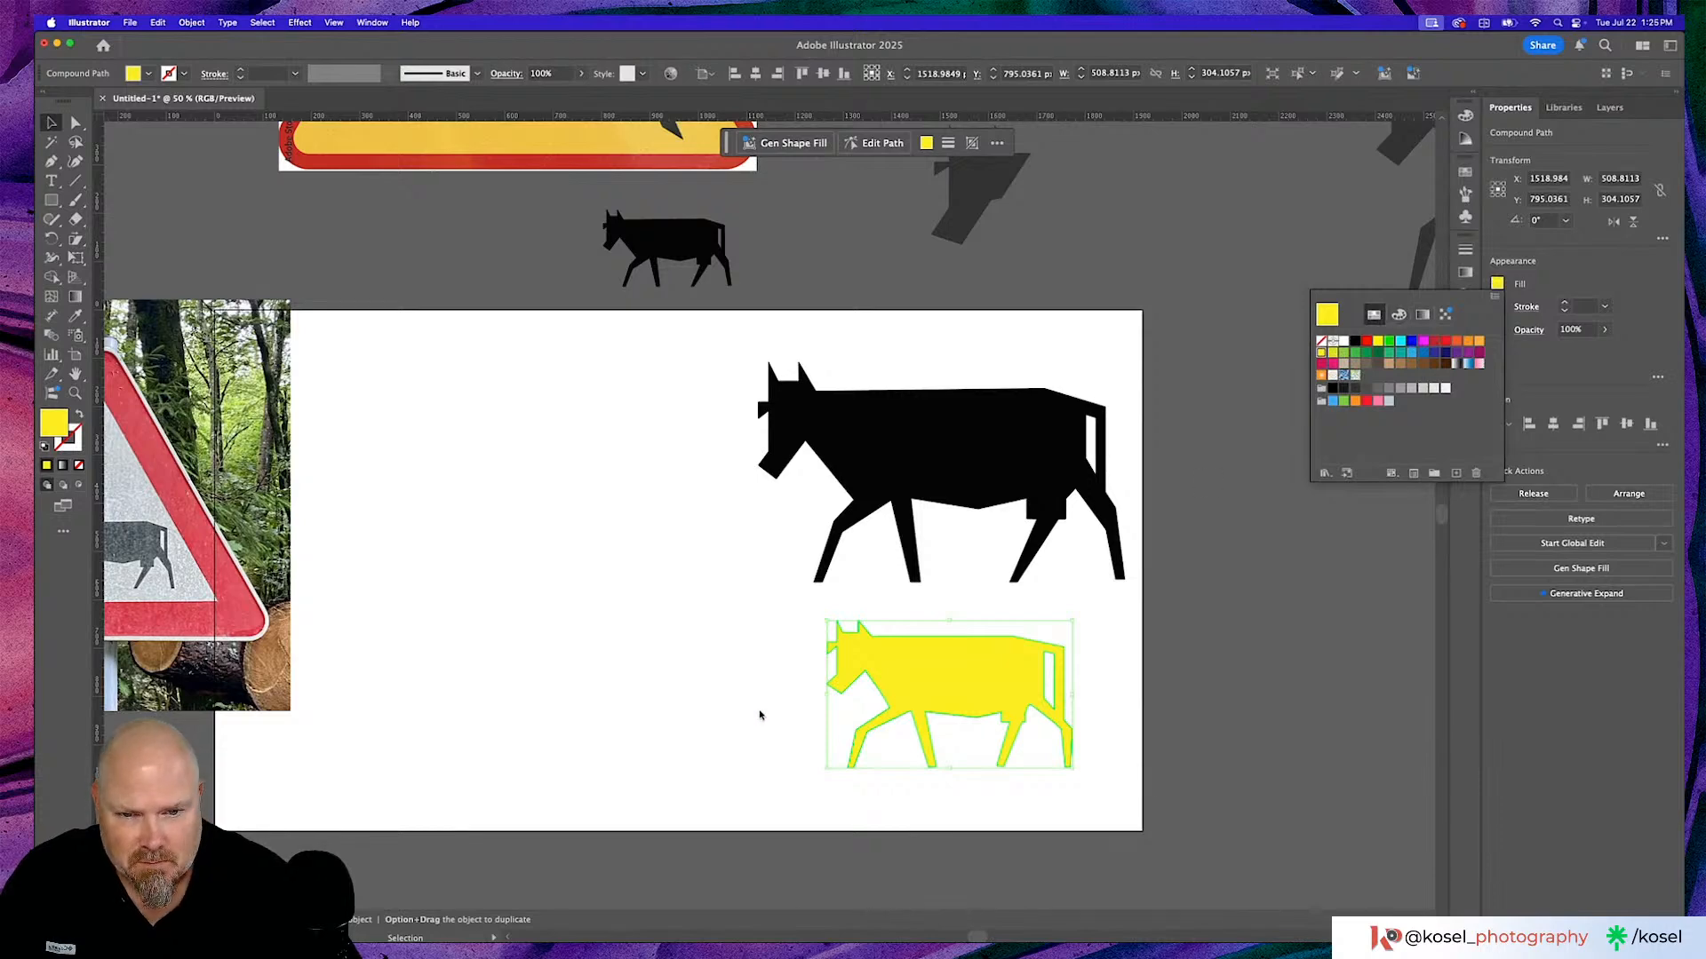
click(761, 718)
Generate color variations for the yellow cow with Generative Recolor, using the prompt "buttery".
scroll(758, 710, right, 3)
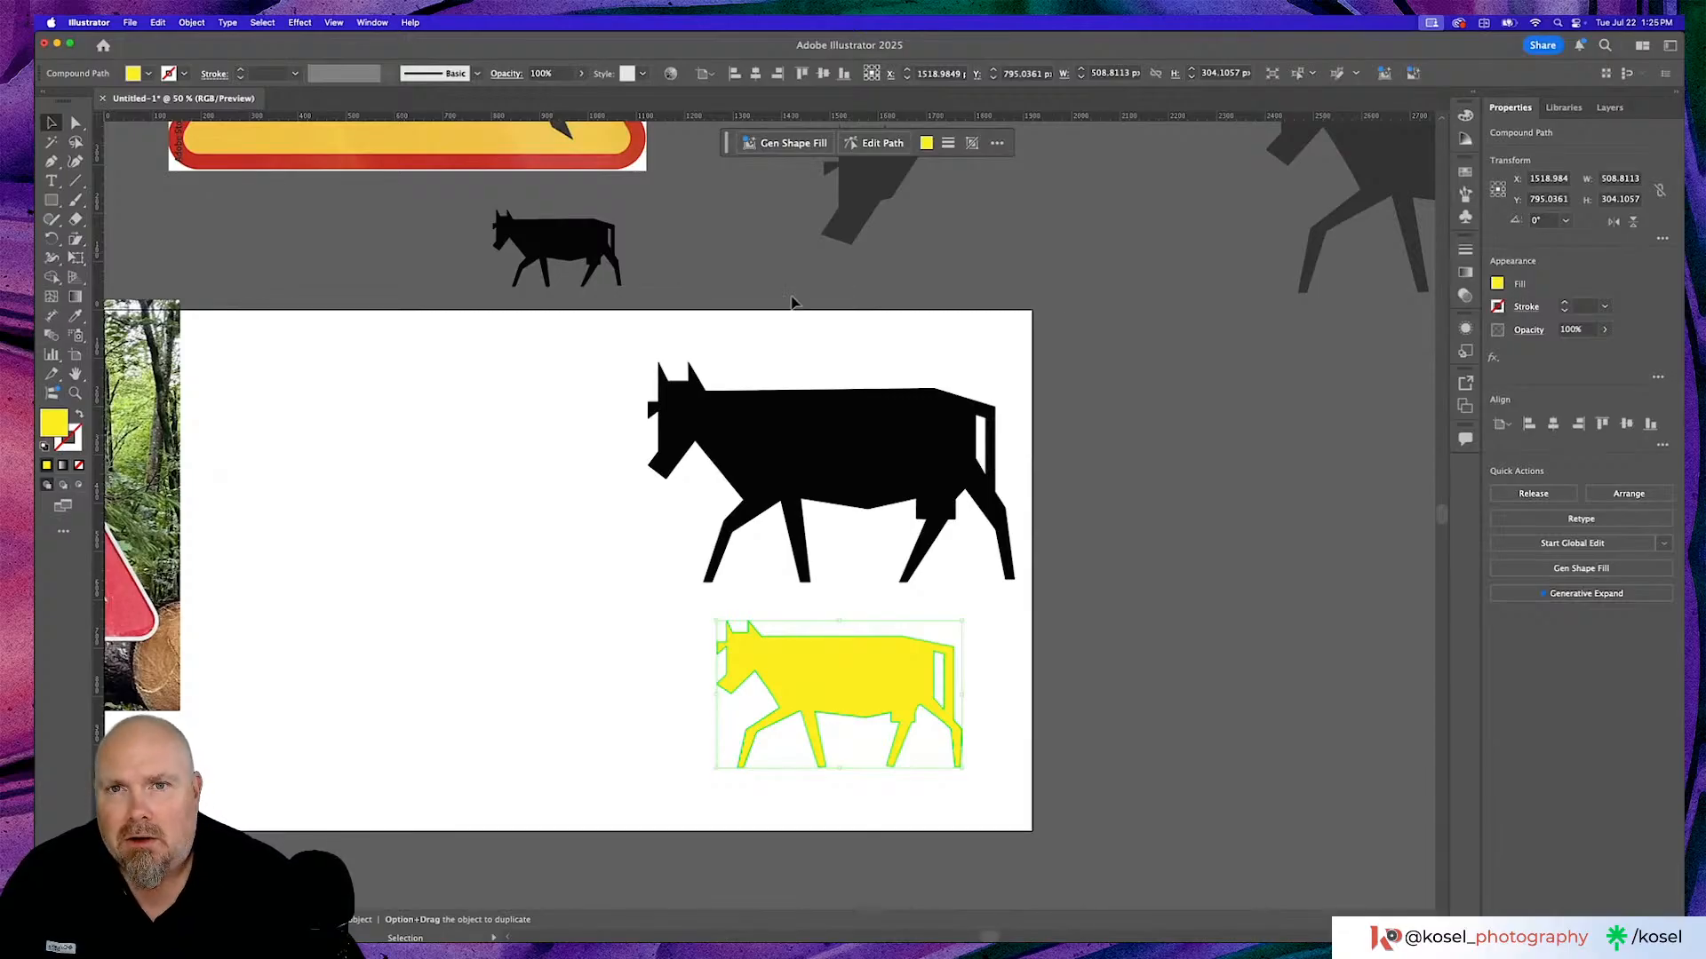
click(671, 73)
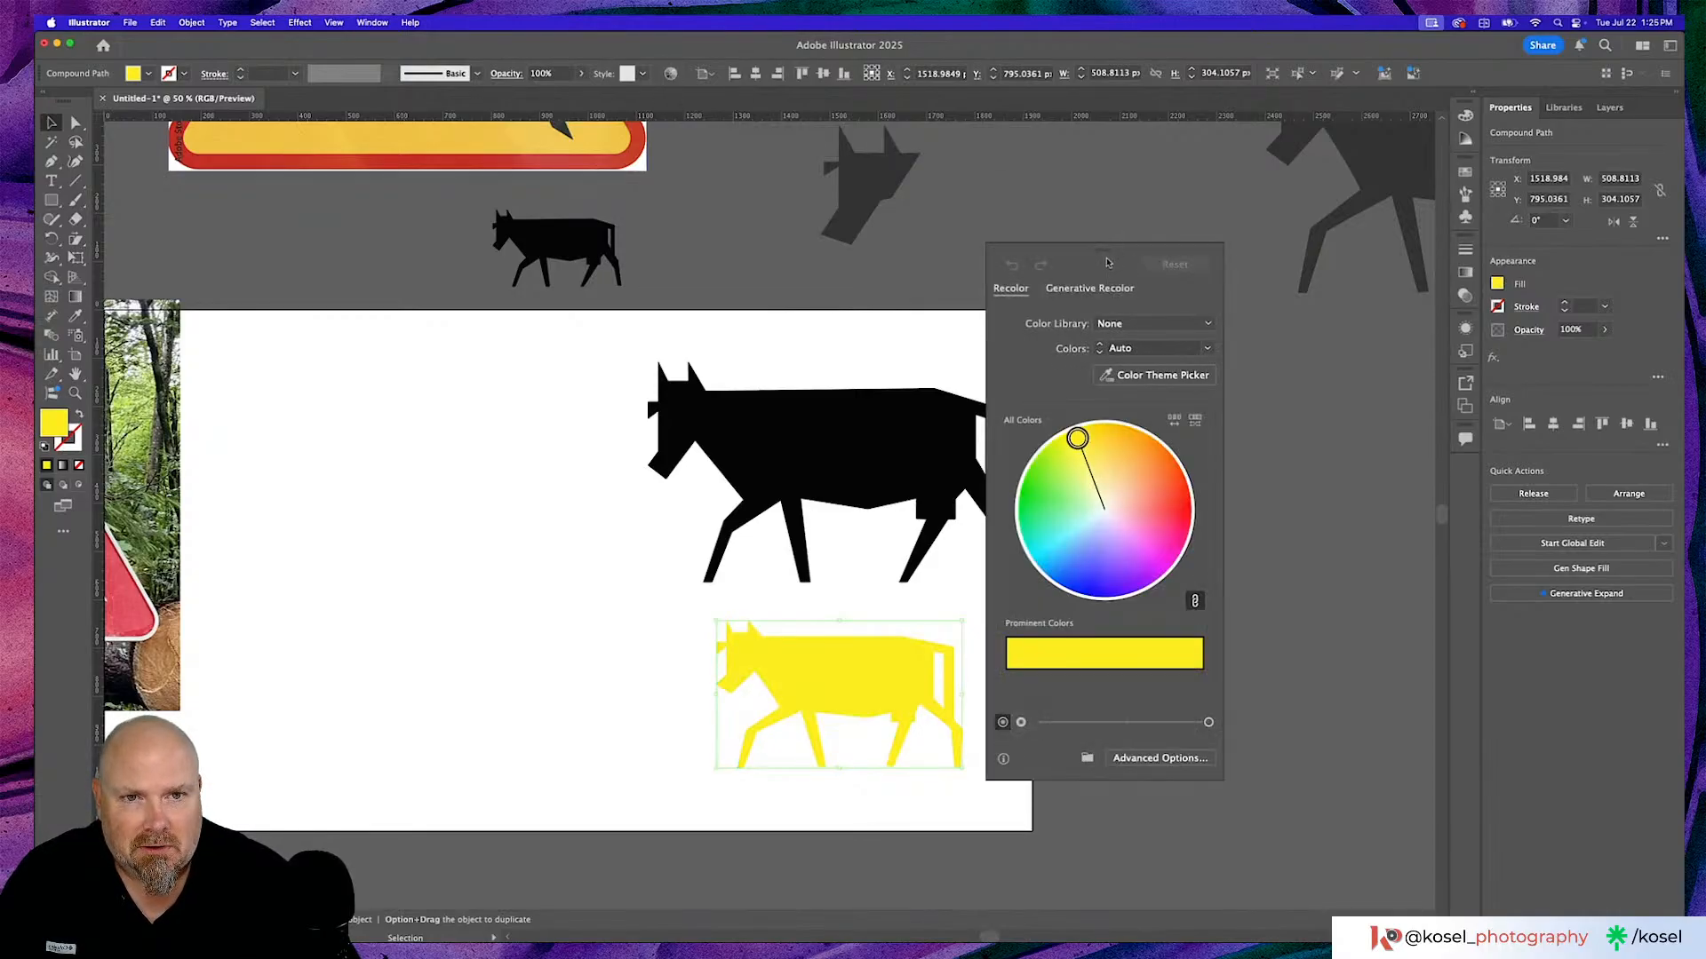
drag(1108, 246, 1135, 244)
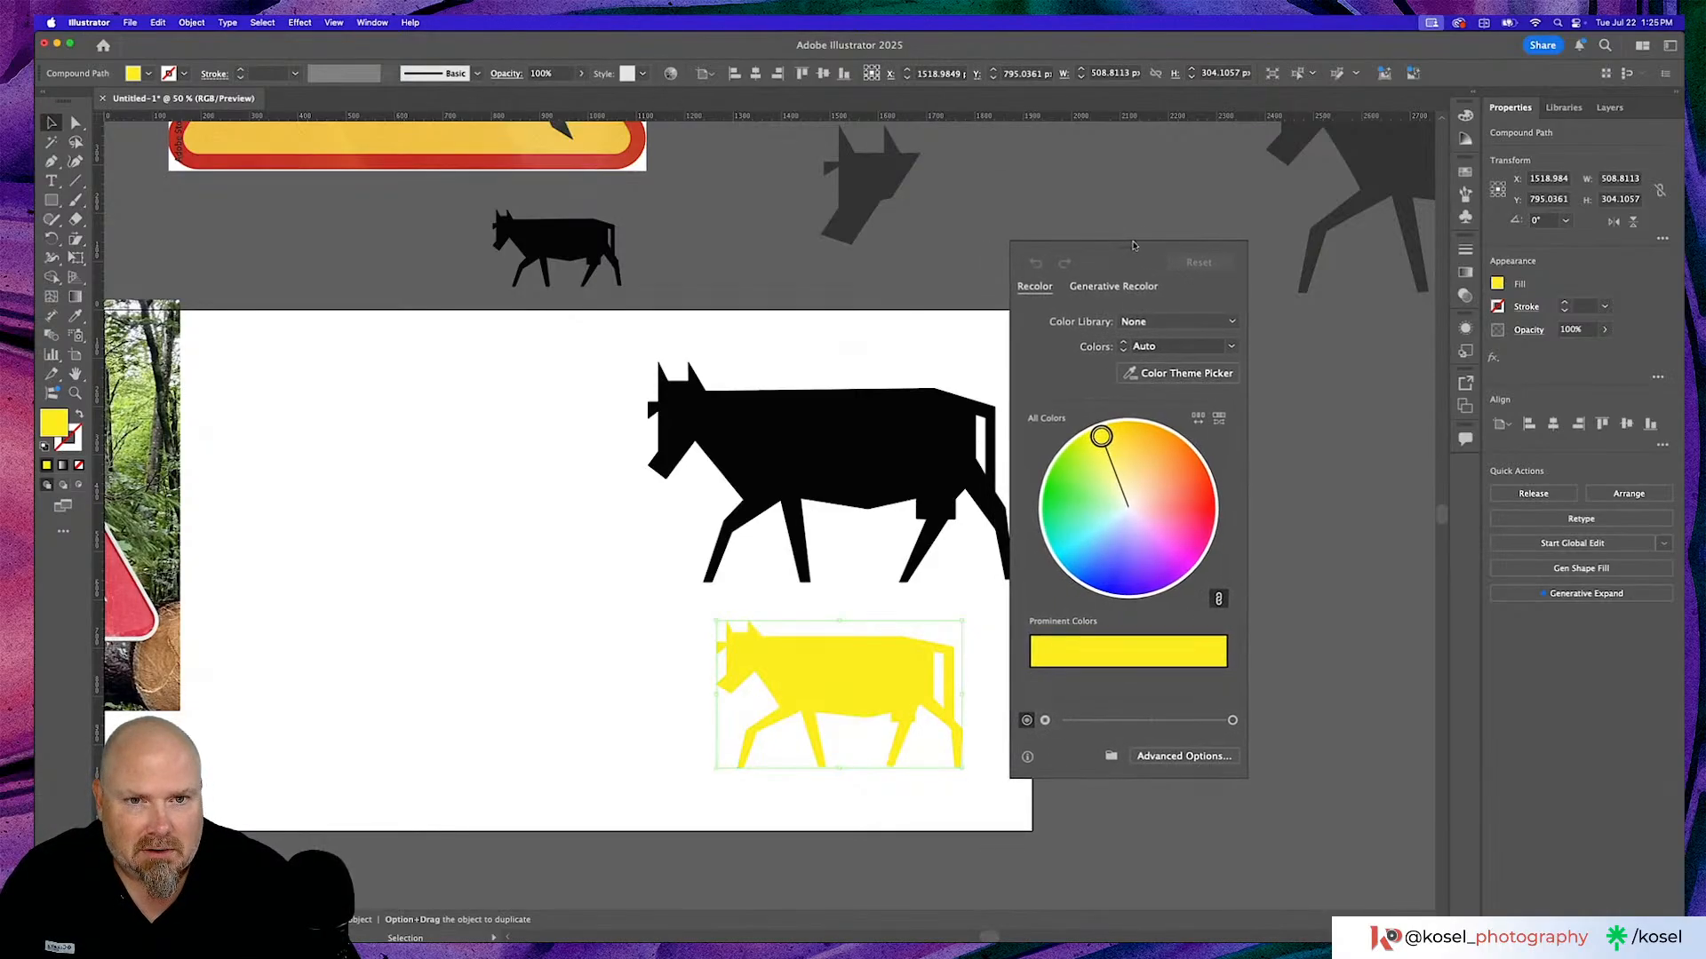
click(1125, 285)
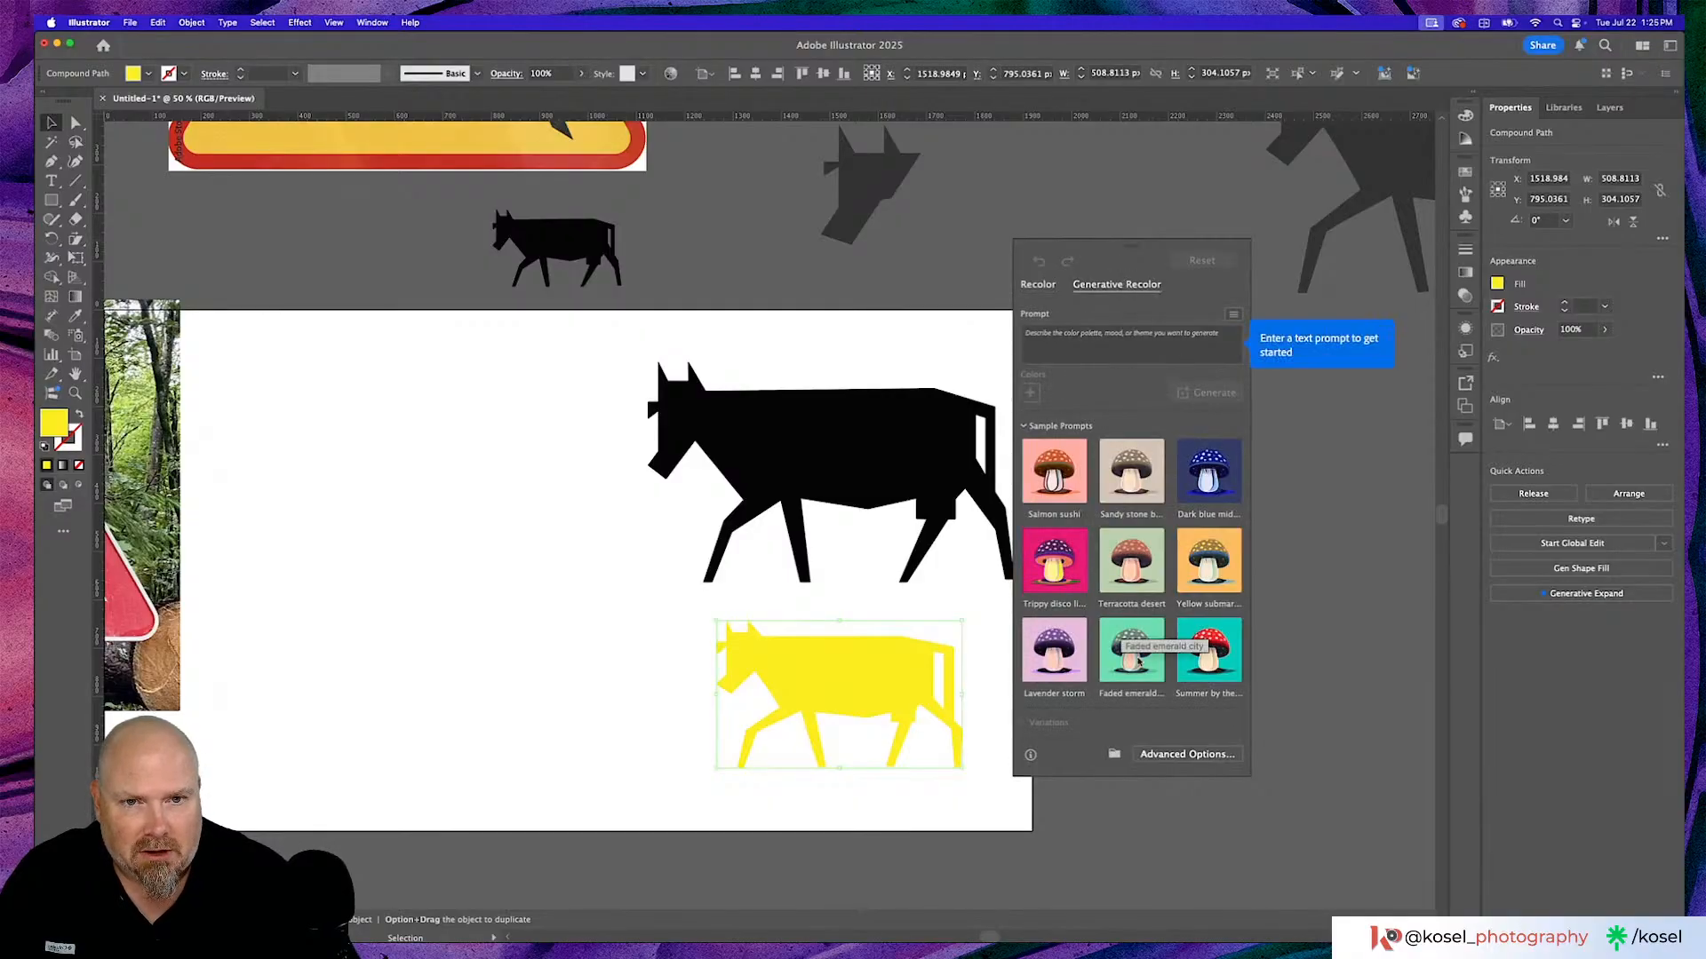
click(1081, 343)
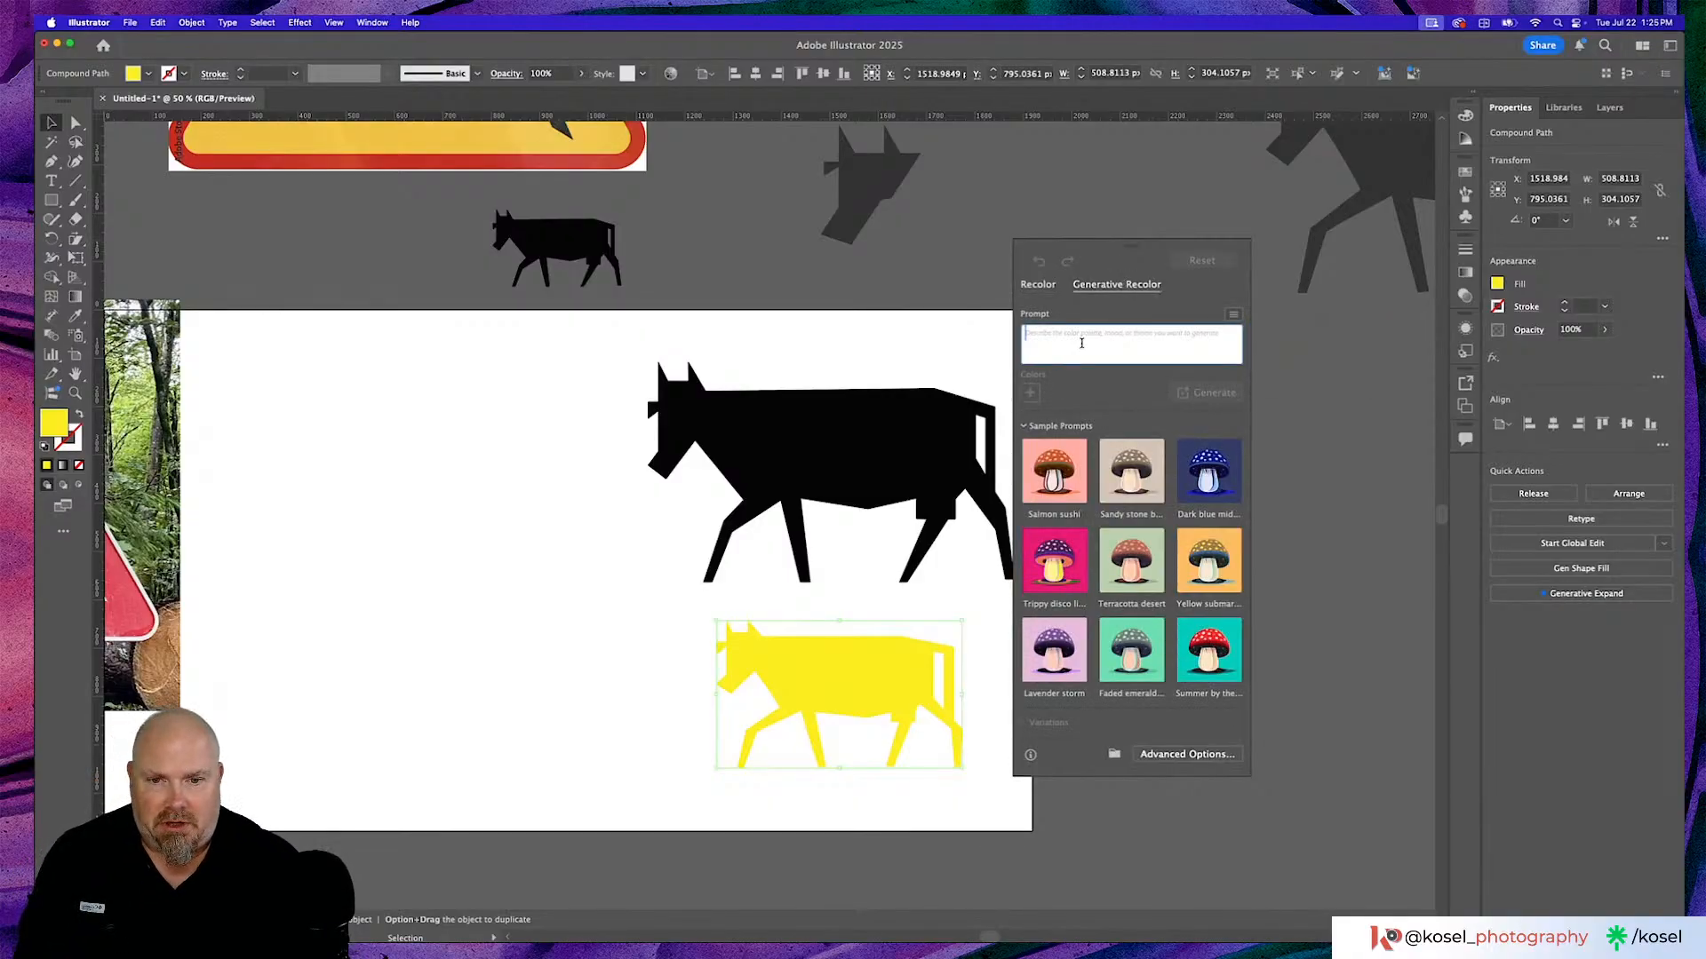
text(buttery)
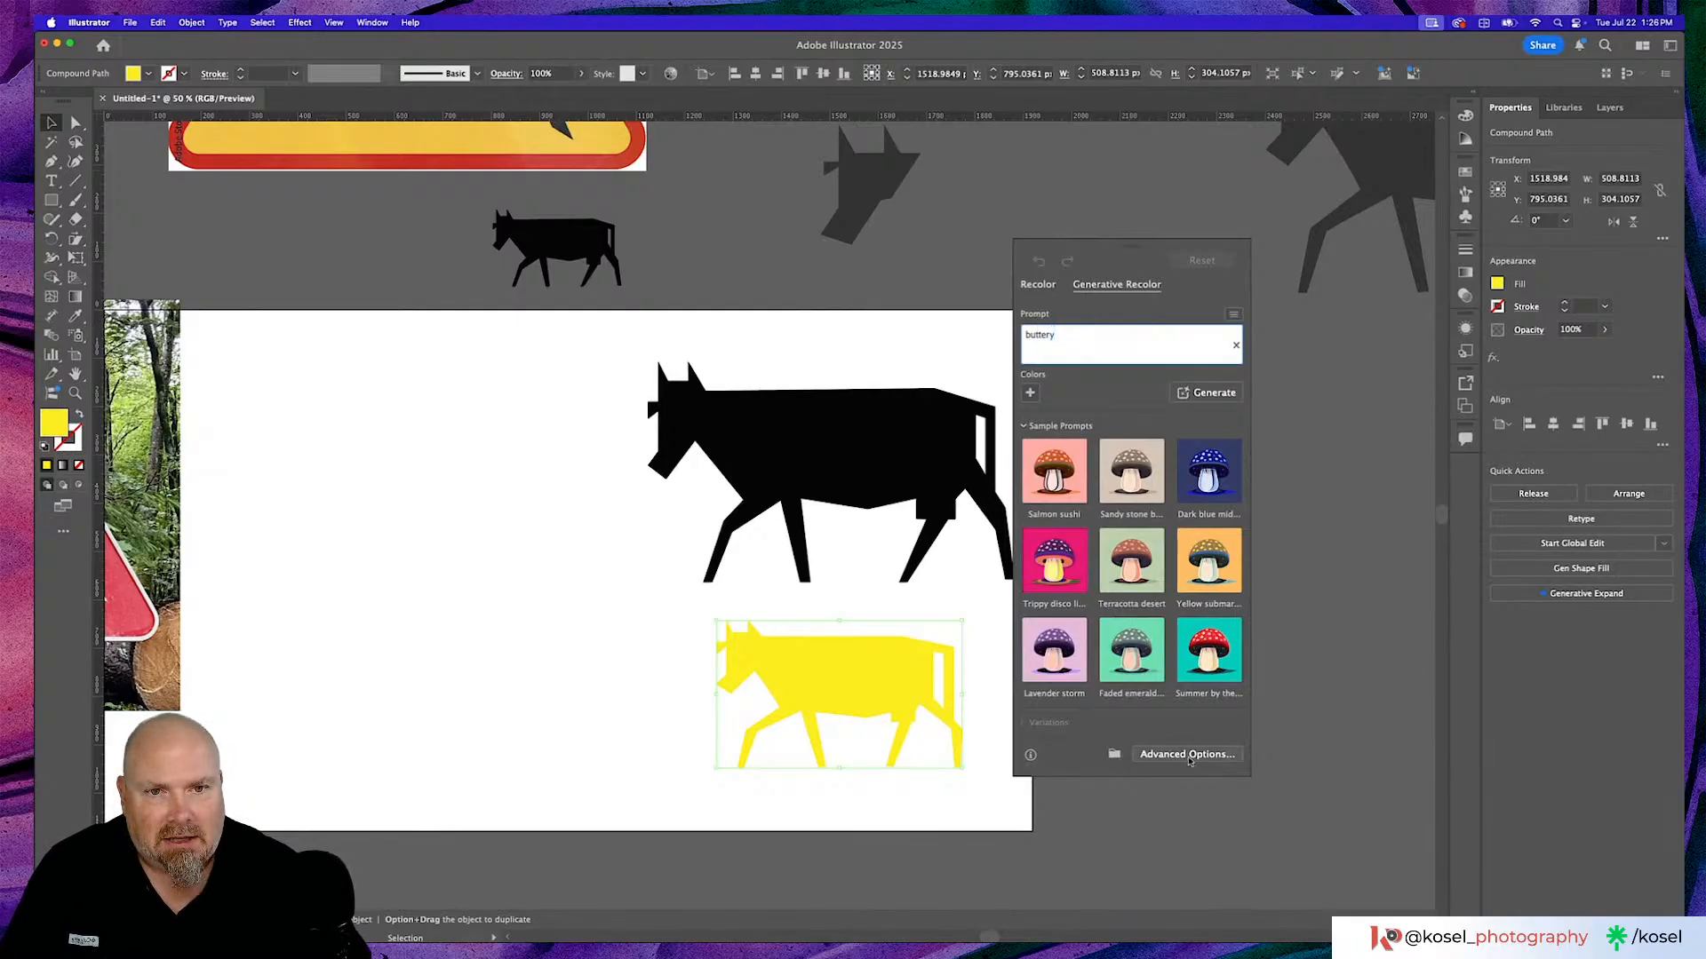
click(1216, 394)
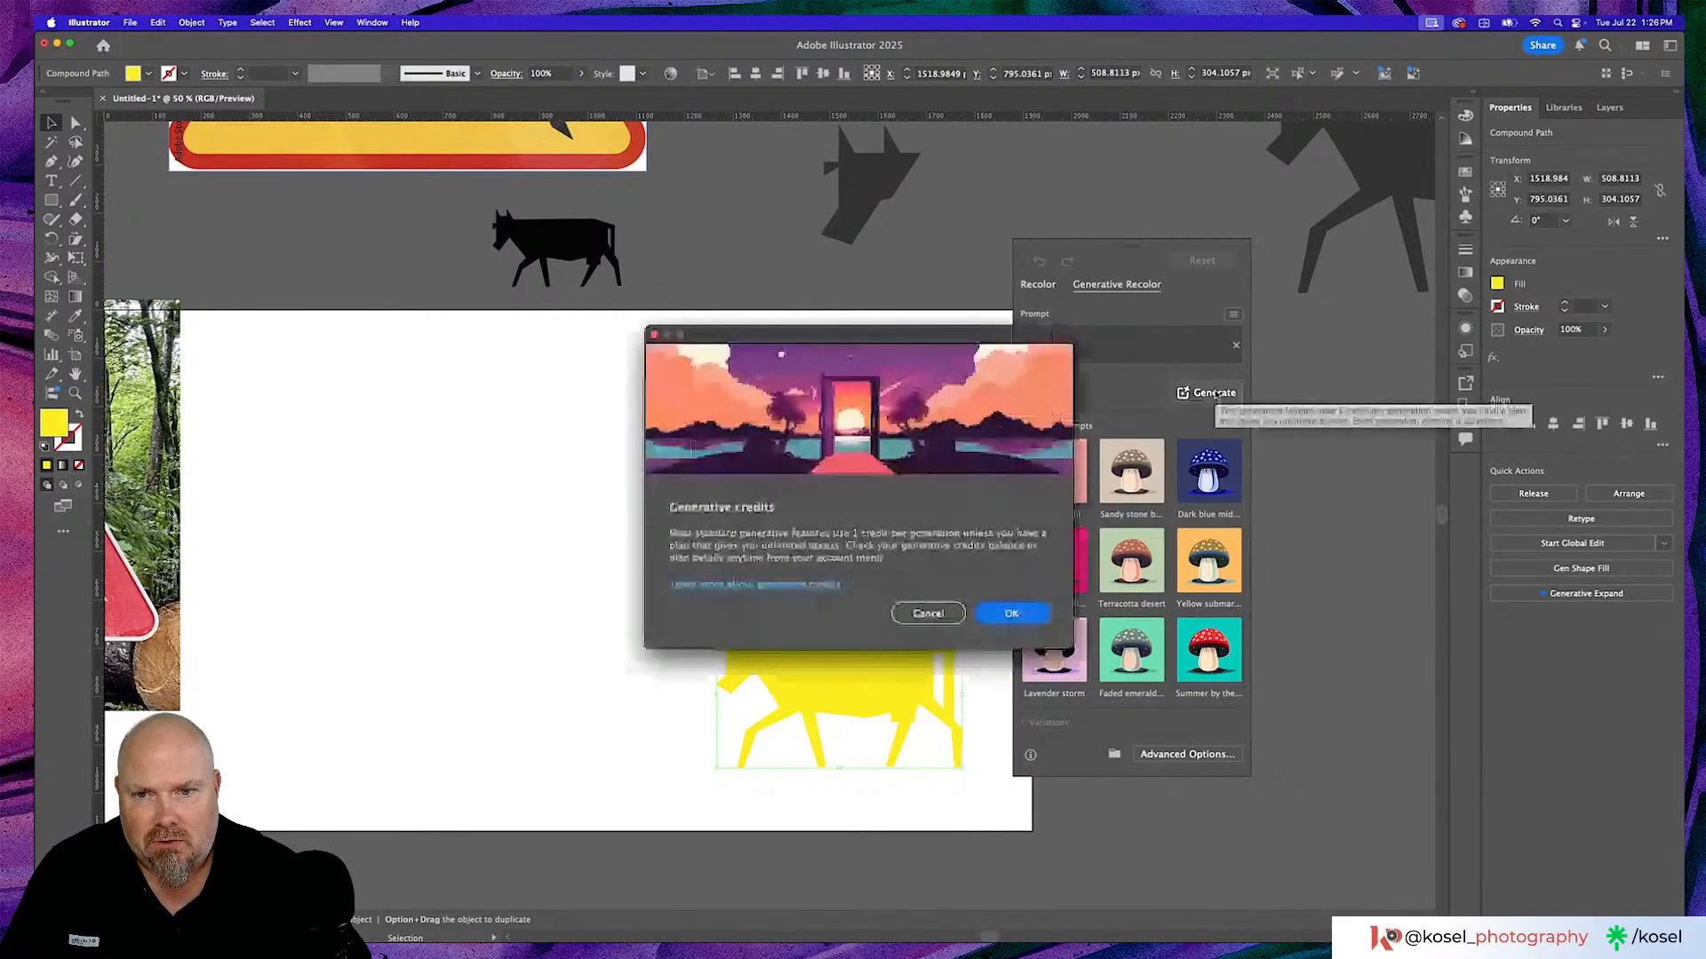
key(Return)
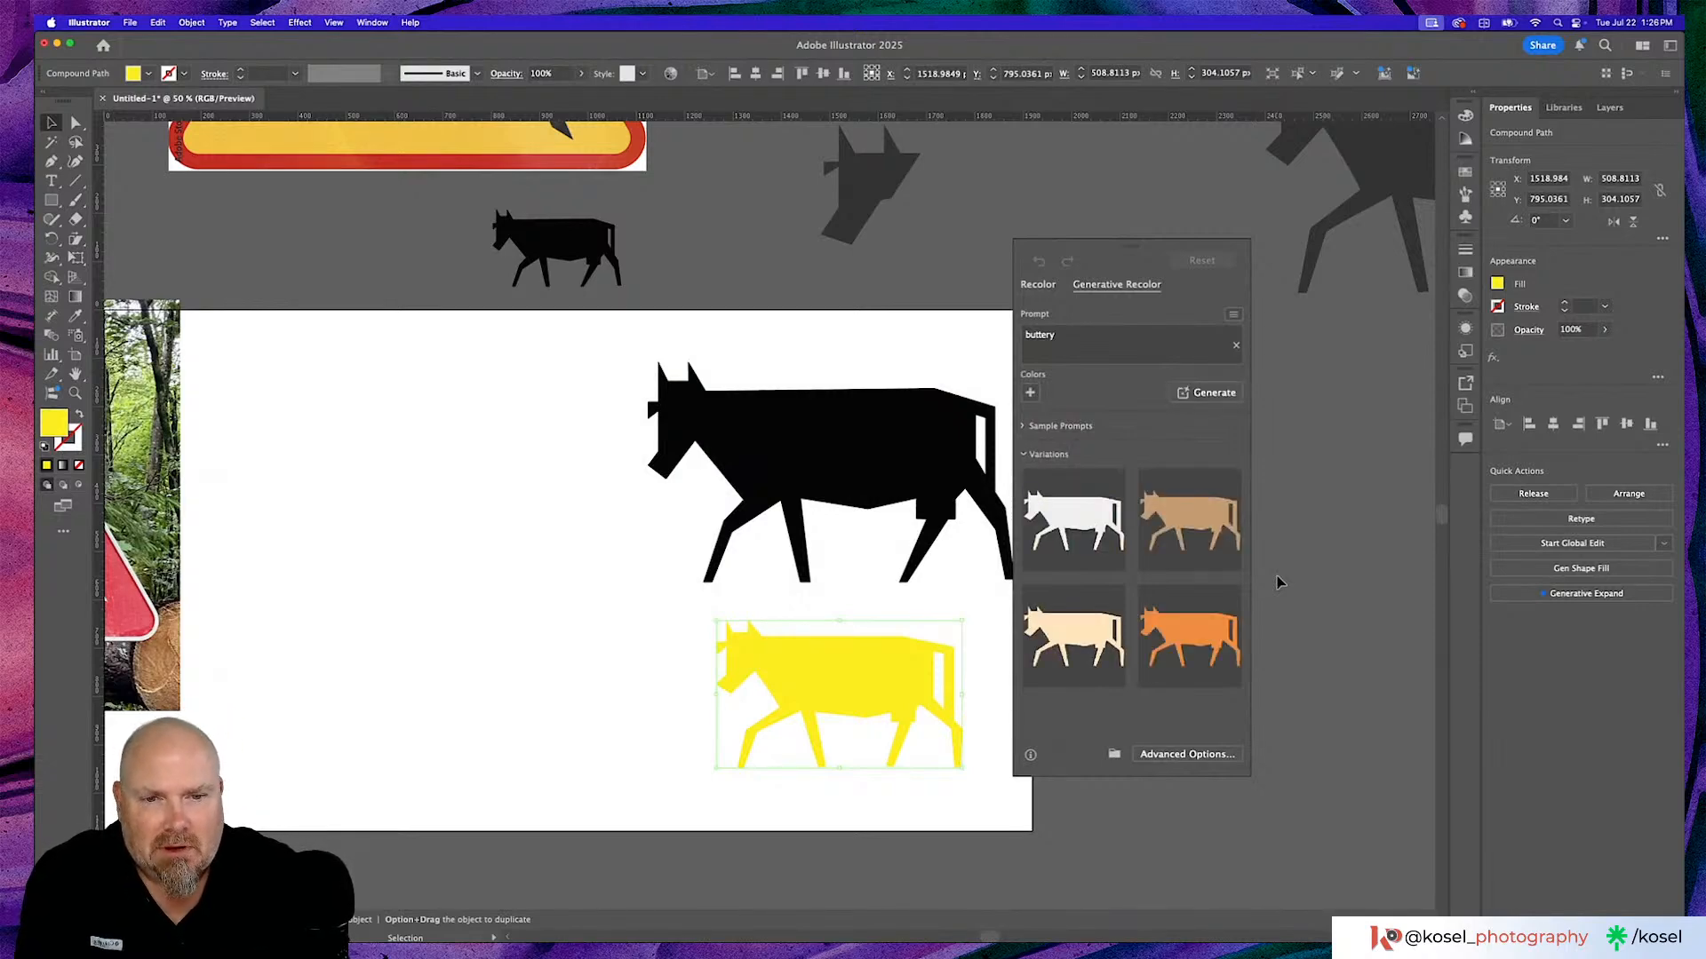
Try the cream, orange, tan and off-white "buttery" variations on the smaller cow.
click(1098, 639)
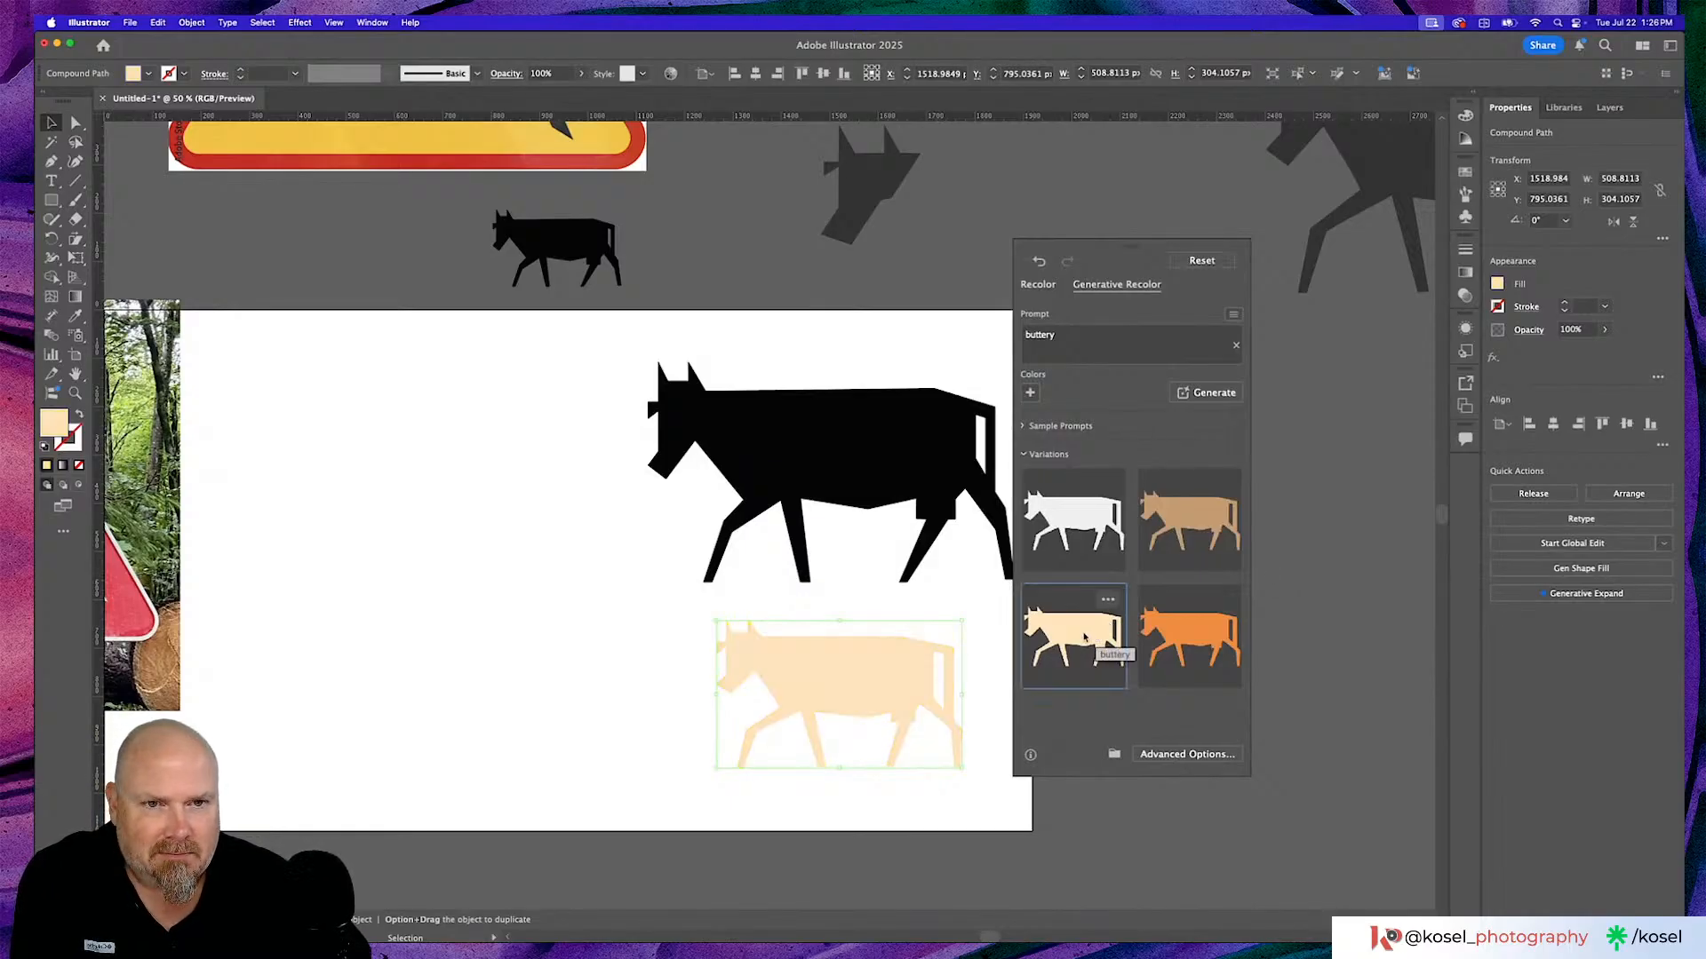
click(1177, 636)
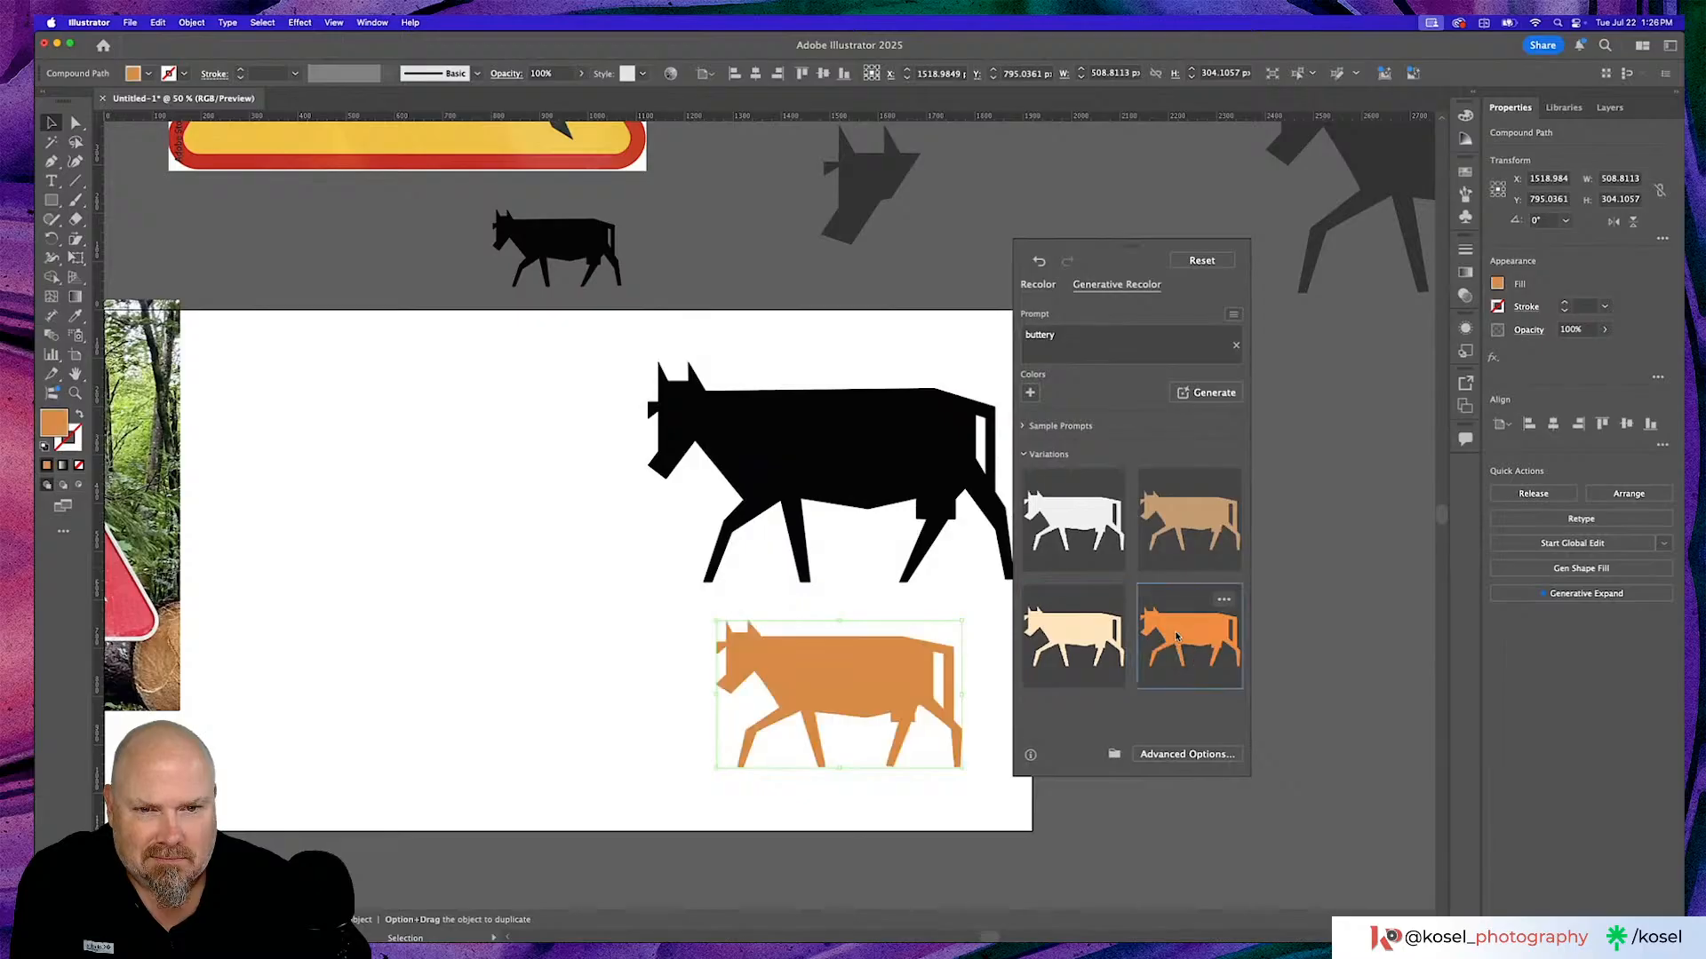
click(1191, 533)
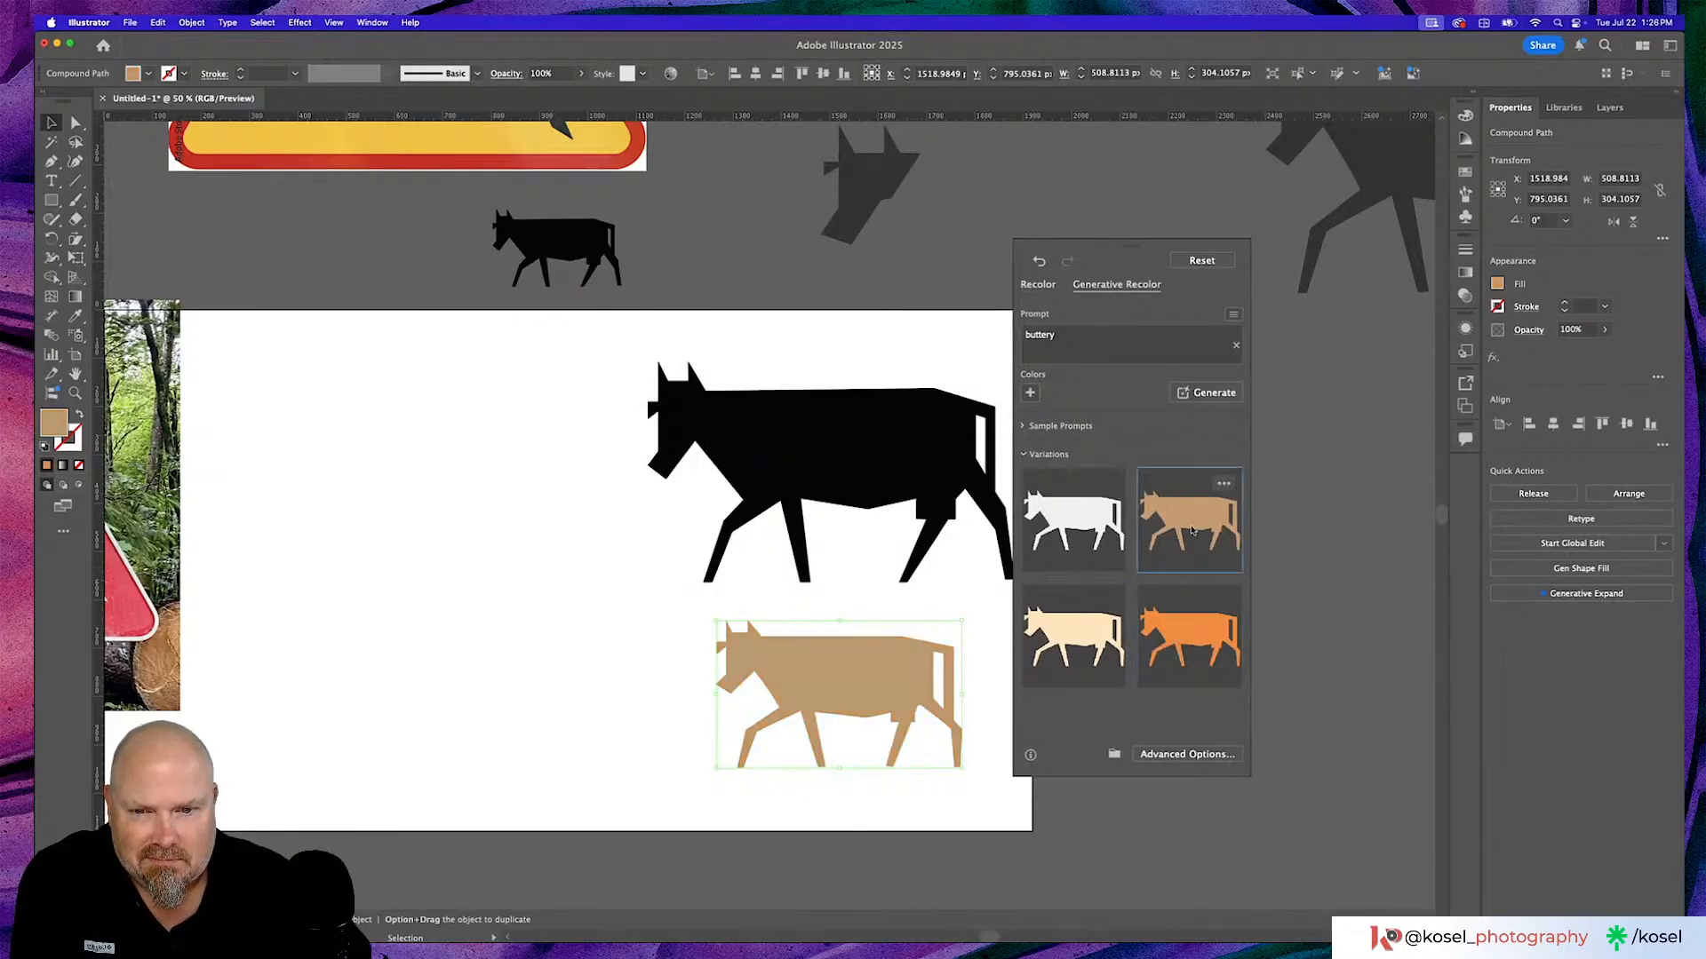
click(1058, 517)
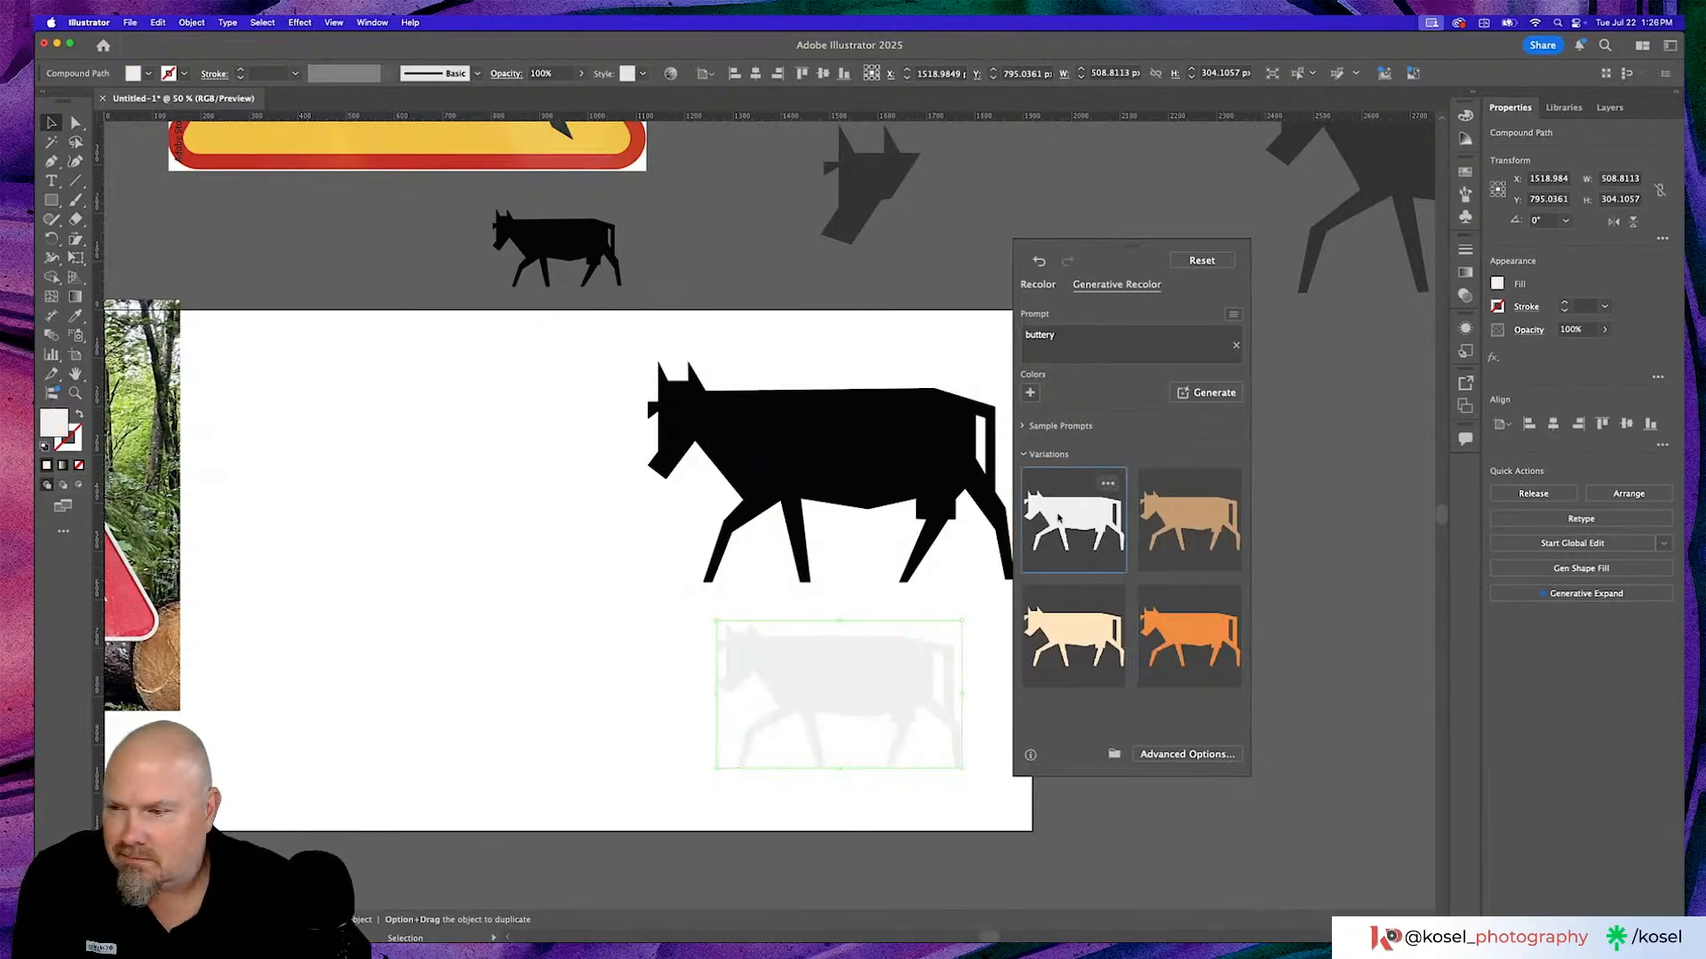
Generate another set of recolor variations with the prompt "butter", and reset the cow to its original yellow.
click(1087, 332)
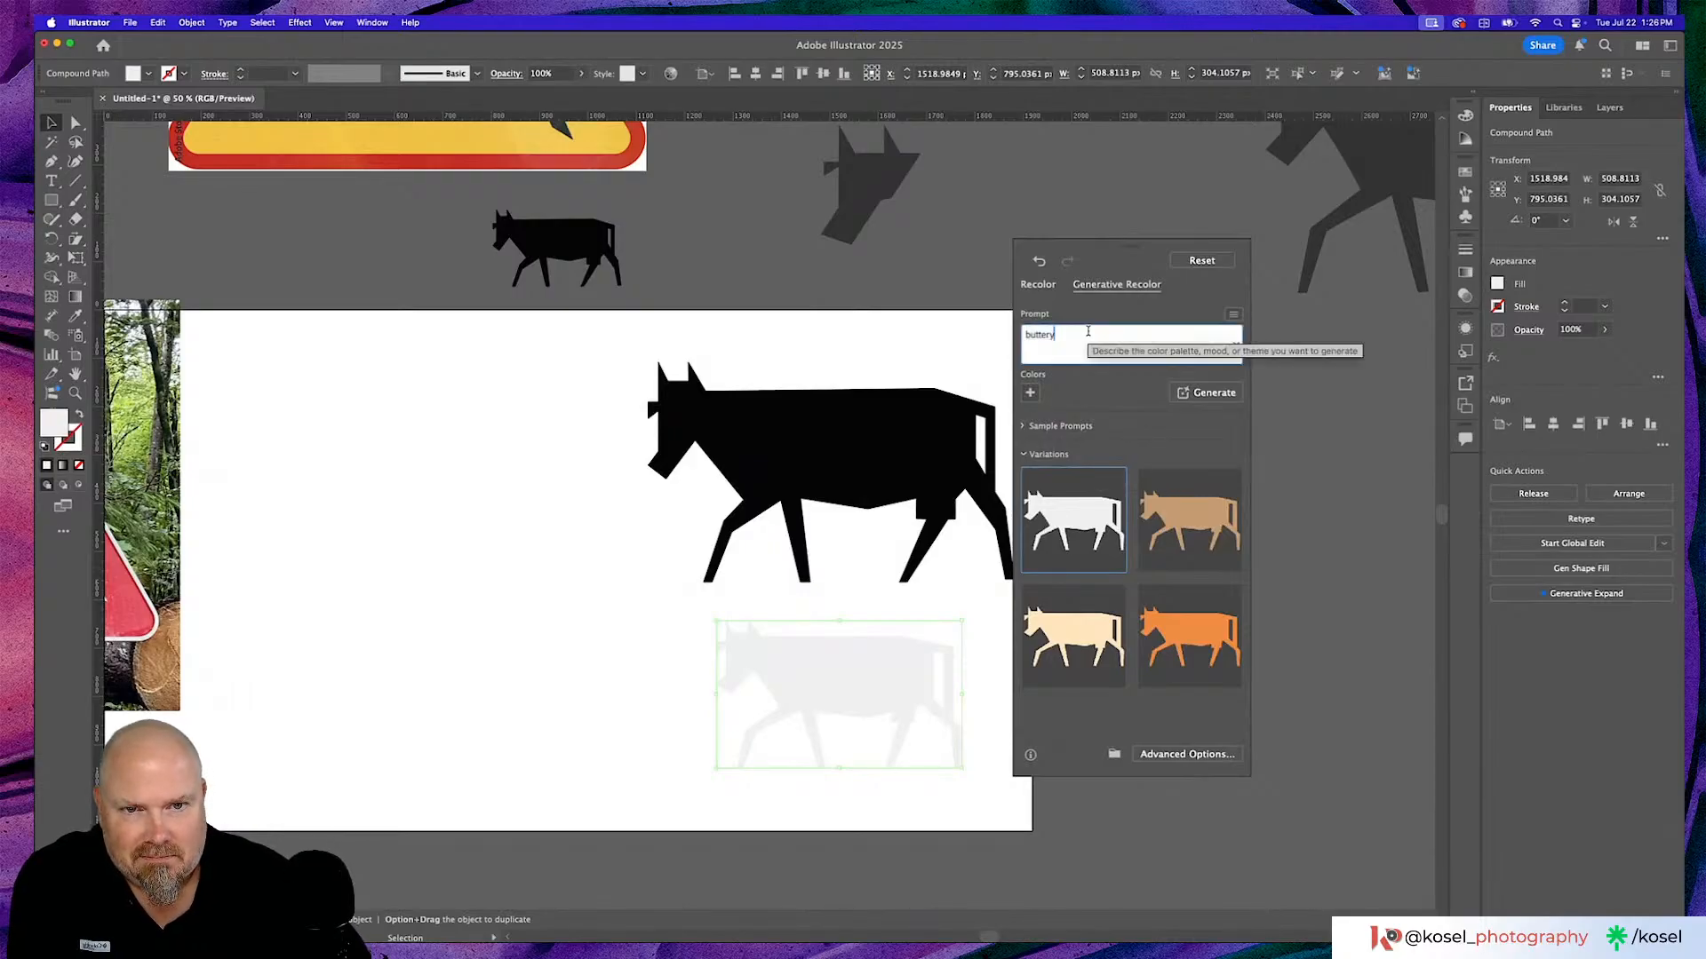
key(BackSpace)
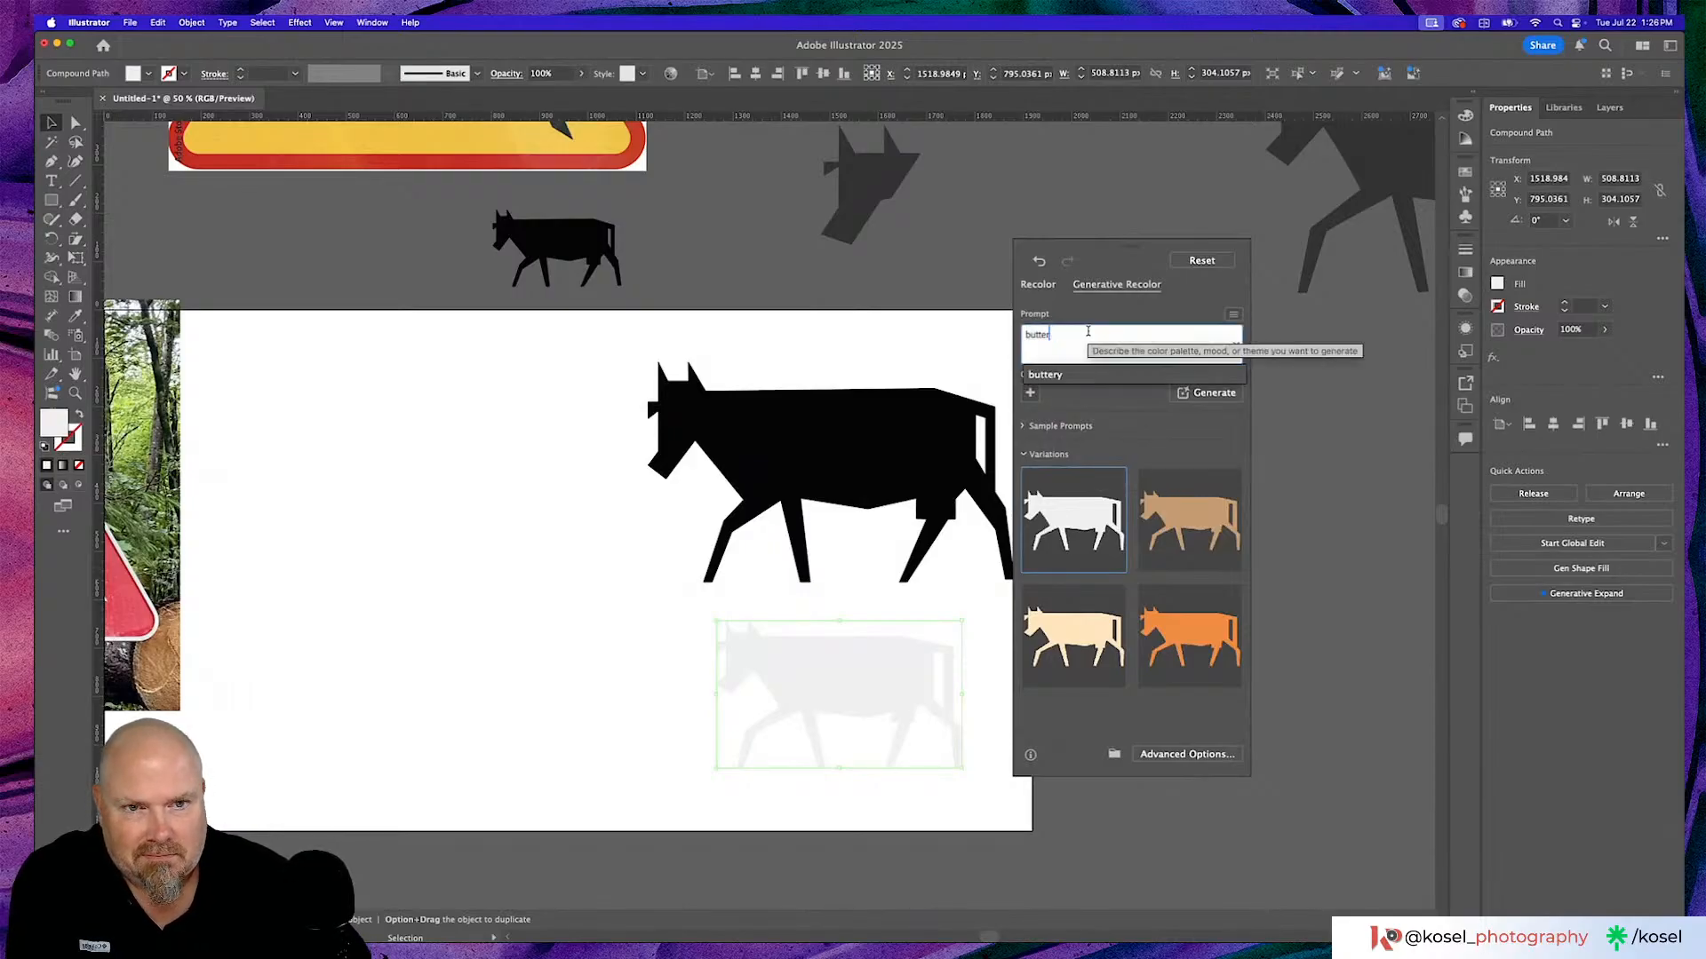
click(1209, 395)
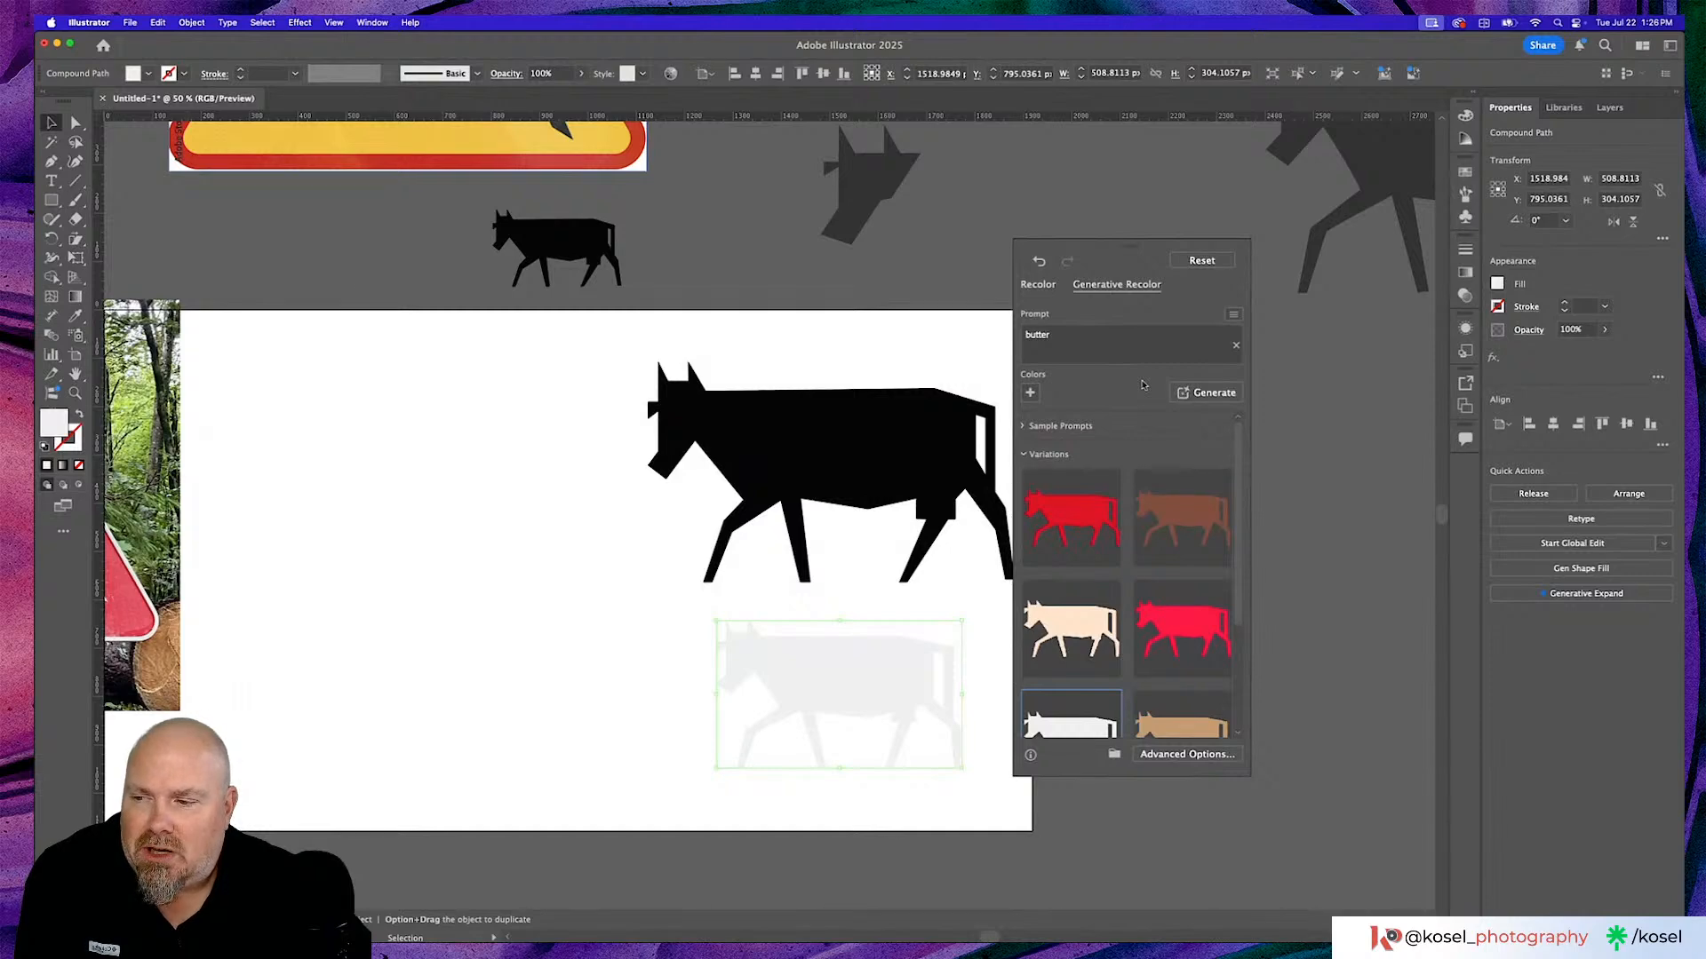
click(1206, 260)
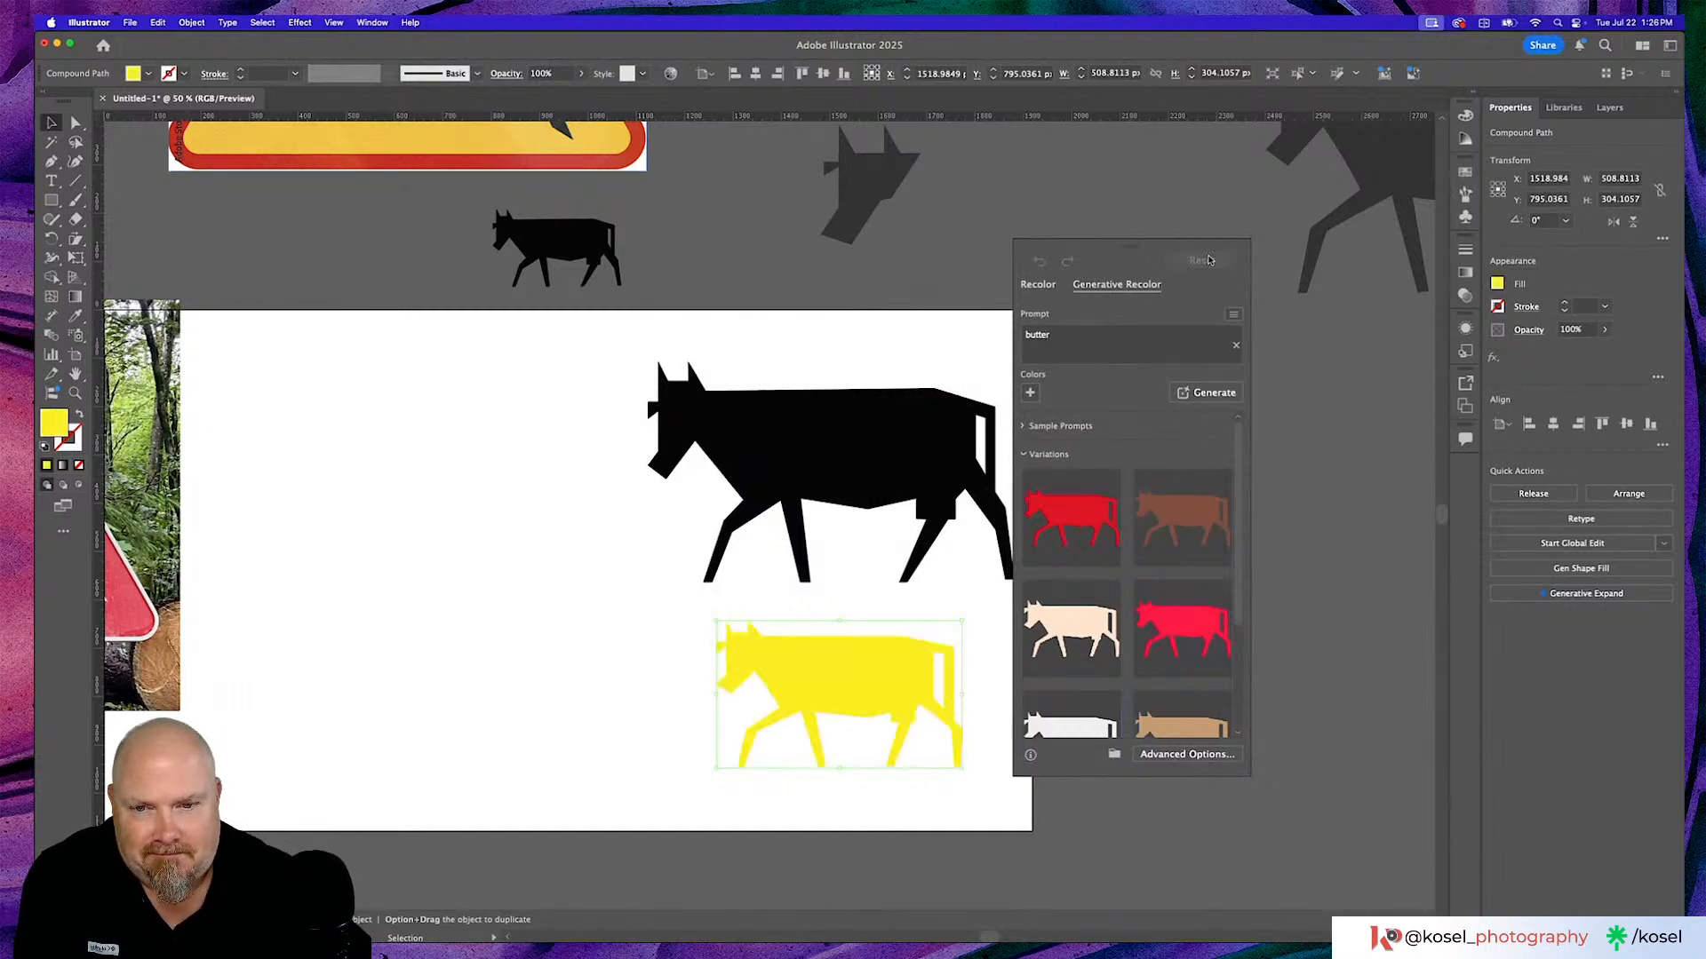
click(1119, 206)
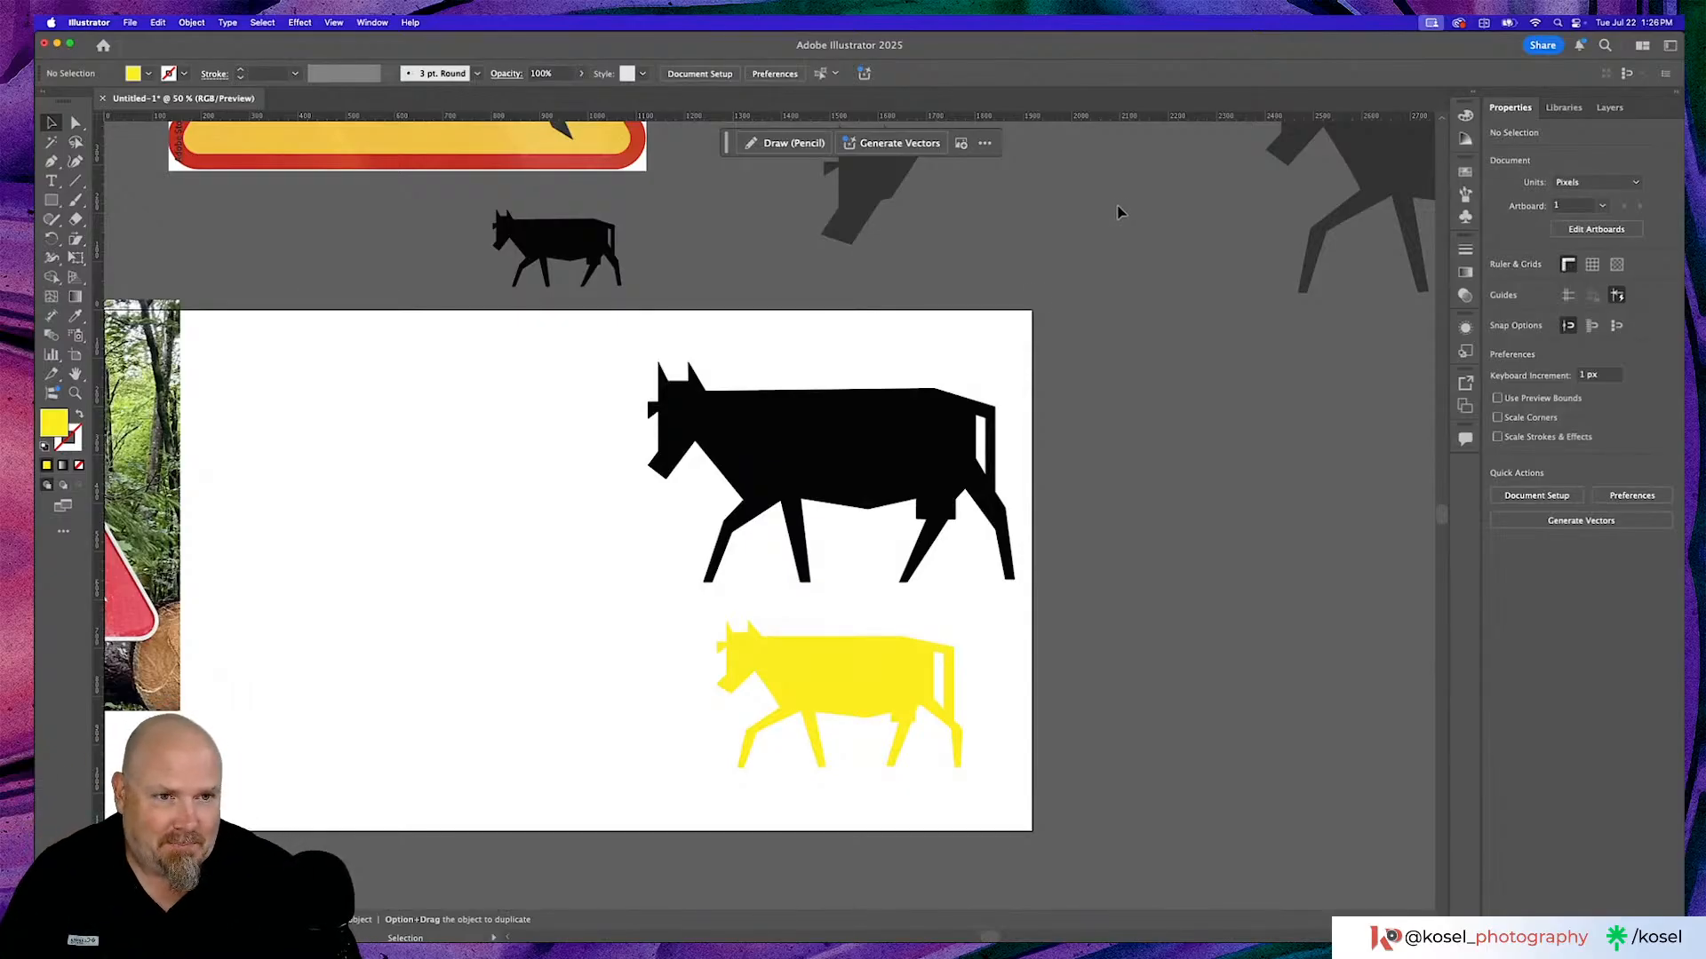
Change the smaller cow's fill to a softer butter yellow, #EDDF5A, with the Color Picker.
click(838, 708)
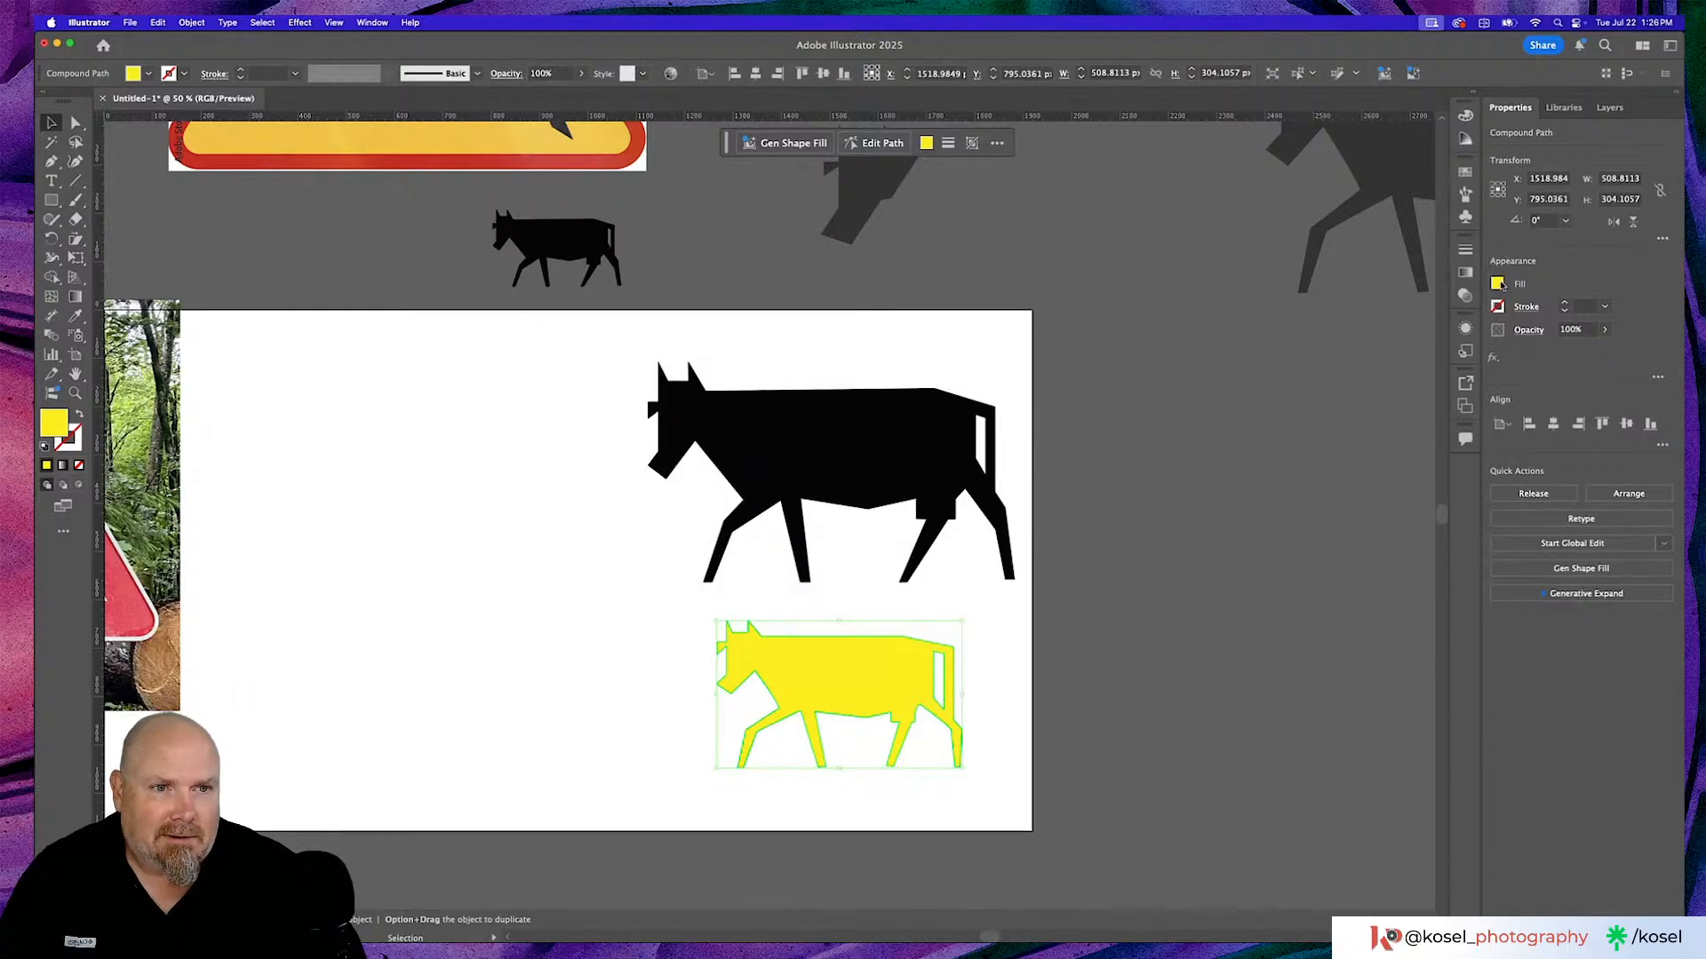
click(1498, 284)
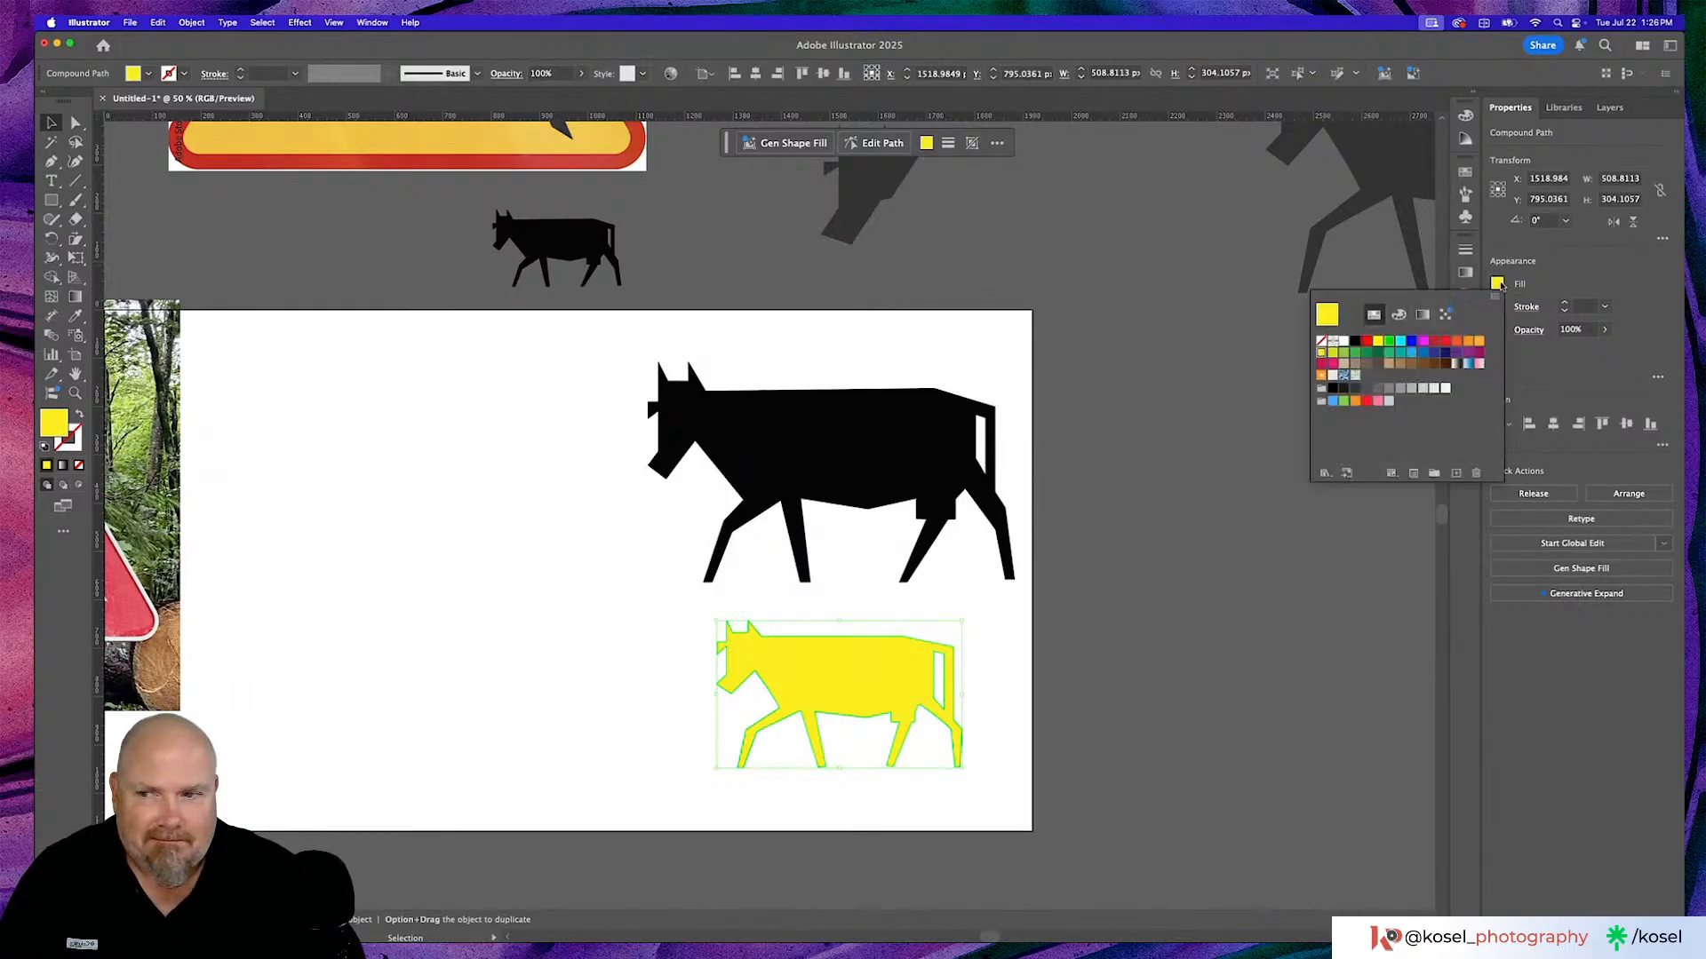
double_click(66, 424)
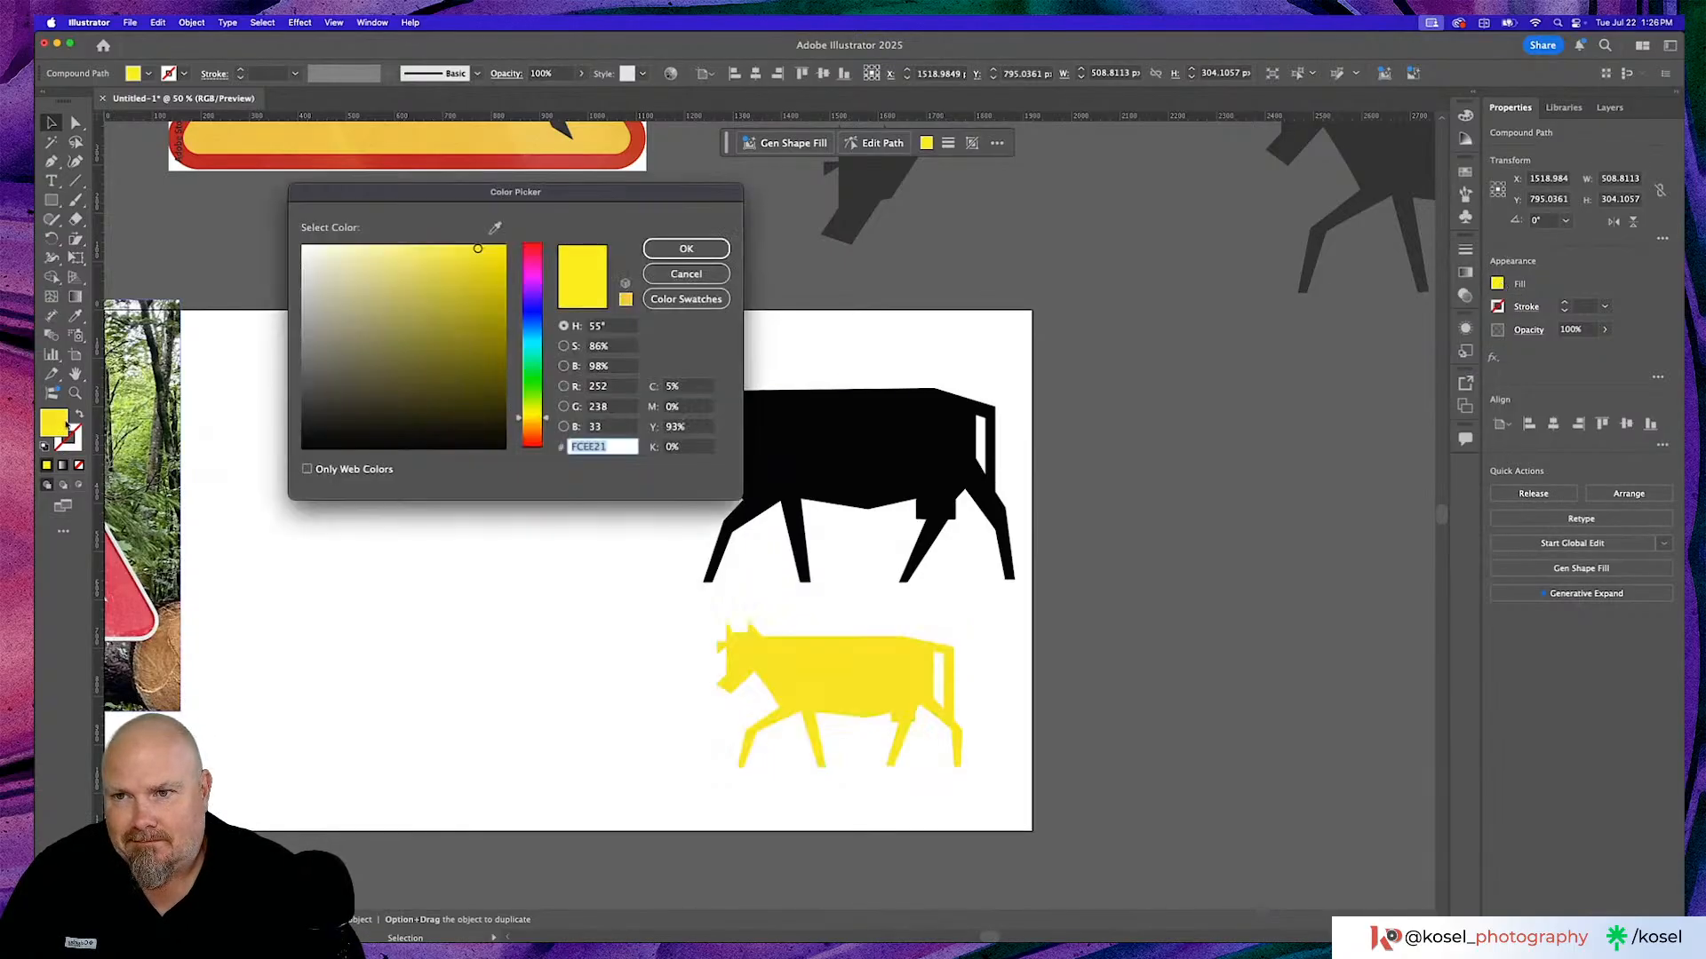
click(453, 269)
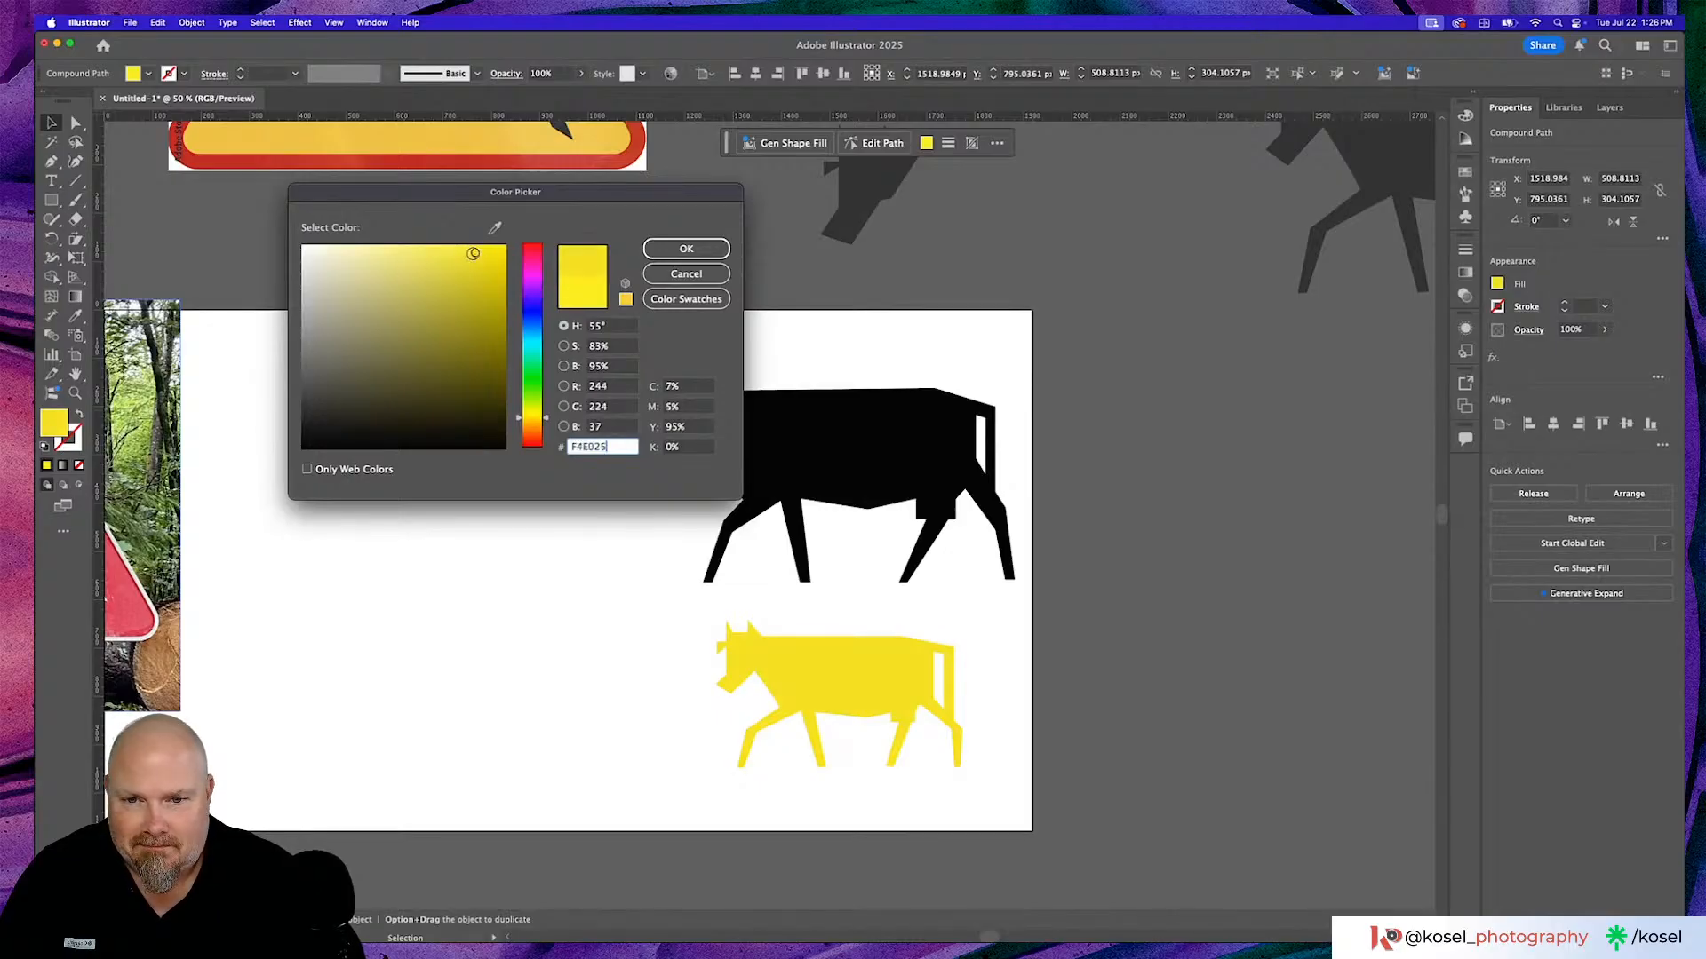
drag(454, 269, 430, 248)
drag(430, 249, 428, 257)
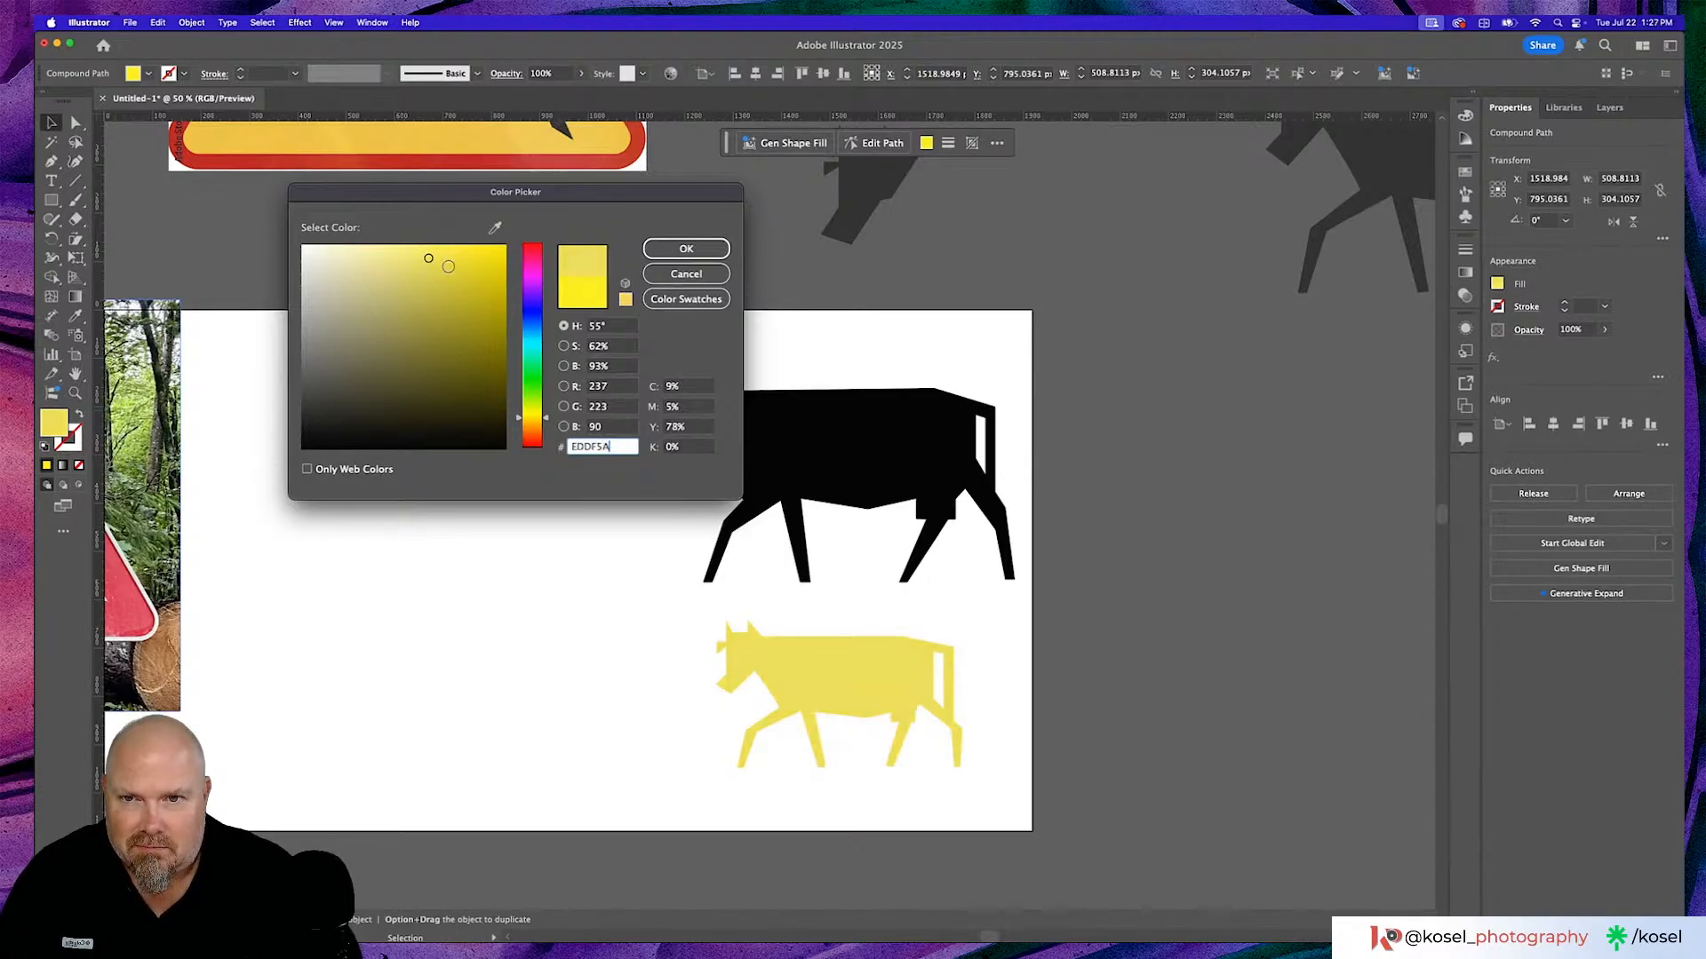
click(659, 253)
click(1225, 486)
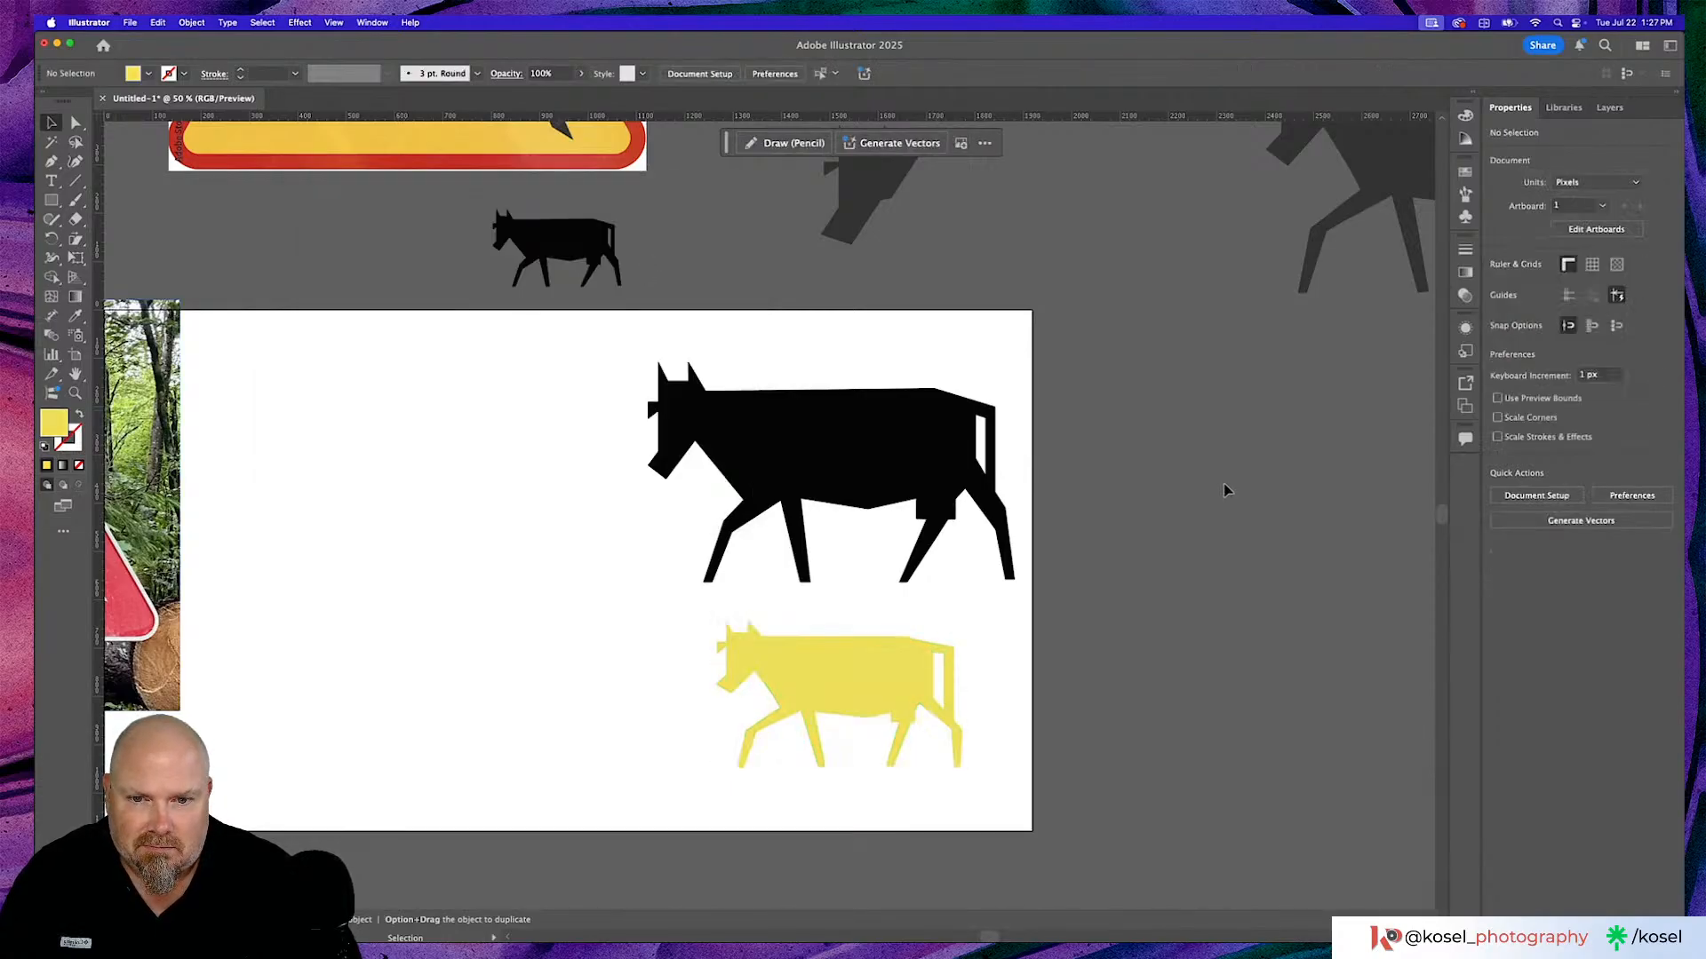
Show the document's layers and collapse Layer 4 so its compound paths are hidden in the list.
scroll(436, 636, left, 2)
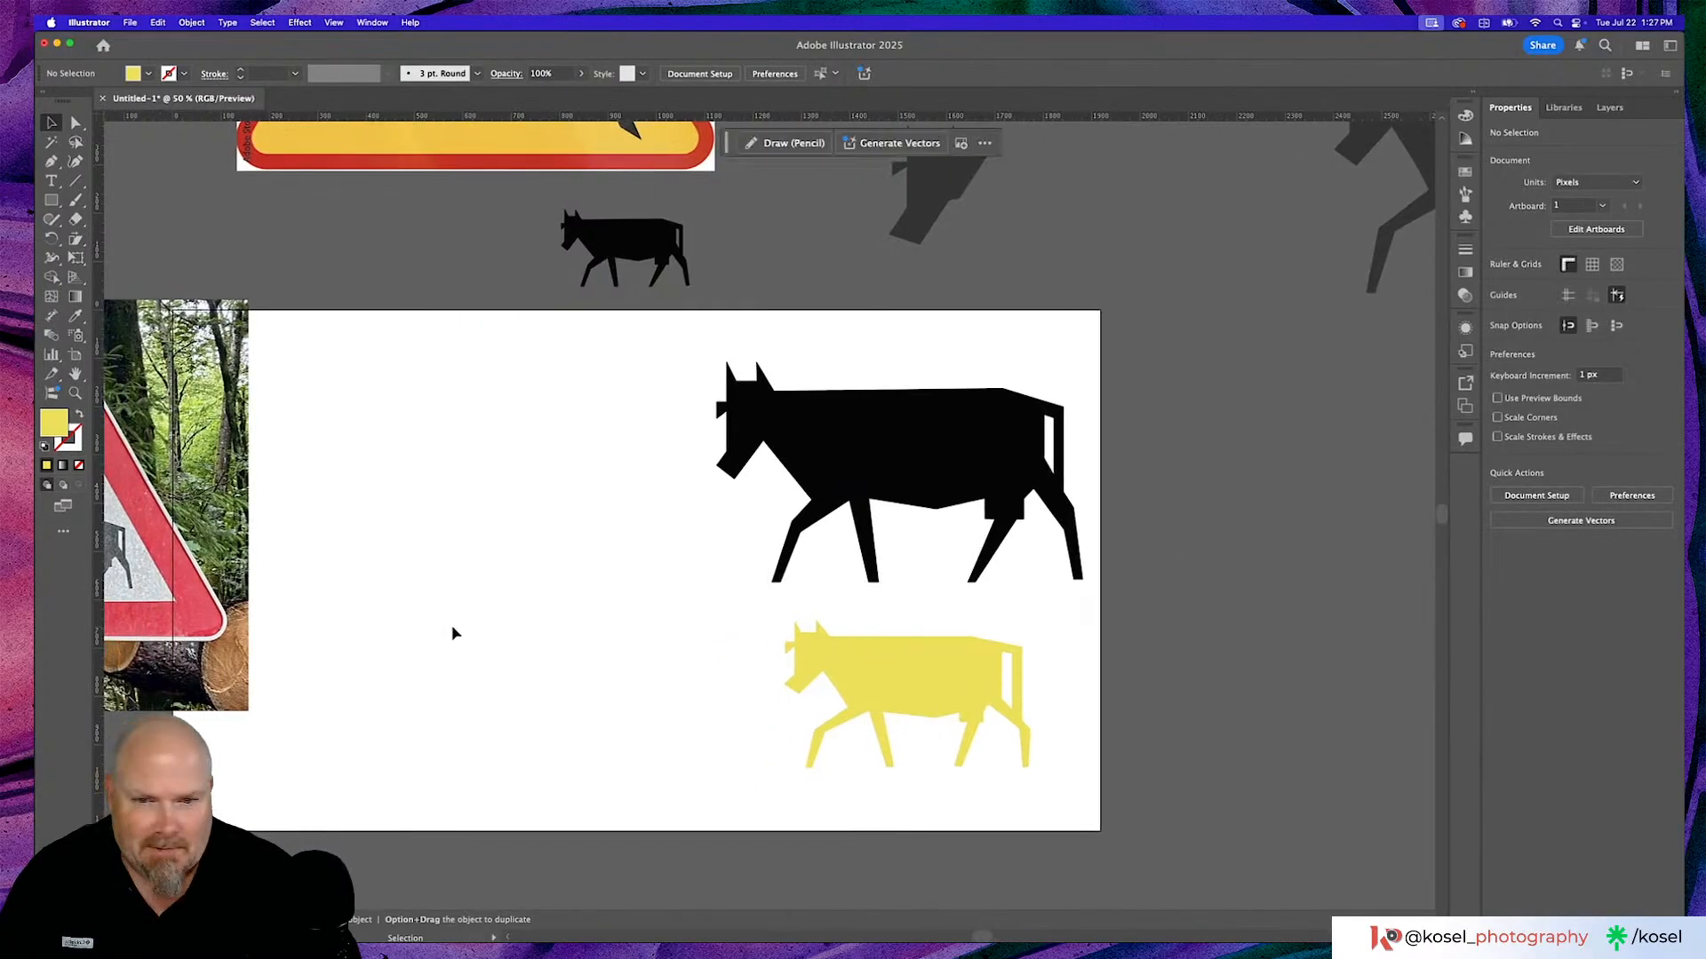
scroll(529, 619, up, 6)
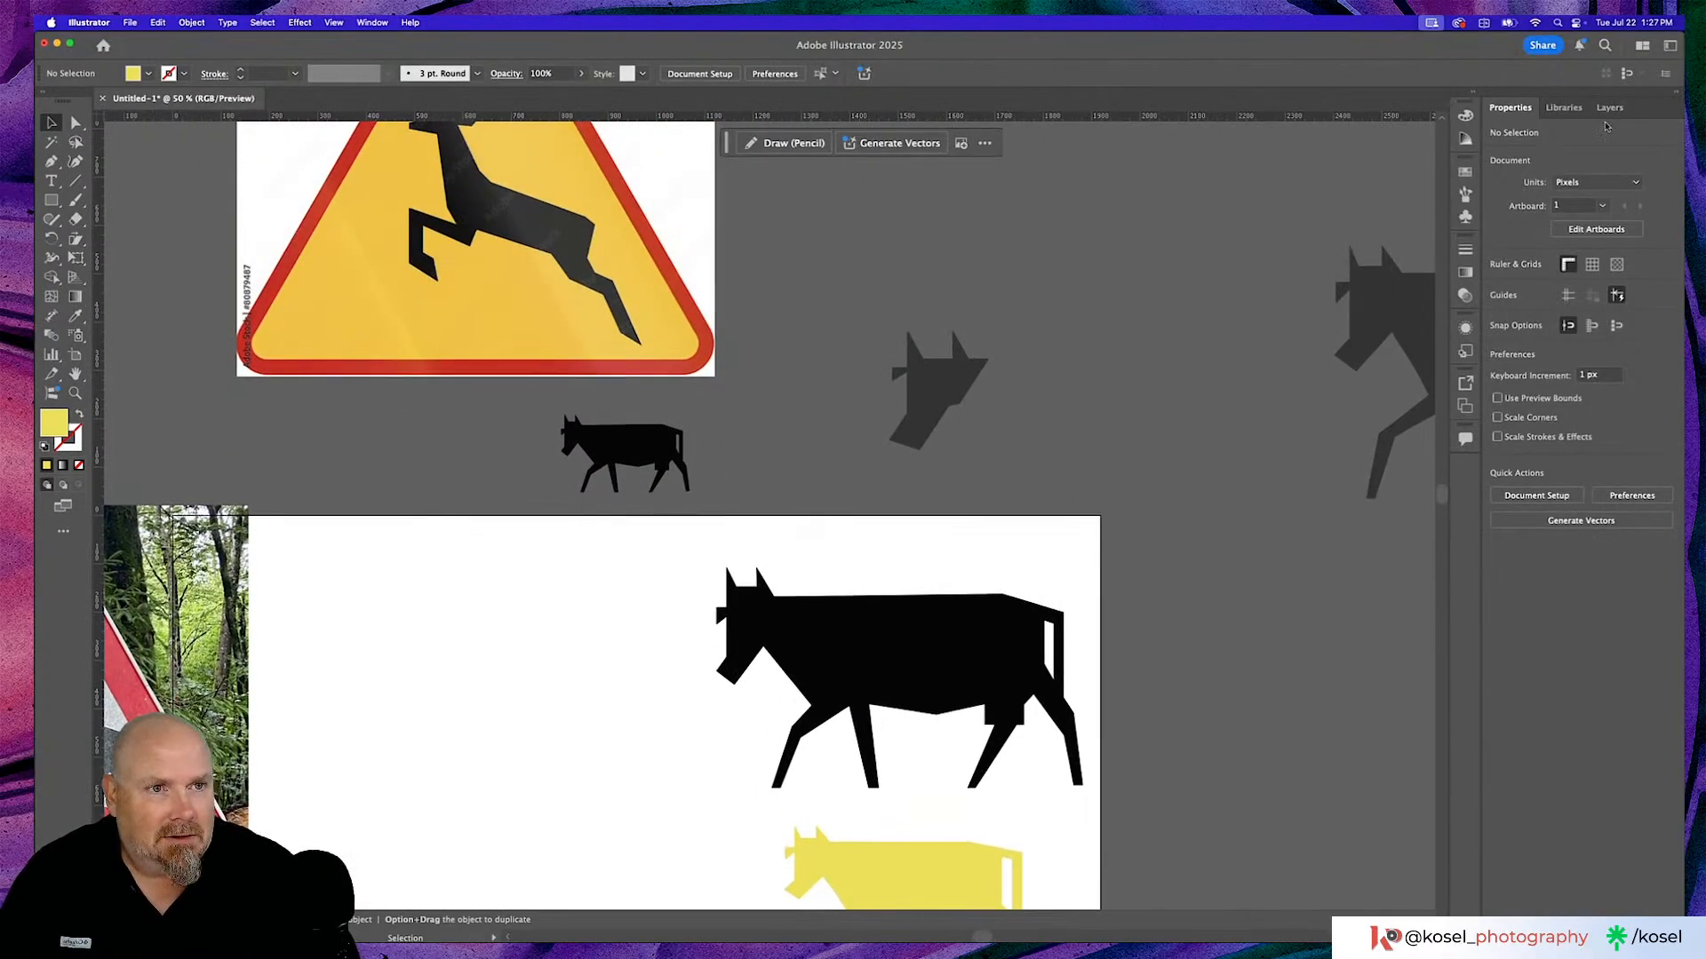
click(1609, 108)
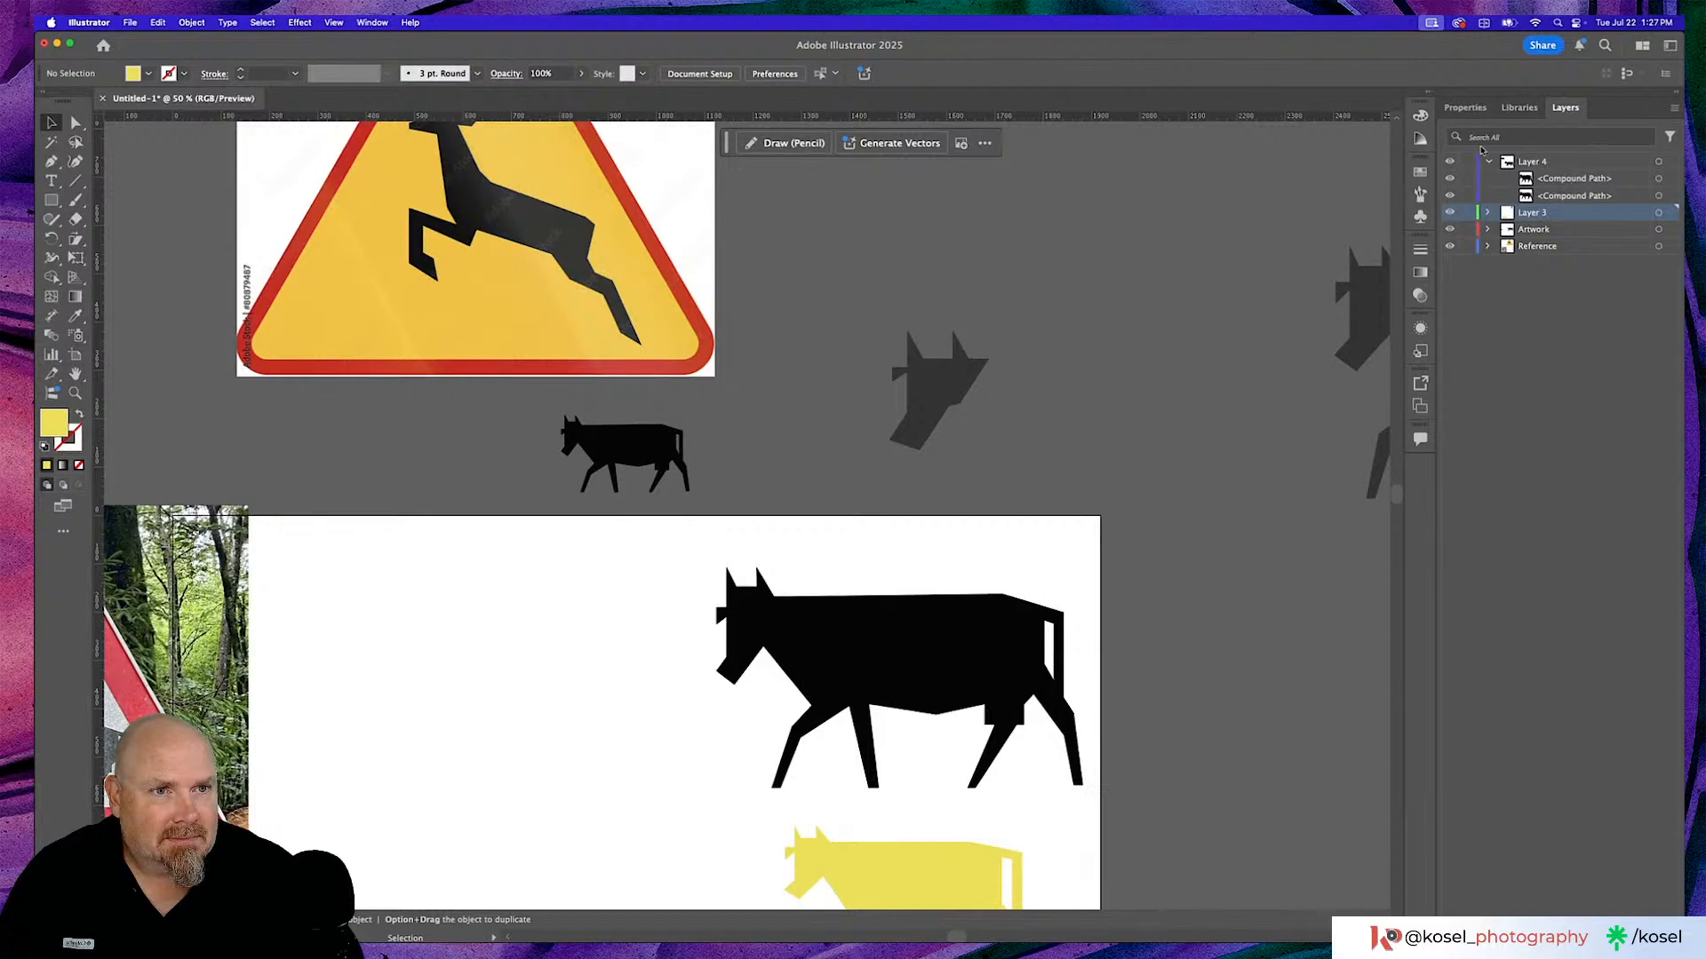
click(1488, 162)
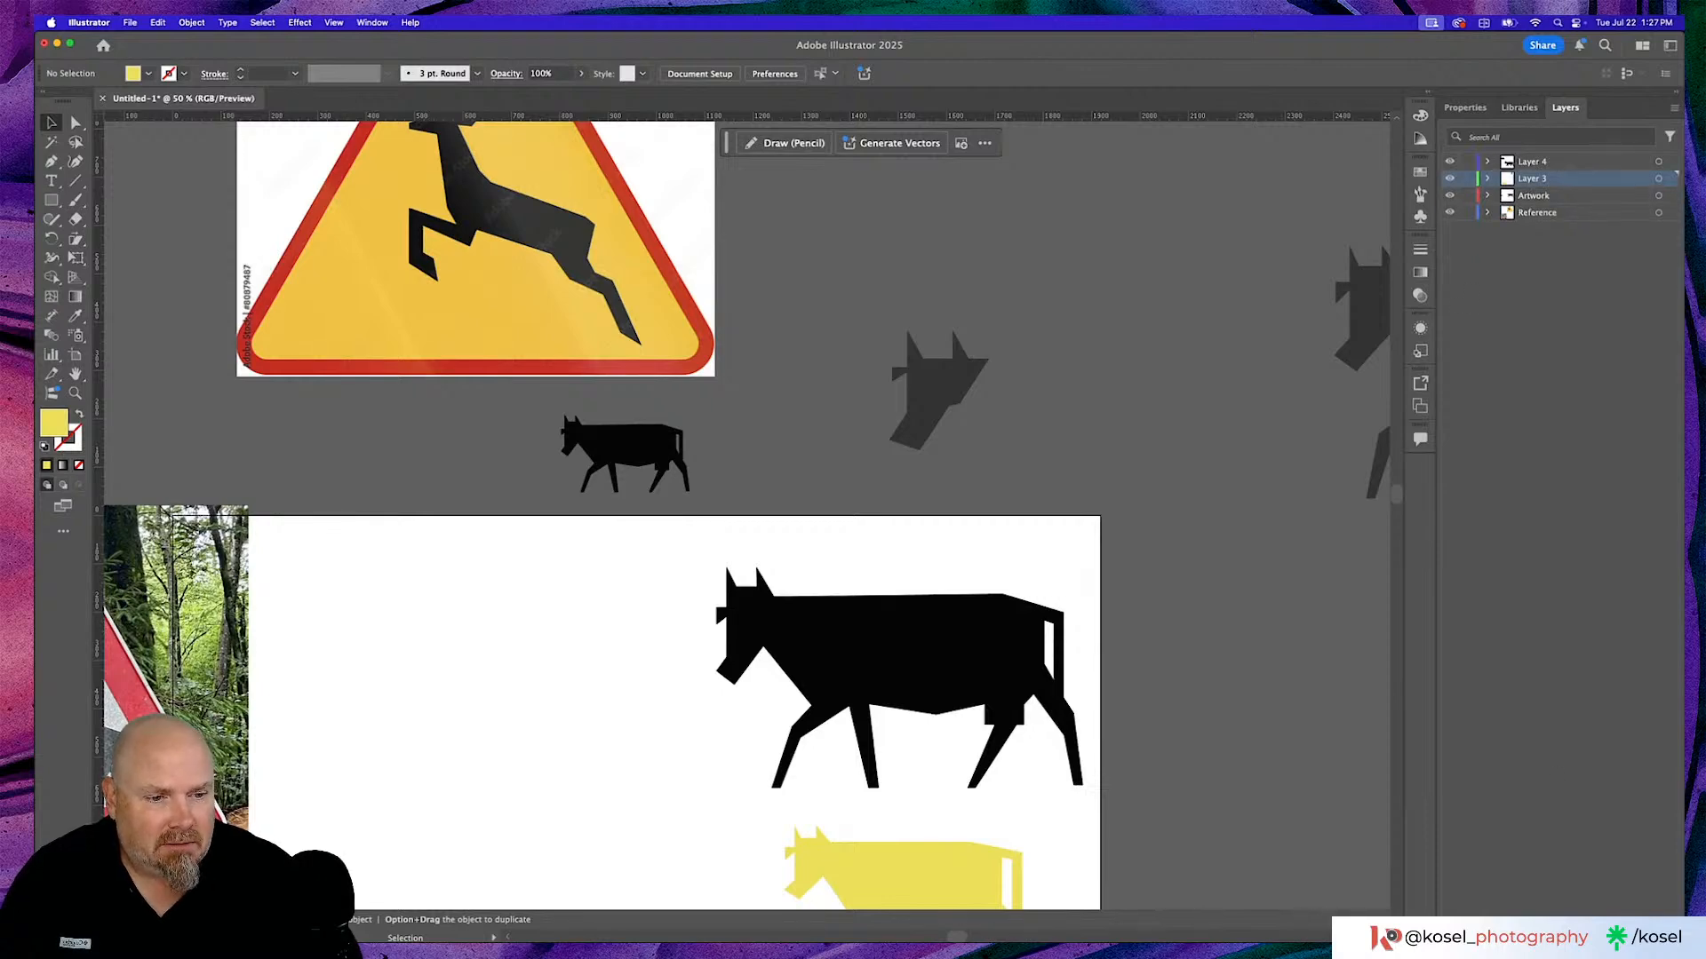
Add a new empty layer directly above Layer 3 for tracing the deer on the yellow sign.
key(super+l)
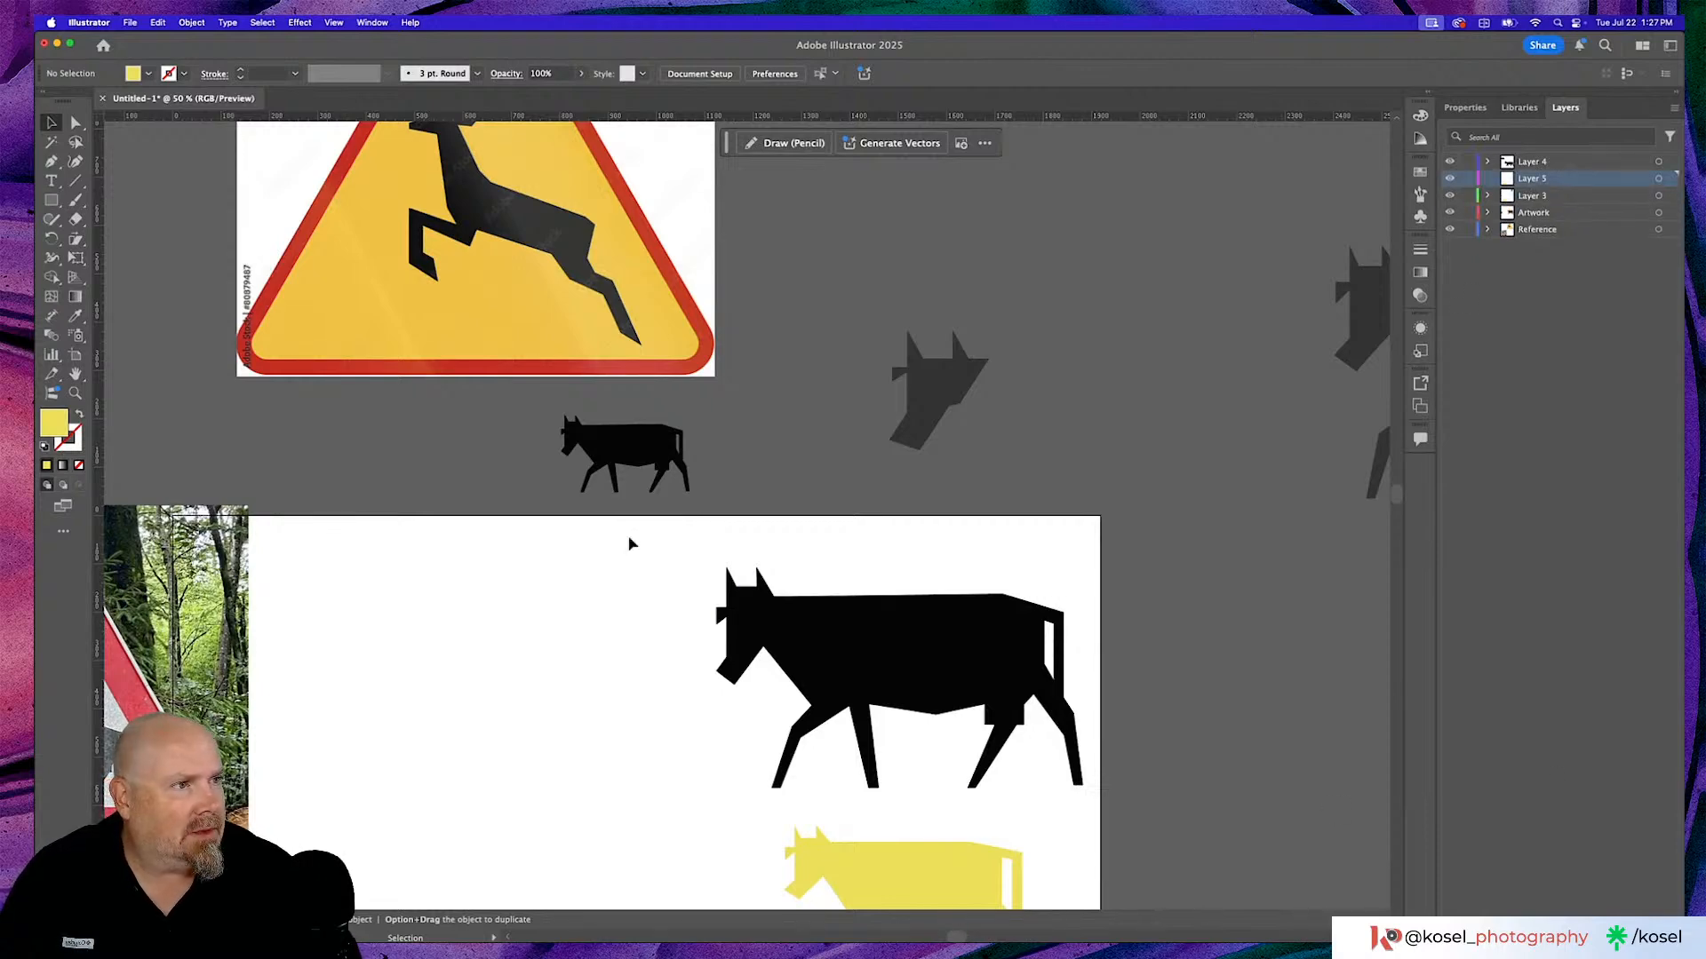
scroll(297, 560, up, 5)
scroll(300, 563, left, 4)
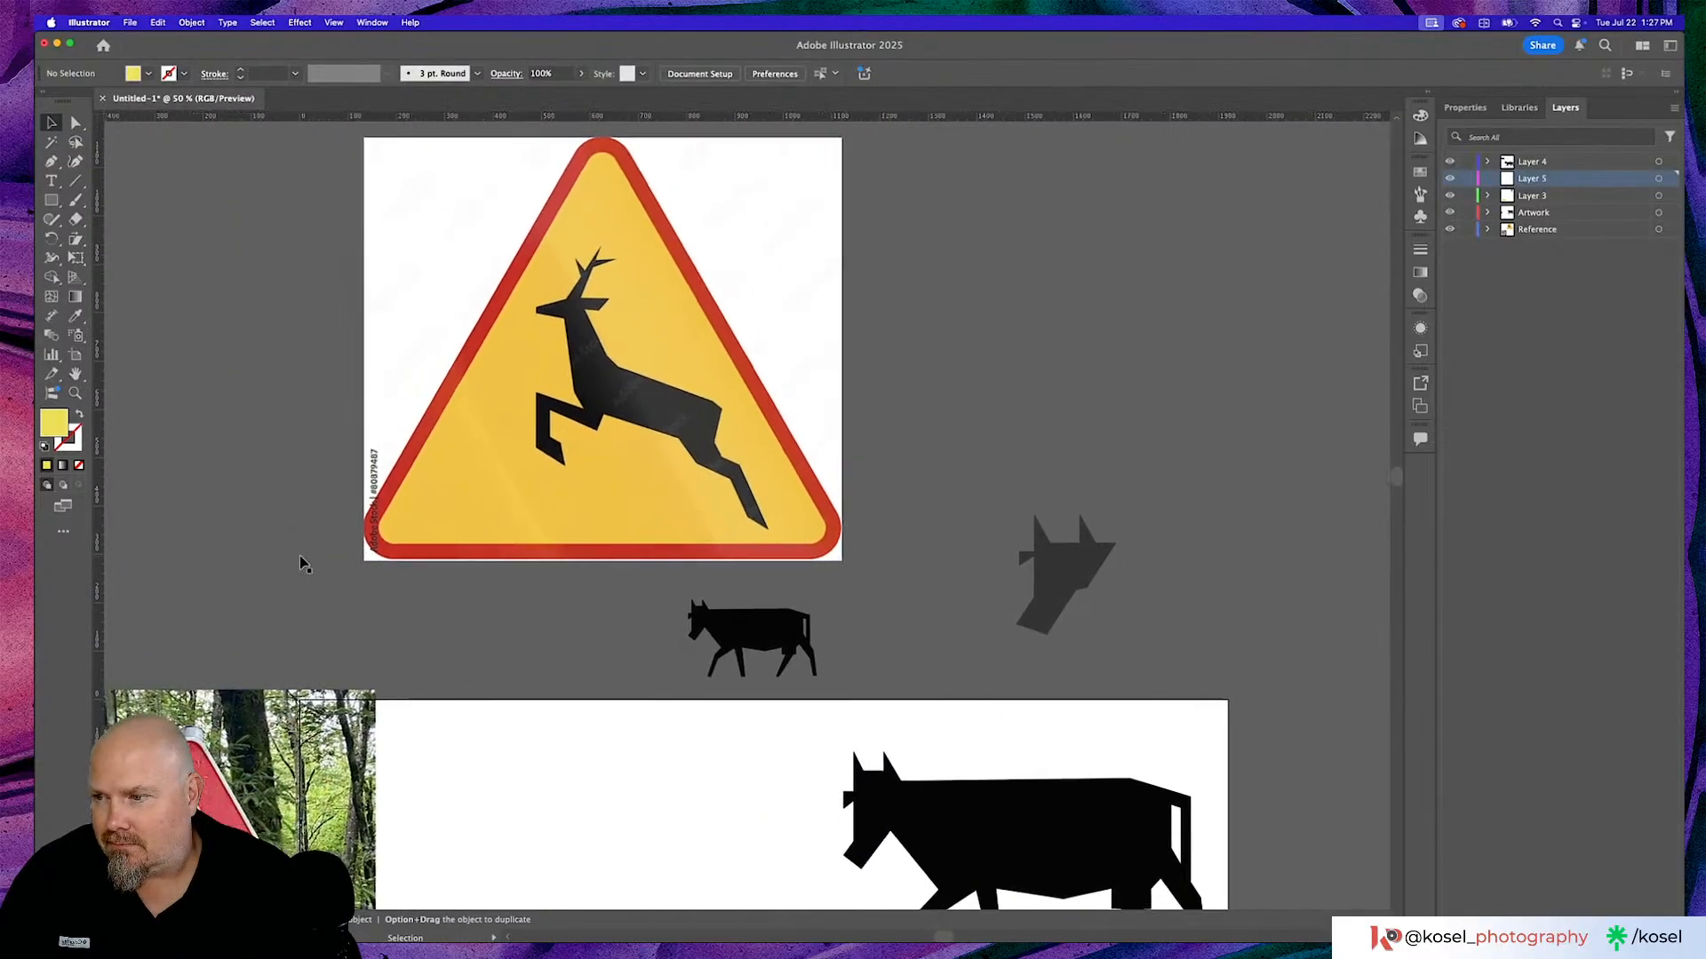
scroll(301, 564, up, 2)
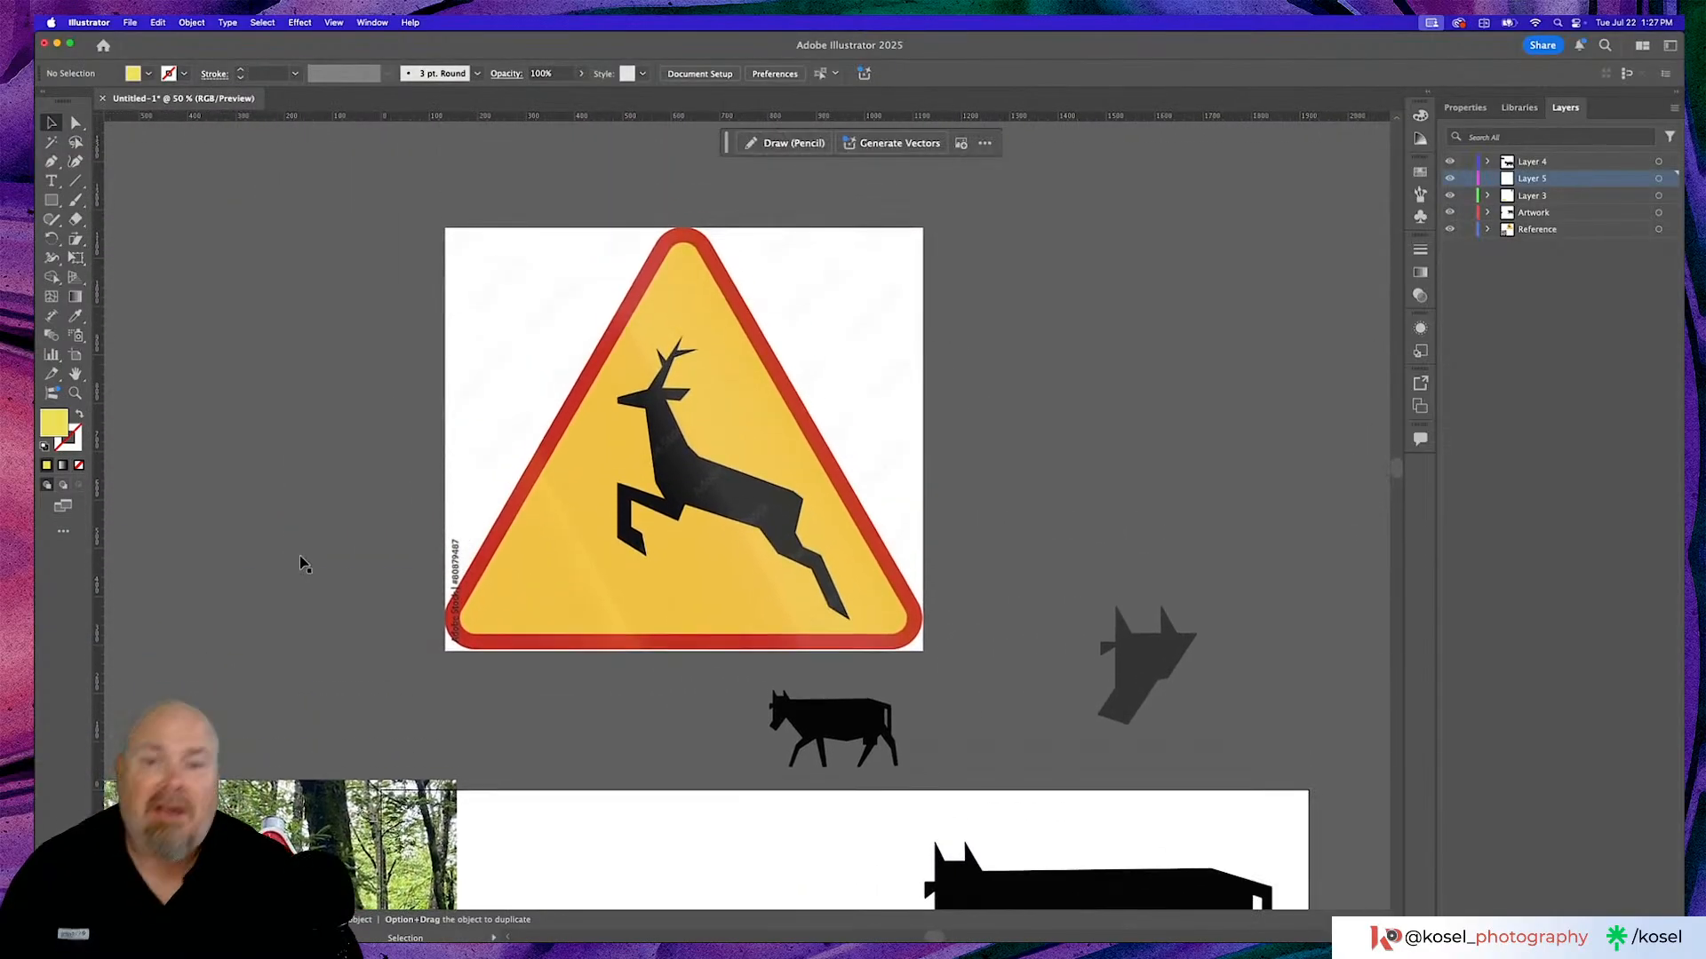
key(super+minus)
key(super+minus)
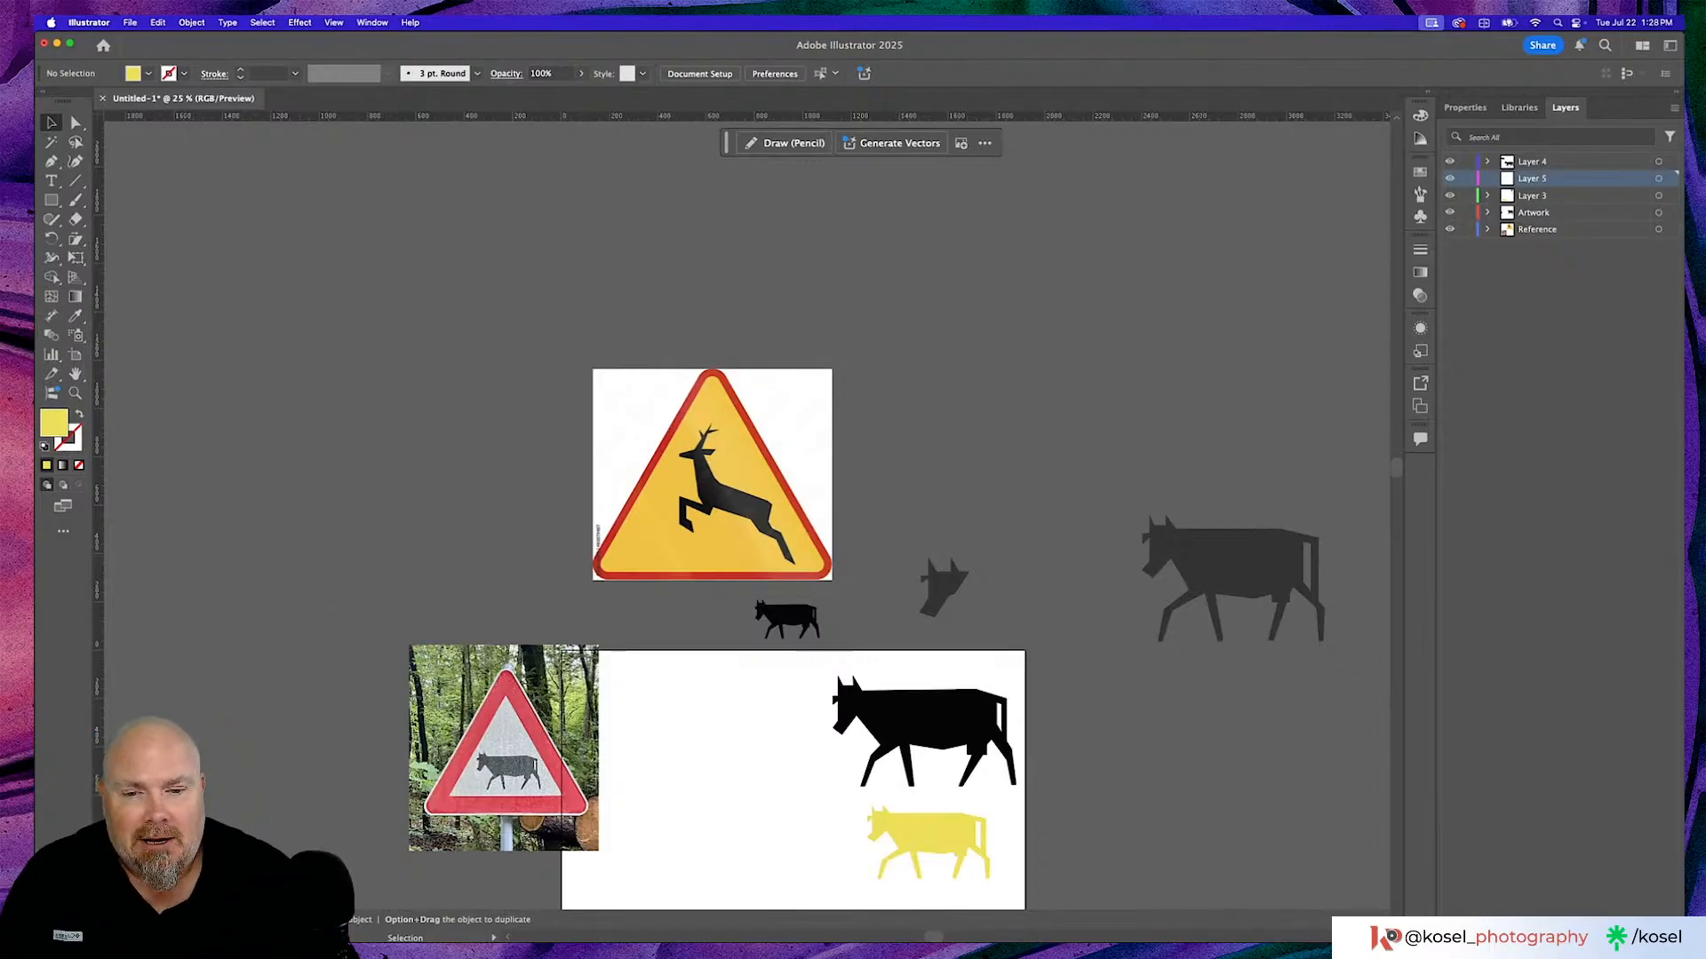
scroll(762, 793, left, 4)
scroll(762, 793, down, 3)
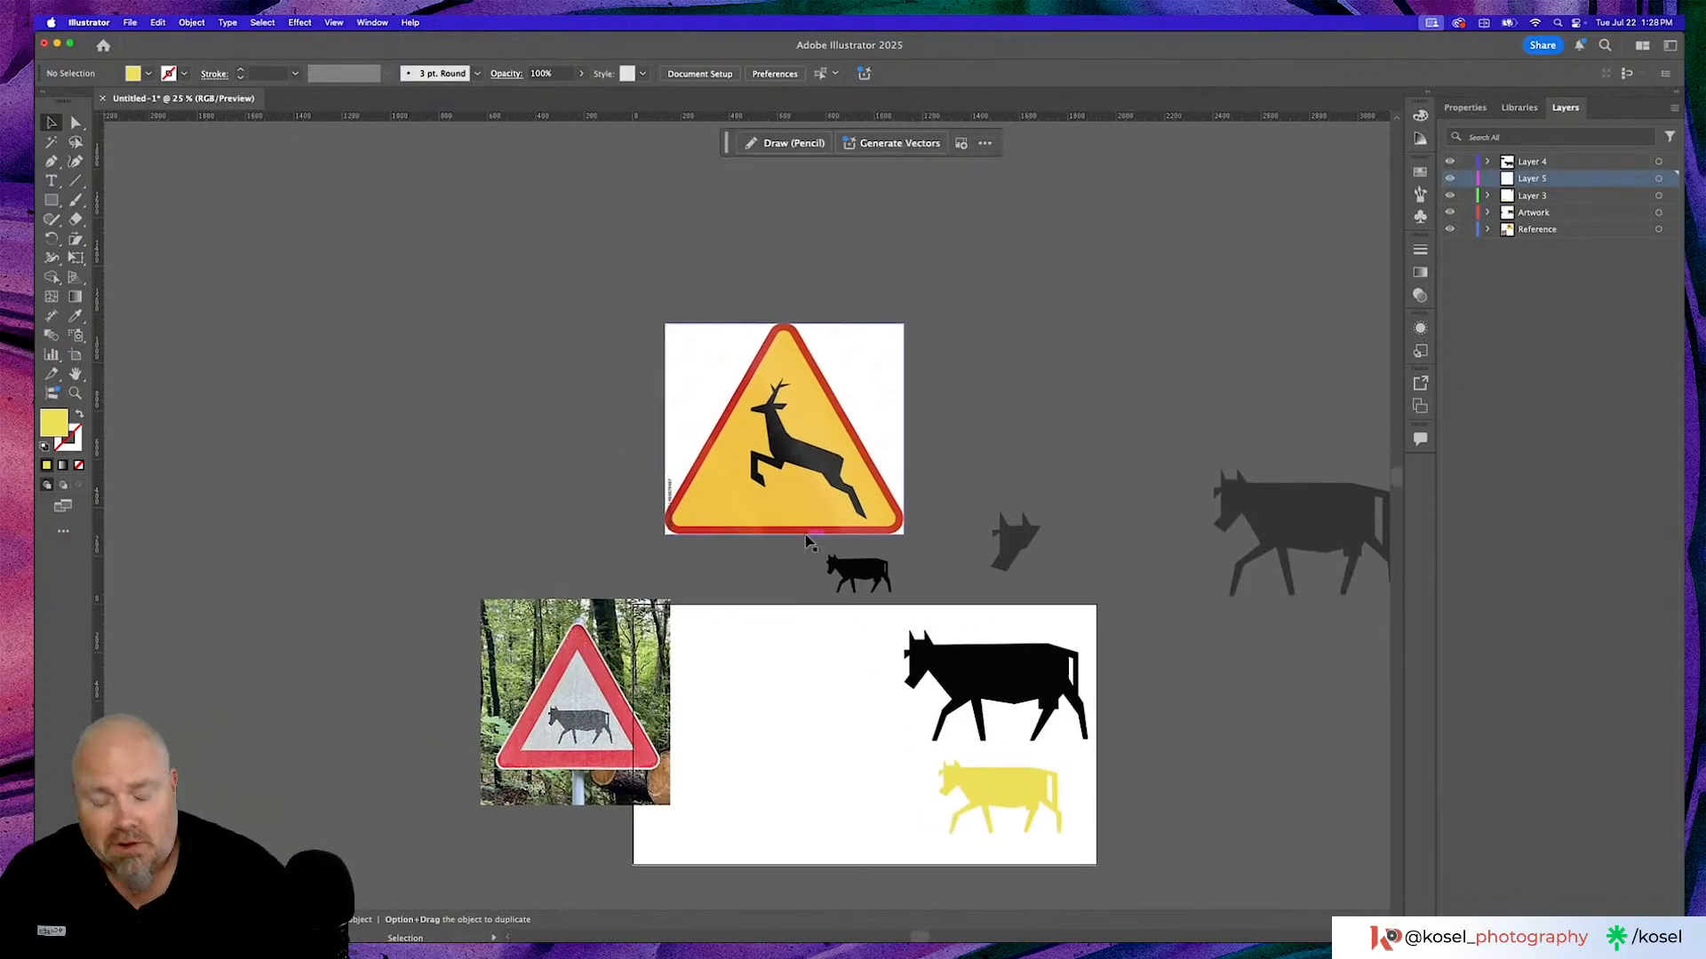
key(super+equal)
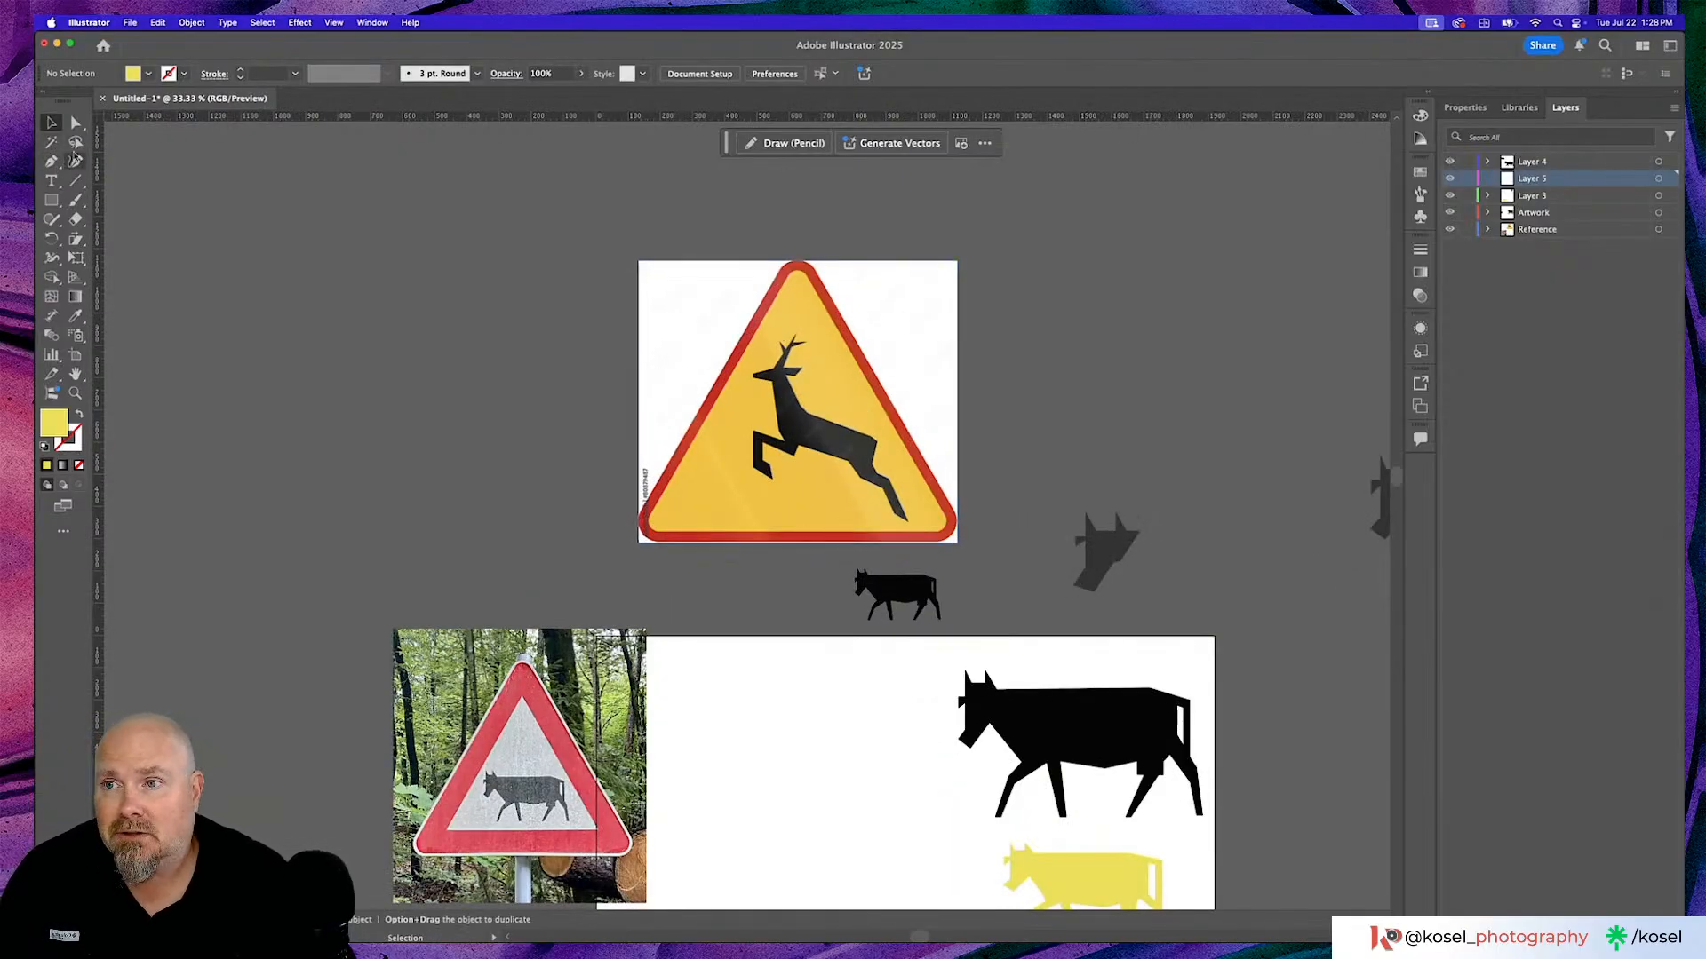
Set the fill to None and start a Pen path at the deer's antler tip, tracing the front prong down to the forehead.
click(149, 72)
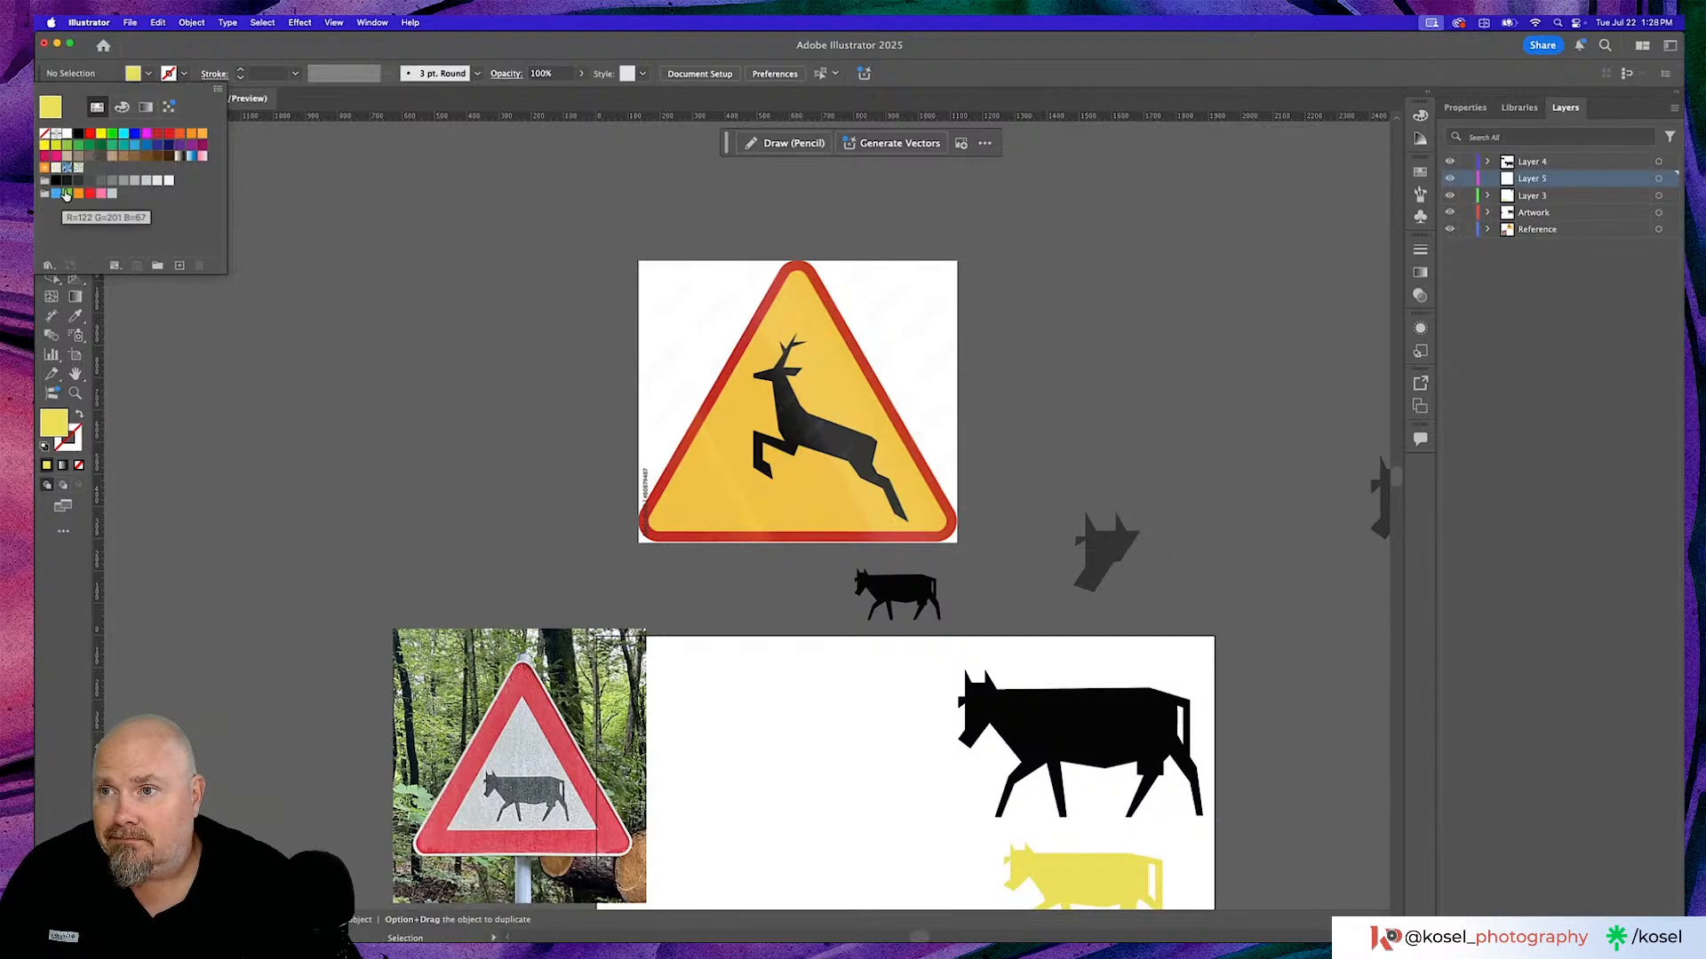
click(45, 133)
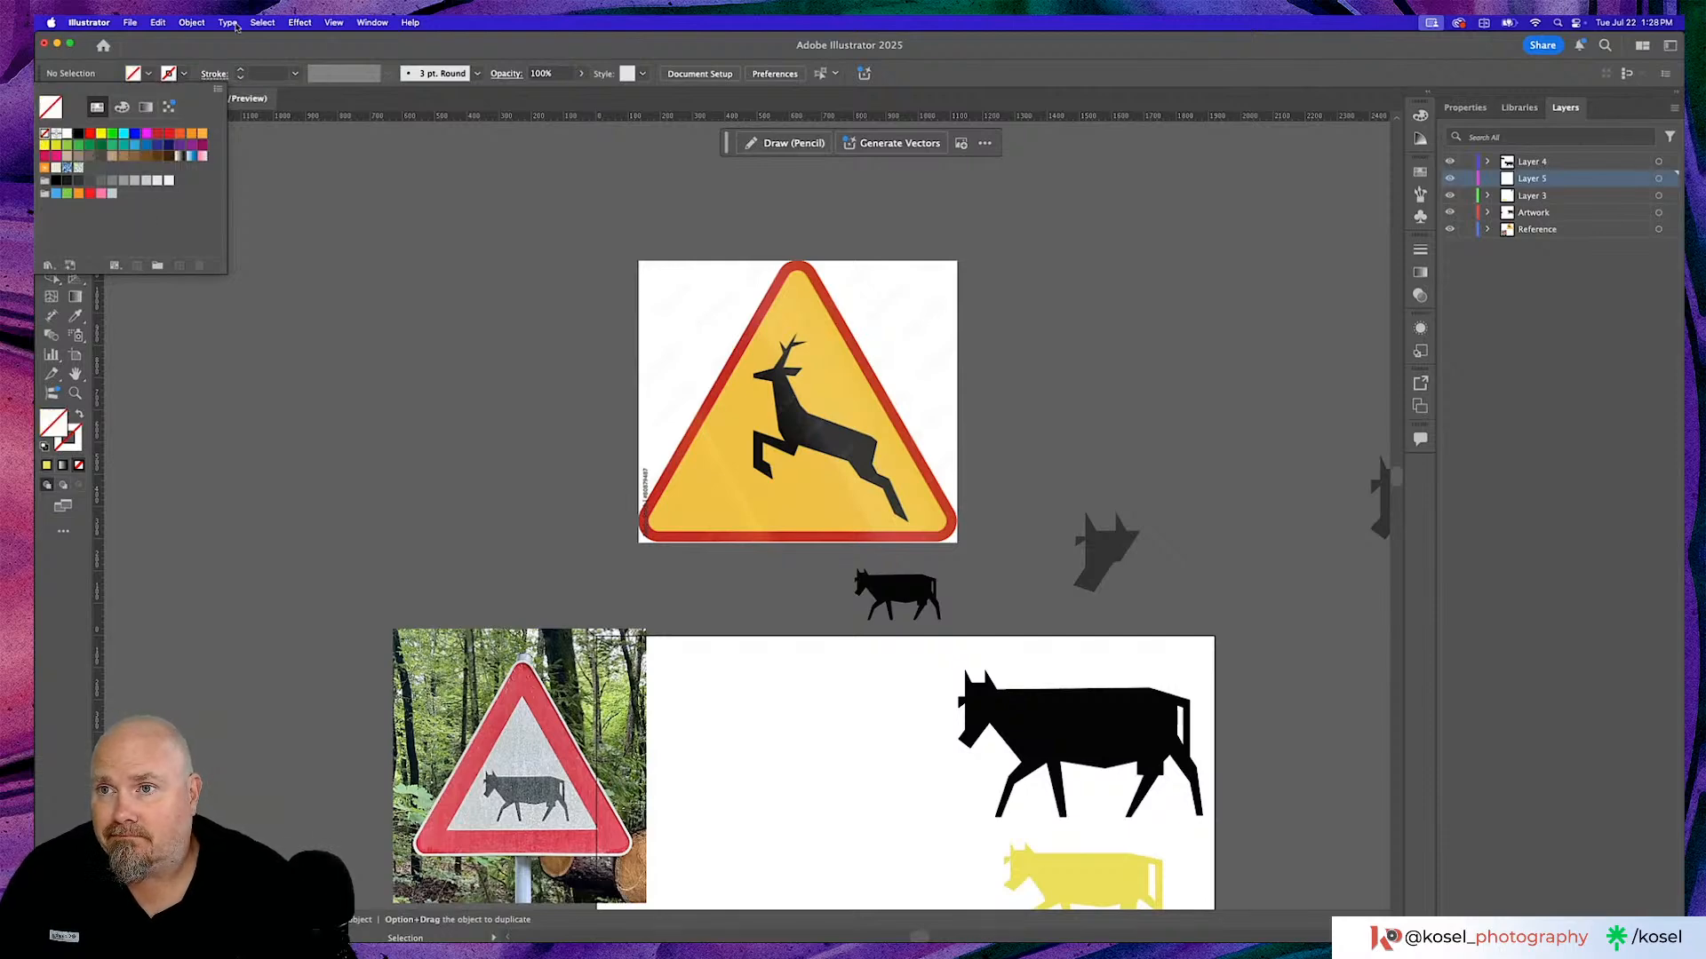
click(50, 161)
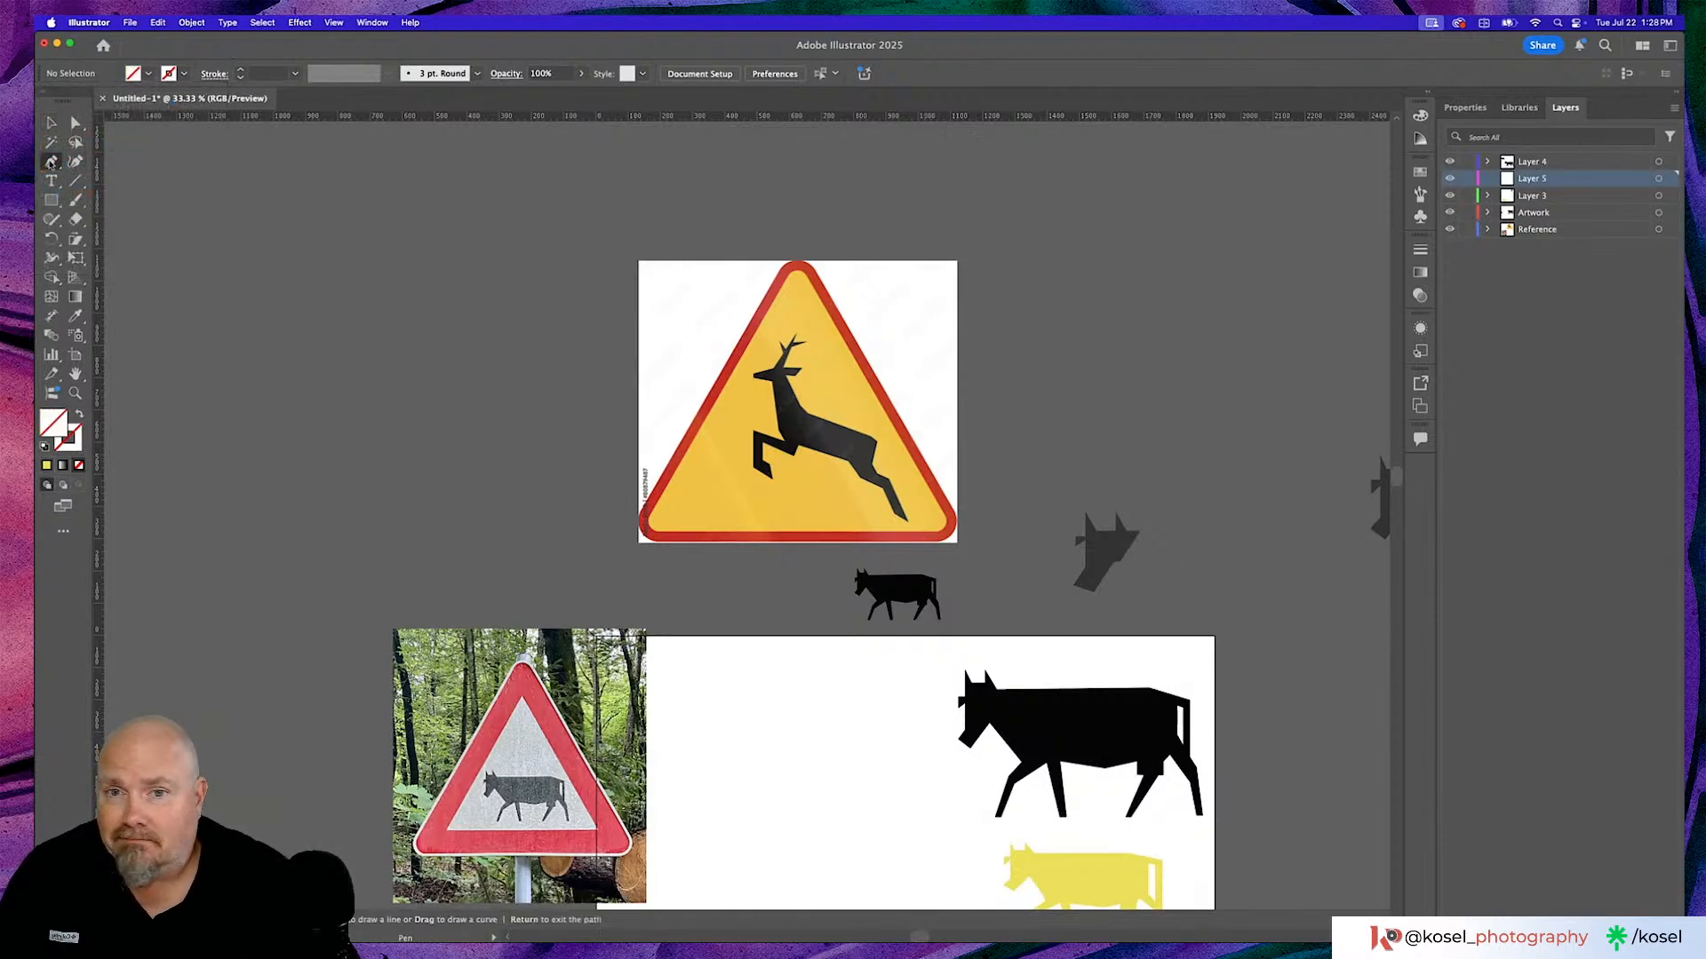
key(super+1)
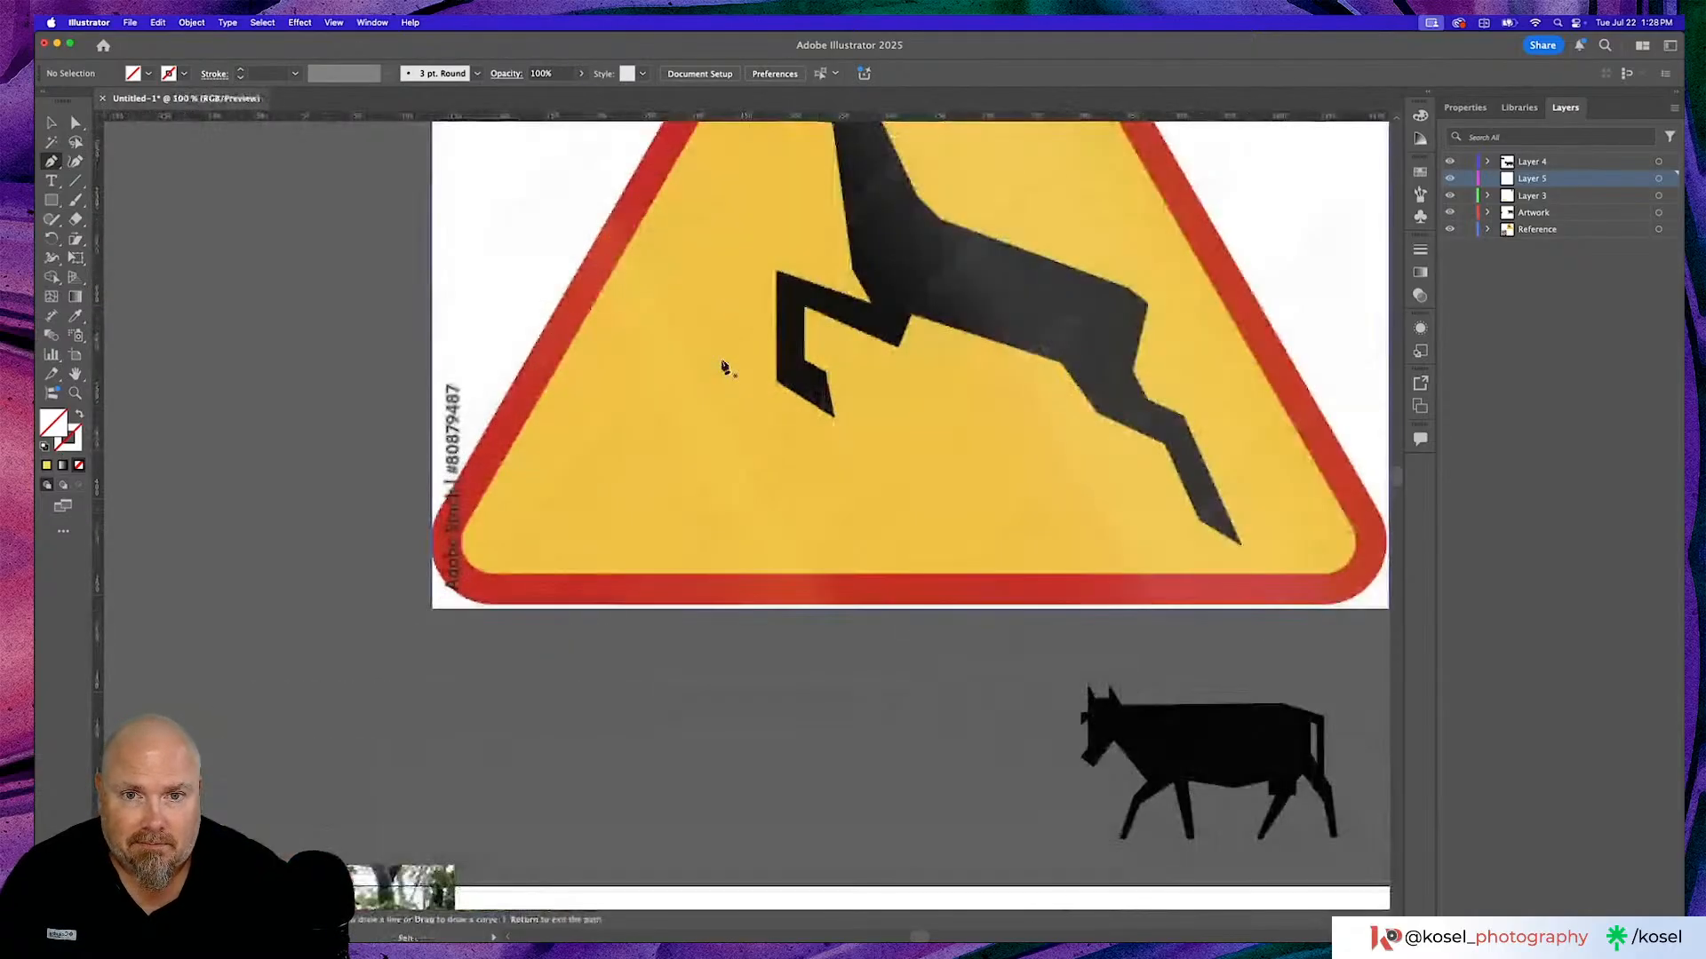
scroll(721, 368, up, 5)
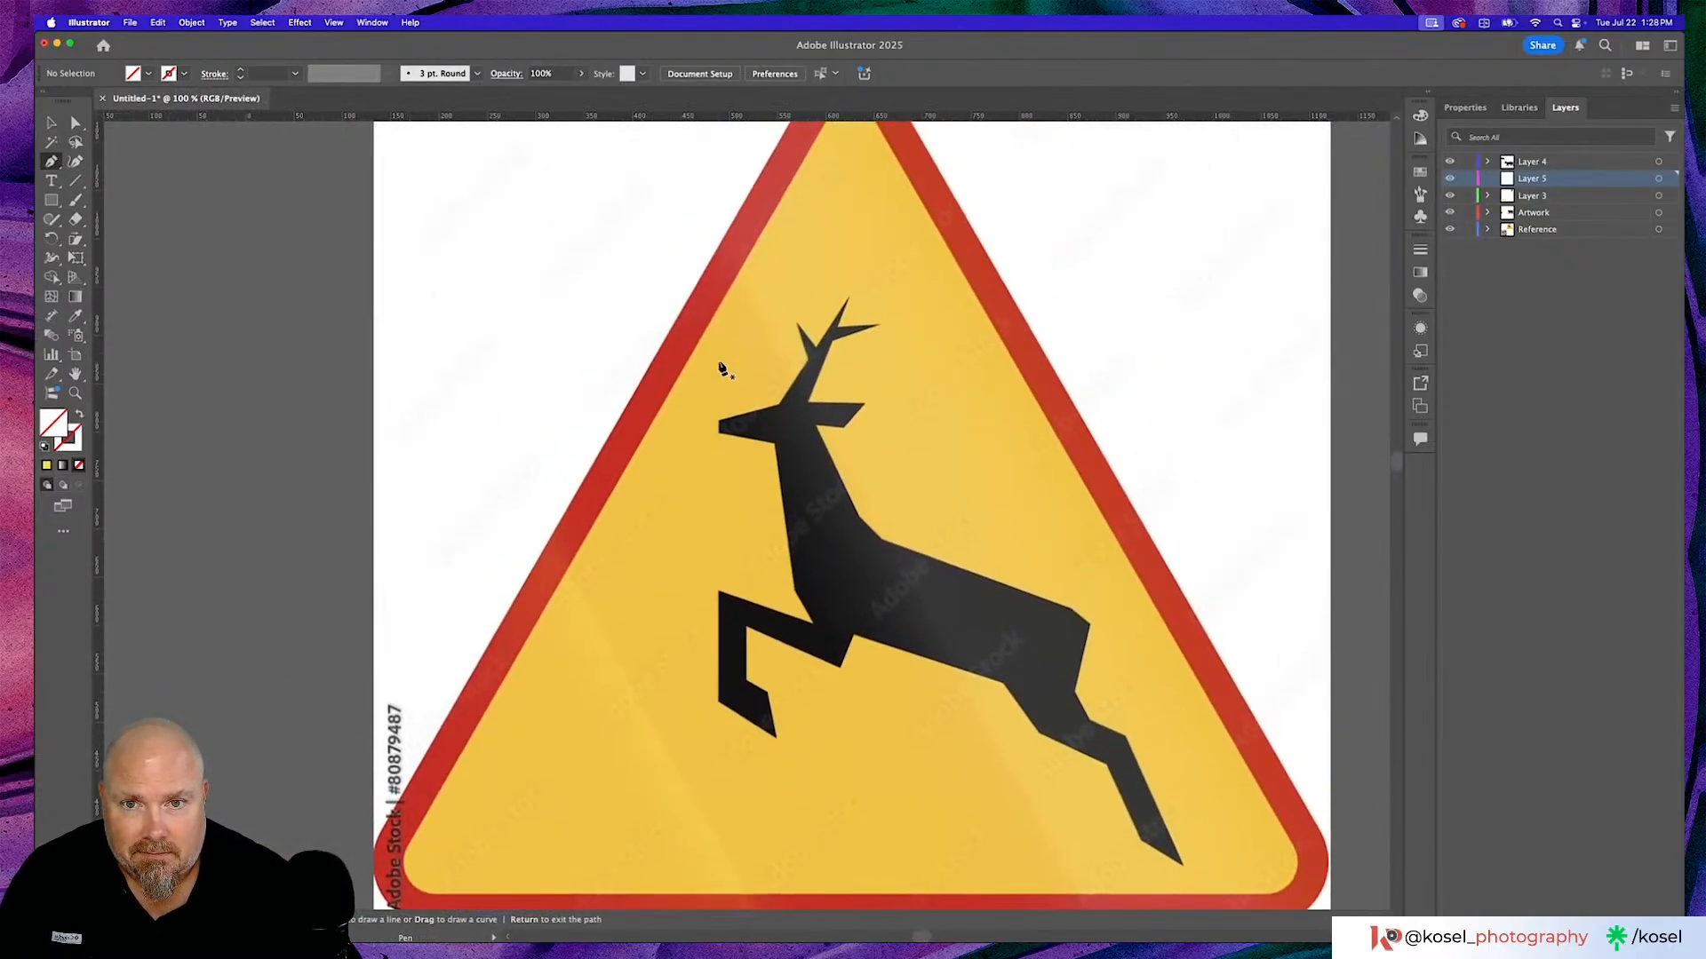
click(848, 297)
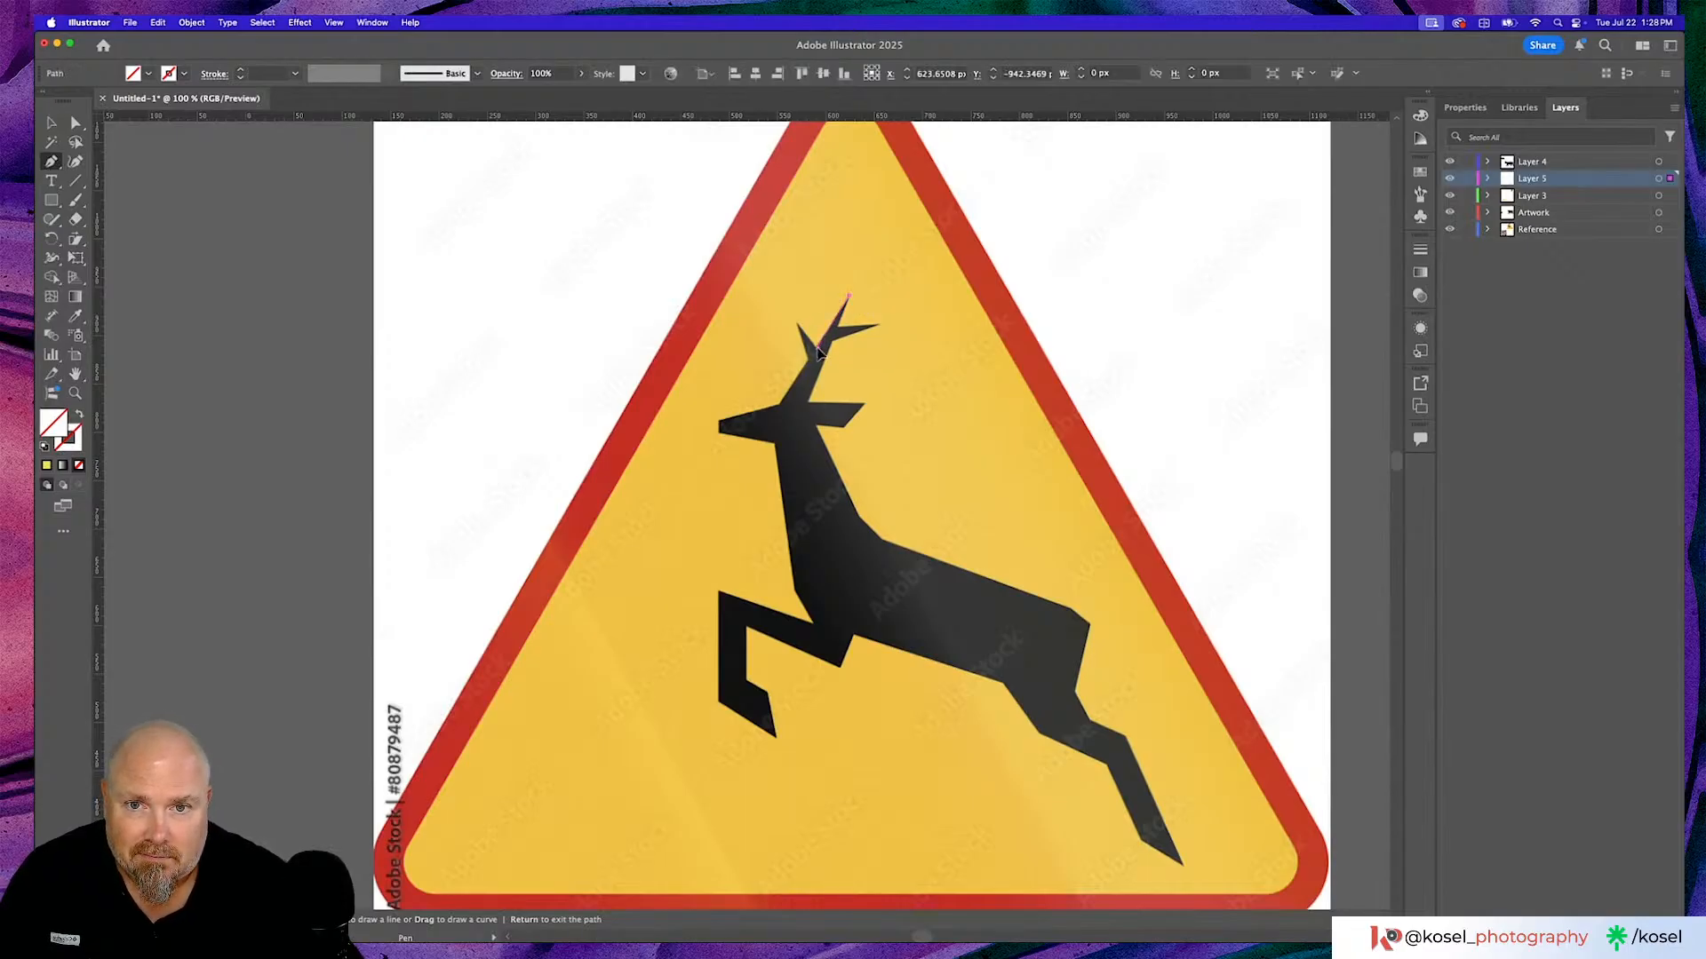
click(818, 346)
click(797, 323)
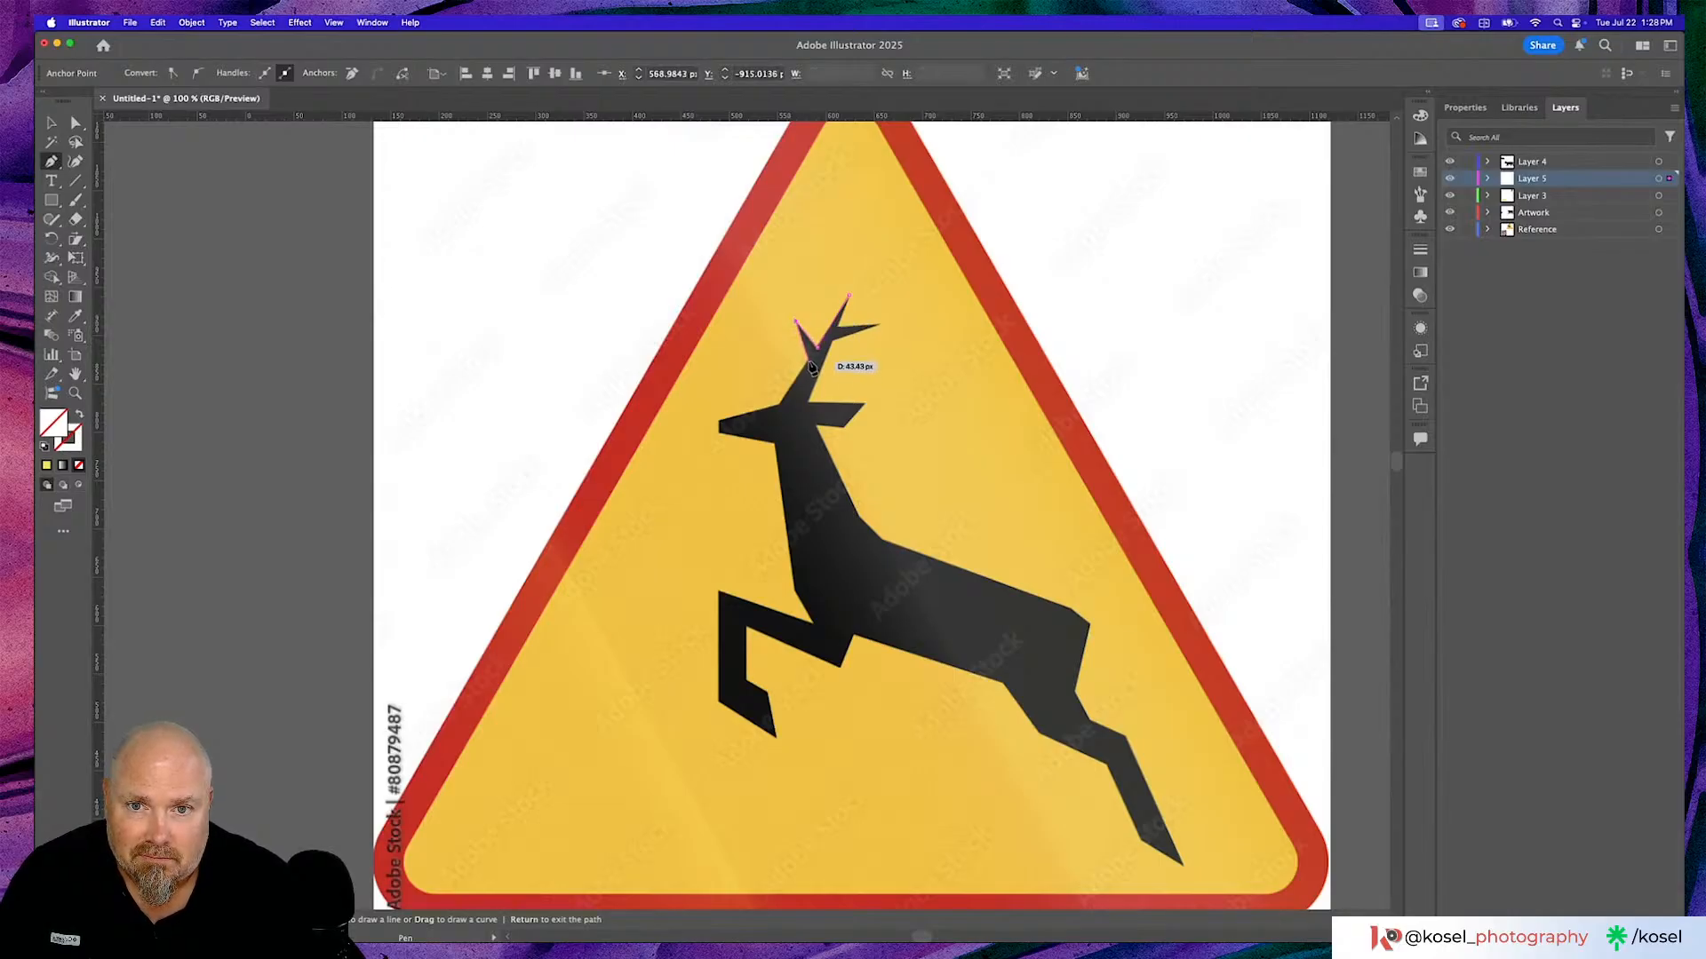
click(811, 365)
click(779, 404)
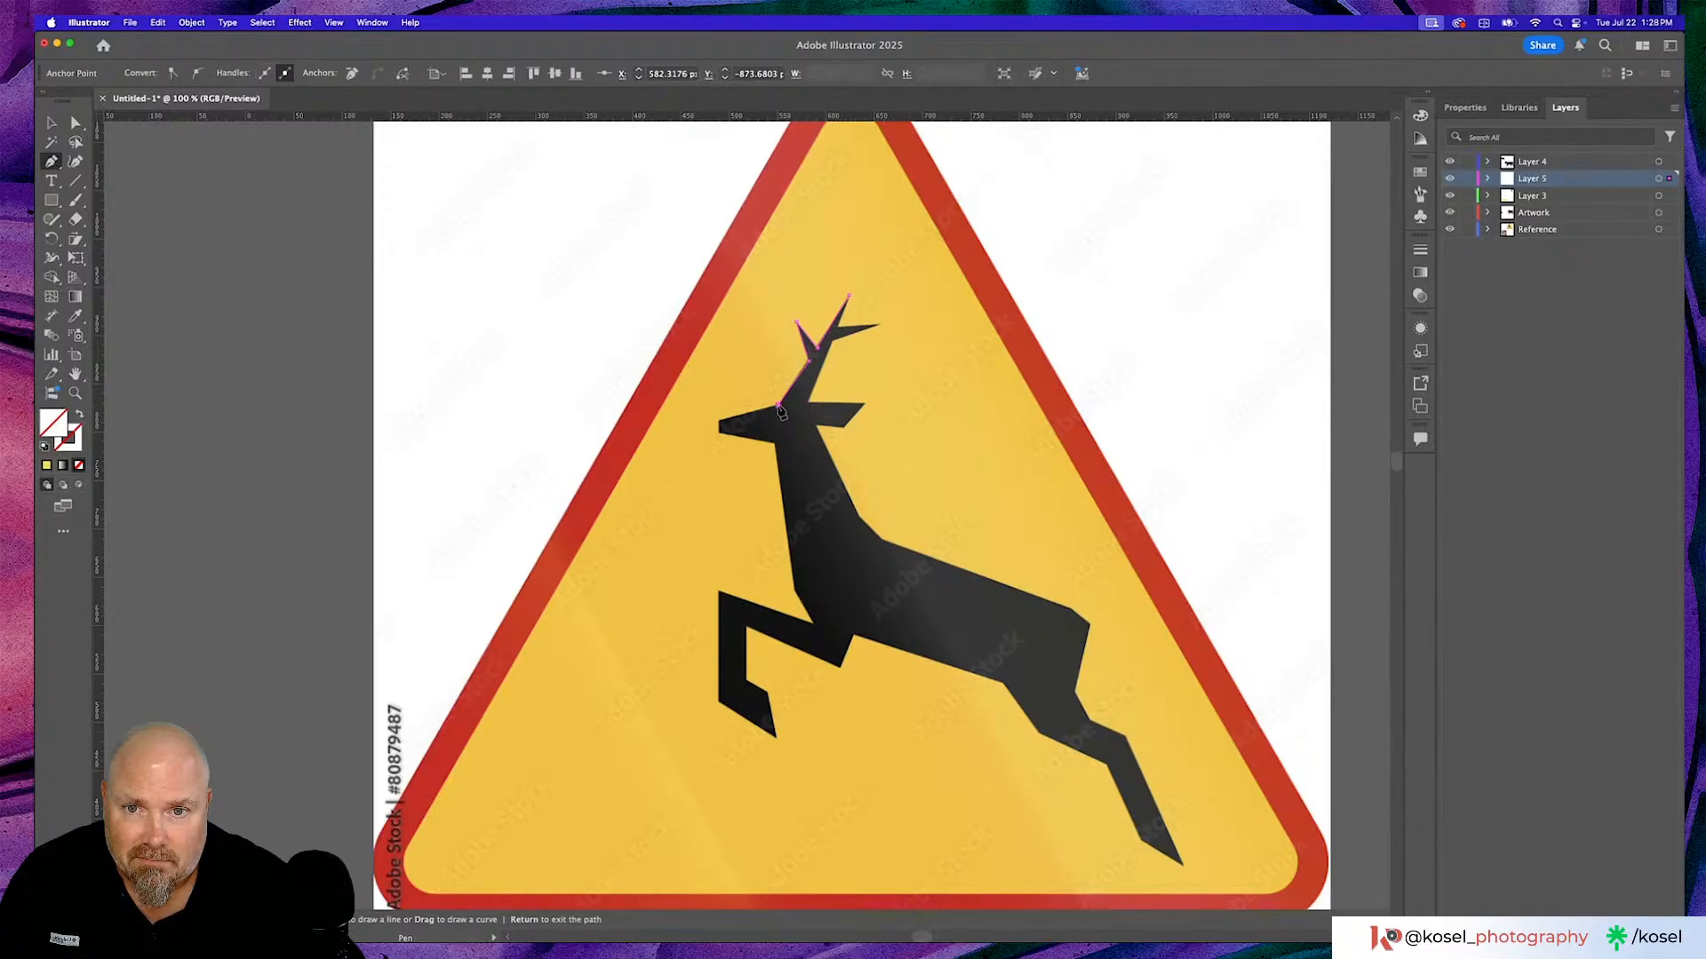
Continue the Pen path around the deer's muzzle and down the throat and chest to where the foreleg begins.
click(719, 421)
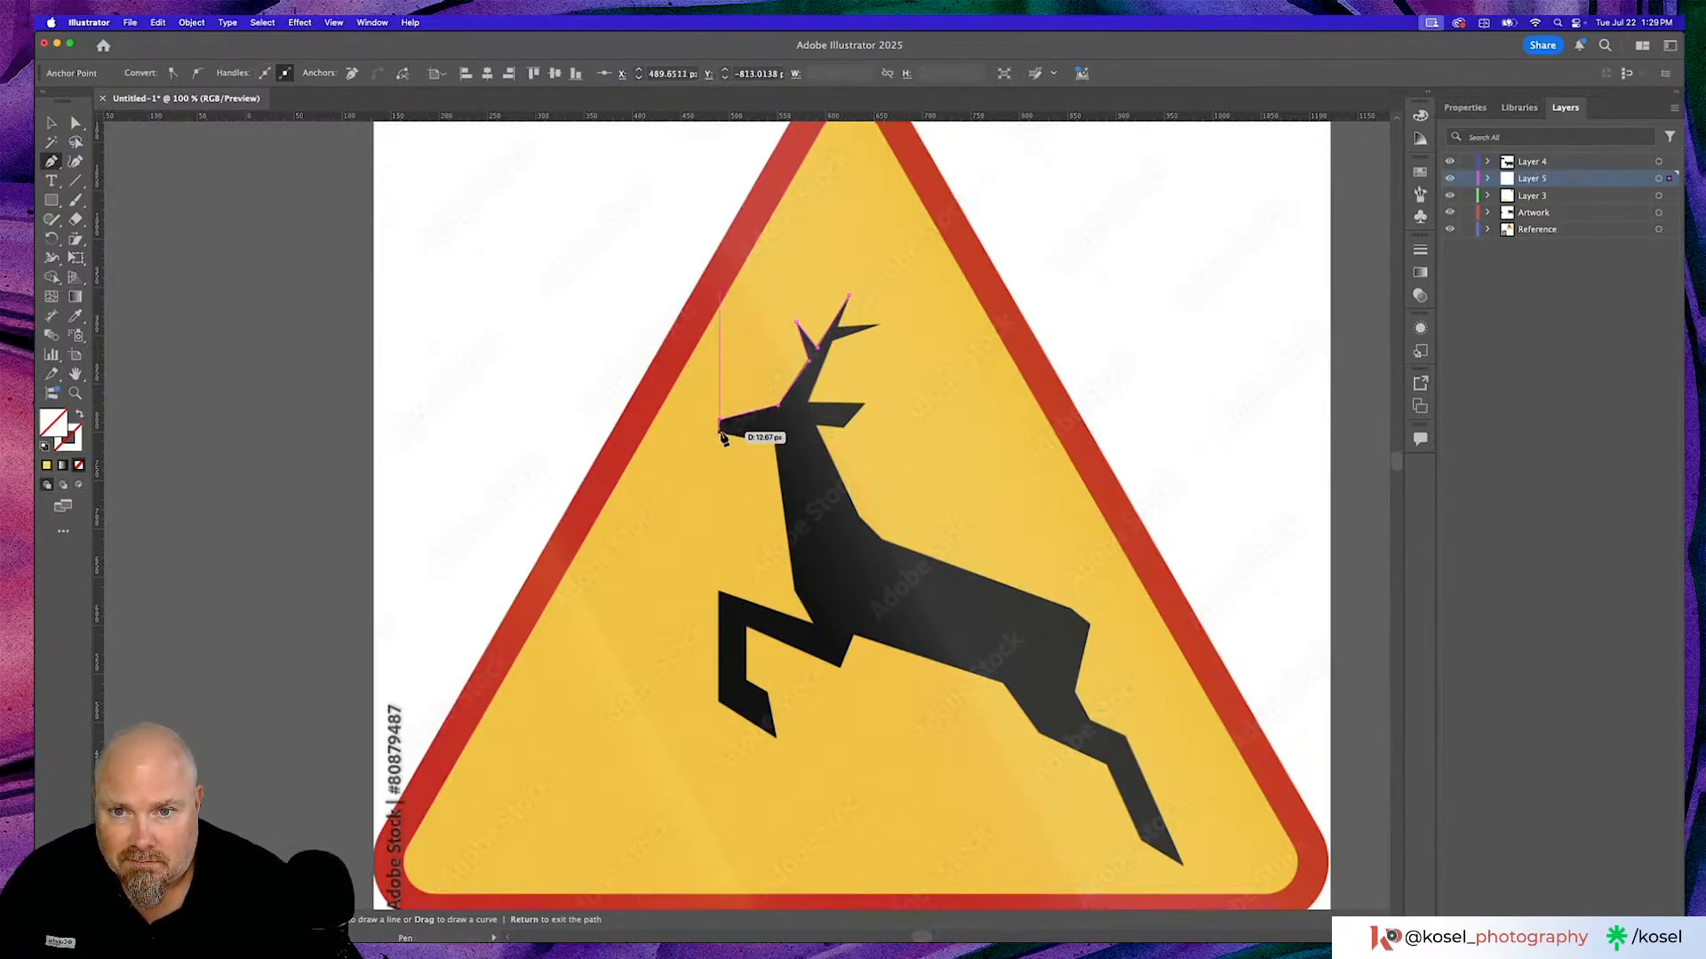
click(720, 433)
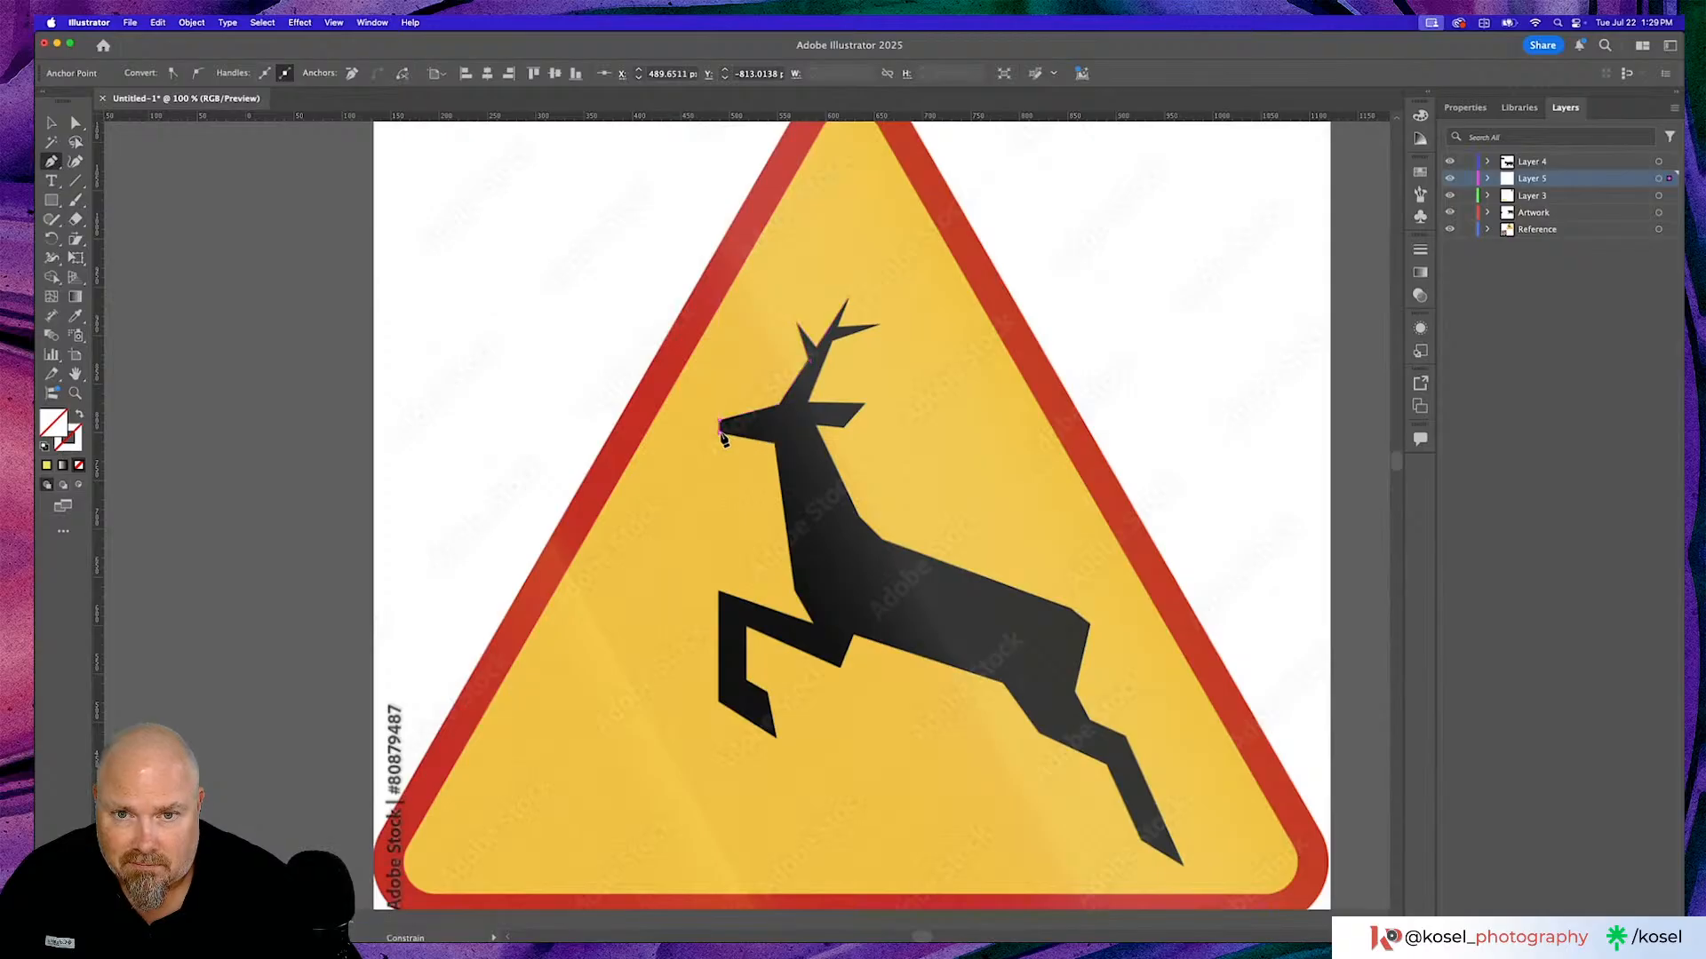
click(776, 446)
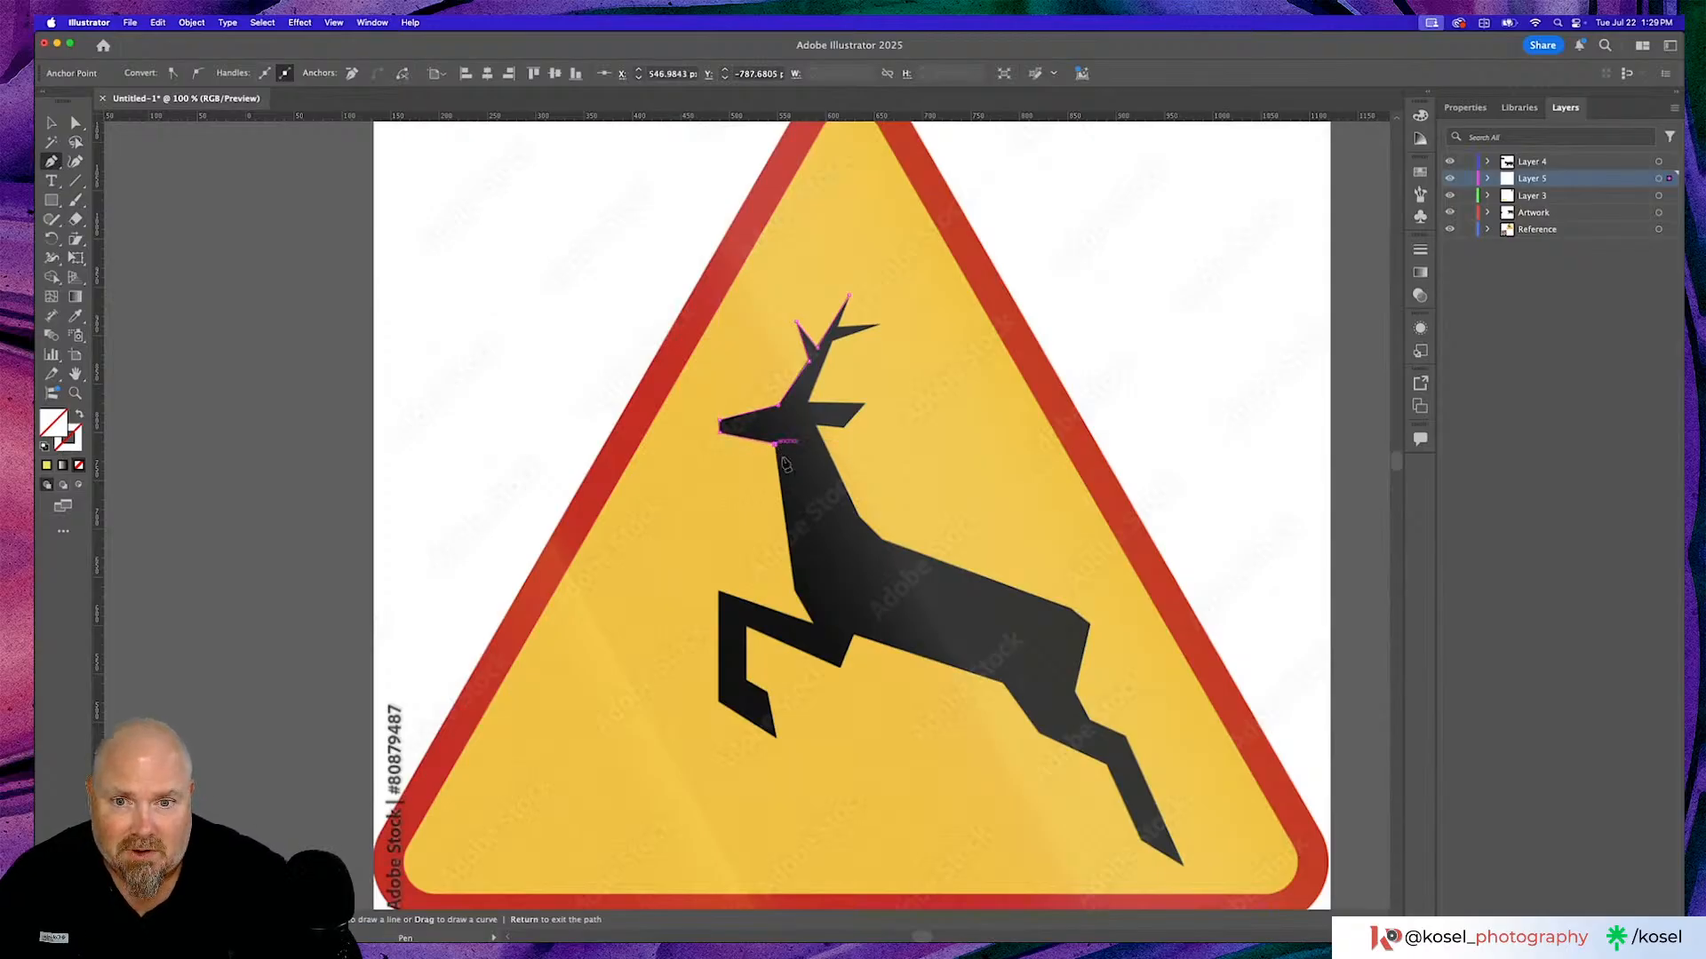
click(796, 594)
click(813, 623)
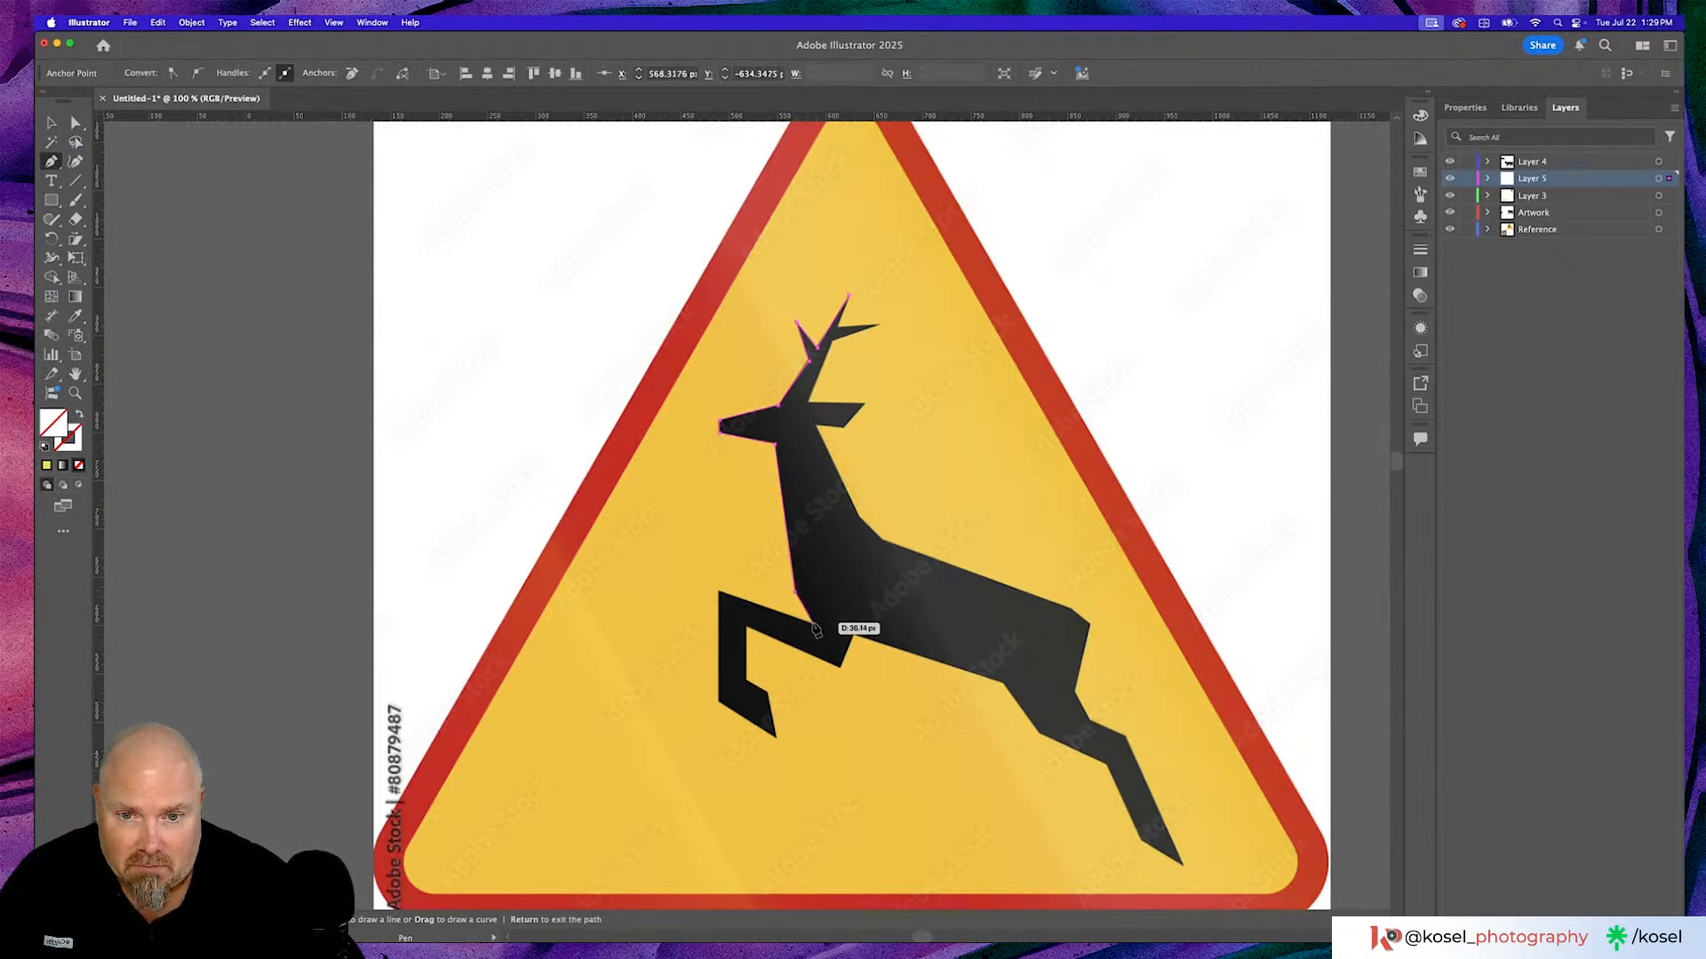
Trace the deer's bent foreleg and hoof with straight Pen segments, ending where the leg meets the belly.
click(720, 592)
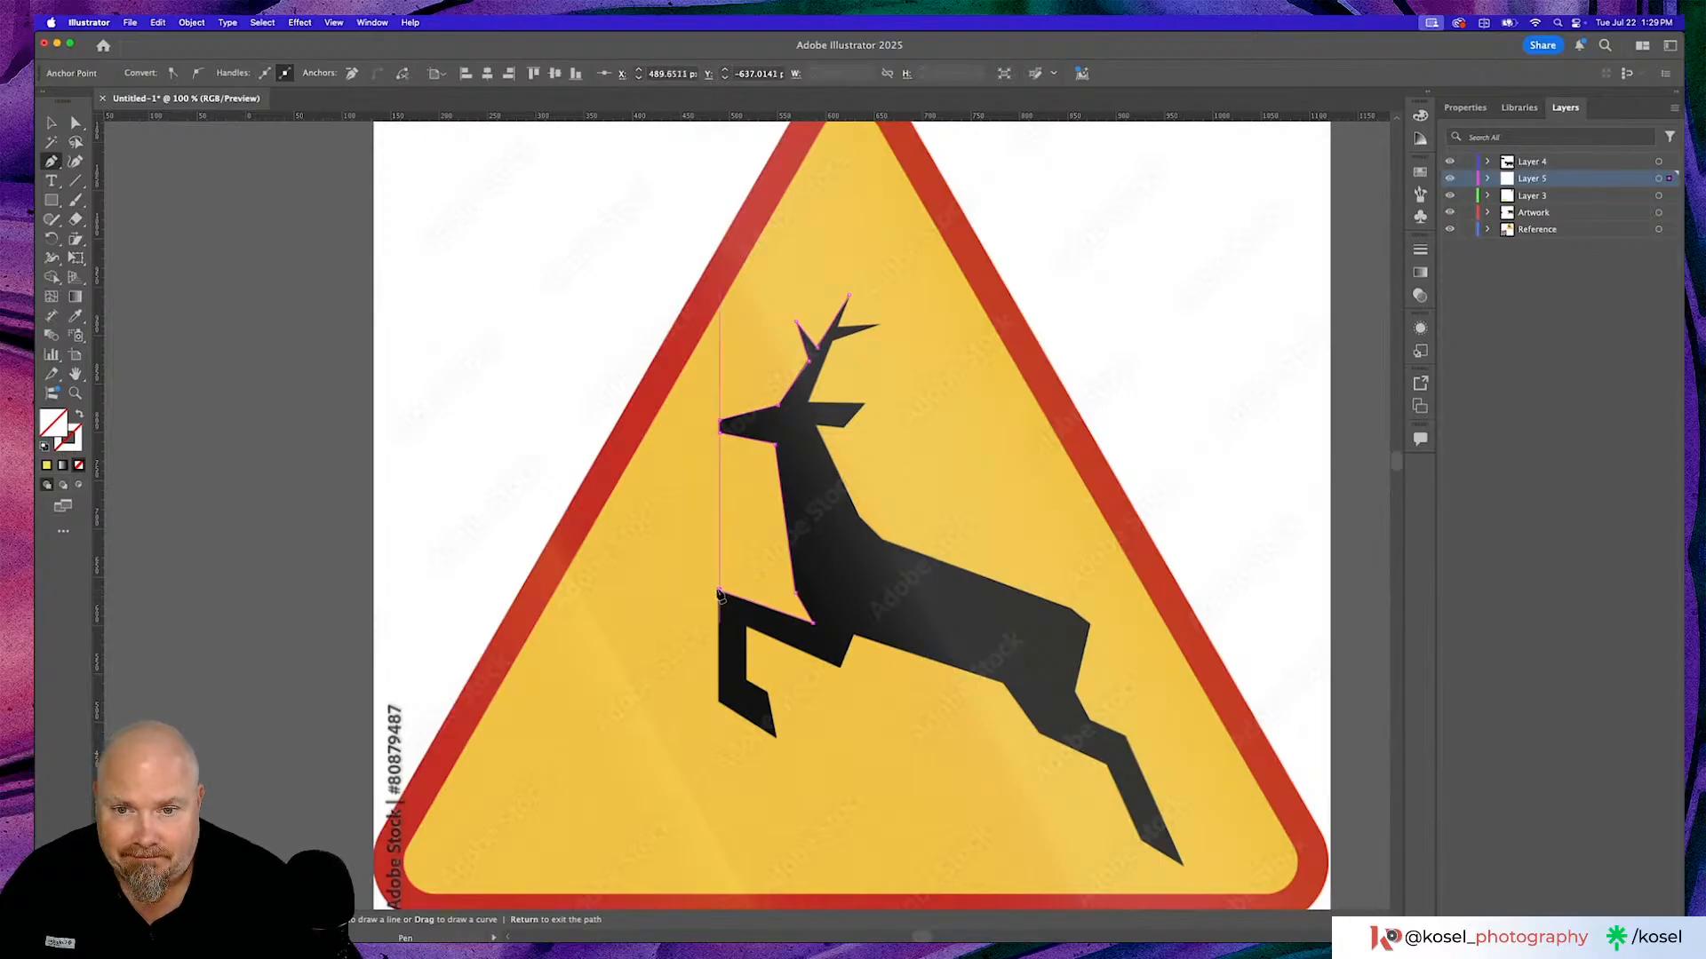
click(719, 702)
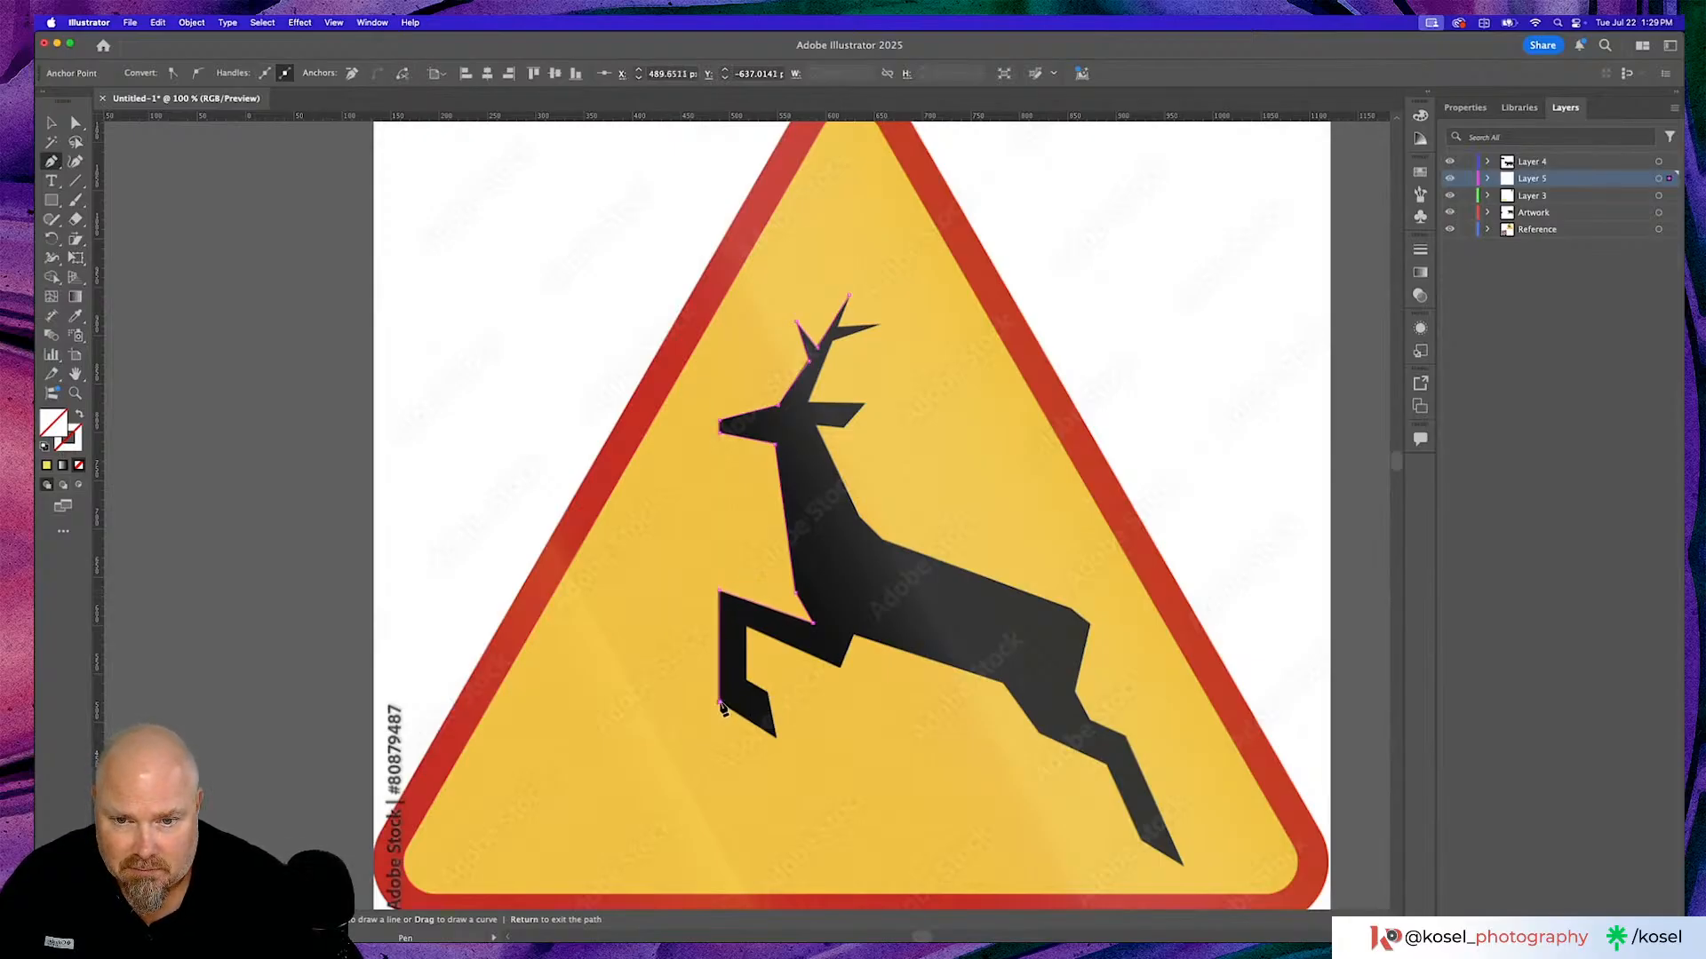
click(776, 738)
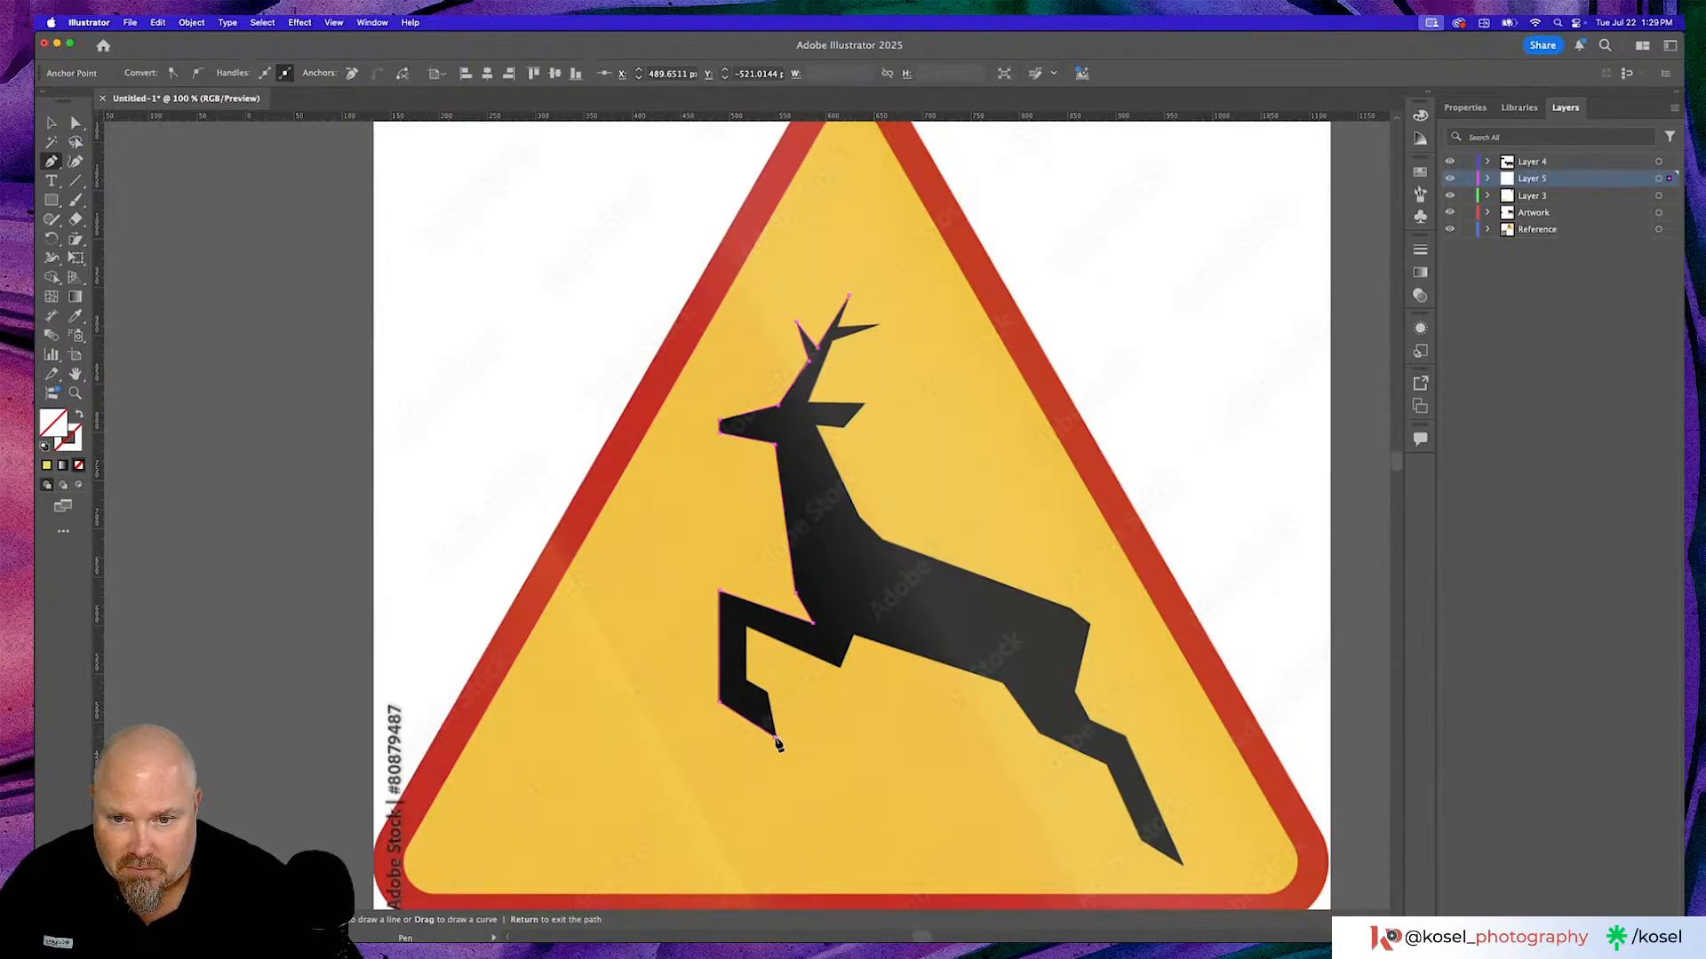
click(746, 682)
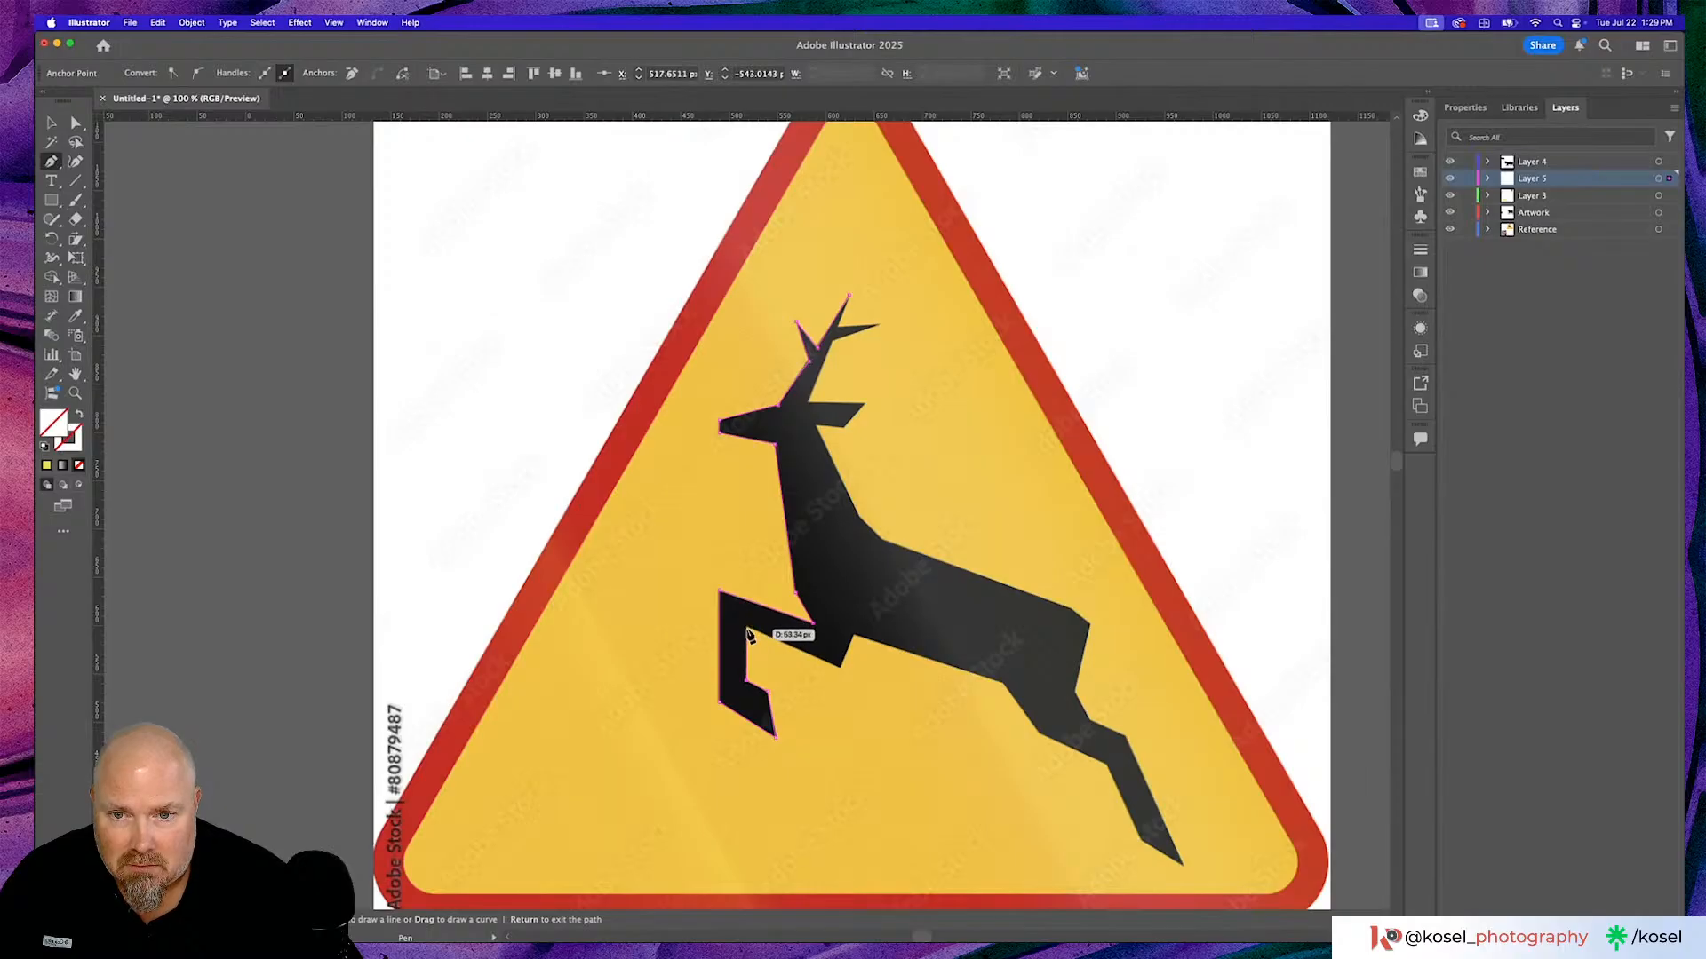
click(749, 633)
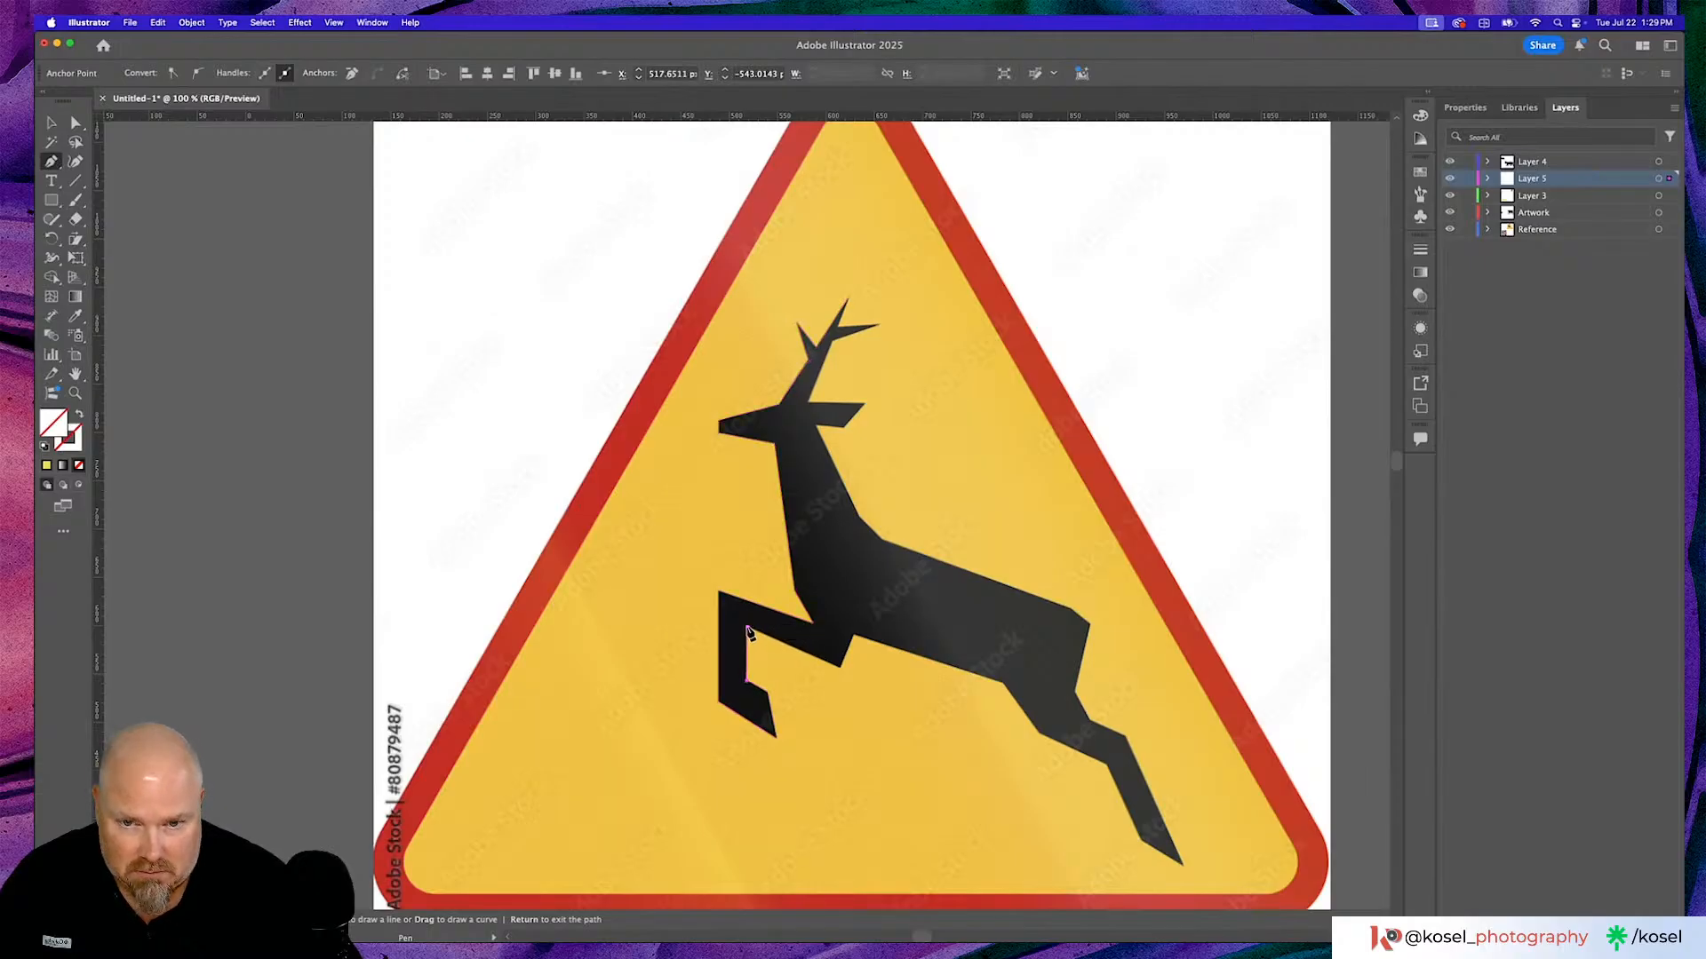
click(840, 665)
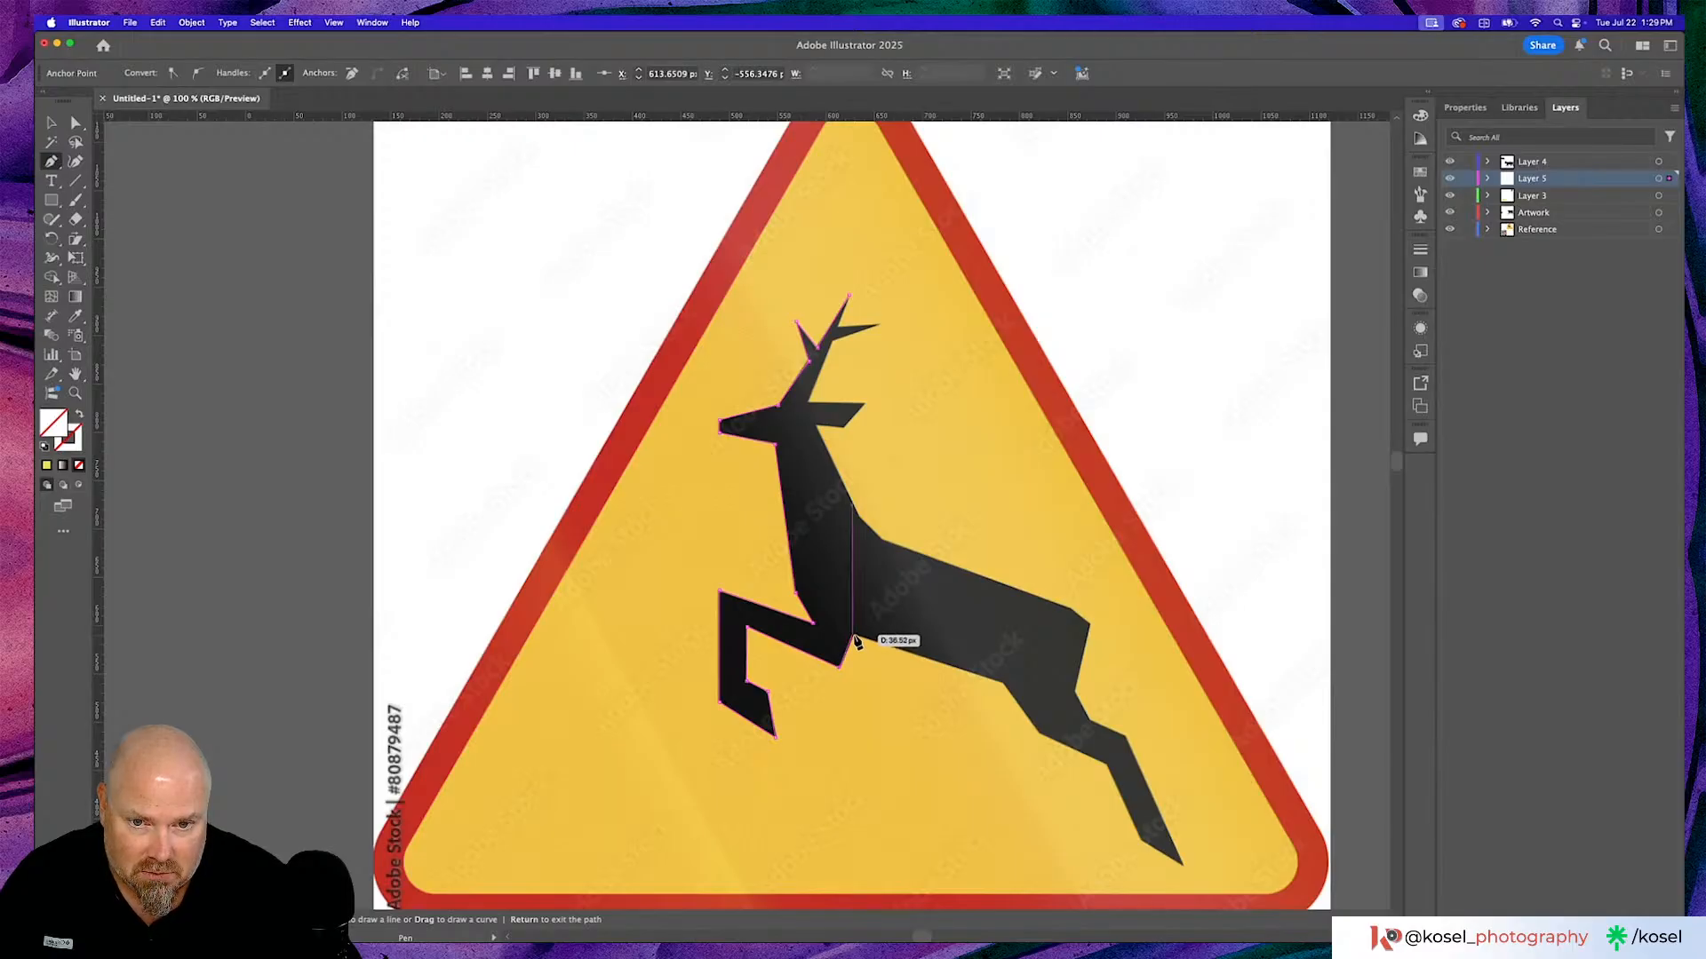
click(853, 637)
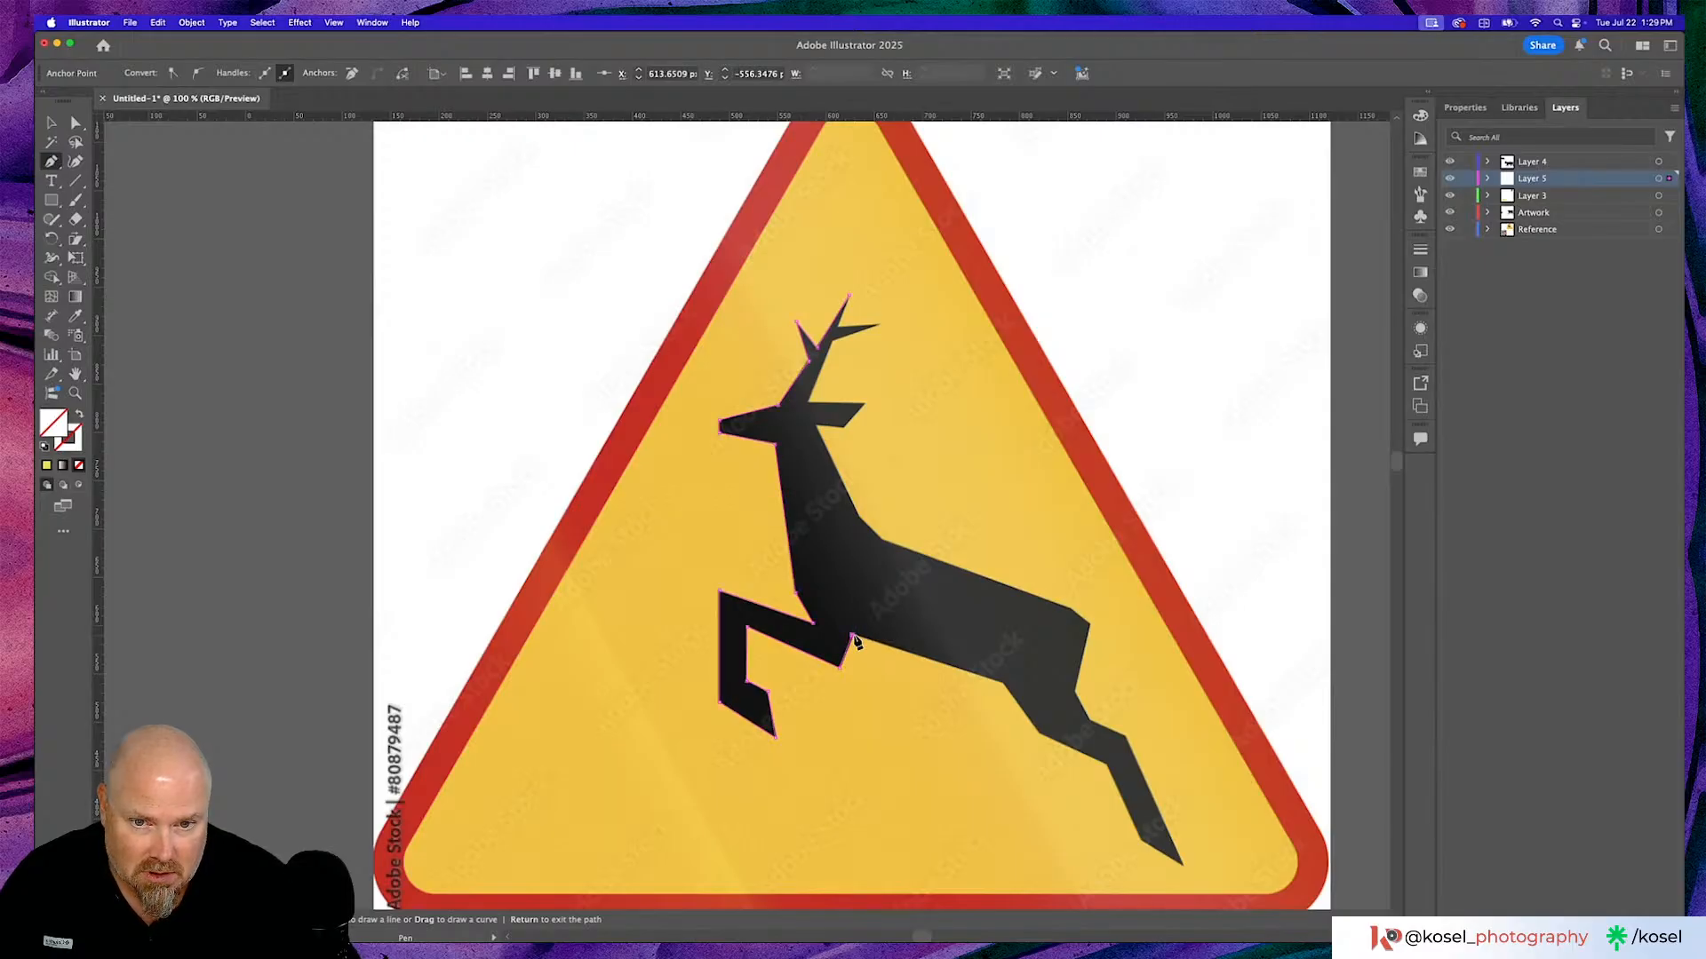
Extend the Pen path along the deer's belly and the underside of the hind leg to the hoof tip.
click(1005, 687)
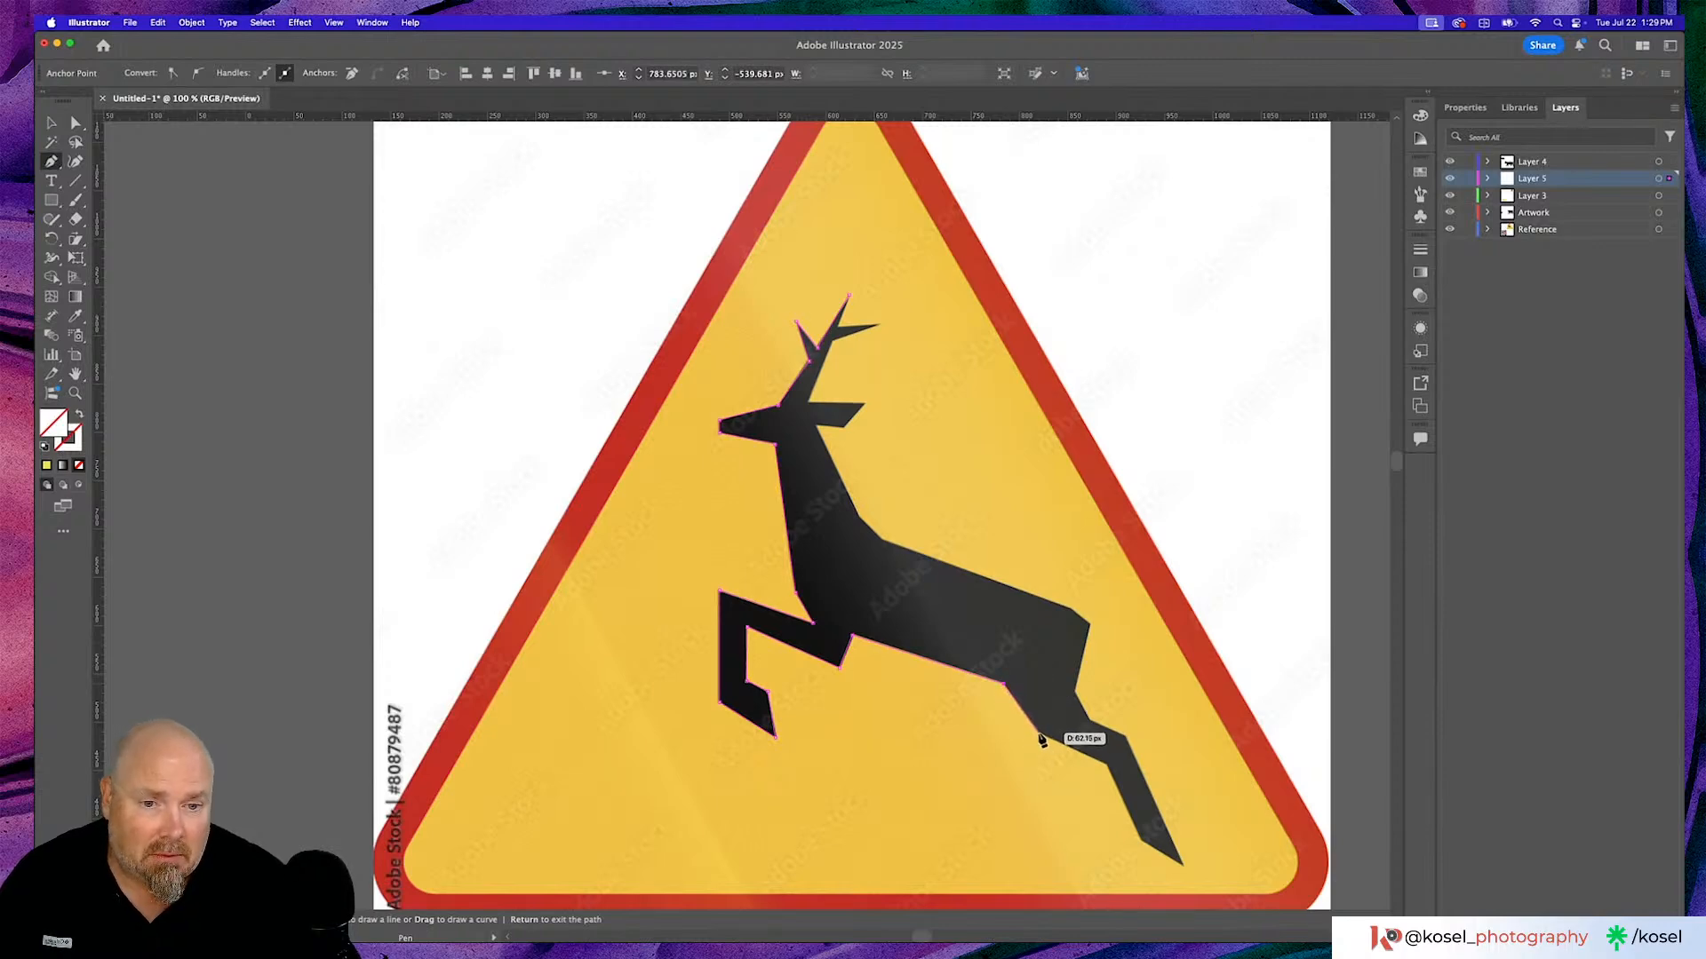
click(1039, 734)
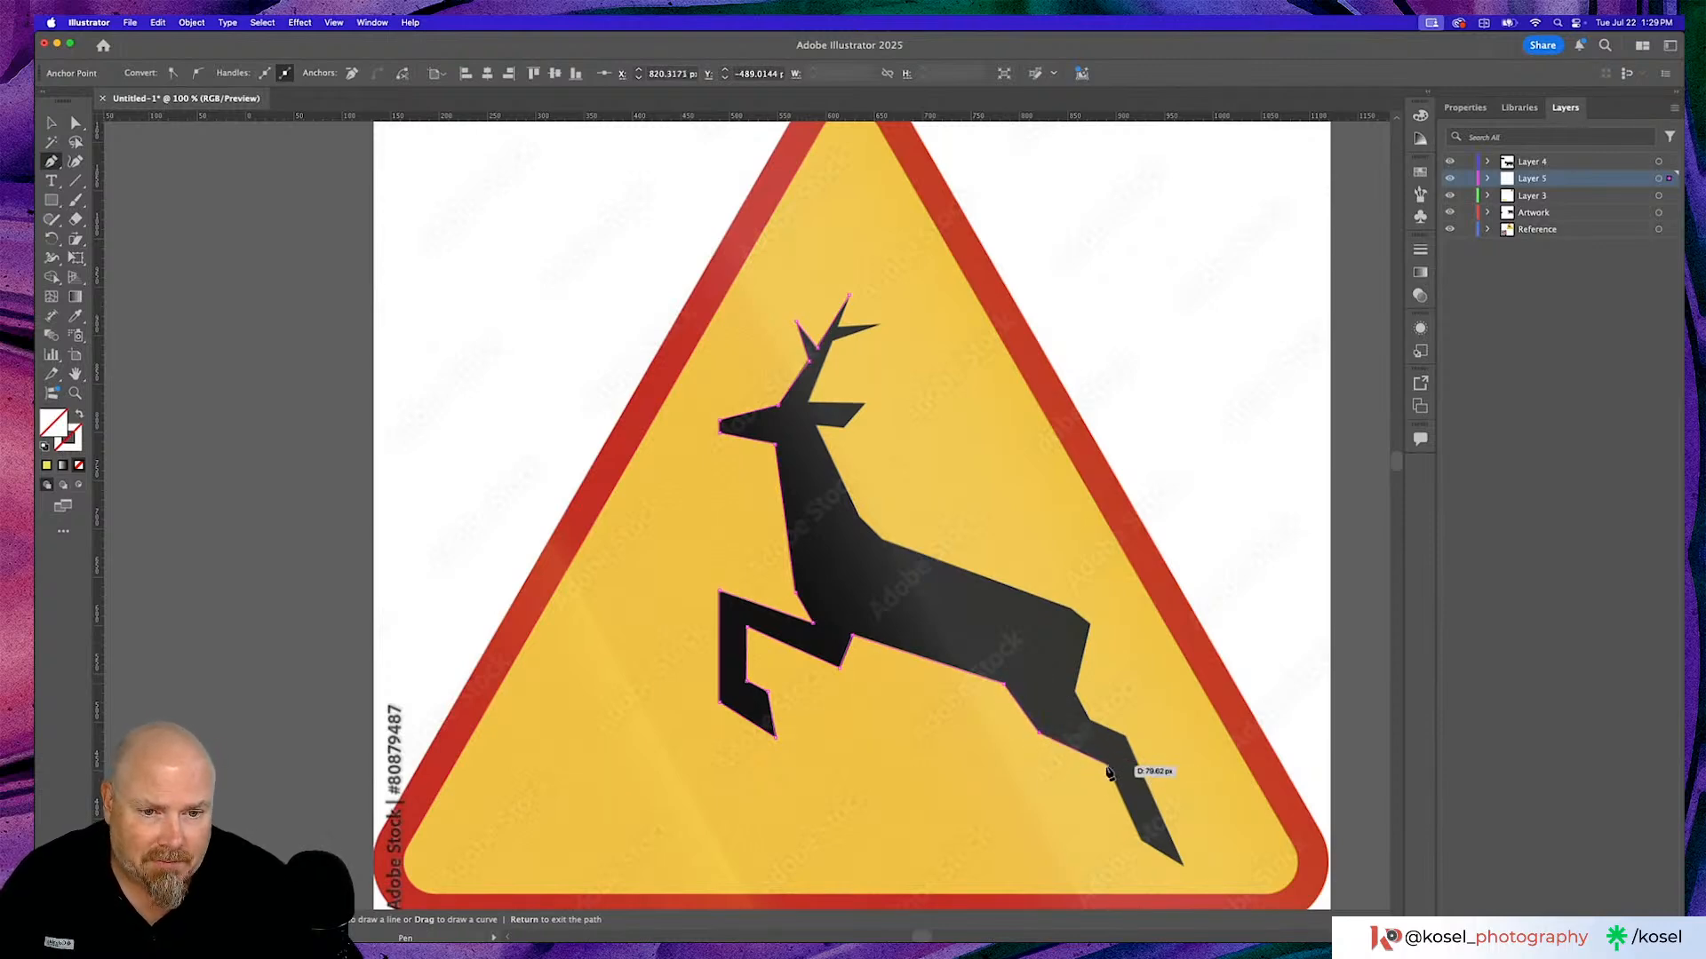
click(1107, 767)
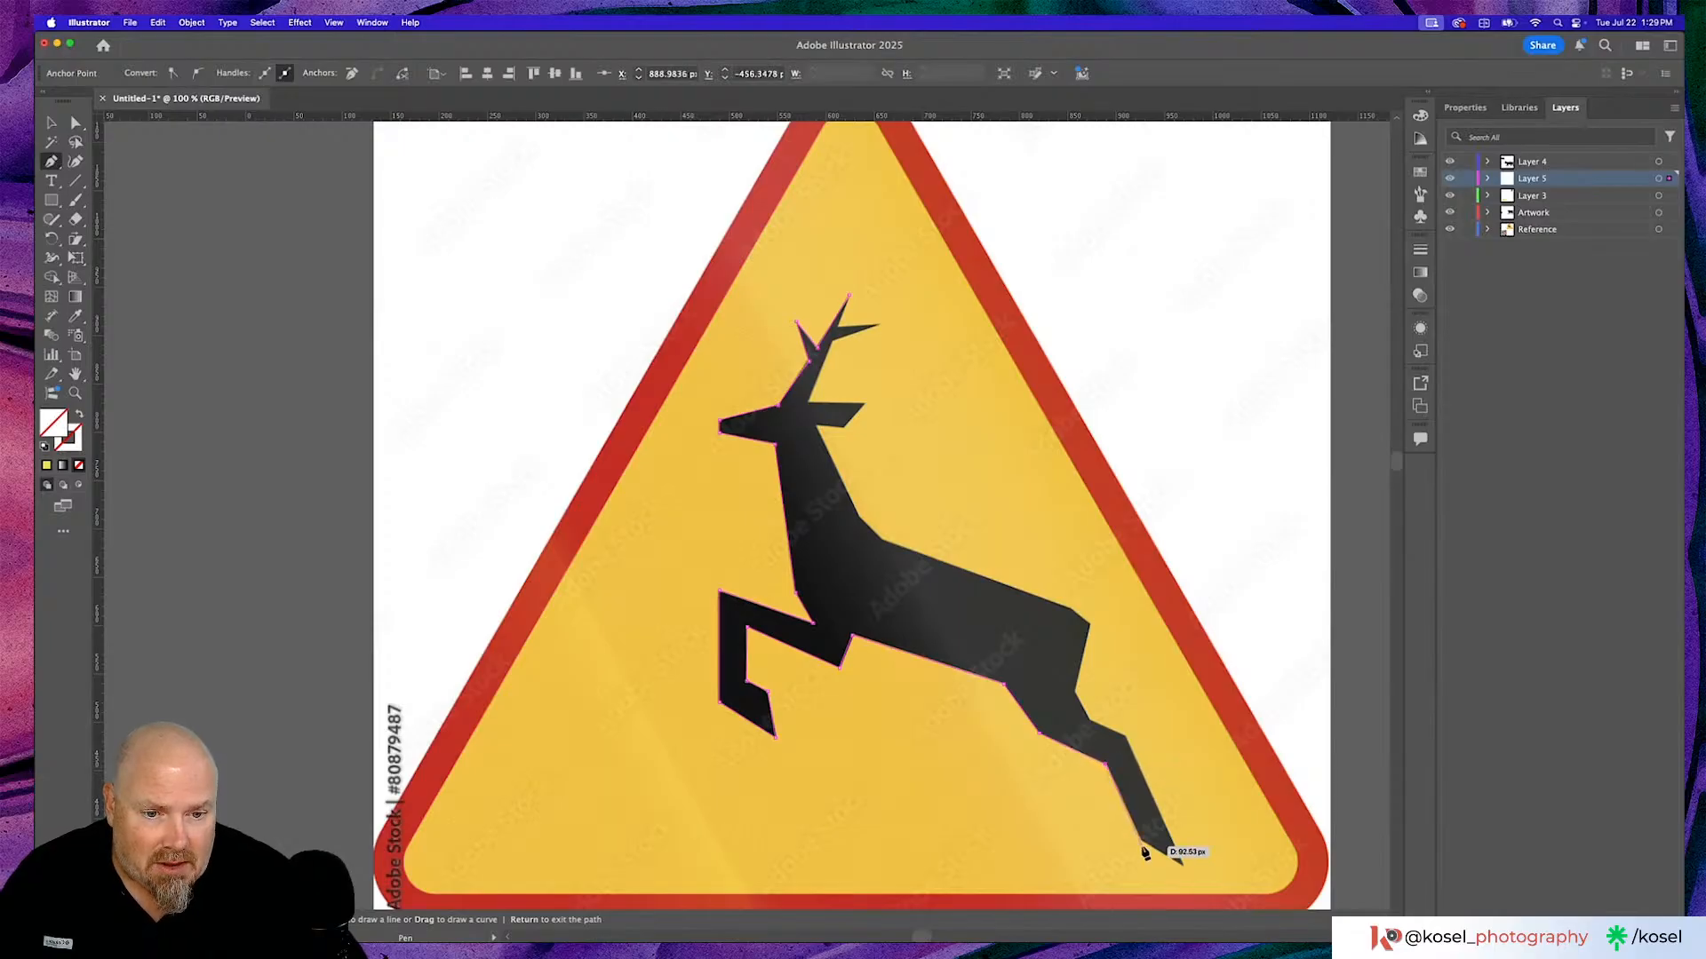
click(1144, 844)
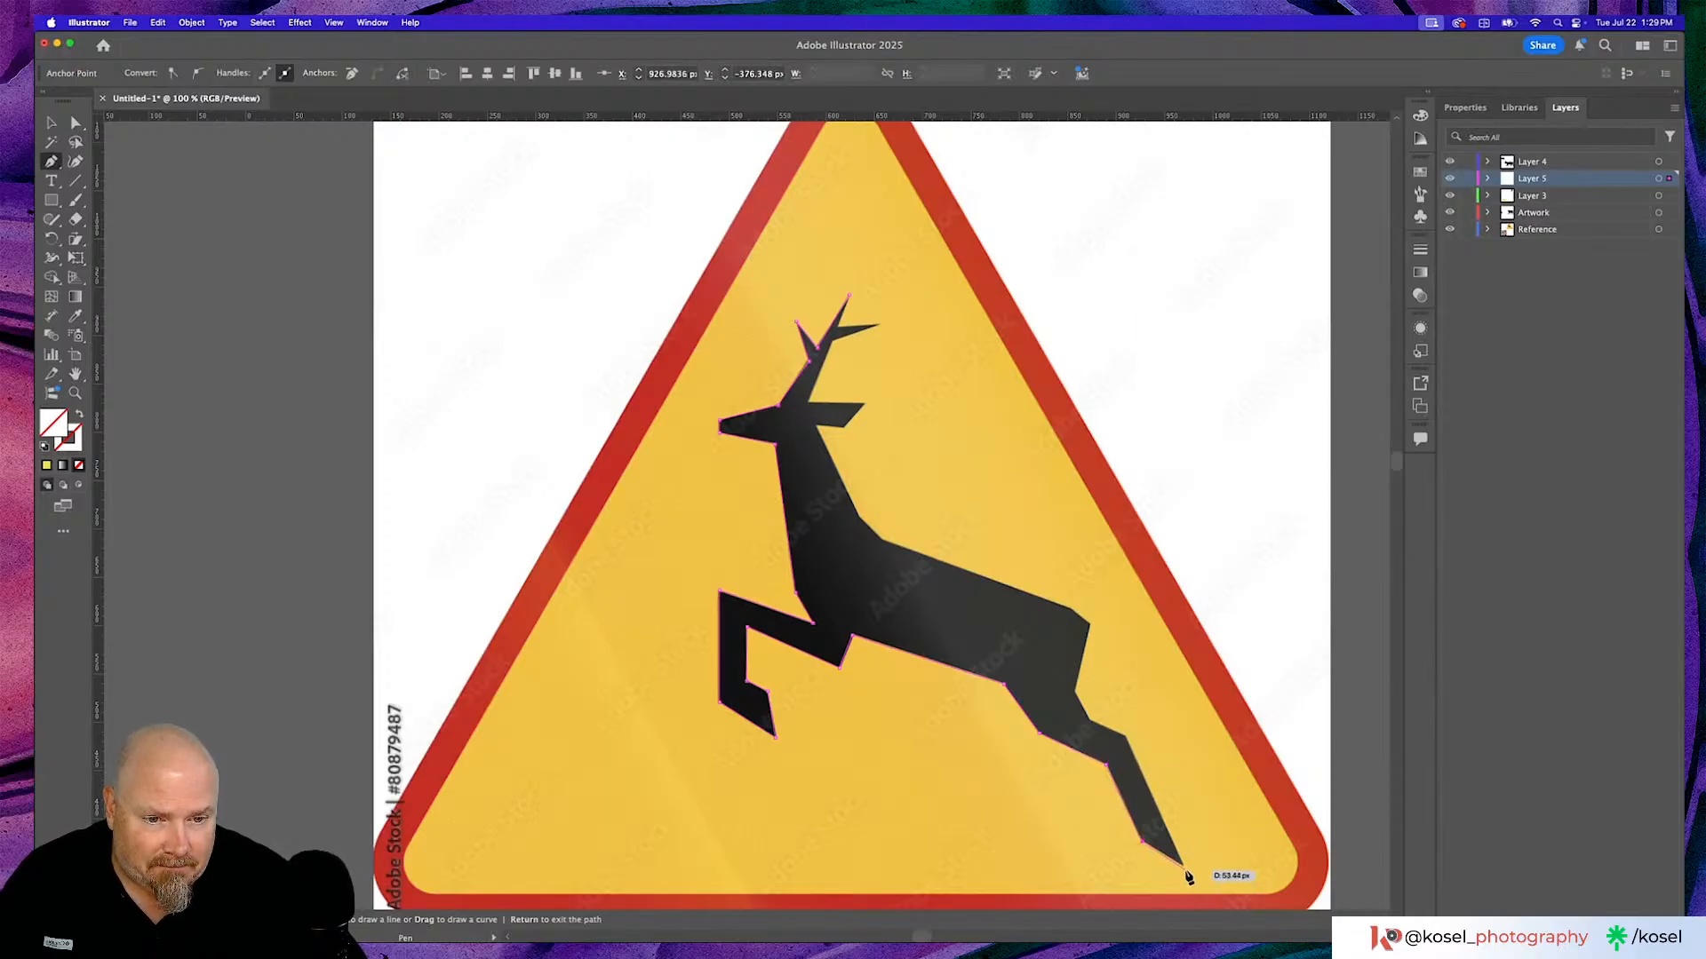
click(1185, 868)
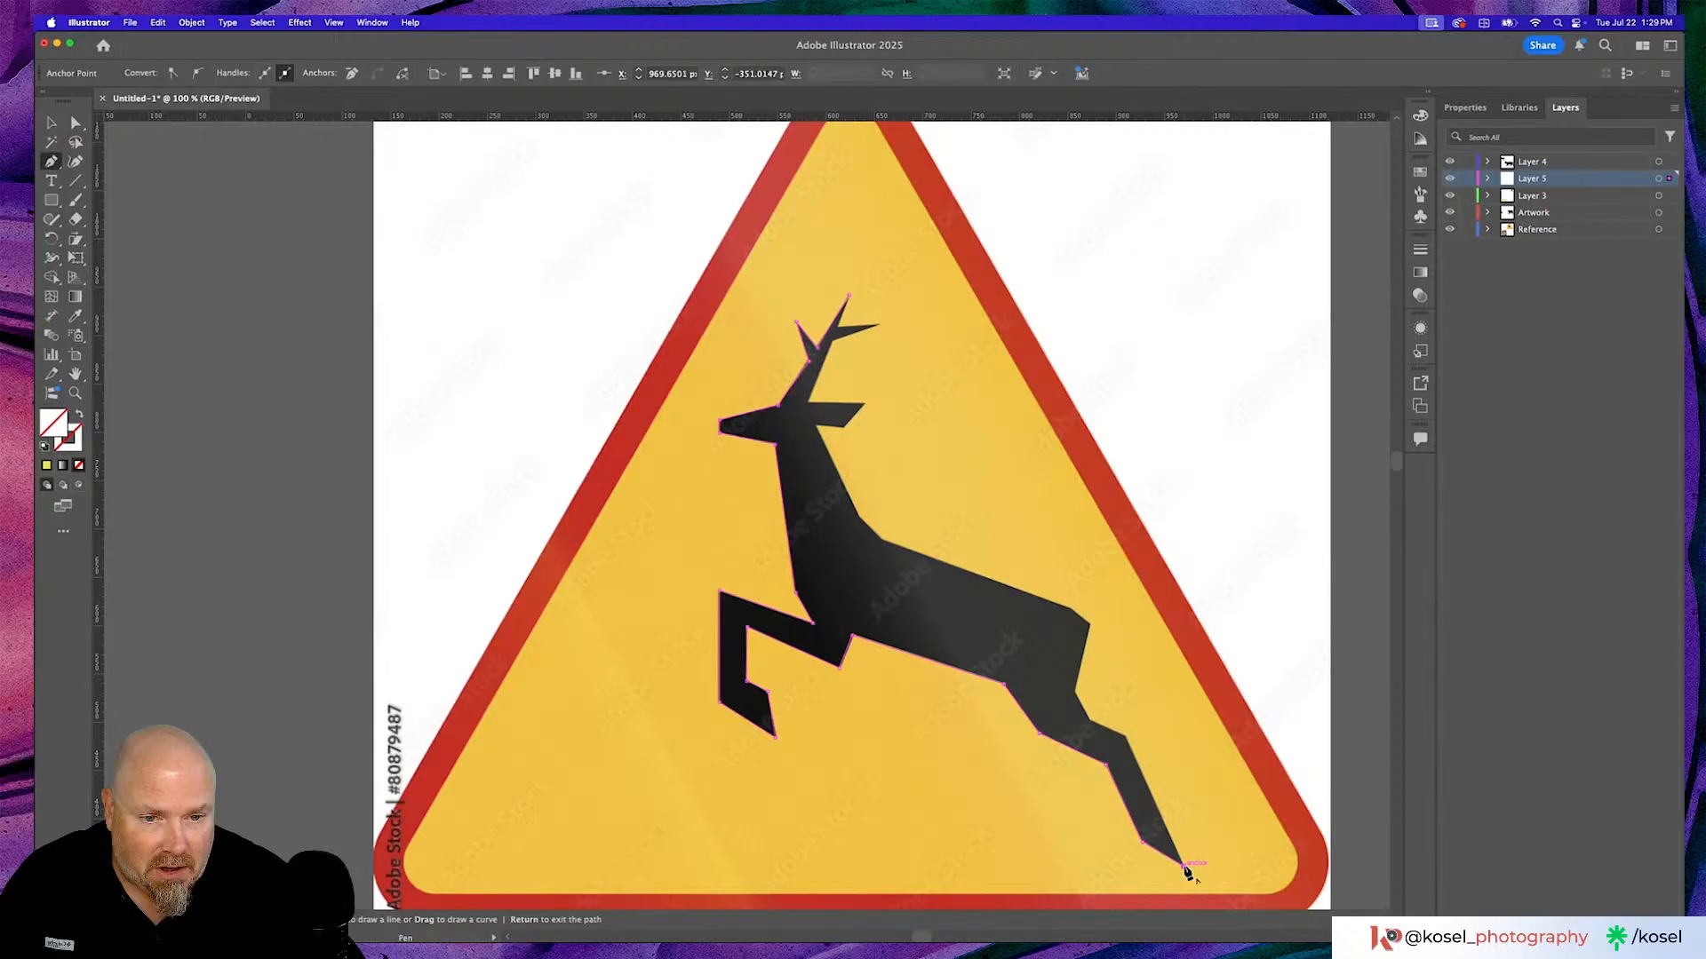
Continue the Pen path up the rear edge of the deer's hind leg, around the rump and along the back to the neck.
click(1127, 736)
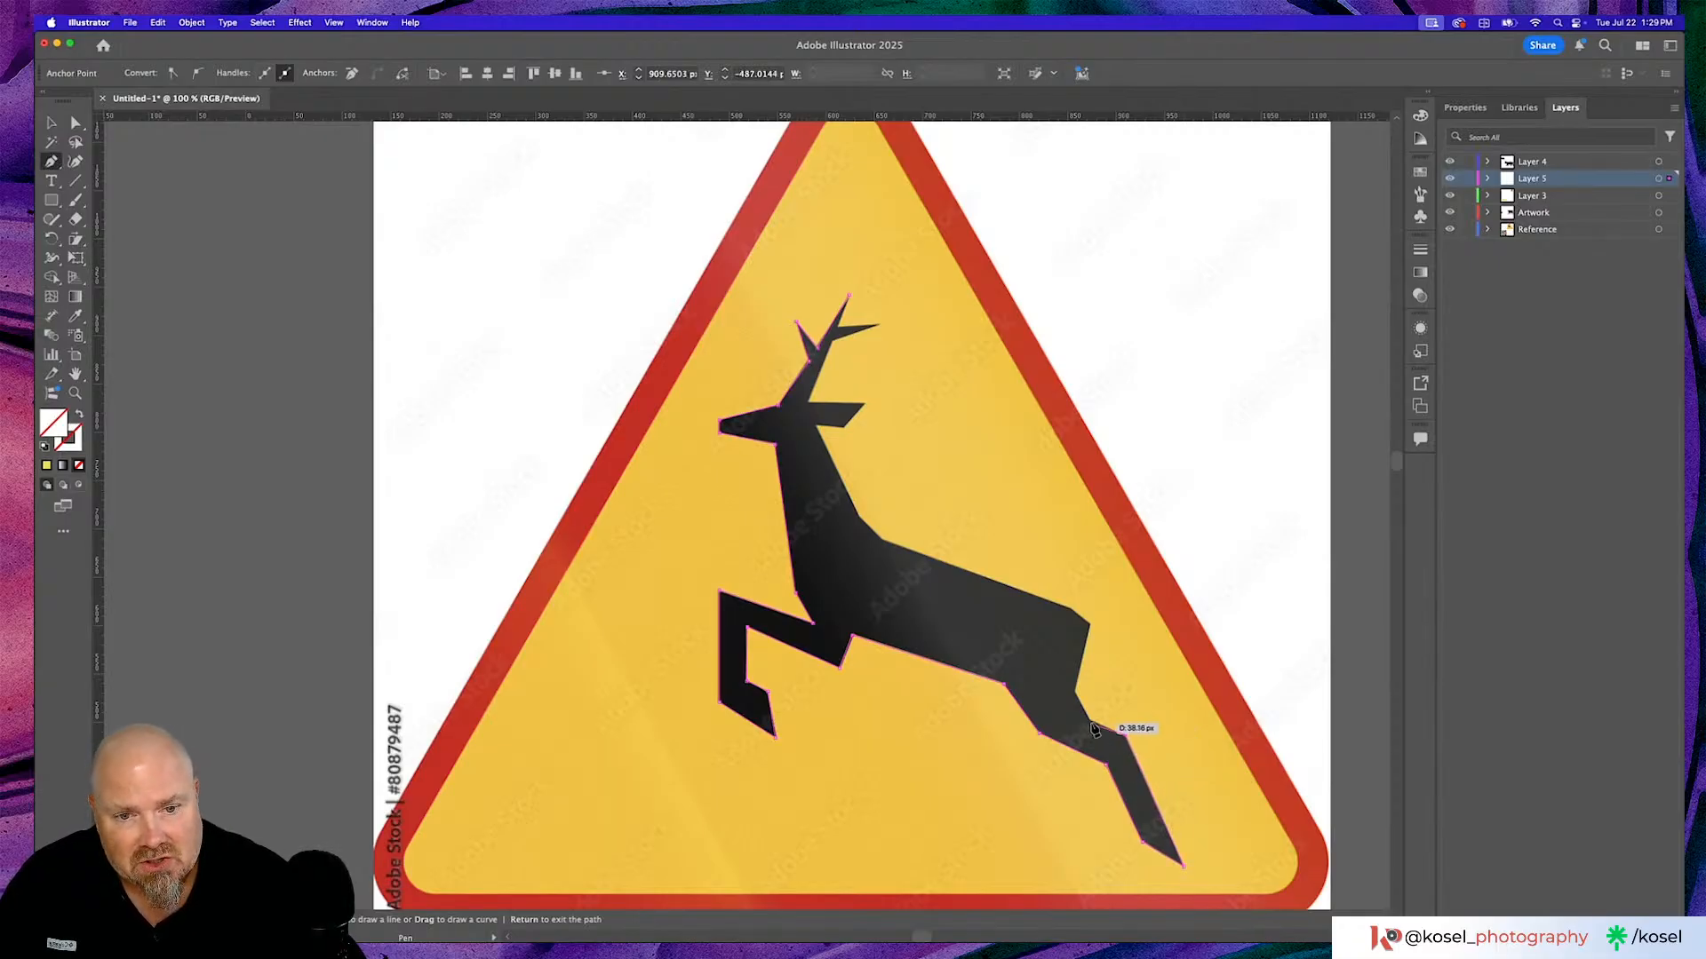
click(1091, 724)
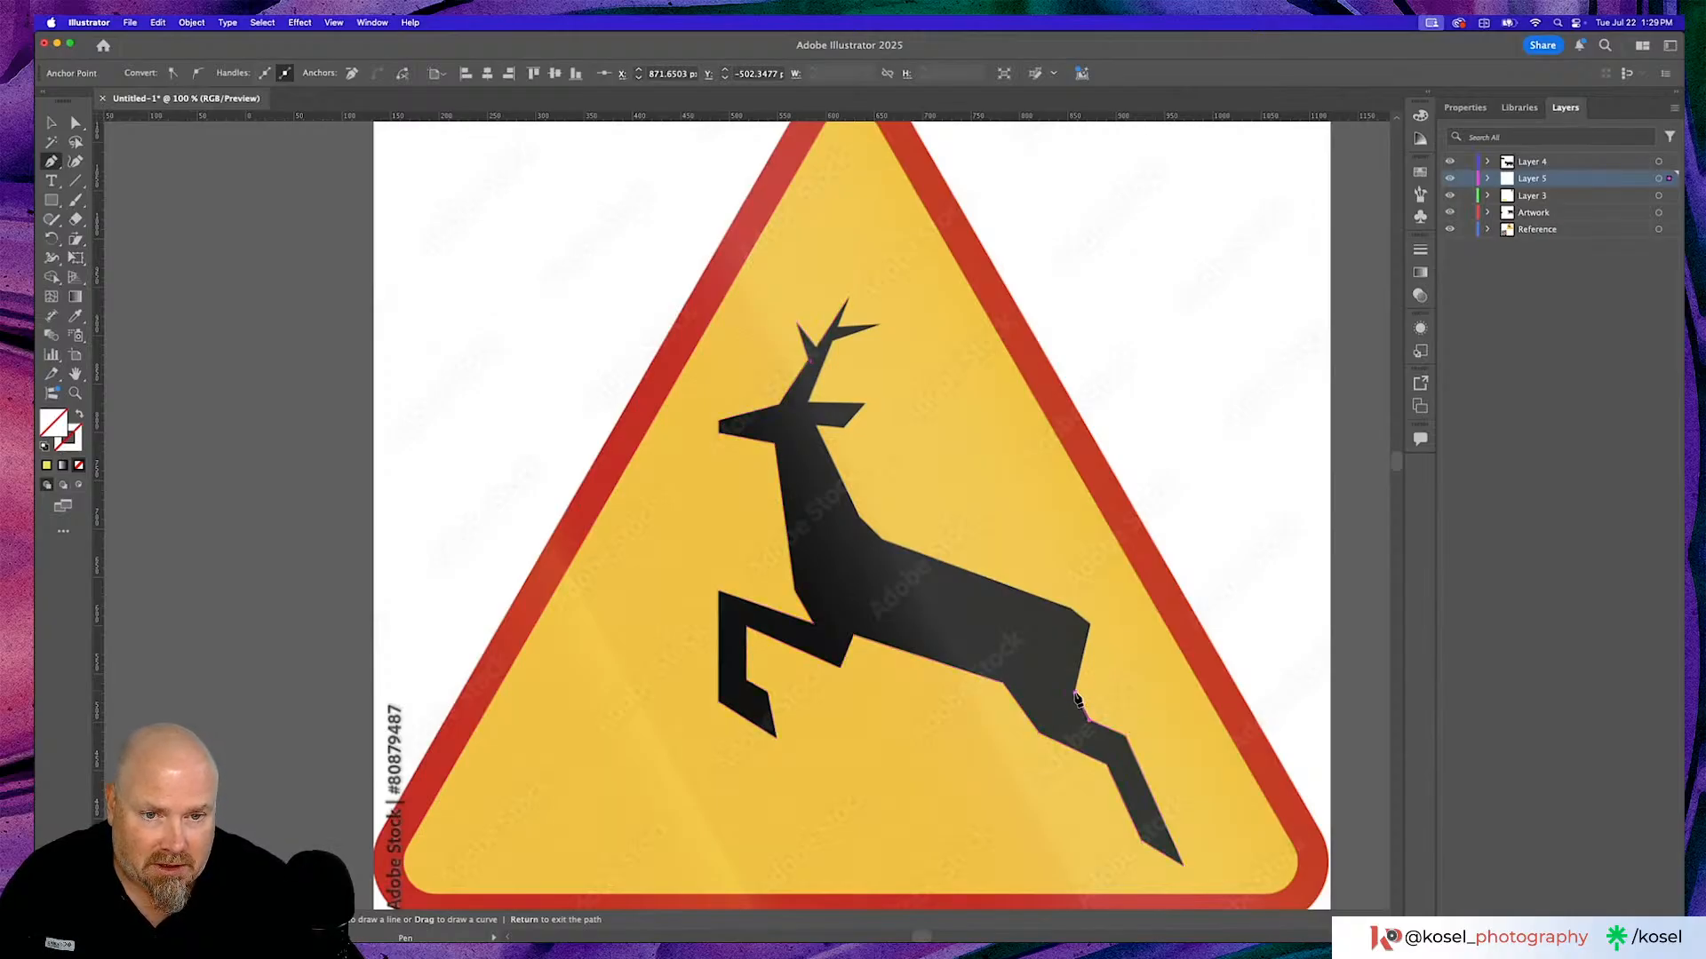
click(1077, 698)
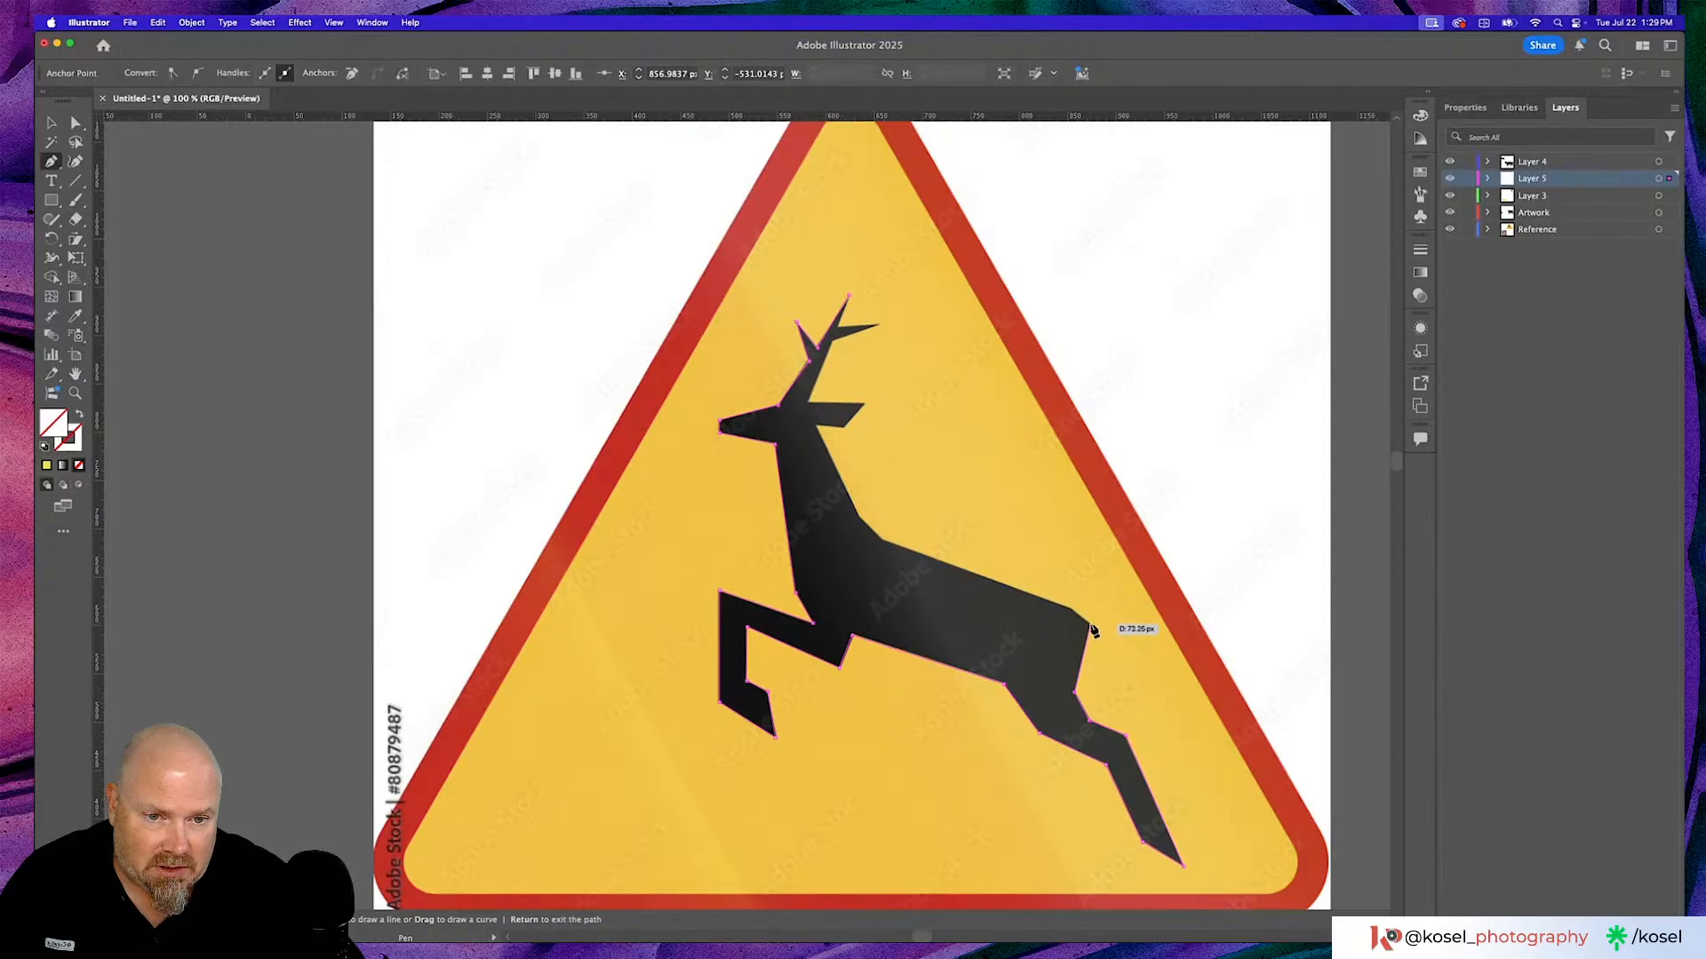
click(1090, 622)
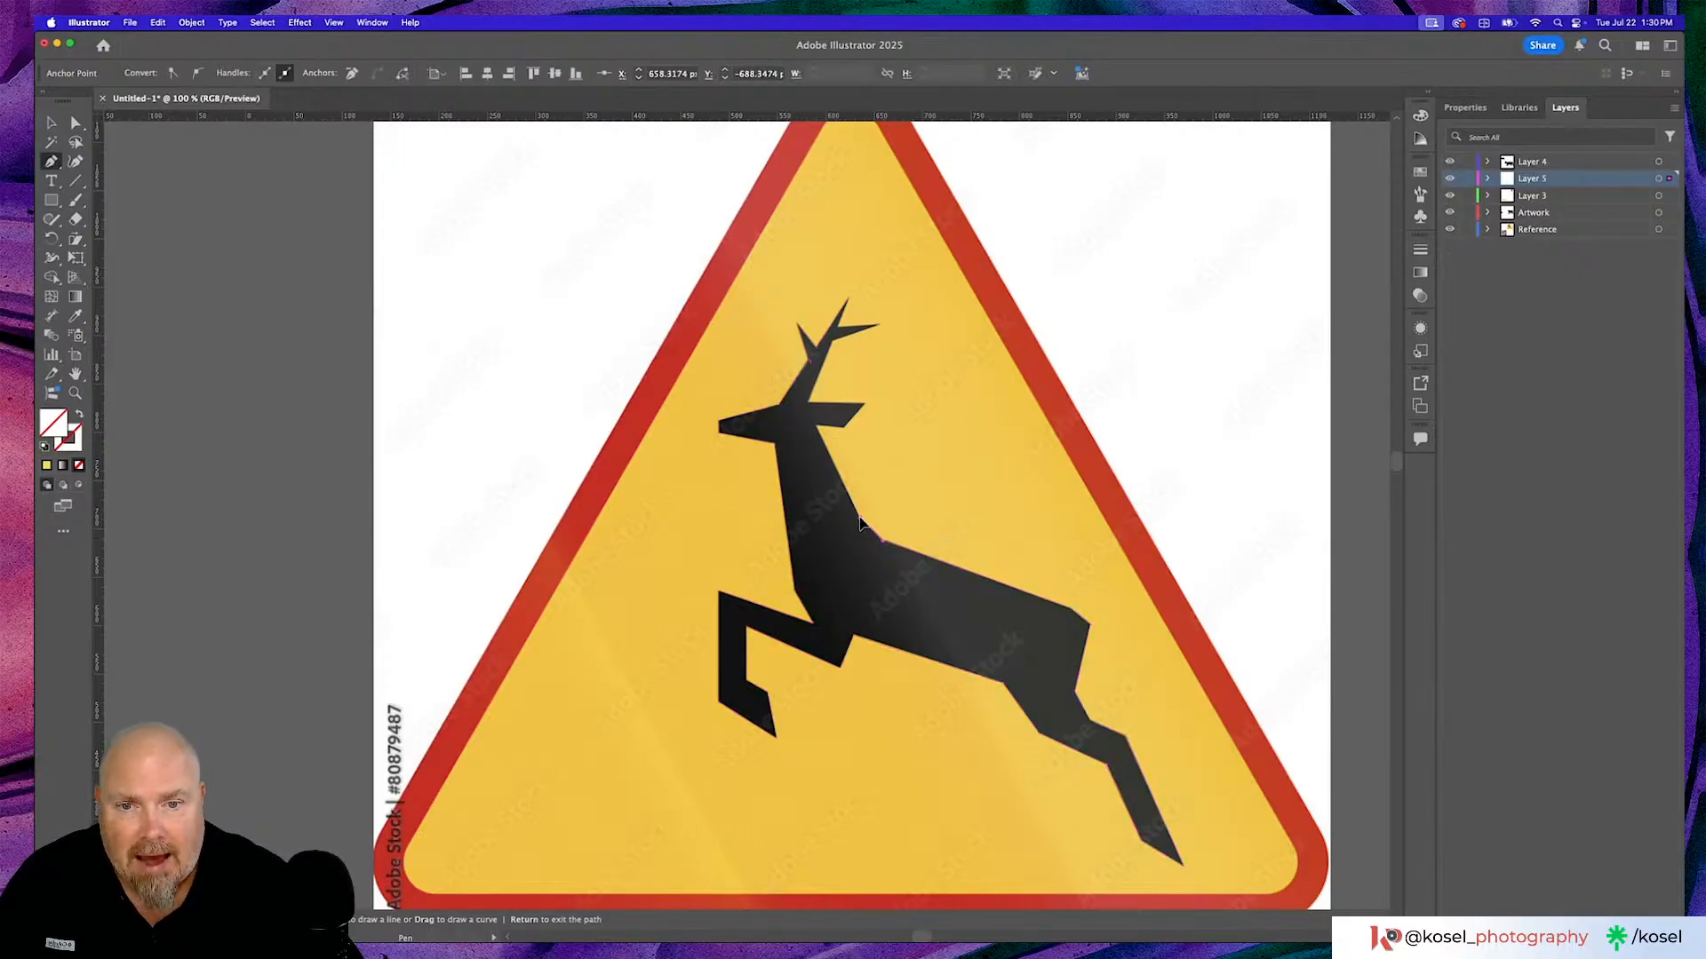
click(859, 521)
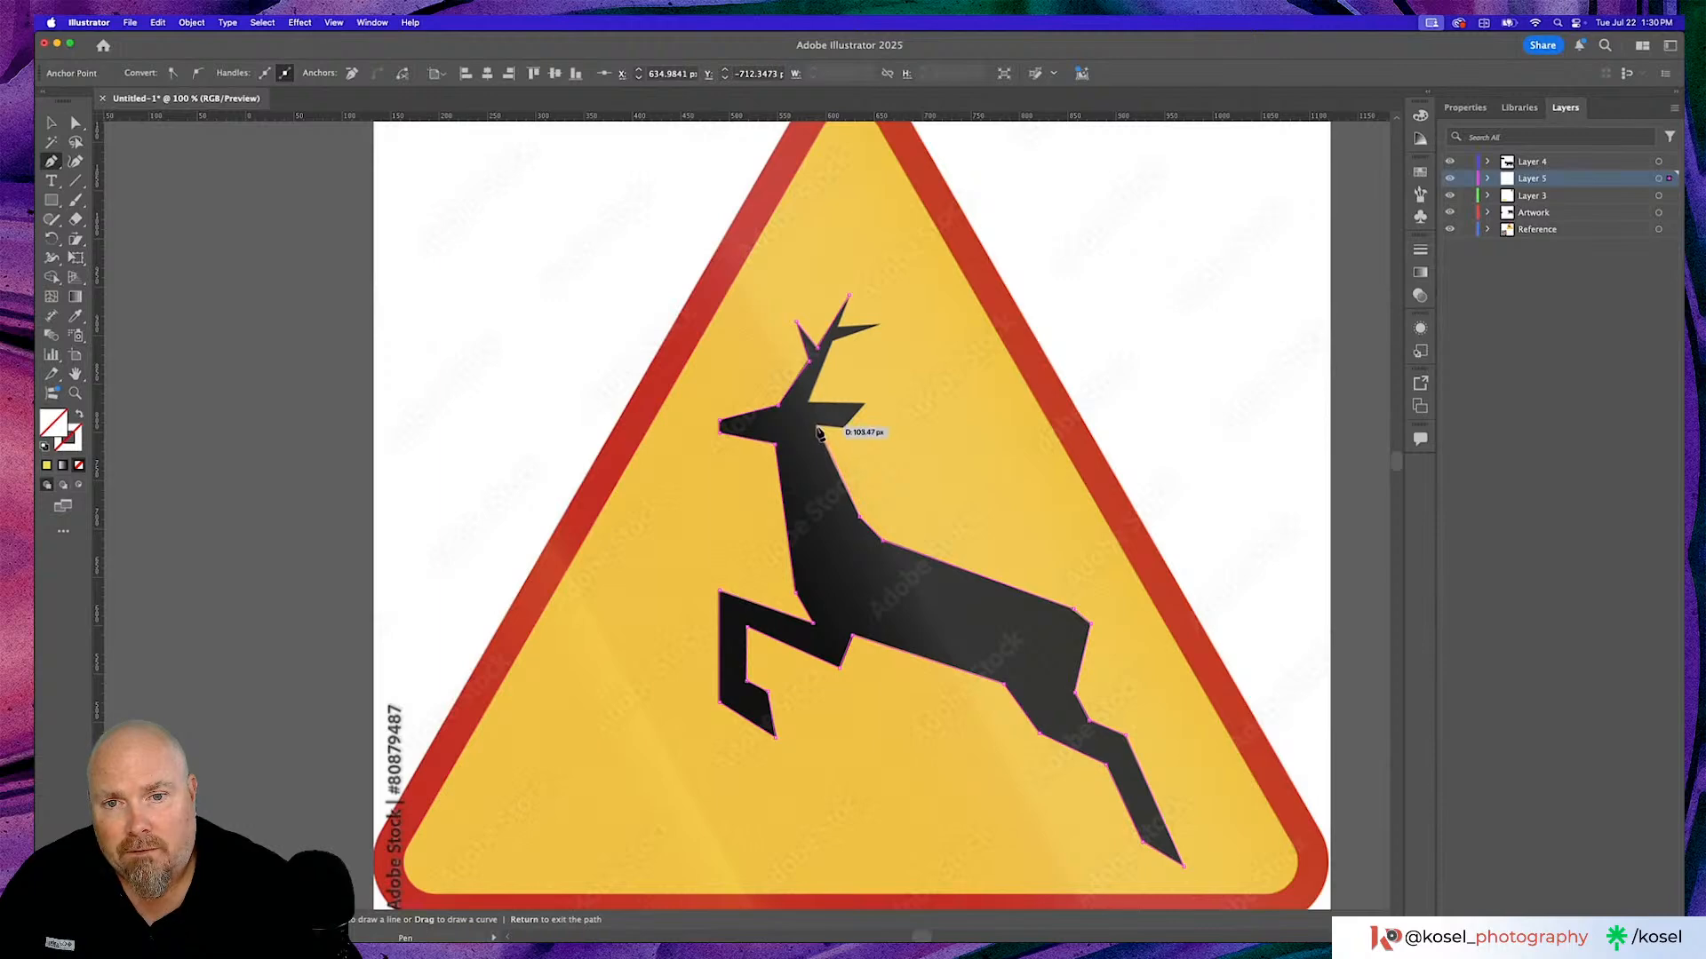
Trace the back of the deer's neck, the ear and the rear antler prong, closing the Pen path at the antler tip.
click(841, 427)
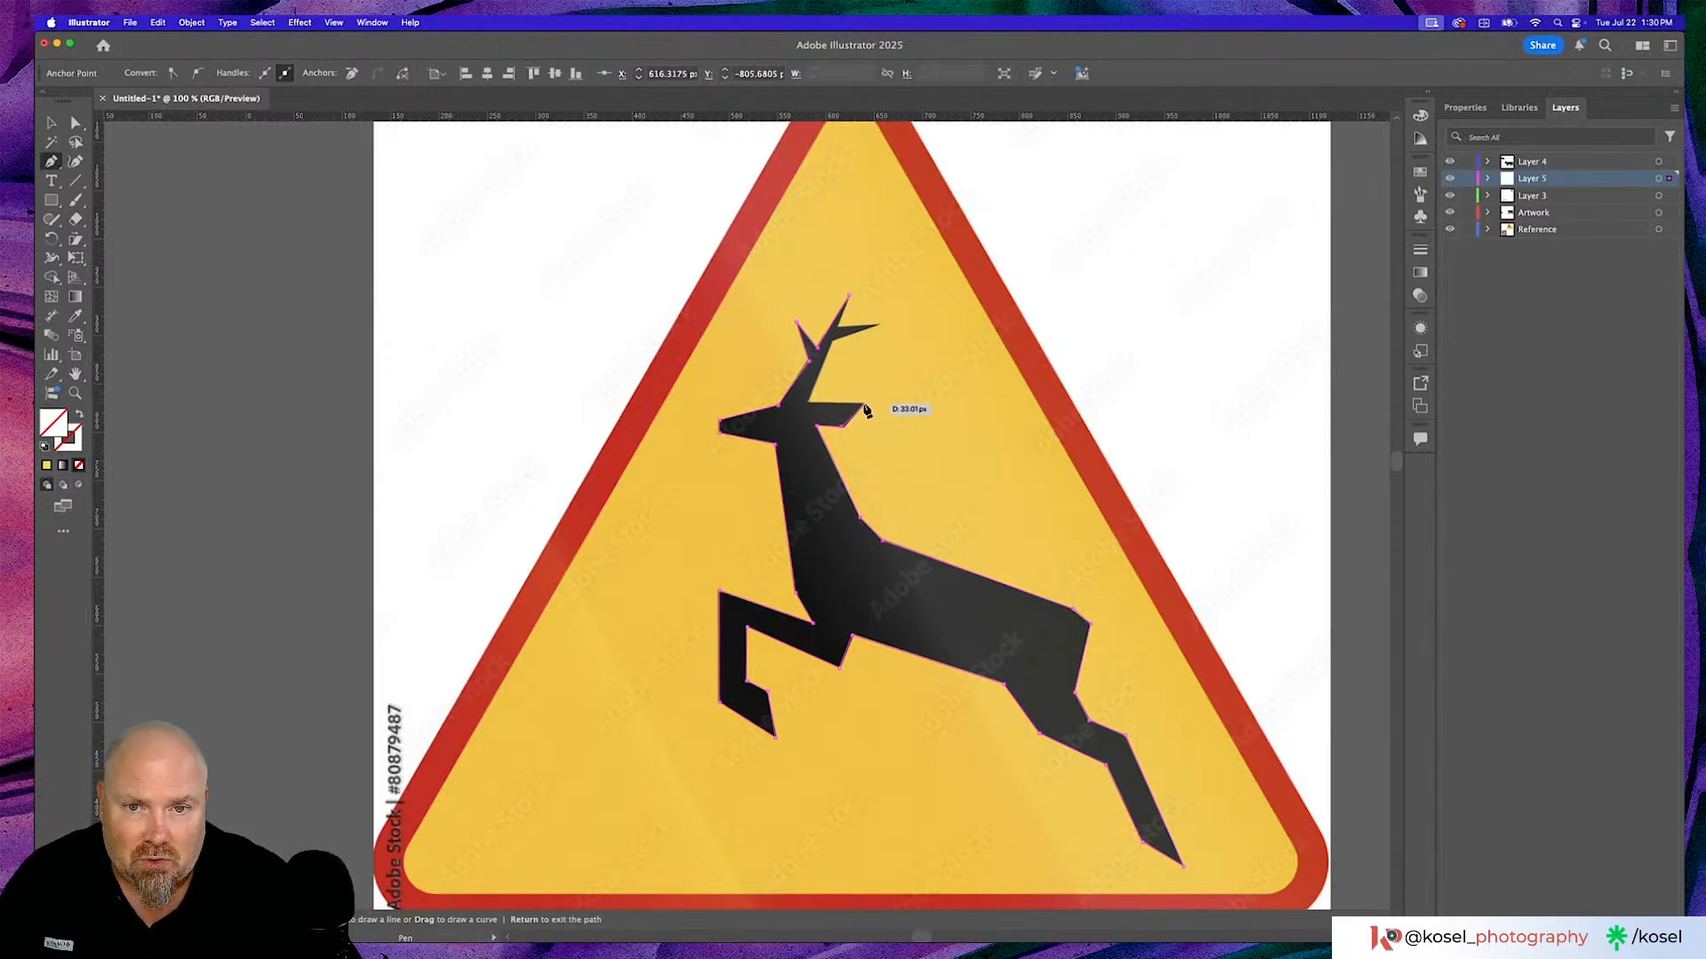
click(862, 406)
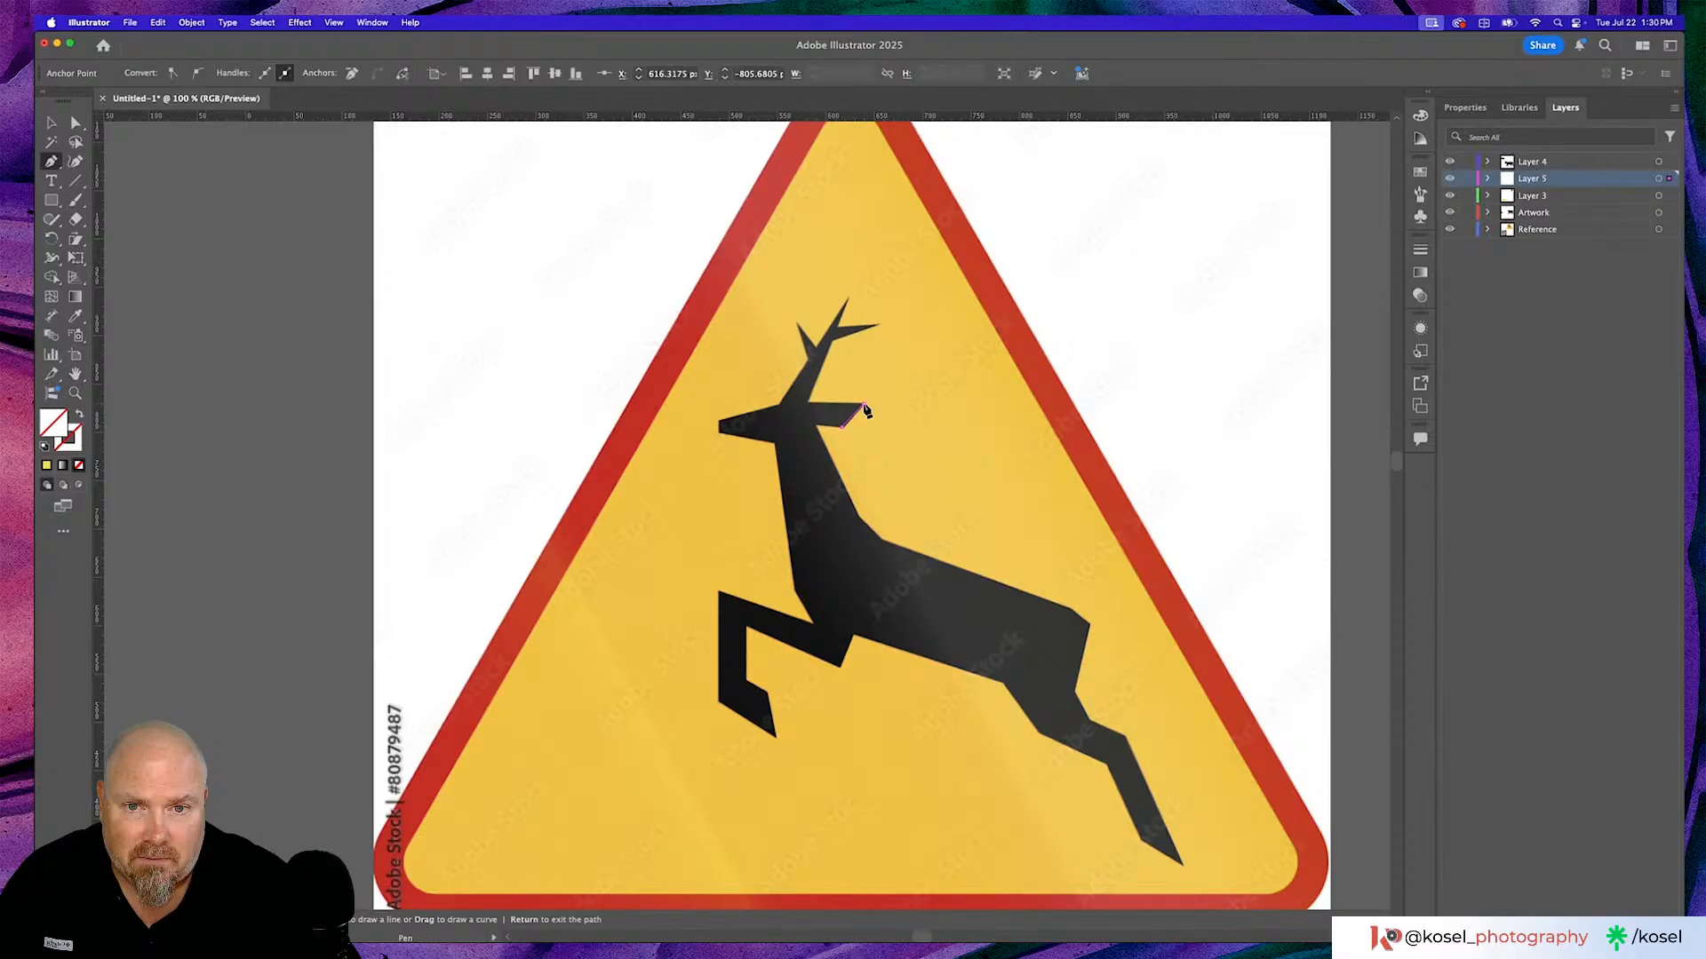
click(811, 407)
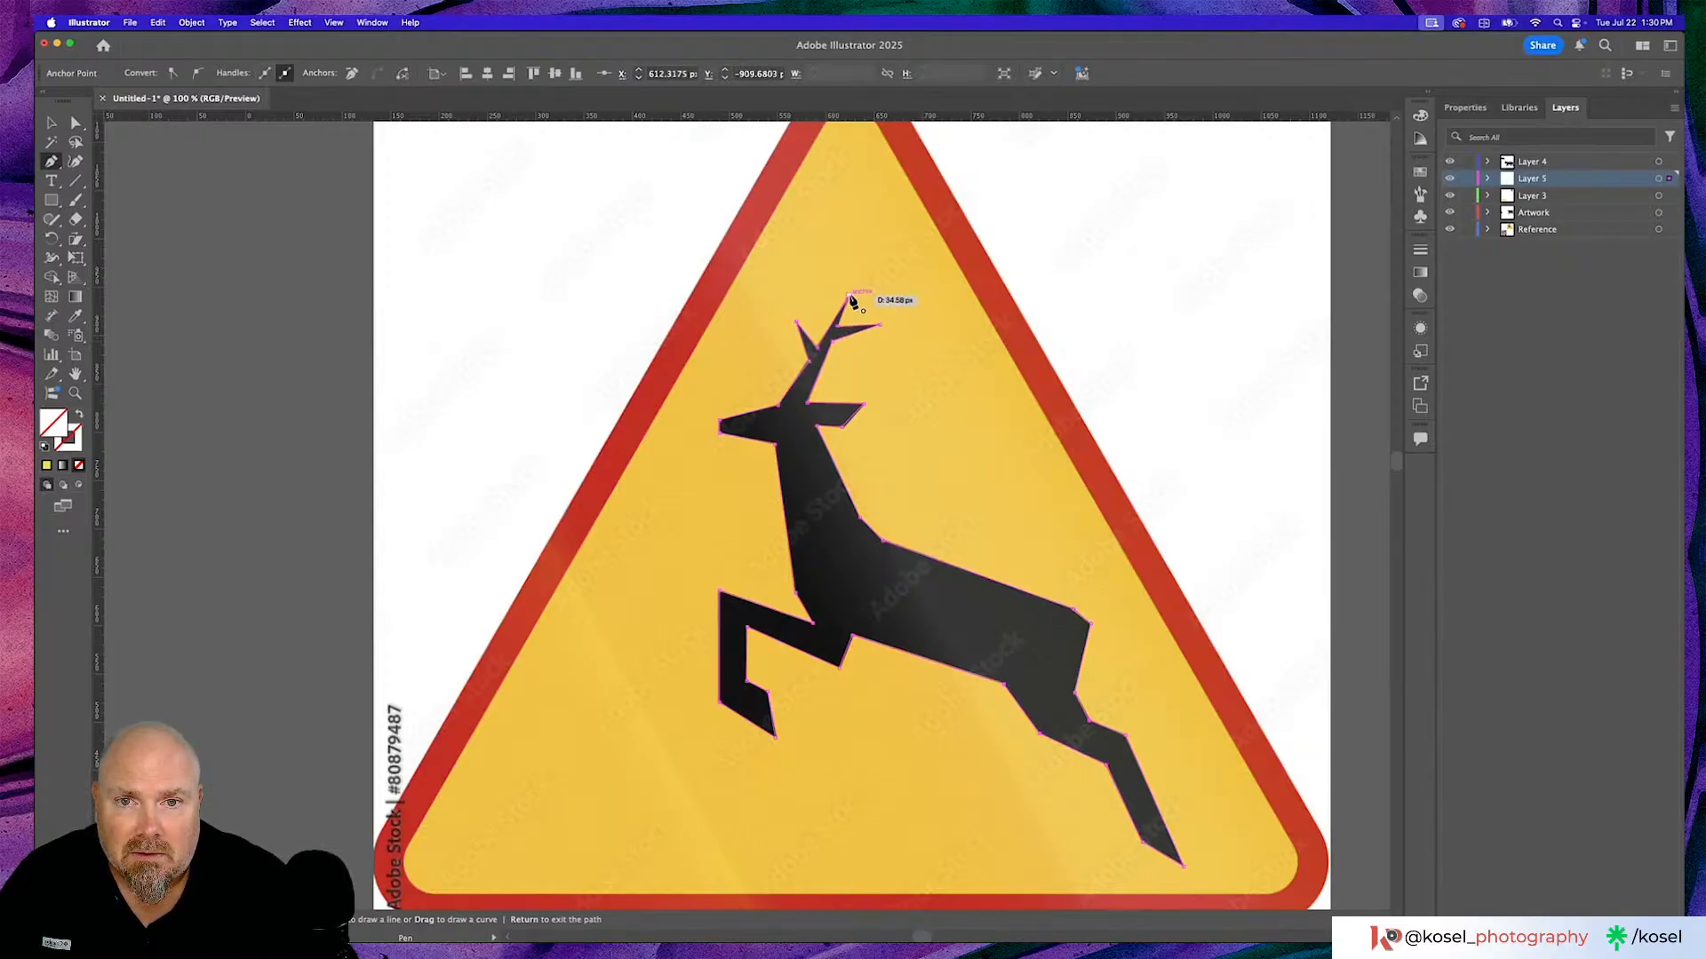
key(minus)
key(p)
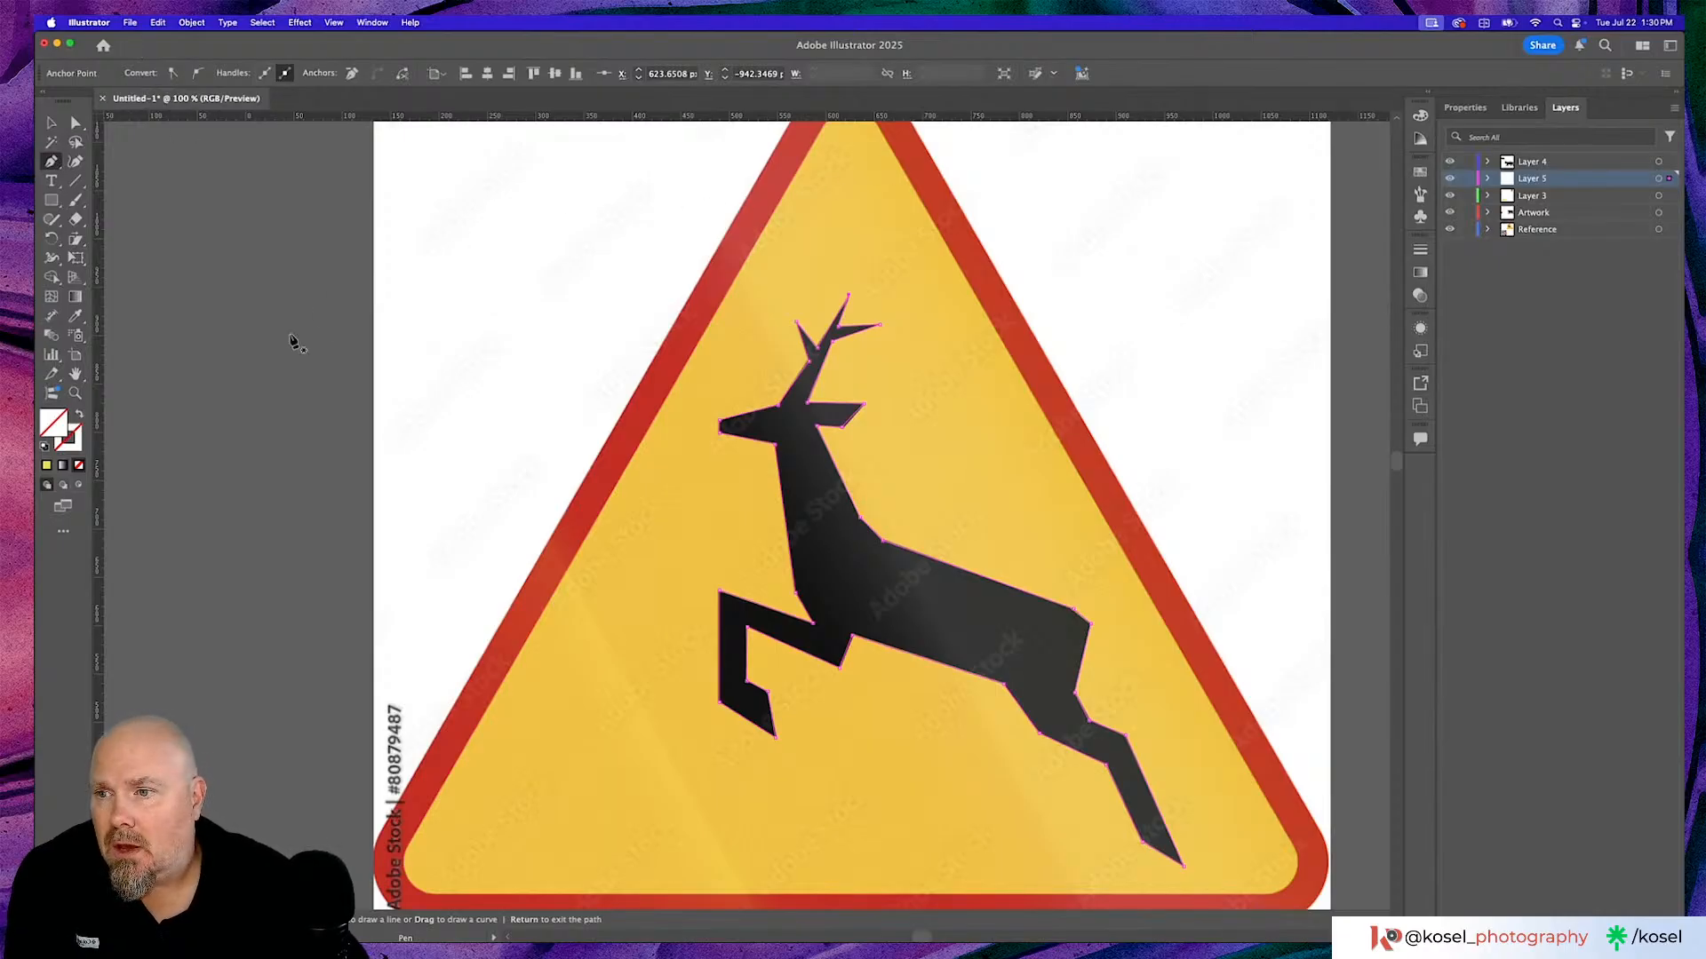
Fill the closed deer path with white (ffffff).
click(51, 123)
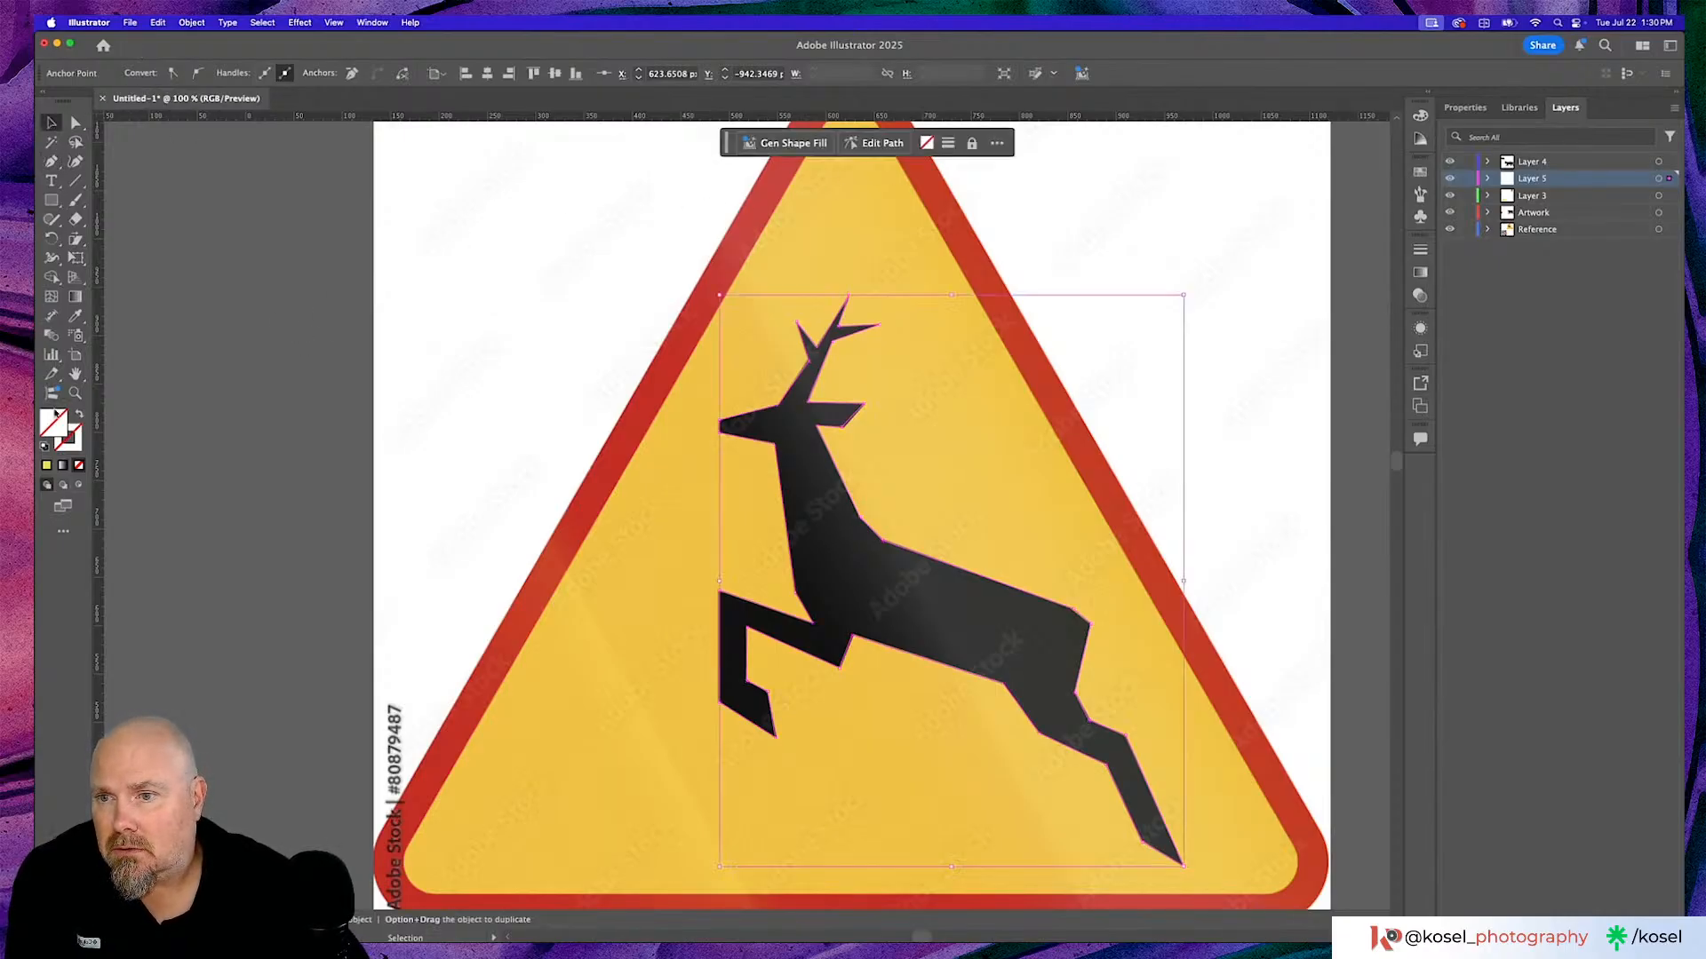
double_click(53, 423)
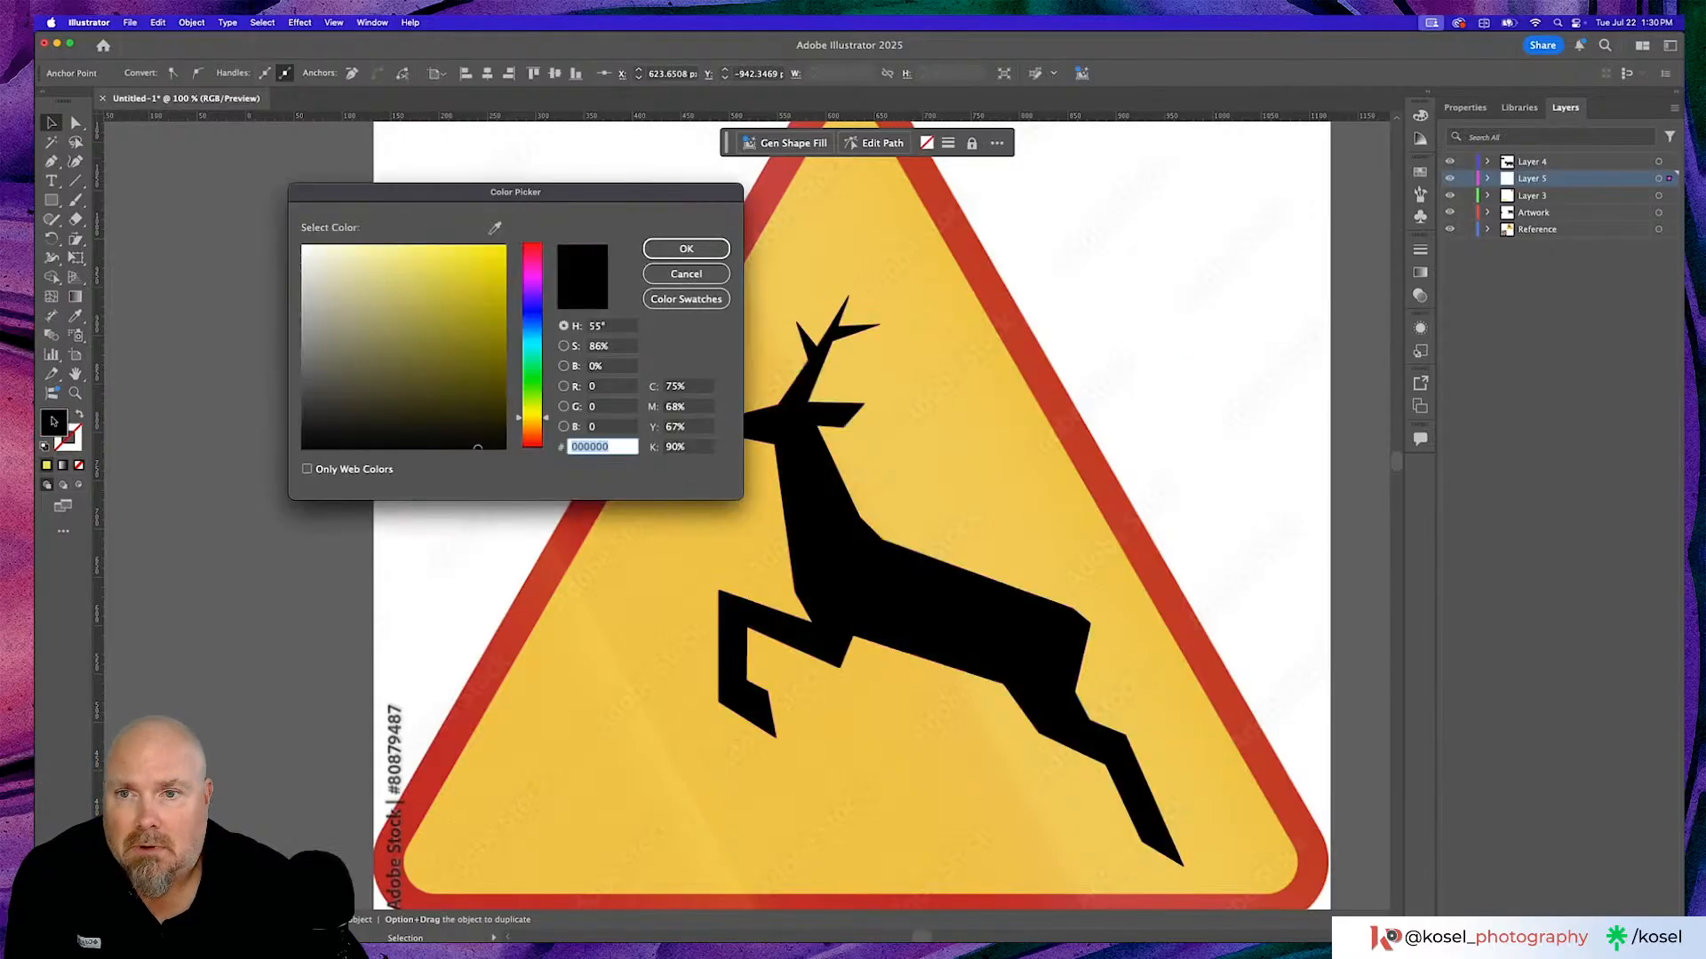
drag(307, 408, 303, 448)
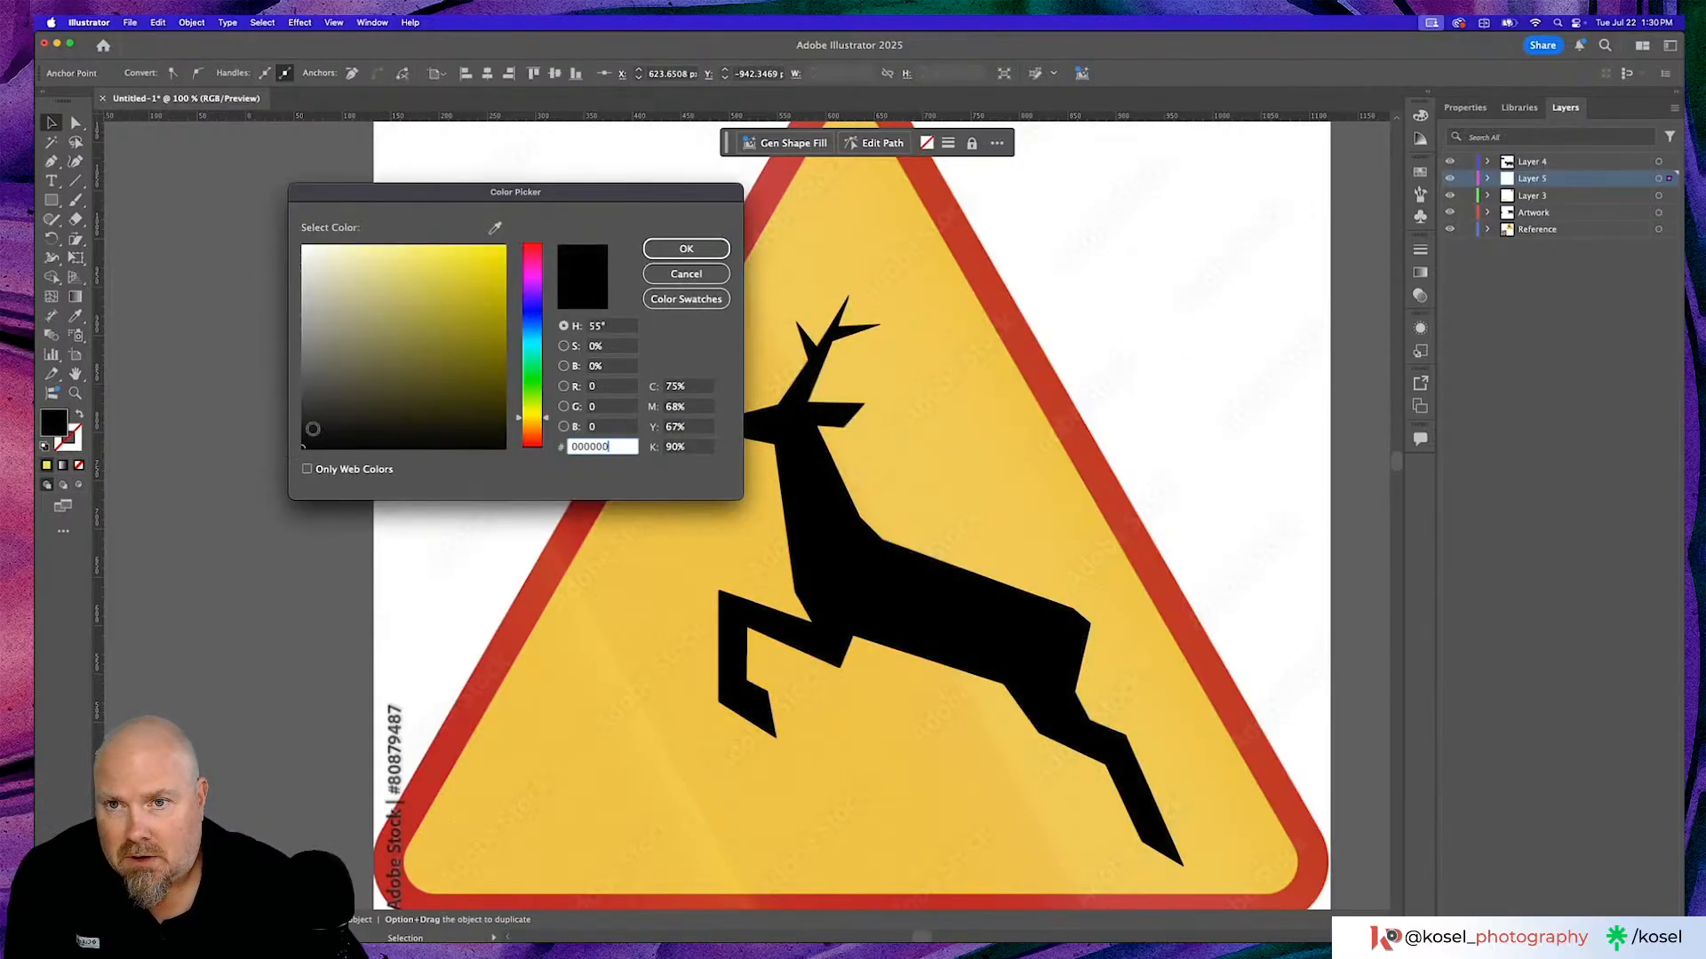
text(ffffff)
click(654, 252)
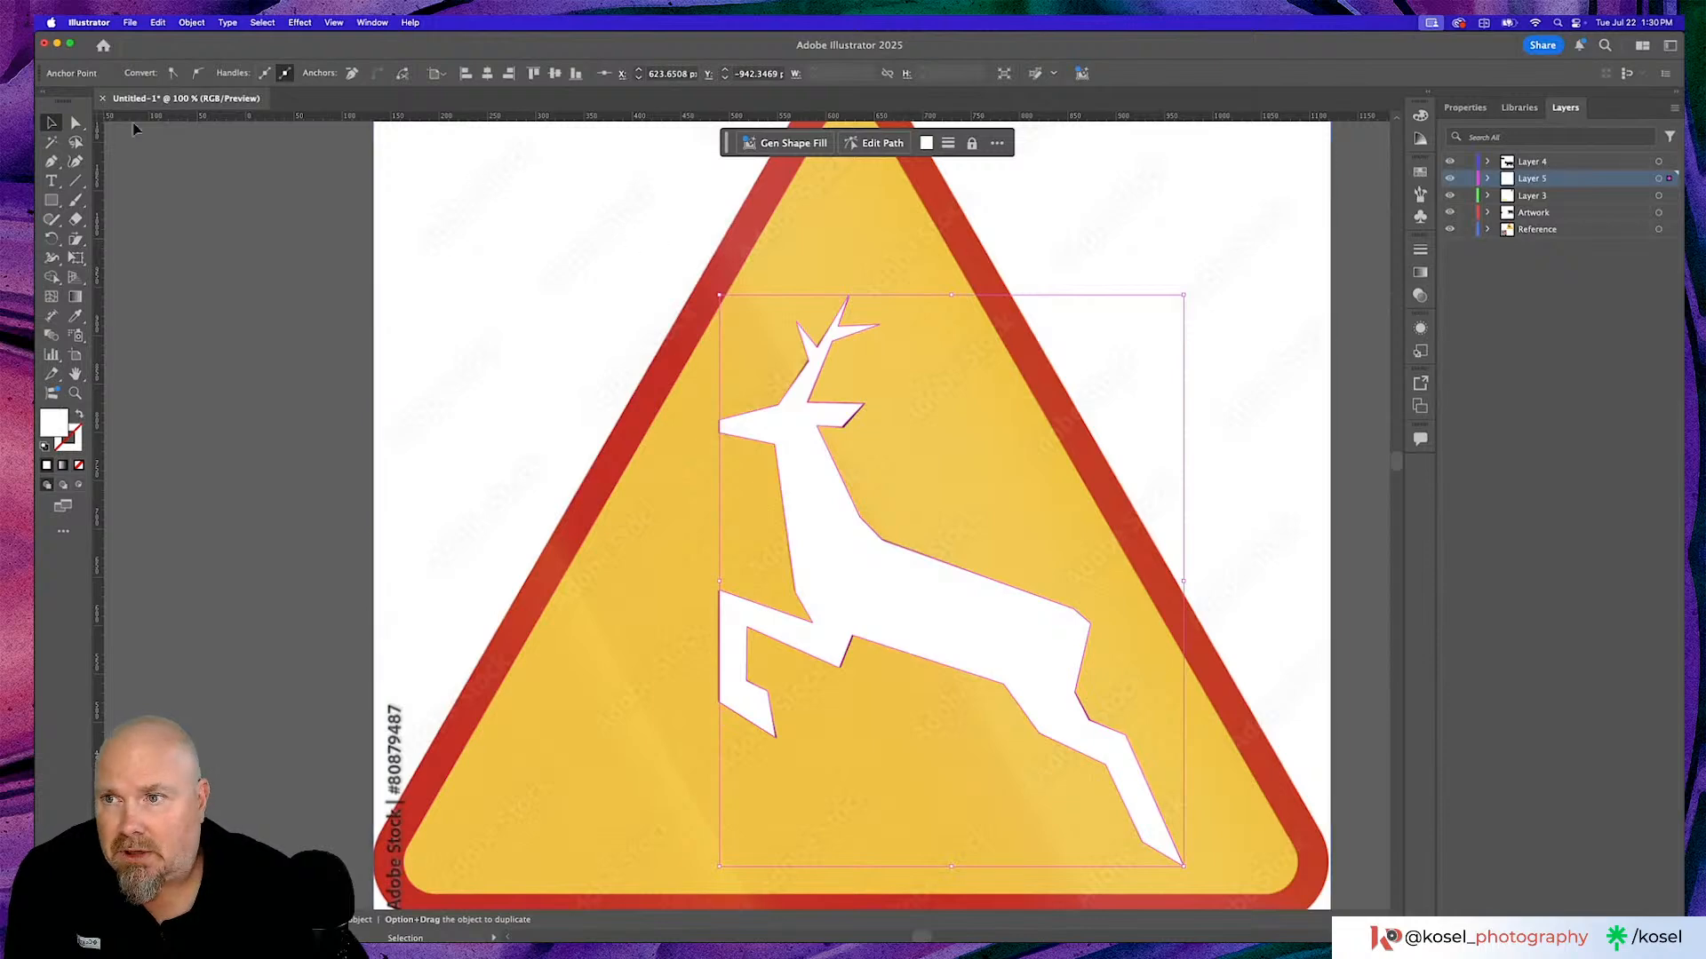
Set the deer silhouette's fill to black (000000).
double_click(50, 430)
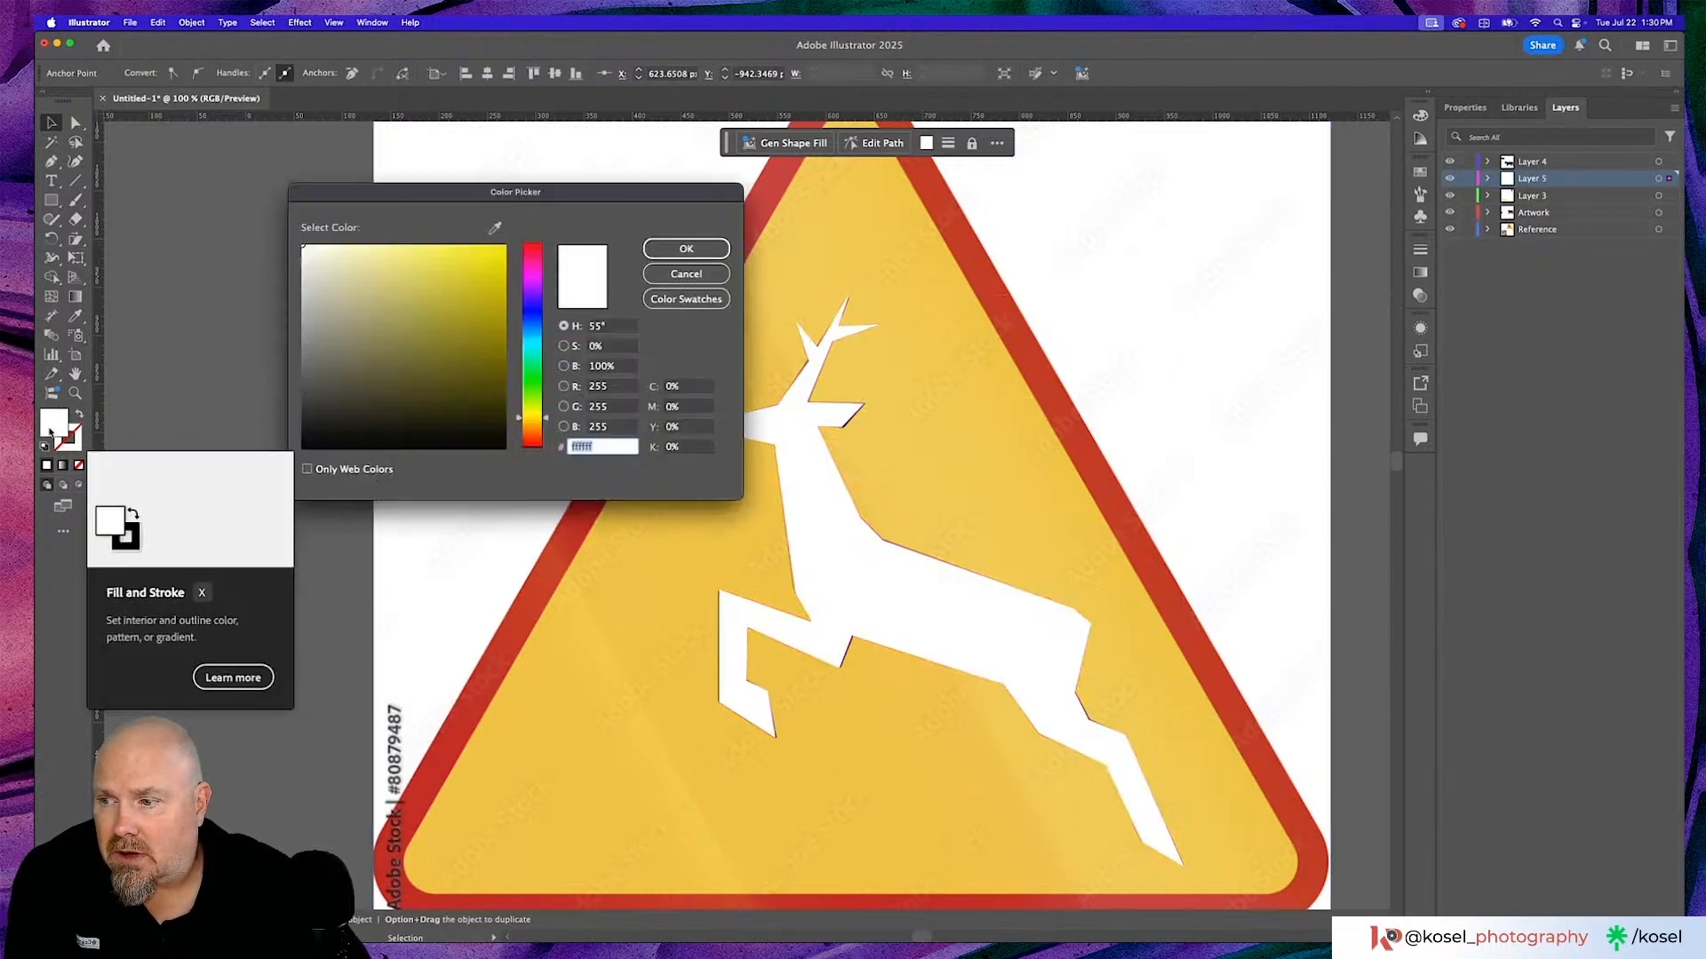
drag(339, 270, 283, 463)
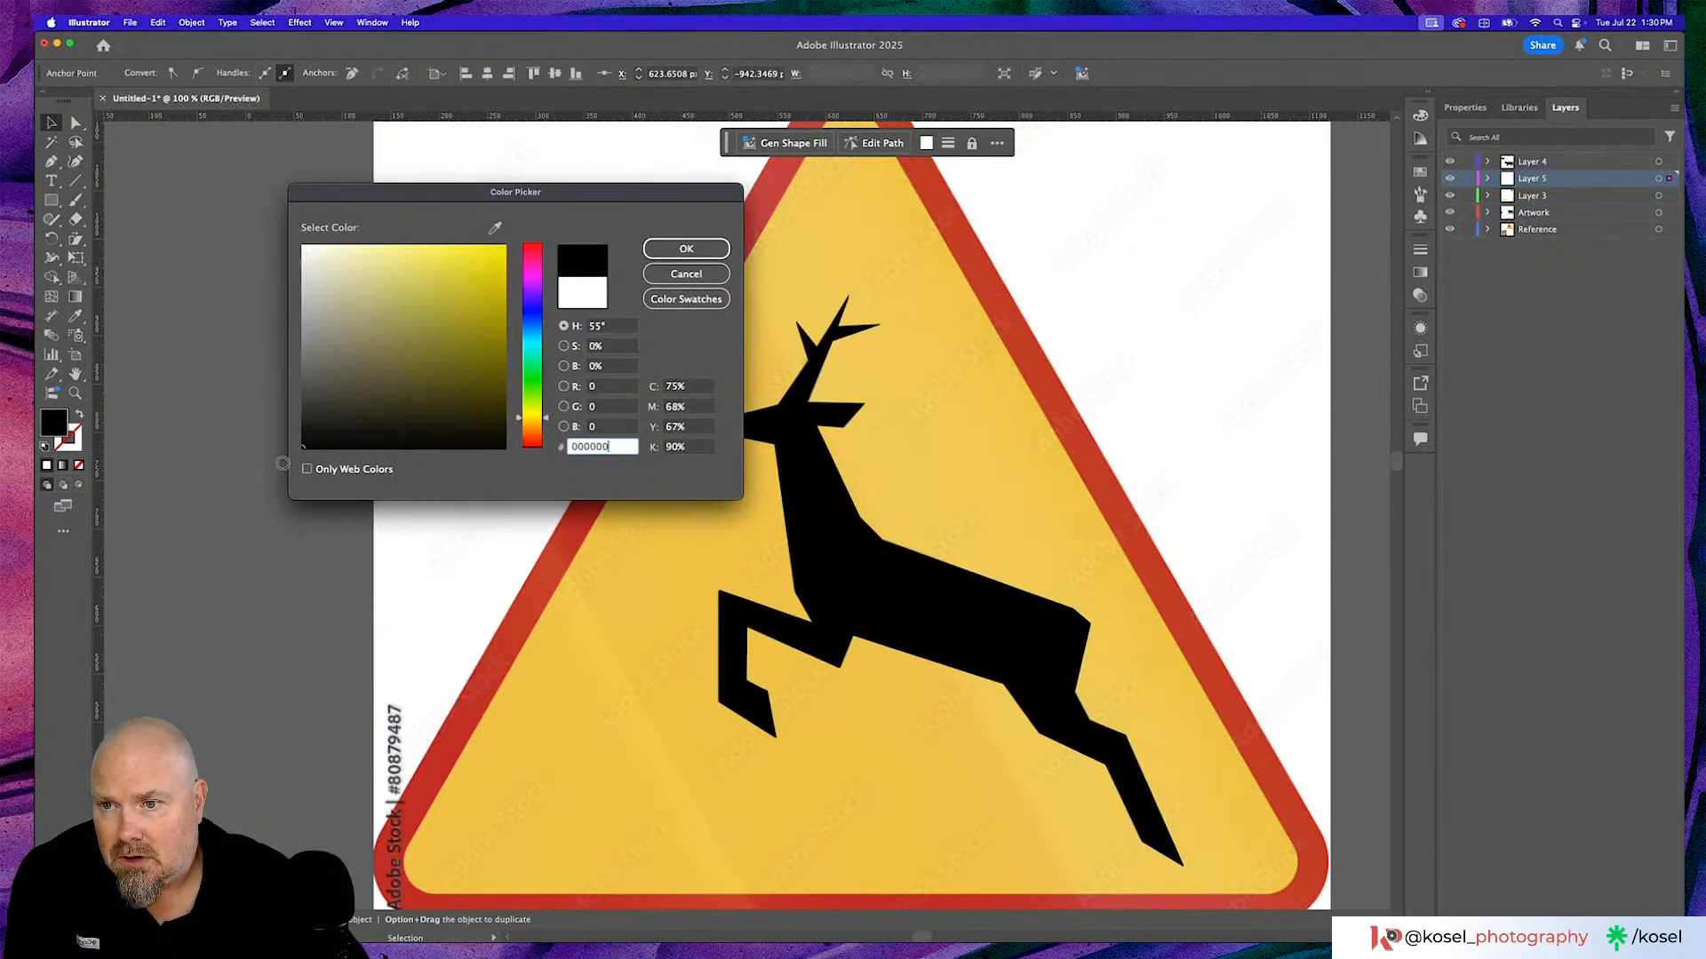
click(708, 250)
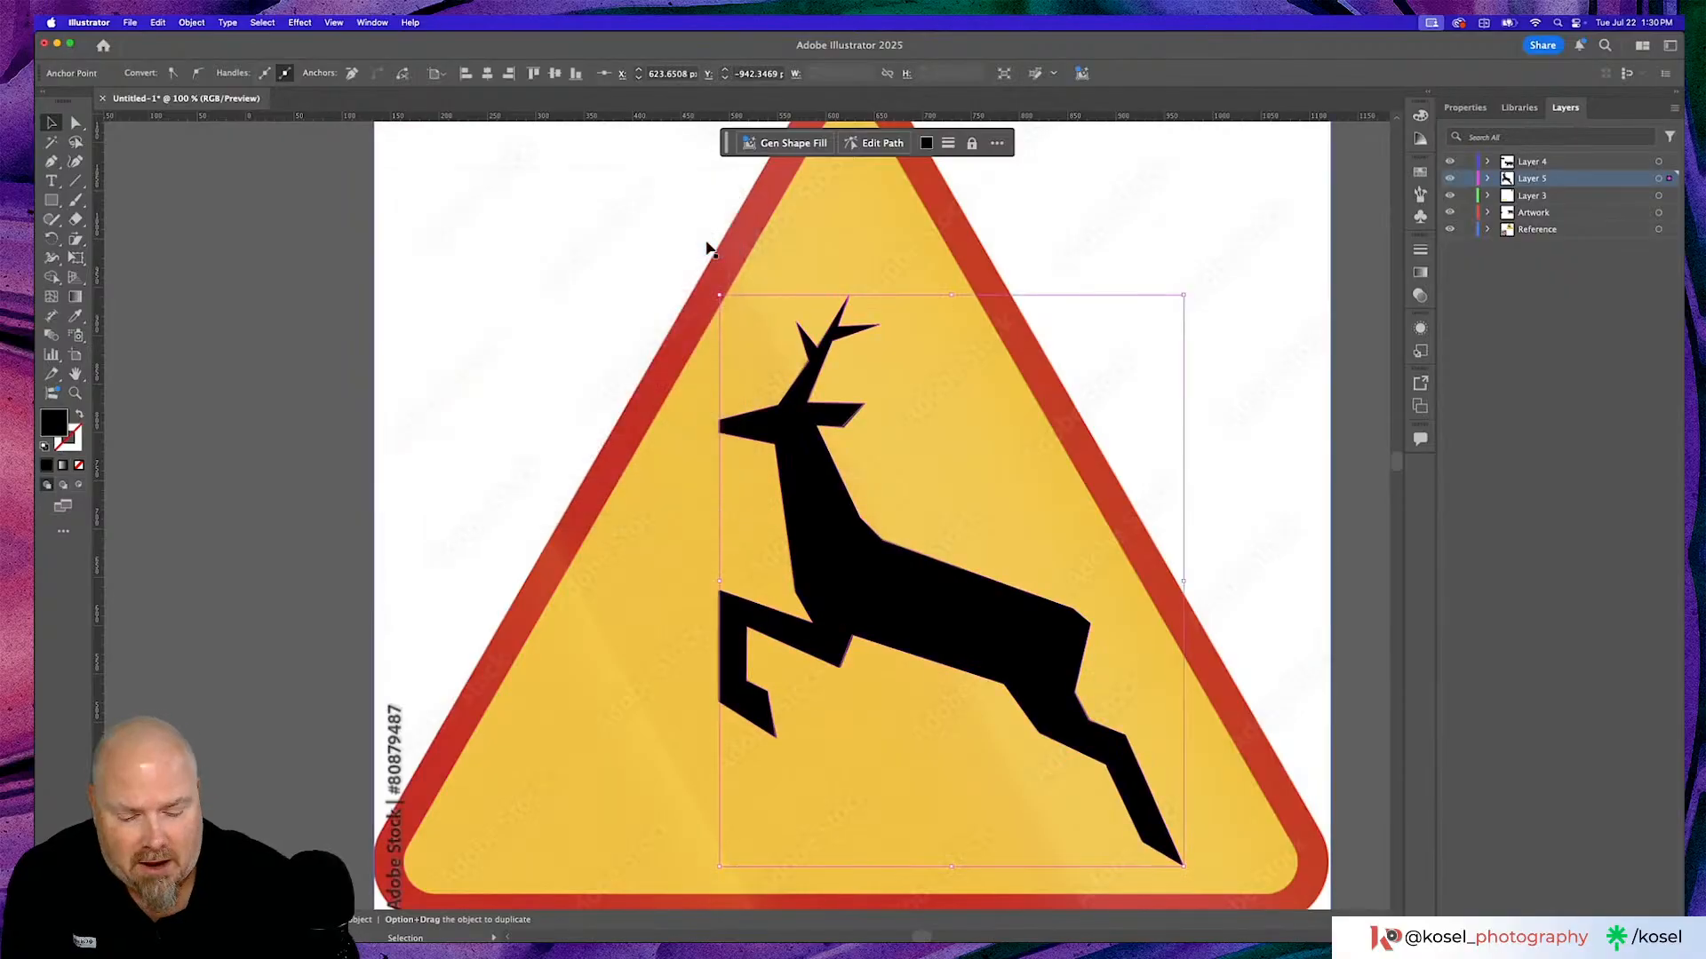
Move the deer silhouette off the yellow sign onto the artboard, between the cow sign photo and the large black cow, and deselect it.
key(super+minus)
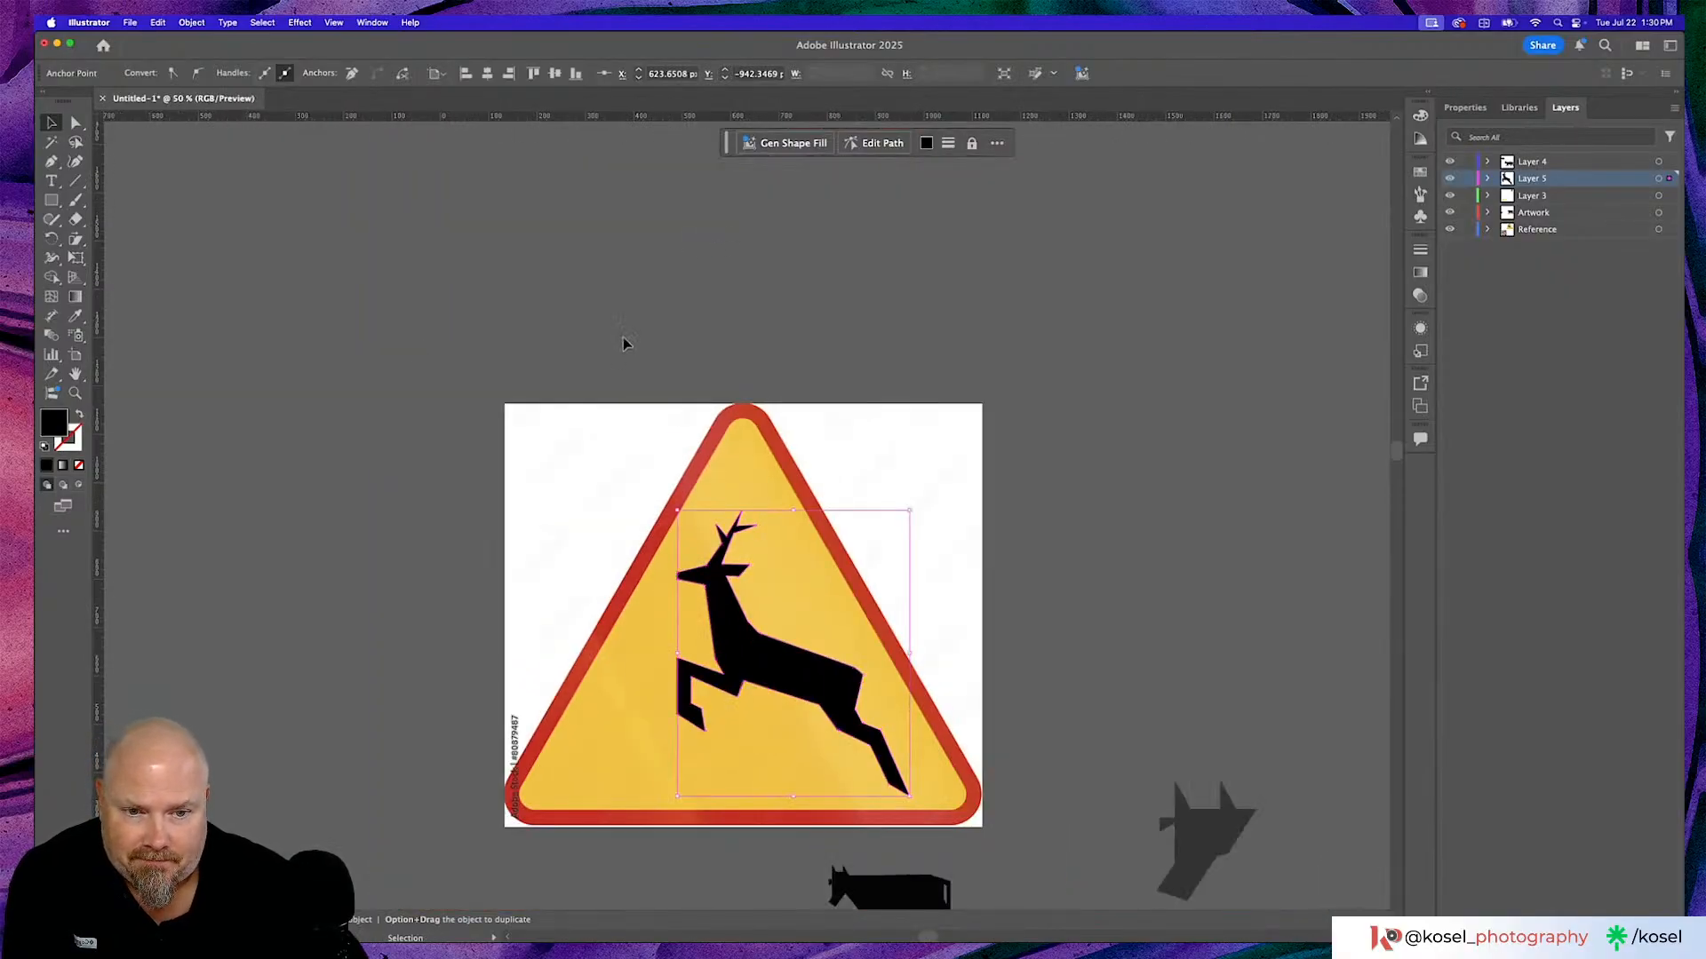
scroll(624, 344, down, 6)
scroll(624, 344, down, 3)
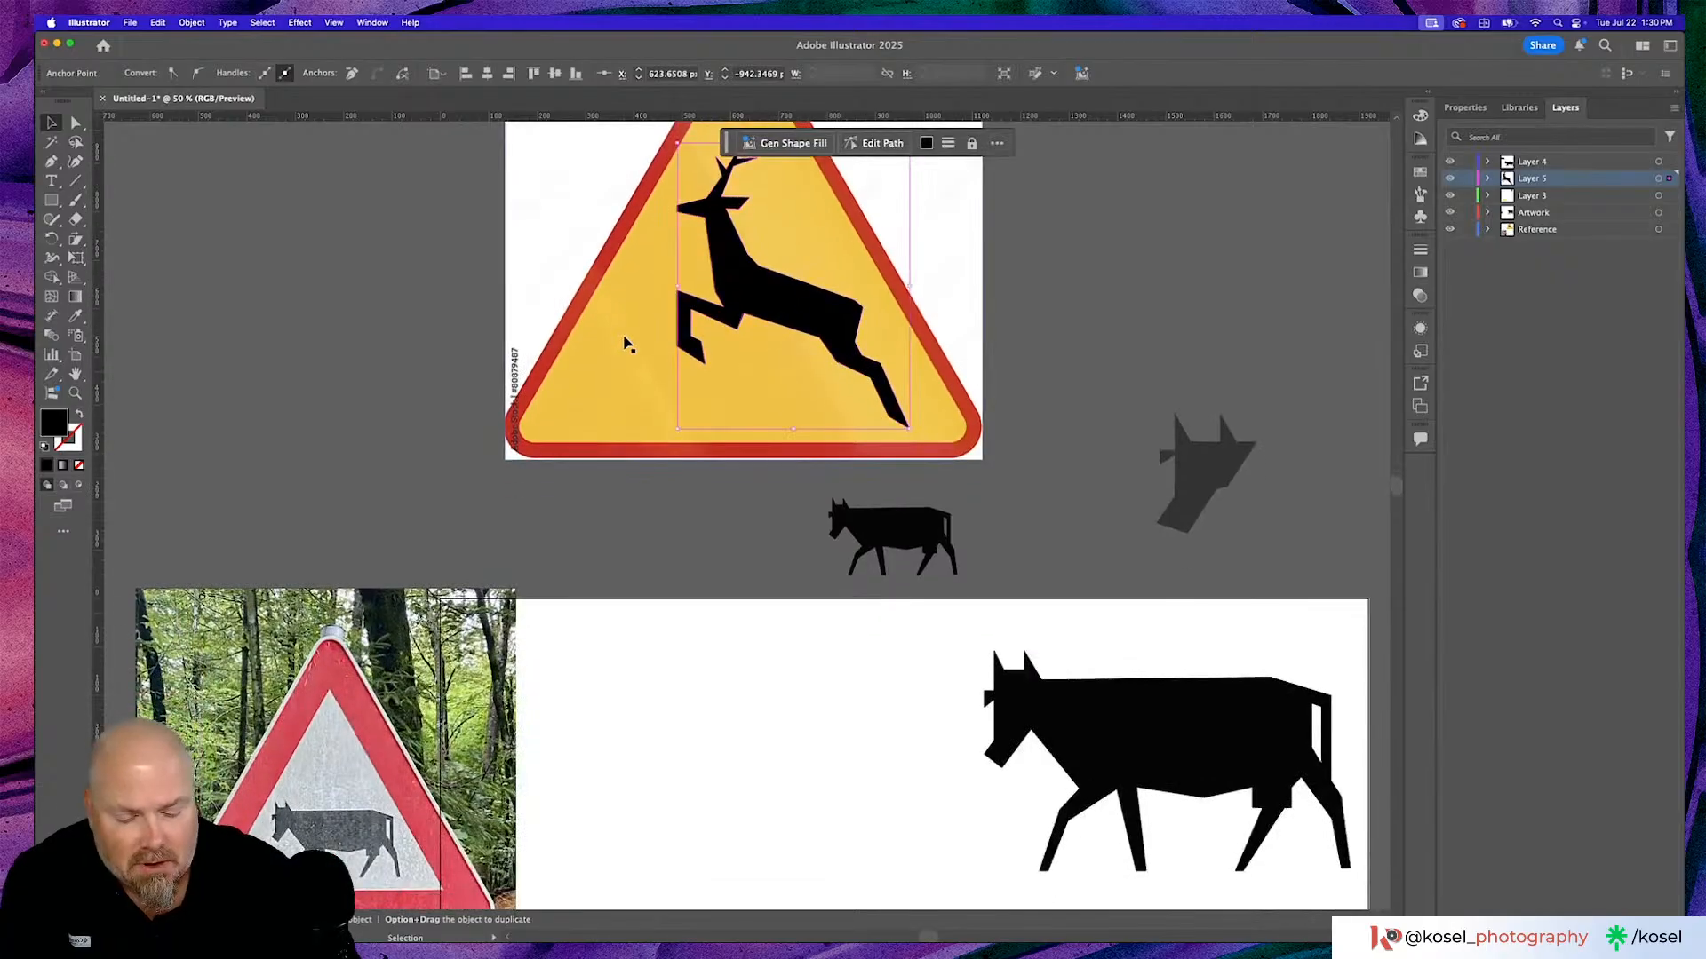
key(super+minus)
scroll(964, 384, down, 5)
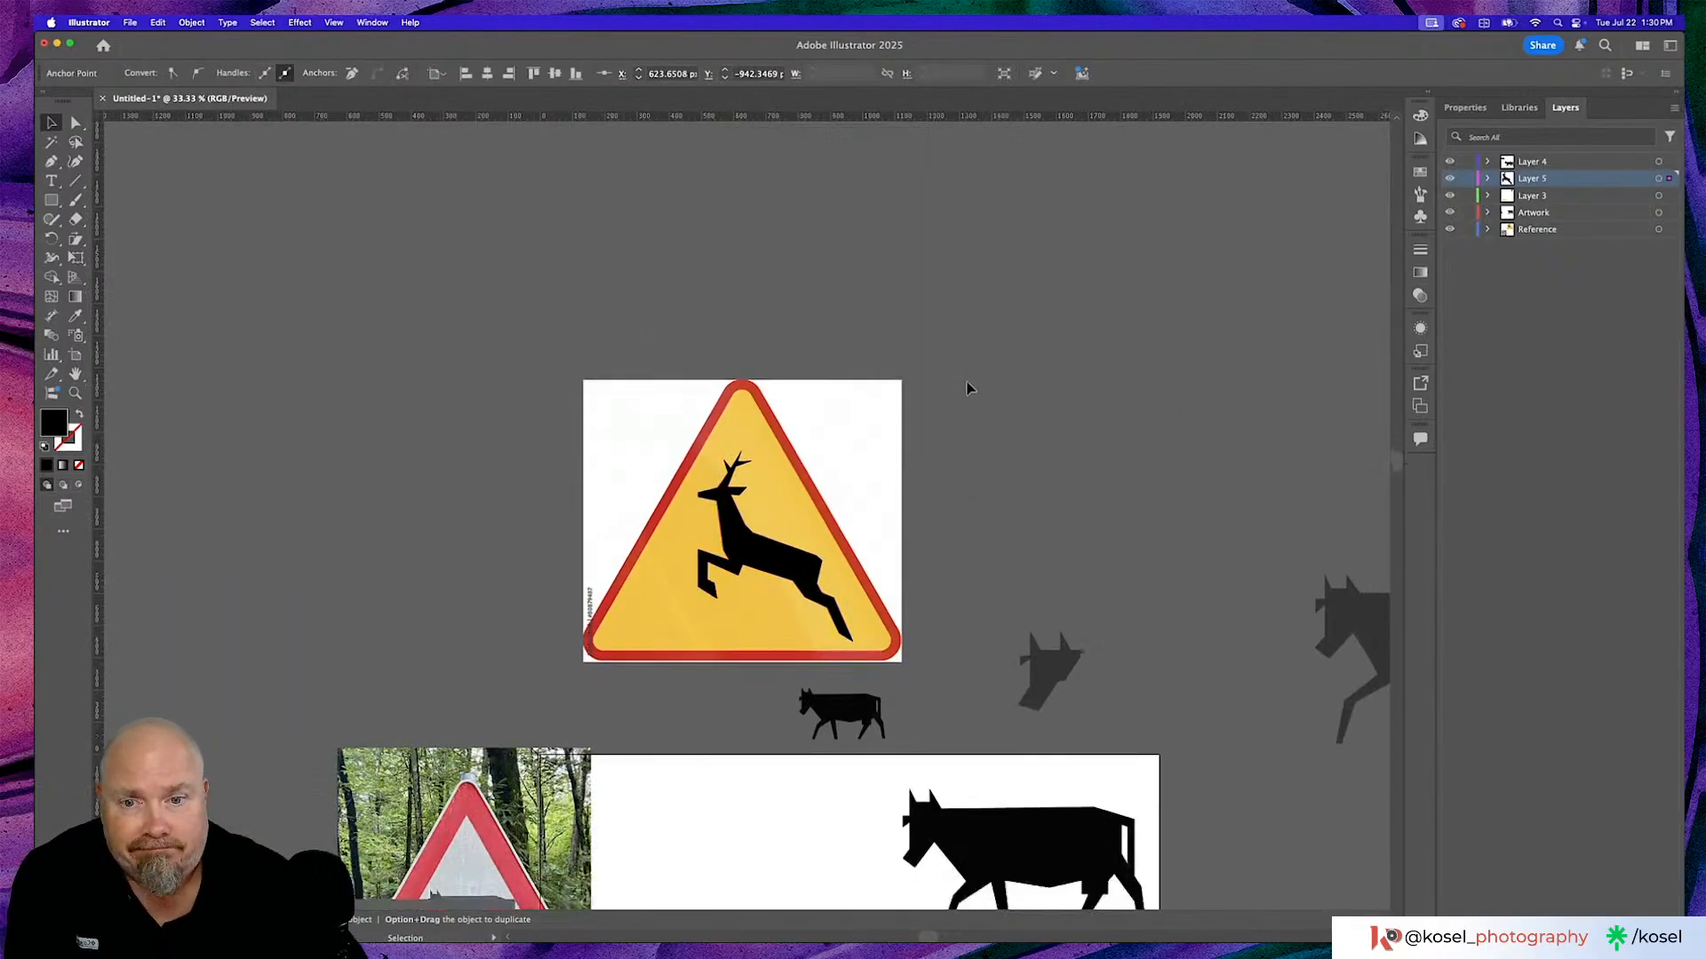
drag(770, 395, 727, 735)
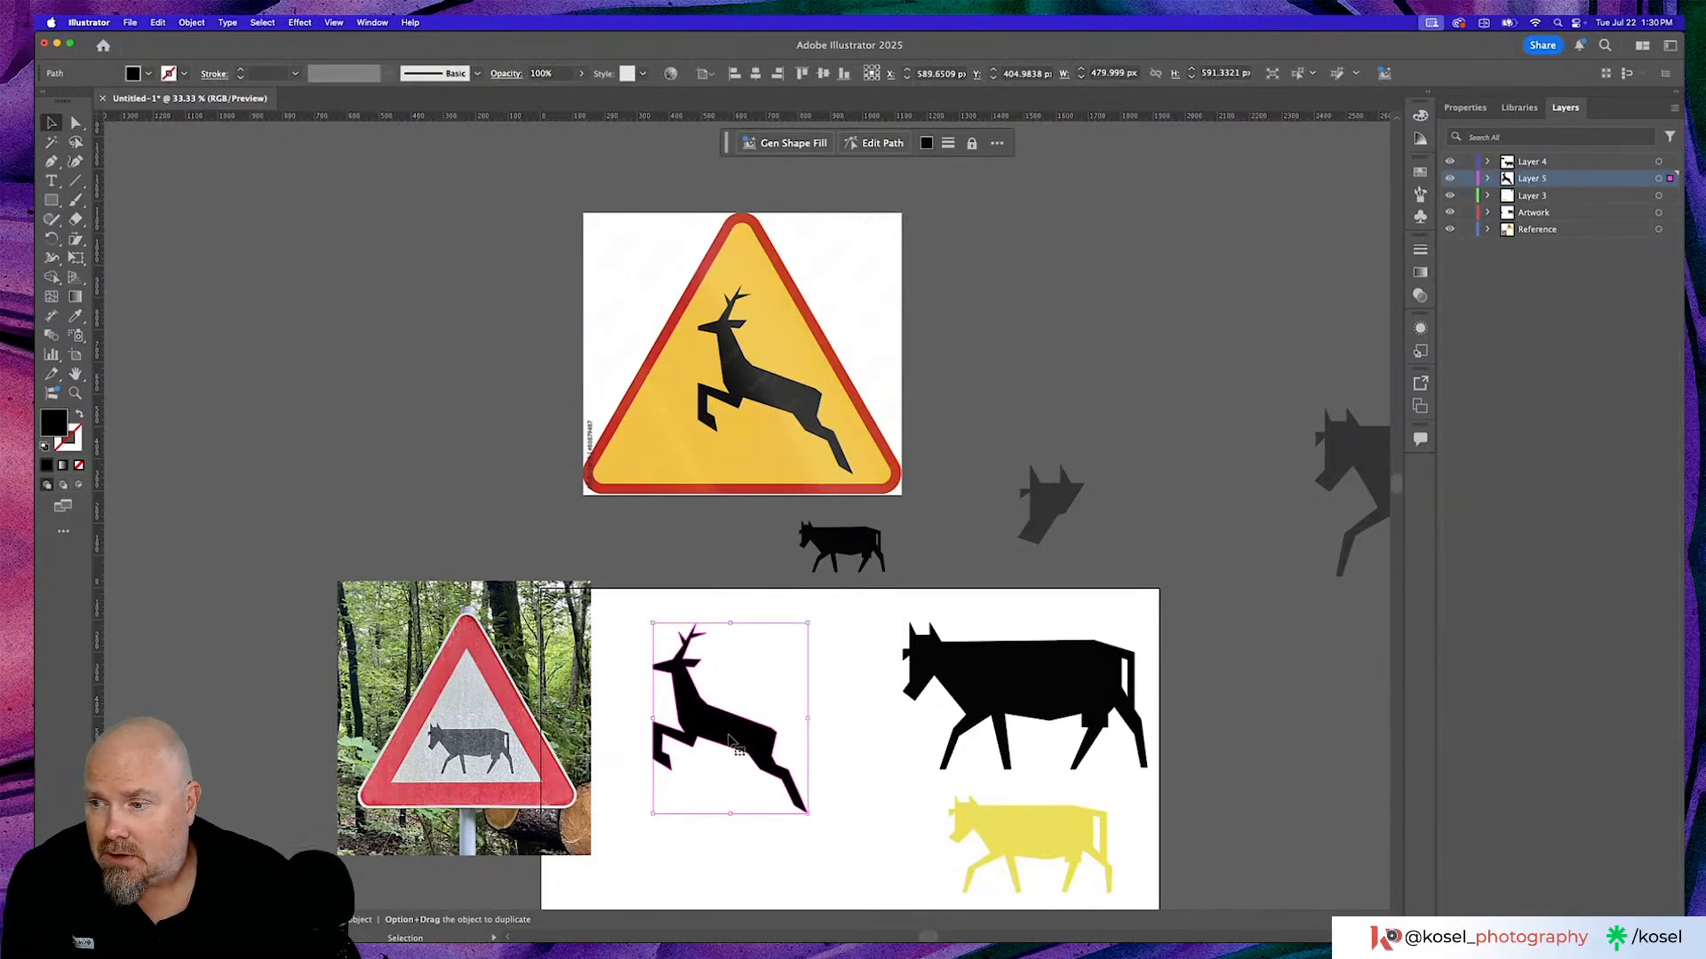
click(261, 433)
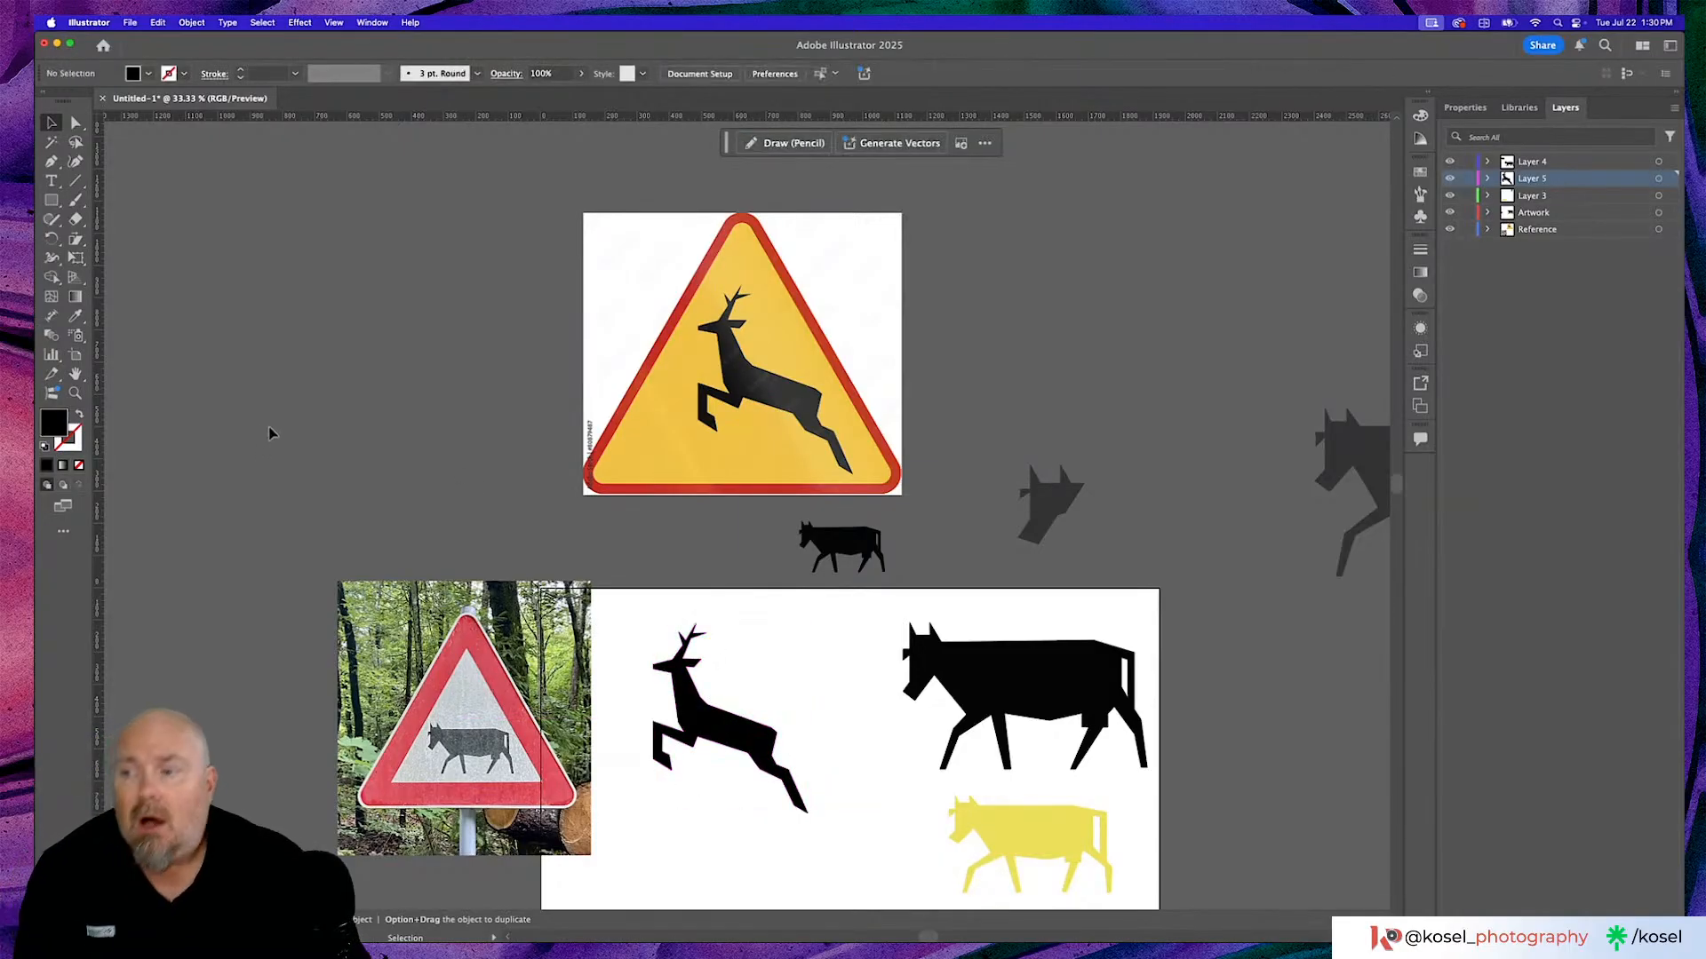
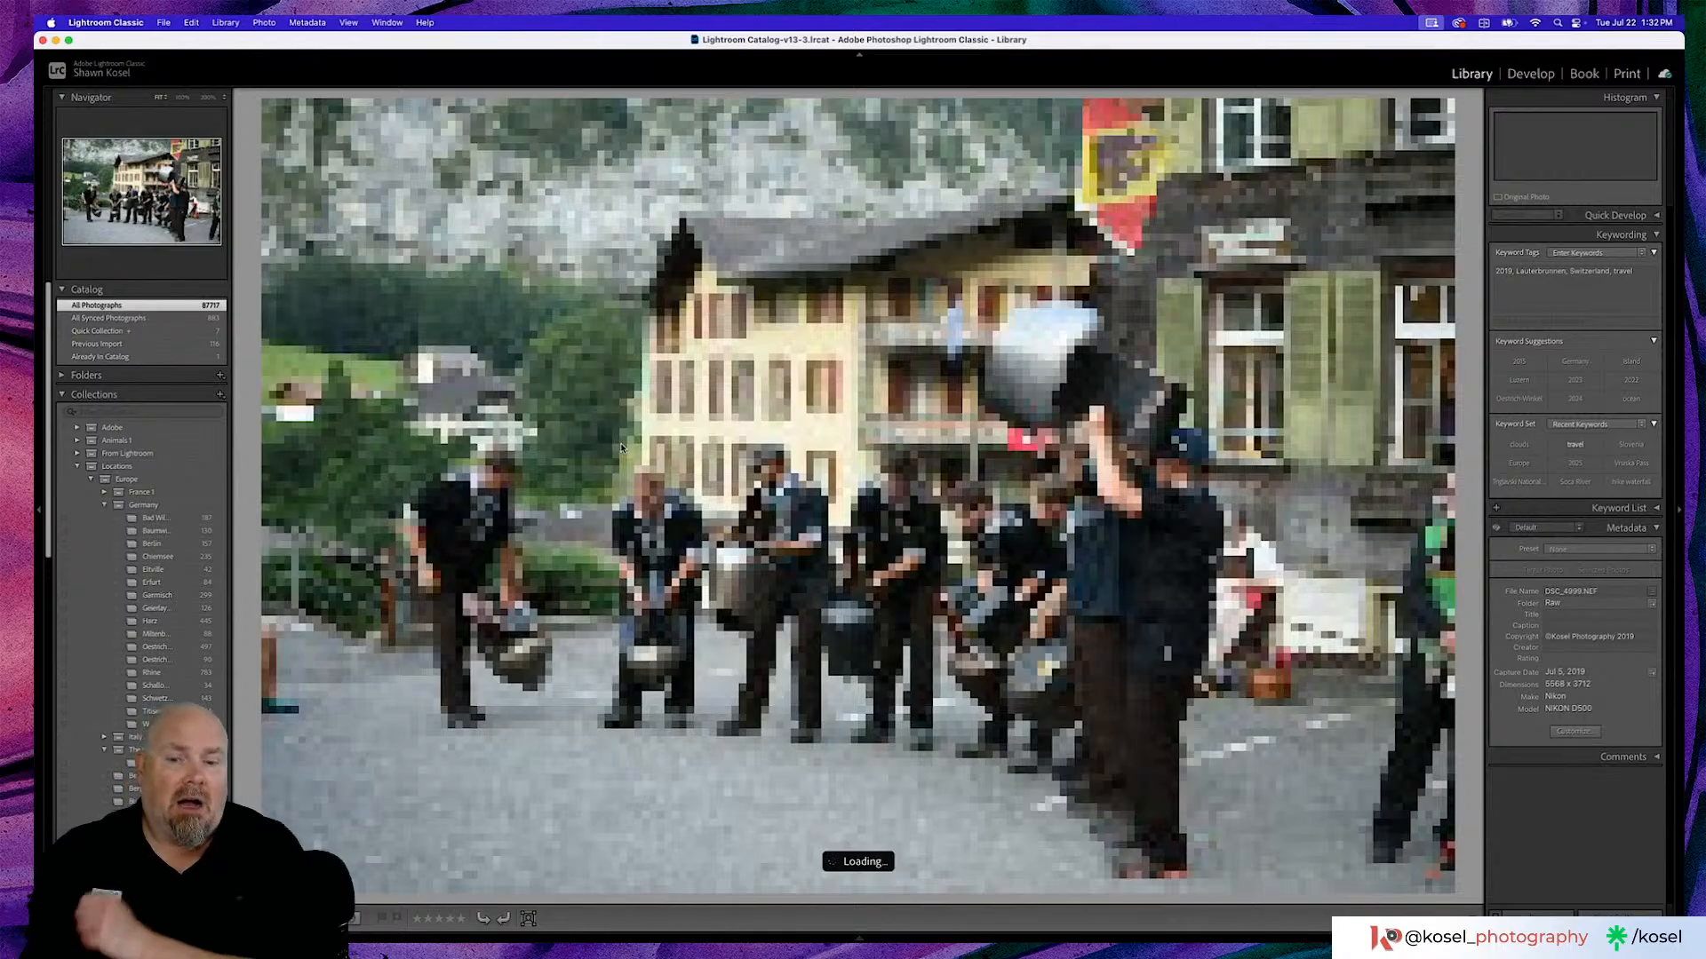
Switch to Lightroom Classic and look through the thumbnails of All Photographs for reference photos.
key(g)
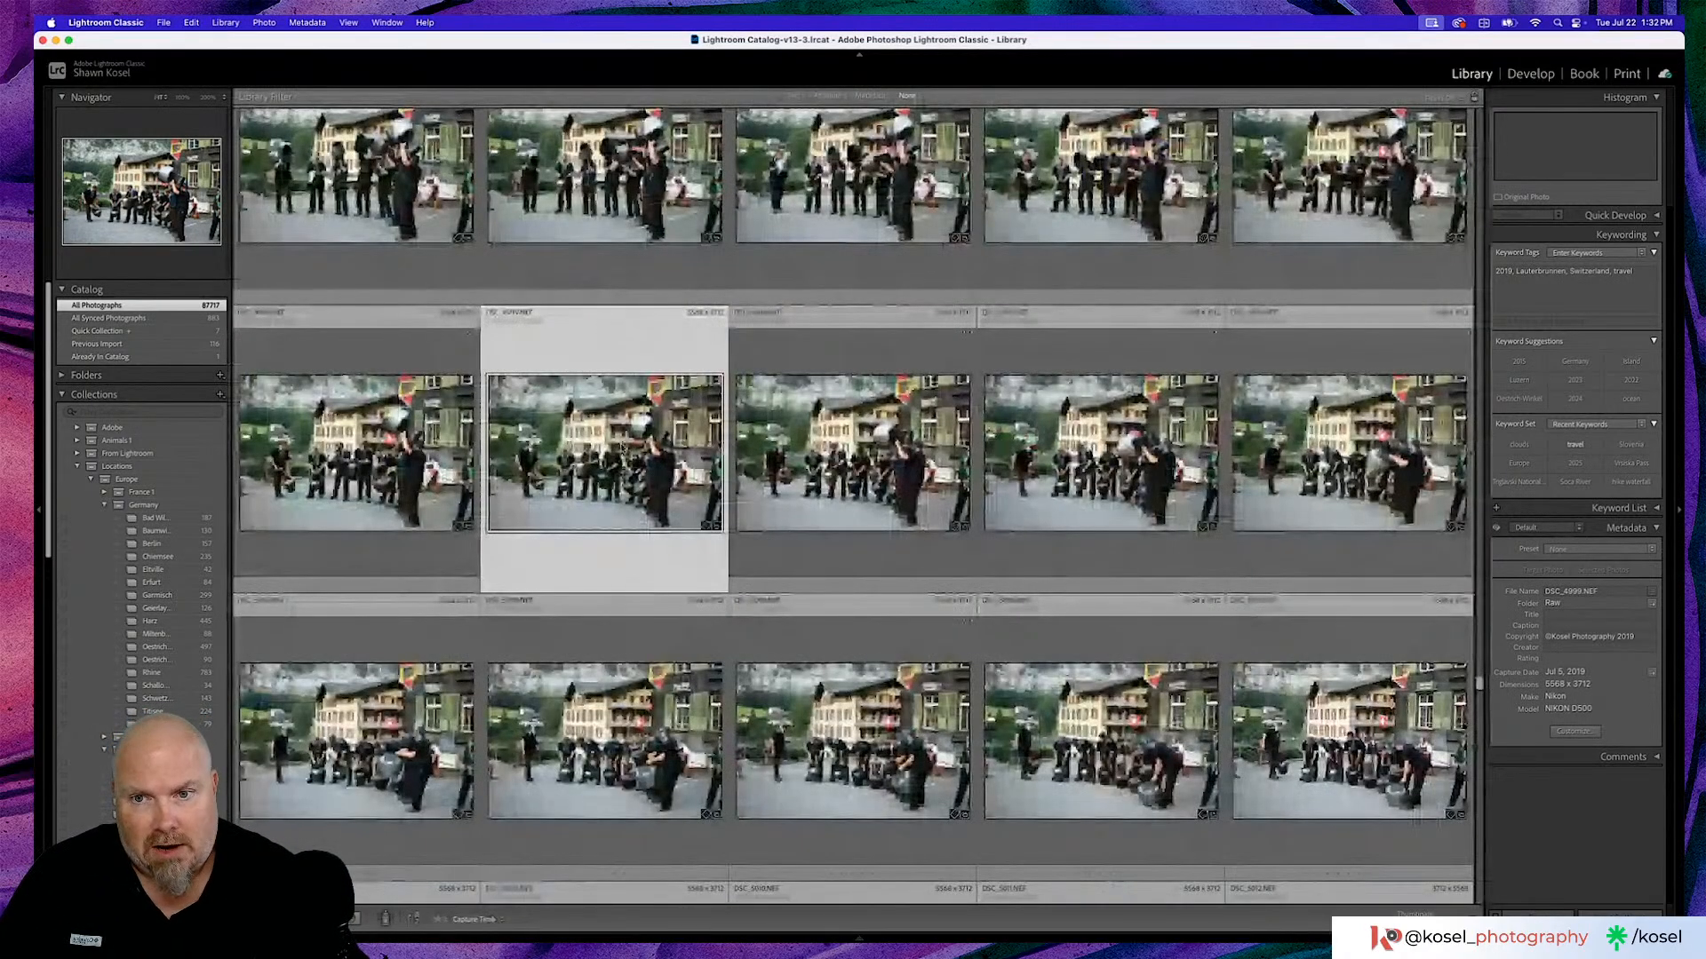
double_click(622, 449)
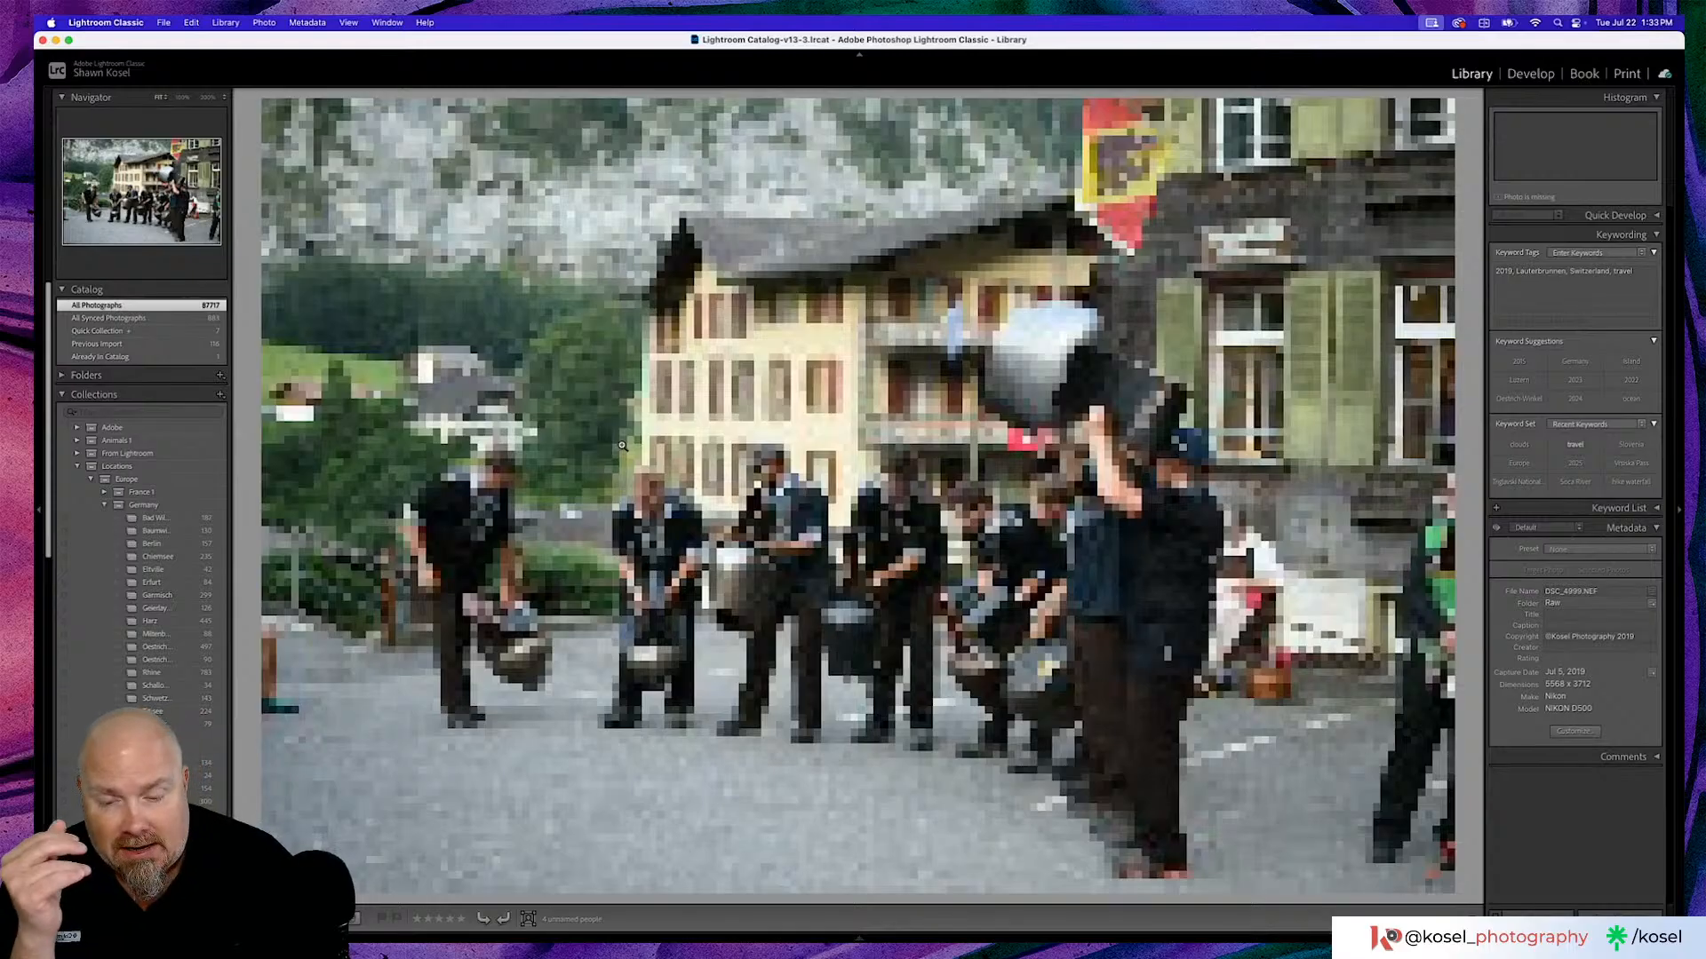
key(g)
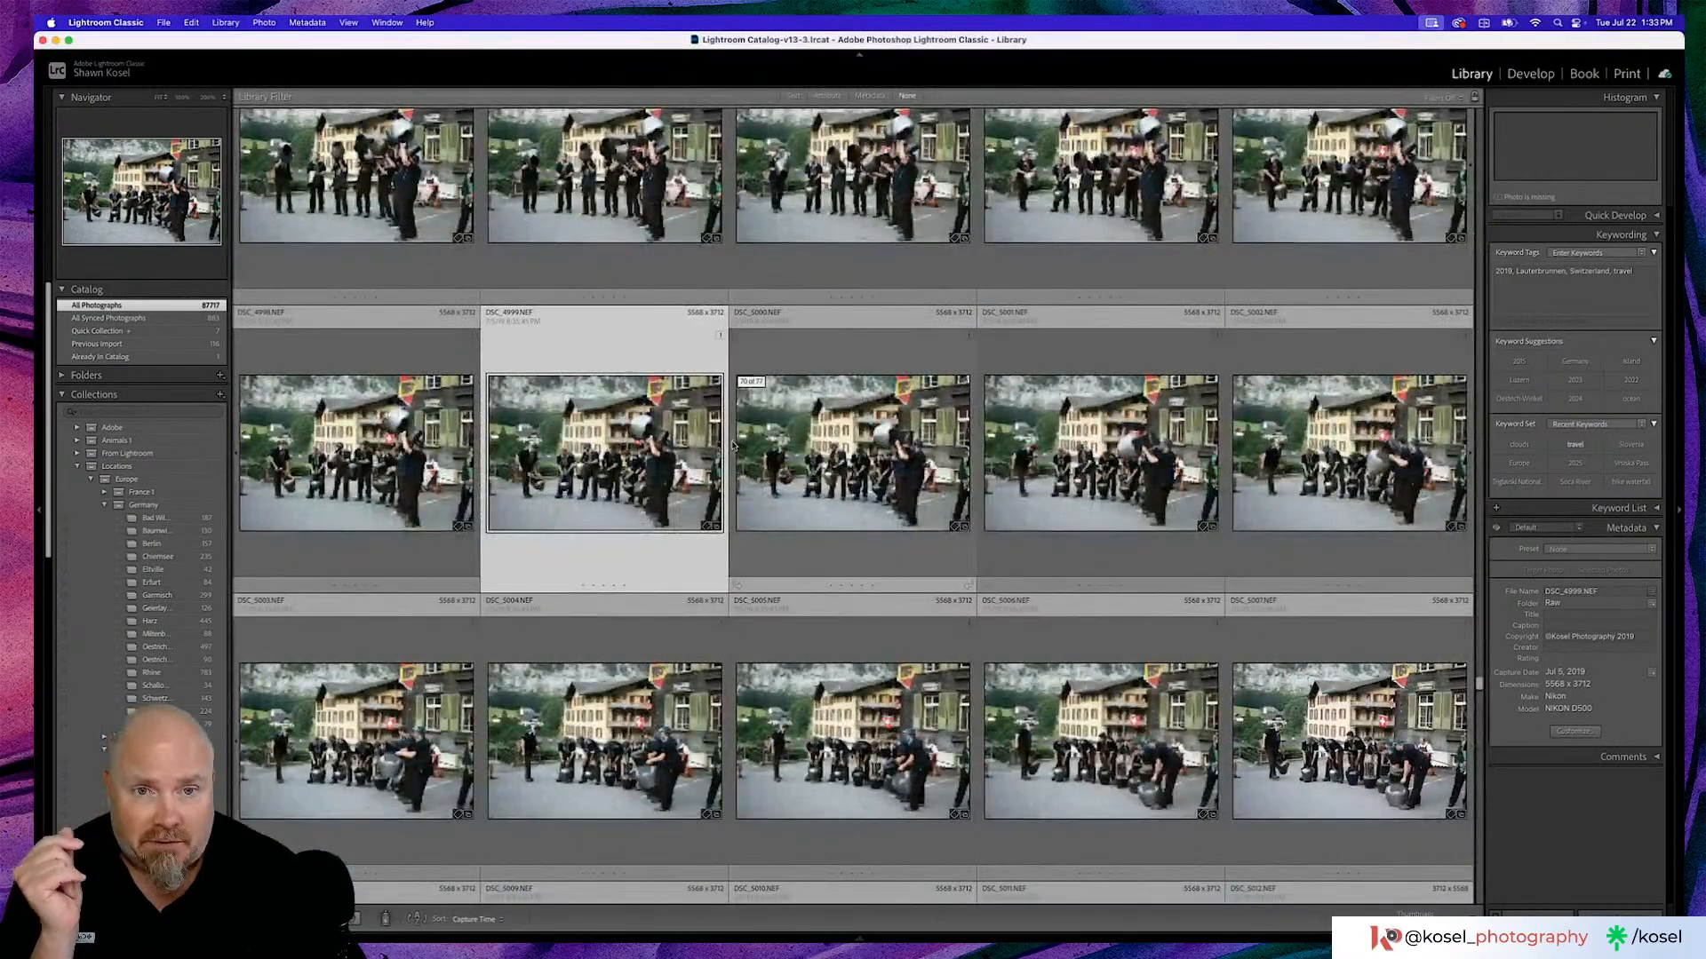
scroll(951, 457, up, 3)
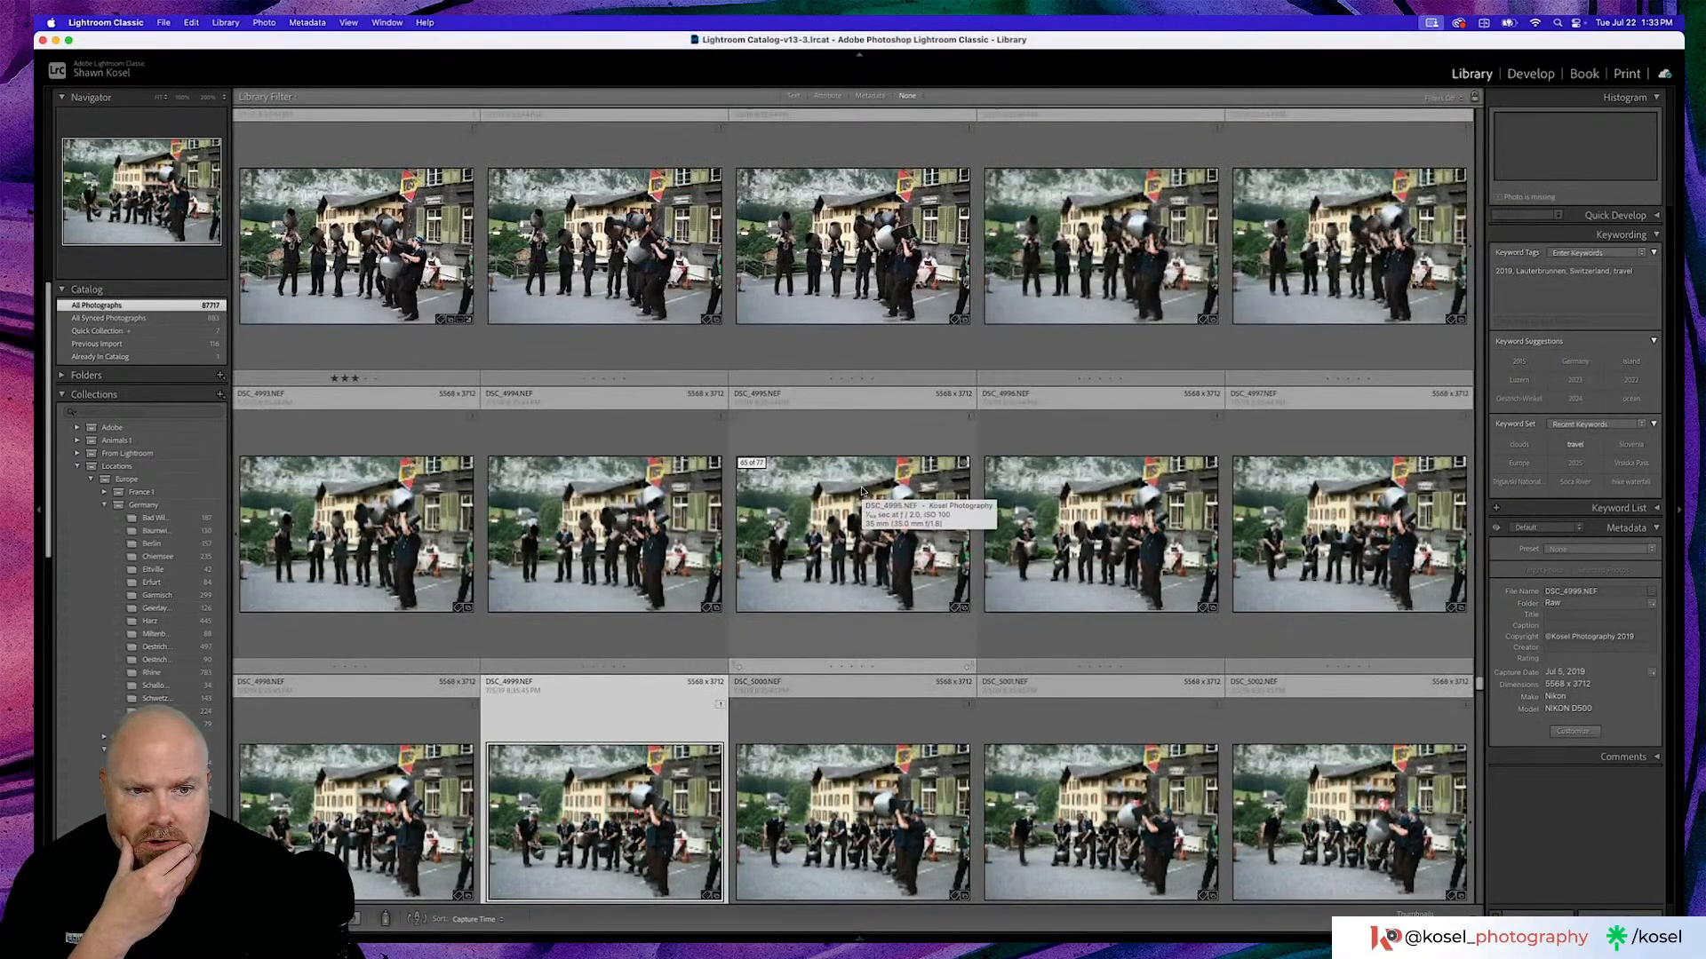
scroll(860, 489, down, 1)
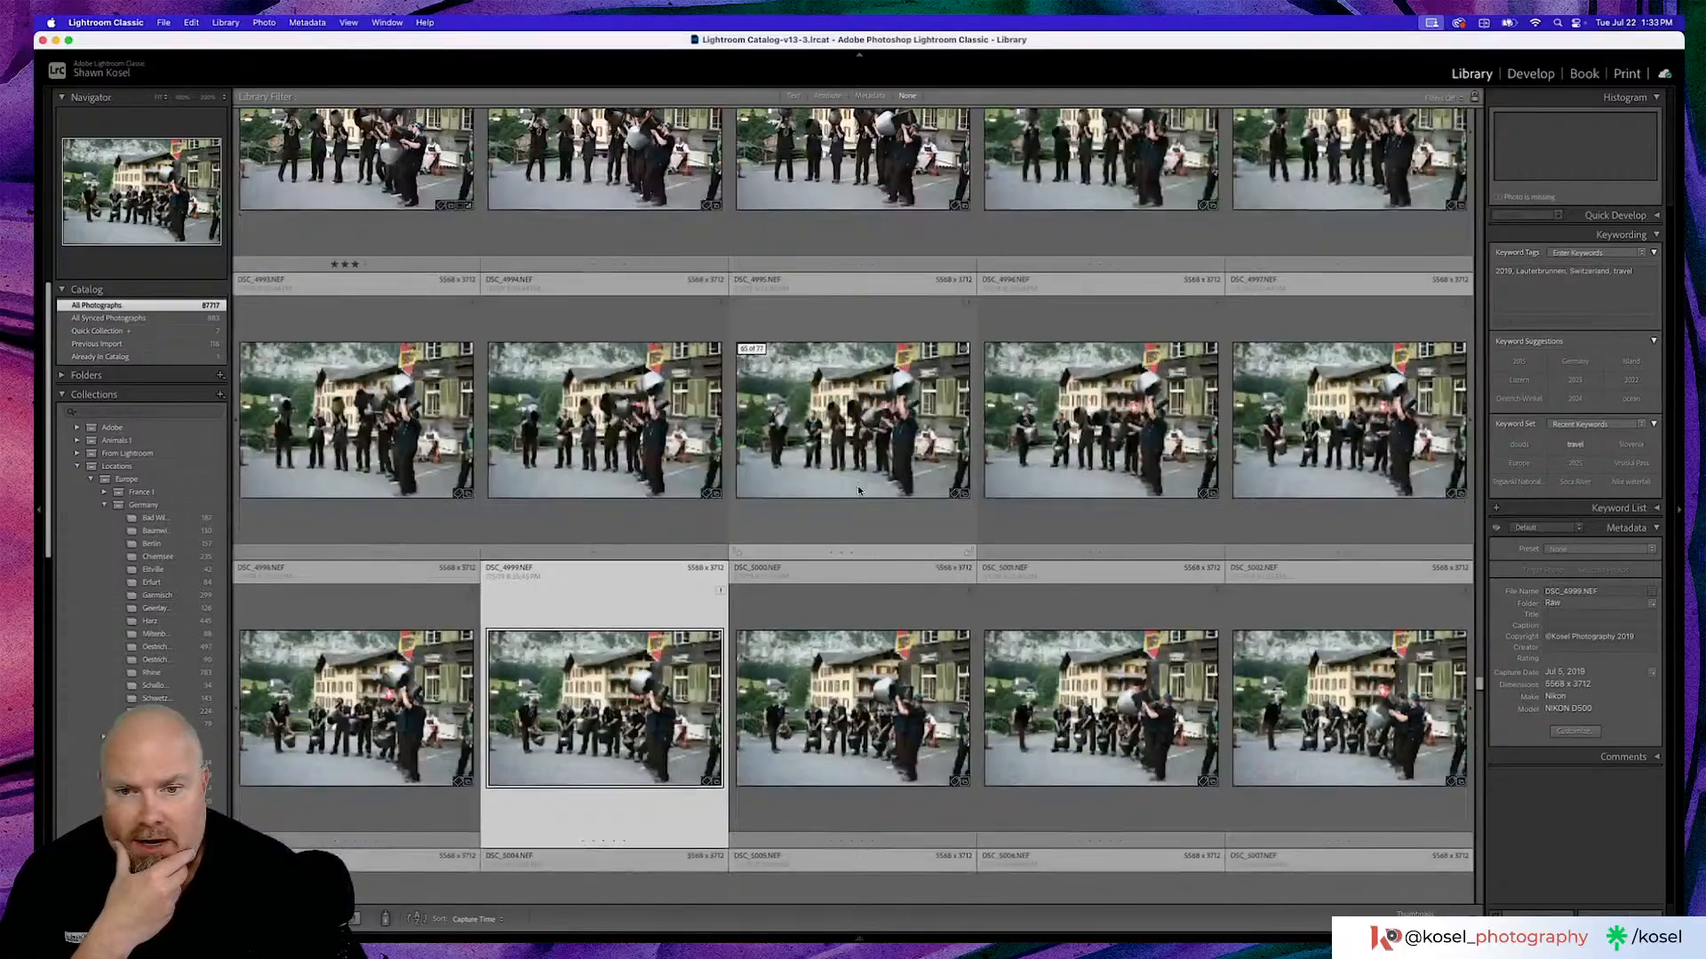
scroll(858, 489, down, 1)
scroll(858, 489, down, 1)
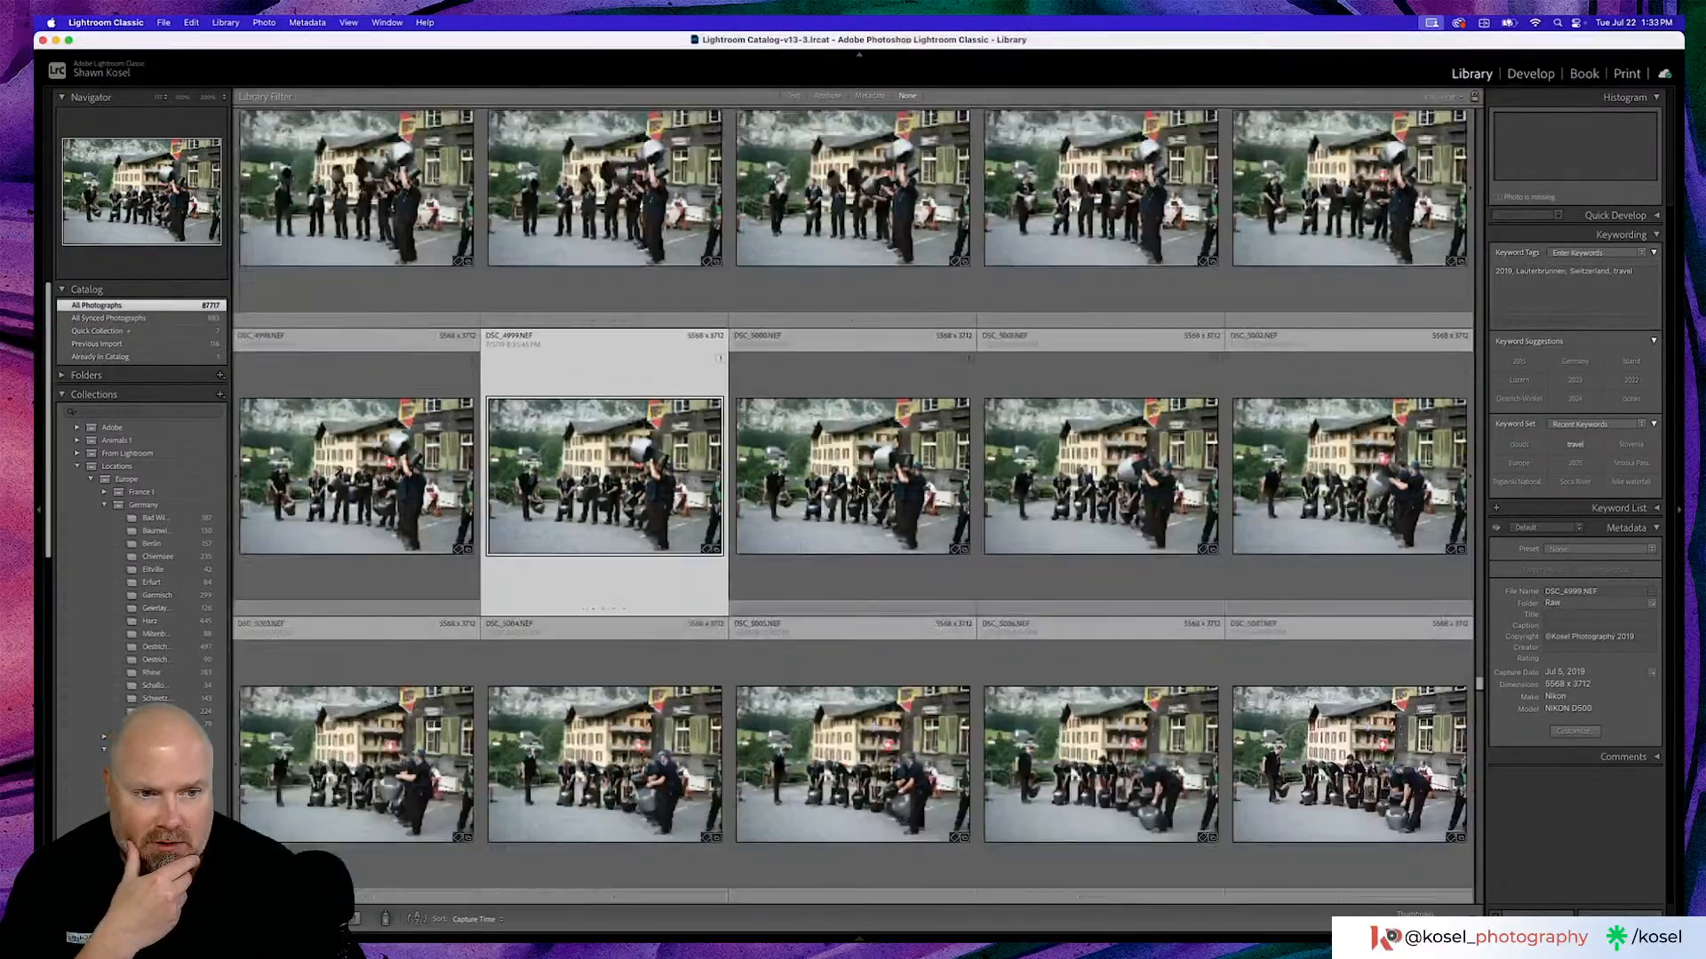
scroll(858, 489, down, 8)
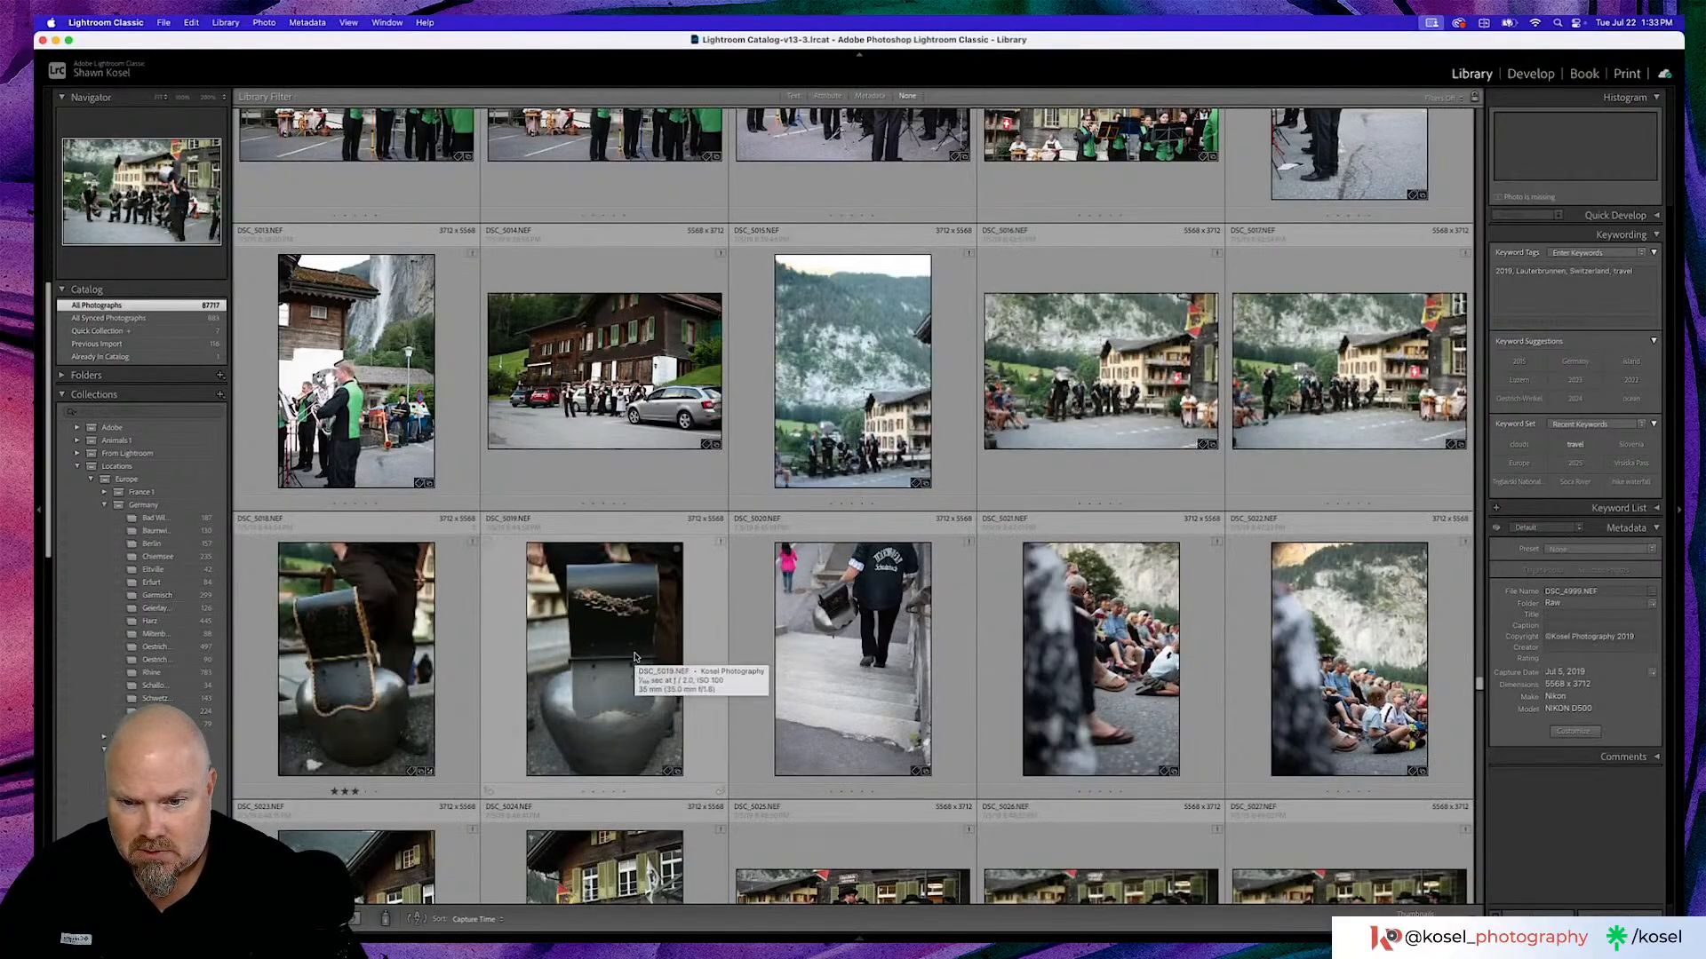
scroll(634, 657, down, 5)
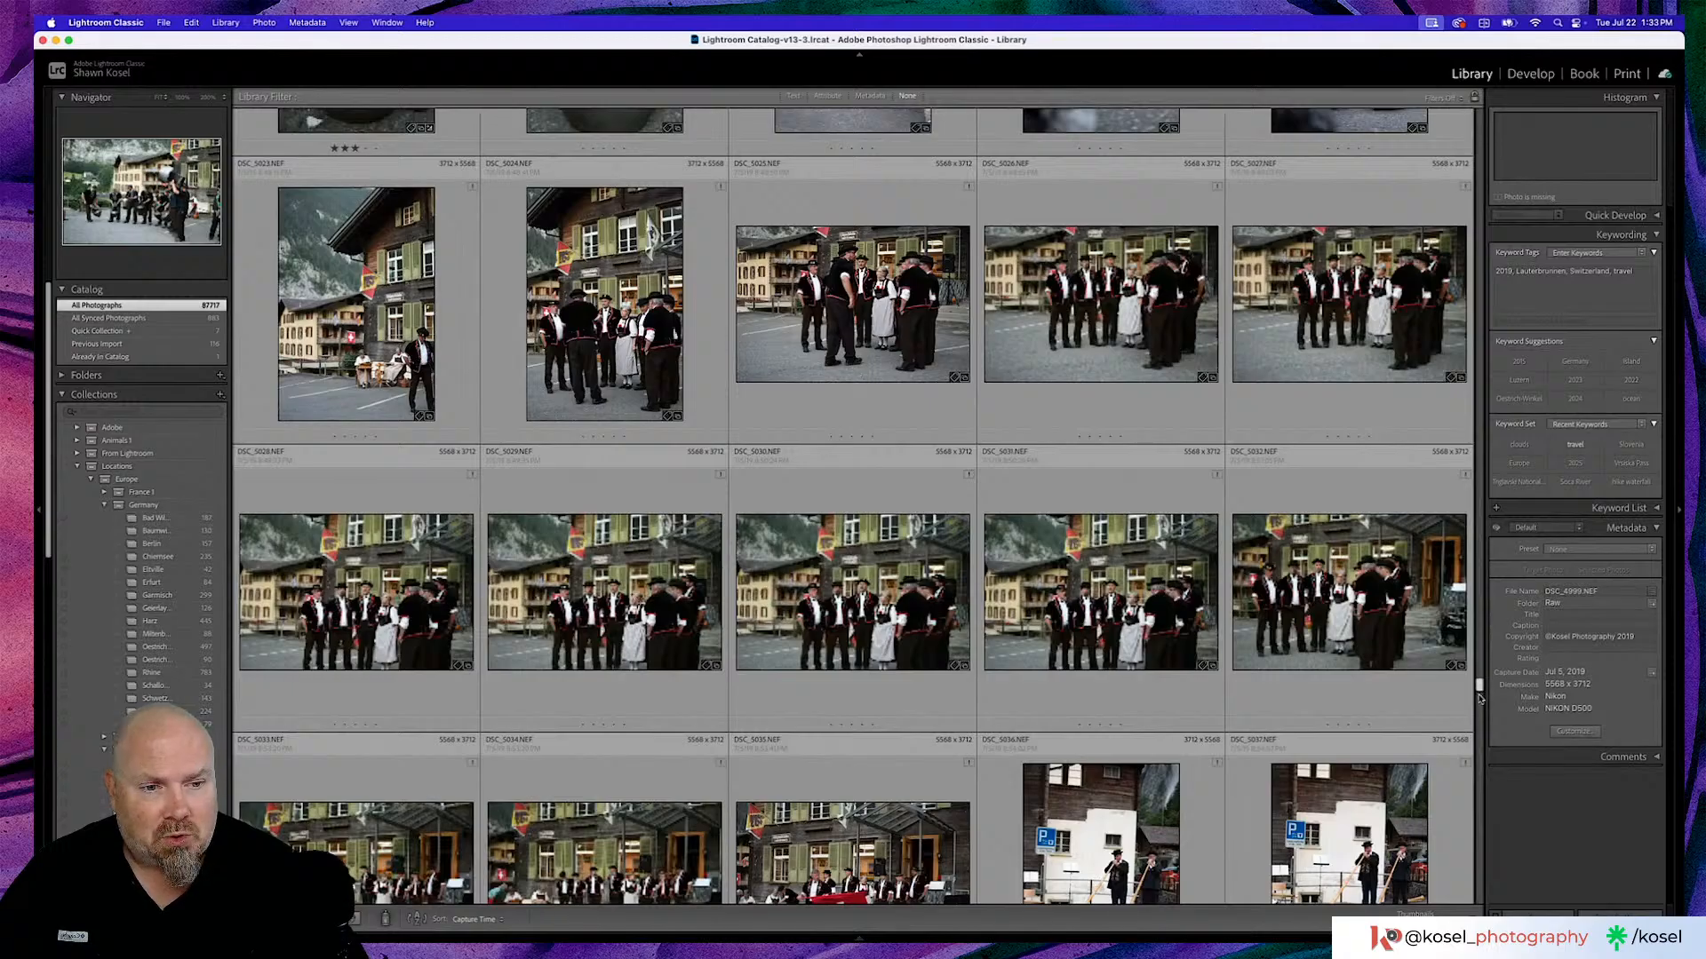
drag(1480, 700, 1481, 691)
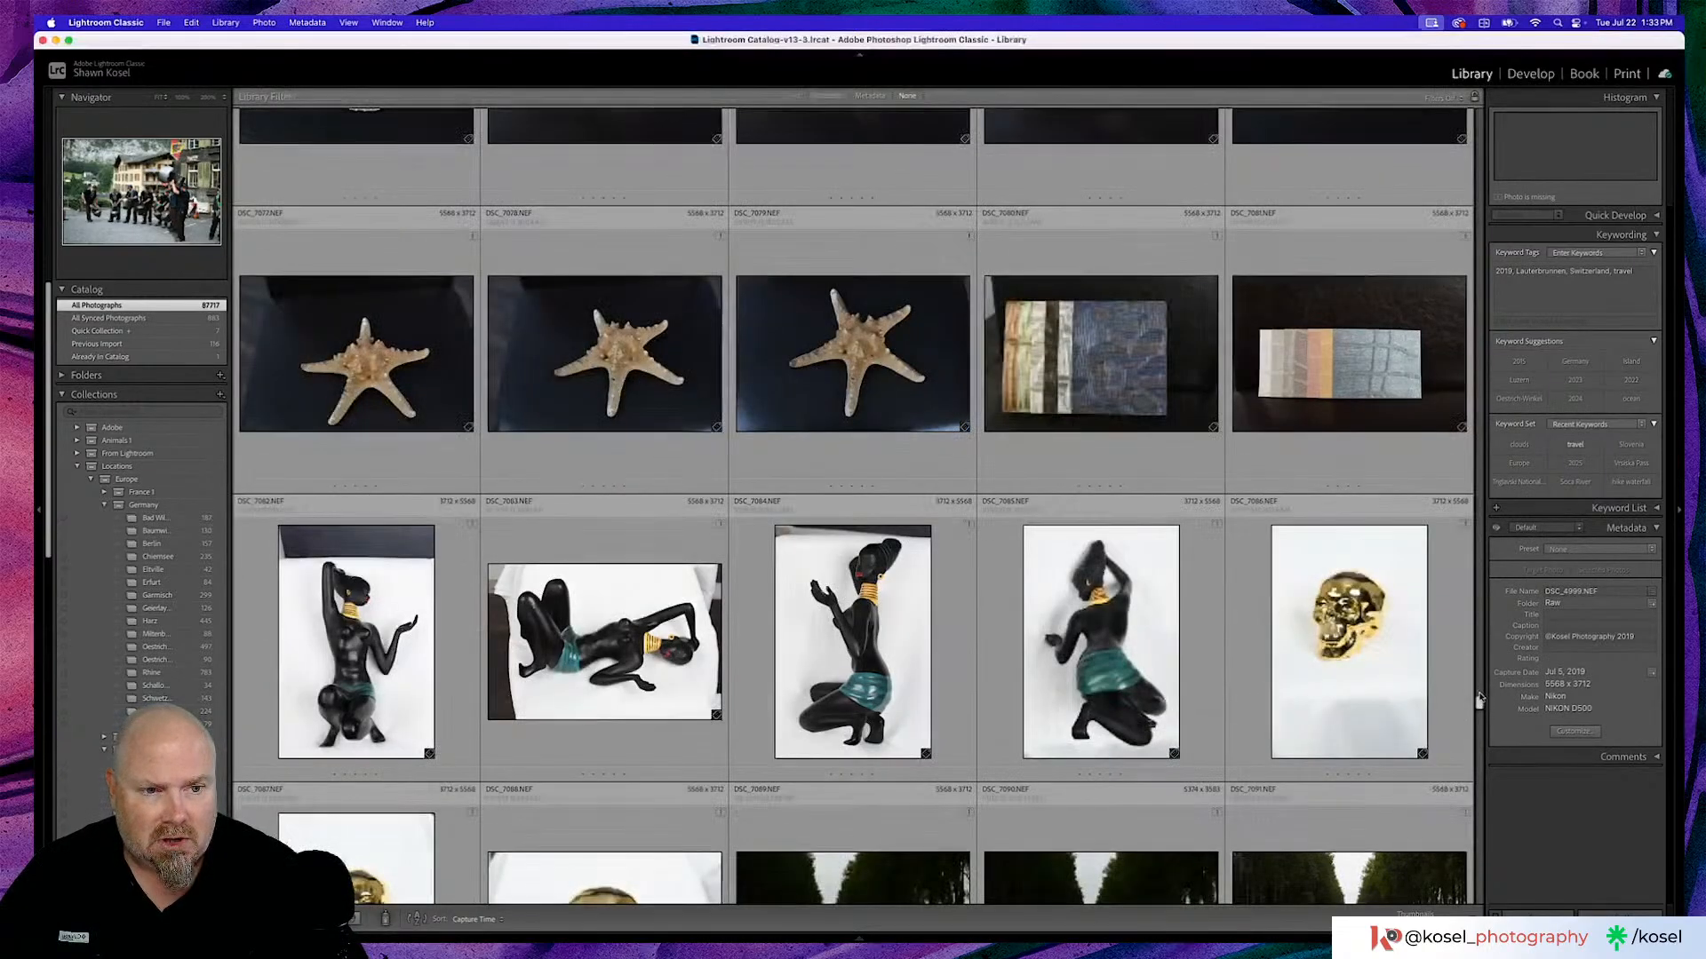
drag(1479, 703, 1480, 751)
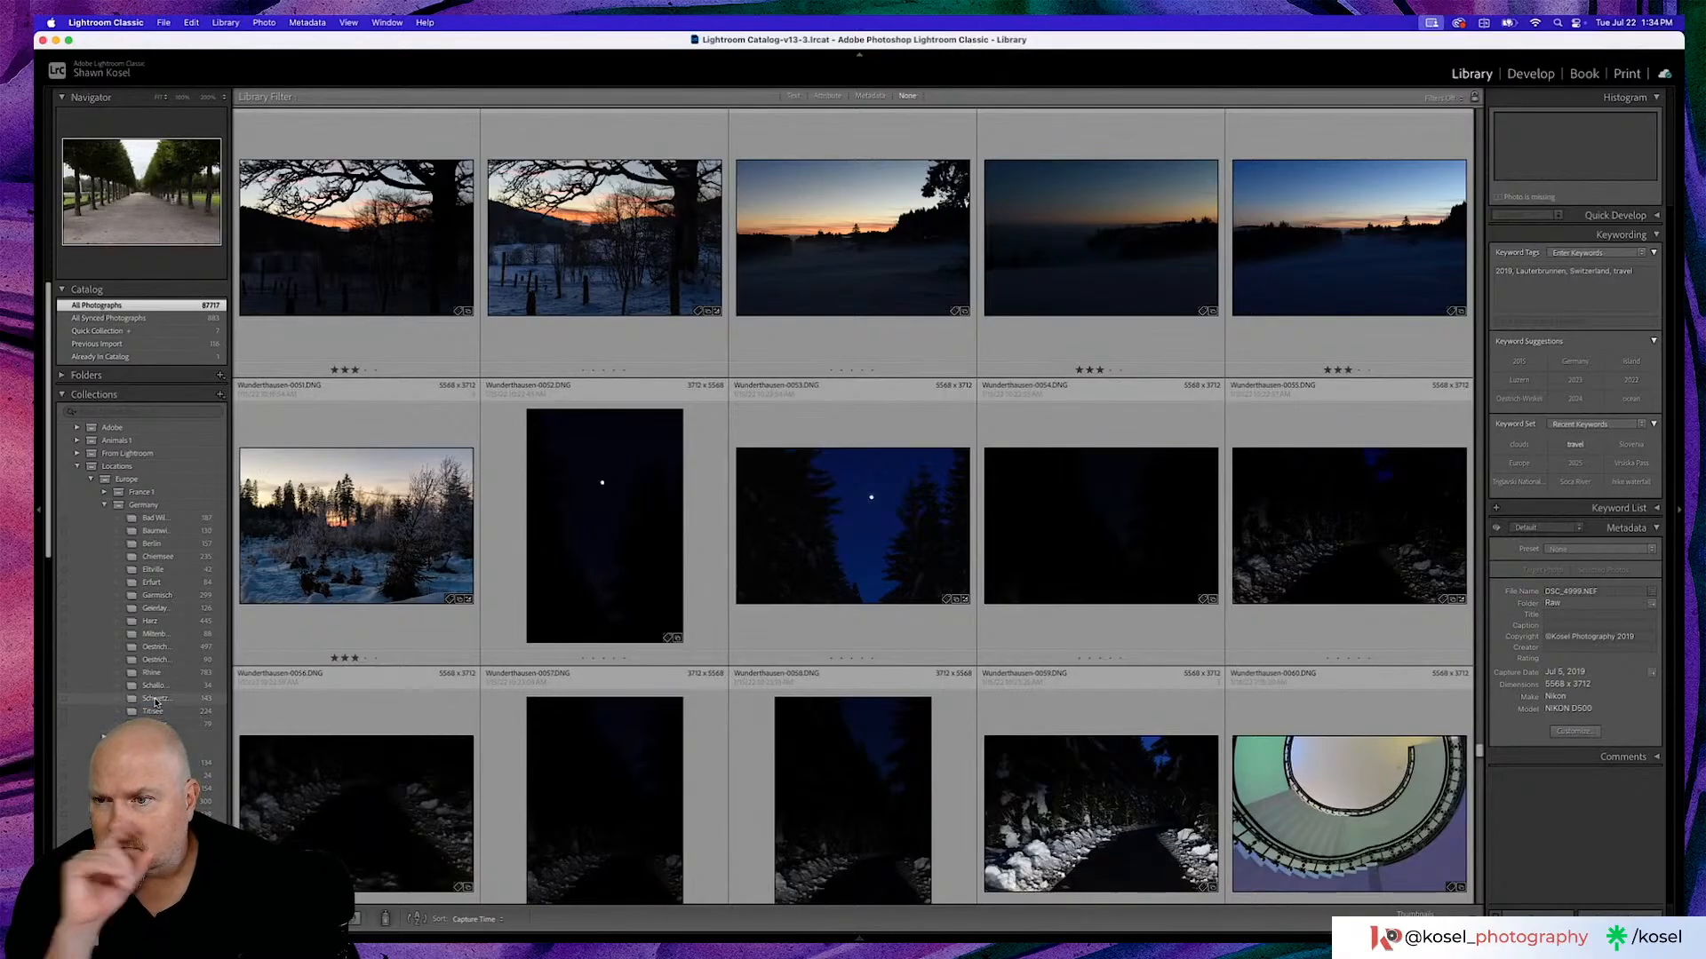
Browse the Europe collections, open the Garmisch collection under Germany, and look through its photos to the end for reference images.
click(104, 505)
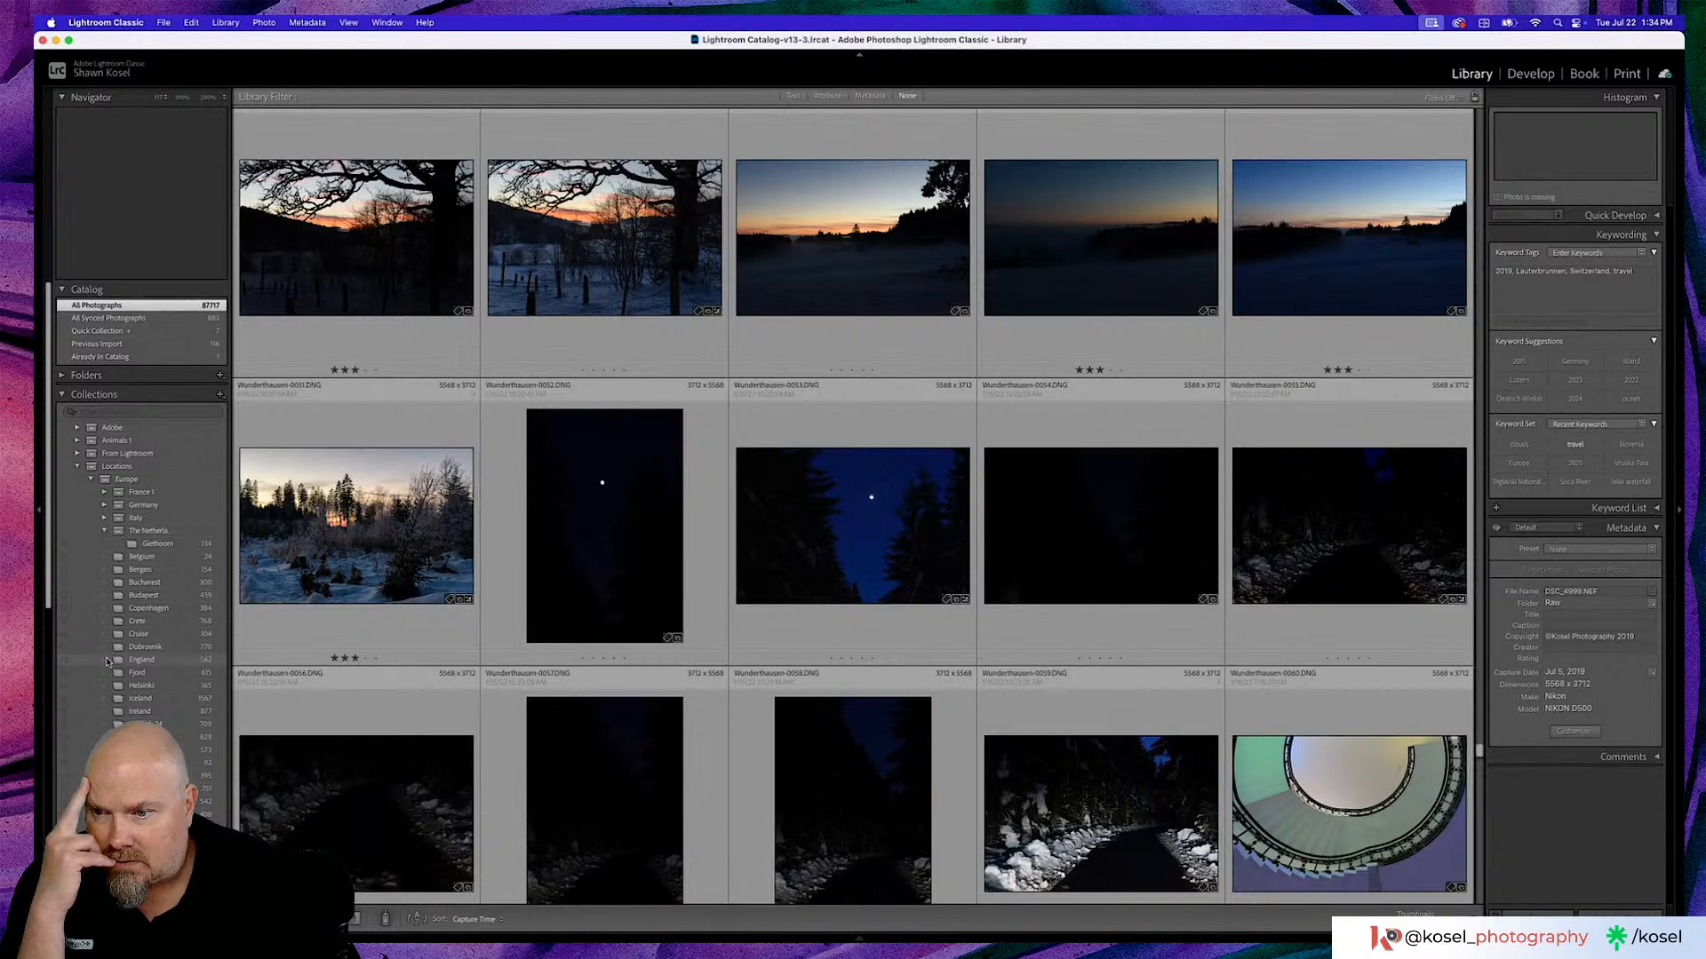
scroll(90, 668, down, 3)
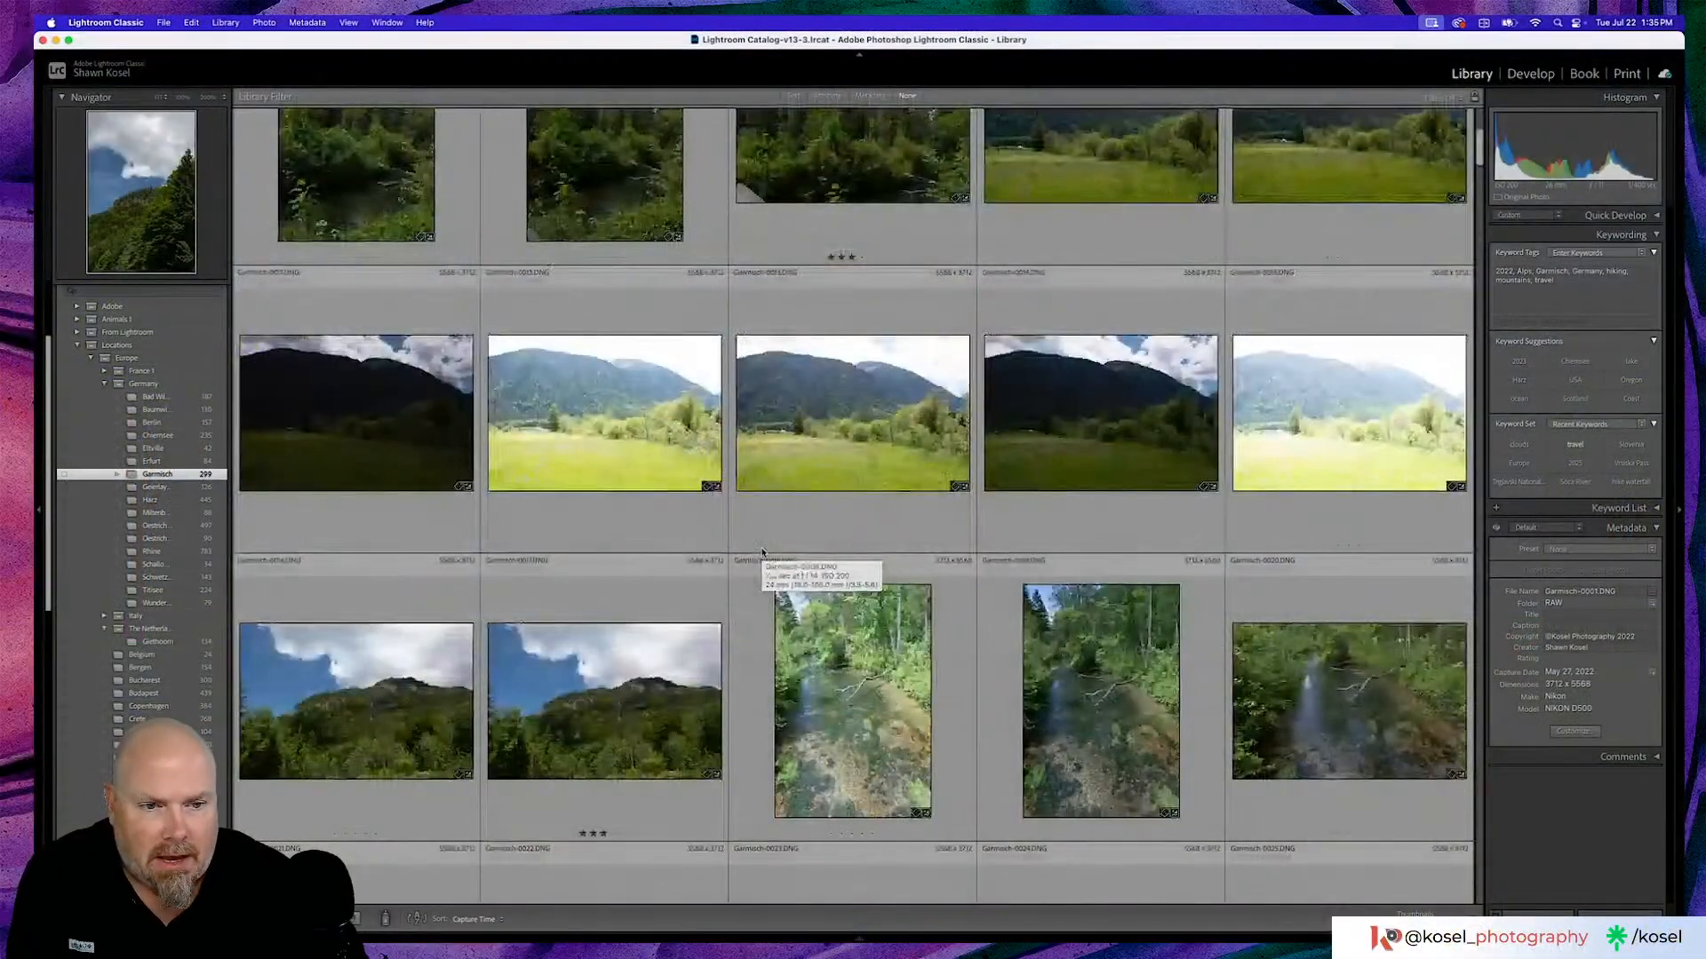
scroll(761, 552, down, 10)
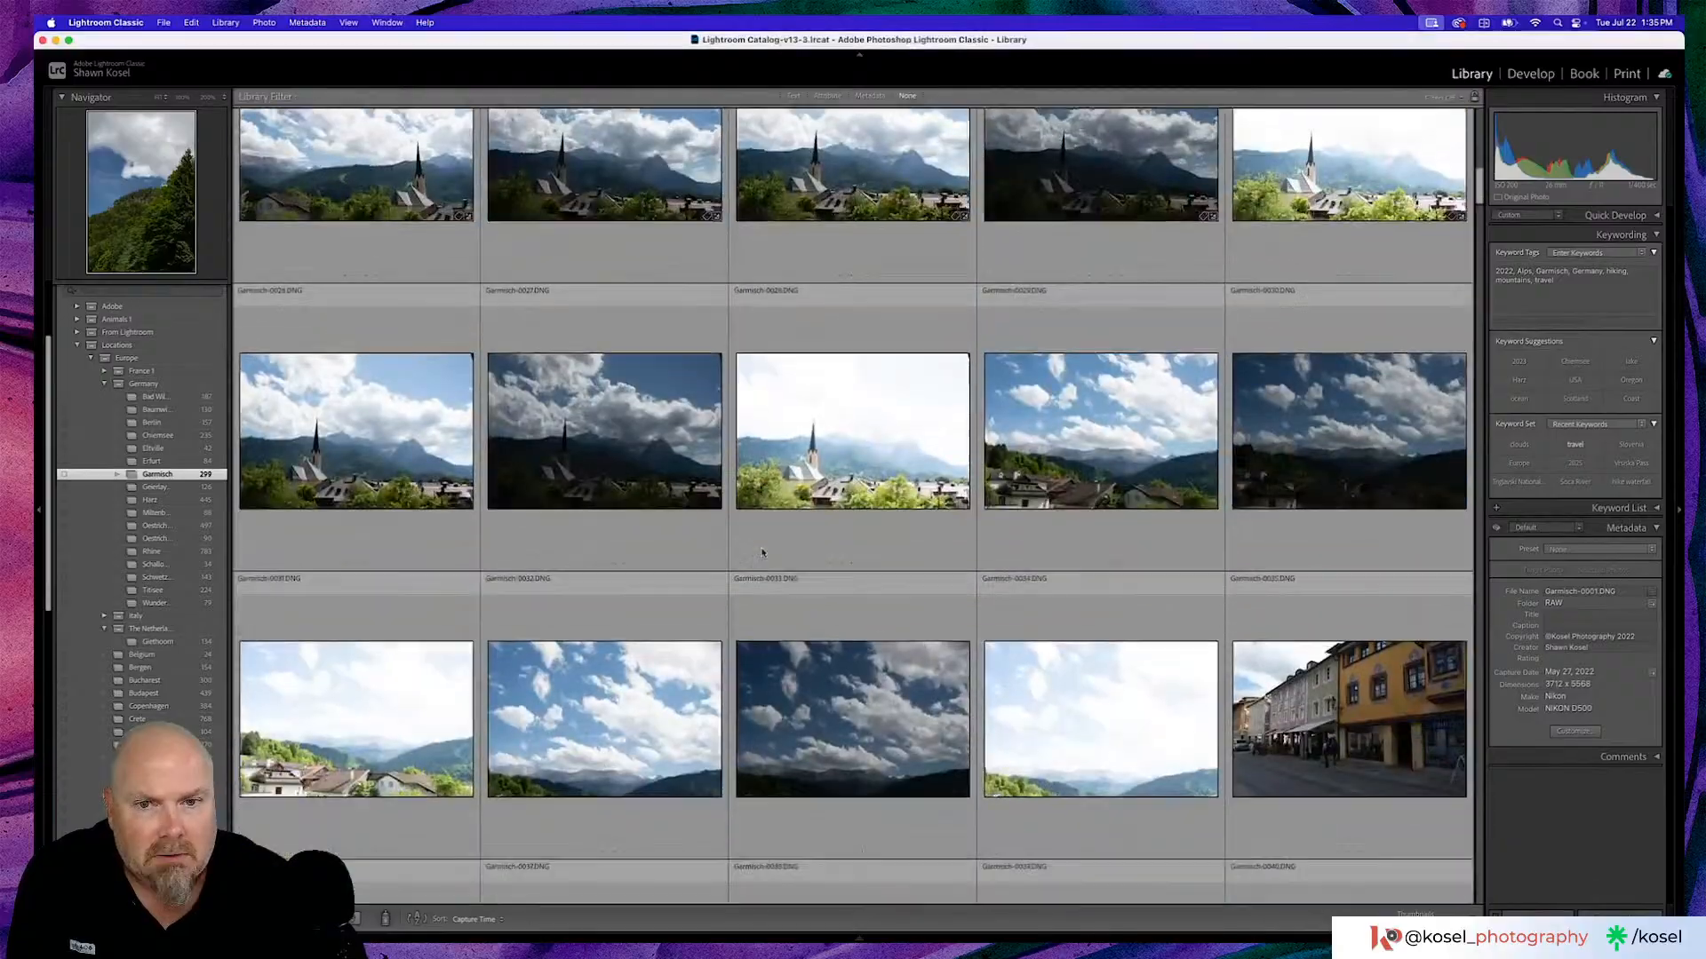
scroll(761, 551, down, 12)
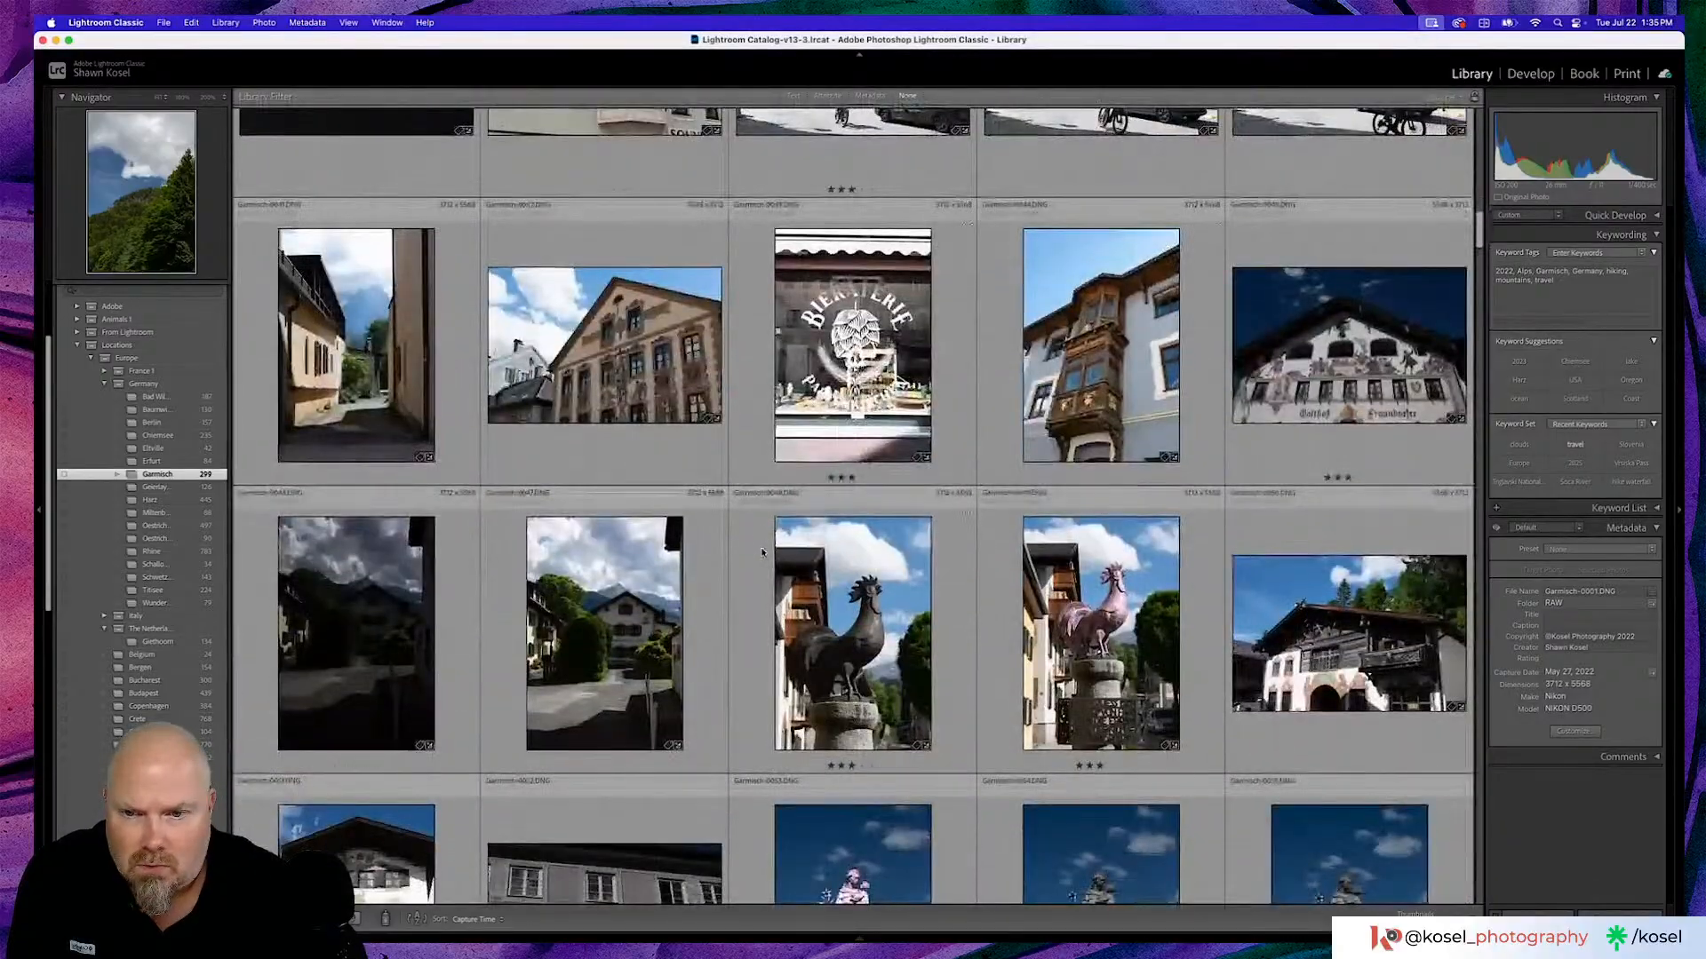
scroll(761, 552, down, 6)
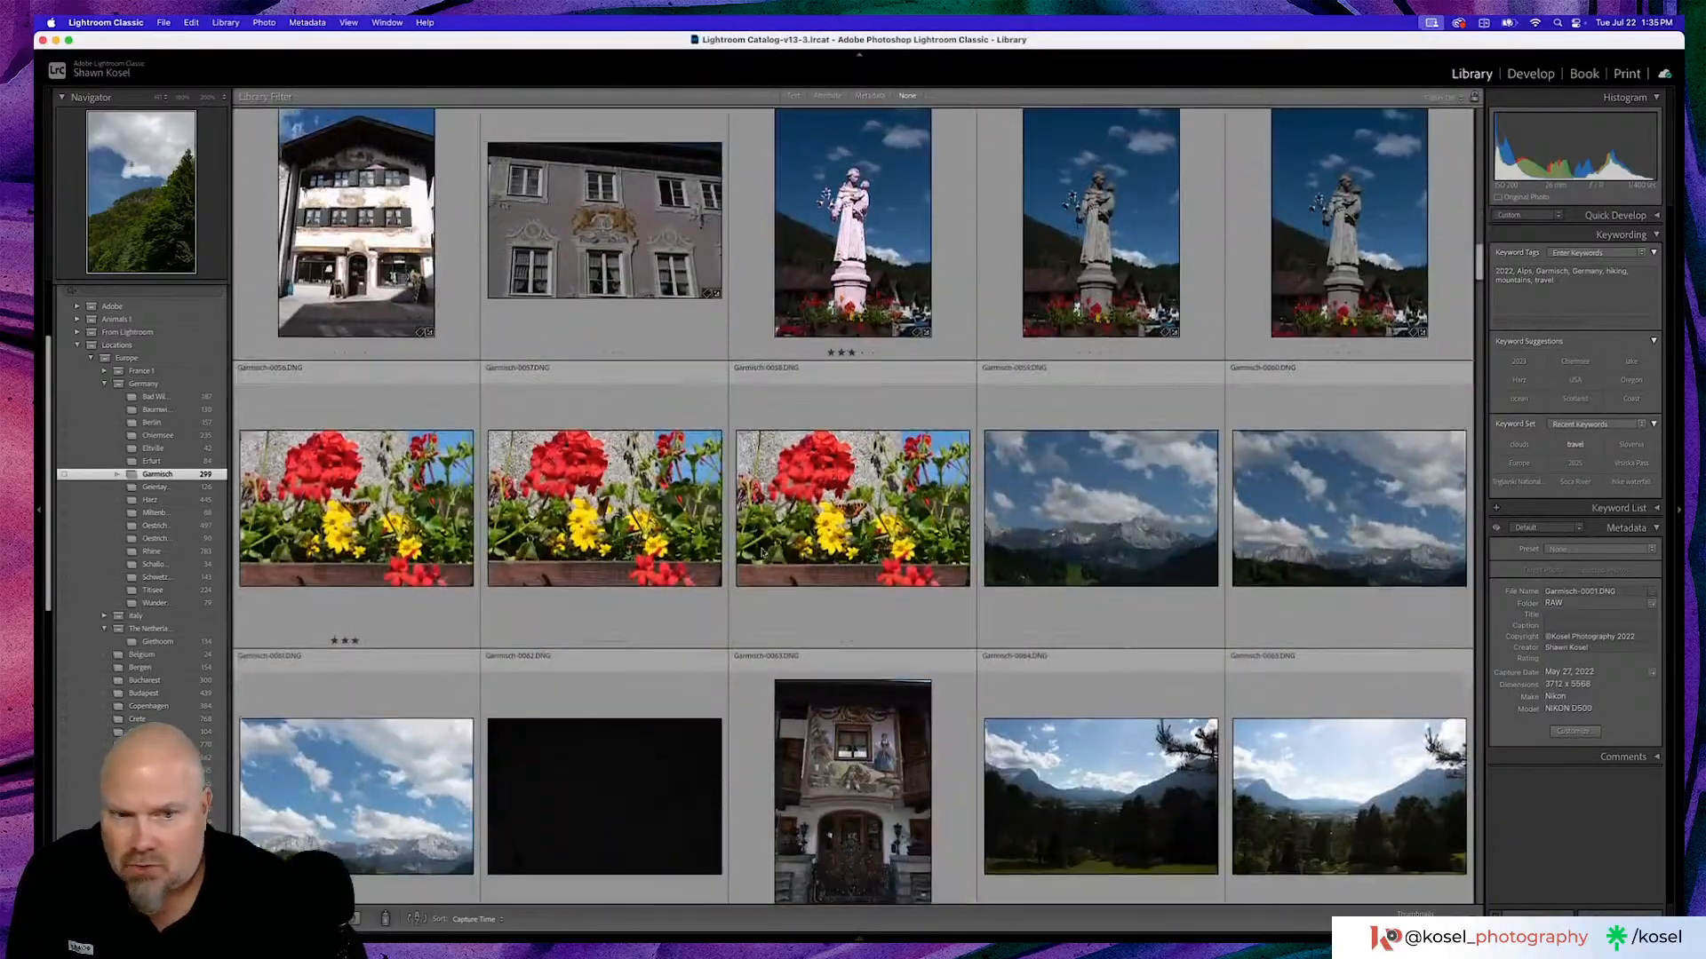
scroll(762, 552, down, 7)
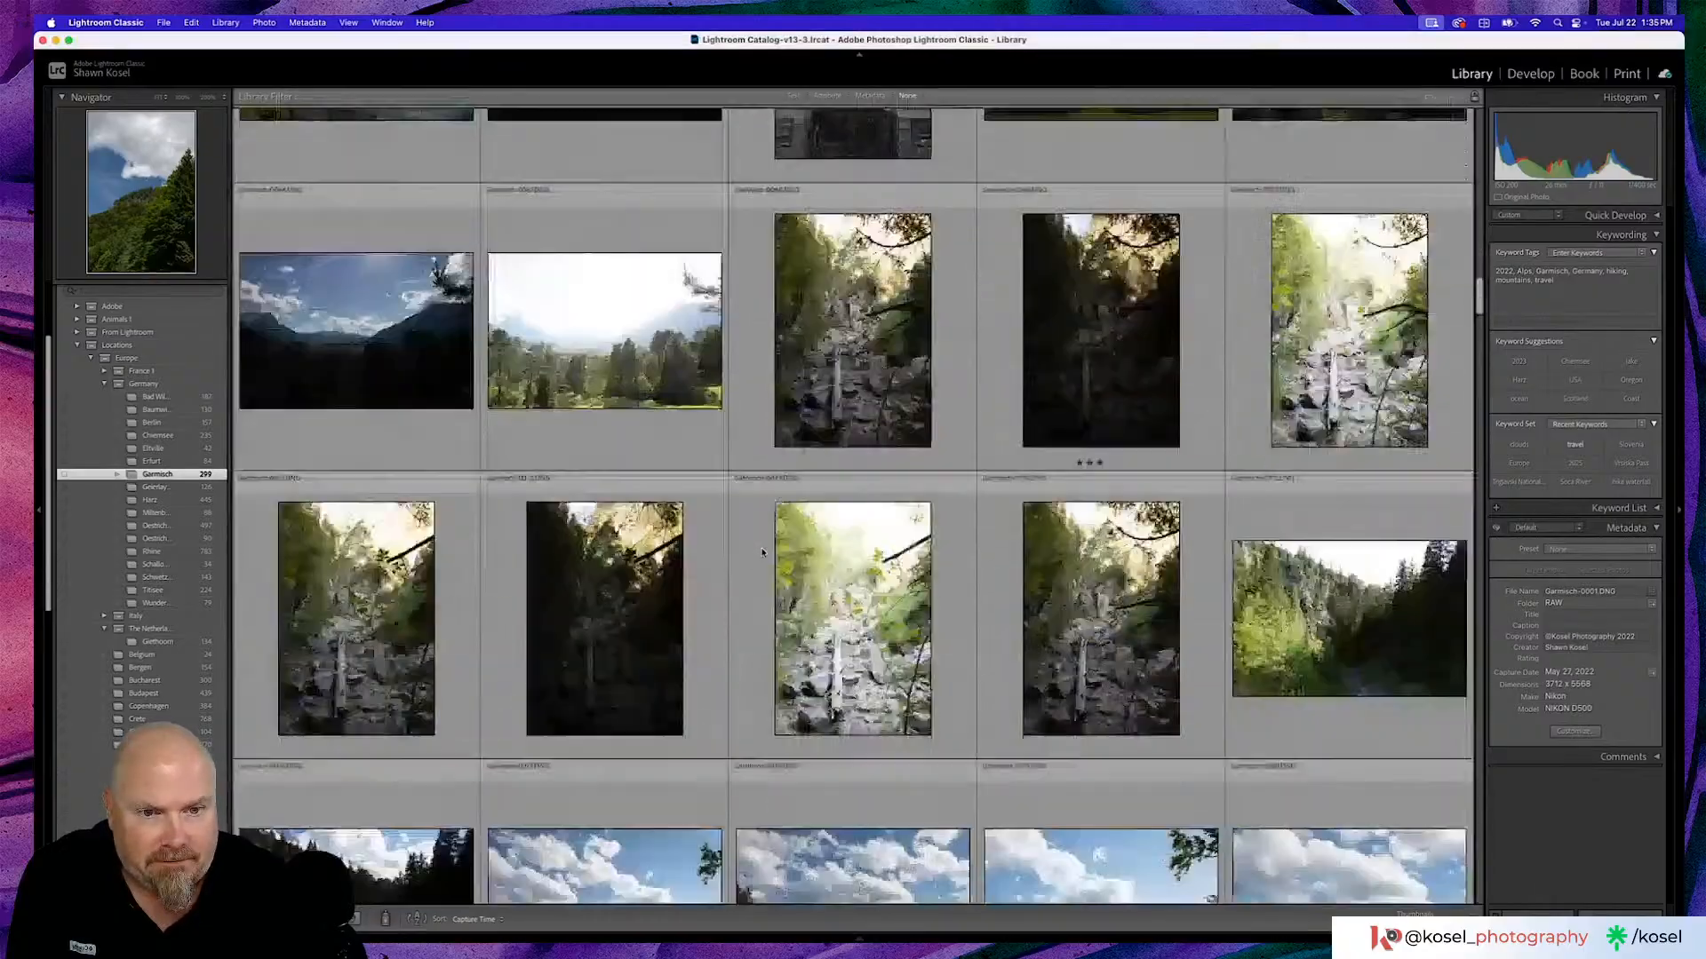
scroll(762, 552, down, 7)
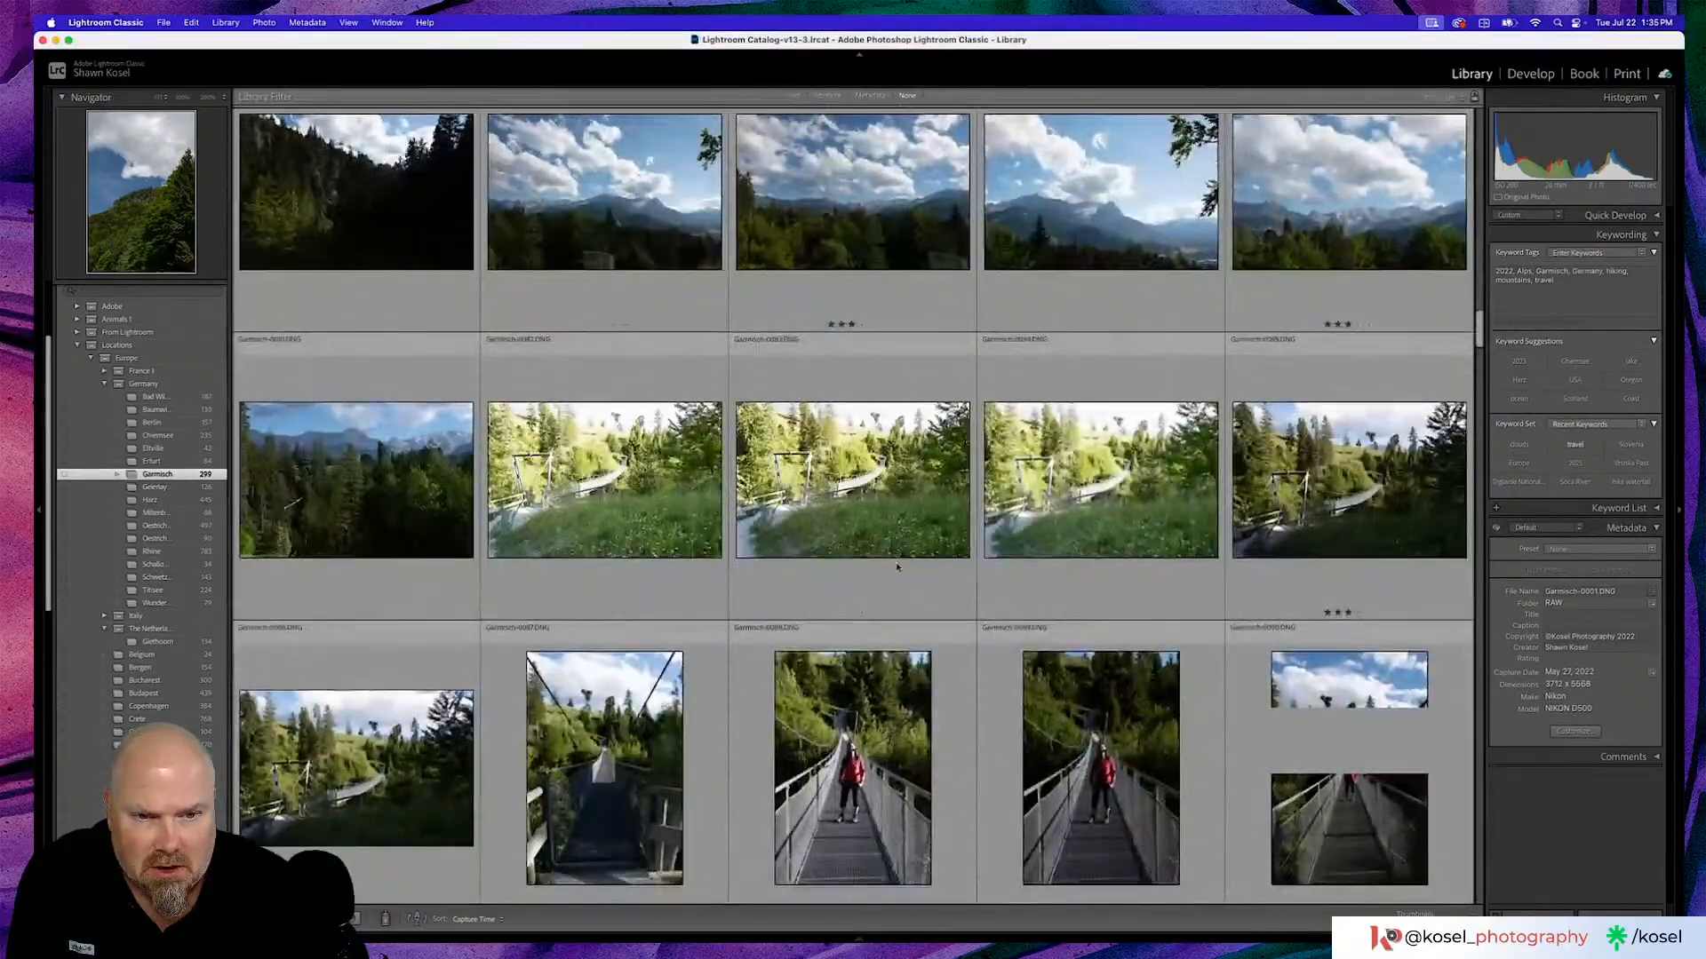
scroll(896, 567, down, 10)
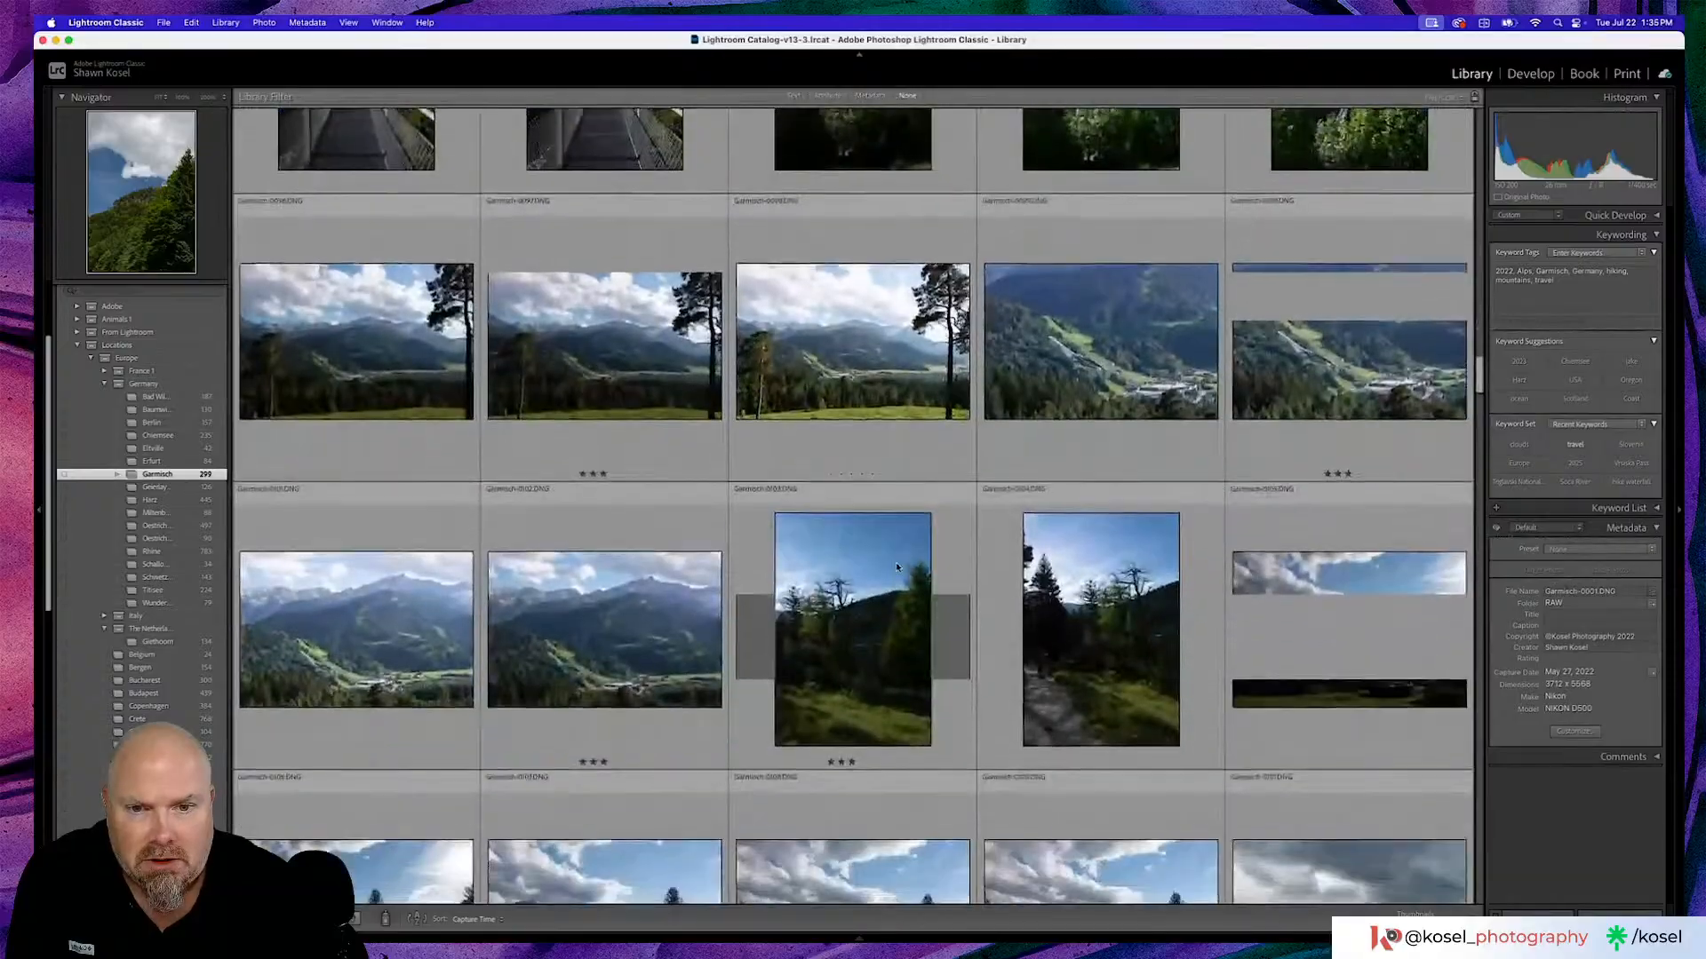
scroll(897, 567, down, 5)
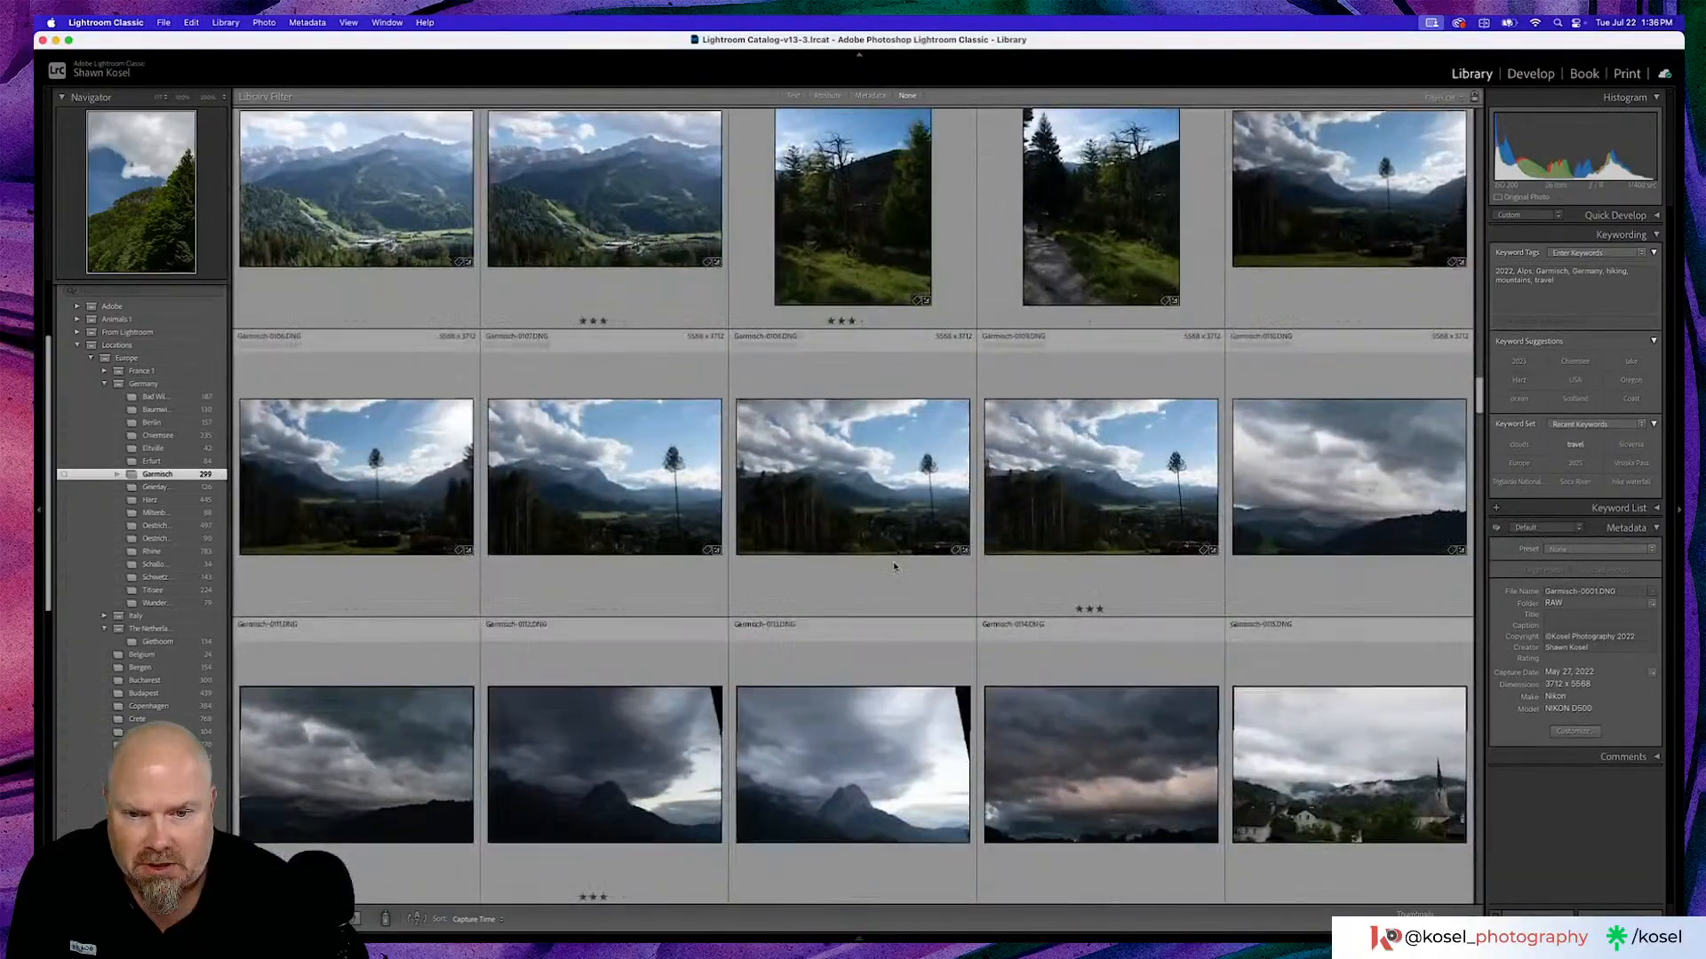
scroll(895, 567, down, 12)
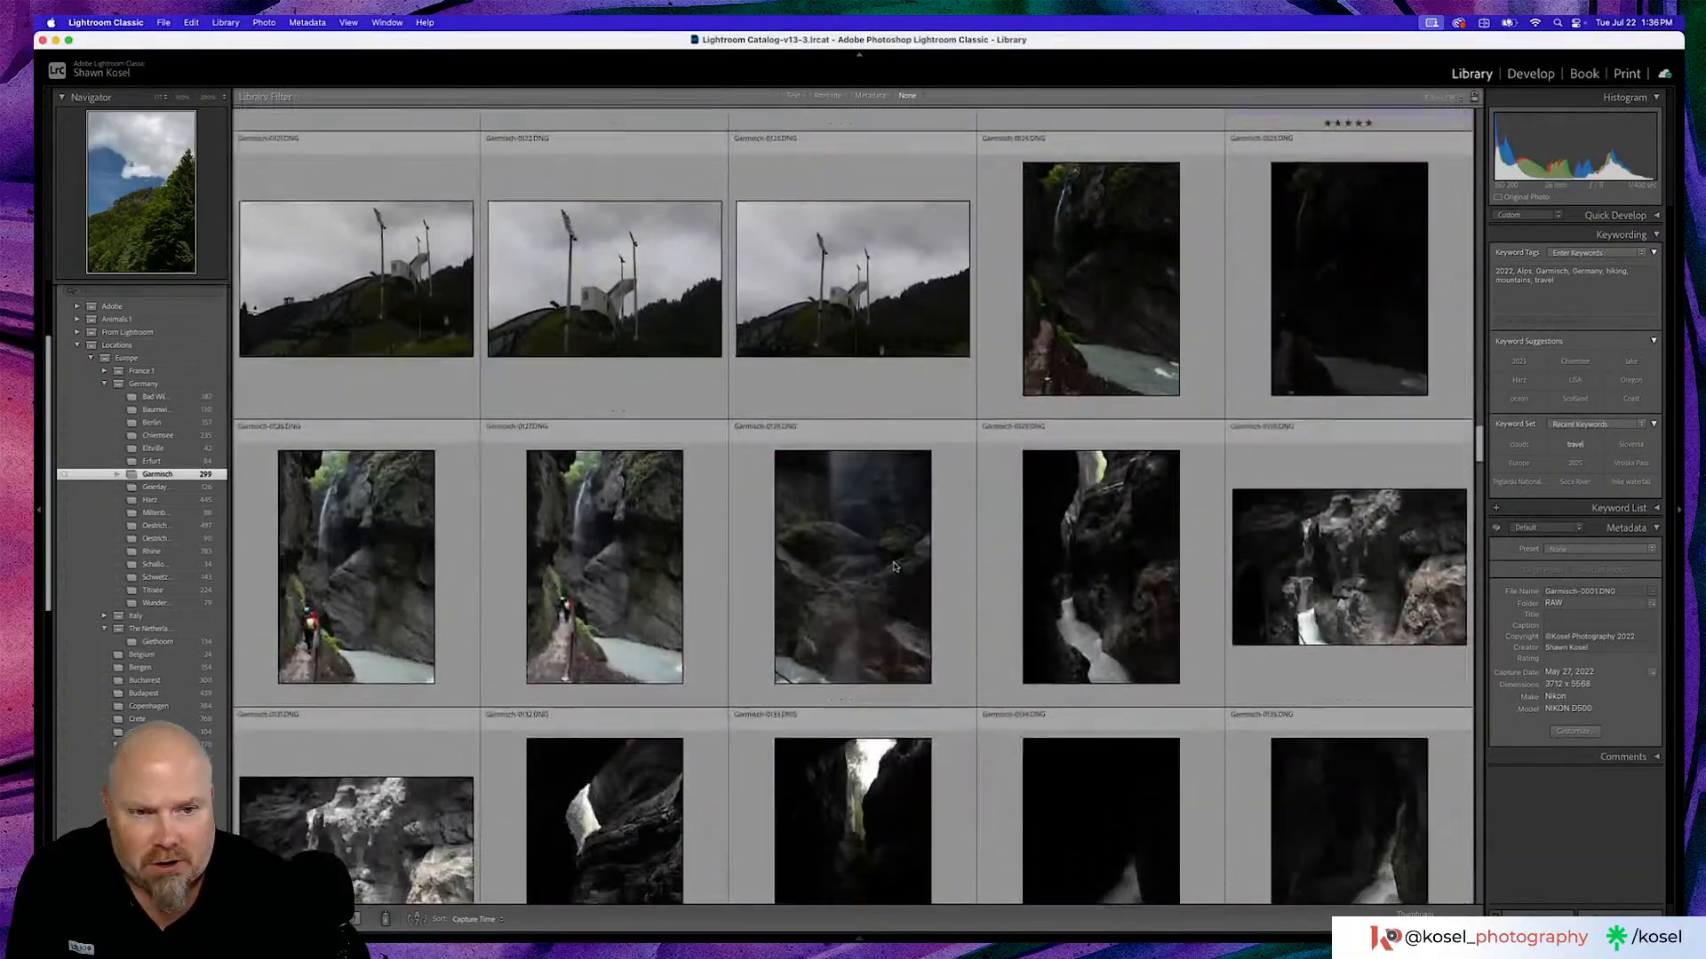
scroll(894, 567, down, 9)
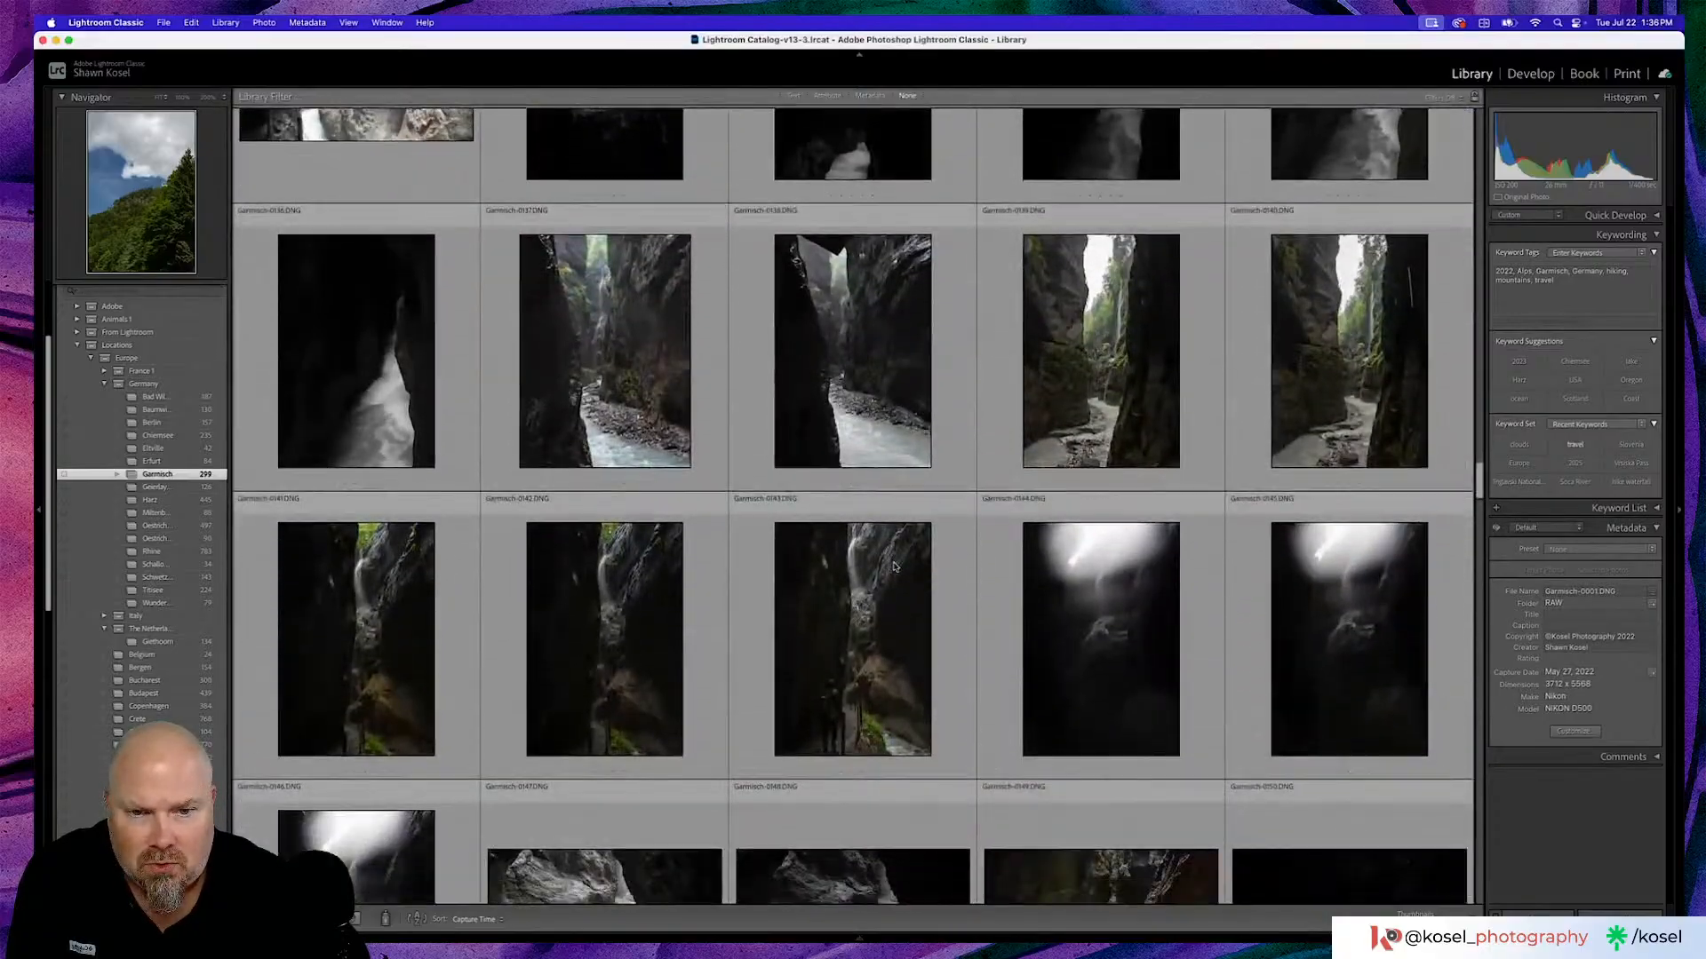
scroll(895, 566, down, 10)
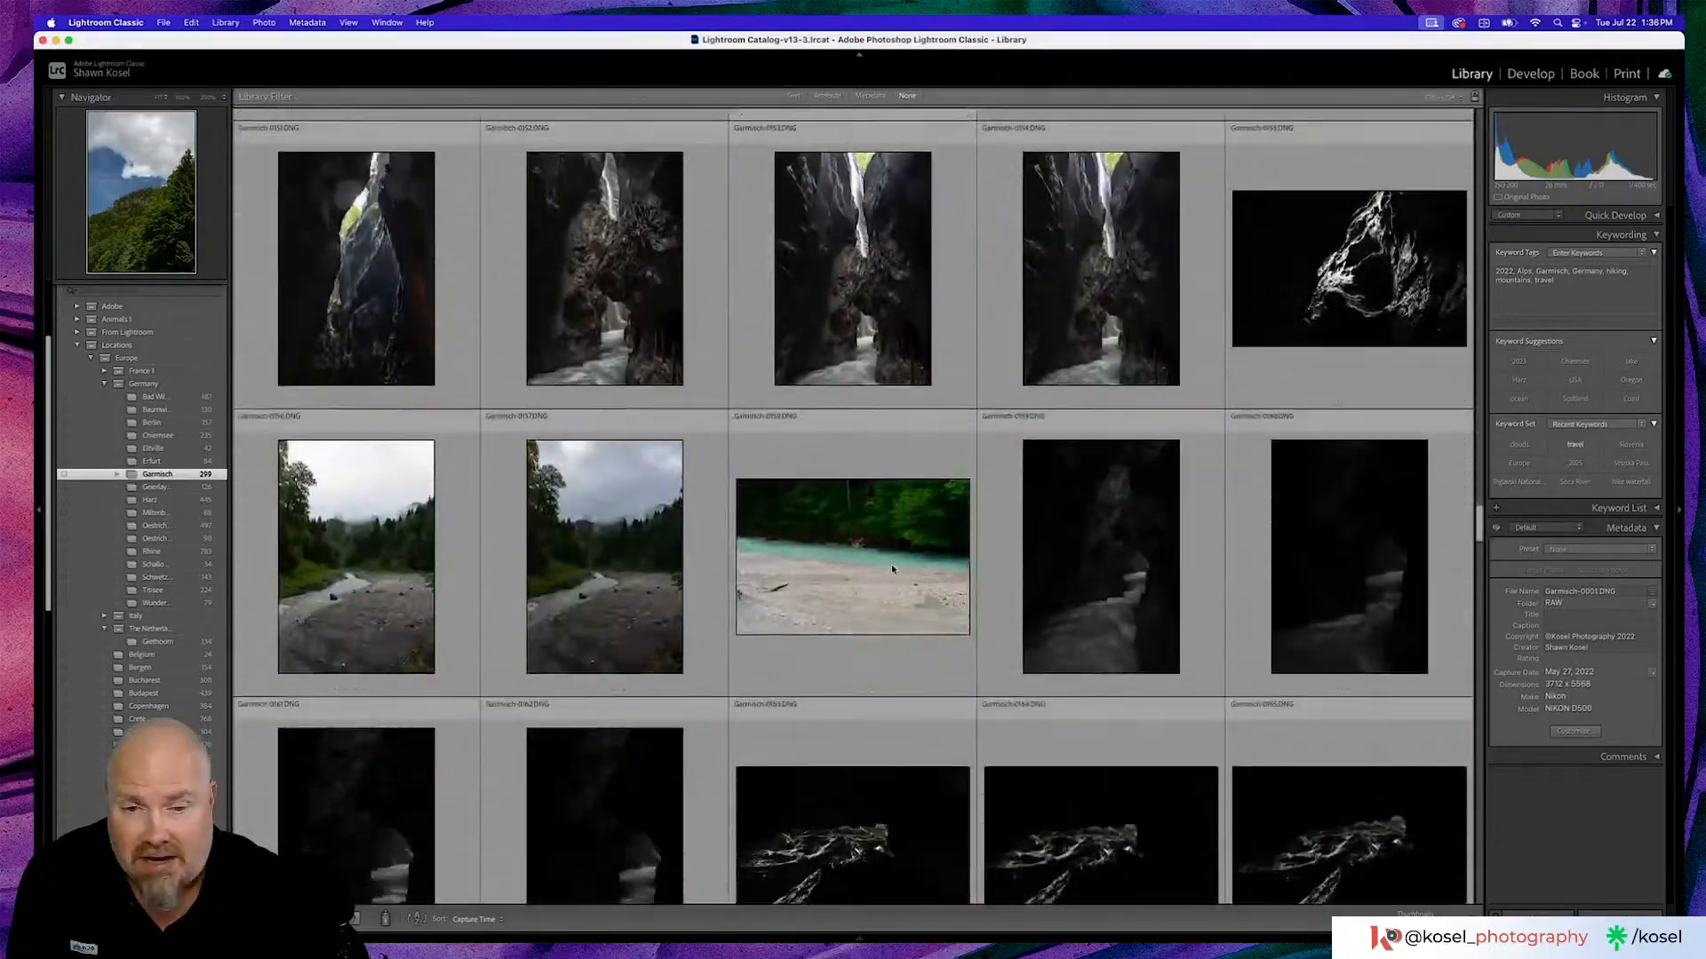
scroll(893, 568, down, 1)
scroll(896, 569, down, 10)
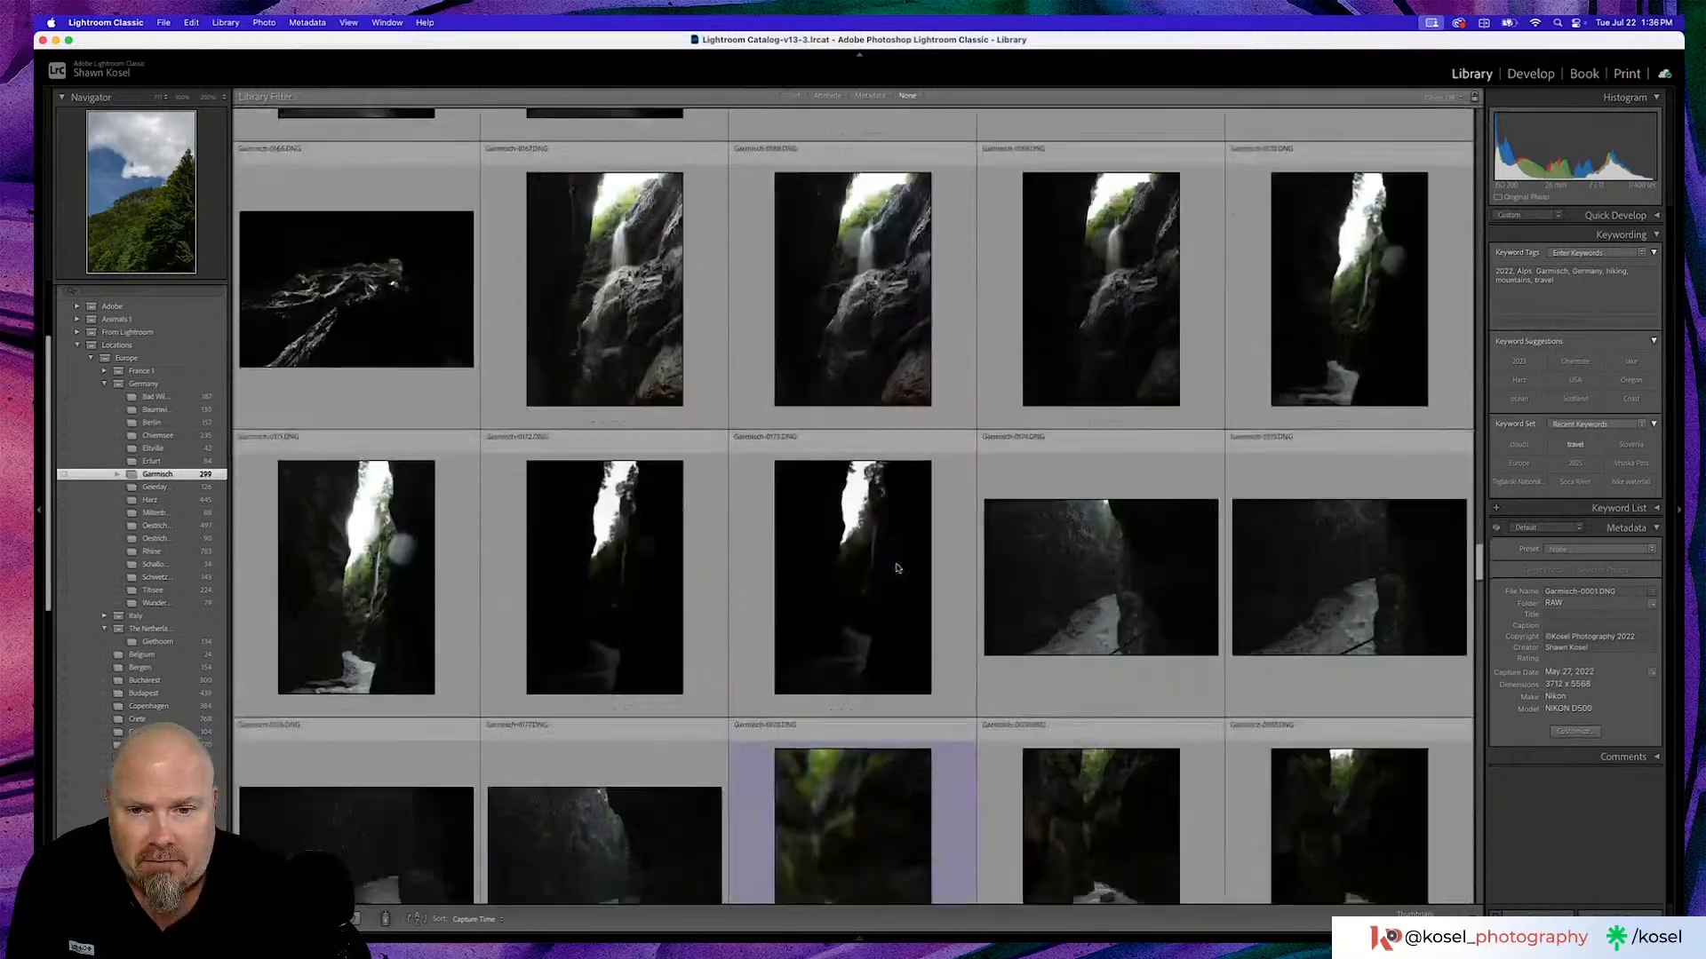
scroll(896, 568, down, 3)
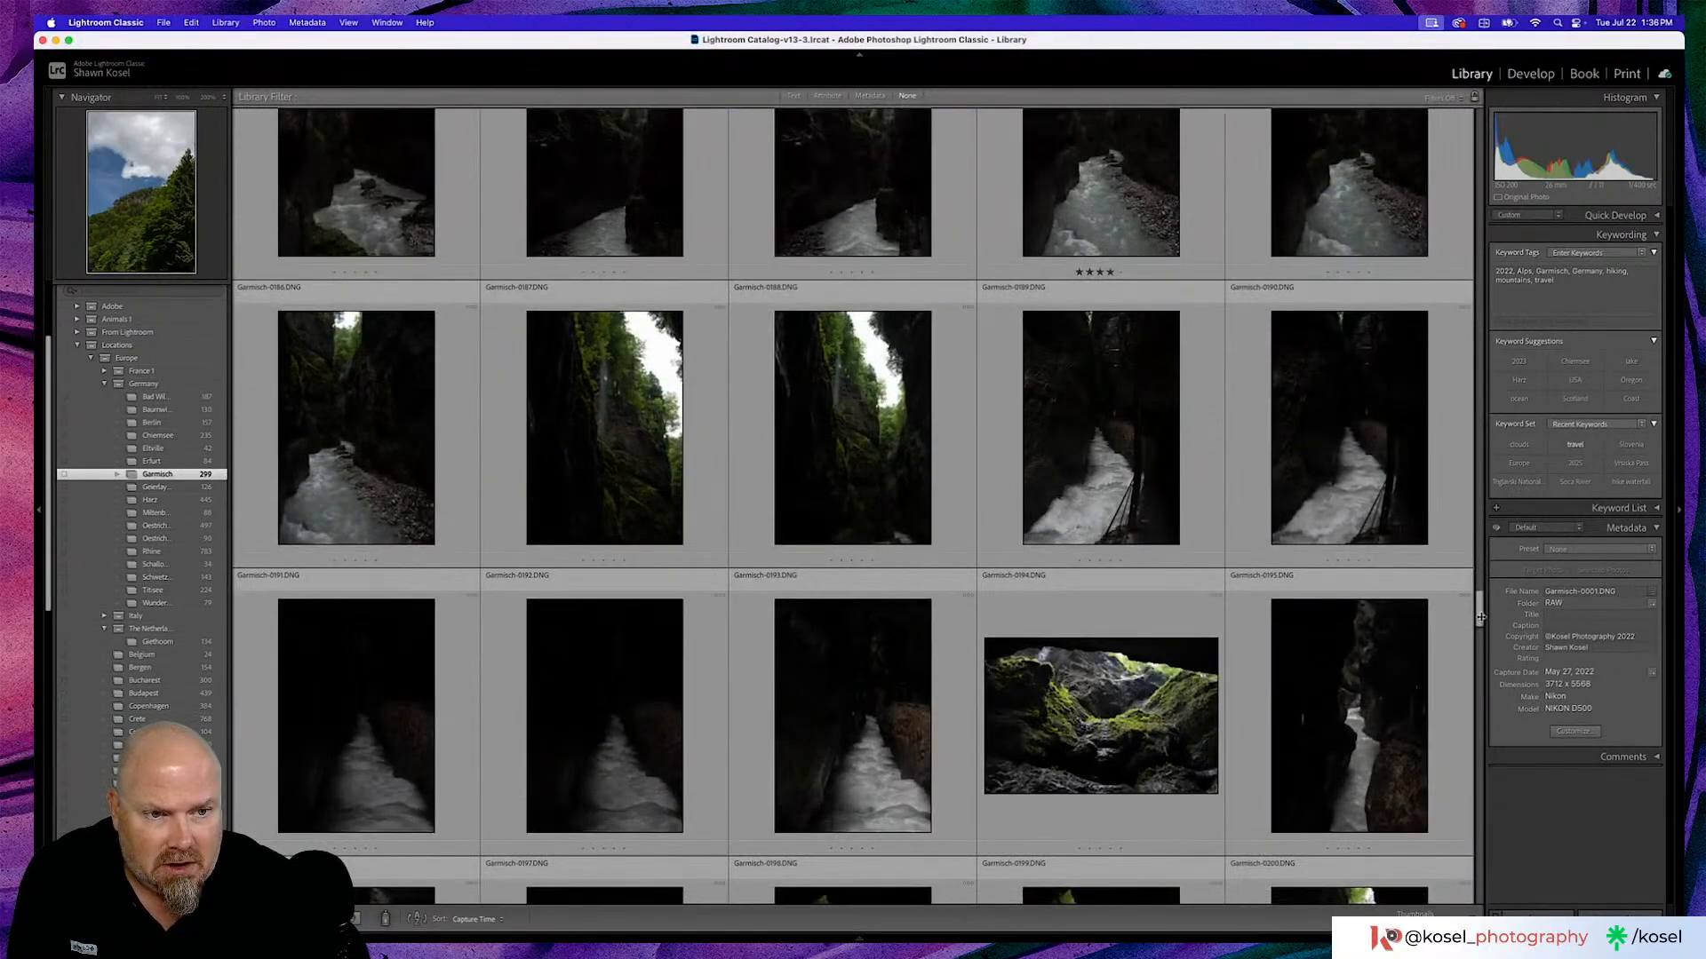
drag(1479, 619, 1479, 801)
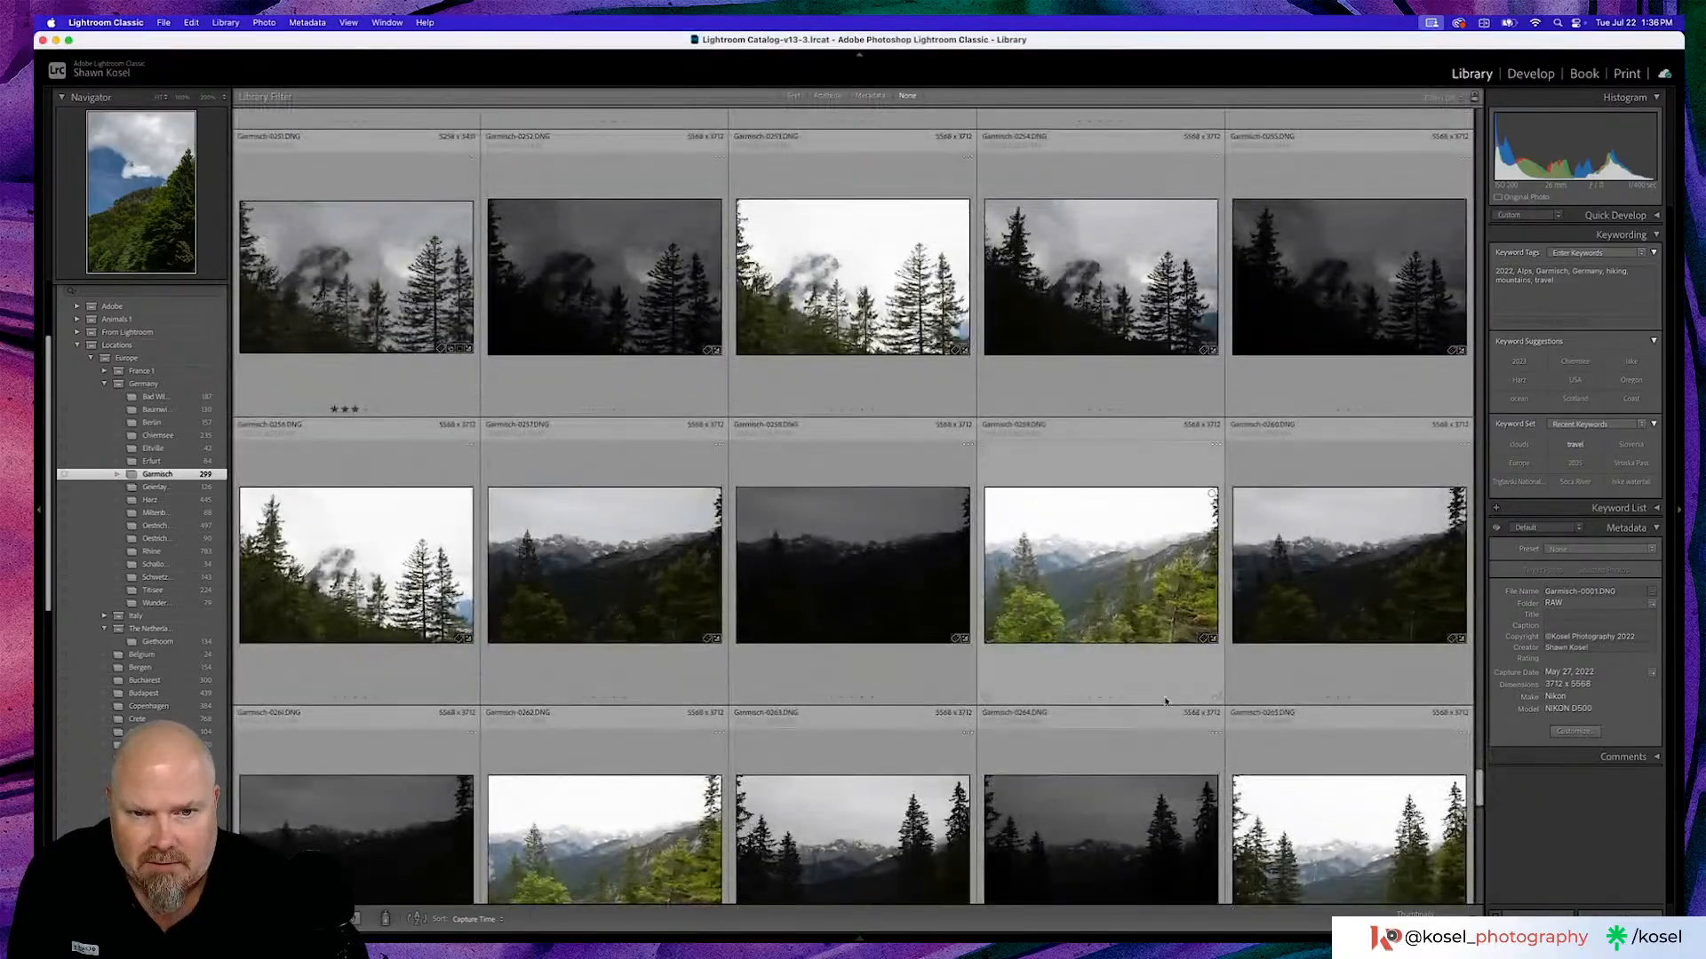
scroll(989, 675, down, 5)
scroll(988, 675, down, 10)
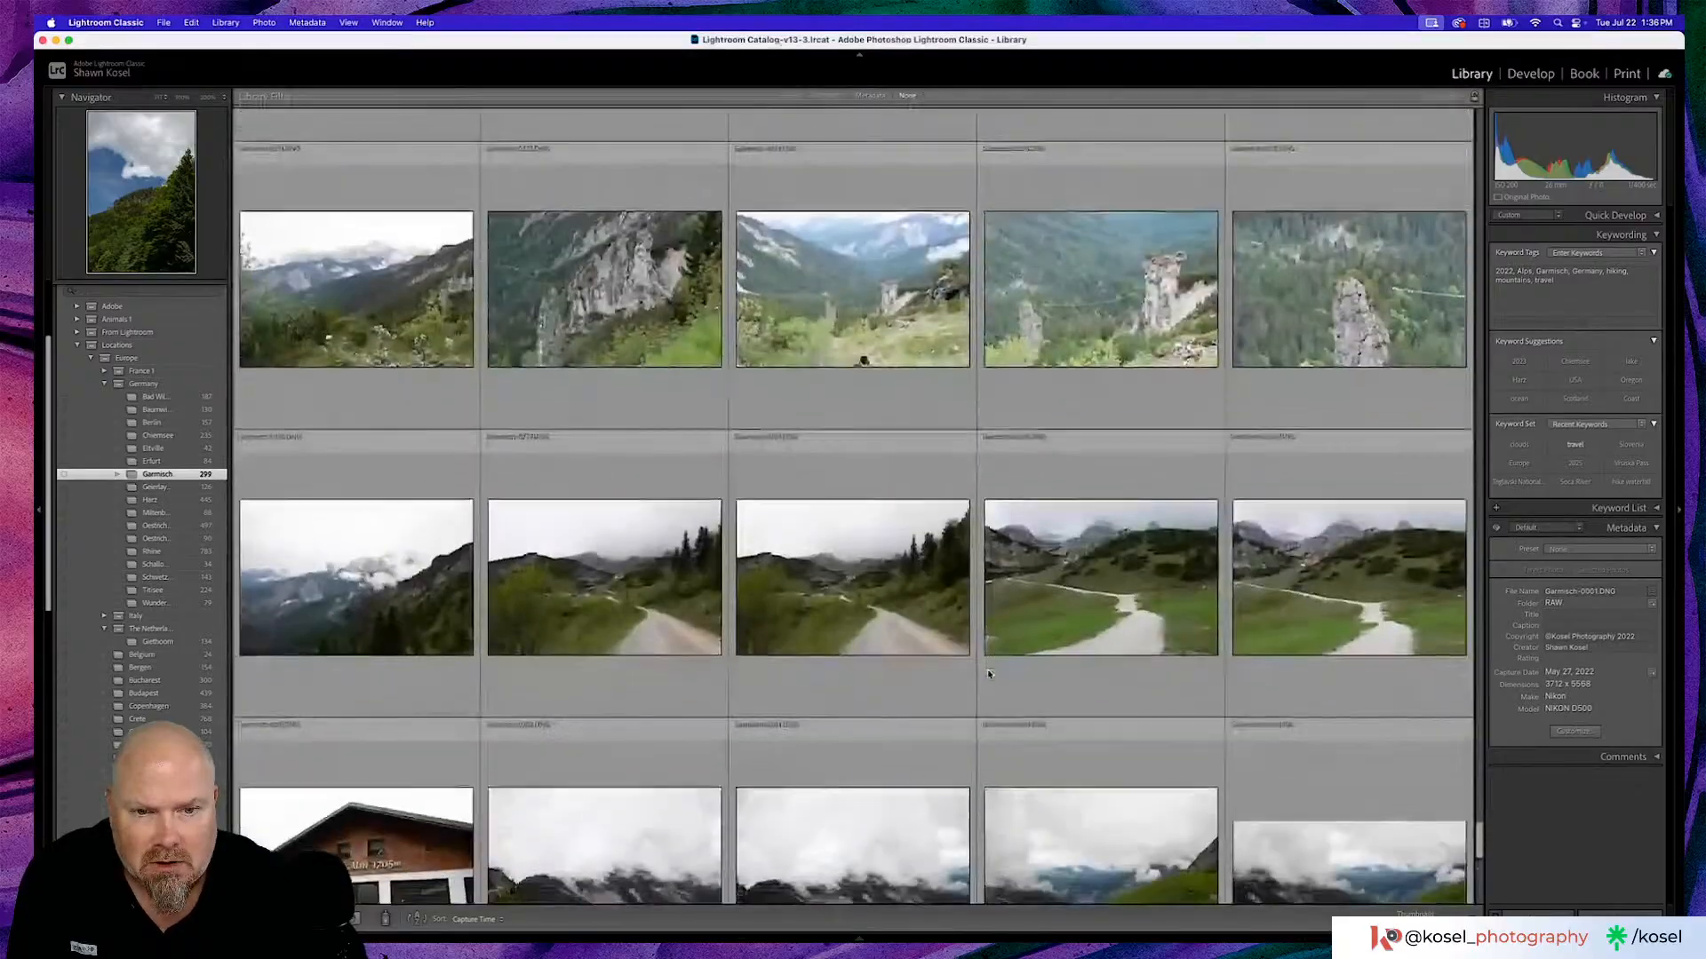
scroll(988, 675, down, 8)
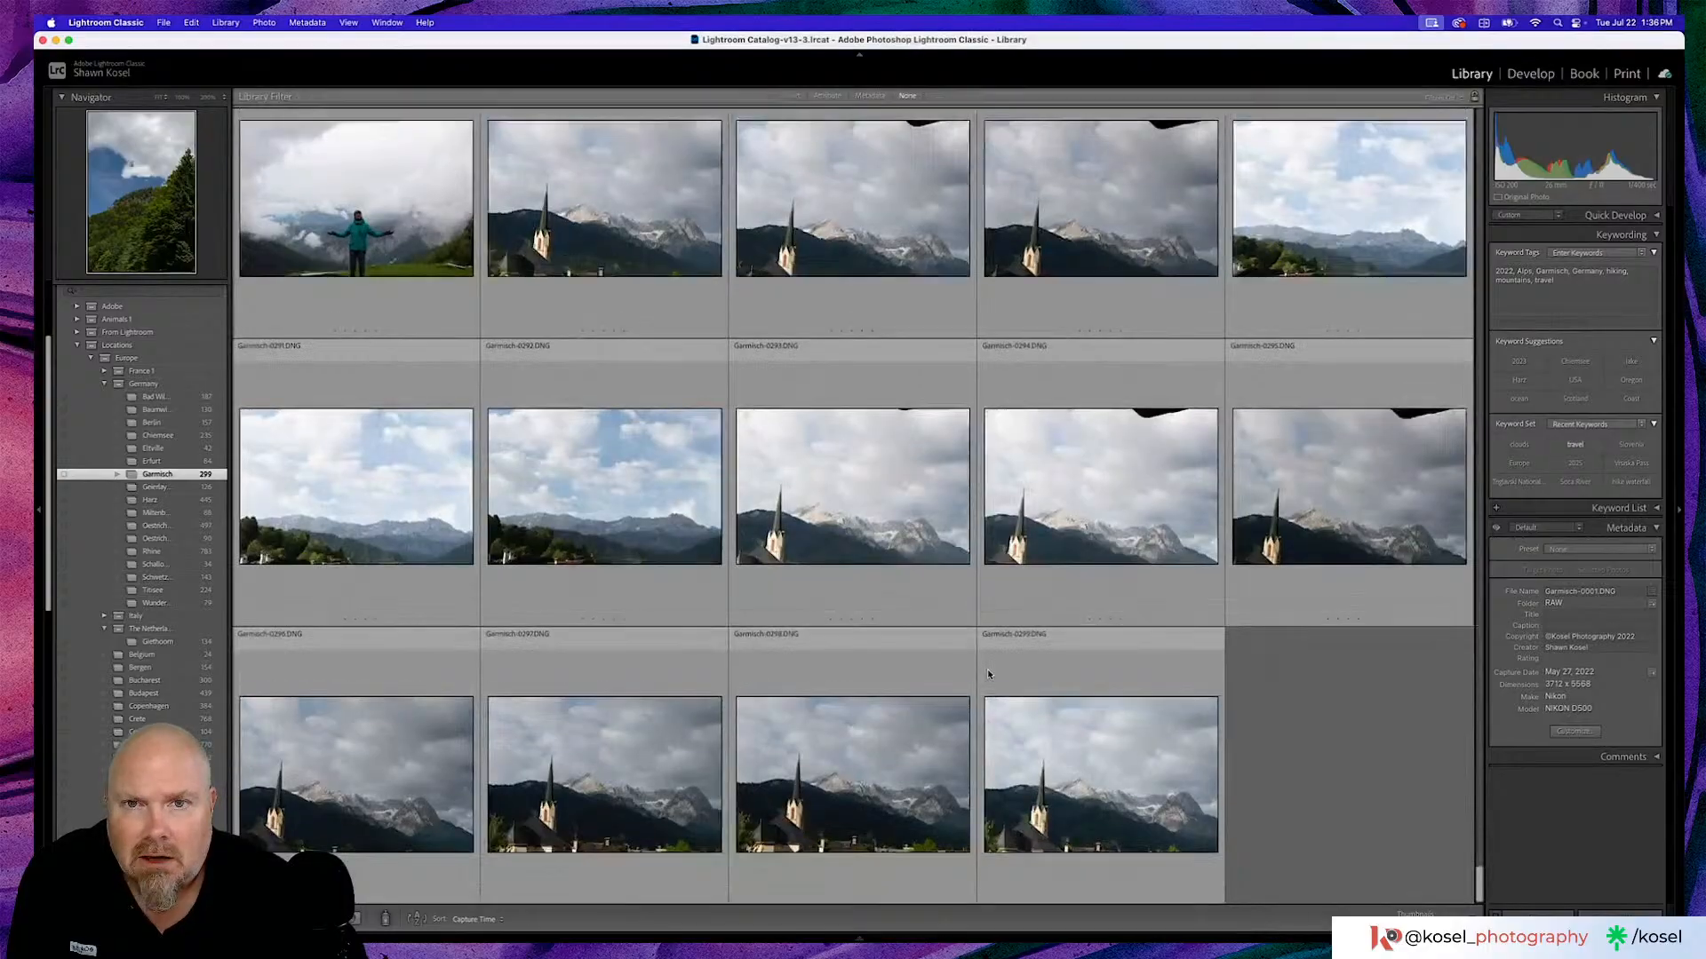
Look back through the Garmisch photos from the end of the collection toward the gorge and river shots for reference images.
scroll(988, 674, up, 15)
scroll(989, 675, up, 10)
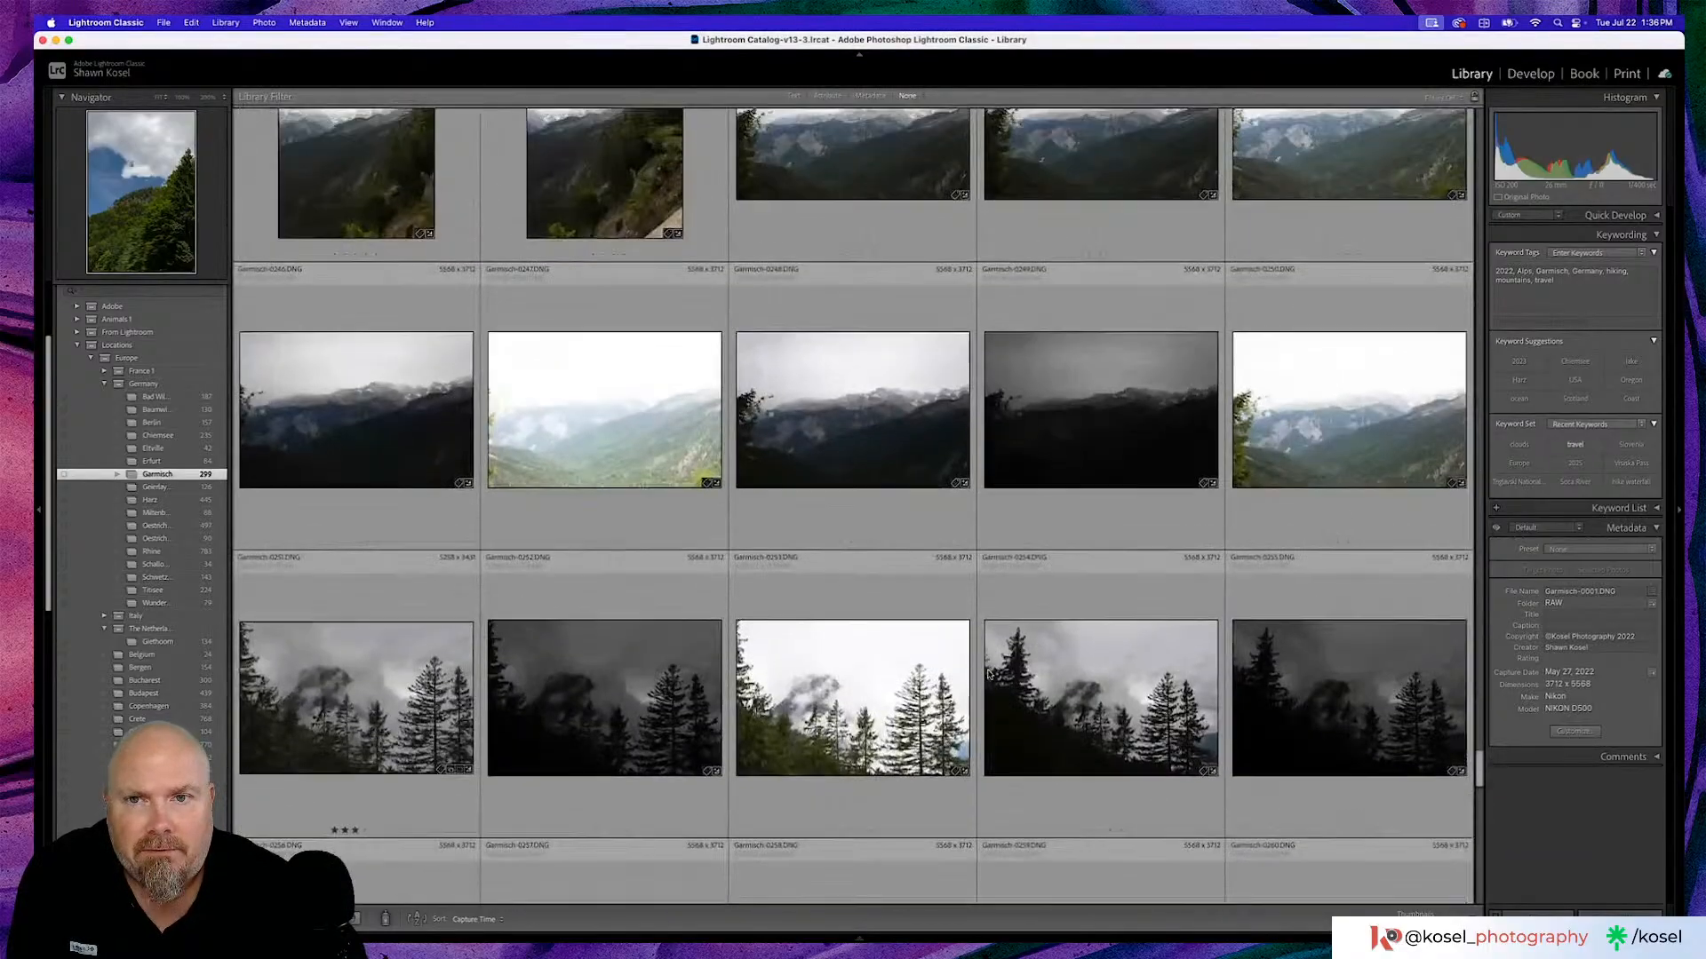
scroll(1042, 670, up, 5)
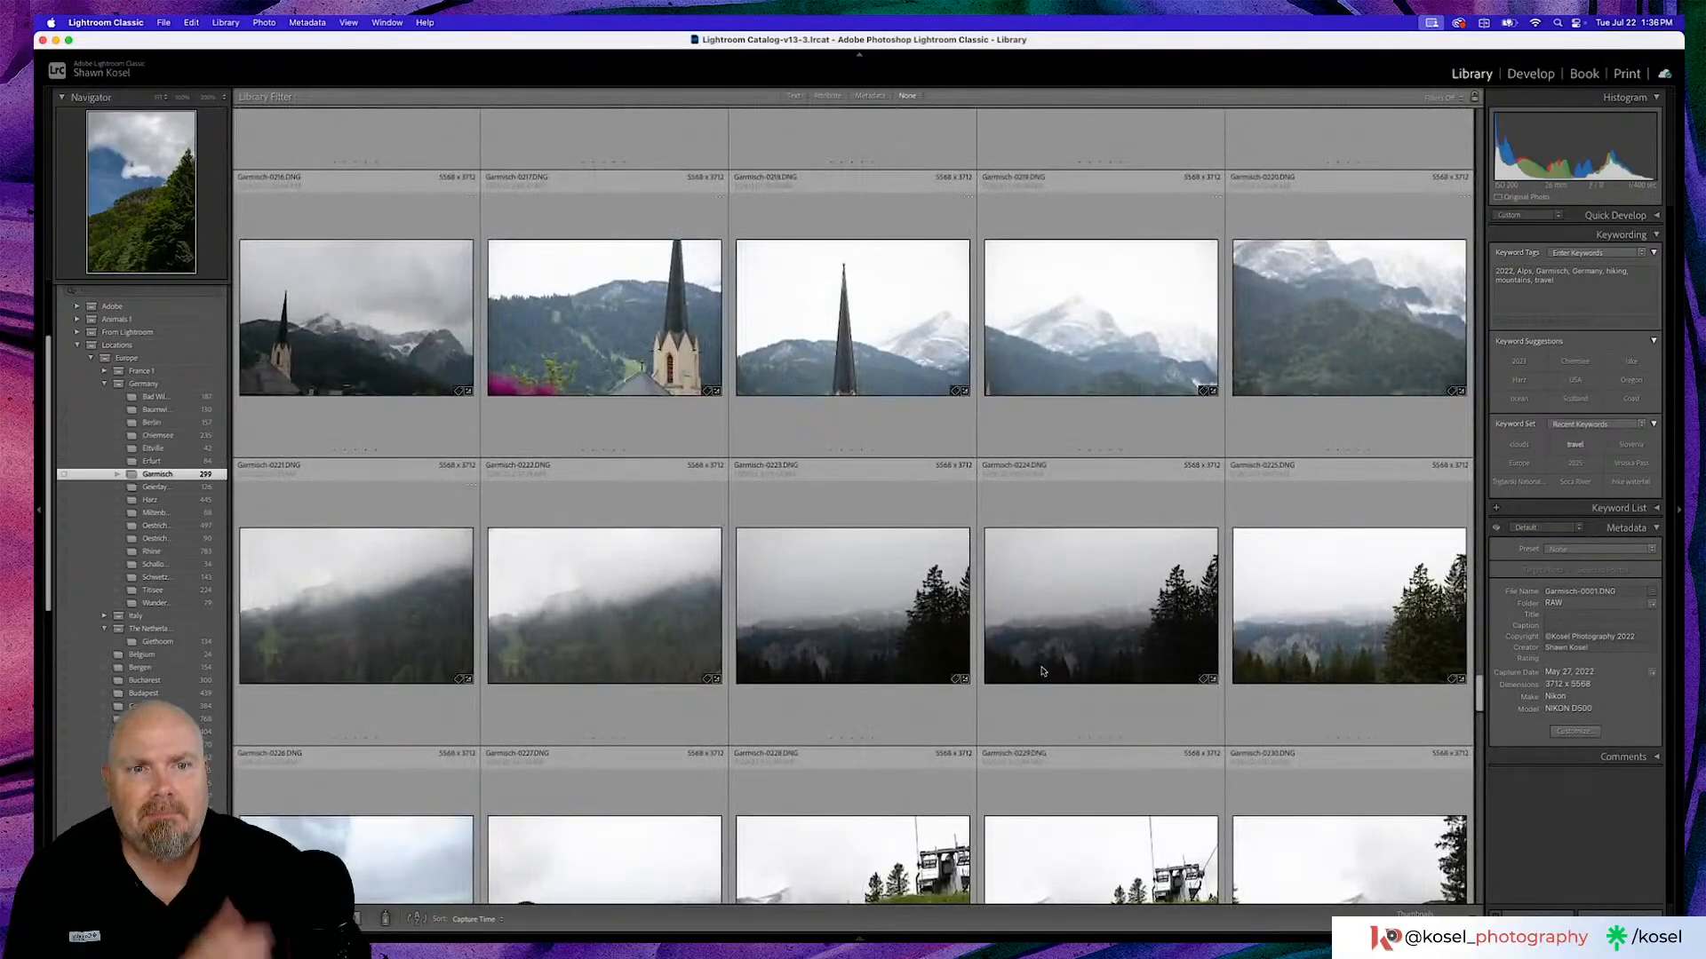
scroll(1042, 671, up, 3)
scroll(1042, 671, up, 2)
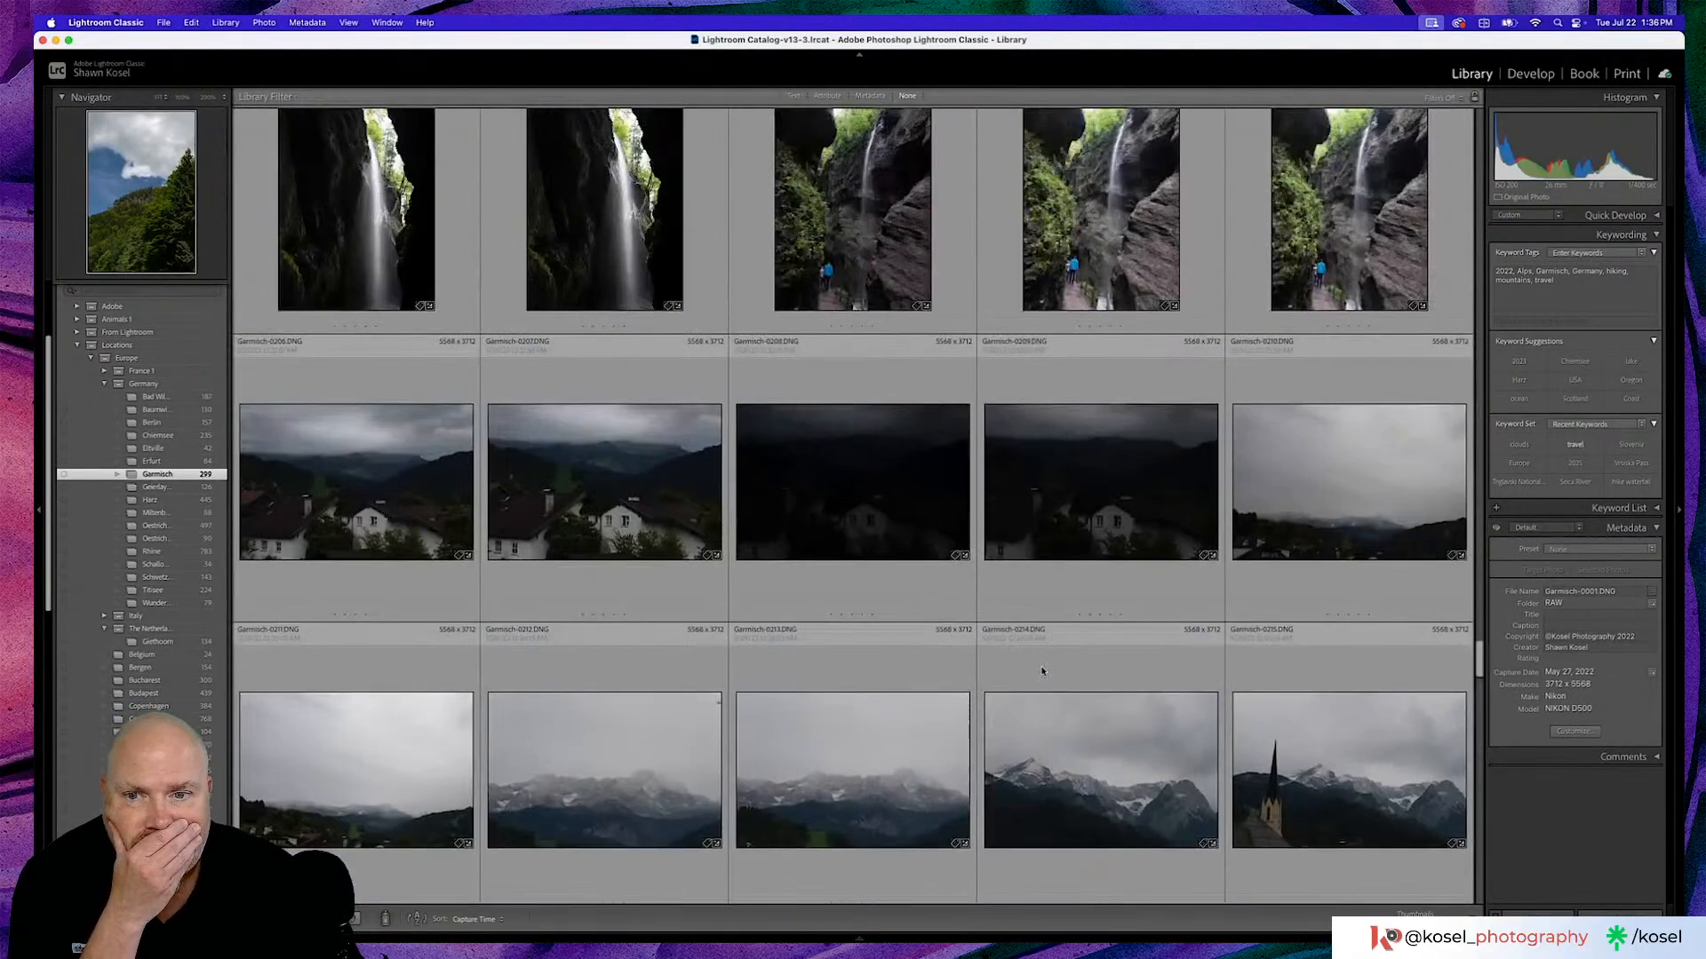
scroll(1042, 671, up, 2)
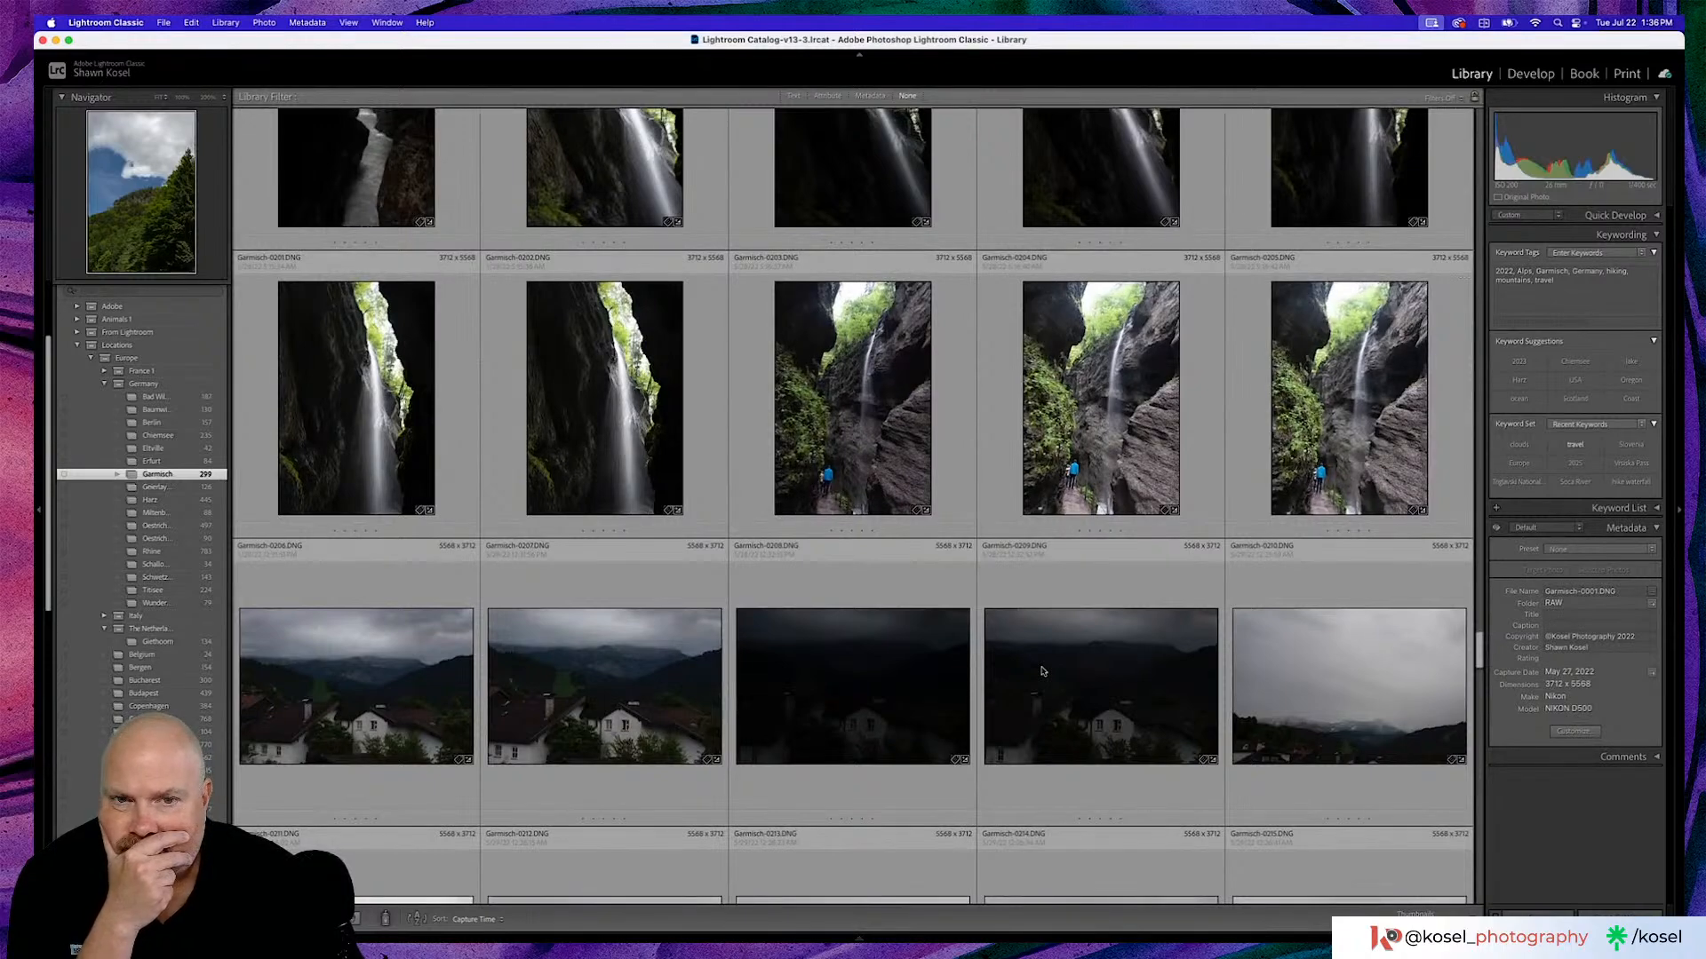
scroll(1042, 670, up, 10)
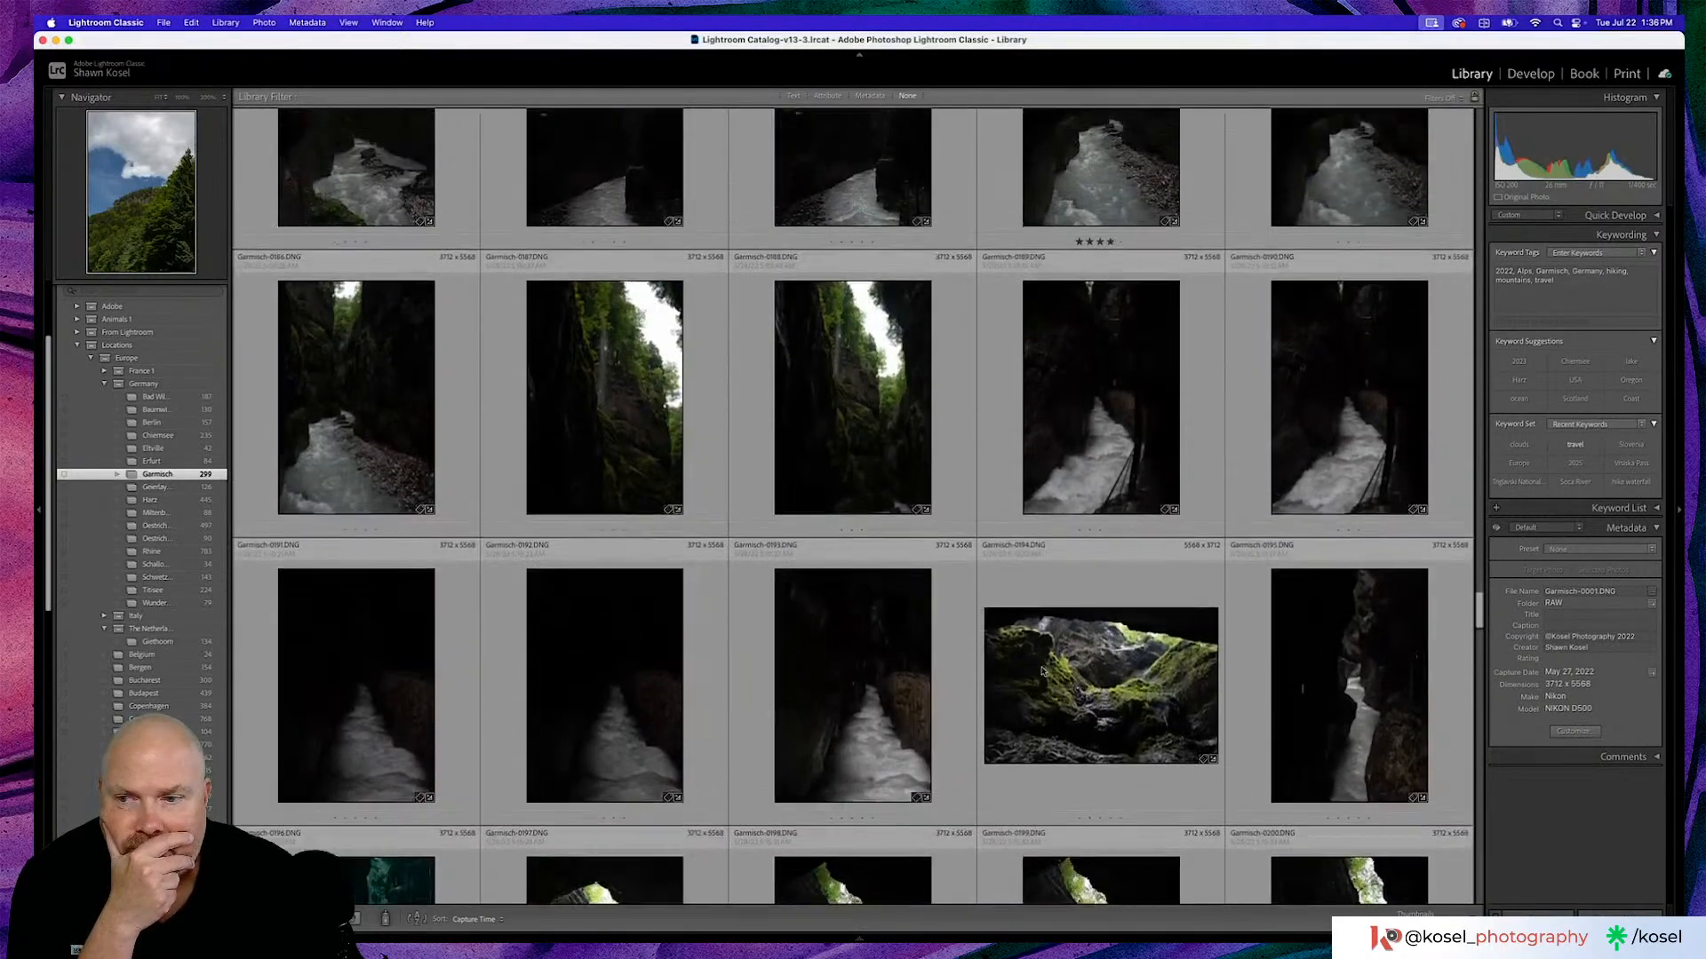
scroll(1042, 671, up, 10)
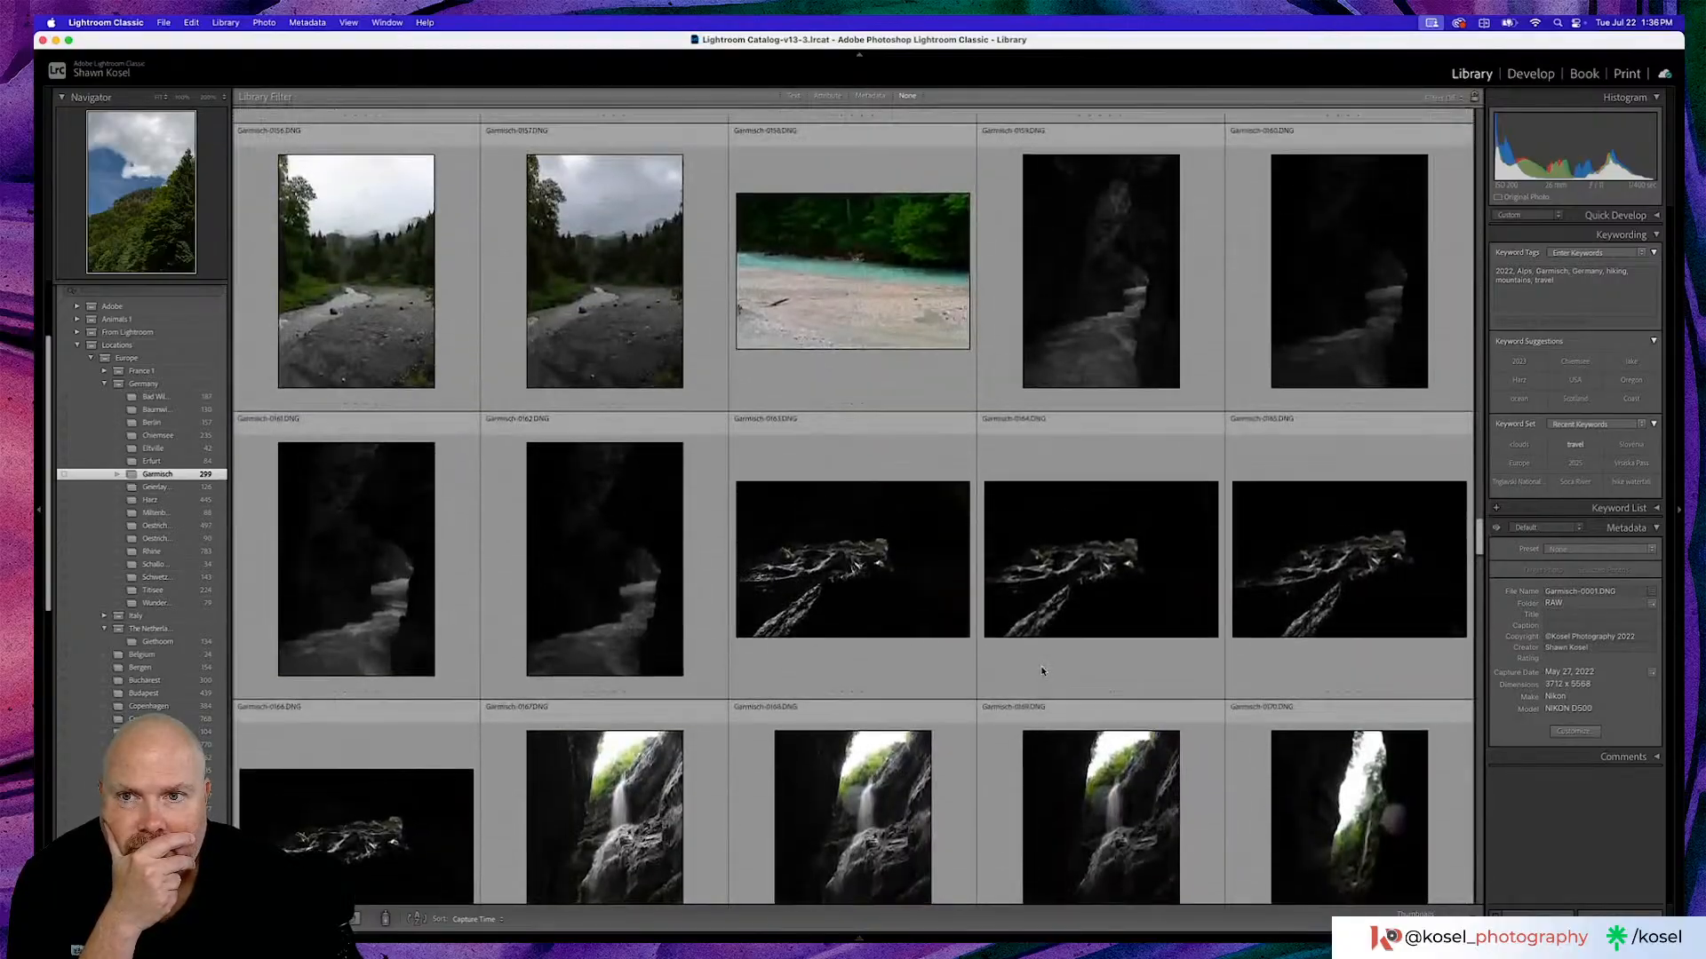
scroll(1042, 670, up, 10)
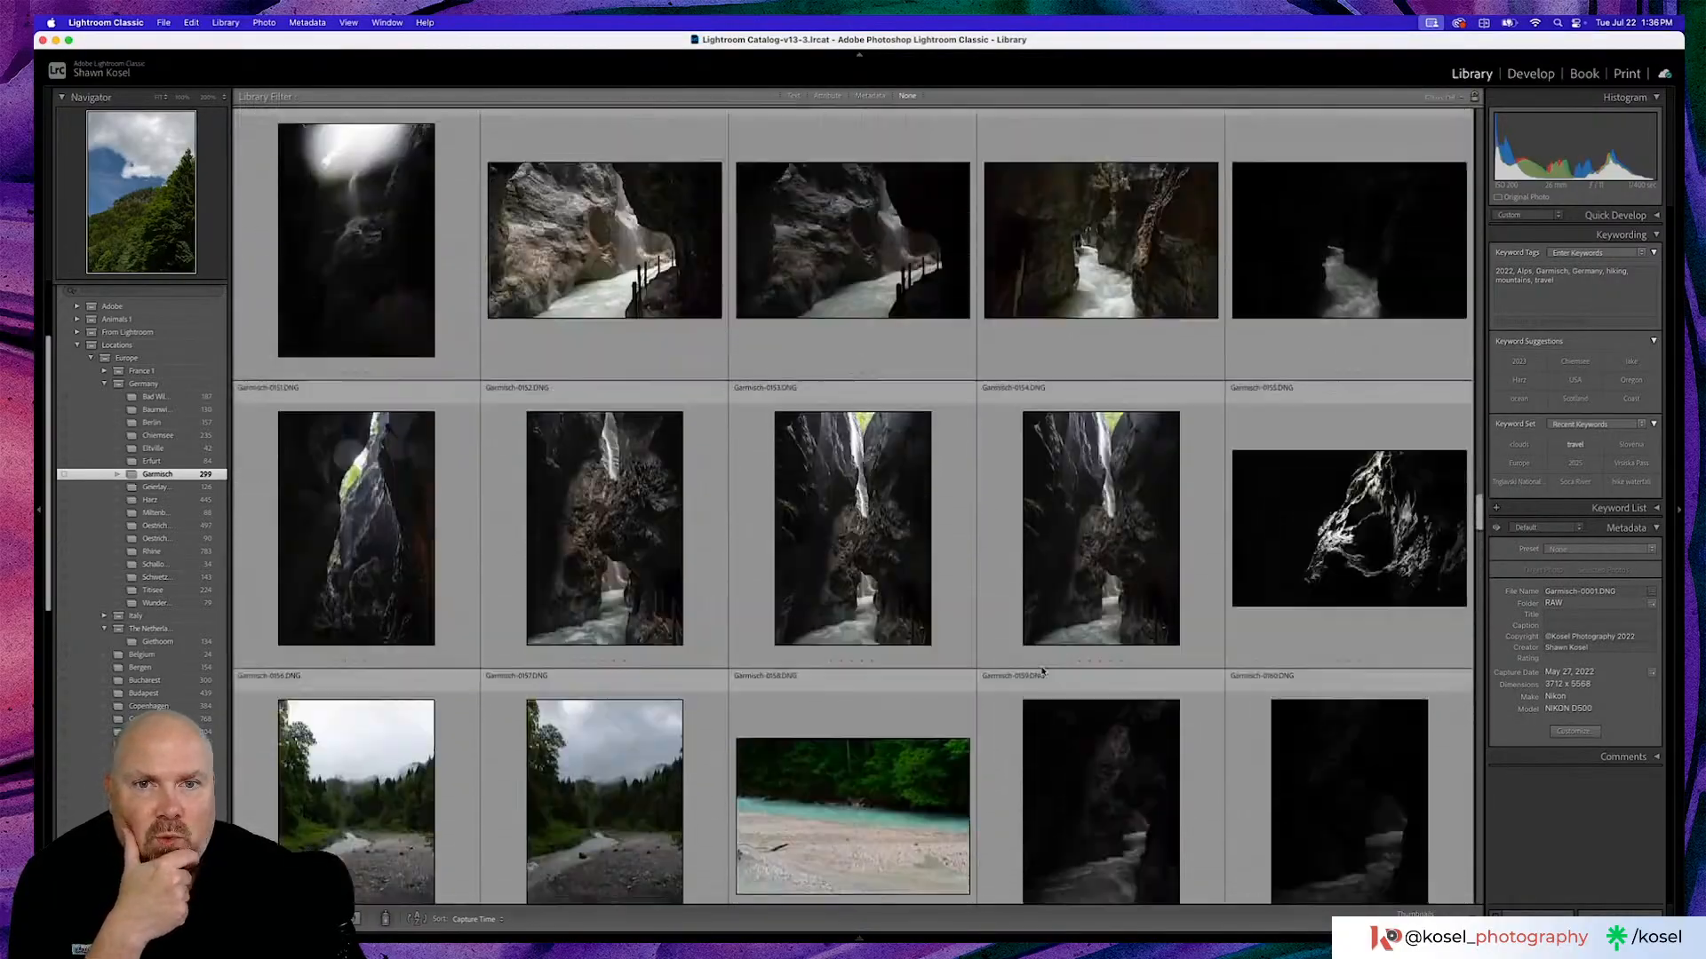
scroll(1042, 671, up, 10)
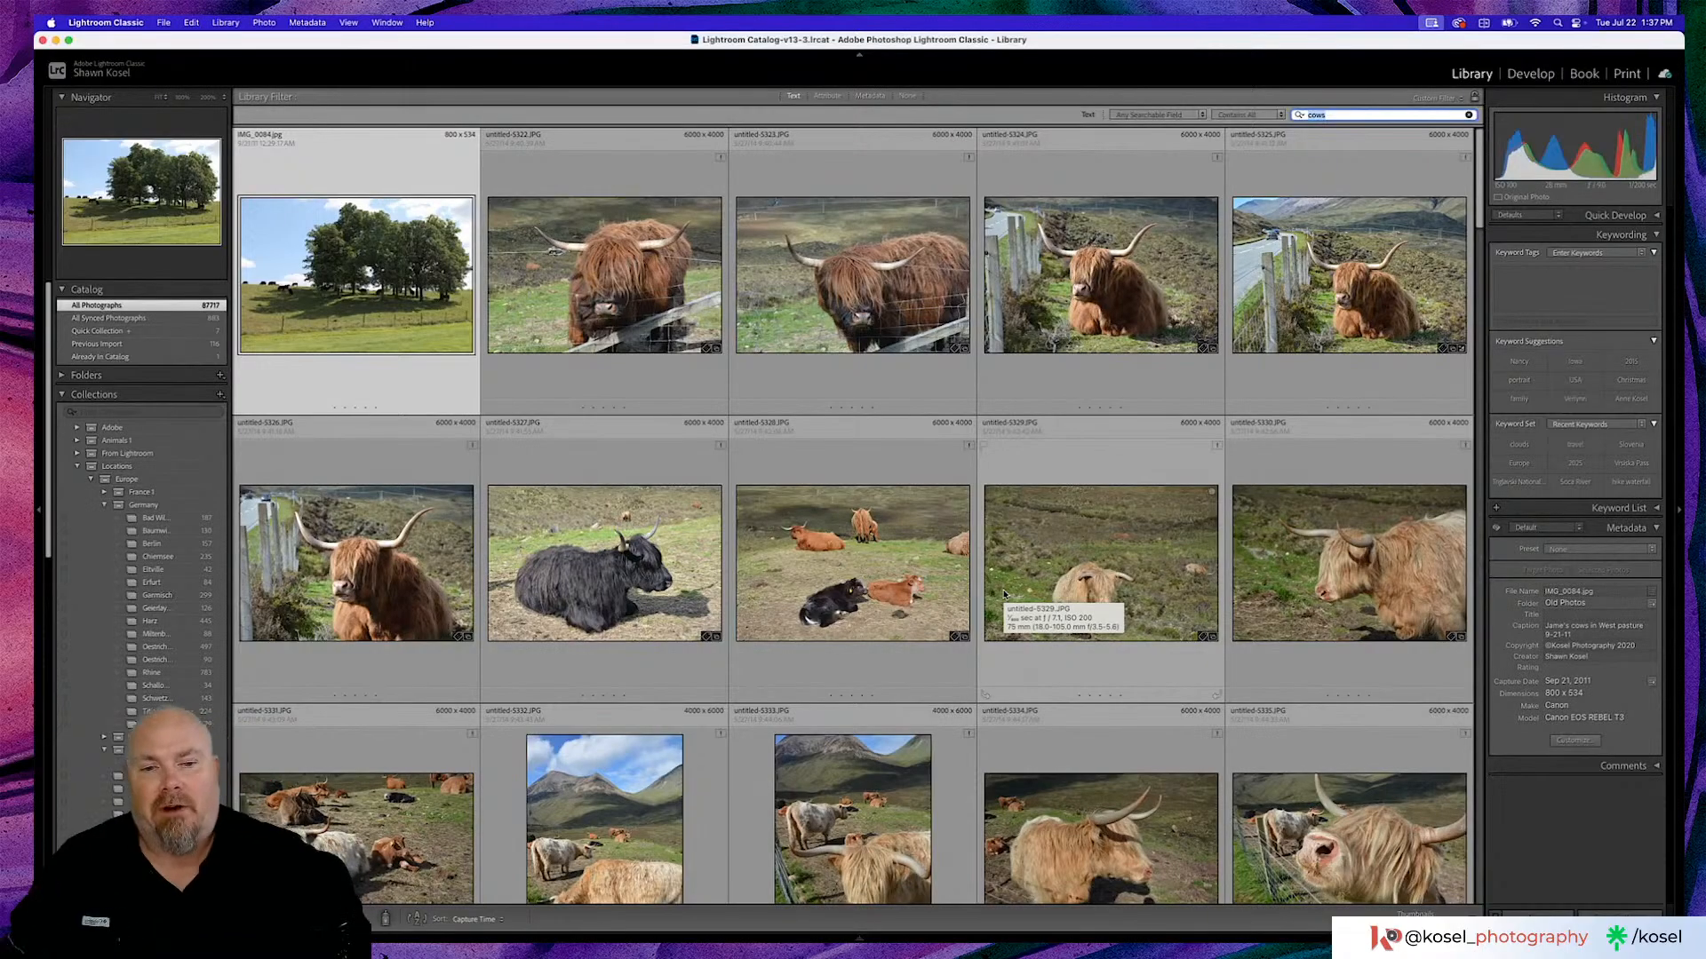
Look through the photos found for cows and inspect DSC_8323.NEF at full view before returning to the grid.
scroll(995, 612, down, 2)
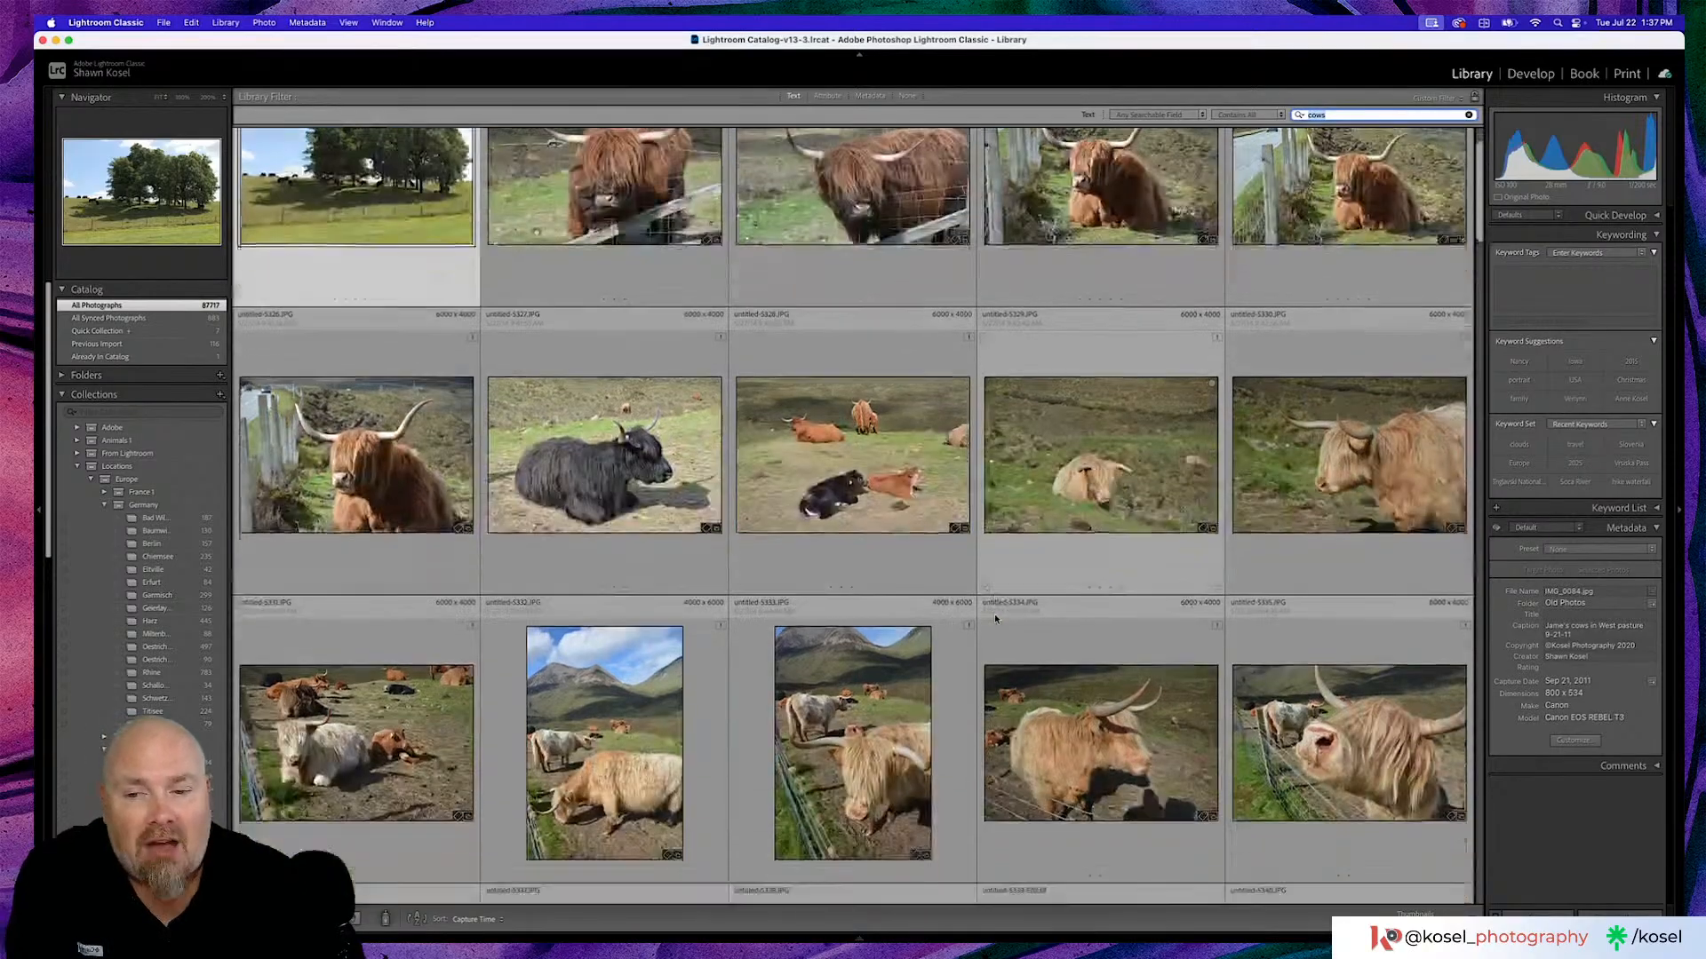
scroll(994, 613, down, 10)
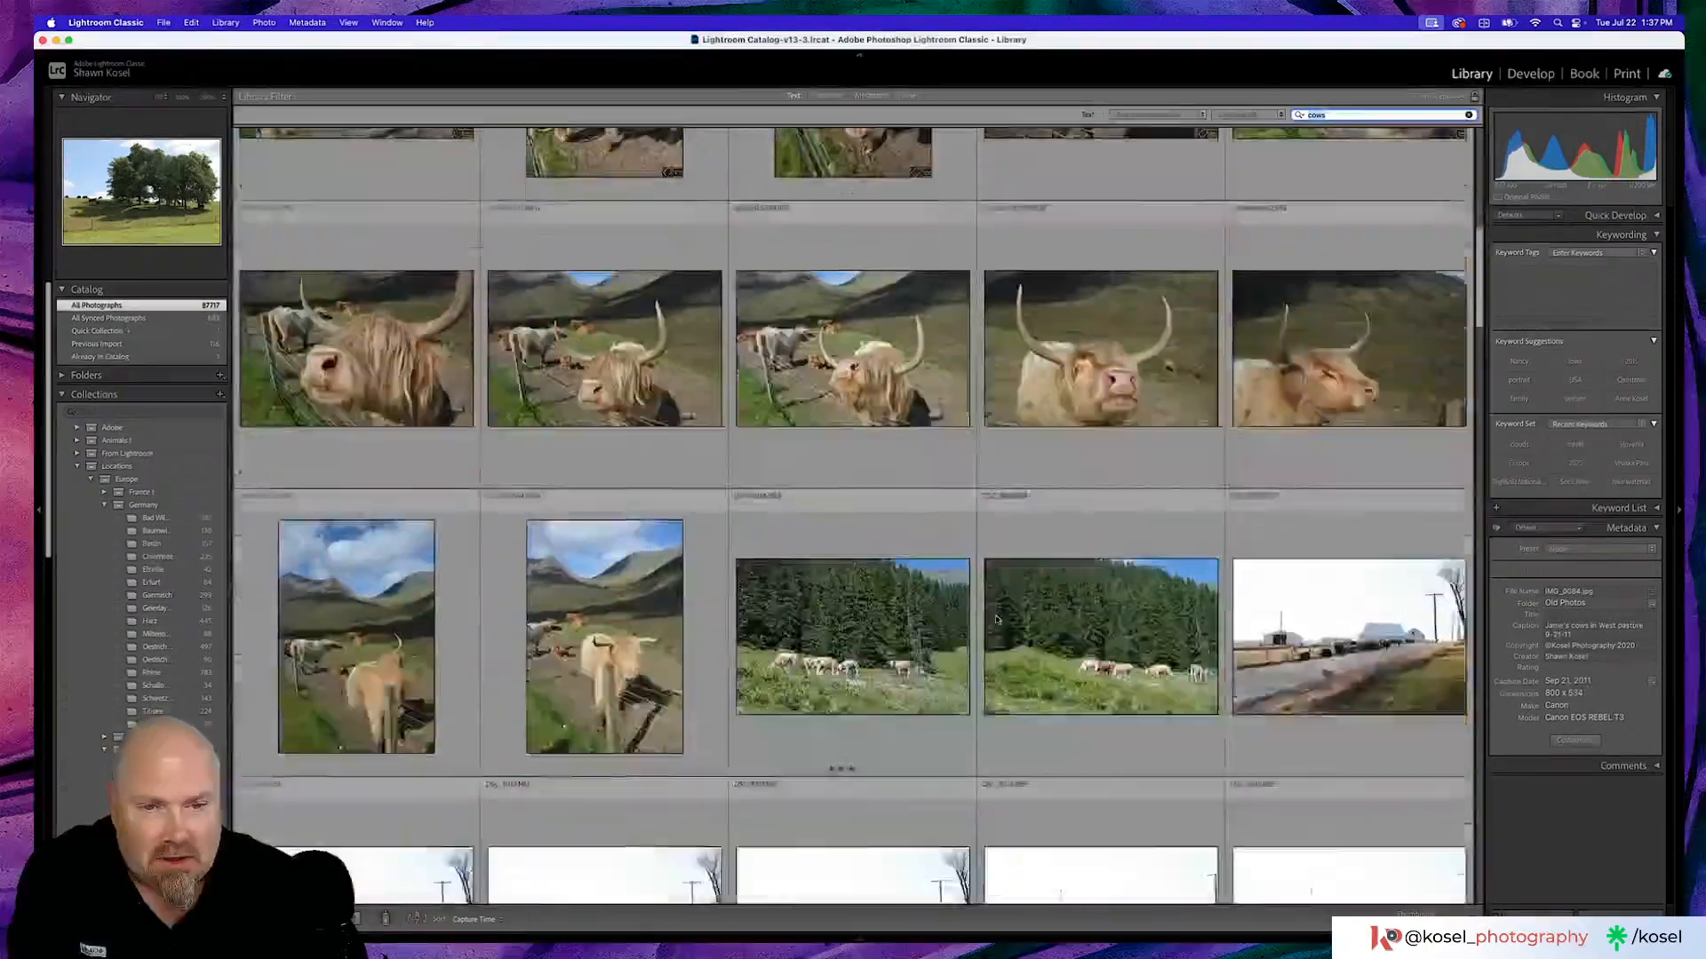
scroll(996, 620, down, 7)
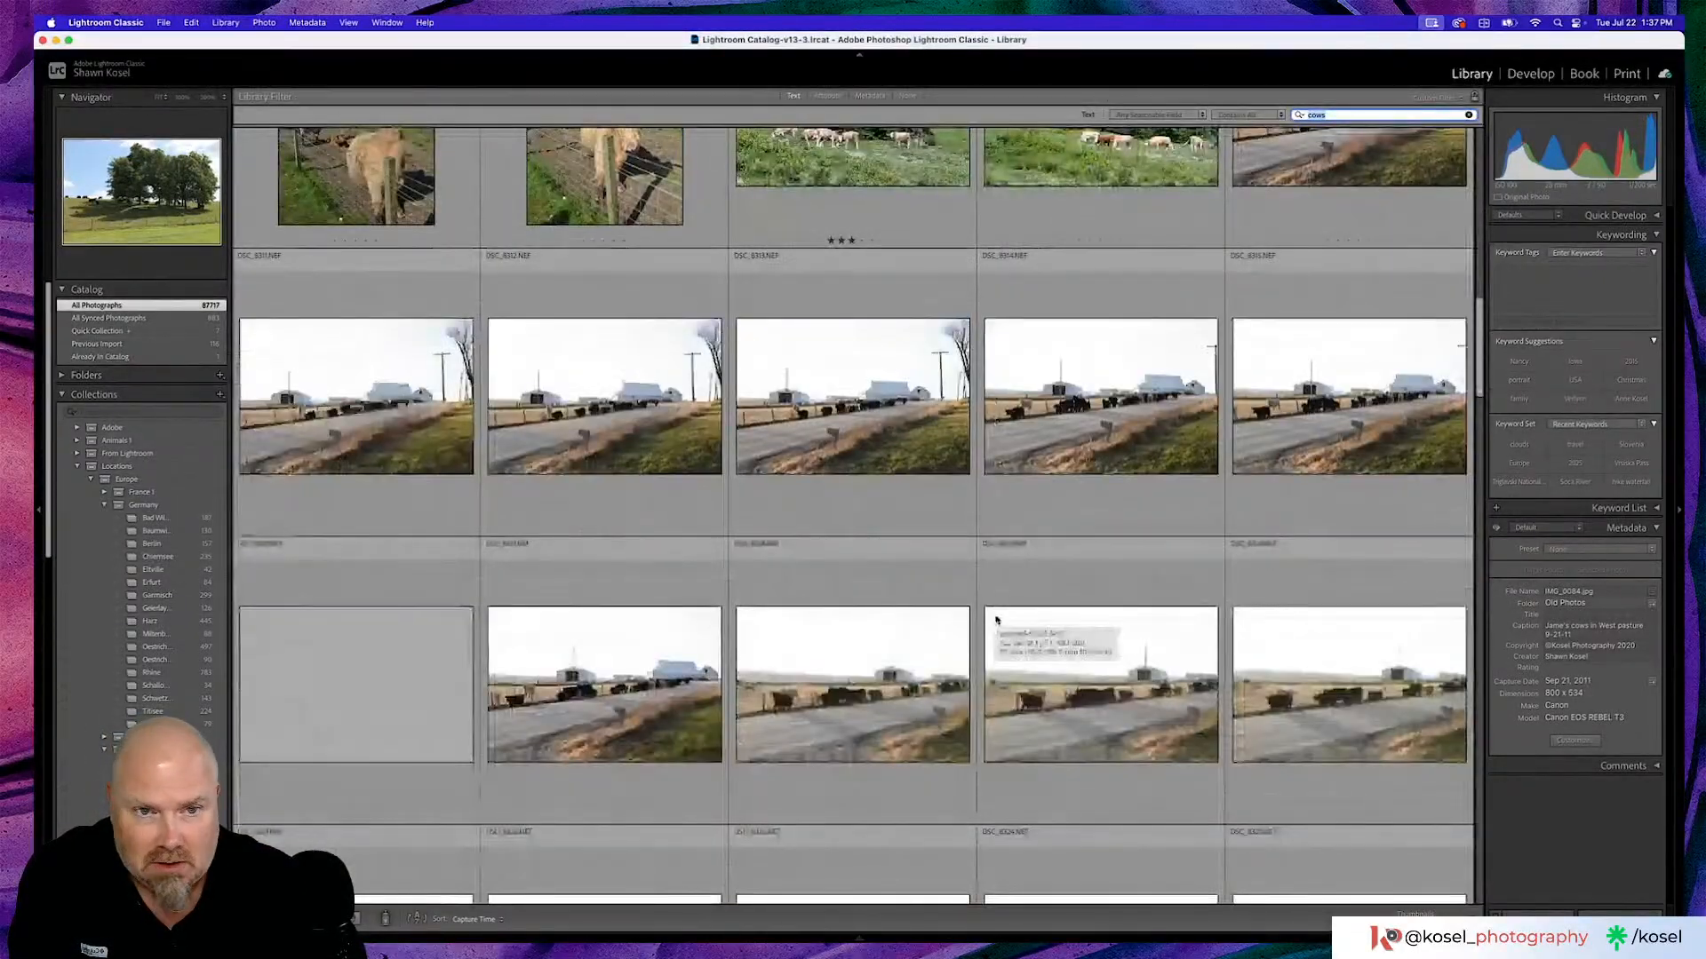
scroll(995, 620, down, 2)
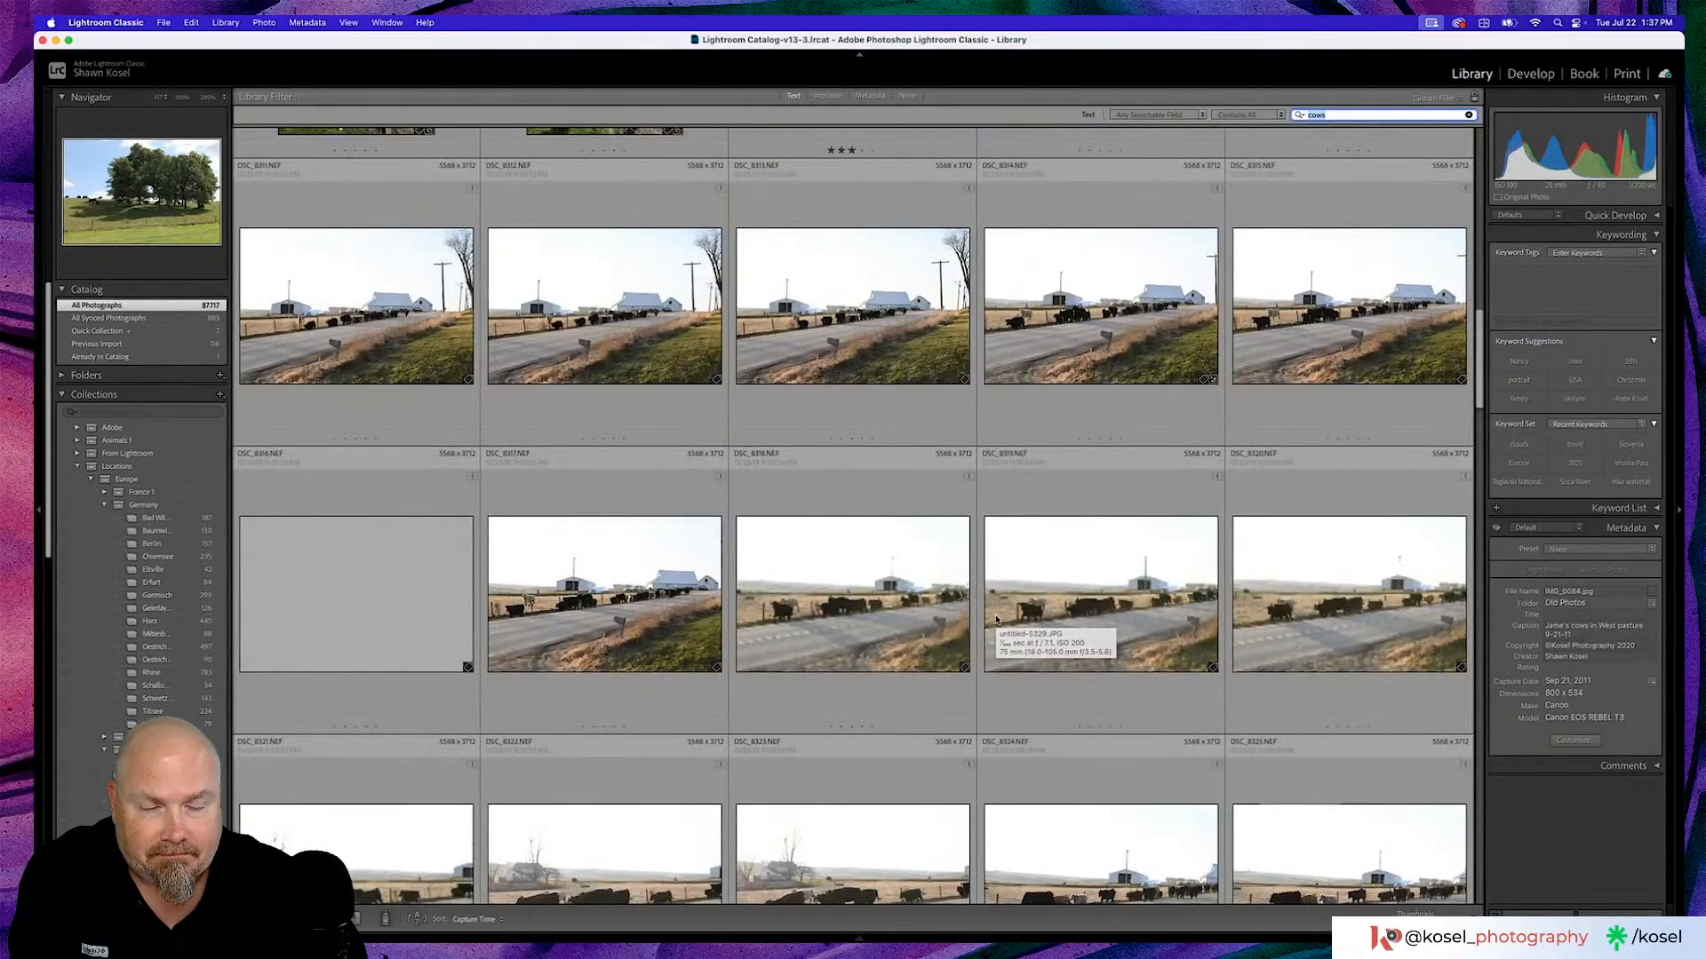
scroll(996, 620, up, 1)
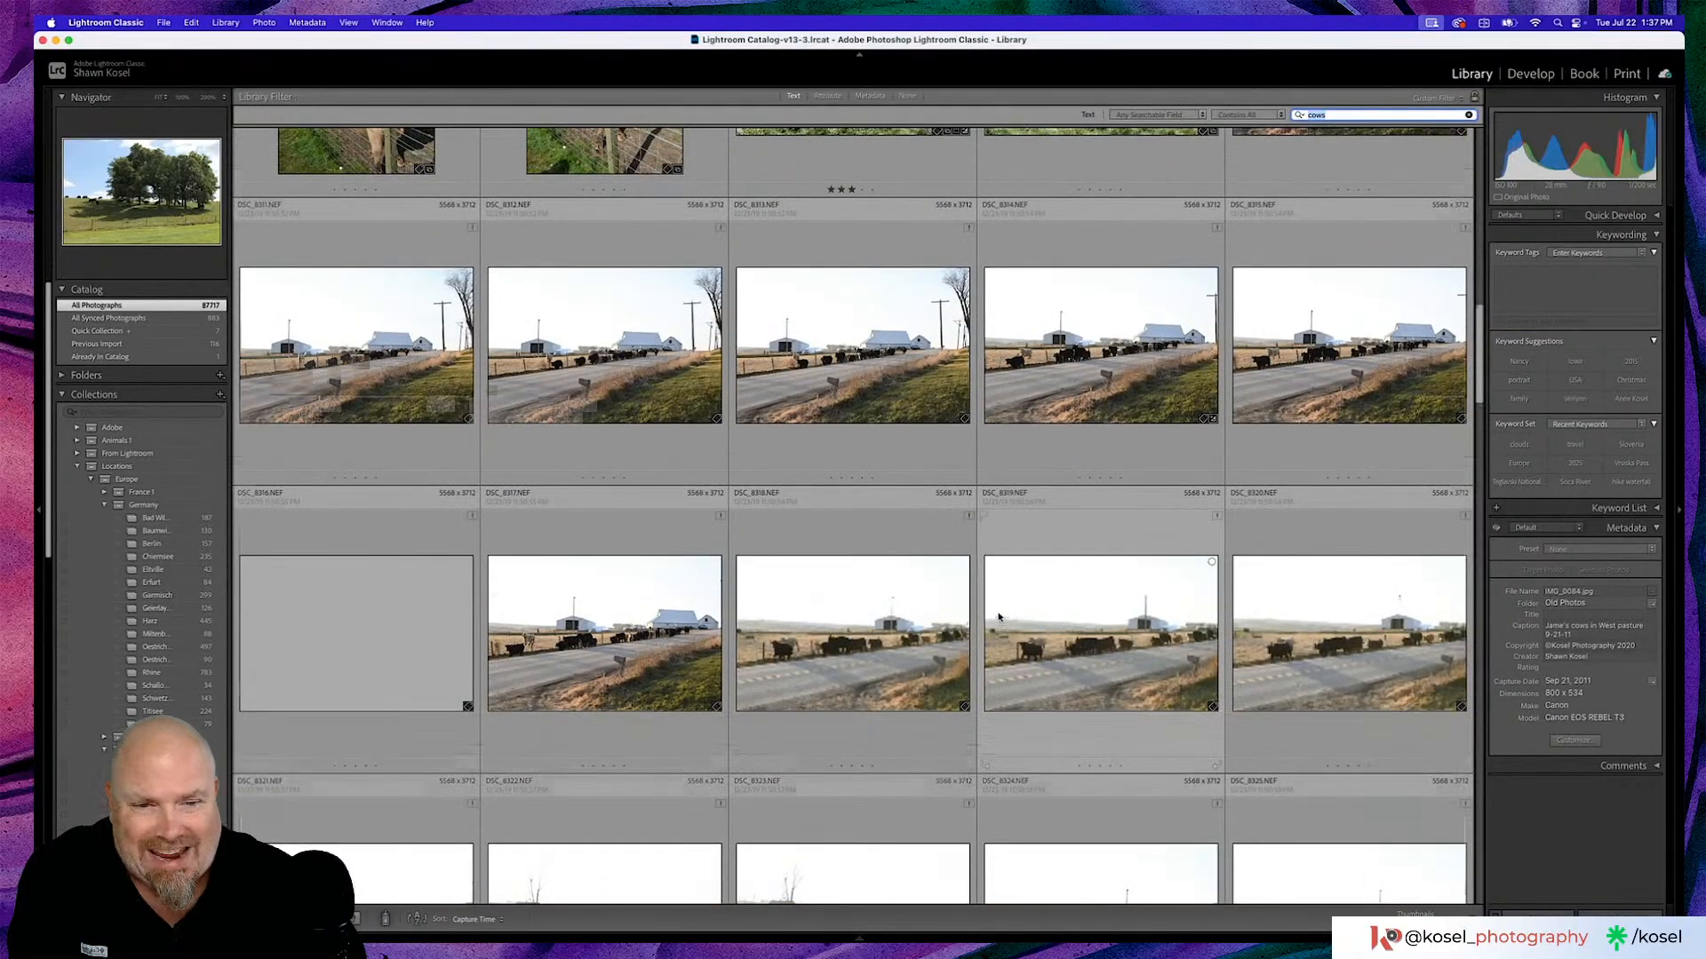
scroll(999, 616, down, 6)
click(802, 682)
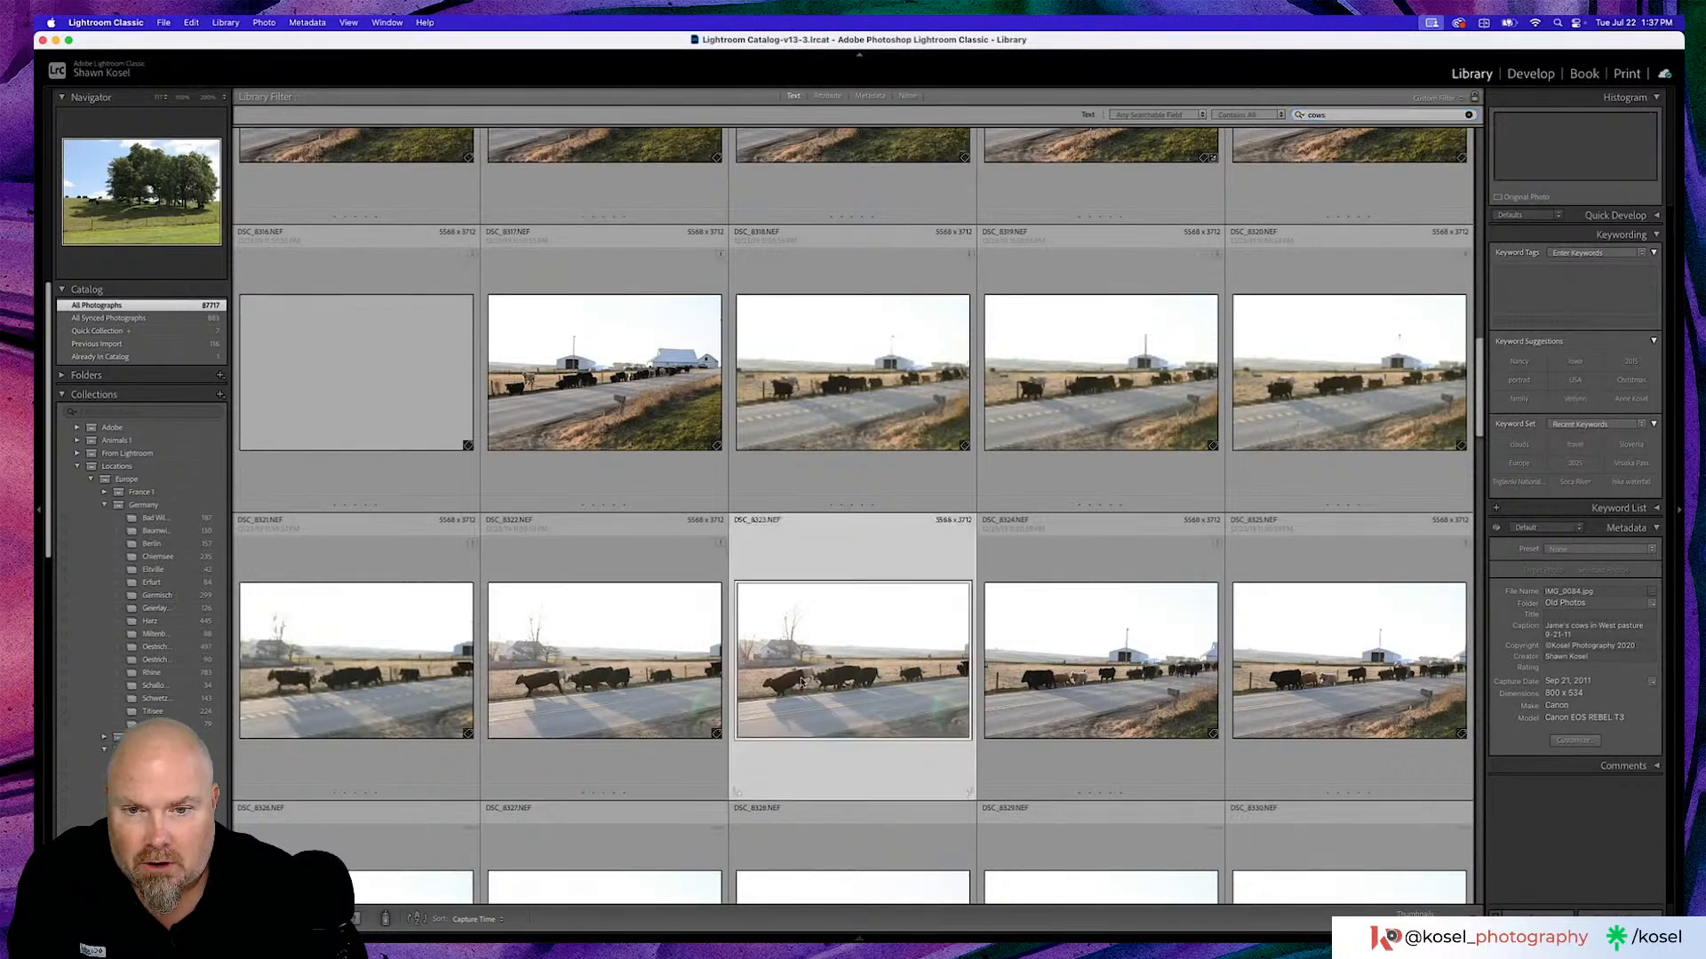
double_click(803, 682)
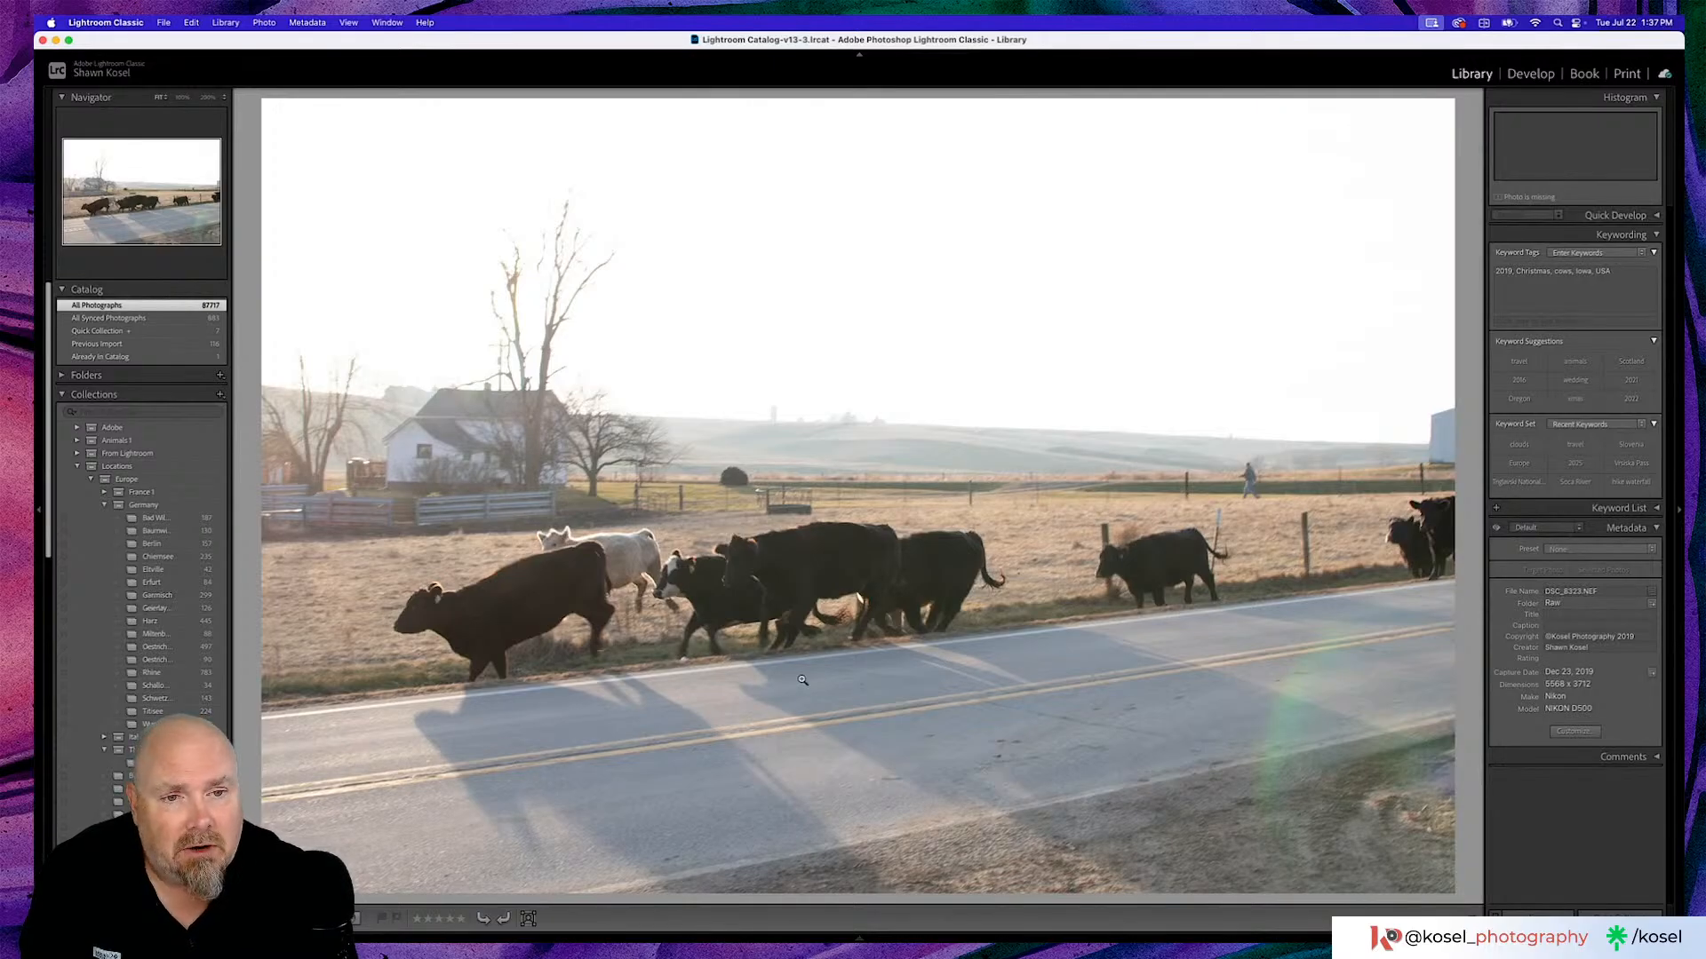
key(g)
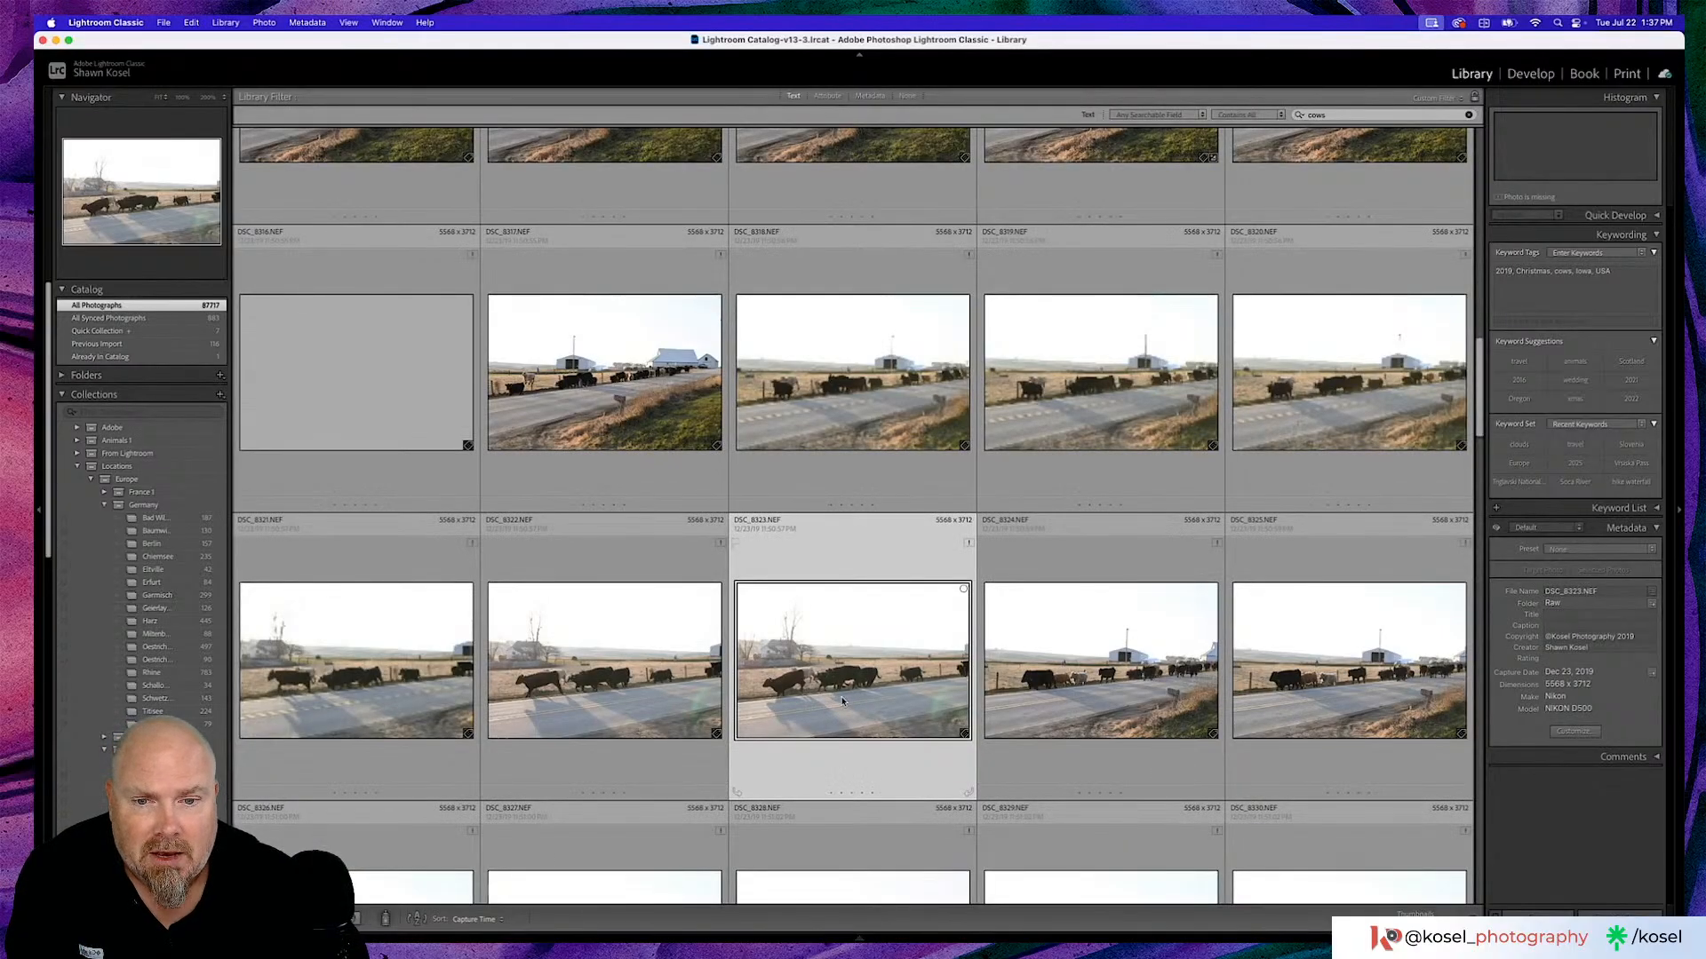
Examine the road-crossing cattle shots DSC_8333.NEF to DSC_8335.NEF one by one in Loupe view and return to the grid.
scroll(925, 360, down, 3)
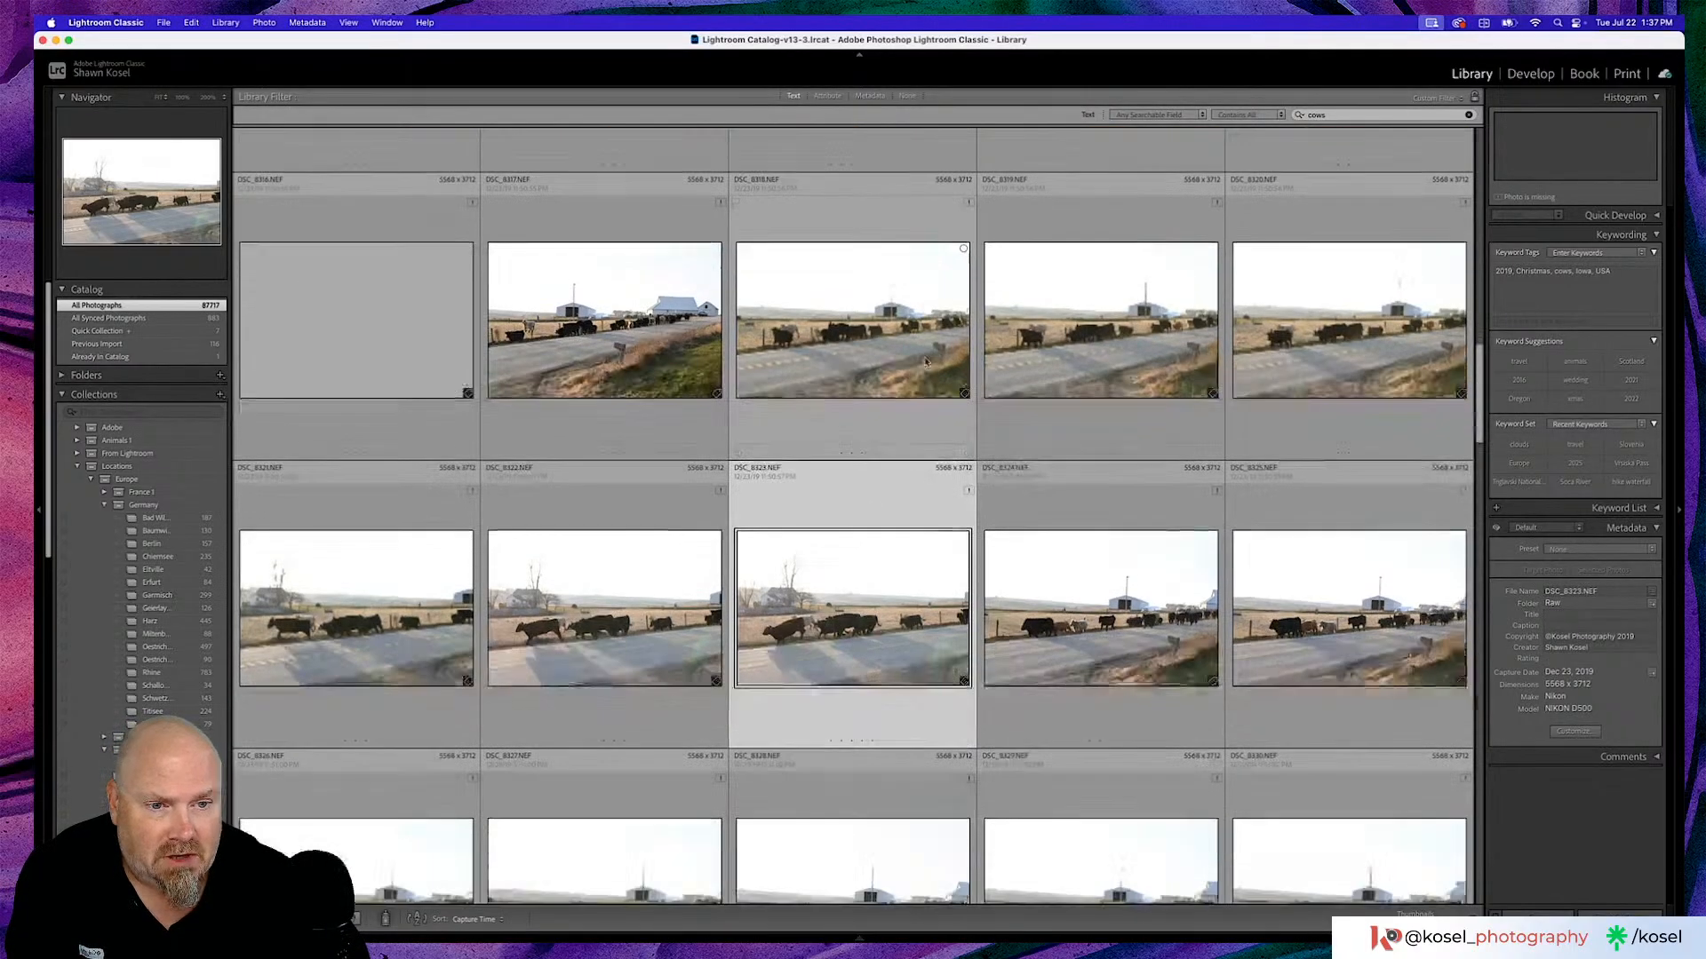
scroll(925, 362, down, 4)
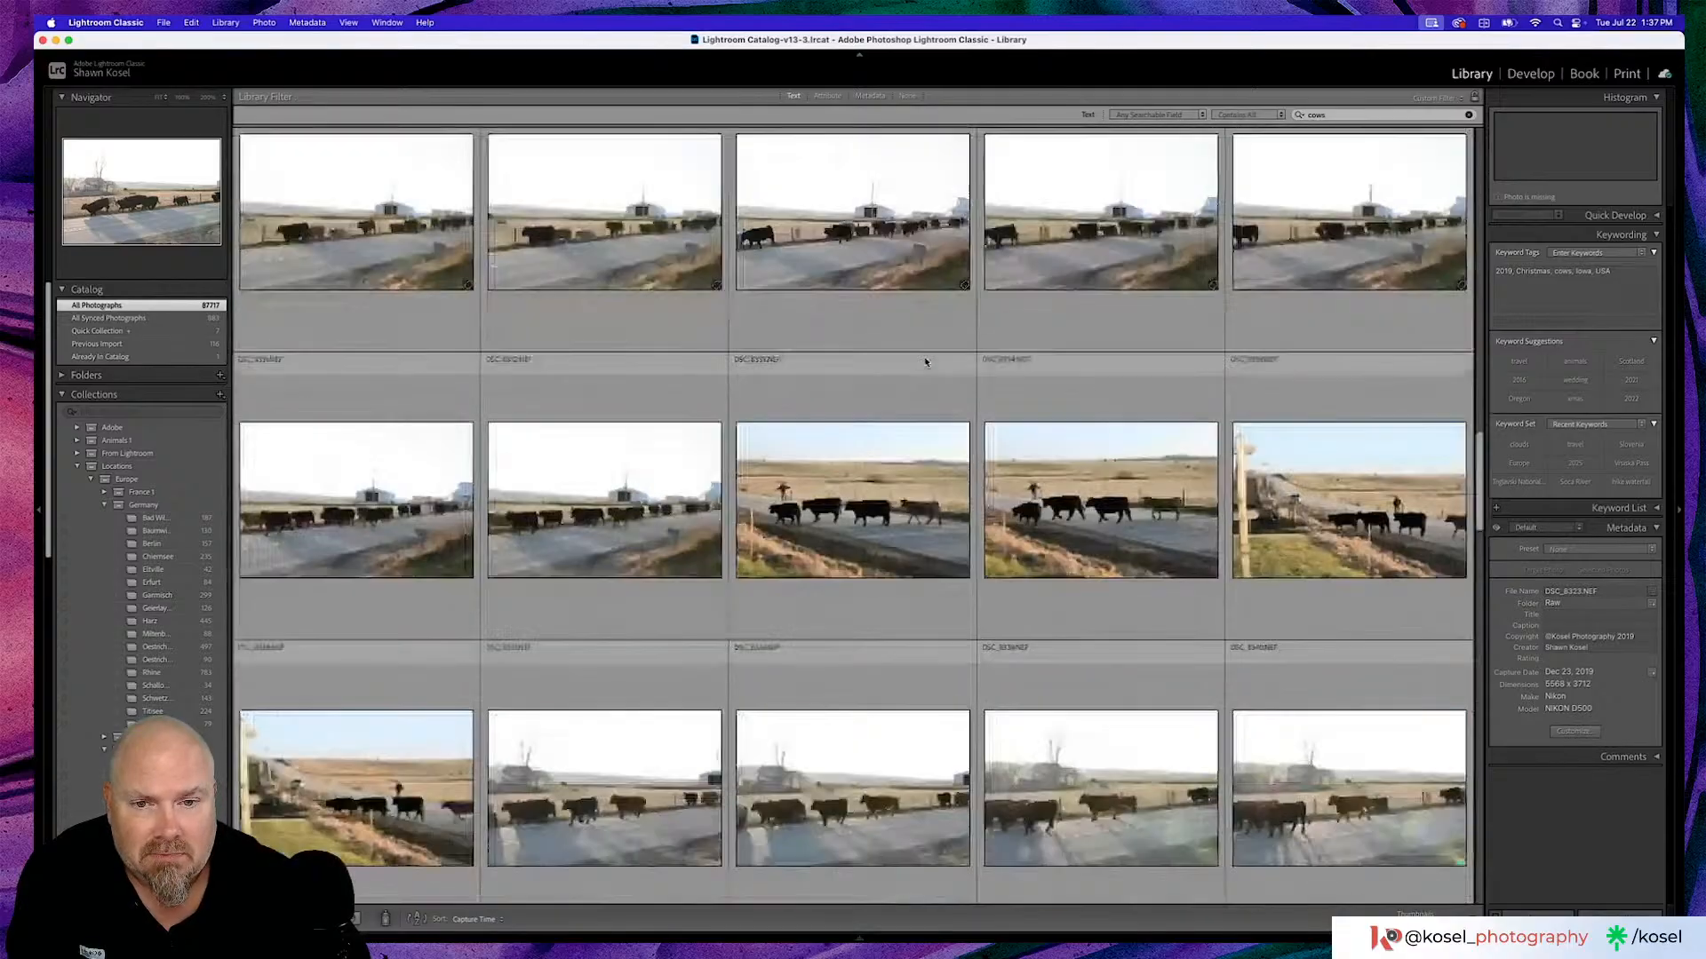
double_click(899, 491)
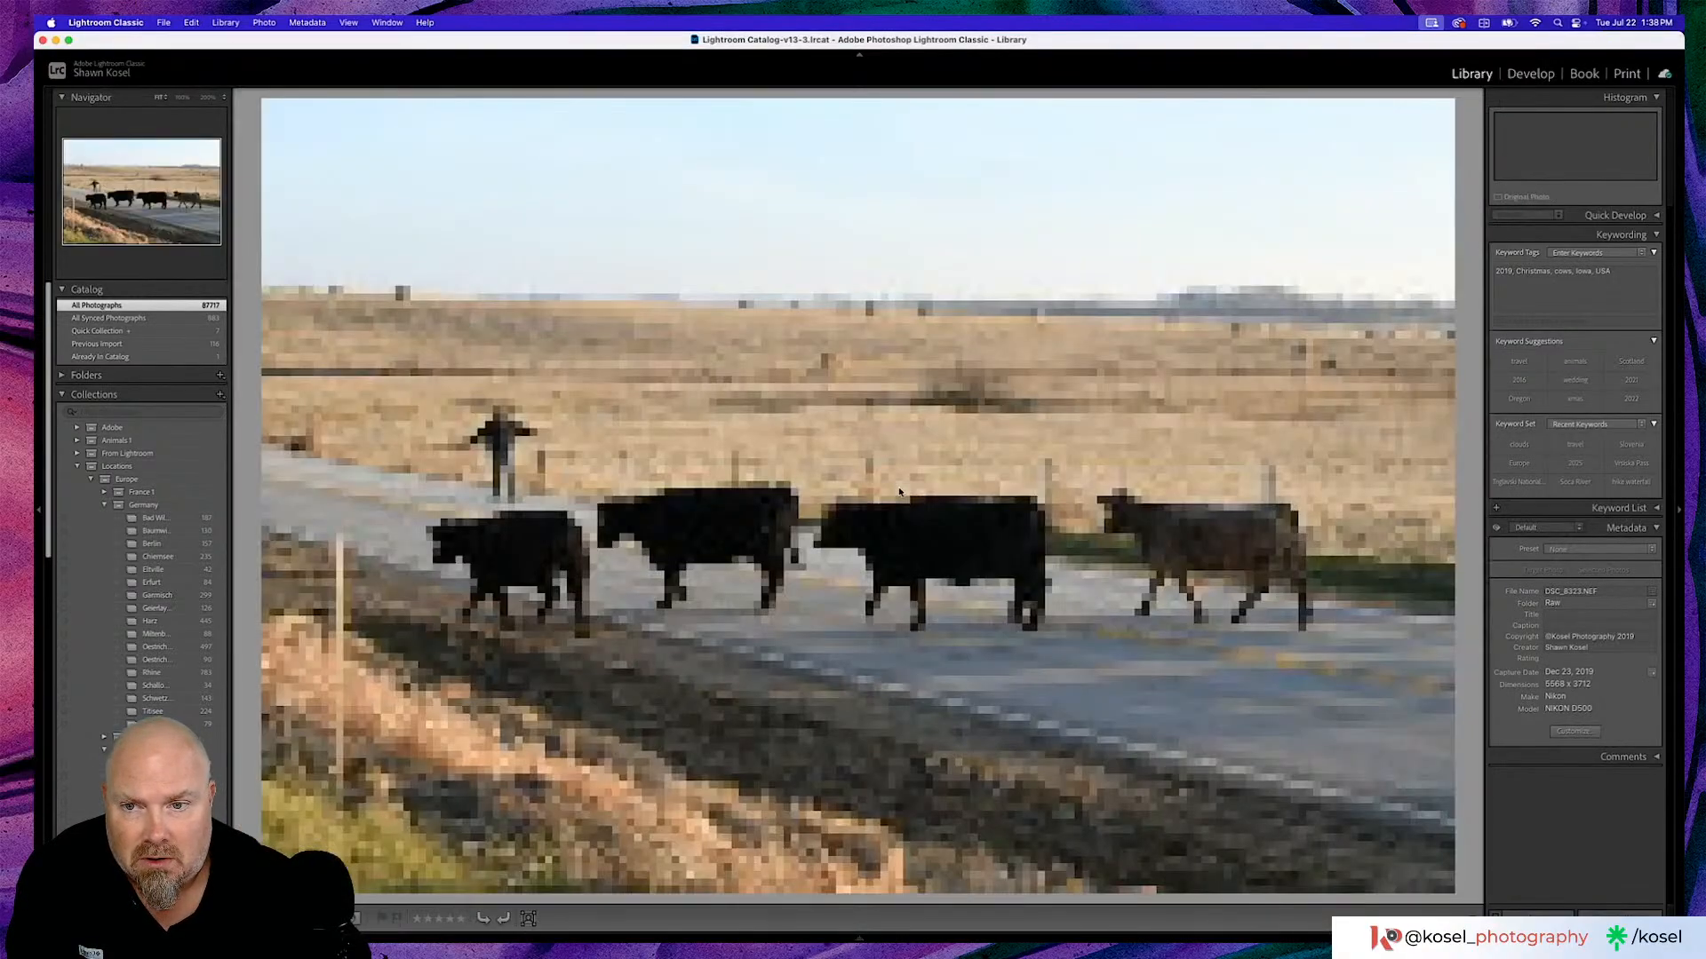
double_click(900, 491)
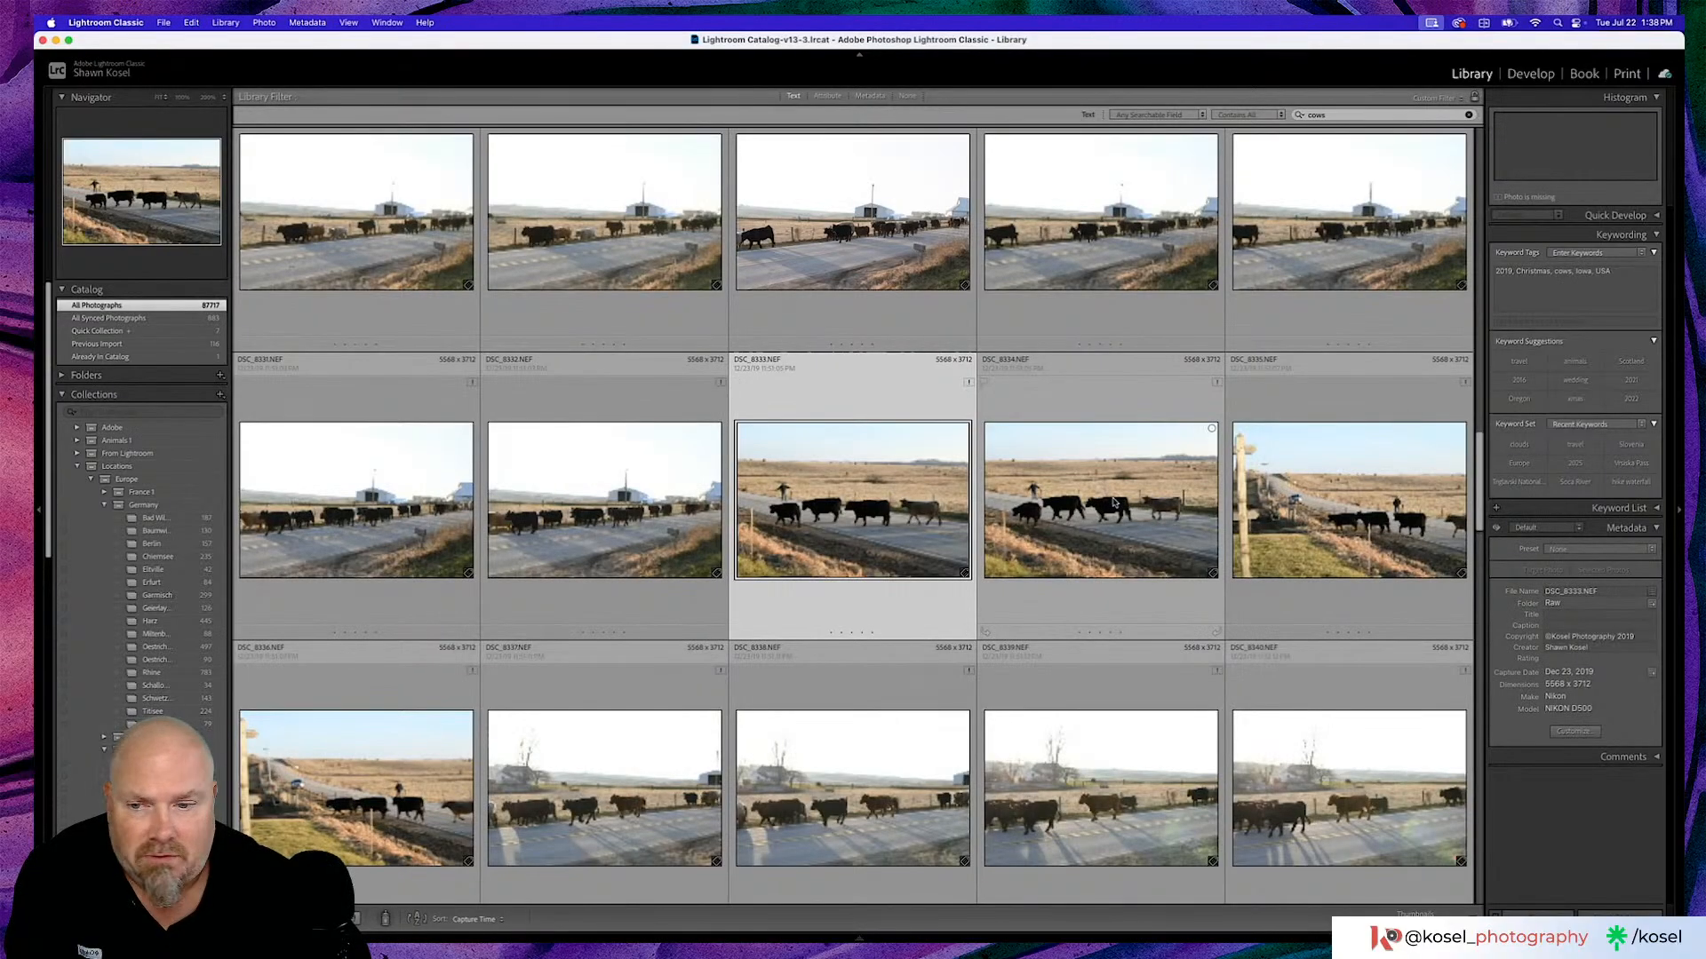
key(e)
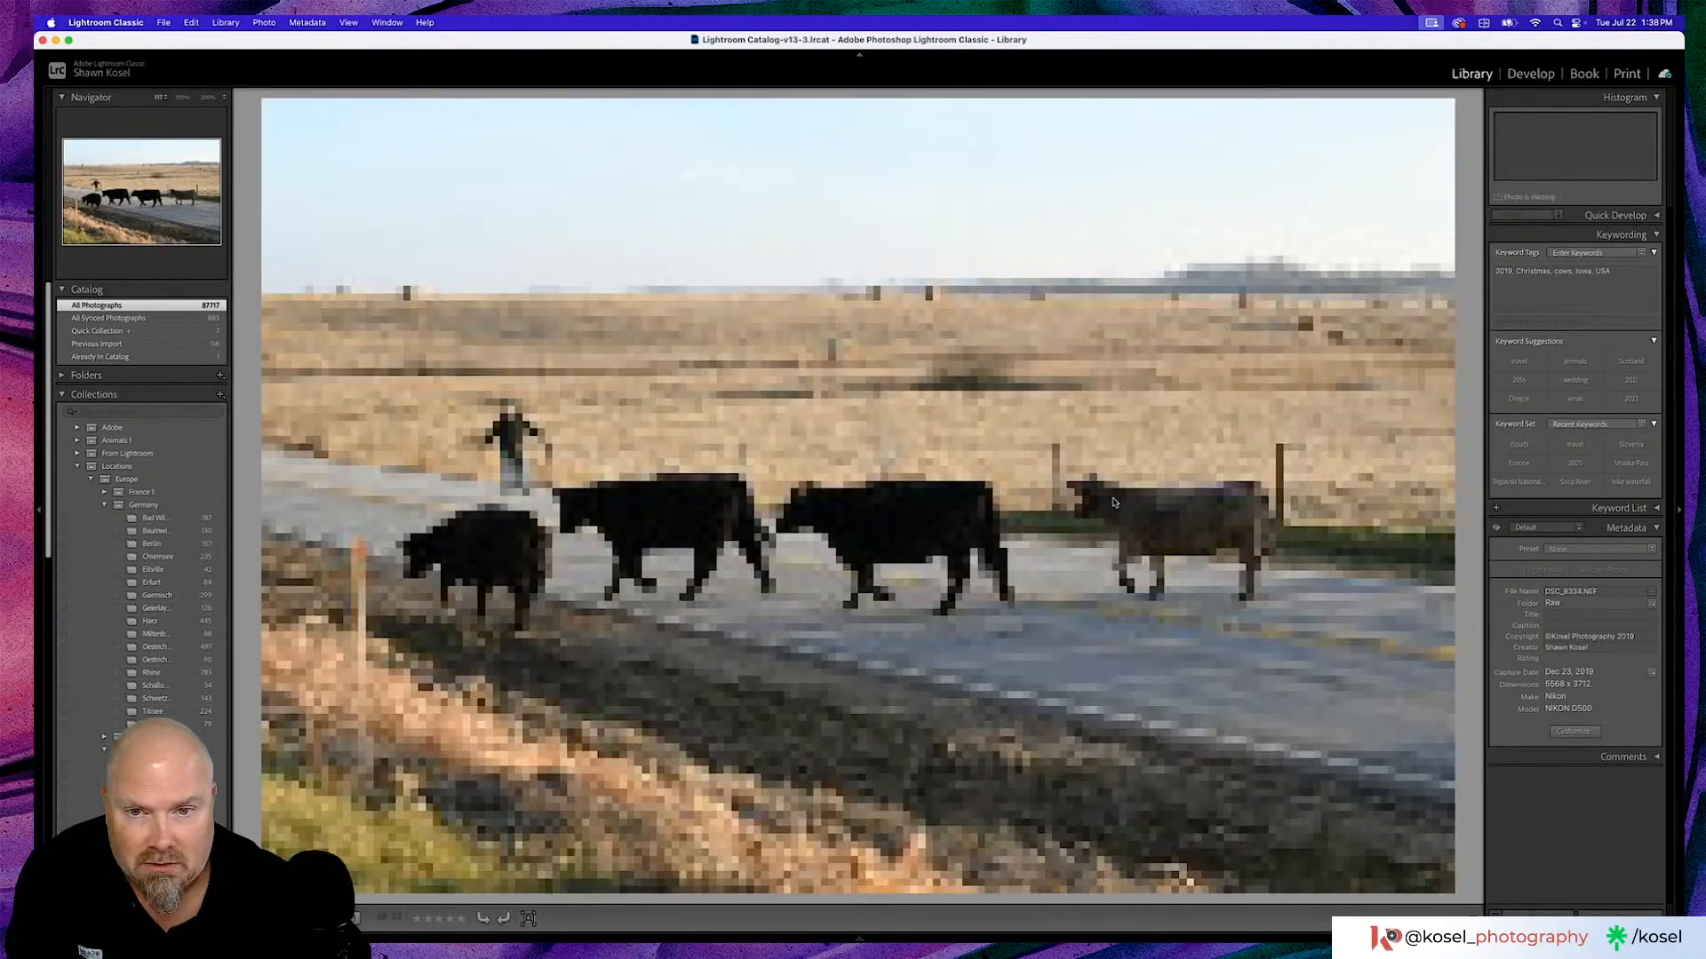
key(Right)
key(g)
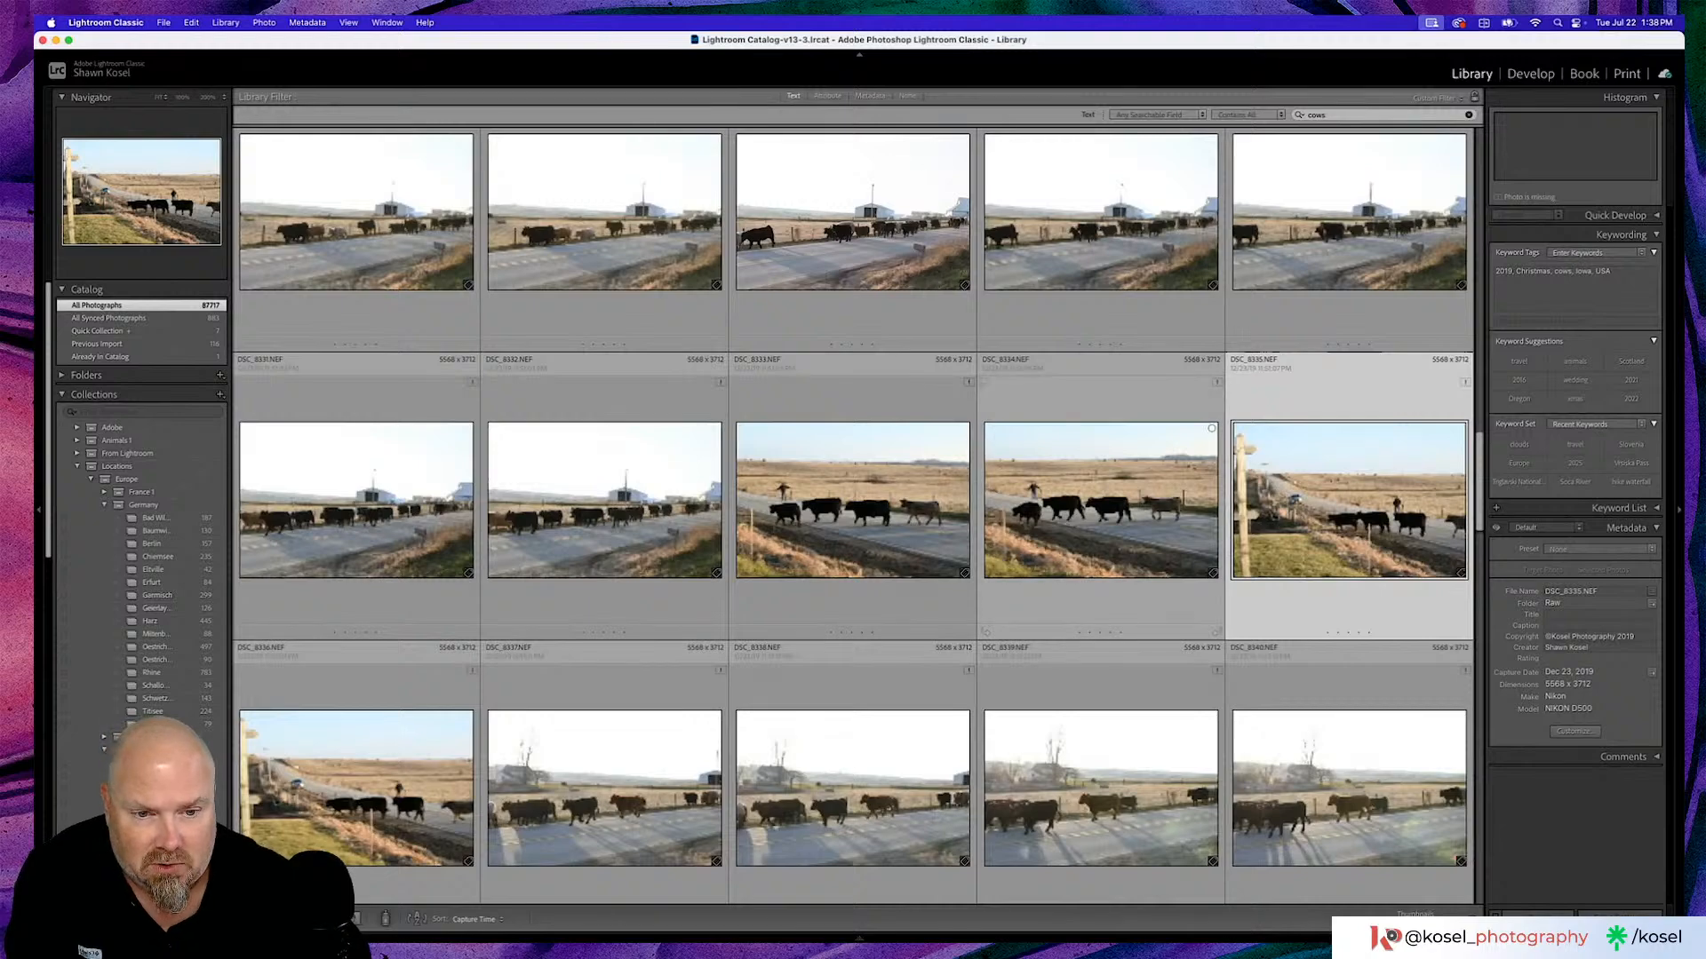
Enlarge the grid thumbnails to three per row and look through the remaining photos of cattle crossing the road.
scroll(898, 450, down, 5)
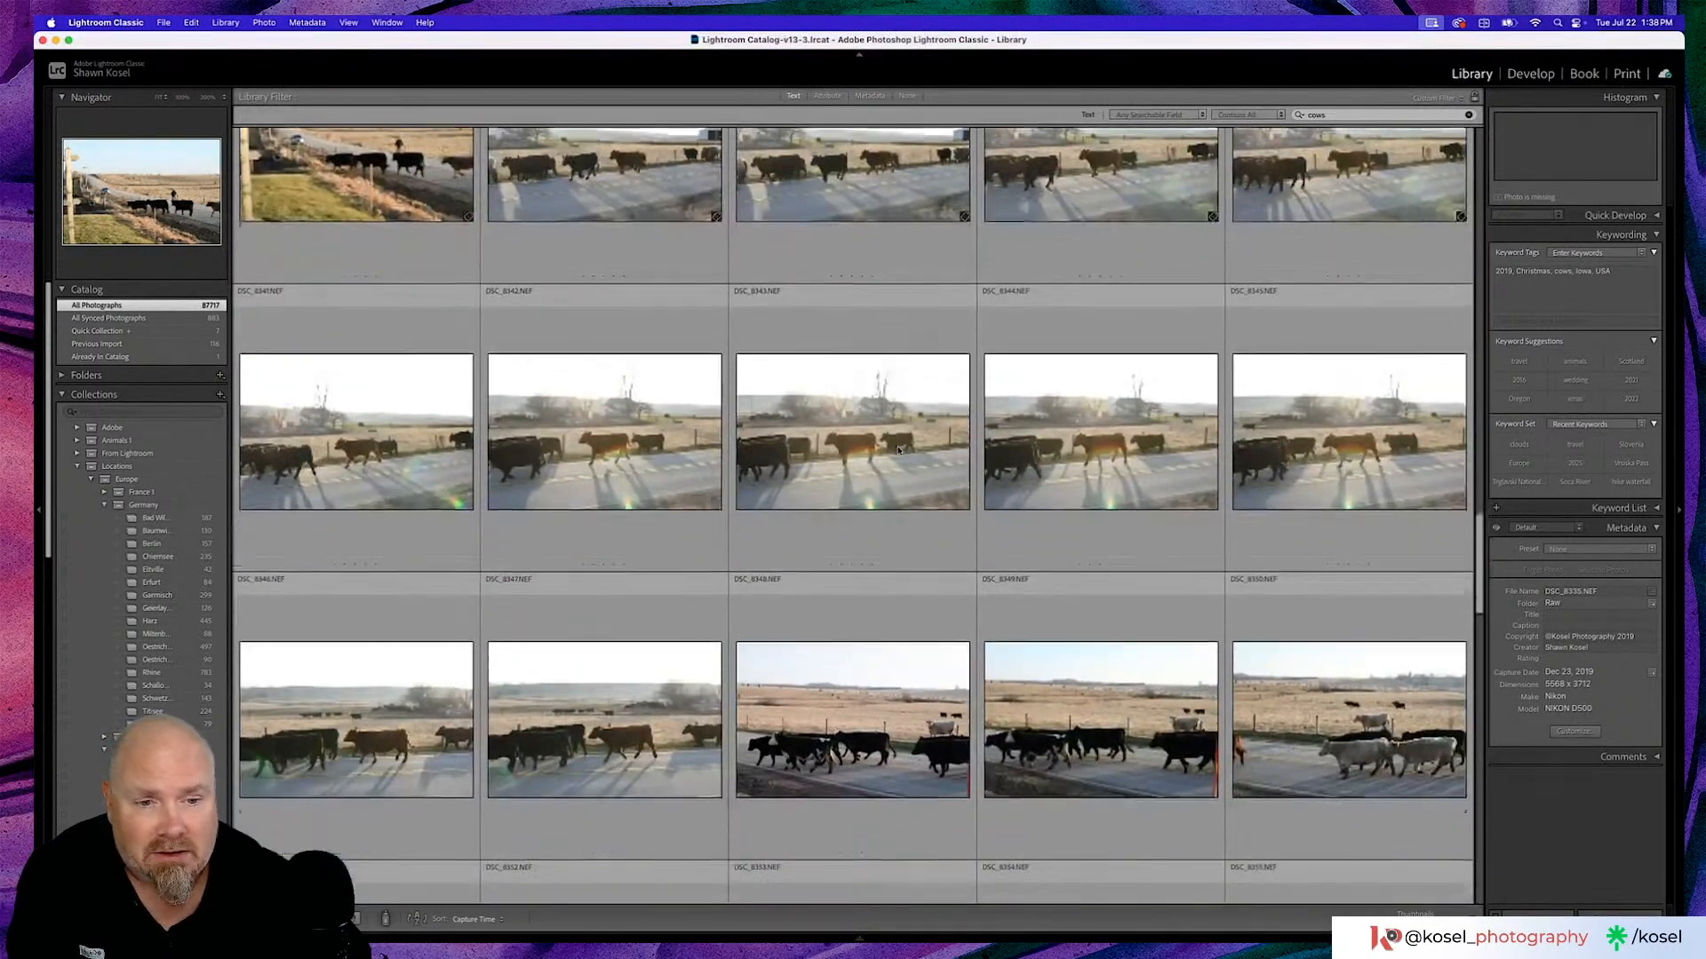
scroll(899, 449, down, 3)
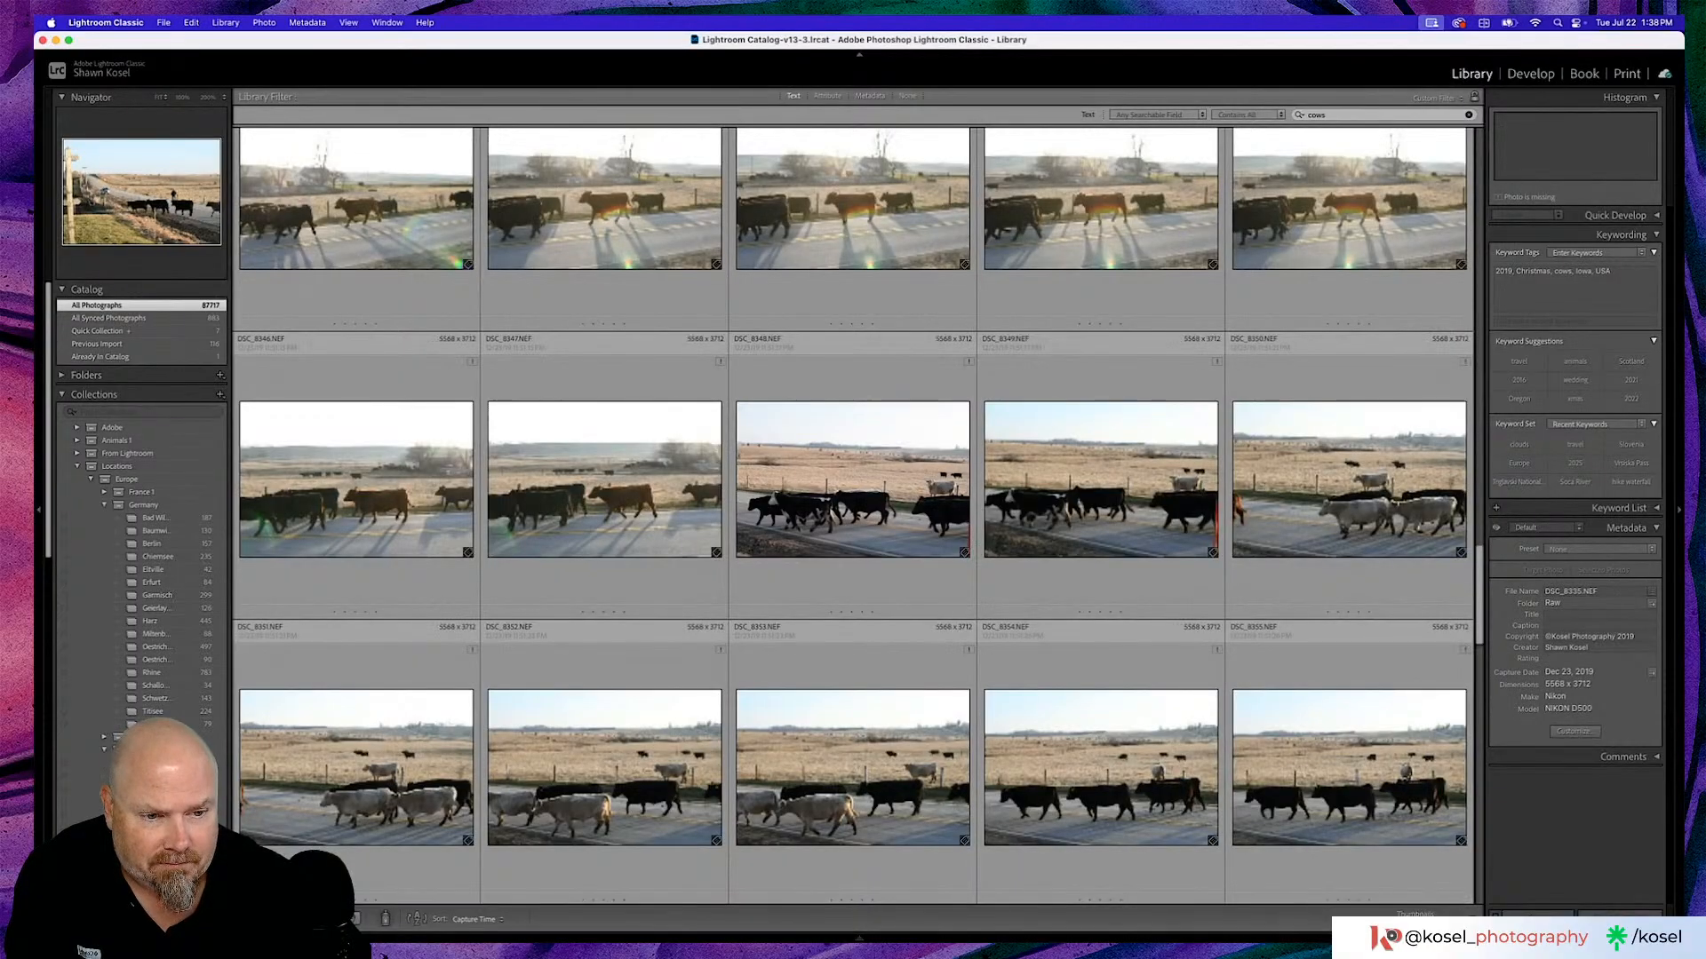
key(equal)
key(equal)
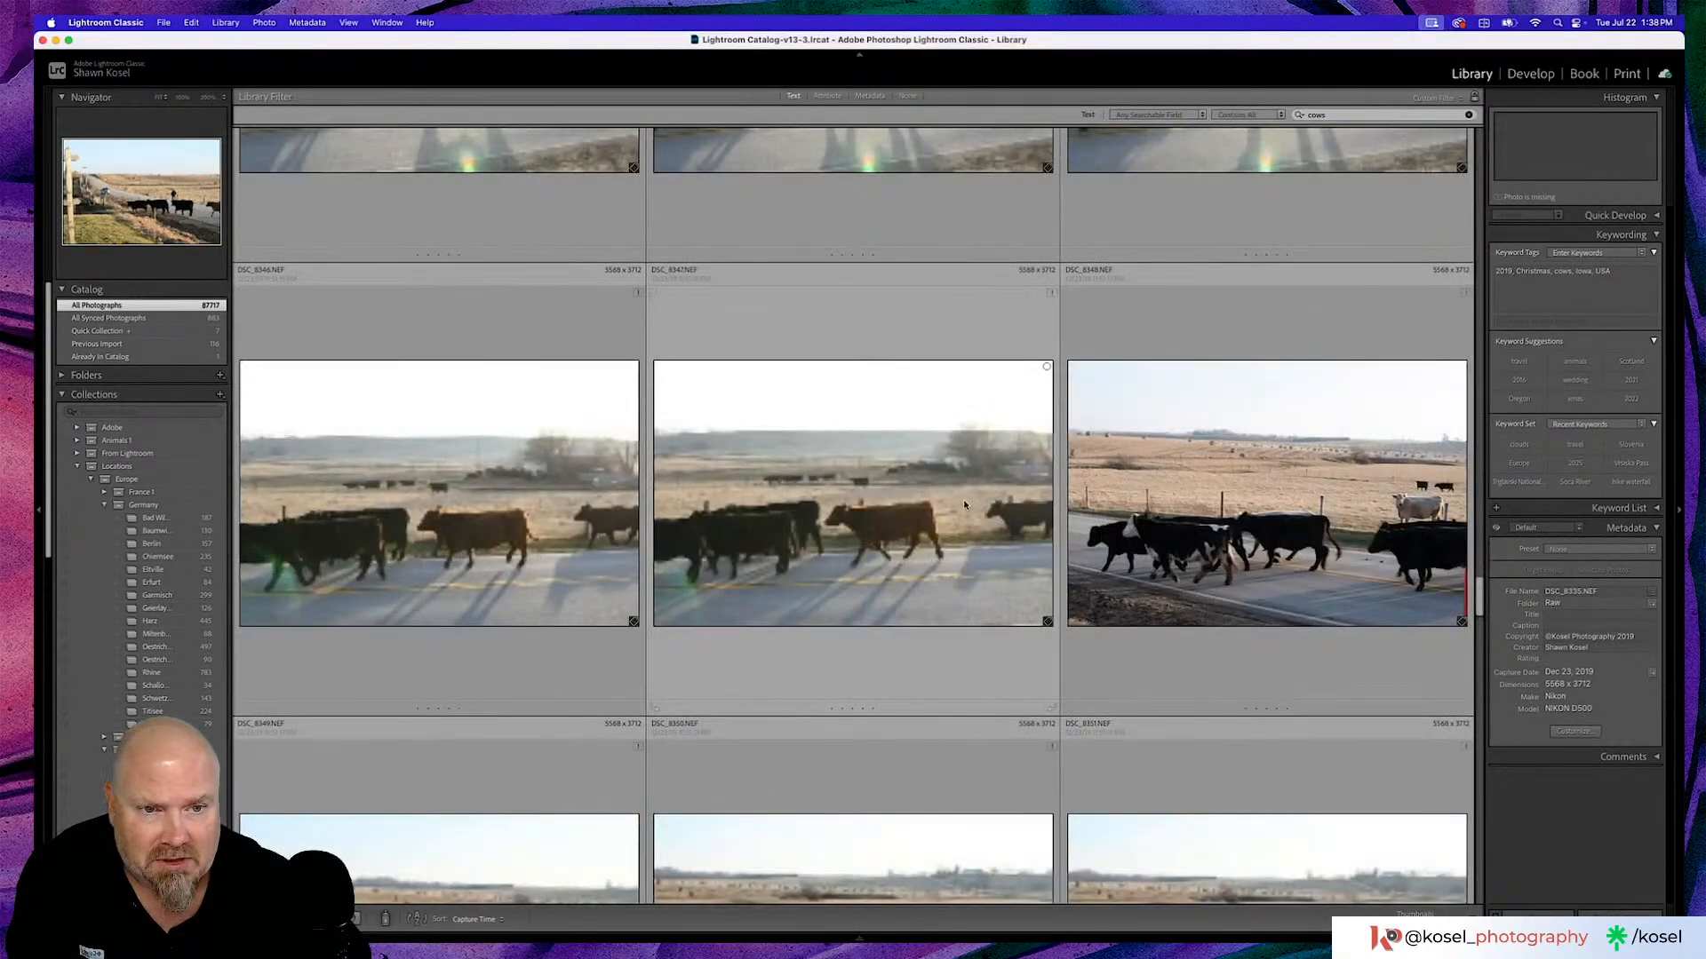
scroll(964, 504, down, 3)
scroll(964, 505, down, 3)
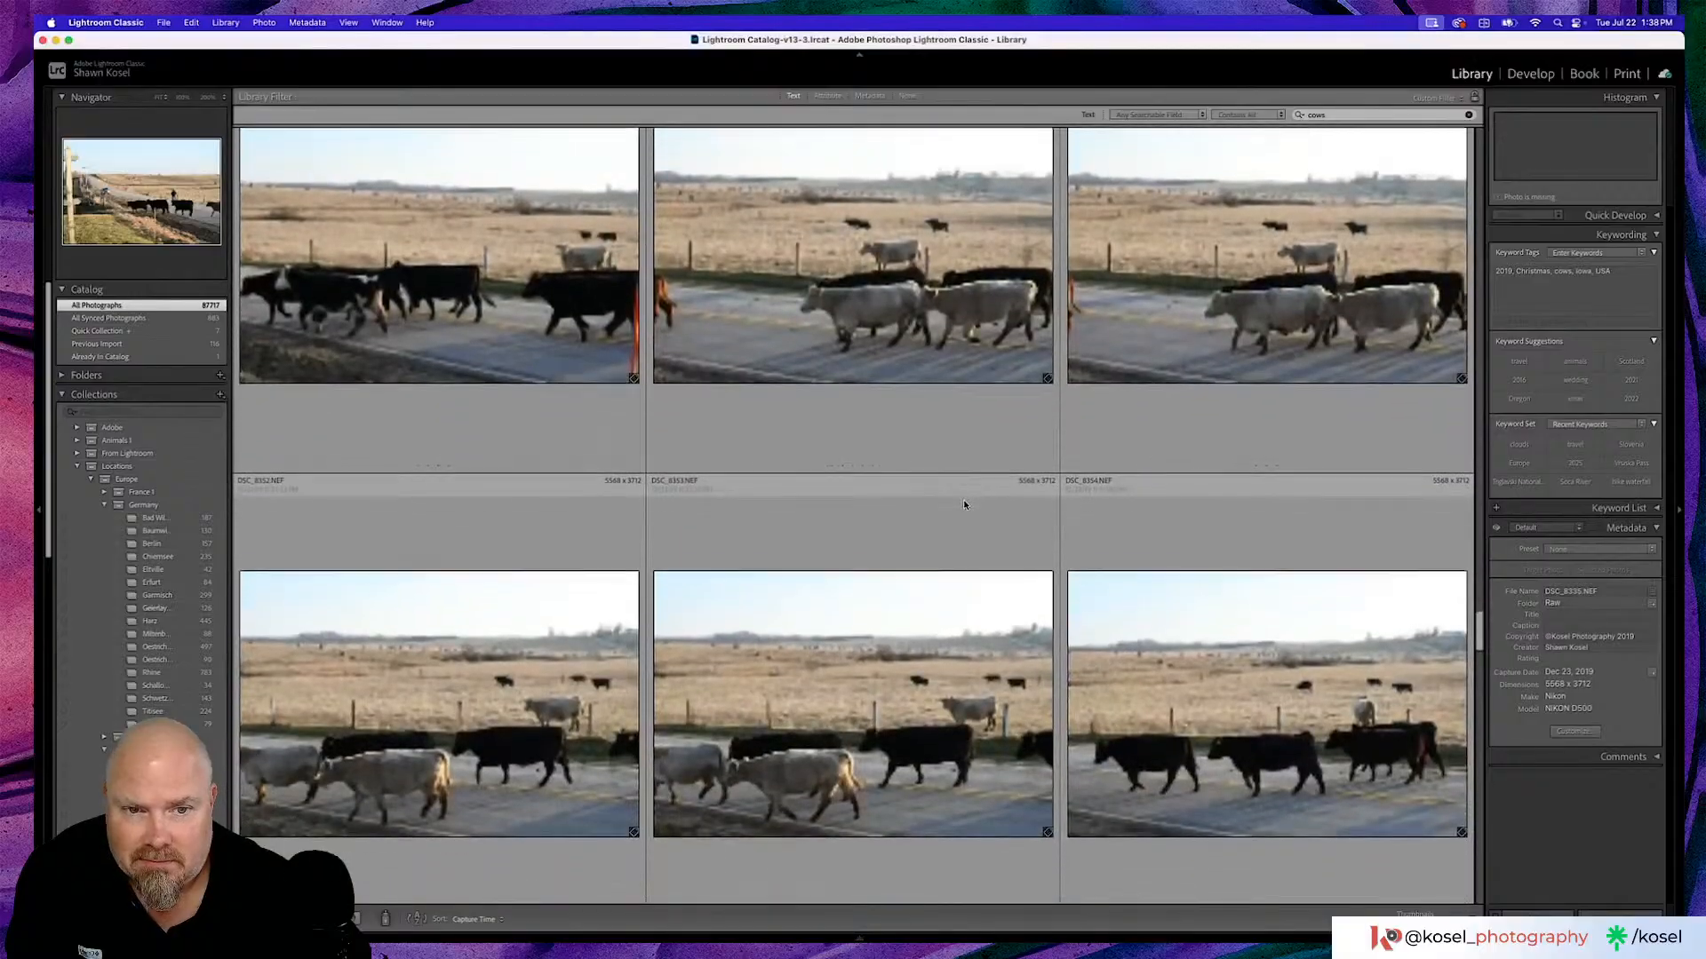
scroll(972, 671, down, 12)
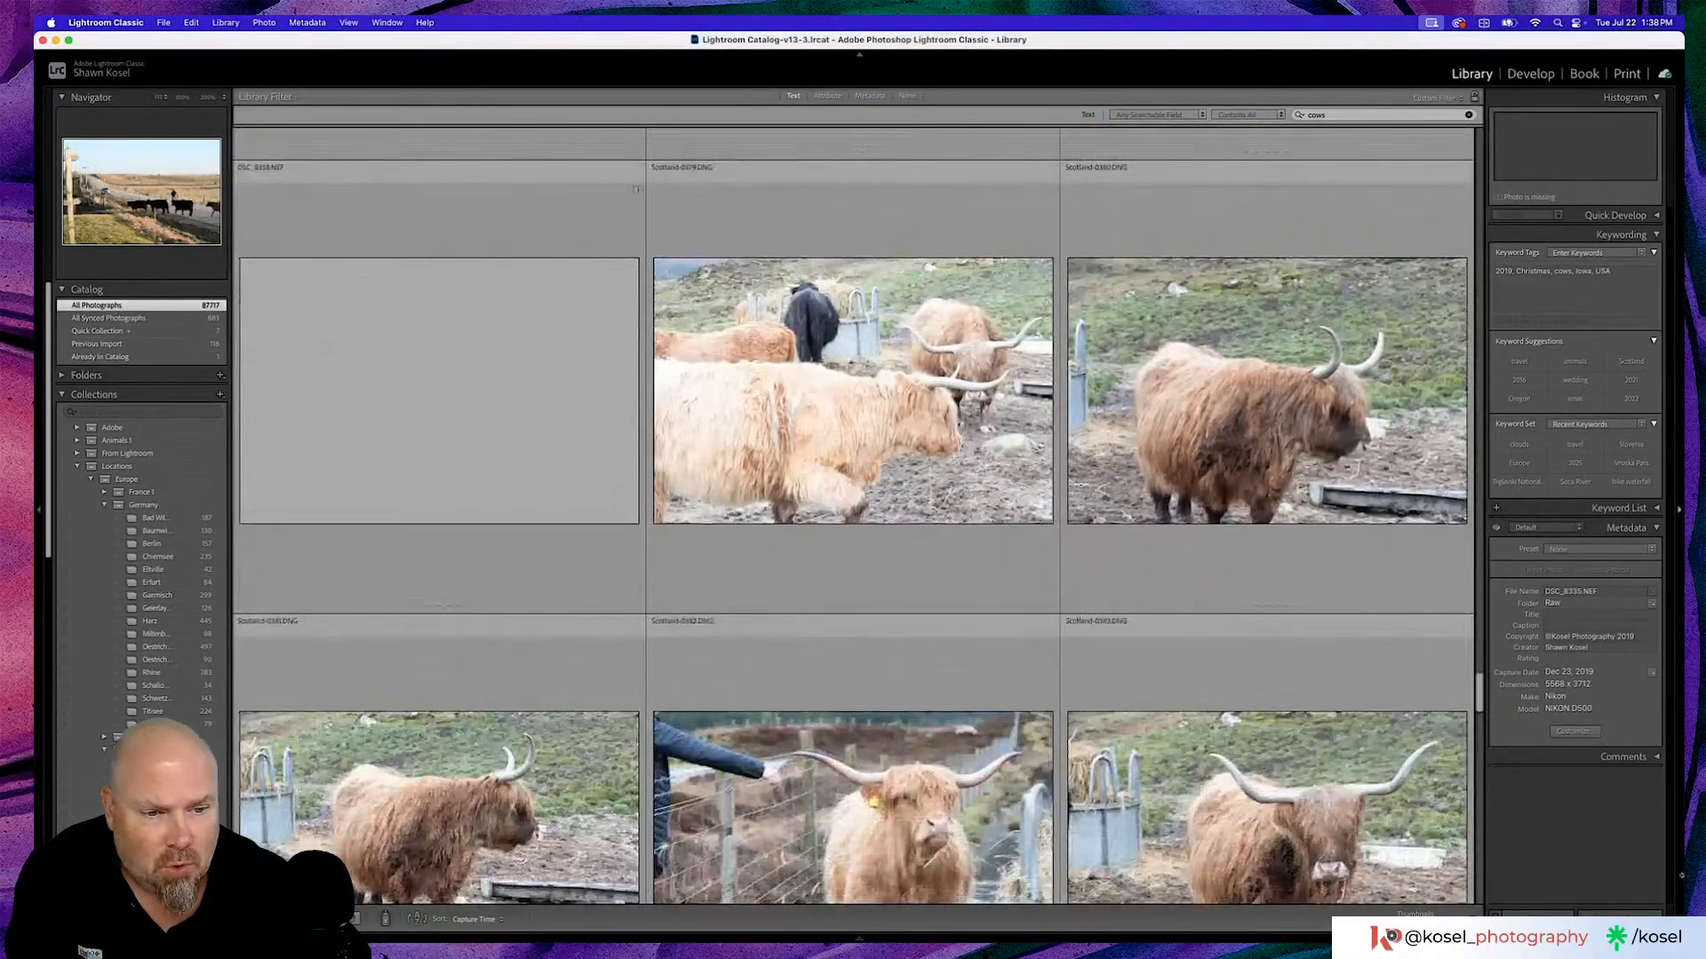
mouse_move(853, 953)
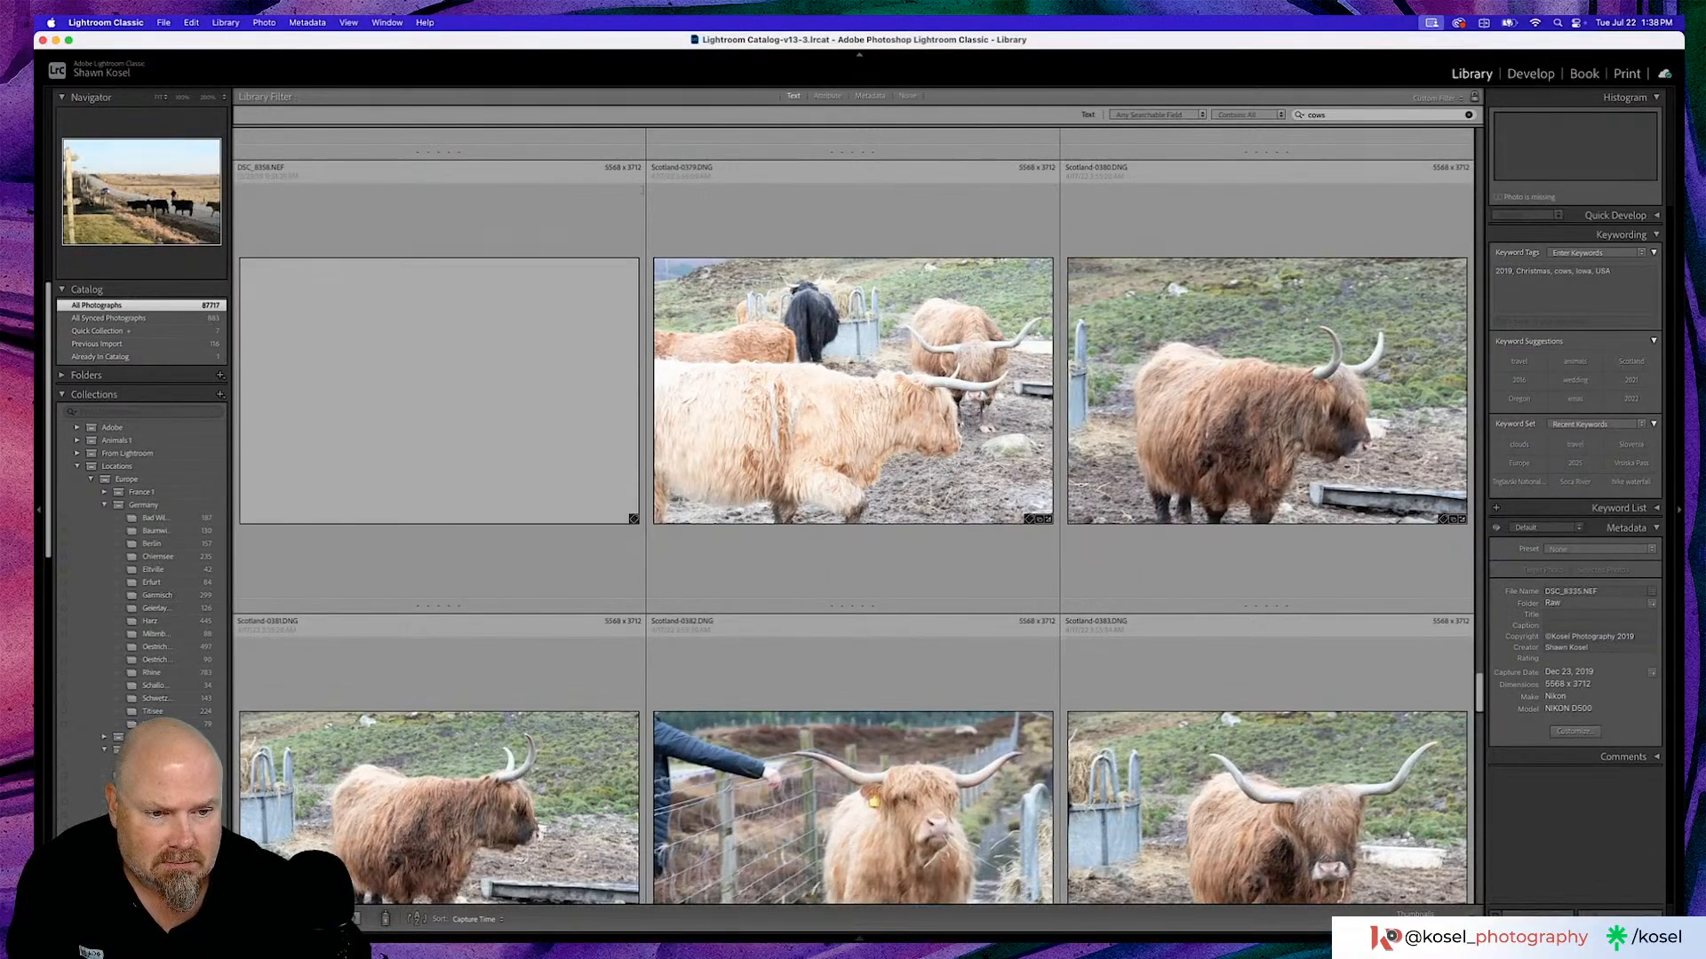
Reduce the thumbnails to four per row, review the Highland cattle photos from Scotland, and select Scotland-0389.DNG.
key(minus)
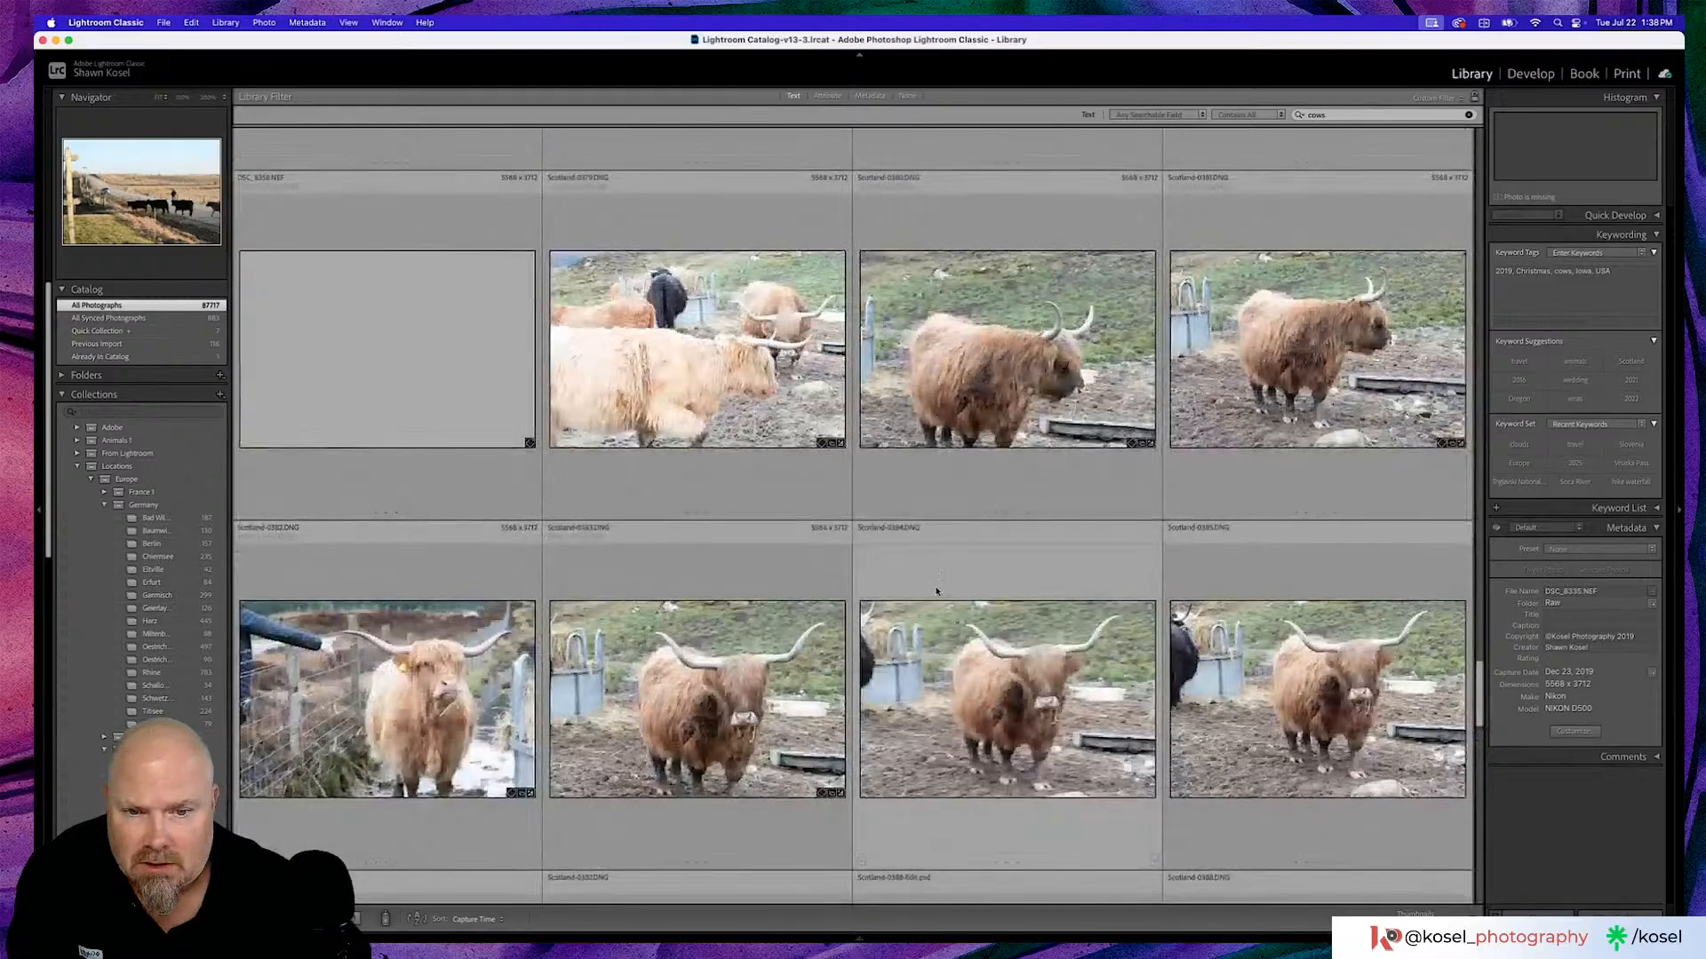
scroll(940, 595, down, 3)
scroll(941, 596, down, 5)
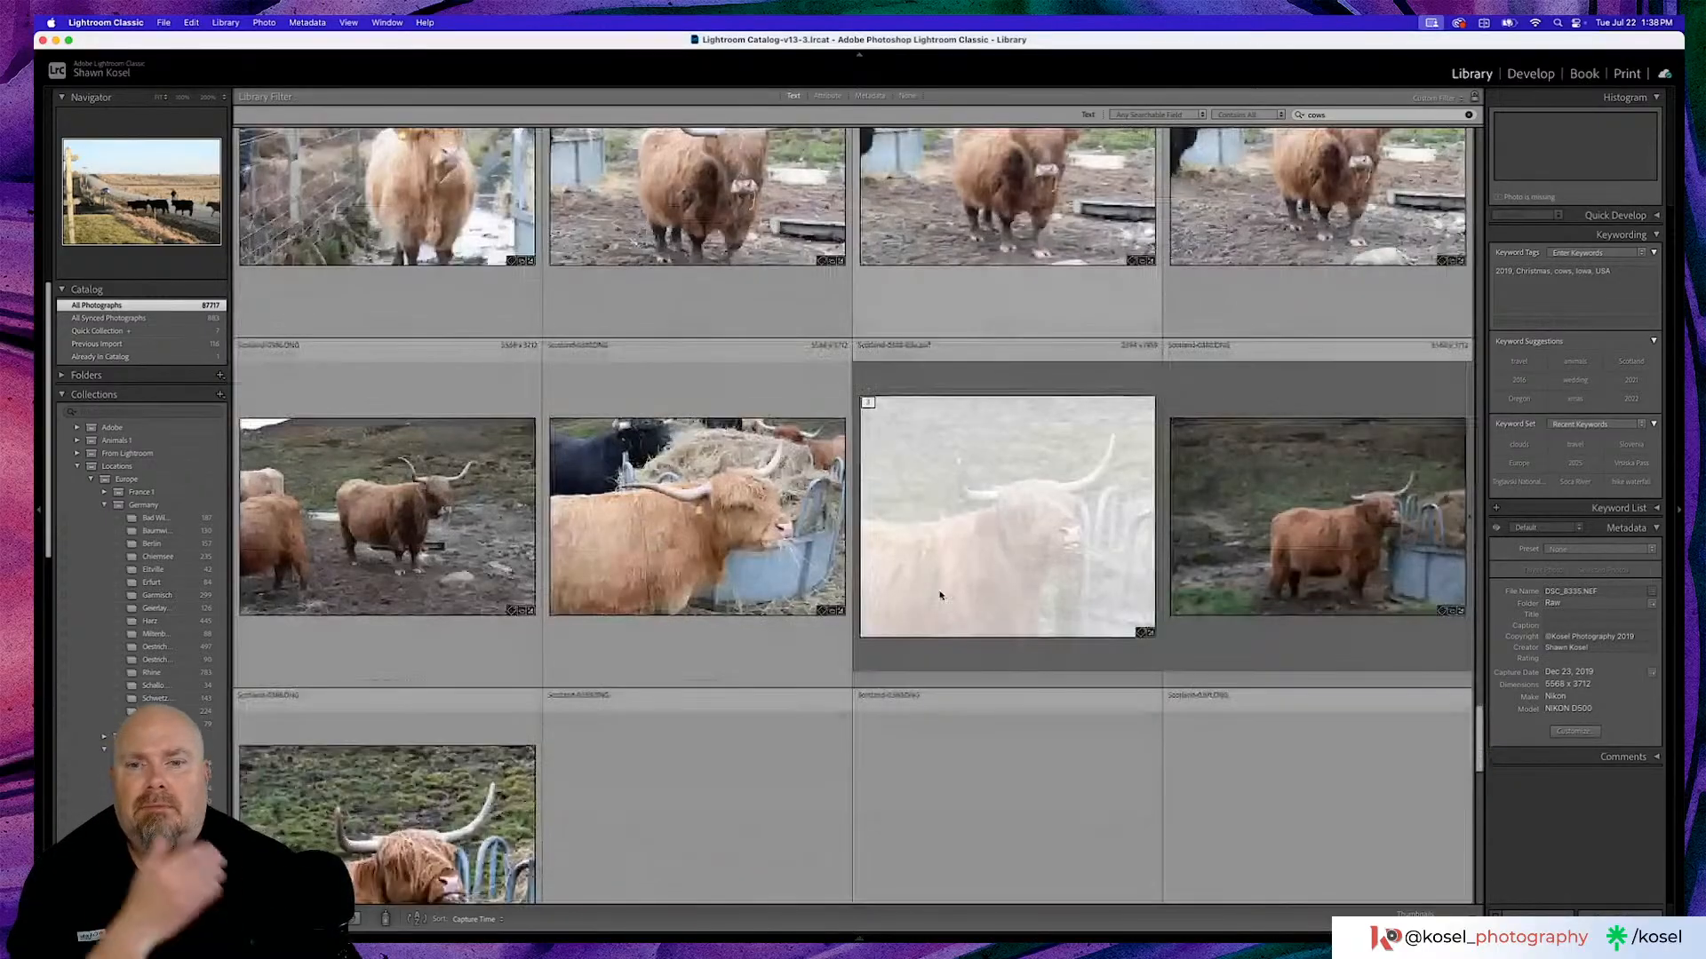
scroll(599, 525, down, 5)
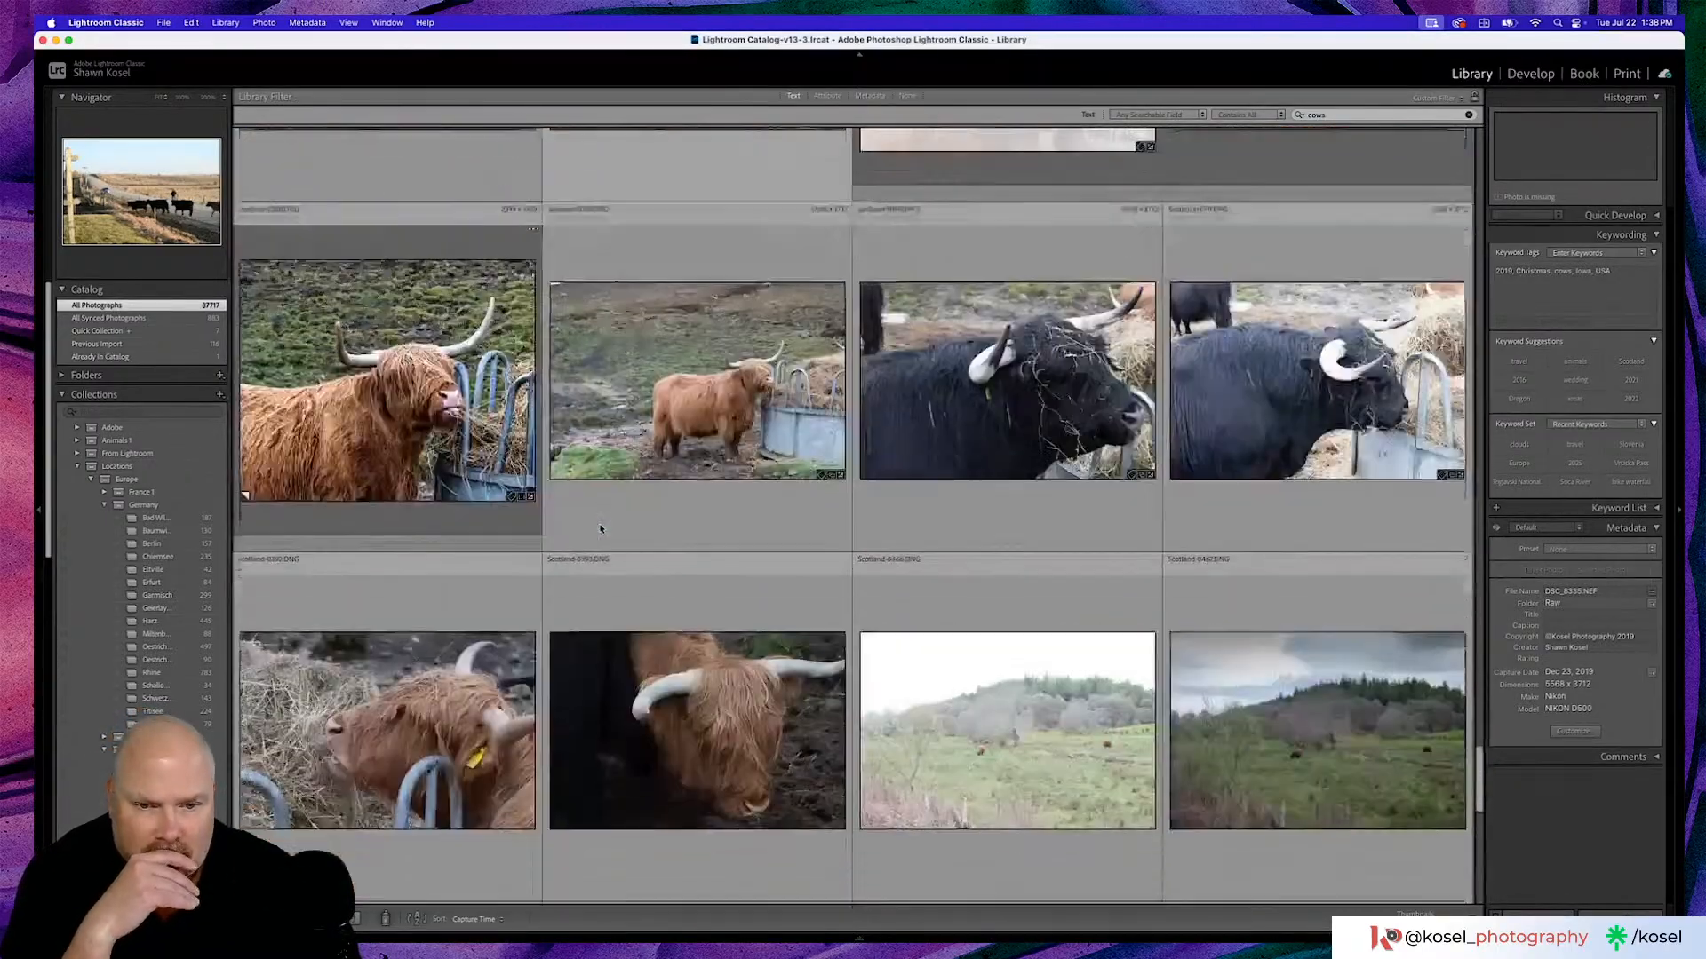
scroll(622, 529, down, 5)
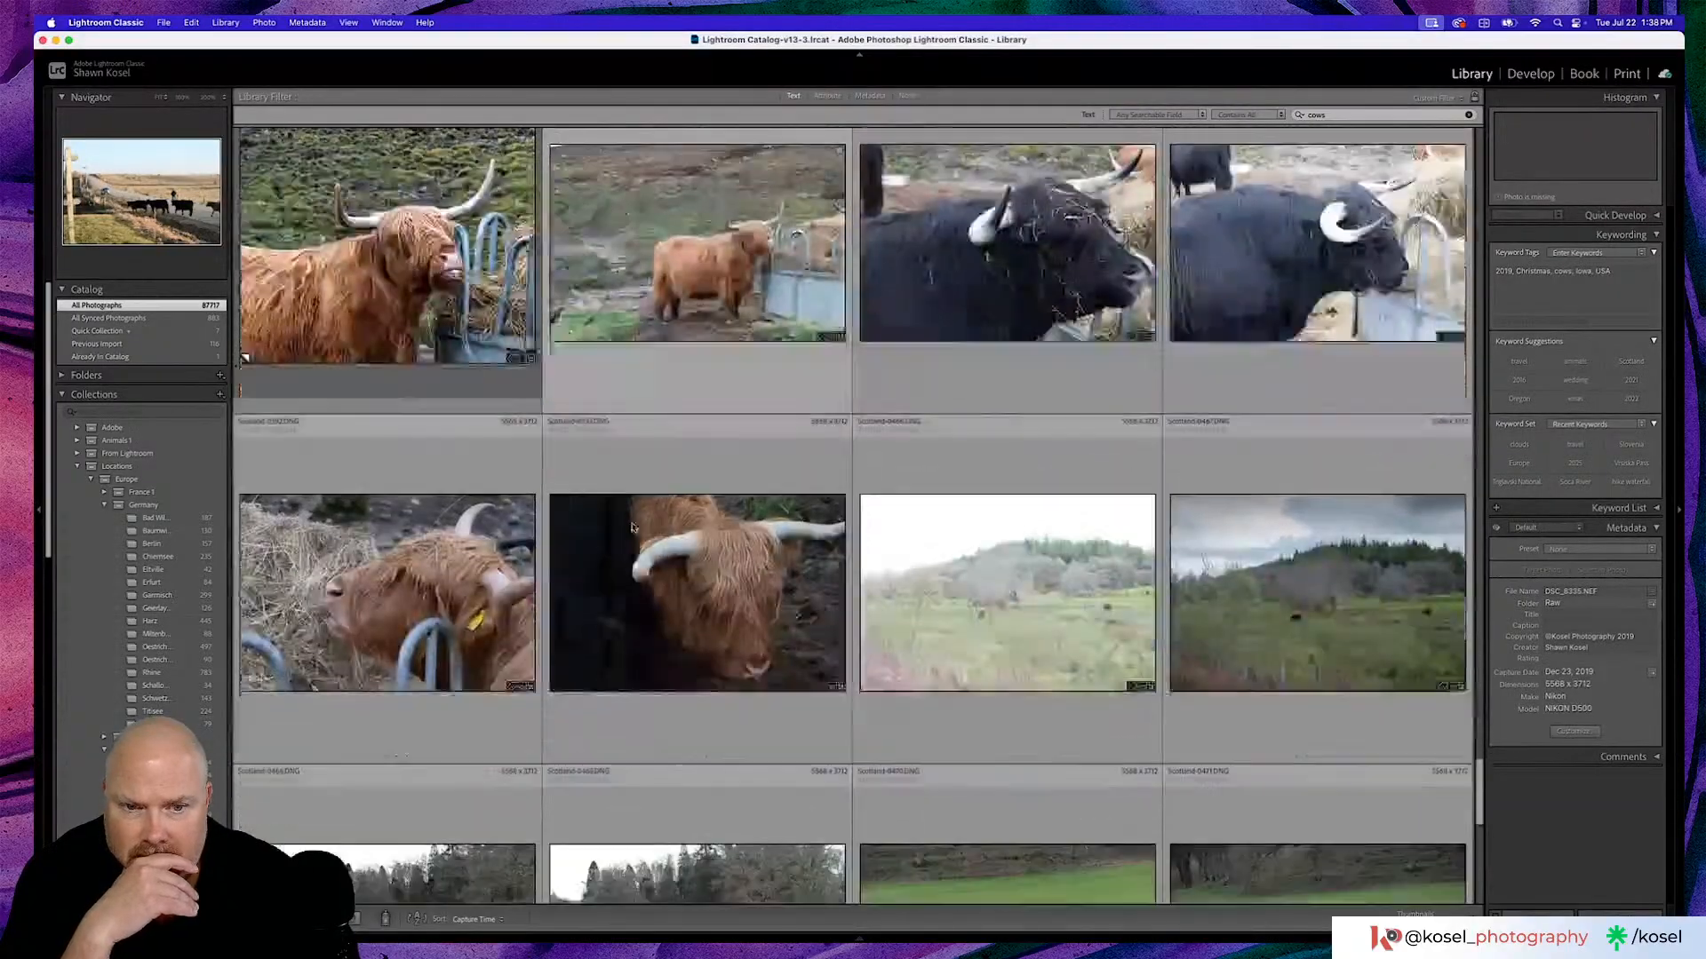
scroll(693, 540, down, 5)
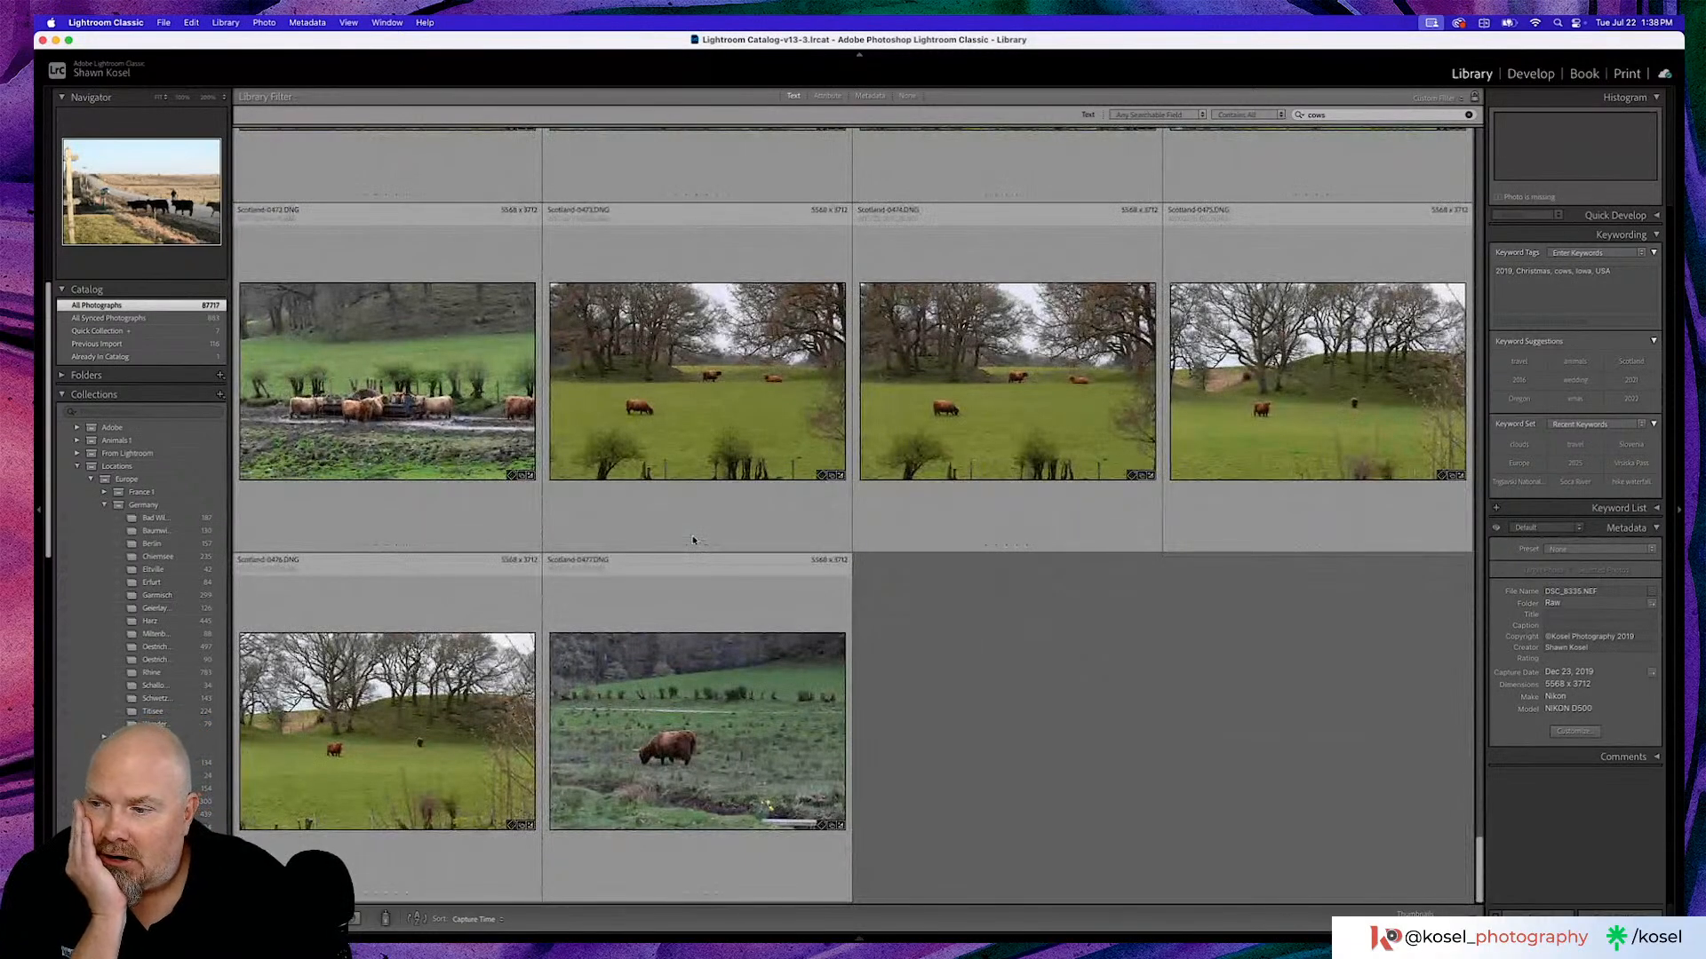
scroll(693, 539, up, 5)
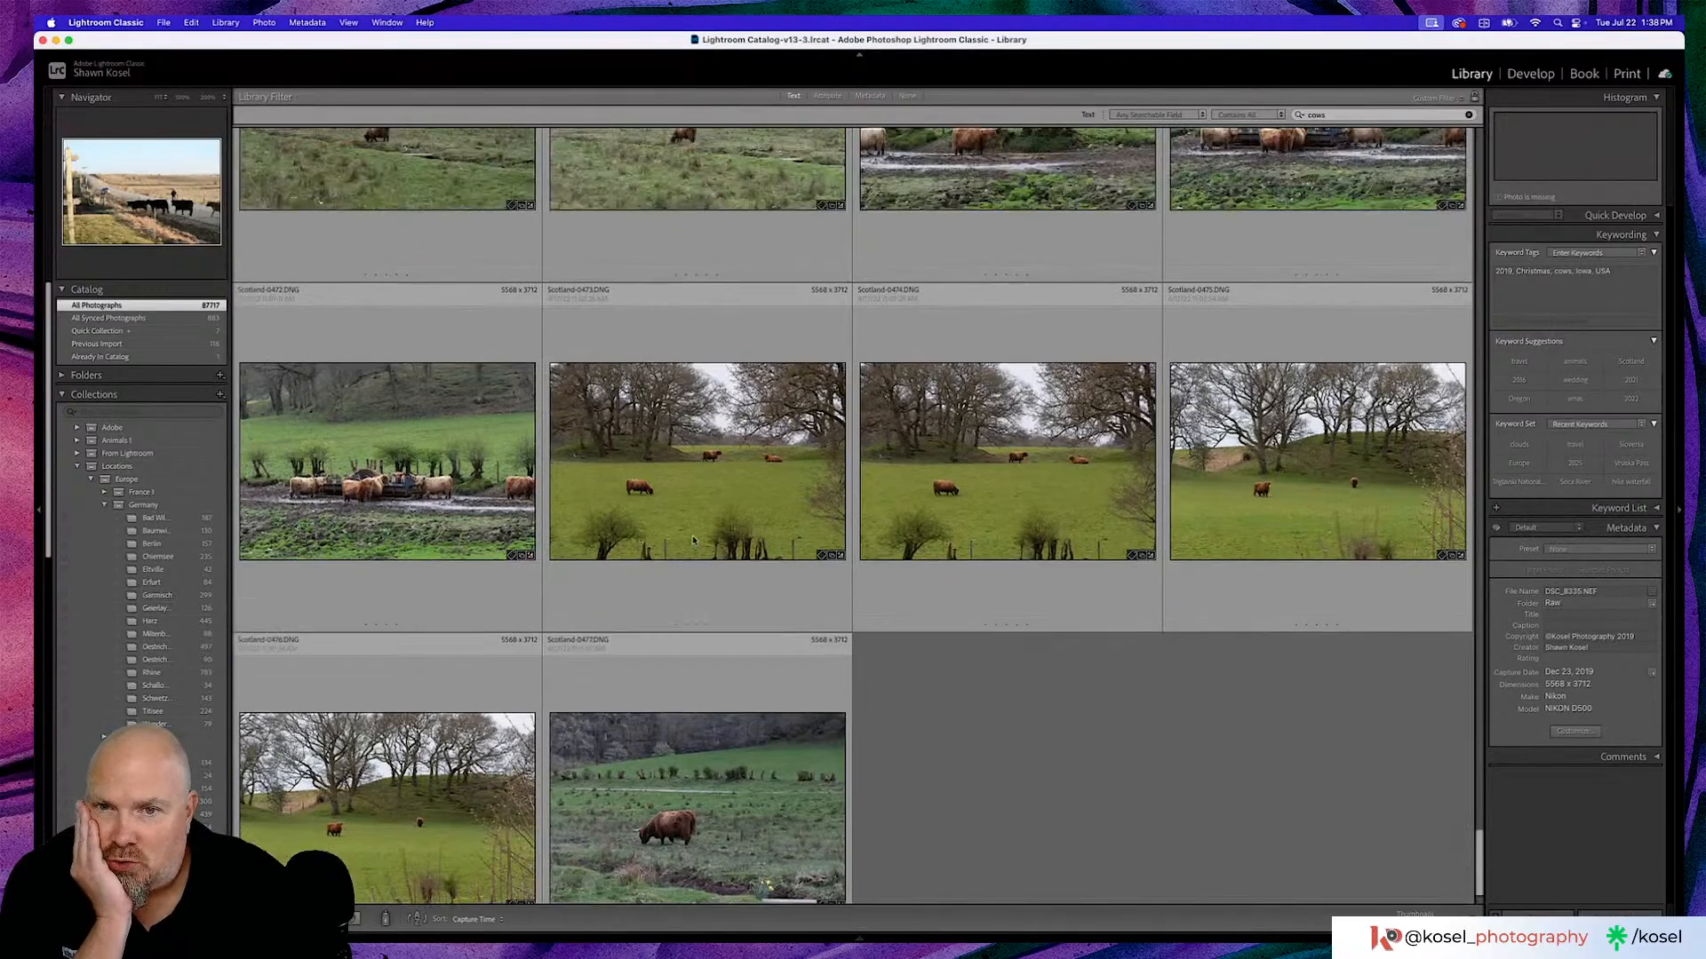
scroll(504, 339, up, 3)
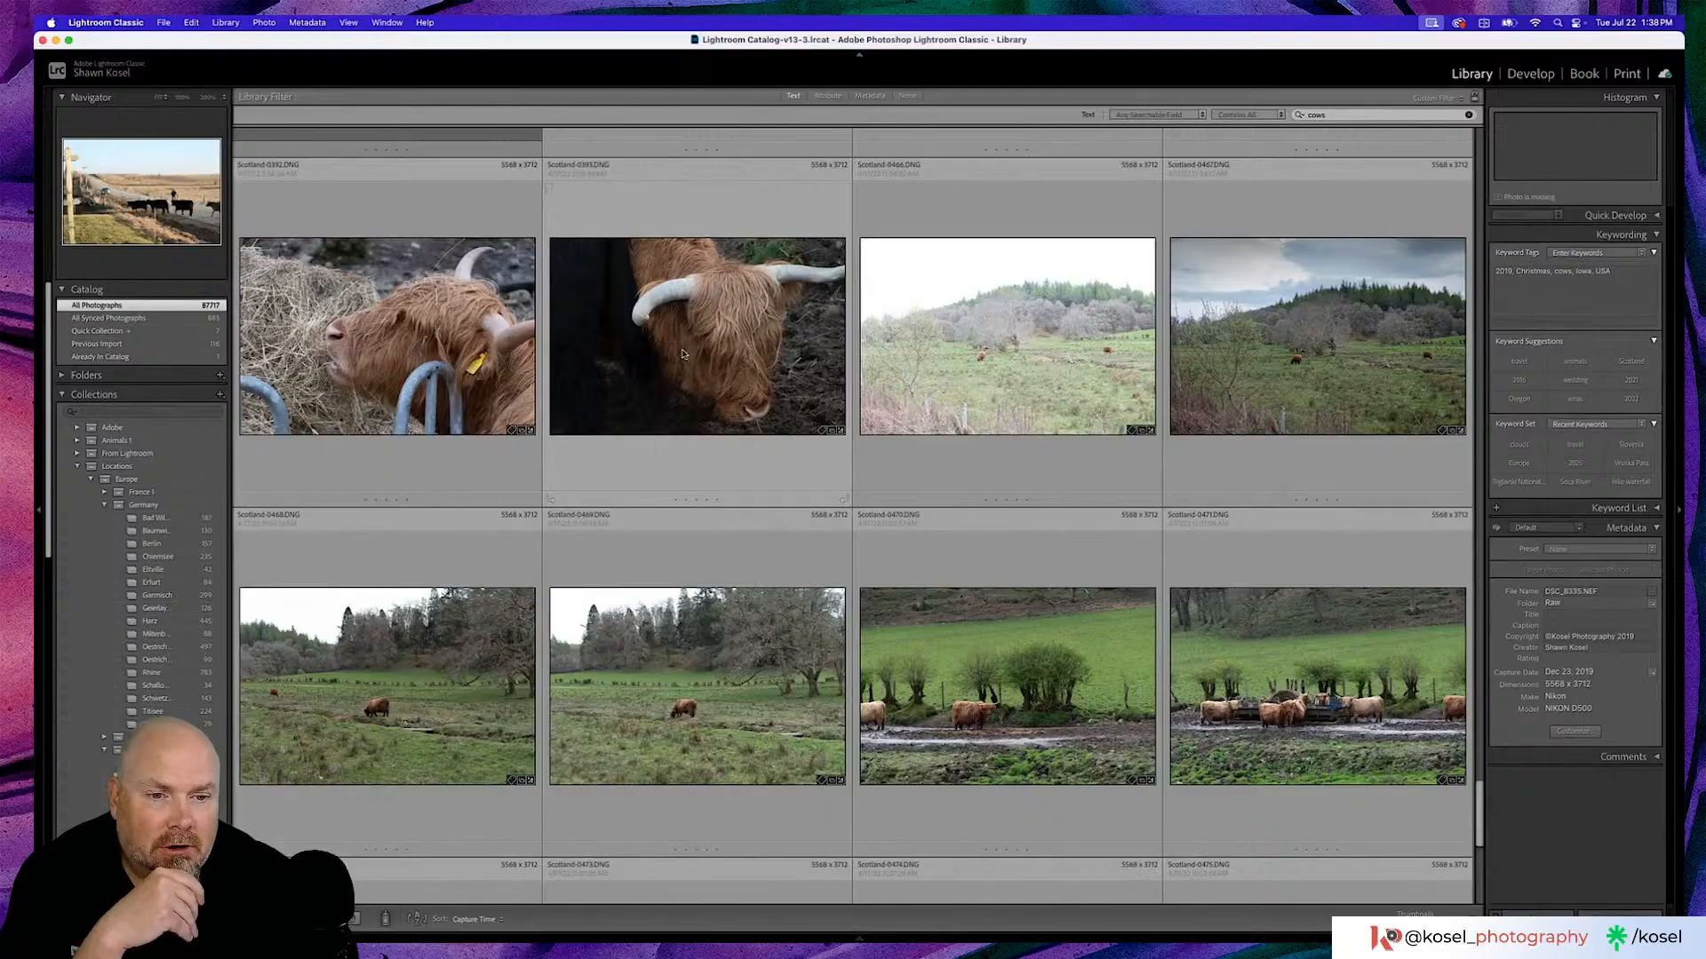
scroll(682, 354, up, 3)
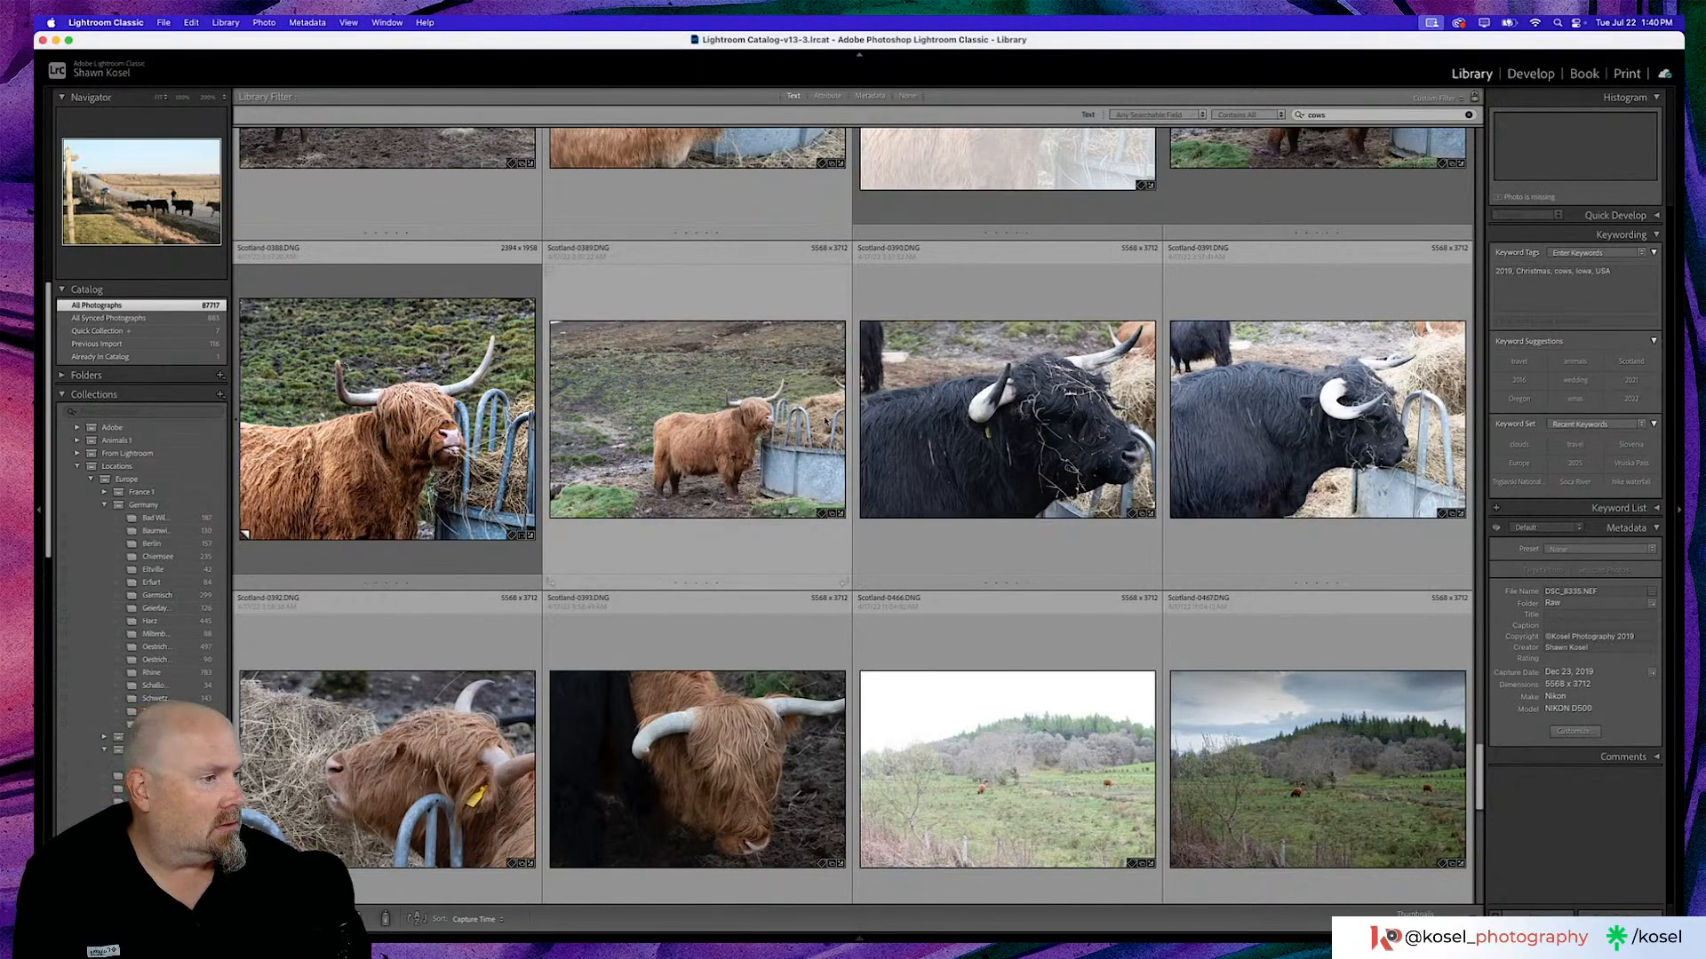
click(826, 424)
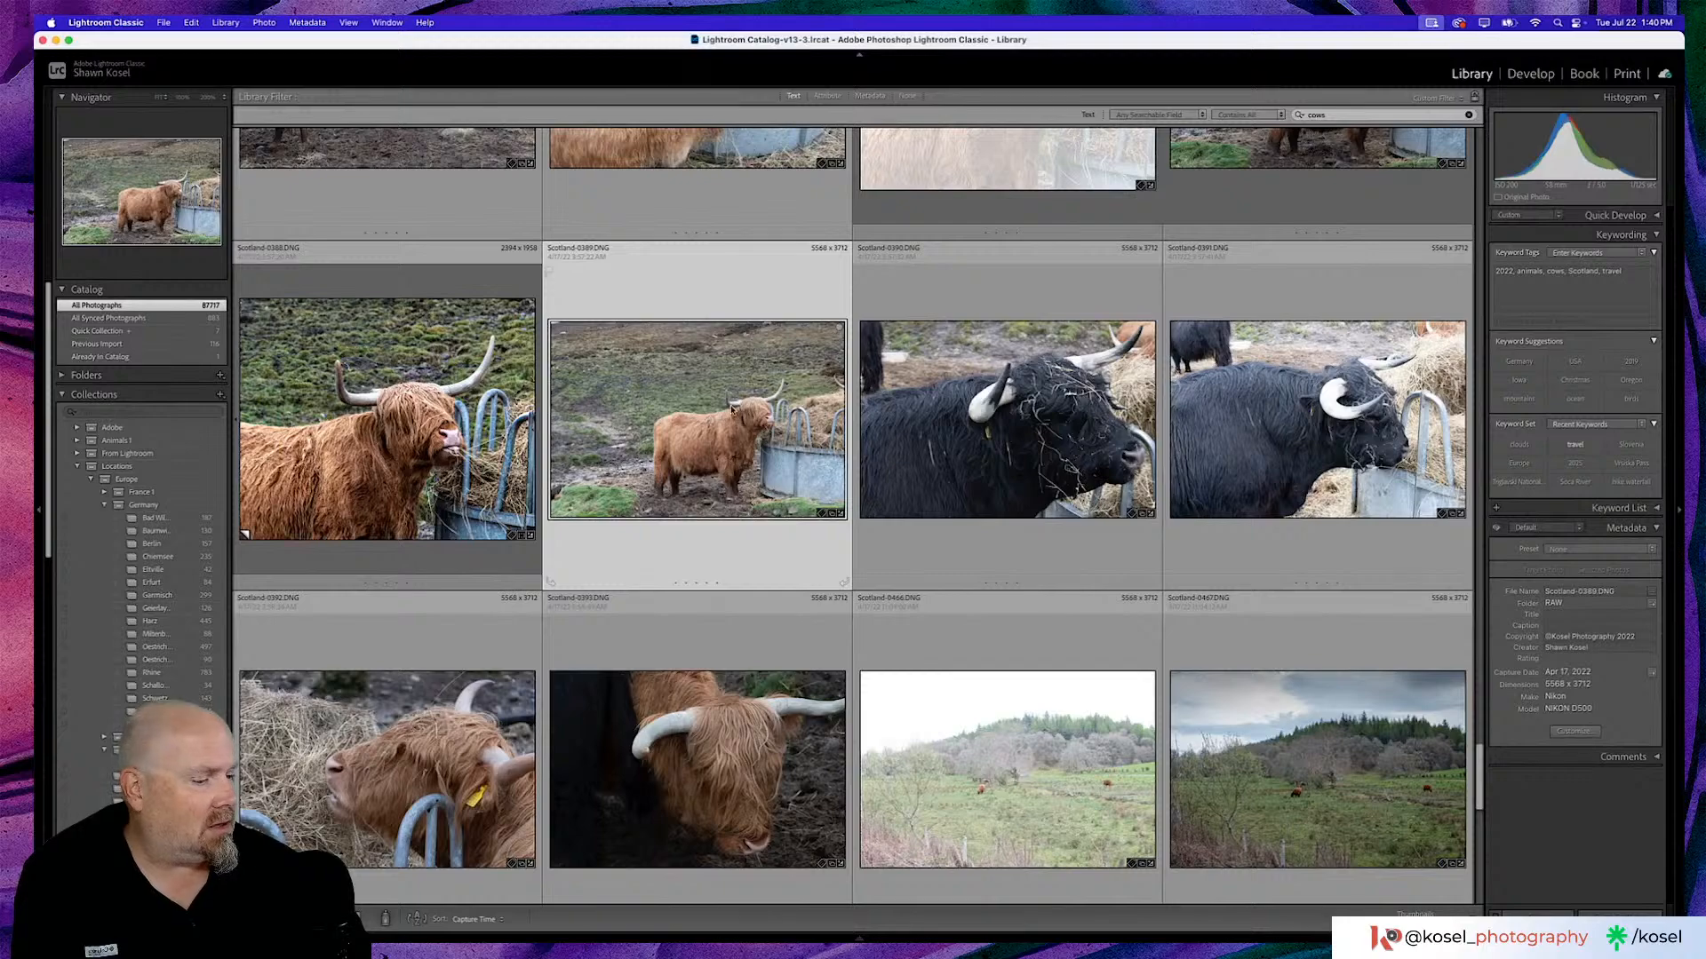
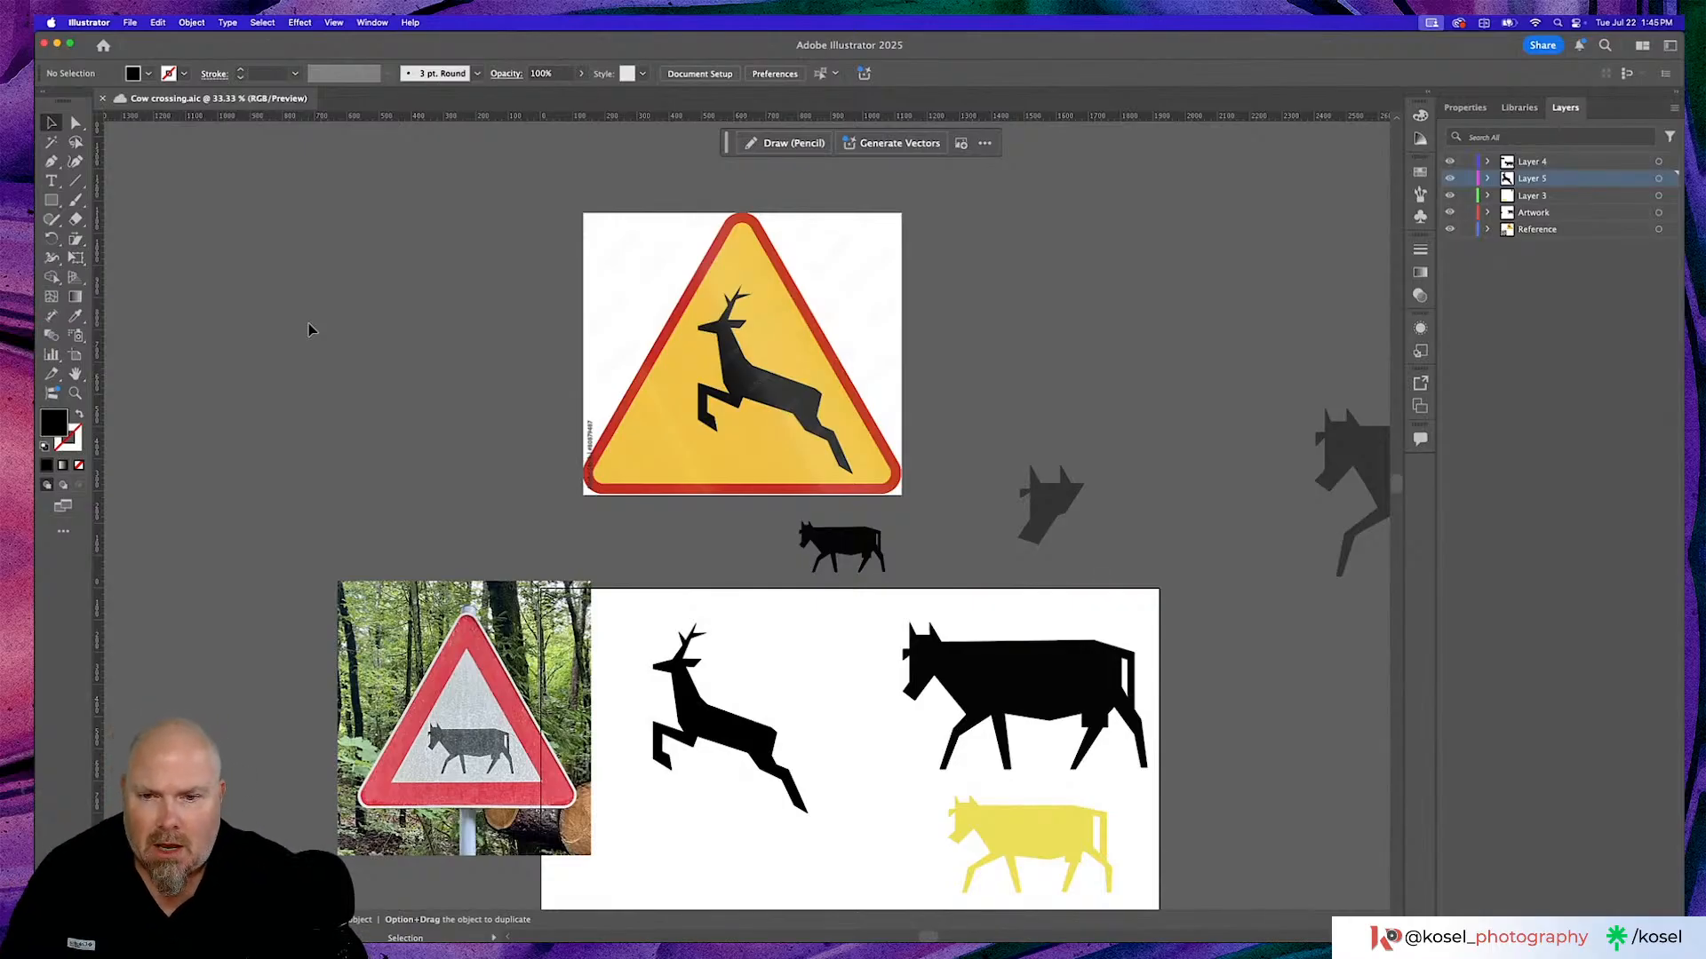
key(a)
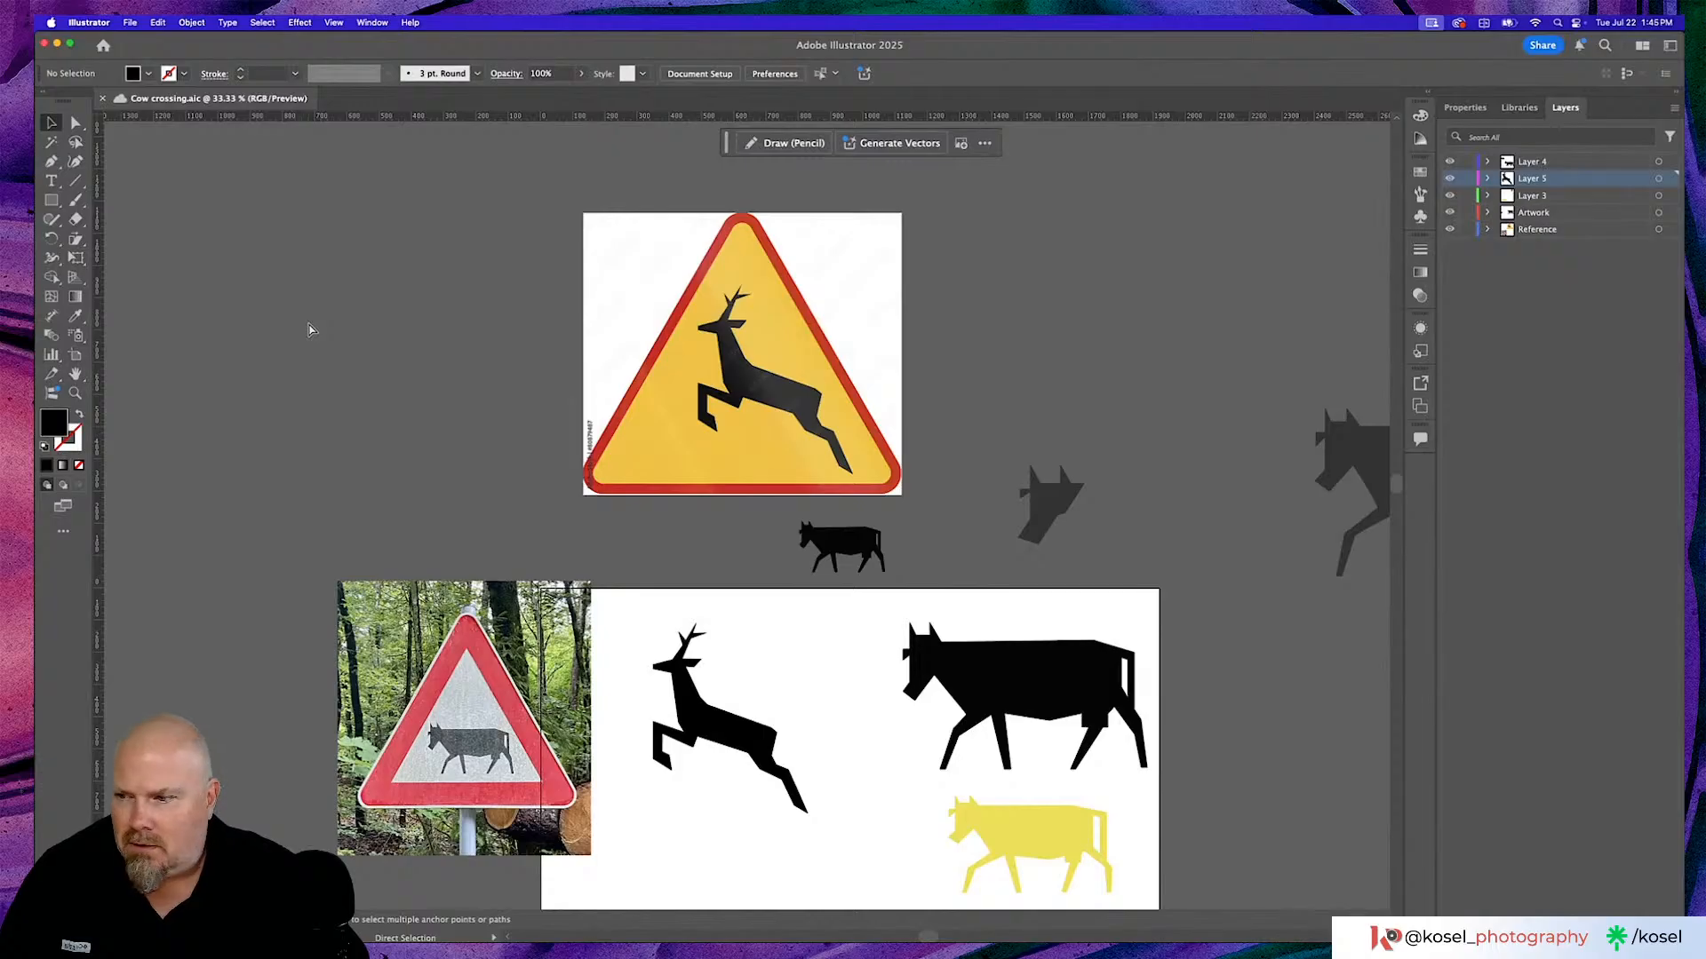
key(v)
scroll(308, 330, down, 2)
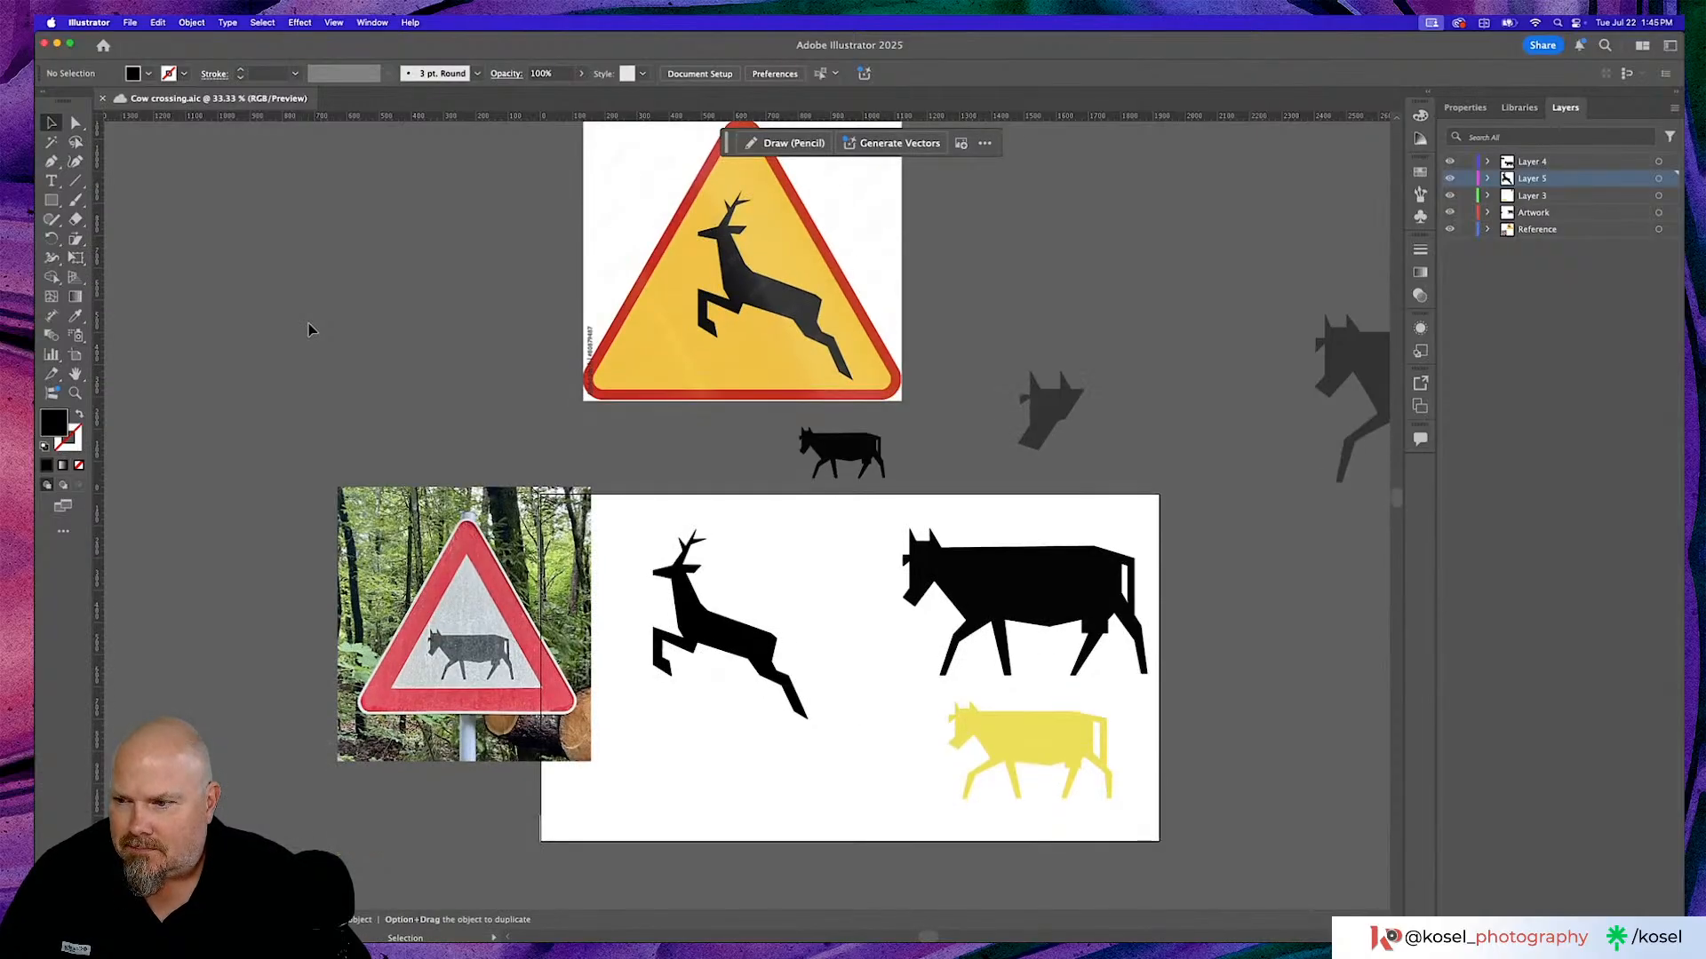
scroll(308, 329, up, 1)
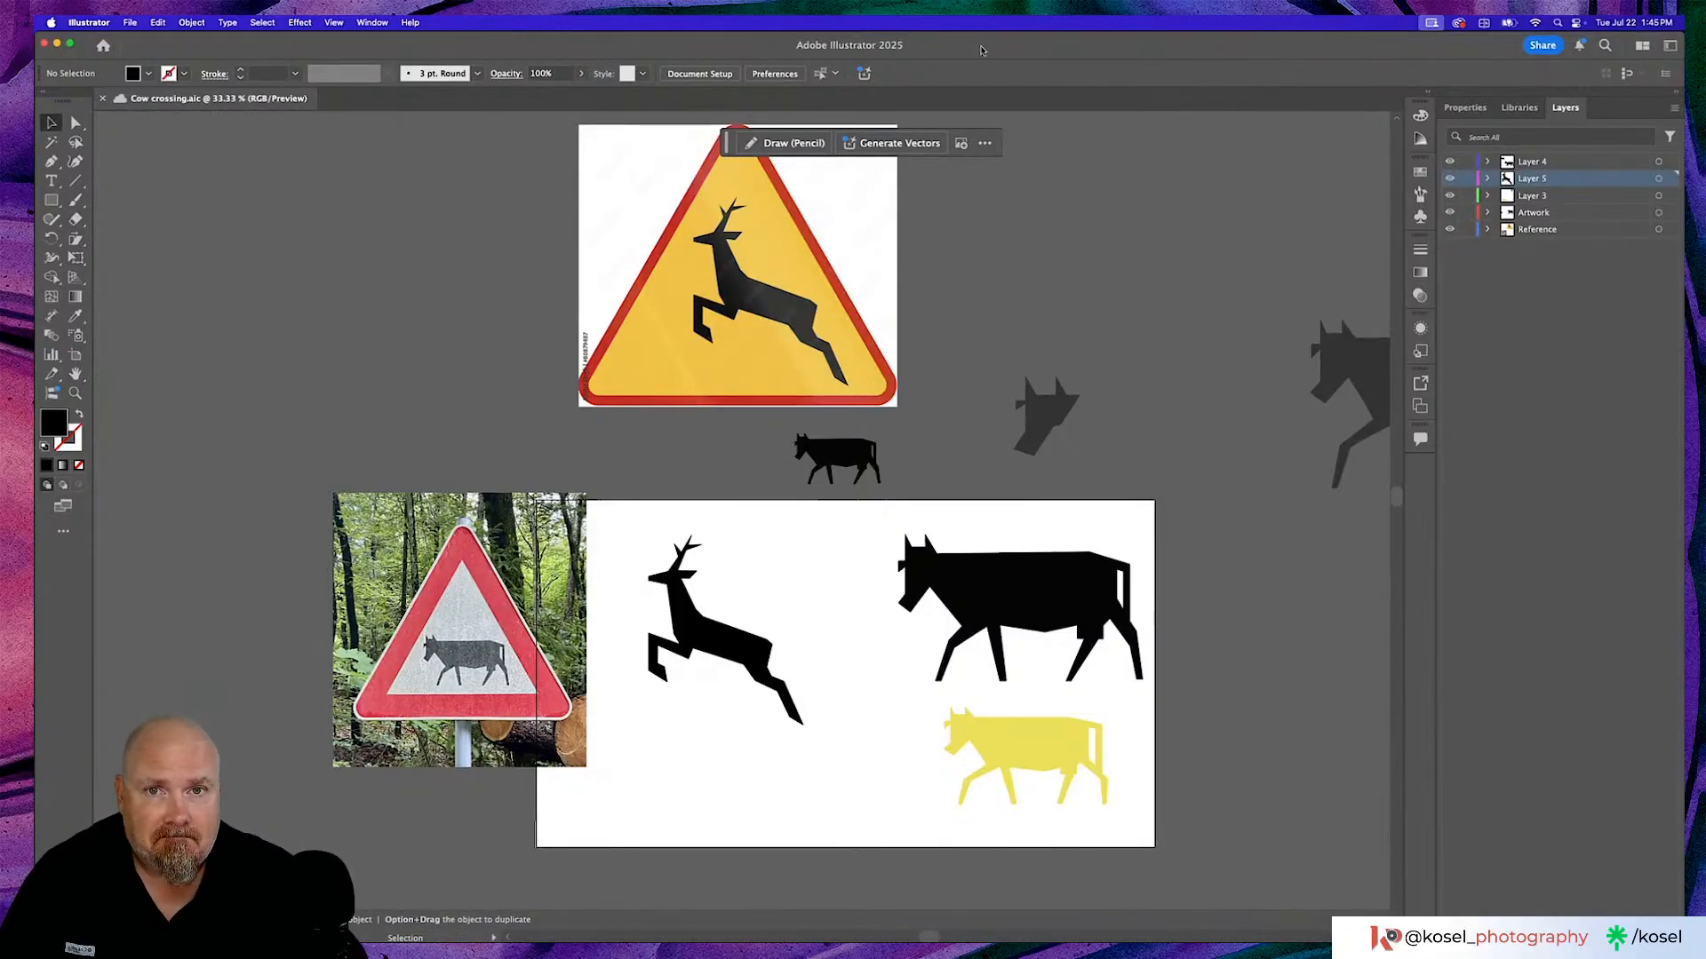
Switch to Lightroom Classic, look at the Schwetzingen garden photos in the Library grid, and return to Illustrator.
mouse_move(835, 933)
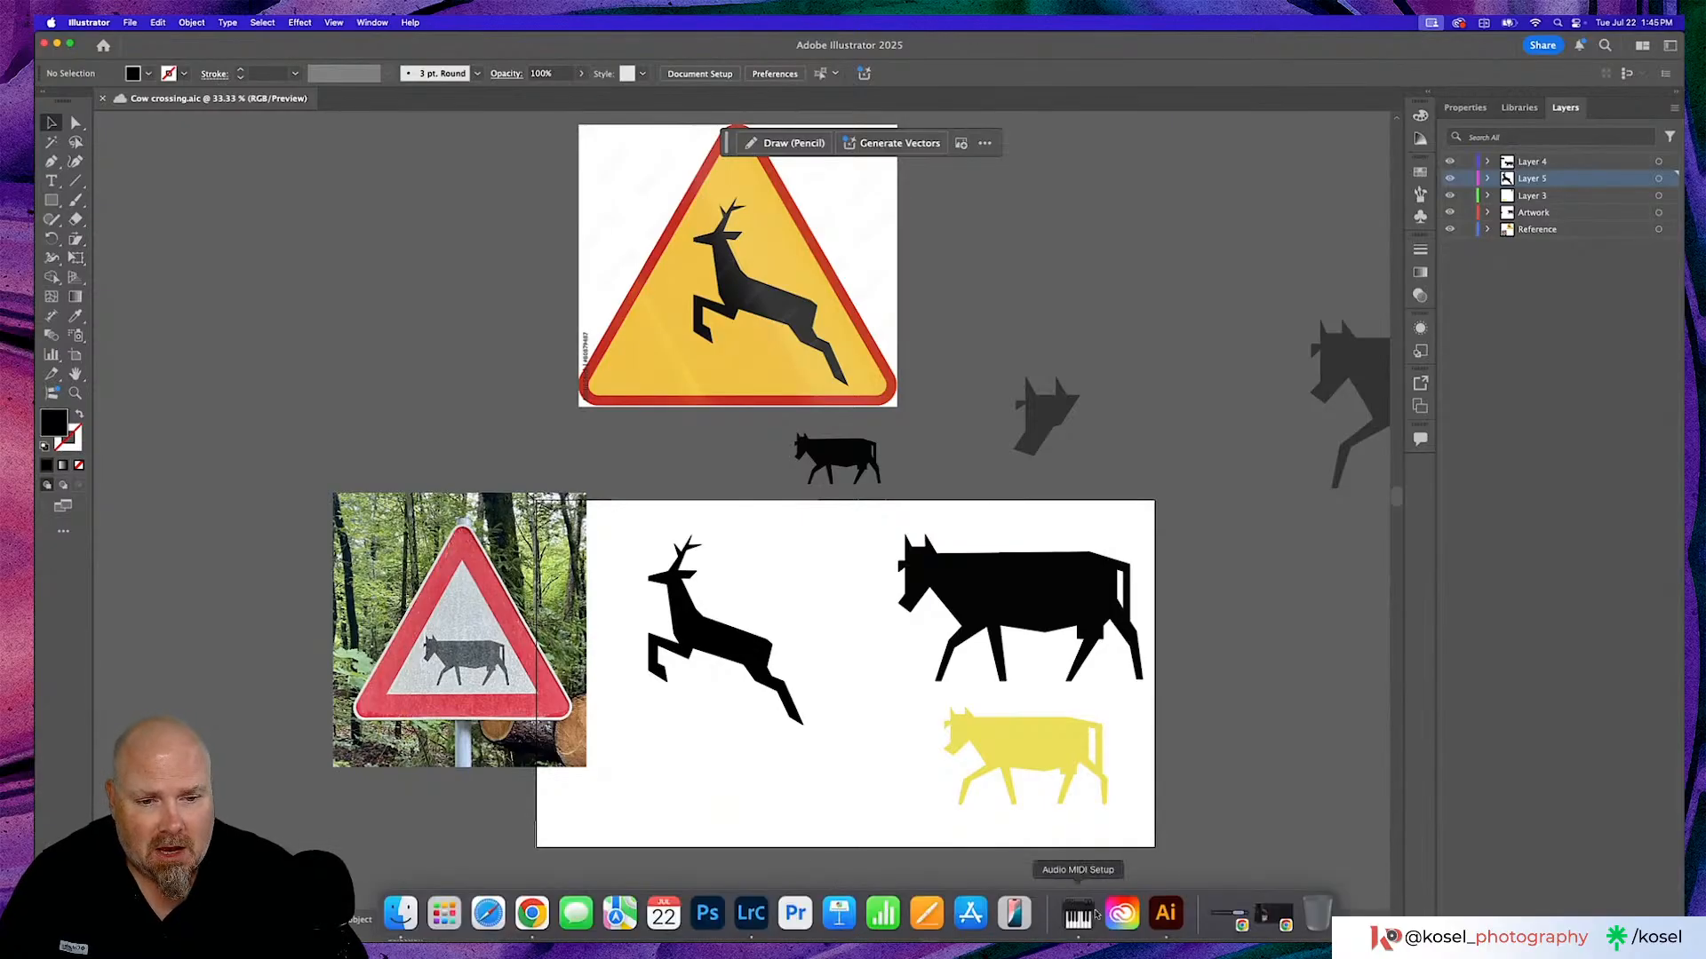
click(751, 914)
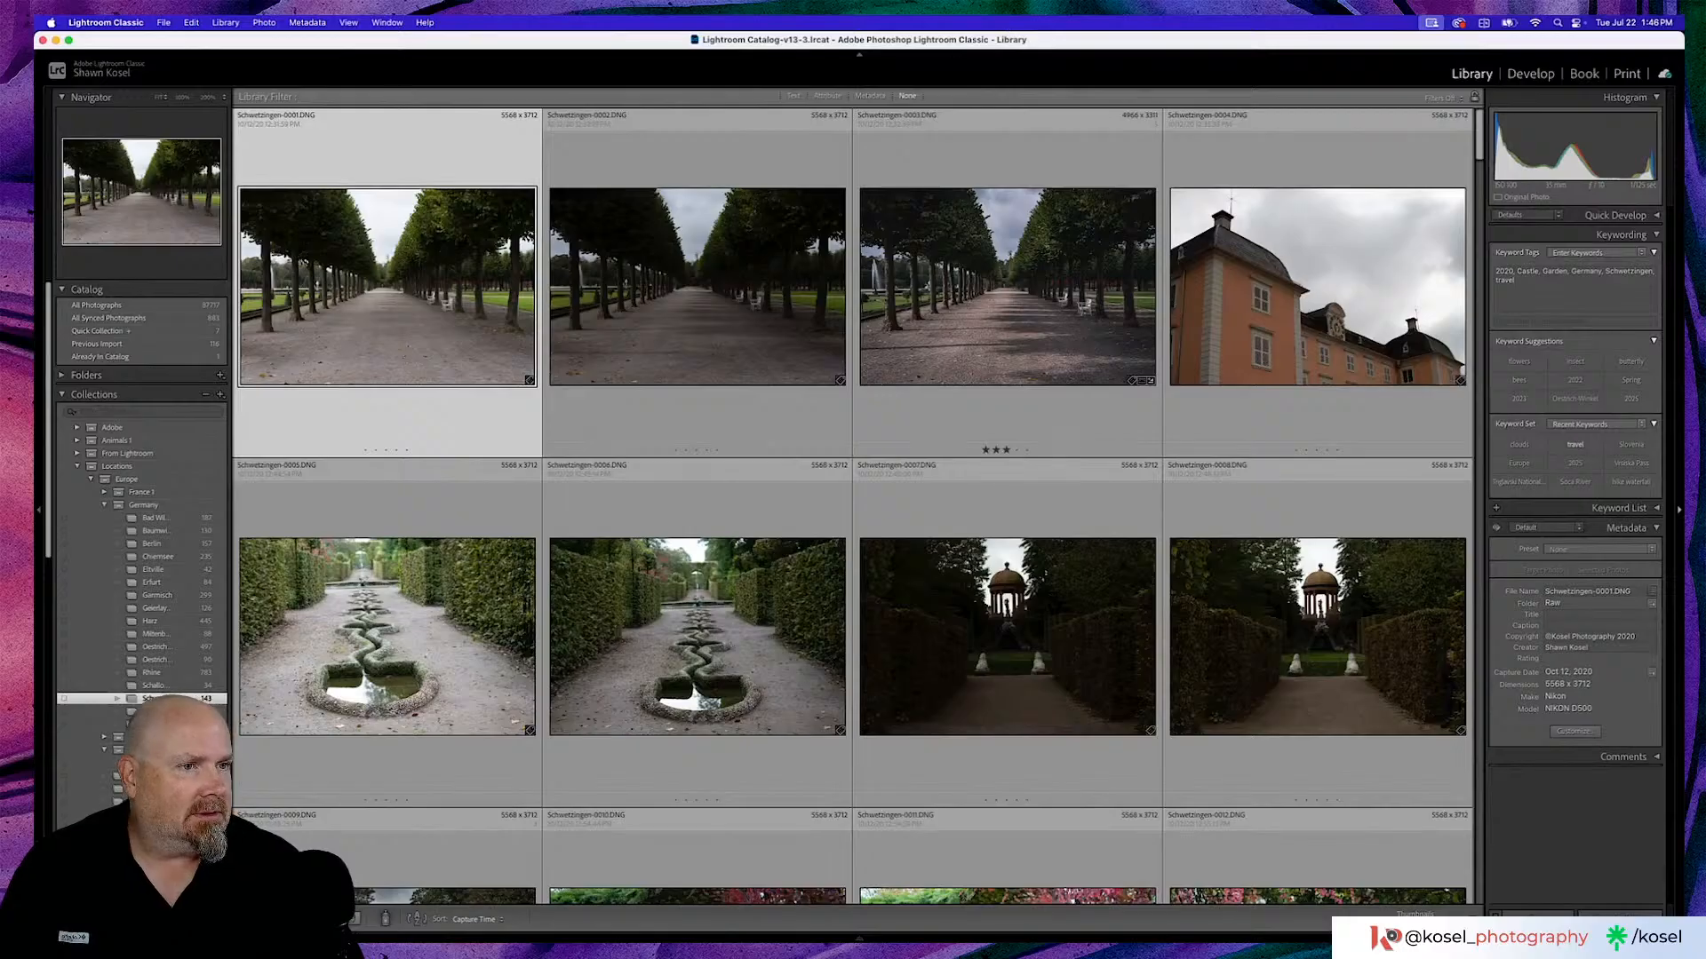
key(super+shift+i)
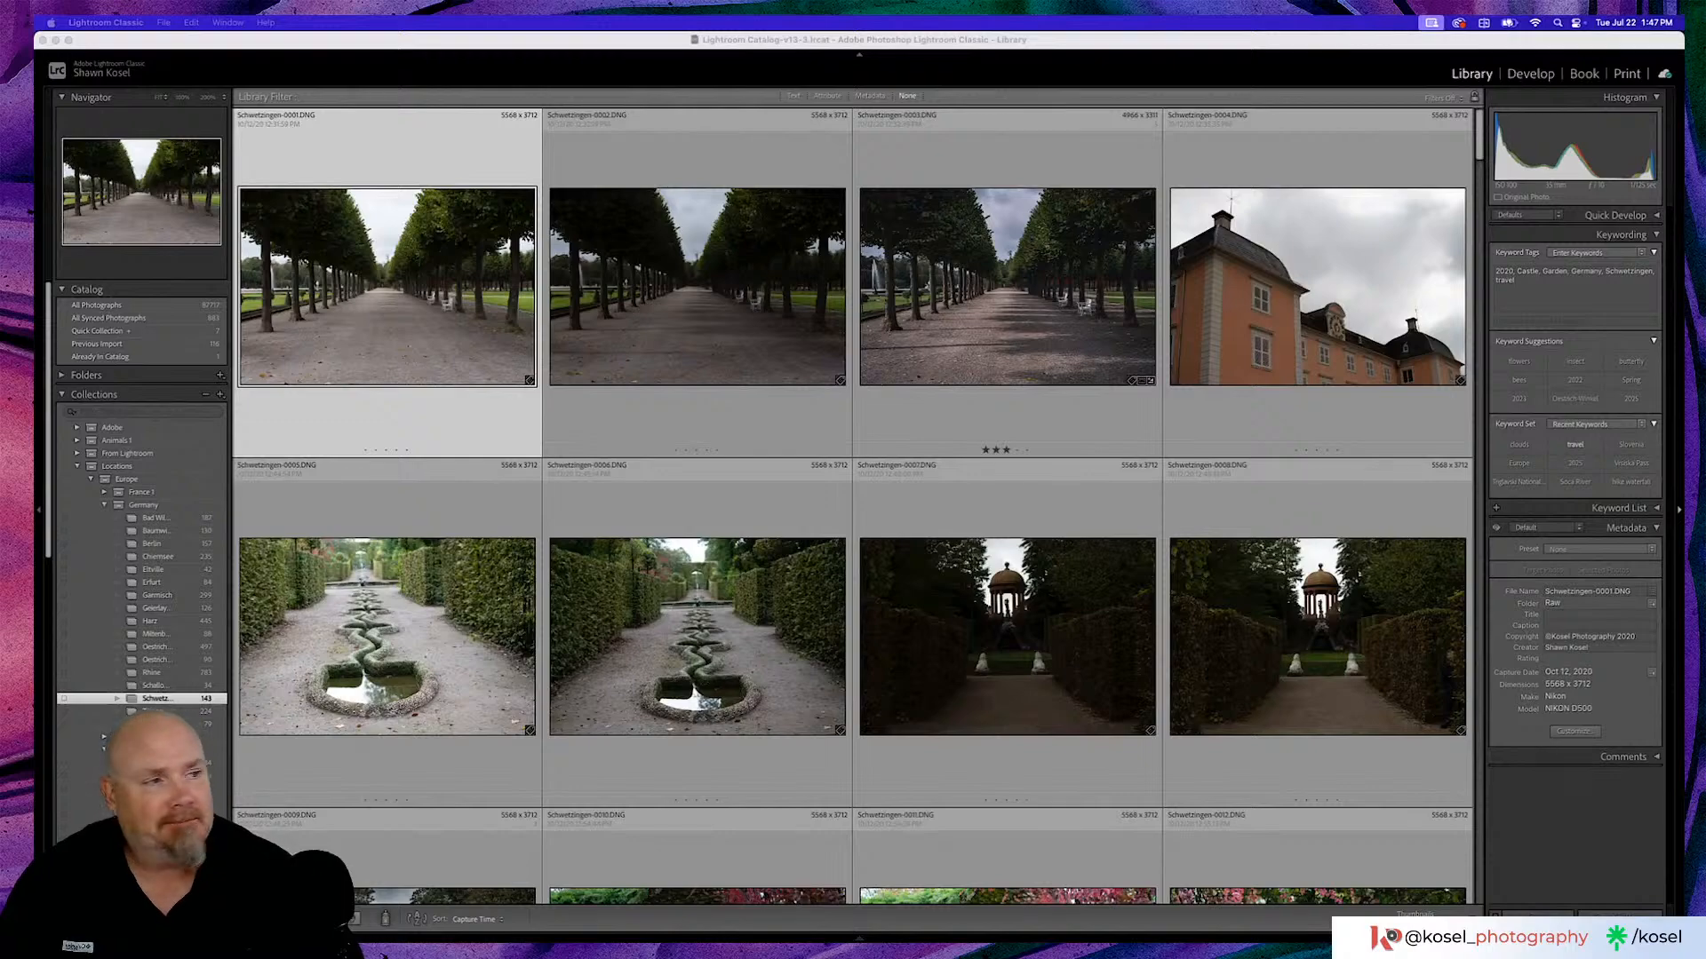
click(892, 64)
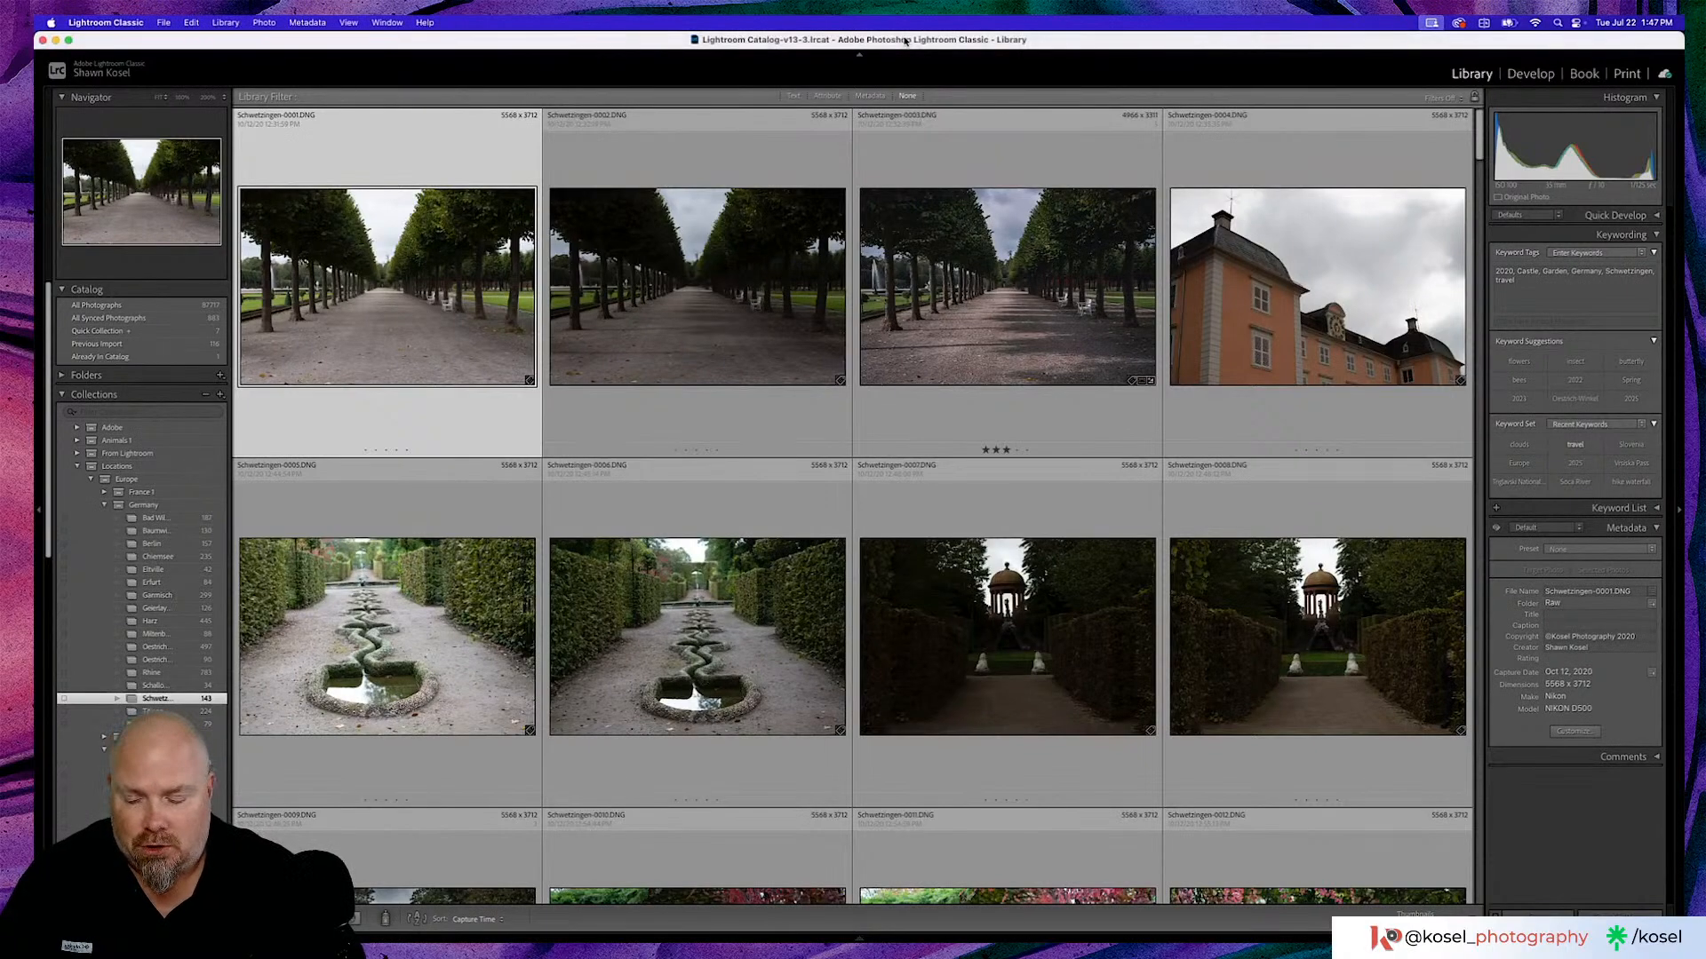
key(super+Tab)
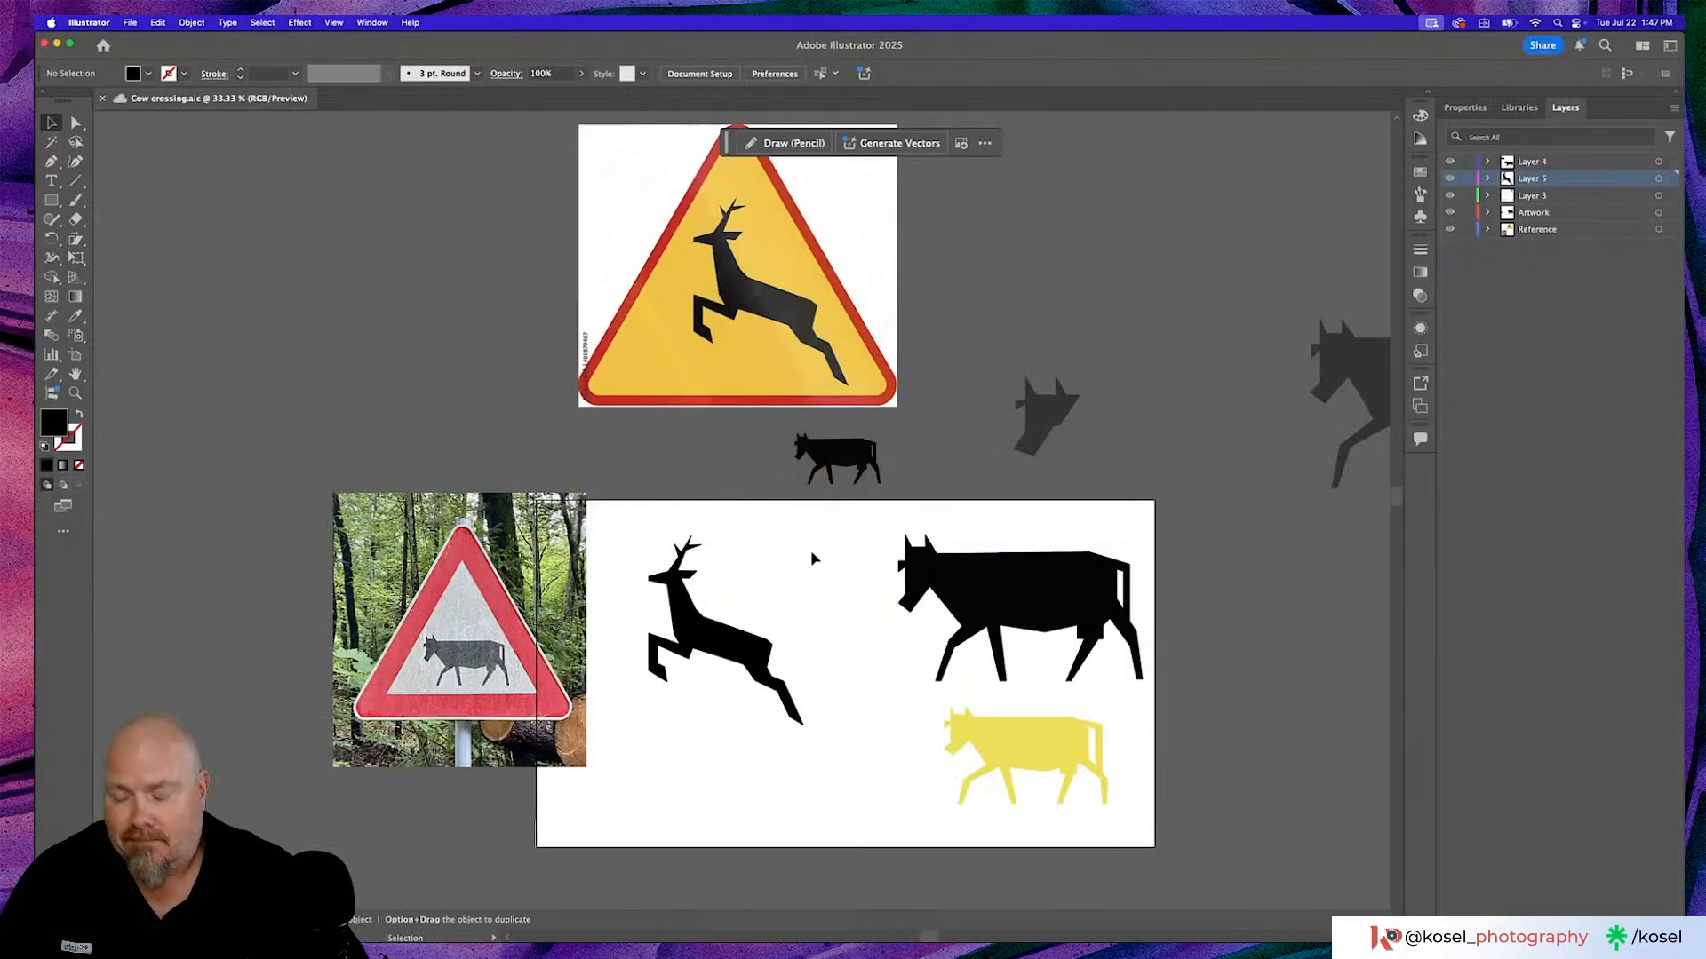
Switch to Chrome and view the UFO cow-abduction sign image from the Discord stream-chat channel enlarged, closing it again.
key(super+Tab)
key(super+Tab)
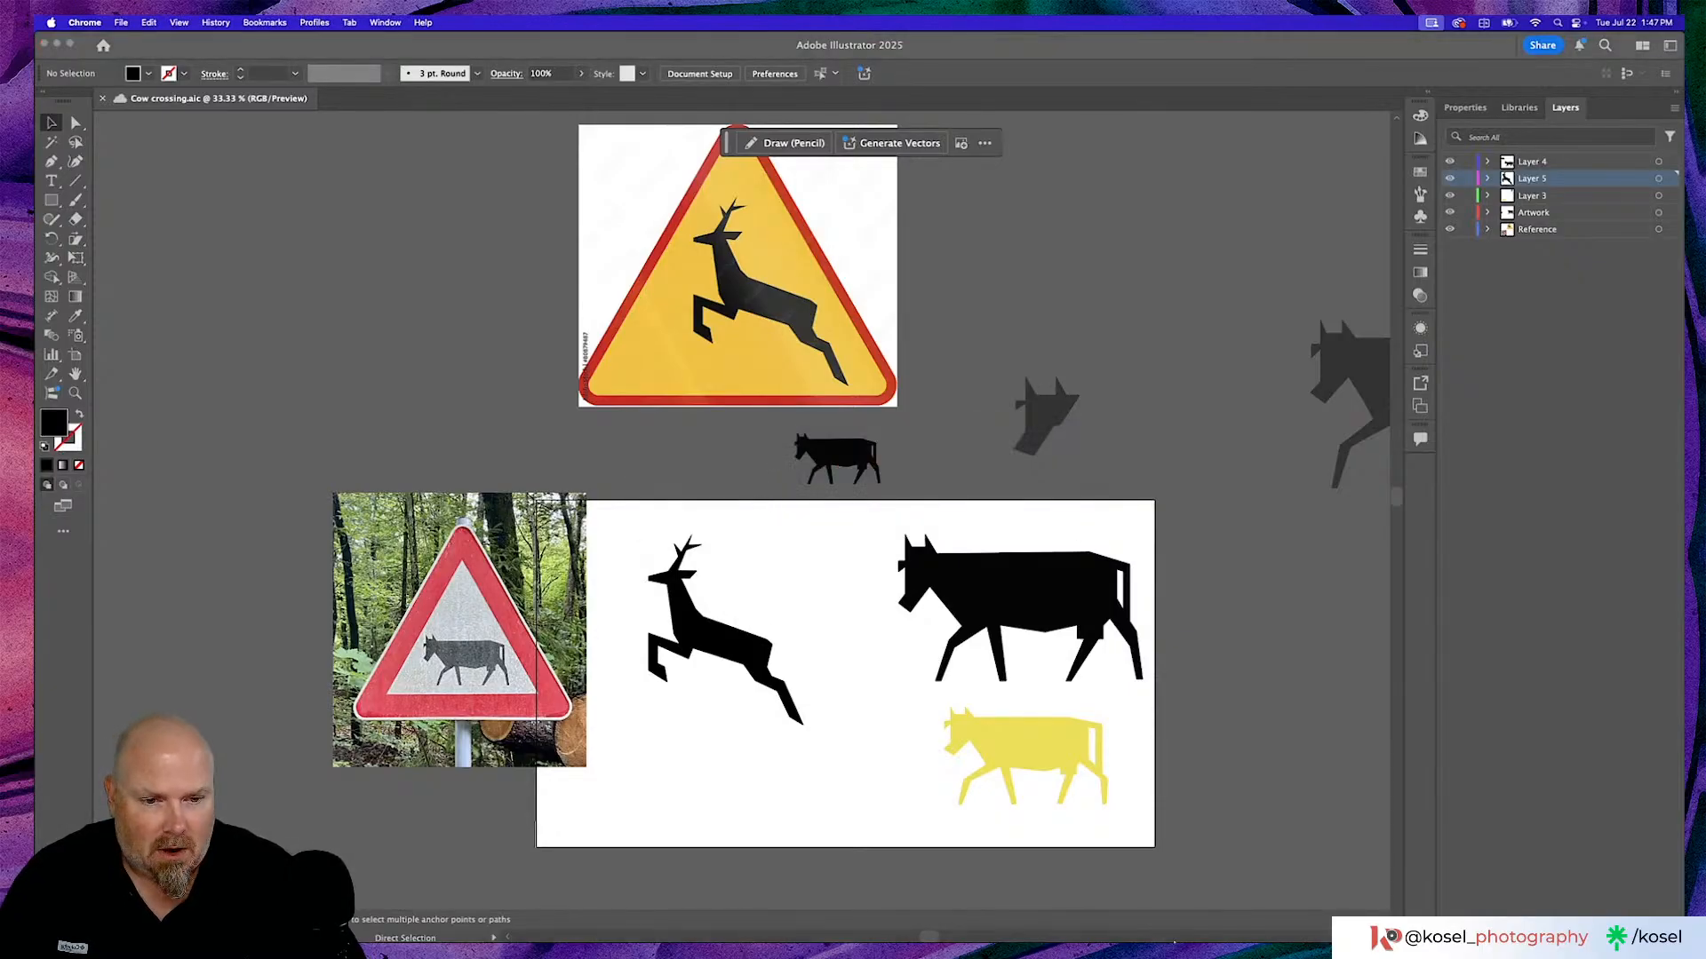
mouse_move(1167, 939)
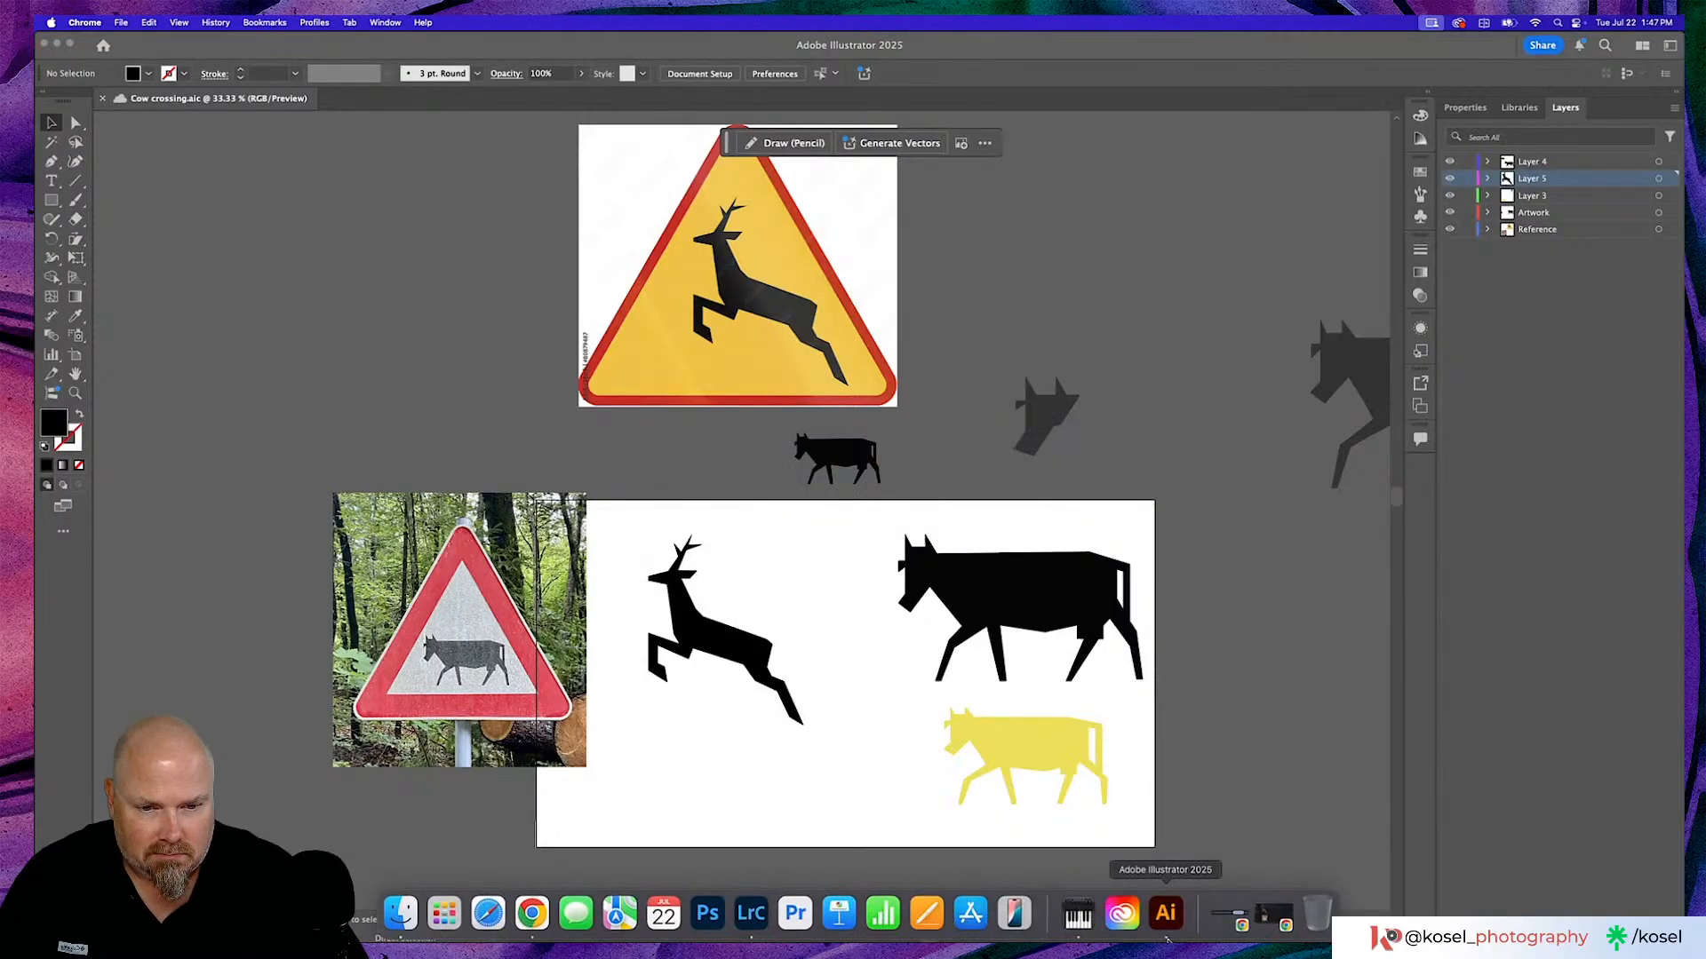
click(1253, 915)
click(521, 710)
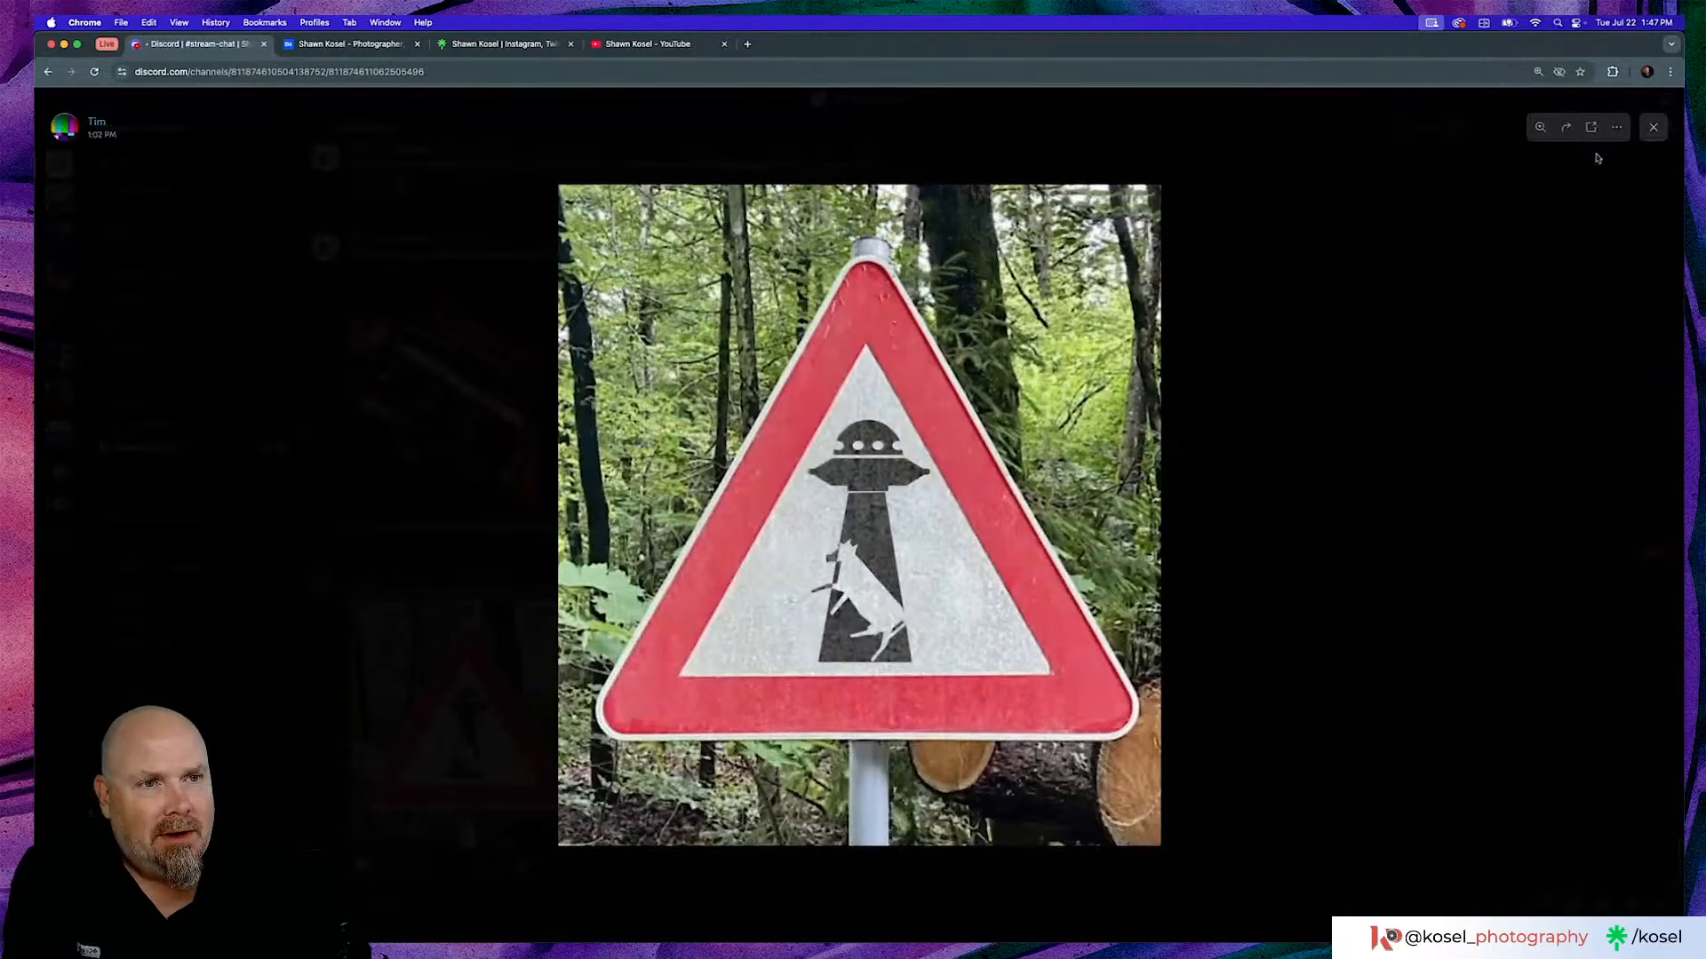
click(1648, 130)
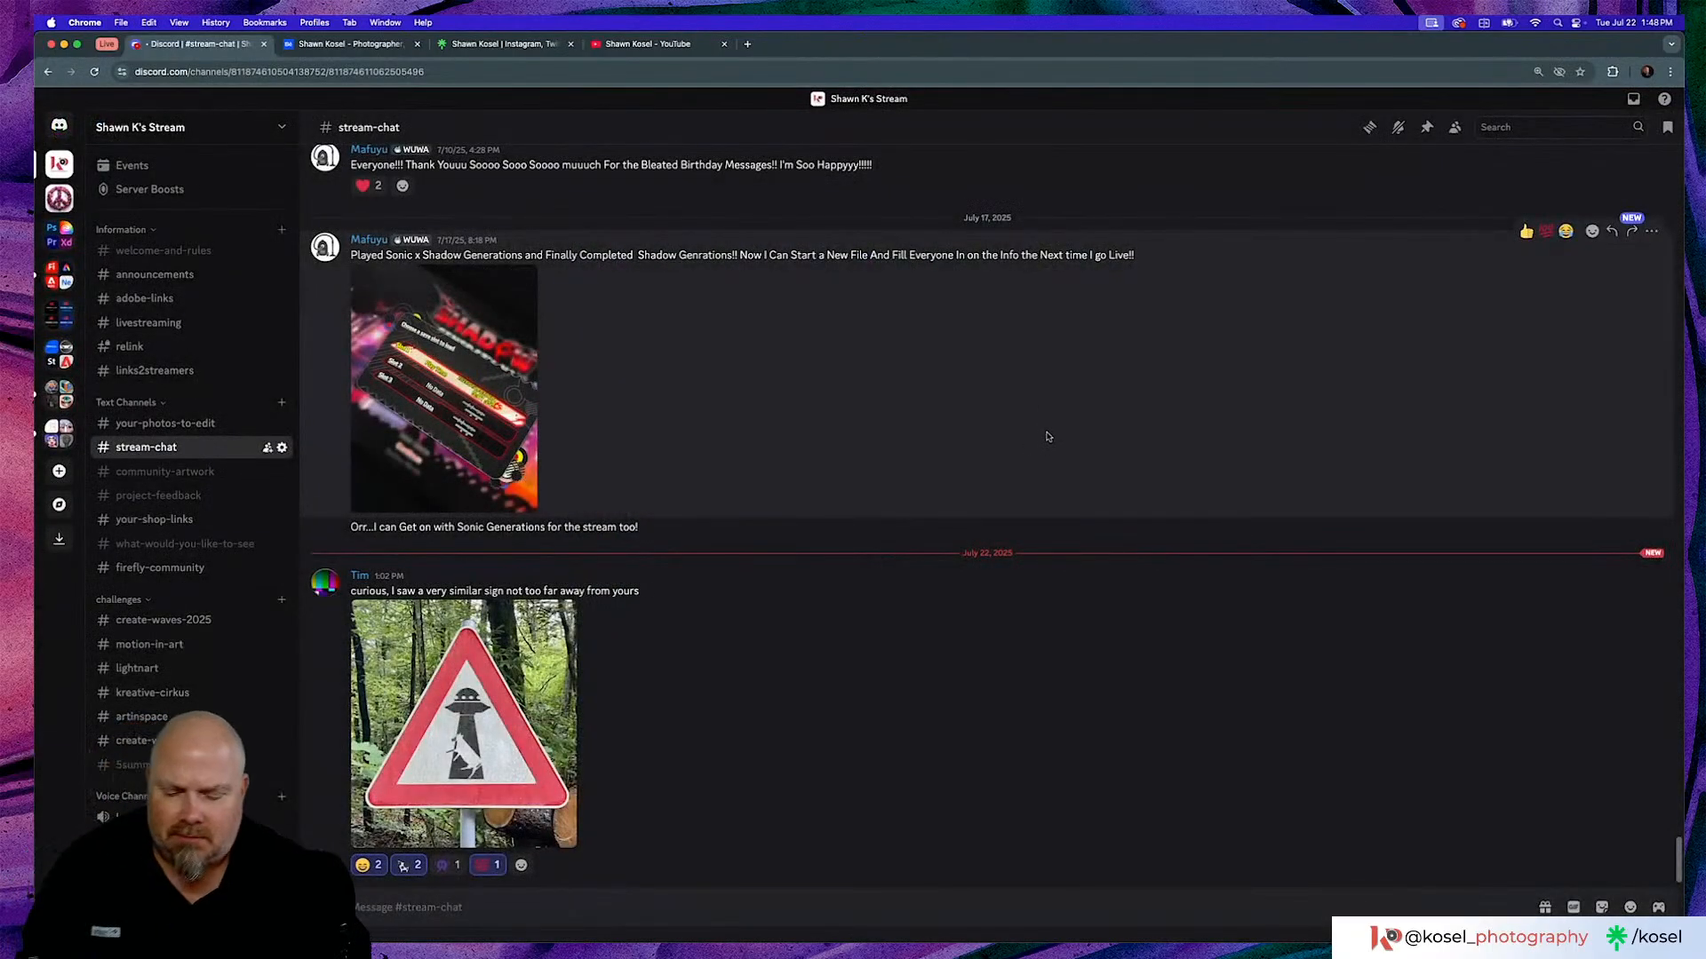
Switch back to Illustrator and look over the deer and cow silhouettes in the Cow crossing document.
key(super+Tab)
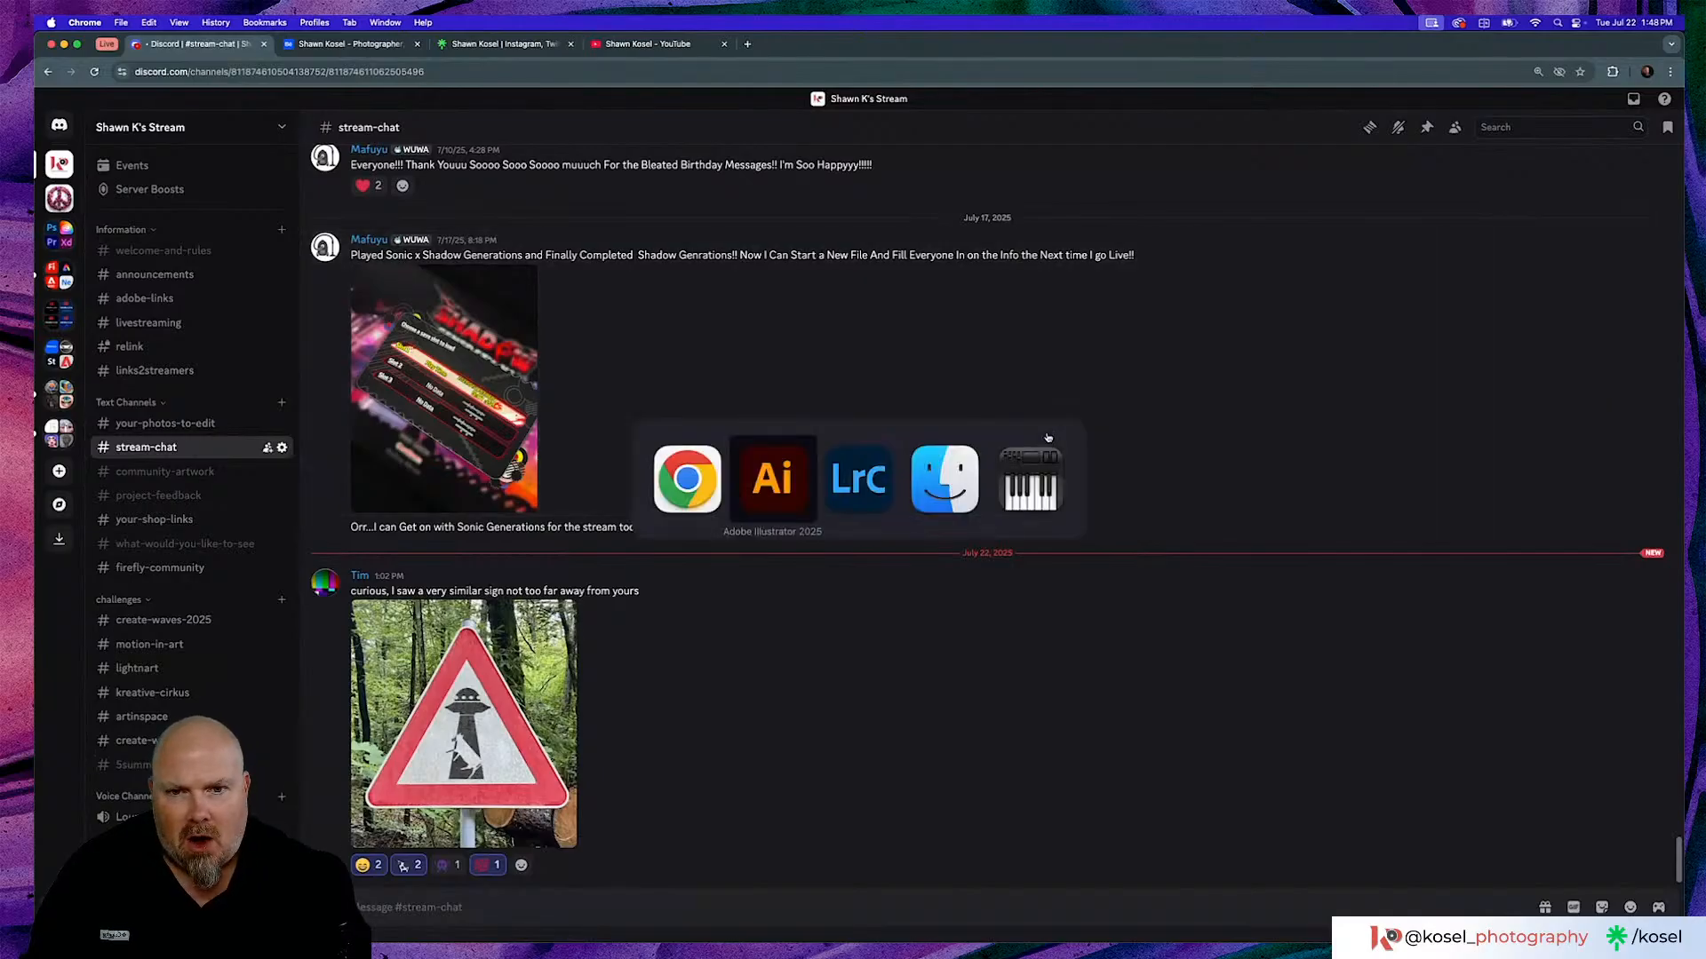
key(super+Tab)
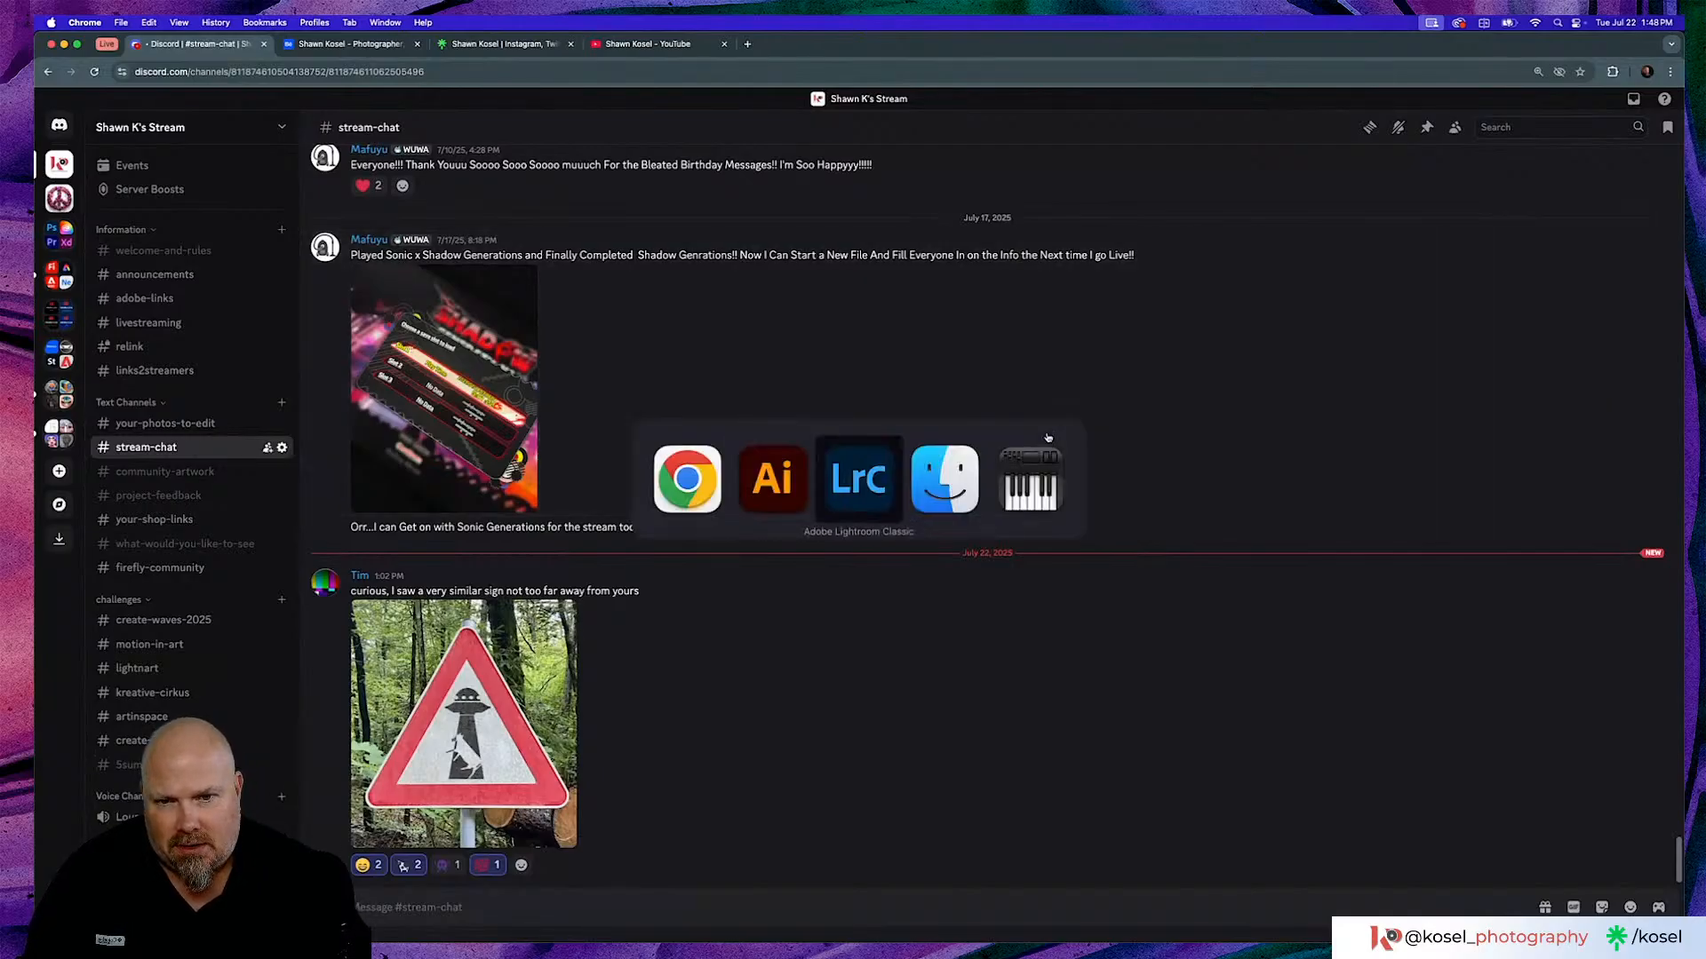
key(super+Tab)
key(super+Tab)
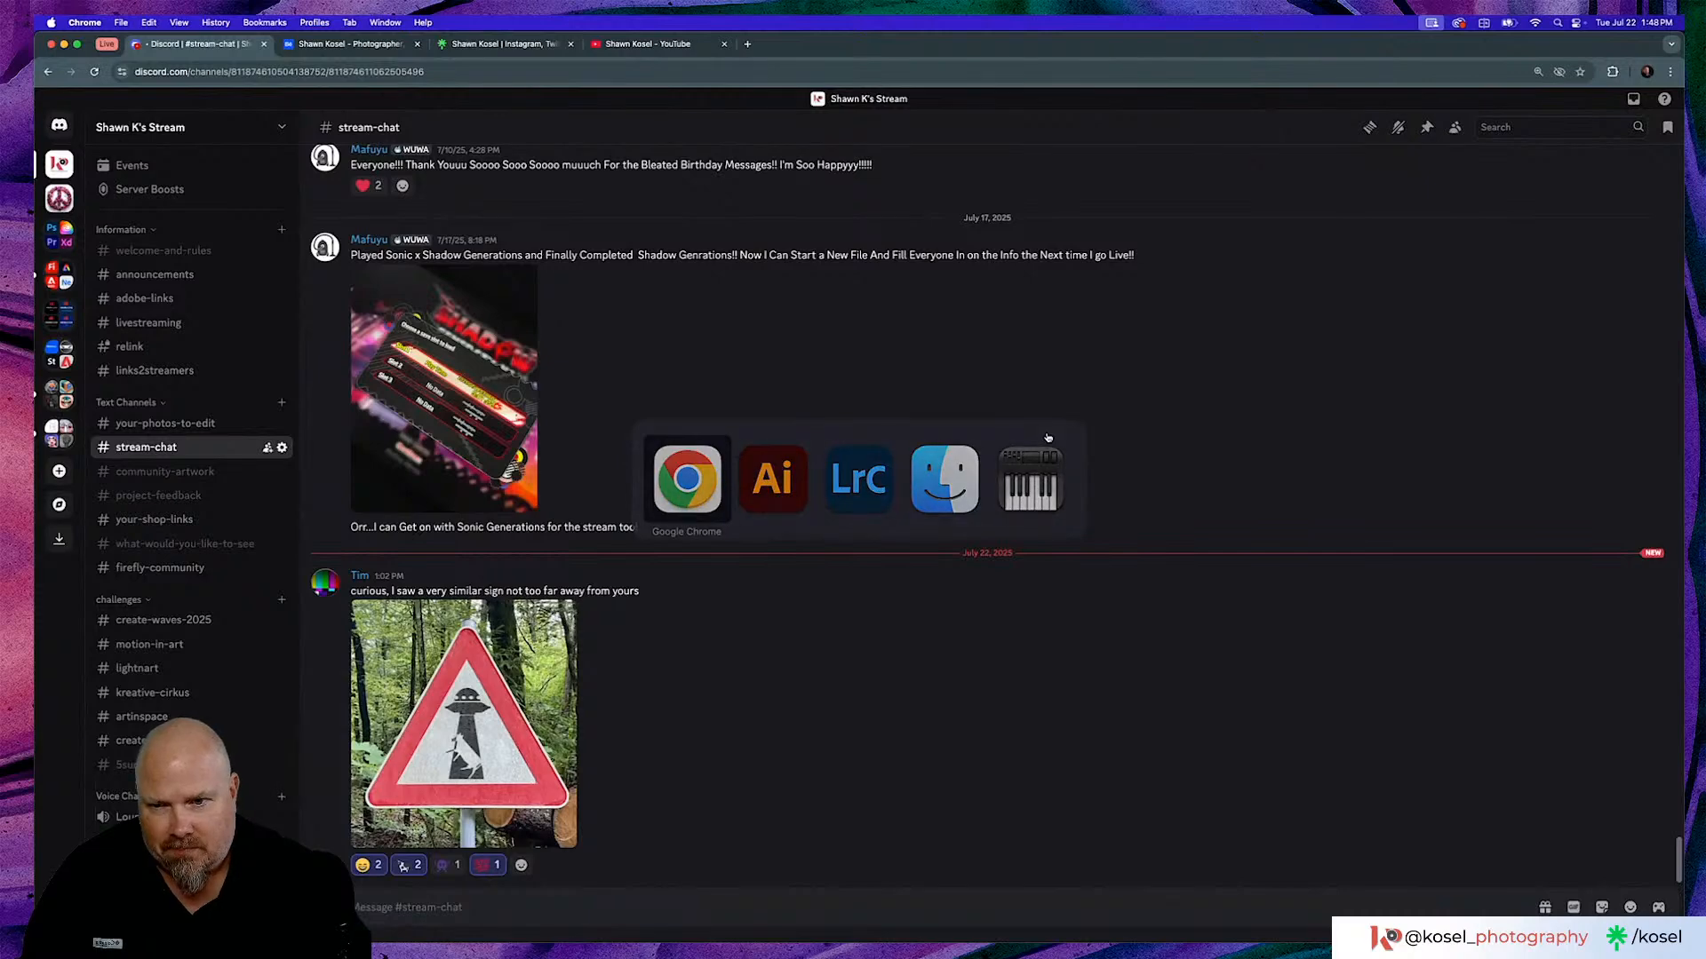
key(super+Tab)
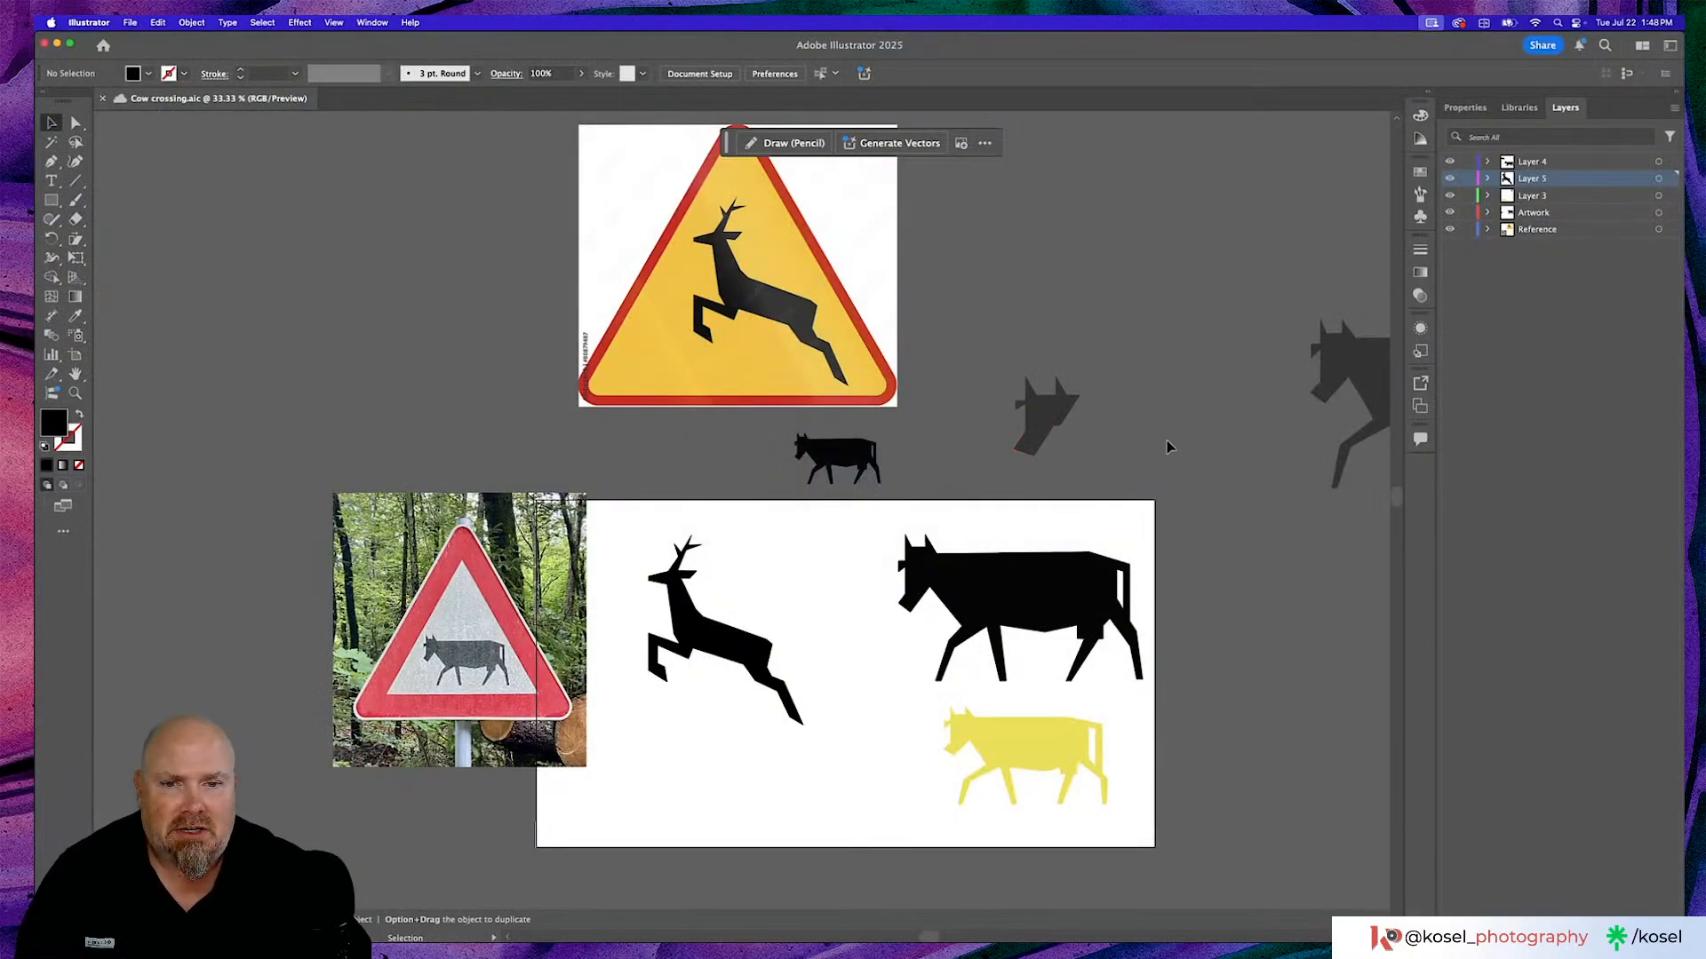
scroll(1167, 446, down, 2)
scroll(1168, 446, right, 2)
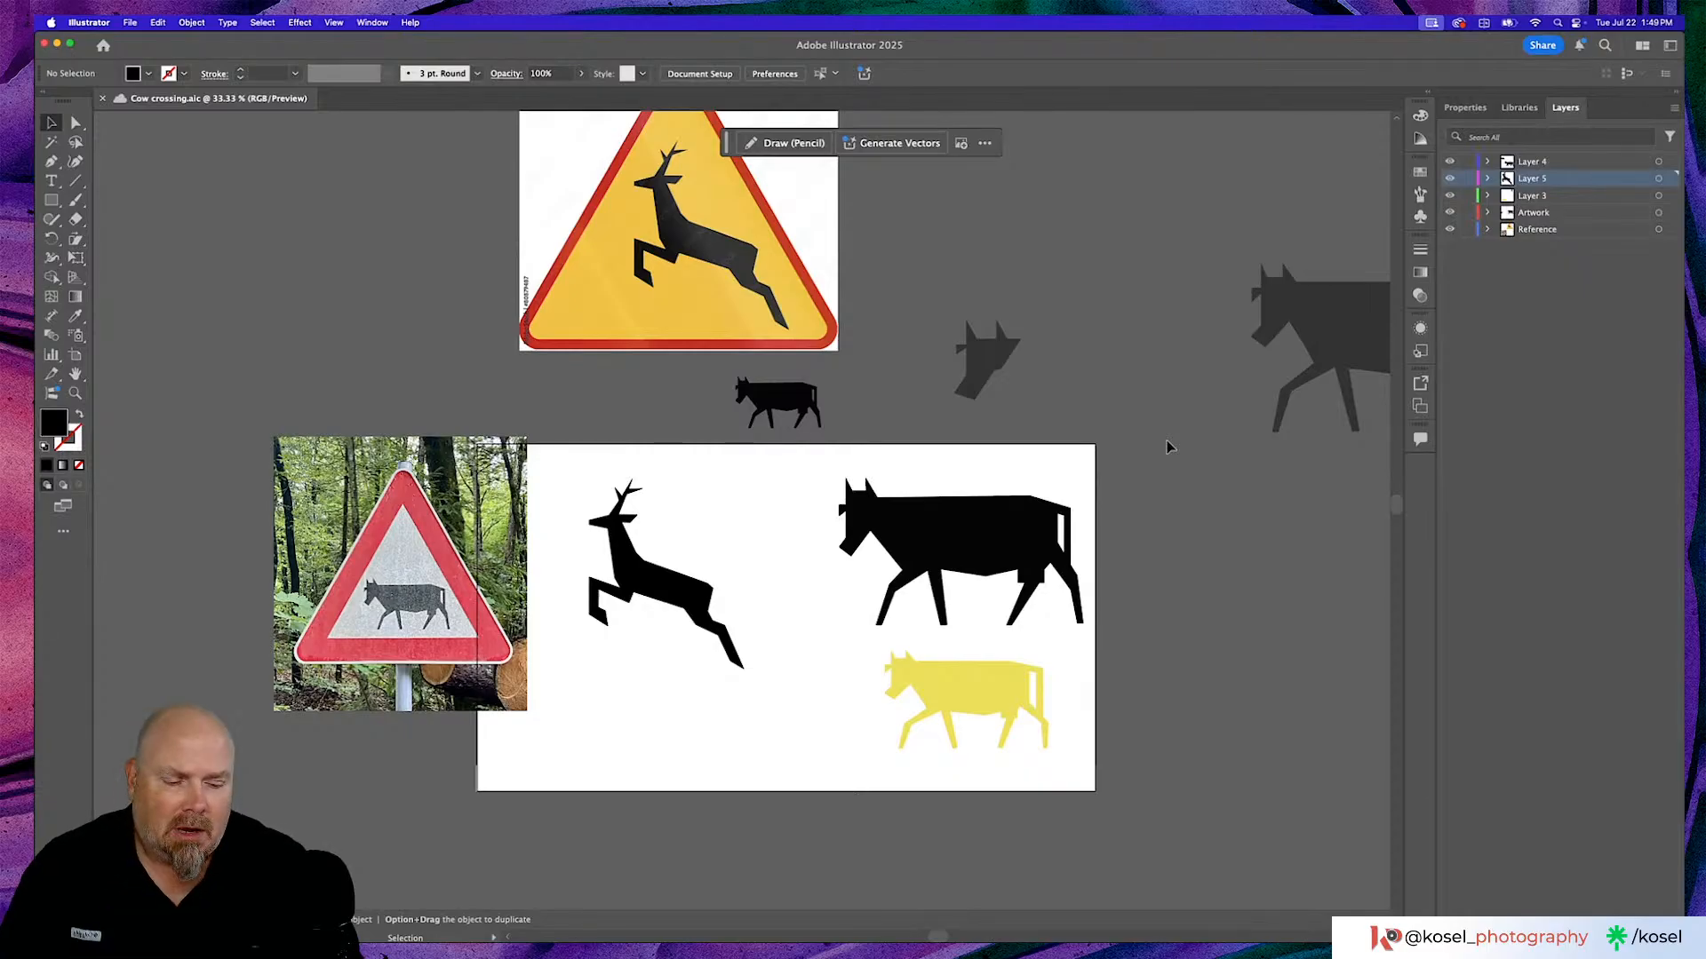
Switch to Chrome and open projectneo.adobe.com/my-projects in a new browser tab.
key(a)
key(super+Tab)
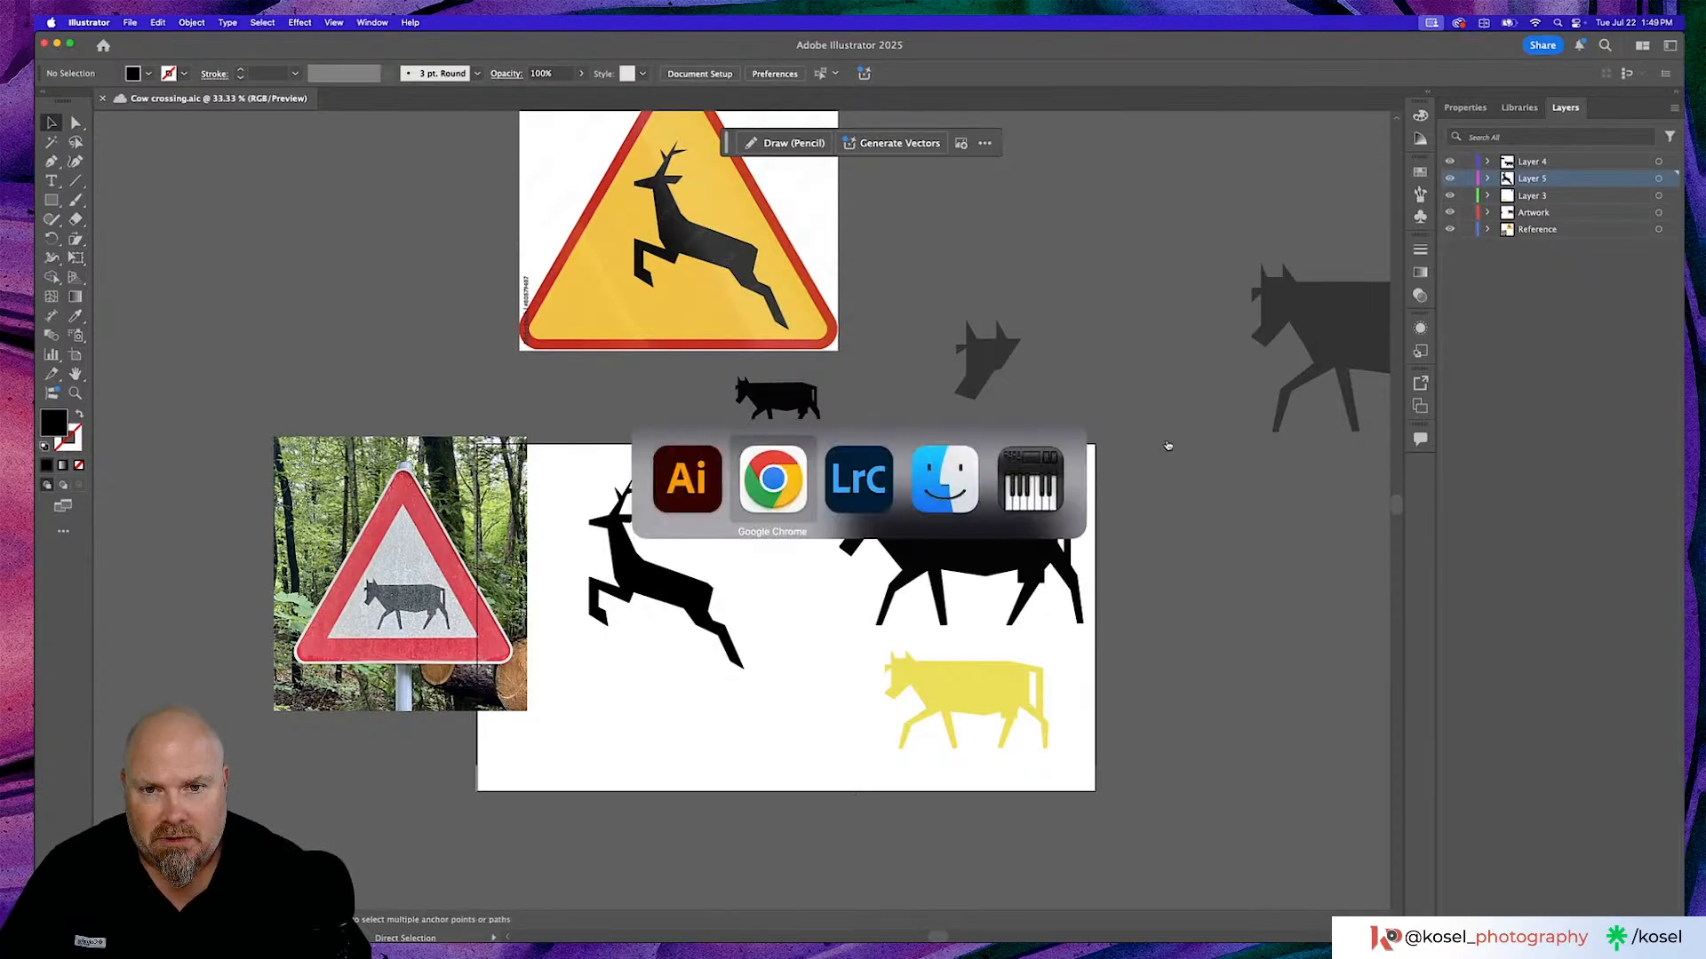
key(super+Tab)
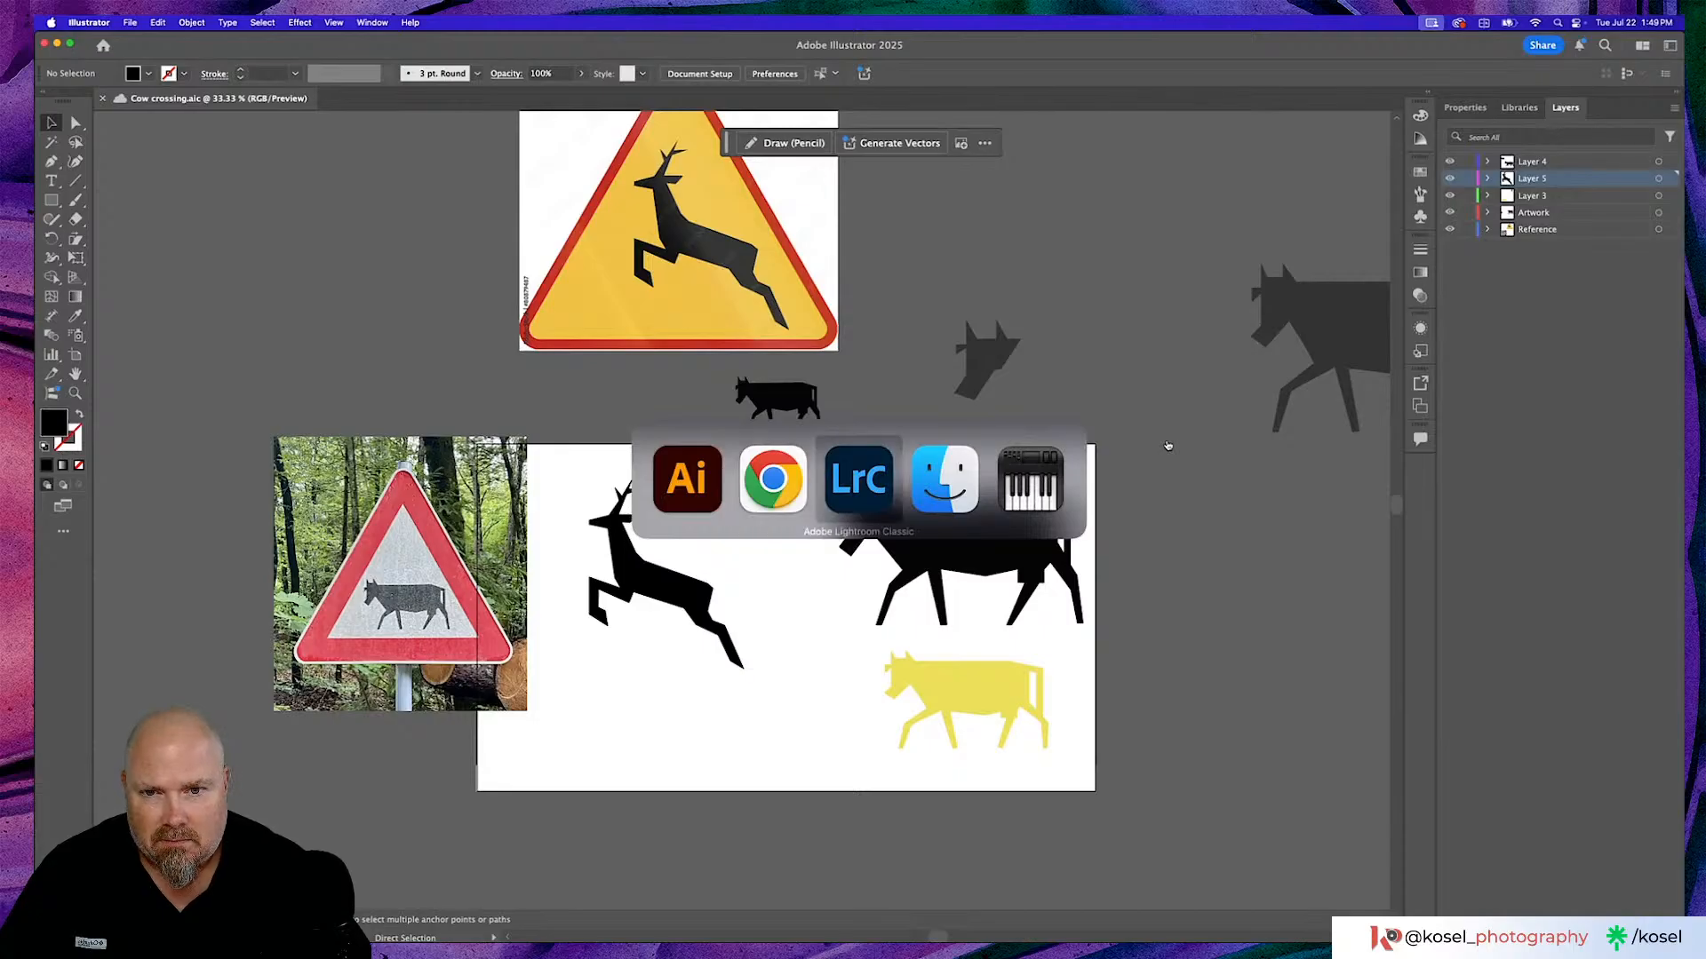
key(super+Tab)
key(super+Tab)
key(super+Tab)
key(super+Tab)
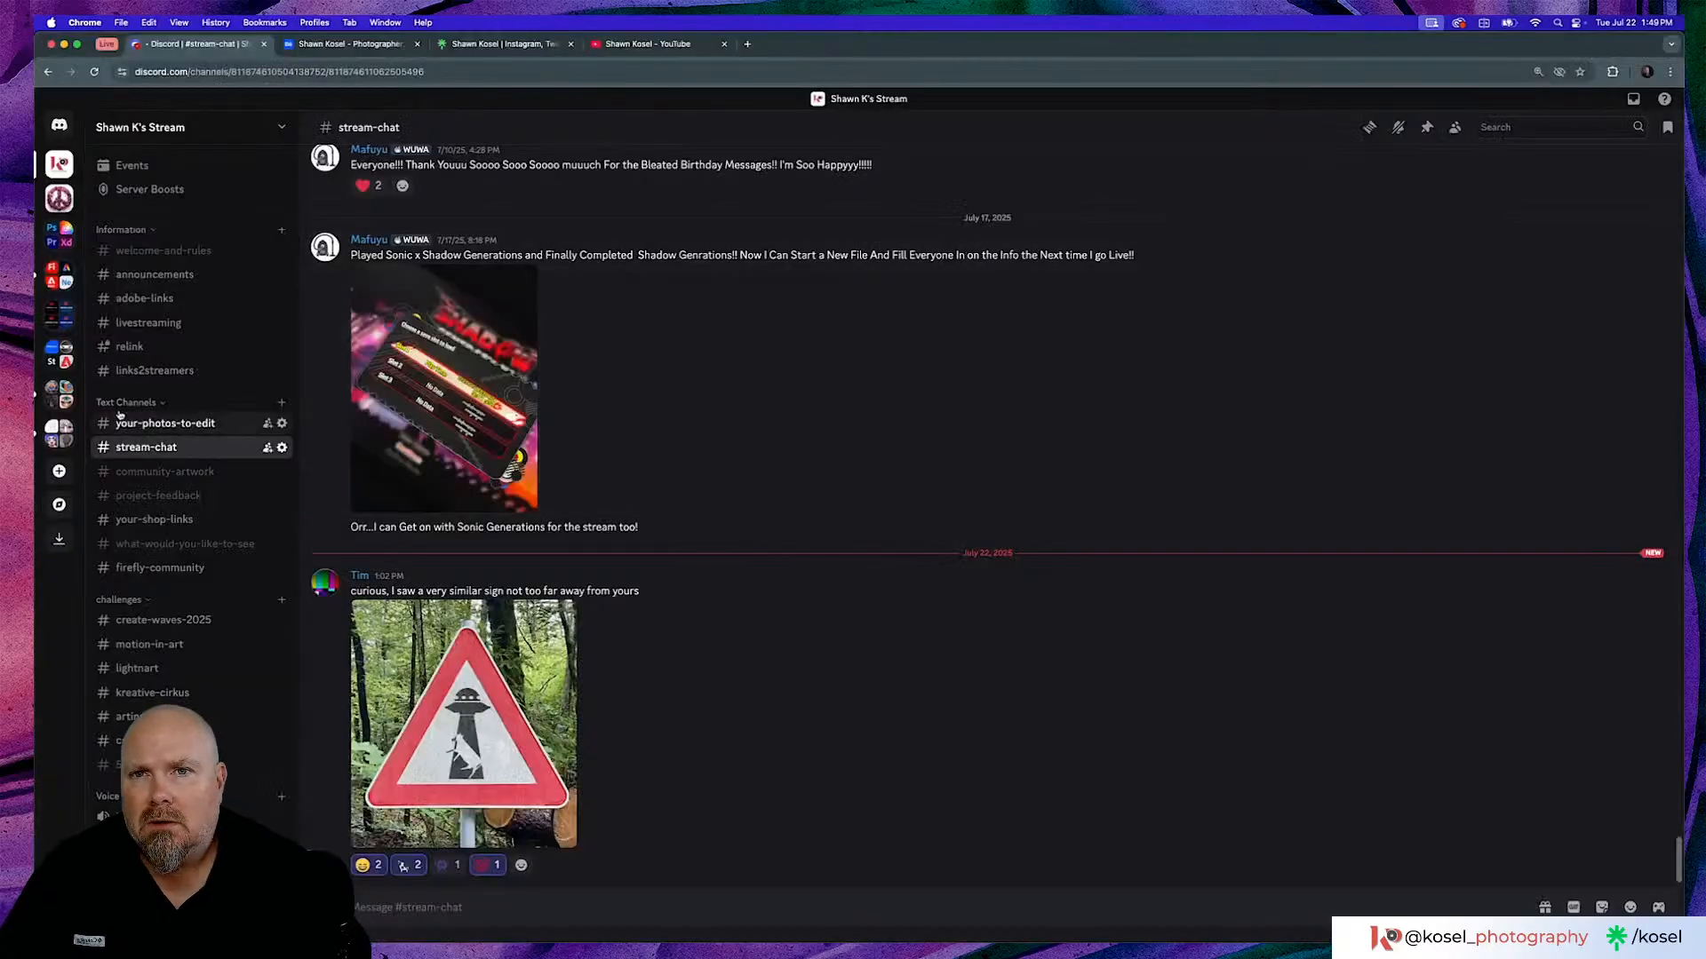
click(747, 44)
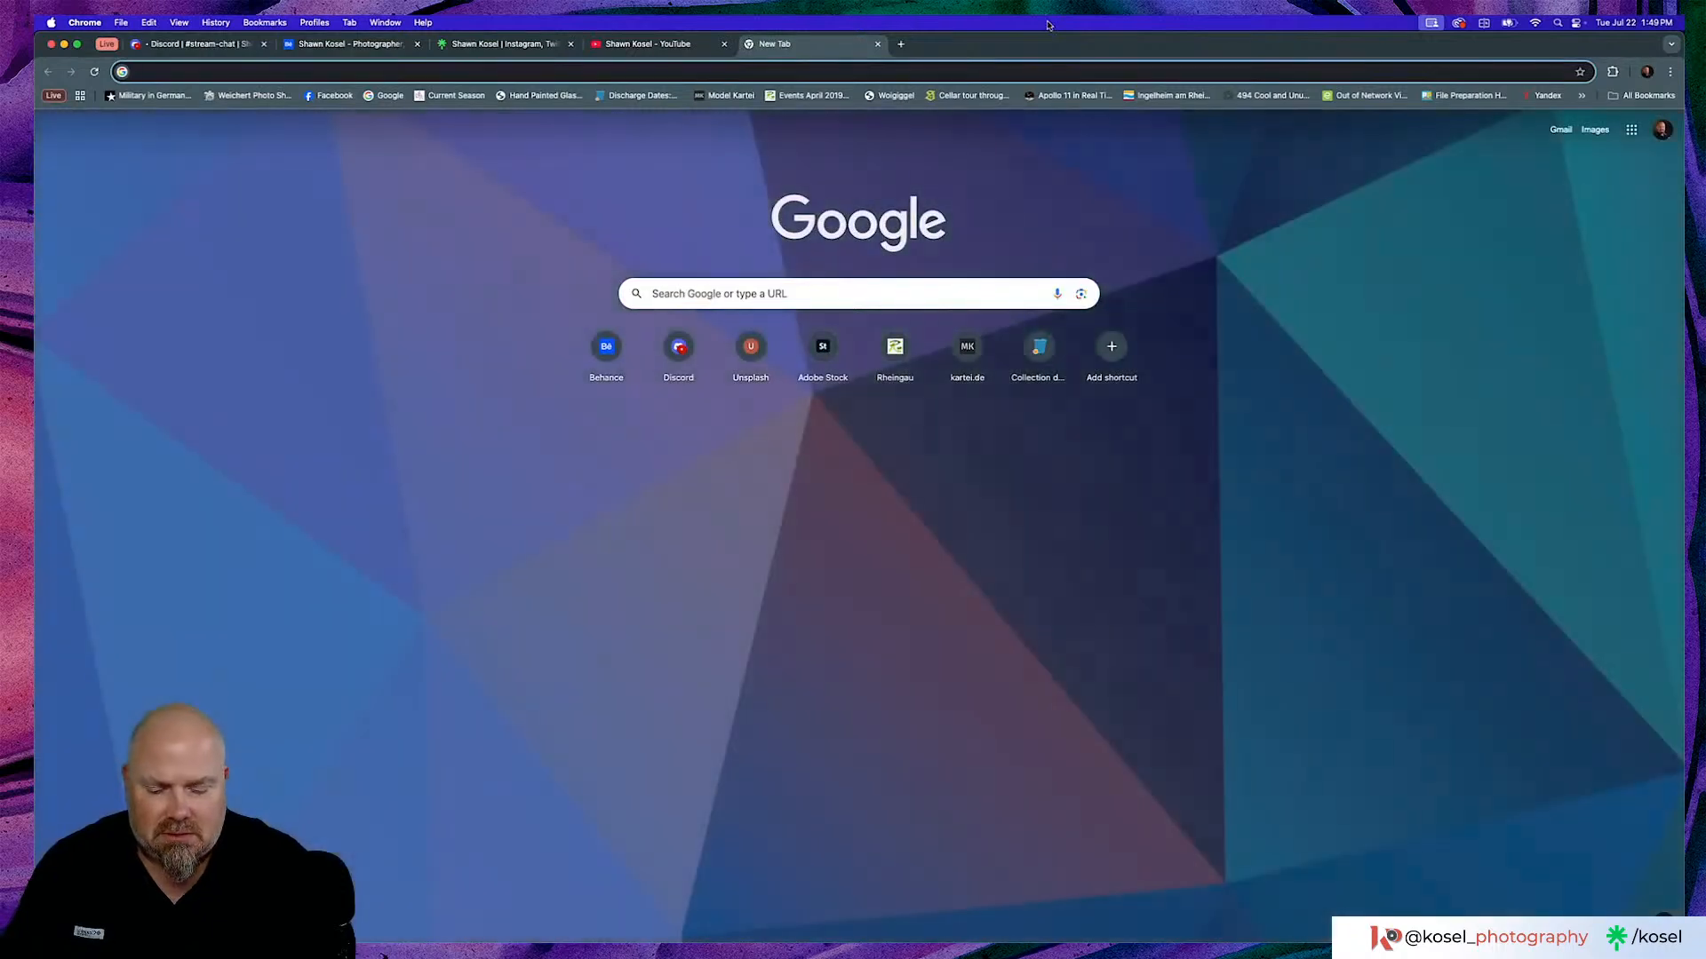
text(projectneo.adobe.com/my-projects)
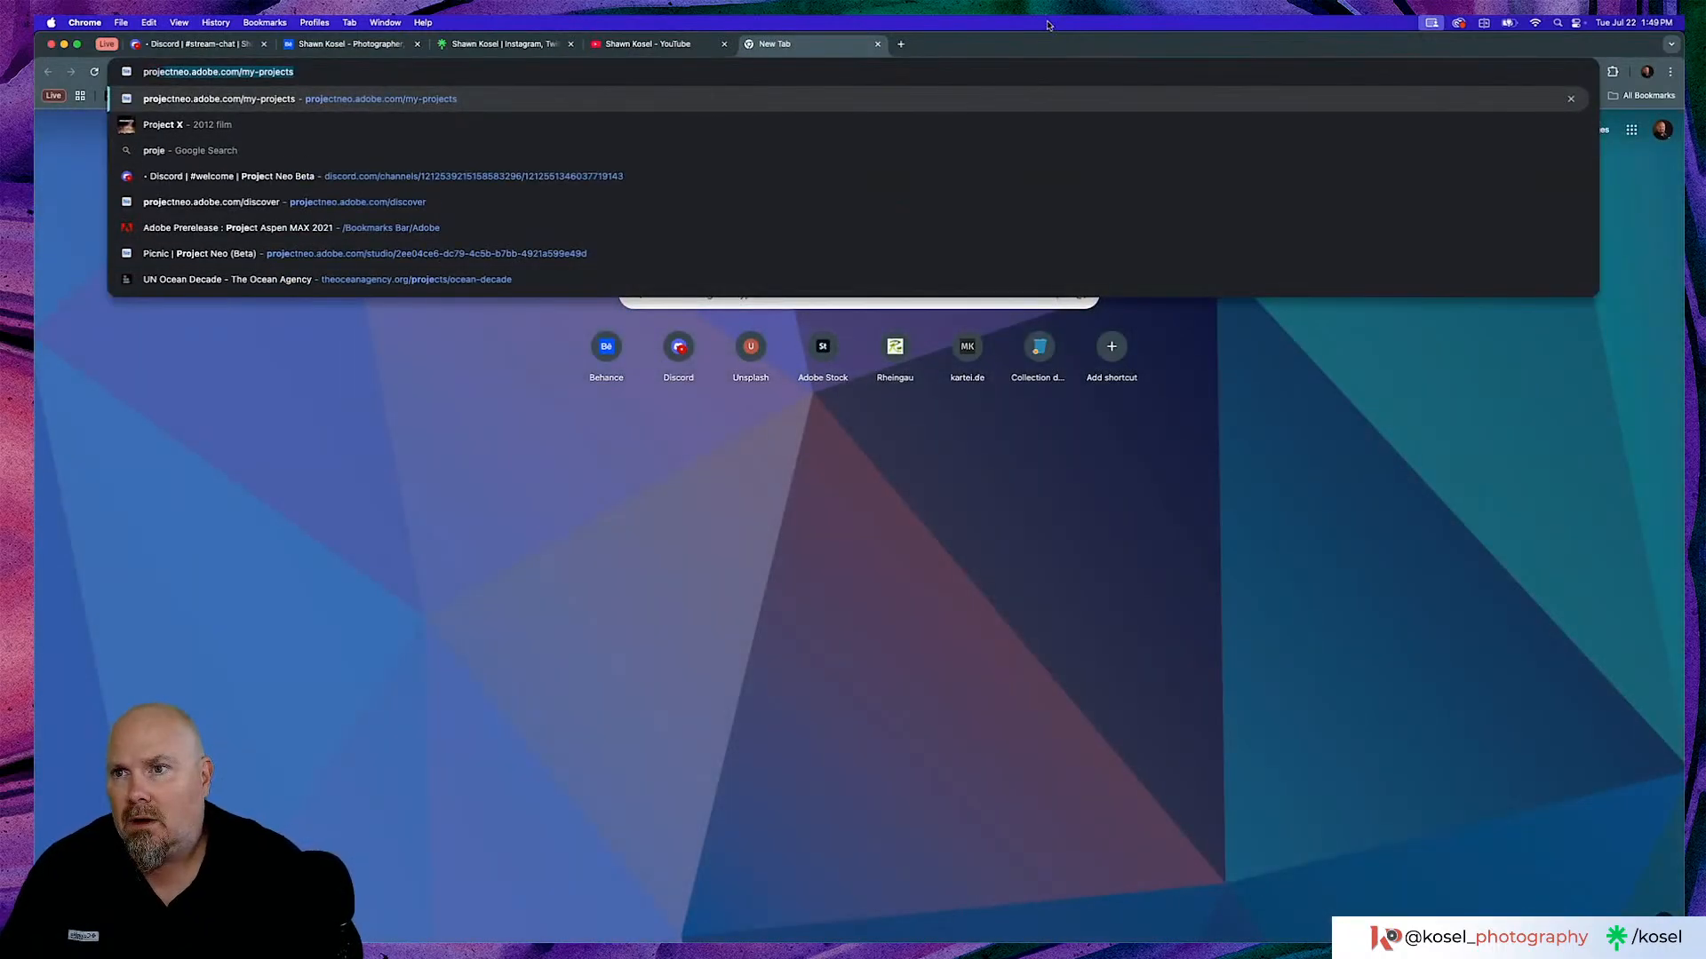
key(Return)
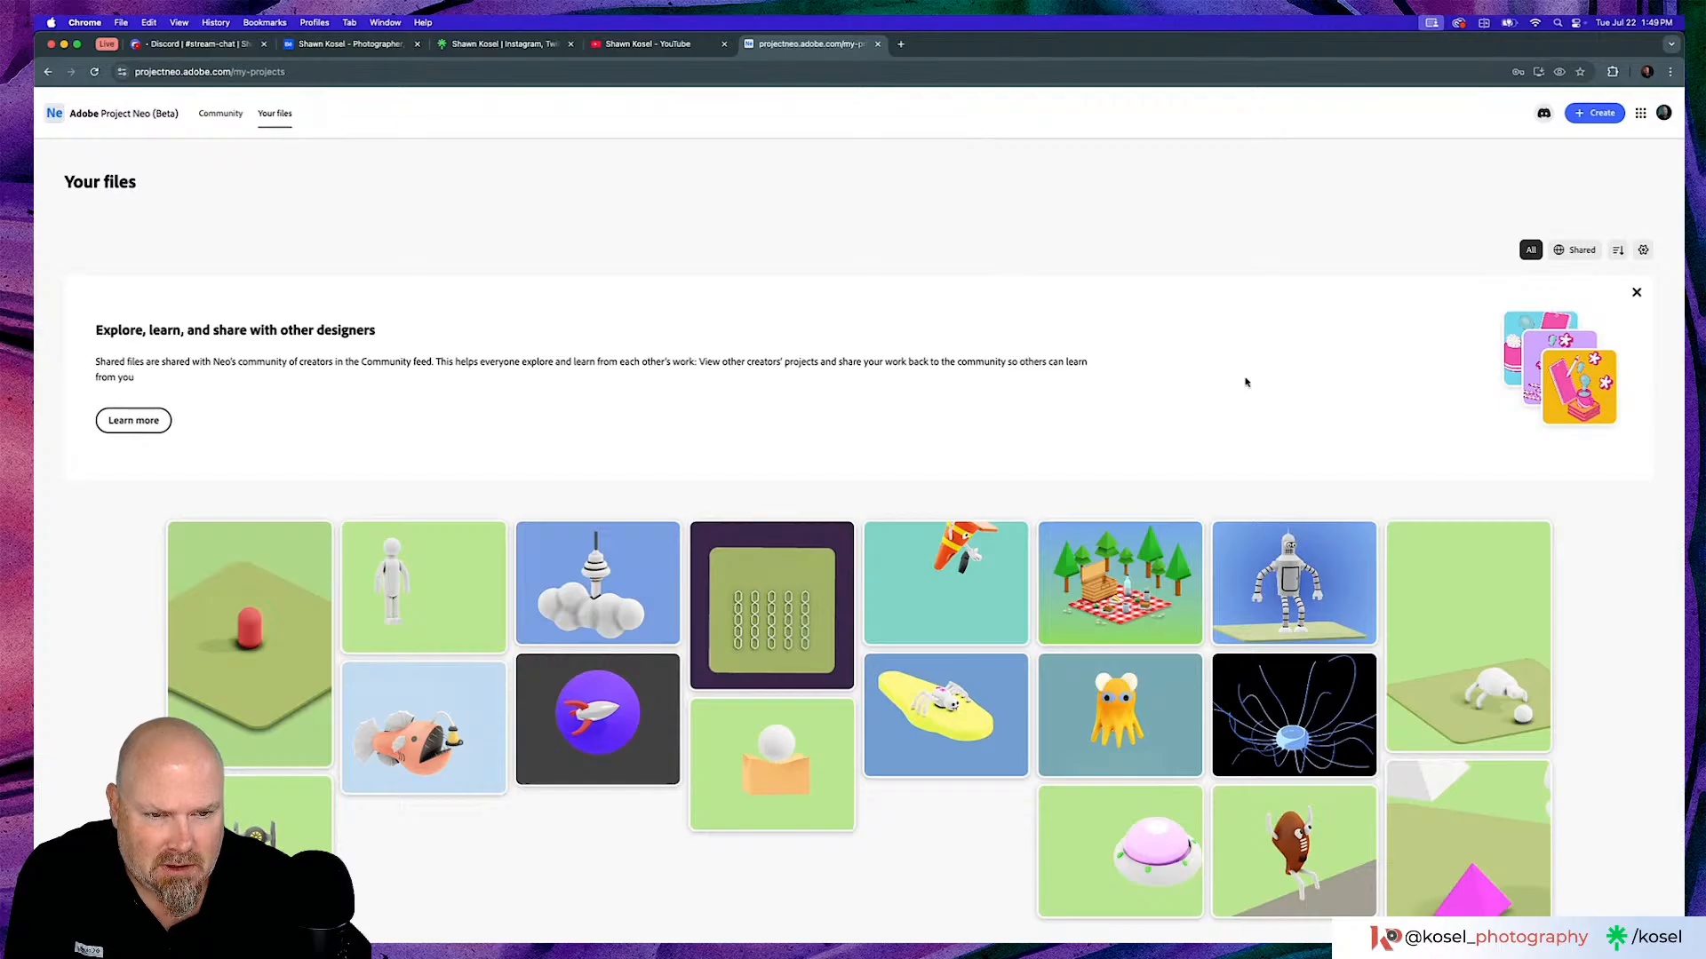
Open the orange traffic cone character from the Project Neo files and inspect its face and arms from different angles.
scroll(1246, 382, down, 2)
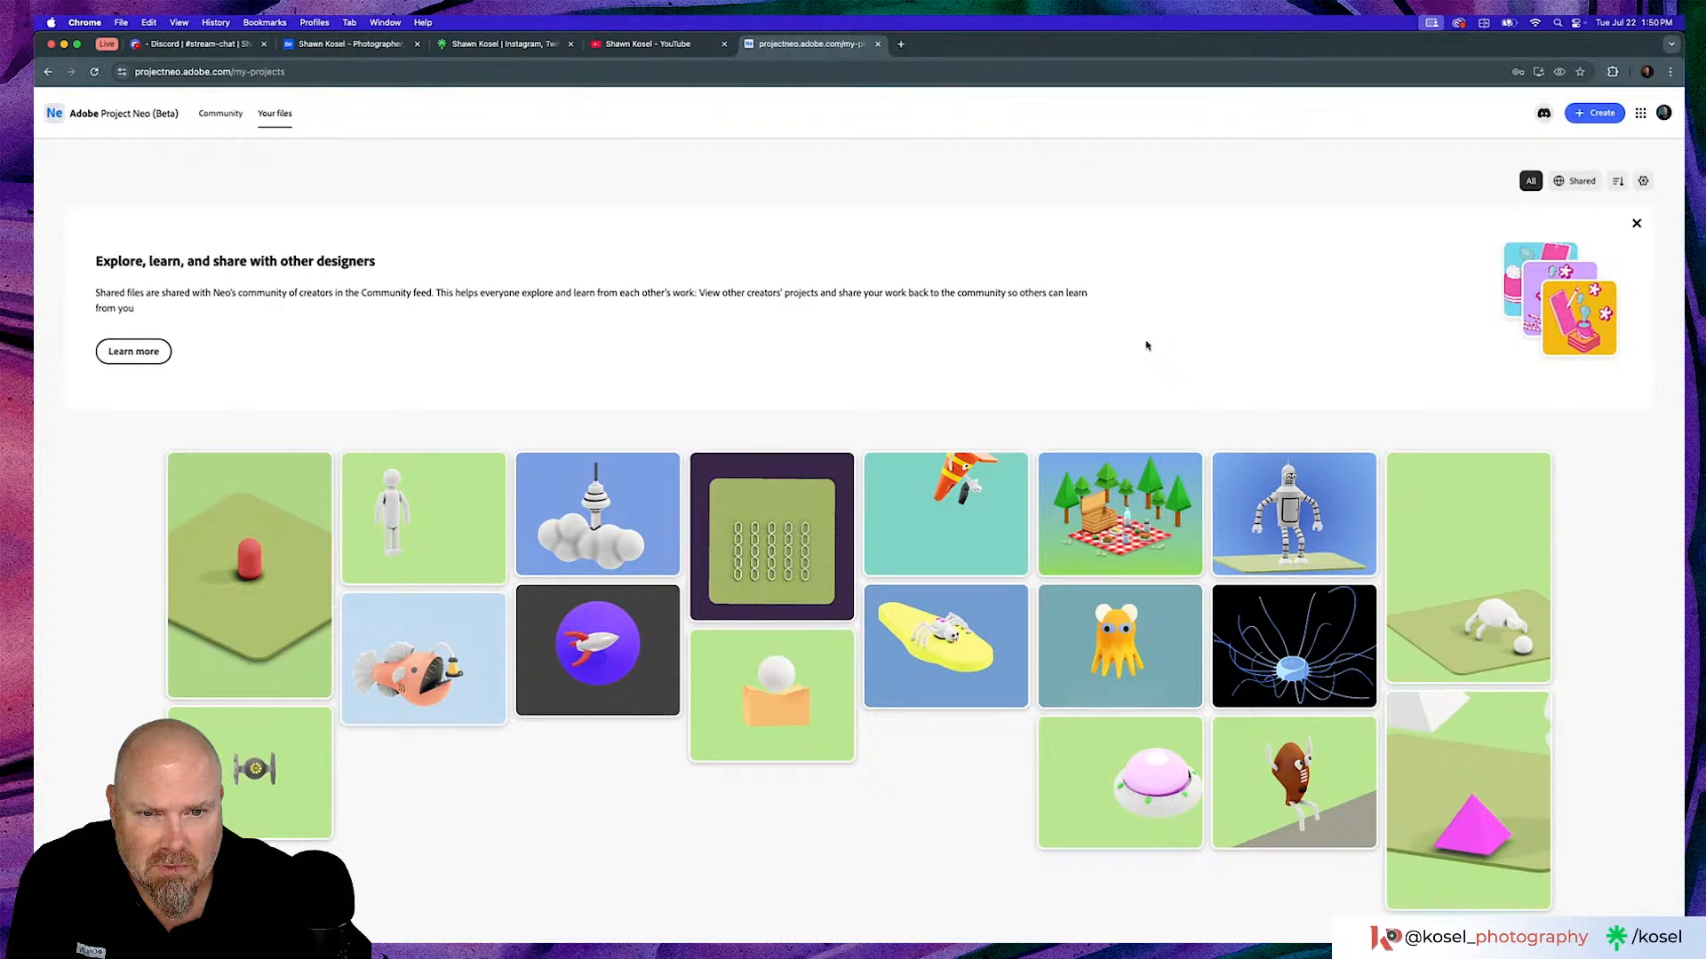
click(1011, 473)
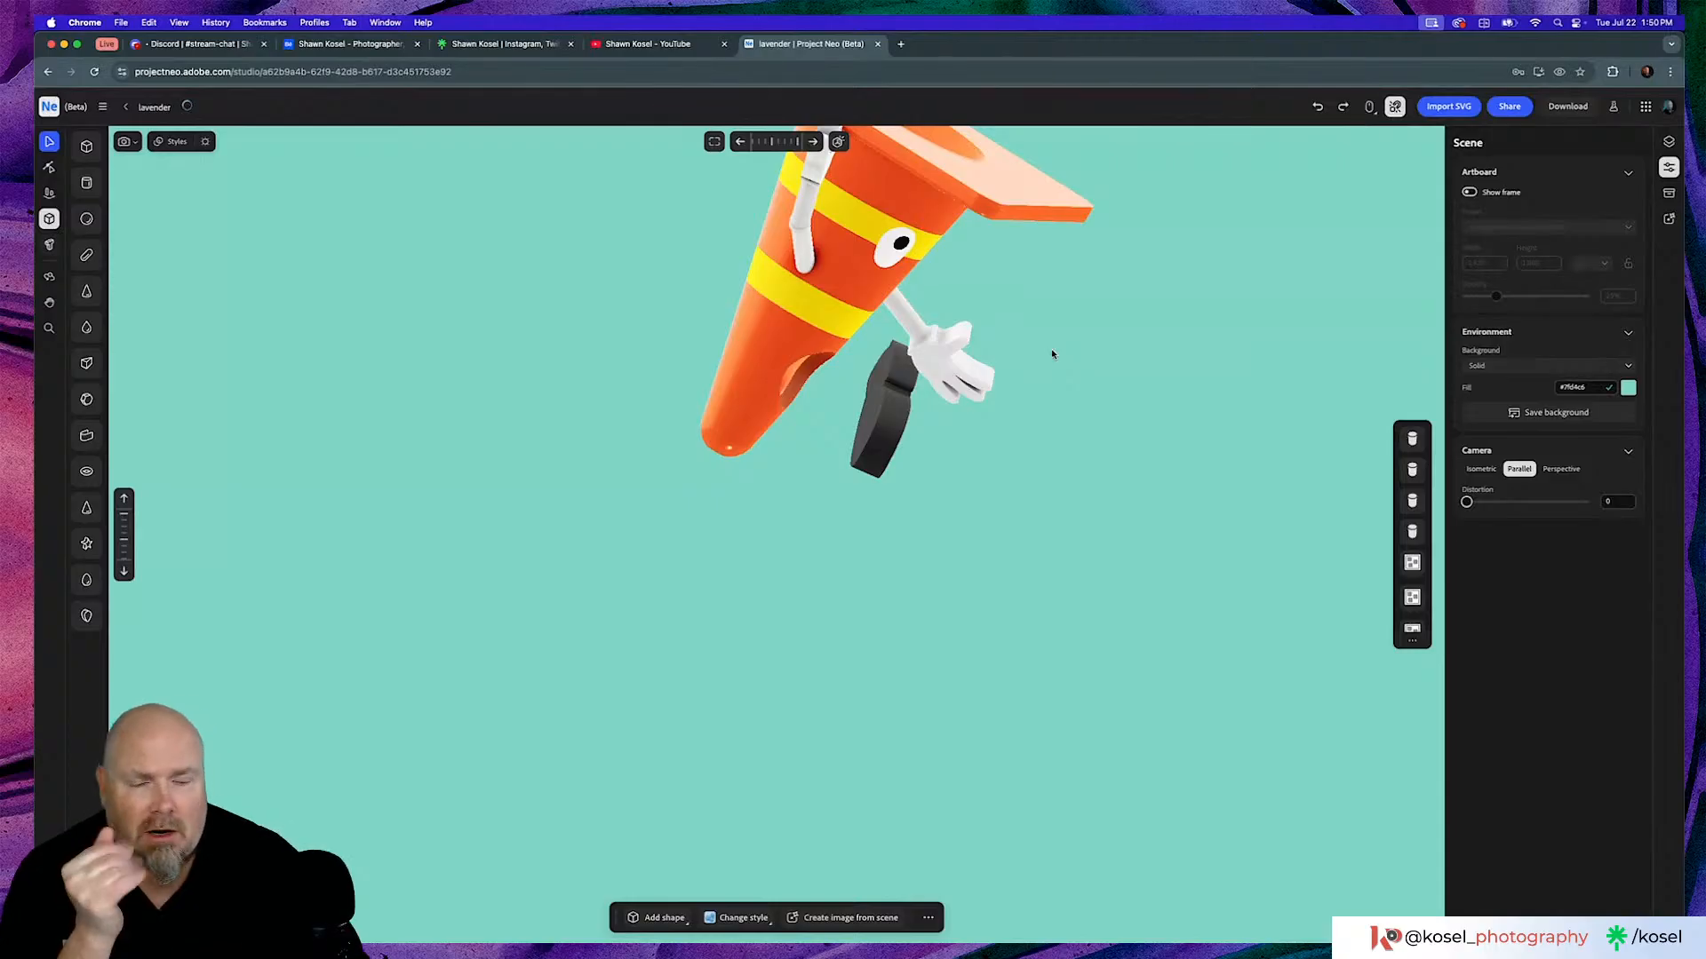
drag(1038, 421, 956, 571)
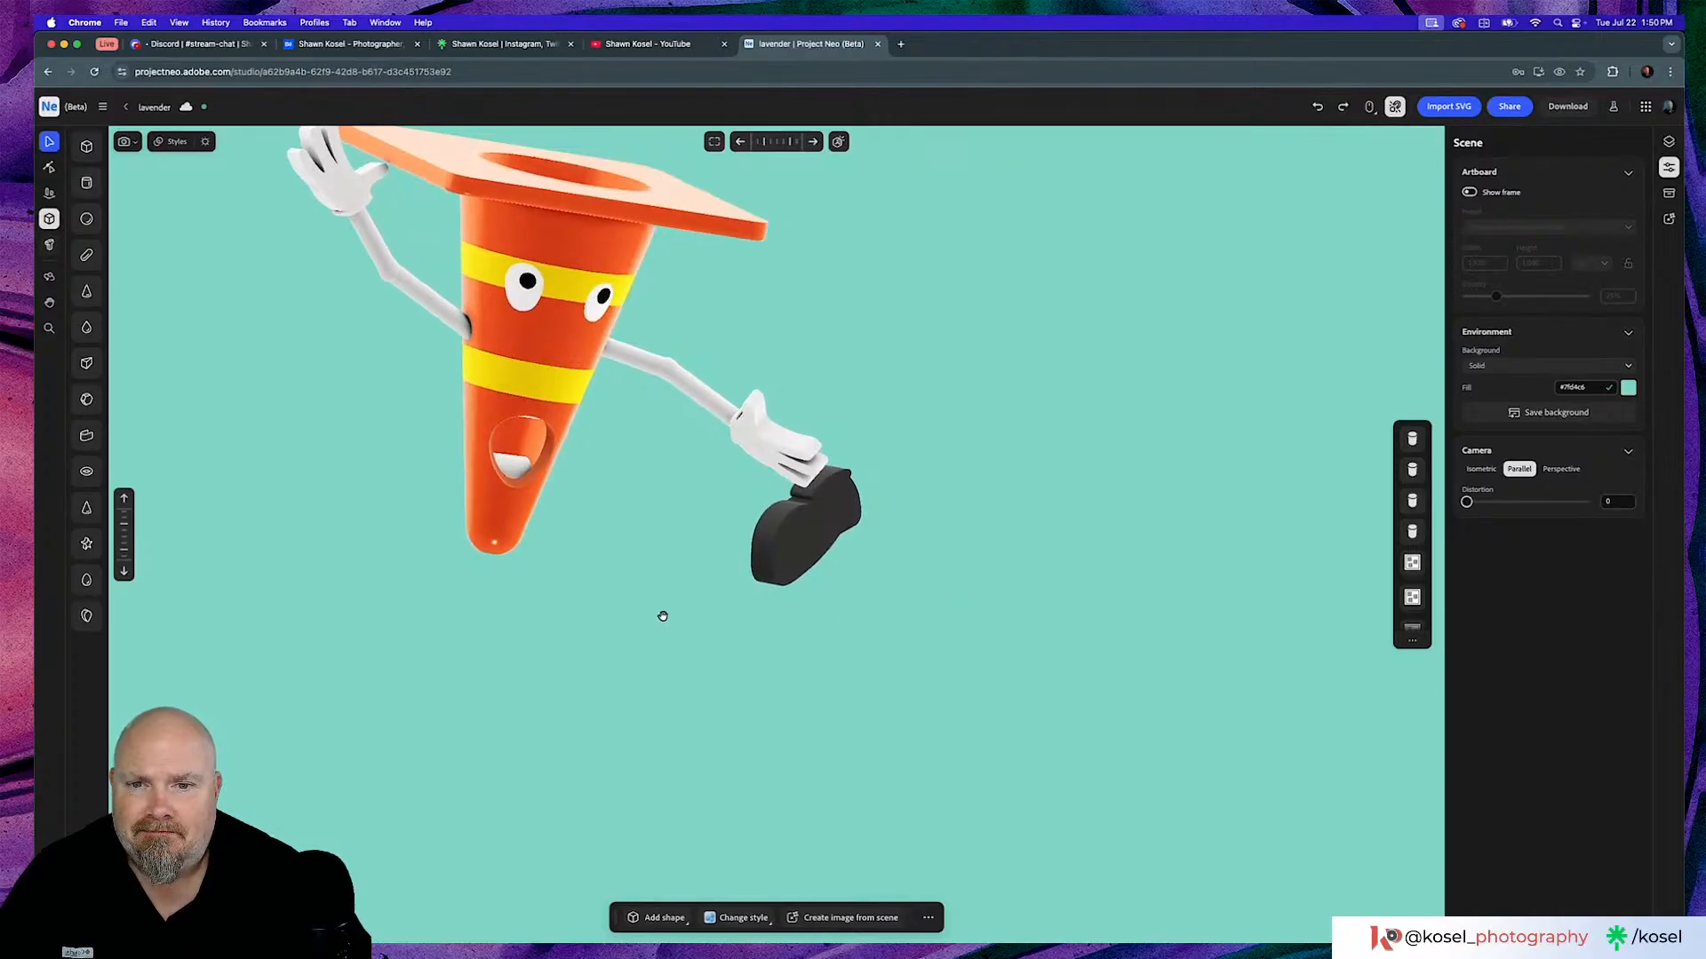
drag(663, 613, 823, 697)
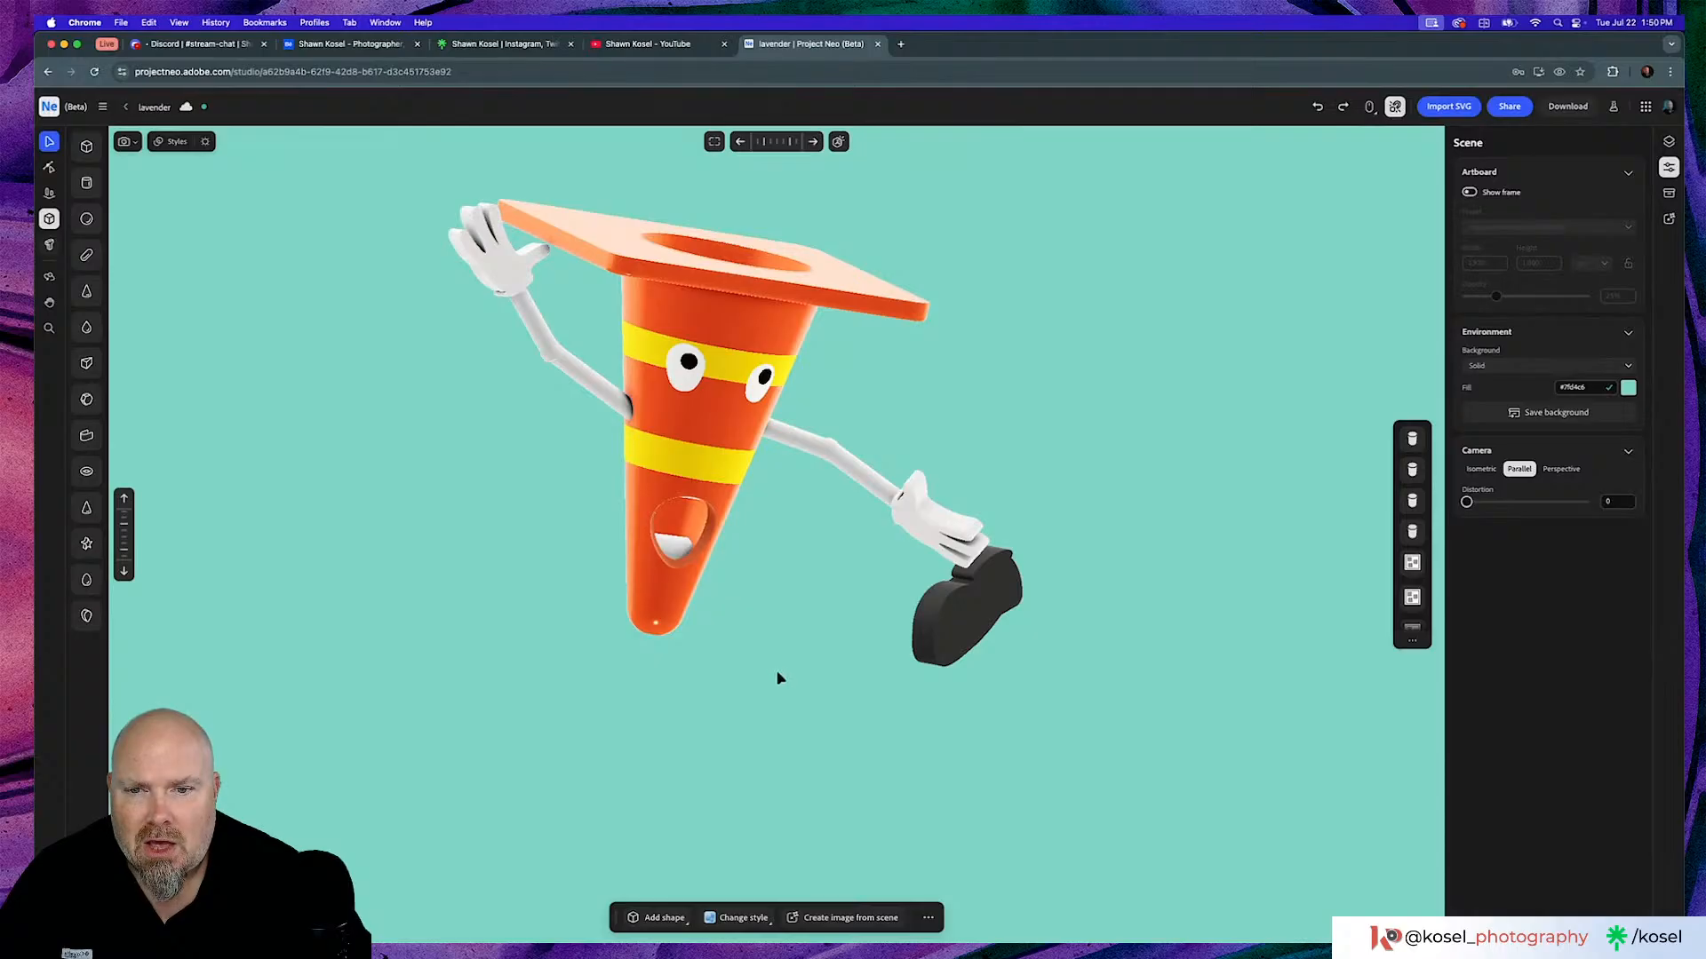
drag(777, 678, 763, 664)
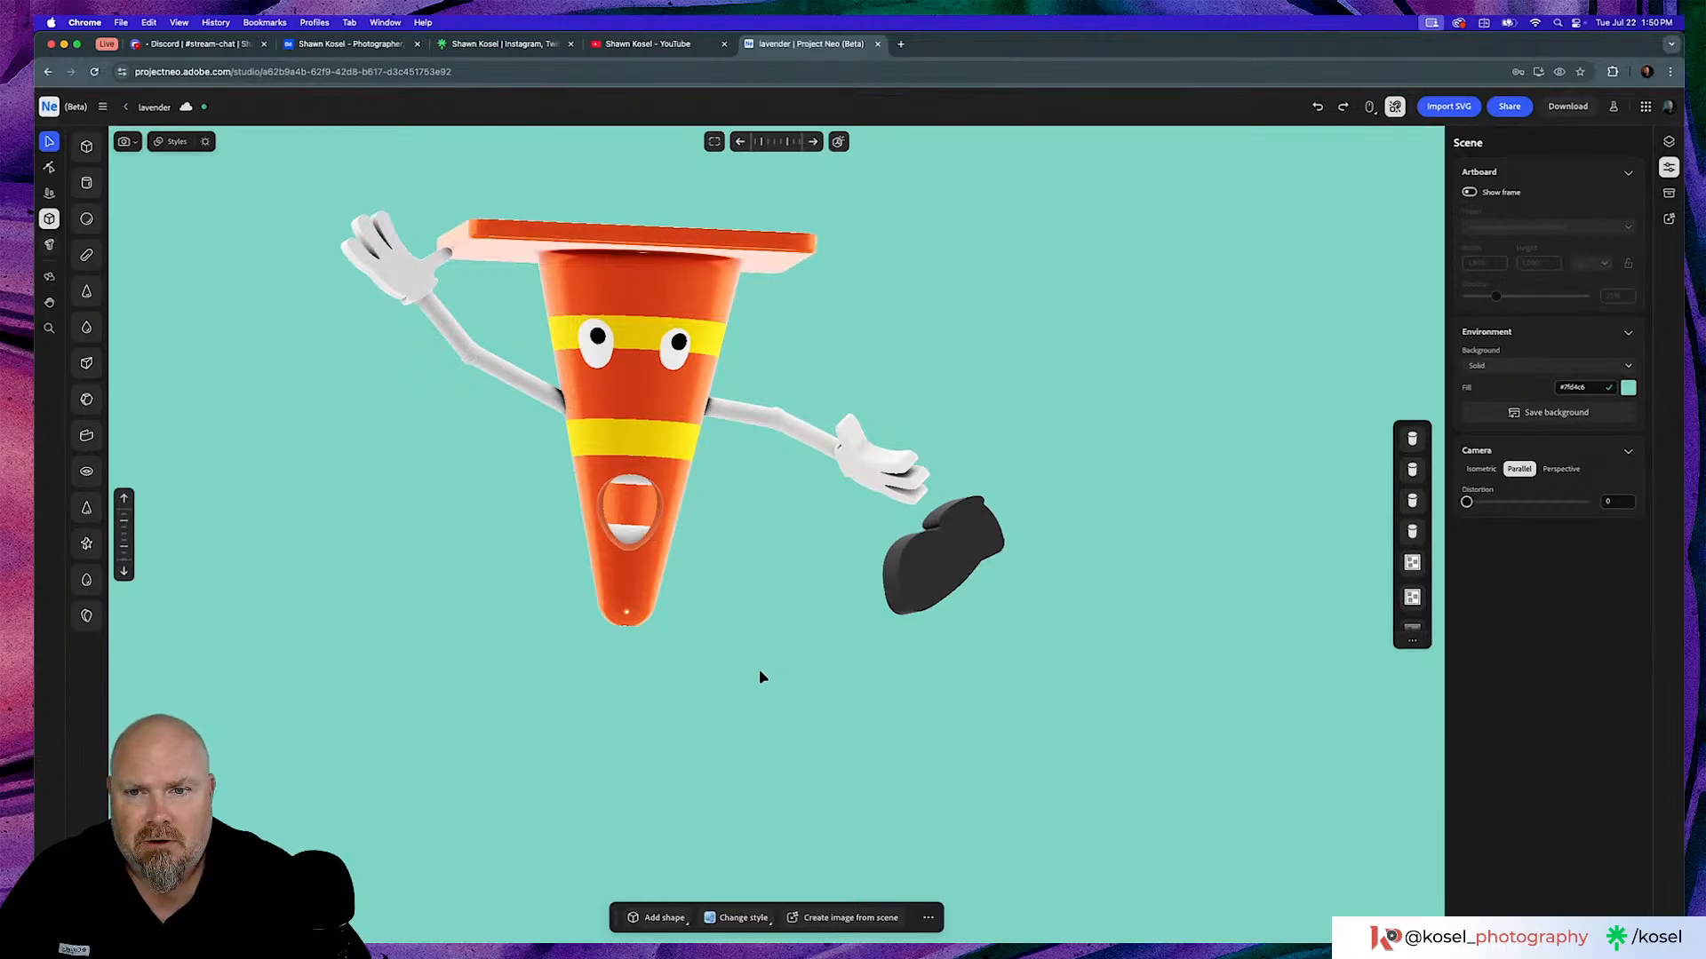
mouse_move(762, 676)
mouse_down()
mouse_move(788, 678)
mouse_move(766, 679)
mouse_up()
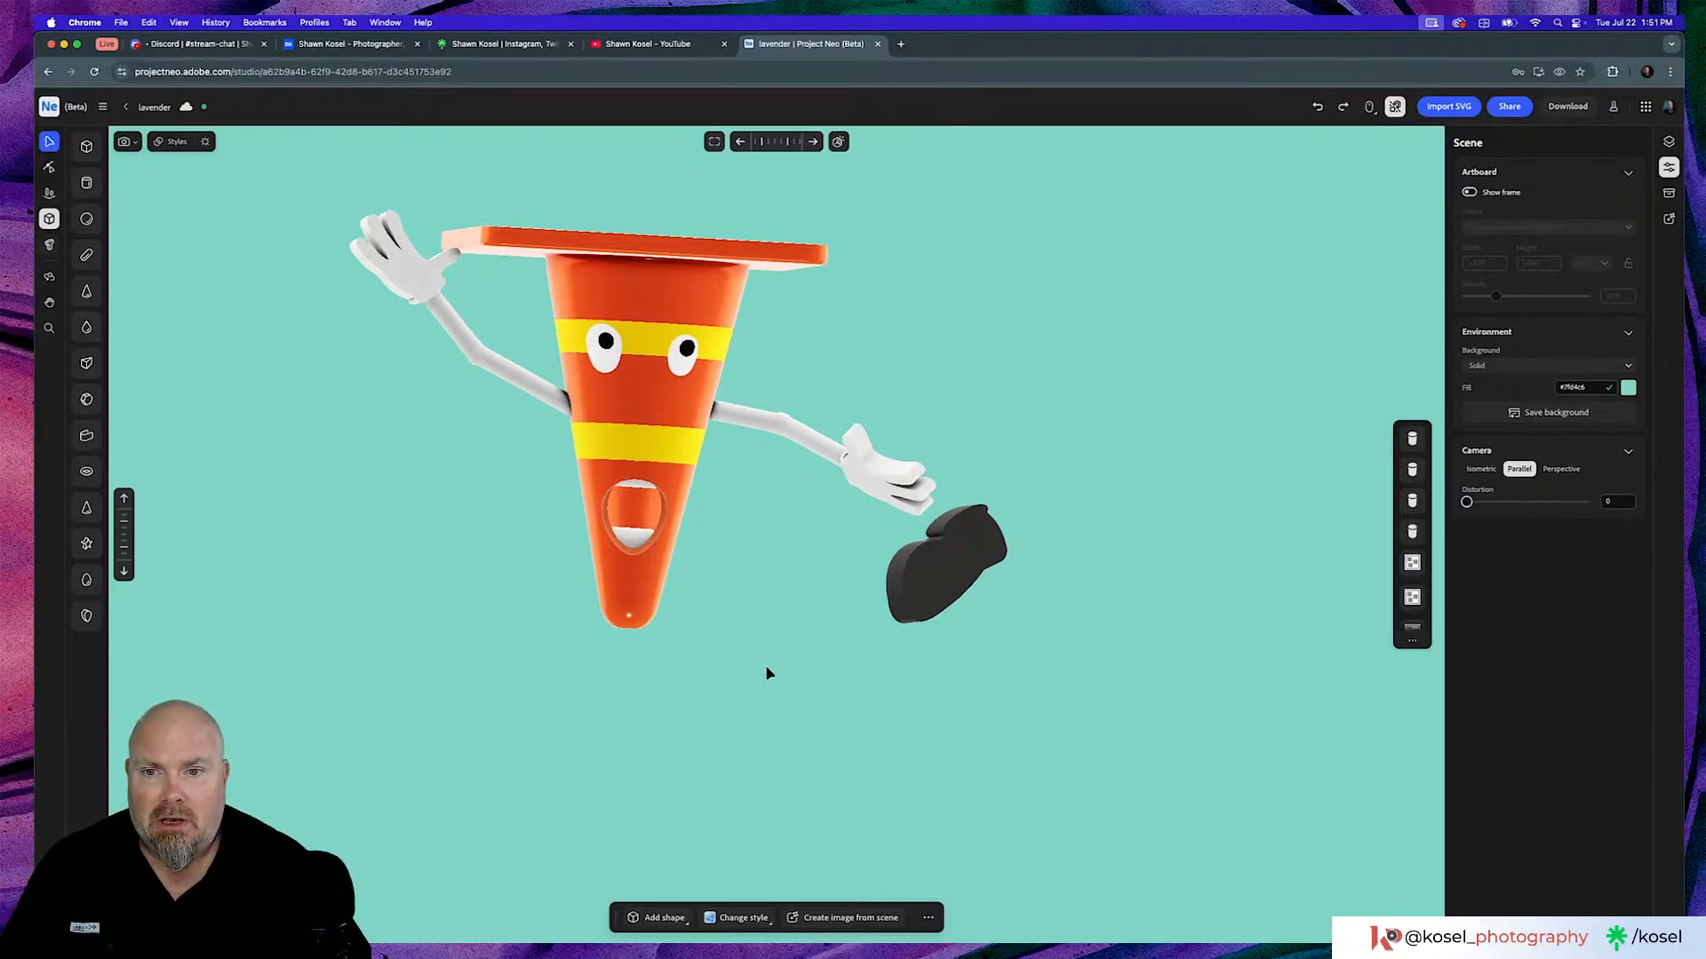
Switch to Illustrator and open the recent file Rubber hose.aic from the Home screen.
key(super+Tab)
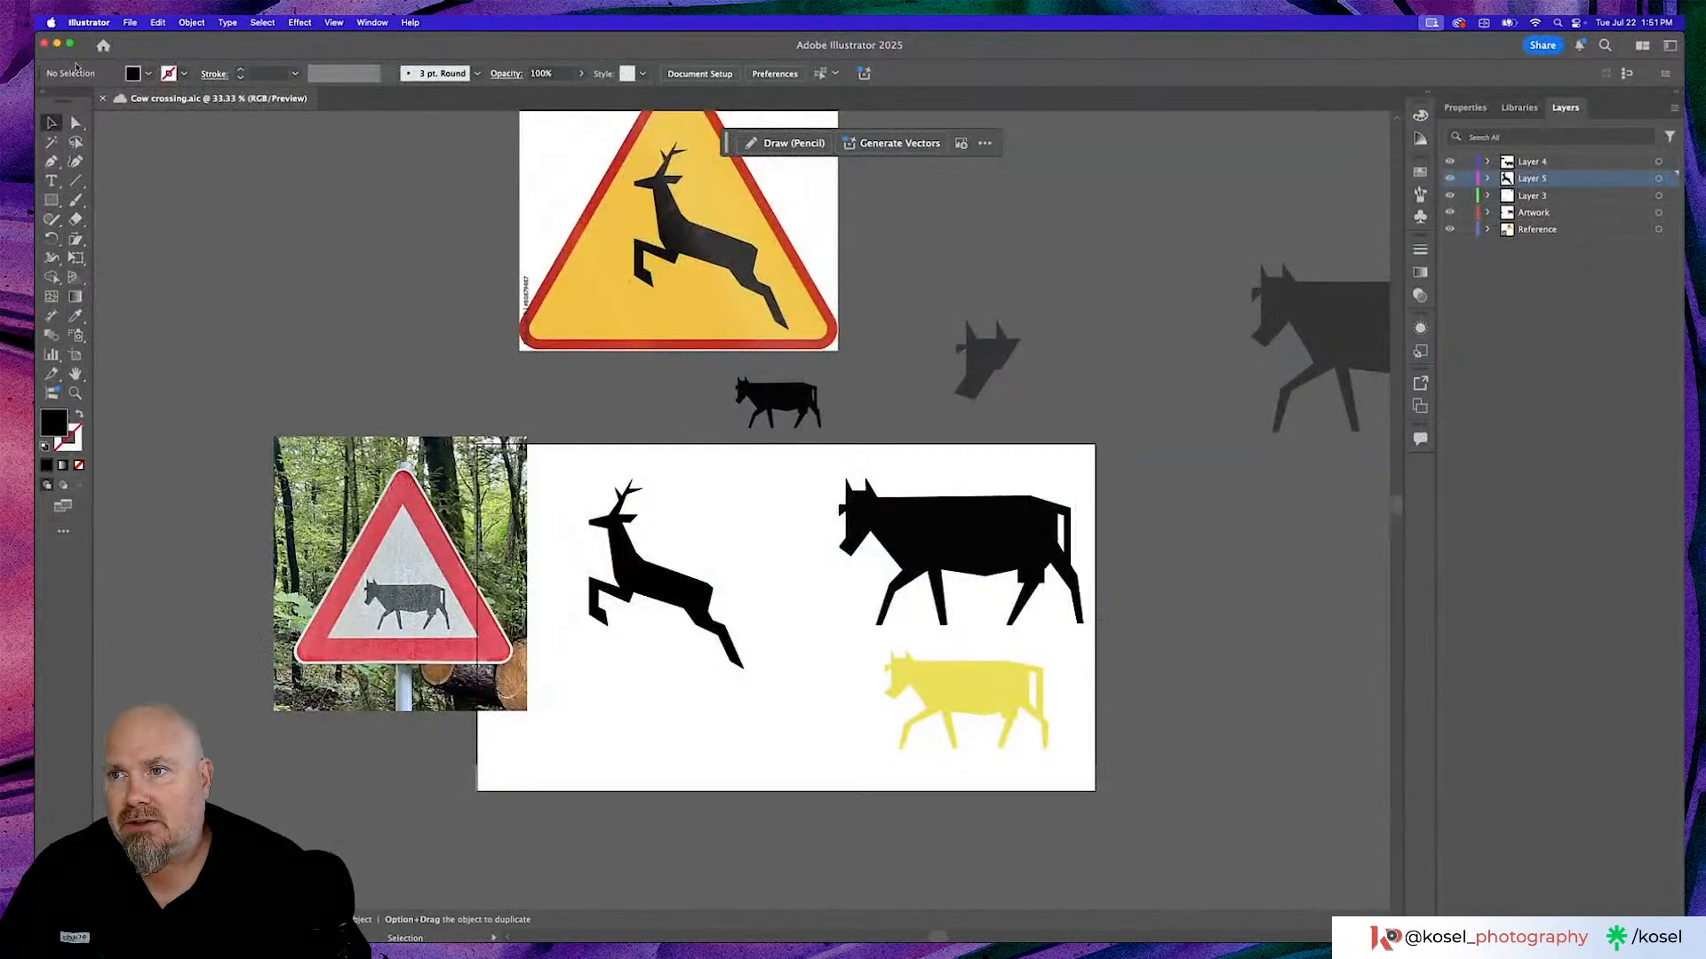
click(103, 45)
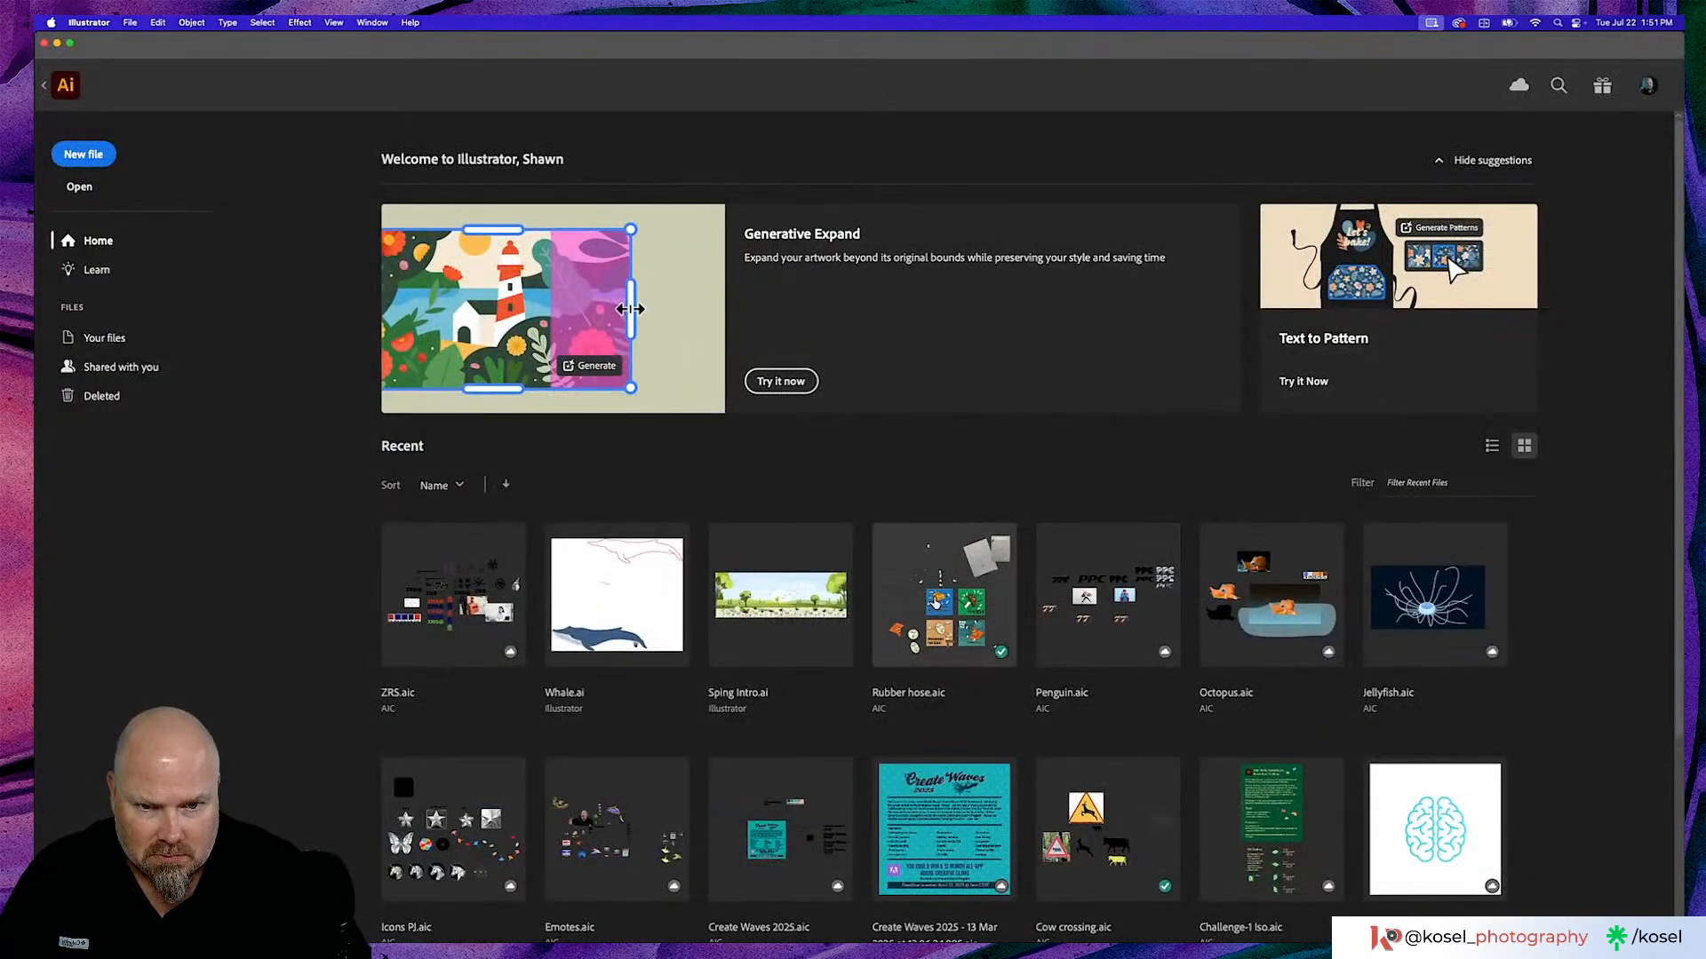
click(934, 602)
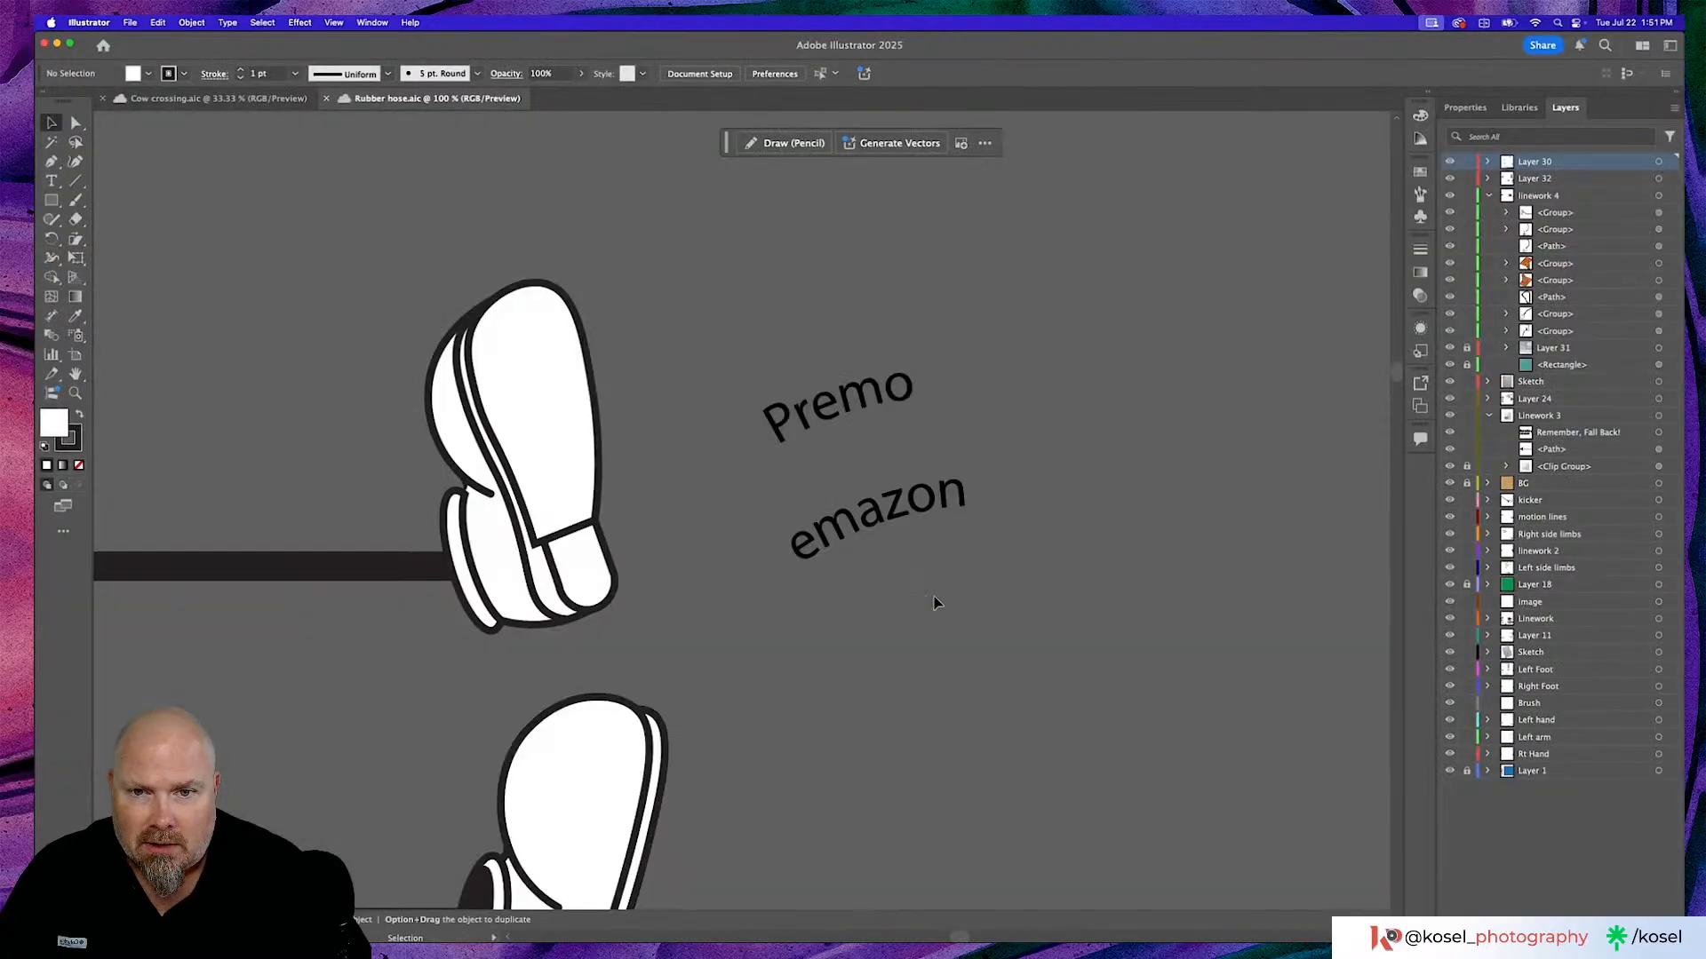
Examine the rubber hose character posters, ending on the "Enjoy Your Trip!" traffic cone artwork.
key(super+minus)
key(super+minus)
key(super+minus)
key(super+minus)
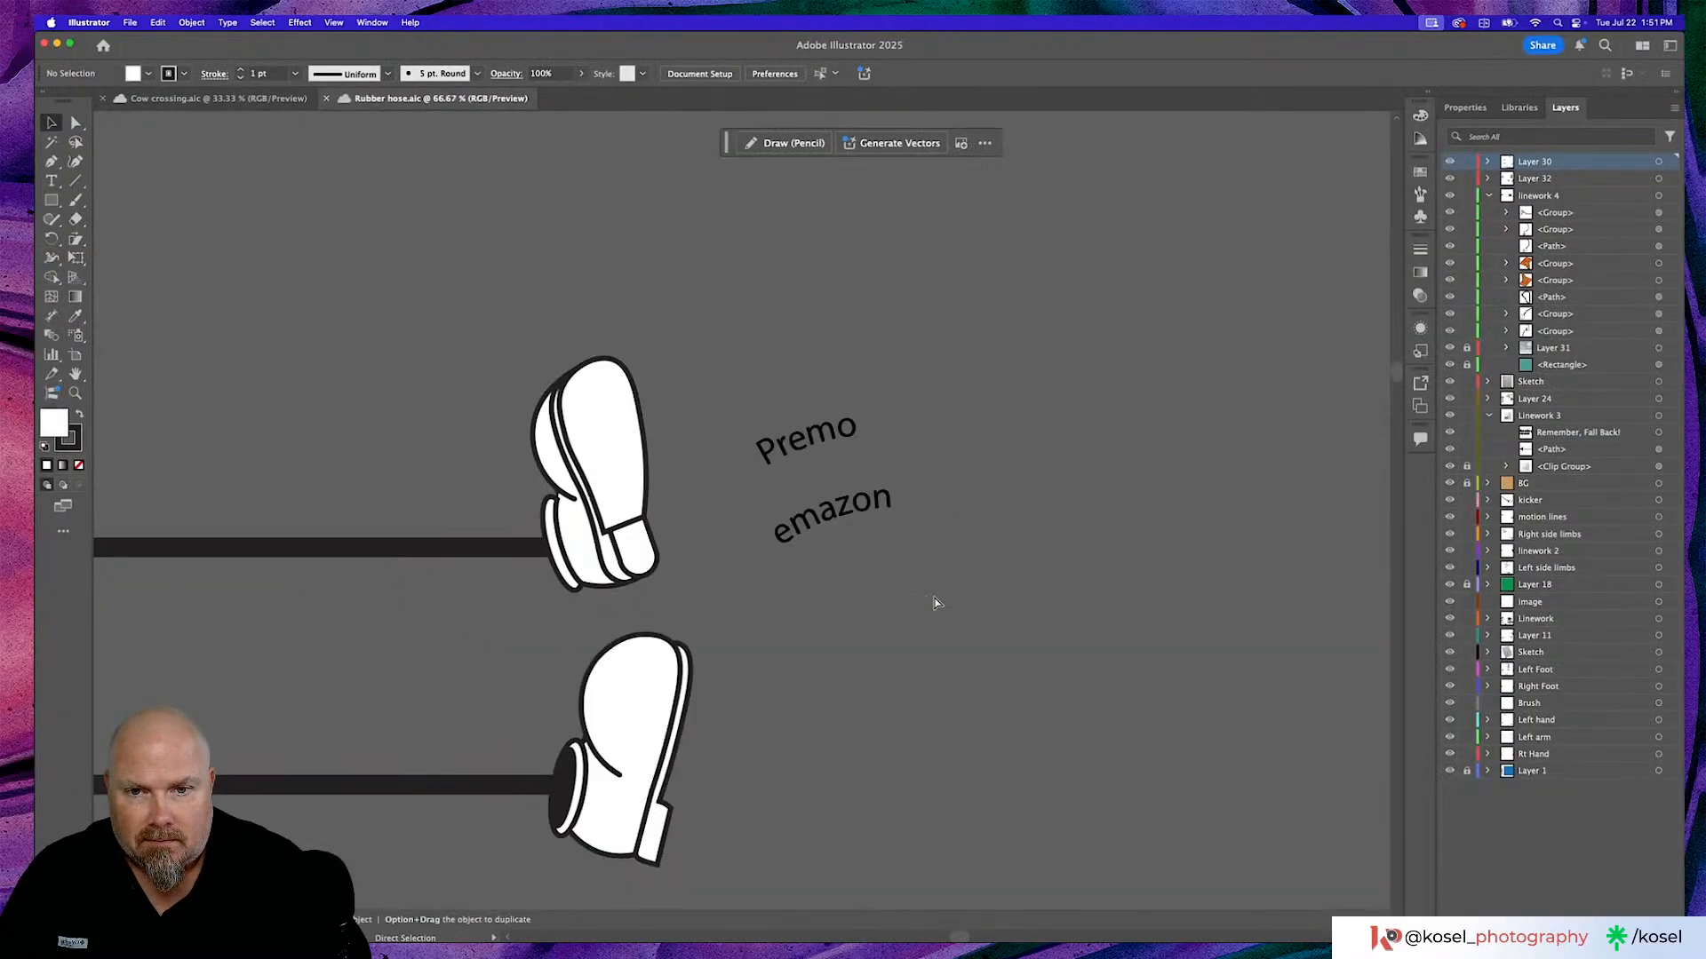
key(super+minus)
key(super+minus)
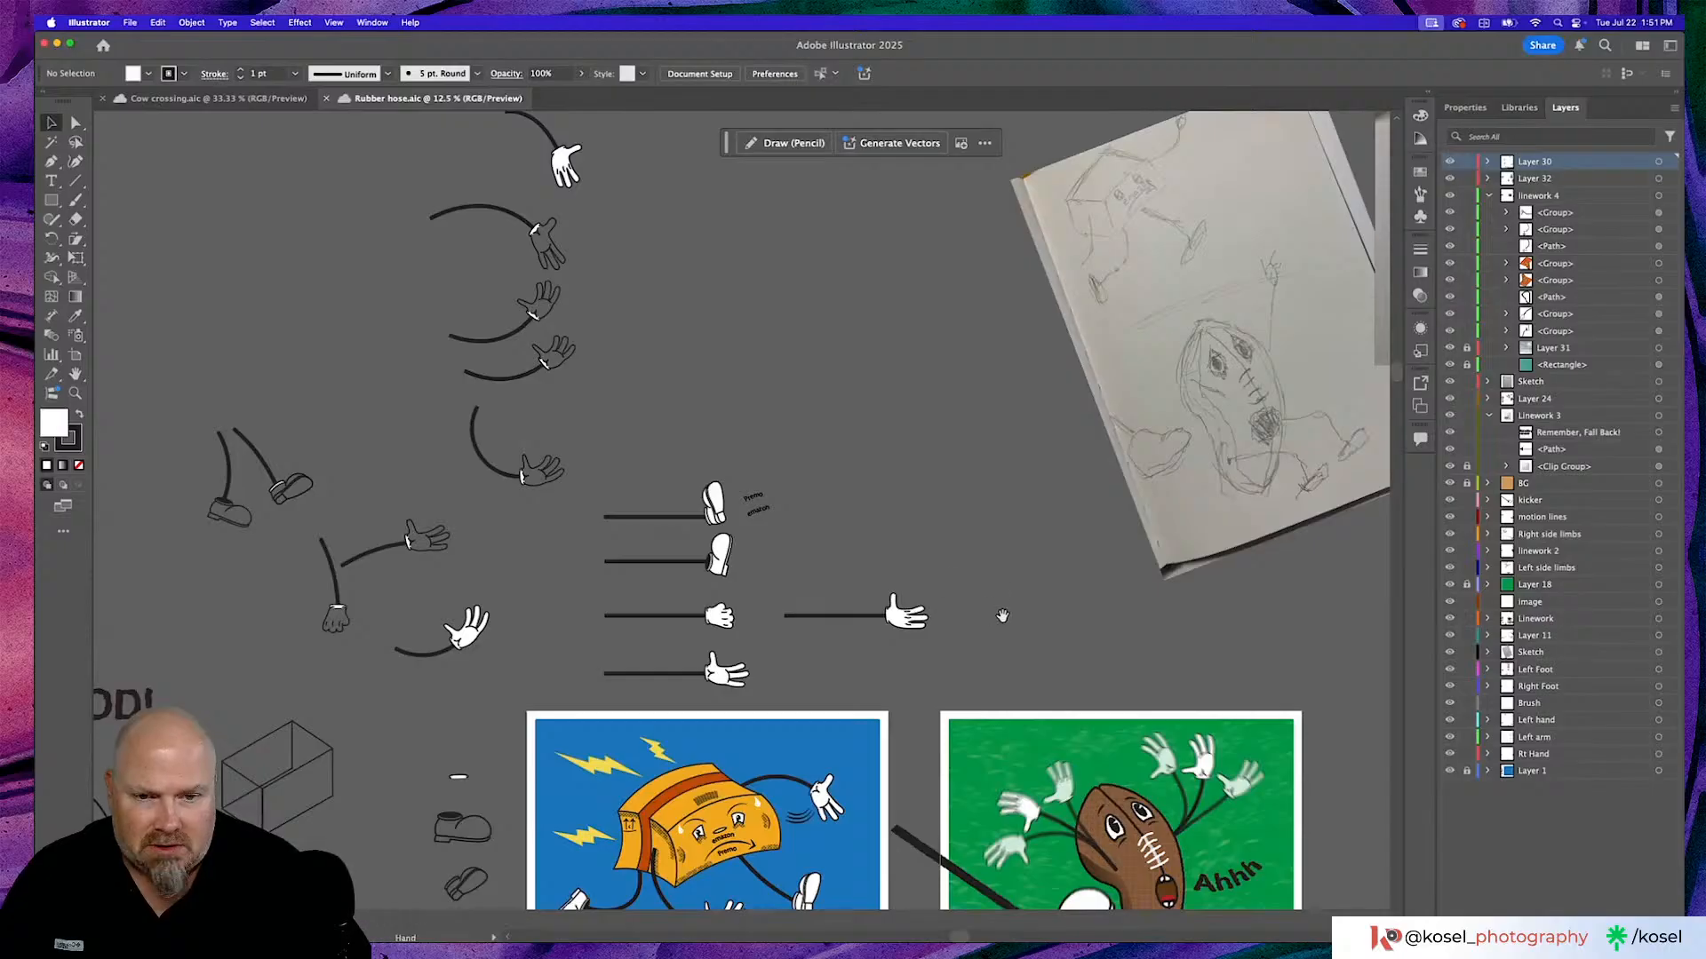
drag(1001, 610, 846, 327)
scroll(845, 327, down, 10)
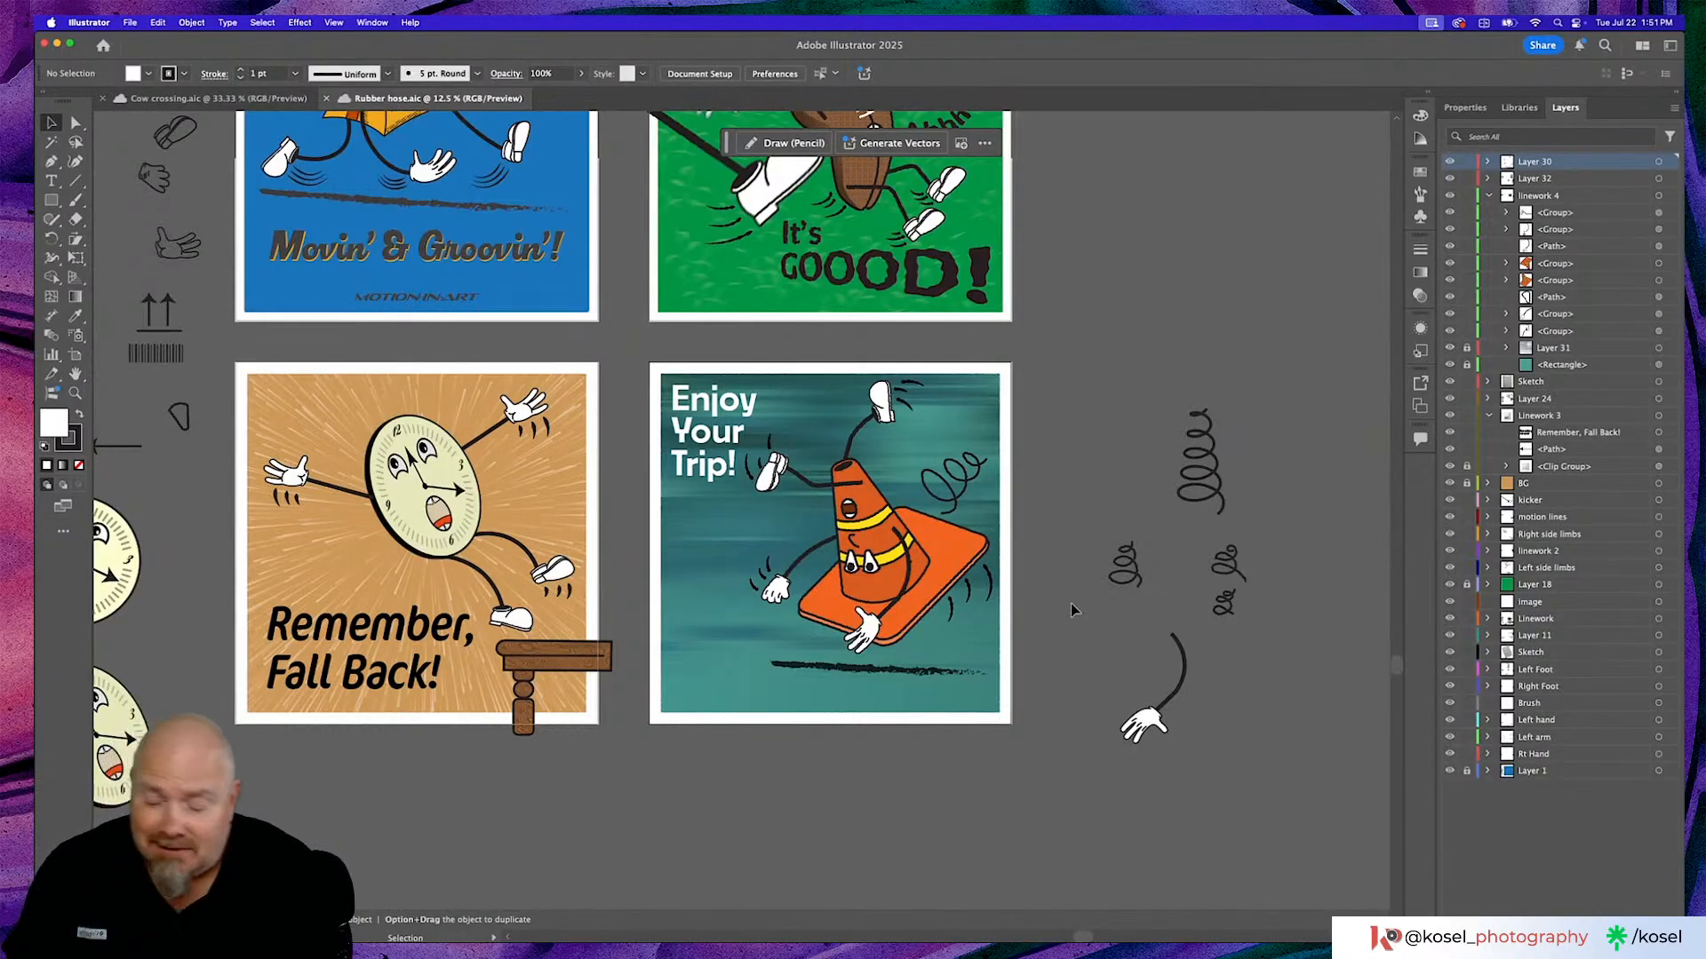
Return to Project Neo in Chrome and view the whole 3D traffic cone character from a lower angle.
key(super+Tab)
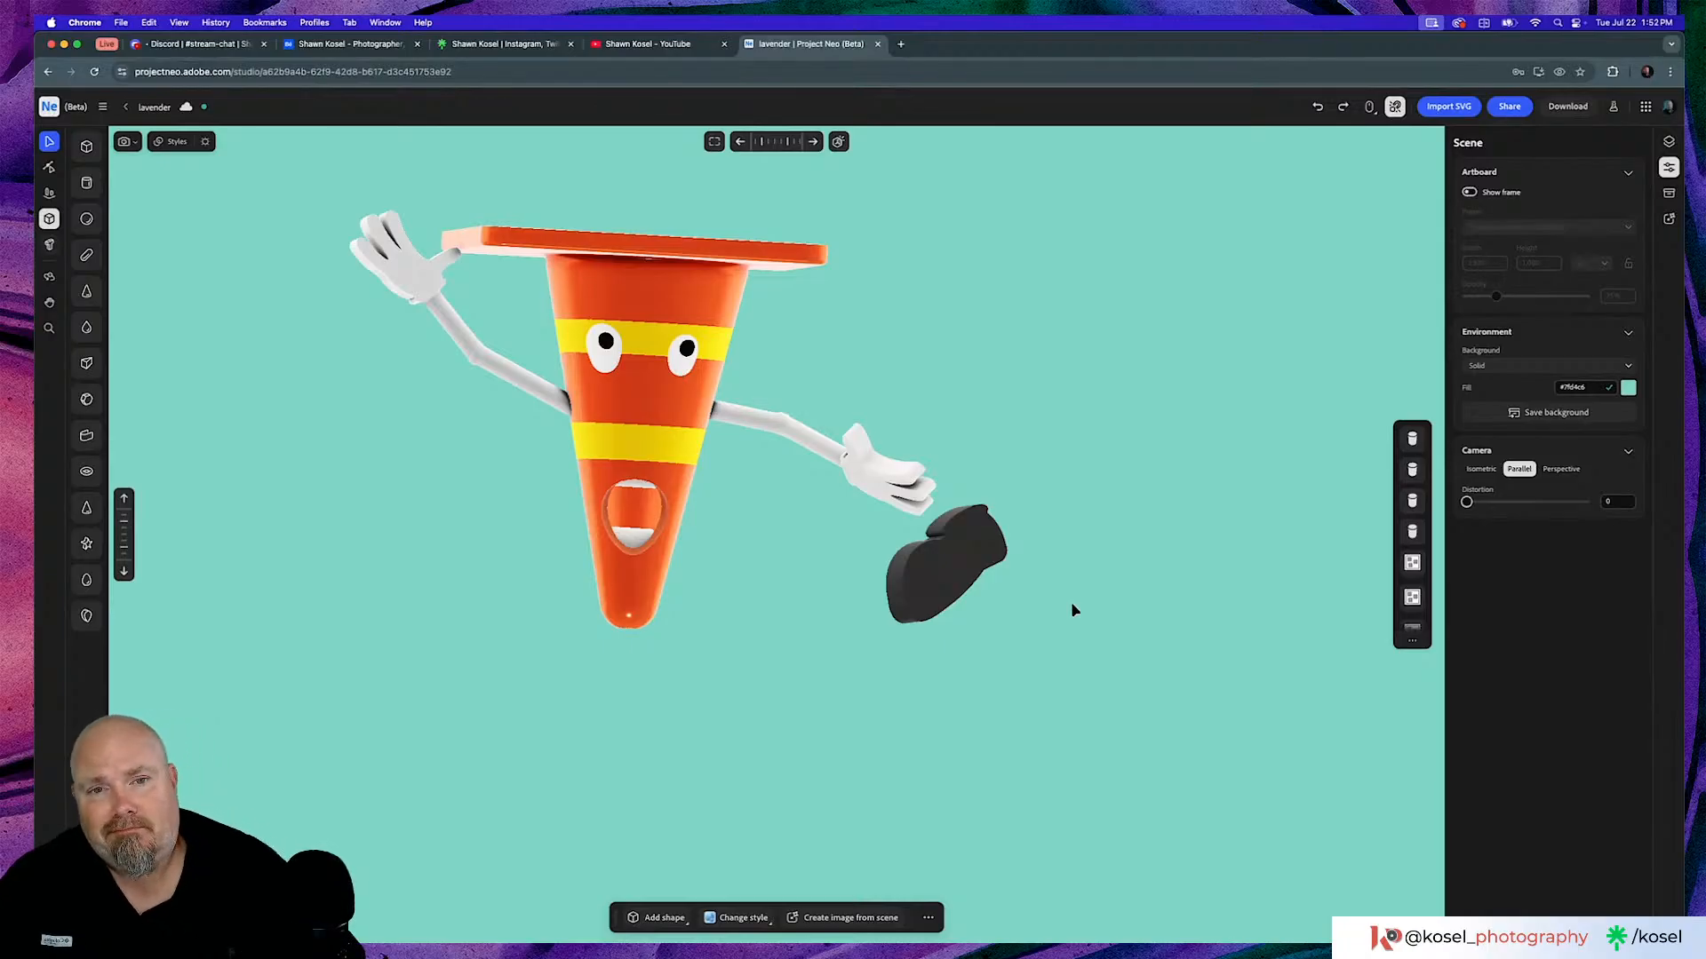
key(super+minus)
key(super+minus)
key(super+minus)
key(super+minus)
key(super+minus)
key(super+minus)
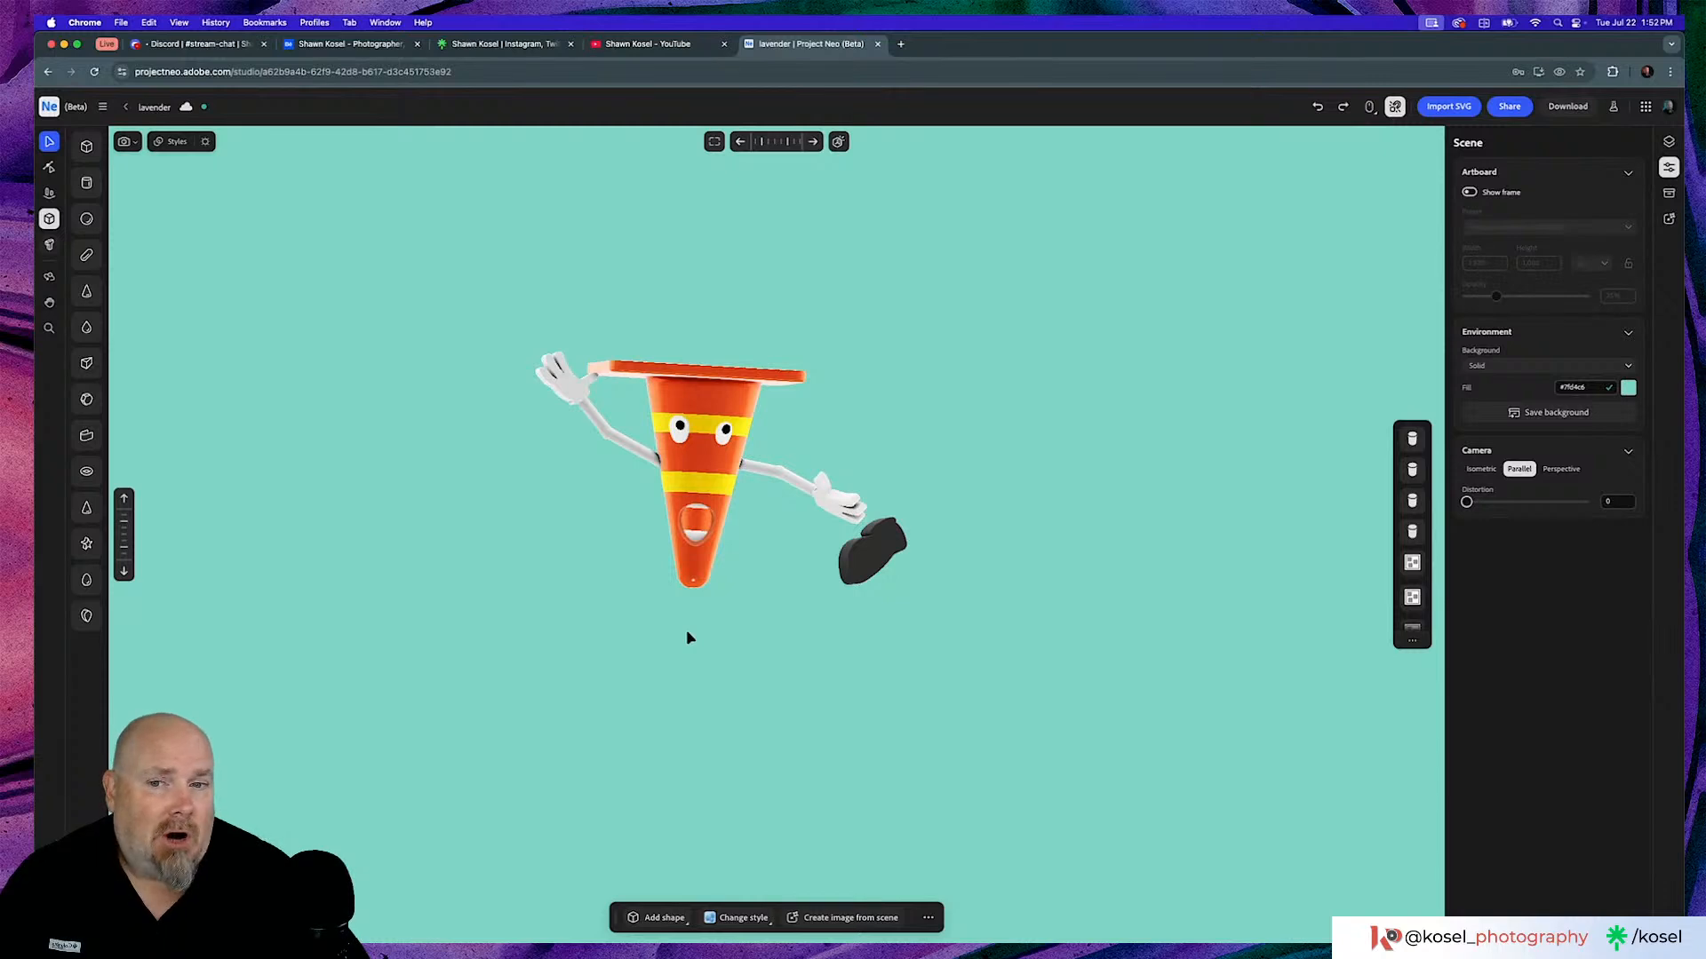
mouse_move(687, 638)
mouse_down()
mouse_move(723, 637)
mouse_move(731, 617)
mouse_move(686, 606)
mouse_move(682, 640)
mouse_move(681, 621)
mouse_up()
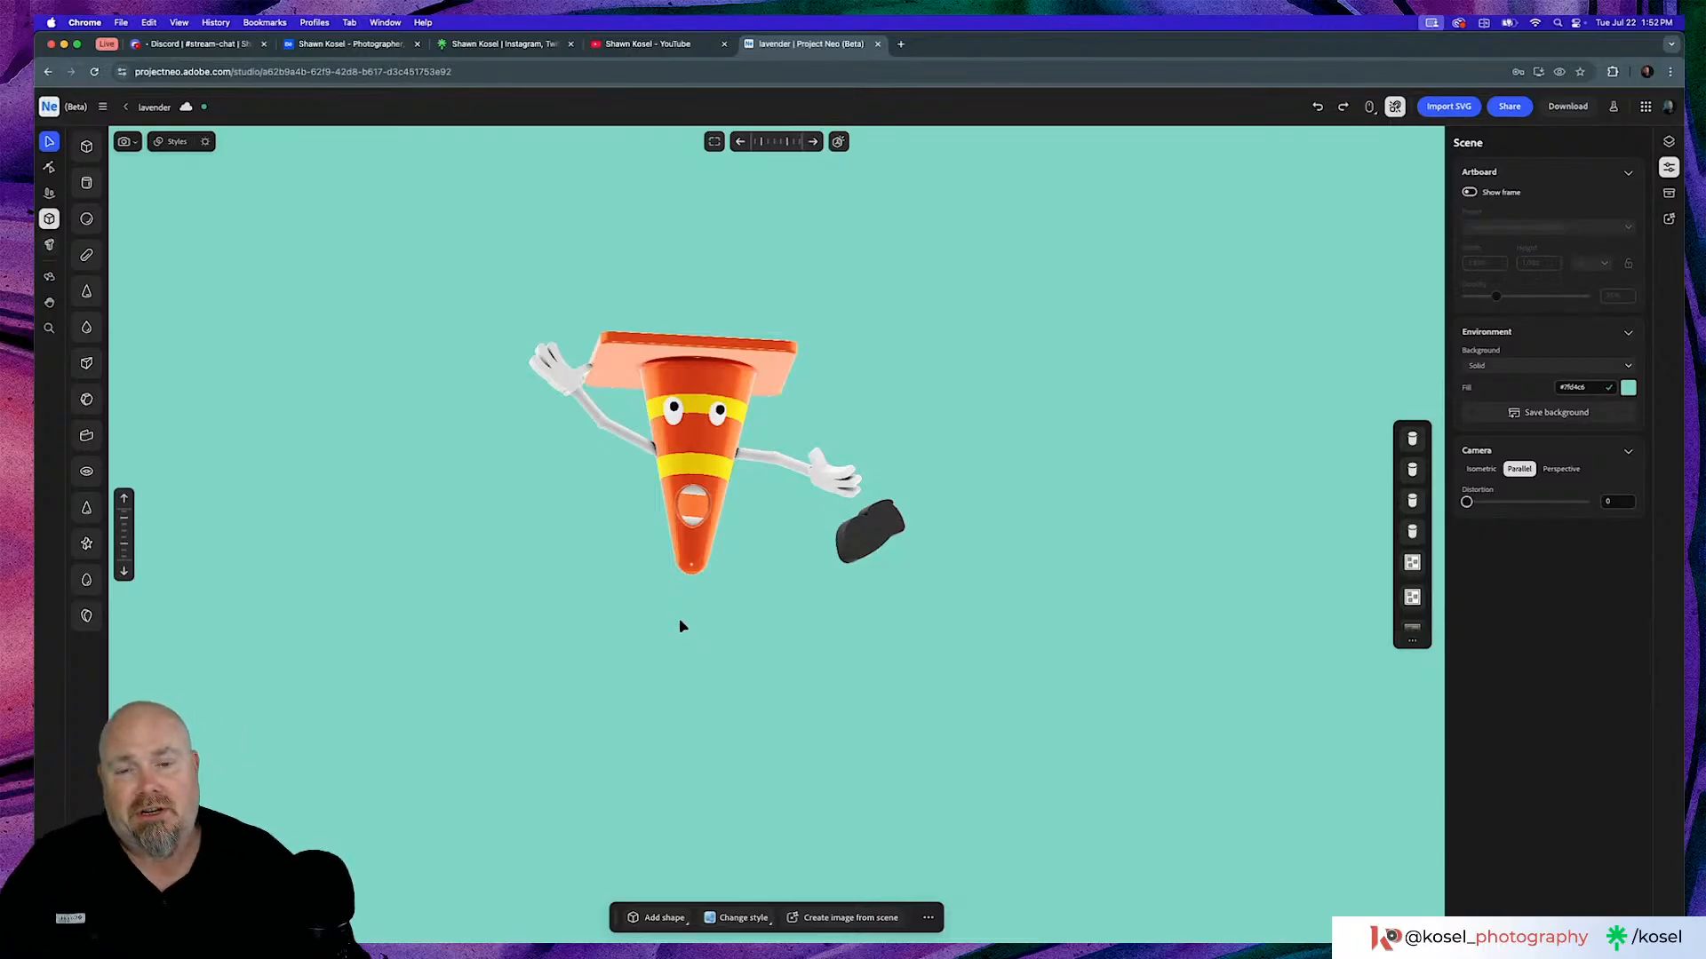
mouse_move(680, 617)
mouse_down()
mouse_move(713, 652)
mouse_move(679, 631)
mouse_up()
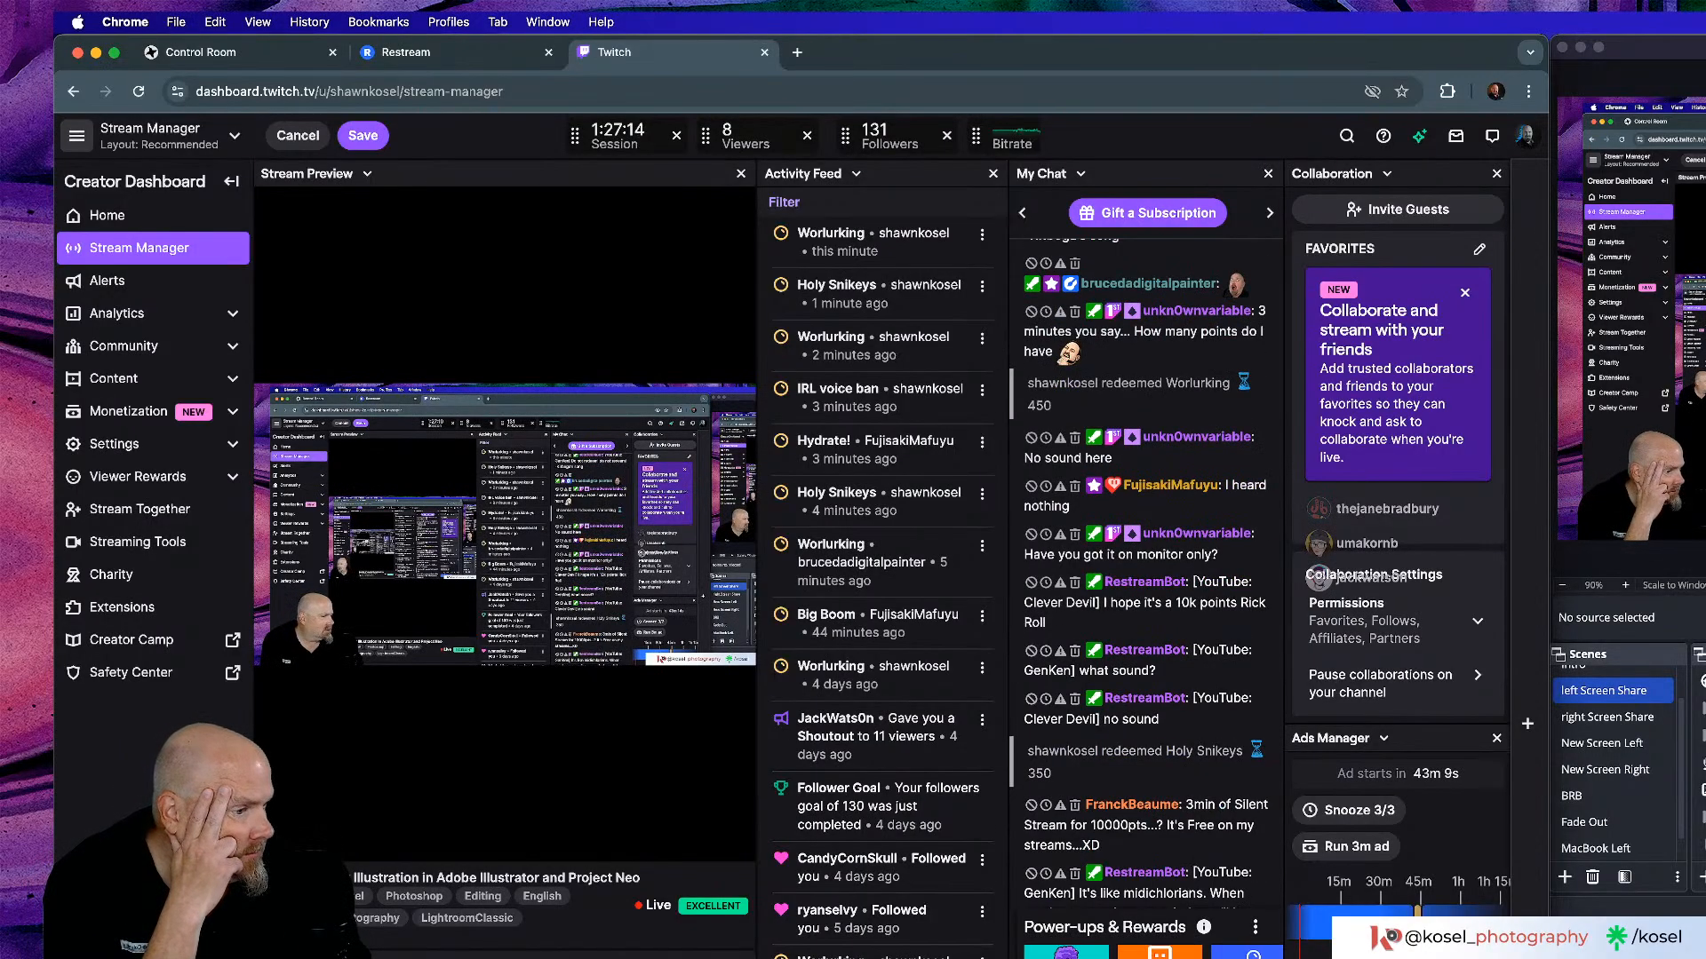
Play the selected Firefly fireworks video in the Downloads folder in Finder as a sound test, and close the folder window.
click(1159, 954)
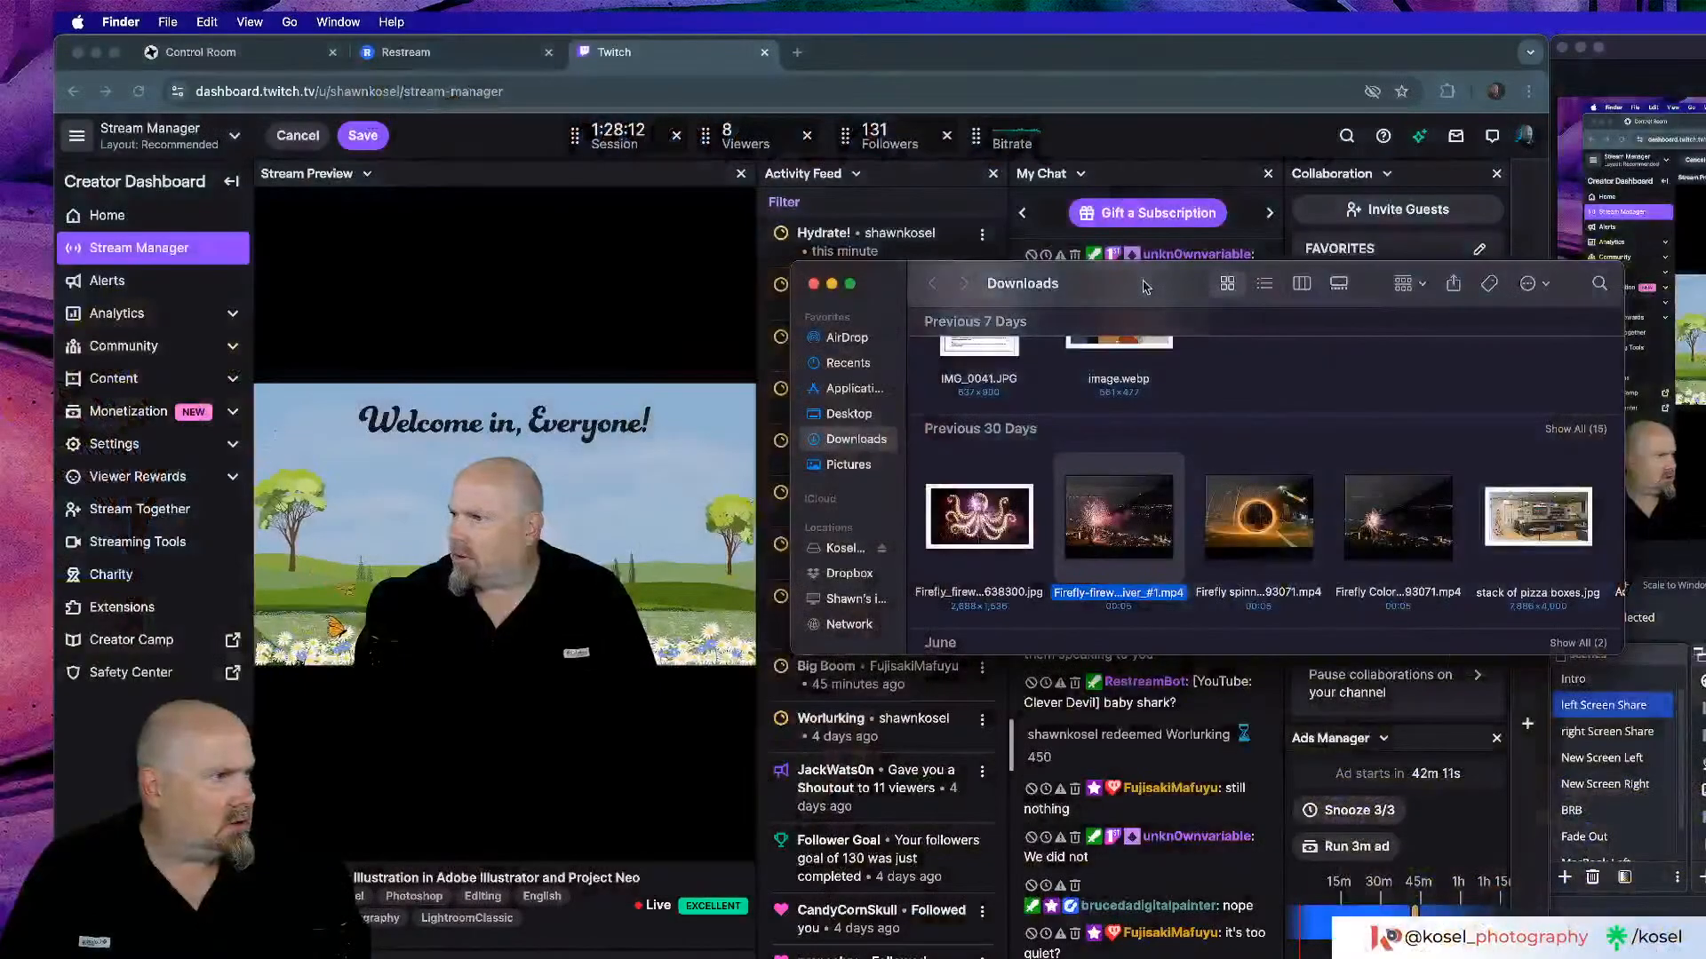
click(1122, 519)
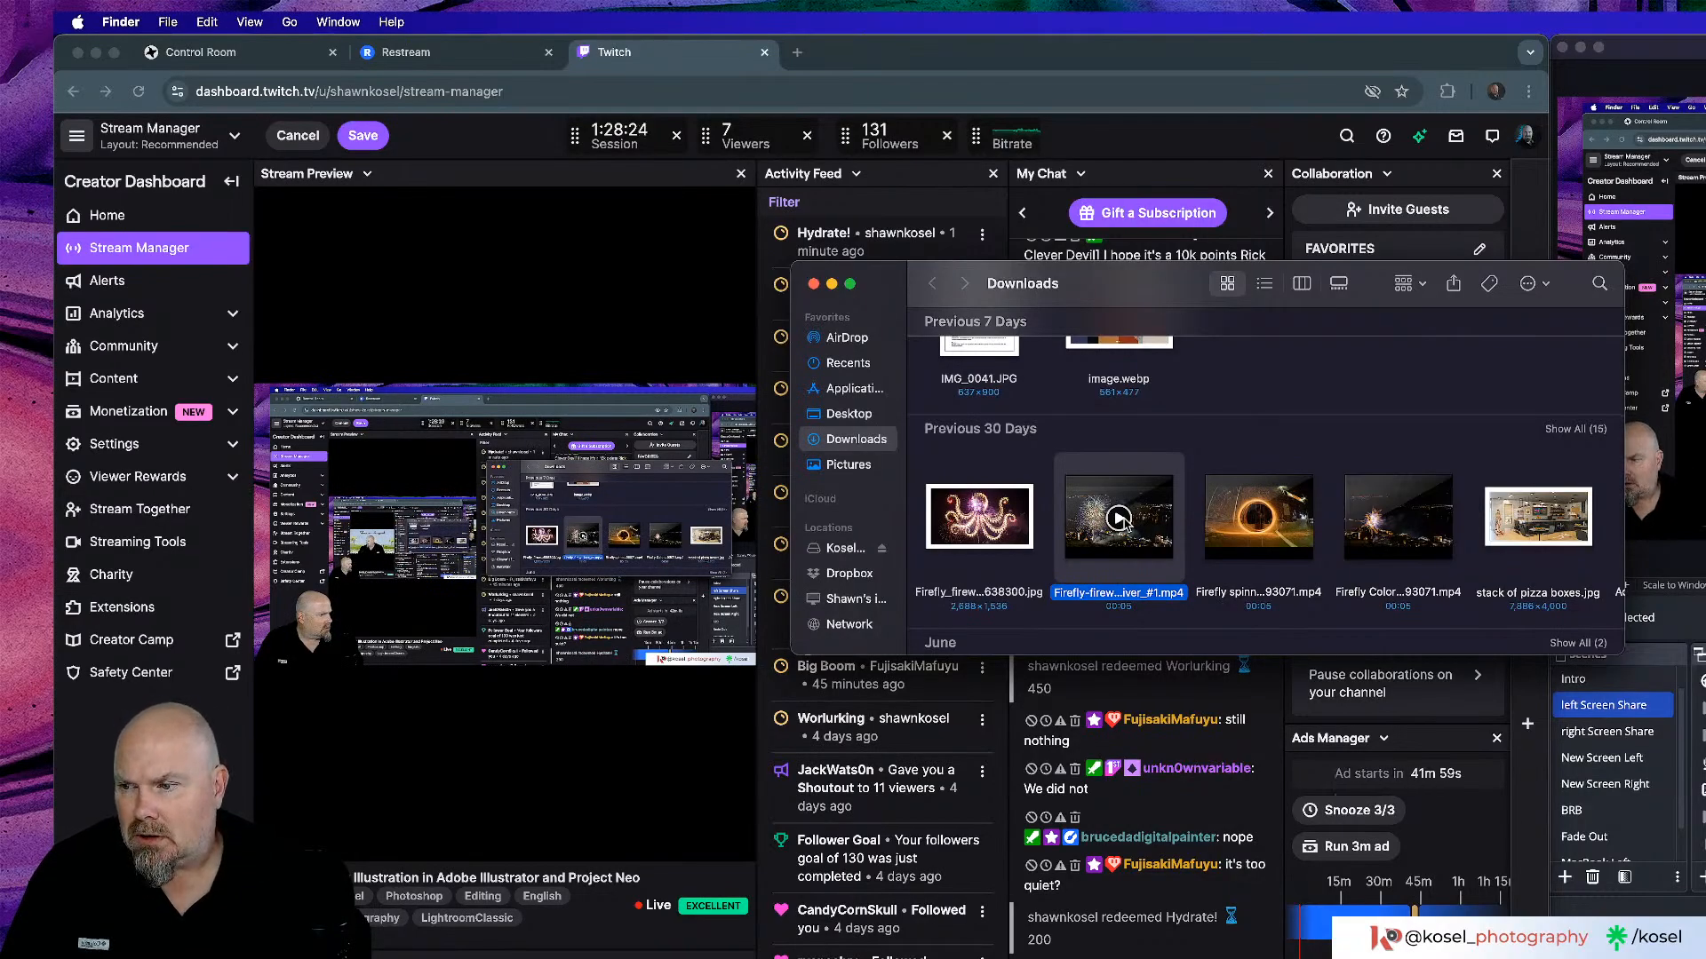
click(1119, 519)
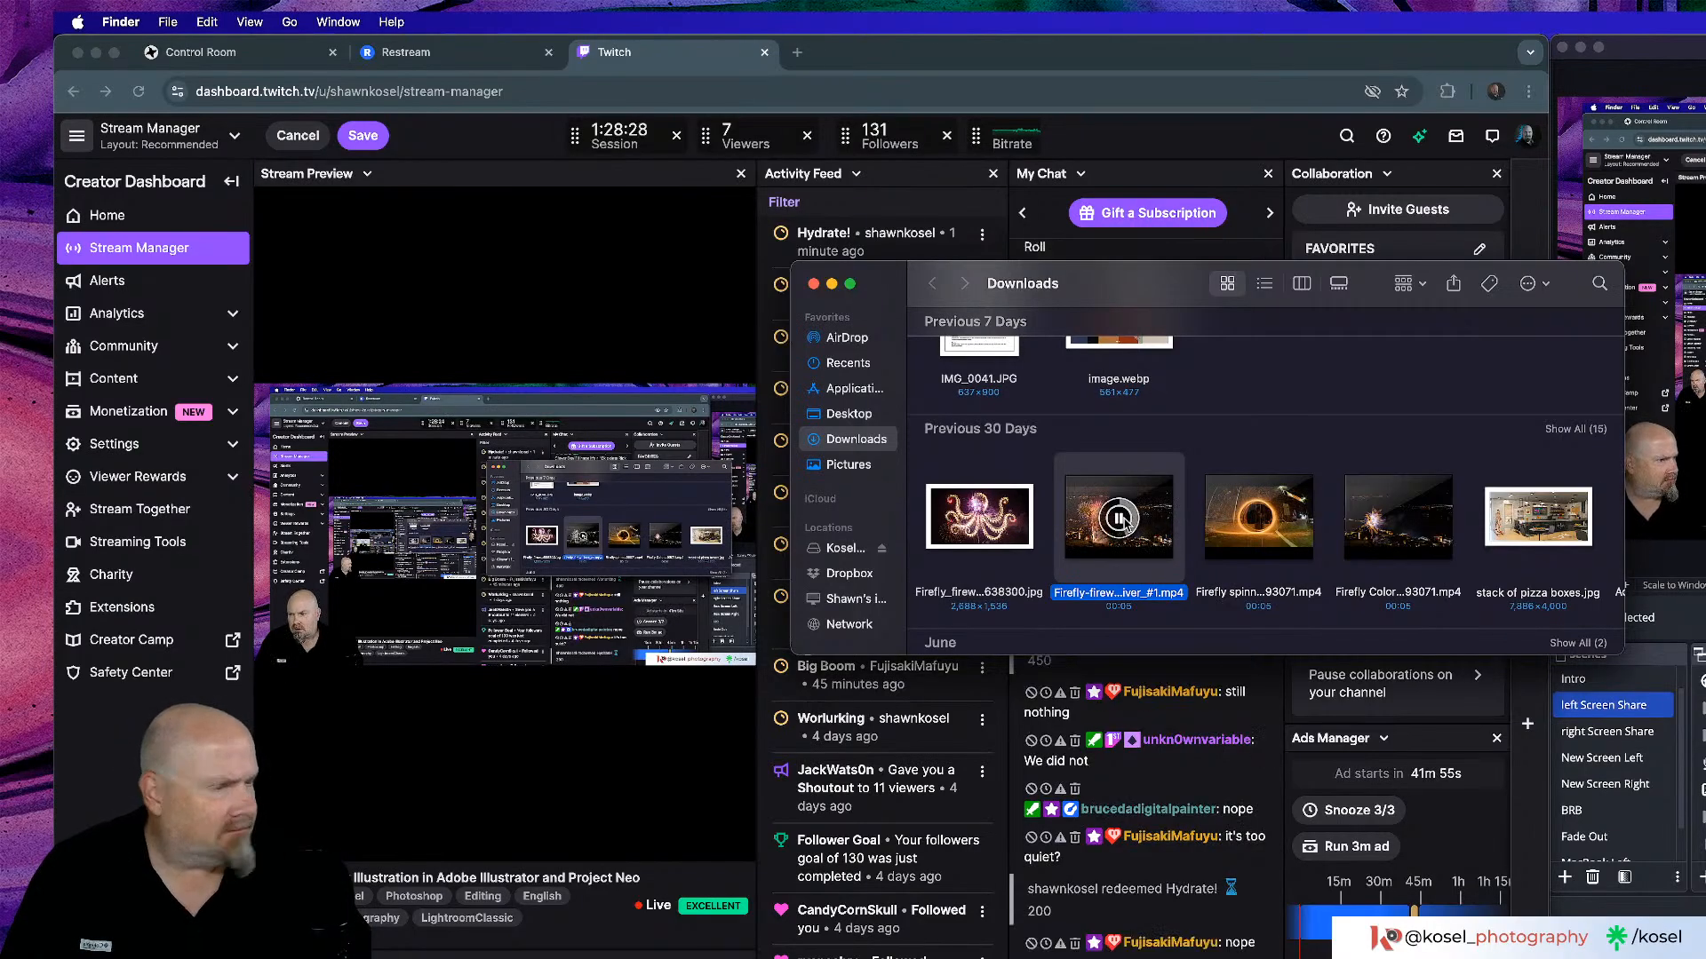
click(1121, 519)
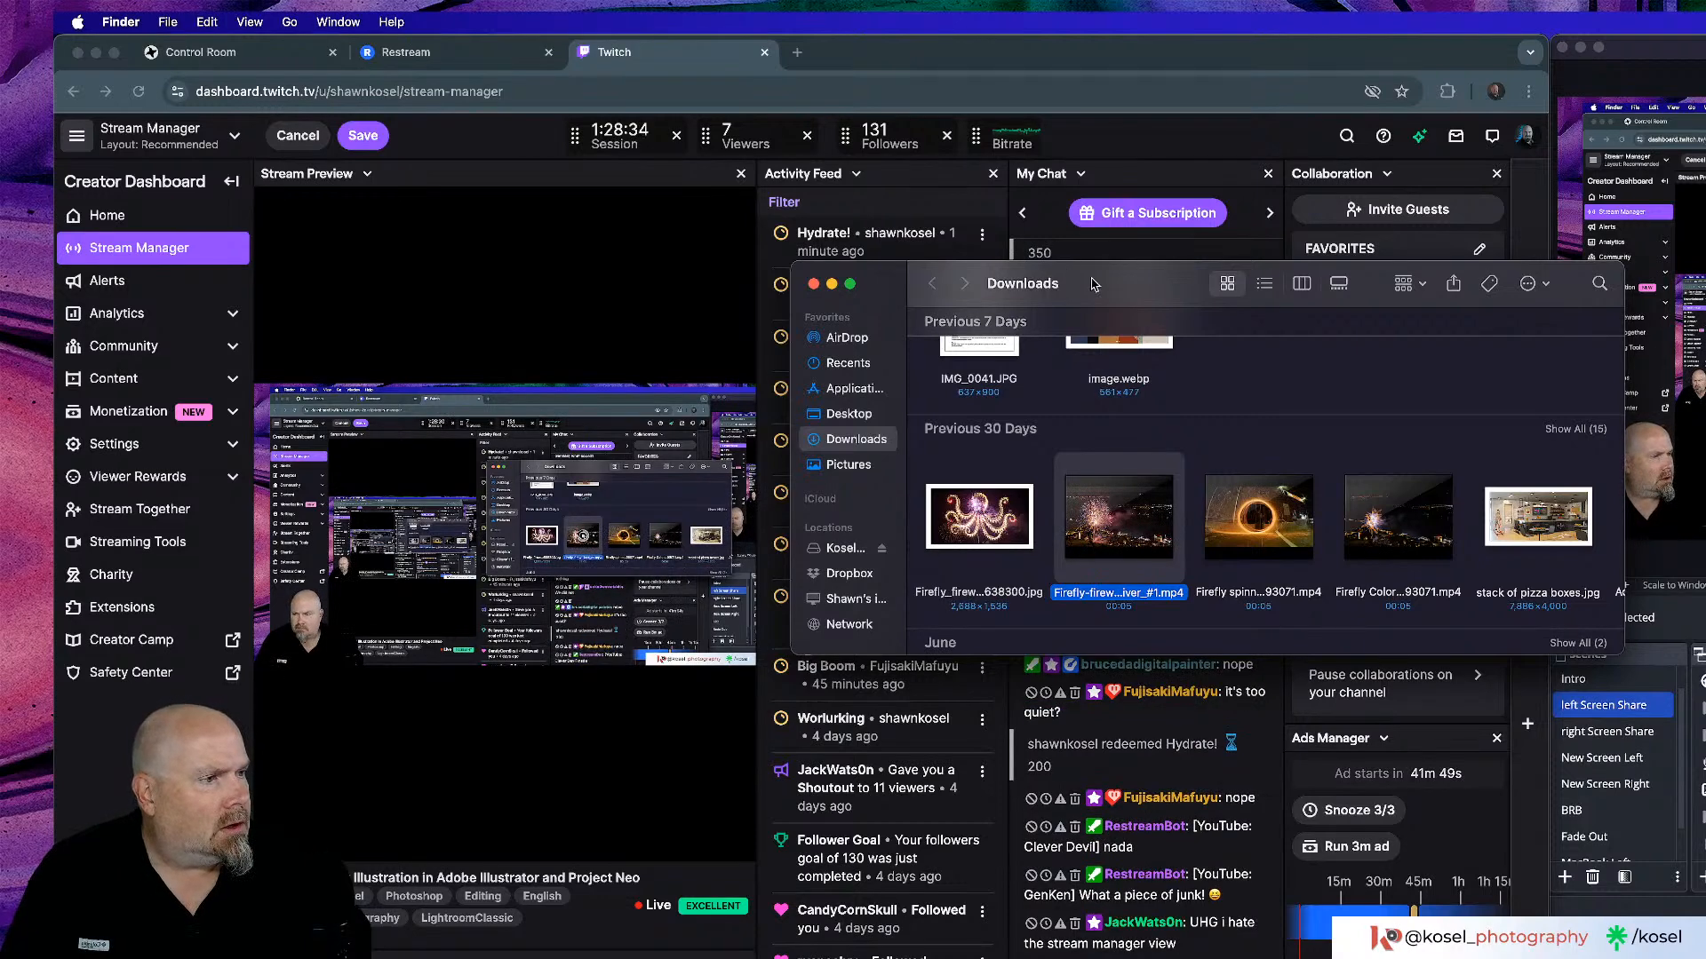
drag(1089, 285, 964, 297)
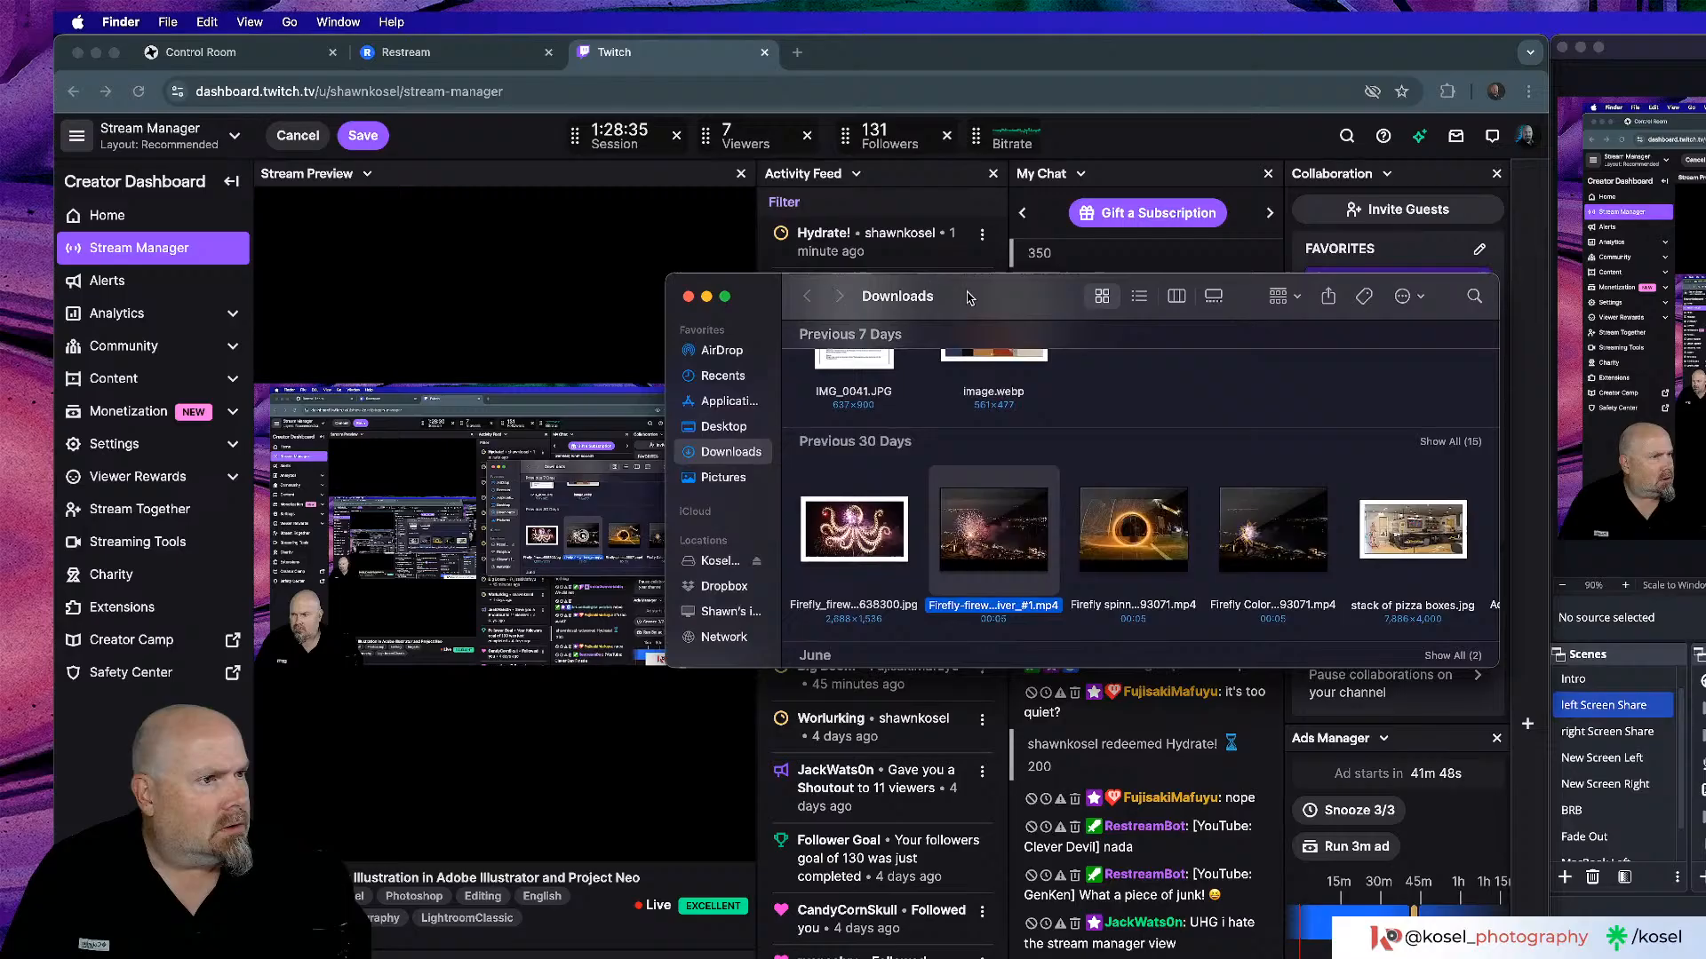
click(689, 297)
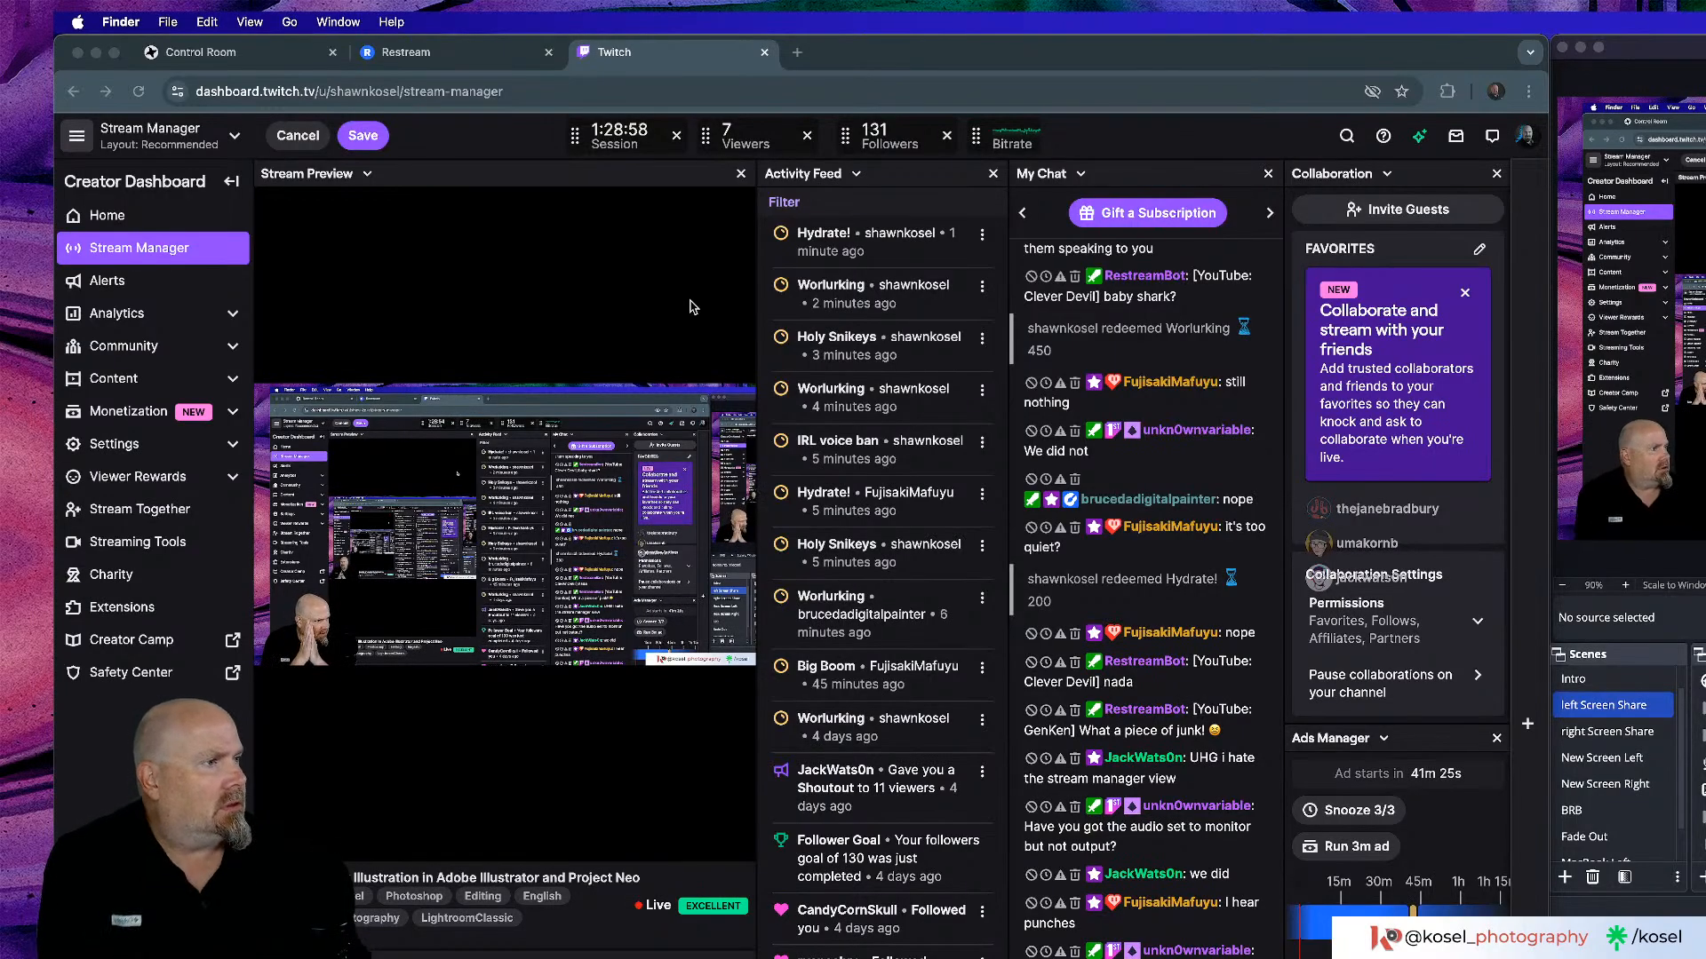
Bring the OBS window into view and inspect the sources of the left Screen Share scene.
drag(1705, 86, 1418, 112)
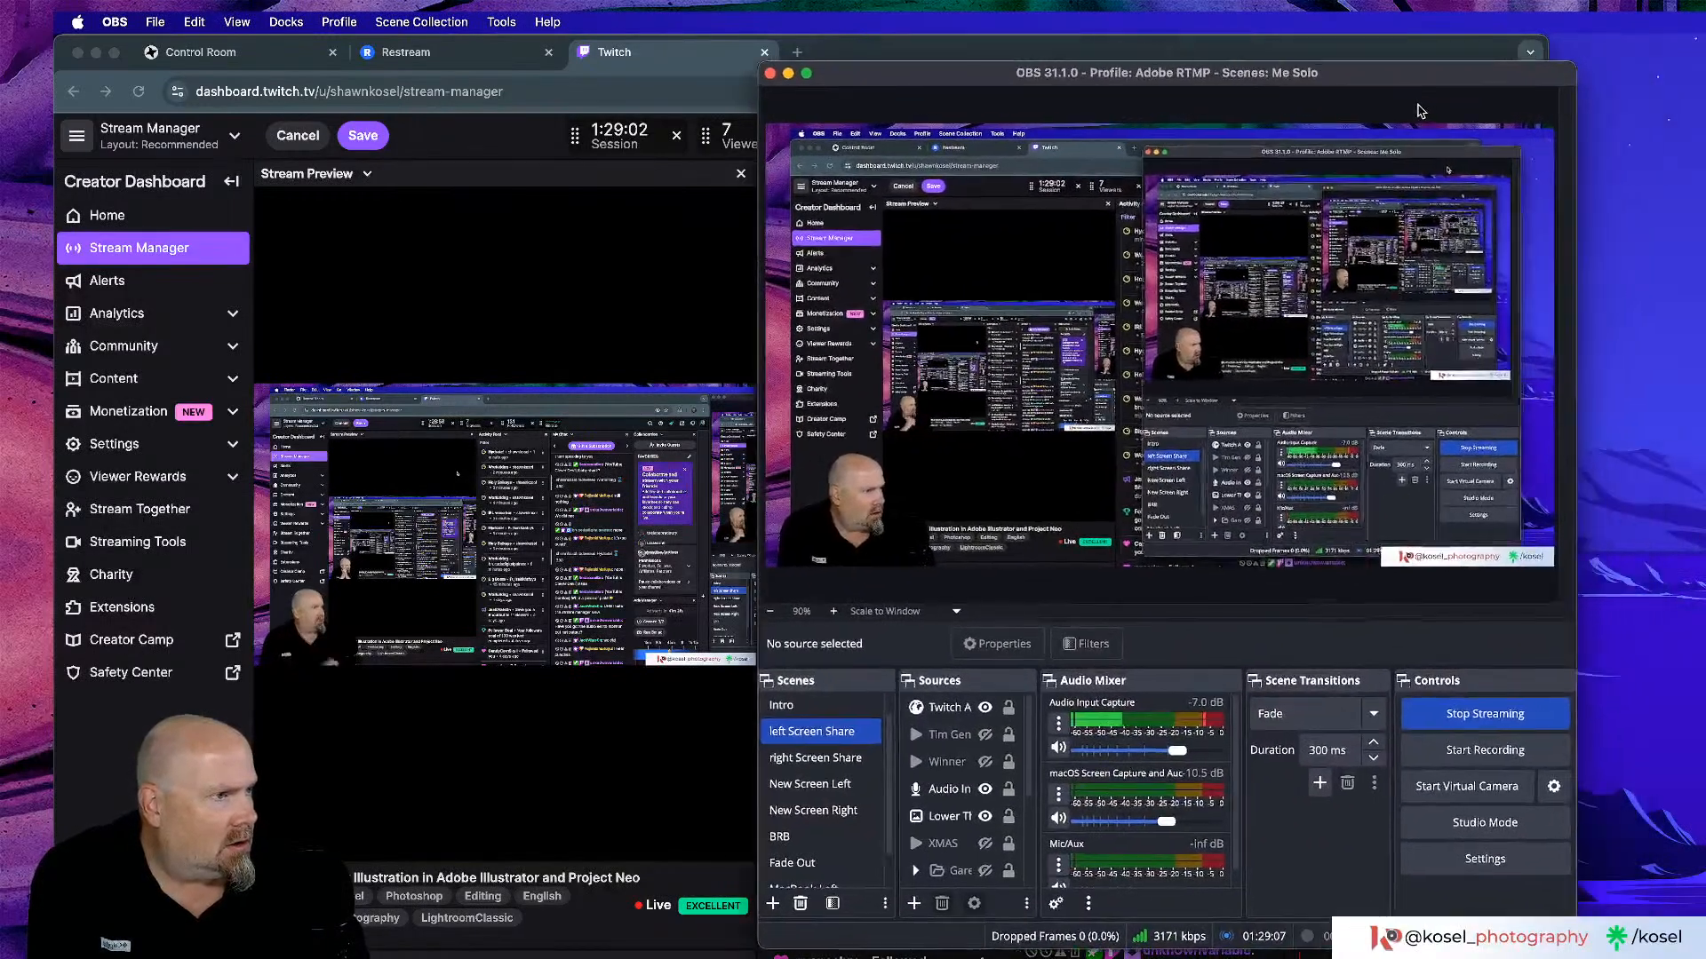
scroll(941, 782, down, 3)
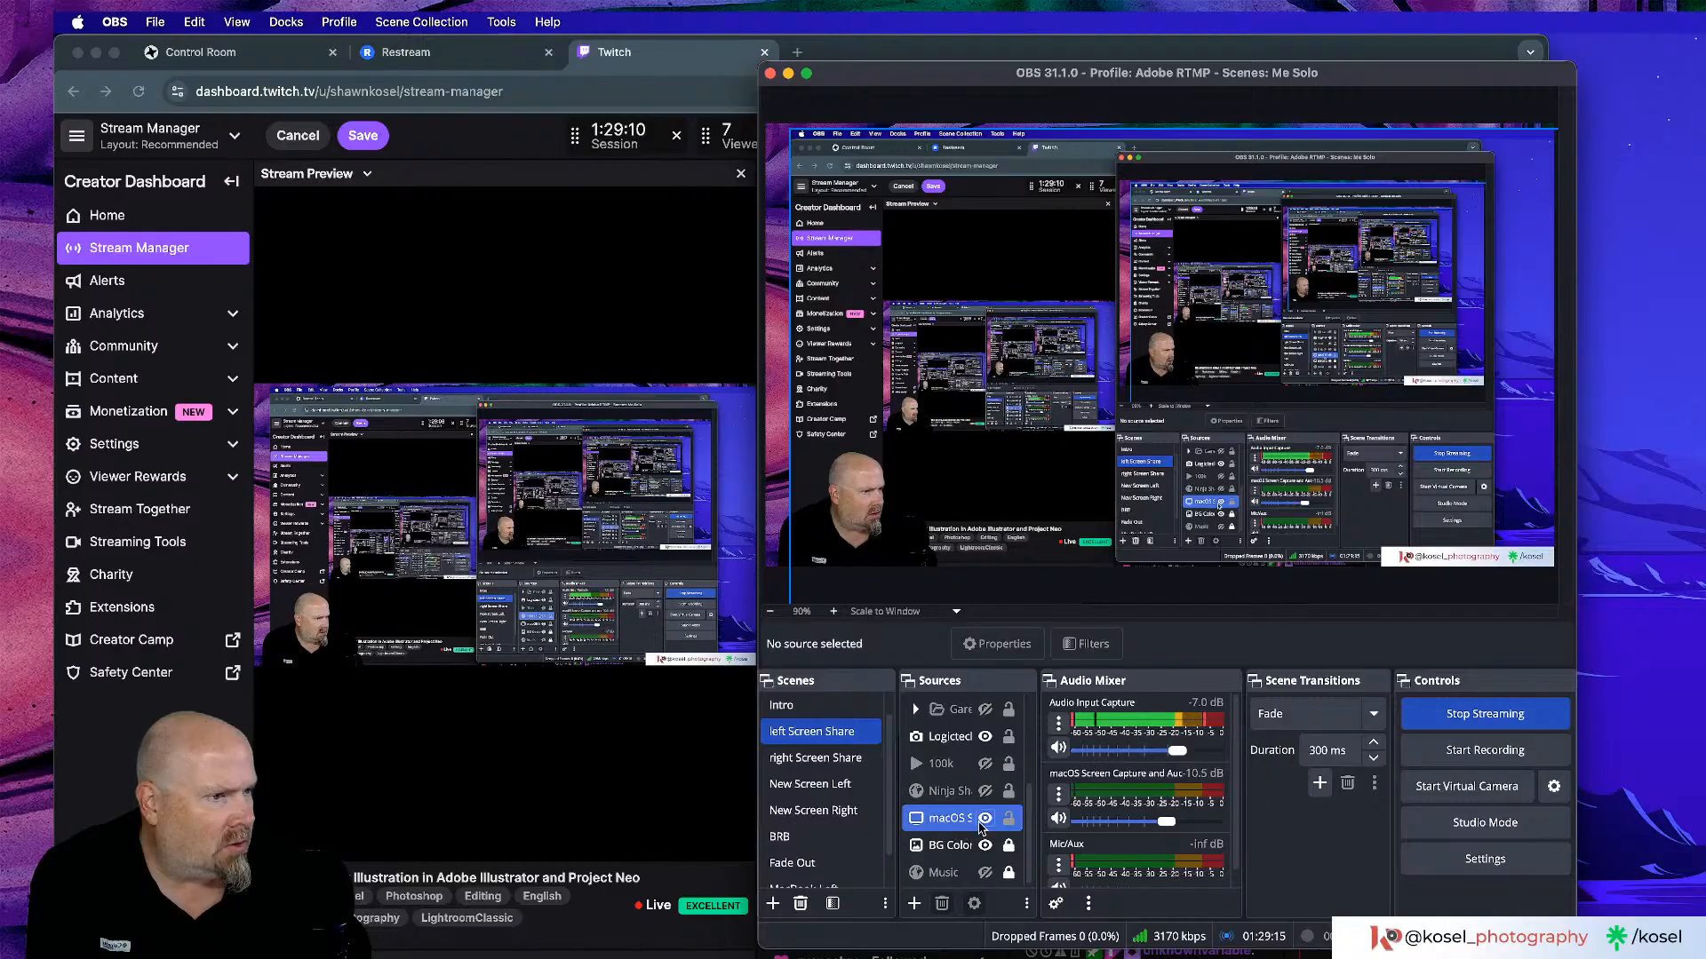
drag(1052, 74, 1702, 55)
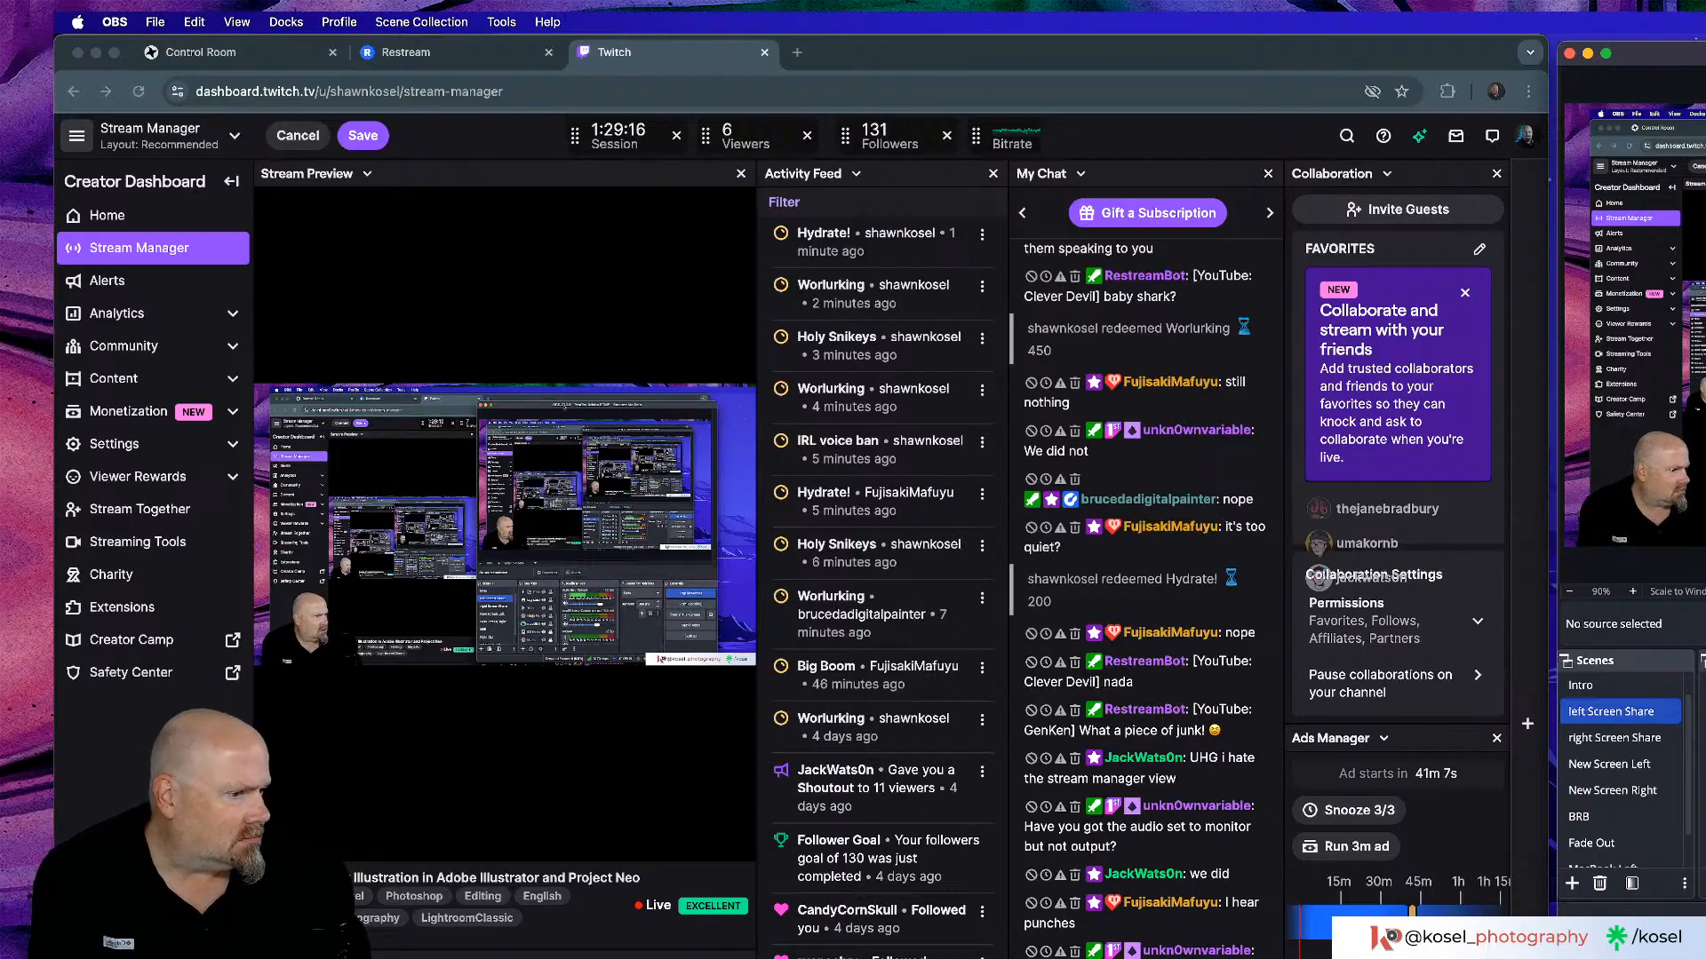
click(981, 825)
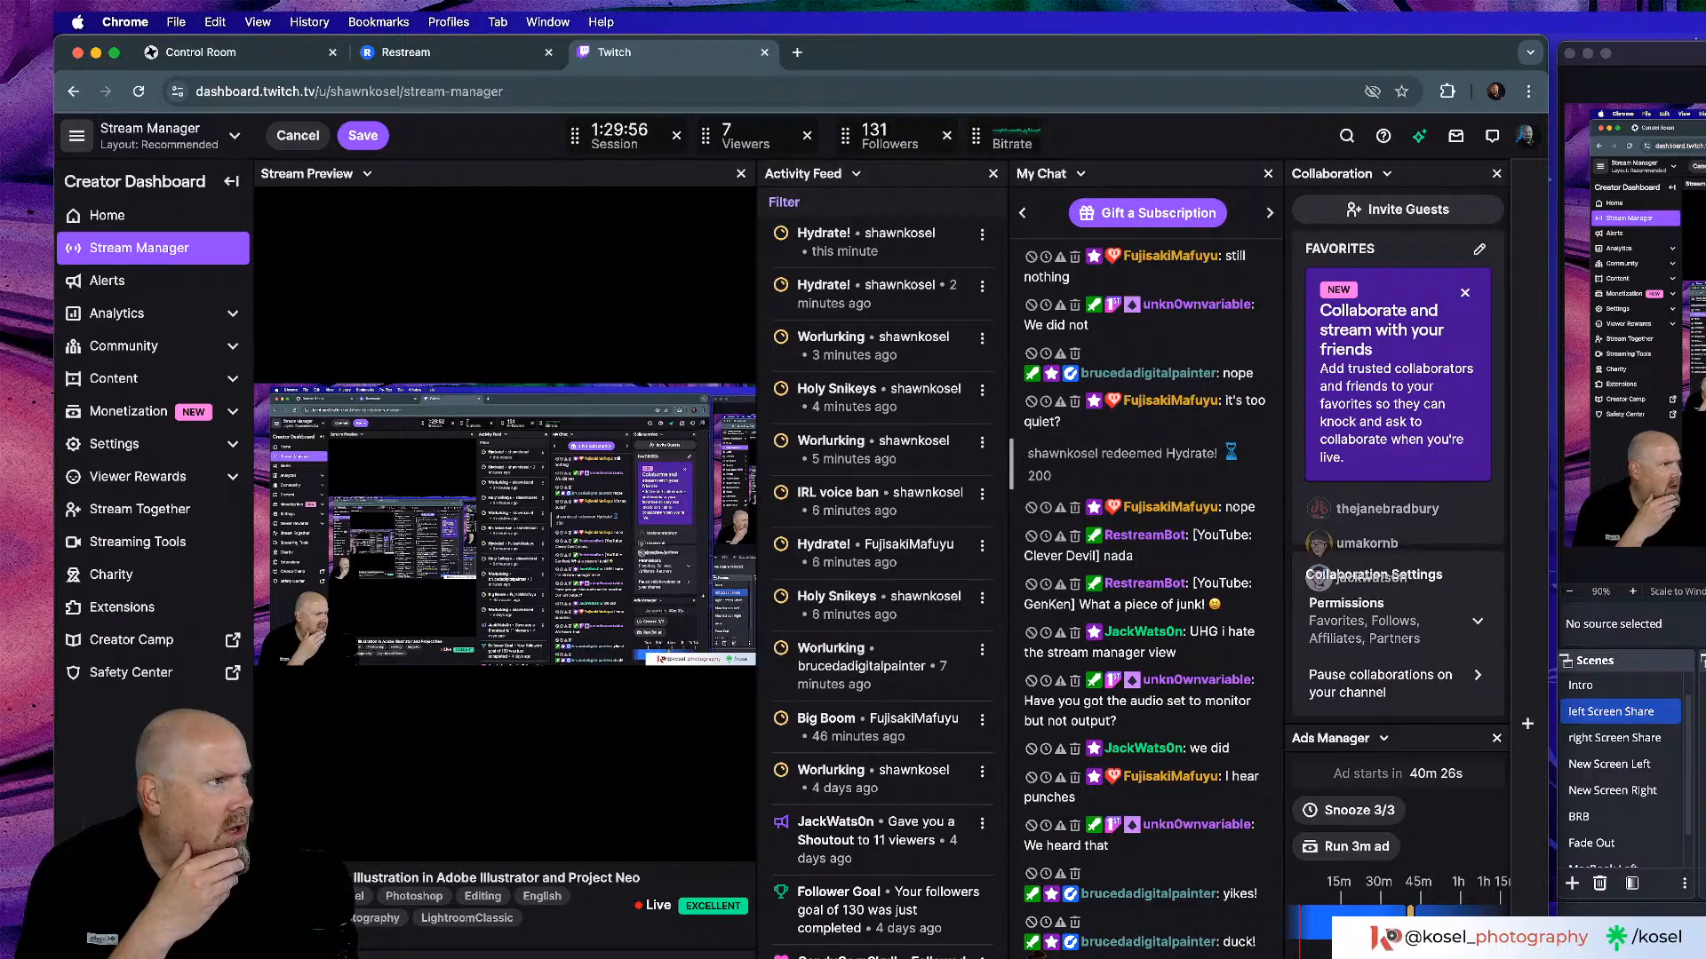
Widen the OBS window to examine the Audio Mixer levels, and move the window back aside.
drag(1635, 53, 651, 117)
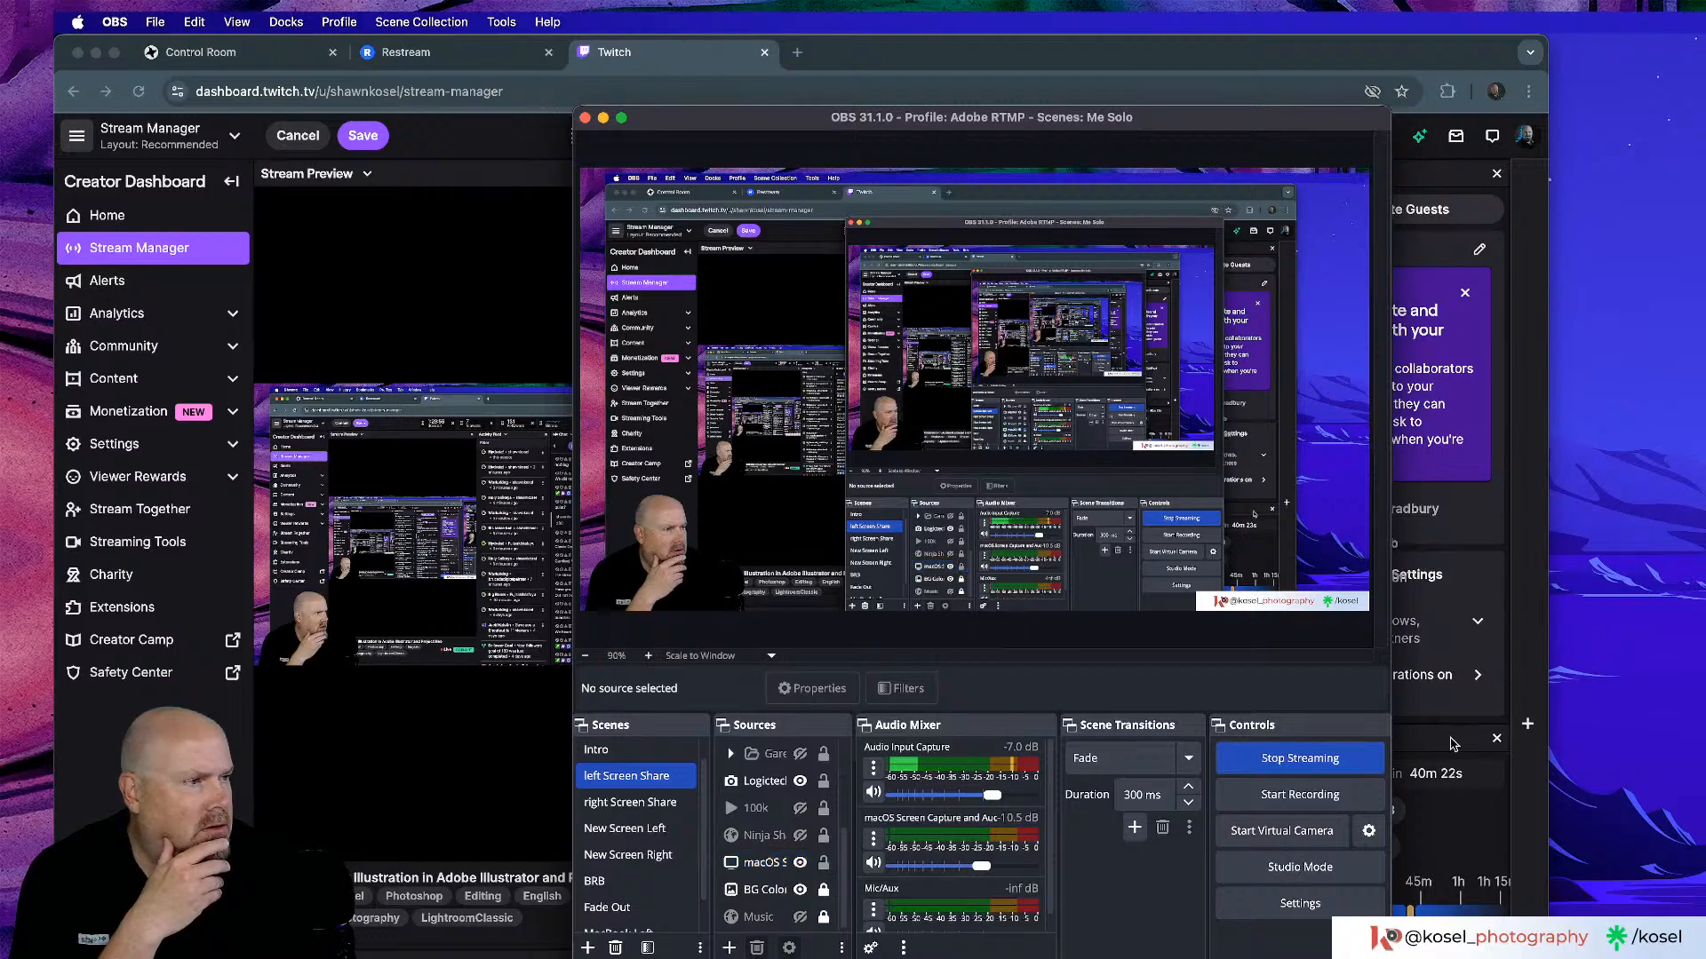
drag(1391, 694, 1483, 694)
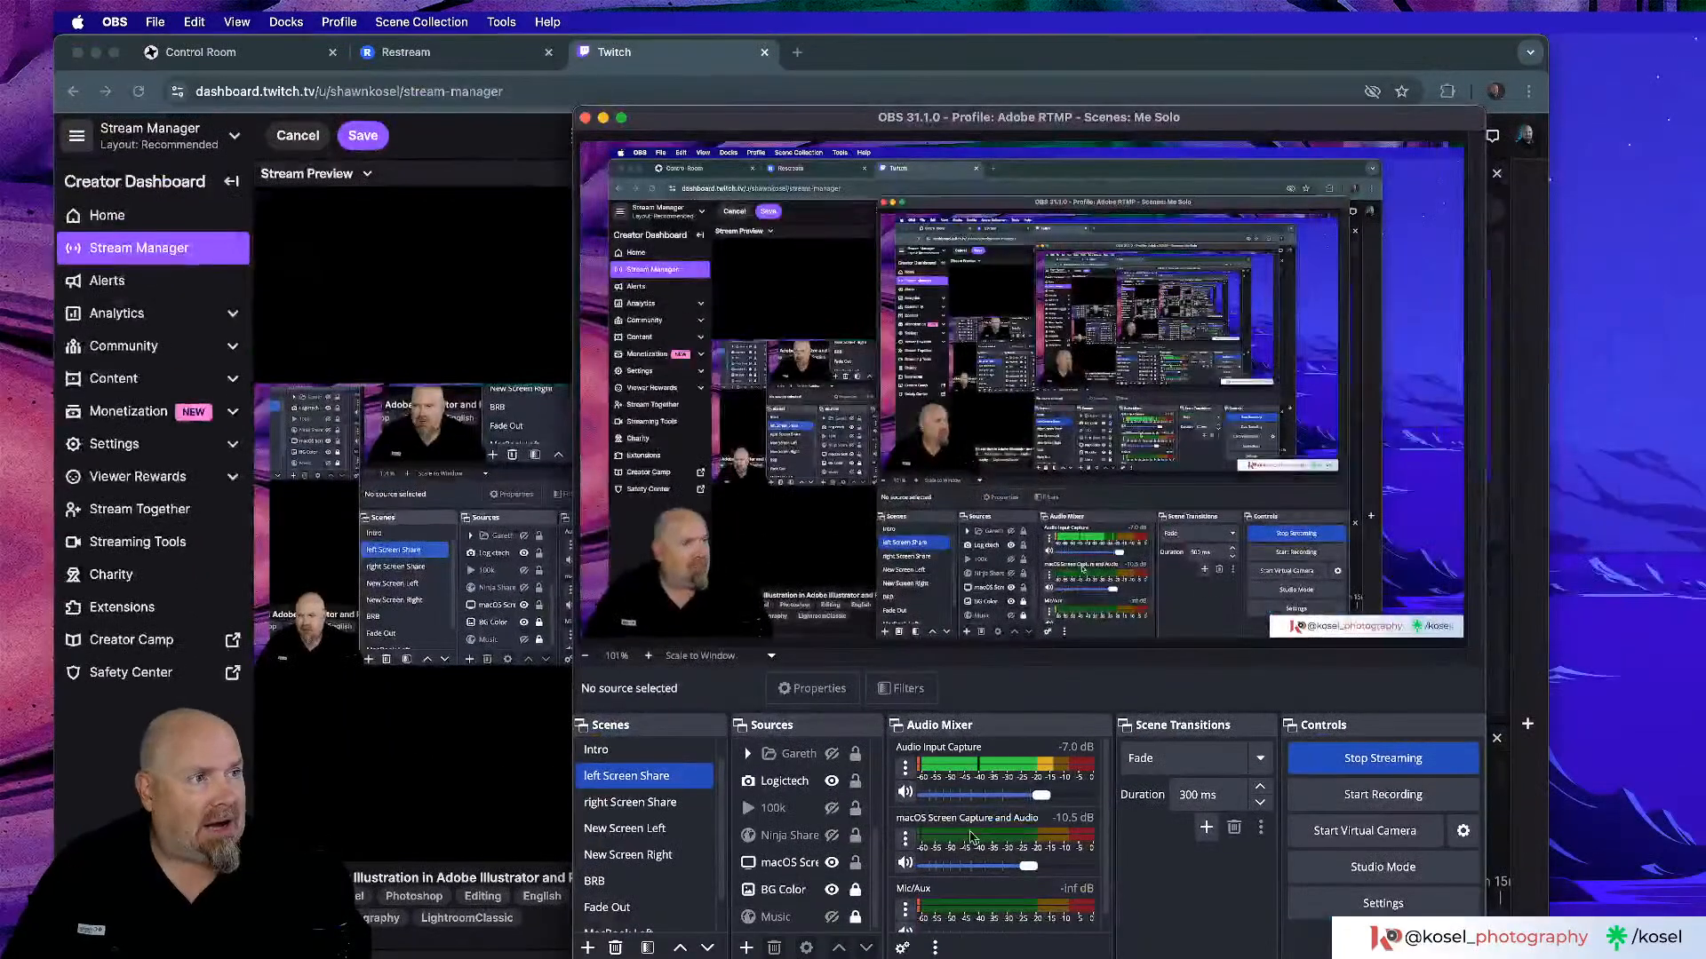
drag(952, 112, 1592, 52)
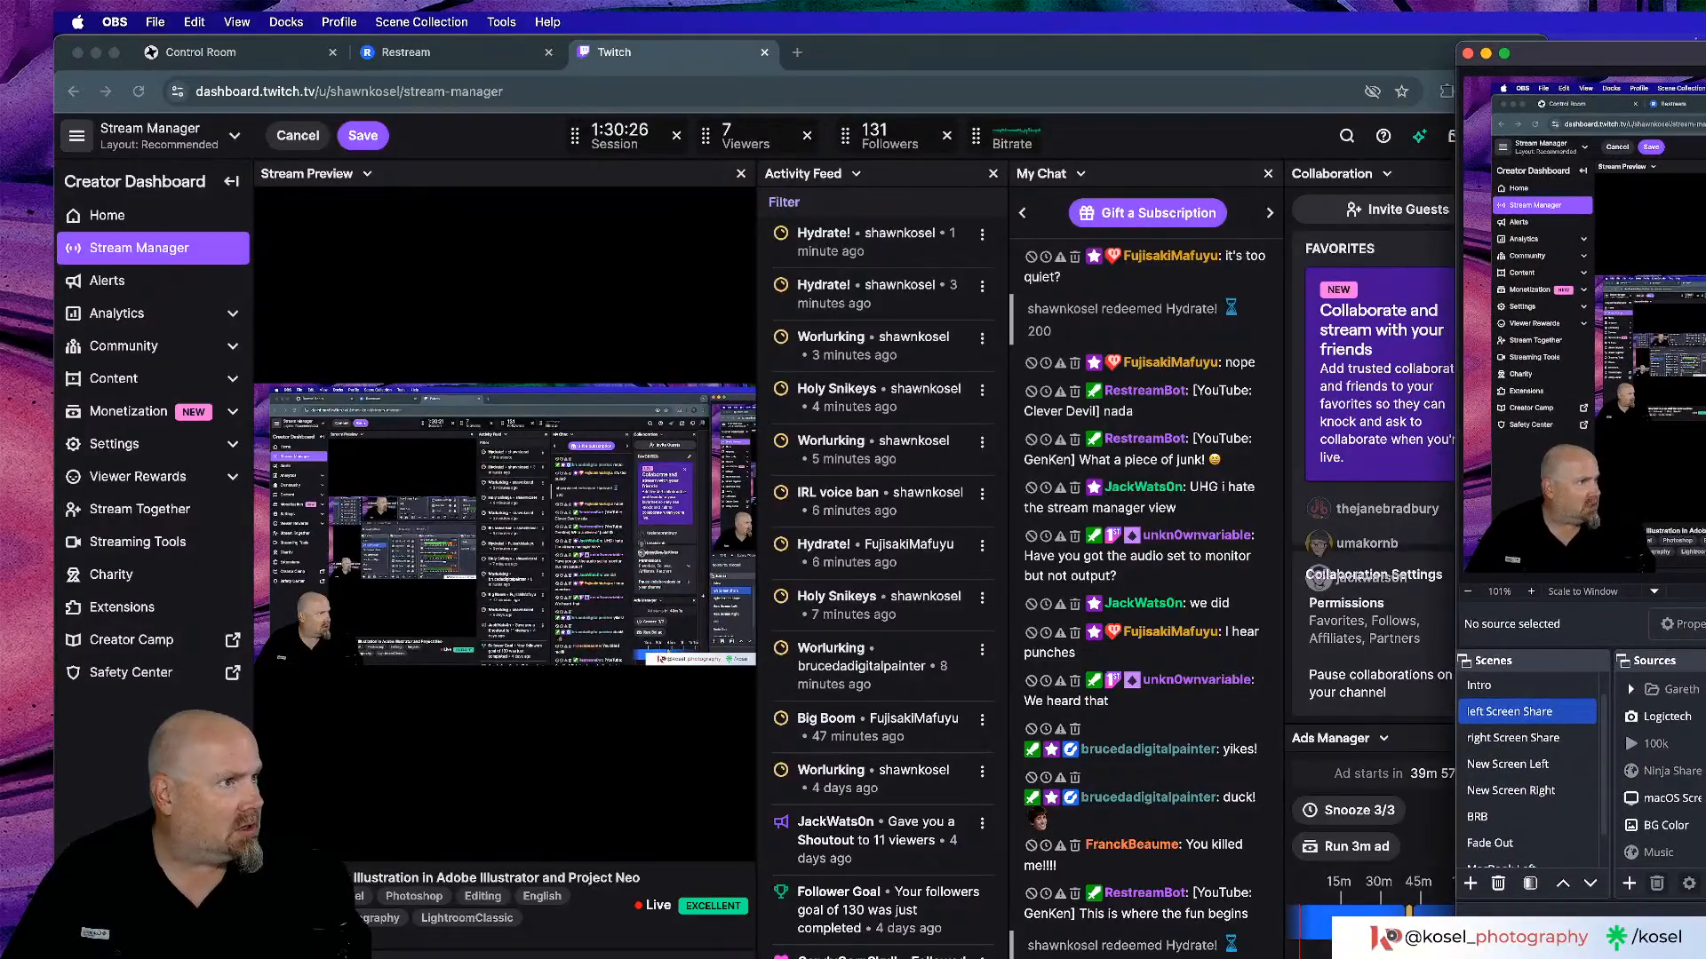
click(1138, 48)
click(1527, 724)
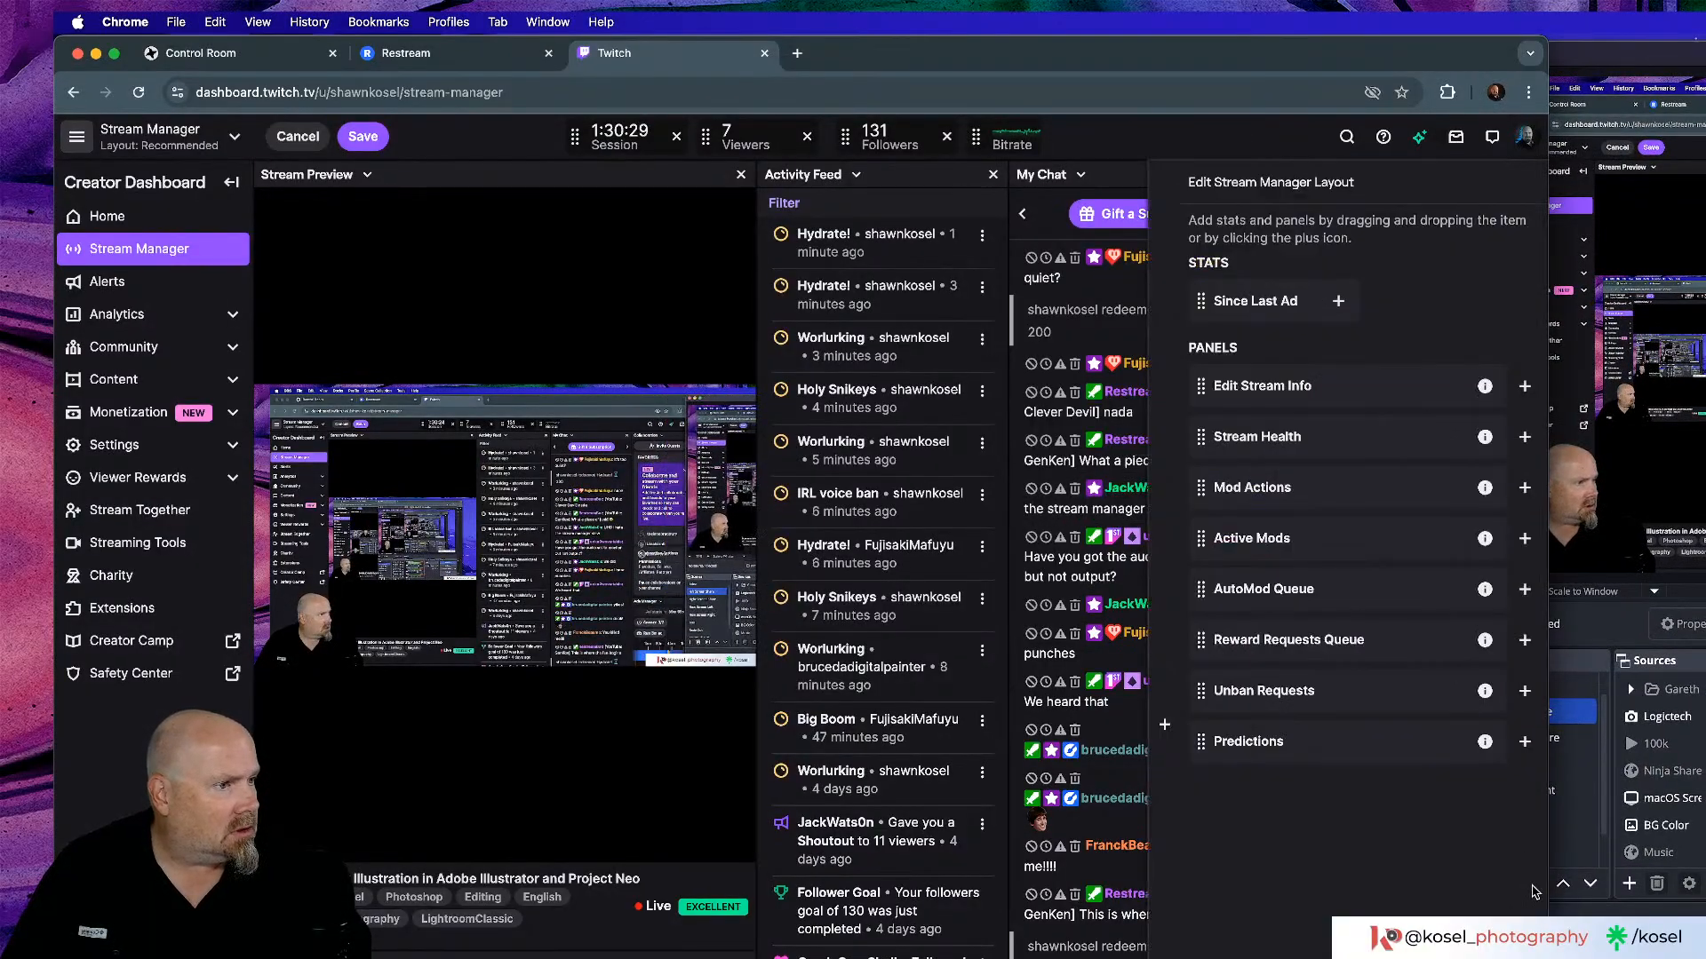
click(1261, 147)
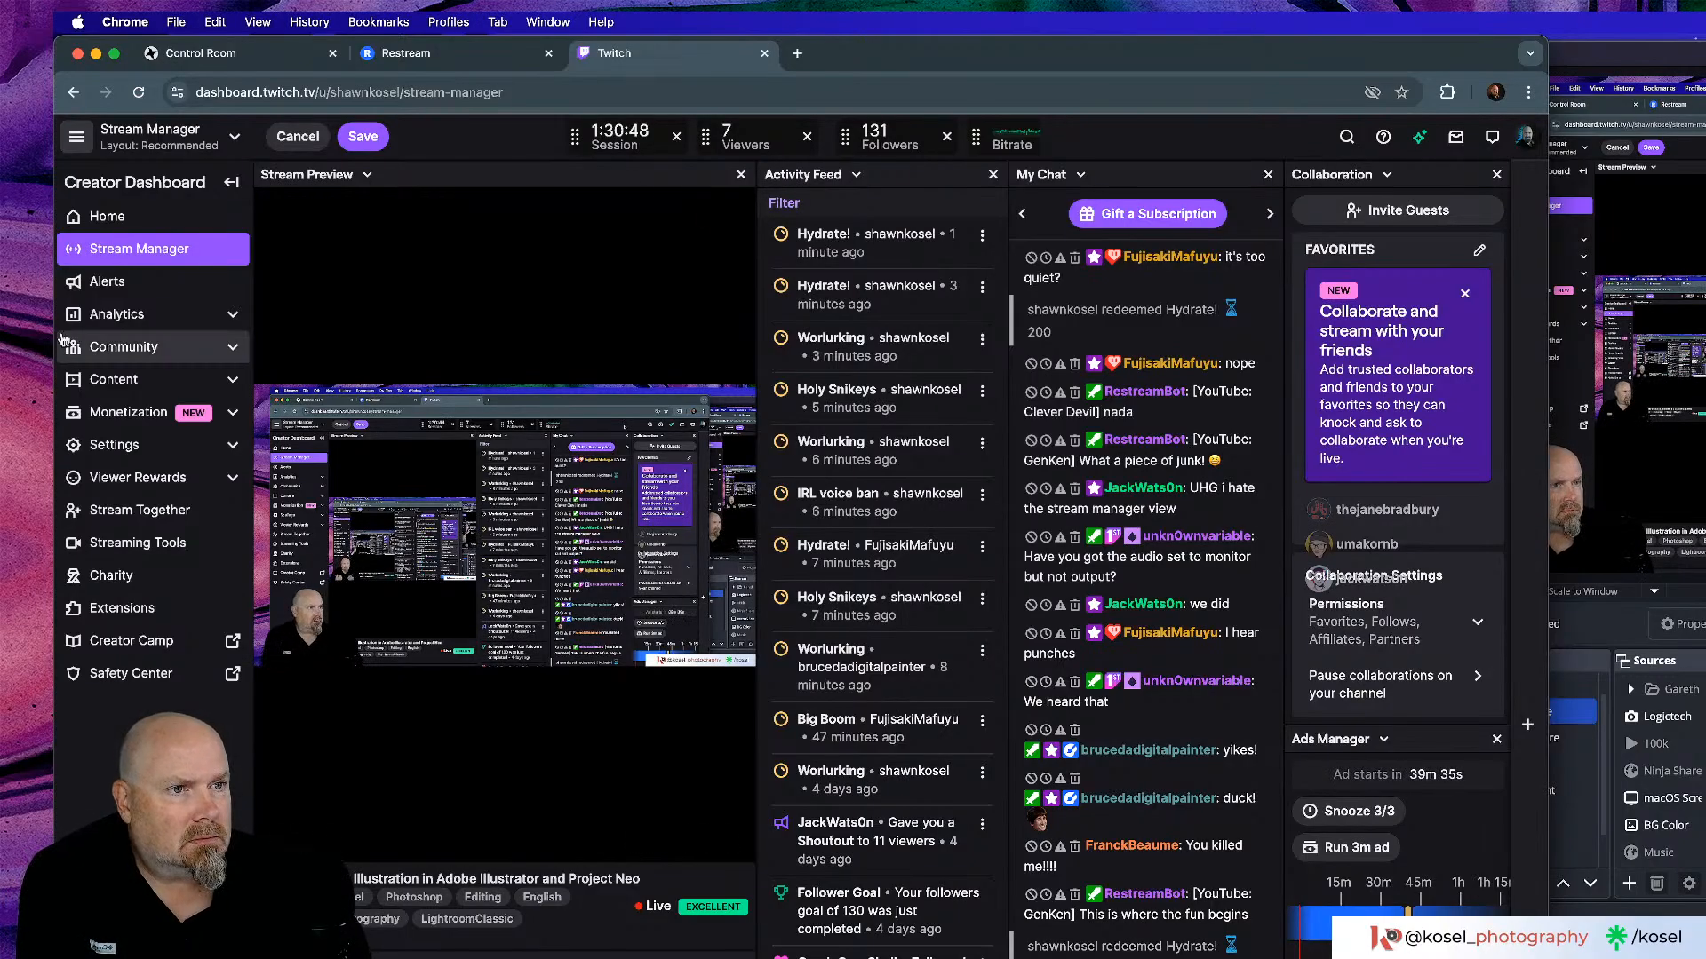
Open the Worlurking channel points variant of Alerts Box 1 in Twitch Alerts and play its alert sound vortex.wav.
click(136, 282)
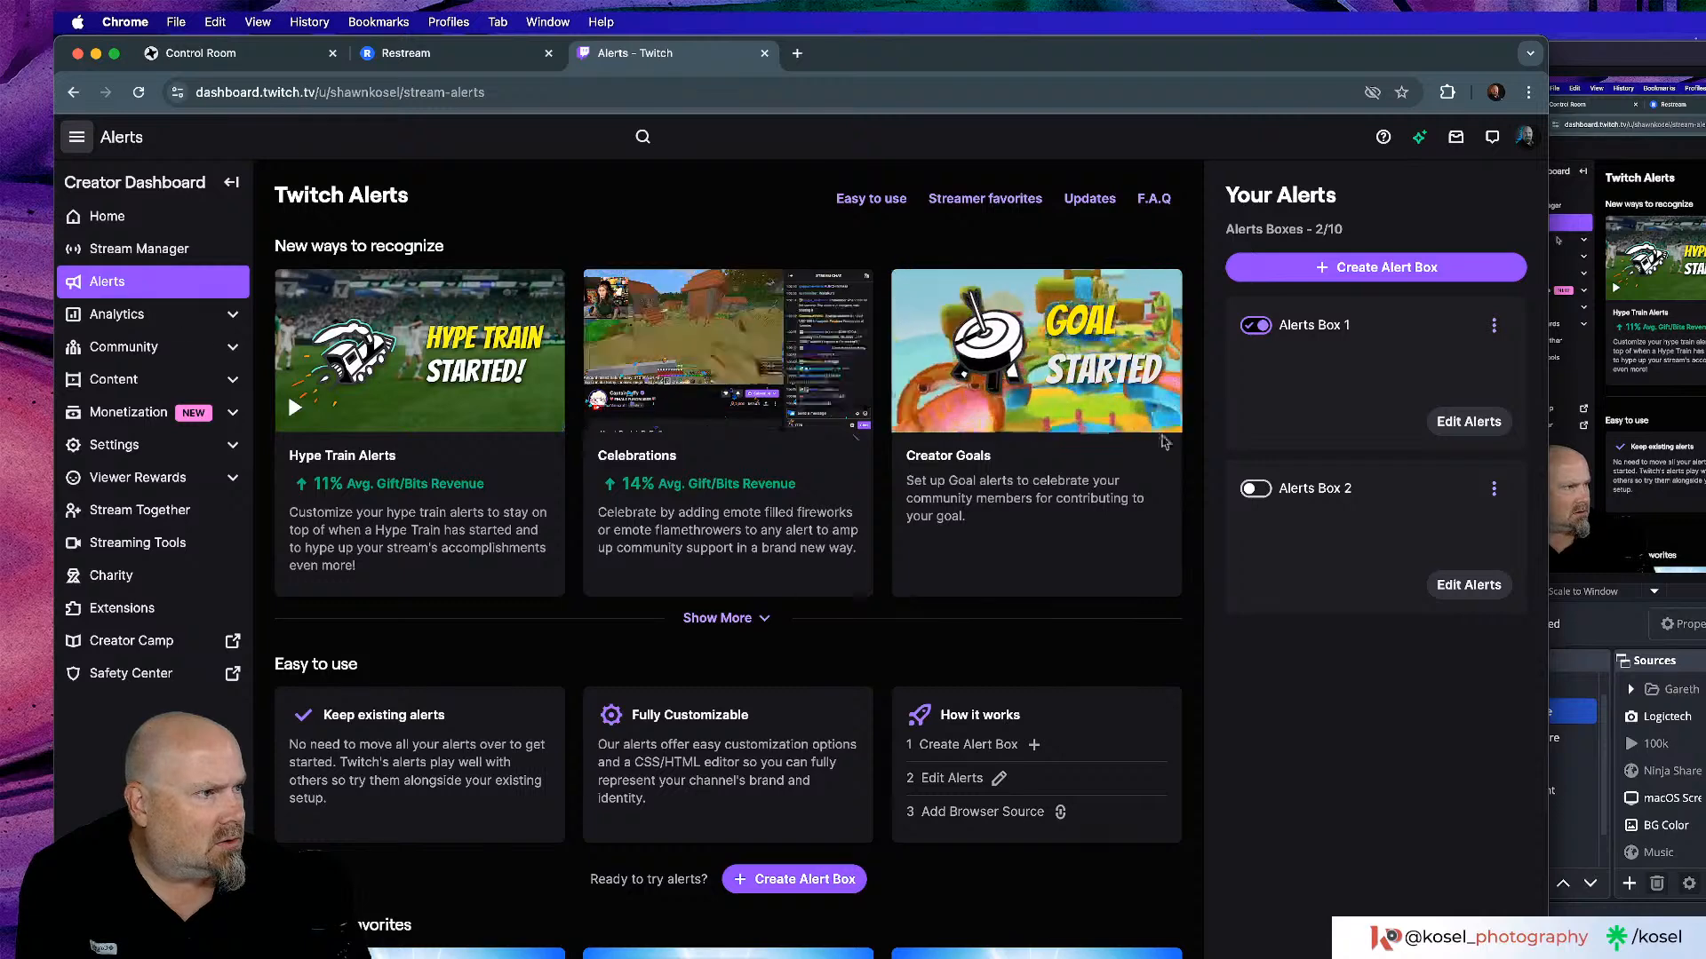
click(1457, 419)
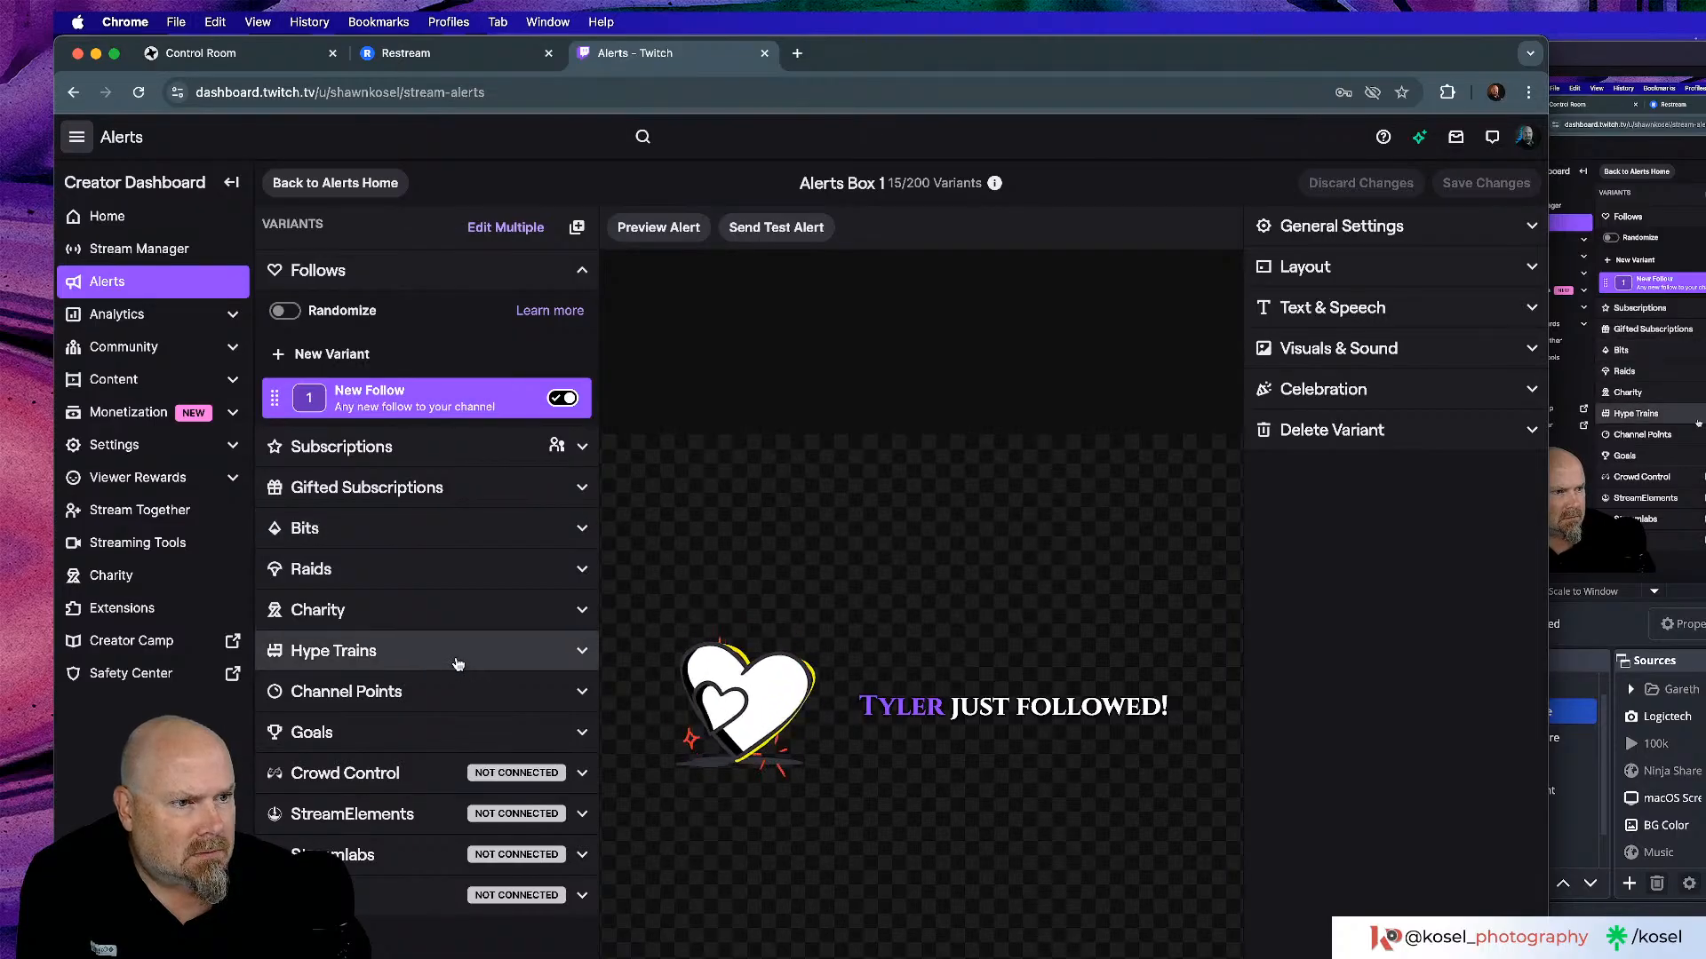
click(584, 693)
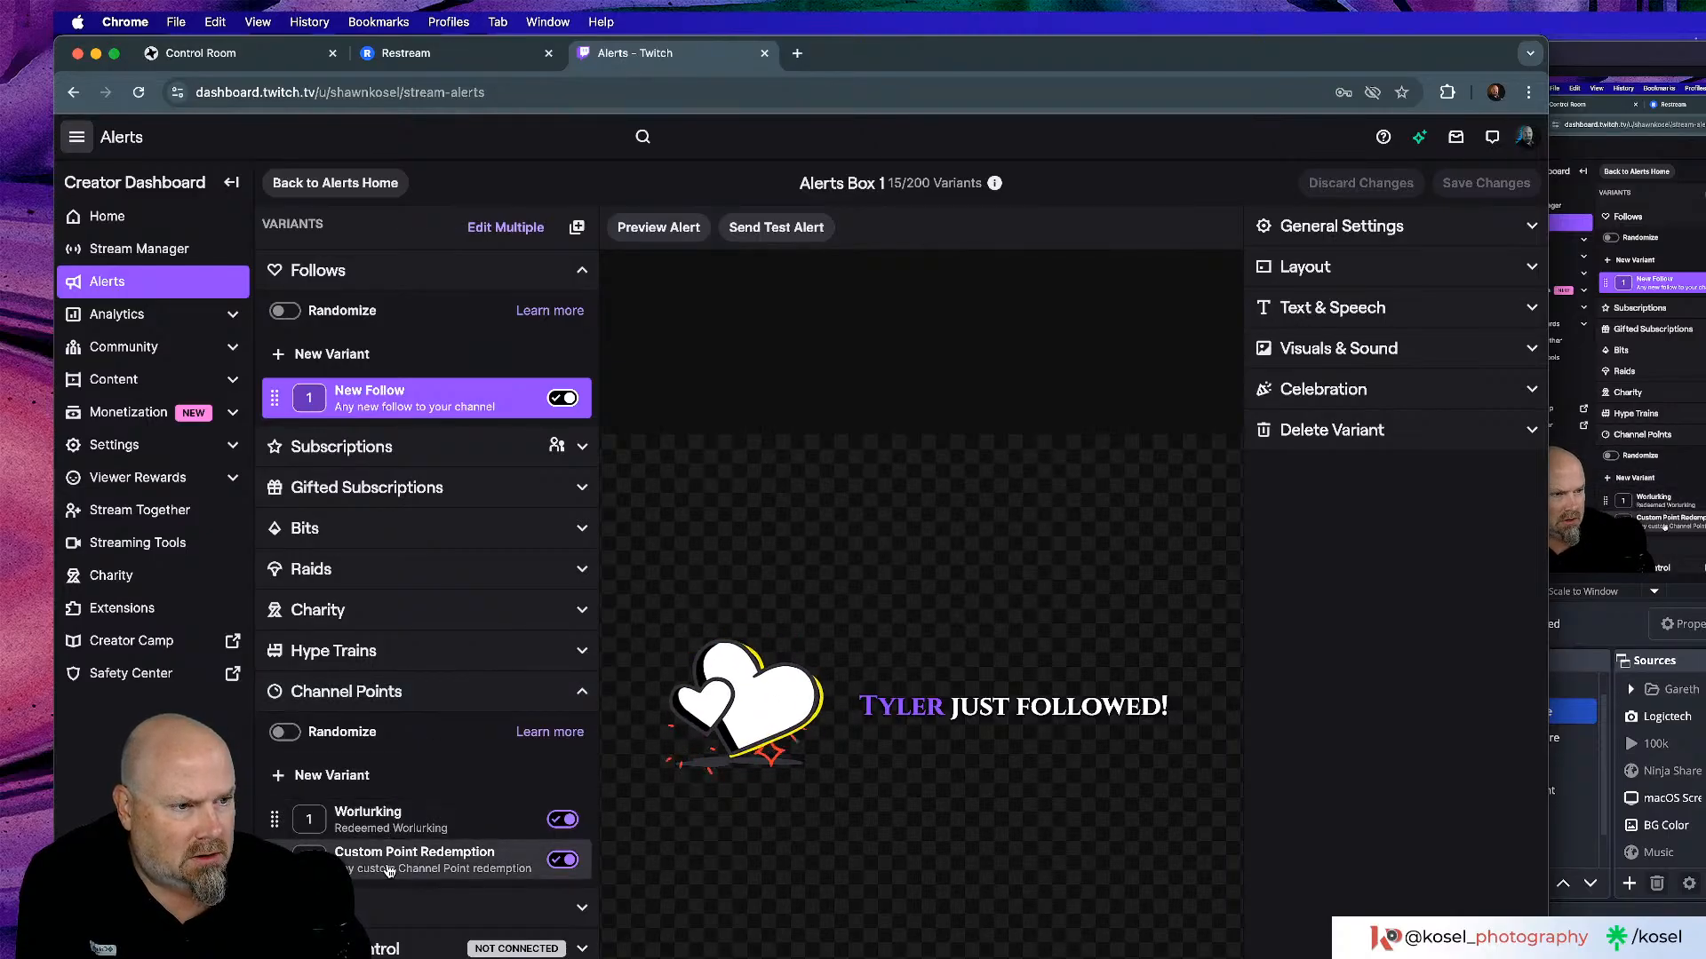
click(382, 819)
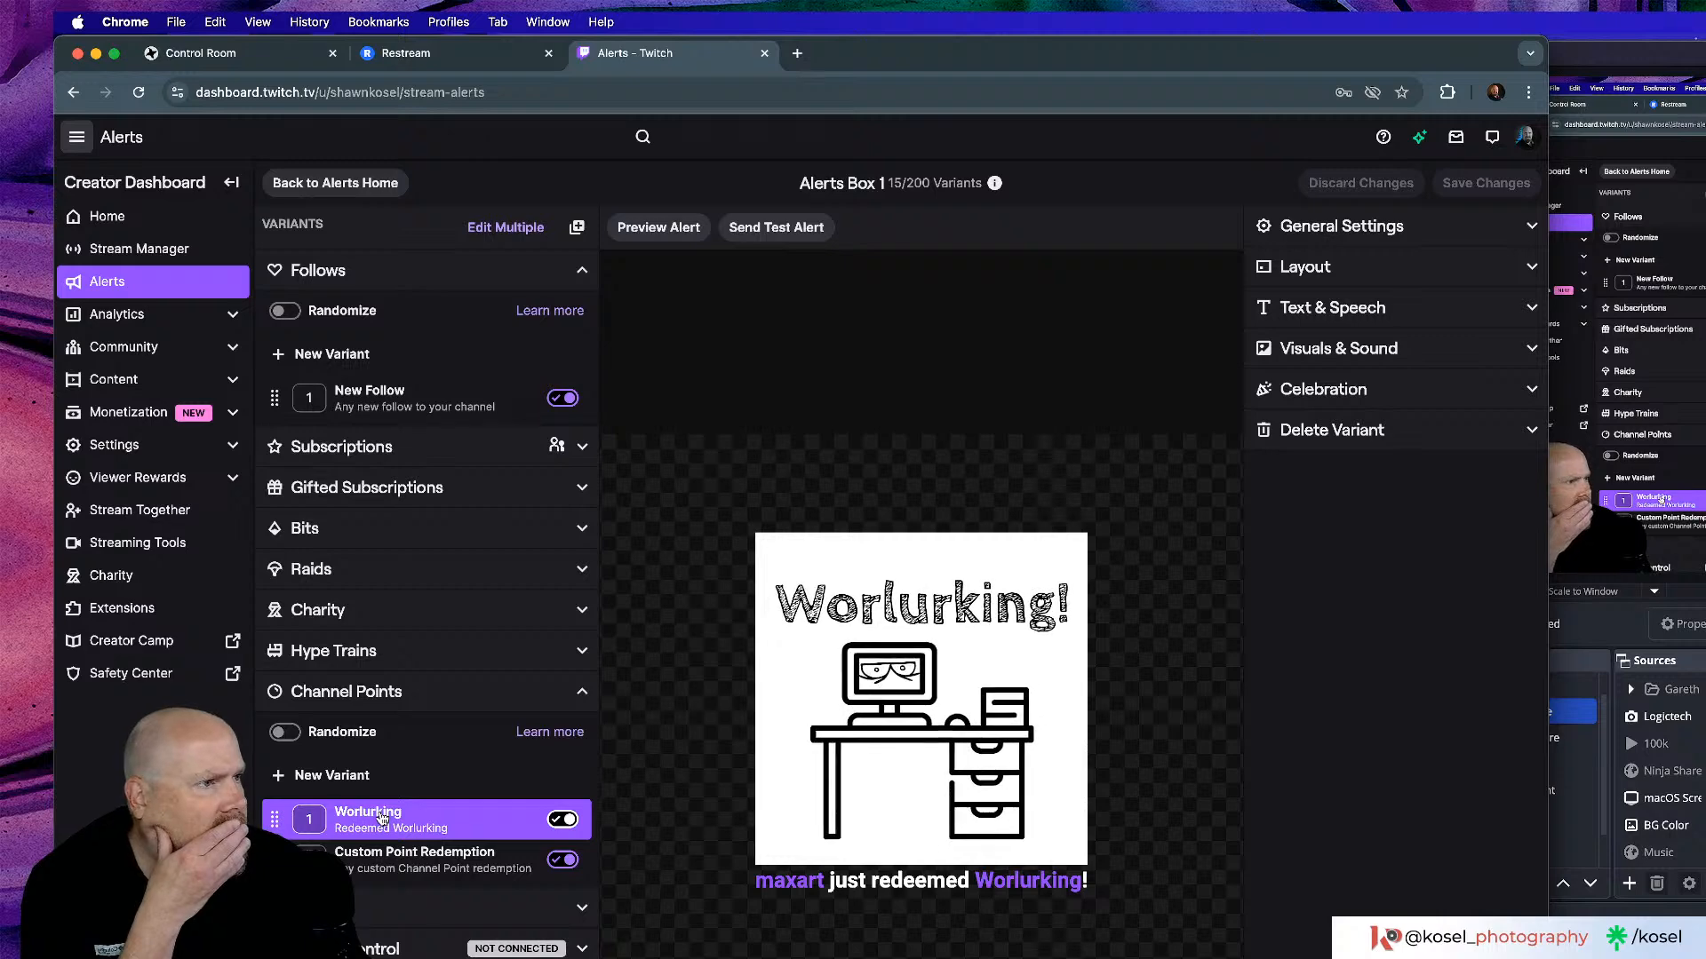
click(1534, 351)
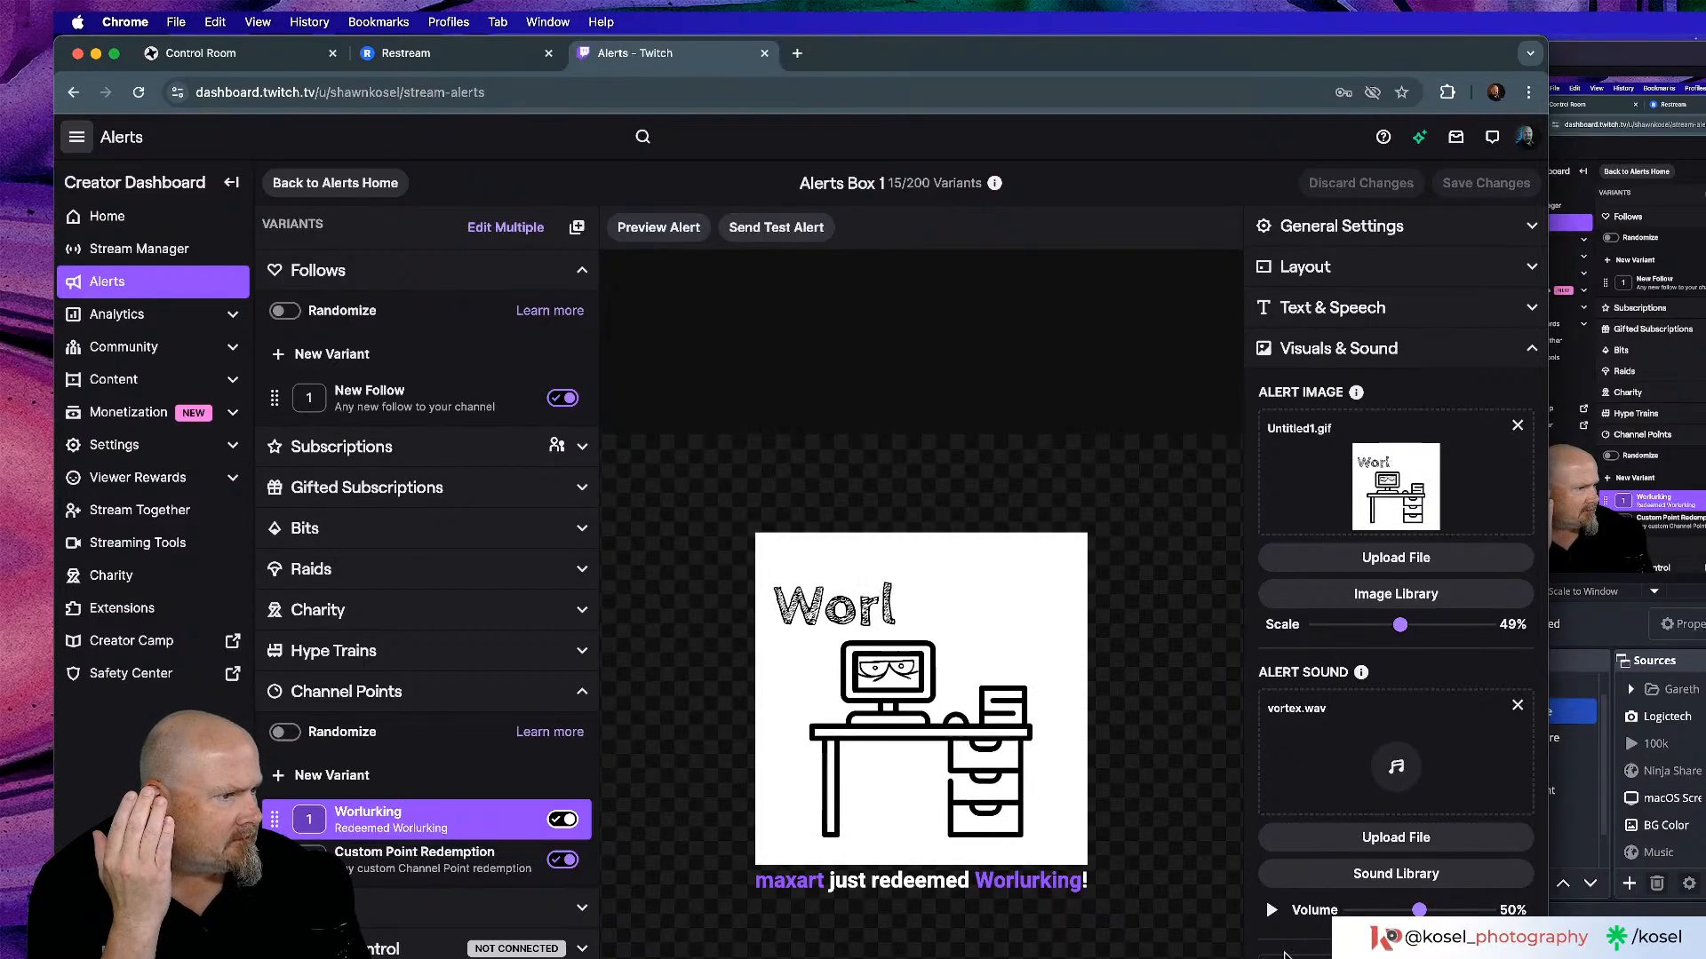
click(1272, 910)
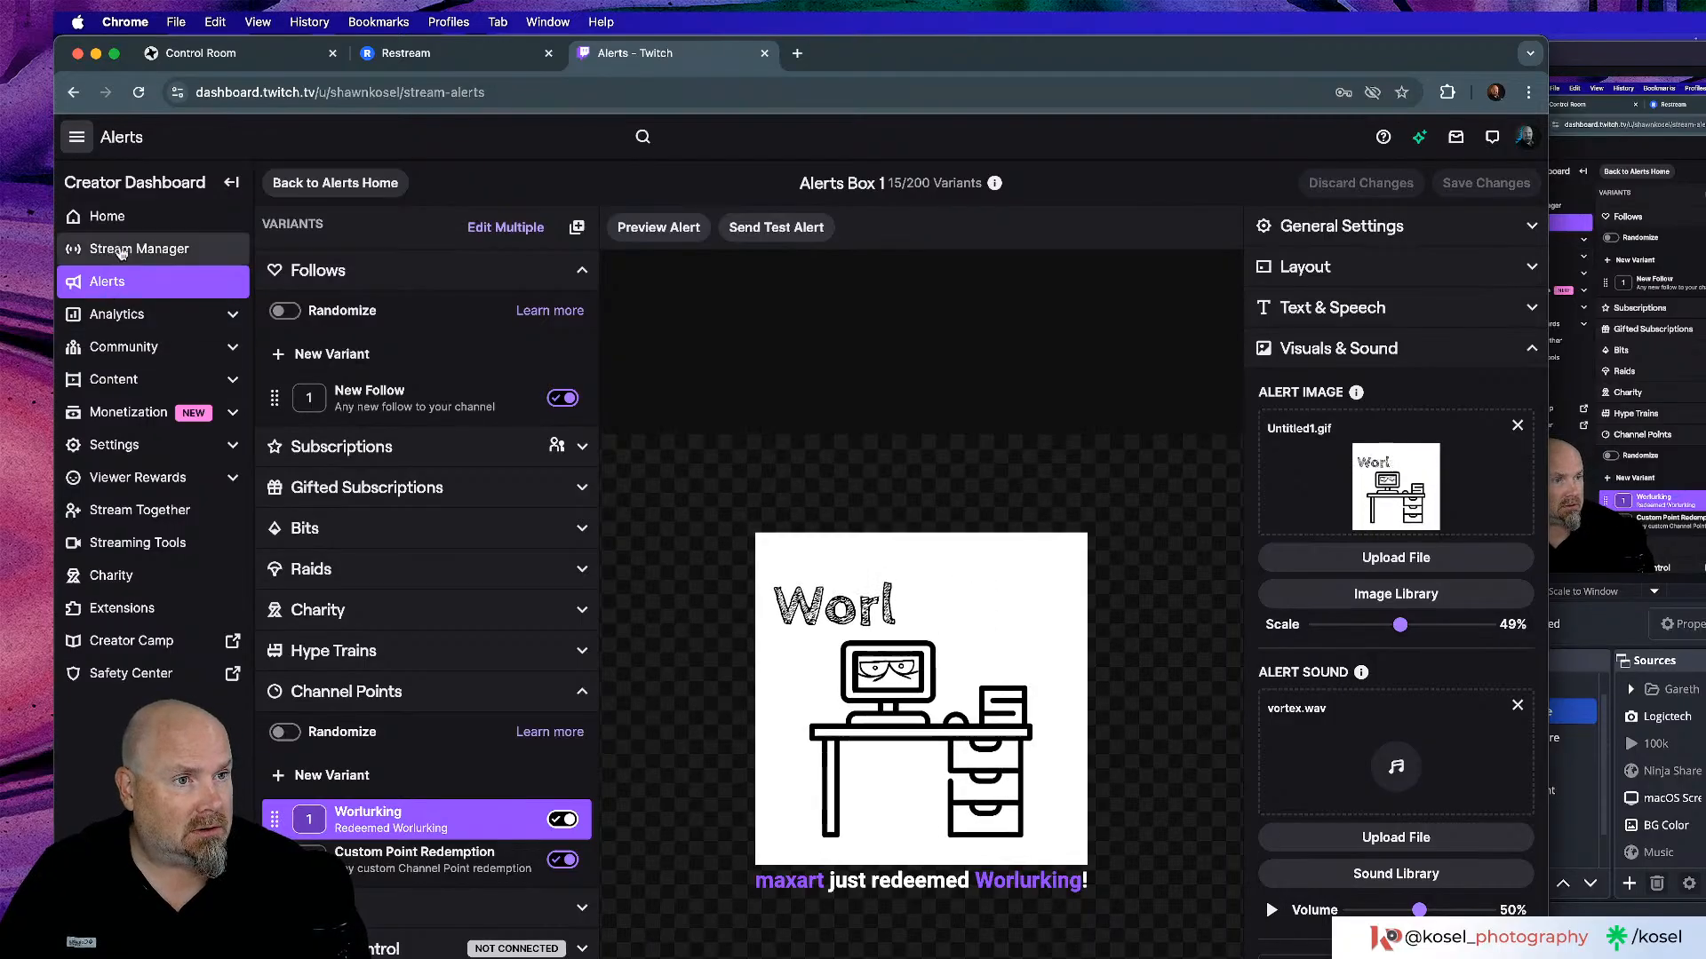
Return to the Twitch Stream Manager and review the recent redemptions in the Activity Feed.
click(124, 247)
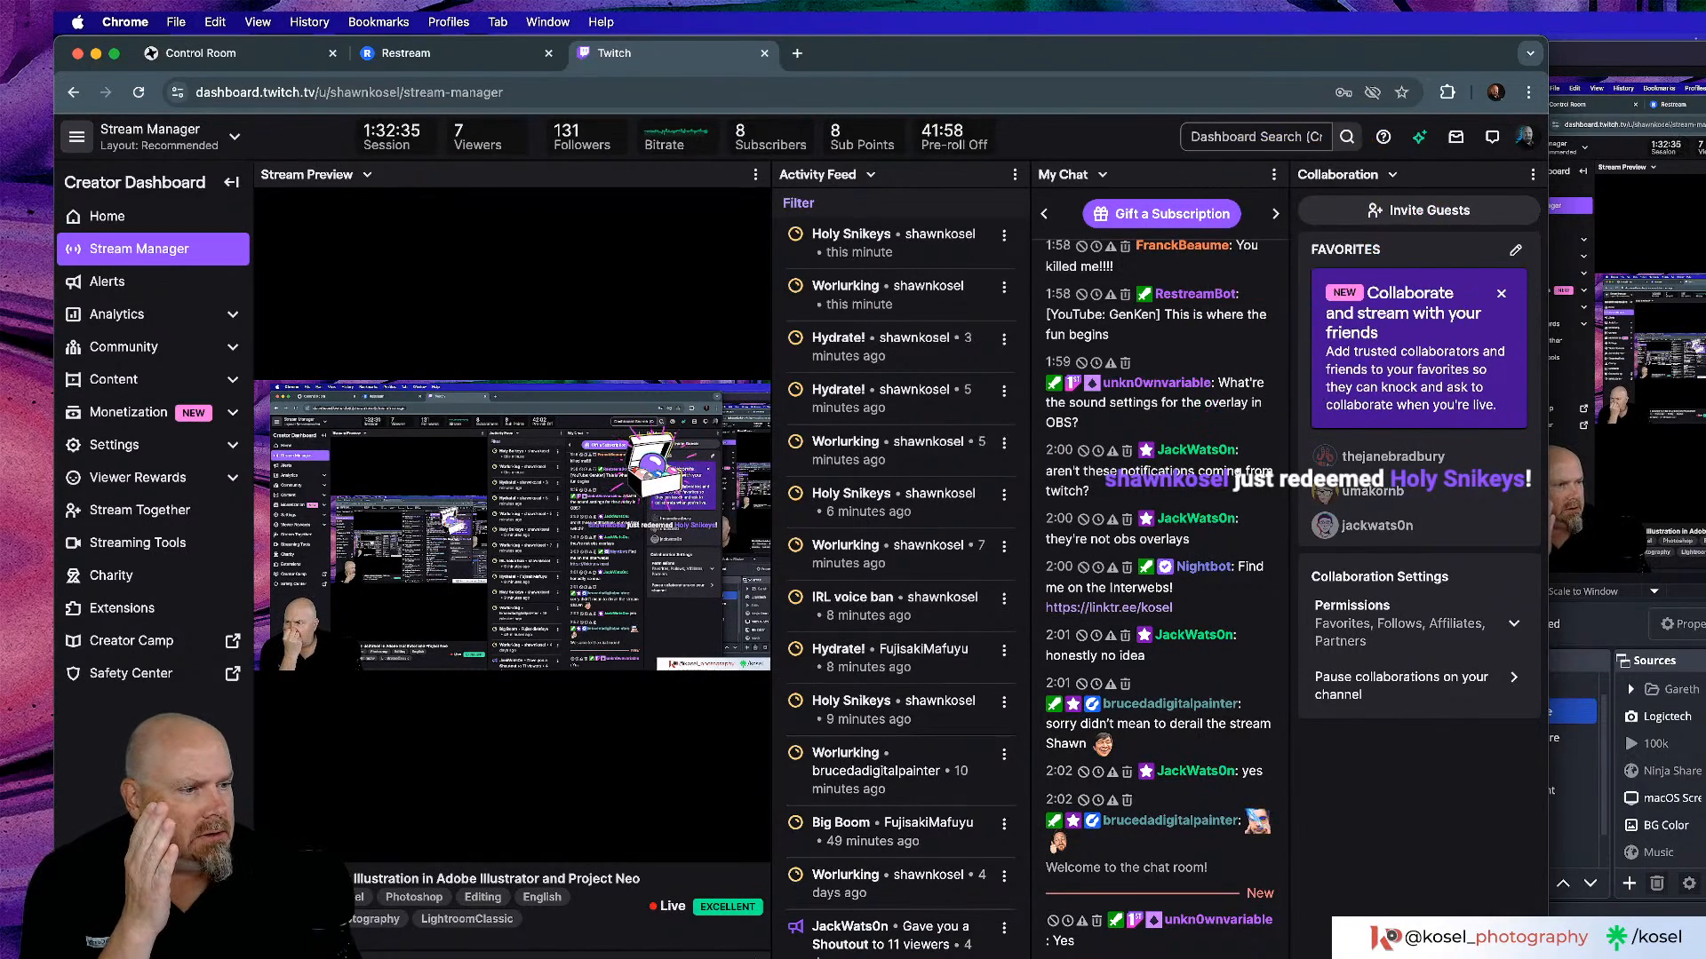
scroll(962, 927, down, 2)
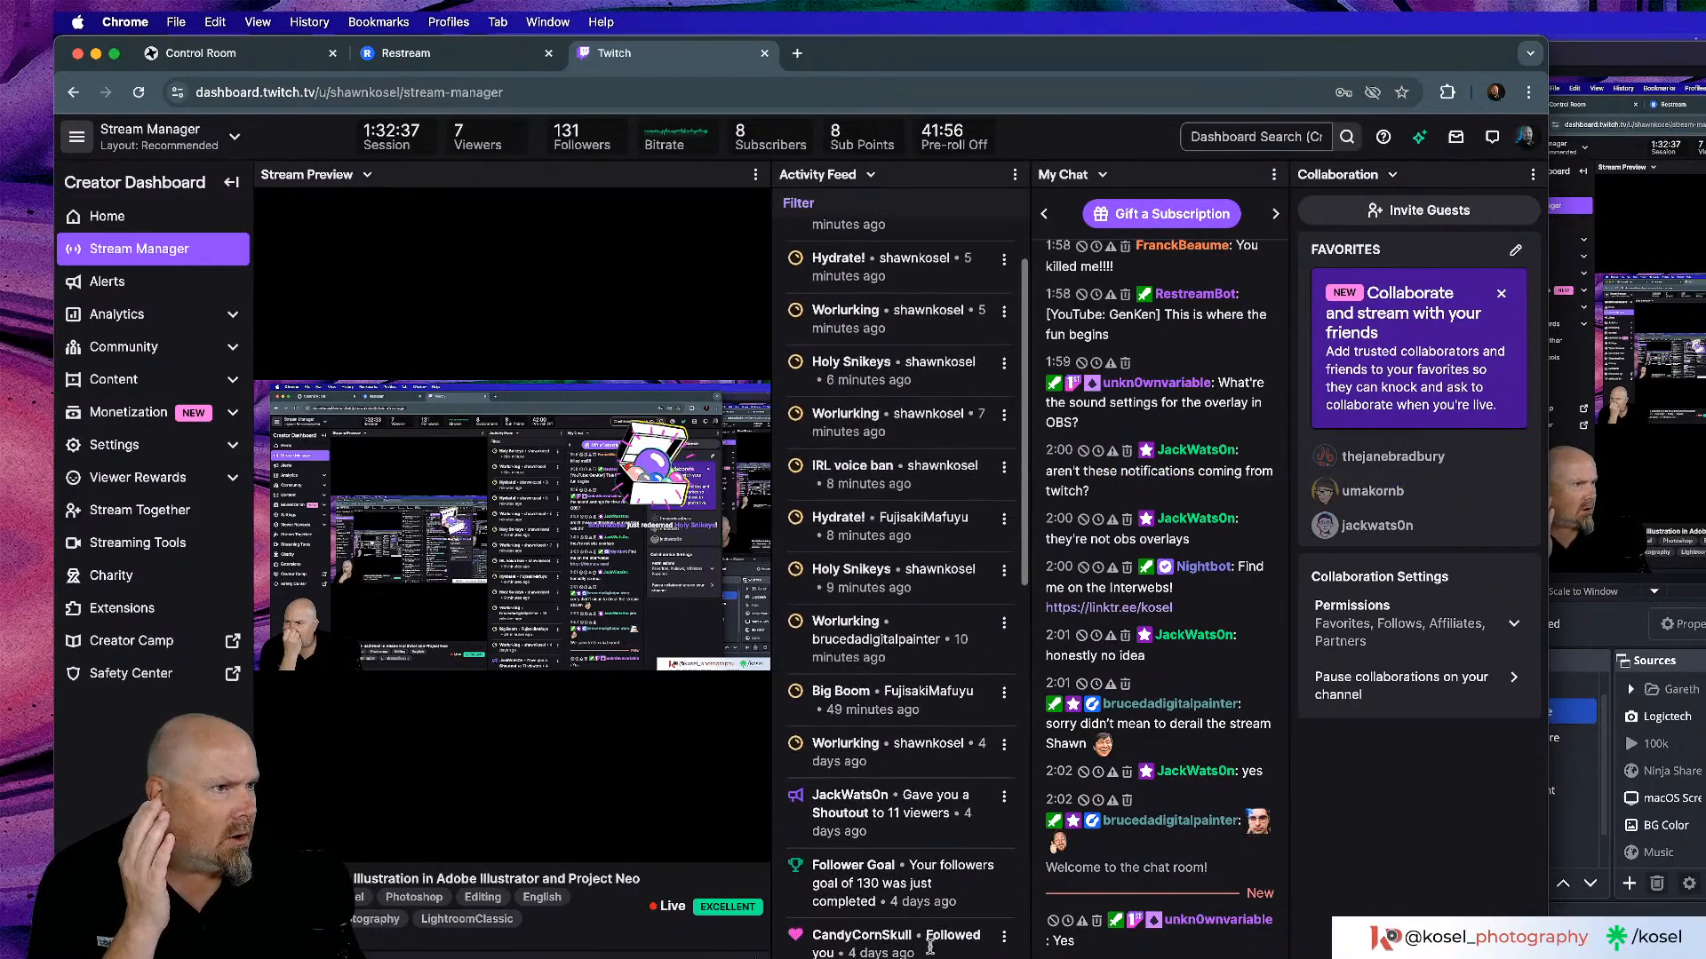
scroll(962, 927, up, 2)
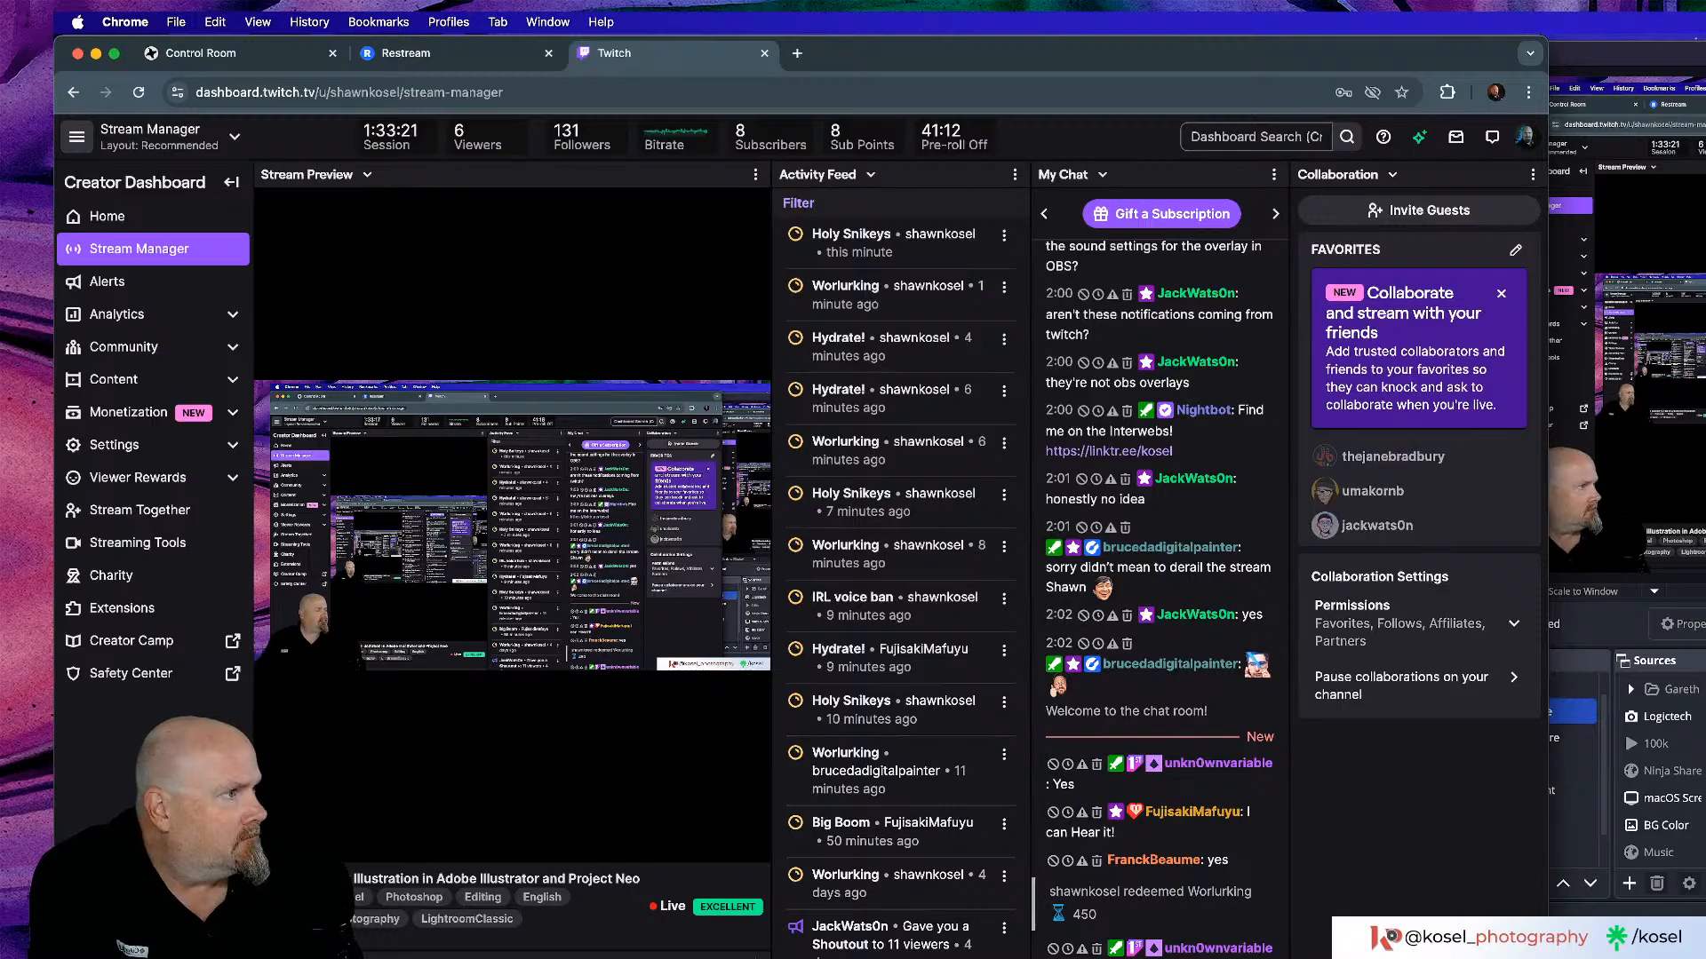
Switch to OBS and set audio monitoring for macOS Screen Capture and Audio to Monitor and Output in Advanced Audio Properties.
key(super+Tab)
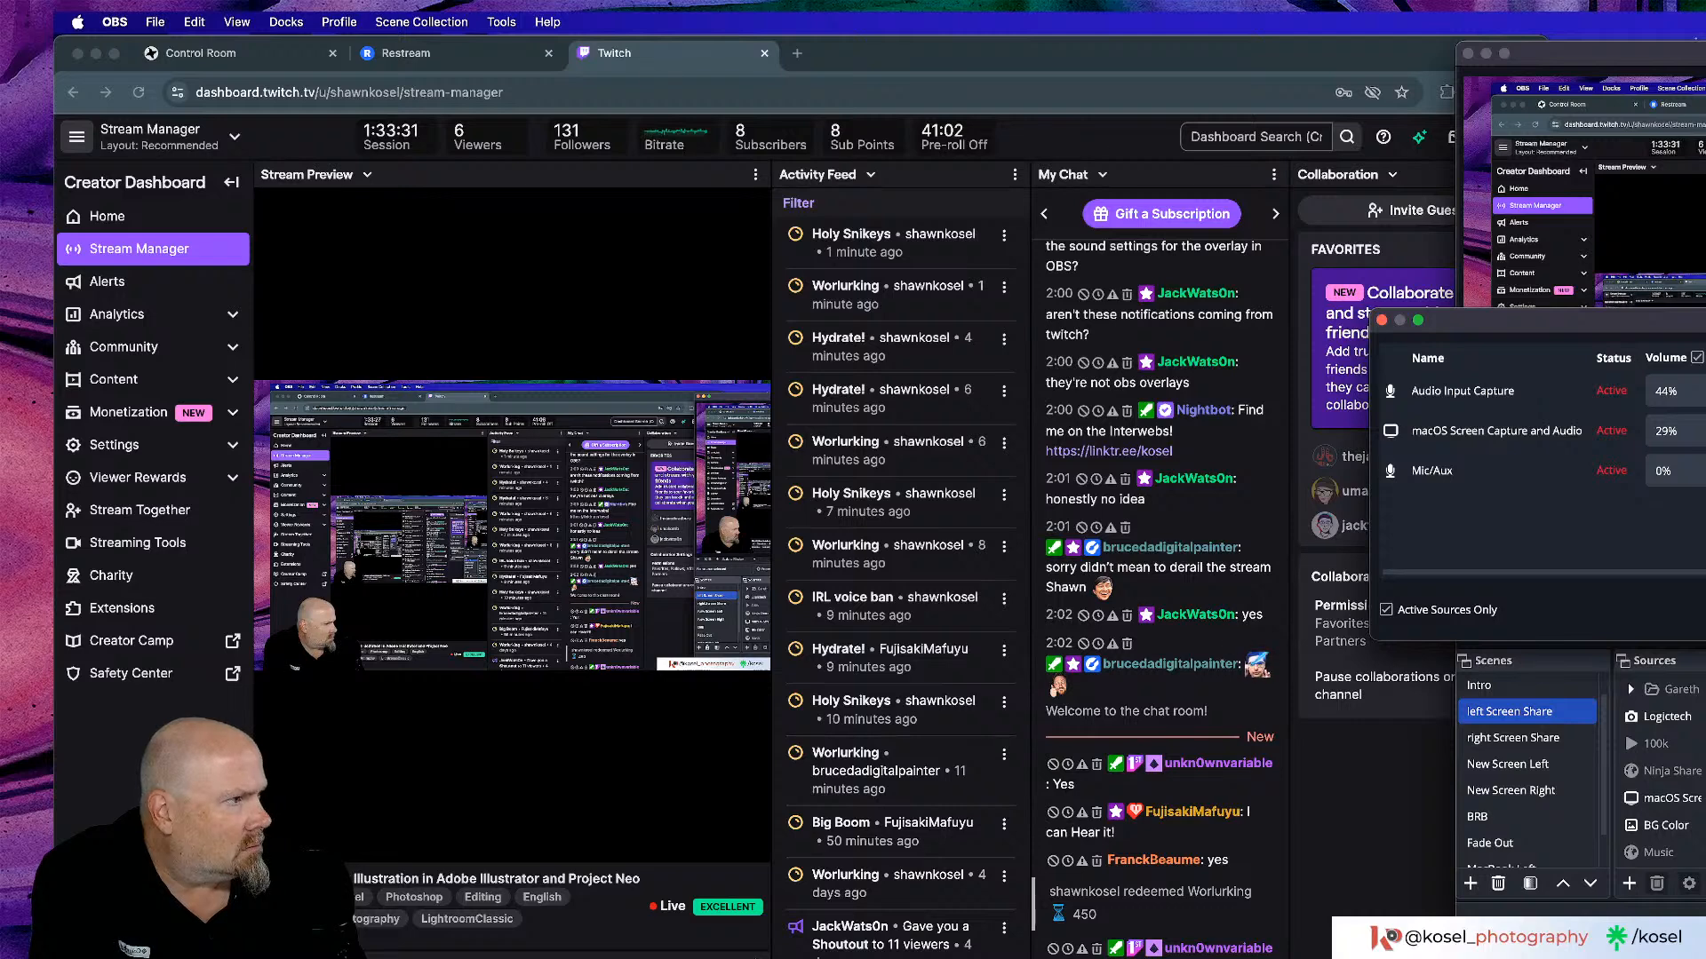
drag(1701, 321, 821, 326)
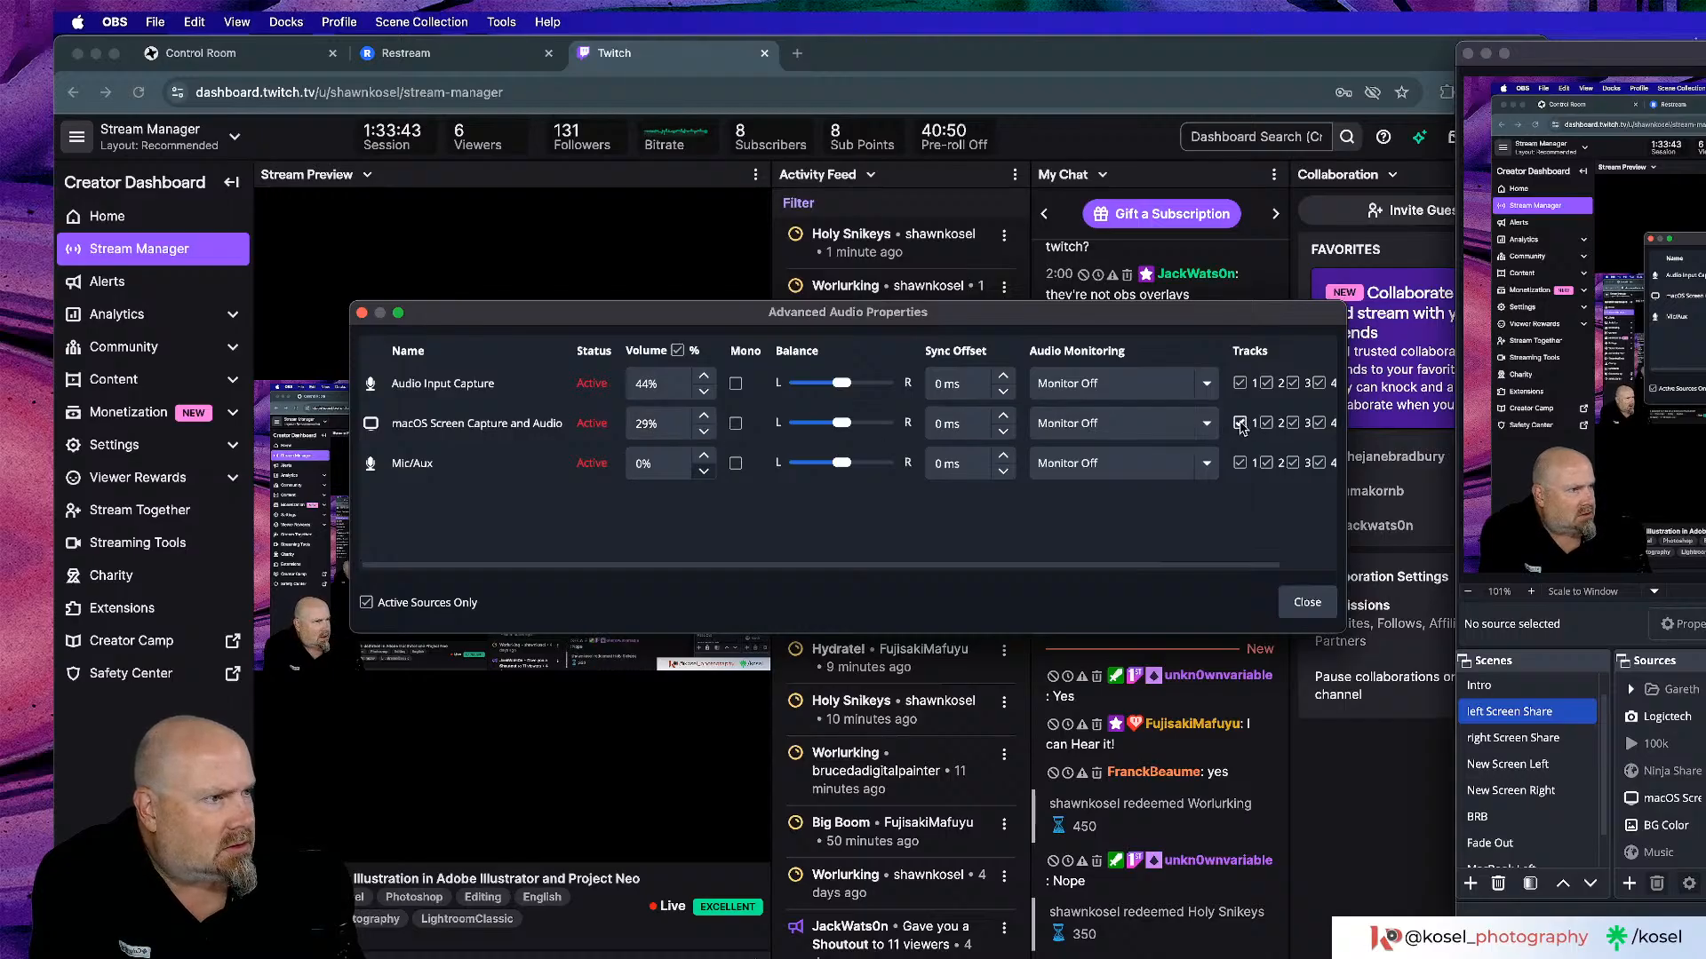
click(1209, 430)
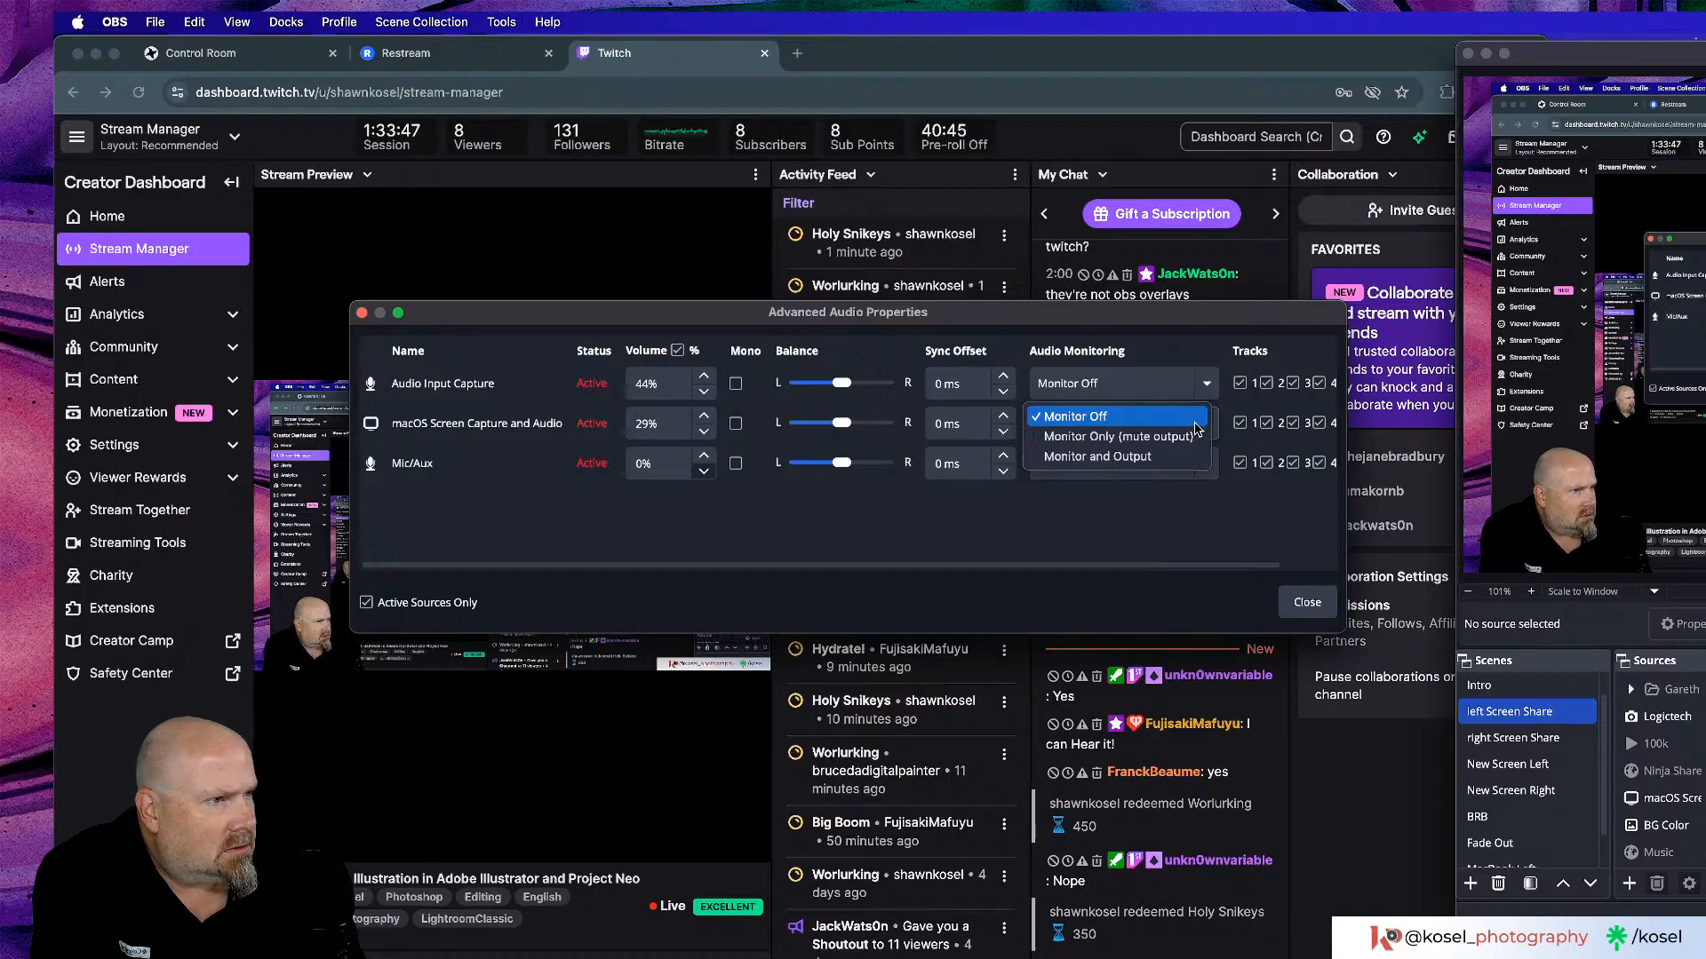
click(1148, 457)
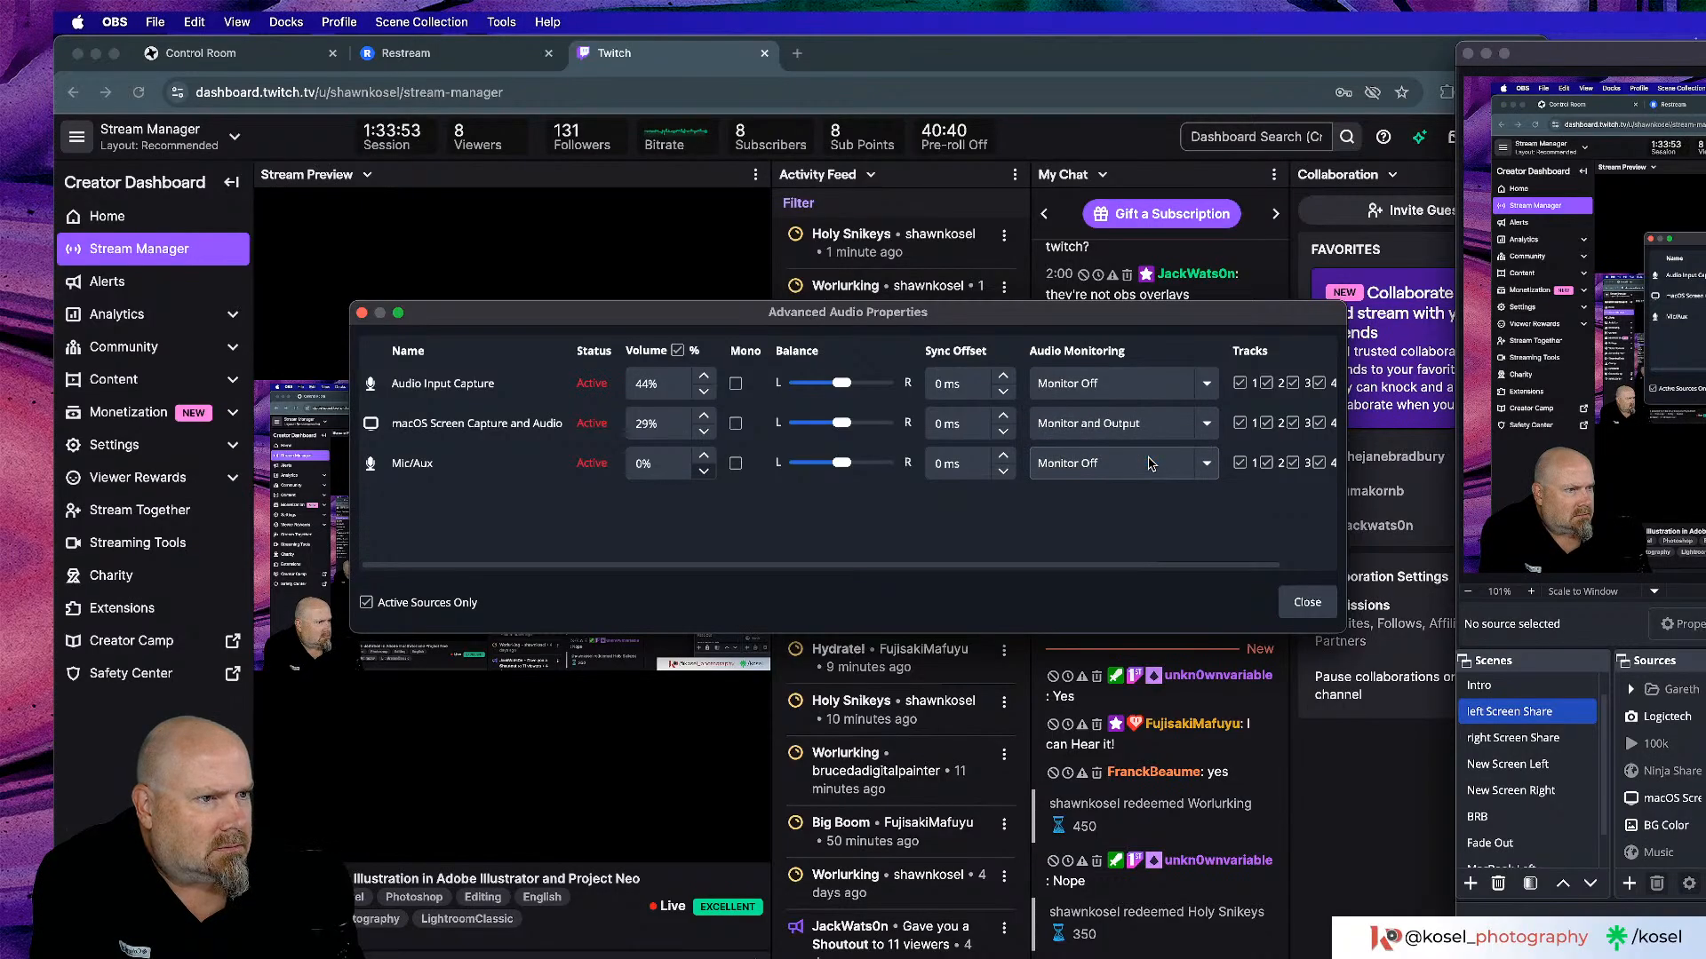
click(1305, 603)
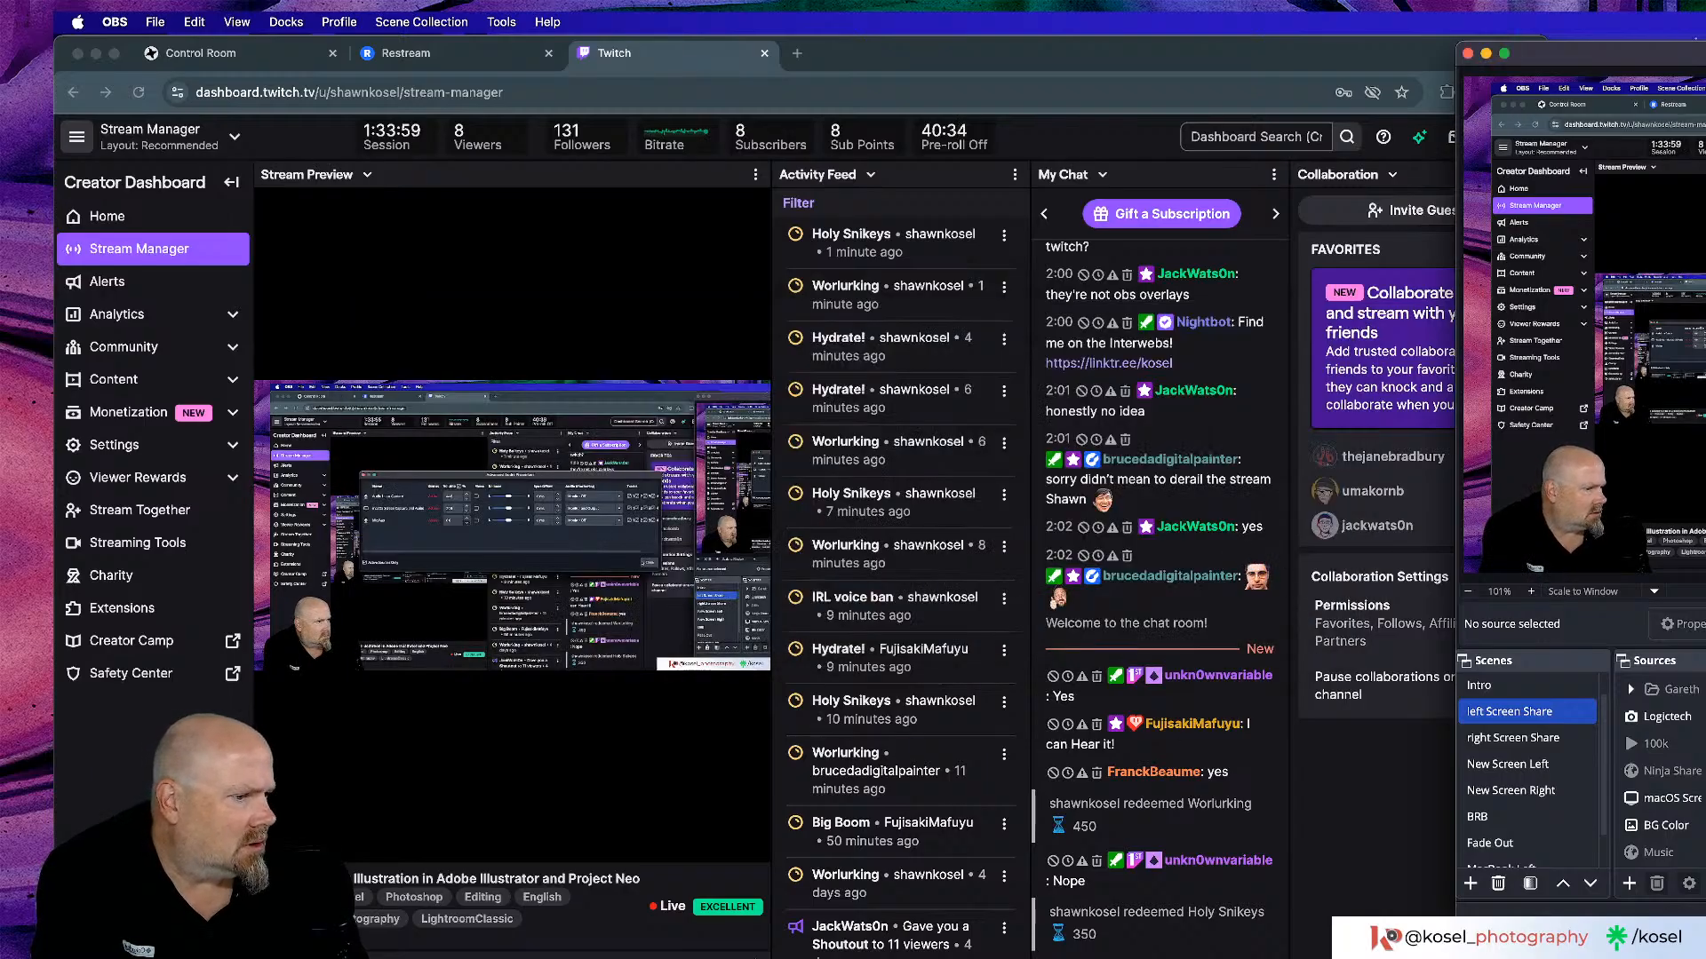
Check the redemption alert in Twitch, and set macOS Screen Capture and Audio back to Monitor Off in OBS.
key(super+Tab)
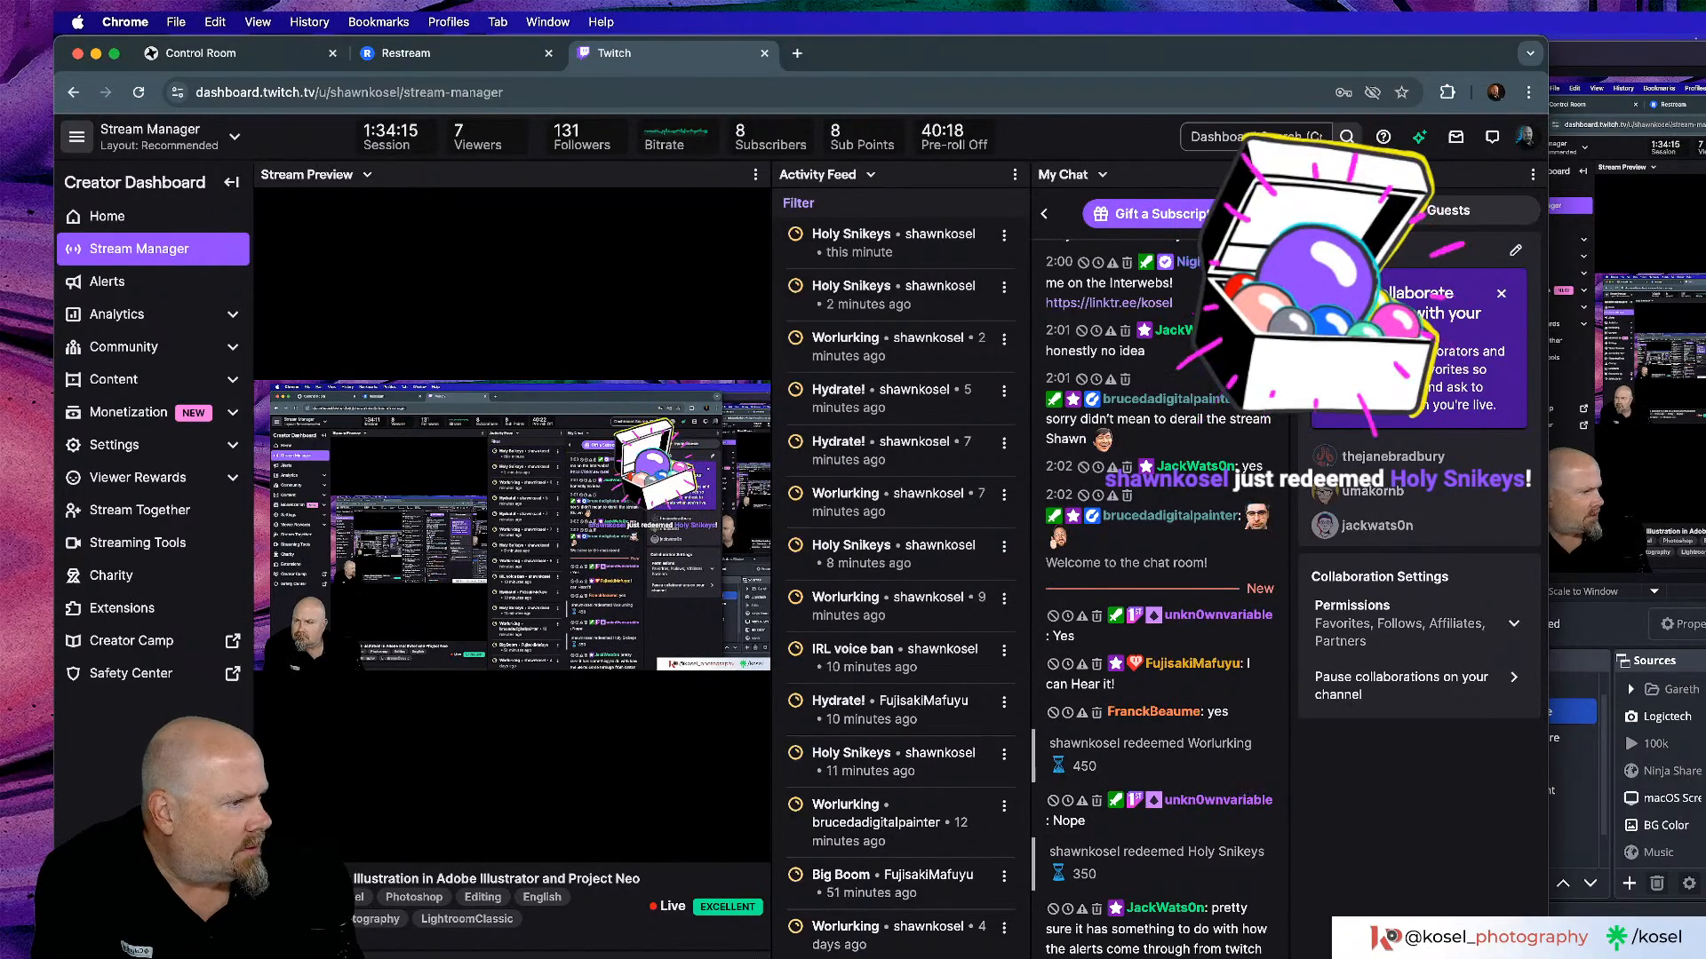
key(super+Tab)
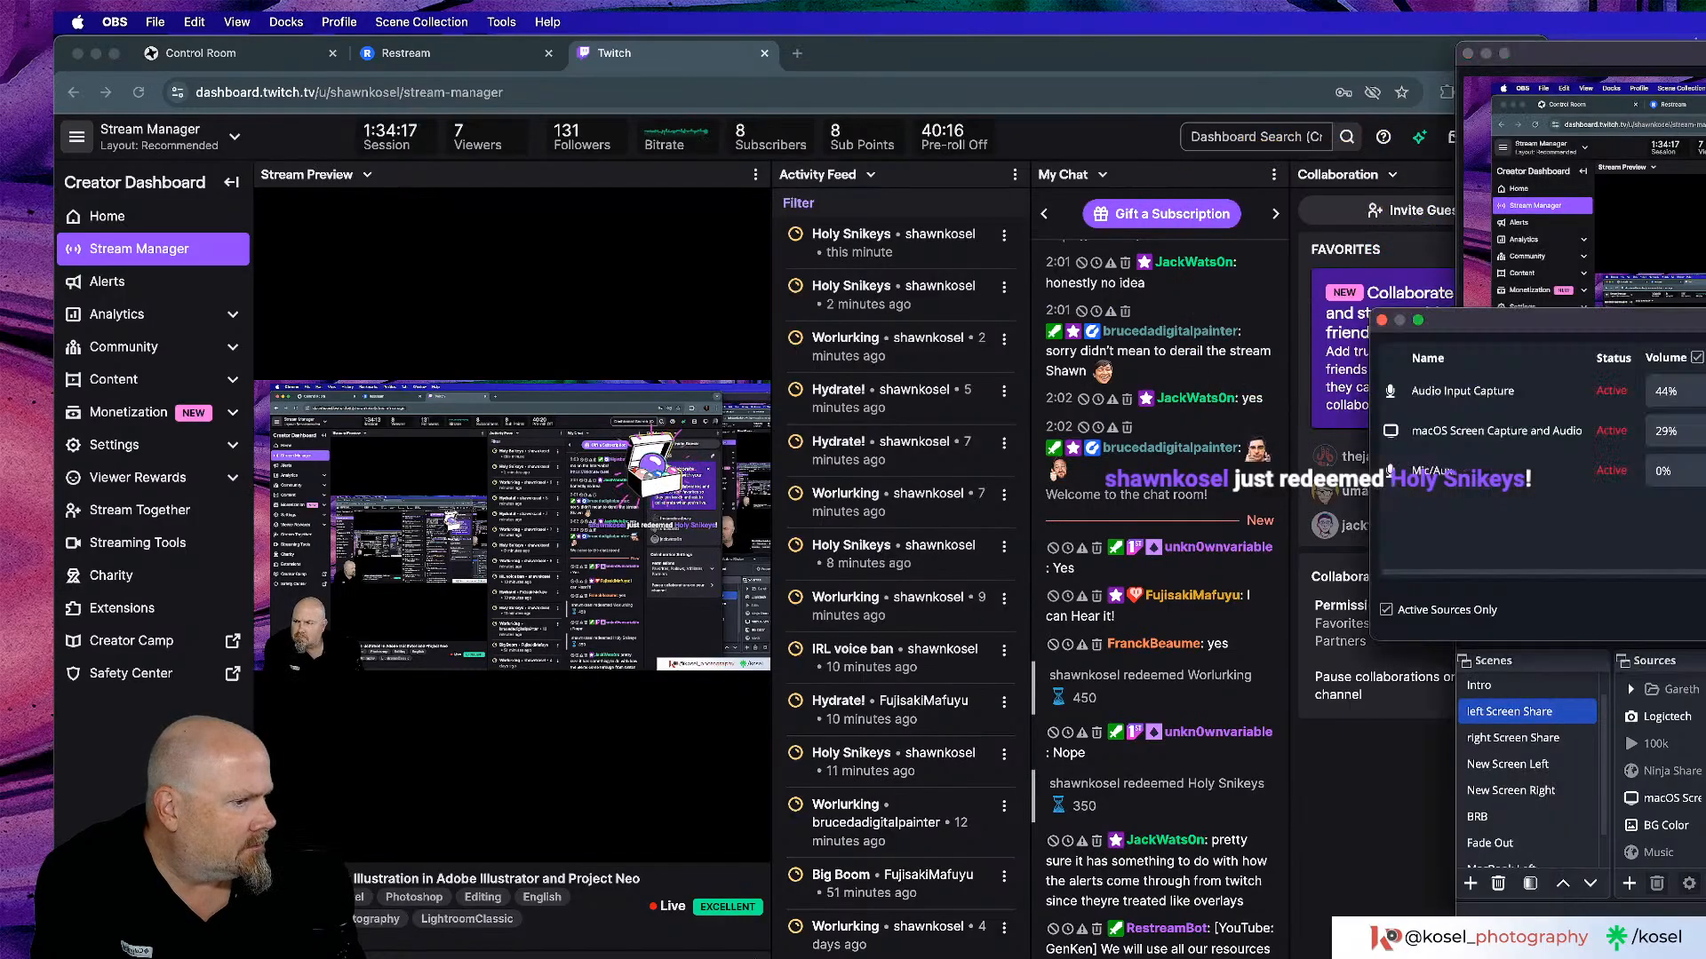
drag(1705, 319, 969, 419)
click(1306, 533)
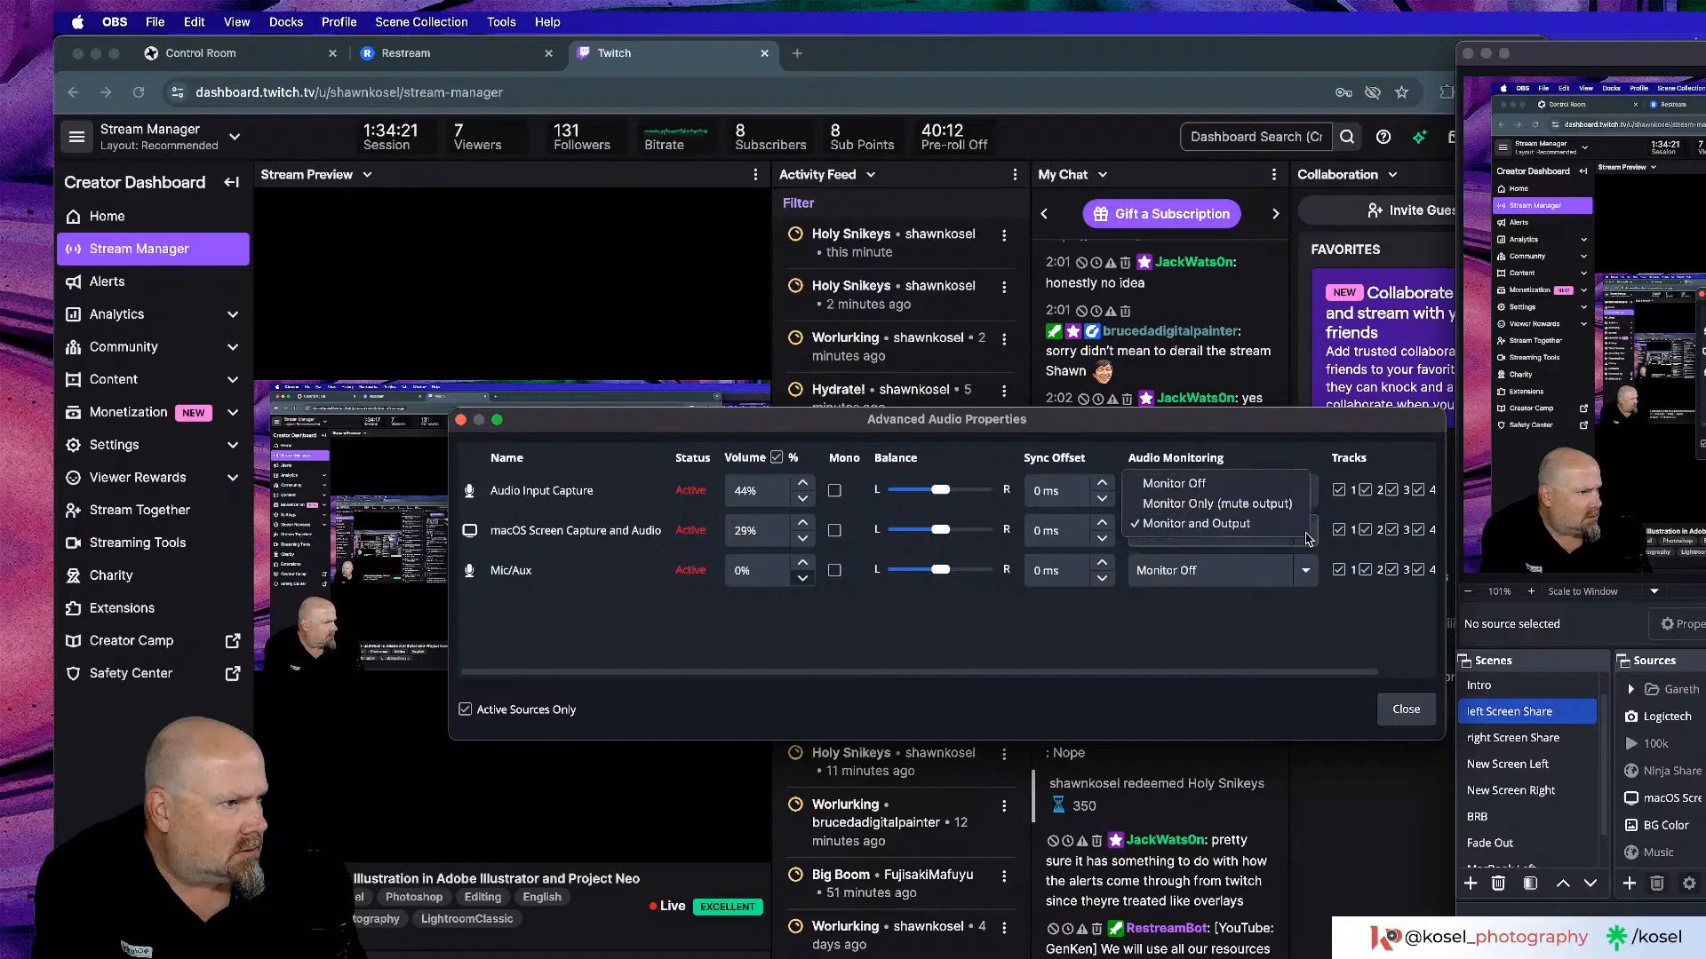
click(1148, 487)
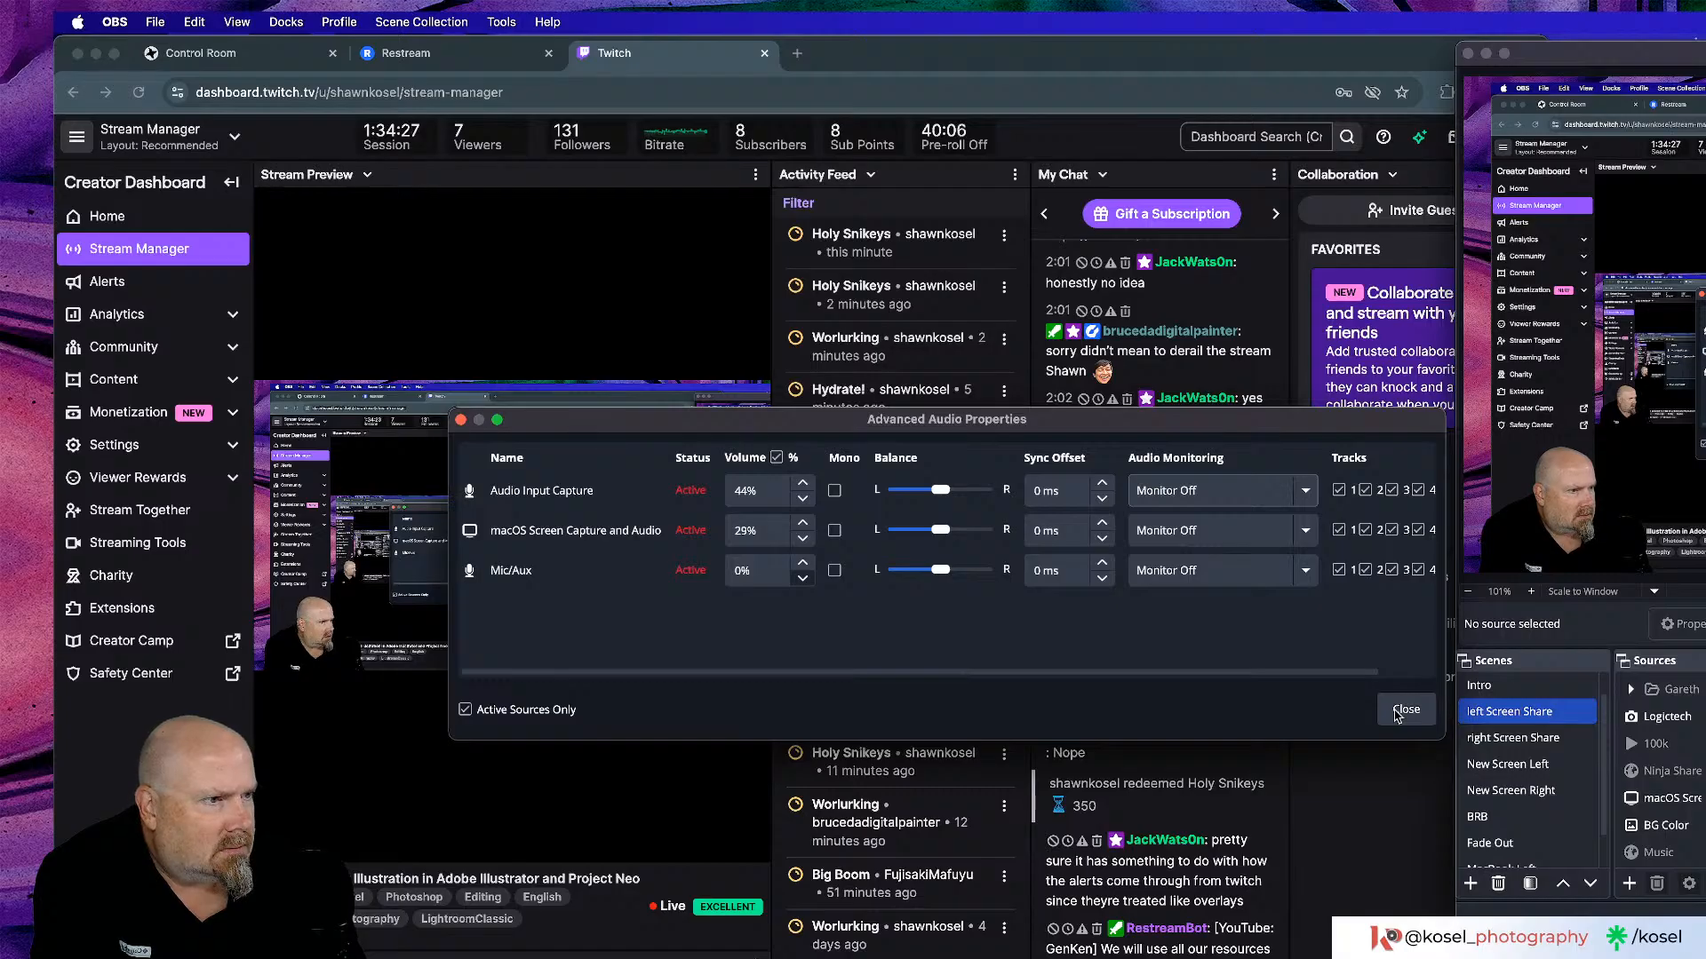
click(1399, 713)
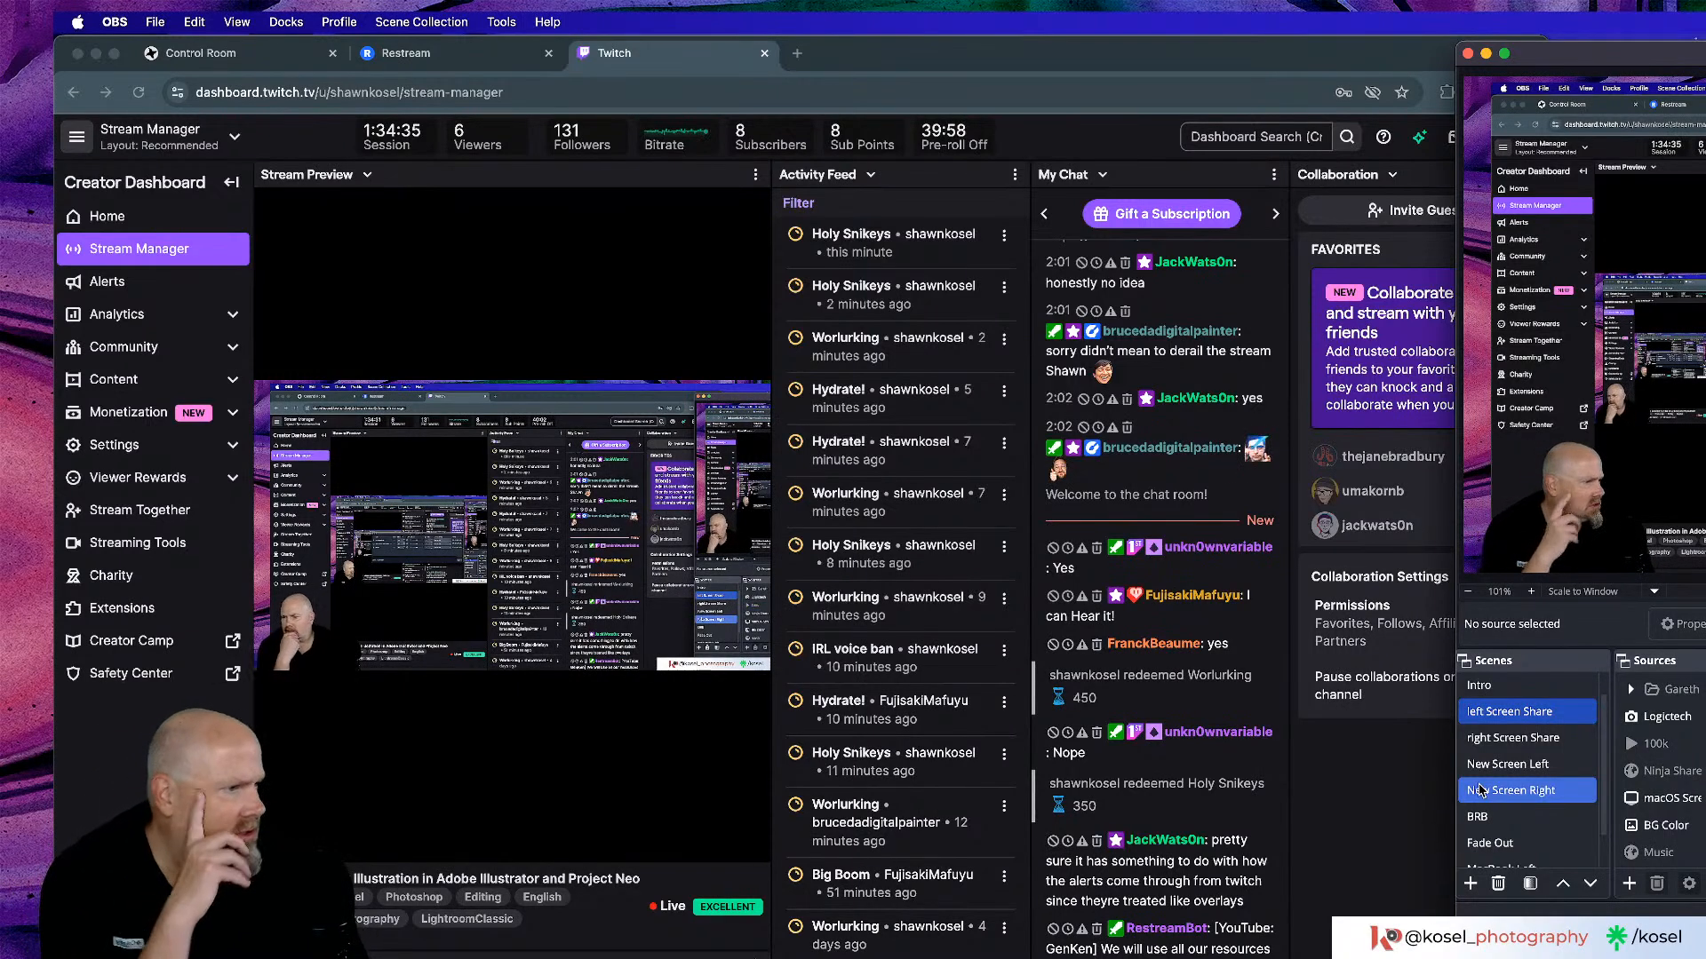
Check the properties of the Twitch Alerts source in OBS, and redeem Worlurking in Twitch to test its alert.
scroll(1684, 772, up, 3)
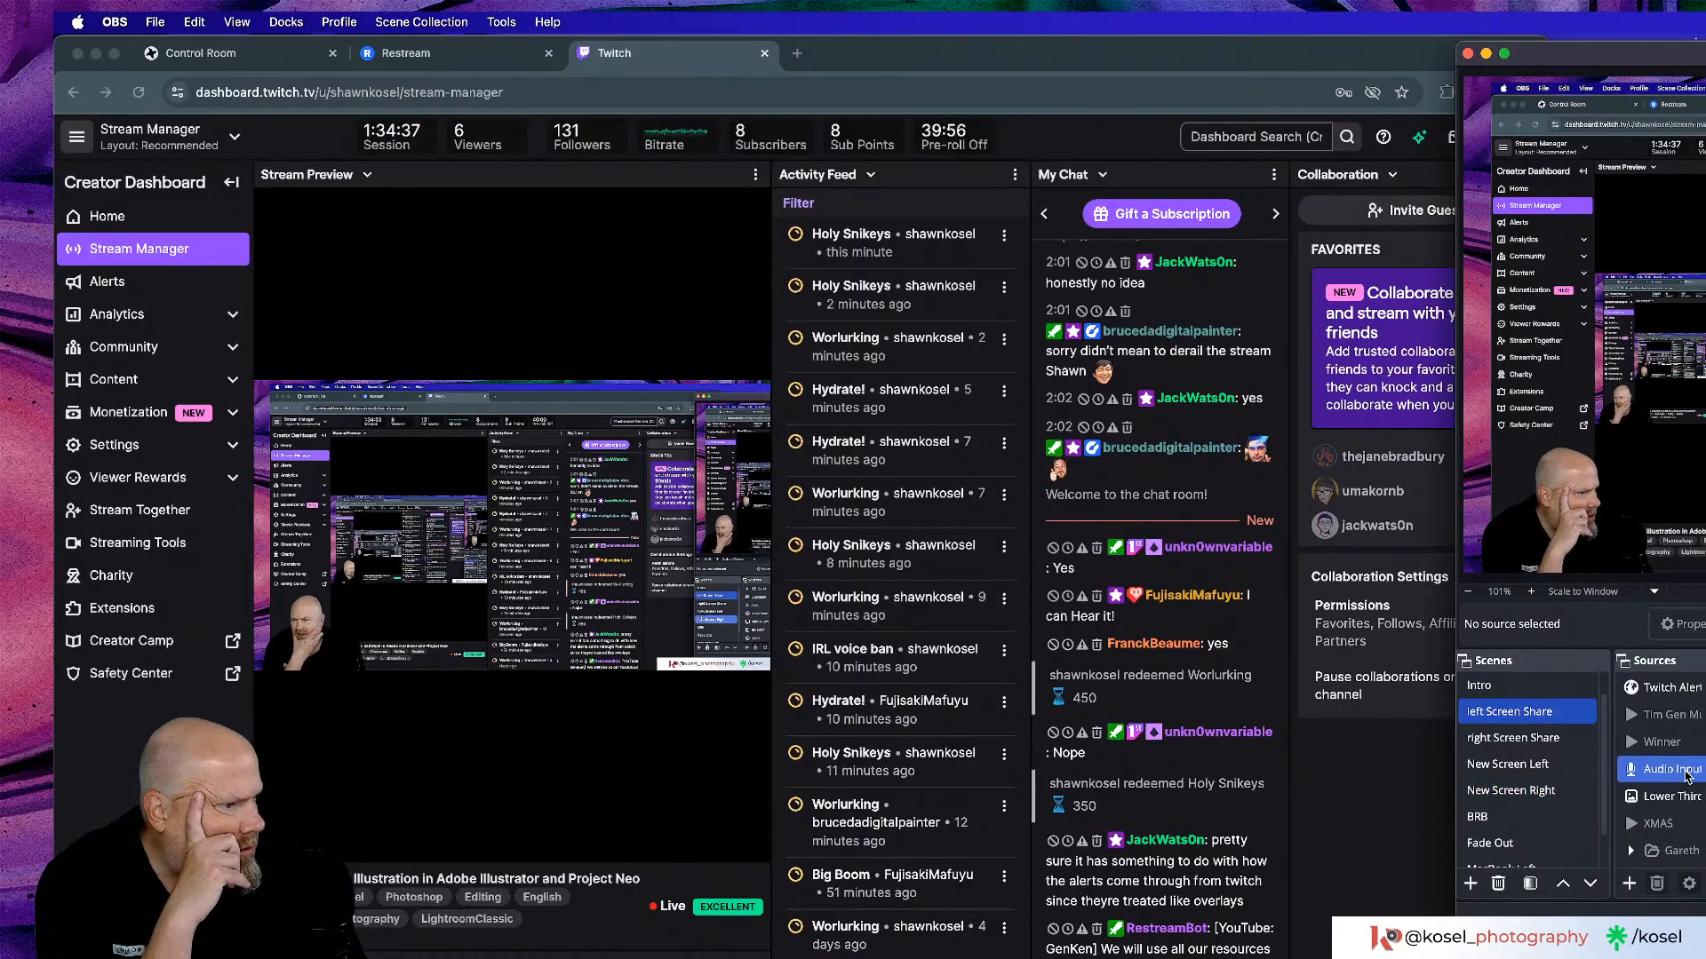
click(1674, 691)
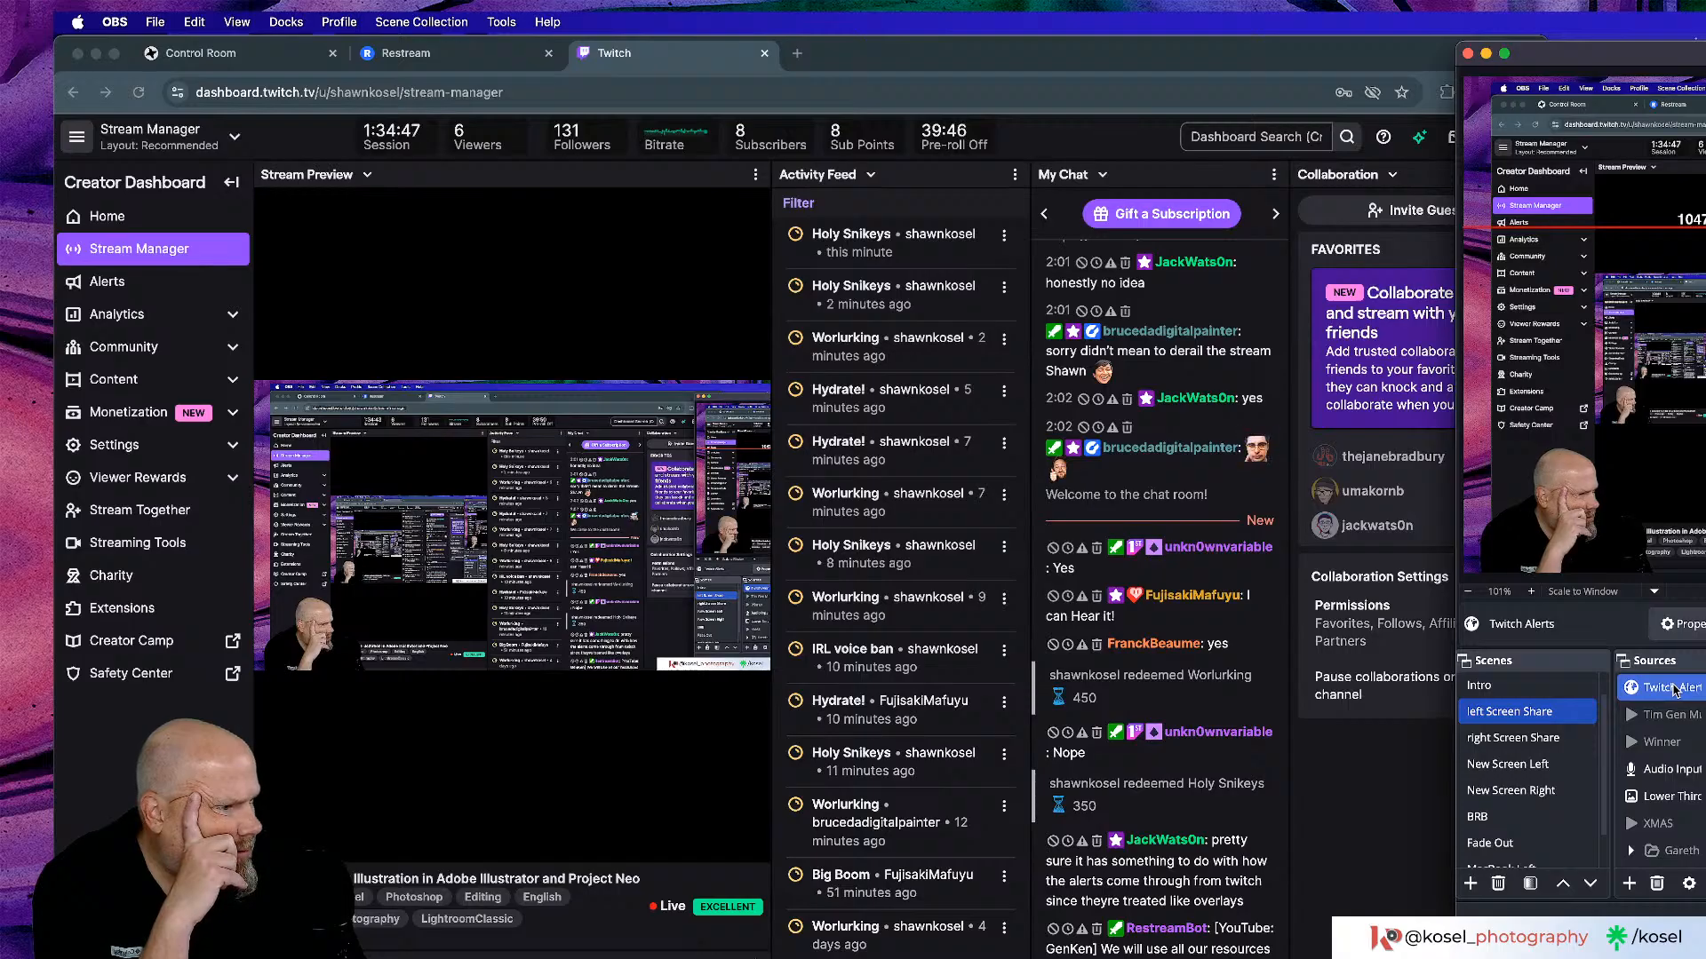
double_click(1675, 689)
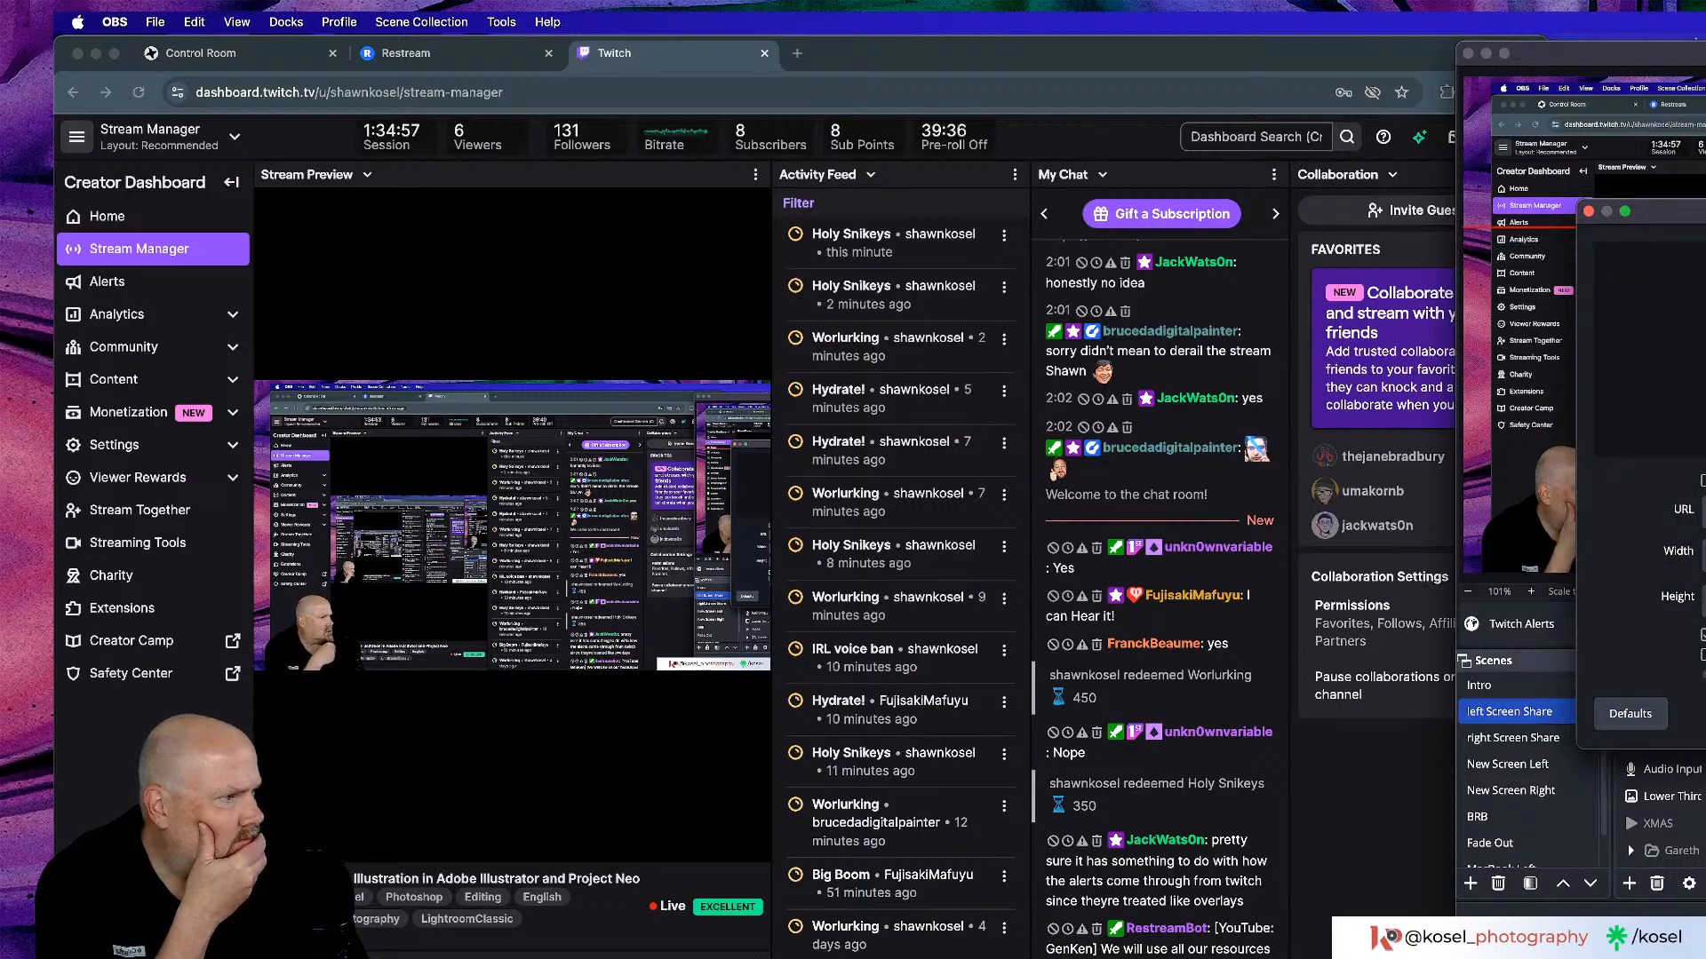
key(Escape)
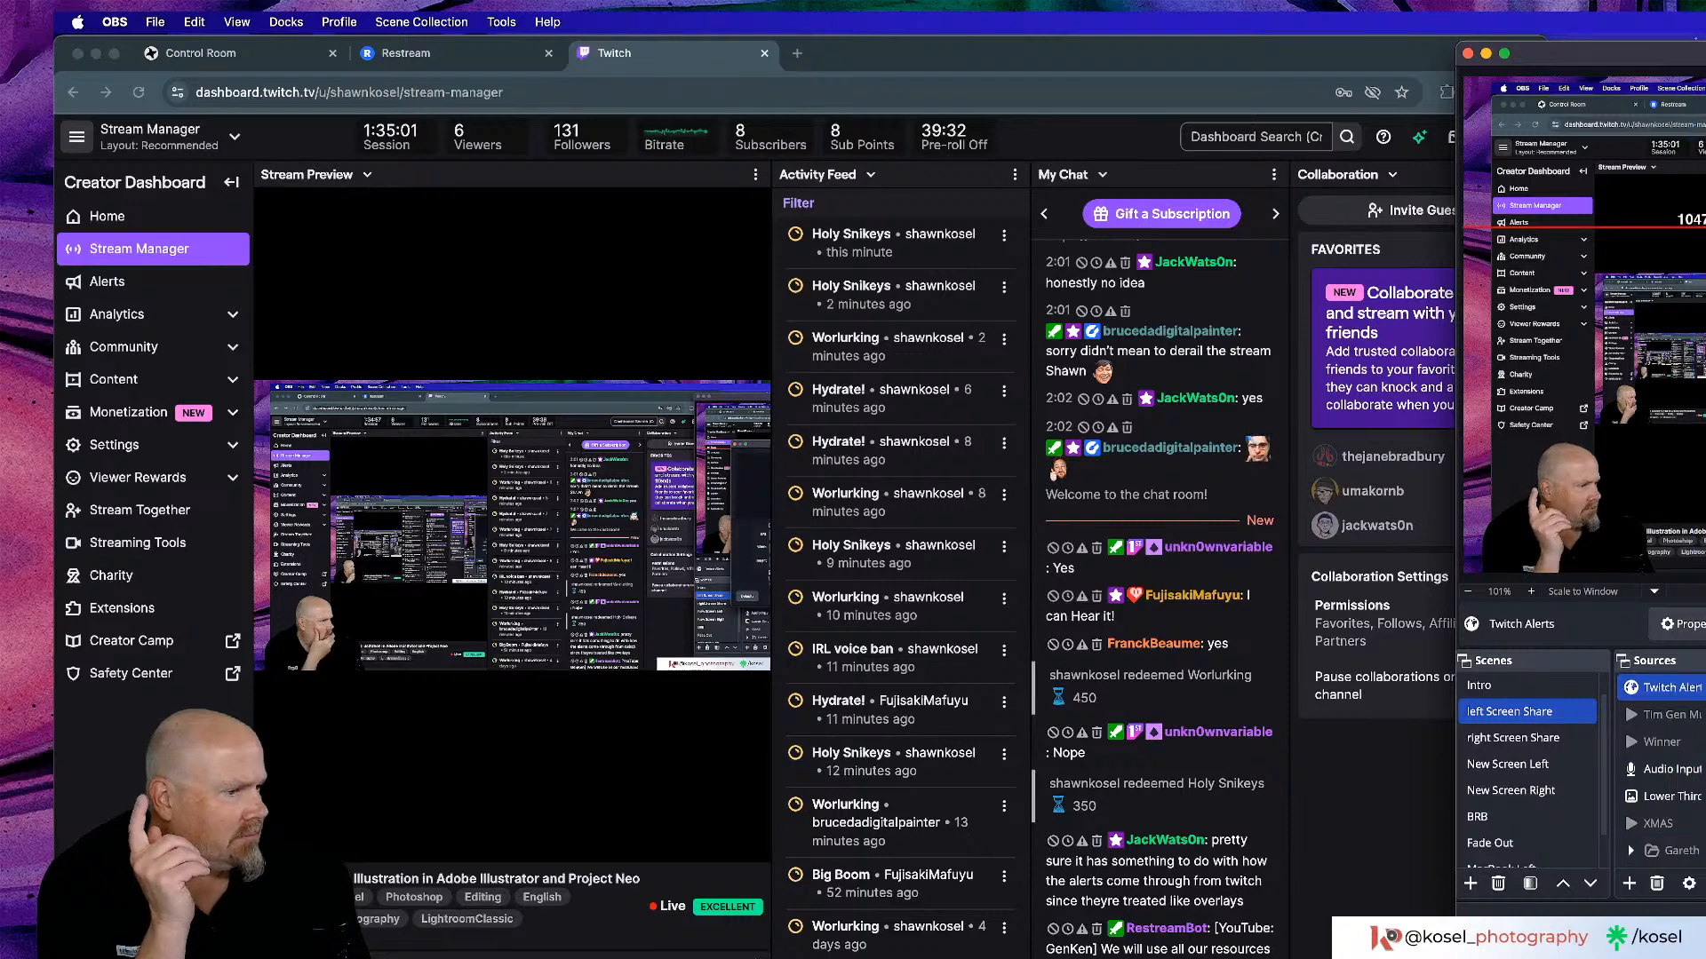
key(super+Tab)
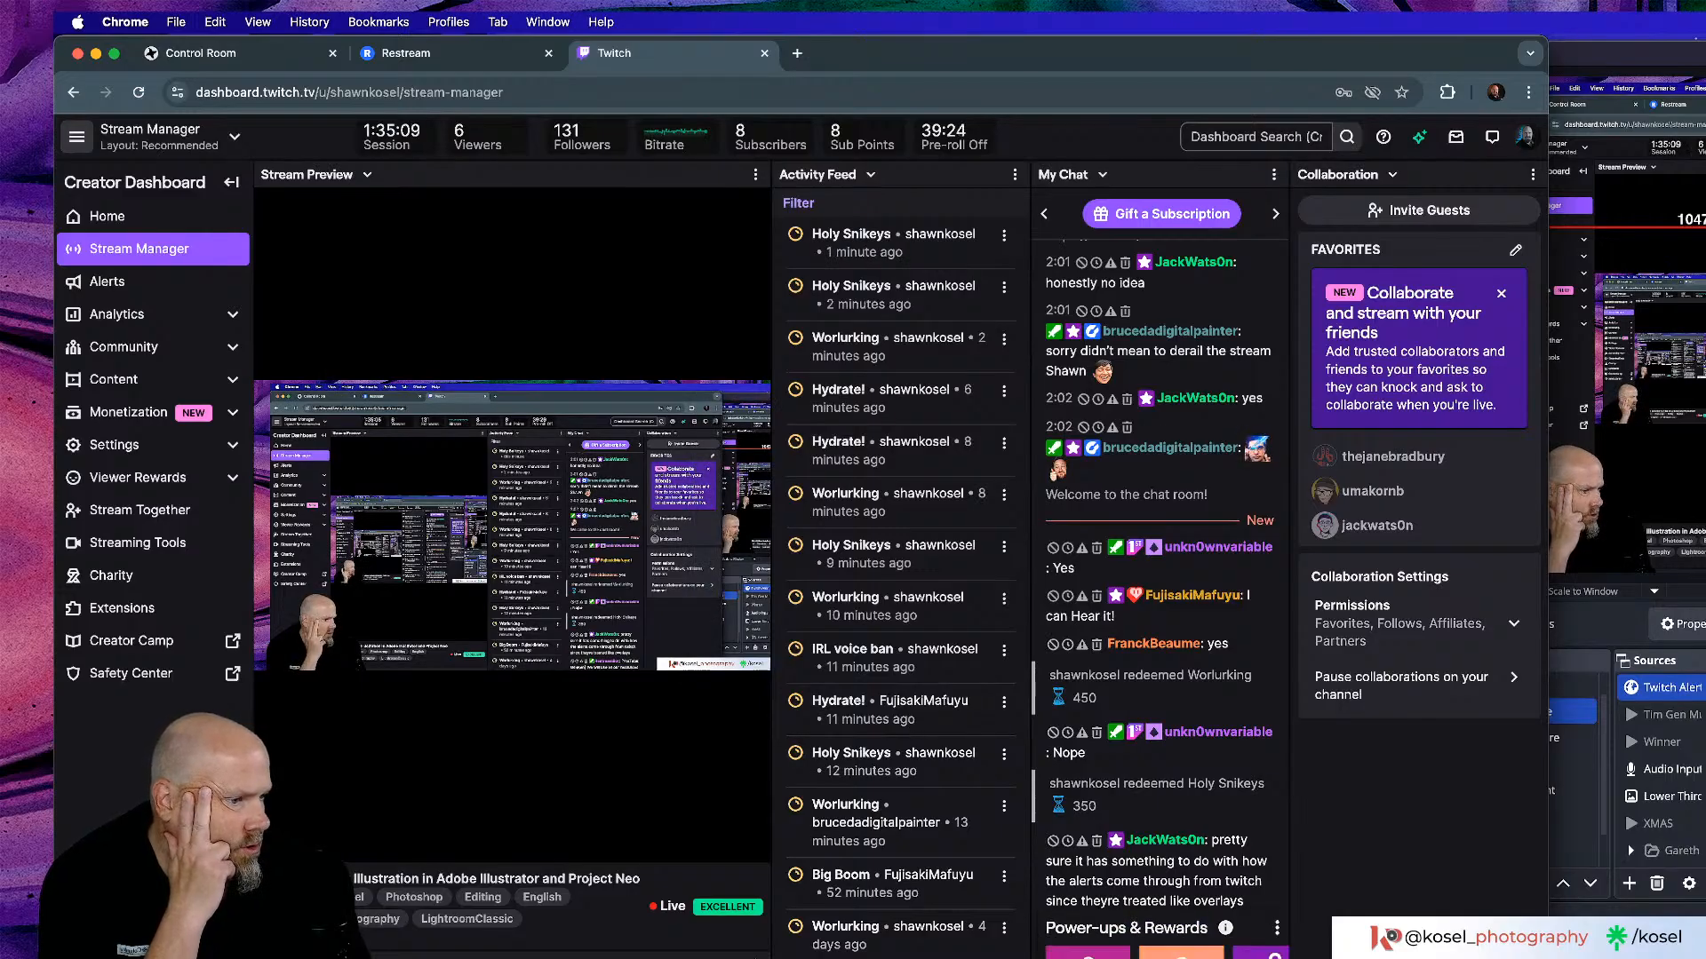
click(1180, 956)
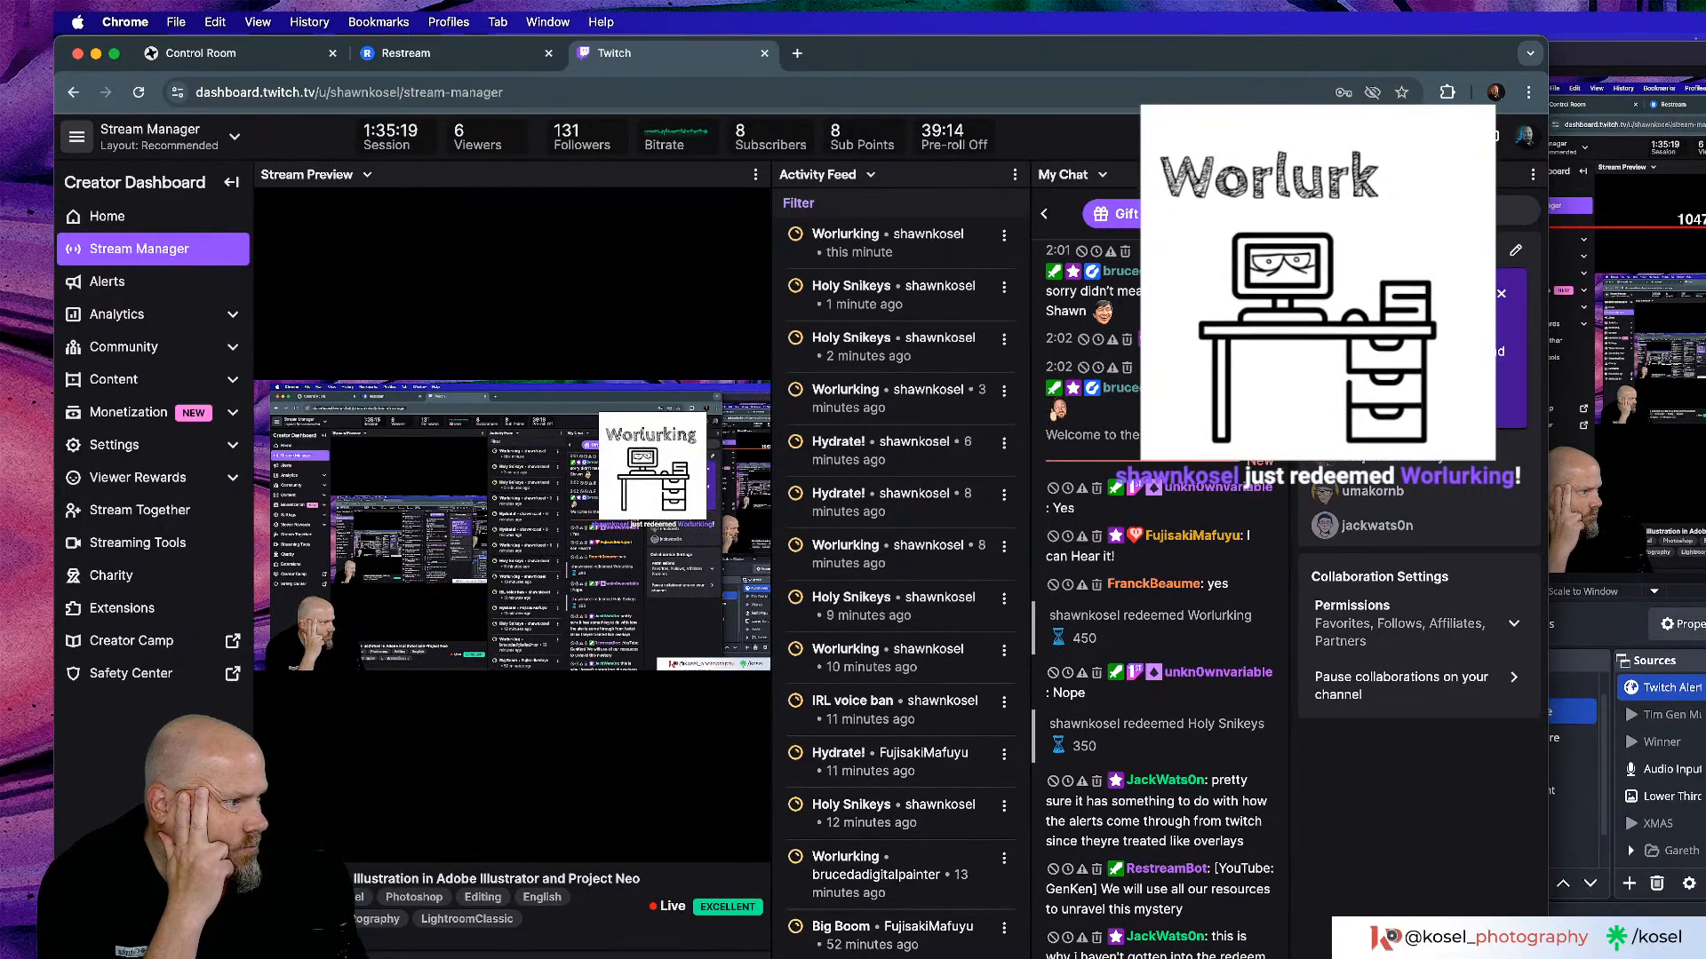
Set audio monitoring for Twitch Alerts to Monitor and Output in OBS, and redeem Hydrate! in Twitch to test the alert.
key(super+Tab)
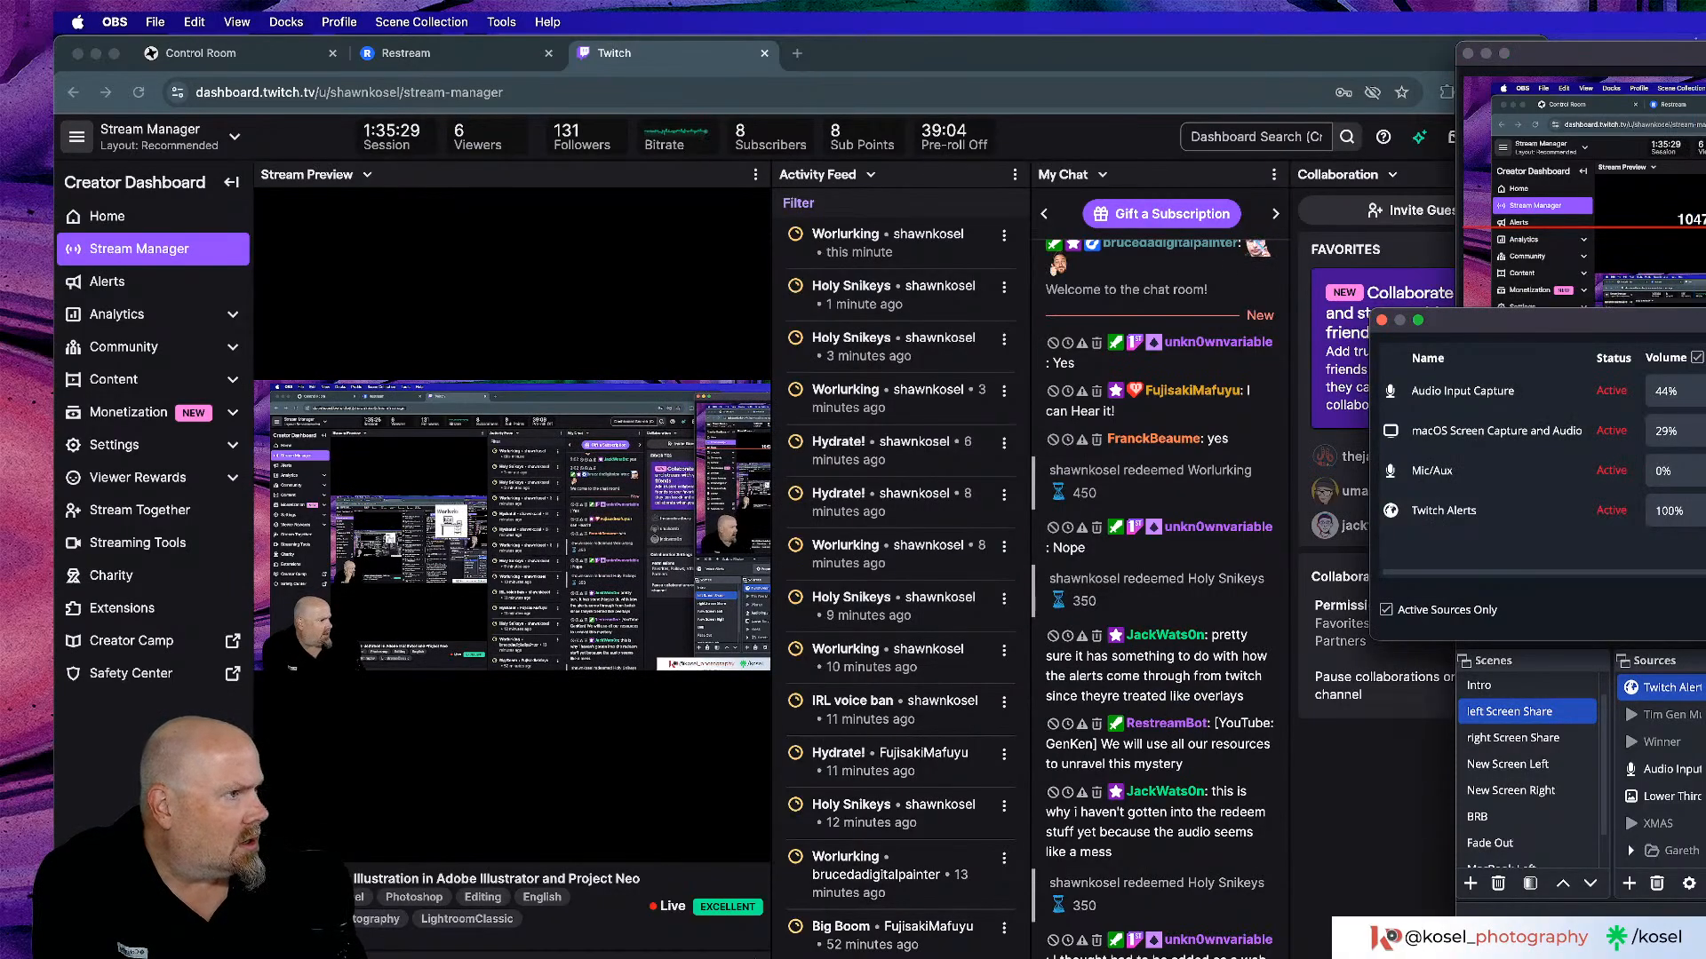
drag(1702, 326, 755, 342)
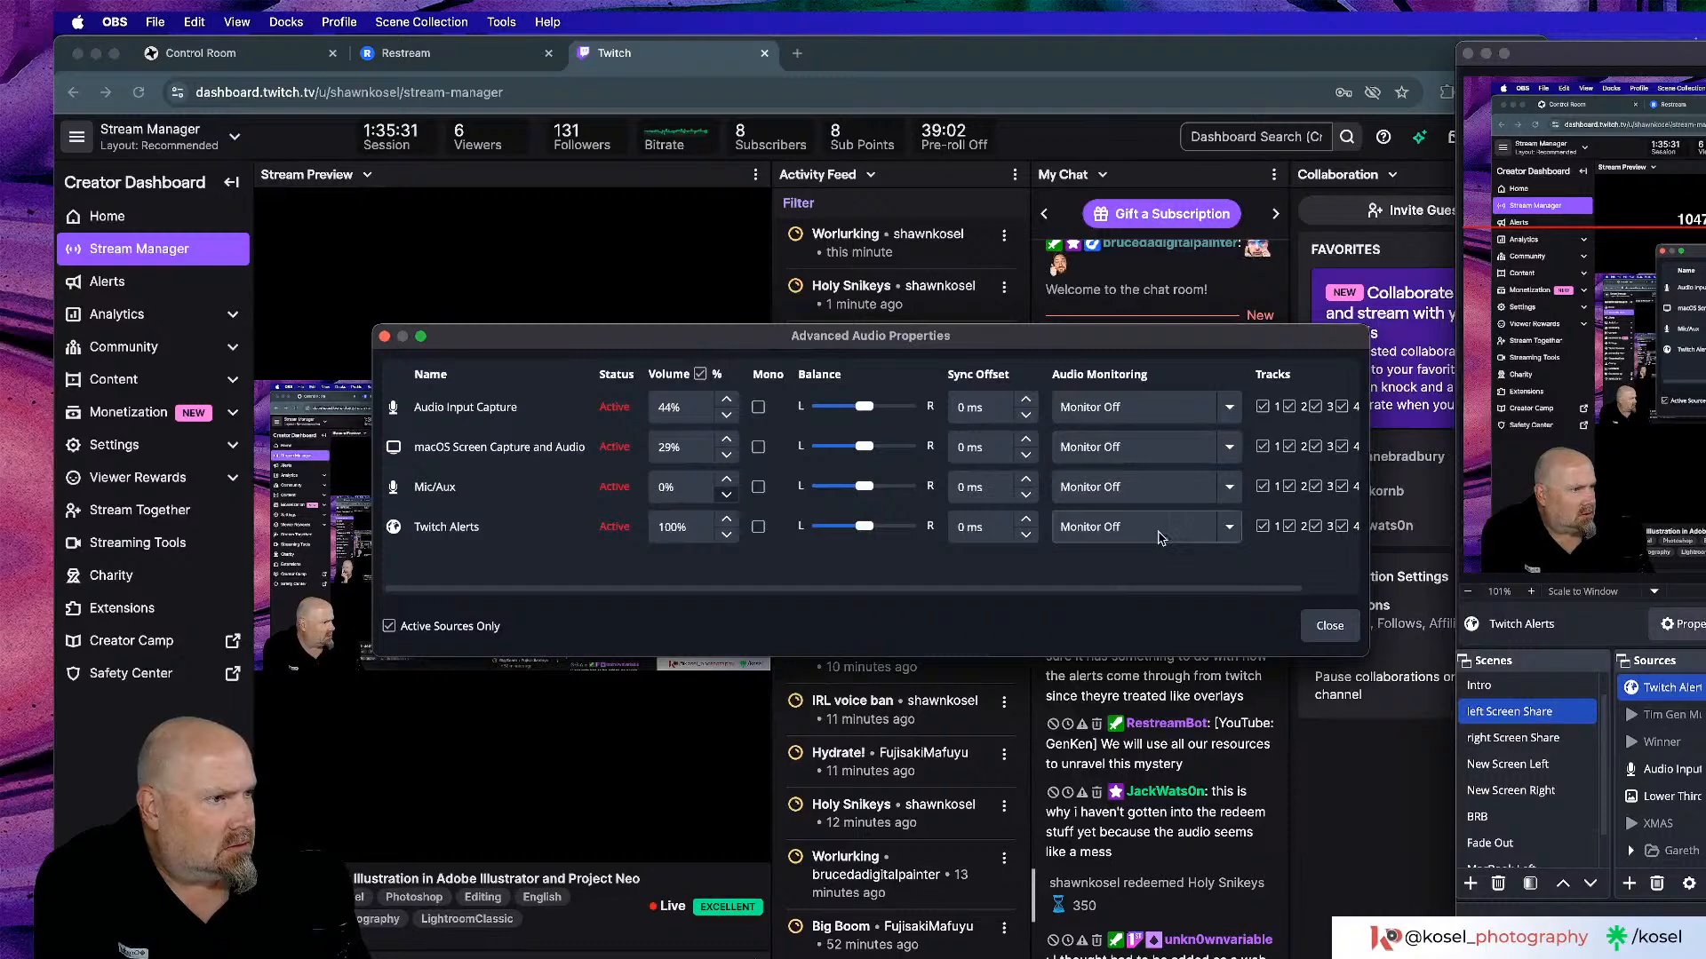
click(1226, 532)
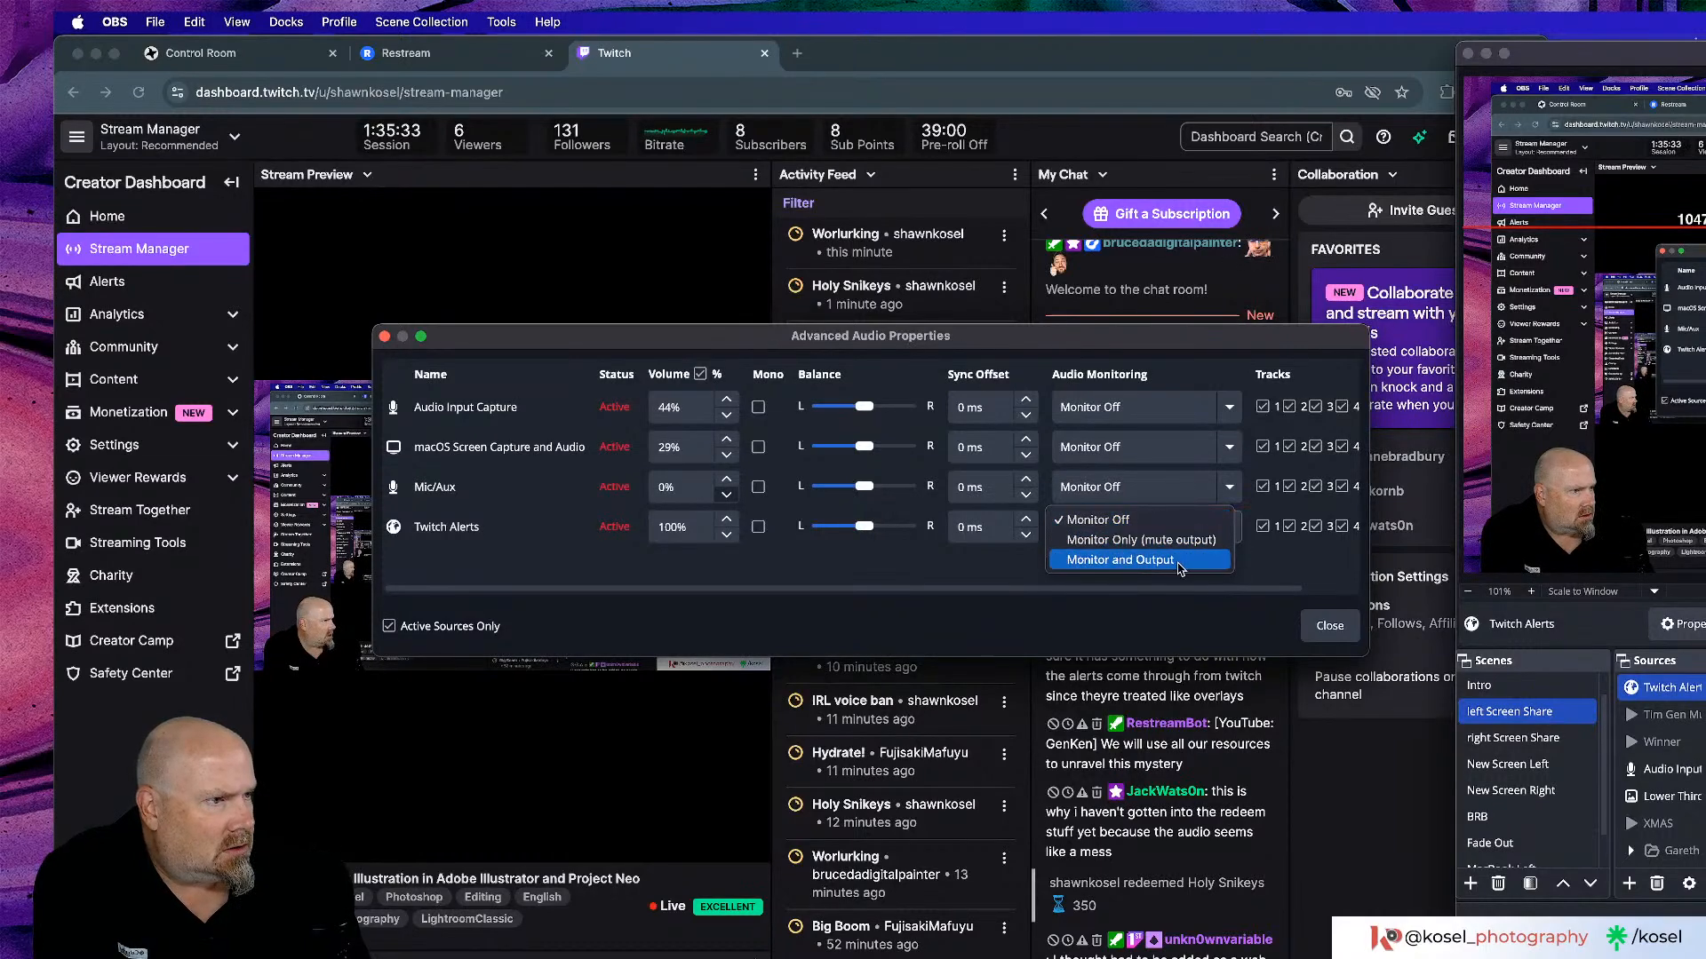
click(1180, 561)
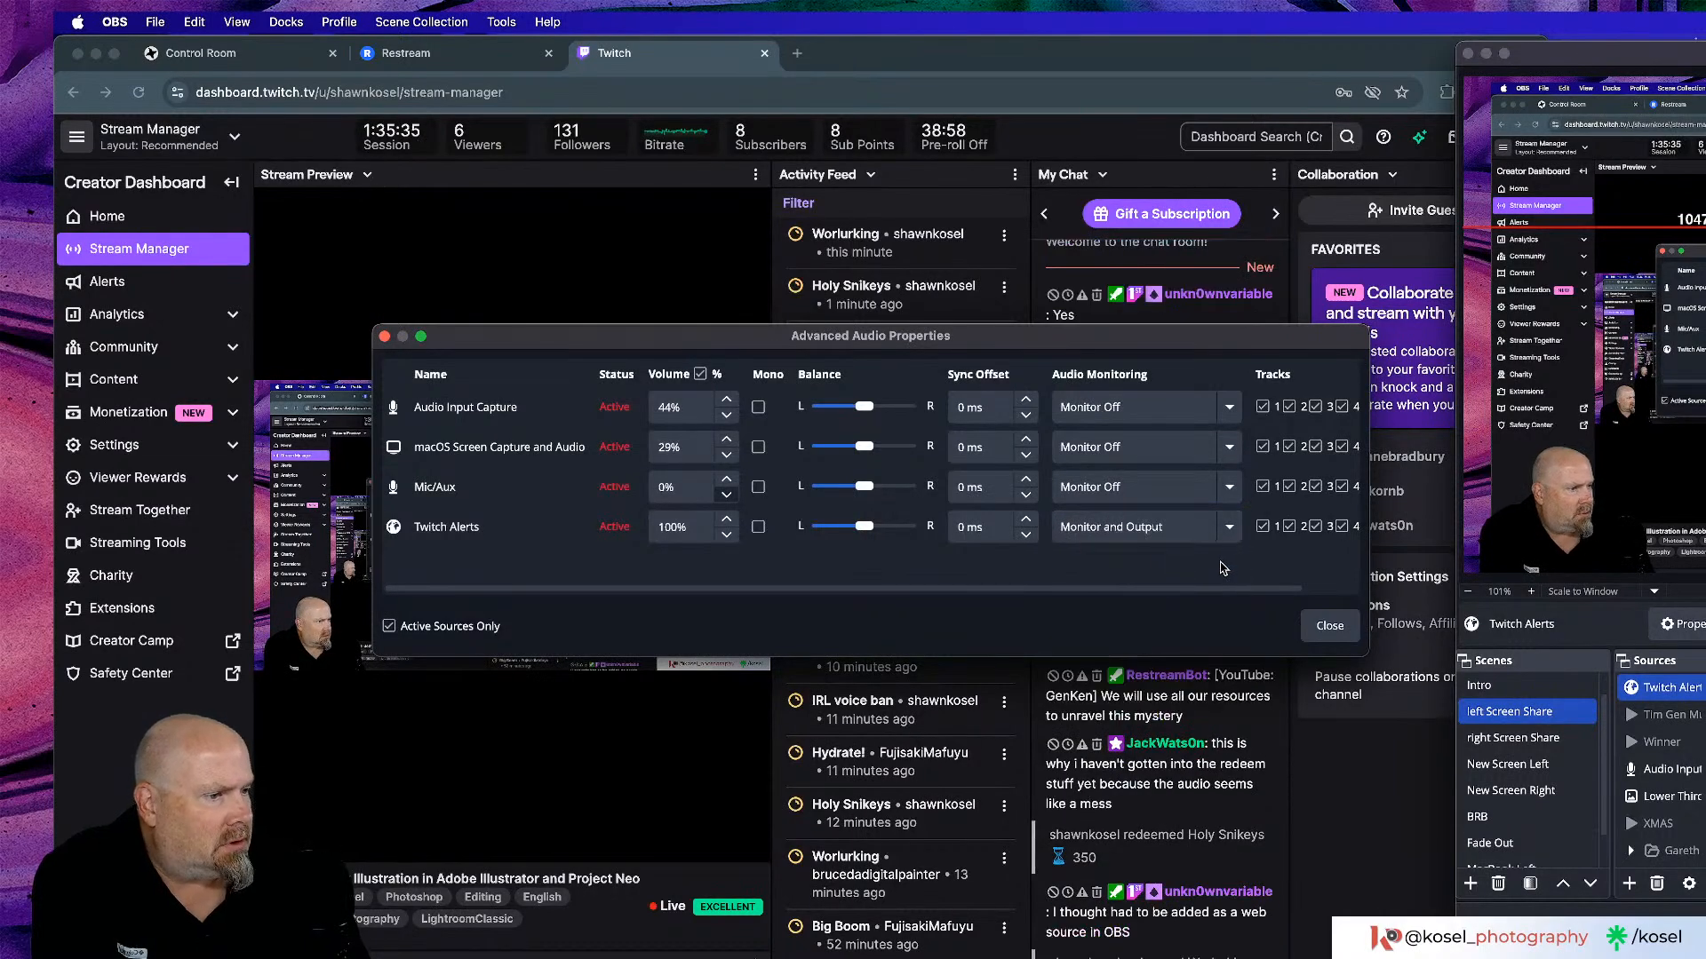
click(384, 336)
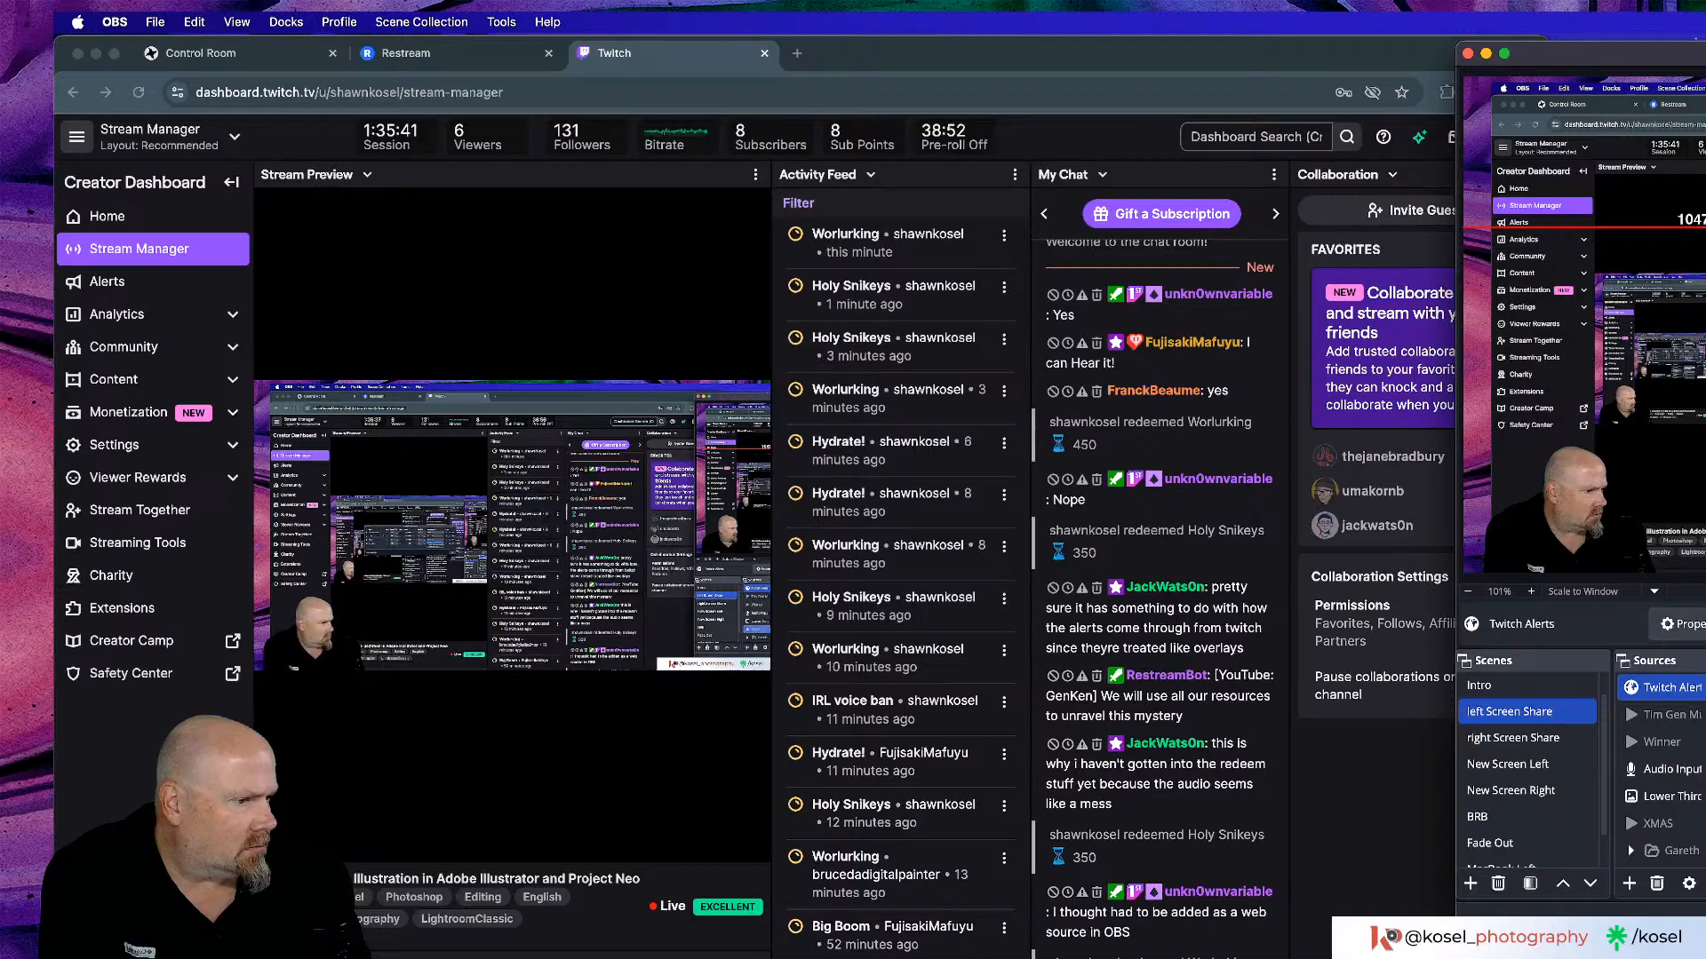
key(super+Tab)
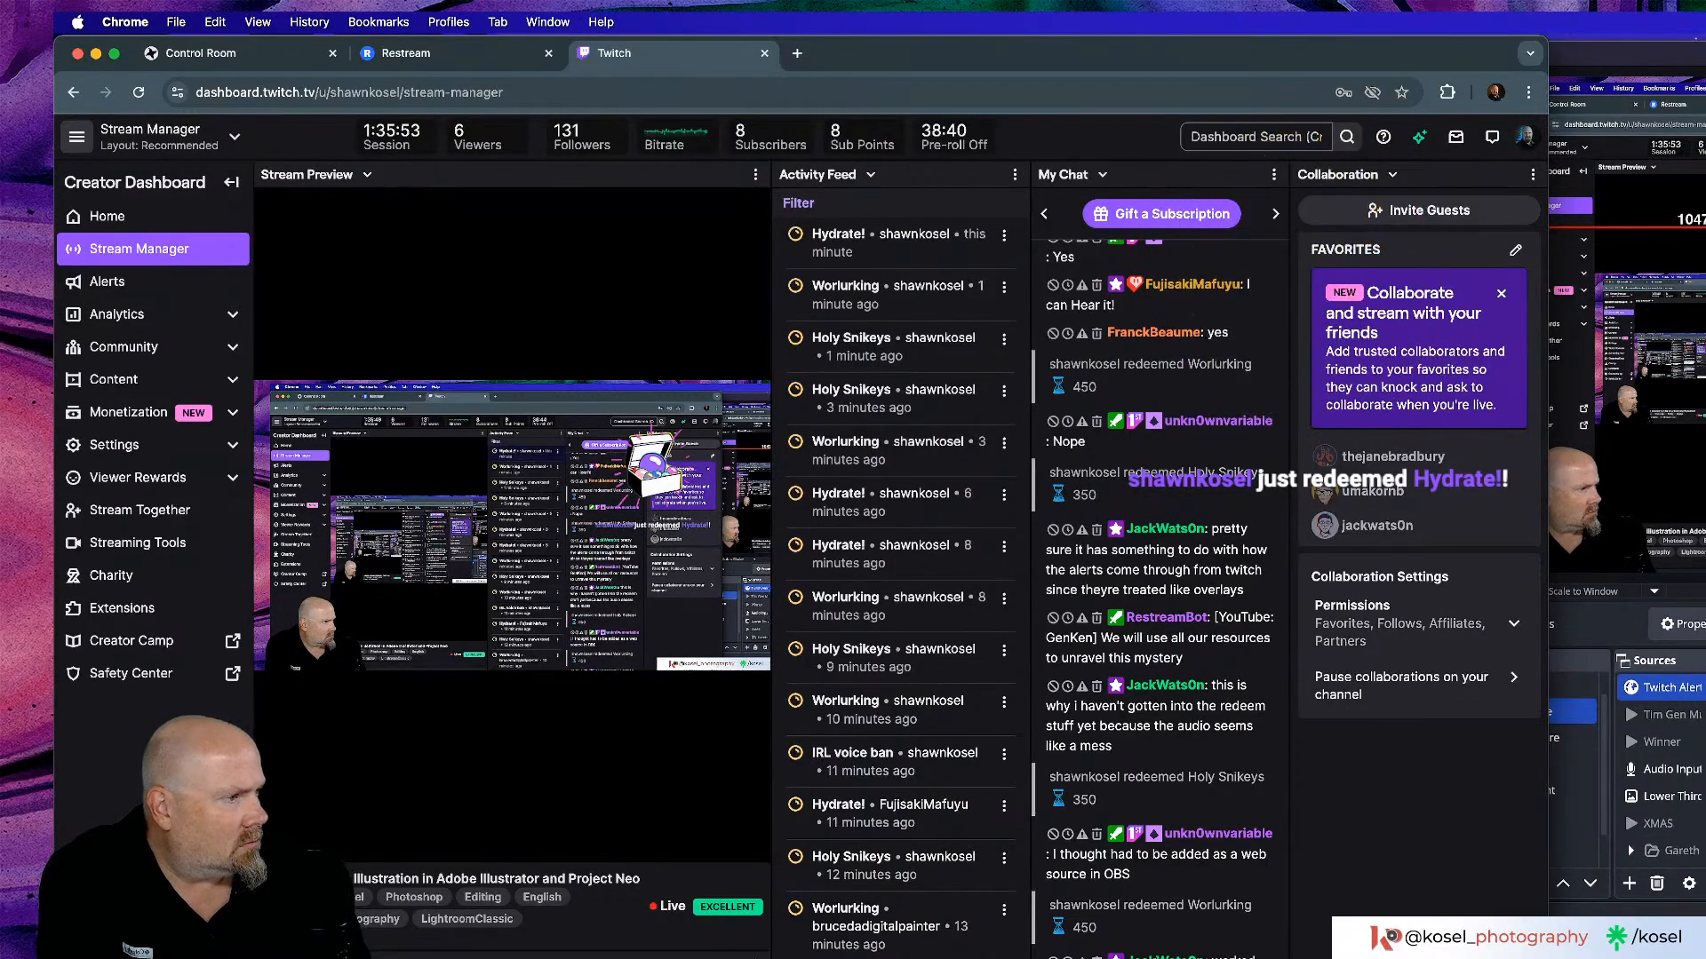
Switch to OBS and look at the source types available for adding to the left Screen Share scene.
key(super+Tab)
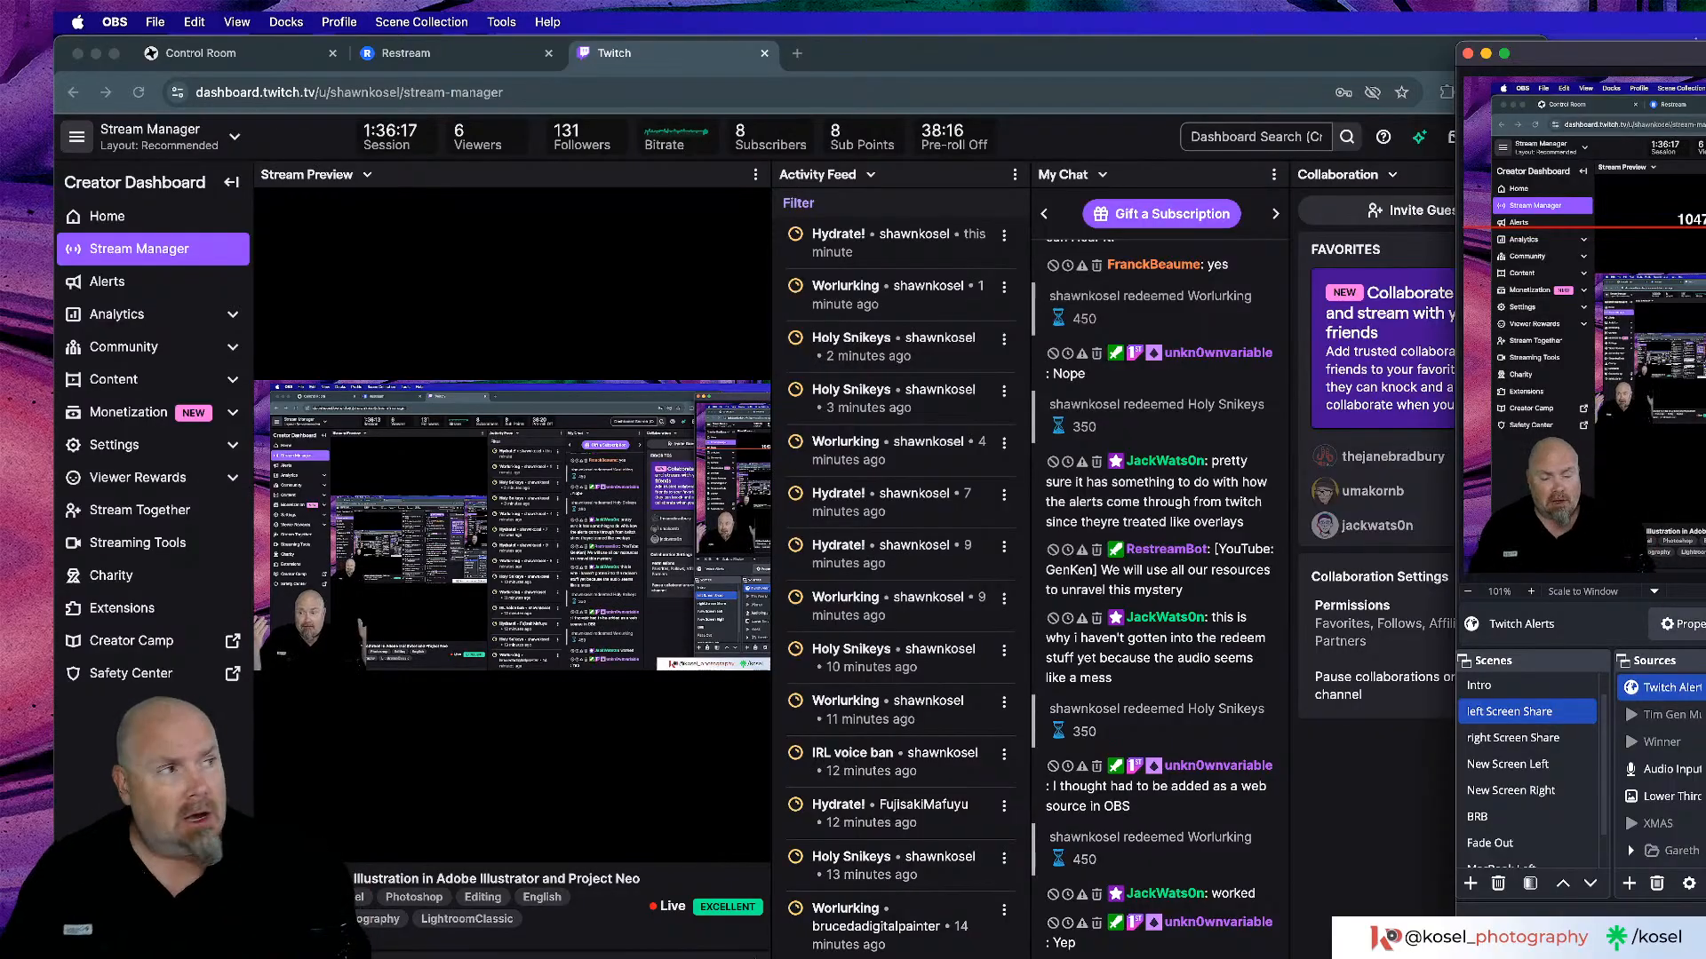
drag(1697, 53, 1375, 44)
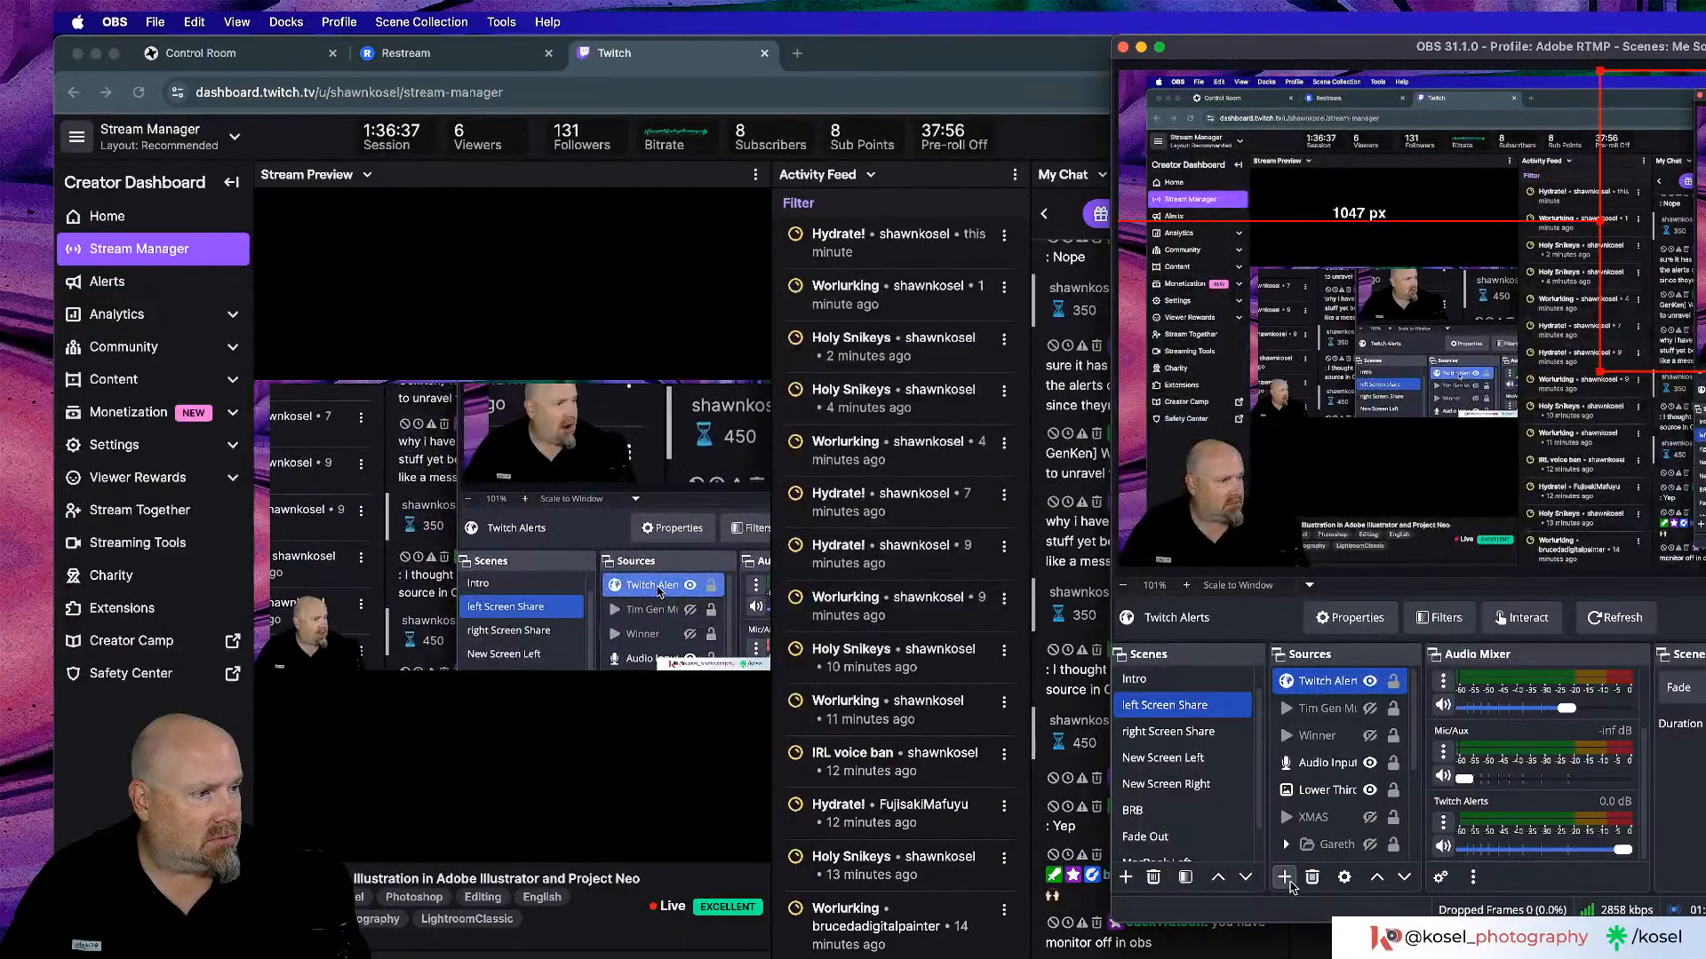
click(1285, 877)
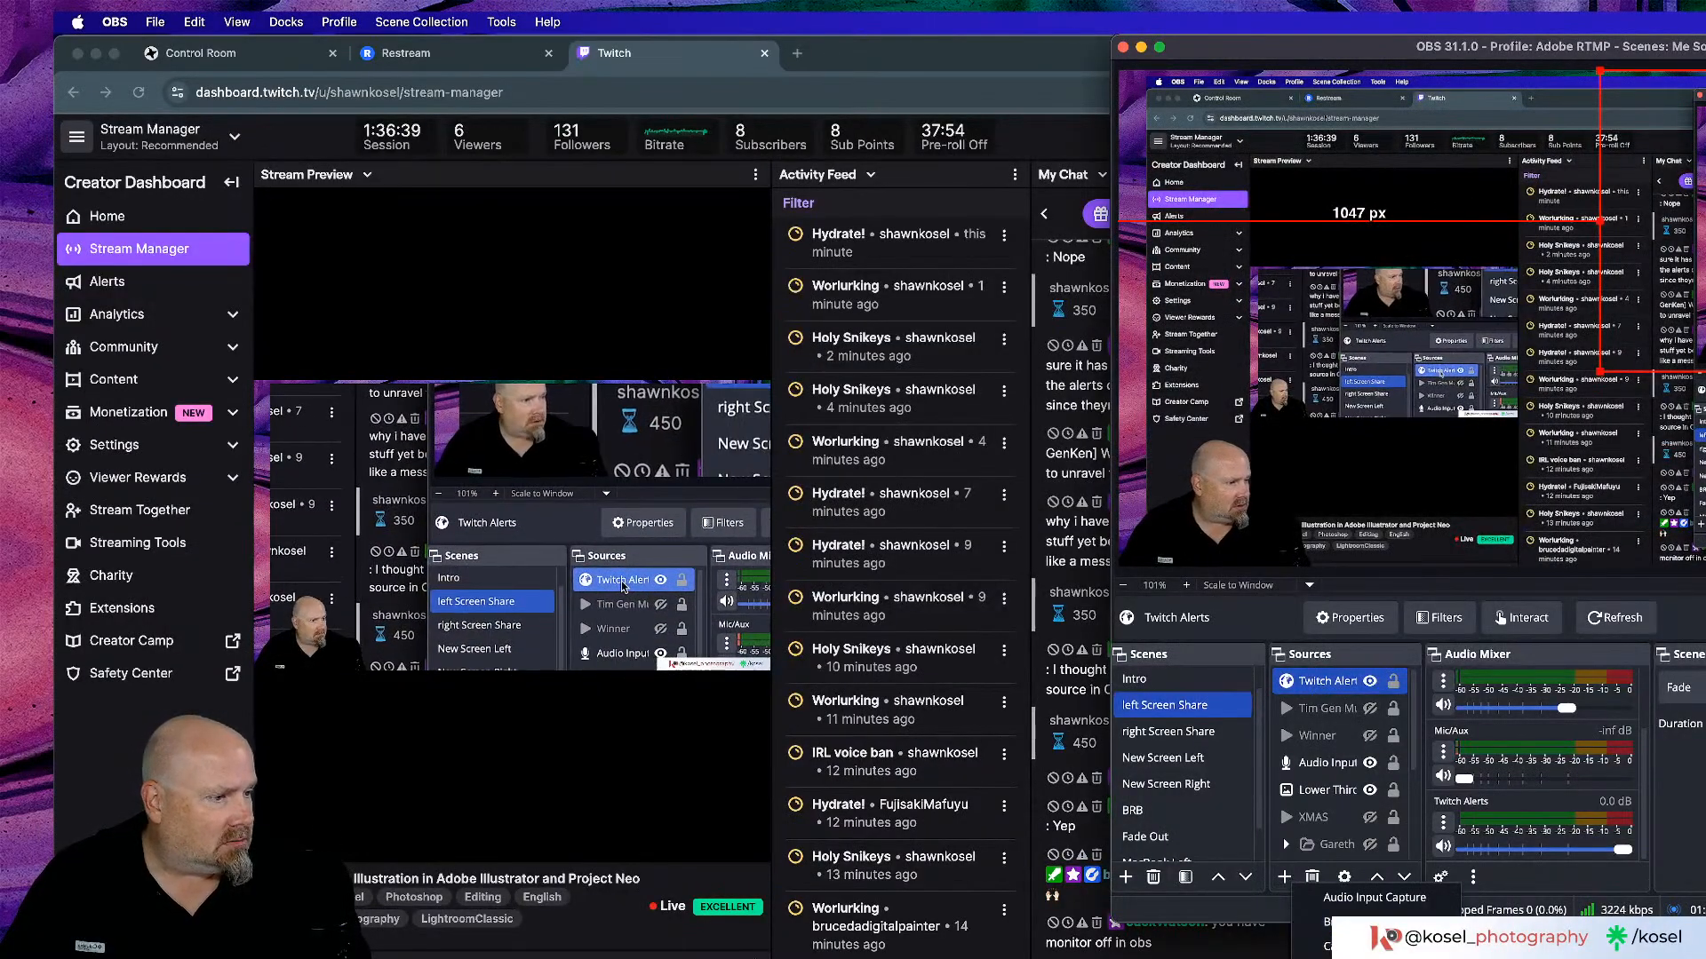
click(1286, 908)
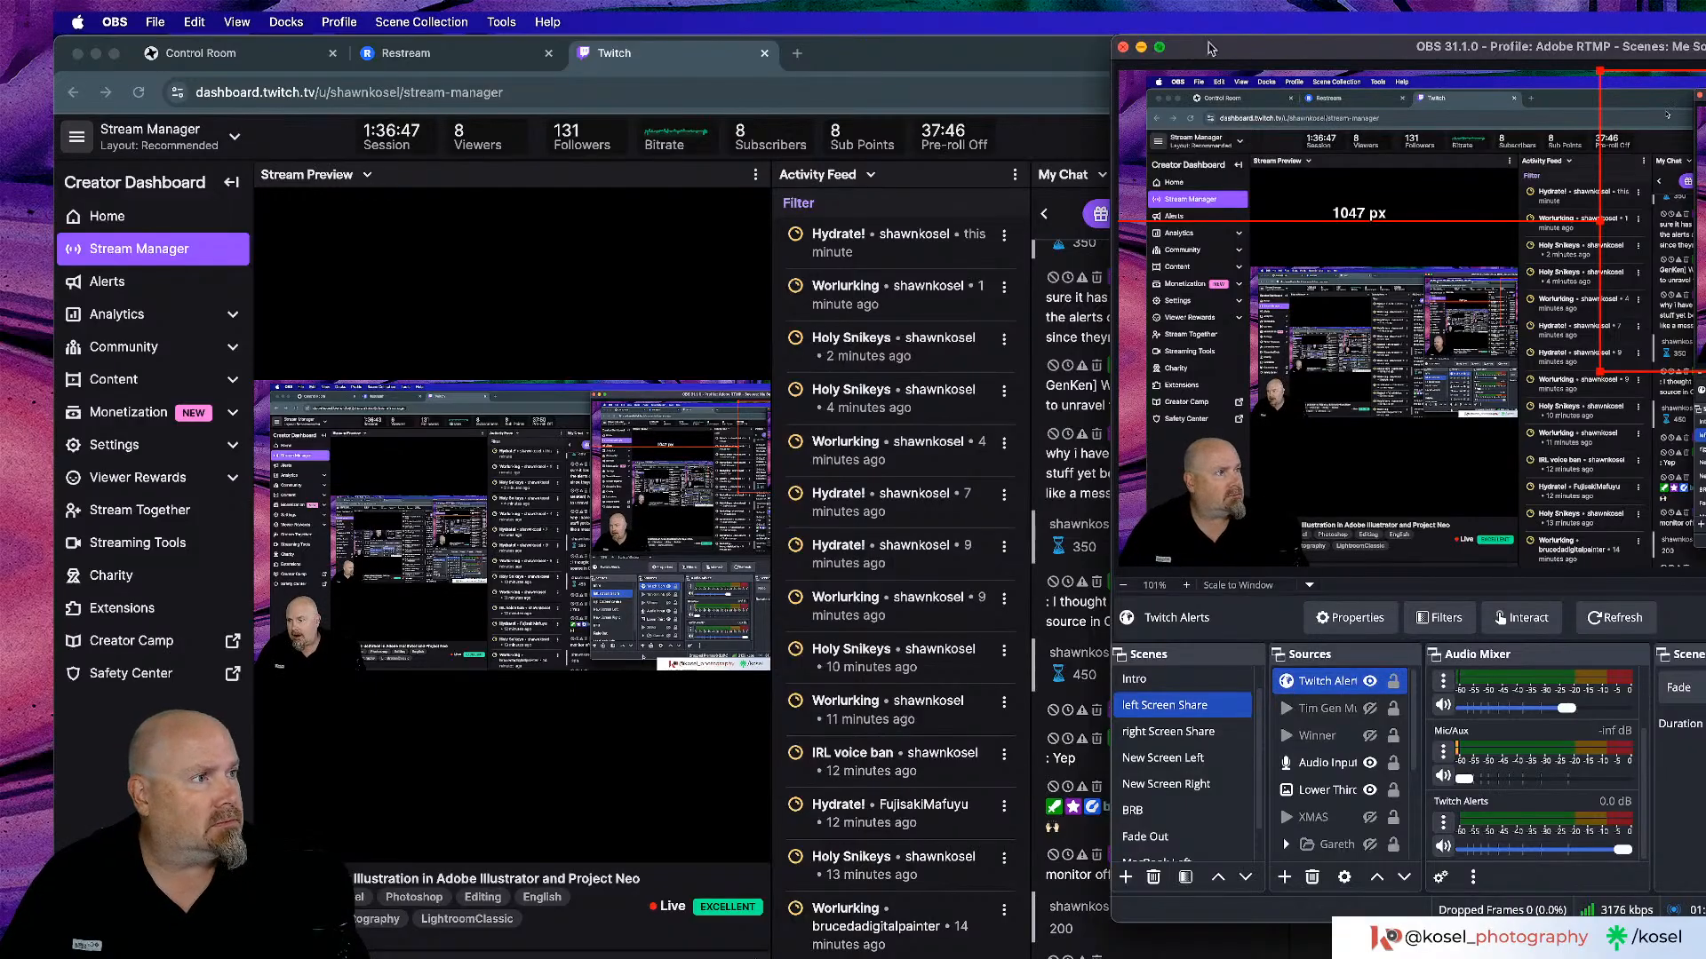
drag(1244, 46, 1686, 53)
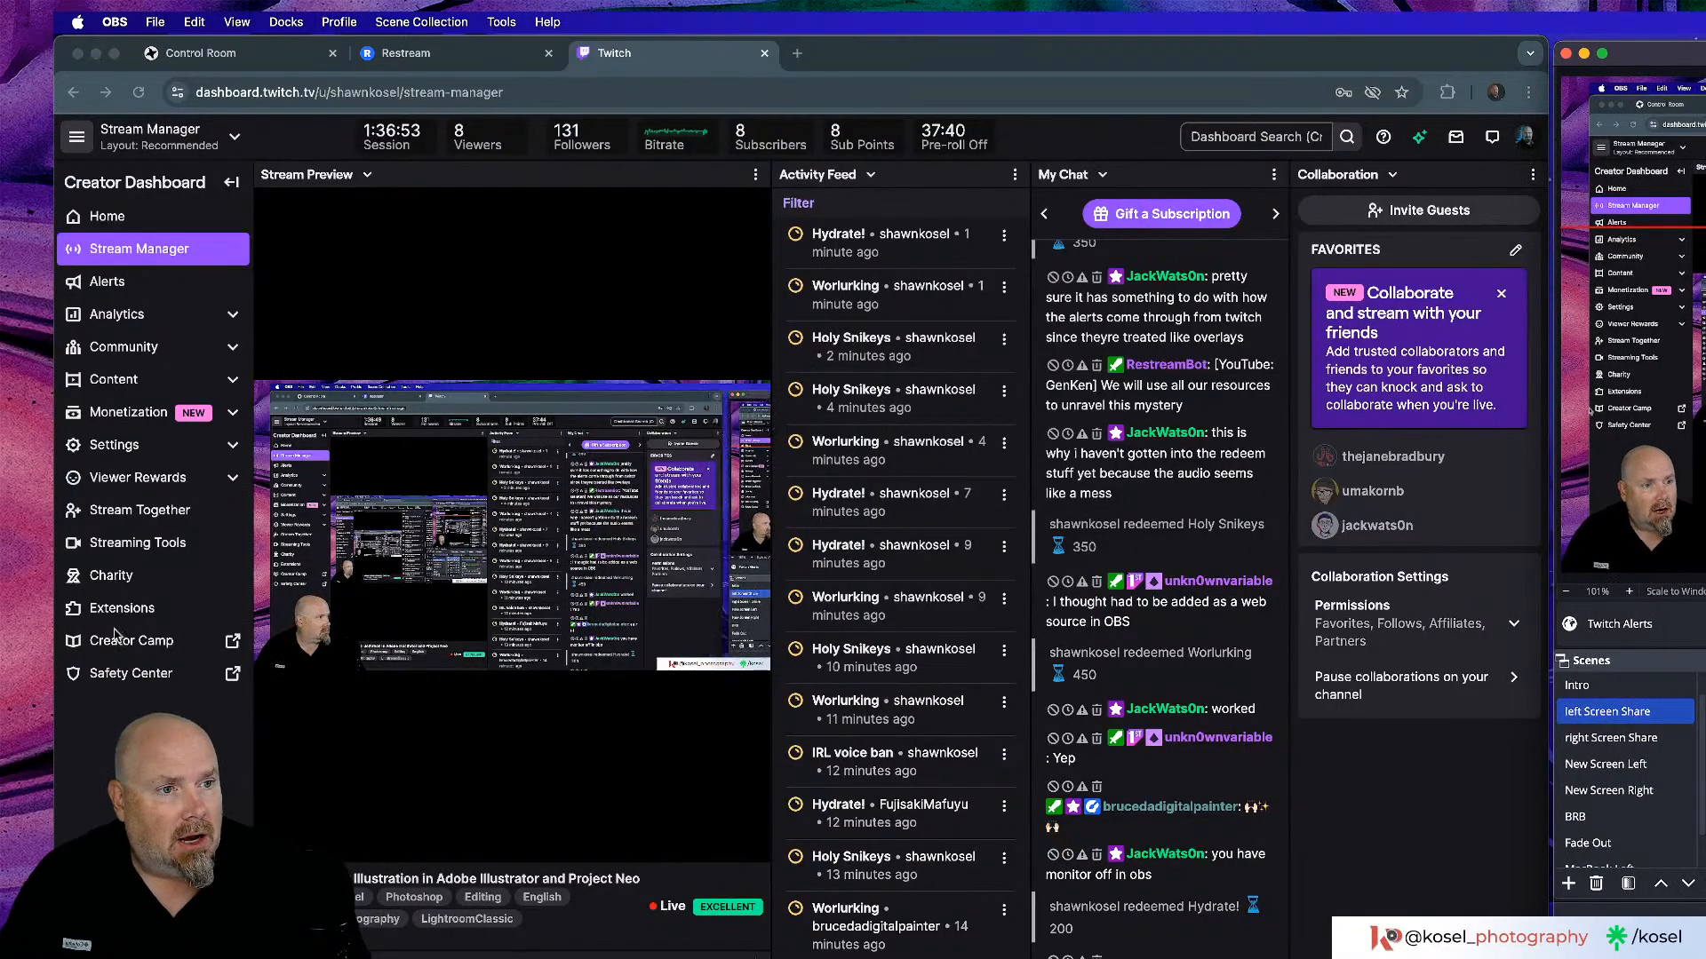
Open Alerts Box 1 in Twitch Alerts, expand its Channel Points variants, and locate the Browser Source URL.
click(115, 283)
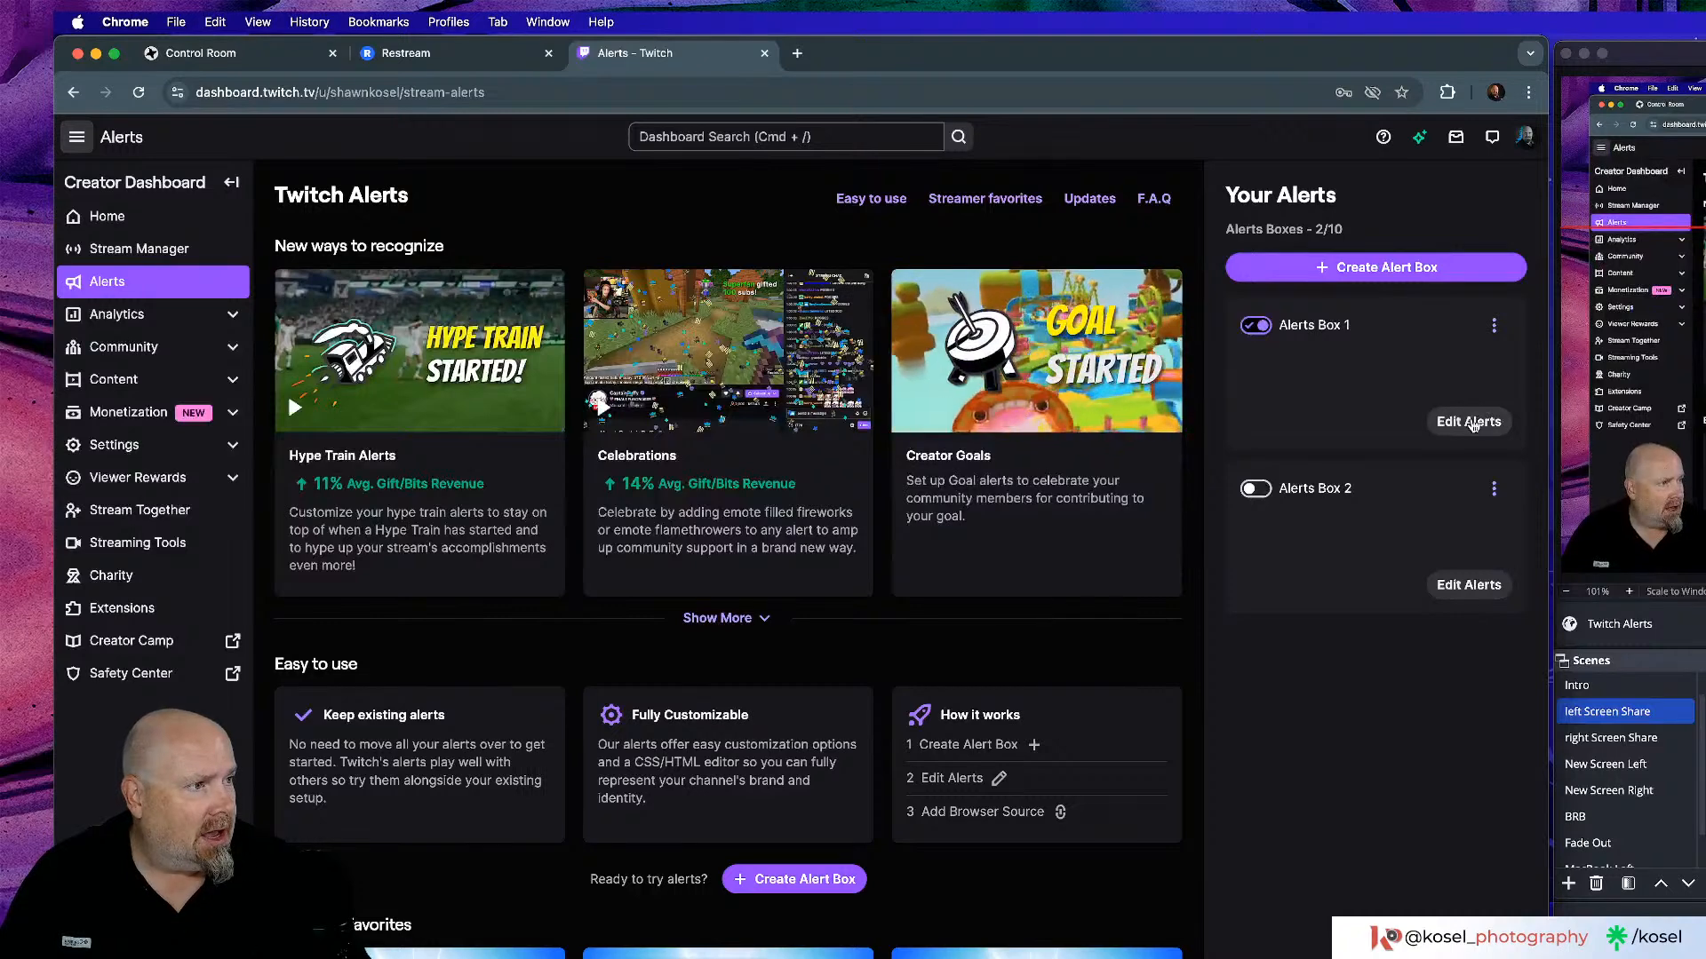
click(1469, 423)
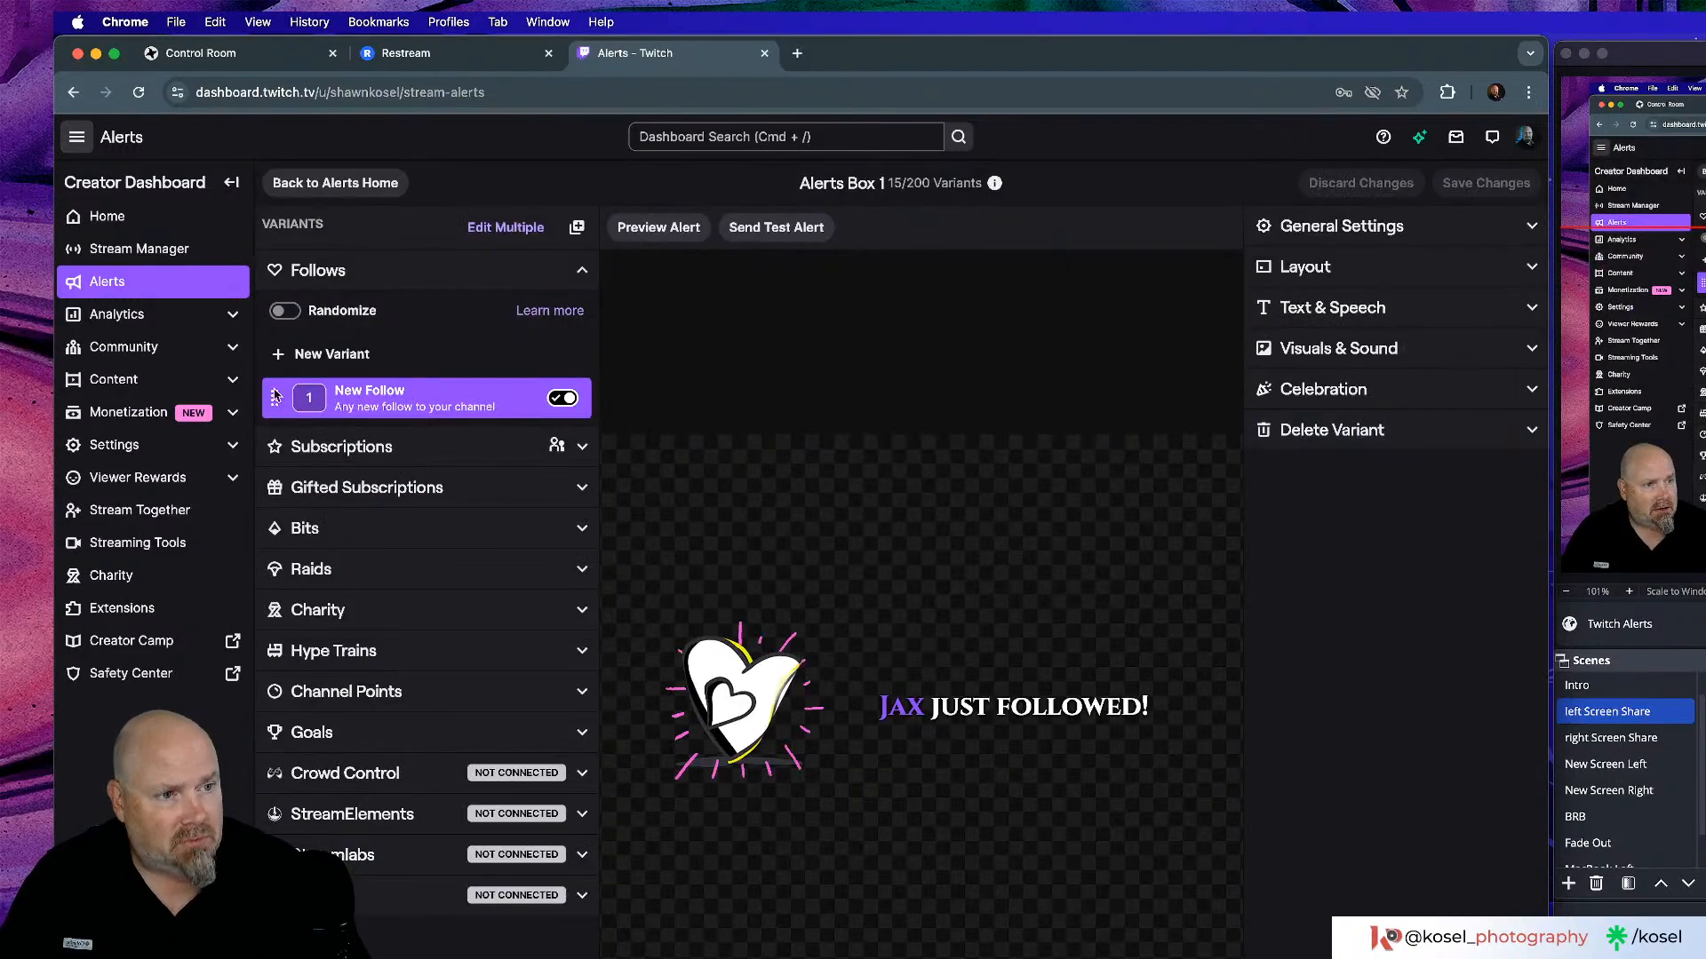
click(582, 693)
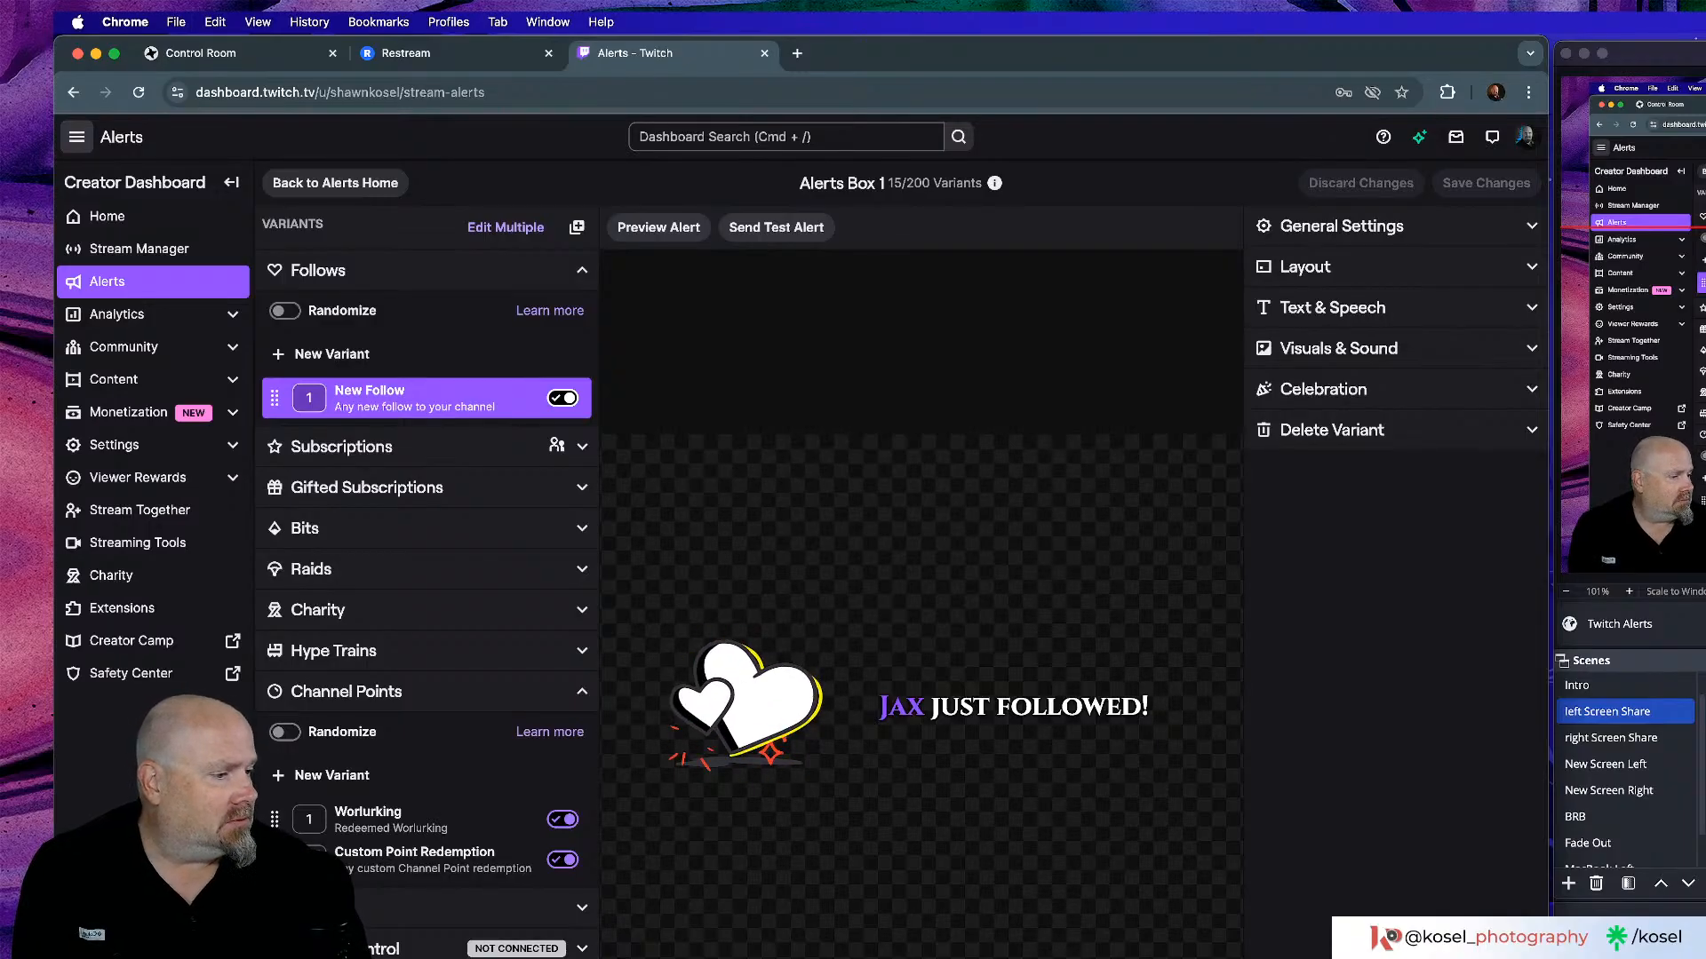
drag(1410, 958, 1410, 837)
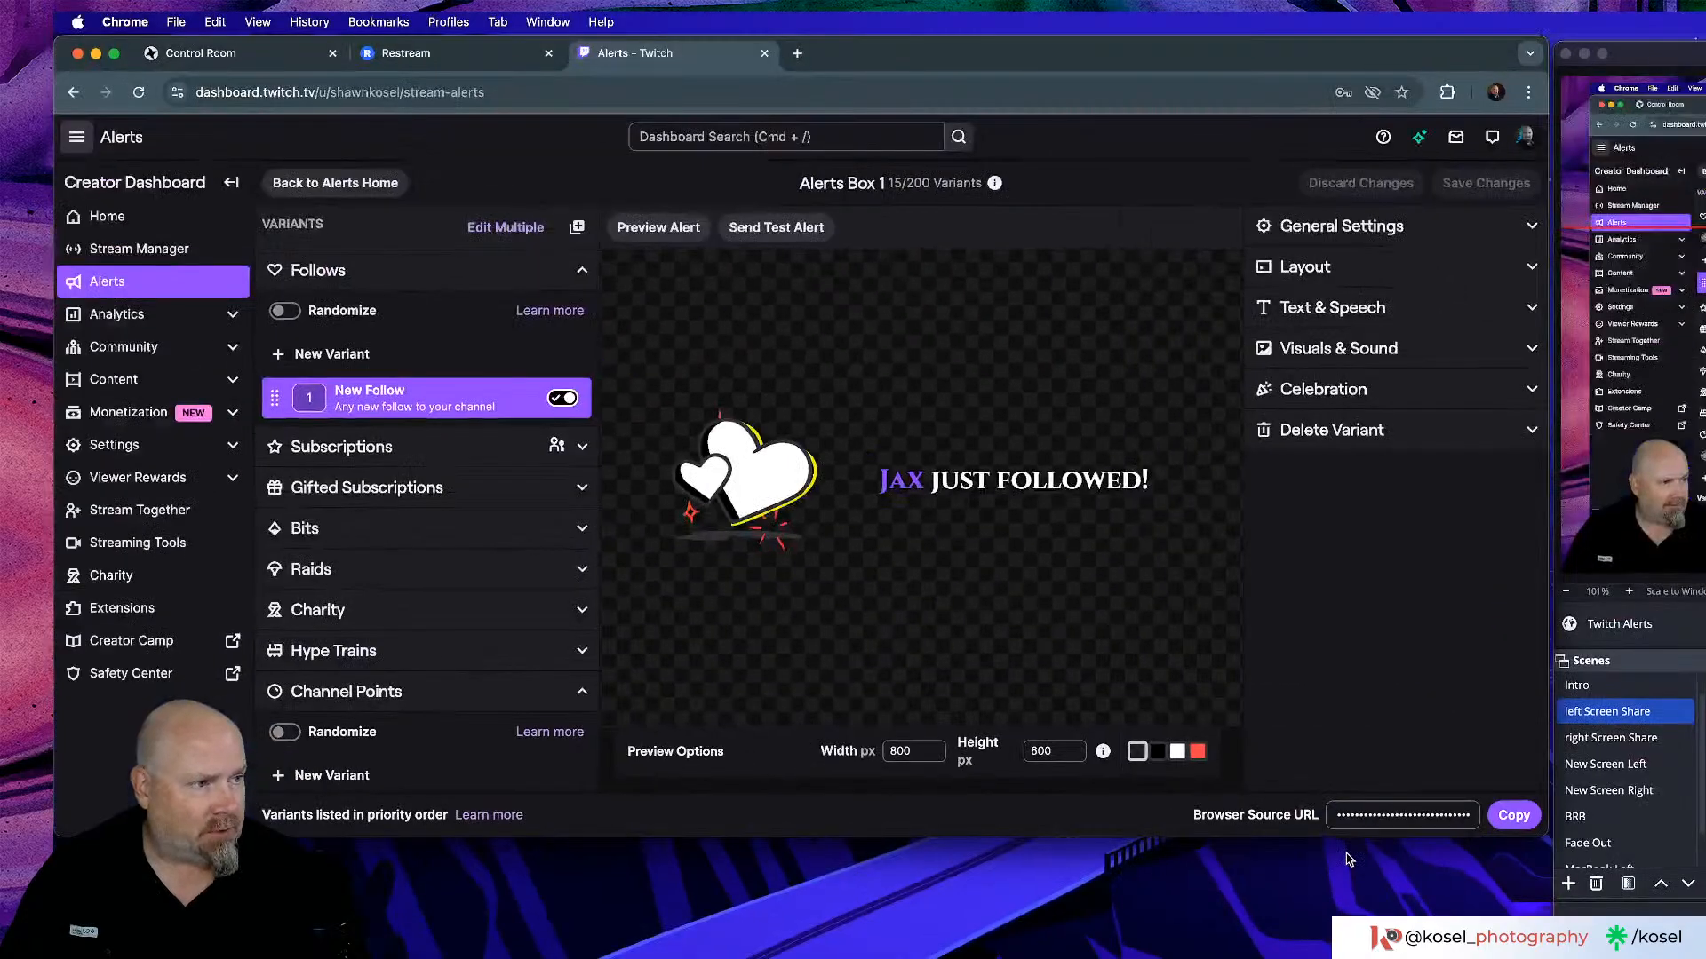
drag(1023, 836, 1023, 958)
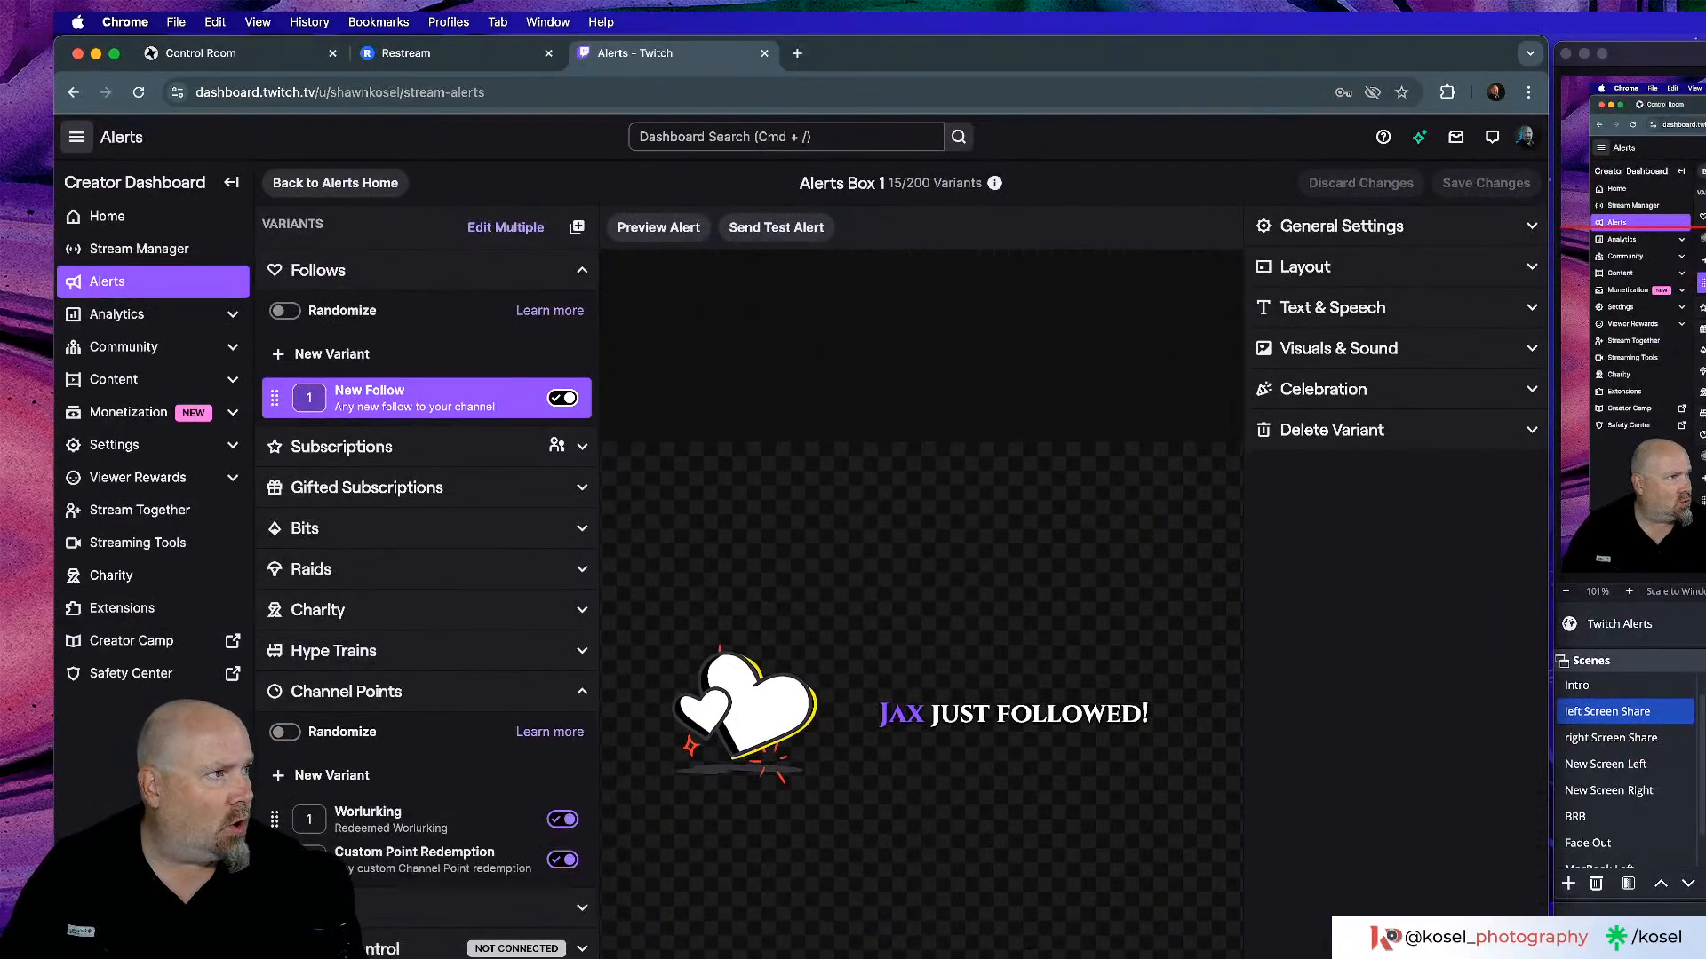
Switch to OBS and review the browser source URL, size and audio control options in the Twitch Alerts source properties.
drag(1556, 49, 1075, 113)
click(1297, 757)
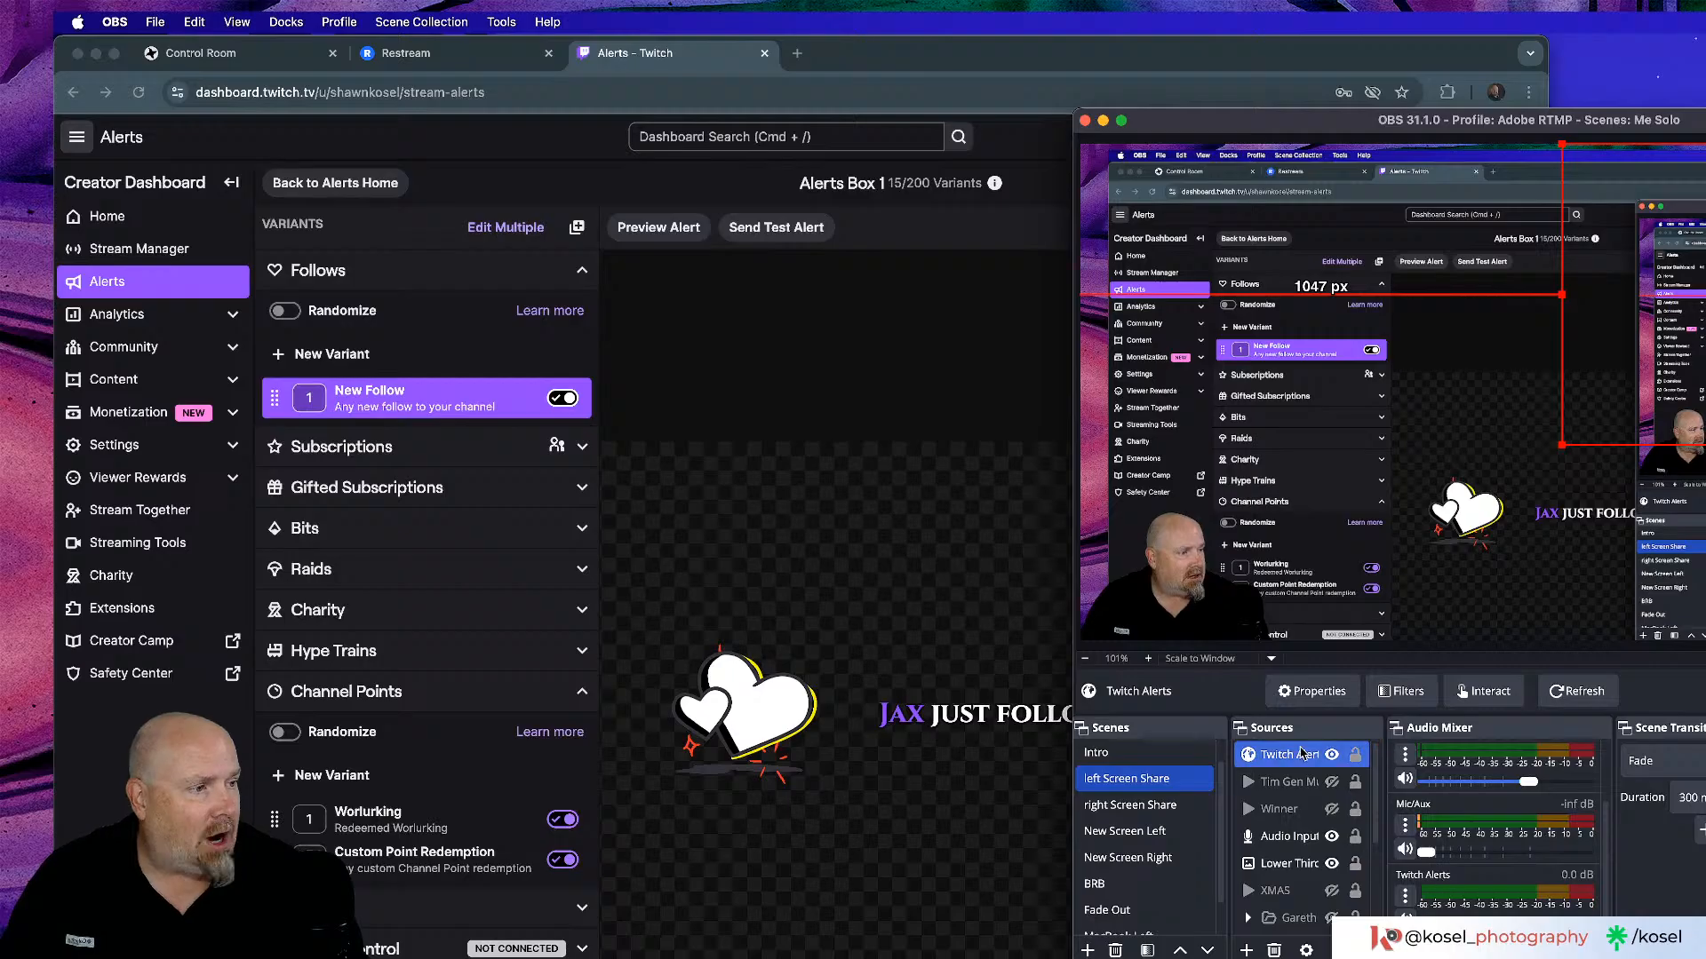
double_click(1288, 755)
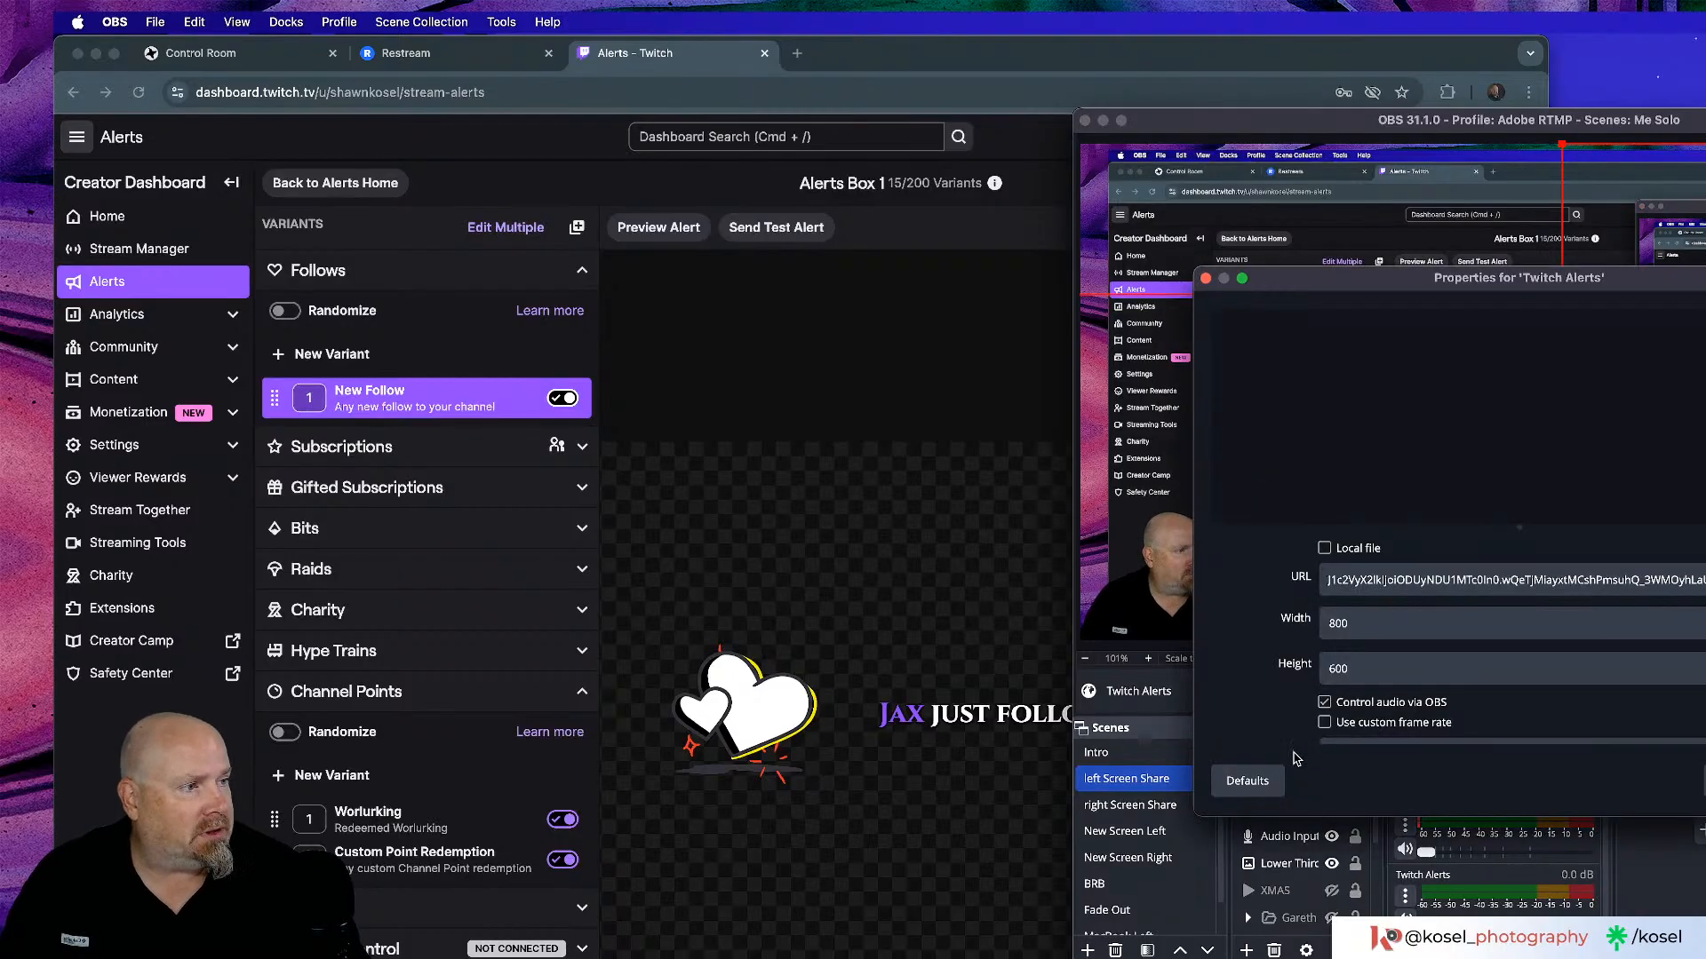
drag(1505, 285, 733, 218)
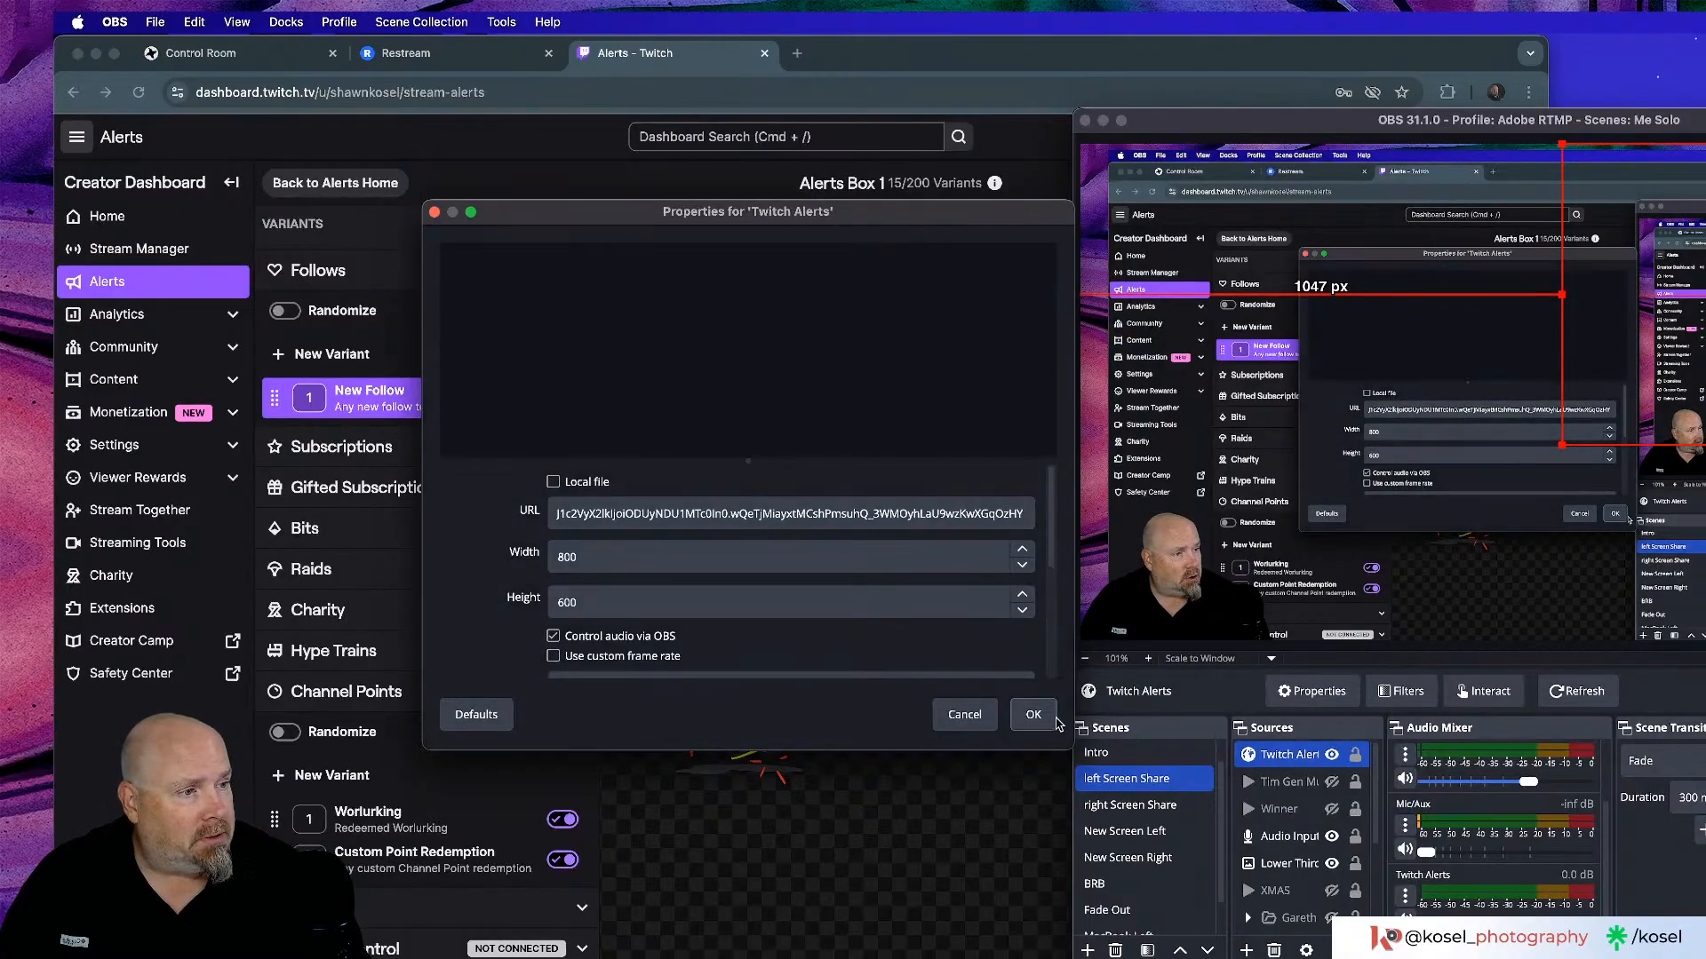
click(1034, 715)
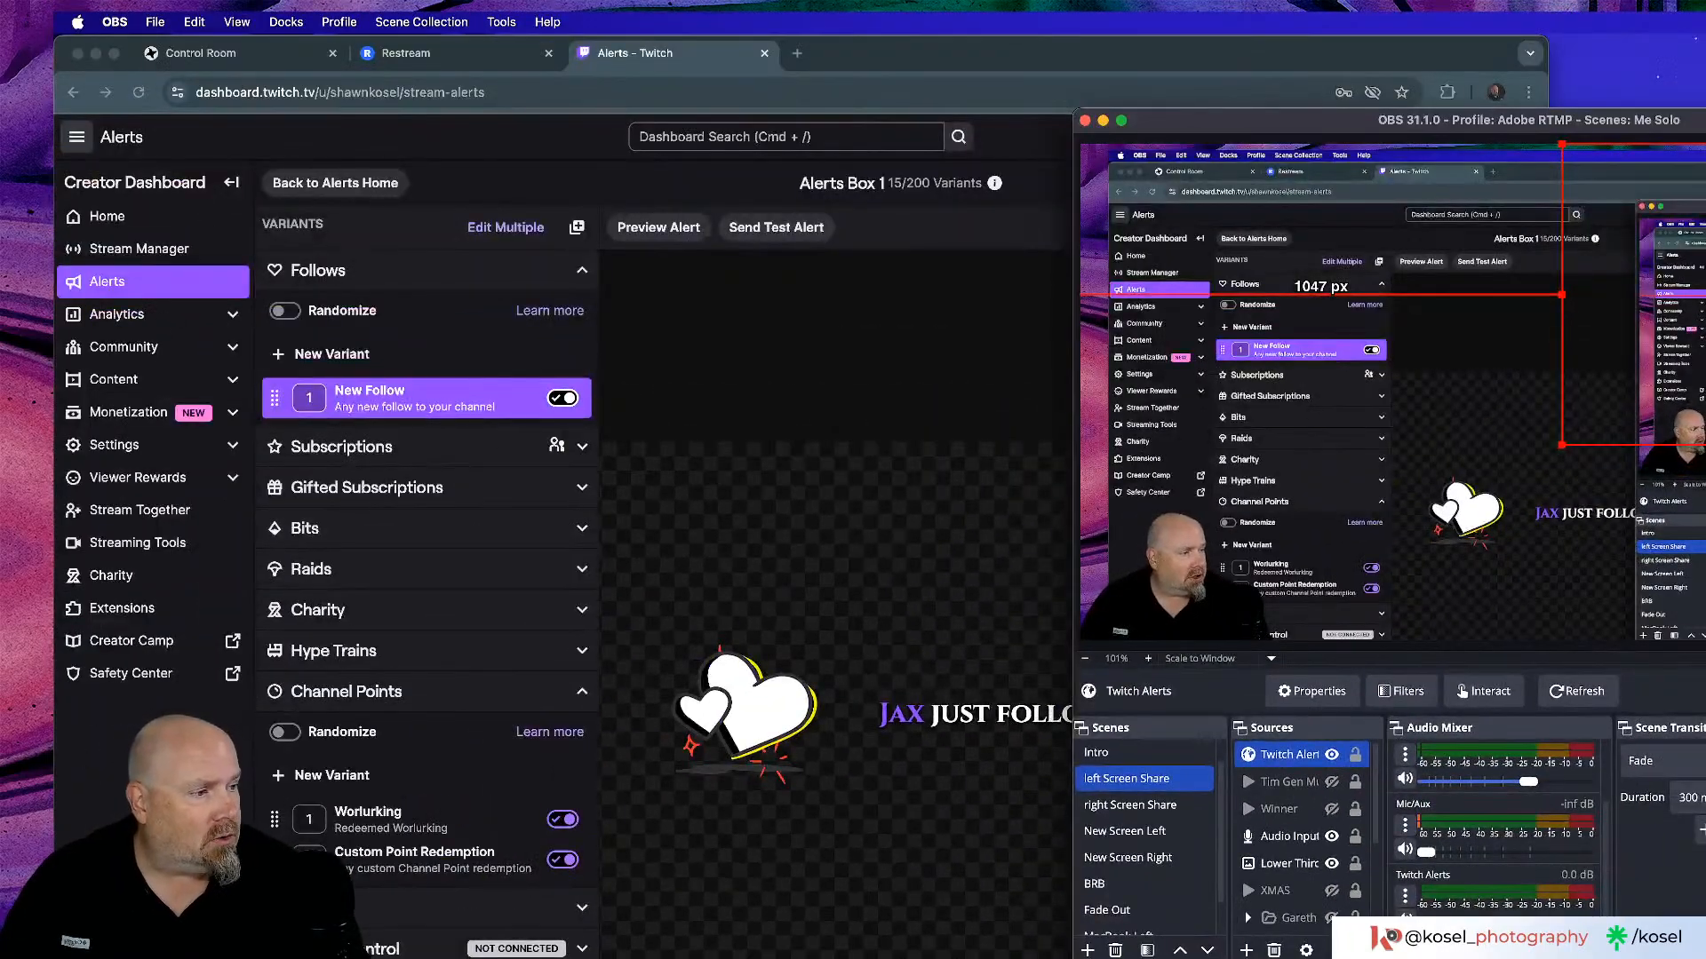
Review the audio monitoring settings of the active sources in Advanced Audio Properties, and move the OBS window aside.
click(1403, 951)
drag(1430, 387, 918, 429)
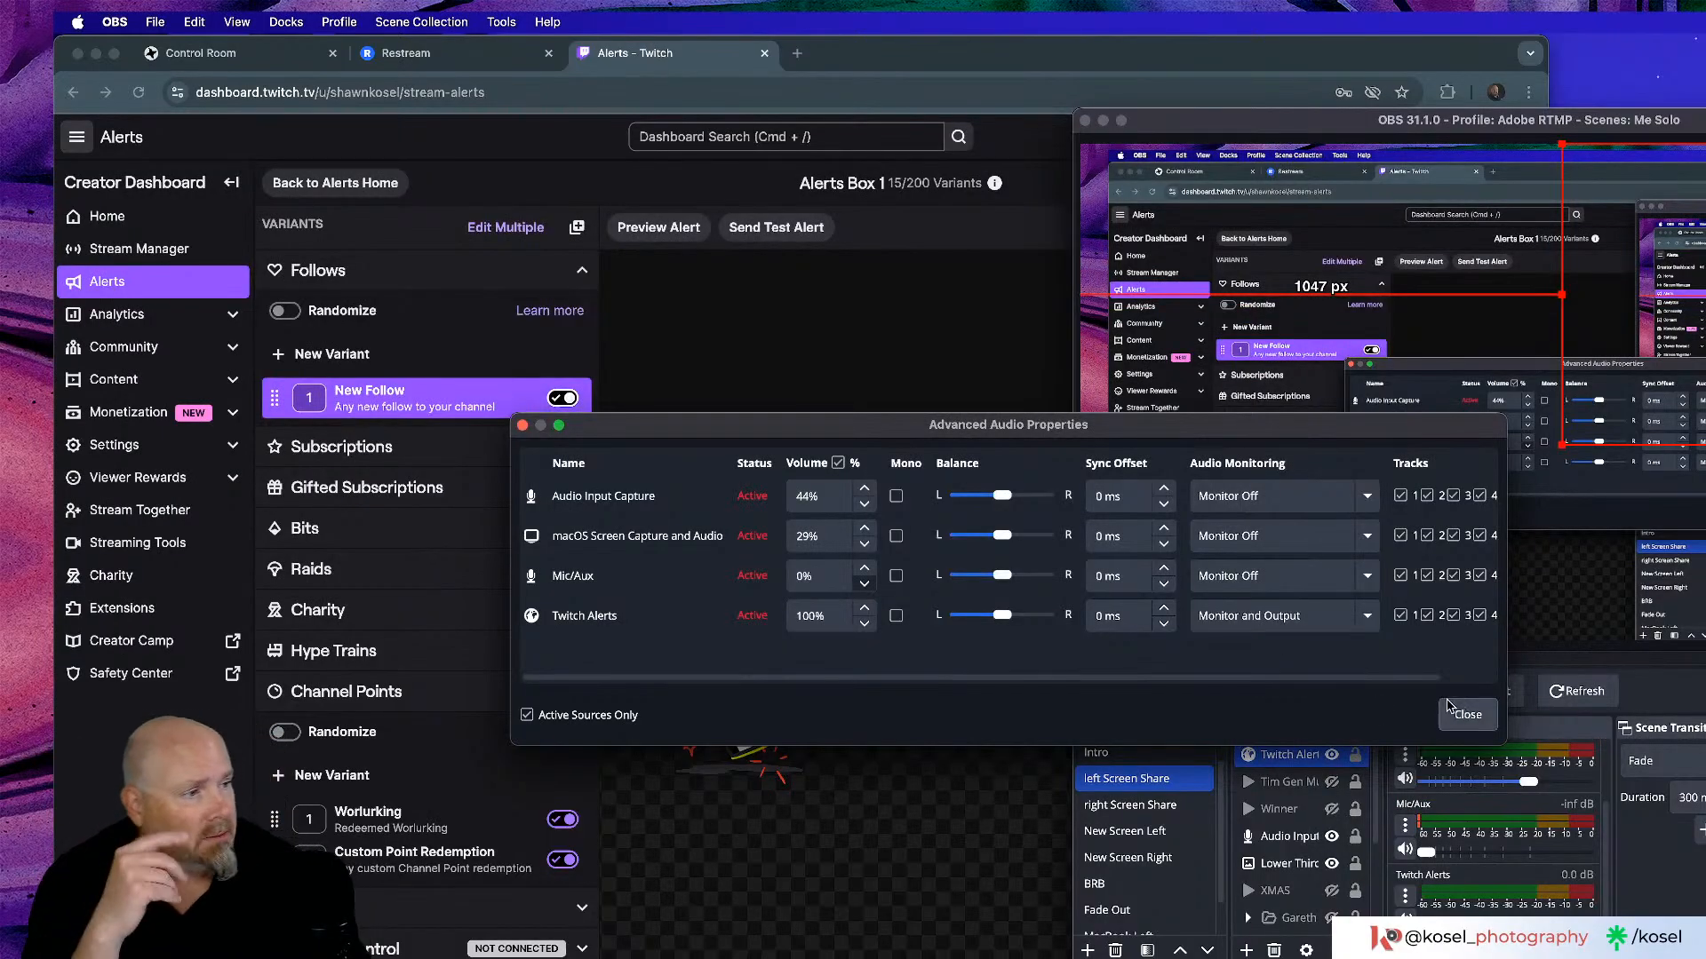
click(1466, 714)
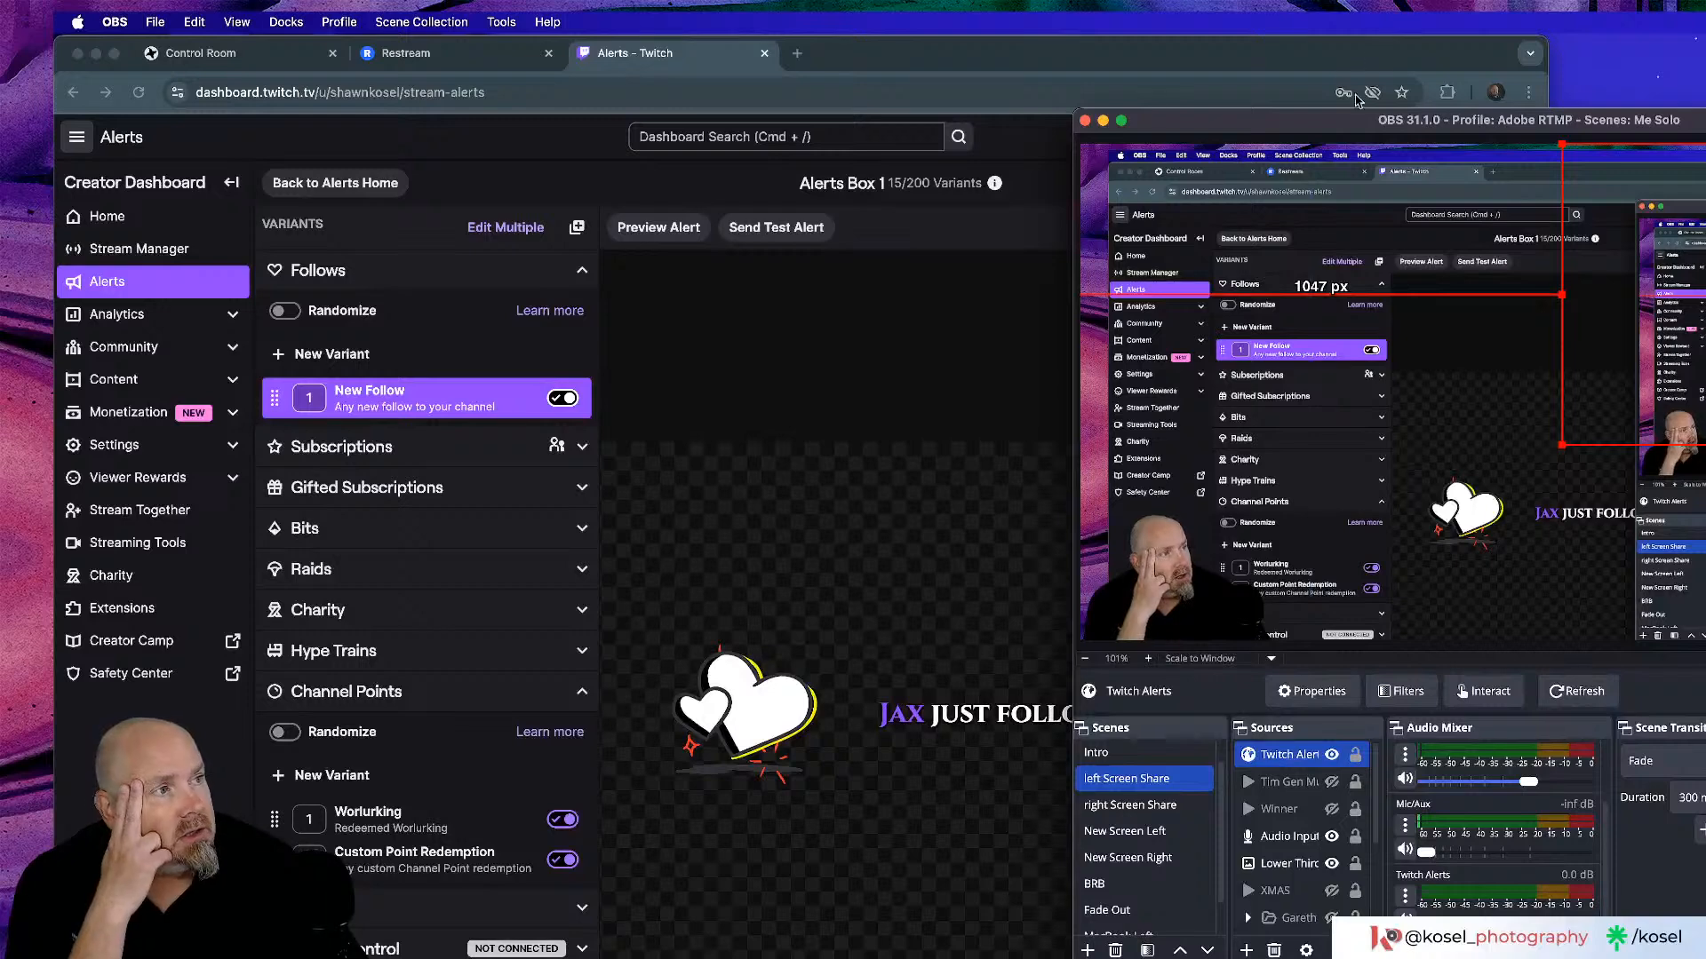
drag(1357, 119, 1704, 45)
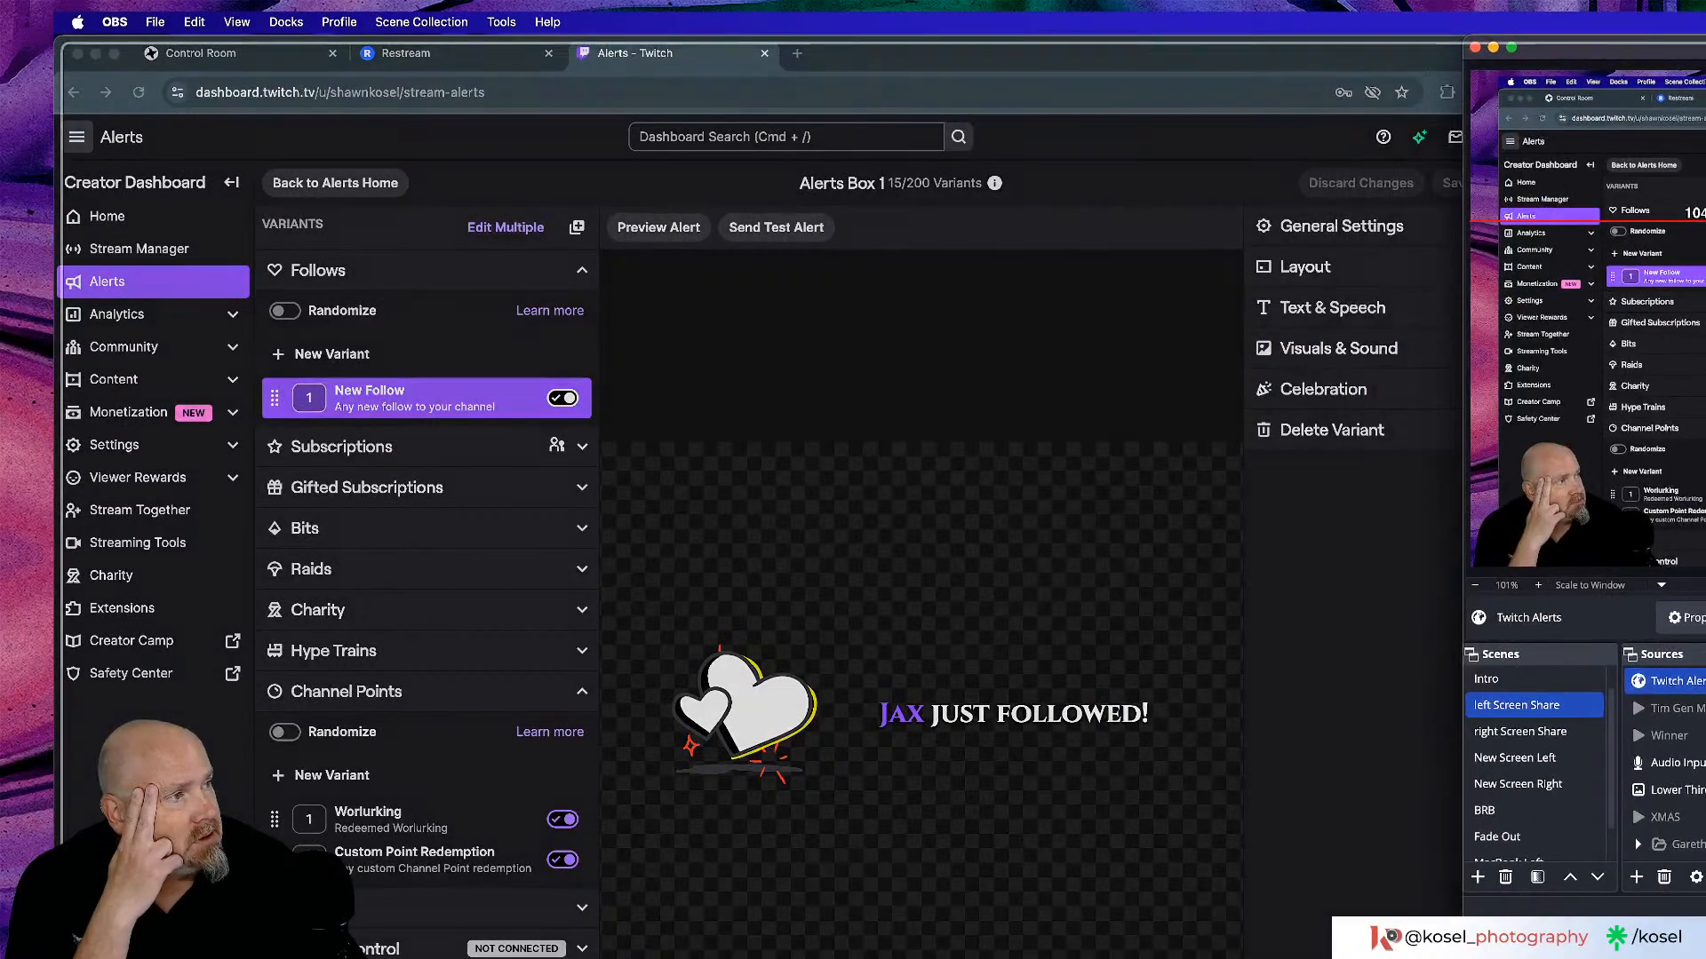
click(1386, 55)
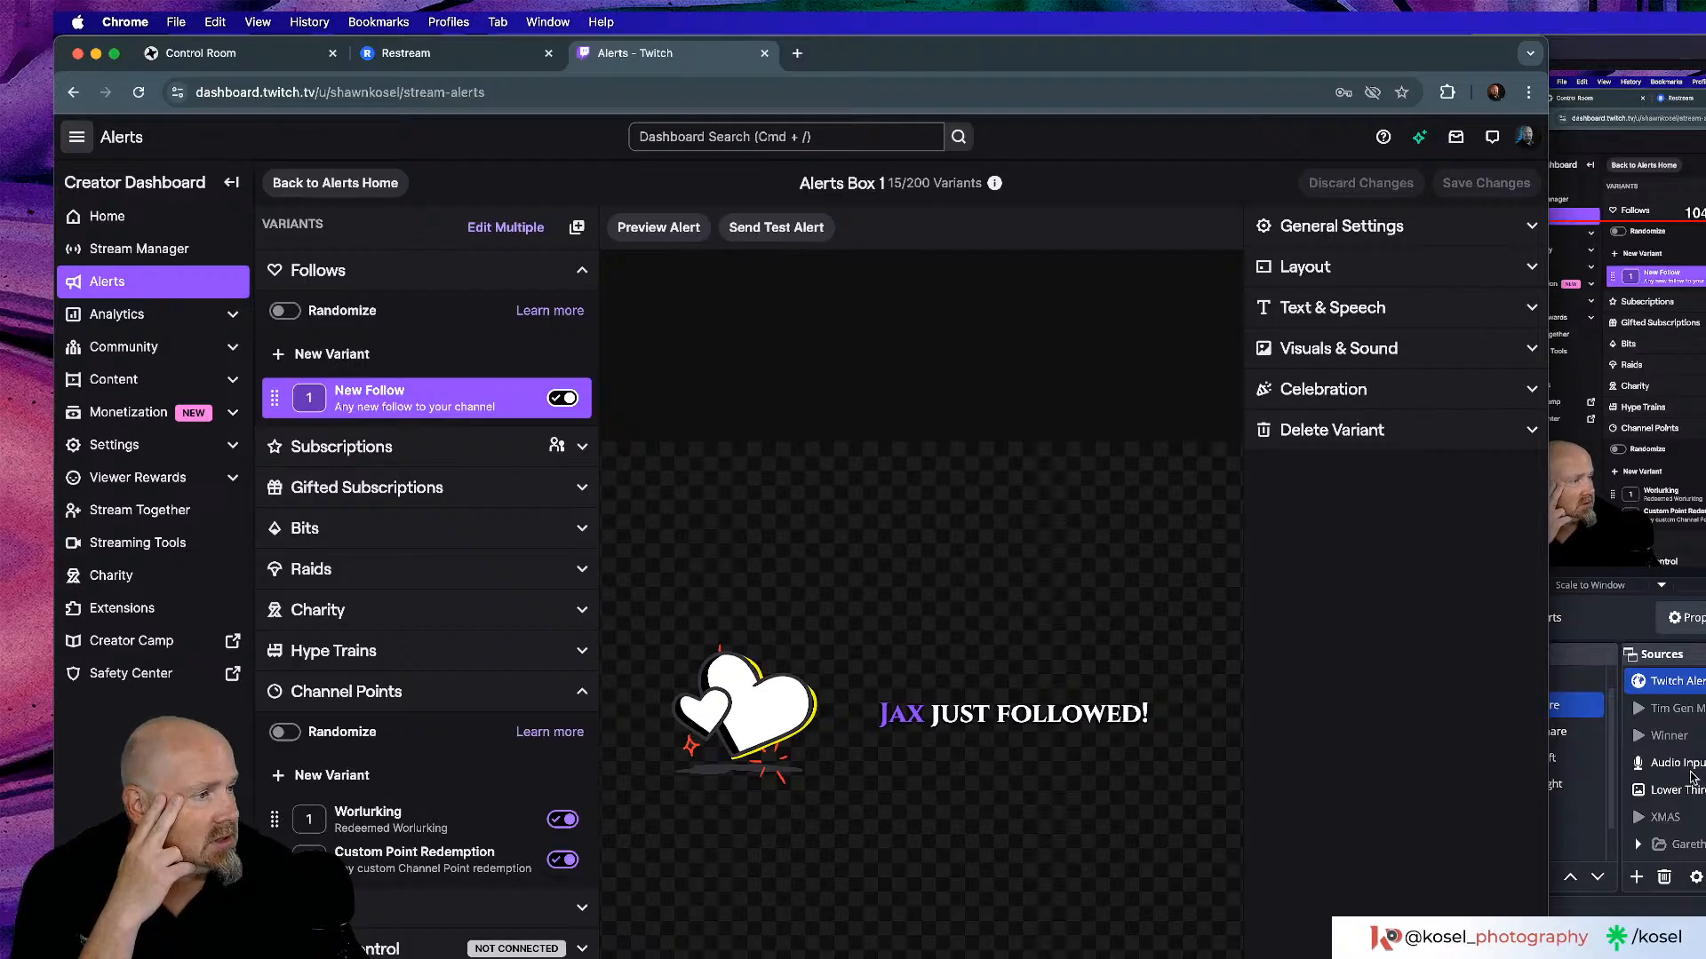
scroll(1695, 776, down, 5)
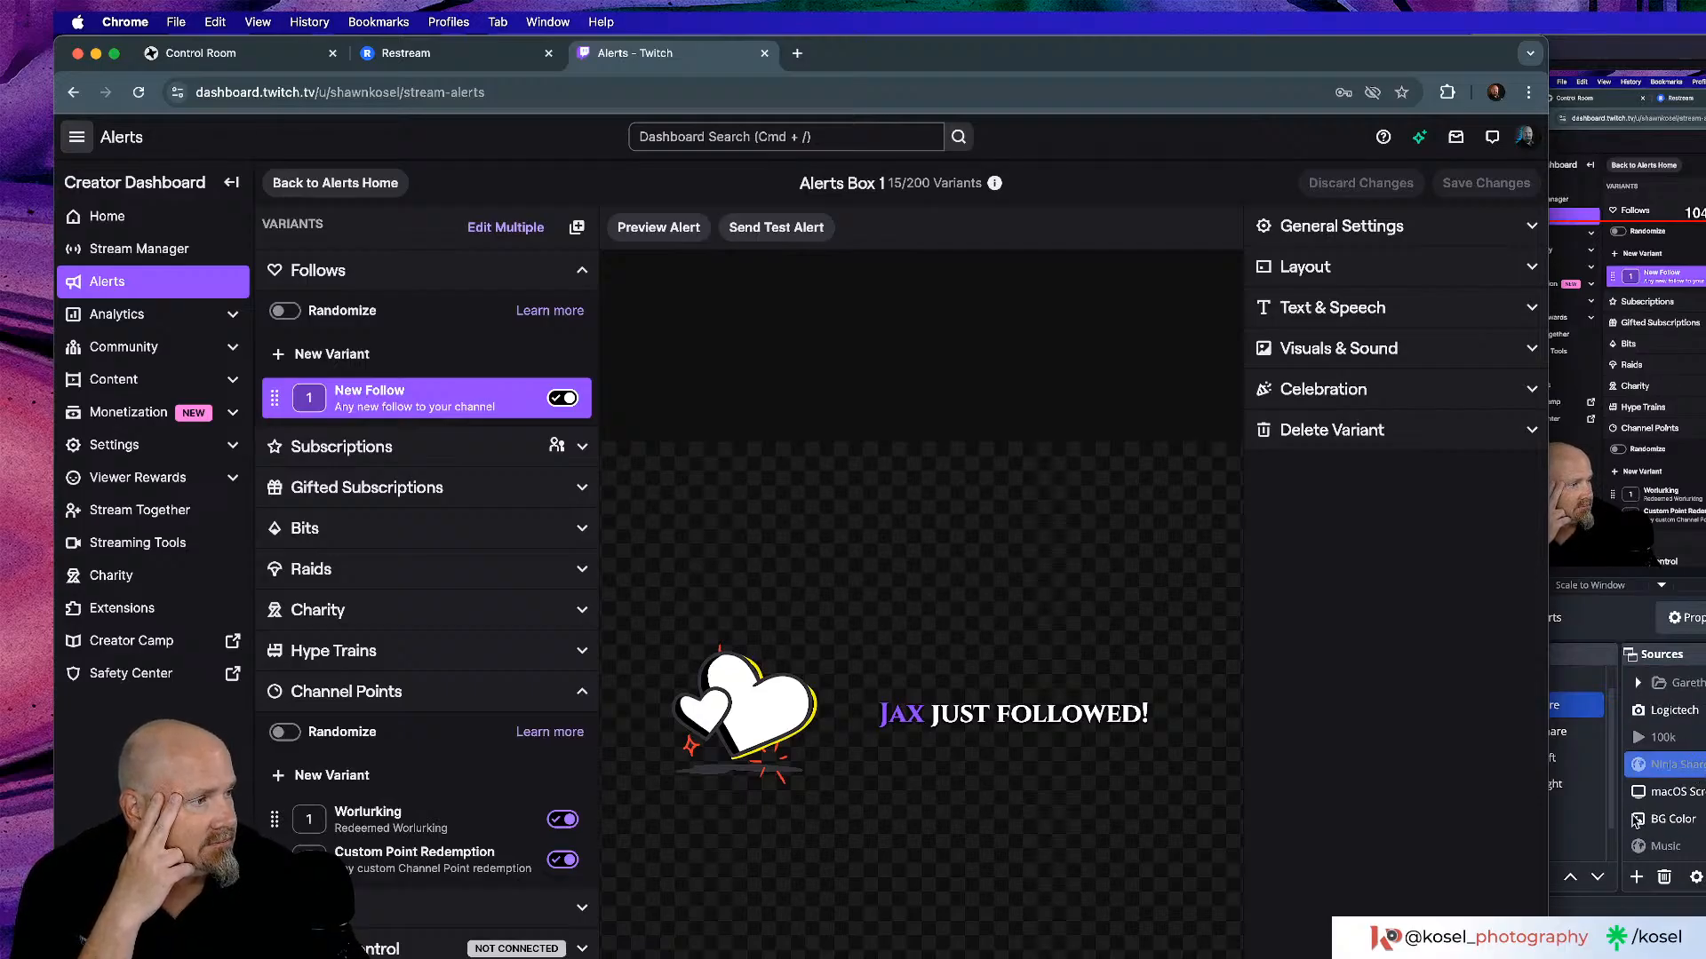
click(1563, 497)
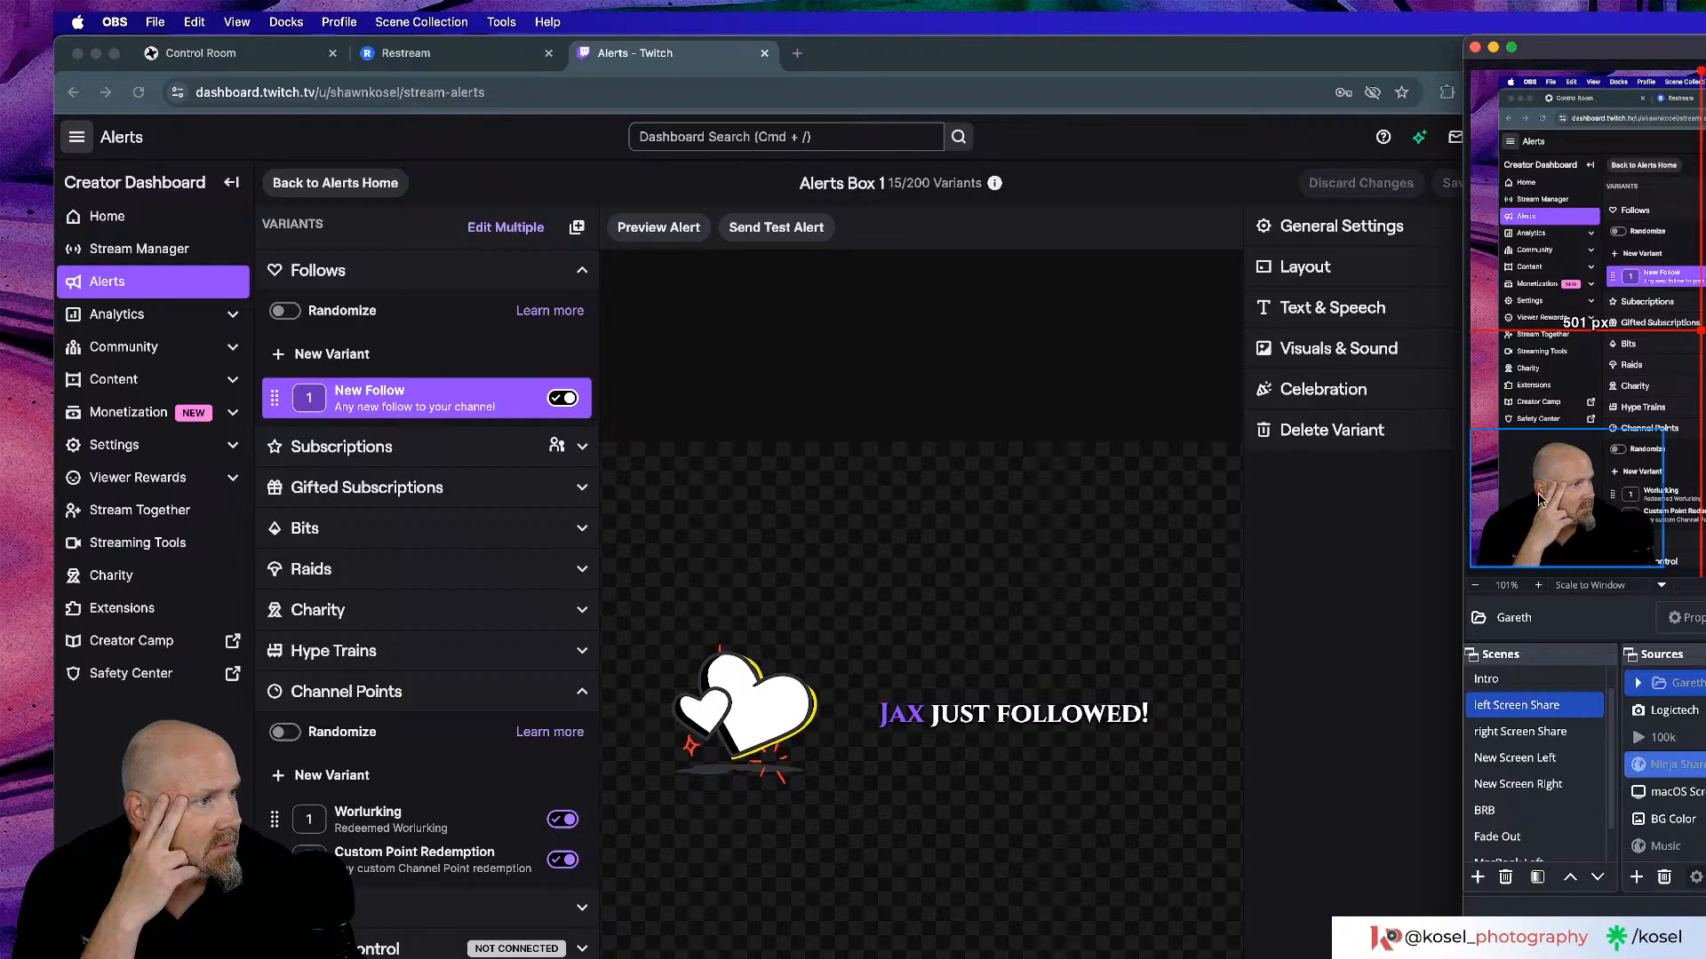
click(1488, 353)
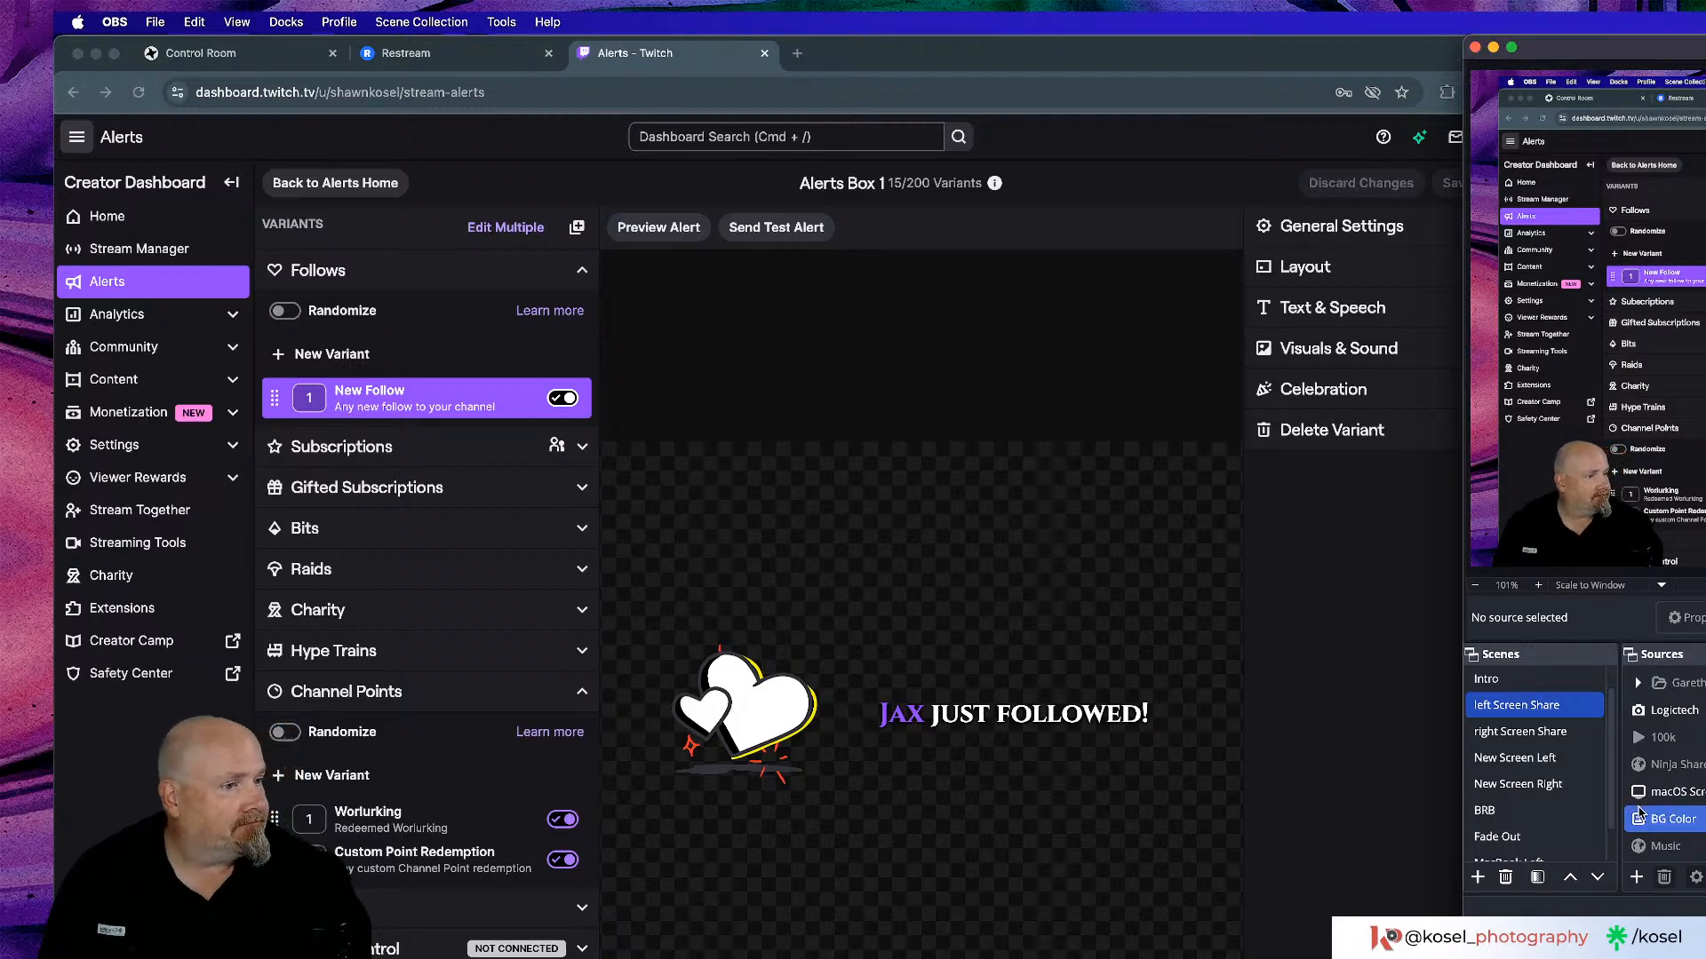
Switch back to Twitch and return to the Stream Manager.
click(133, 251)
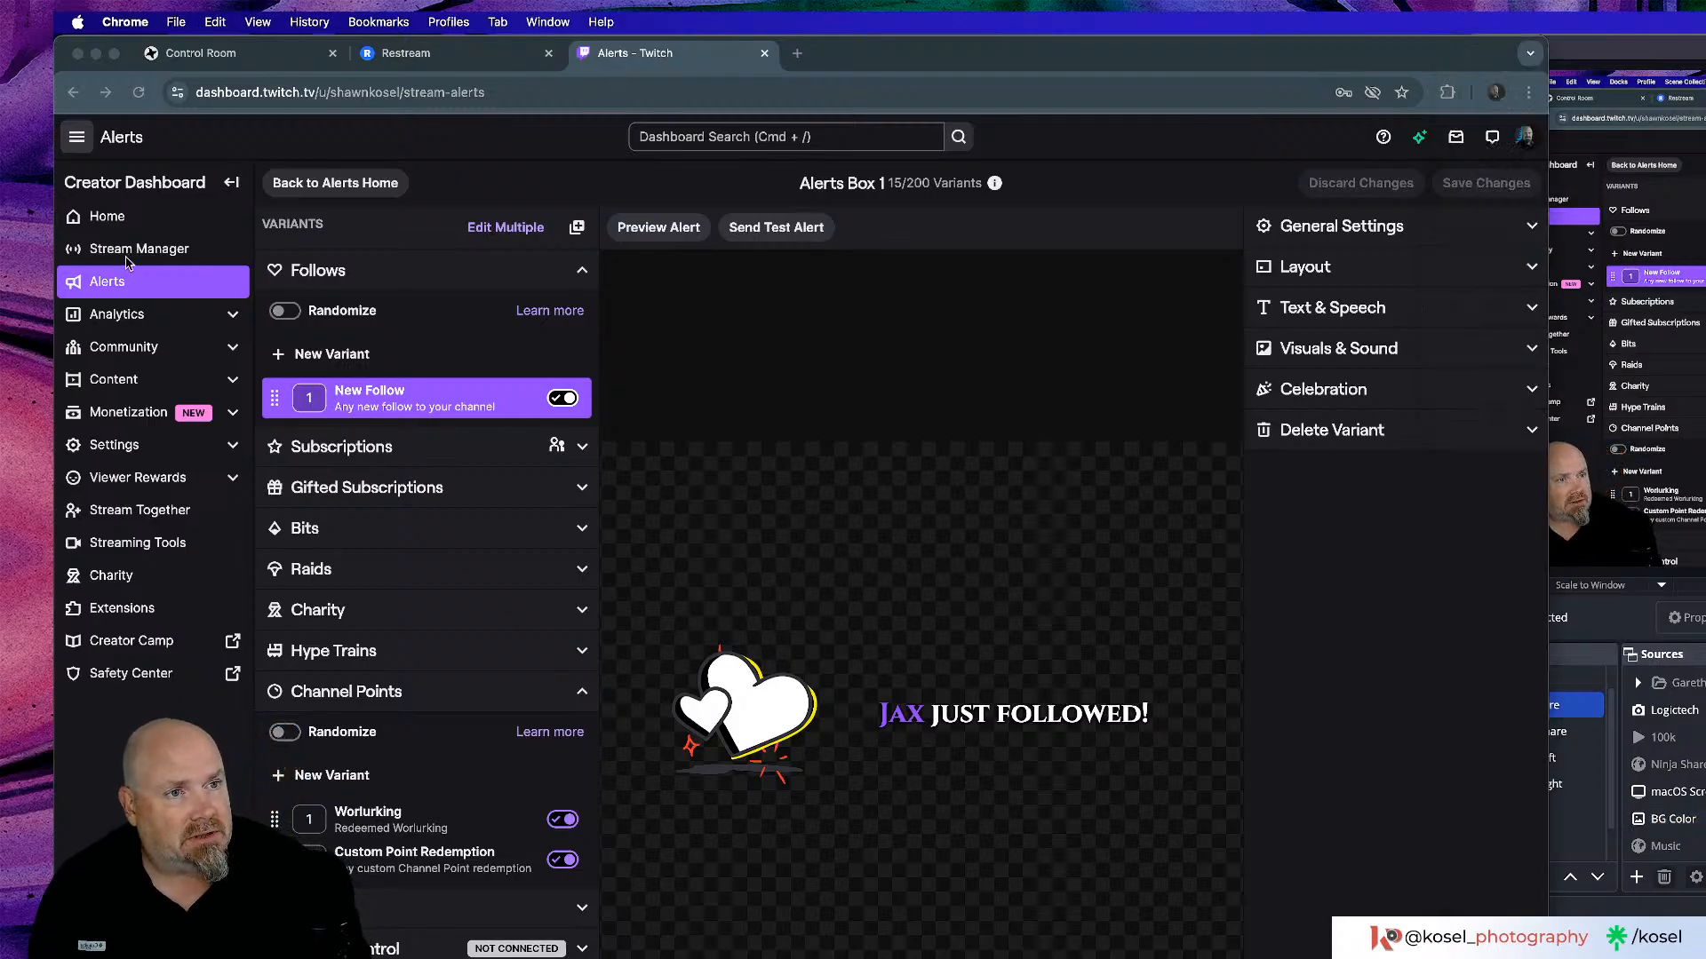
click(133, 250)
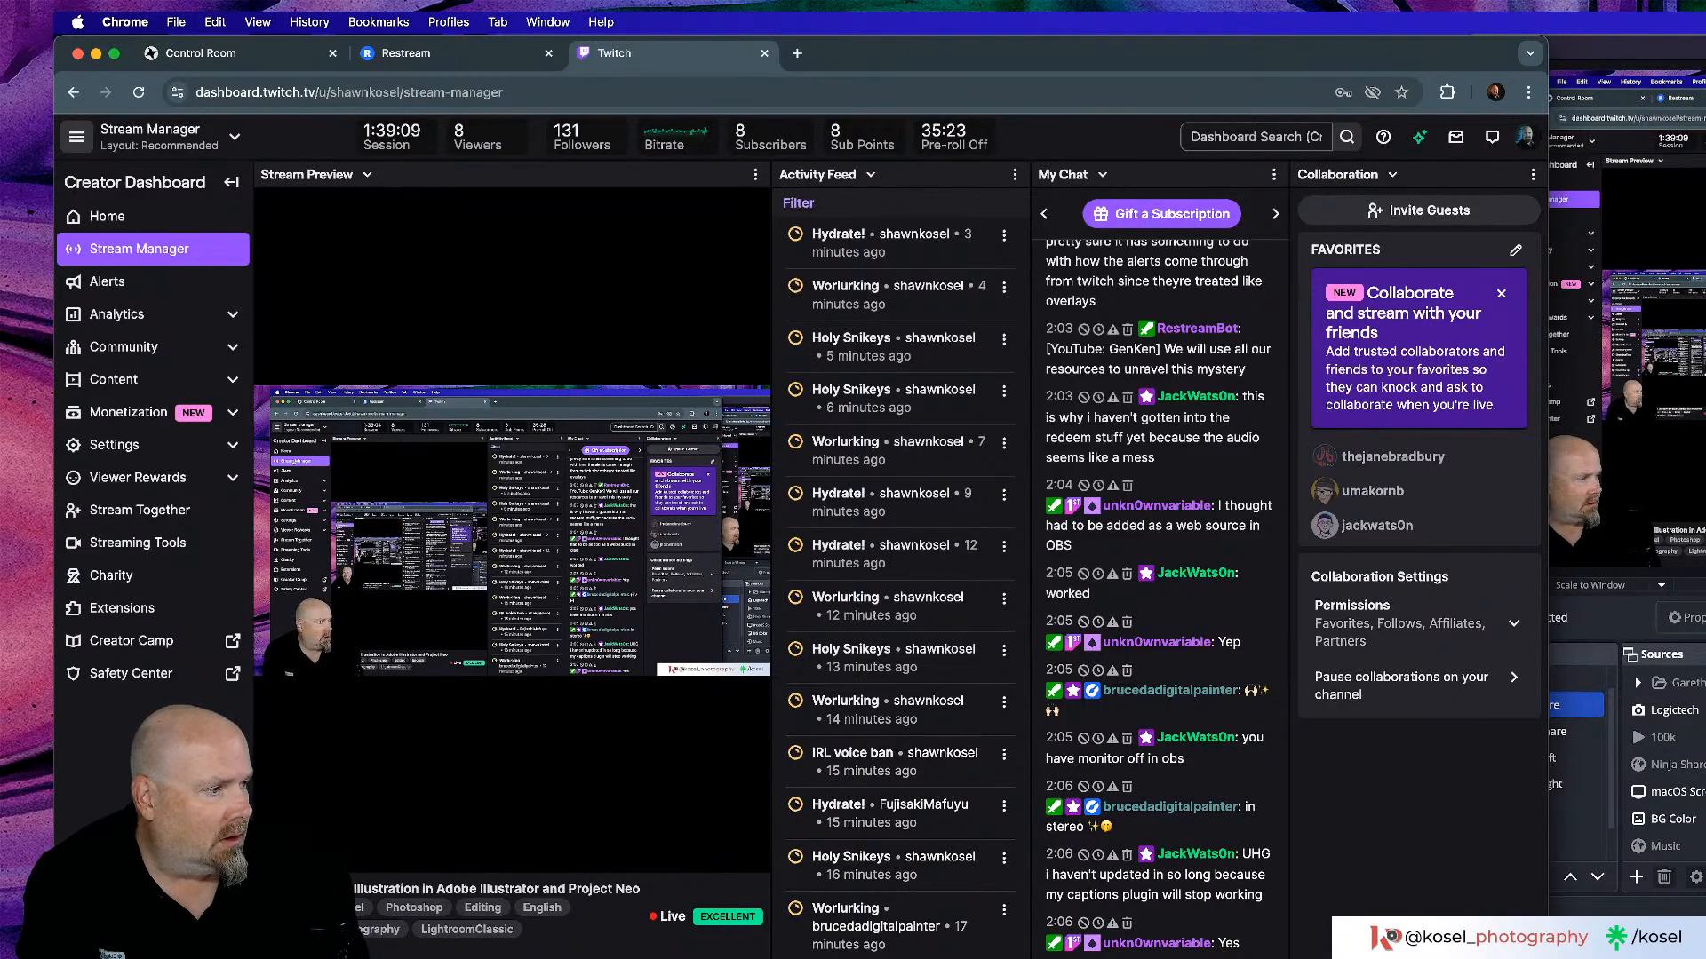
Switch to OBS and review the Twitch Alerts source's audio monitoring in Advanced Audio Properties, and move the OBS window aside.
key(super+Tab)
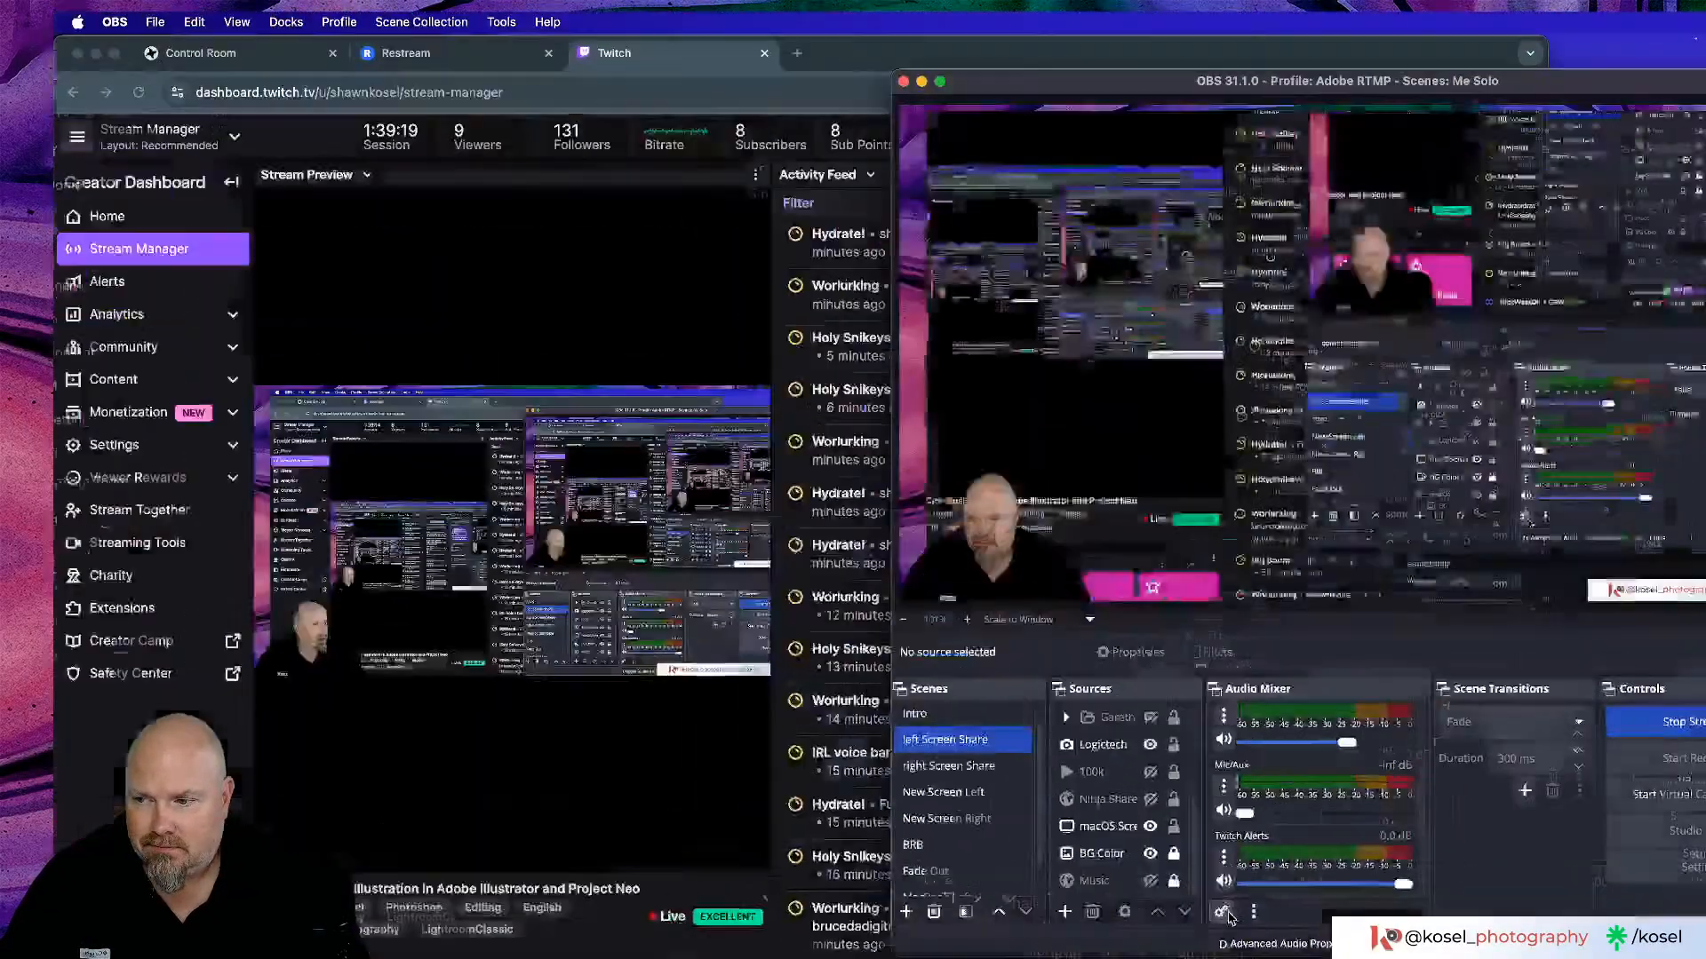
click(1230, 917)
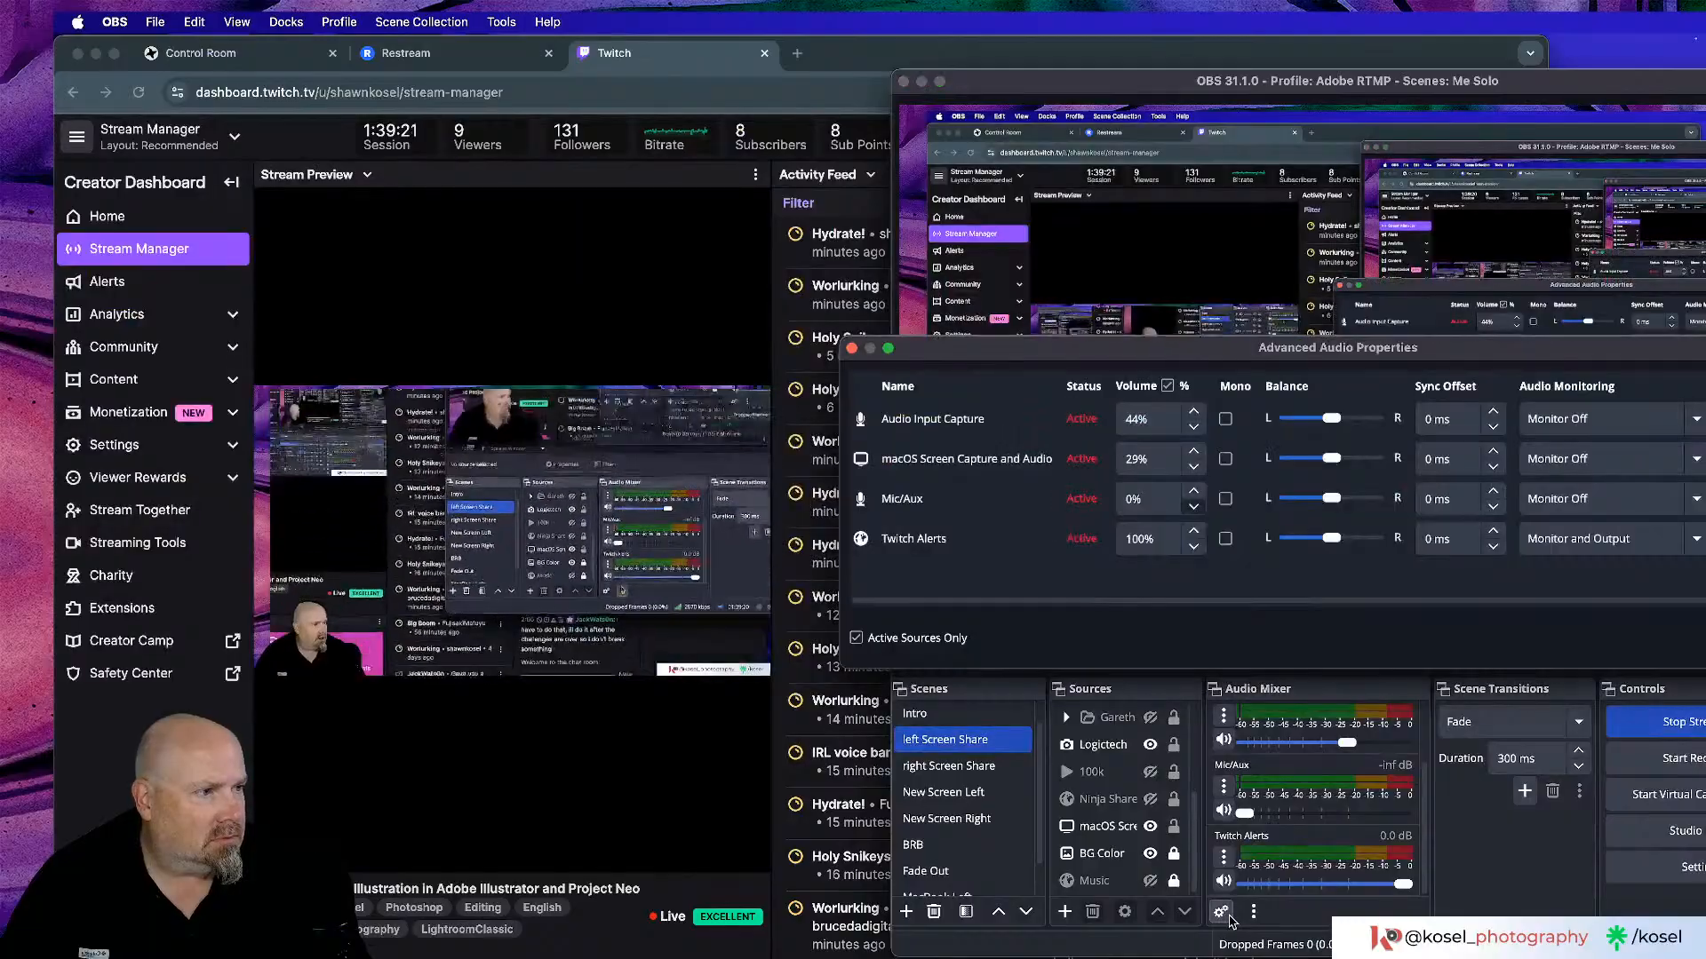
drag(1293, 366, 813, 302)
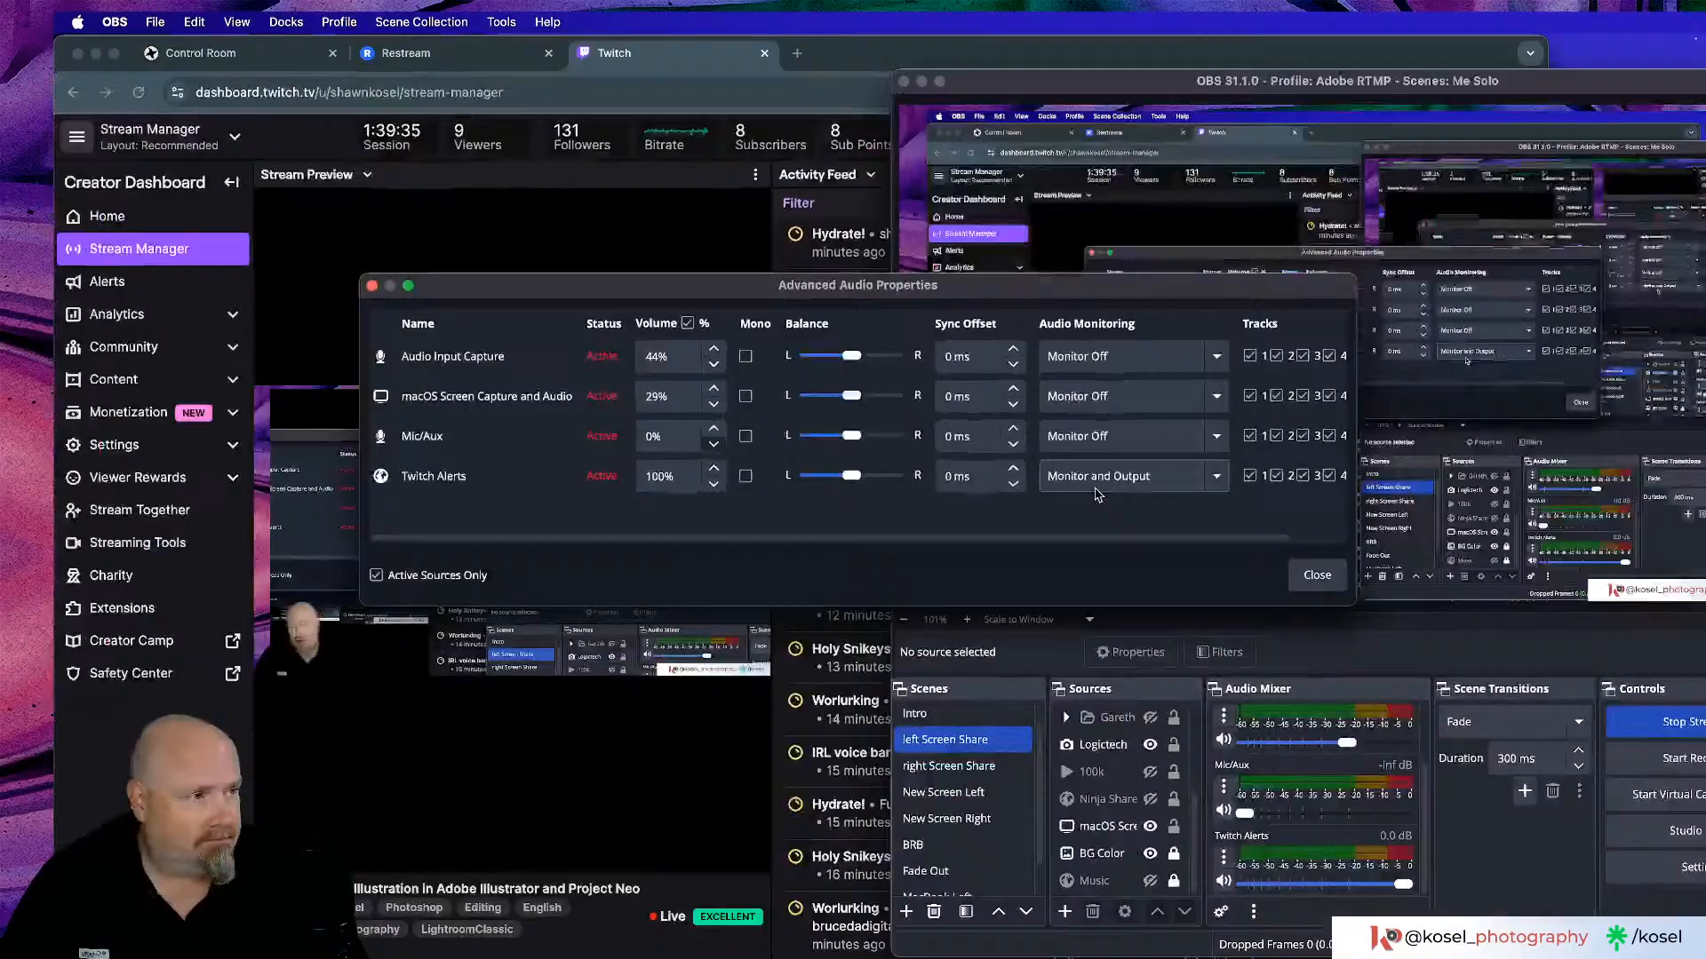
click(1317, 575)
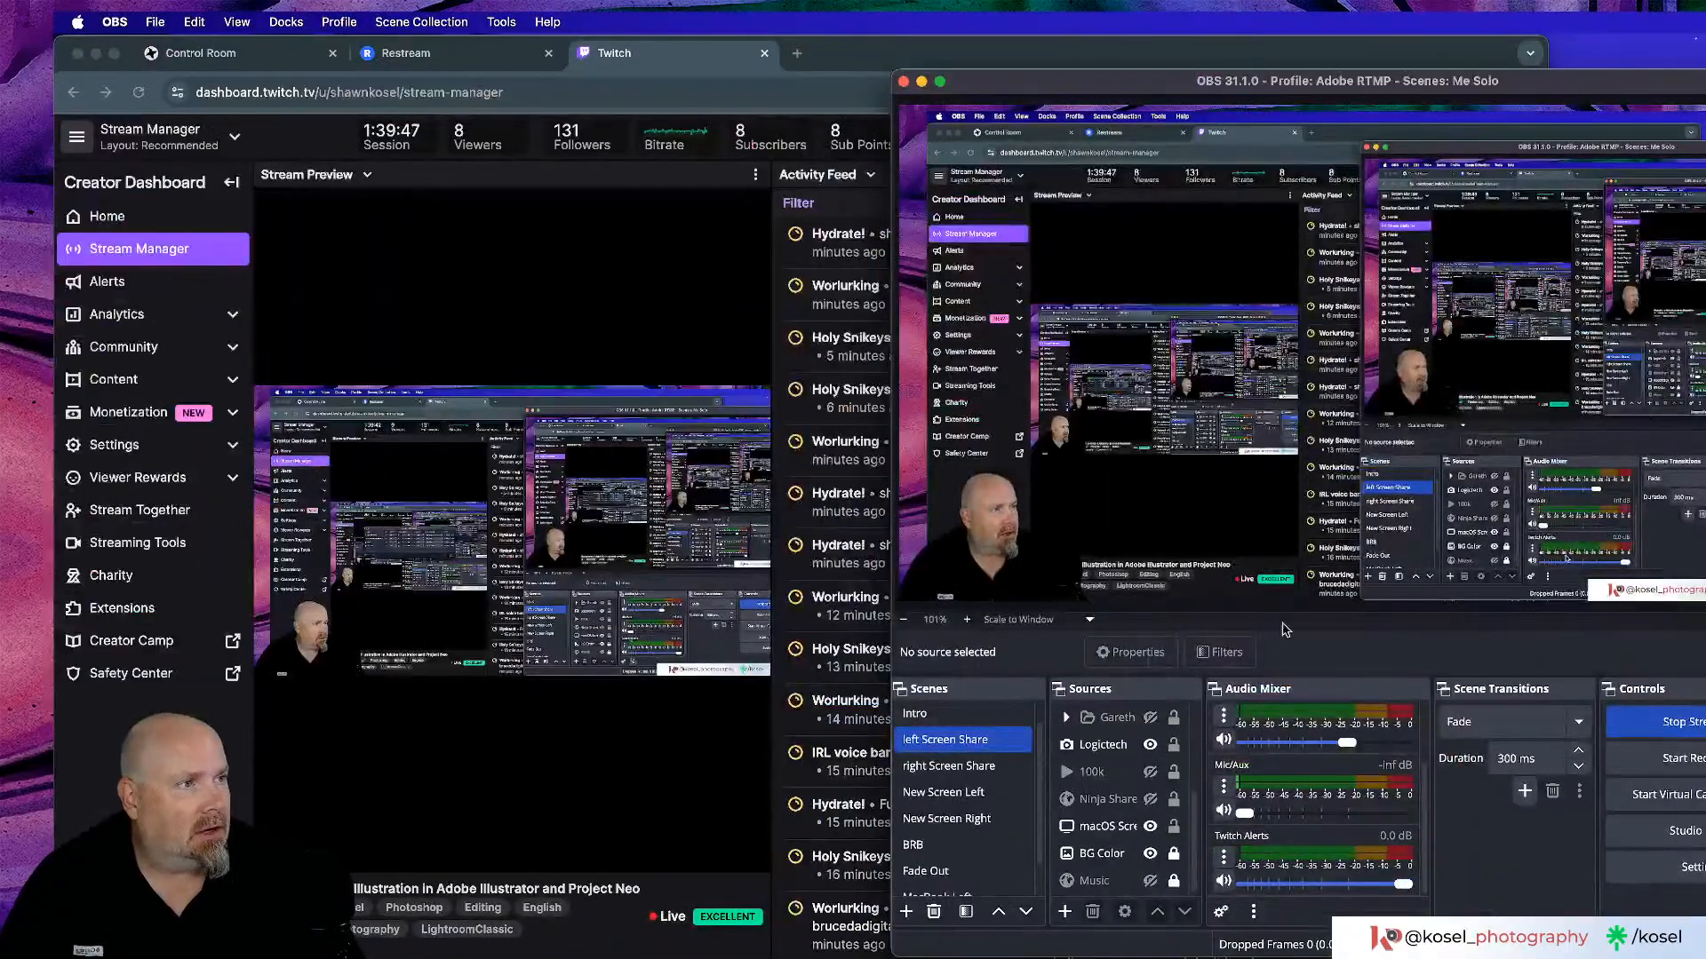
drag(977, 81, 1642, 53)
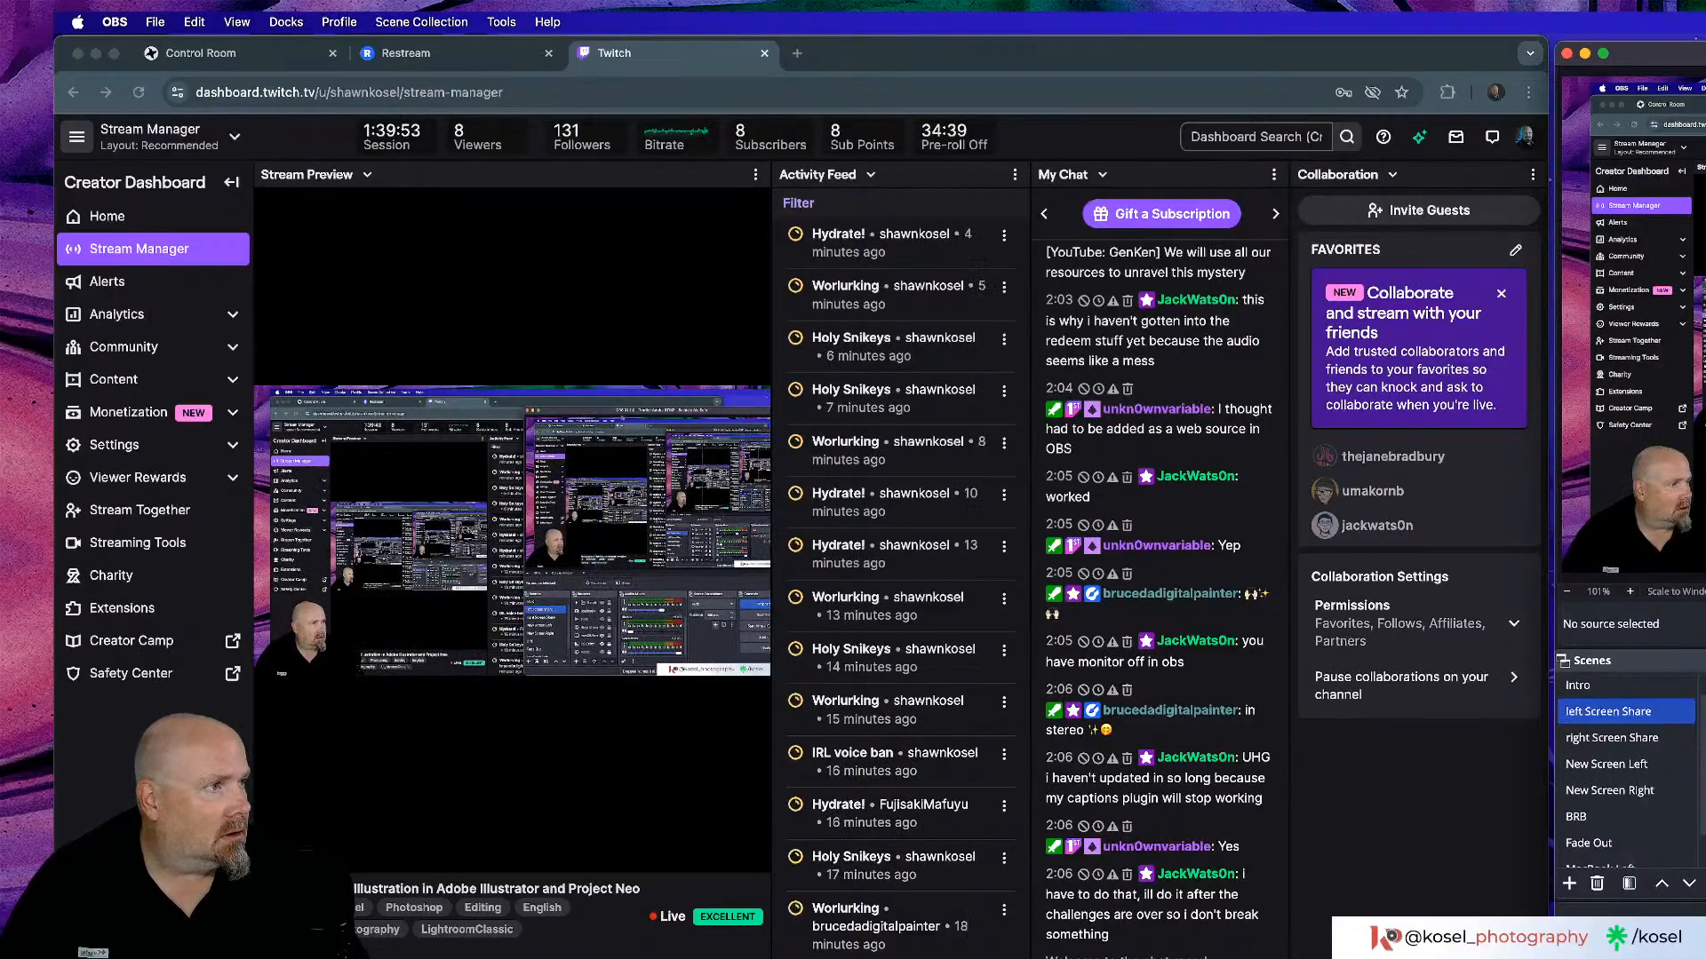
drag(1641, 54, 1547, 53)
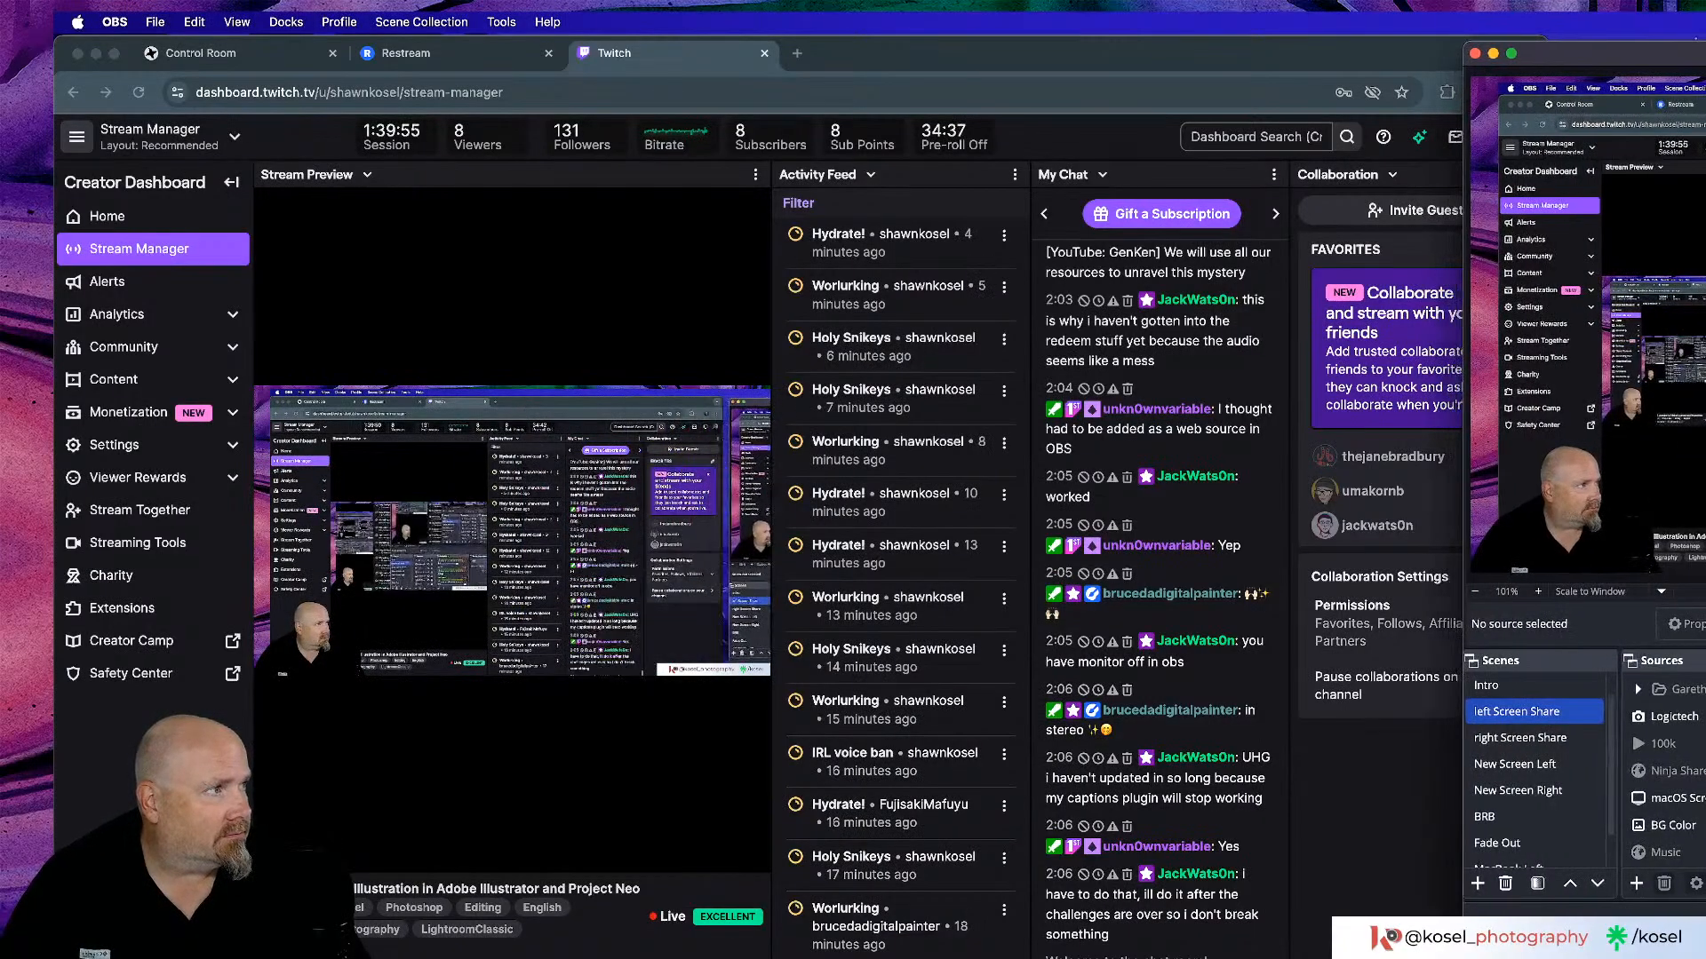
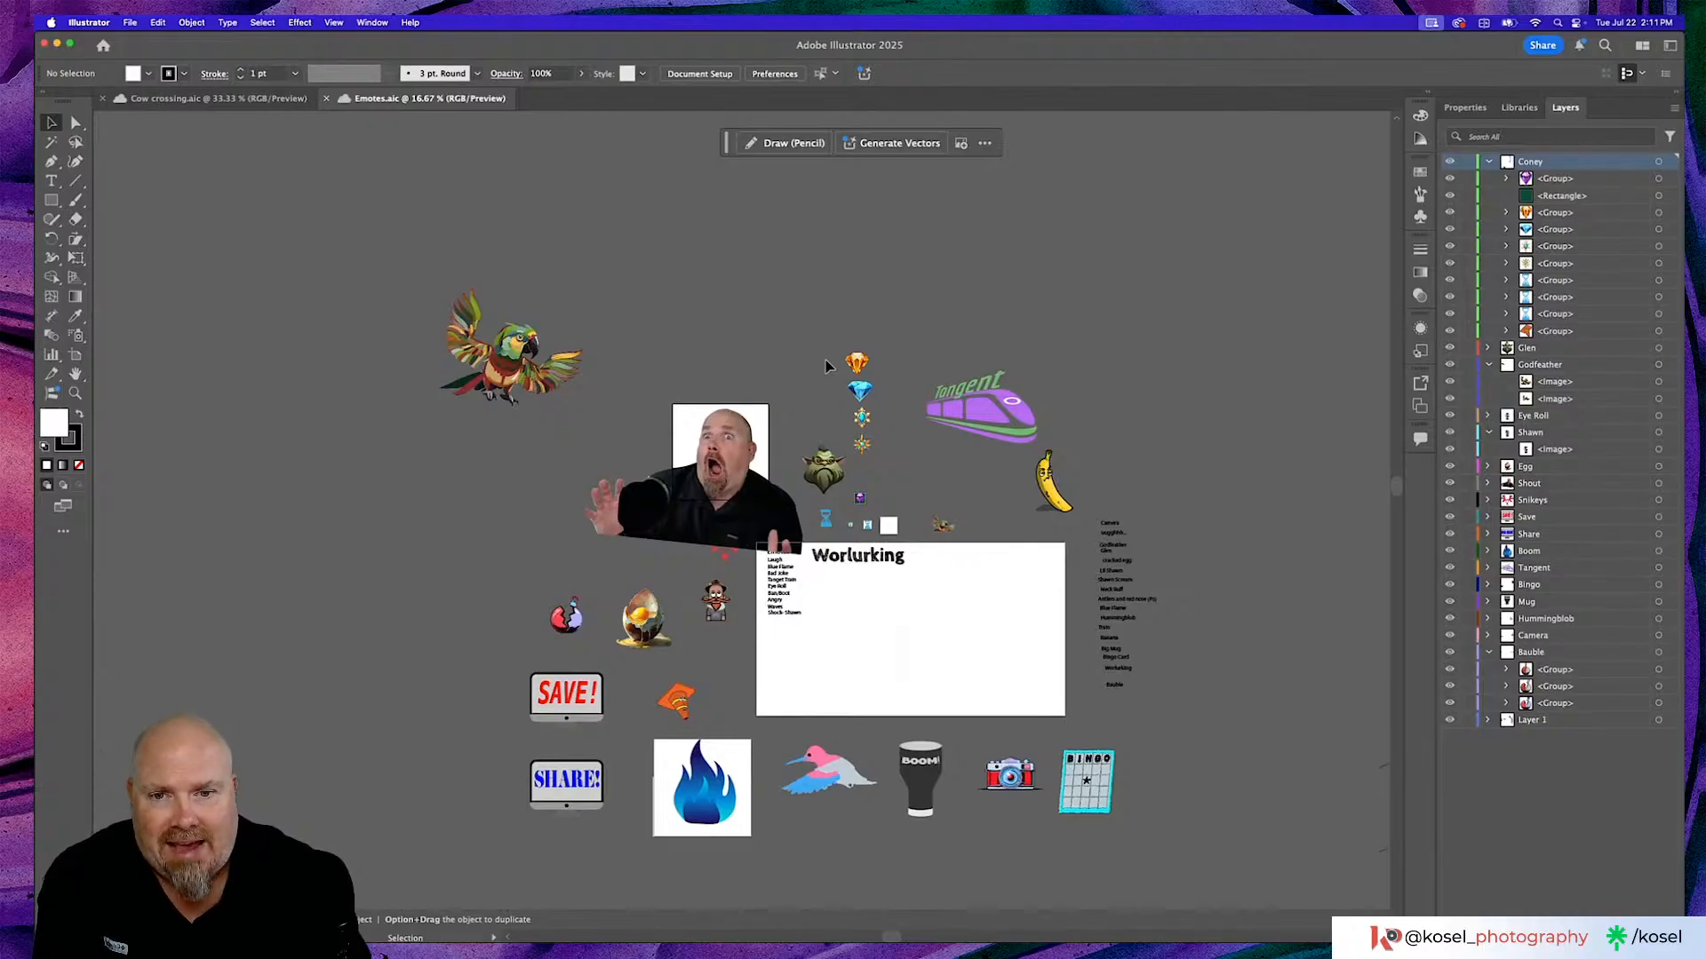
Locate the hourglass artboards in the Emotes document and check the blank artboard's dimensions with the Artboard tool.
key(super+1)
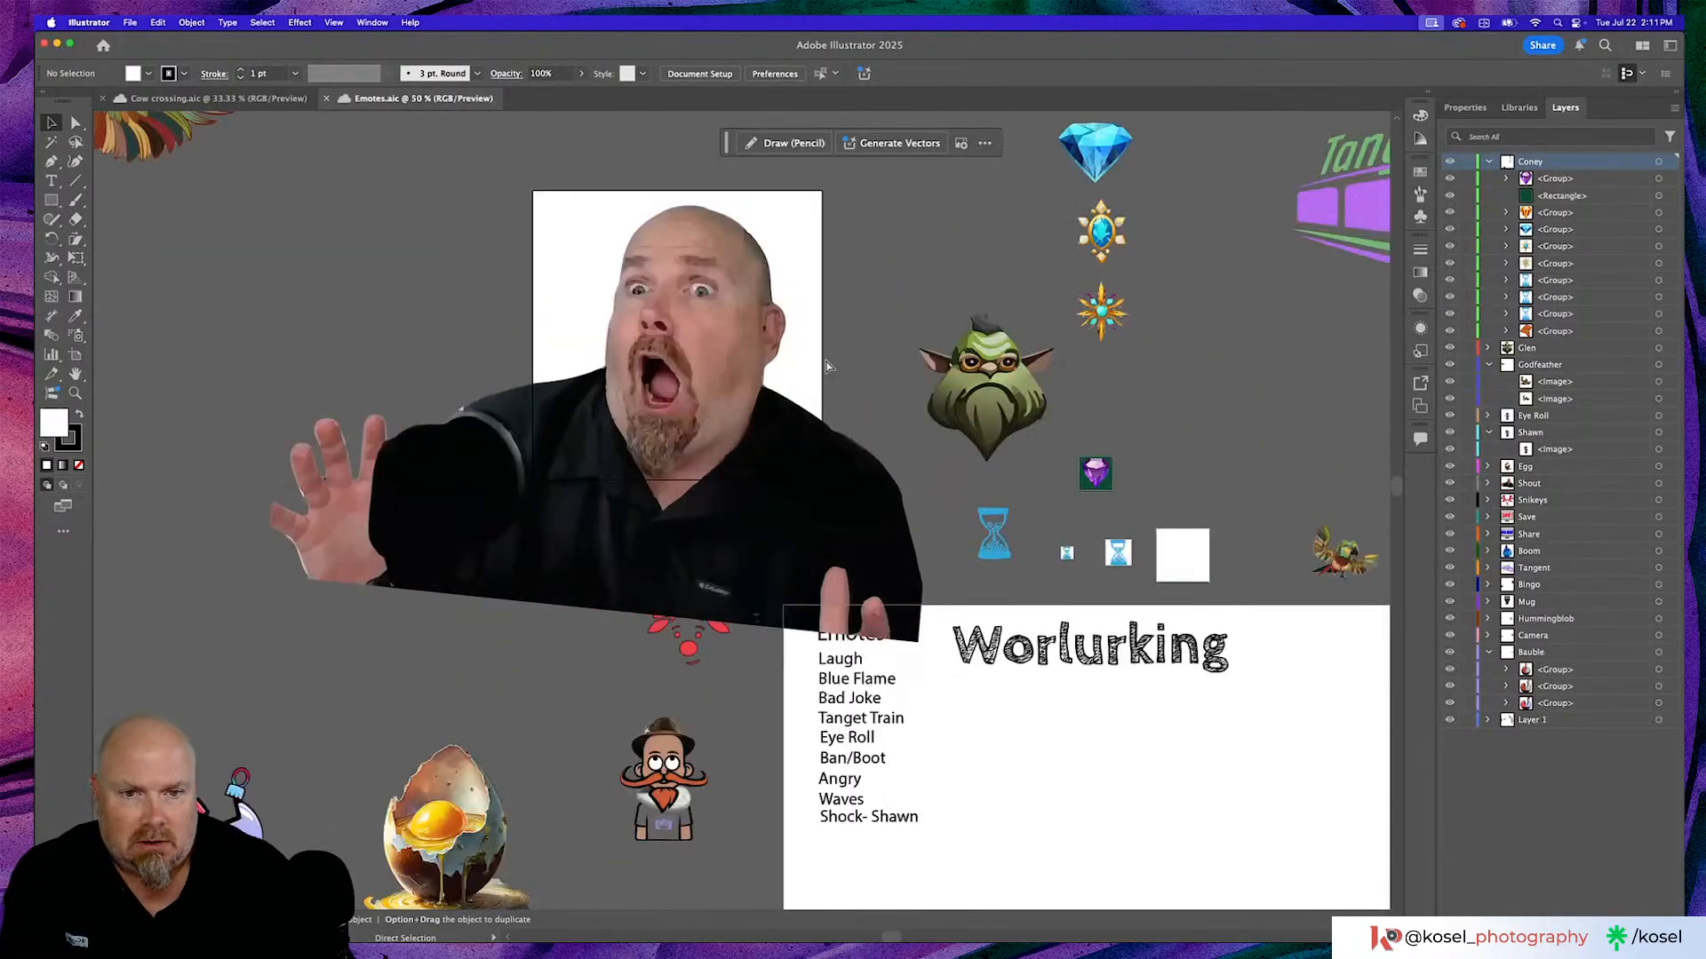
scroll(827, 367, right, 10)
scroll(827, 367, down, 2)
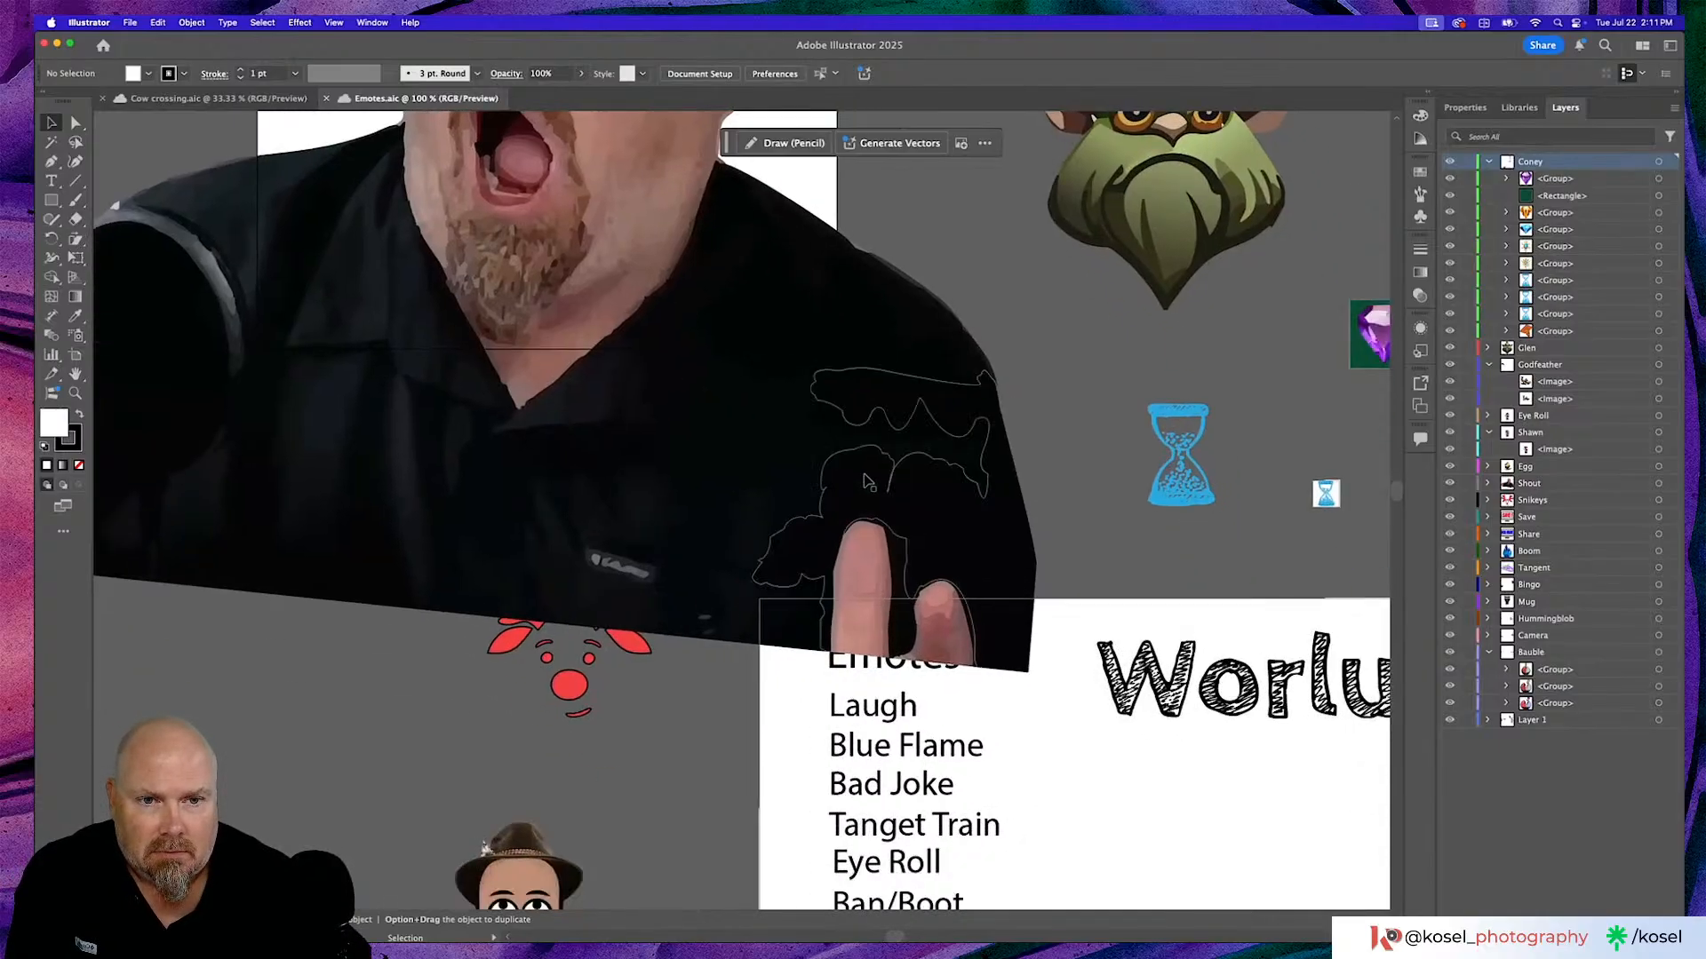
scroll(860, 480, right, 4)
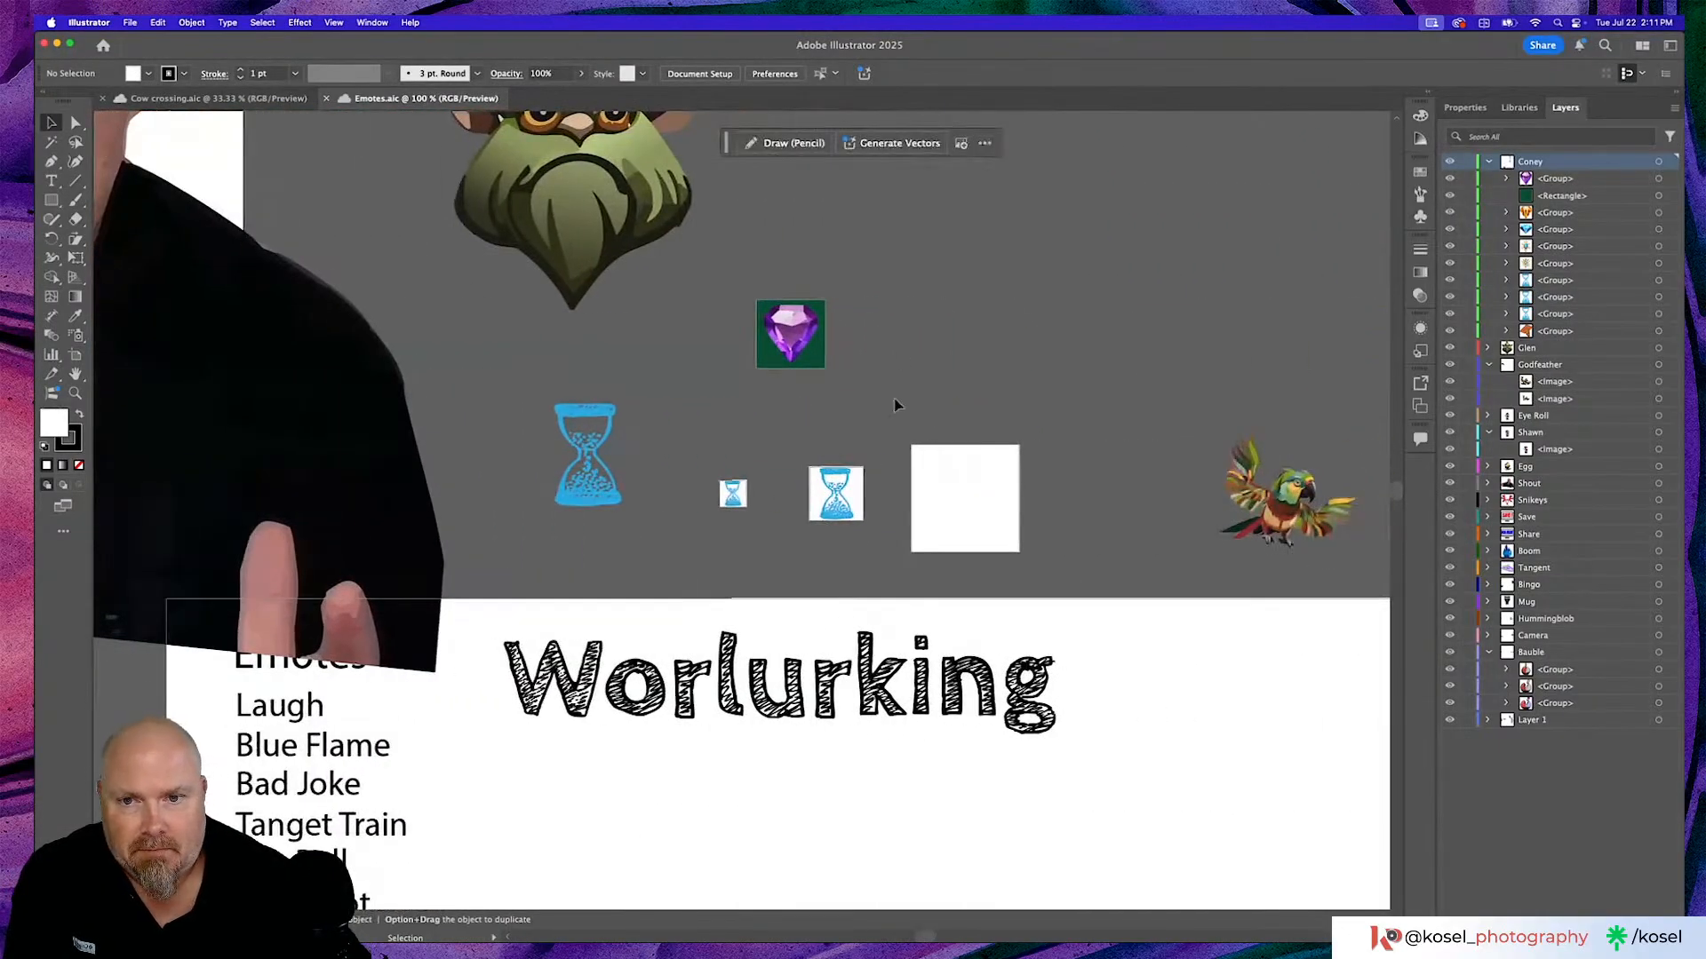
key(a)
key(super+equal)
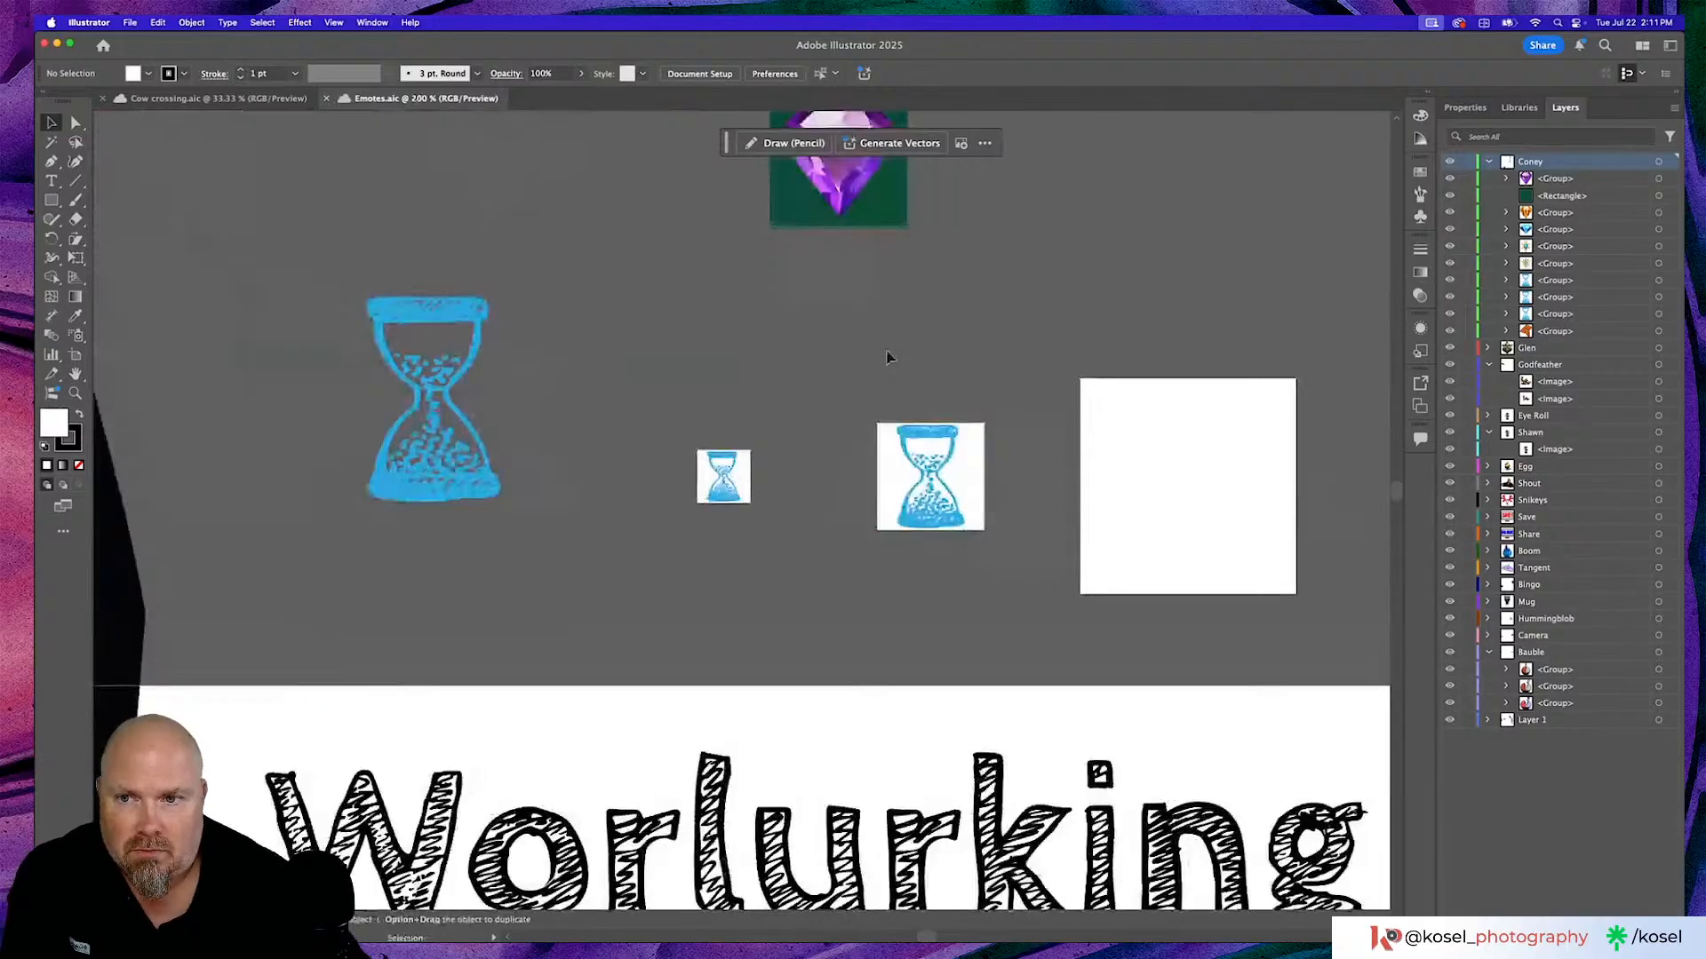
scroll(887, 356, right, 6)
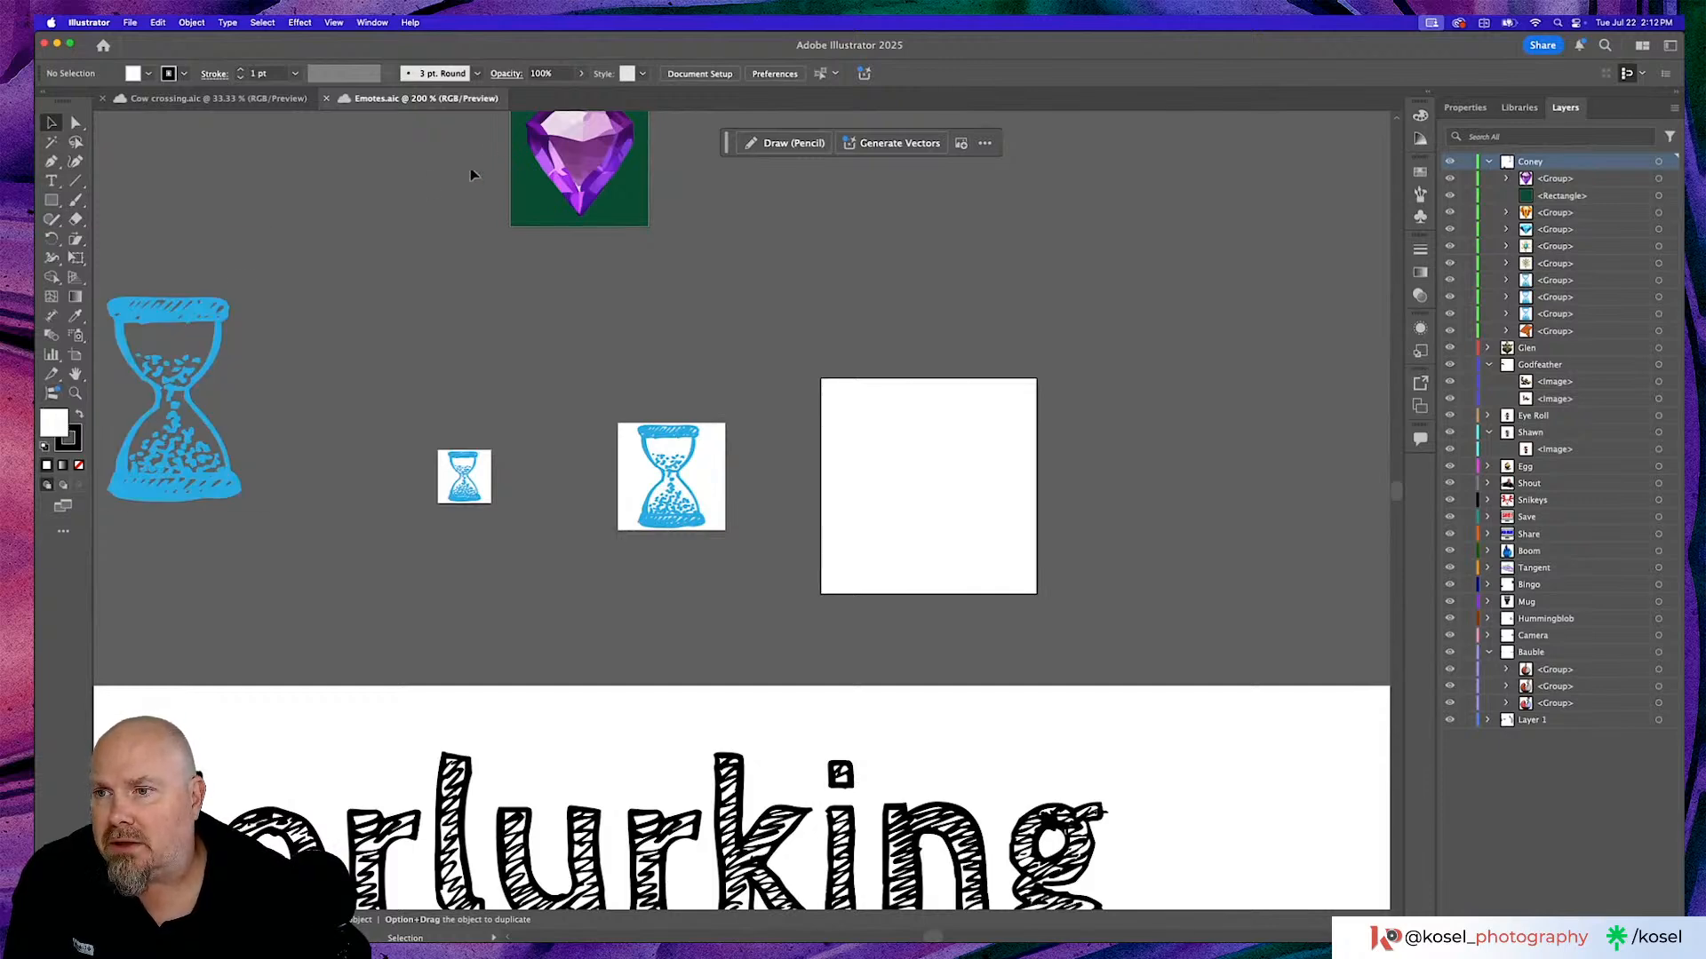
click(77, 355)
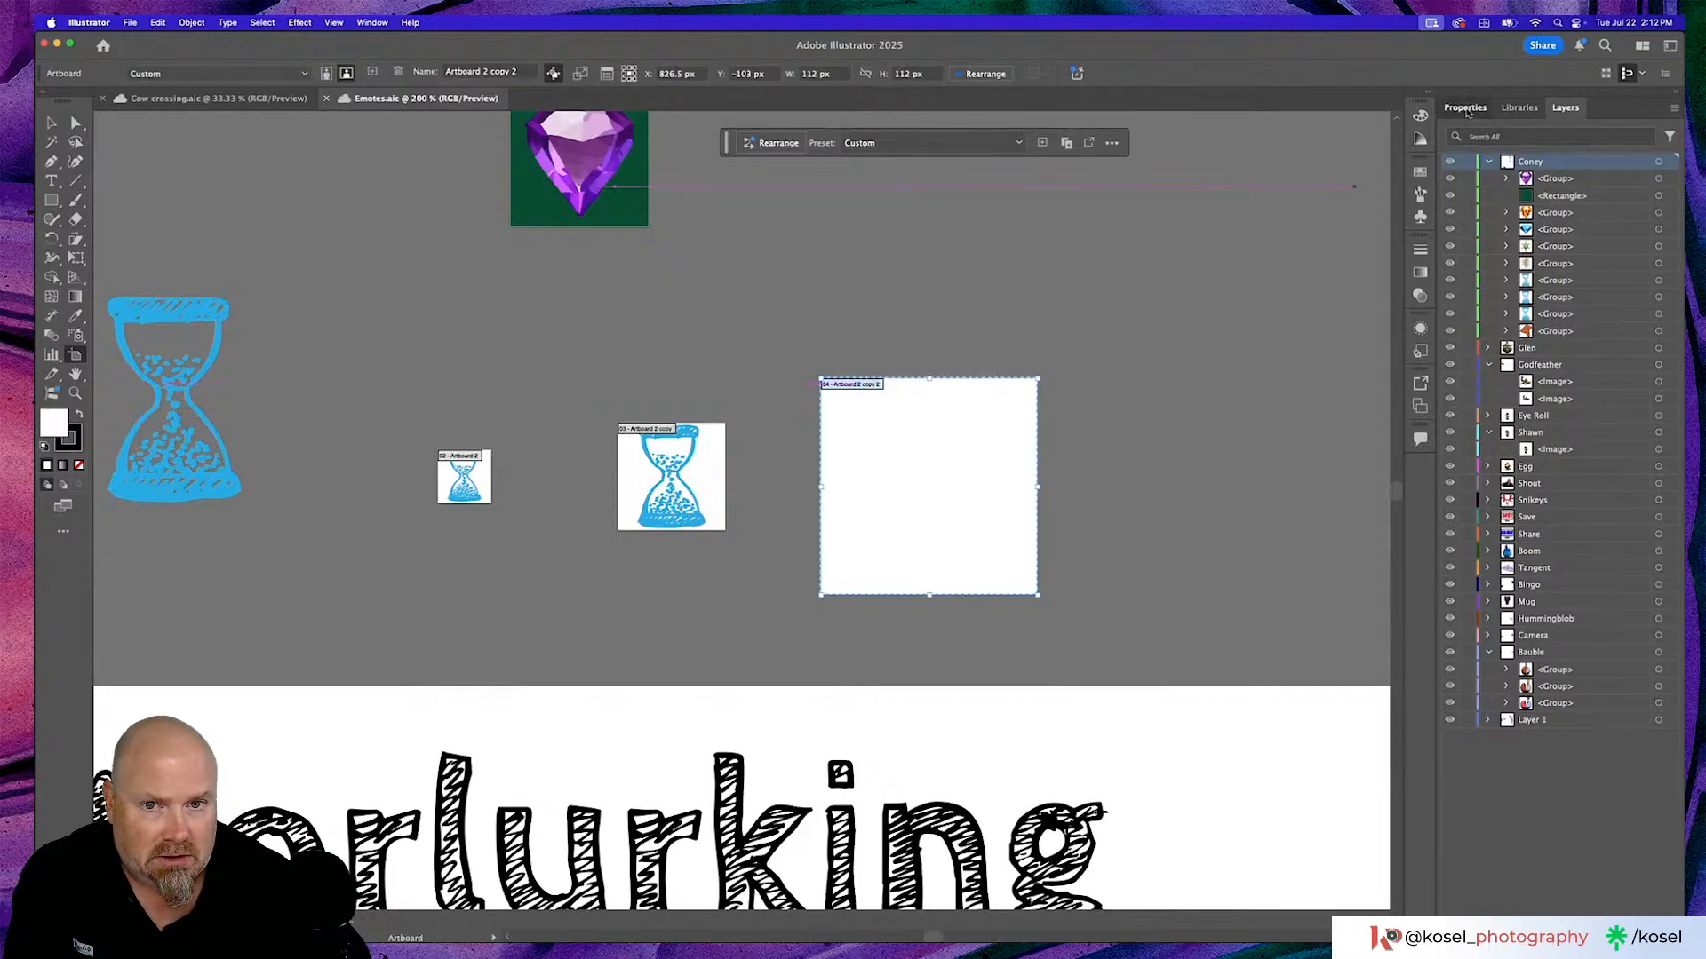
click(1465, 107)
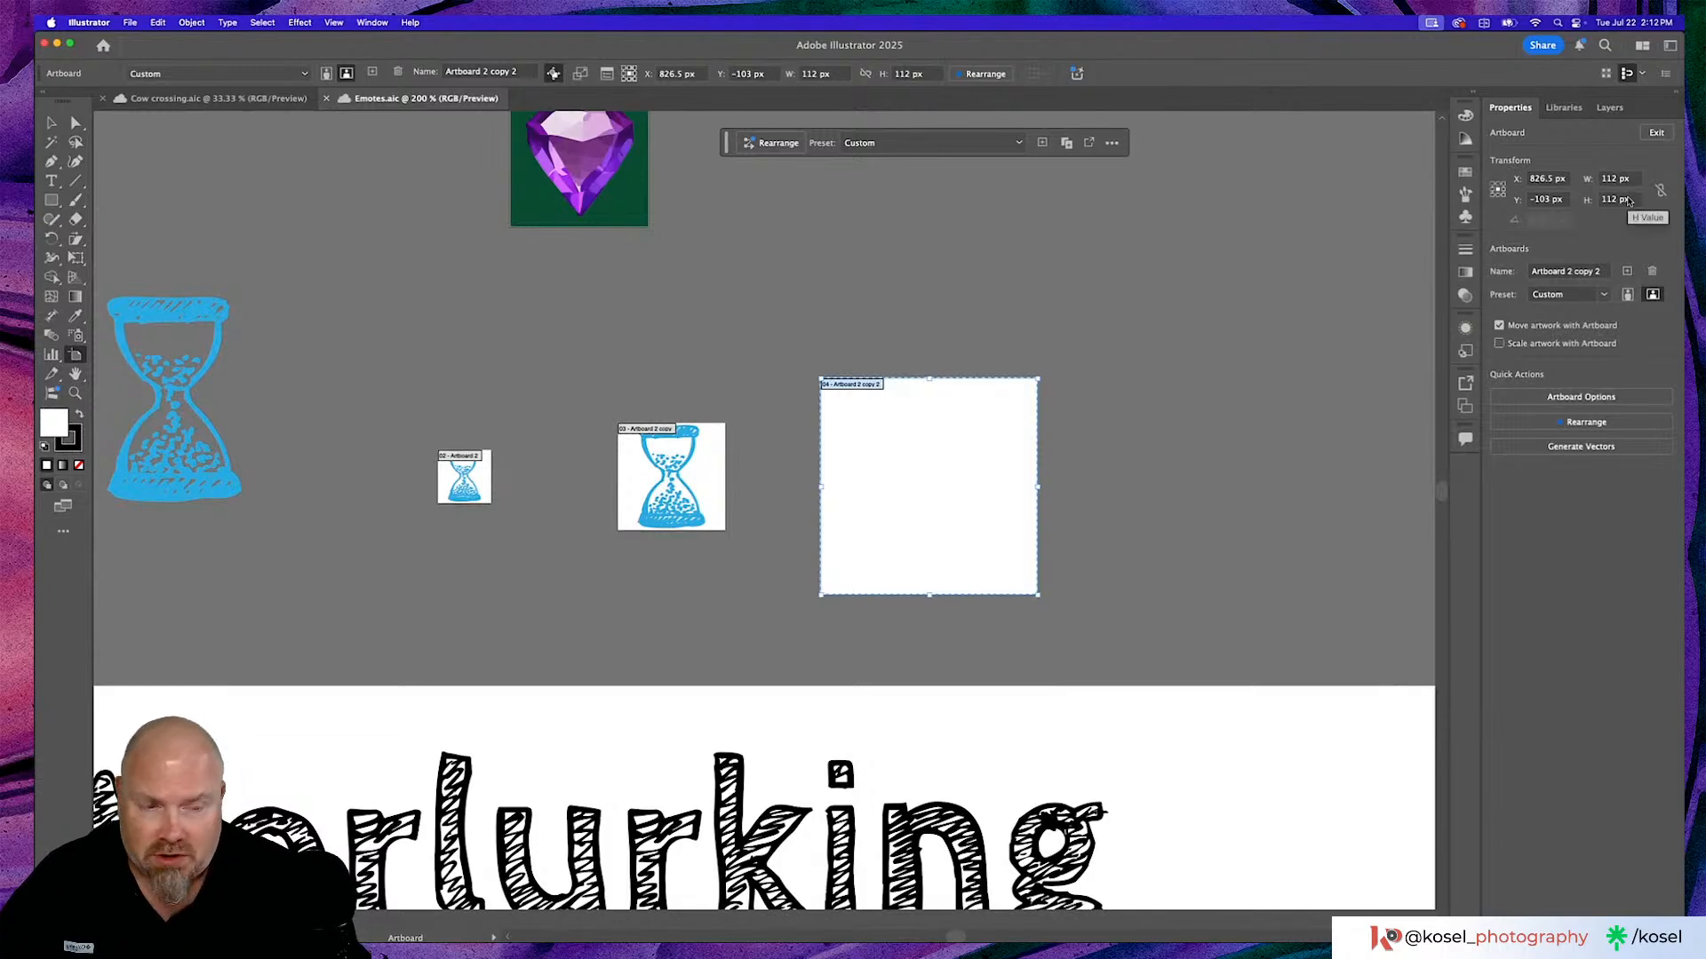
Try a height of 56 px on the blank artboard and return it to 112 px.
click(1628, 200)
text(54)
key(Return)
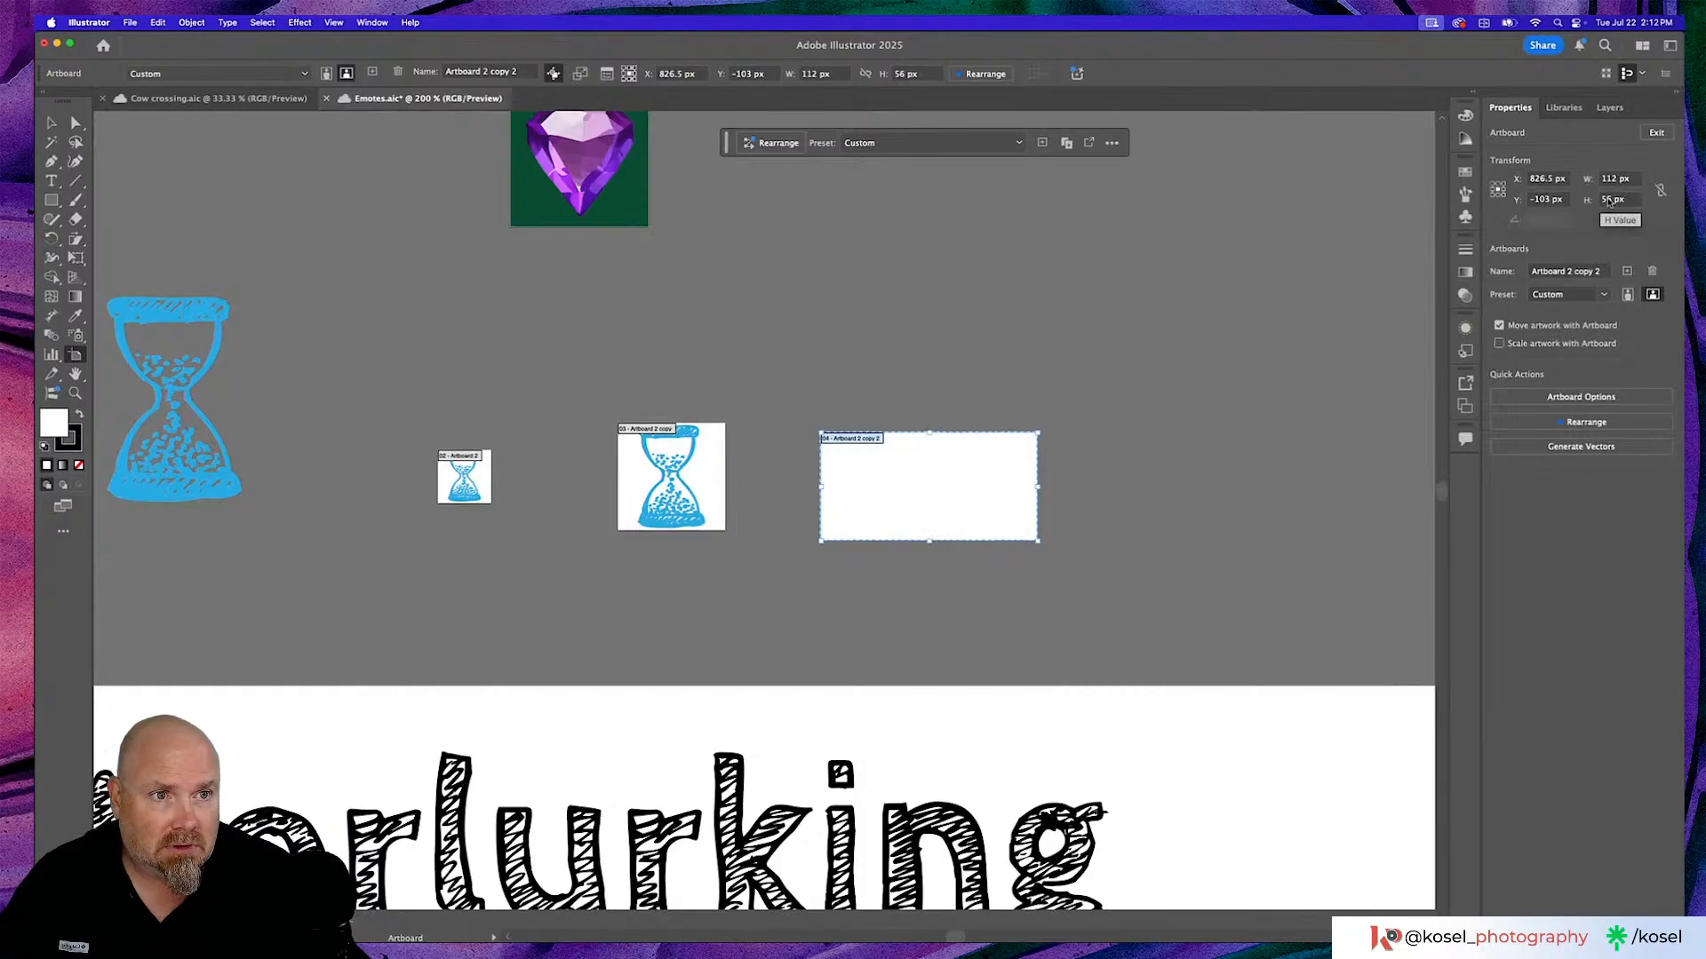
double_click(1608, 200)
text(112)
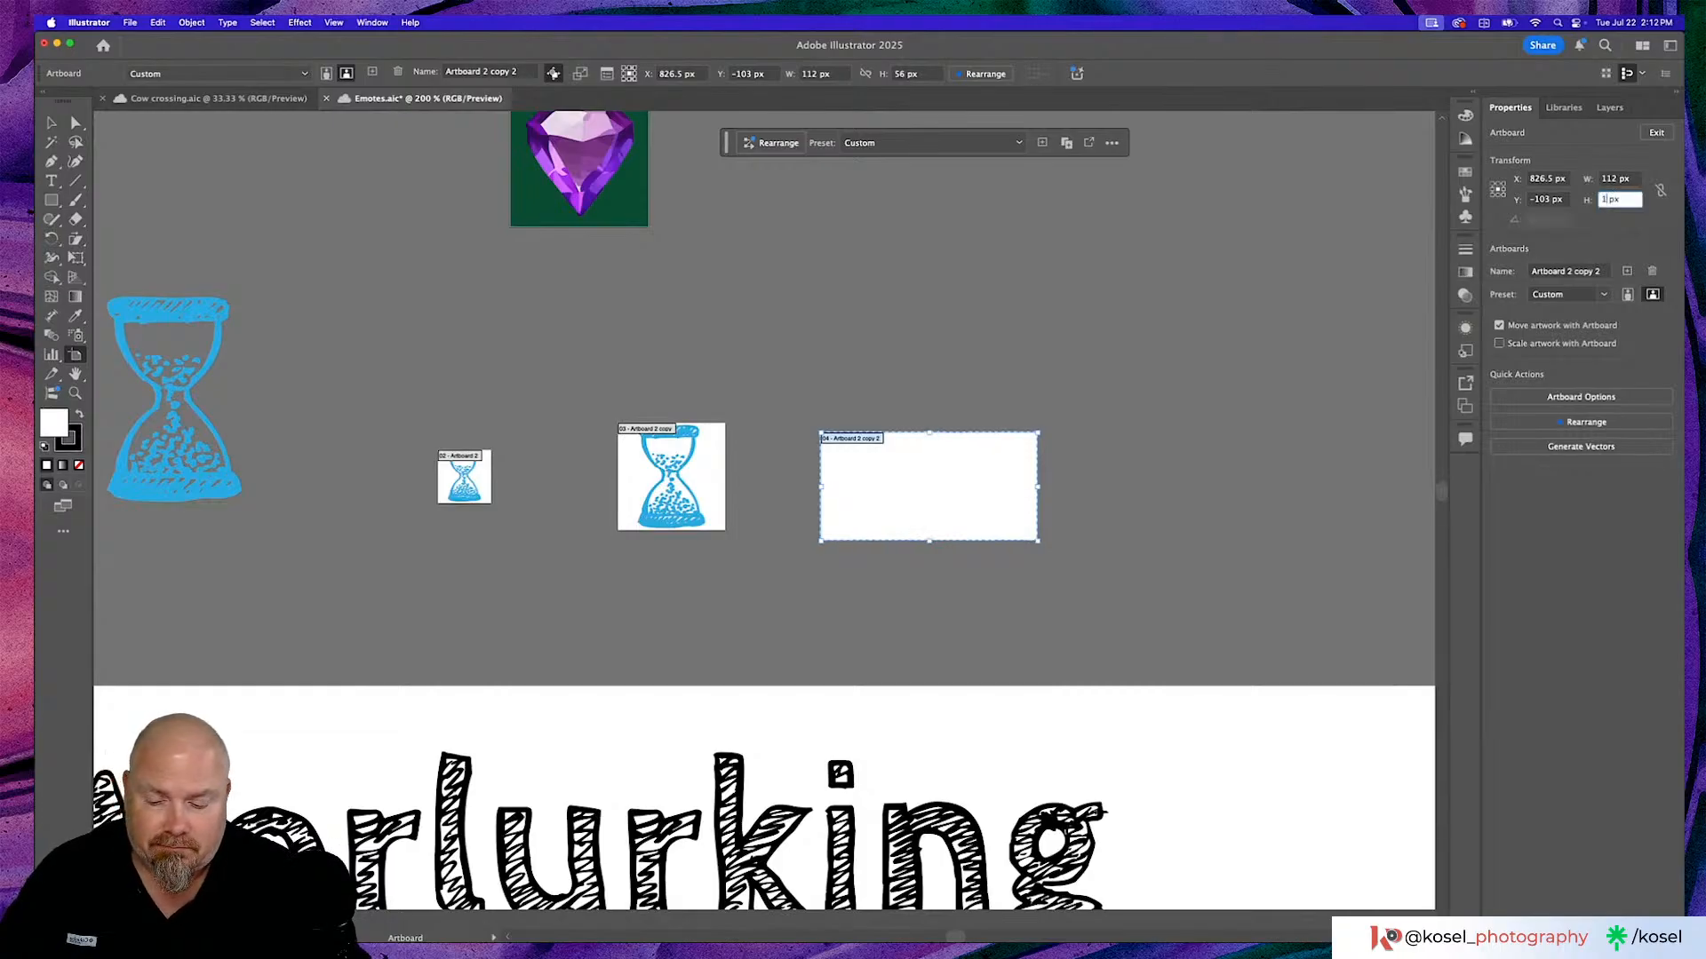
key(Return)
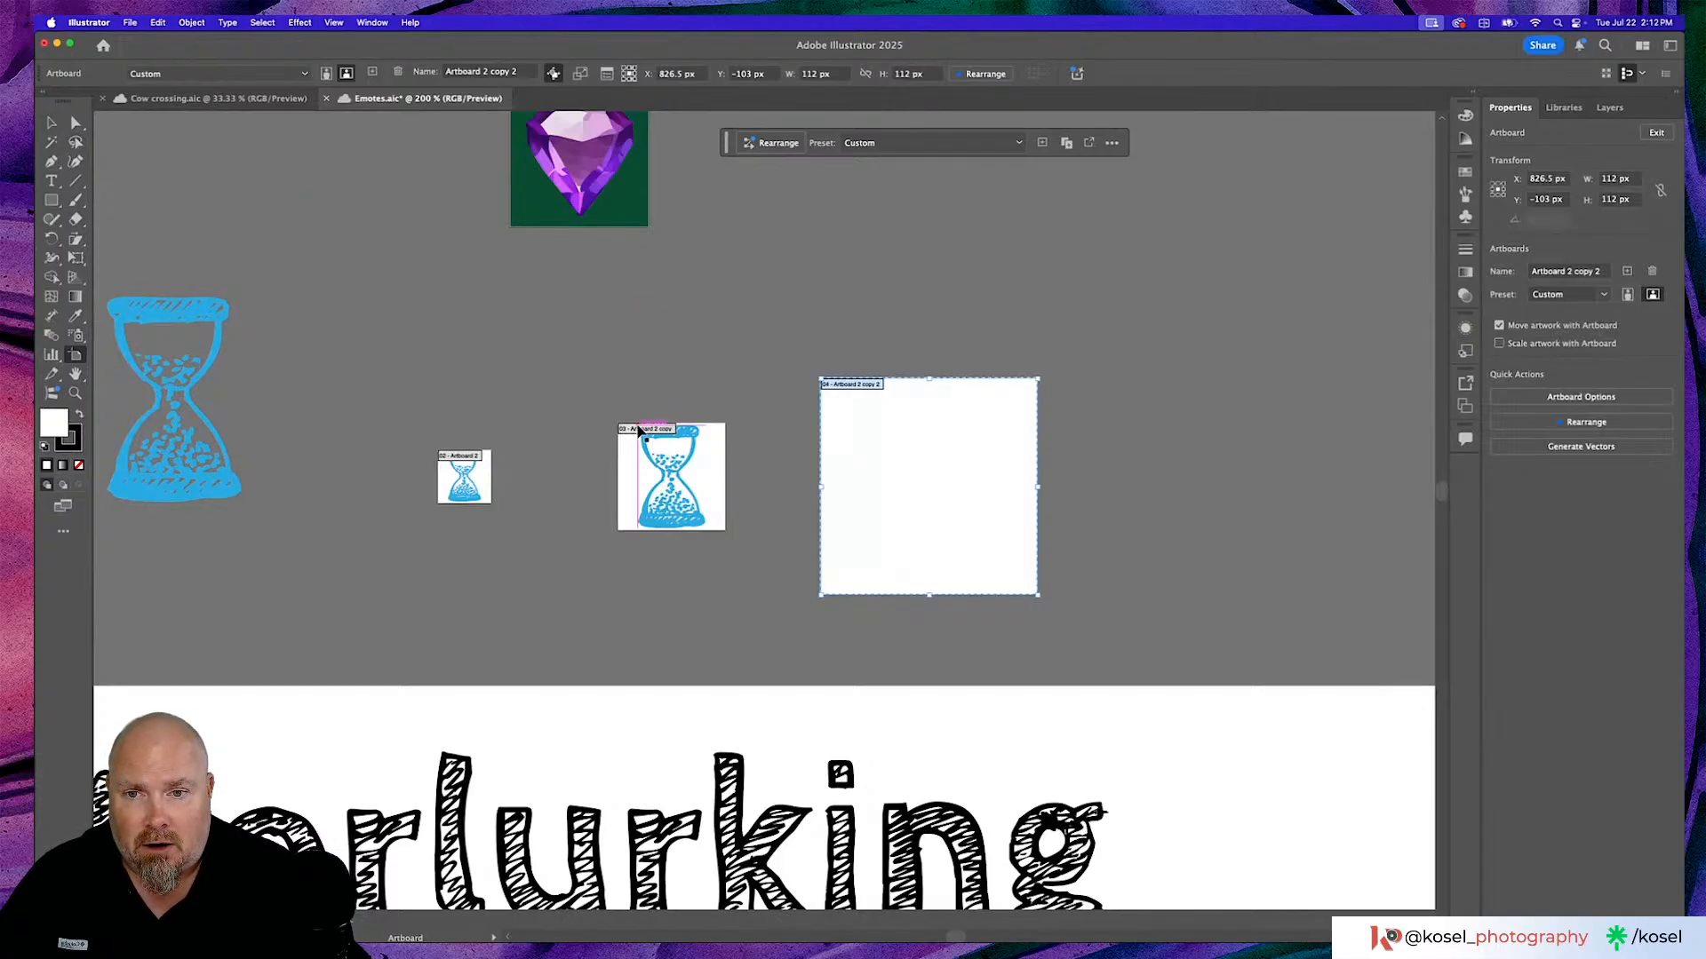
Check the dimensions of the medium and small hourglass artboards, and exit artboard editing.
click(637, 428)
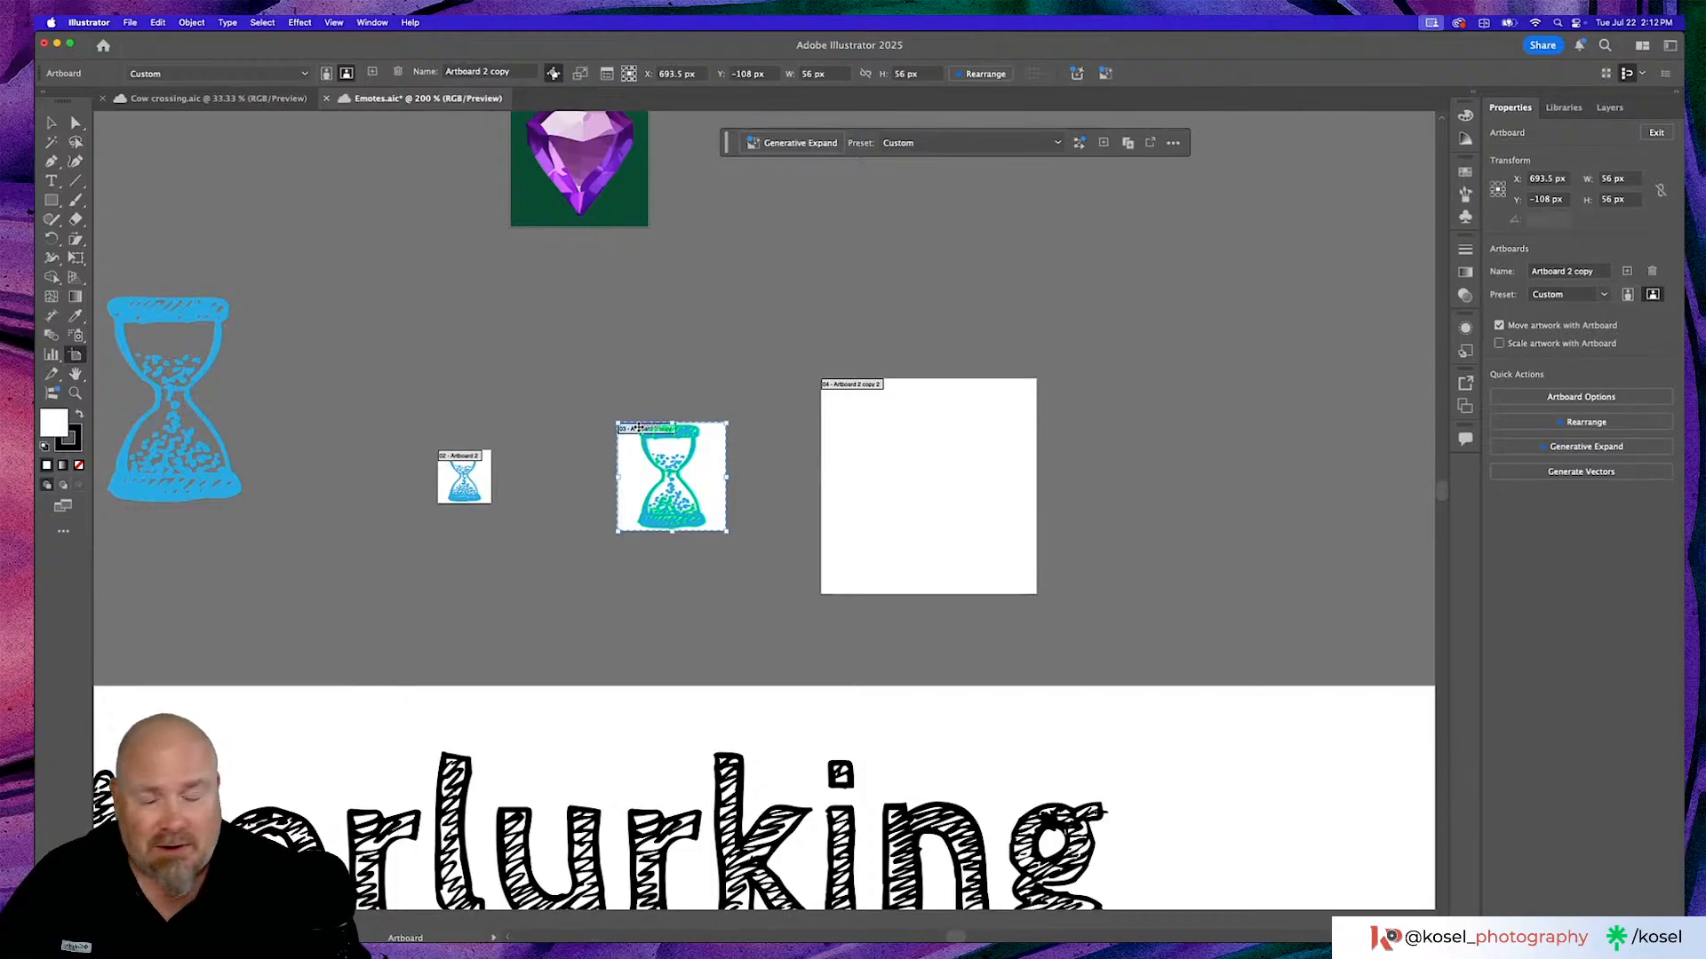
click(464, 466)
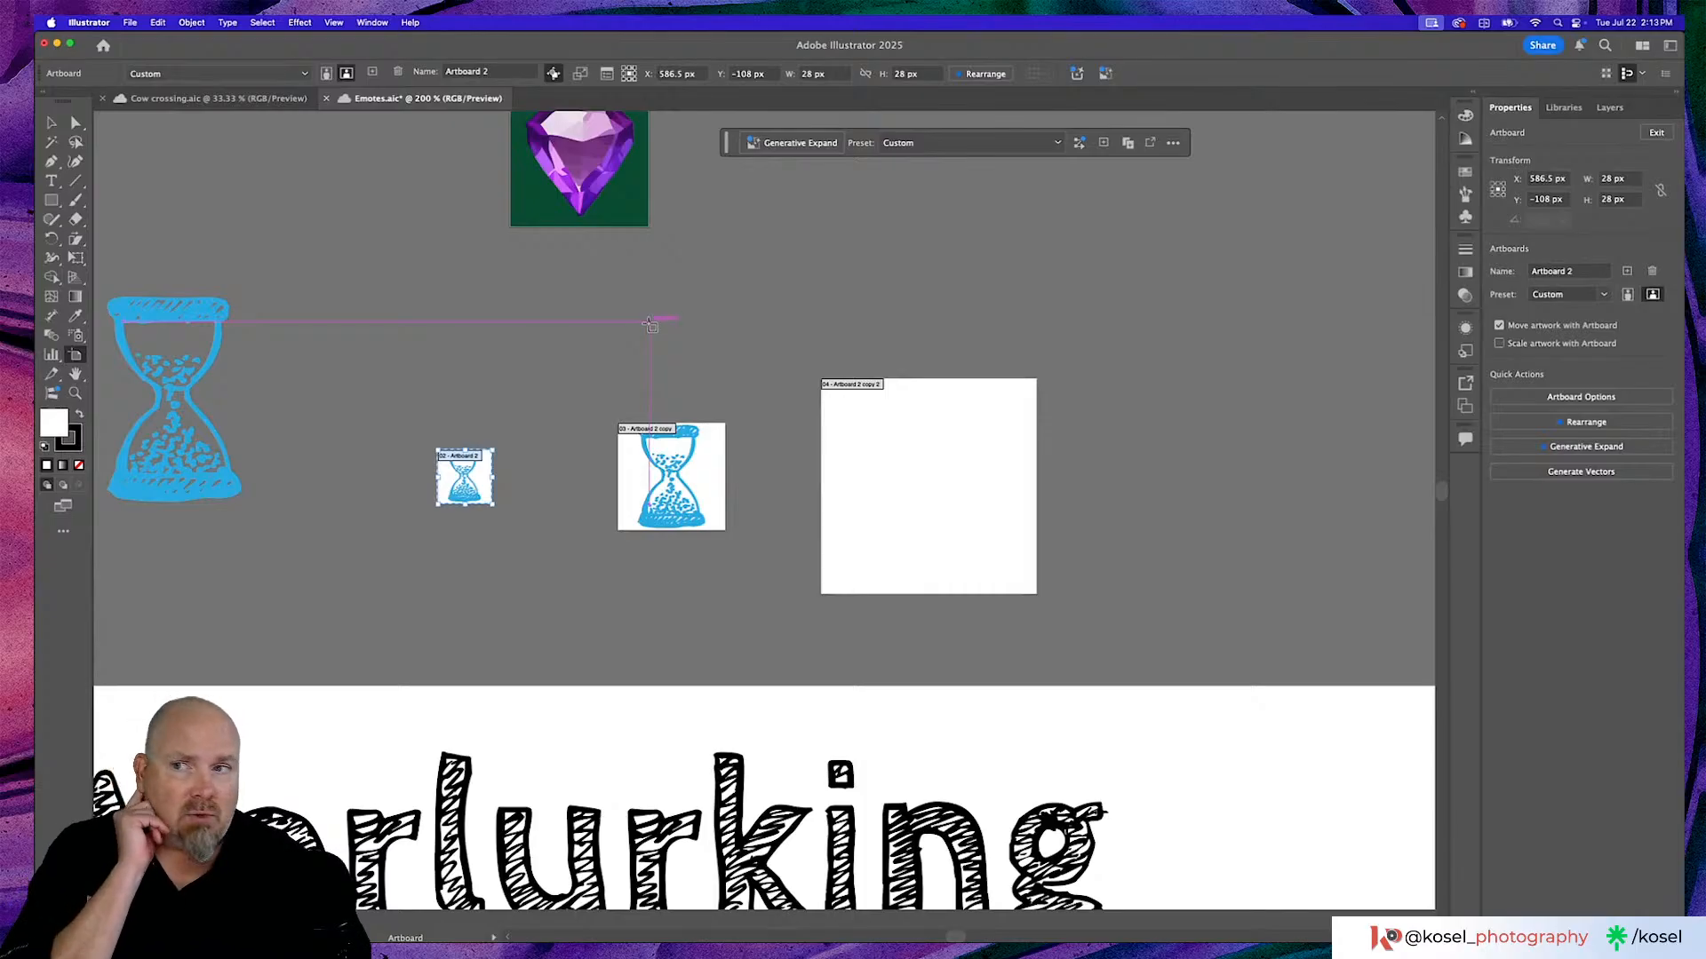
key(Escape)
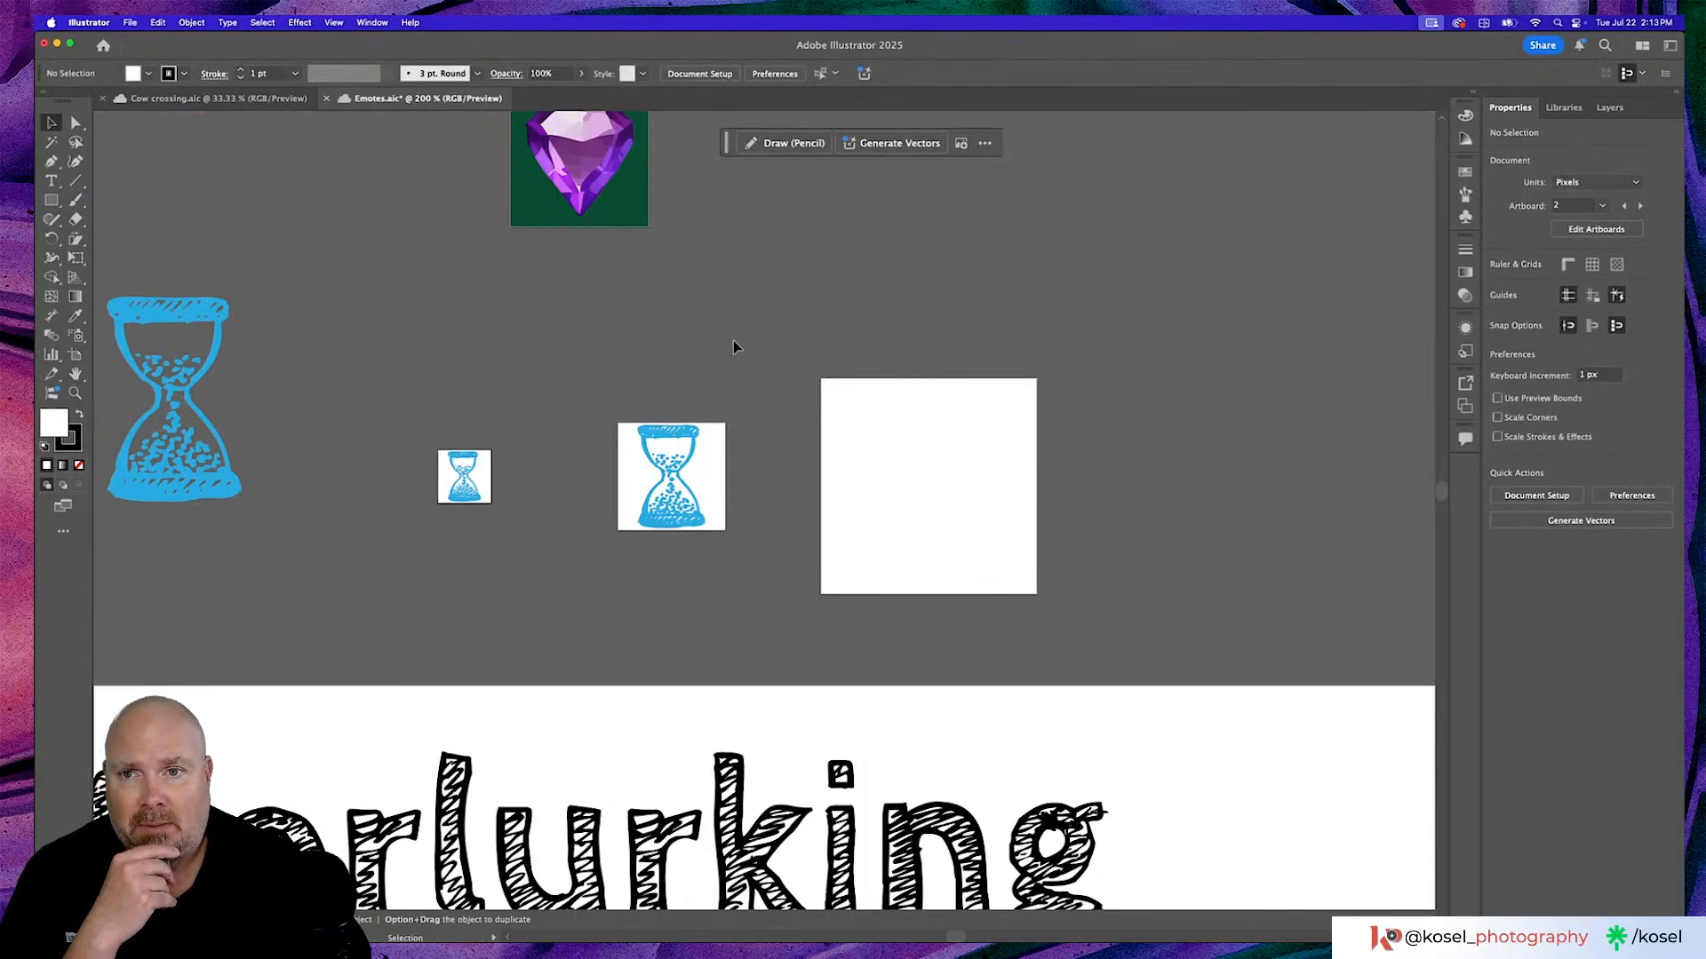
Round the purple gem artboard's position to X 646 px and Y -273 px, and exit artboard editing.
scroll(734, 346, up, 4)
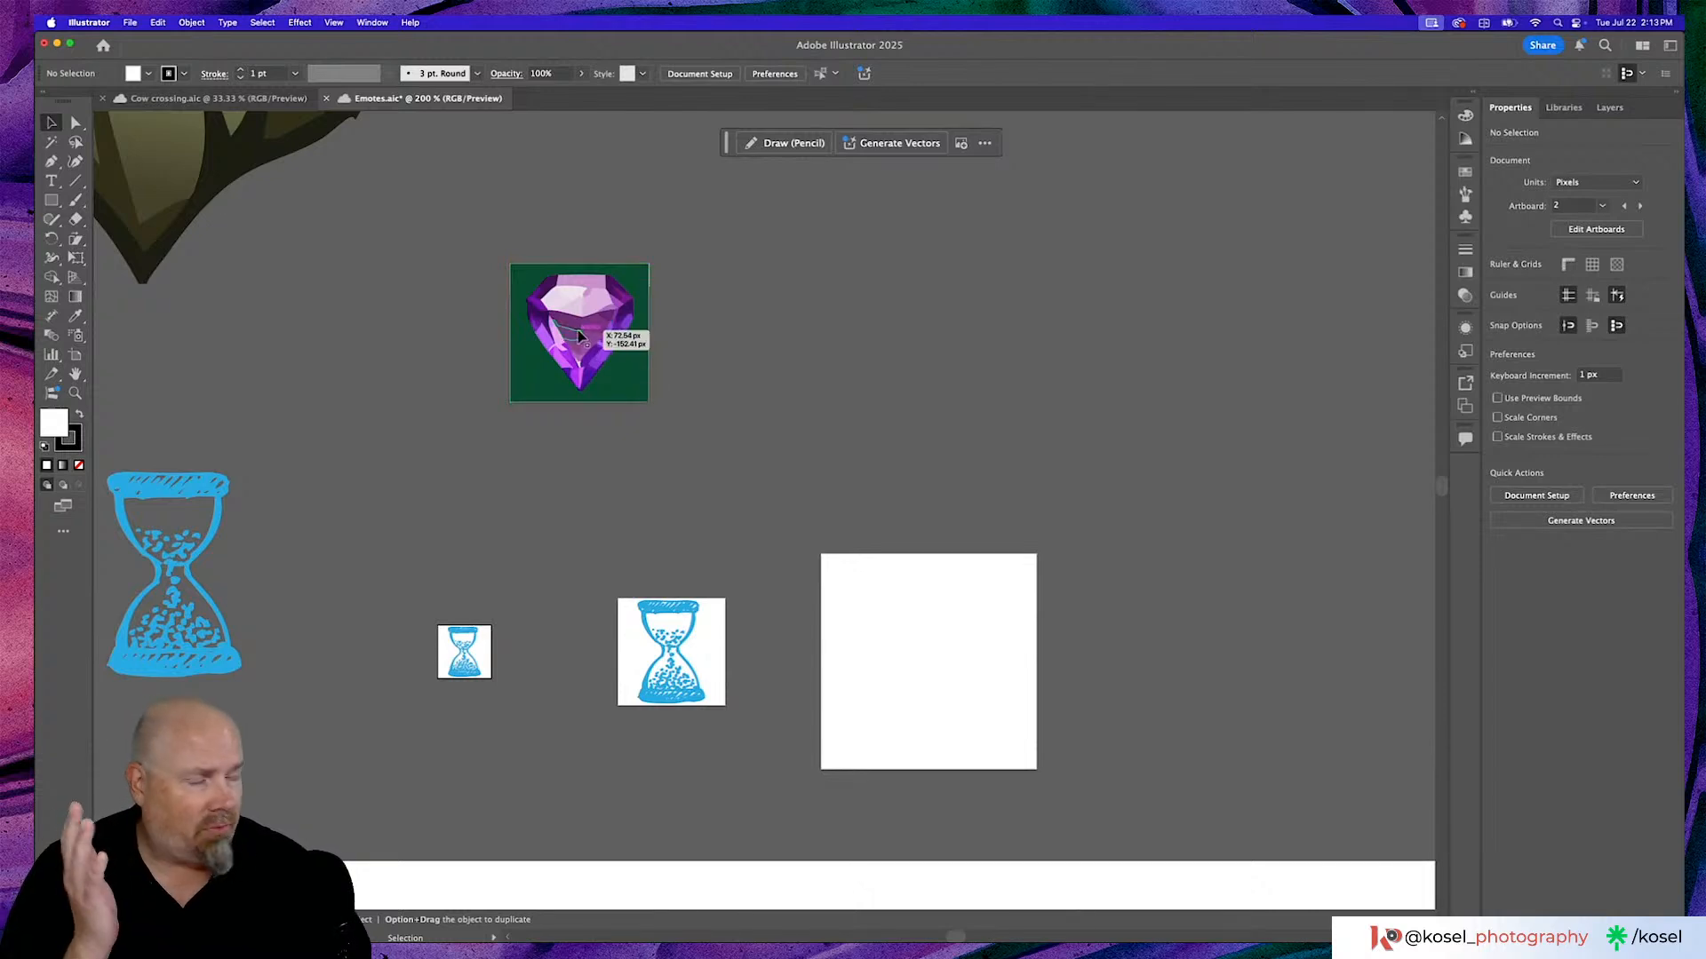
key(super+minus)
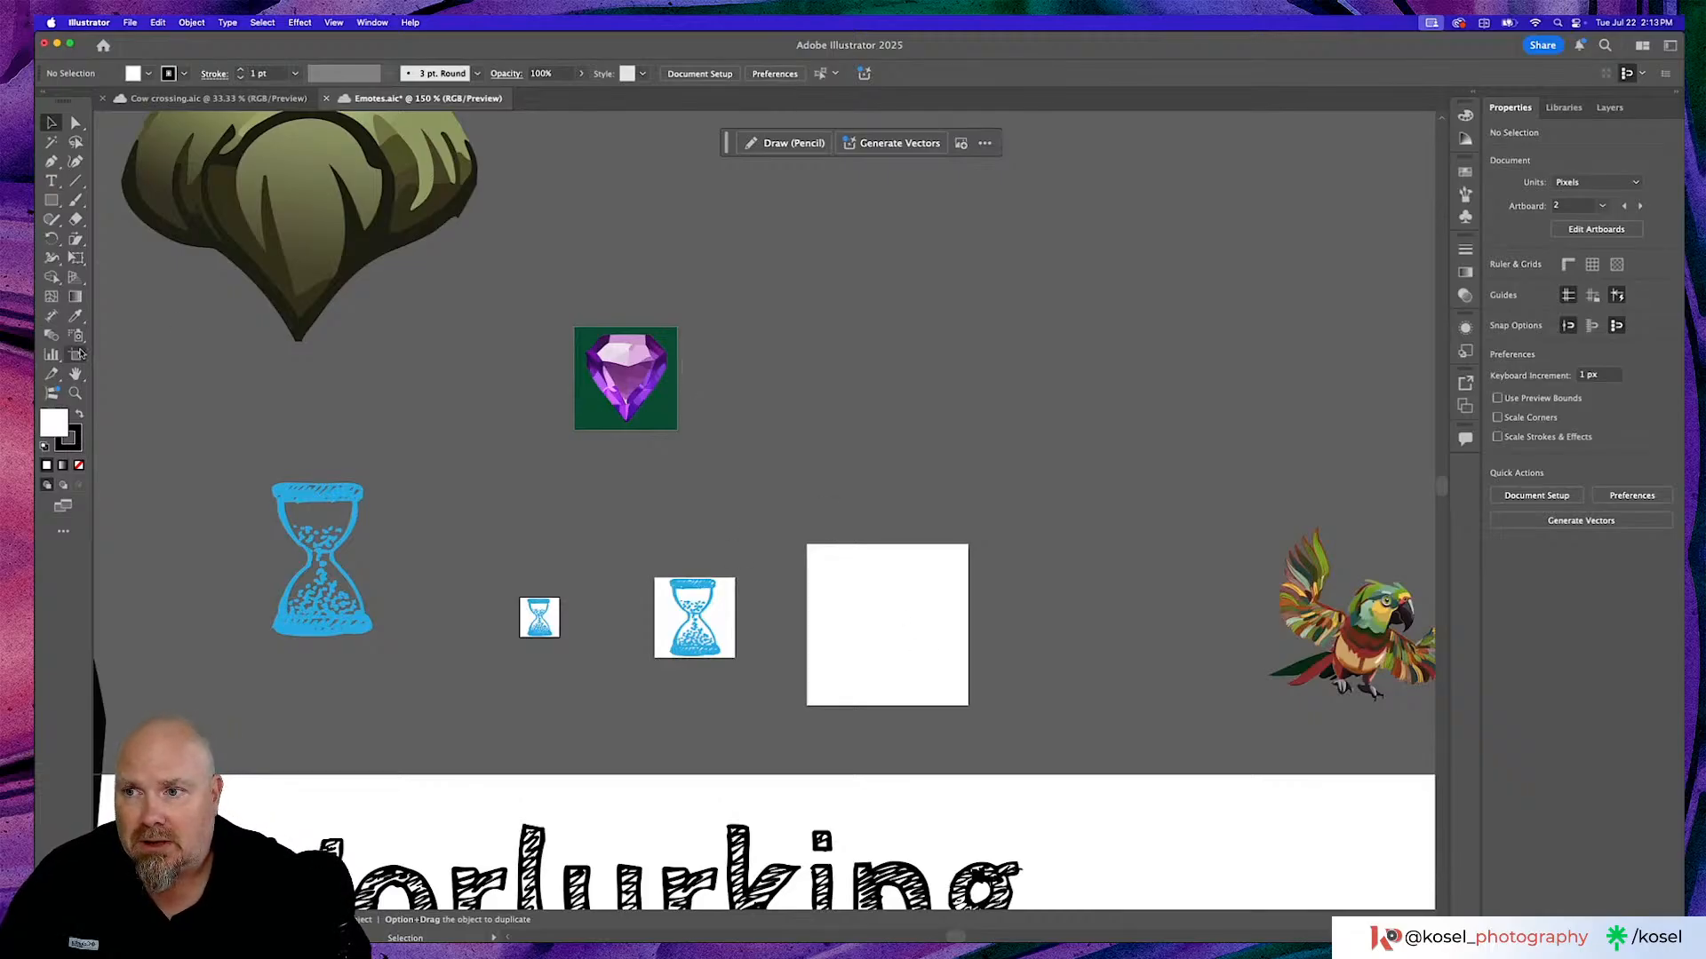
click(77, 355)
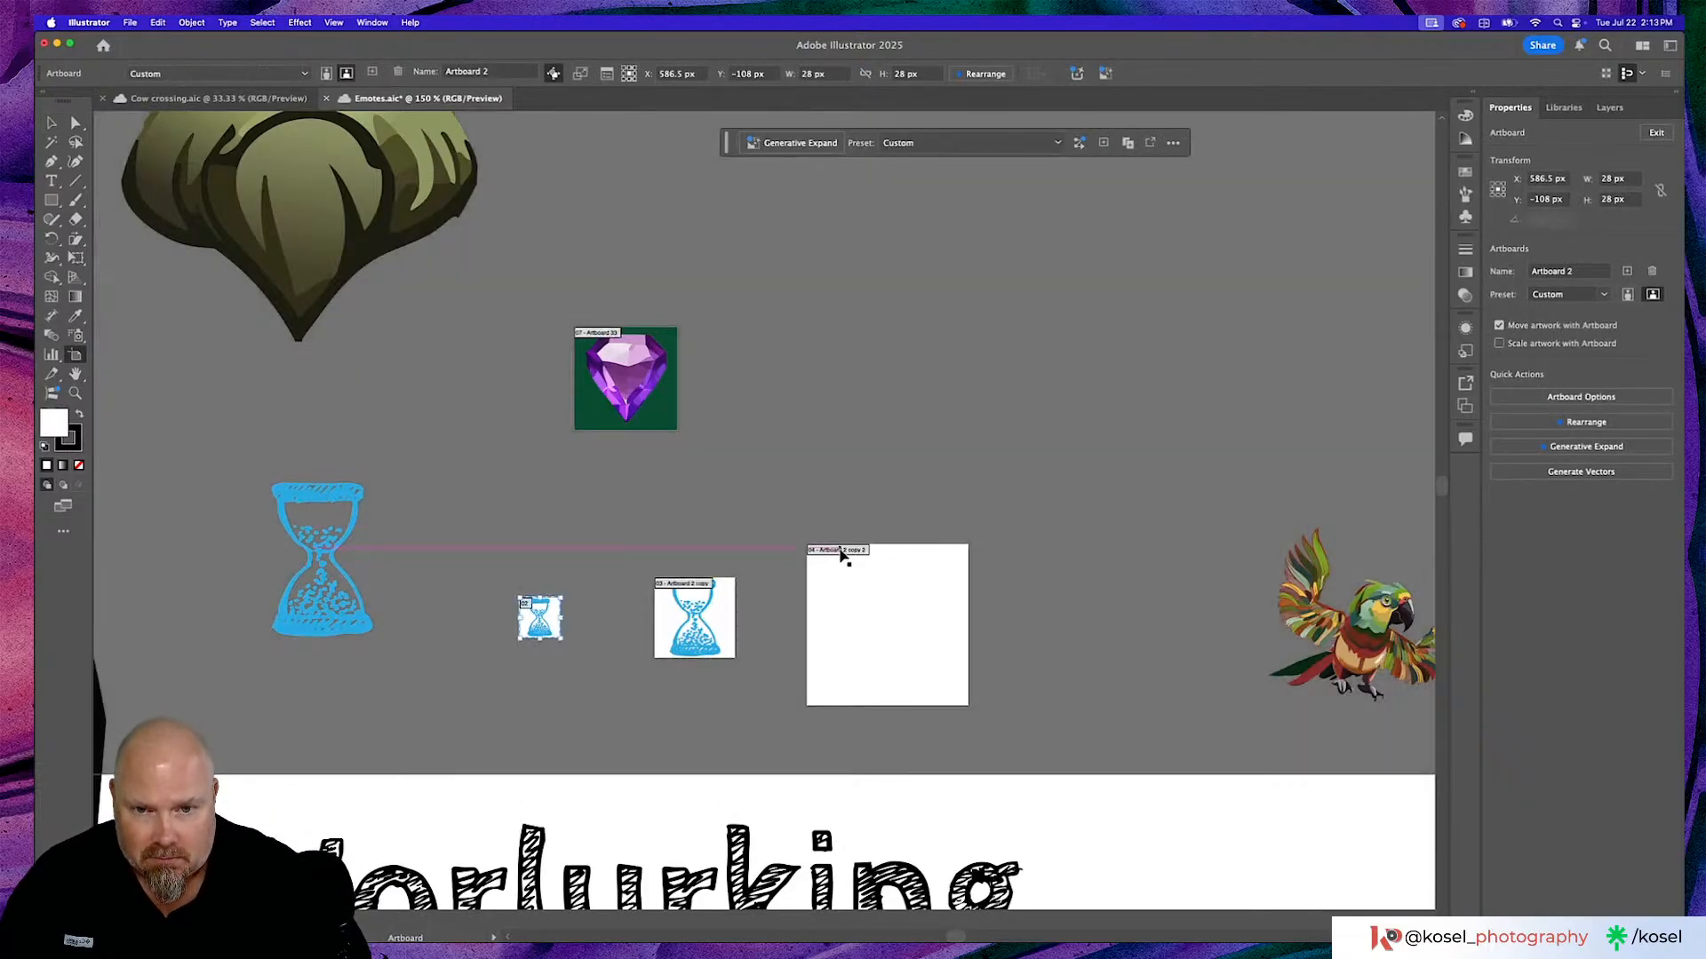
click(842, 555)
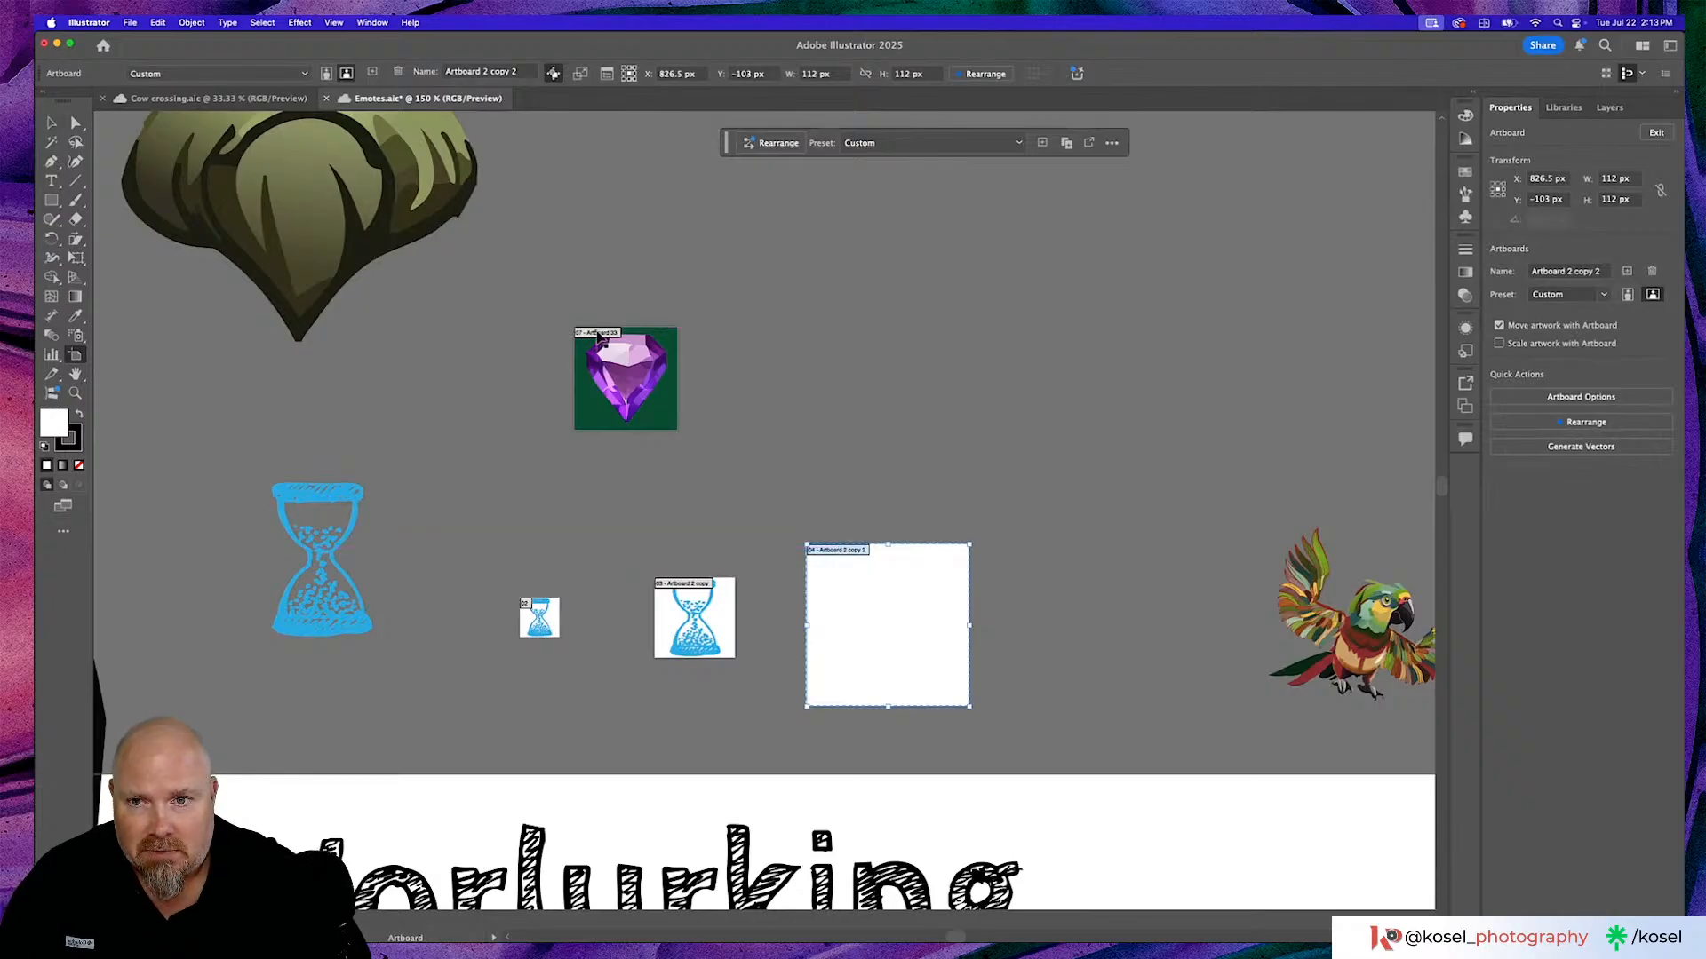
click(600, 336)
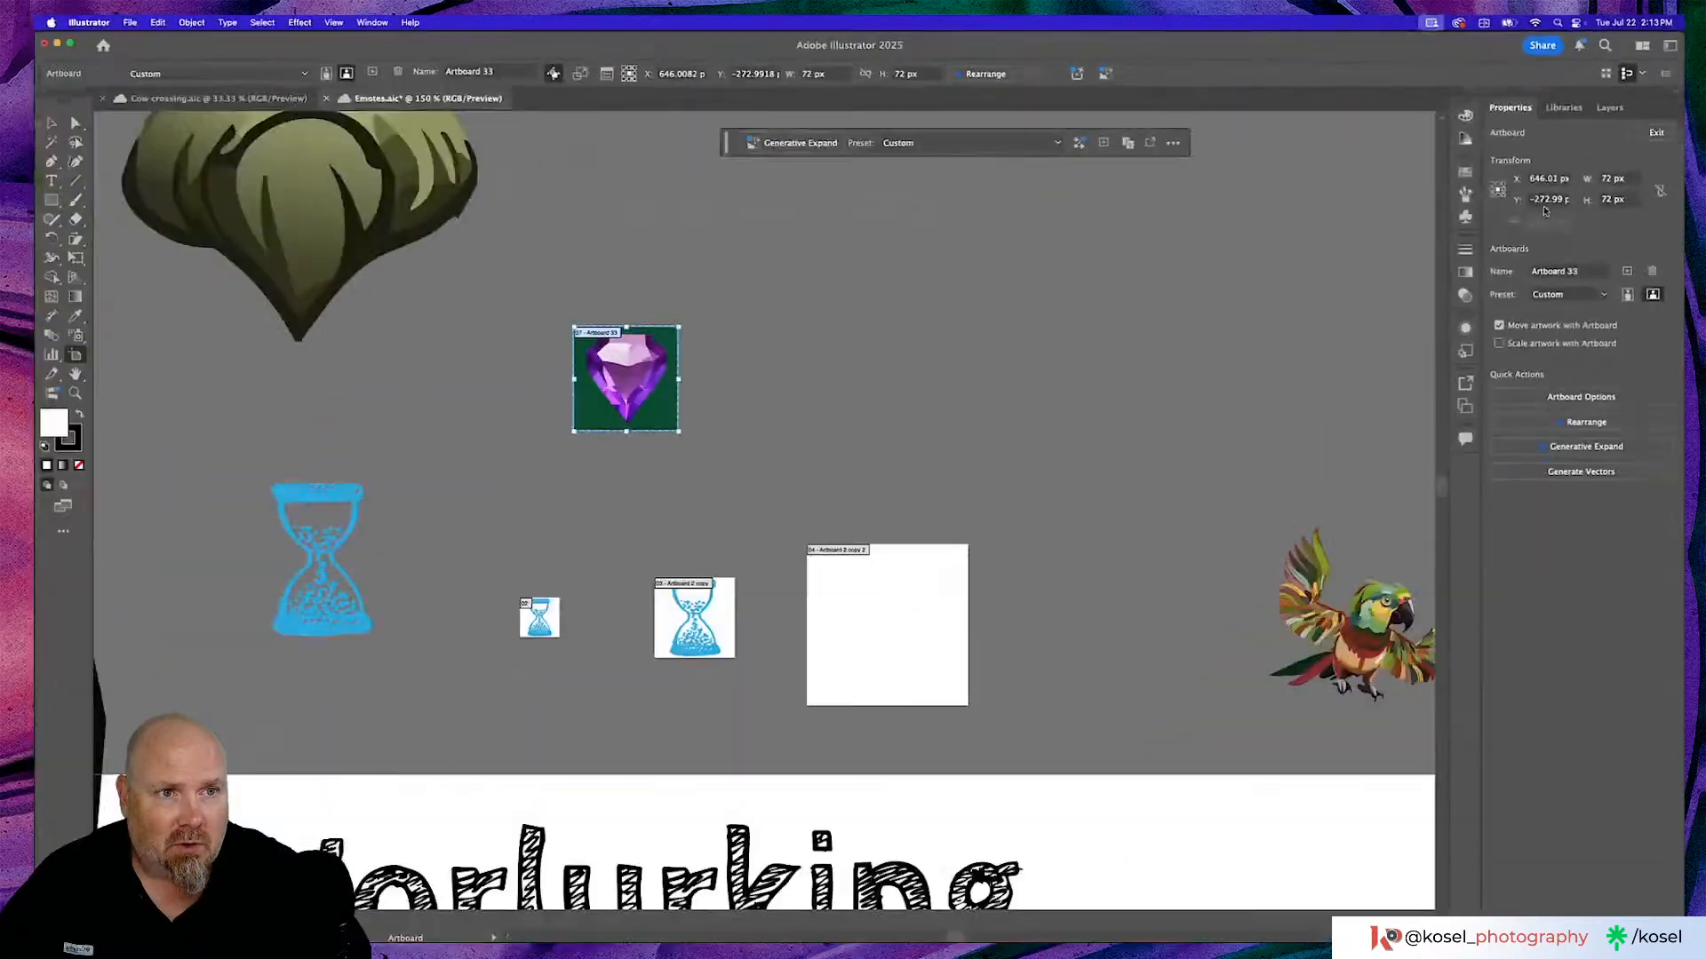
click(1559, 178)
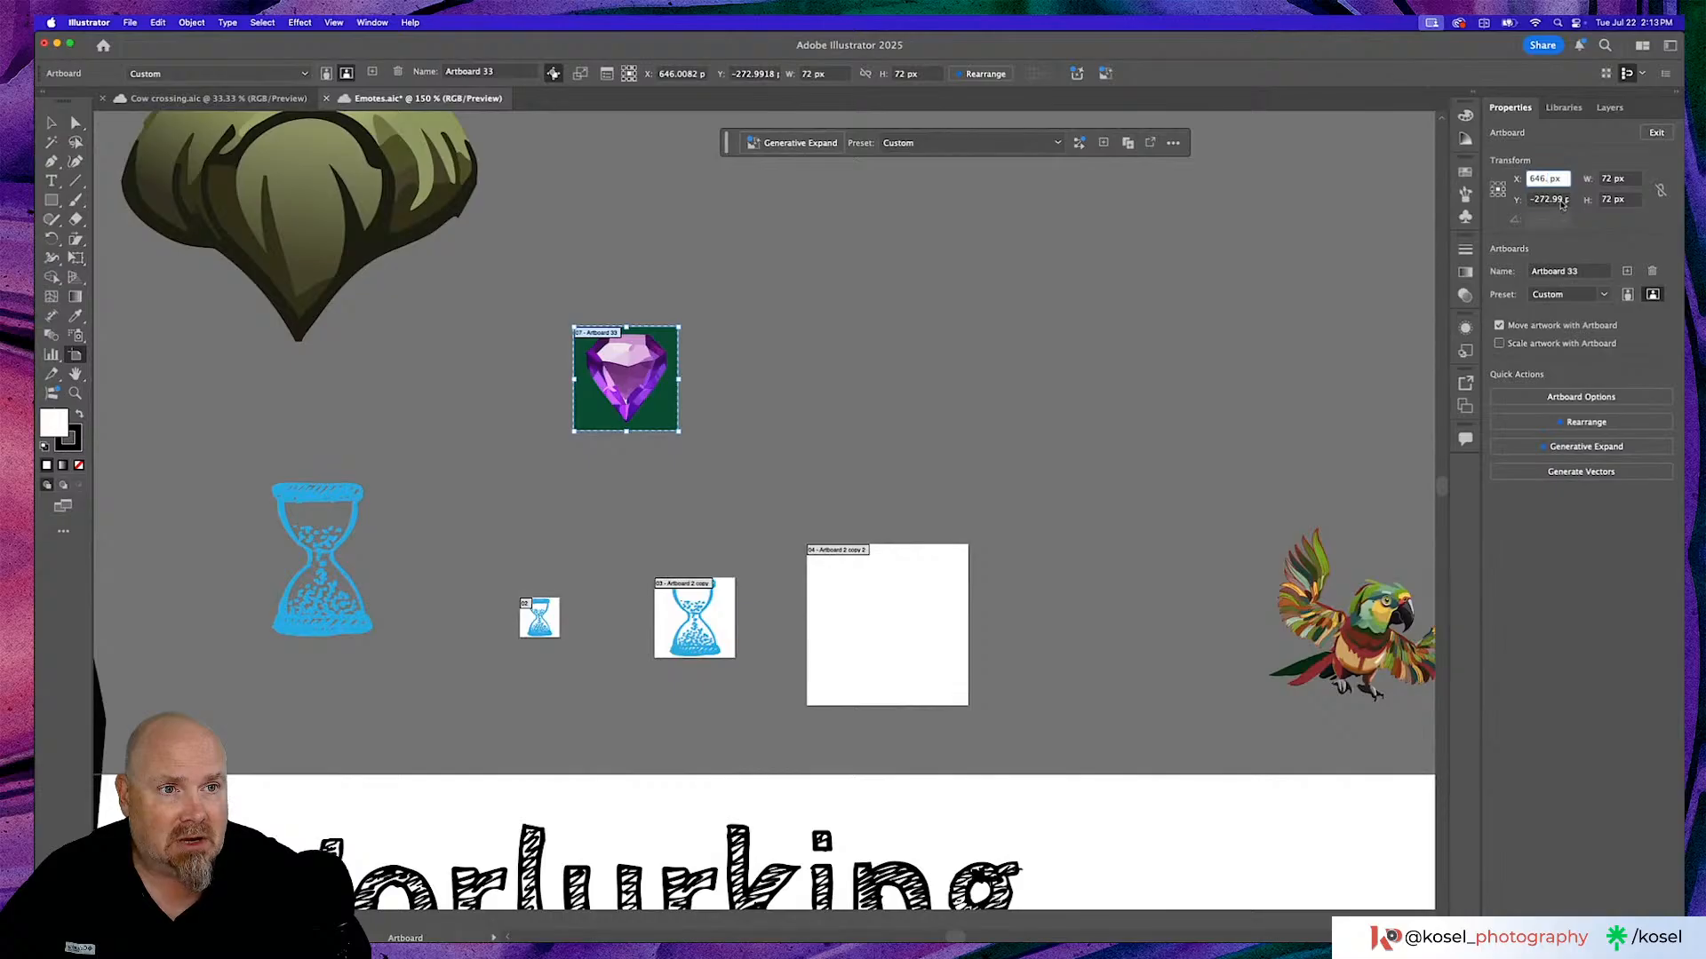
click(1561, 201)
text(-272)
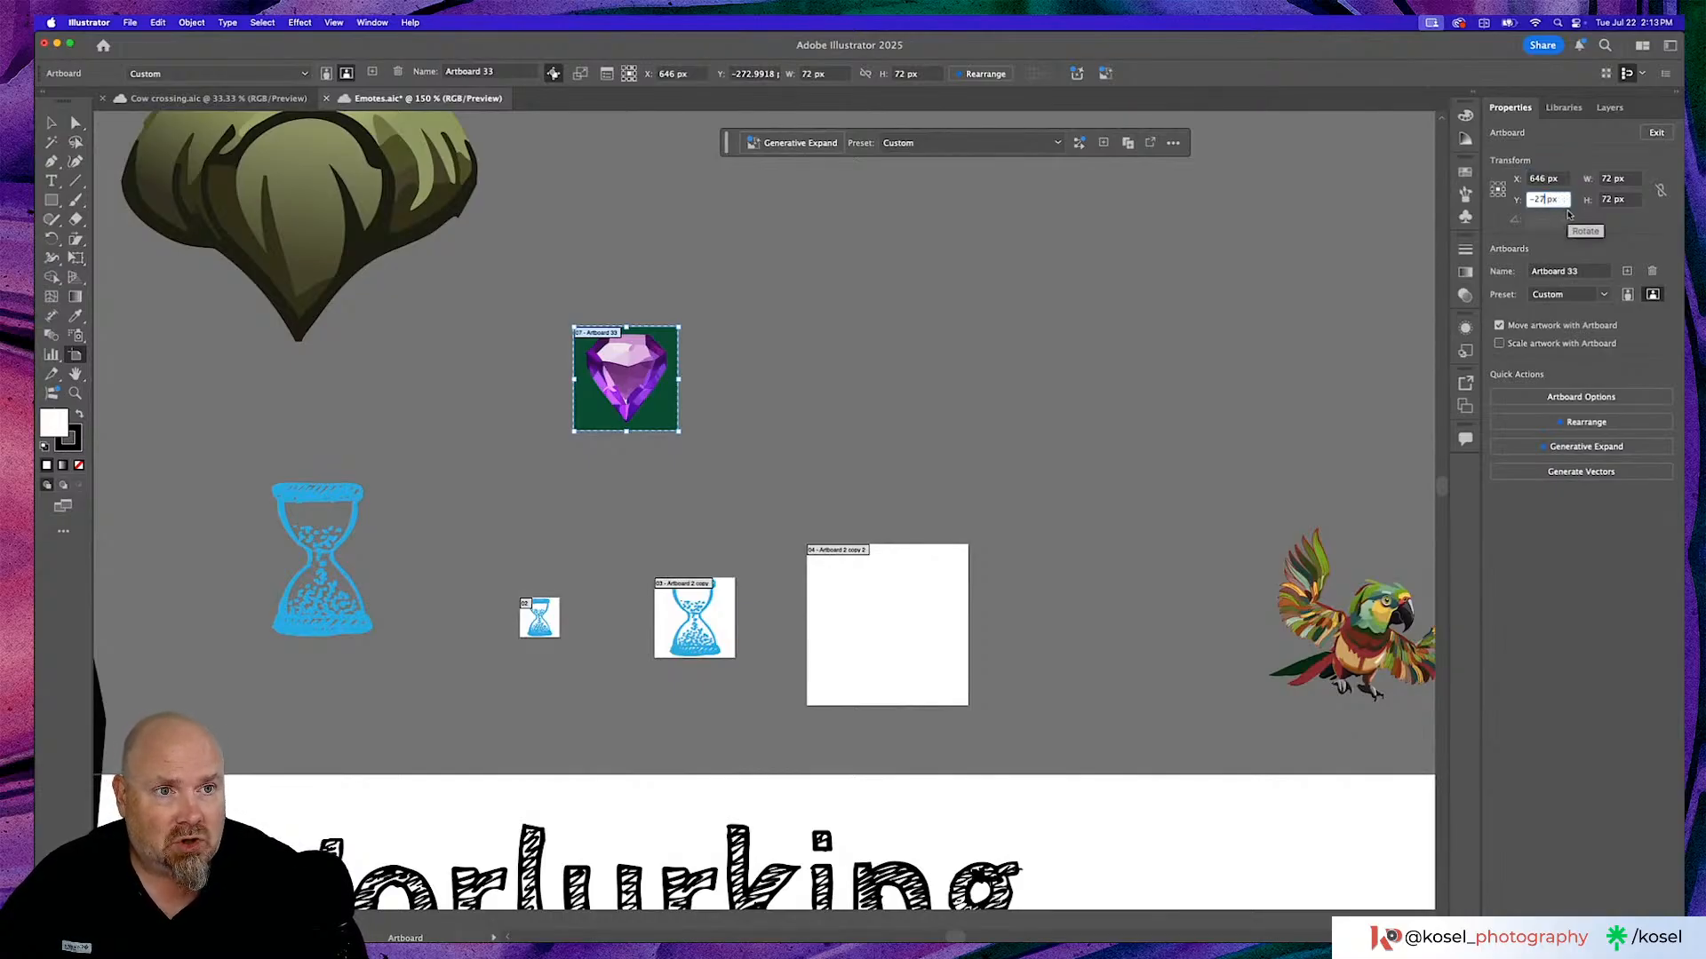
text(3)
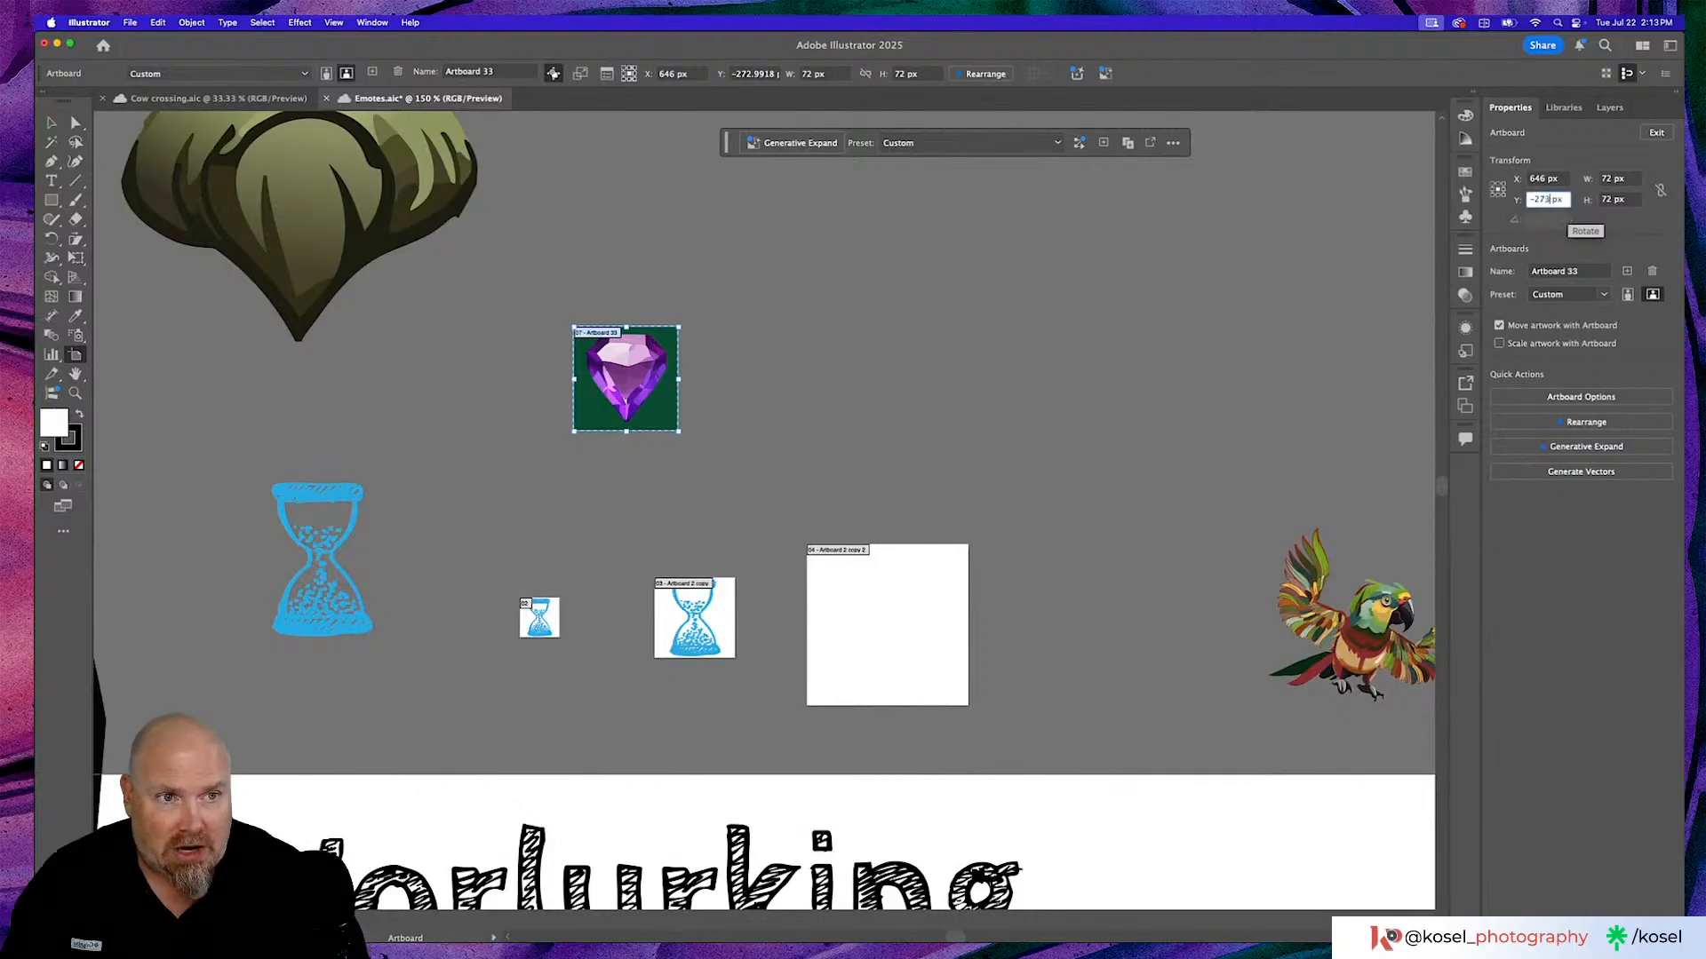
key(Return)
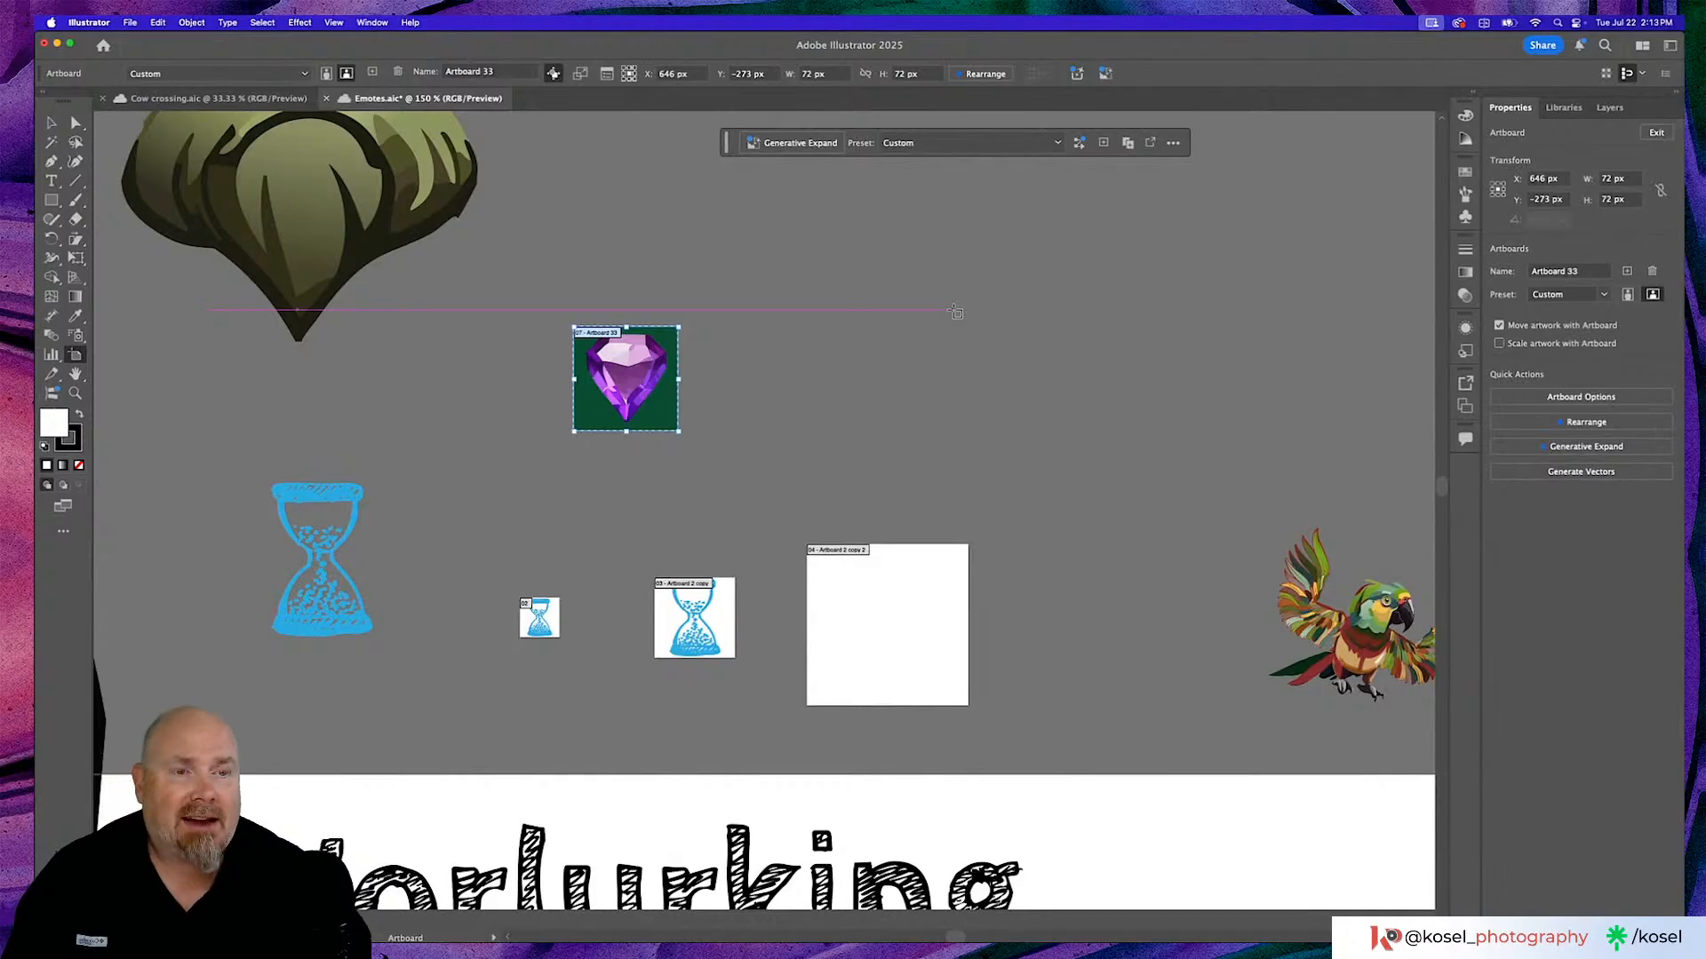
key(Escape)
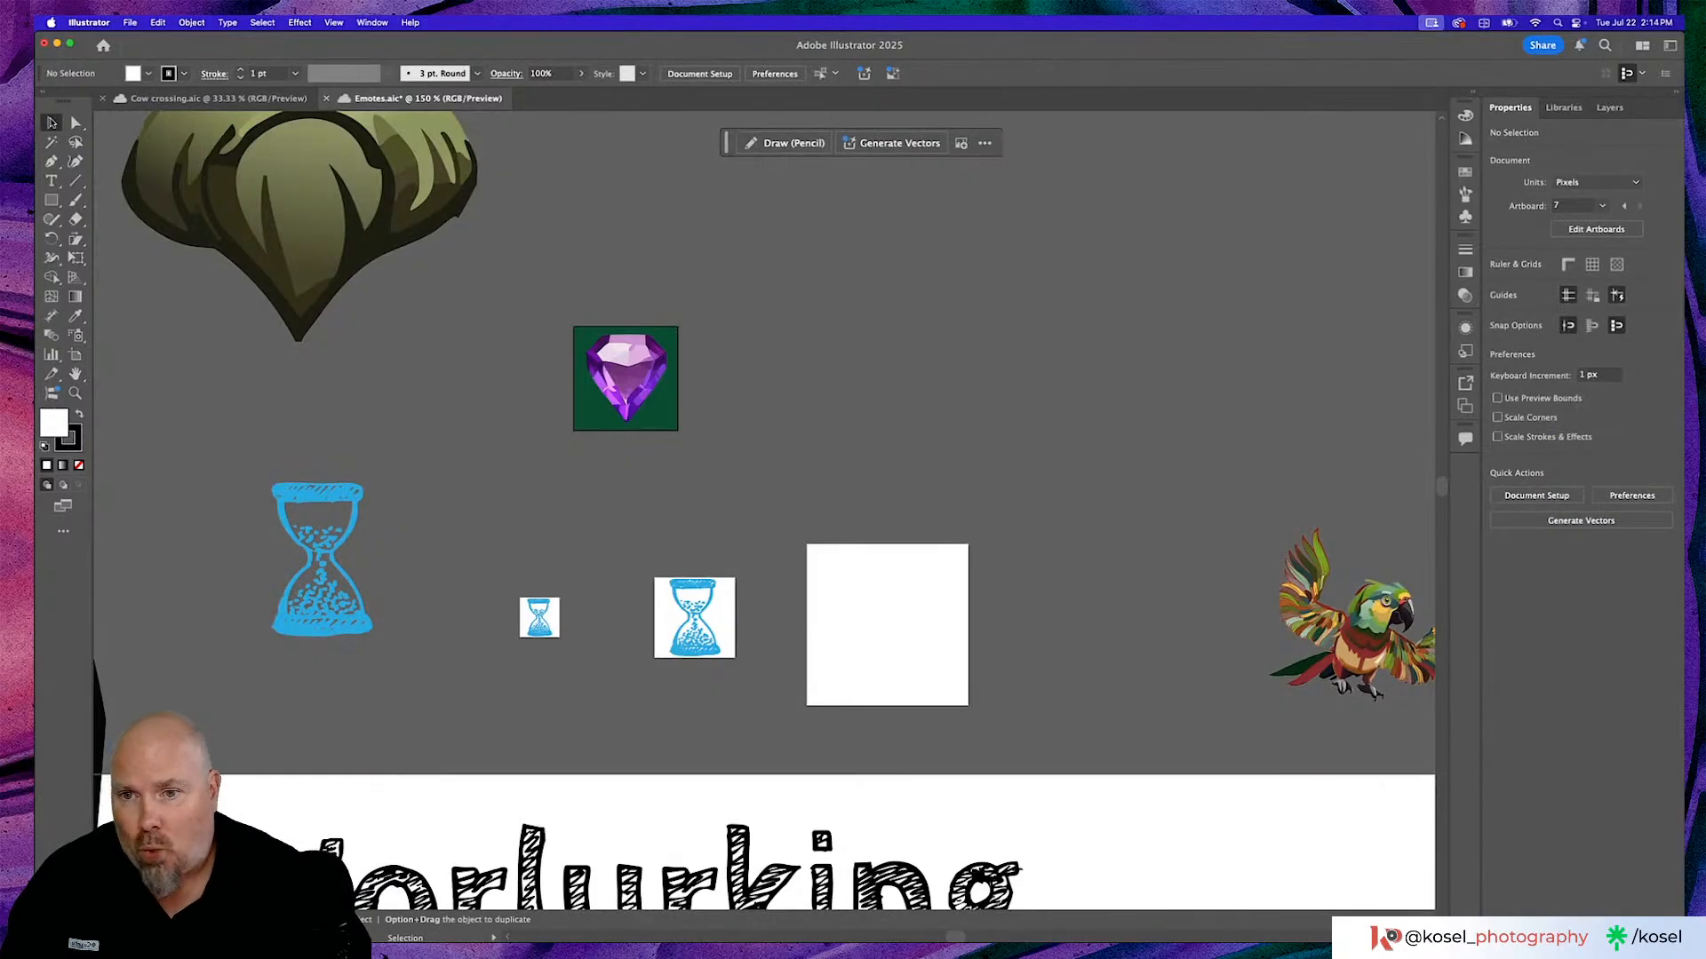
scroll(906, 373, up, 1)
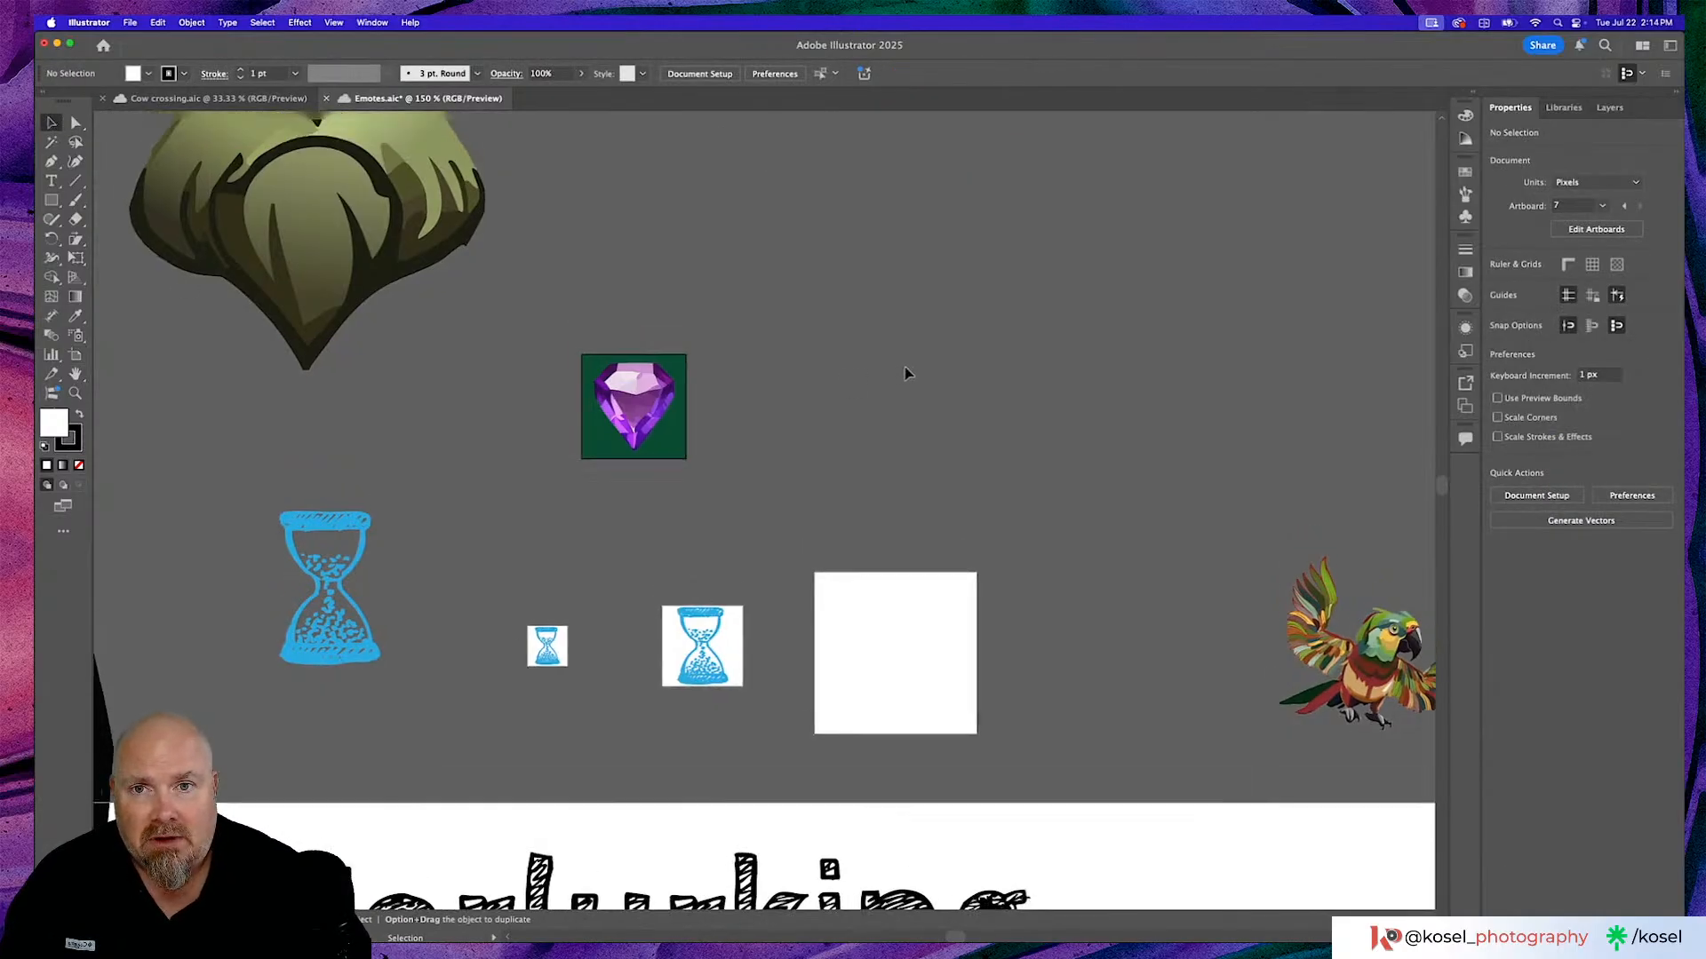
scroll(906, 373, up, 3)
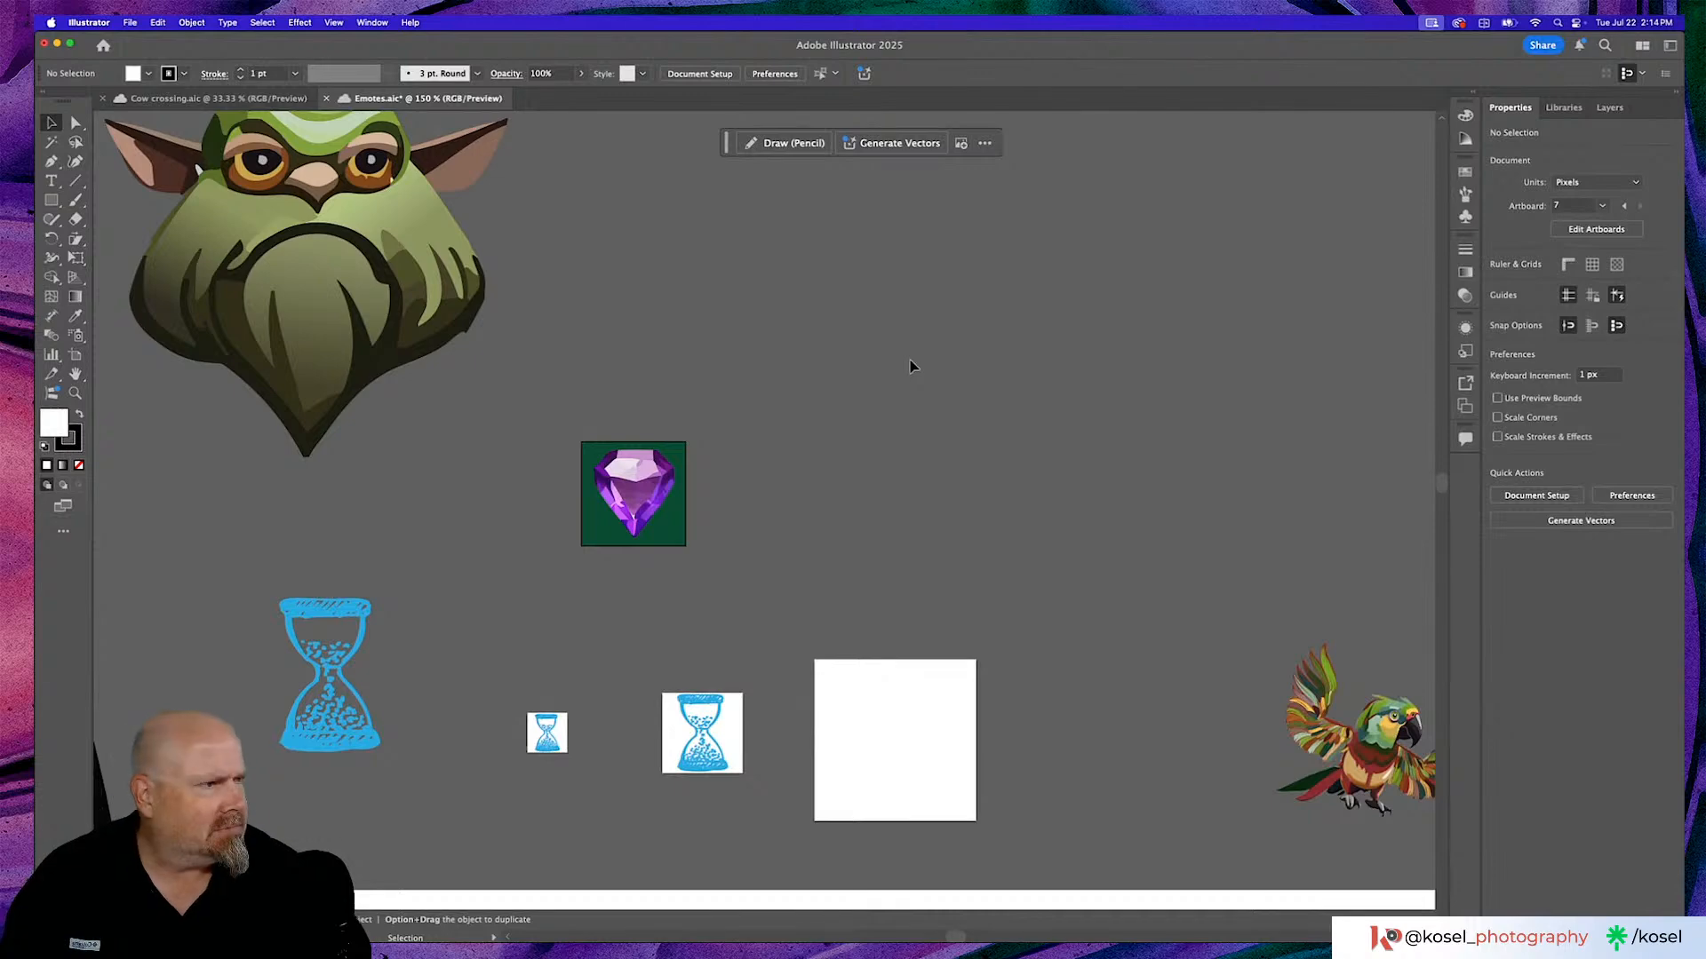
key(a)
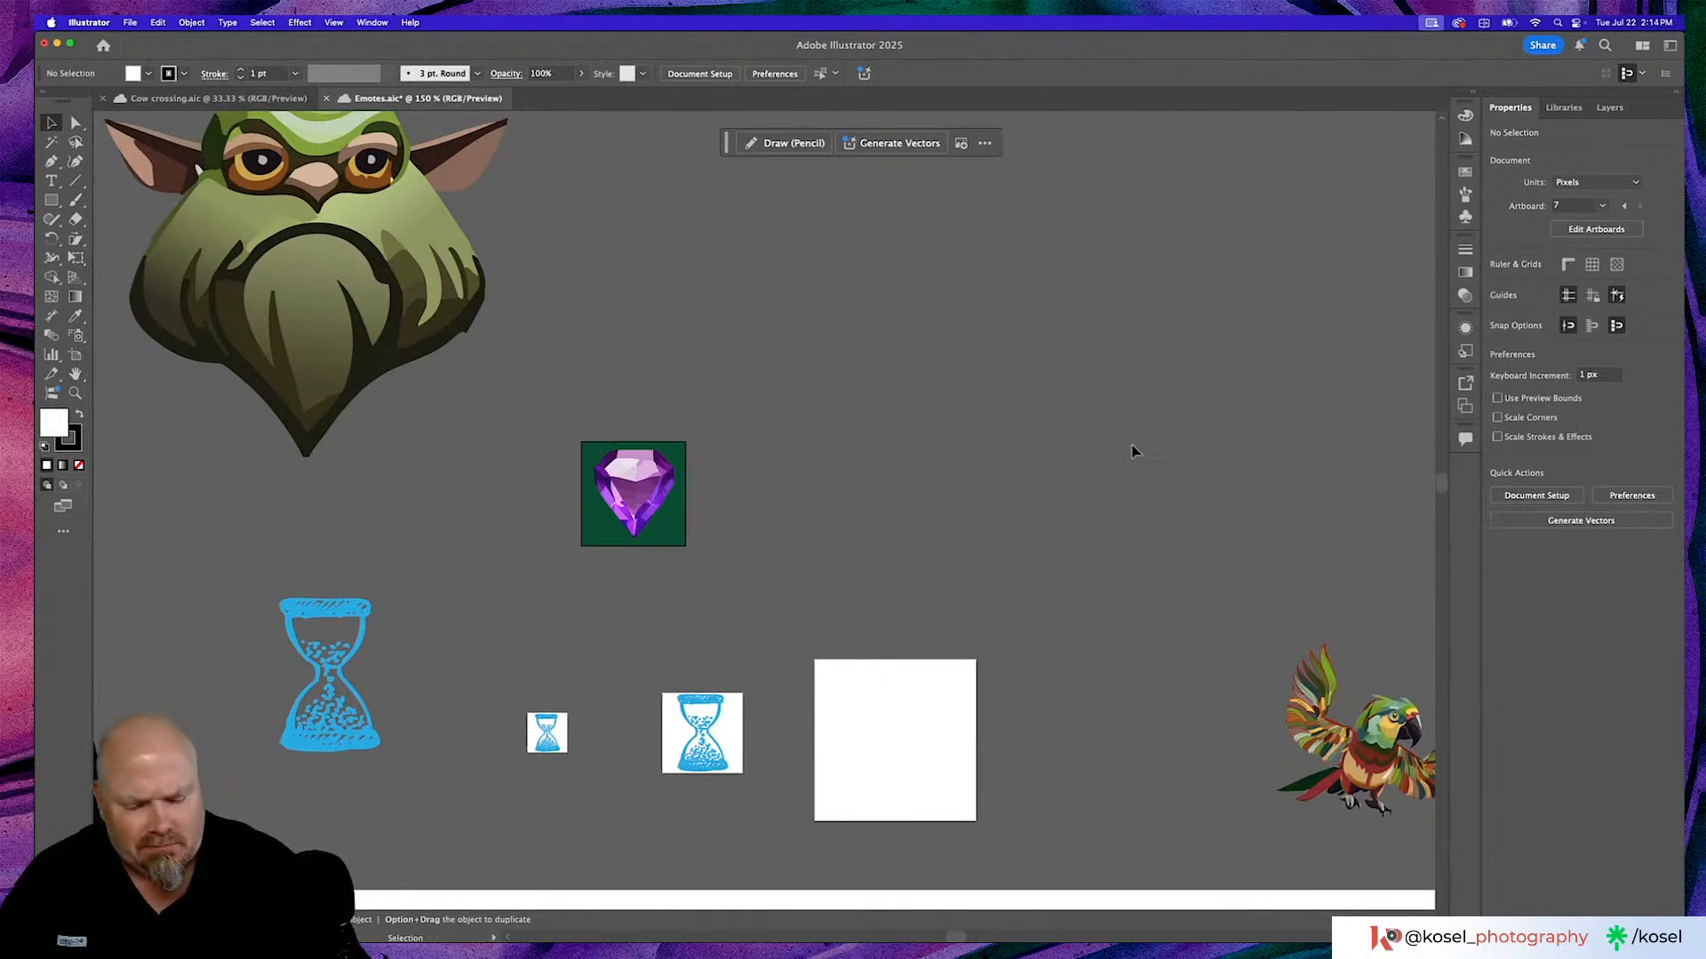
key(super+minus)
key(super+minus)
key(super+minus)
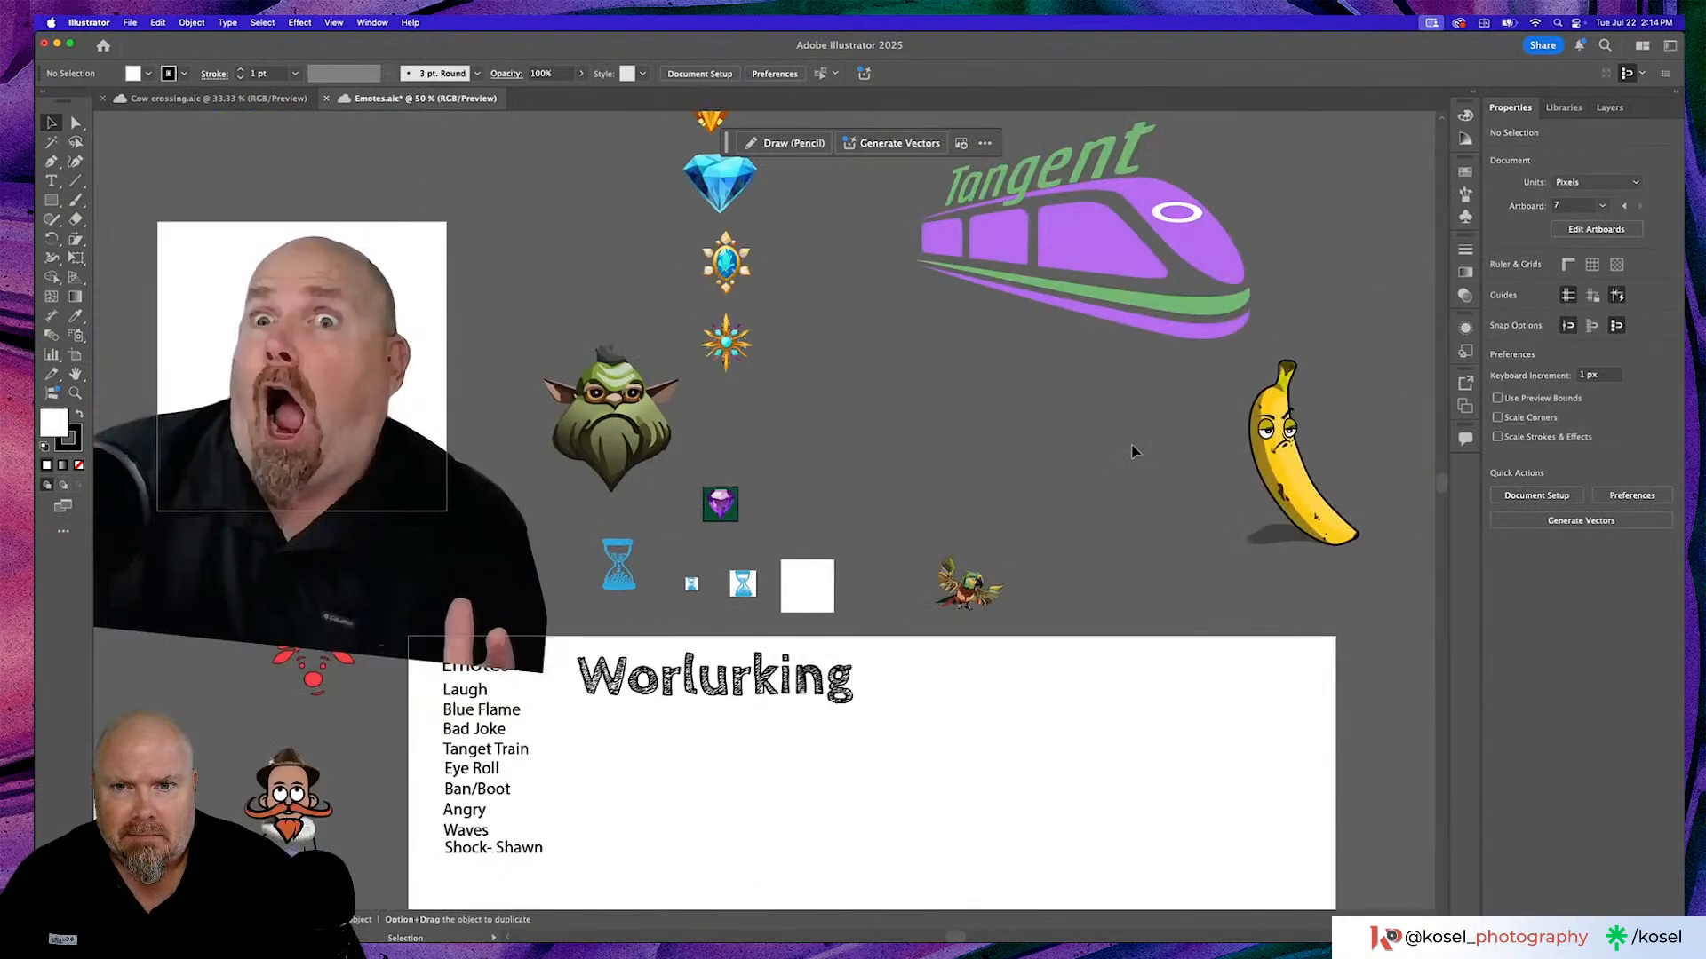
scroll(1117, 437, up, 4)
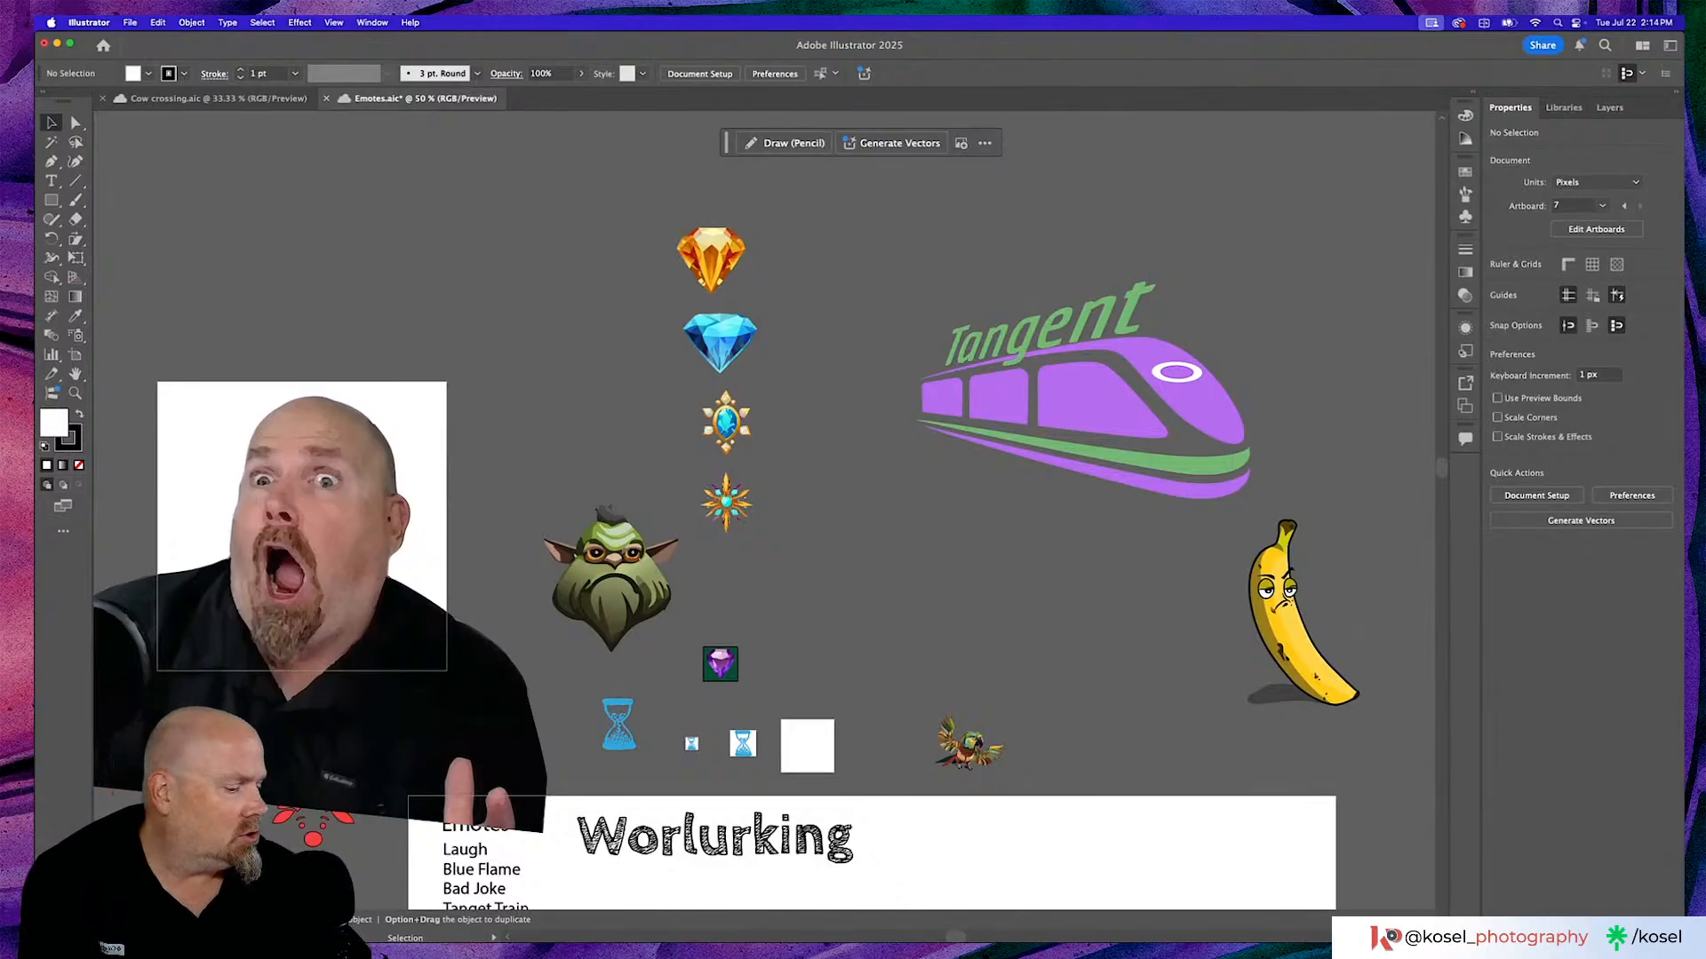
Switch to the Twitch Creator Dashboard in Chrome, look through its sections and open the Emotes page under Viewer Rewards.
key(super+Tab)
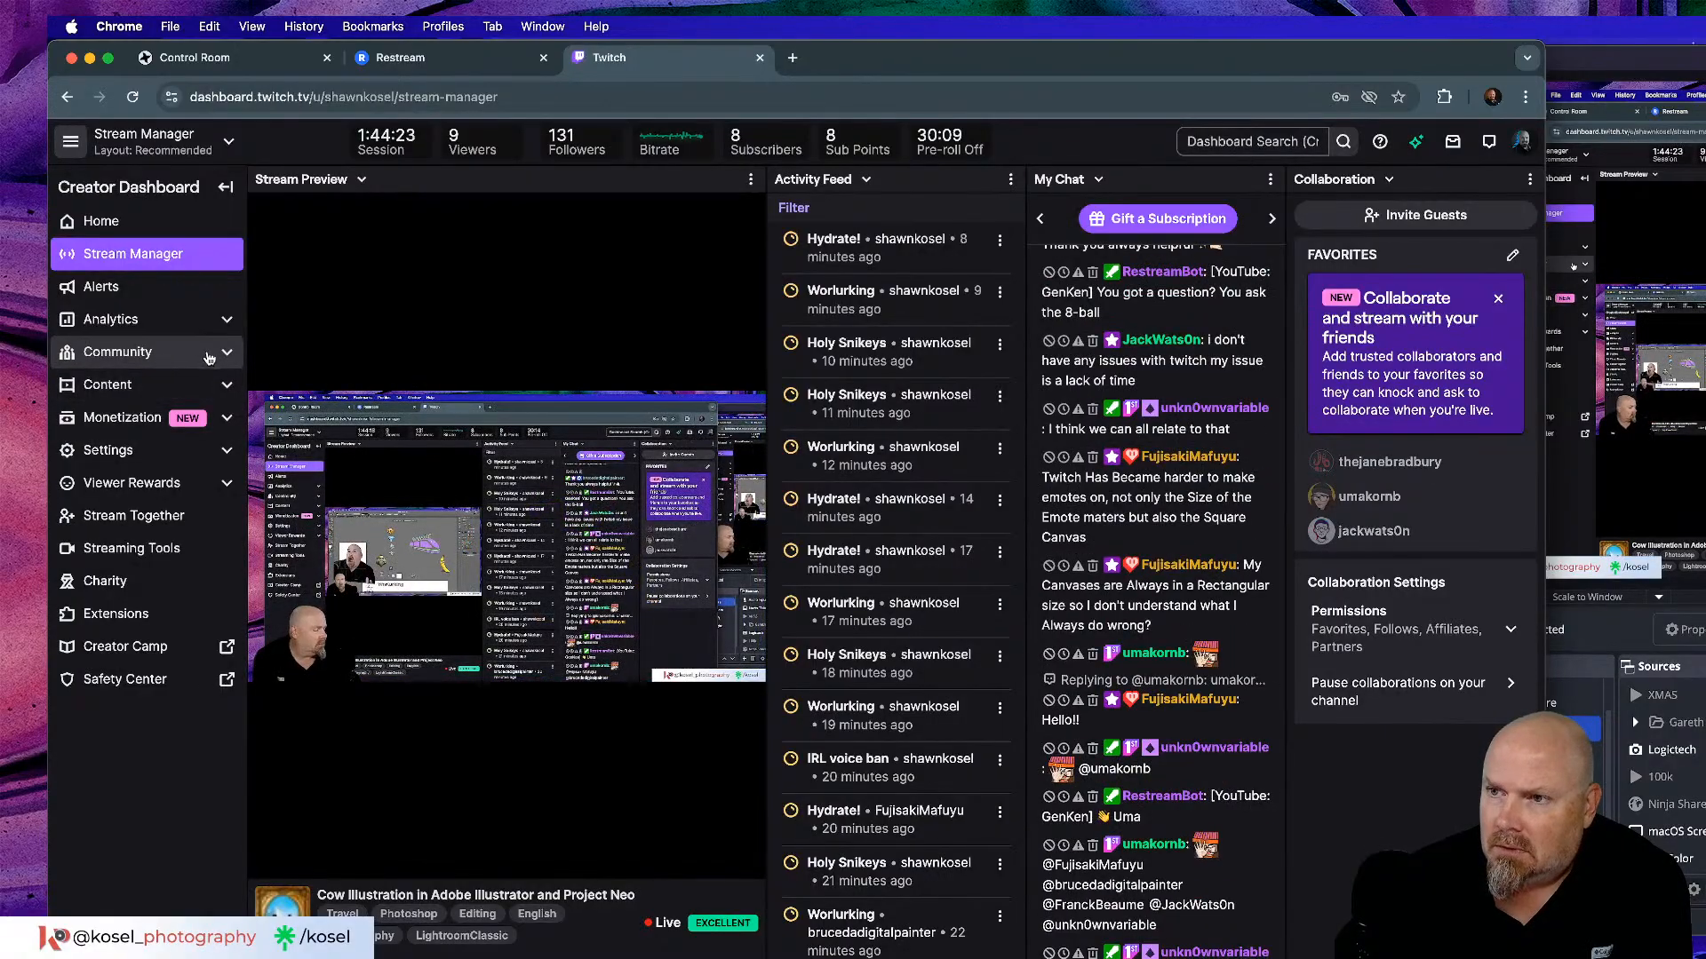
click(227, 356)
click(228, 356)
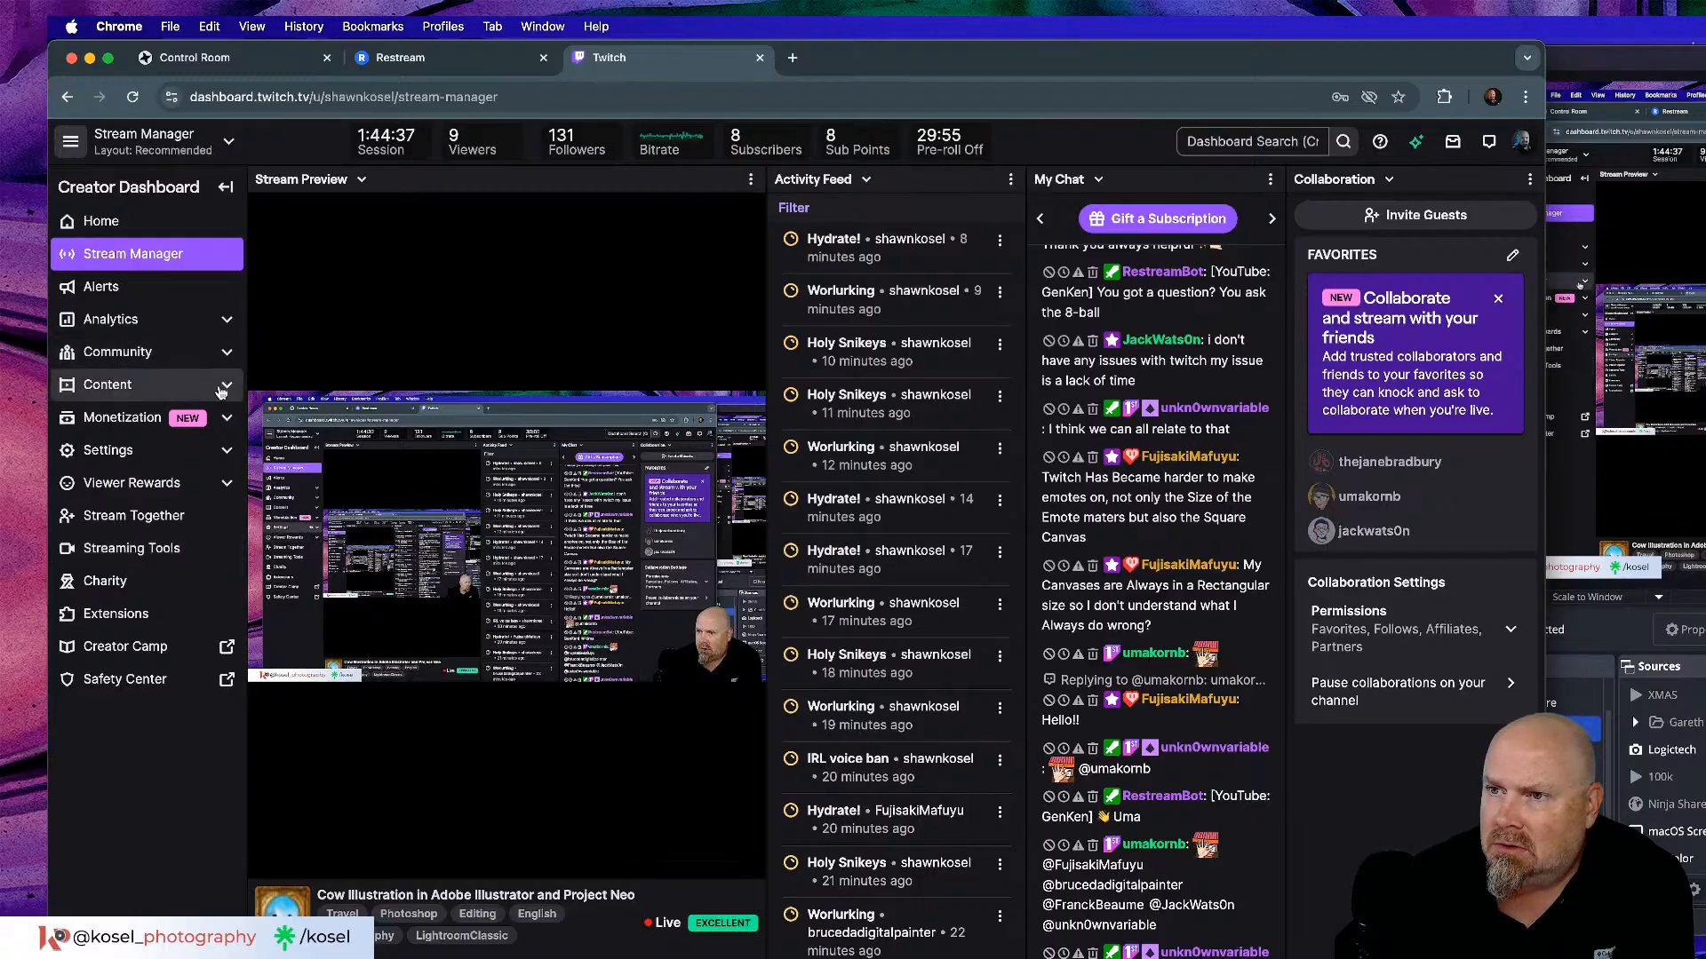
click(225, 388)
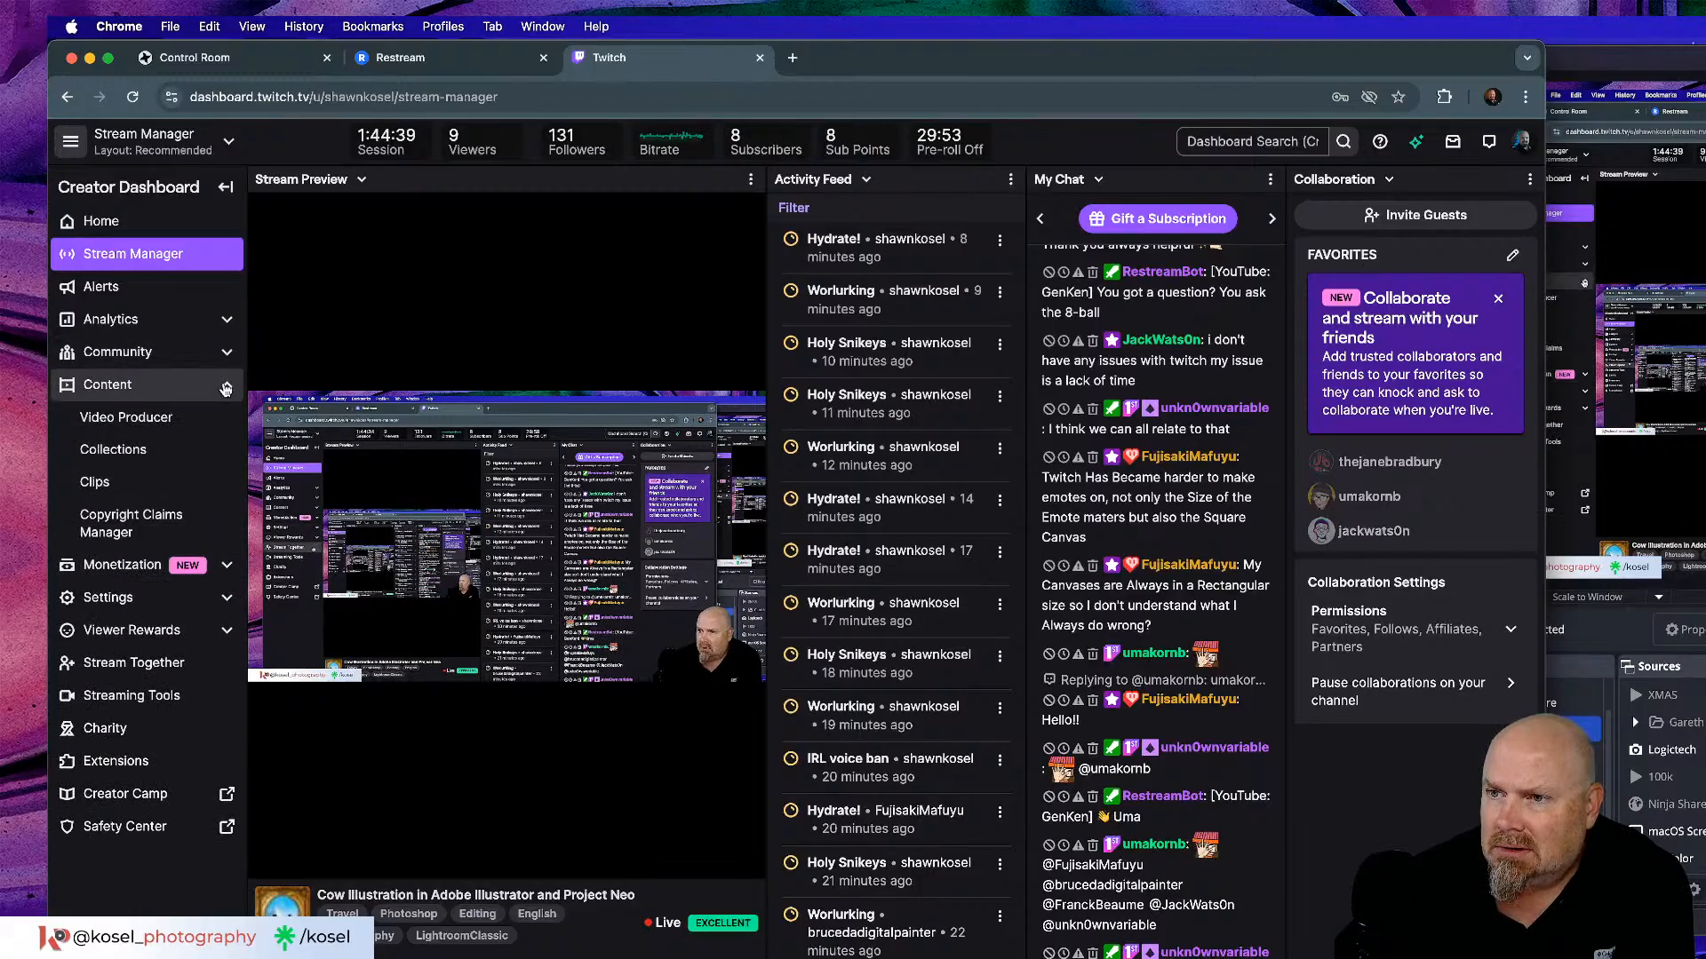
click(225, 388)
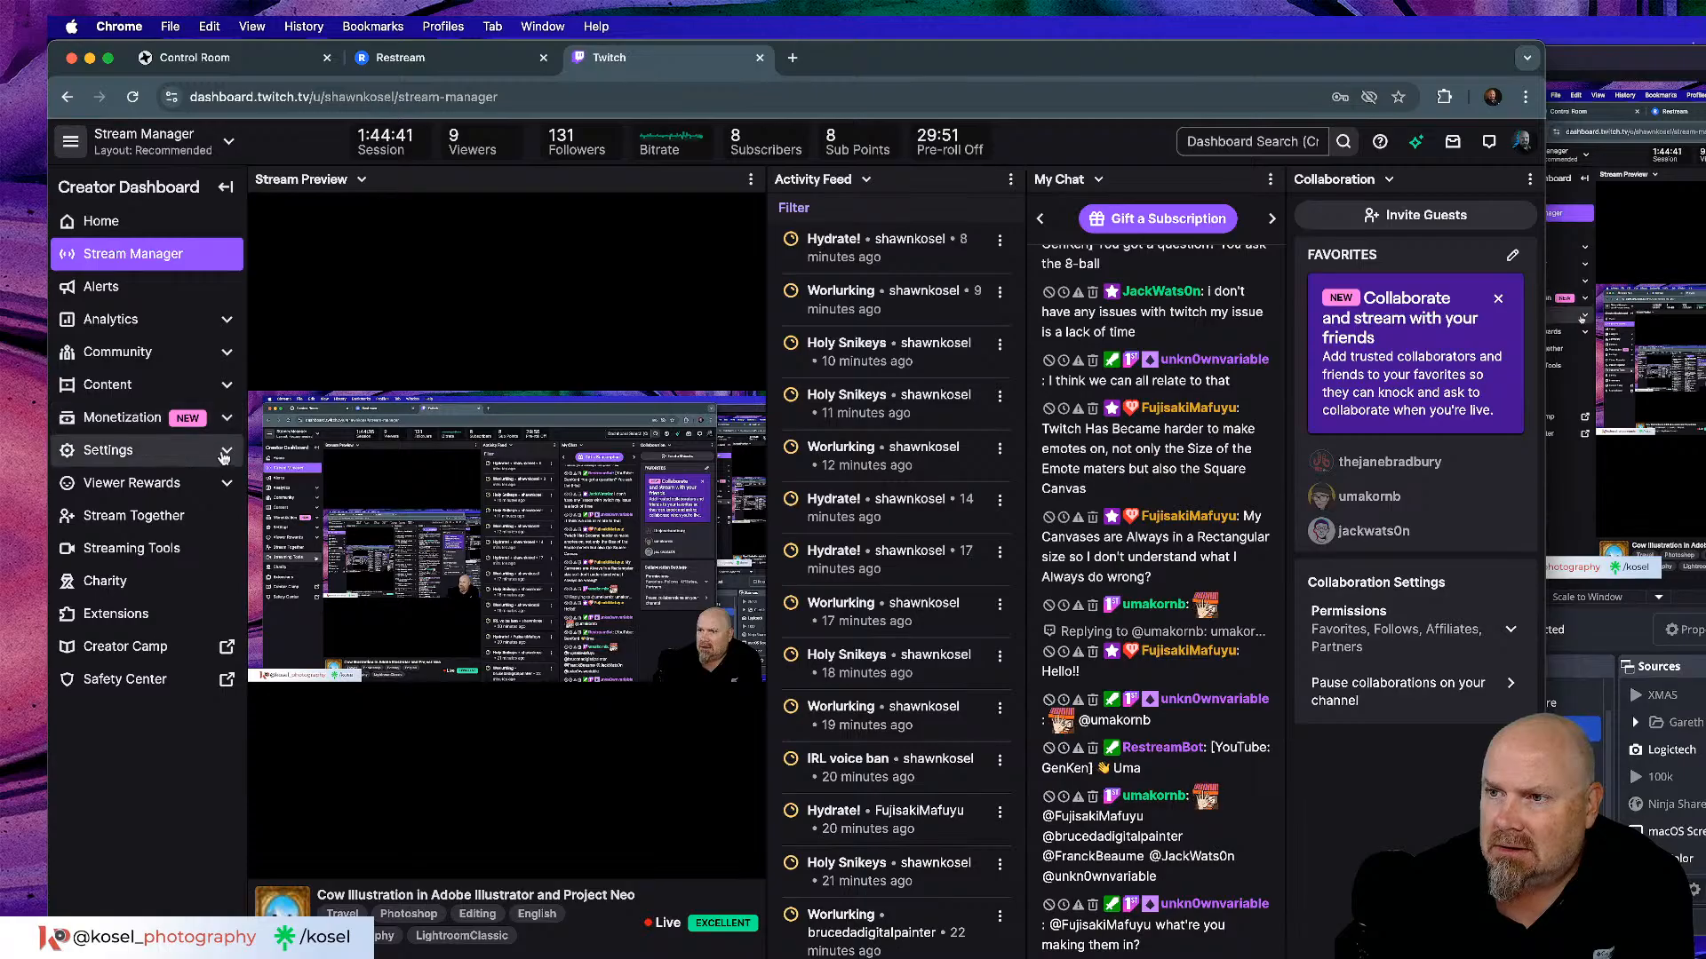
click(226, 452)
click(227, 451)
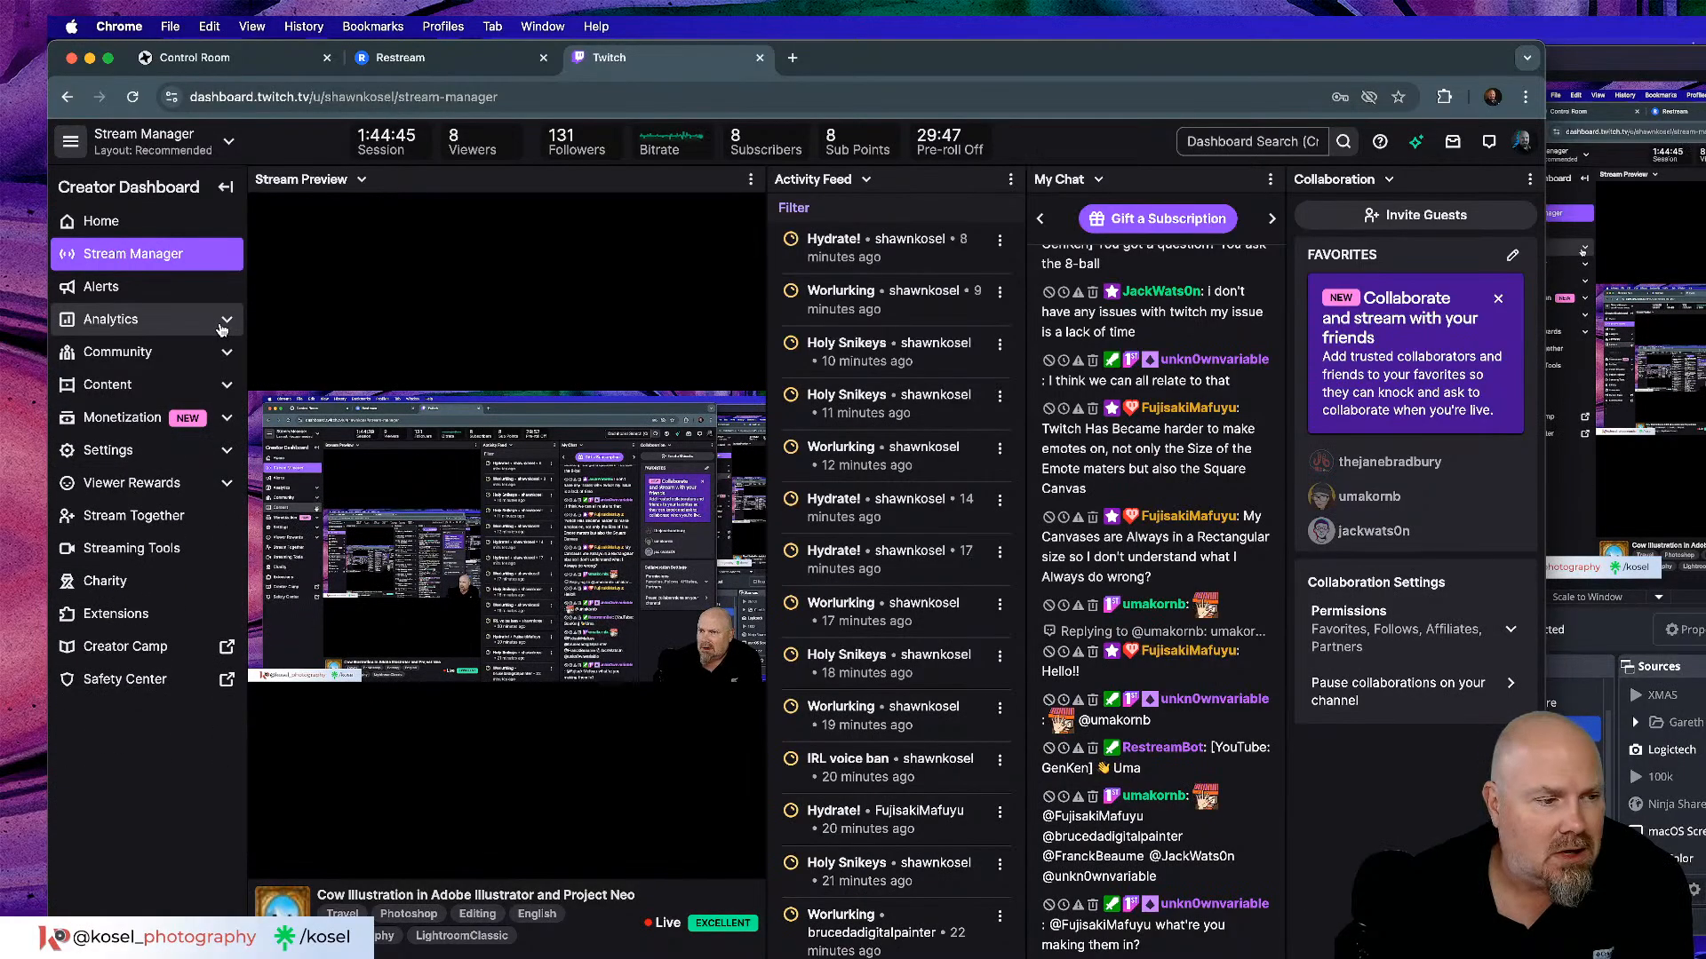
click(222, 325)
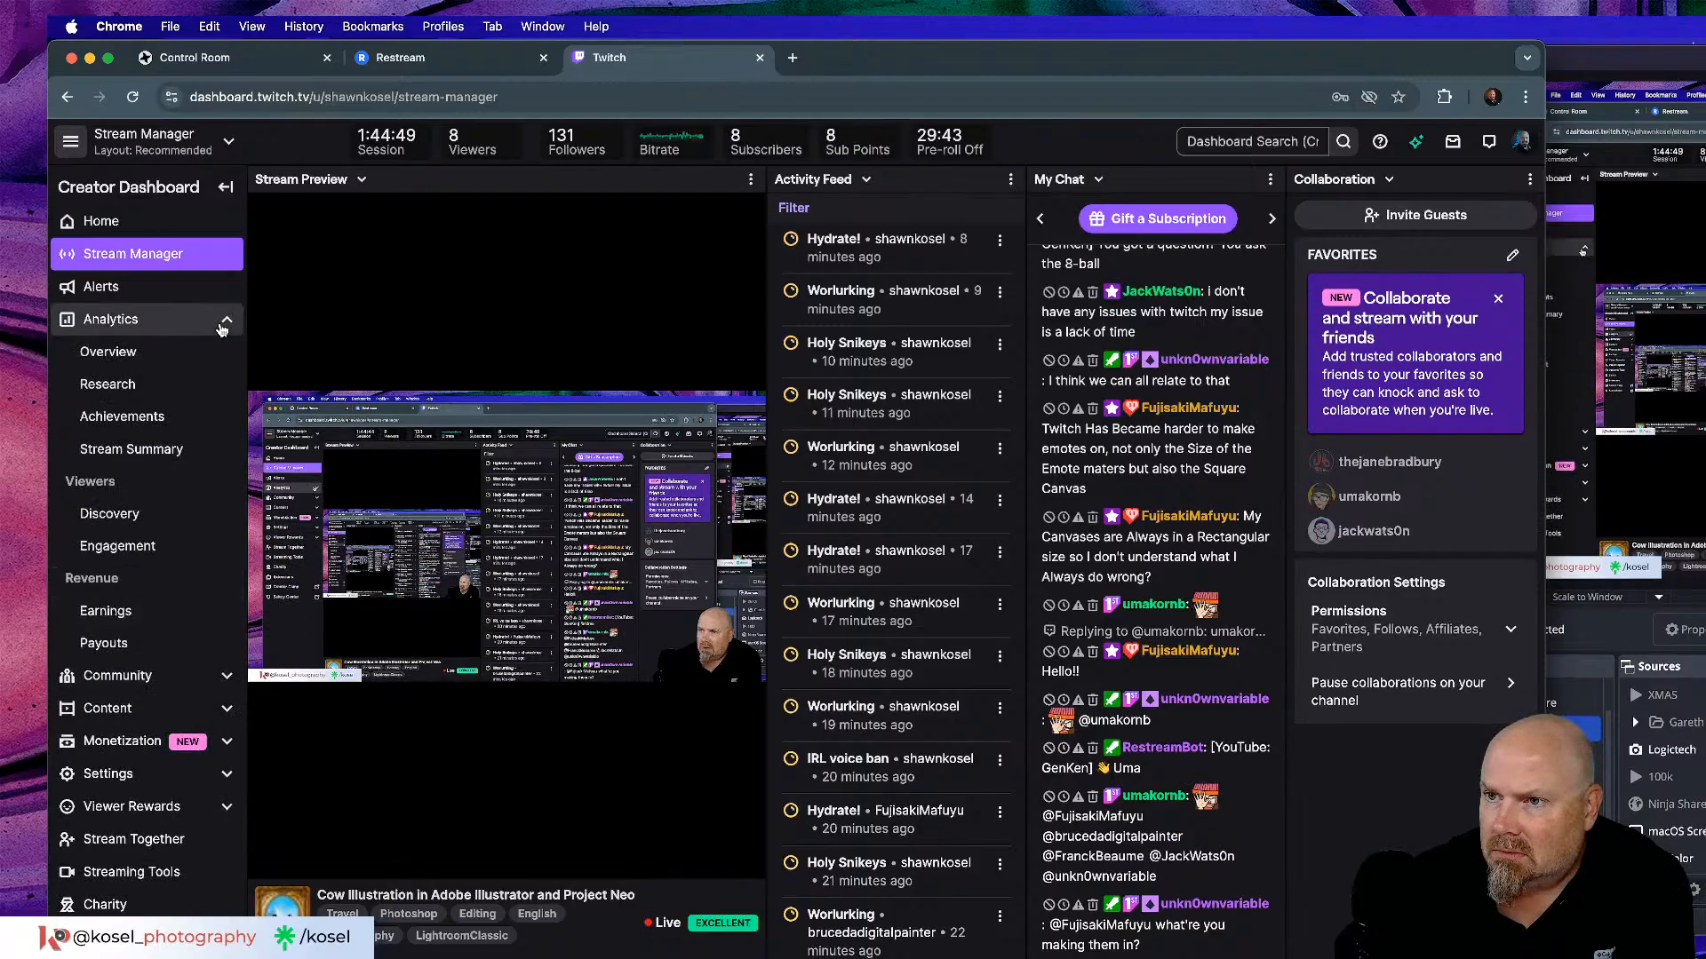
click(221, 330)
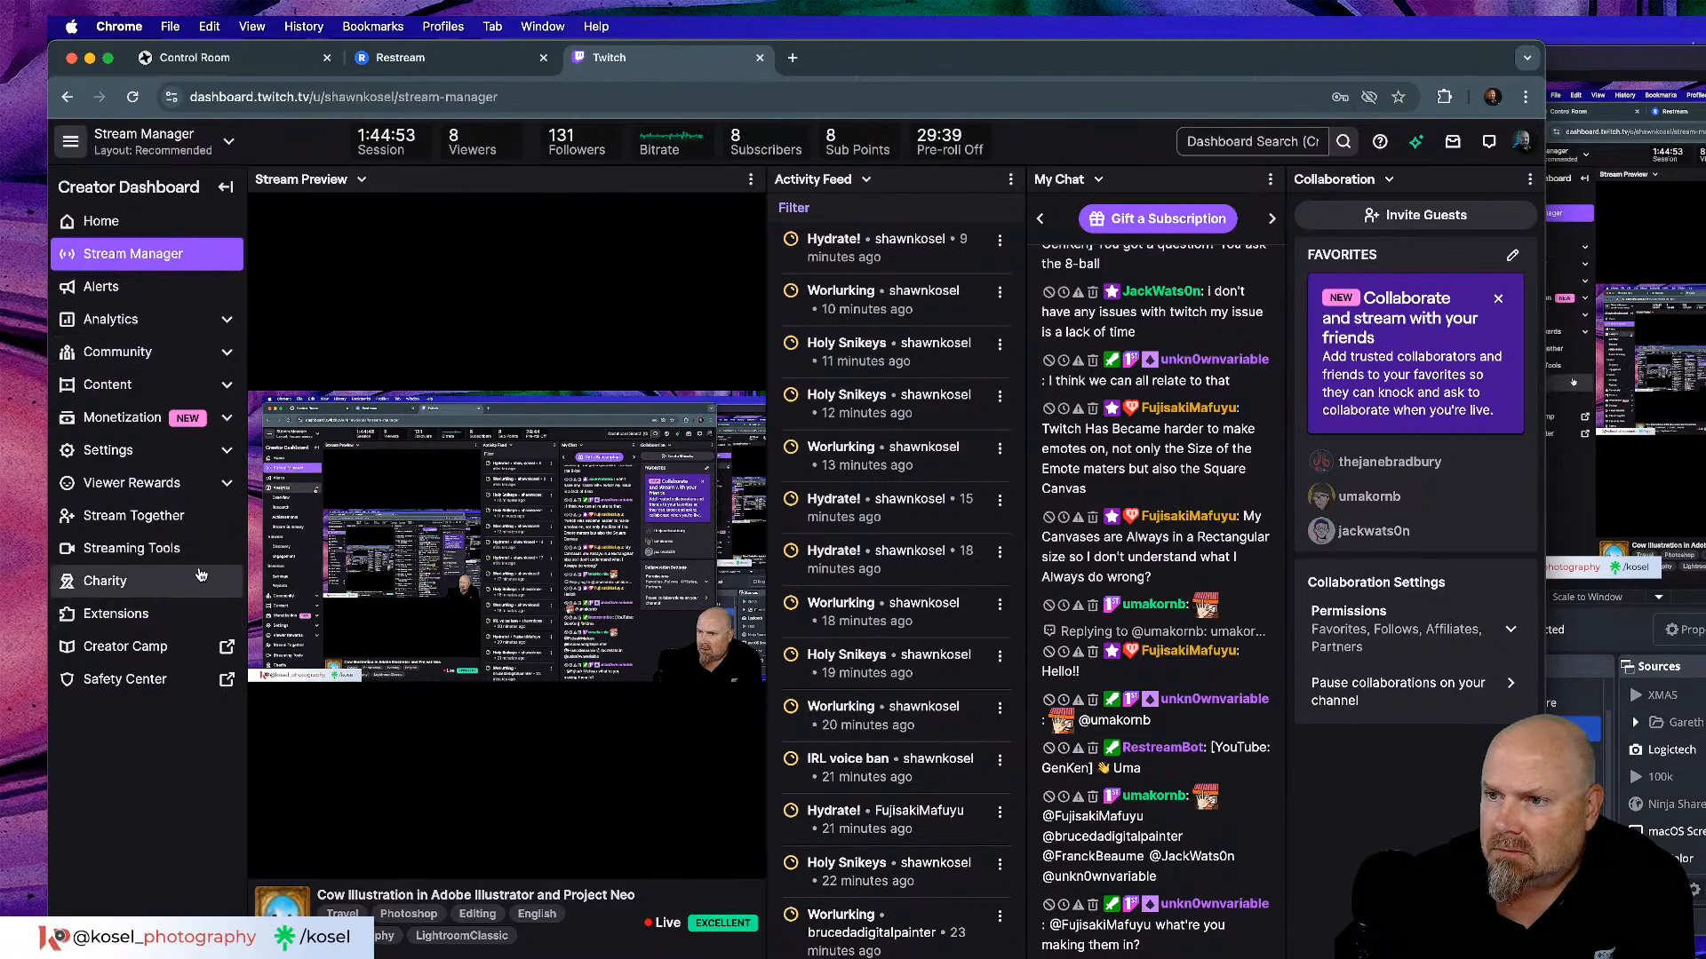
click(227, 486)
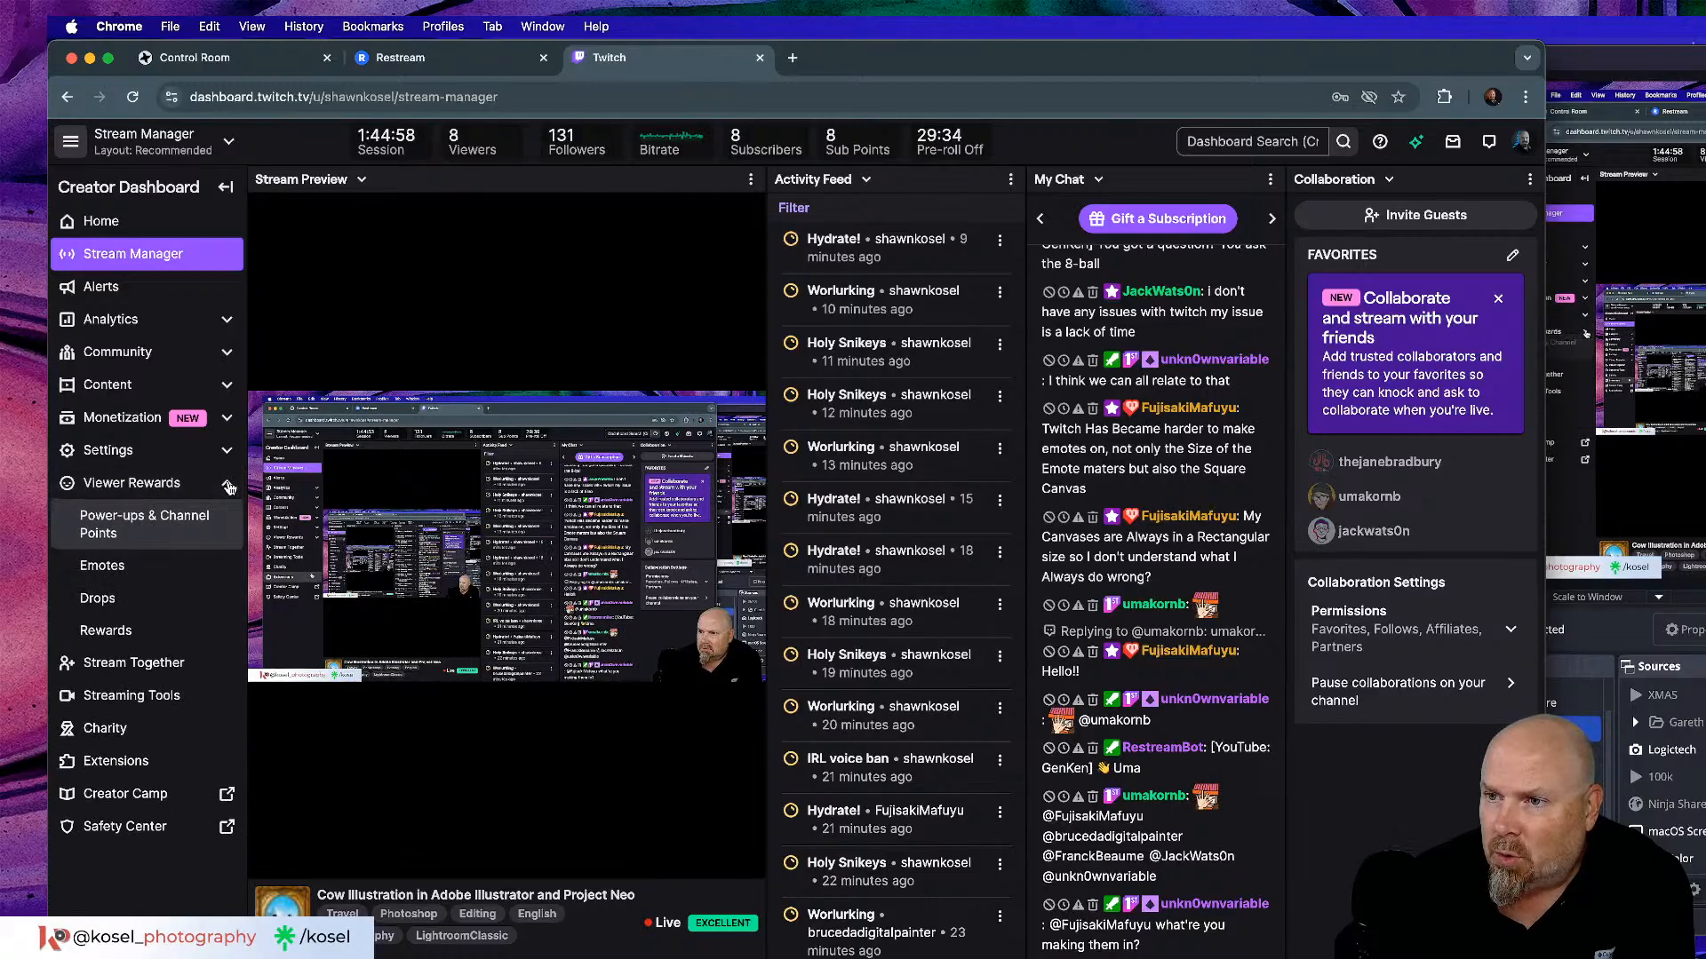
click(160, 578)
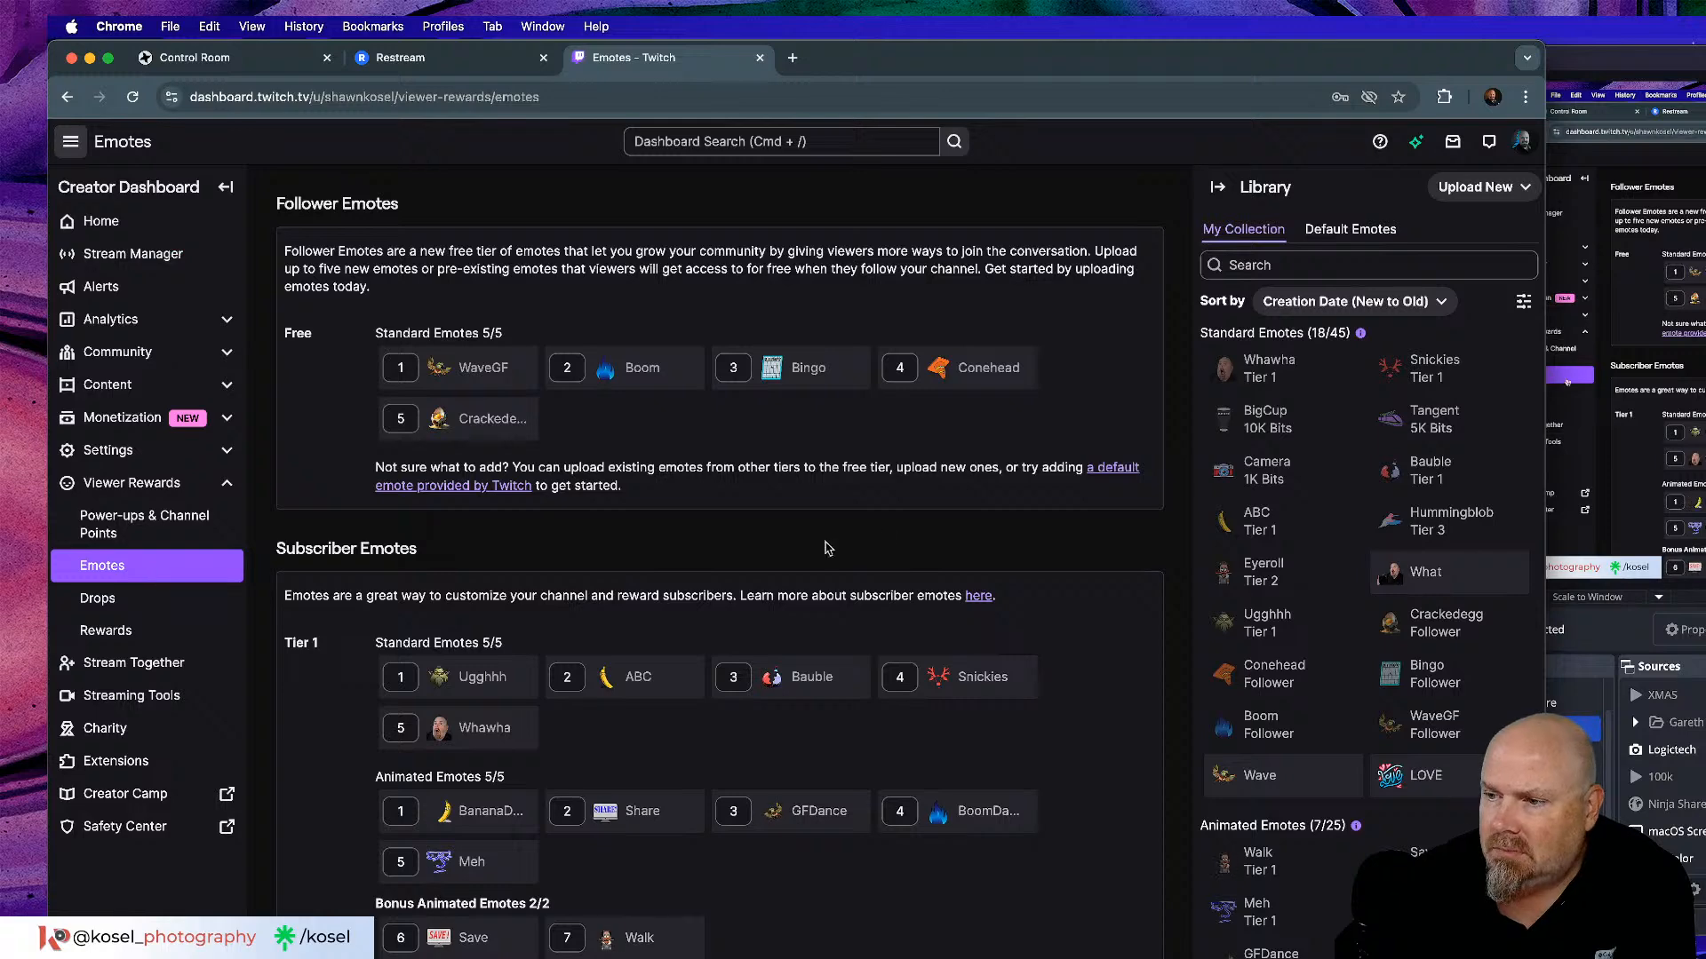
Review the follower and subscriber emotes in each tier, and return to the Stream Manager.
scroll(915, 533, down, 3)
scroll(920, 535, down, 9)
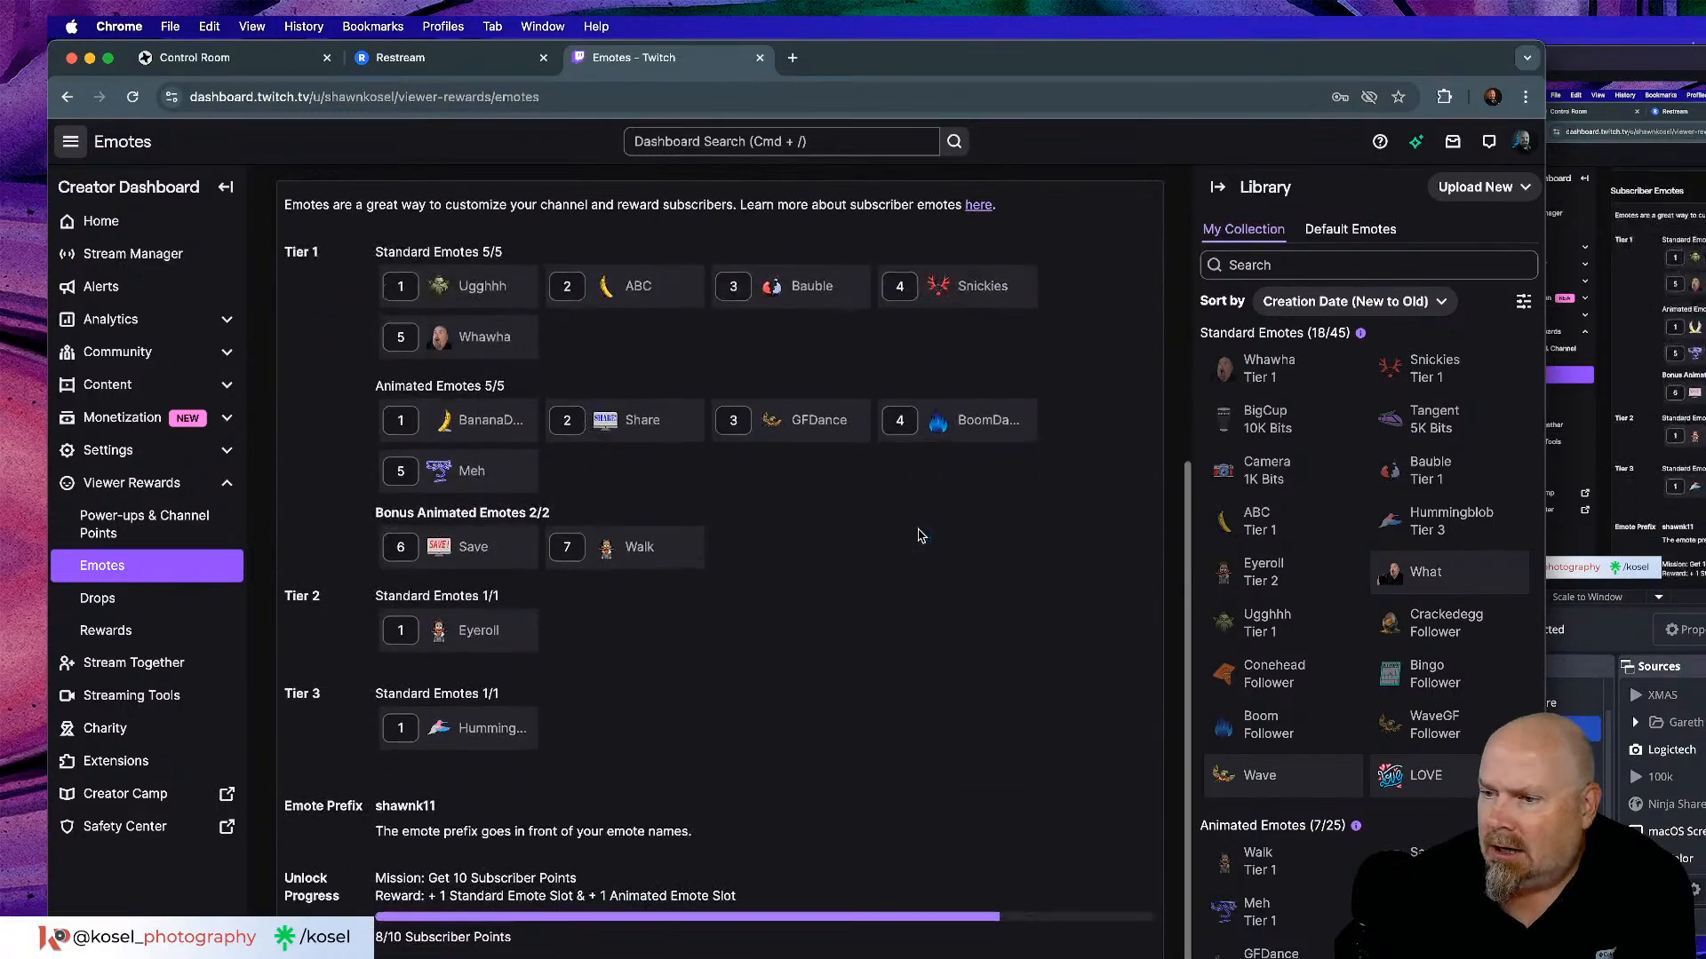
scroll(920, 535, up, 3)
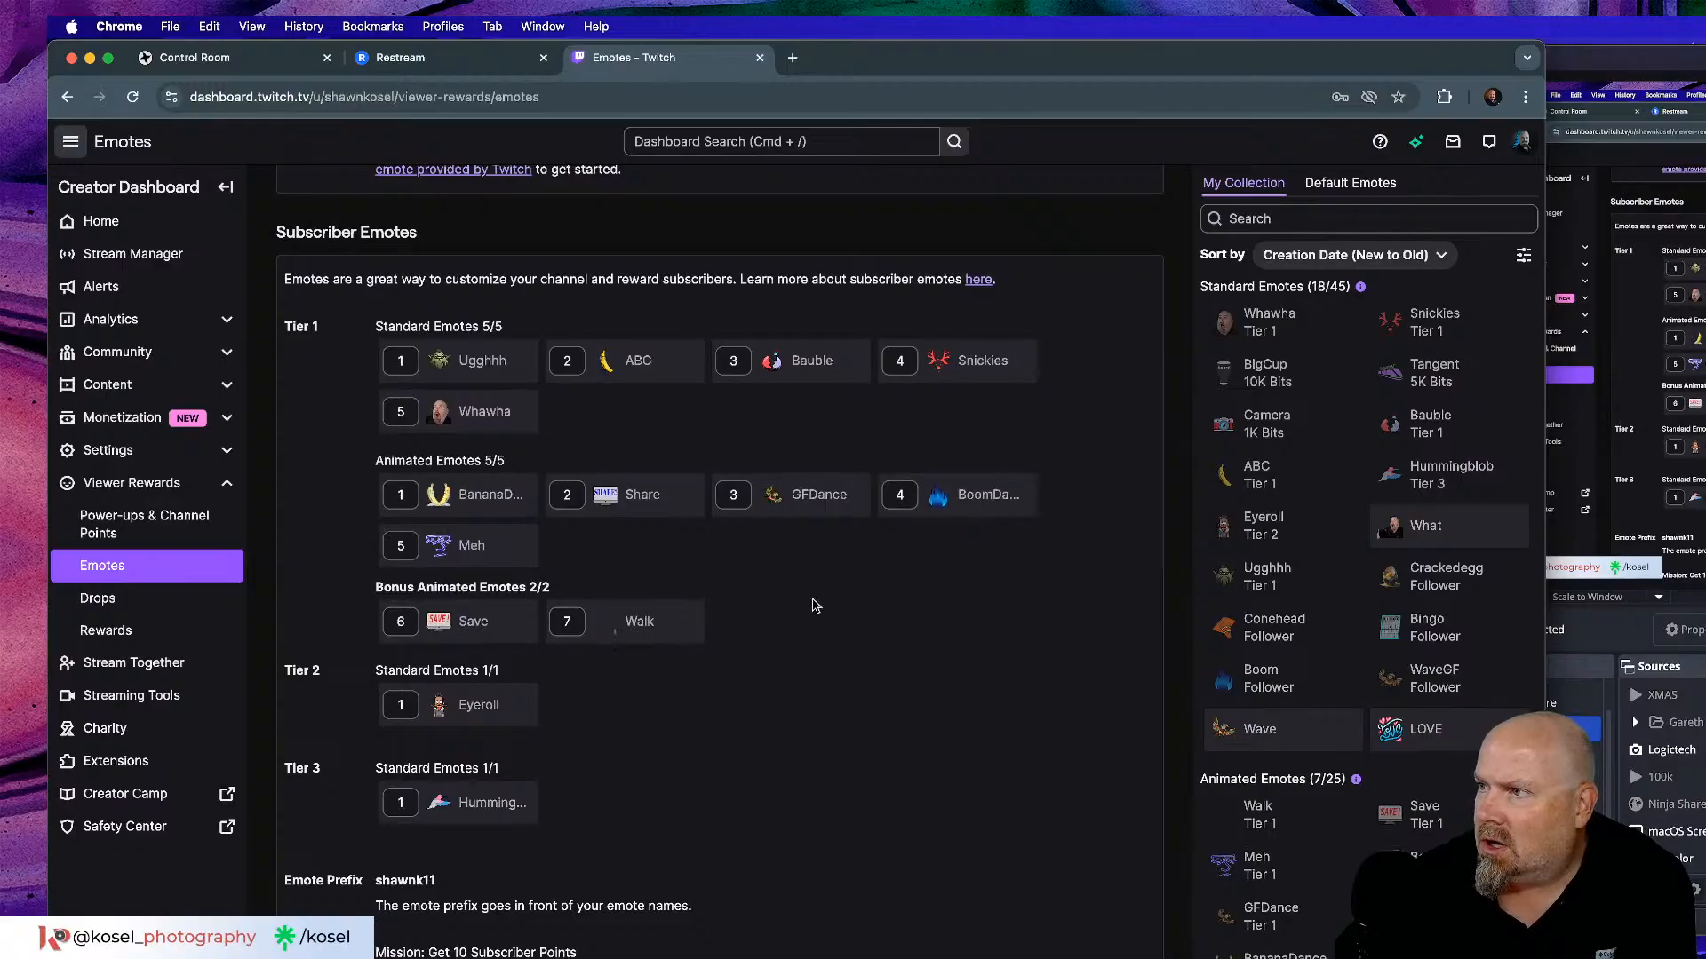
scroll(829, 662, up, 6)
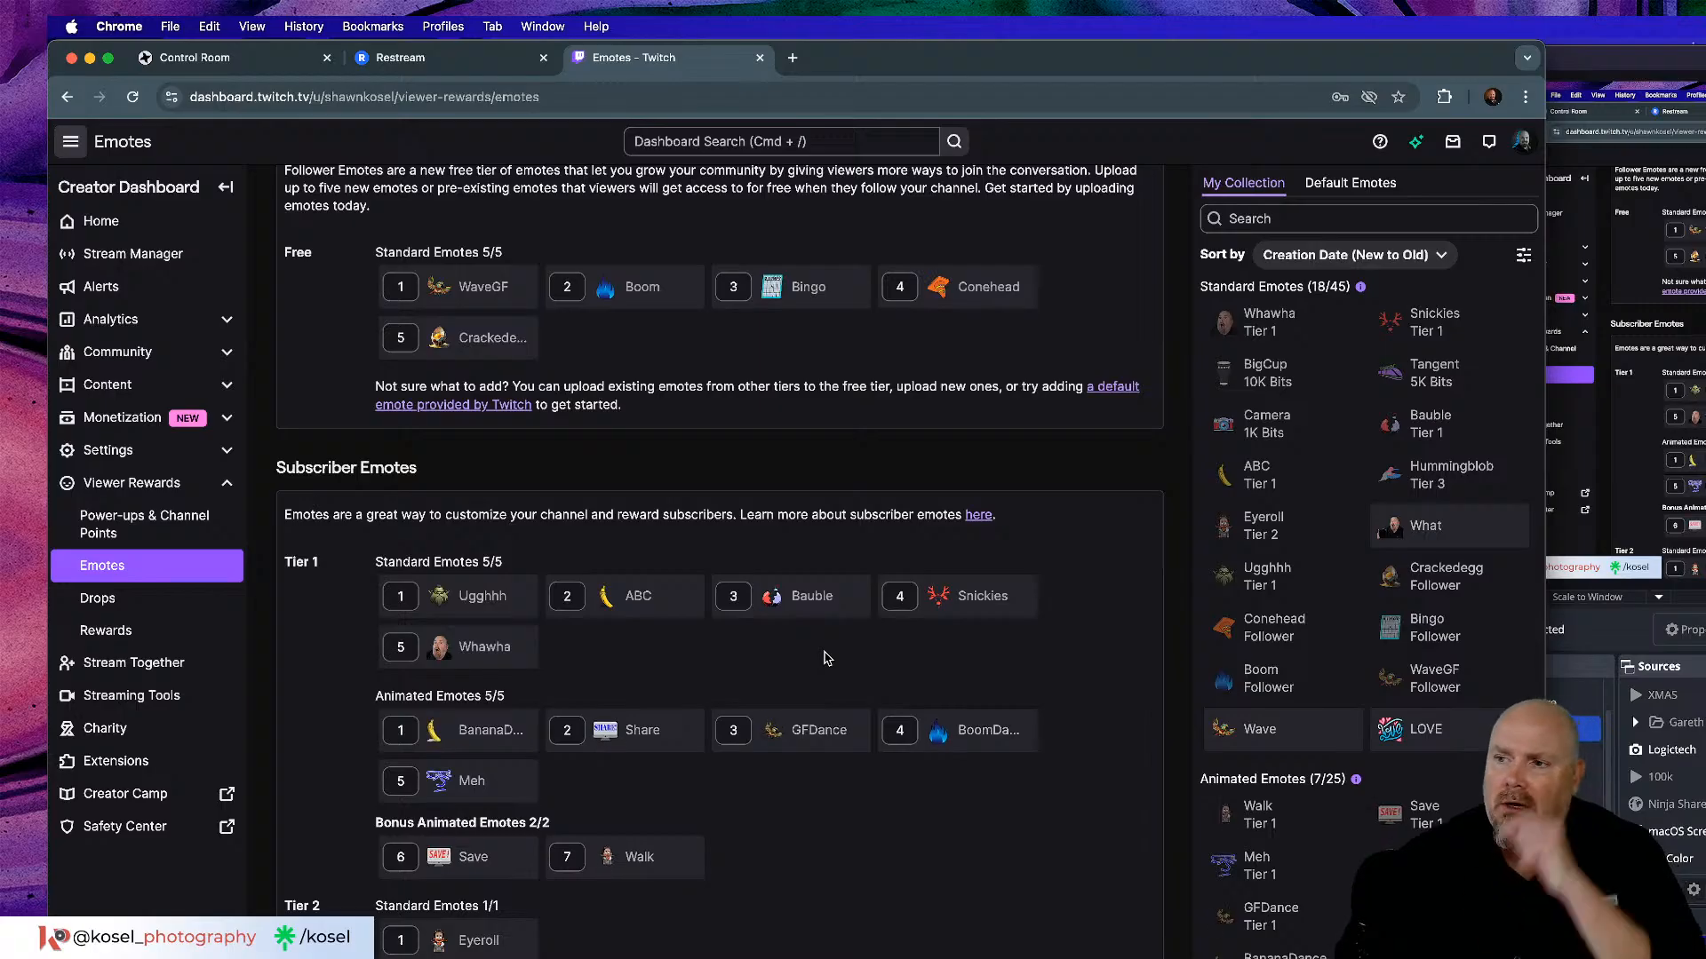
scroll(826, 657, up, 1)
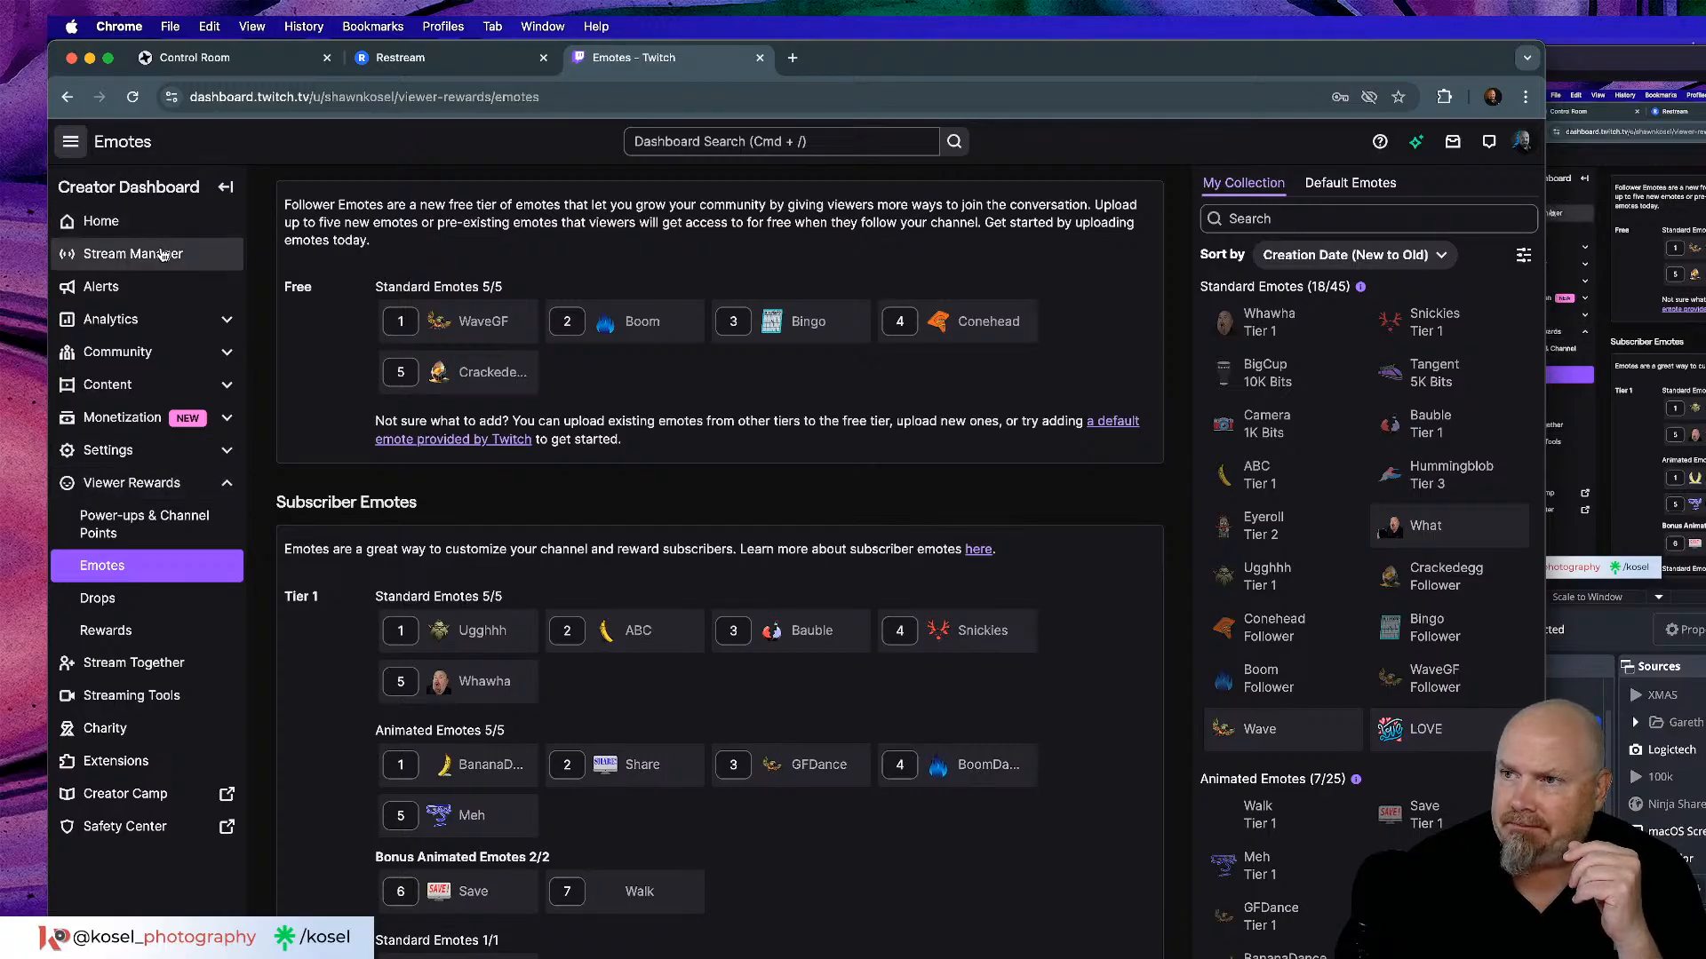
click(133, 254)
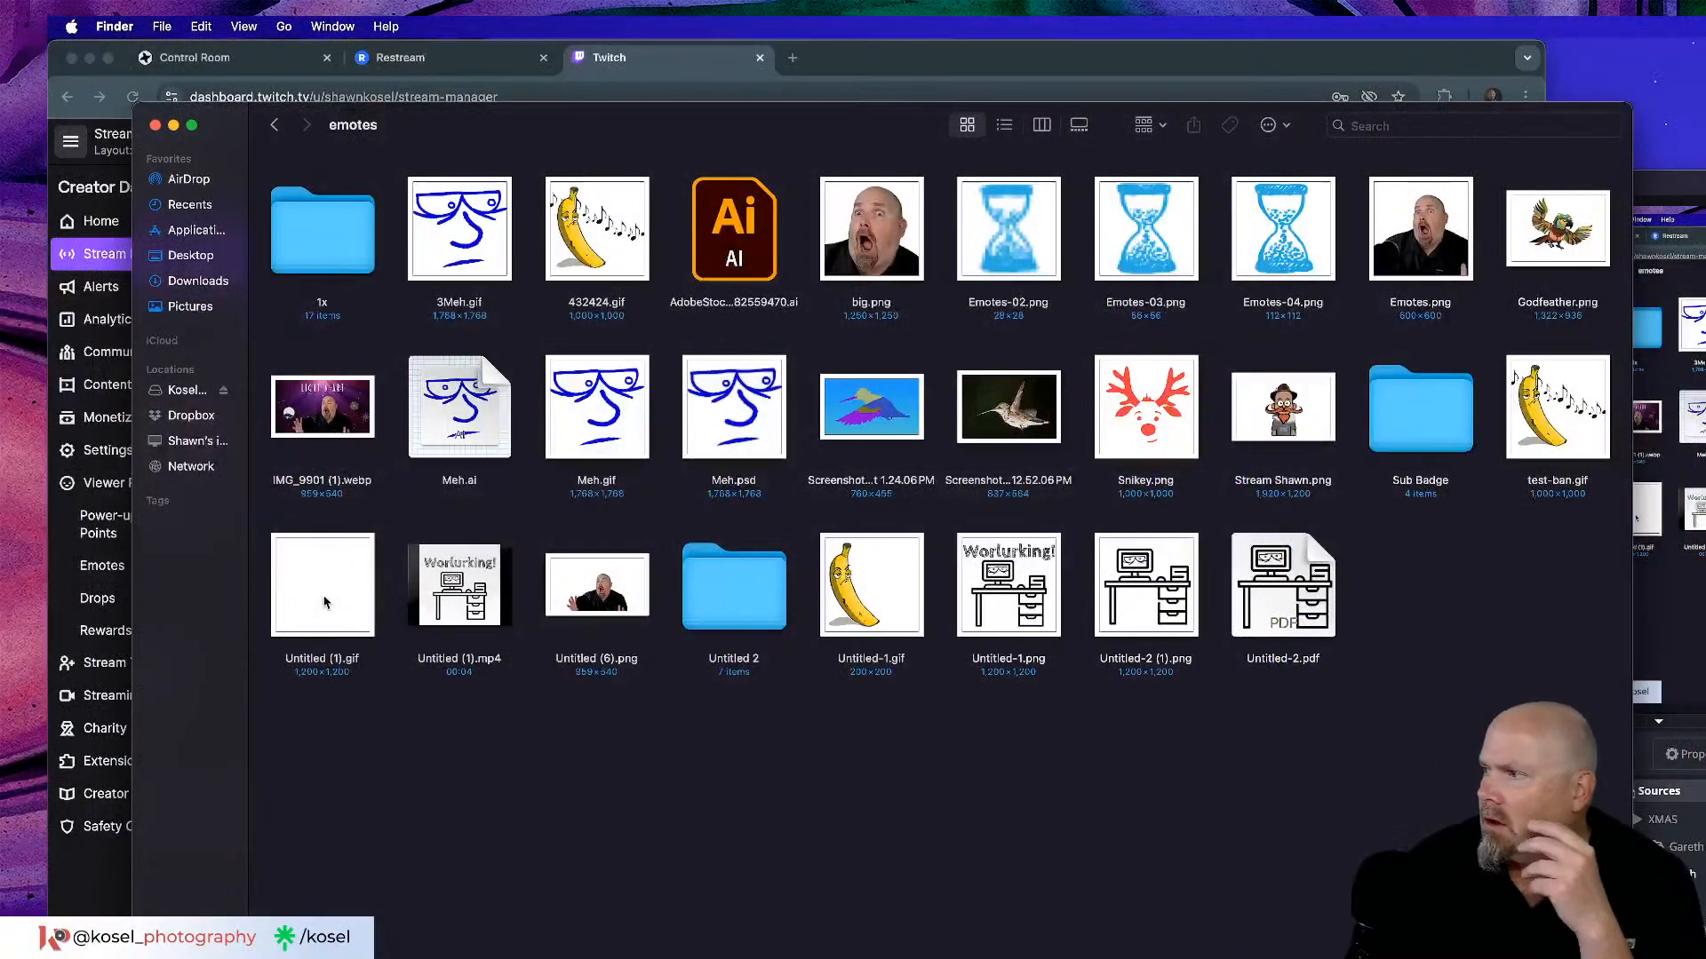
Reposition the emotes folder window in Finder, view the exported PNG assets in the 1x folder and return to the parent folder.
drag(646, 148, 565, 122)
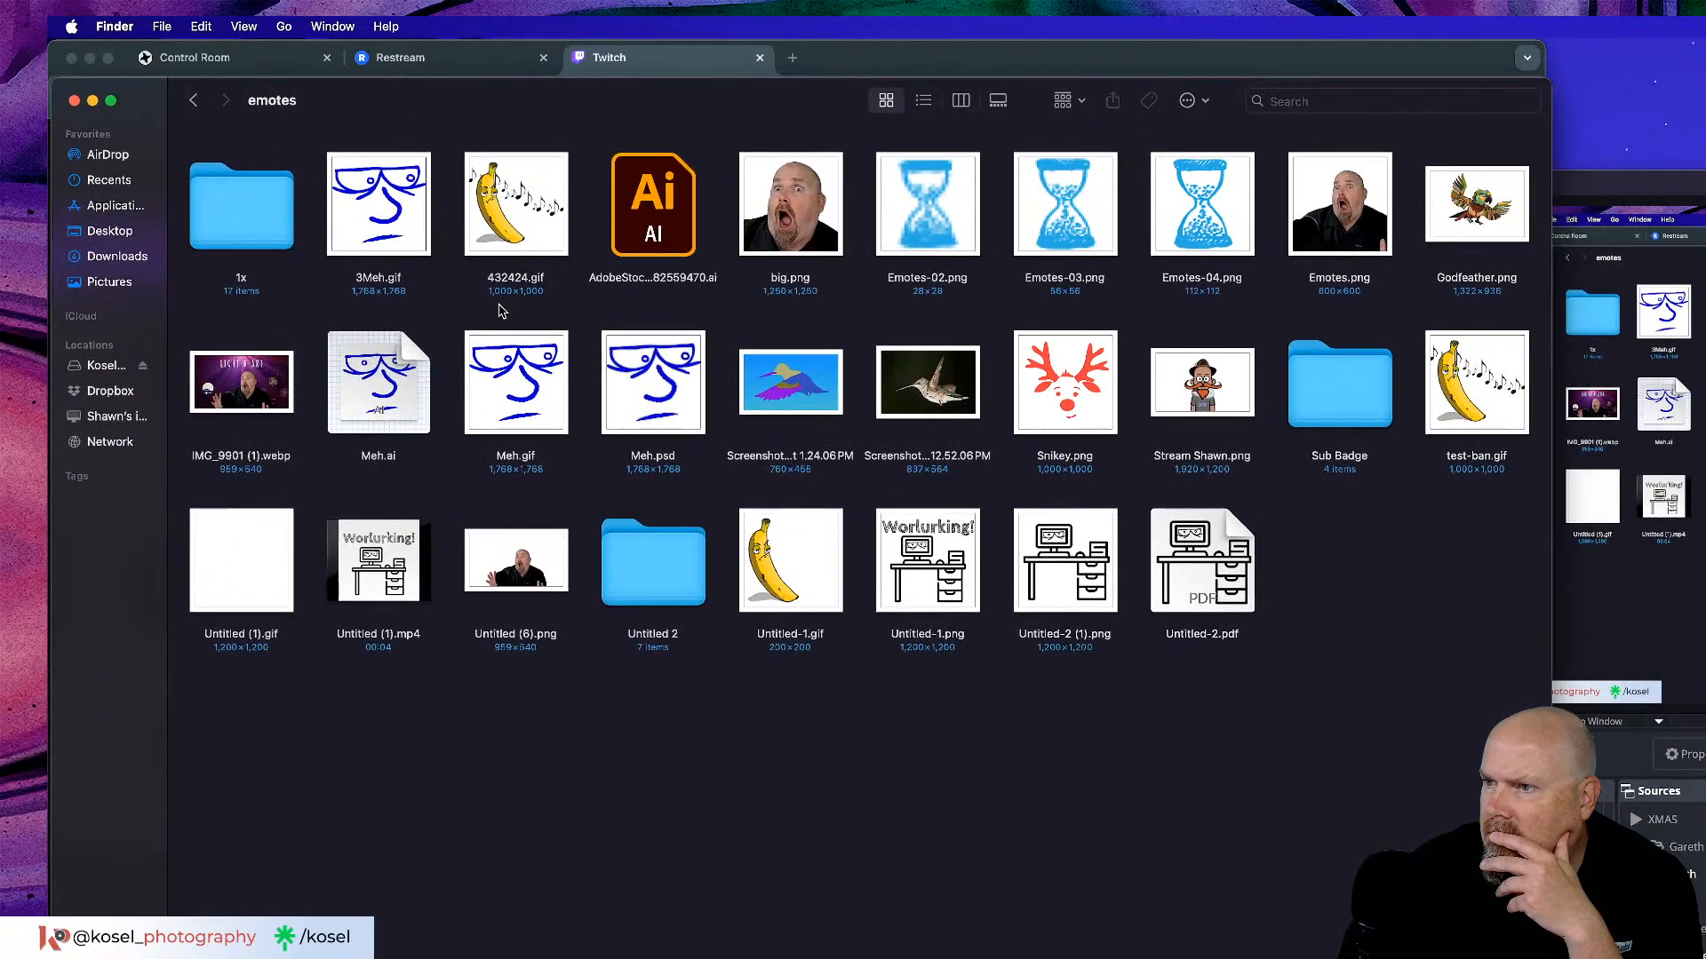
double_click(249, 220)
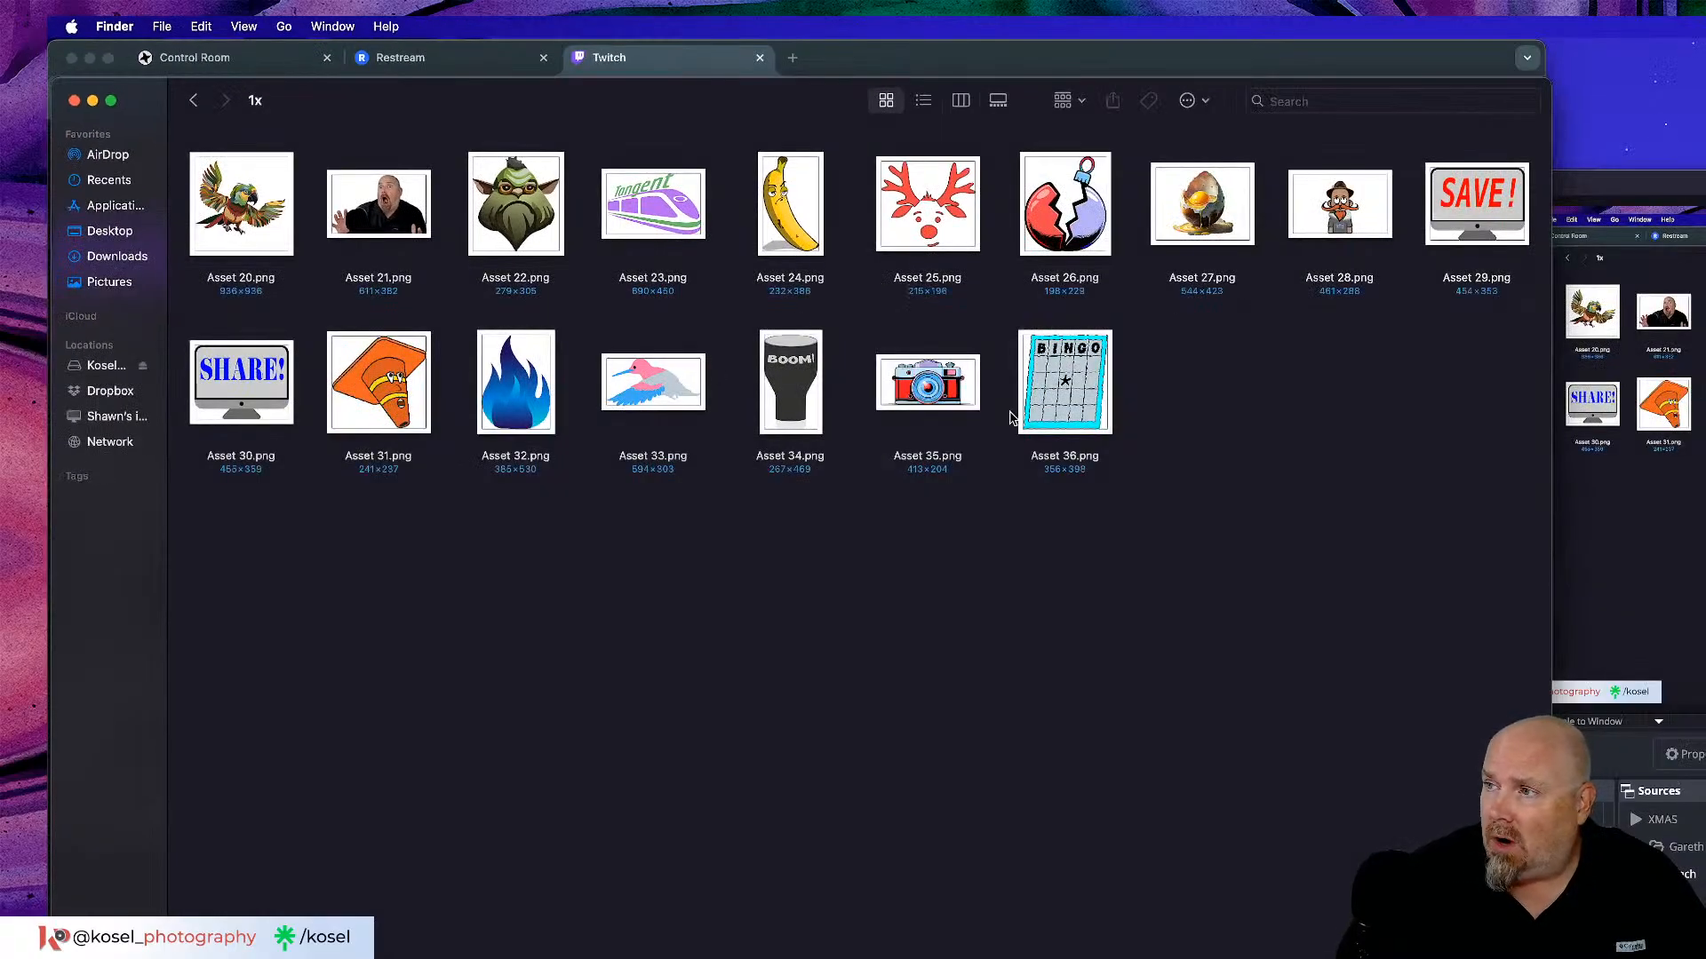
click(195, 101)
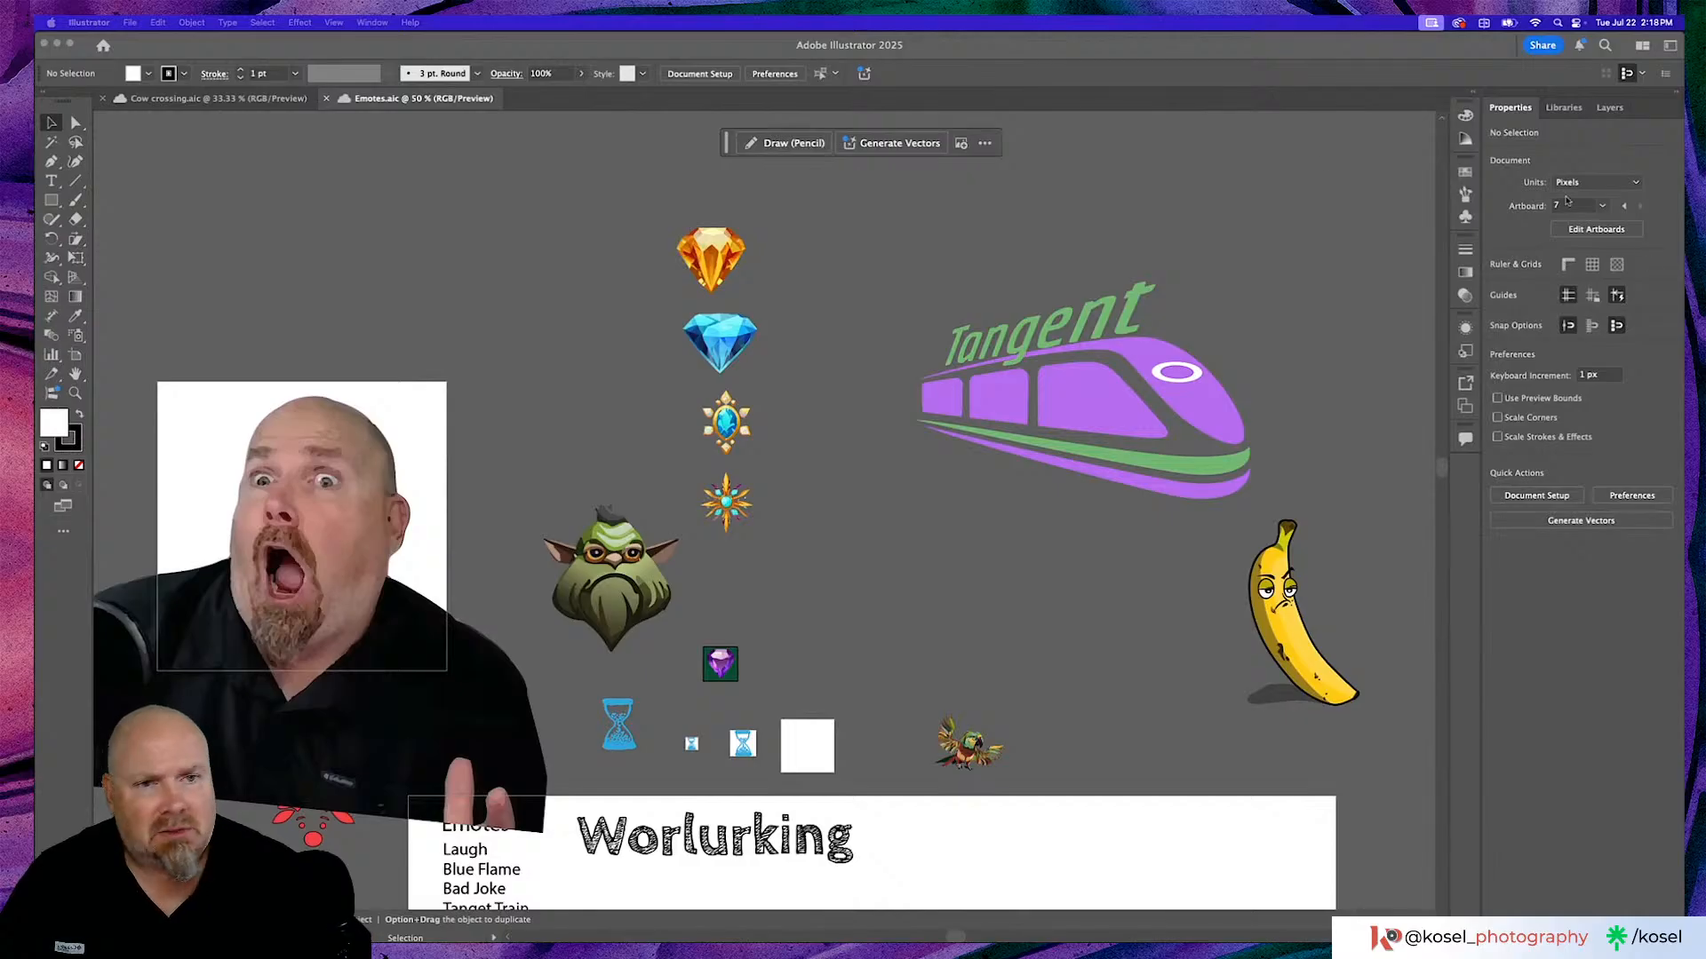
In Illustrator, bring up Asset Export, browse the collected emote assets and check the available export formats without changing SVG.
click(1290, 218)
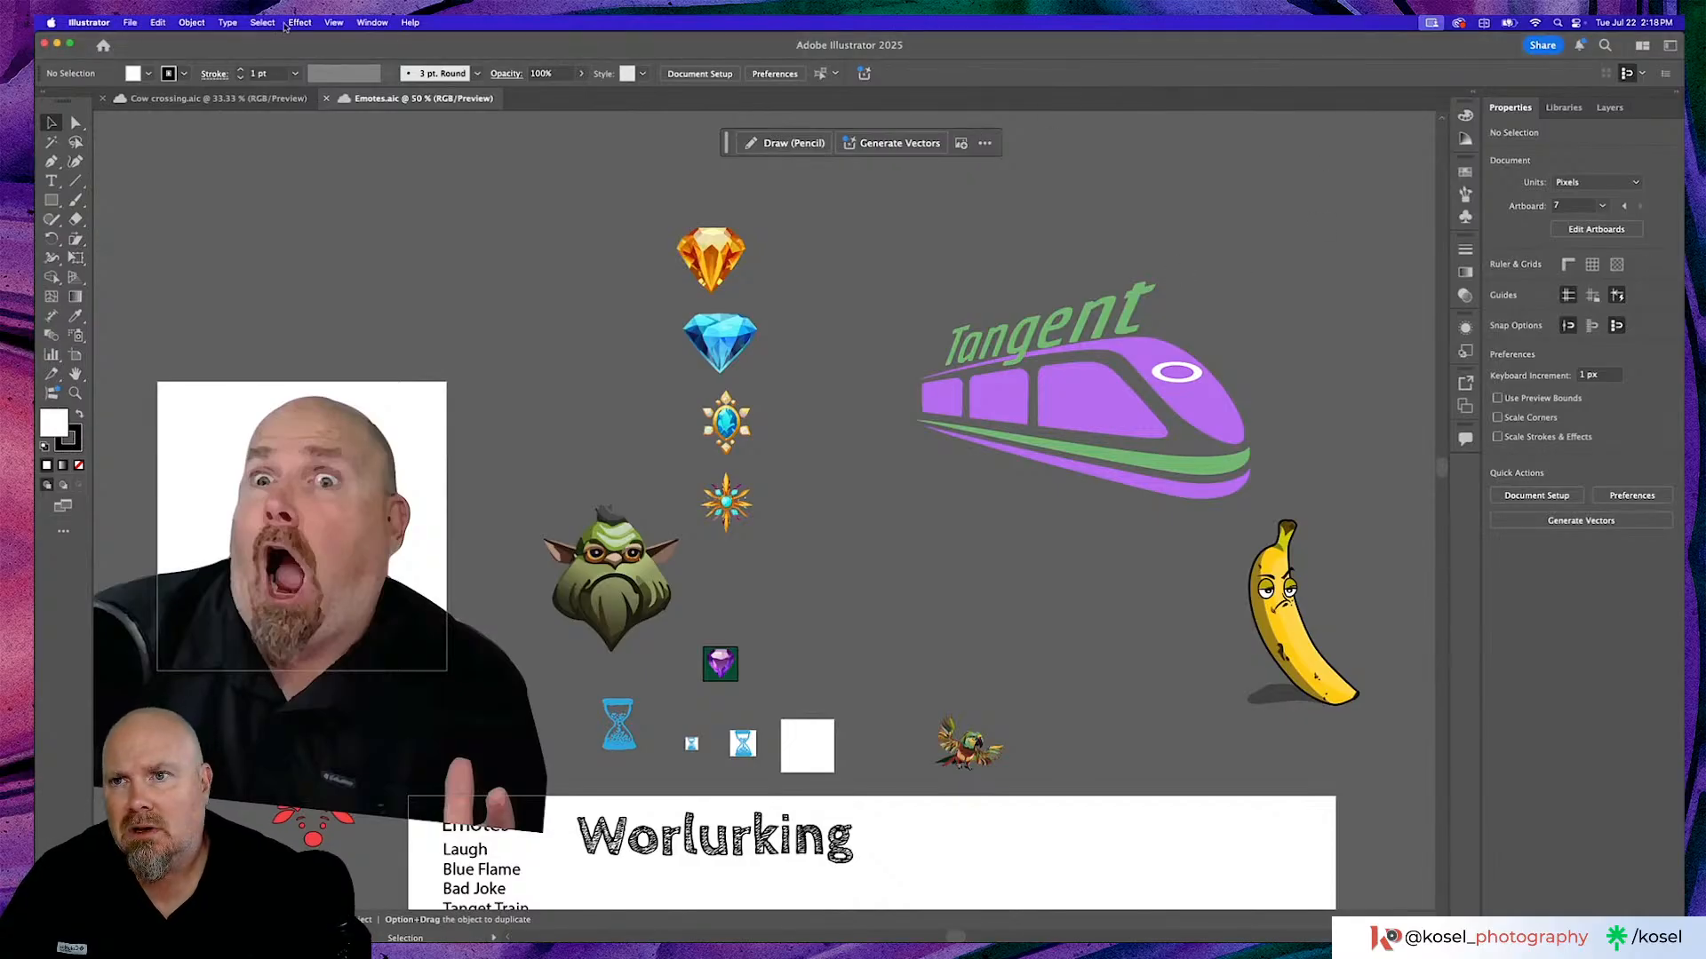
click(407, 22)
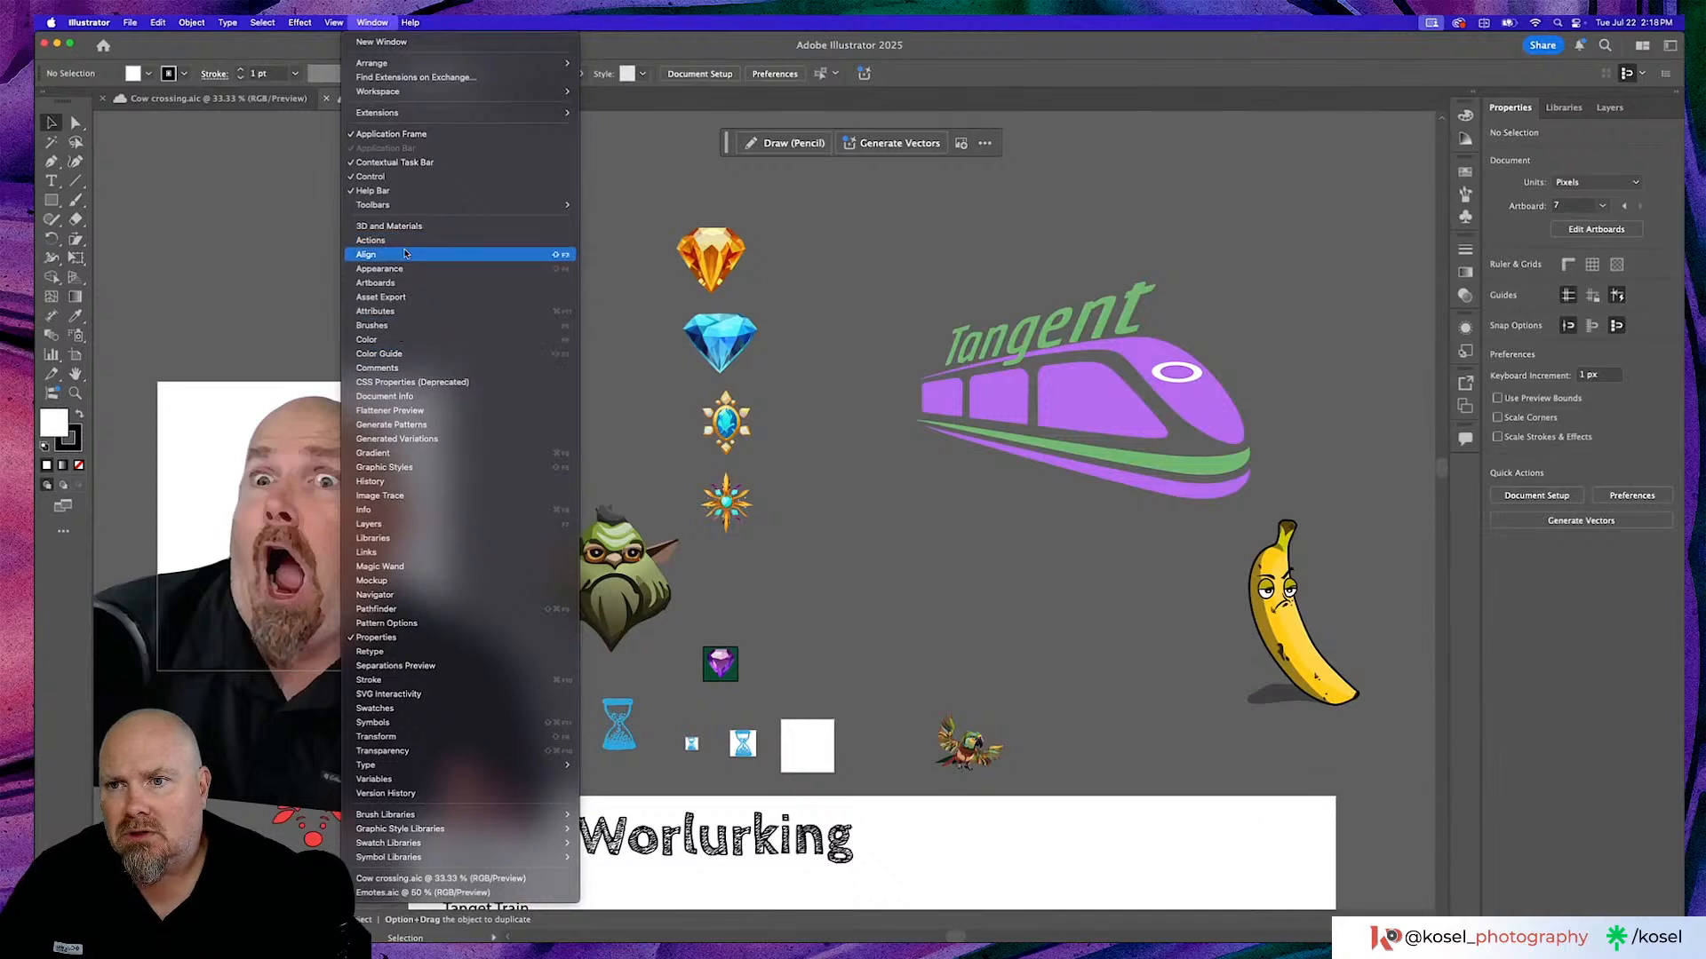
click(425, 299)
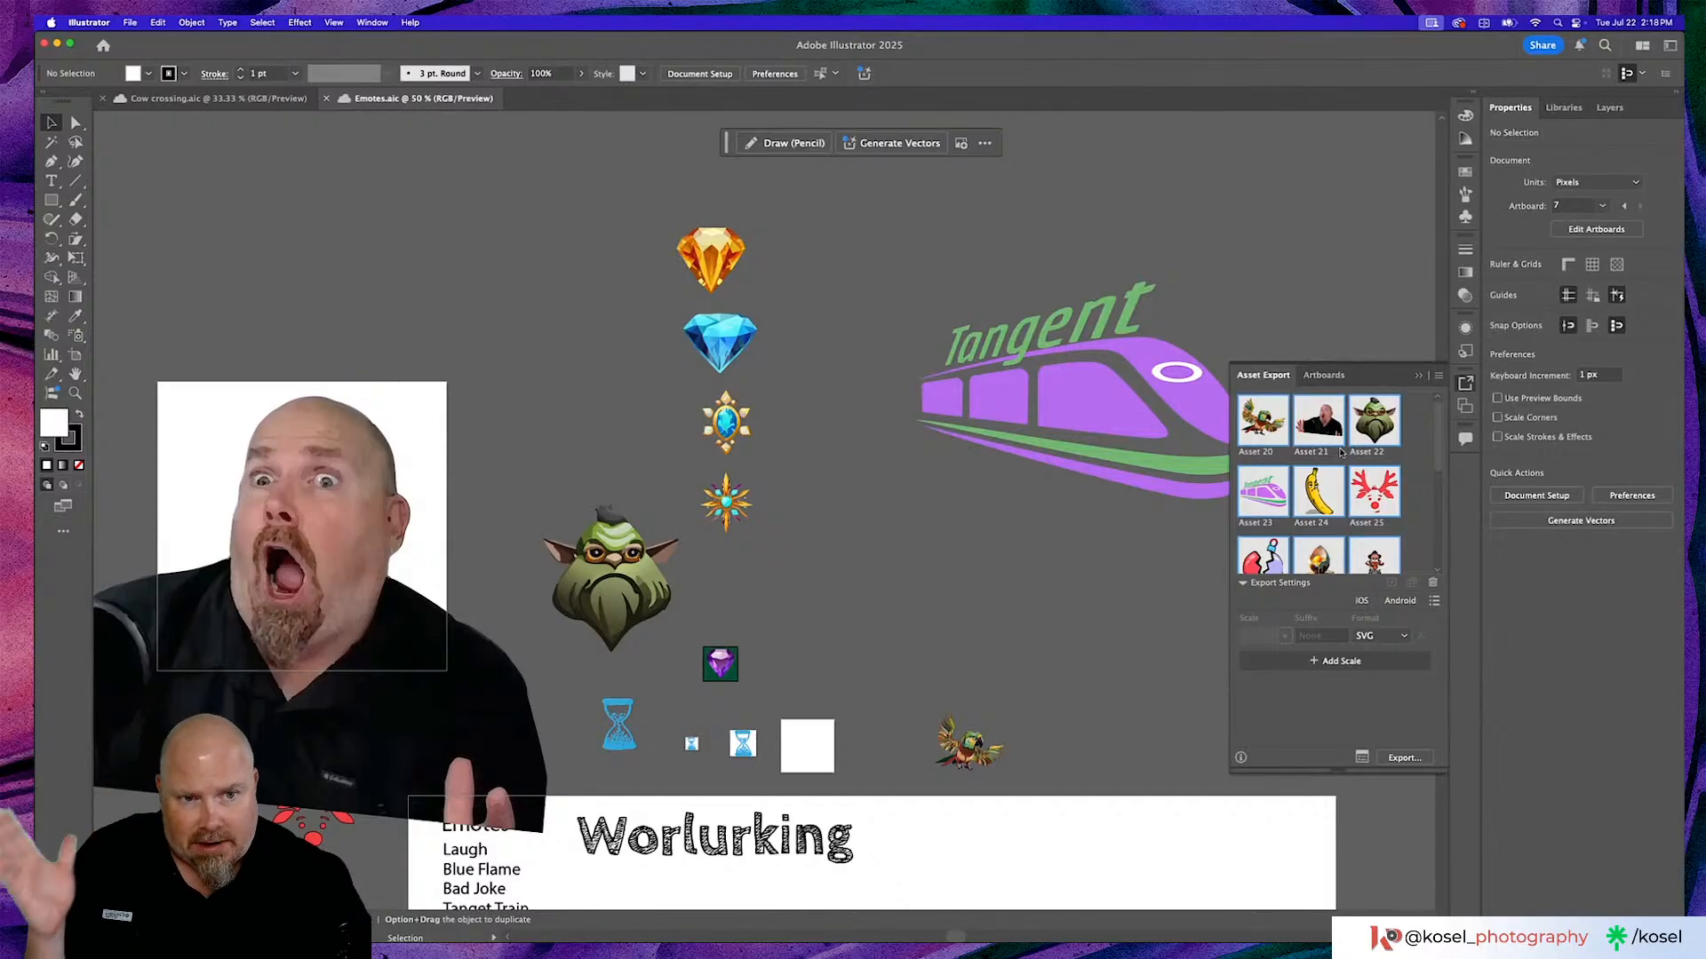
scroll(1342, 451, down, 3)
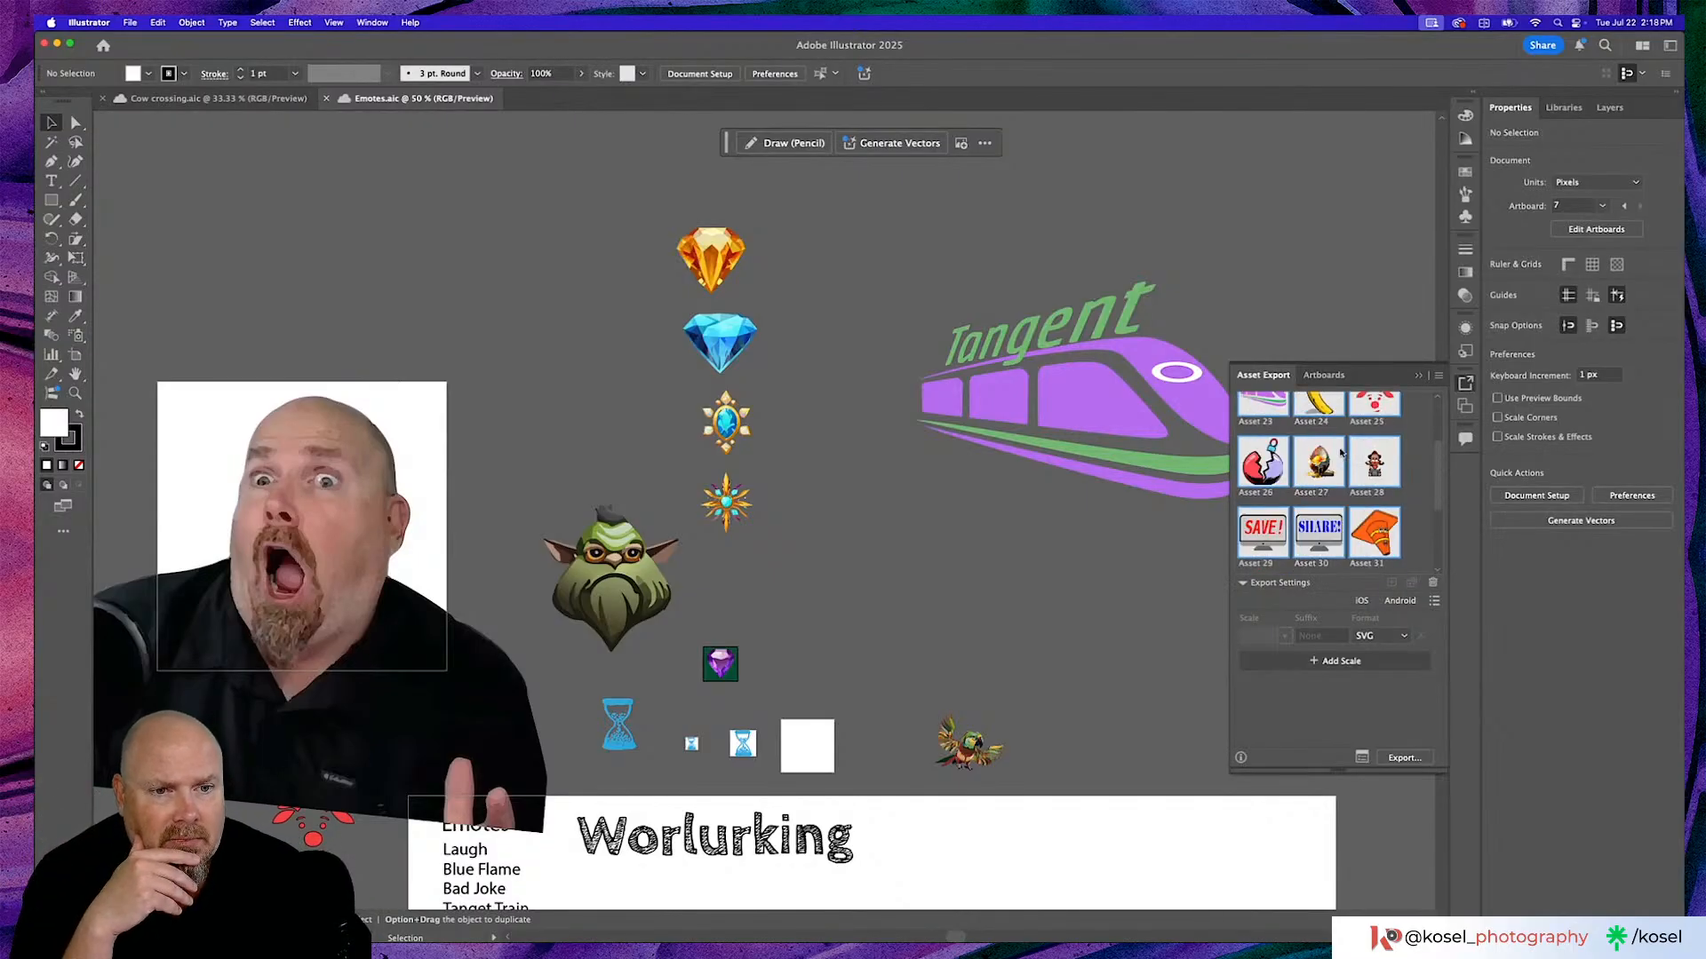
scroll(1338, 450, up, 2)
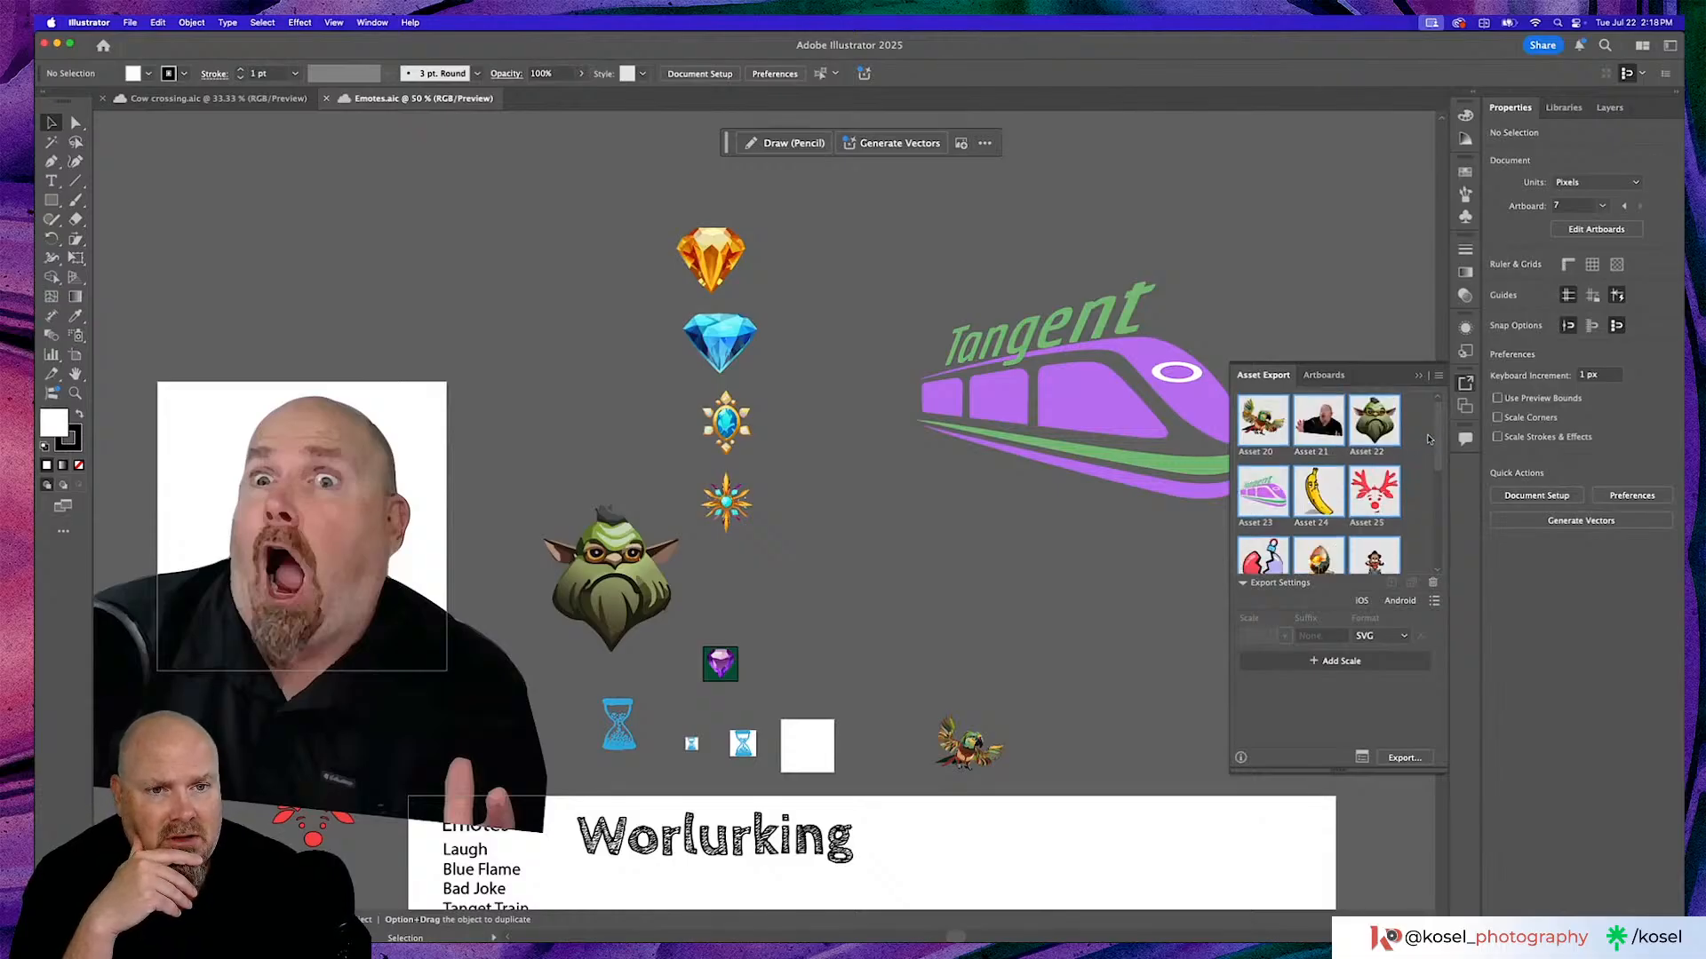
click(1380, 636)
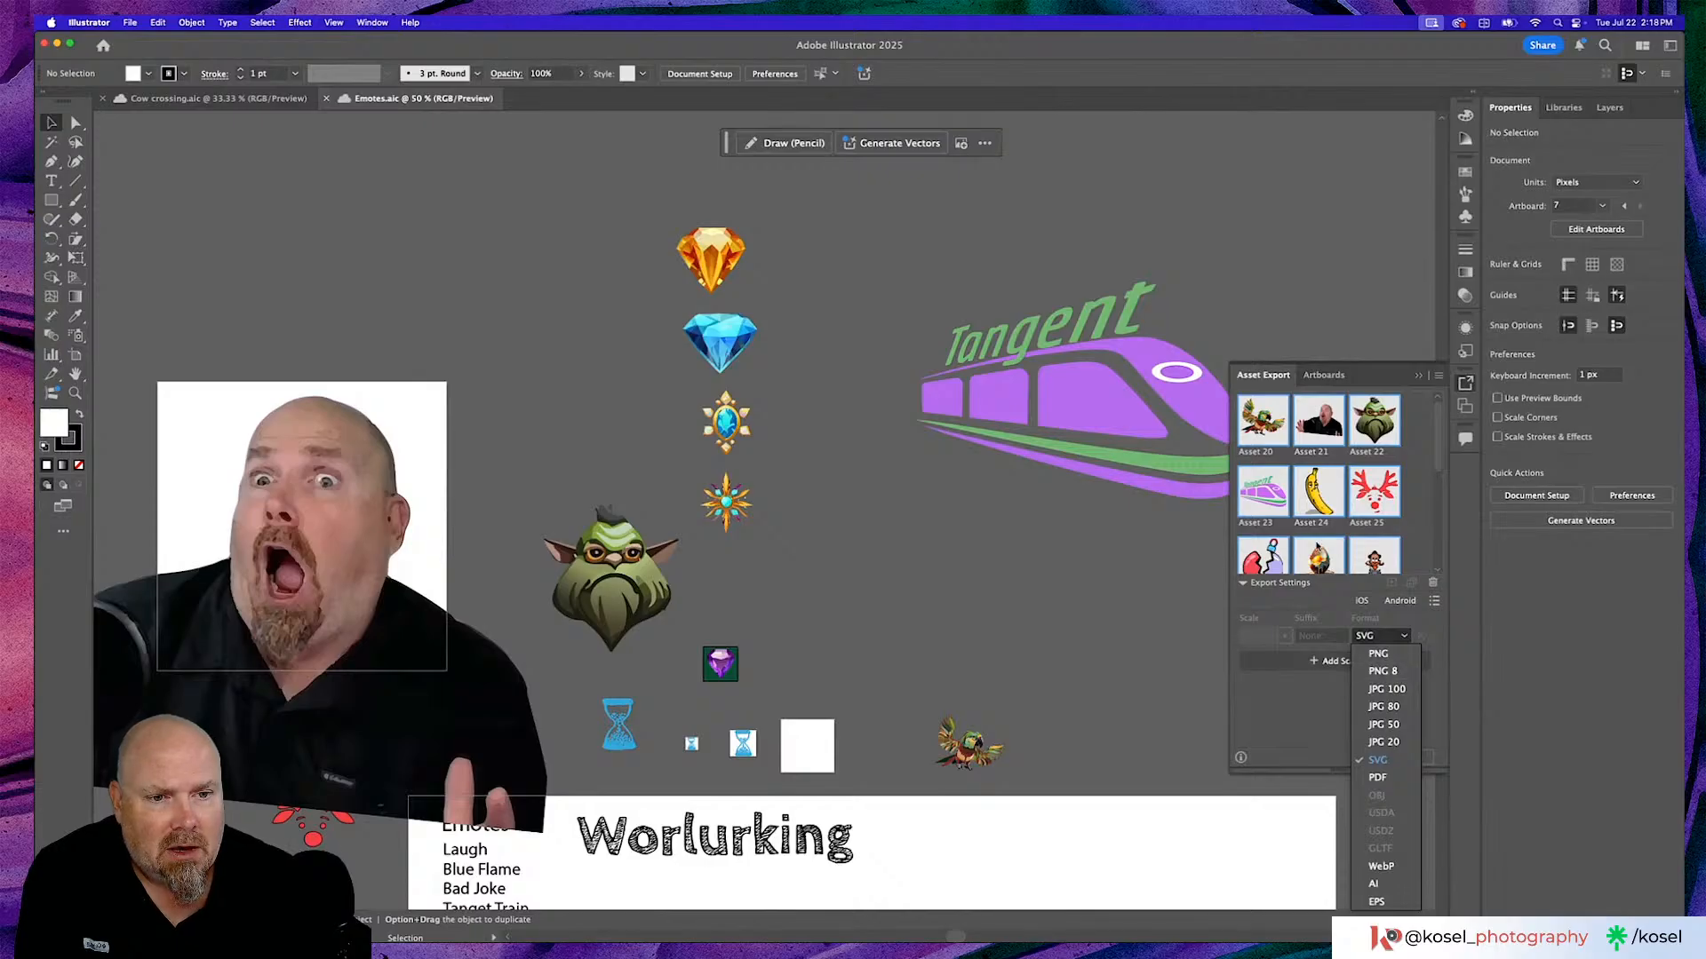
click(1313, 610)
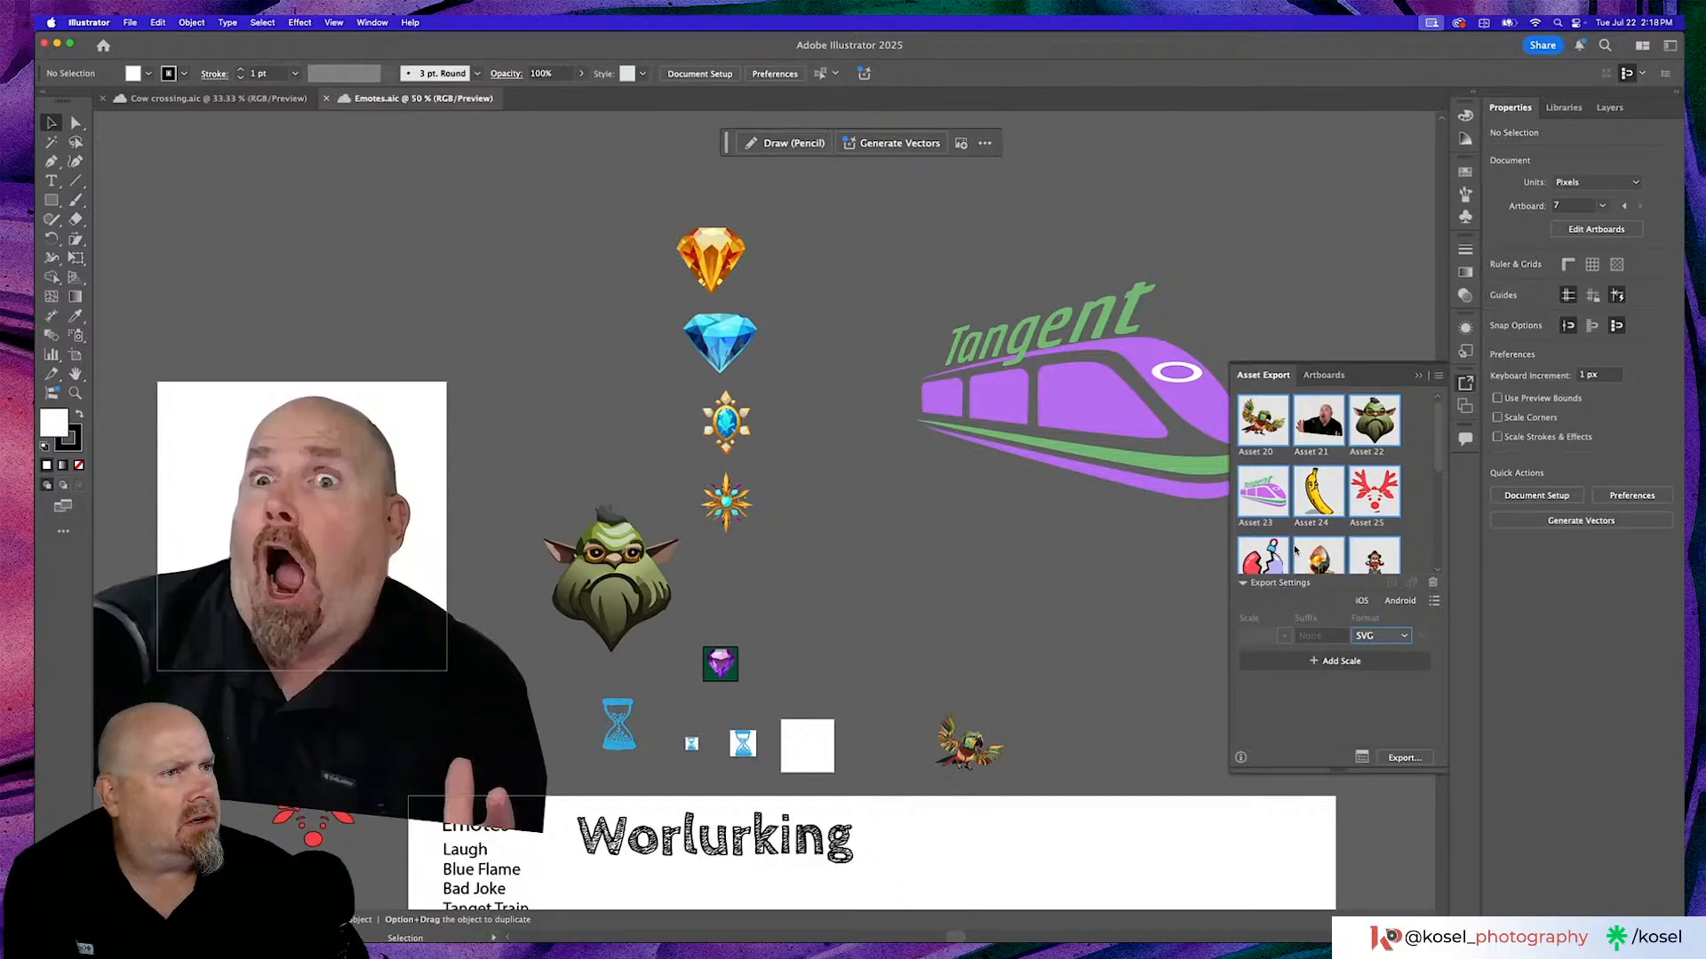
Switch to the Twitch Subscriber Emote Guide in Chrome and read the file size and dimension requirements for Auto-Resize Mode.
key(super+Tab)
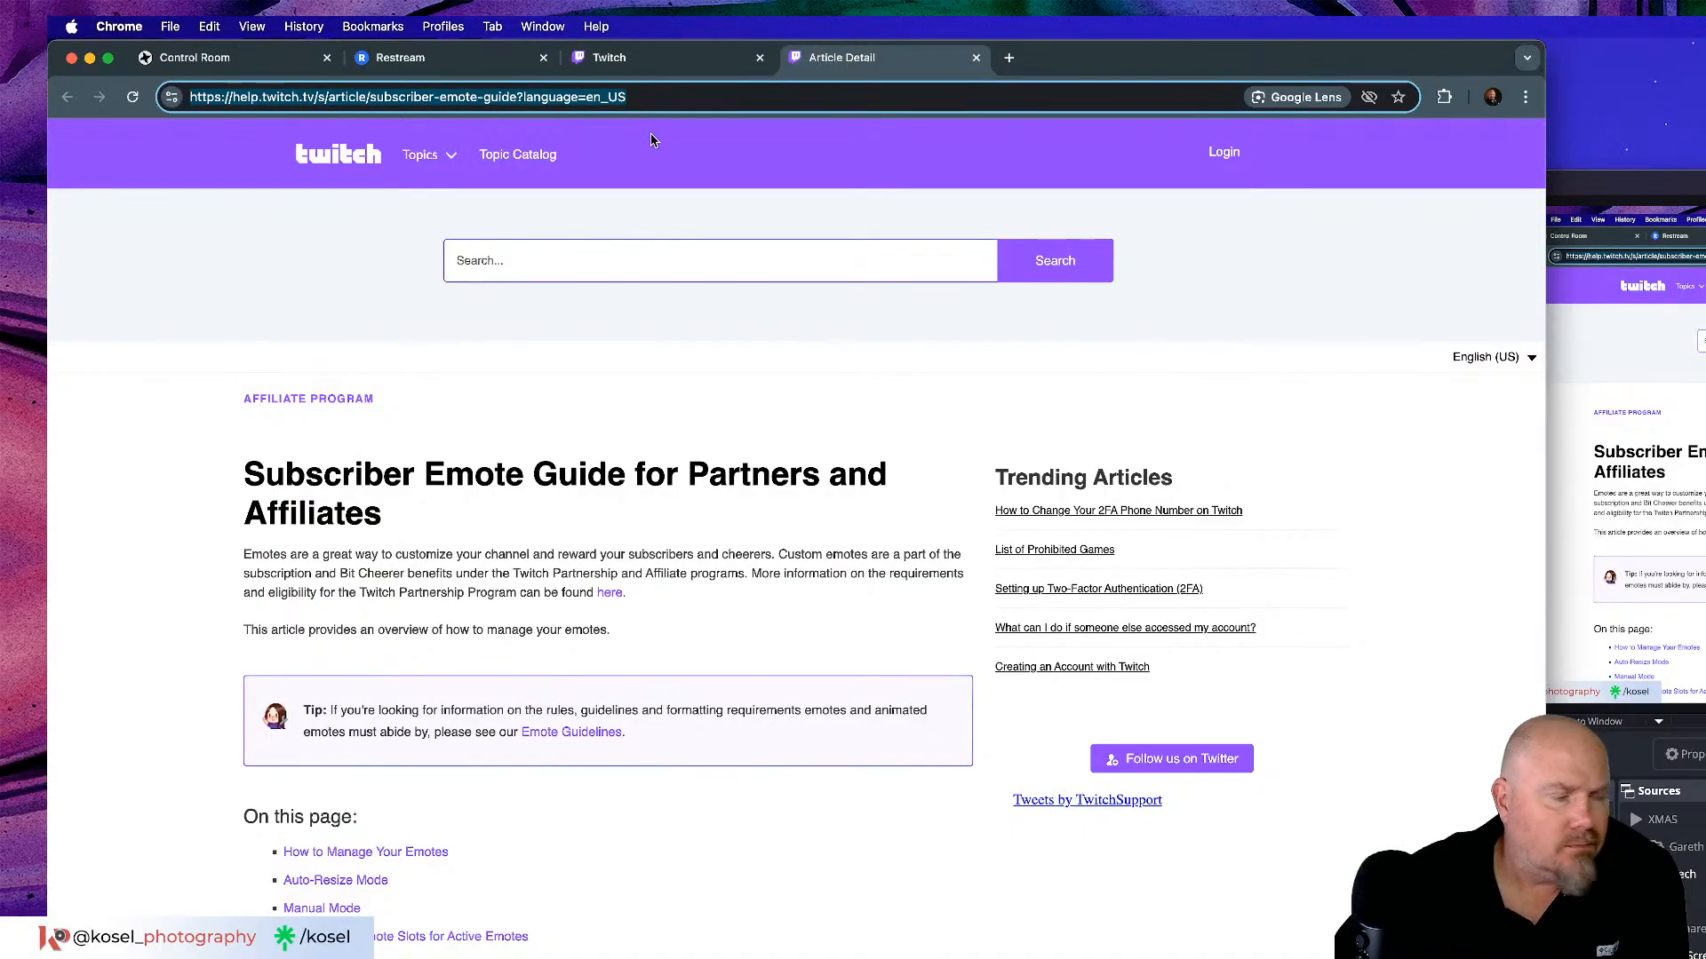
scroll(827, 519, down, 5)
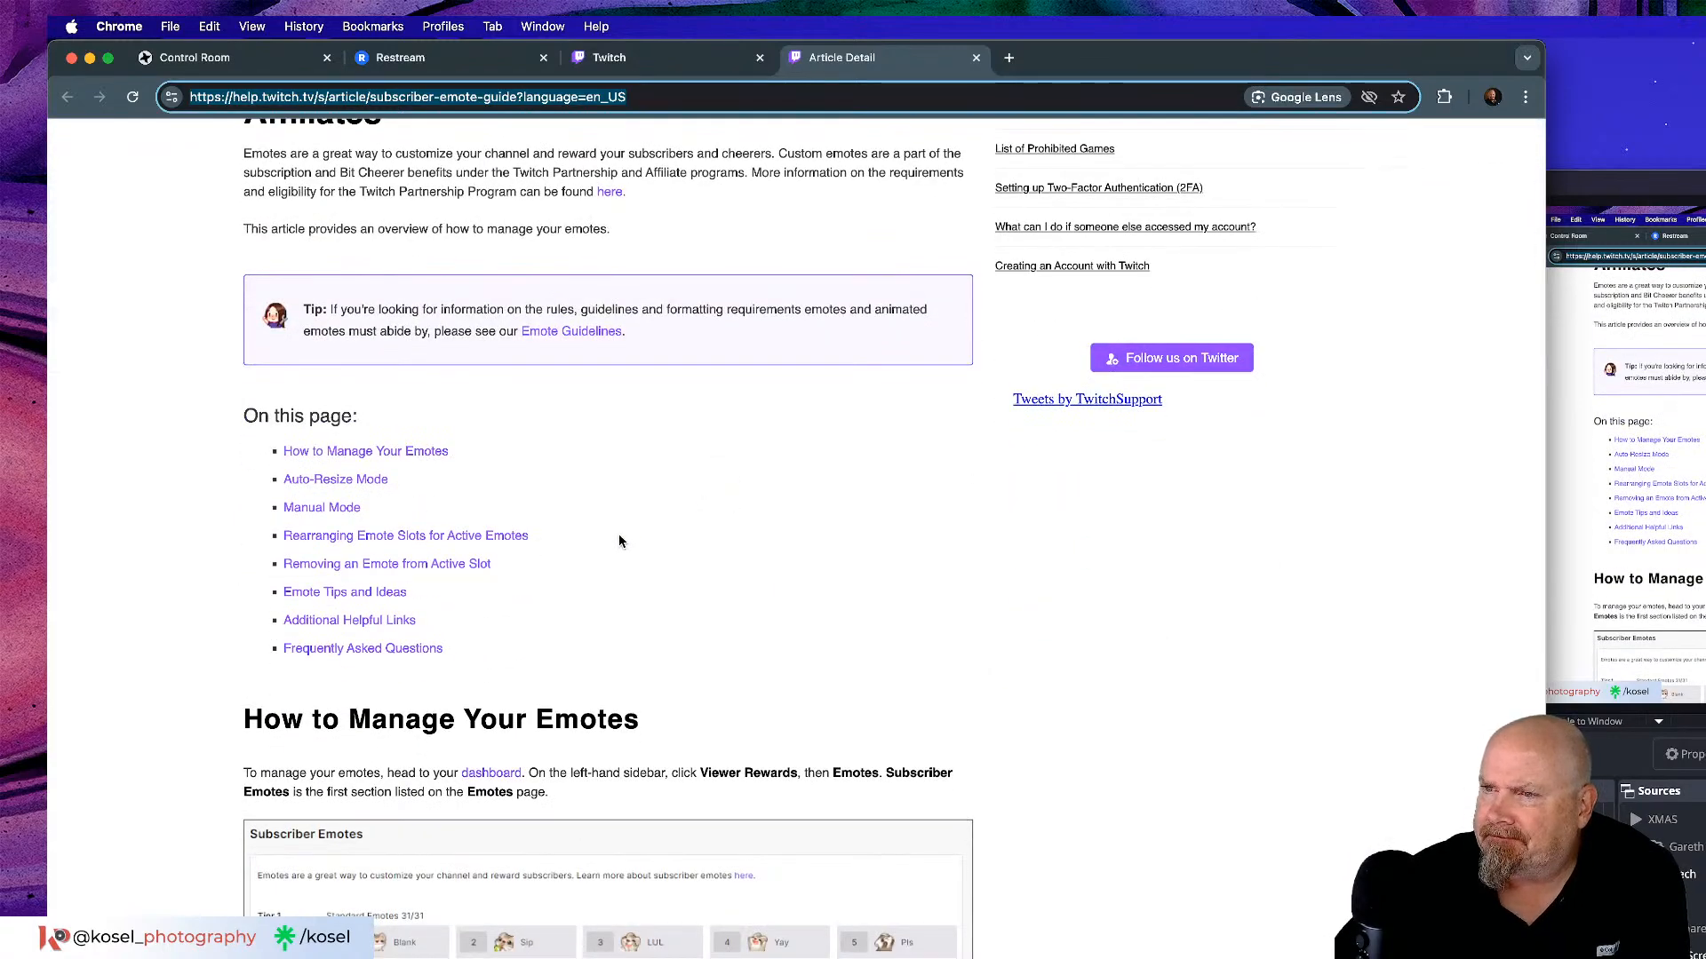
click(312, 481)
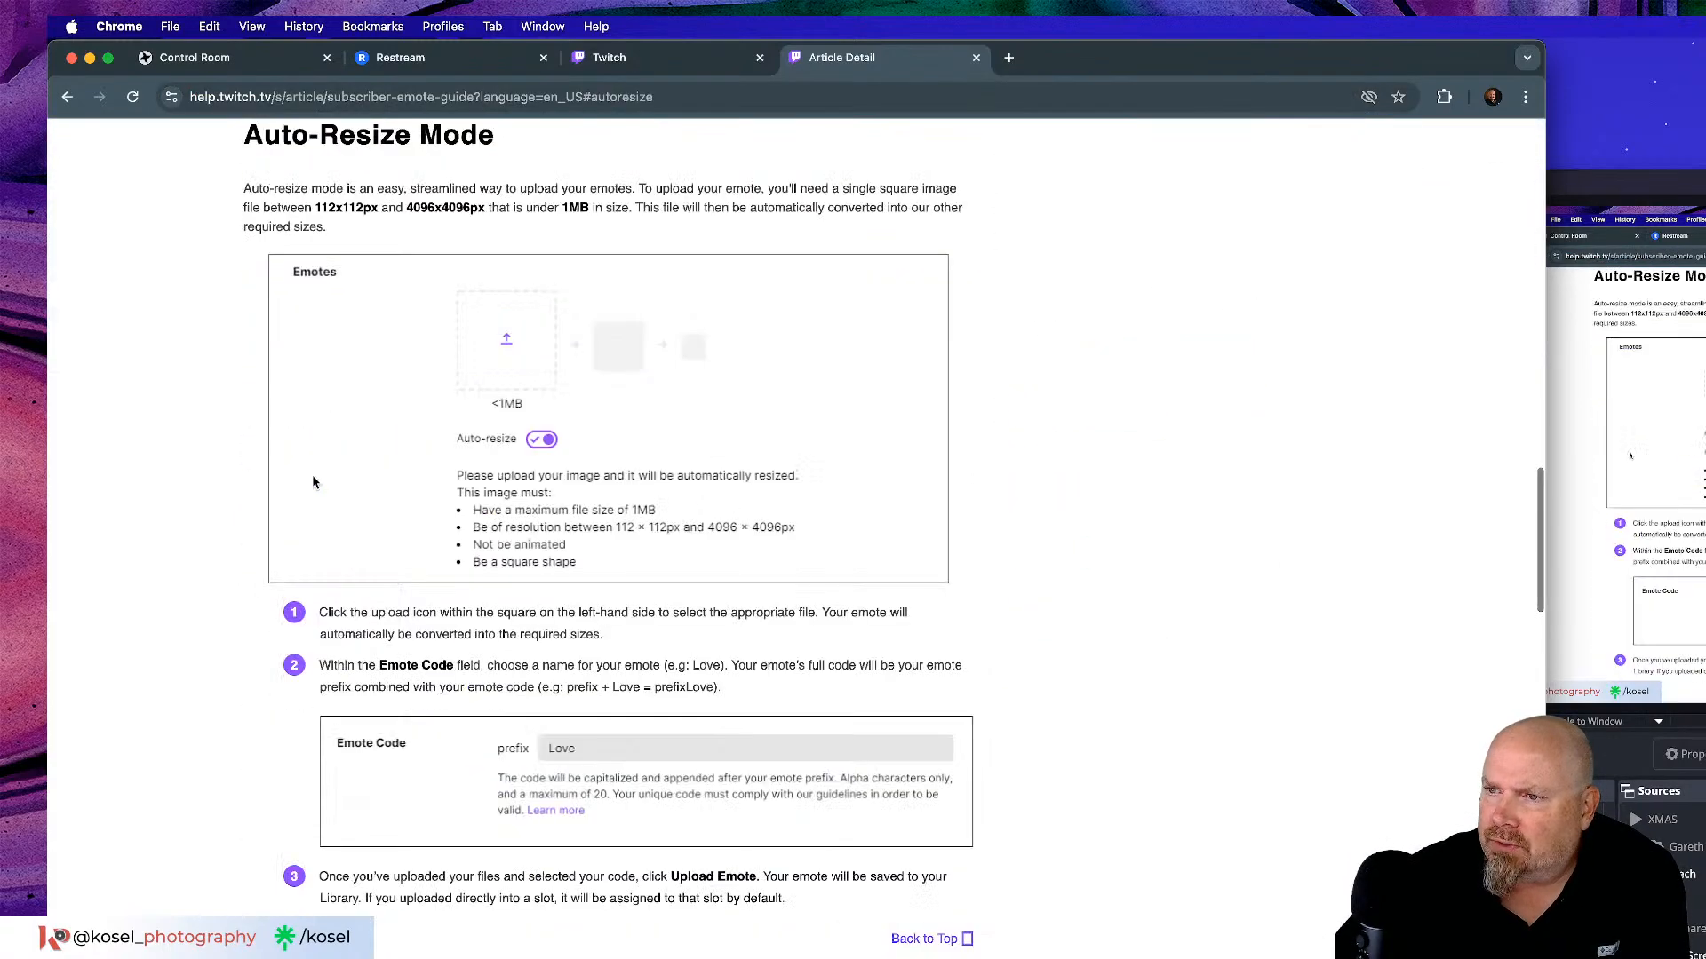
scroll(311, 480, up, 1)
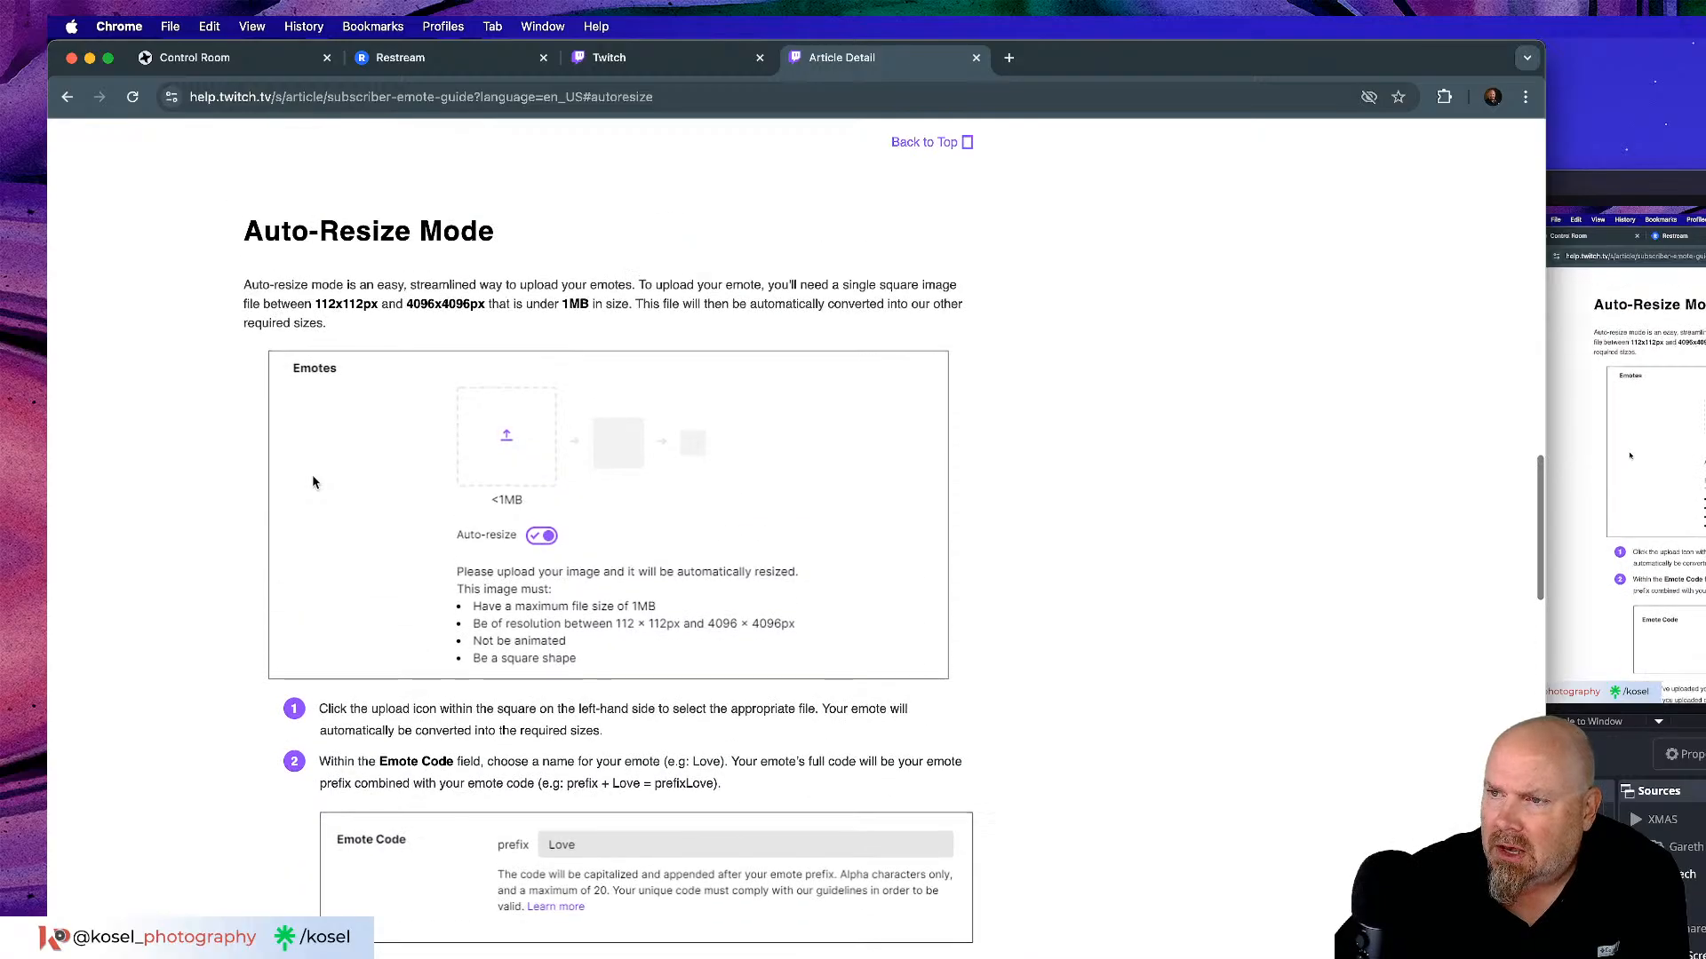
scroll(312, 481, down, 1)
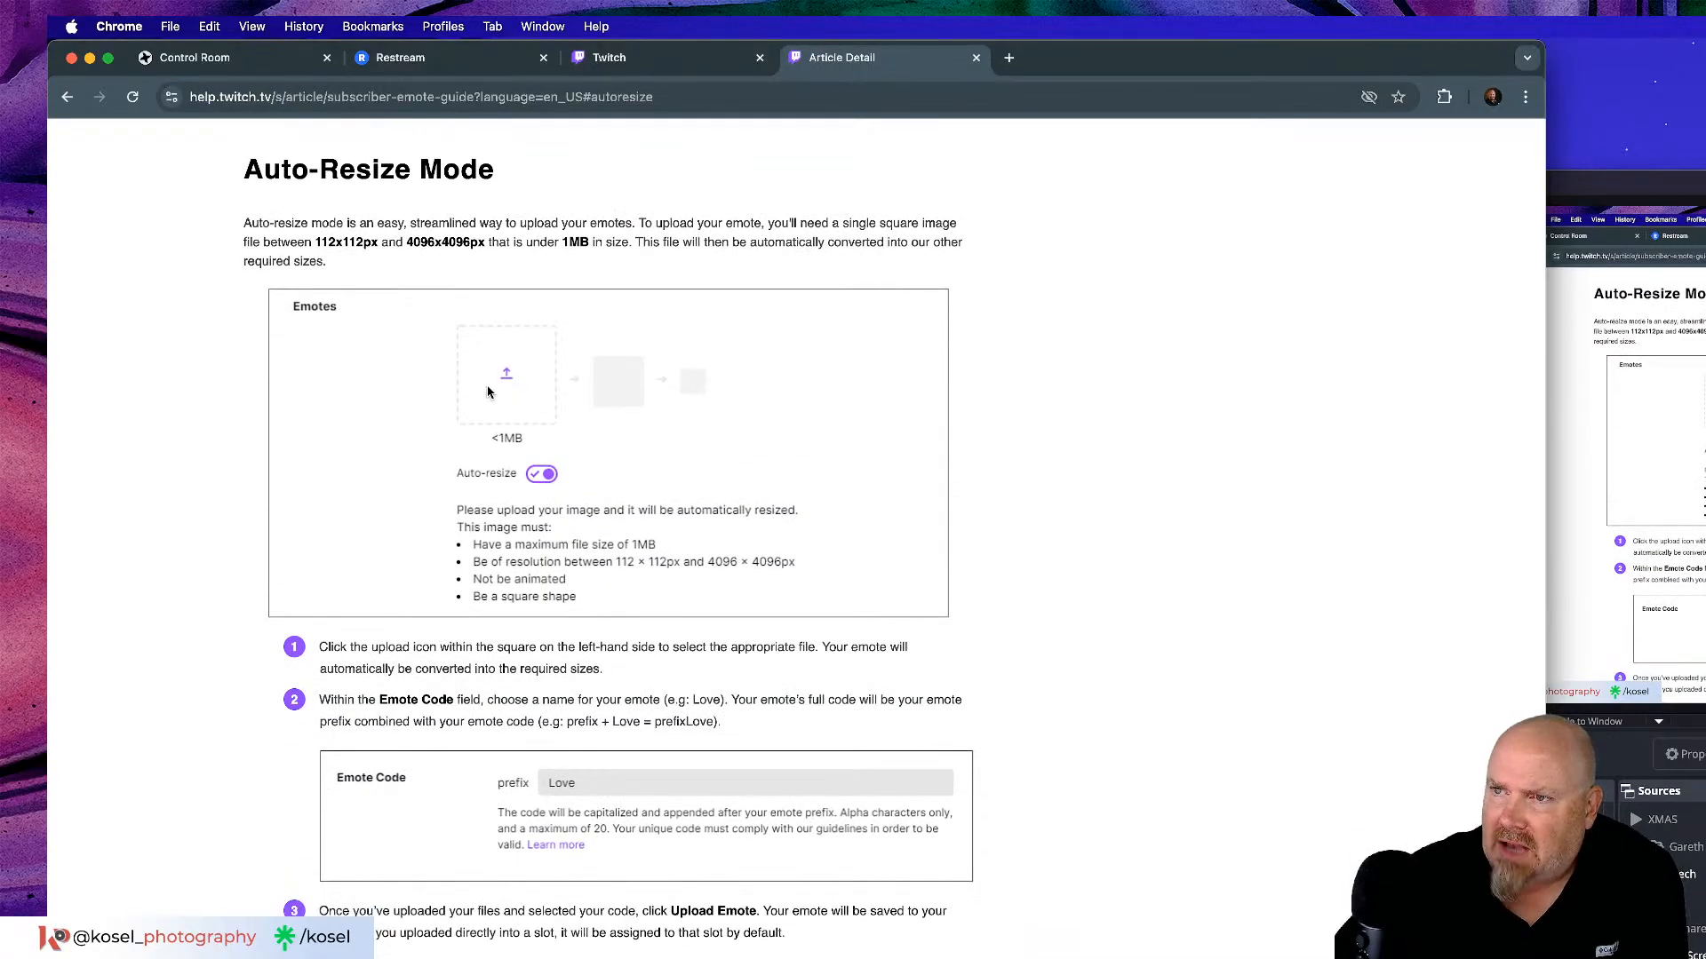
scroll(488, 392, up, 2)
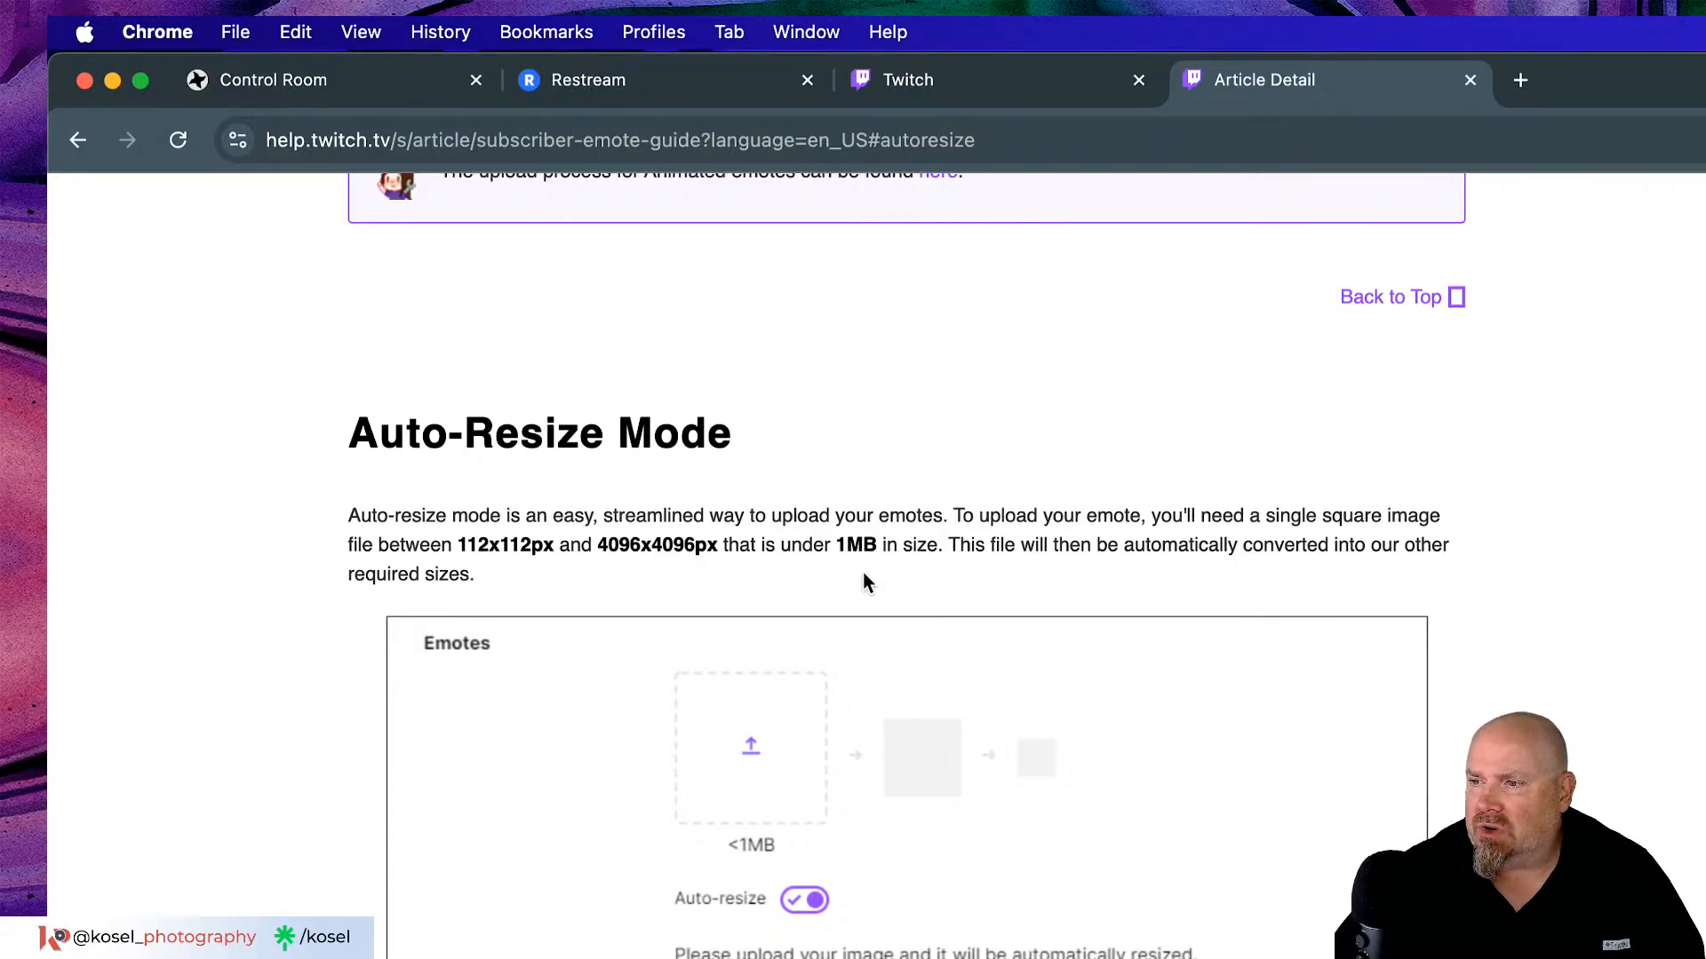
key(ctrl+super+f)
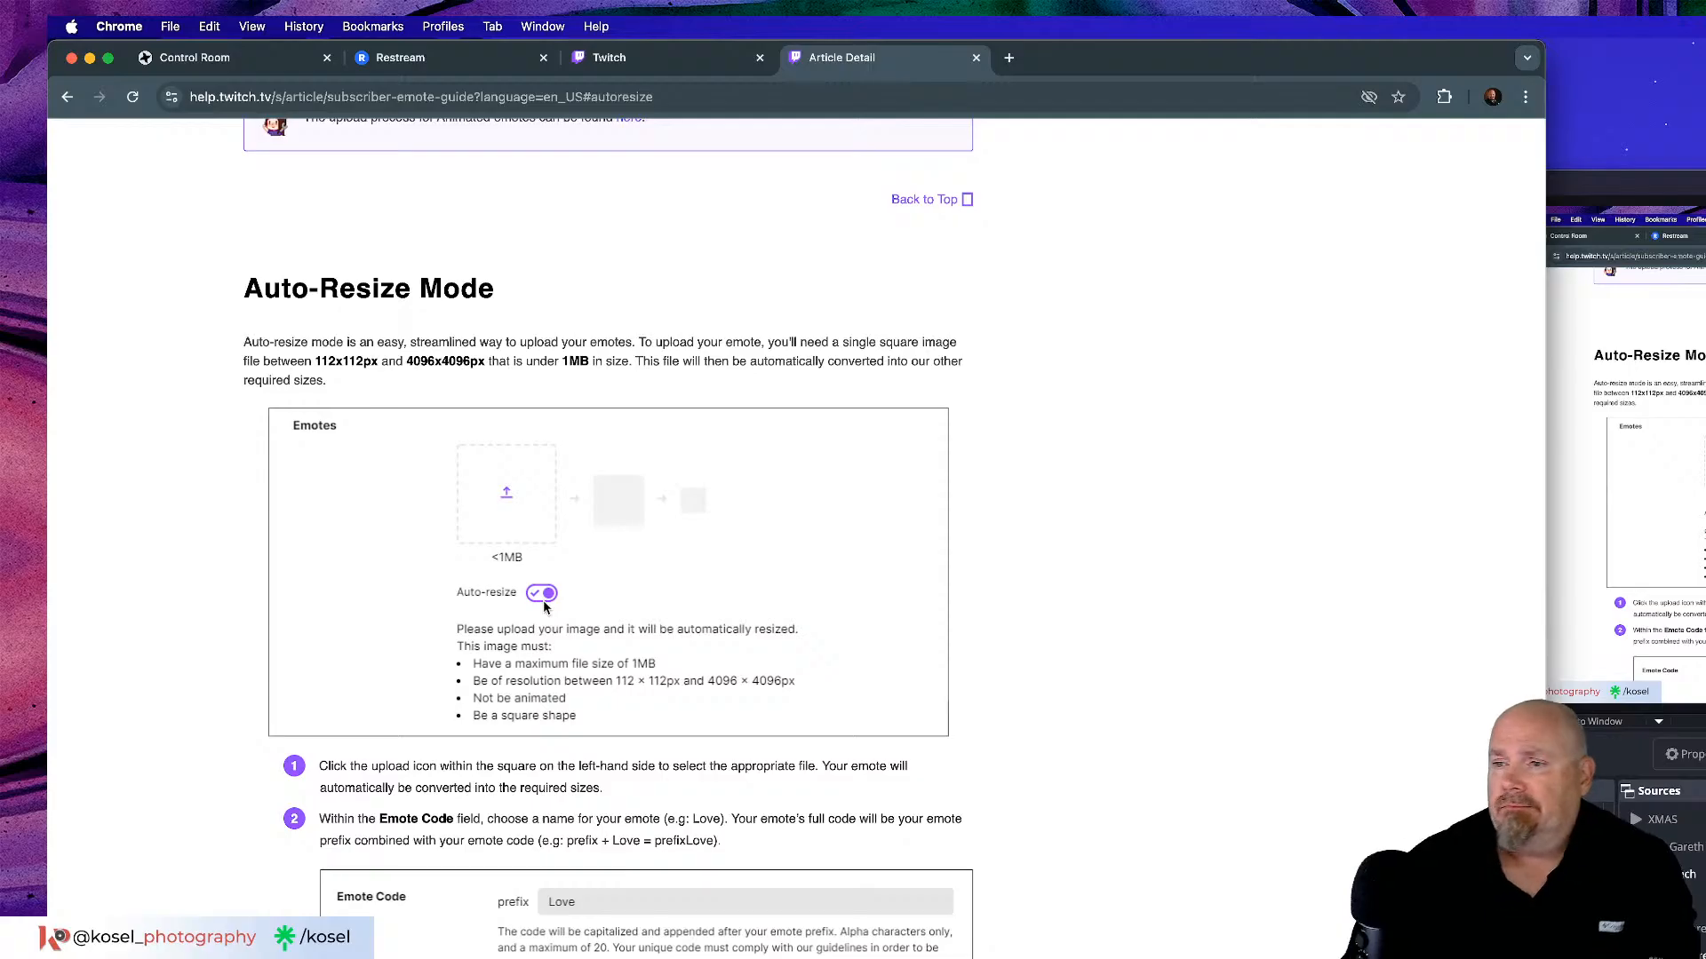
Read the guide's upload instructions and Manual Mode requirements for separate emote sizes, continuing to the section on rearranging emote slots.
scroll(548, 609, up, 4)
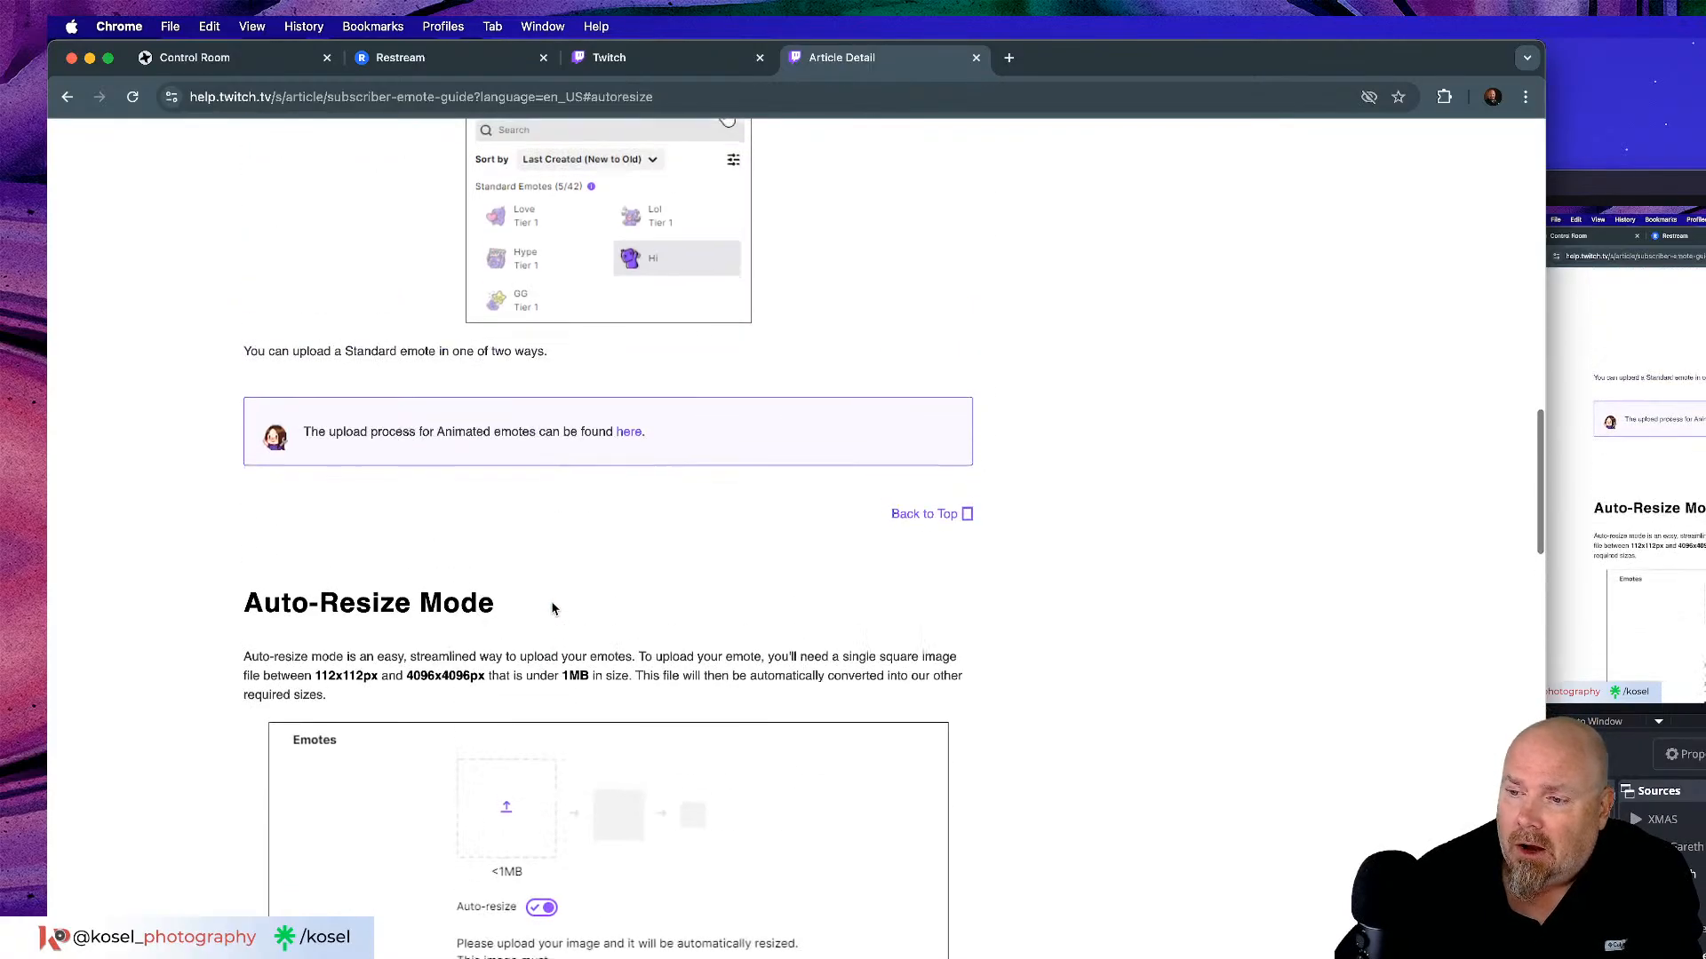
scroll(552, 610, down, 9)
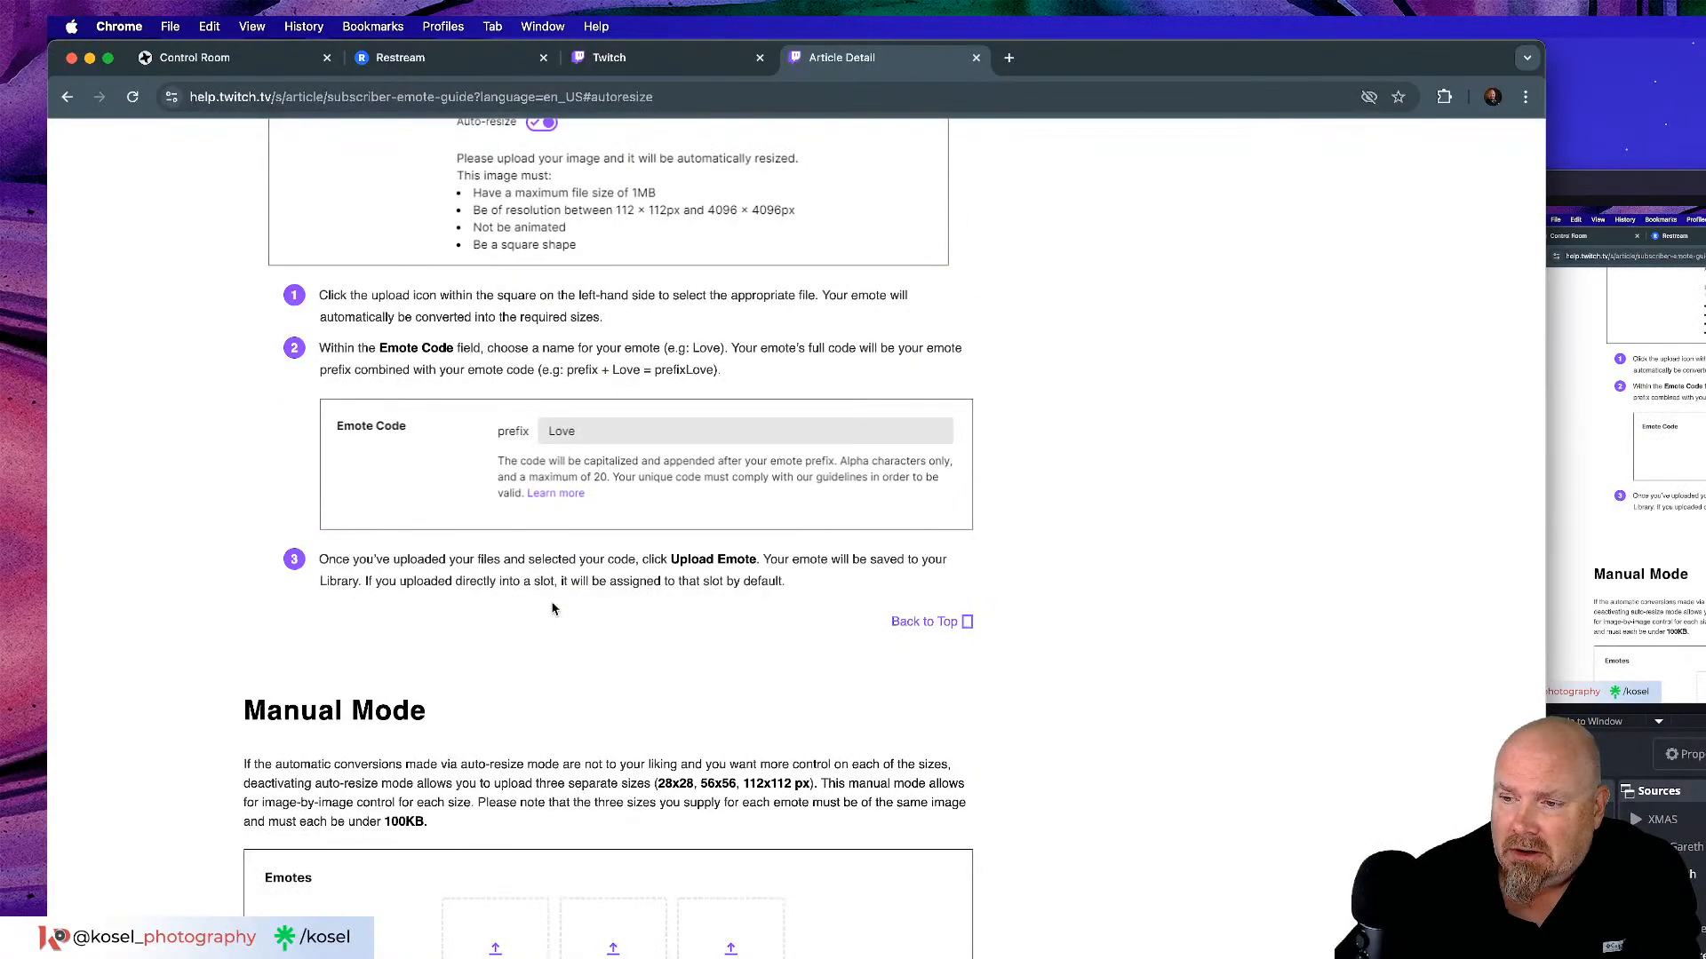
scroll(551, 609, down, 4)
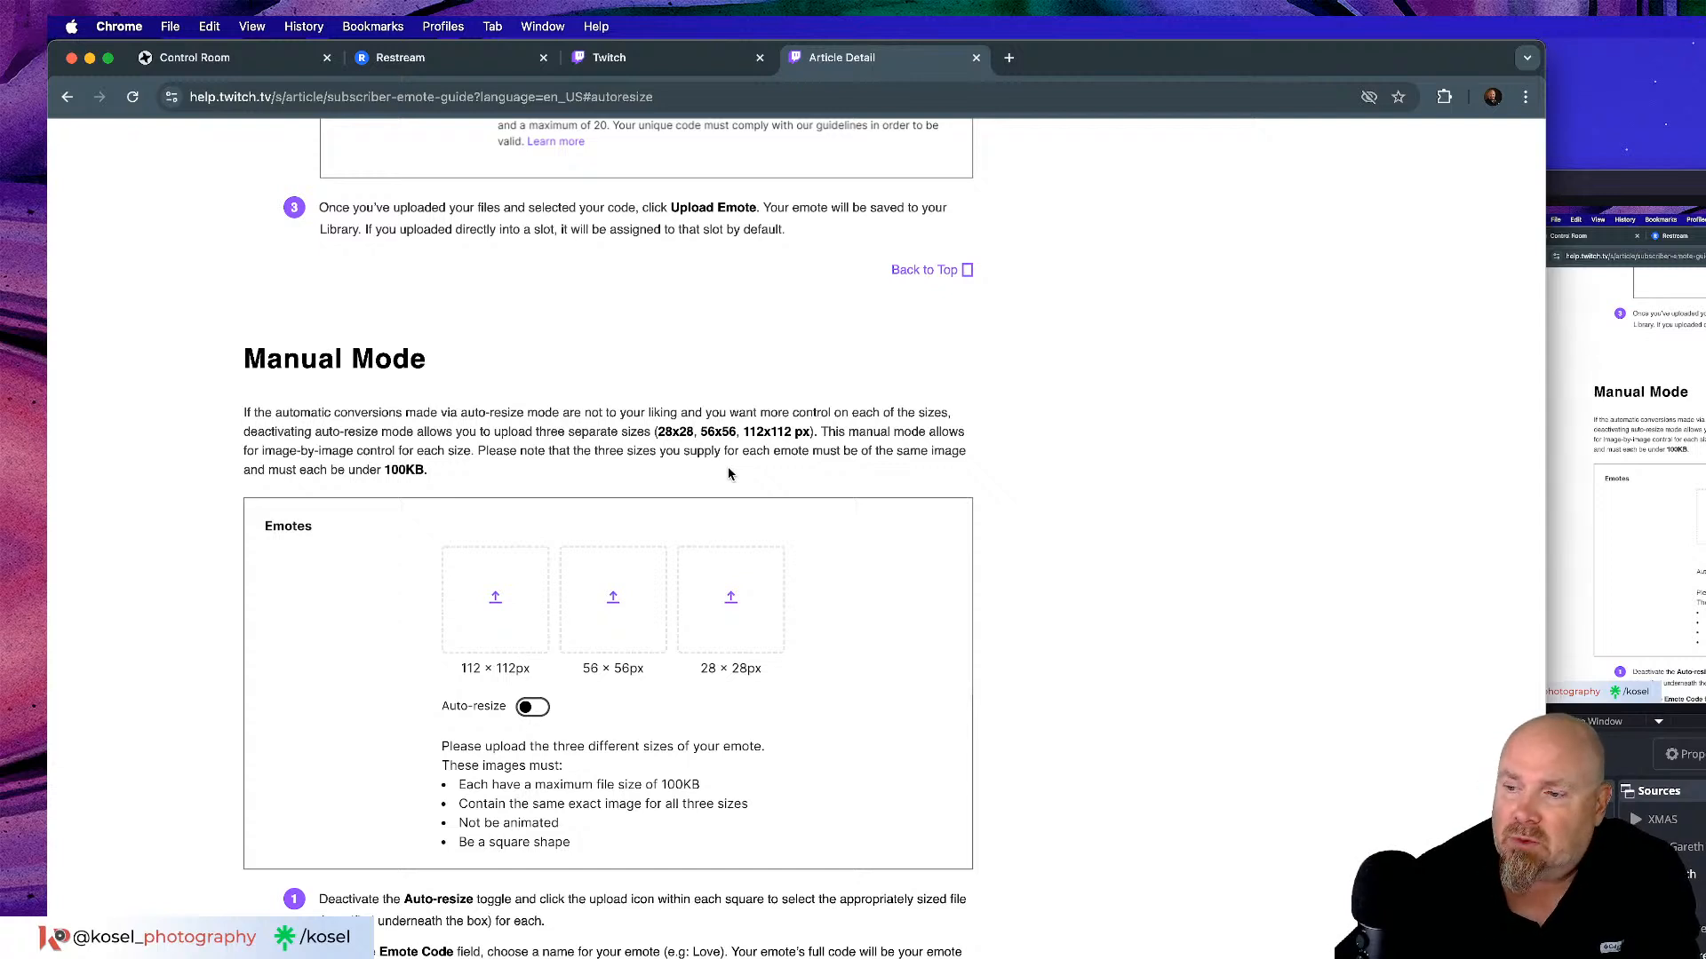
scroll(729, 473, down, 6)
scroll(729, 474, down, 2)
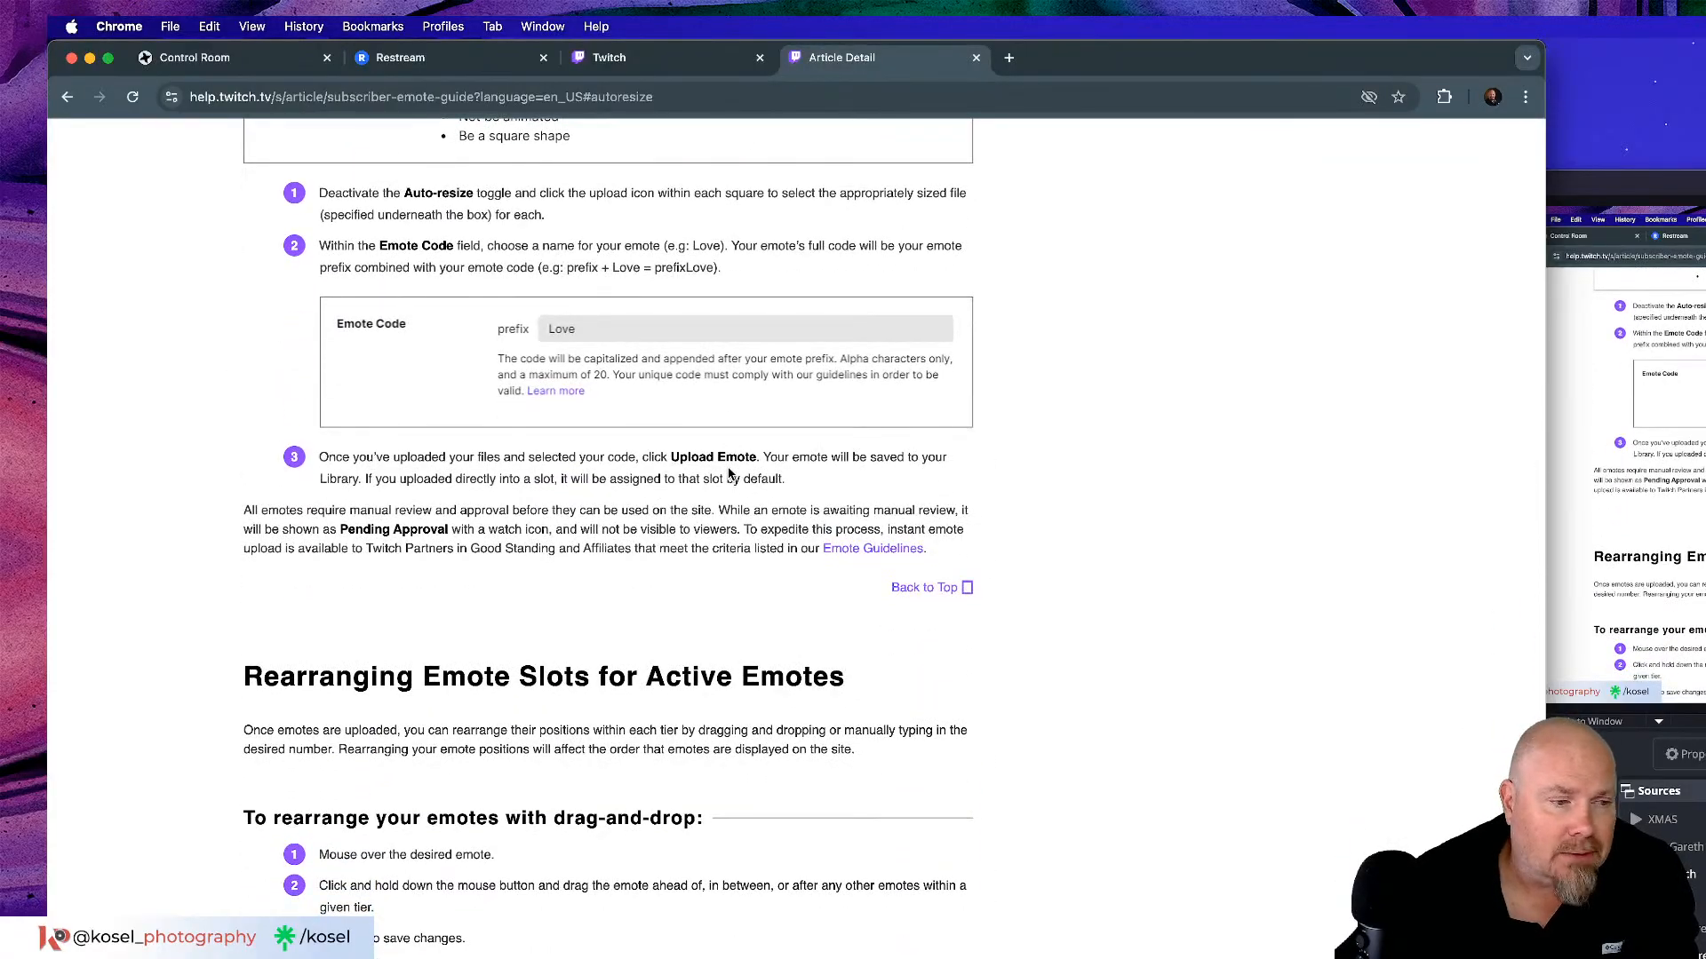
Read the rest of the emote guide, including removing emotes from slots and emote tips, and return to the Twitch dashboard page.
scroll(728, 473, down, 9)
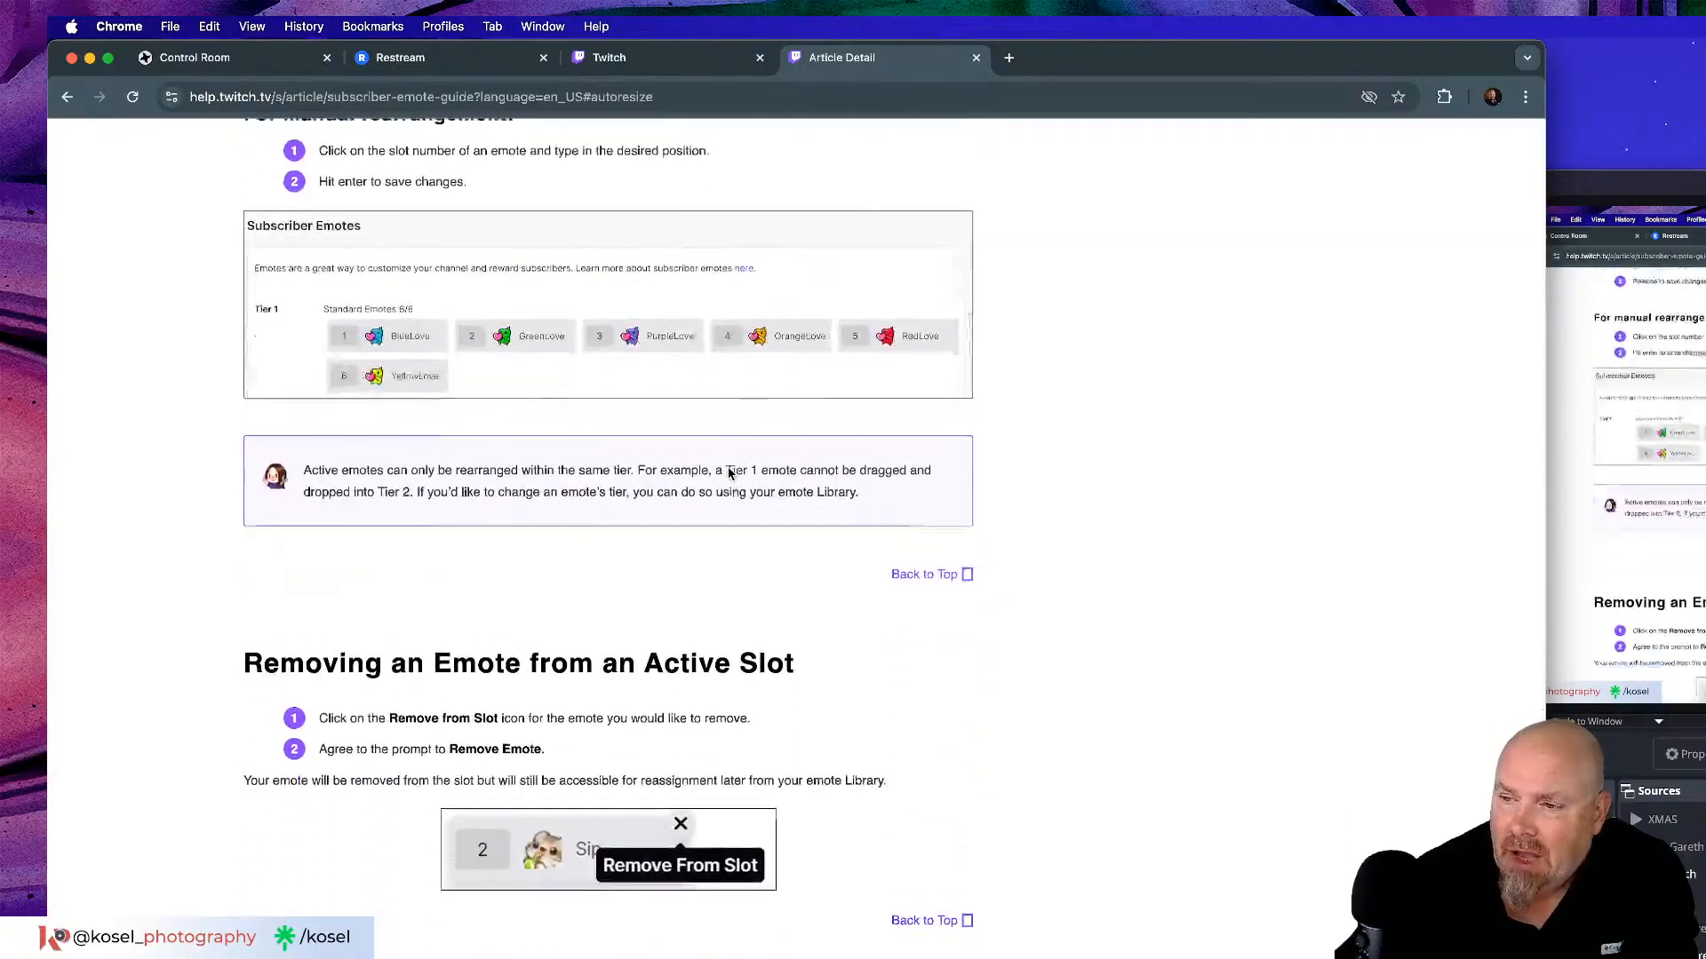
scroll(728, 474, down, 6)
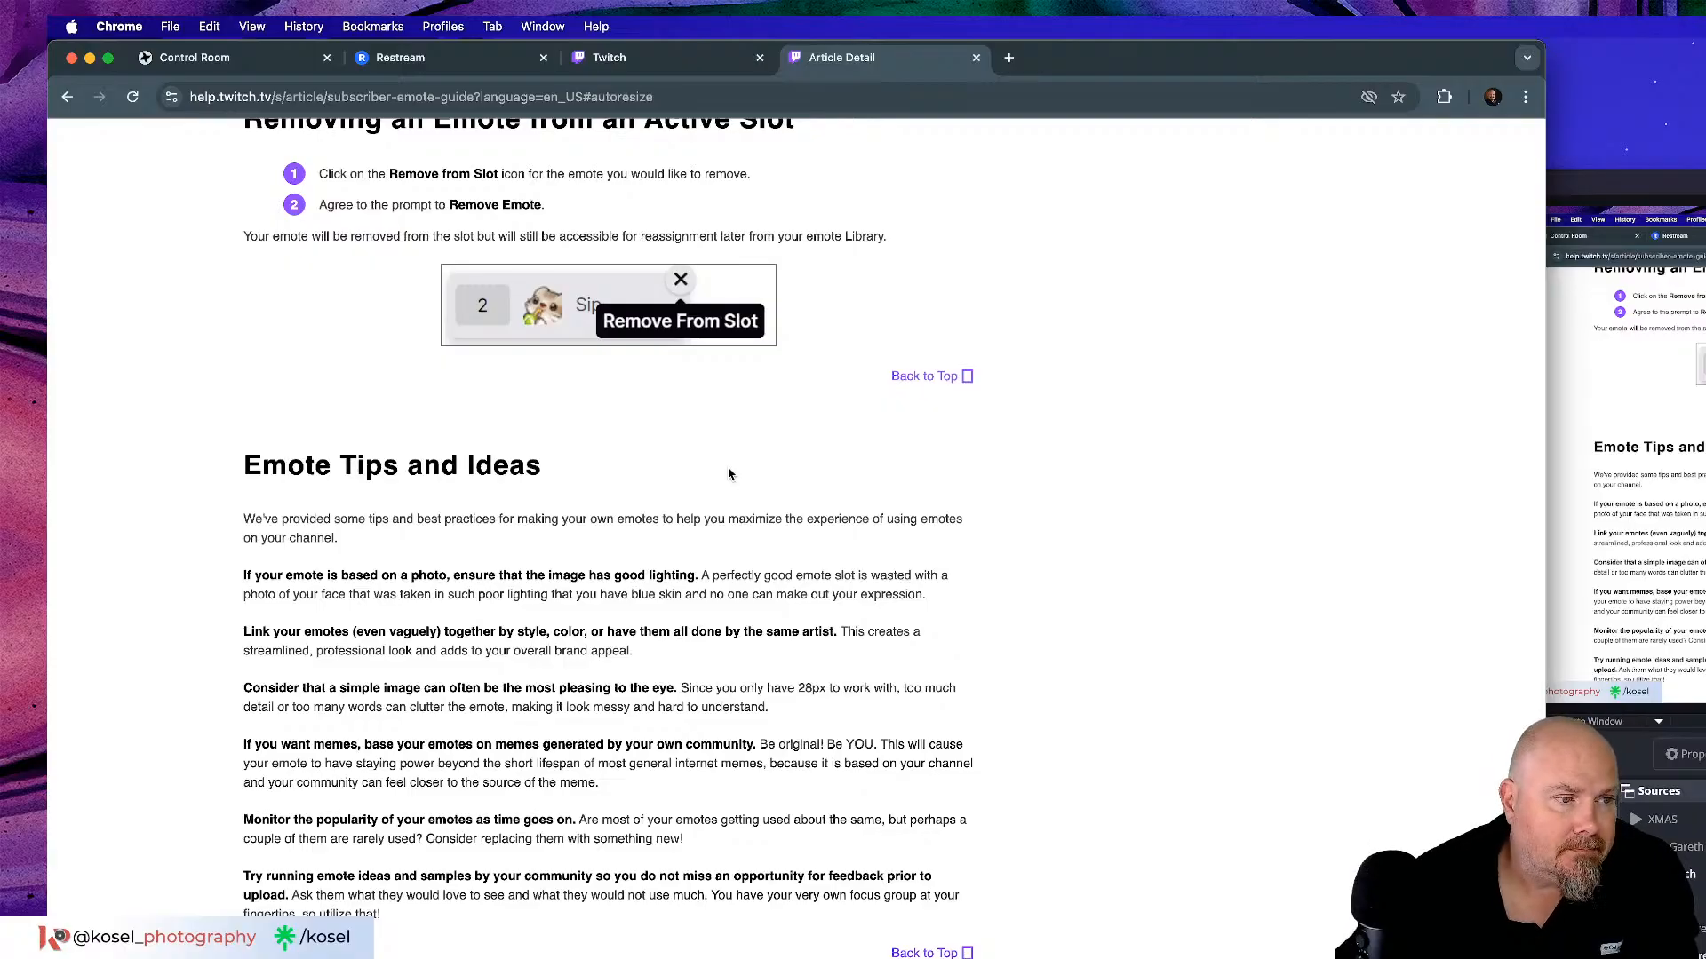
scroll(728, 473, down, 4)
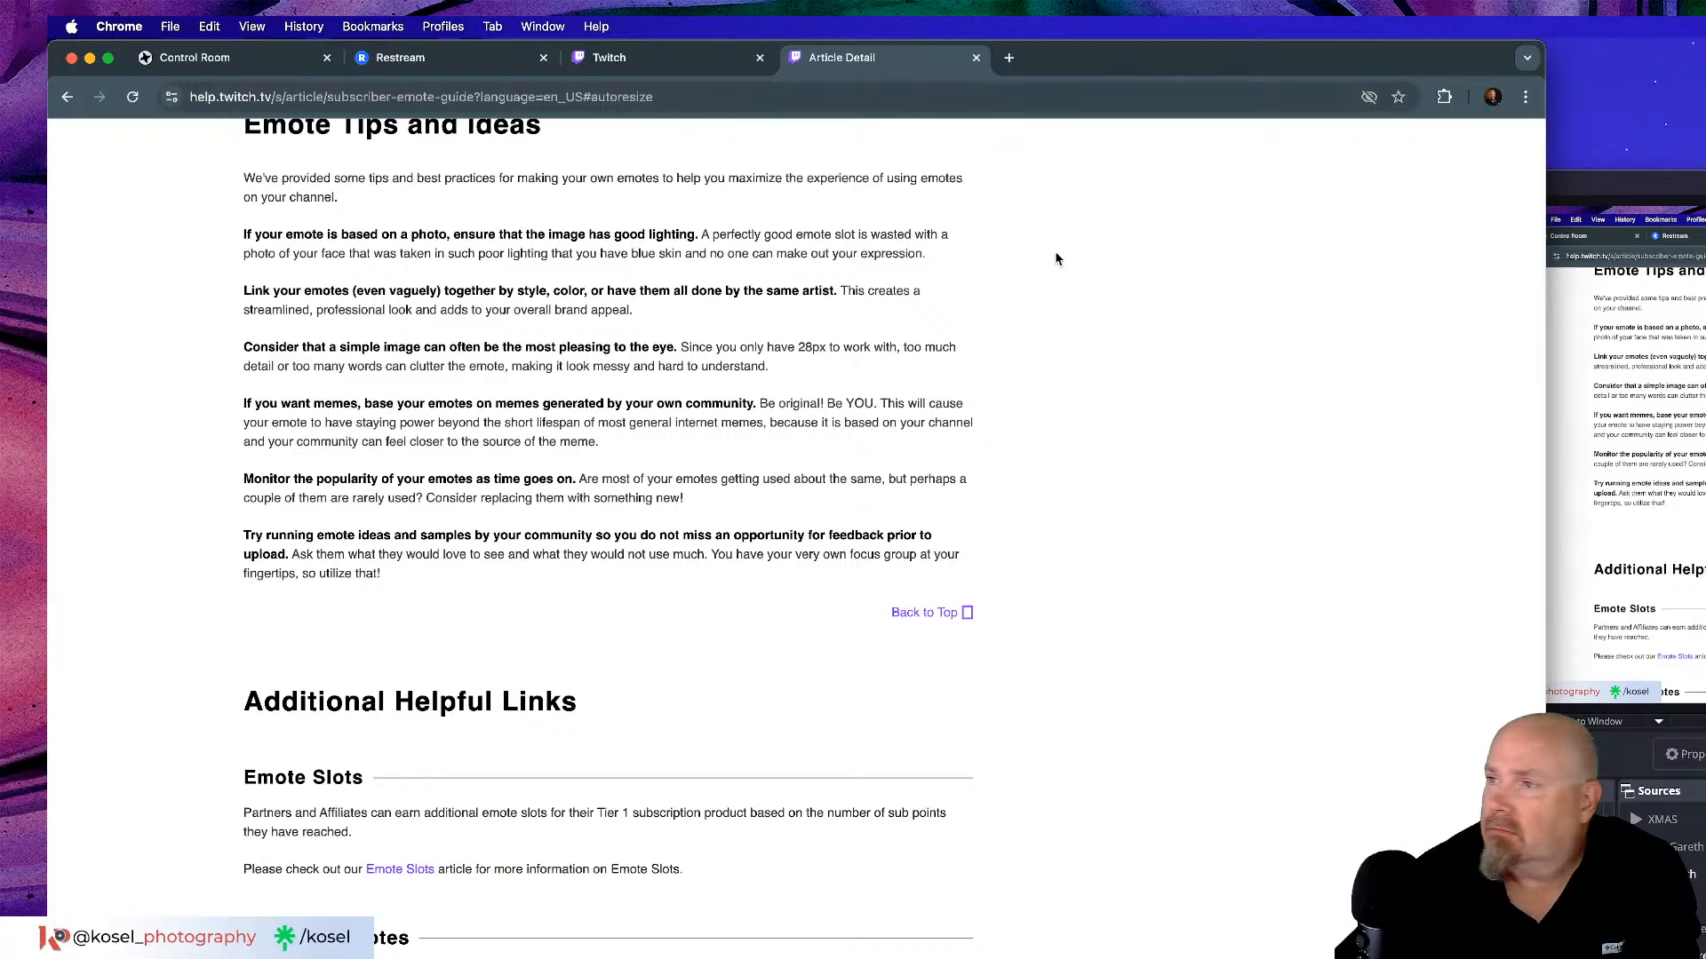
click(673, 61)
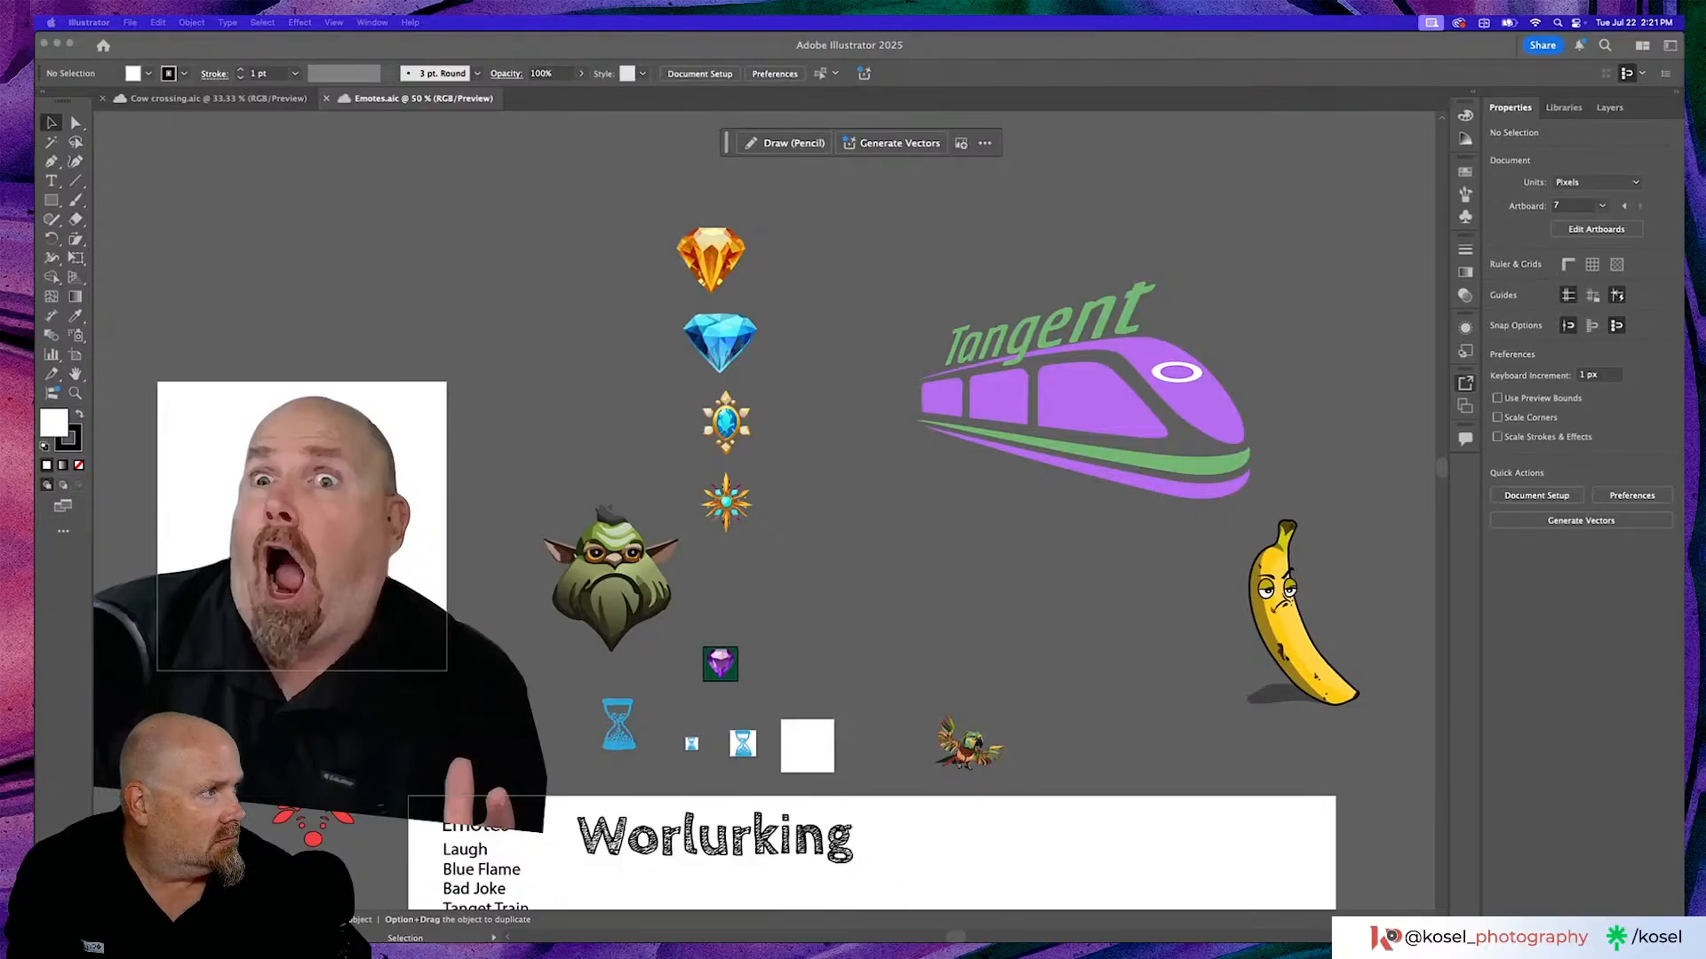
click(858, 478)
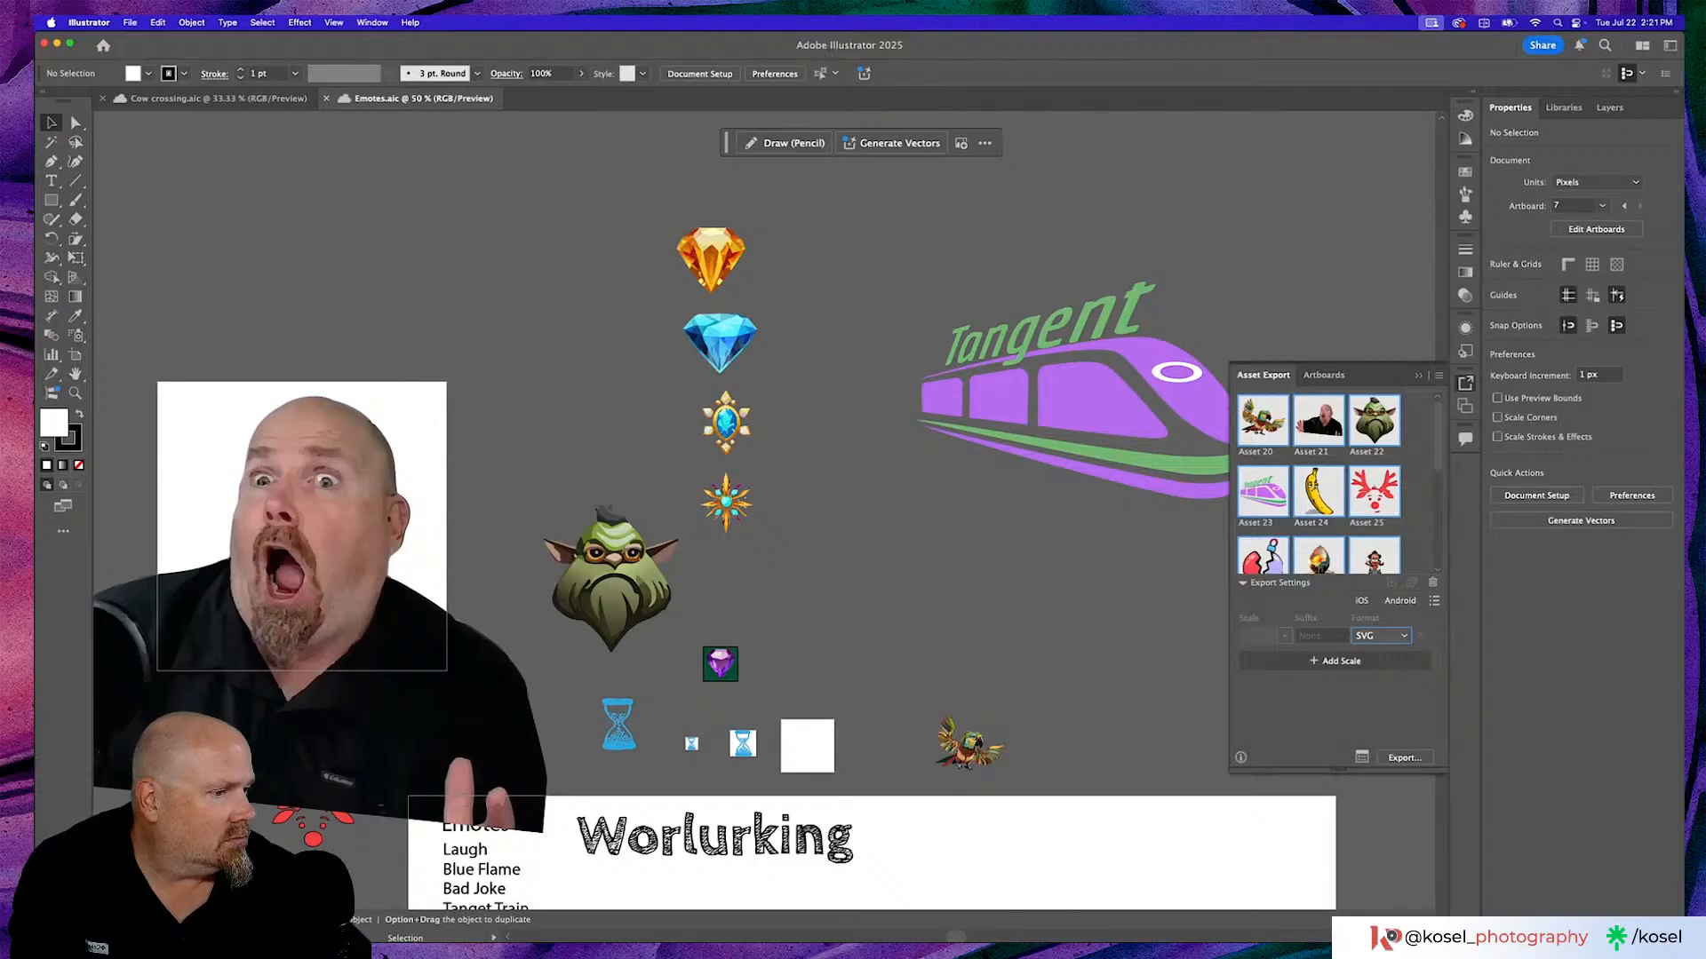
key(super+Tab)
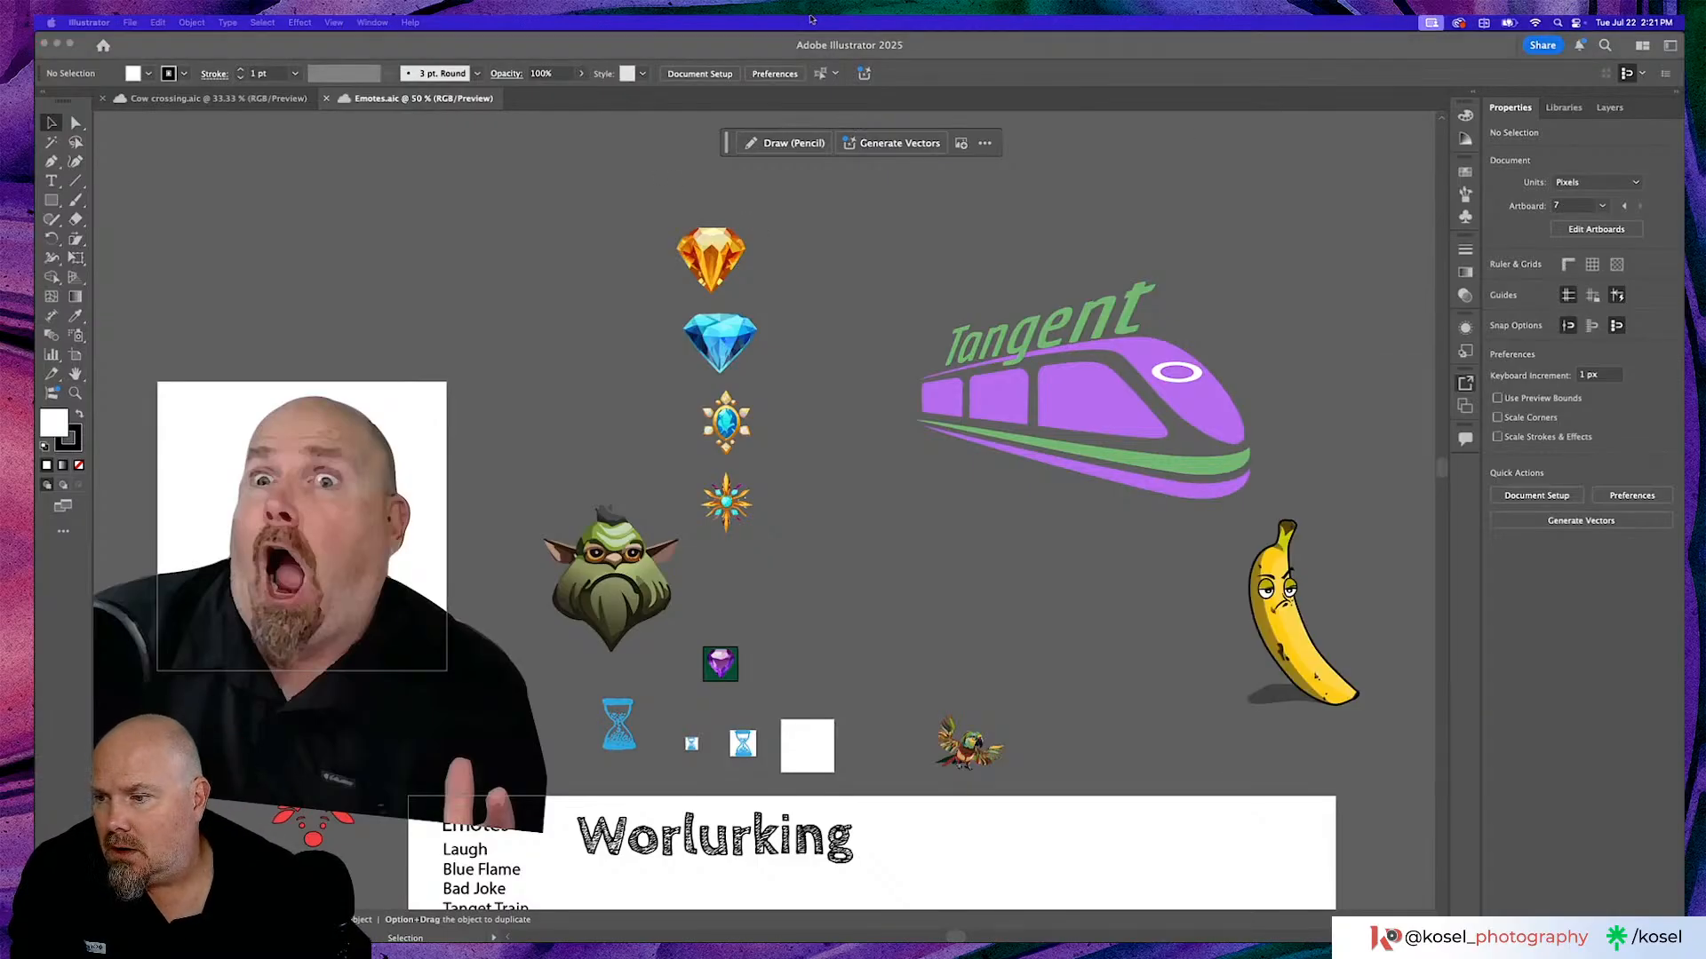
click(904, 43)
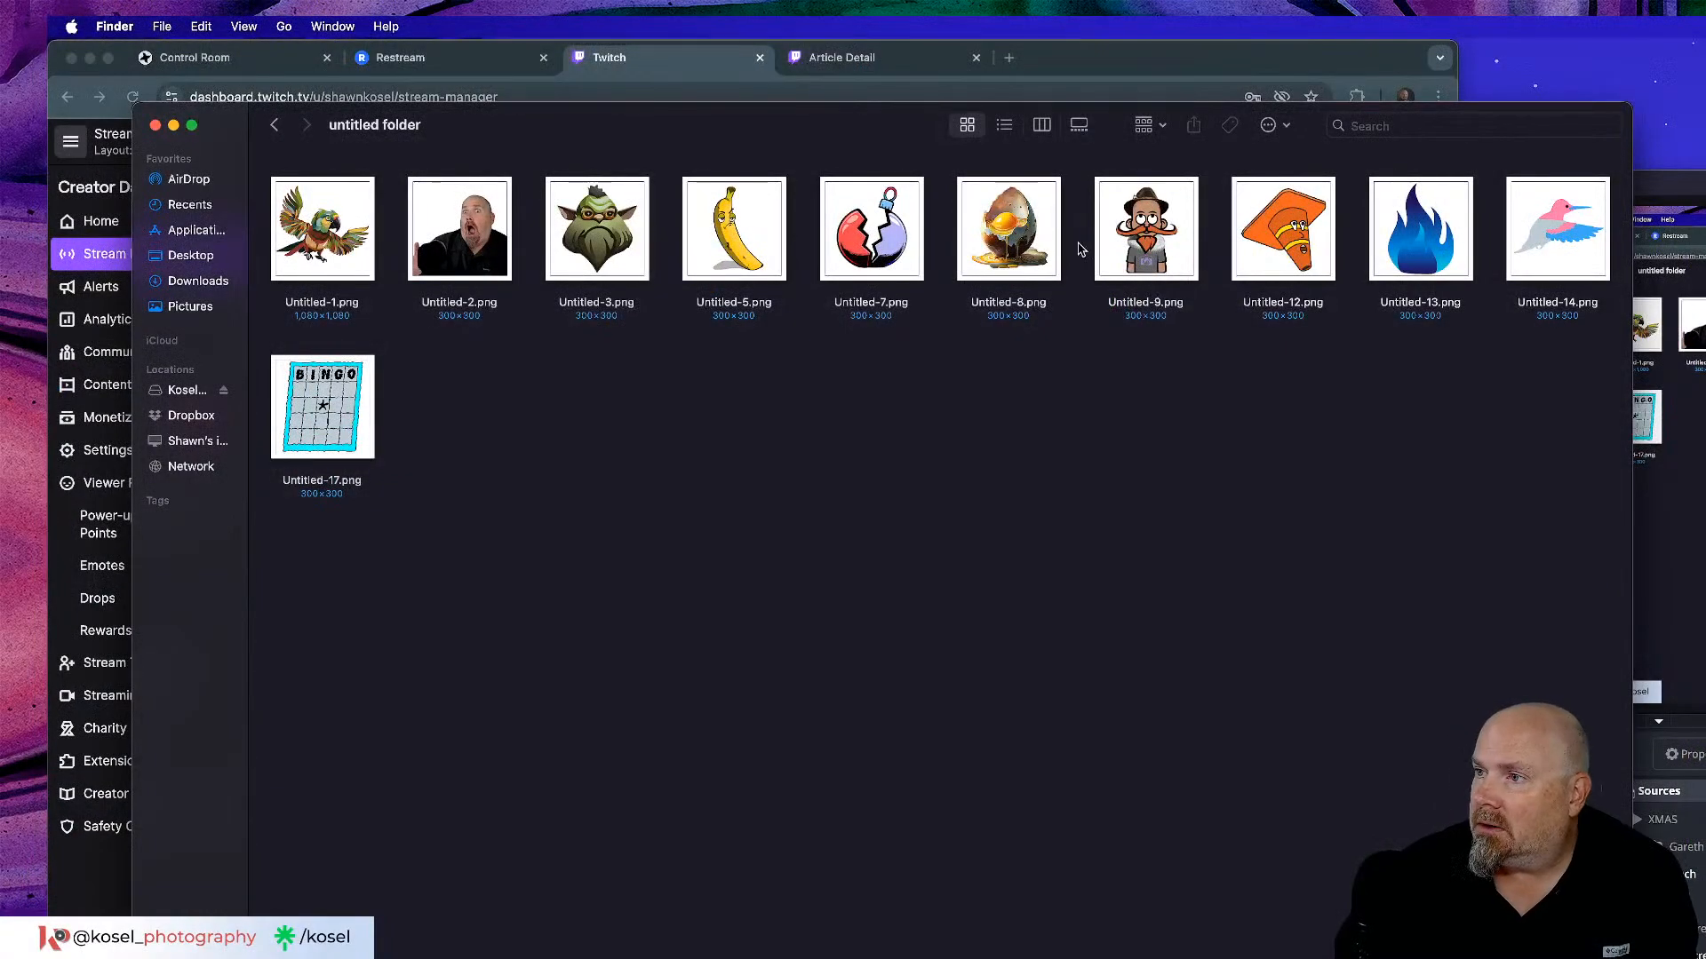
Preview the banana emote Untitled-5.png at full size and close the preview.
click(747, 225)
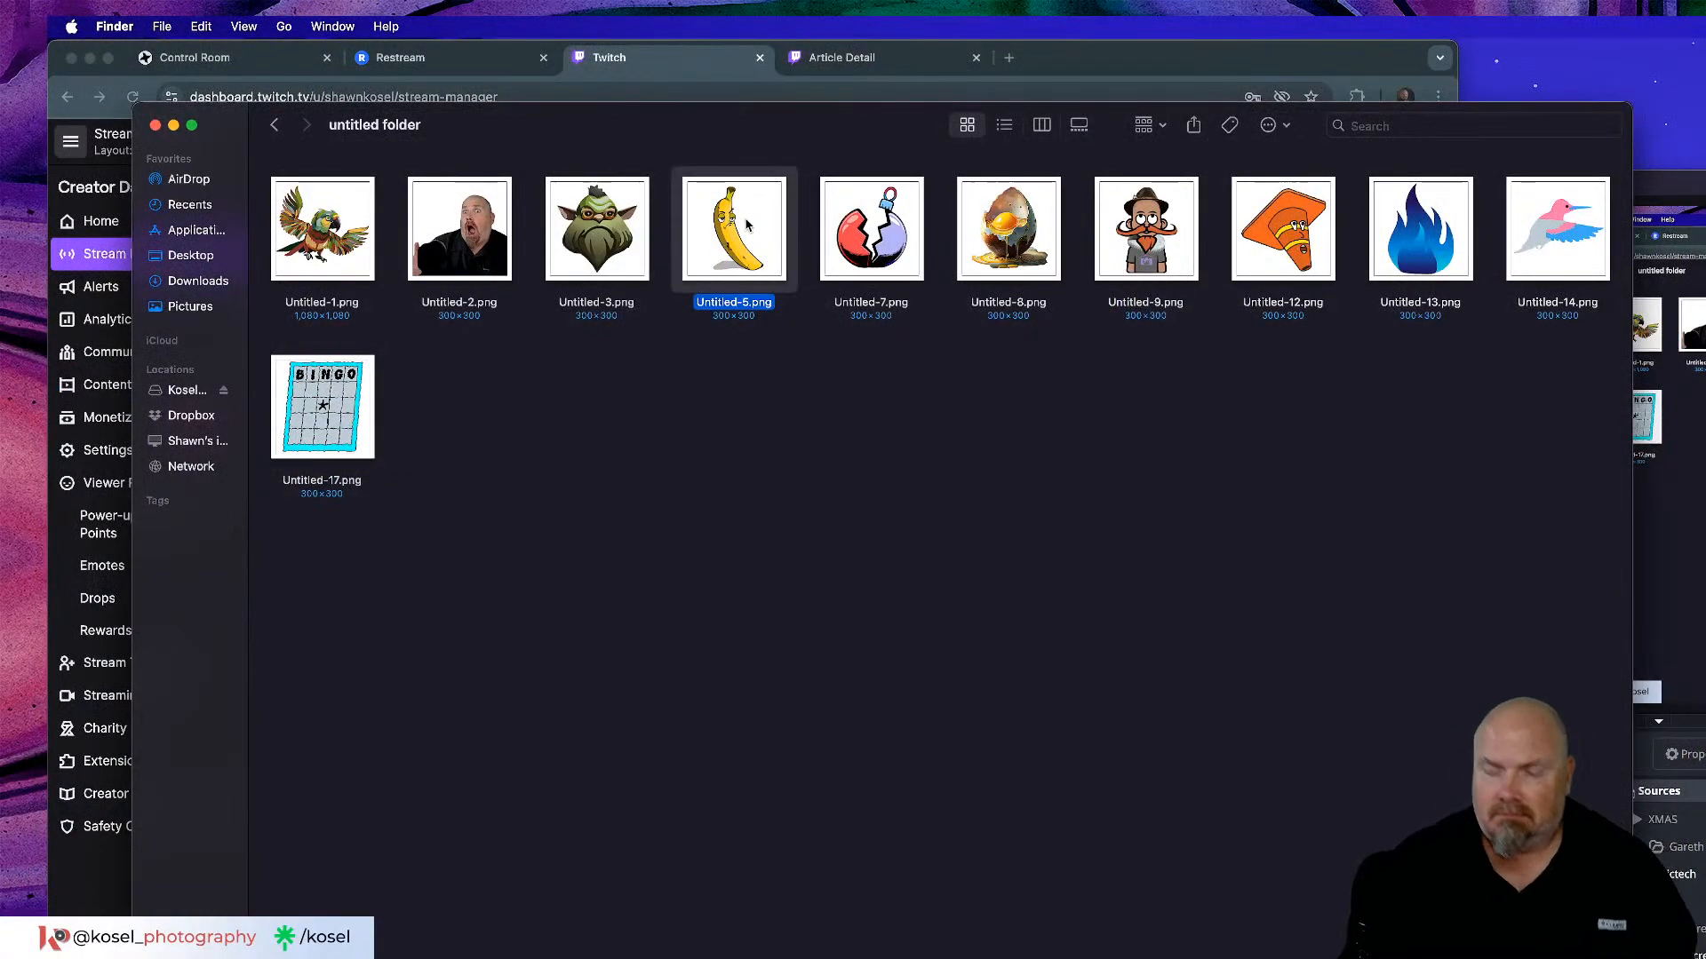
key(space)
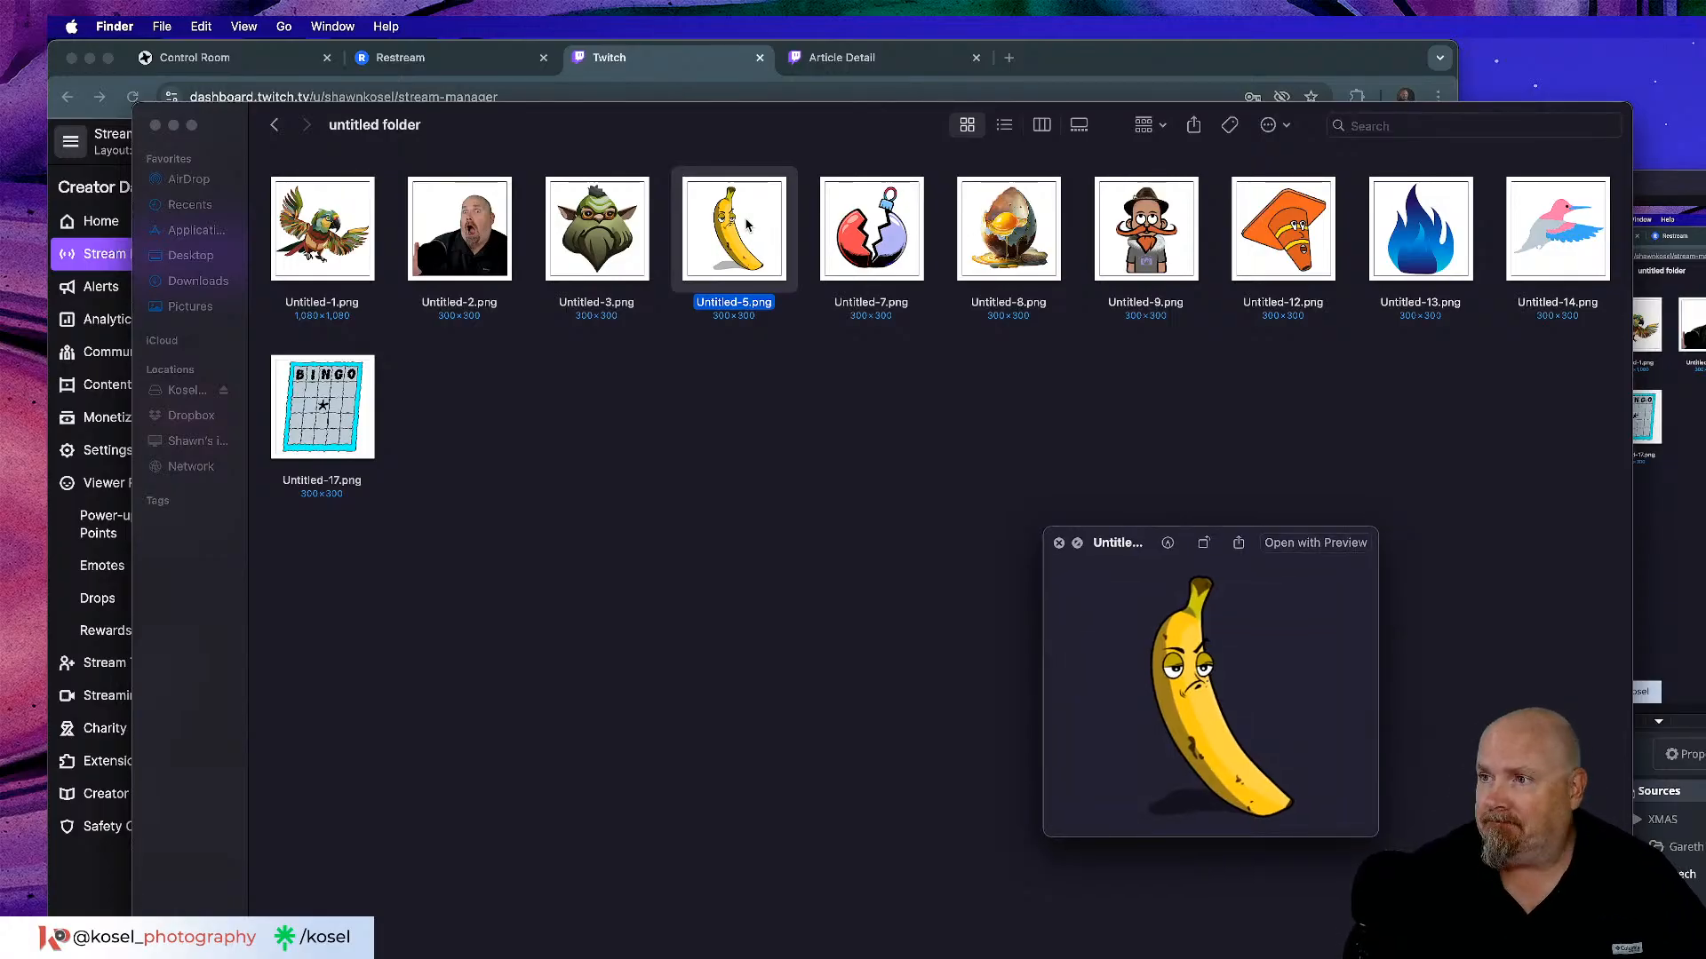
key(space)
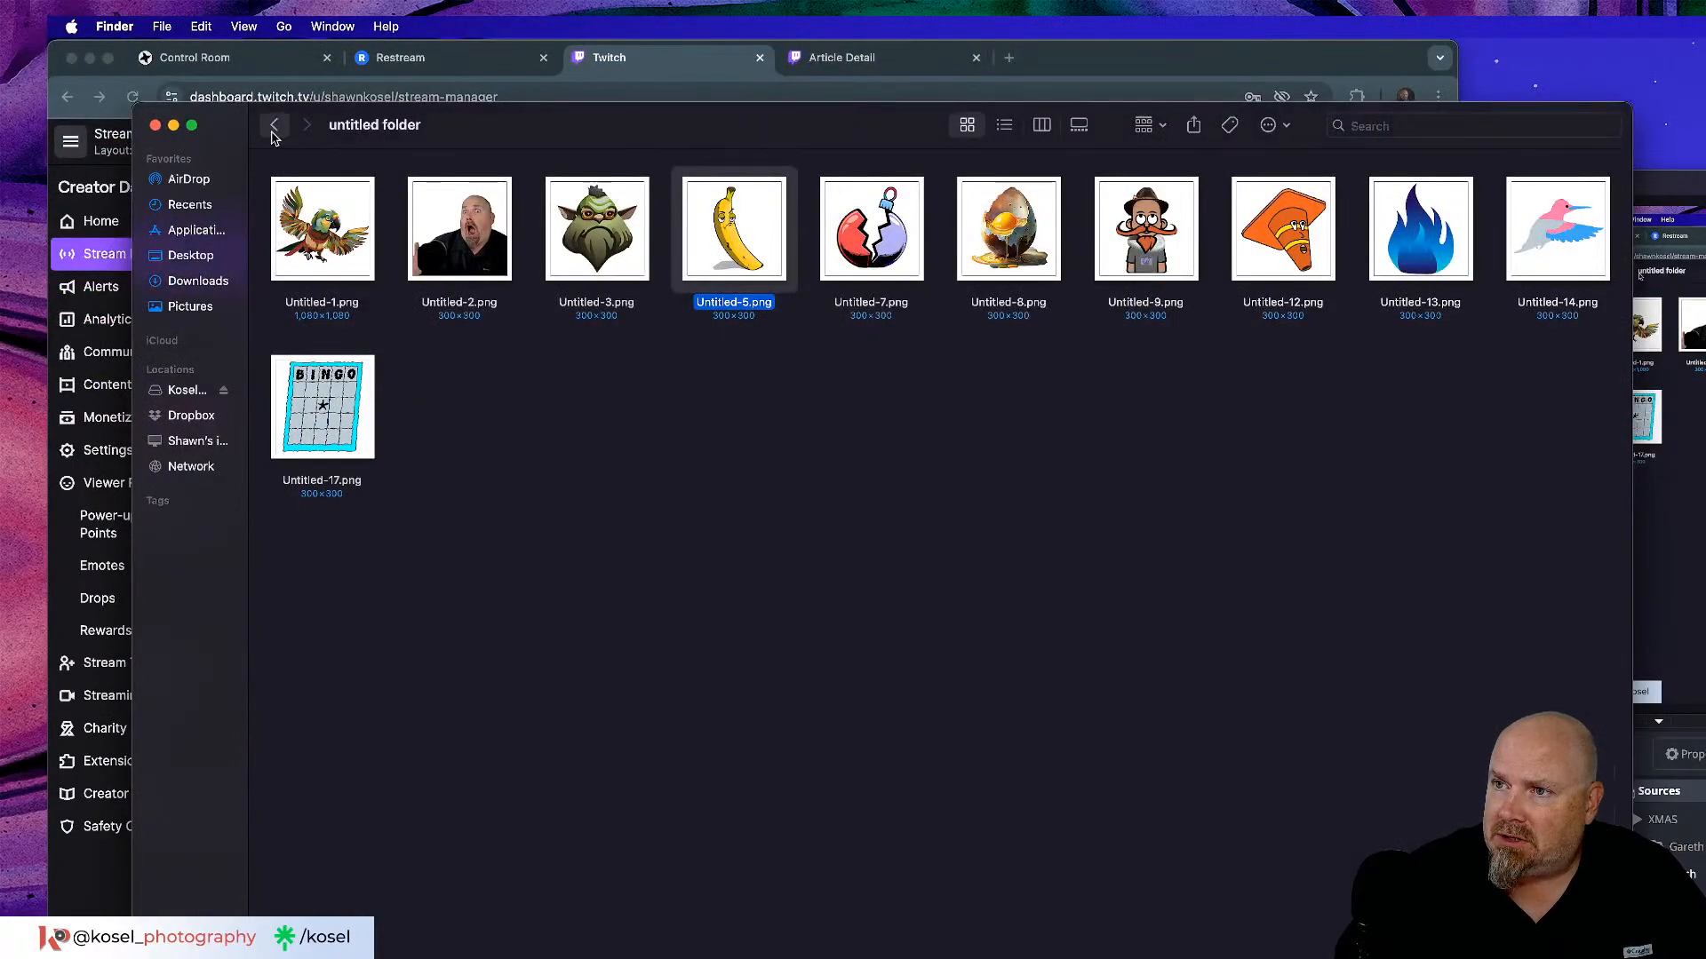
Go back to the emotes folder, look through the exported images in 1x and Untitled 2, and close the Finder window.
click(274, 126)
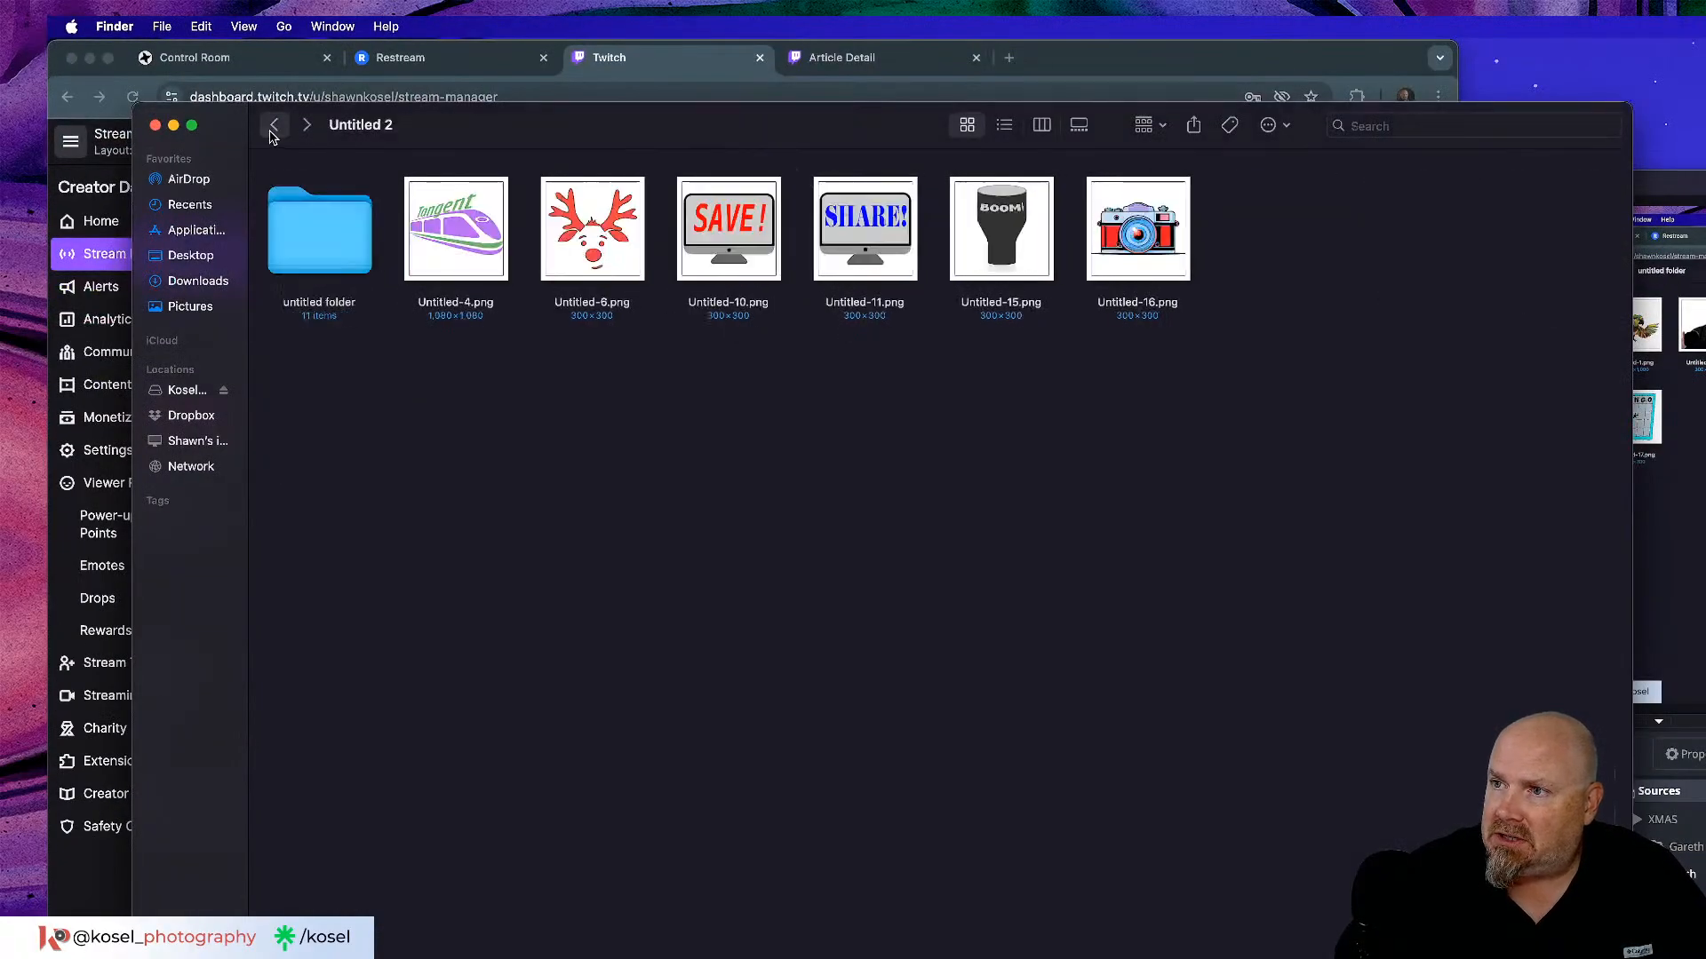
click(273, 126)
double_click(352, 250)
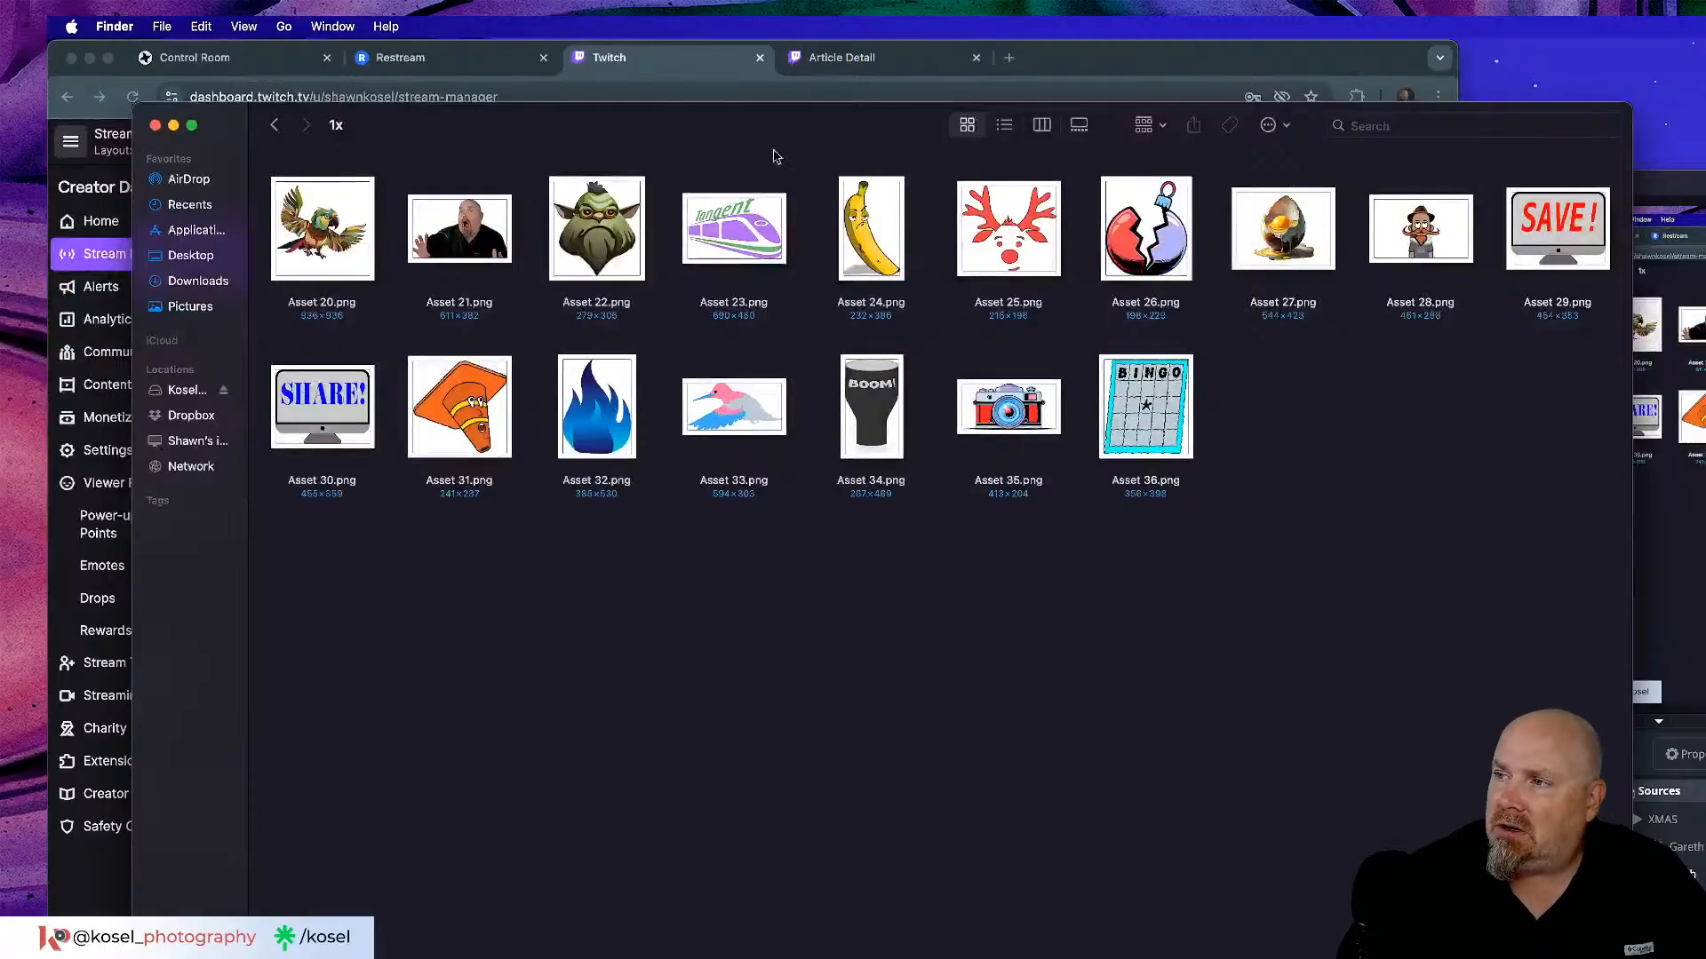
click(274, 124)
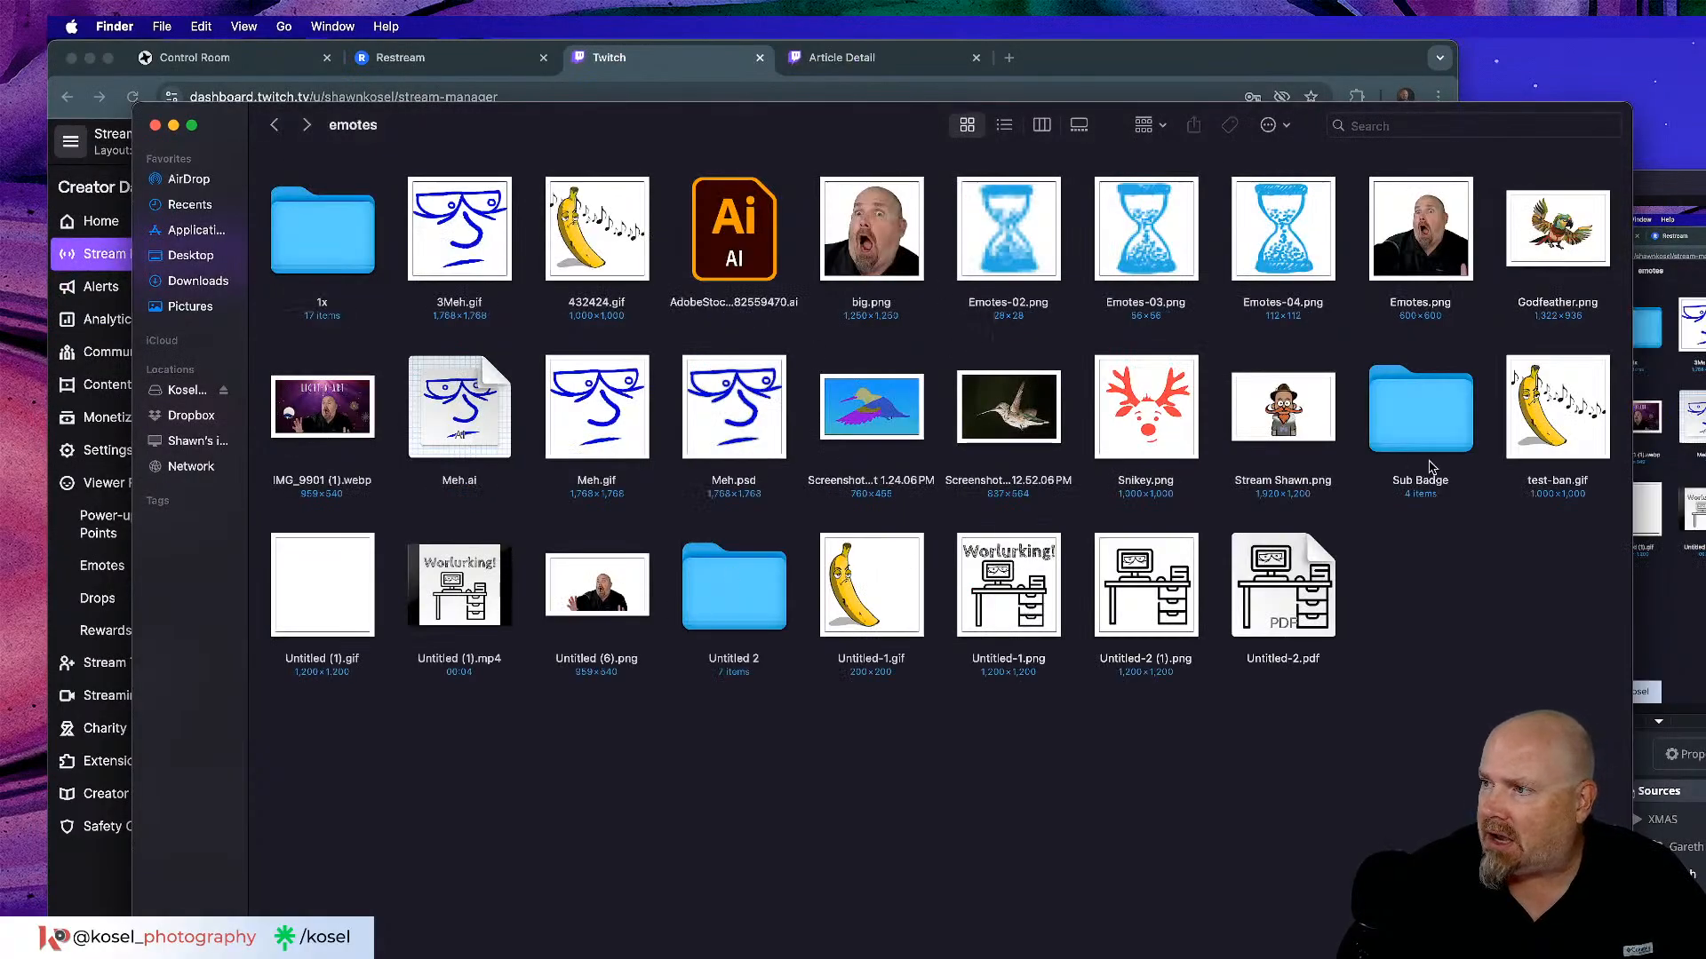
double_click(712, 596)
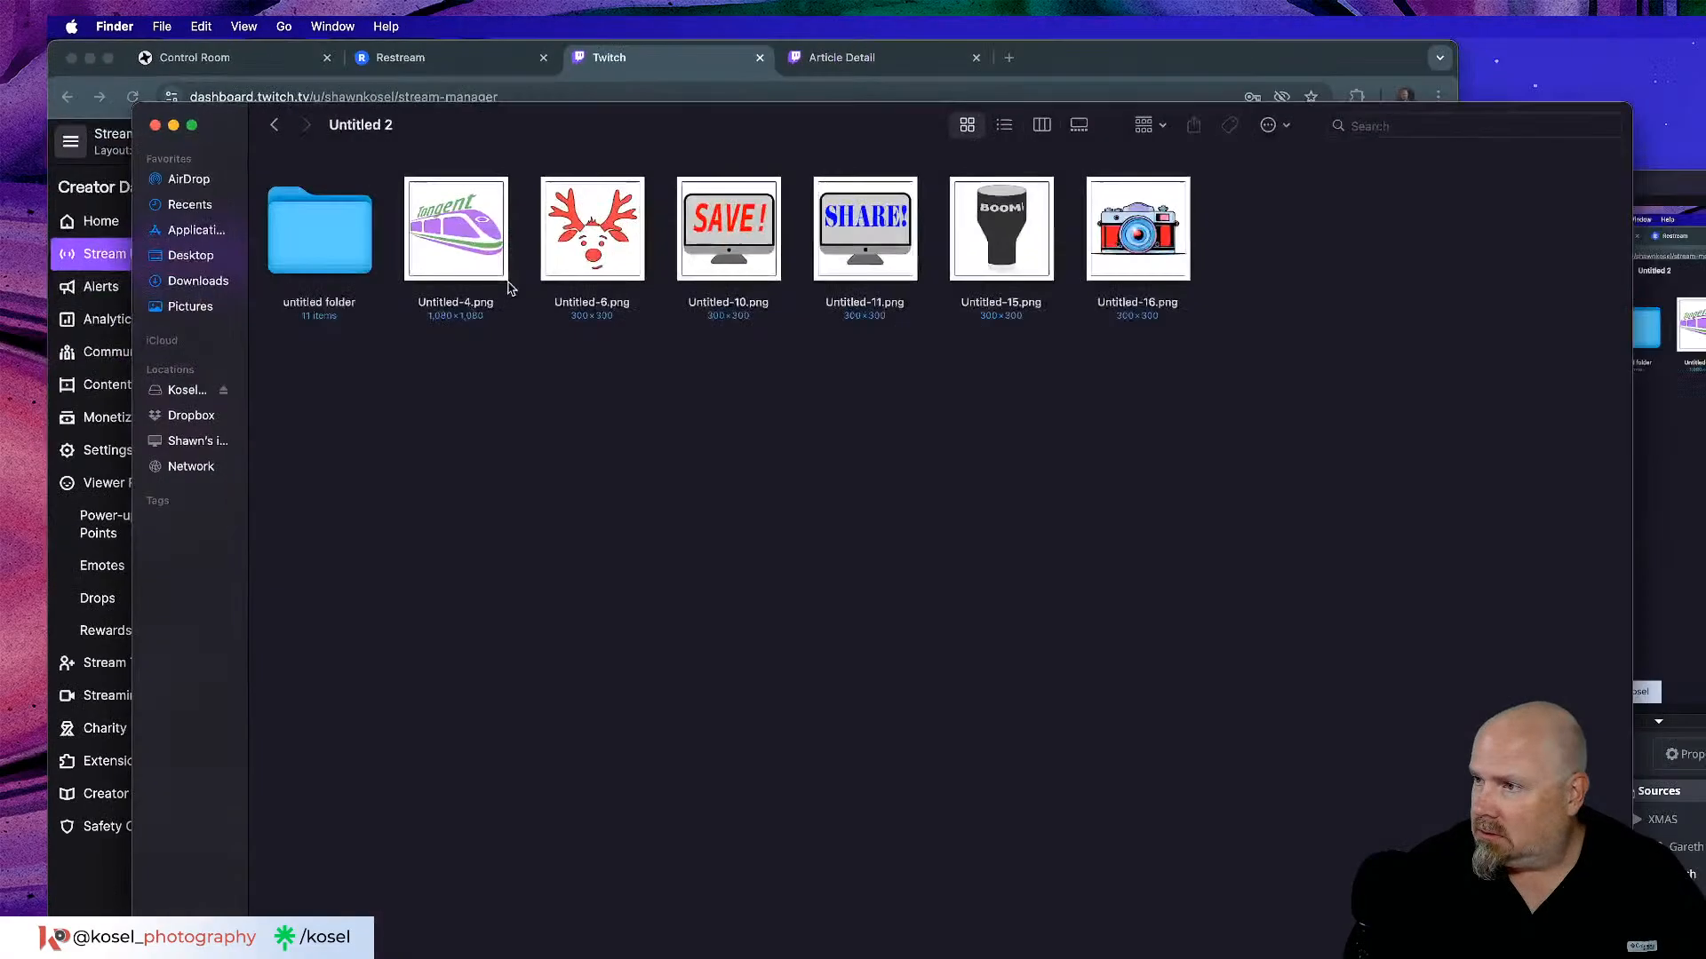
click(156, 126)
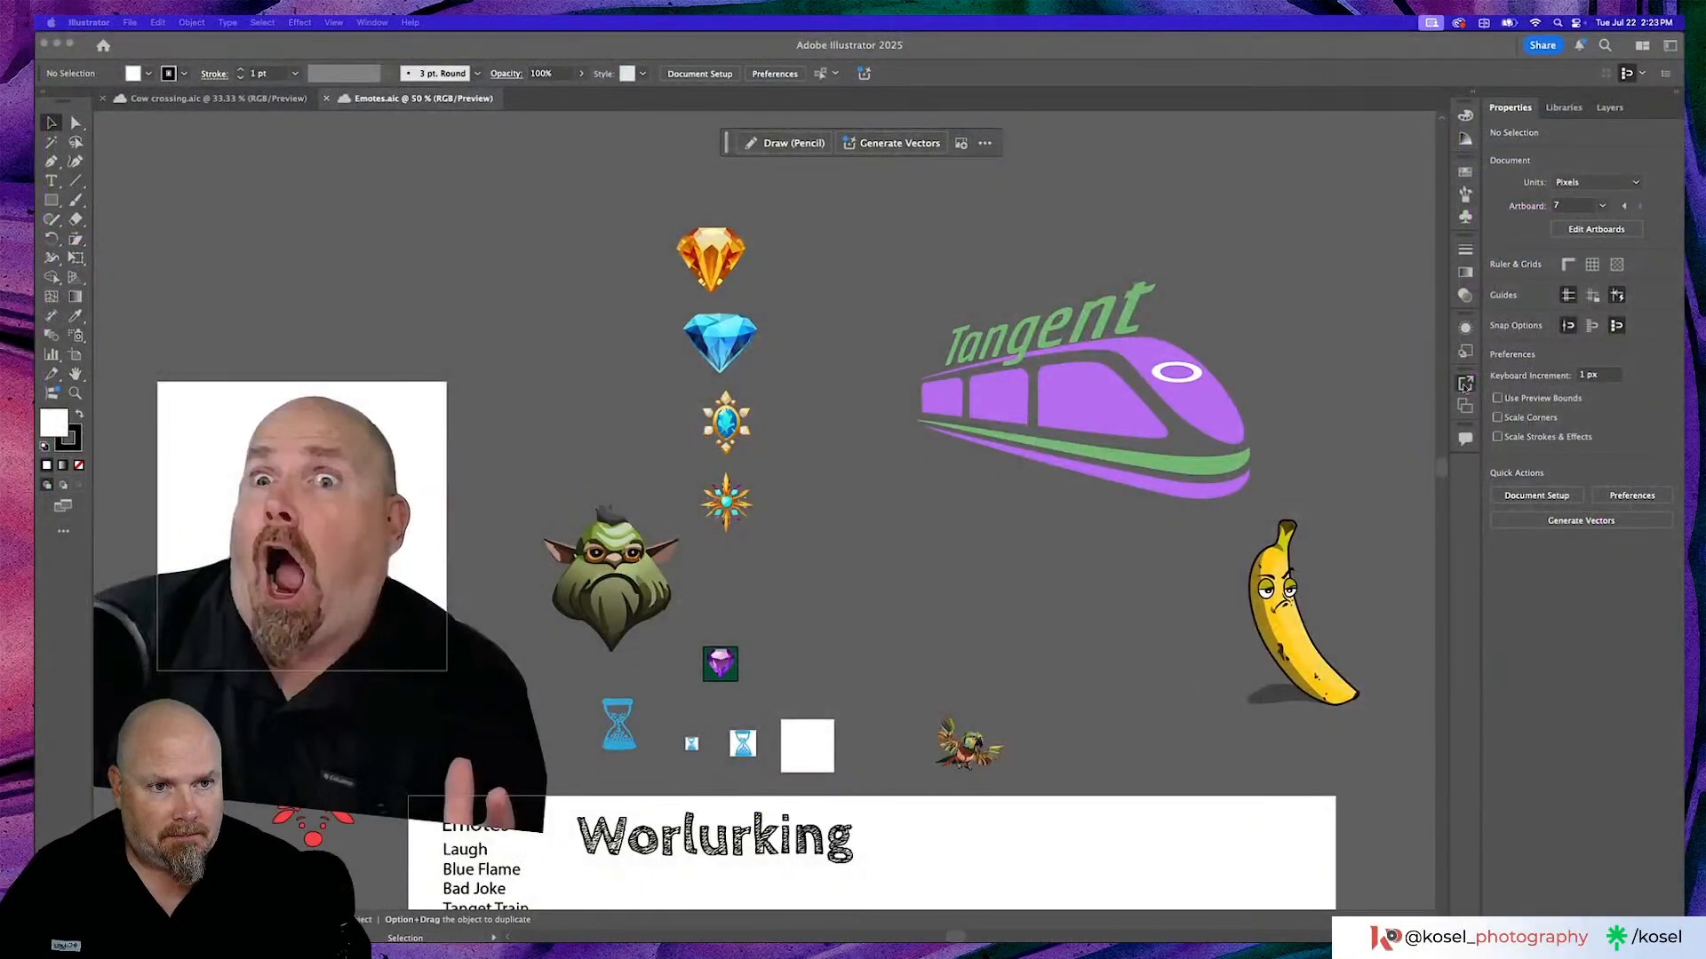
In Illustrator's Asset Export, set the format to PNG 8 and export only the parrot asset, Asset 20, to Downloads.
click(1464, 385)
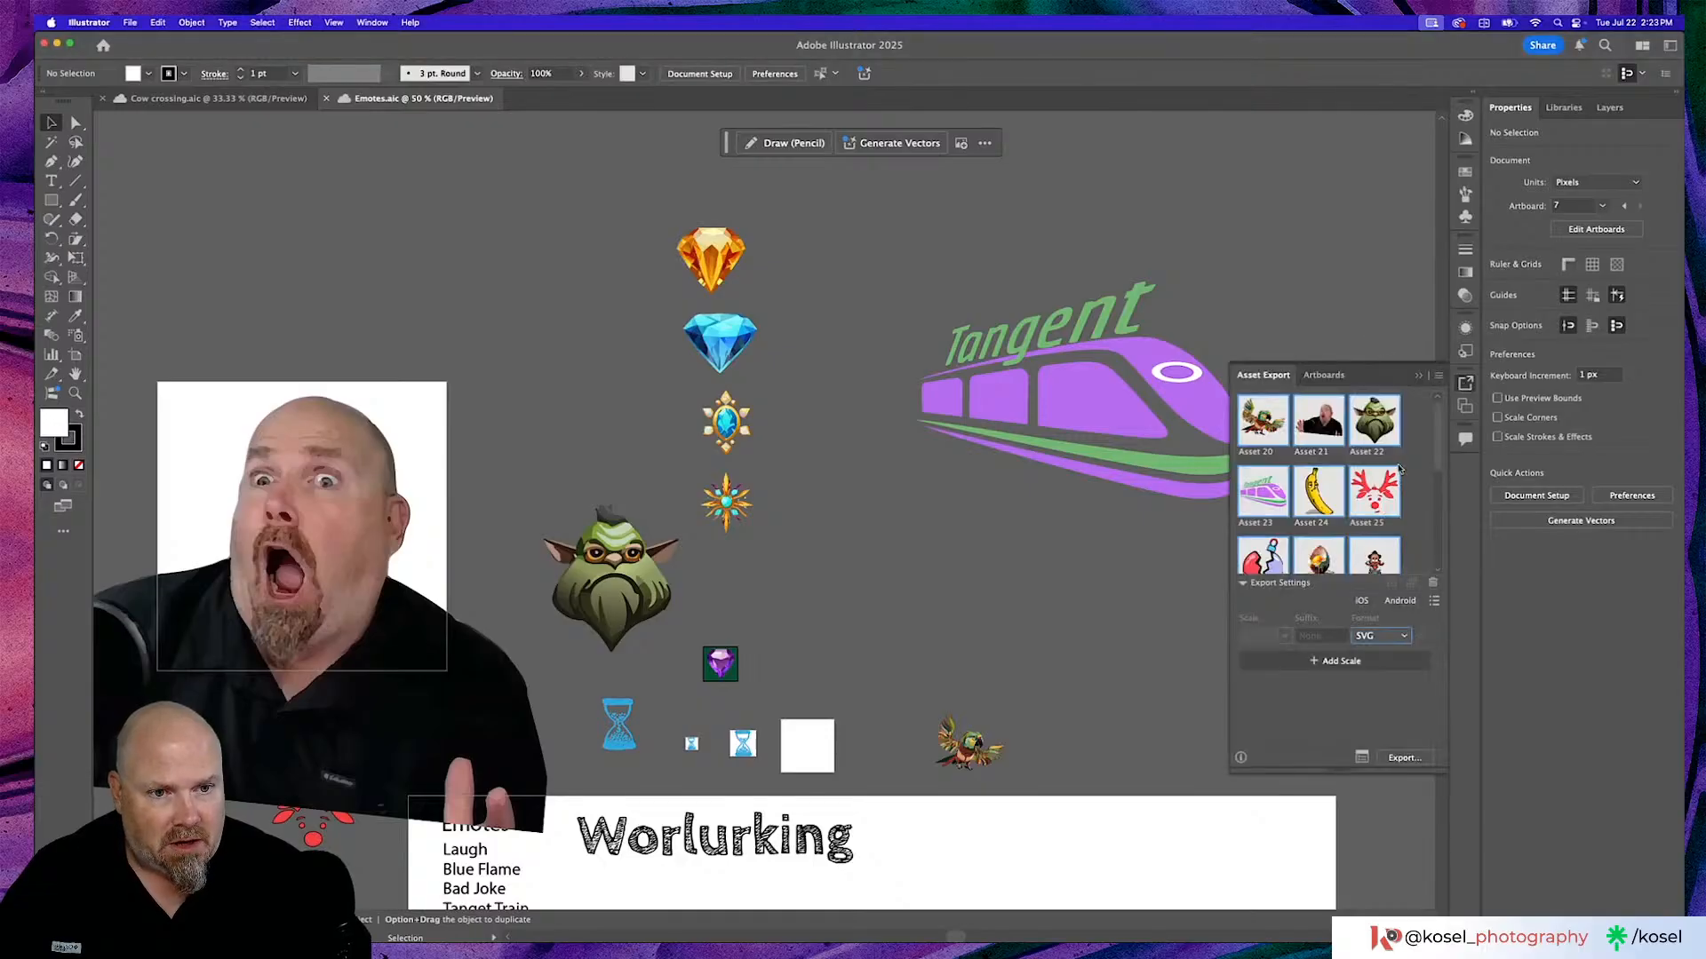
click(1404, 639)
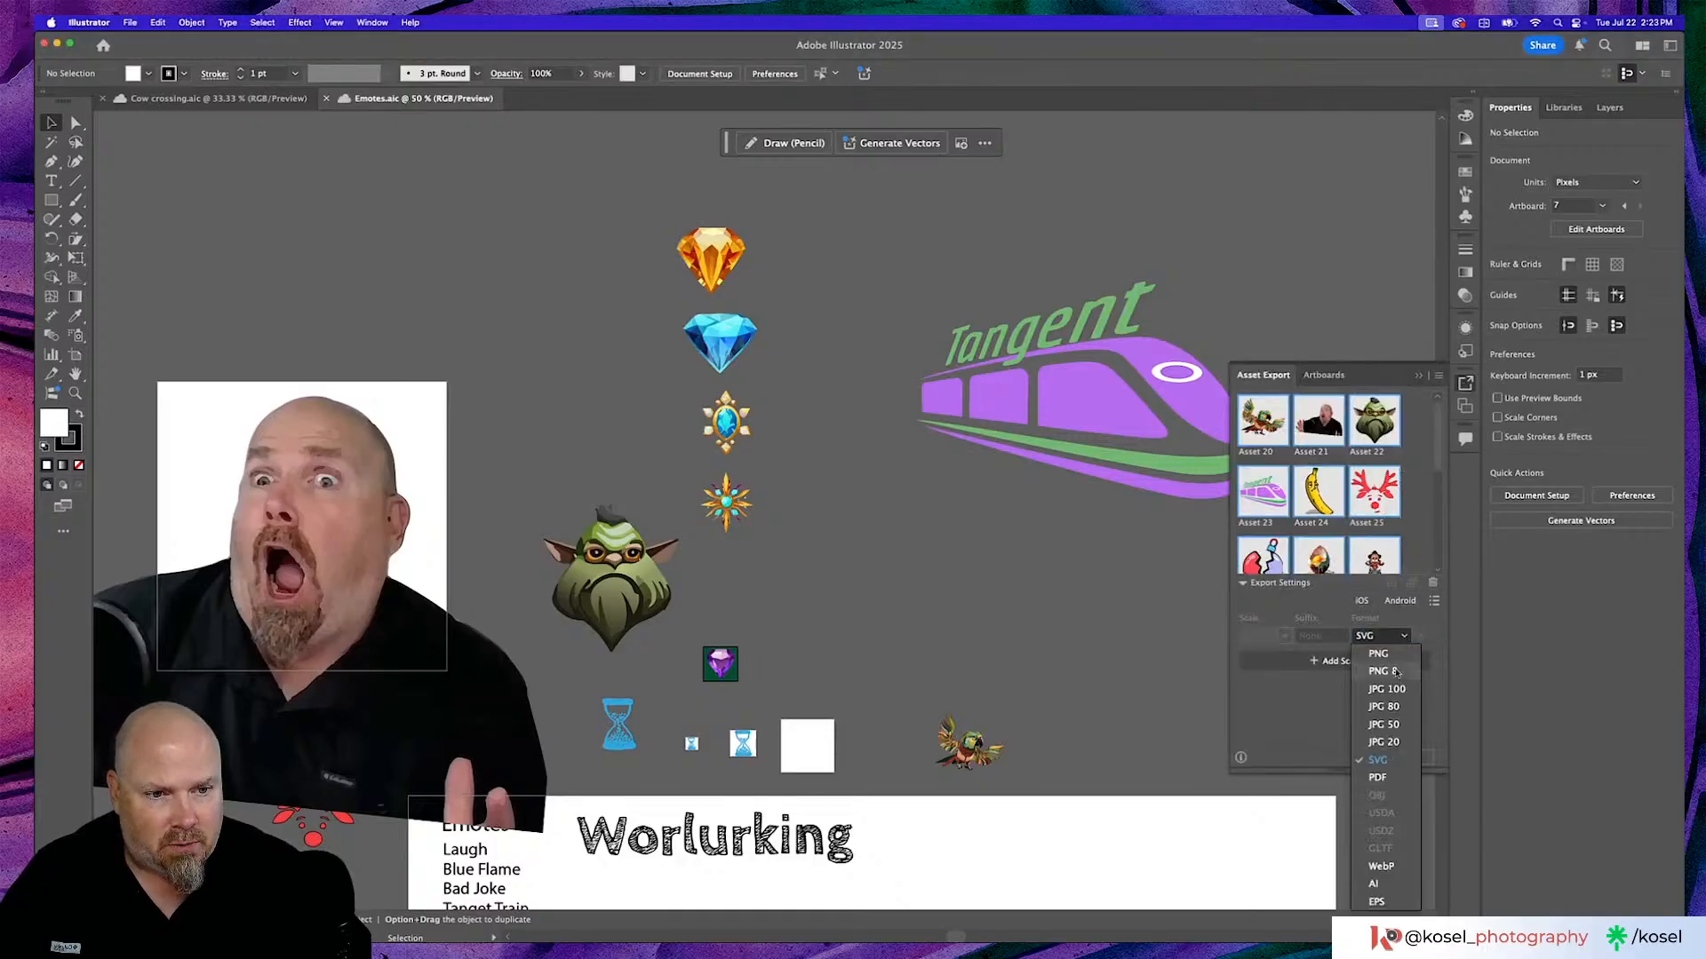
click(1390, 673)
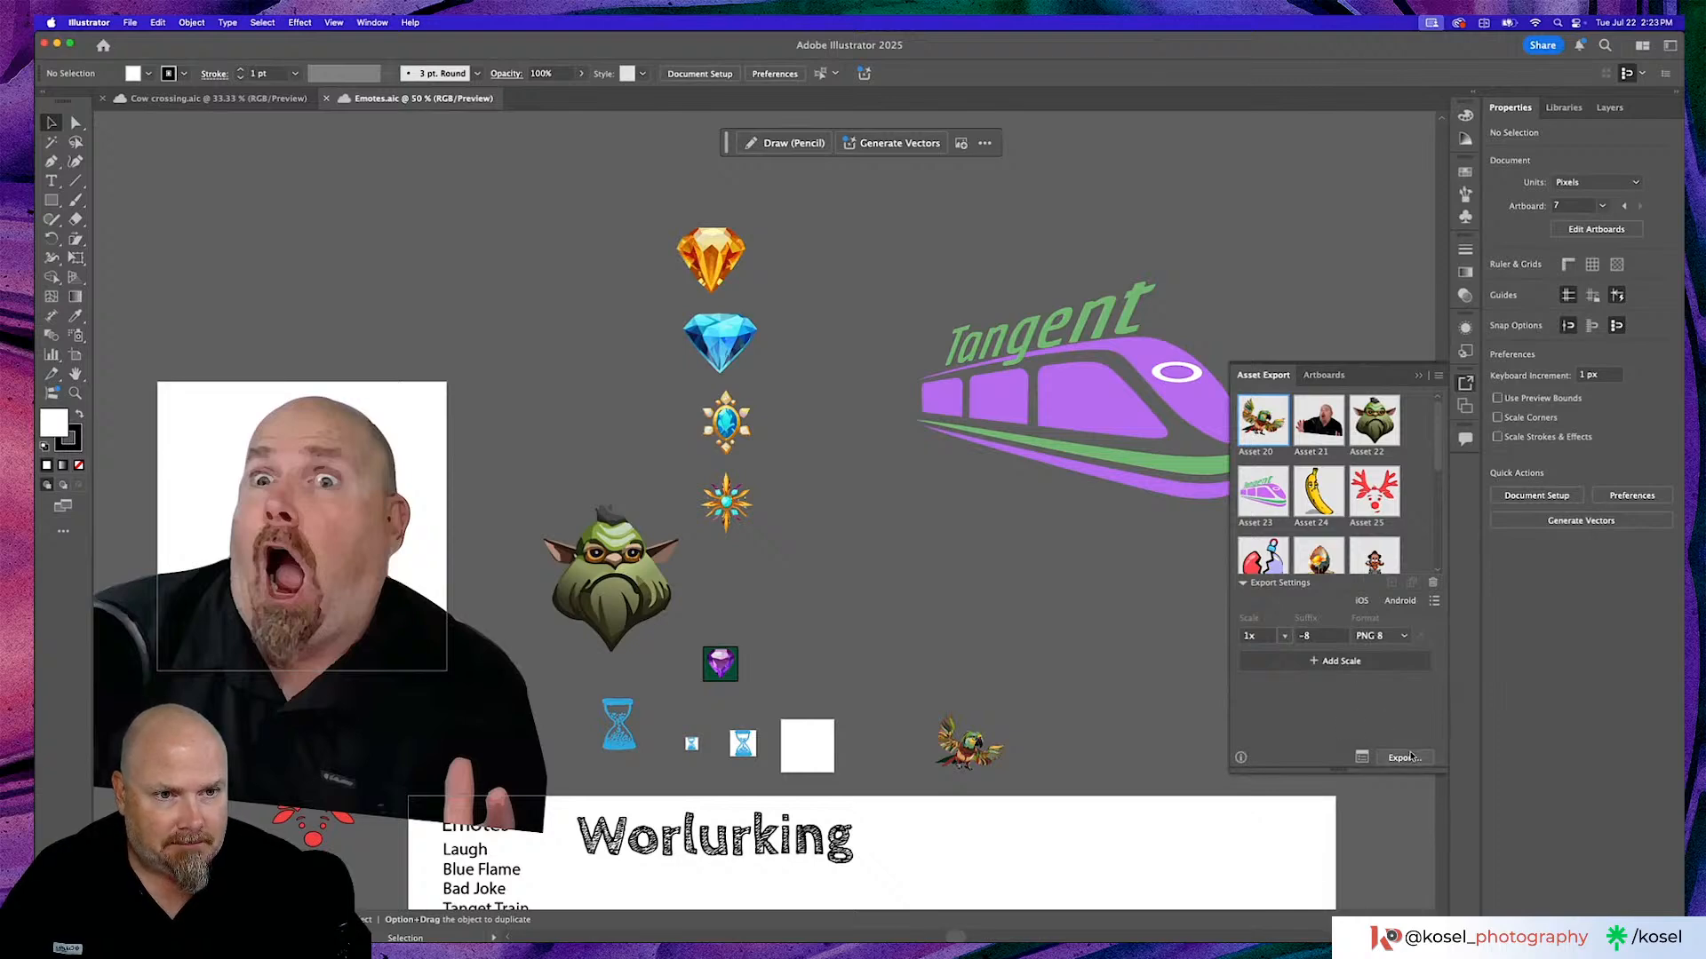
drag(1439, 456, 1439, 417)
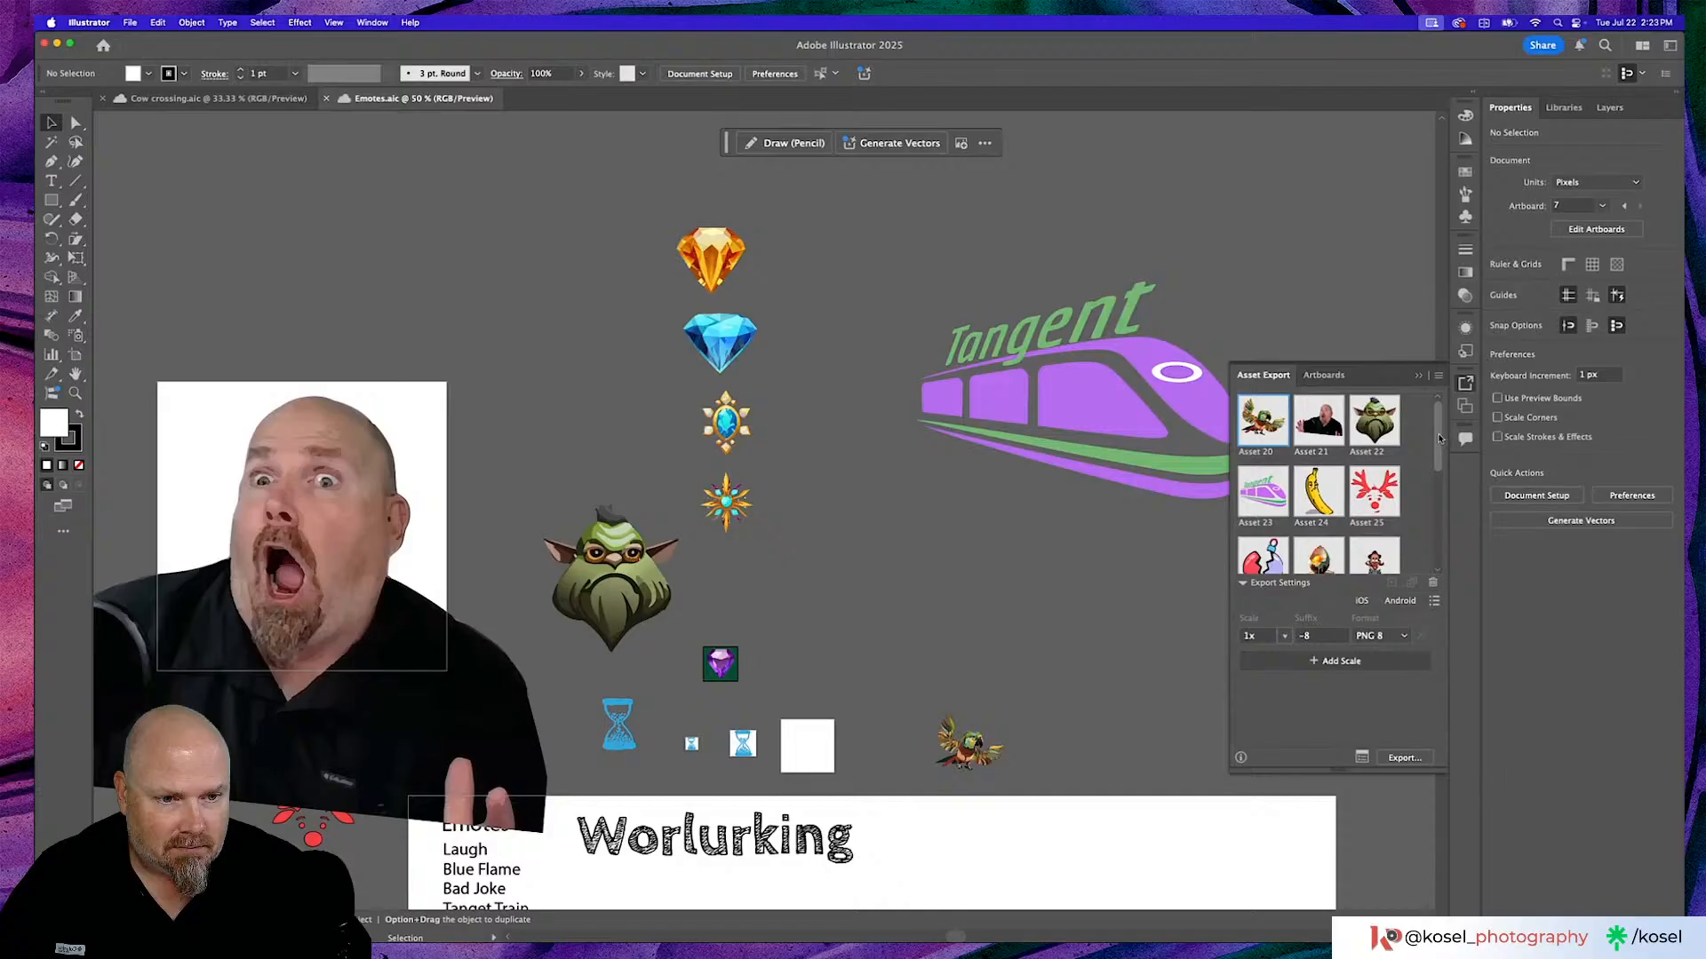
click(1416, 762)
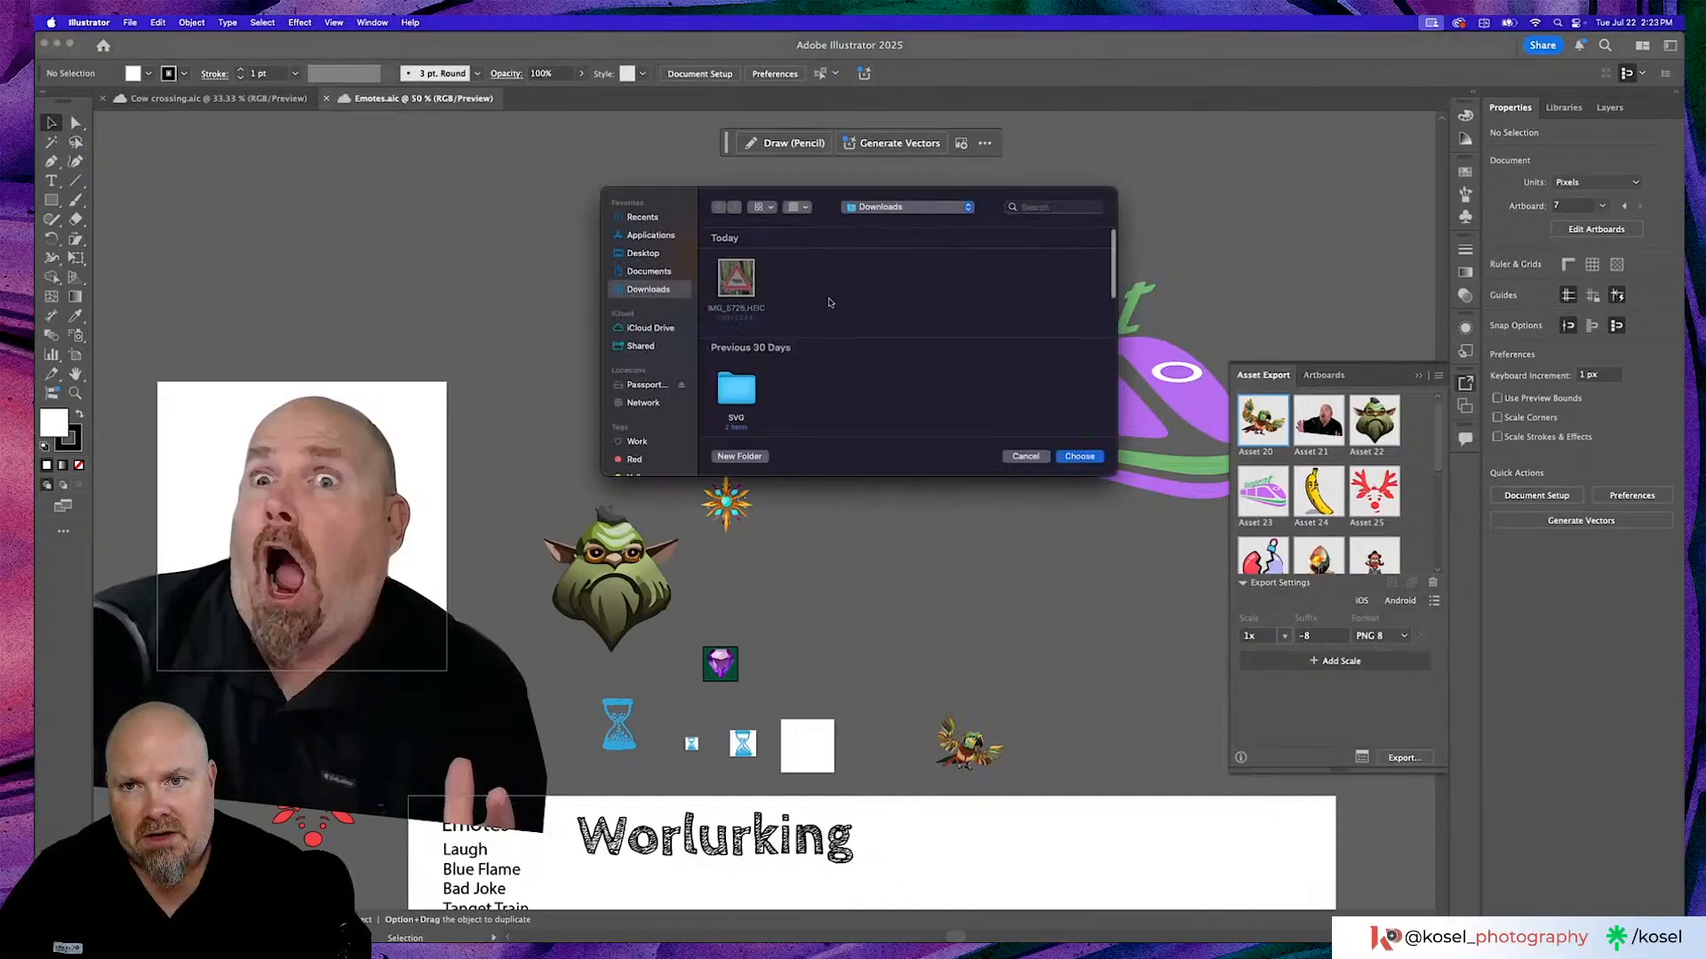
click(1077, 458)
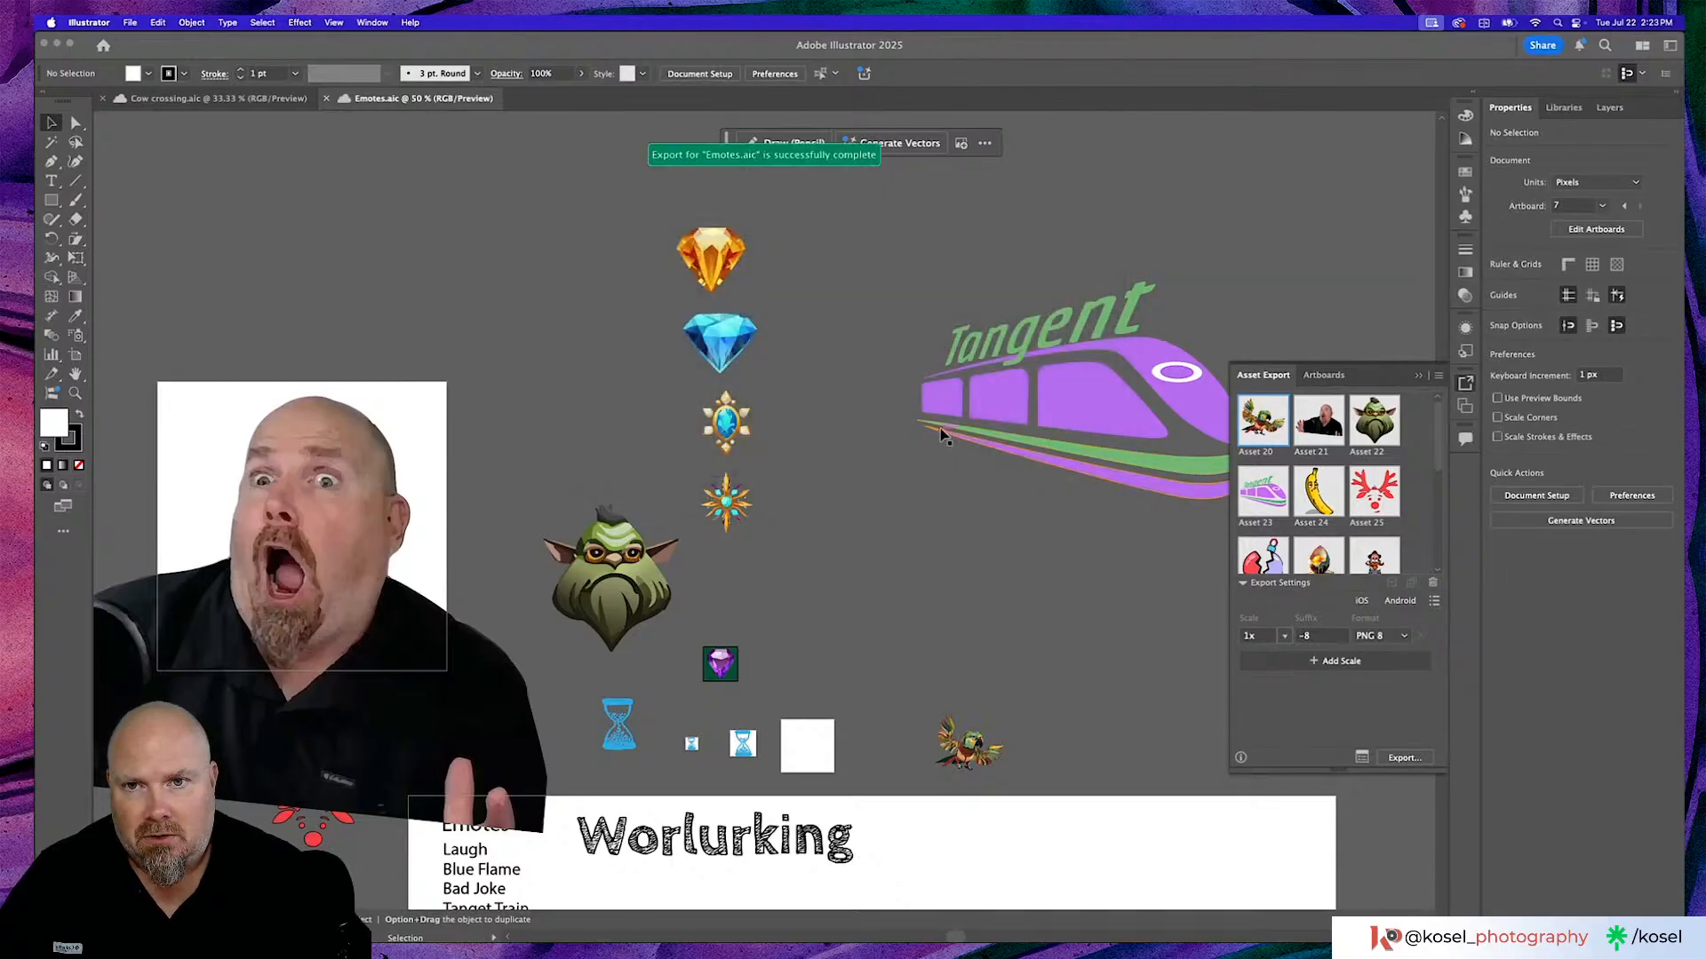
Open the new 1x folder from Downloads in Finder and preview the exported parrot image Asset 20-8.png.
mouse_move(888, 955)
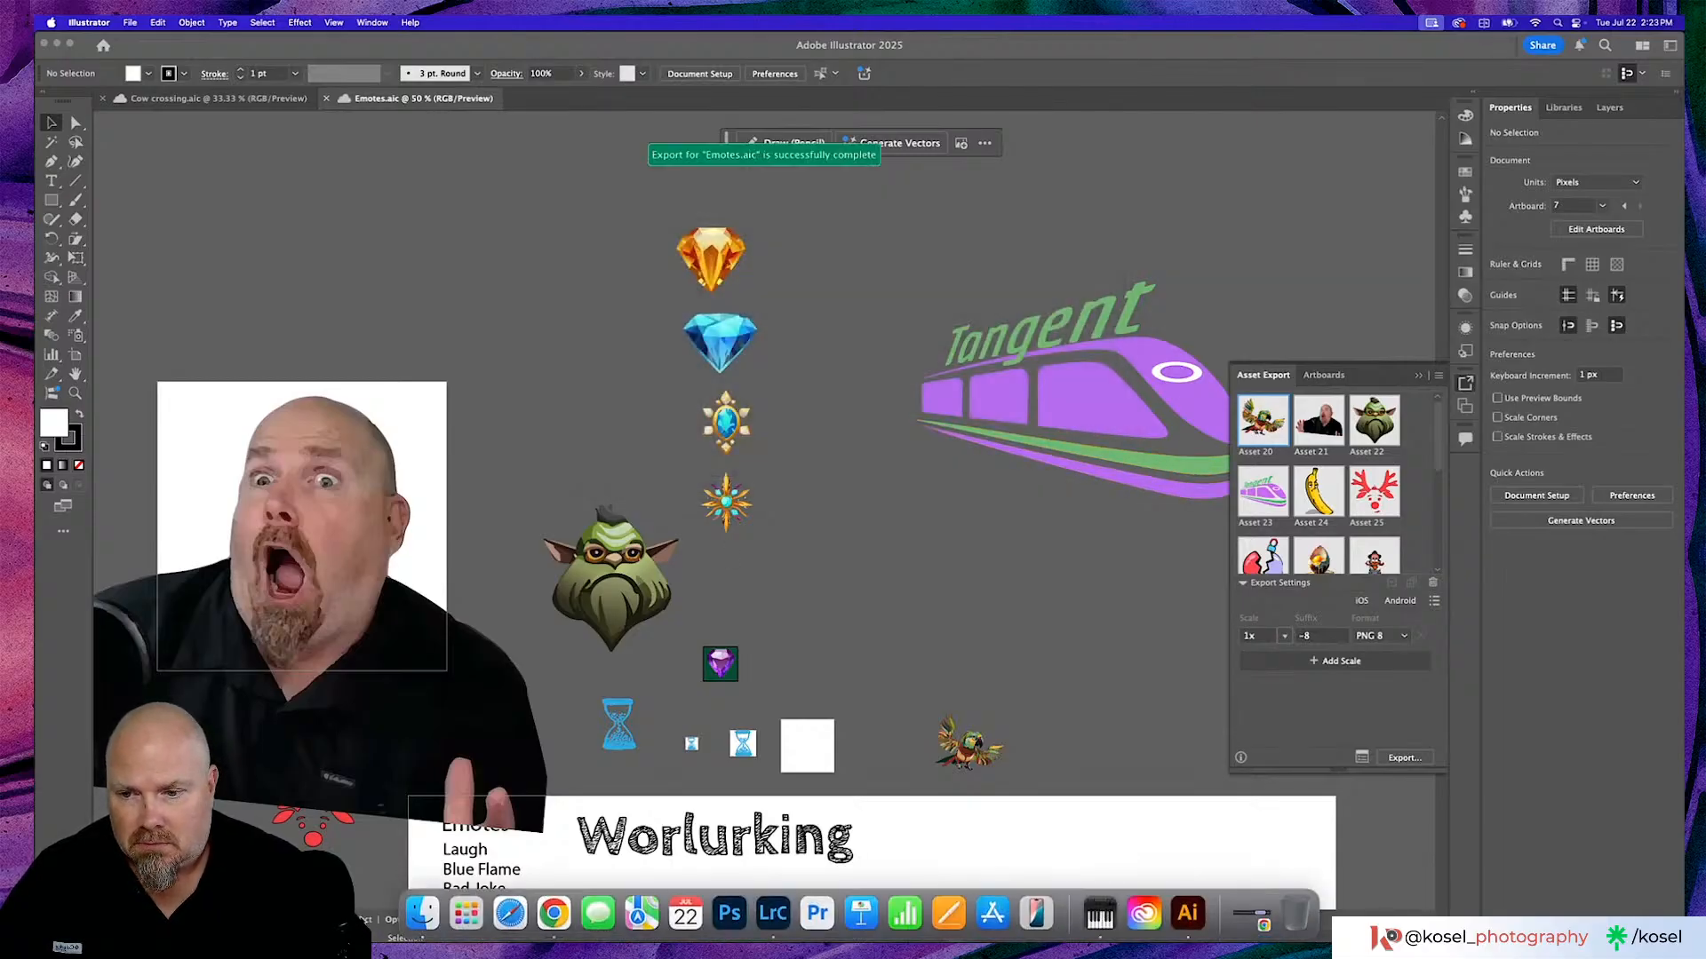
click(423, 914)
drag(1289, 139, 647, 199)
double_click(495, 265)
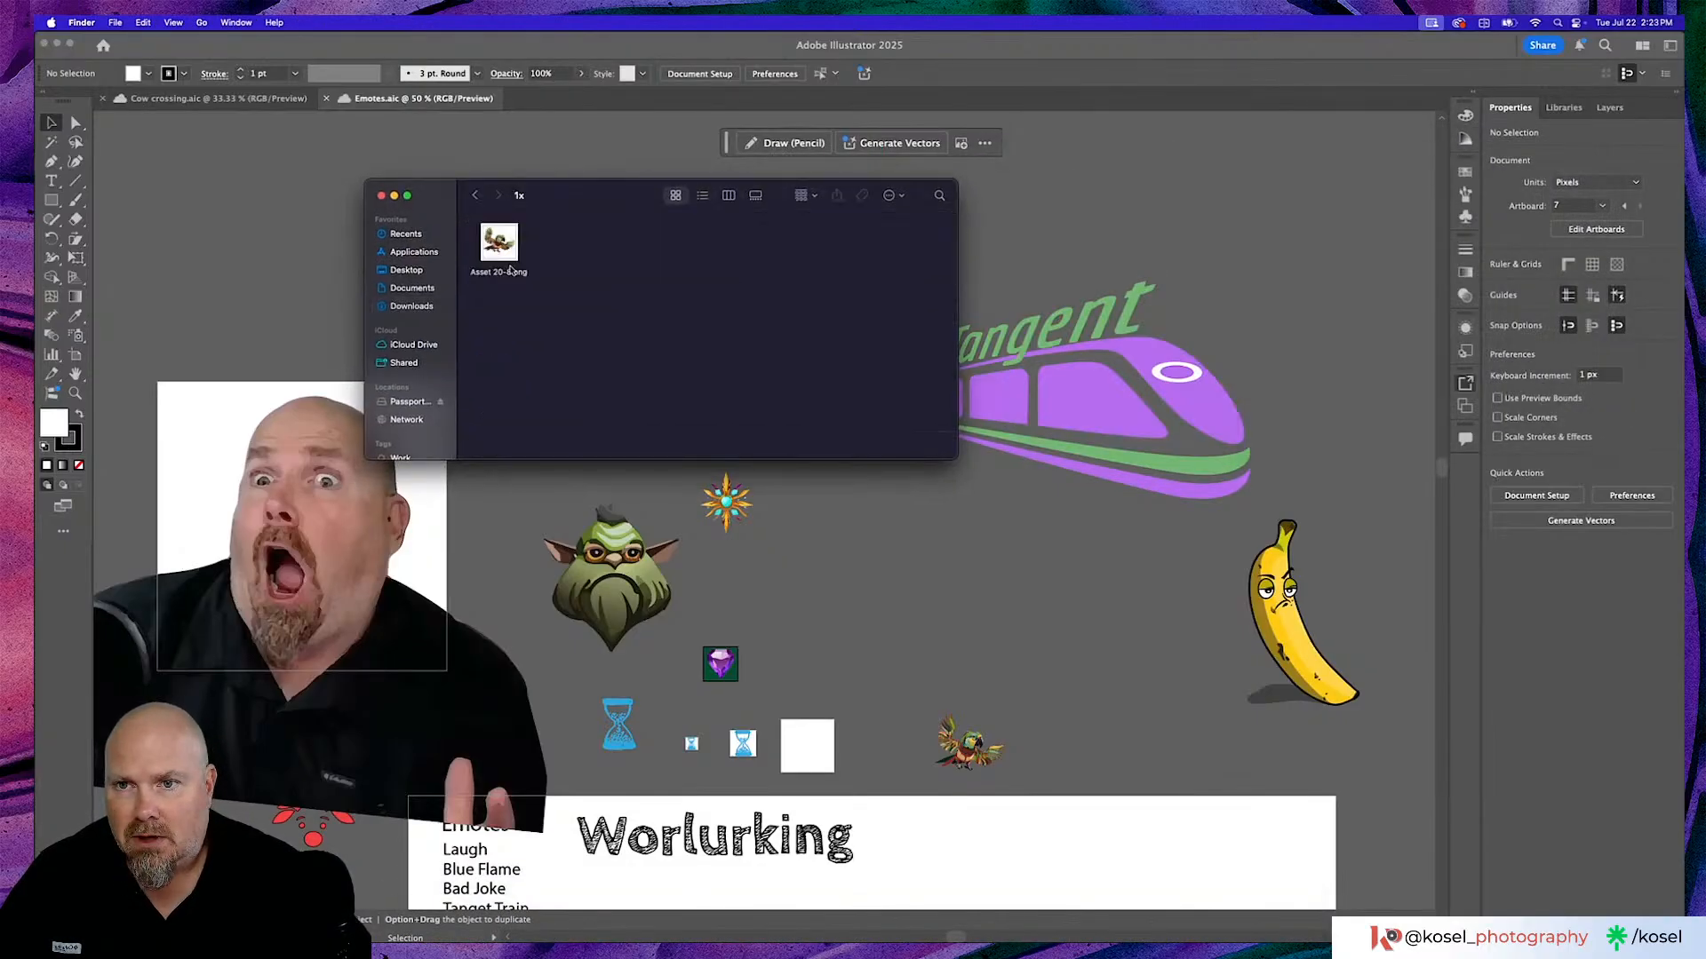
click(511, 265)
key(space)
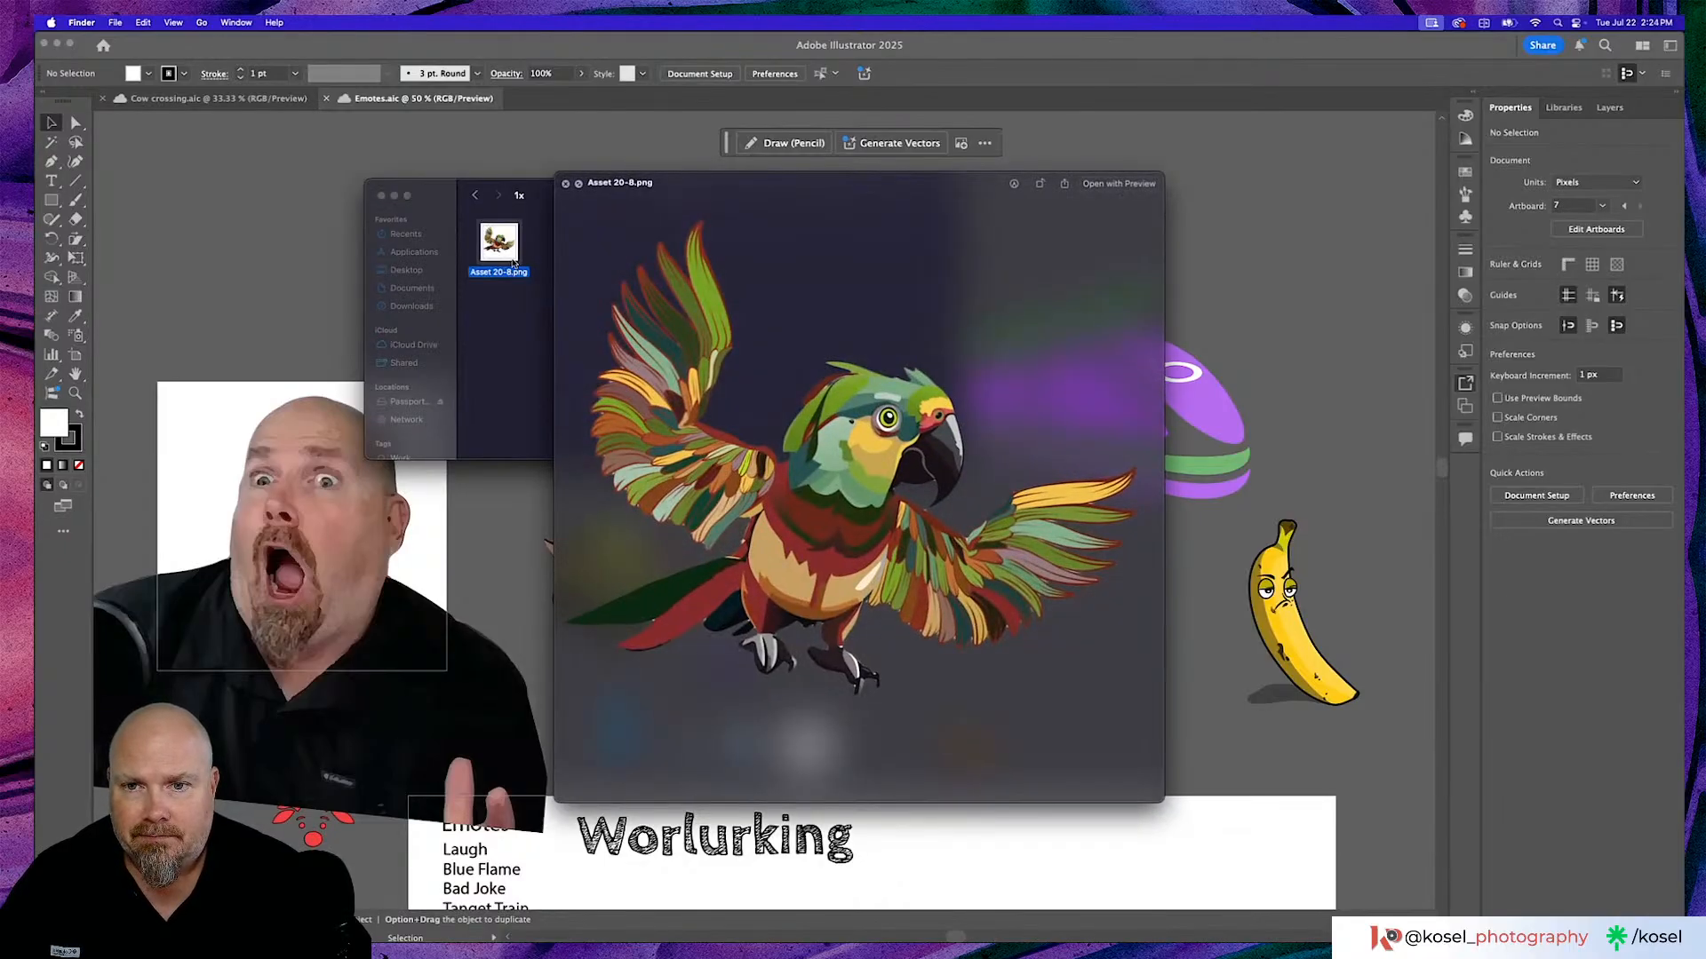
key(space)
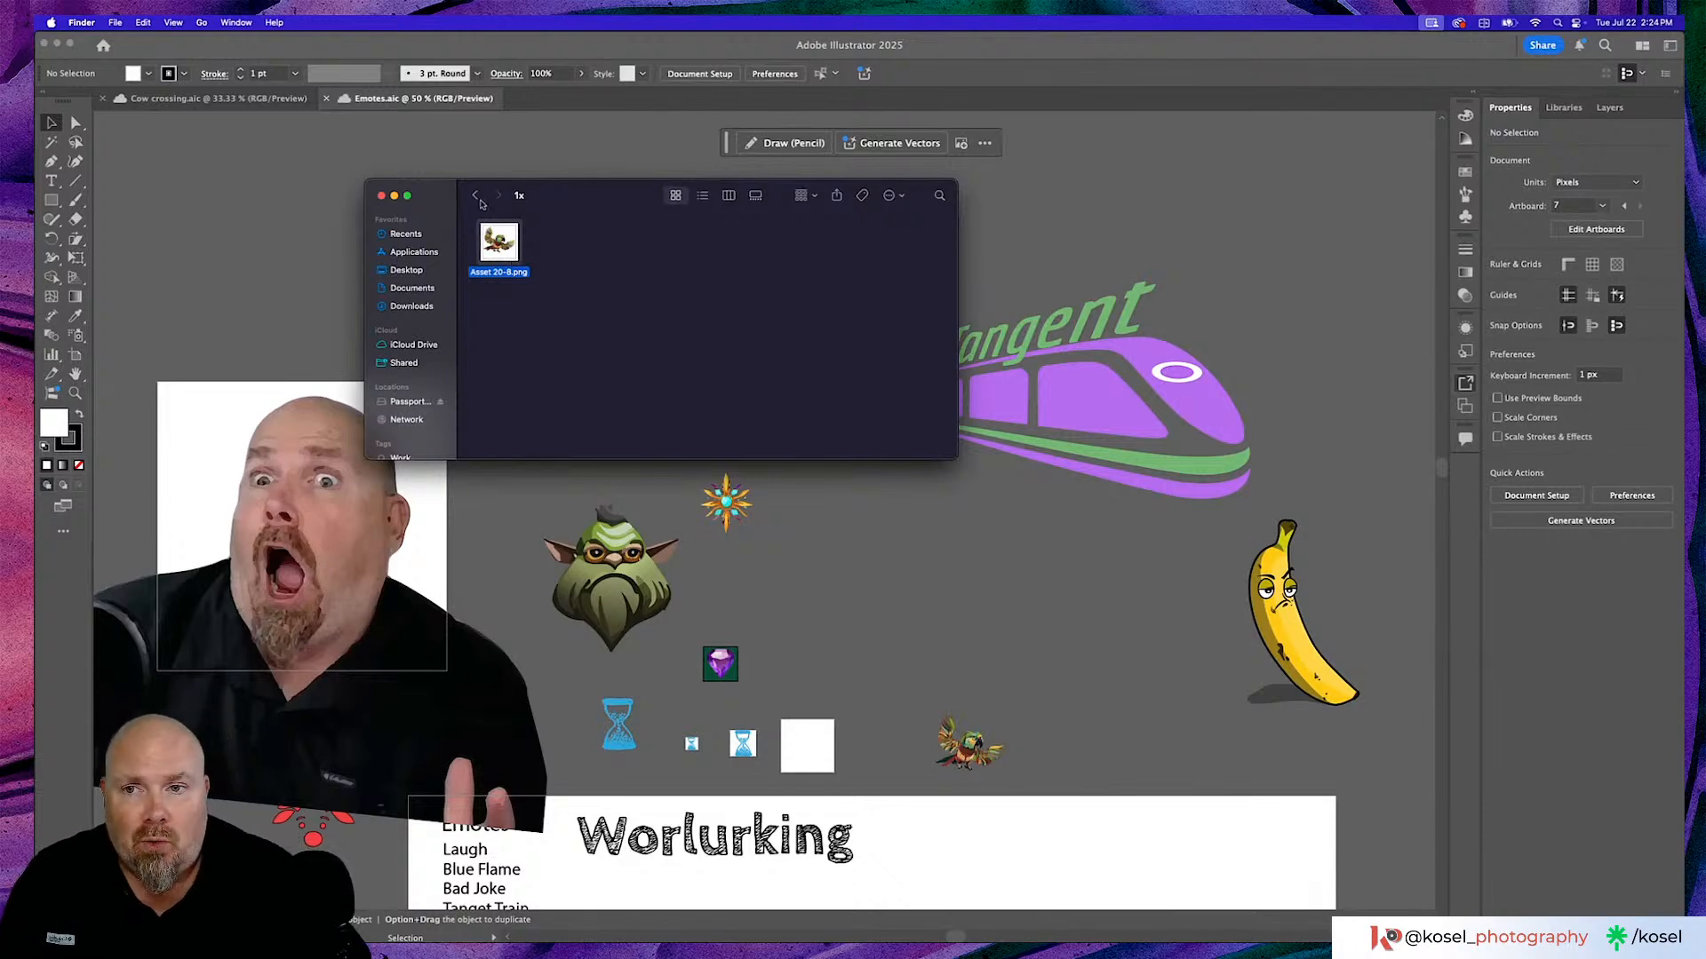
Move the 1x export folder from Downloads to the Trash and close the Finder window.
key(super+bracketleft)
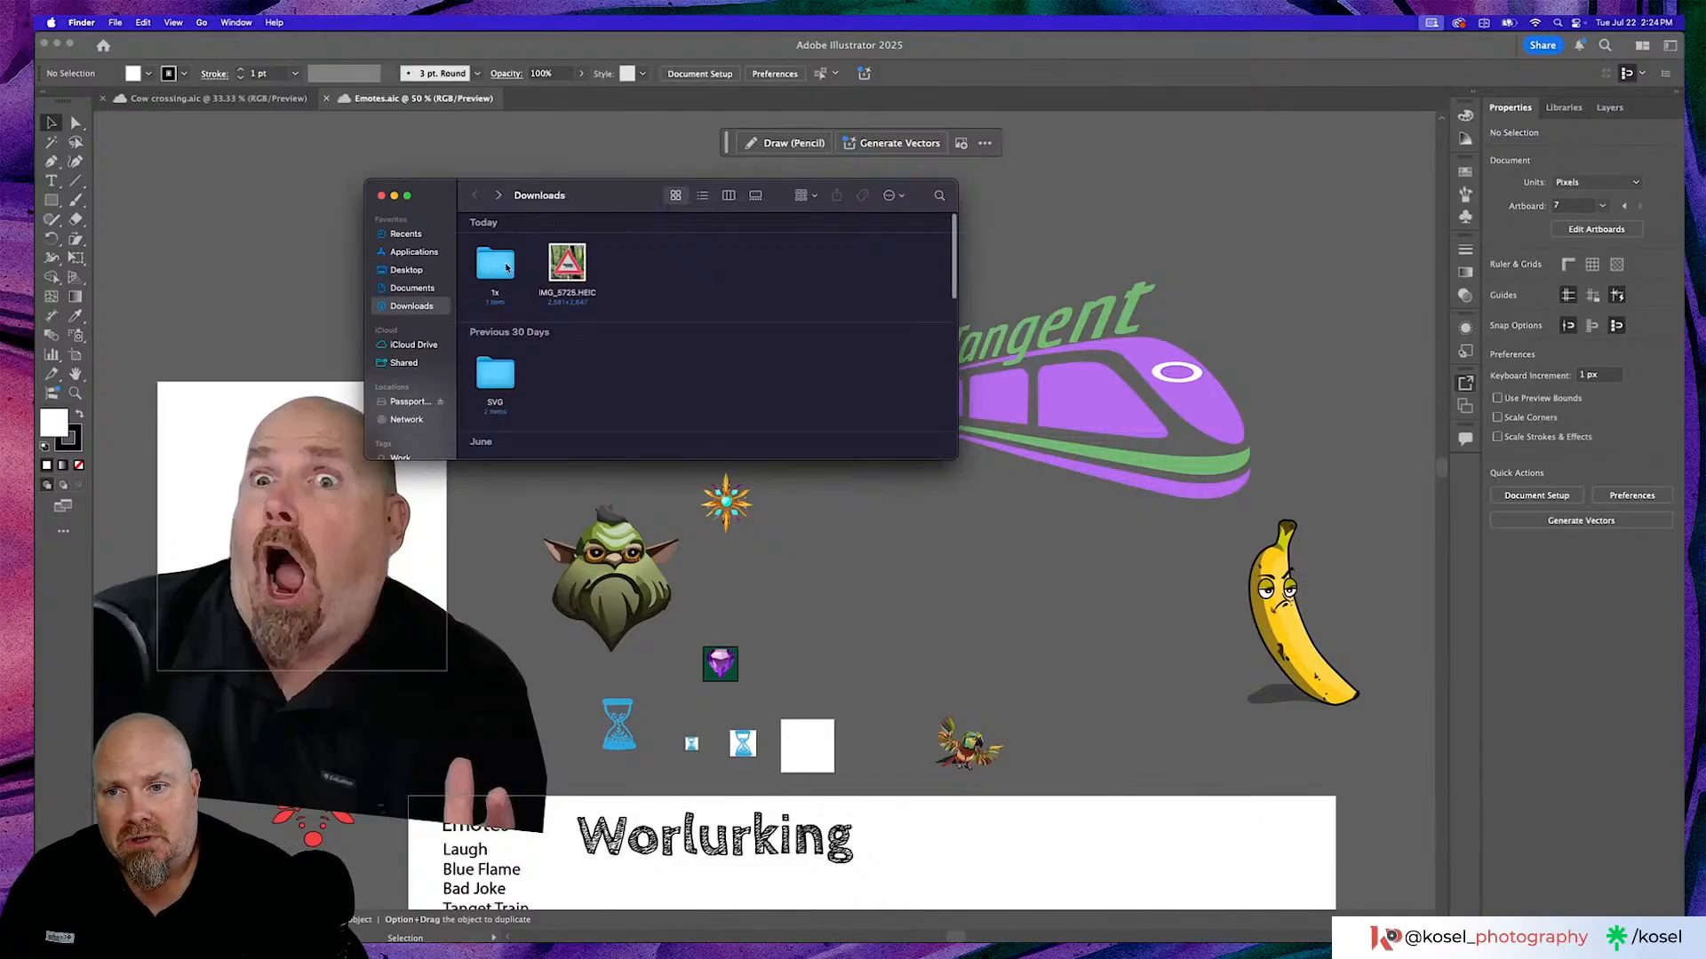
drag(507, 267, 1300, 927)
click(382, 196)
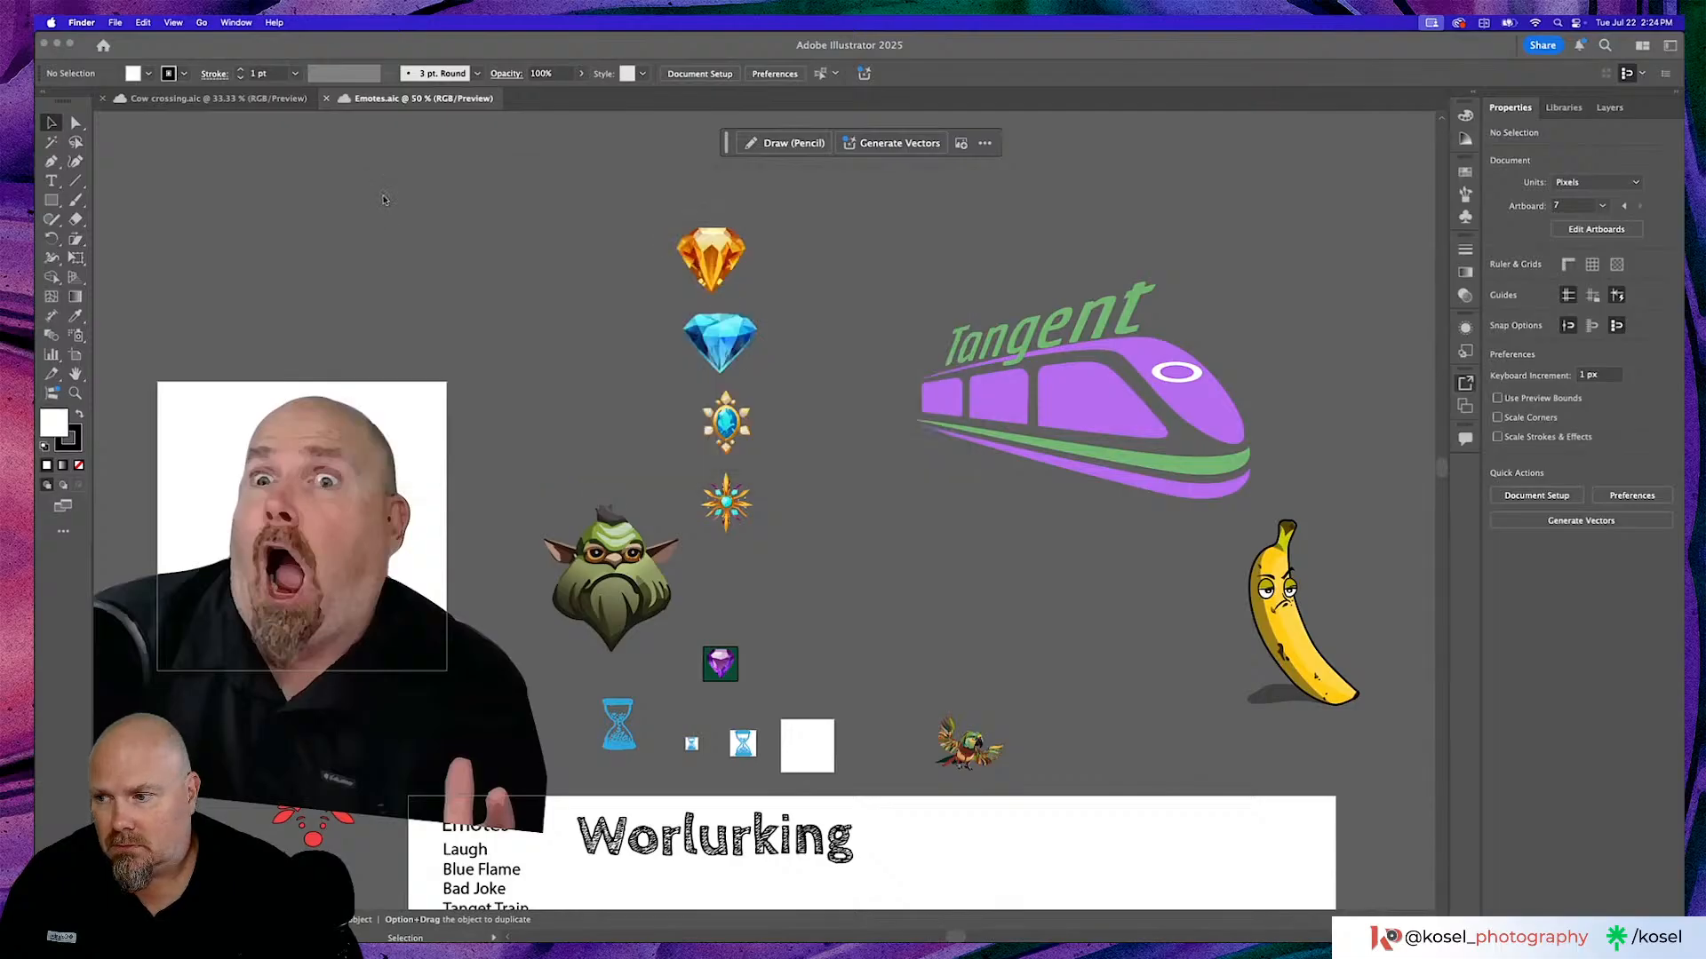
Return to Illustrator, collapse Asset Export and close the Emotes.aic document.
click(1063, 110)
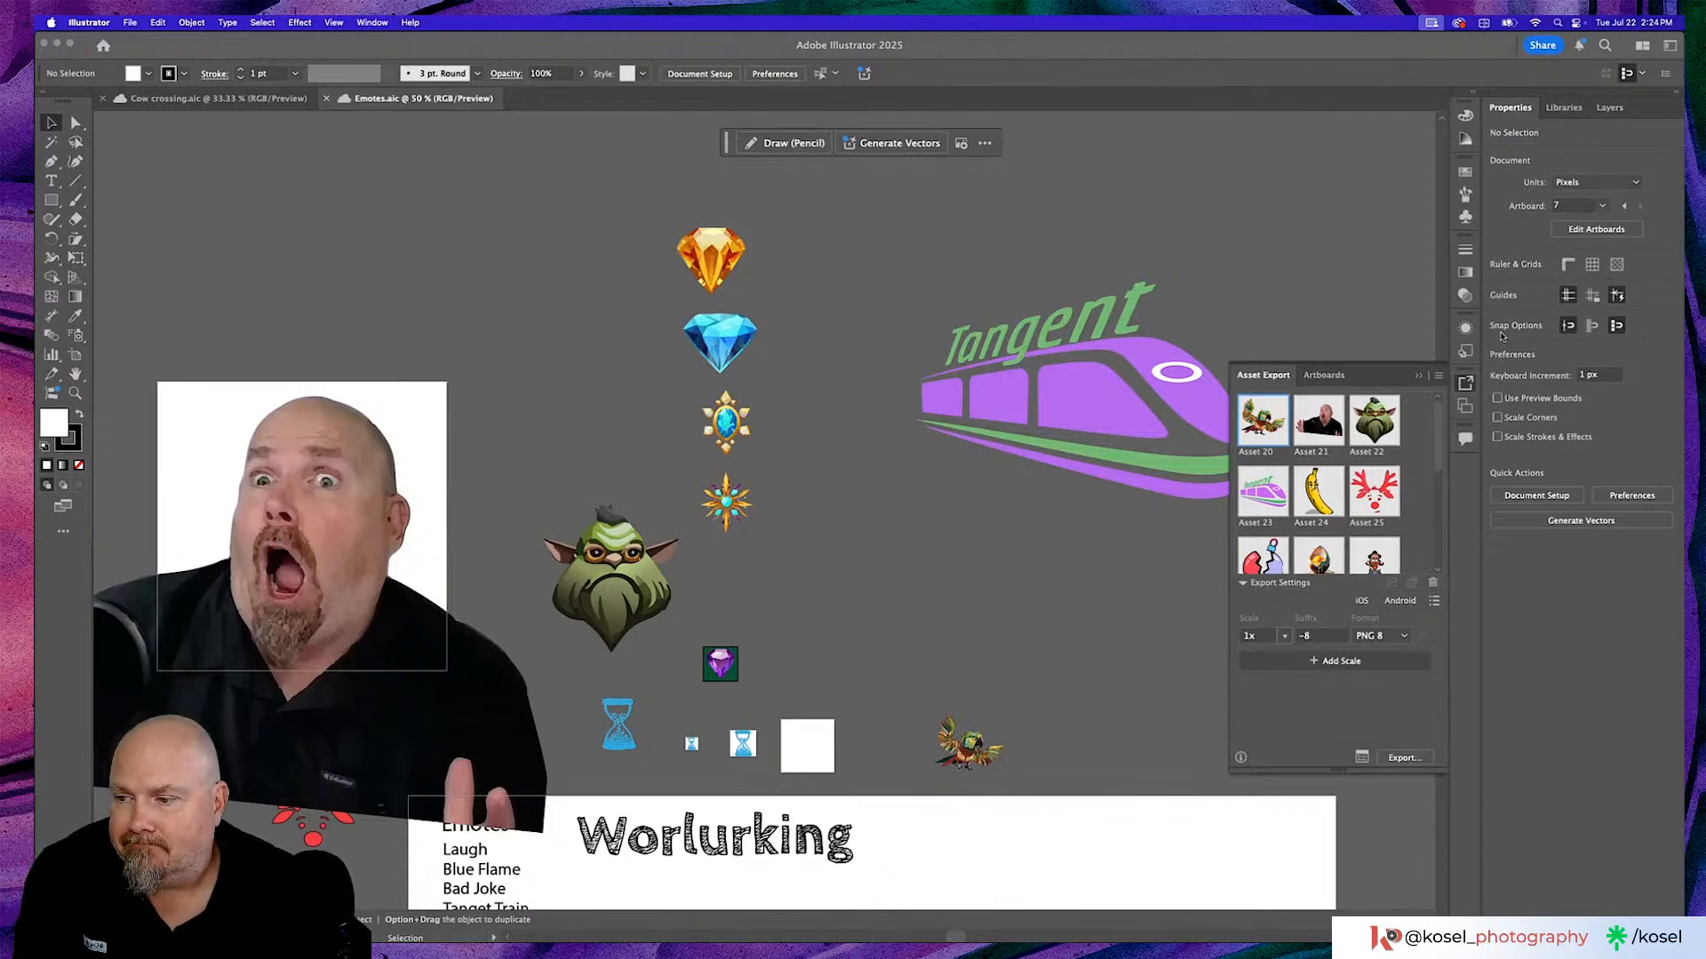
click(1417, 377)
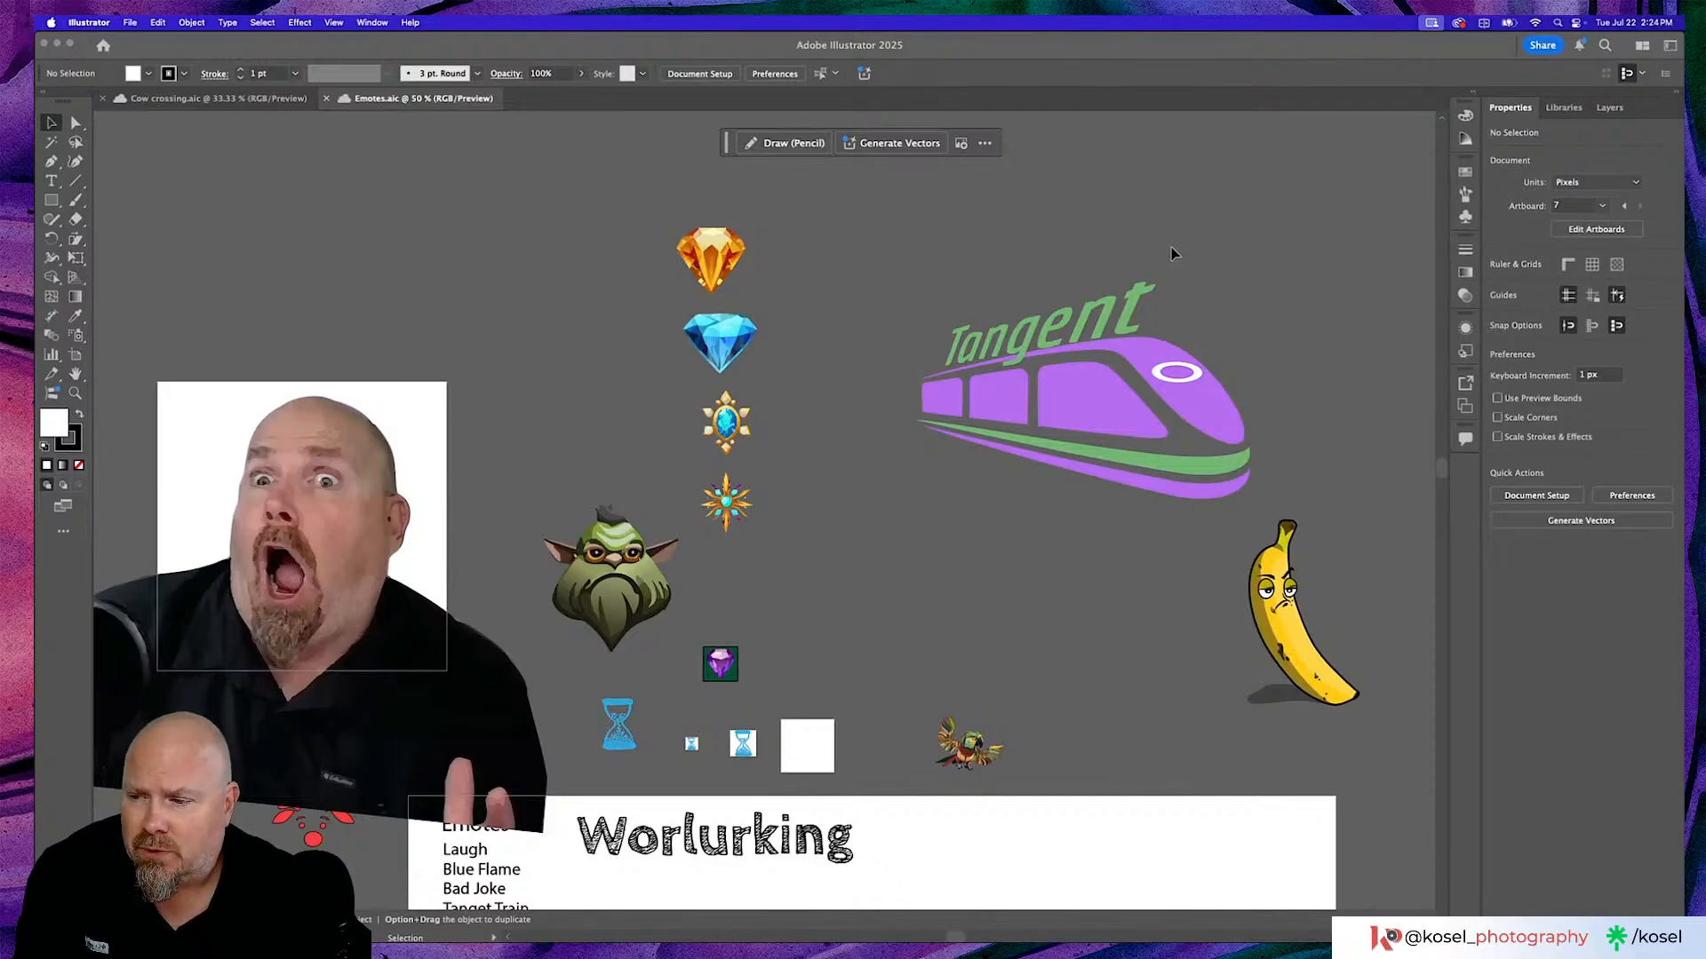
click(325, 99)
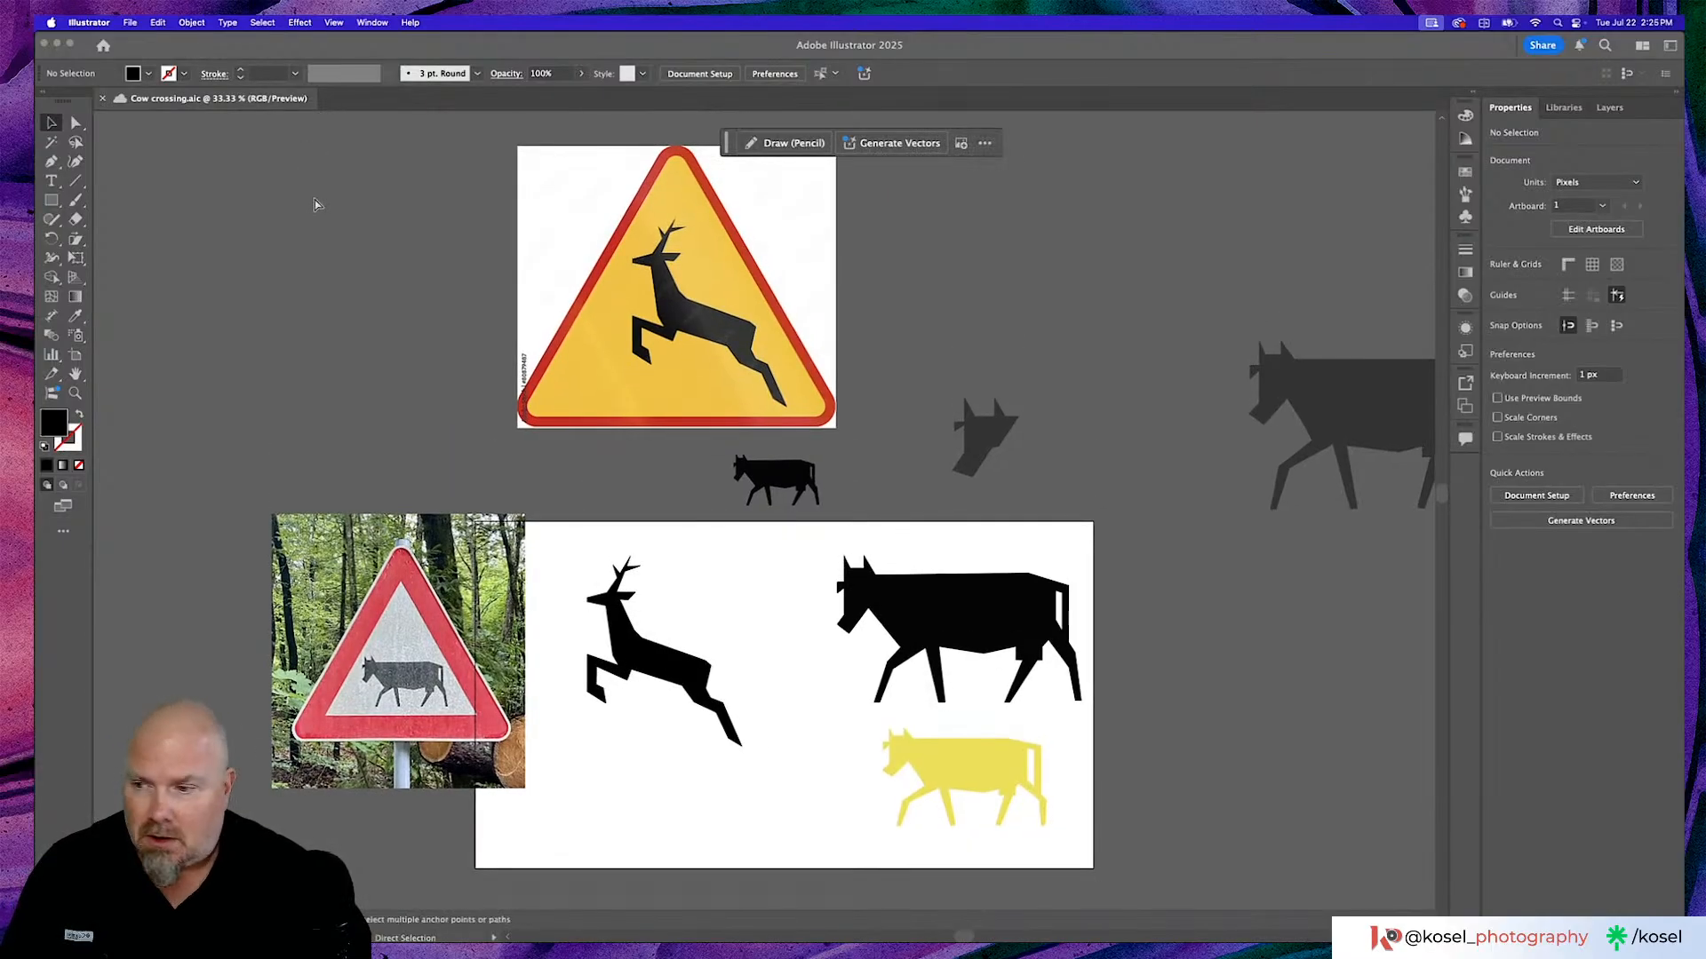
Switch to Lightroom Classic, collapse the Germany collection set and open the Slovenia_25 collection under Europe.
key(super+Tab)
key(super+Tab)
key(super+Tab)
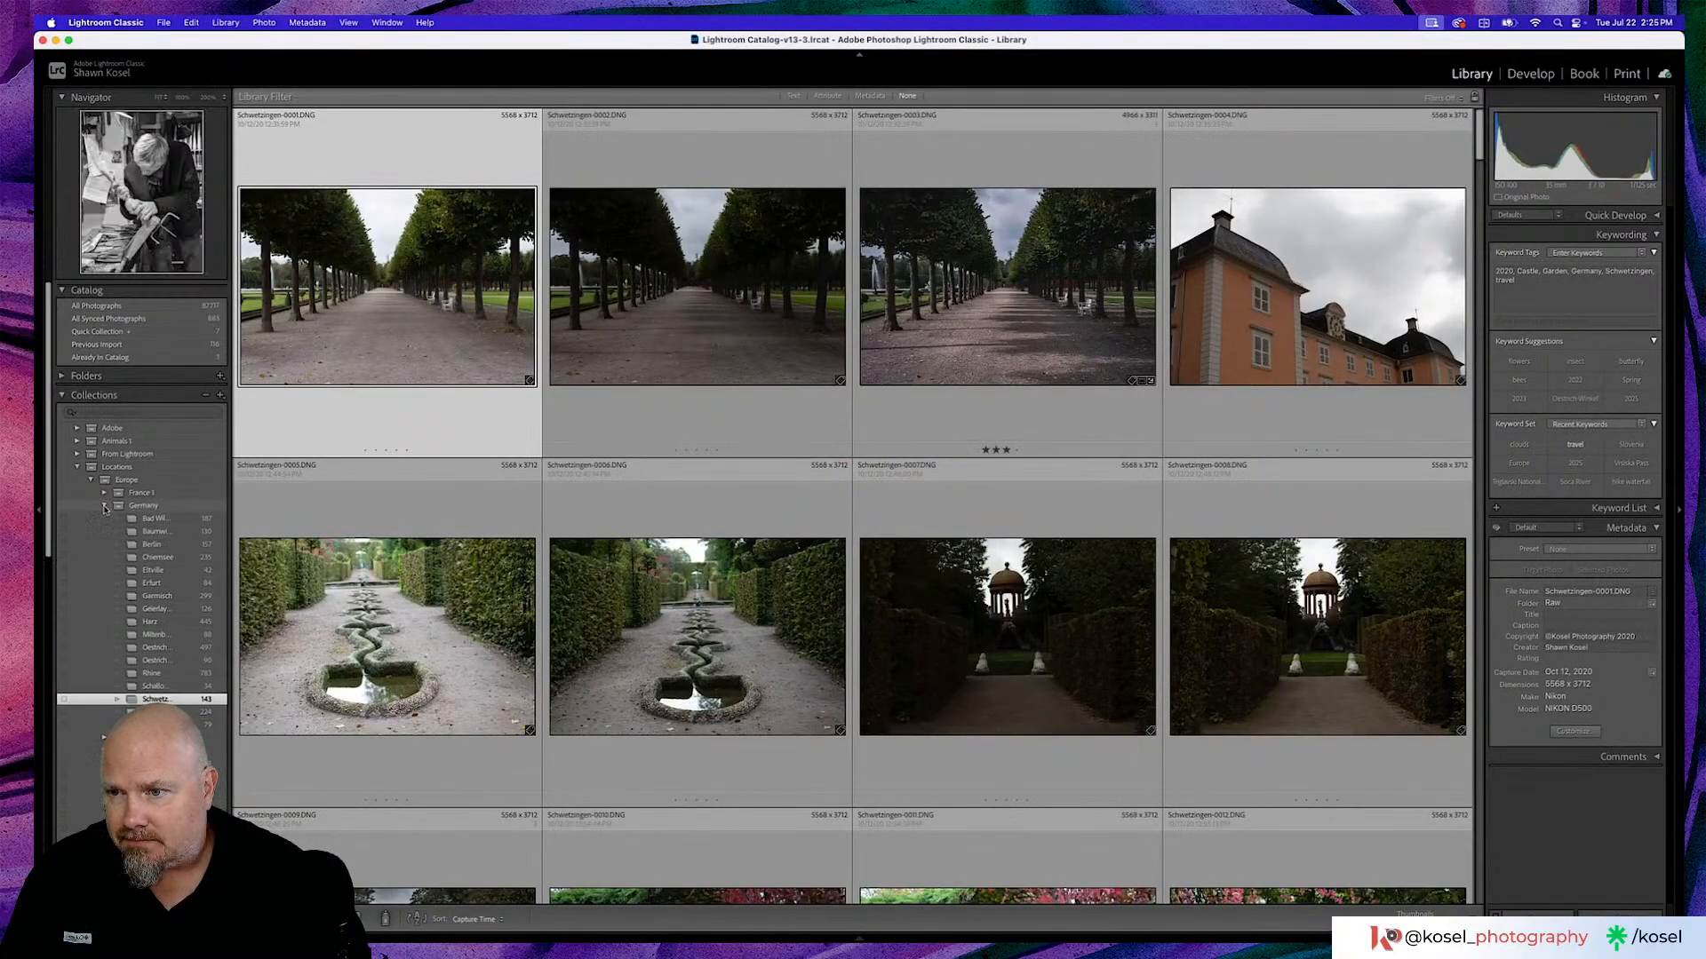
click(104, 509)
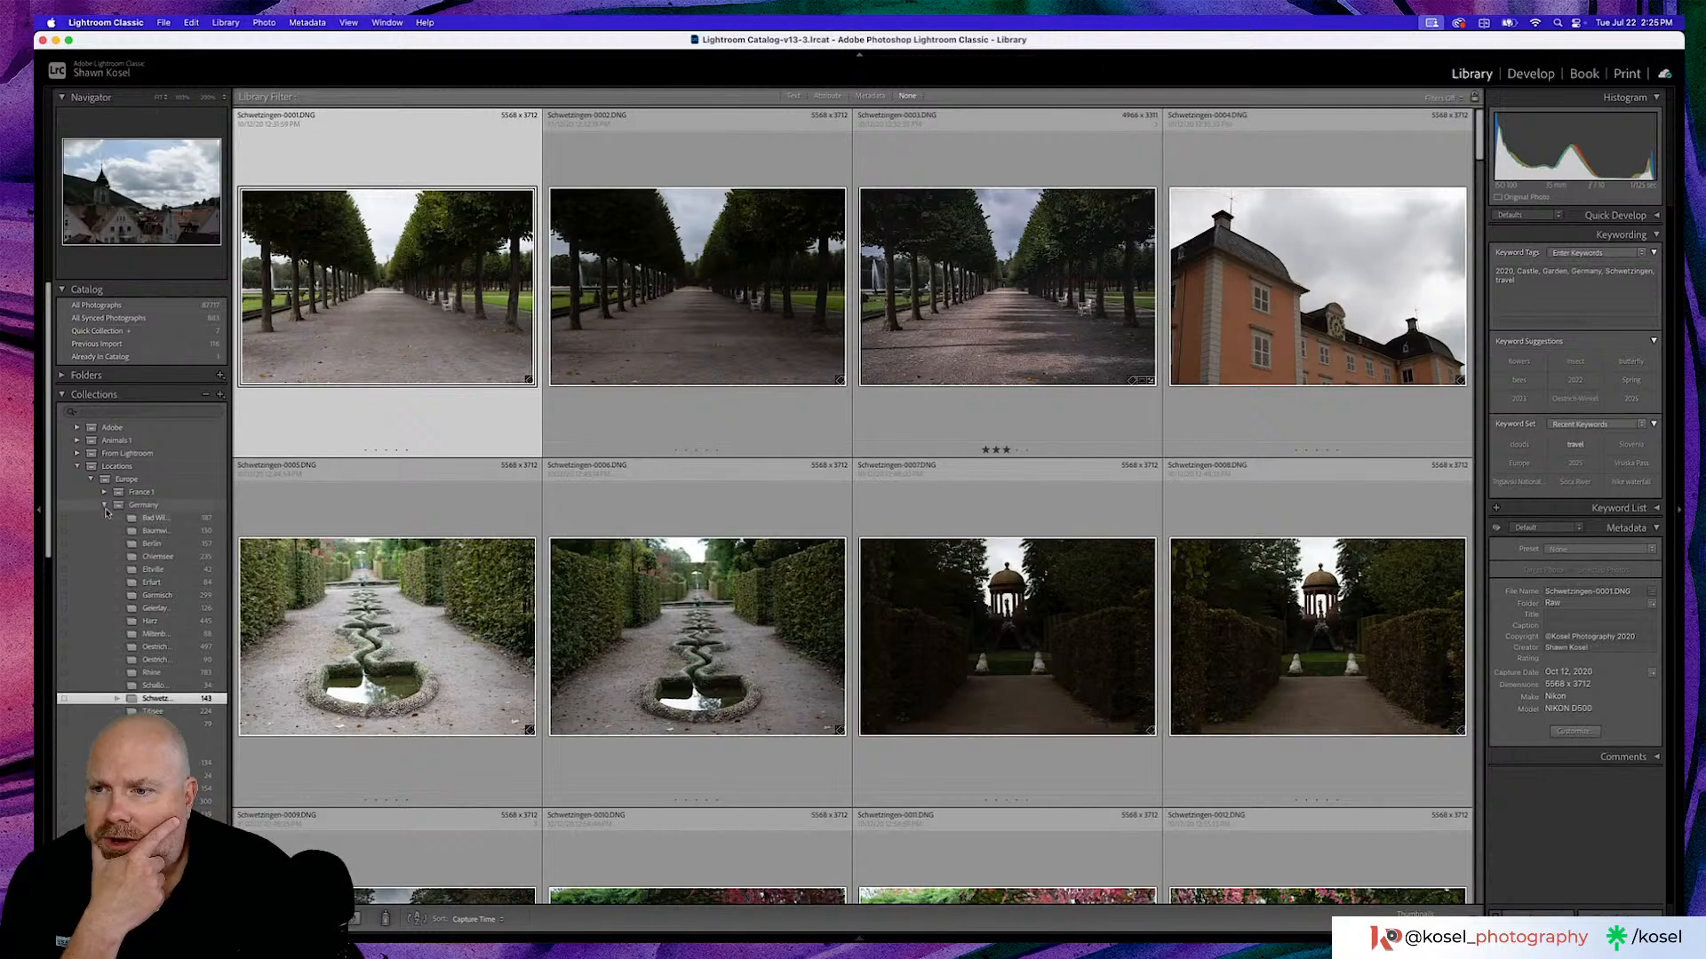
click(108, 509)
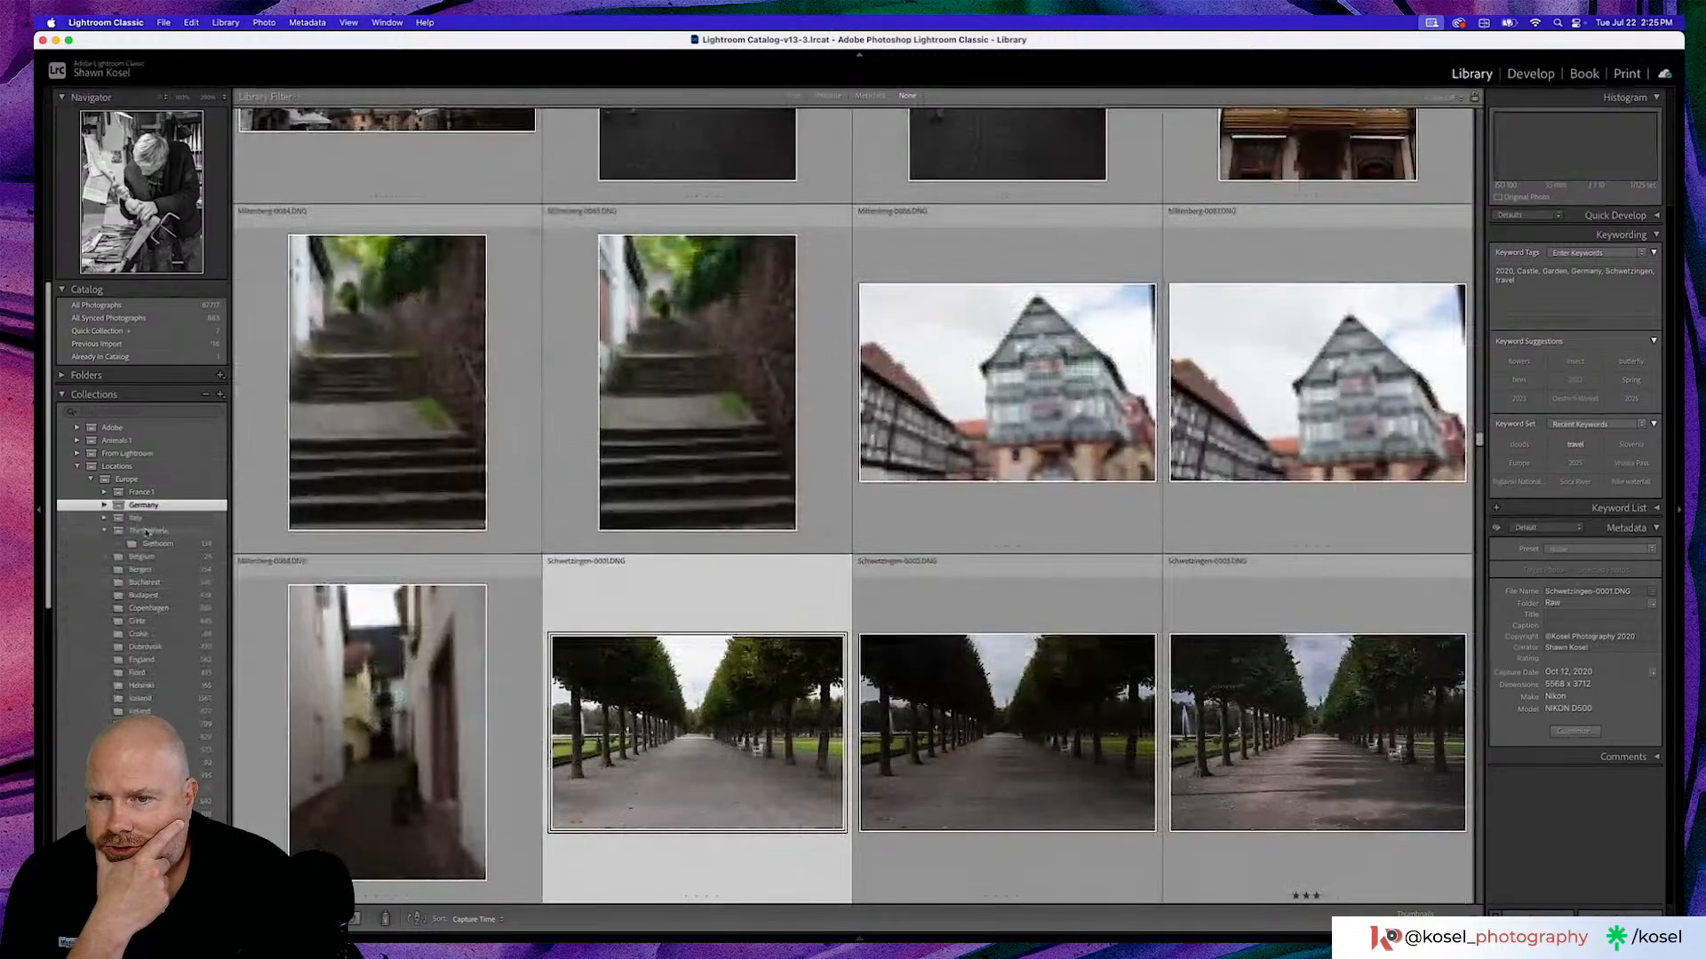
scroll(156, 569, down, 5)
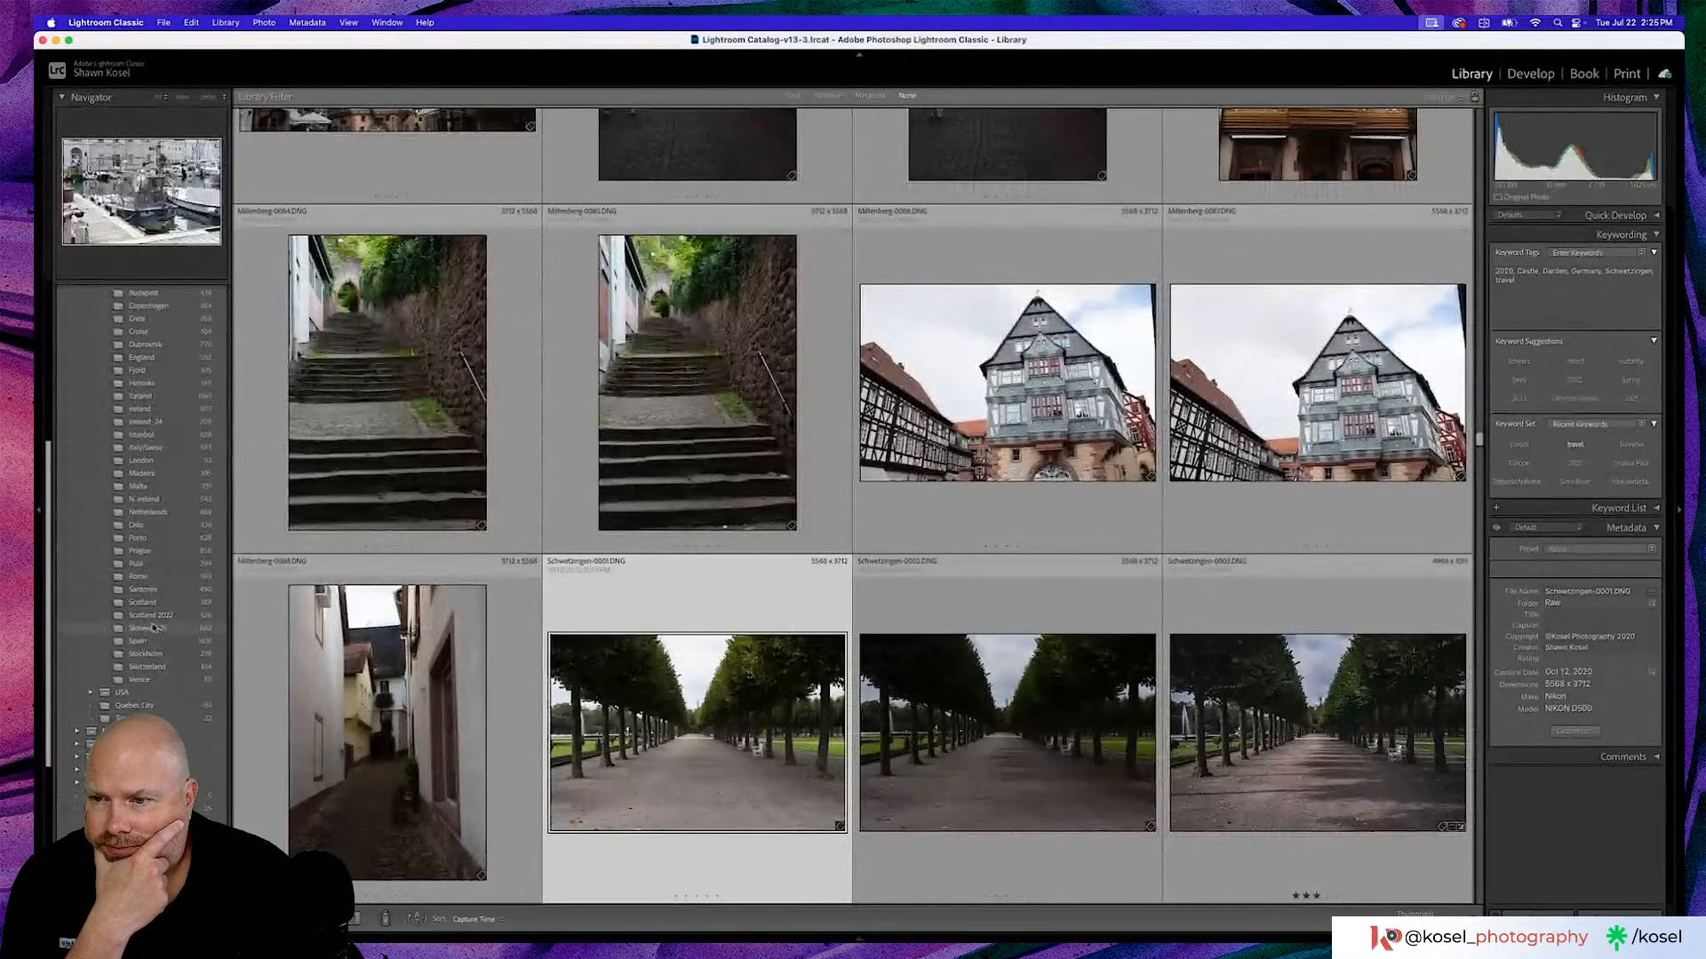
click(151, 629)
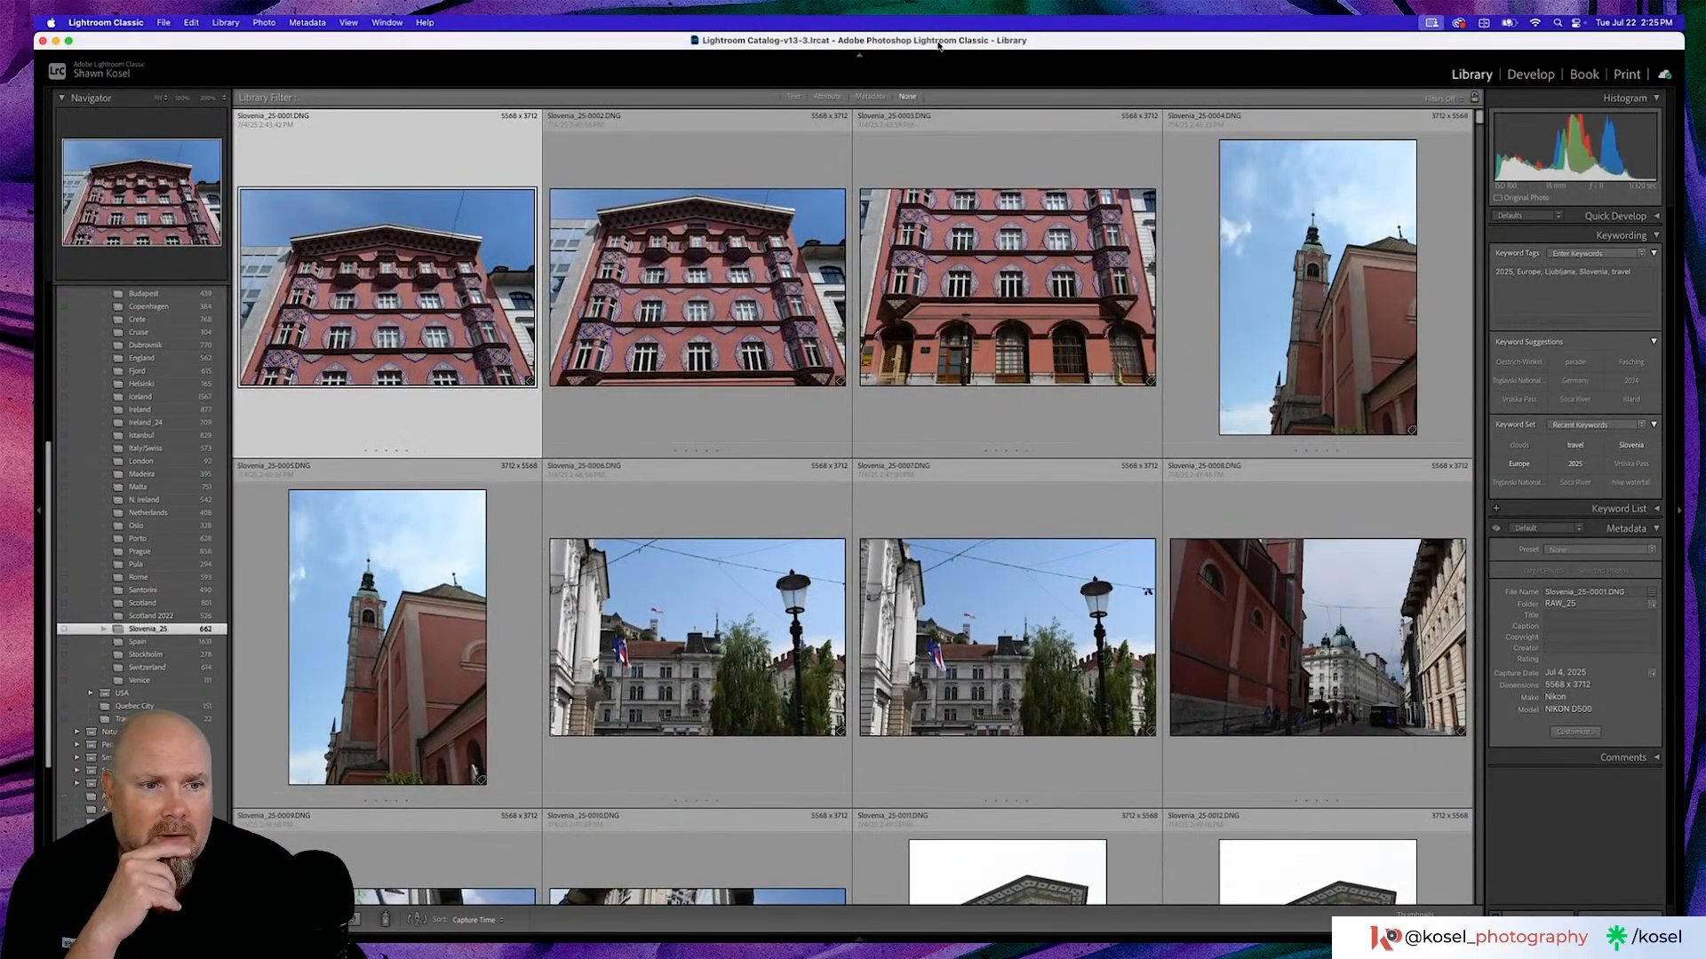
Filter the Slovenia_25 collection by attribute to the three-star photos and open Slovenia_25-0245.DNG, the mountain trail shot, in Loupe view.
click(827, 96)
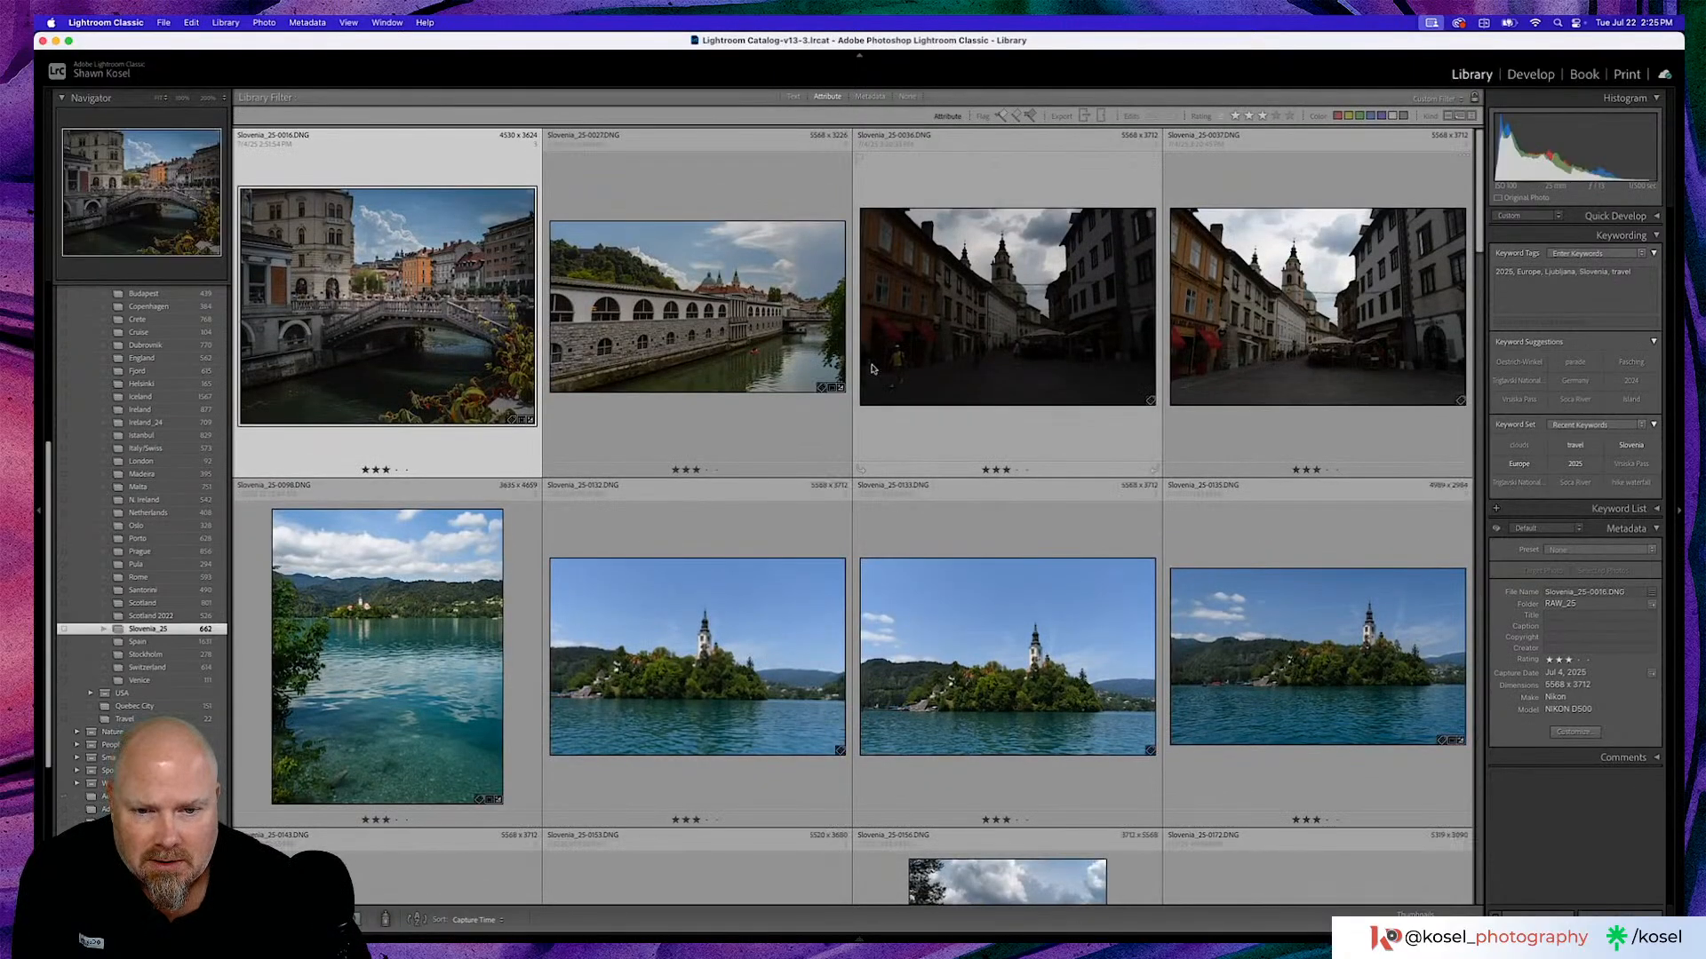
scroll(871, 369, down, 5)
scroll(871, 369, down, 3)
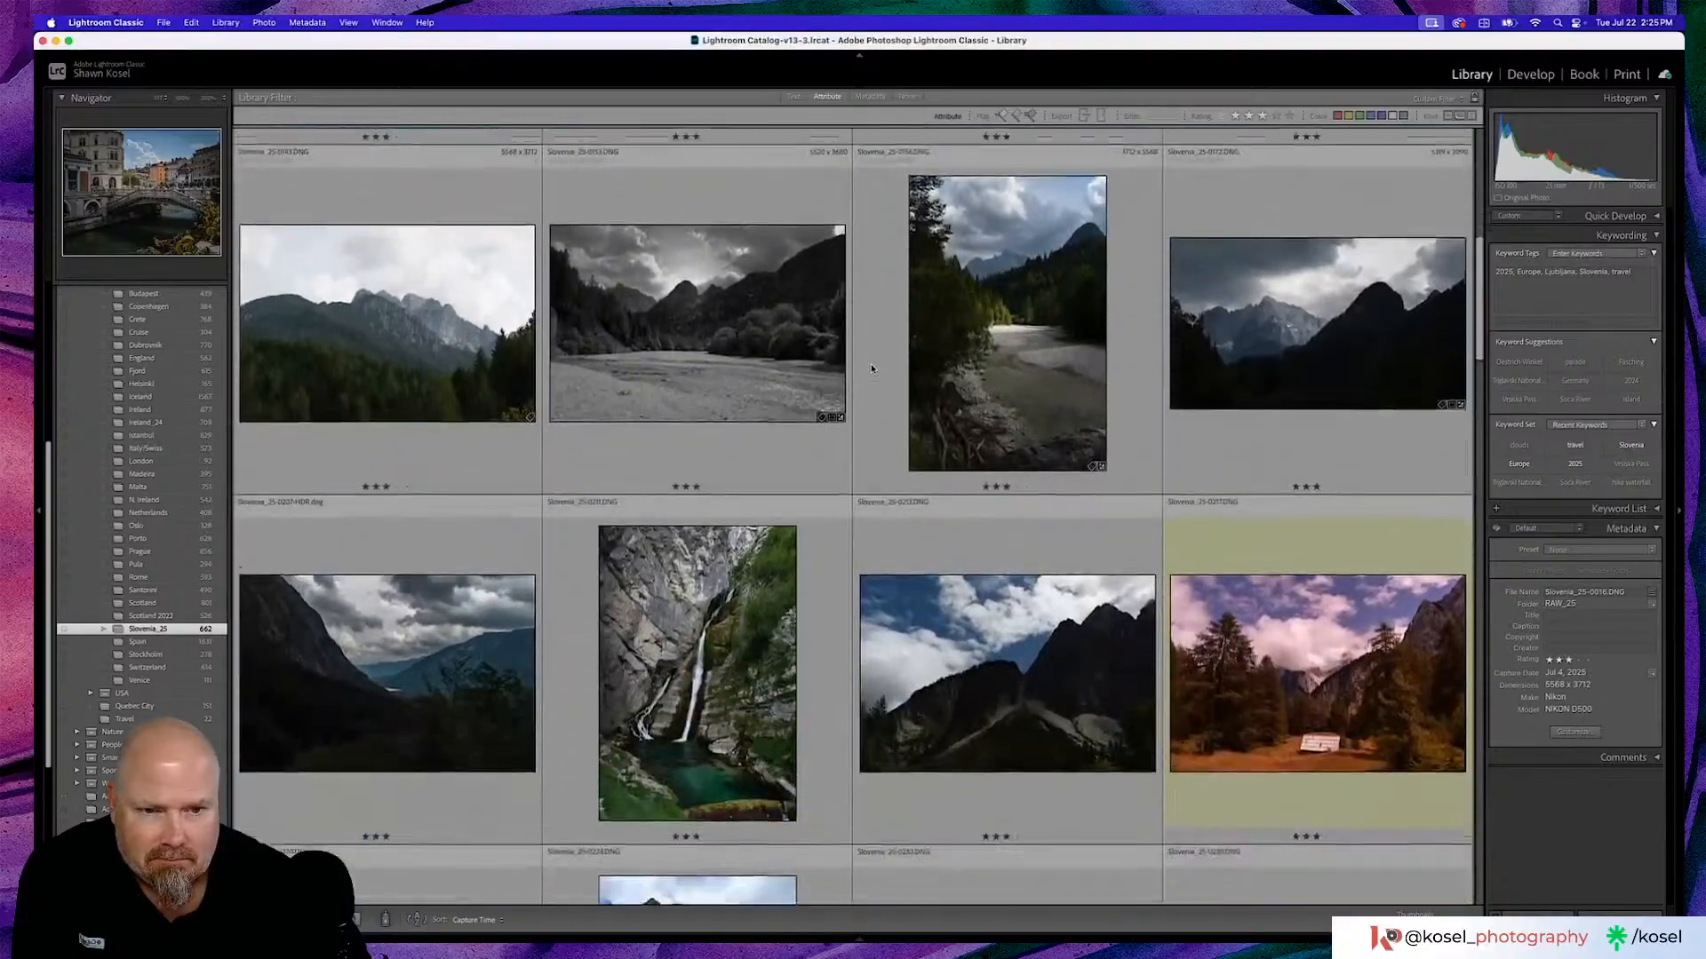
scroll(879, 400, down, 5)
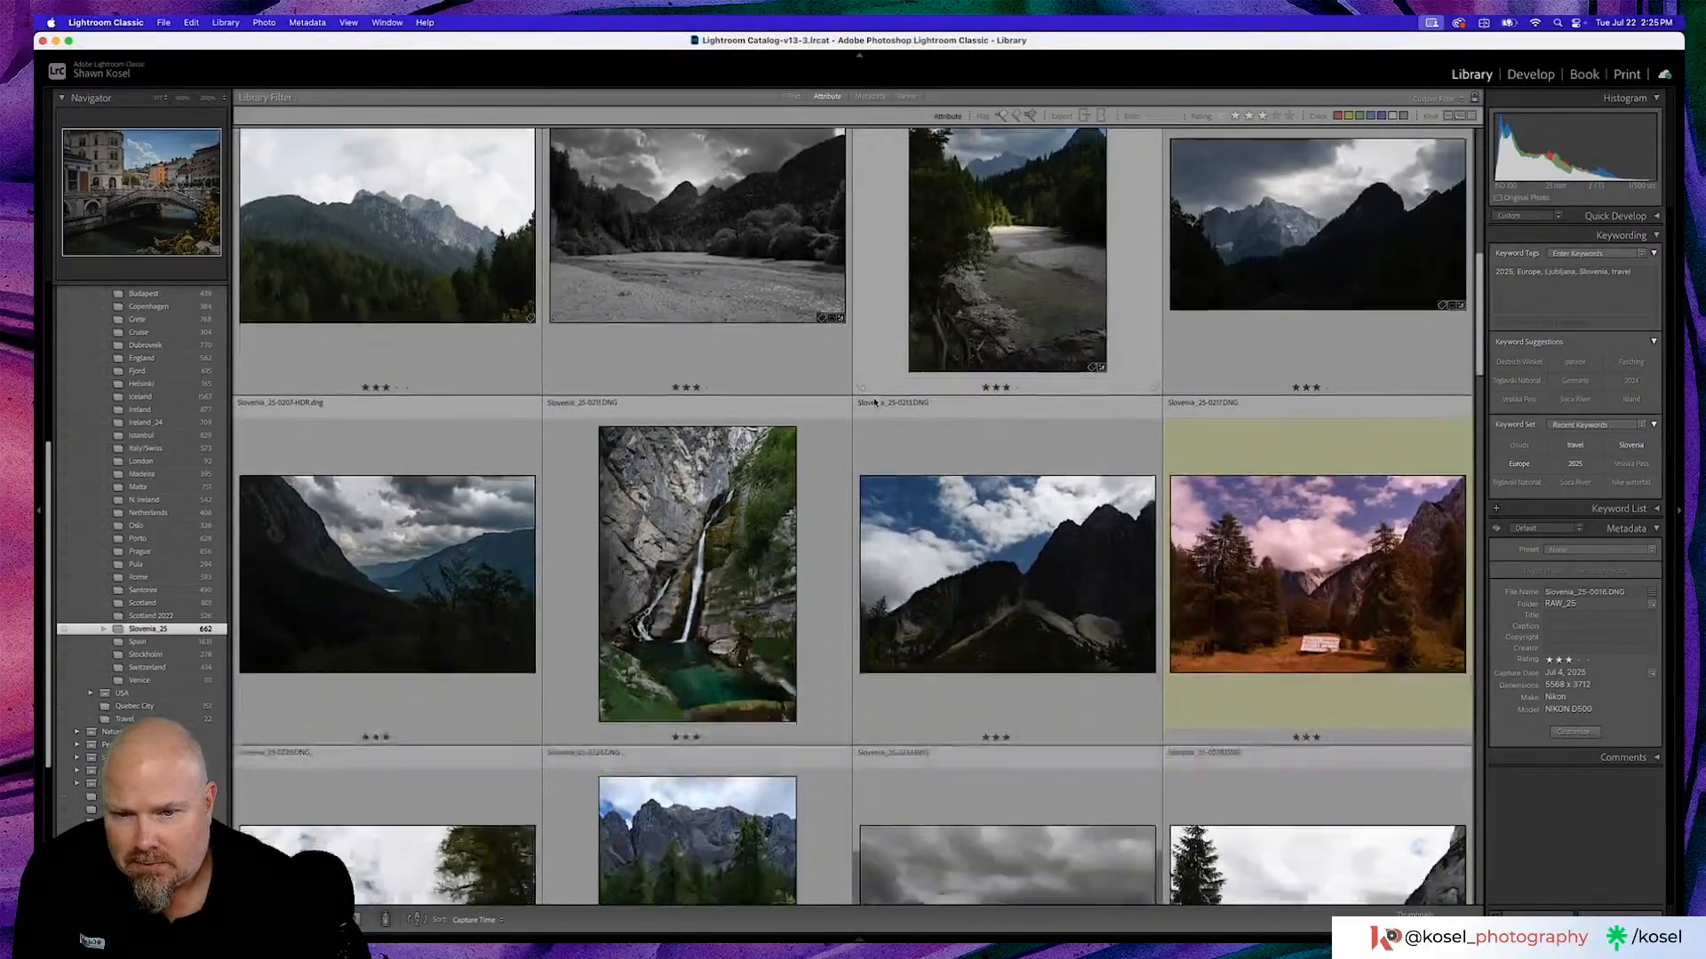
scroll(875, 401, down, 3)
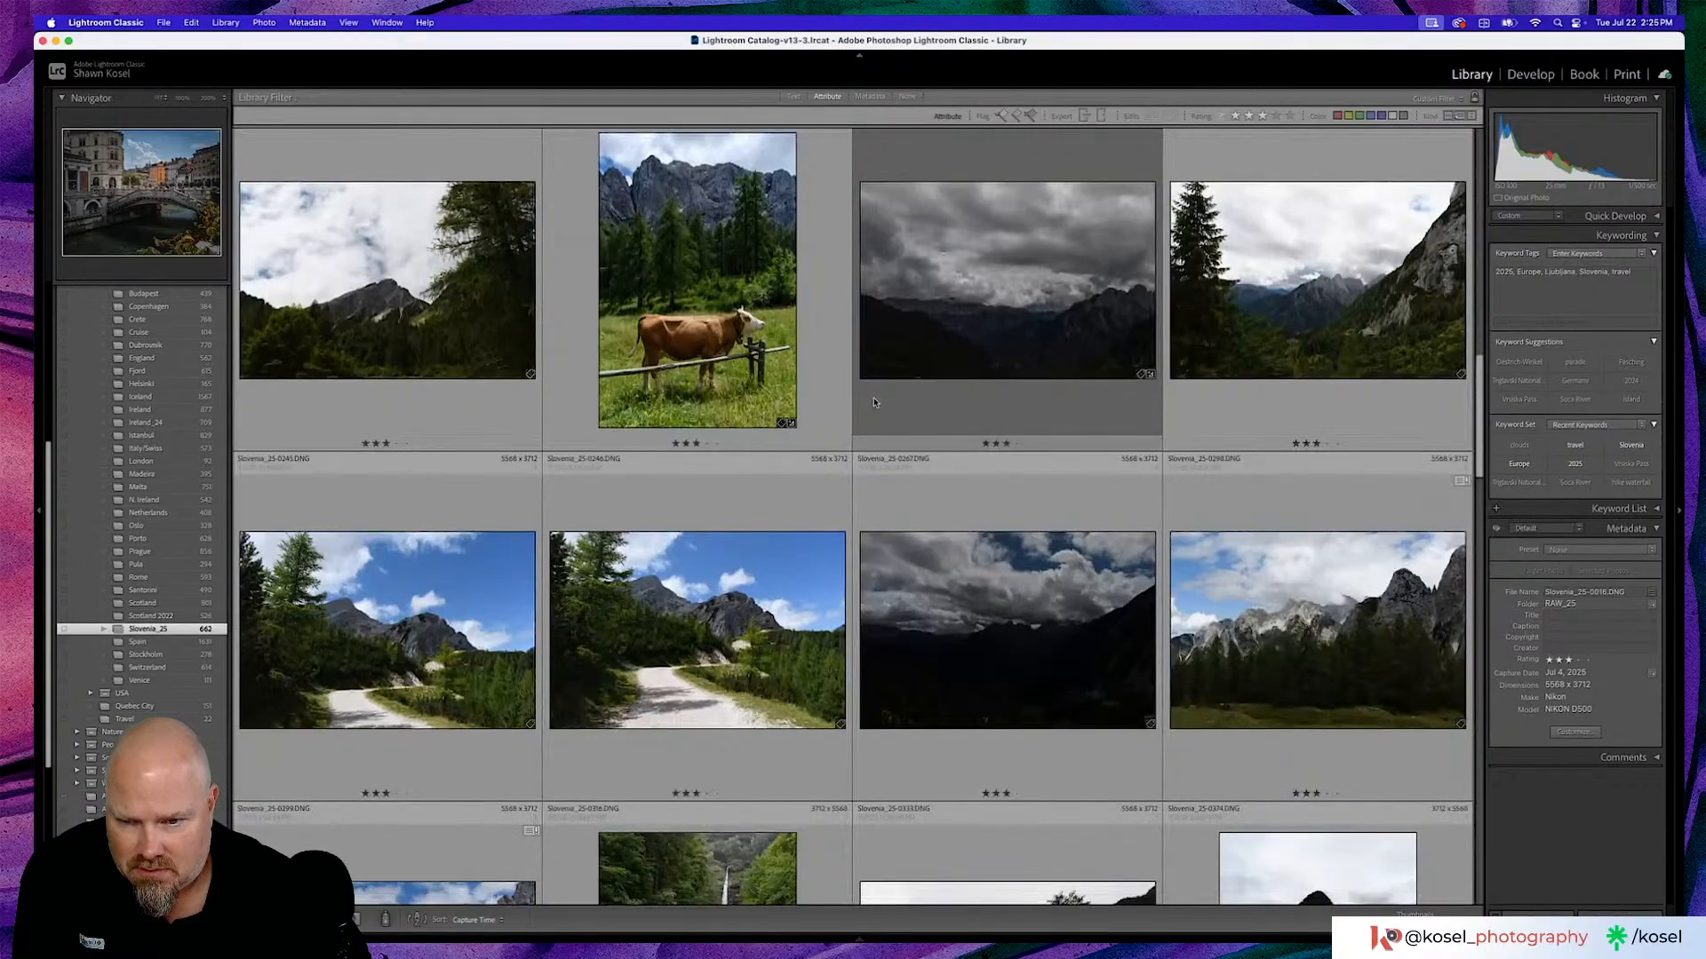
scroll(873, 402, down, 3)
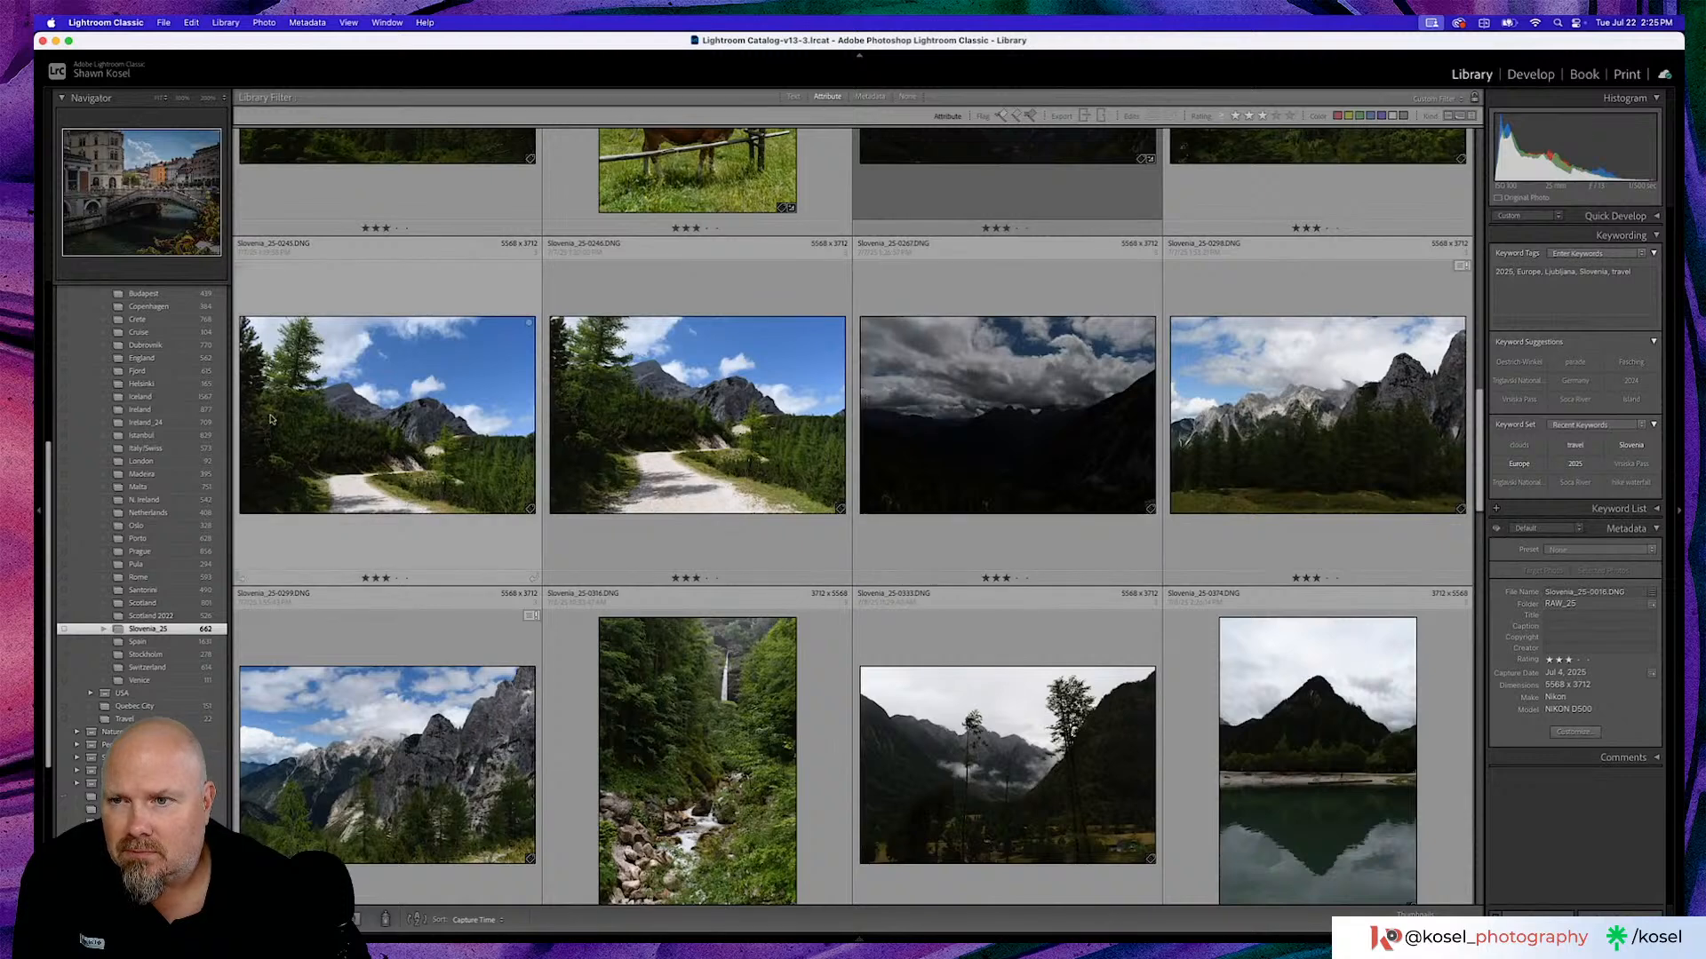
double_click(416, 418)
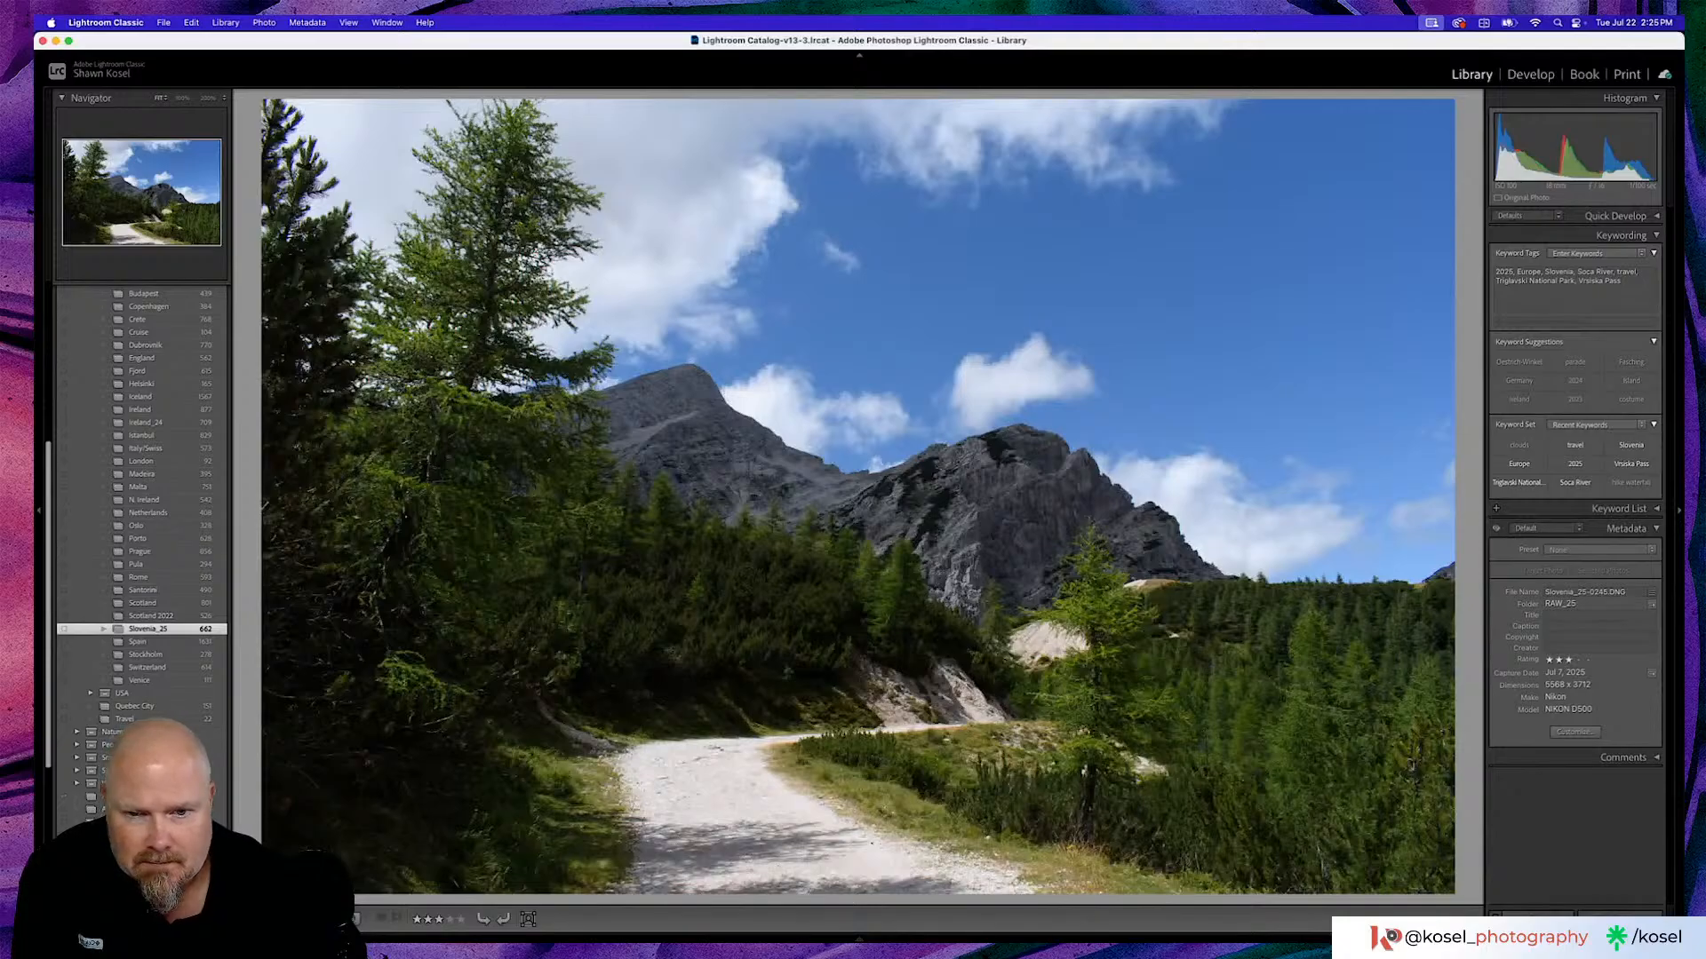
Examine the trail photo's detail up close and check its file name and shooting information in the info overlay.
key(super+shift+e)
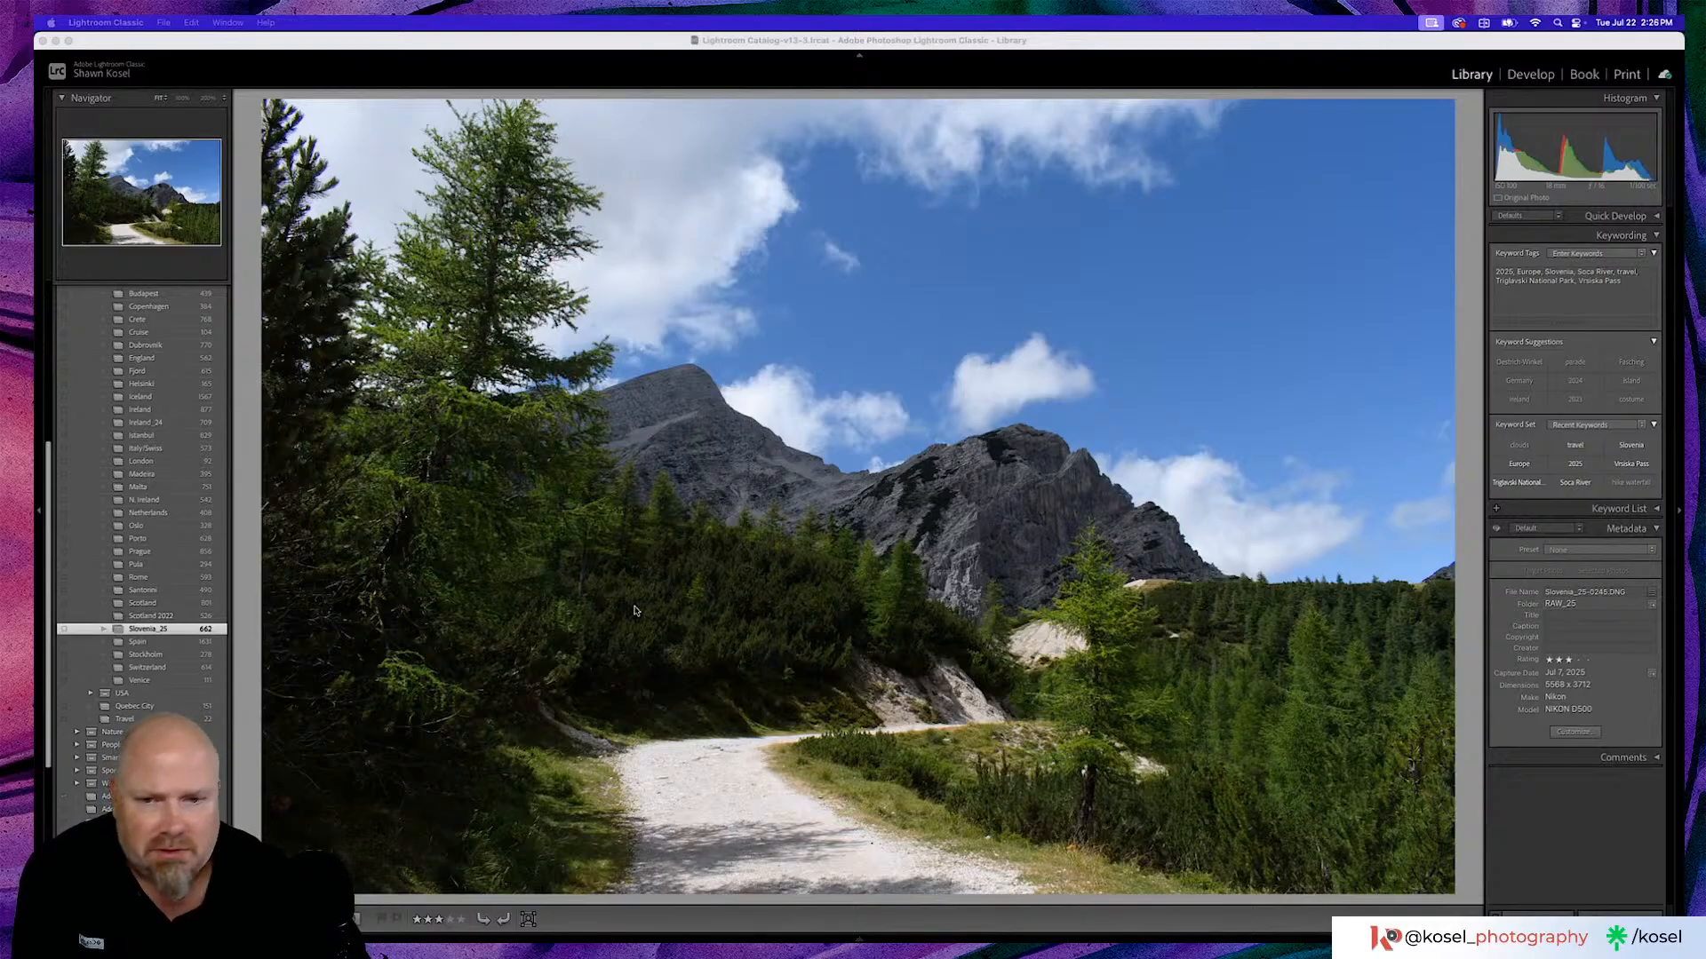
click(897, 586)
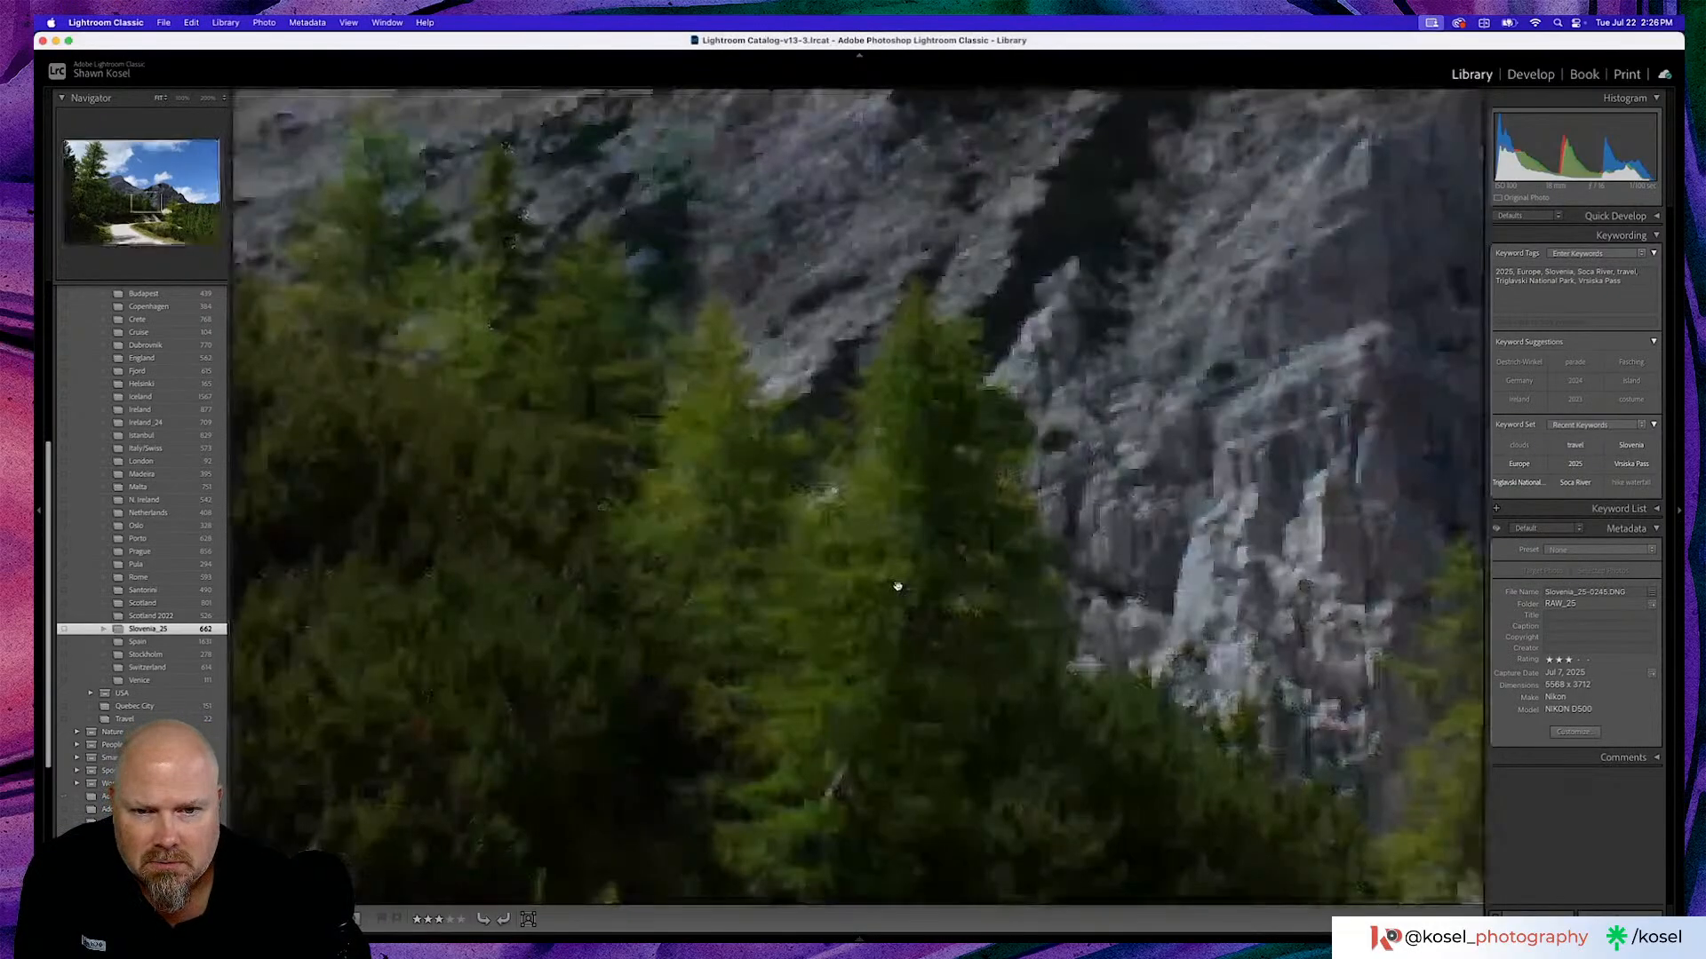
click(1080, 500)
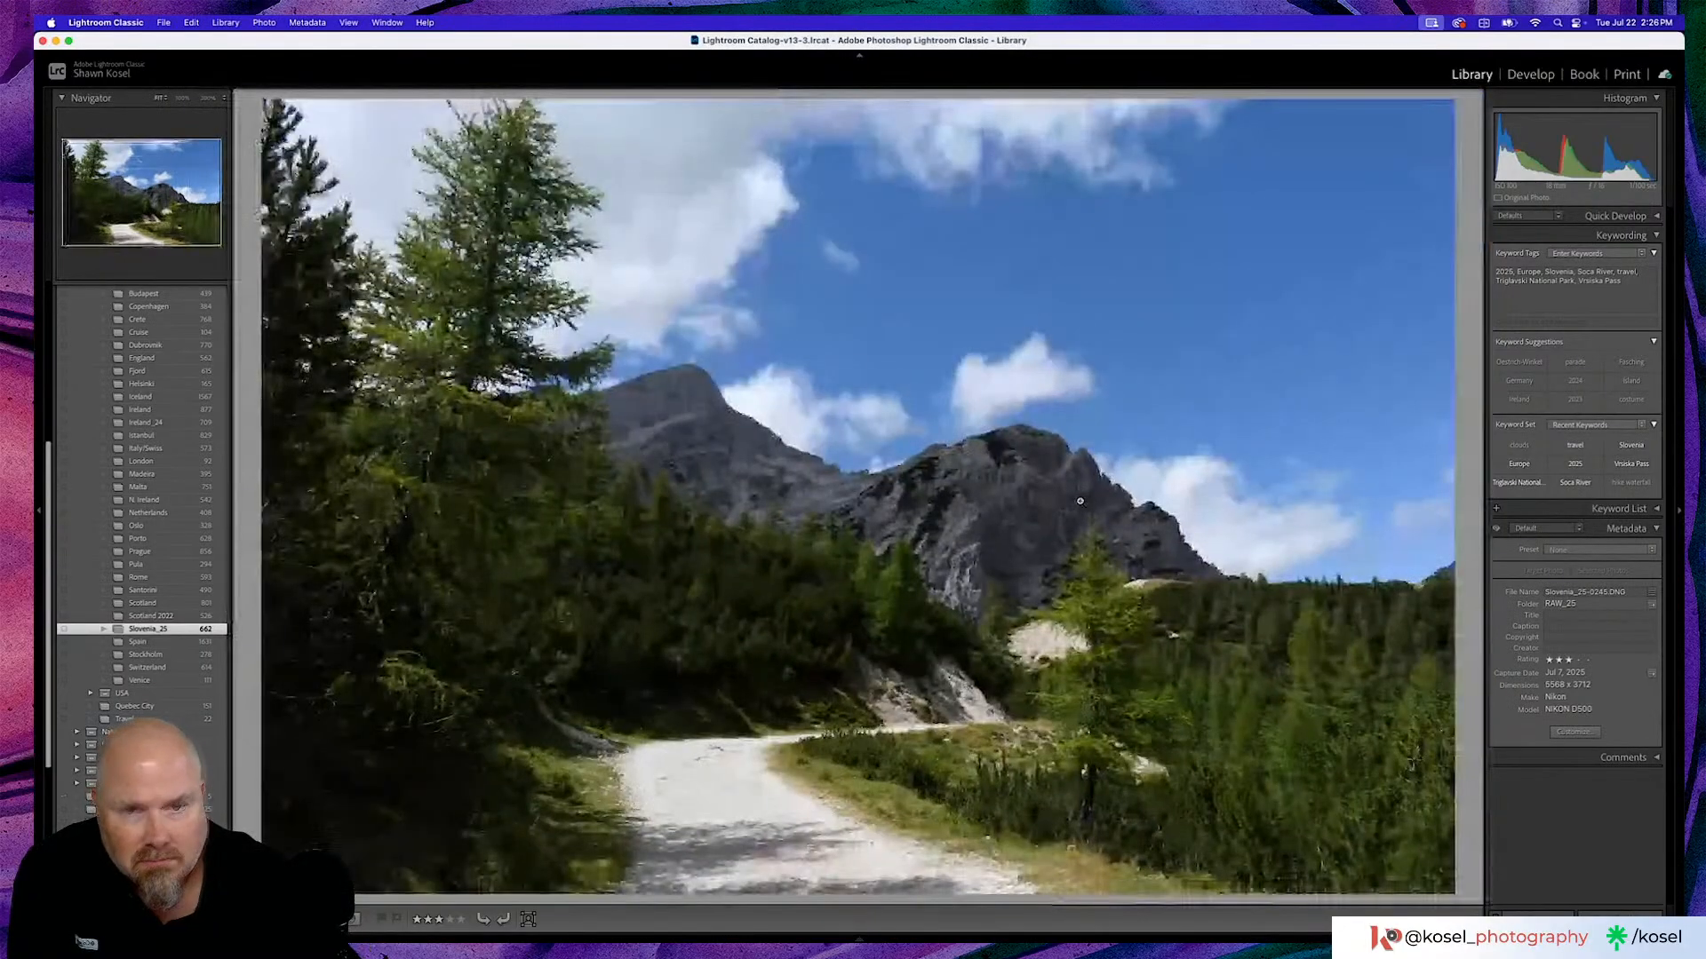
key(i)
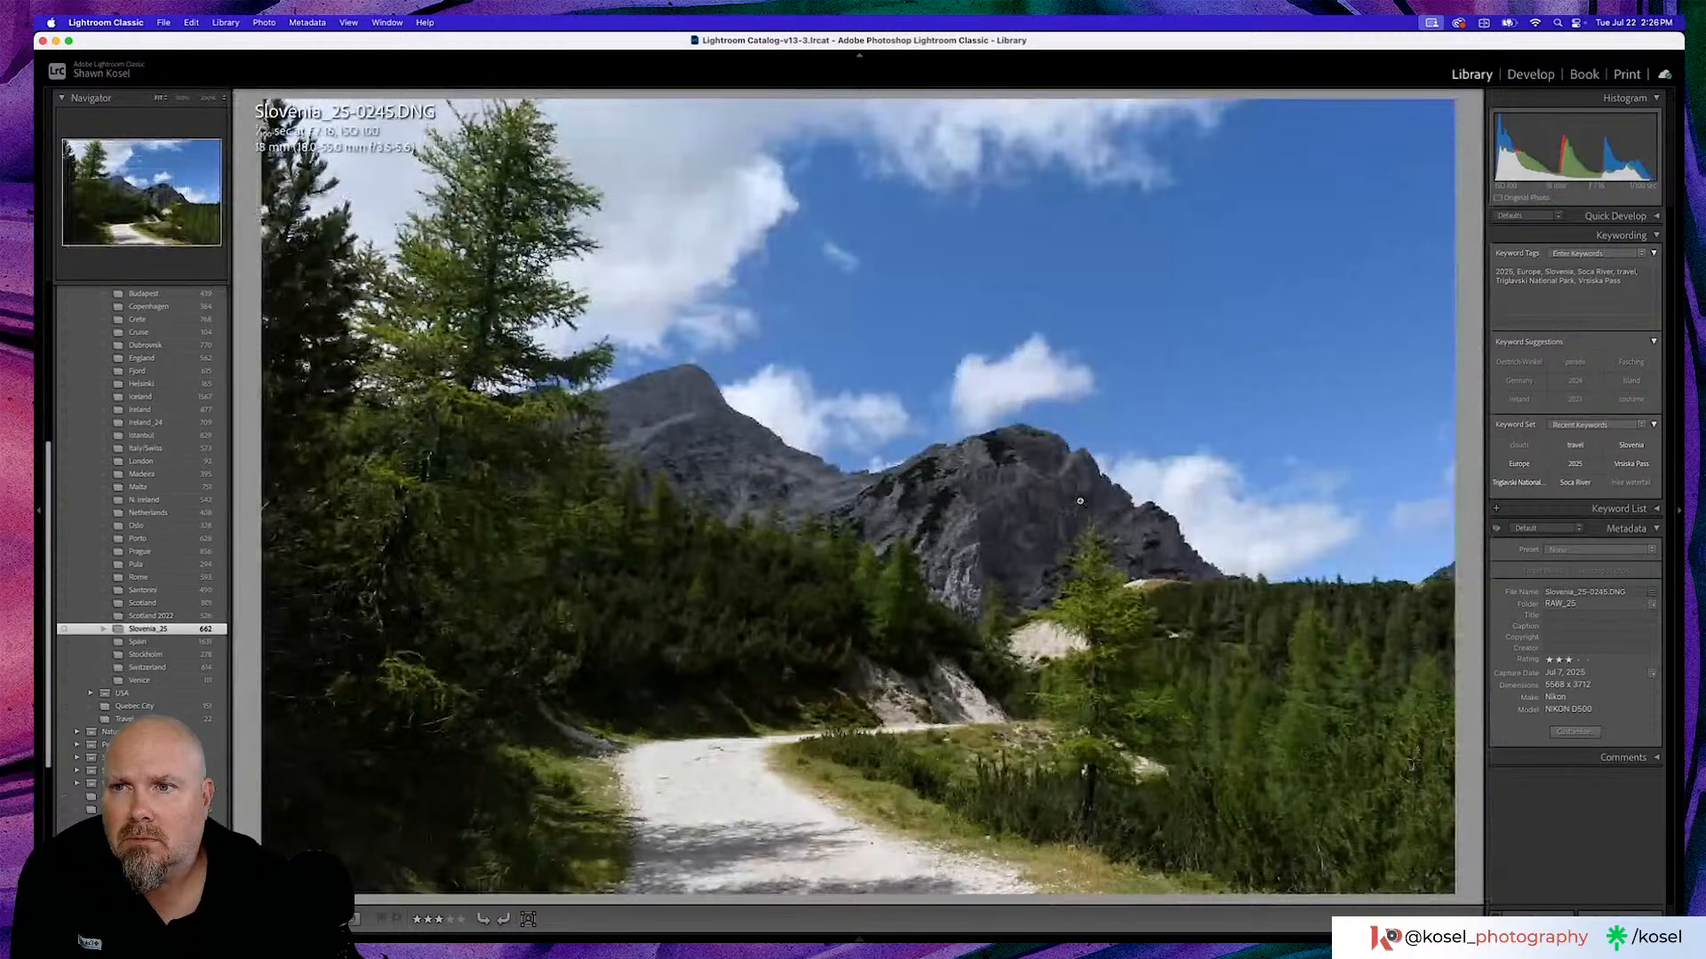
key(i)
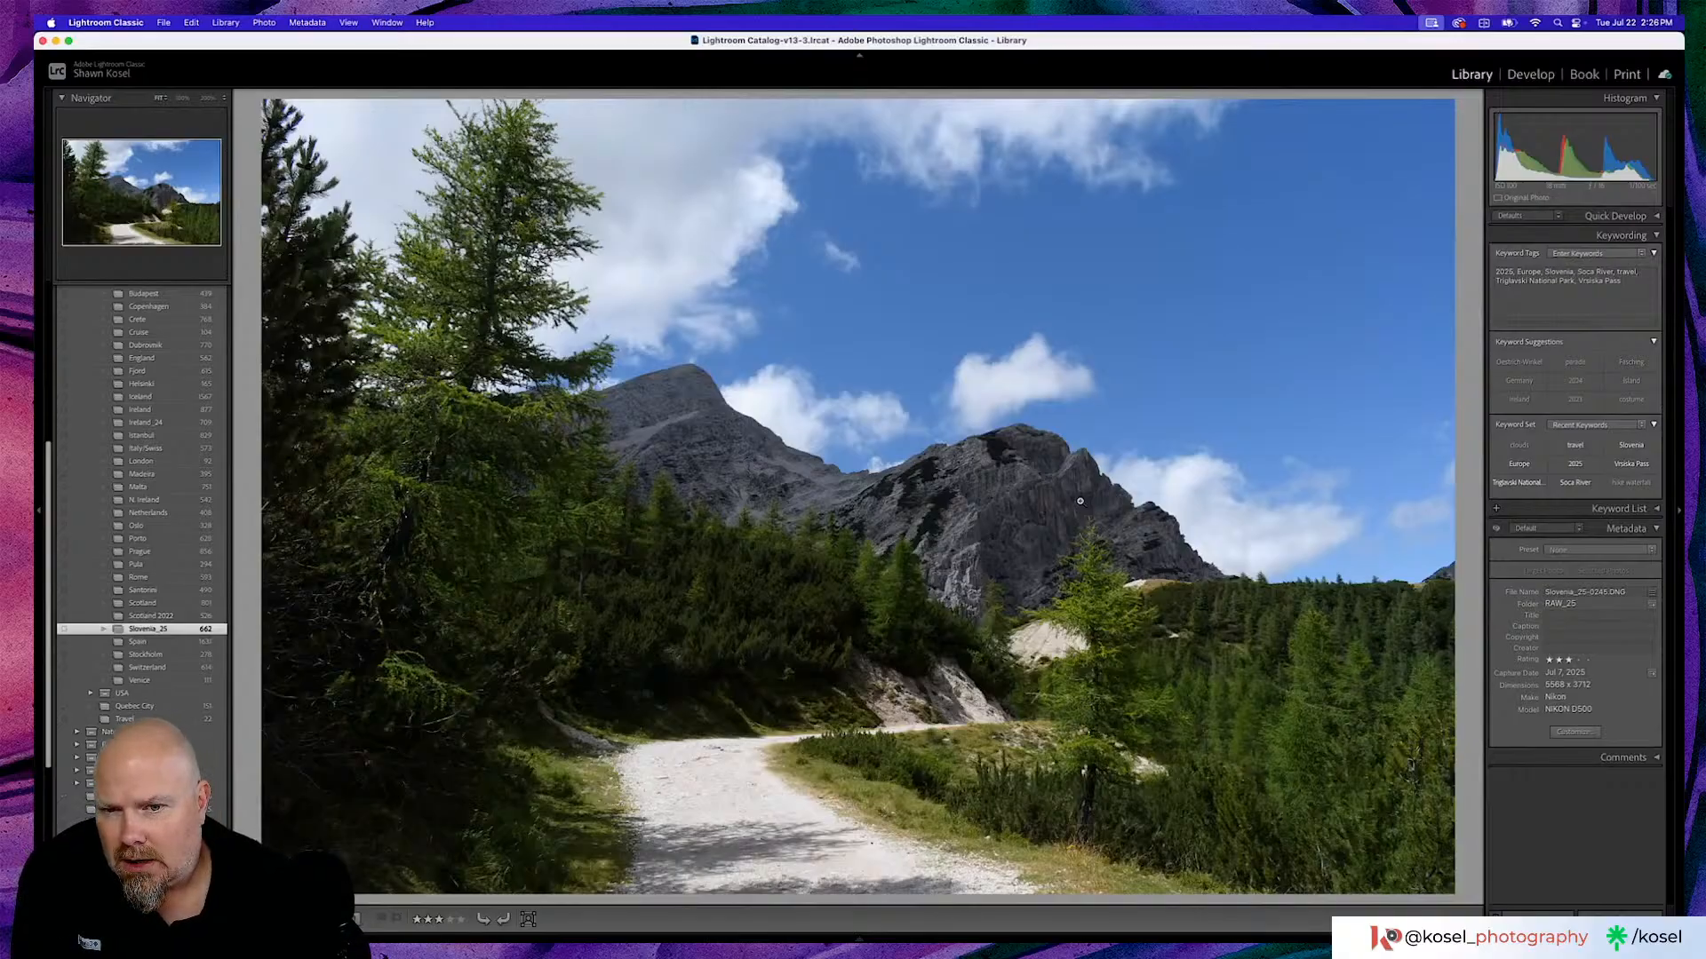
Open the trail photo in Develop and set Highlights to -17, Shadows to +28, Whites to +20 and Blacks to -3.
key(d)
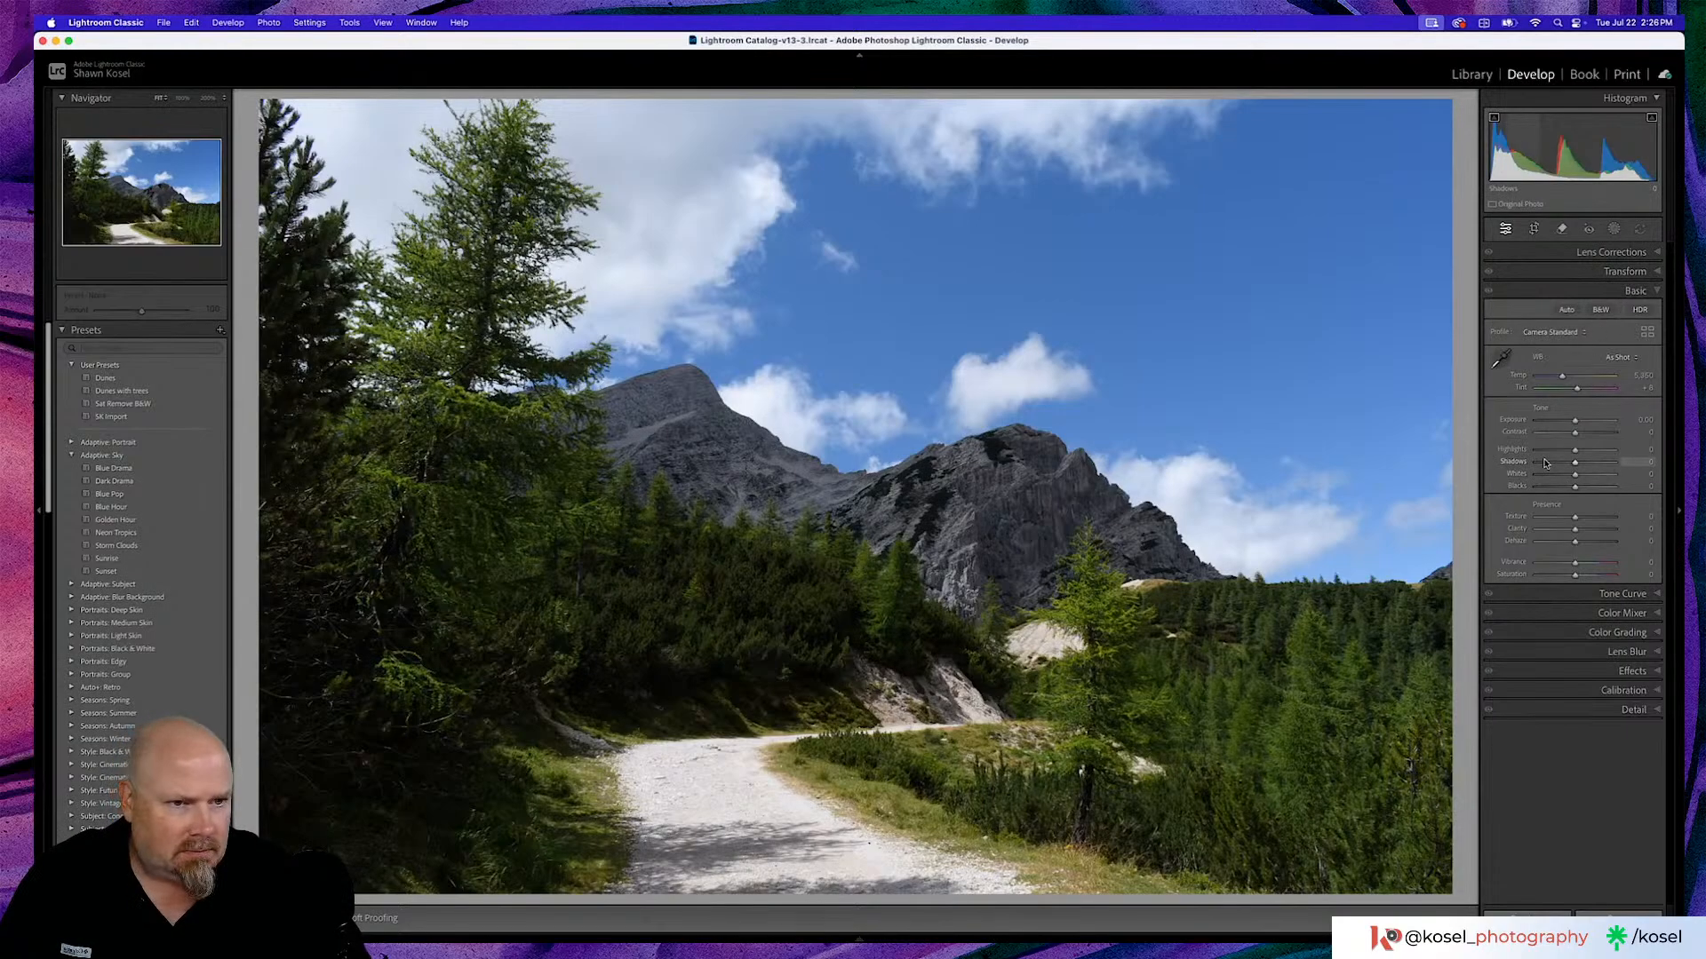
drag(1579, 453, 1570, 453)
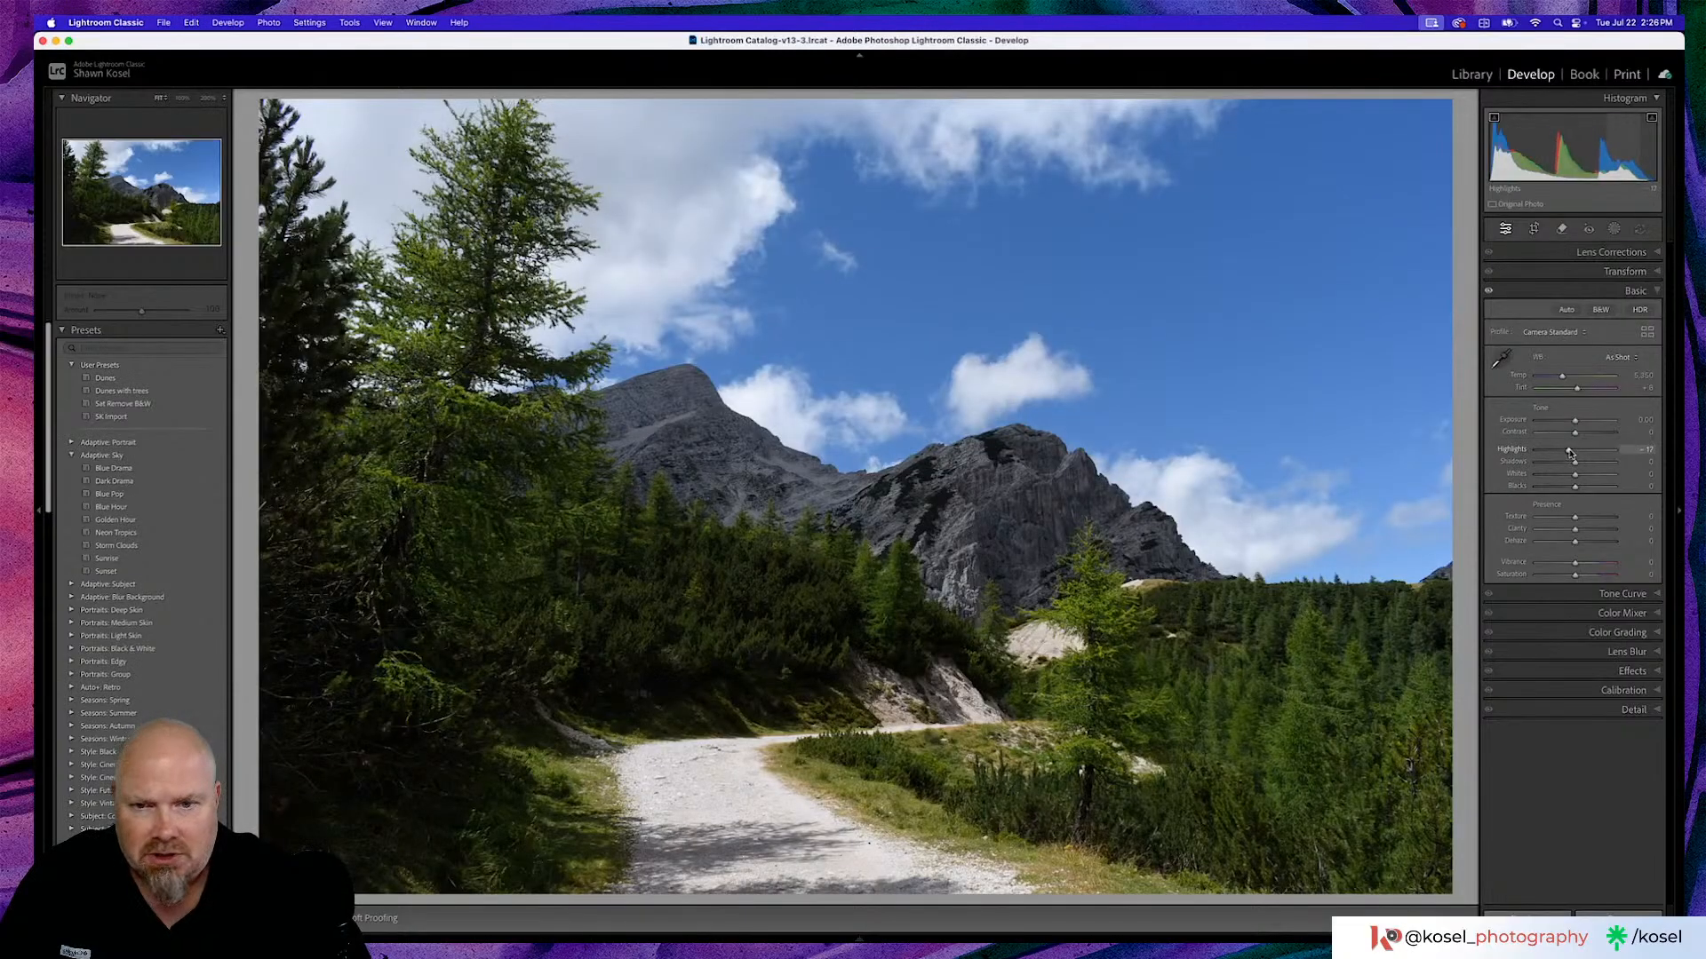
drag(1575, 462, 1584, 466)
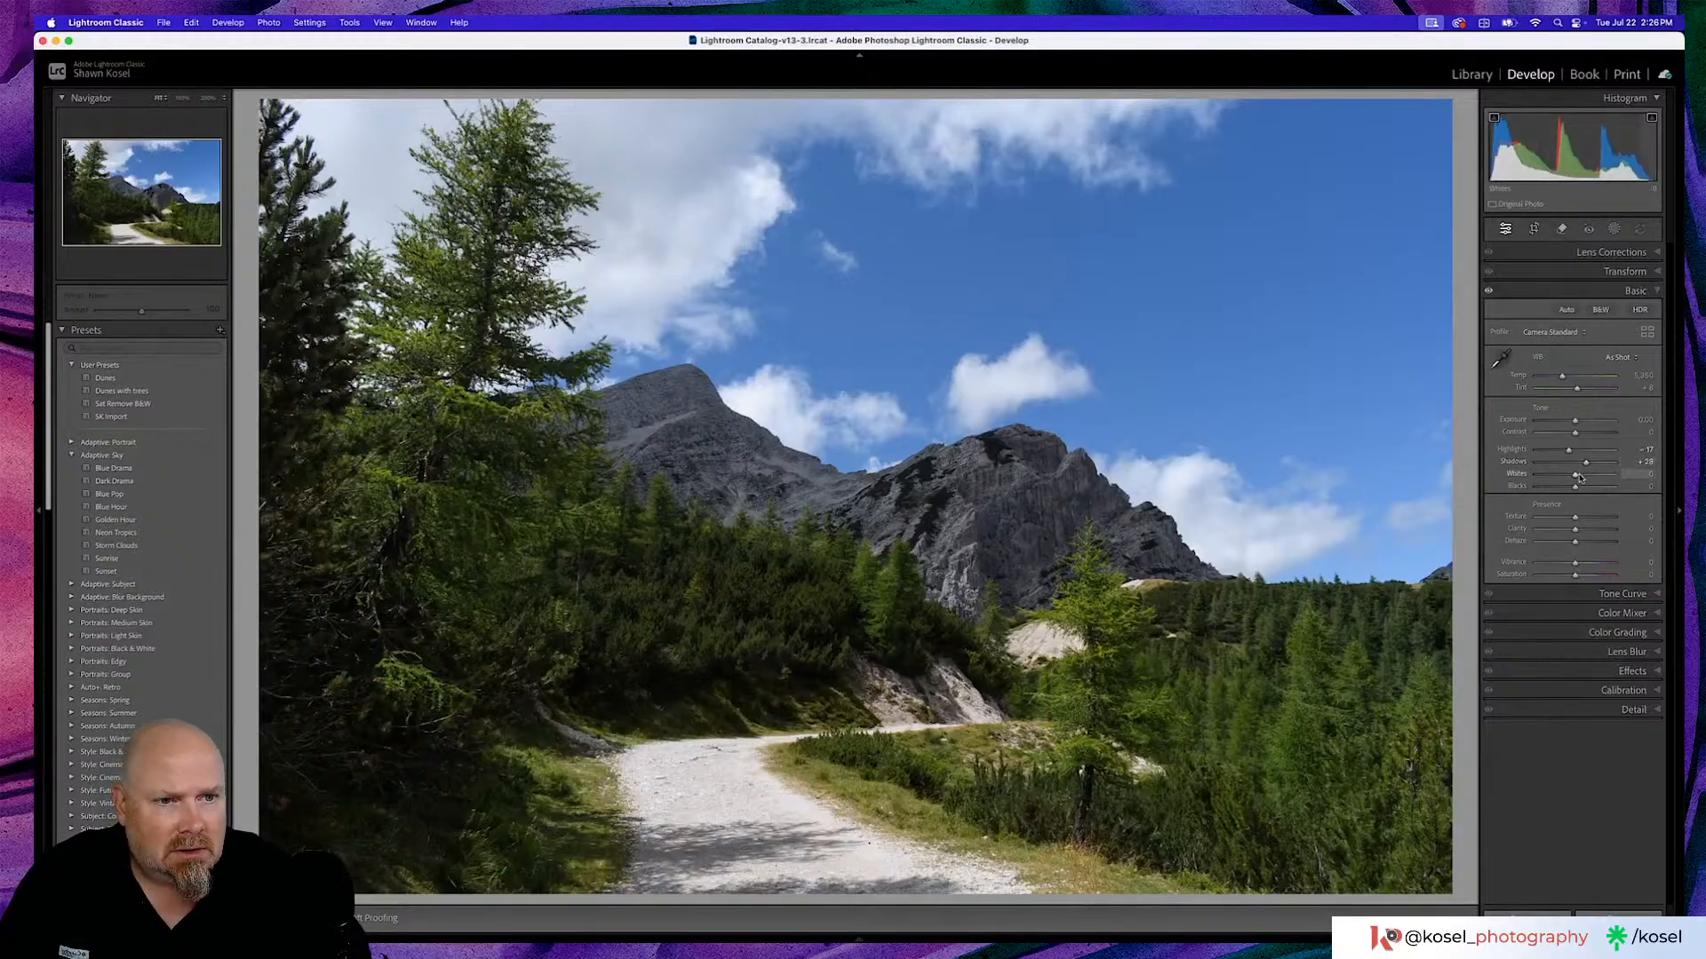
drag(1579, 478, 1587, 478)
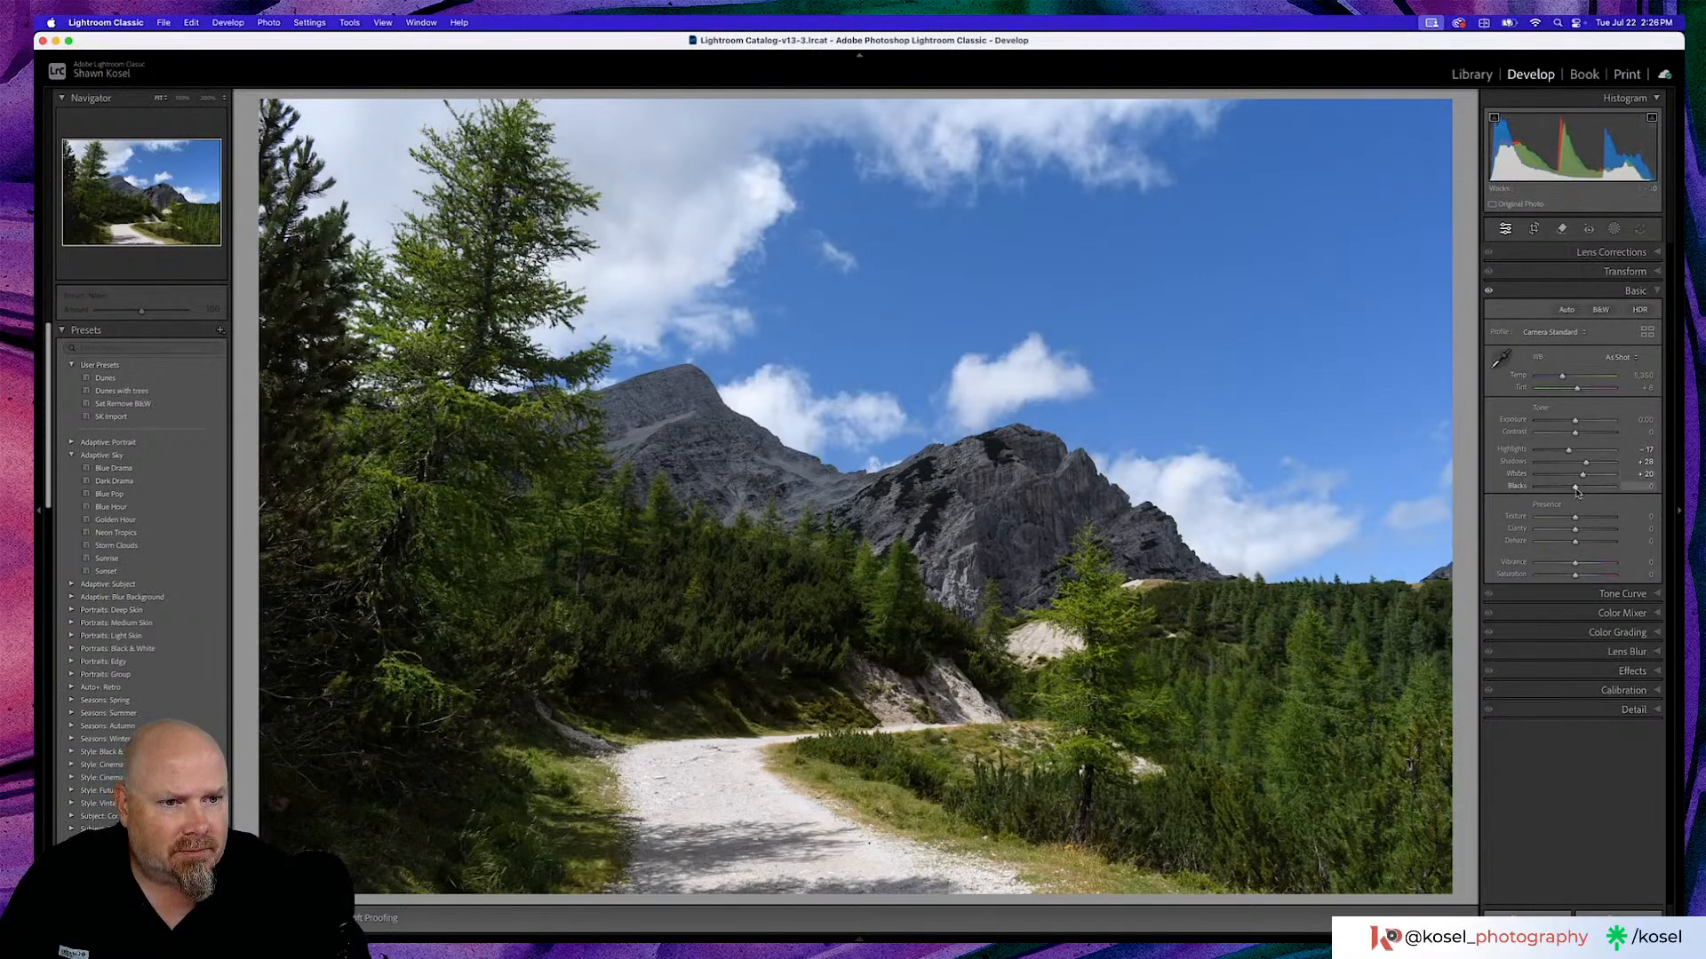
drag(1577, 488, 1575, 487)
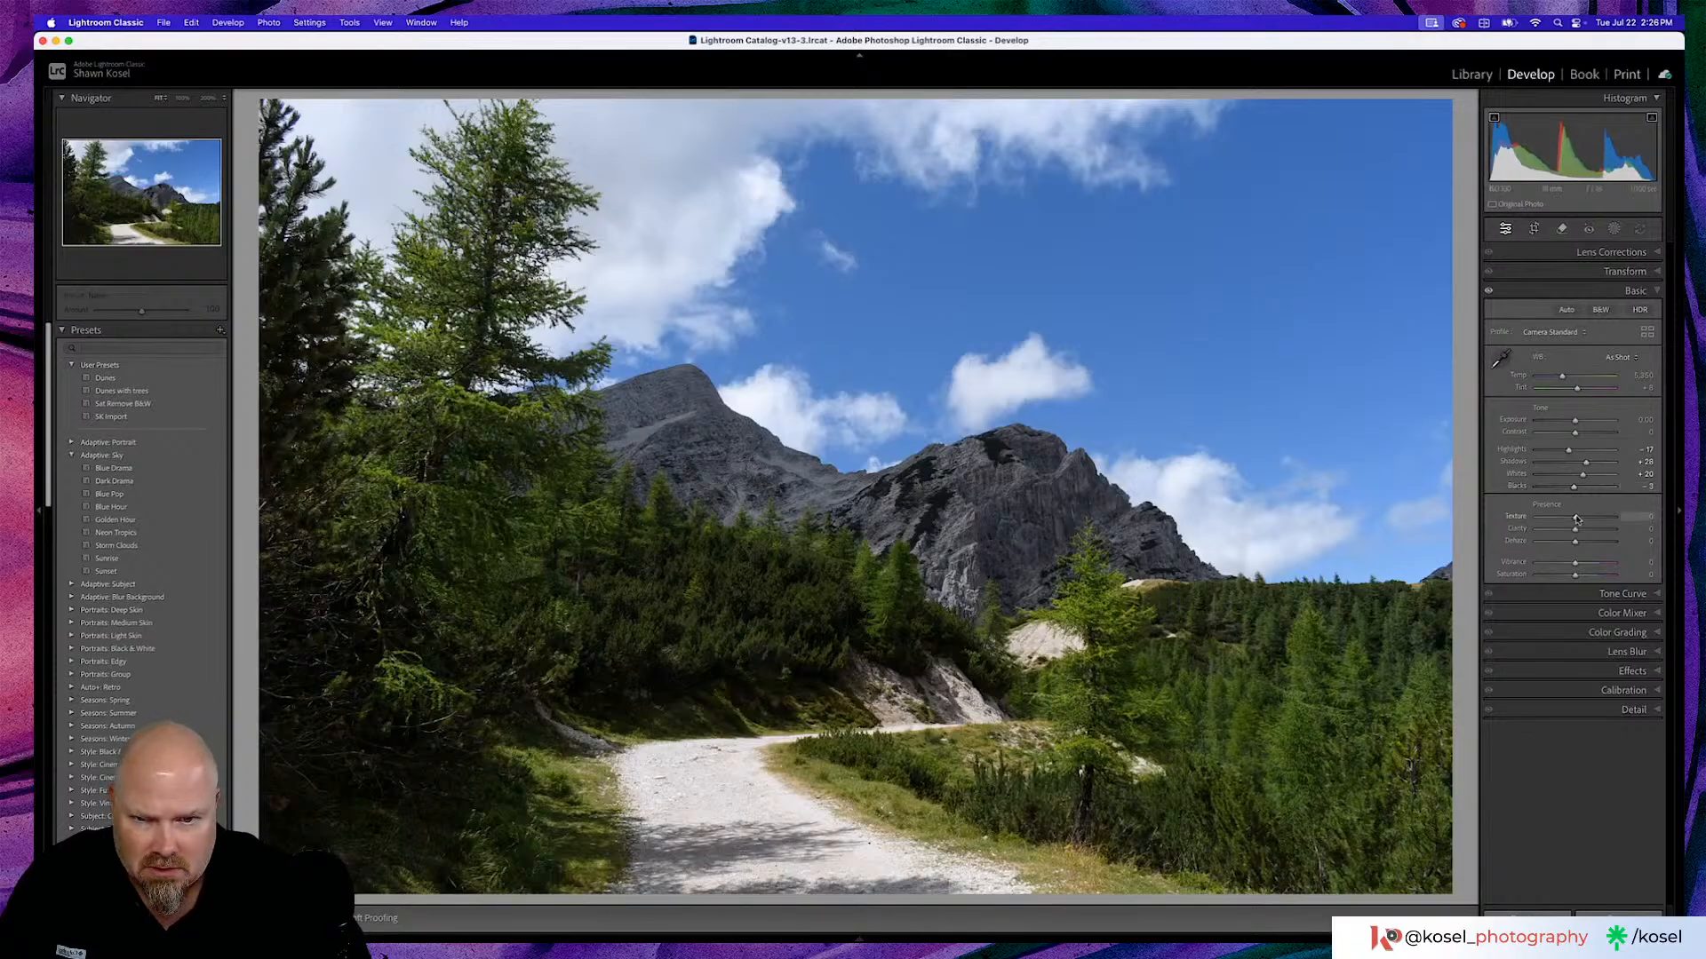
Set the photo's Texture to +17, Clarity to +10 and Vibrance to +16.
drag(1577, 519, 1584, 519)
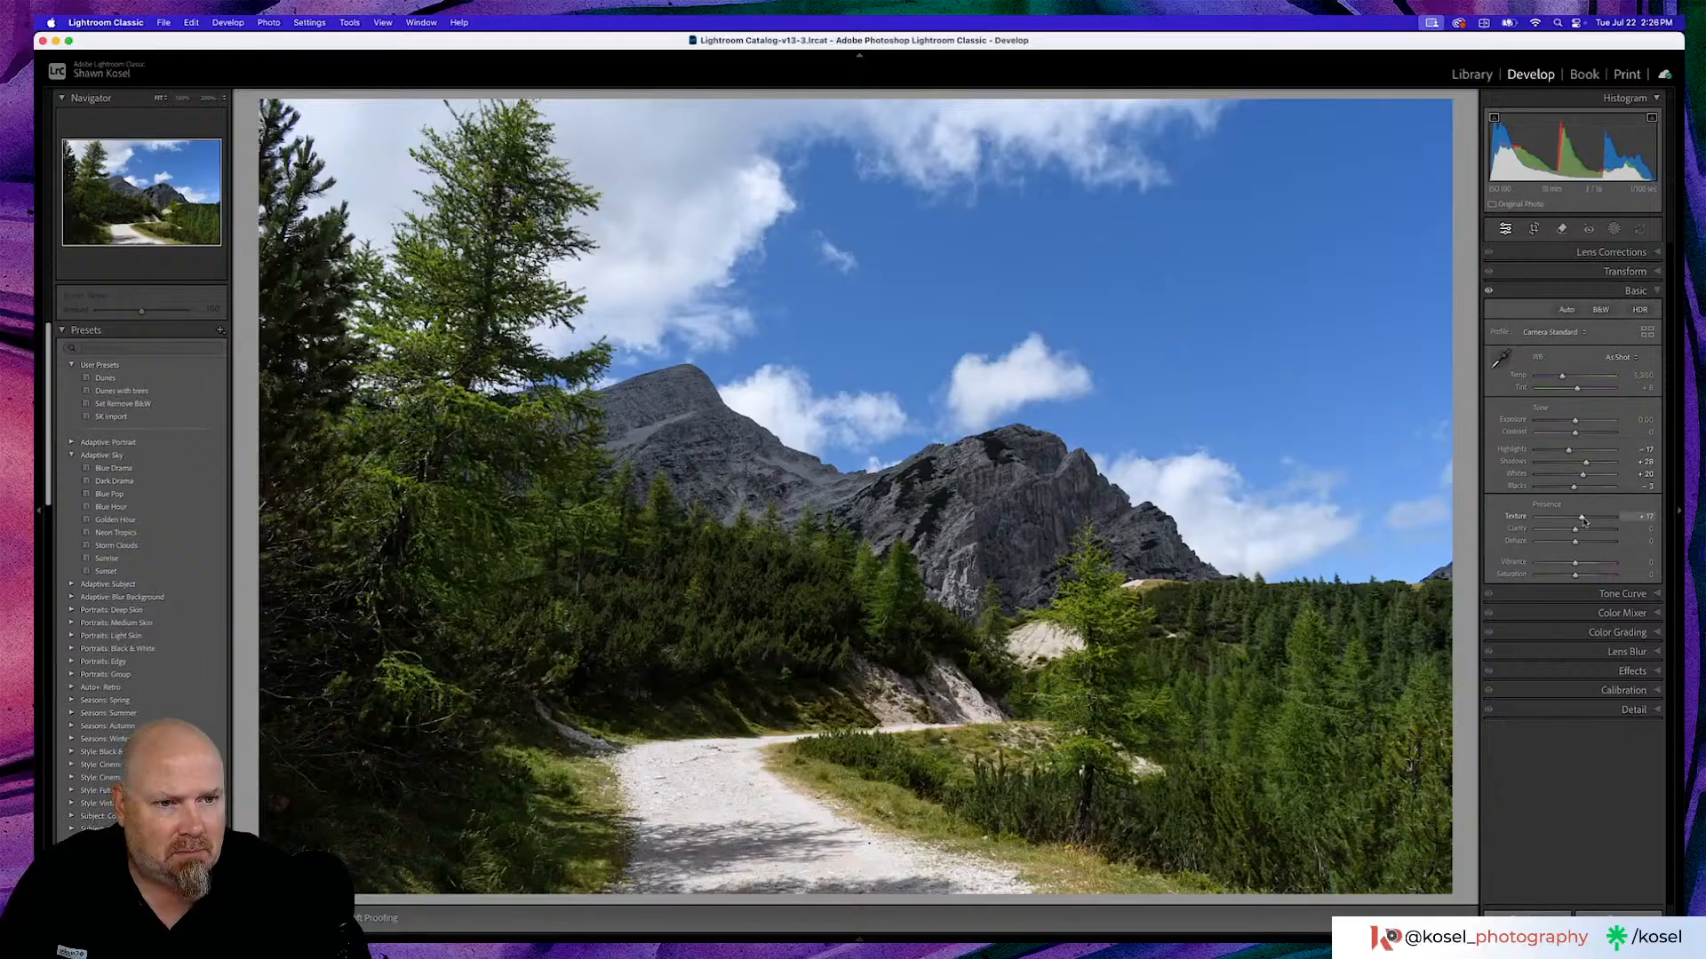
drag(1577, 531, 1584, 531)
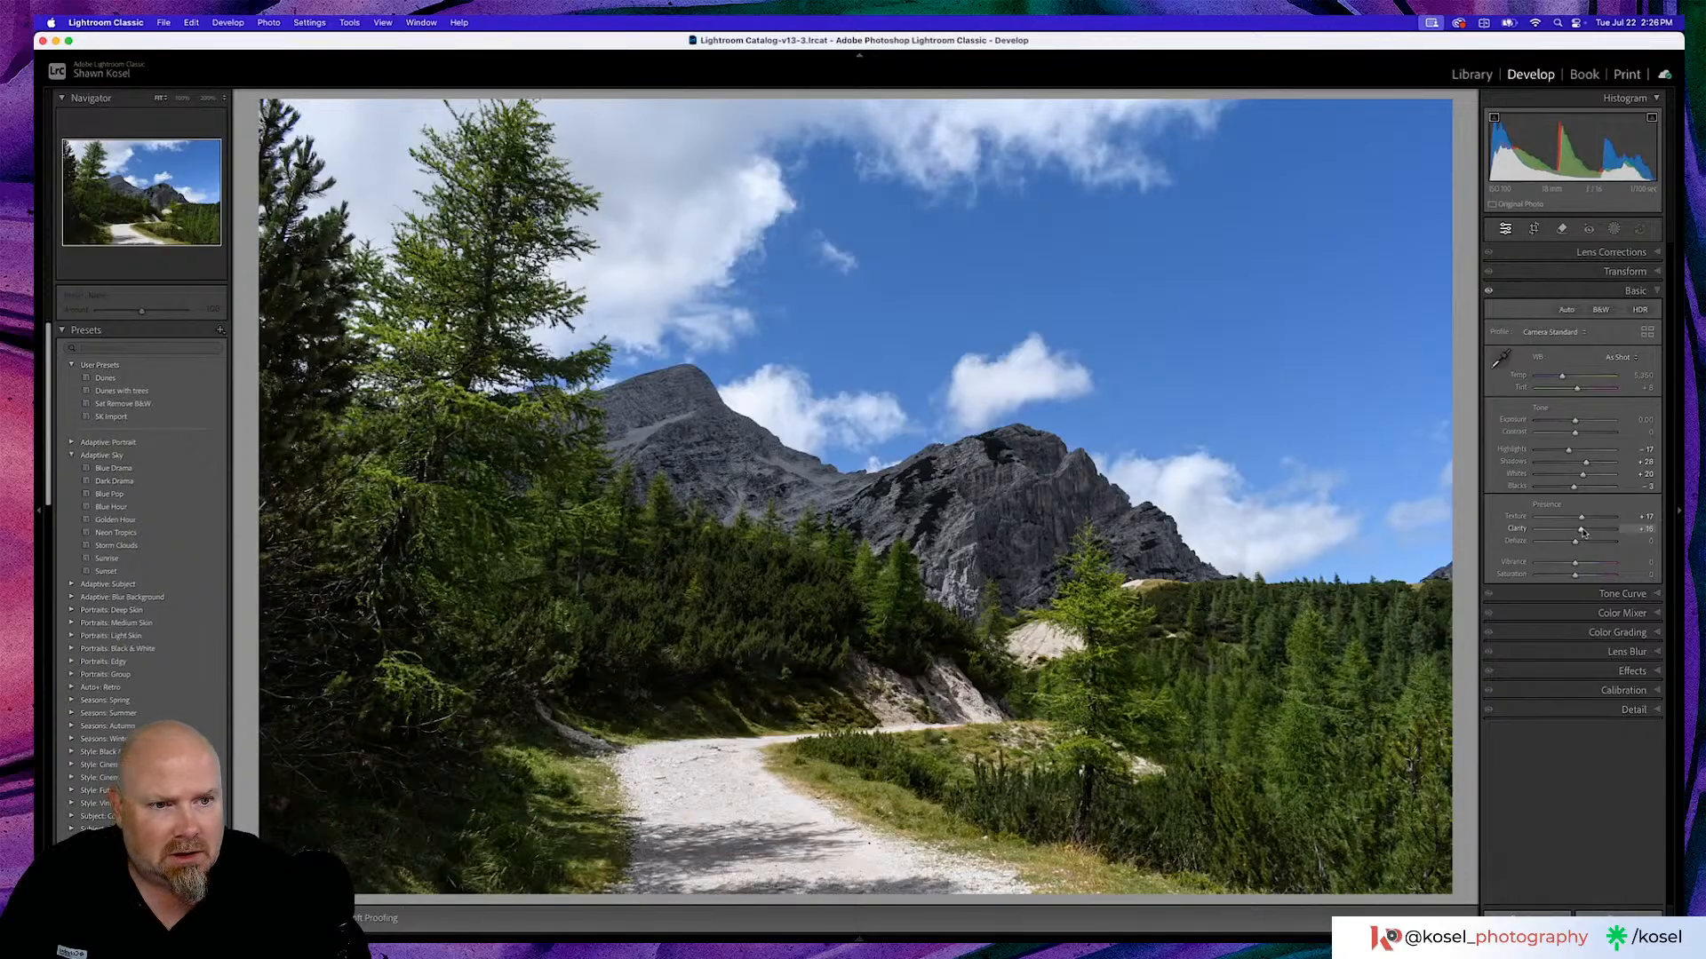
drag(1583, 531, 1580, 531)
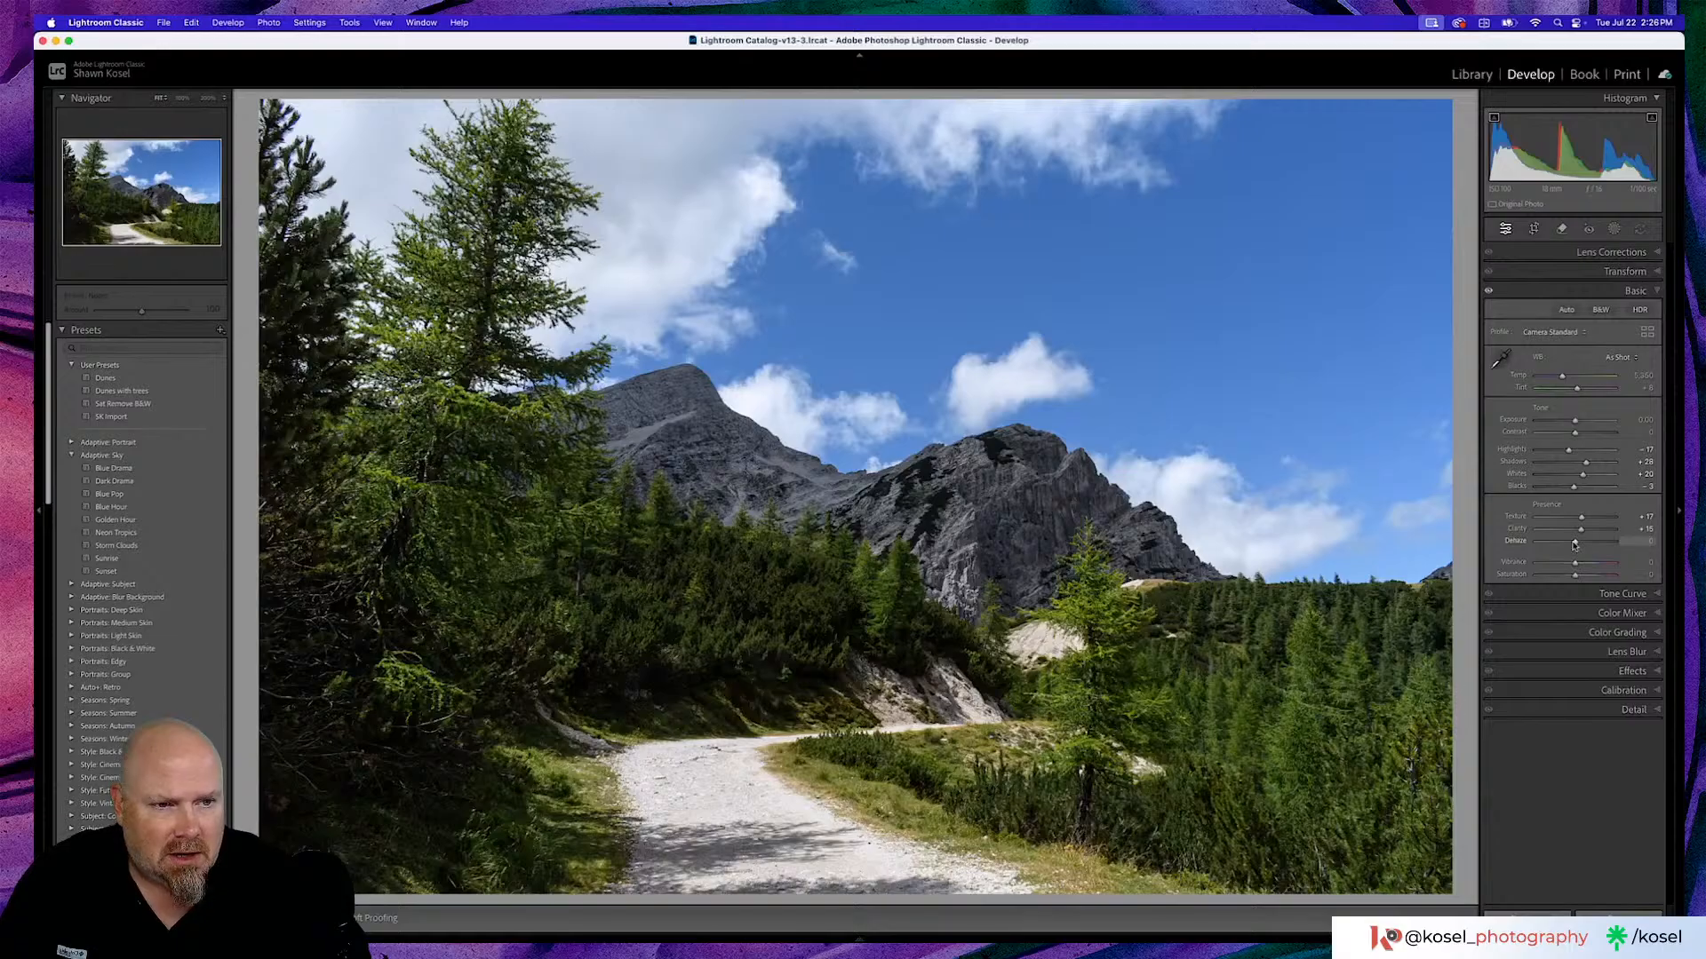
drag(1577, 566, 1584, 566)
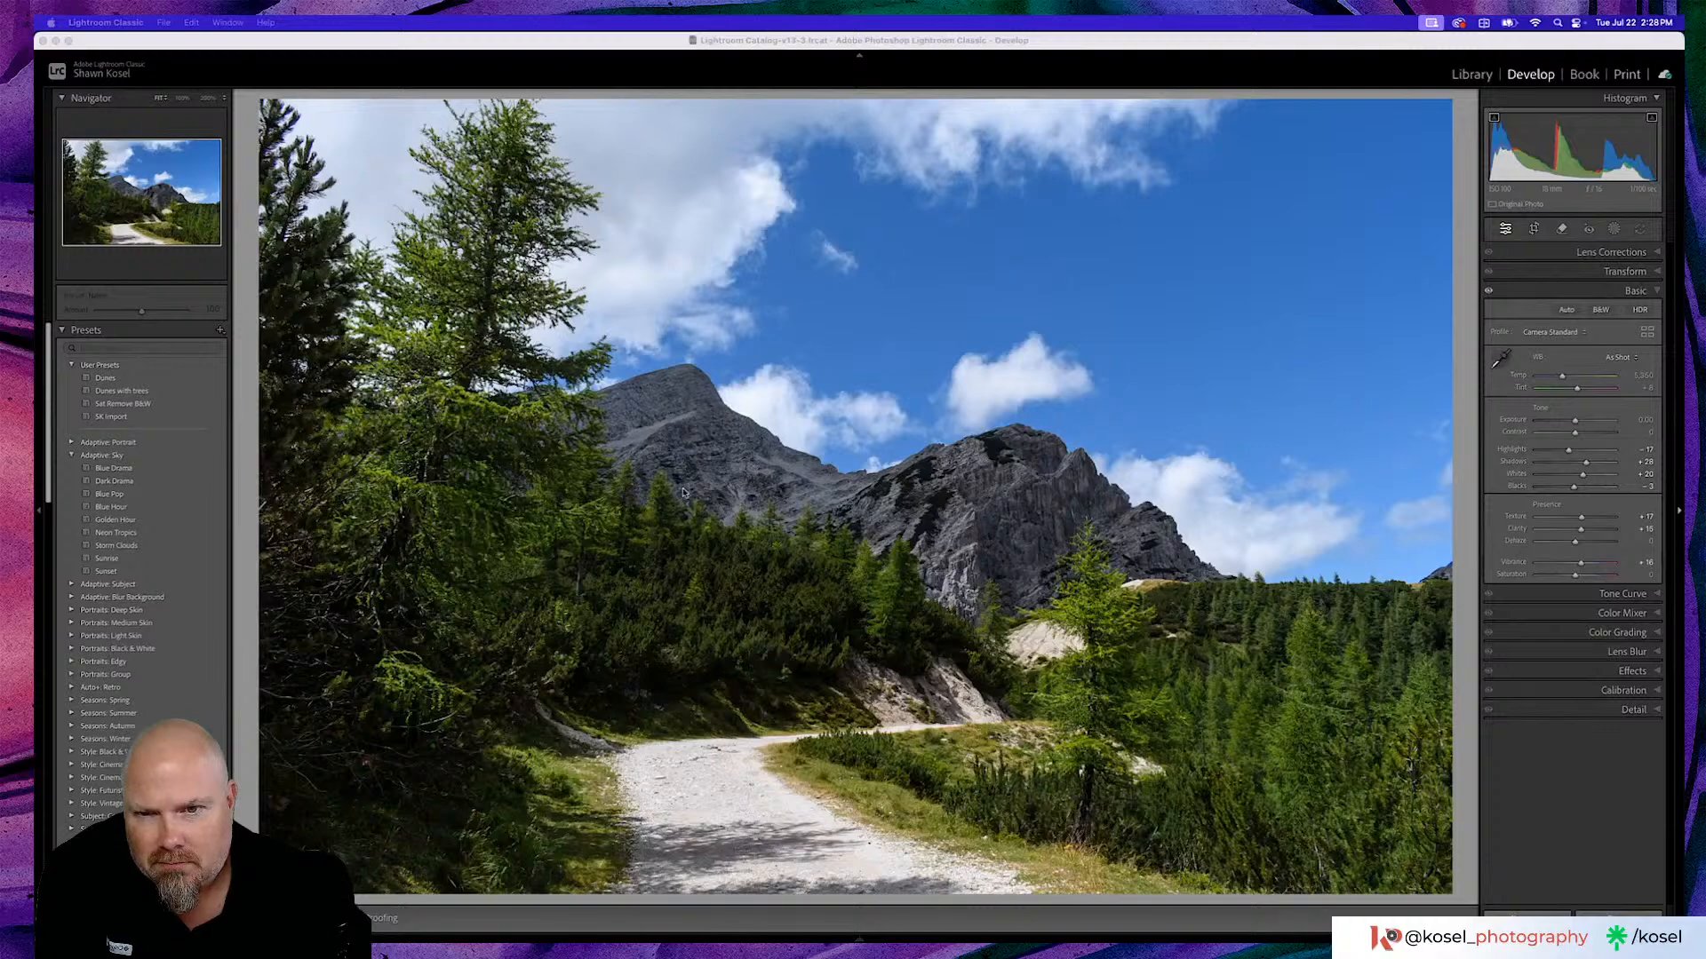
Create a Landscape mask covering the Natural Ground in the photo.
click(720, 492)
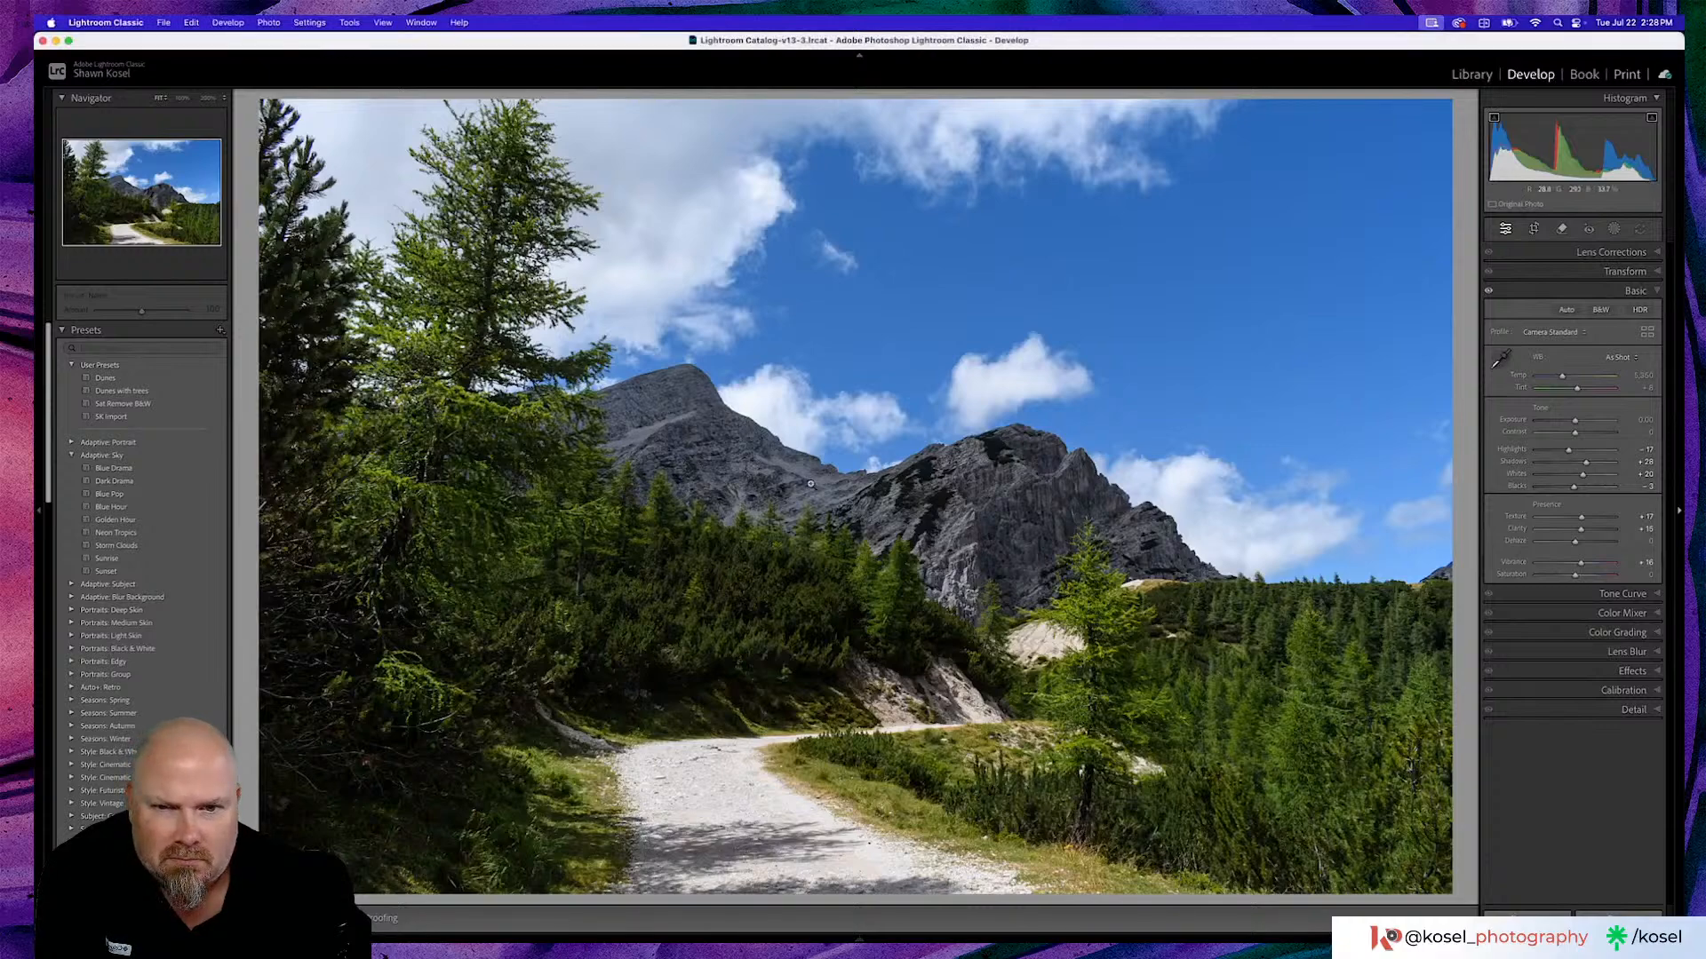
drag(719, 491, 820, 484)
scroll(819, 484, left, 5)
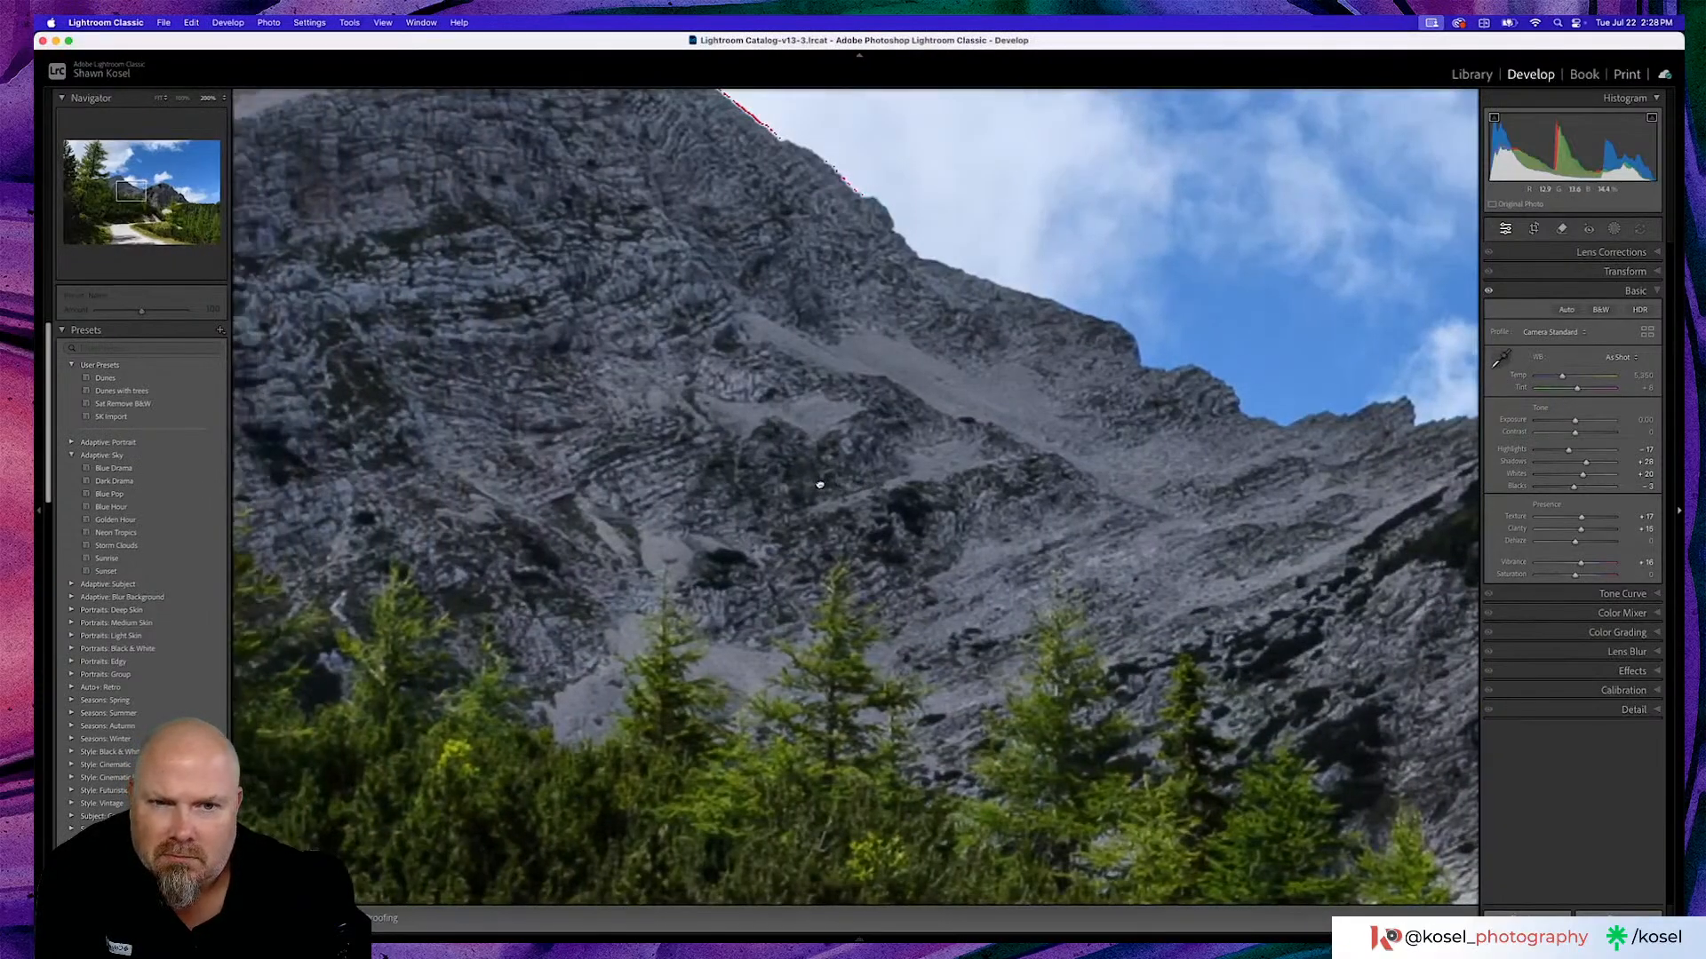
click(819, 484)
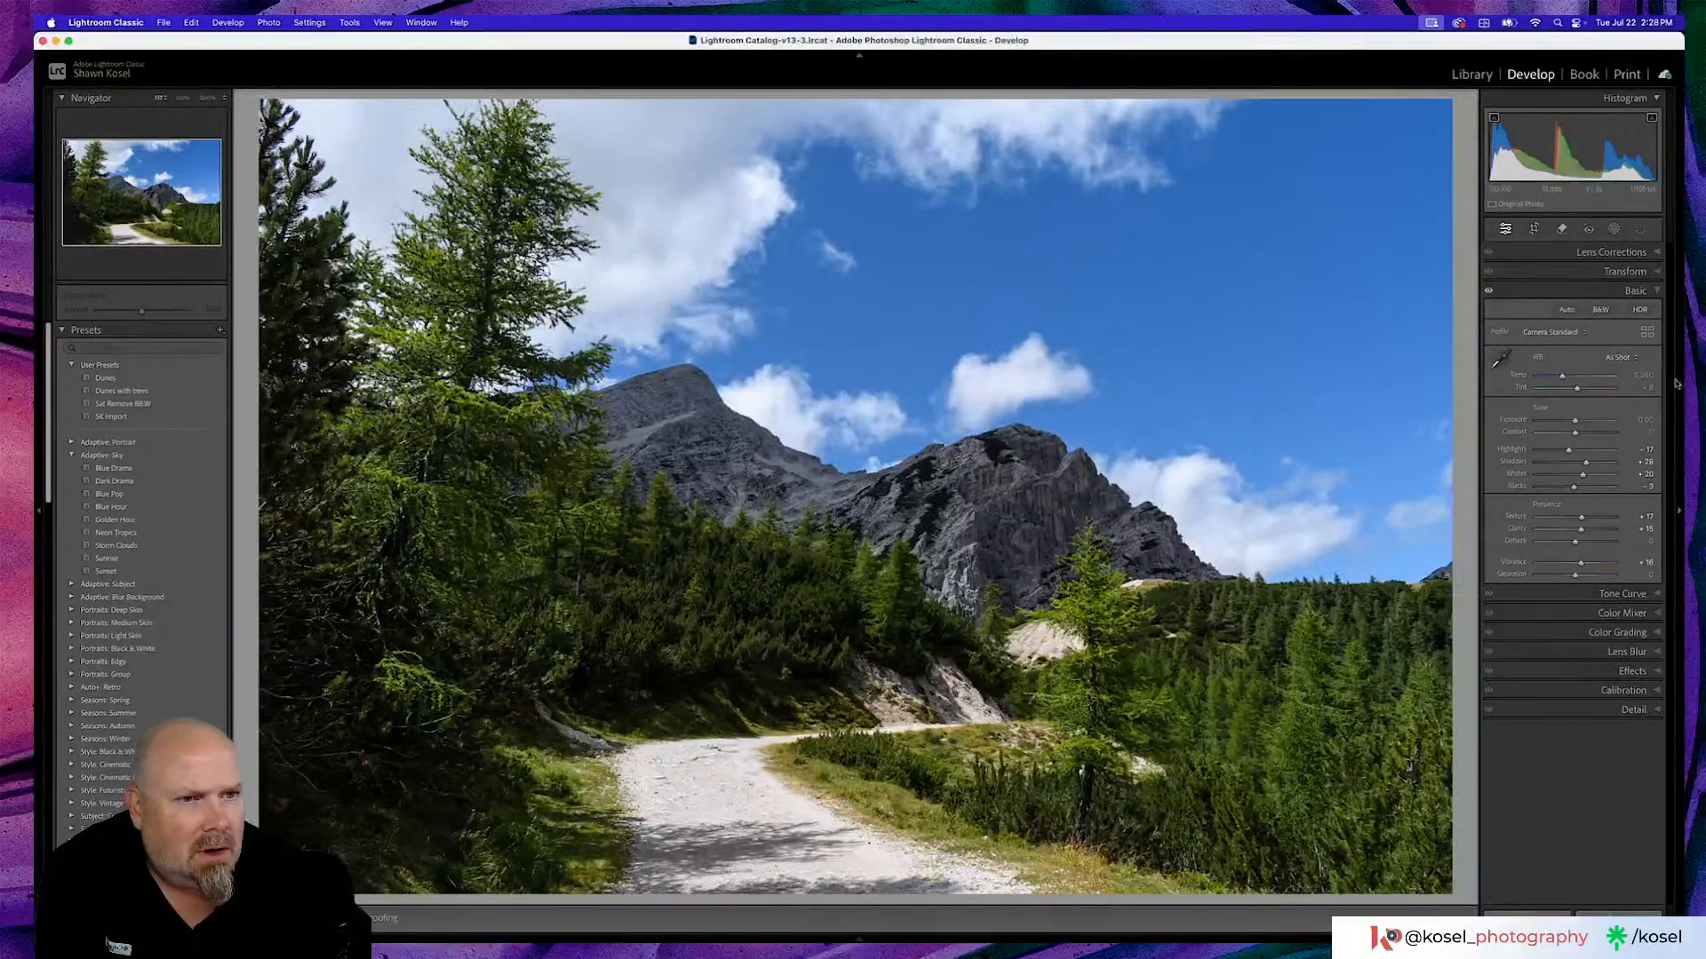
click(1614, 229)
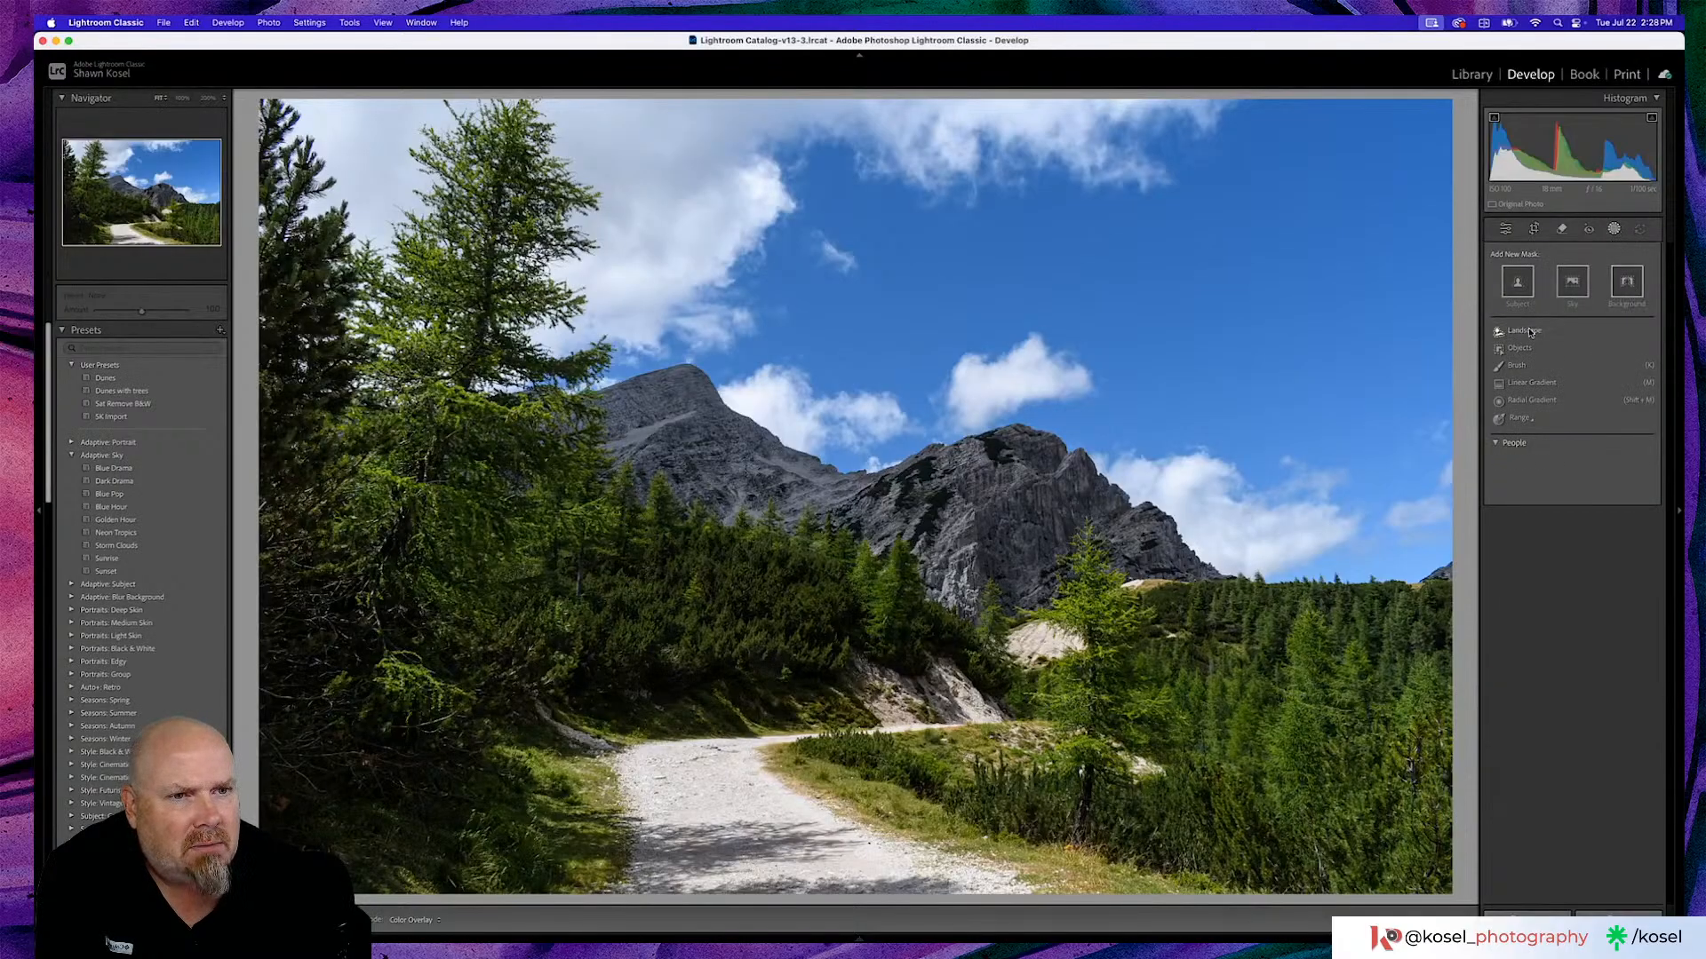
click(1530, 335)
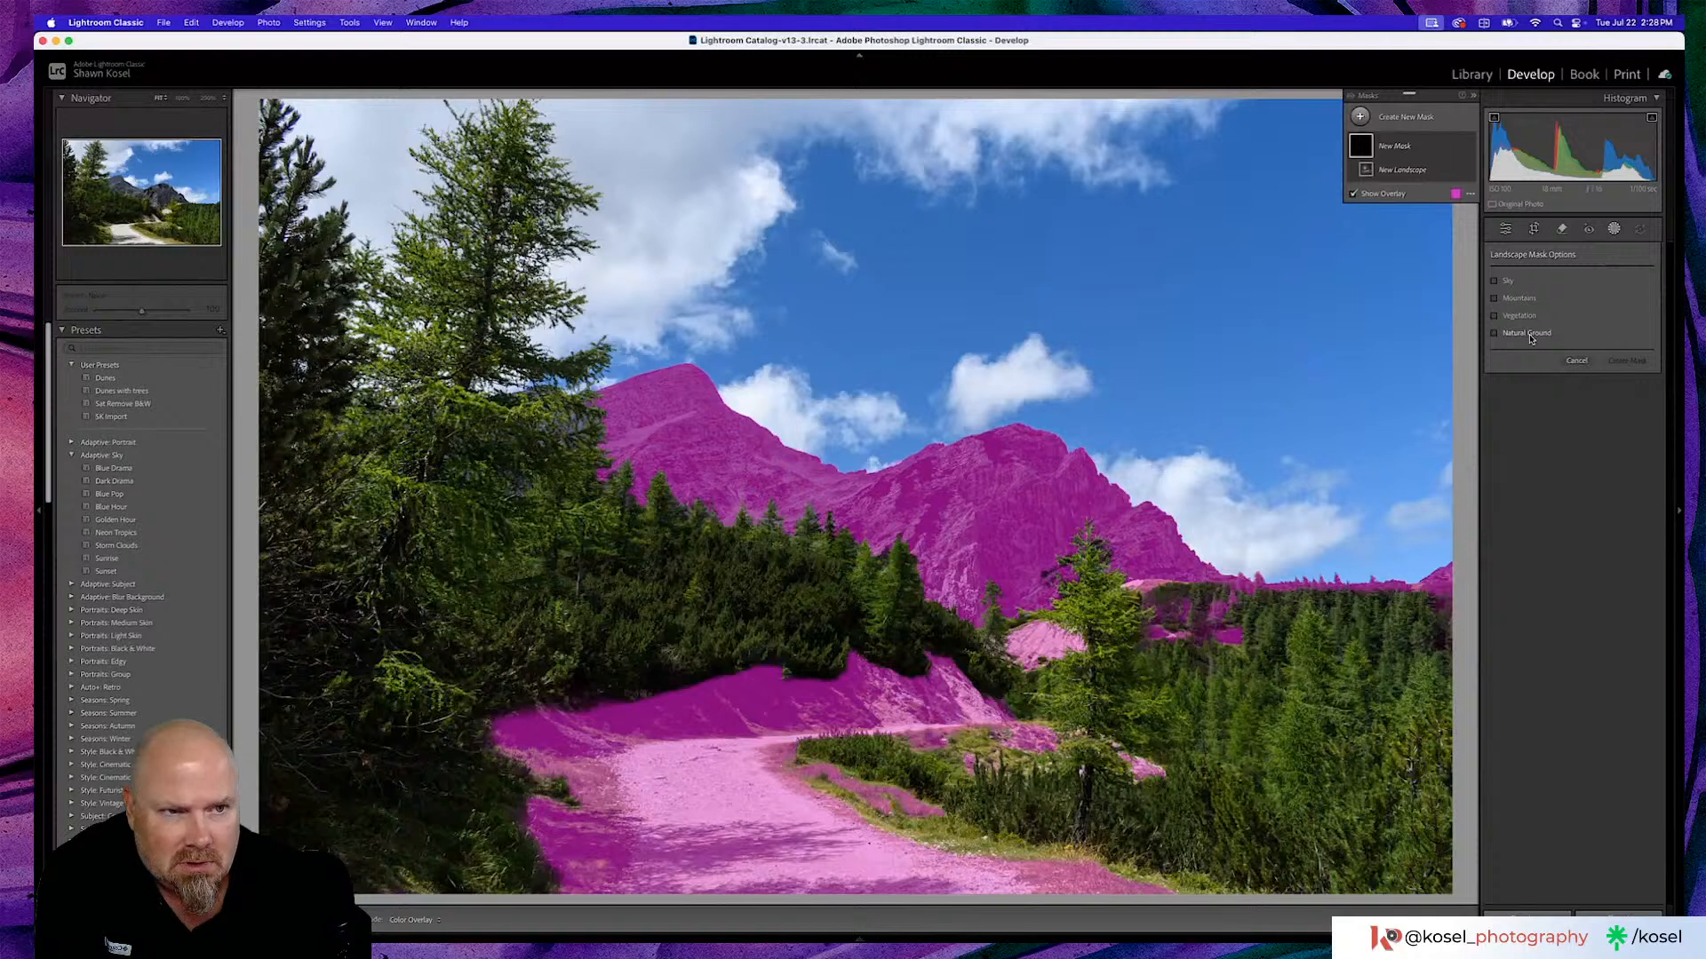
click(1495, 334)
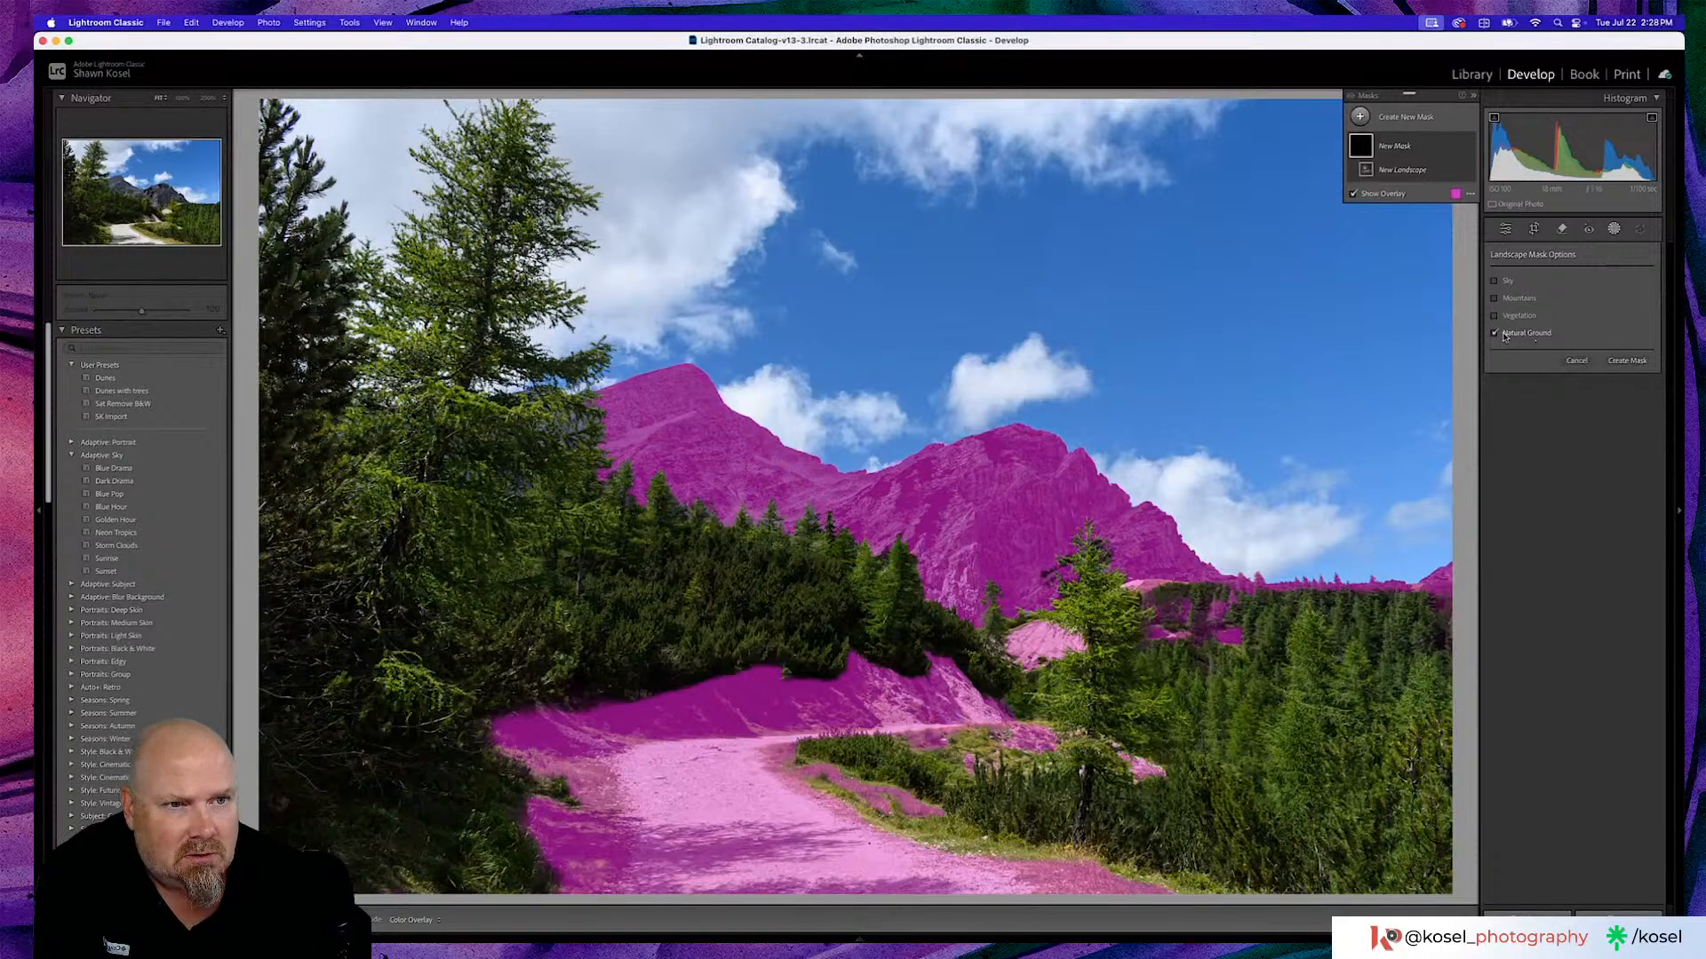
click(1607, 363)
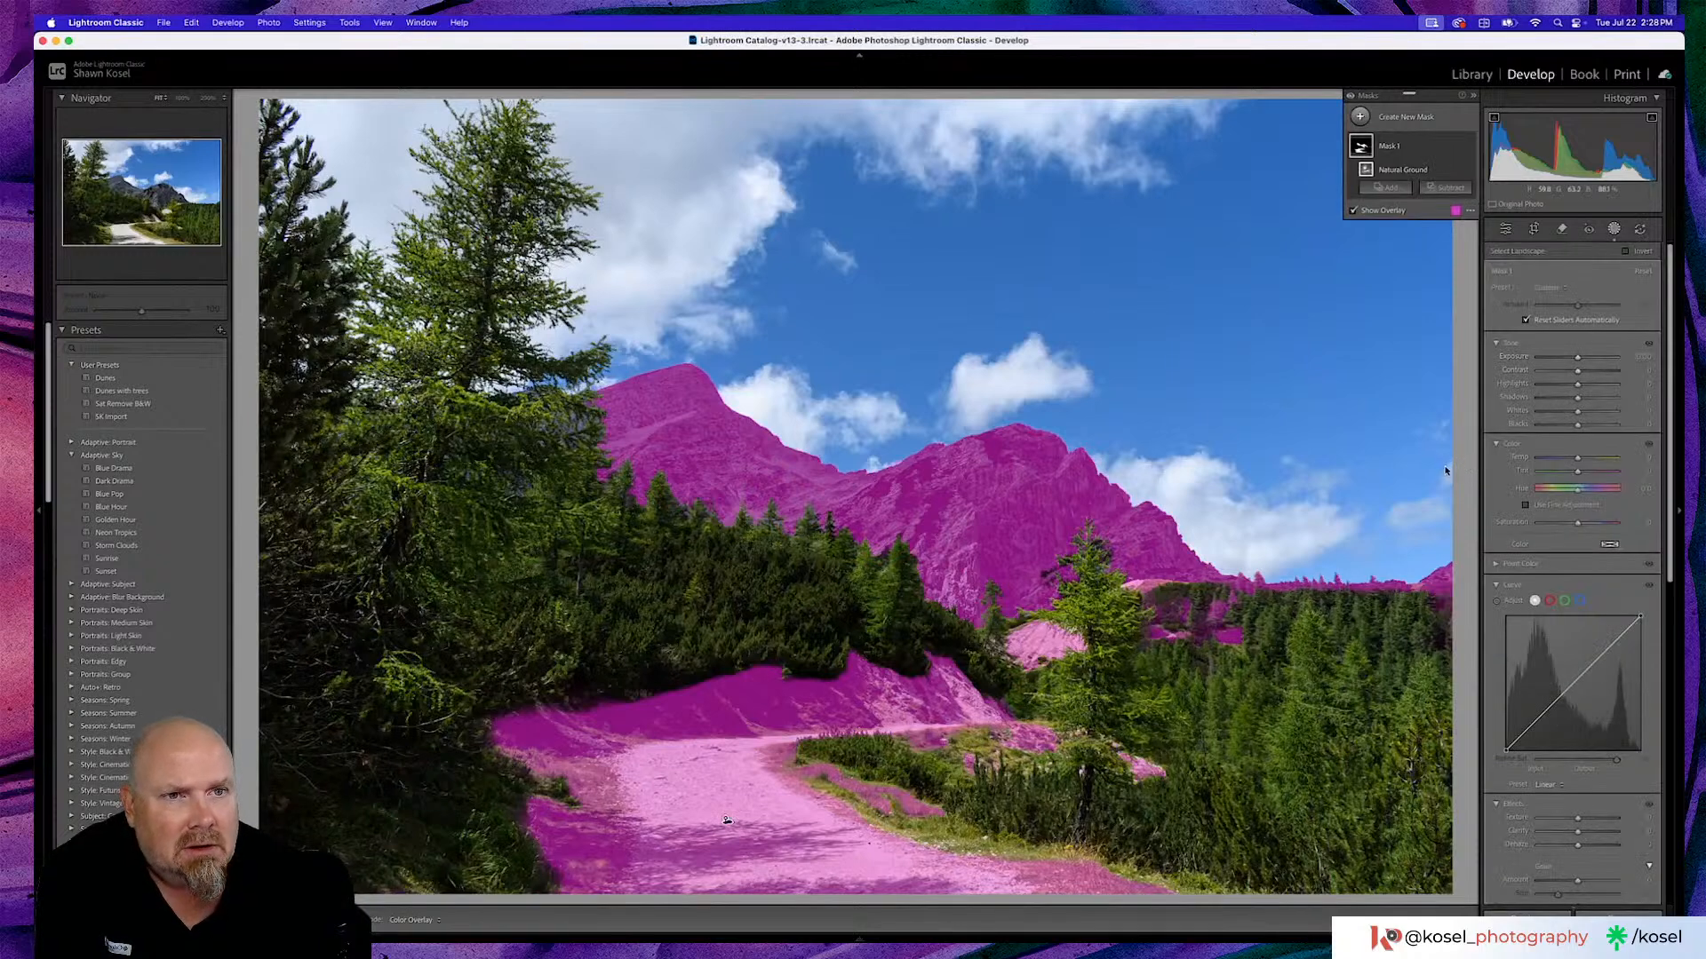
Subtract the foreground path, the banks and the distant tree-covered ground from the Natural Ground mask with a brush.
click(1453, 188)
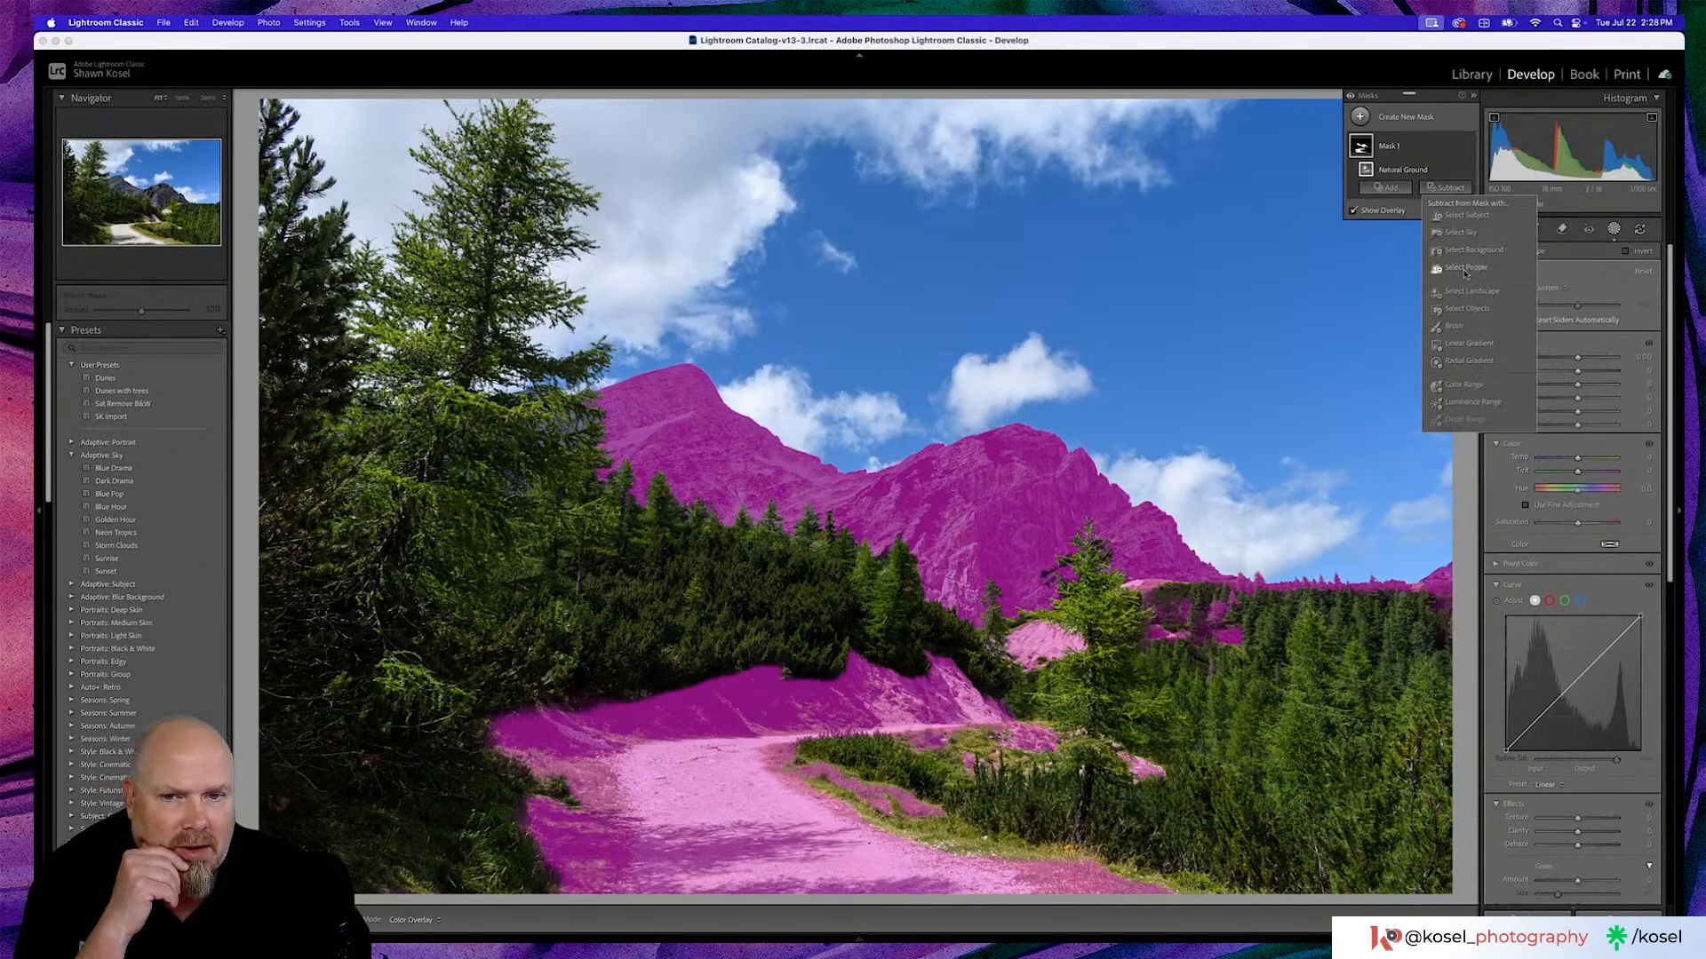
click(1455, 326)
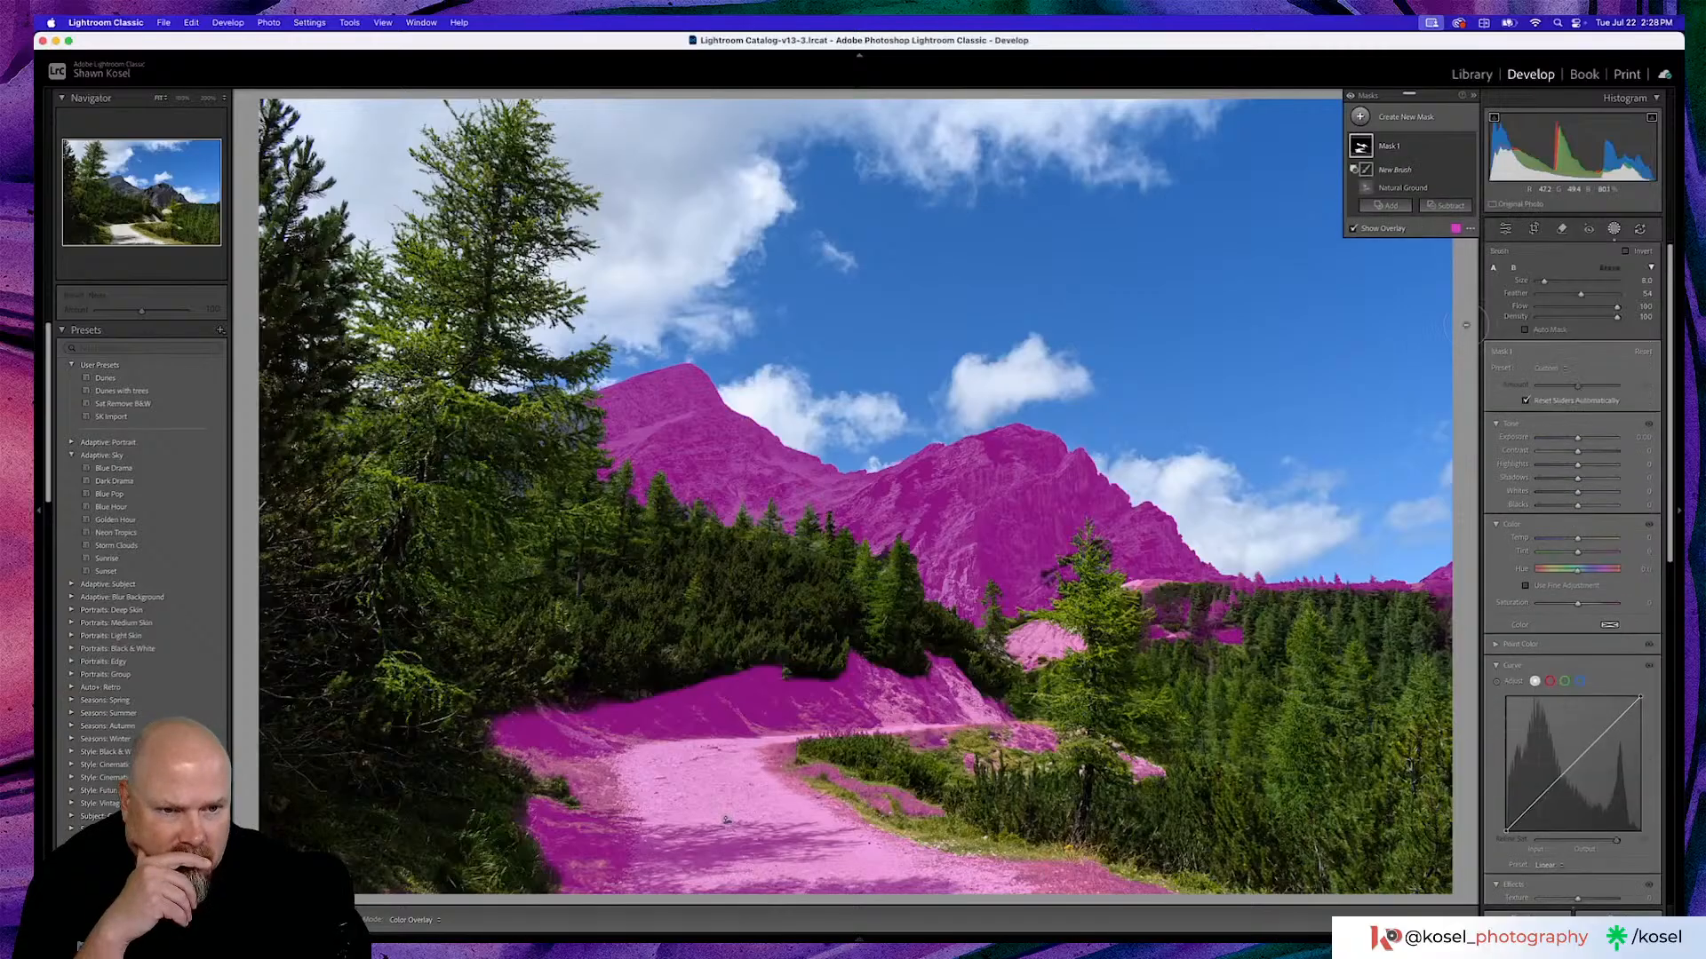
mouse_move(1313, 579)
mouse_down()
mouse_move(1274, 600)
mouse_move(1405, 573)
mouse_move(1390, 589)
mouse_move(1444, 584)
mouse_move(1378, 644)
mouse_up()
mouse_move(1239, 622)
mouse_down()
mouse_move(1155, 613)
mouse_move(1022, 646)
mouse_move(1003, 675)
mouse_up()
mouse_move(1130, 717)
mouse_down()
mouse_move(1146, 760)
mouse_move(1102, 782)
mouse_move(942, 722)
mouse_move(790, 702)
mouse_move(977, 689)
mouse_move(809, 675)
mouse_move(948, 657)
mouse_move(765, 688)
mouse_move(808, 684)
mouse_move(640, 746)
mouse_move(511, 724)
mouse_move(454, 747)
mouse_move(634, 707)
mouse_move(485, 786)
mouse_move(550, 804)
mouse_move(782, 804)
mouse_move(729, 822)
mouse_move(879, 760)
mouse_move(1146, 853)
mouse_move(639, 871)
mouse_move(336, 853)
mouse_move(324, 835)
mouse_move(1124, 810)
mouse_move(915, 787)
mouse_up()
key(bracketright)
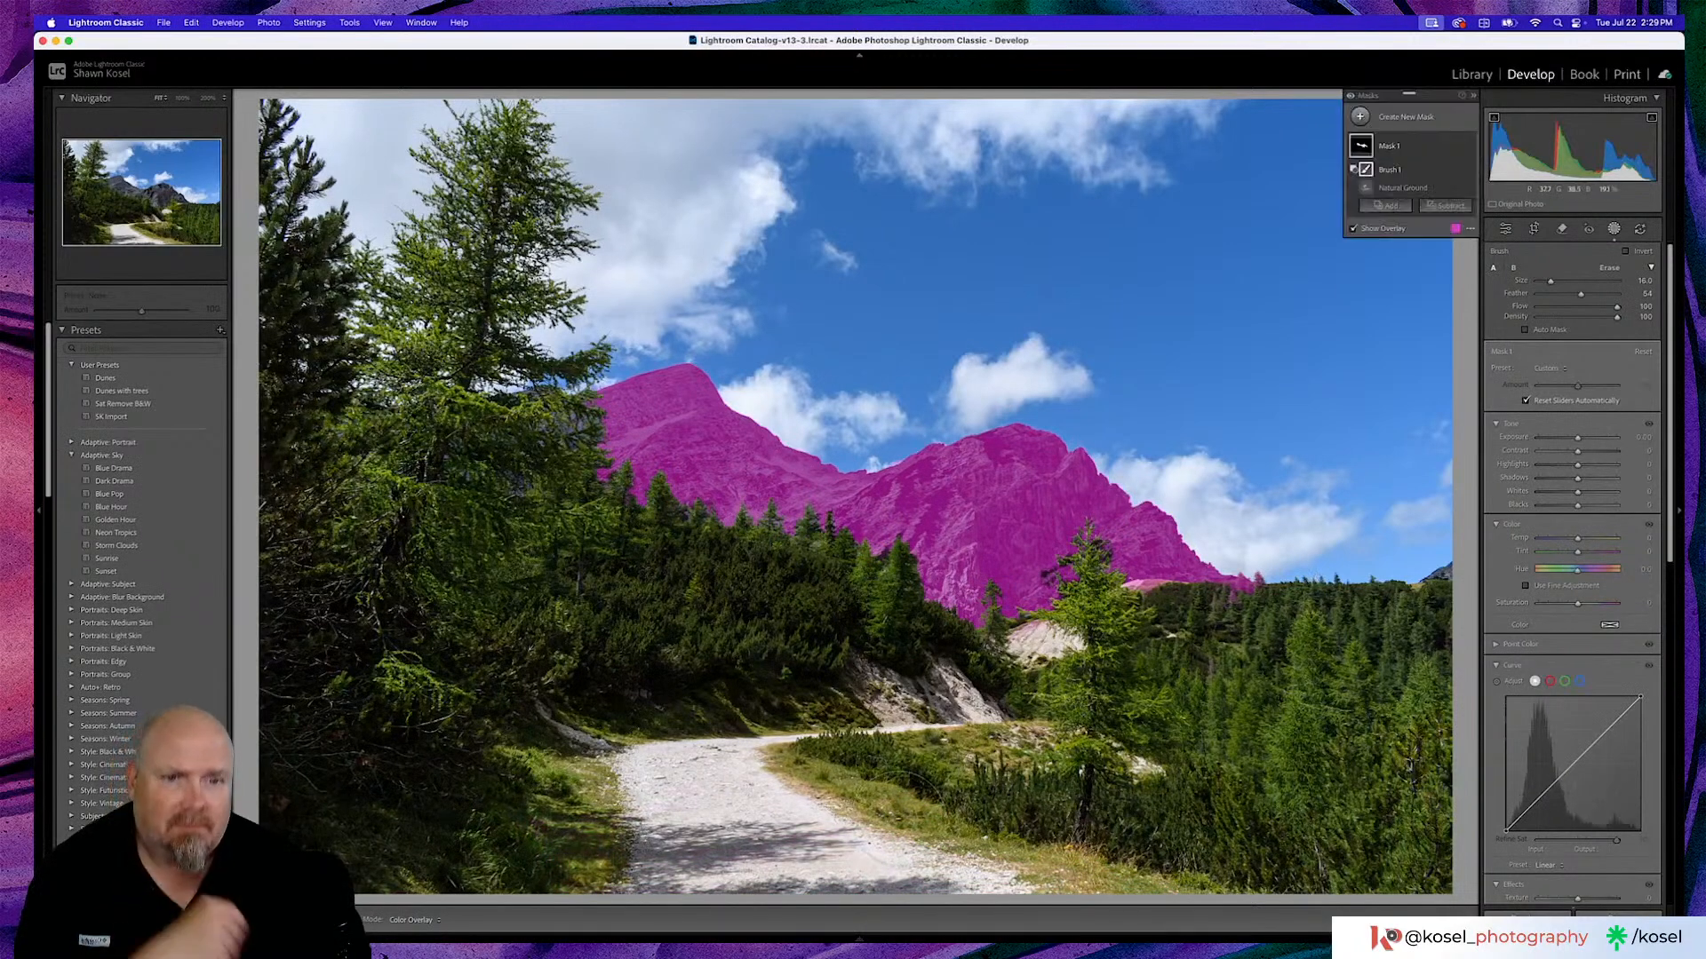
Brush the remaining mask off the grassy ridge and the pale rocky slope around the central tree, using a size 11 brush.
key(z)
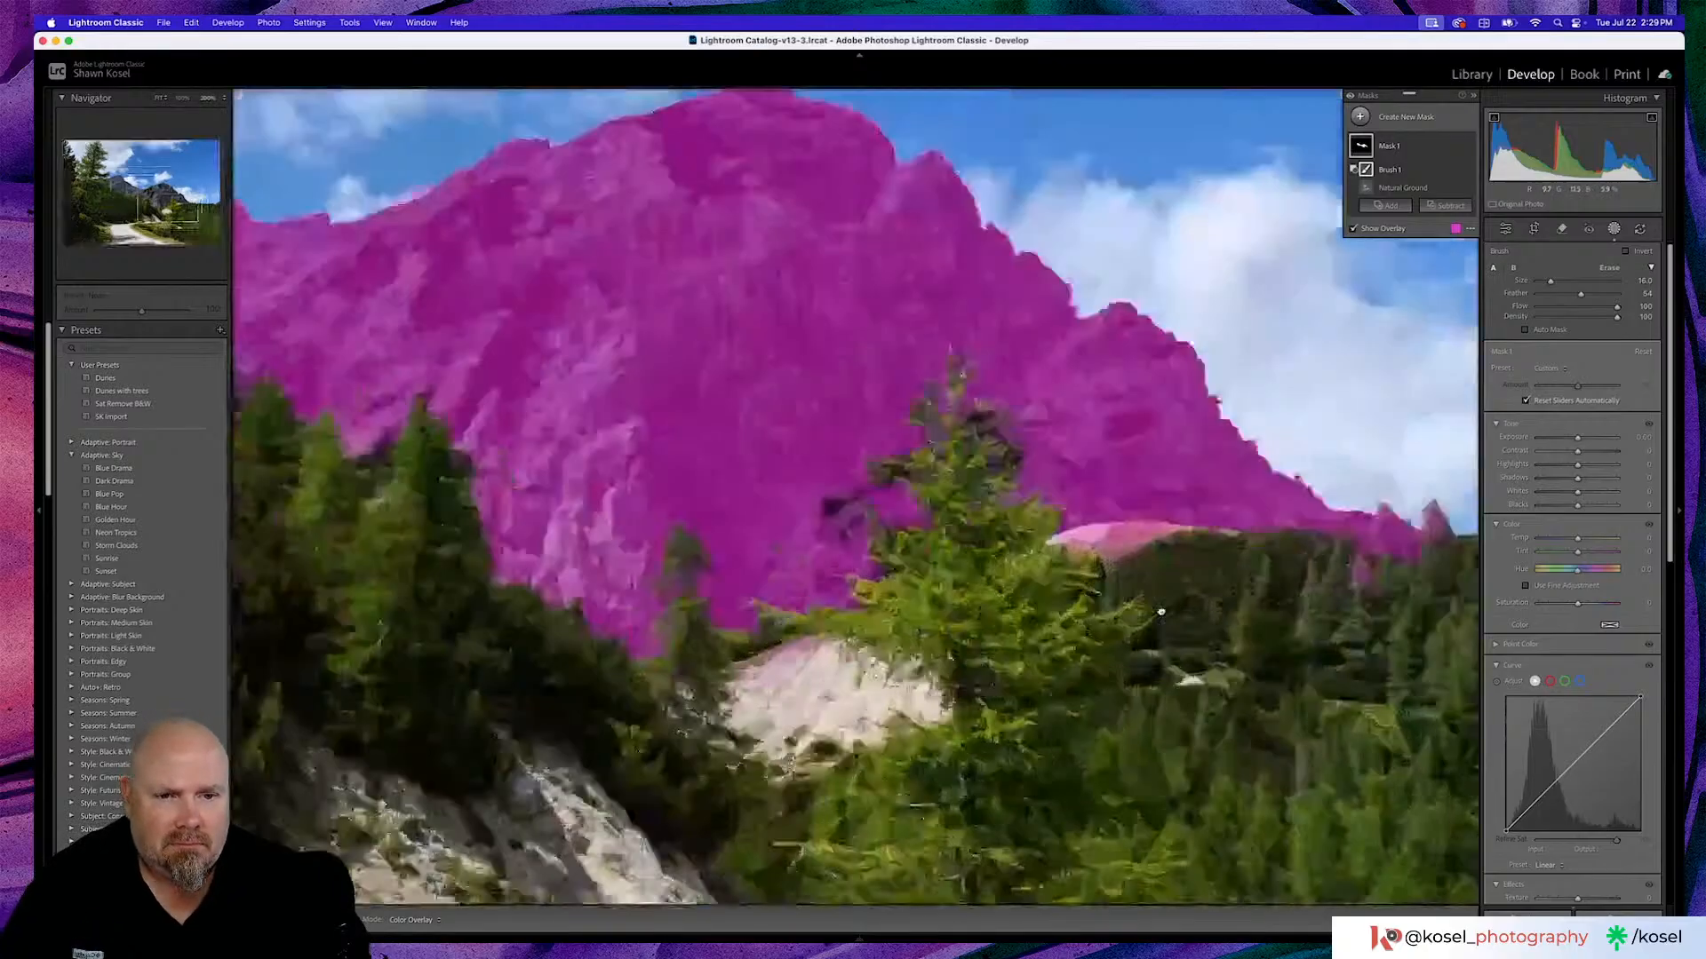
key(bracketleft)
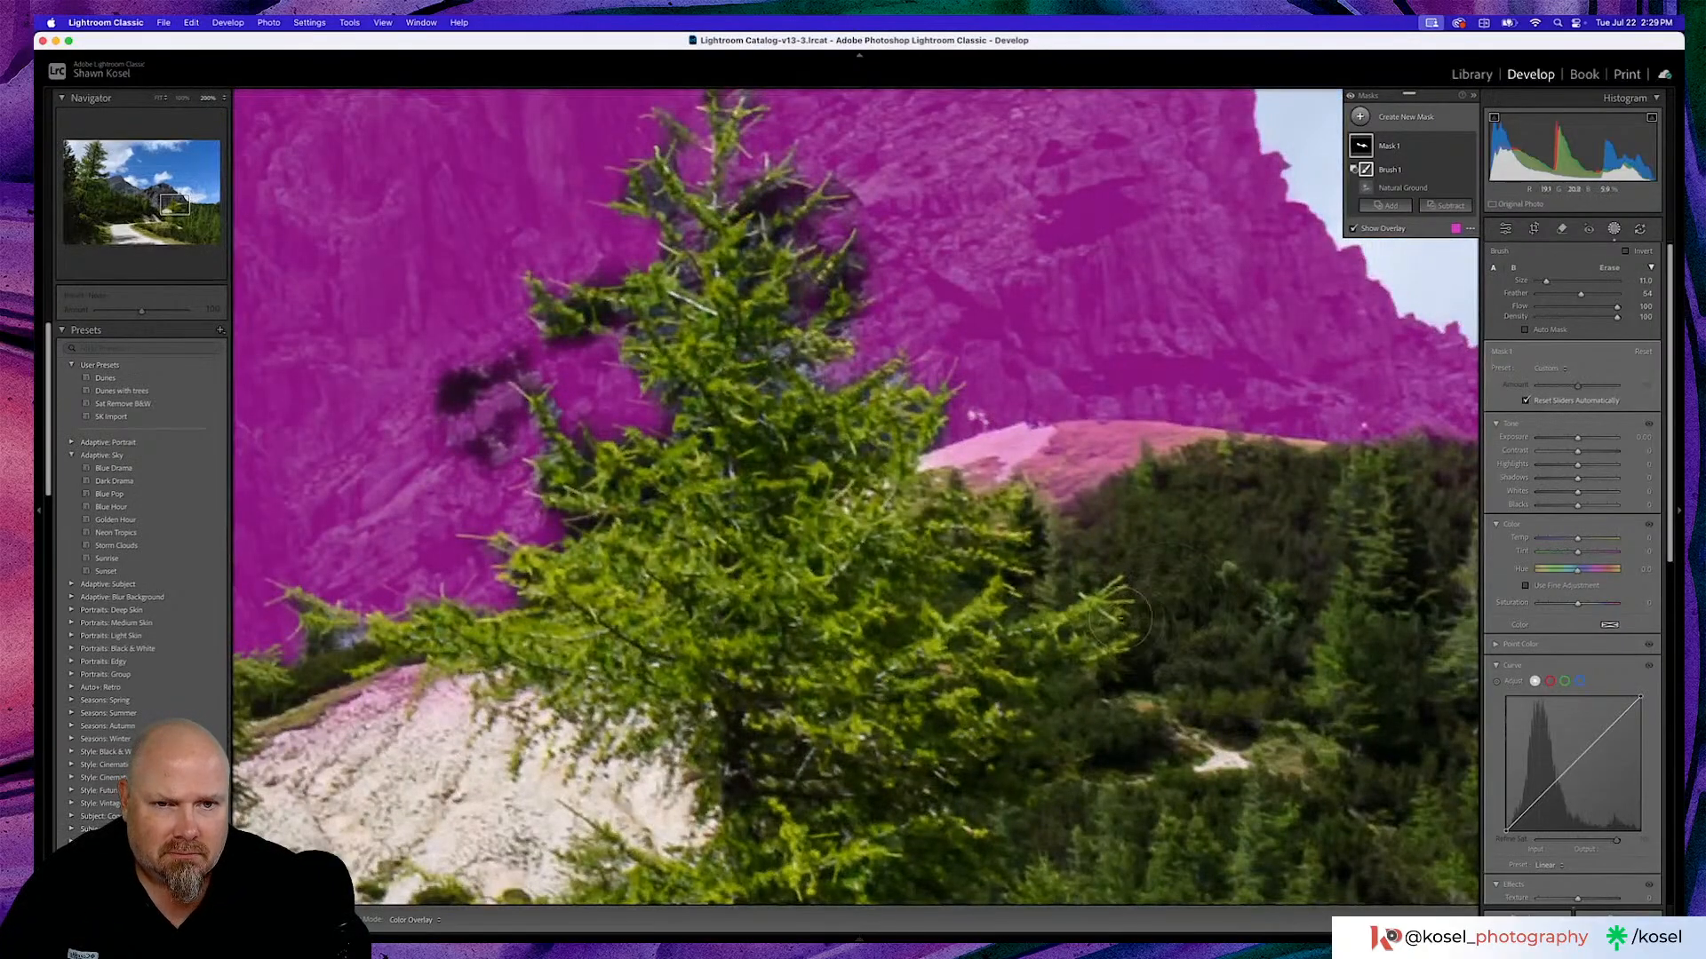
mouse_move(1117, 472)
mouse_down()
mouse_move(997, 481)
mouse_move(1049, 456)
mouse_move(981, 478)
mouse_up()
drag(1099, 457, 1351, 486)
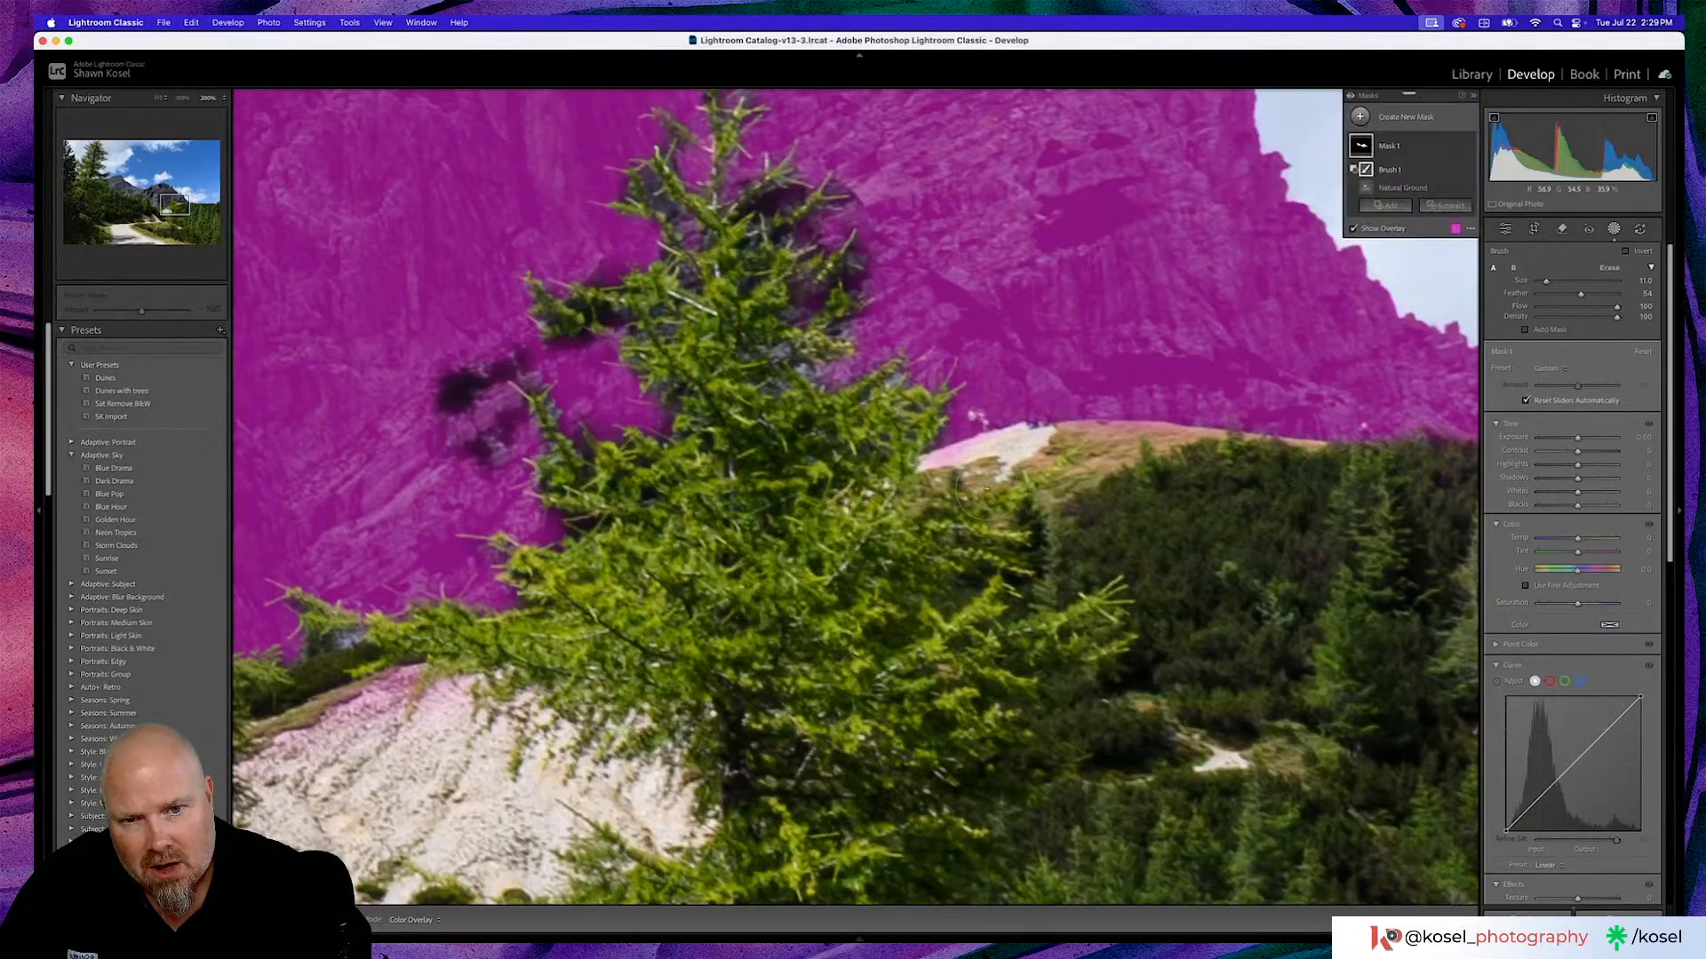
scroll(861, 557, left, 5)
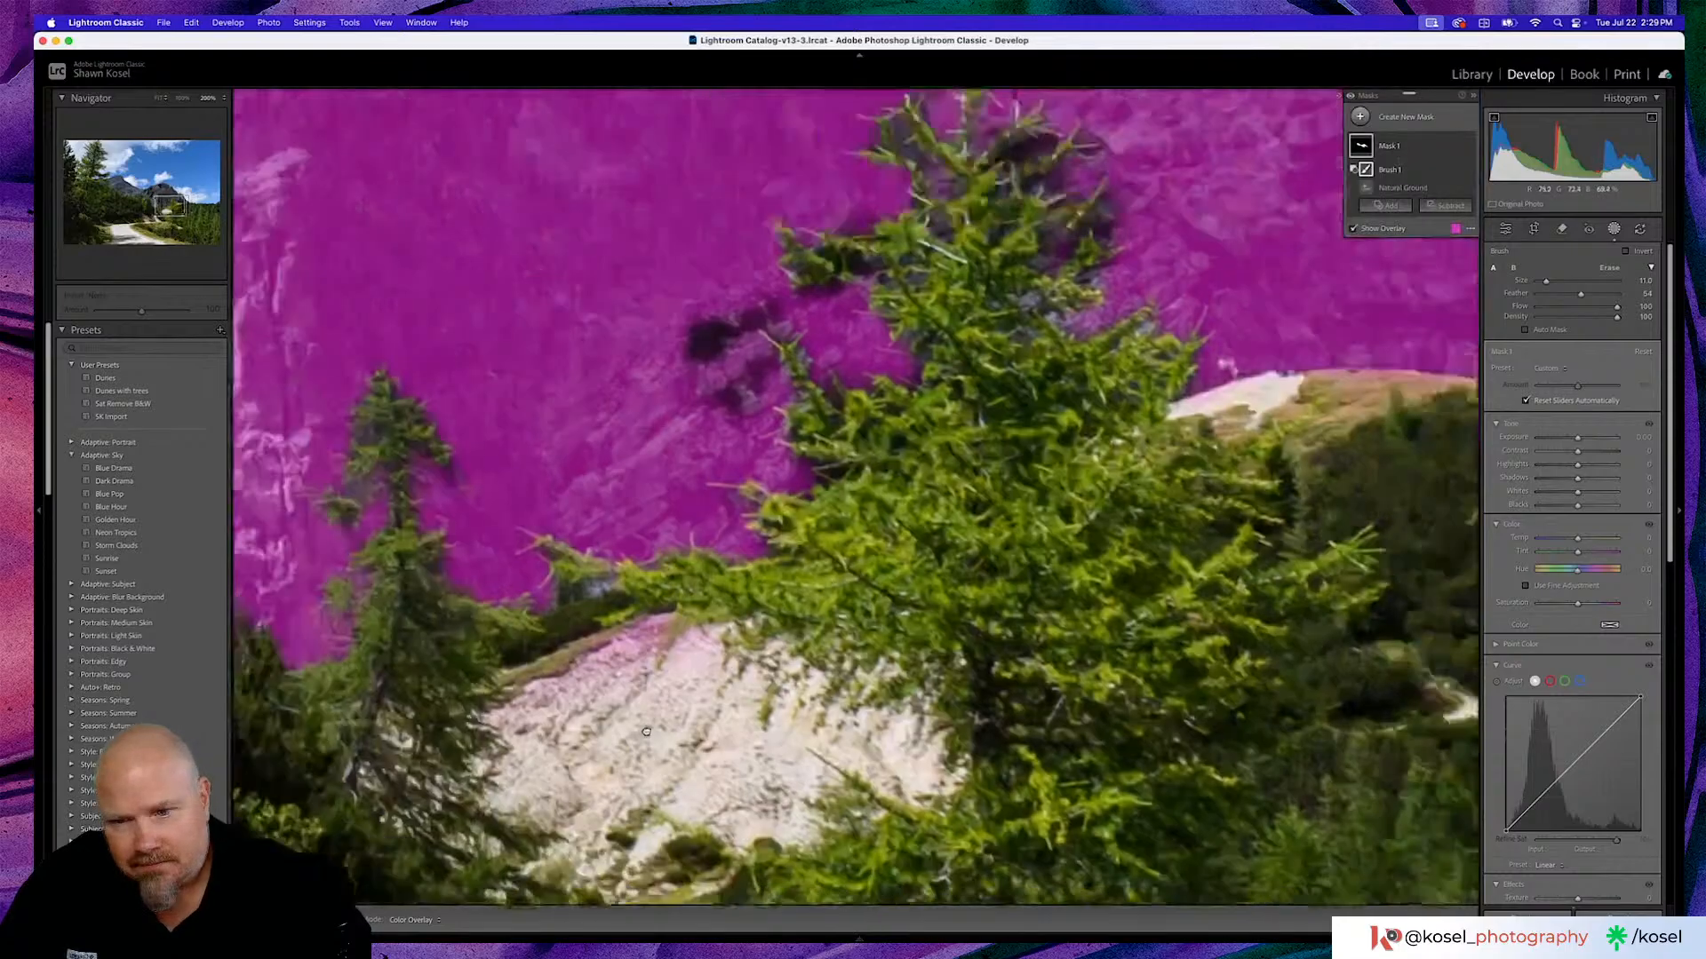
drag(838, 606, 640, 657)
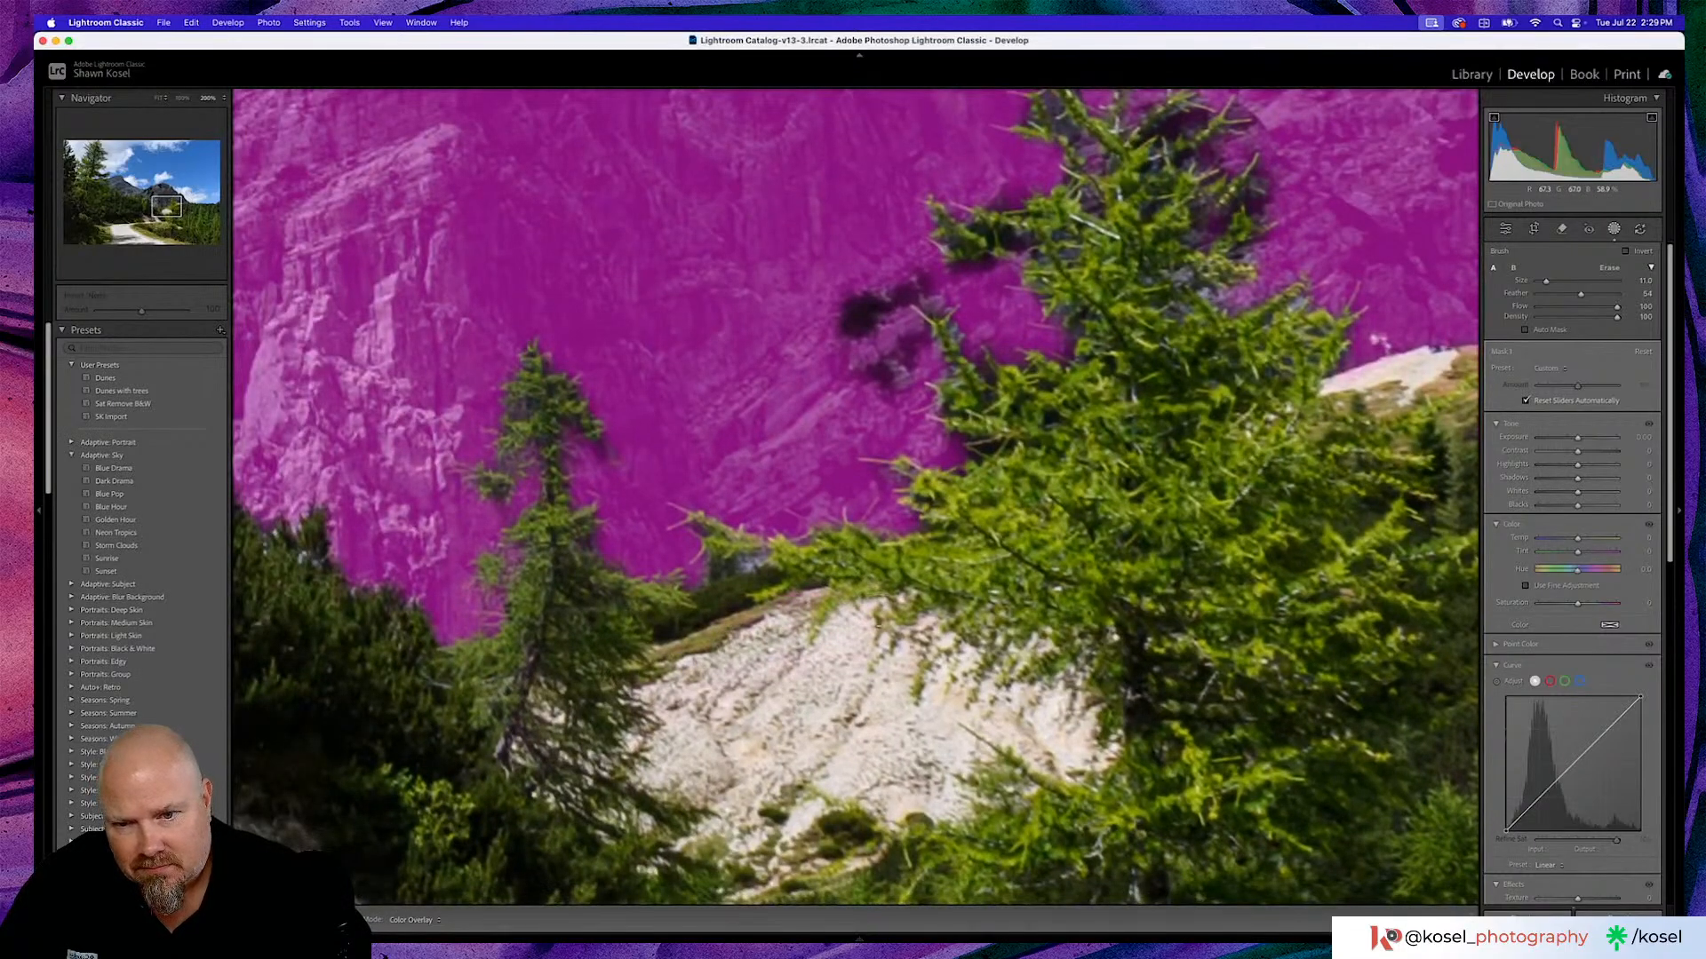
Set the mountain mask's Contrast to 18, Clarity to 12 and Whites to 27.
scroll(691, 712, right, 5)
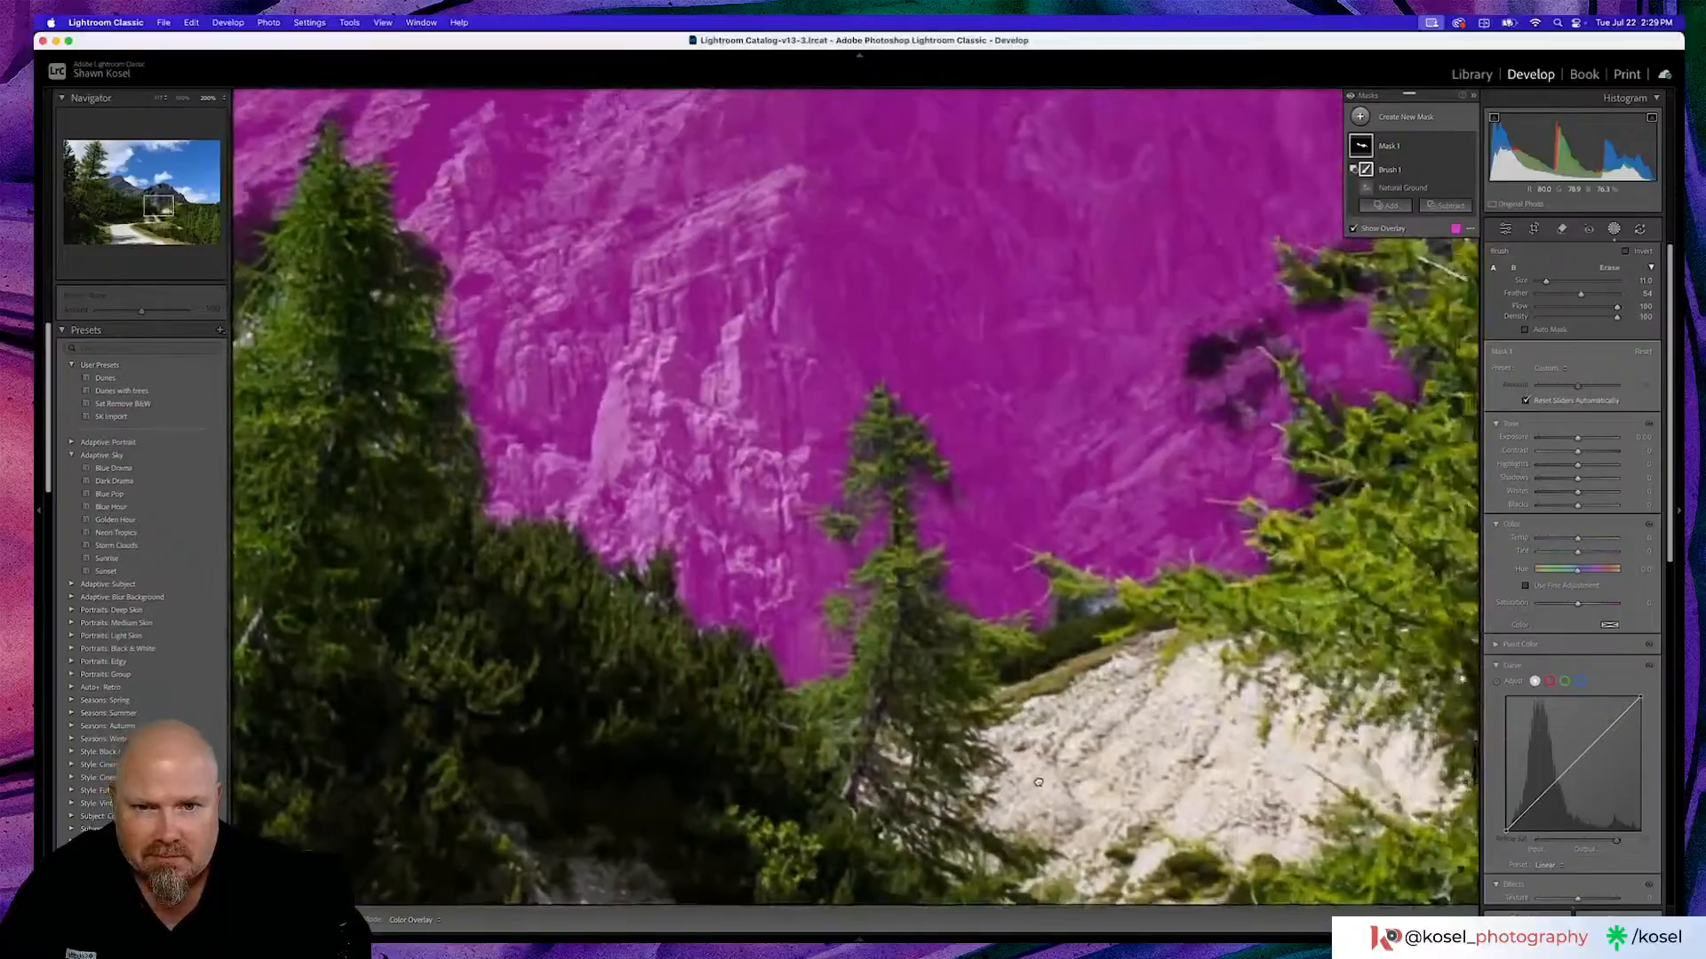
scroll(575, 744, right, 5)
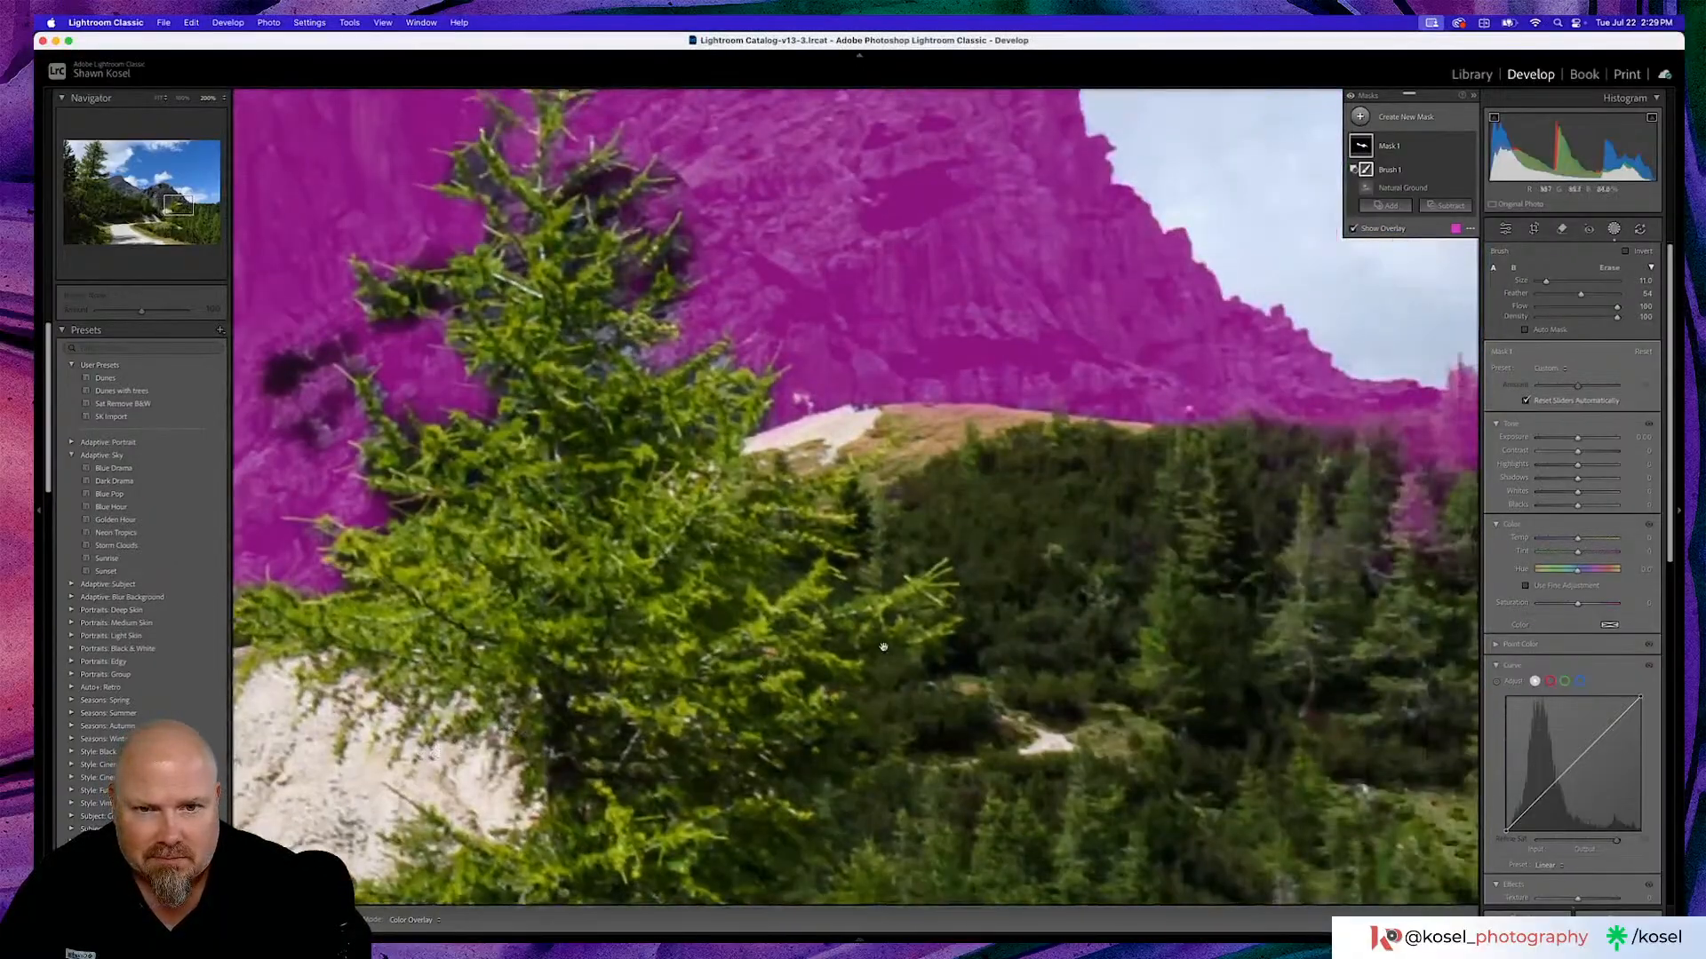
key(z)
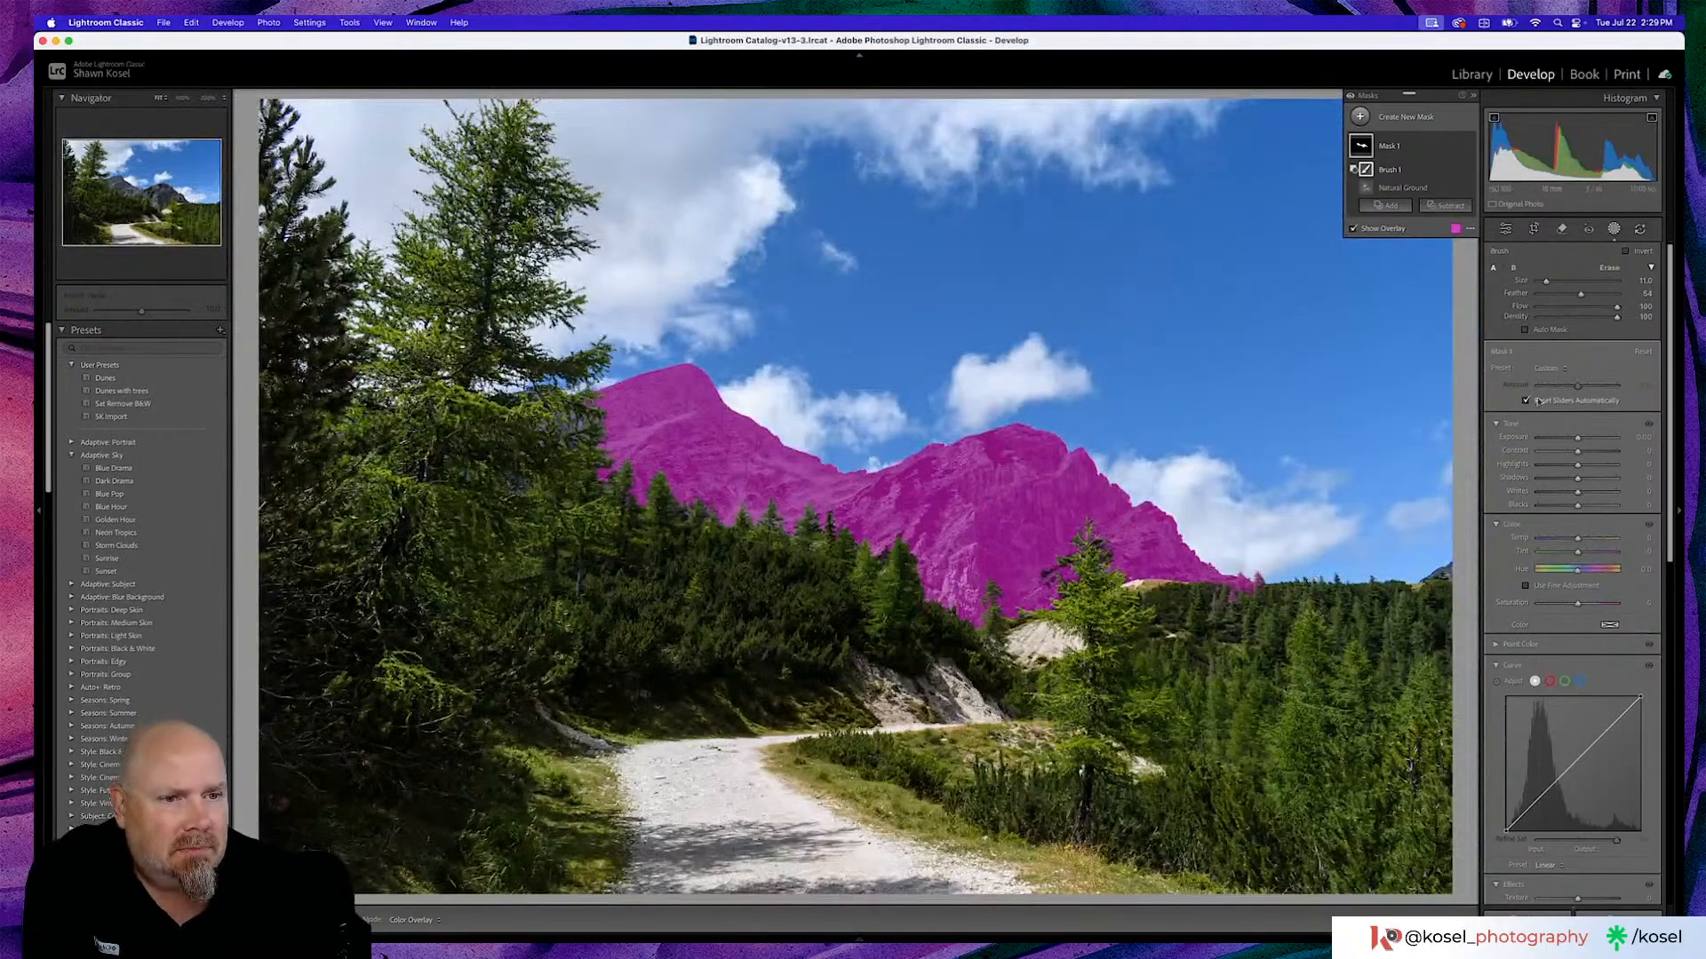
drag(1578, 451, 1585, 453)
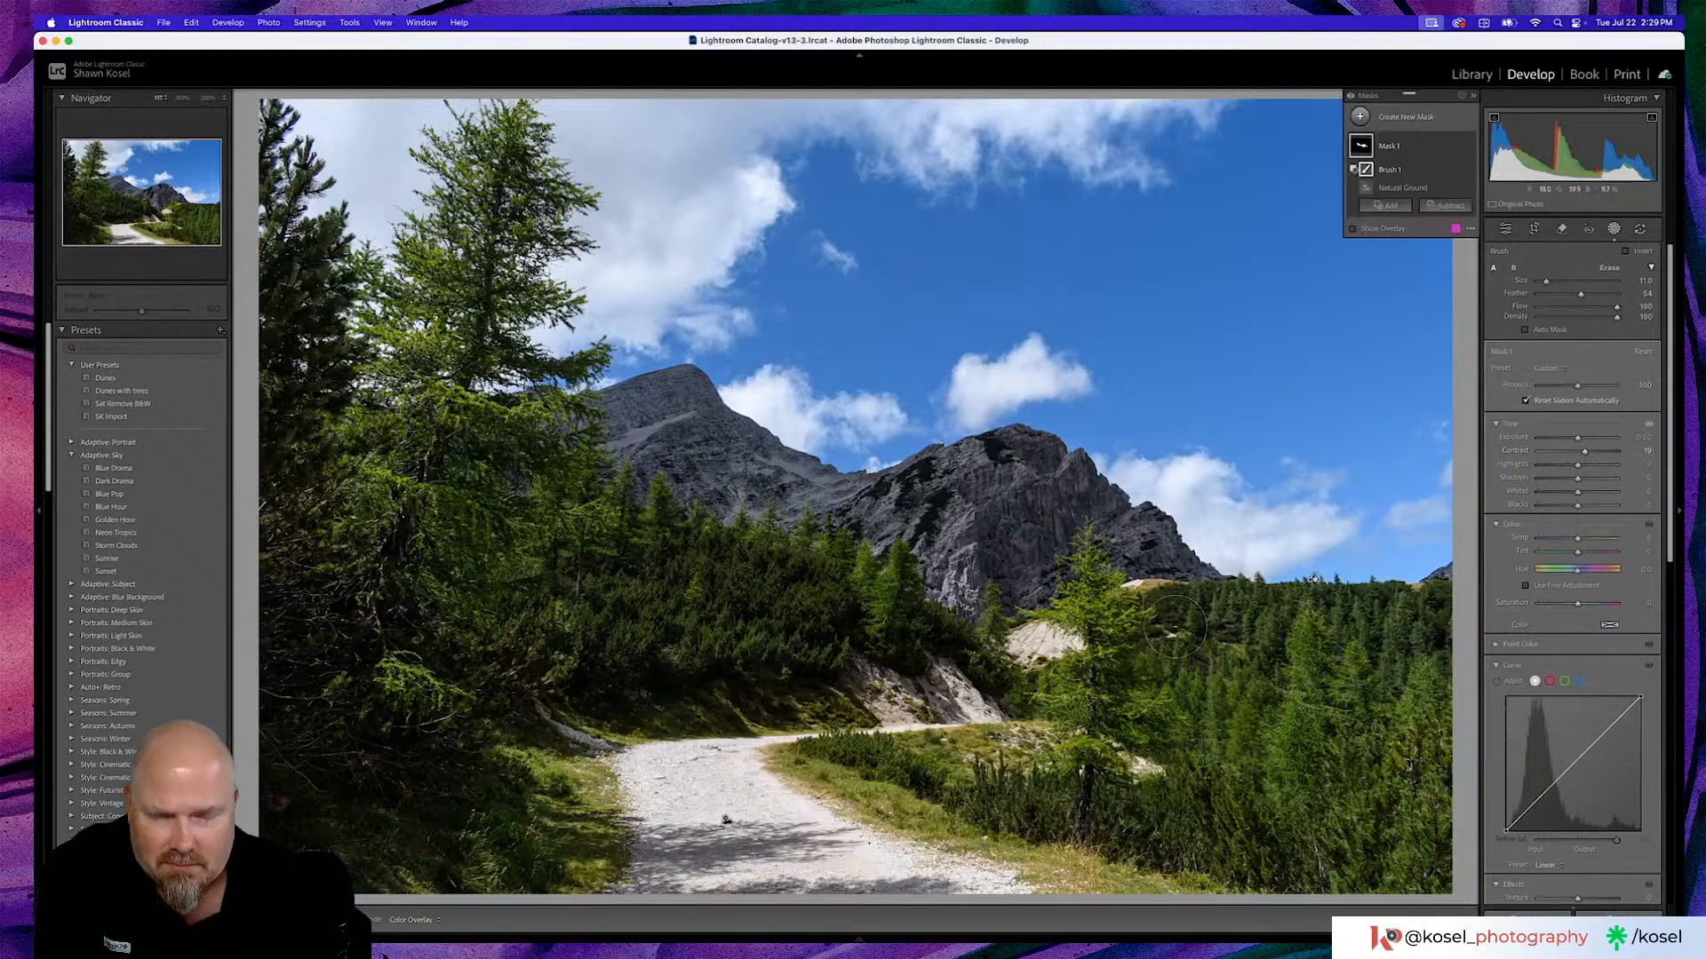
click(1407, 148)
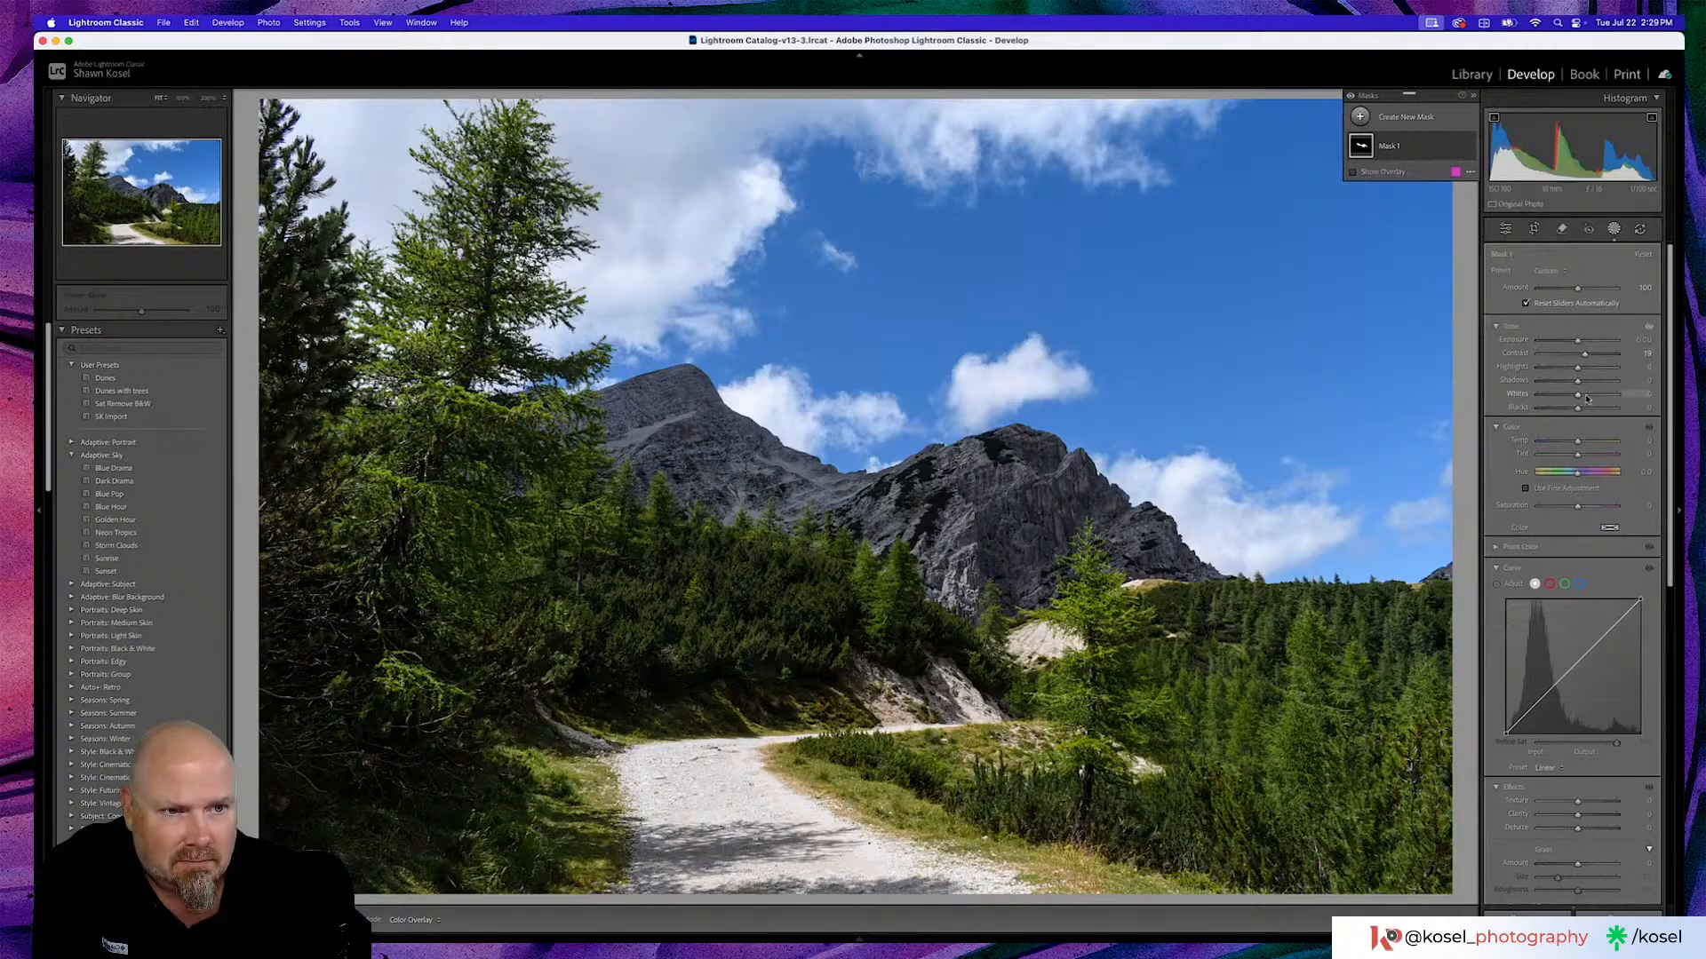
scroll(1537, 640, down, 5)
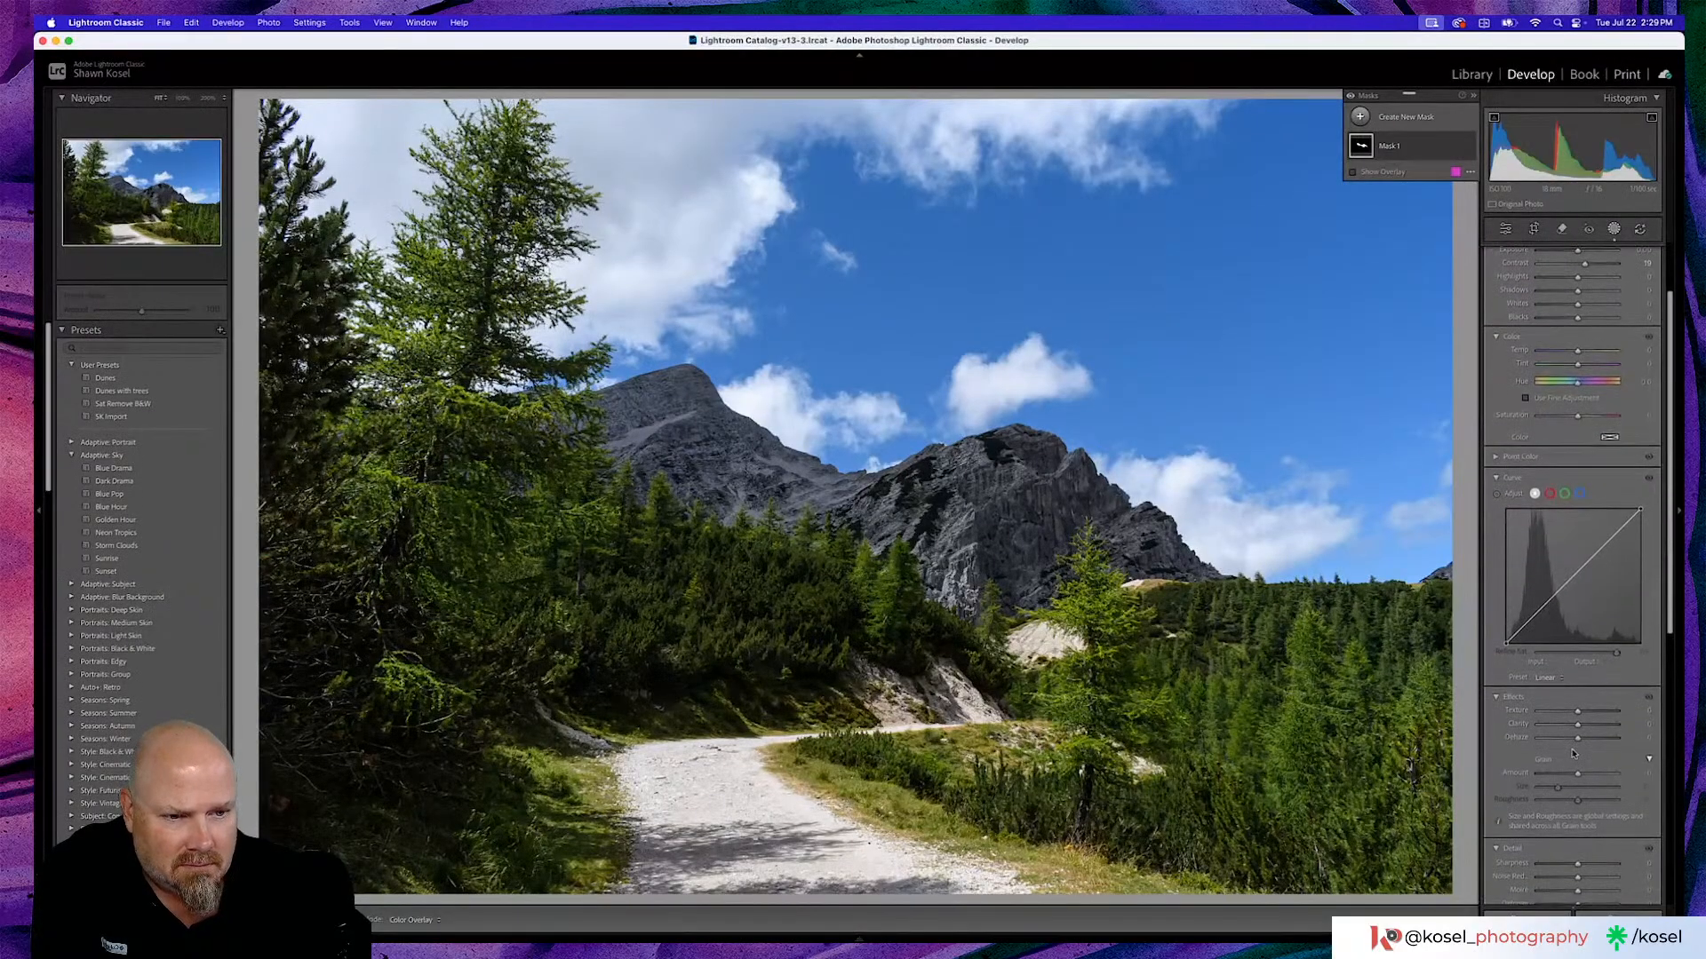
drag(1578, 727, 1577, 727)
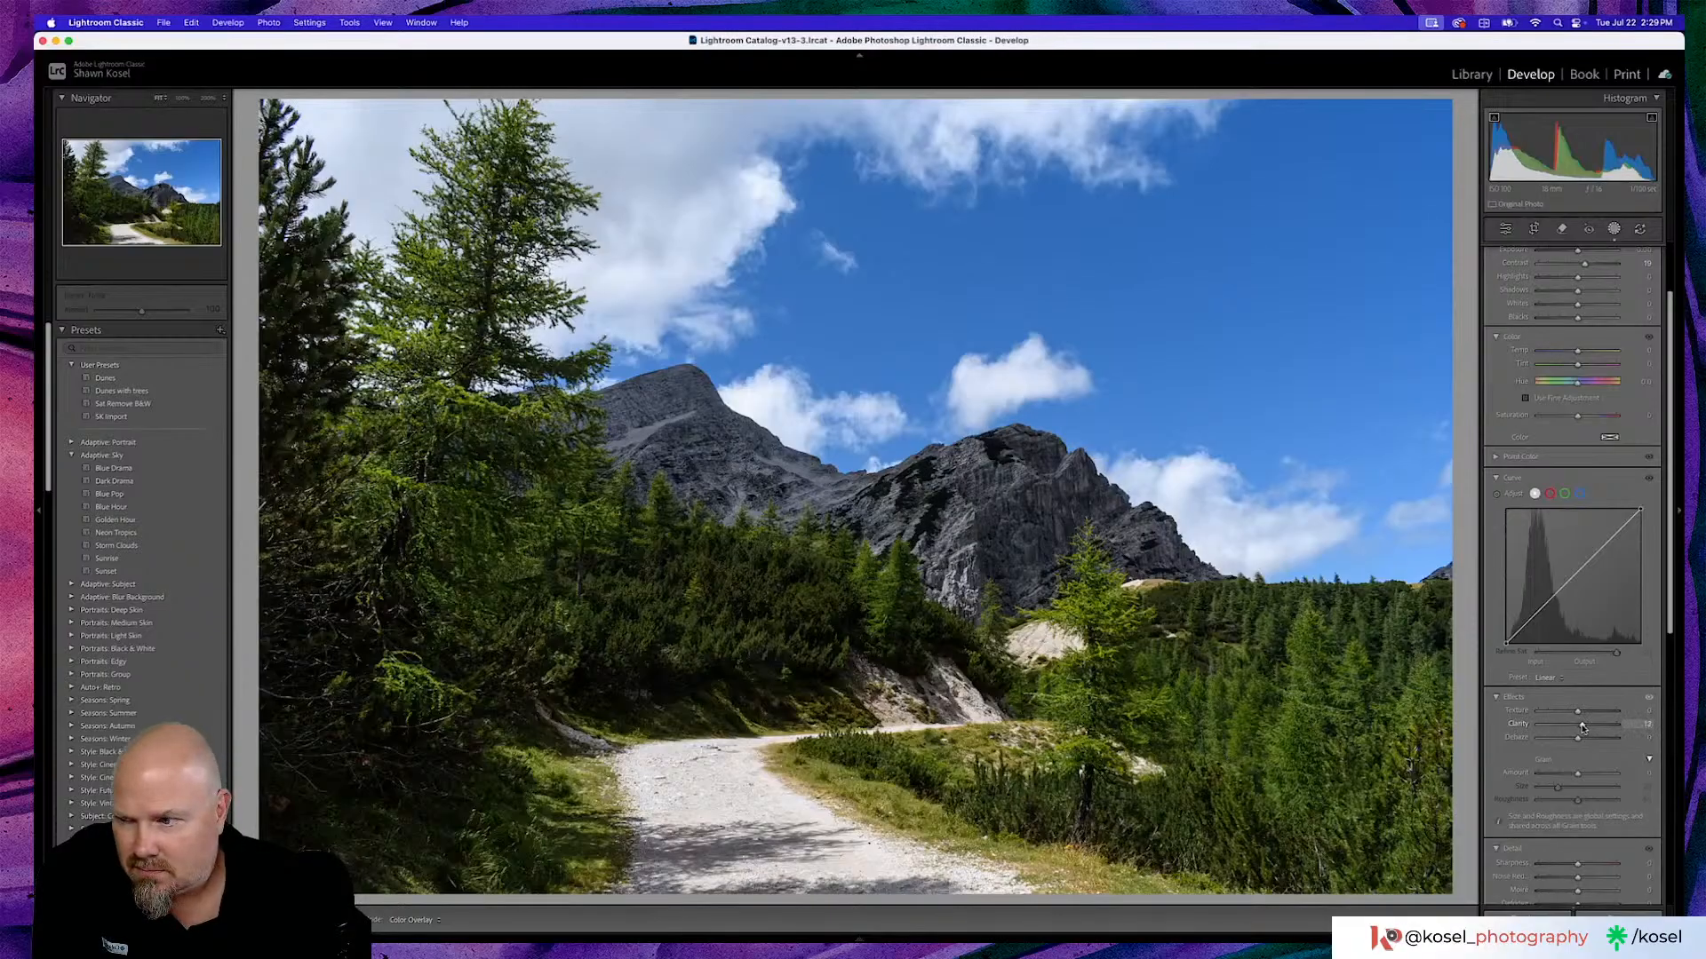
drag(1582, 726, 1582, 727)
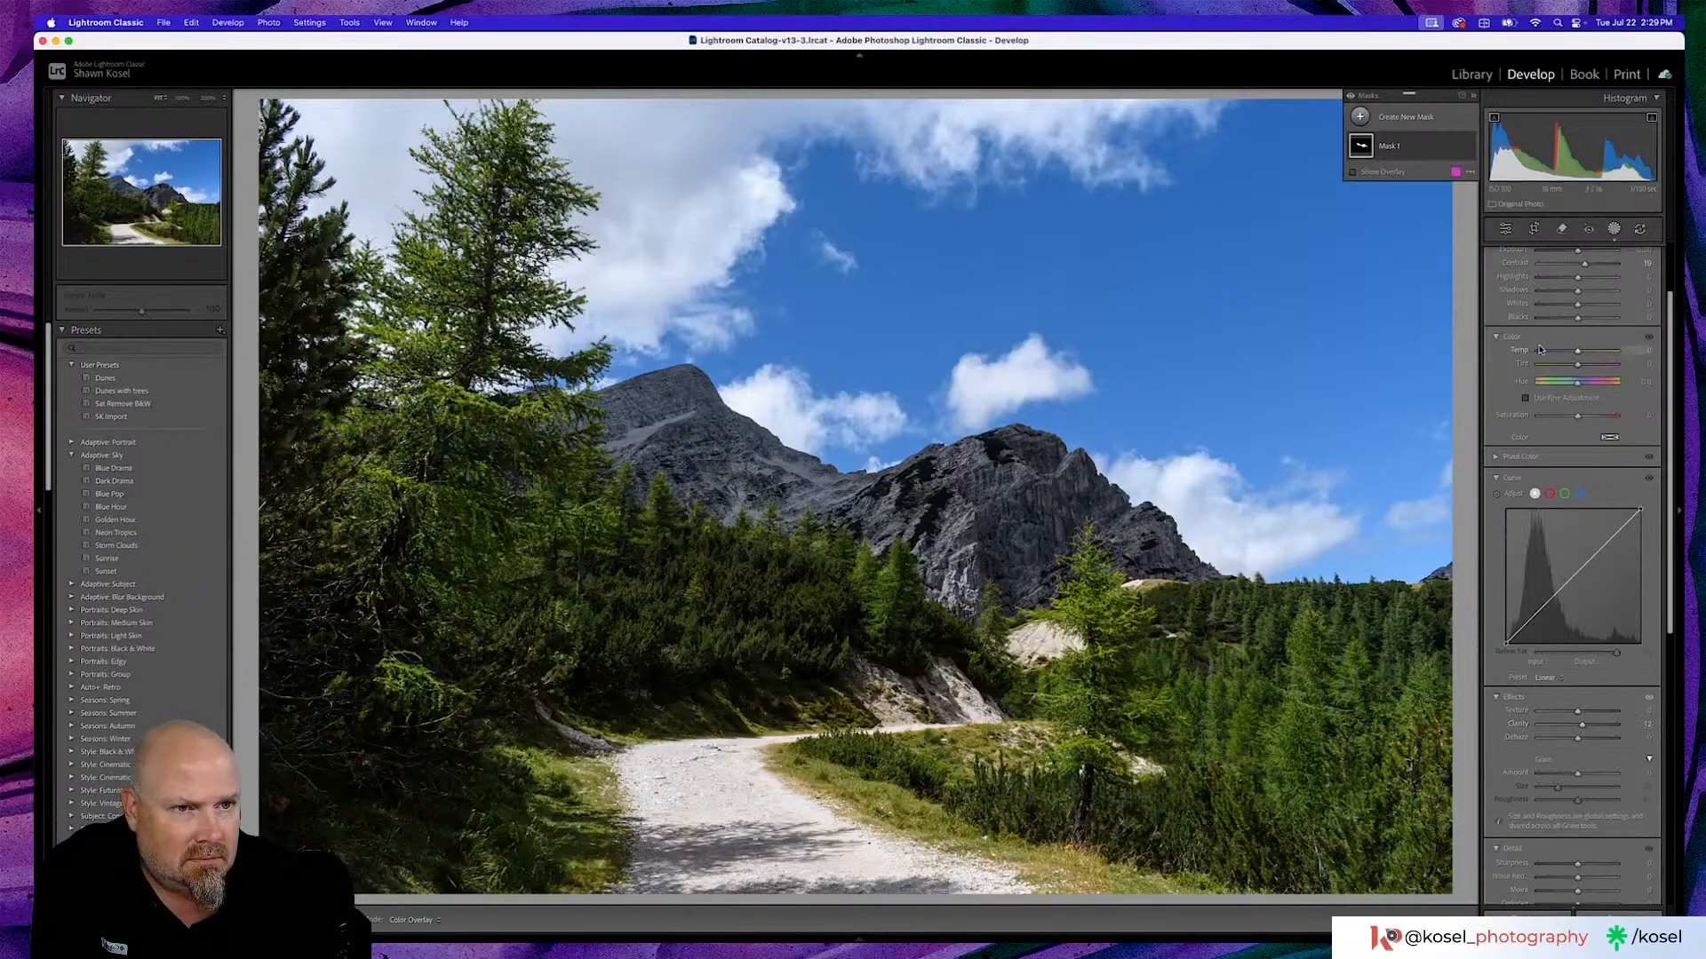
scroll(1570, 355, up, 3)
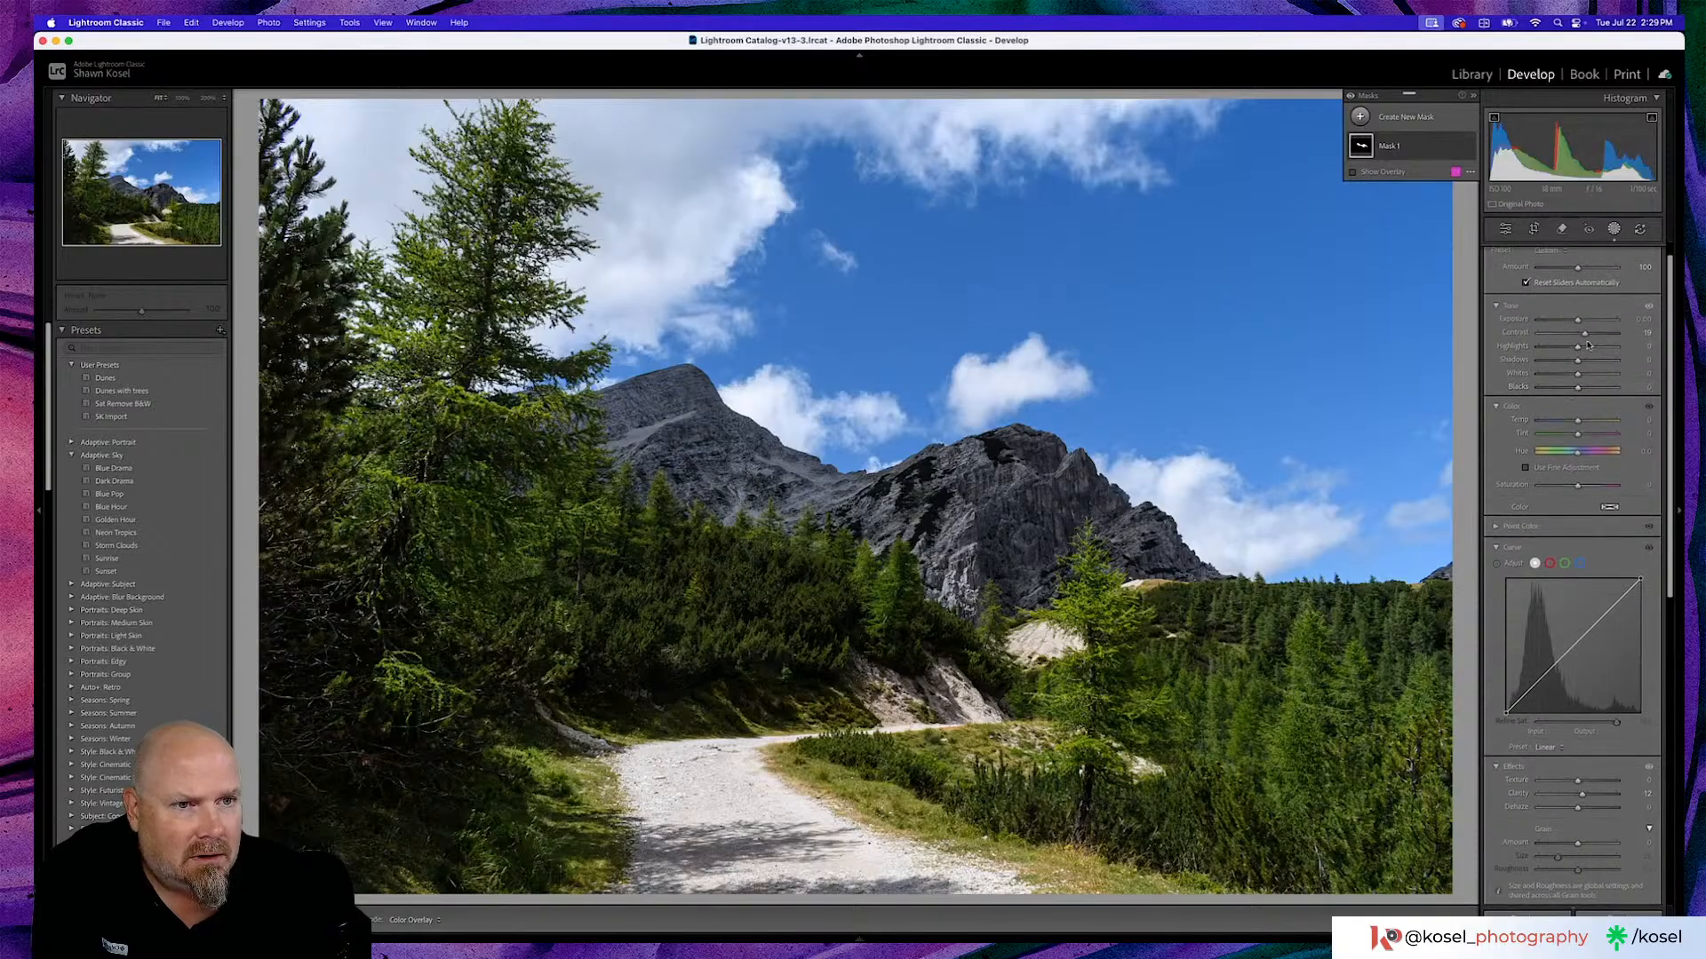
drag(1577, 376, 1585, 376)
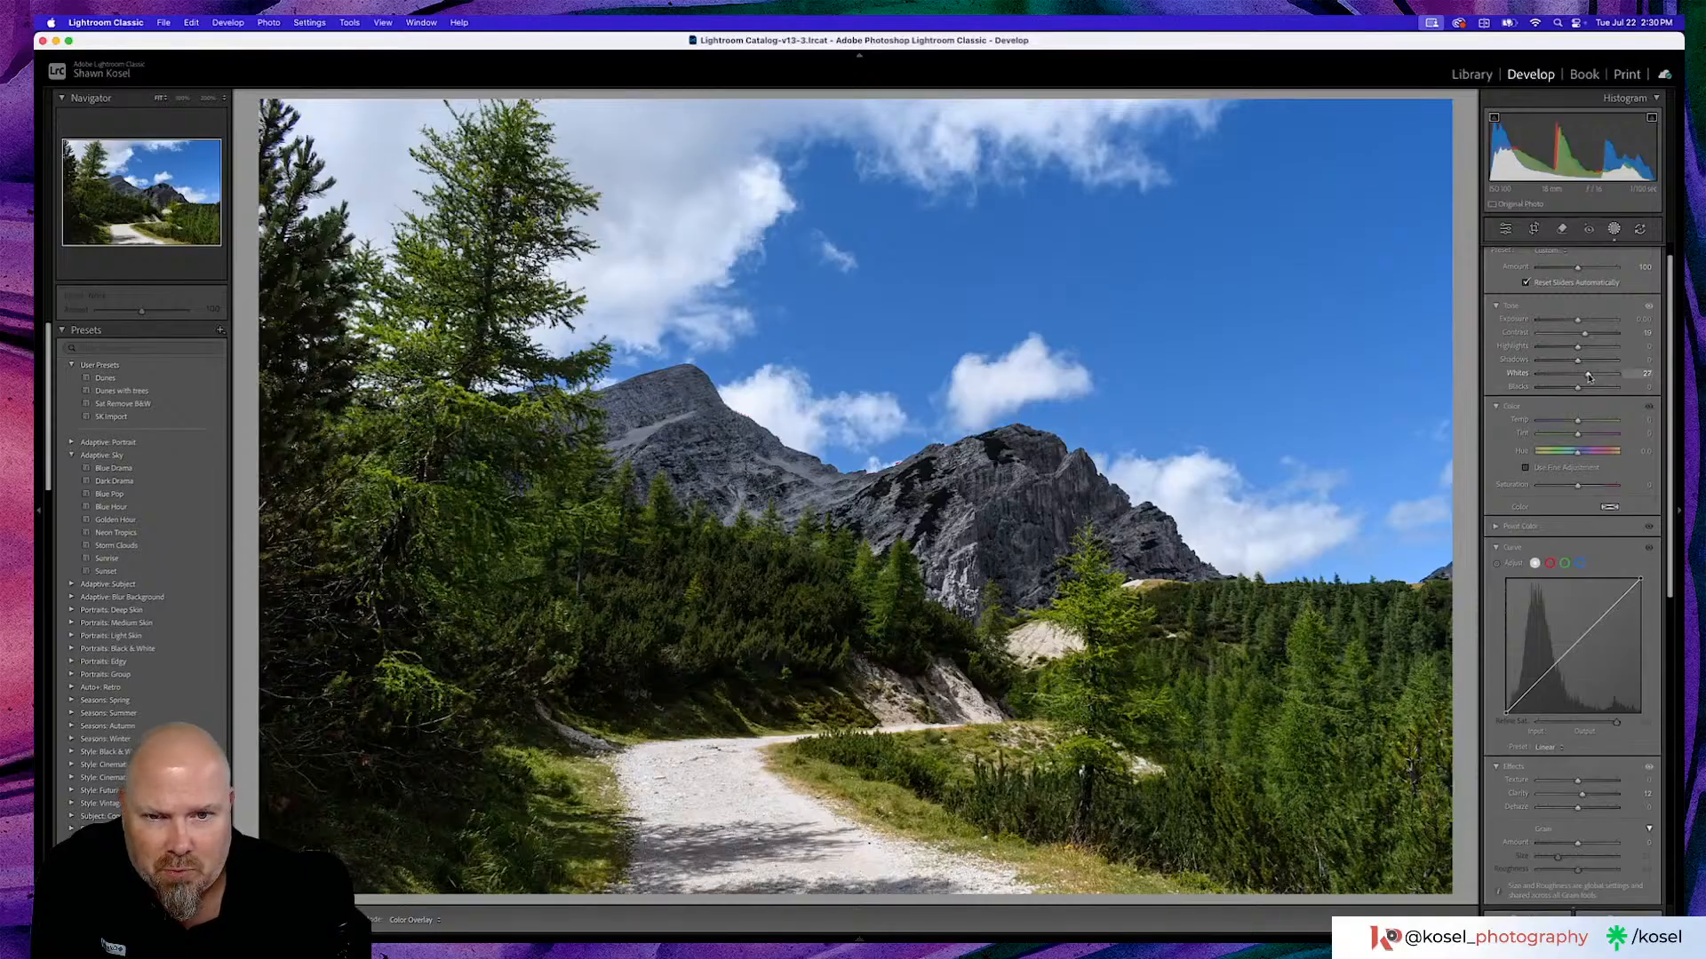
drag(1589, 376, 1589, 377)
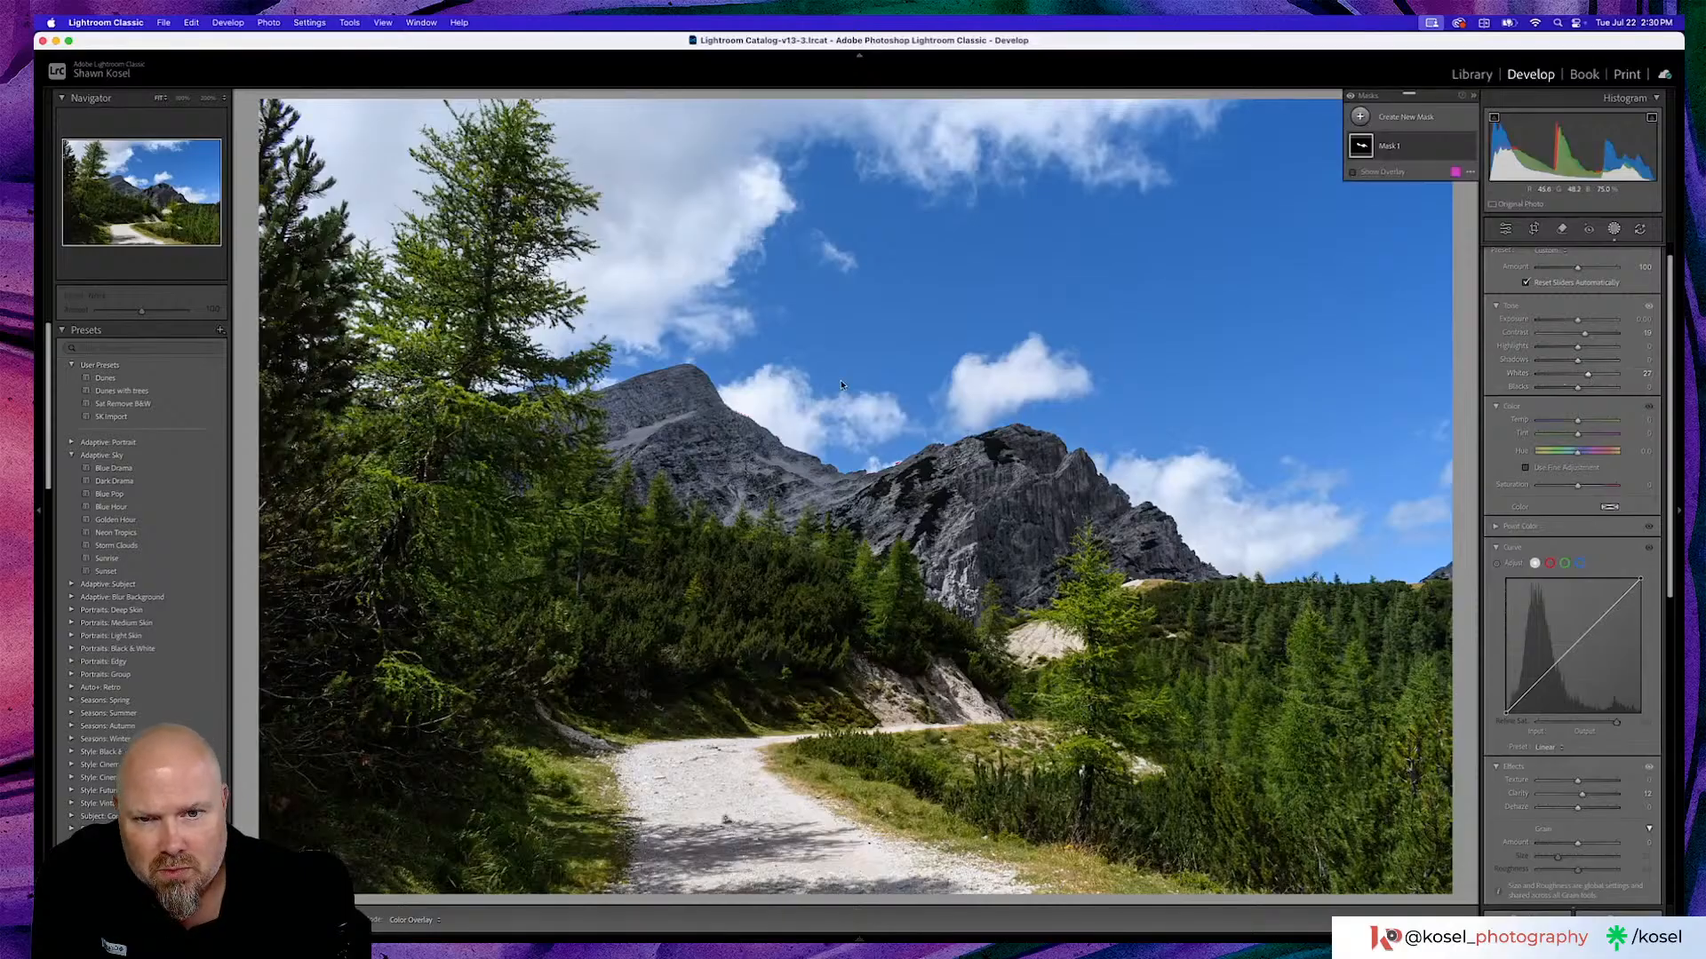
Brush the clipped sky patch above the saddle between the peaks out of the mountain mask, using a size 7 brush.
click(915, 460)
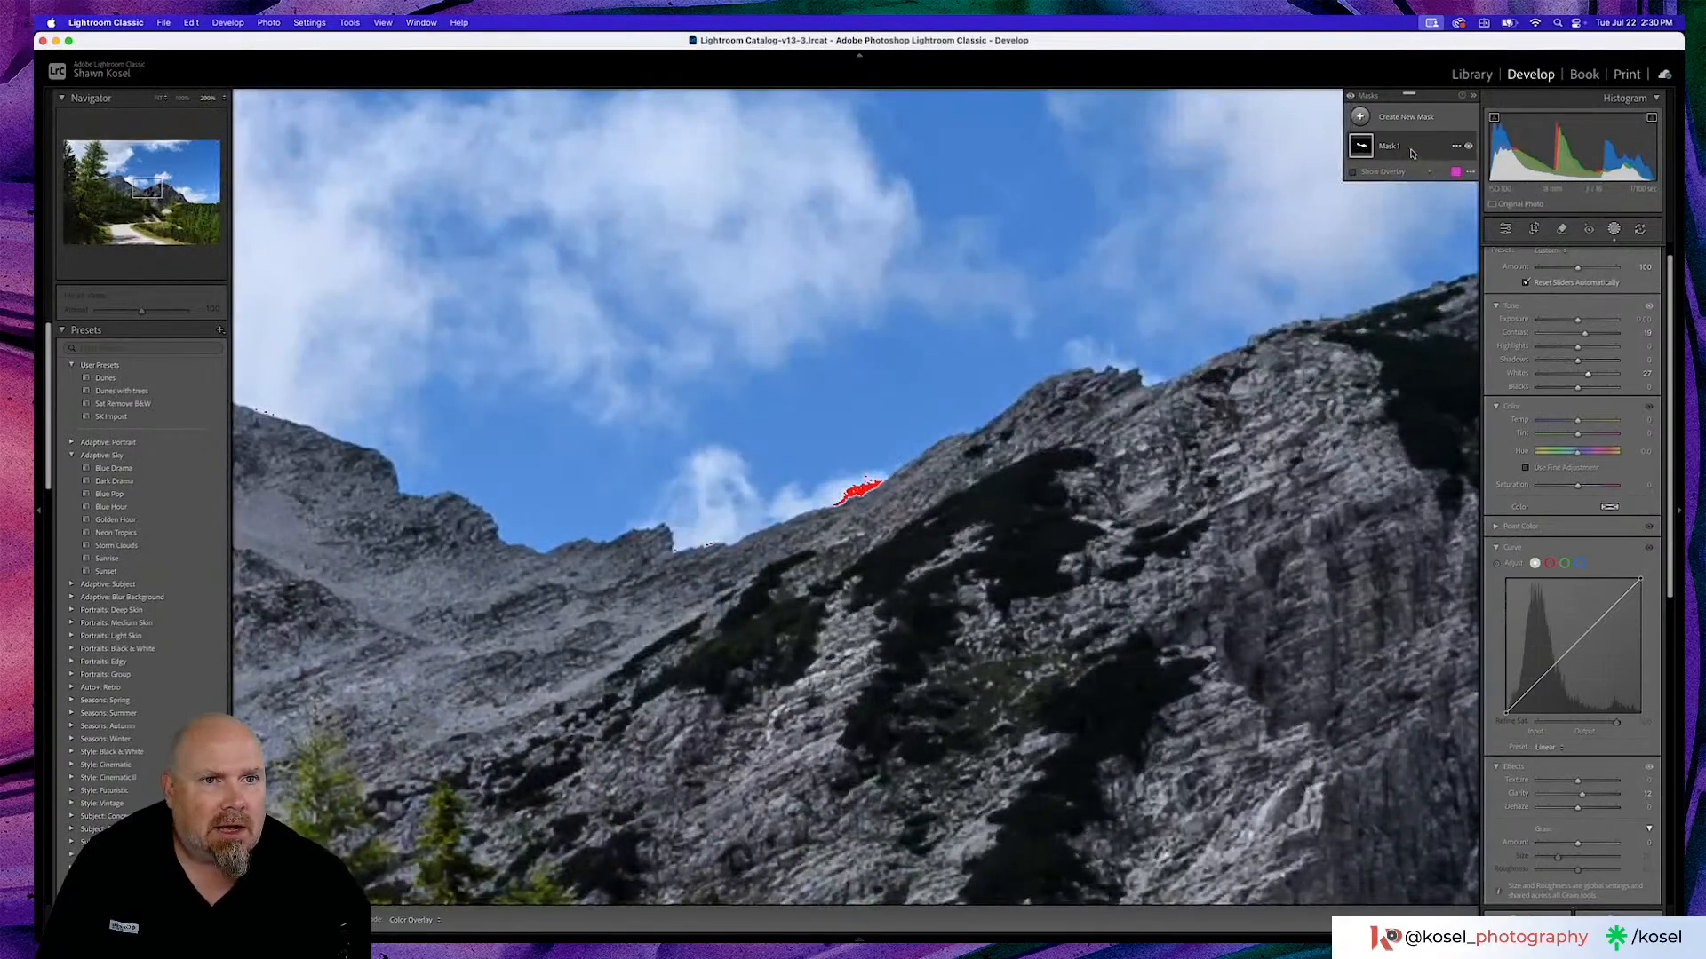
mouse_move(1412, 153)
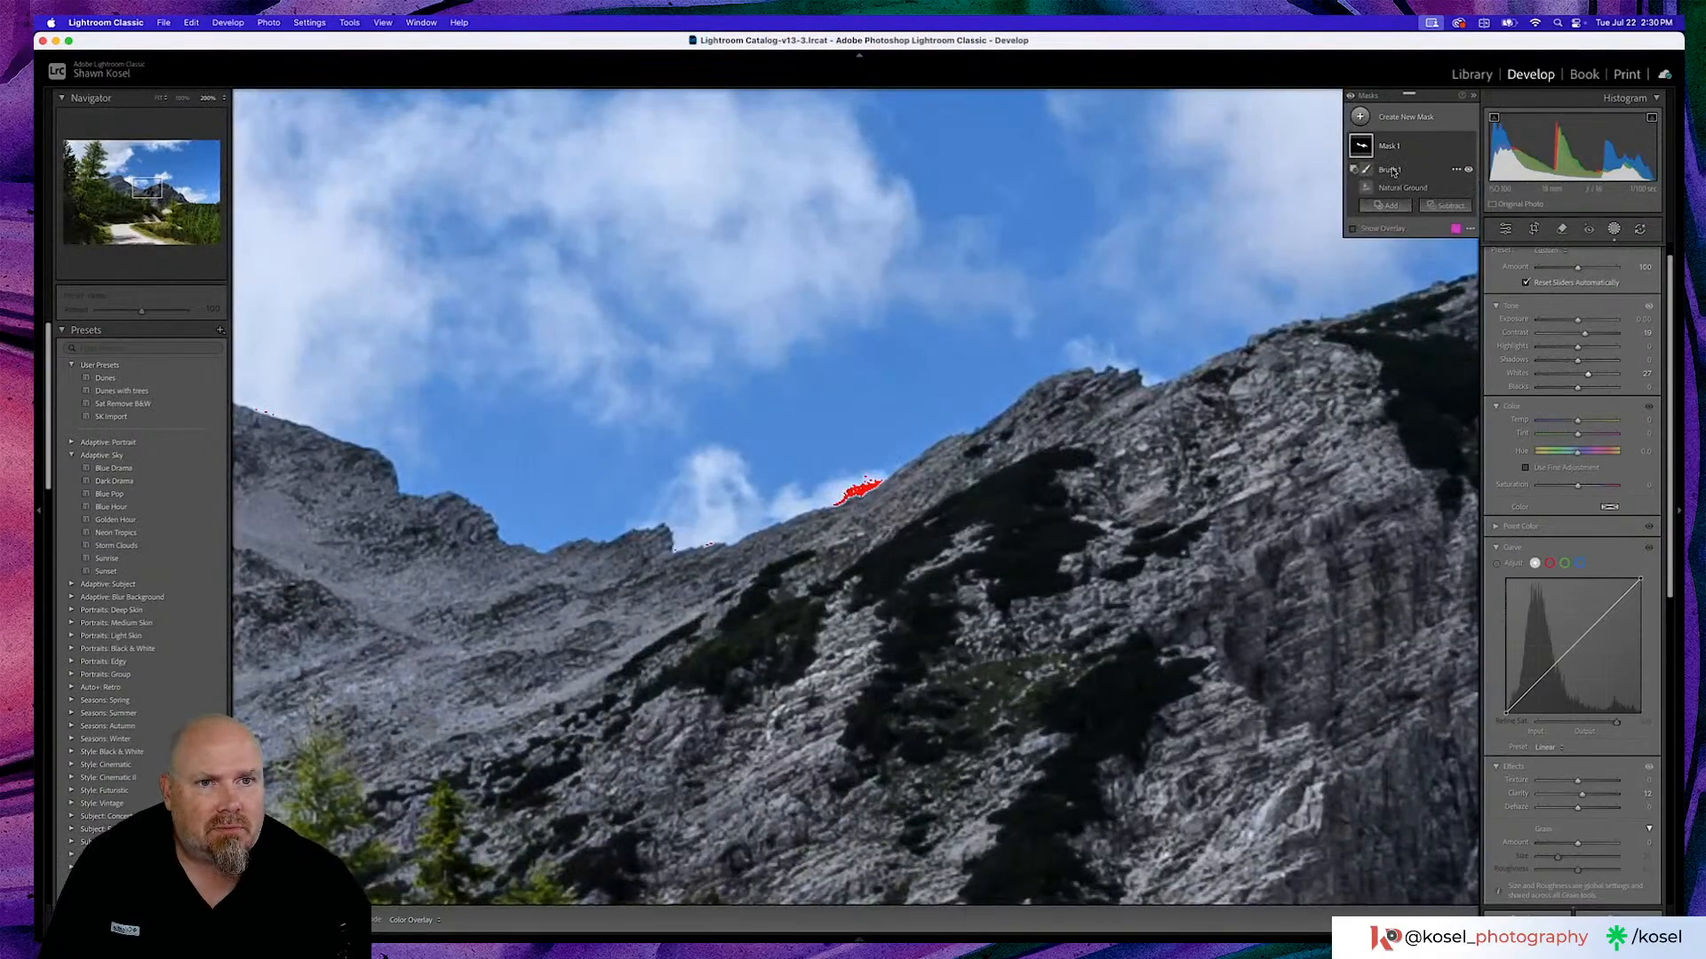
click(1394, 168)
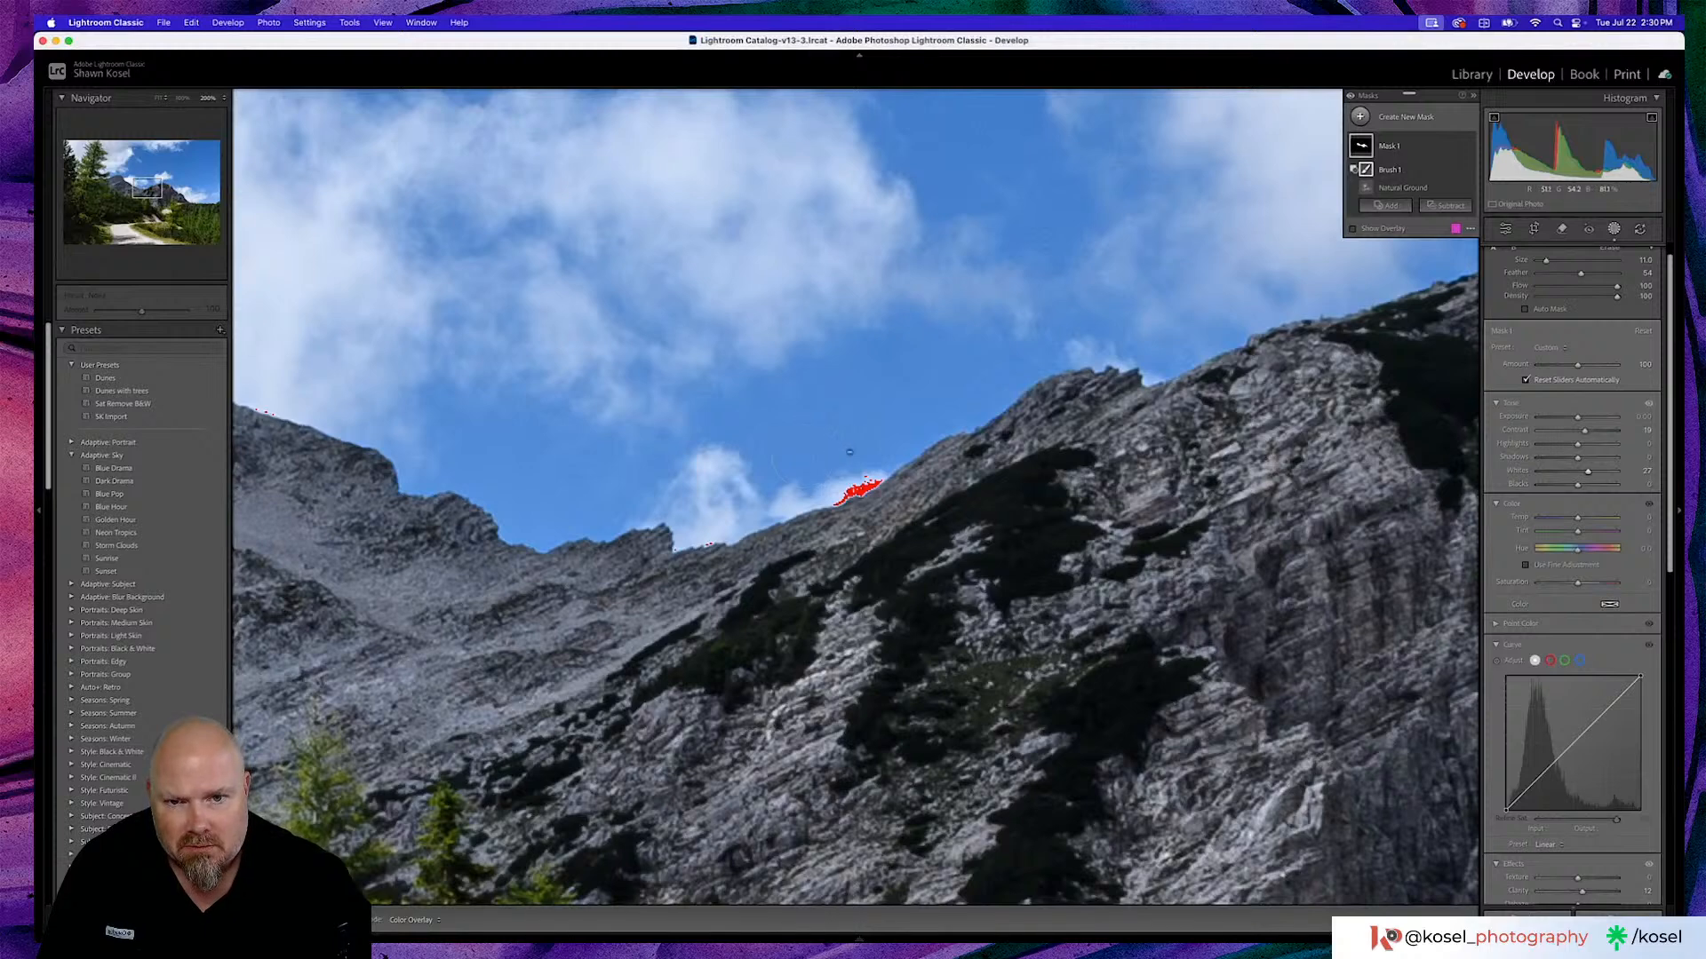
drag(874, 465, 832, 483)
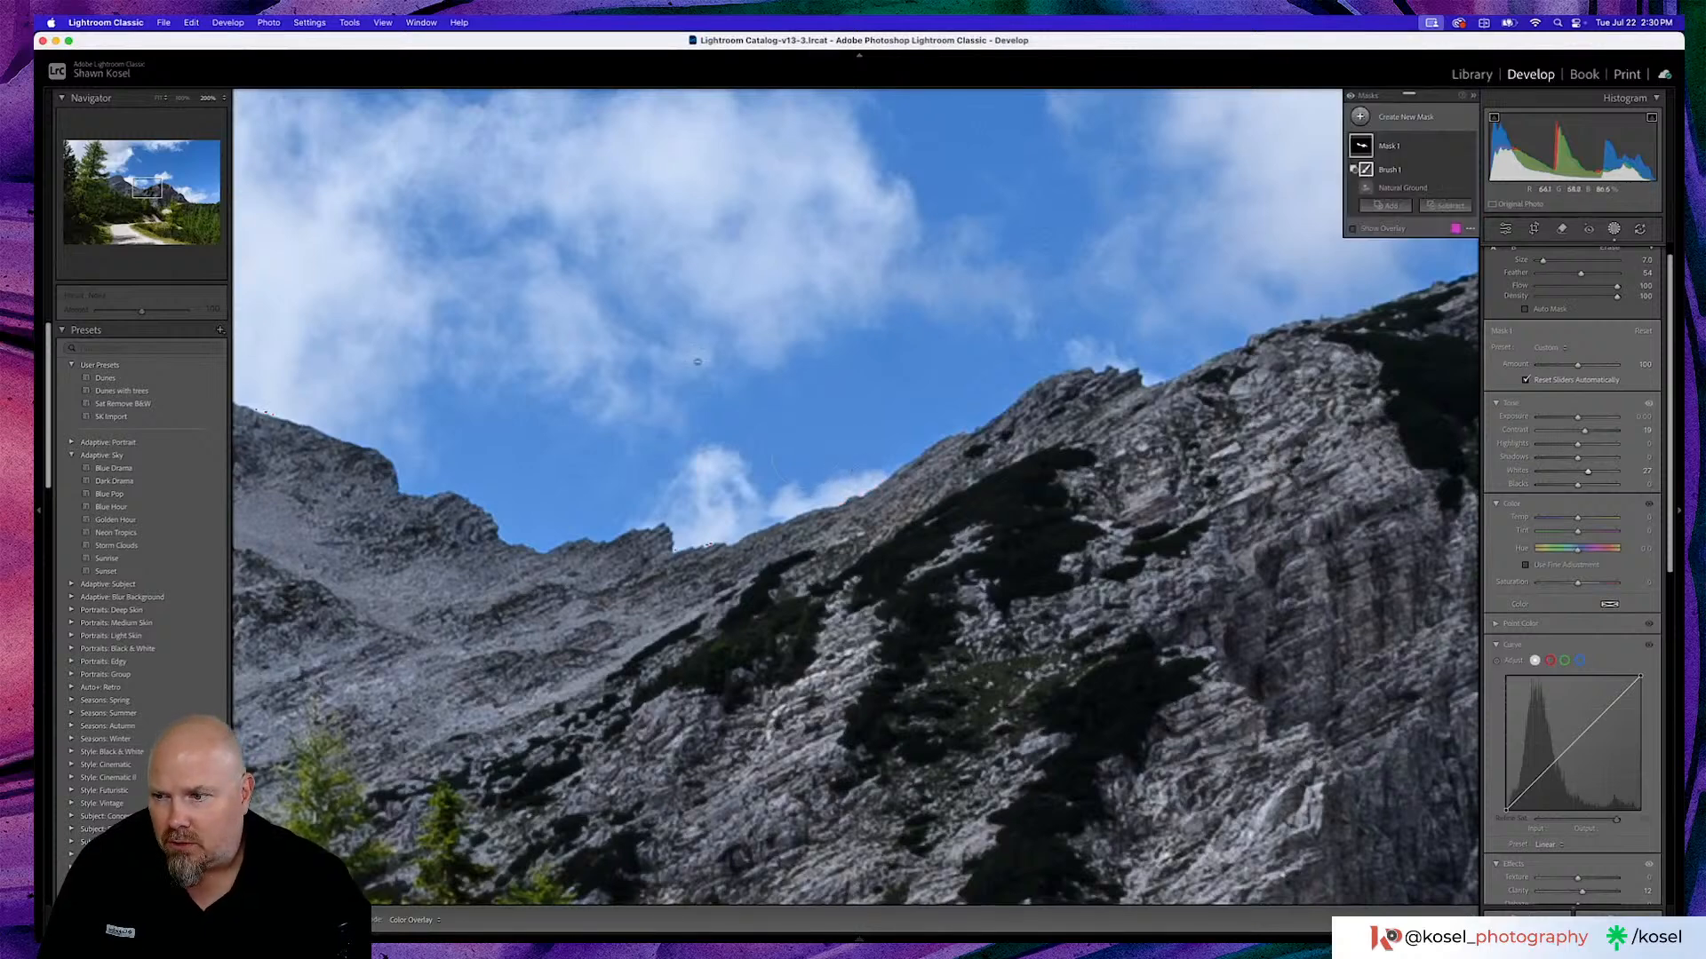
click(722, 456)
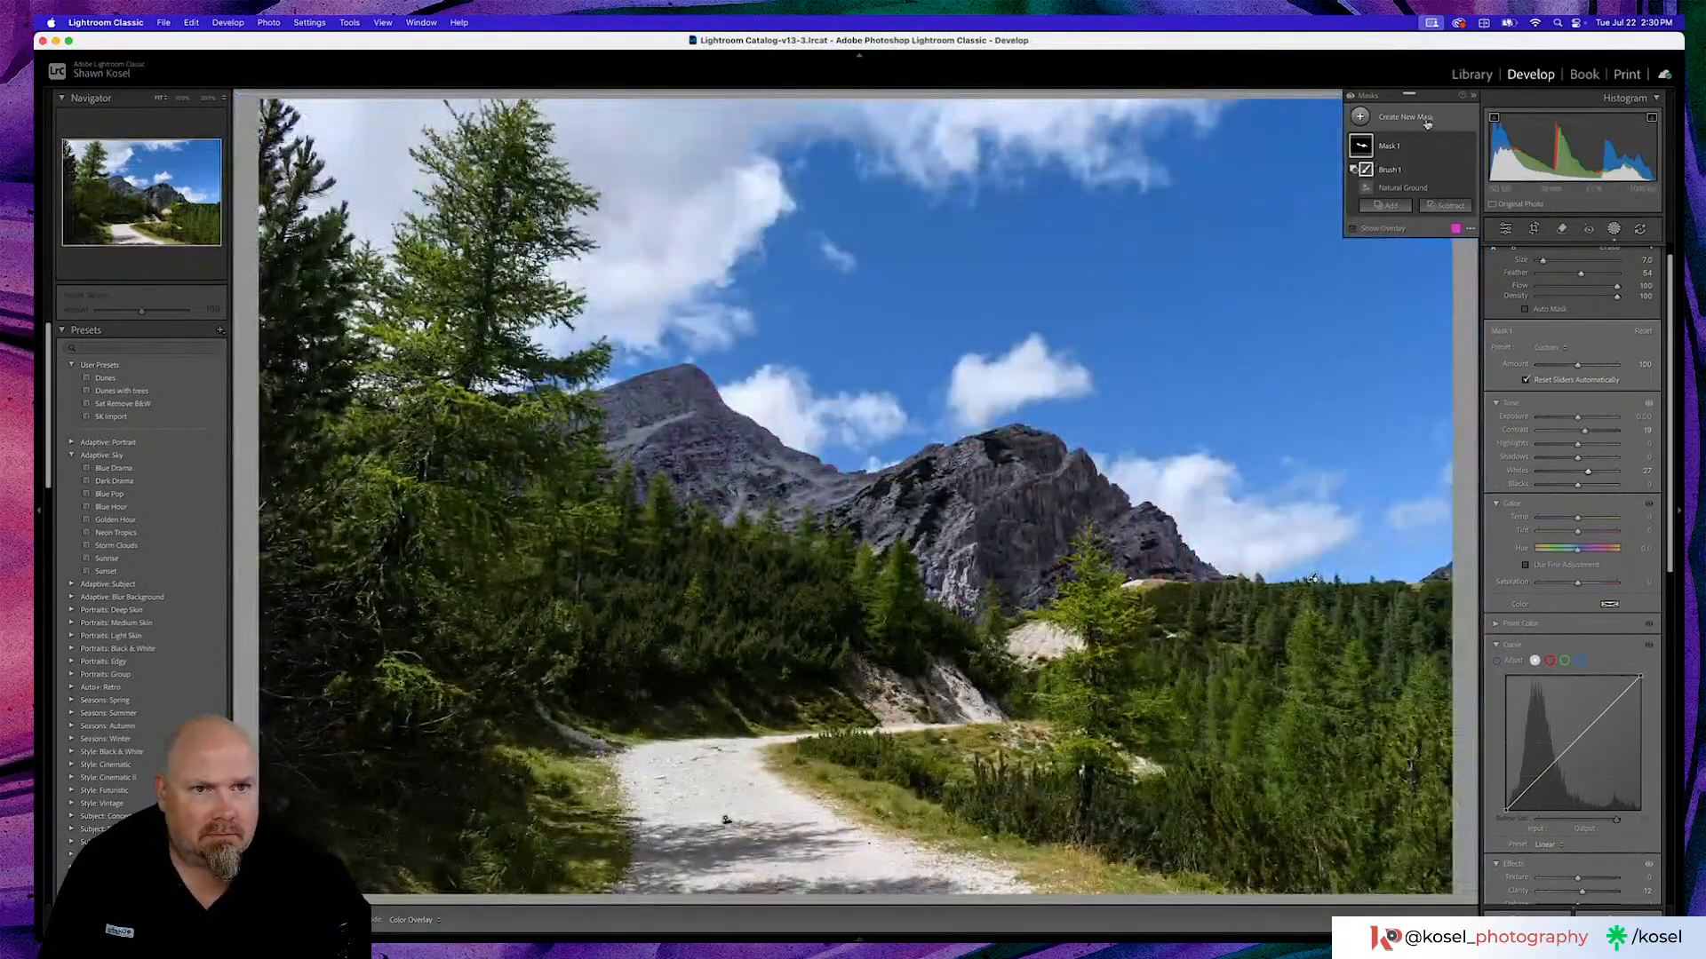
Raise the mountain mask's Whites further, lower its Blacks to -8 and finish the mask editing.
click(1390, 149)
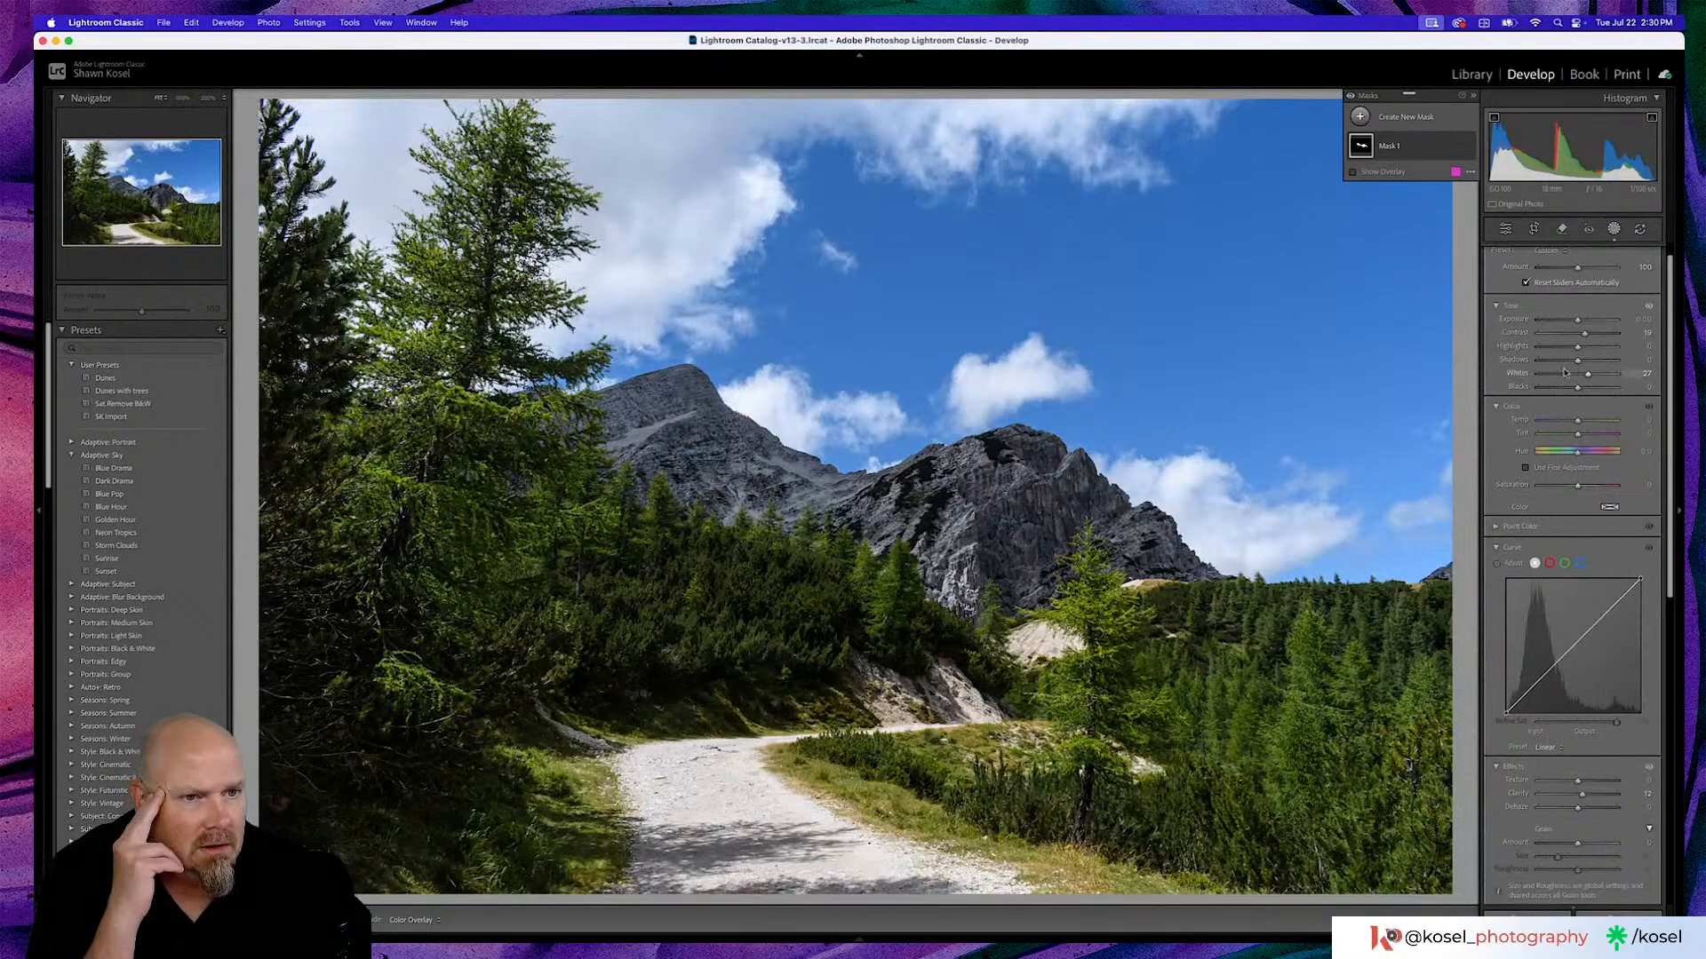
mouse_move(1588, 376)
mouse_down()
mouse_move(1606, 379)
mouse_move(1572, 391)
mouse_up()
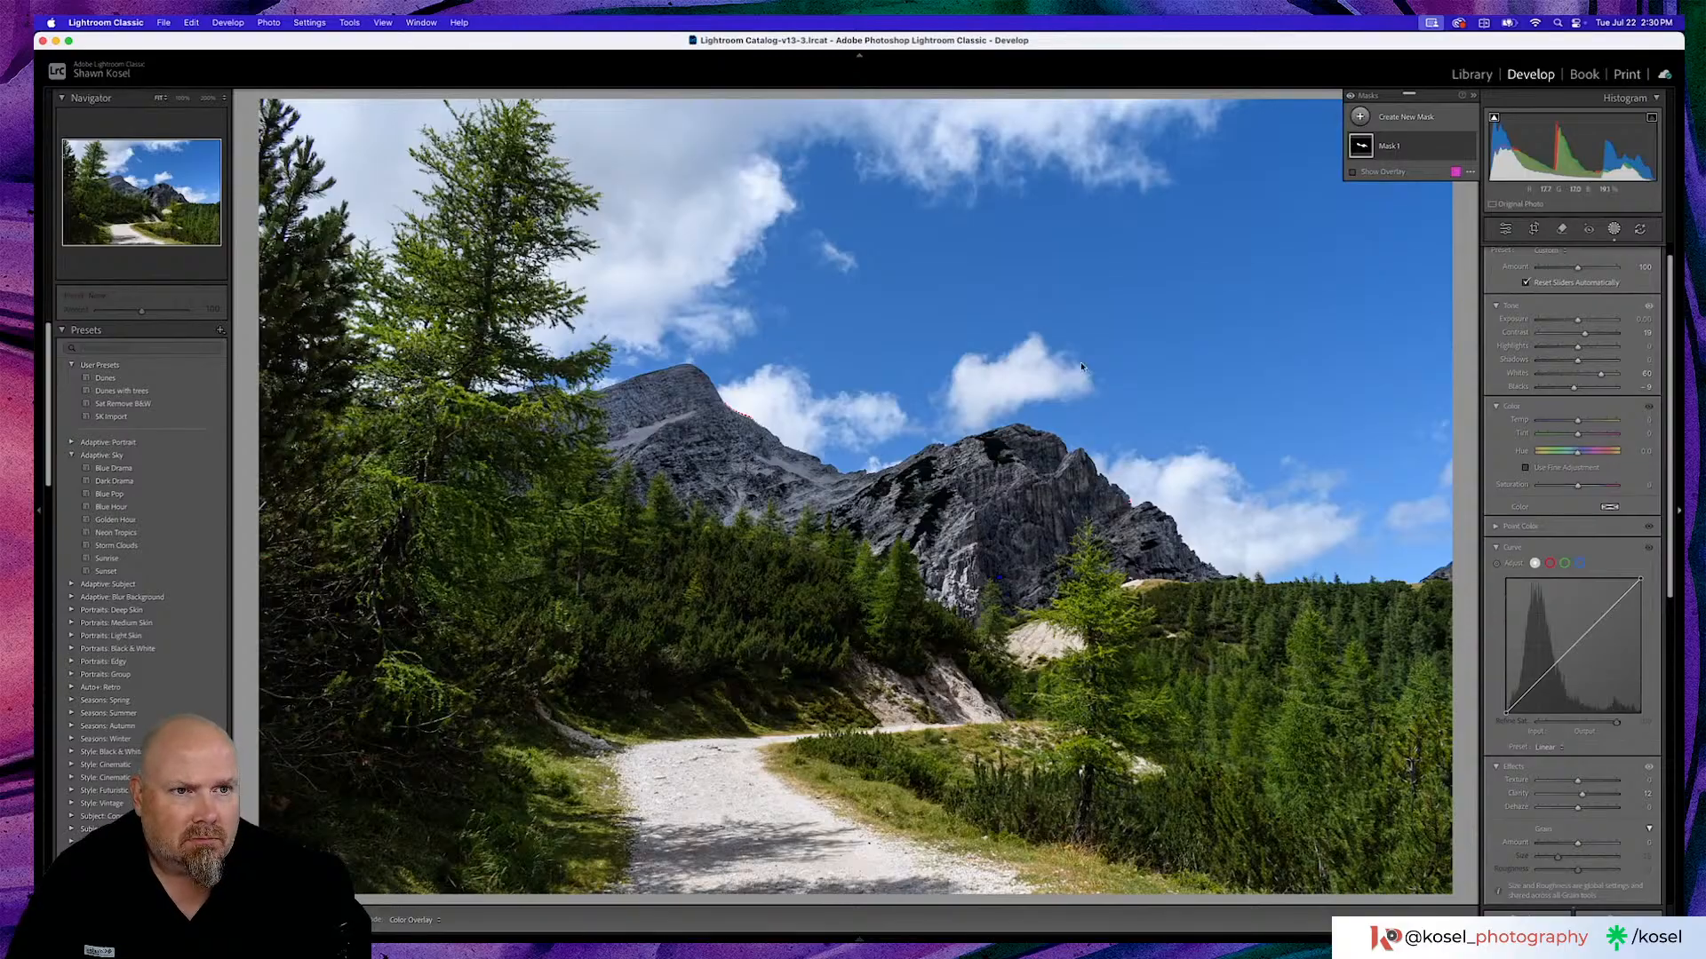
click(1504, 228)
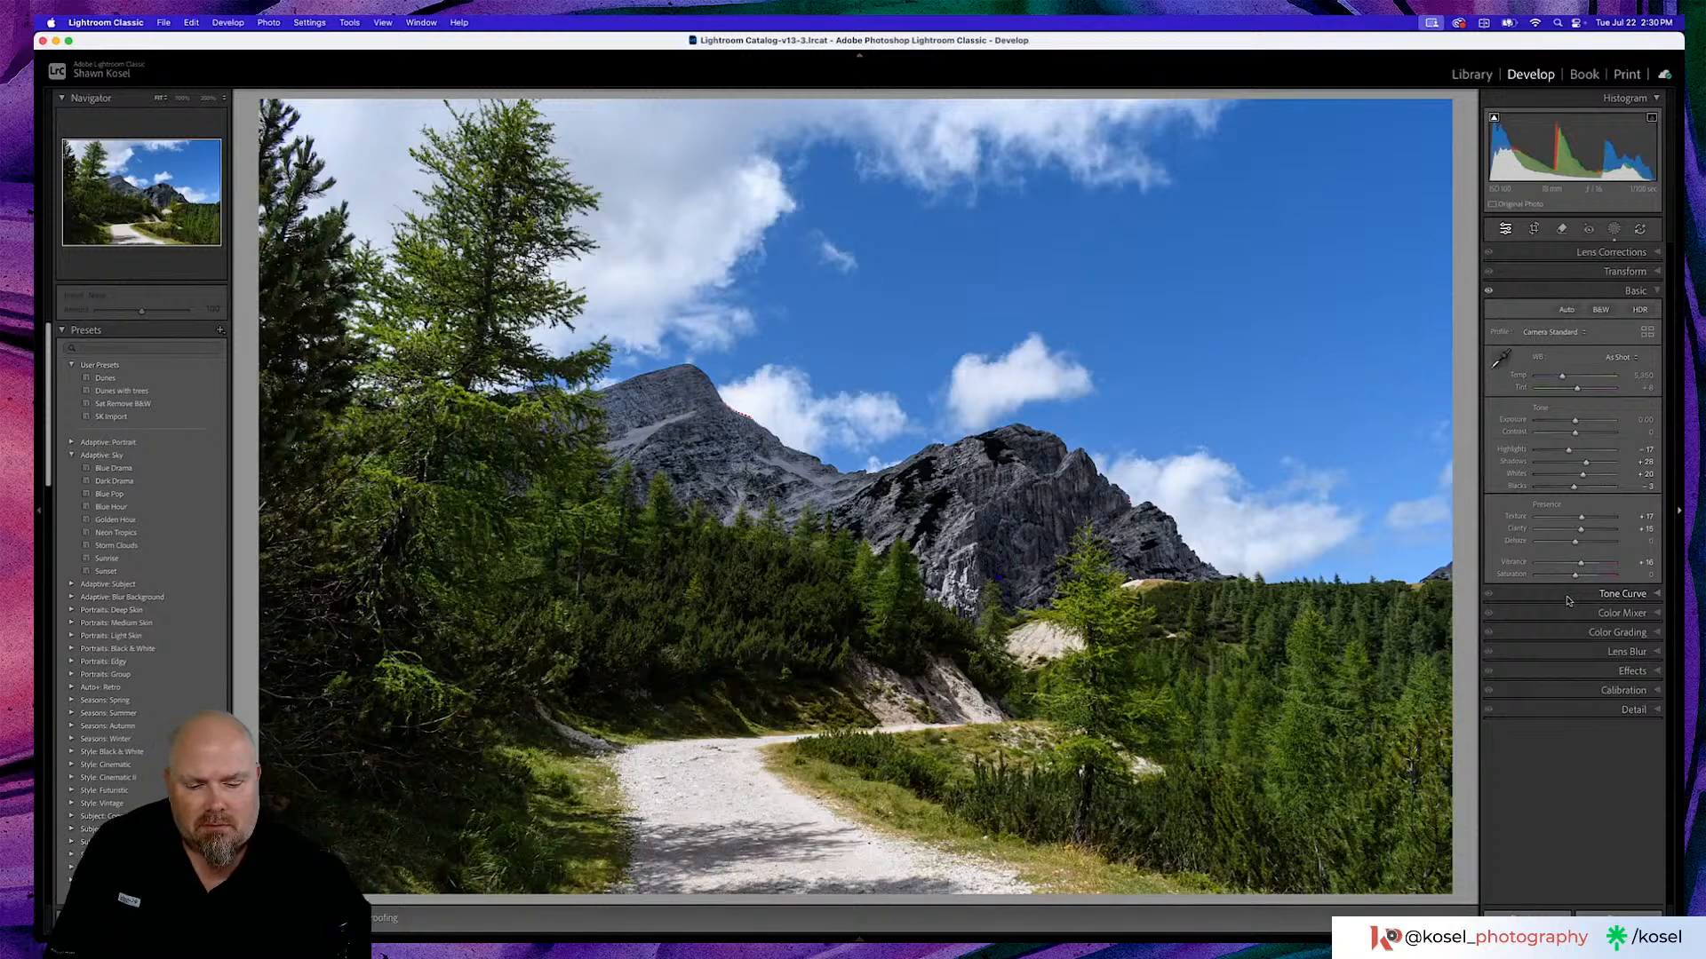
Compare the trail photo's original and edited versions.
key(backslash)
key(backslash)
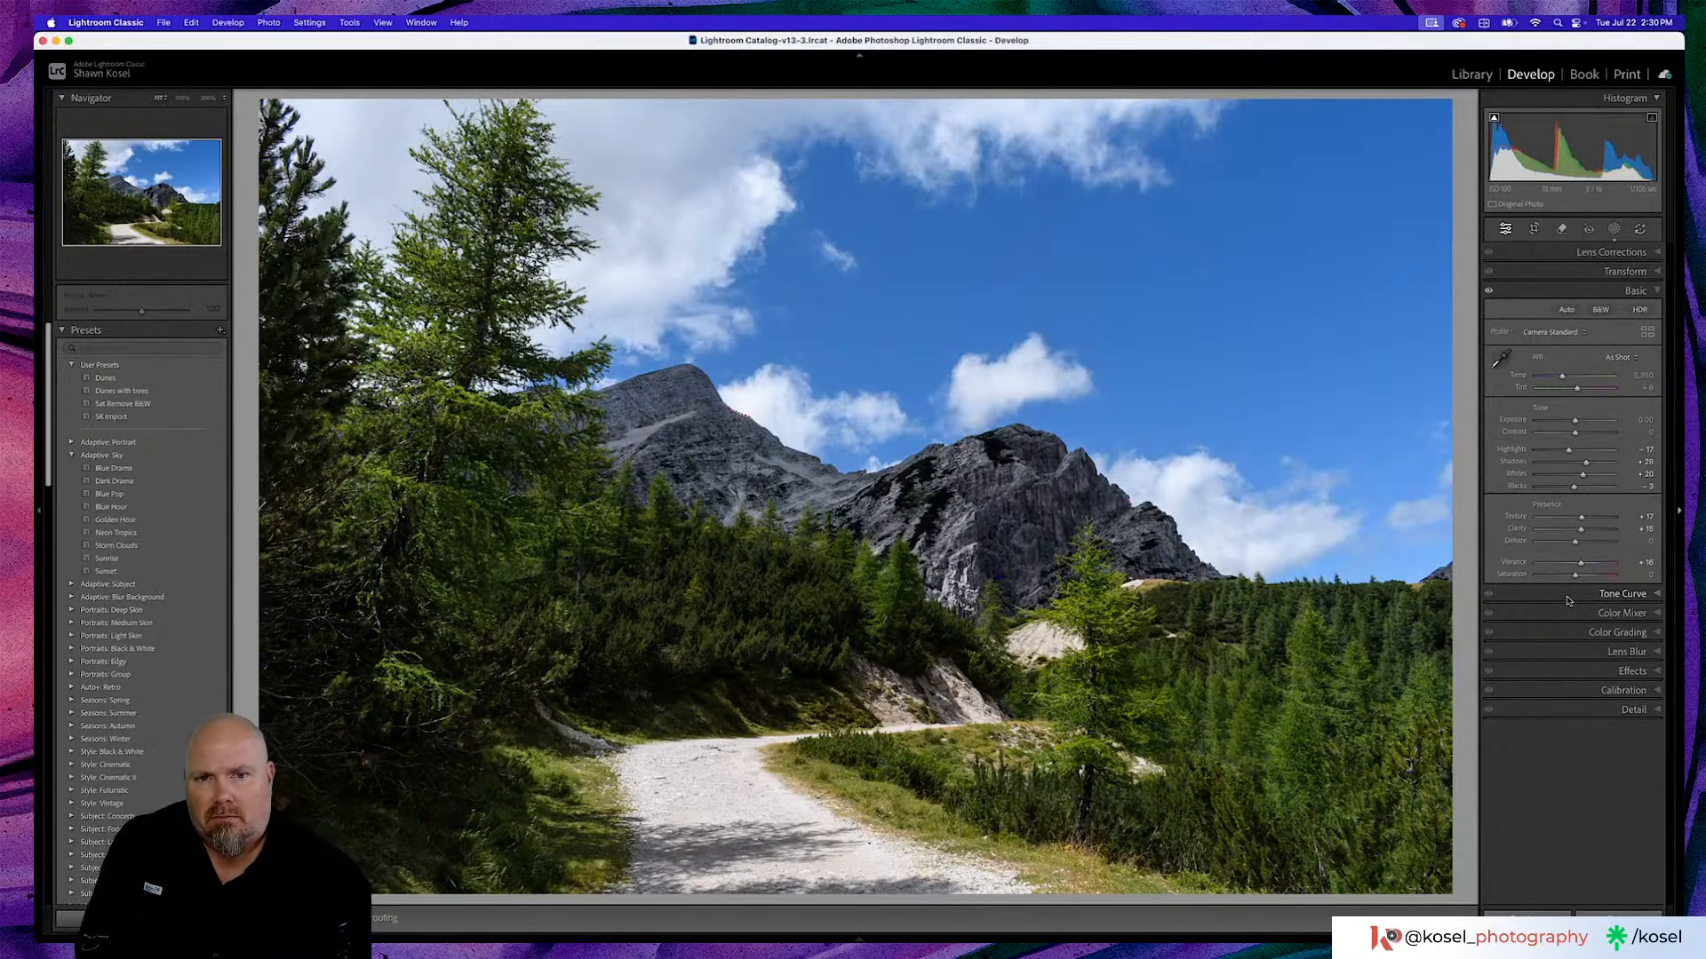
key(backslash)
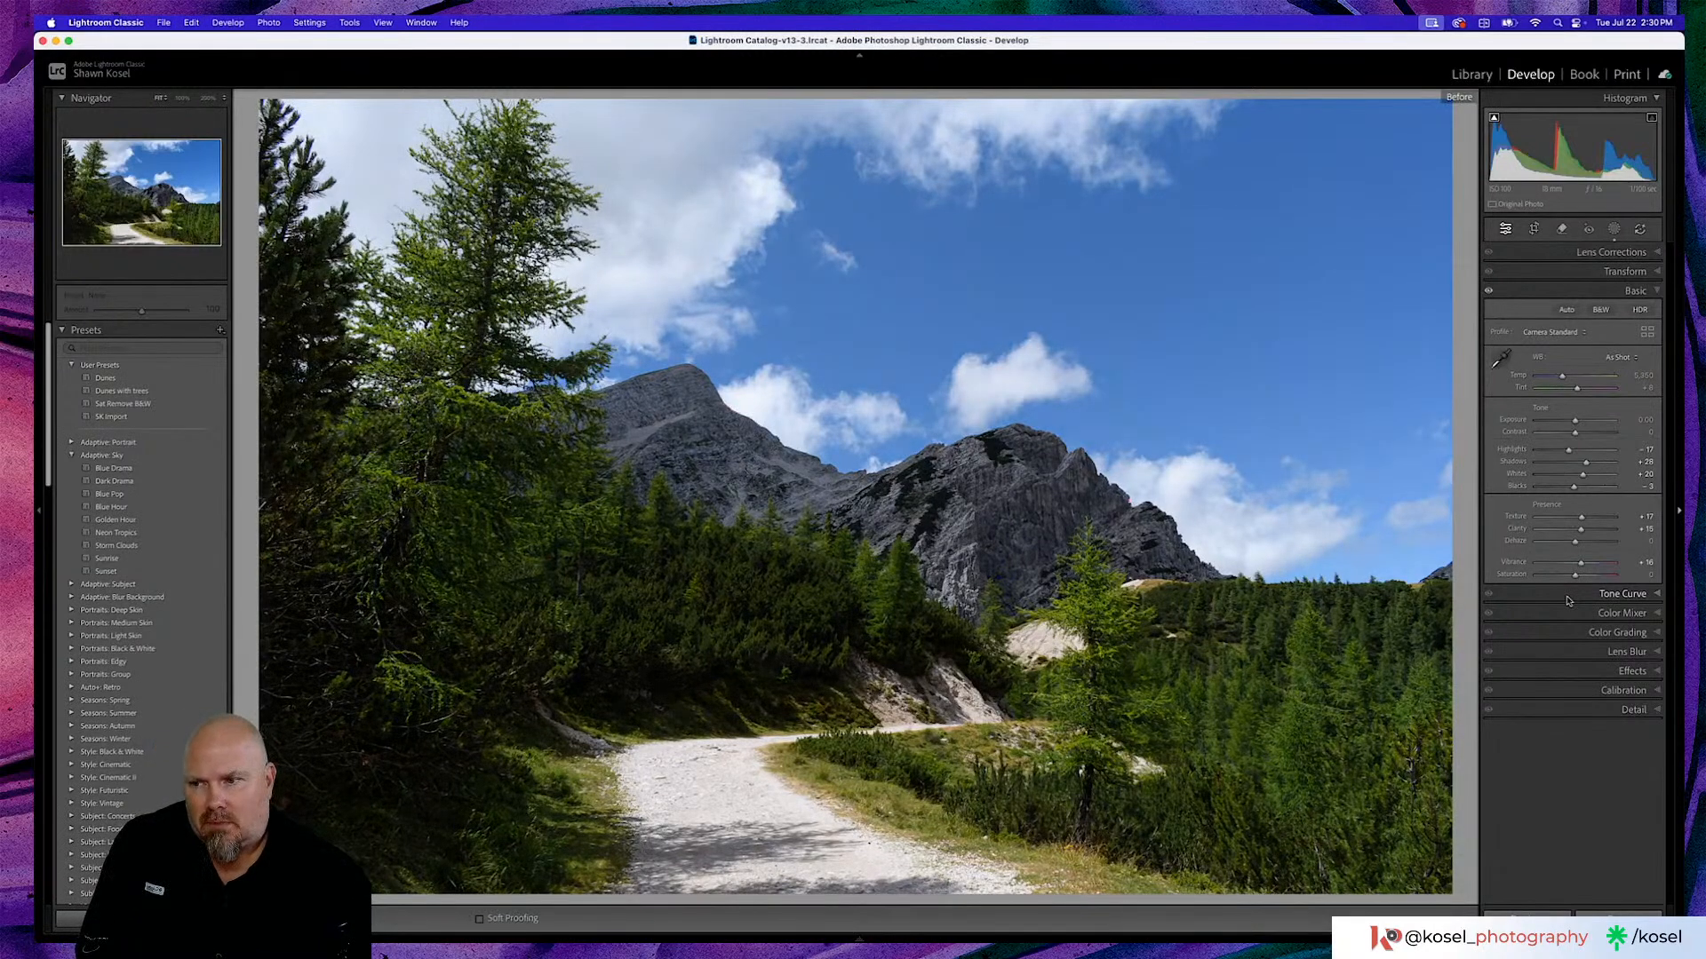
key(backslash)
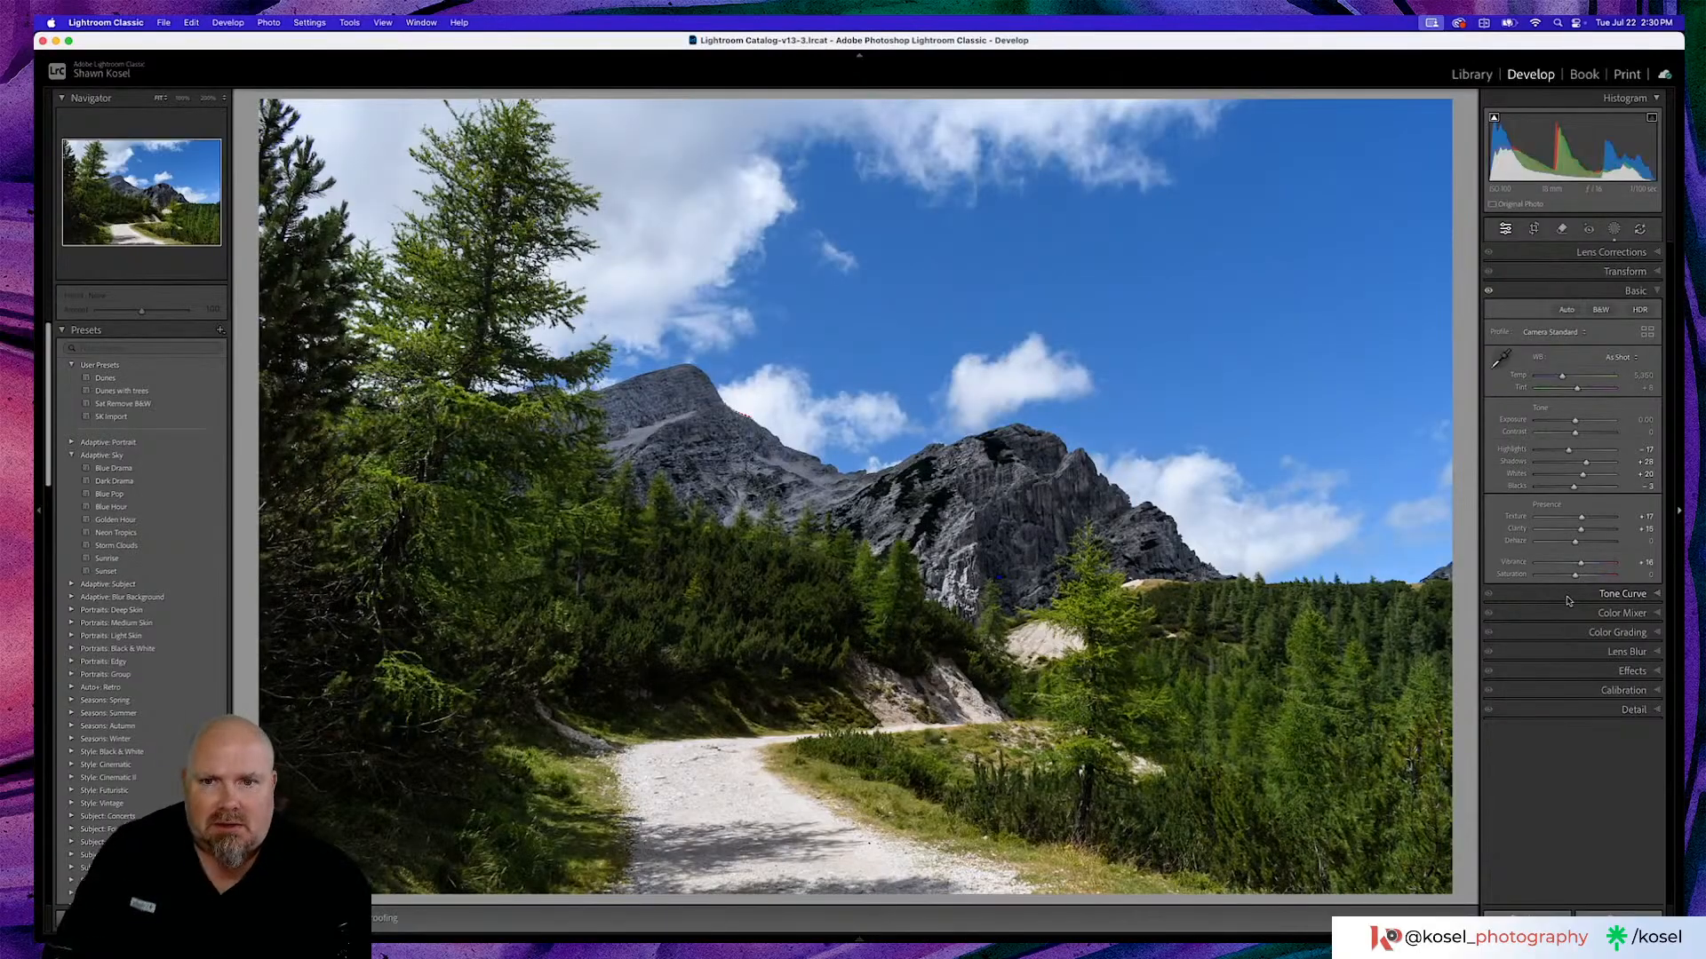
key(backslash)
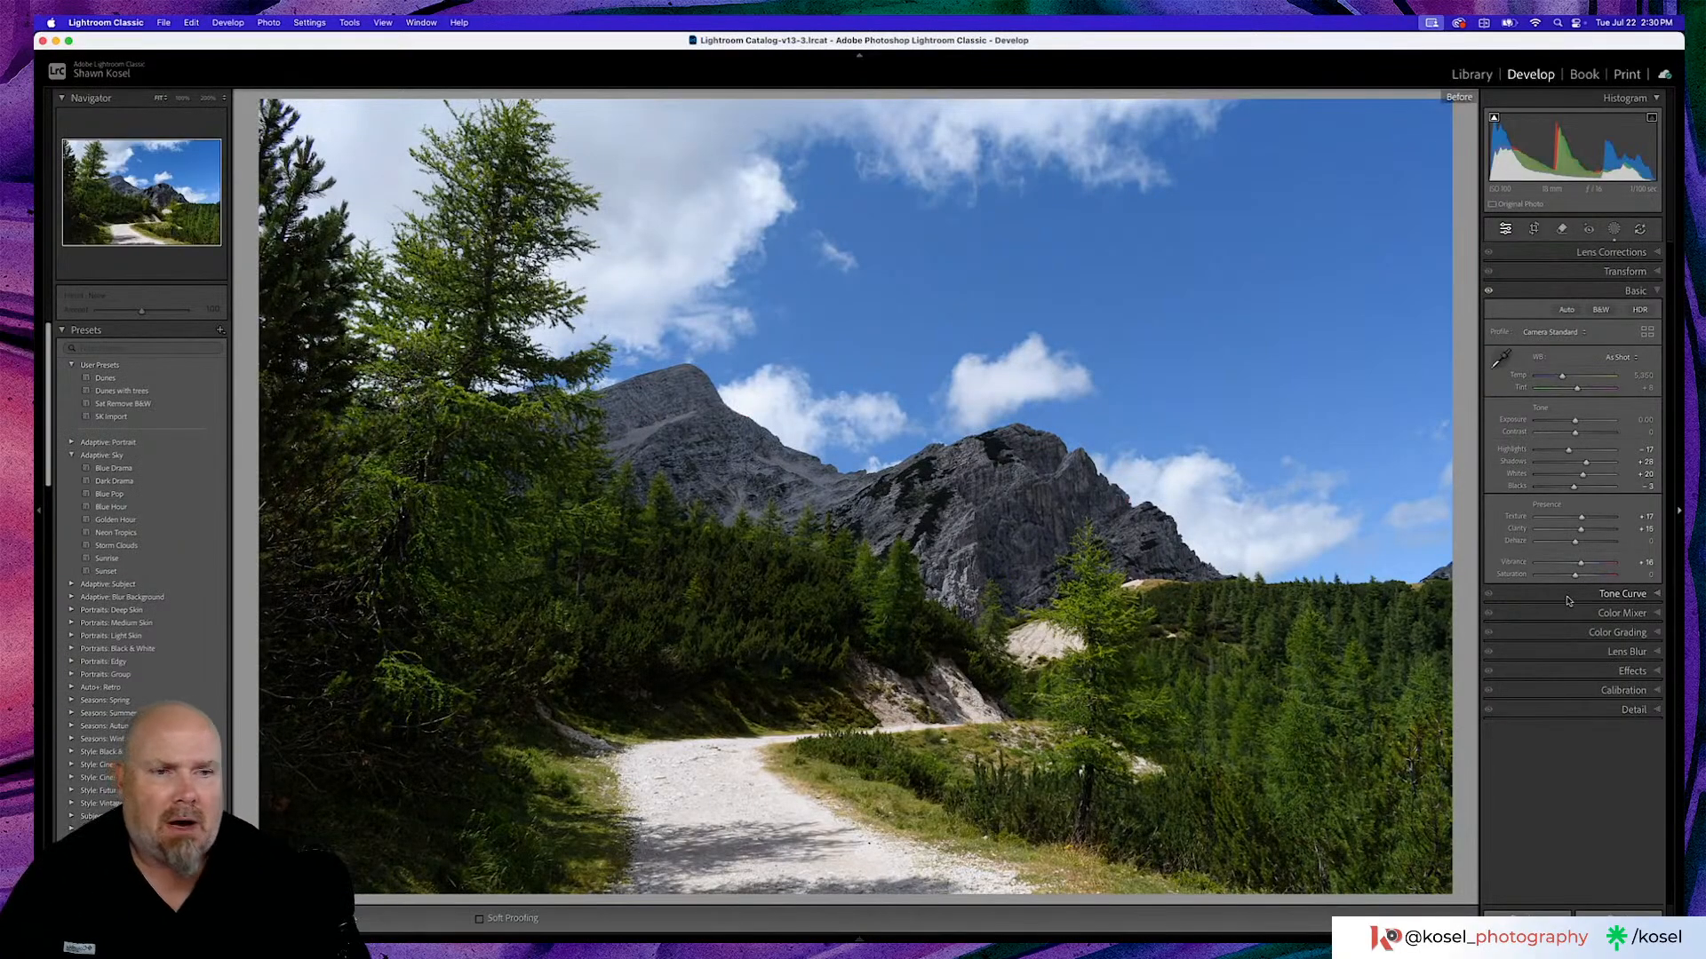
key(backslash)
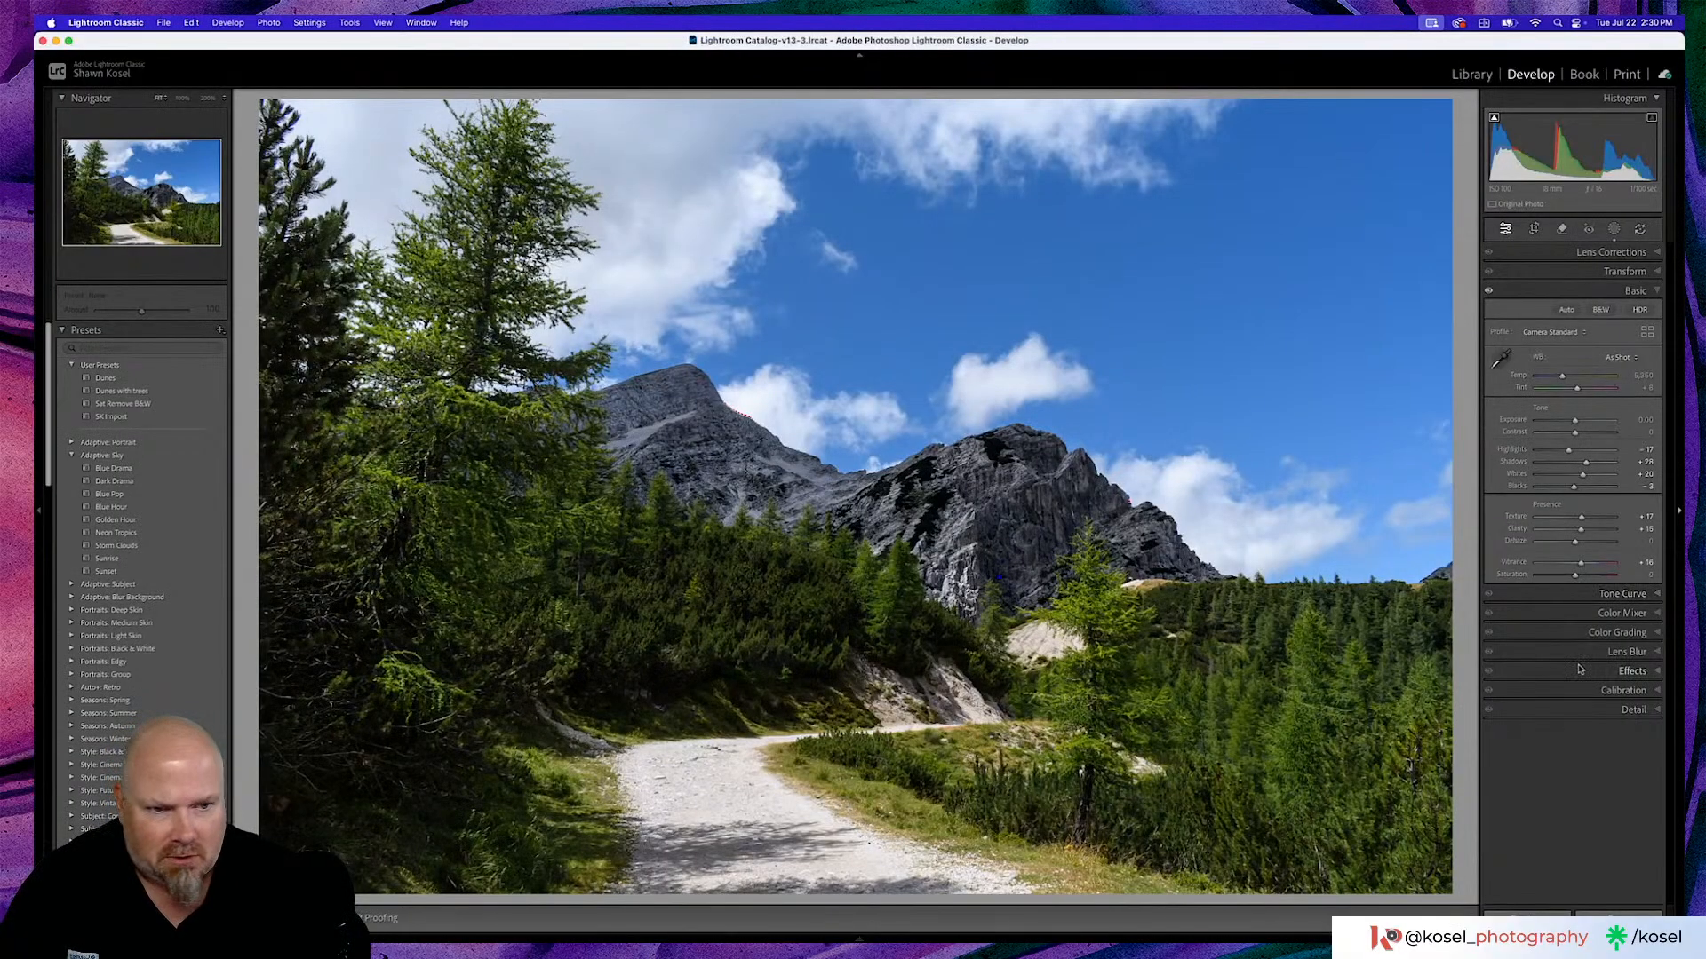
Add a slight dark post-crop vignette to the trail photo and sharpen it with Amount 80 and Masking 90.
click(1625, 671)
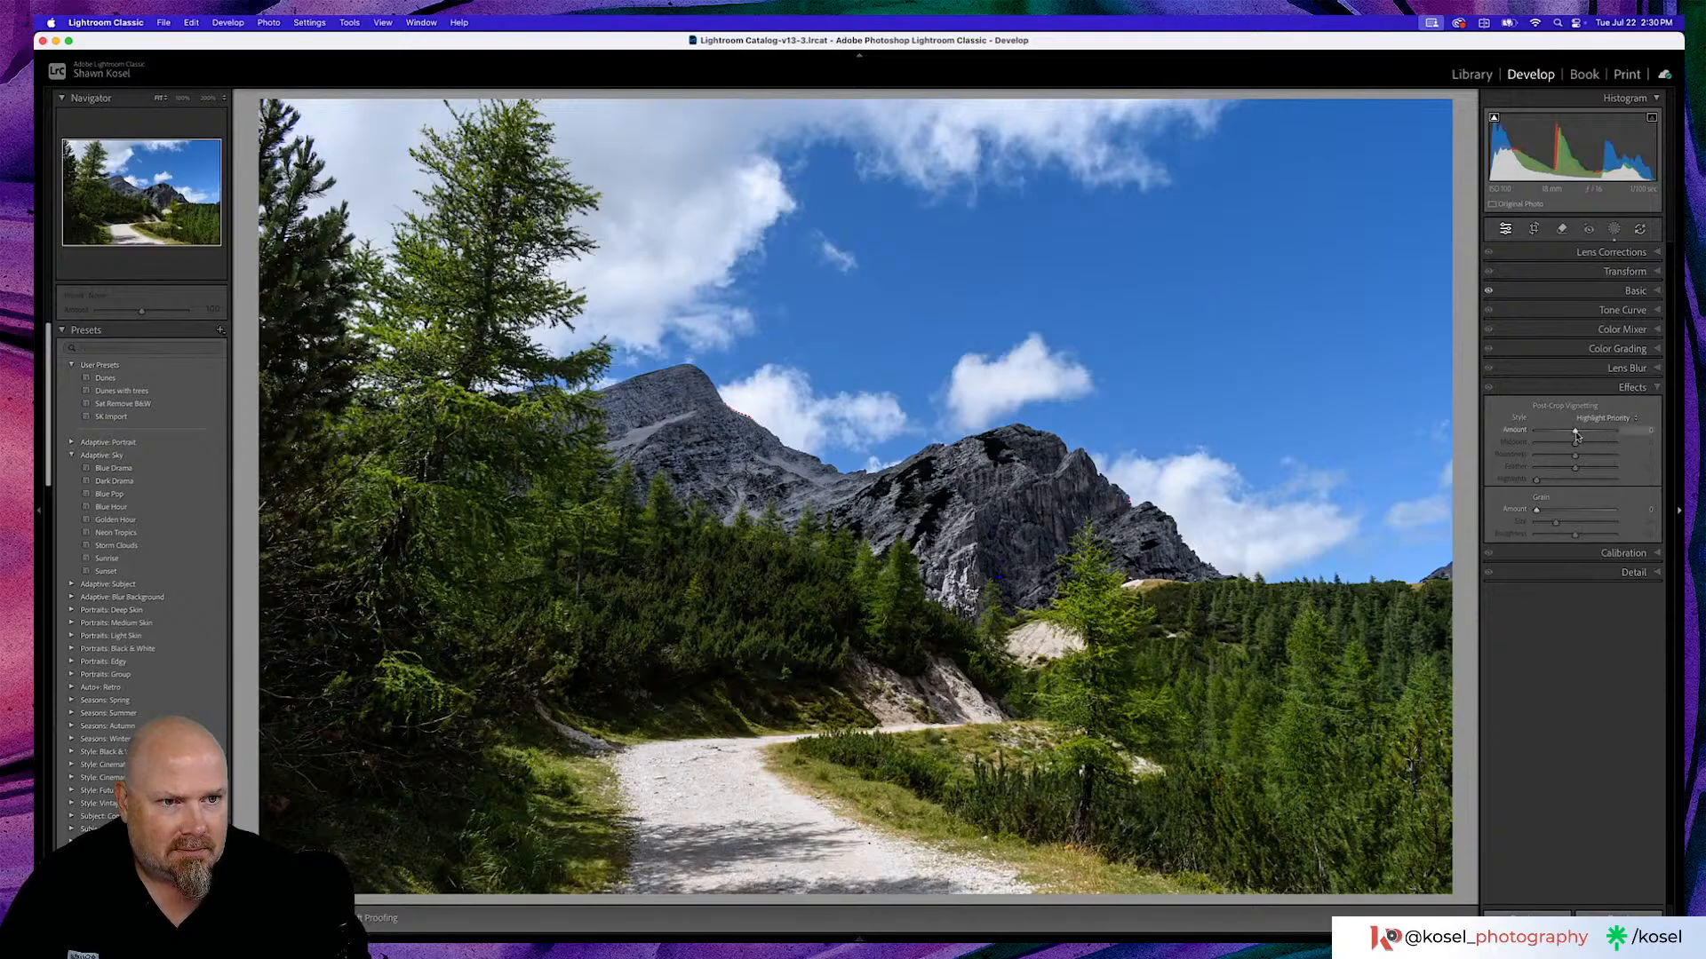
drag(1575, 432, 1573, 433)
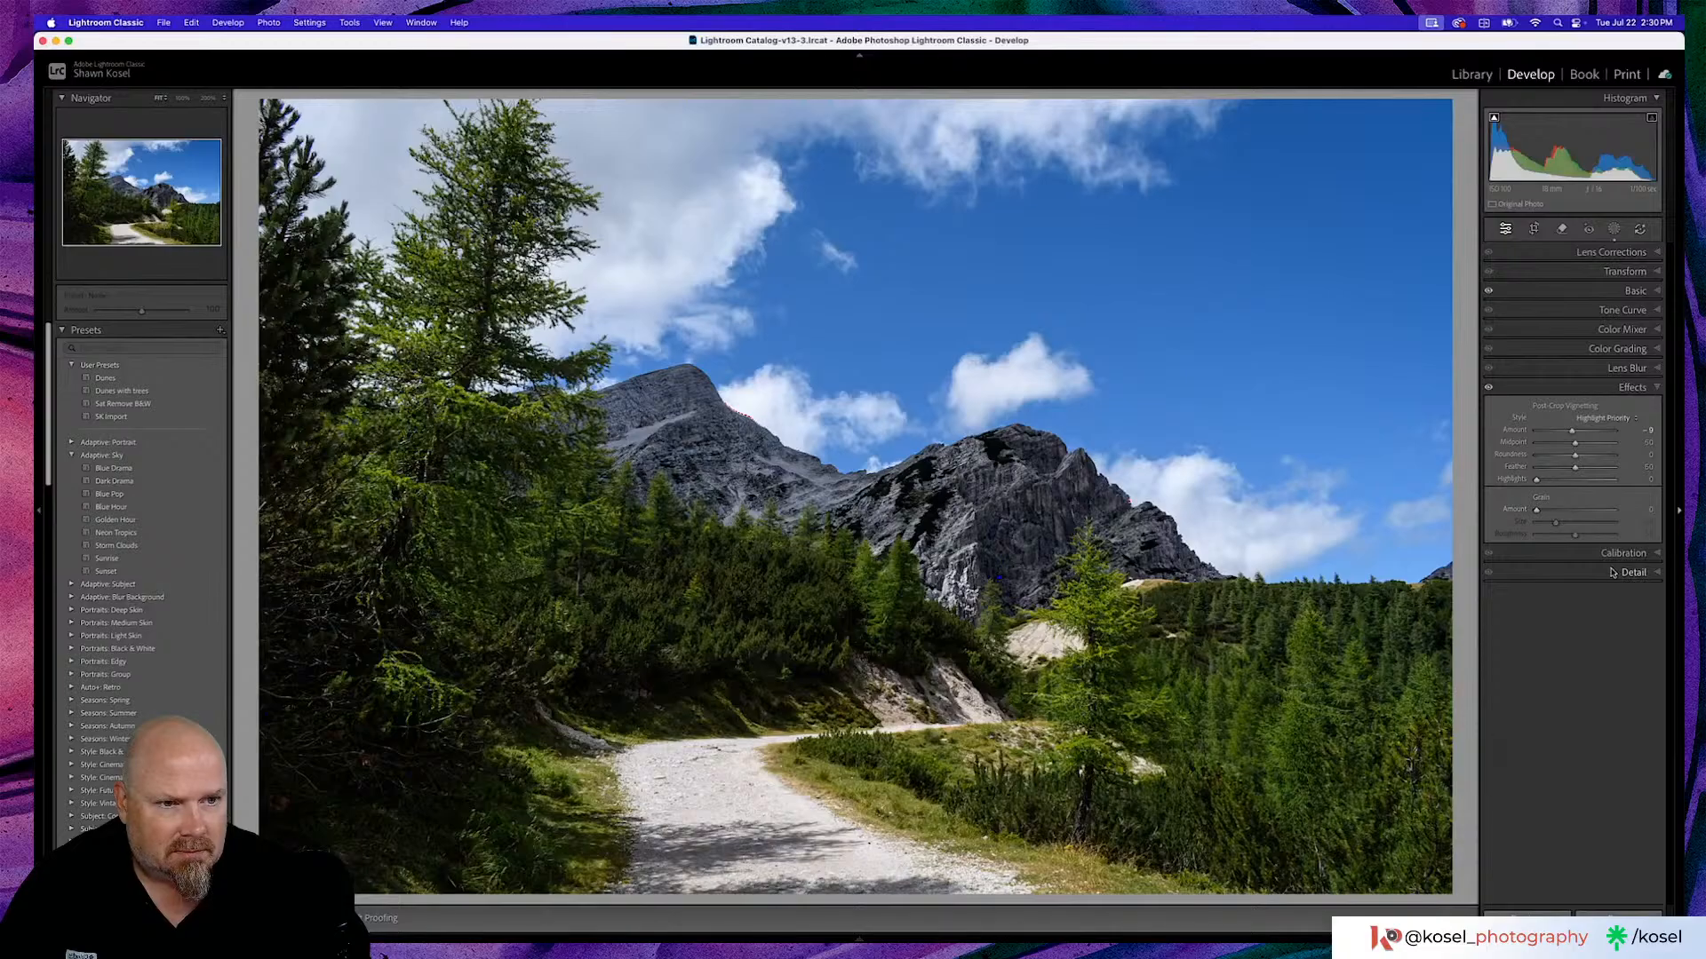
click(1549, 572)
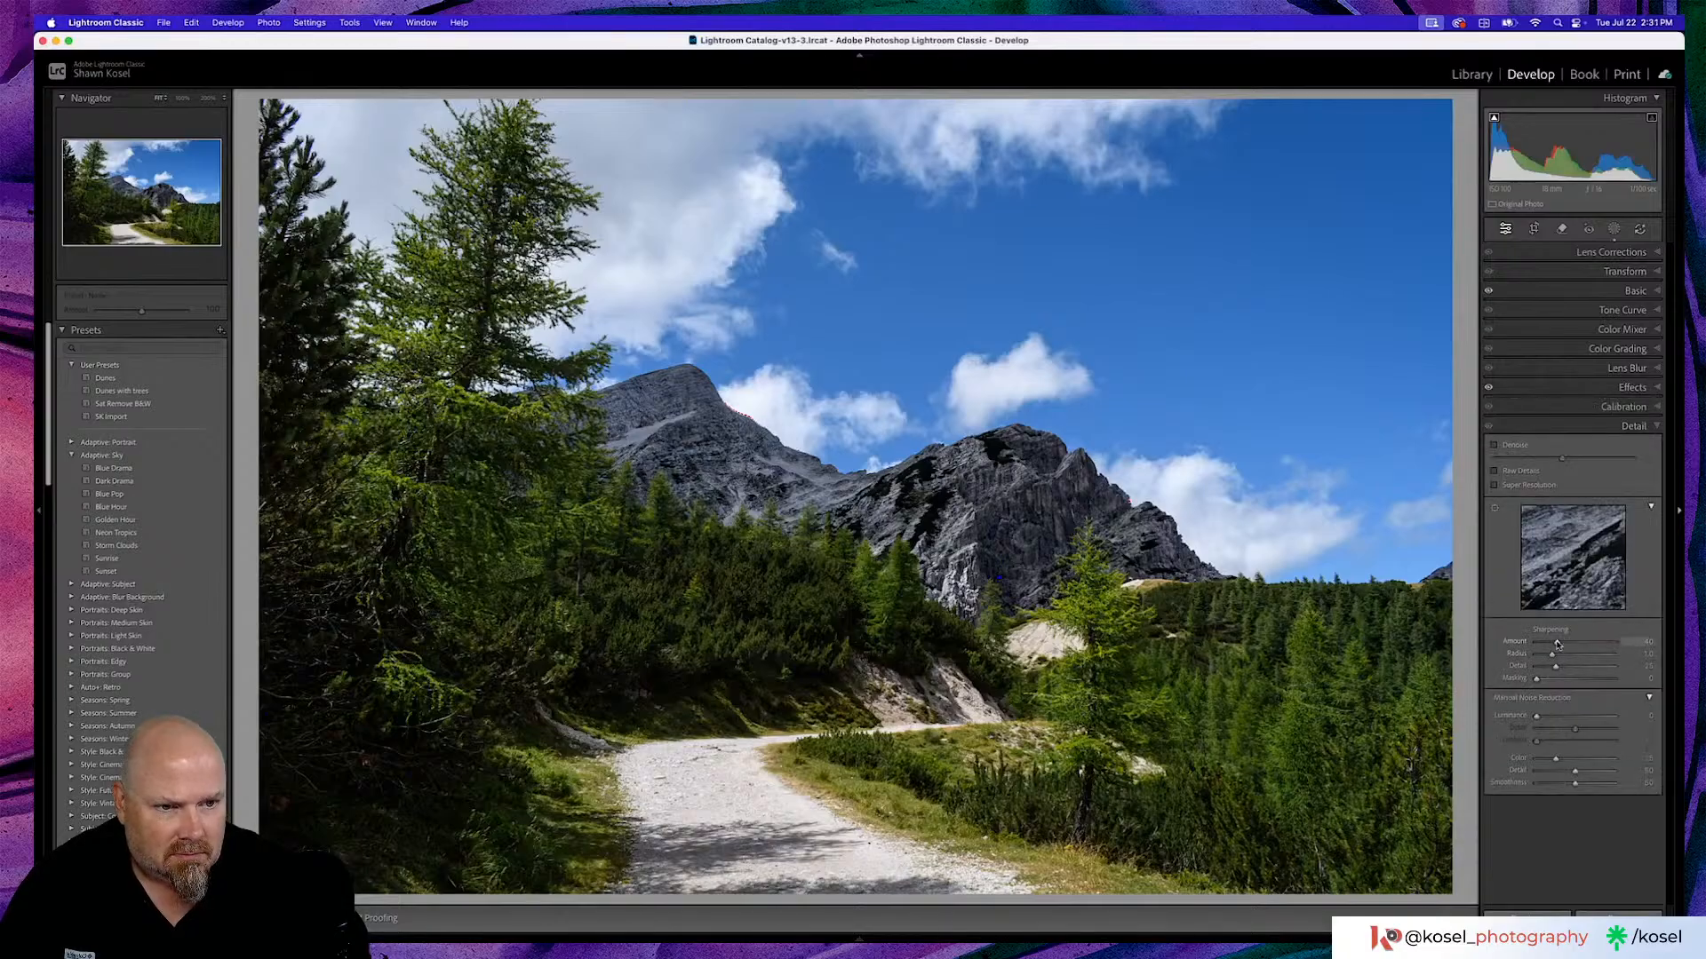
drag(1557, 644, 1578, 644)
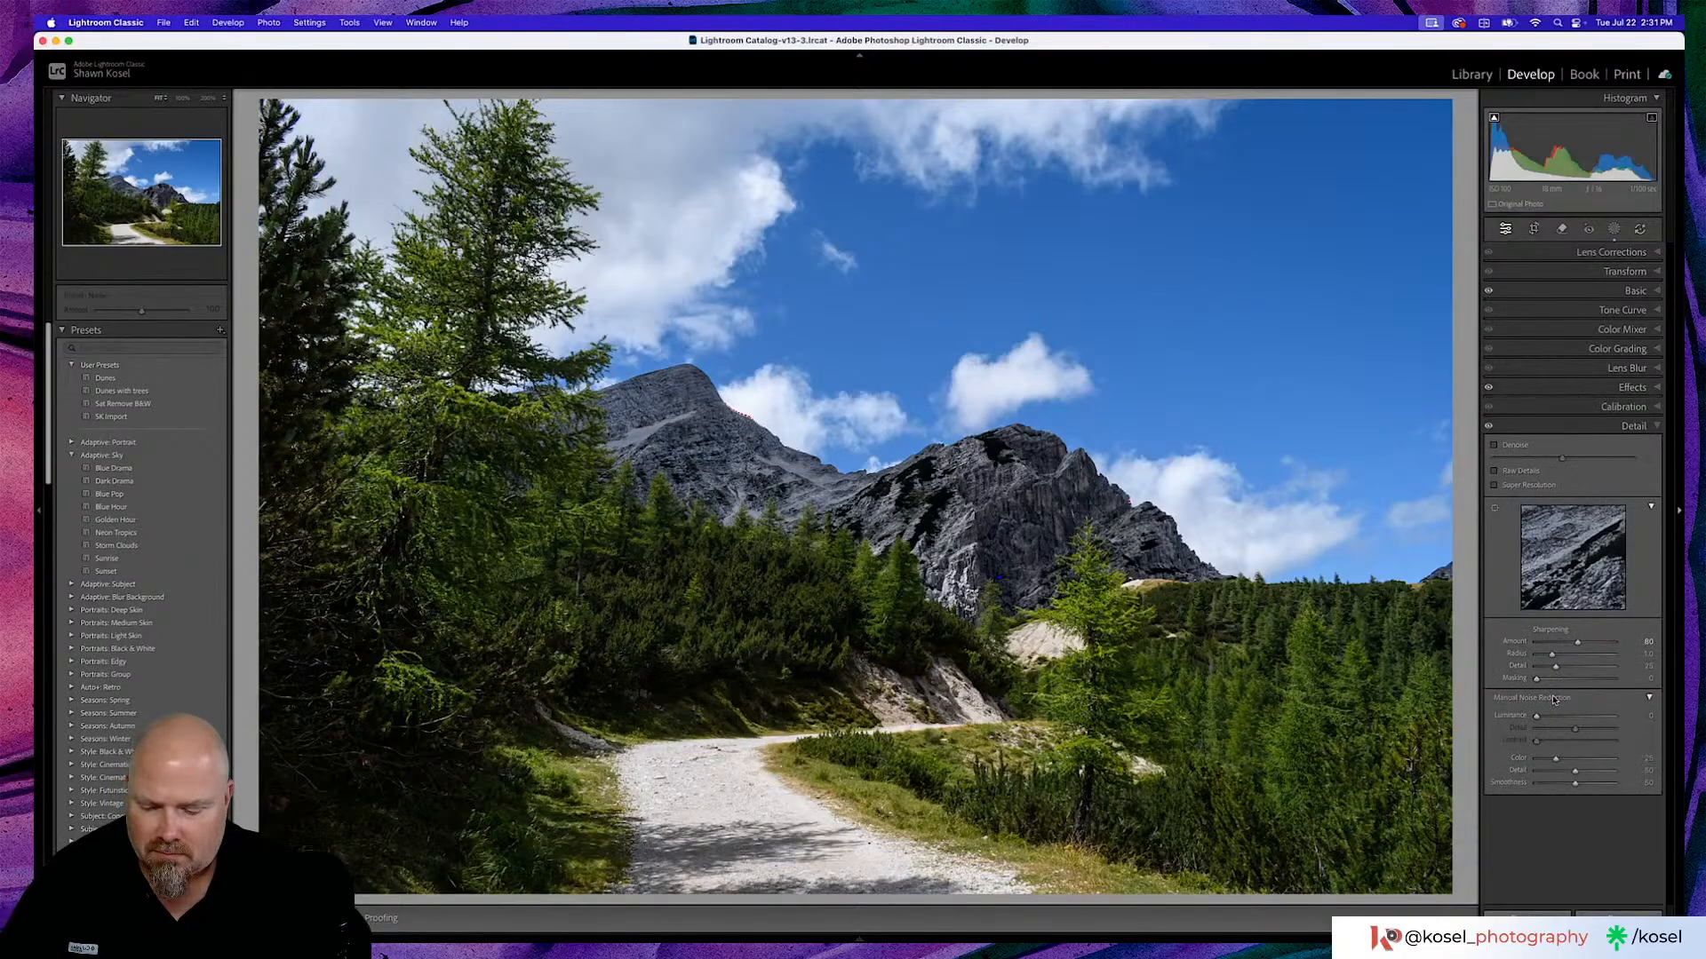
alt+drag(1536, 679, 1612, 682)
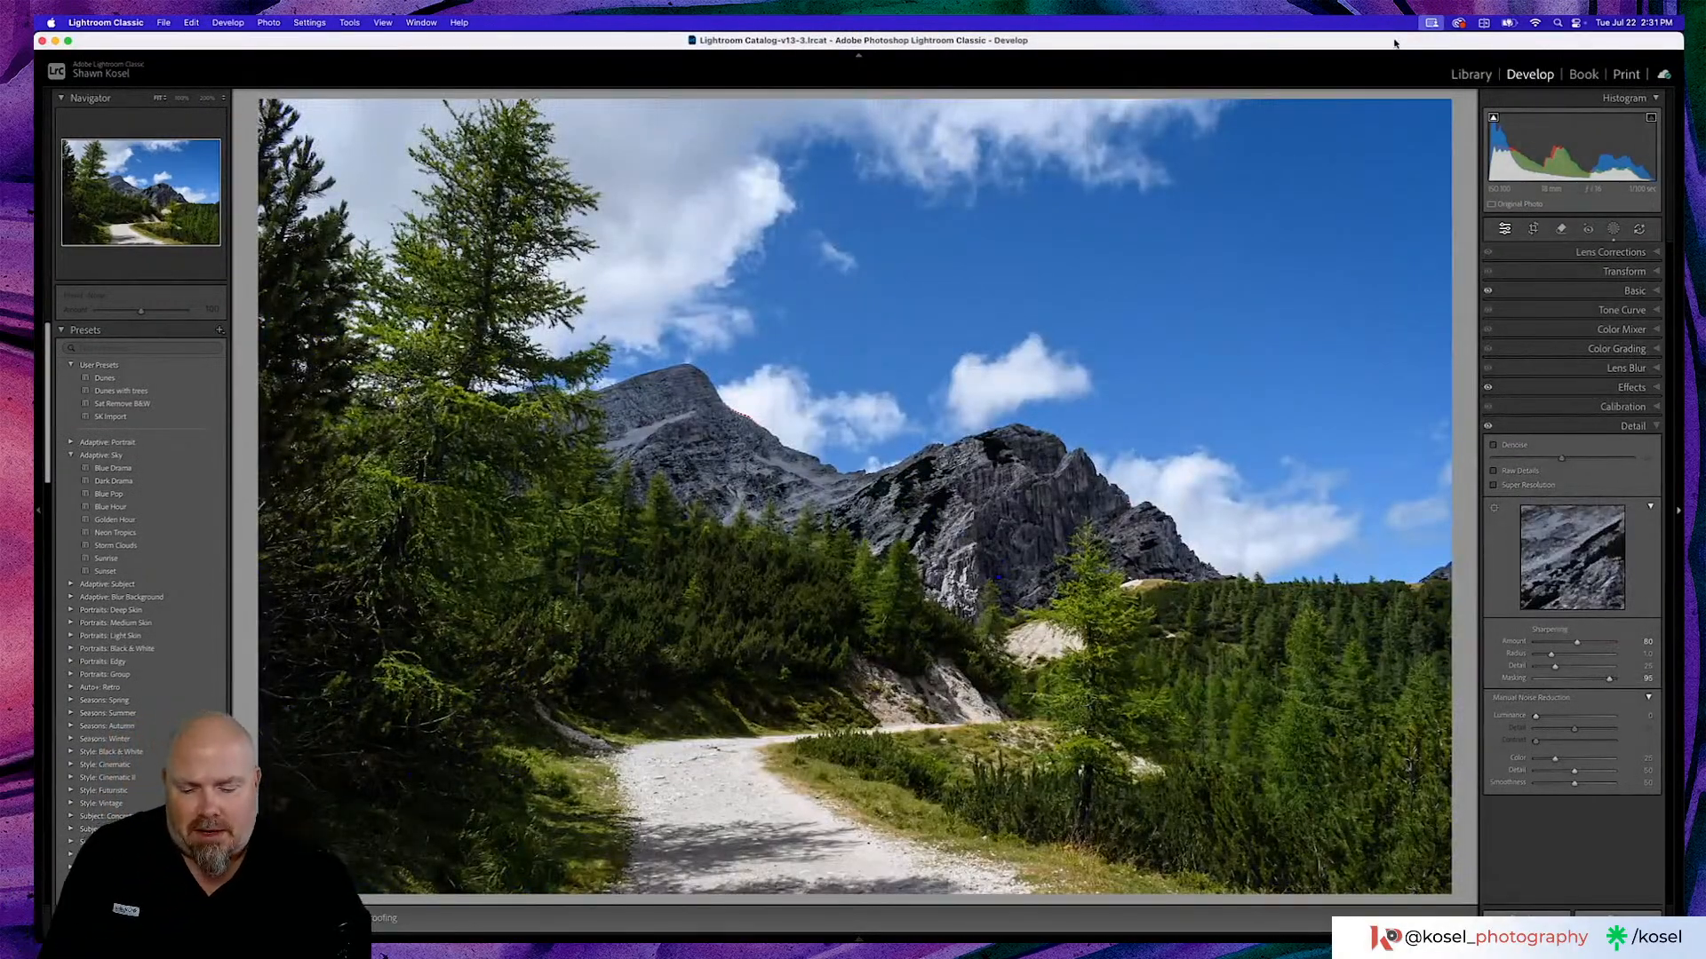
Return to the Slovenia_25 library photos and review the mountain shots following the trail photo at full view.
key(g)
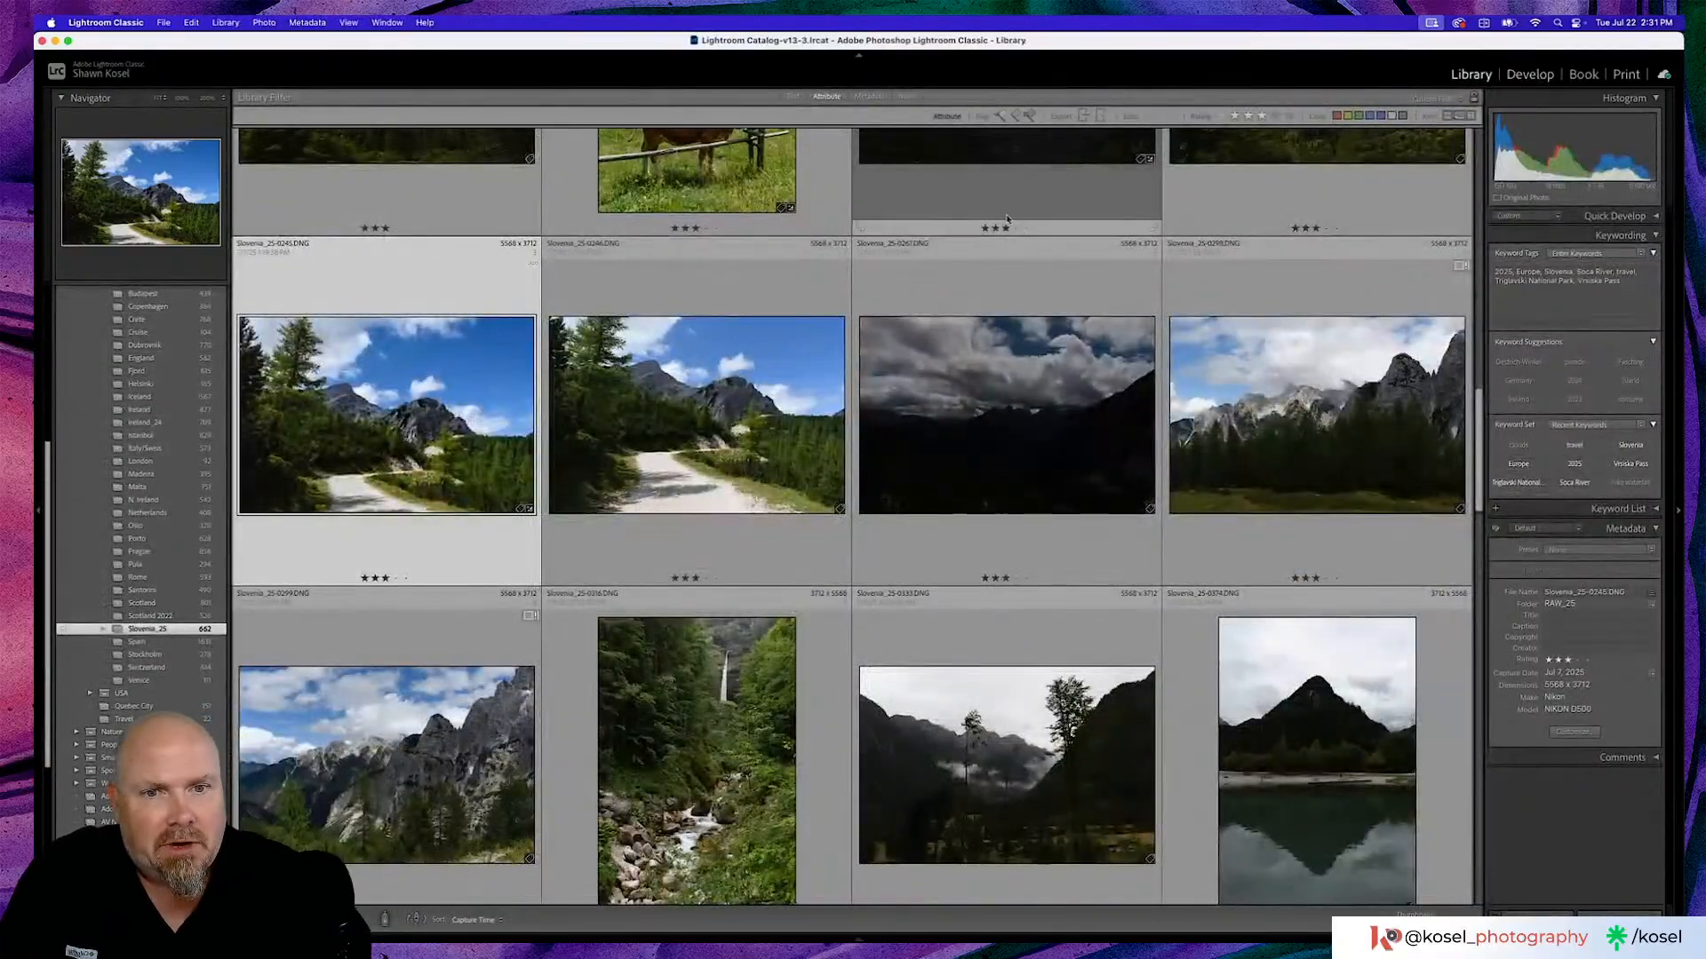
double_click(1035, 417)
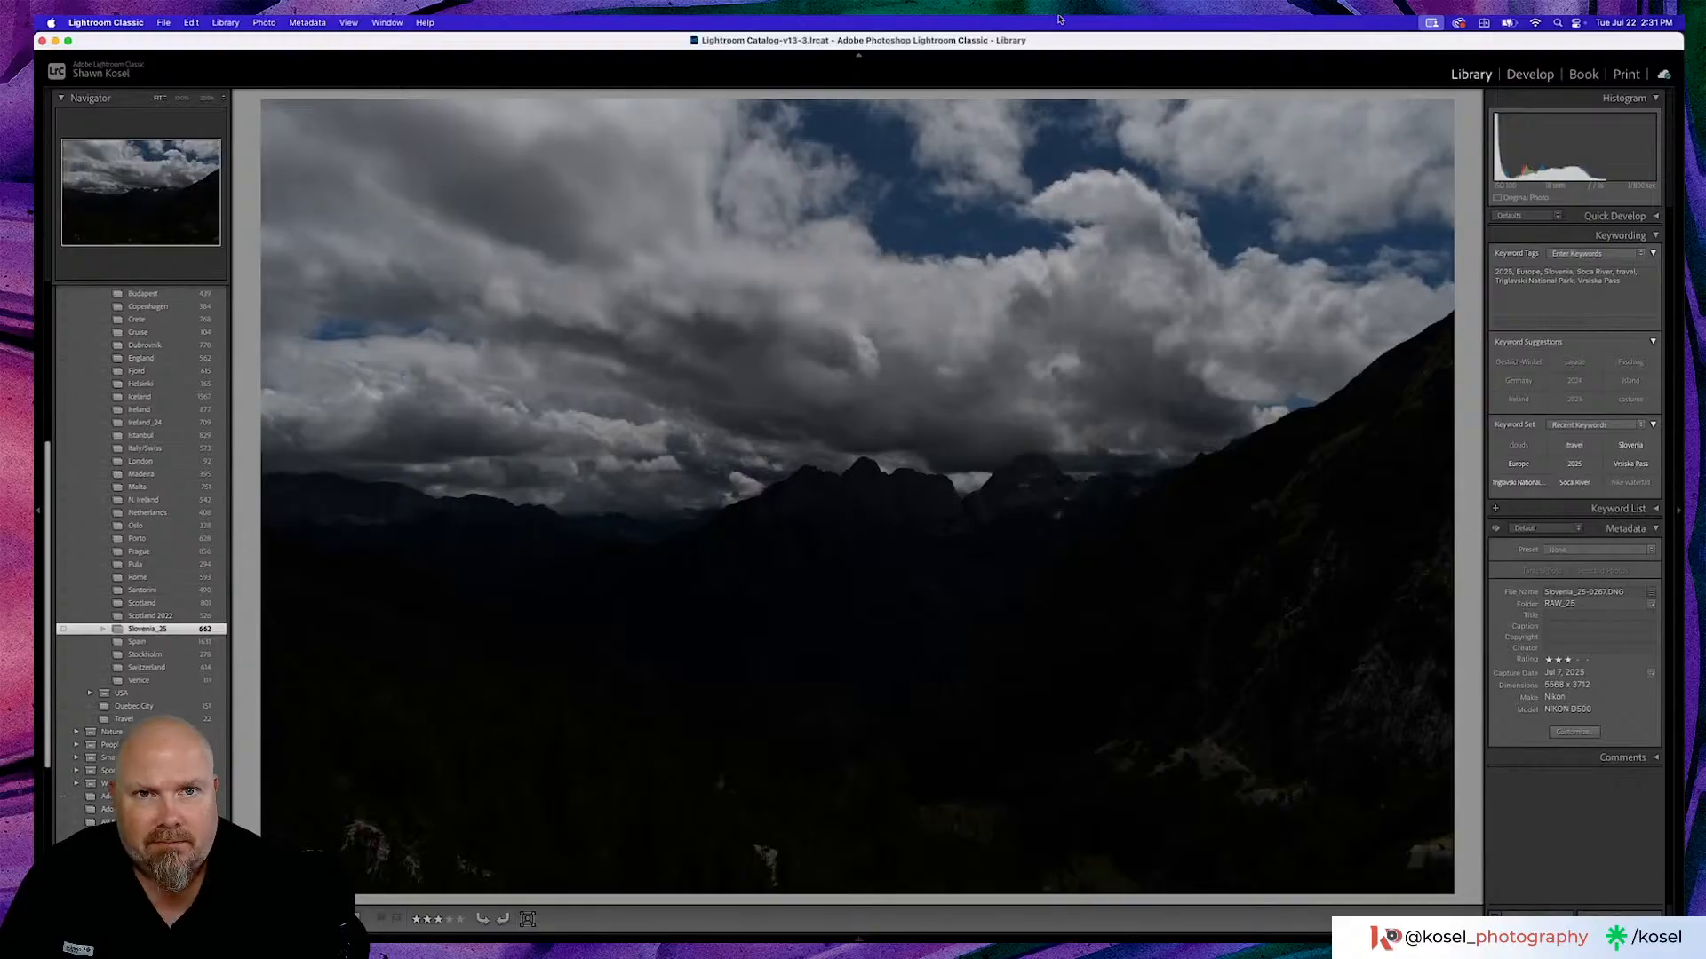
key(Right)
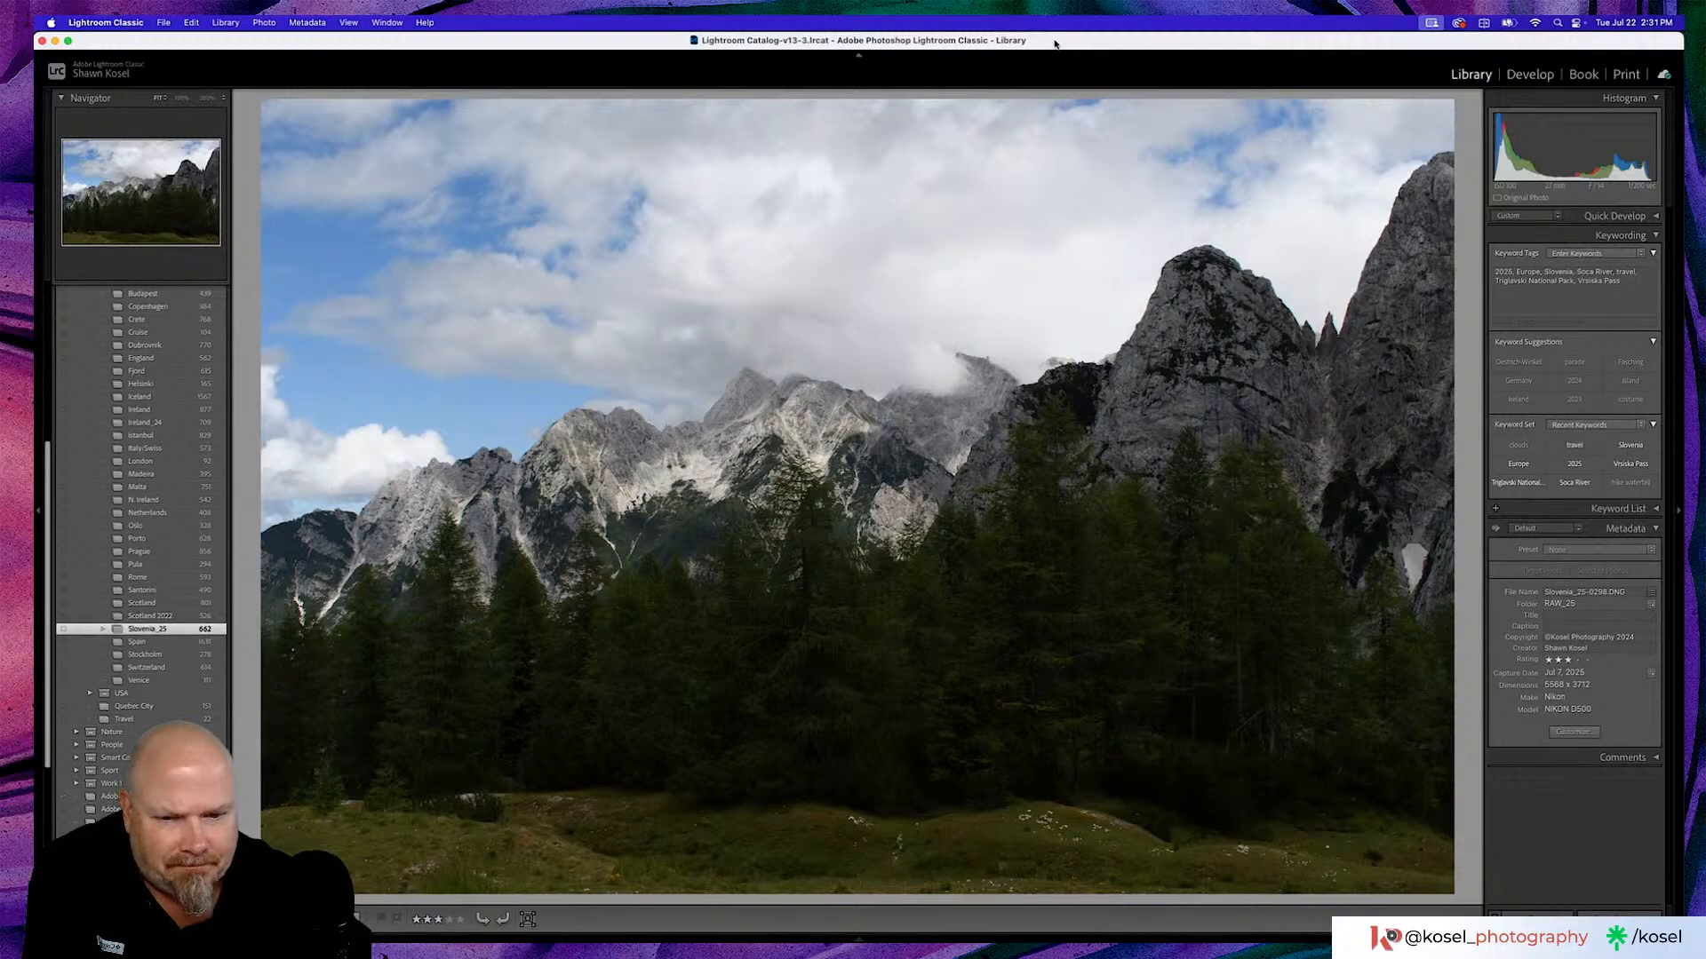
key(Right)
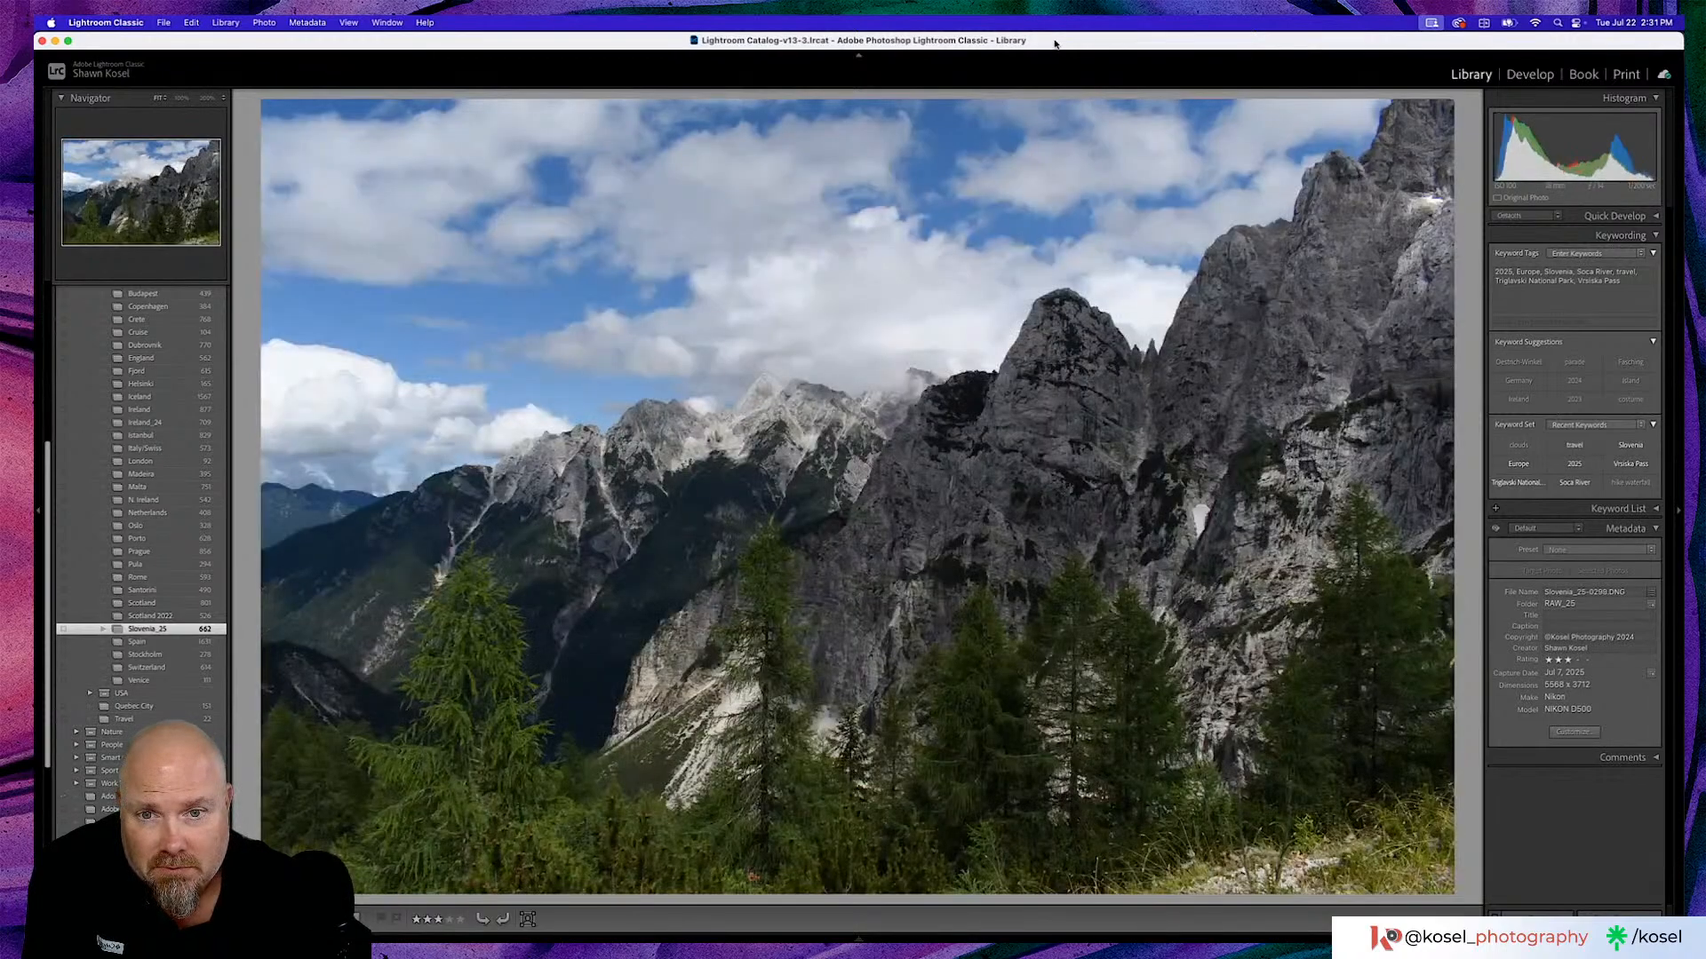
key(Right)
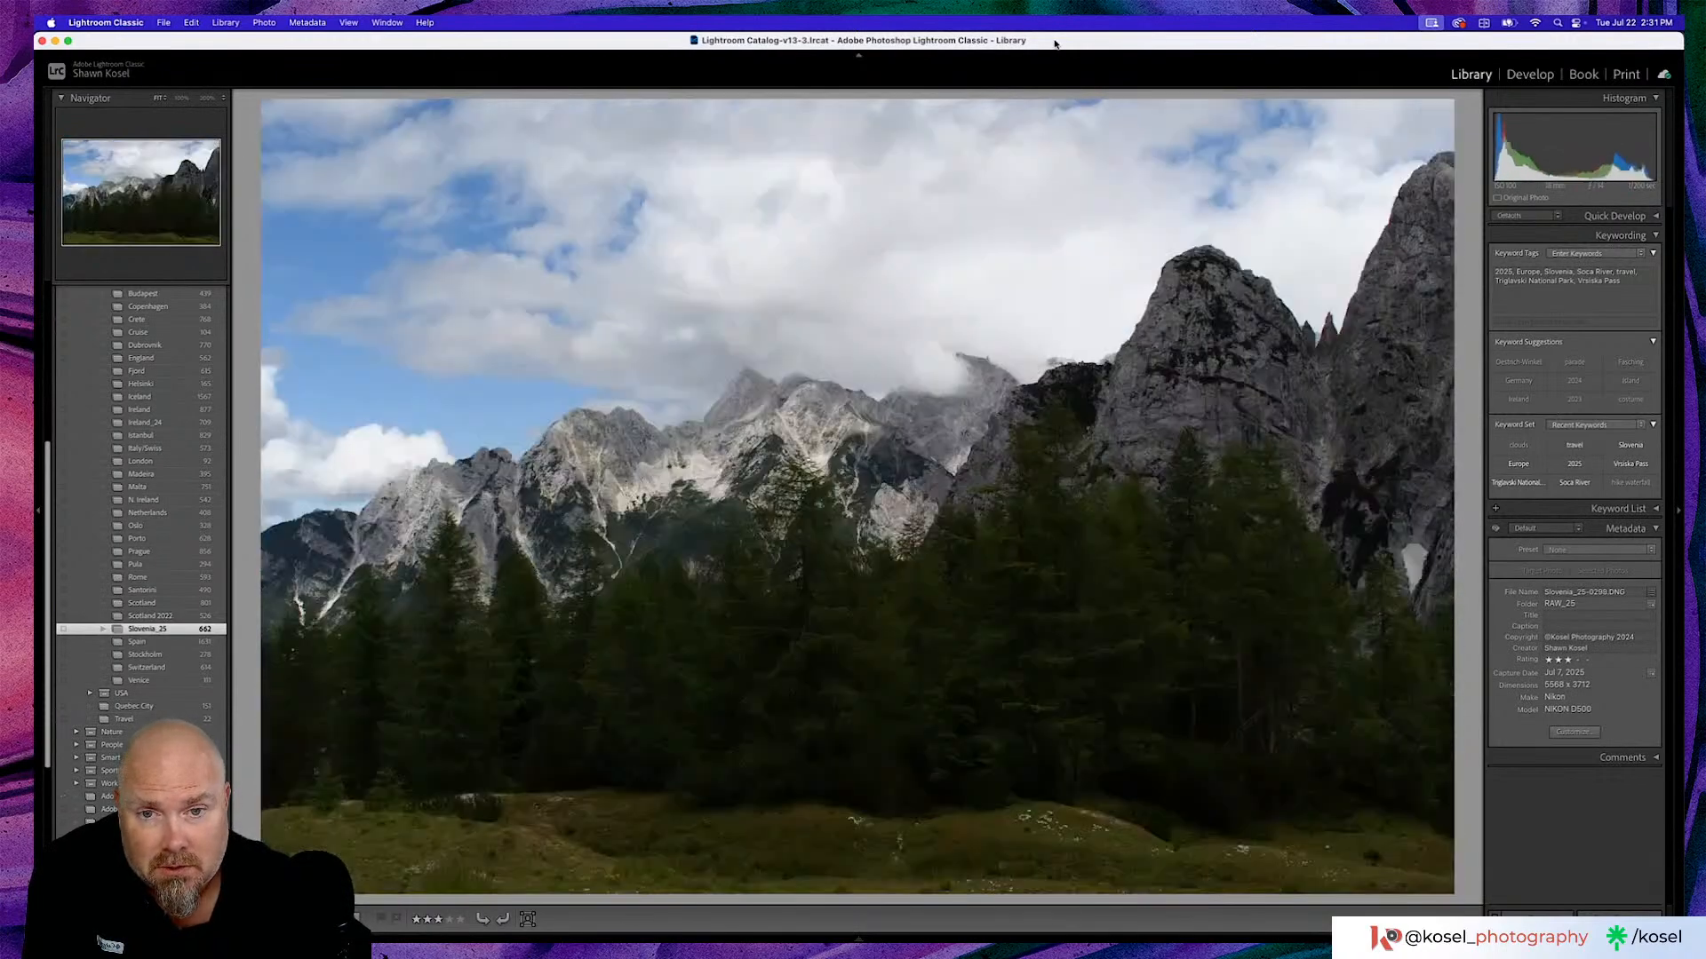
key(Right)
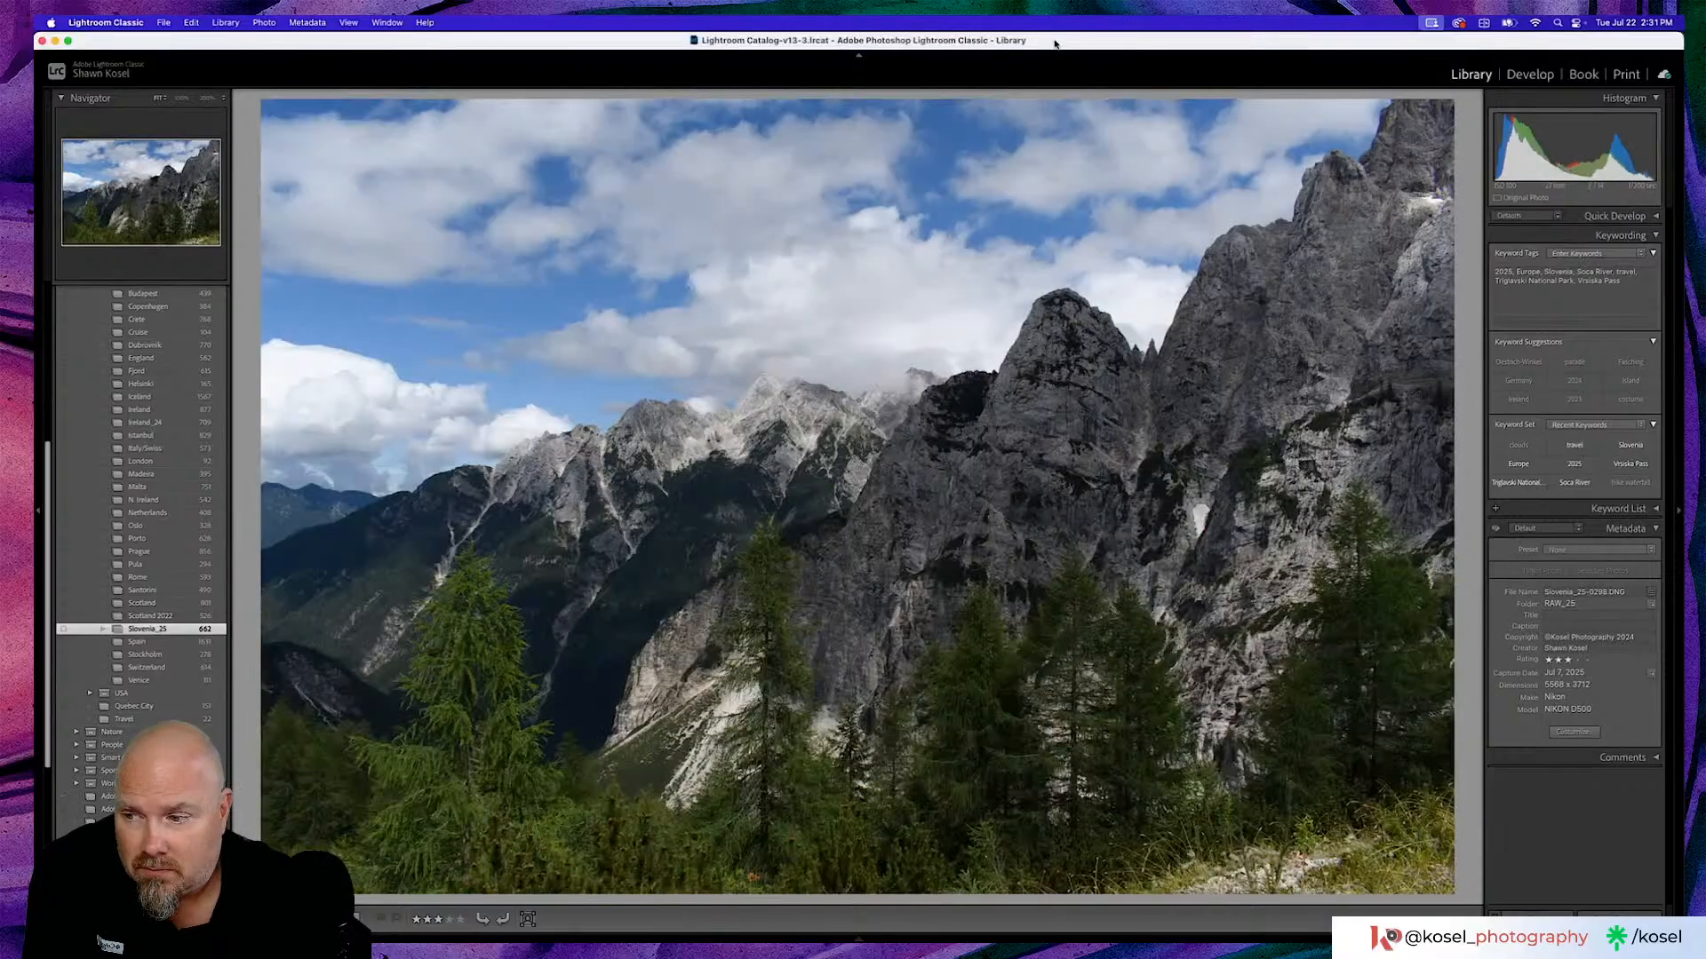
key(Right)
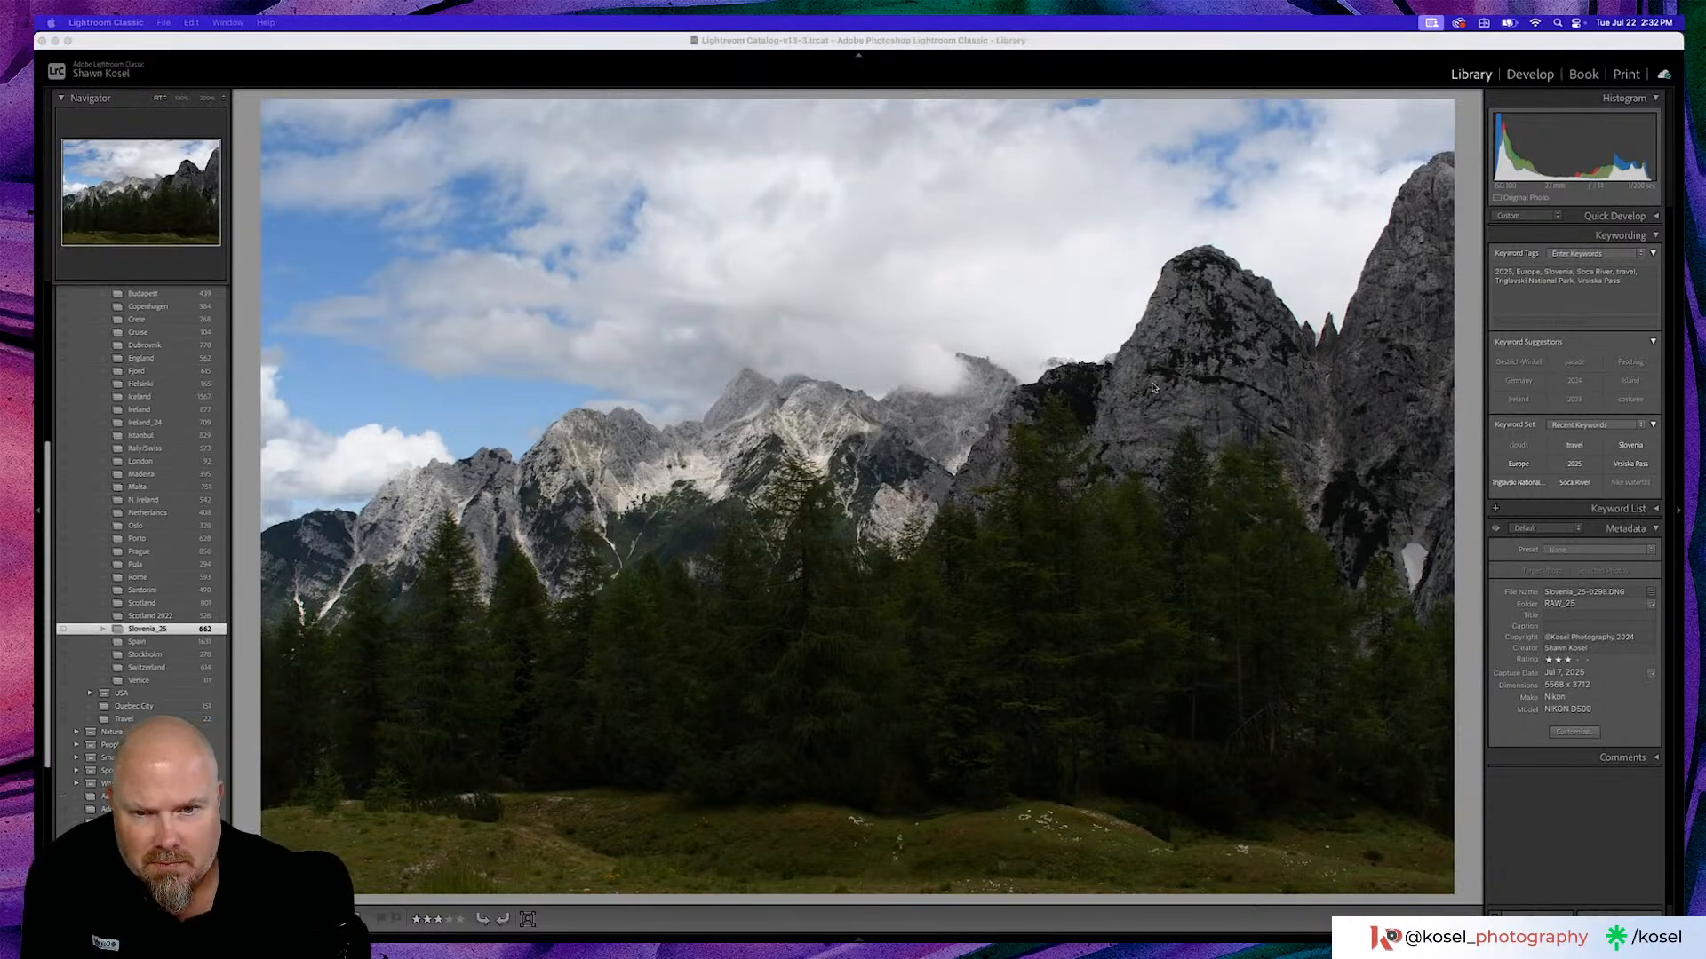
click(417, 41)
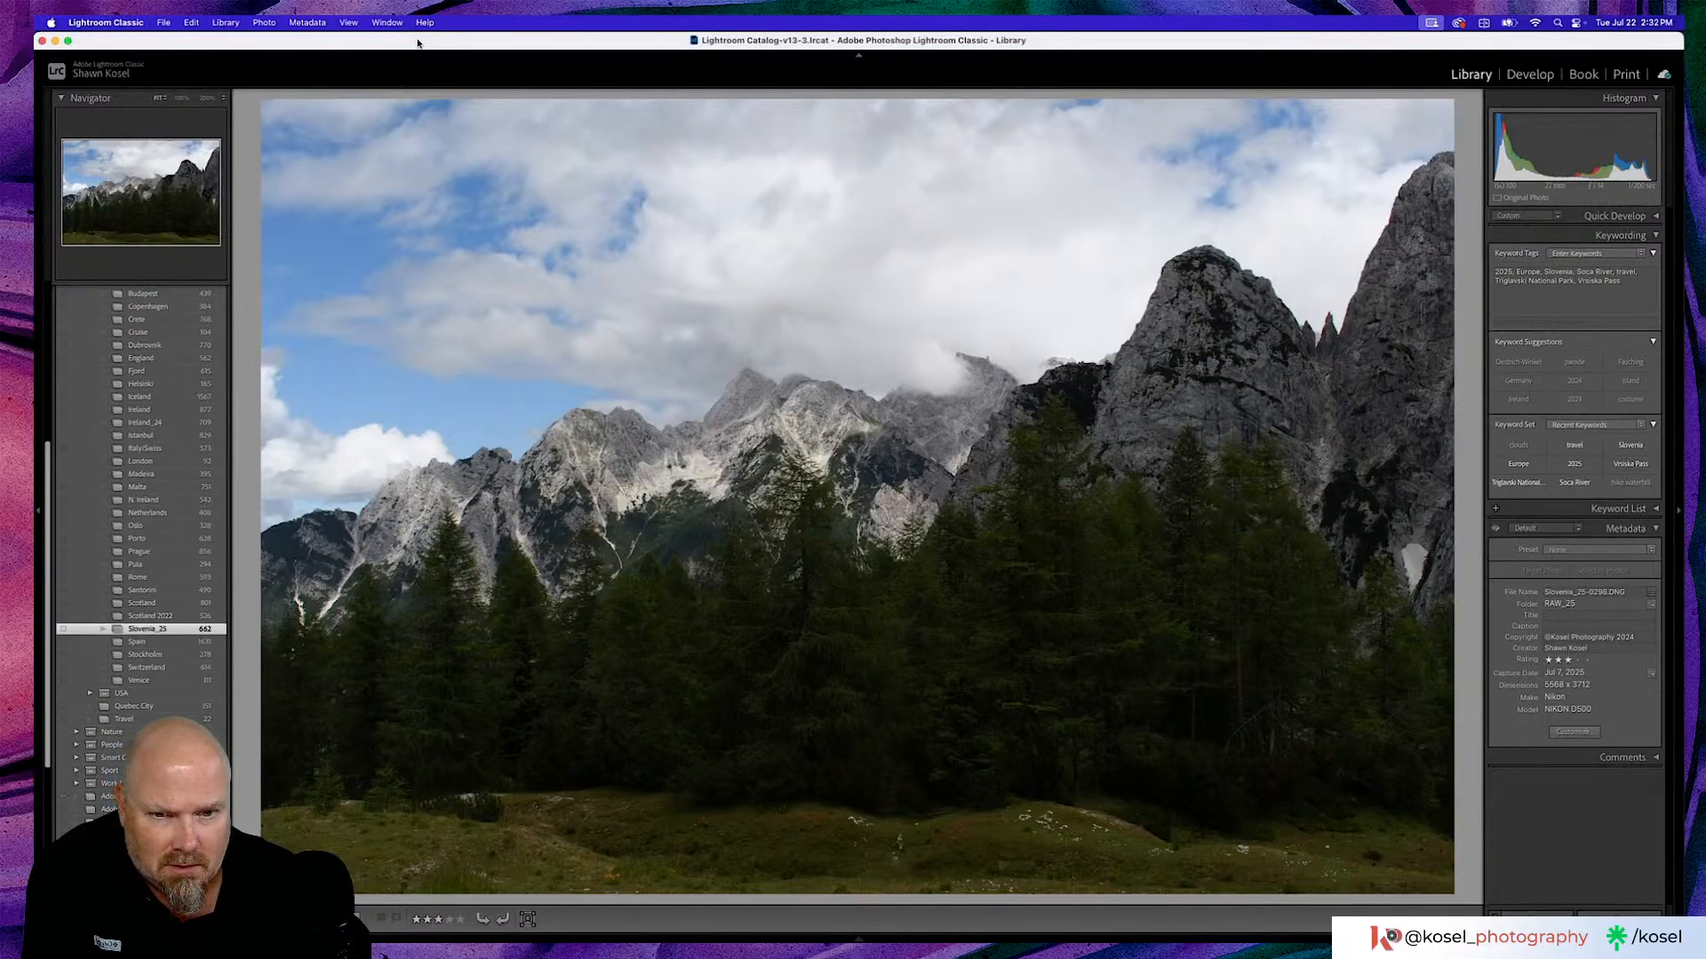
key(Right)
key(Right)
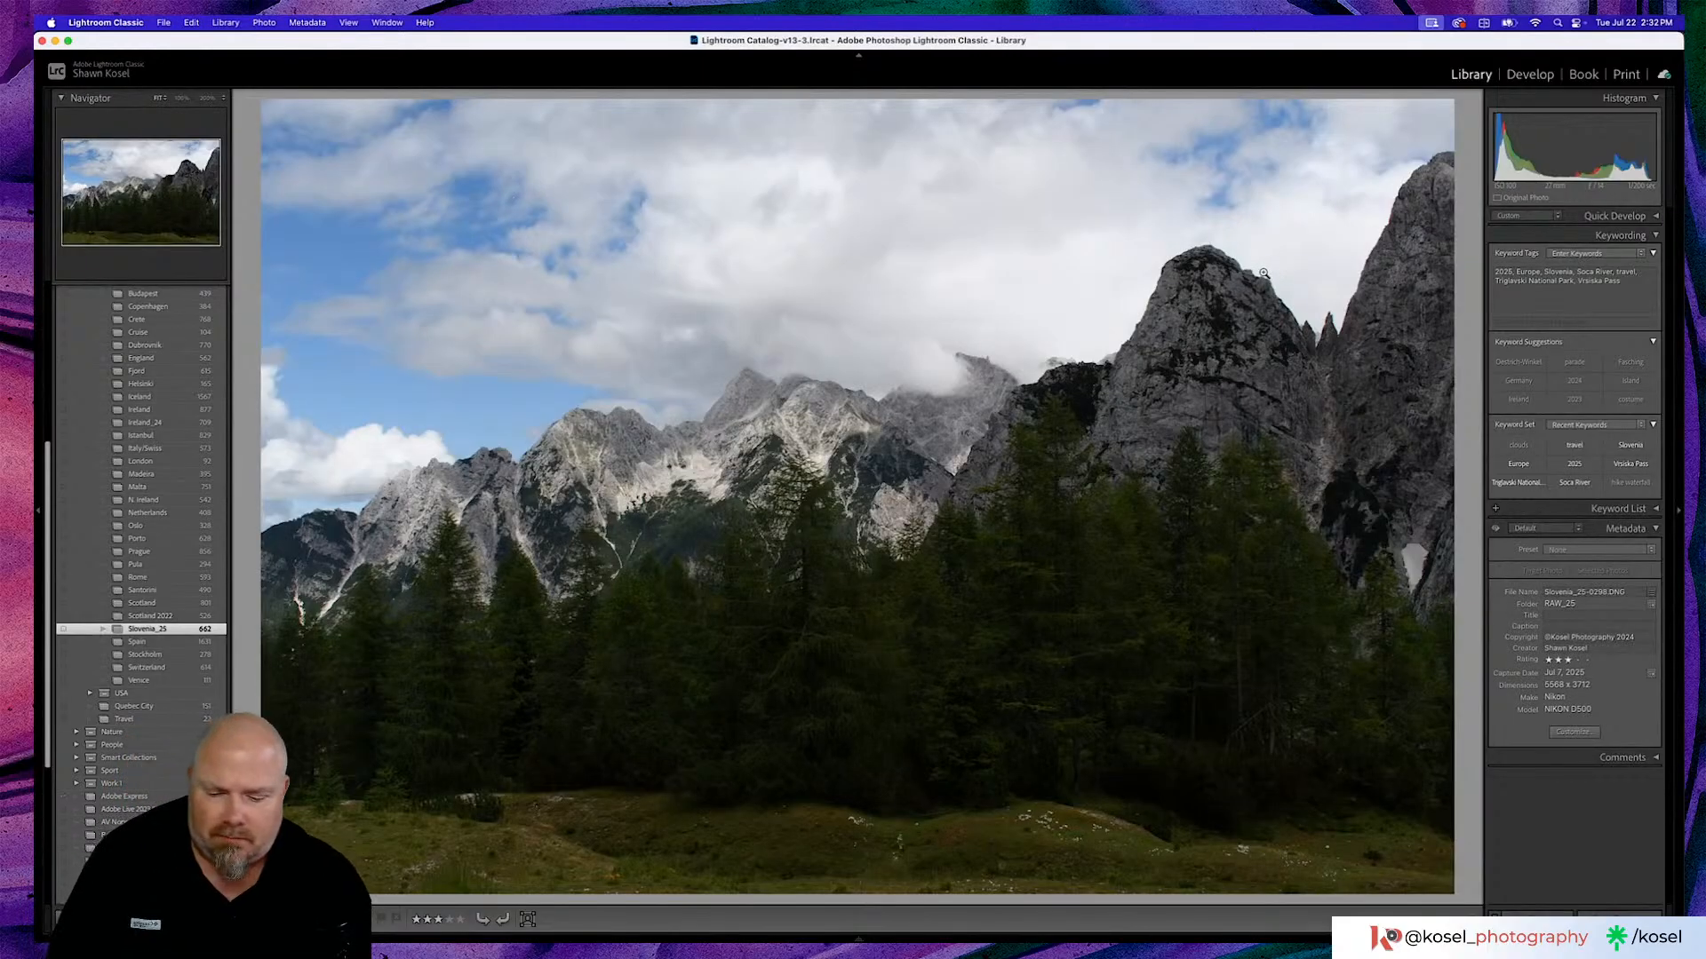
Open the photo of cloudy peaks above the dark conifer forest in Develop with its Basic adjustments shown.
key(d)
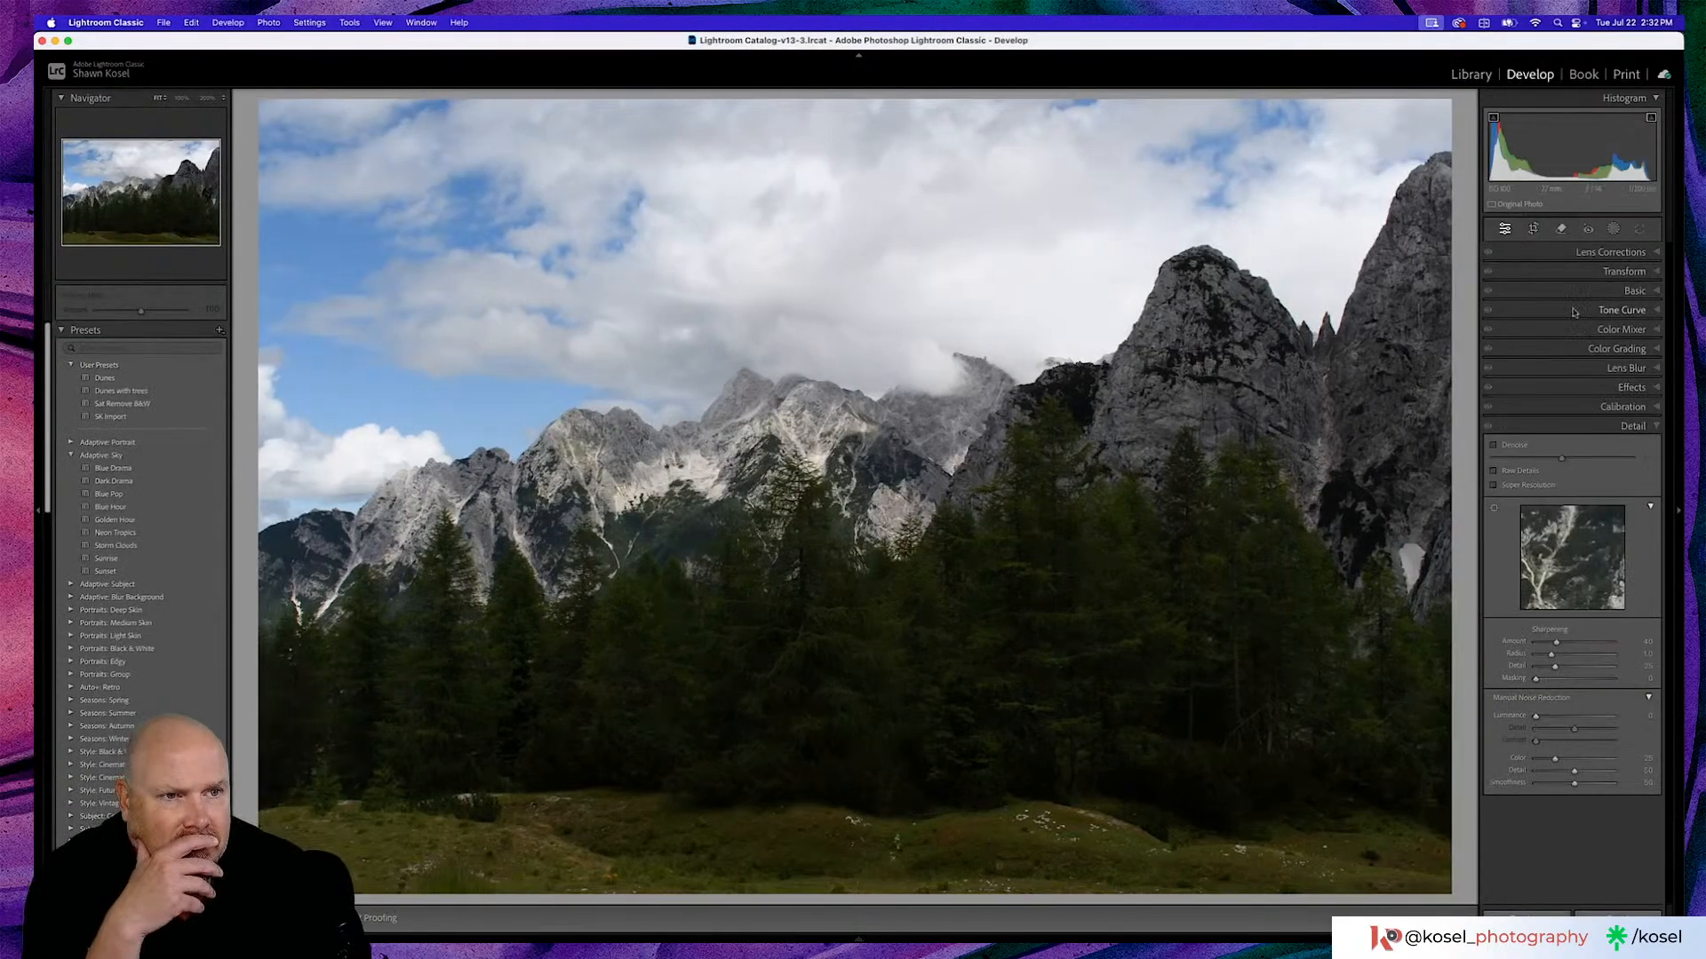
click(1596, 294)
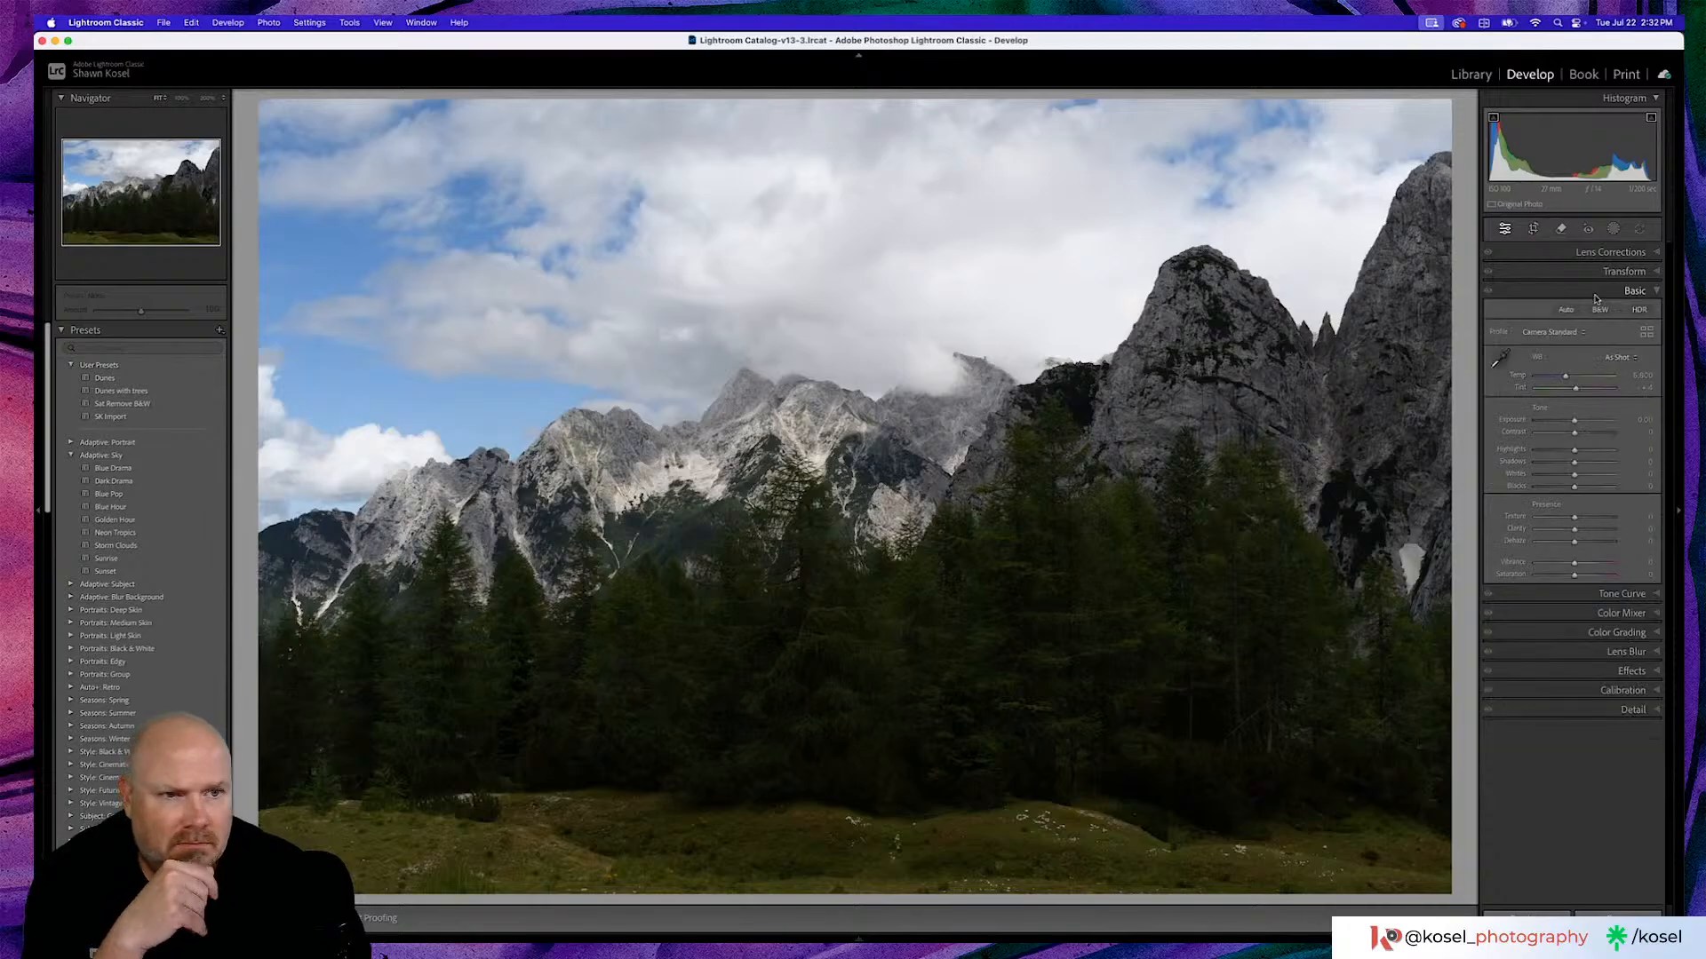
Lower the photo's overall Highlights to about -28.
drag(1575, 454, 1565, 453)
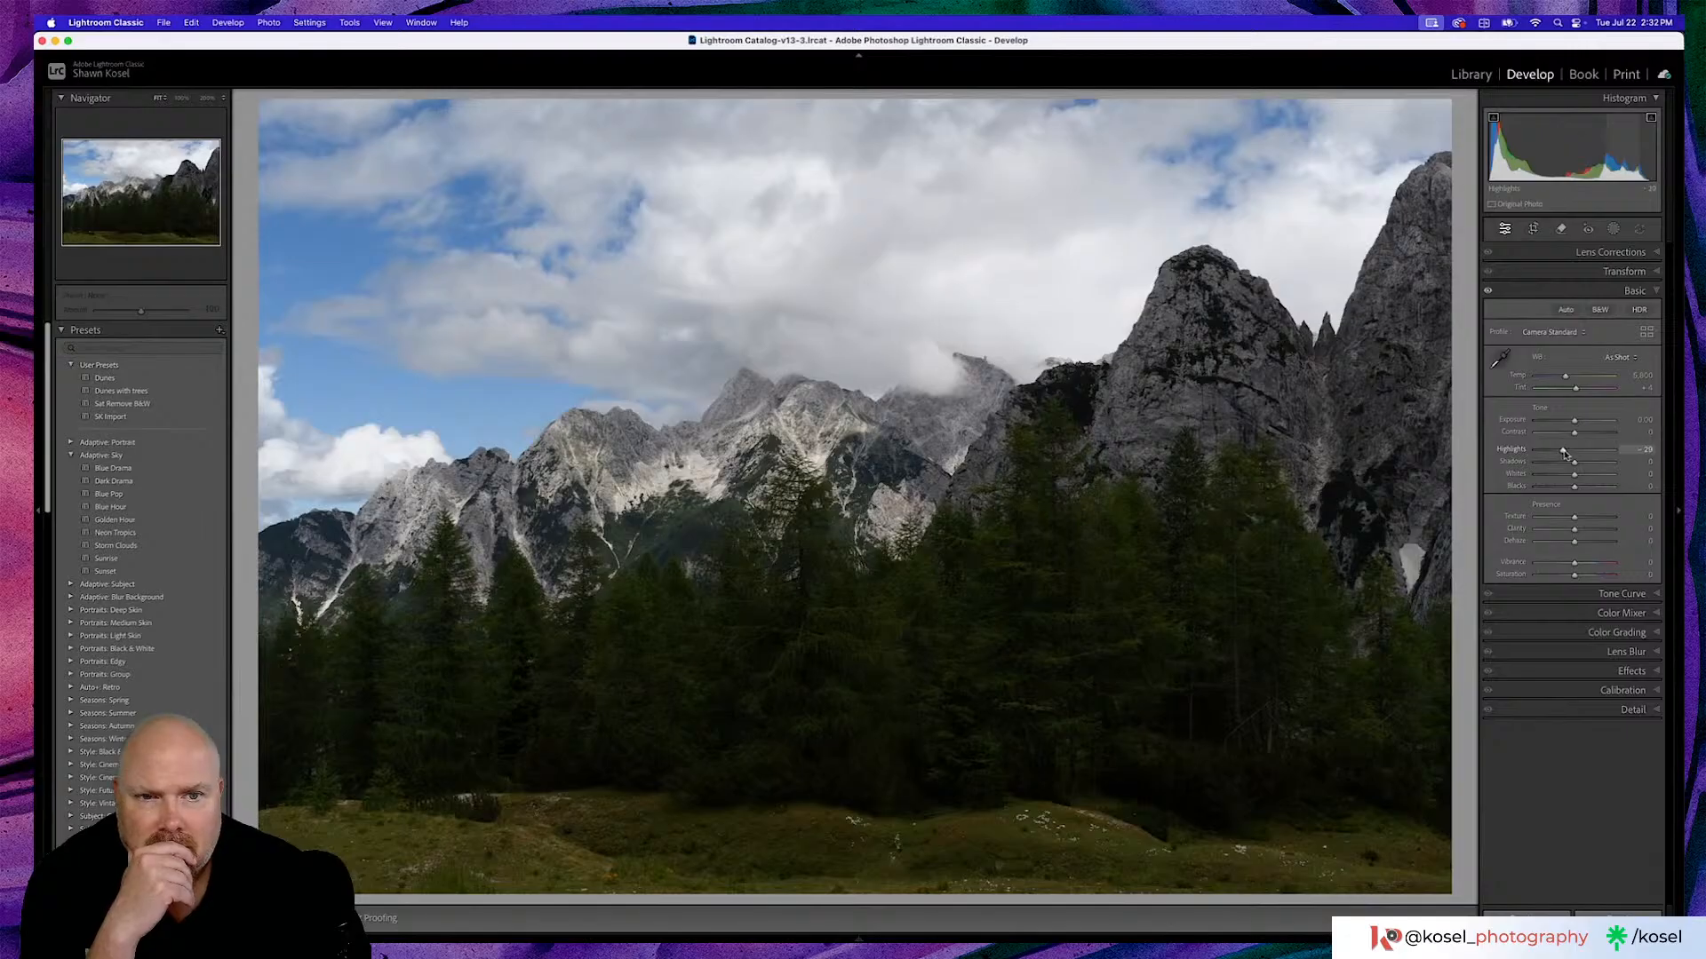
drag(1566, 454, 1563, 454)
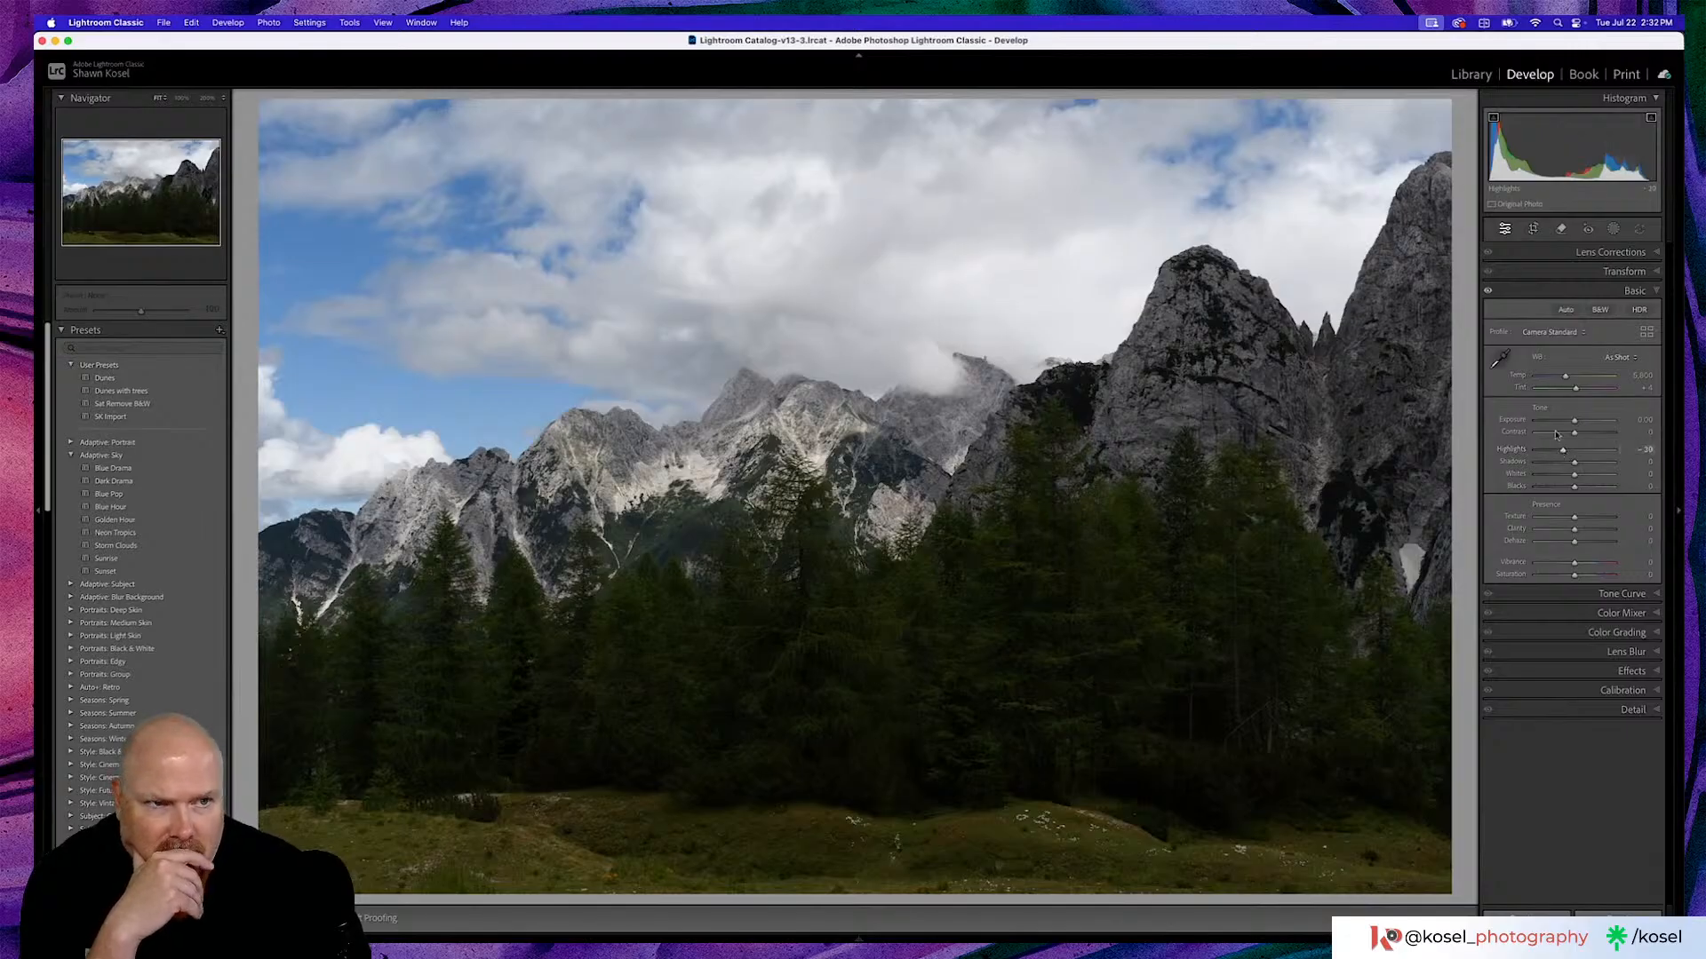
Create separate AI landscape masks for Sky, Mountains, Vegetation and Natural Ground.
click(1614, 229)
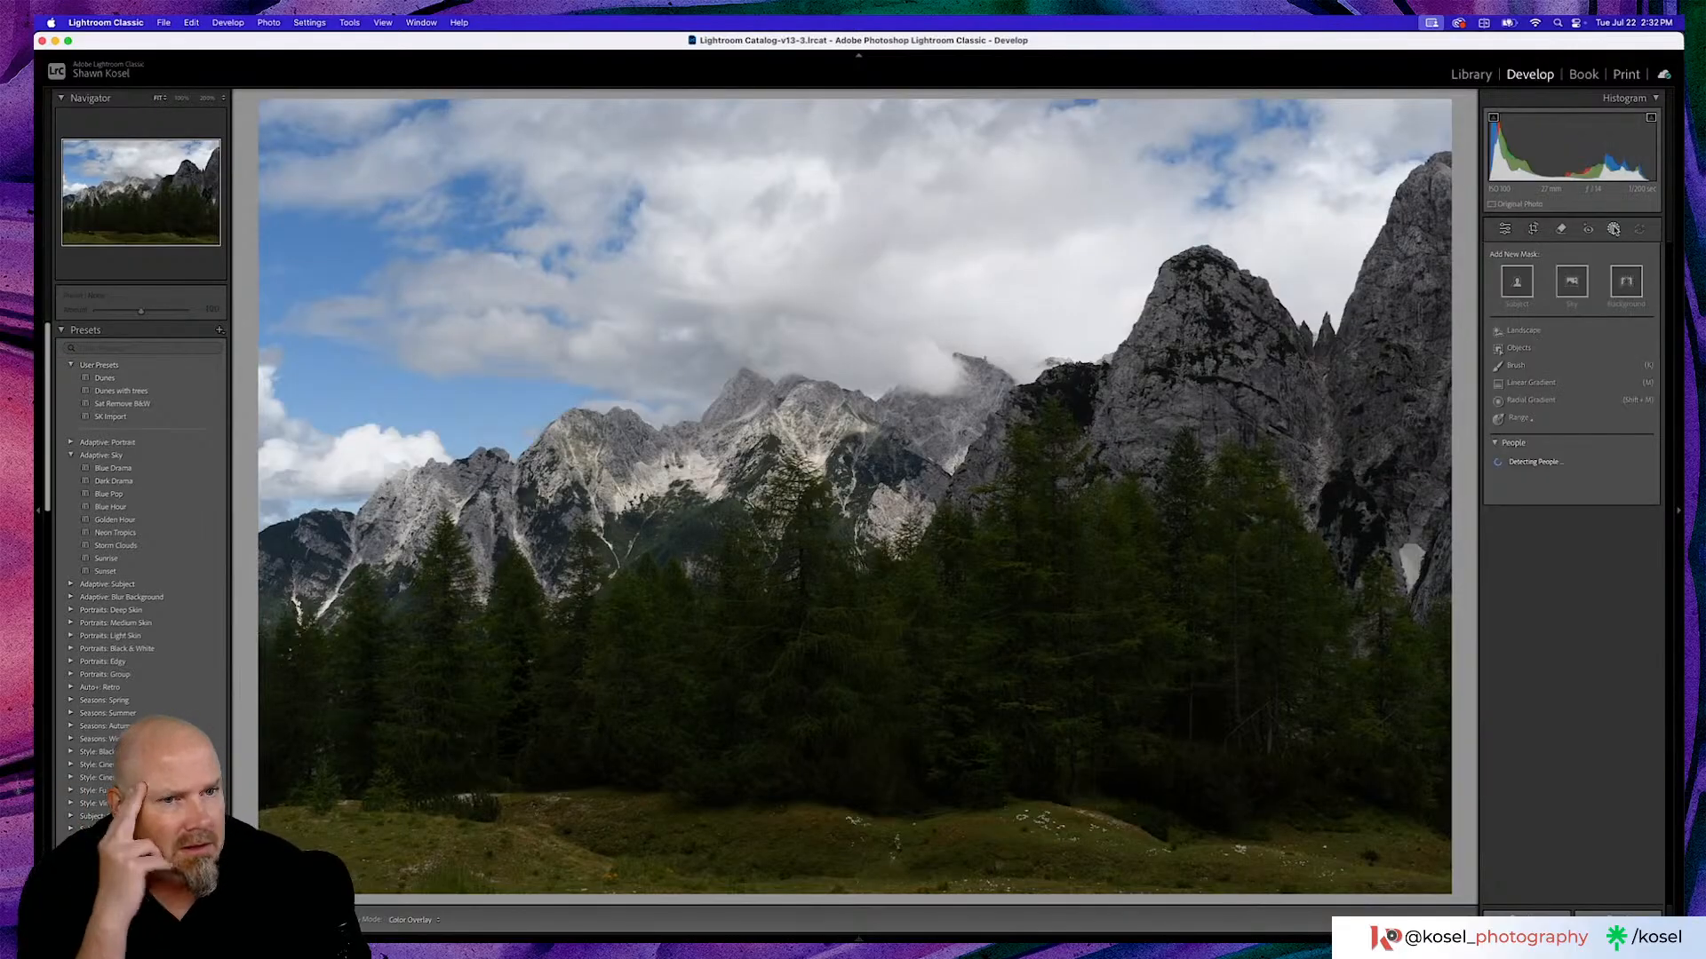
click(1527, 333)
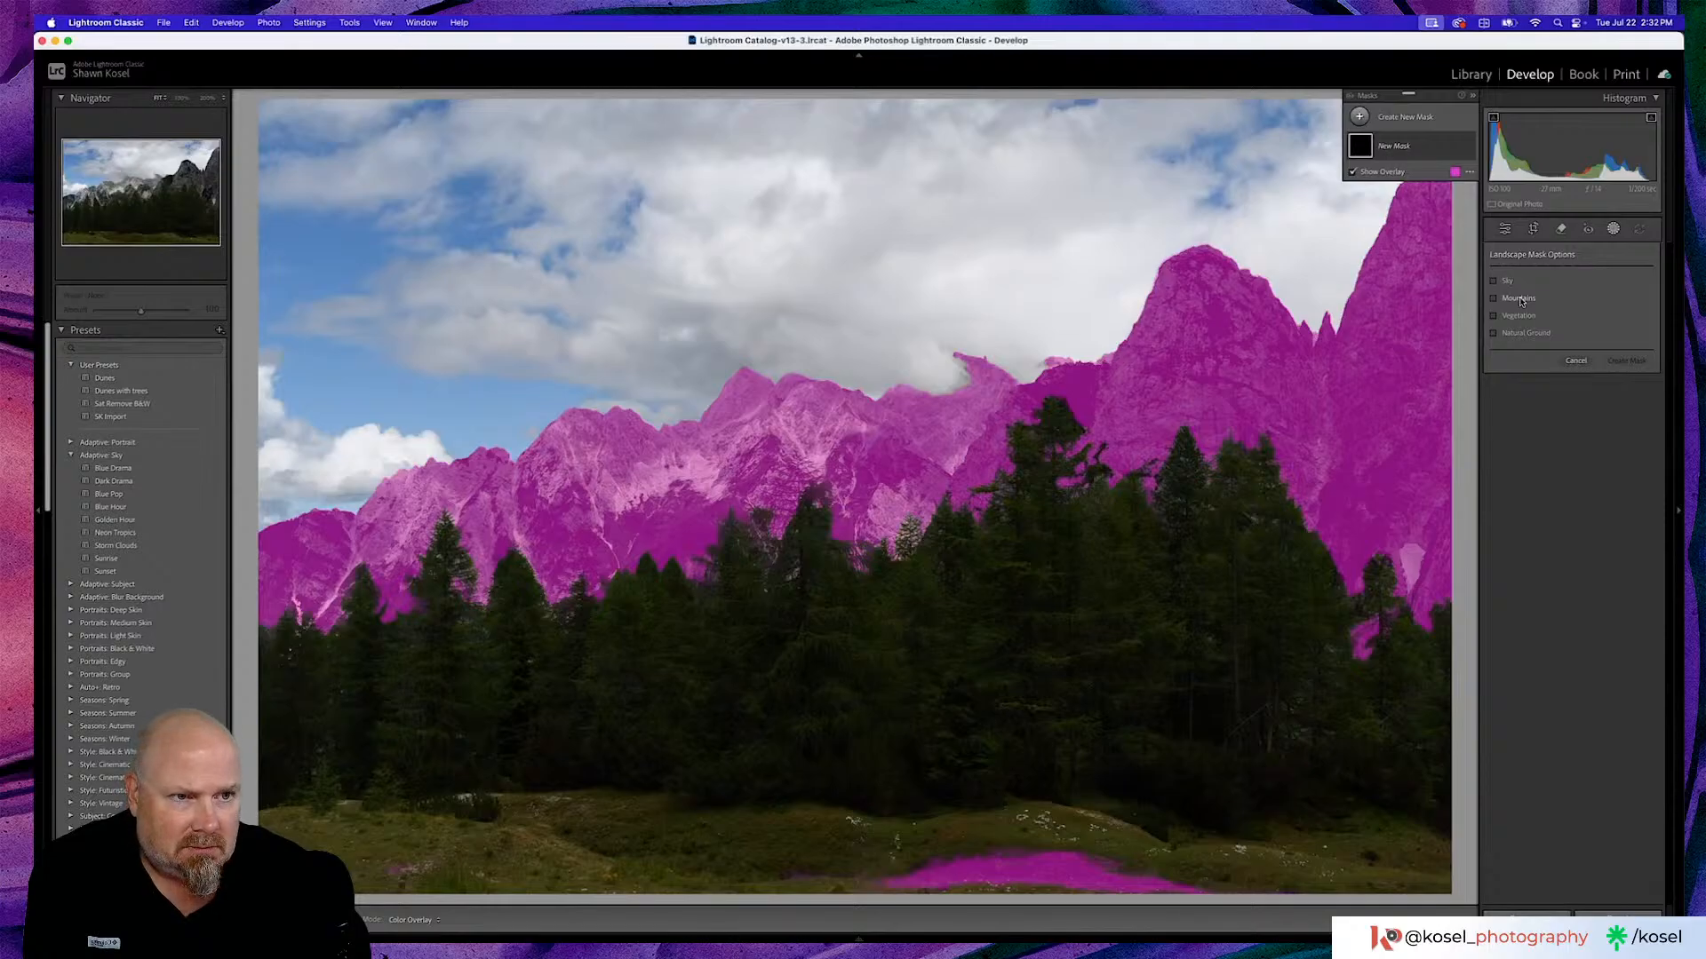
click(1494, 281)
click(1495, 301)
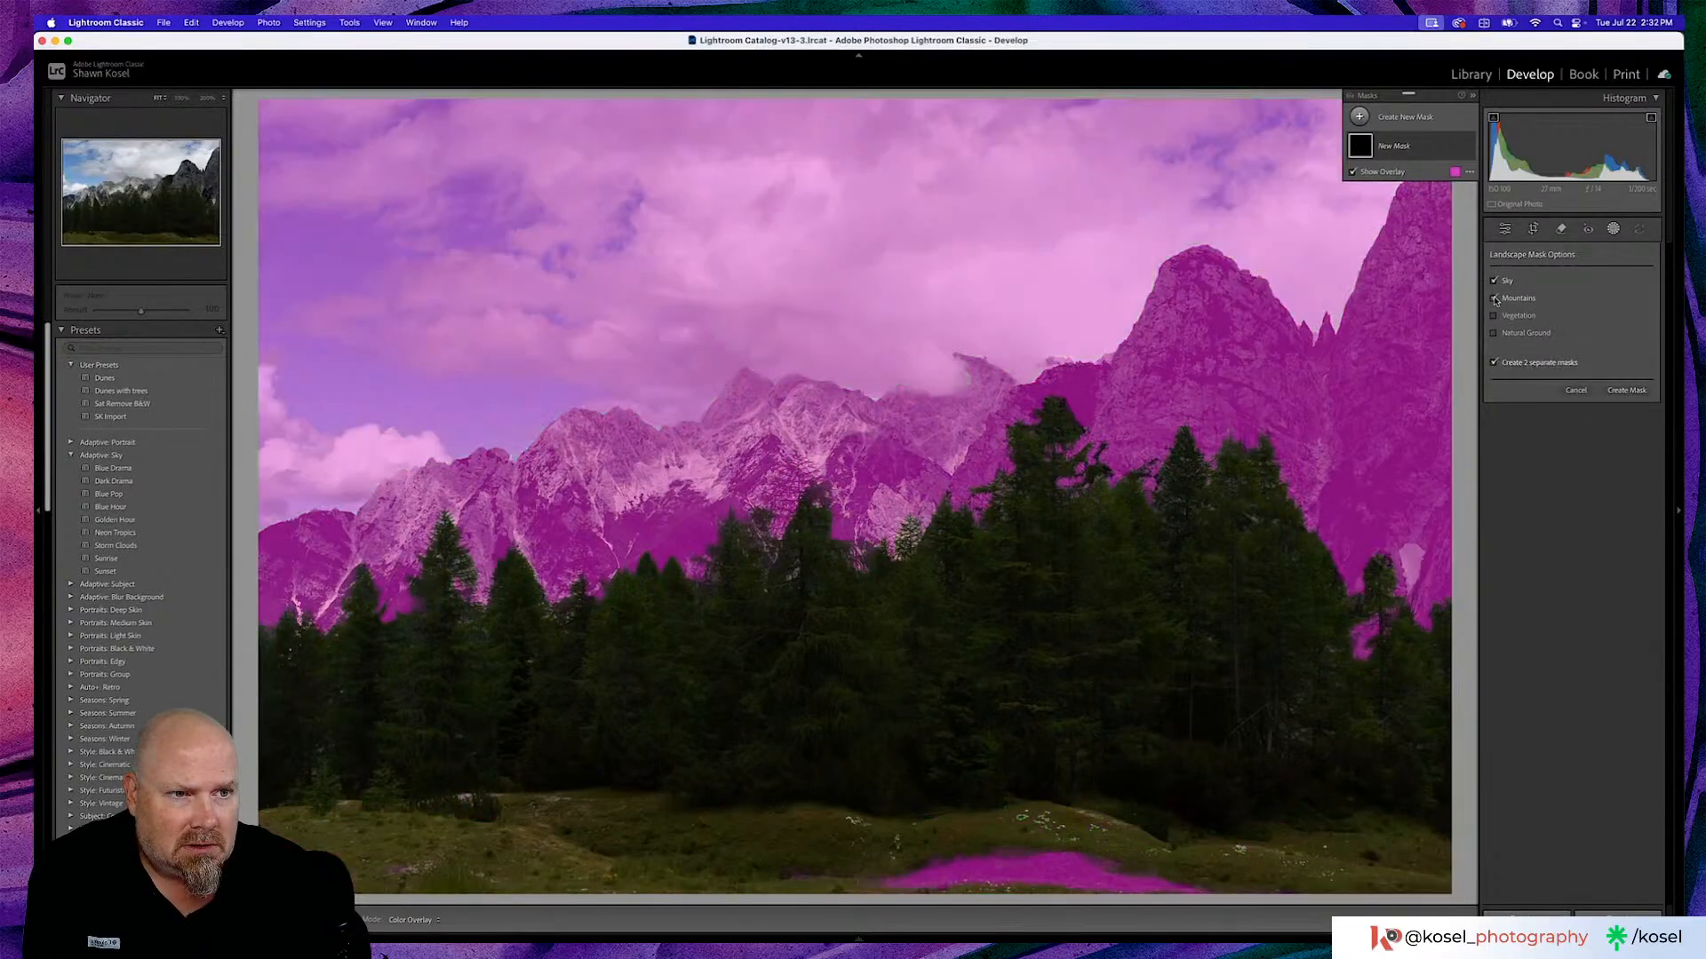
click(1493, 316)
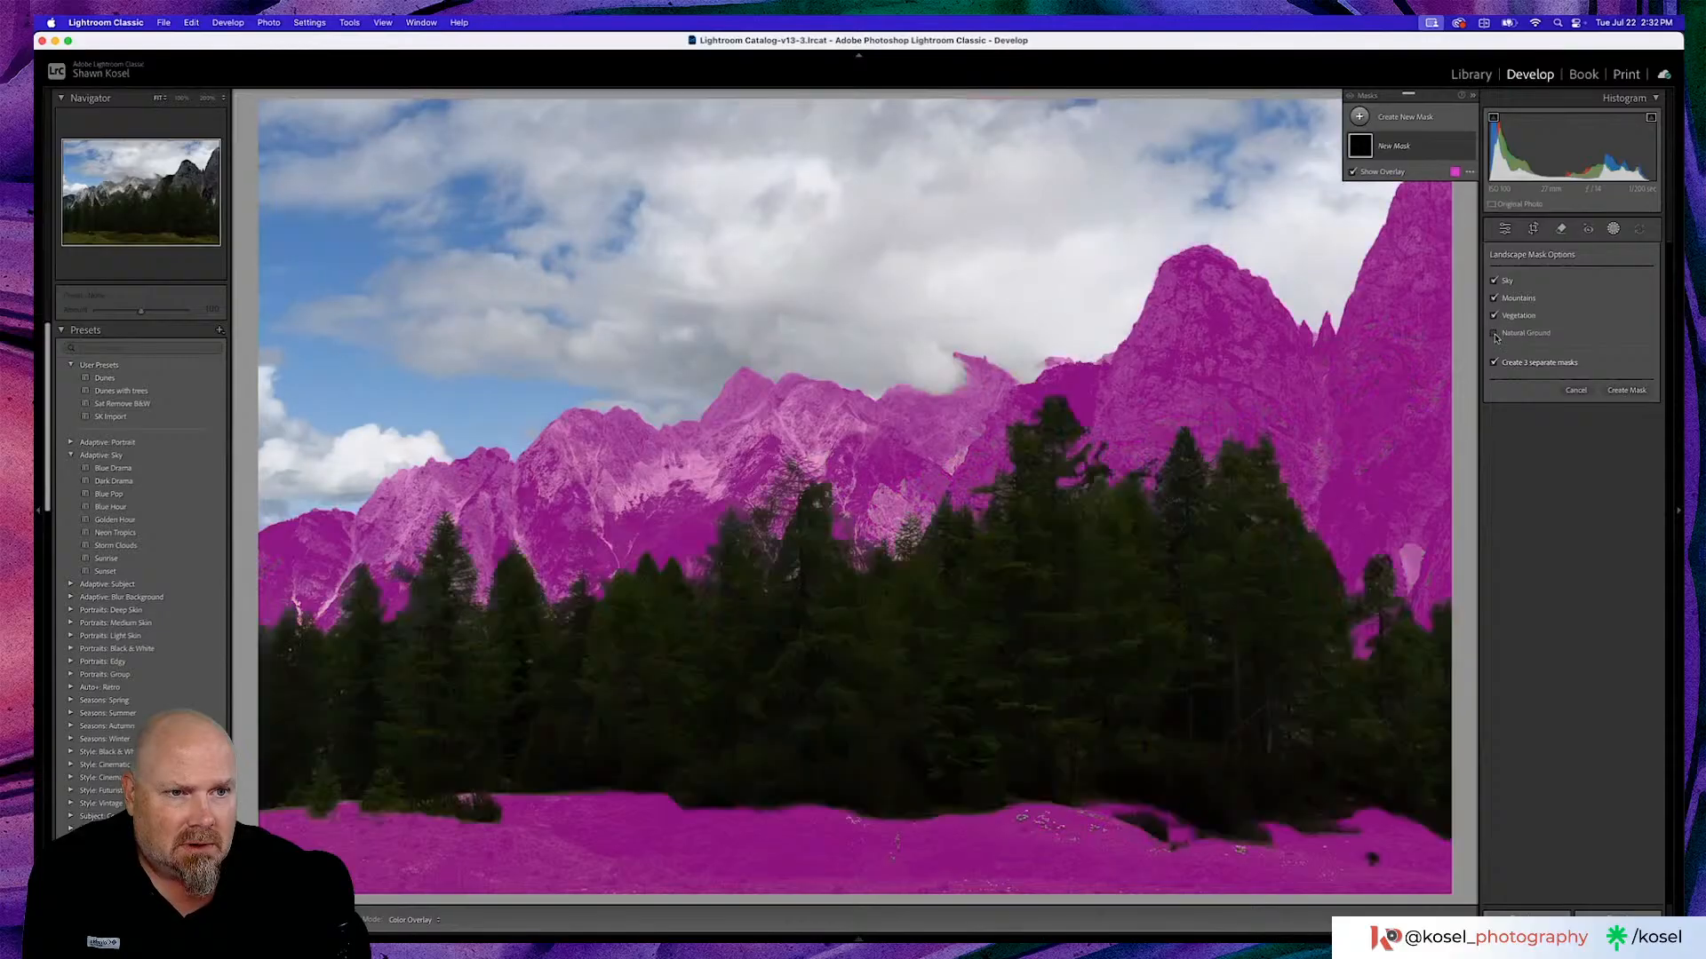
click(1494, 333)
click(1625, 391)
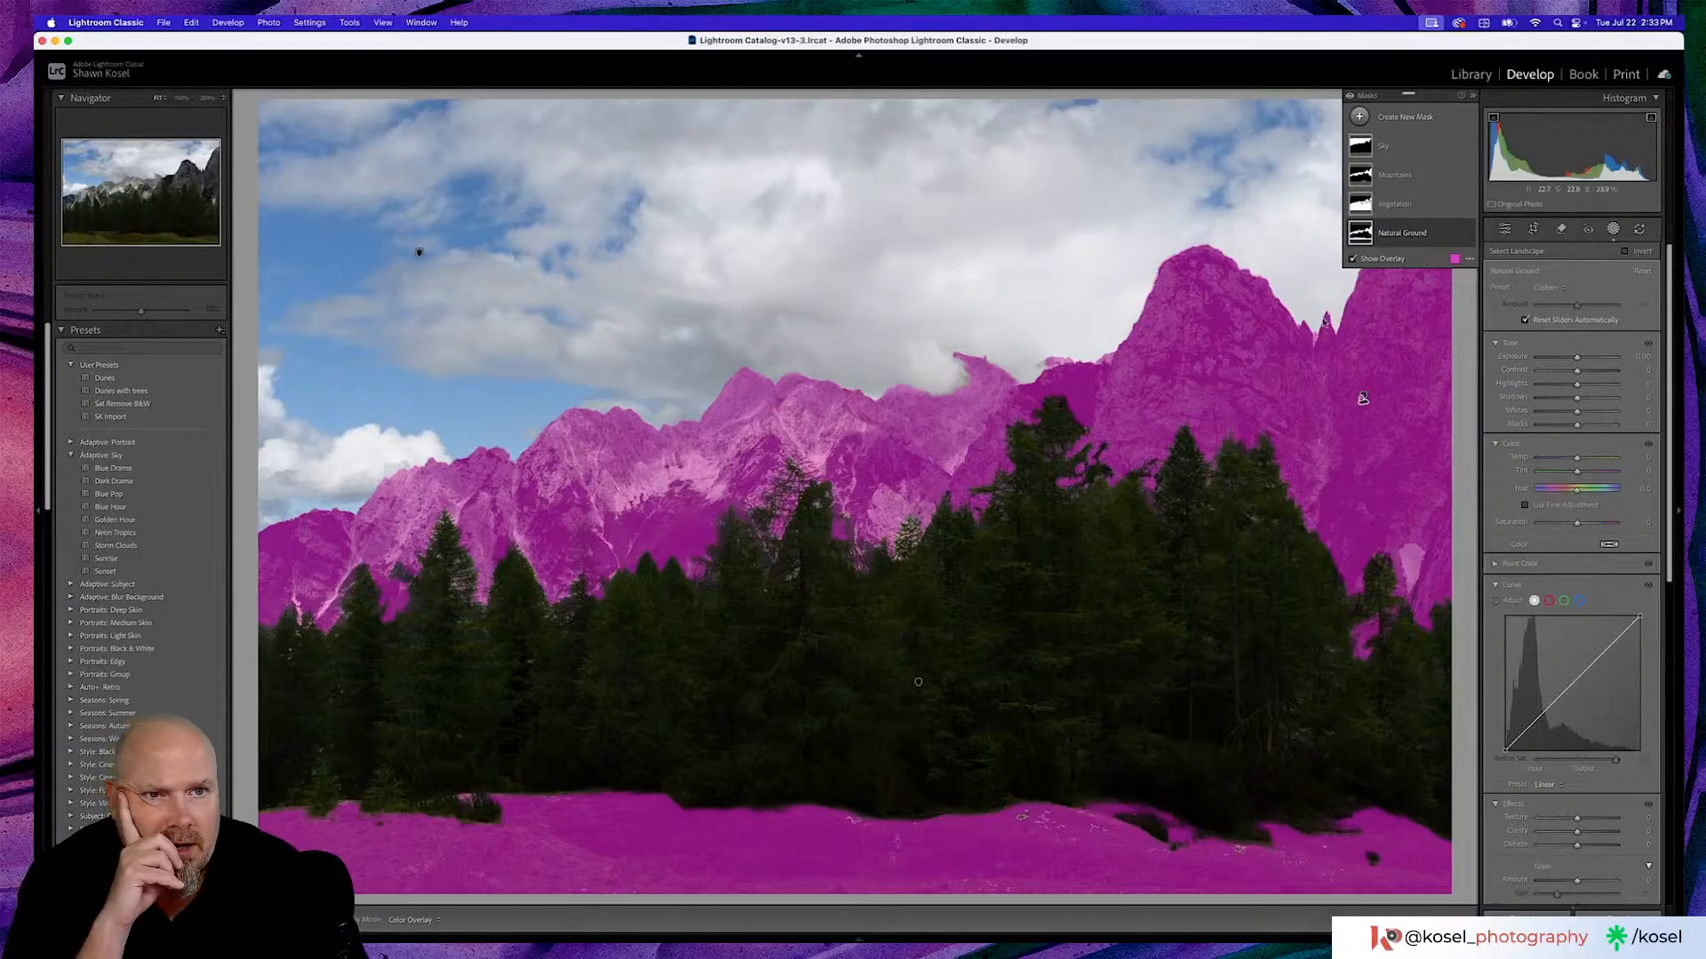
Subtract the stray patch in the grassy foreground from the Mountains mask with a brush.
click(1401, 147)
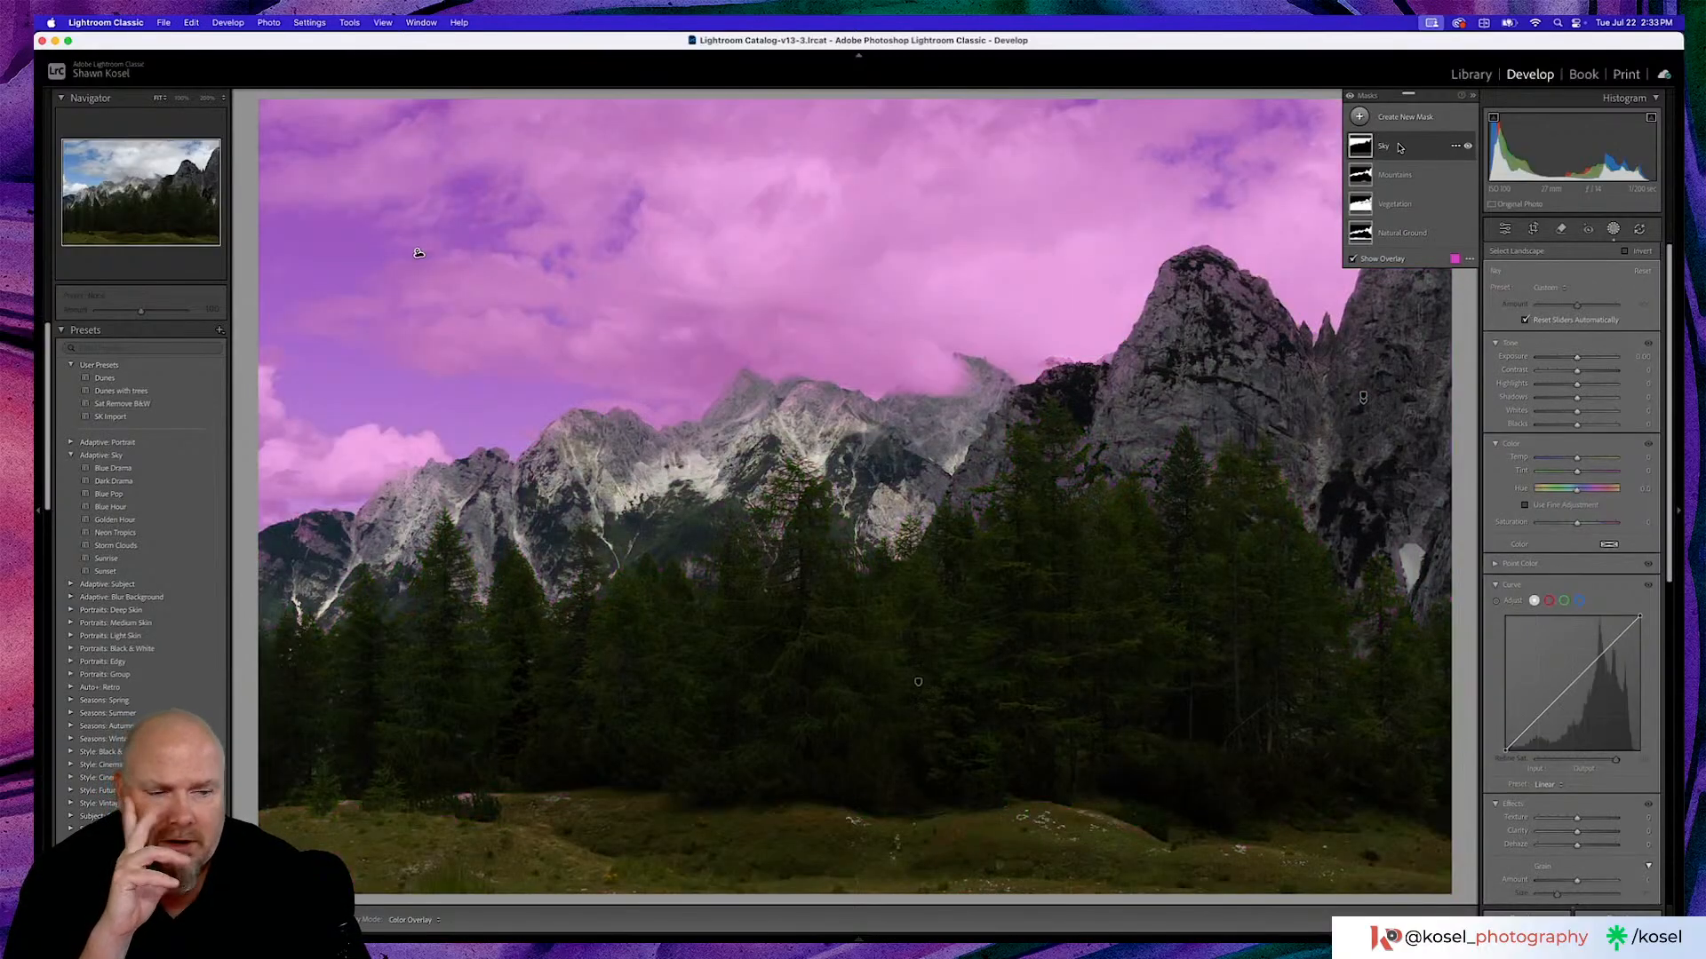
click(1406, 181)
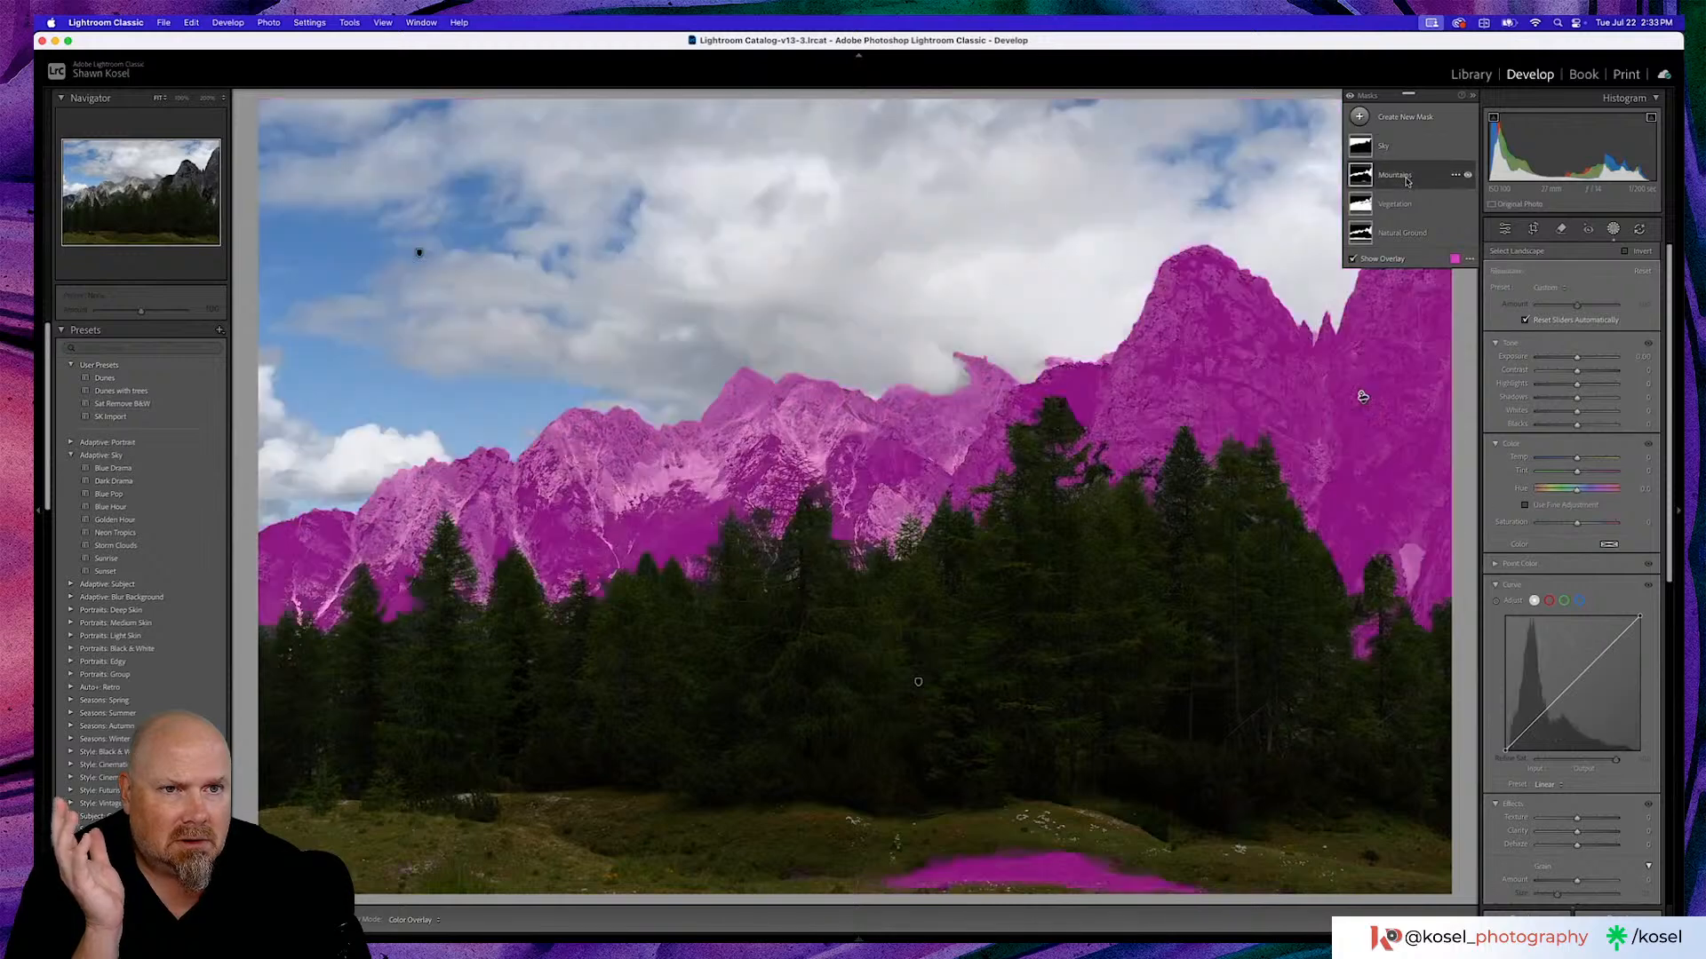
click(1452, 178)
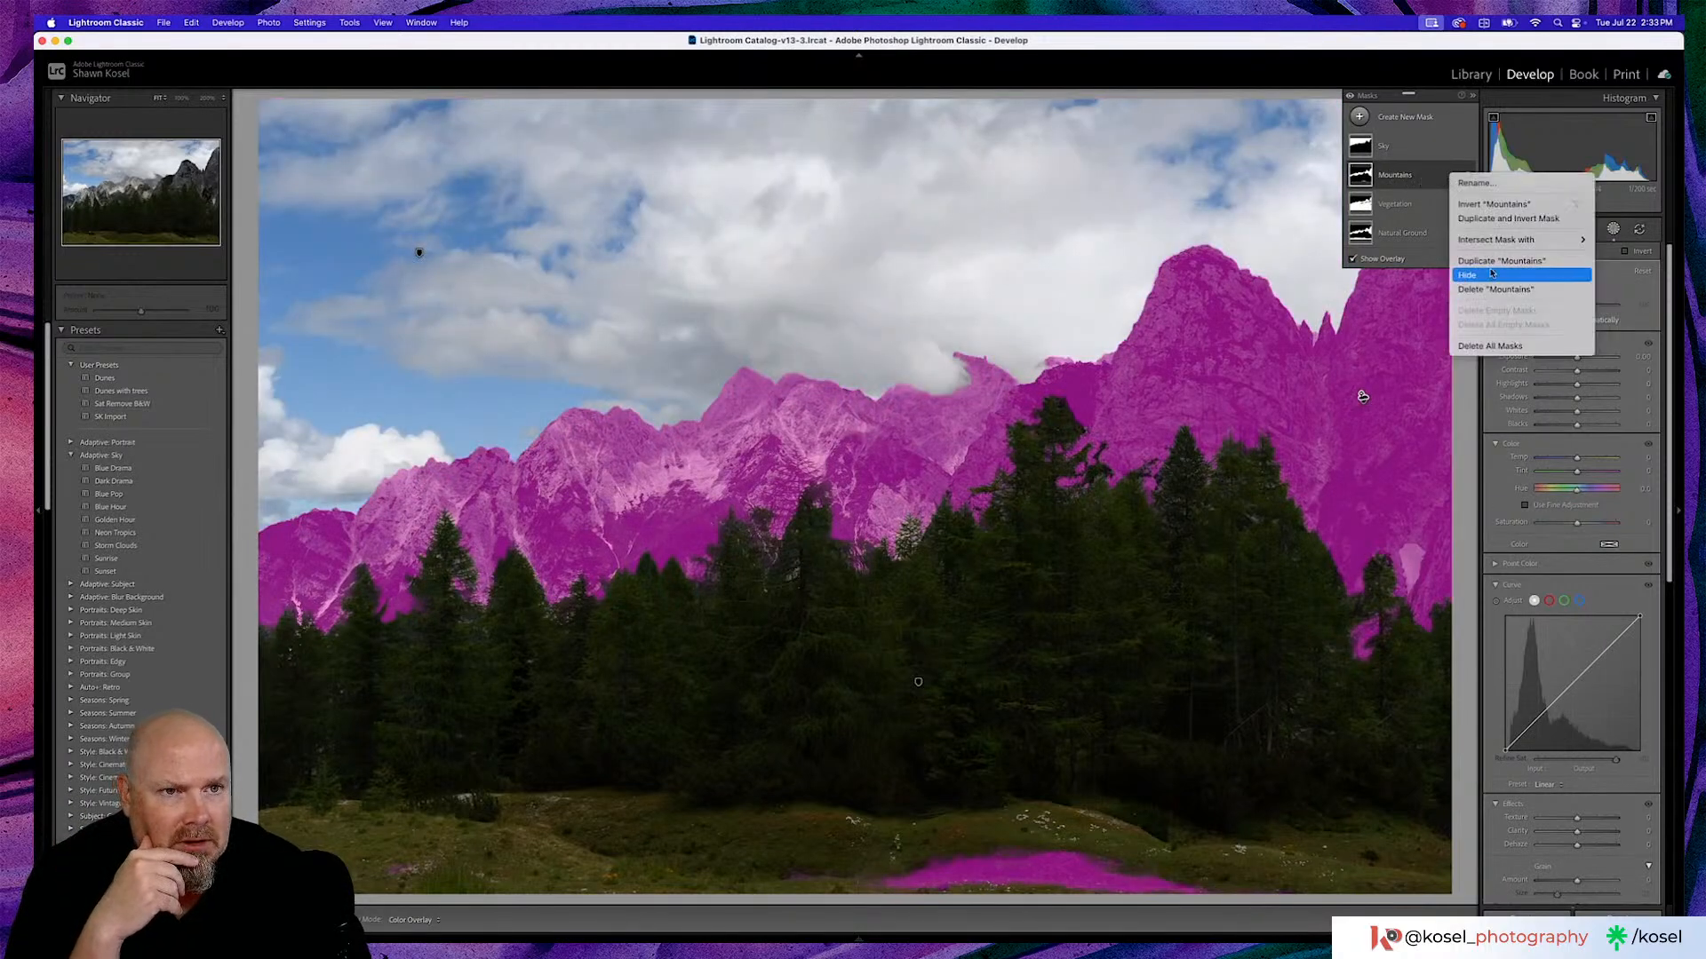
click(1438, 187)
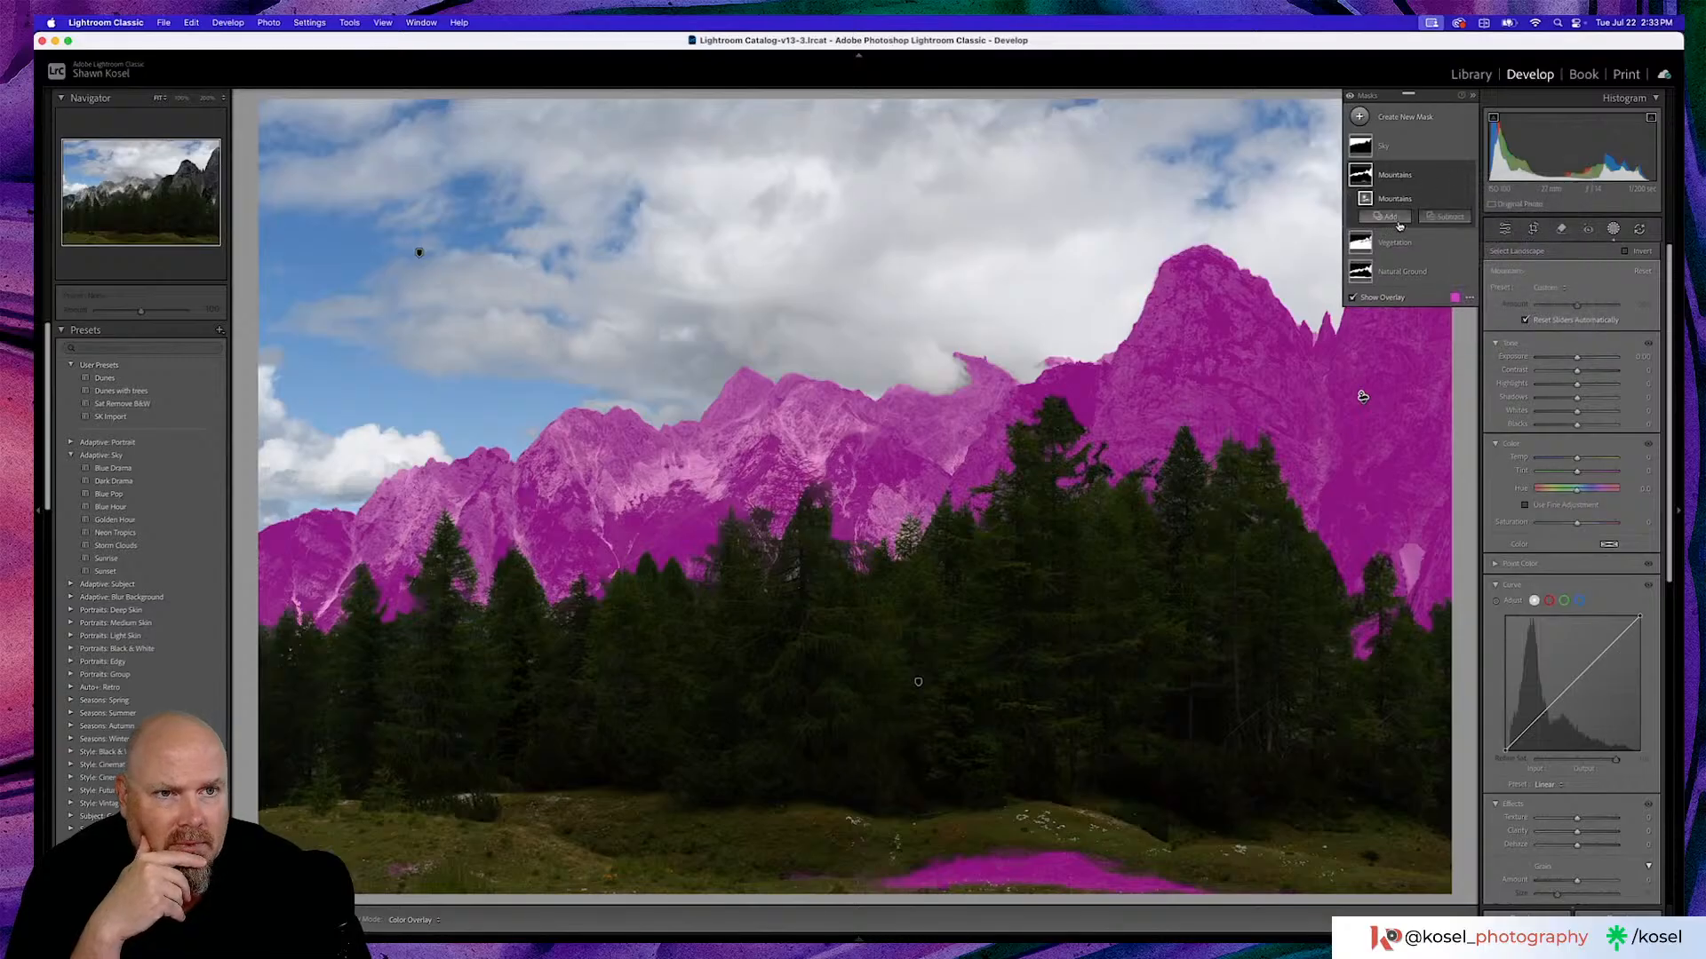
click(1444, 217)
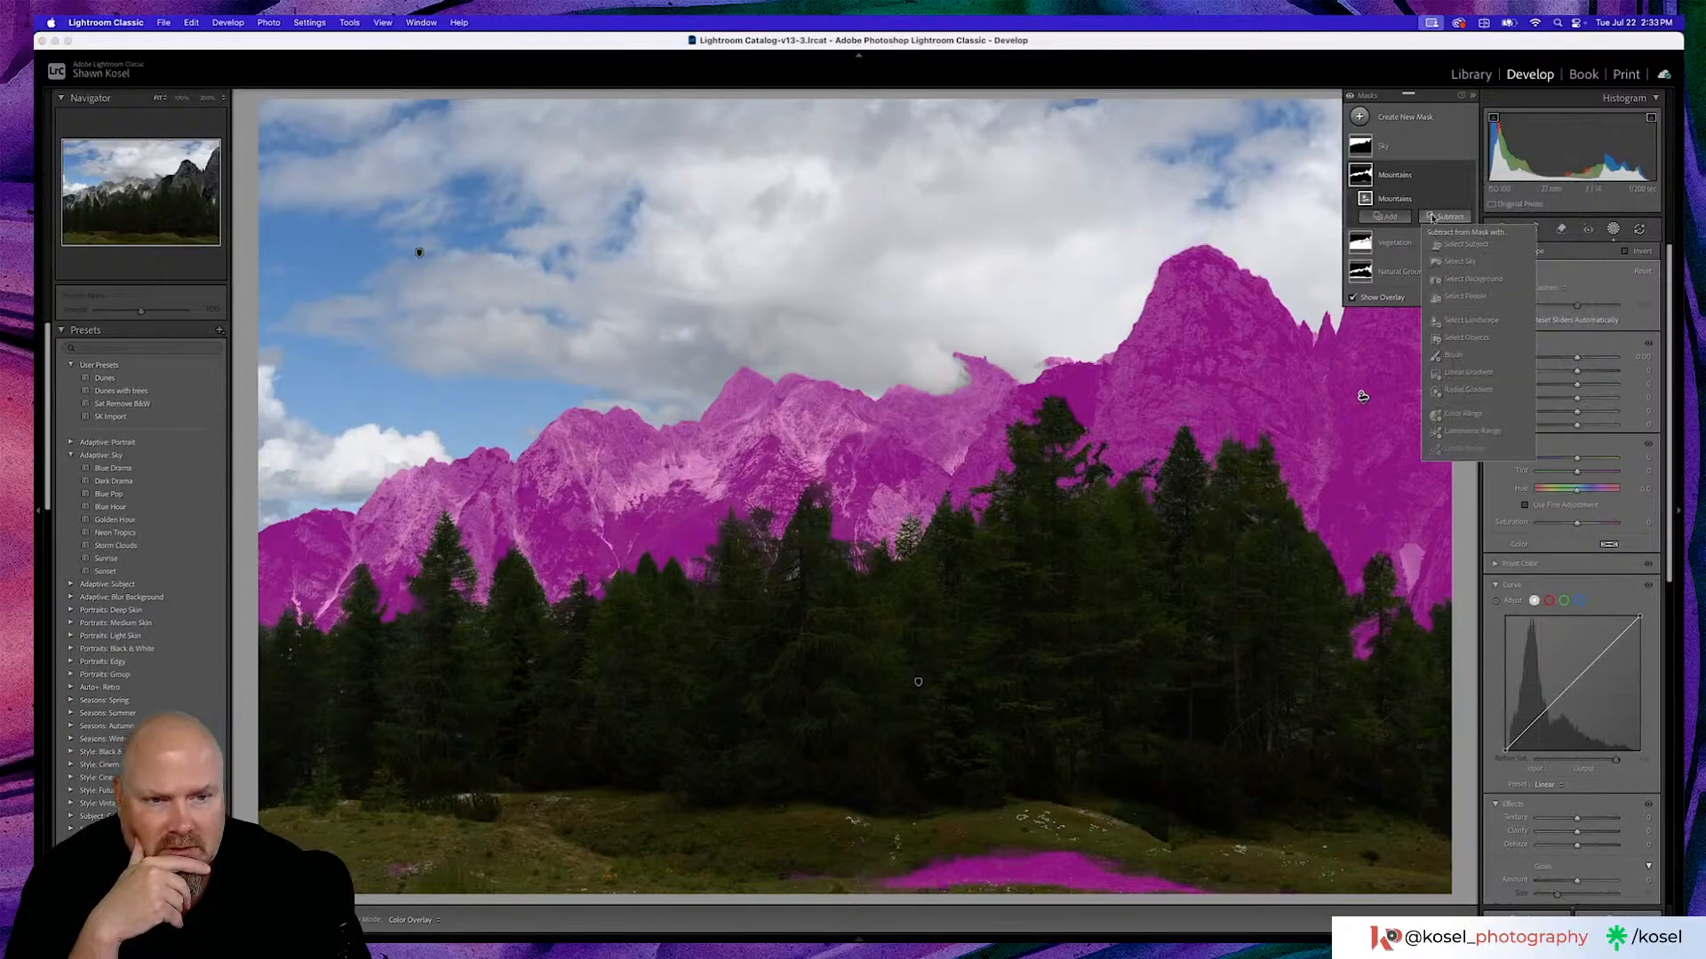
click(1461, 356)
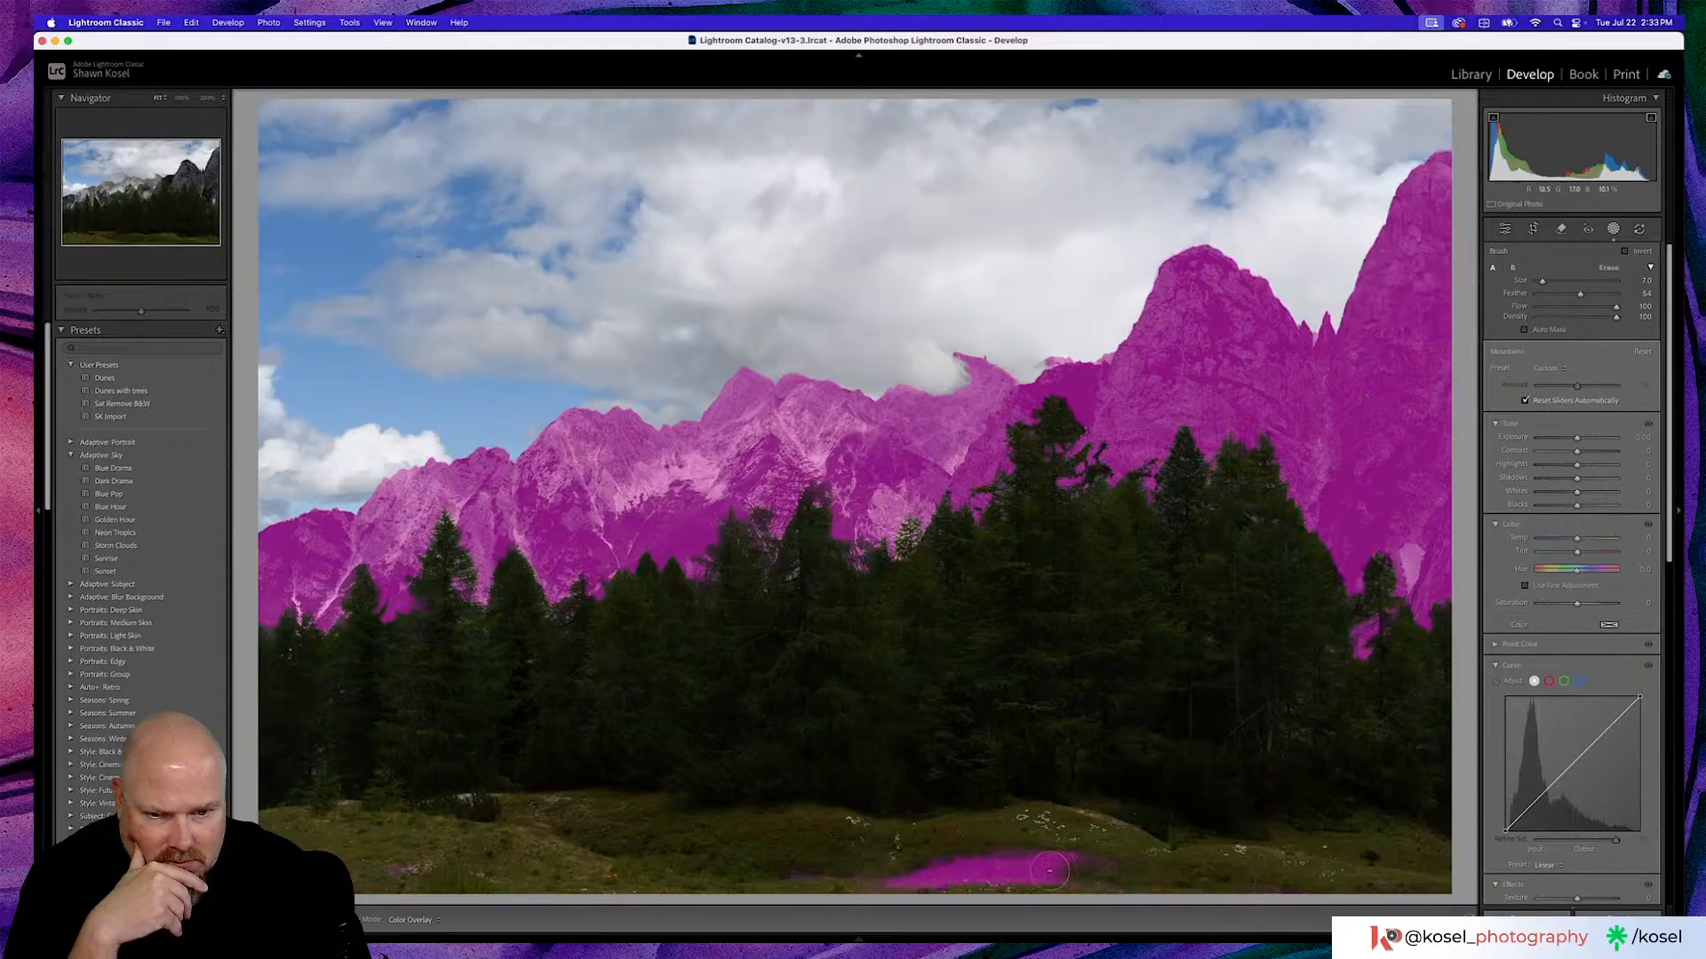
drag(1050, 870, 866, 878)
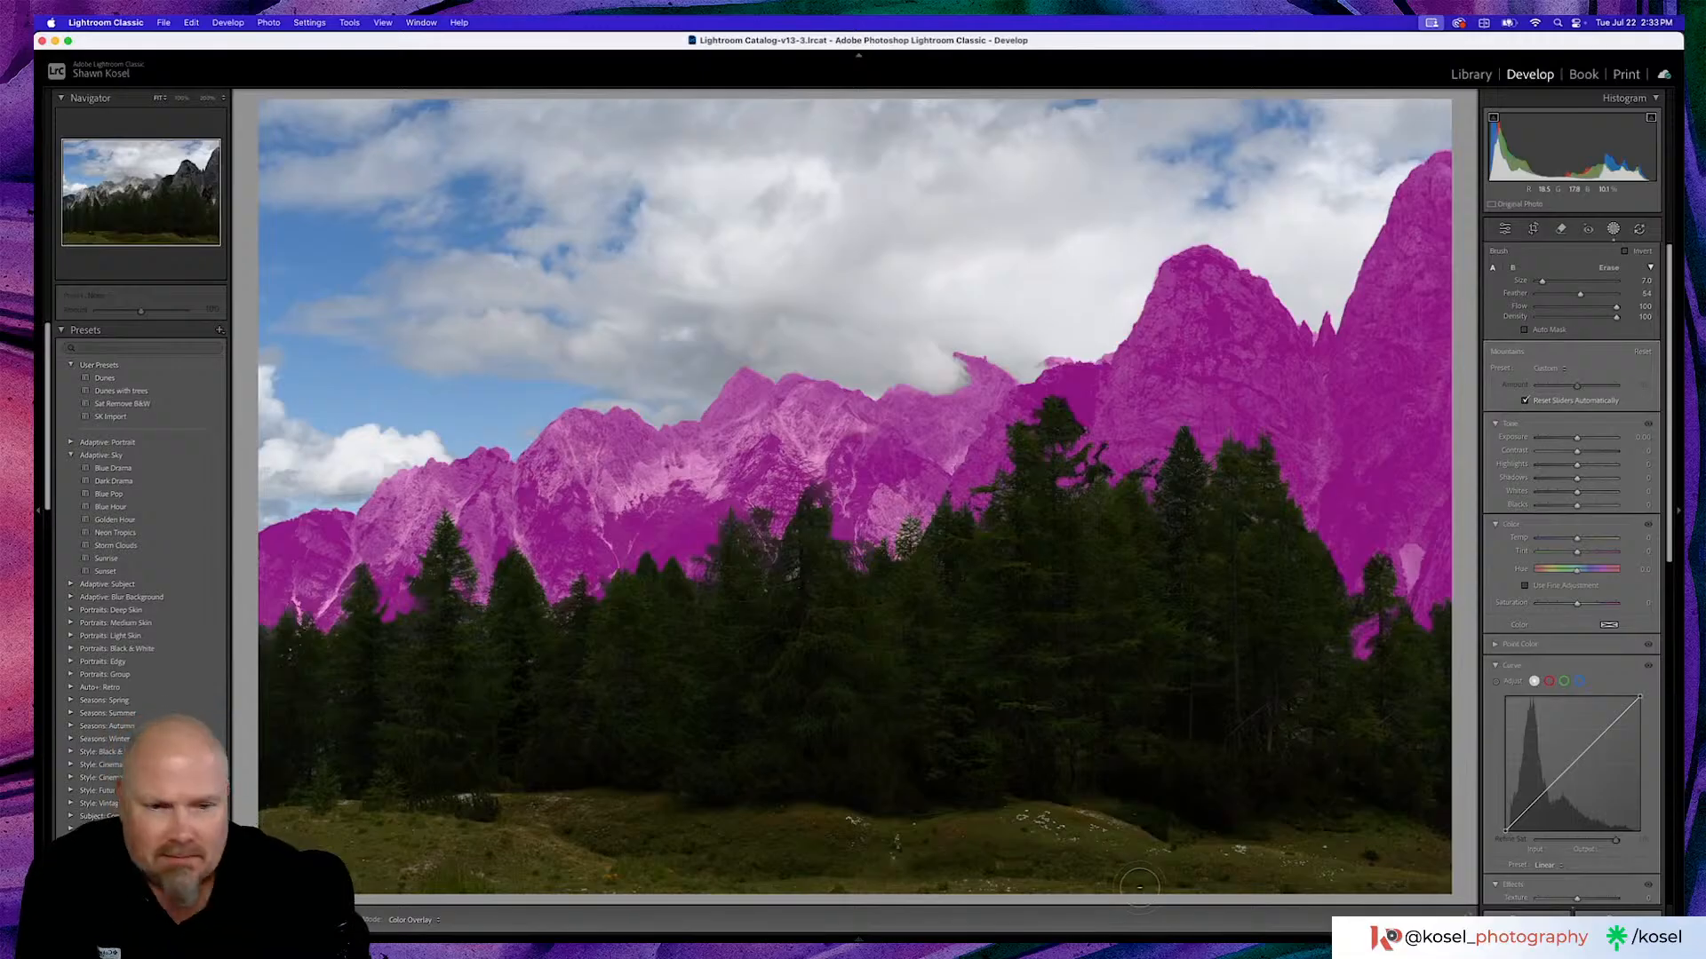
key(shift+w)
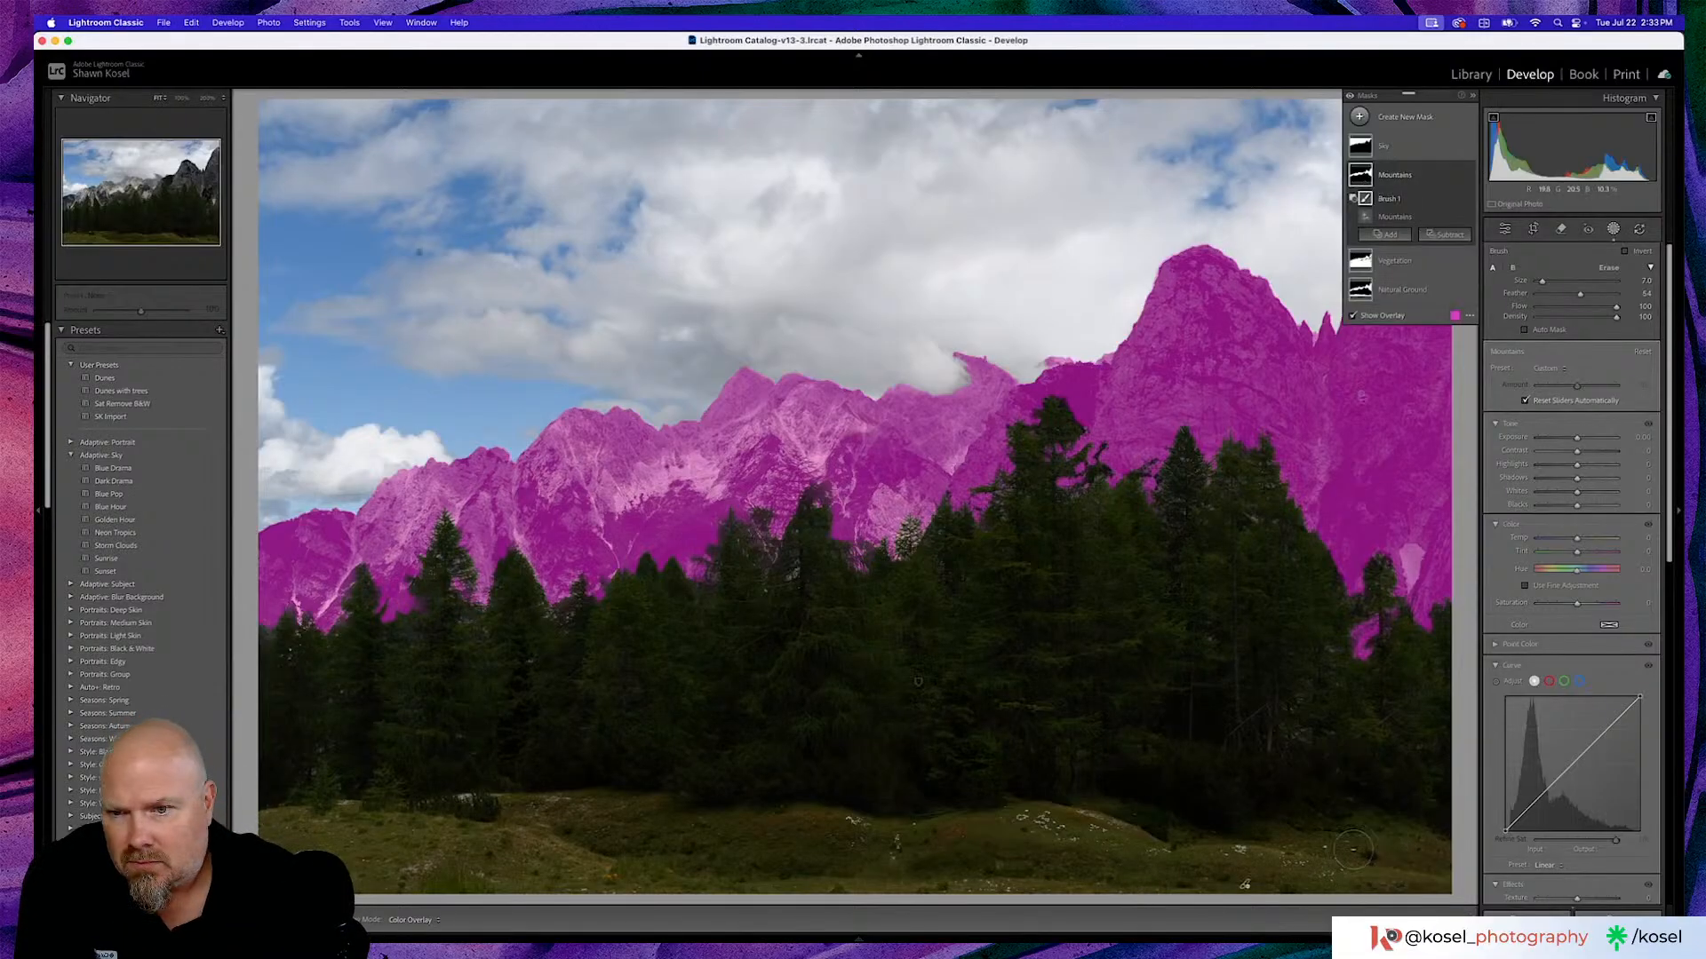
Subtract the Mountains landscape selection from the Vegetation mask.
click(1408, 263)
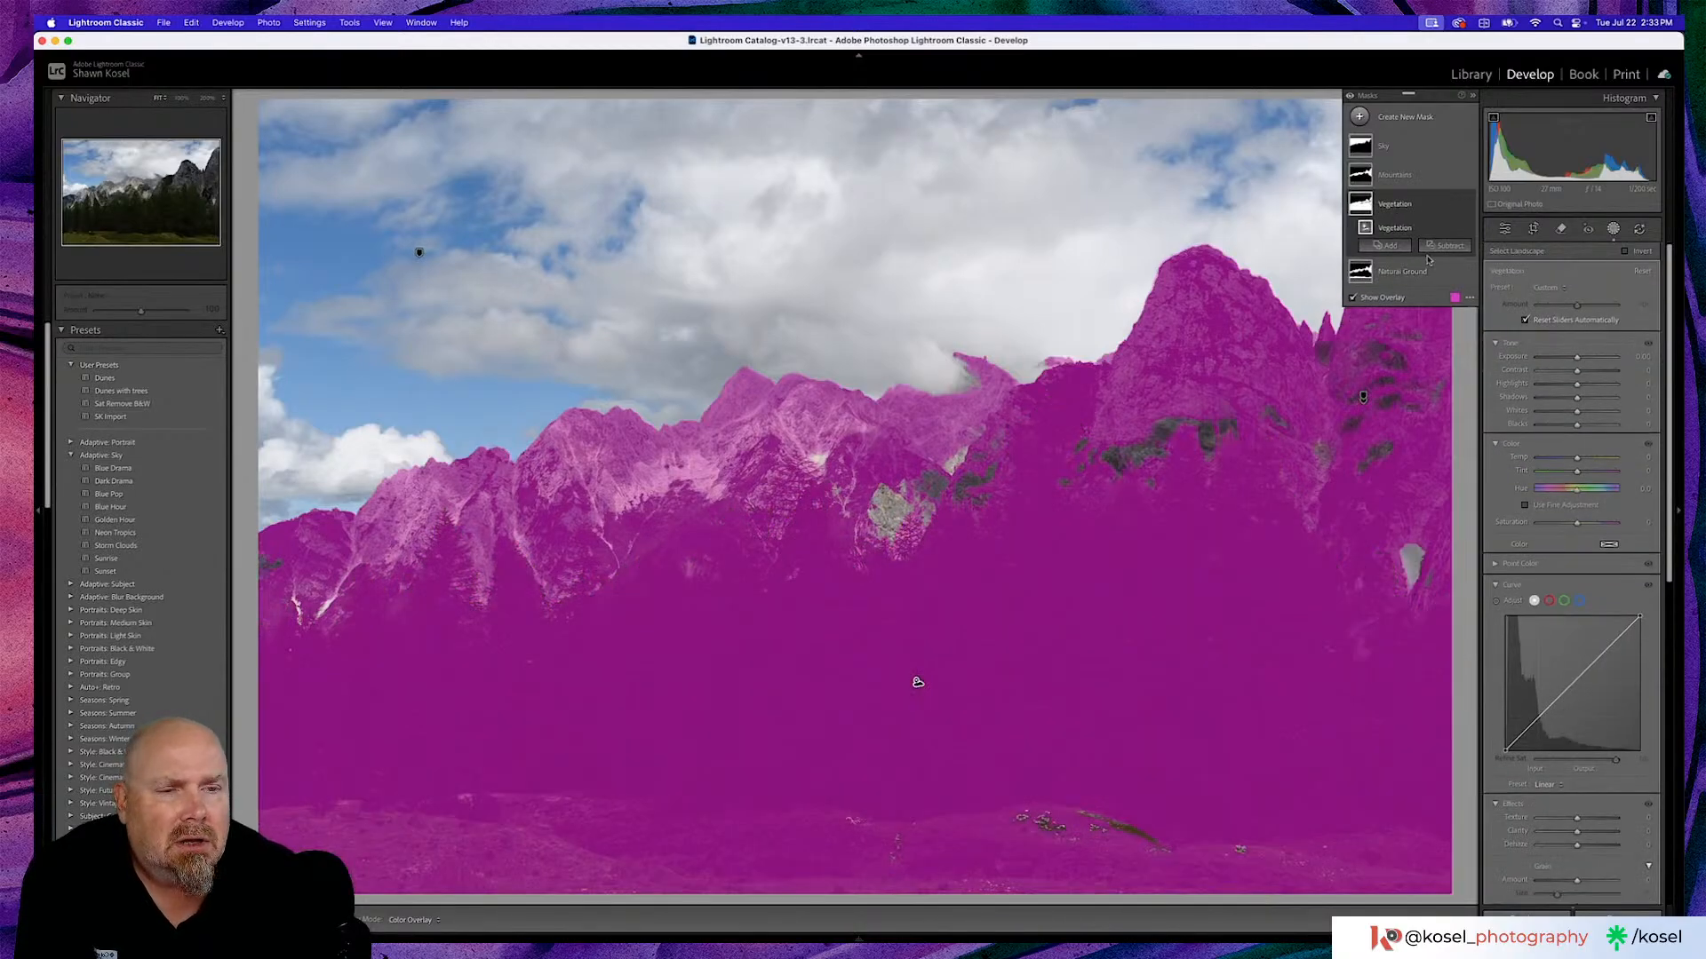
click(1455, 247)
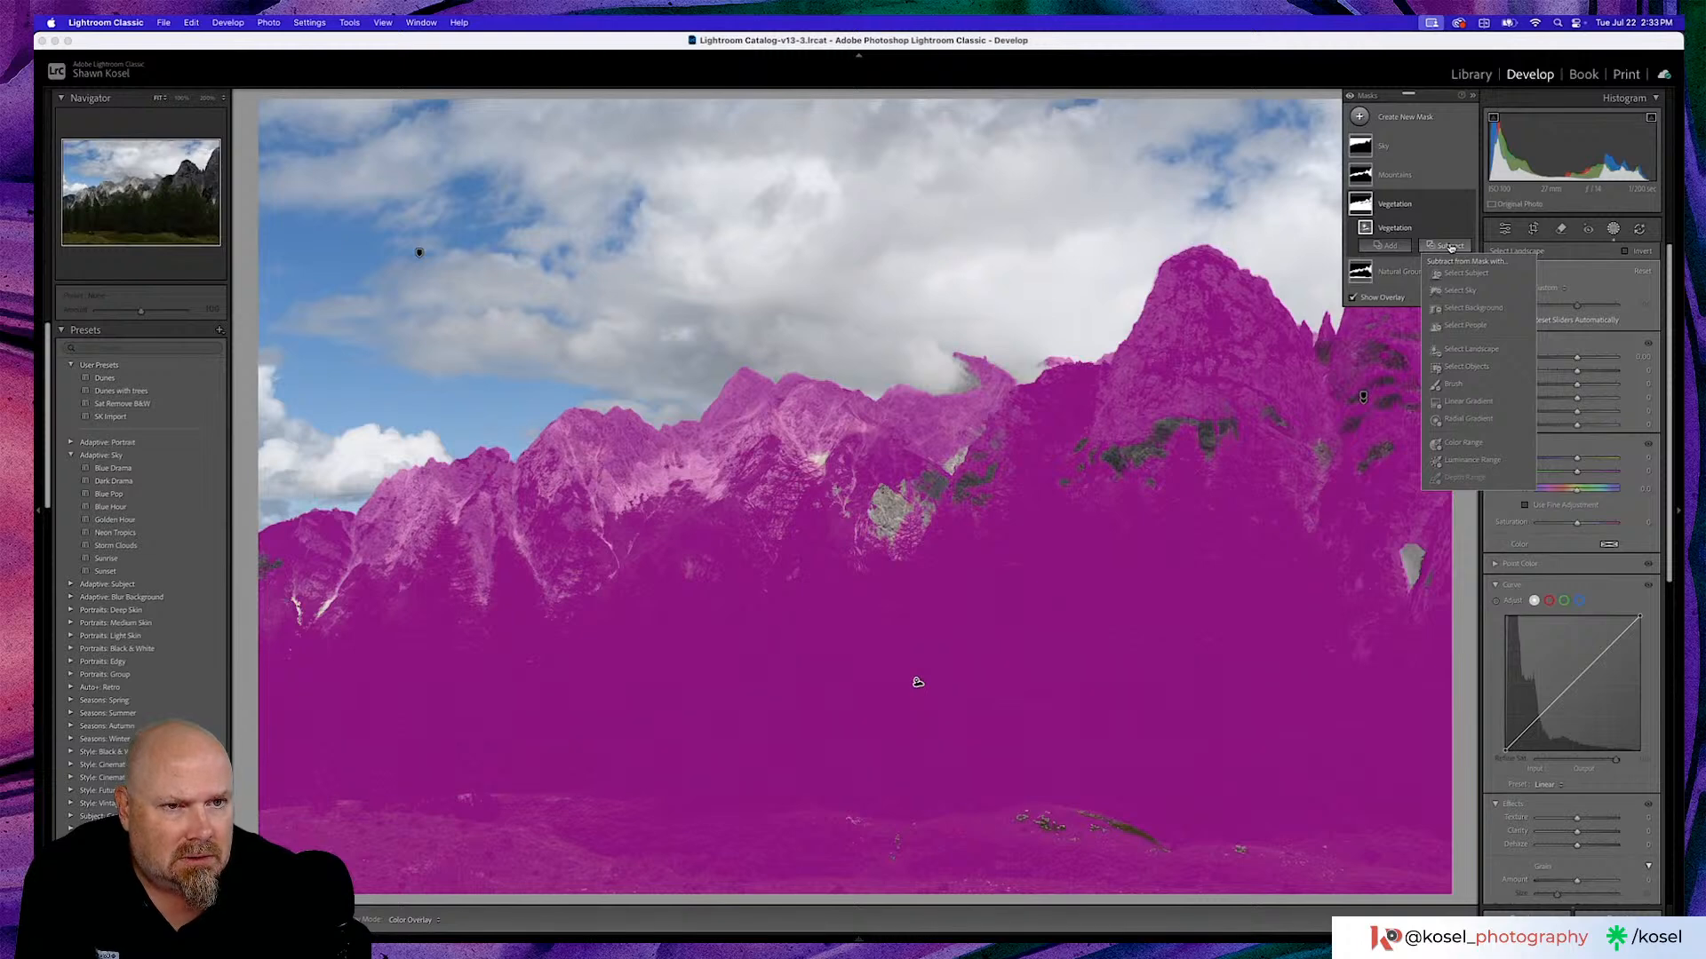
click(1451, 248)
click(1450, 248)
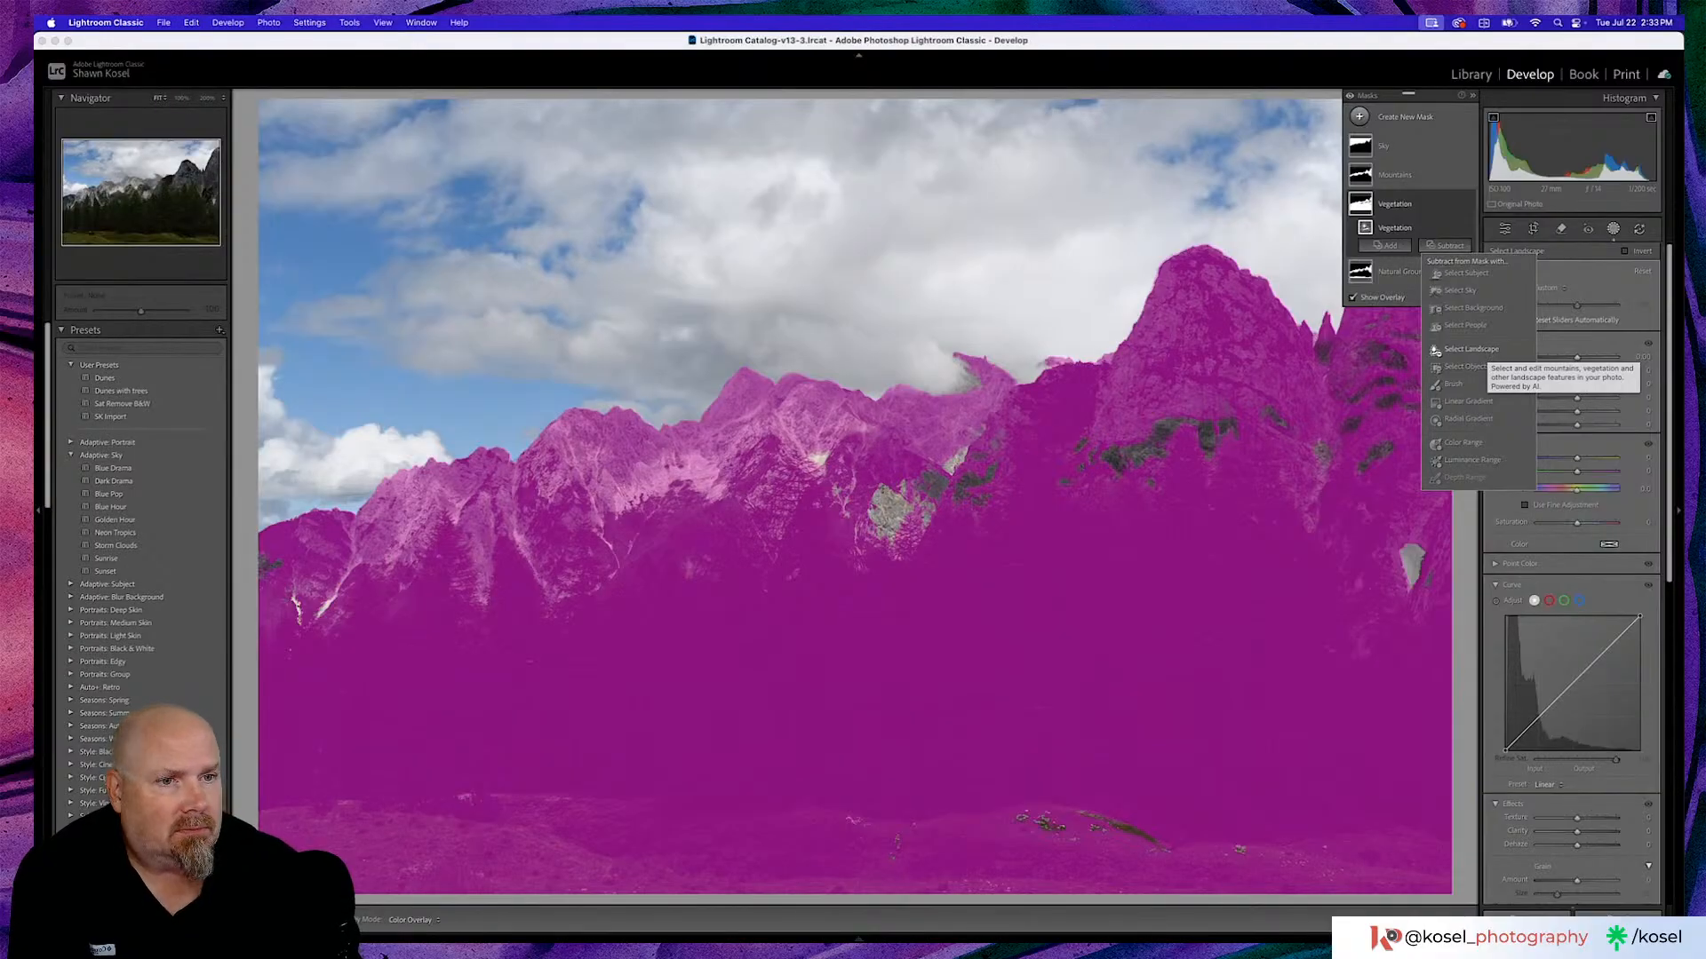
click(1470, 349)
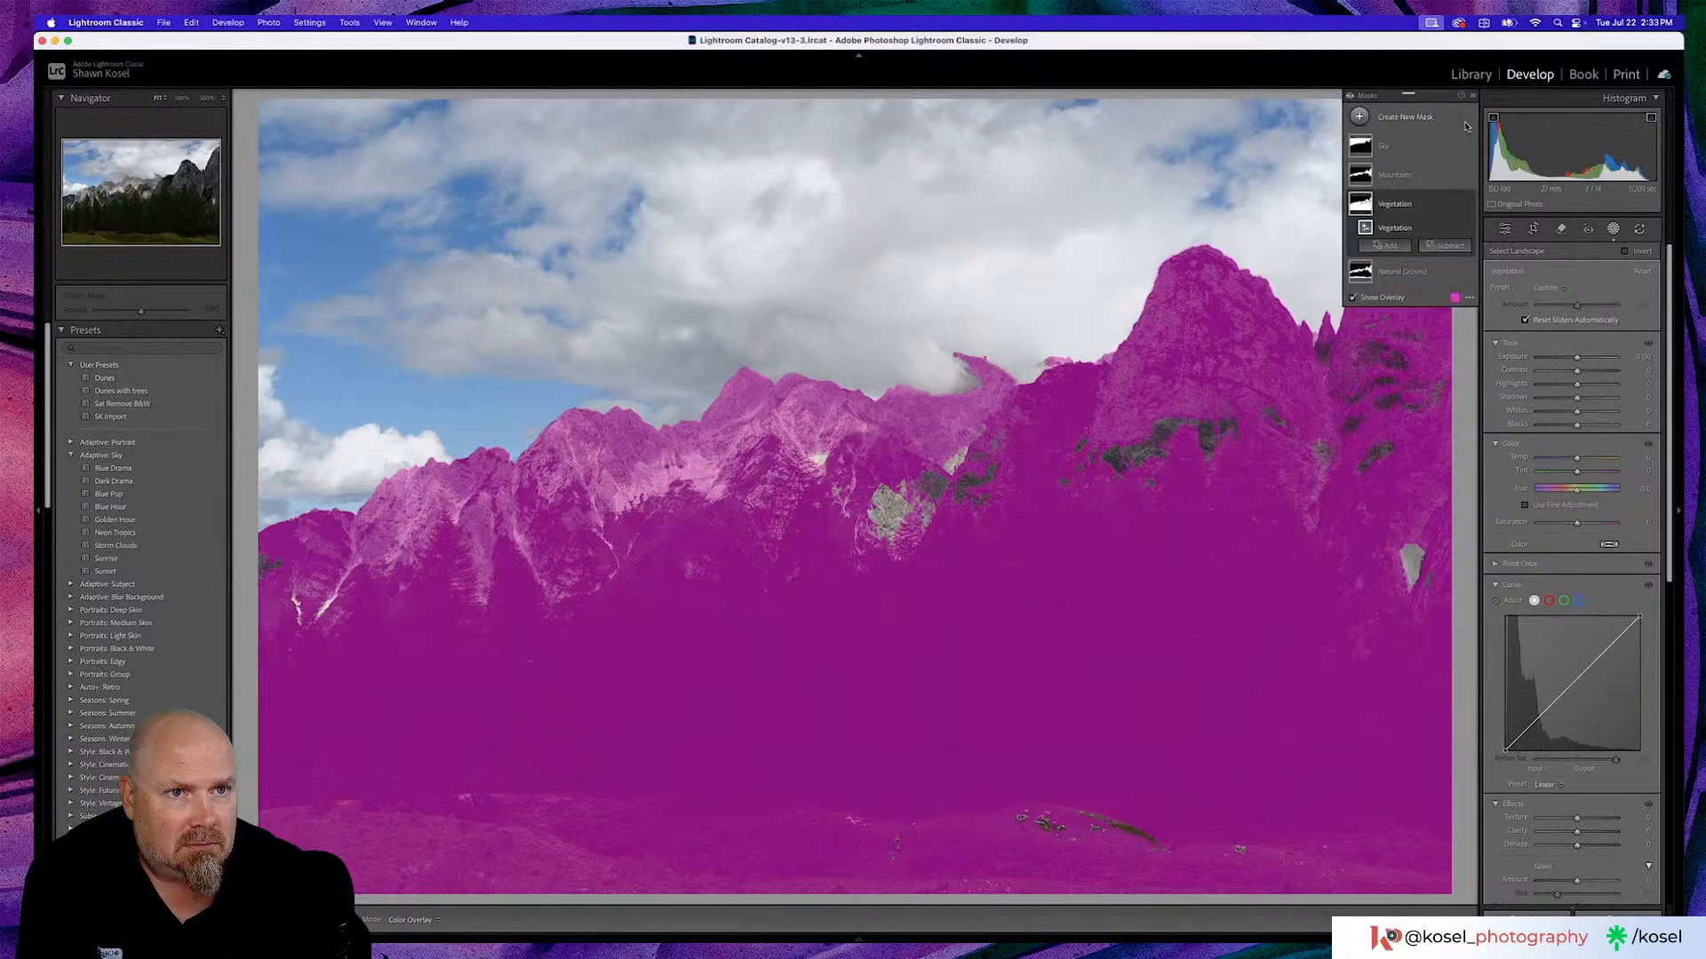
click(1443, 249)
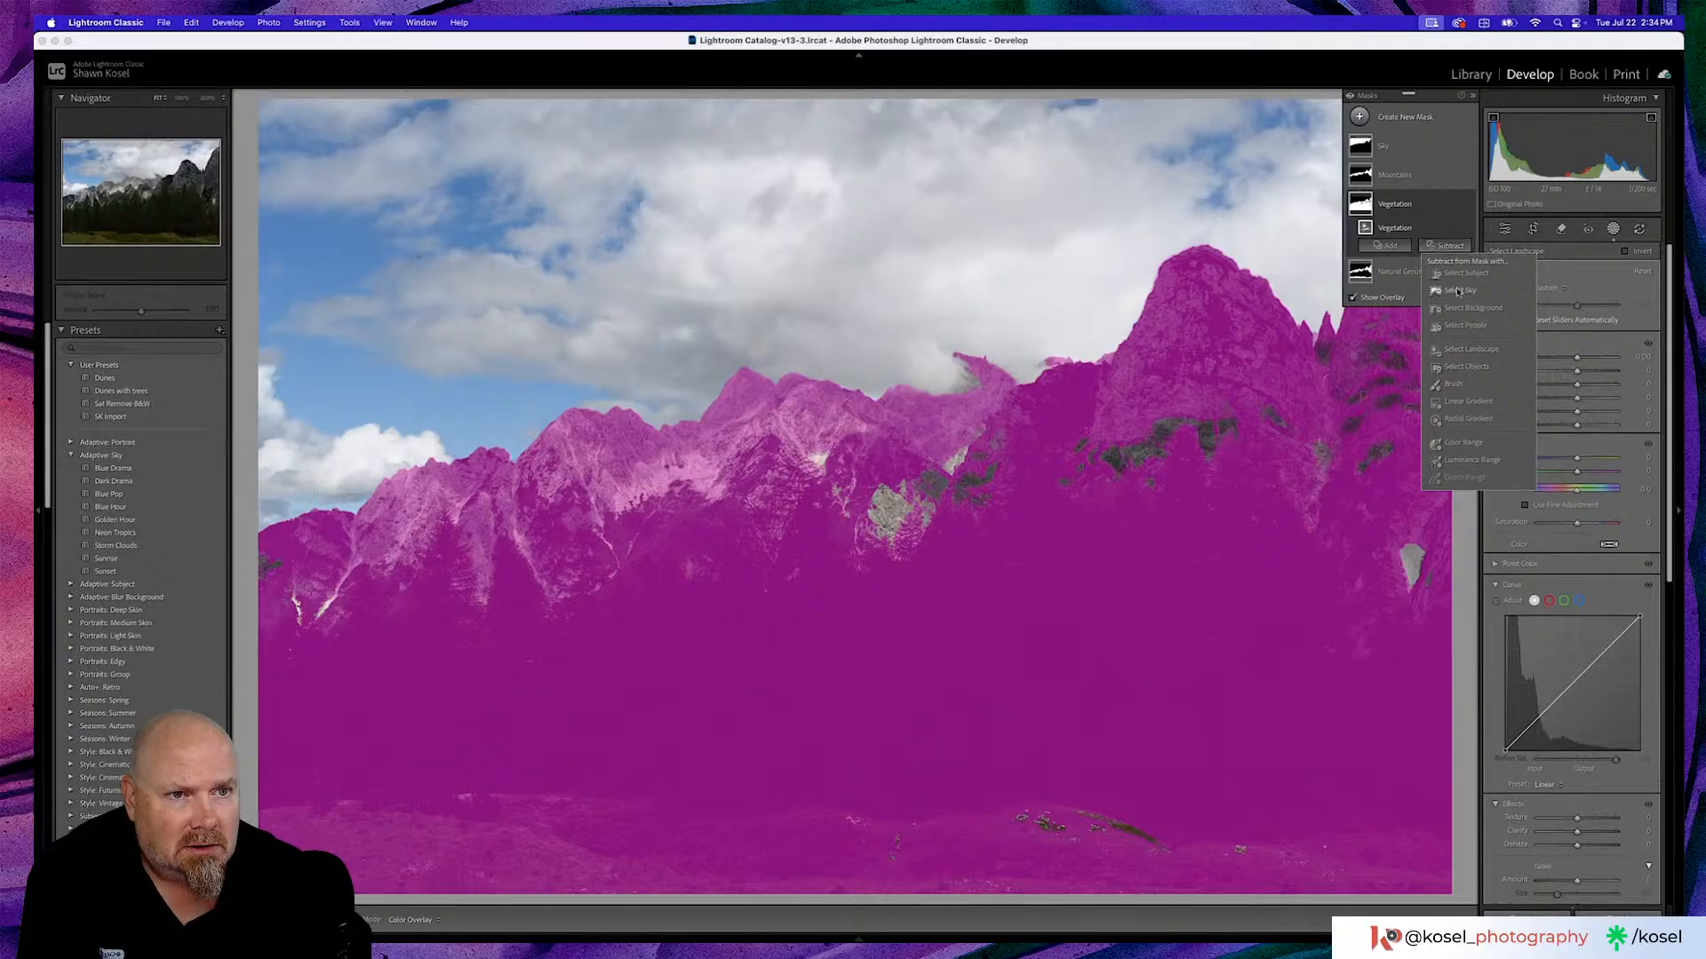
click(1461, 351)
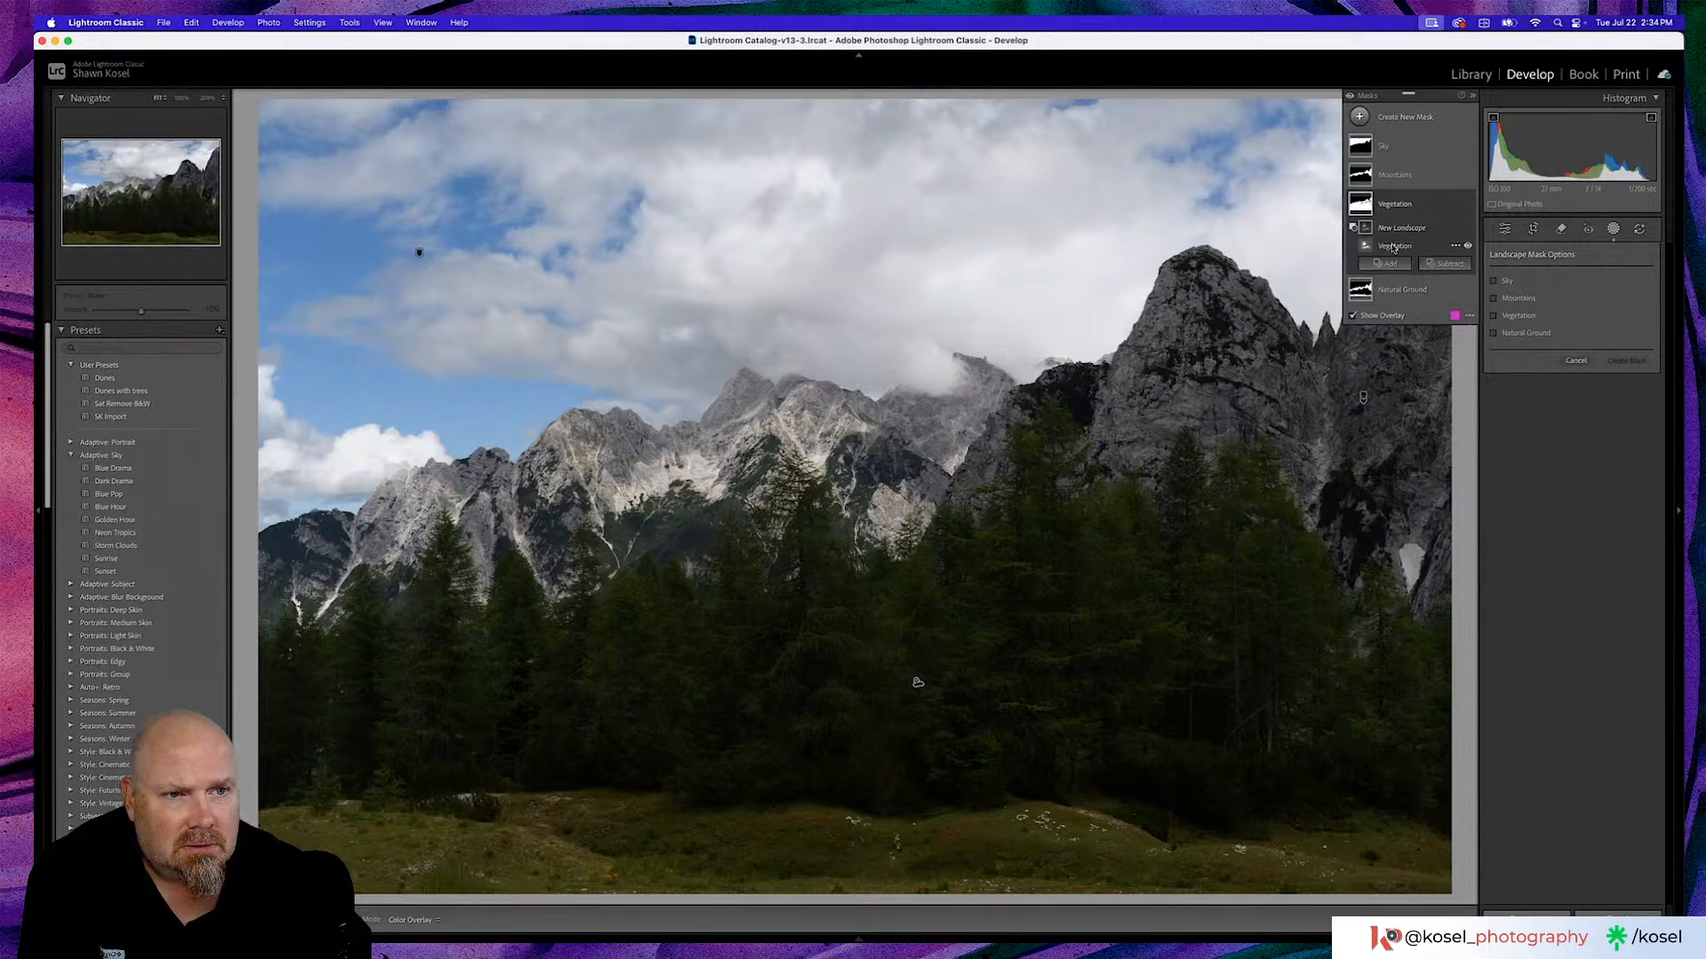
click(1493, 298)
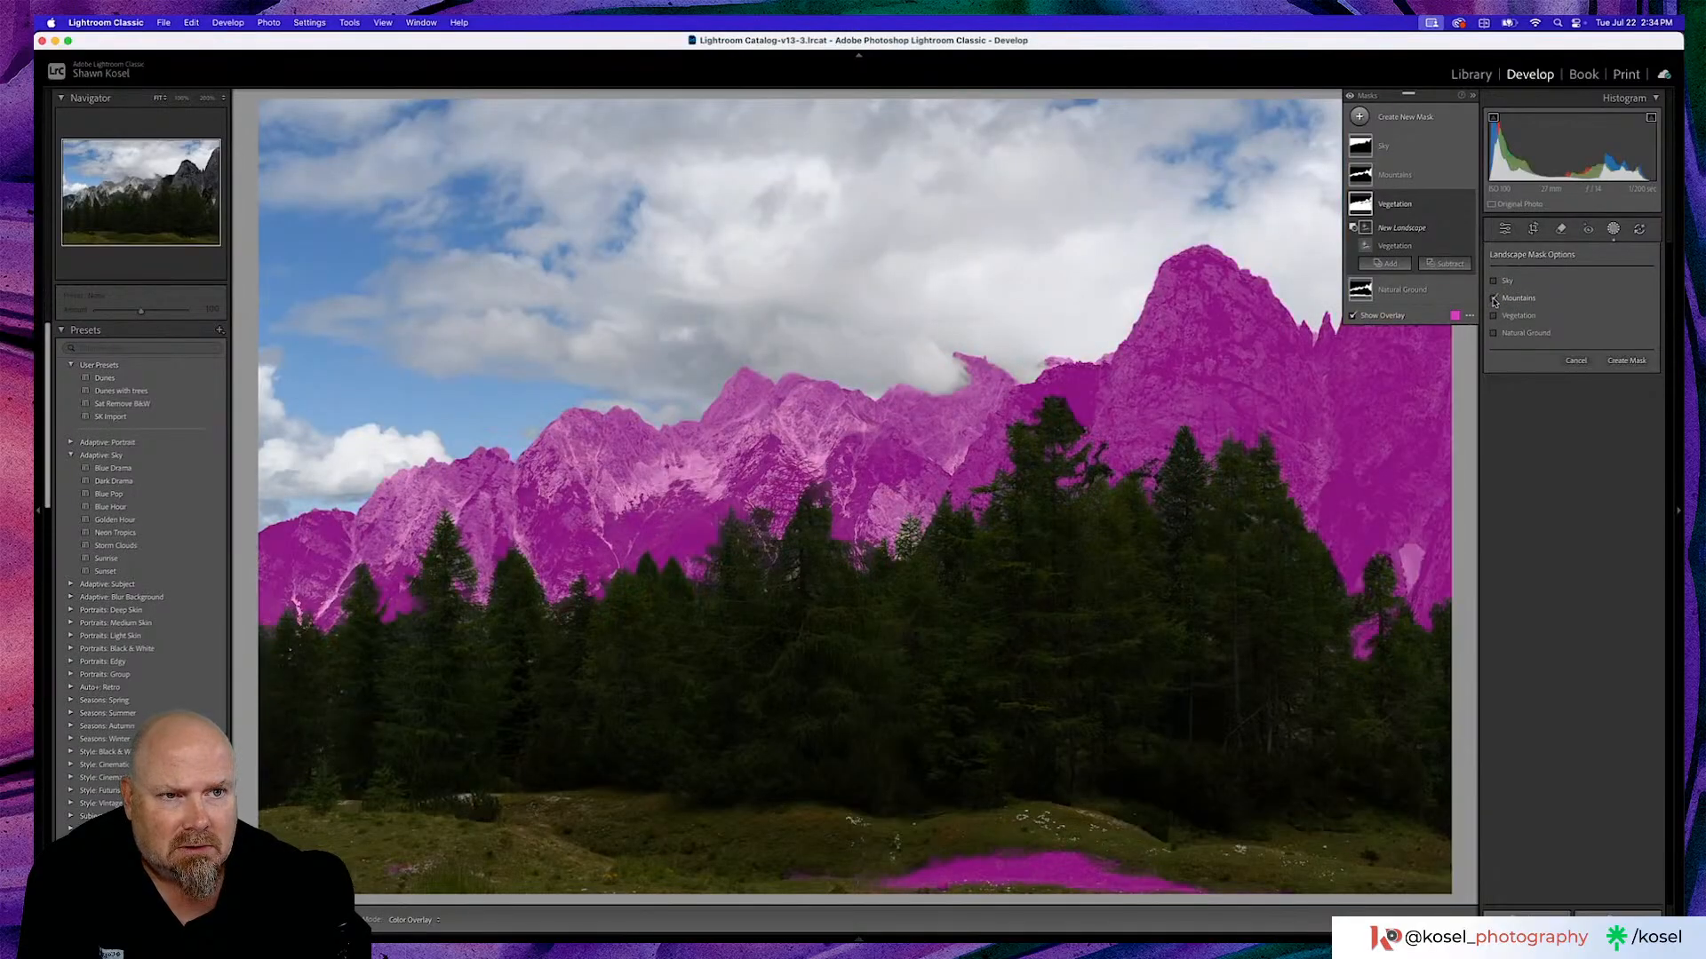
click(1625, 362)
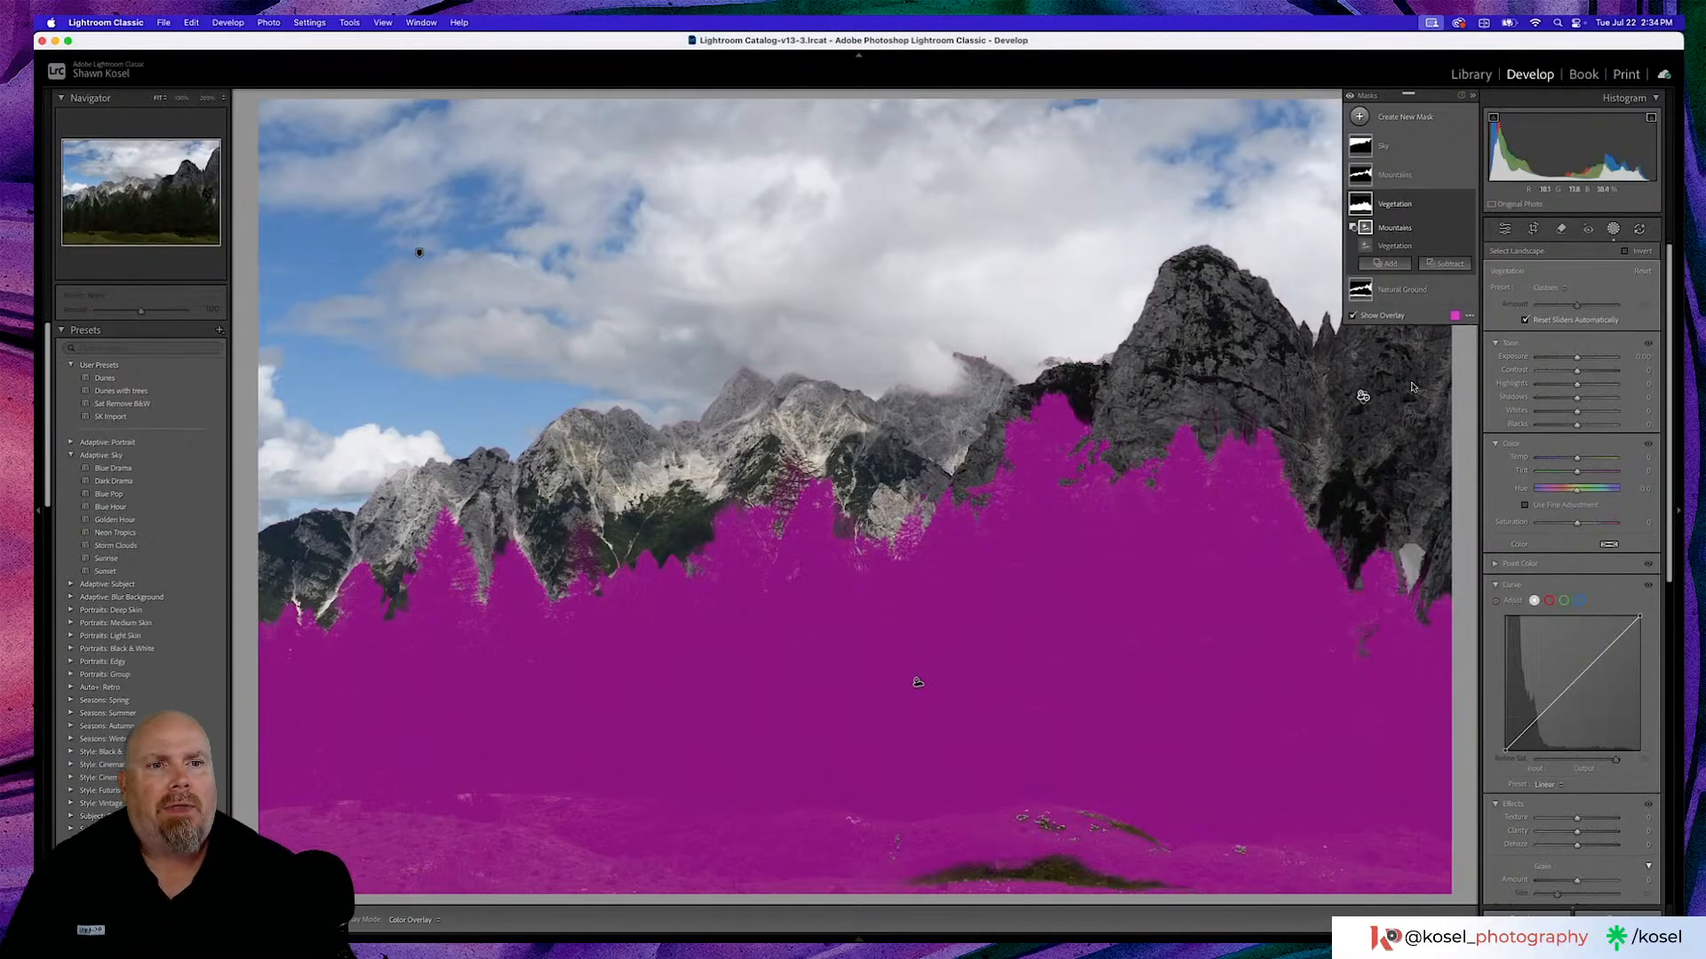
Add the uncovered patch of foreground grass to the Vegetation mask with a brush.
click(1385, 264)
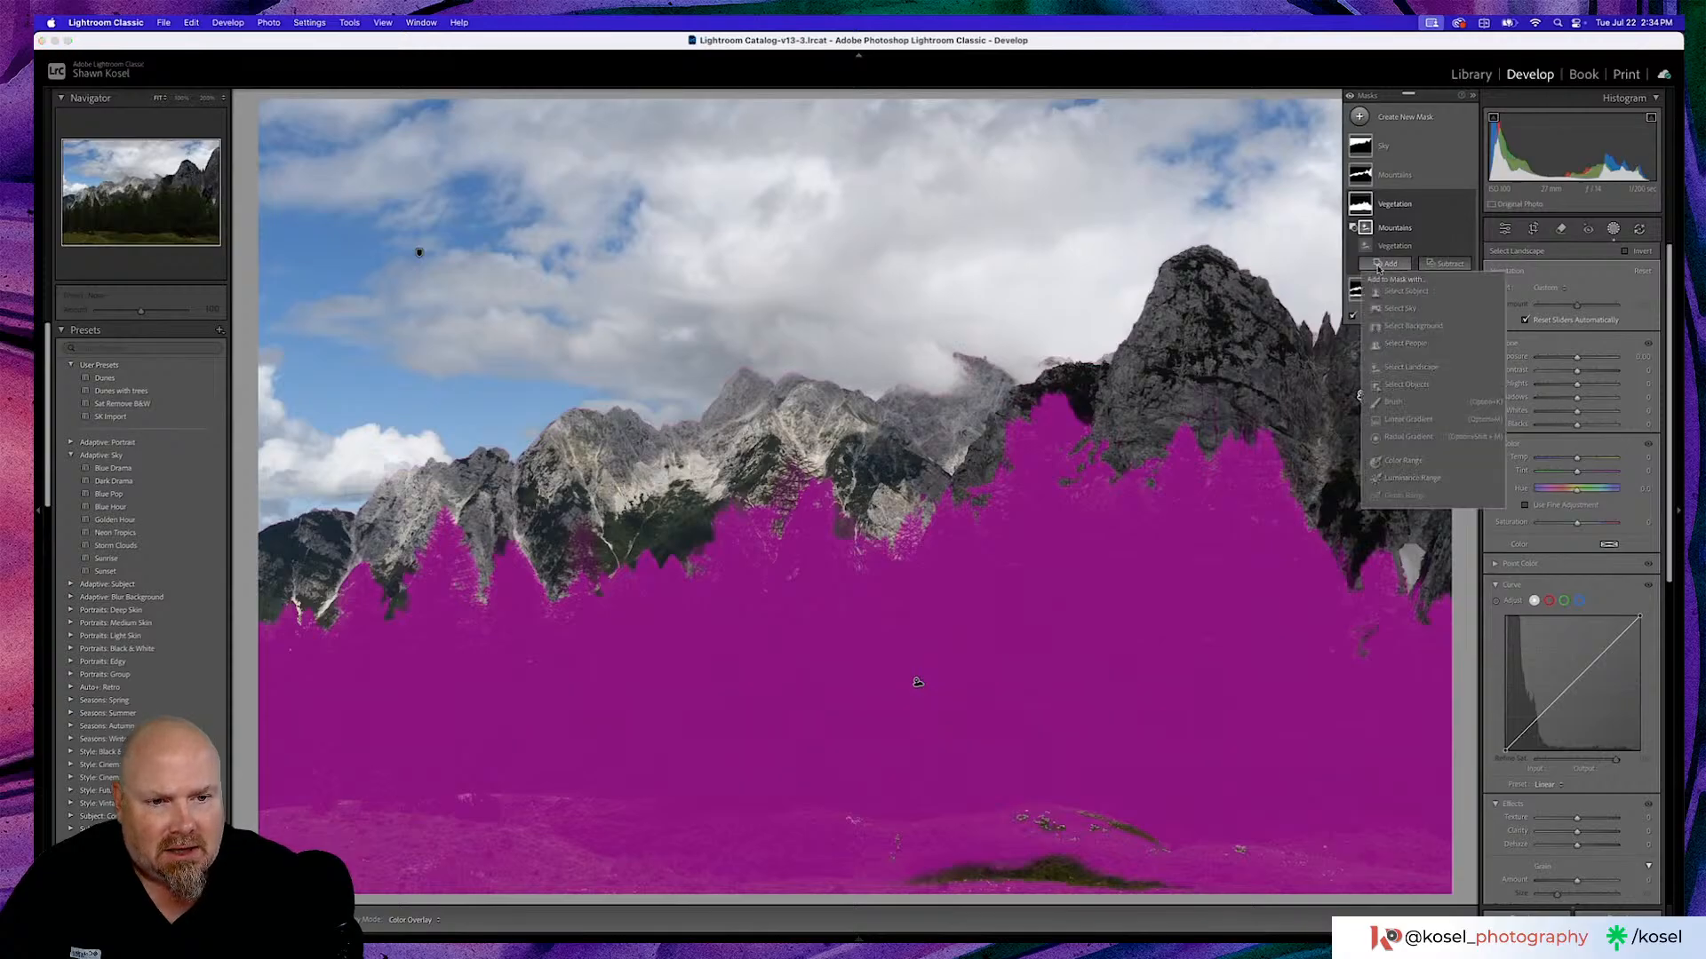
click(1402, 402)
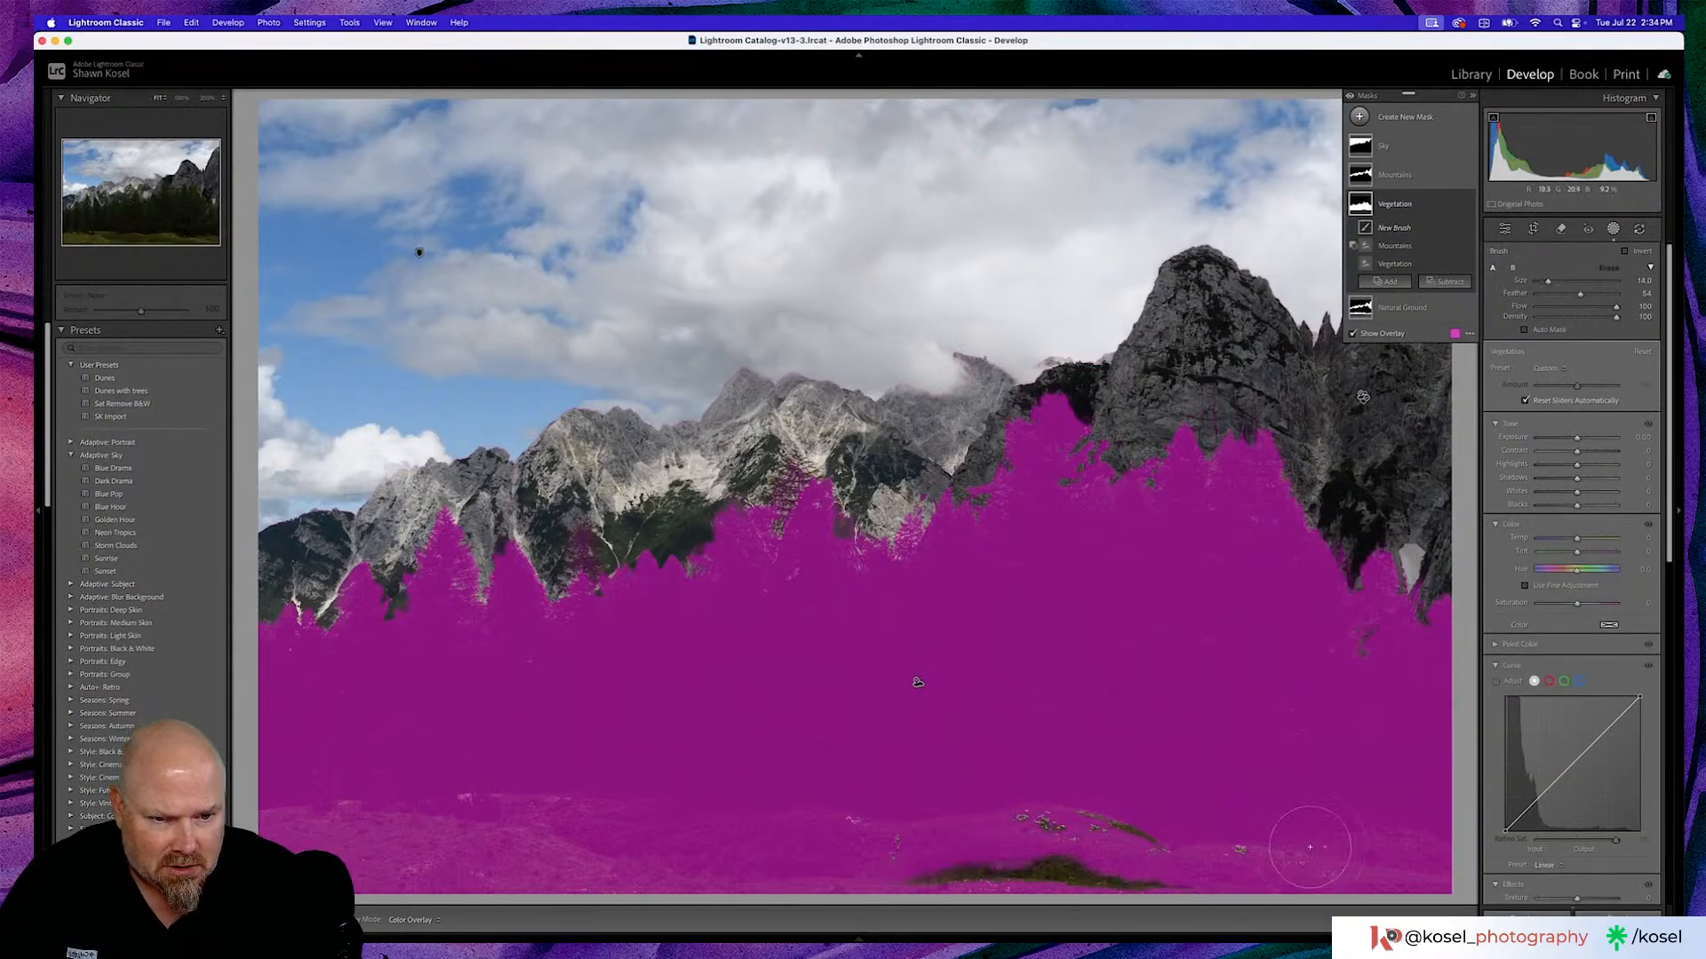
scroll(1156, 845, up, 3)
mouse_move(1156, 845)
mouse_down()
mouse_move(984, 858)
mouse_move(1070, 870)
mouse_up()
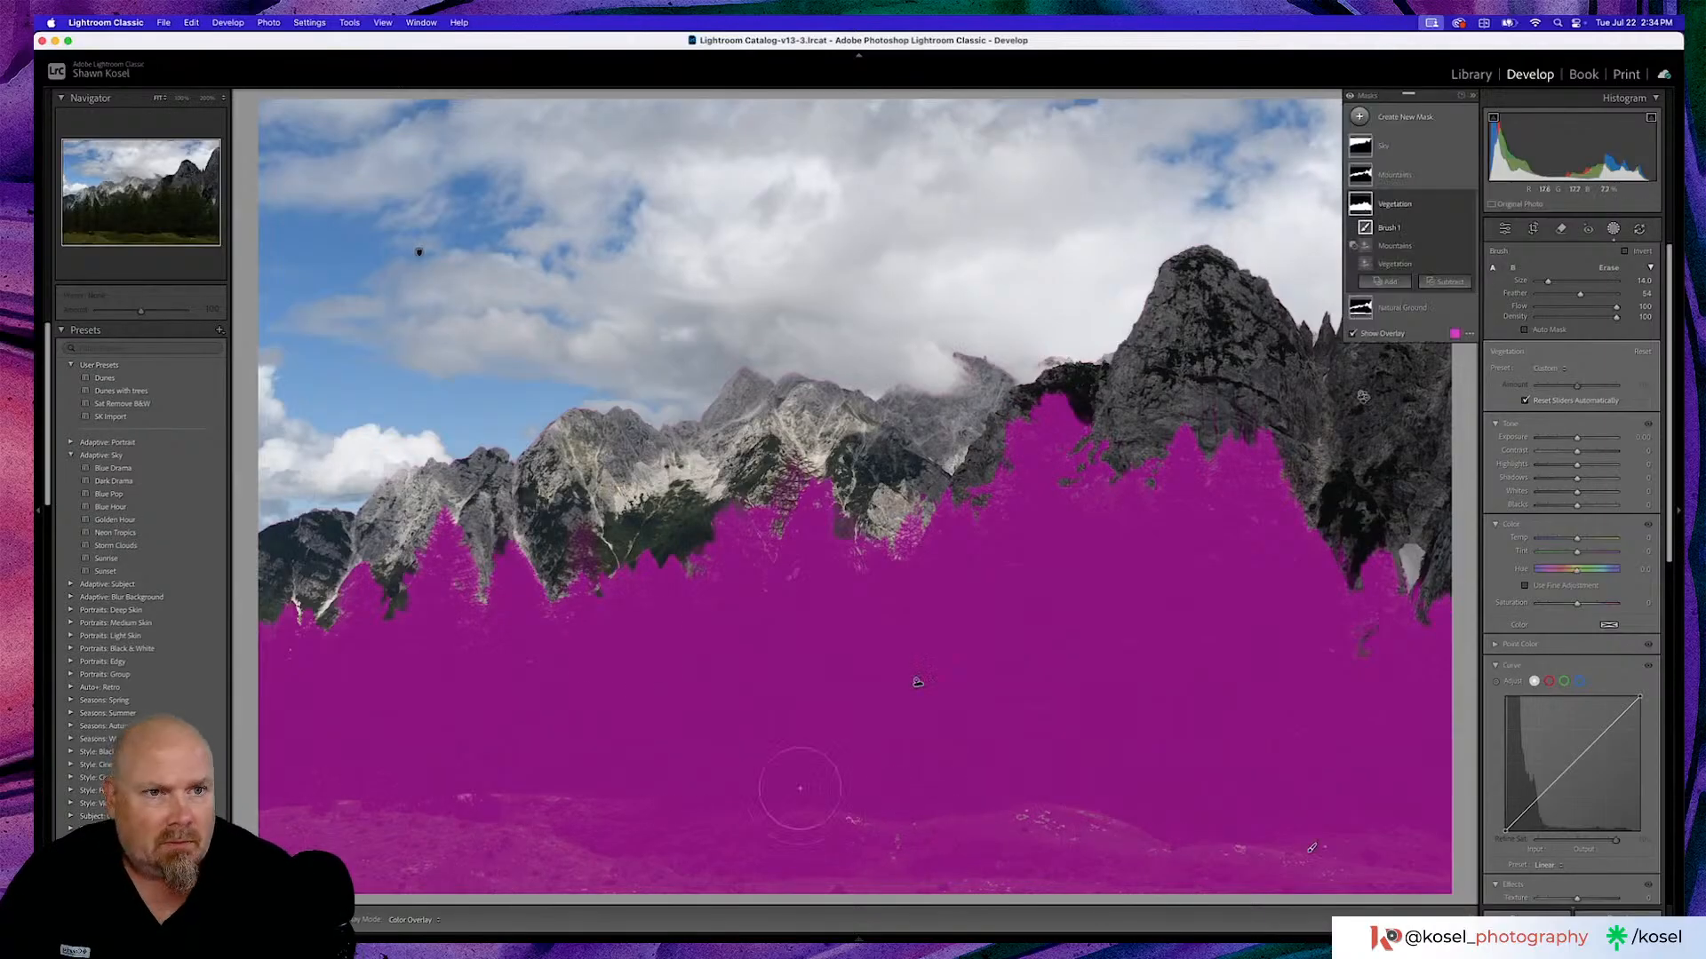
mouse_move(1363, 397)
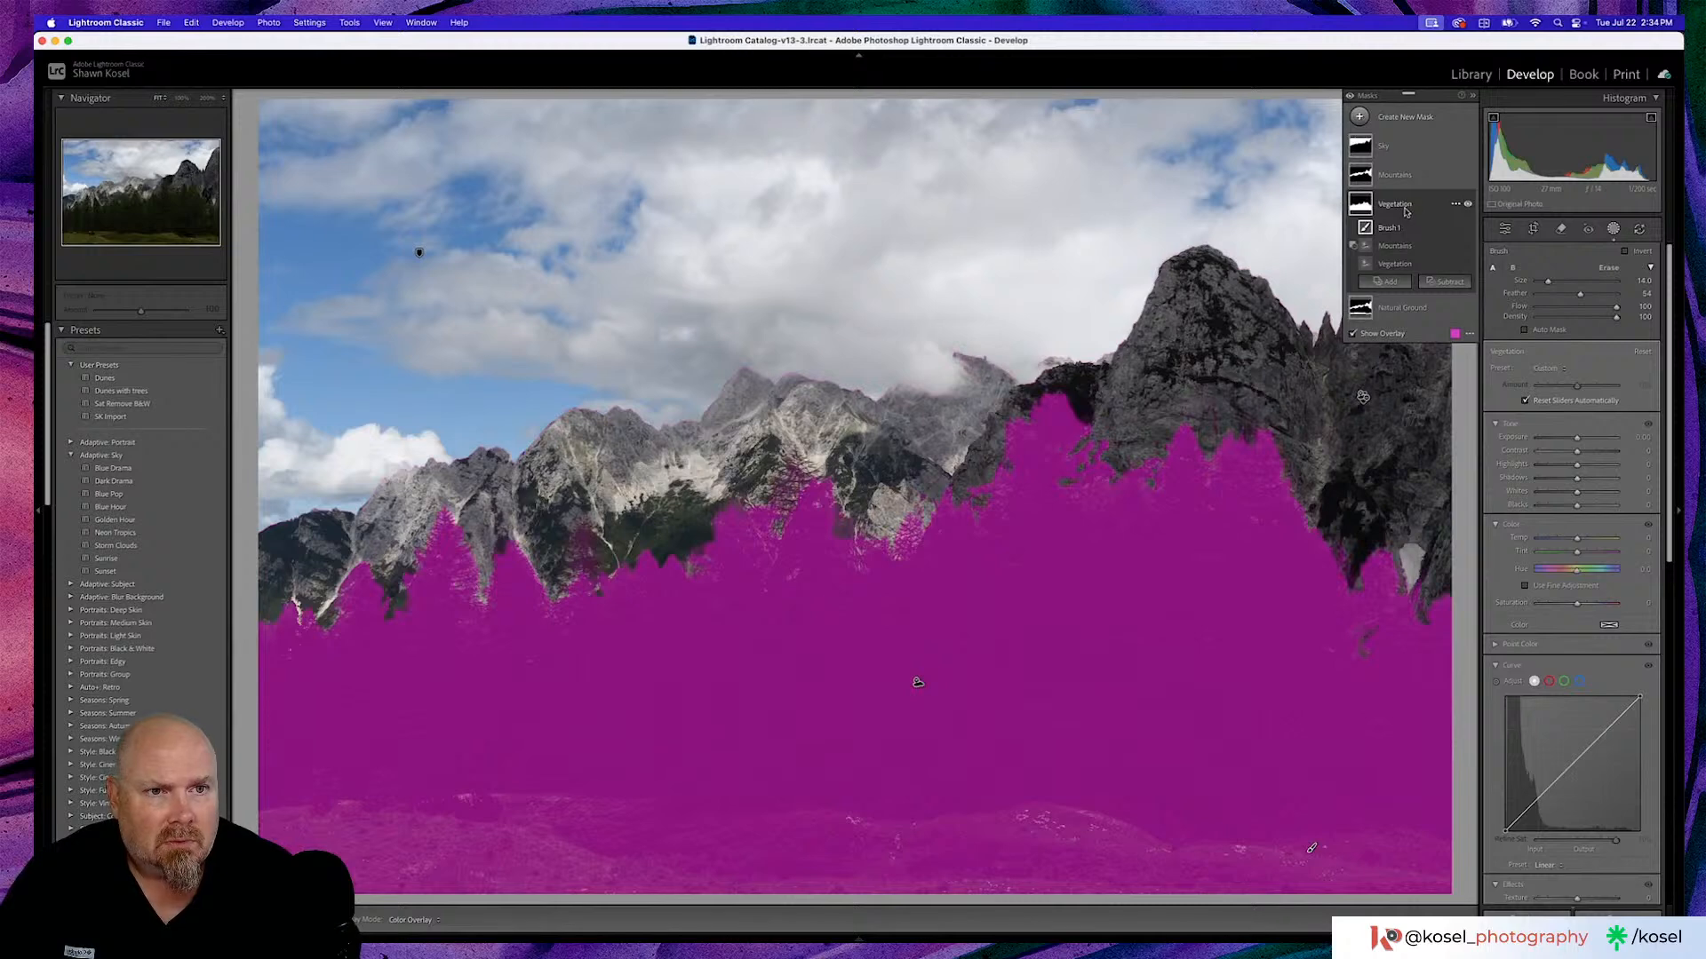
Brighten the Vegetation mask by raising Exposure to about 0.6 and Shadows to about 18.
click(1407, 206)
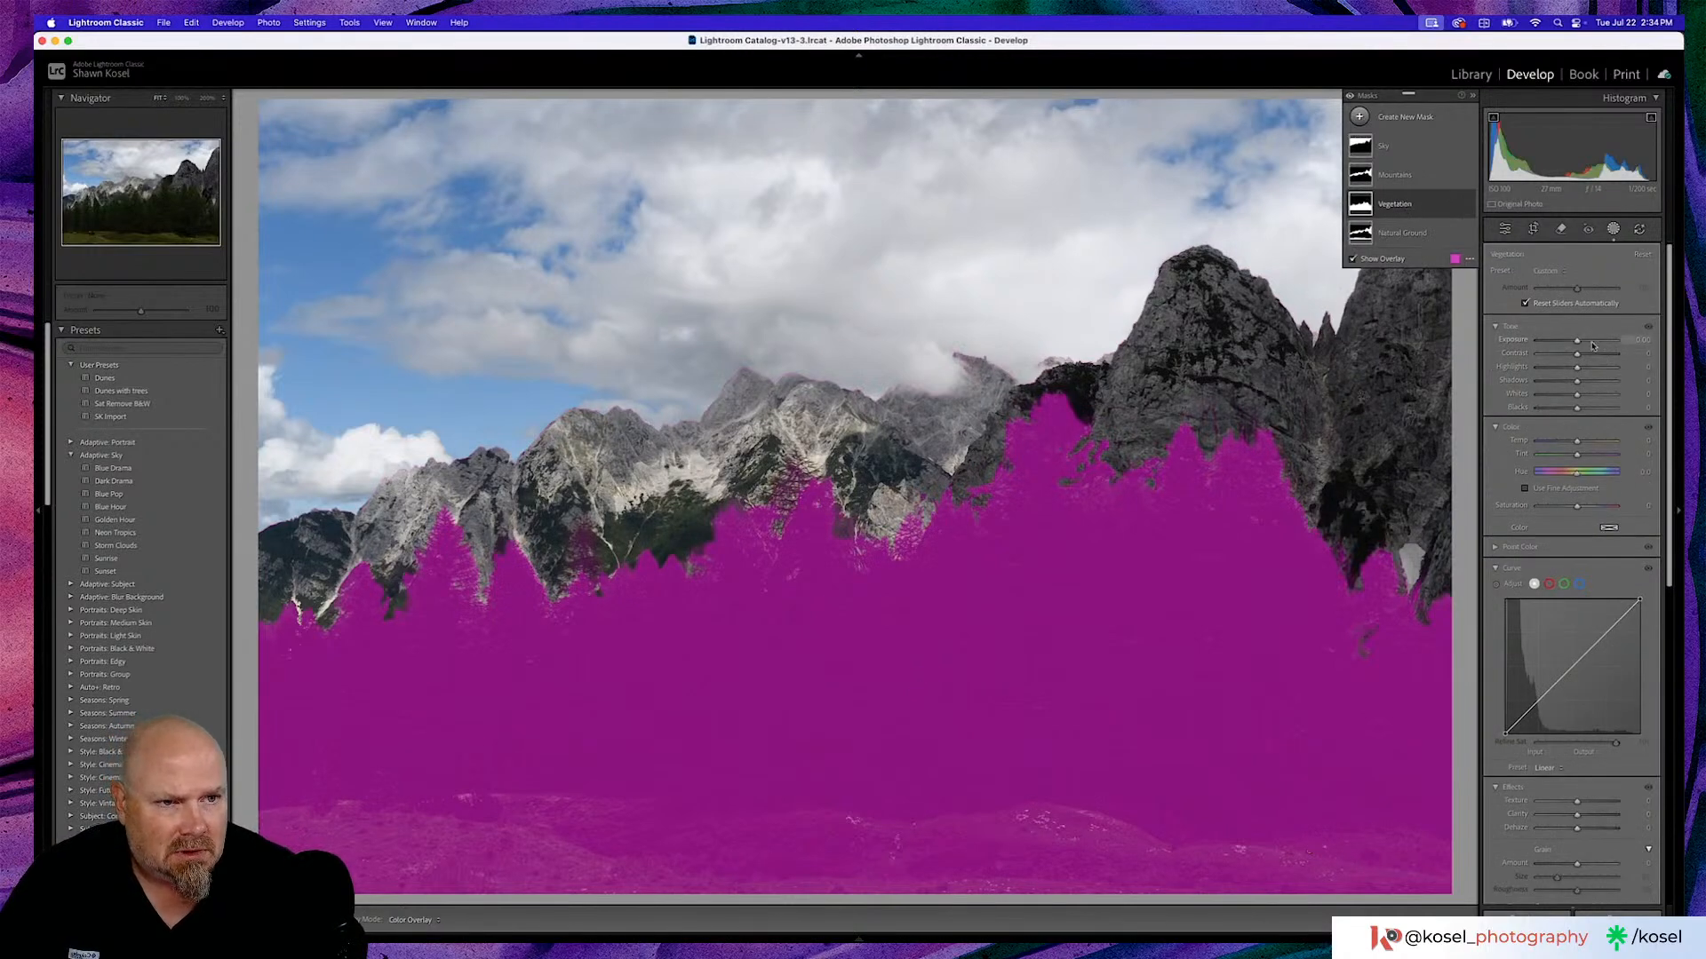
drag(1581, 382, 1579, 343)
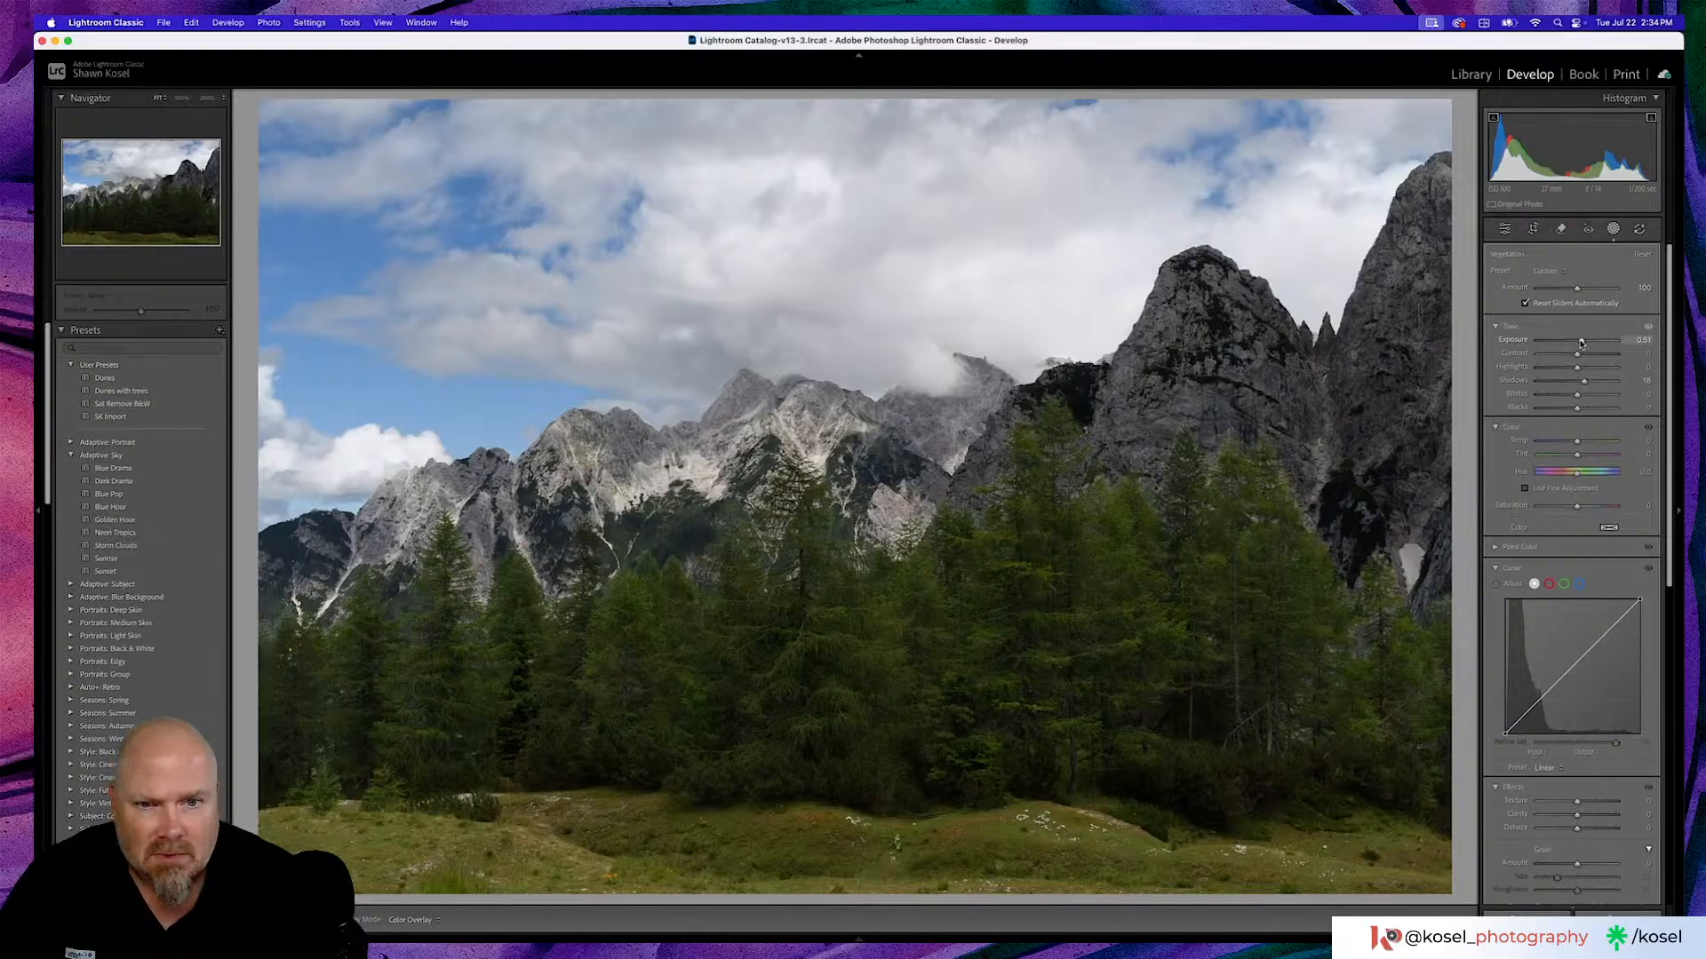
drag(1582, 342, 1582, 342)
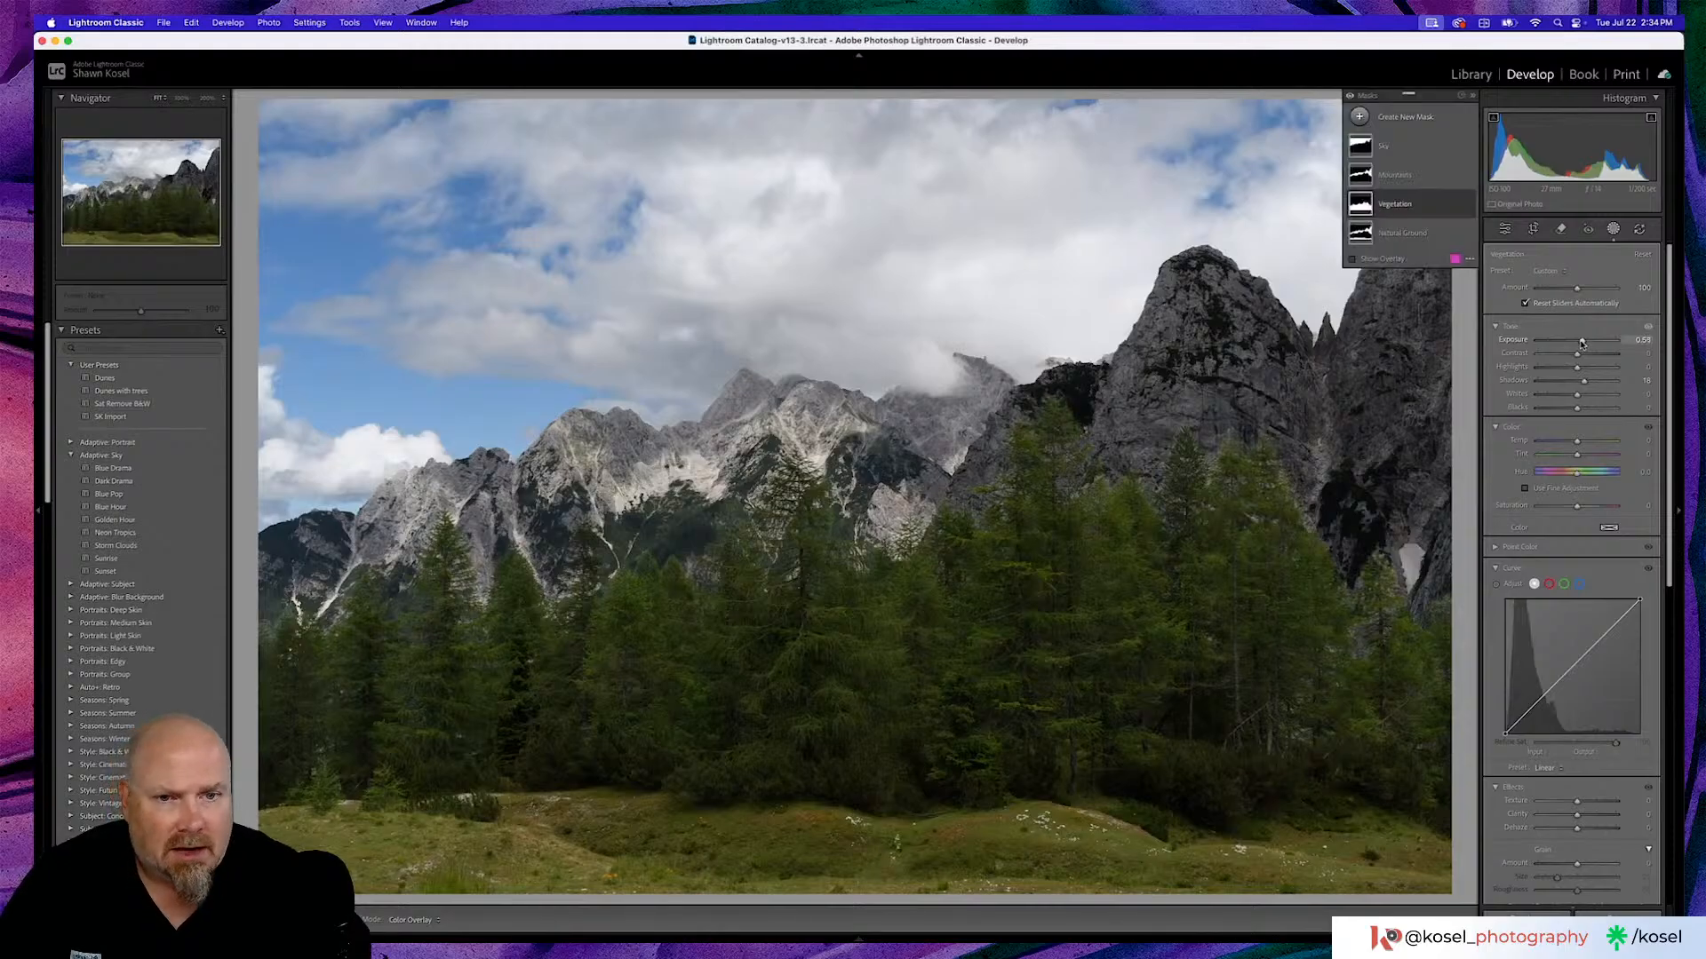
drag(1581, 342, 1582, 342)
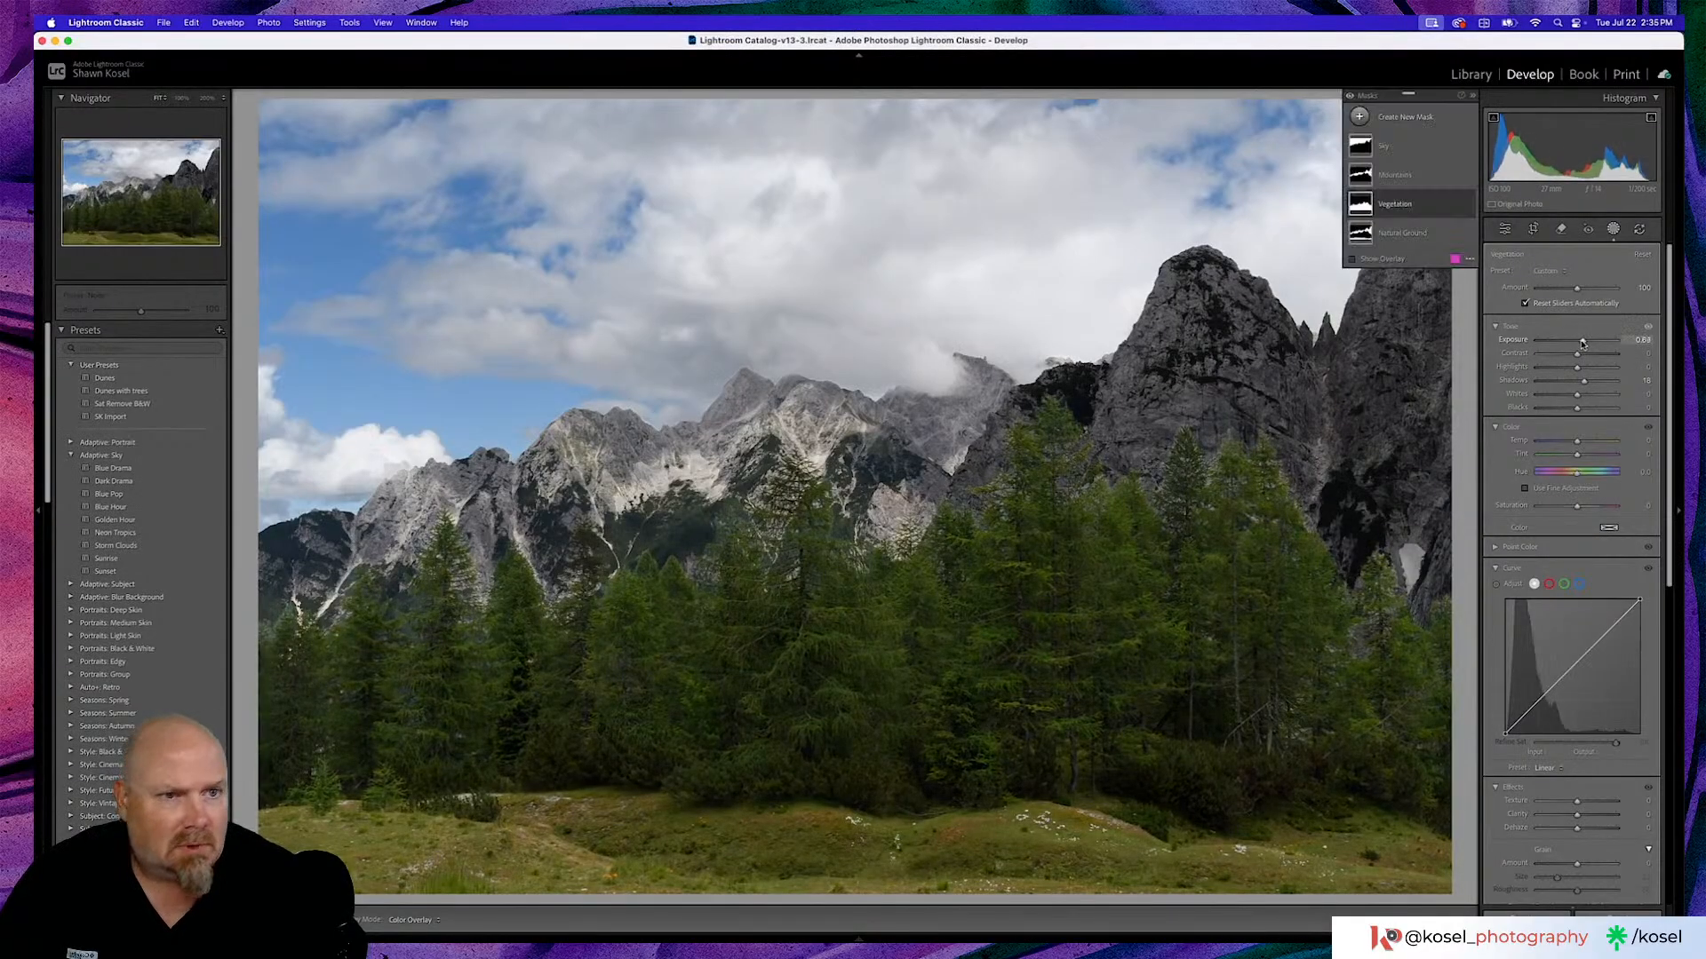
Deepen the Mountains mask with more Contrast and Whites, Shadows about -12 and slightly lower Blacks, and raise Texture to about 21 with slight Clarity.
click(1407, 177)
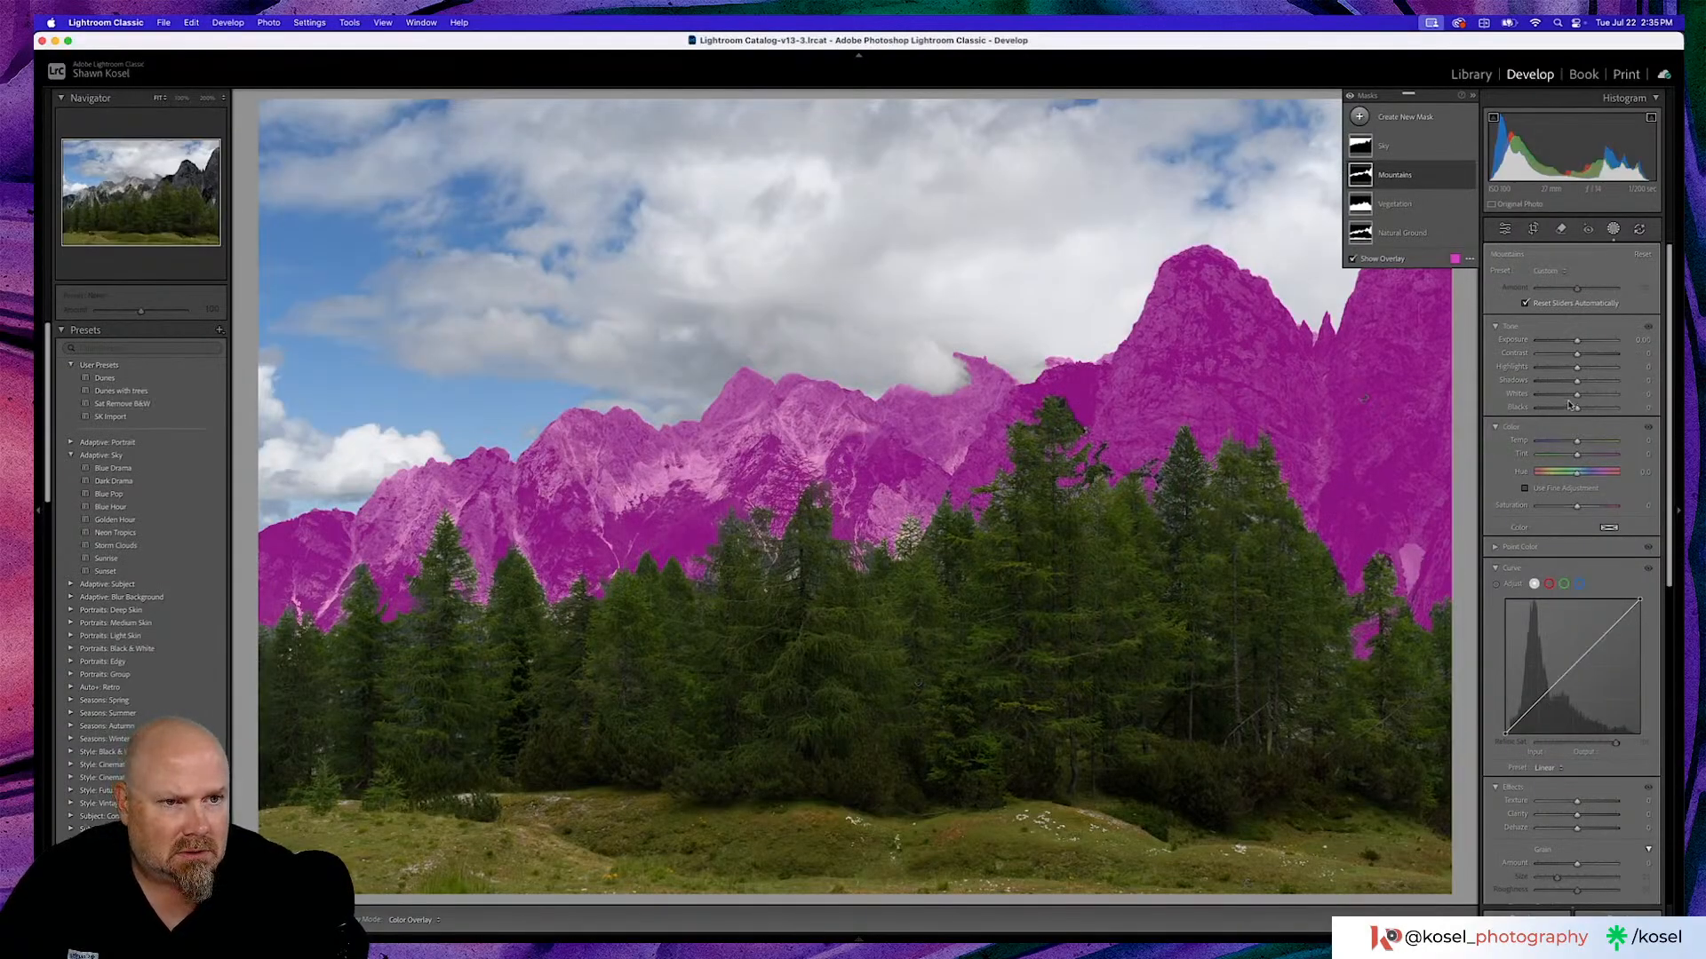
drag(1571, 360, 1574, 410)
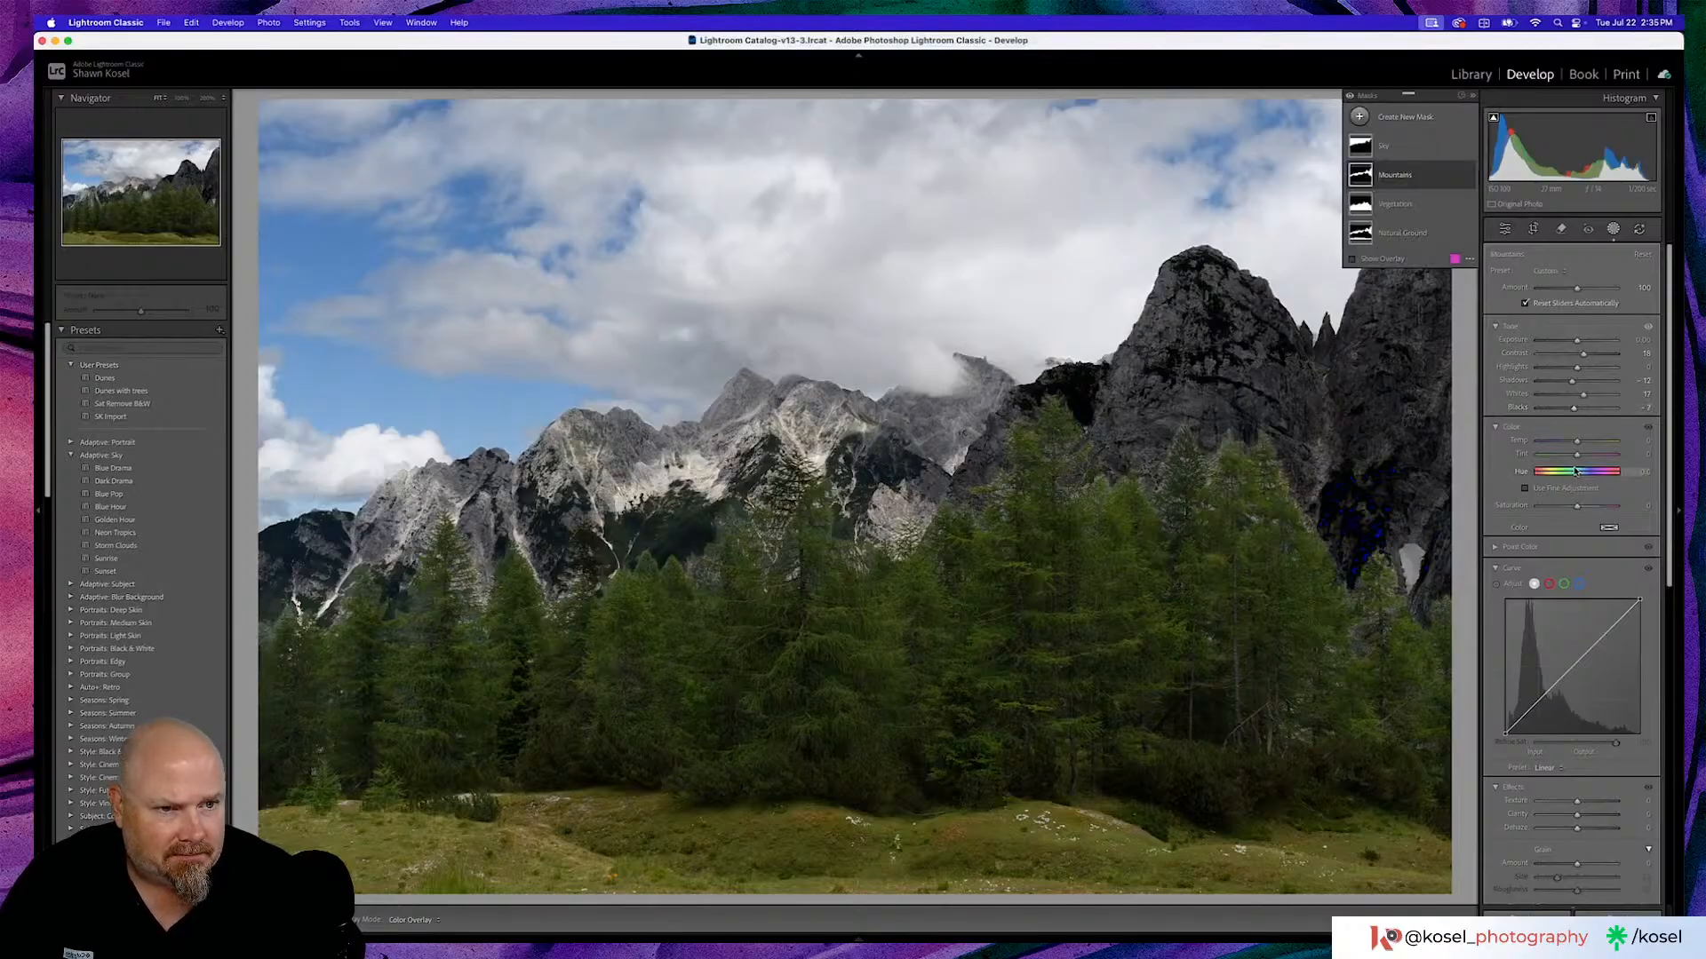
scroll(1567, 471, down, 6)
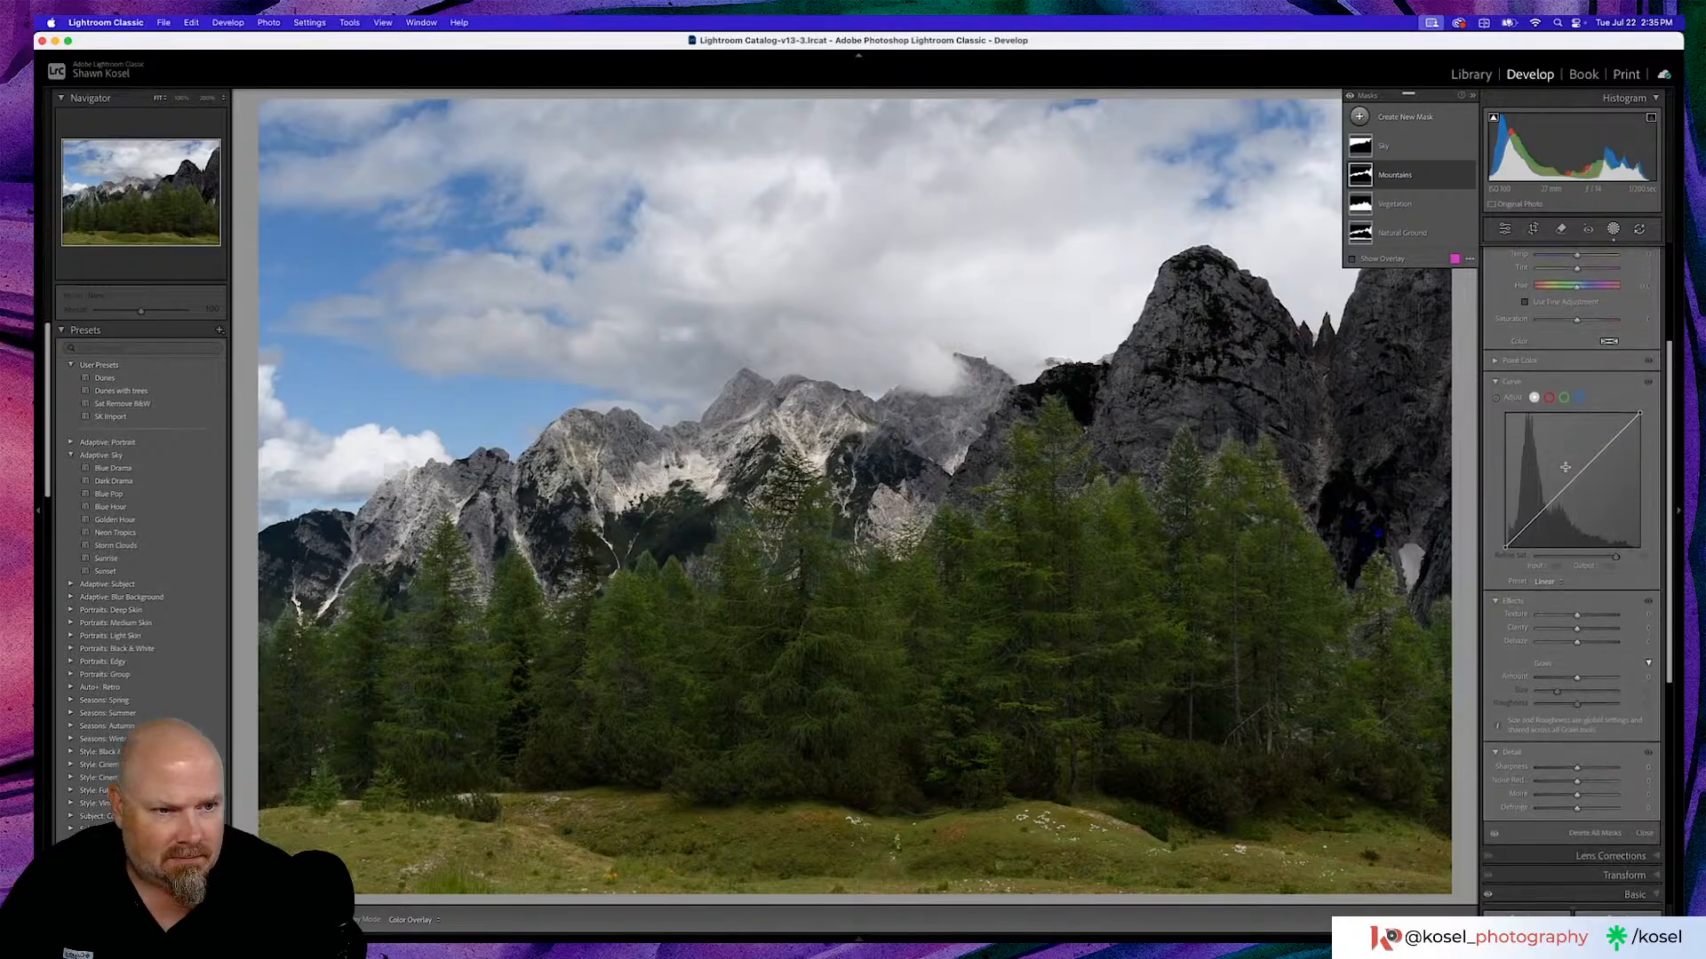
scroll(1566, 467, down, 2)
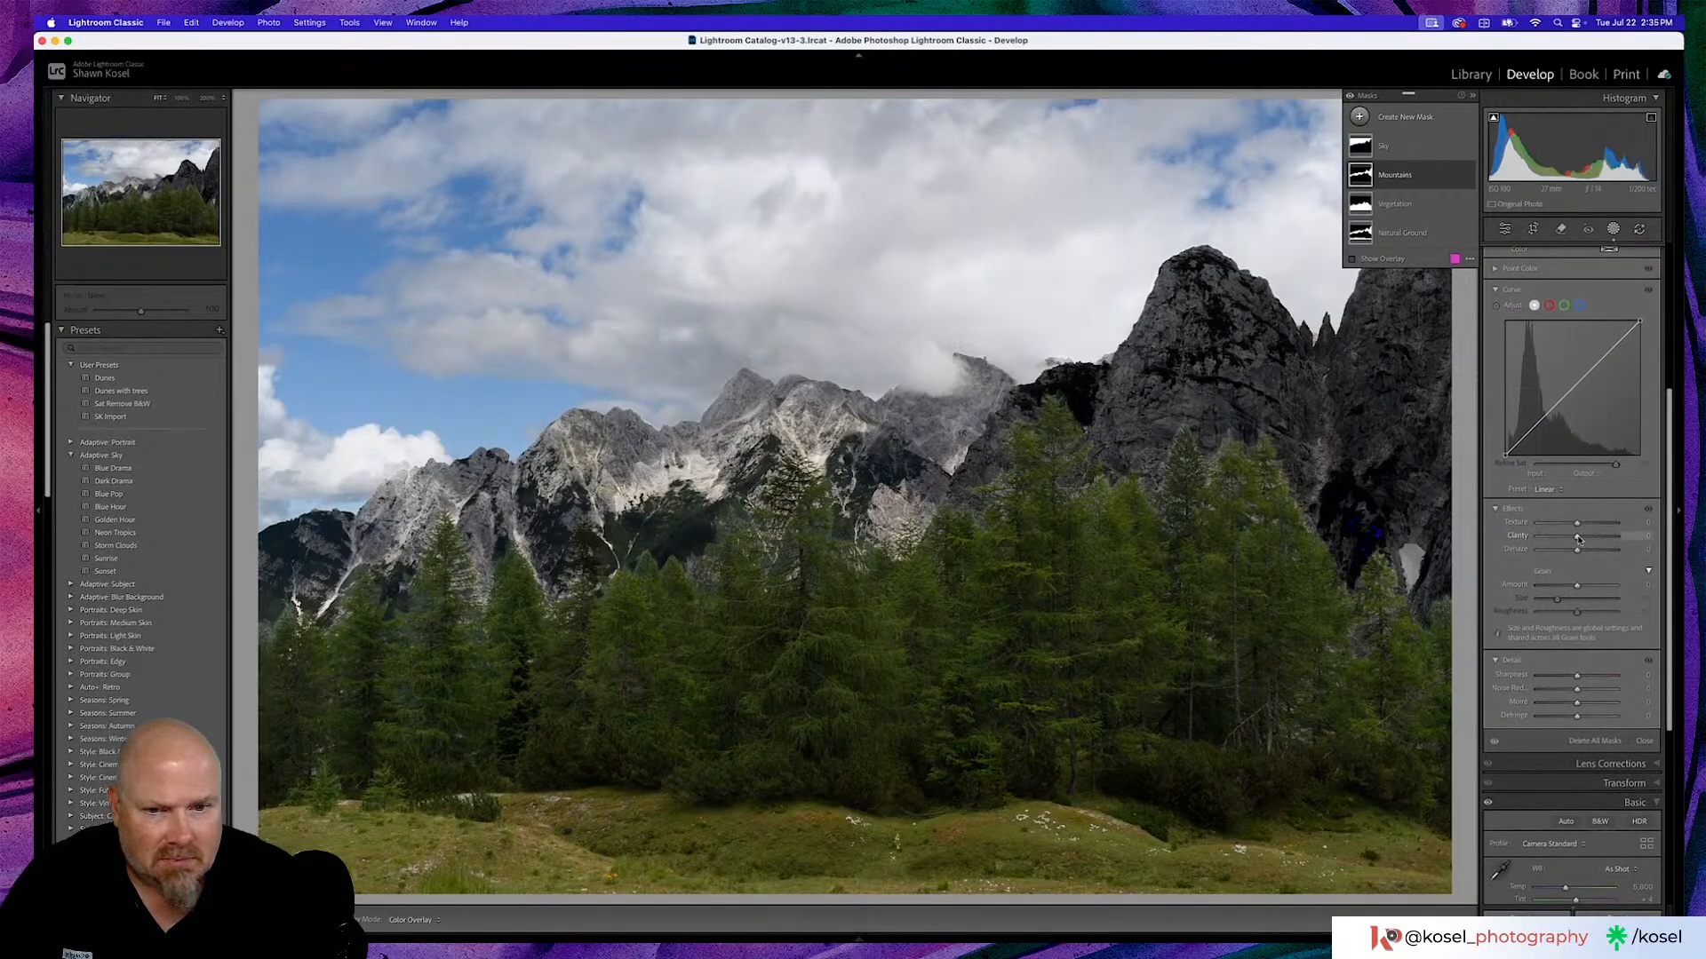
drag(1578, 539, 1585, 526)
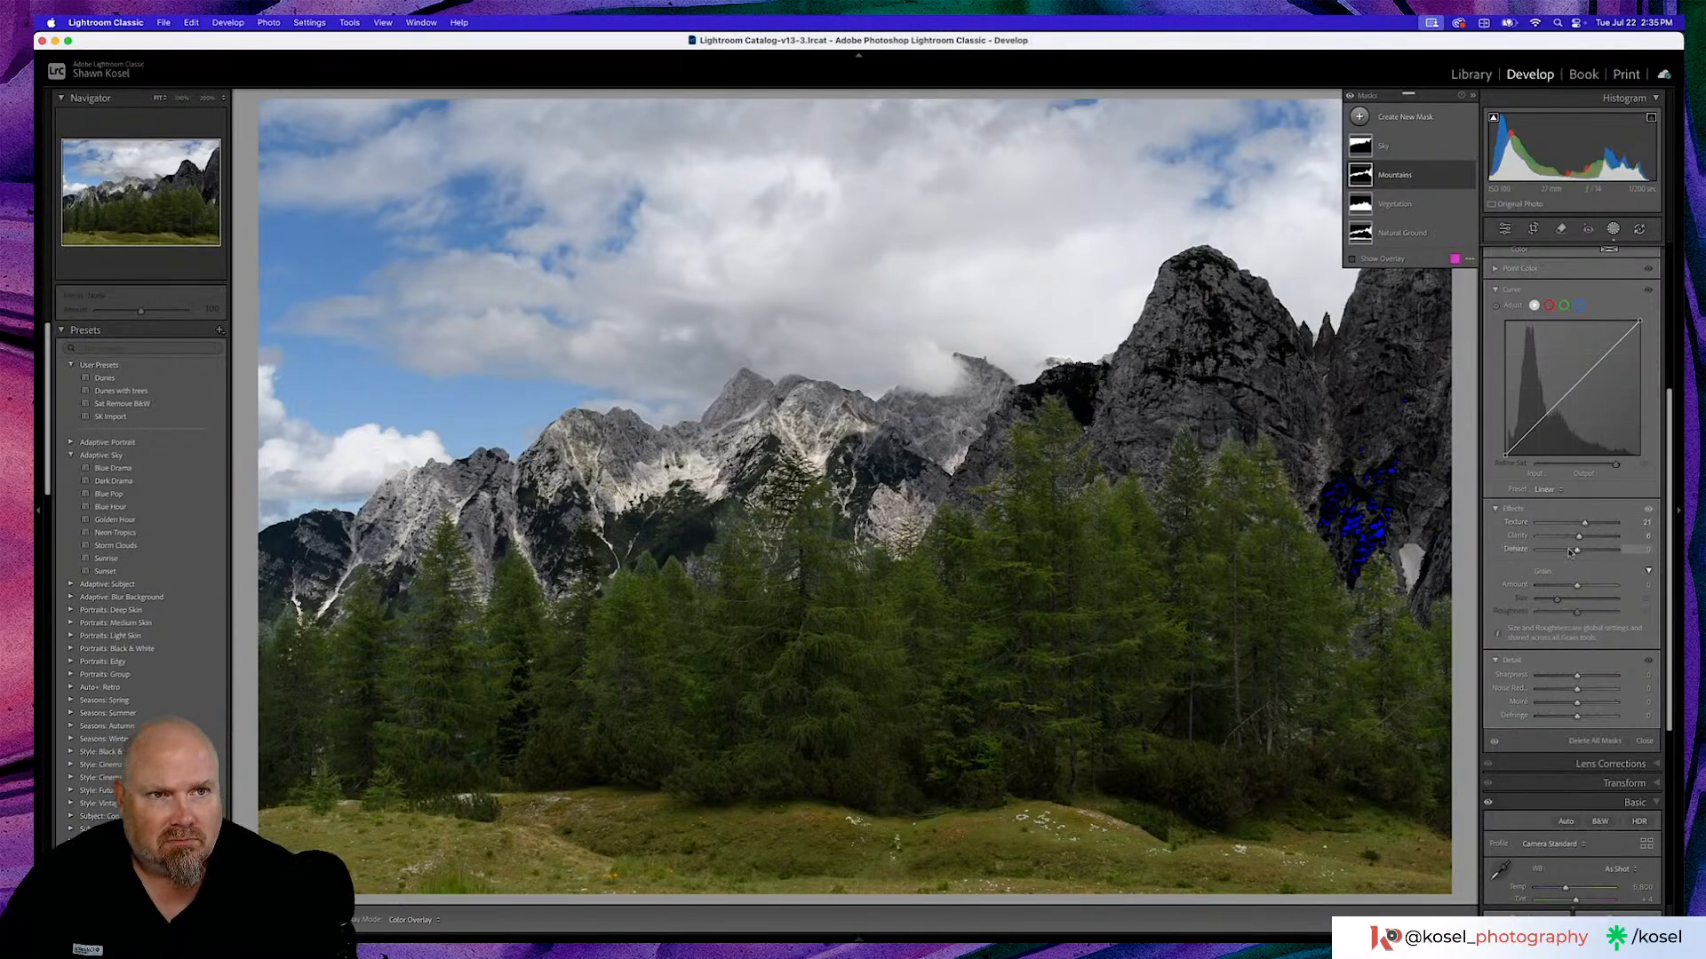
Leave masking and compare the edited photo with its original version several times.
click(1505, 228)
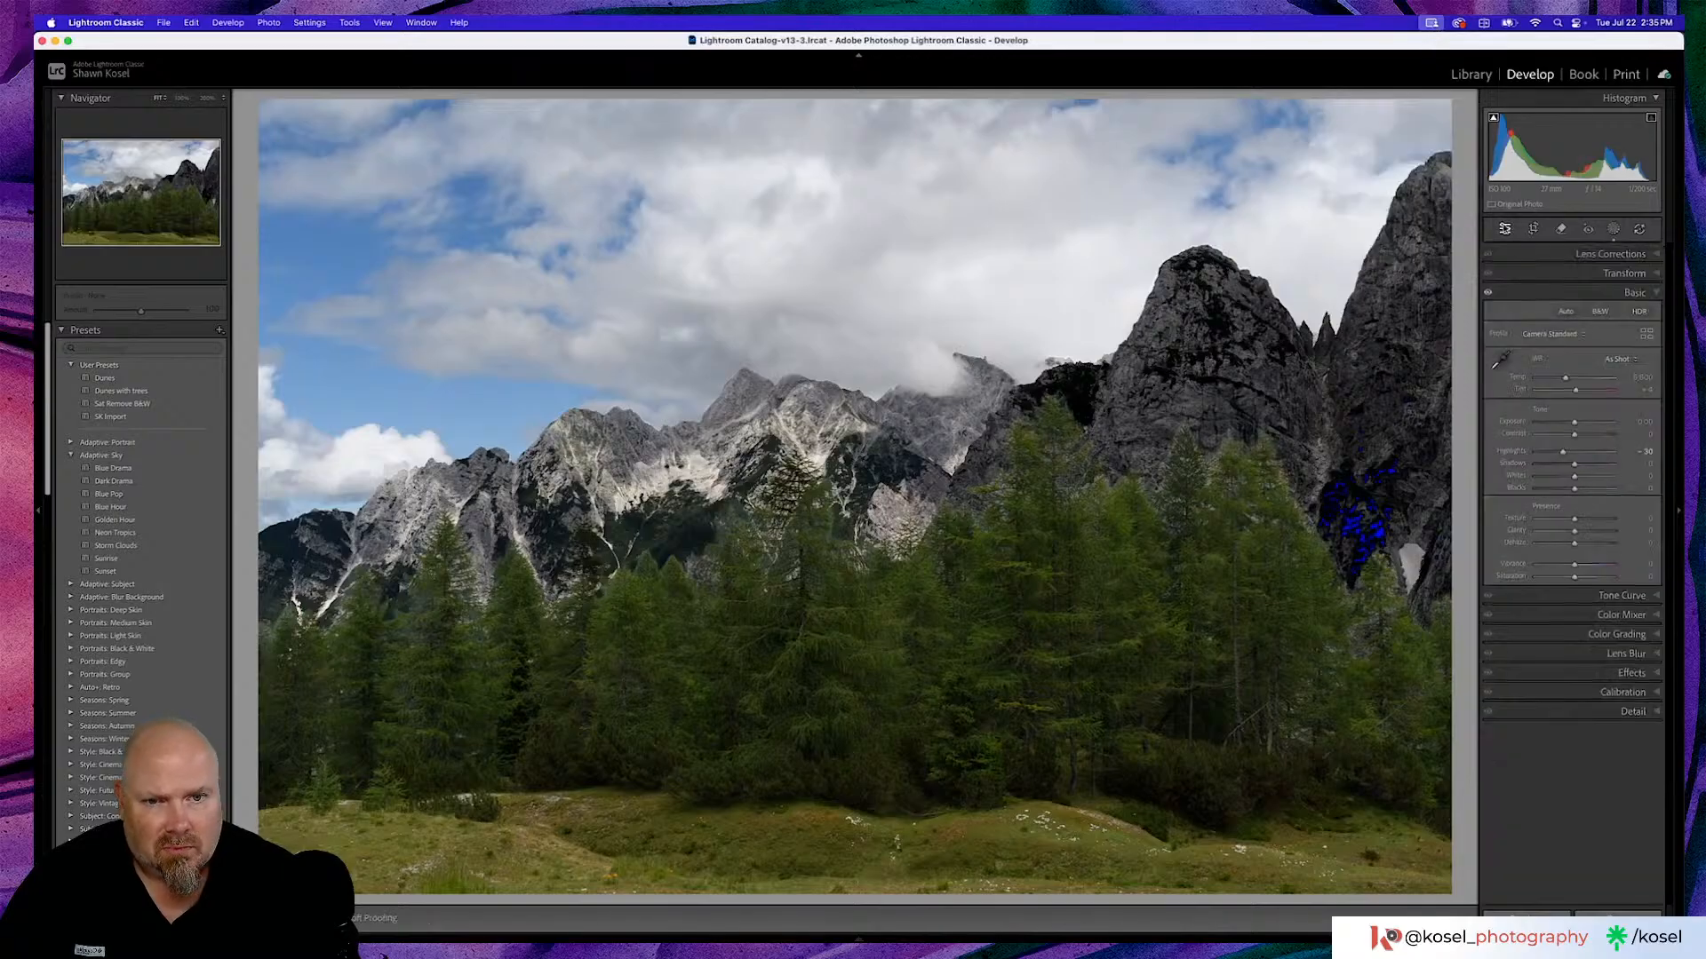
key(backslash)
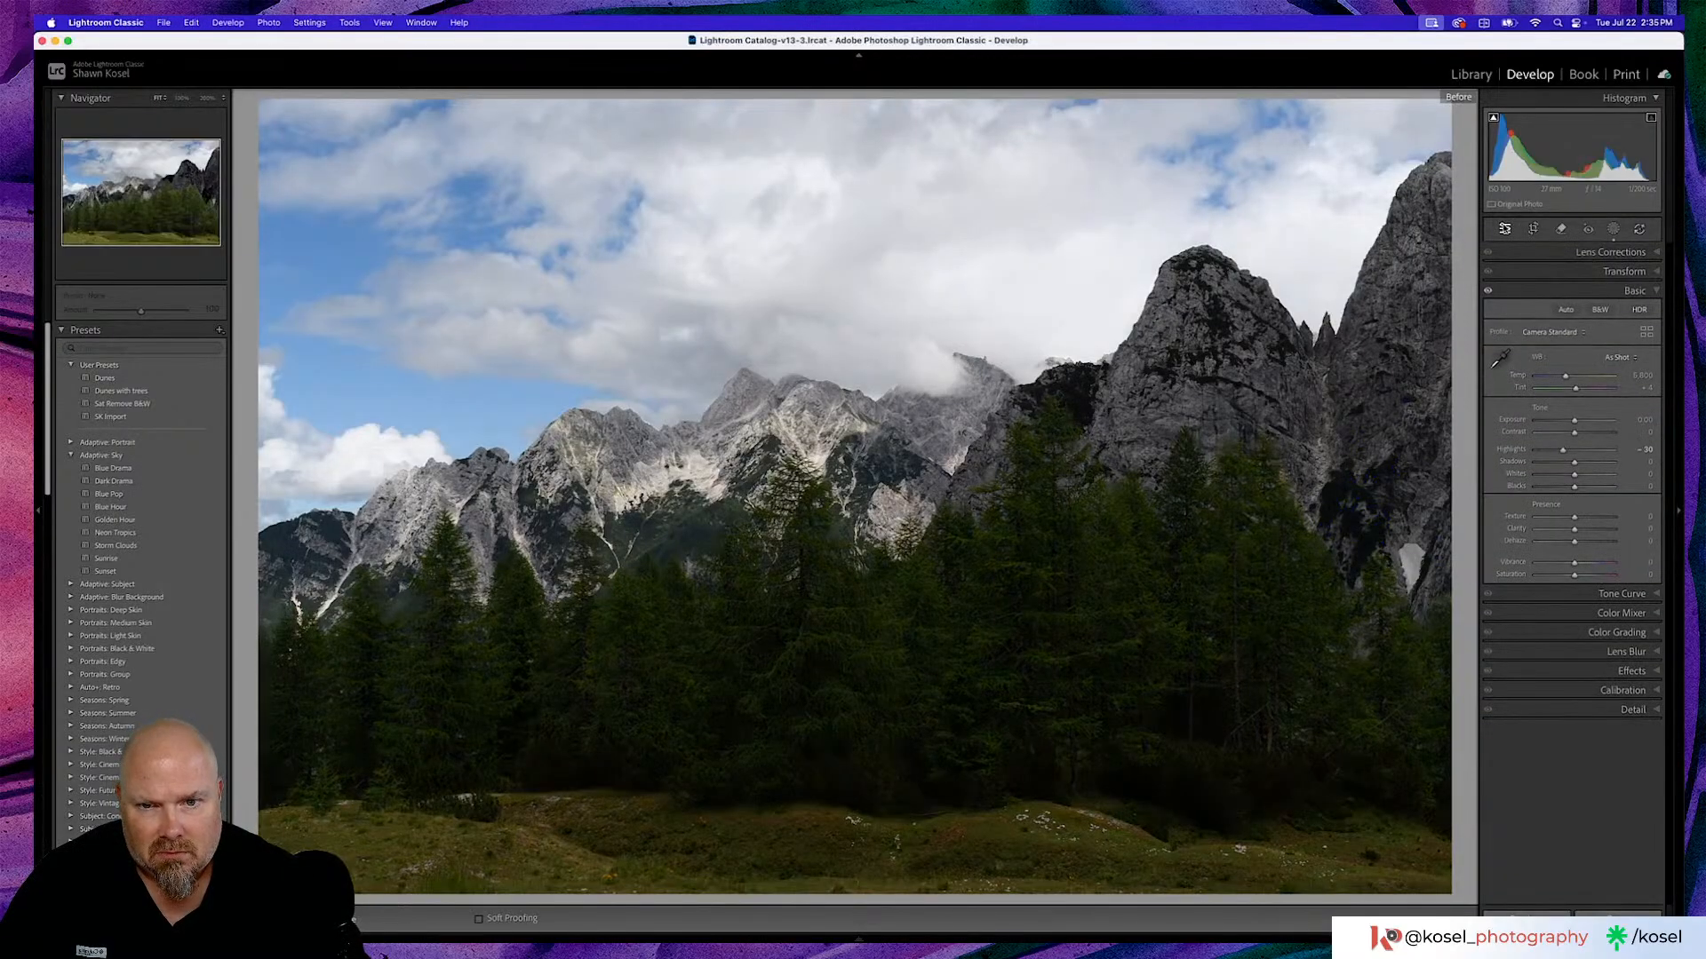
key(backslash)
key(backslash)
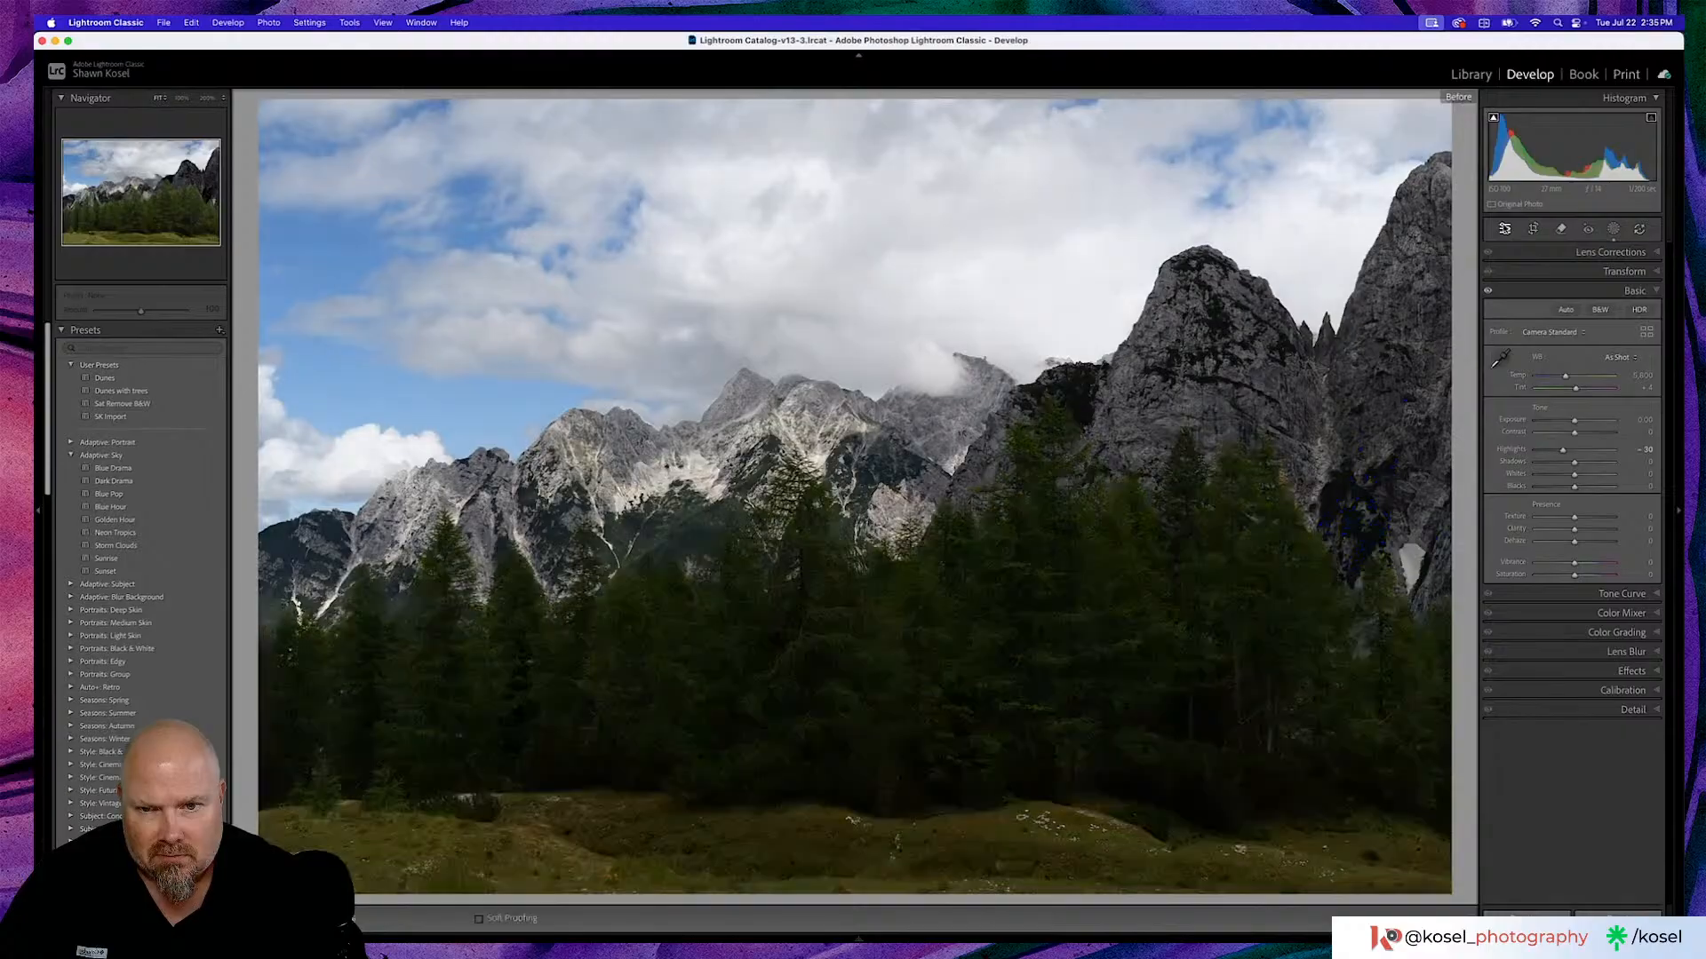
key(backslash)
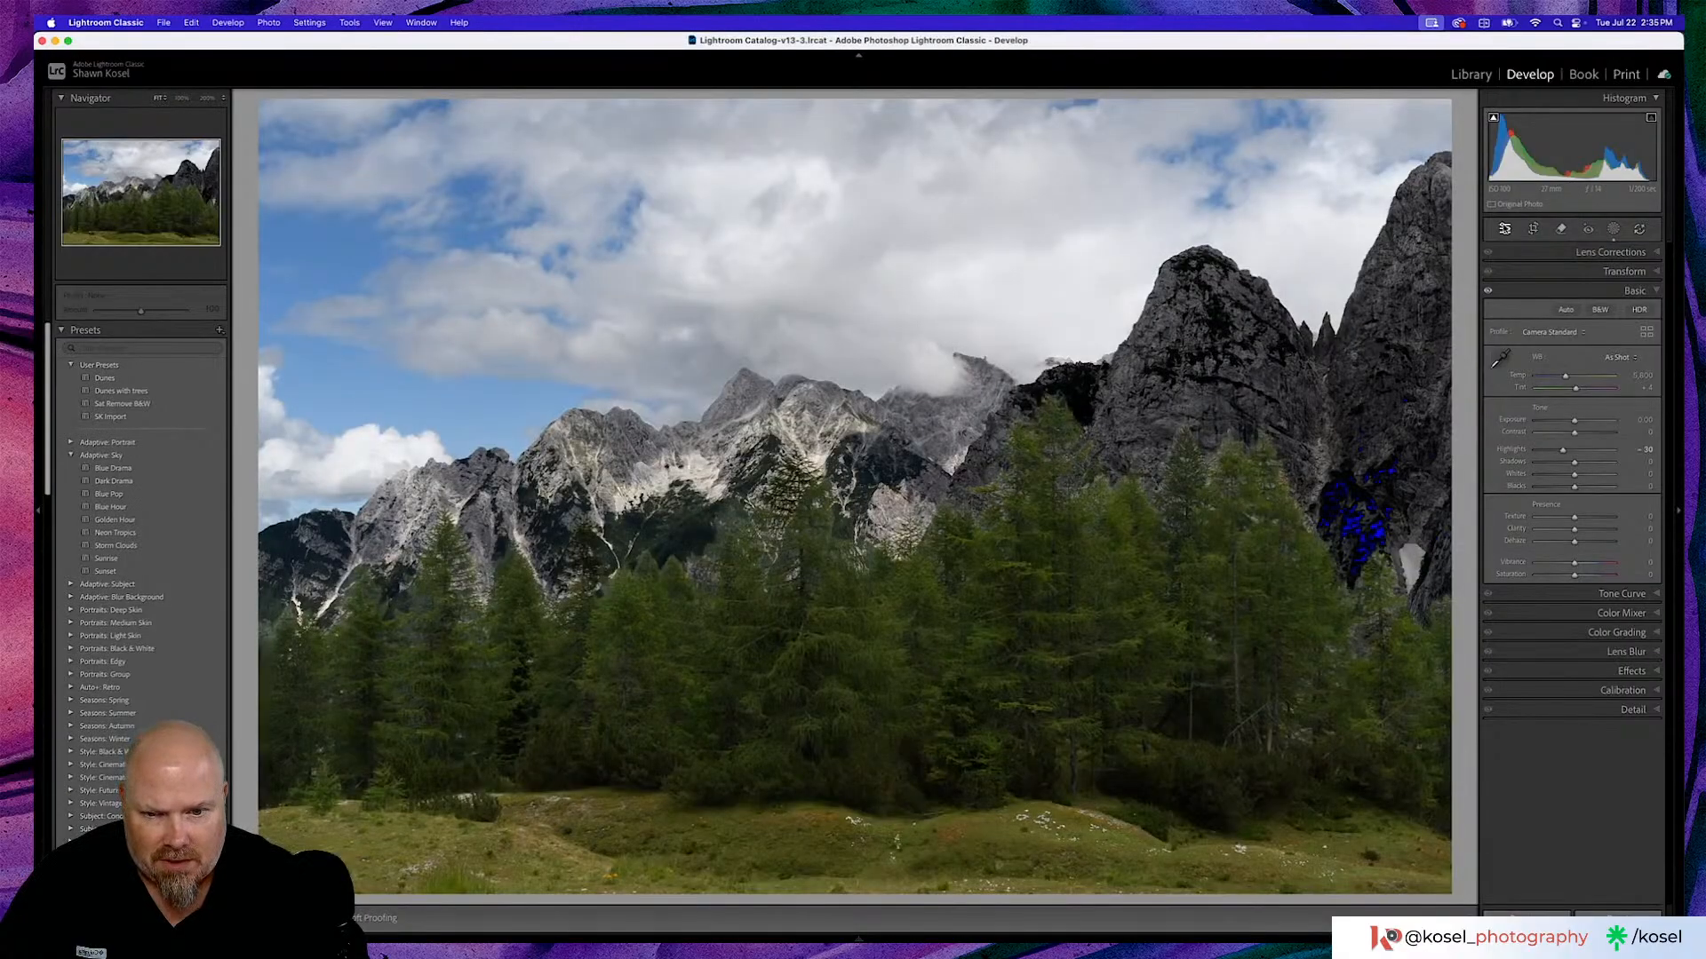
key(backslash)
key(backslash)
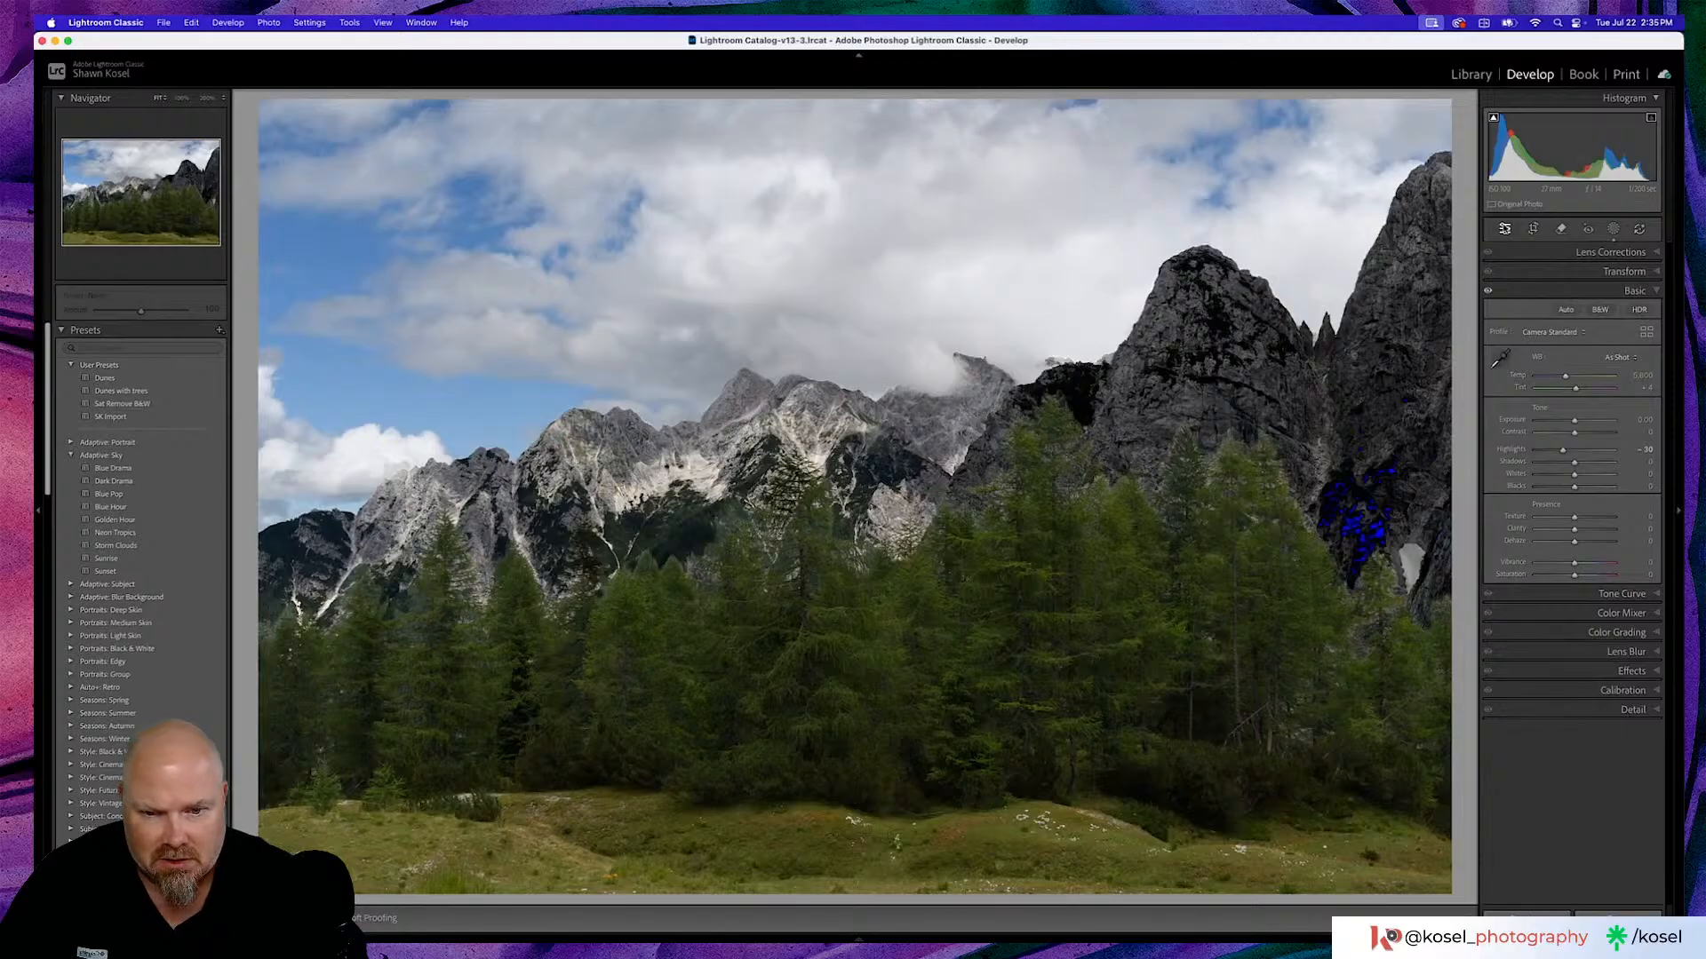
key(backslash)
key(backslash)
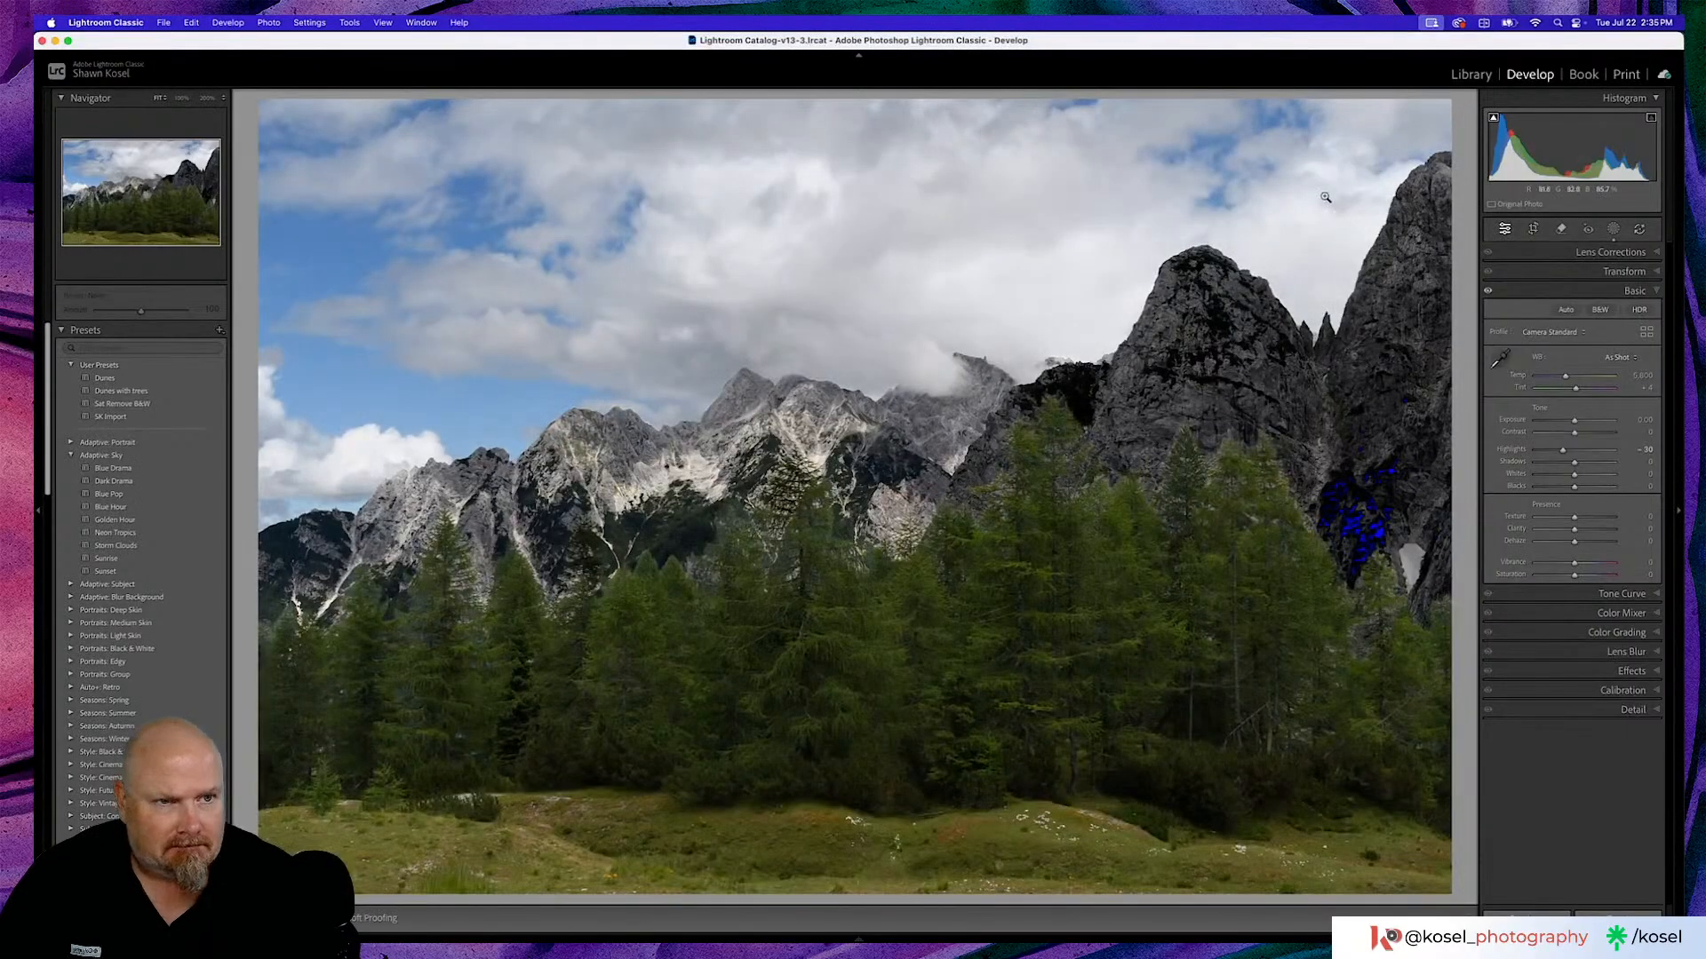
Lower the Vegetation mask's Exposure to about 0.37 and compare the photo with its original version.
click(1614, 230)
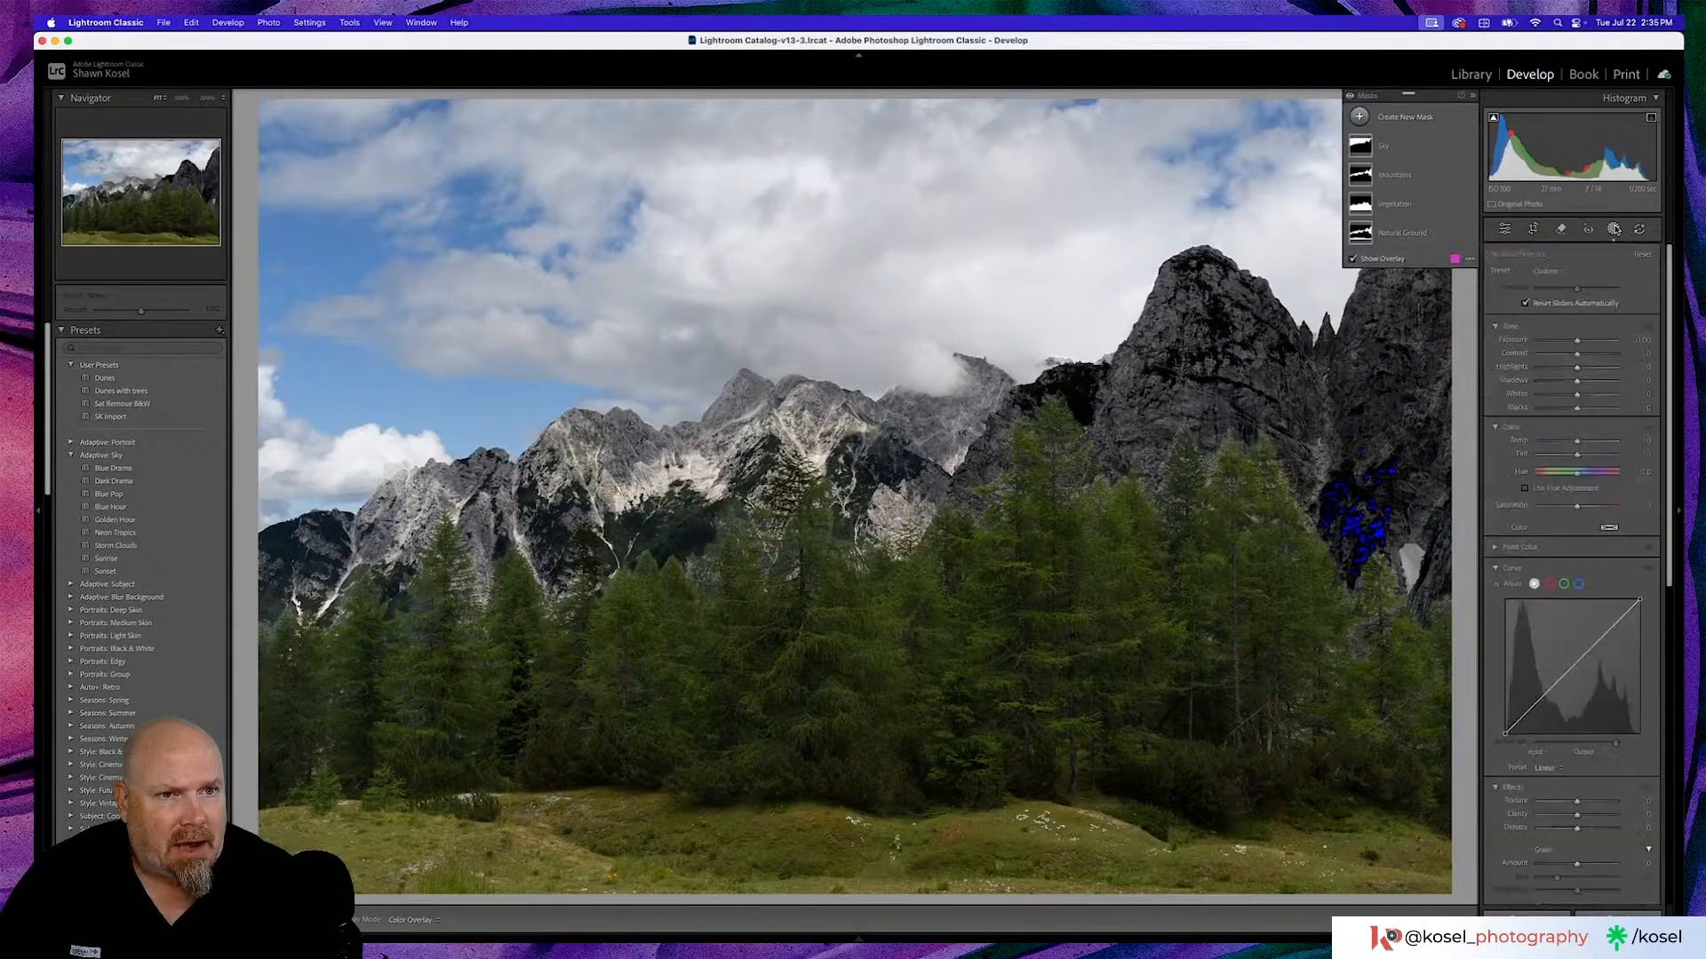
click(1403, 210)
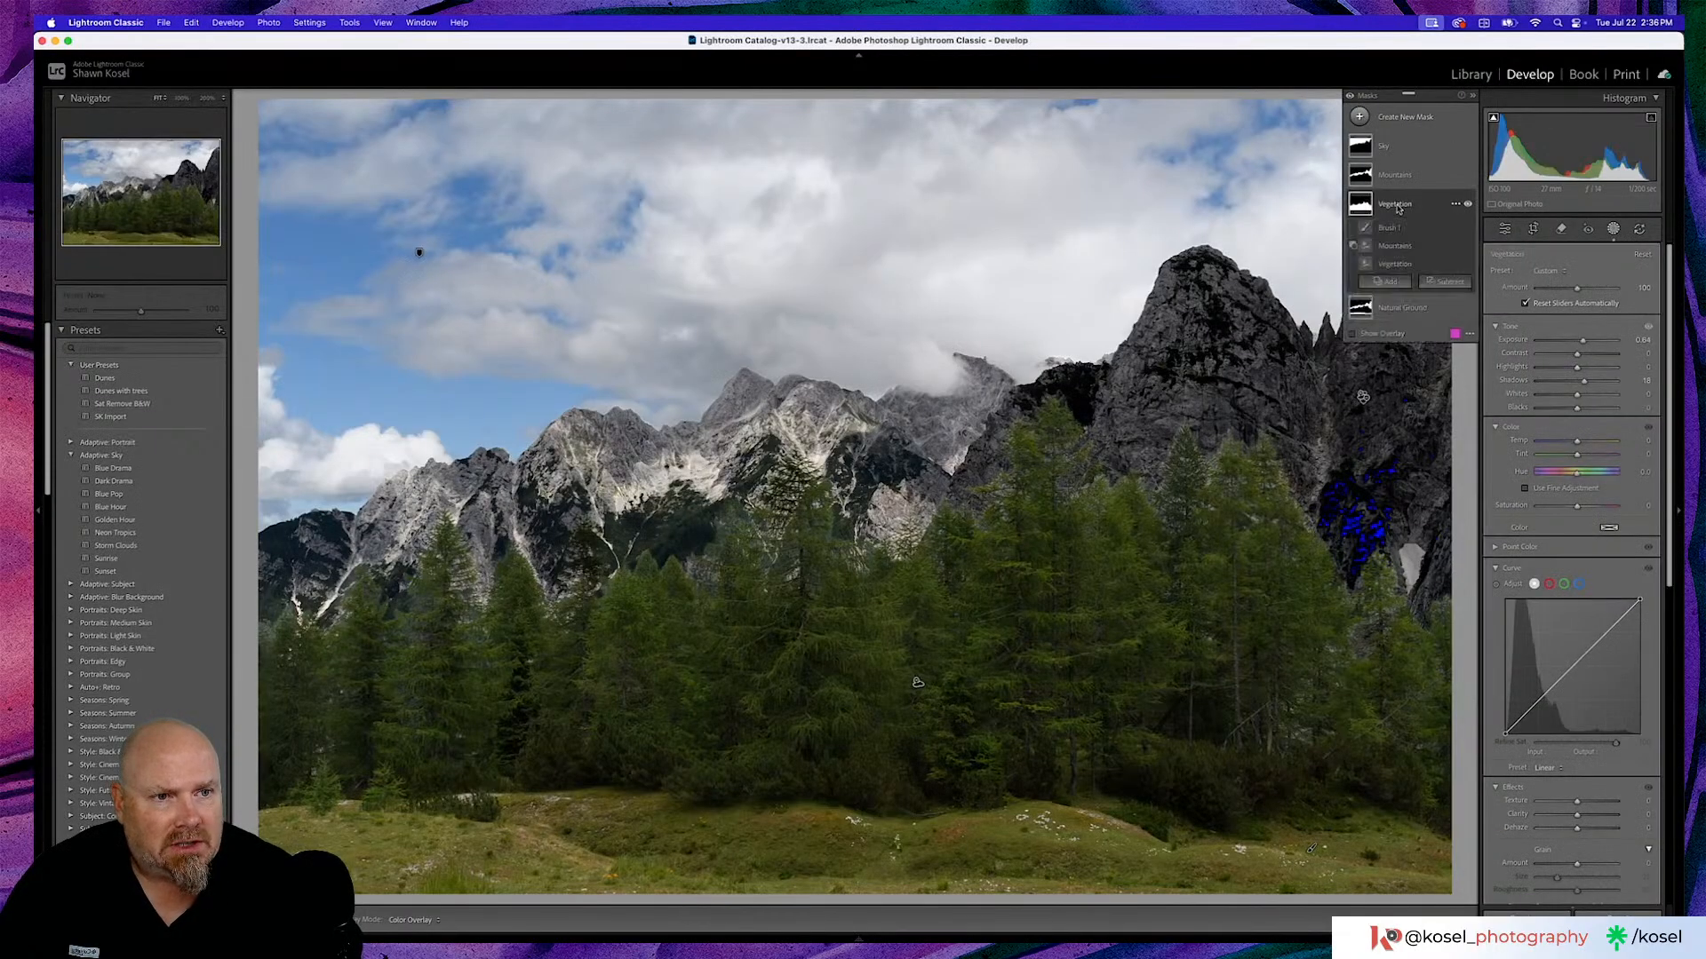
click(1526, 303)
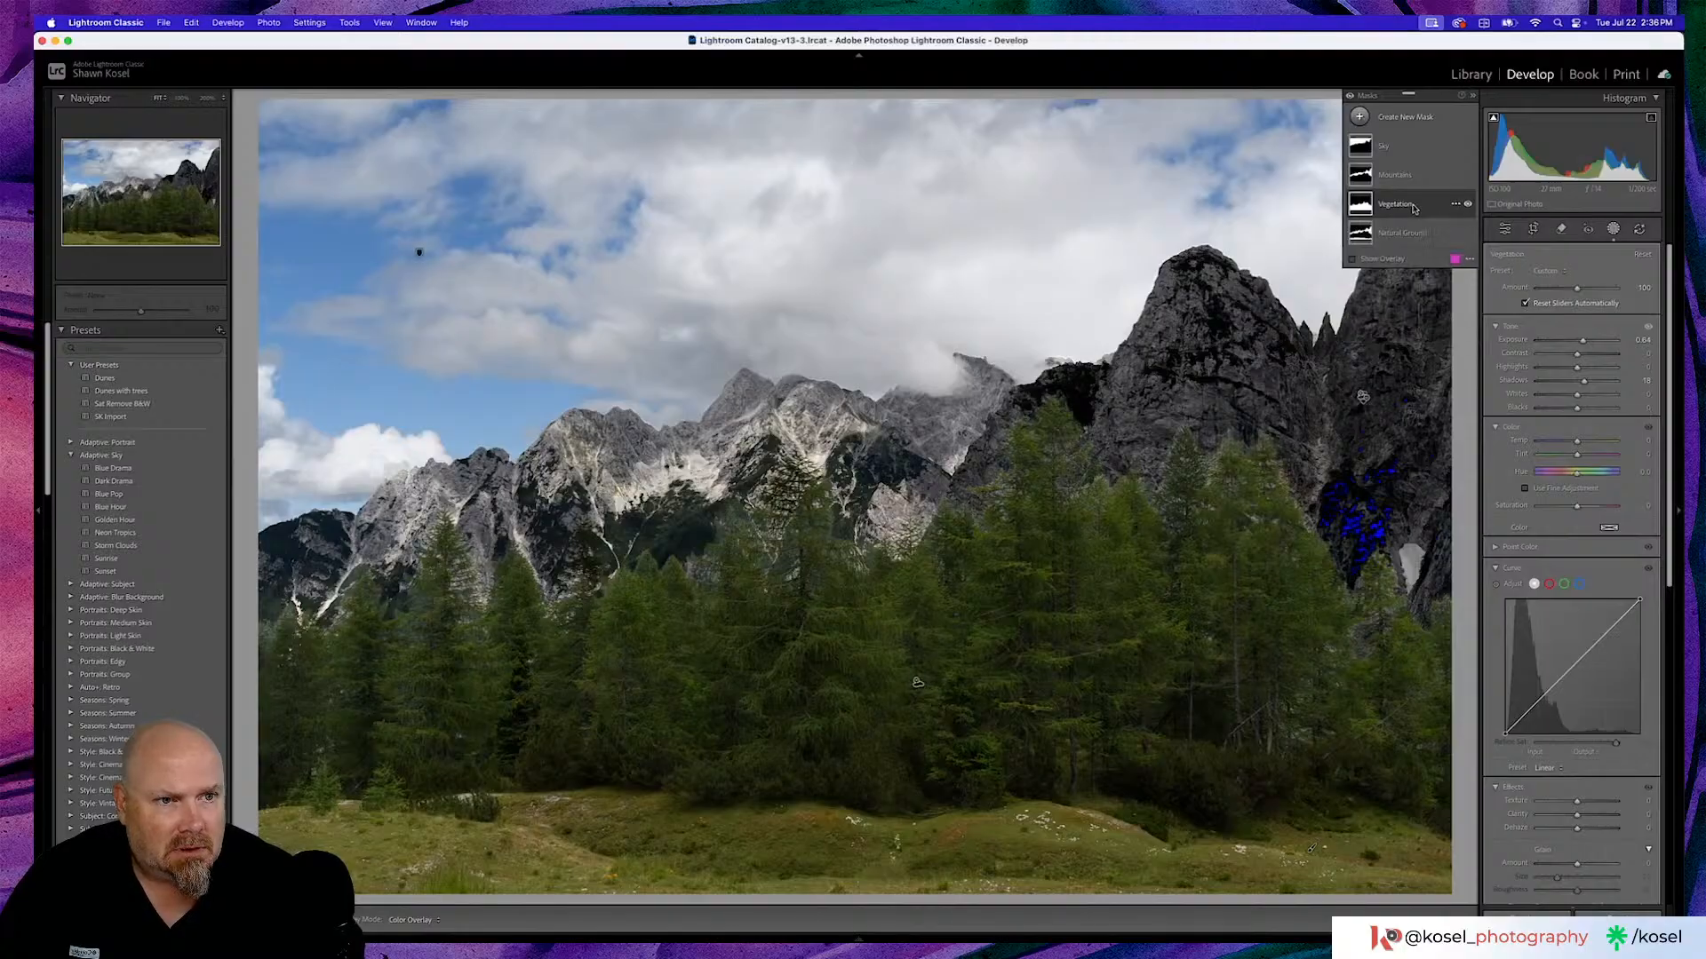
drag(1579, 339, 1579, 341)
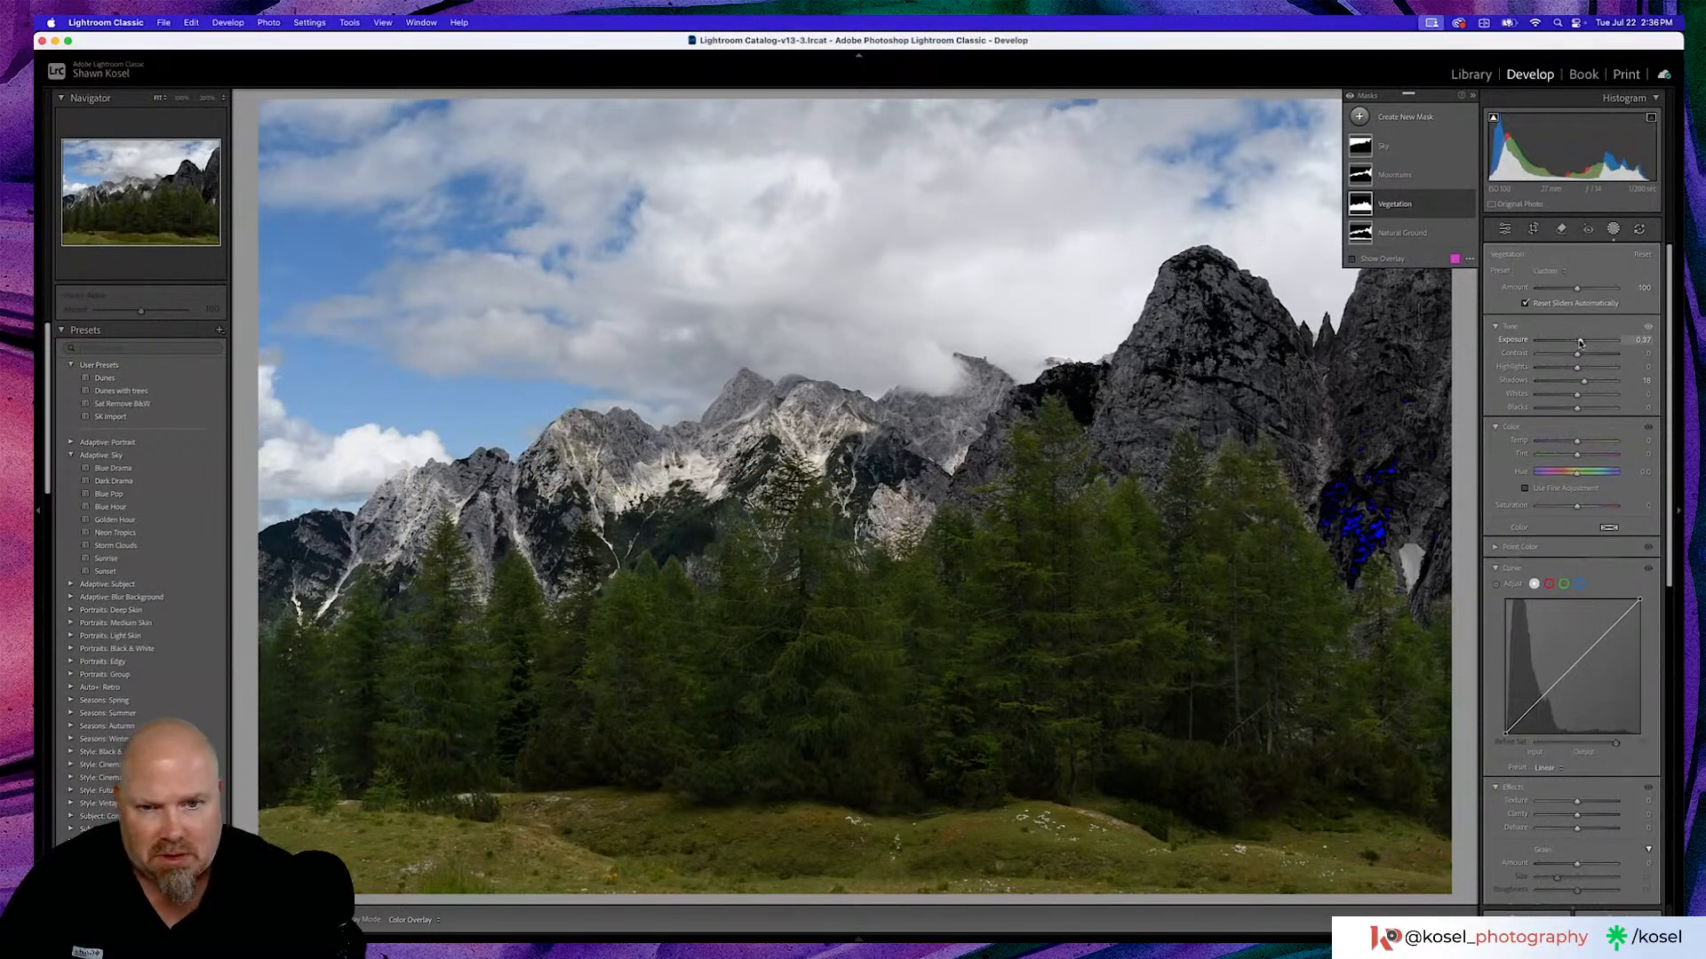
drag(1580, 342, 1579, 342)
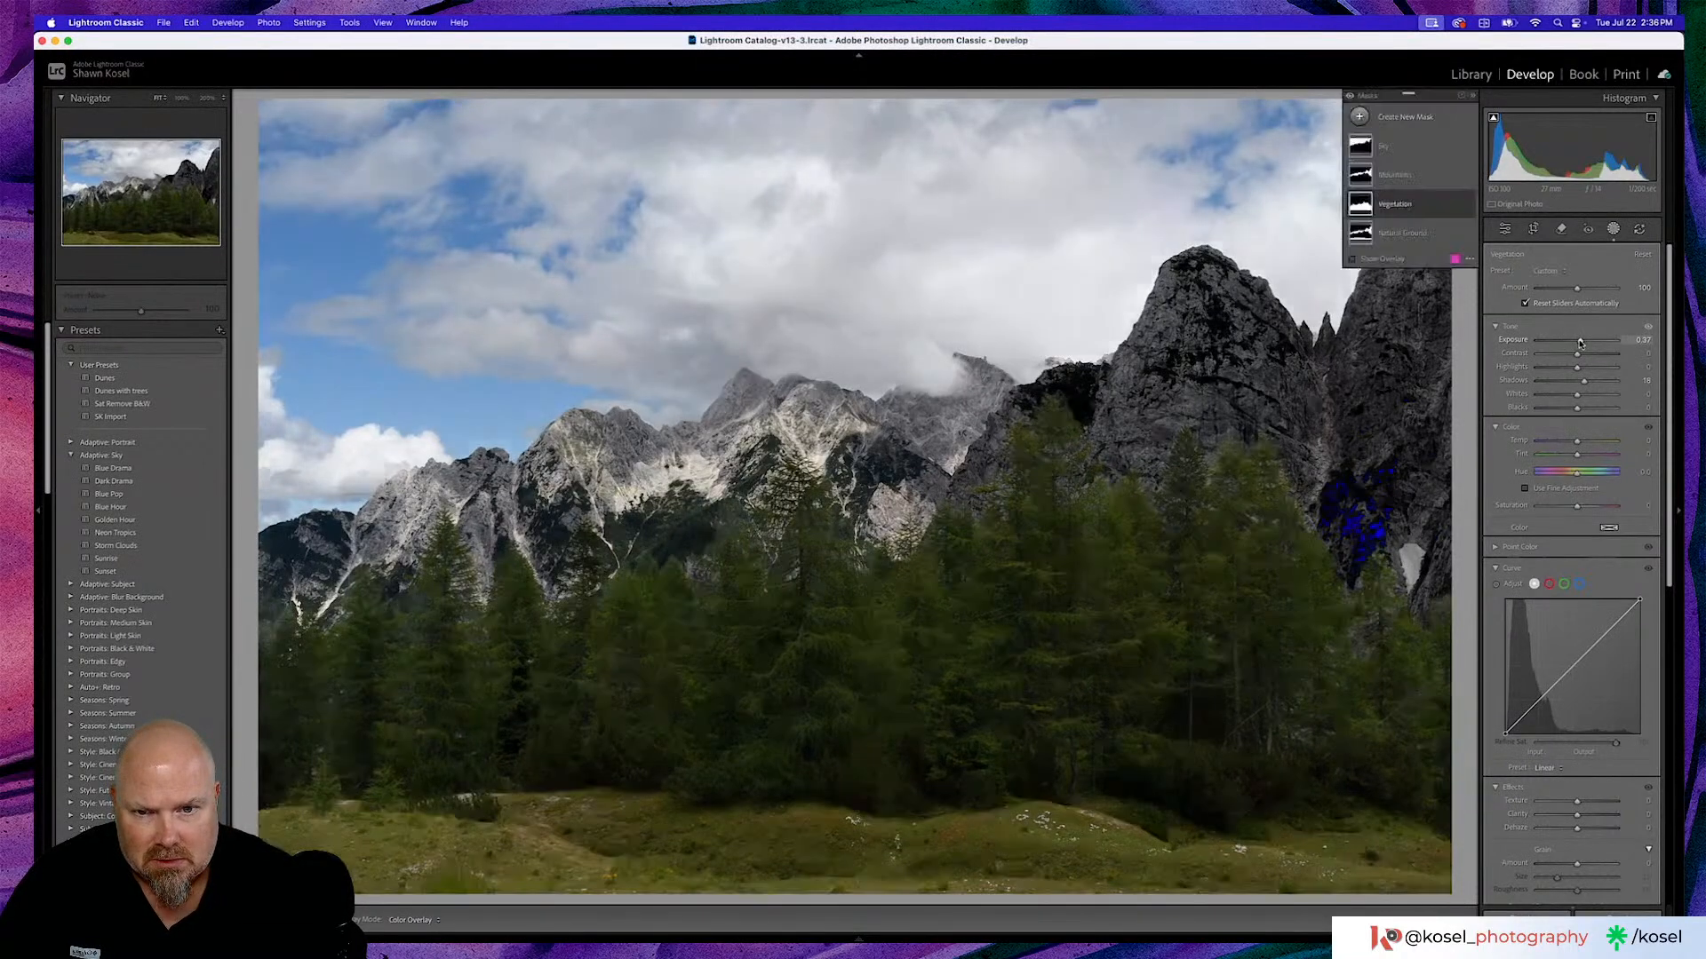
key(backslash)
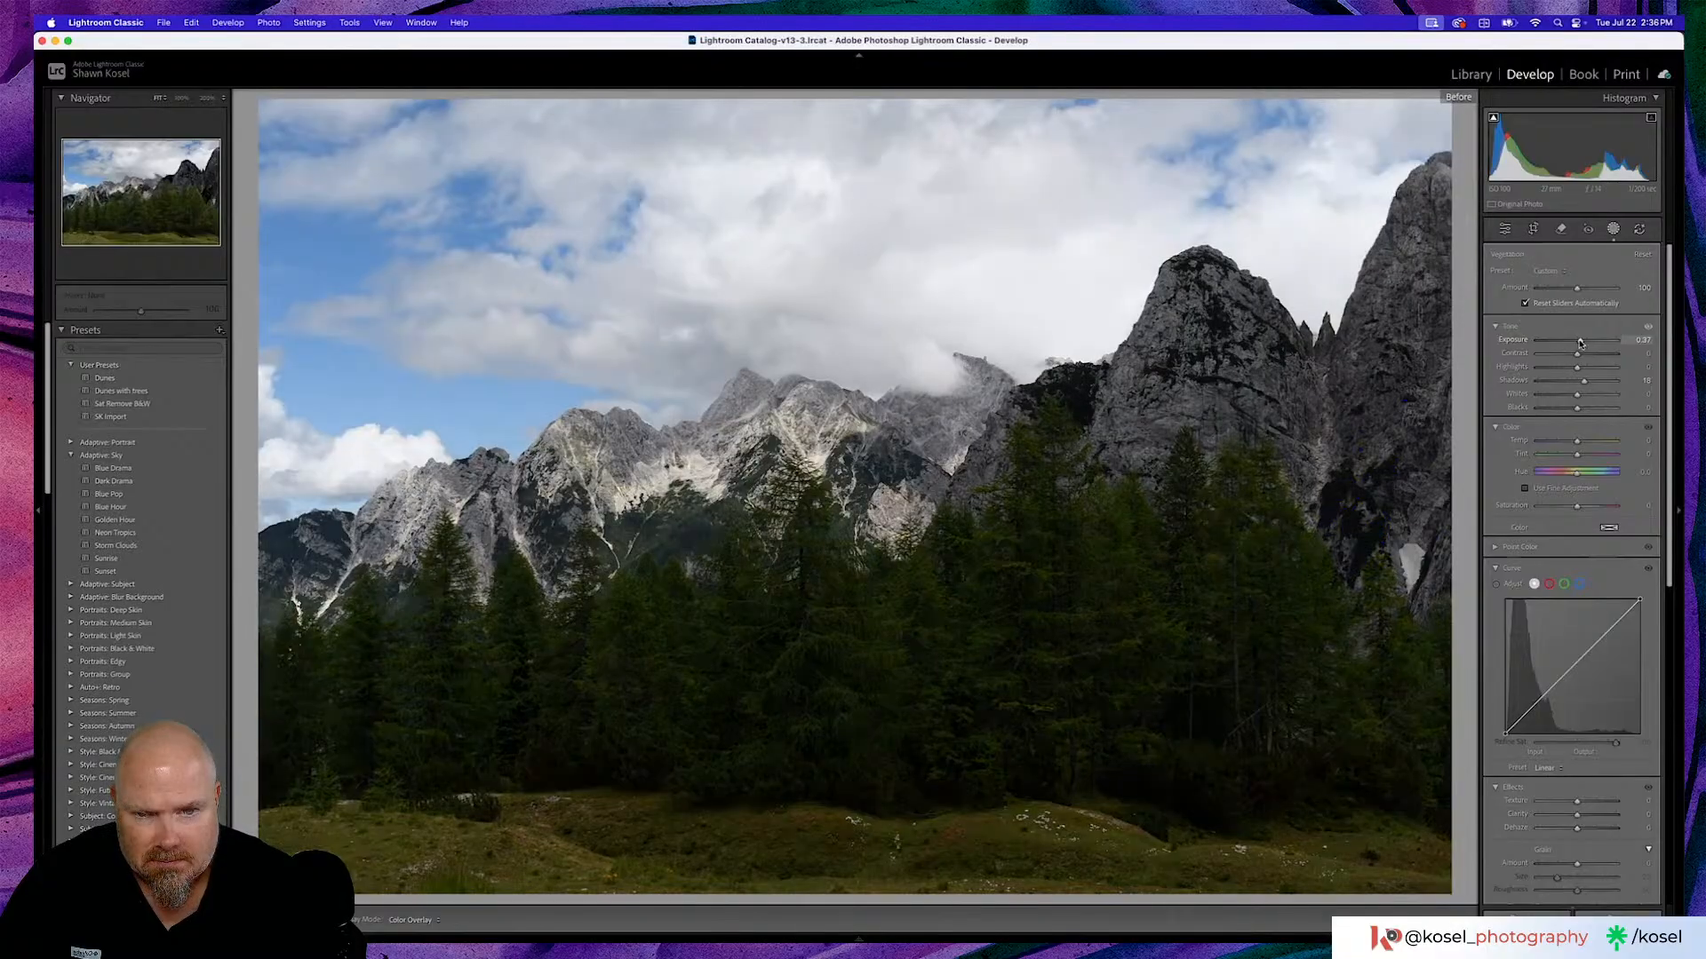
key(backslash)
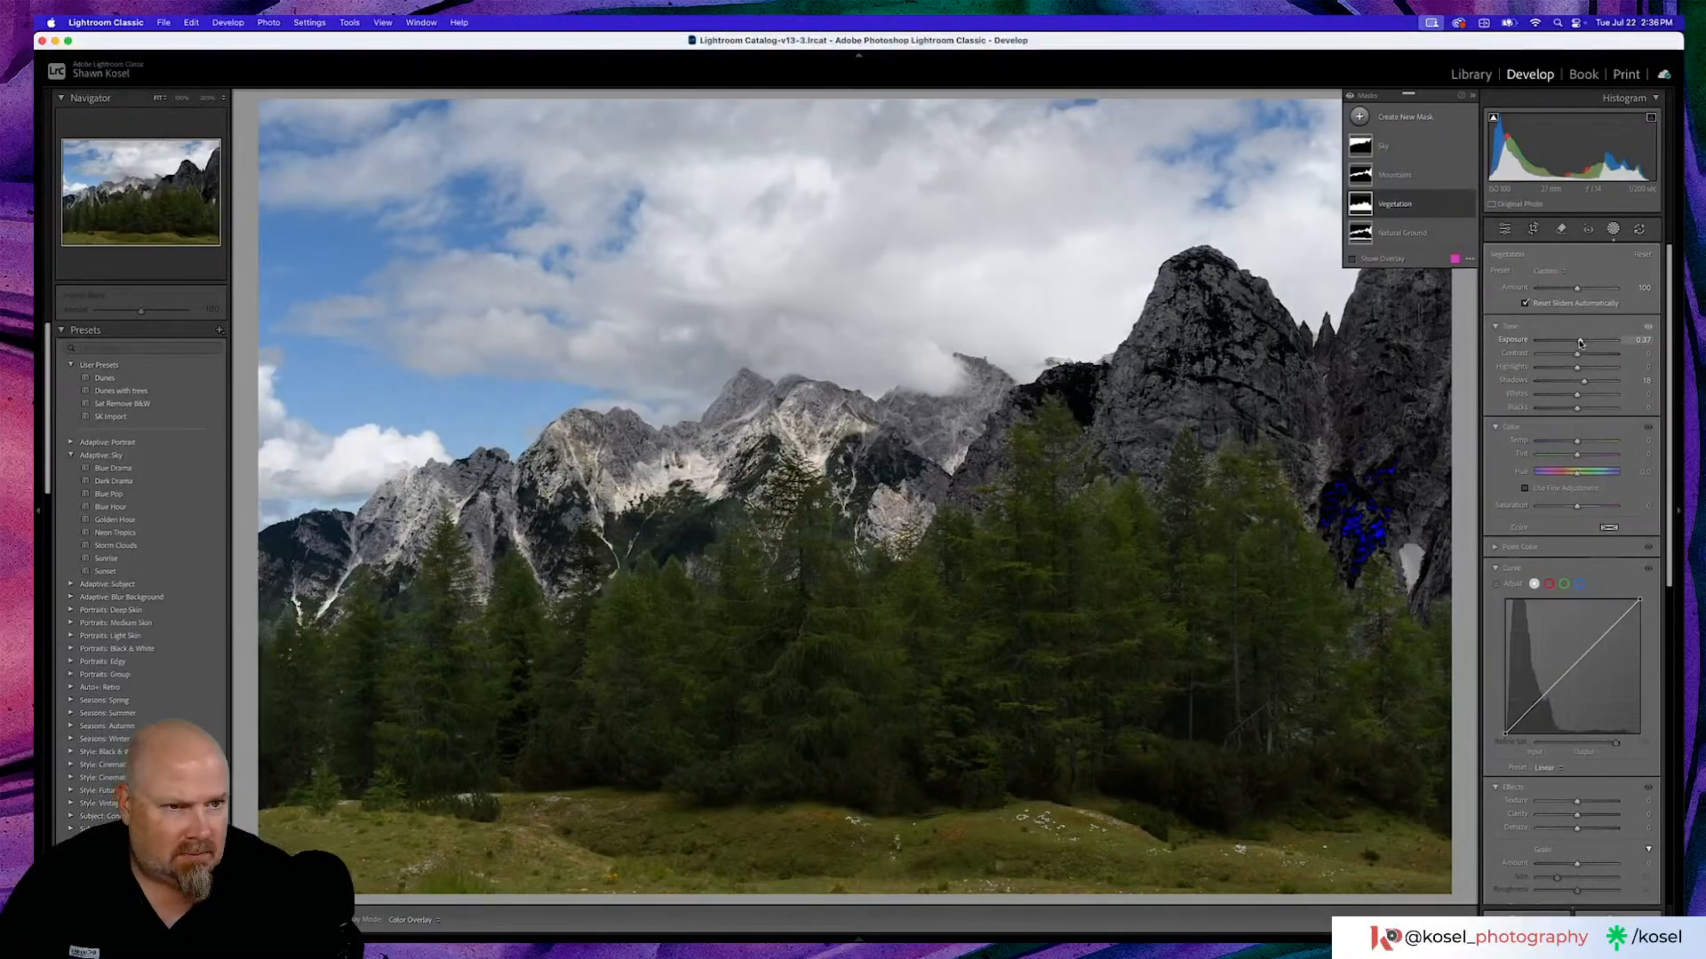
Reset the Vegetation mask's Exposure, raise Shadows to about 27 and Whites to about 22, and set Exposure to about 0.13.
double_click(1520, 340)
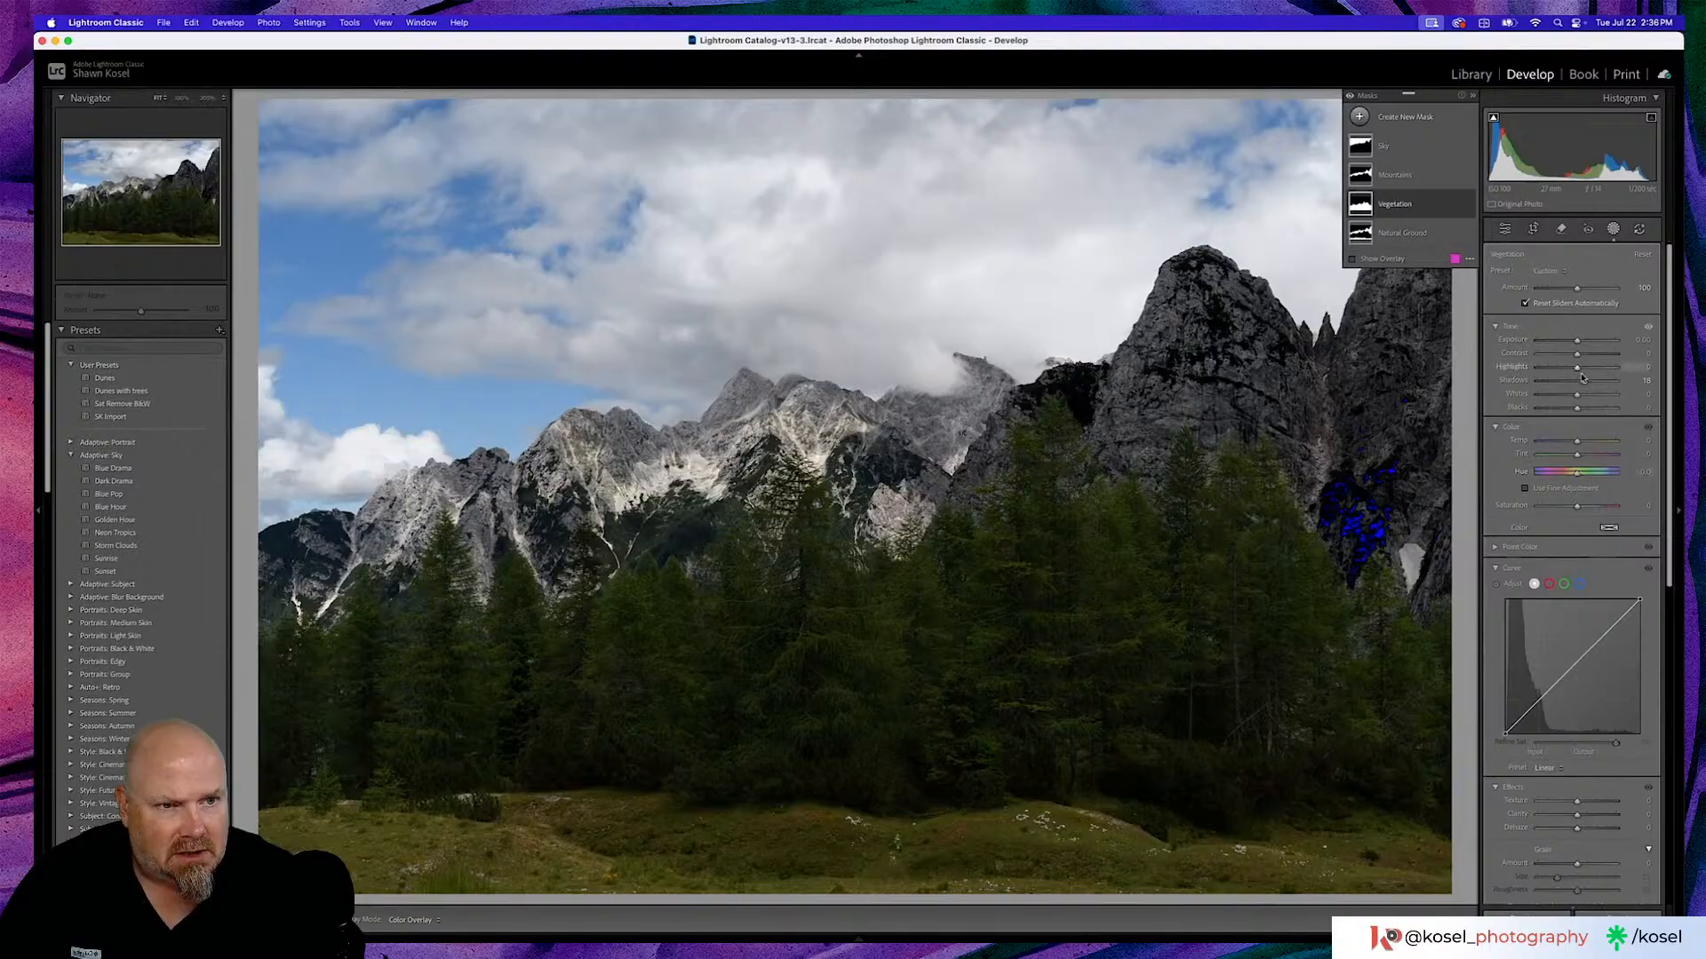
drag(1581, 379, 1590, 398)
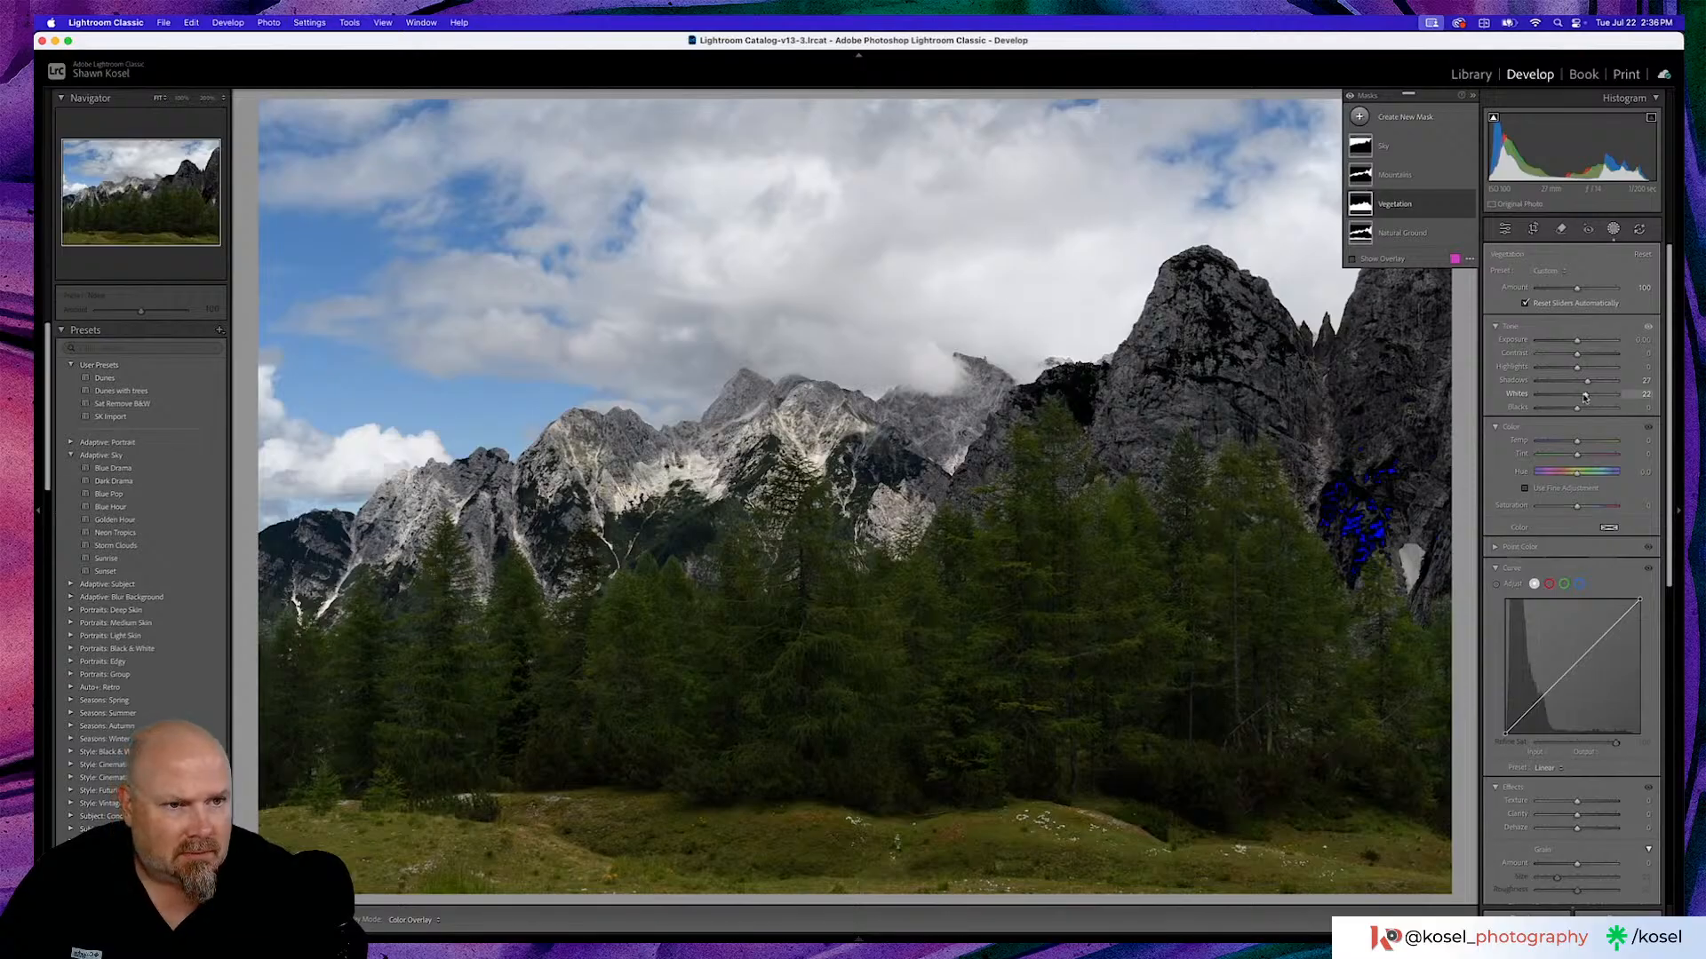
drag(1577, 342, 1578, 344)
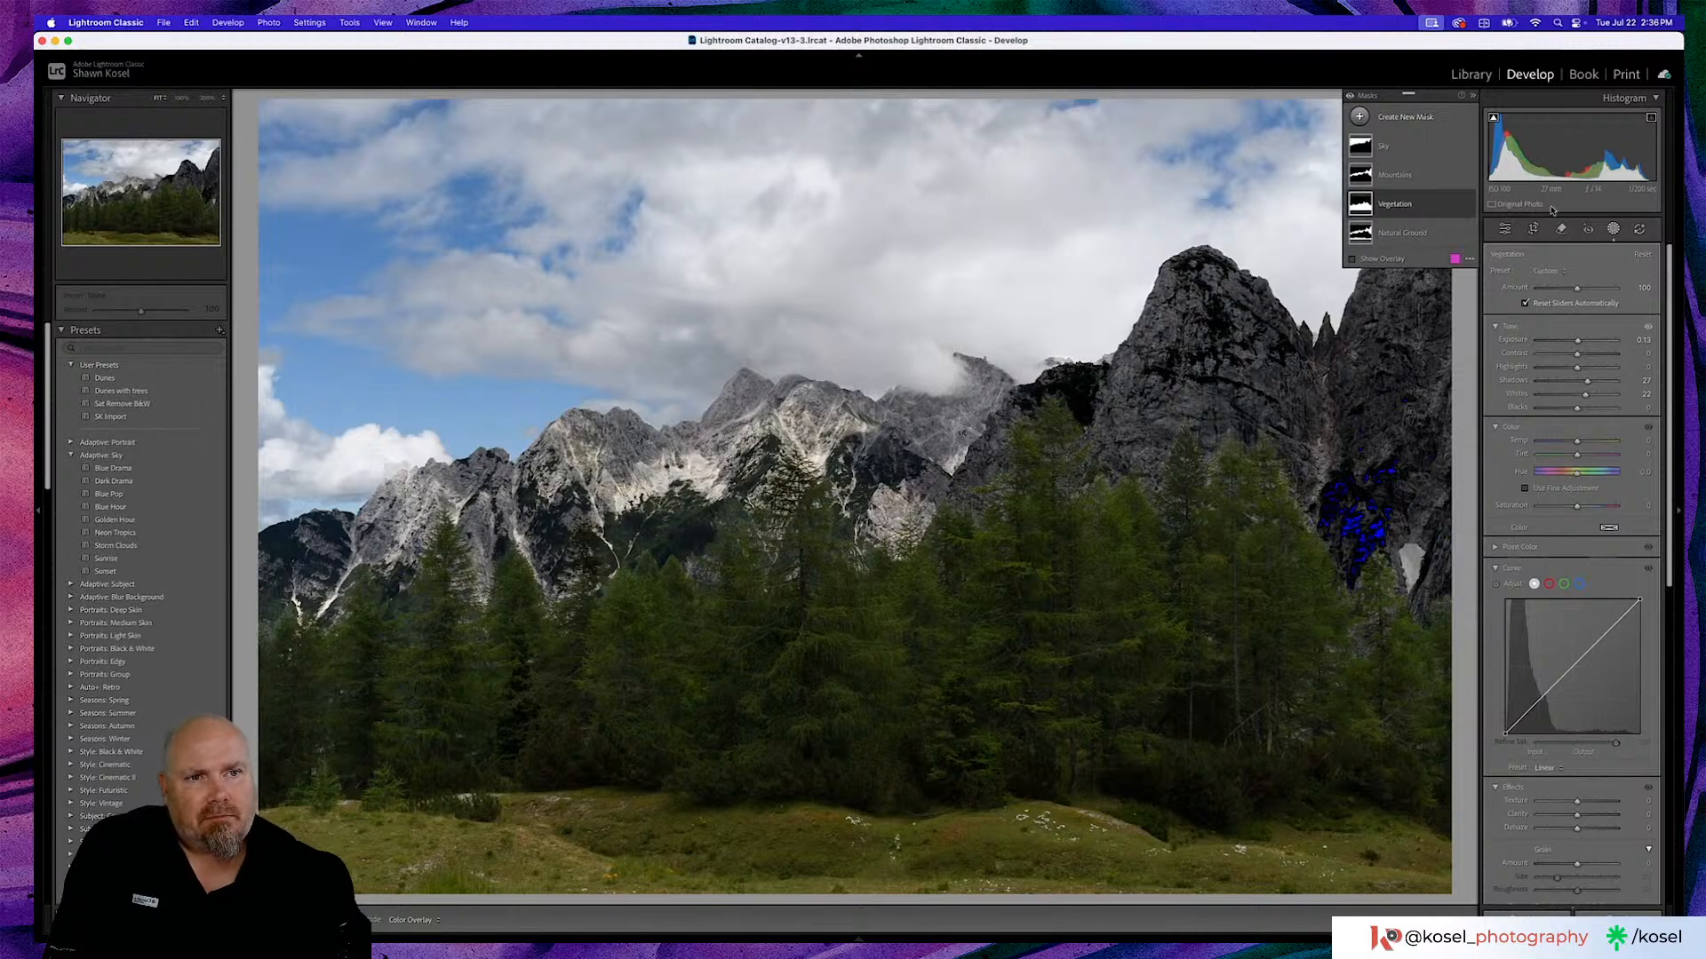
Leave masking and add a faint dark post-crop vignette with an Amount of about -3.
click(1504, 228)
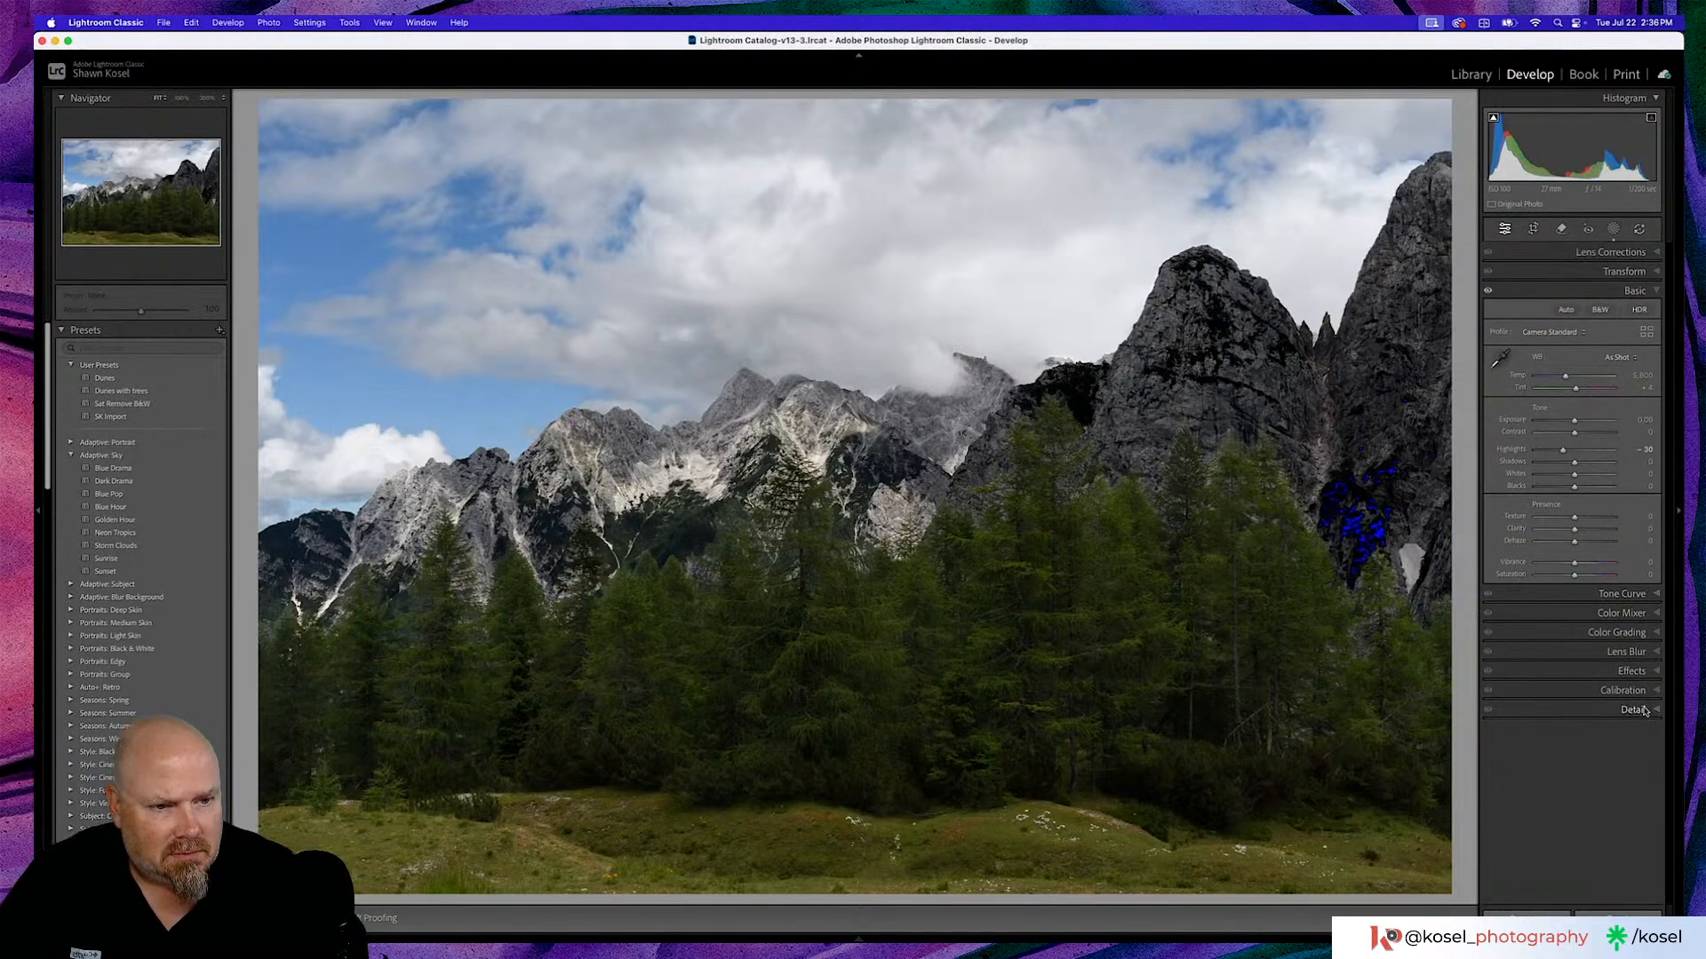
click(1631, 672)
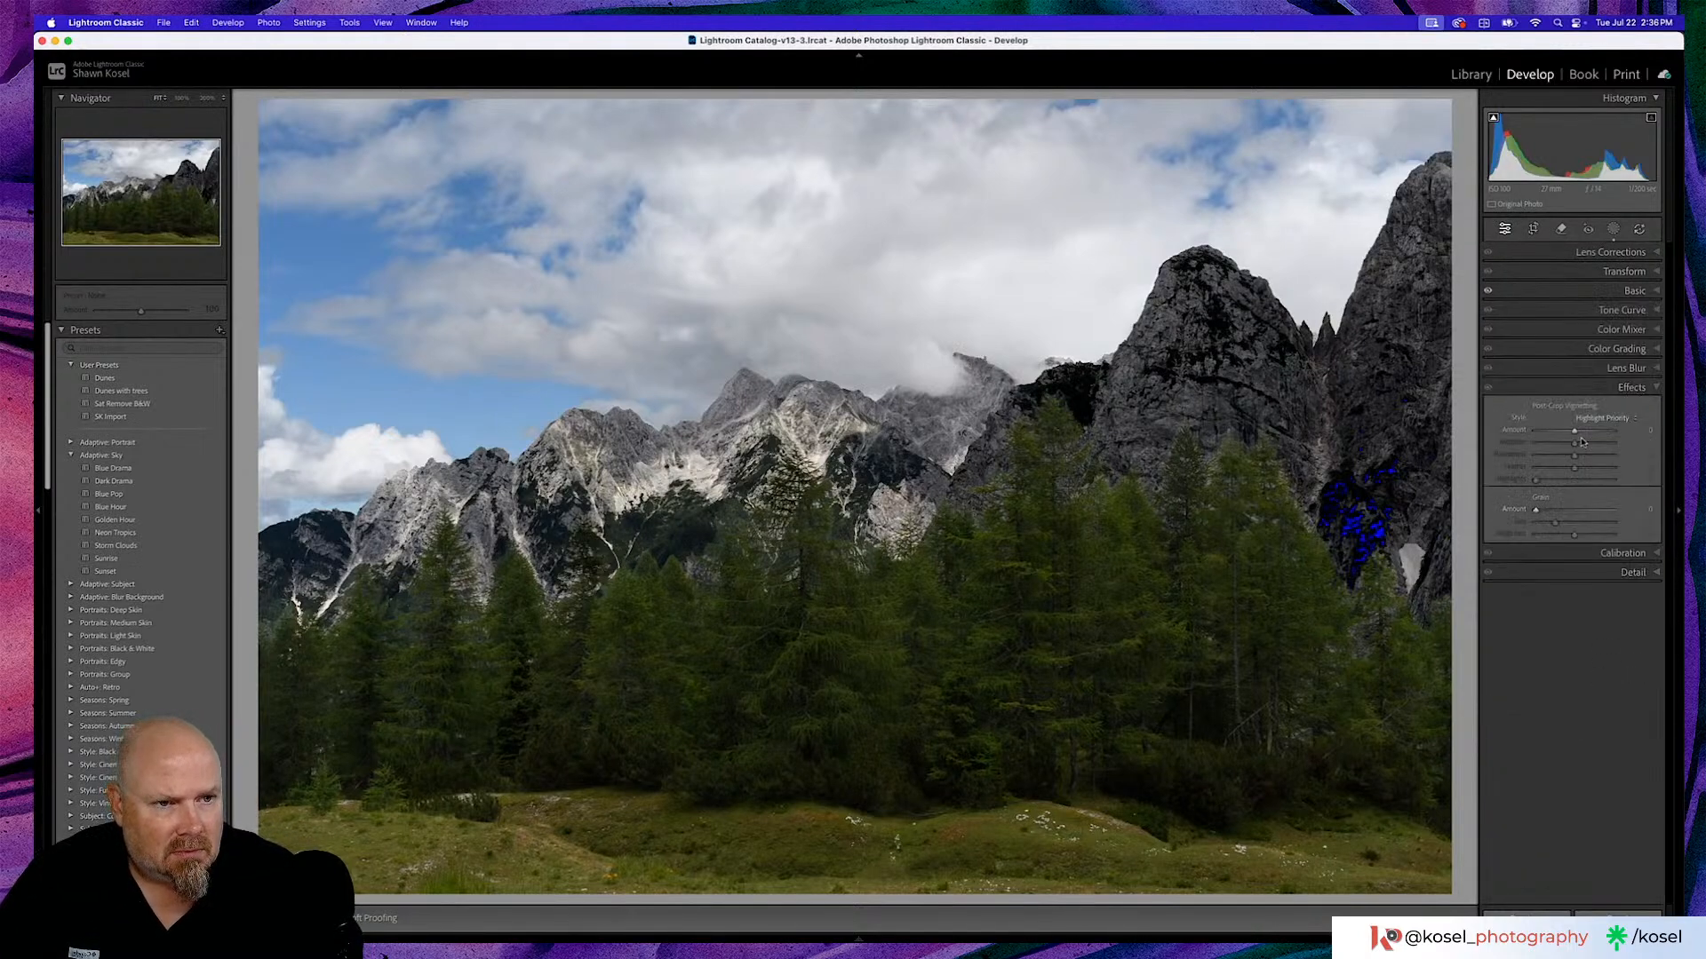
drag(1574, 434, 1573, 434)
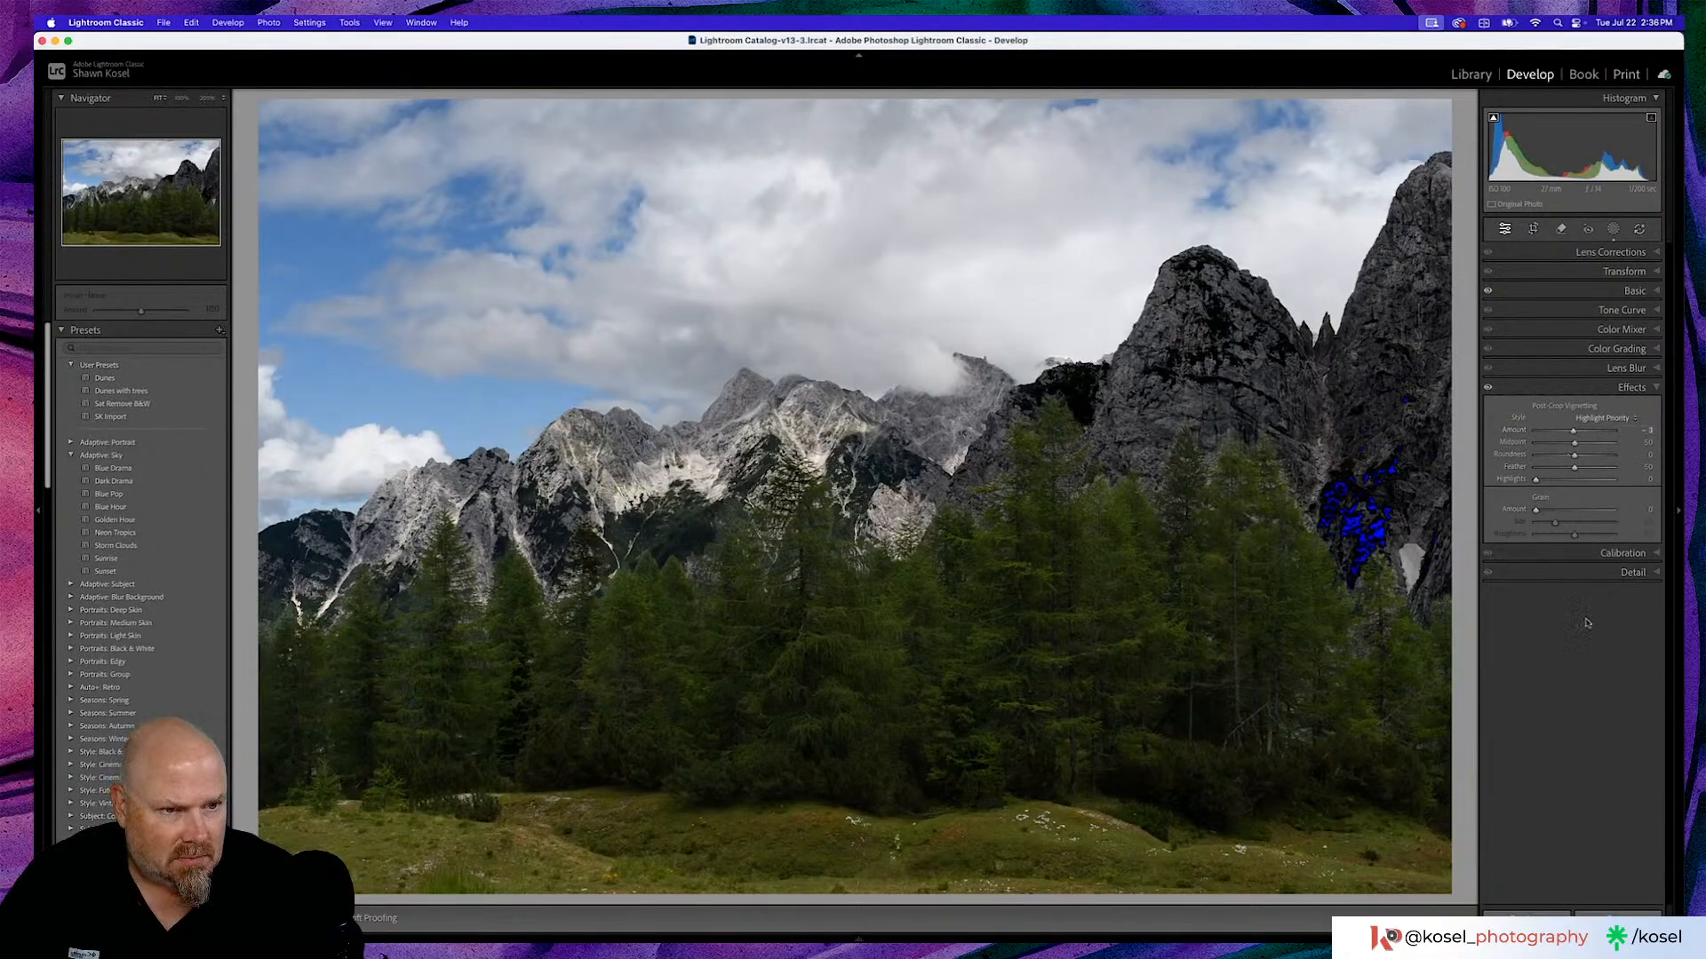
Sharpen the photo with Amount about 86 and Masking about 85, and compare it with the original version.
click(1599, 572)
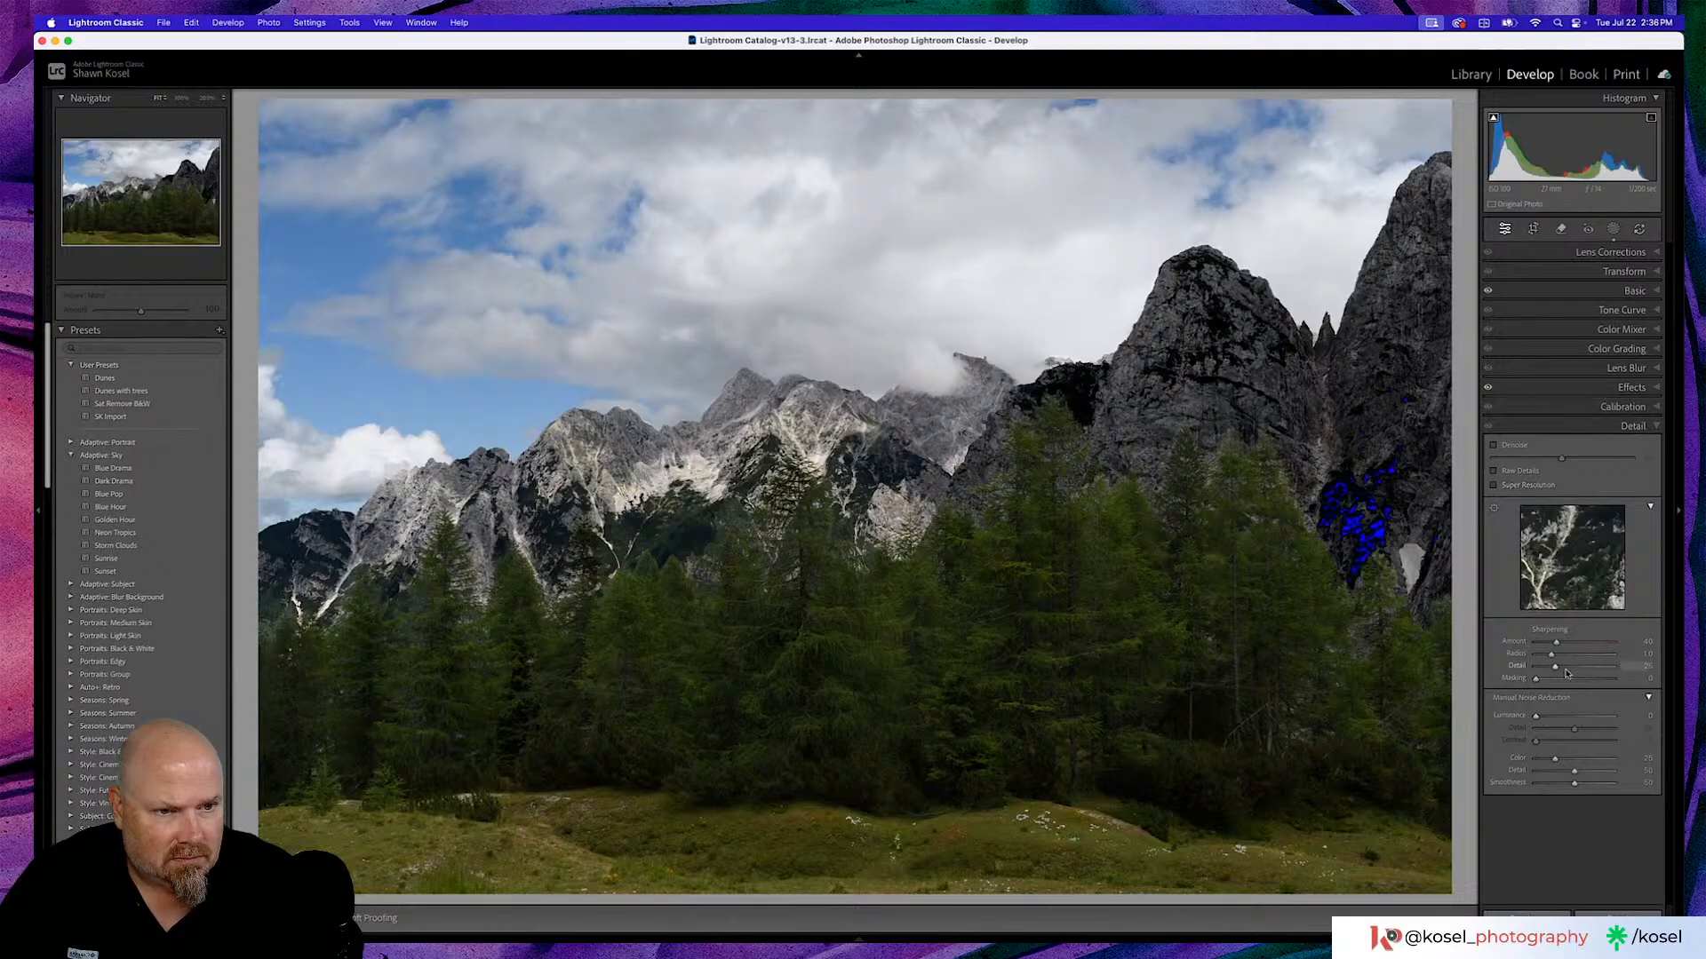
drag(1557, 642, 1603, 682)
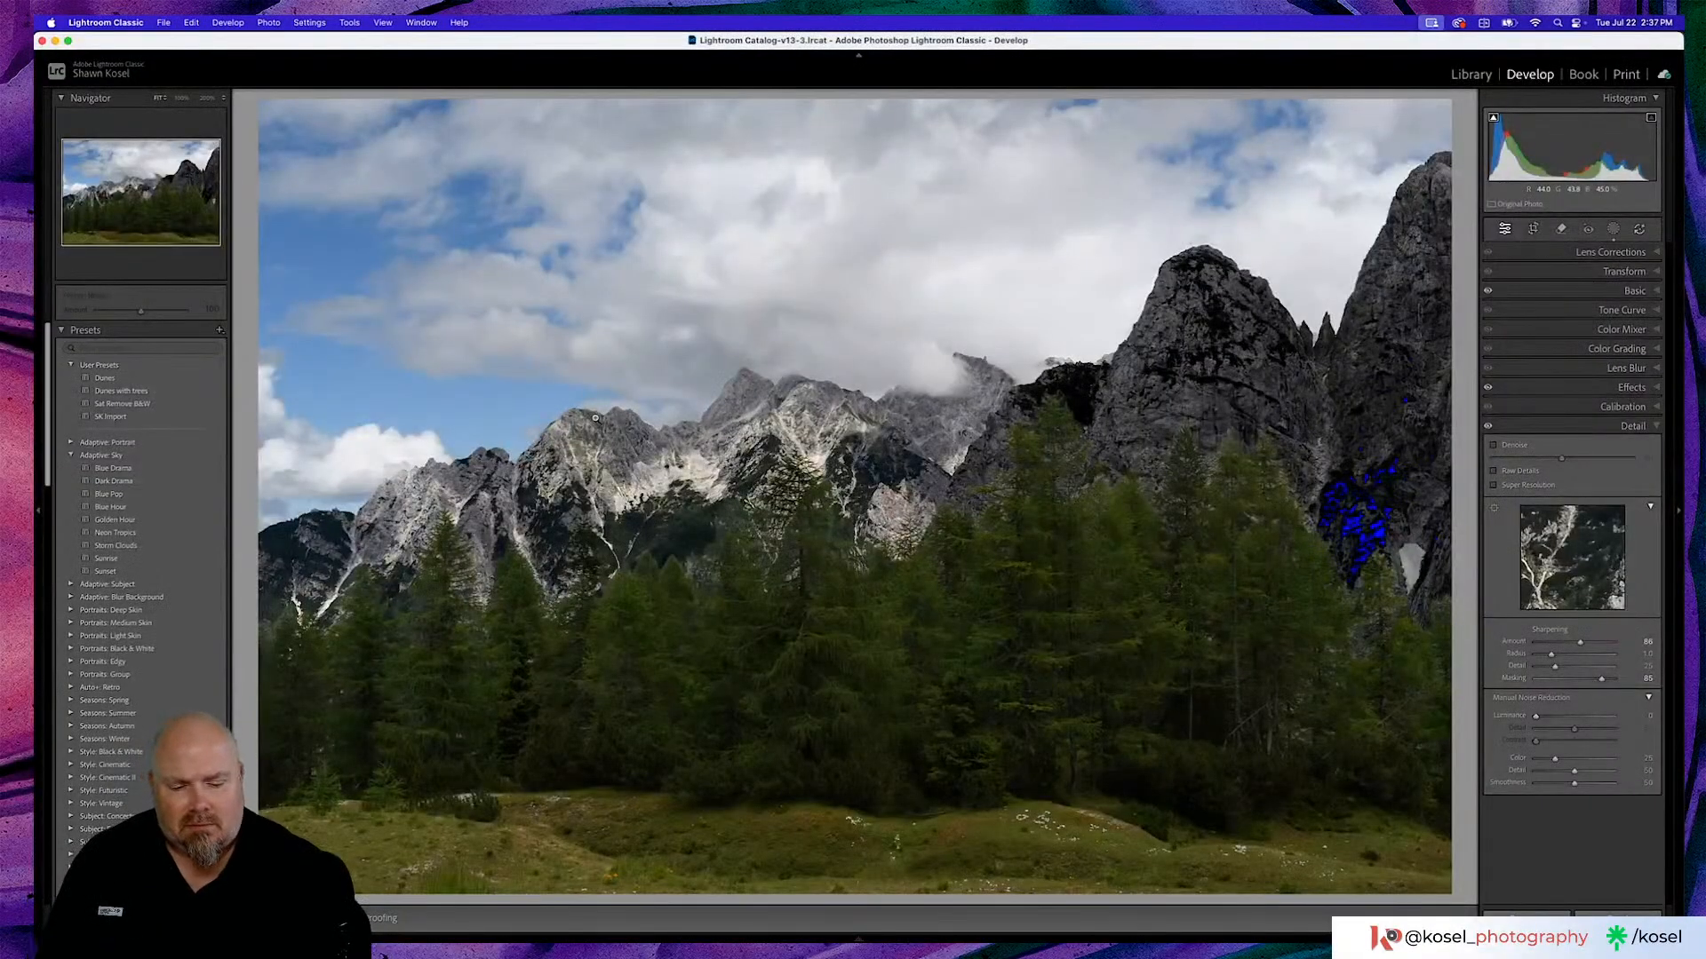
key(backslash)
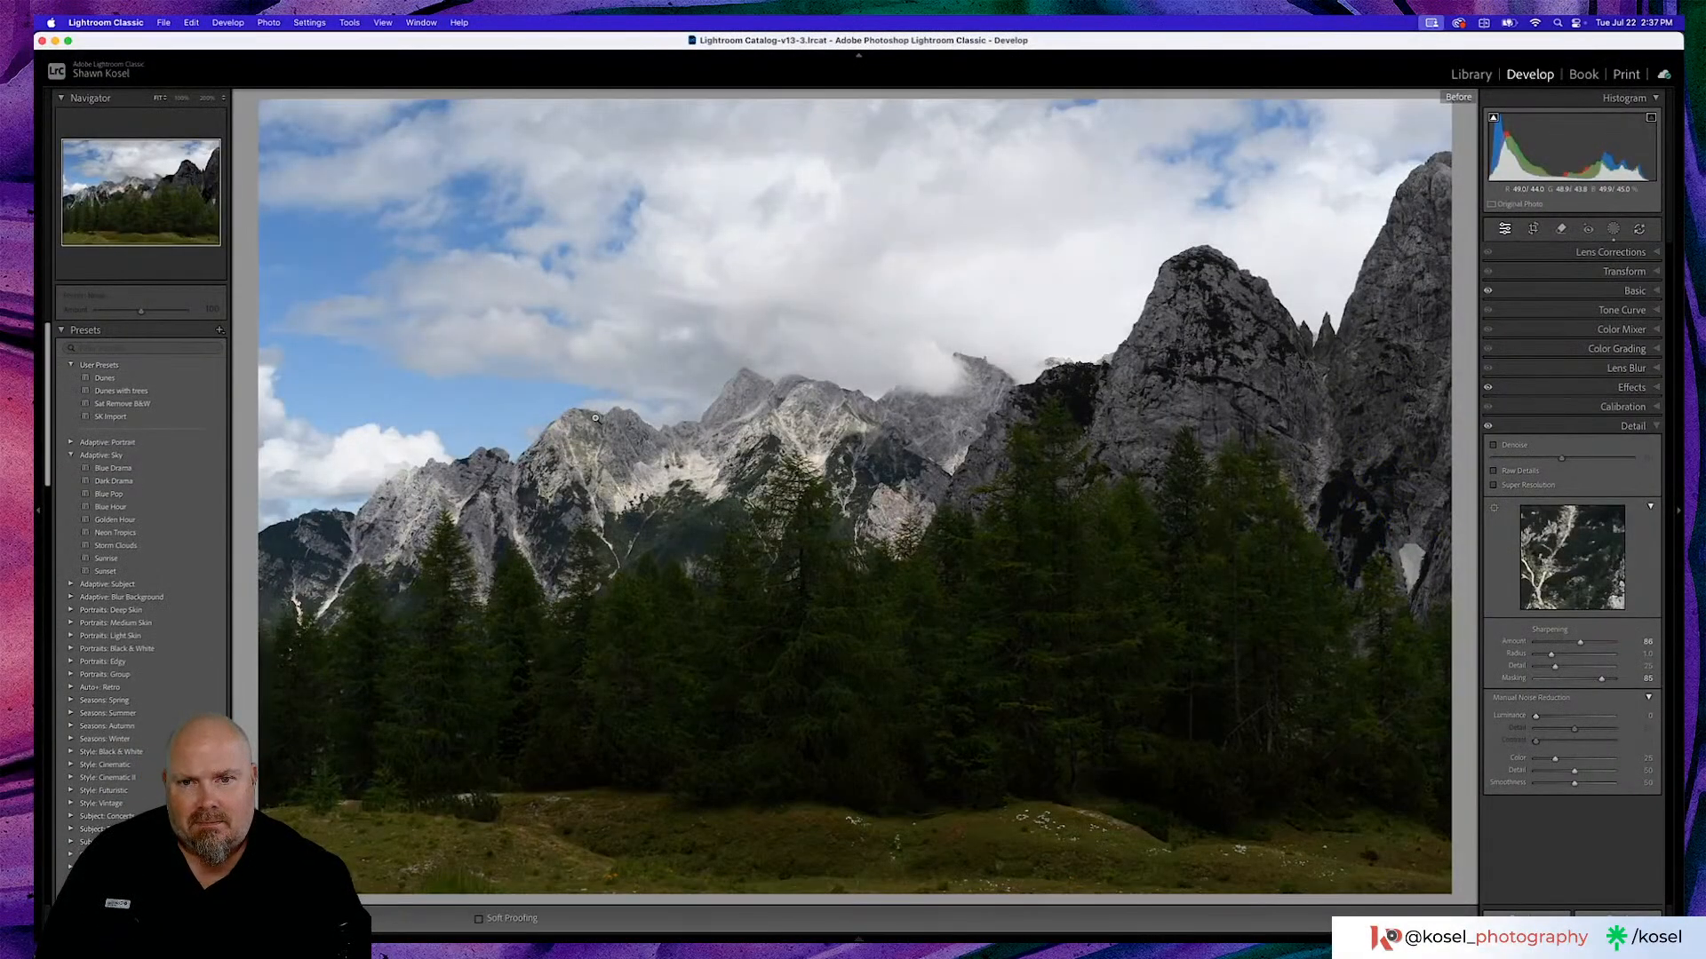
key(backslash)
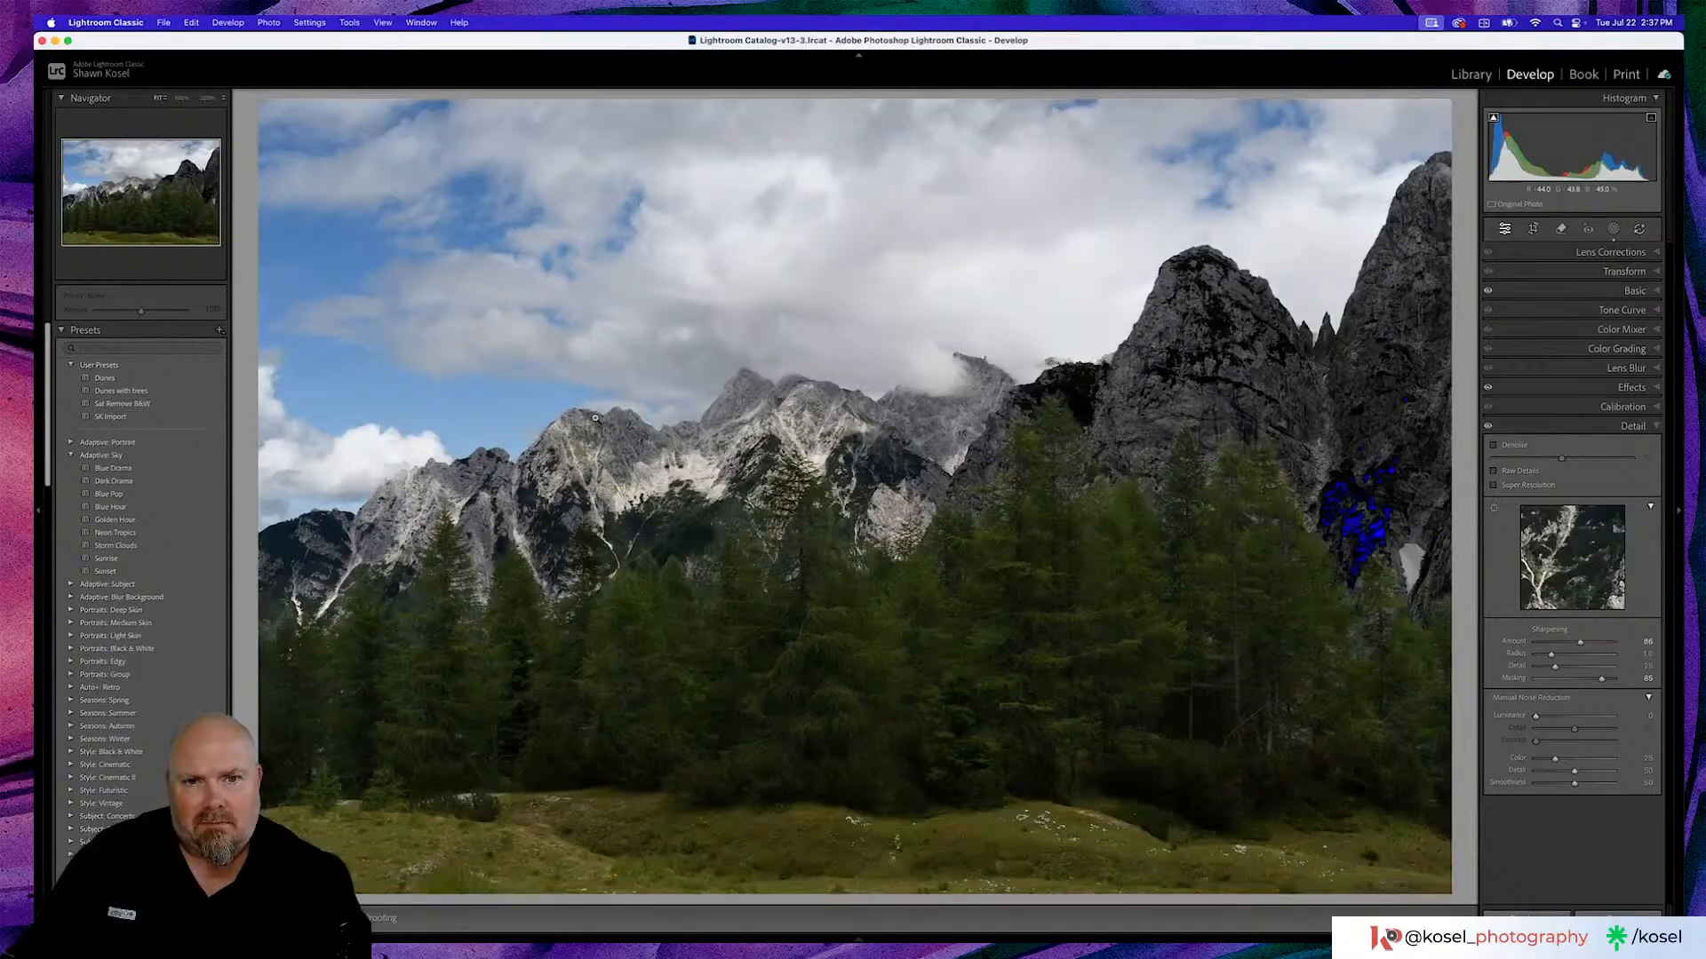
key(backslash)
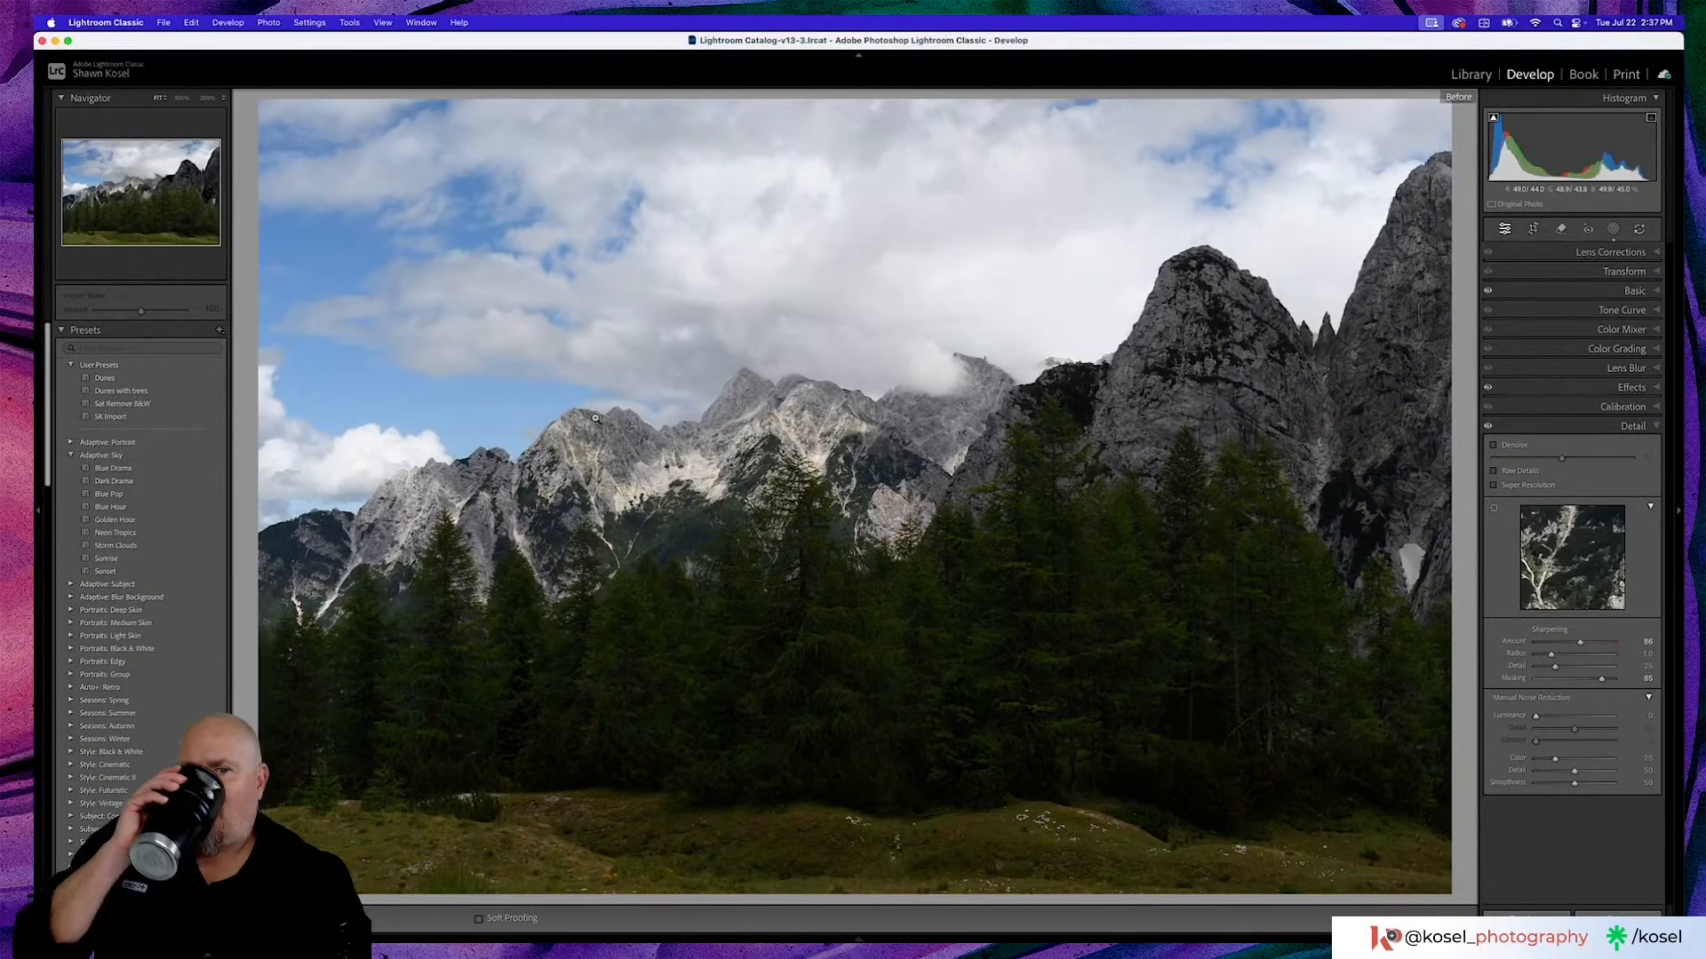
key(backslash)
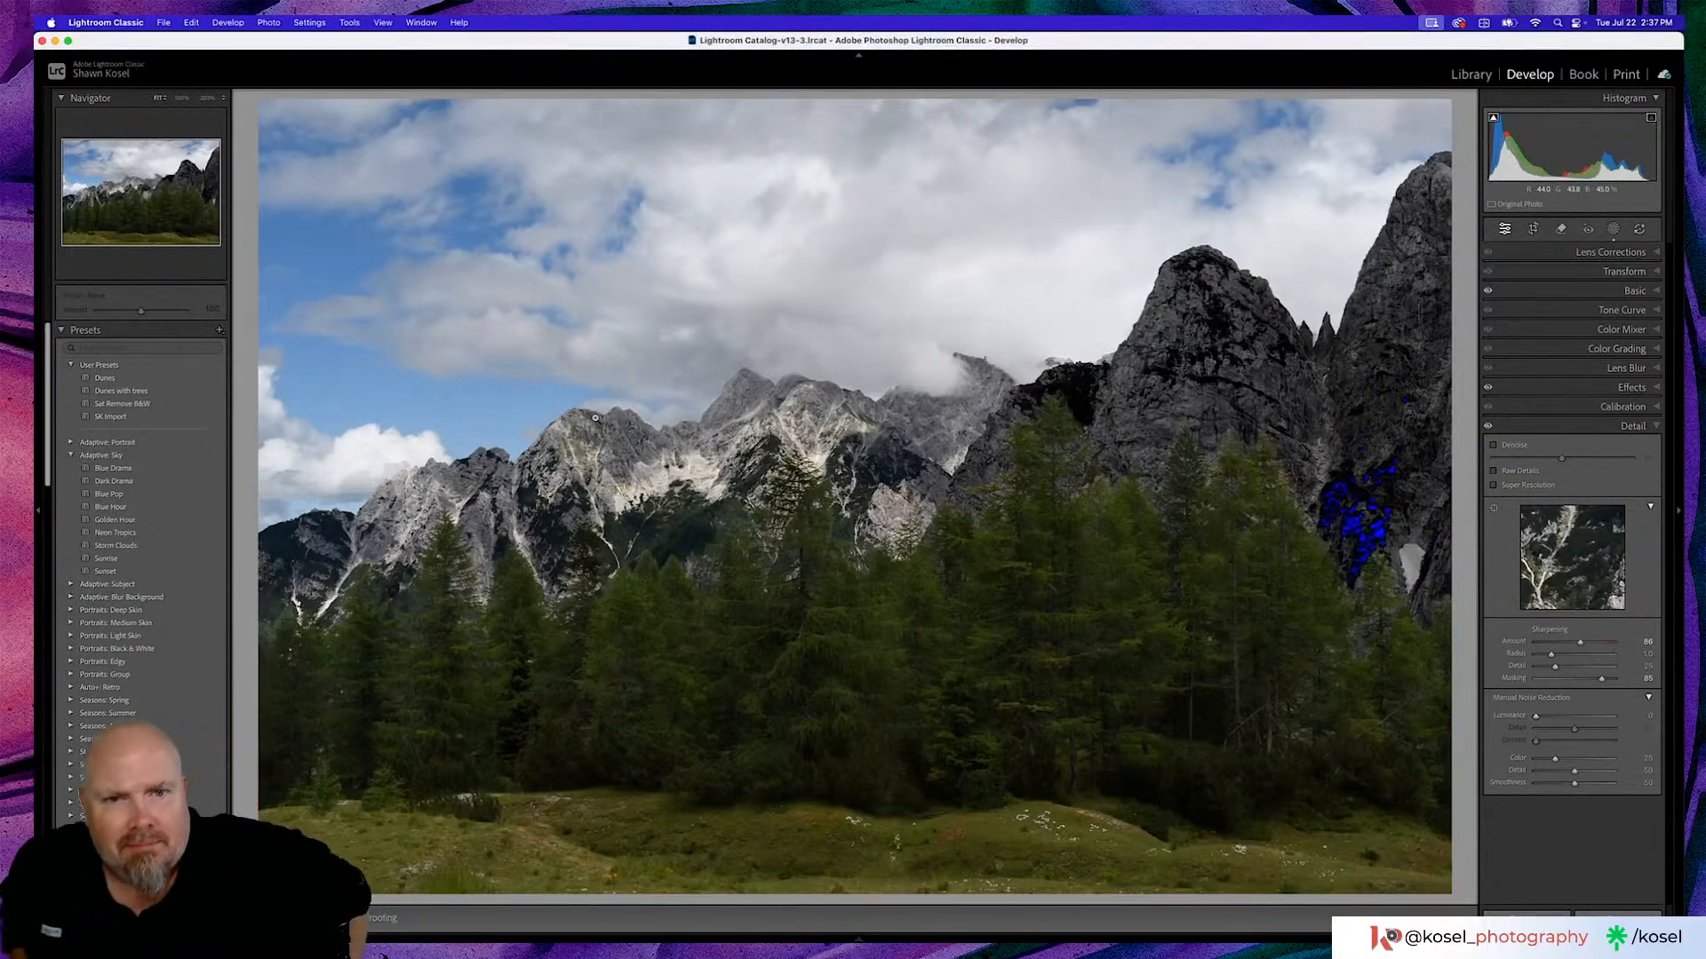
Return to the library grid and open the neighbouring photo of the steep rocky mountainside with conifers for Basic adjustments in Develop.
key(g)
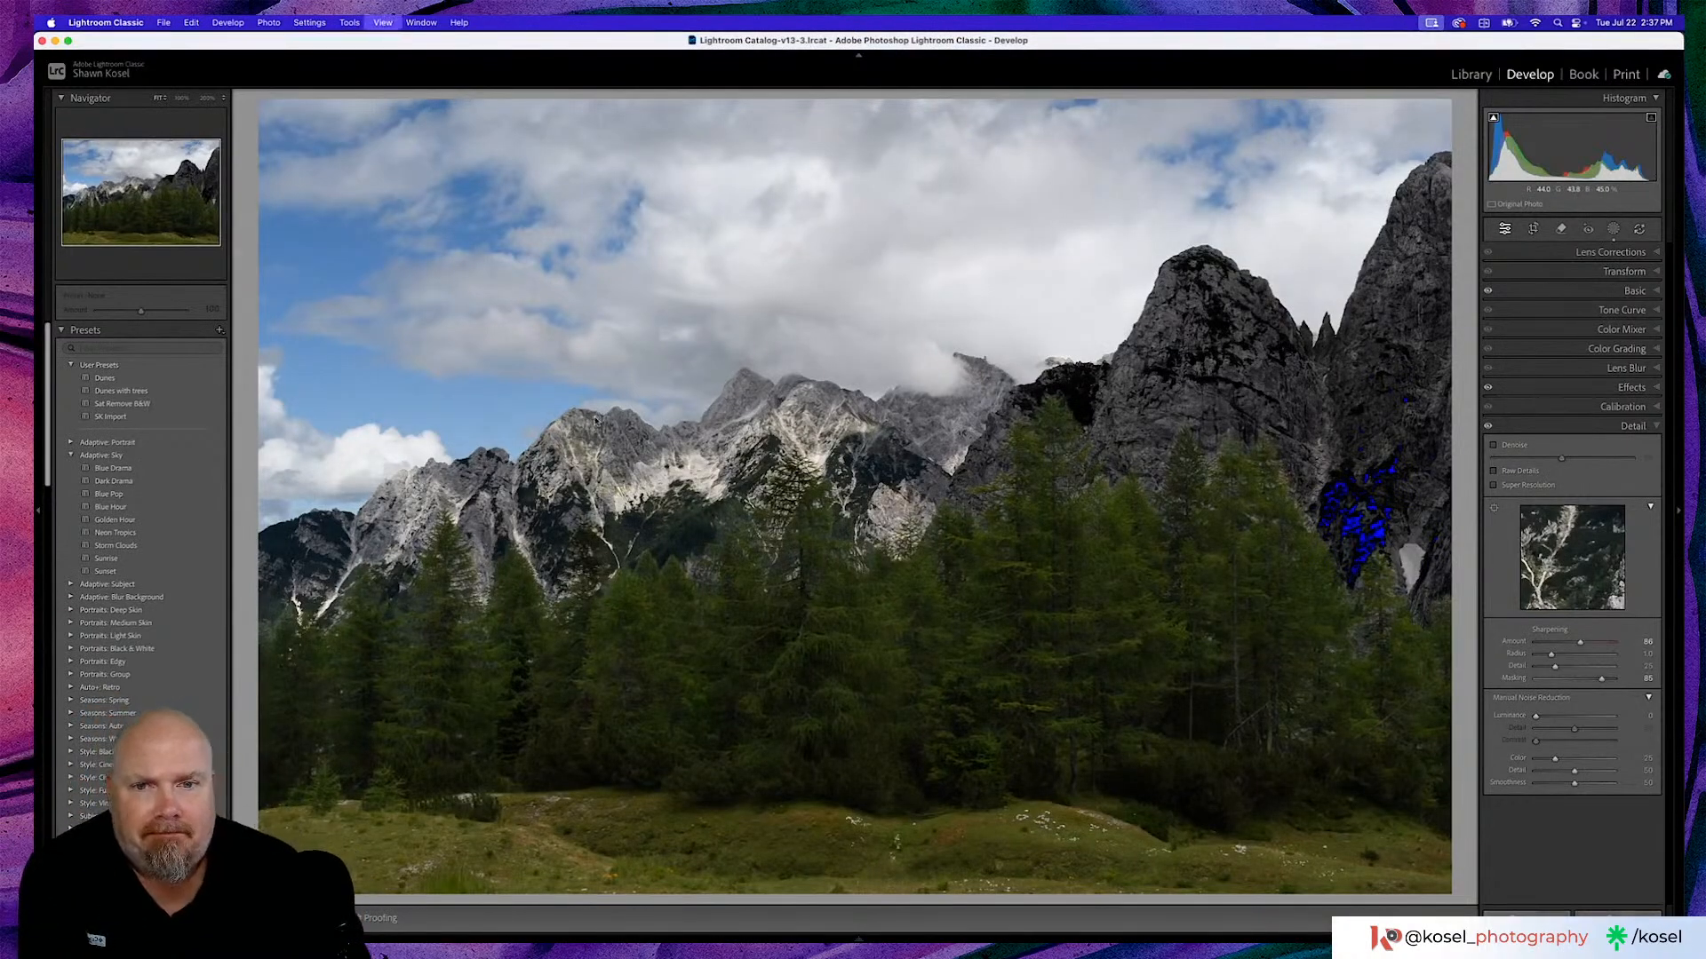
scroll(752, 355, down, 3)
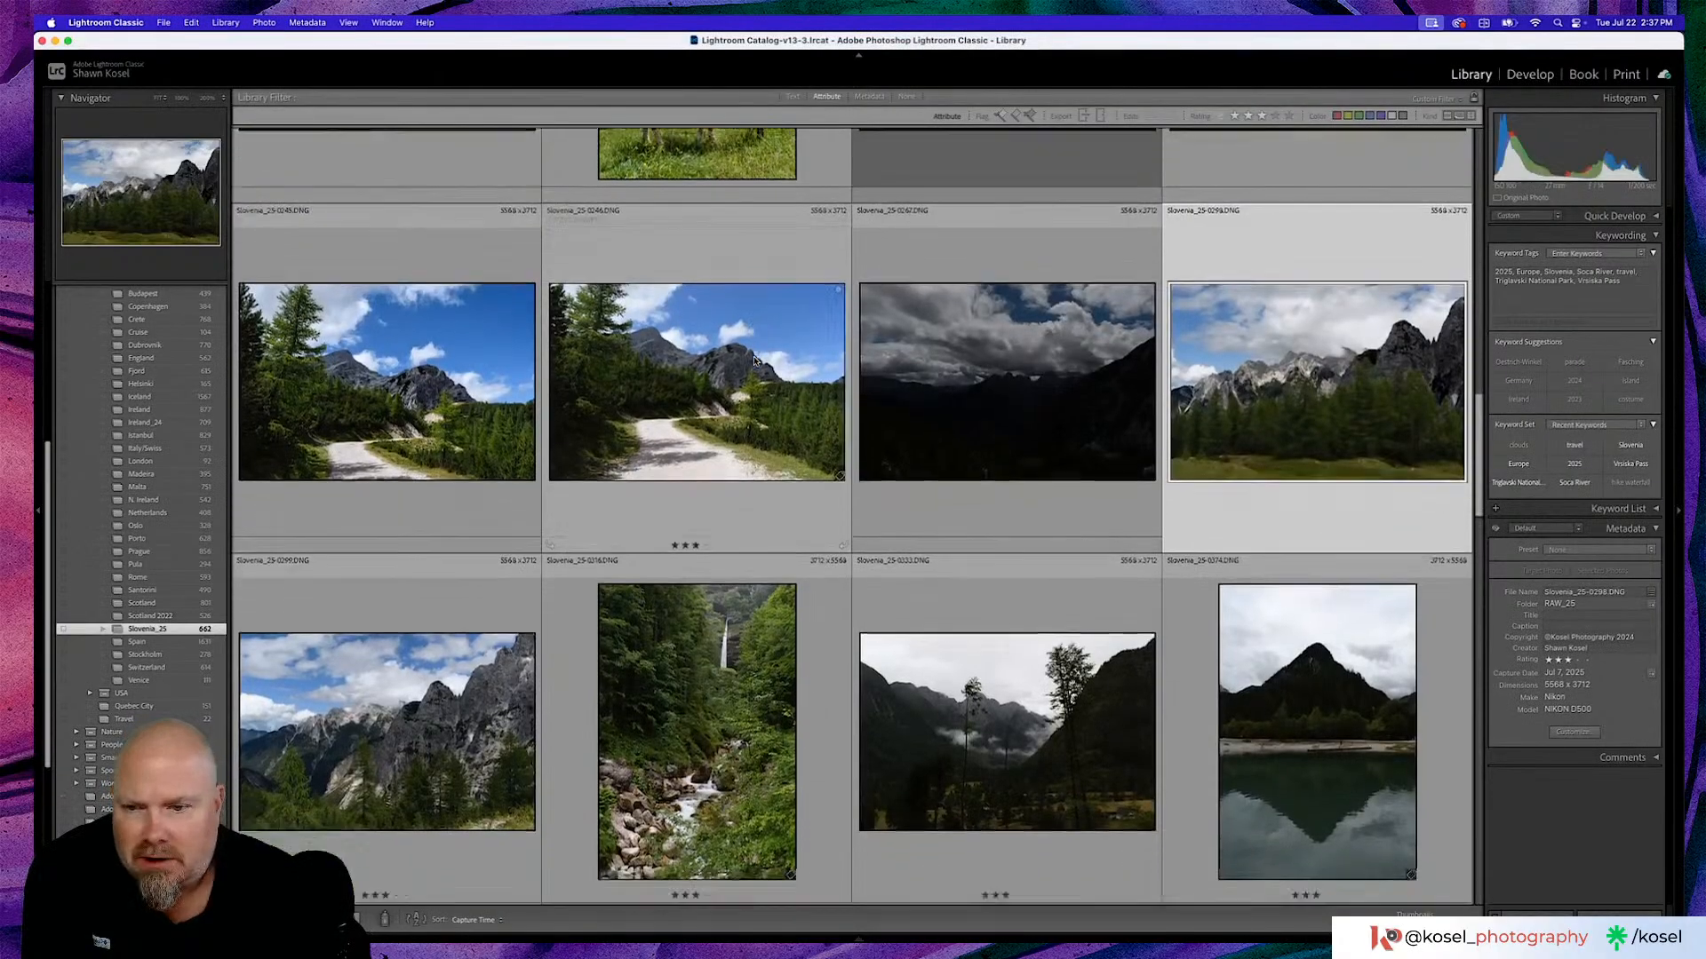
double_click(412, 557)
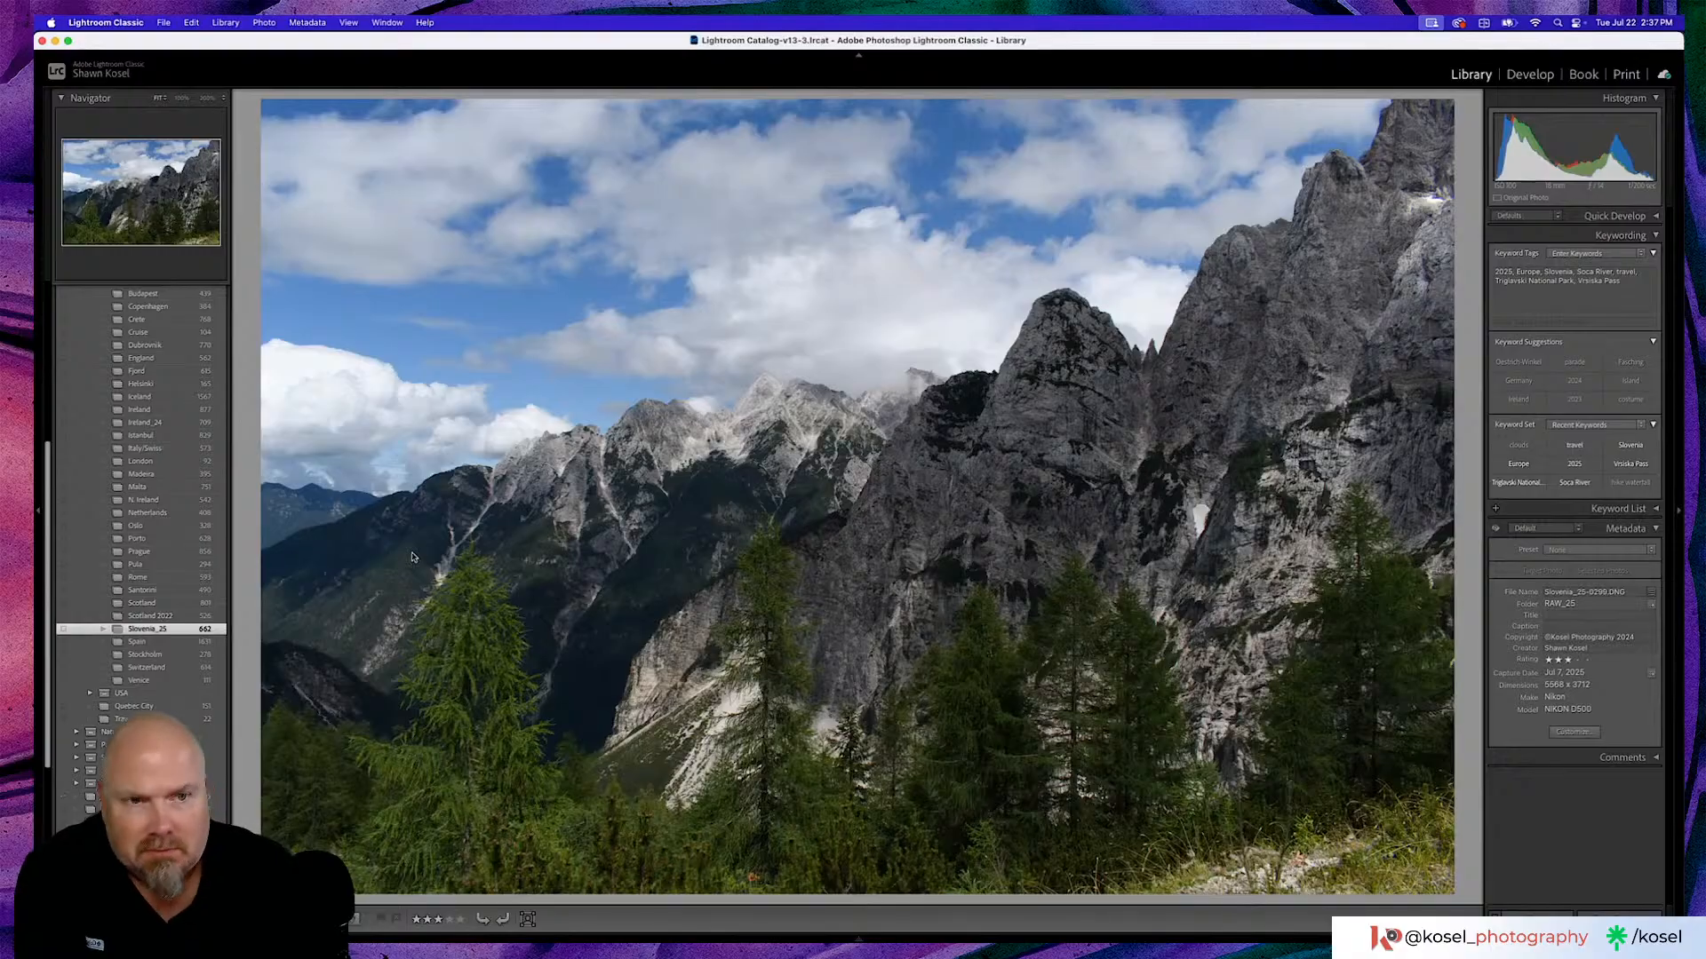
key(d)
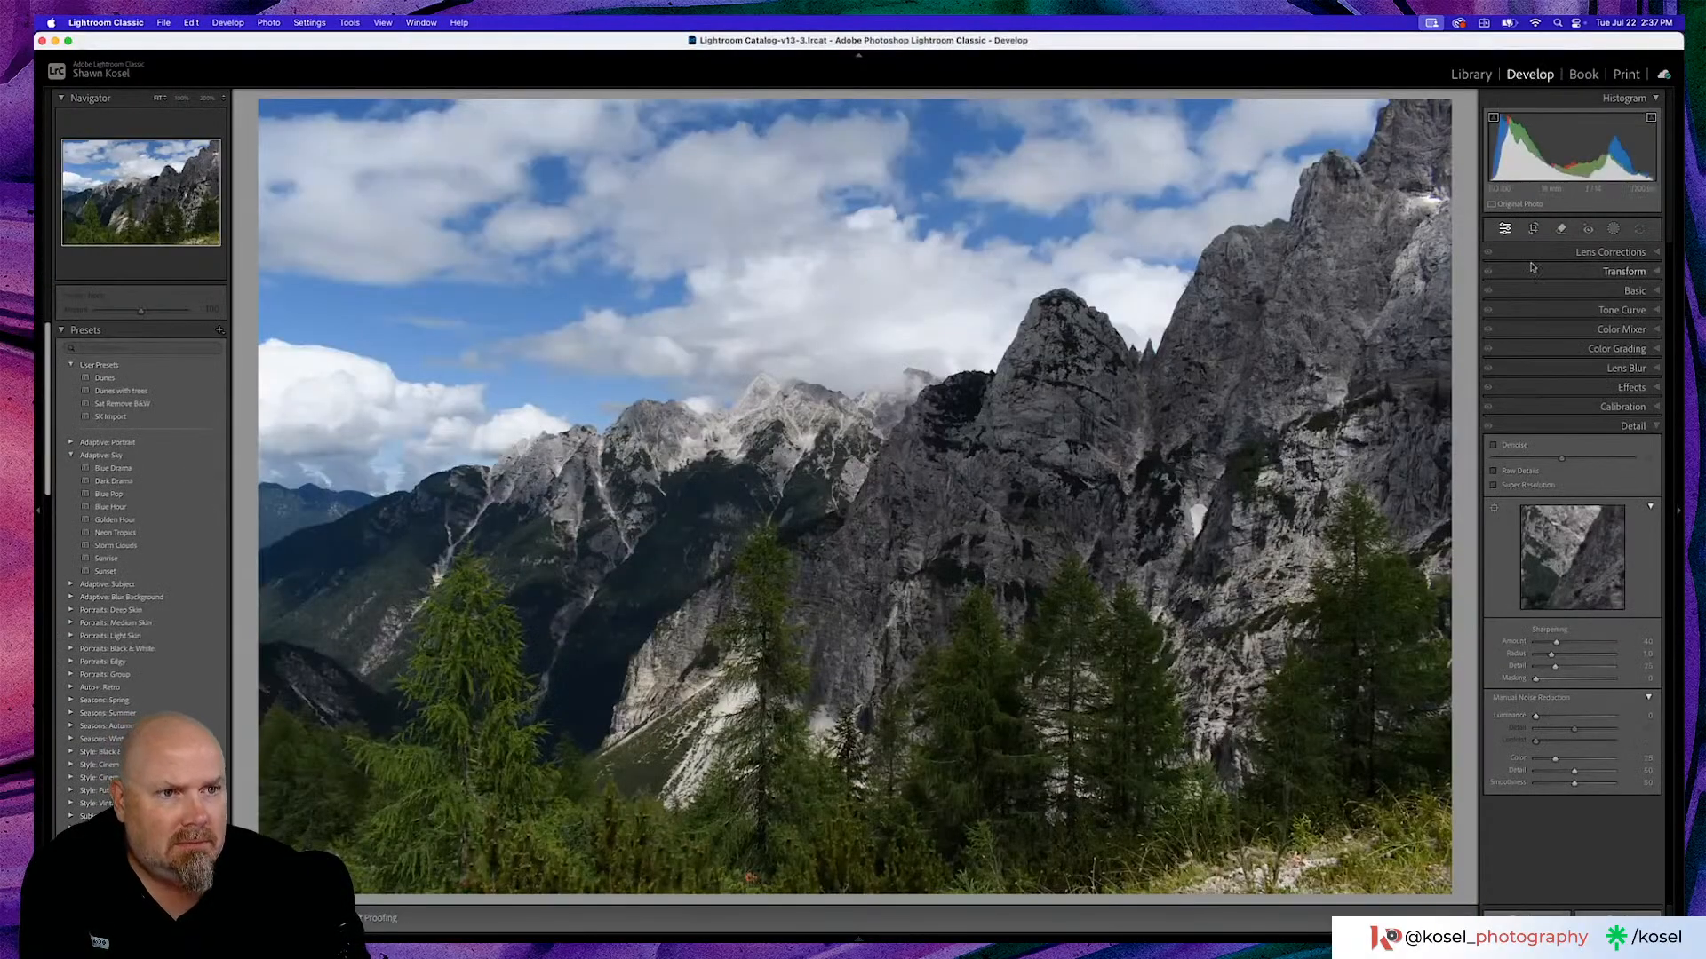
click(1611, 296)
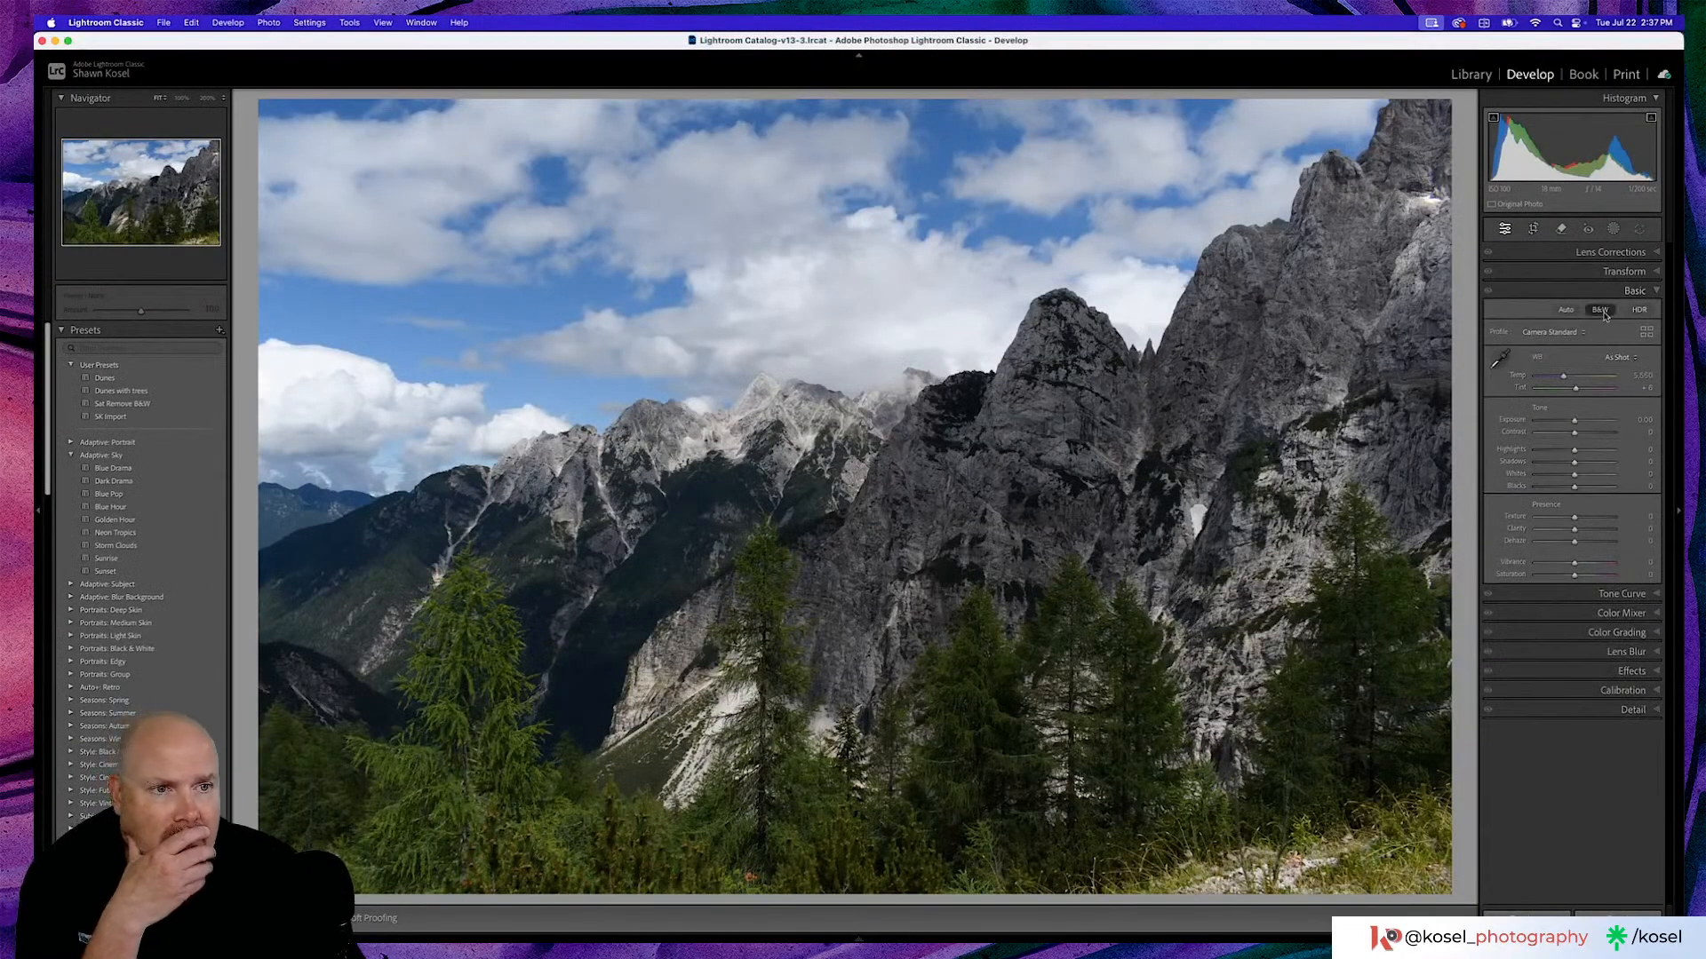
Convert the photo to black and white, preview the monochrome profiles and apply the B&W 09 profile.
click(1599, 311)
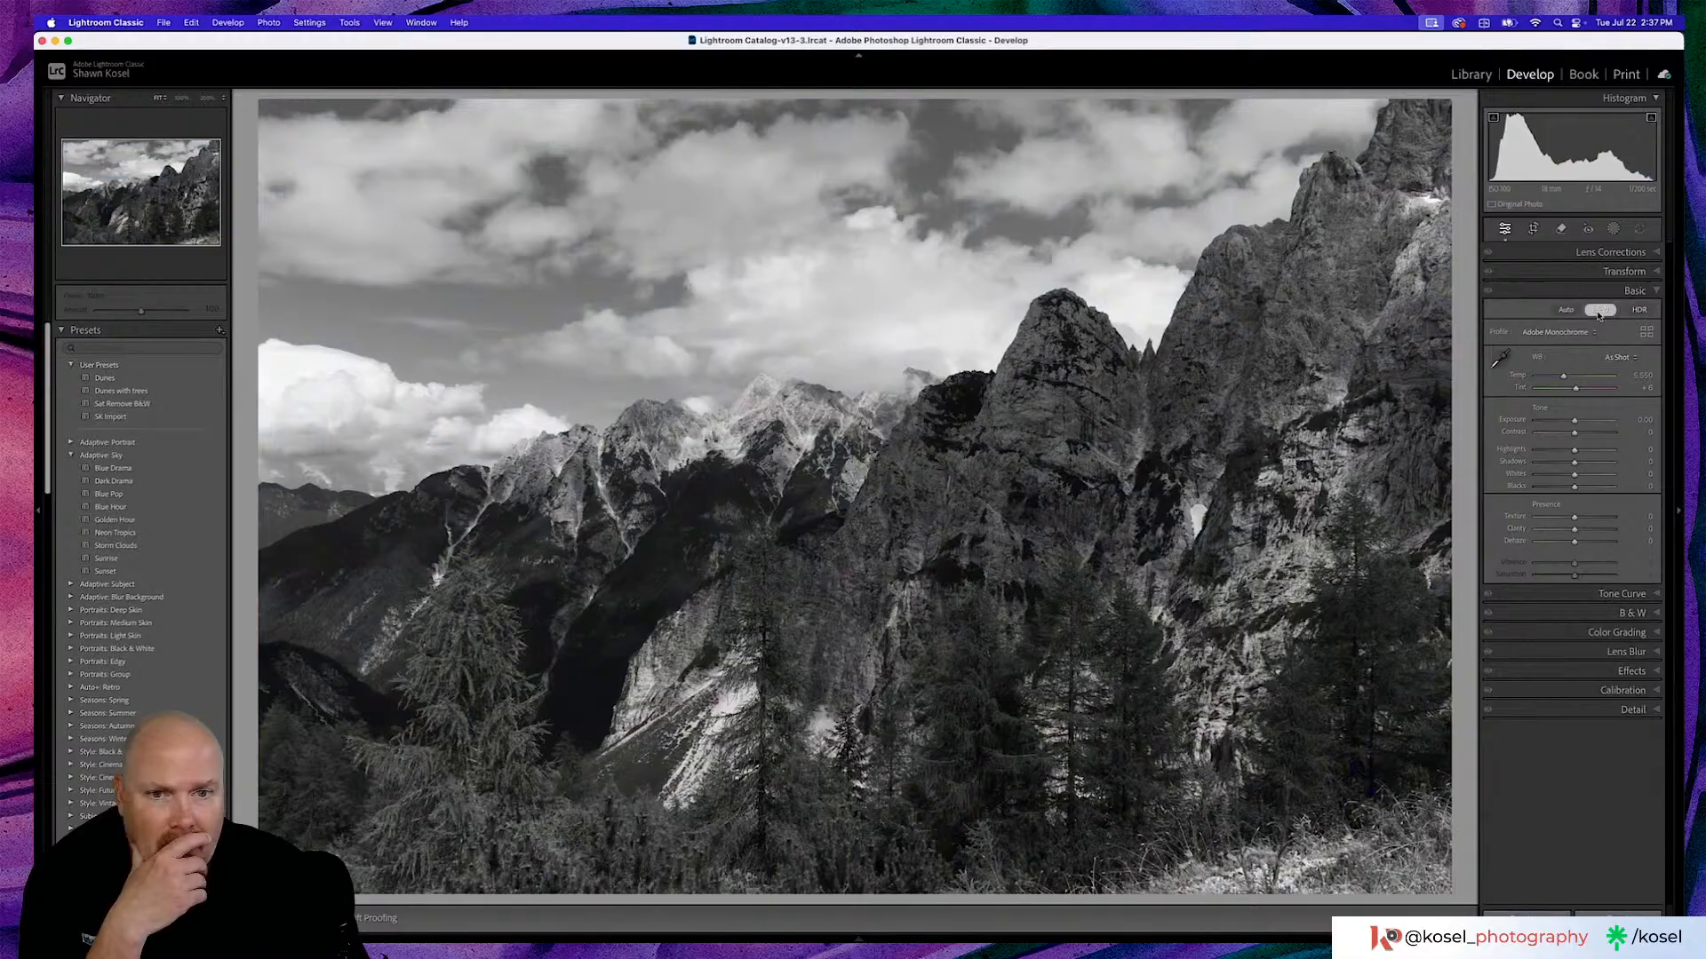
click(1645, 334)
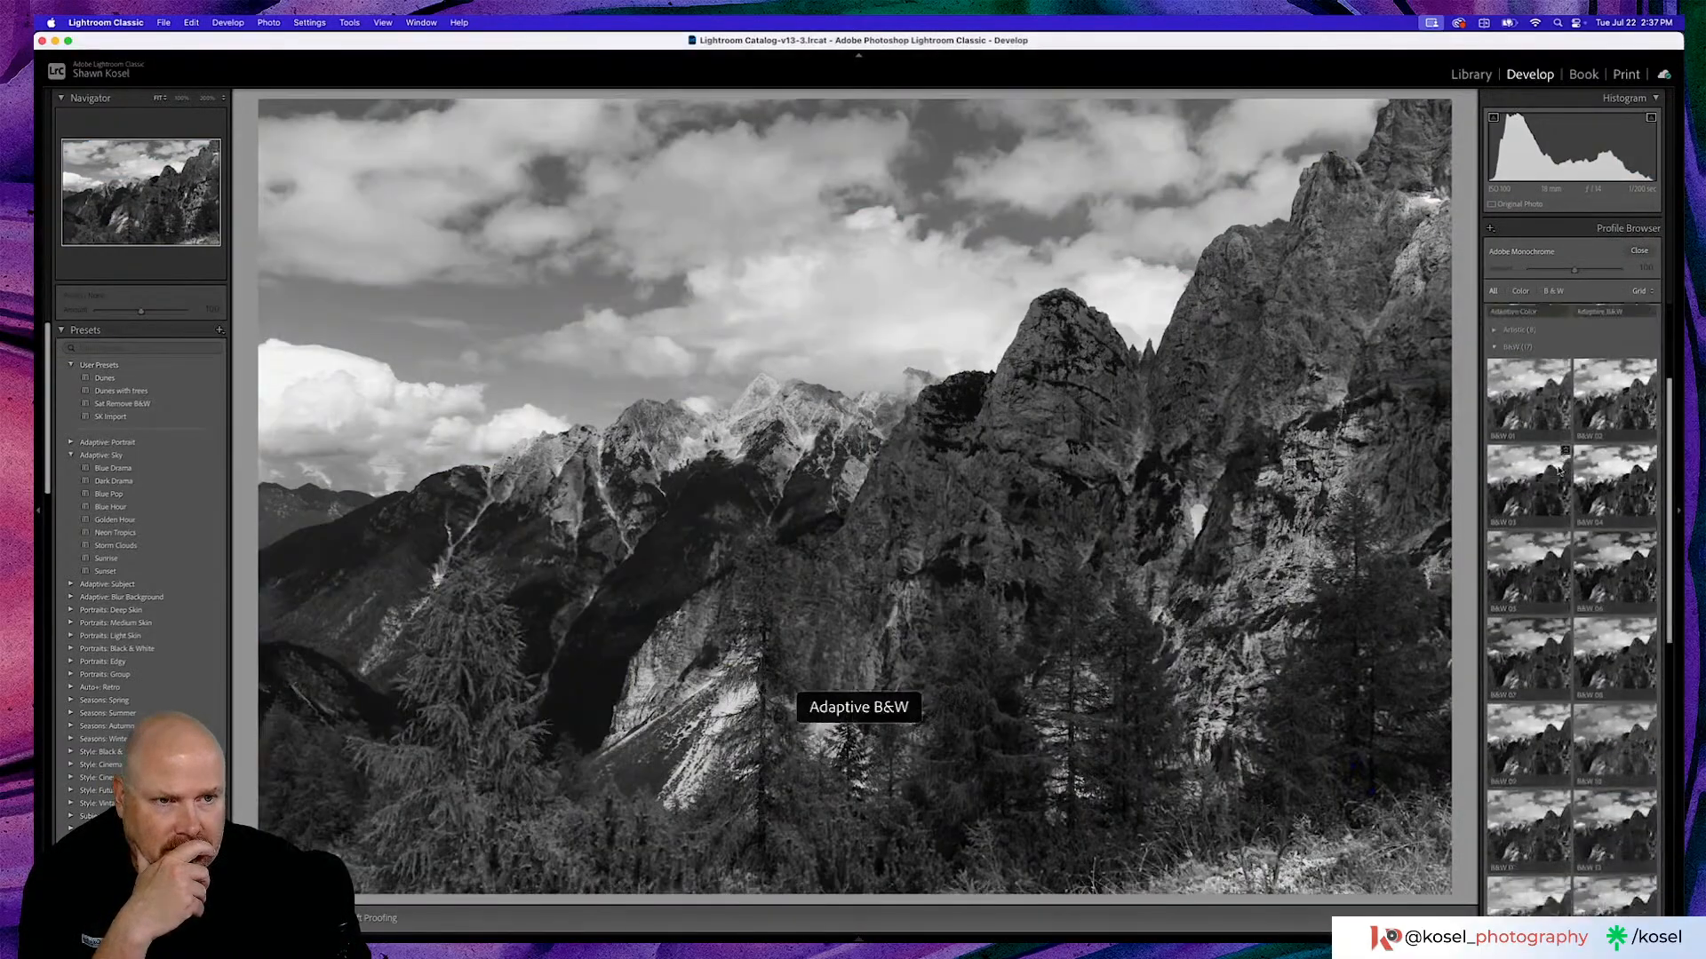
scroll(1563, 444, down, 2)
scroll(1519, 373, up, 1)
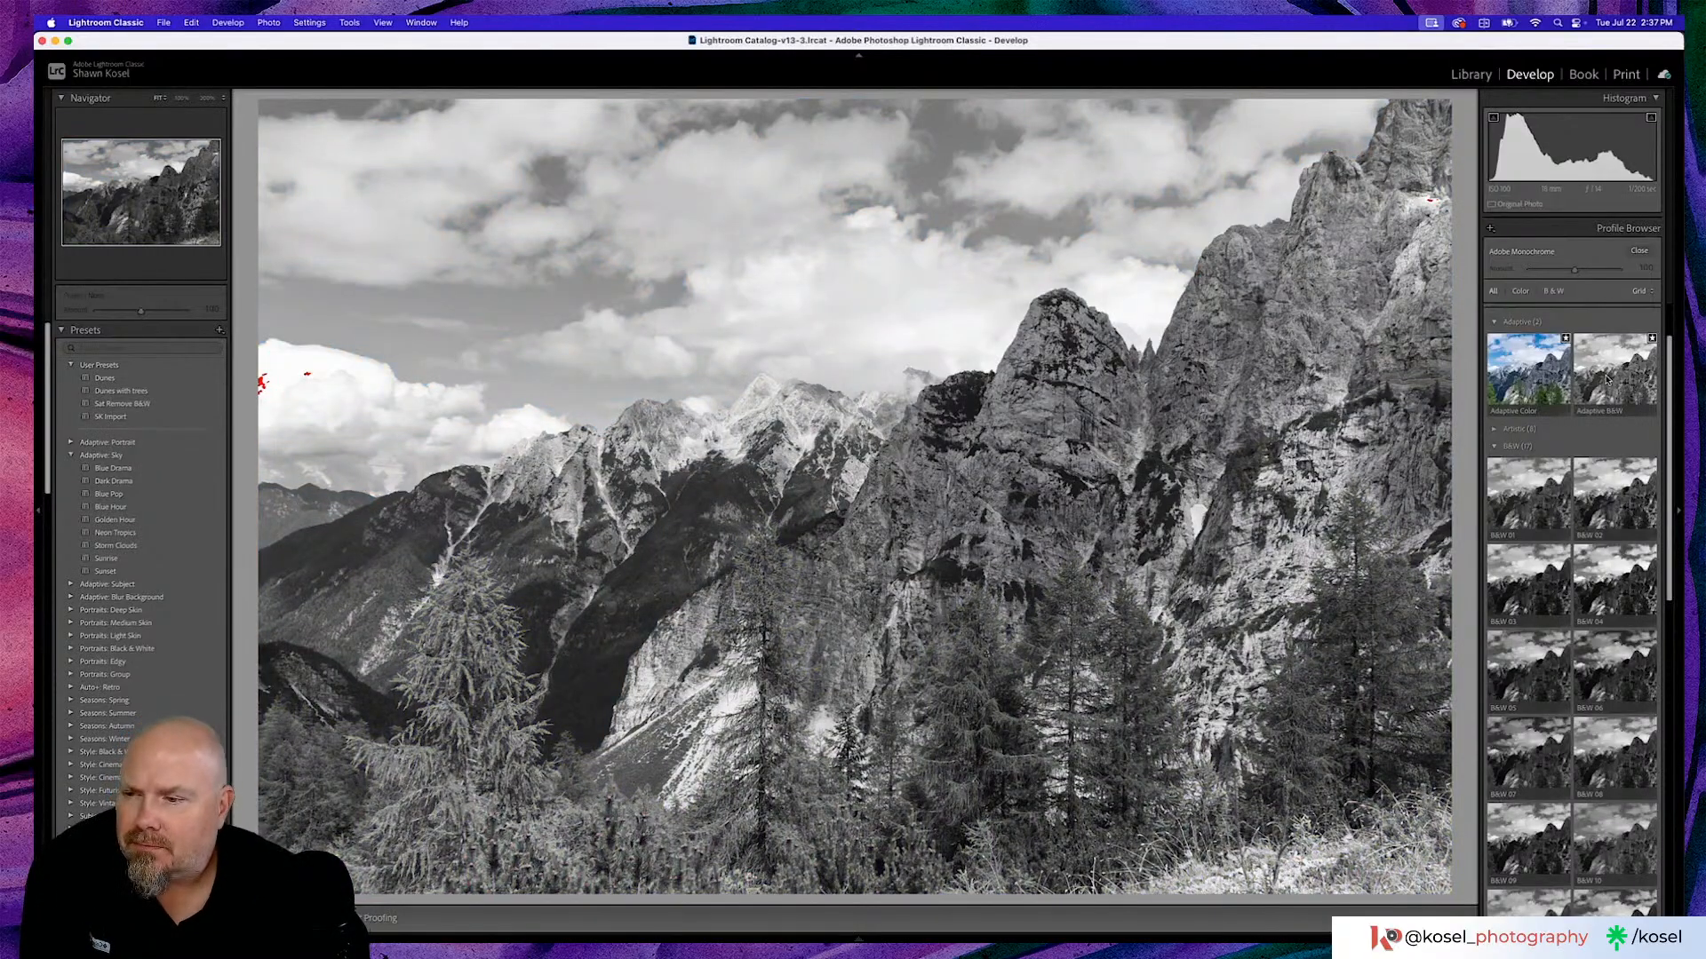
scroll(1606, 381, down, 3)
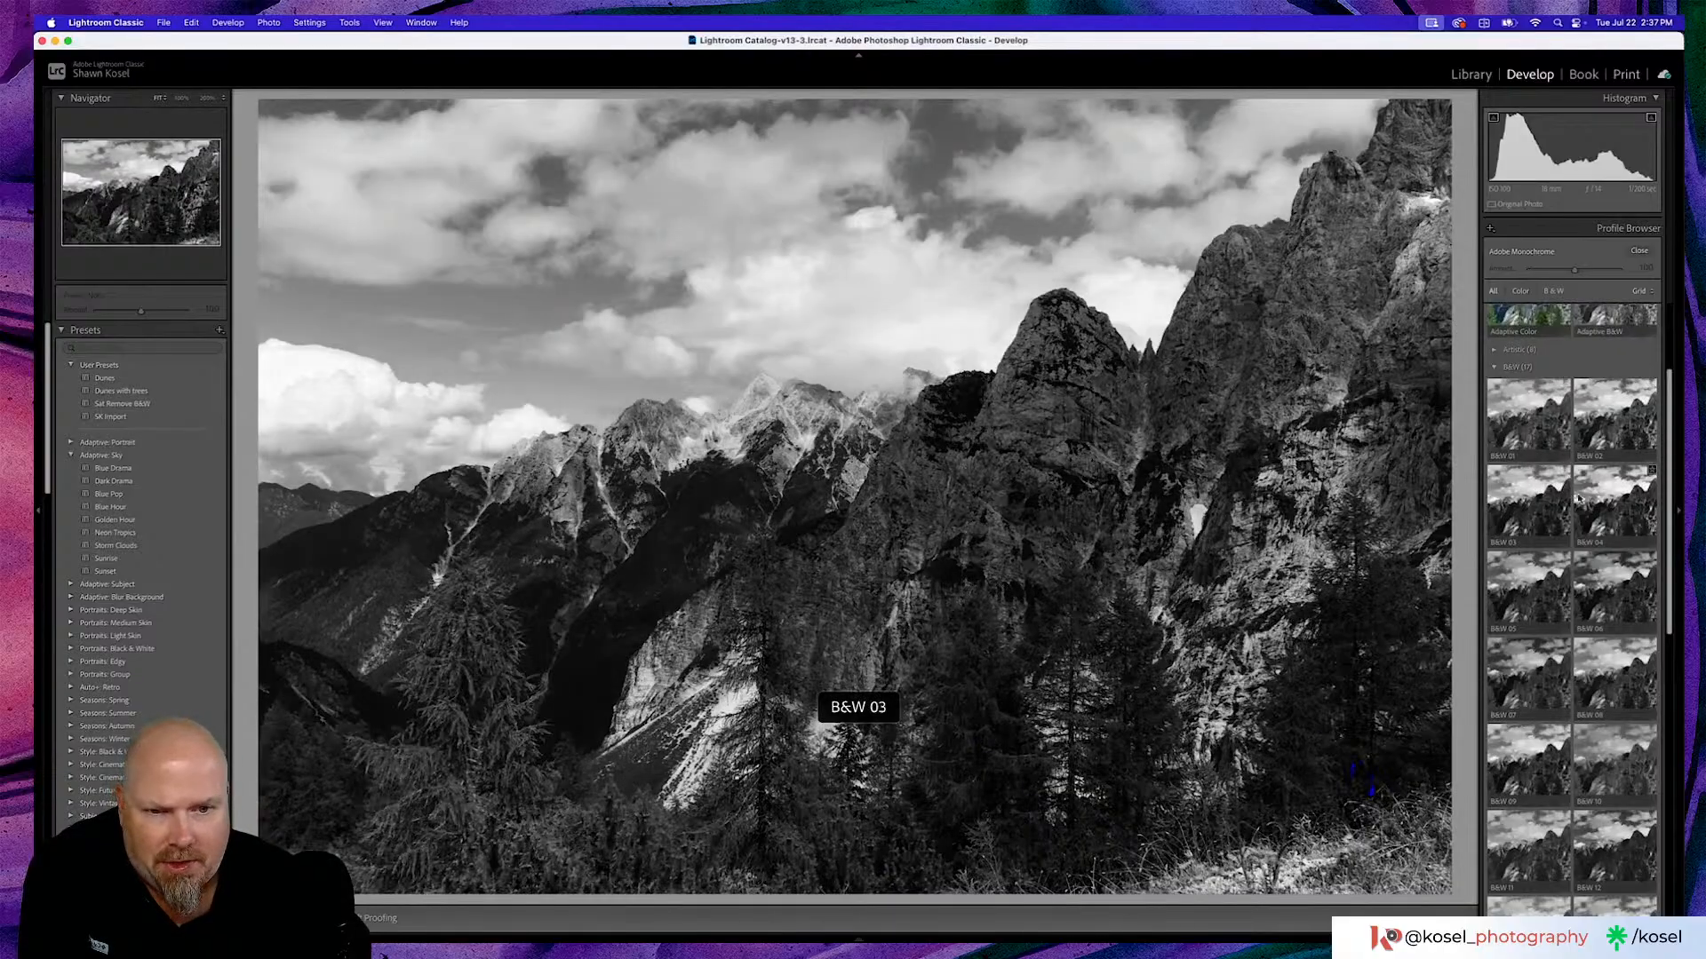
scroll(1604, 500, down, 4)
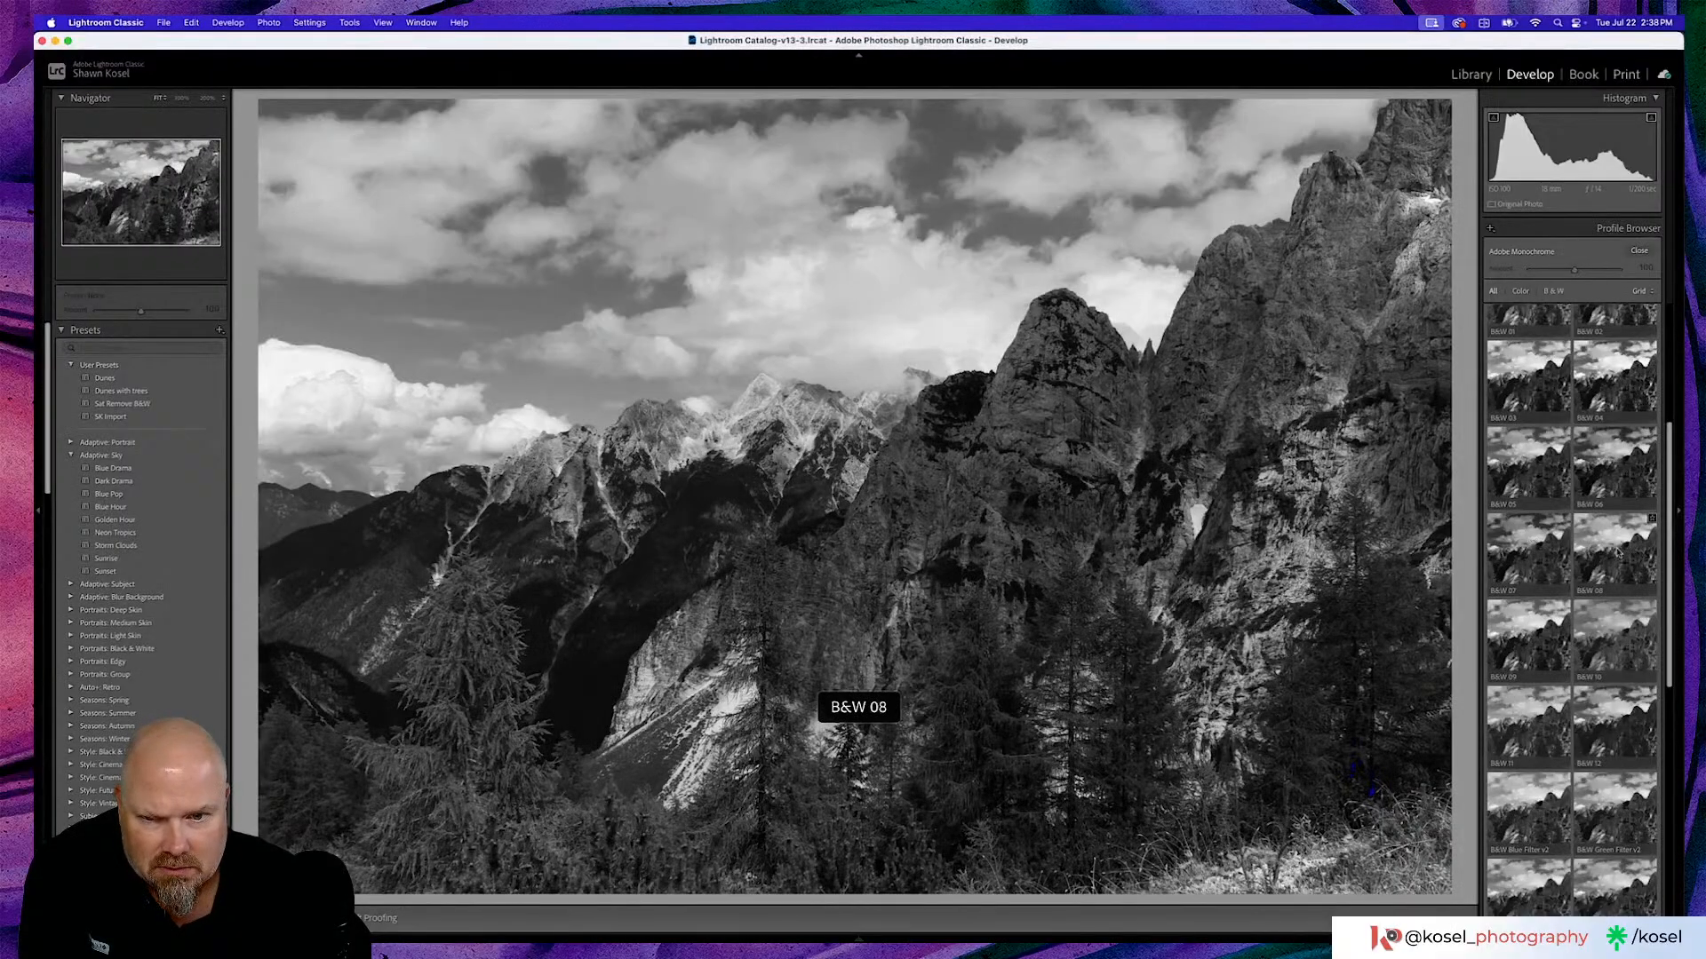
scroll(1606, 552, down, 3)
scroll(1606, 553, down, 3)
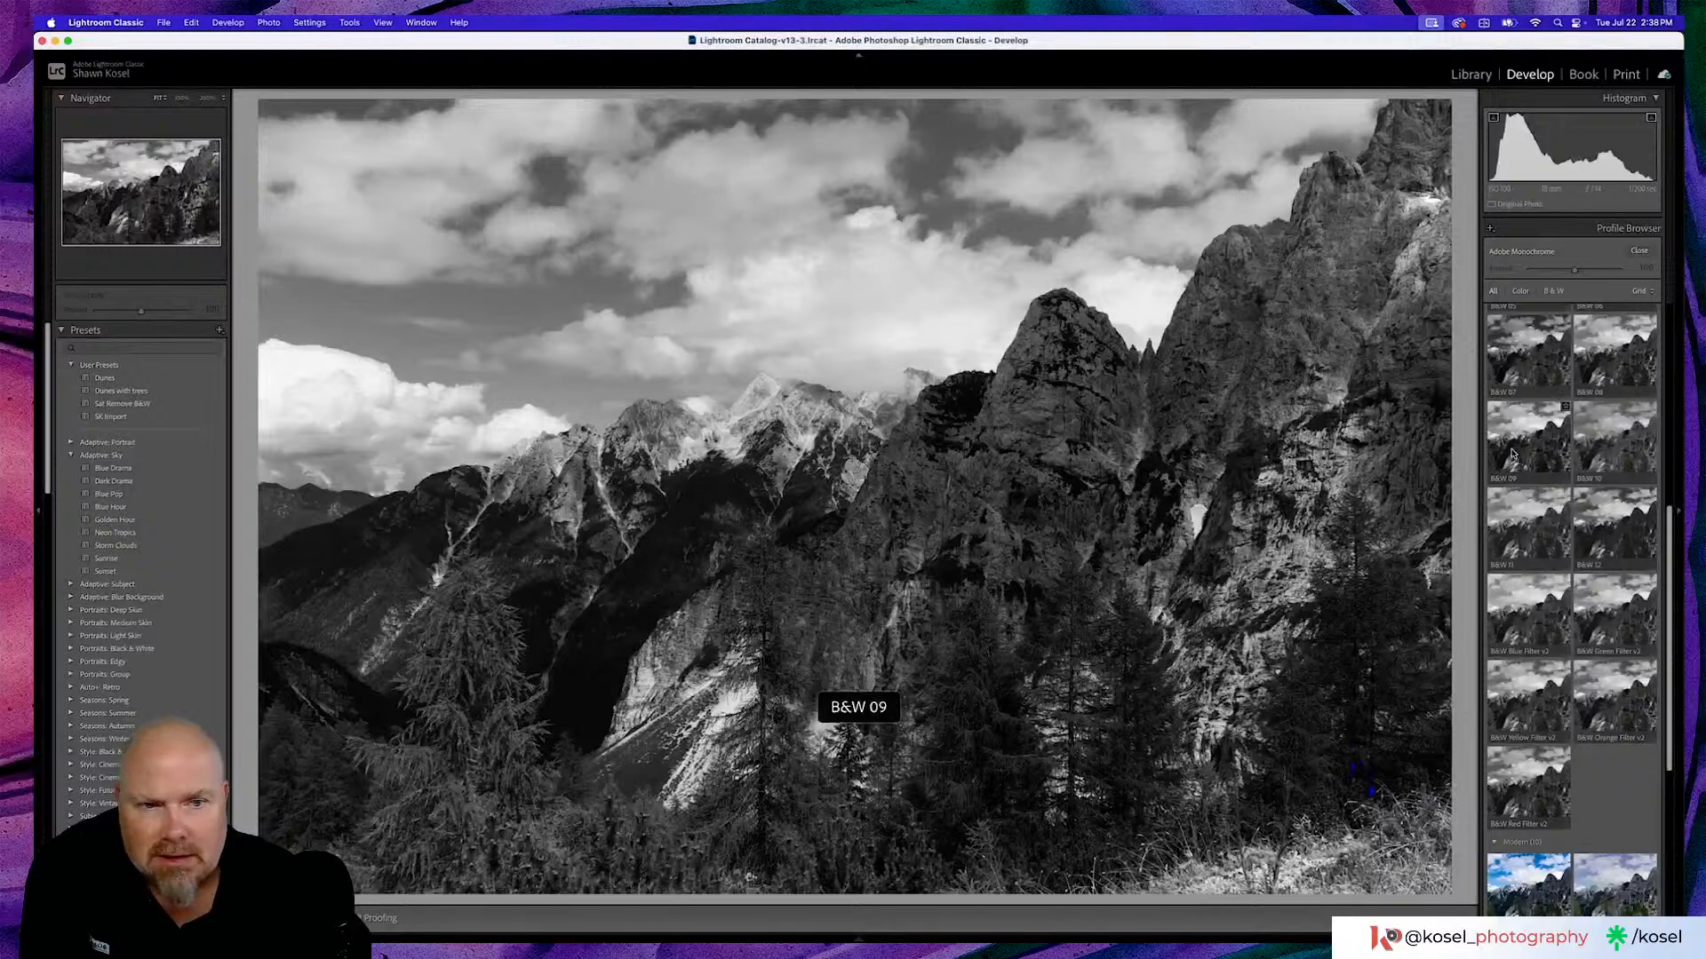
scroll(1541, 415, up, 1)
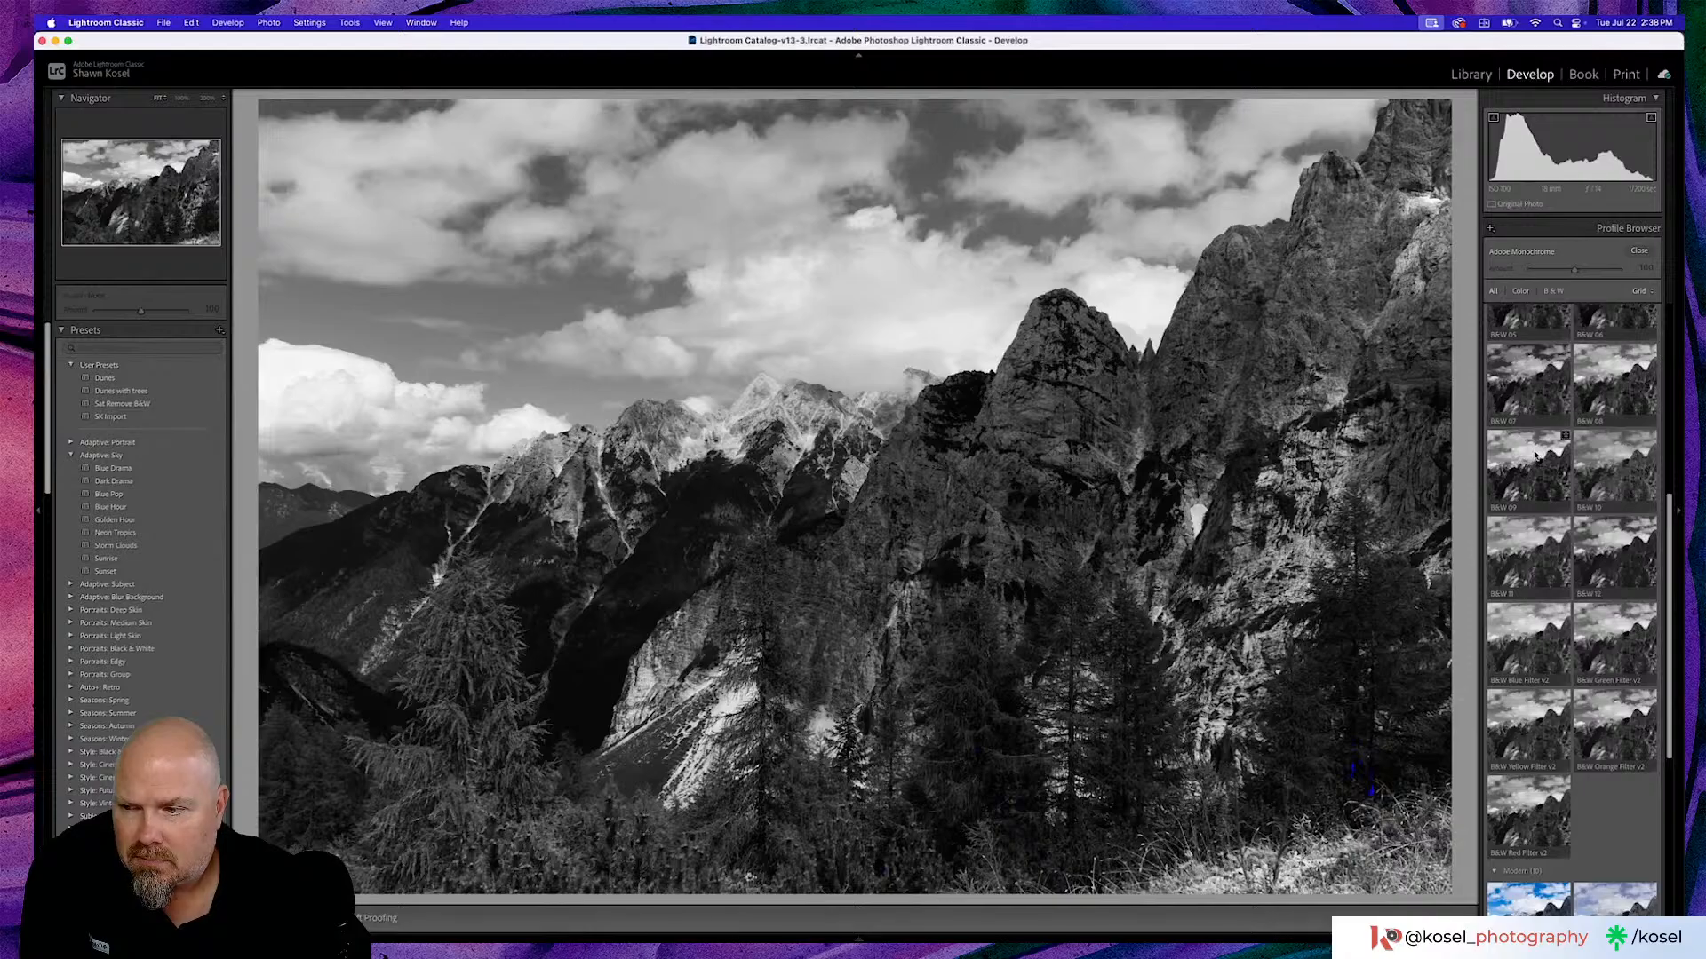
scroll(1535, 456, down, 2)
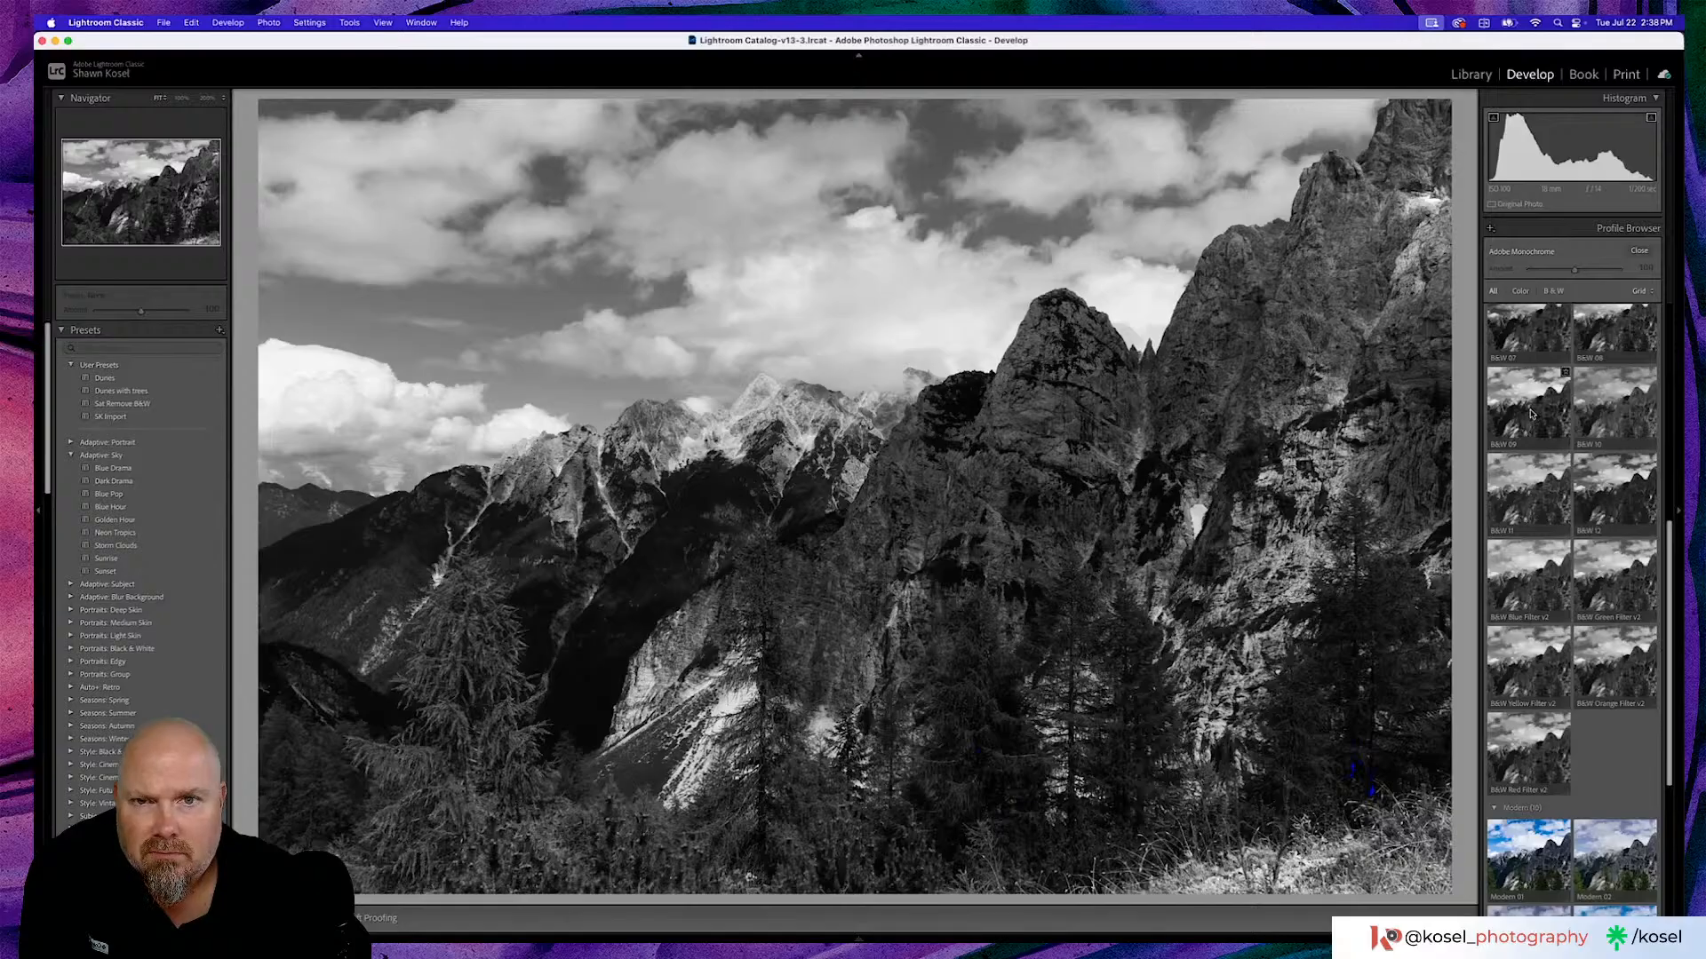
click(1535, 410)
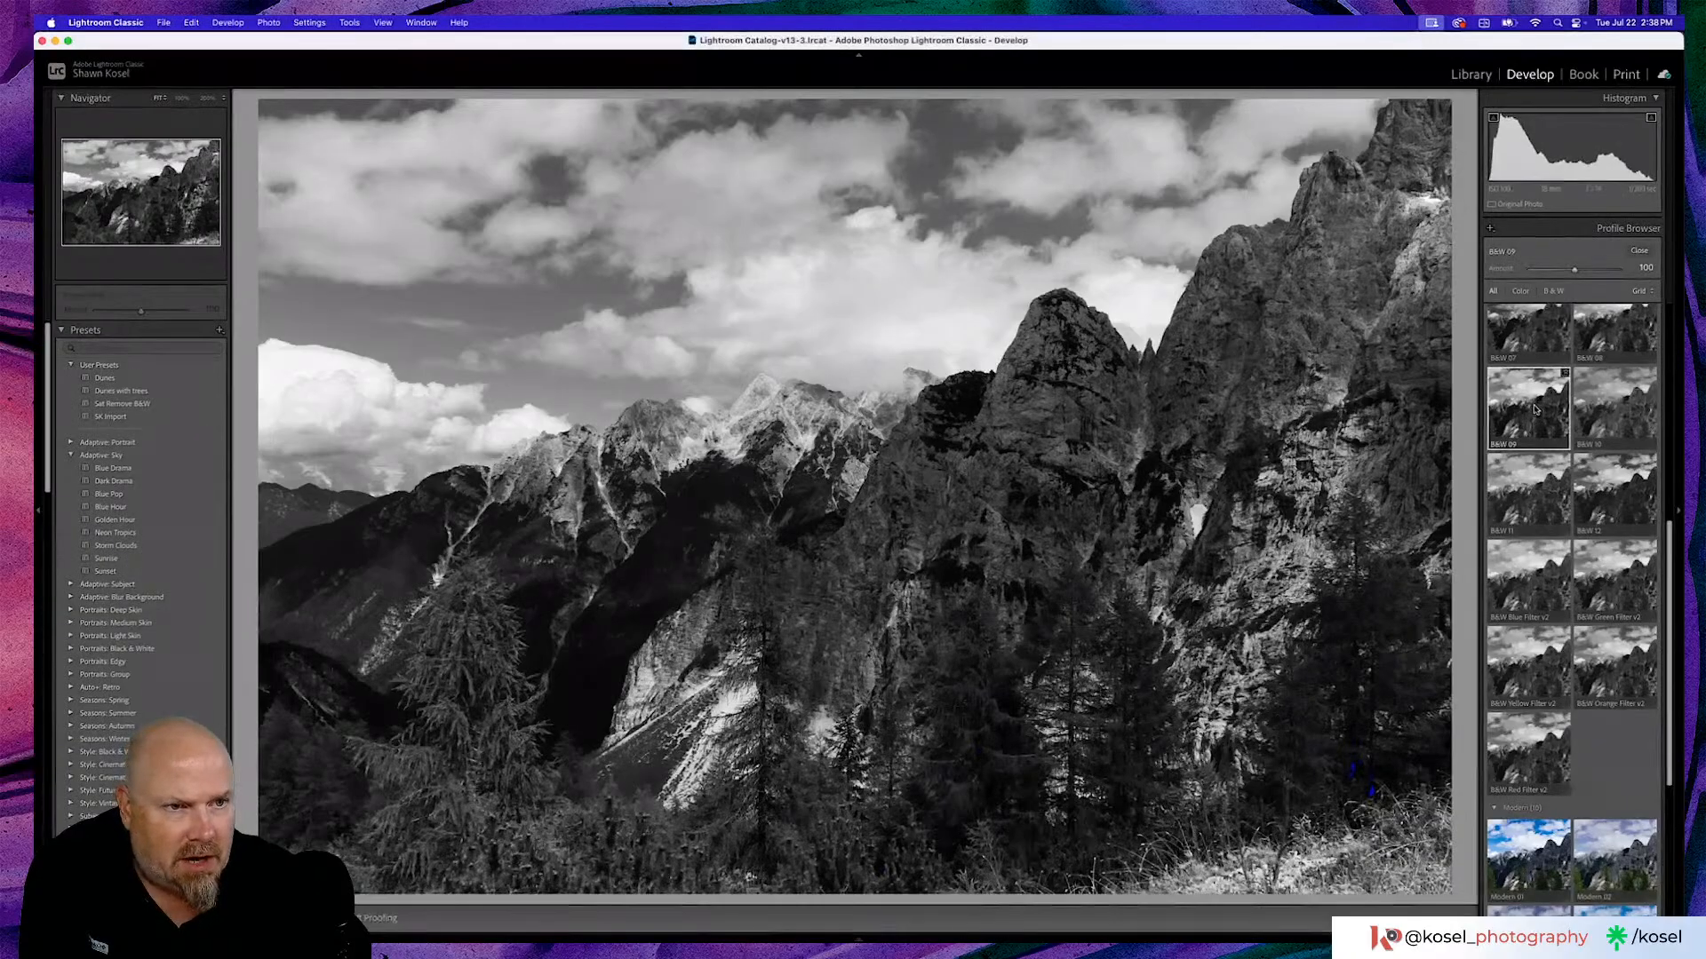
click(1639, 250)
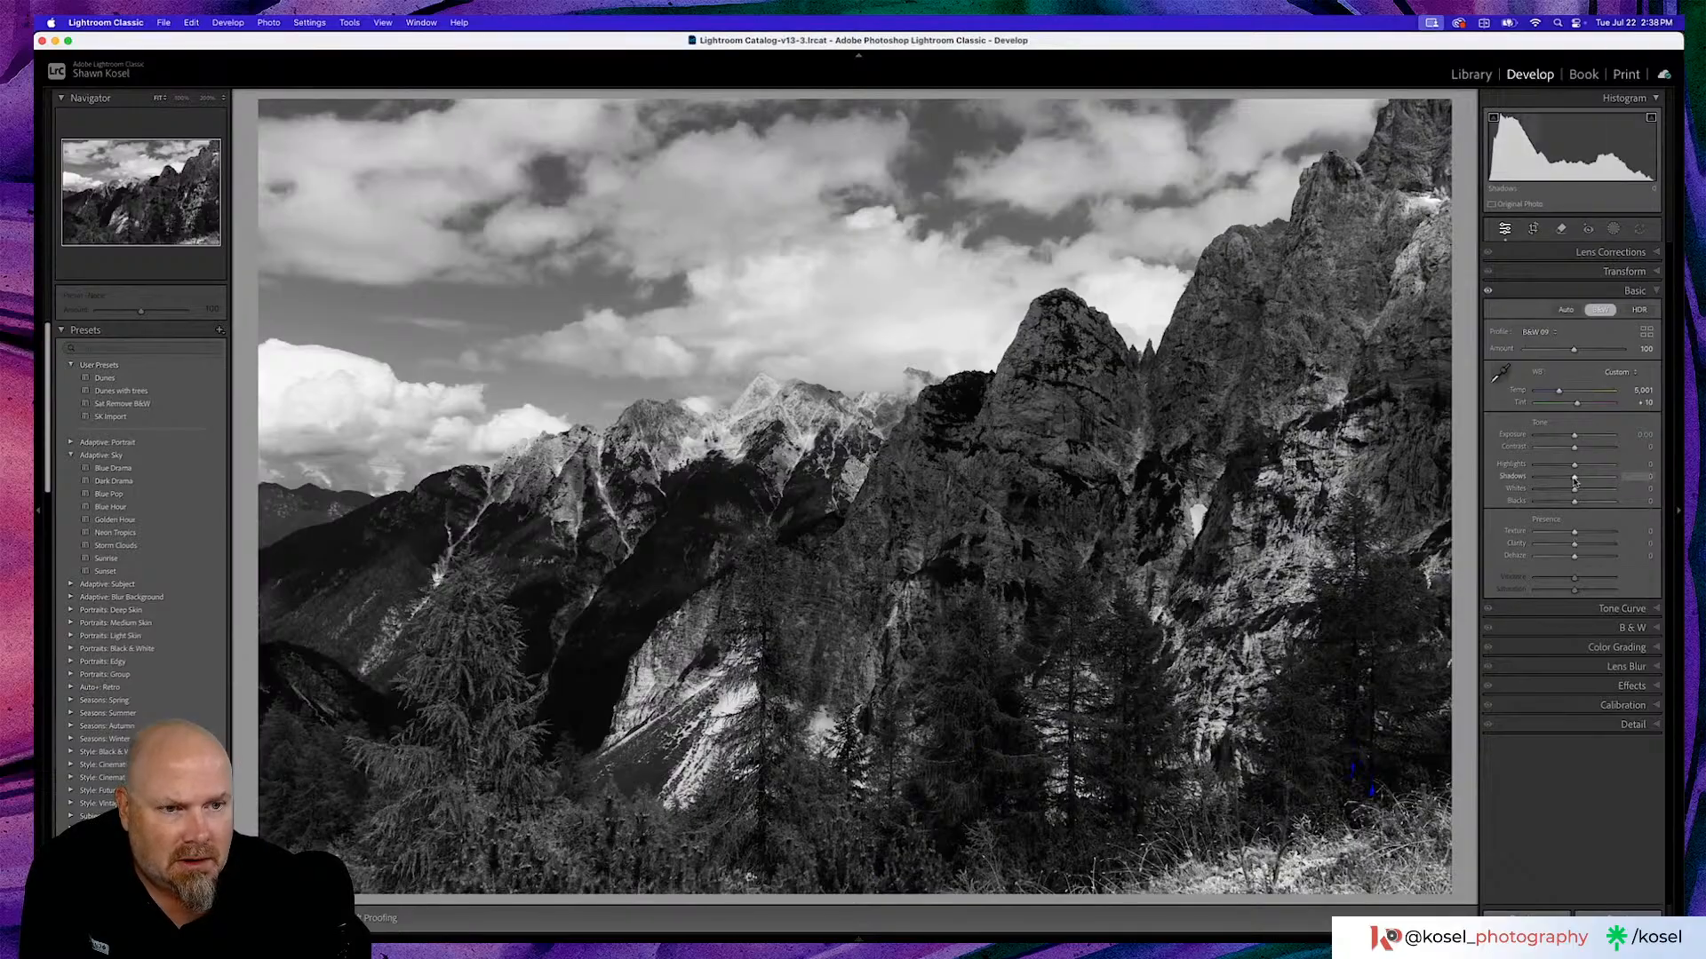
Set the photo's Shadows to about 20, Highlights about -16, Whites about 15, Contrast about 7, Texture about 11 and Clarity about 10.
drag(1574, 480, 1583, 479)
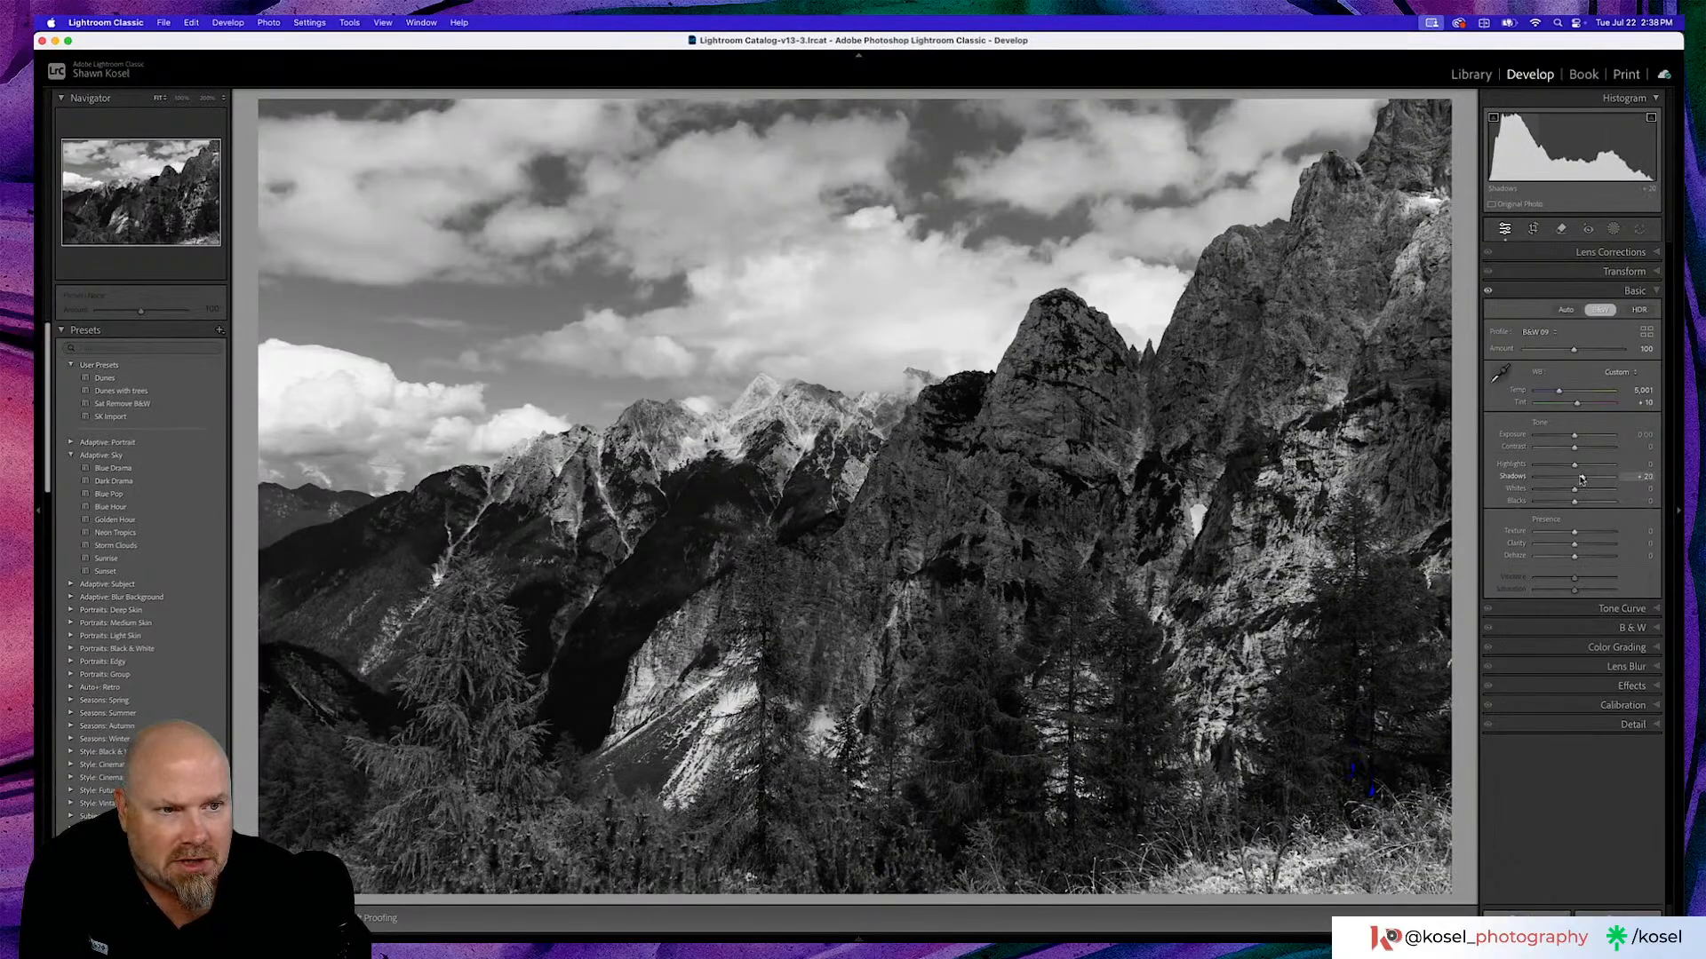
drag(1574, 465, 1568, 466)
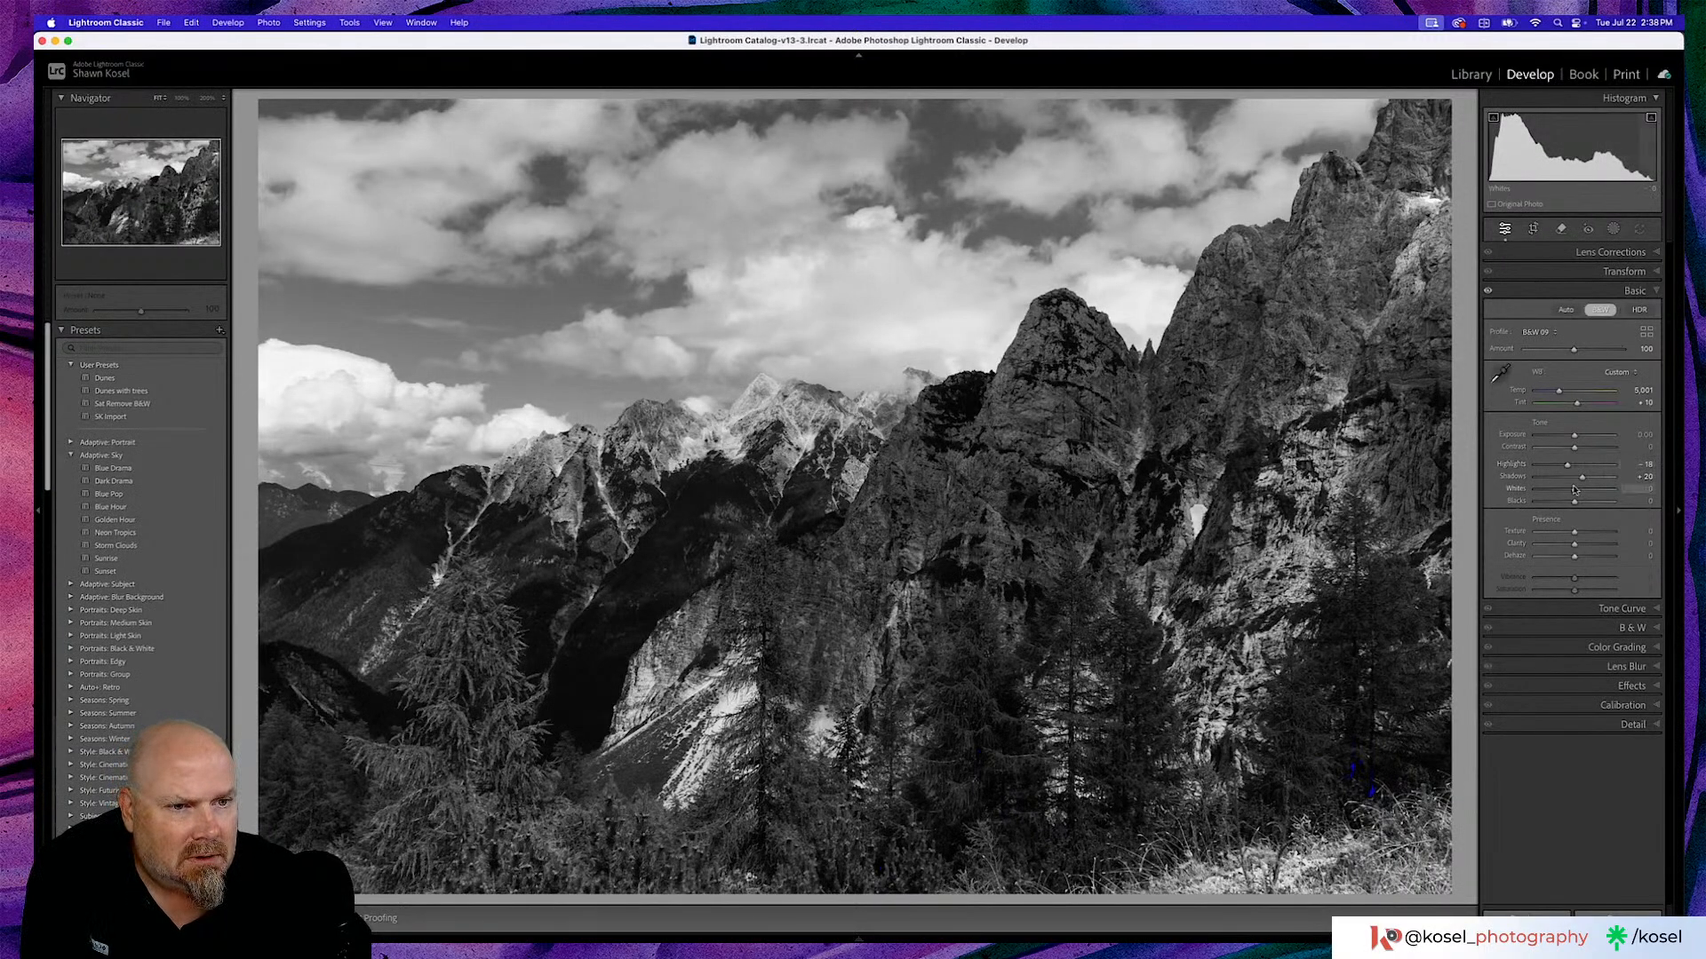
drag(1573, 490, 1582, 492)
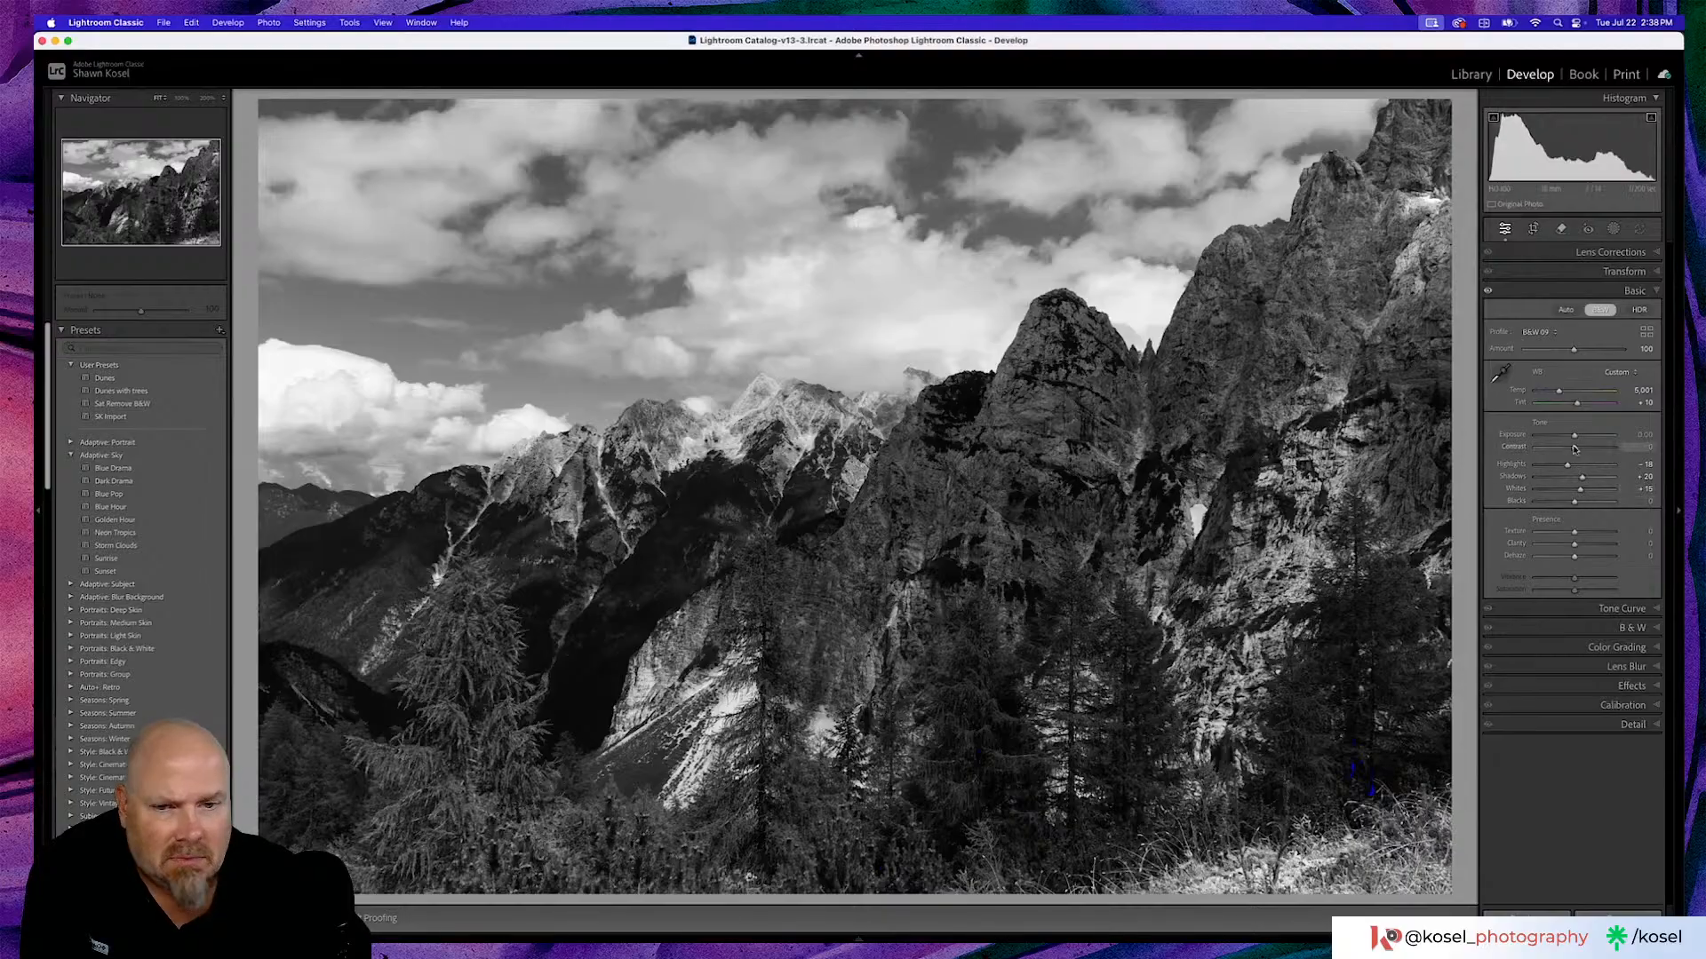
drag(1575, 449, 1576, 449)
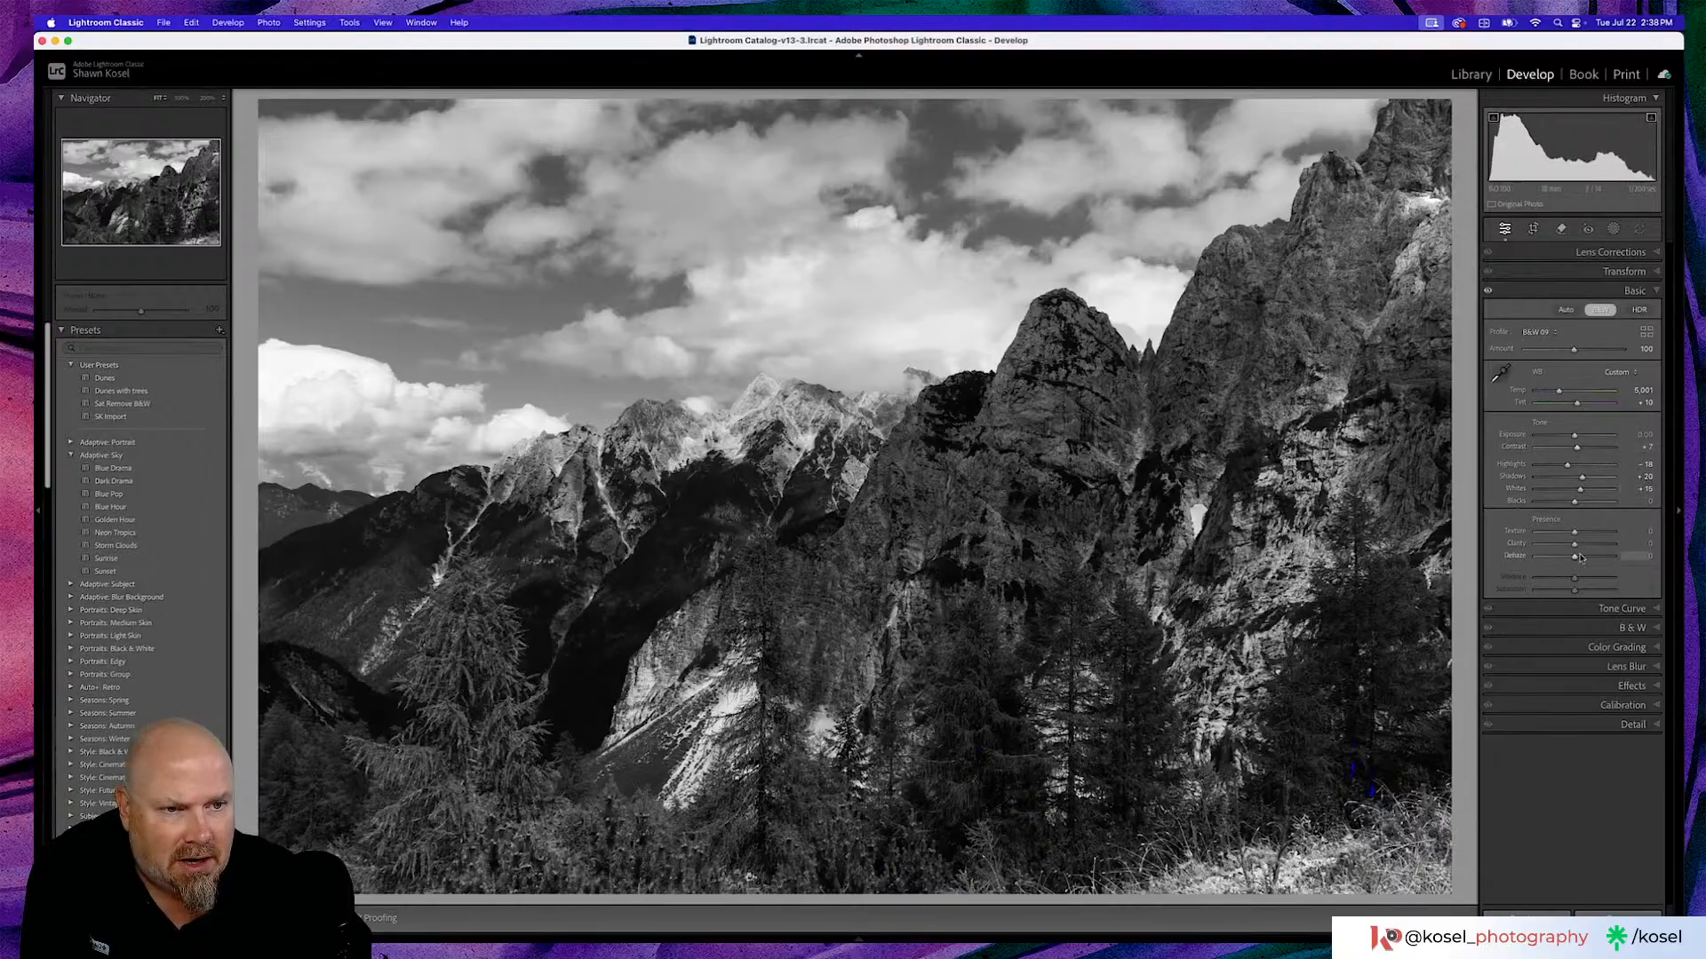
drag(1576, 533, 1578, 547)
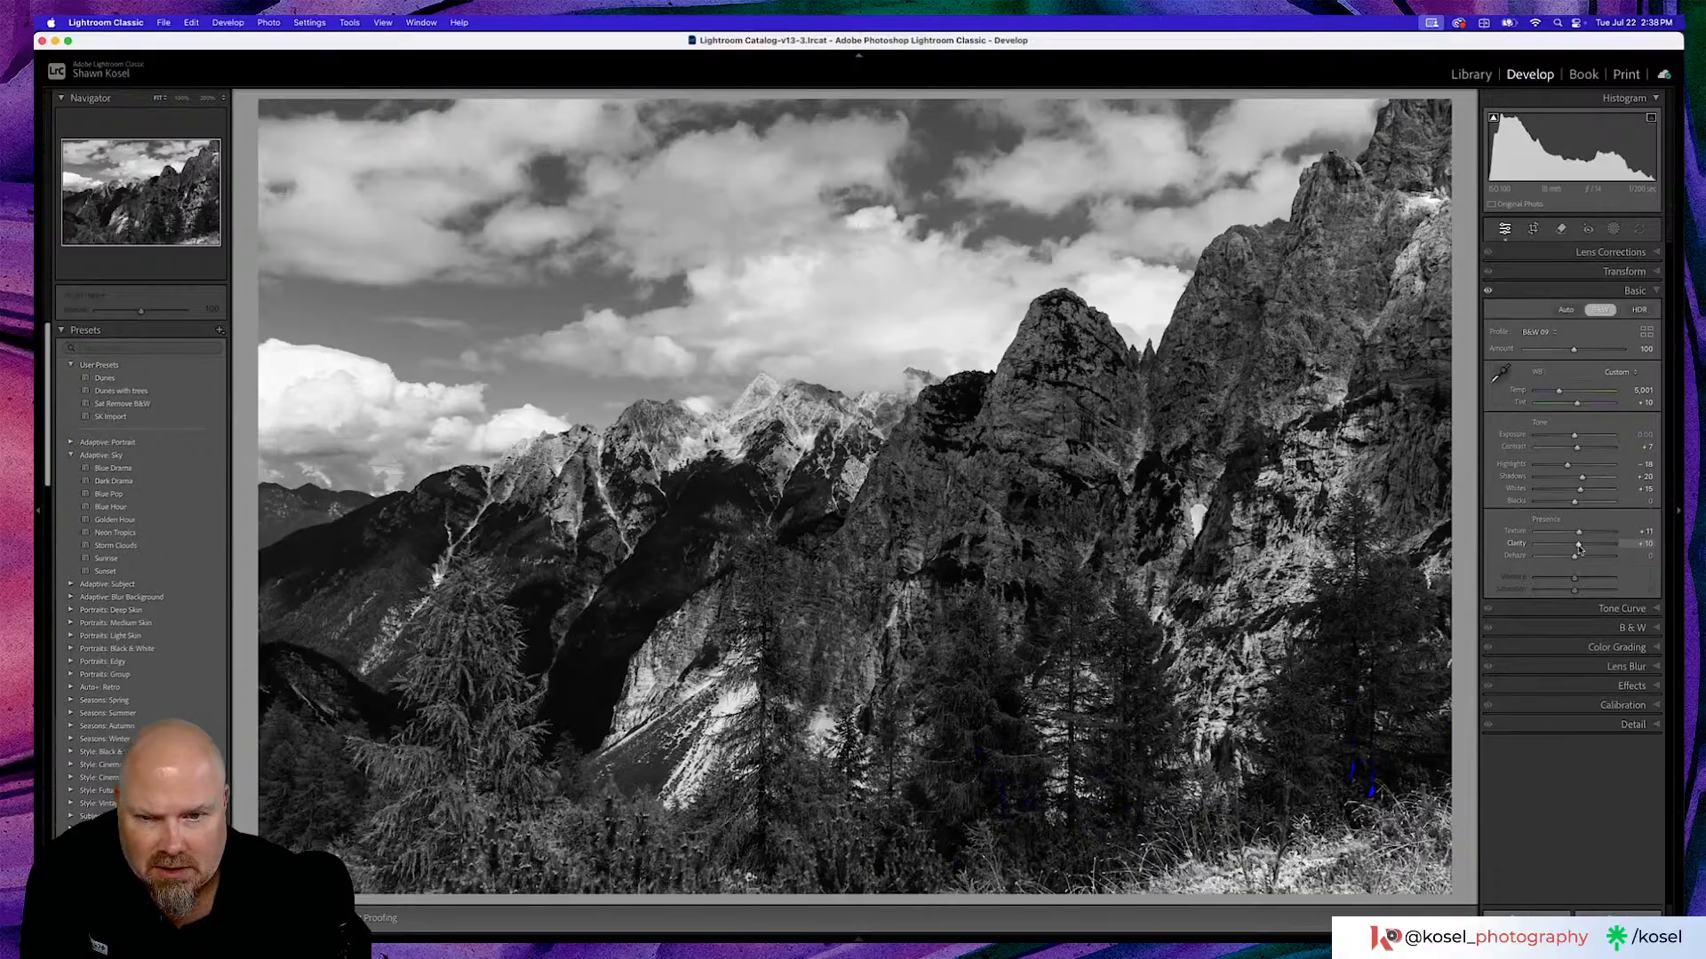
Anchor the tone curve's midpoint, lift the black point slightly and lower the white point to an output of about 249.
click(1617, 609)
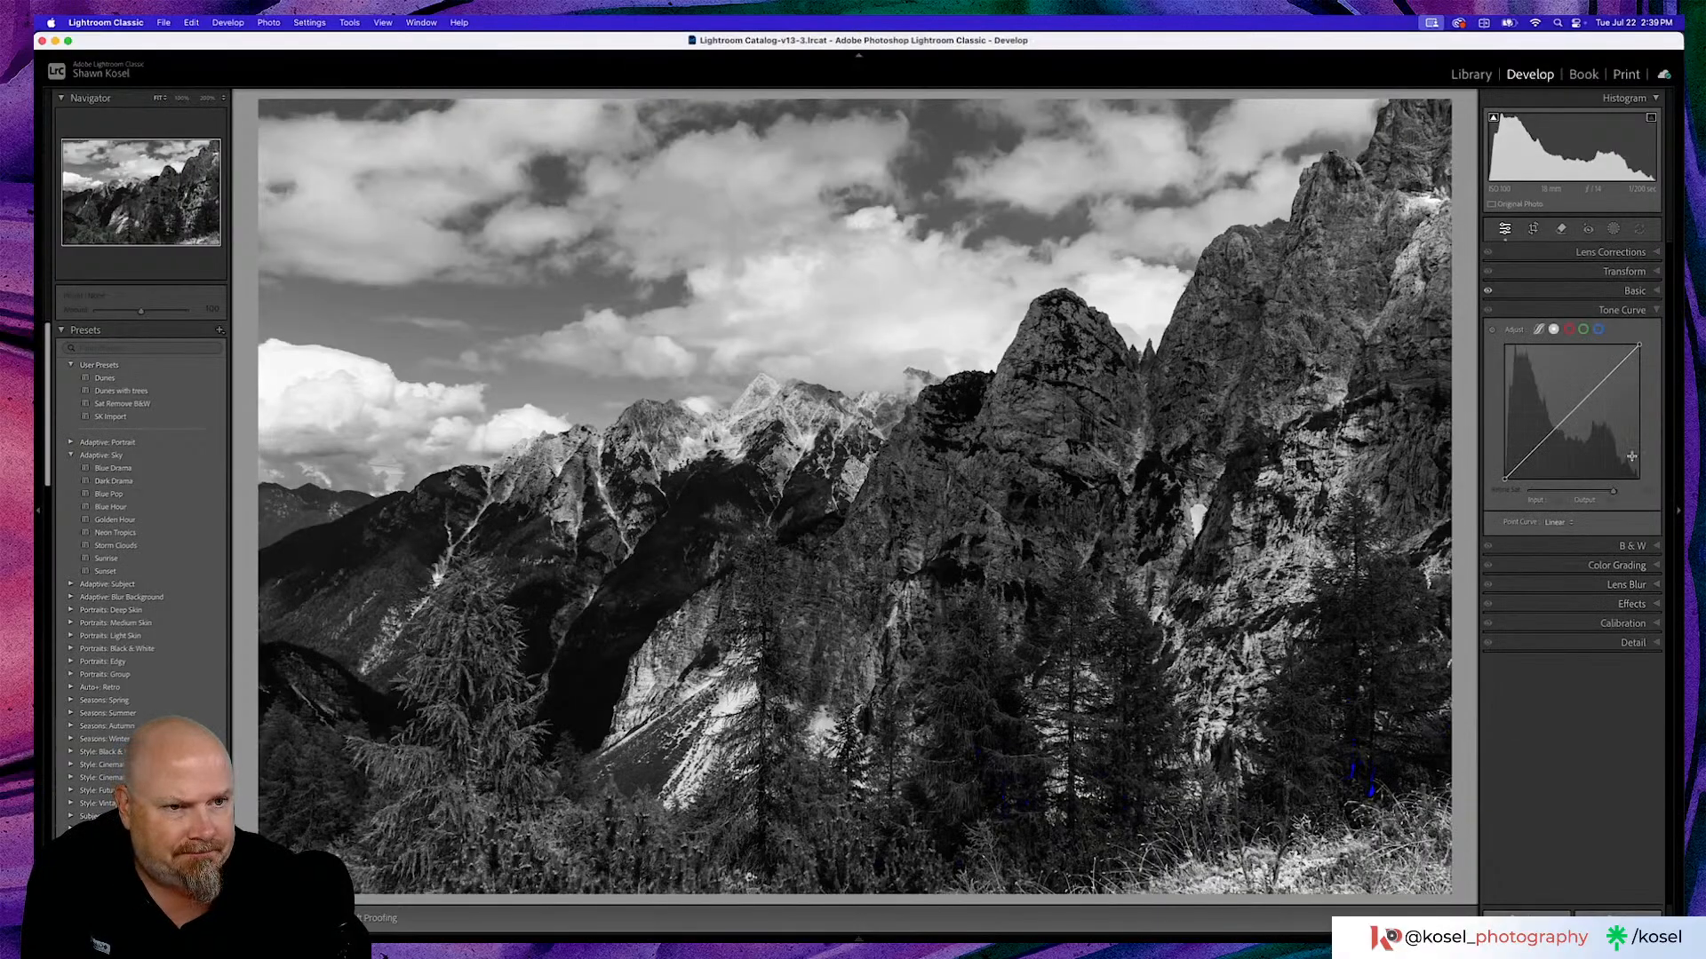
click(1573, 410)
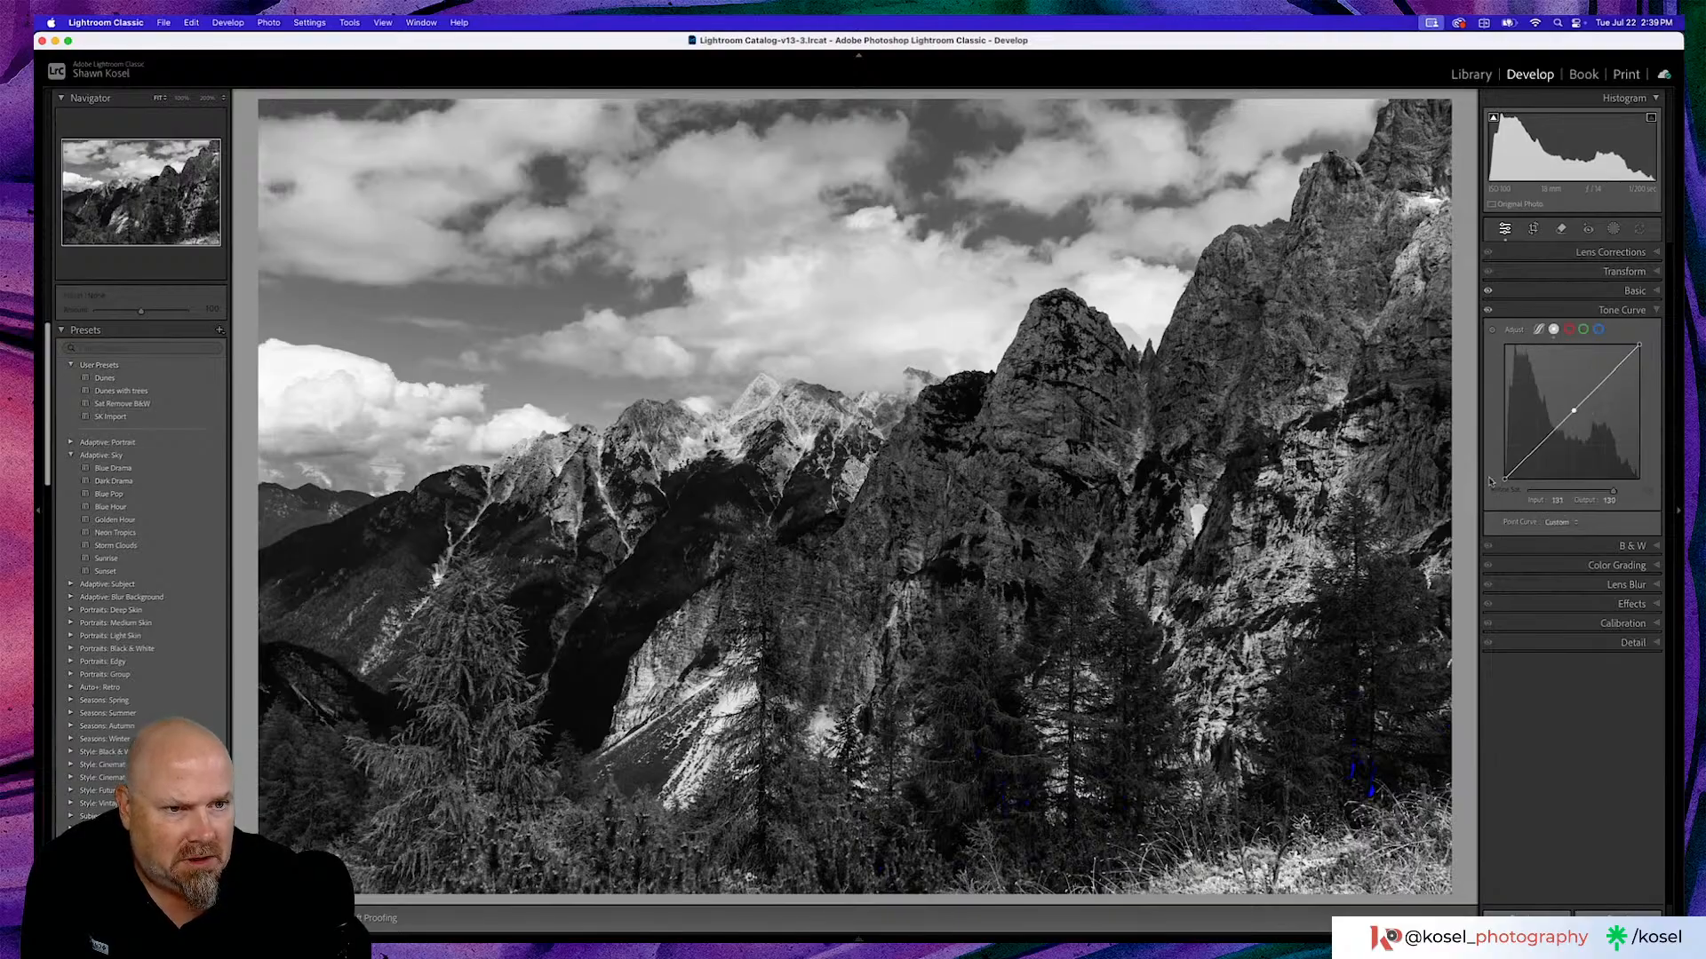
drag(1503, 478, 1503, 477)
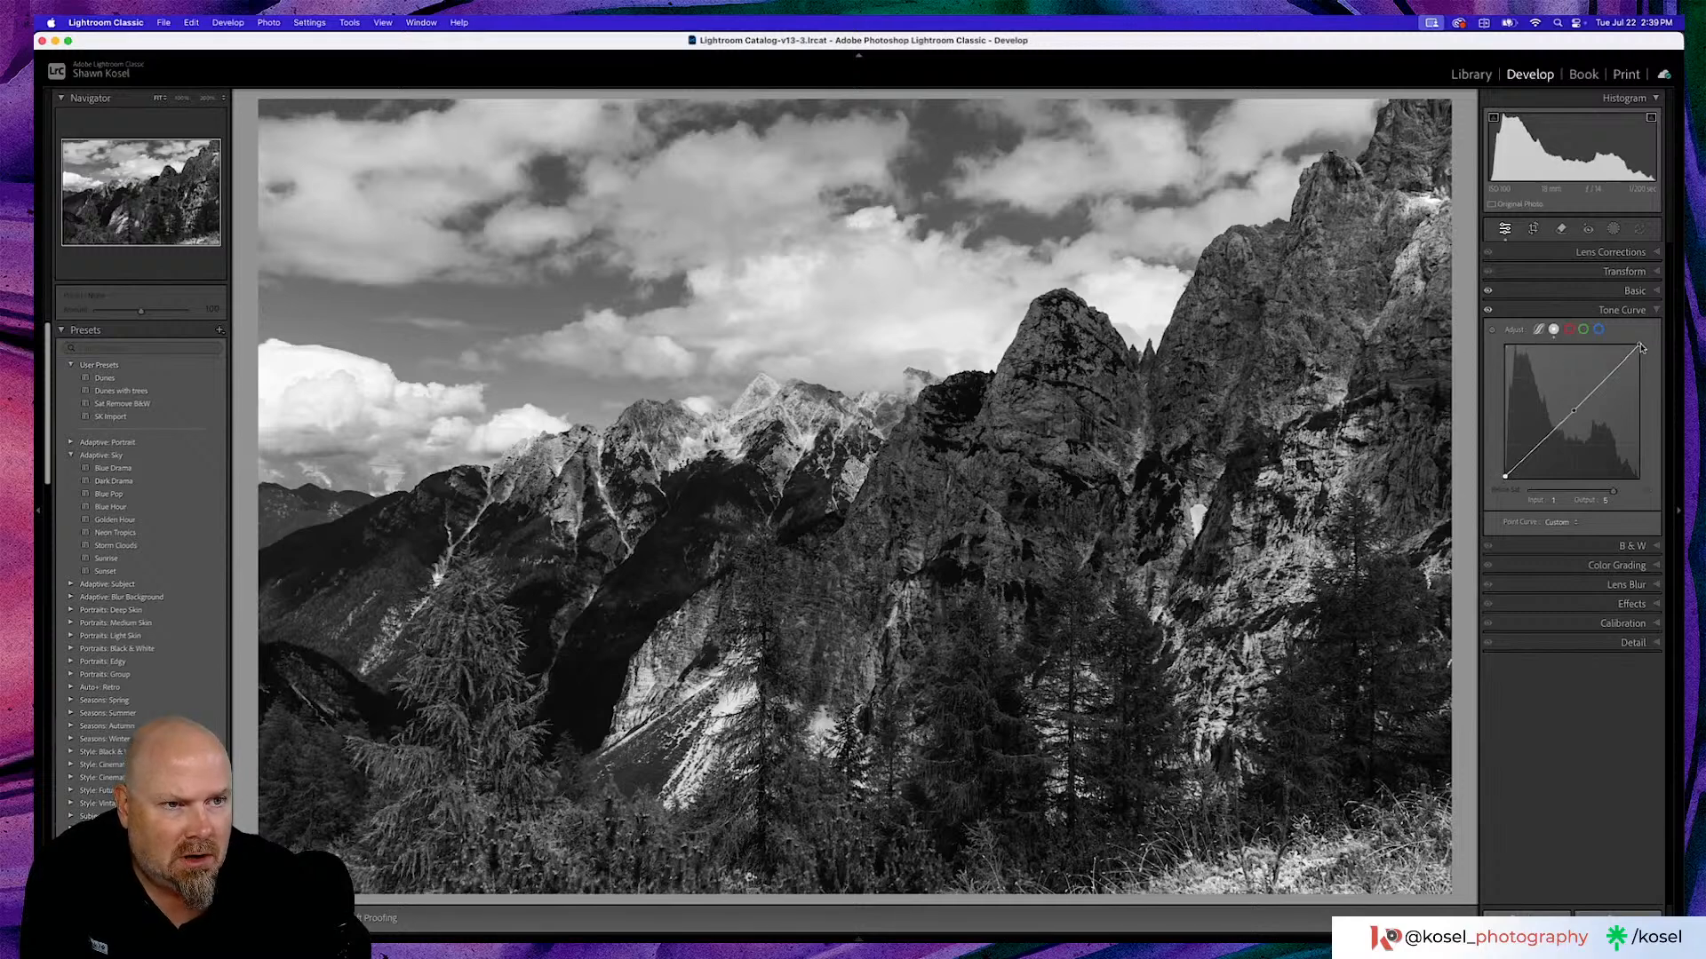
drag(1640, 347, 1641, 347)
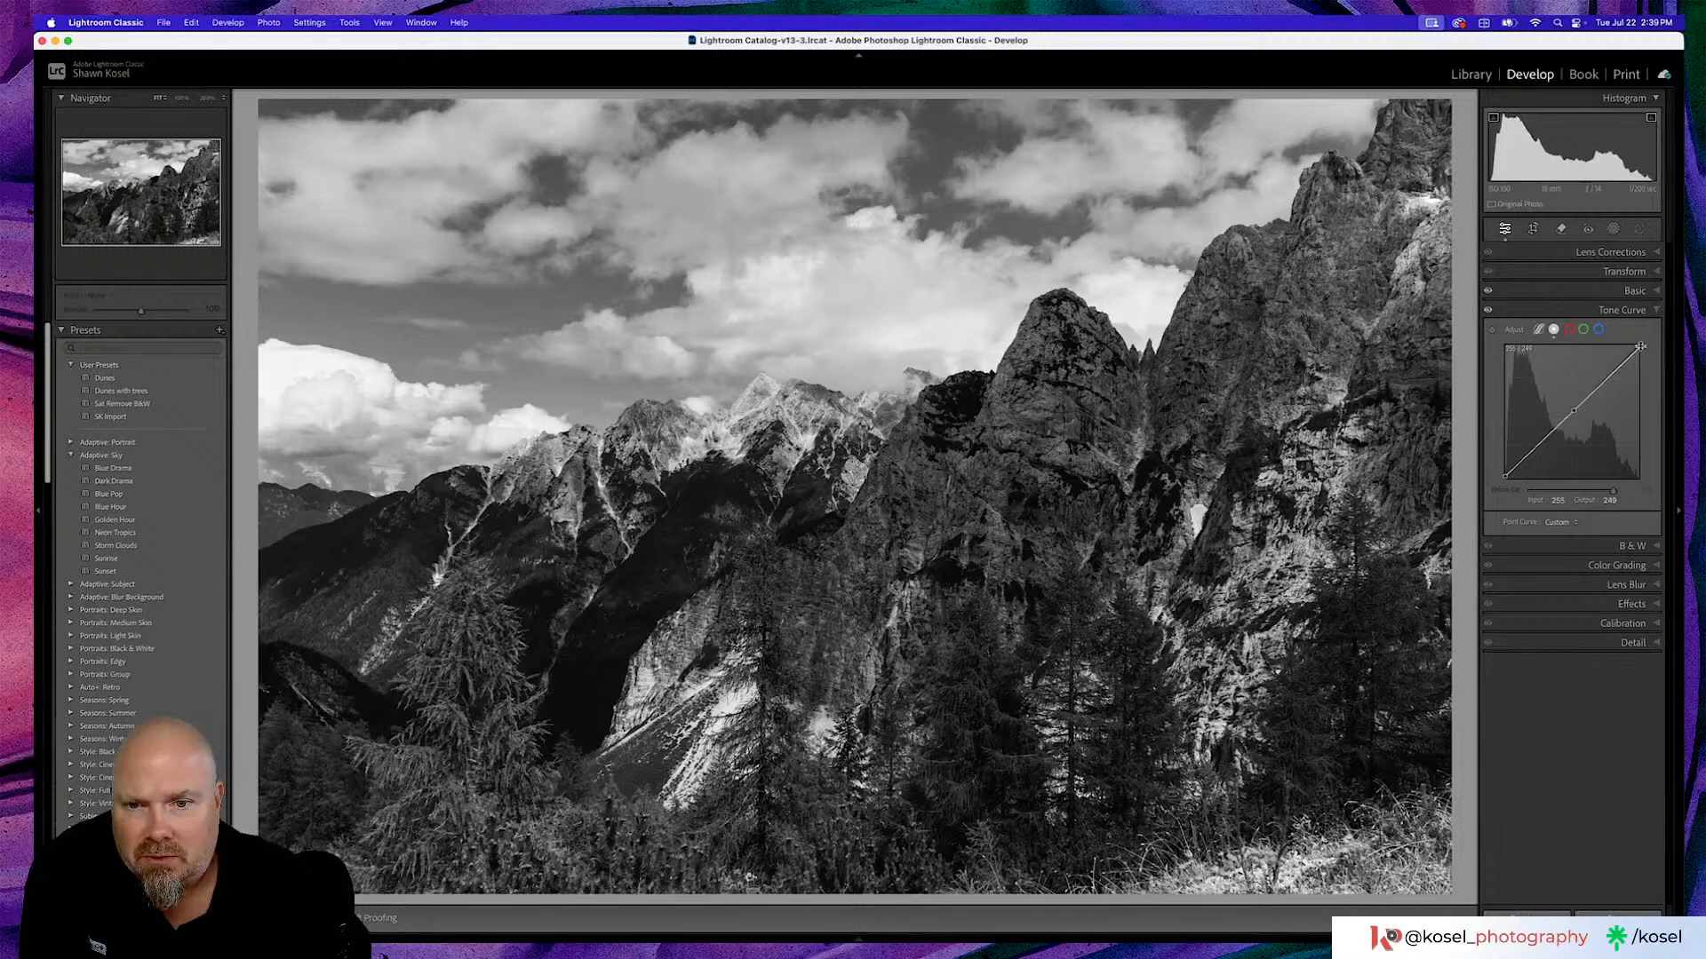
Brighten the foreground trees in the Black & White Mix with Yellow about 11 and Green about 47, and compare with the original version.
click(1576, 548)
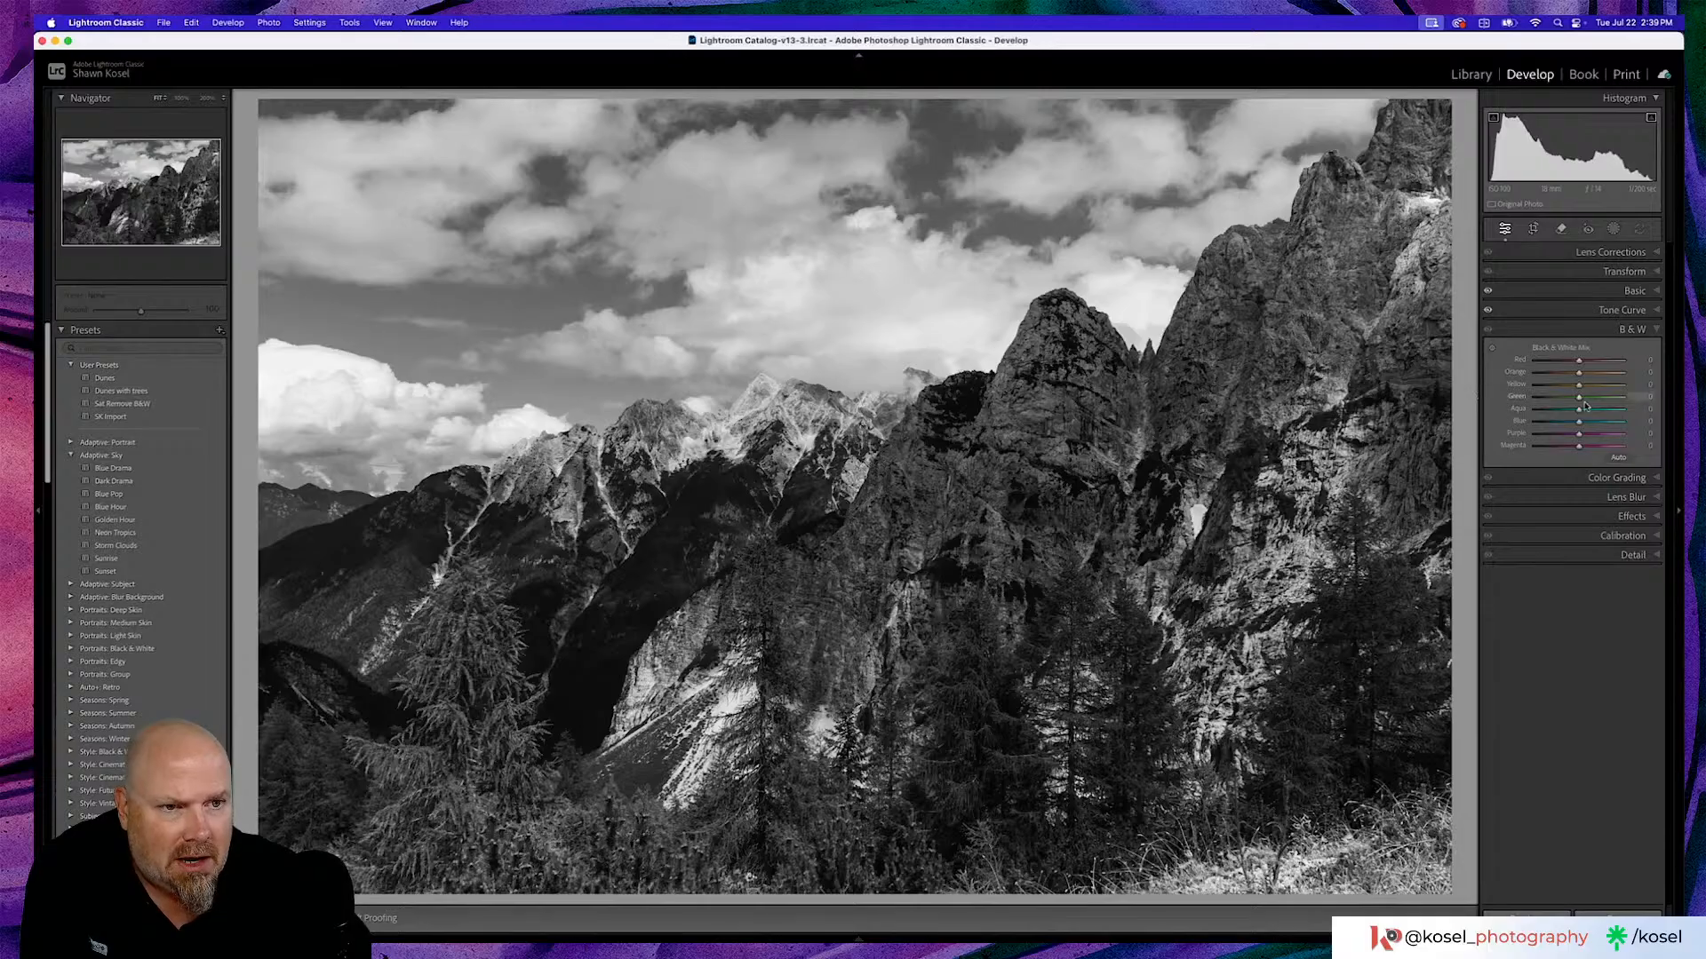
click(1493, 349)
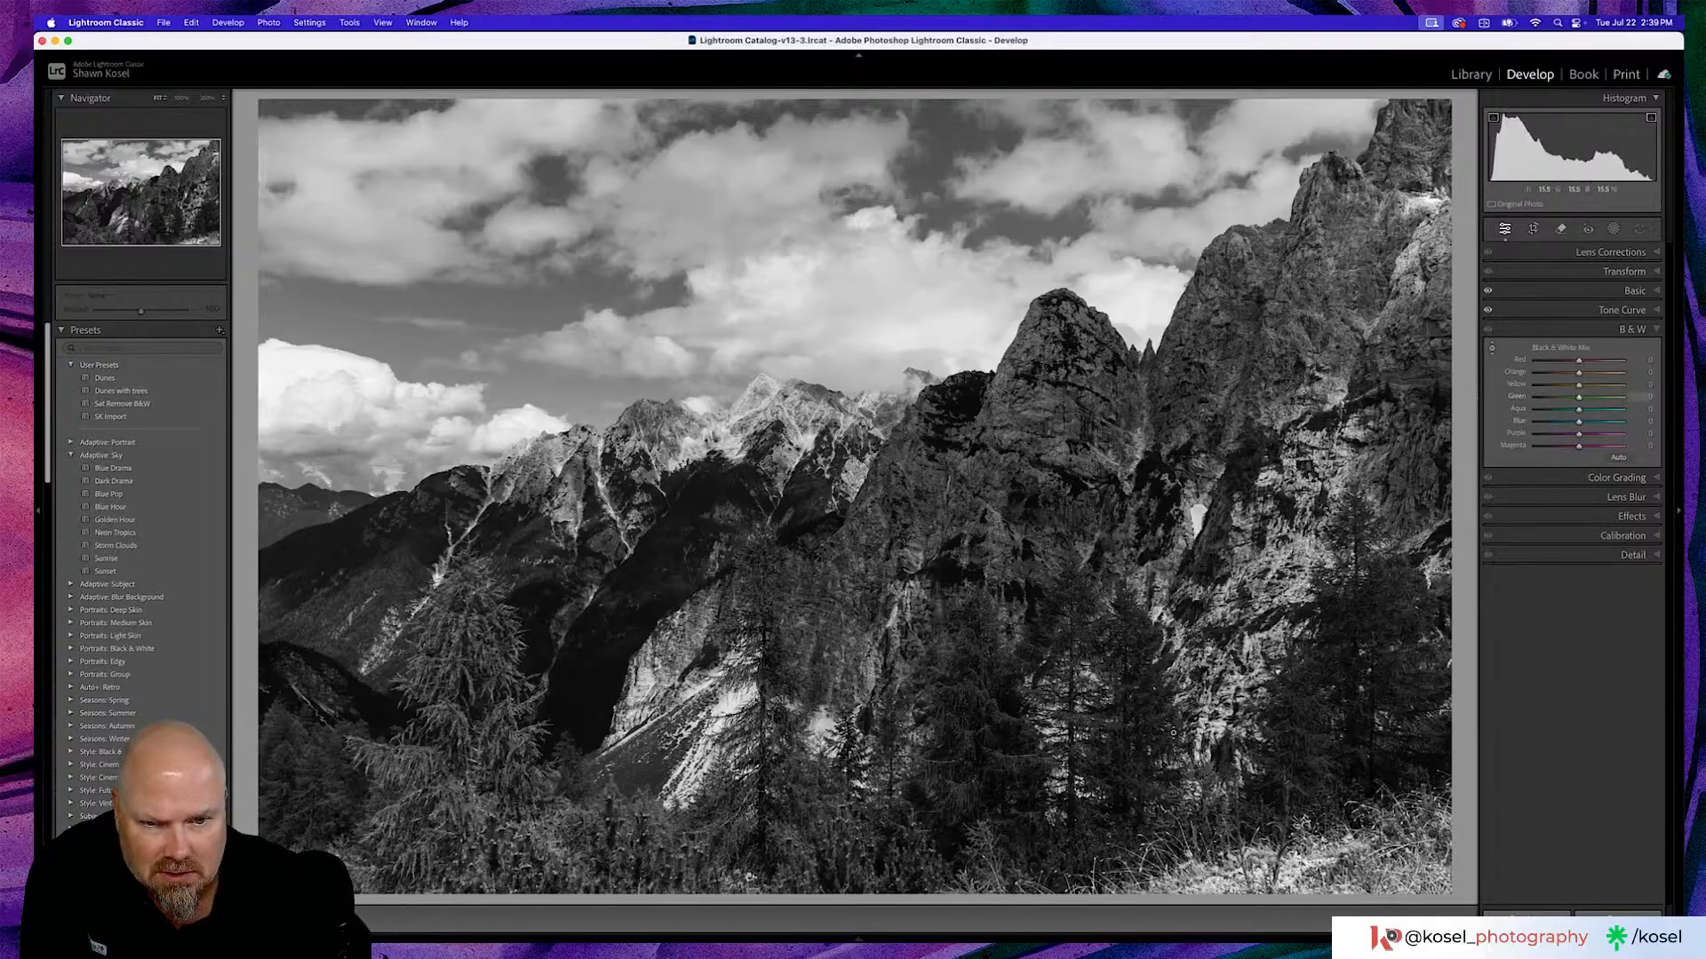
drag(727, 884, 751, 804)
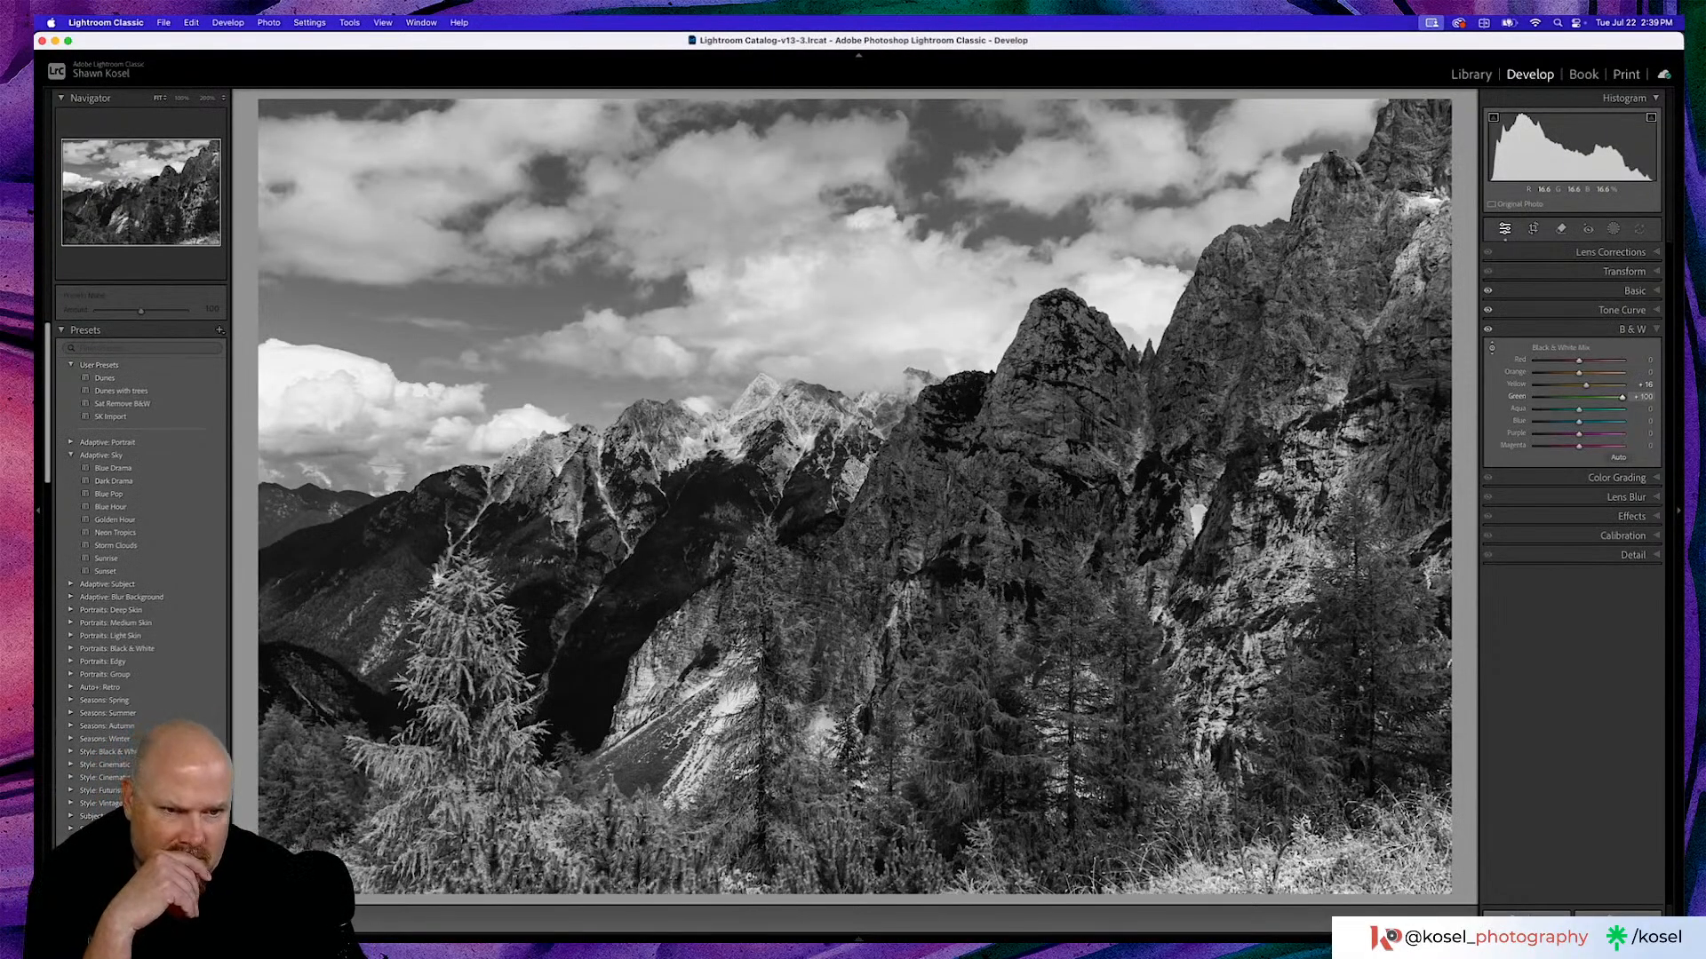
drag(750, 804, 666, 700)
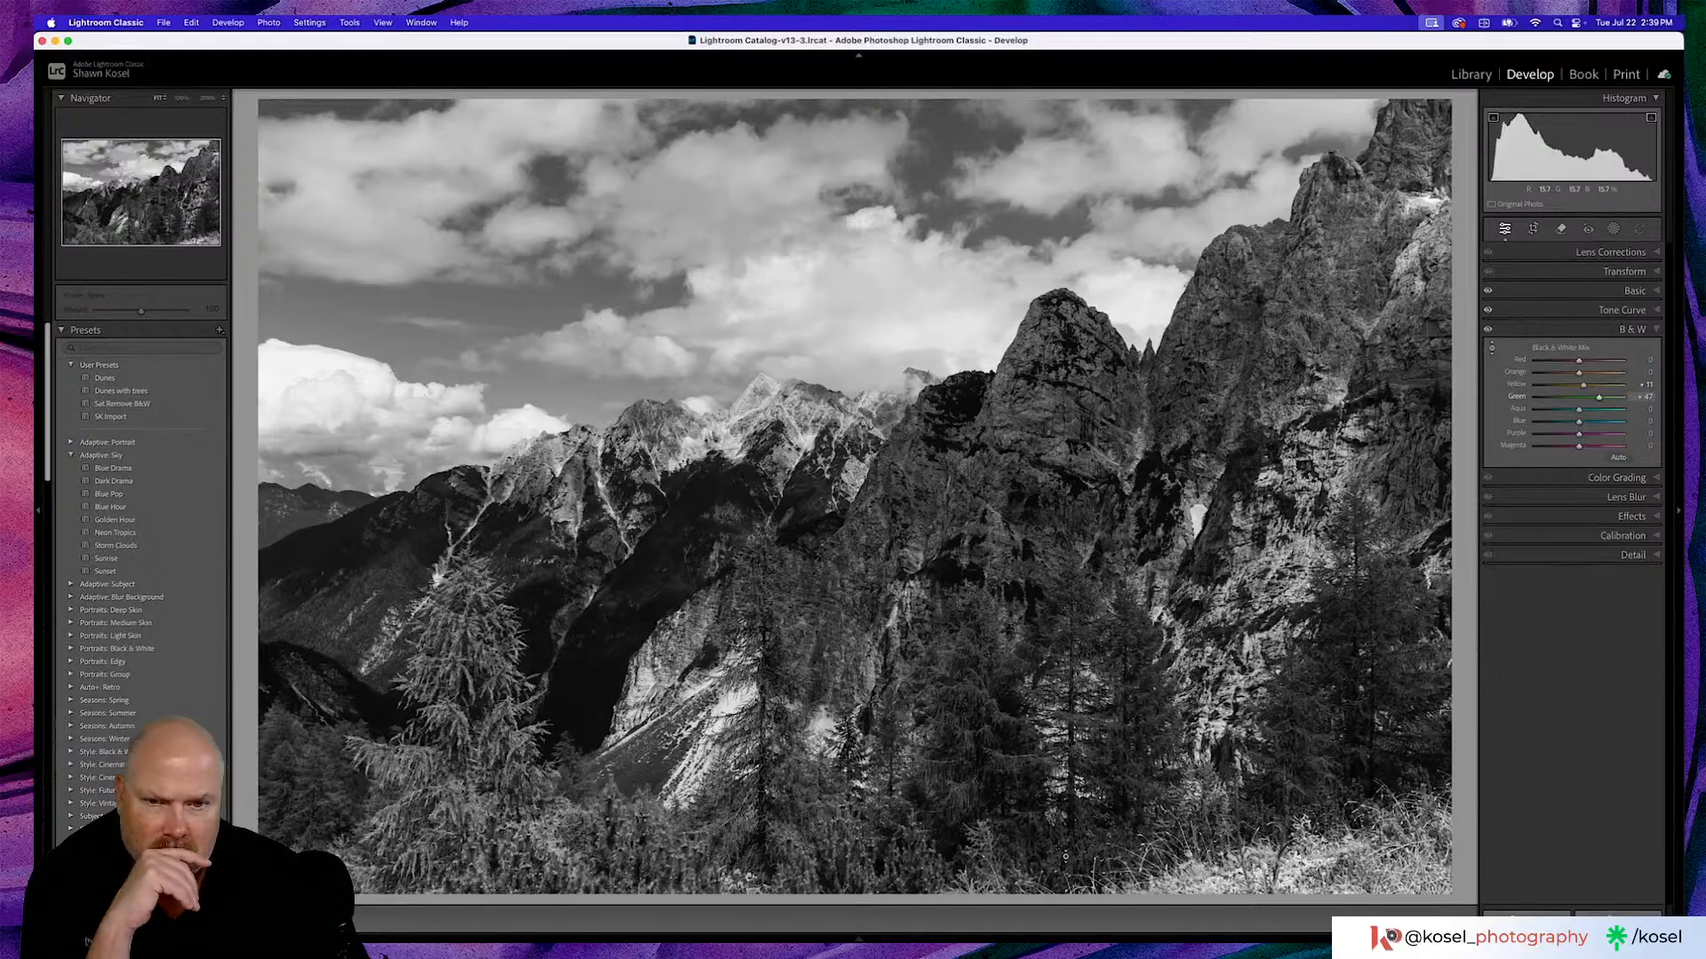
key(backslash)
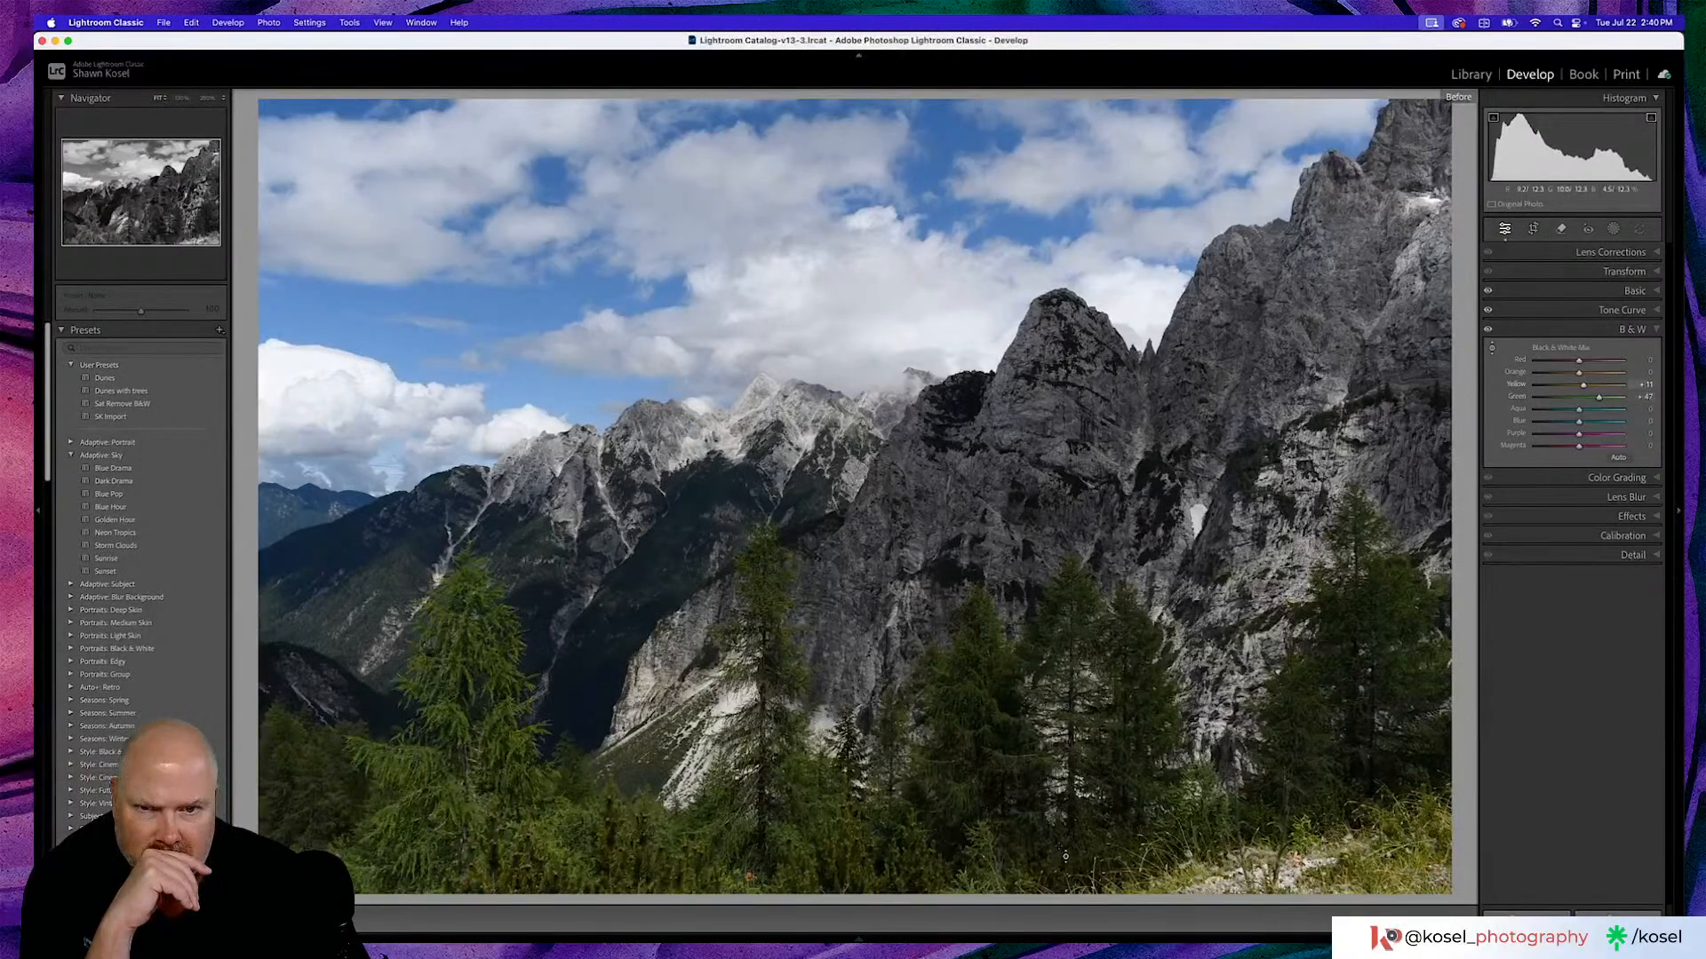
key(backslash)
key(backslash)
key(backslash)
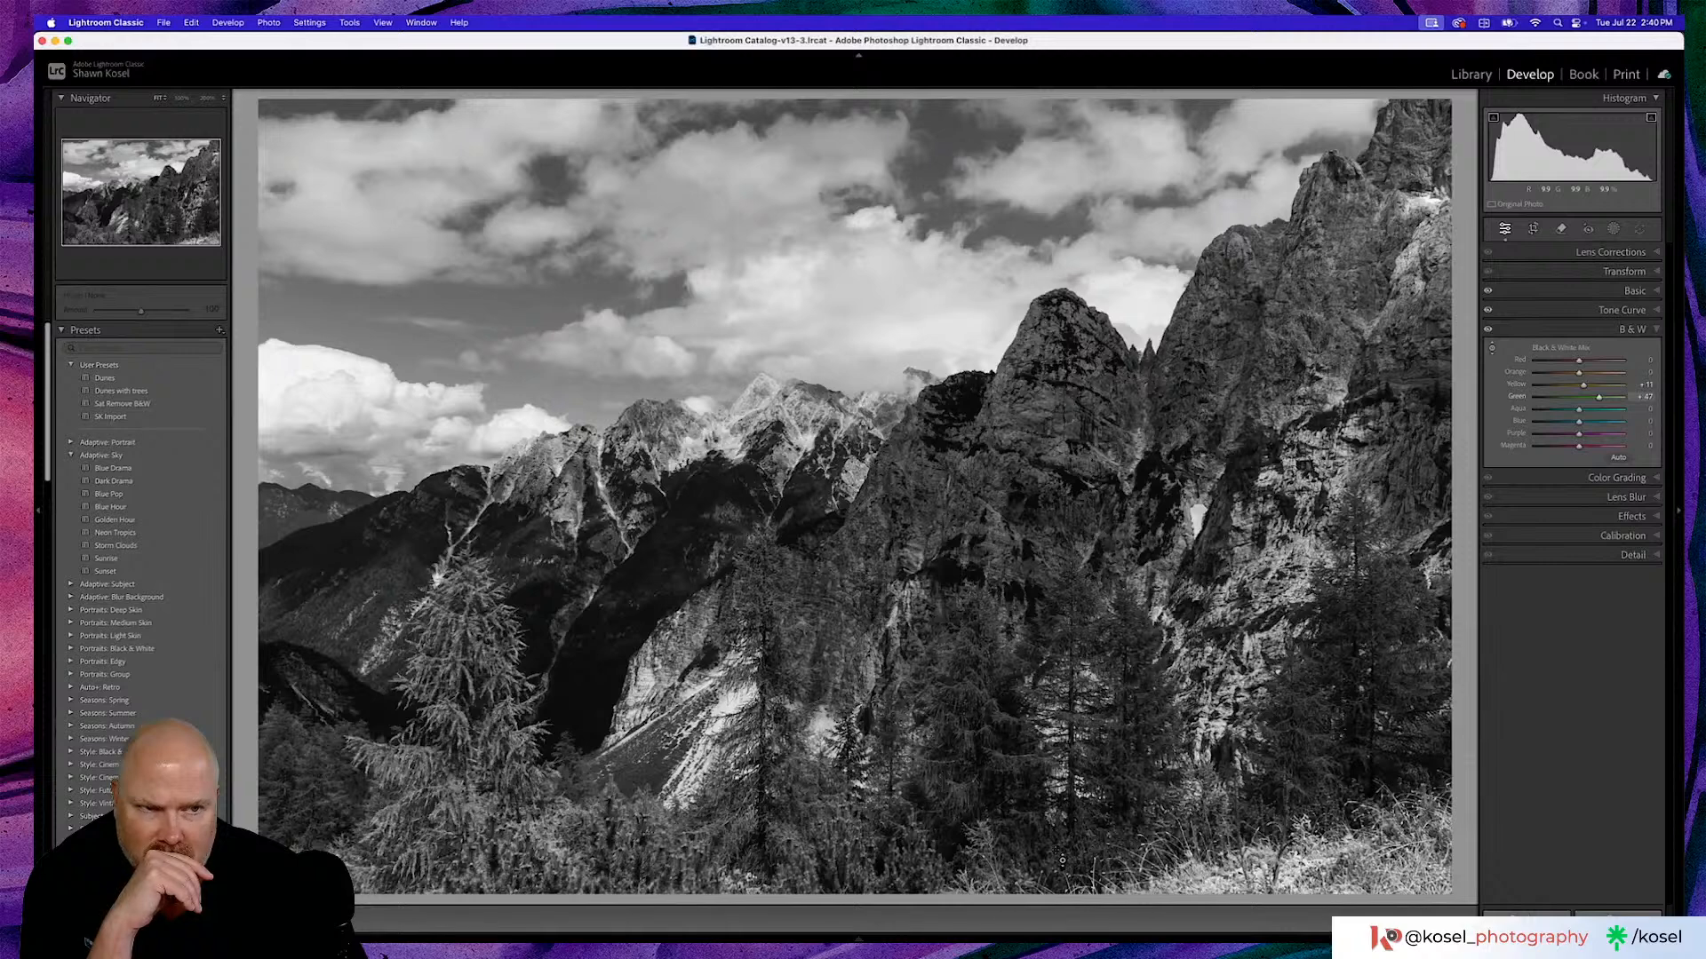
key(backslash)
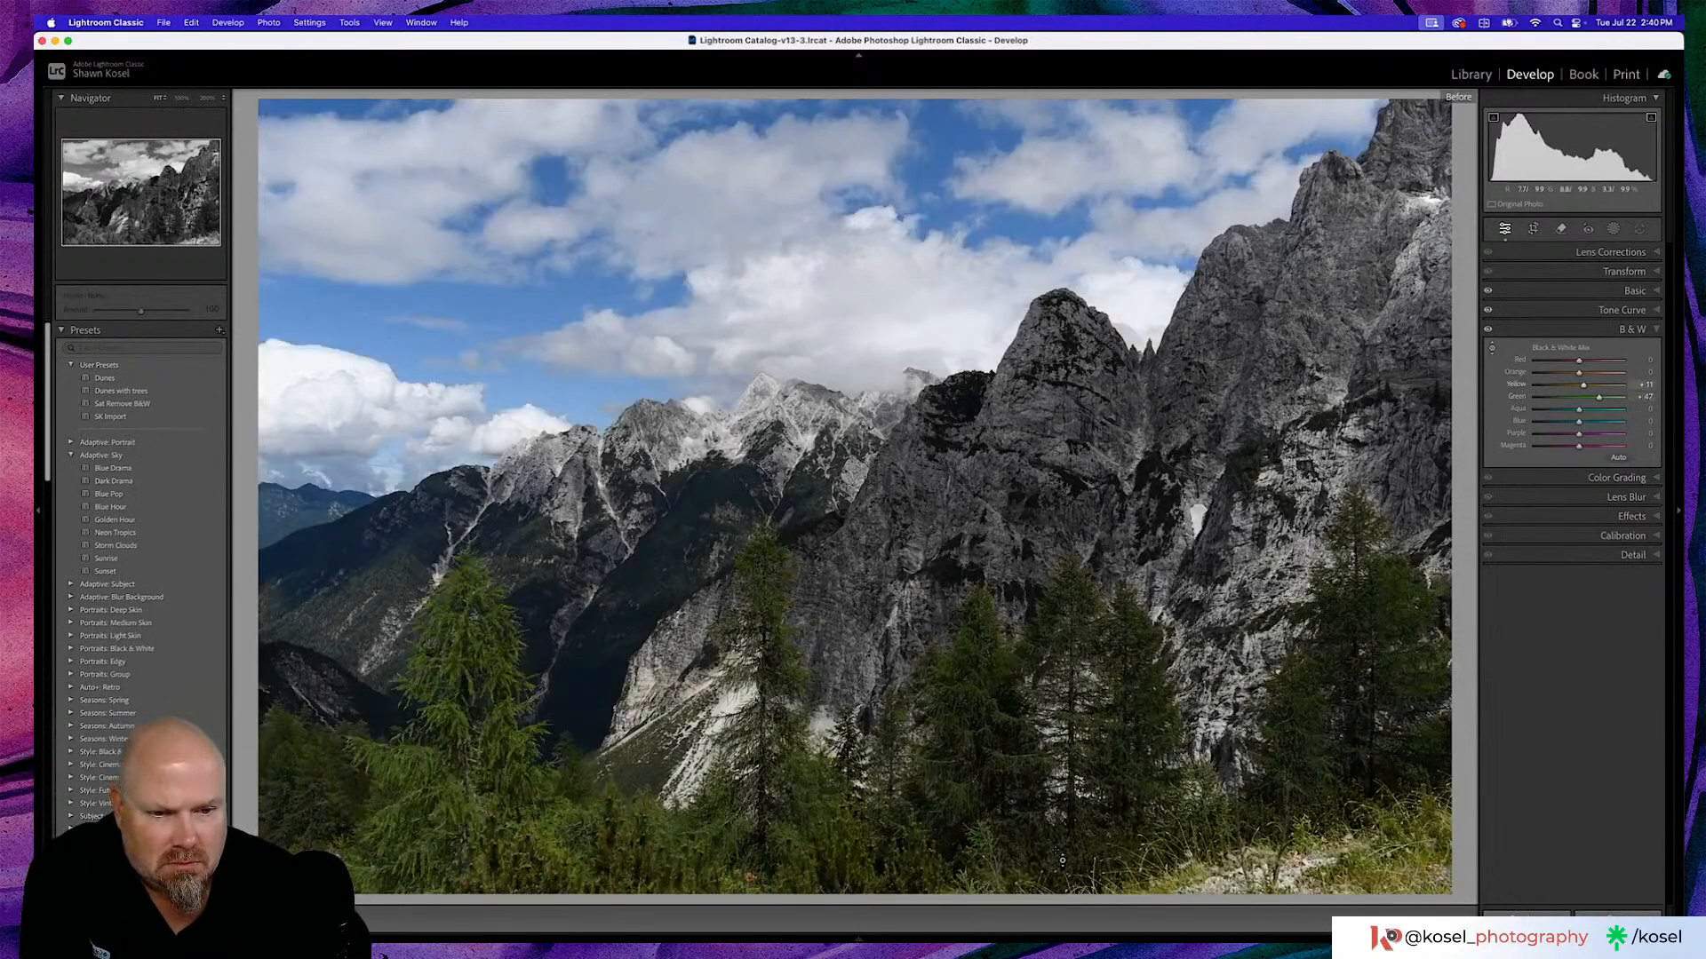
key(backslash)
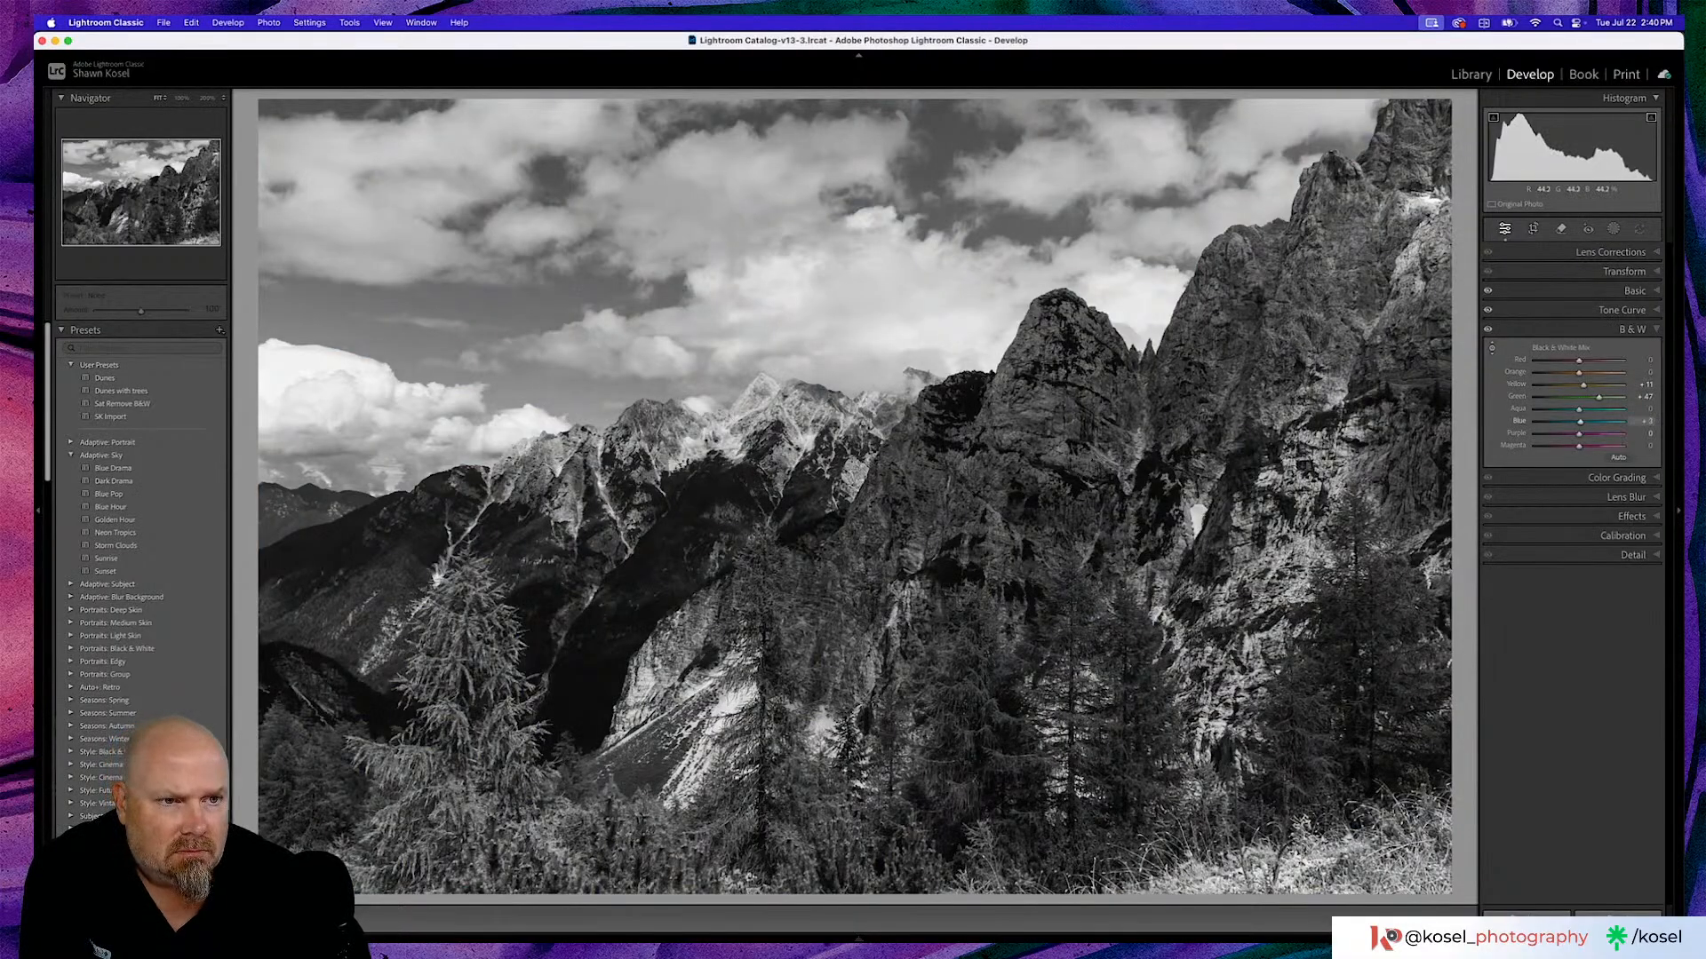
Darken the sky in the Black & White Mix with Blue about -19 and Purple about -1, and compare with the original version.
mouse_move(890, 302)
mouse_down()
mouse_move(891, 282)
mouse_move(890, 328)
mouse_up()
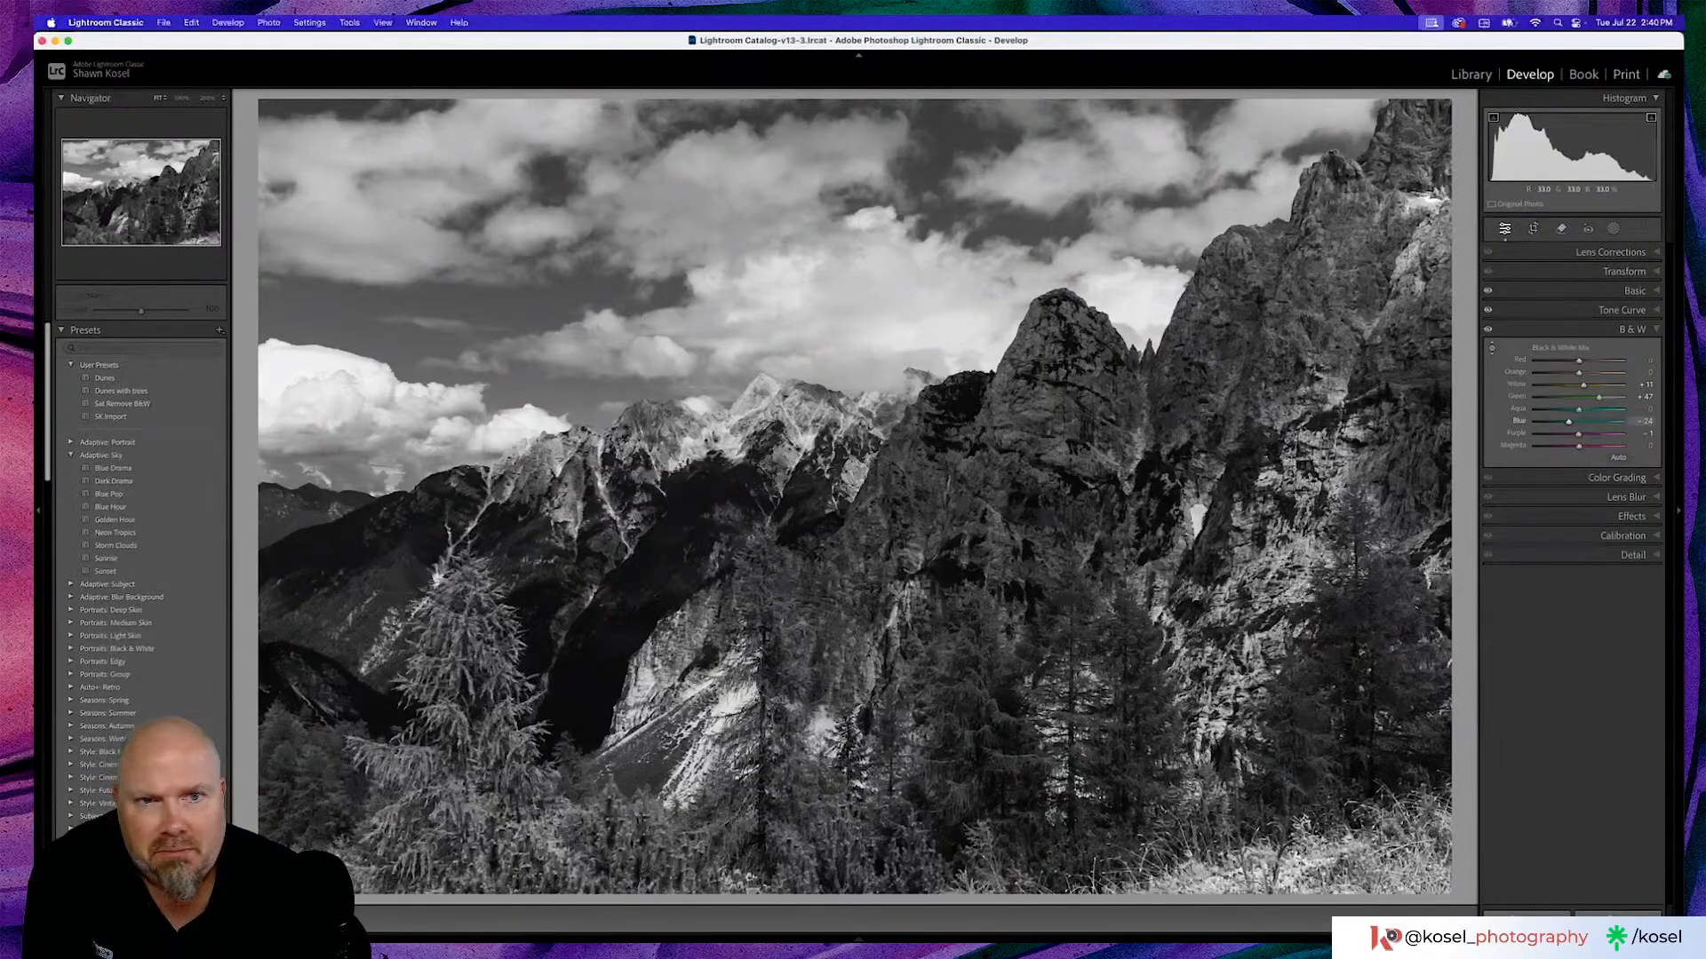
drag(890, 335, 891, 329)
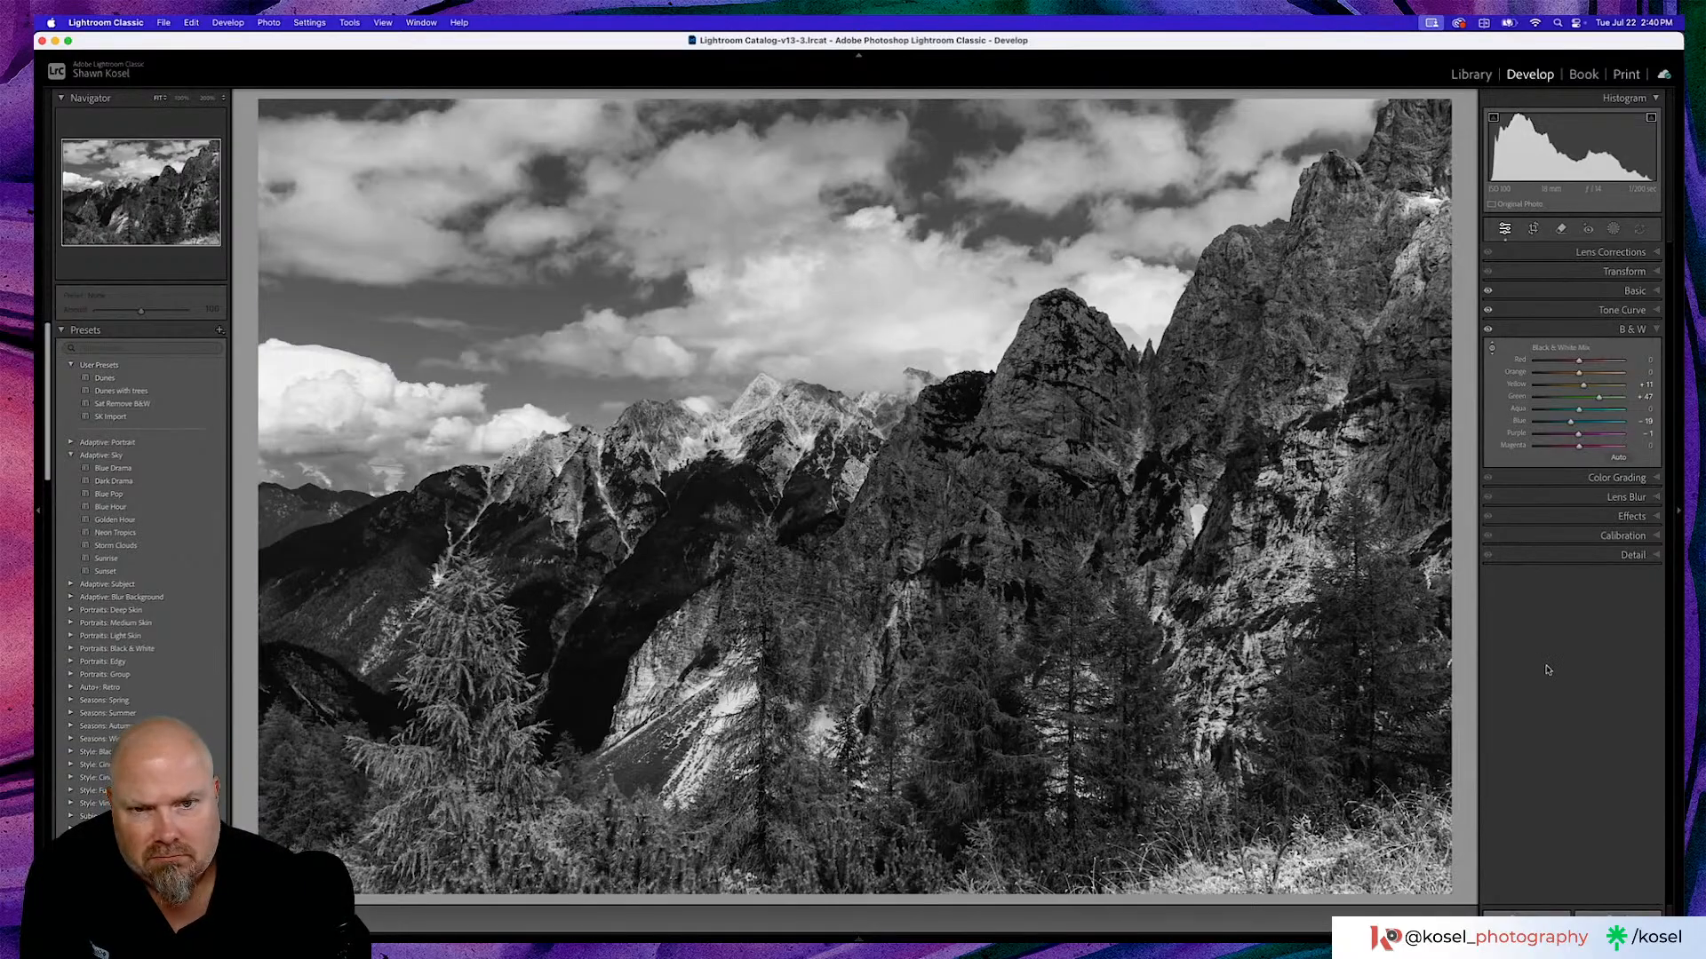
key(backslash)
key(backslash)
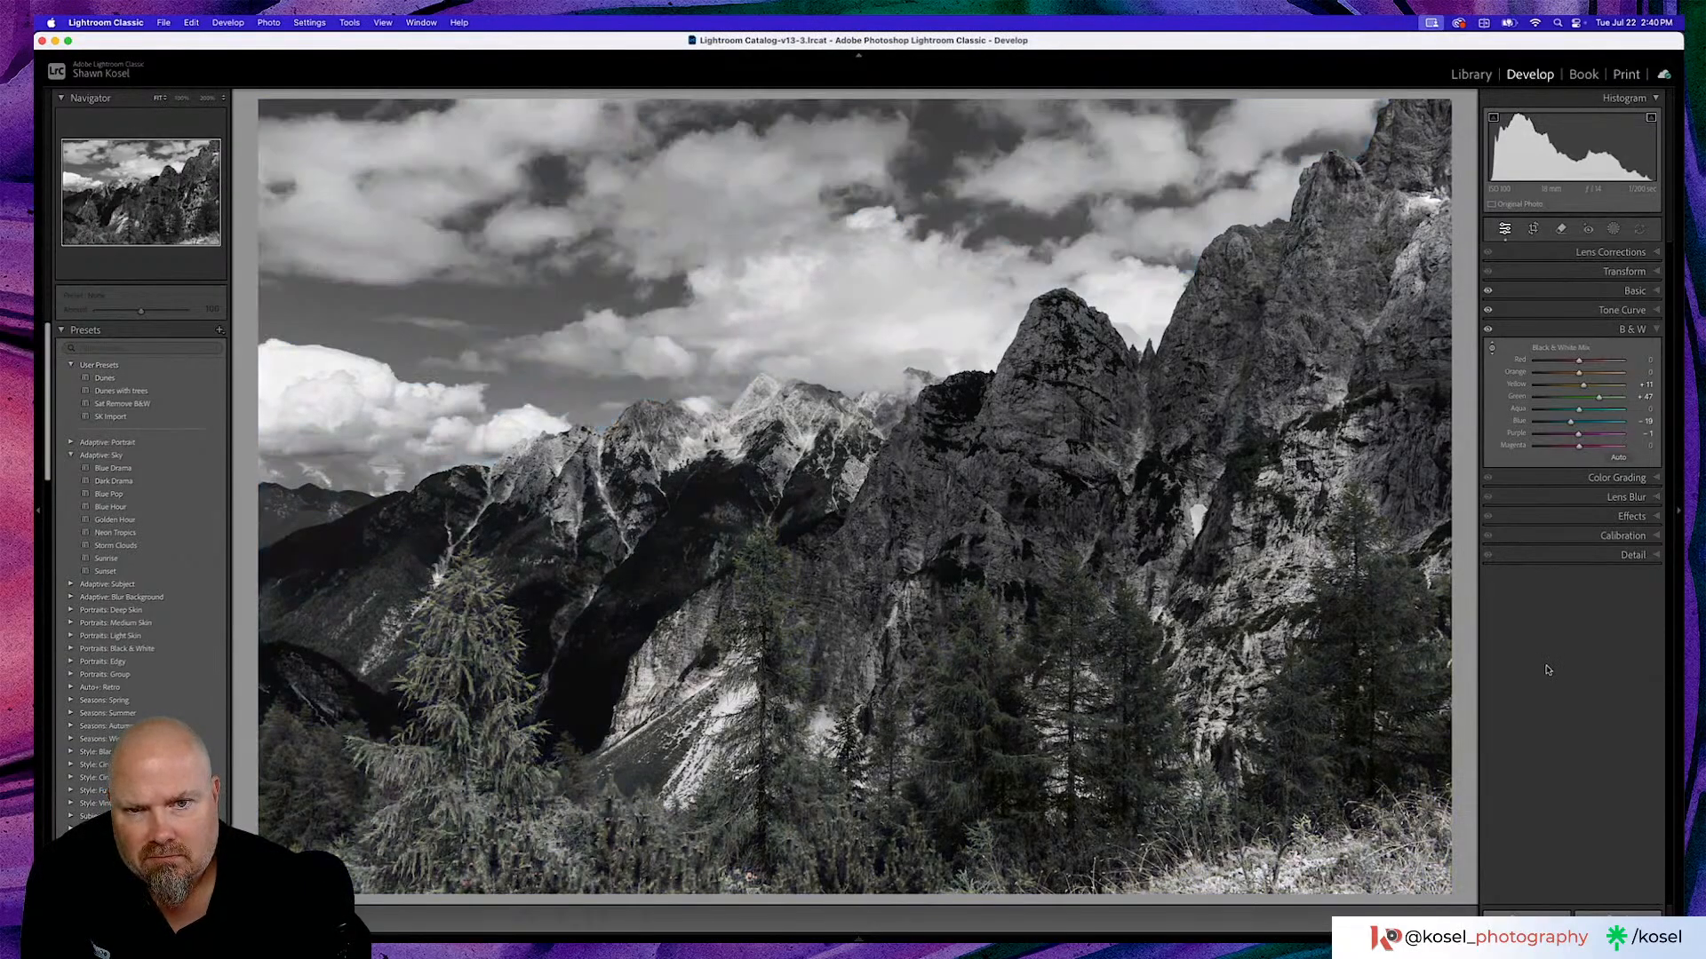
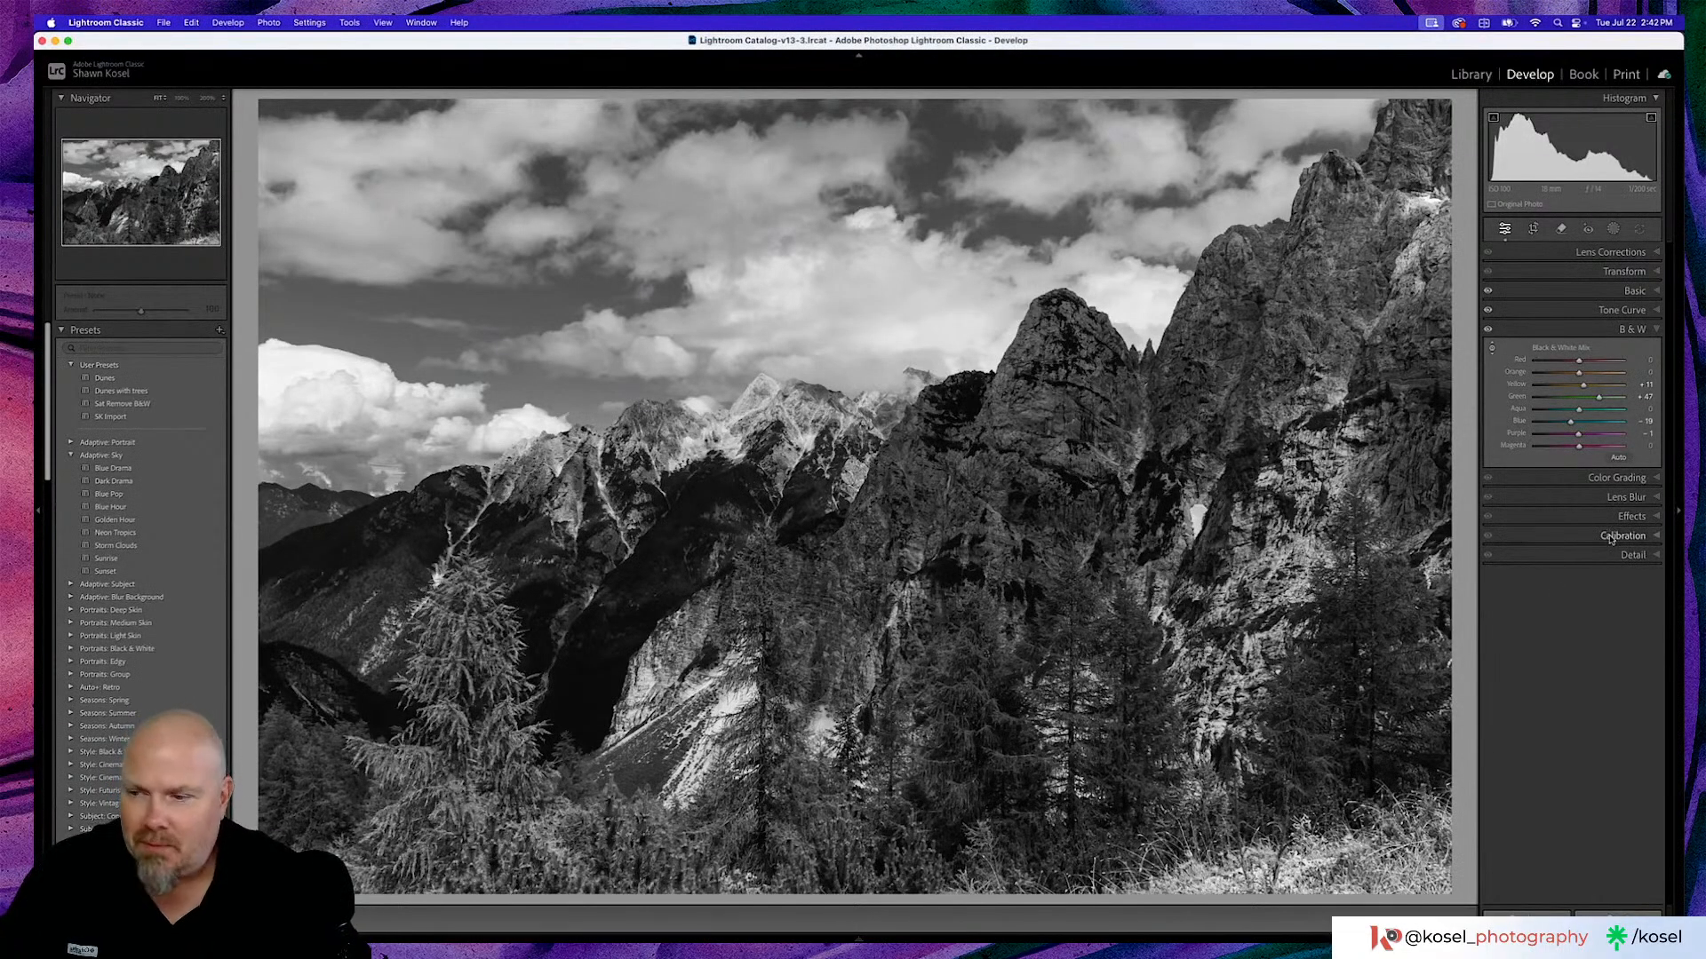
Sharpen the black-and-white mountain photo with an Amount of about 69 and Masking of about 71.
click(1617, 554)
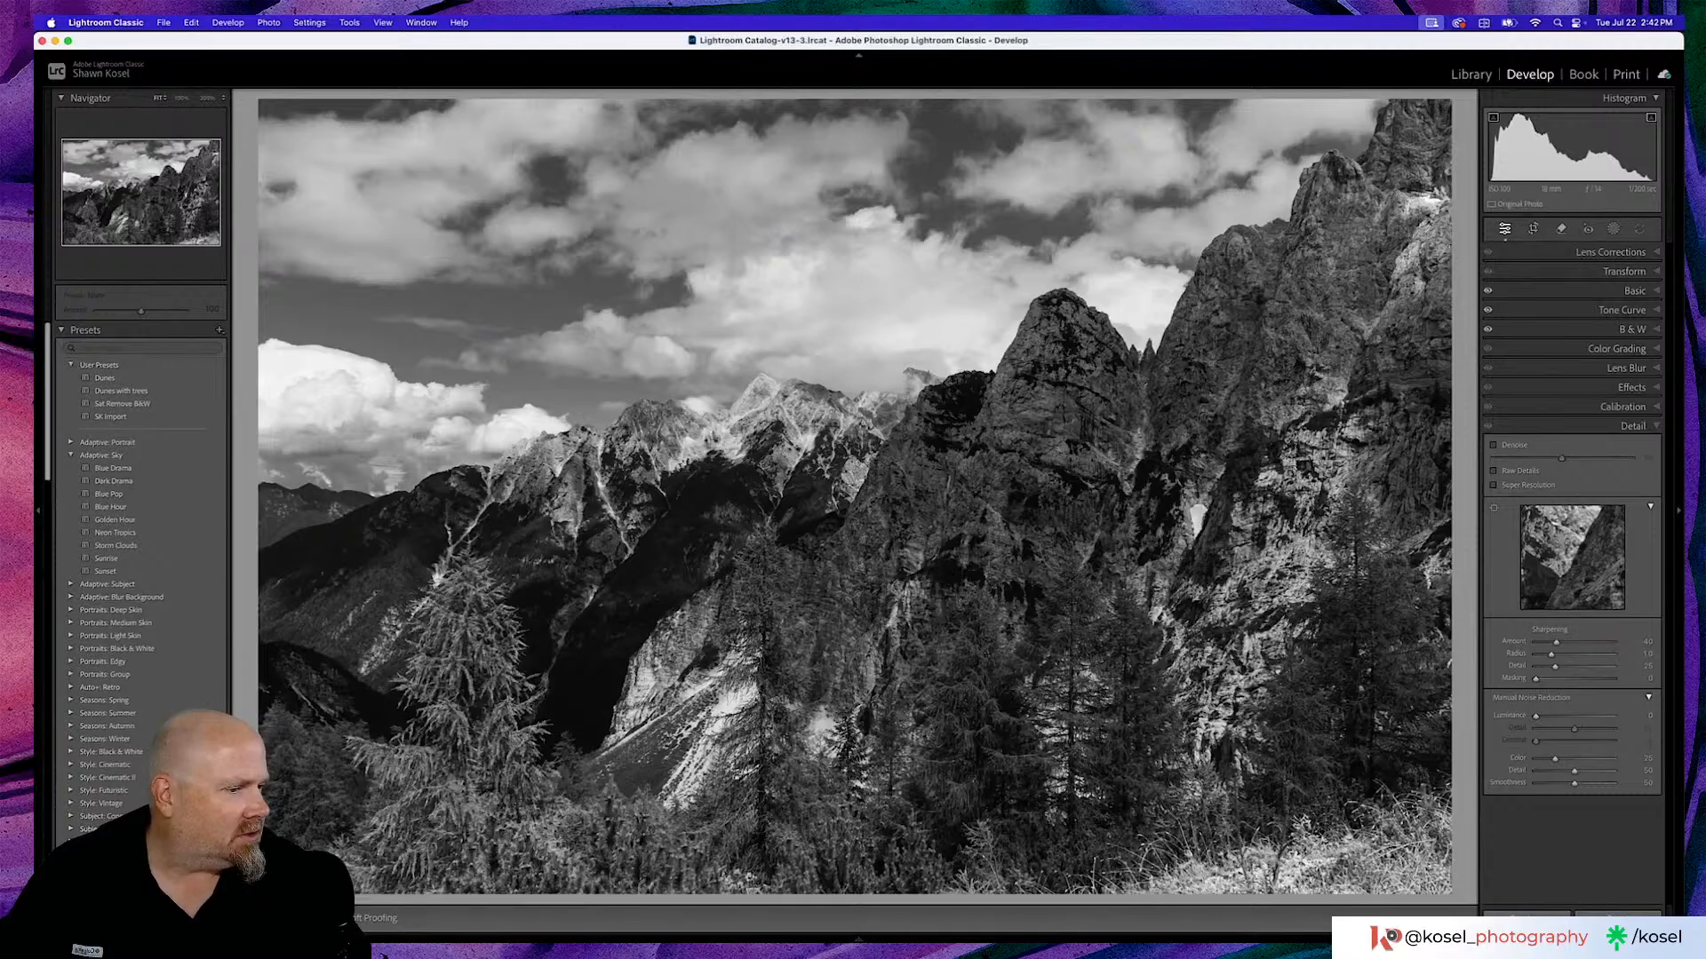
key(super+shift+e)
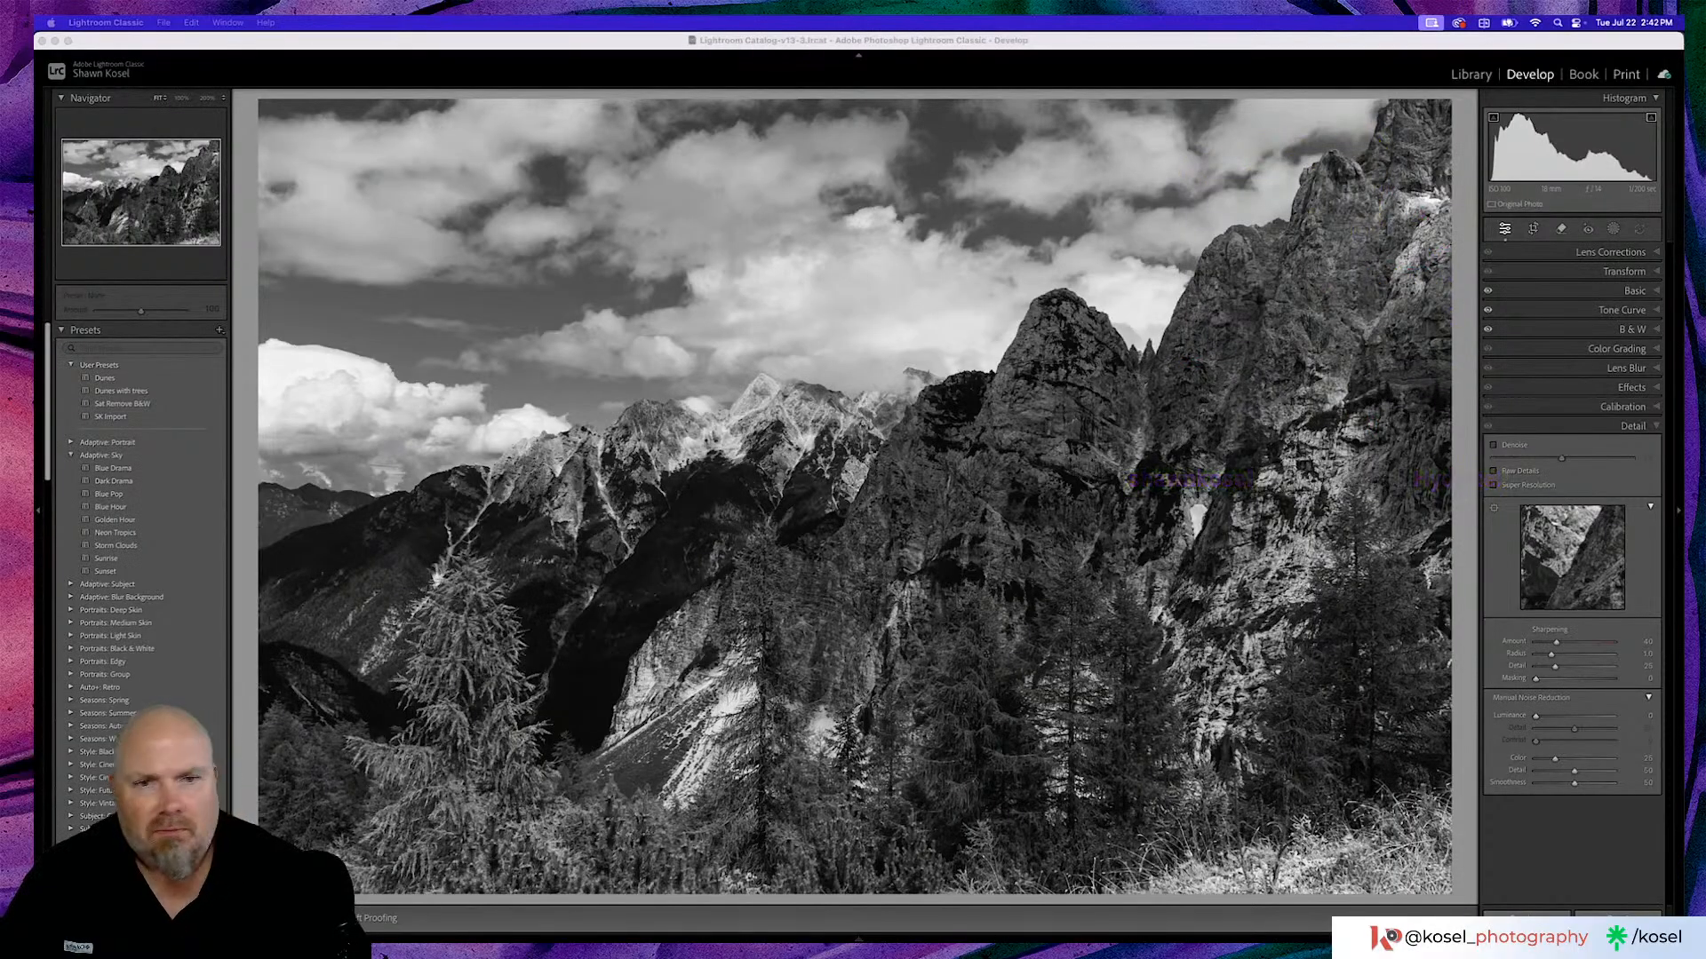
click(674, 44)
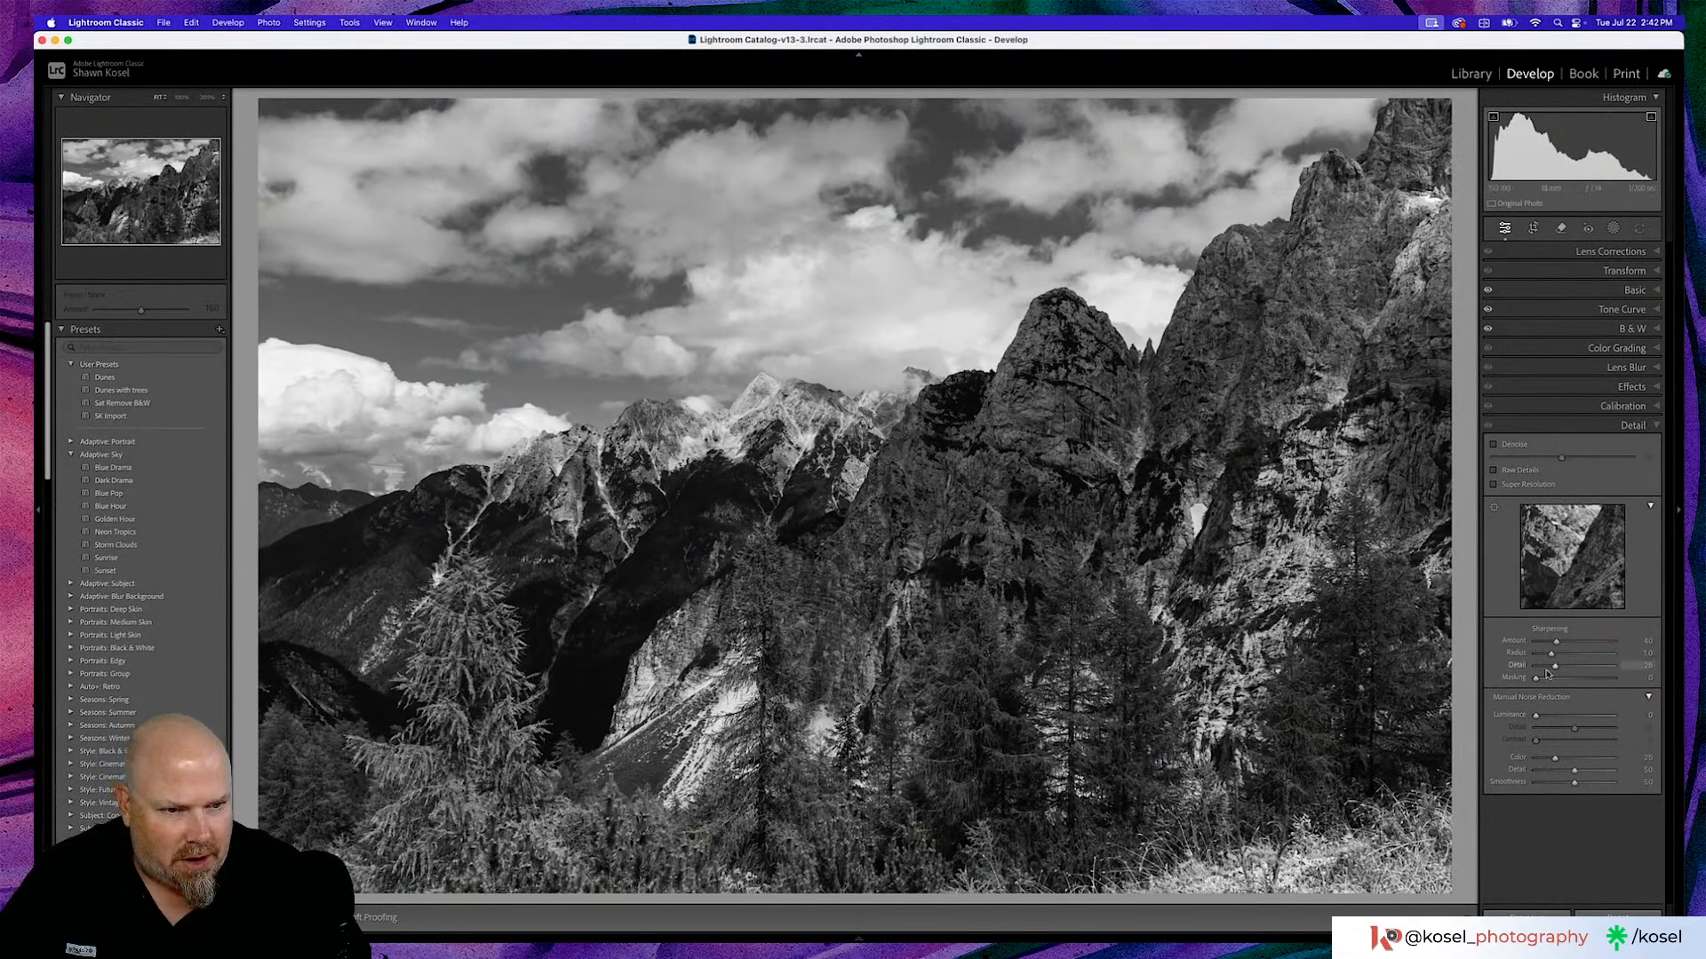
drag(1555, 642, 1570, 643)
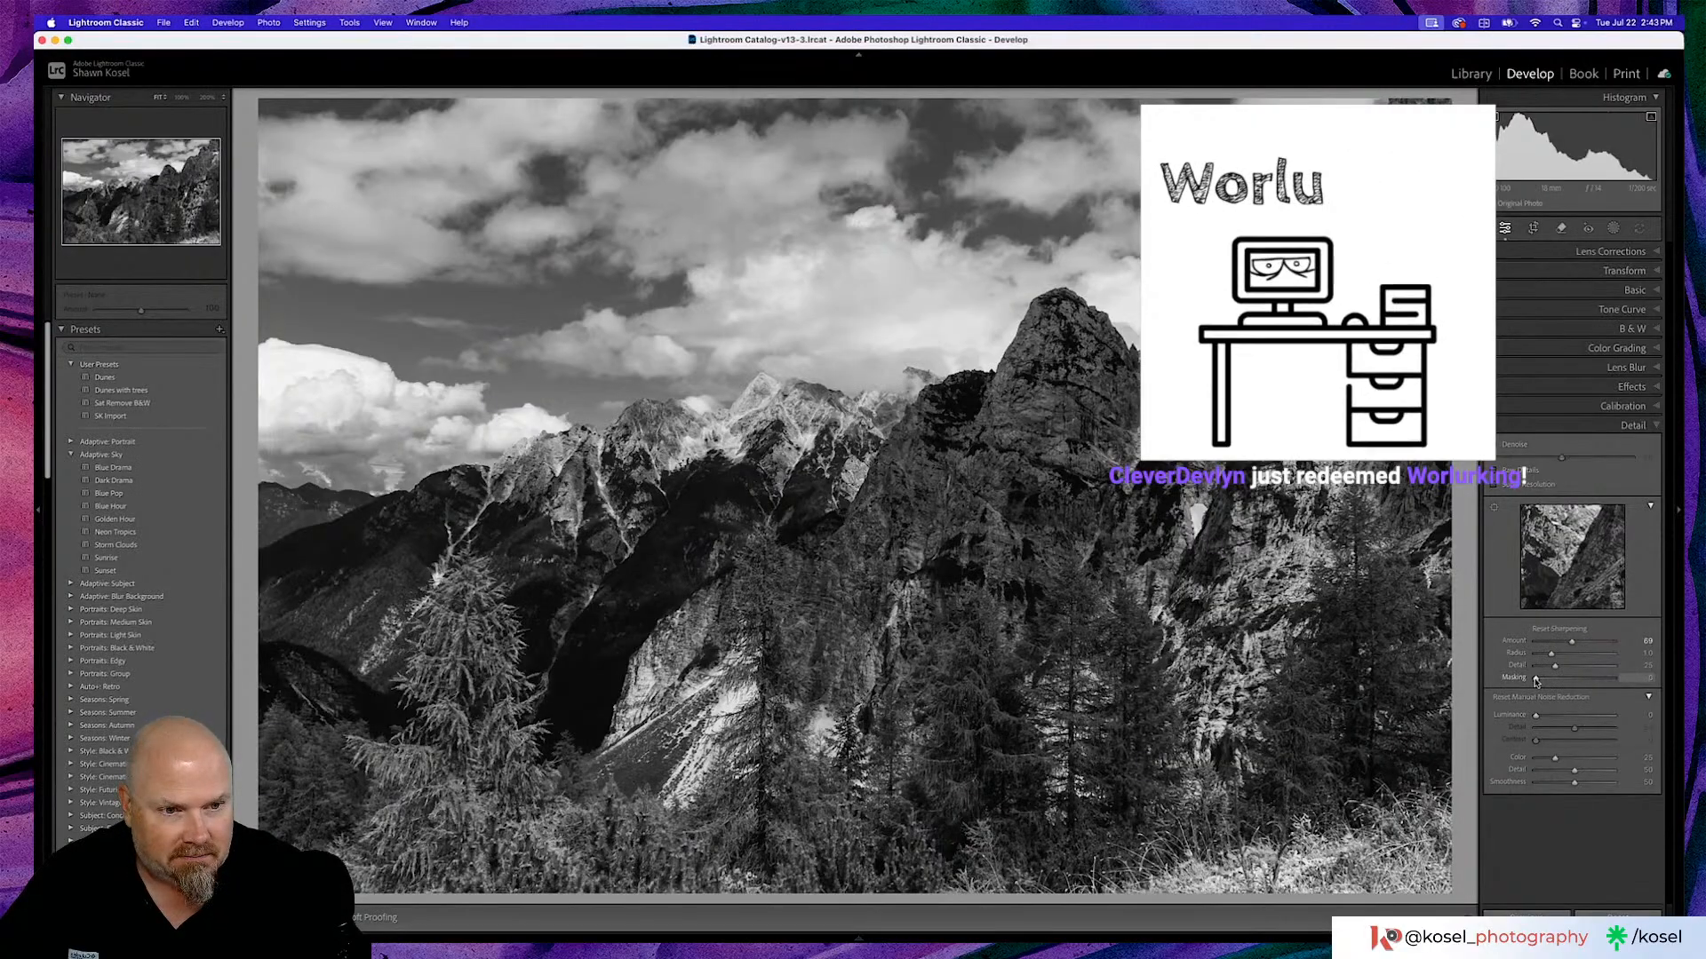
alt+click(1537, 678)
drag(1537, 679, 1590, 681)
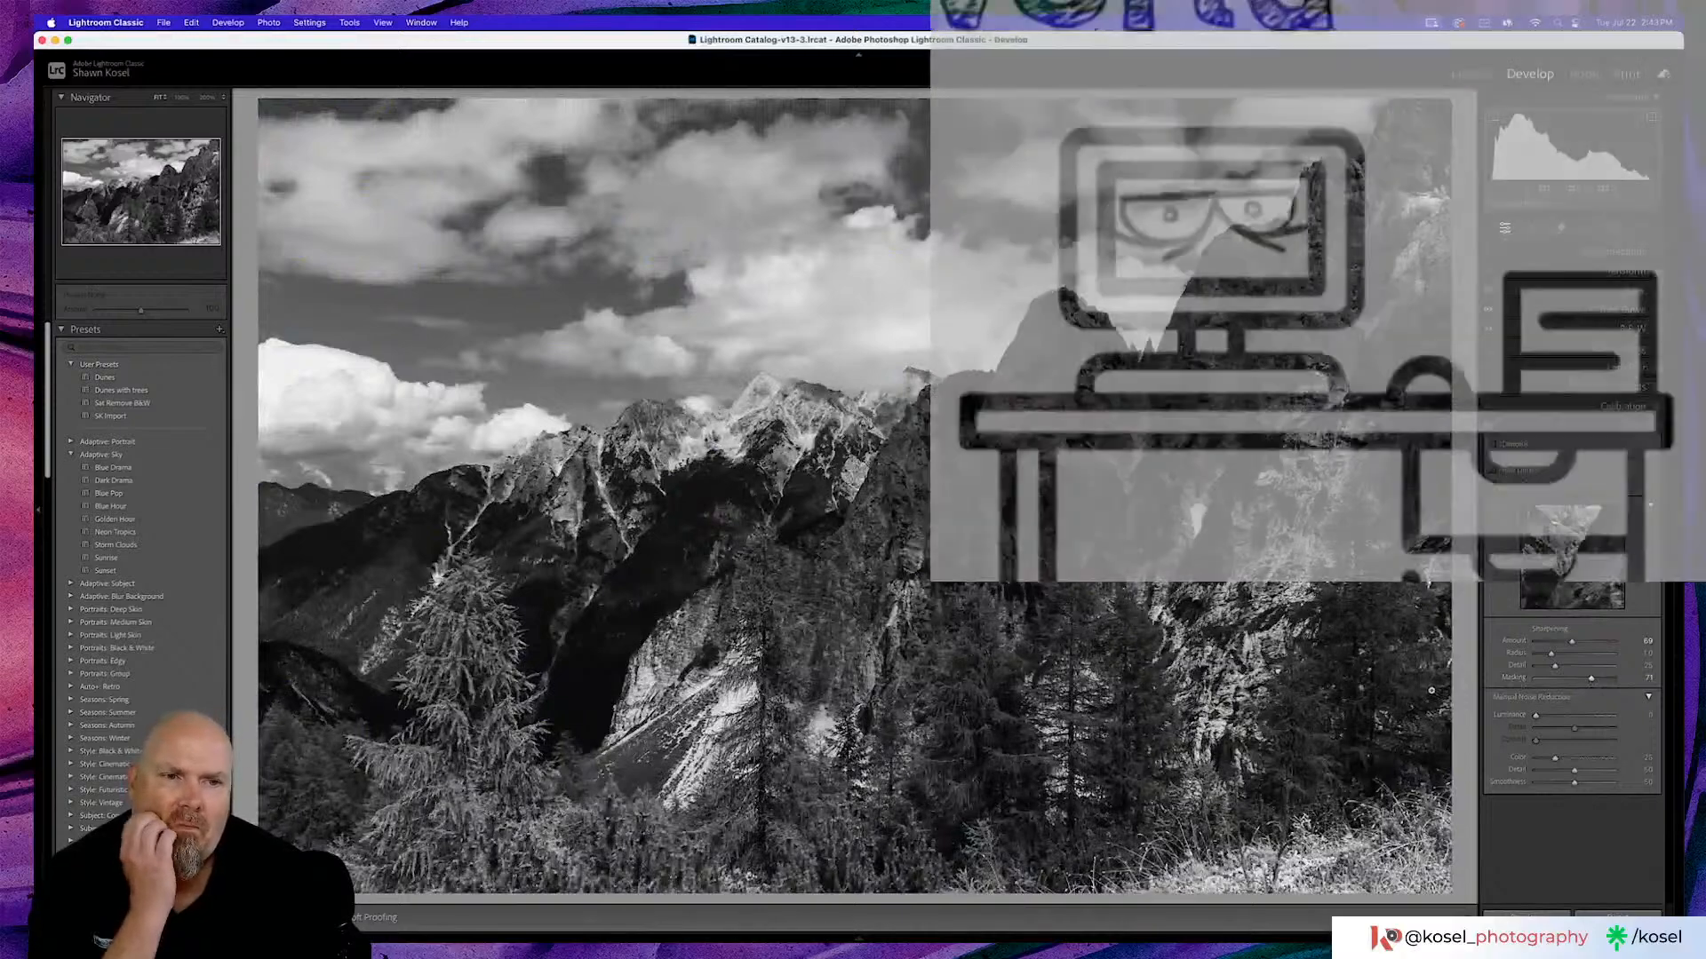
Brighten the foreground trees and grass with a linear gradient mask at Exposure about 0.4, and compare with the original version.
click(1613, 228)
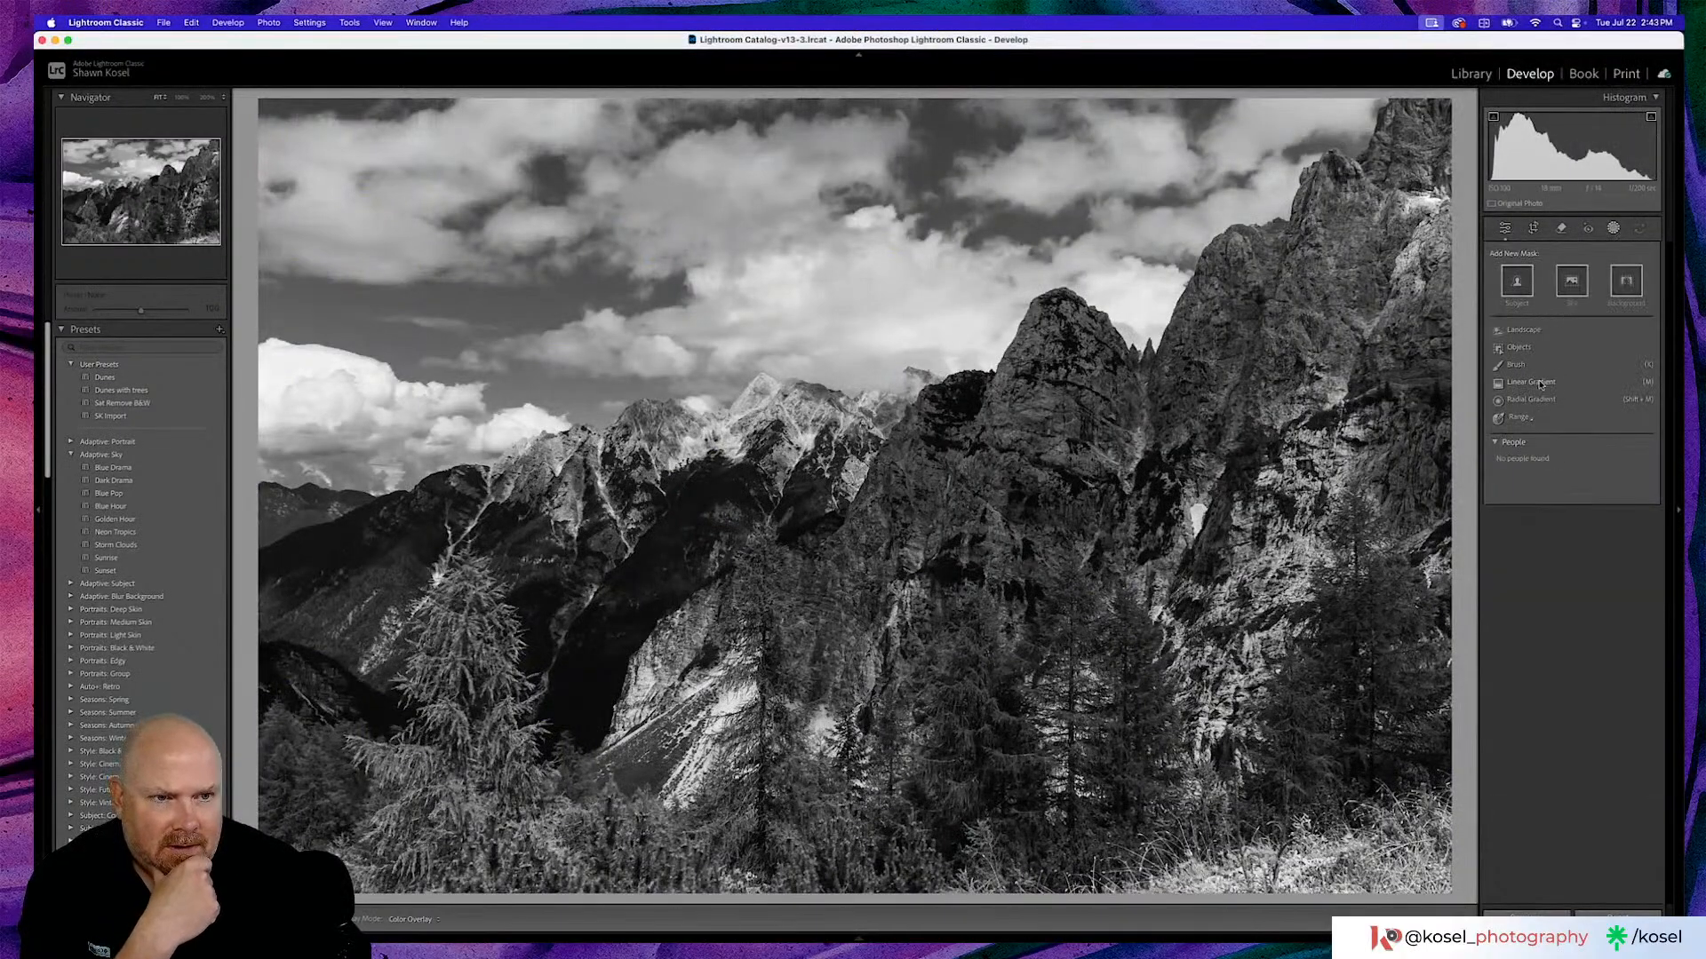
click(1540, 384)
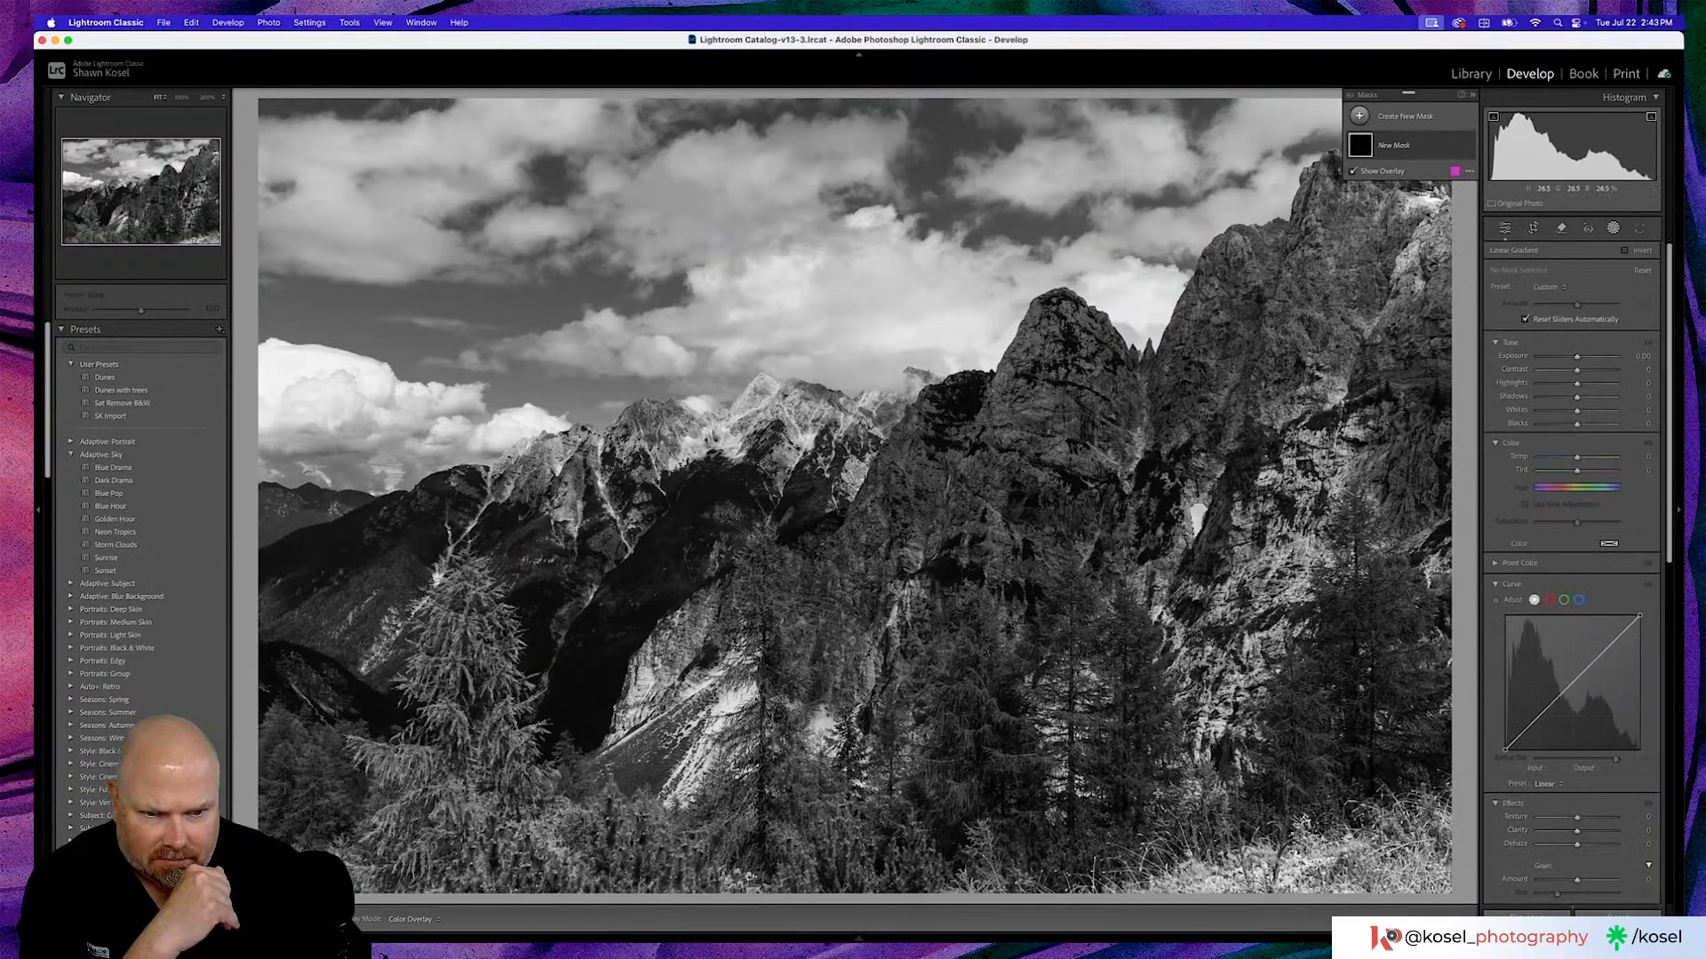
drag(1122, 746, 1078, 779)
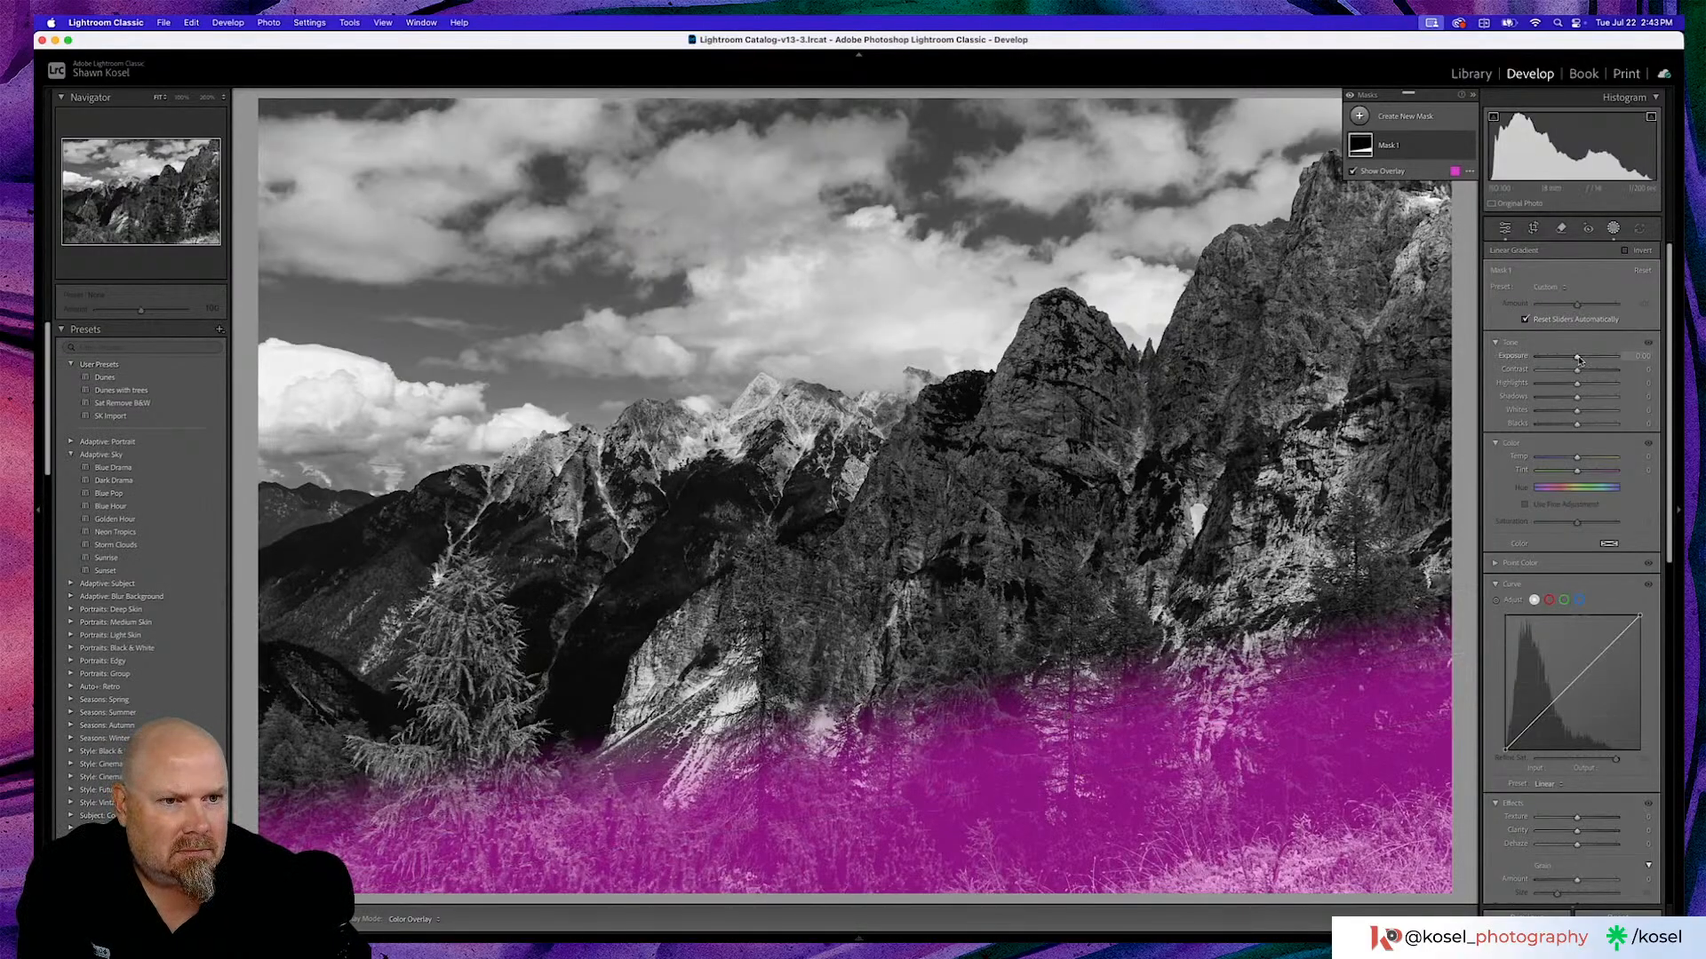
drag(1576, 356, 1586, 359)
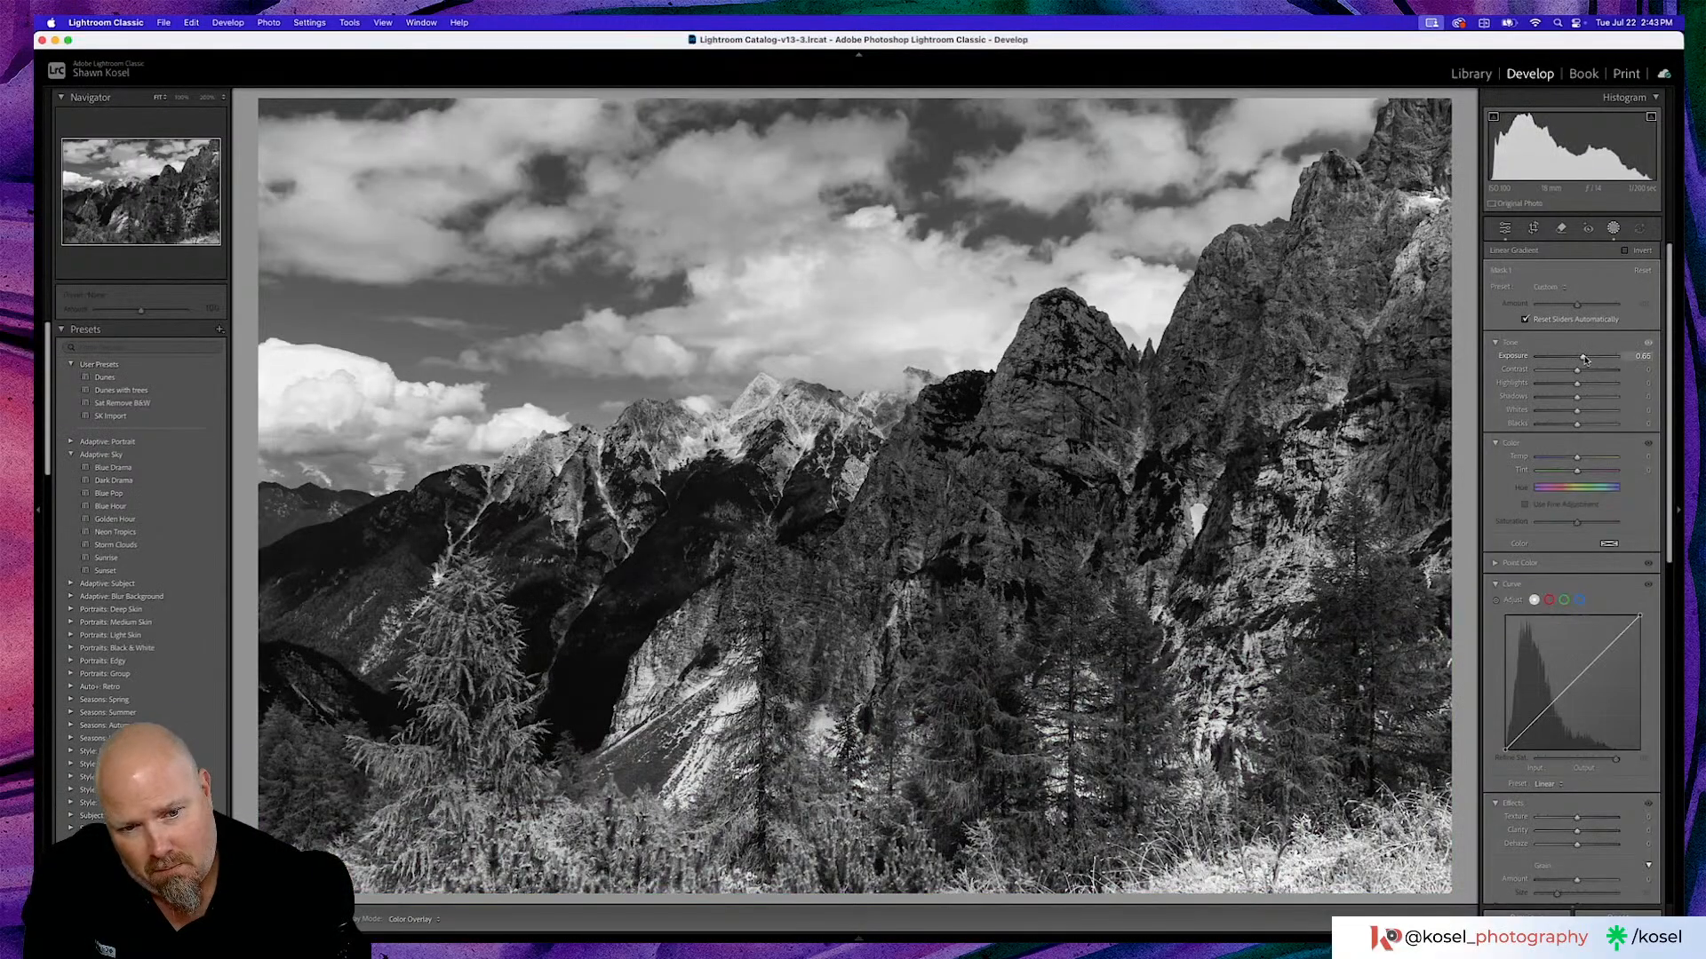
drag(1582, 360, 1583, 360)
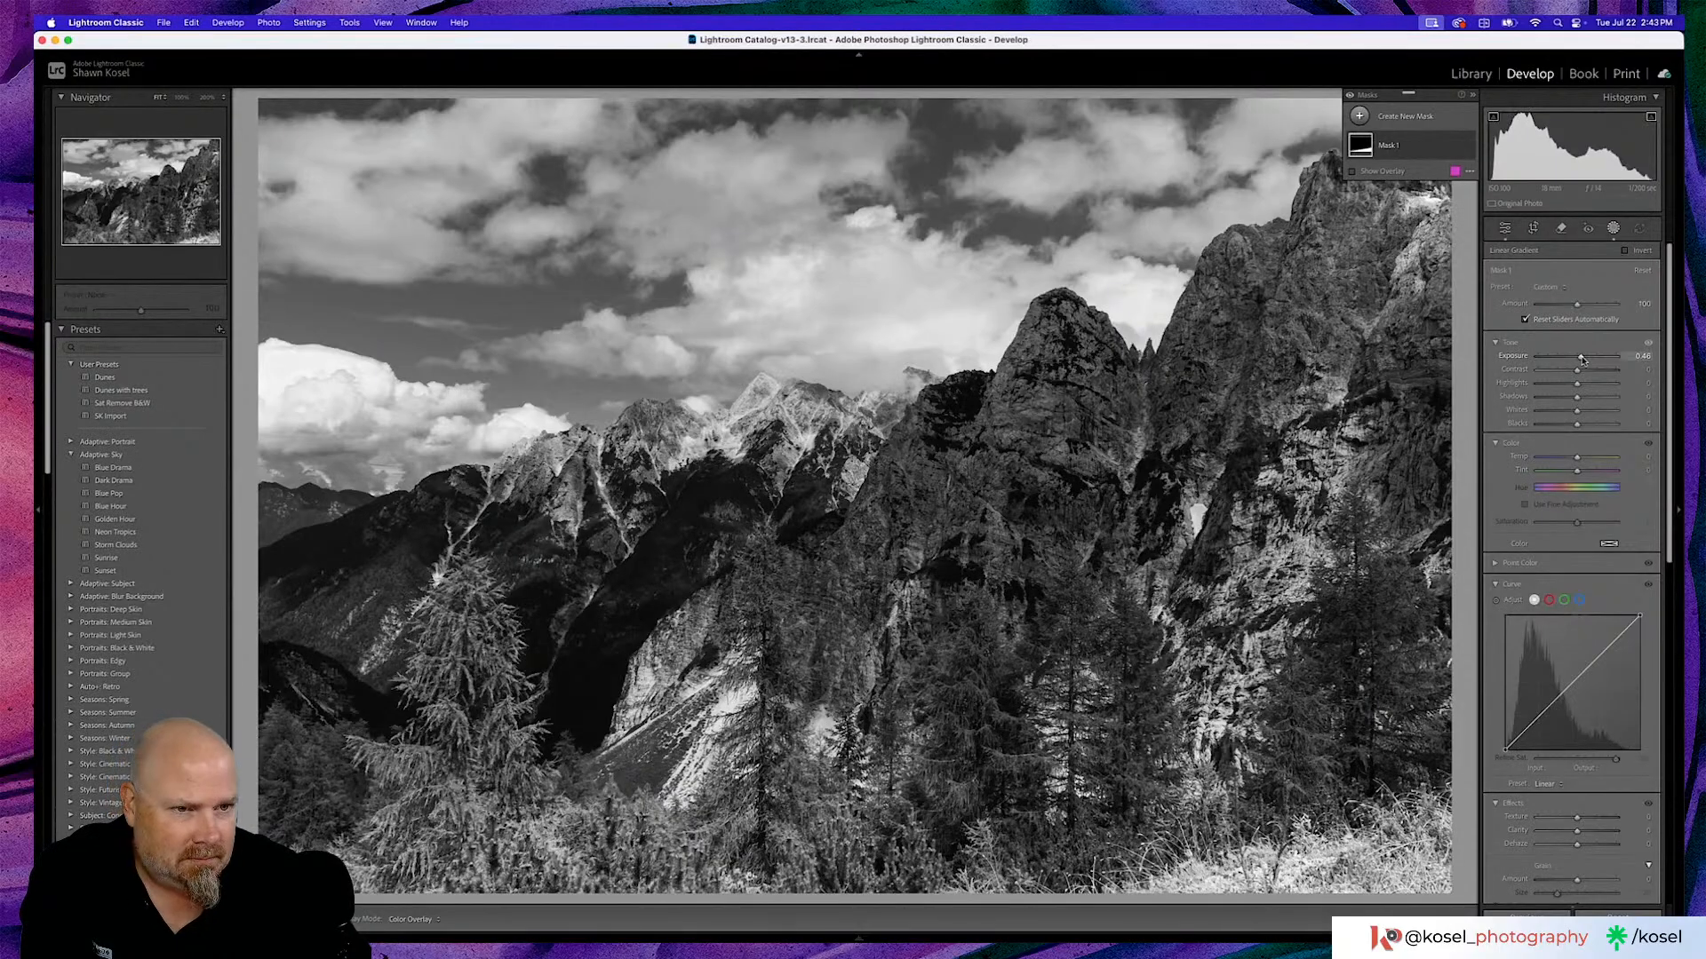
click(1503, 233)
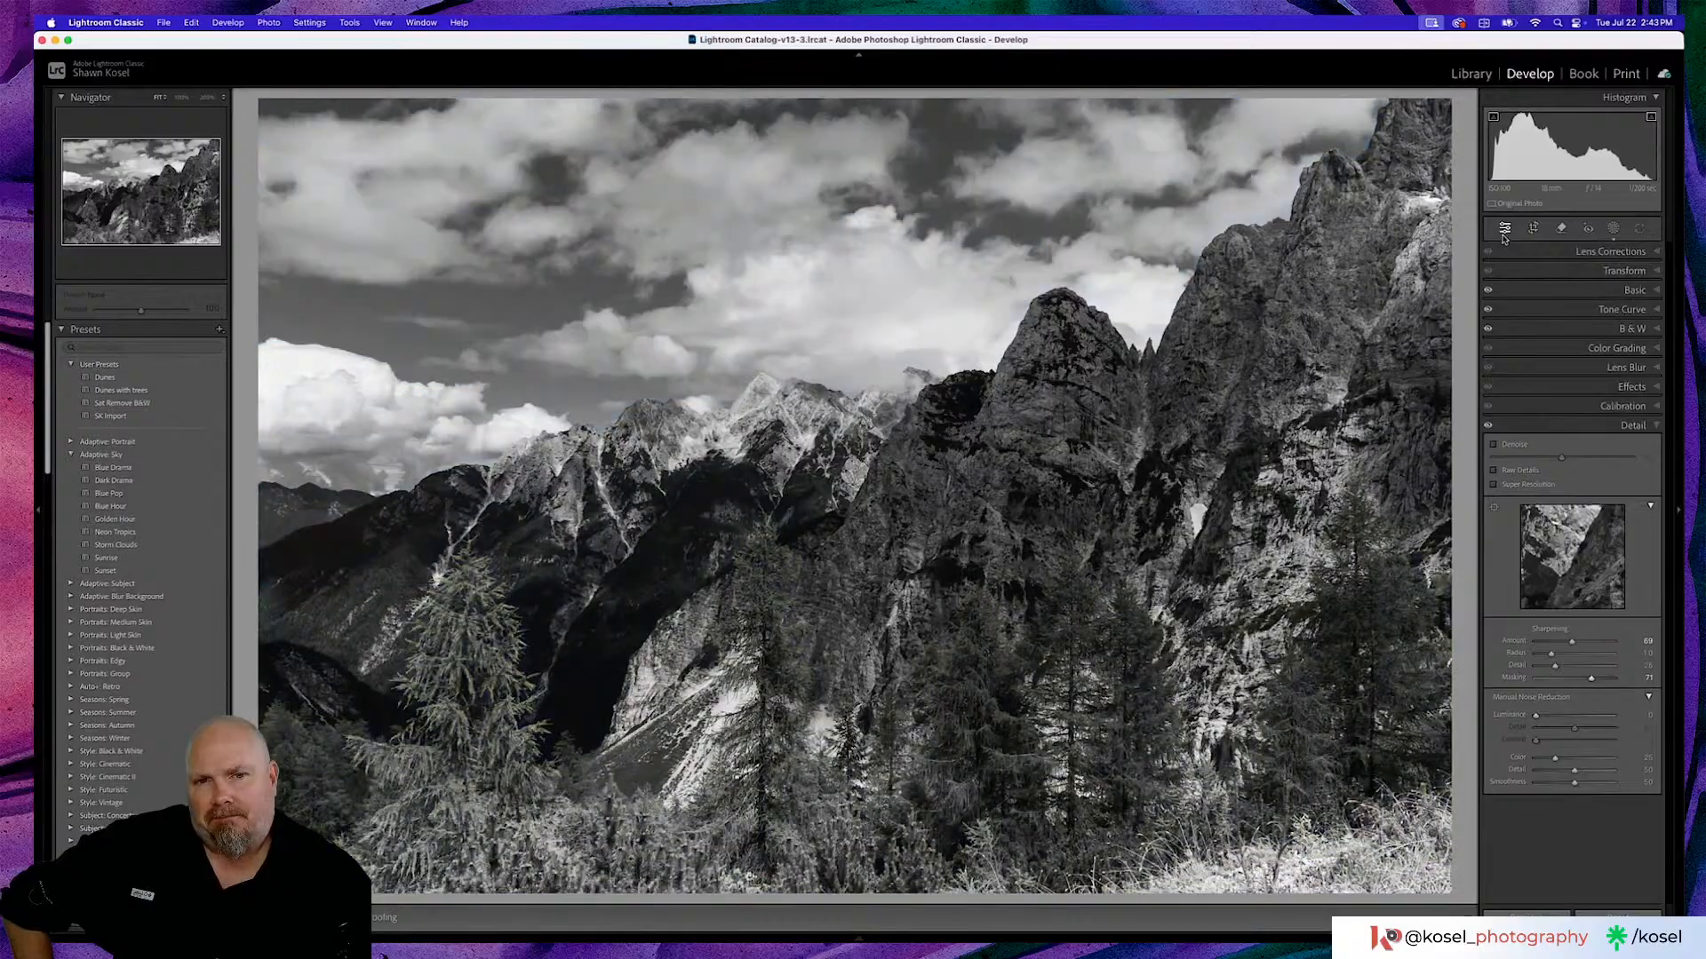
key(backslash)
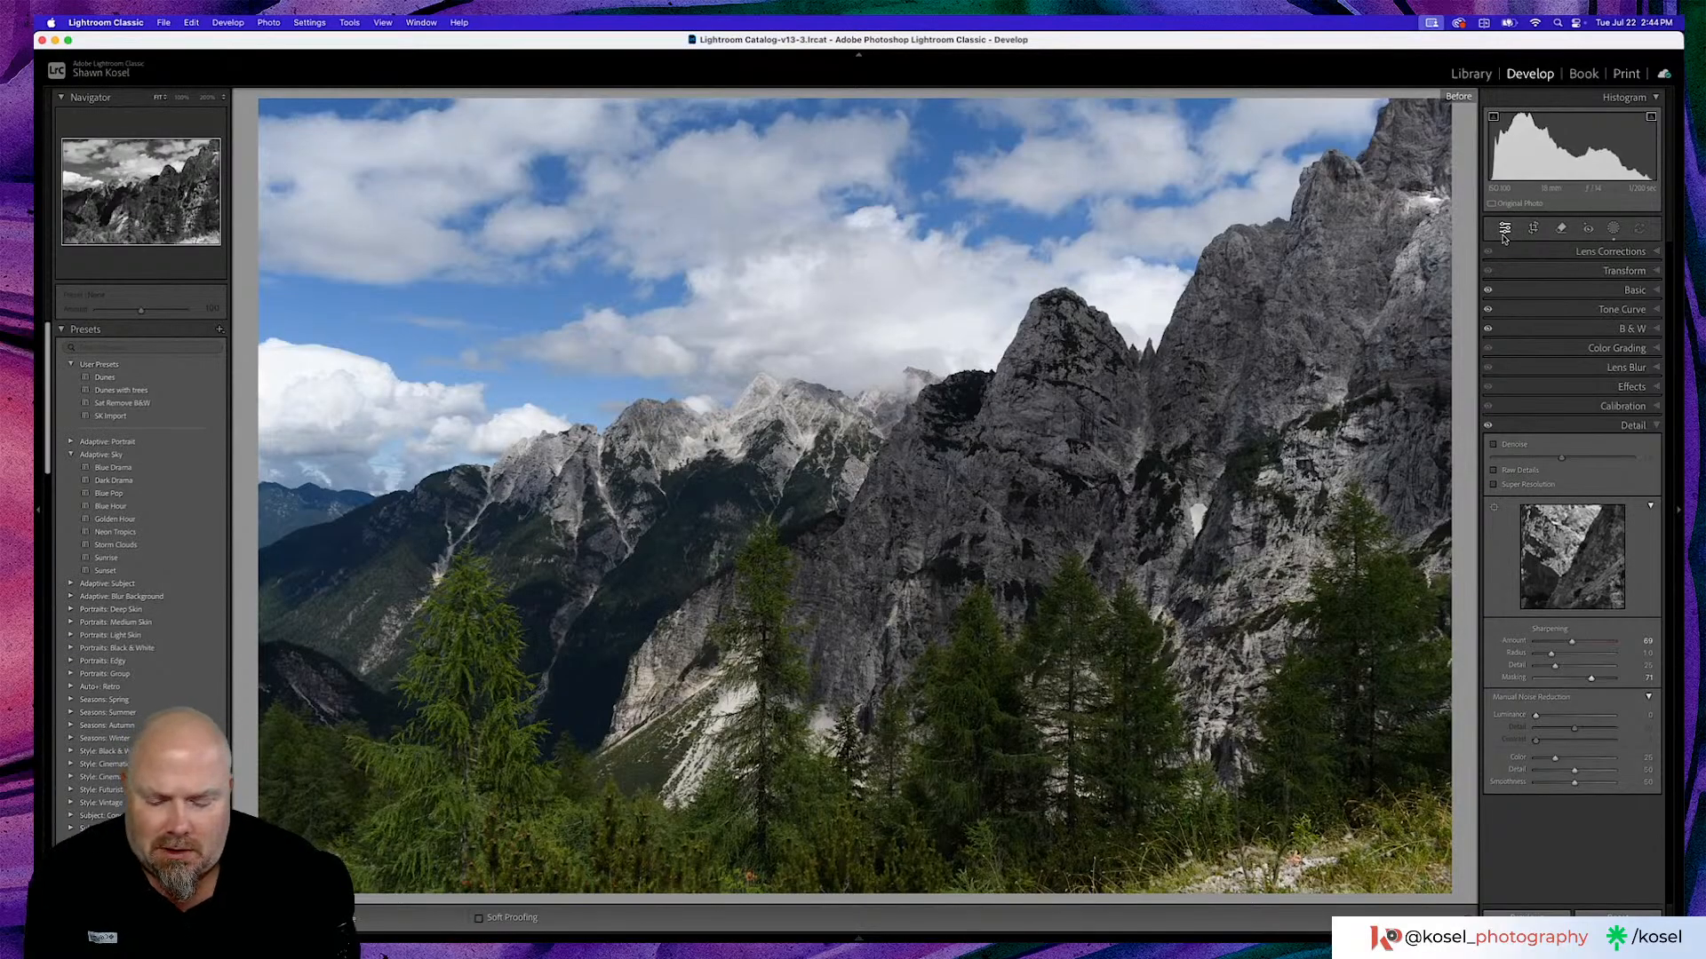
key(backslash)
Create a virtual copy of the black-and-white photo in the library and resolve the source photo's metadata conflict by importing settings from disk.
key(g)
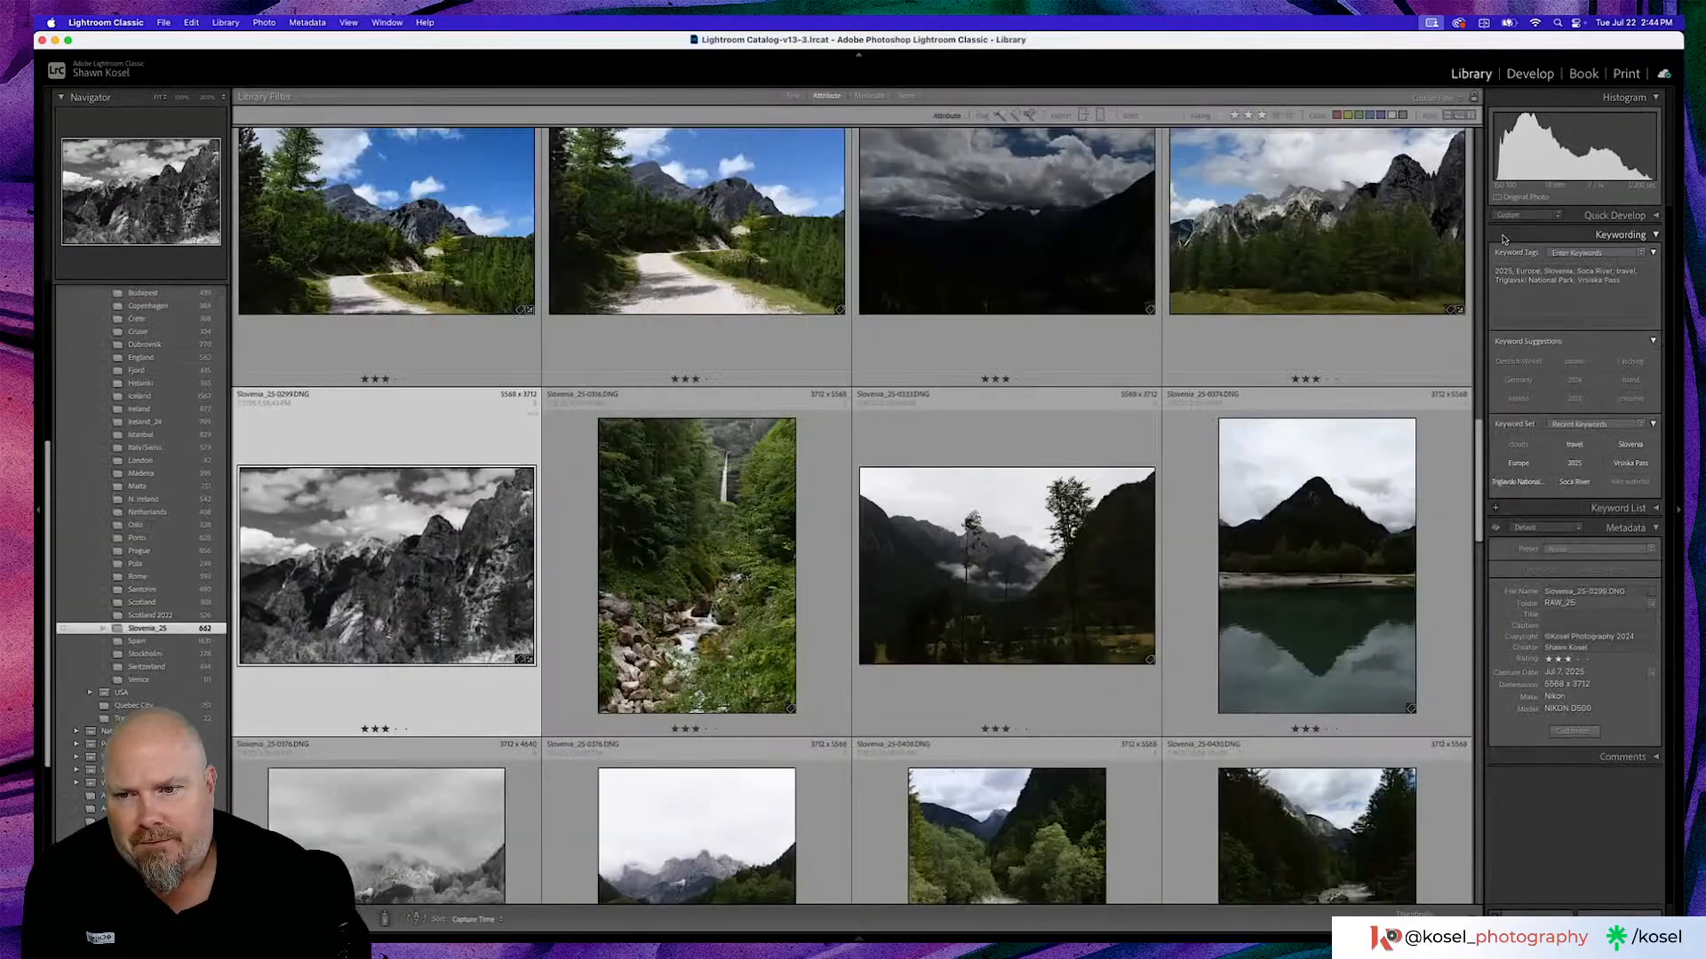
right_click(344, 579)
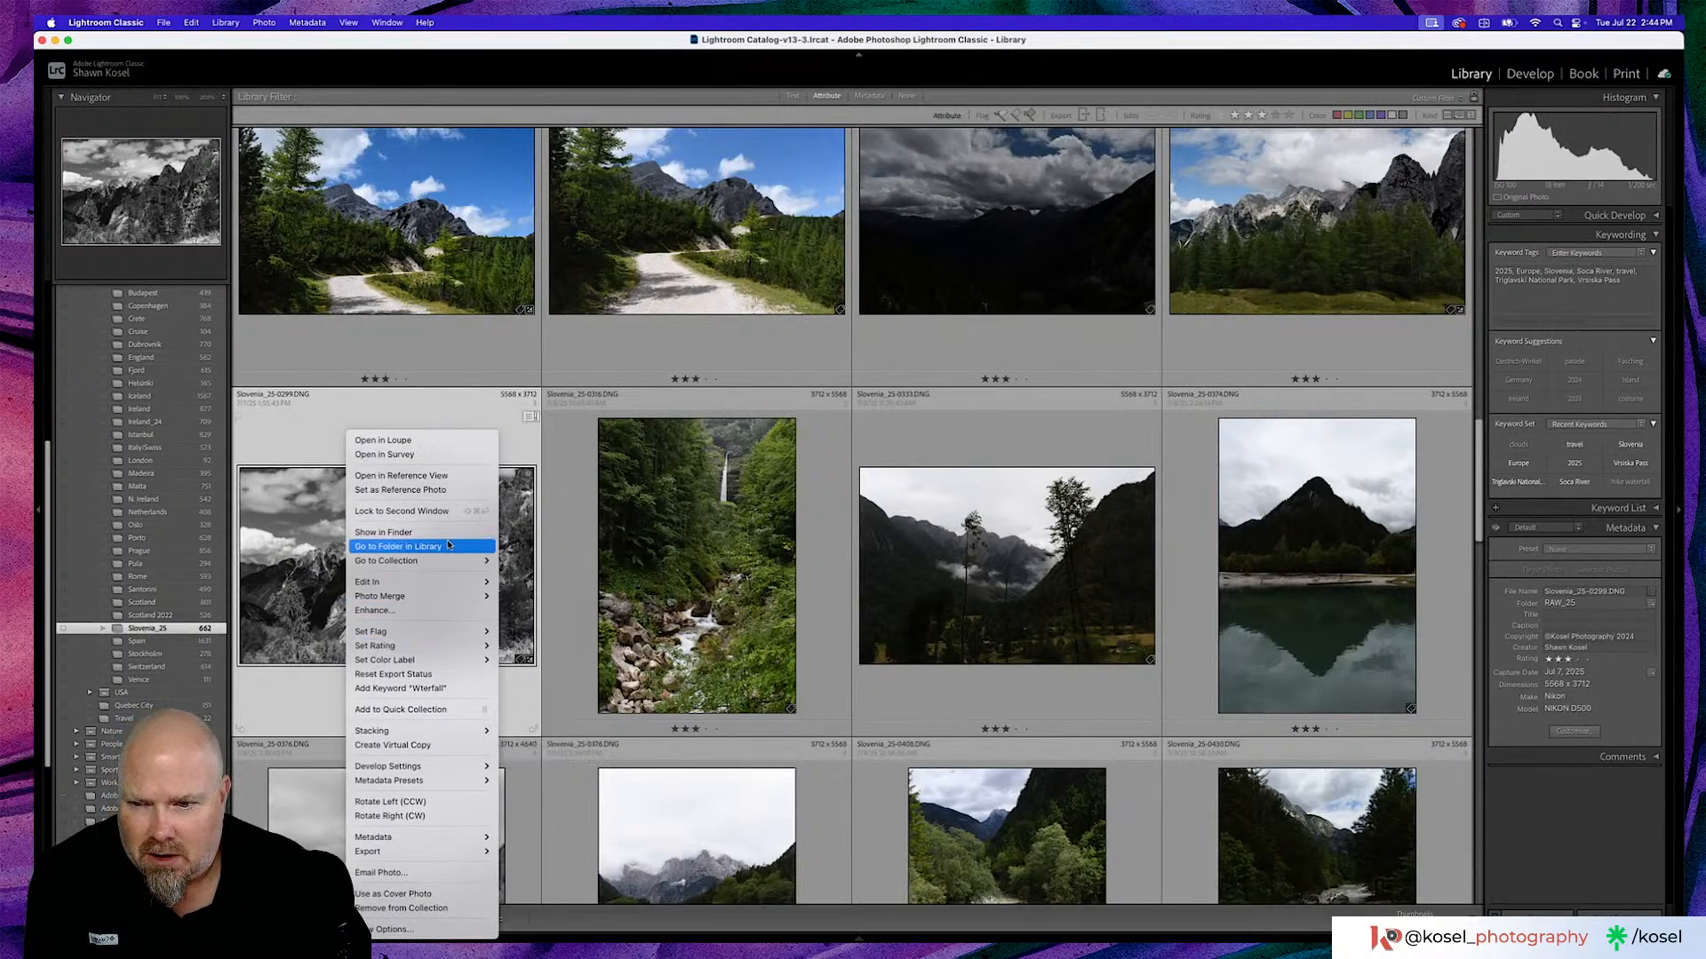
click(451, 746)
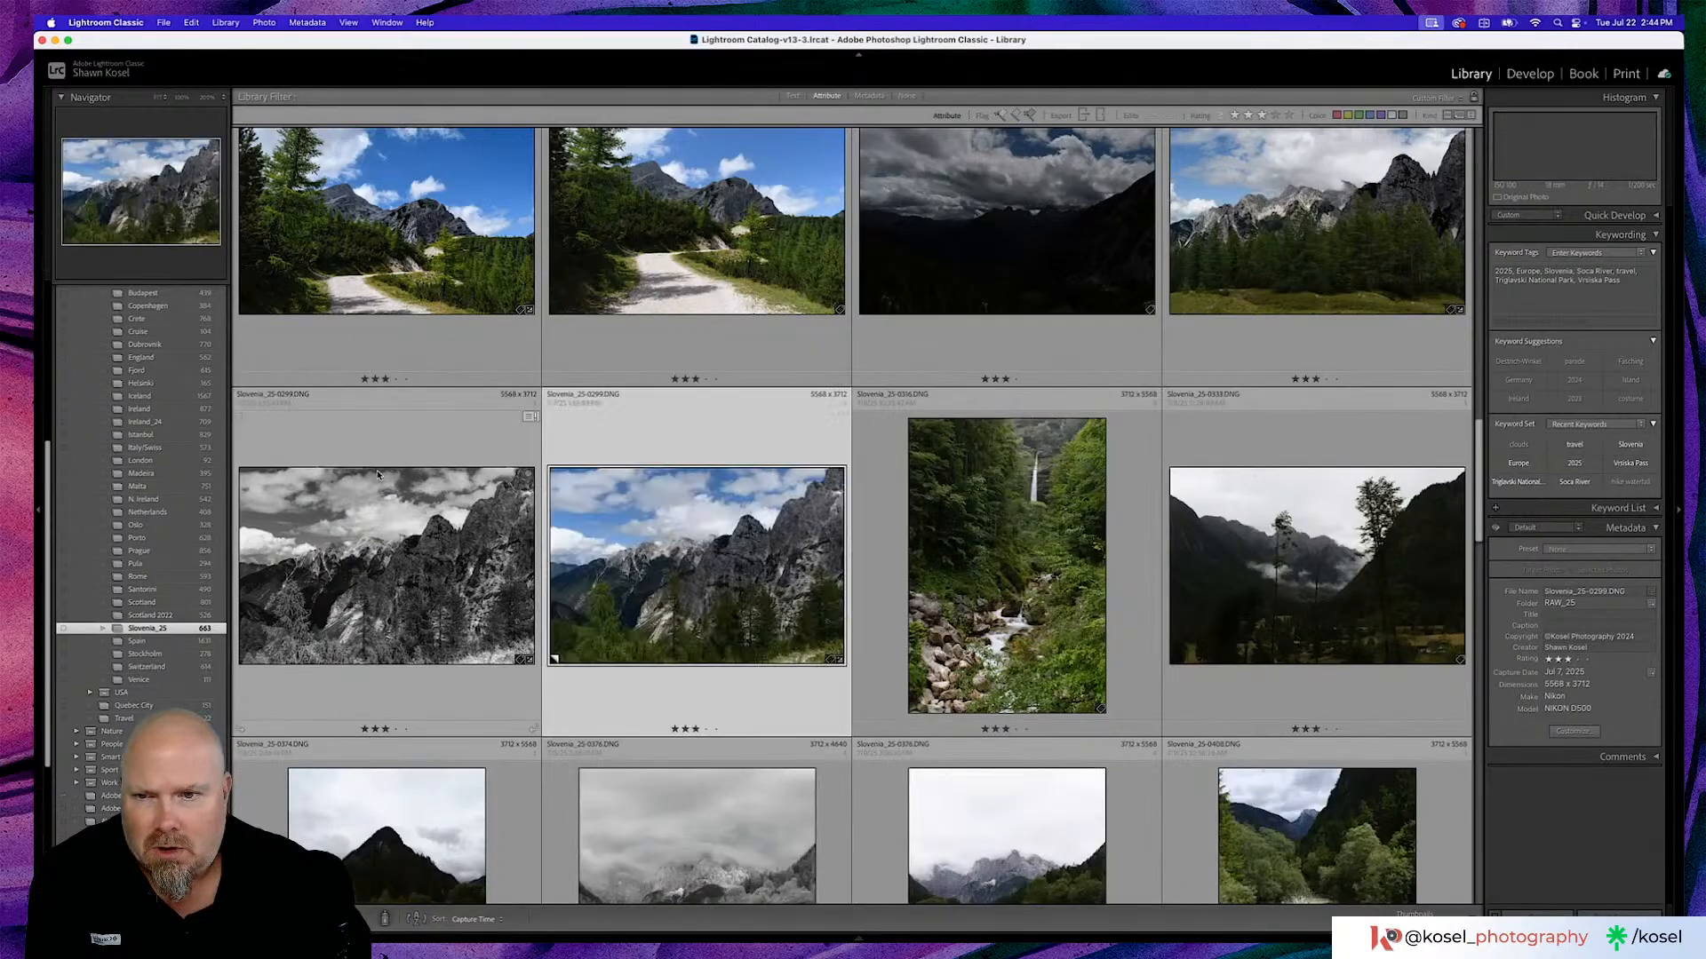
click(531, 416)
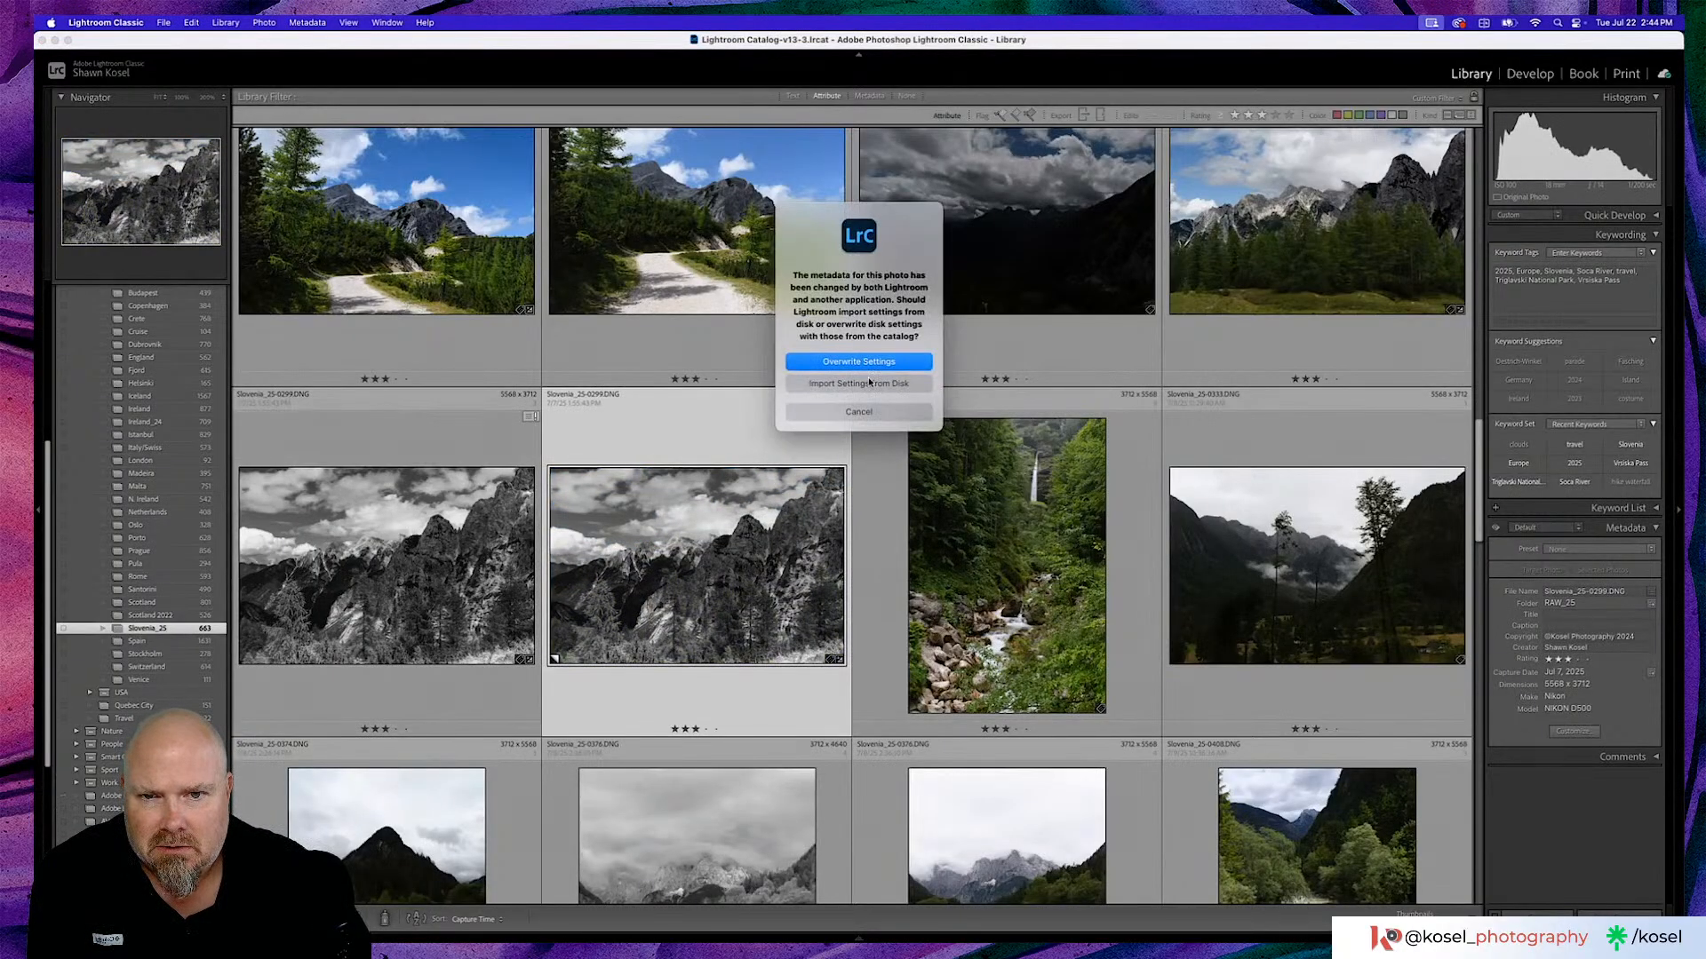
click(870, 382)
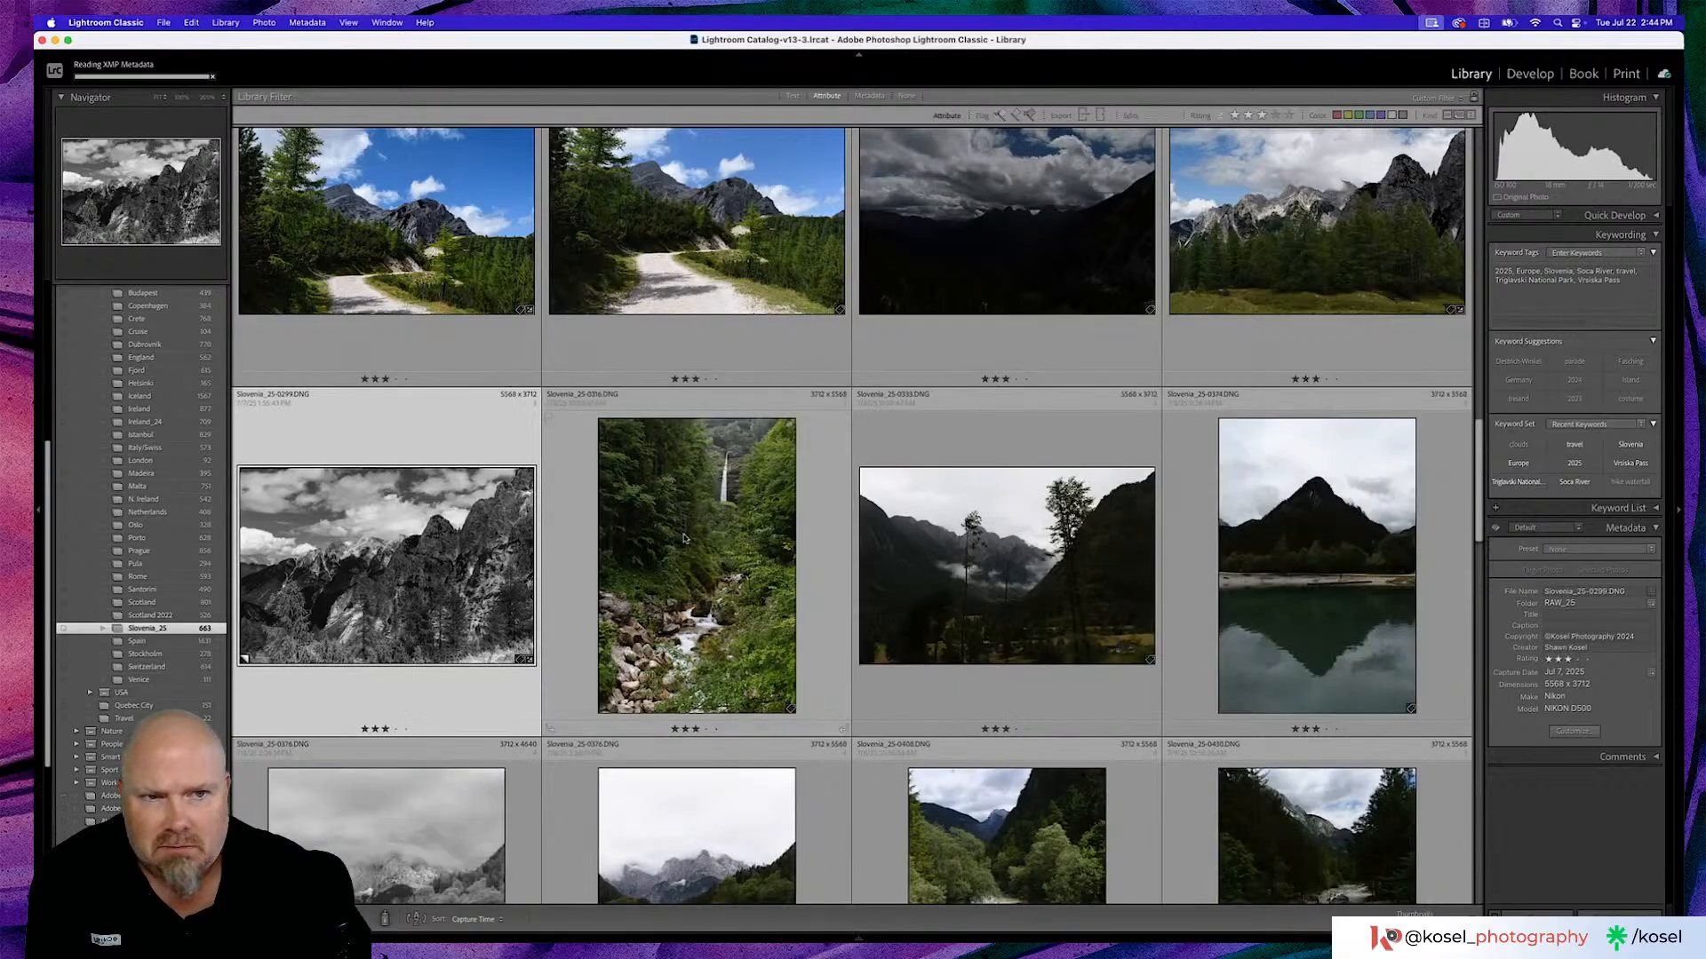
Check the remaining black-and-white photo at full size and create another virtual copy of it.
scroll(683, 538, up, 1)
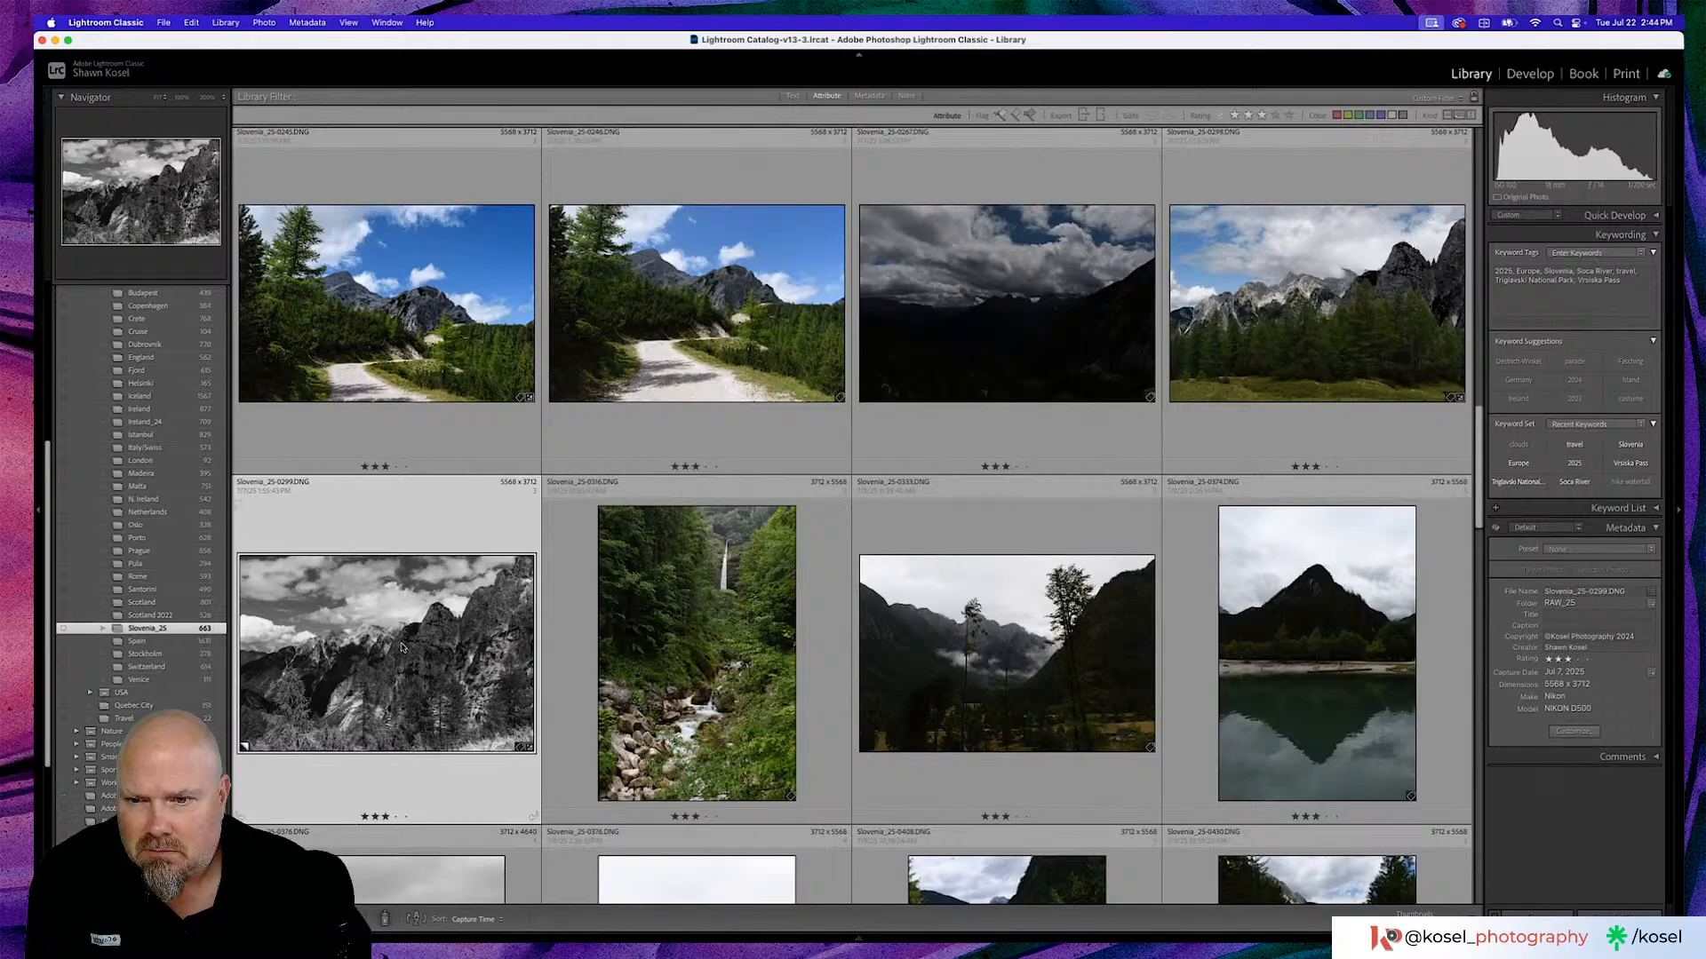
double_click(440, 633)
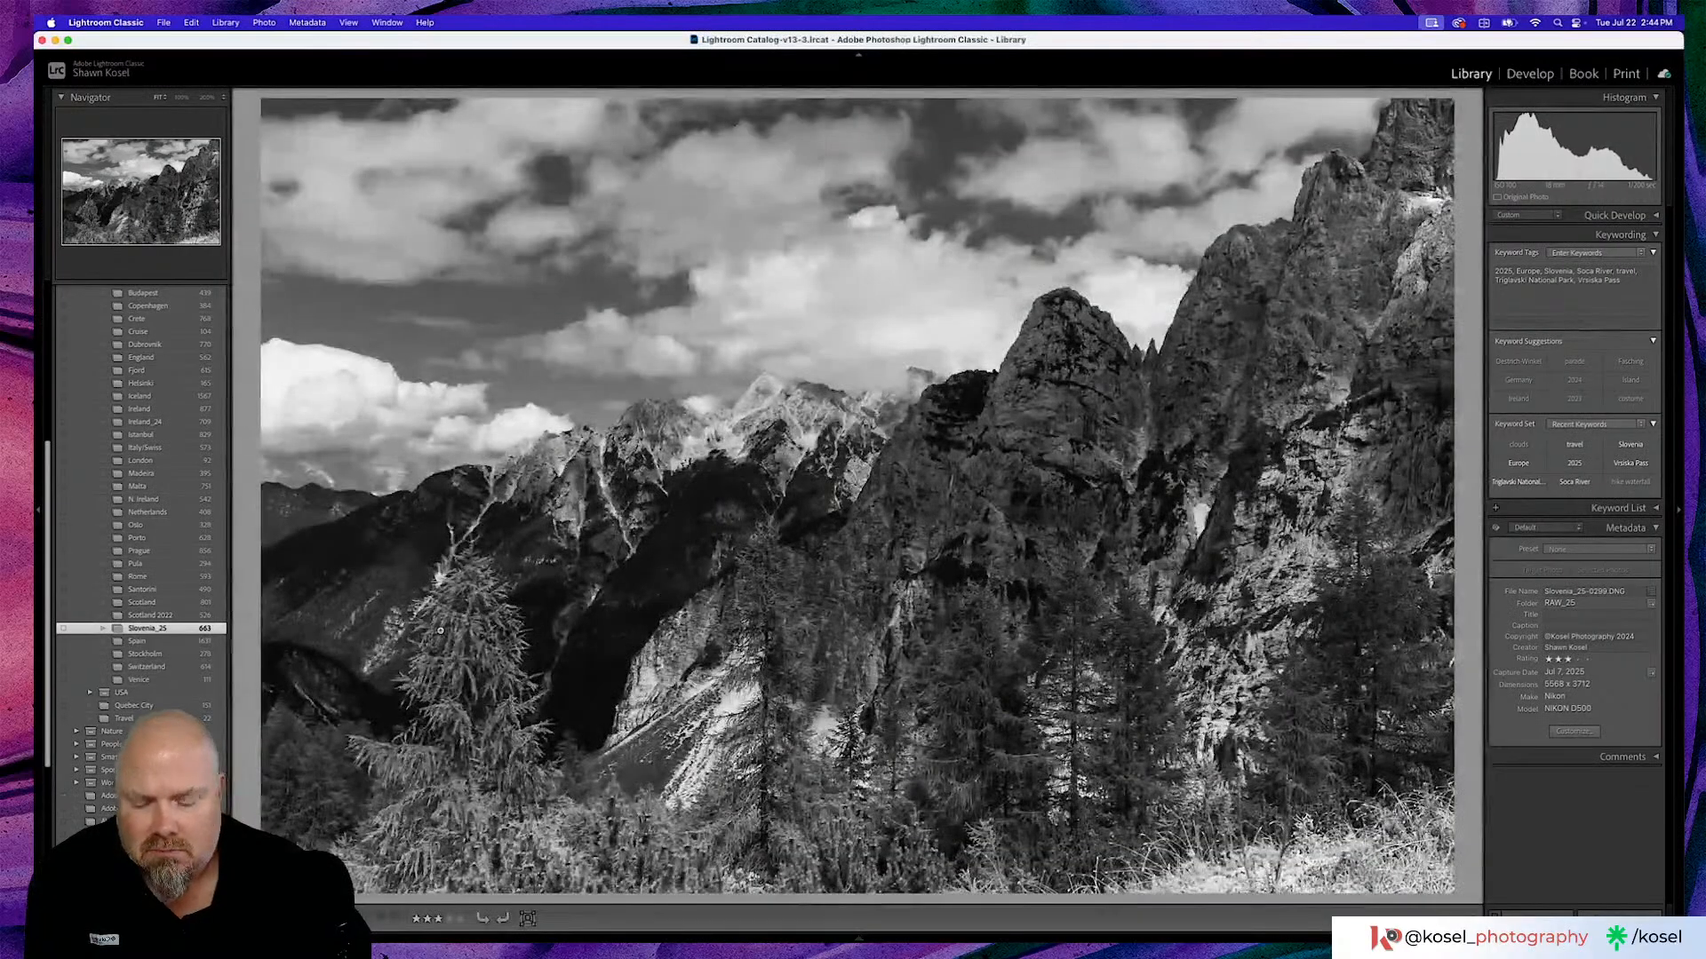
key(g)
right_click(440, 632)
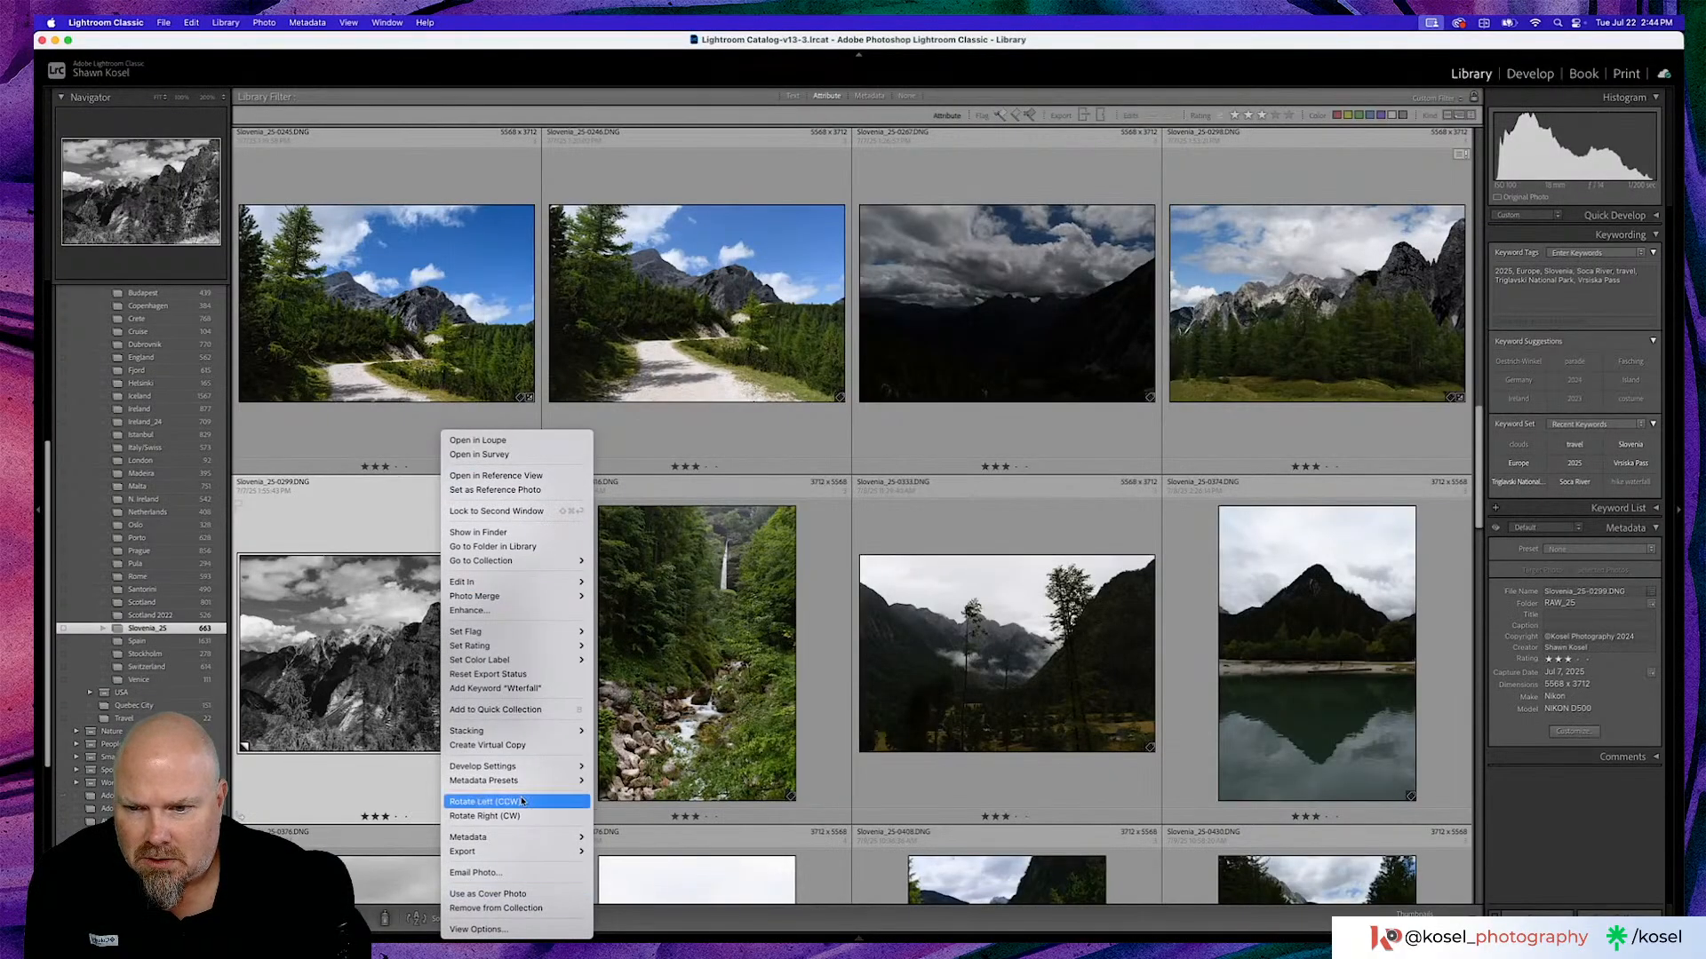
click(507, 746)
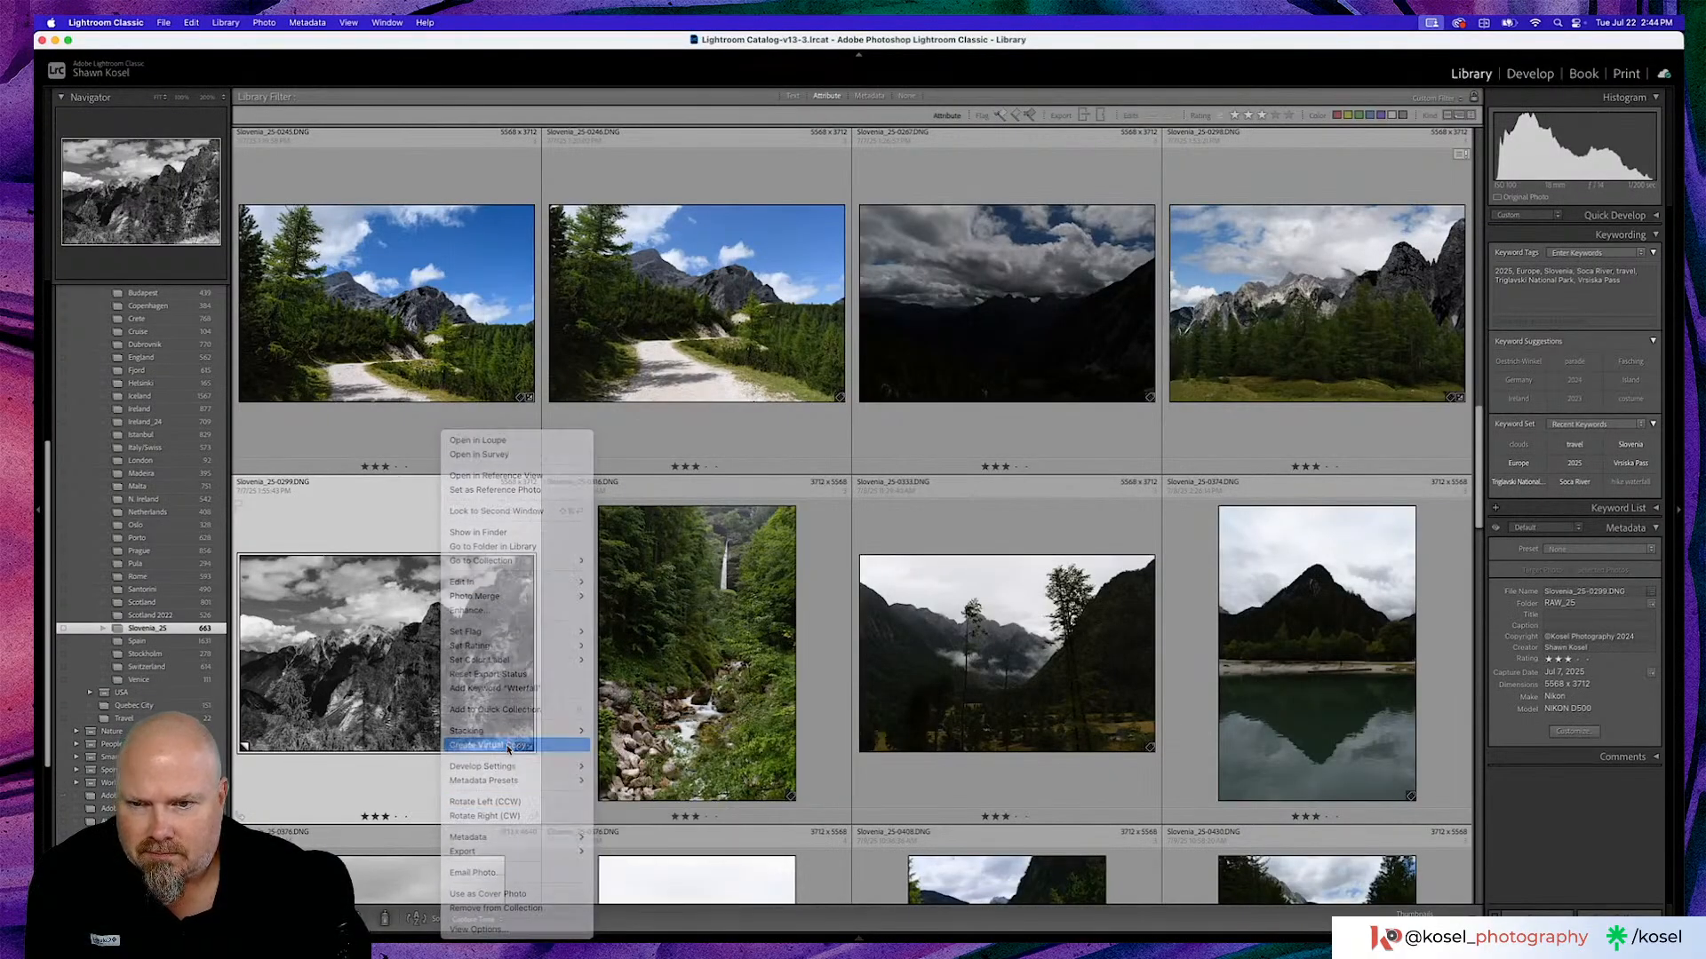
key(v)
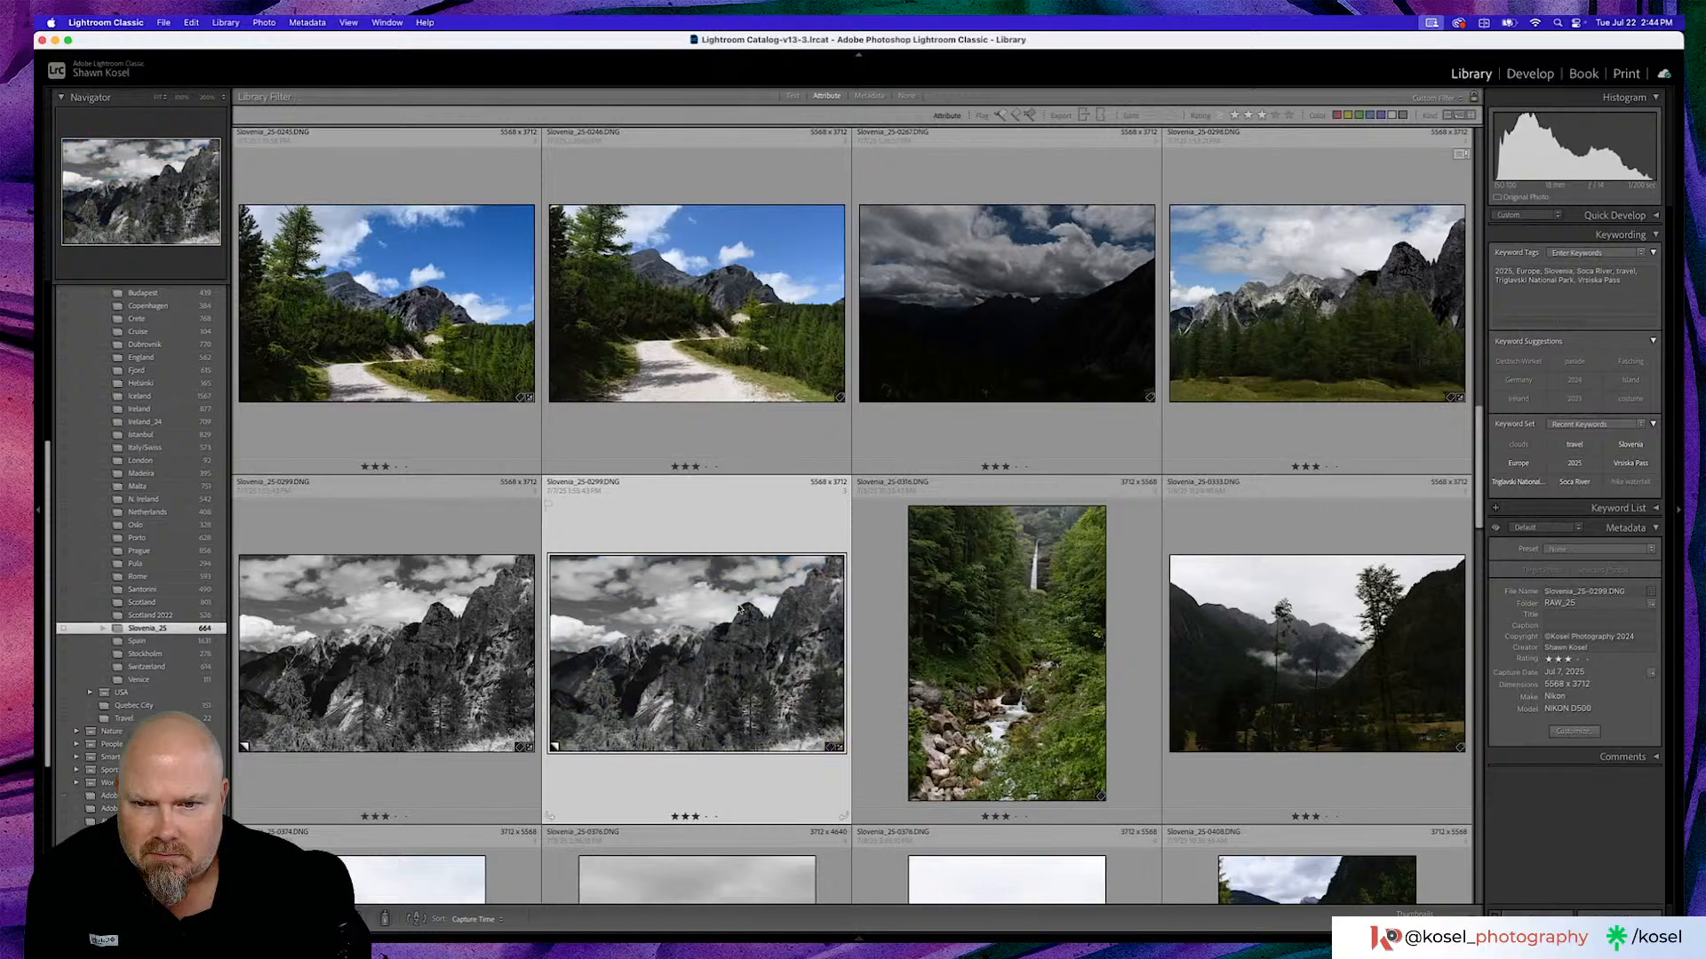
Open the new copy for developing and bring up the unedited colour version of the mountain photo.
double_click(740, 608)
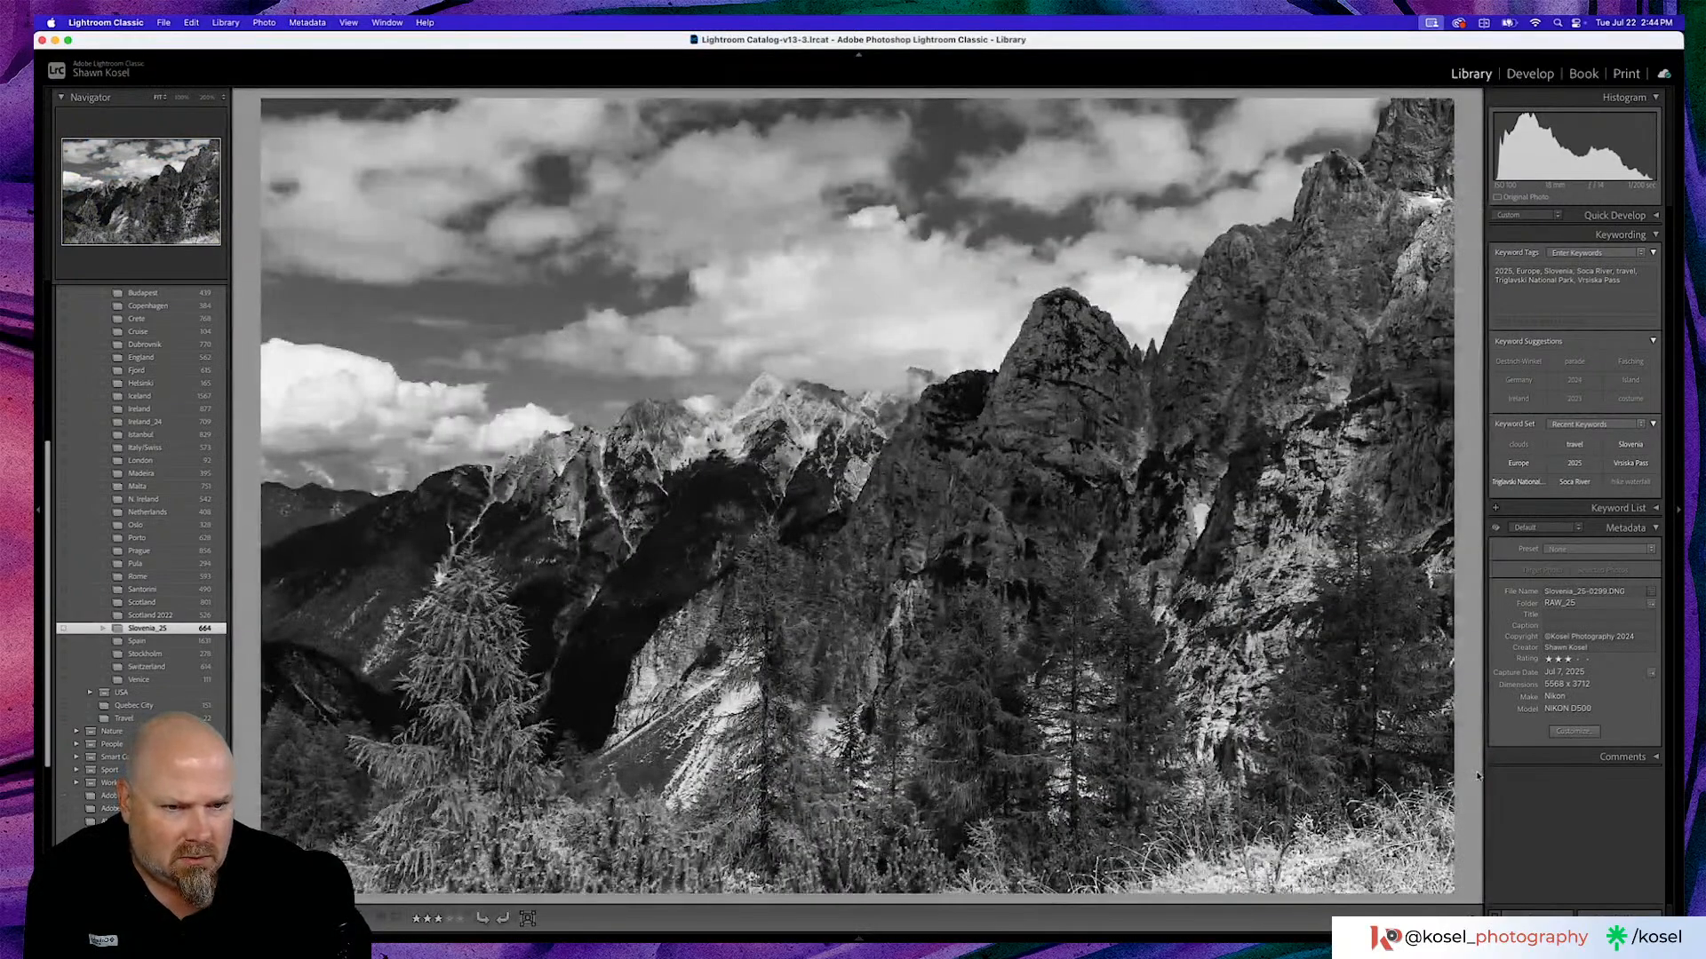
key(d)
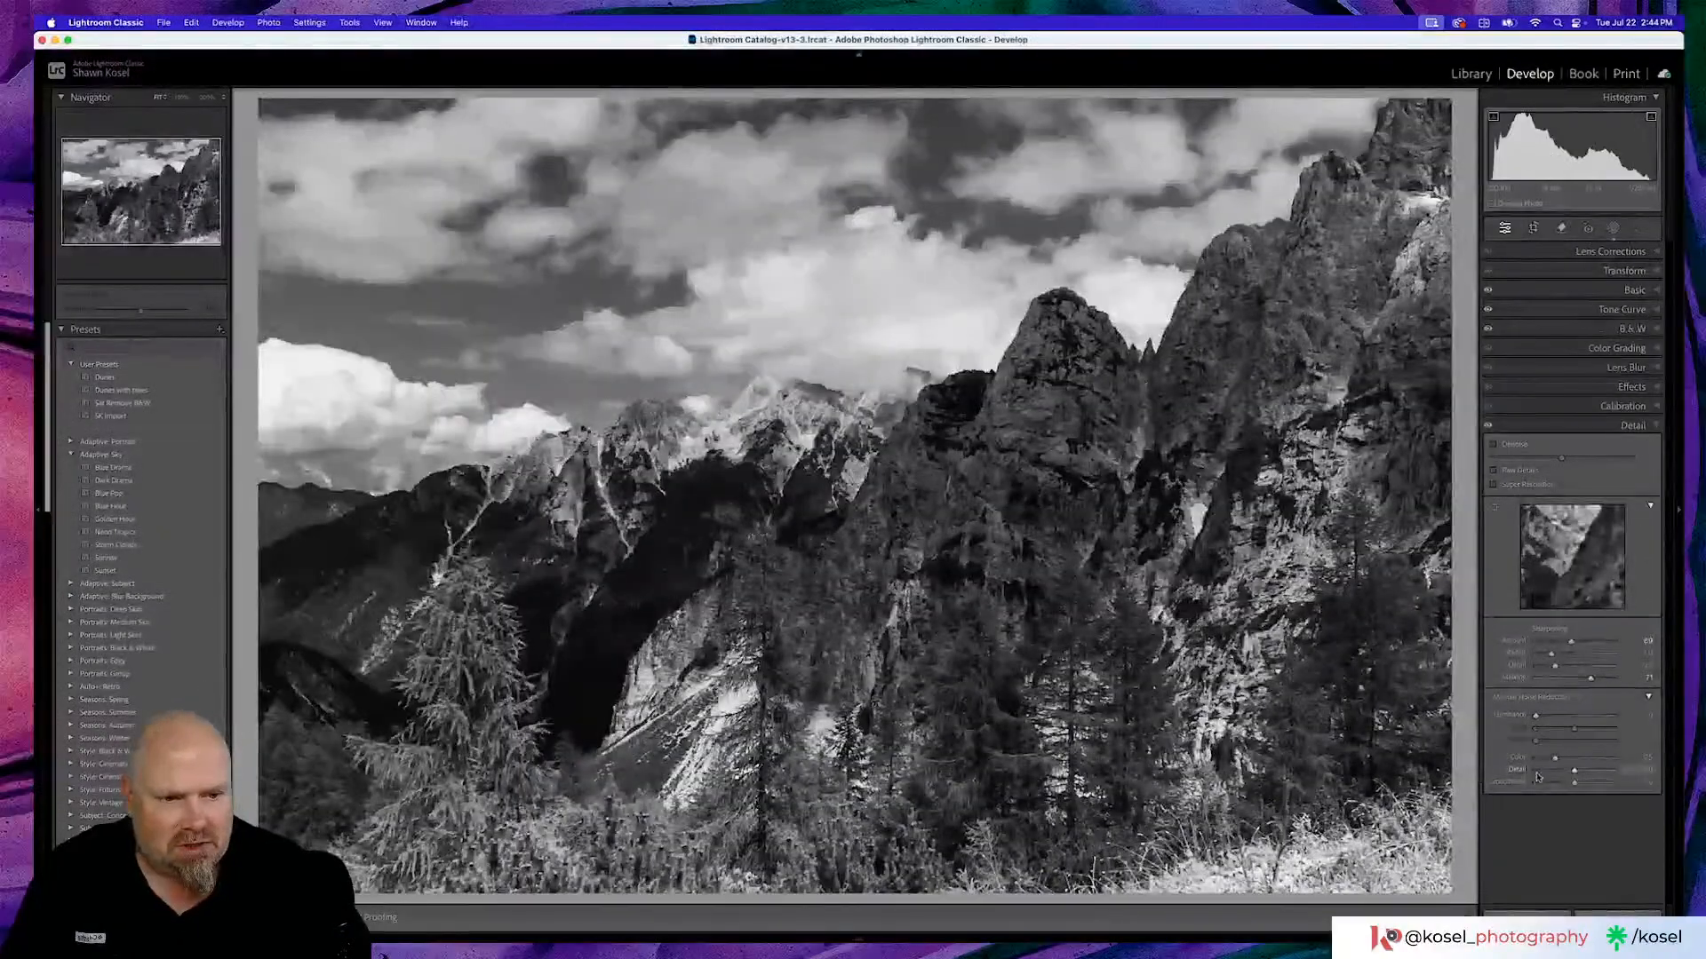
key(Left)
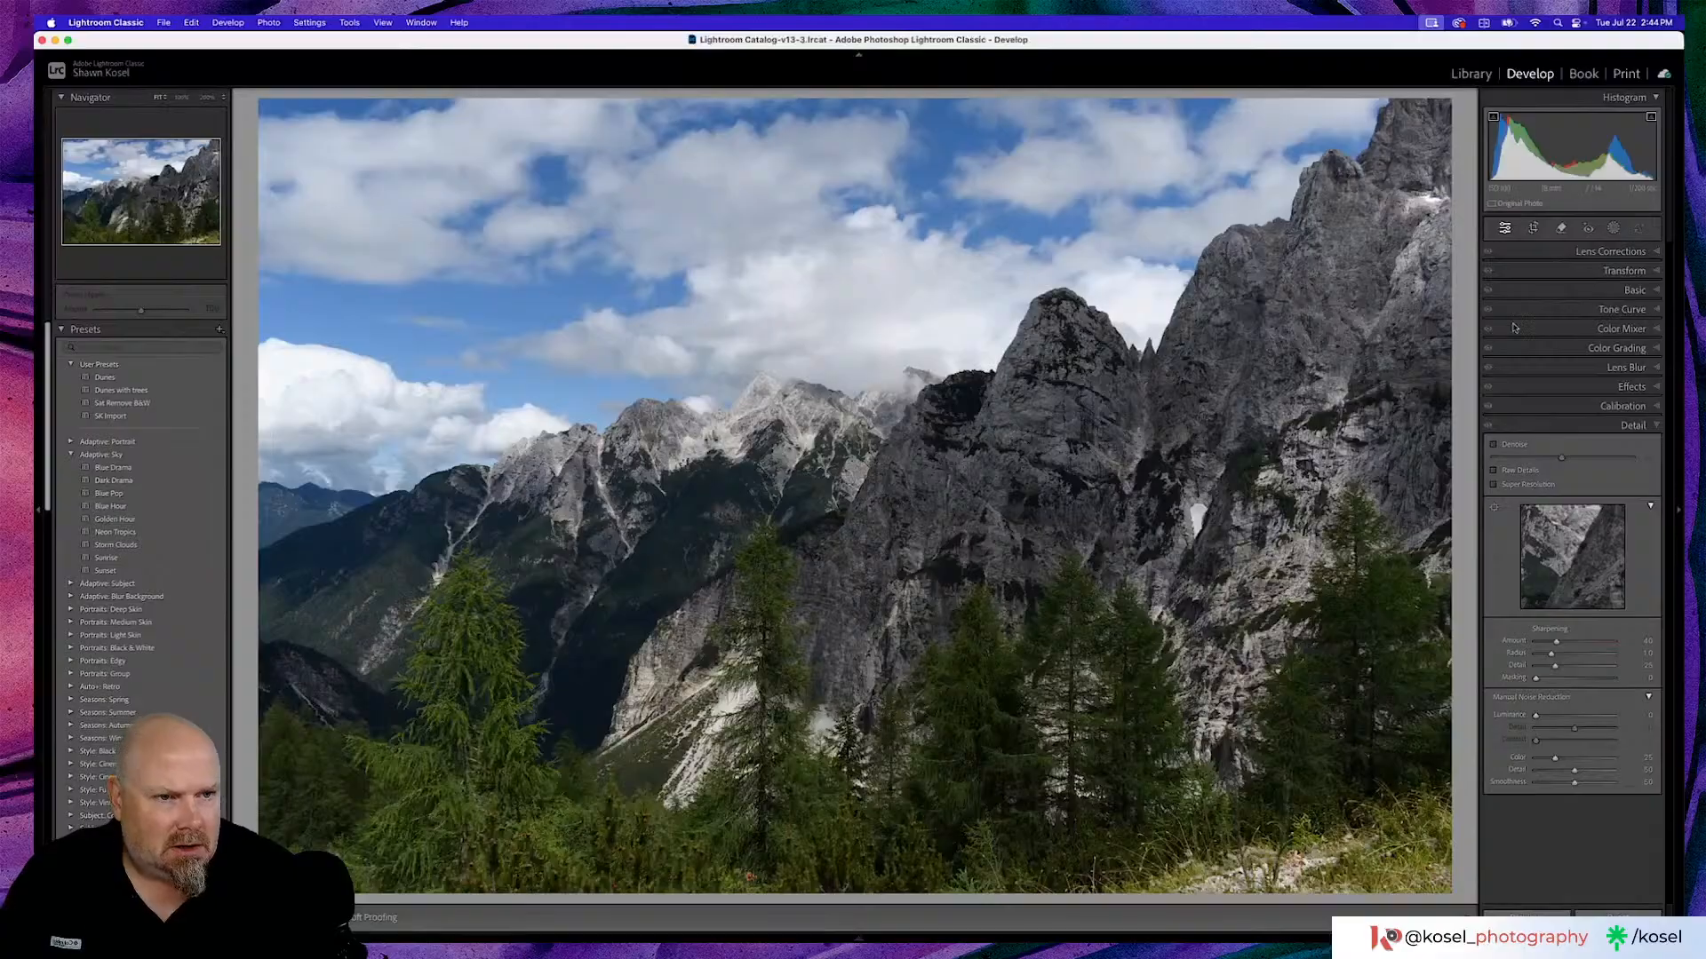
Lower the colour photo's Highlights to about -12 and apply the Adobe Landscape profile.
click(1613, 295)
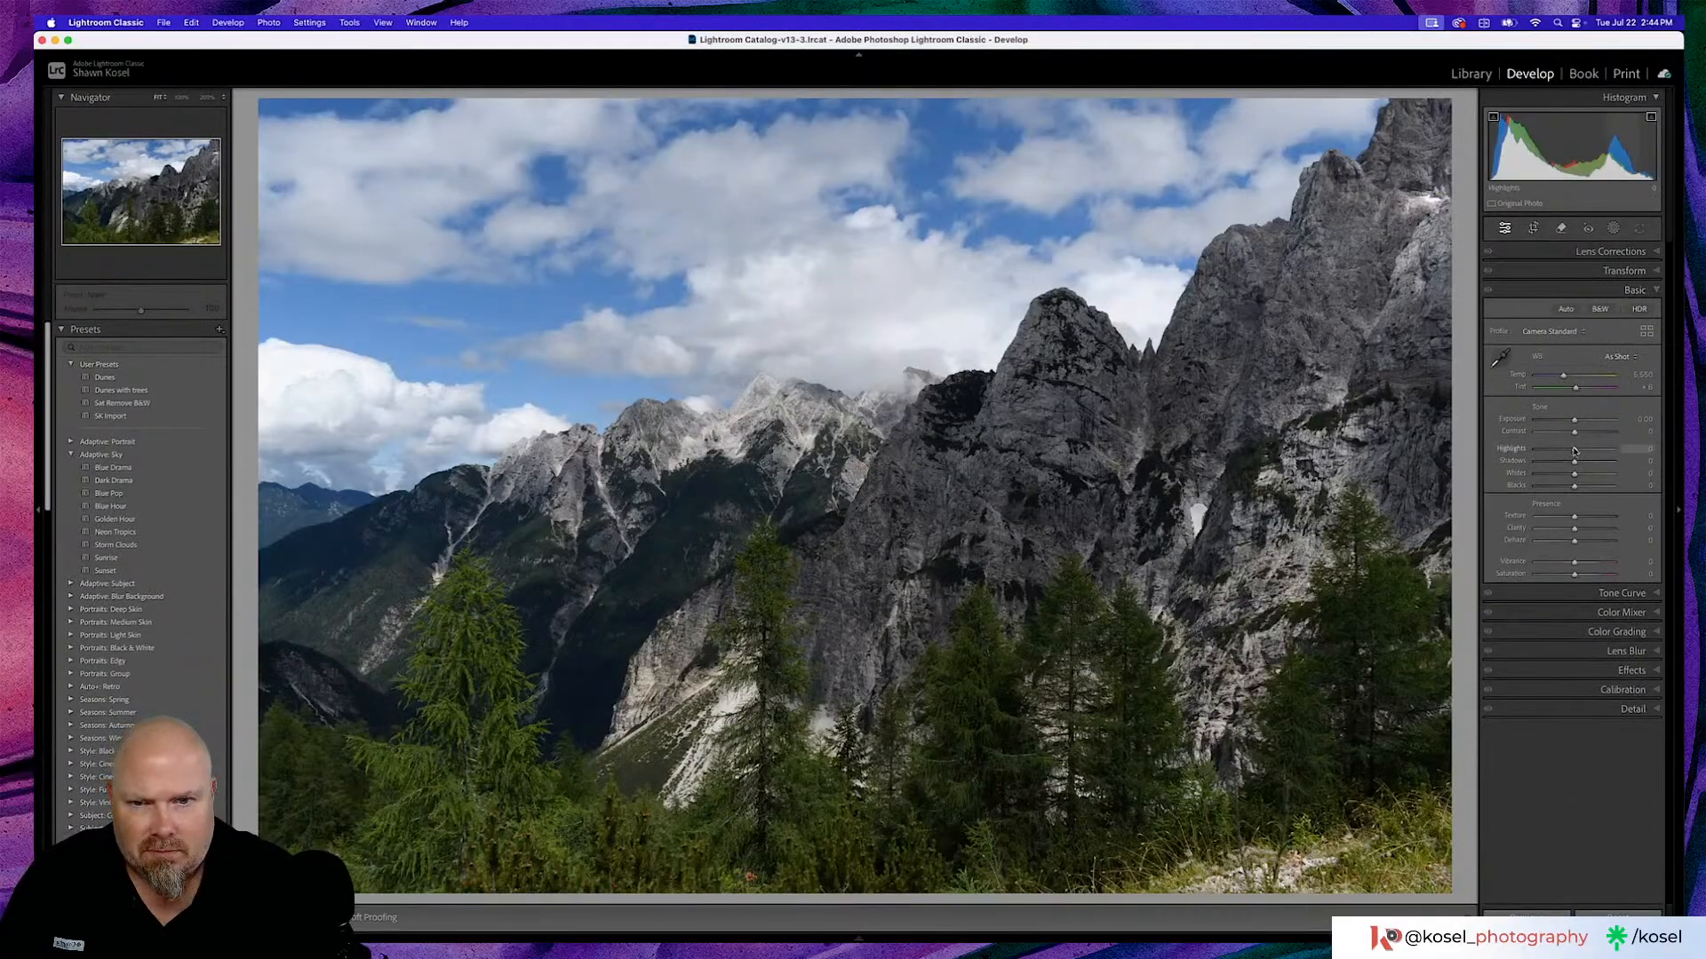
drag(1571, 452, 1569, 452)
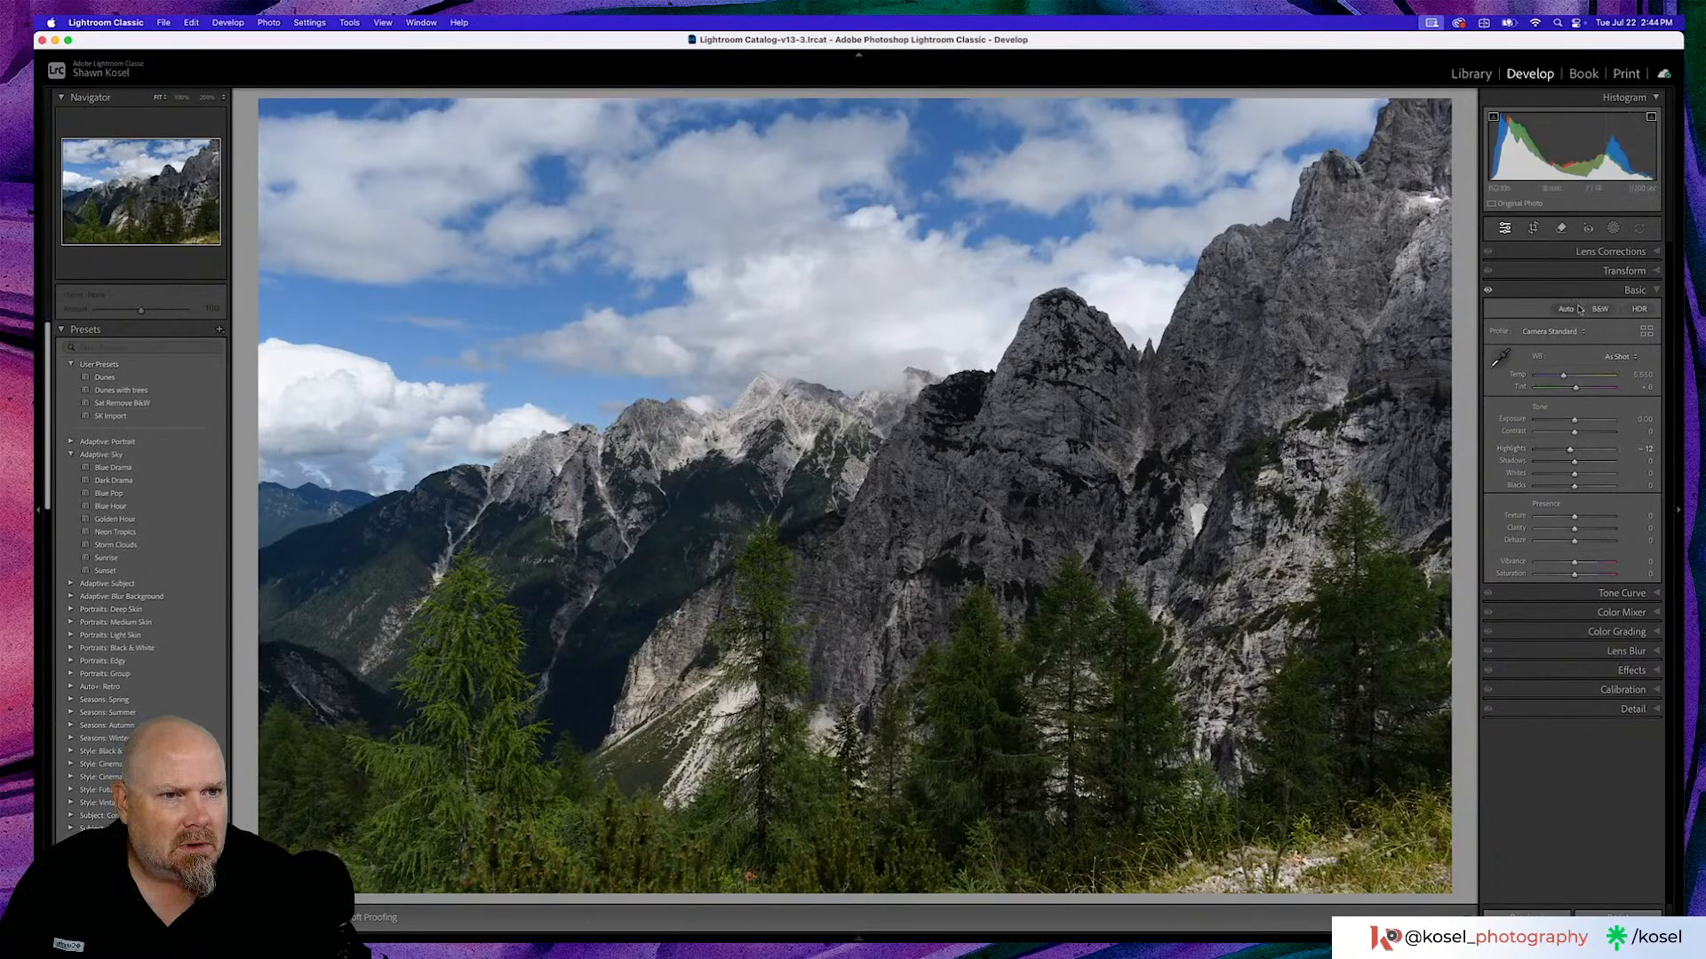
click(1565, 331)
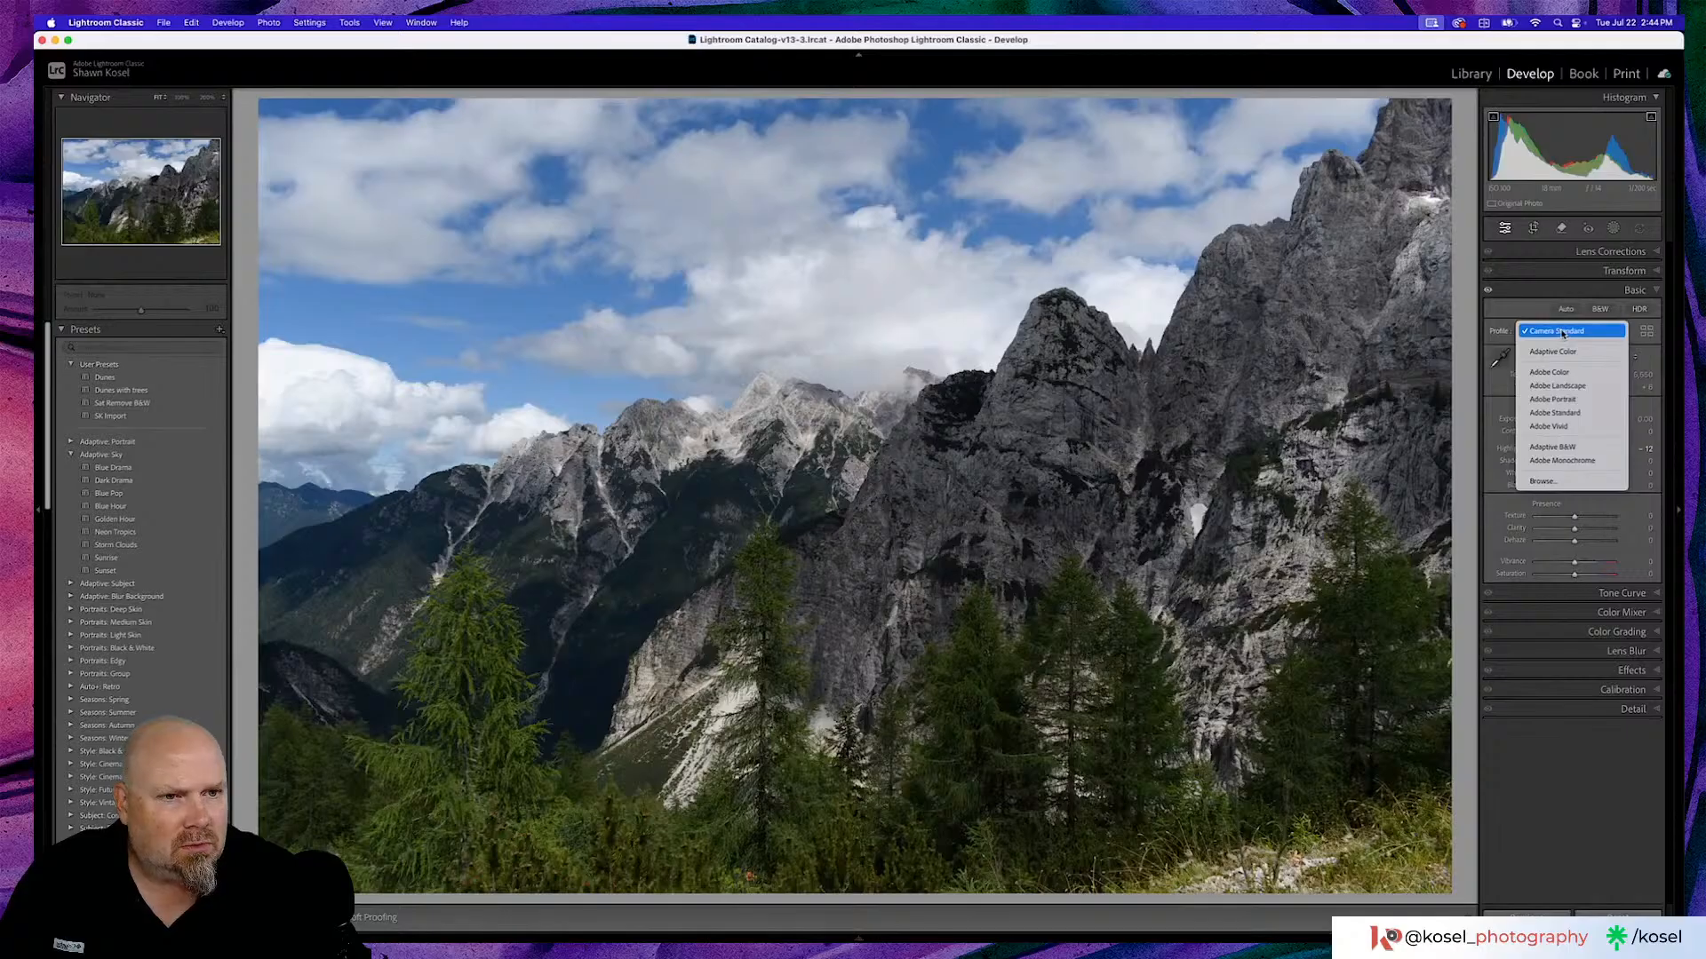
click(1556, 385)
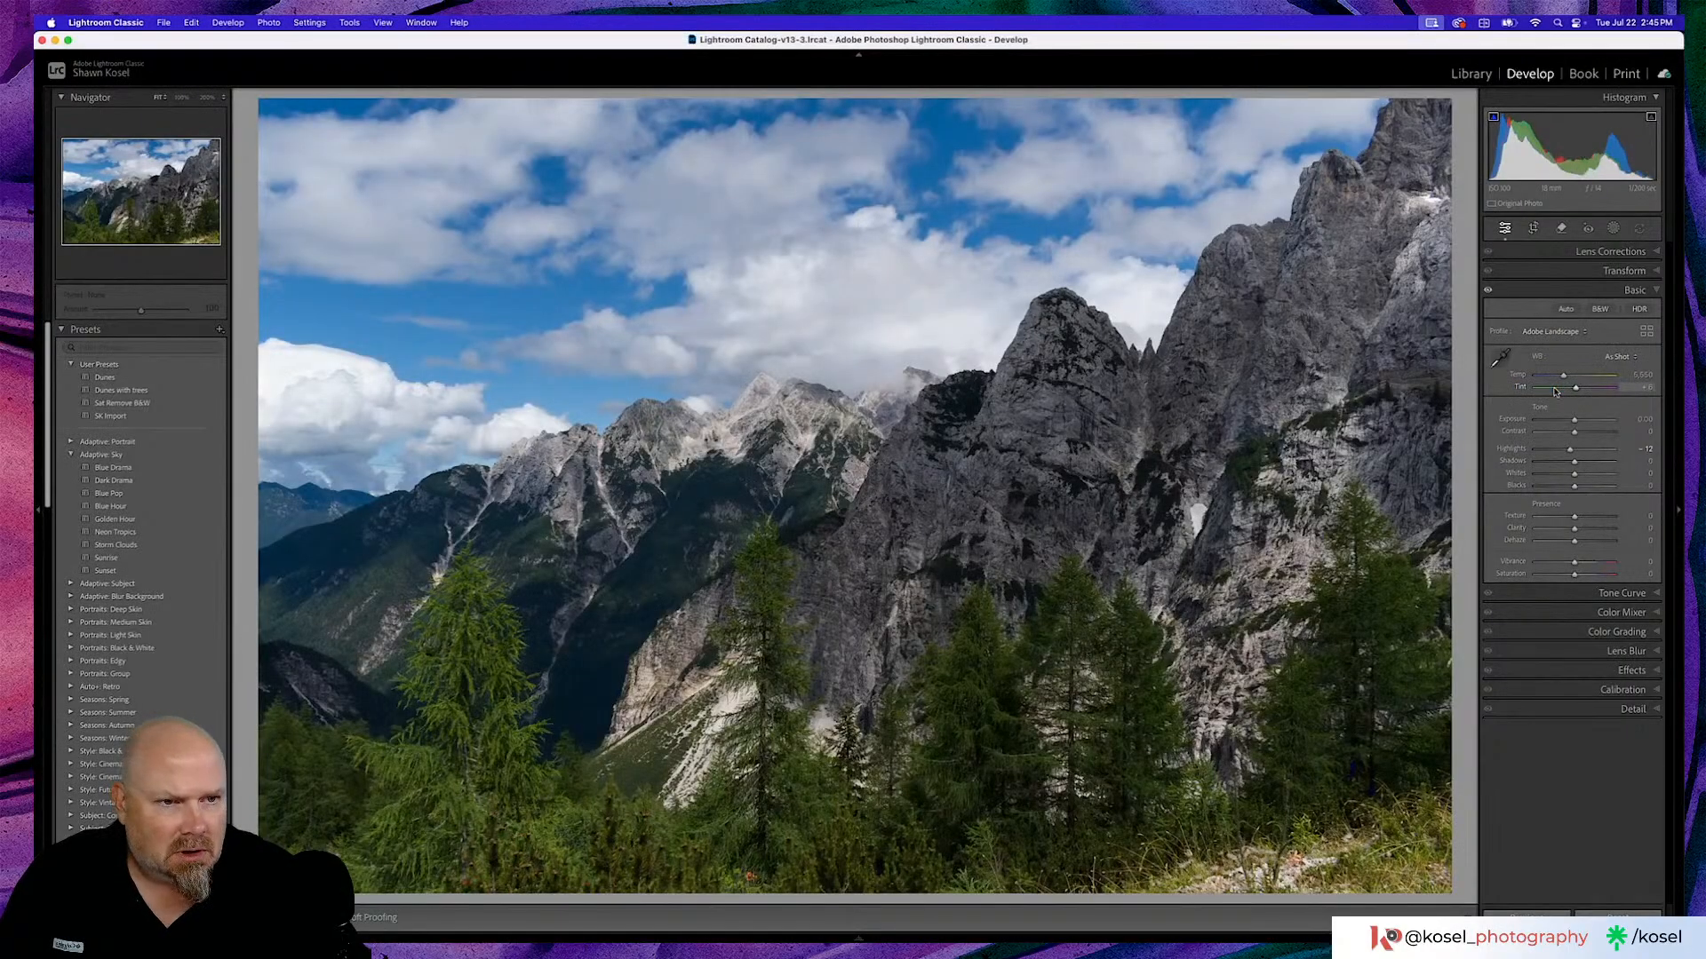
click(1579, 332)
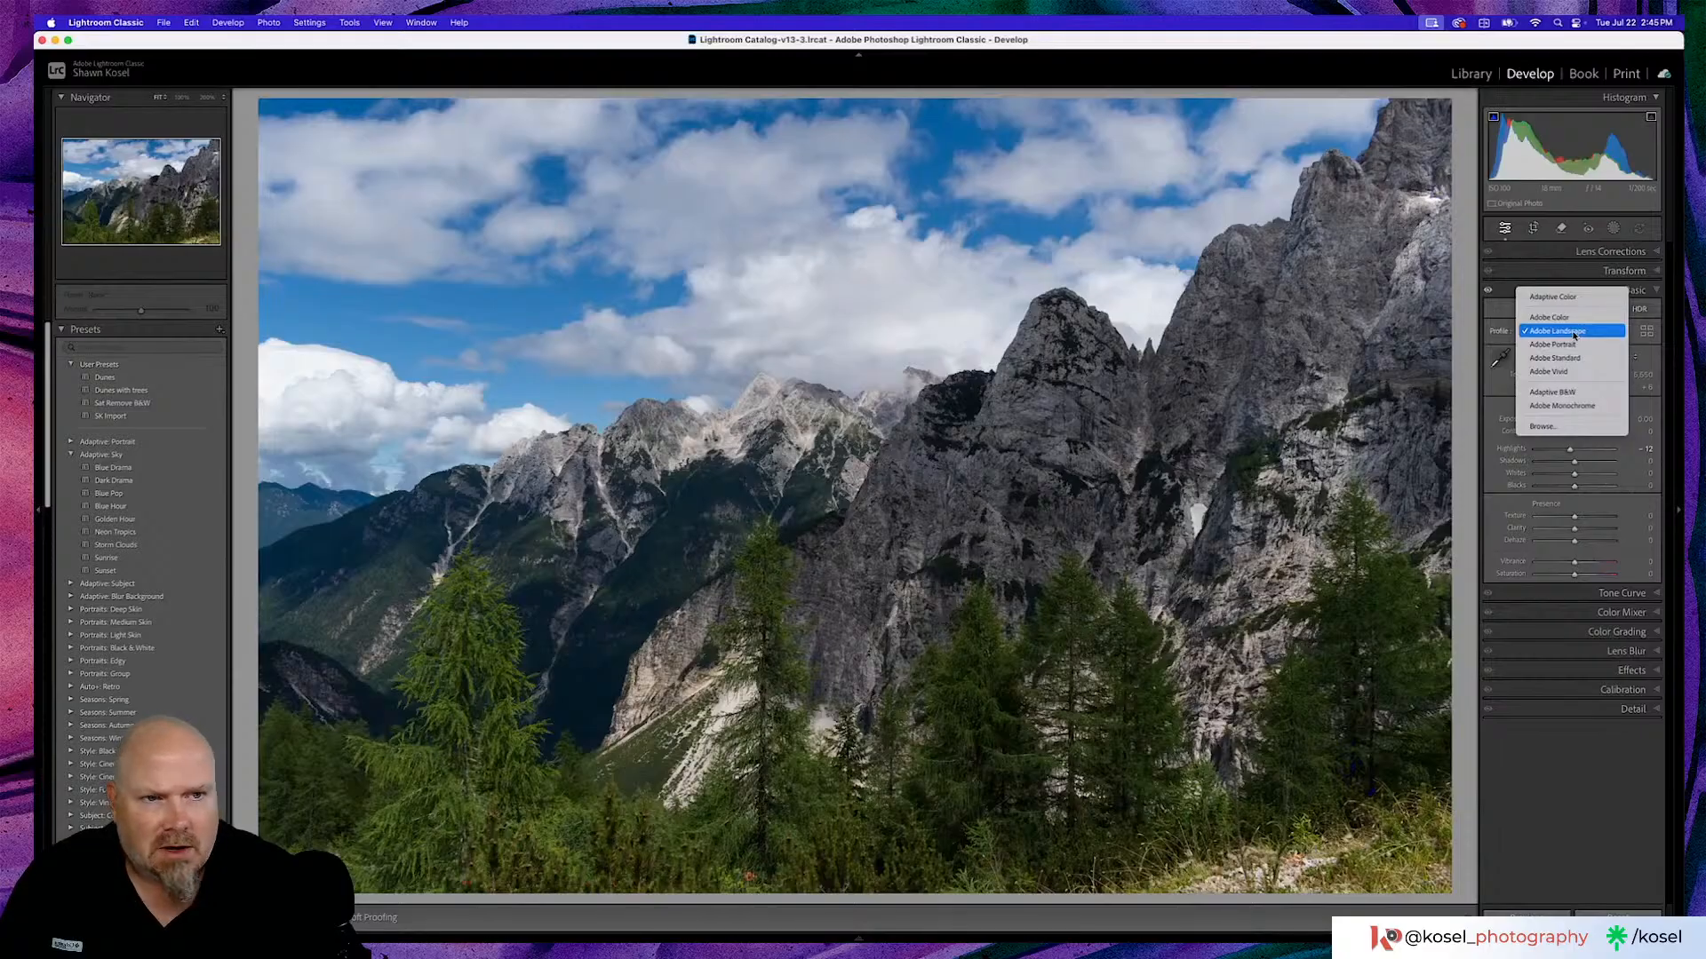
click(1574, 333)
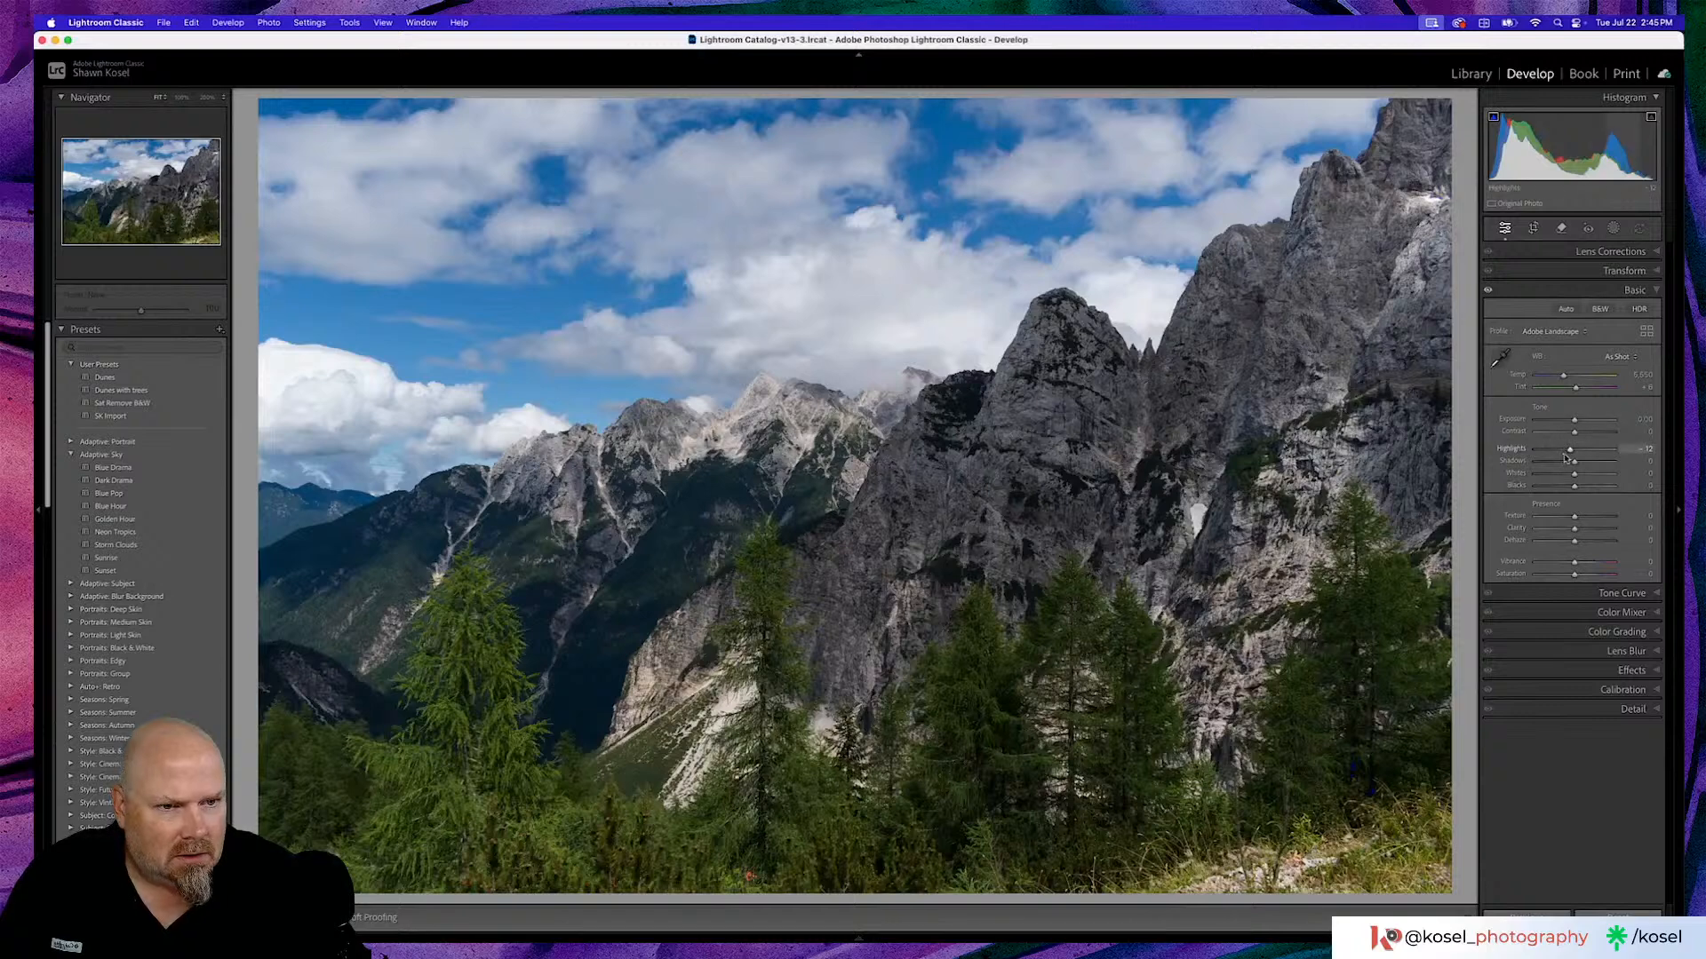
Set Highlights to about -24, Shadows 24, Whites 13, Blacks -14, Texture 9, Clarity 6 and Vibrance 9 on the colour photo.
drag(1566, 452, 1584, 464)
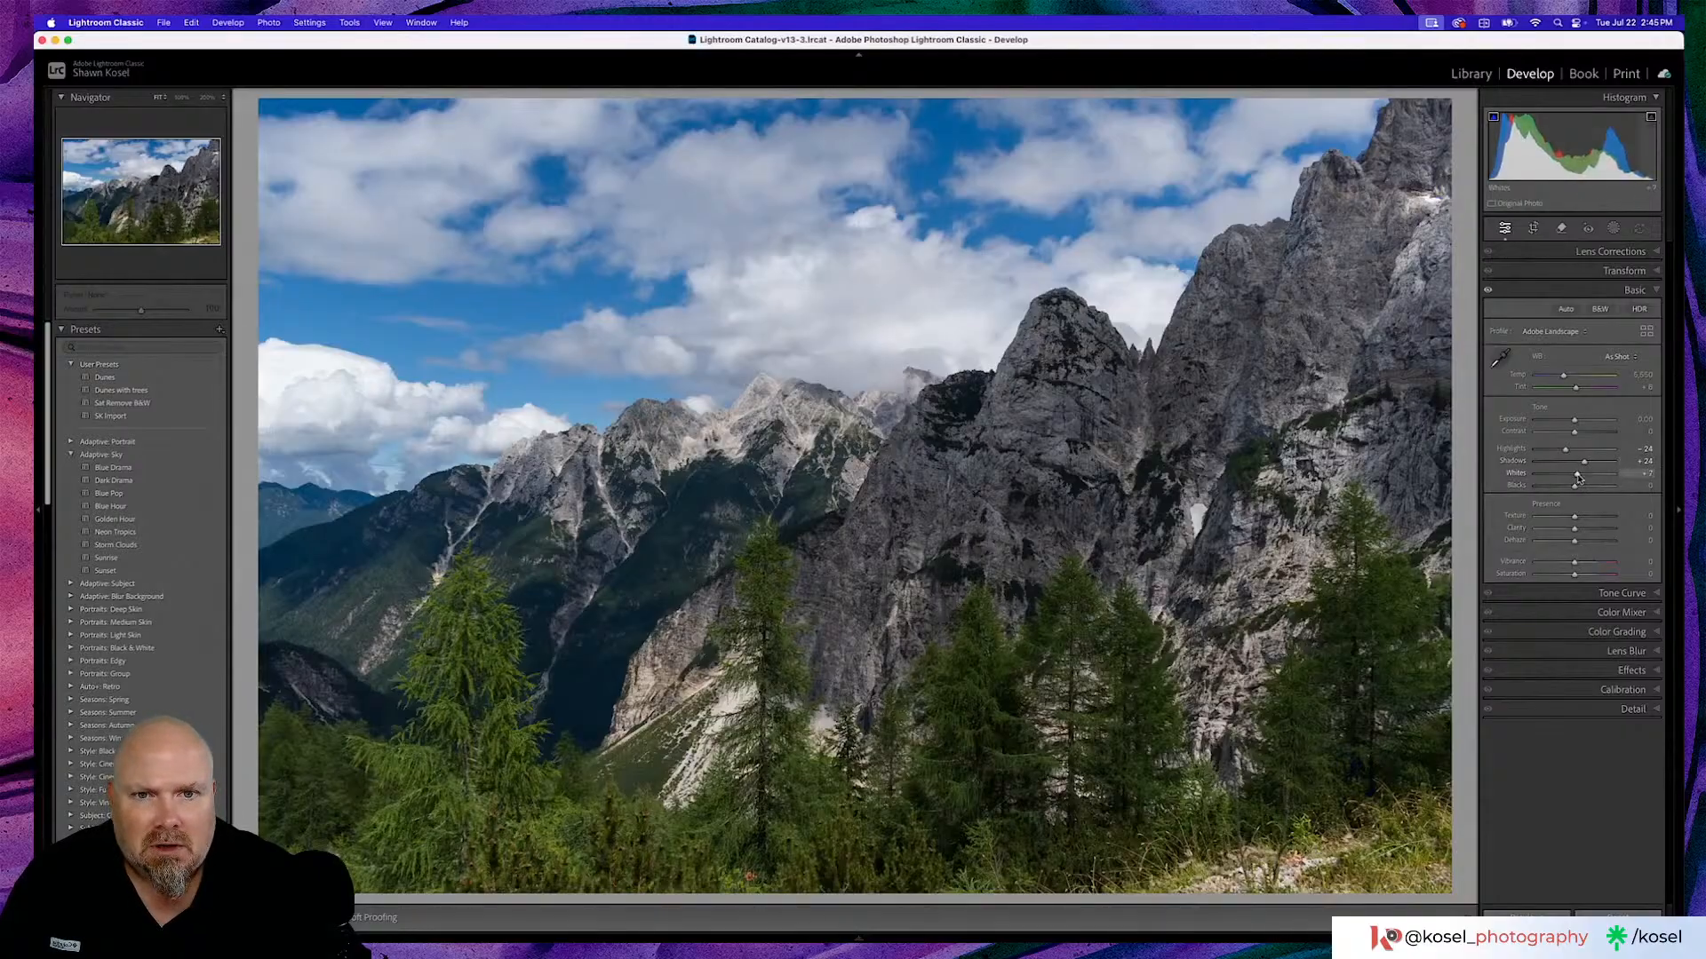
drag(1578, 477, 1573, 490)
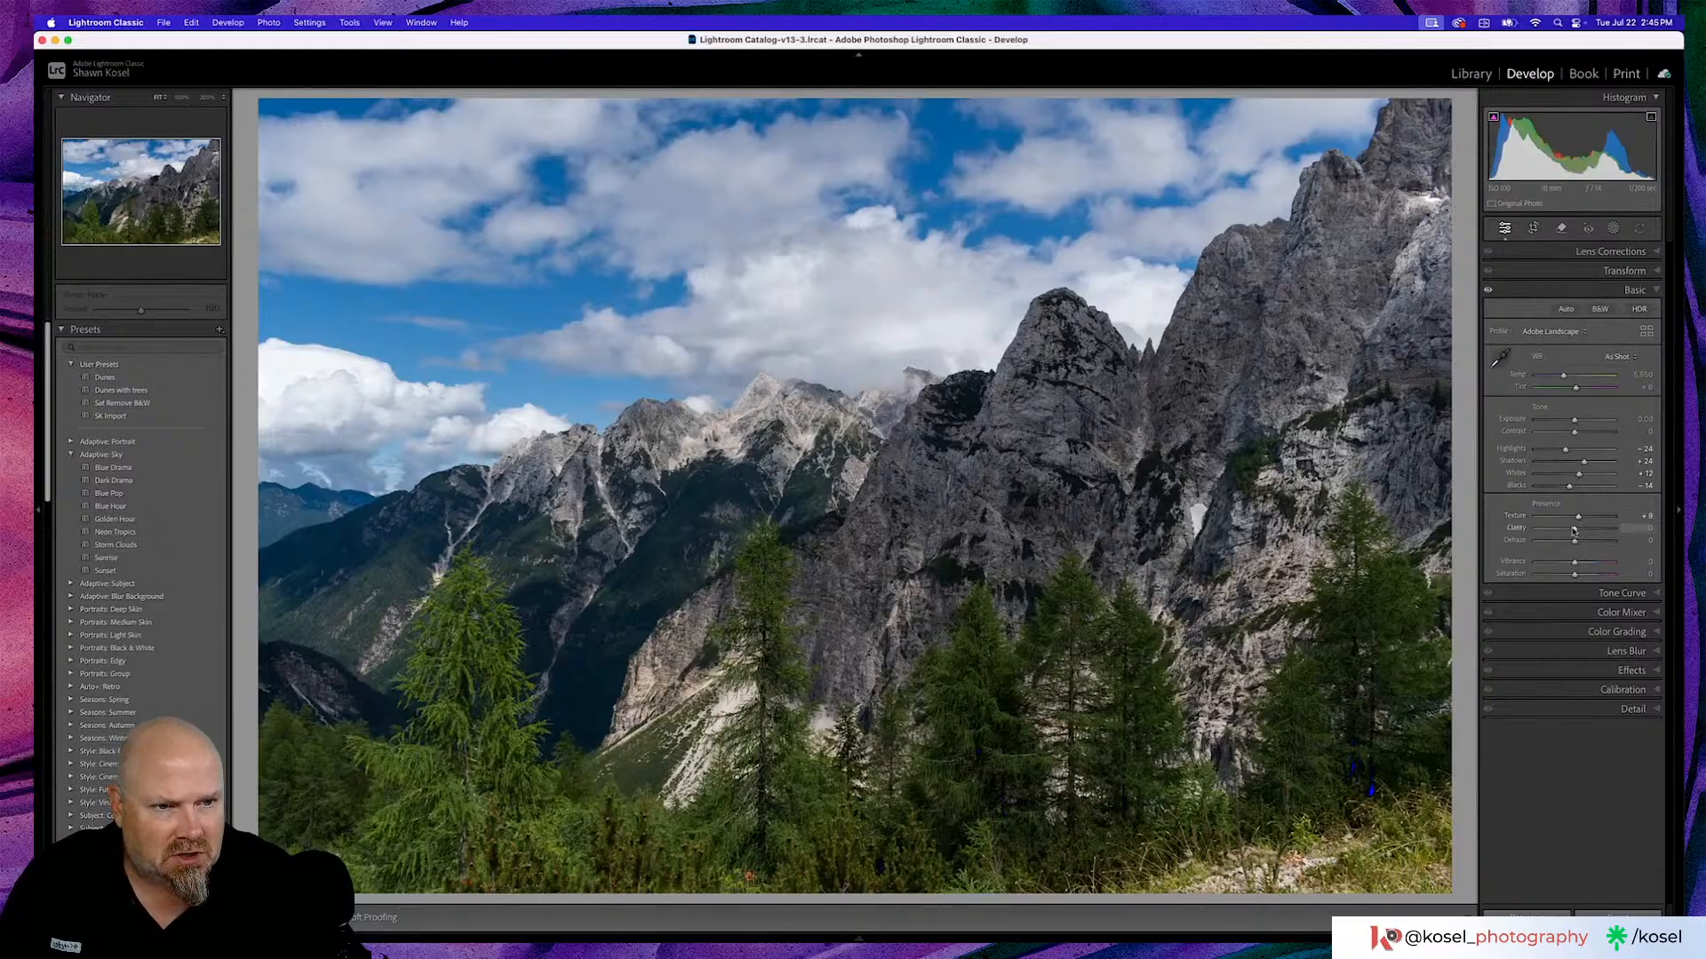
drag(1576, 530, 1577, 530)
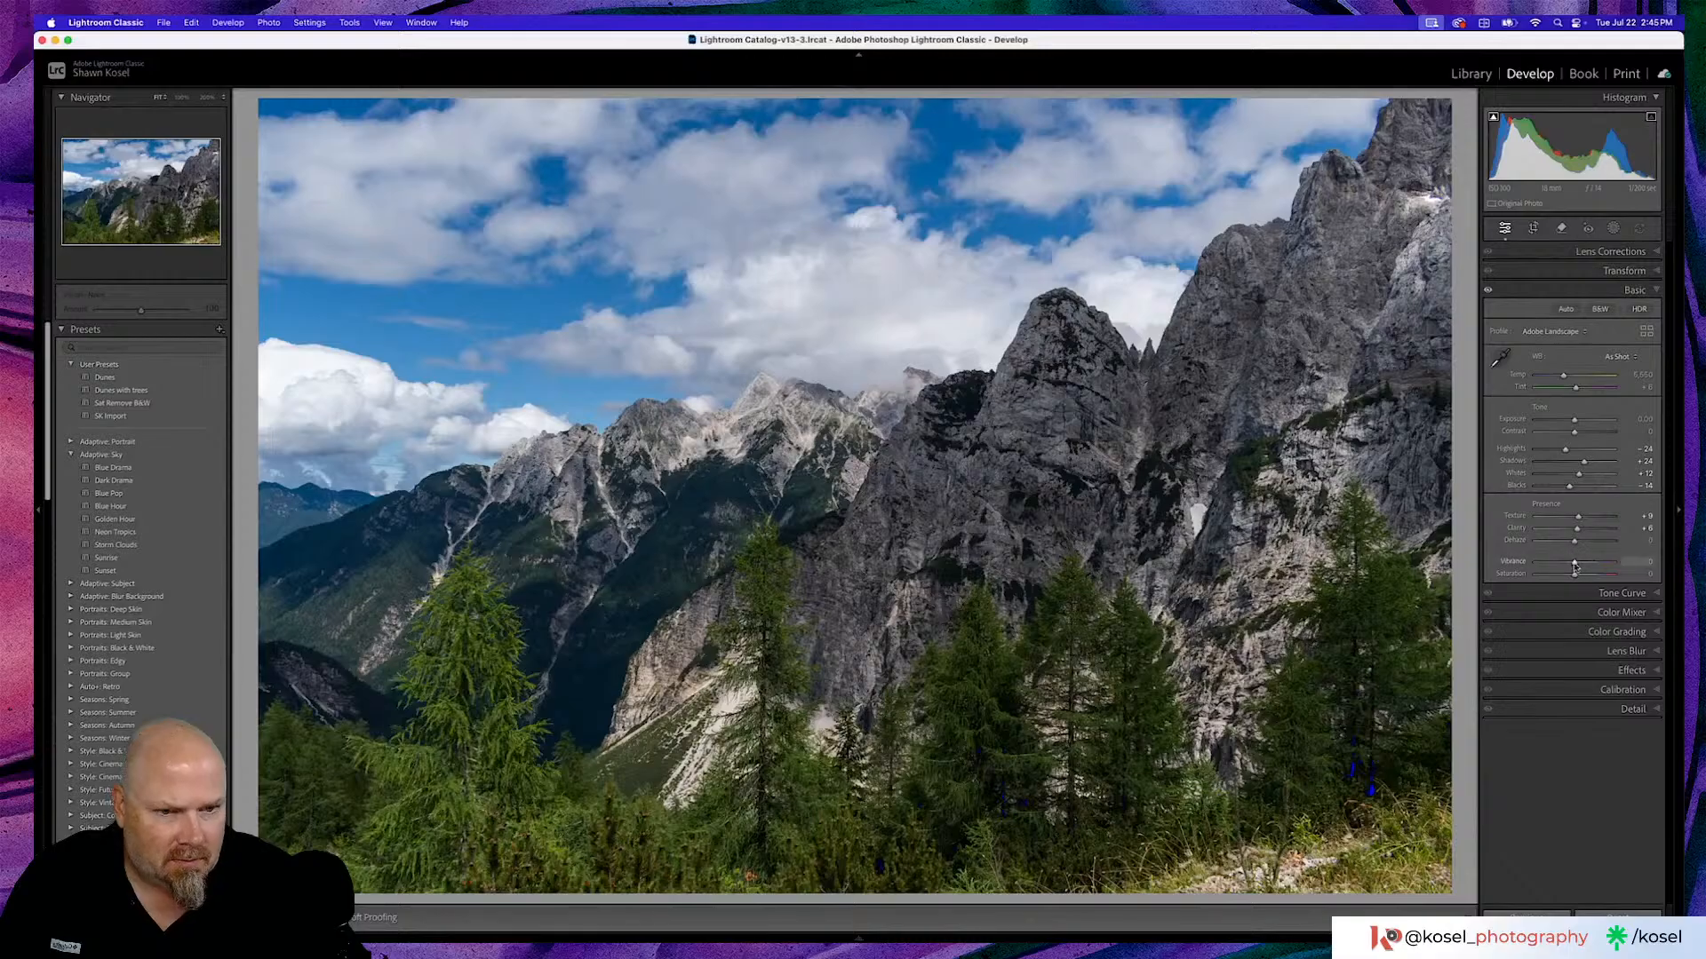
drag(1573, 563, 1577, 565)
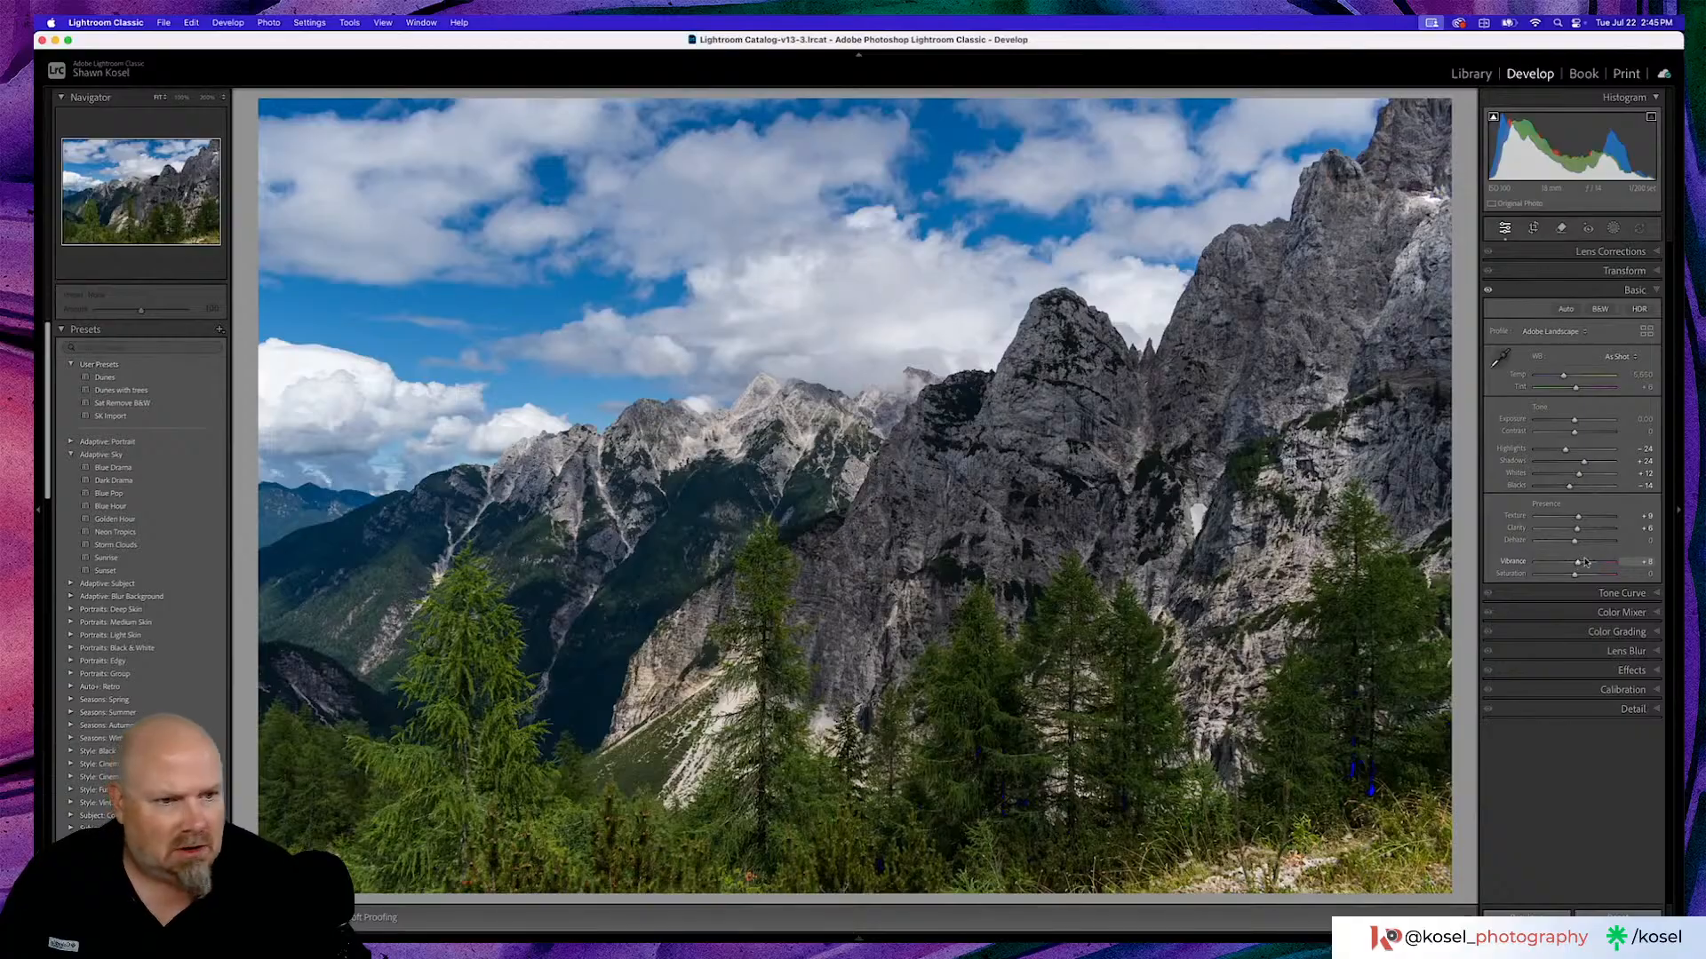
Lift the tone curve's black point to an output of 10 and shift the colour hues to about Yellow -15, Green -33 and Blue 8.
click(1618, 595)
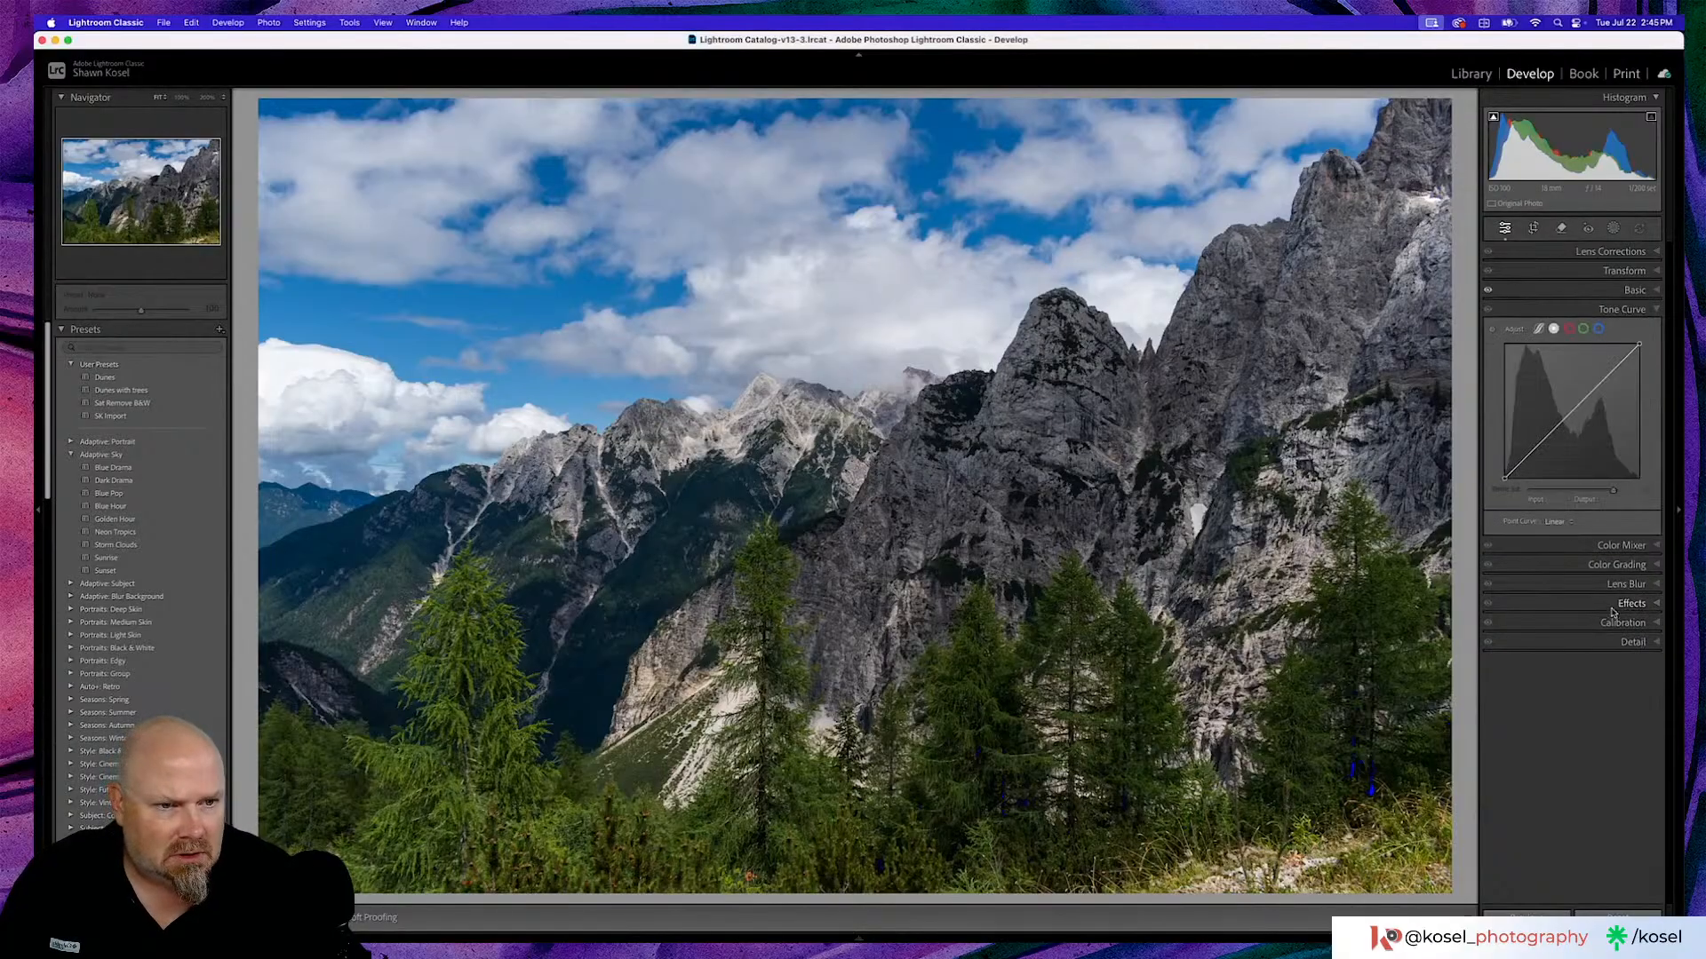
drag(1504, 481, 1503, 477)
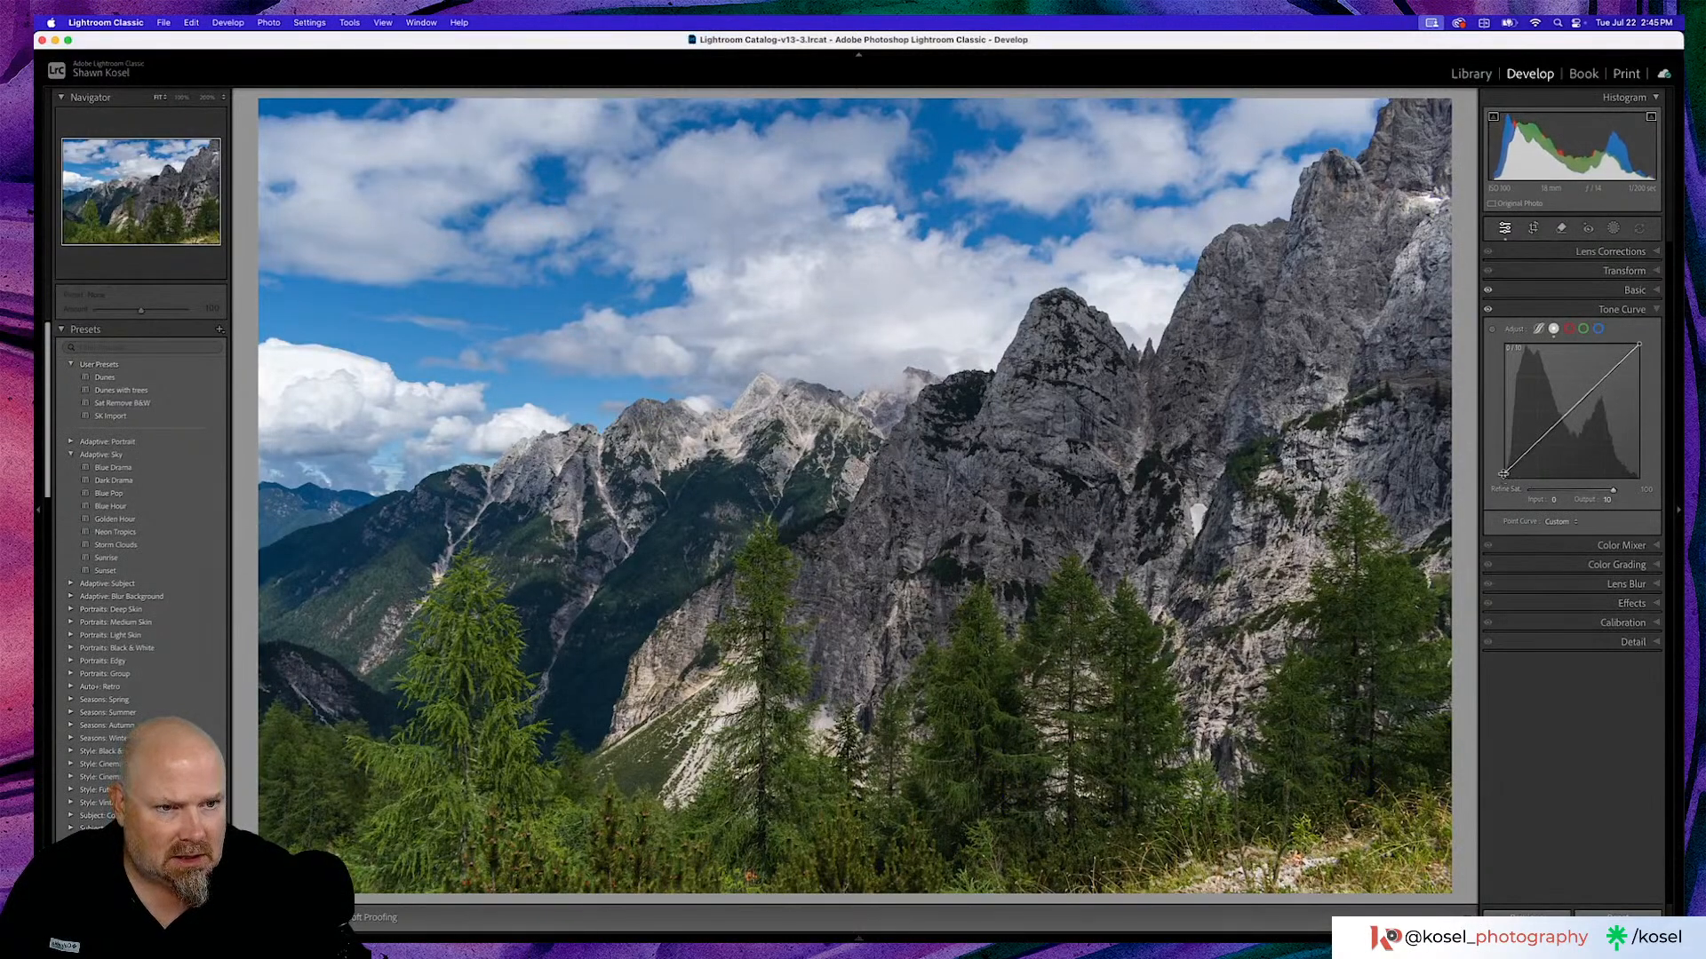
click(1607, 546)
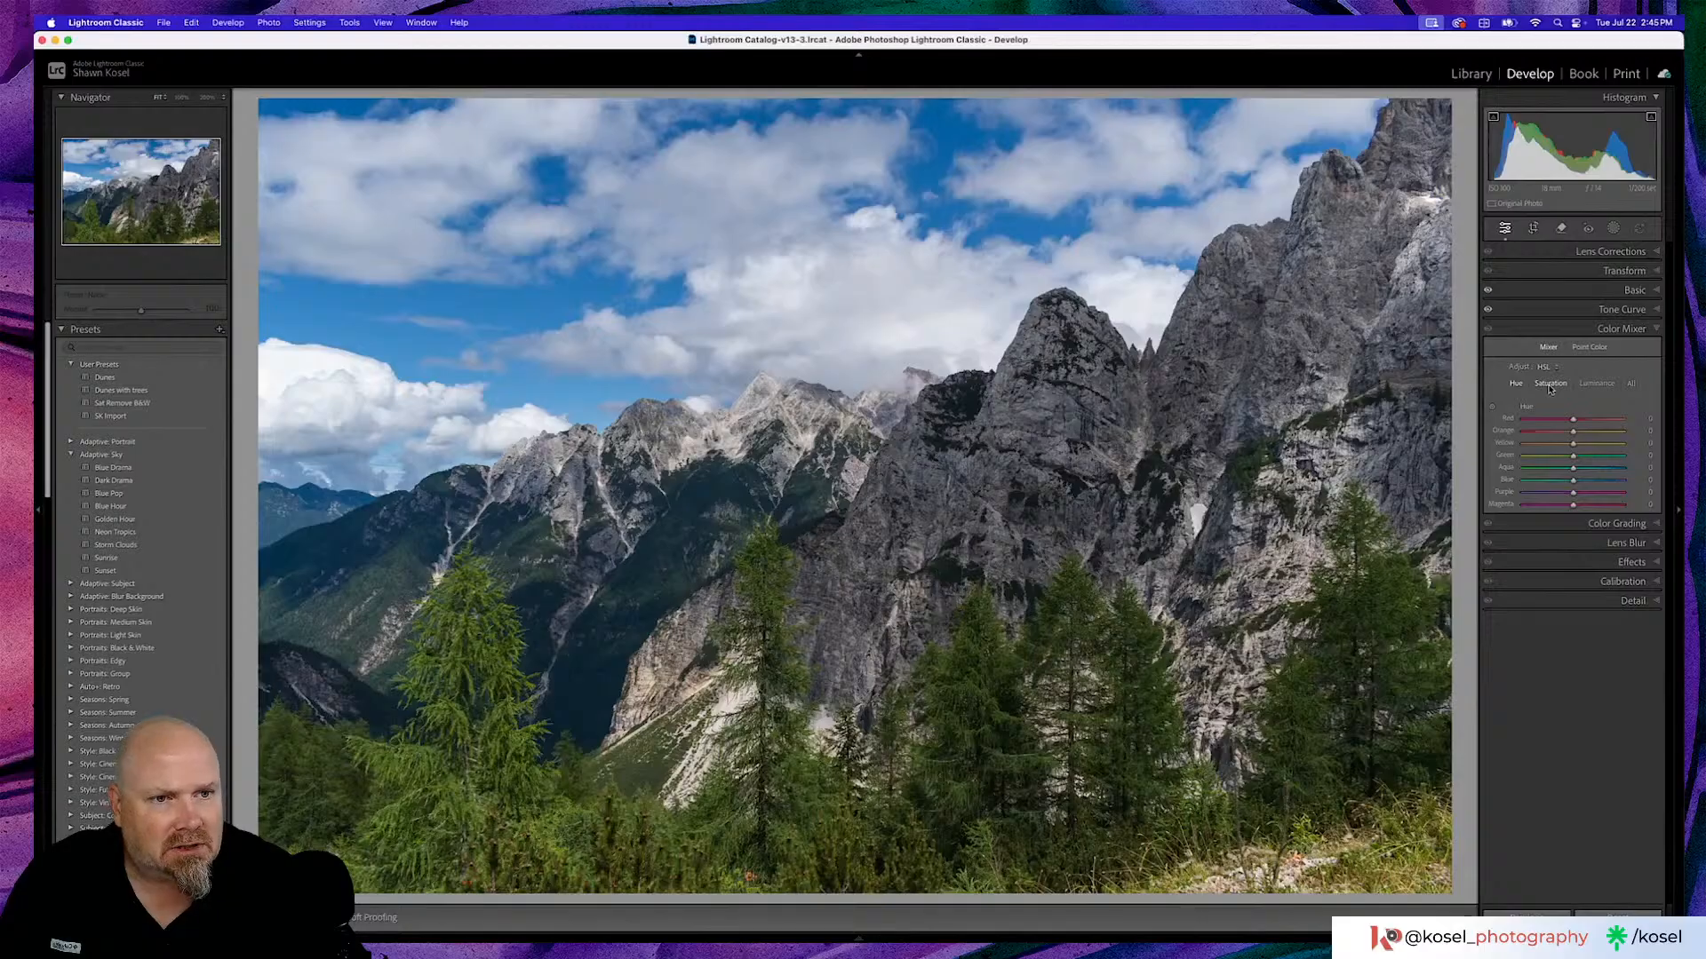
click(1491, 406)
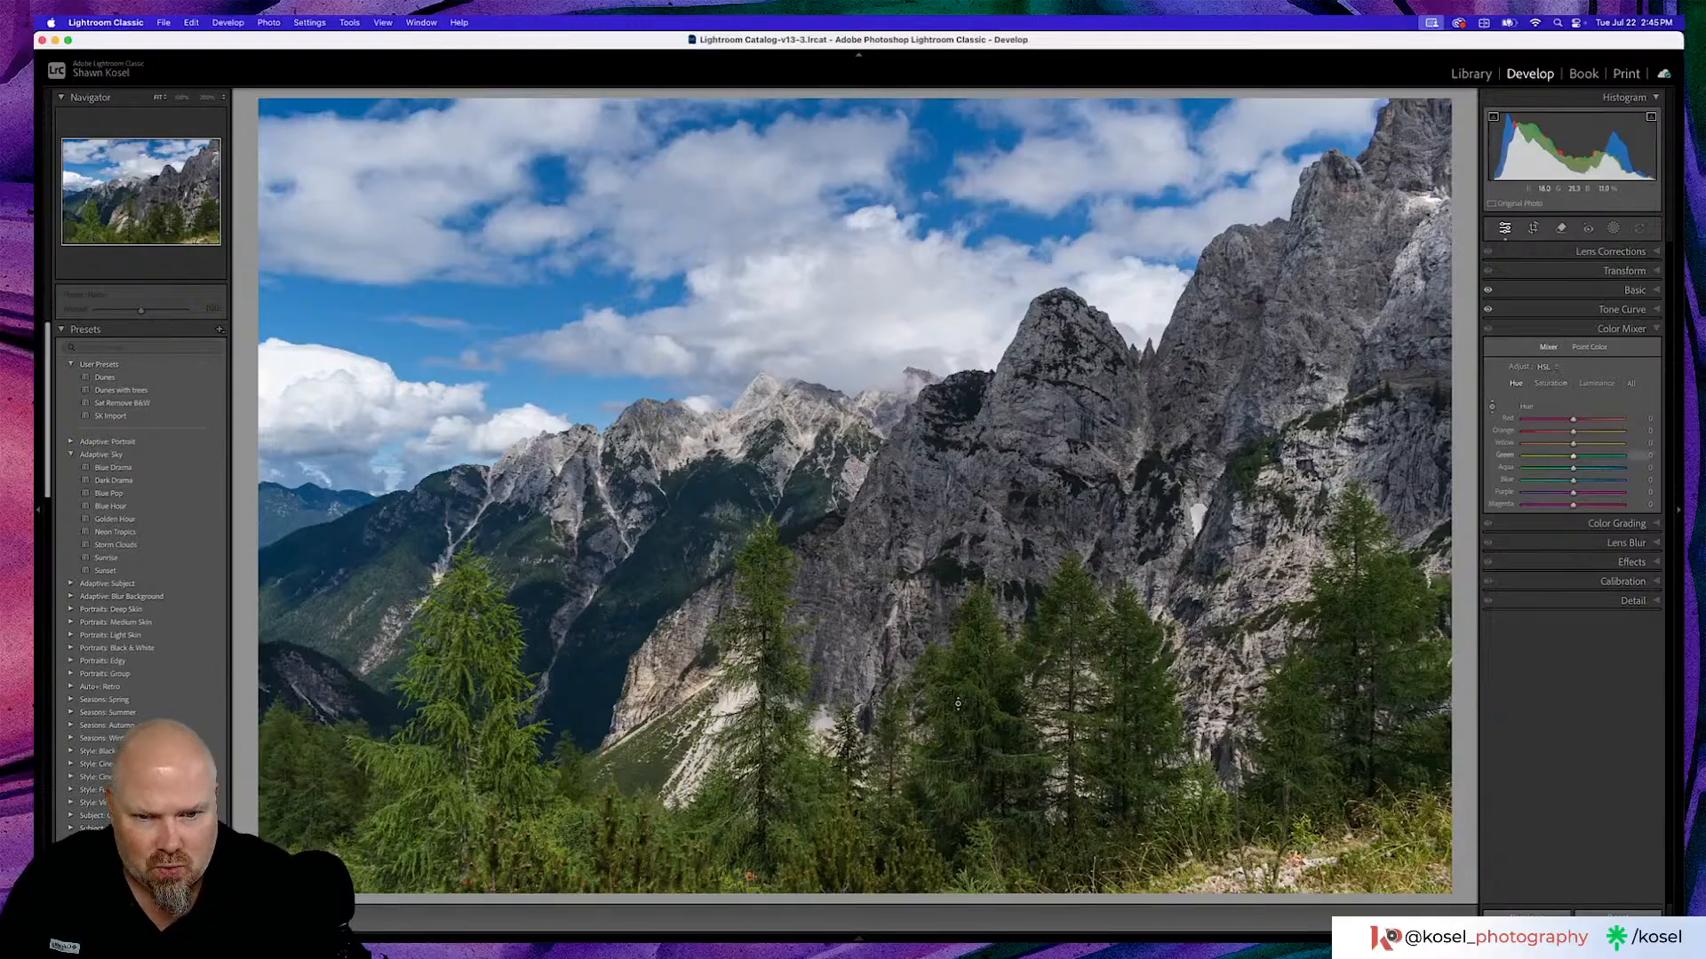
drag(975, 693, 974, 719)
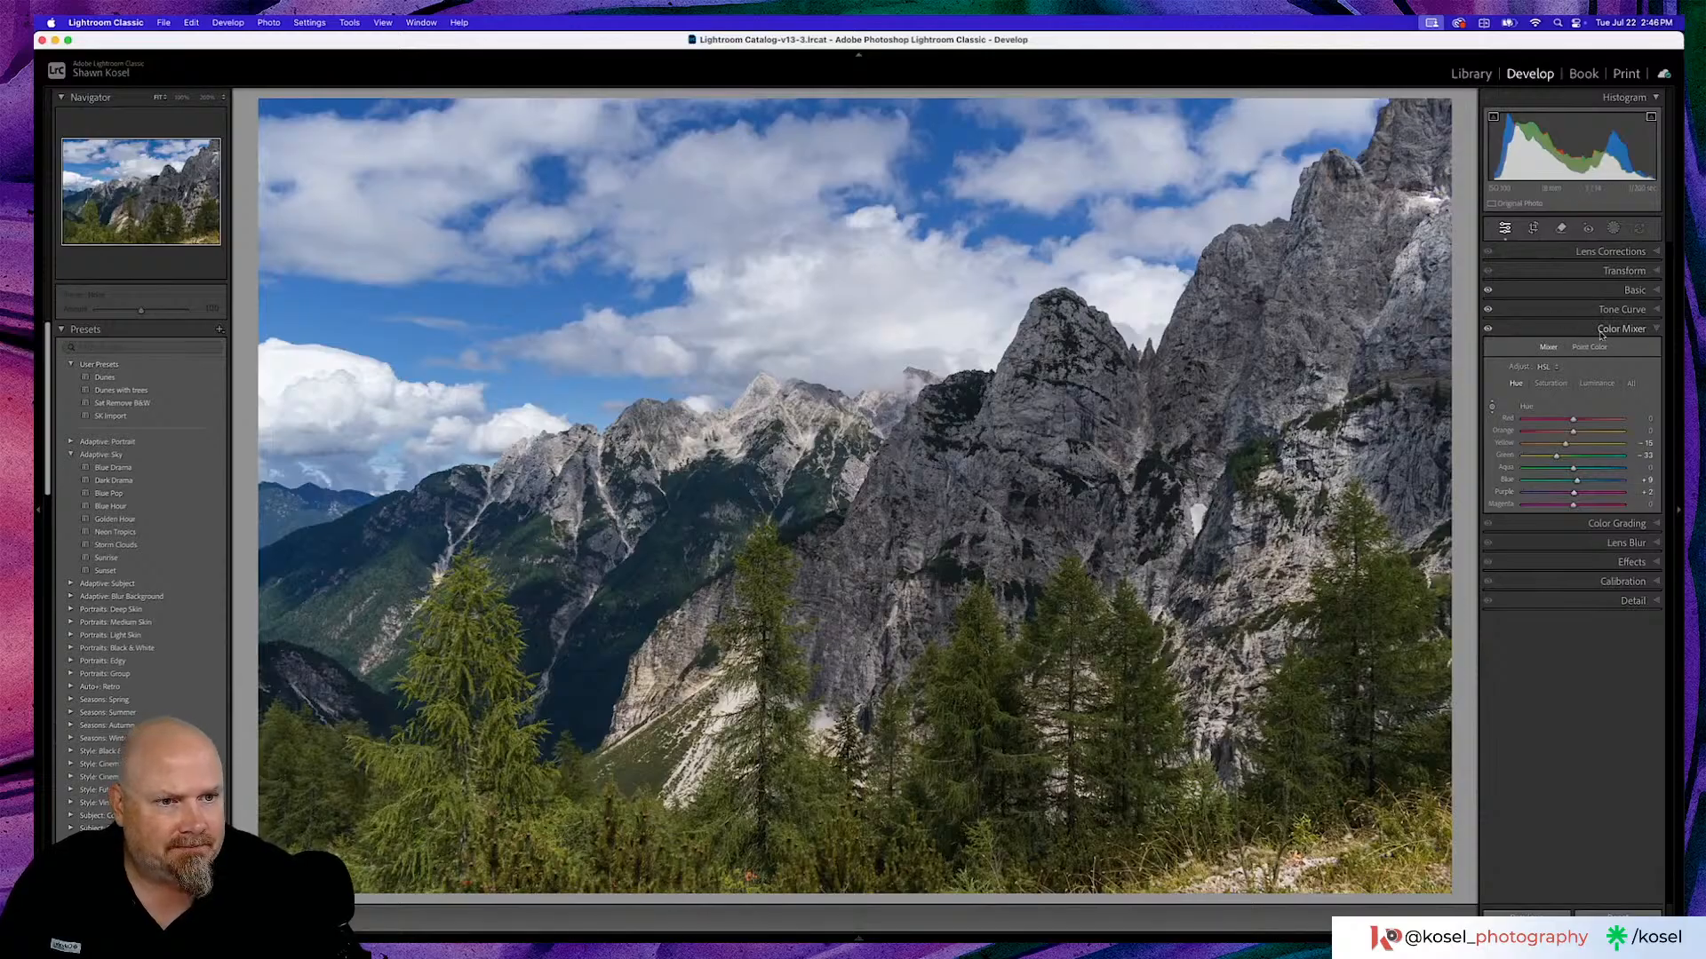
Set the post-crop vignette amount to -11 and sharpen the photo with Amount 79 and Masking about 84.
click(1624, 562)
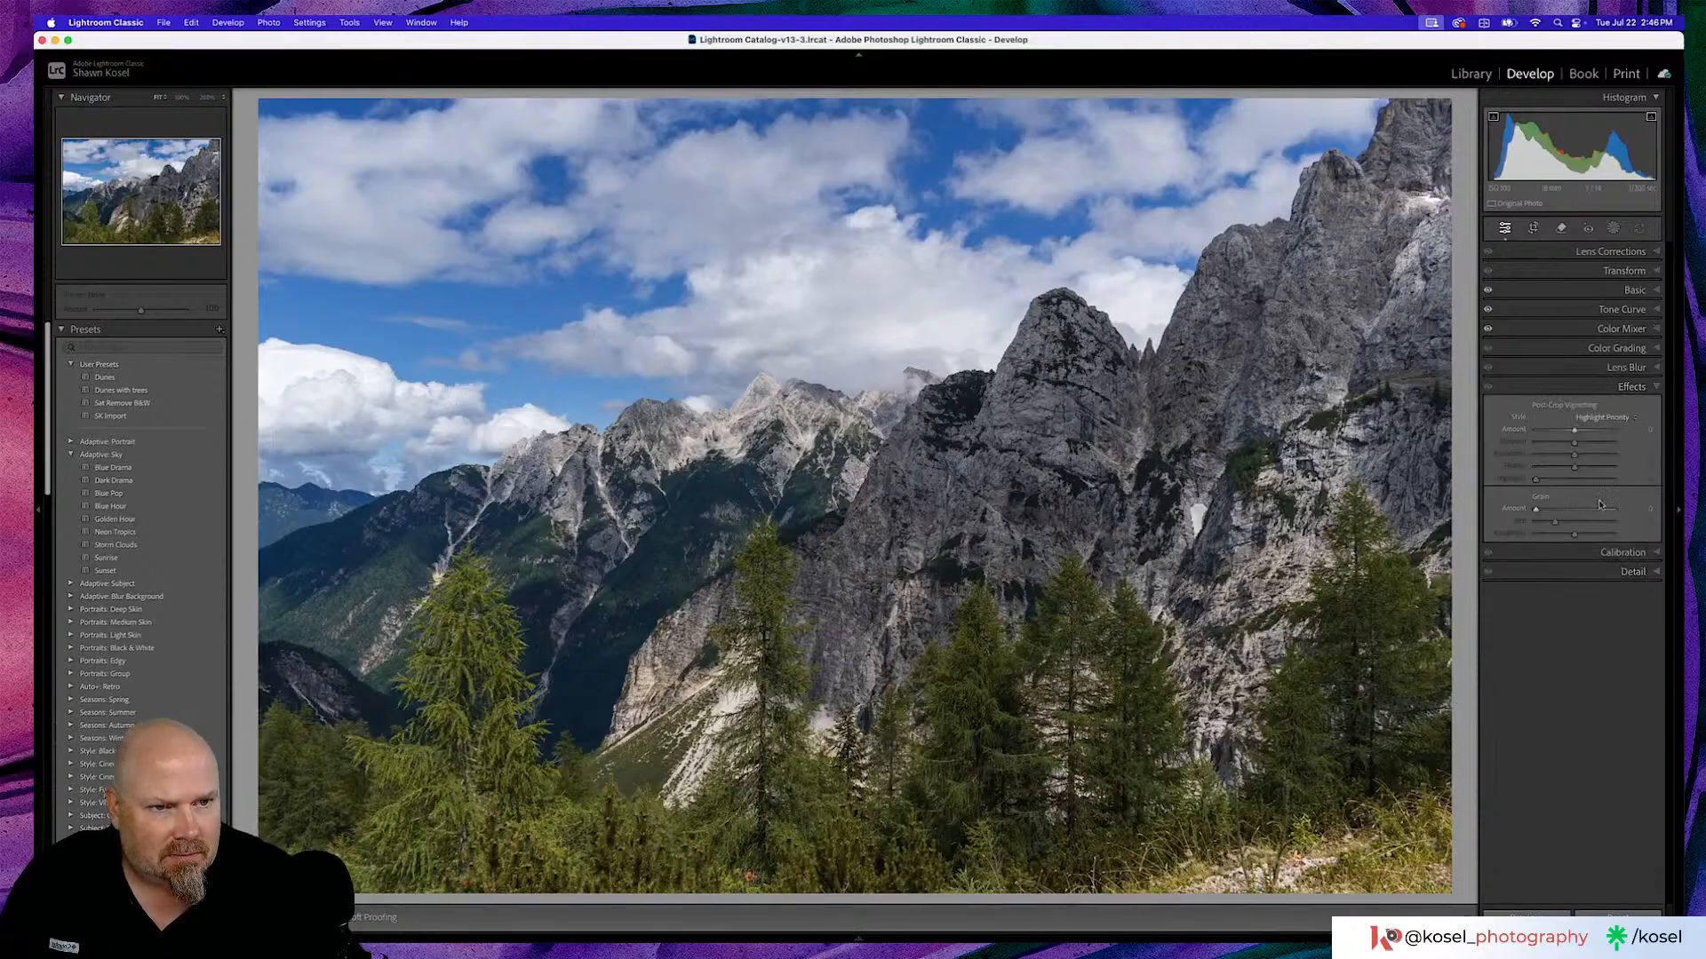
drag(1575, 432, 1571, 435)
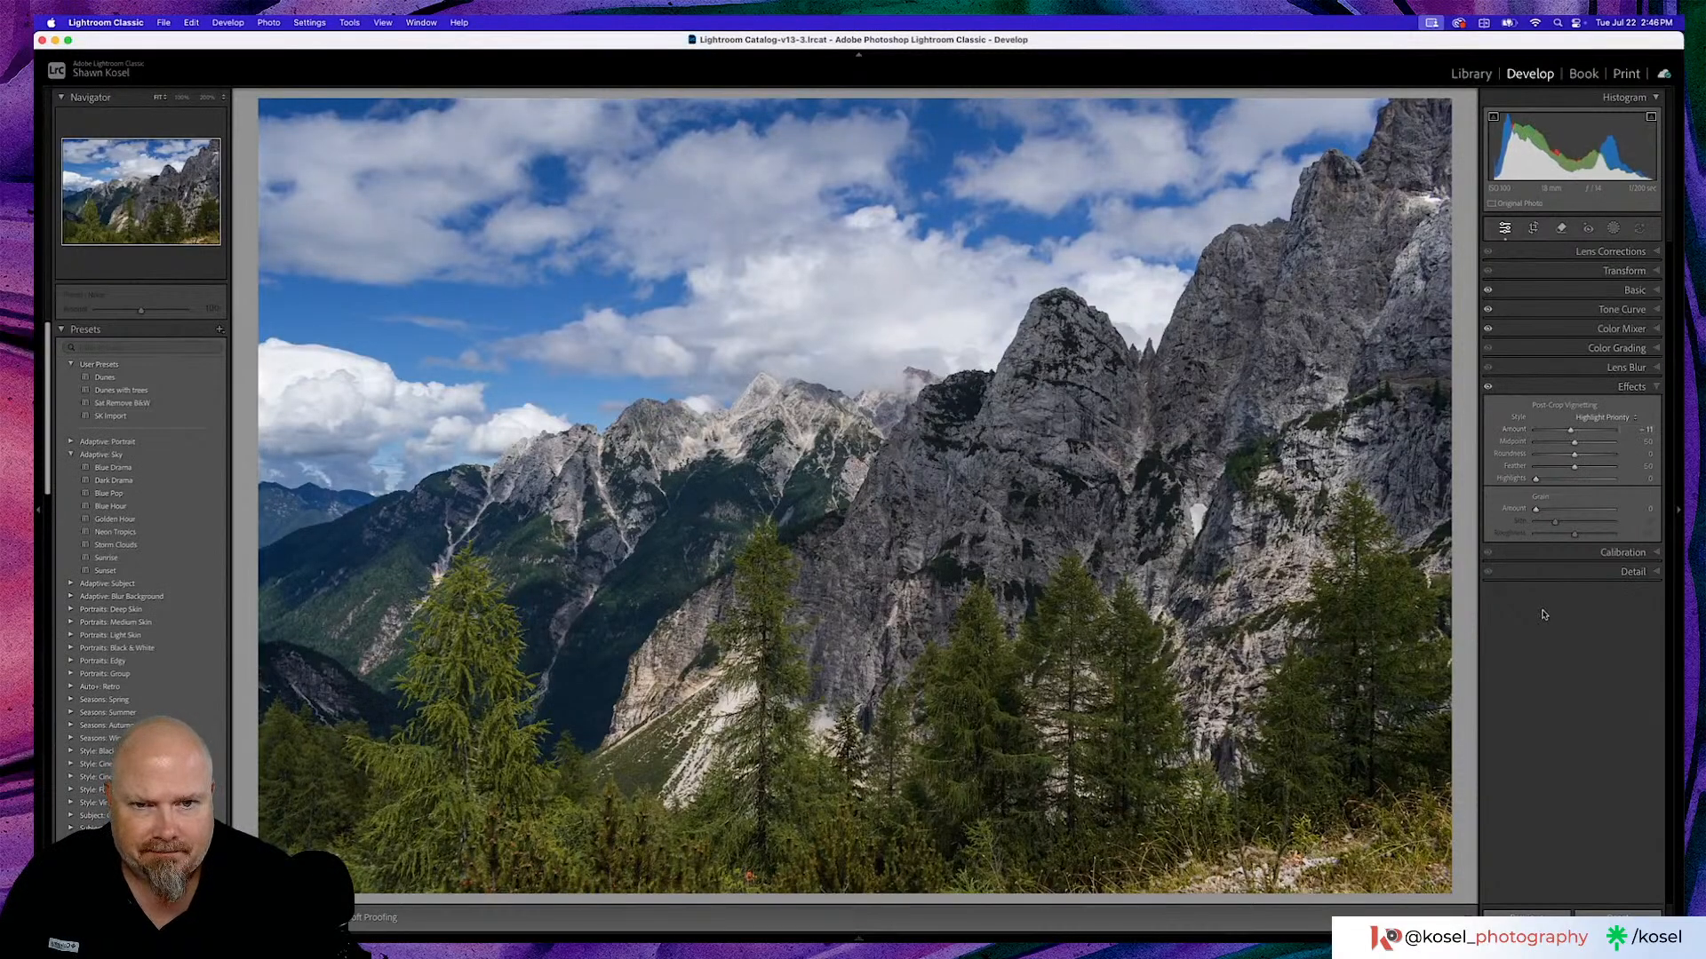
click(1587, 572)
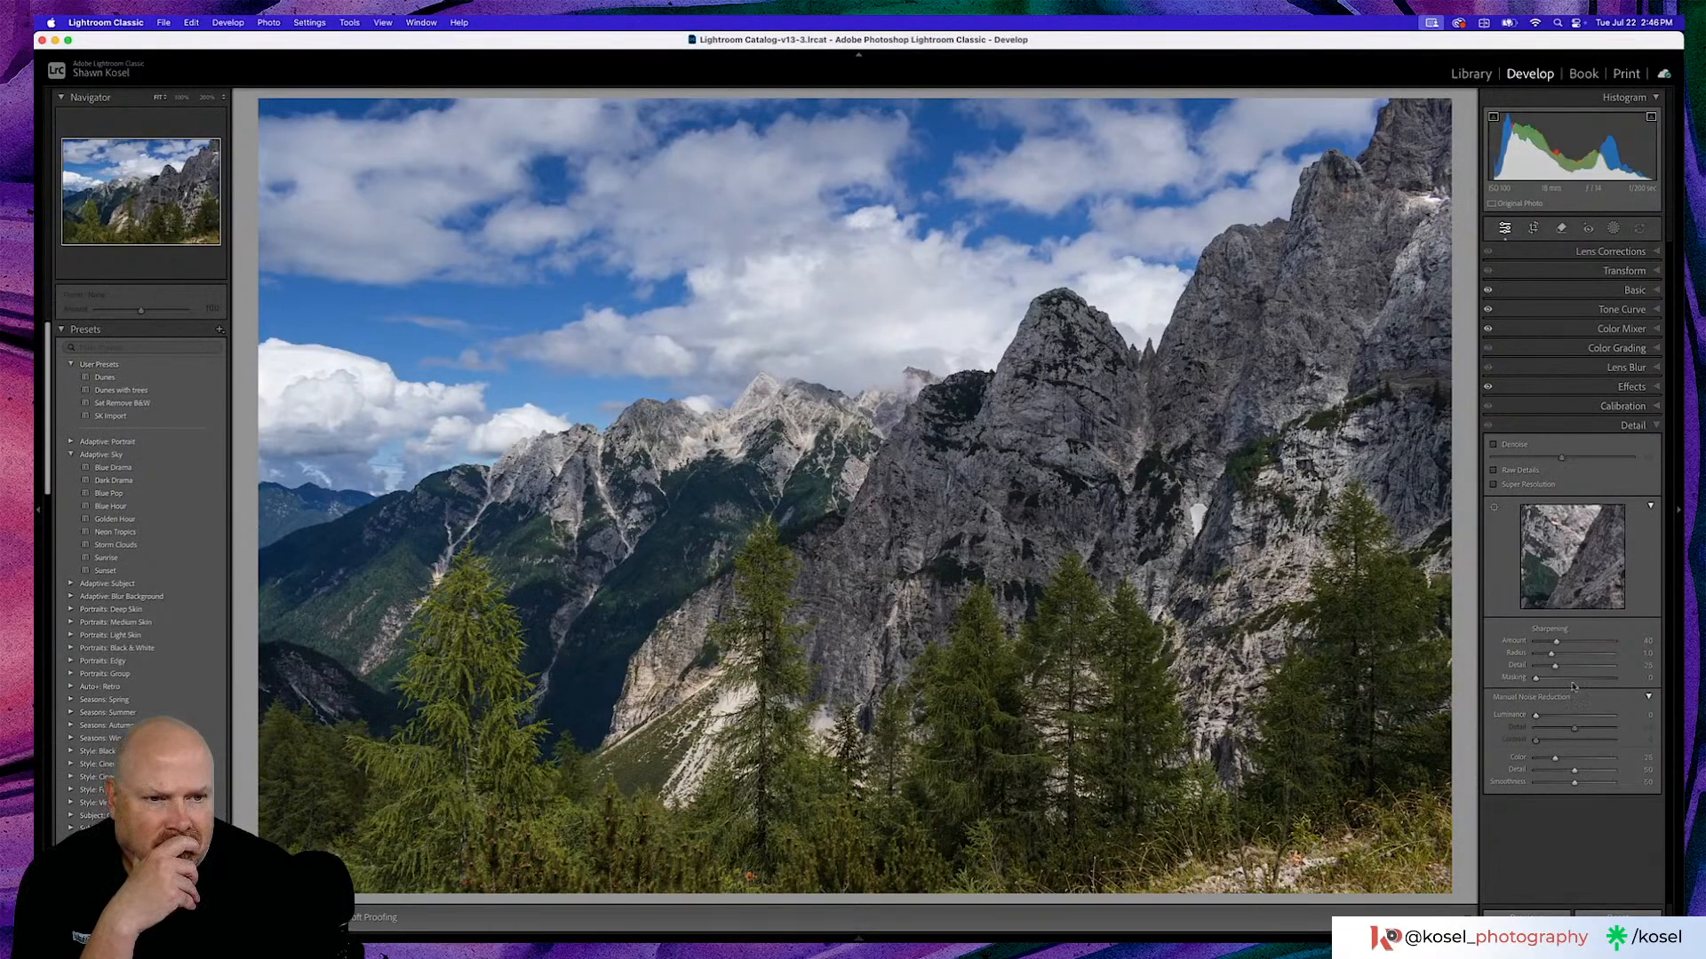
drag(1557, 642, 1603, 679)
alt+click(1536, 679)
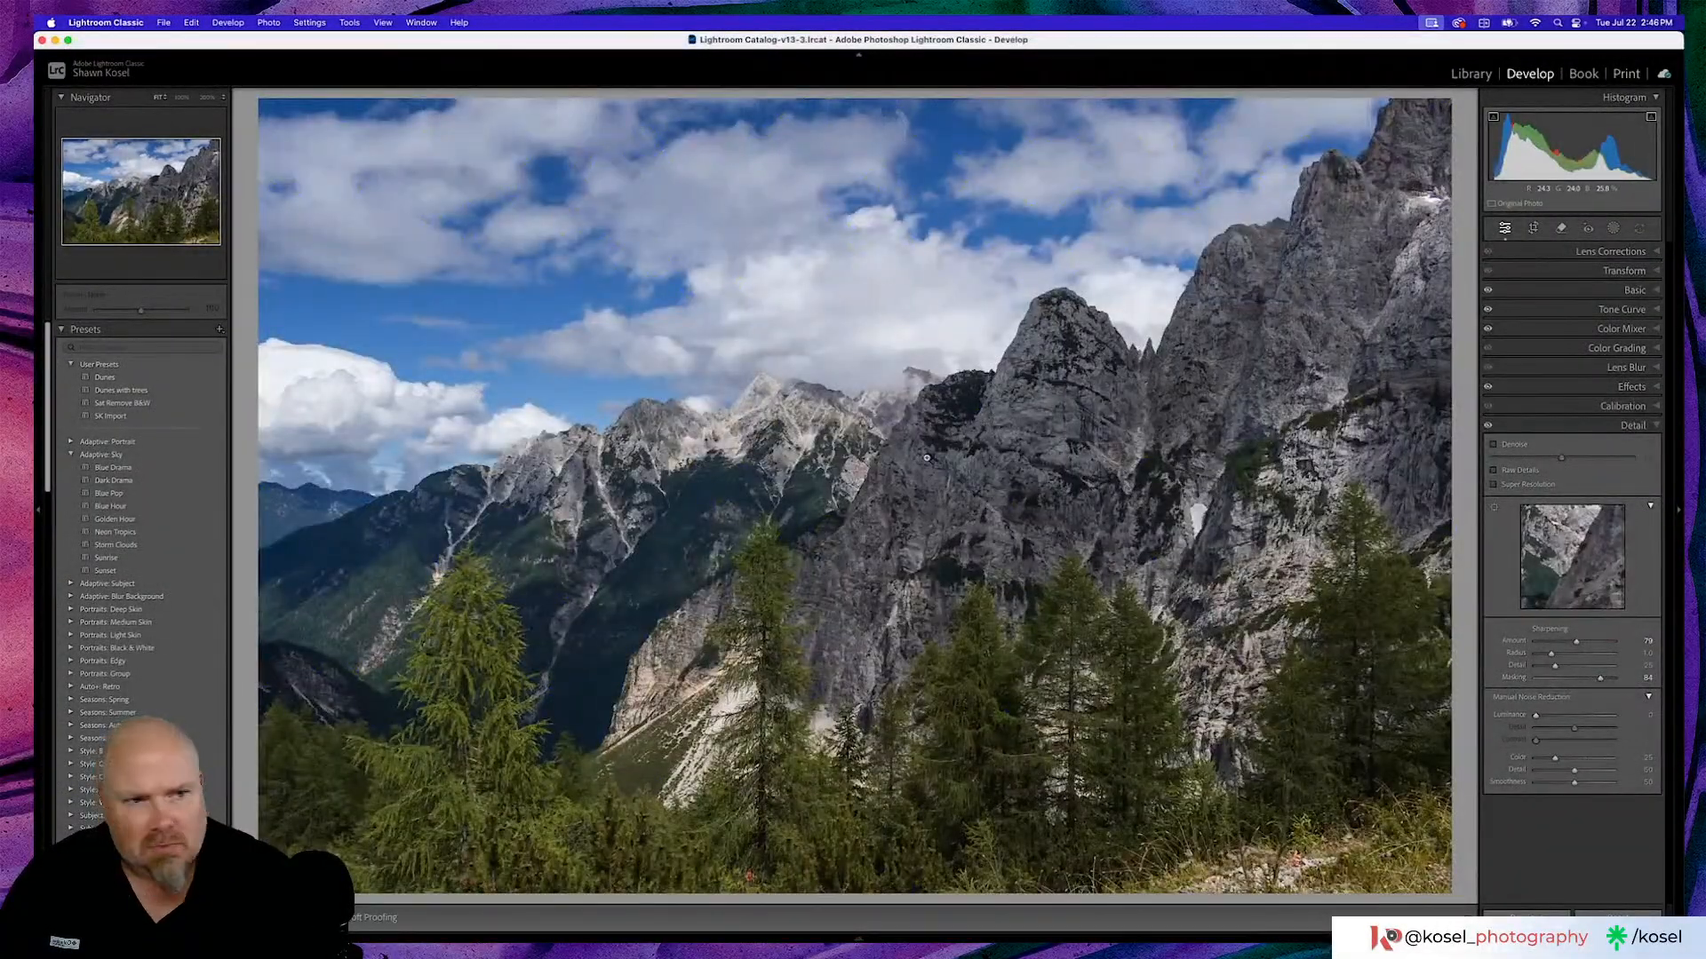
click(1632, 426)
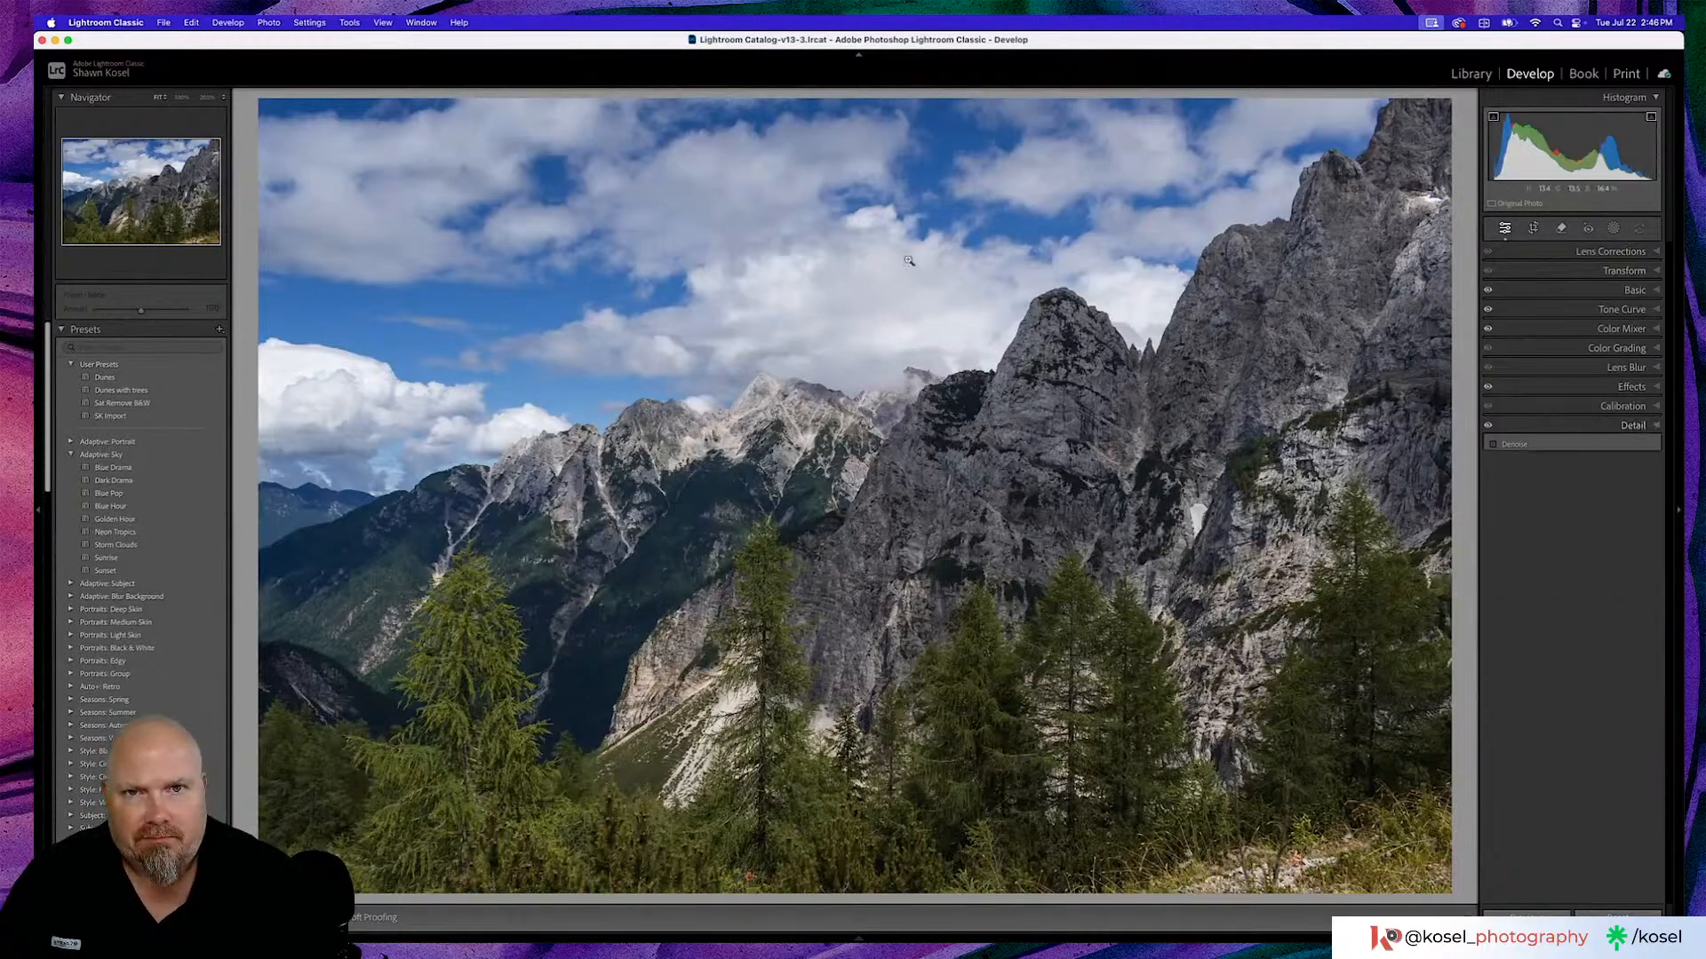
Compare the edited colour mountain photo with its black-and-white version by alternating between them, and return to the thumbnail grid.
click(1032, 40)
key(Right)
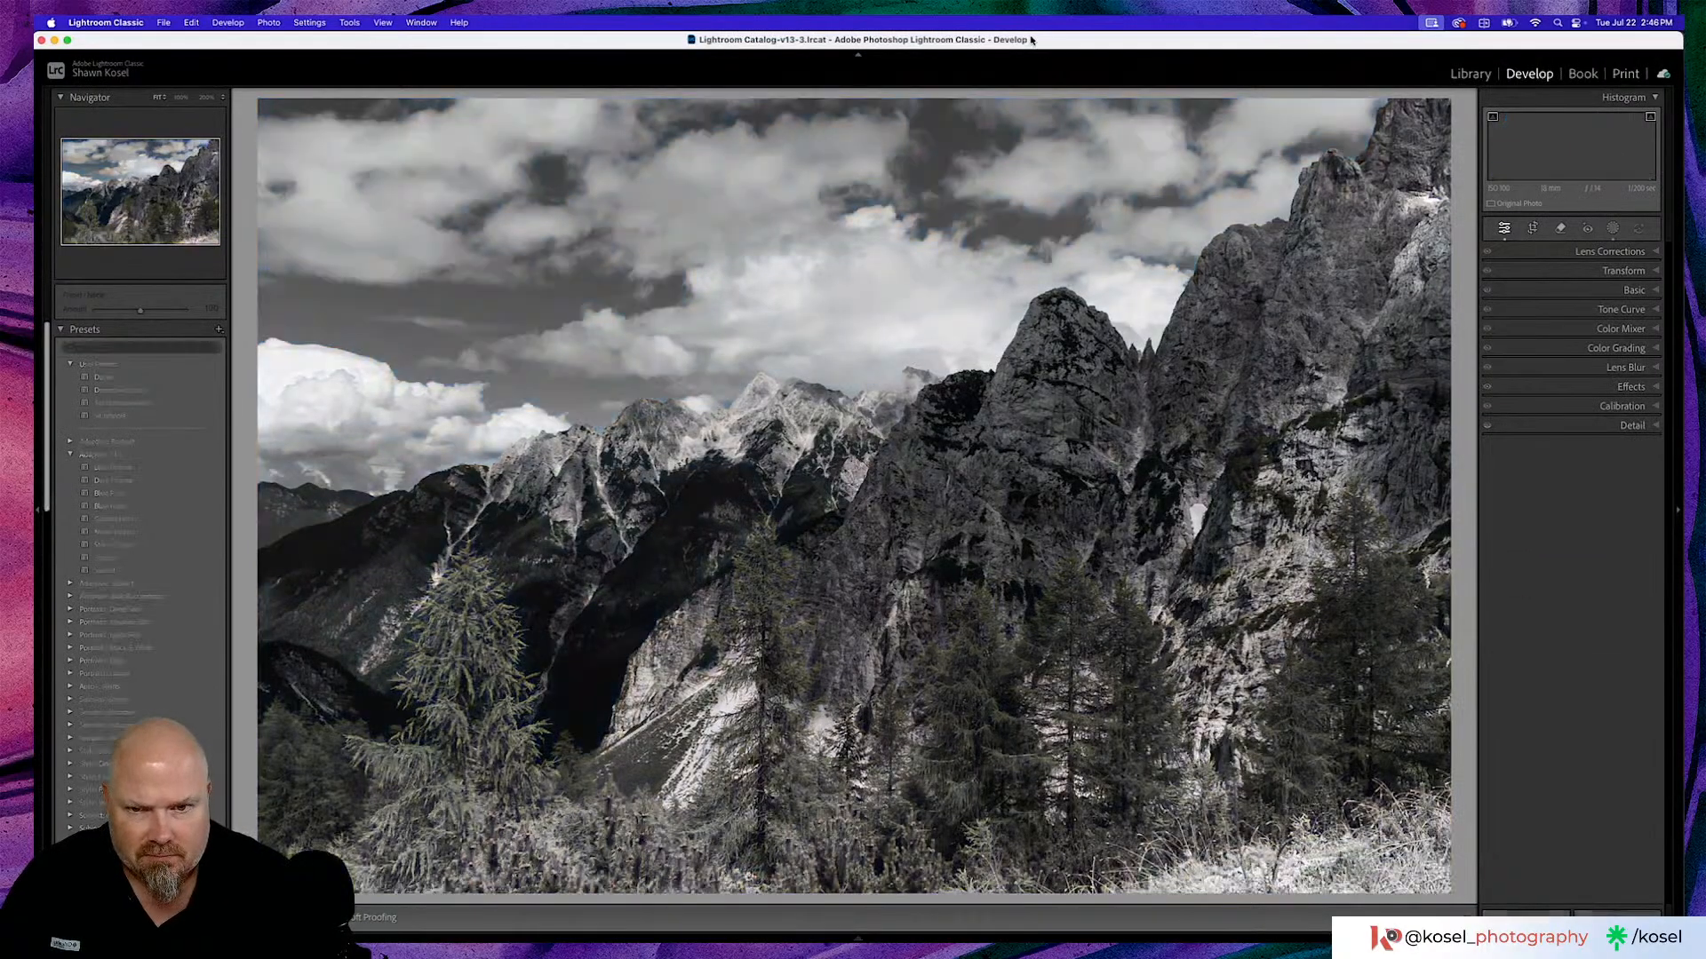
key(Right)
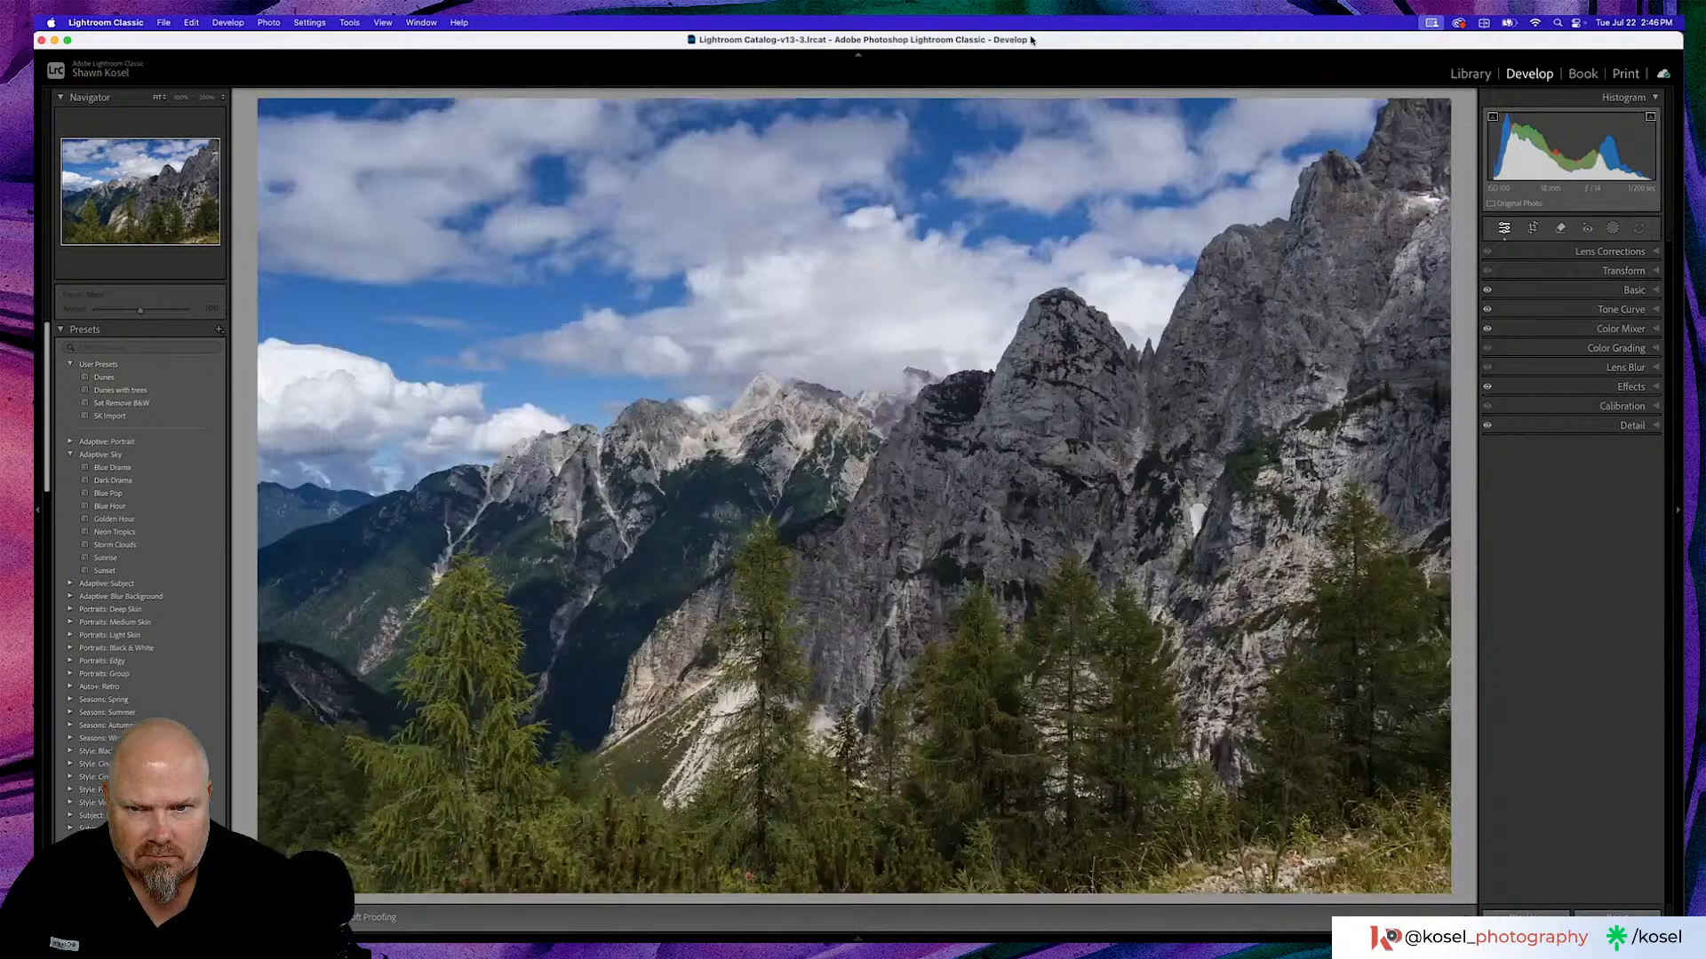
key(Left)
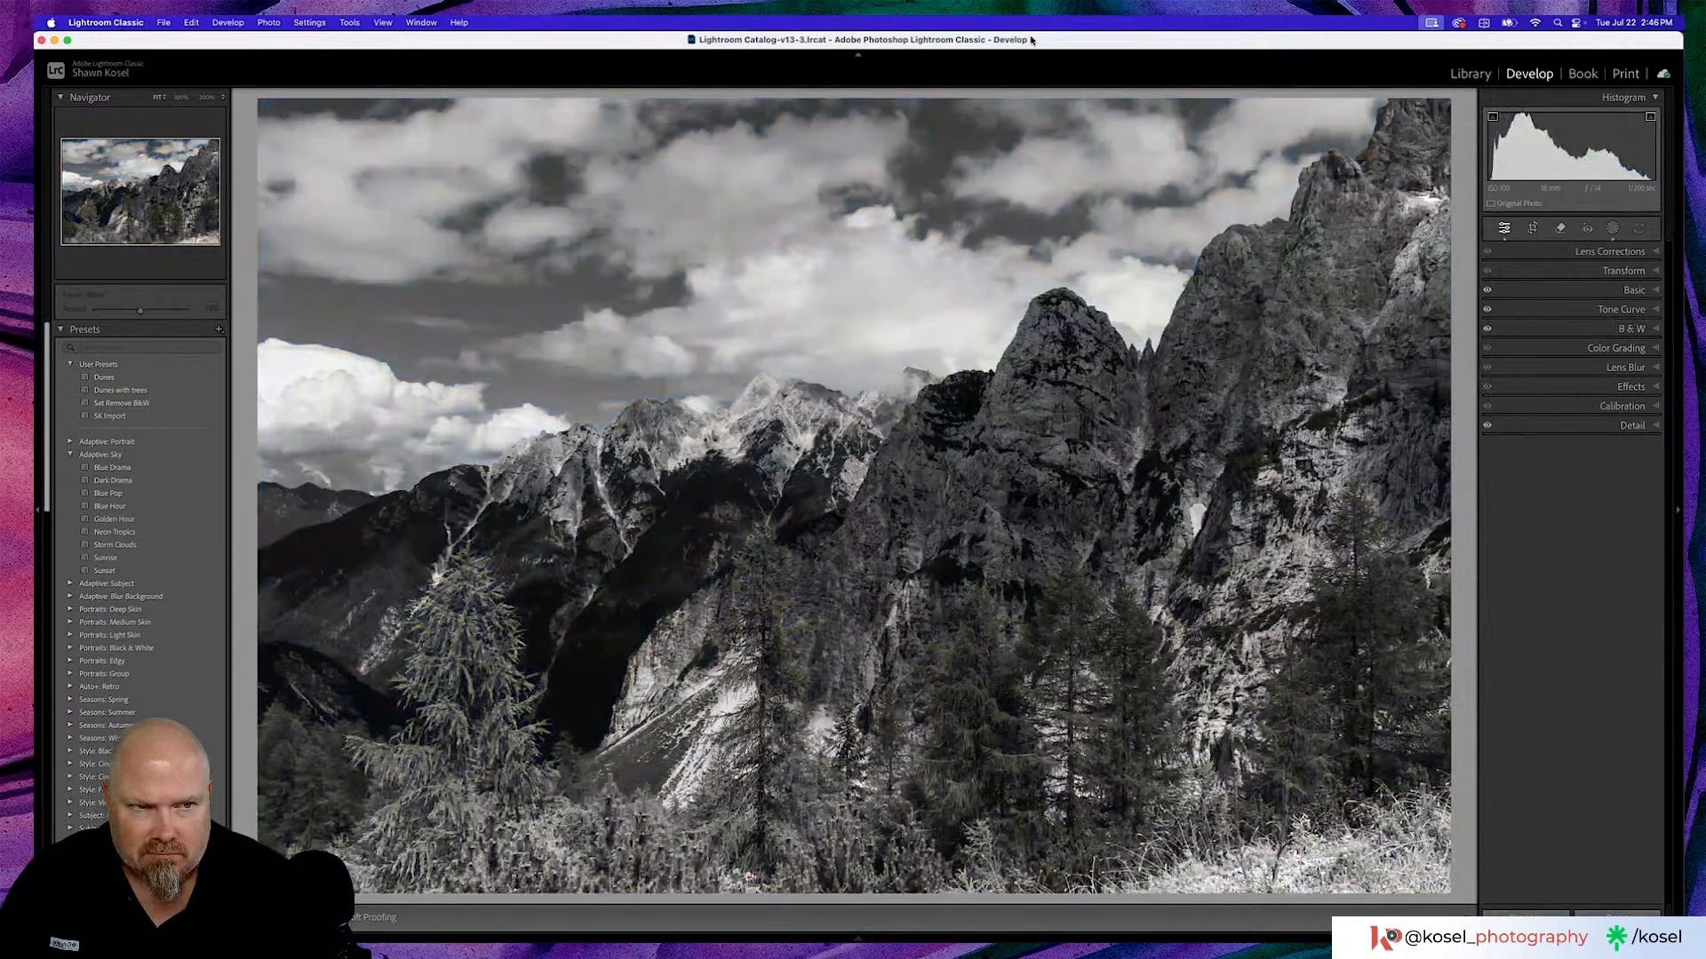
key(Right)
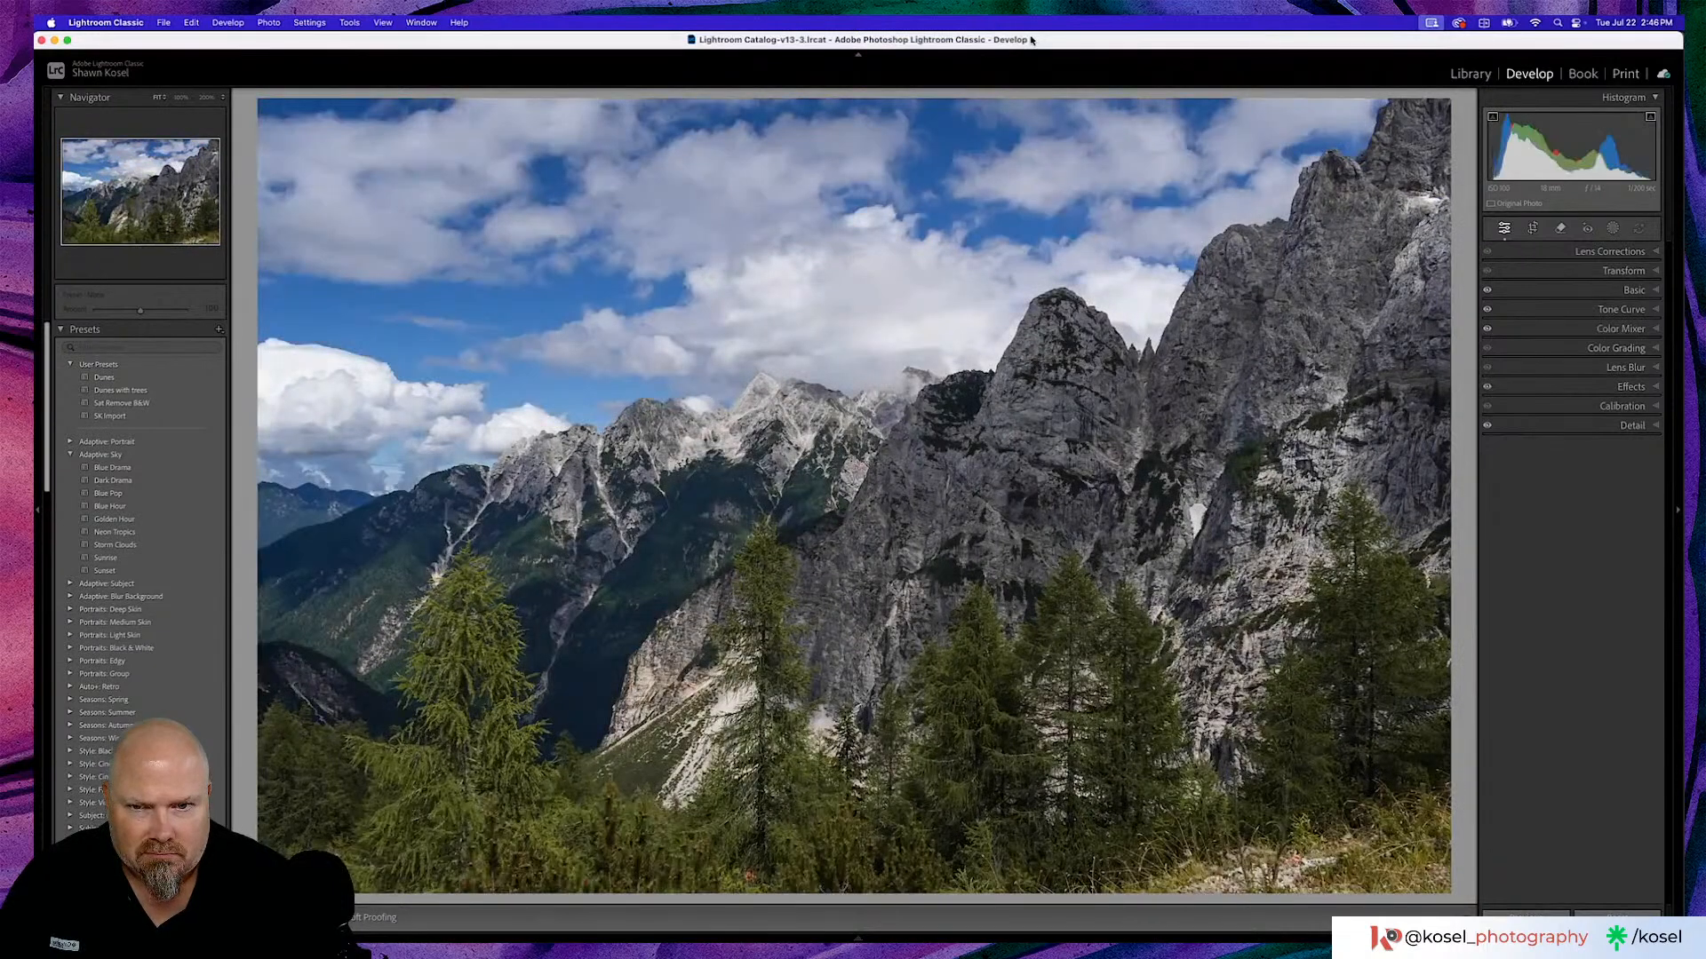
key(Left)
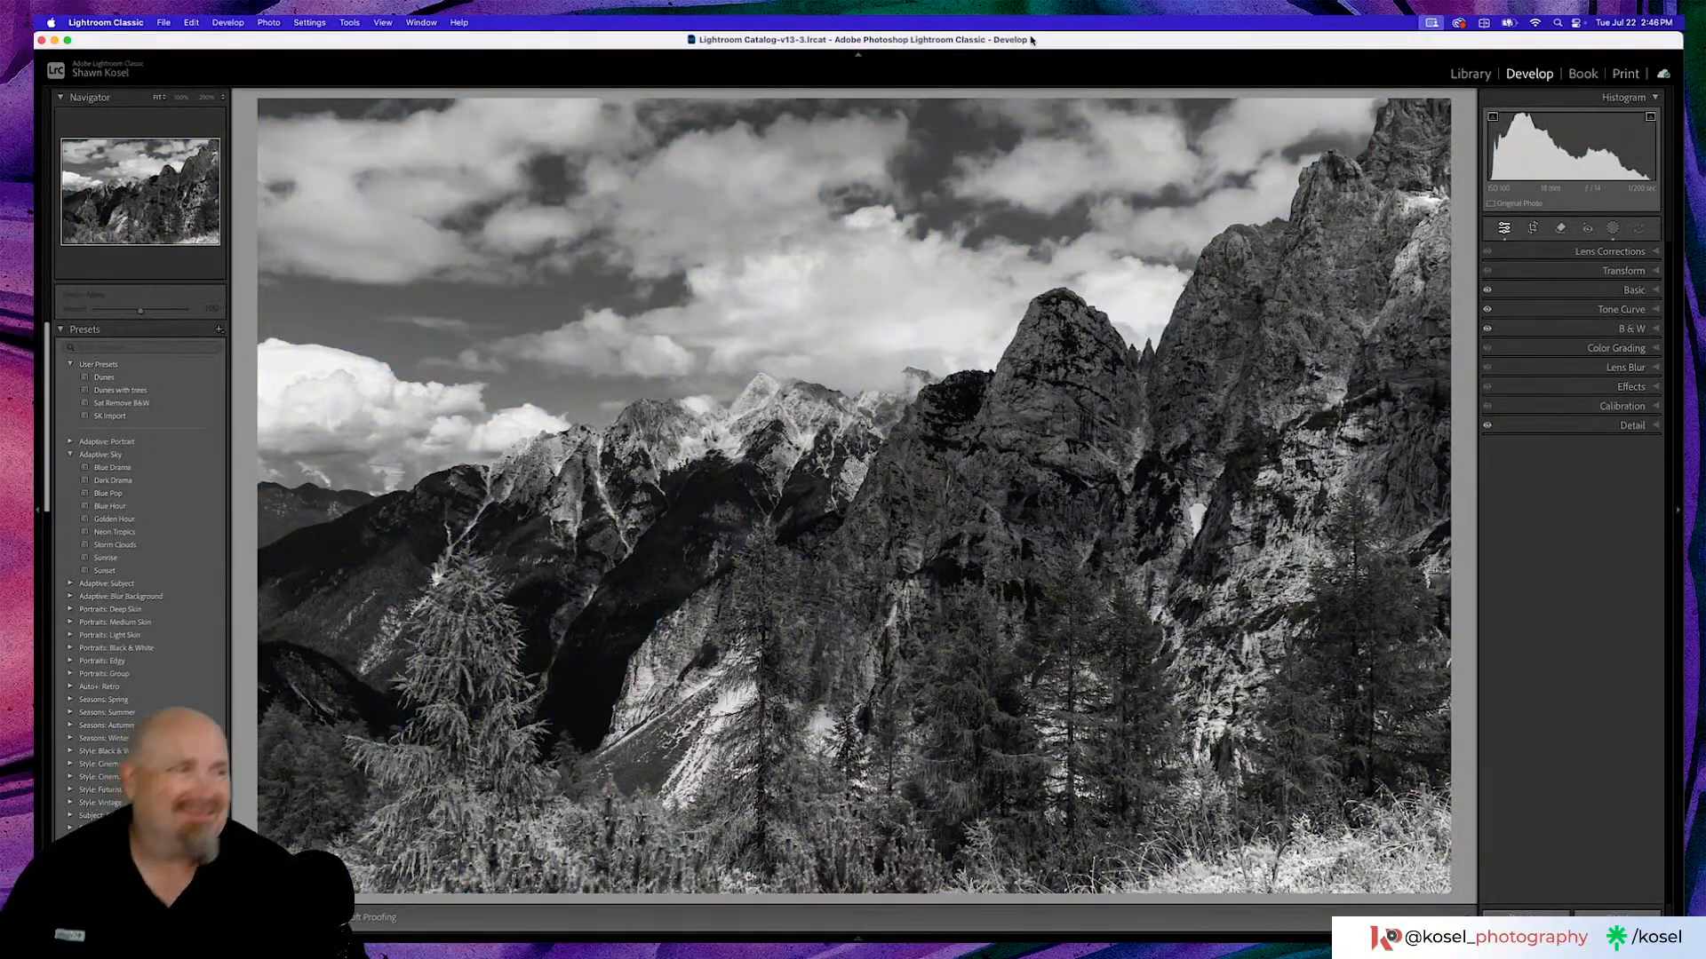
key(Right)
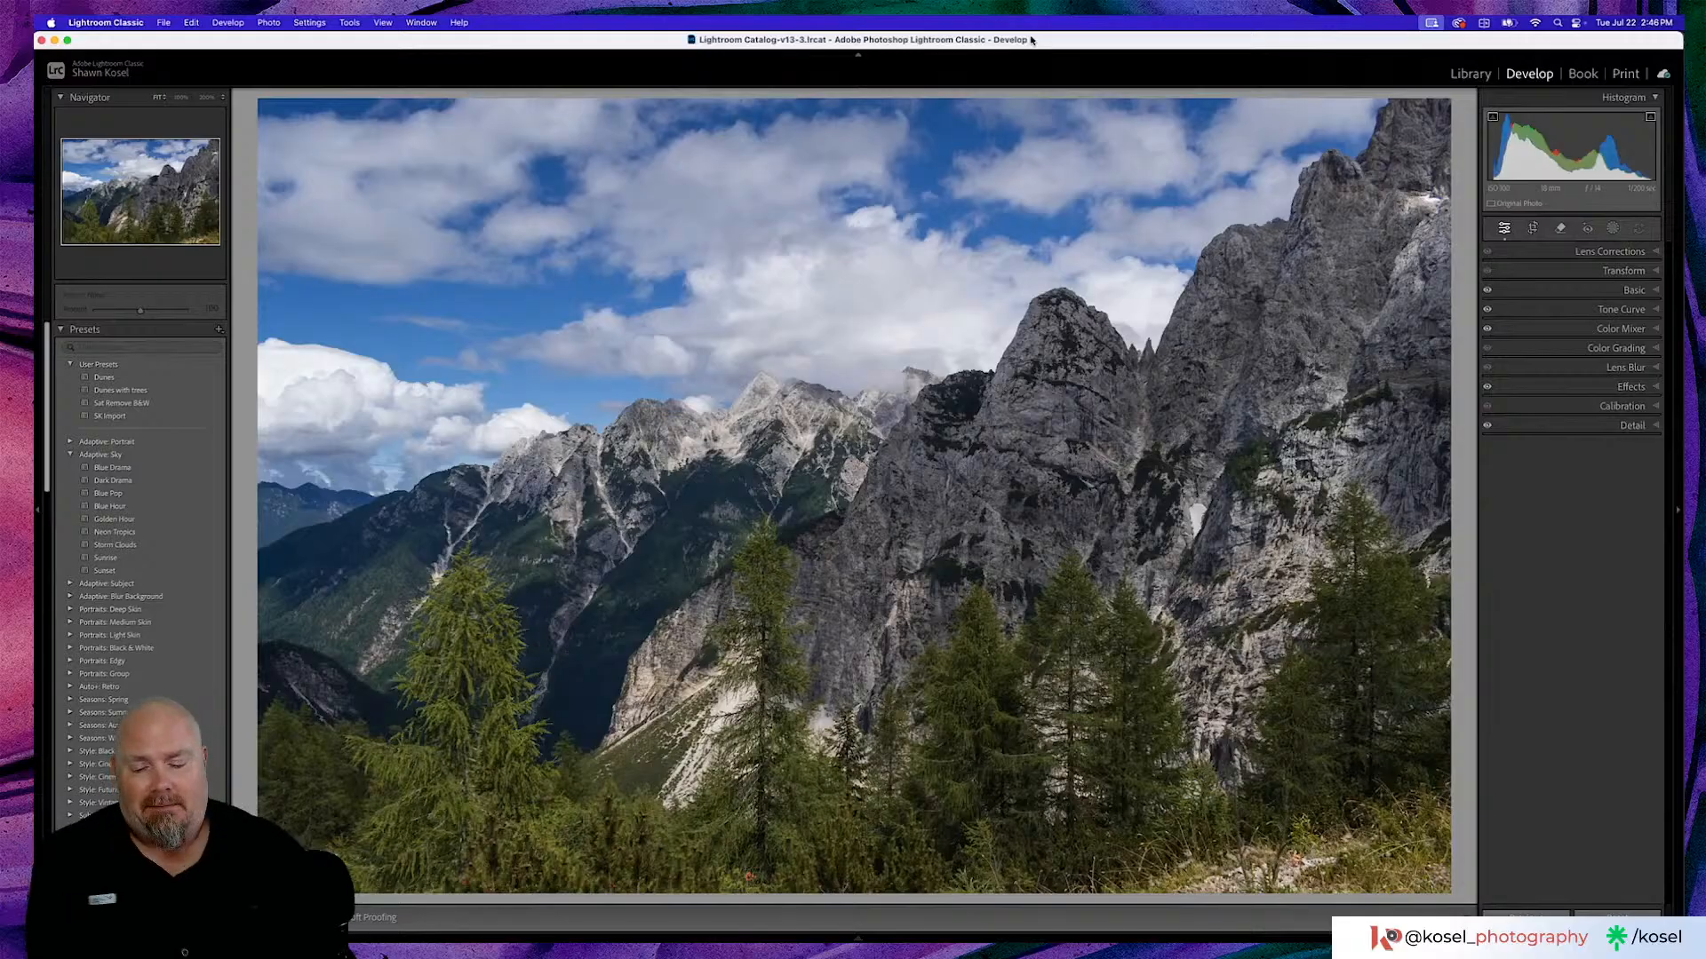
key(g)
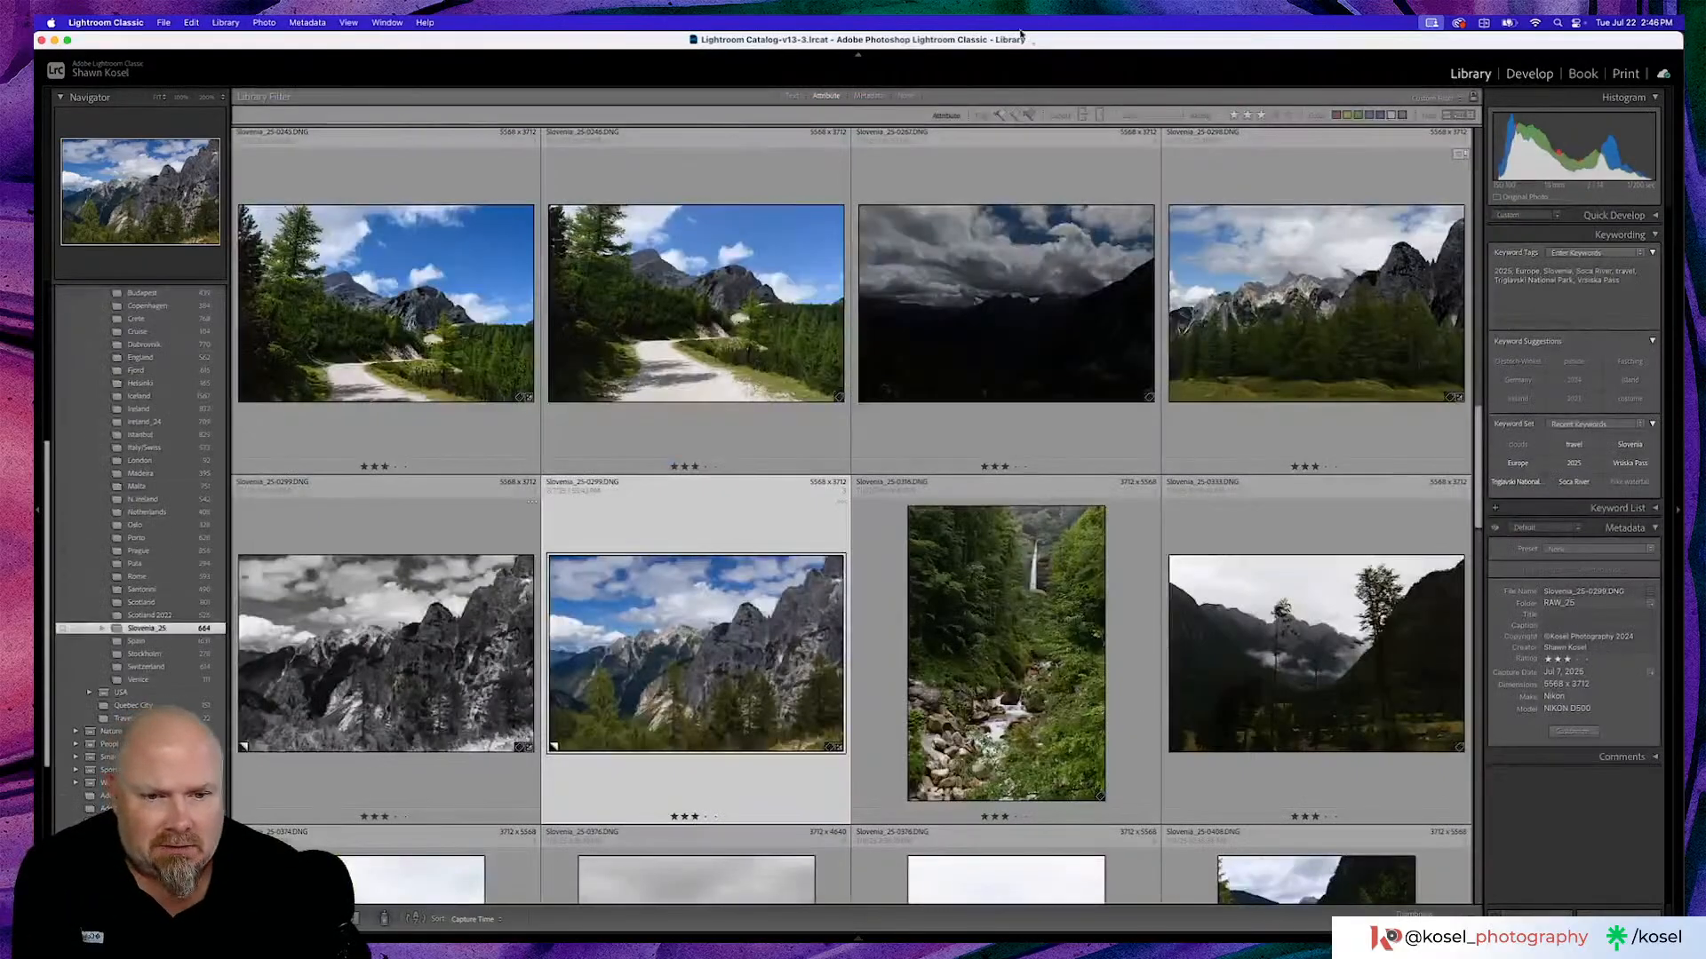
Examine the forest waterfall photo at full size alongside the neighbouring mountain and misty valley shots, and return to the grid.
double_click(952, 560)
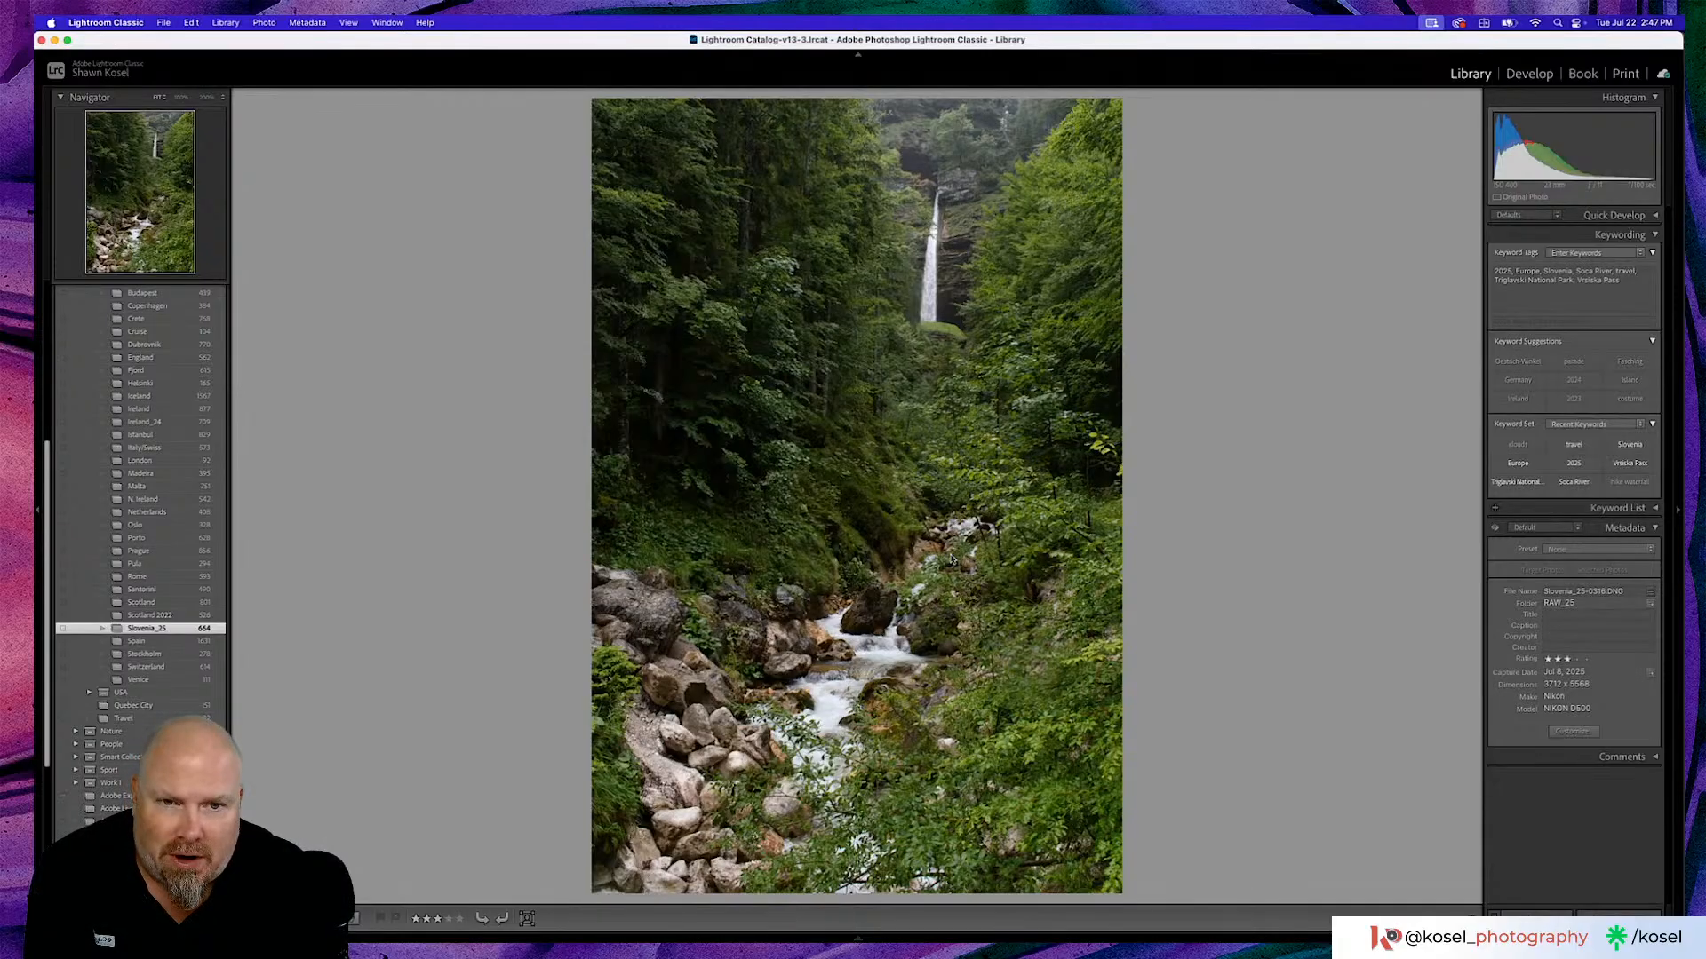
key(Right)
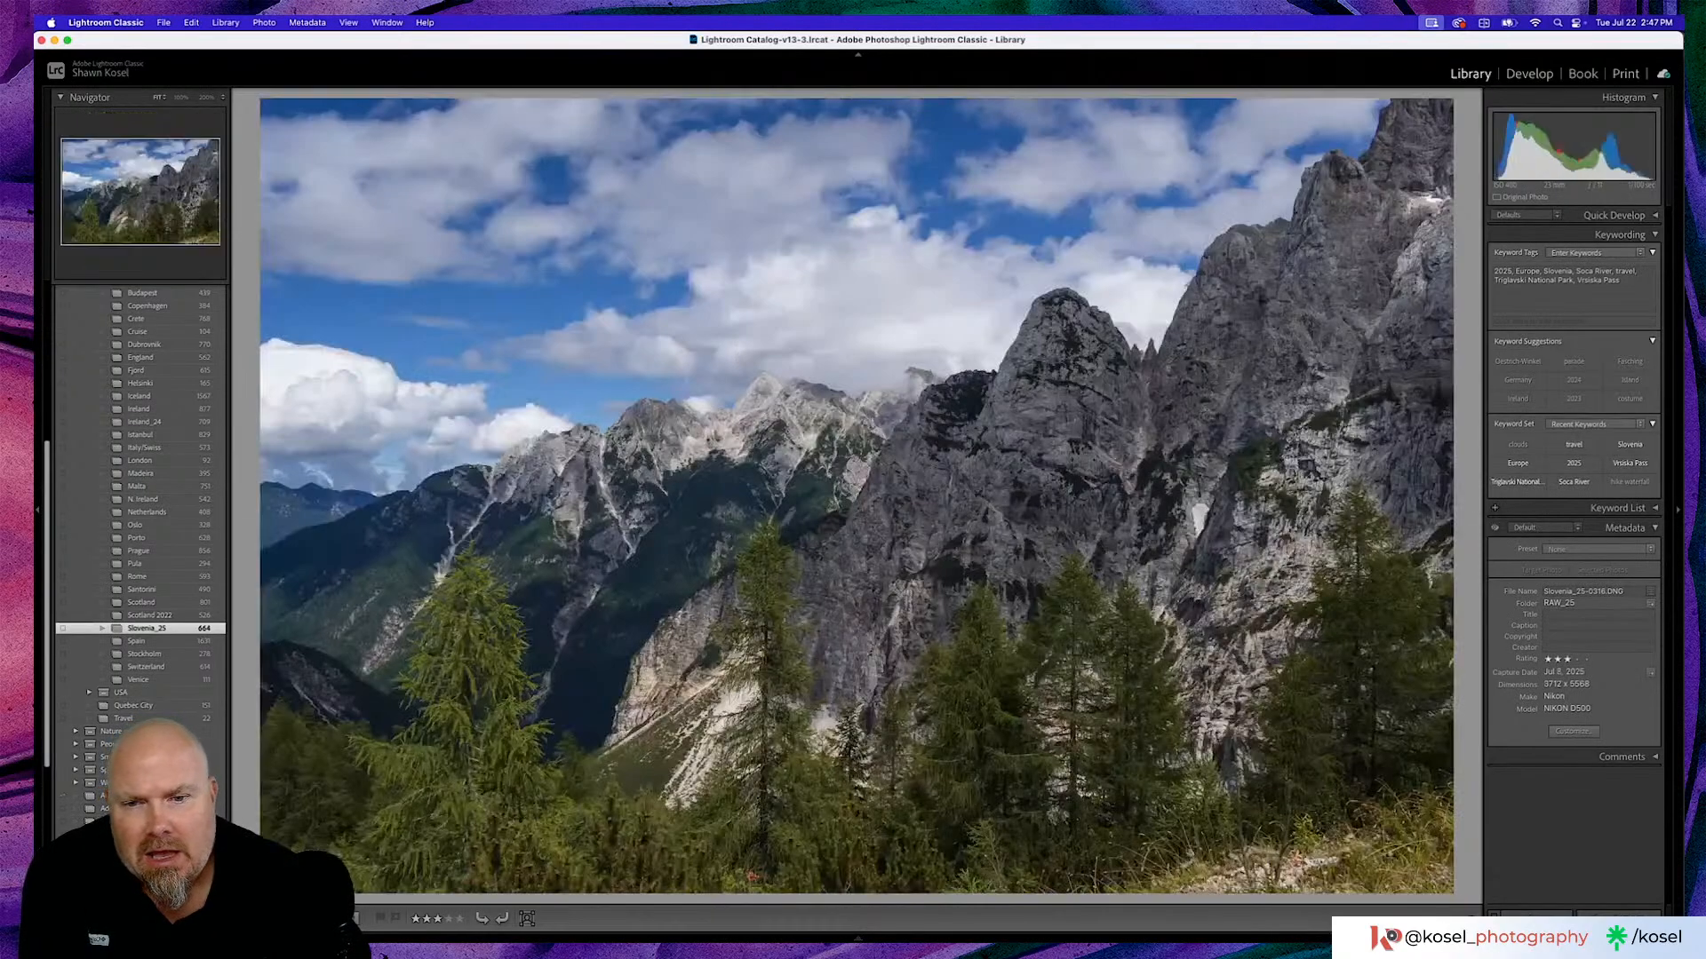
key(Left)
key(Left)
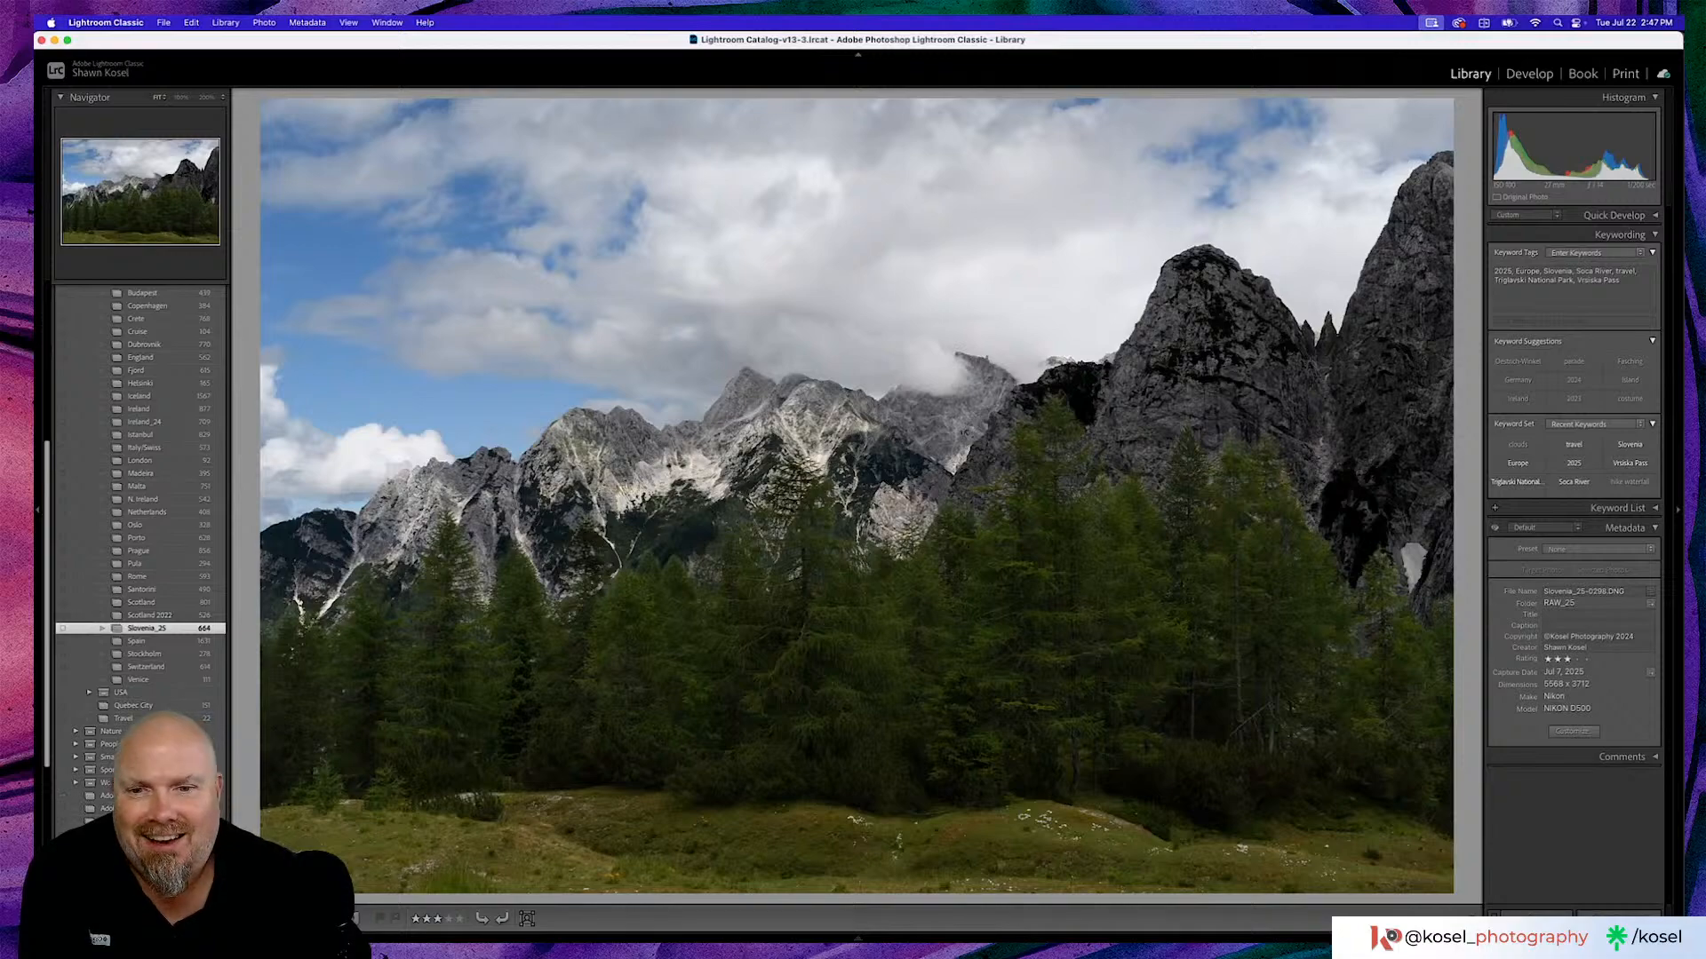
key(Right)
key(Right)
key(Right)
key(Right)
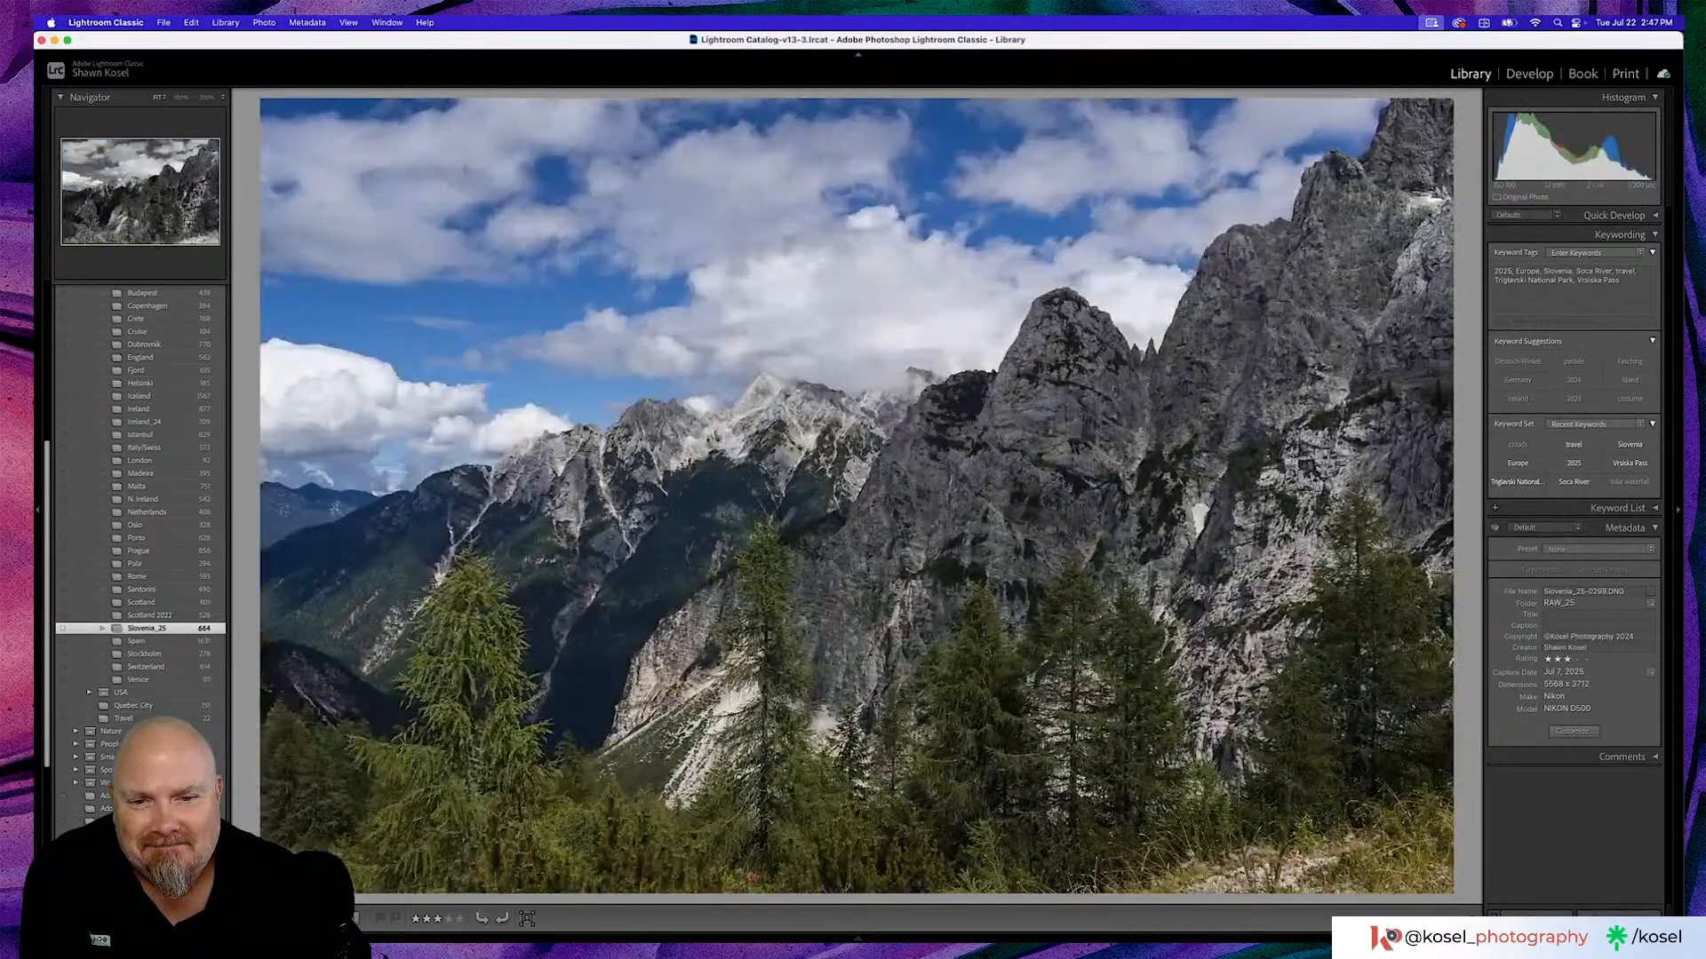
key(Right)
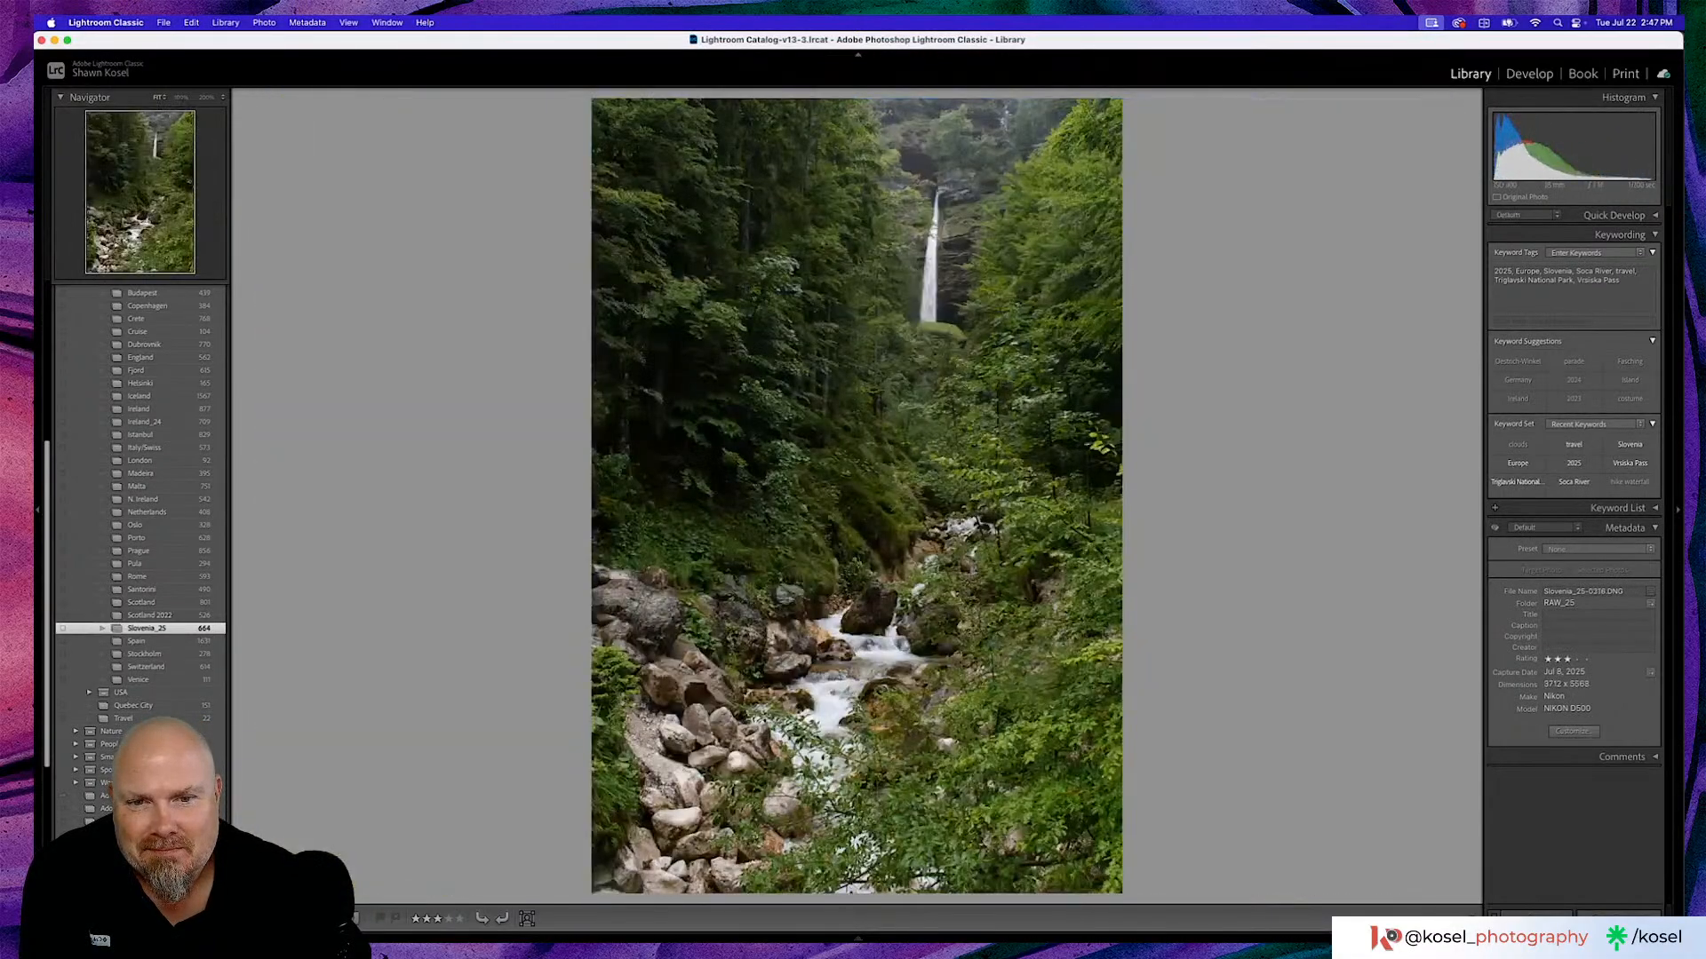
key(Right)
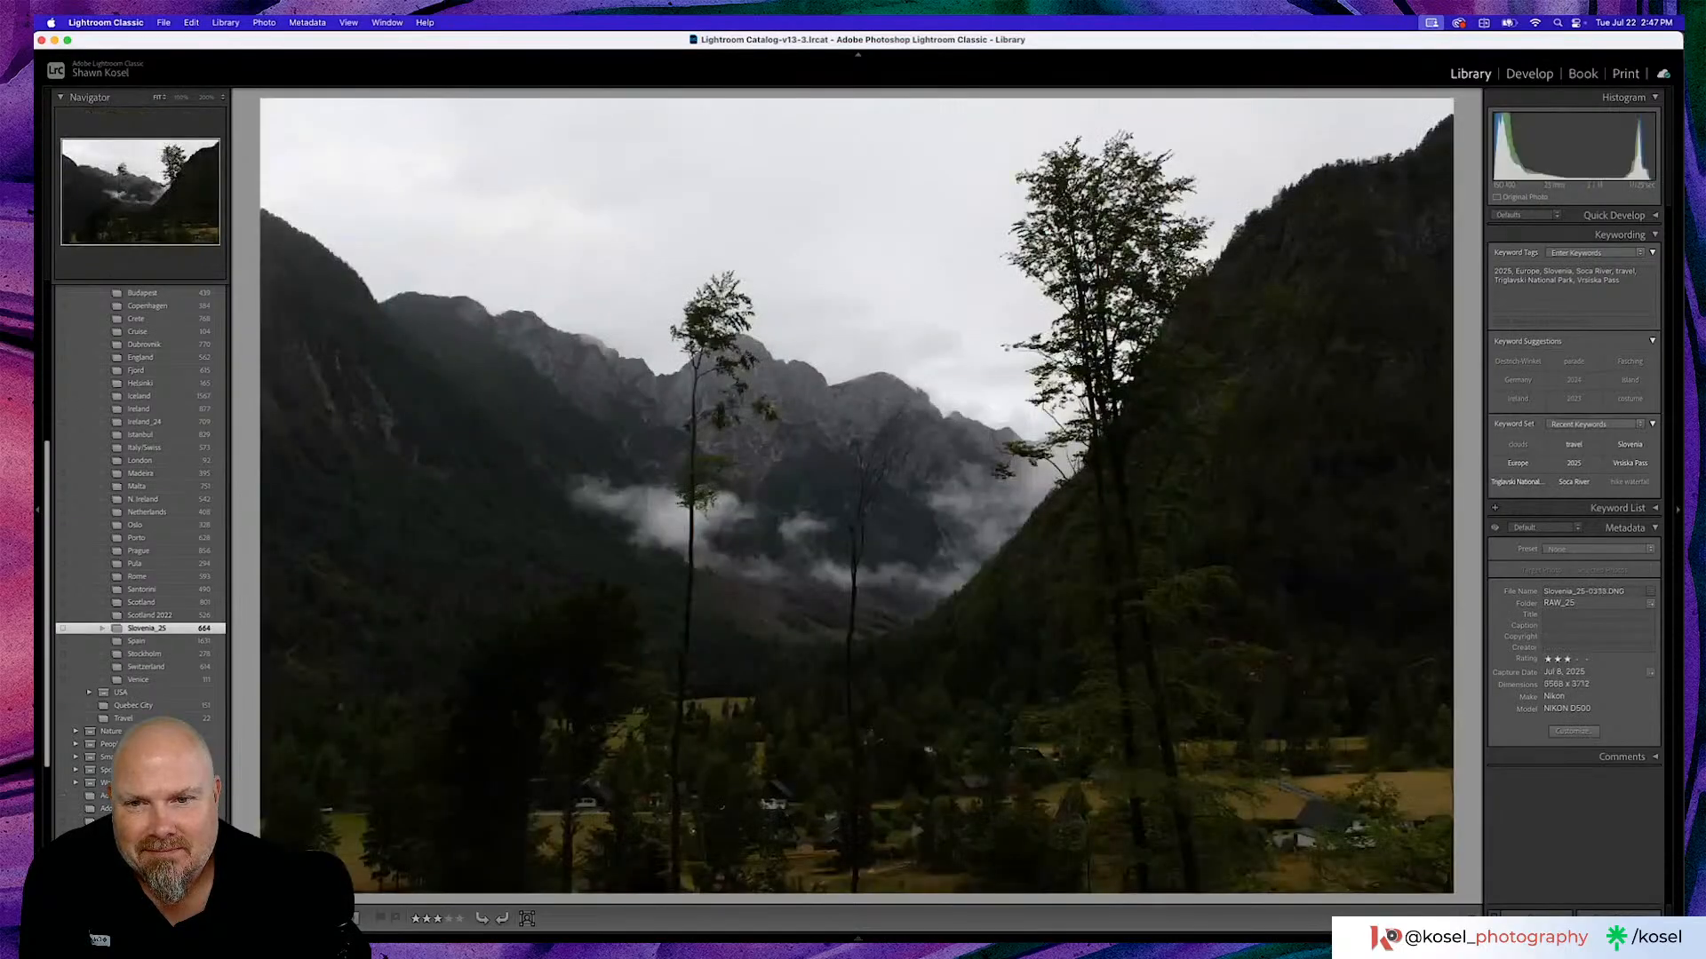
key(Left)
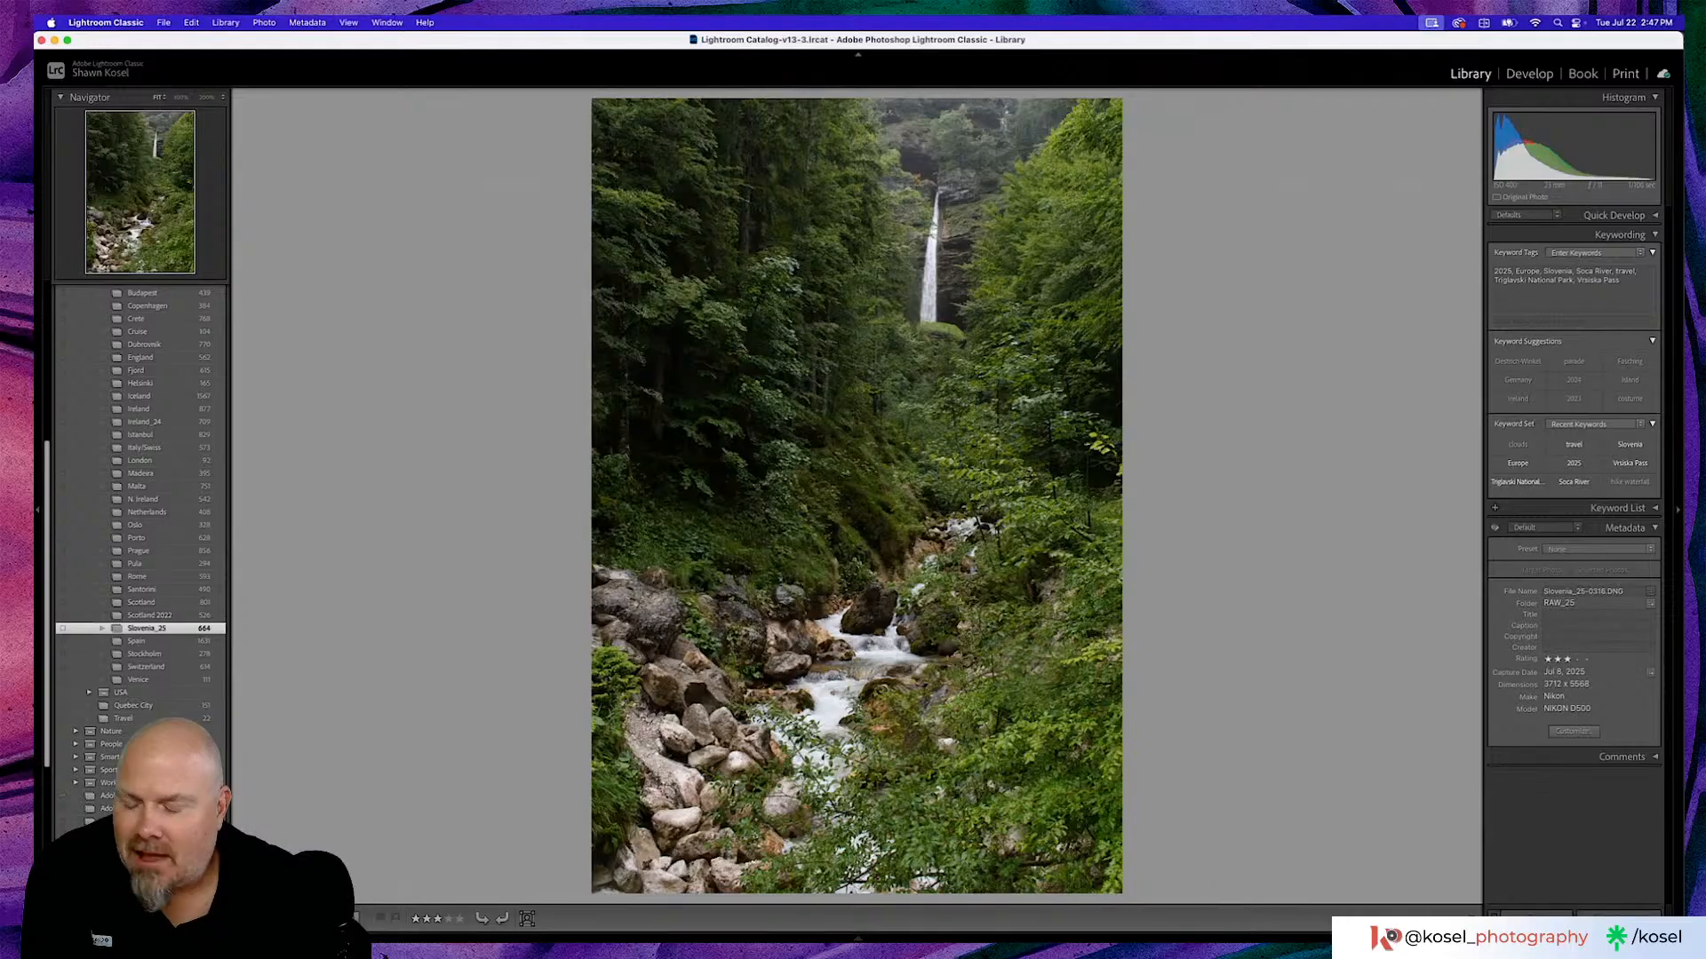
key(g)
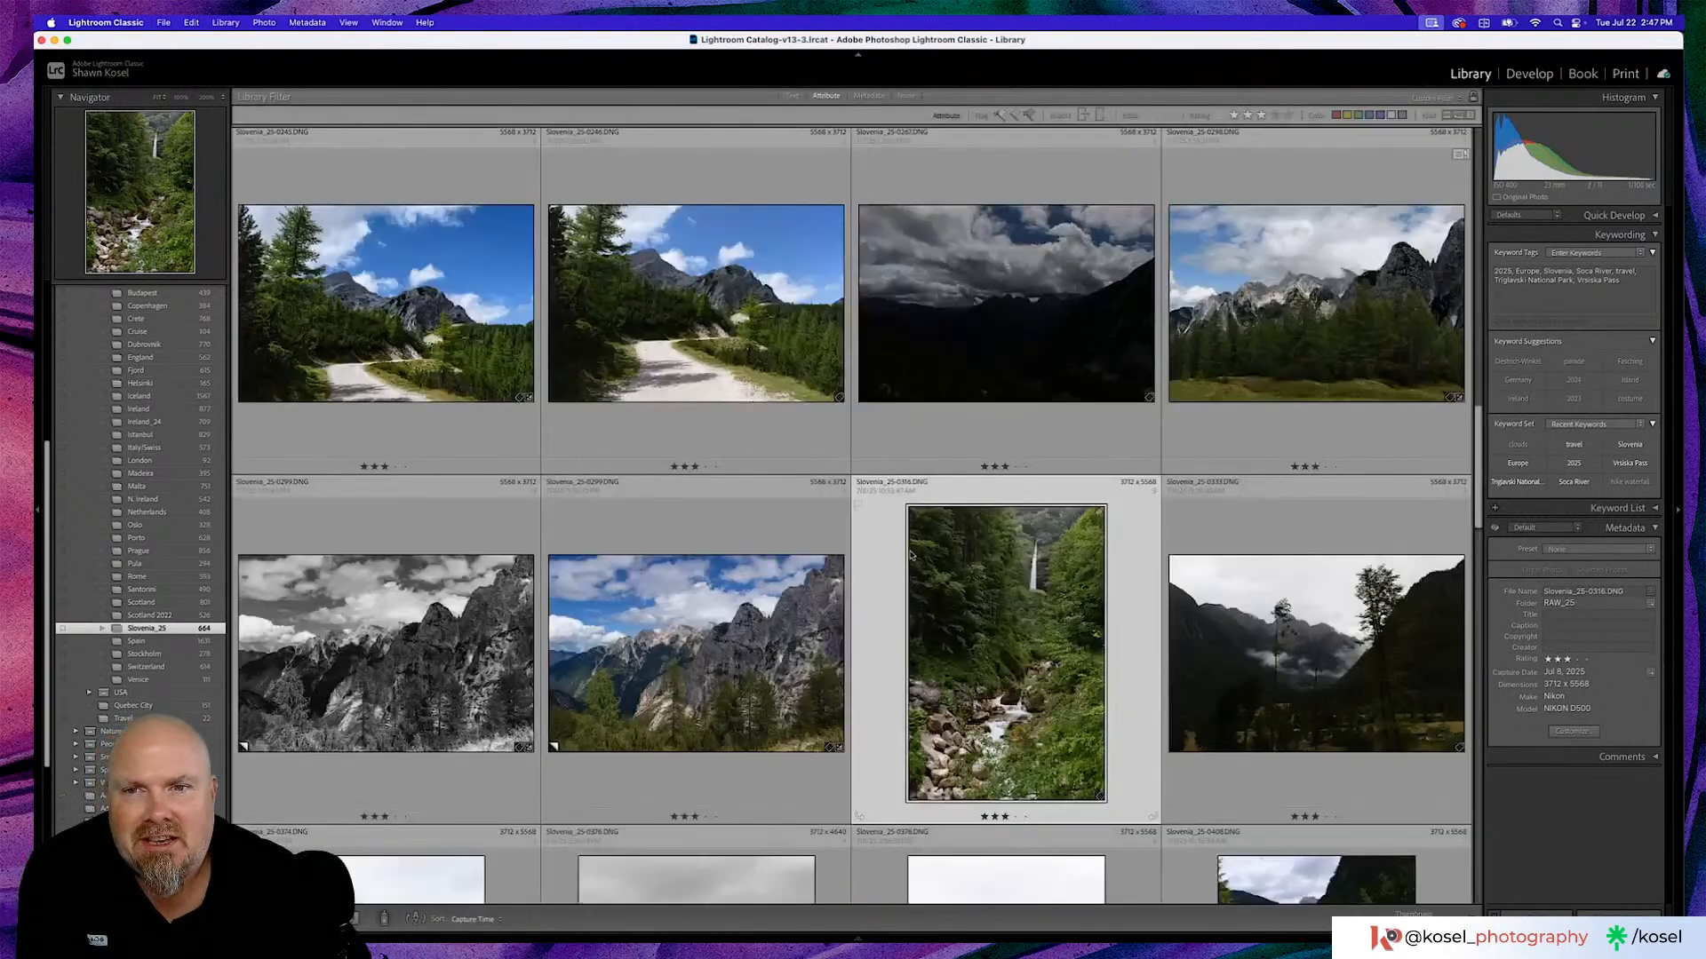
Check the earlier photos of the cow in the meadow and the cloudy mountain beside a large tree at full size.
scroll(912, 564, up, 3)
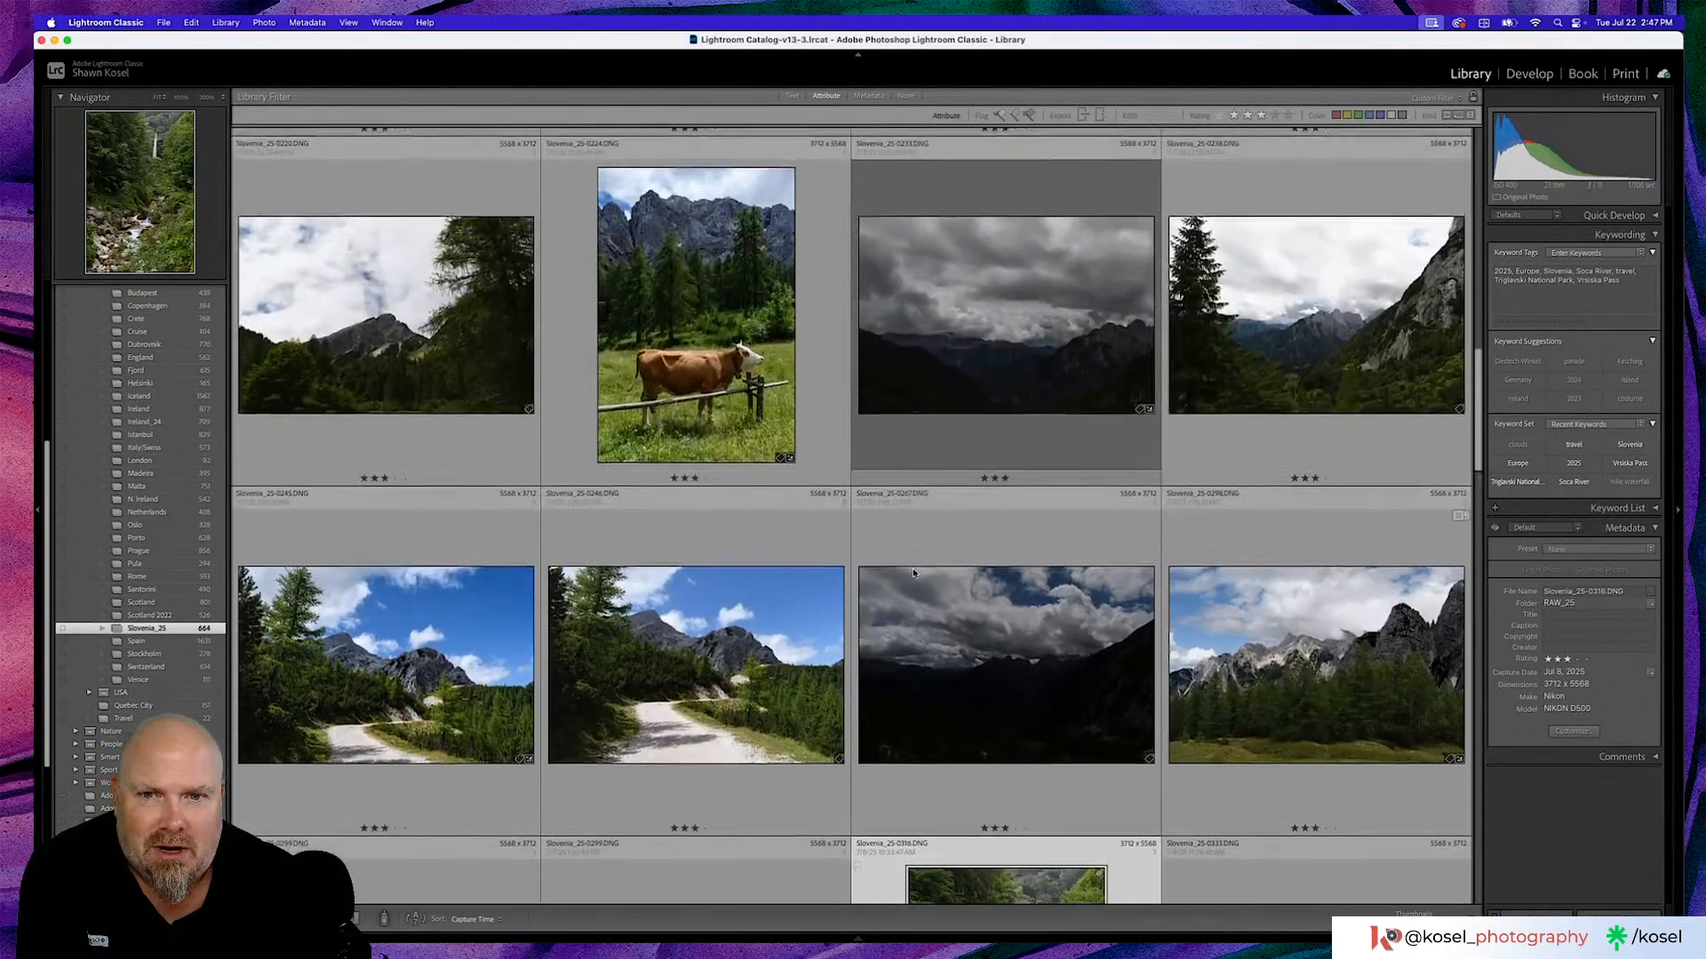
double_click(712, 390)
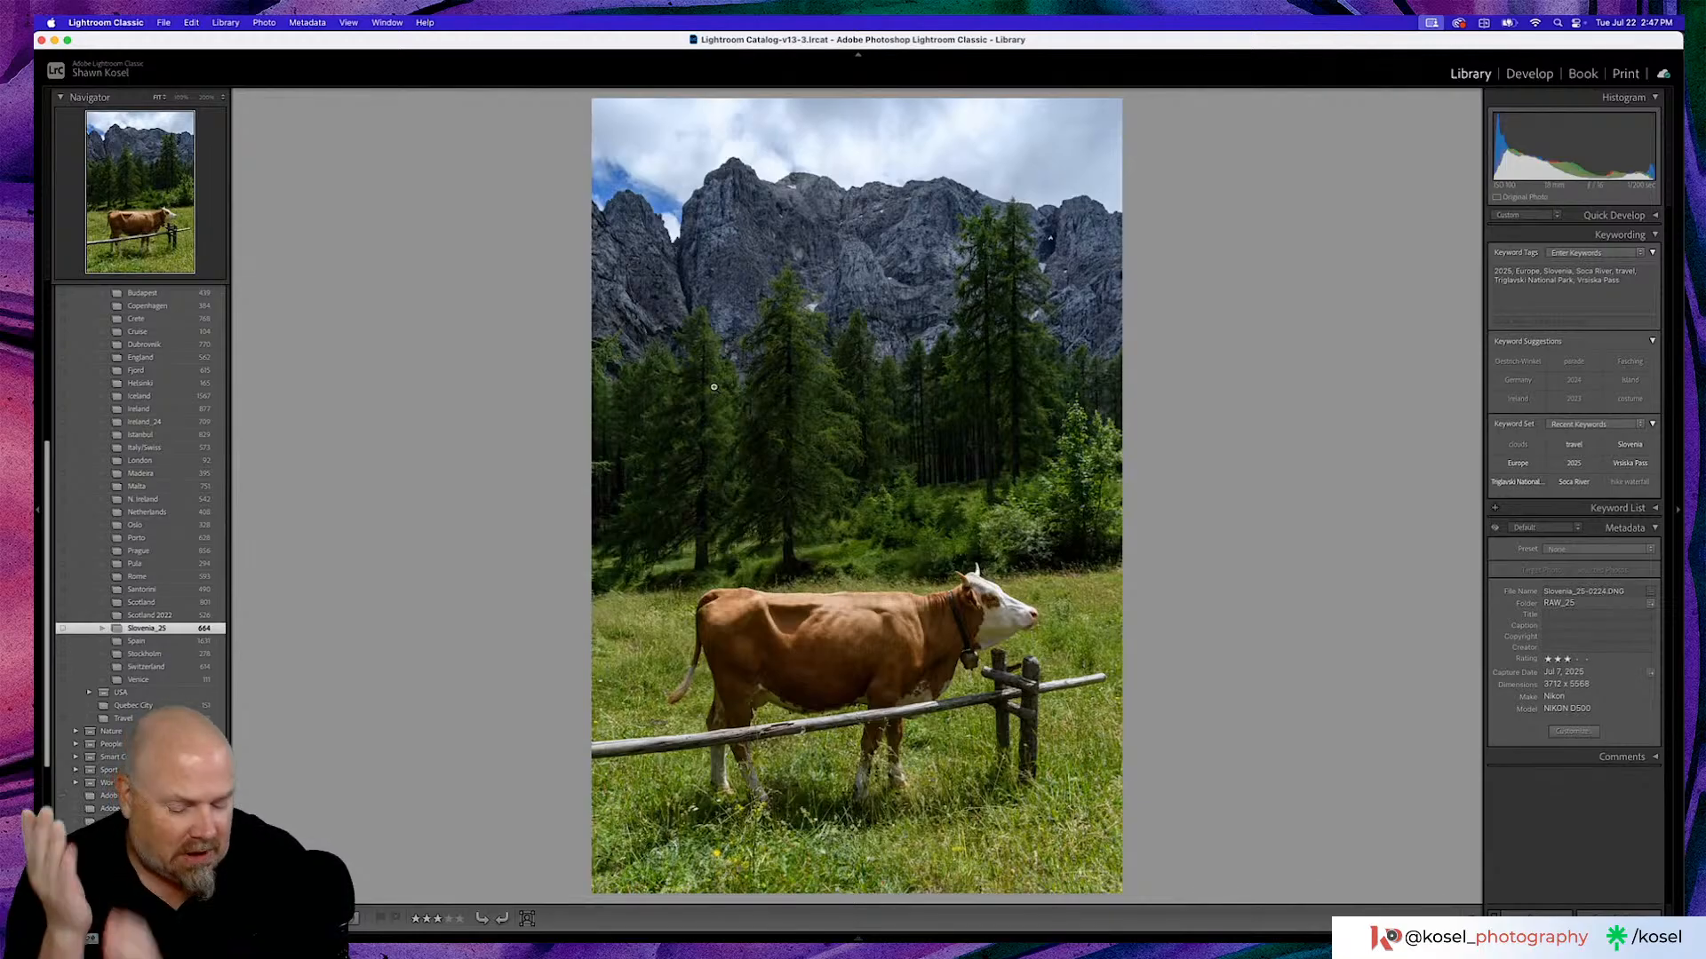
key(g)
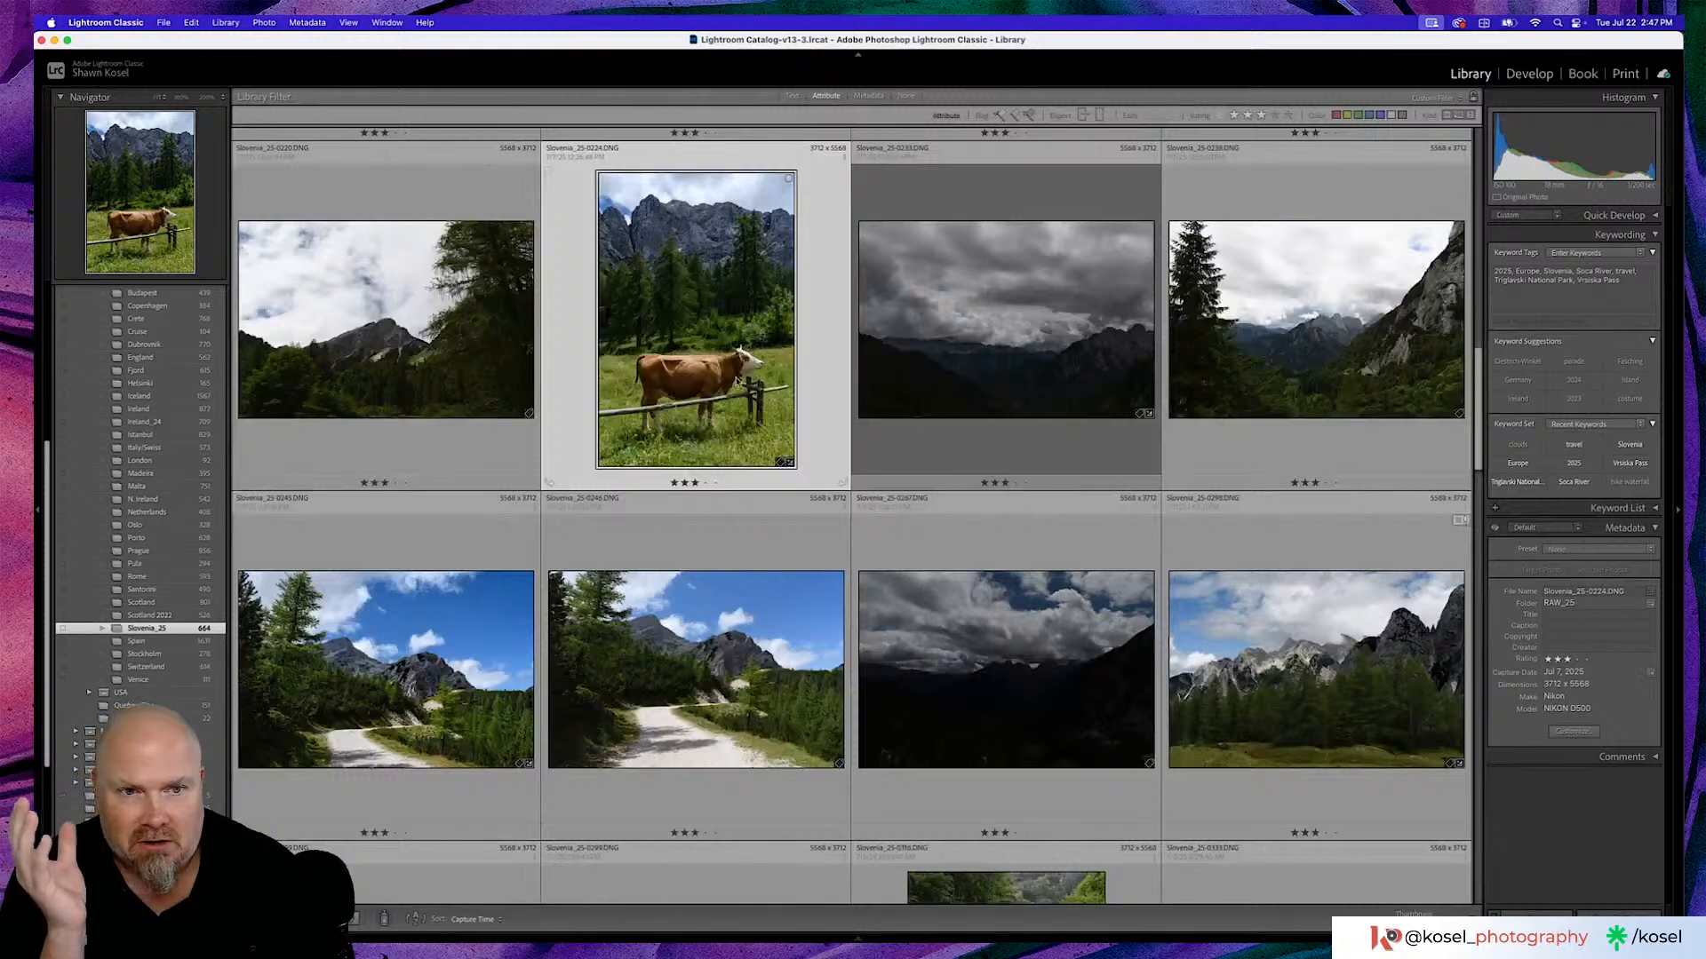
scroll(455, 513, up, 3)
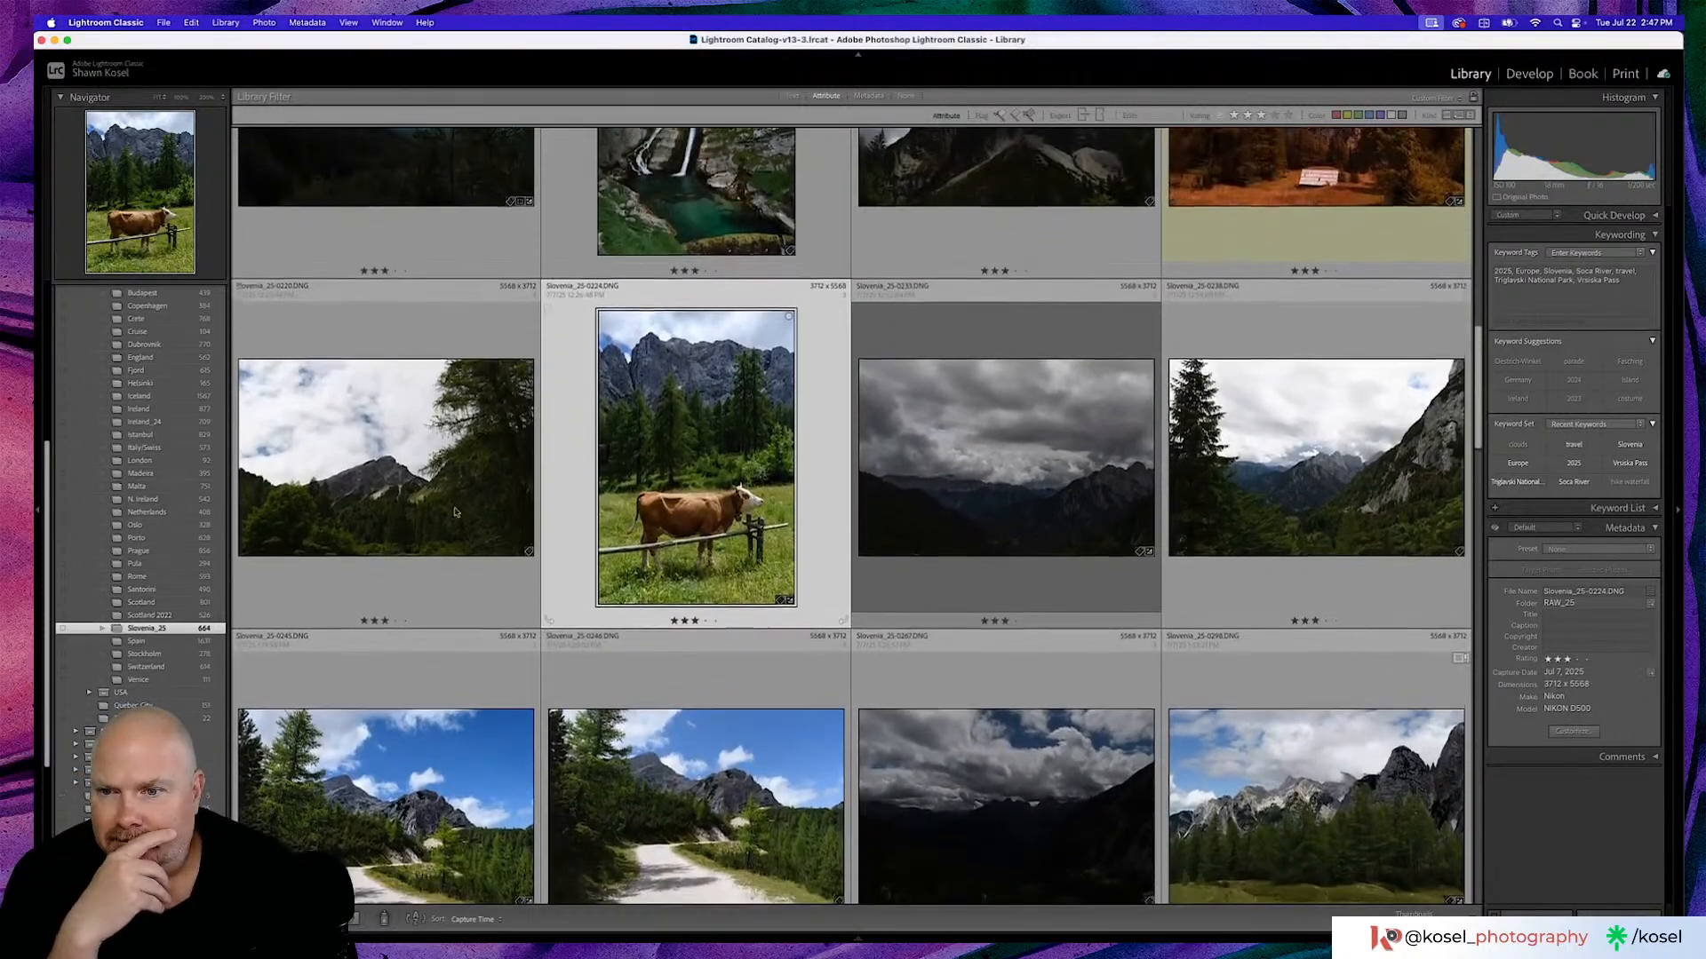
double_click(455, 512)
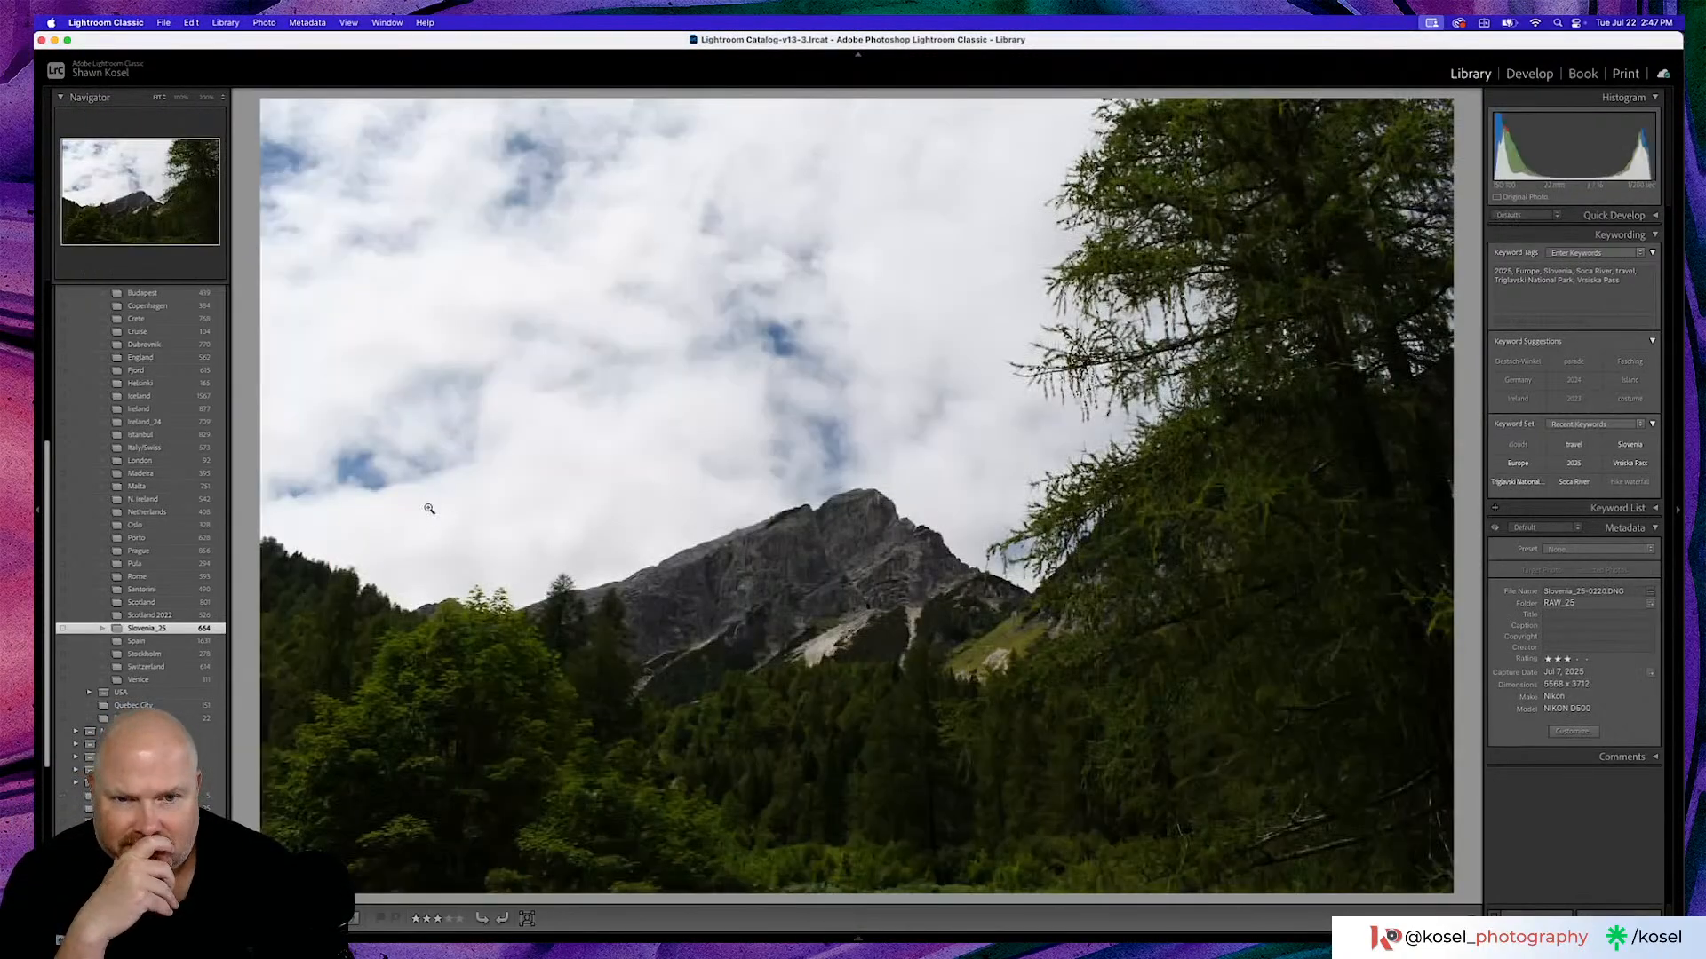
key(g)
Go back to the Lake Bled photos, view the first island church shot at full size, and return to the grid.
scroll(482, 441, up, 5)
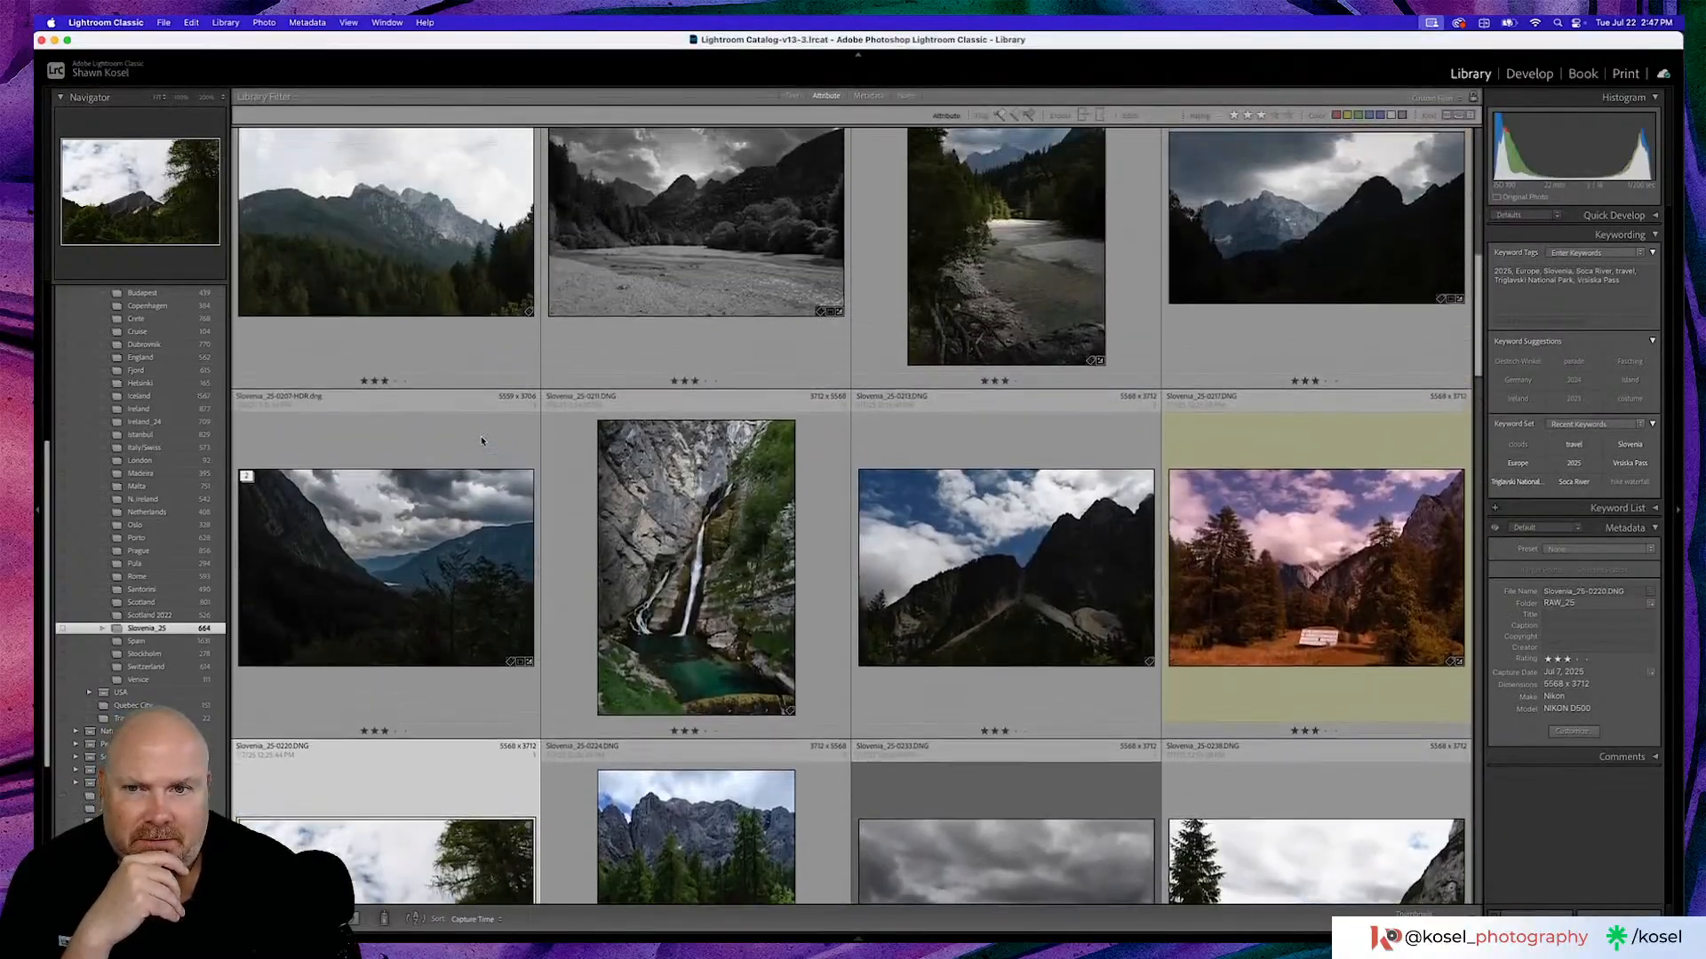
scroll(482, 440, up, 1)
scroll(482, 440, up, 8)
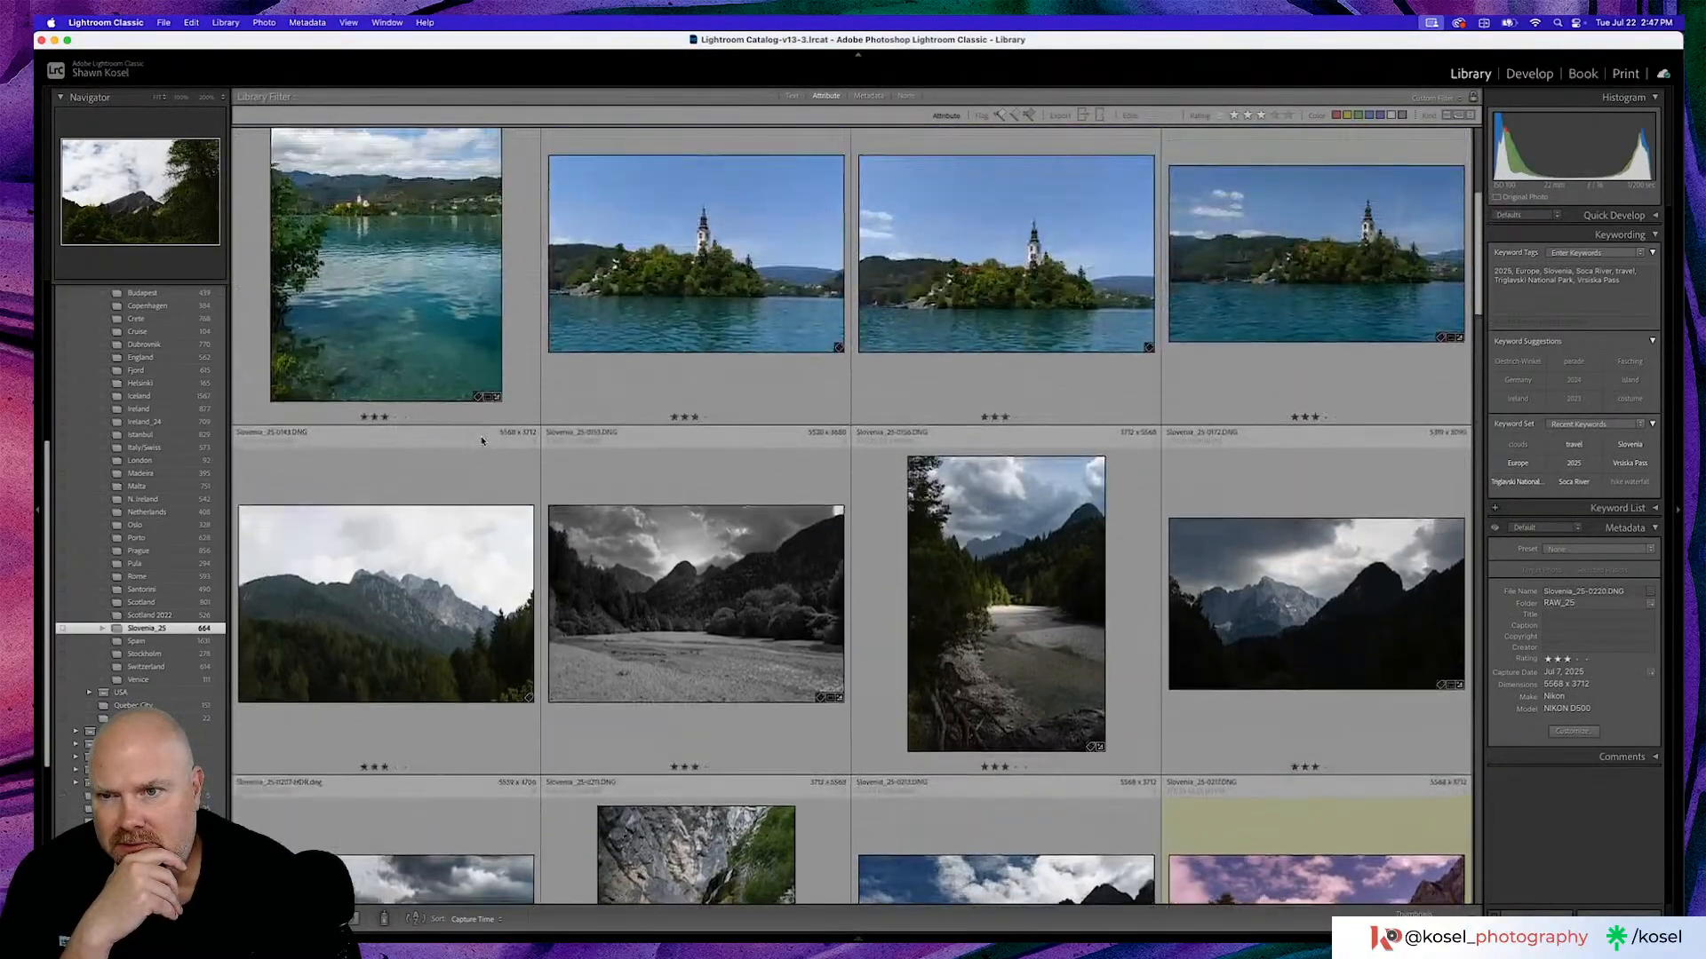
scroll(482, 441, up, 1)
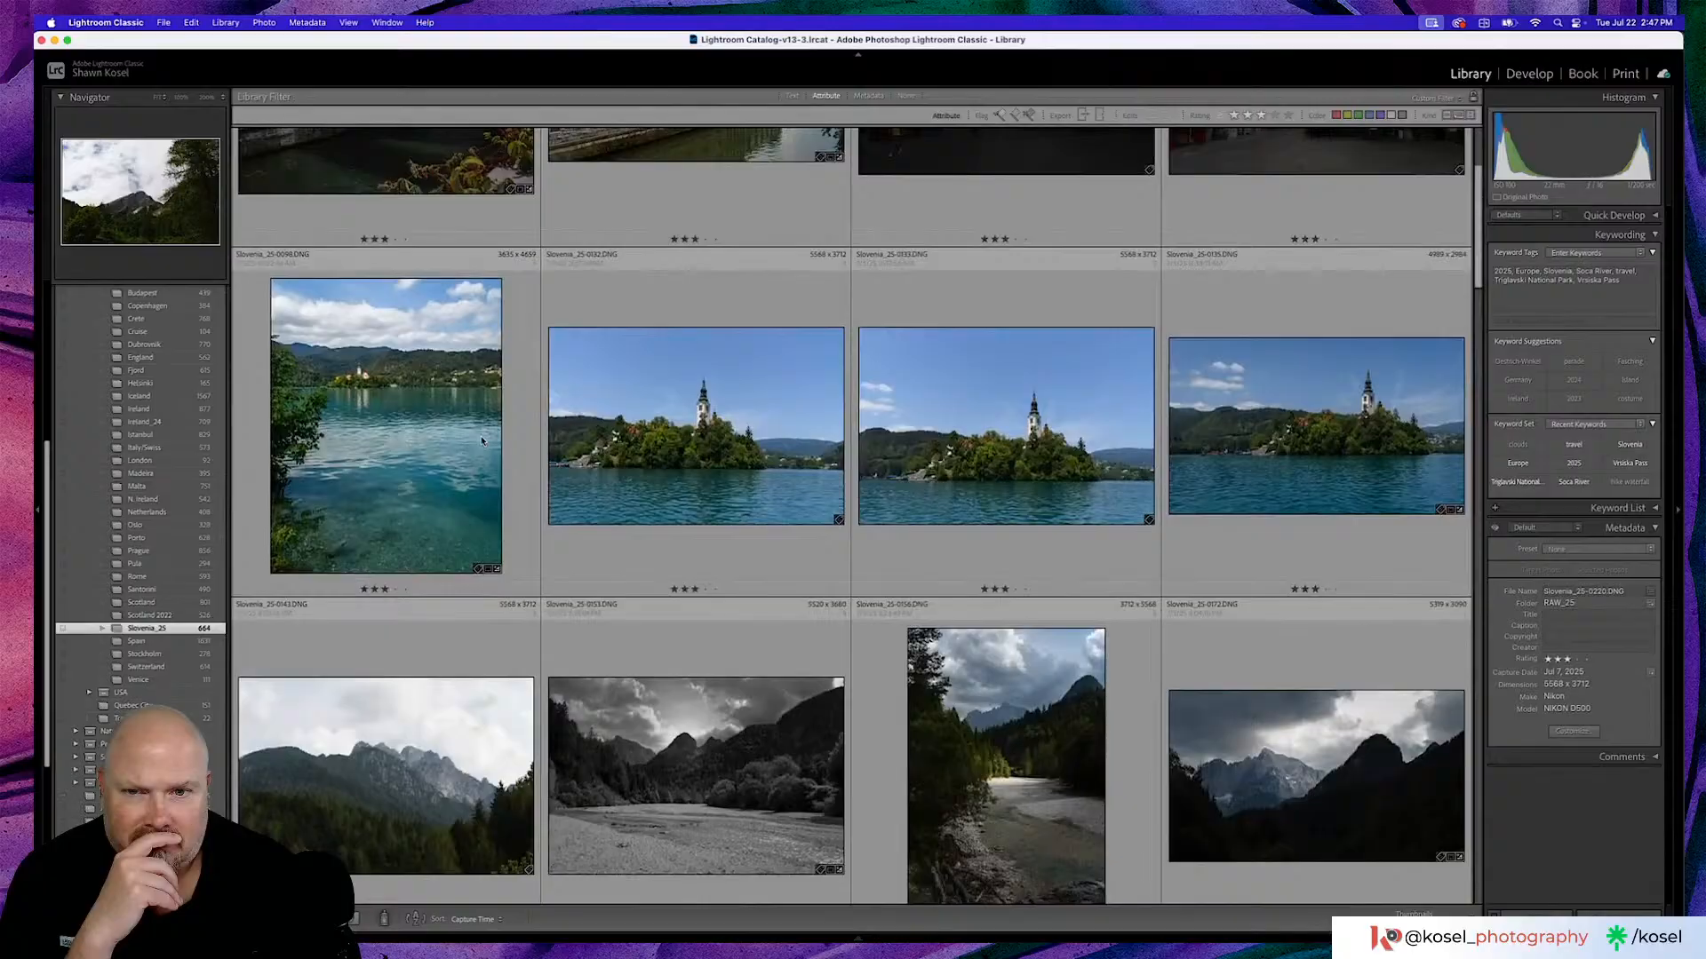
double_click(694, 494)
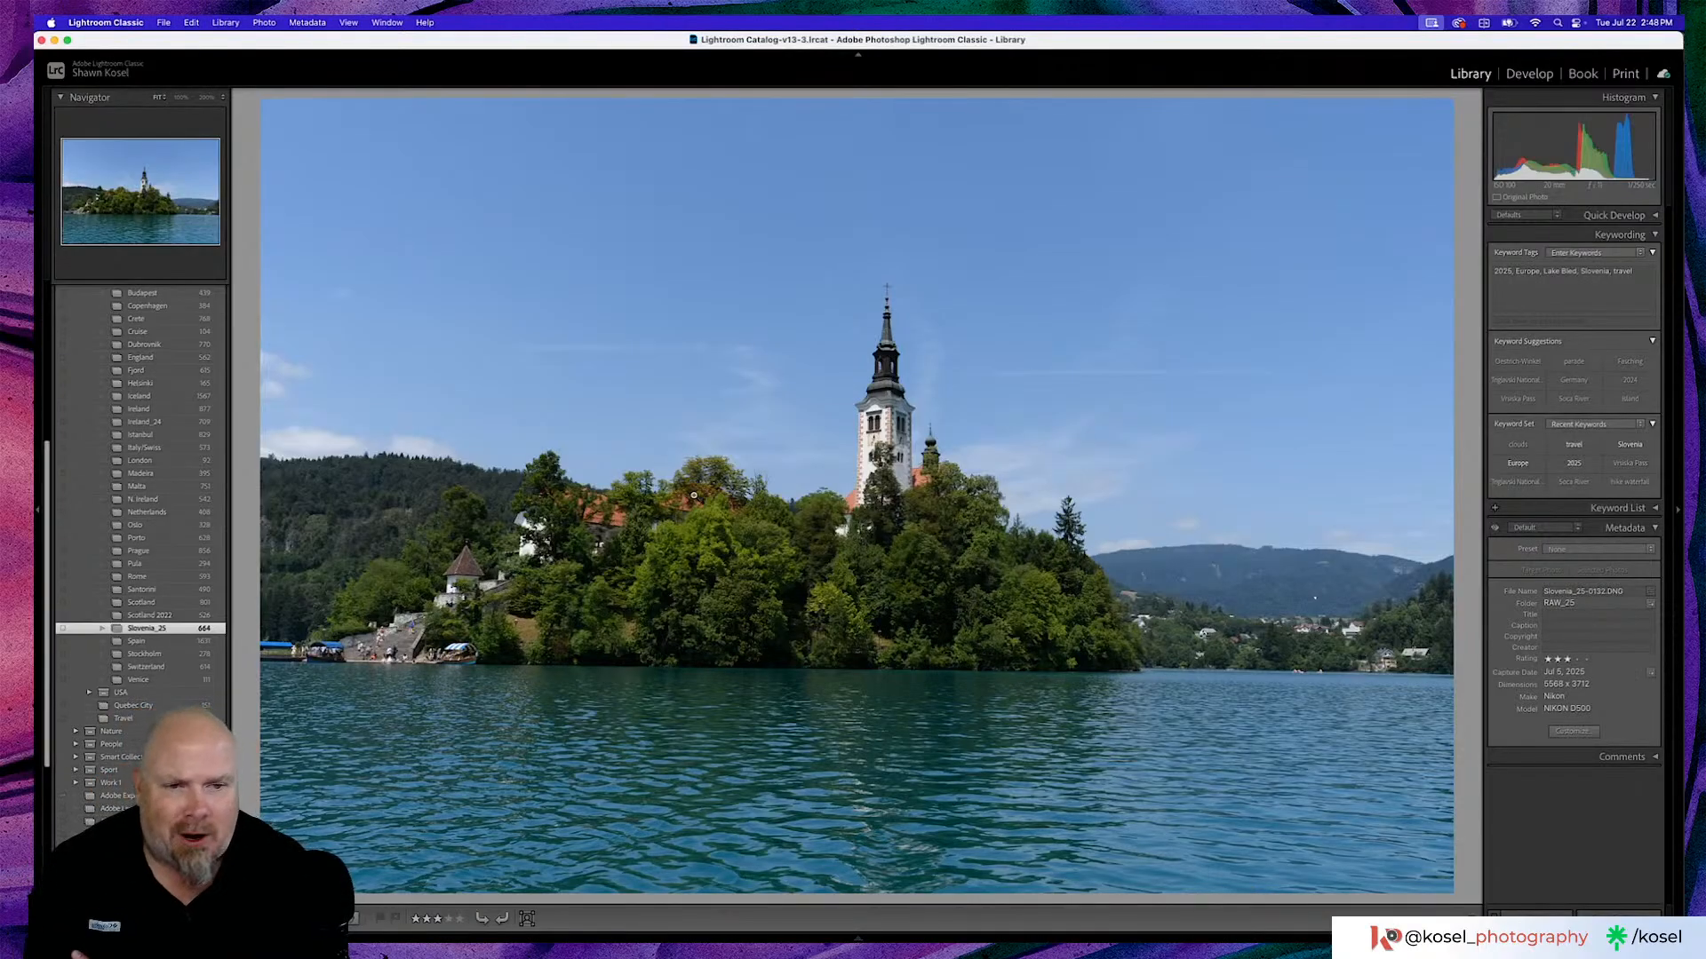
key(g)
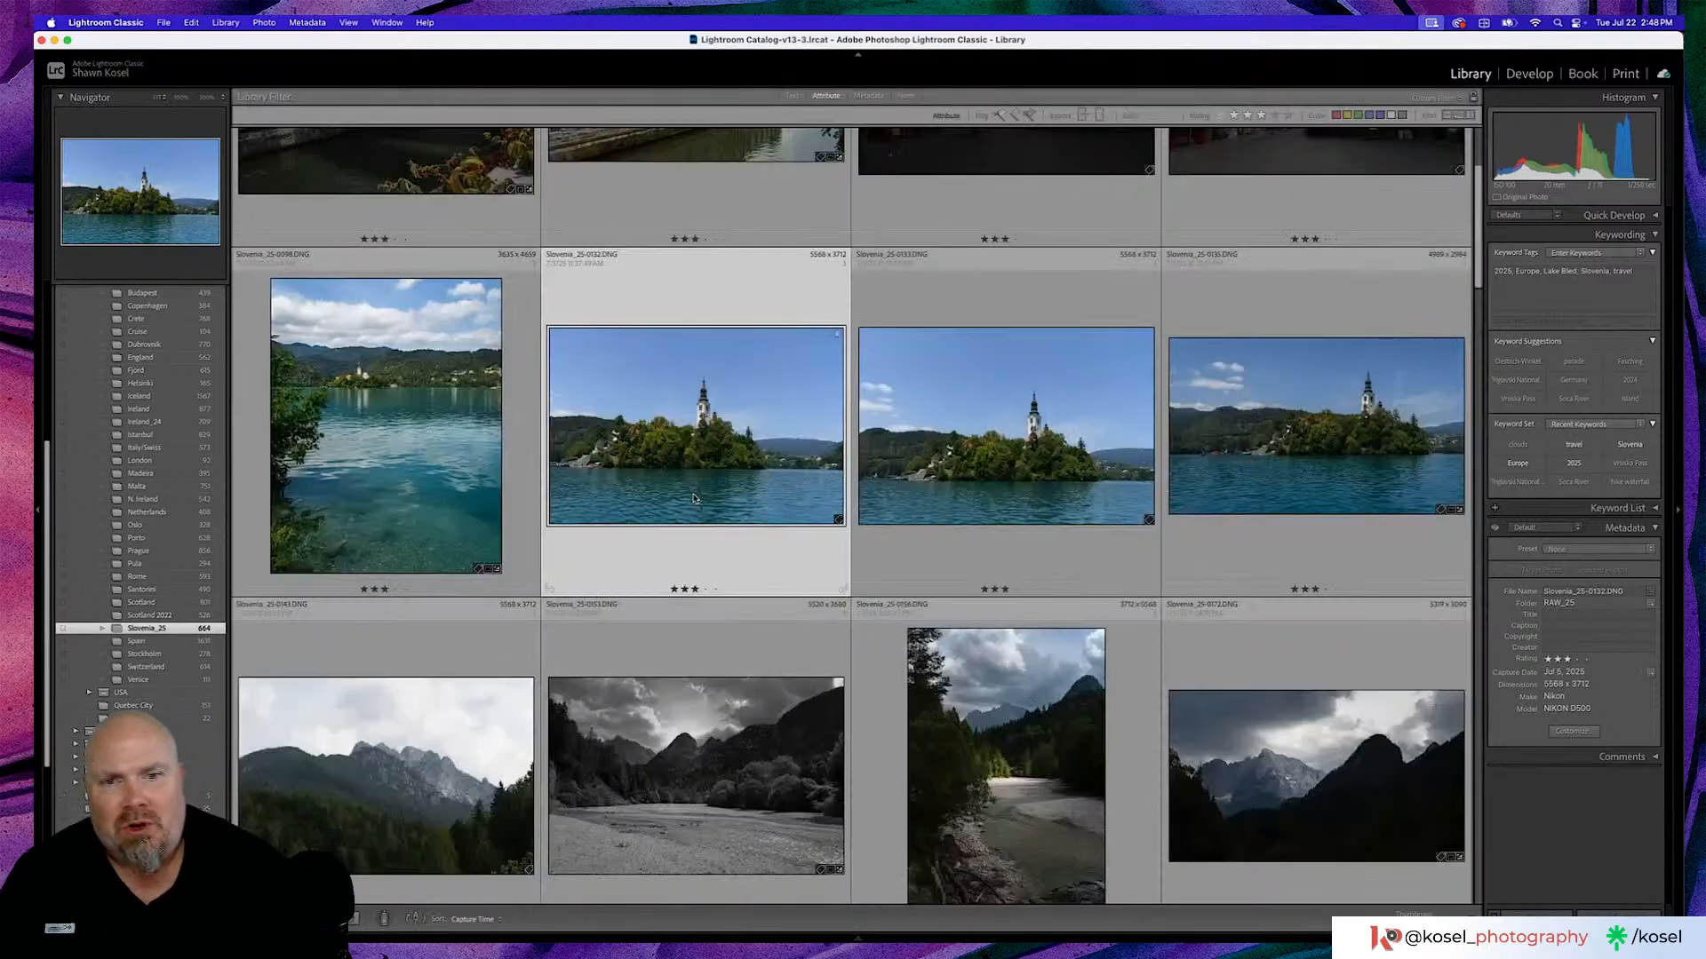
Browse the Slovenia thumbnails down to the river photos, view the wide tree-lined river shot at full size, and return to the grid.
scroll(694, 498, up, 2)
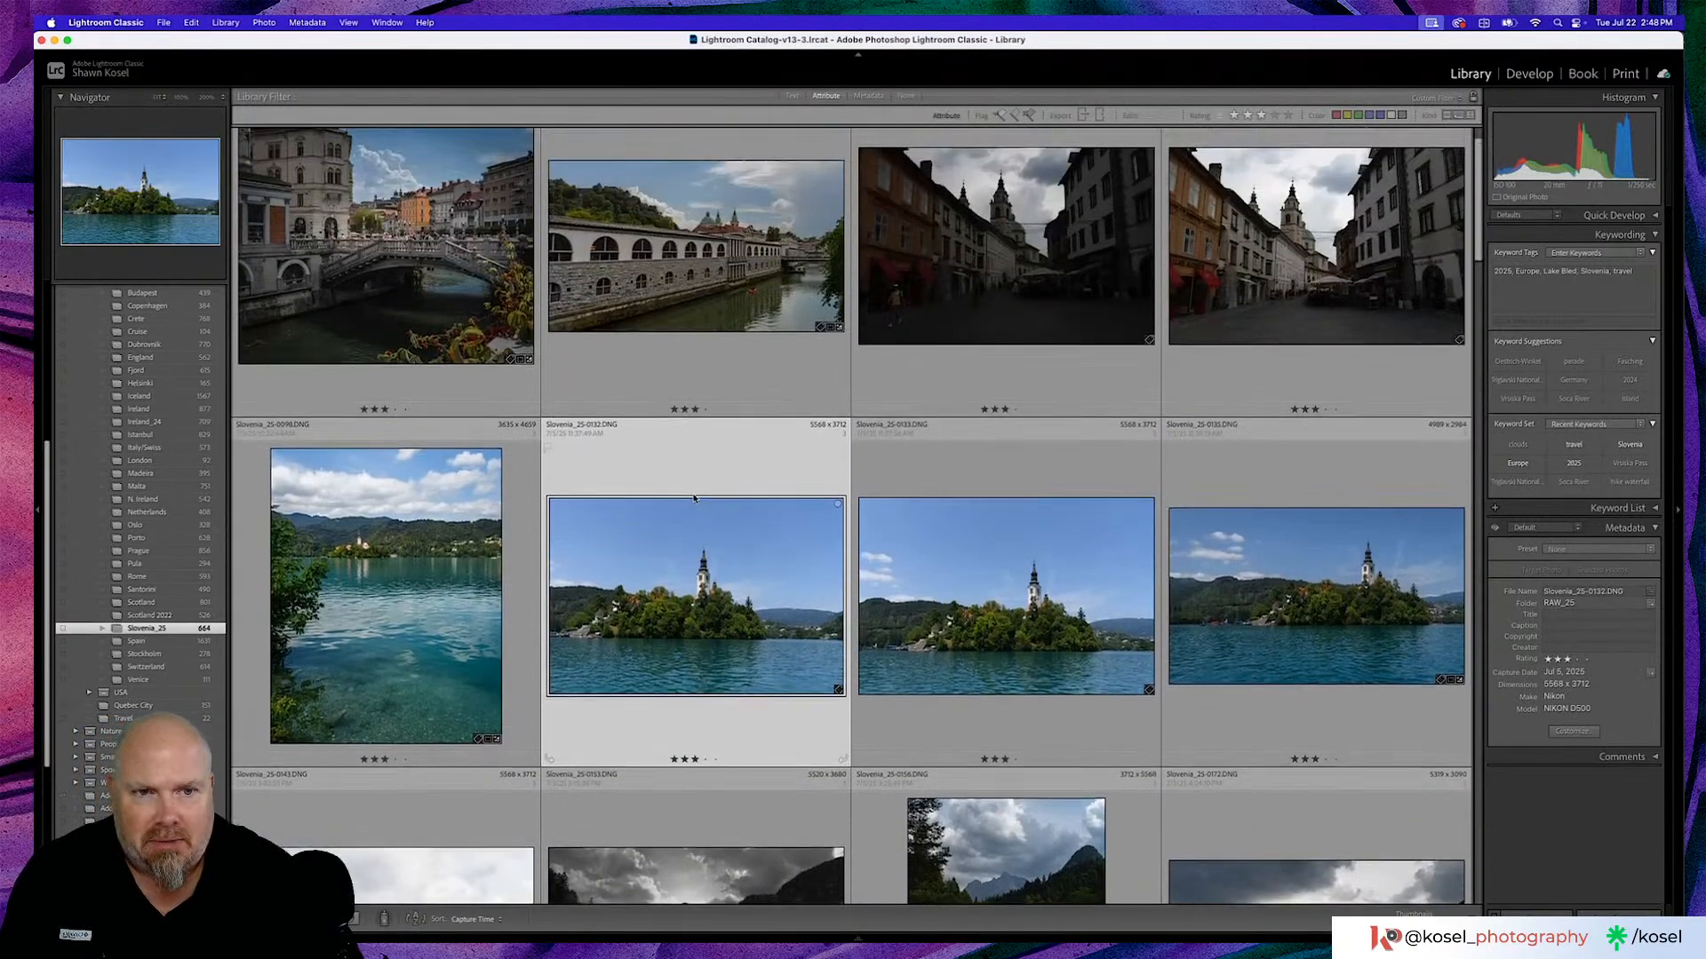
scroll(694, 499, down, 6)
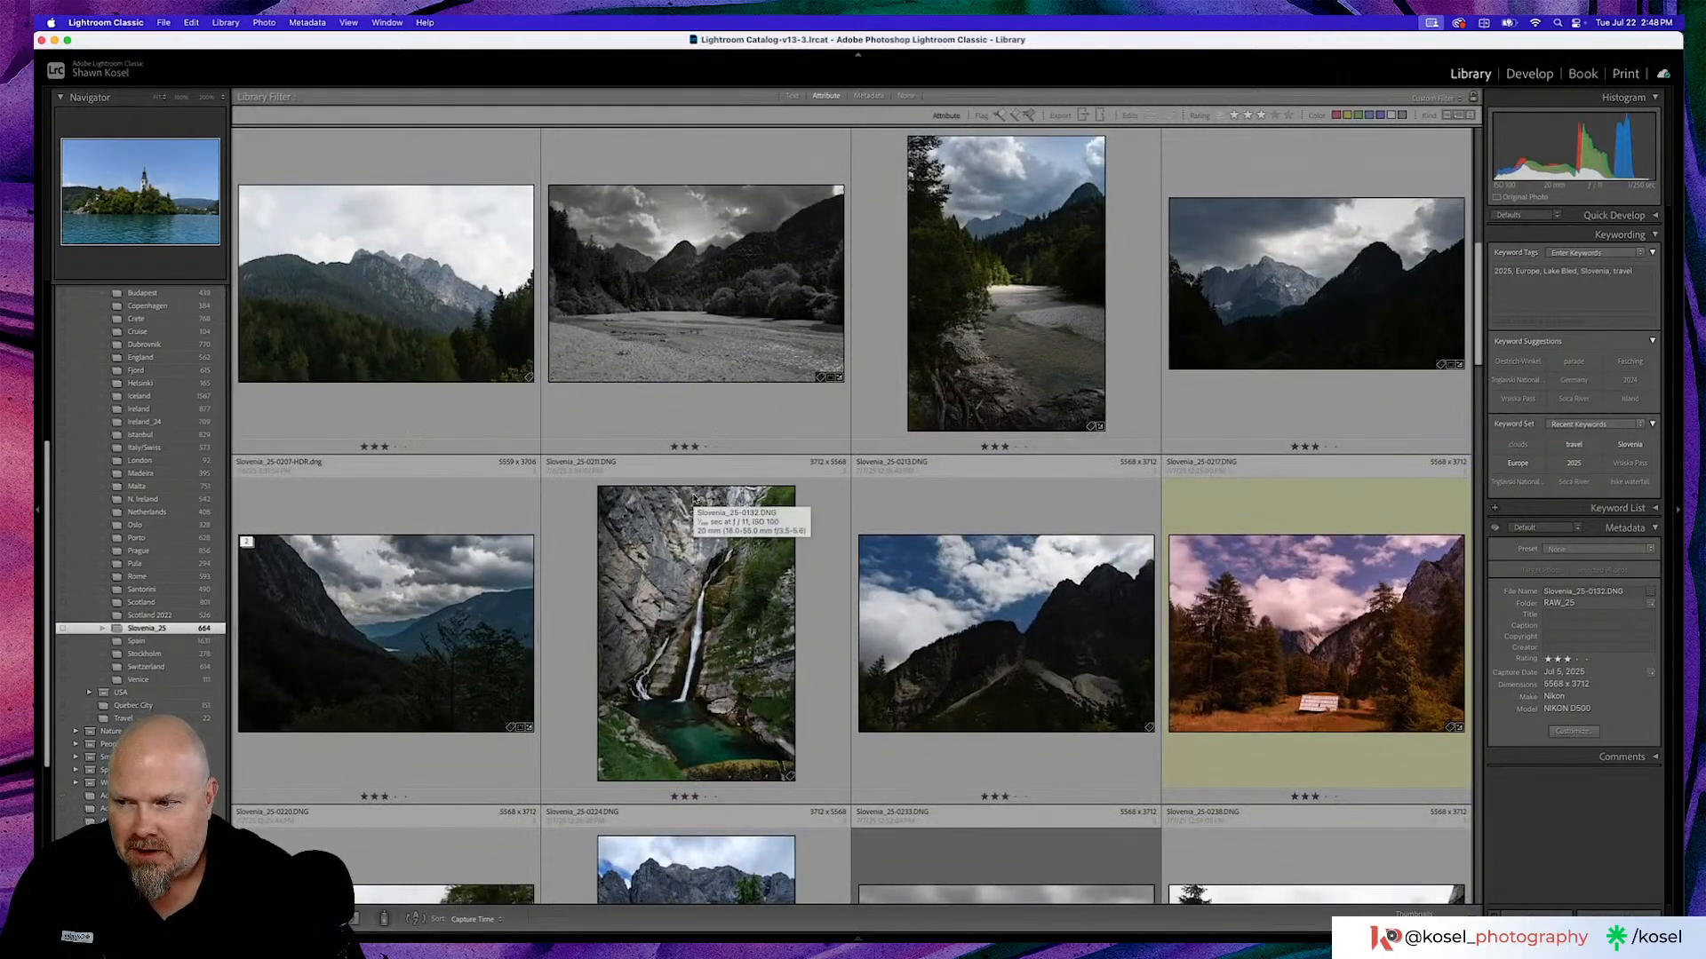
scroll(694, 499, down, 7)
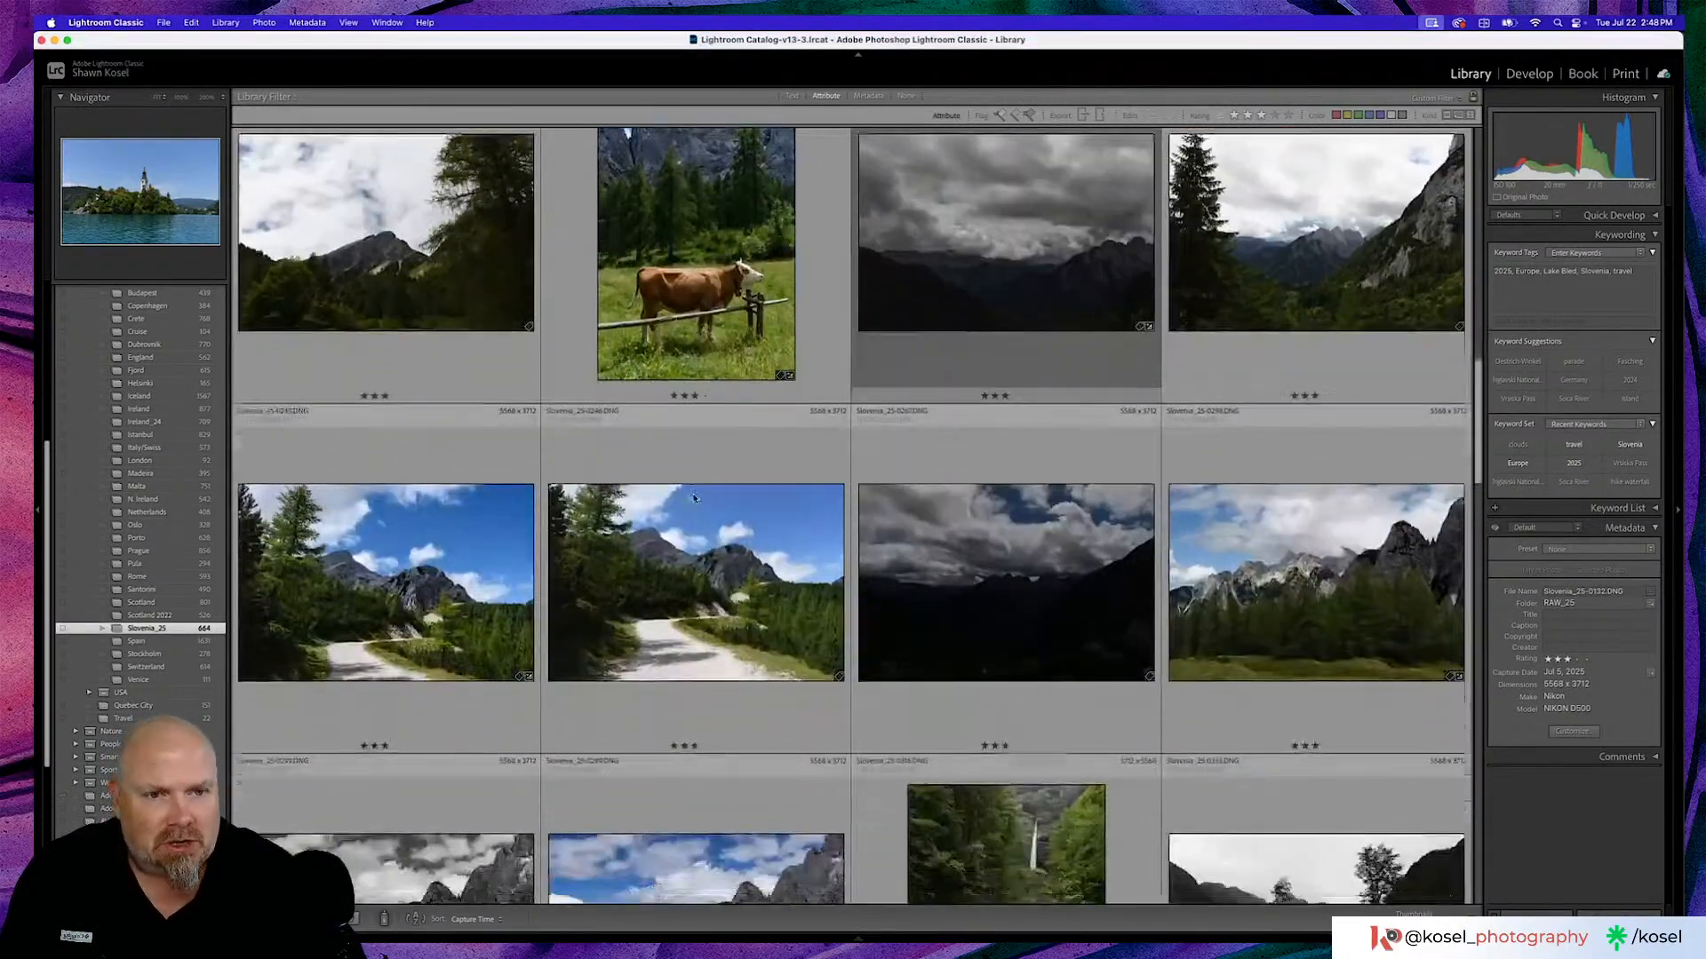
scroll(694, 498, down, 6)
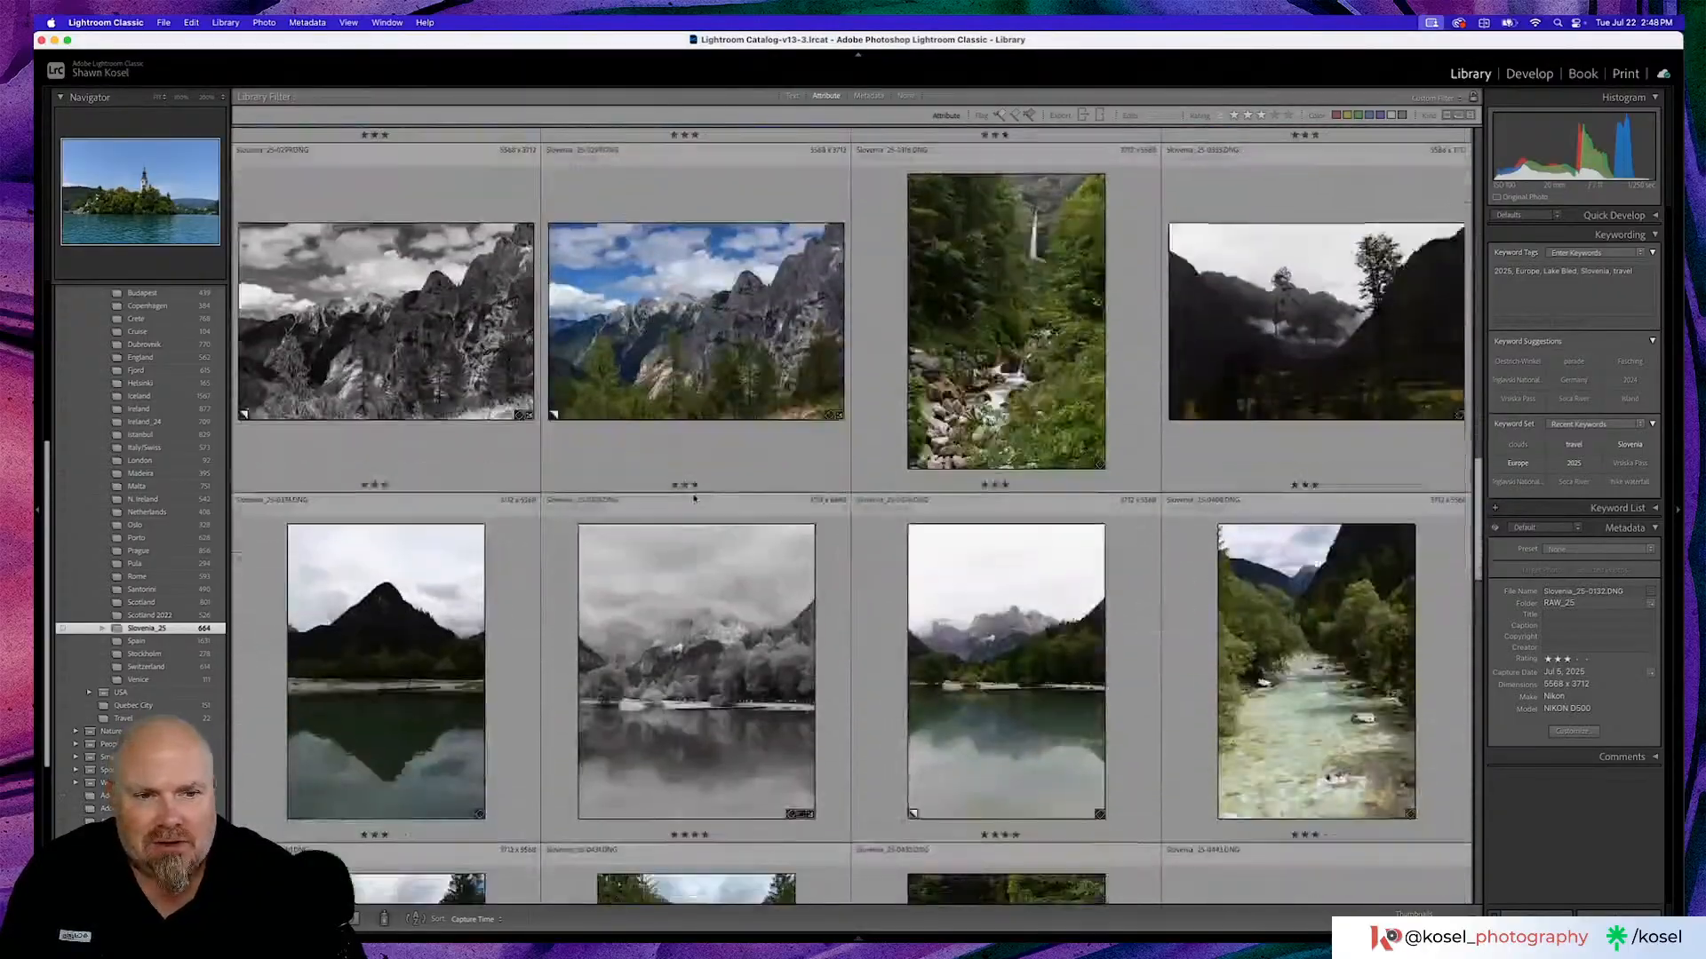
scroll(694, 499, down, 2)
scroll(694, 498, up, 1)
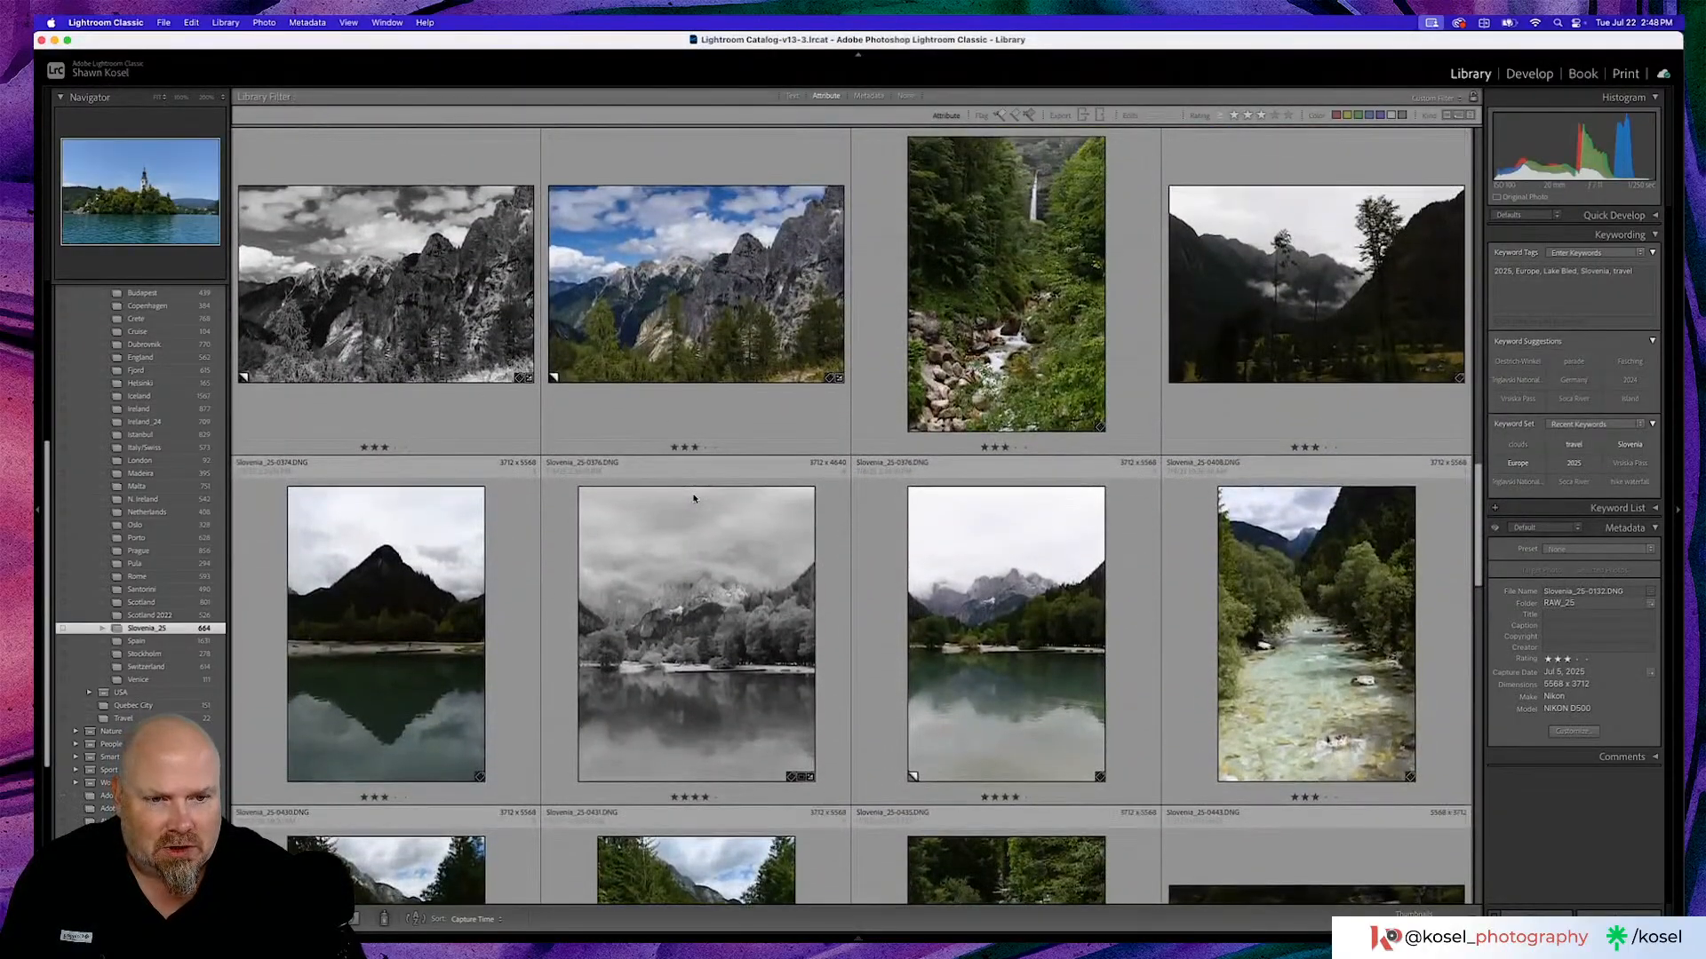
double_click(1302, 612)
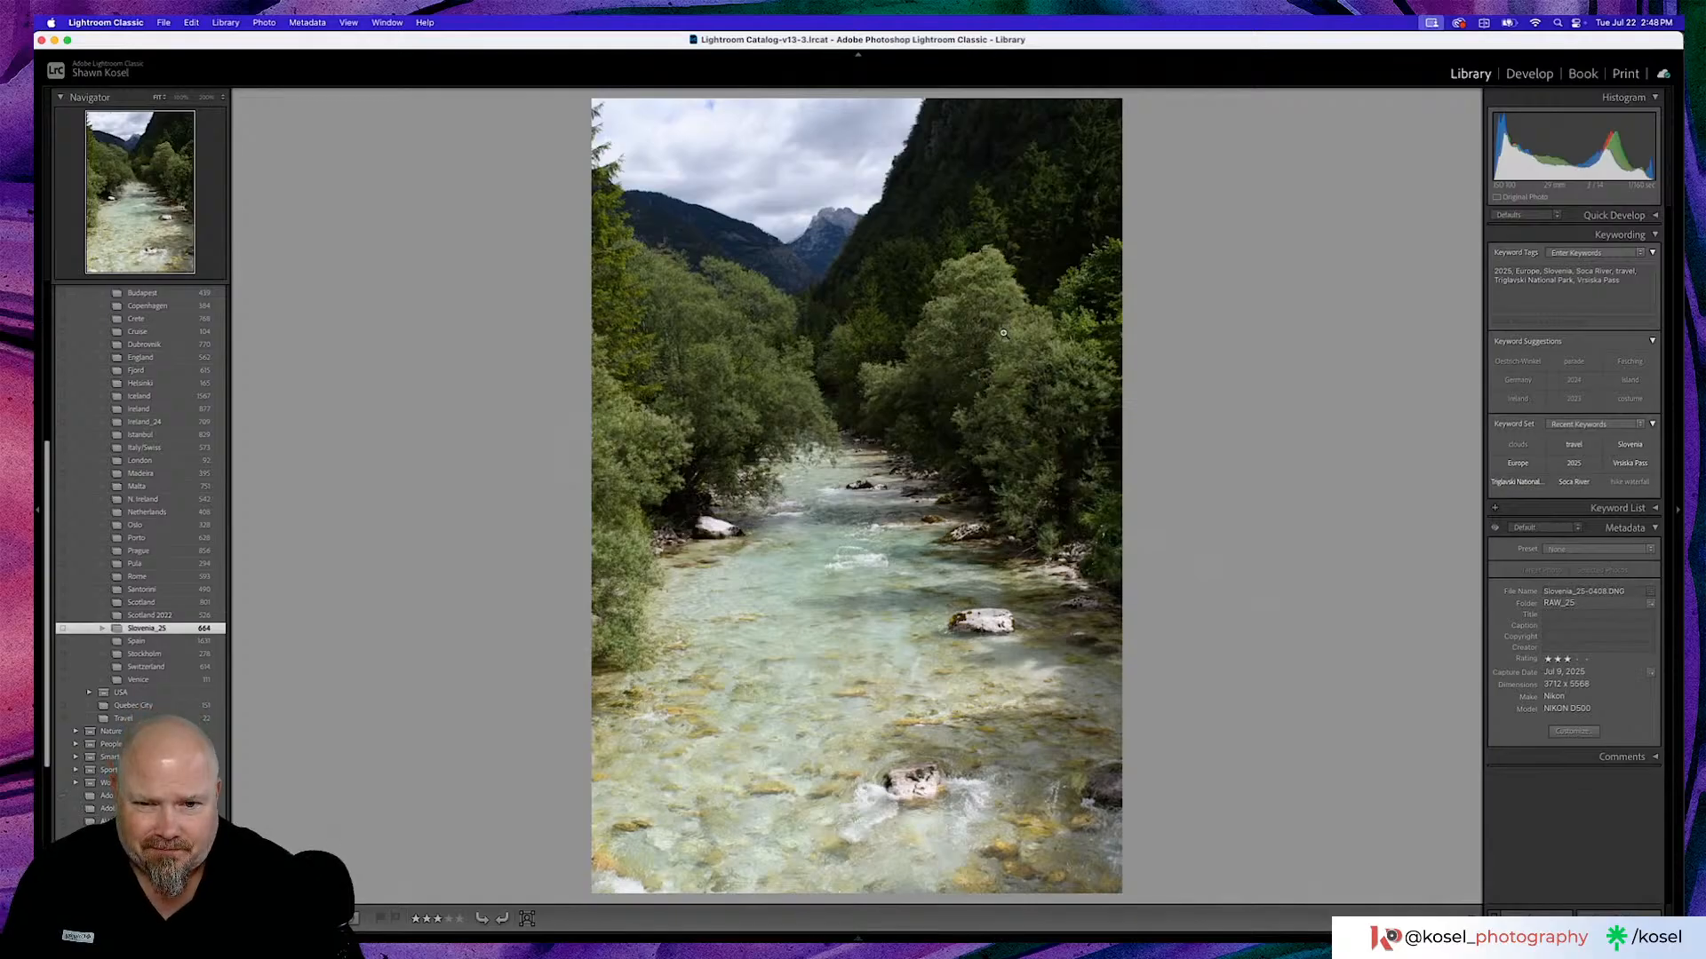
key(g)
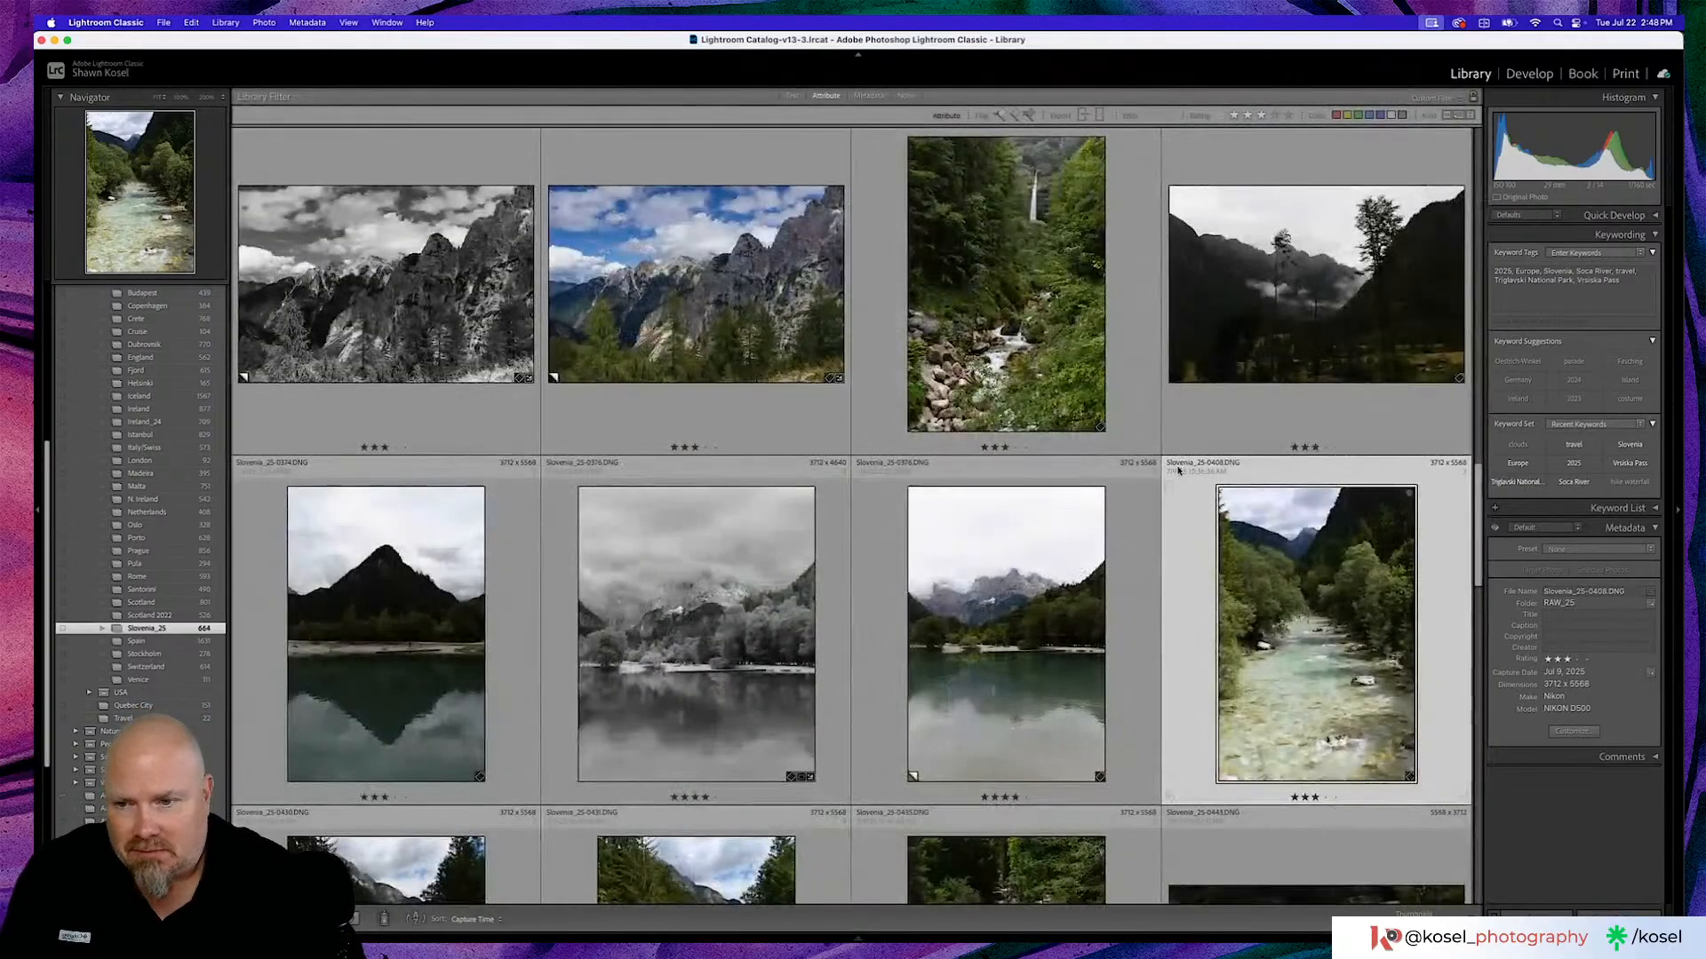
Check the neighbouring gorge and waterfall thumbnails, view the turquoise river between white rocks at full size, and return to the grid.
scroll(1354, 580, down, 1)
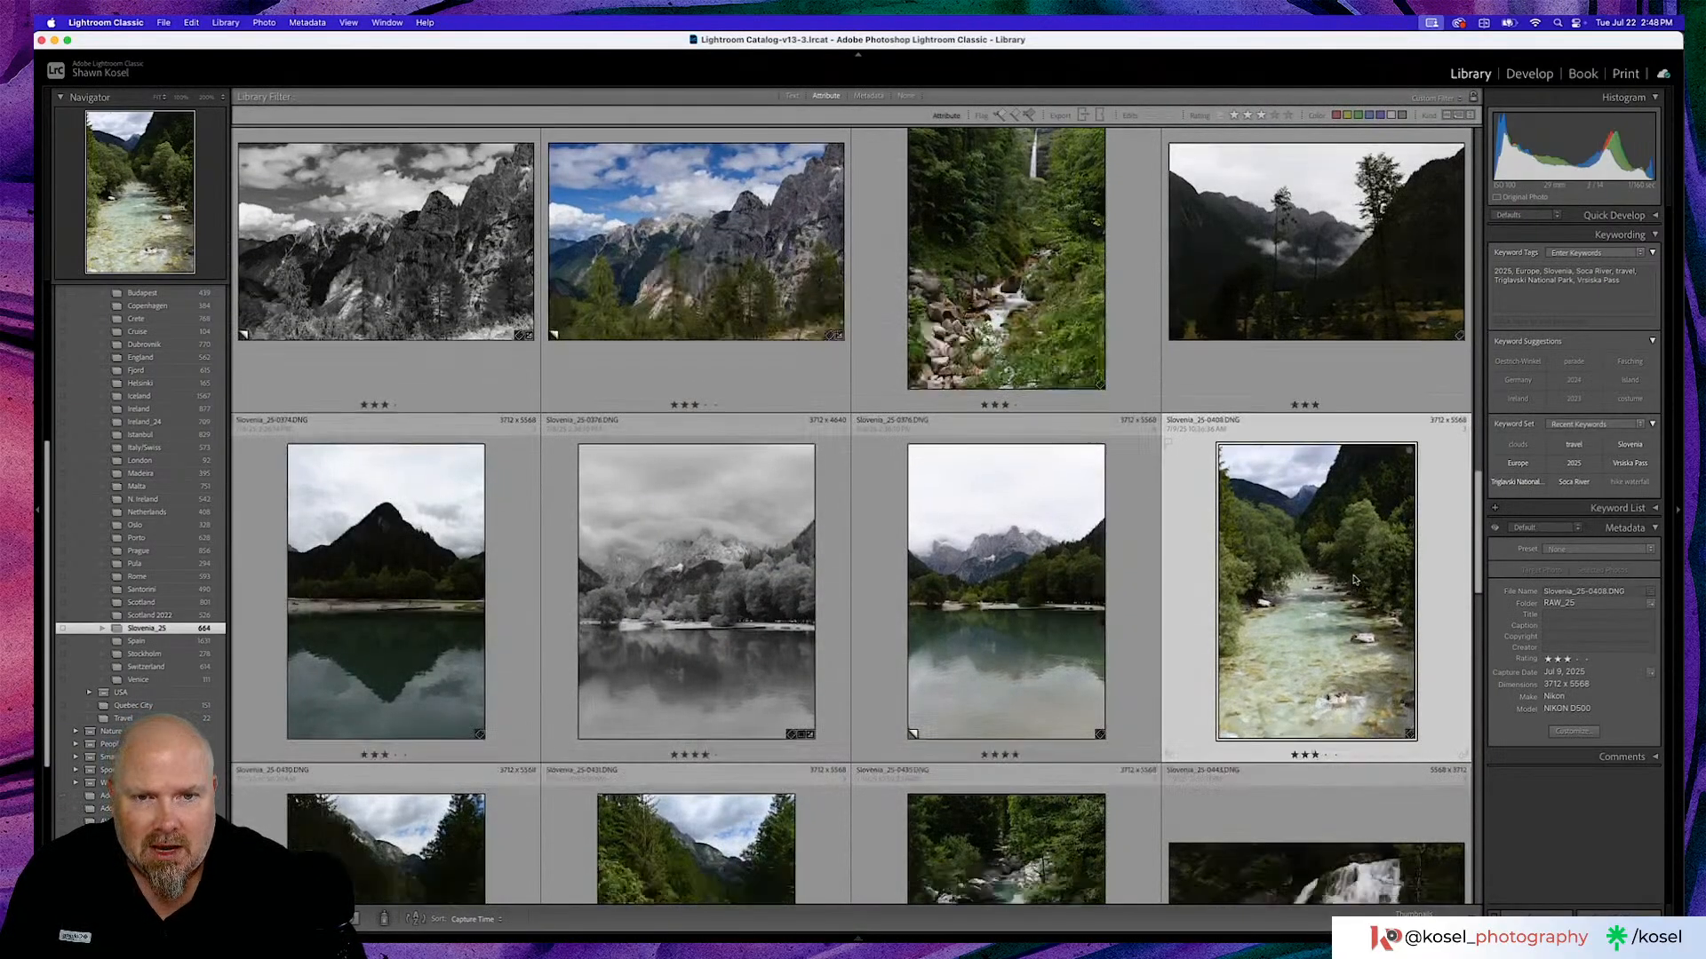
scroll(1354, 579, down, 5)
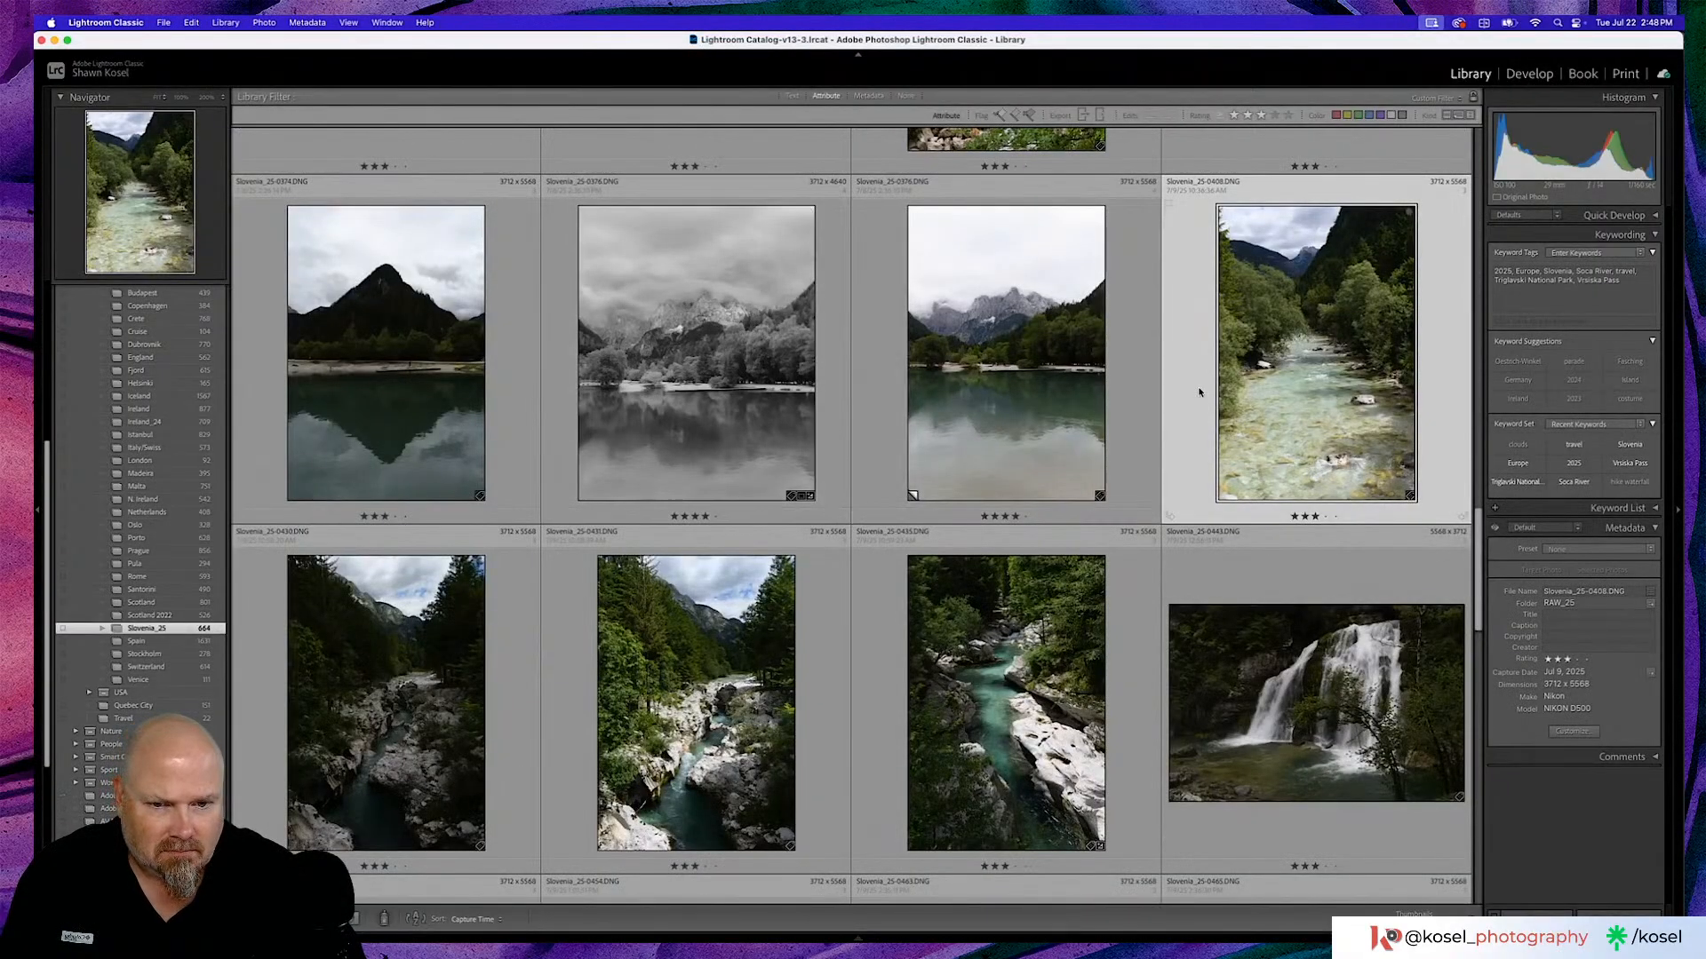
scroll(1202, 392, down, 2)
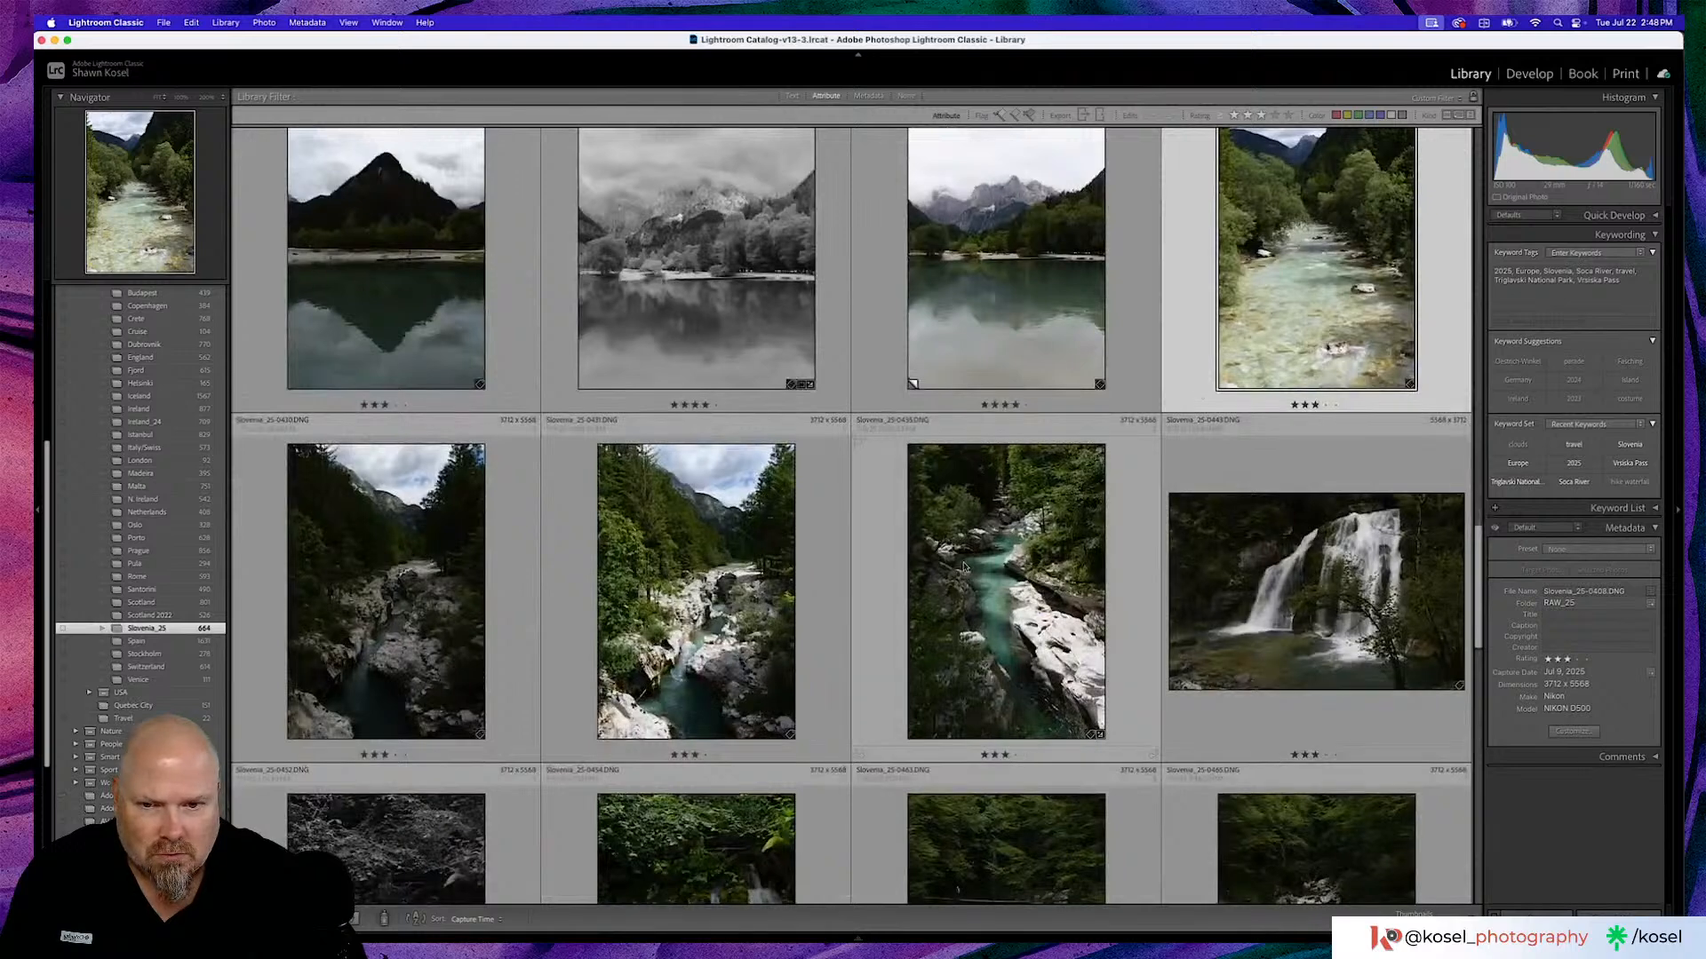
scroll(1030, 545, up, 2)
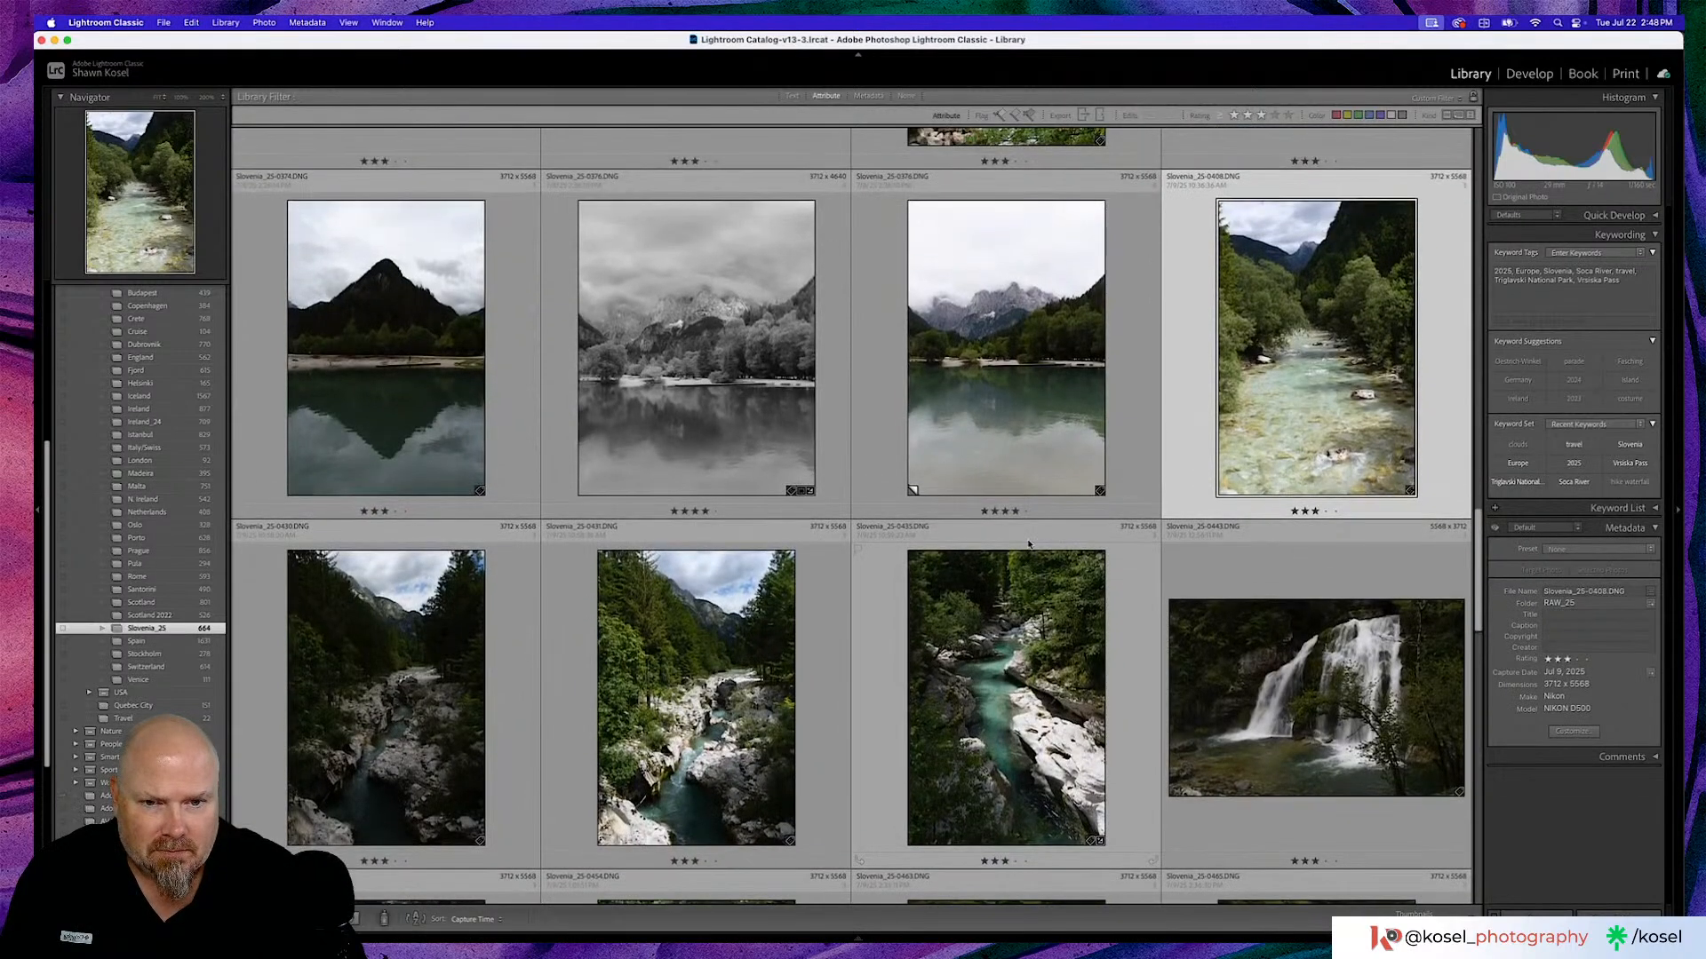
double_click(1015, 656)
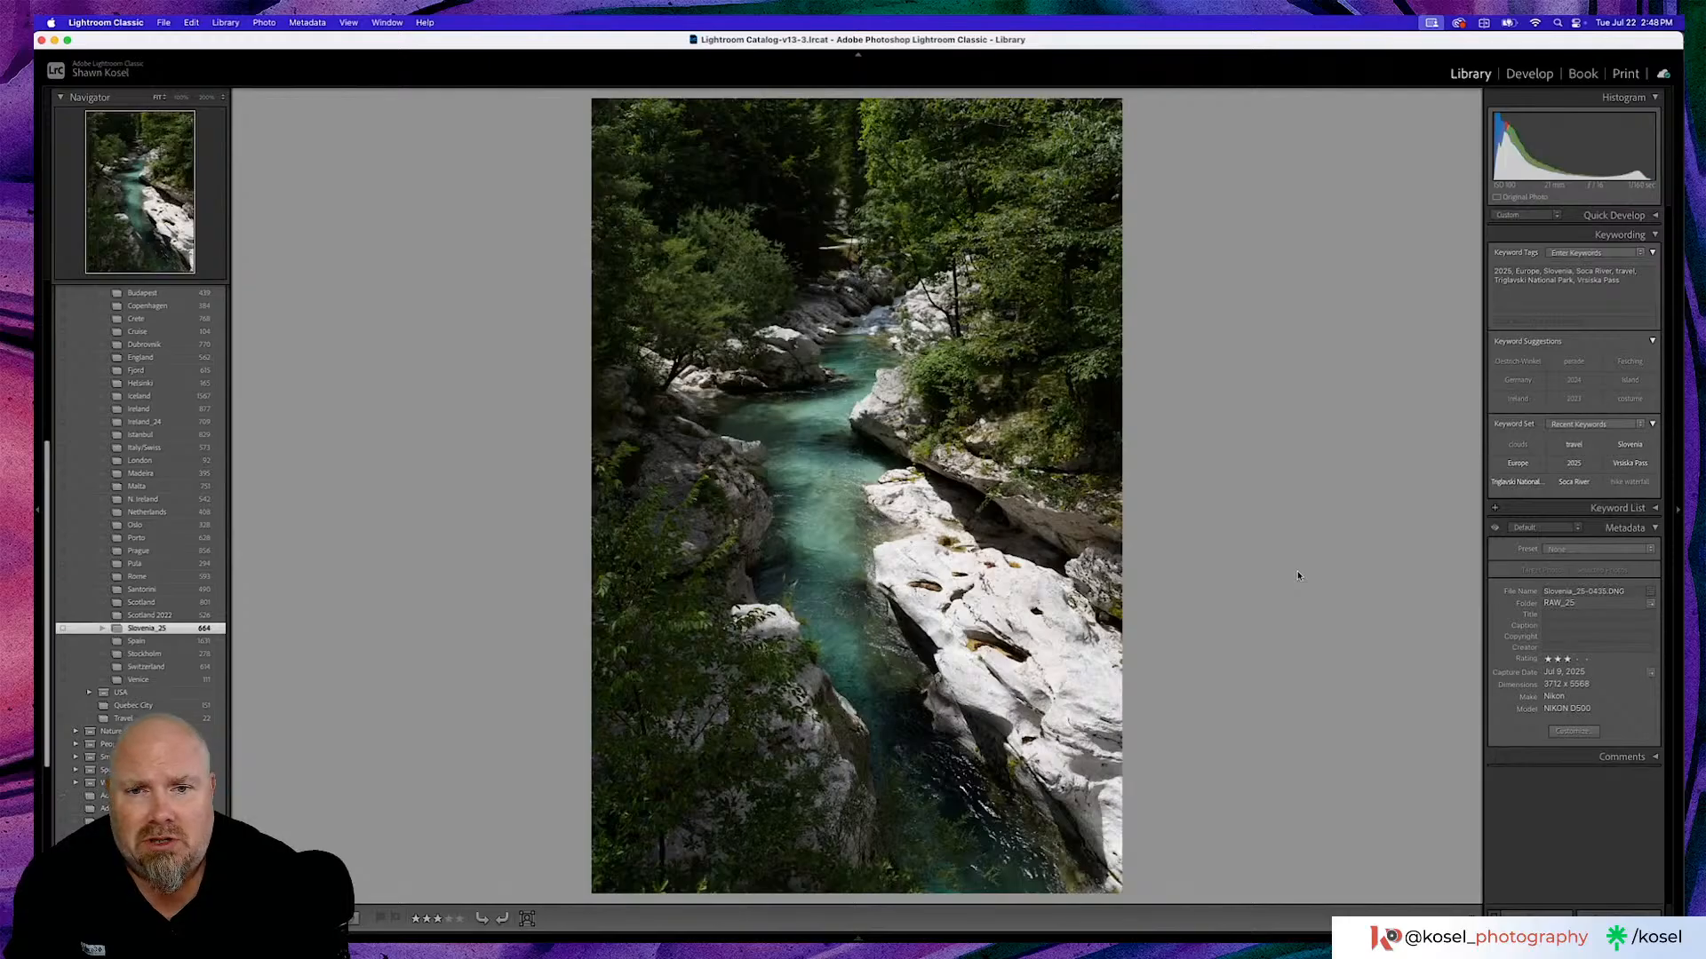
key(g)
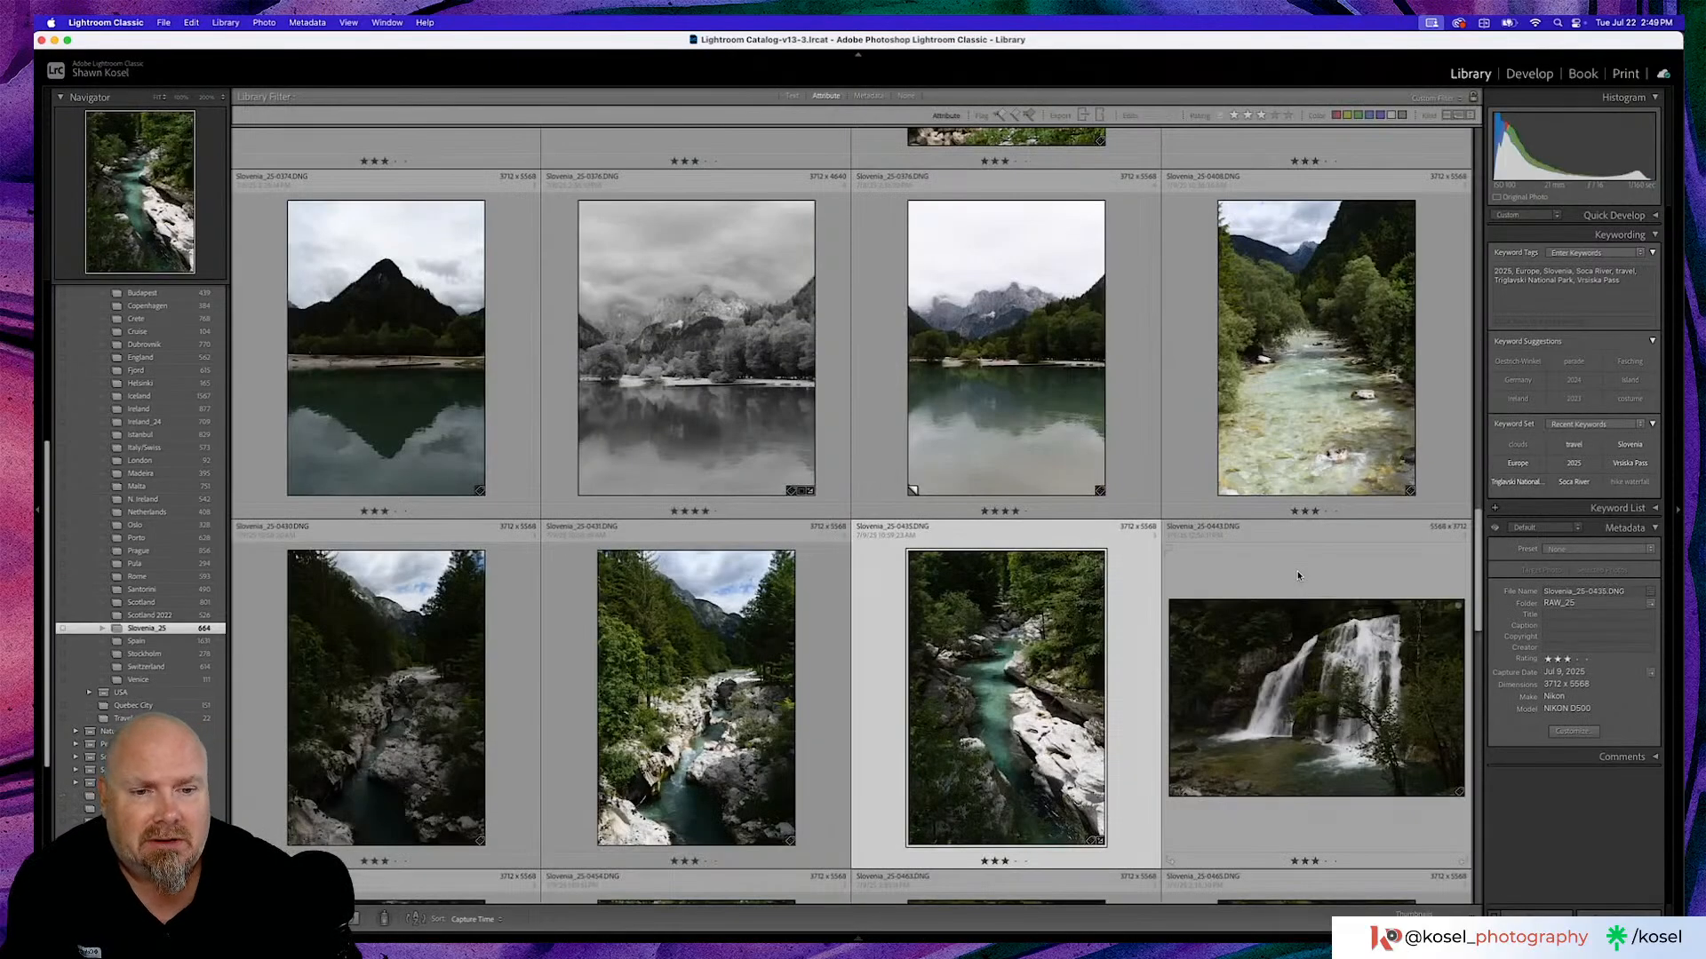
Reopen the wide tree-lined river photo, preview it full screen, and open it in the Develop module.
scroll(1321, 427, up, 2)
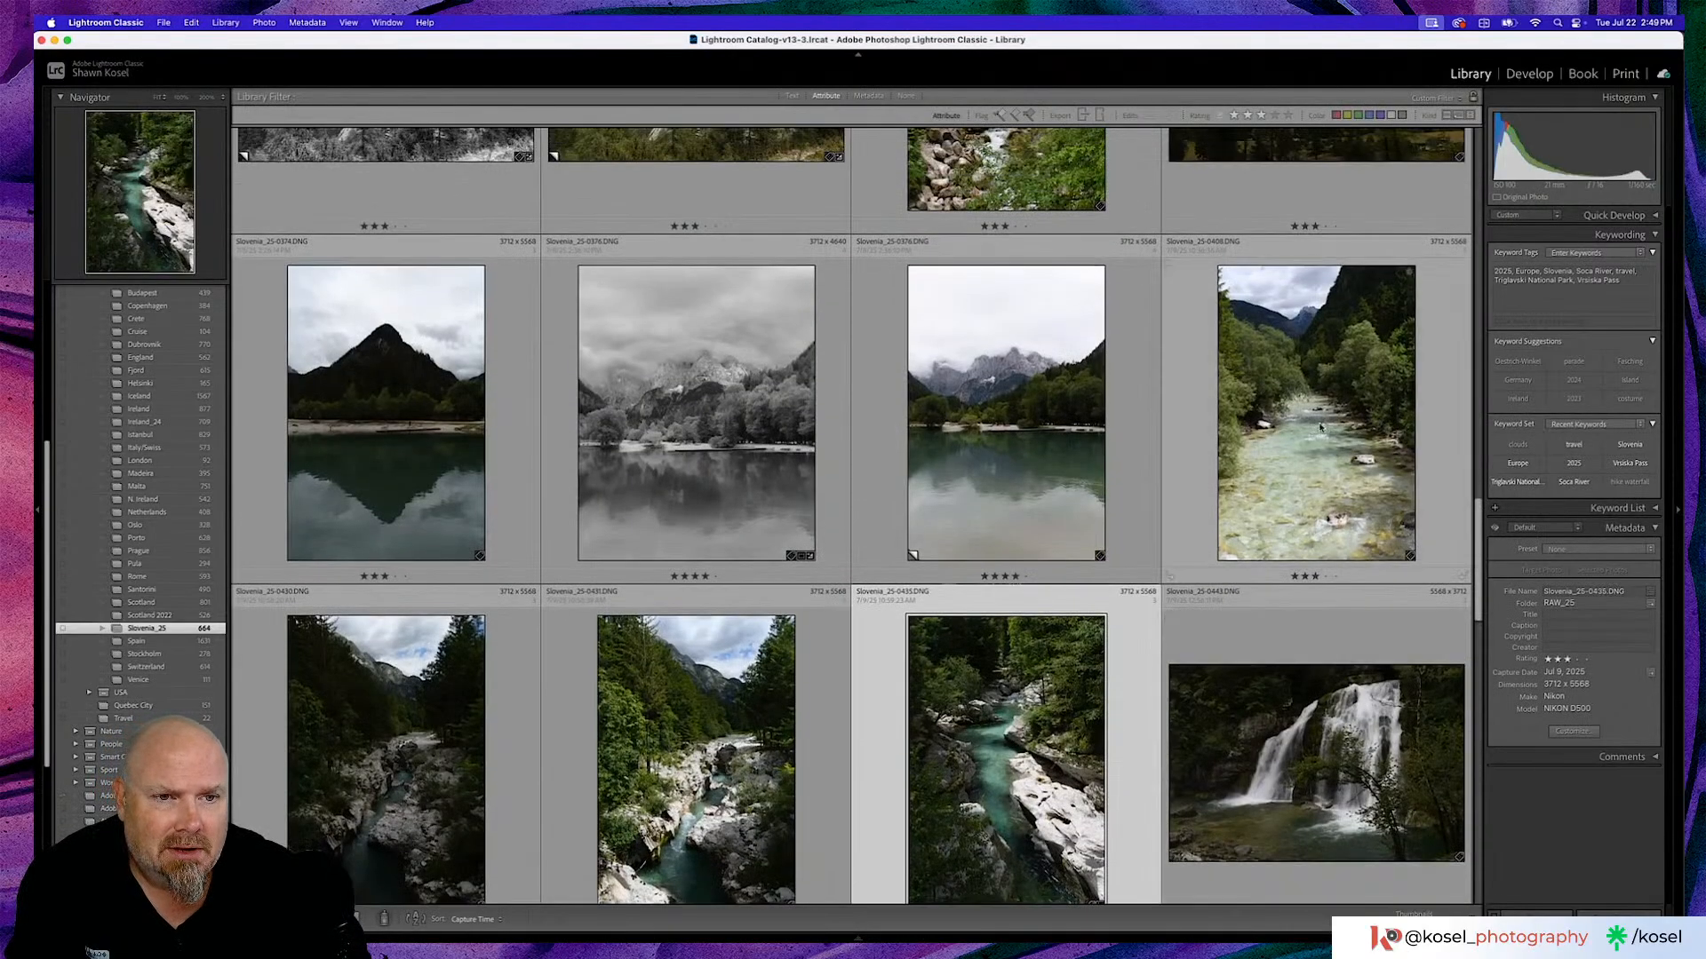
double_click(1321, 427)
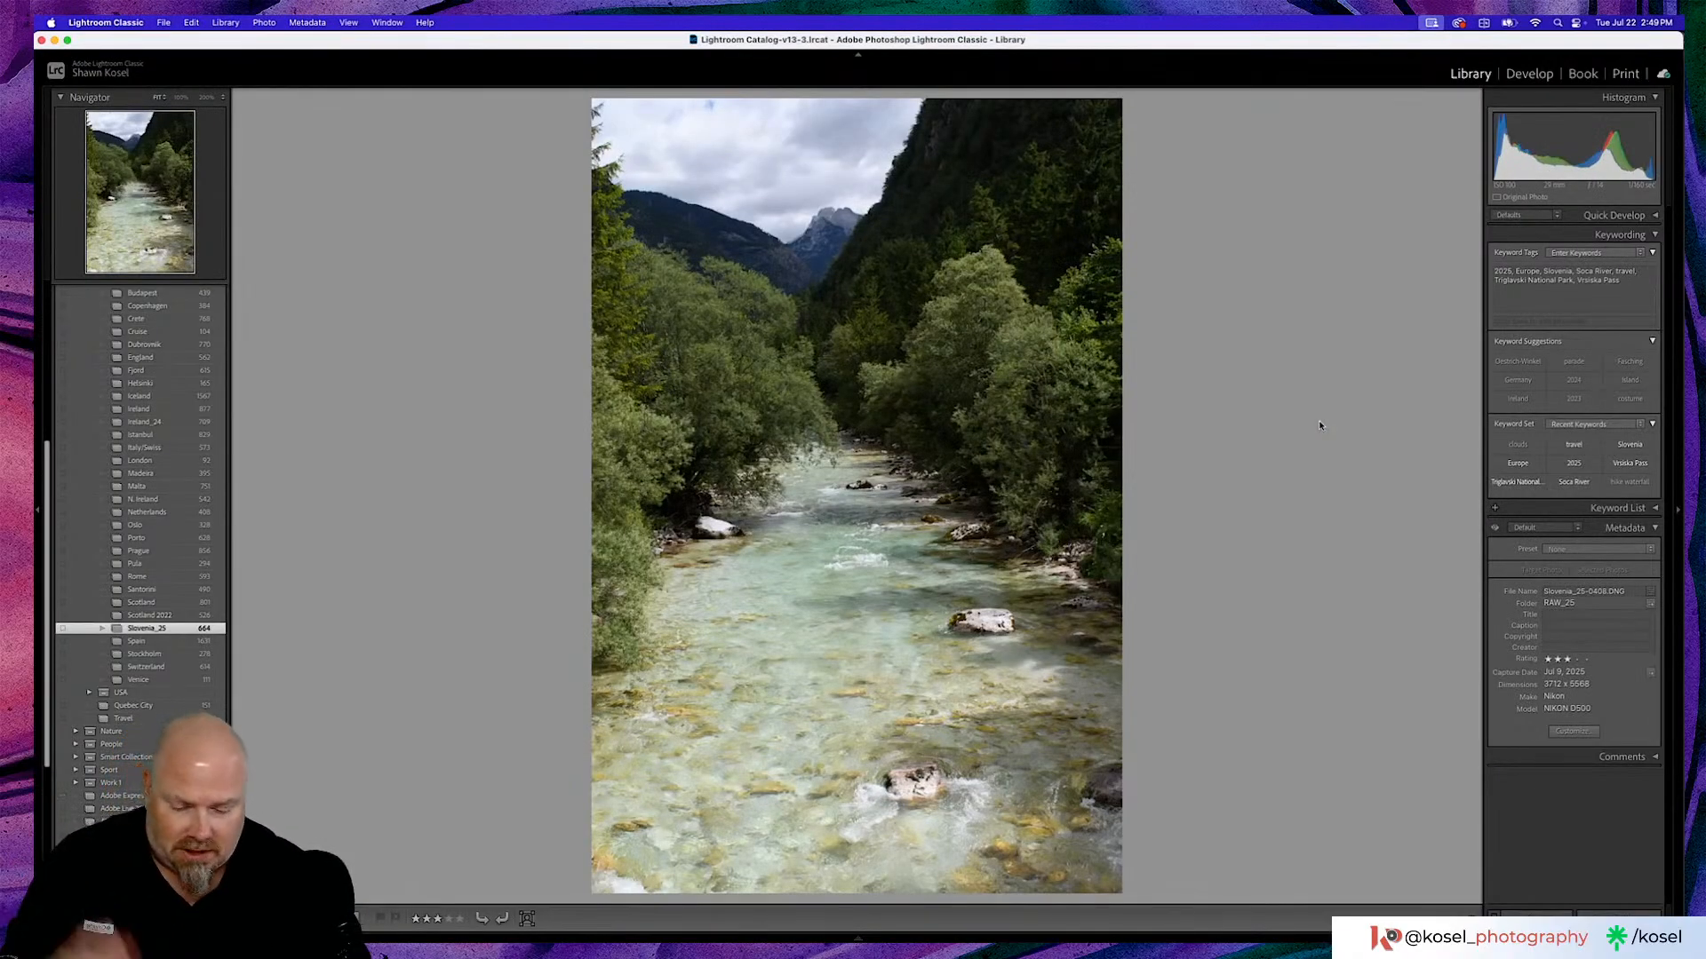
key(f)
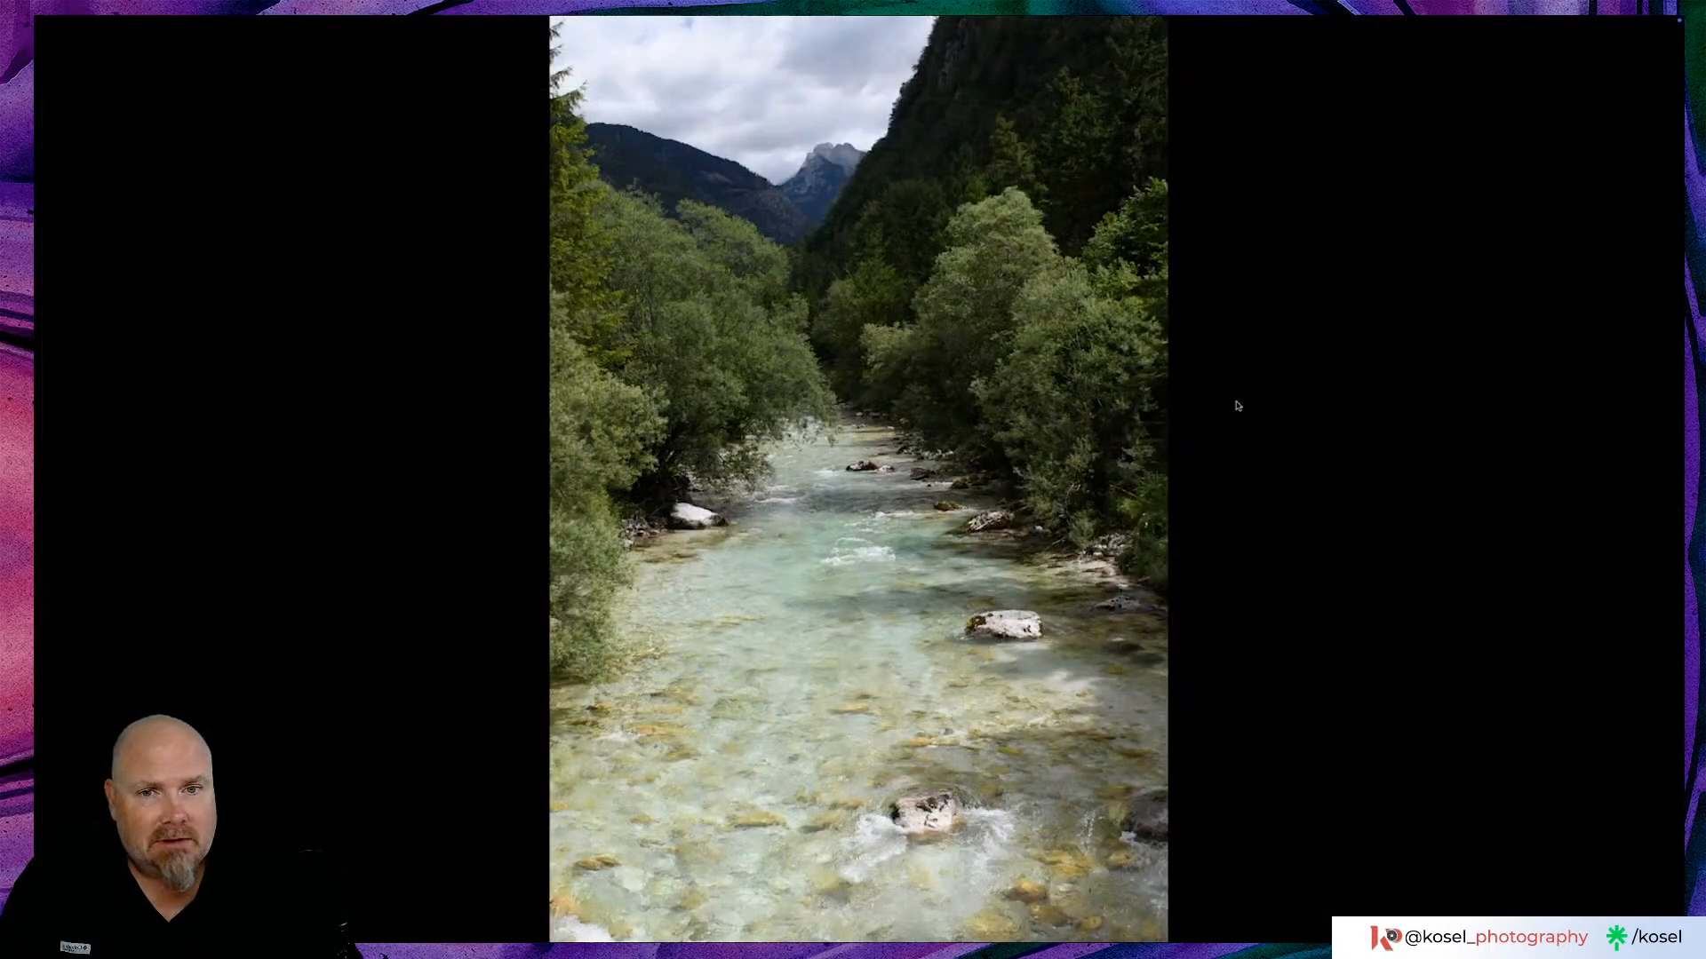
key(f)
key(d)
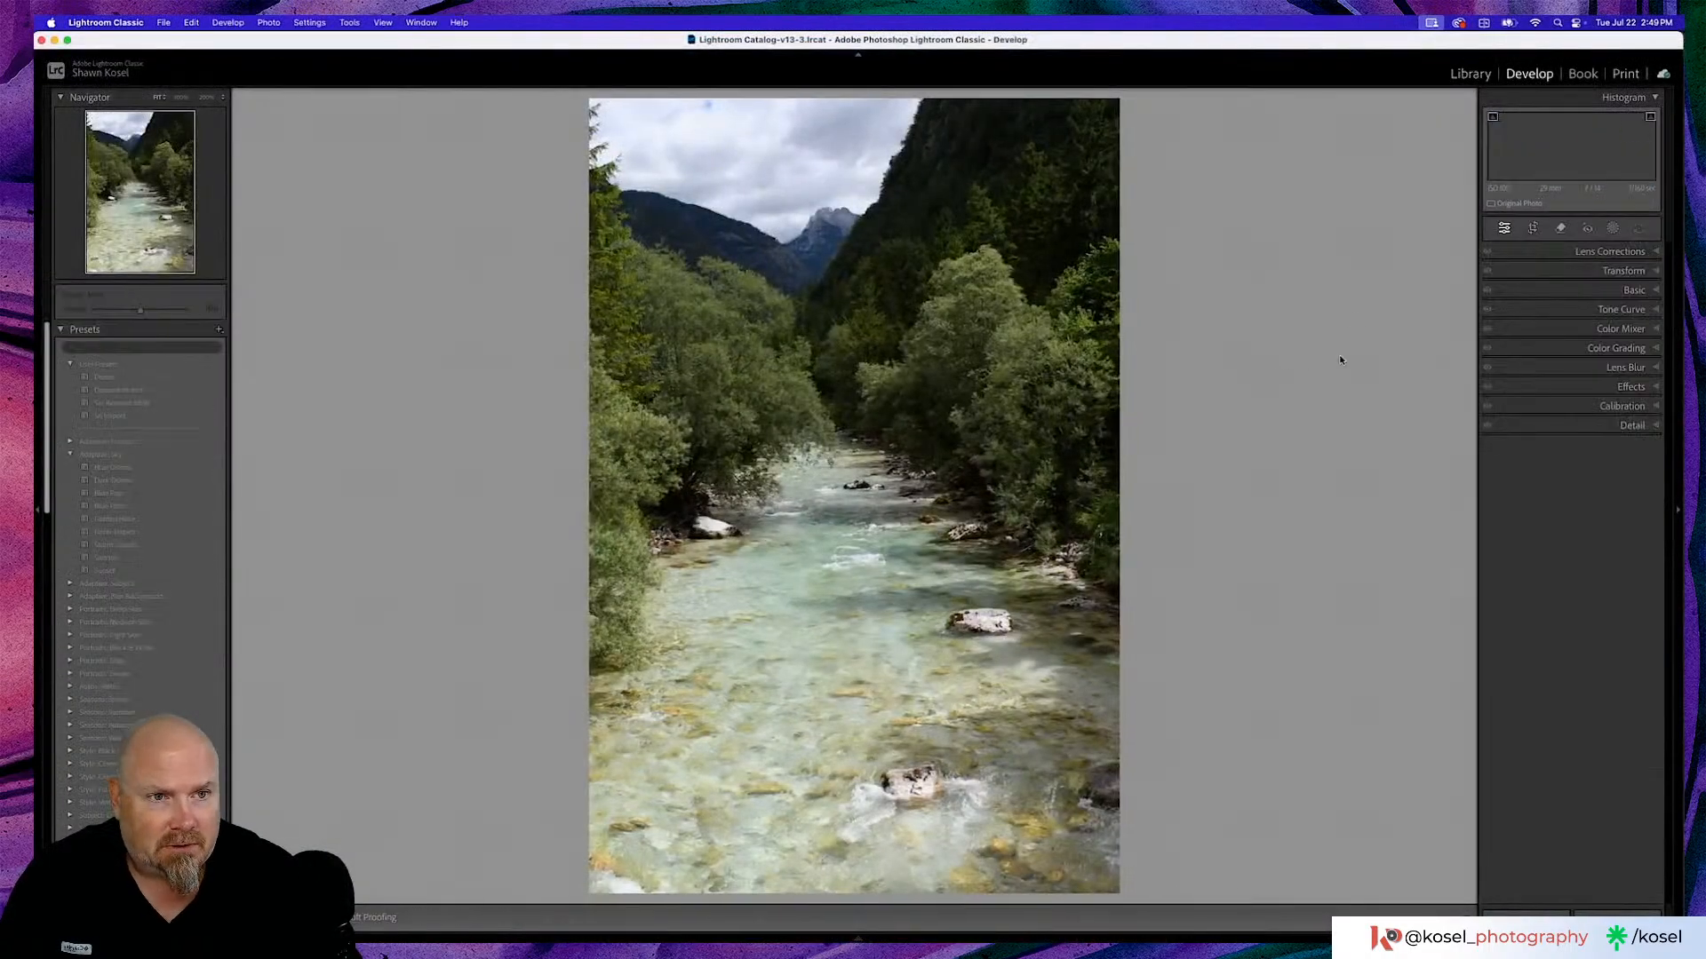
Create separate landscape masks for the sky, vegetation and water in the river photo.
click(1613, 229)
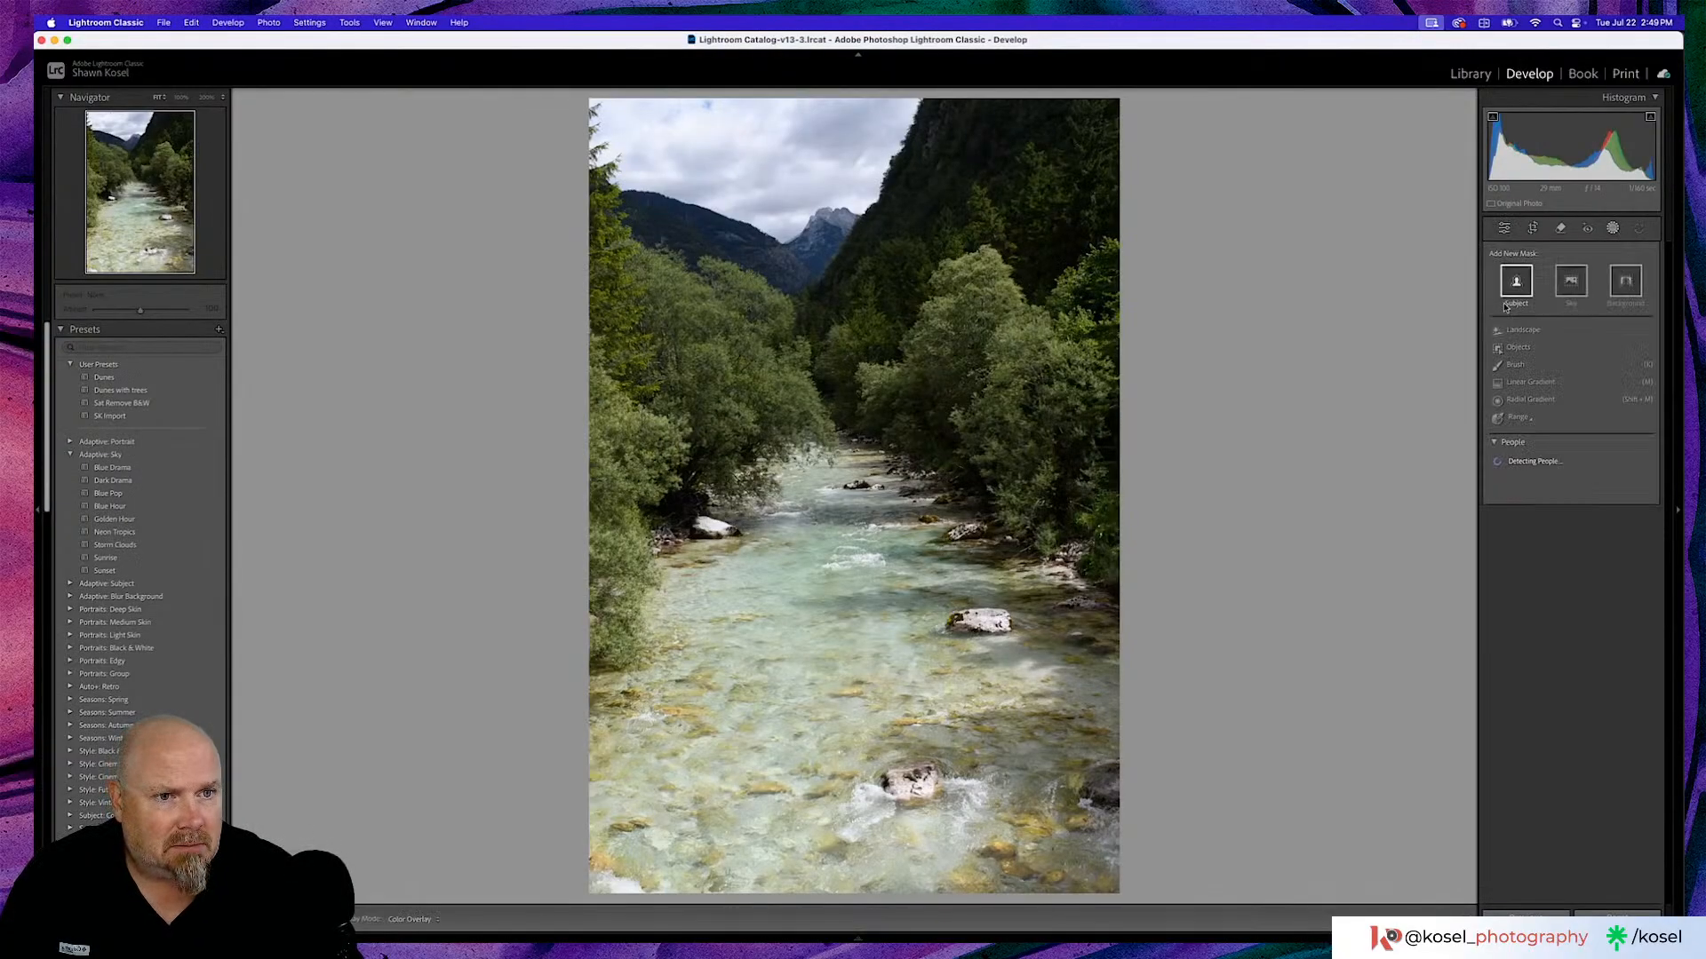
click(1521, 334)
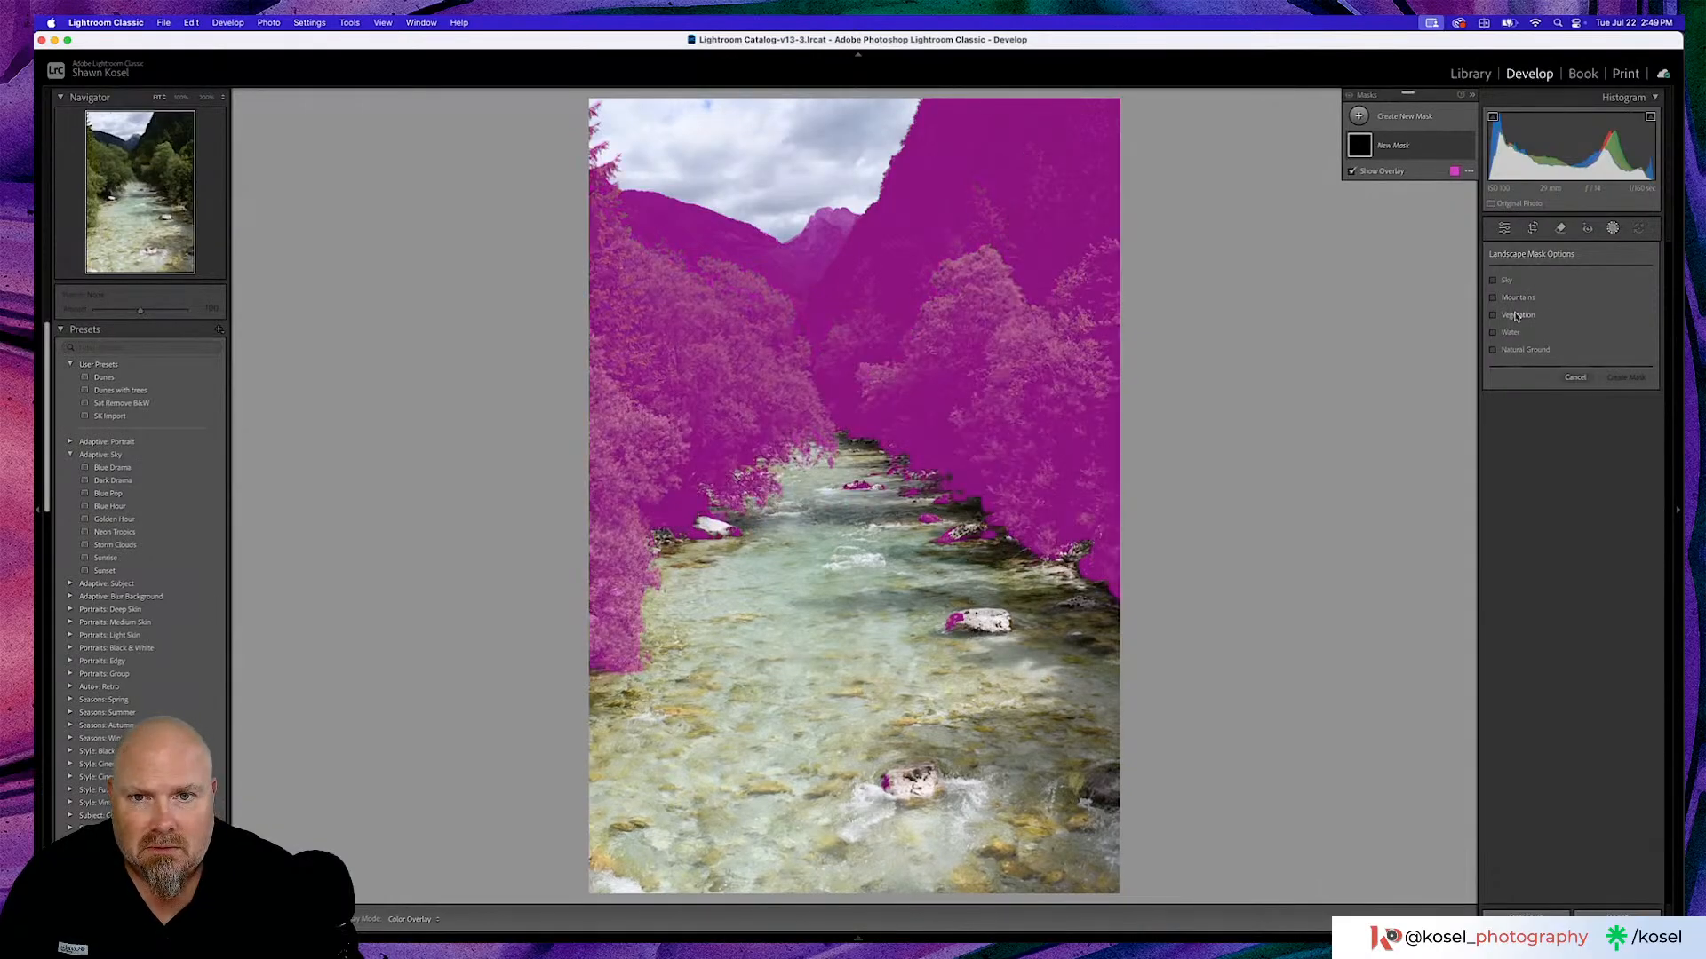
click(1494, 315)
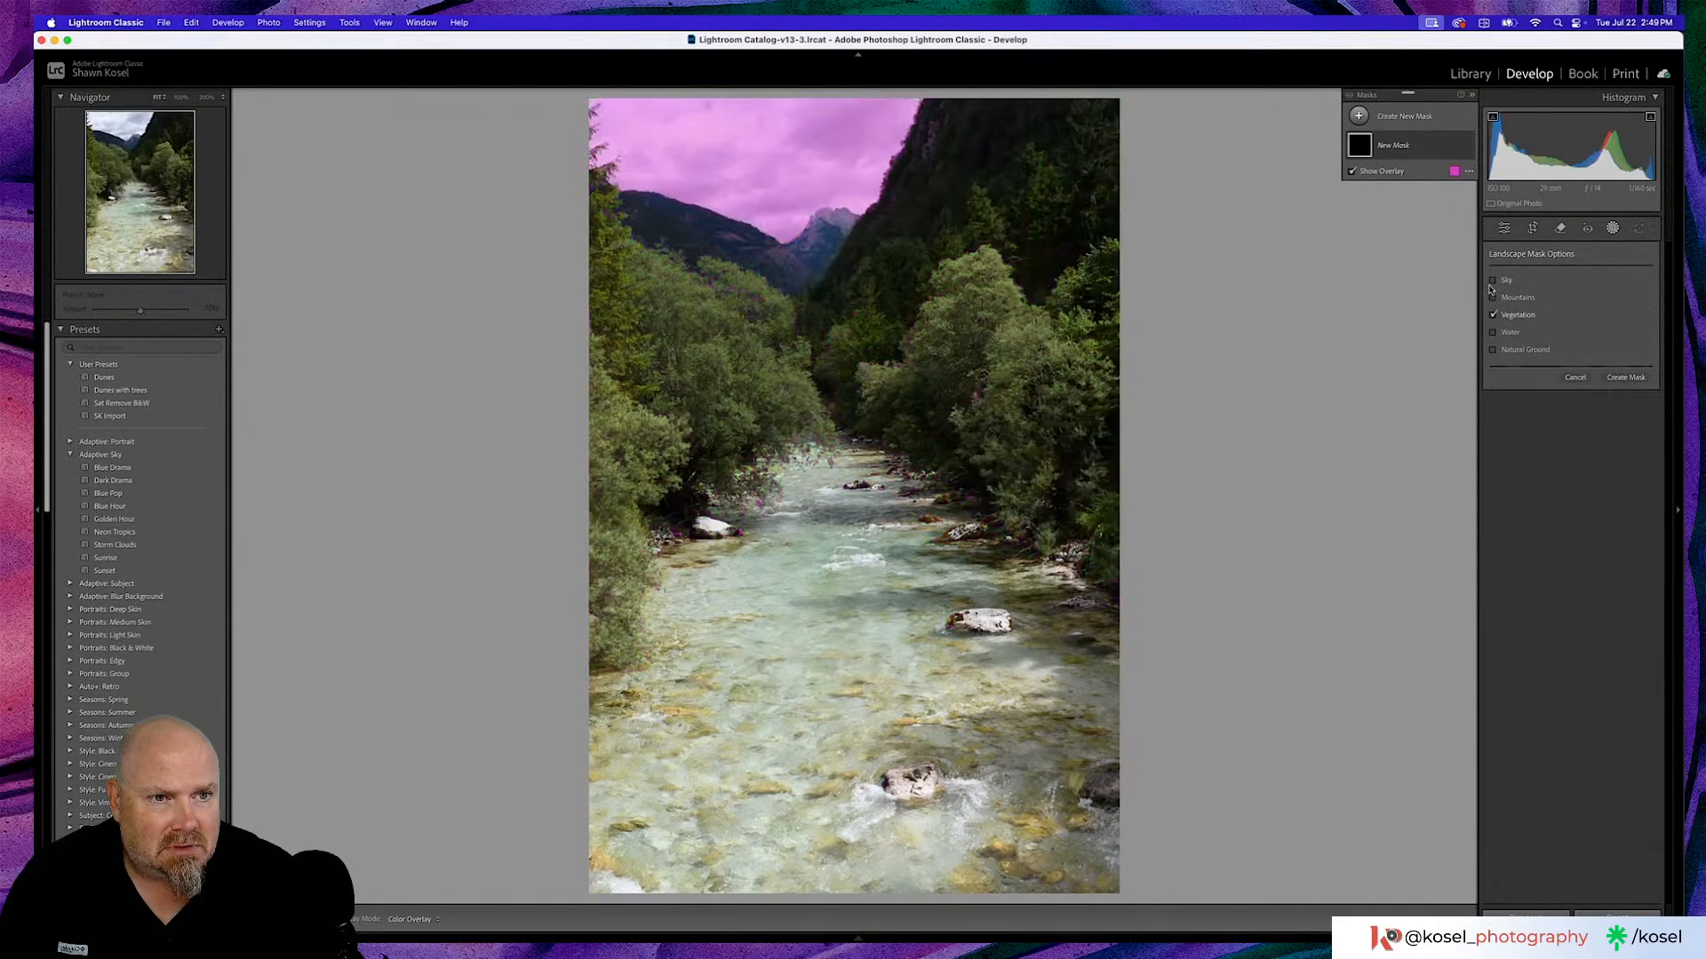
click(1493, 281)
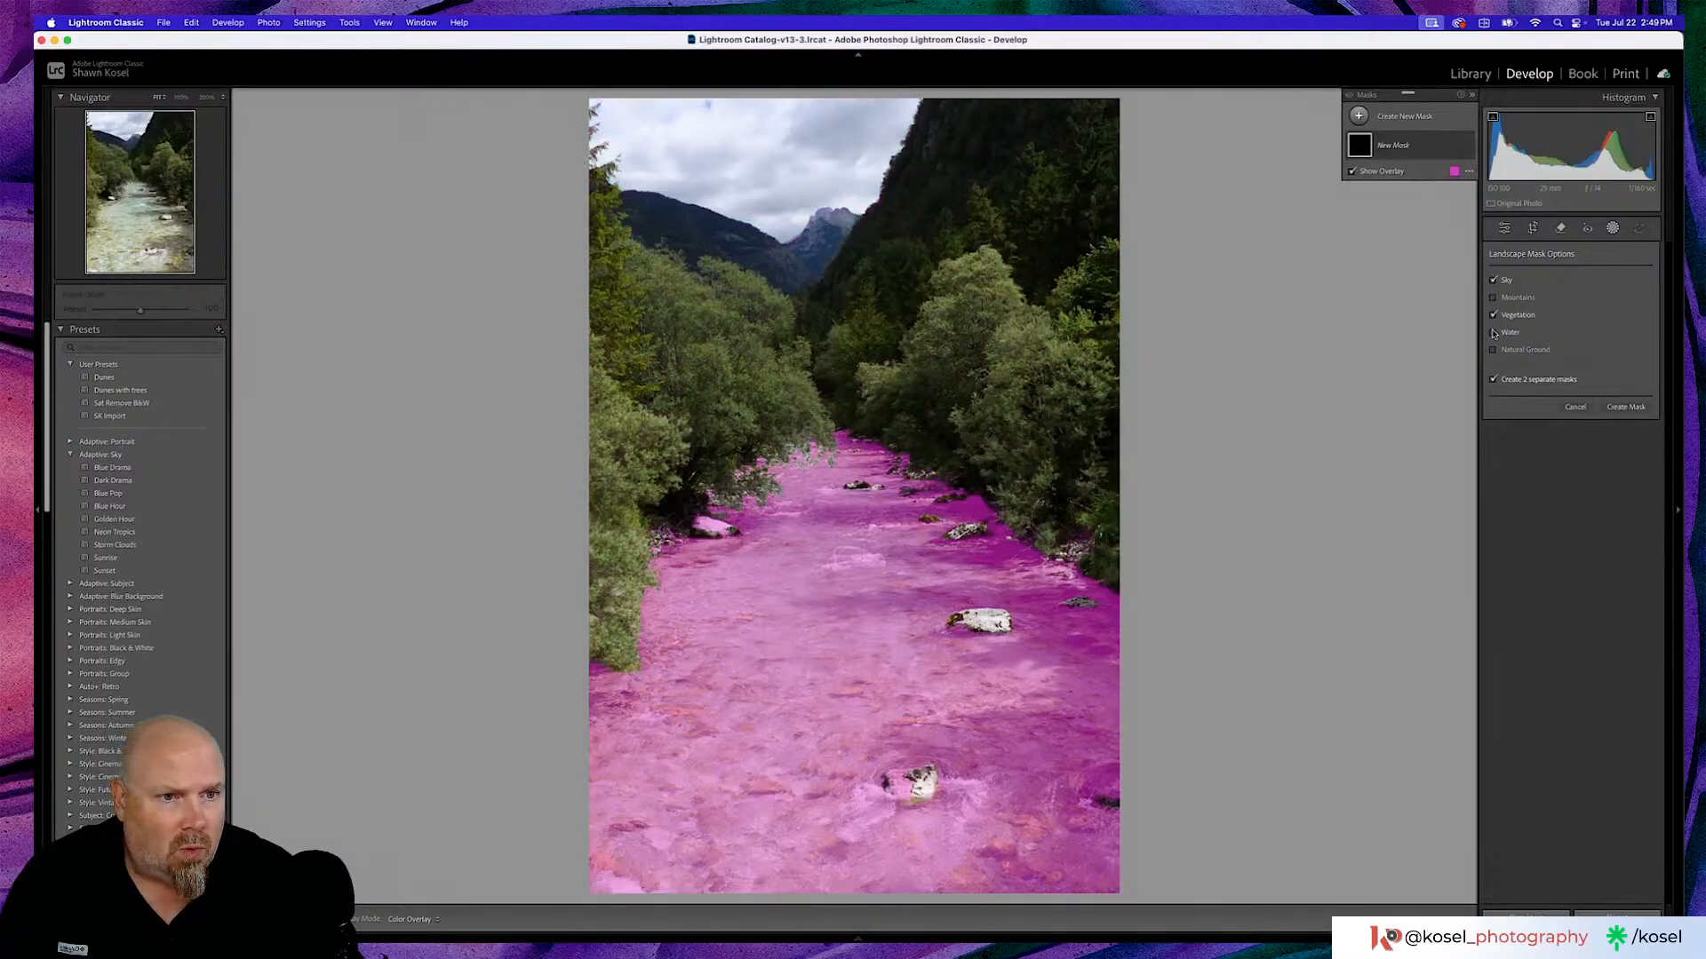
click(1494, 332)
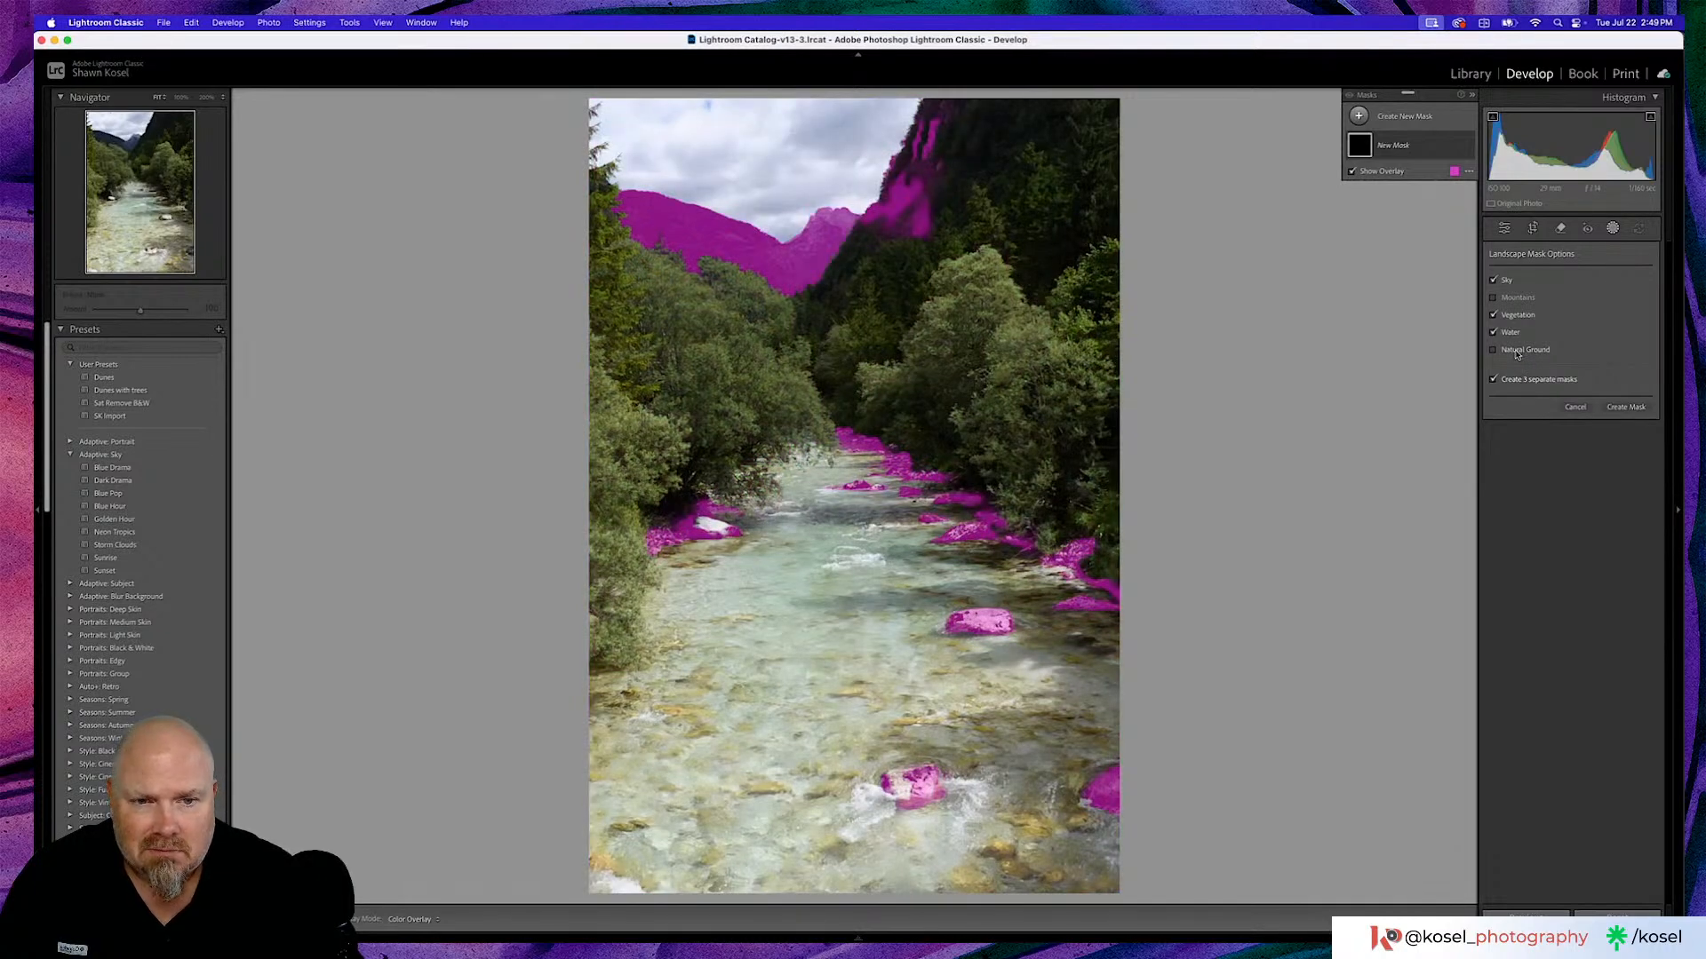
click(1625, 407)
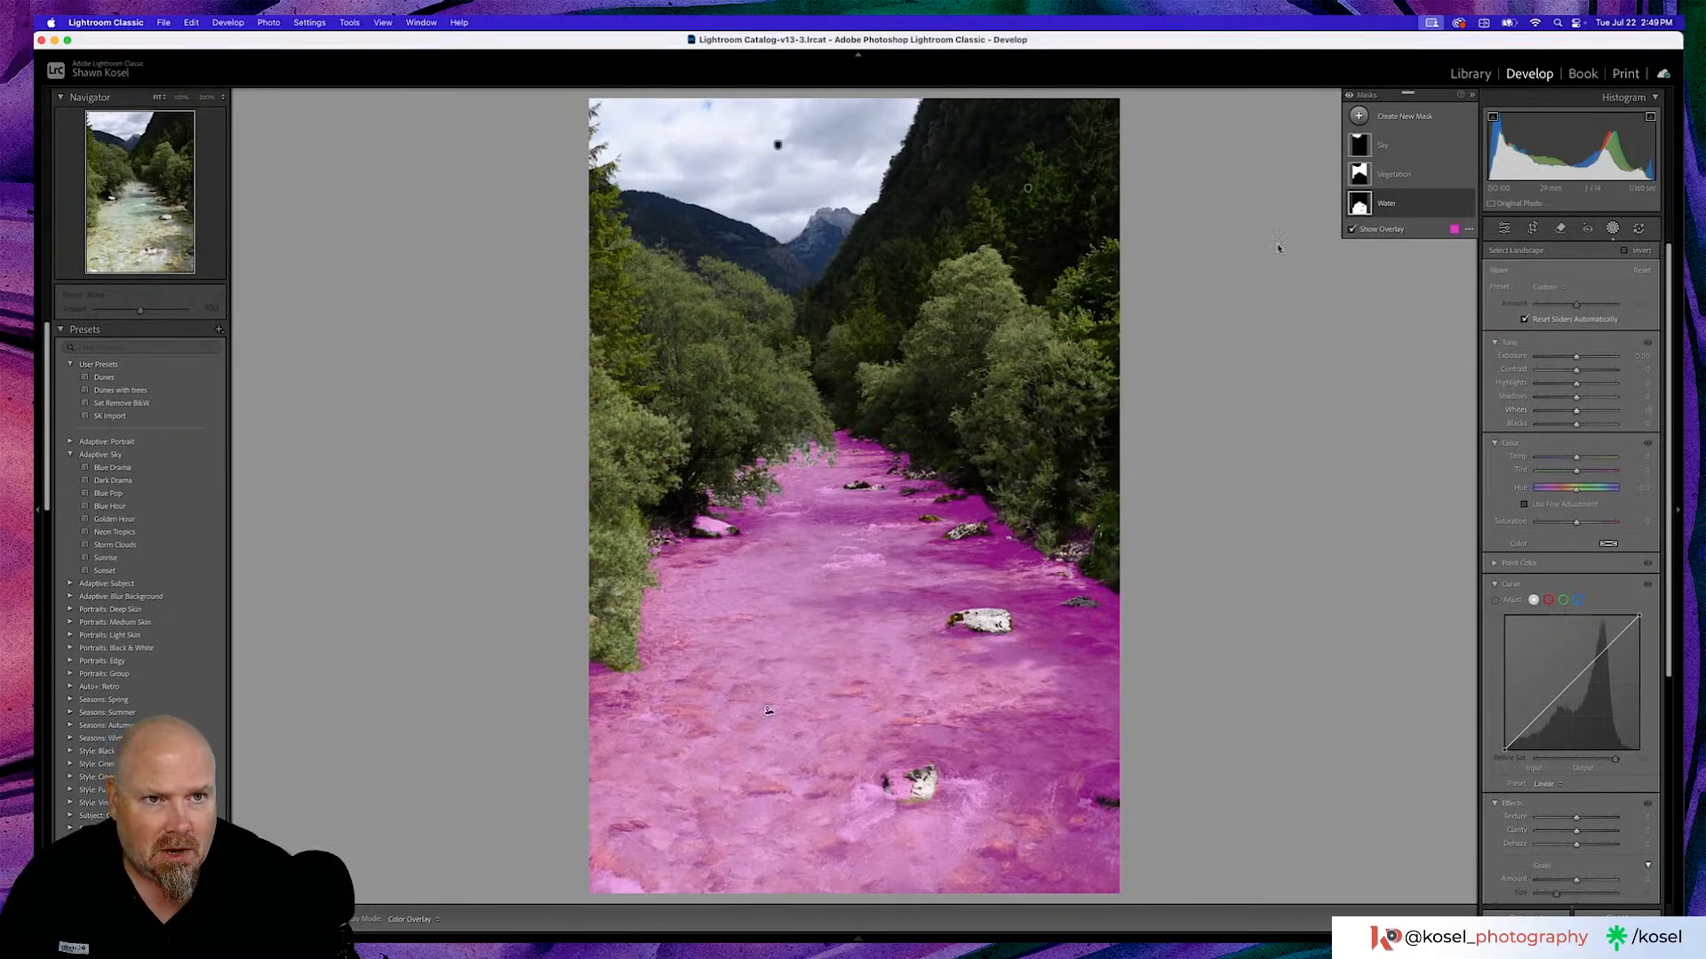
Lower the sky mask's highlights to -28 and raise its whites slightly.
click(1413, 144)
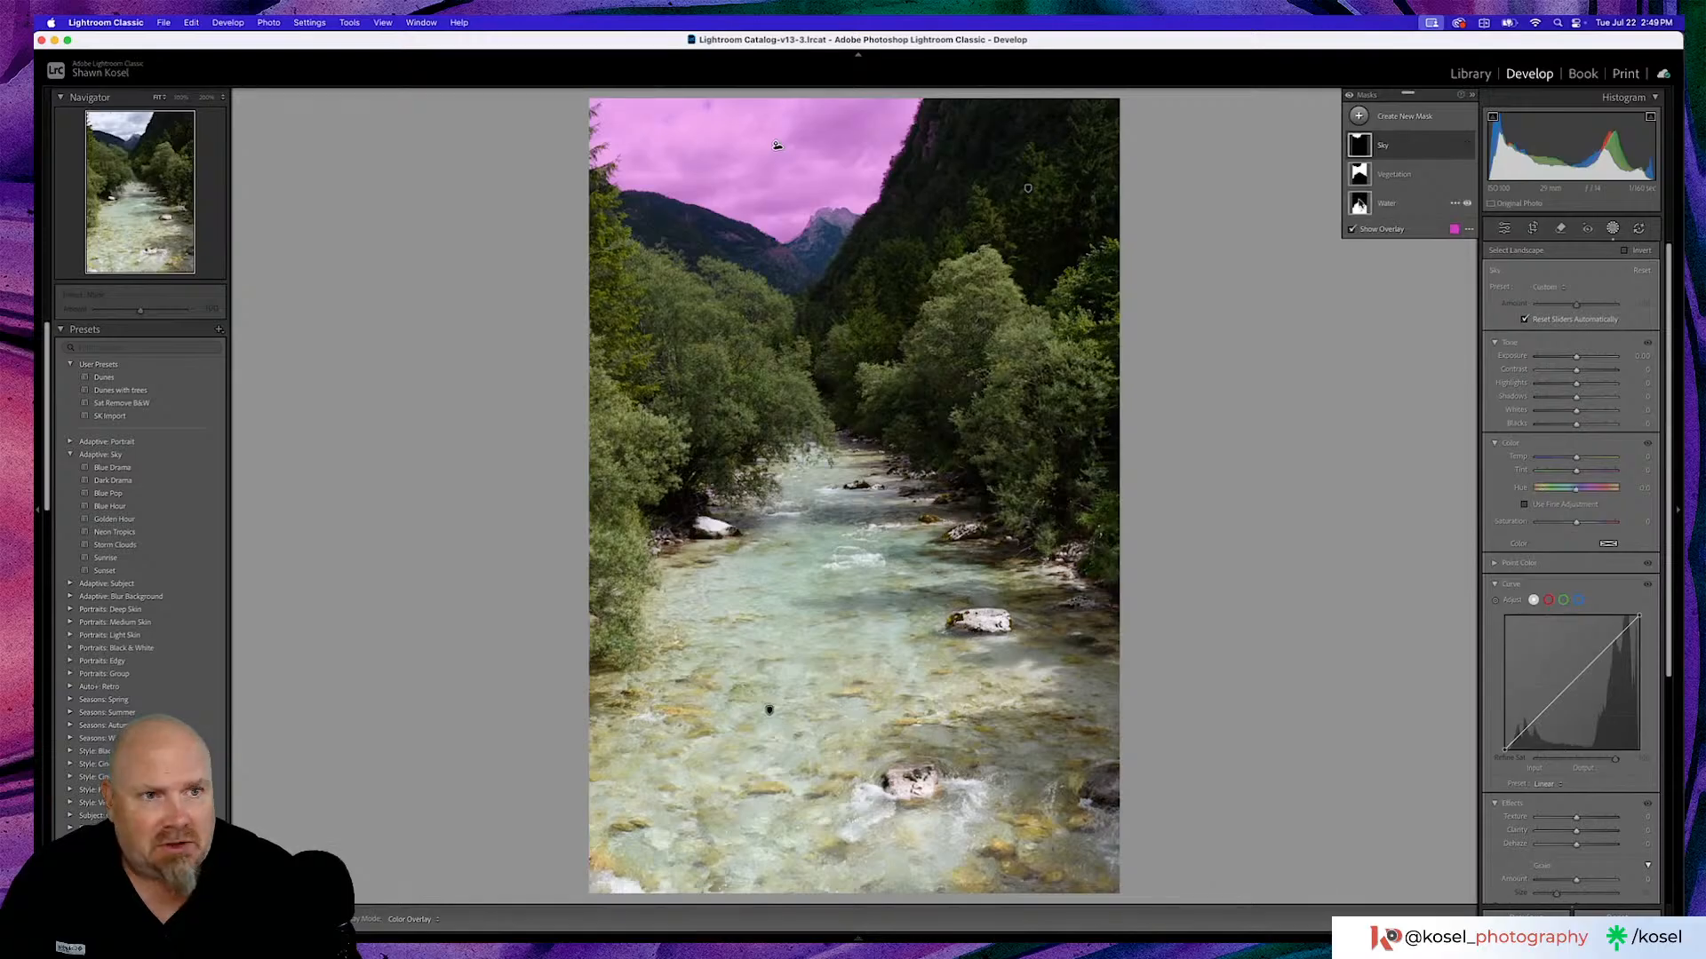
drag(1576, 383, 1578, 413)
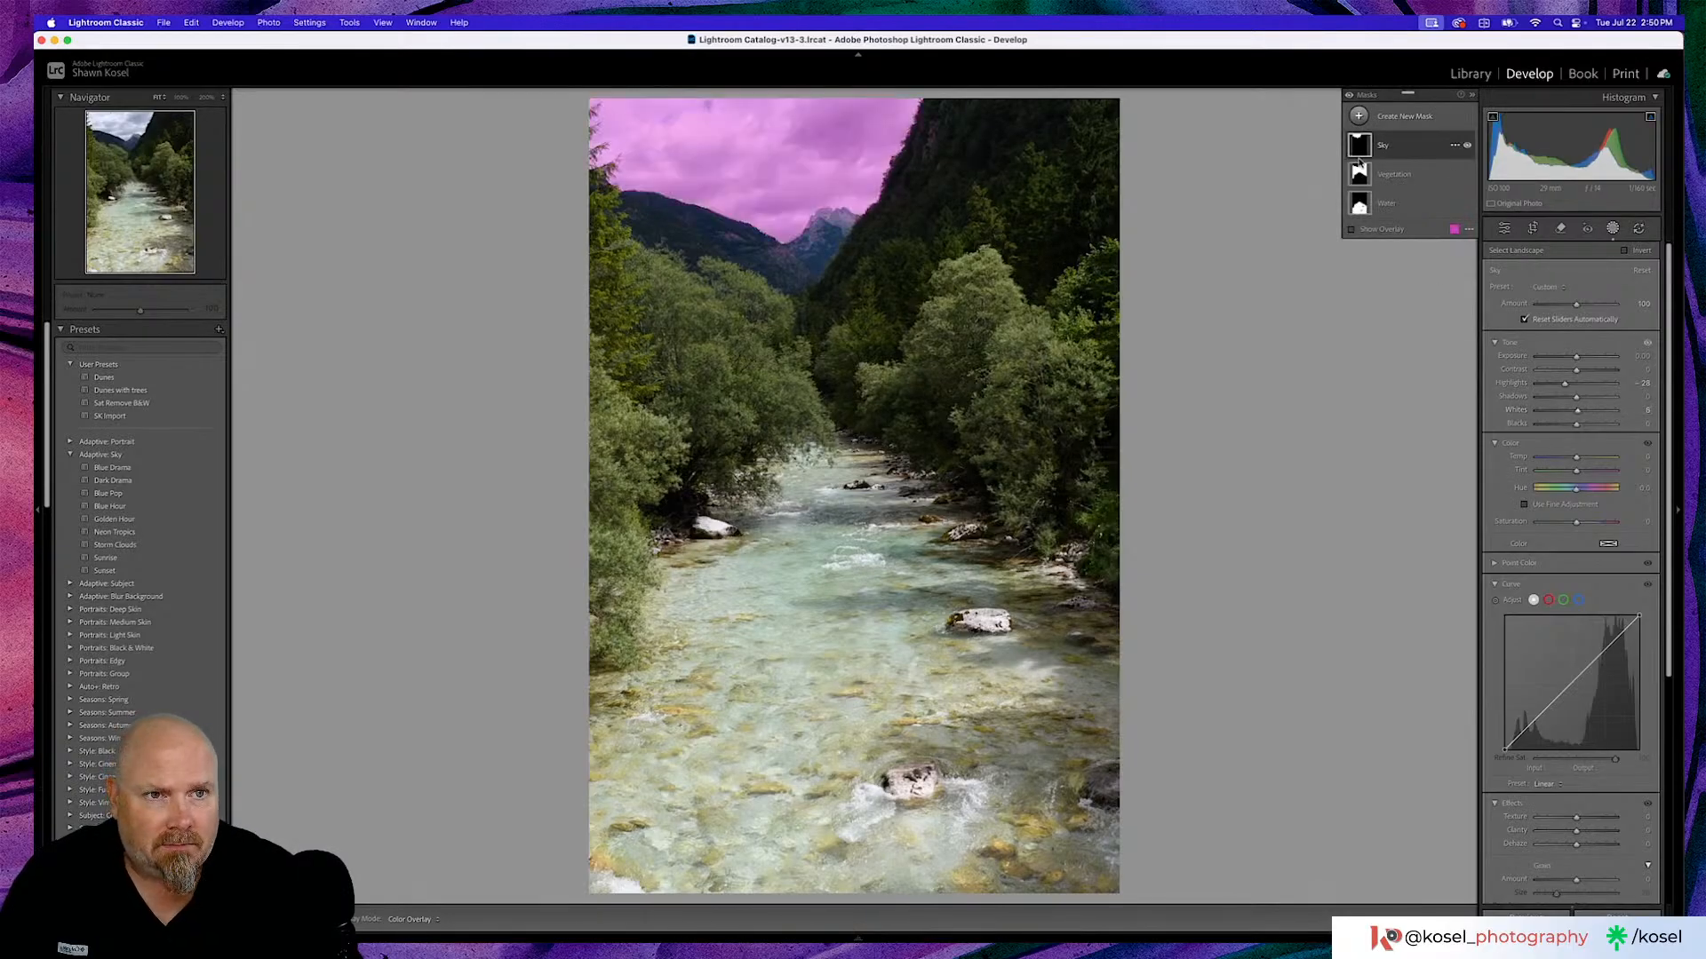
Increase the saturation of the vegetation mask and lift its shadows to about 19.
click(1404, 175)
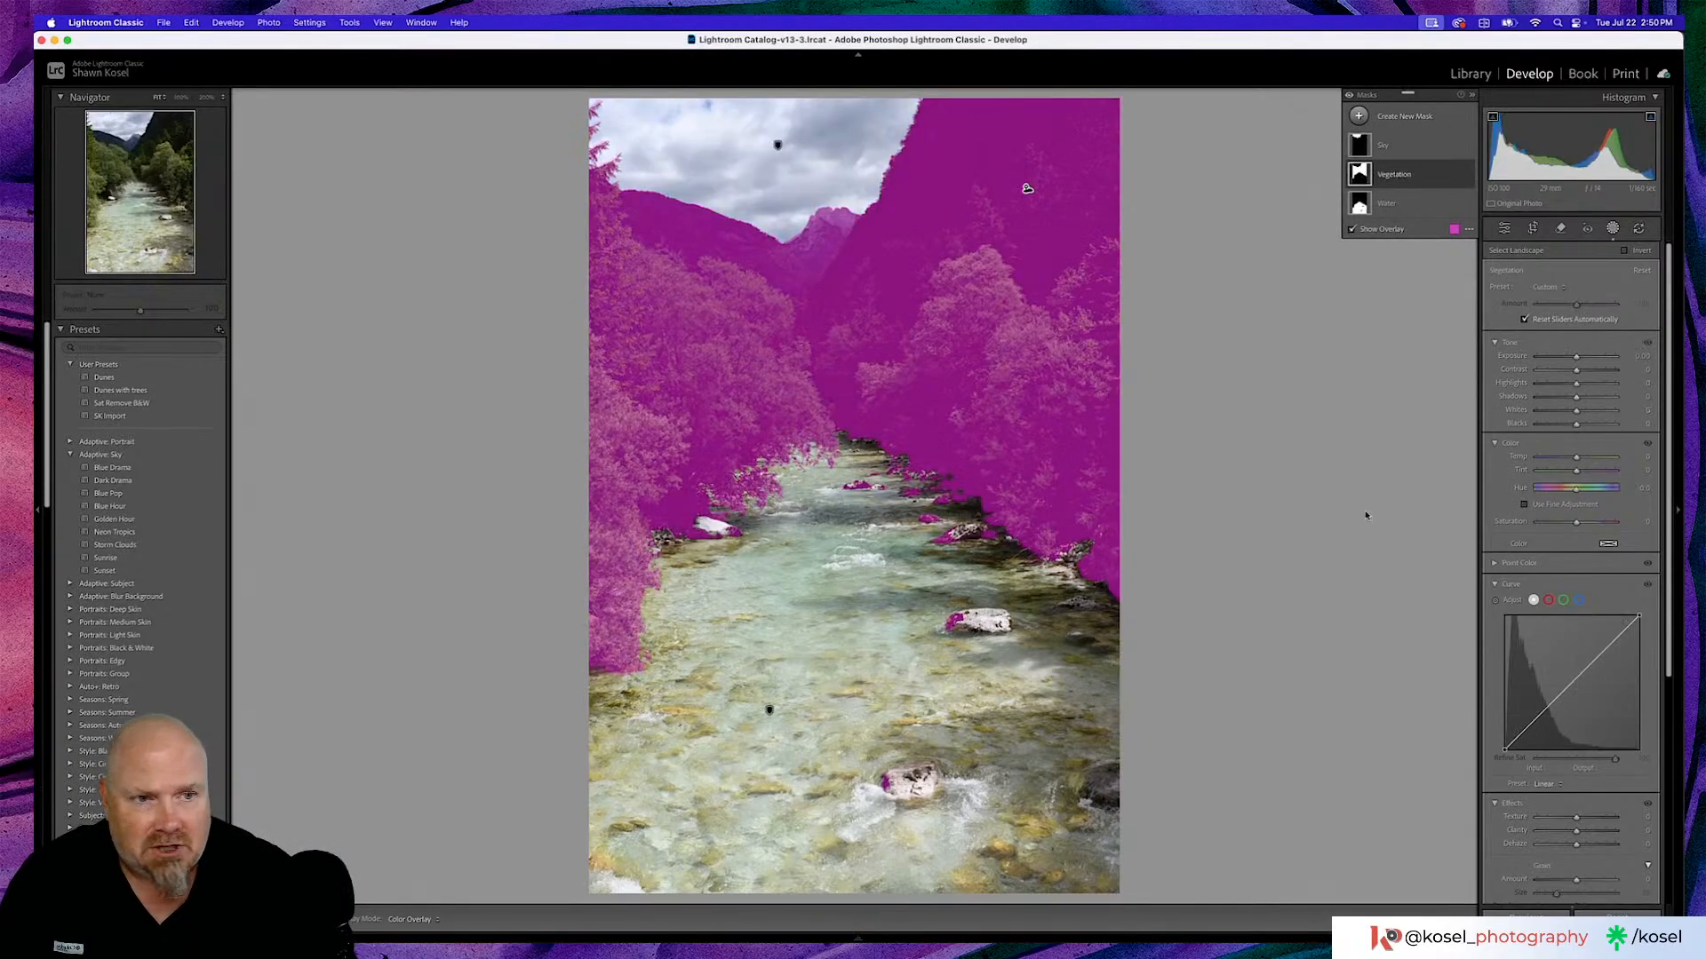
scroll(1551, 471, down, 5)
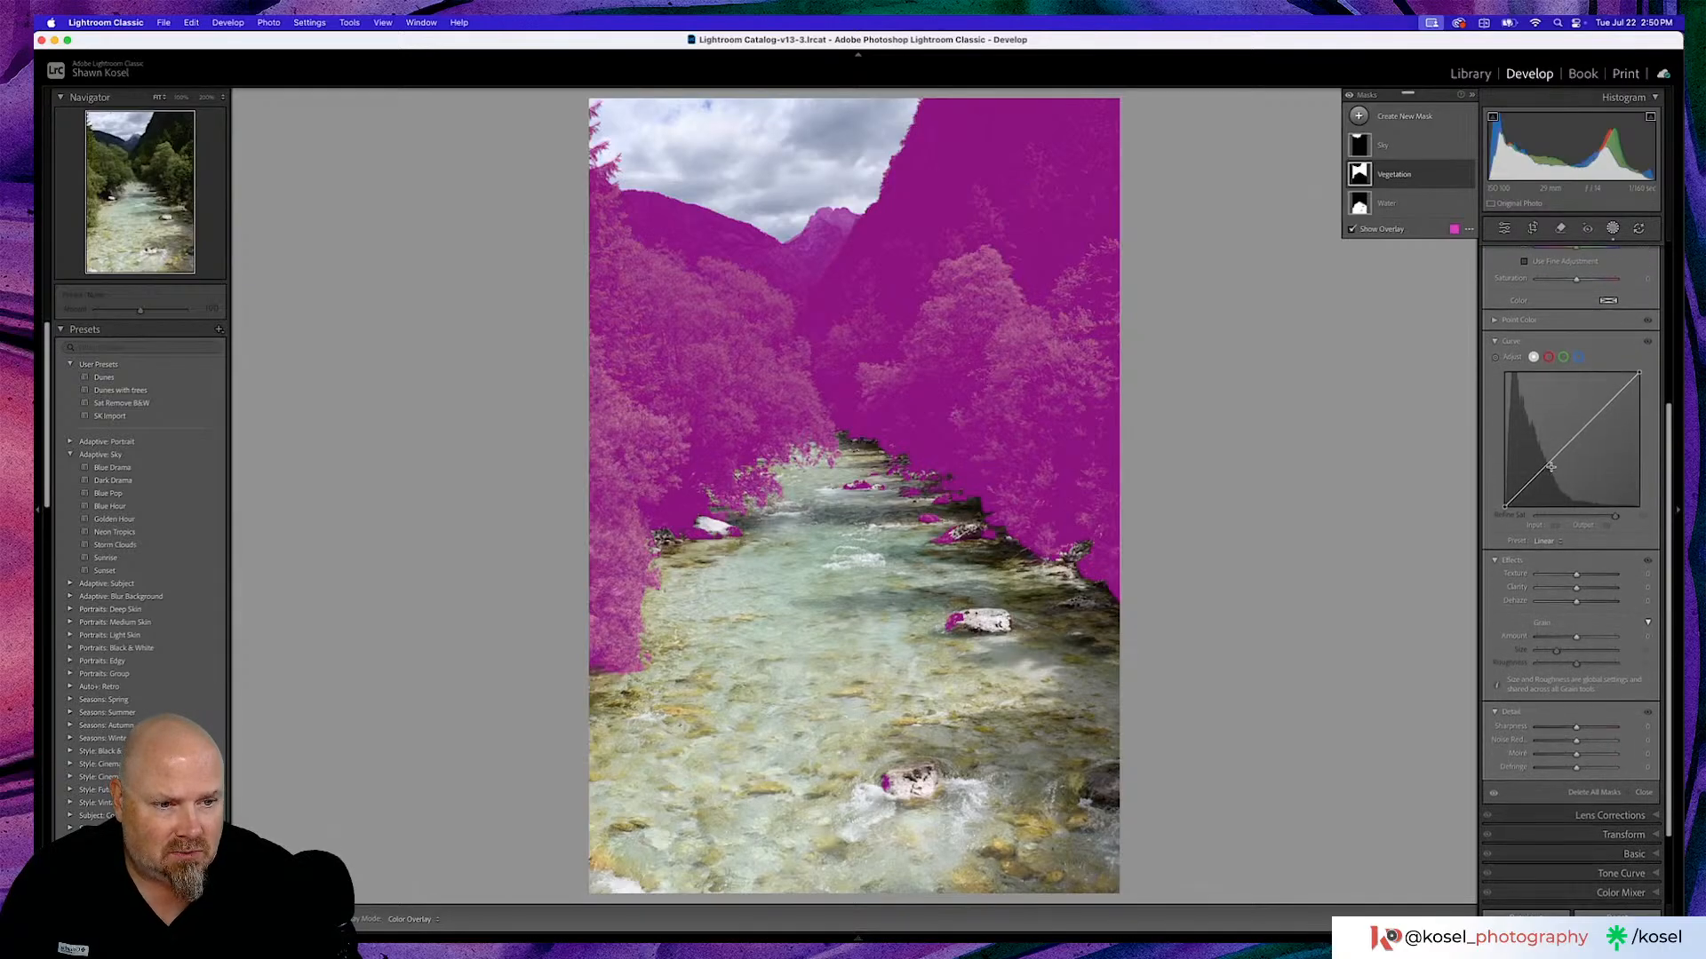
scroll(1550, 466, up, 4)
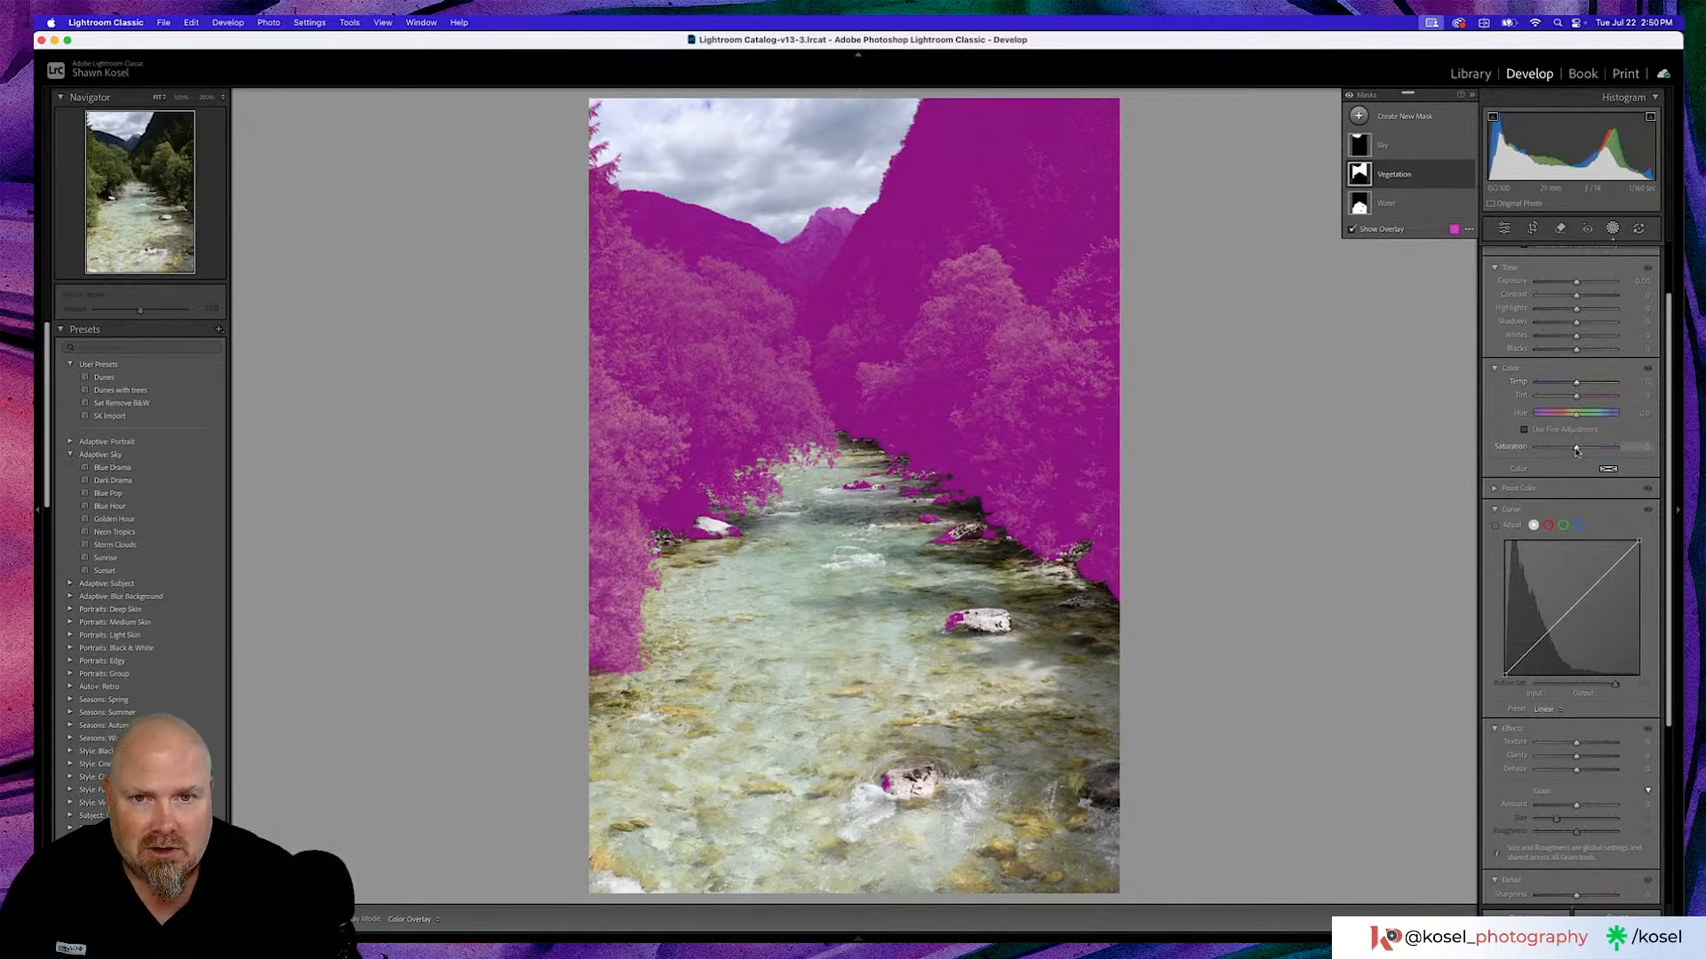
mouse_move(1577, 448)
mouse_down()
mouse_move(1615, 451)
mouse_move(1591, 451)
mouse_up()
click(1391, 206)
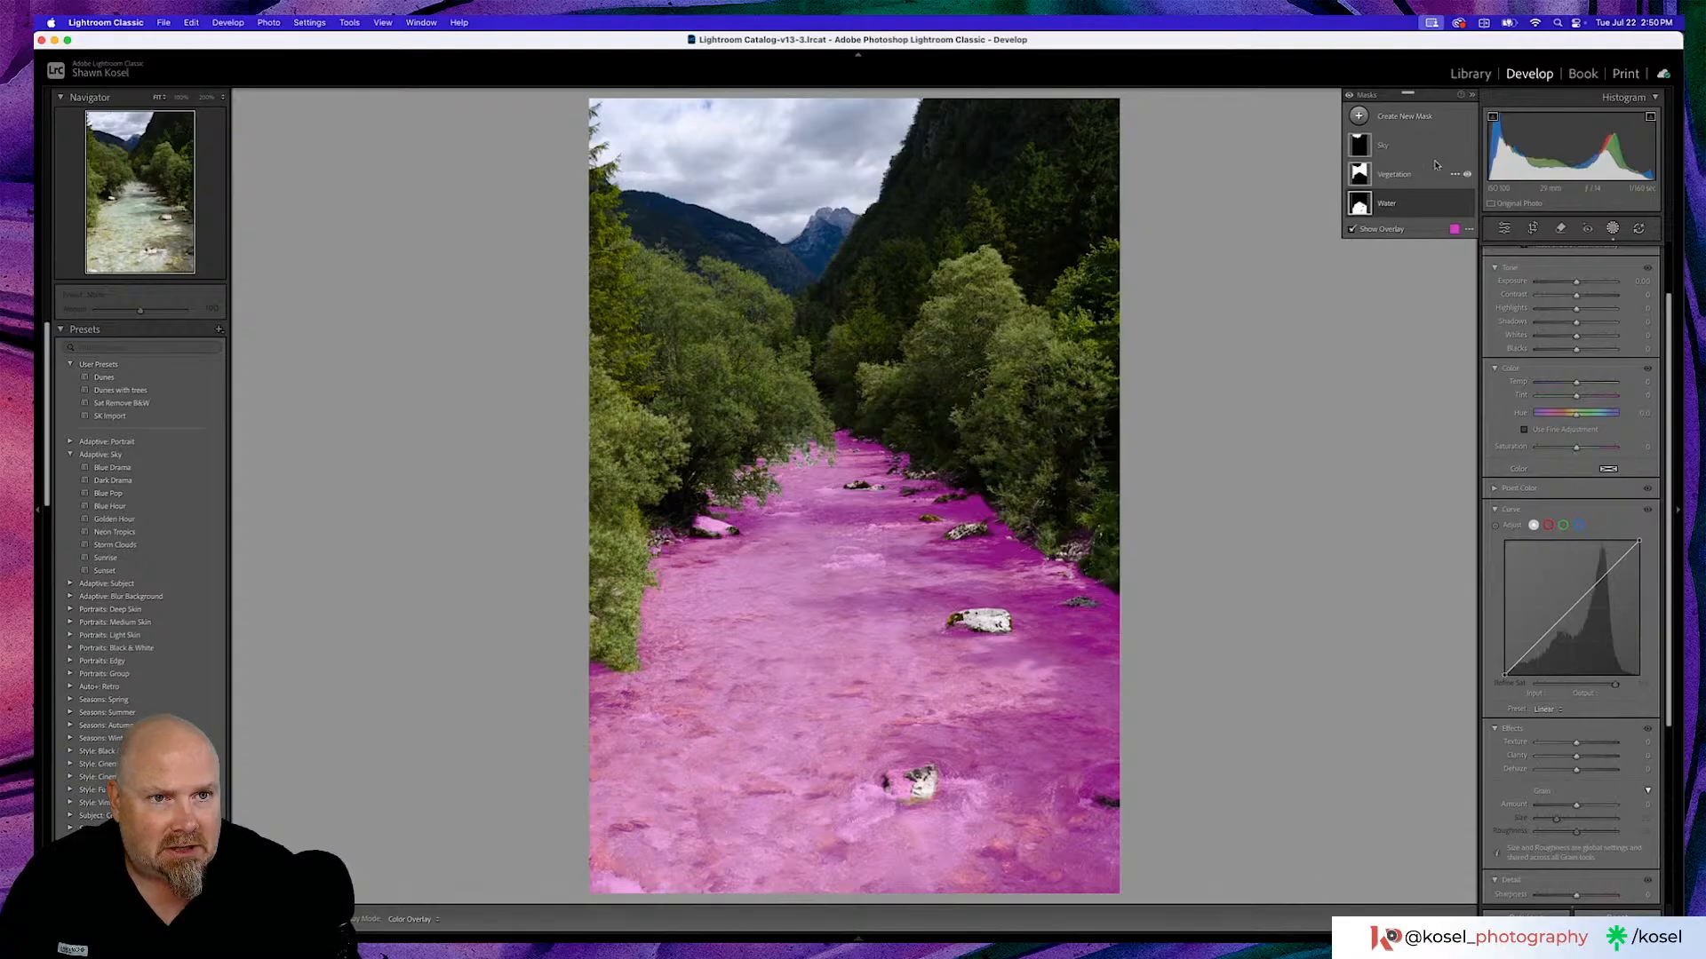
click(1393, 175)
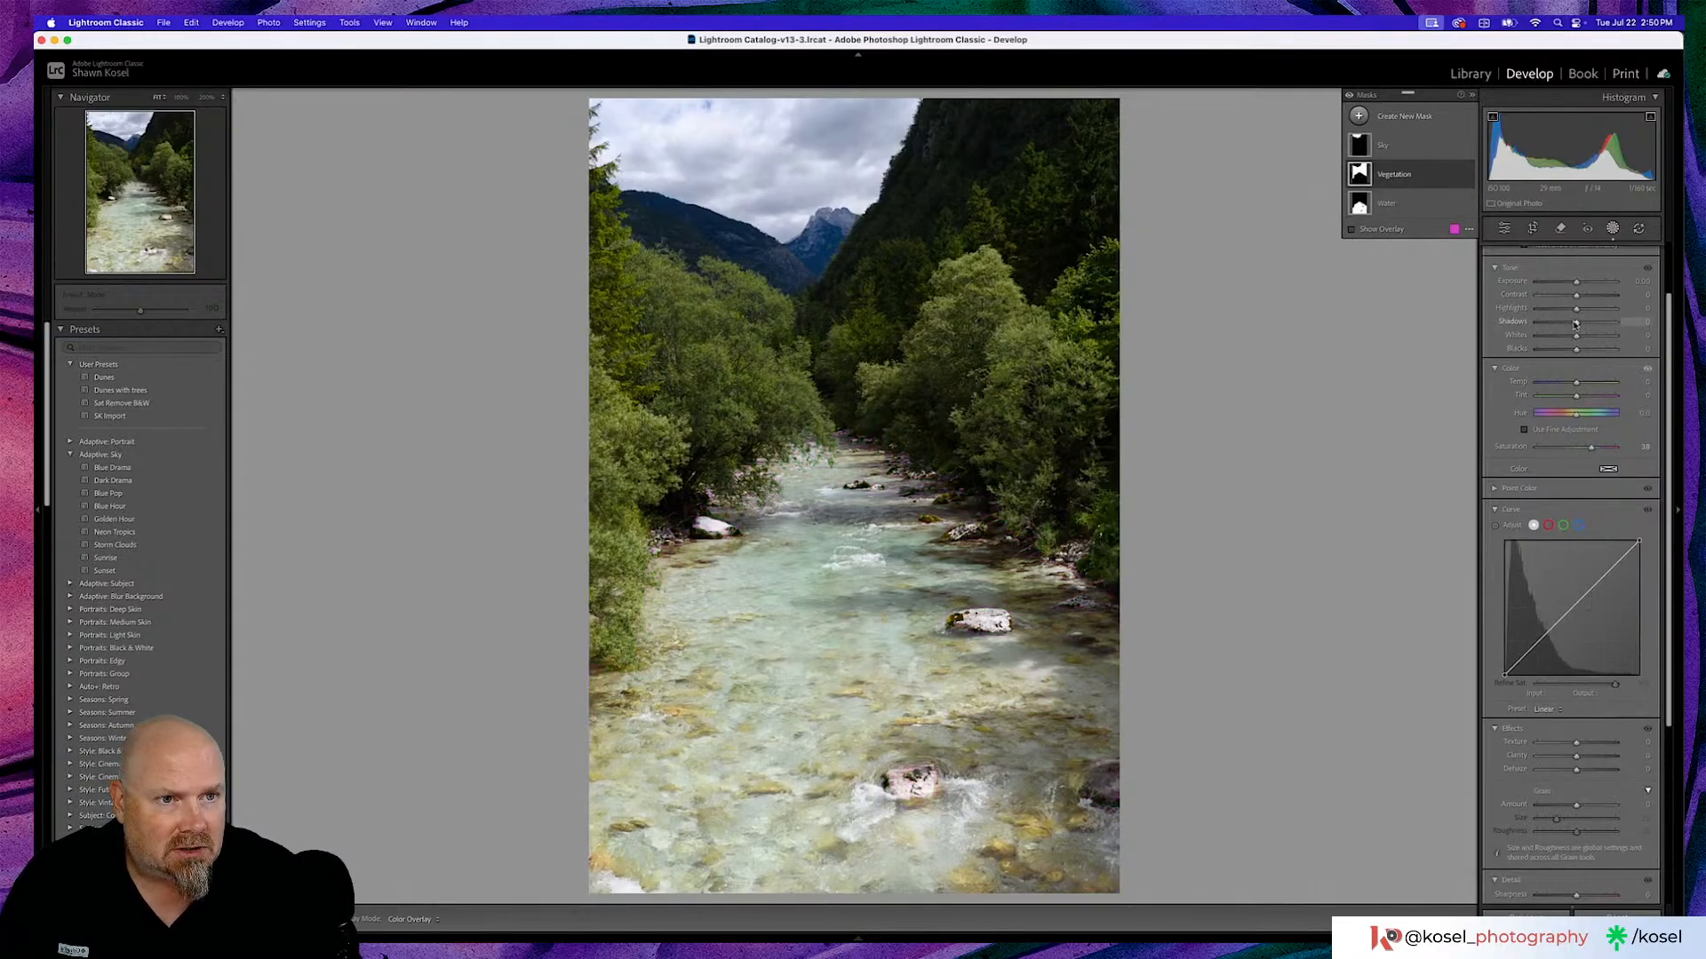
drag(1576, 322, 1584, 325)
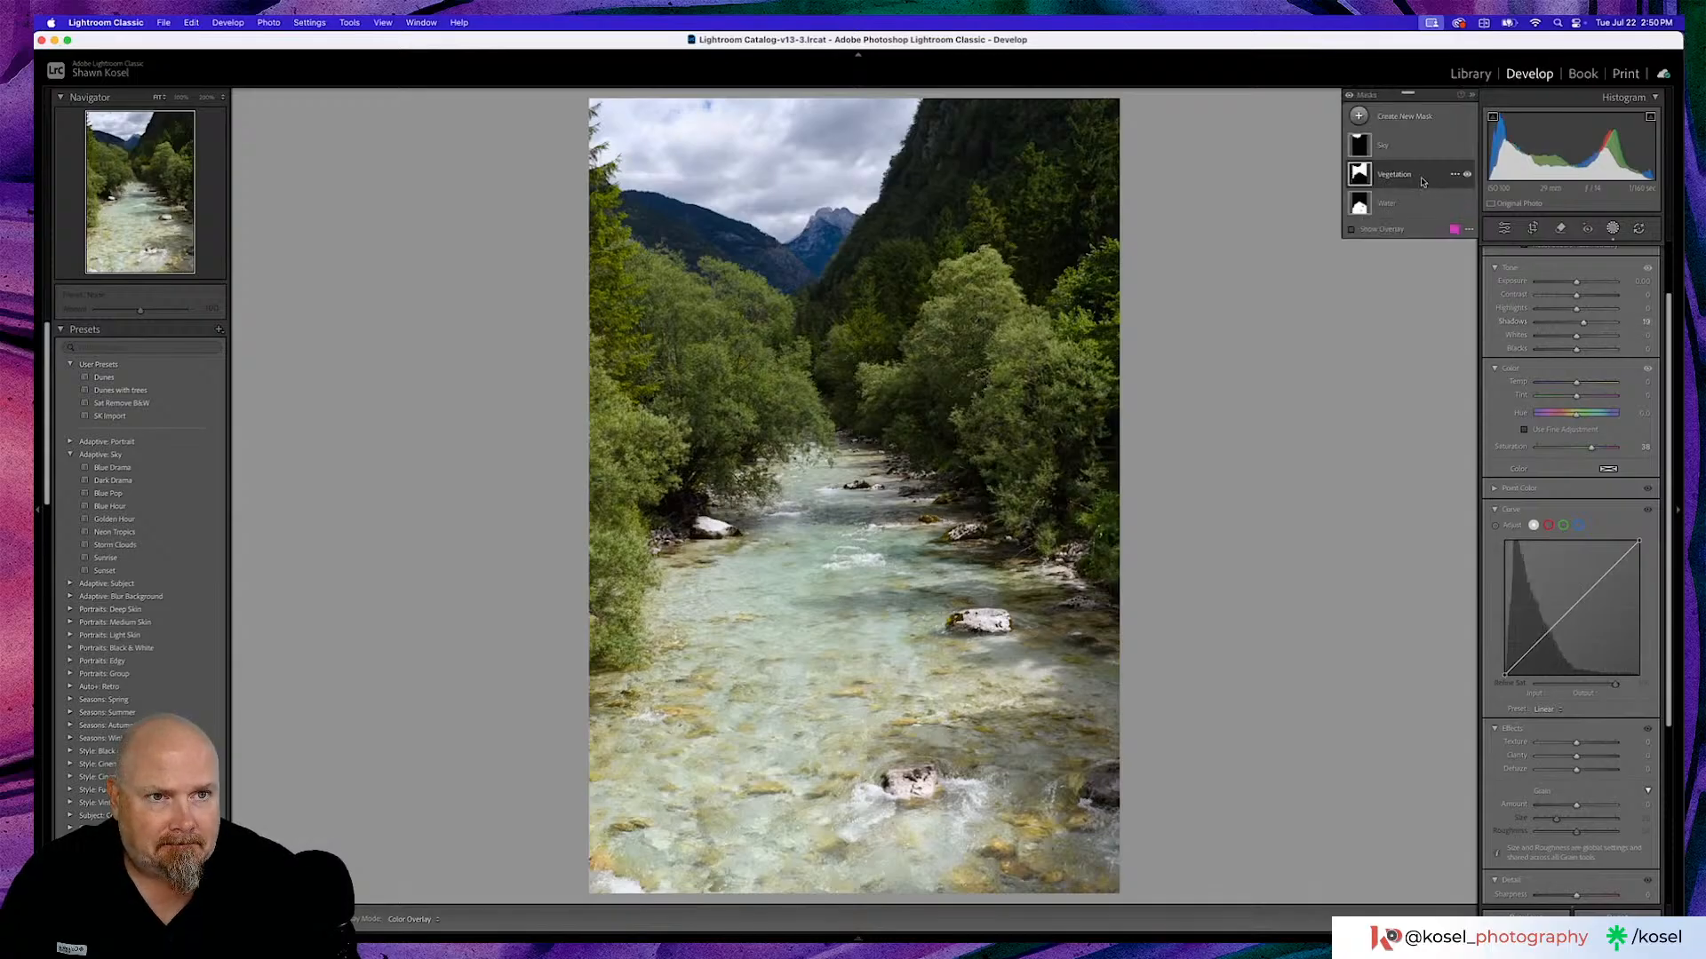
Cool the water mask to temp -21, shift its tint towards green, set saturation to 16, and show the unedited version for comparison.
click(1382, 206)
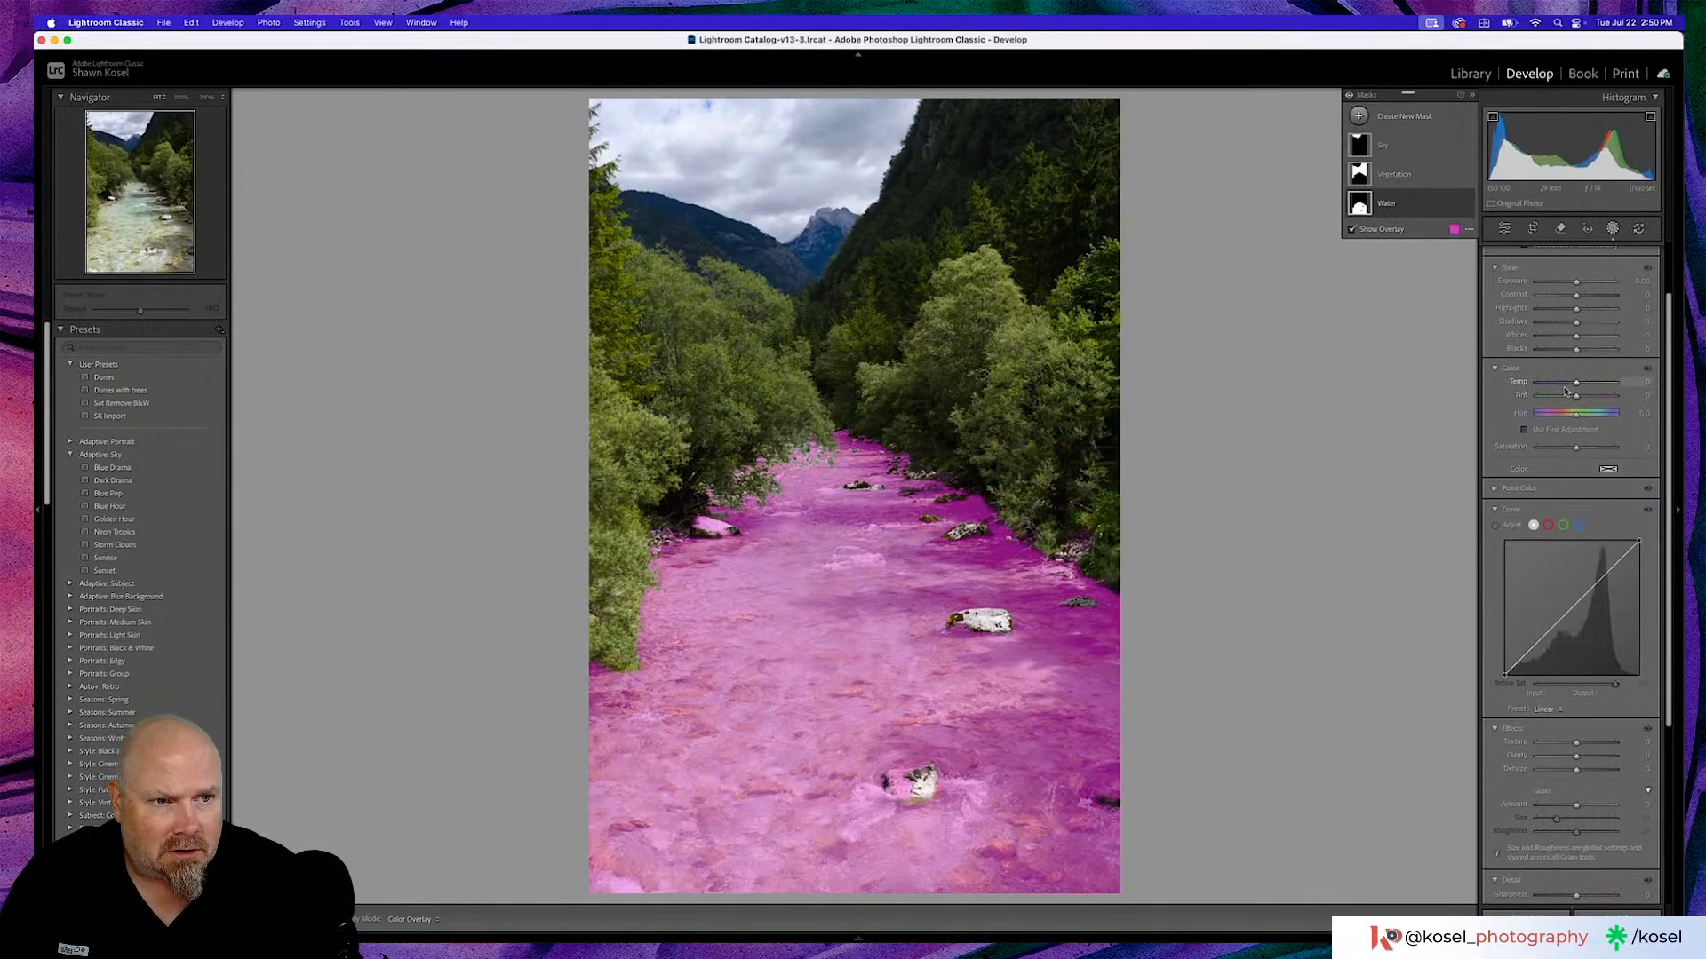
mouse_move(1576, 383)
mouse_down()
mouse_move(1576, 400)
mouse_move(1568, 385)
mouse_up()
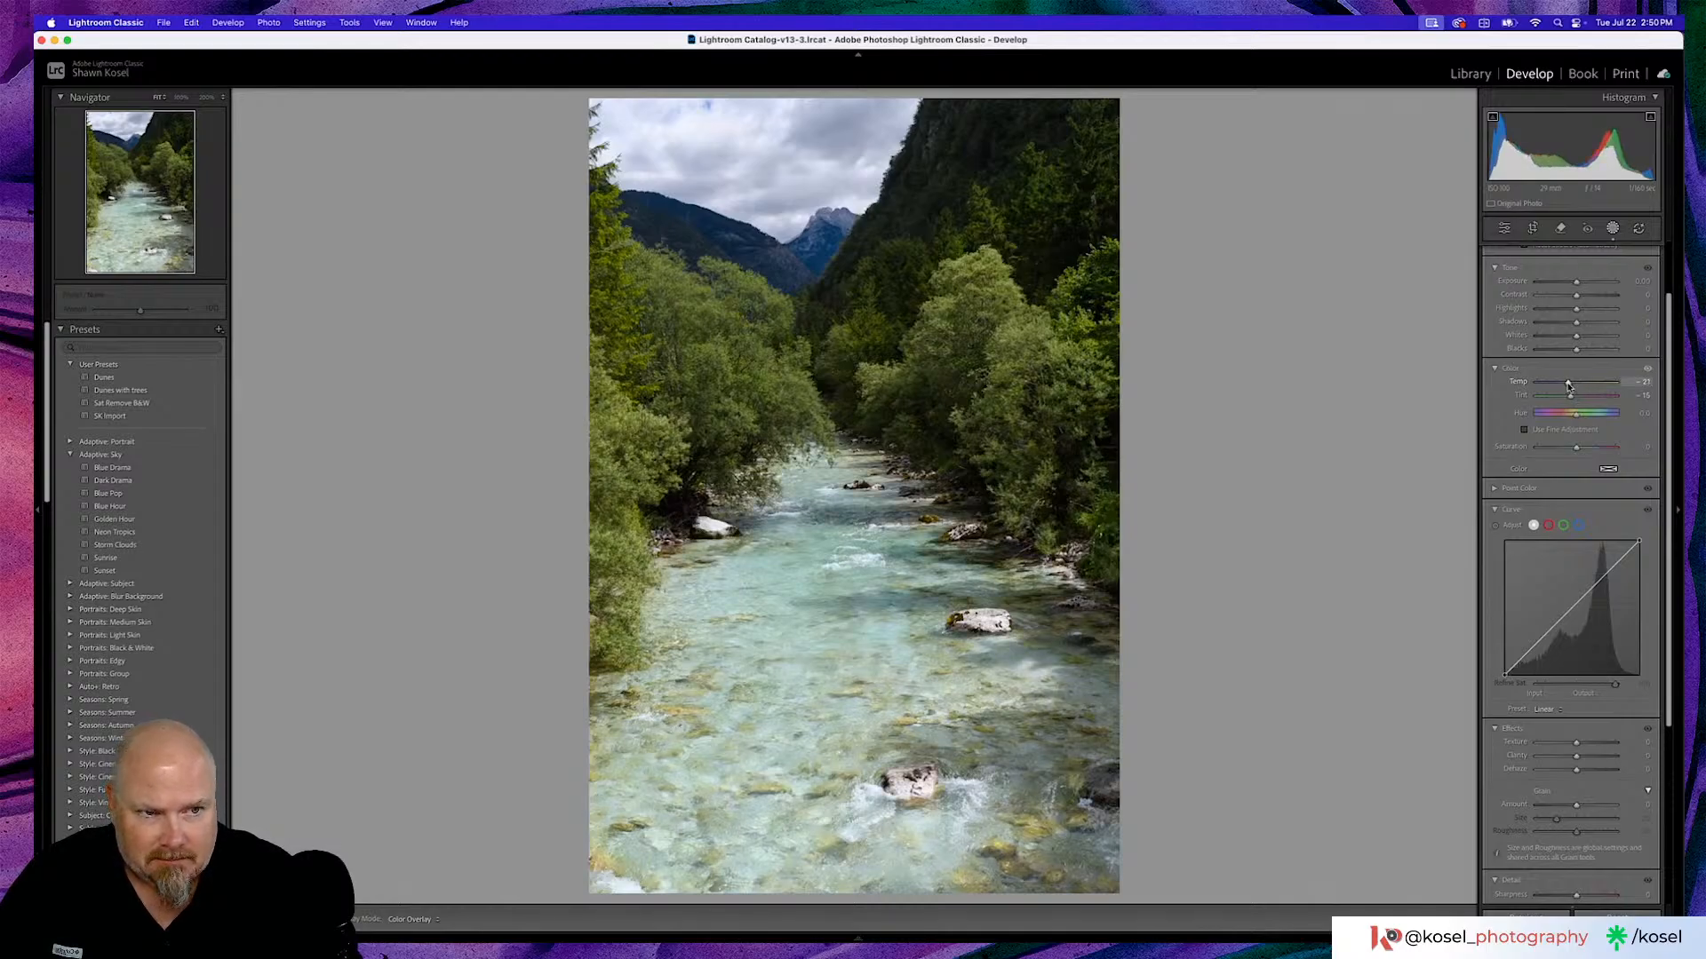
drag(1568, 386, 1568, 385)
drag(1577, 448, 1582, 449)
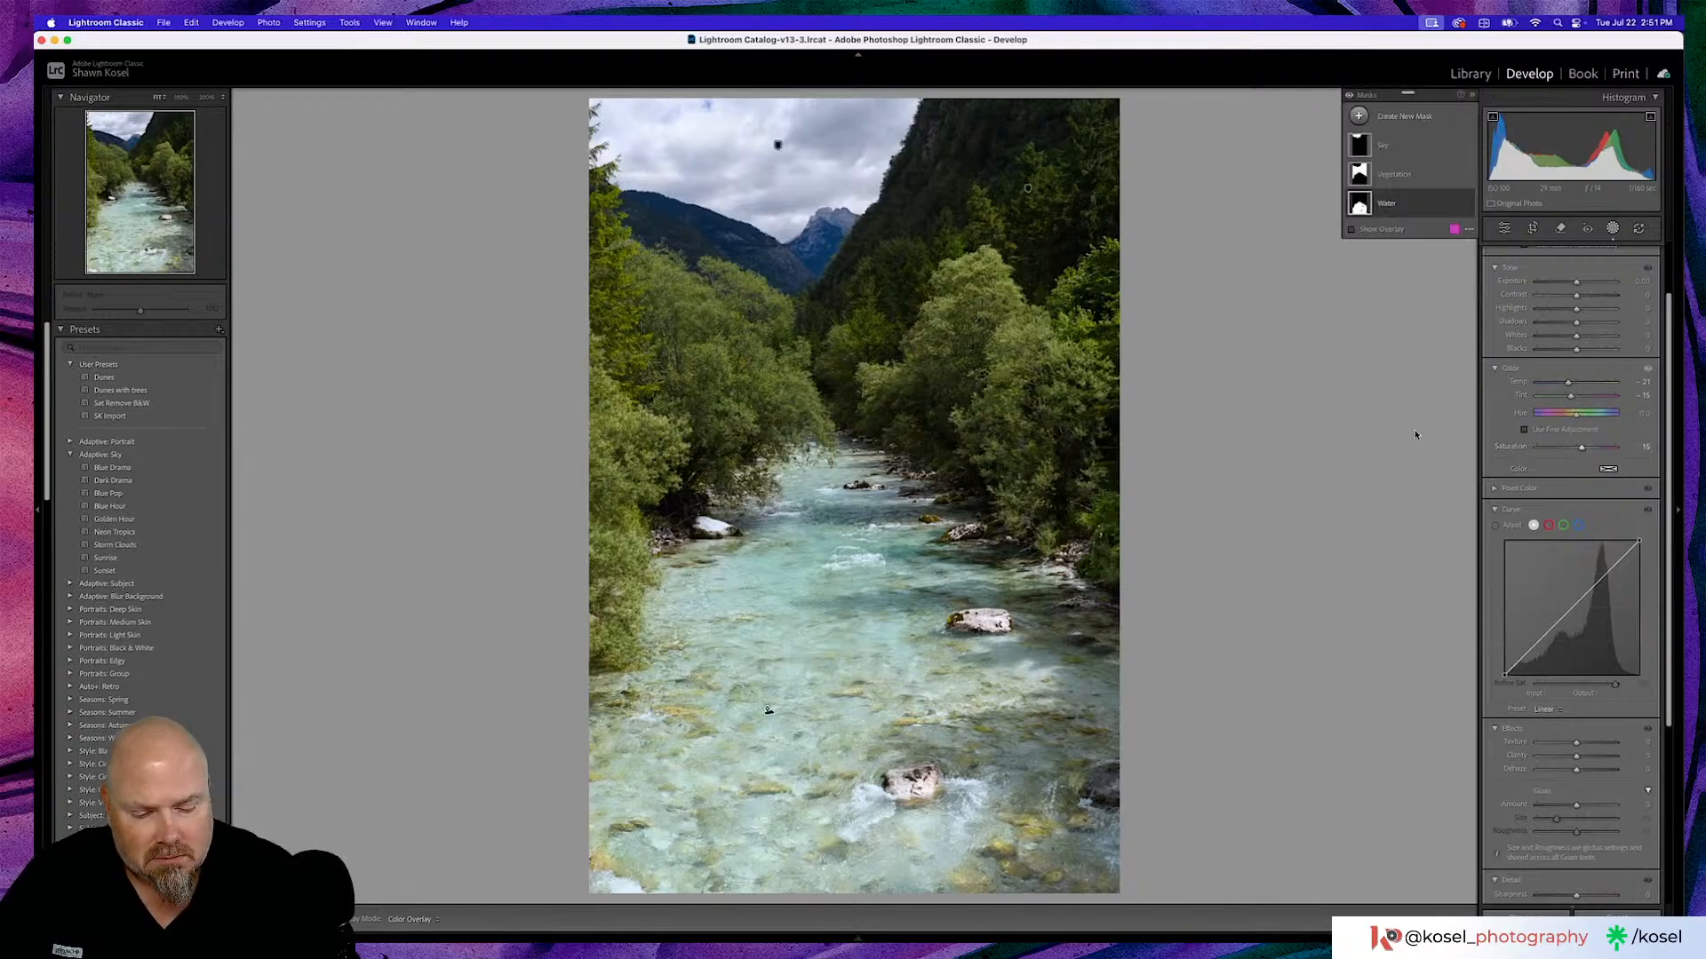
key(backslash)
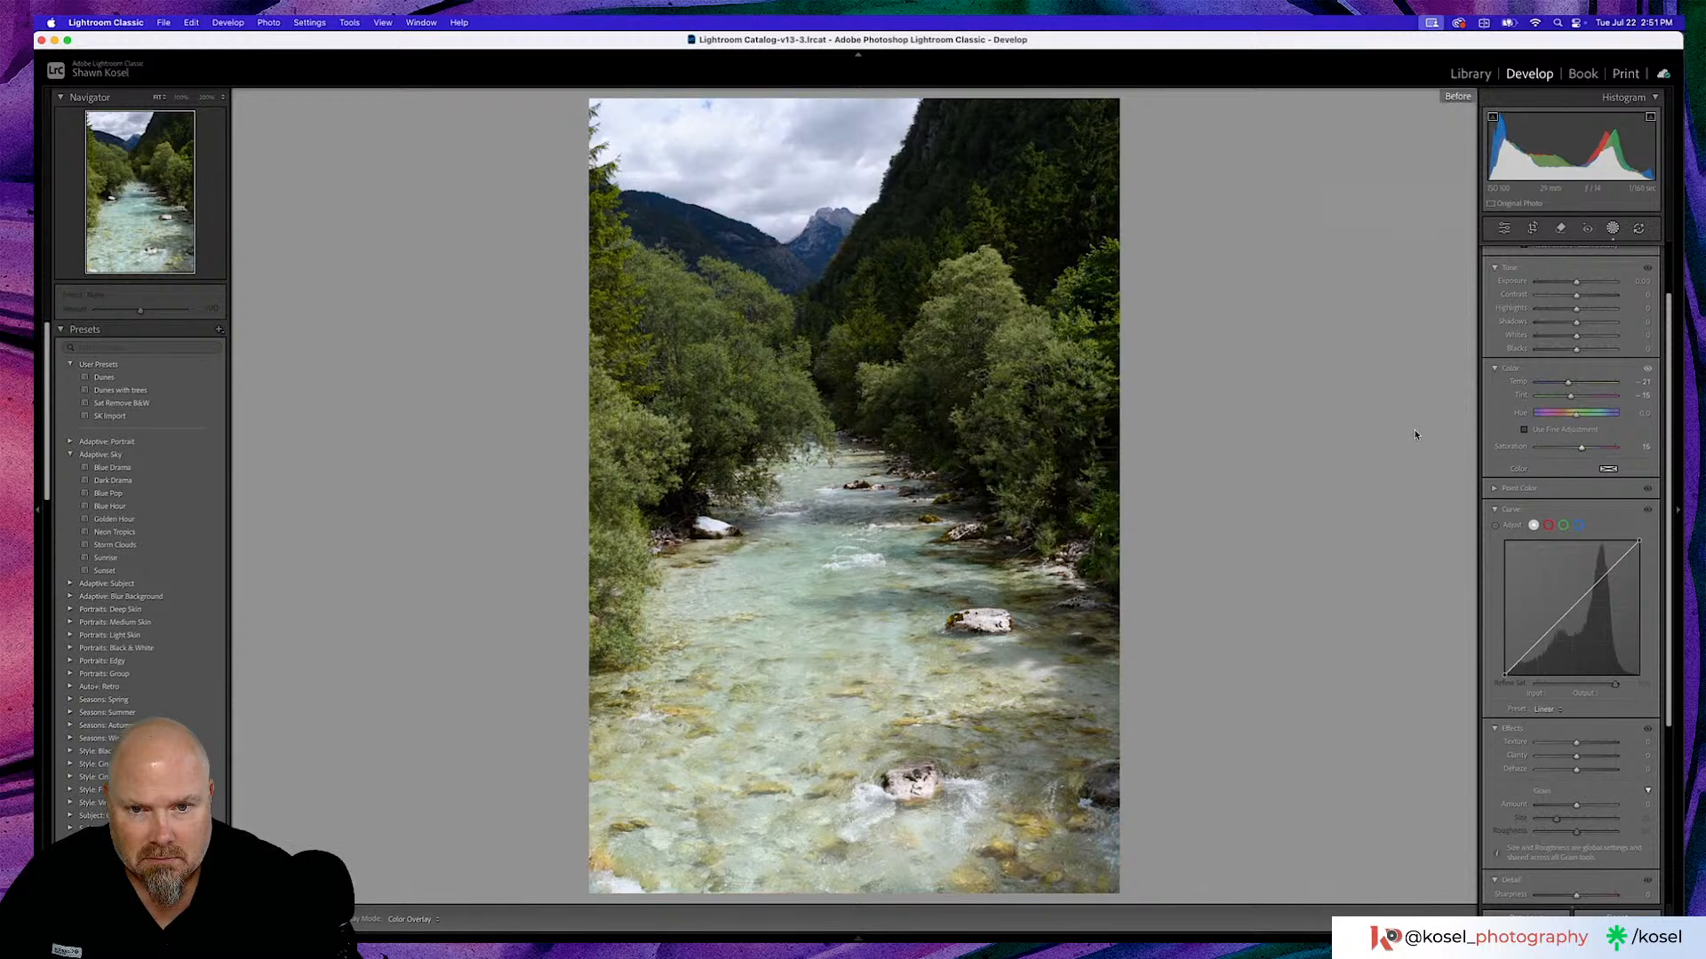
Compare the masked river photo with its unedited version and return to the edited view.
key(backslash)
key(backslash)
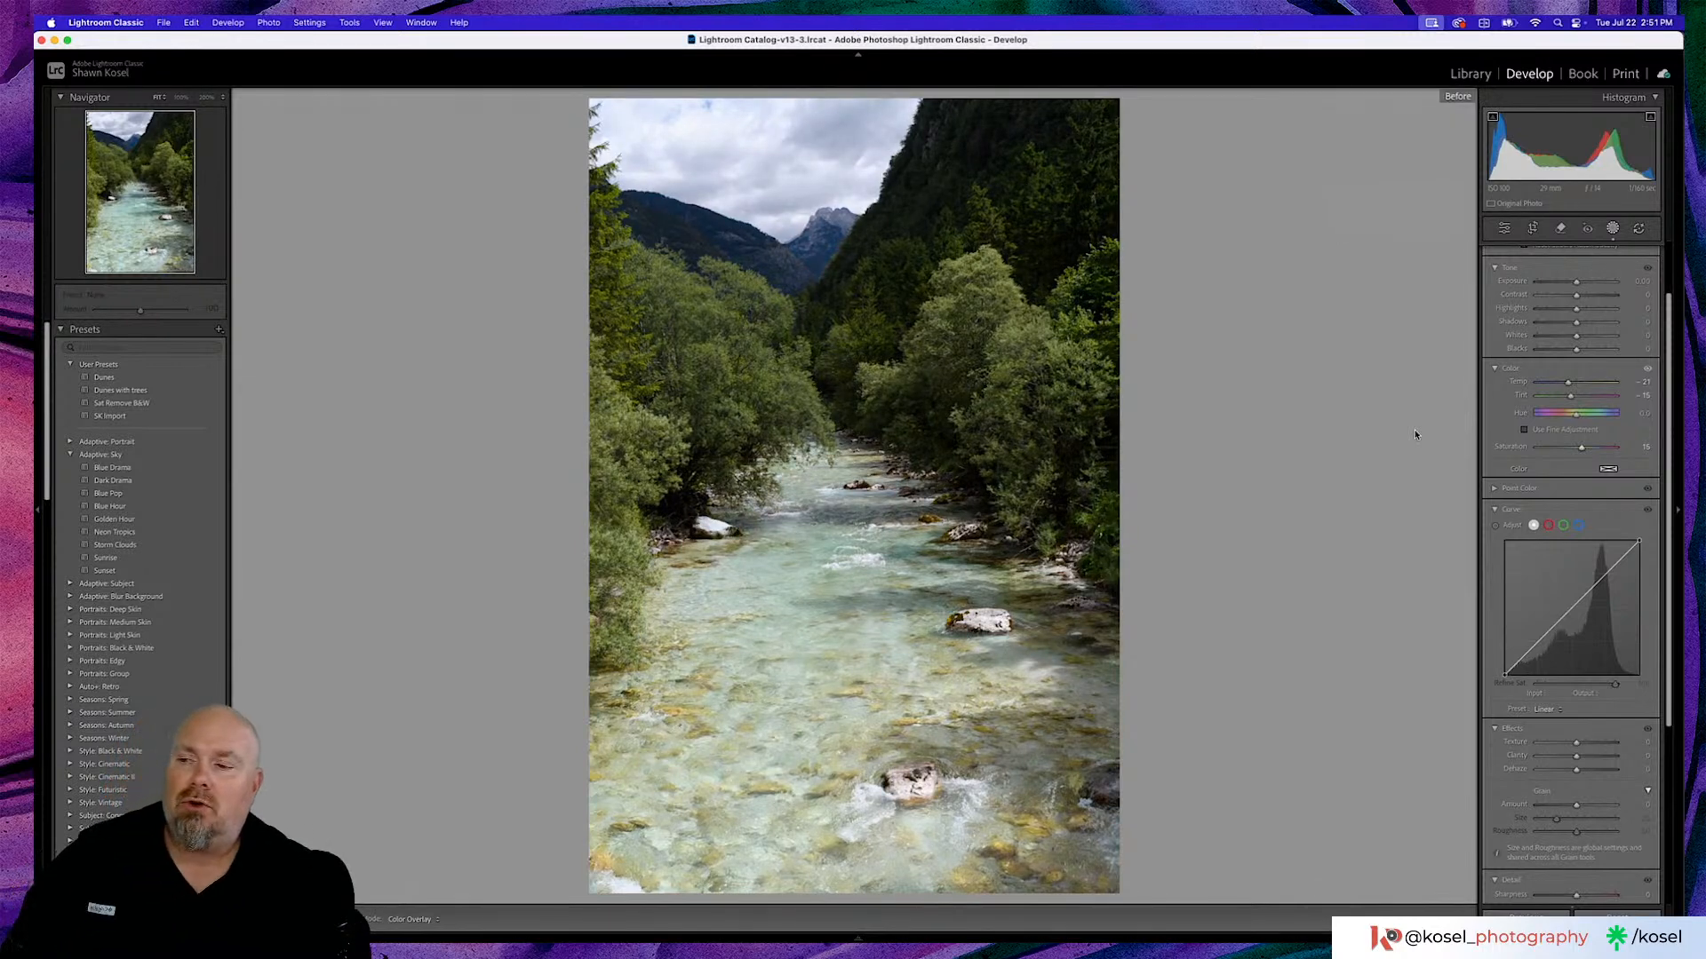
key(backslash)
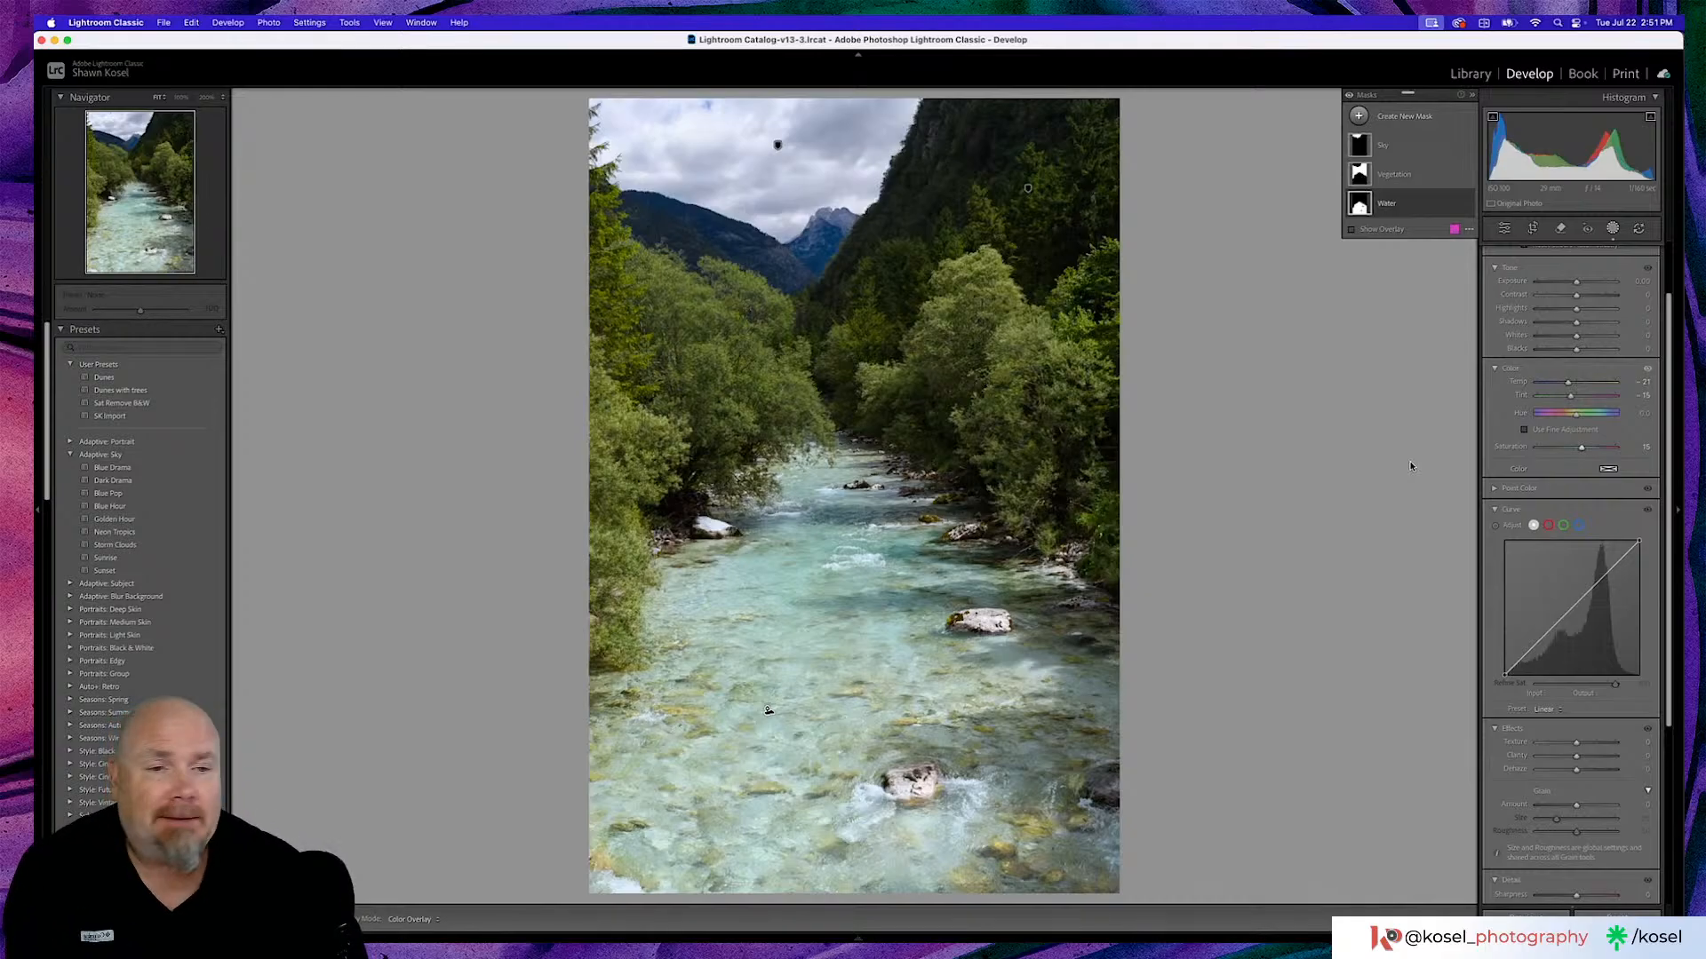
Adjust the river photo's overall tone: exposure +0.05, contrast +11 and whites -7.
click(1504, 228)
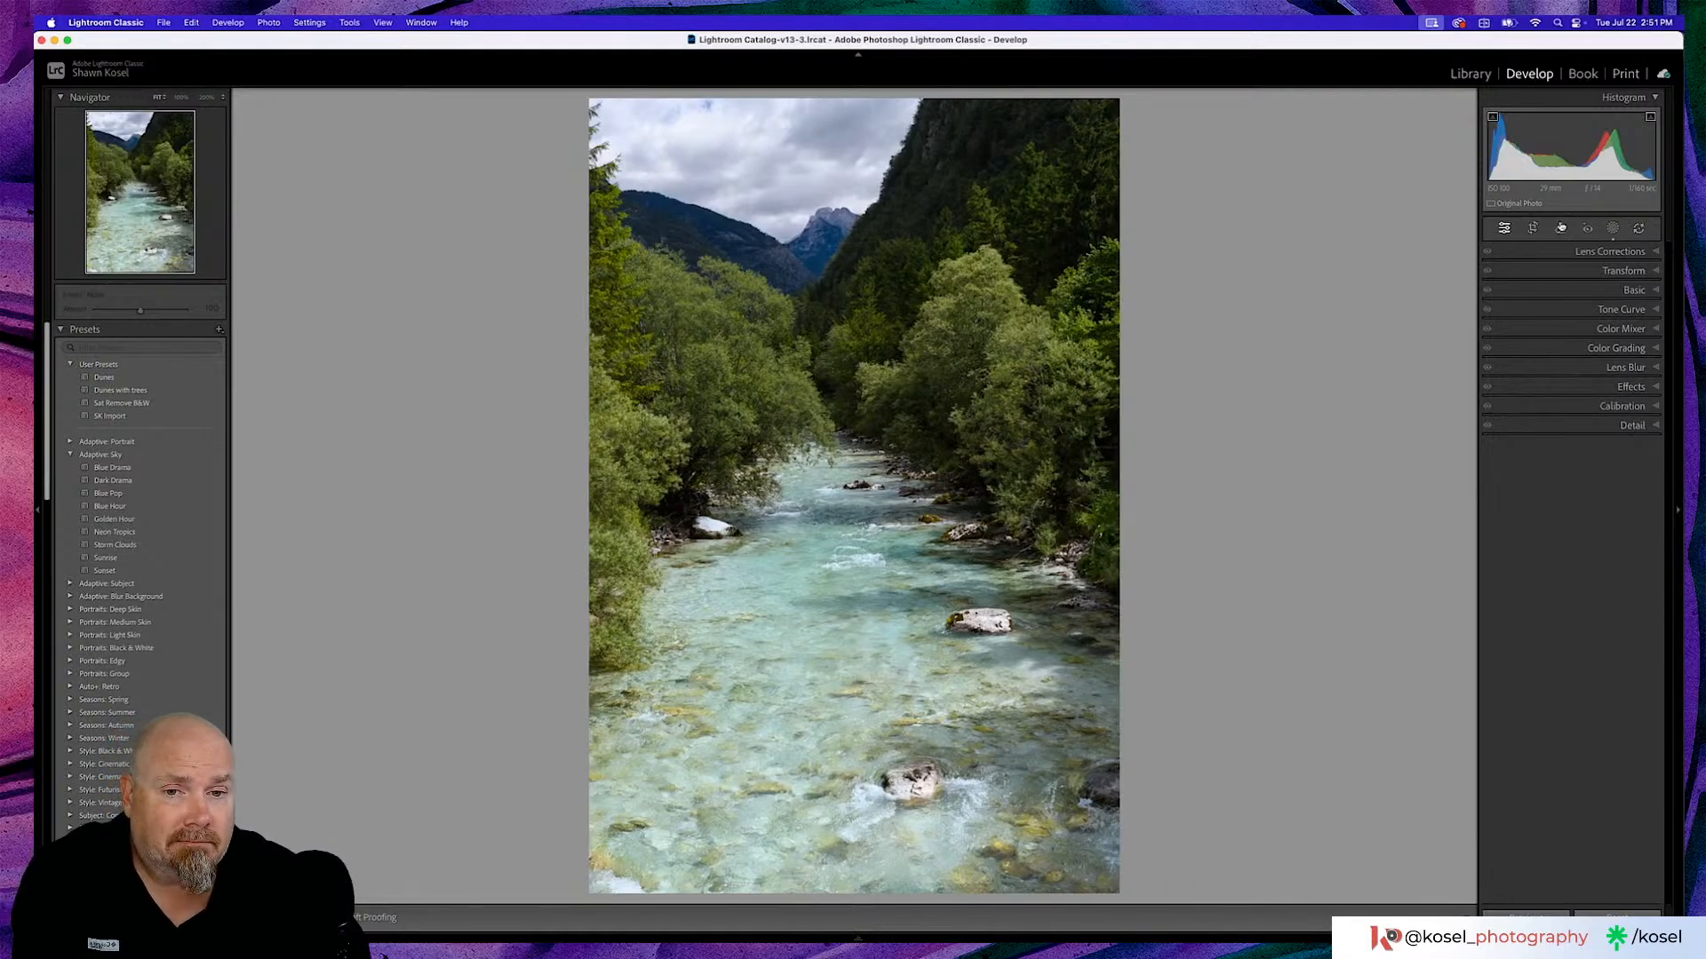
click(1590, 291)
click(1618, 289)
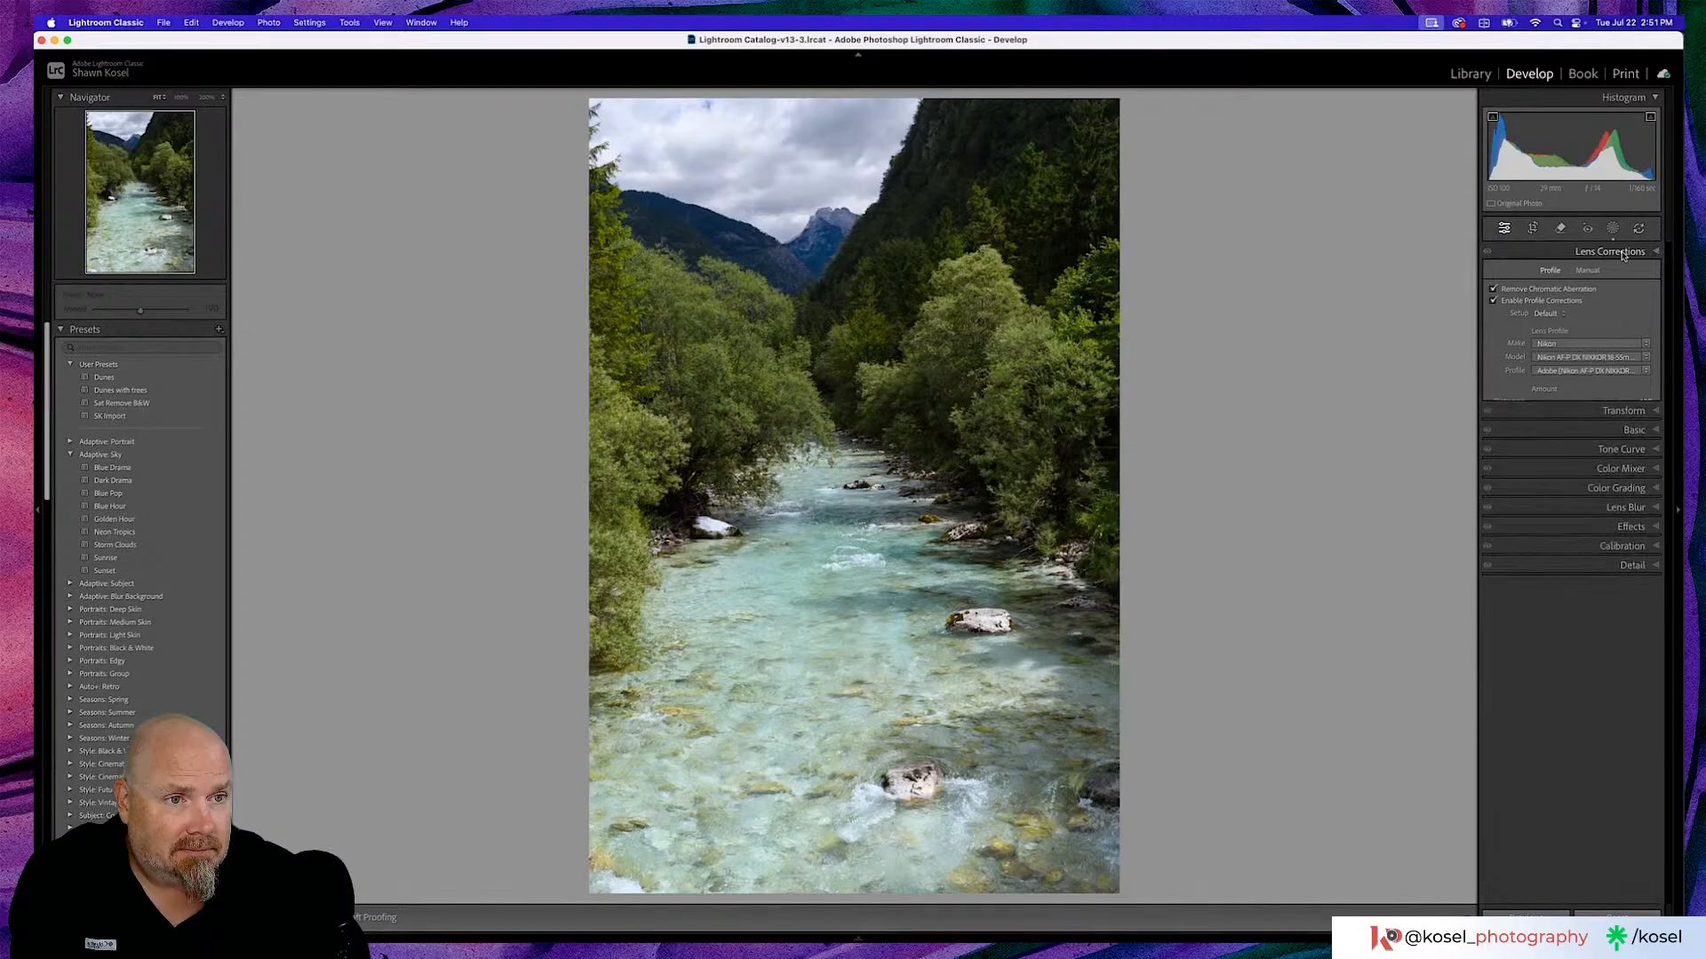
click(1619, 289)
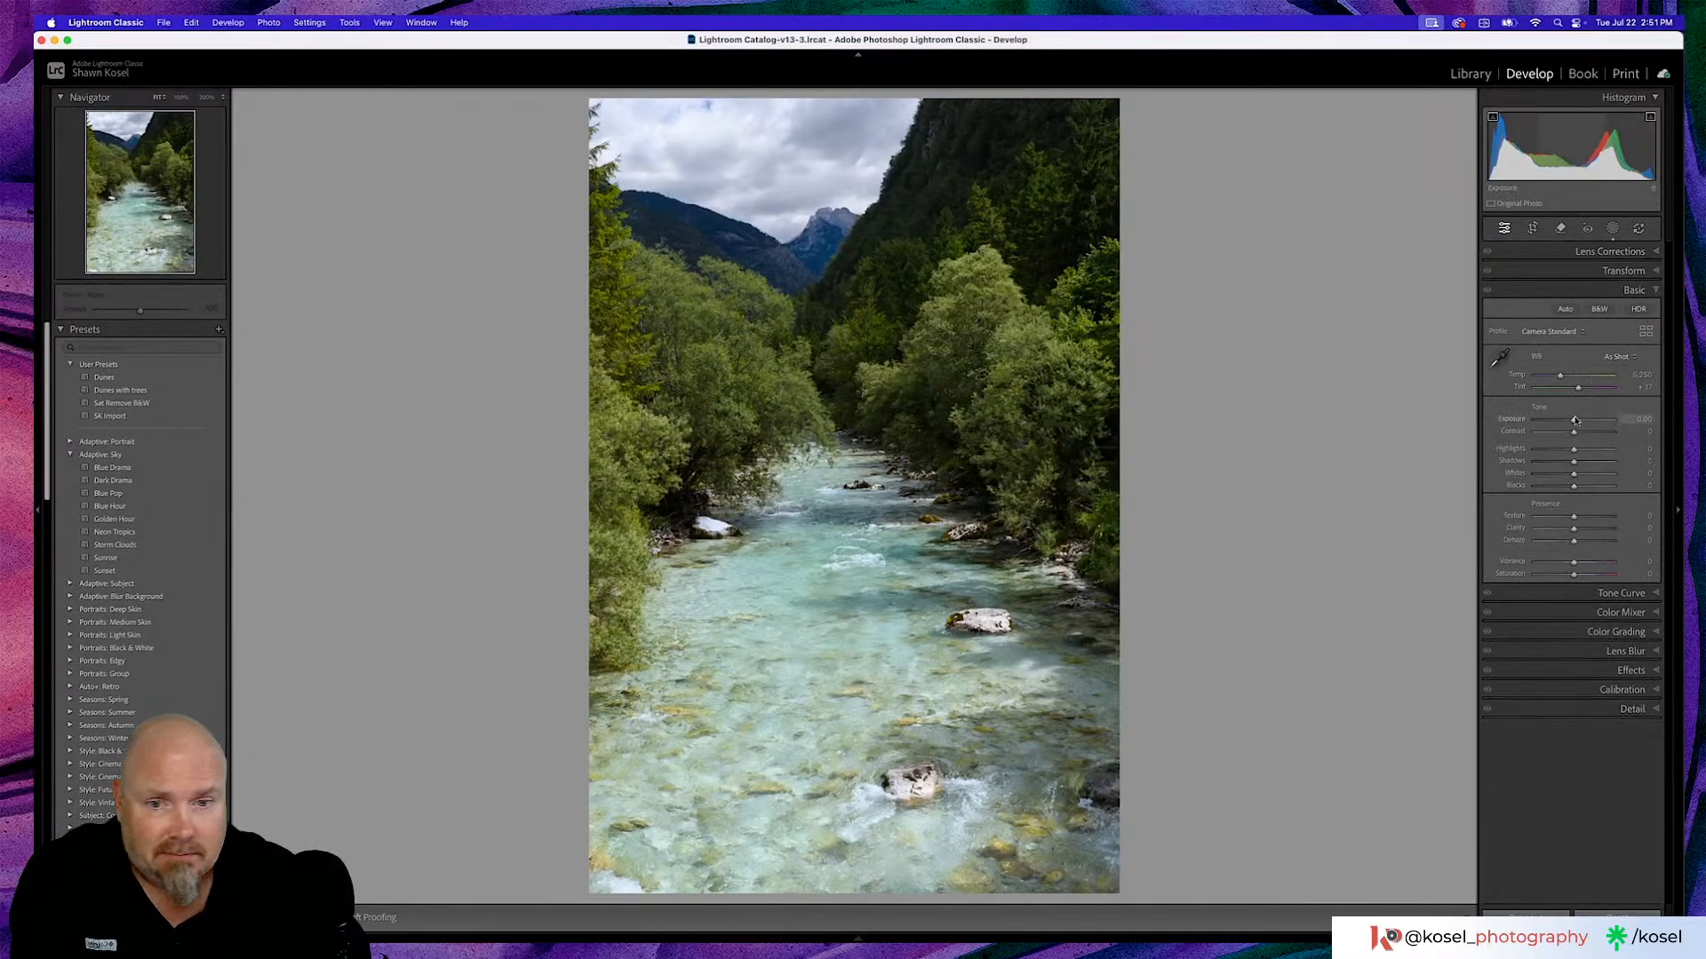
drag(1575, 420, 1577, 421)
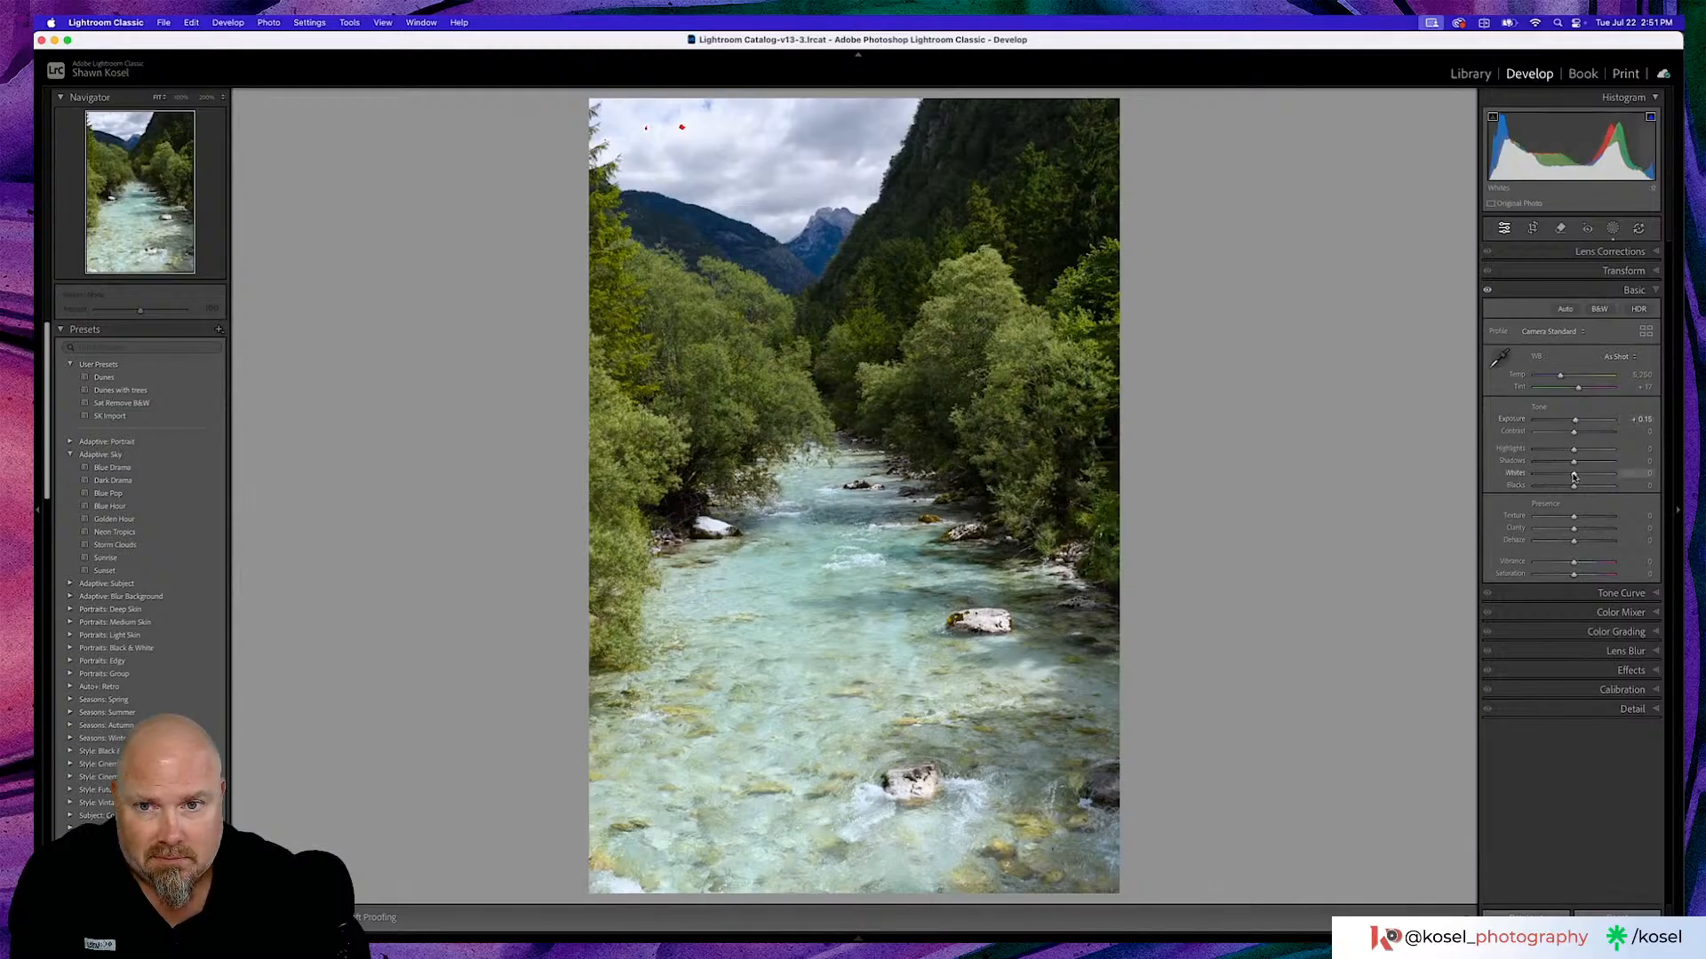
drag(1573, 477, 1572, 477)
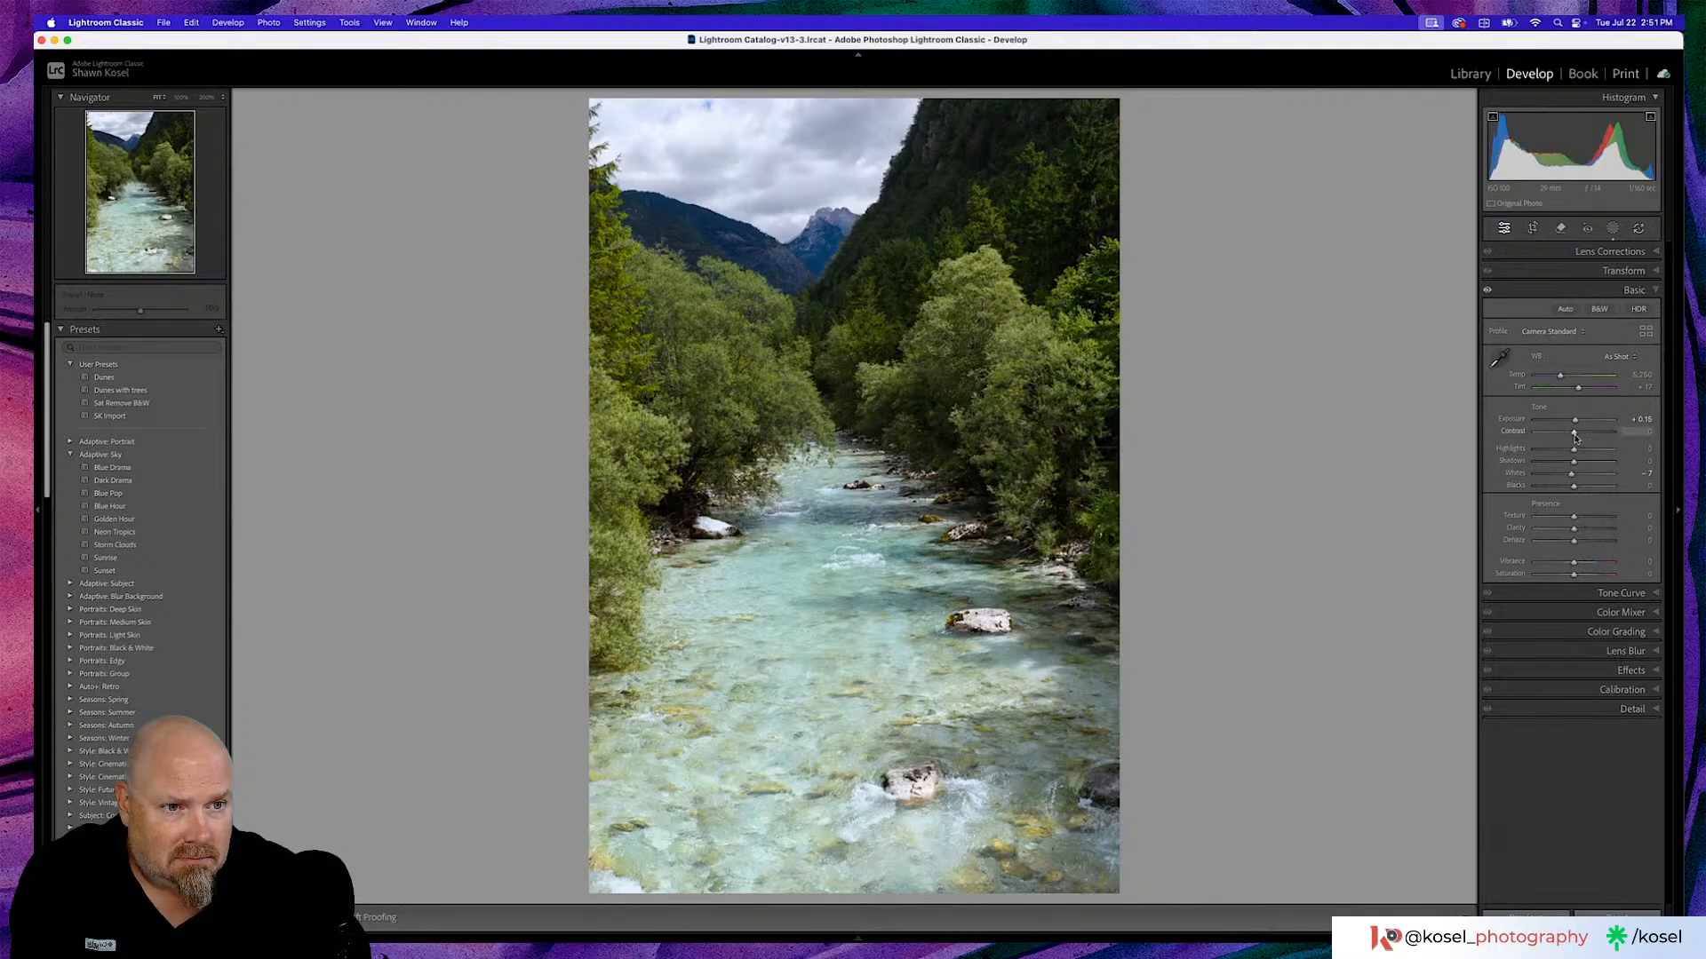
drag(1573, 433, 1575, 423)
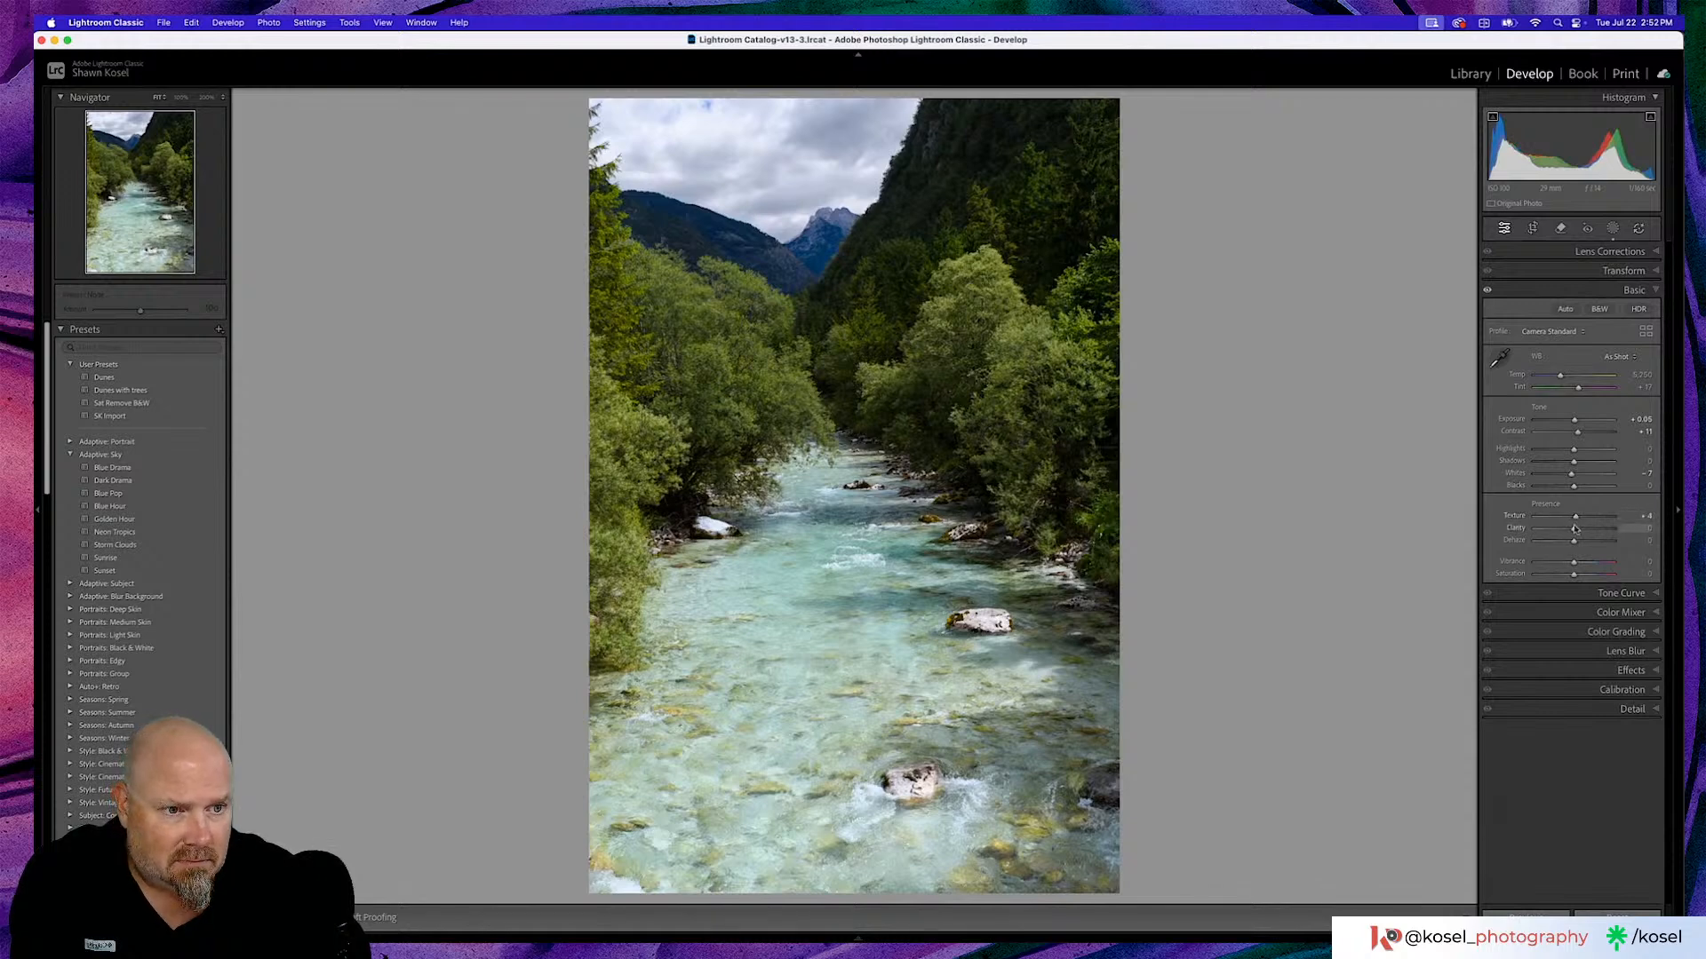
Raise the river photo's clarity slightly, set vibrance to +7, and compare the result with the unedited version.
drag(1574, 529, 1577, 530)
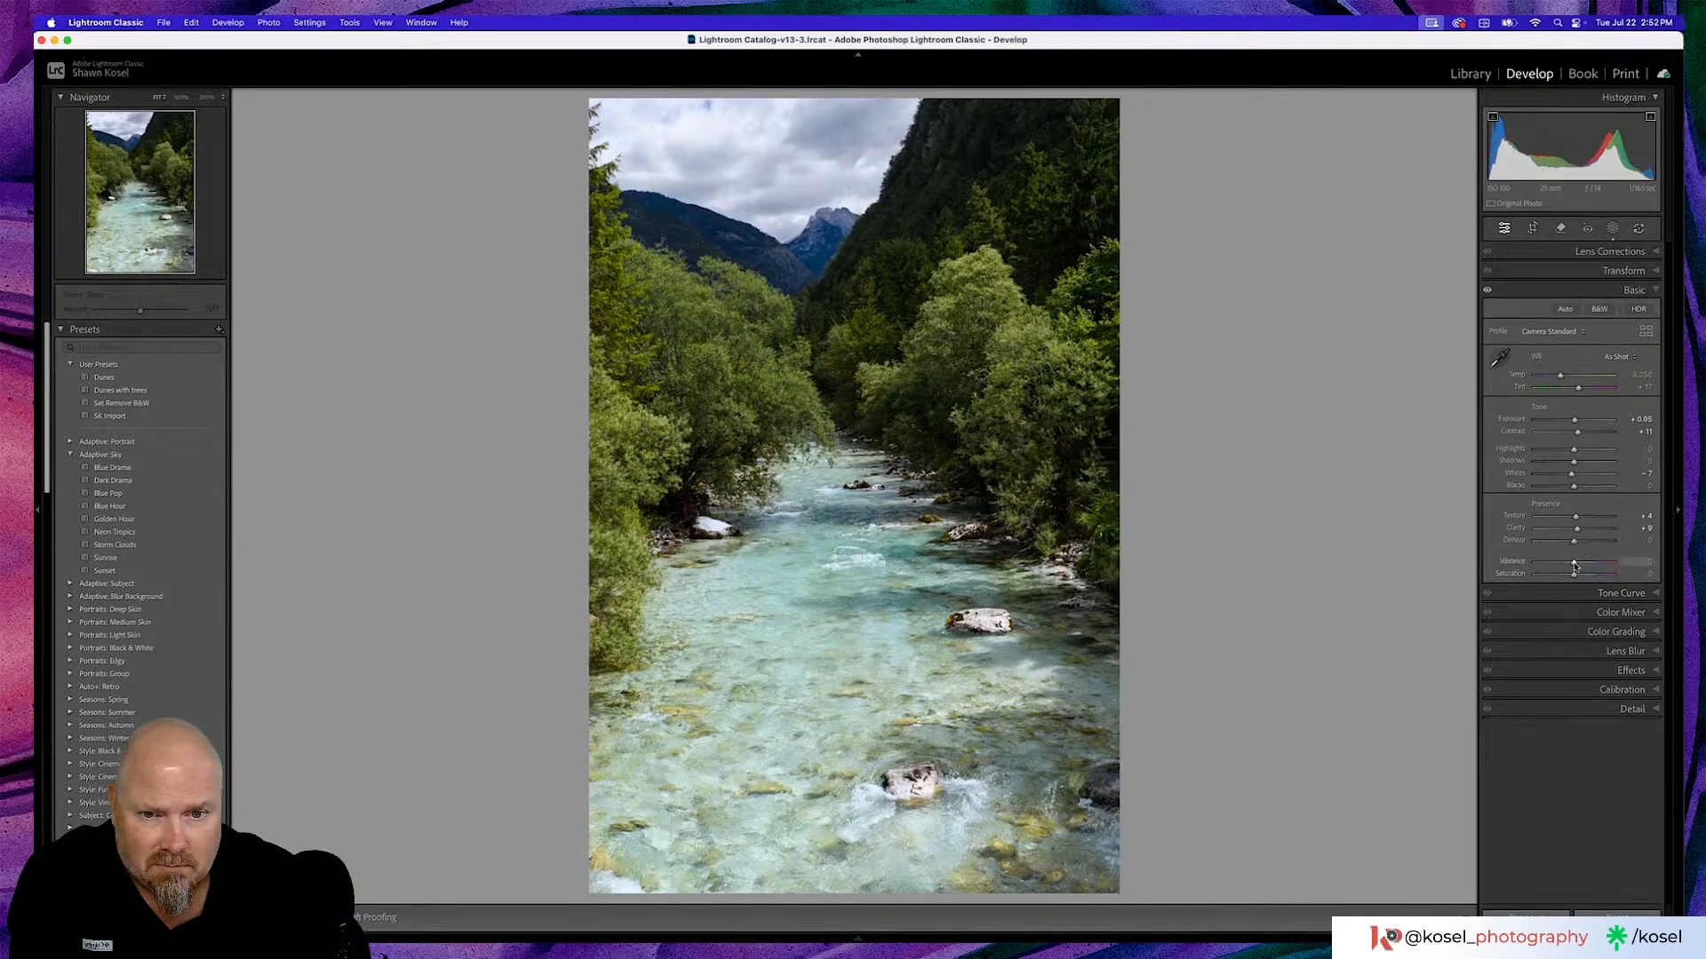
drag(1574, 563, 1577, 565)
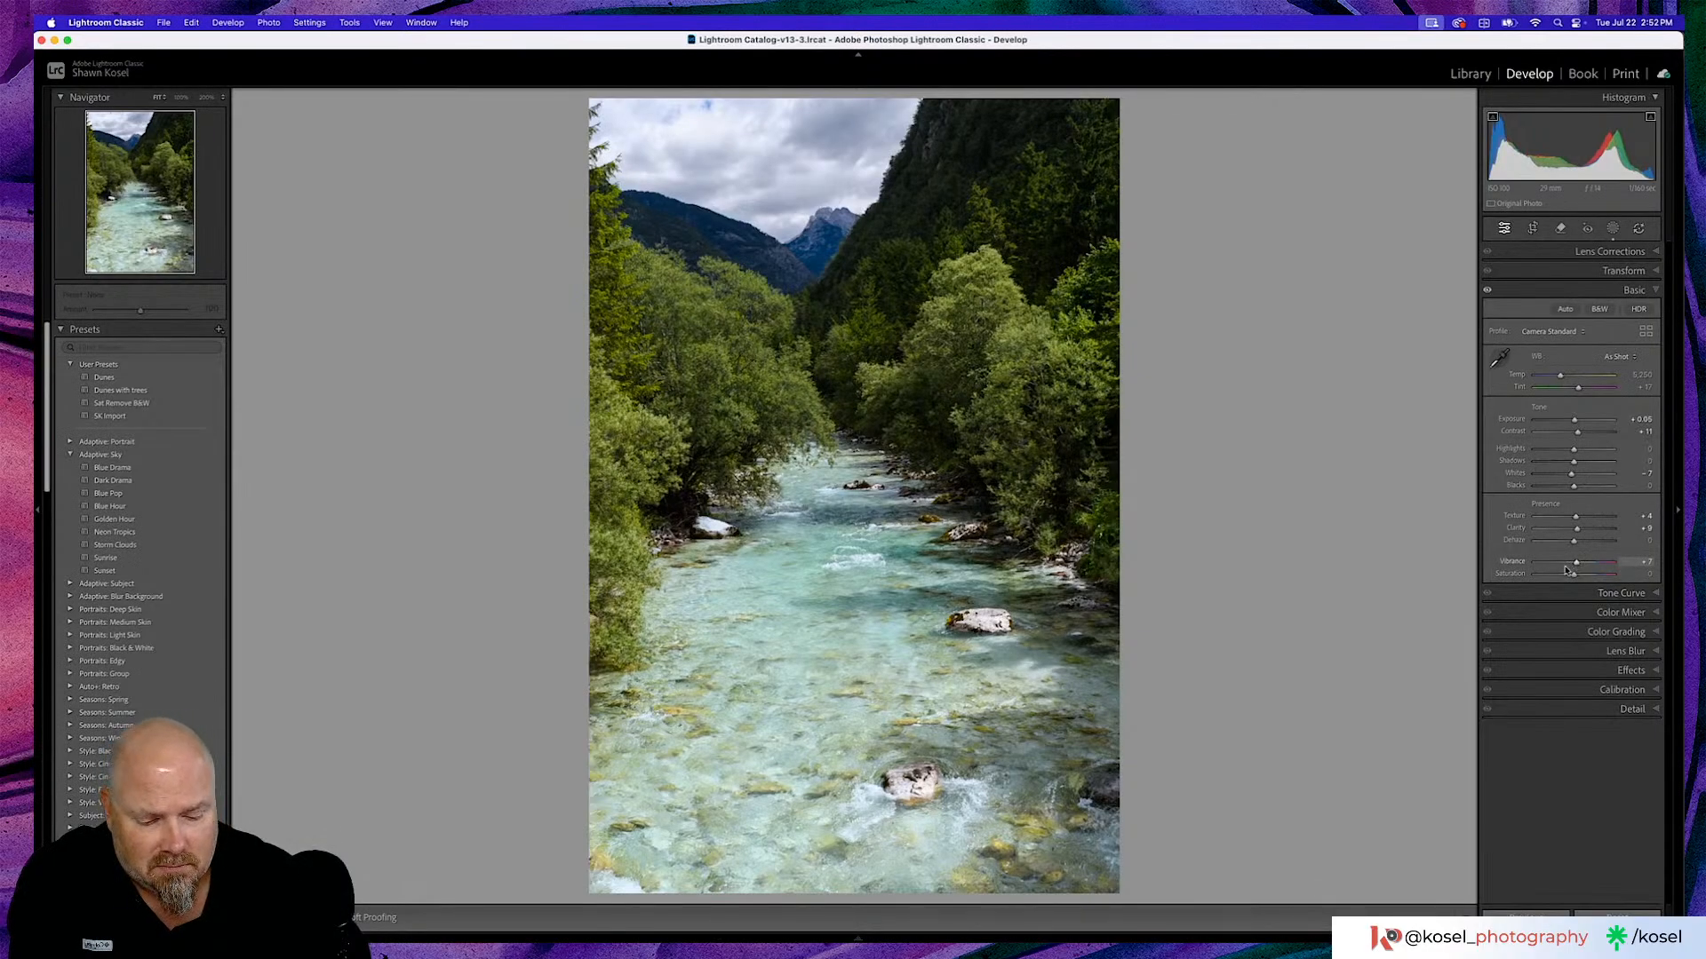
key(backslash)
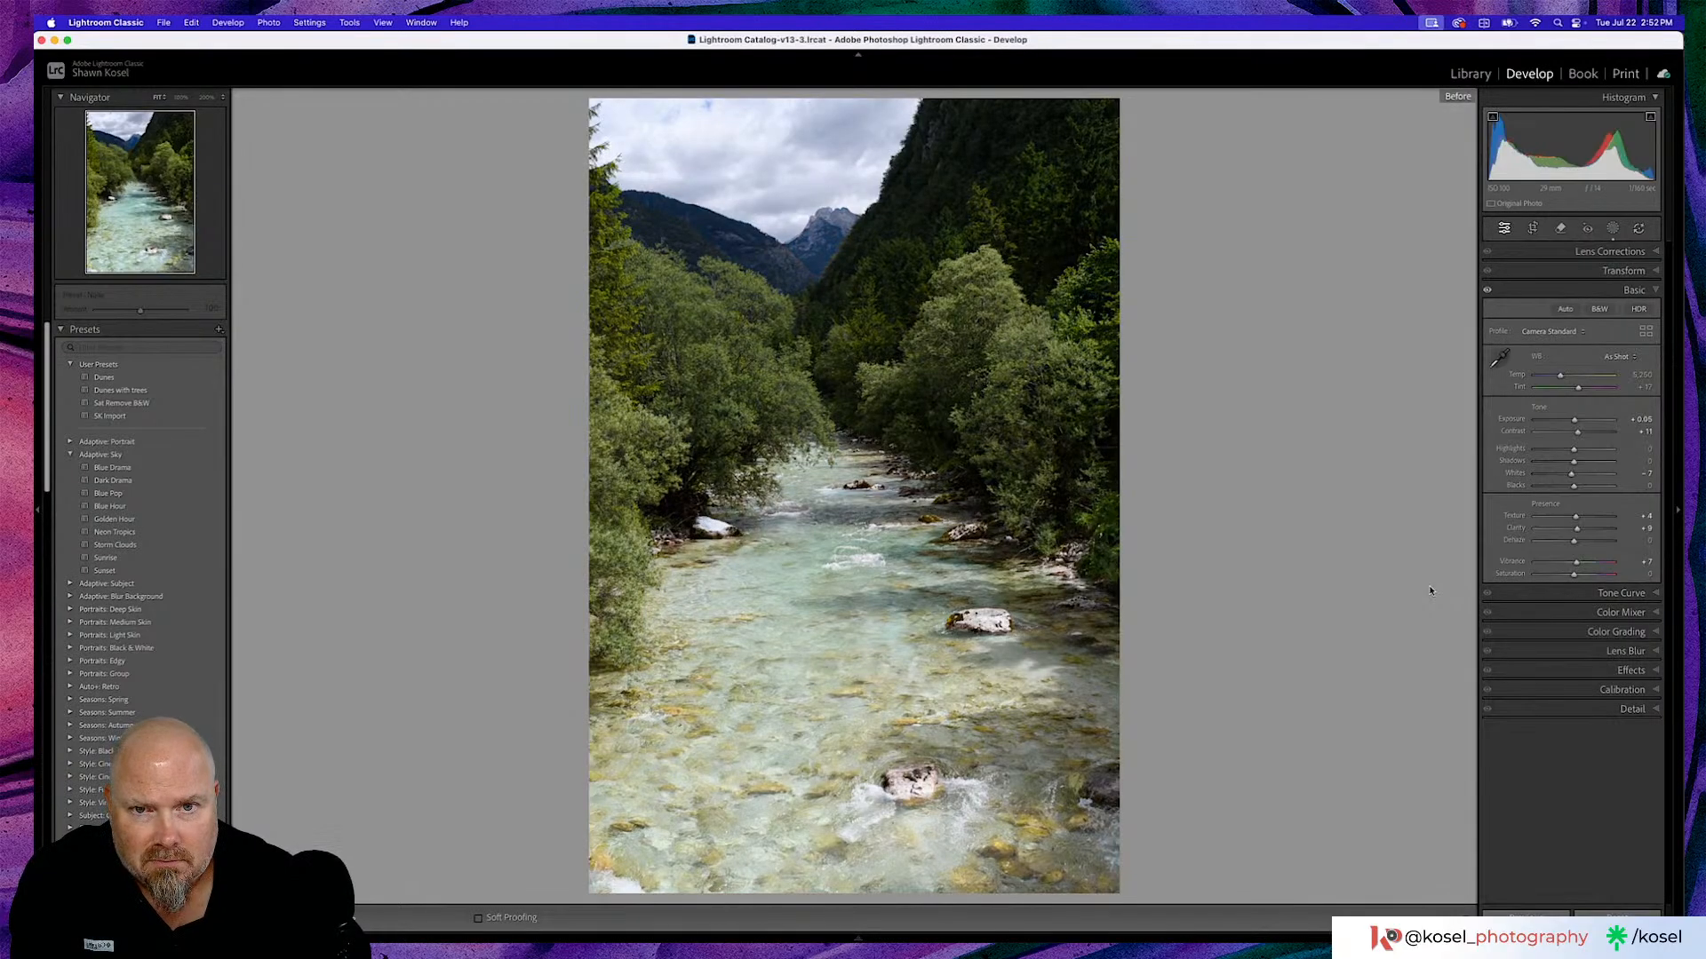
key(backslash)
key(backslash)
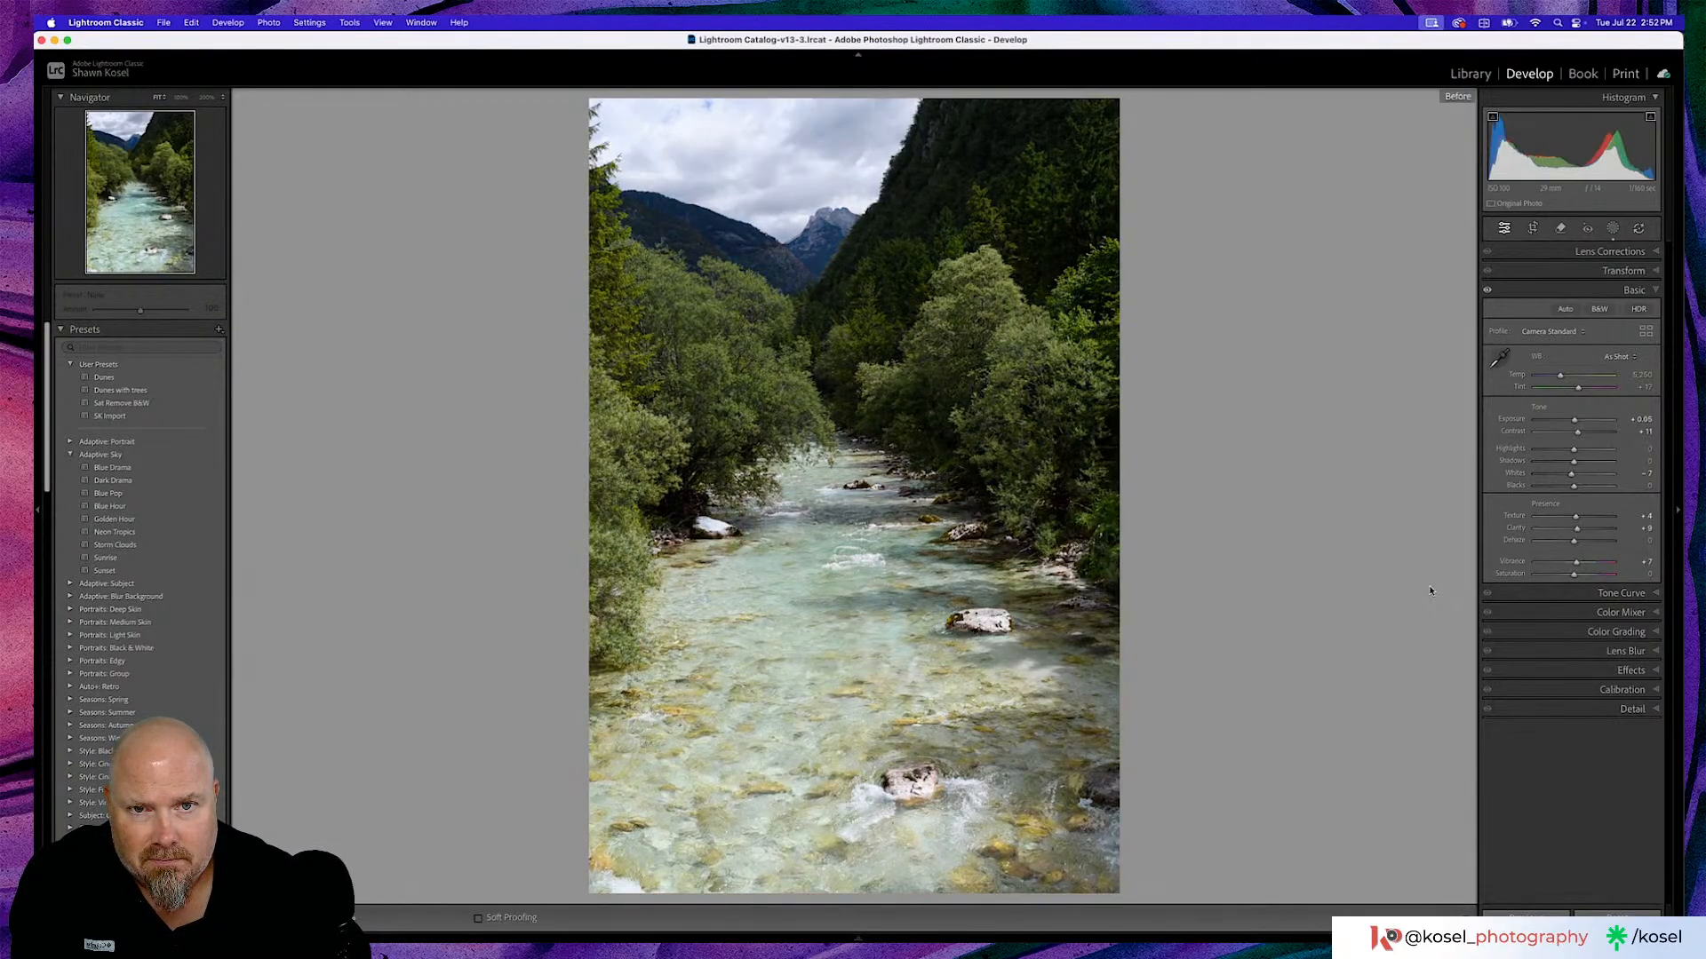
key(backslash)
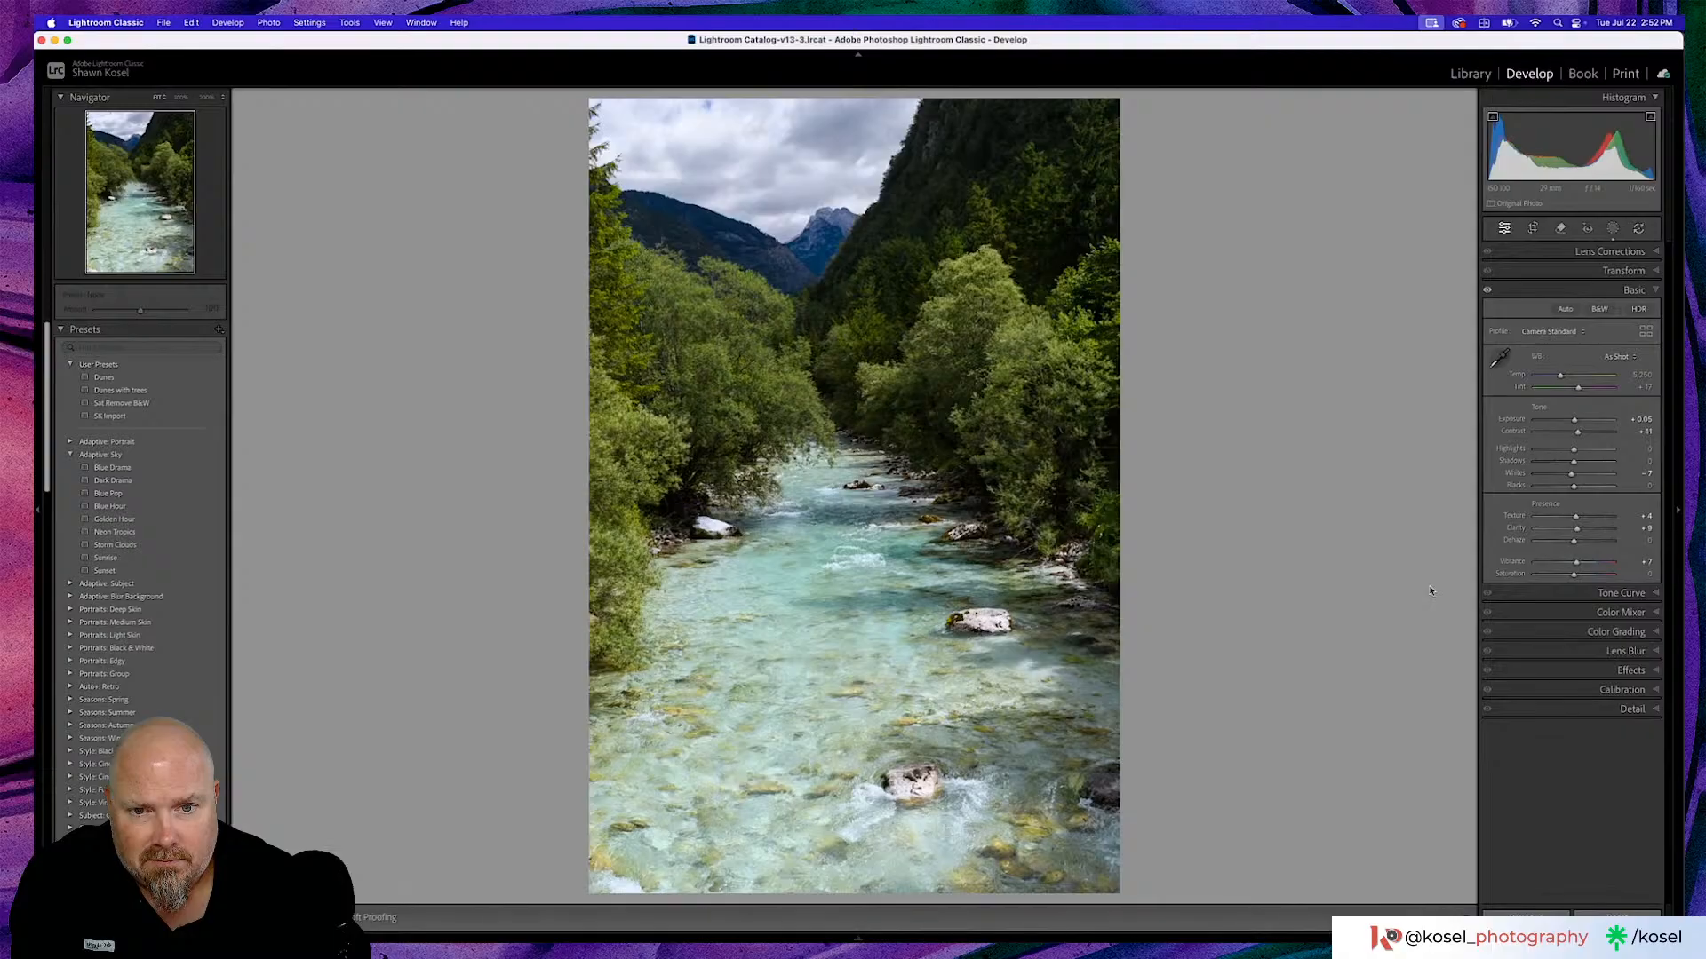
key(backslash)
key(backslash)
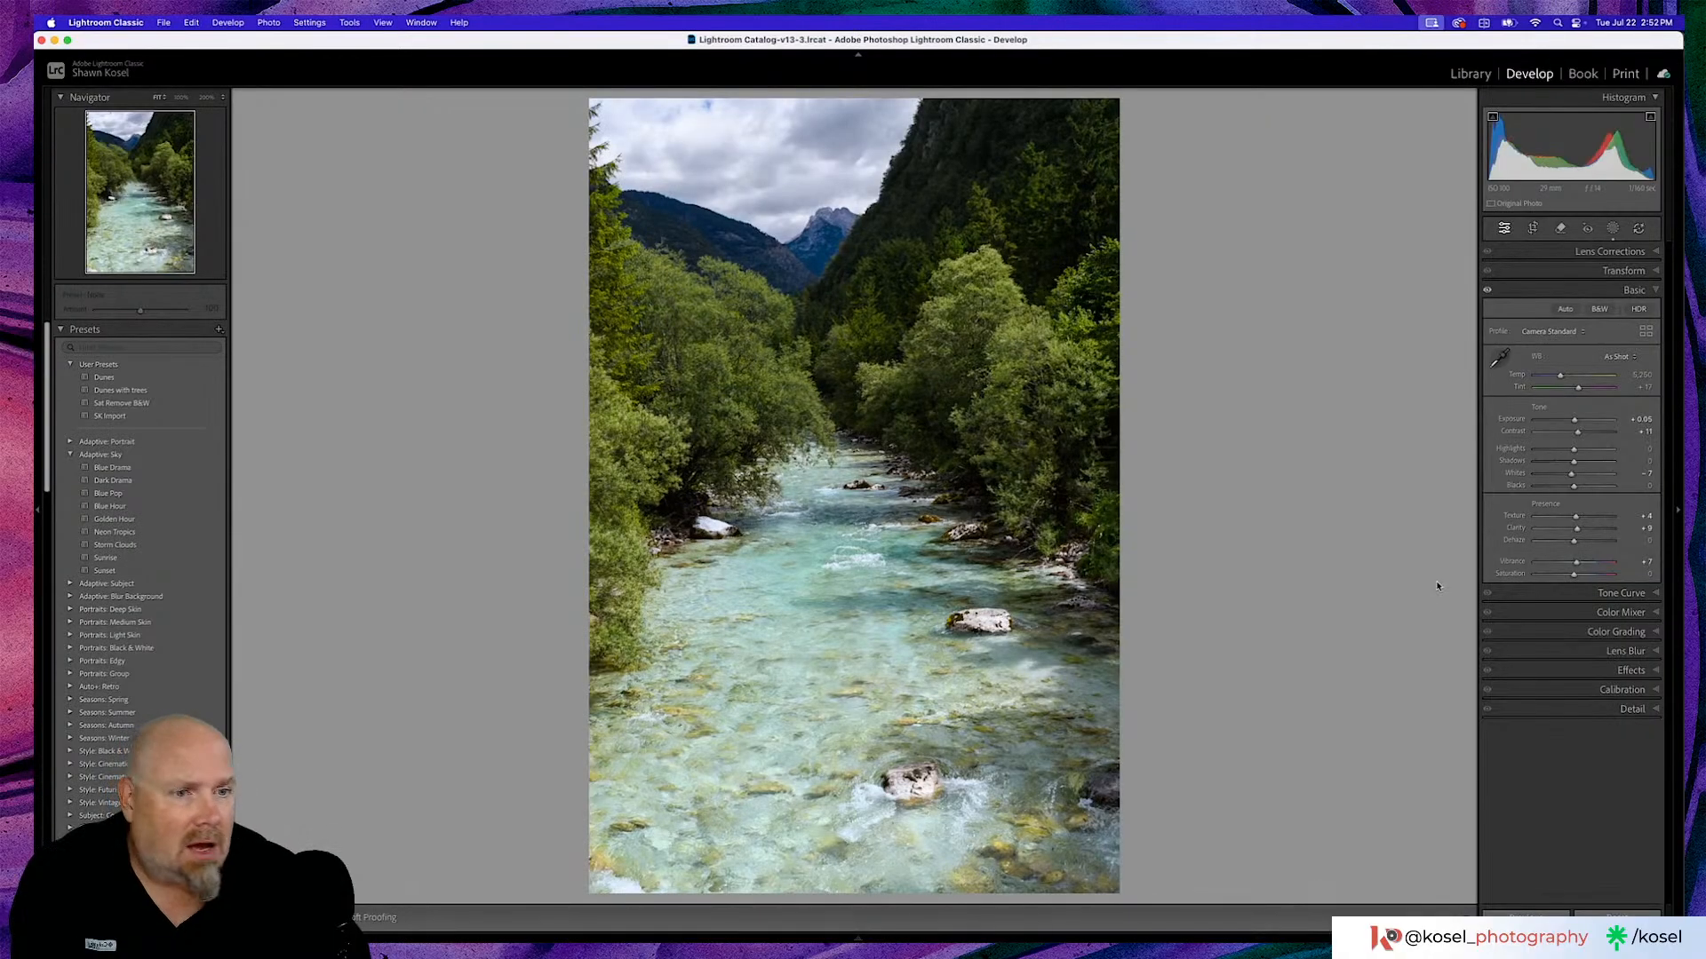
Increase the river photo's sharpening amount with masking at 81, and compare the result with the unedited version.
click(1617, 710)
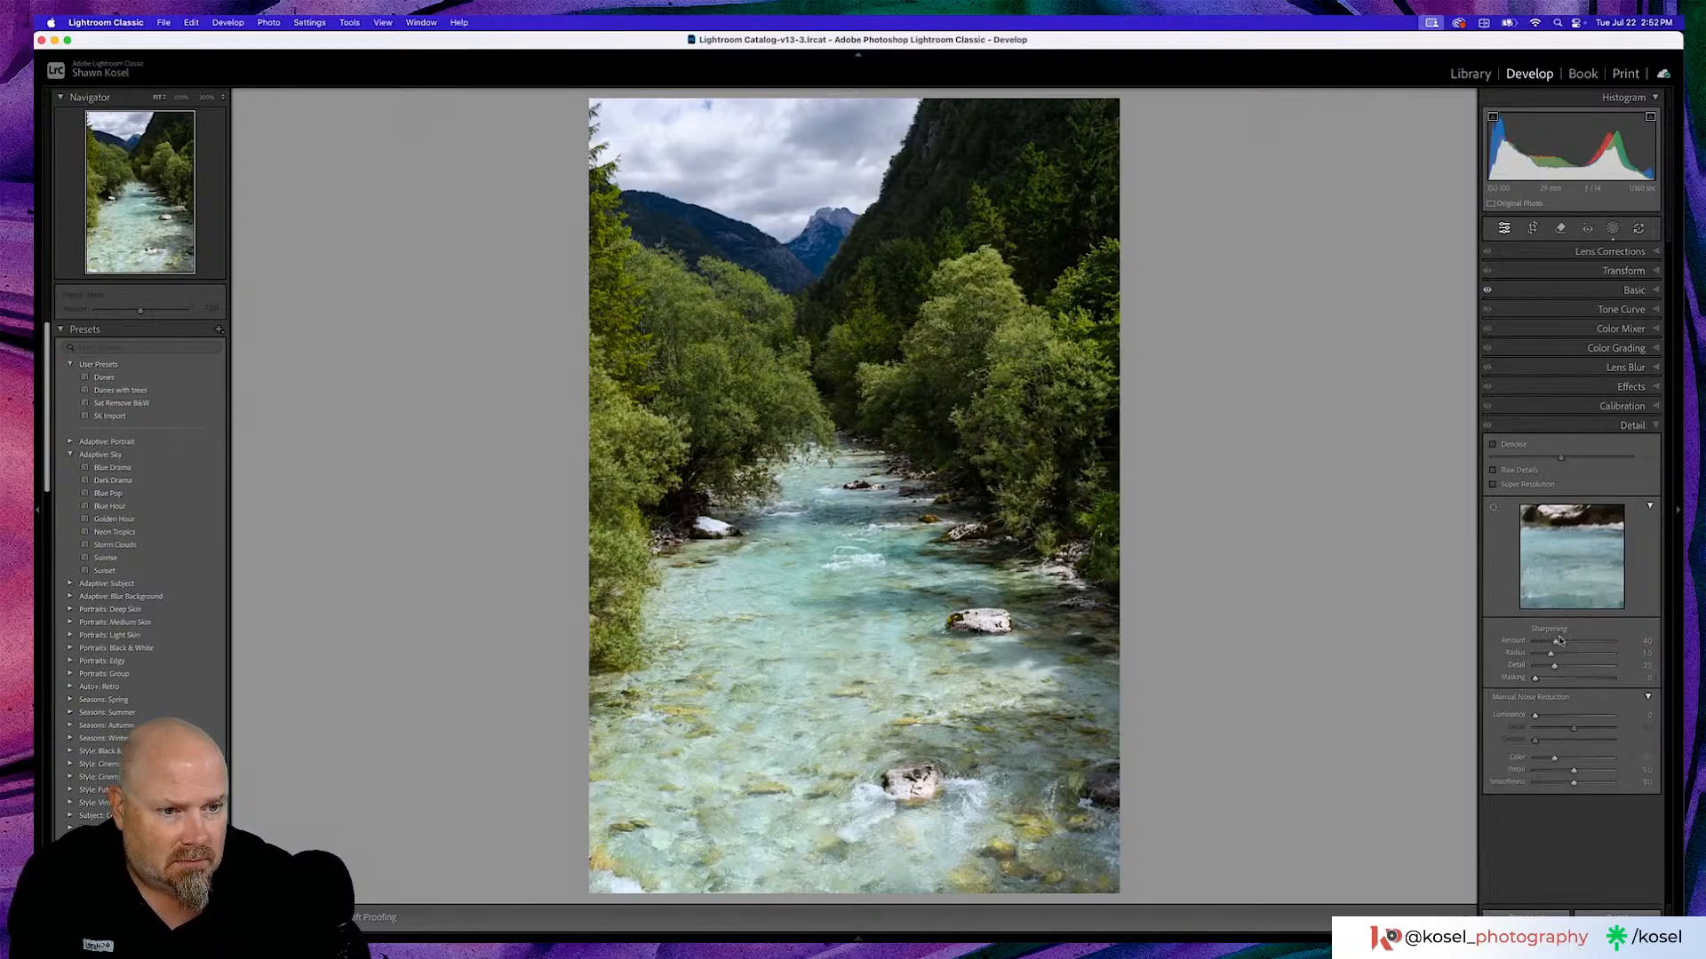
drag(1556, 643, 1570, 642)
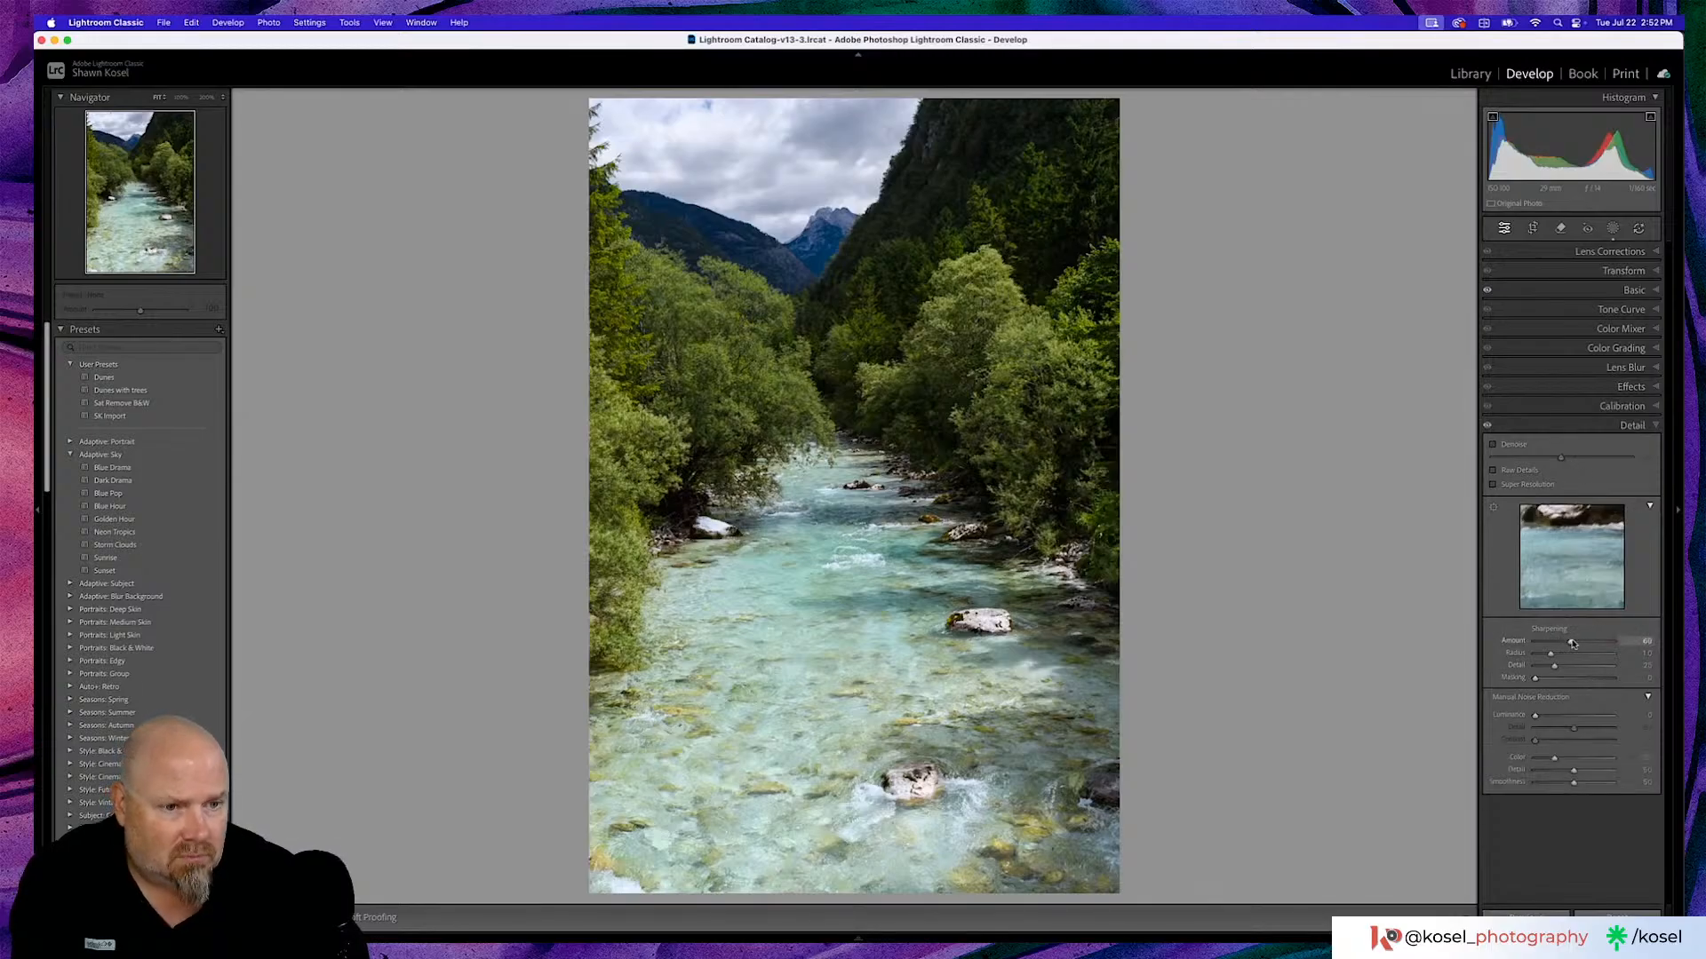
key(alt)
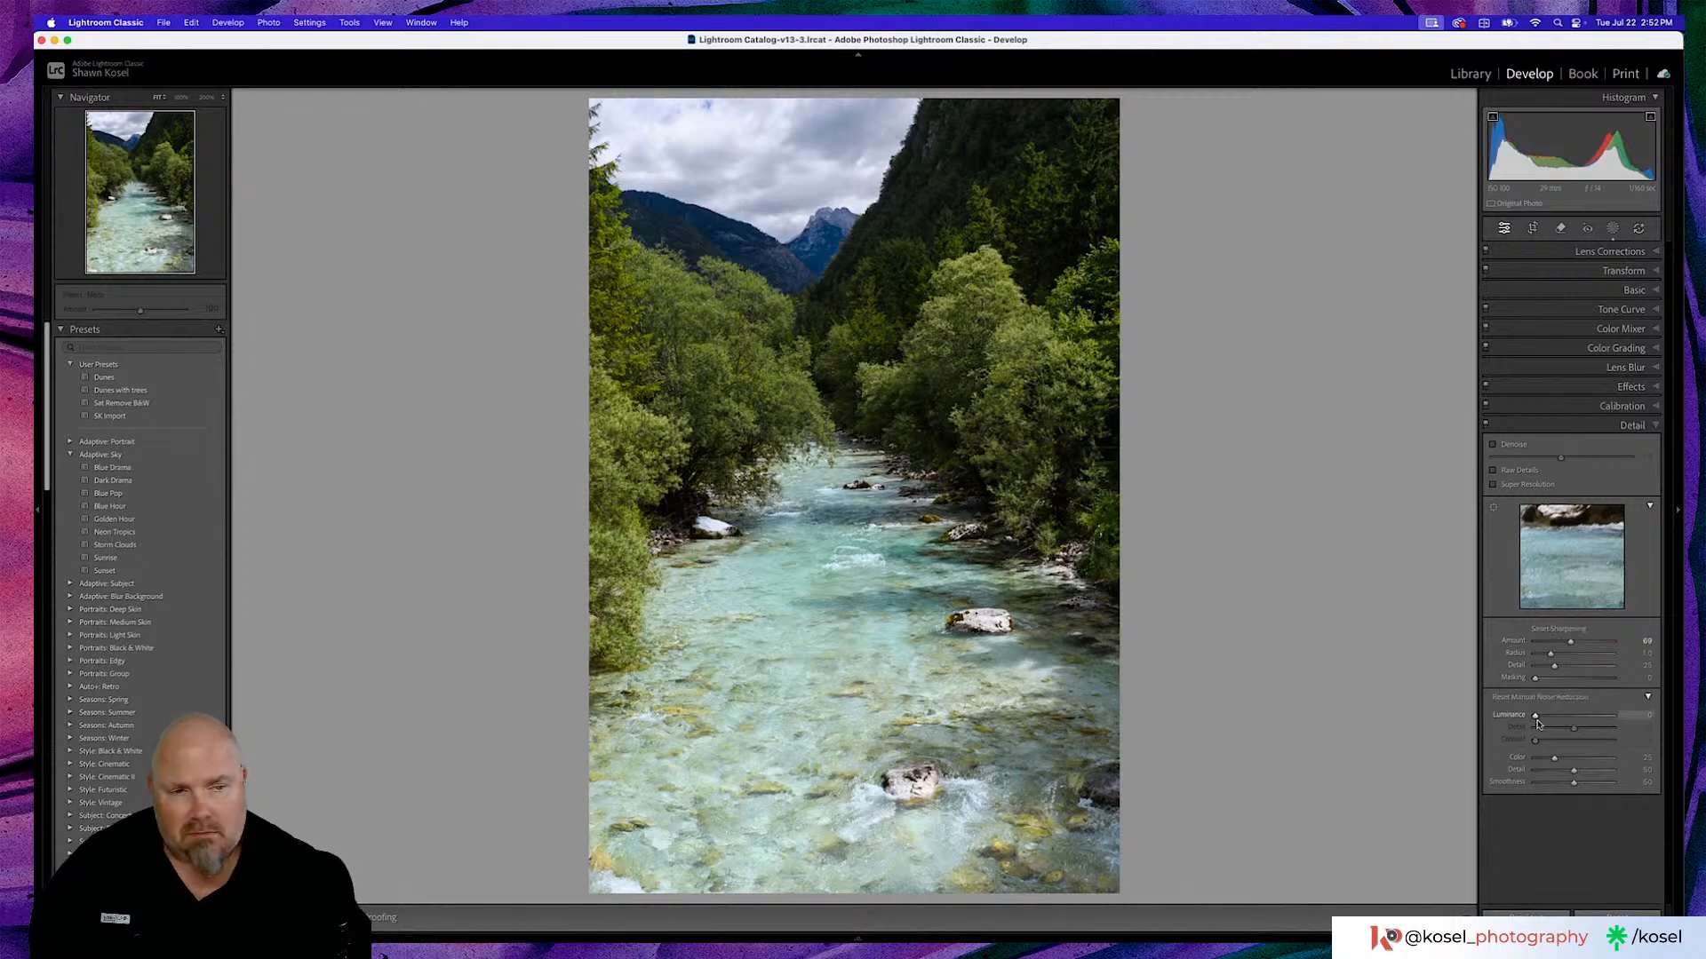
drag(1535, 678, 1599, 681)
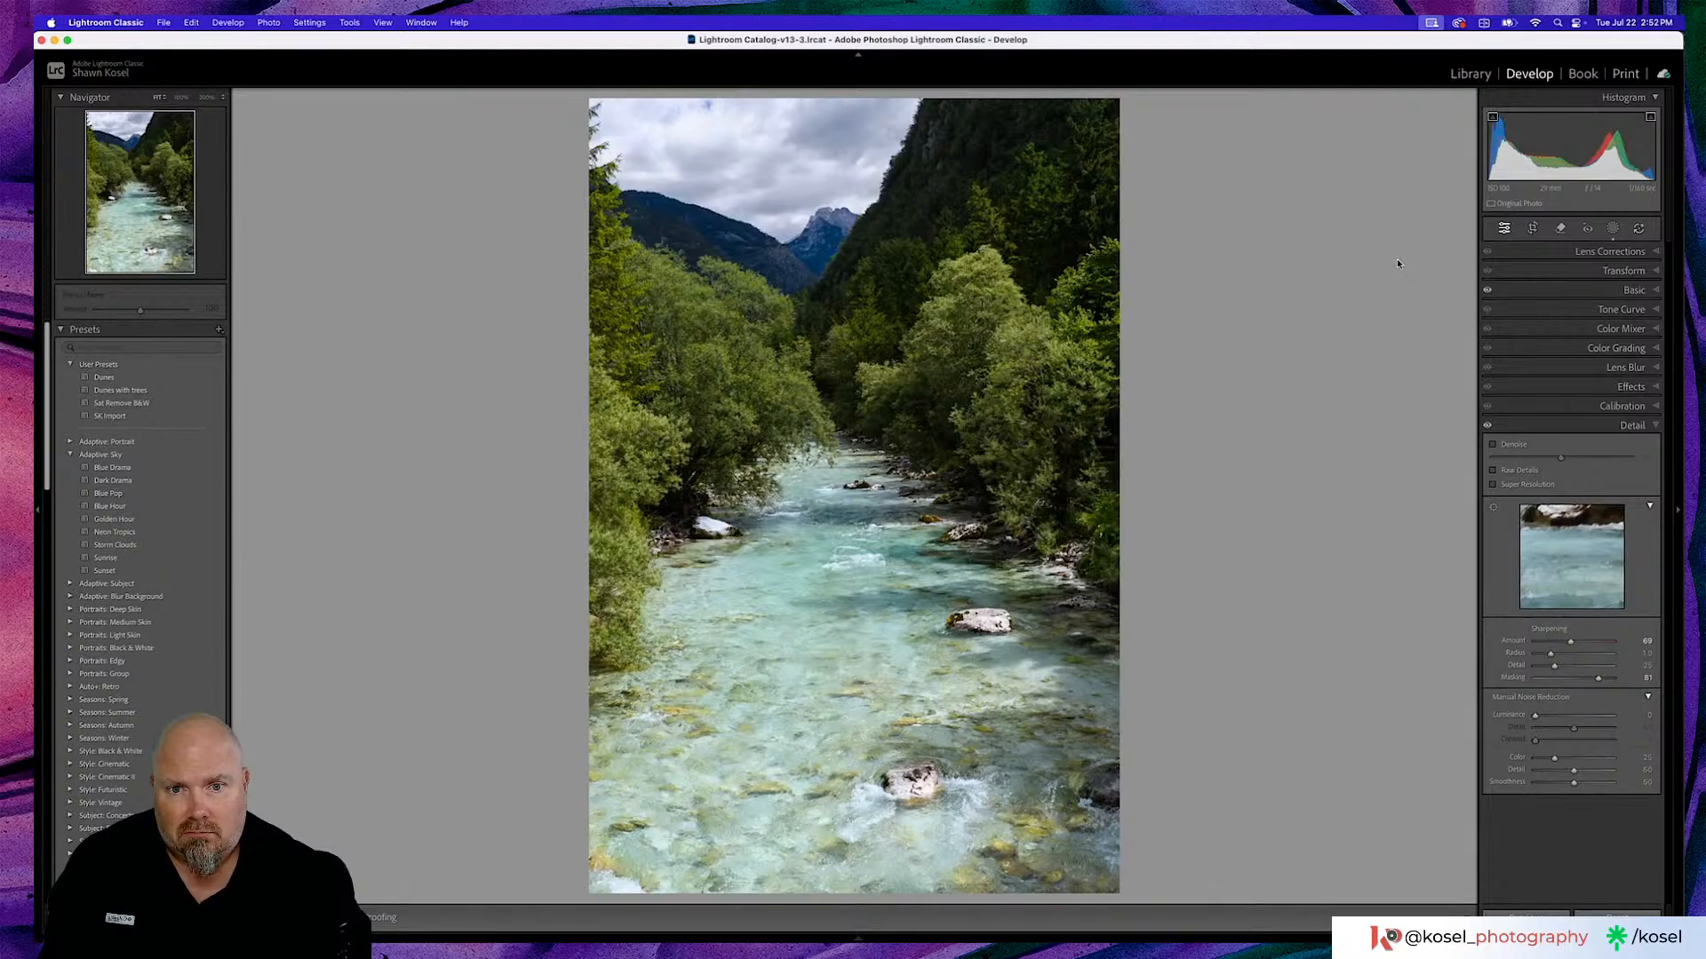
key(backslash)
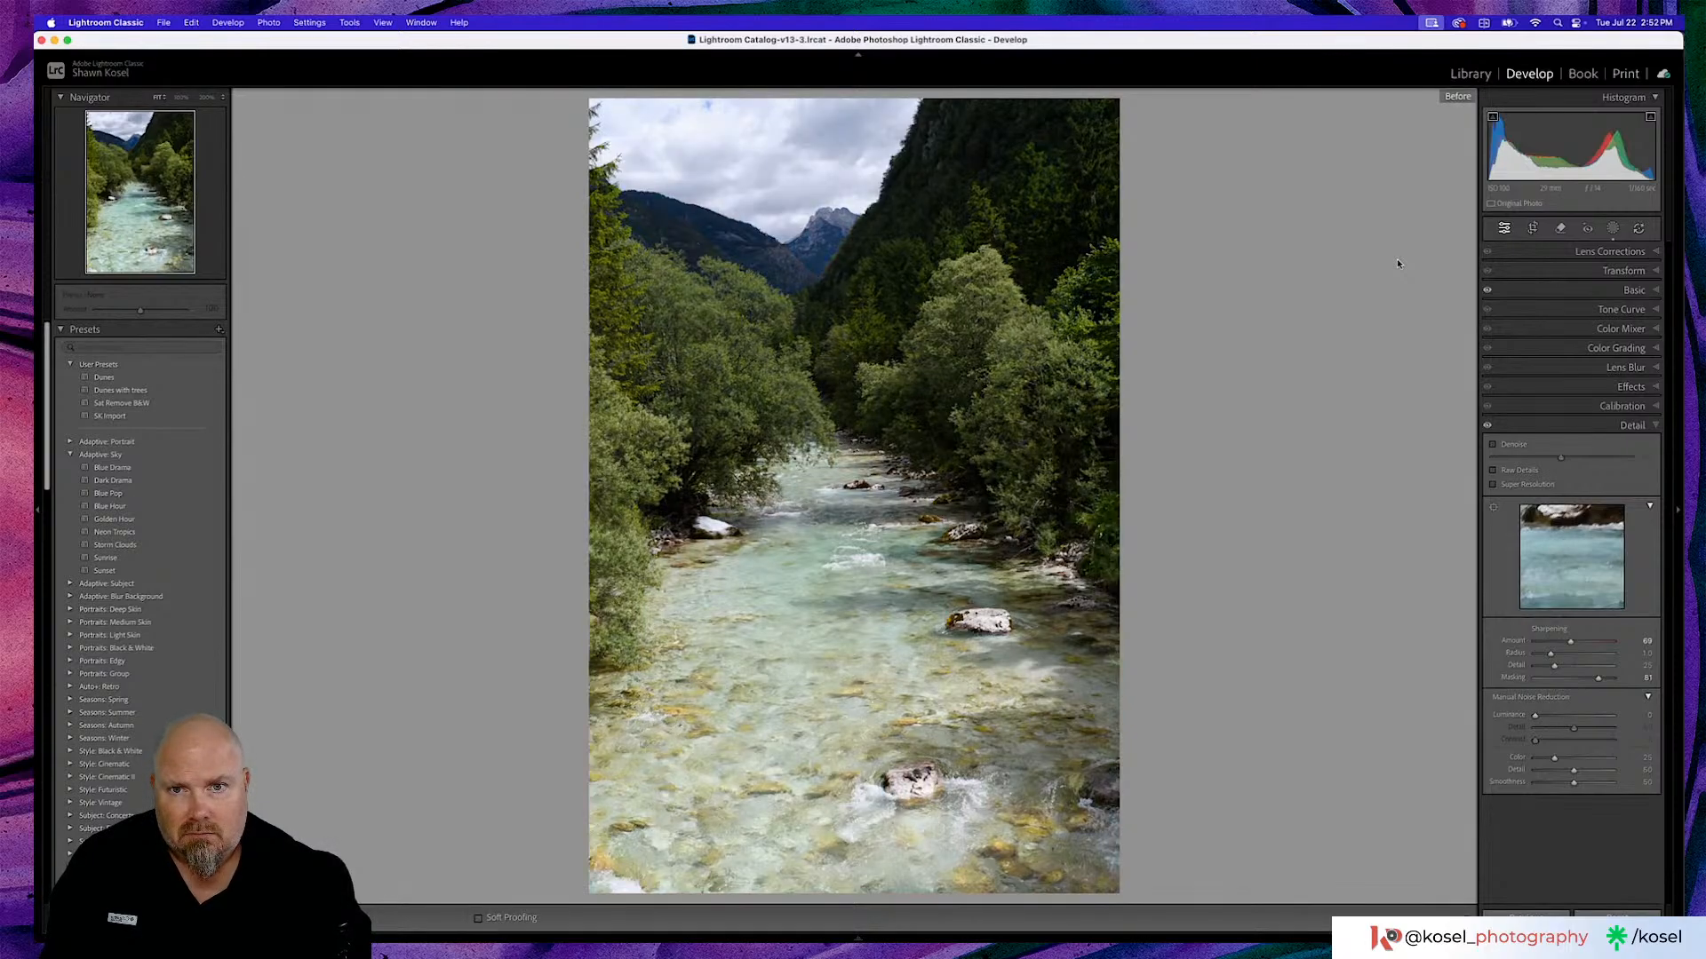
key(backslash)
key(backslash)
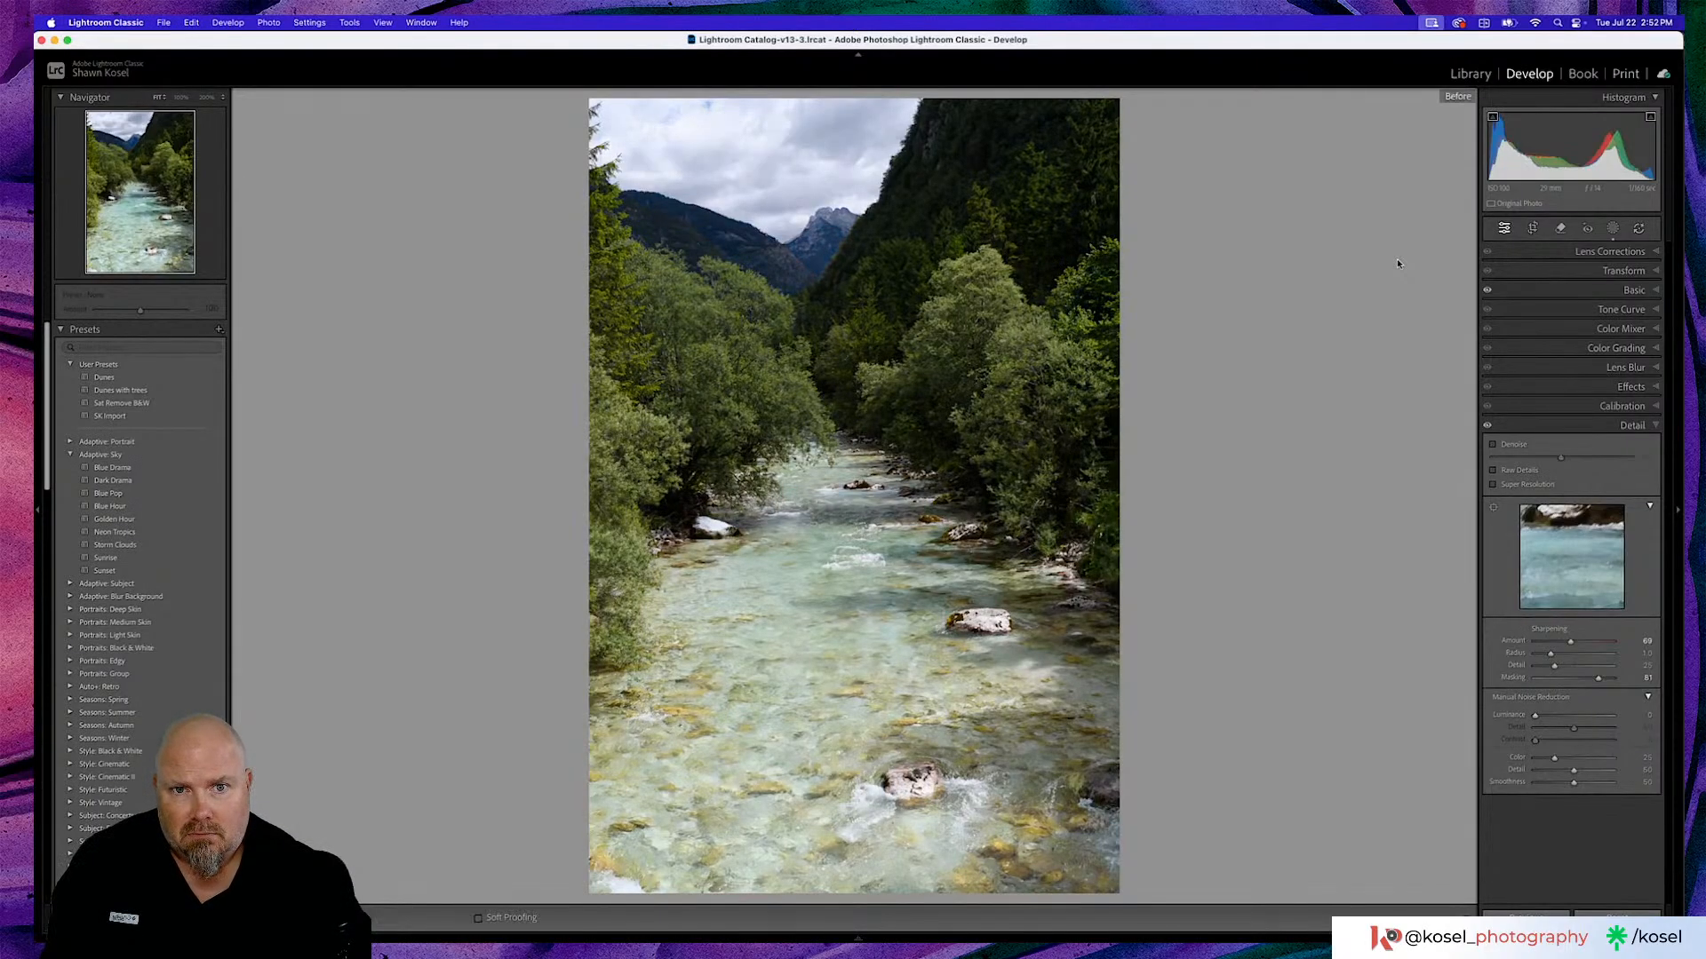
key(backslash)
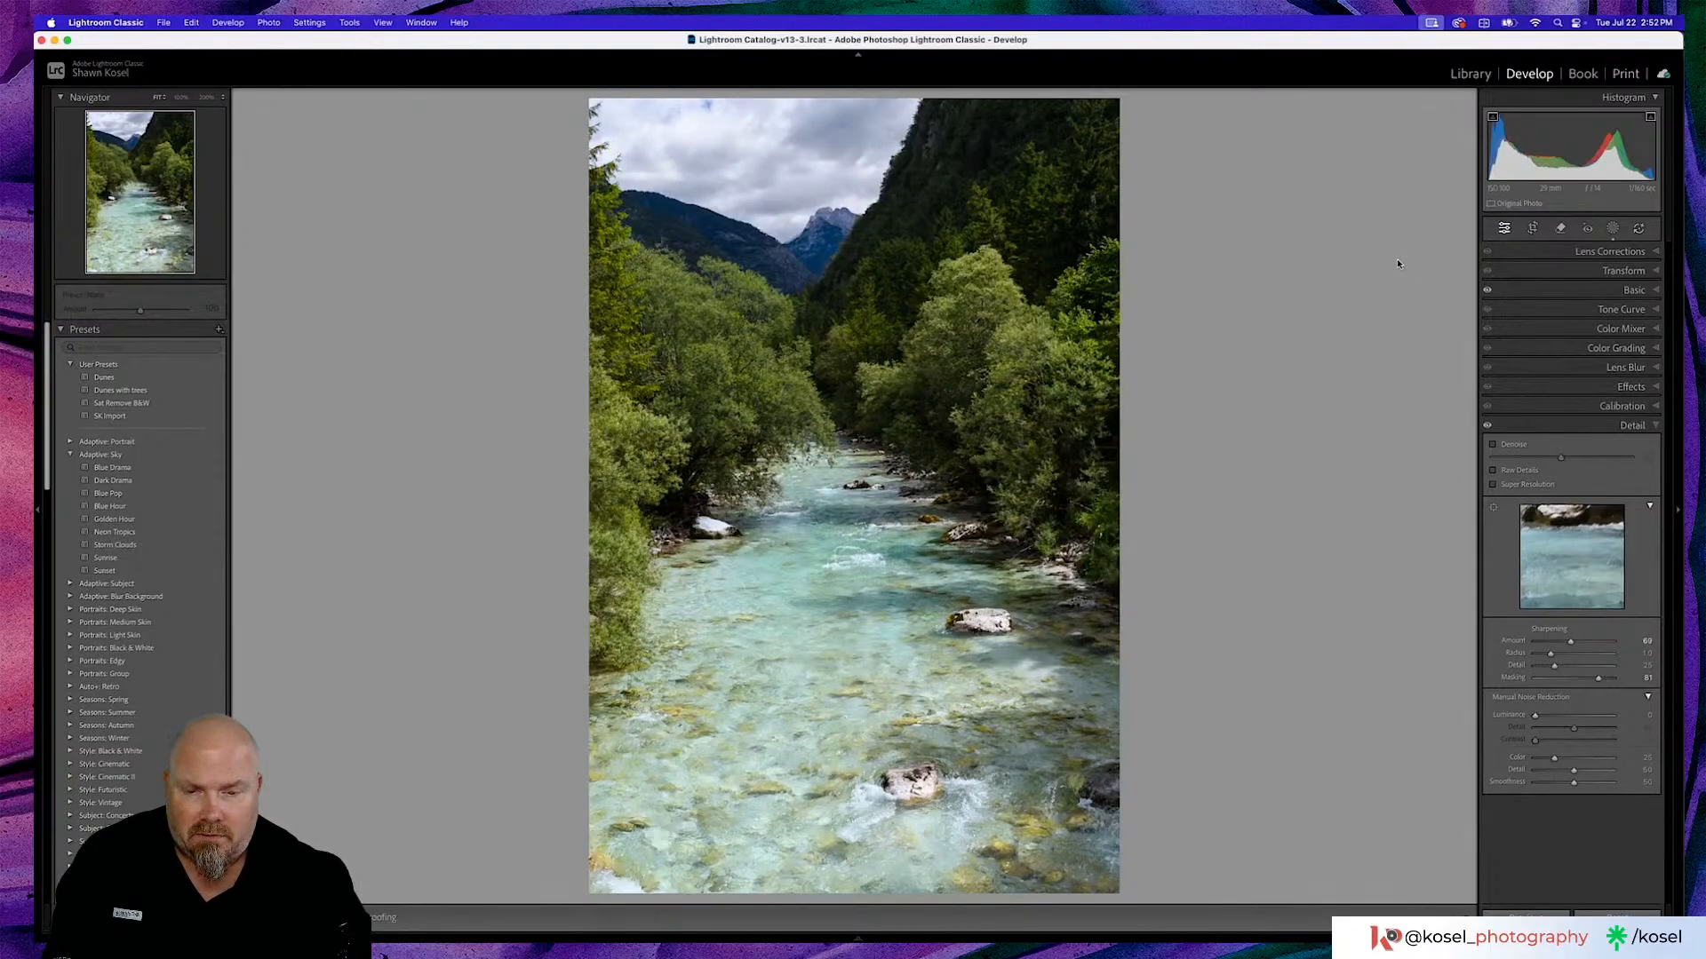
Browse the Slovenia_25 library and review the gorge, river and waterfall shots at full size for the next edit.
key(g)
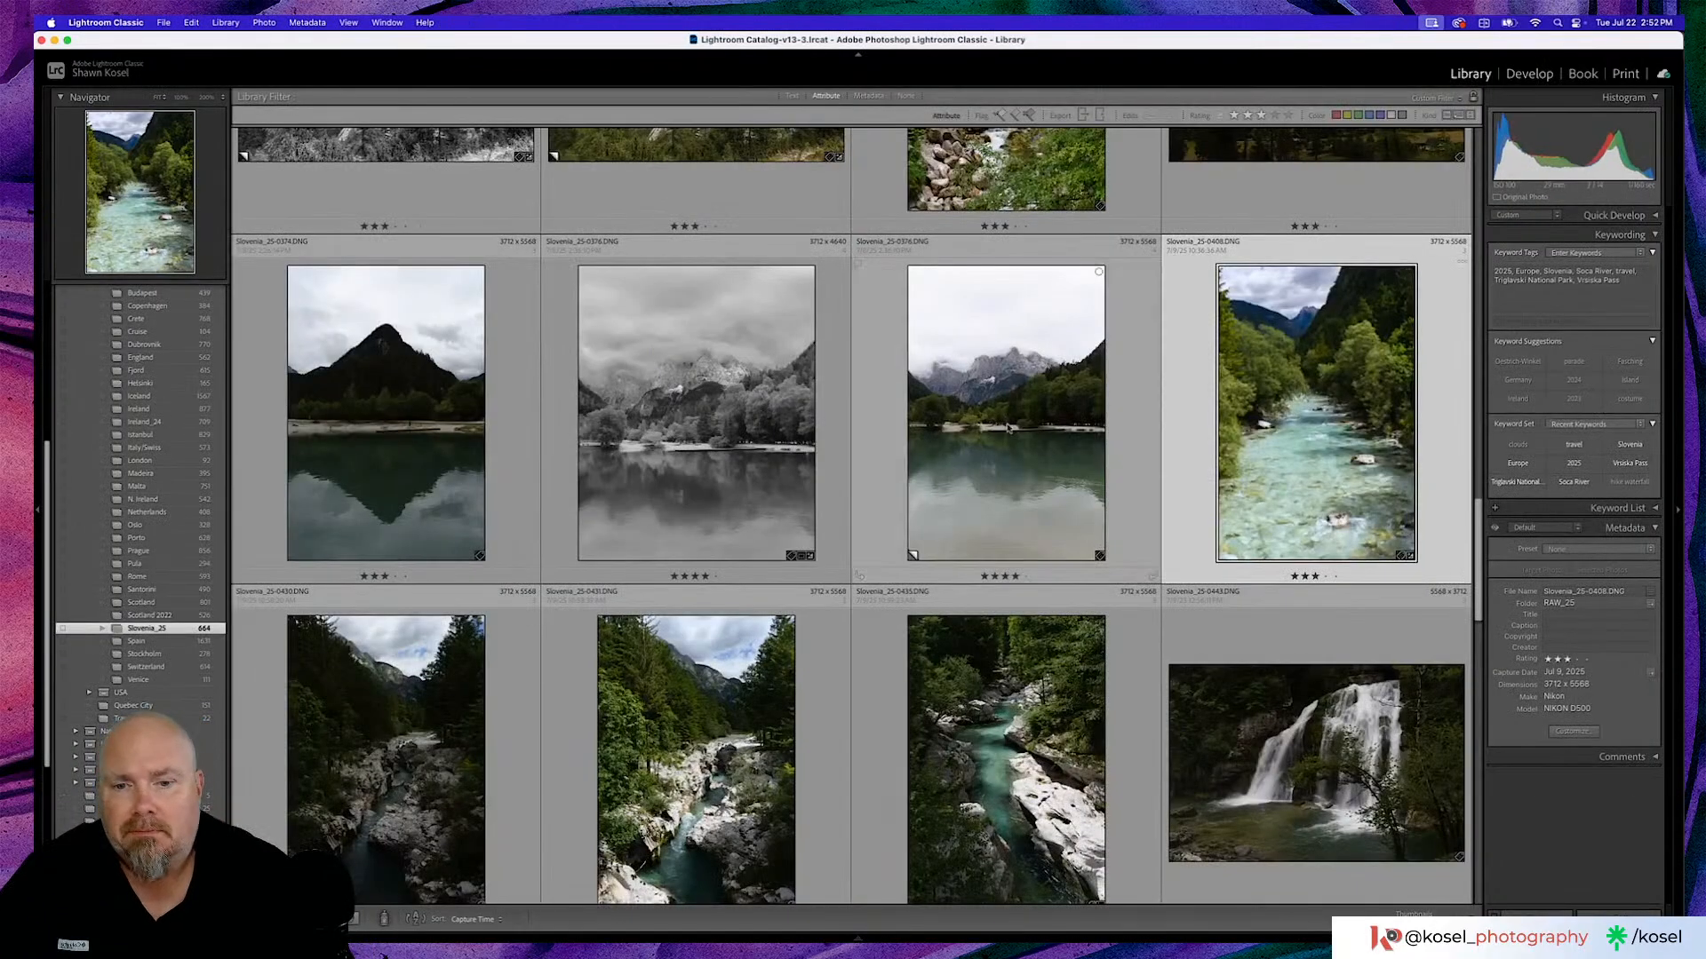
scroll(1099, 374, up, 2)
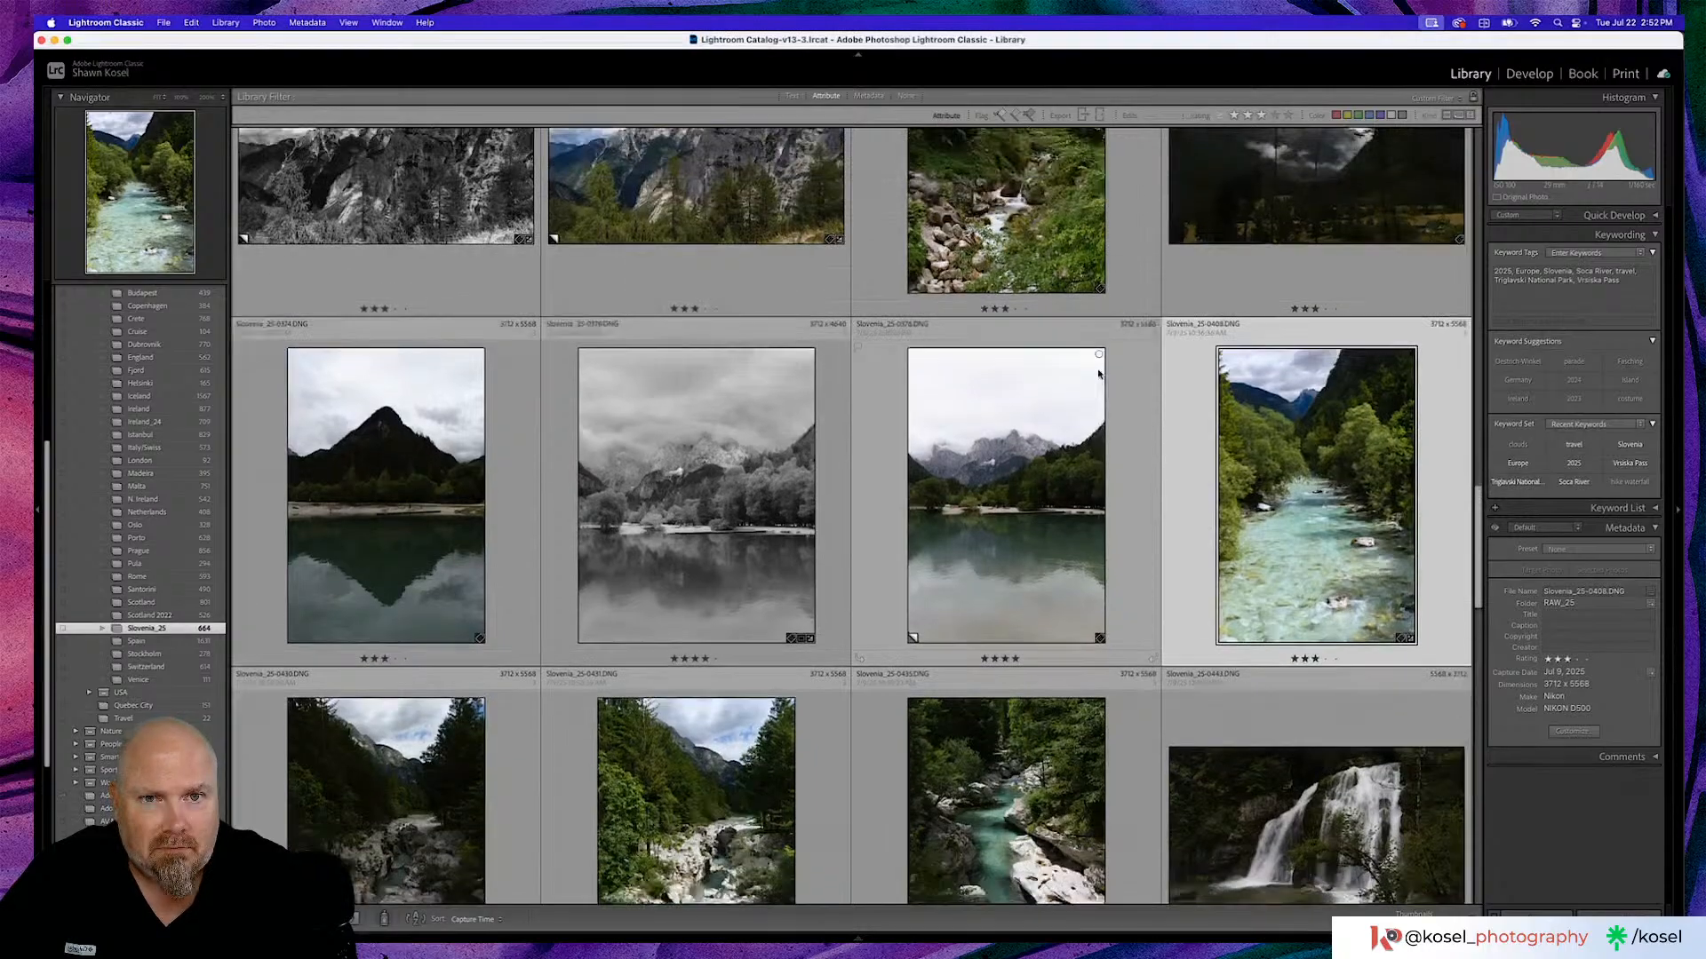
scroll(1099, 374, up, 5)
scroll(1099, 374, down, 1)
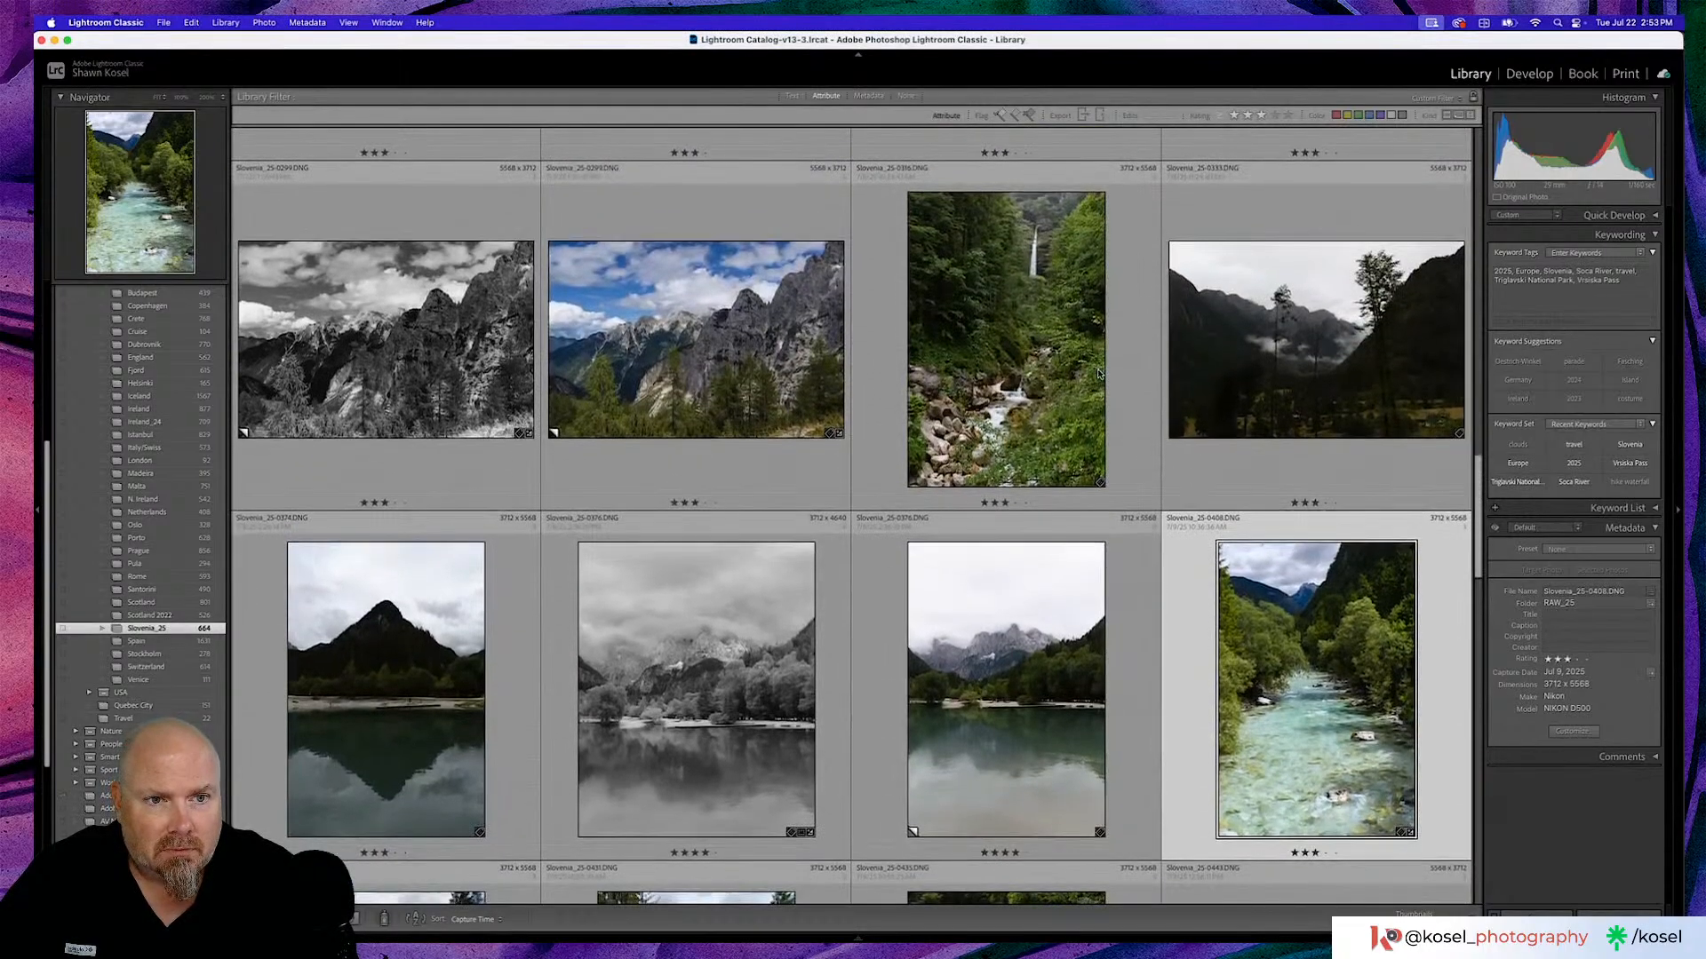
scroll(1099, 374, down, 10)
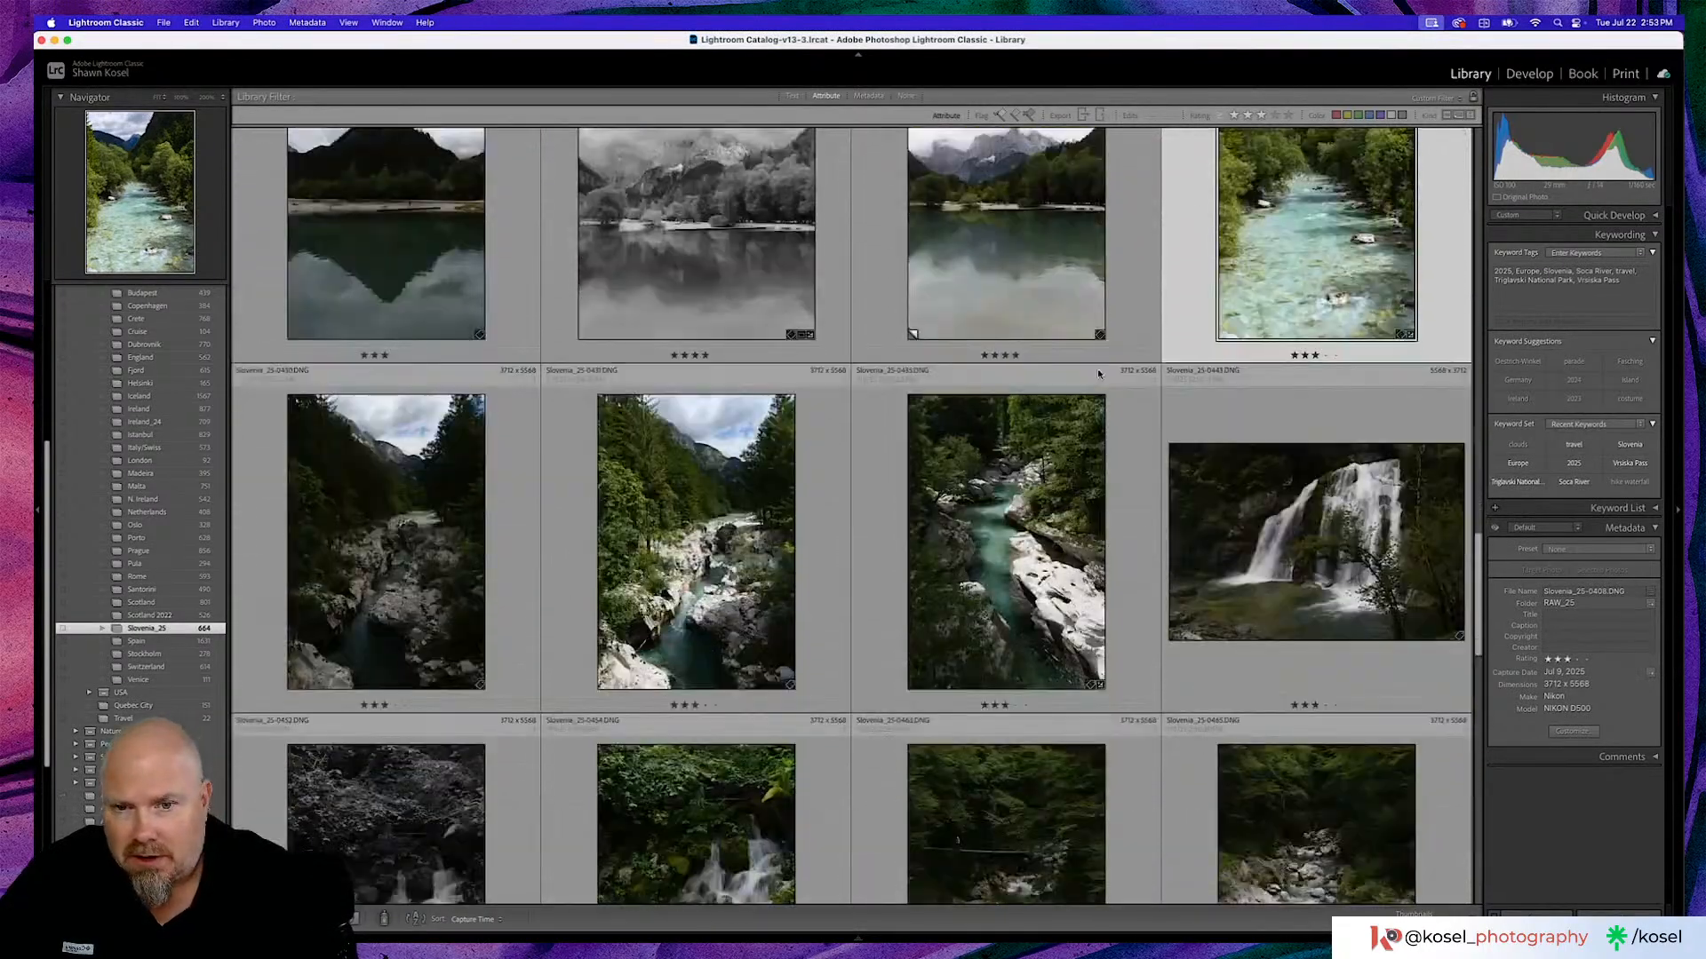
double_click(402, 509)
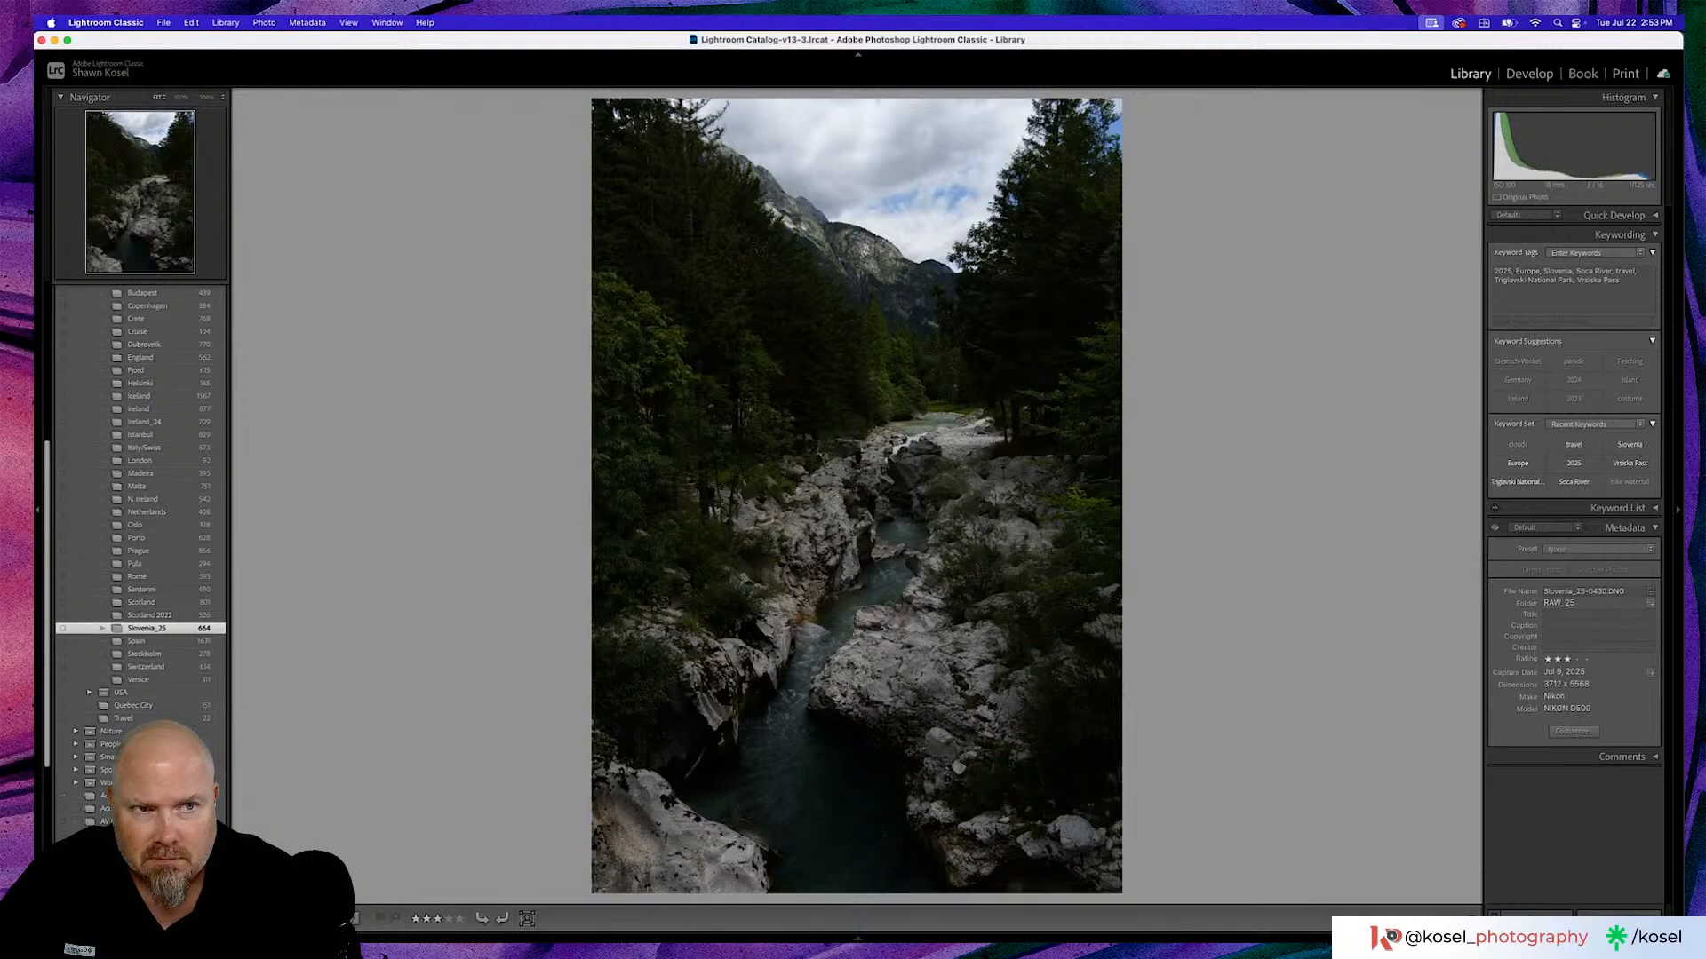
key(Right)
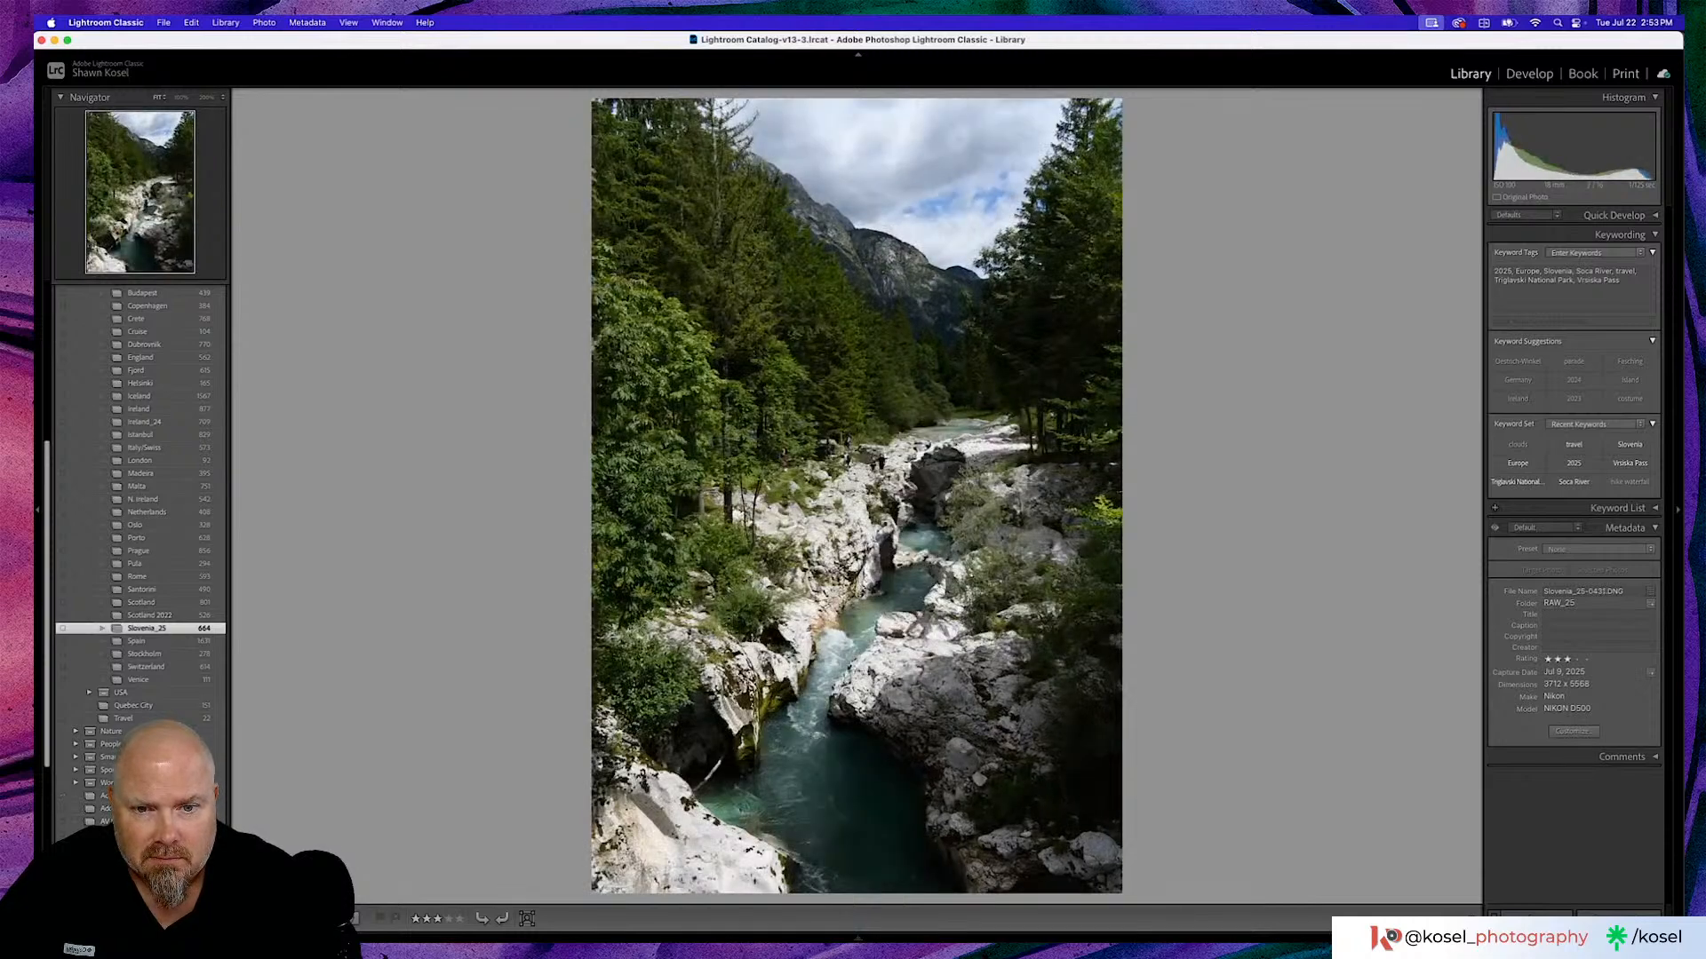
key(Right)
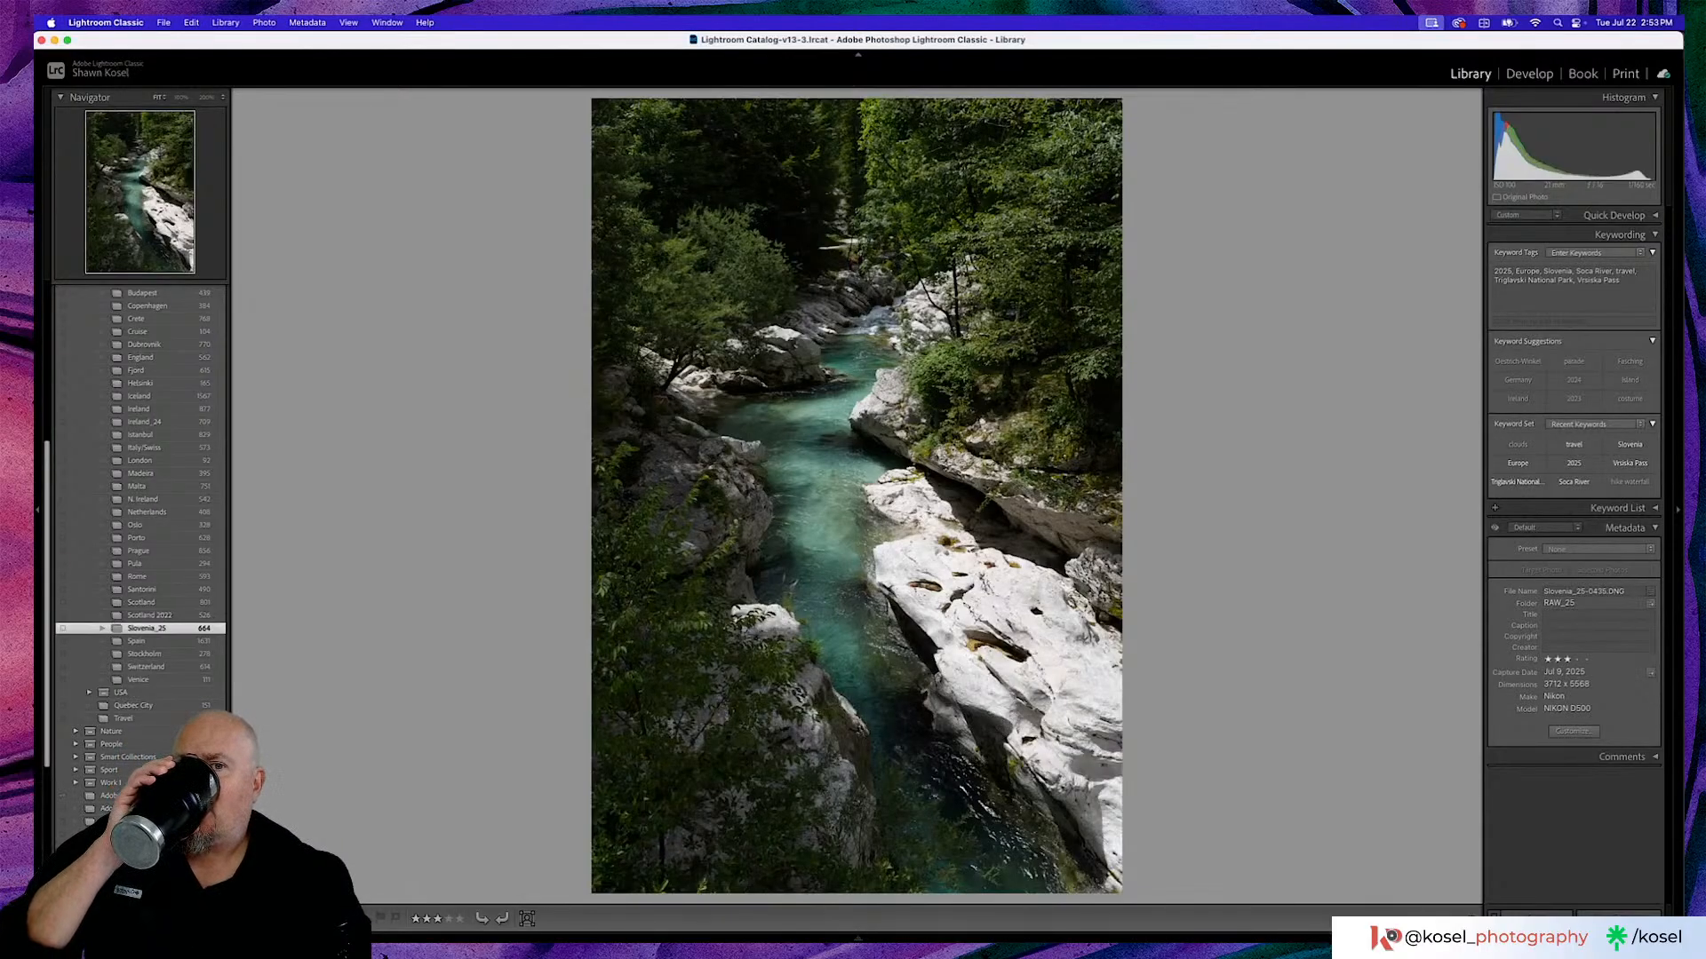
key(Right)
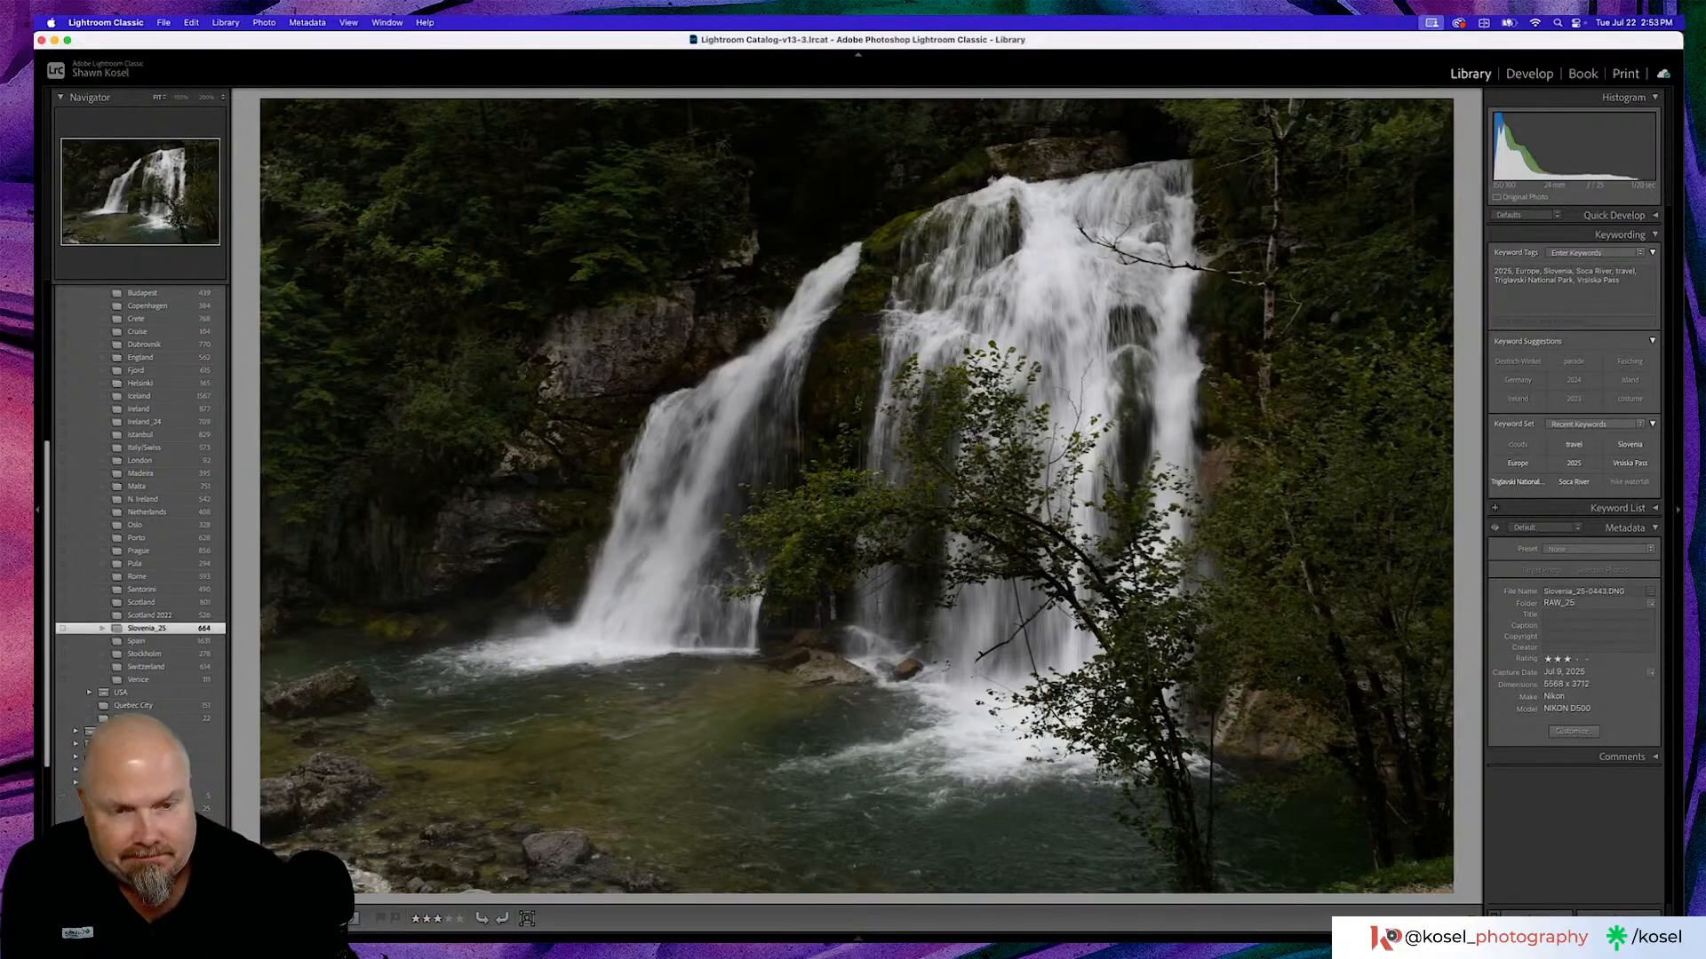
key(Right)
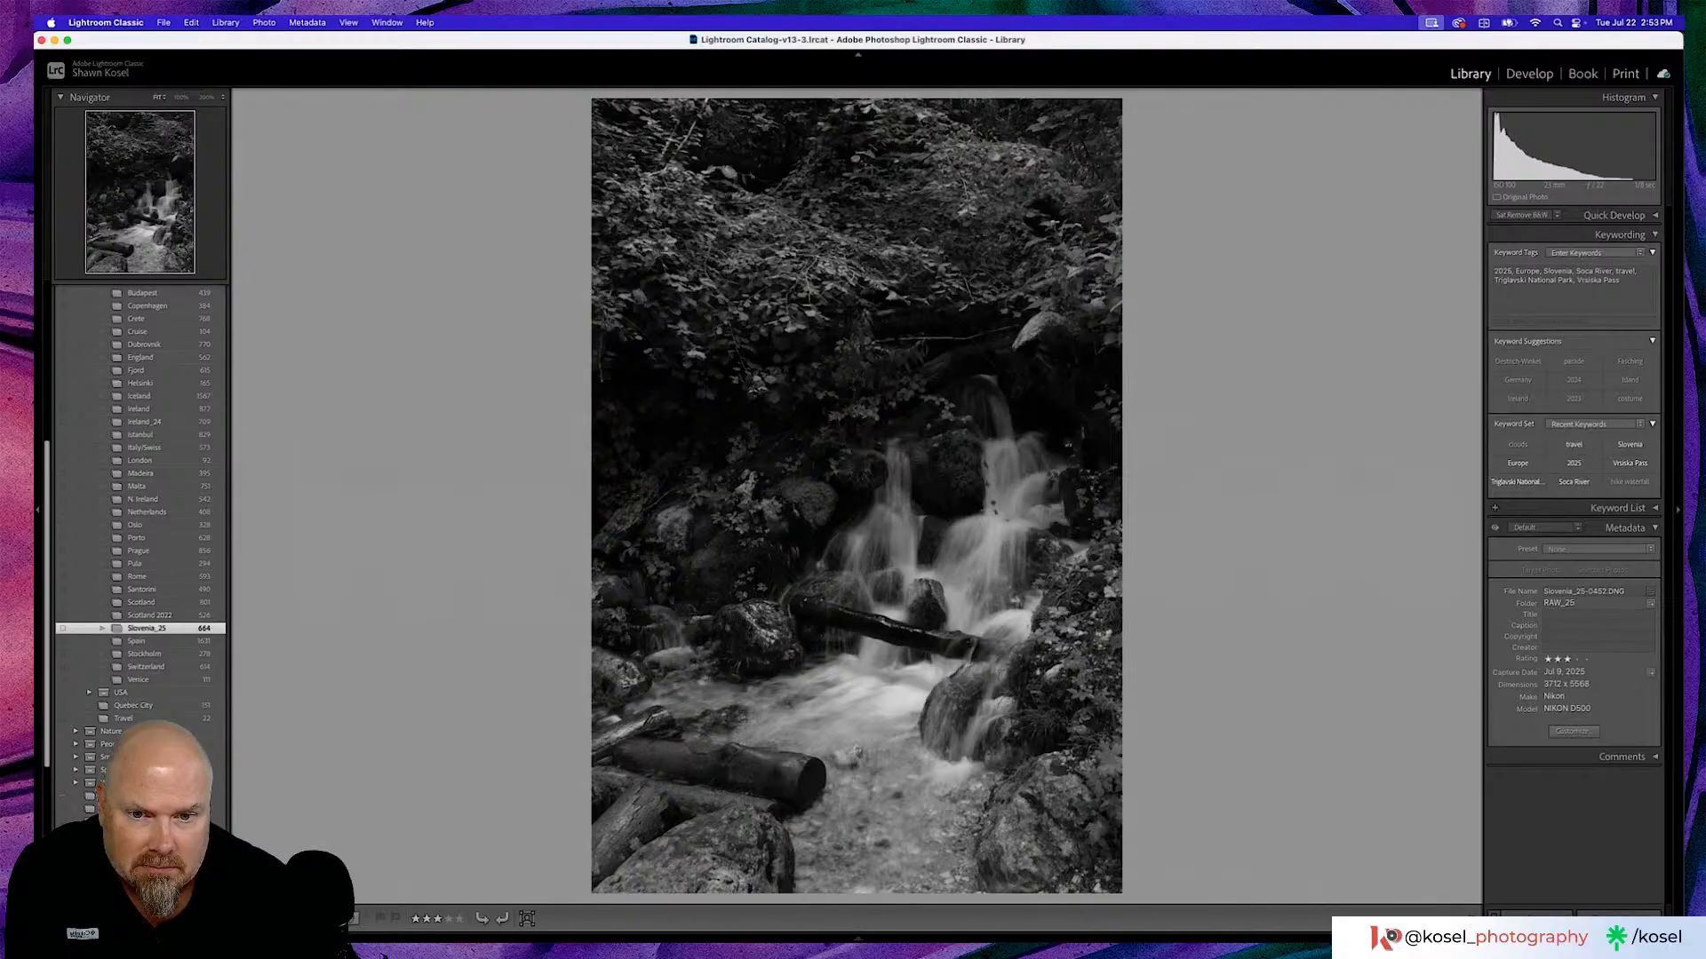
Open the wide waterfall photo for developing and set its profile to Adobe Landscape.
key(g)
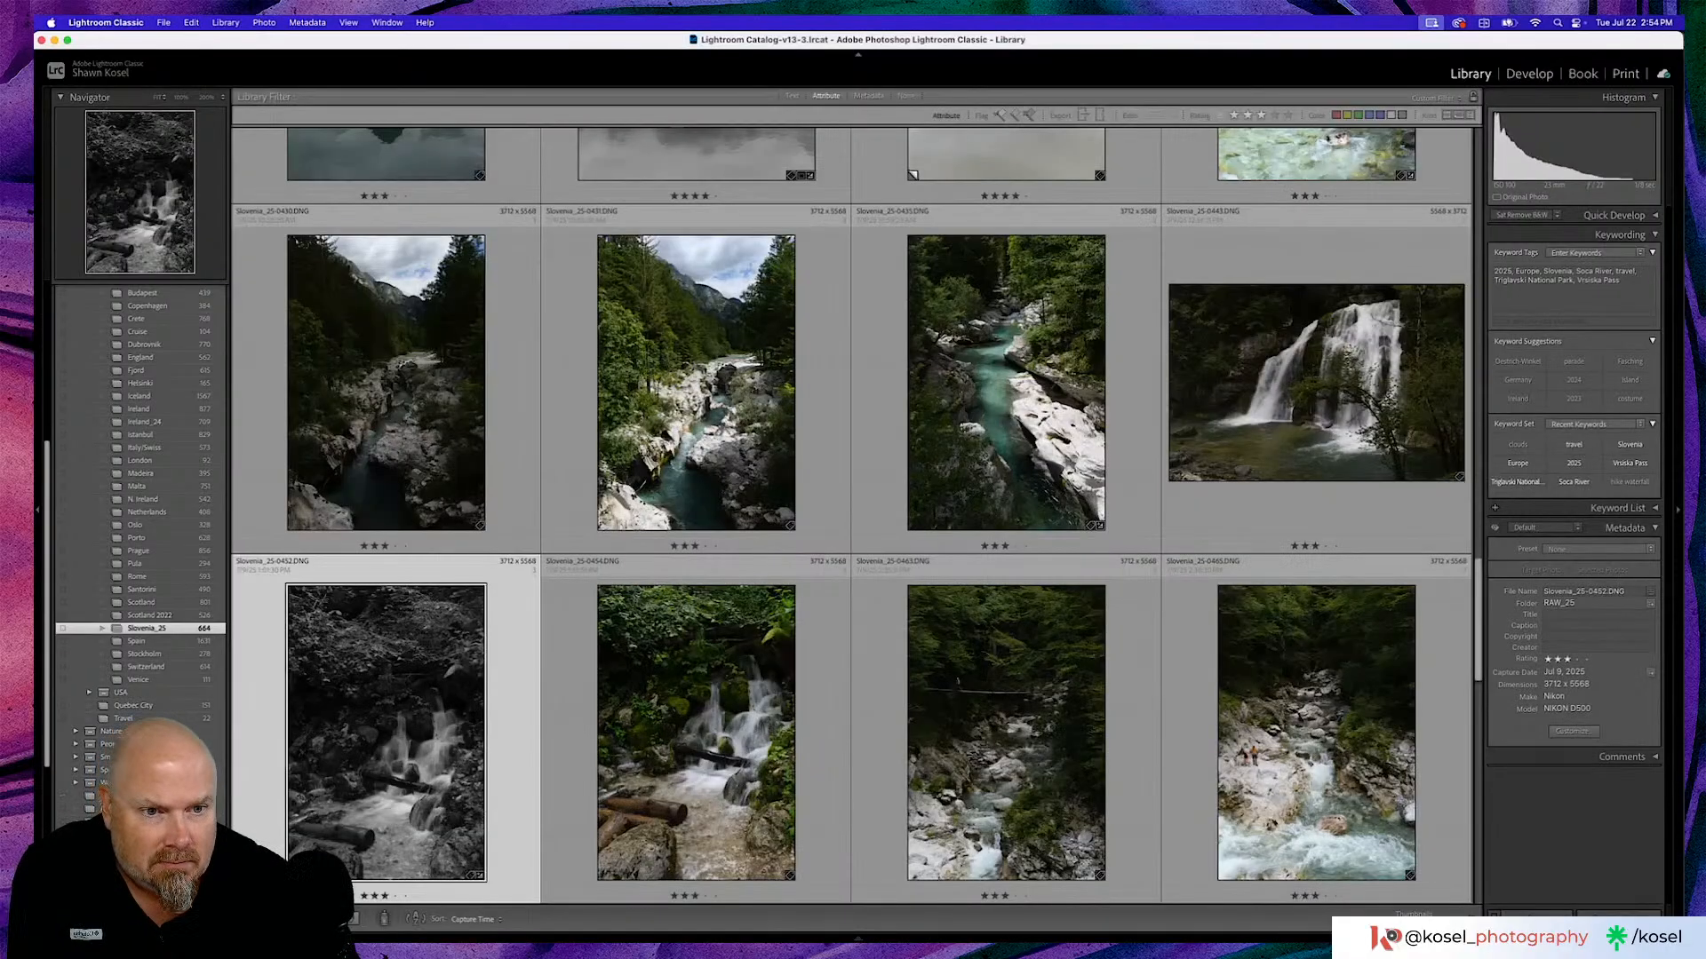
double_click(1195, 394)
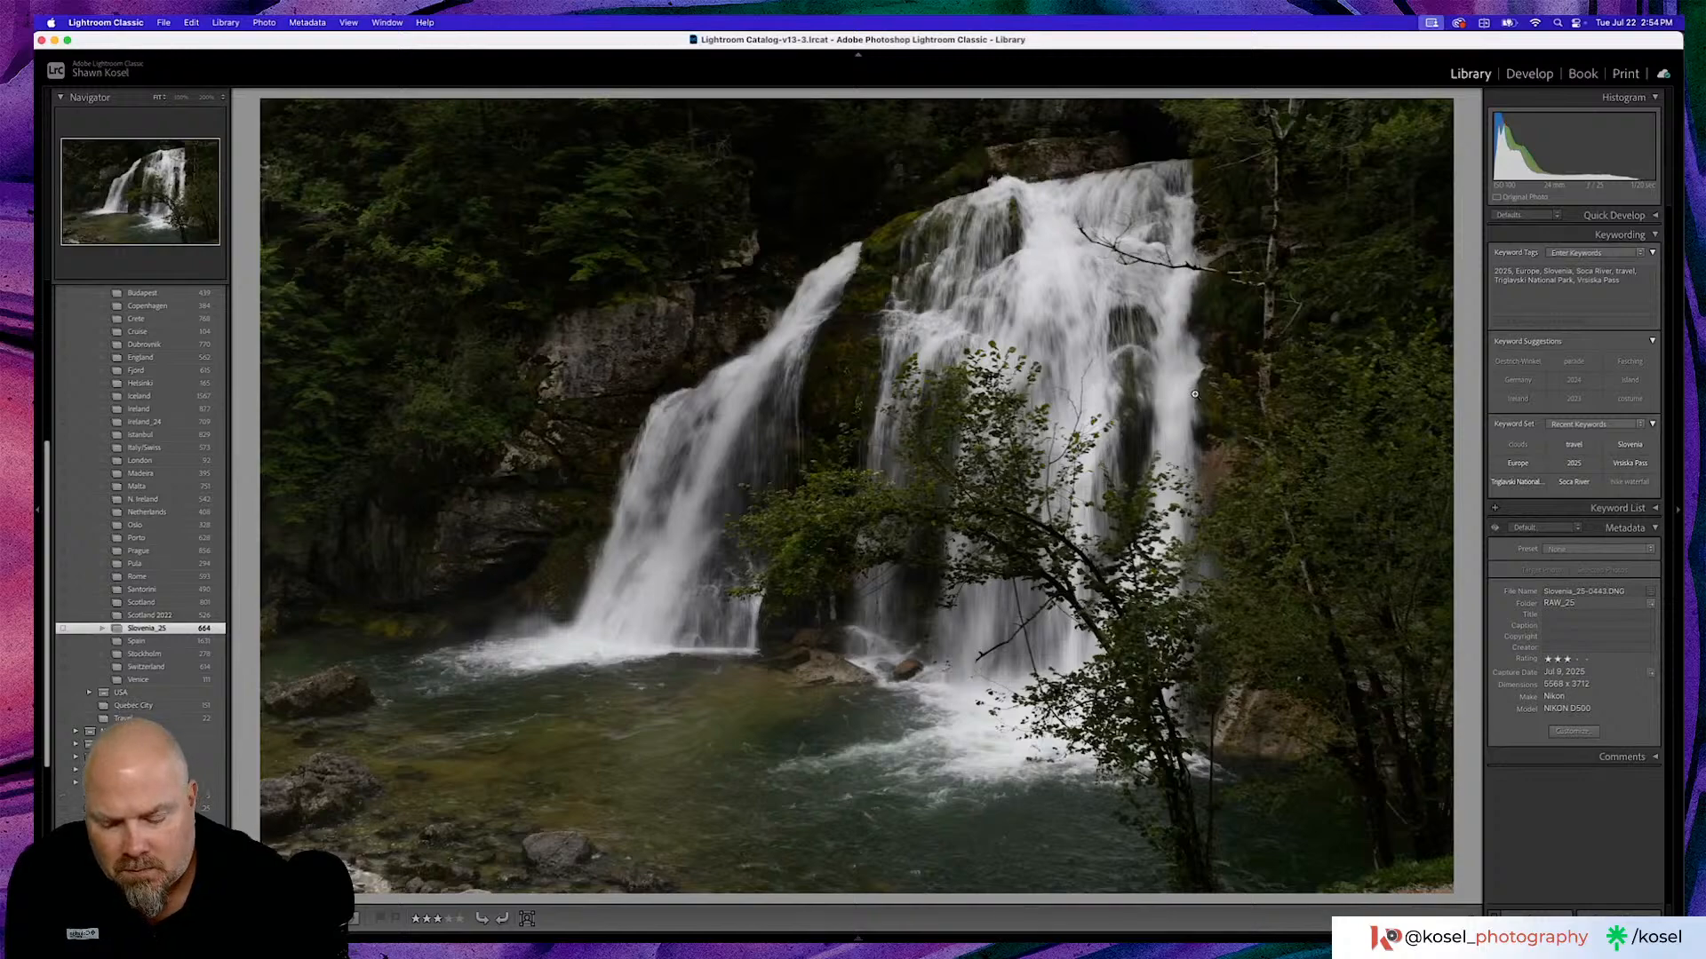
key(d)
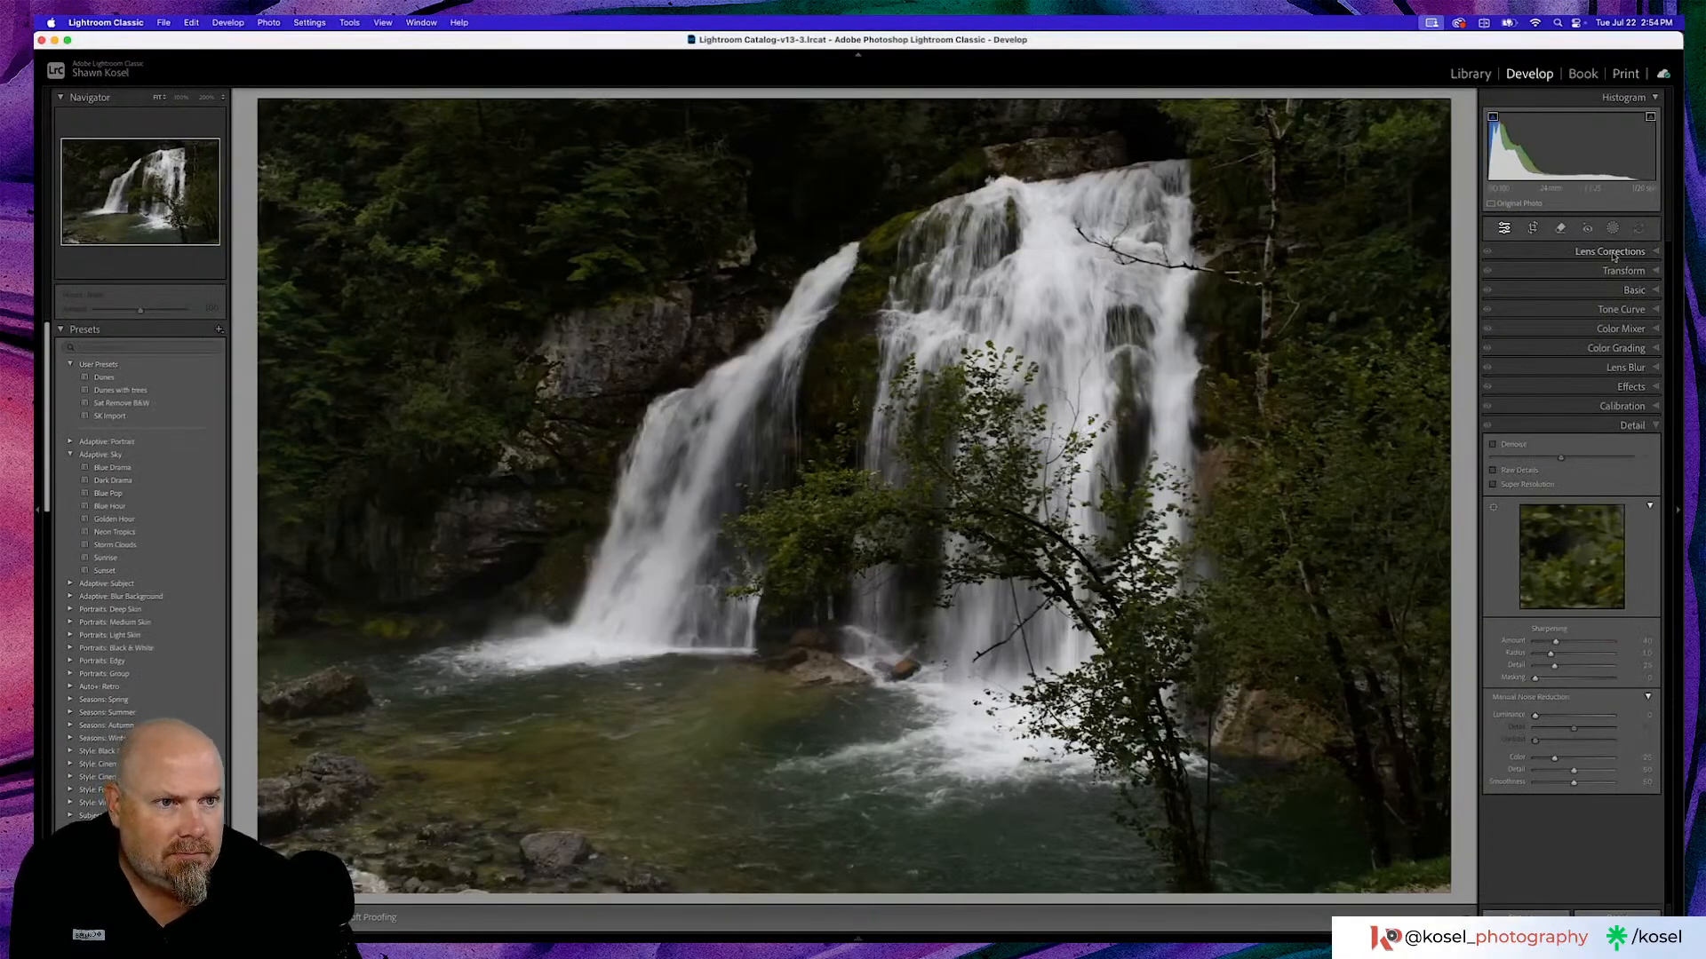
click(1626, 291)
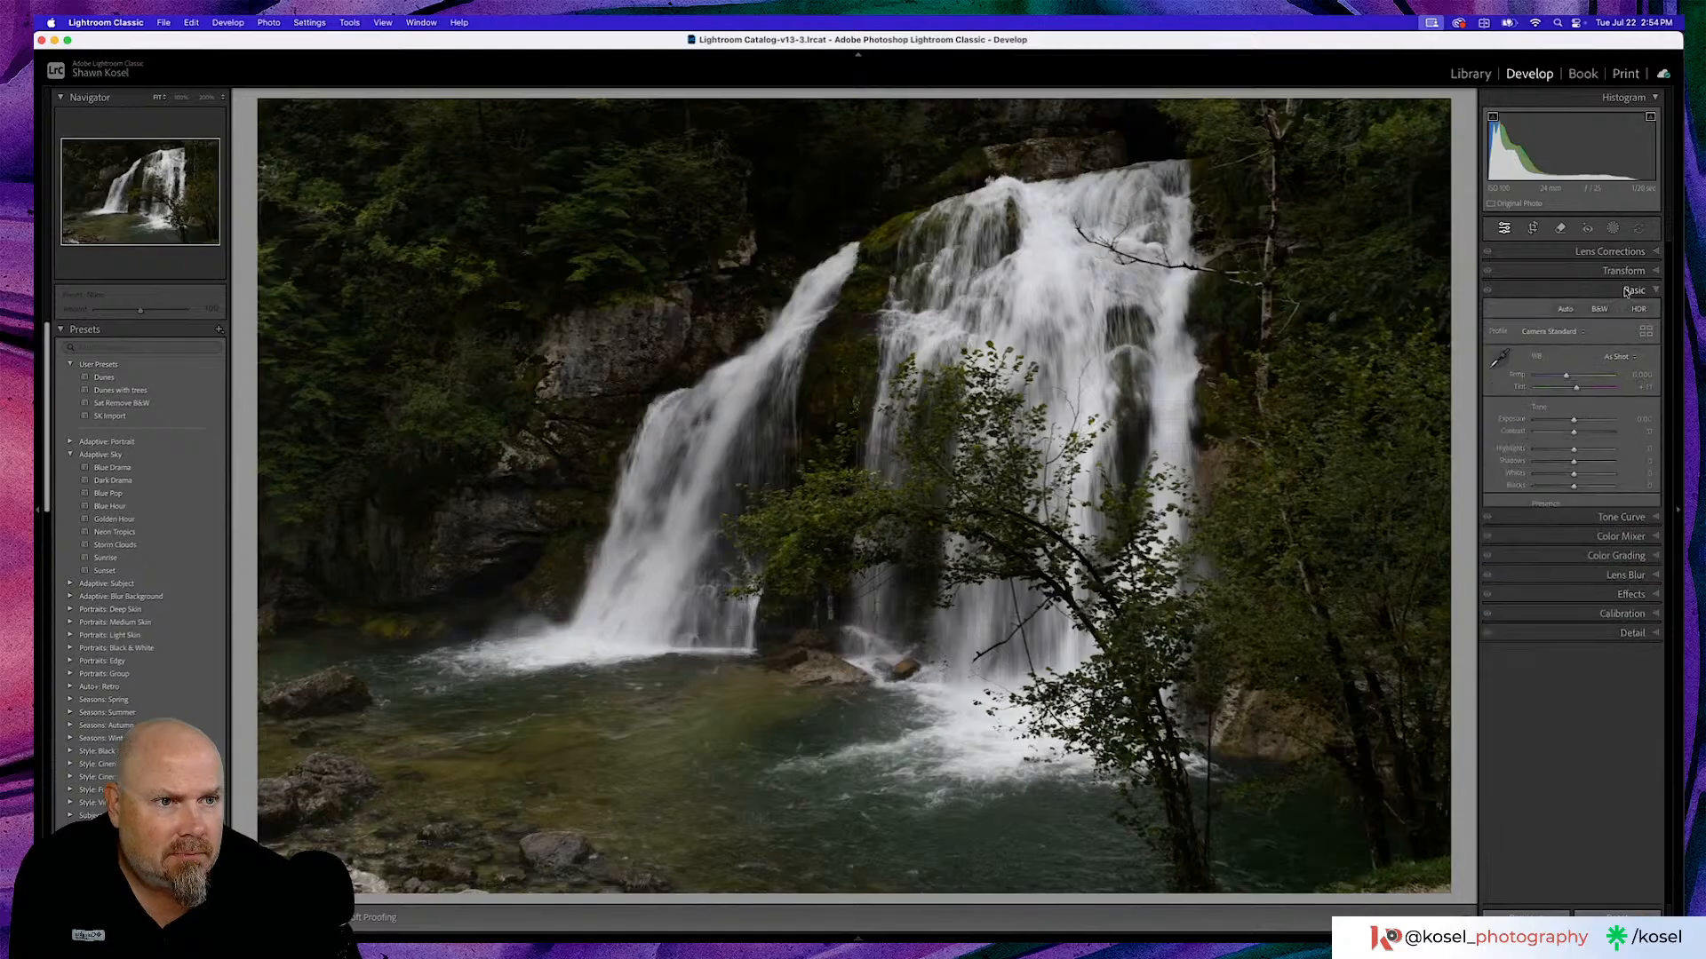
click(1566, 332)
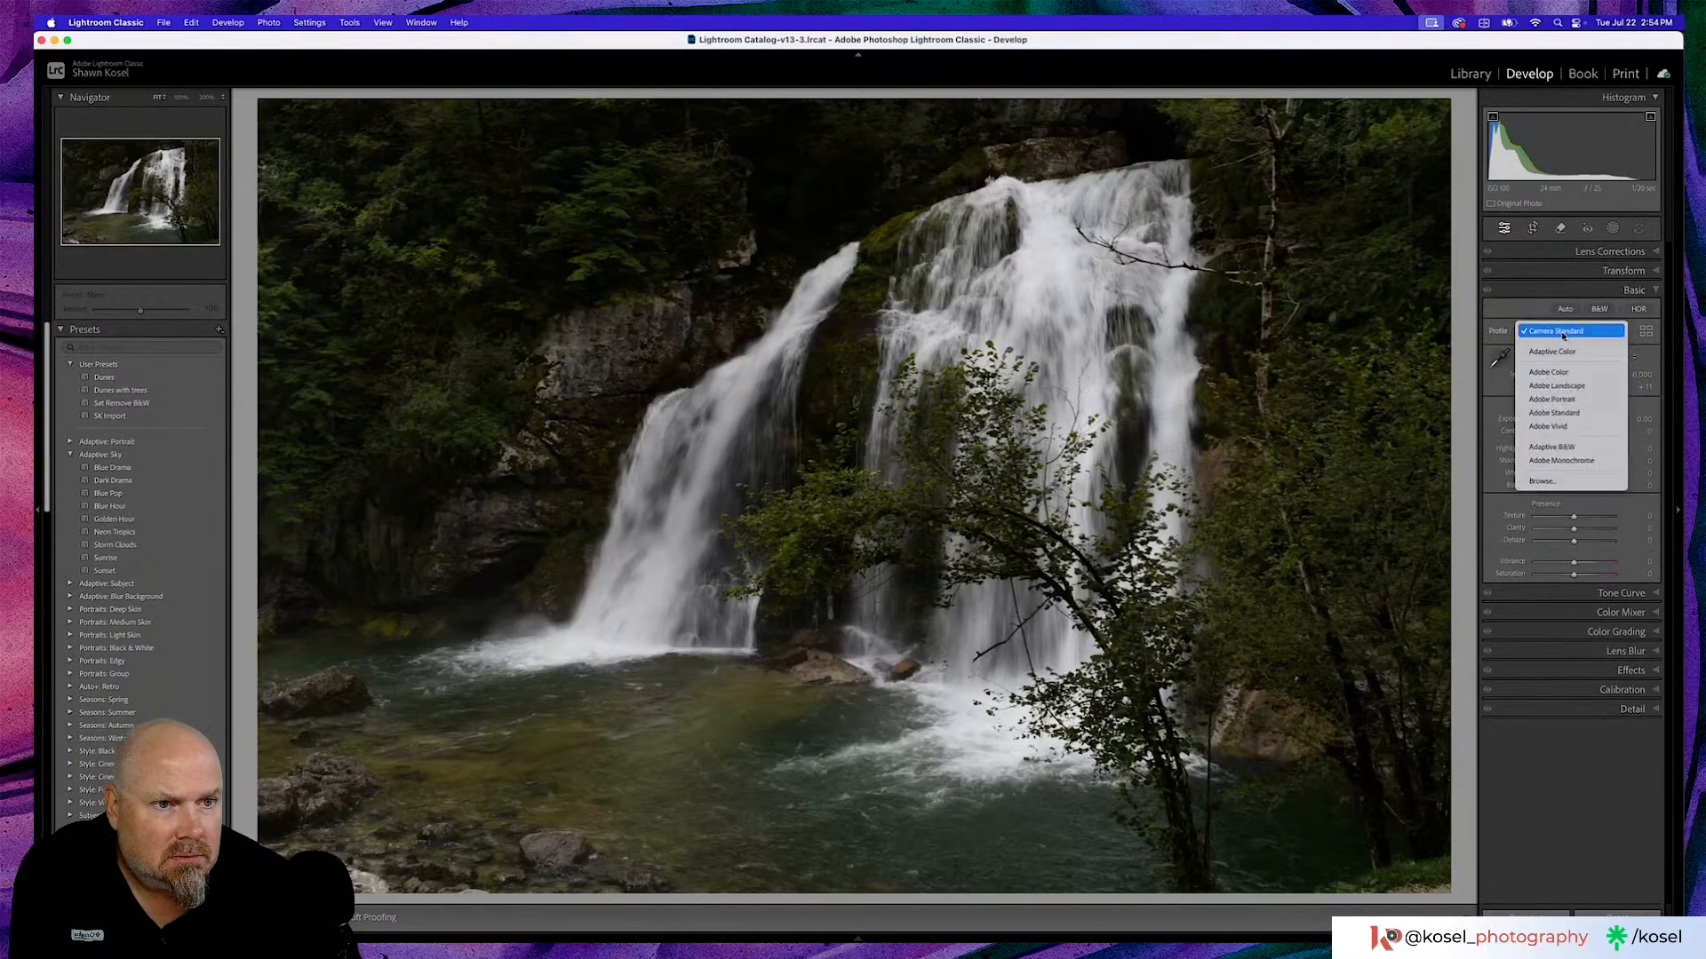
click(1554, 389)
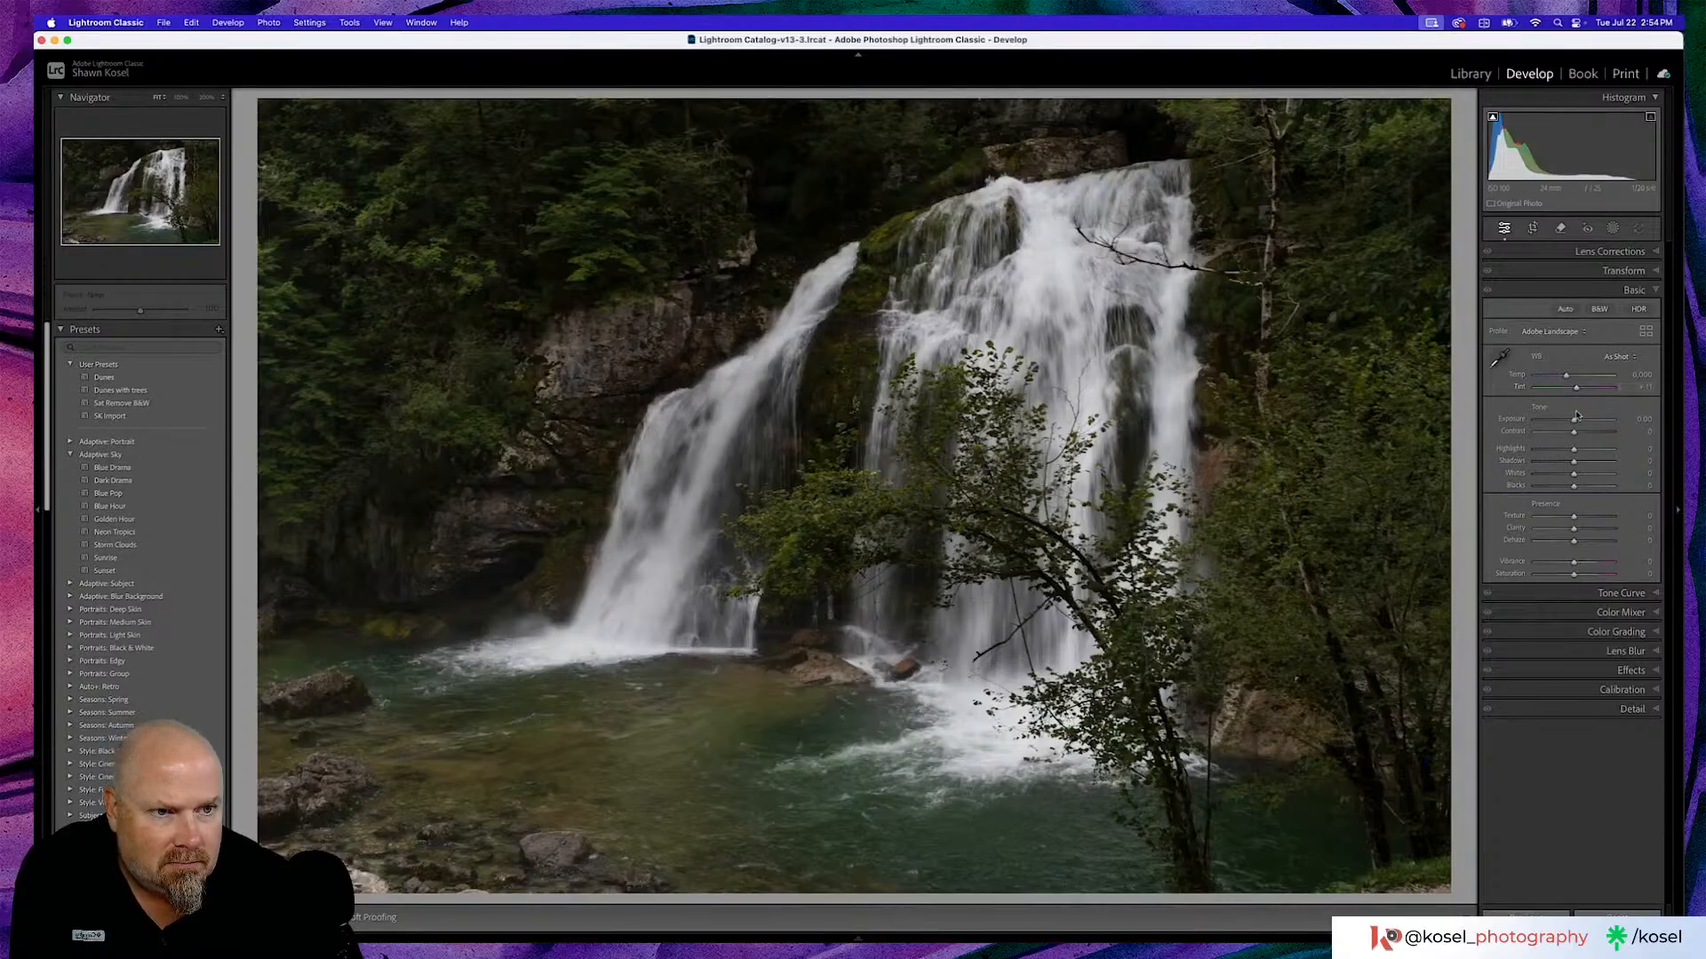
Adjust the waterfall photo's tone: exposure +0.25, shadows +27, whites +41 and blacks +7.
drag(1575, 421, 1577, 421)
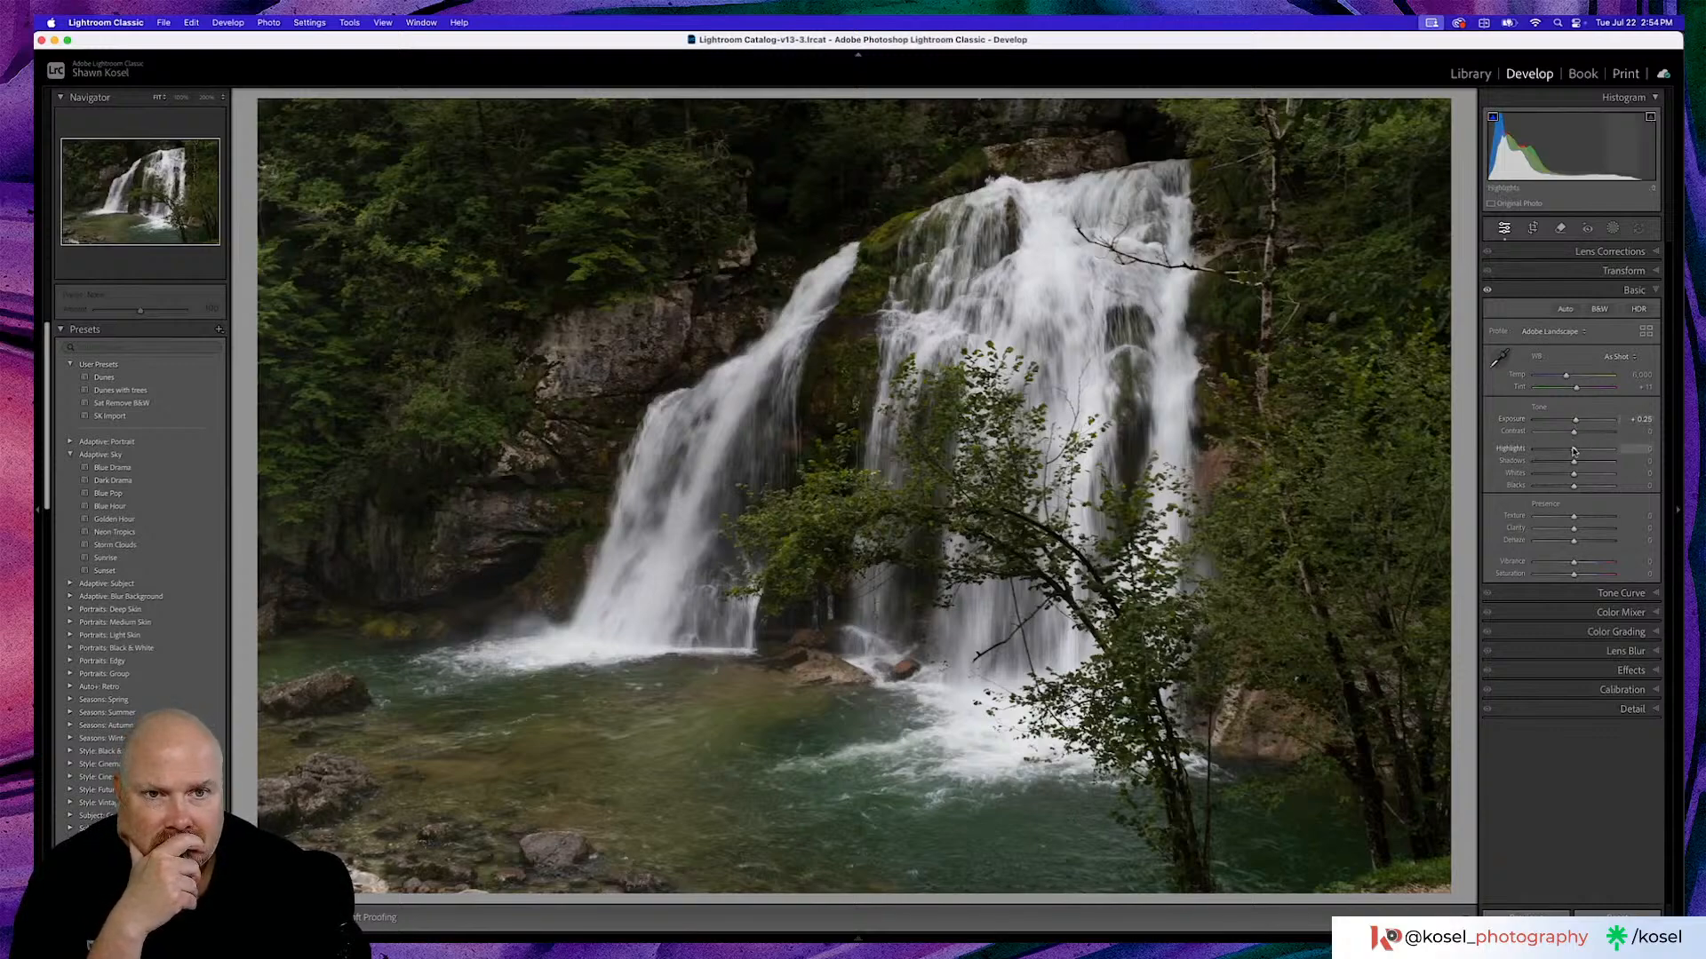
drag(1573, 451, 1587, 462)
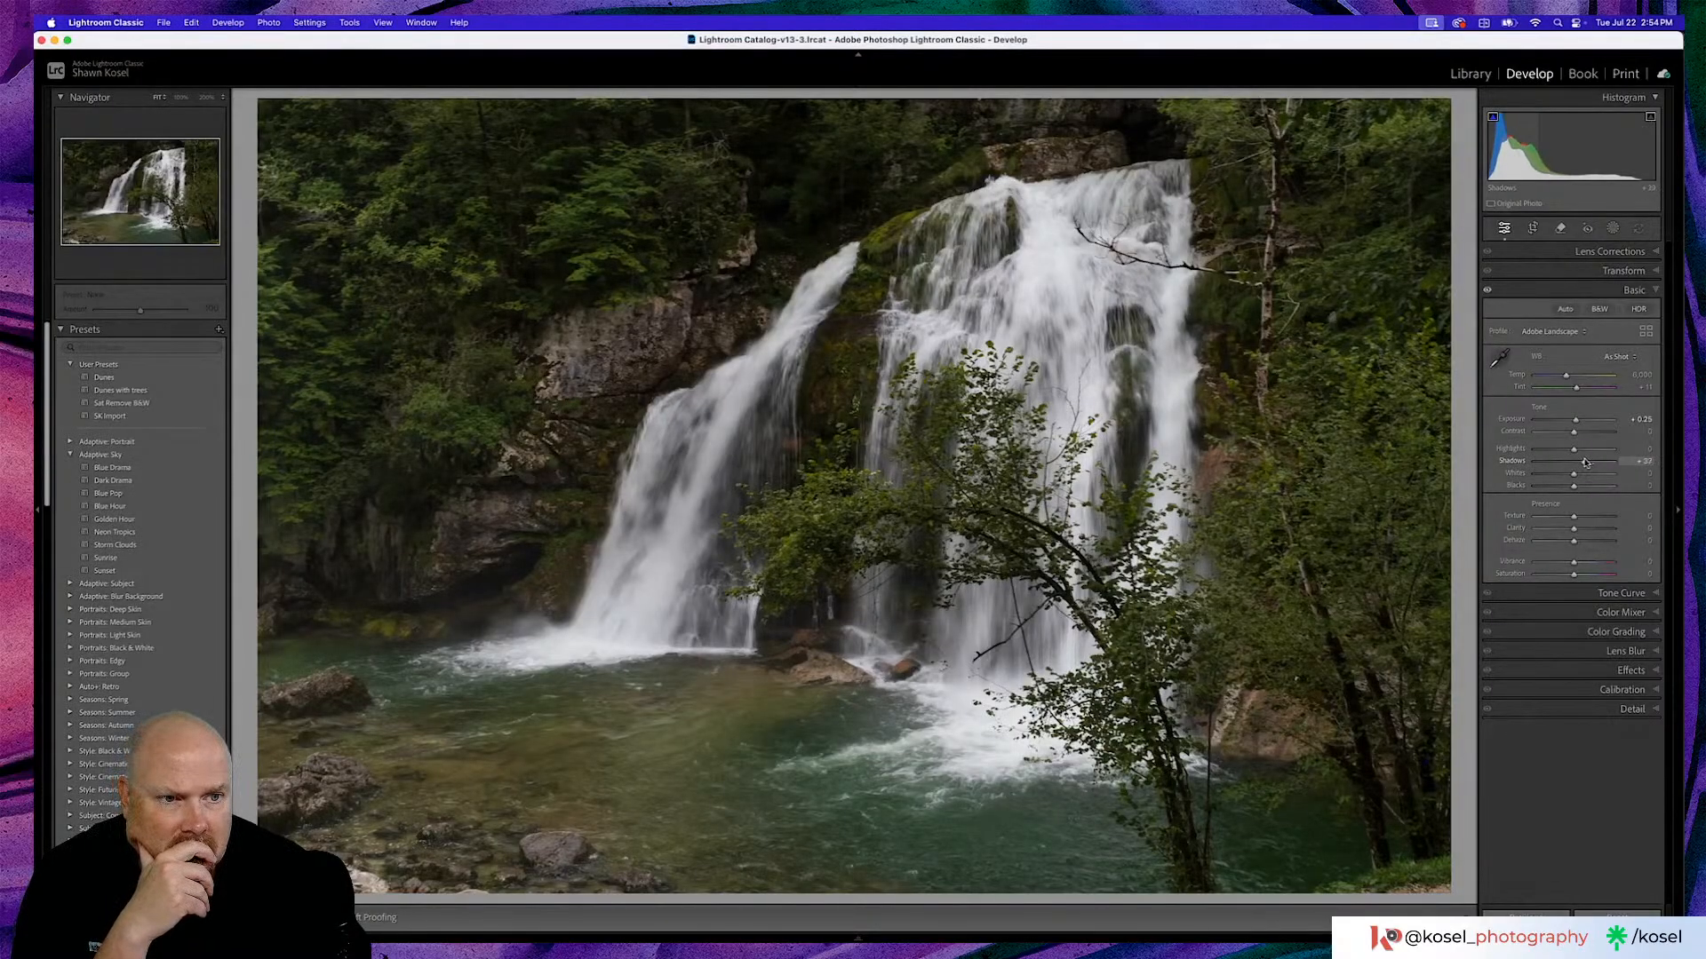
drag(1573, 474, 1590, 477)
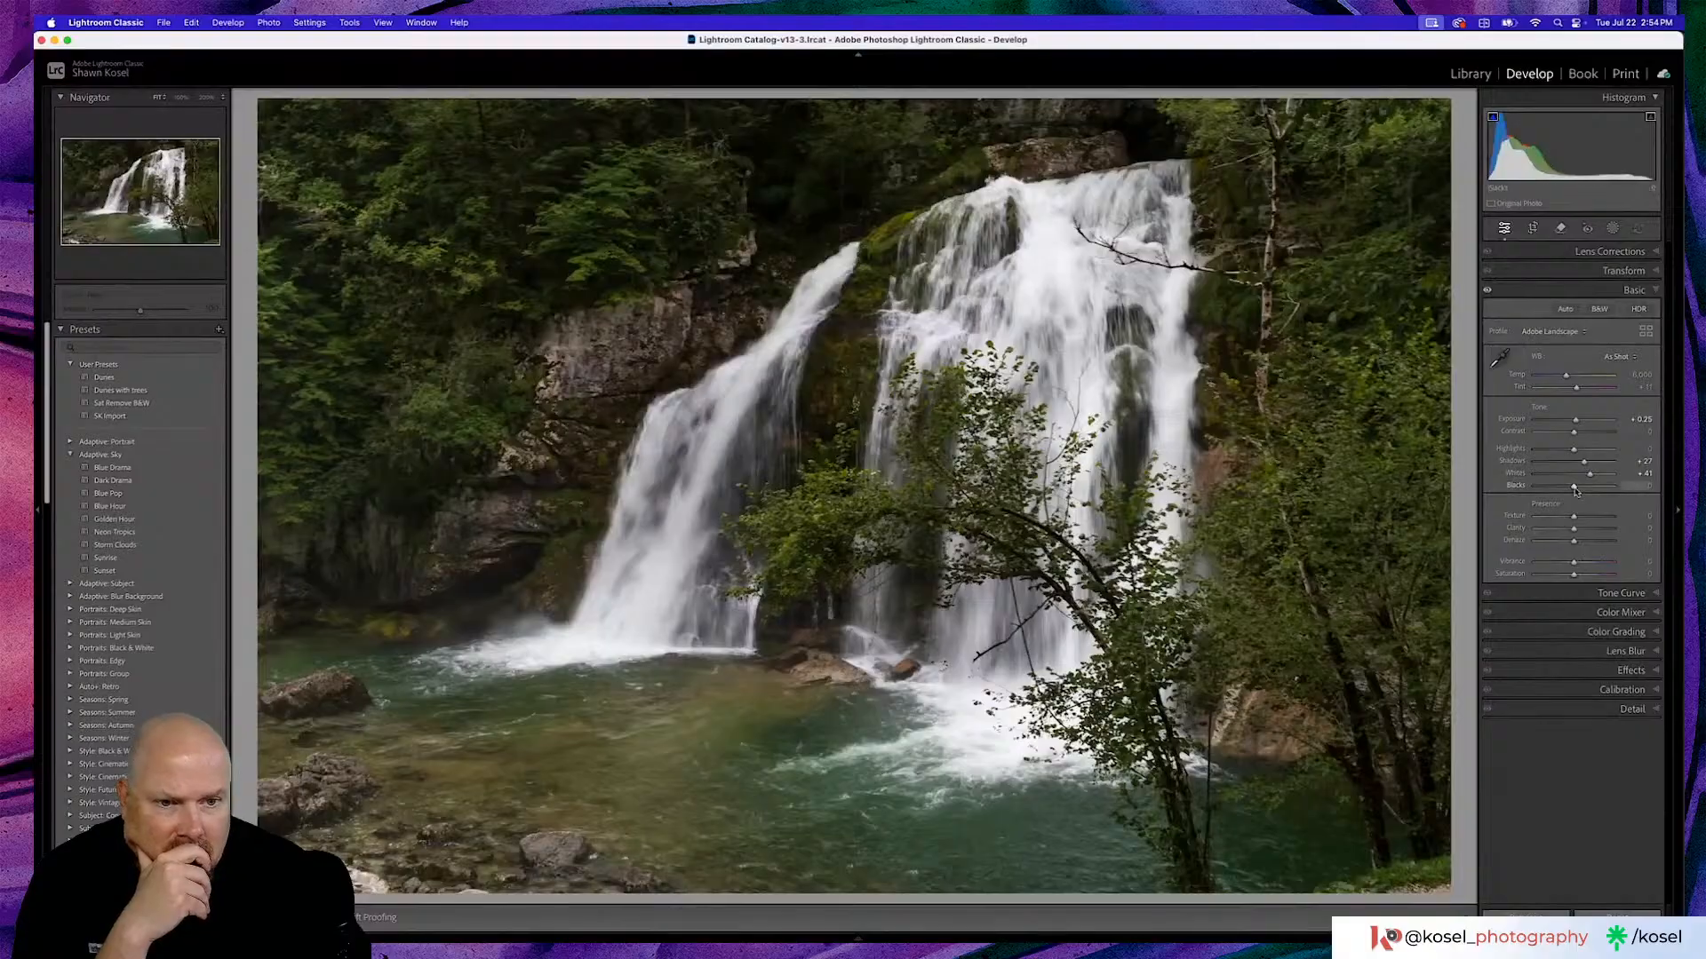
drag(1574, 490, 1578, 489)
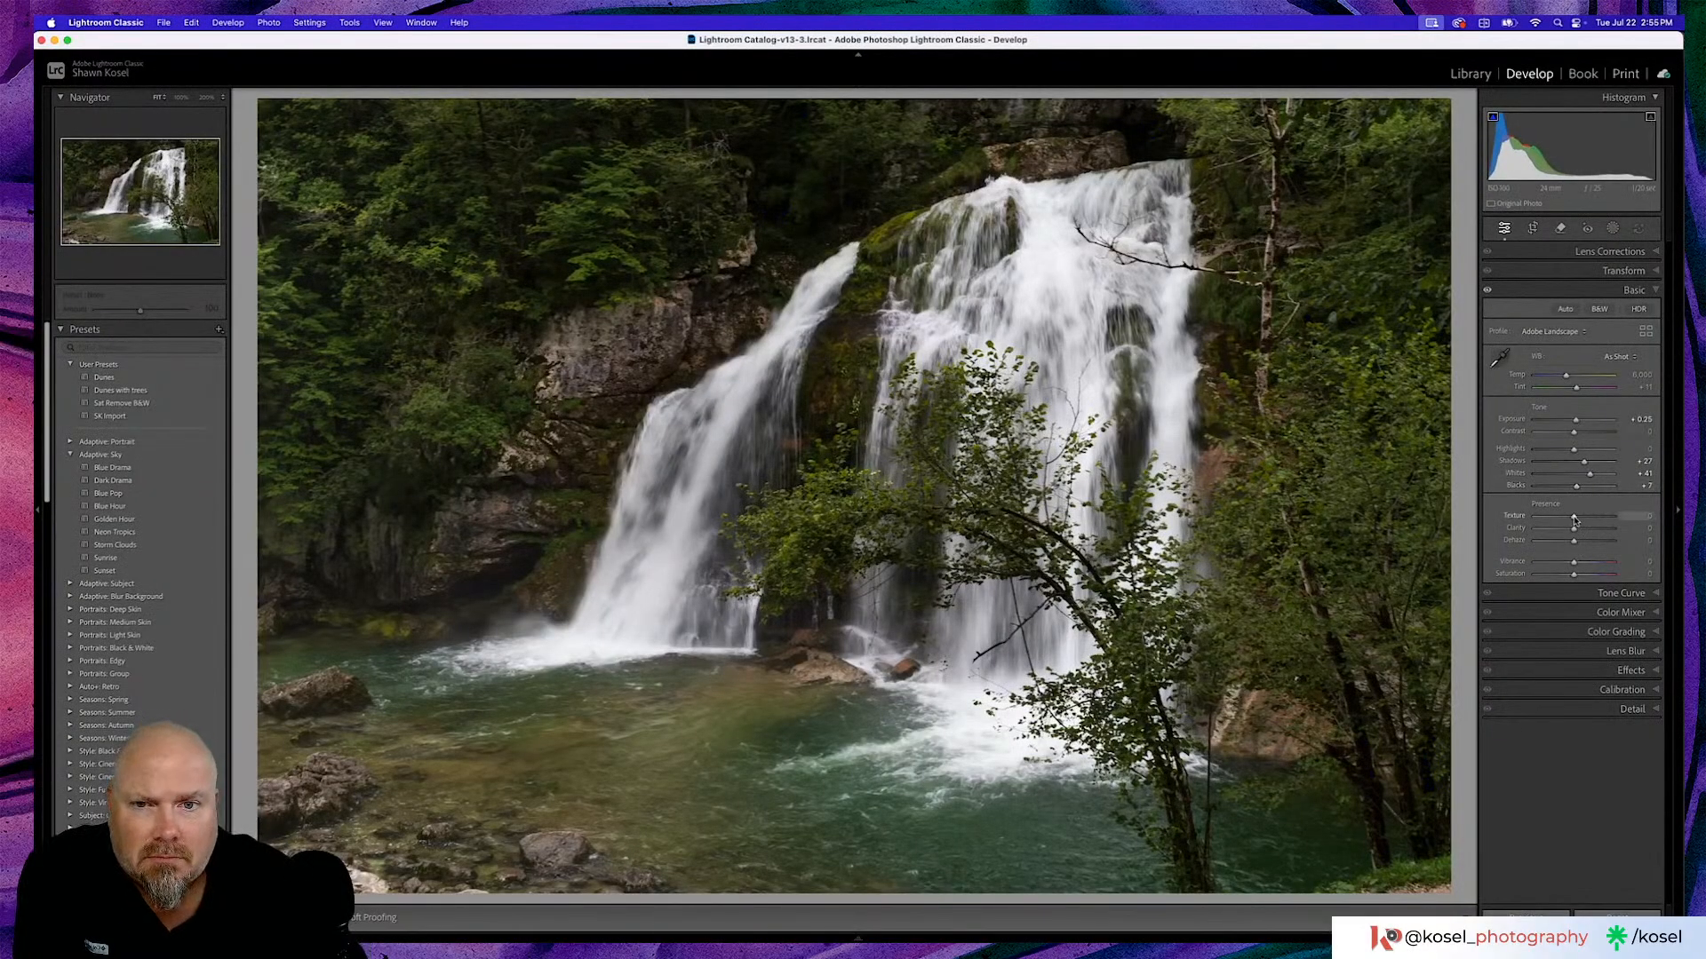
Soften the waterfall photo with texture -28 and clarity -23, and raise vibrance to +19.
drag(1574, 517, 1582, 517)
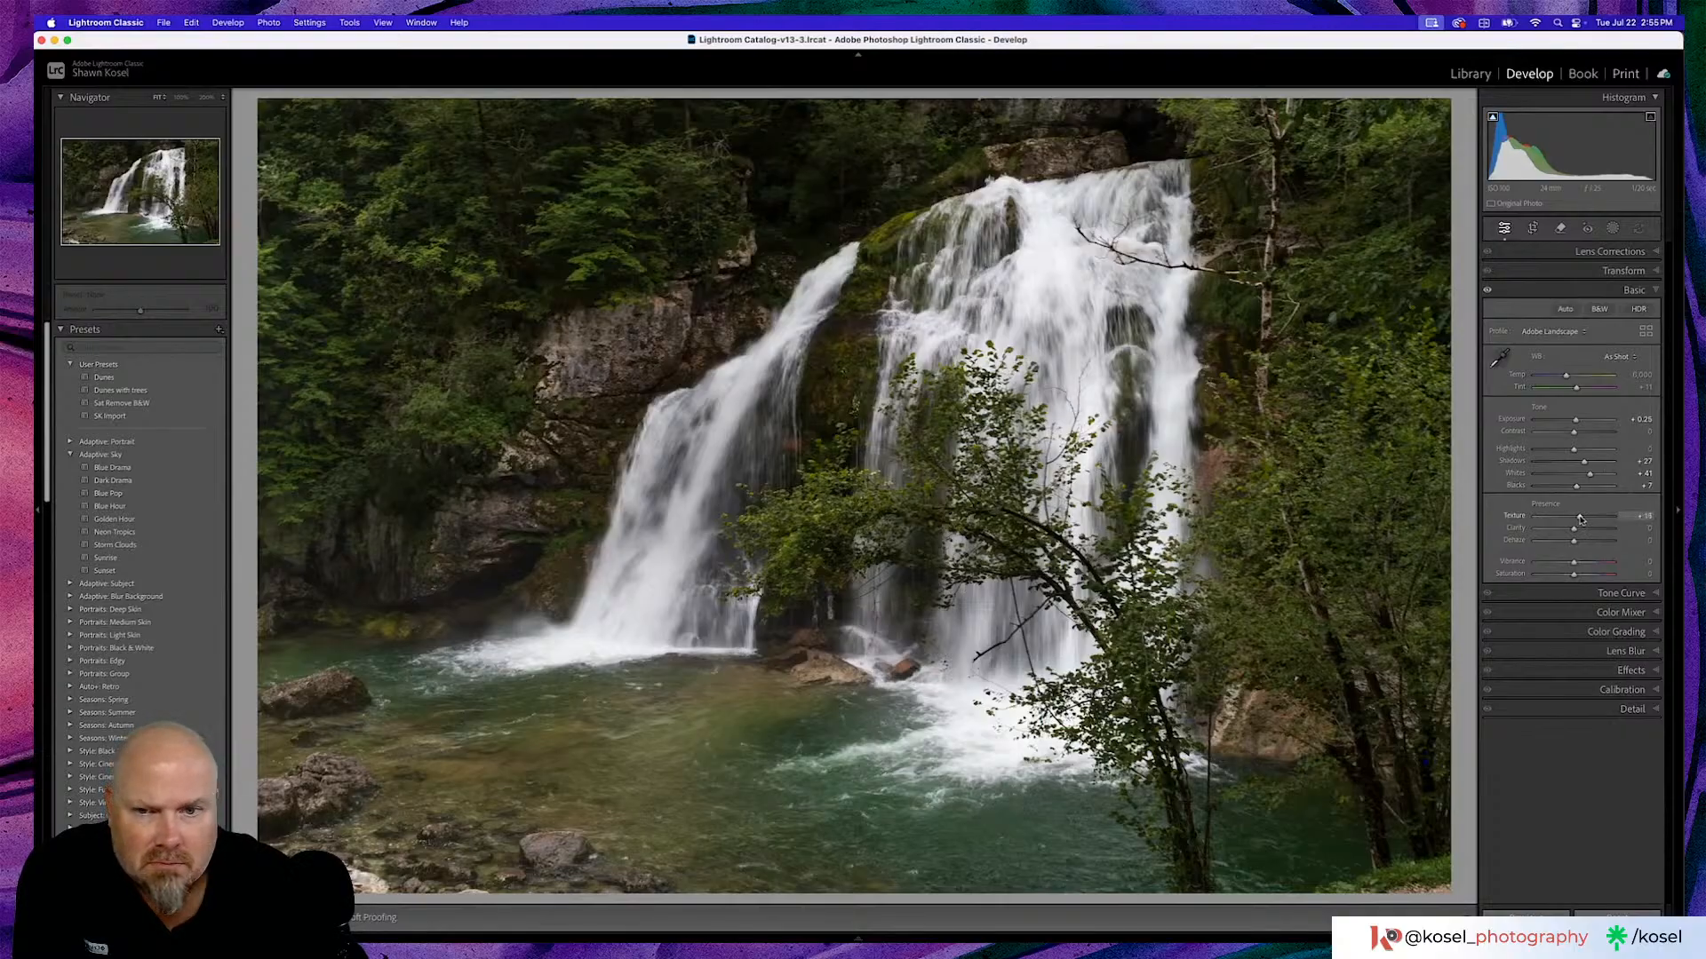
mouse_move(1580, 519)
mouse_down()
mouse_move(1556, 520)
mouse_move(1573, 519)
mouse_move(1566, 533)
mouse_up()
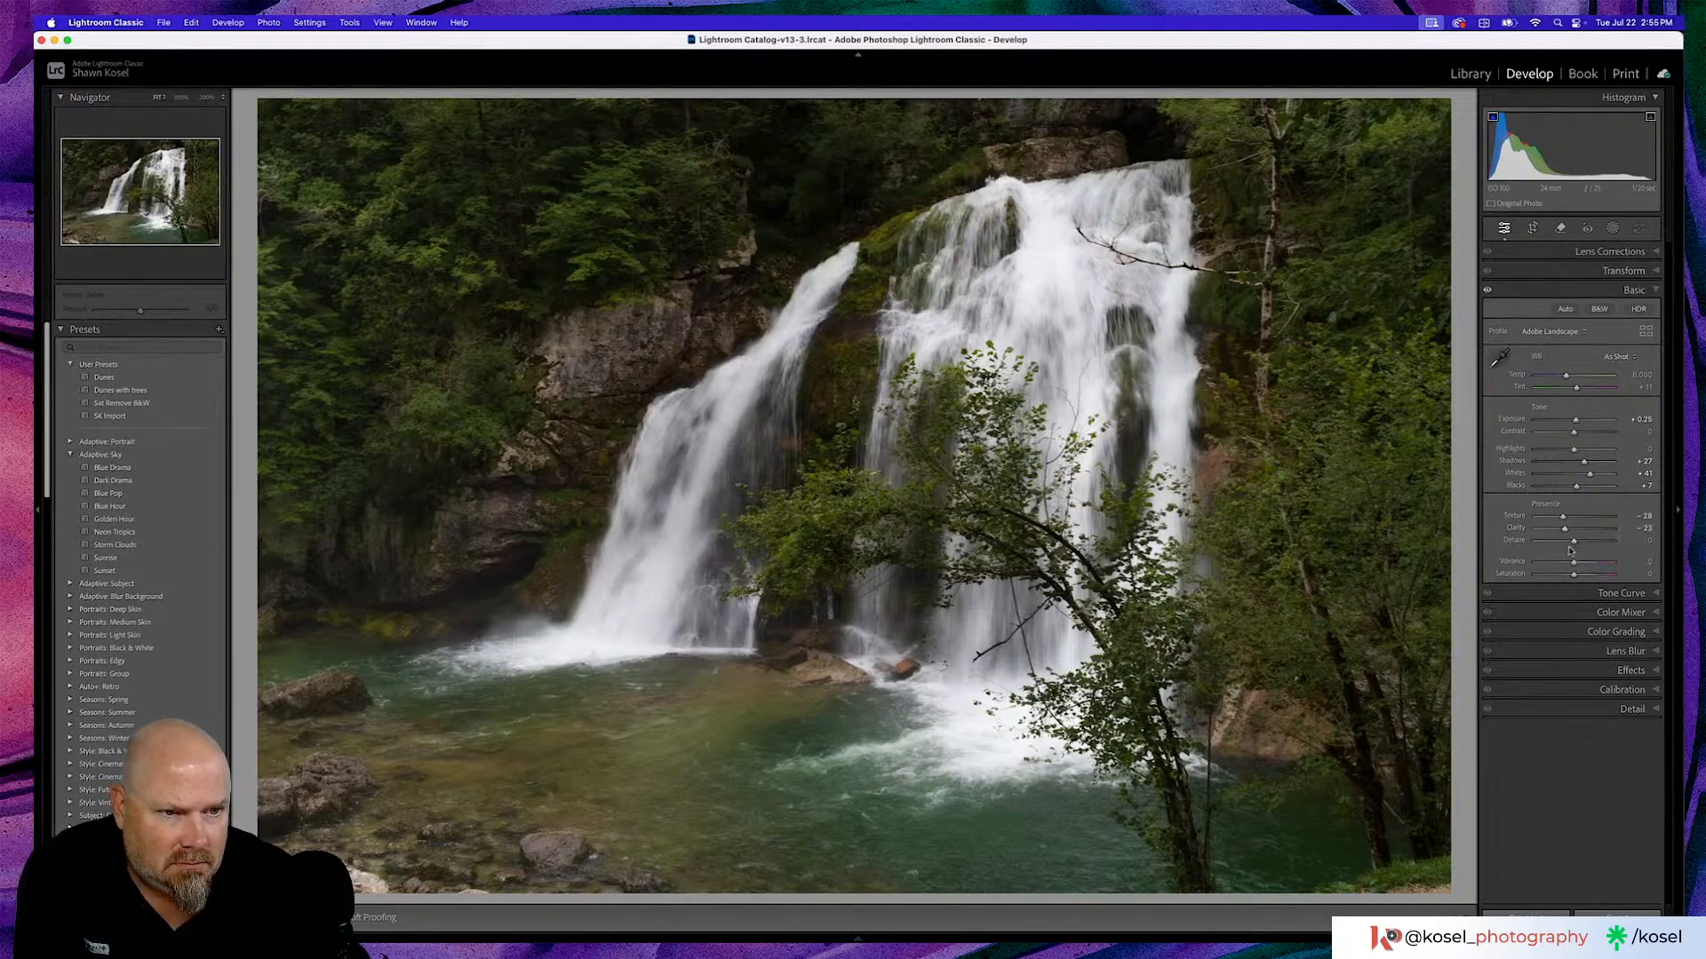
drag(1573, 565, 1582, 563)
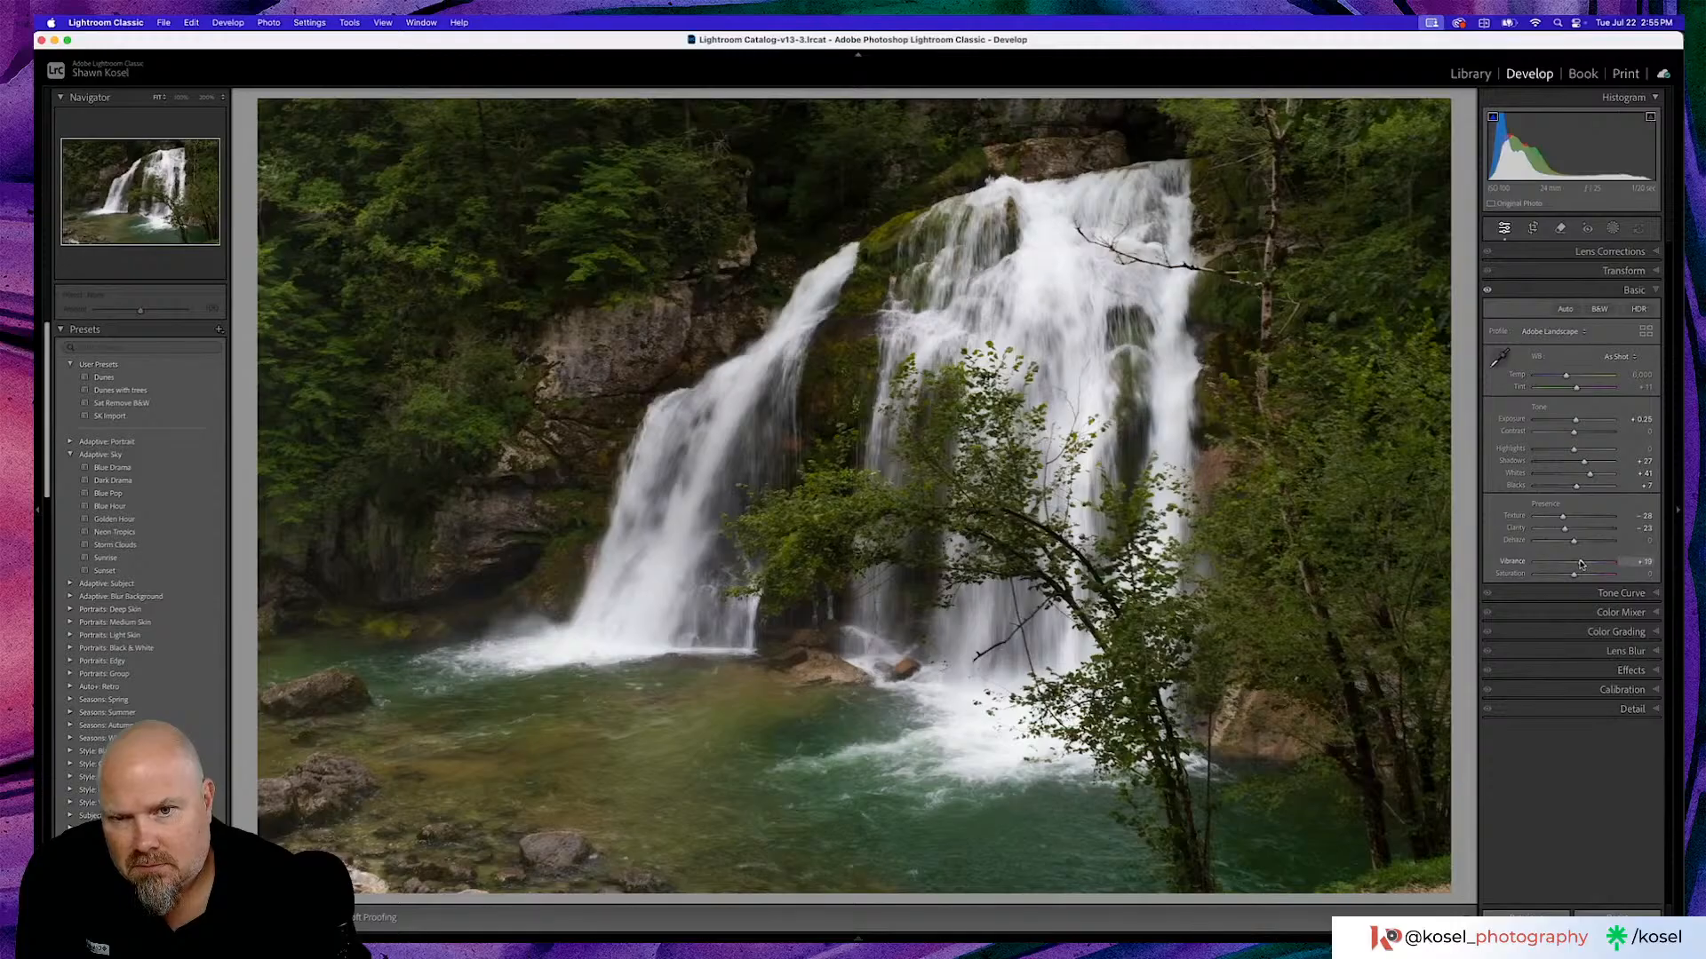
Compare the waterfall photo with its unedited version, raise its exposure further and reduce whites to +32.
key(backslash)
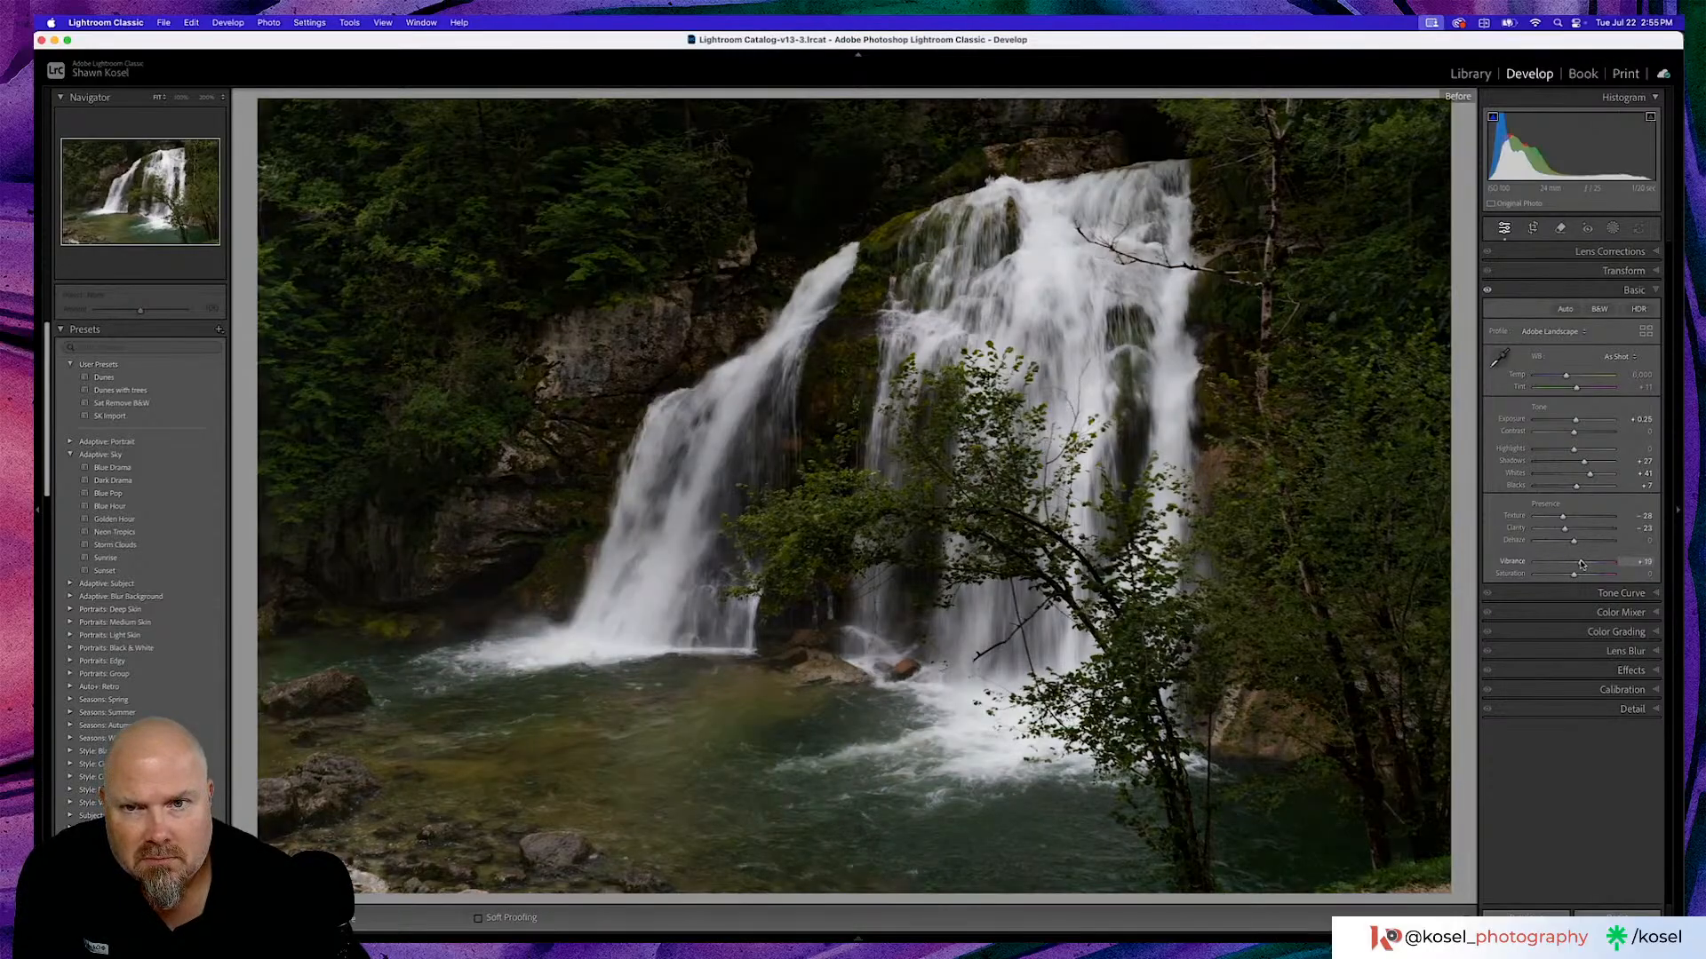
key(backslash)
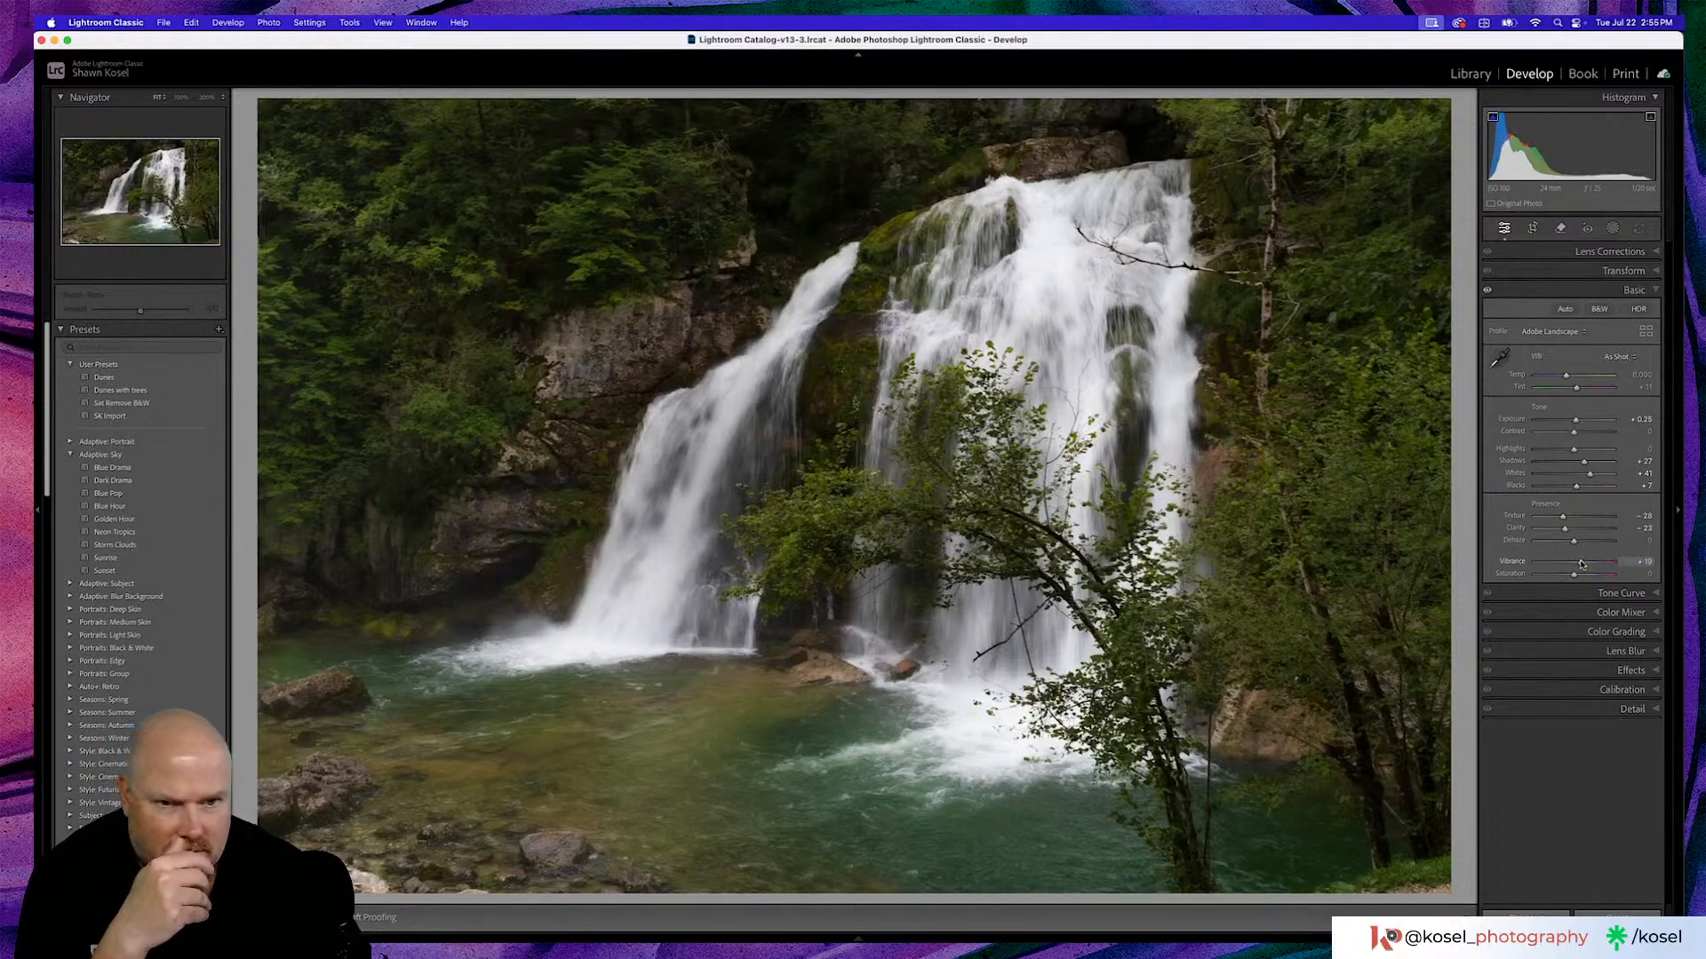
key(backslash)
key(backslash)
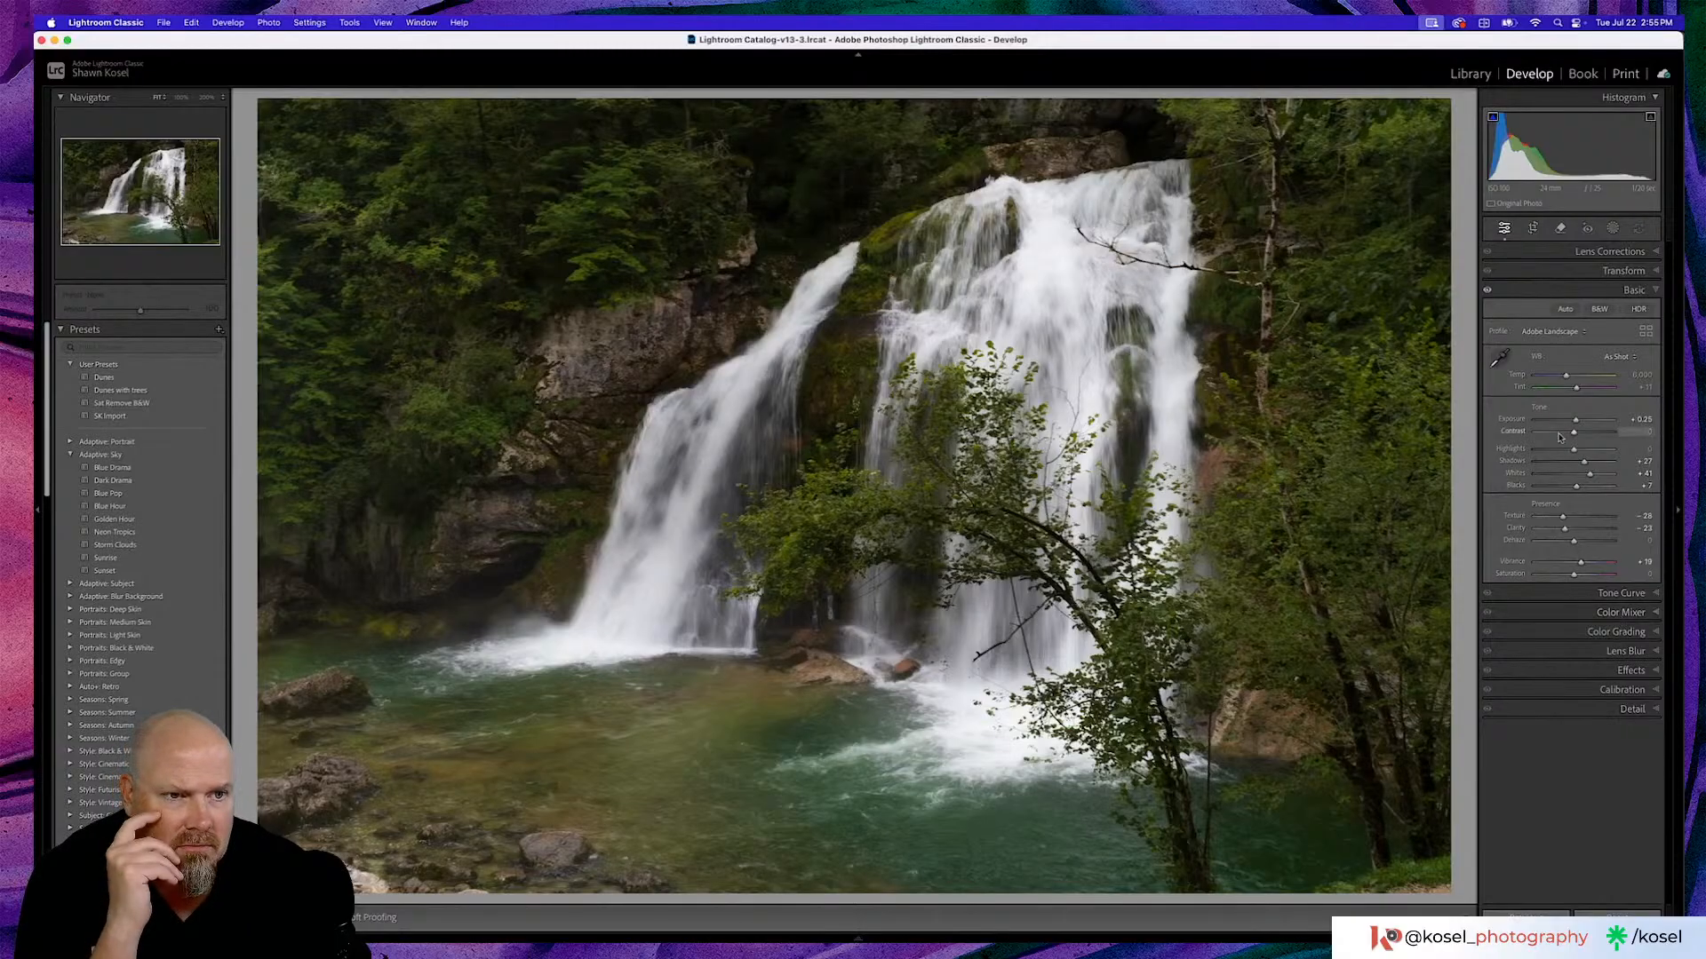
drag(1574, 421, 1586, 478)
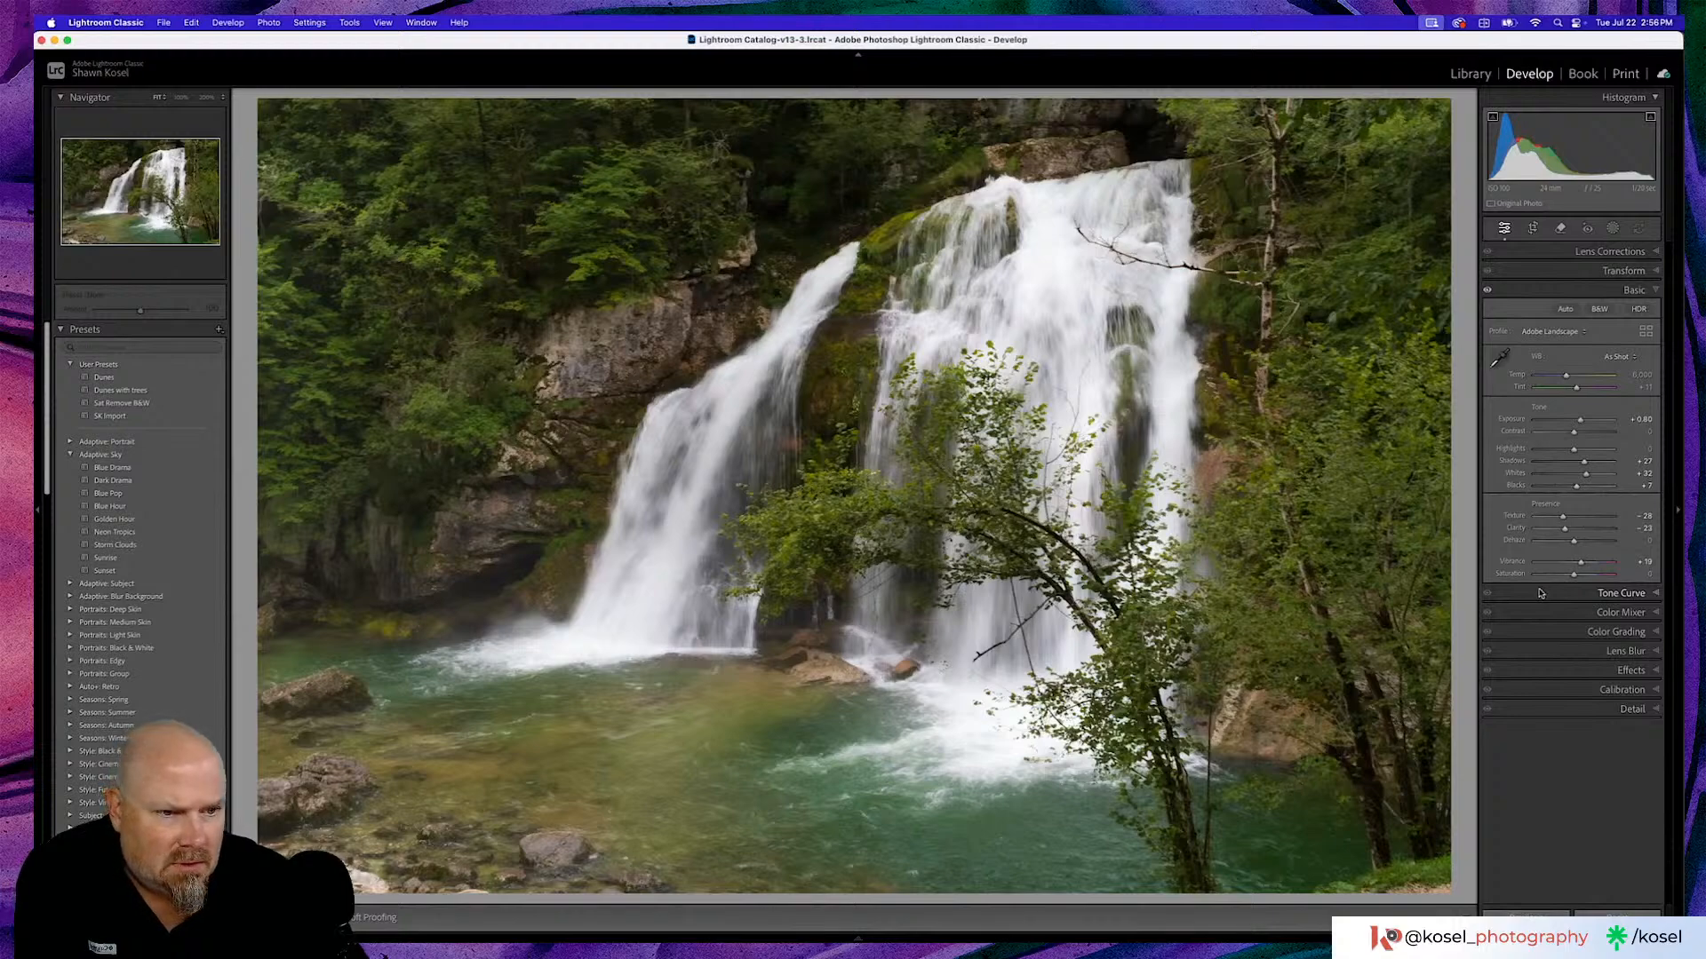
Darken the waterfall photo's edges with a post-crop vignette amount of -16 and add a small amount of grain.
click(1616, 651)
click(1625, 367)
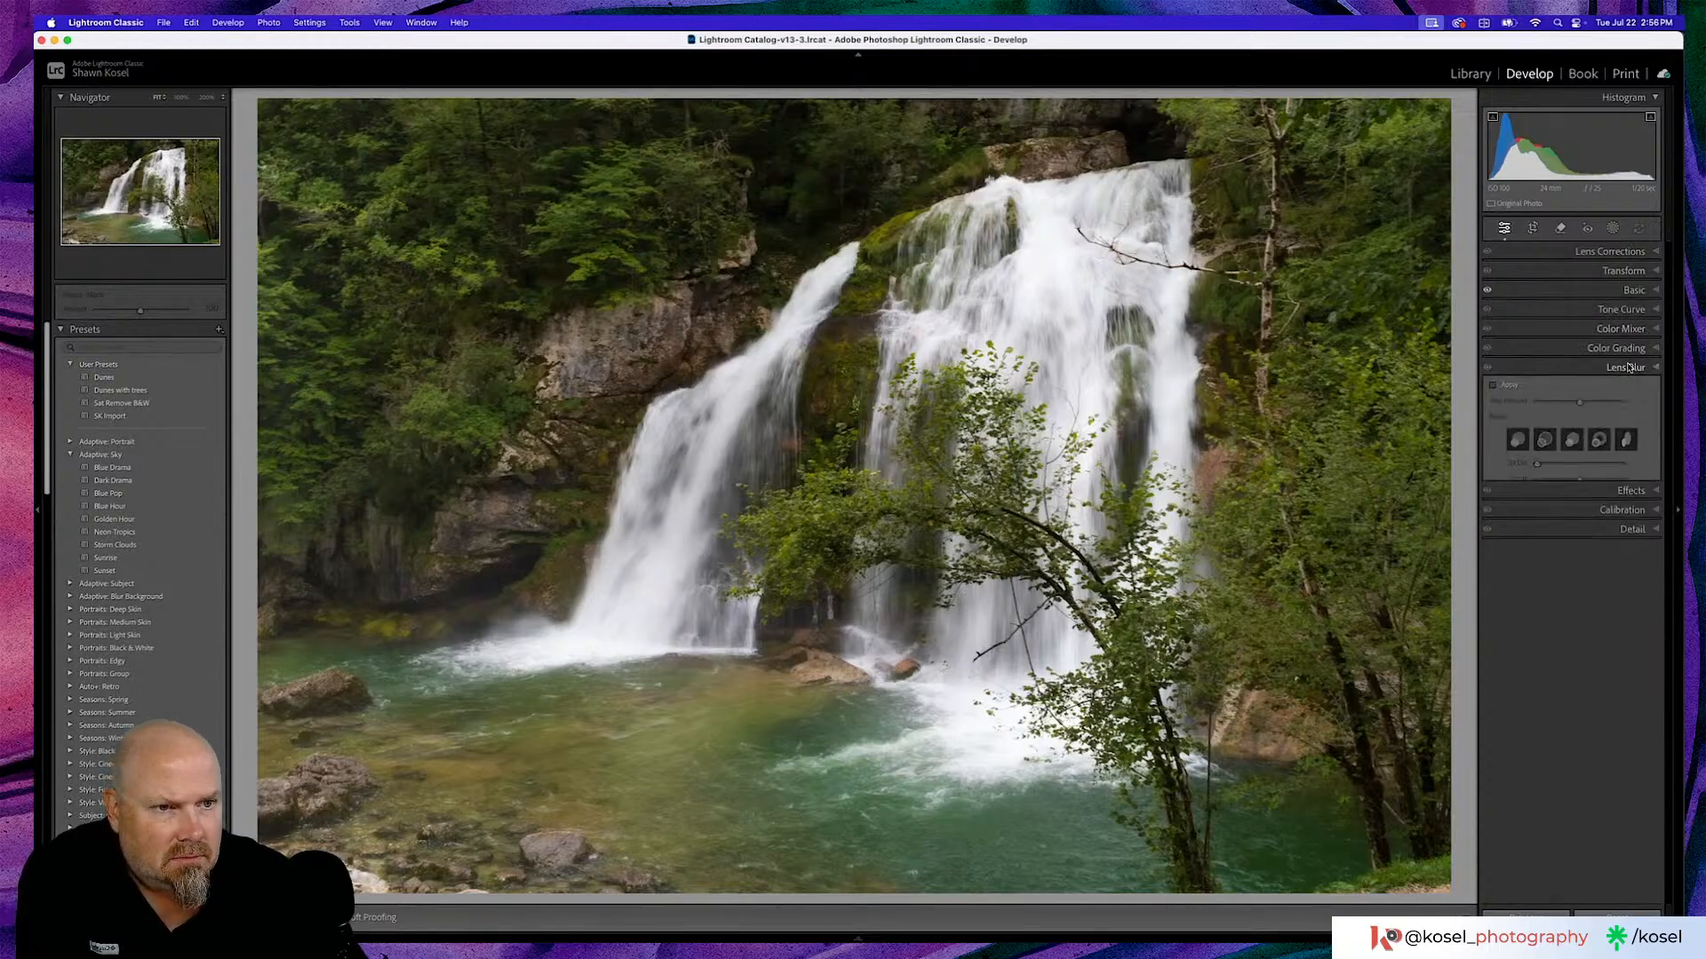
click(1629, 387)
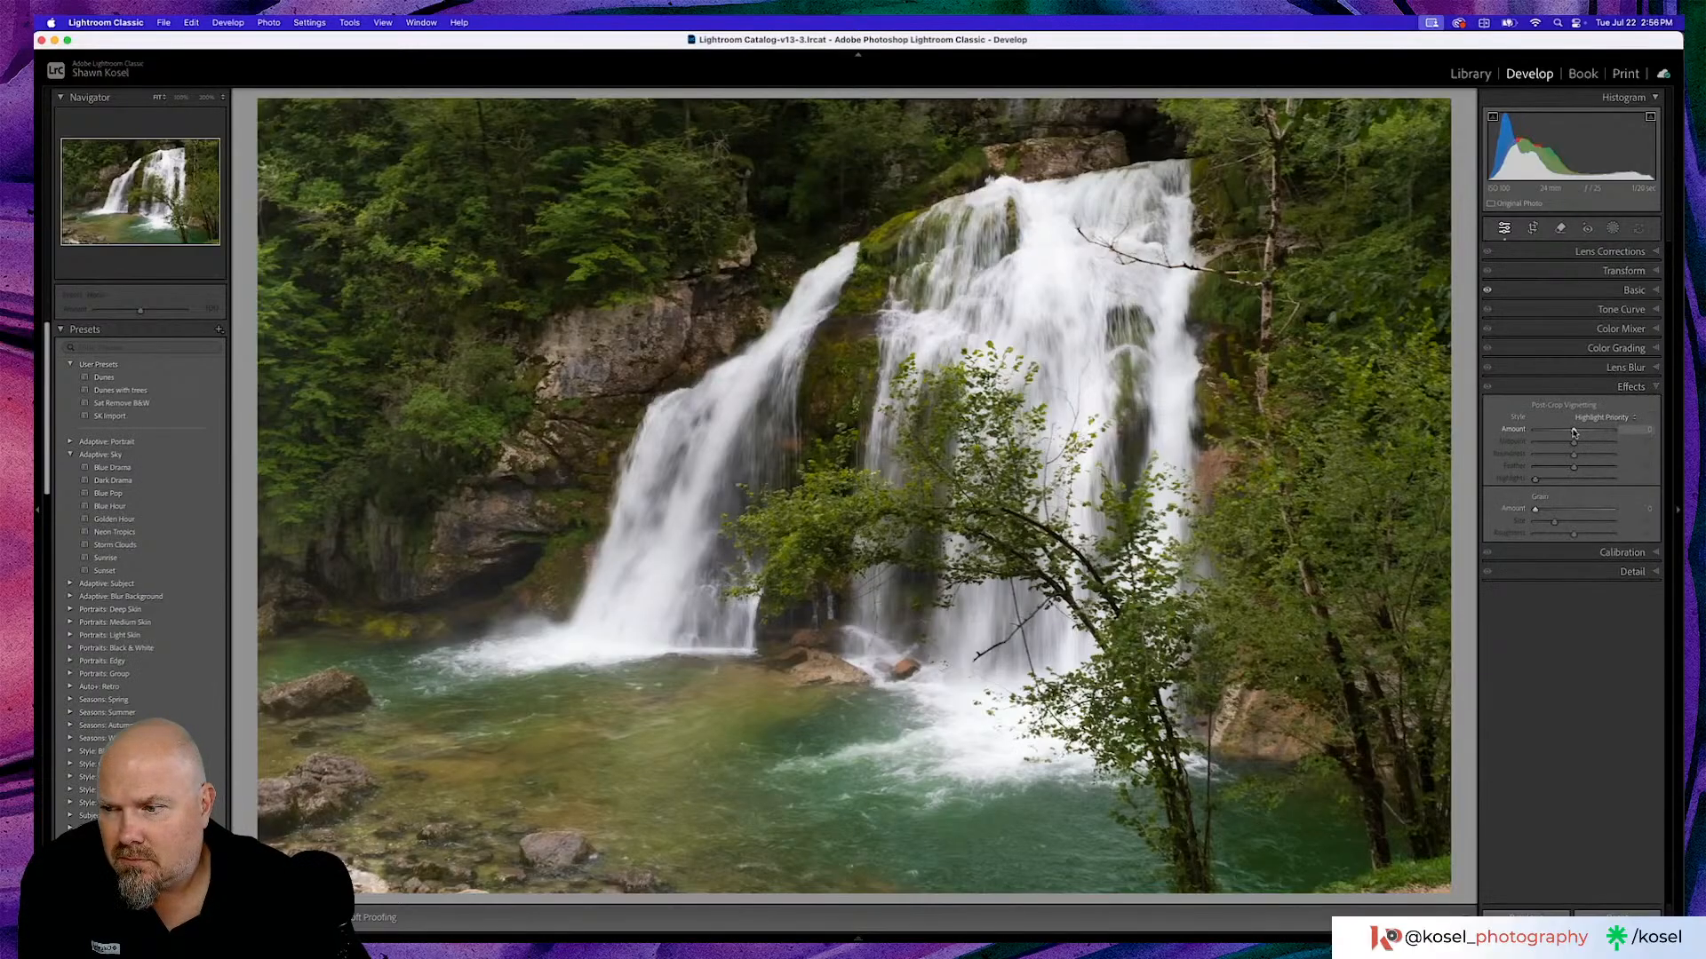
drag(1573, 432, 1566, 433)
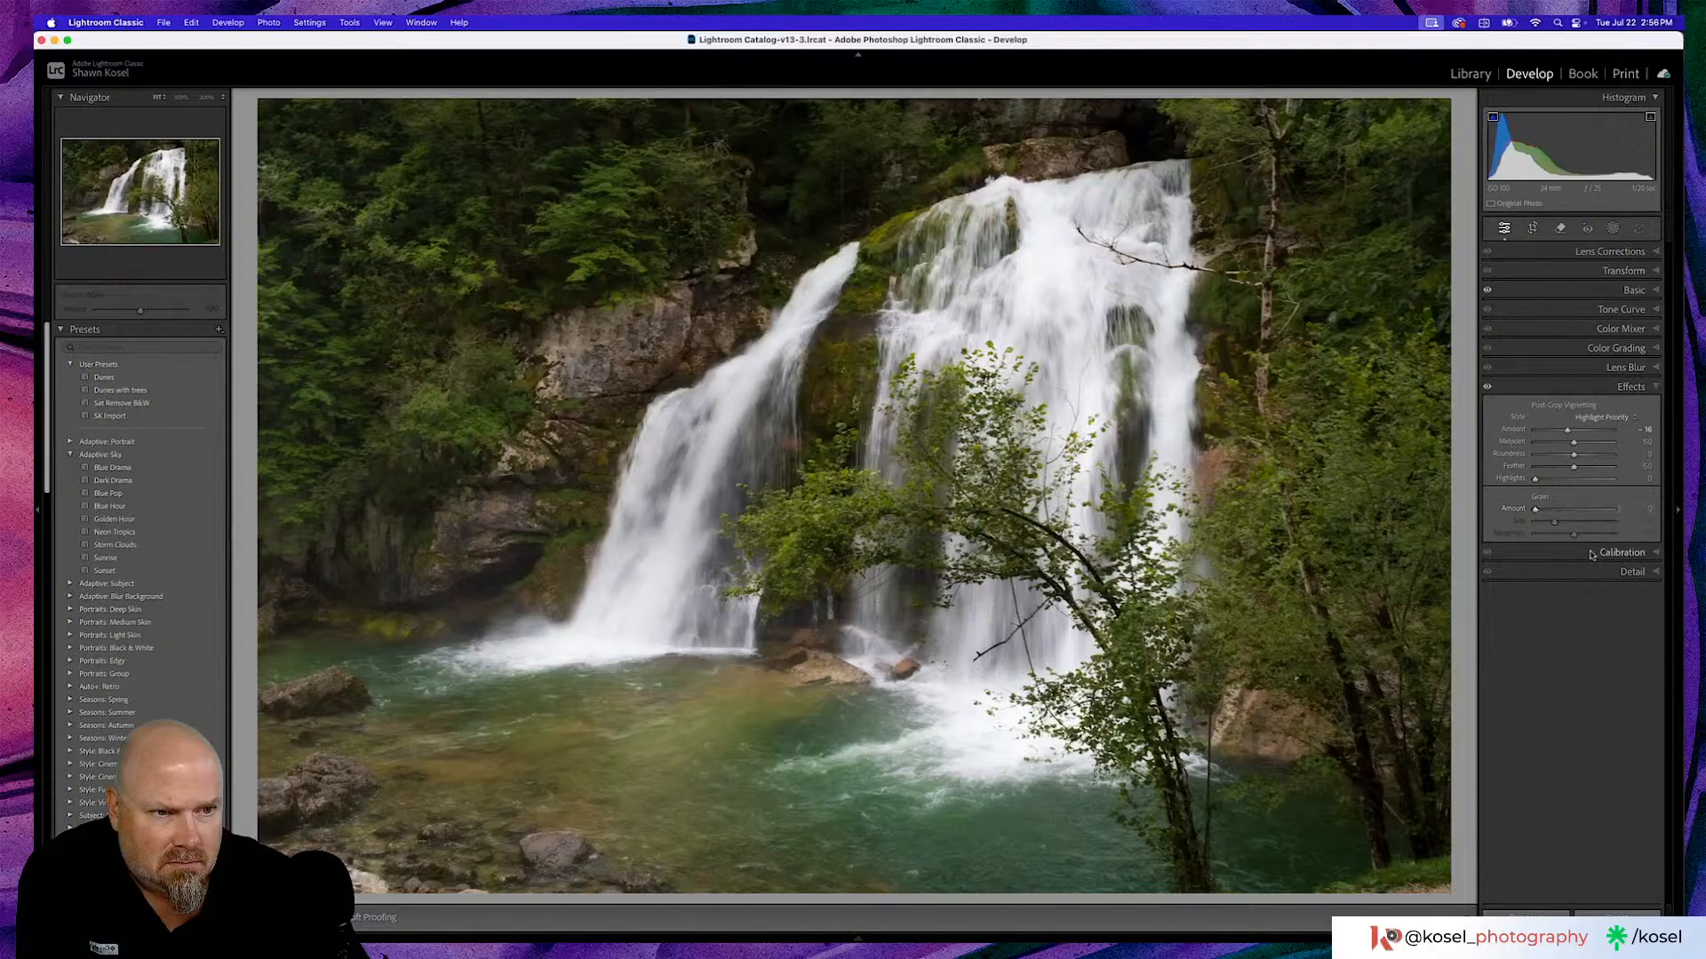
drag(1535, 512, 1541, 511)
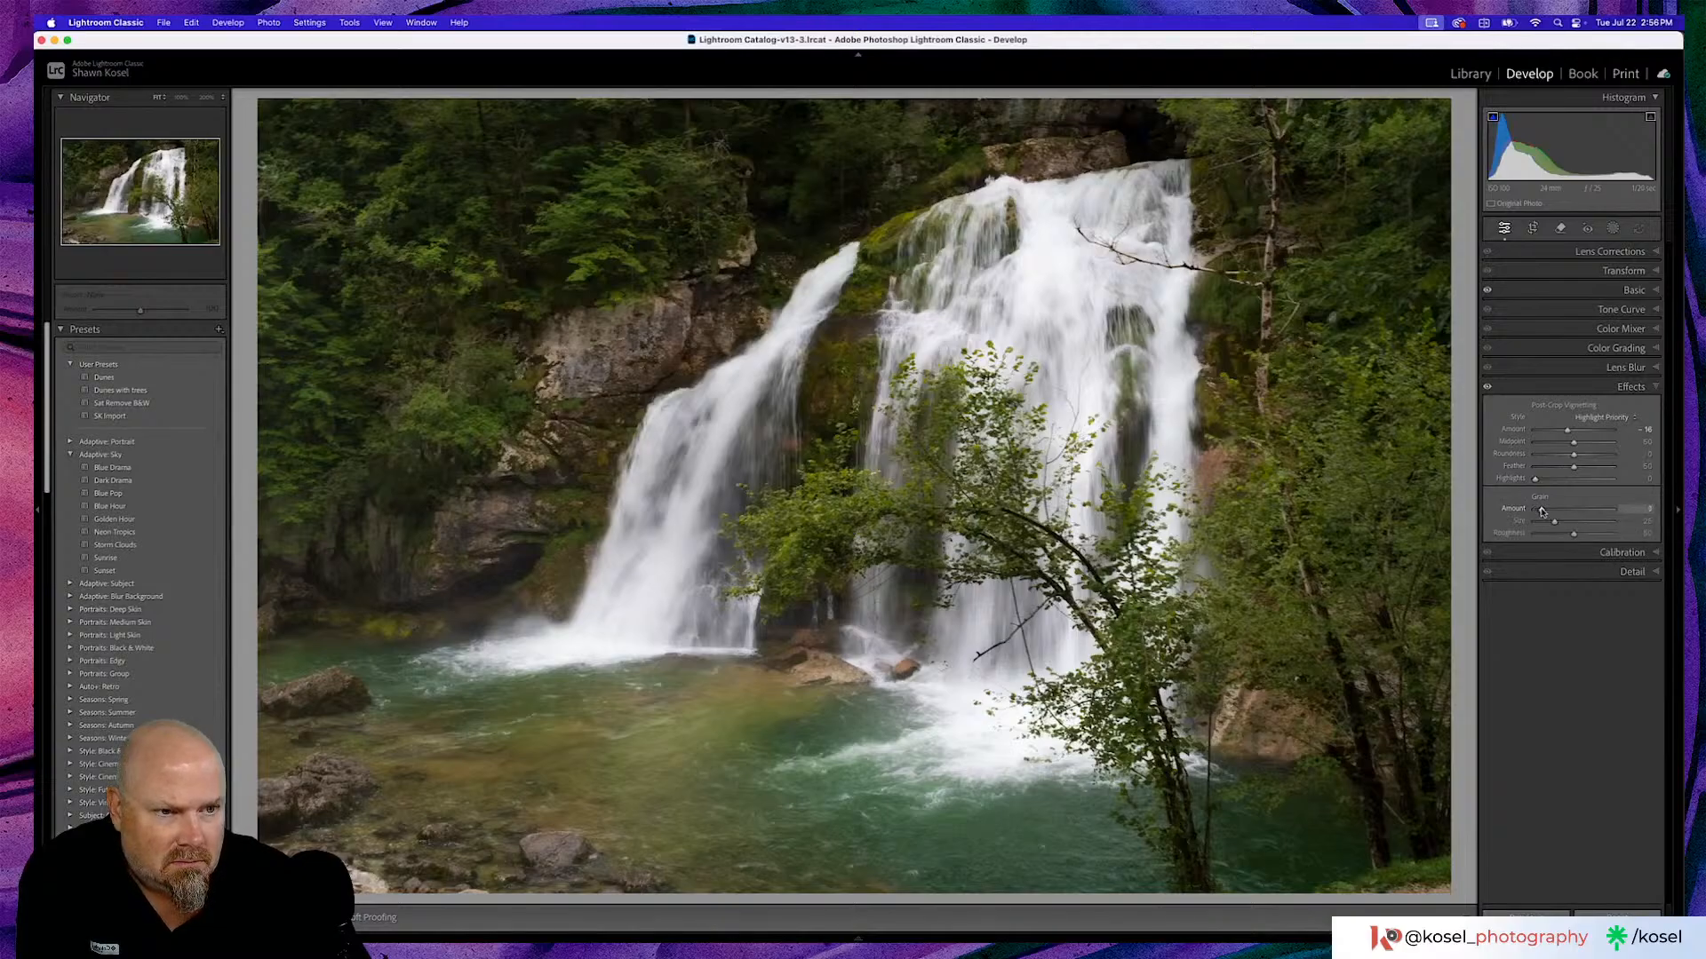
click(1637, 571)
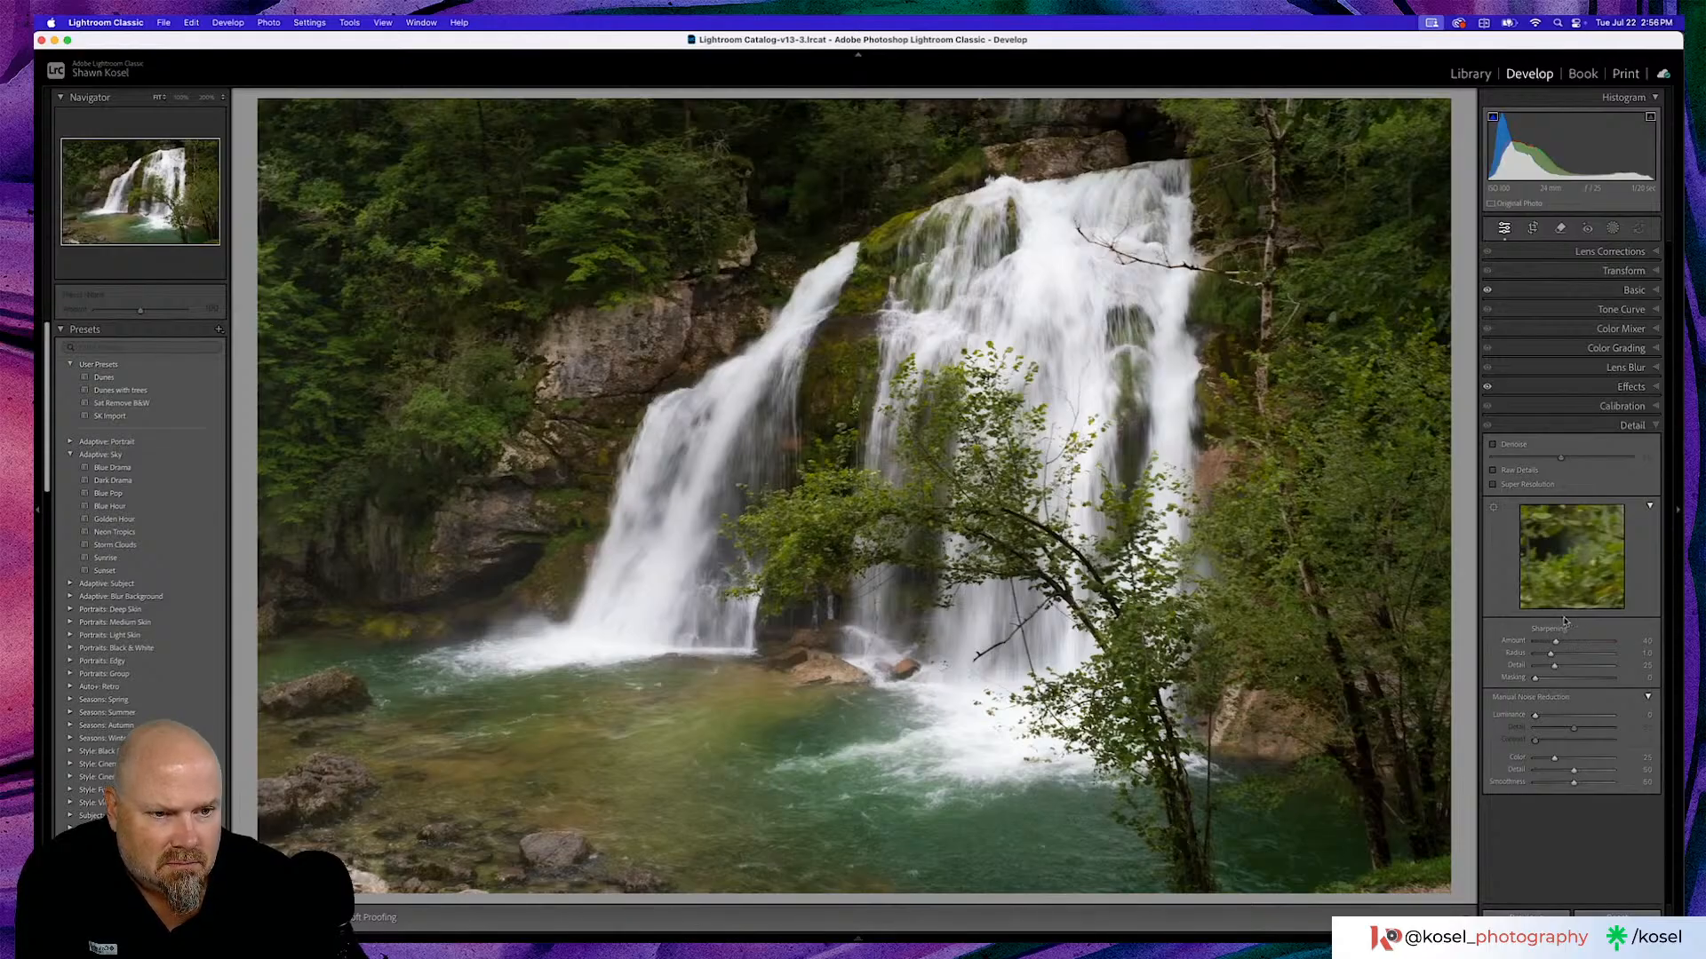
click(1631, 426)
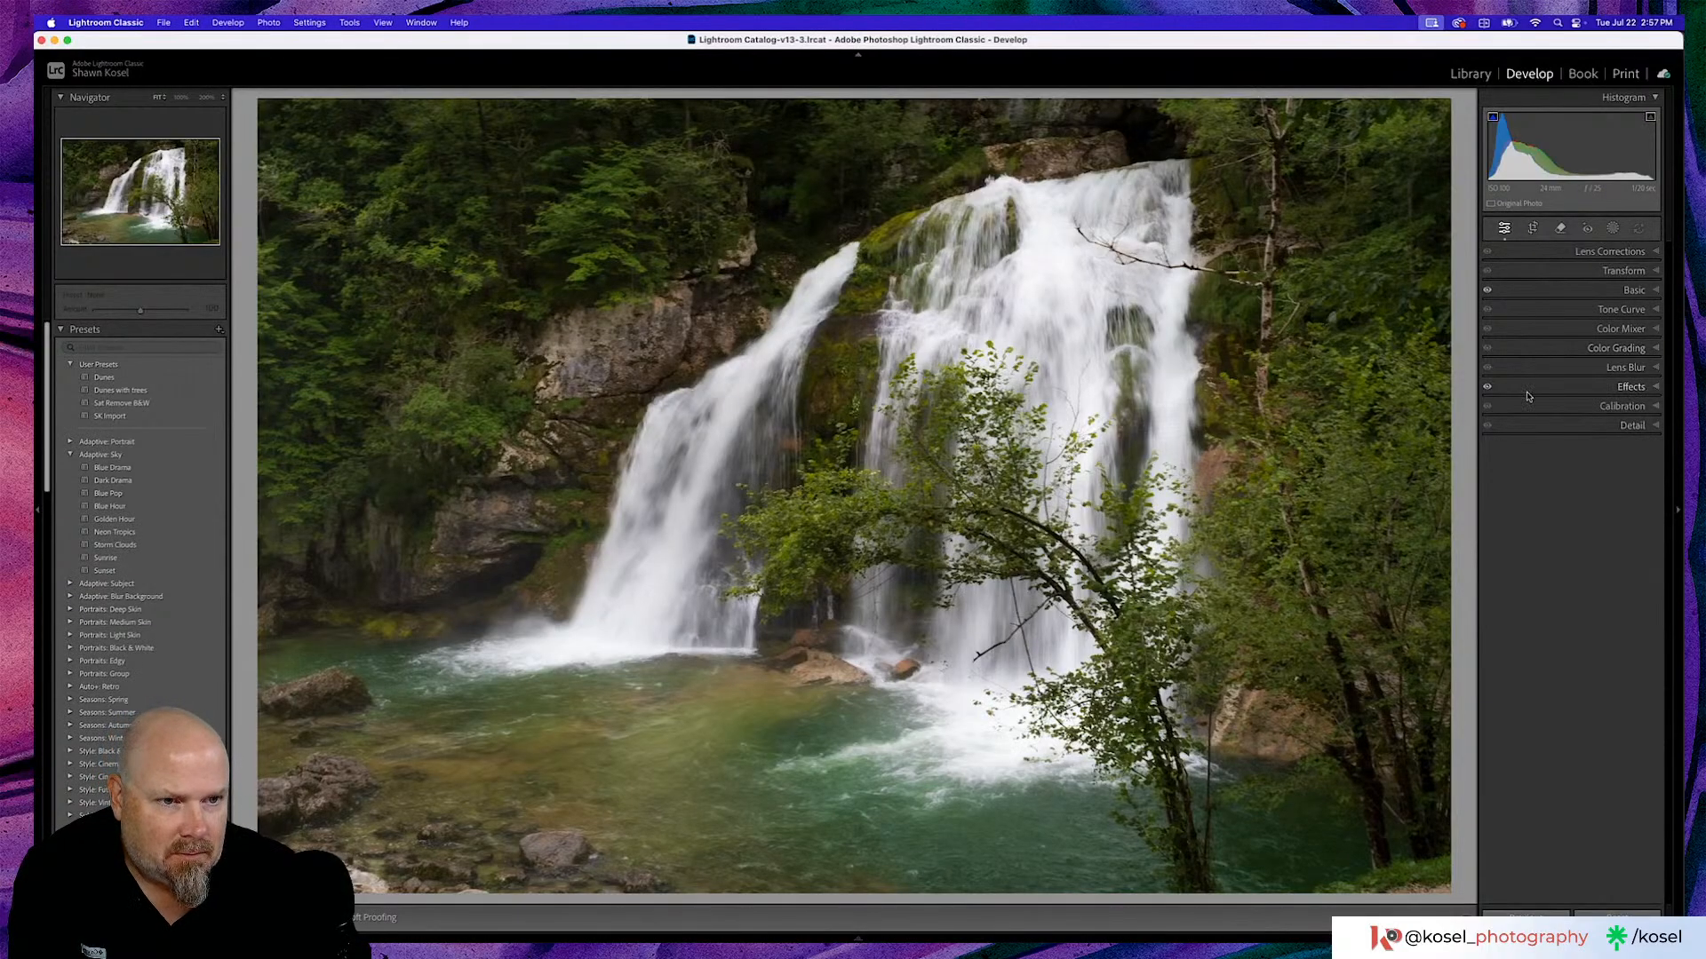
Preview the waterfall photo with the effects off and on, and compare the edit with the unedited version.
click(1488, 388)
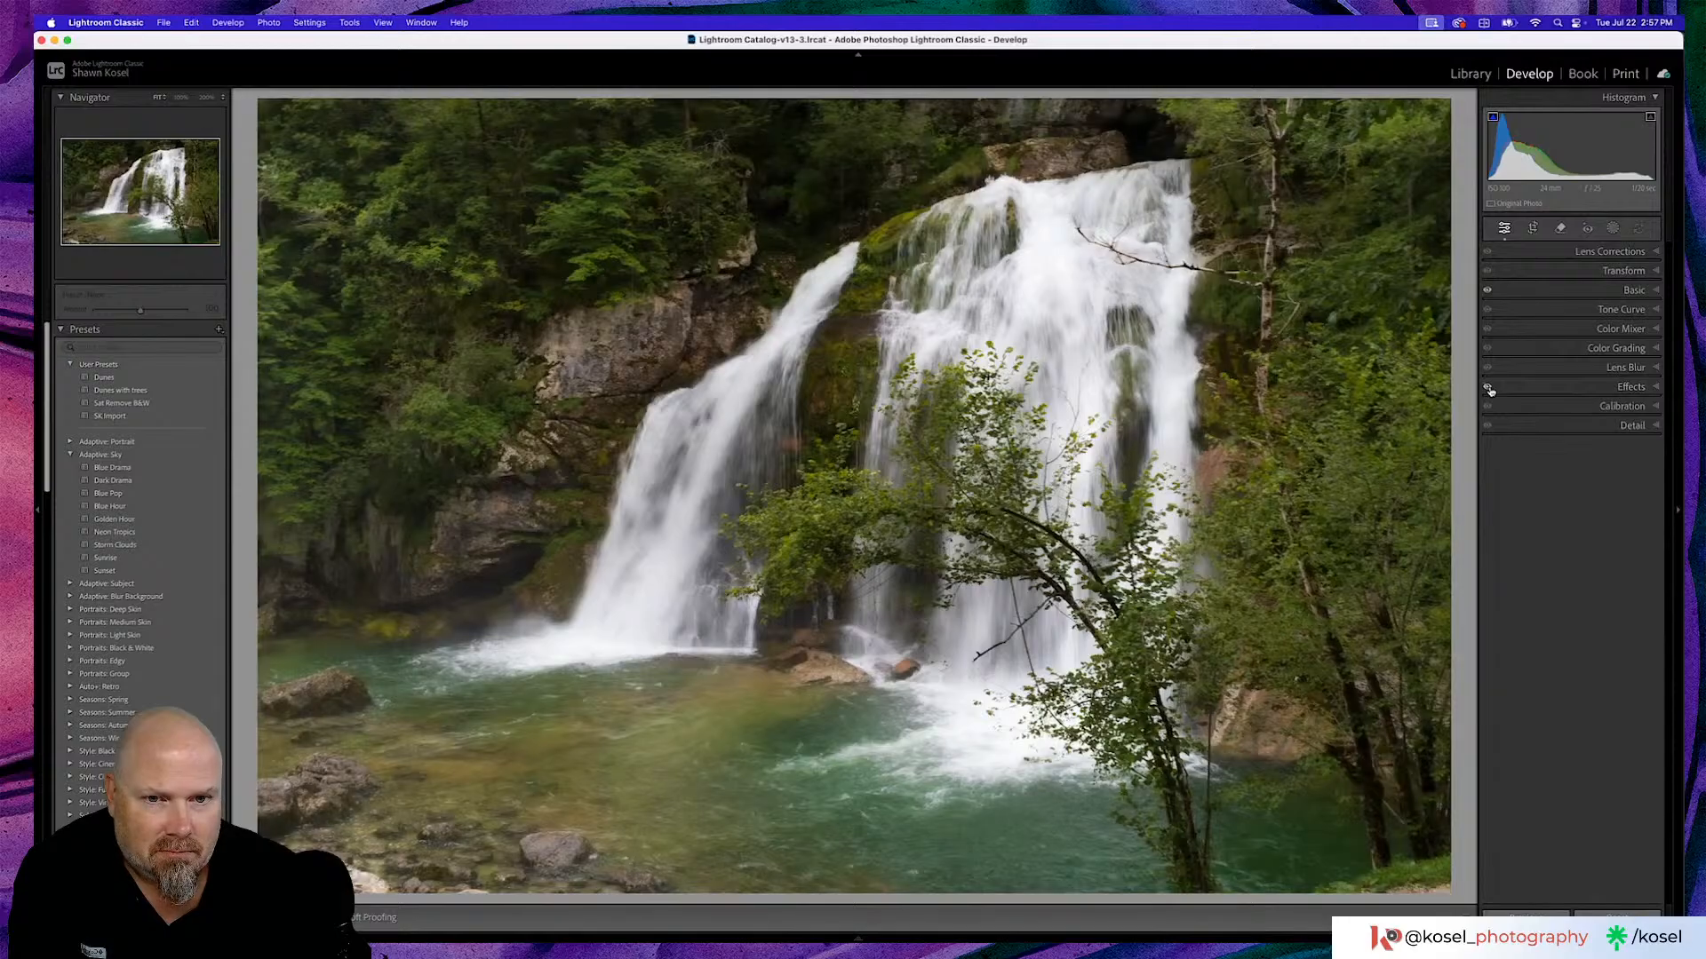
click(1488, 389)
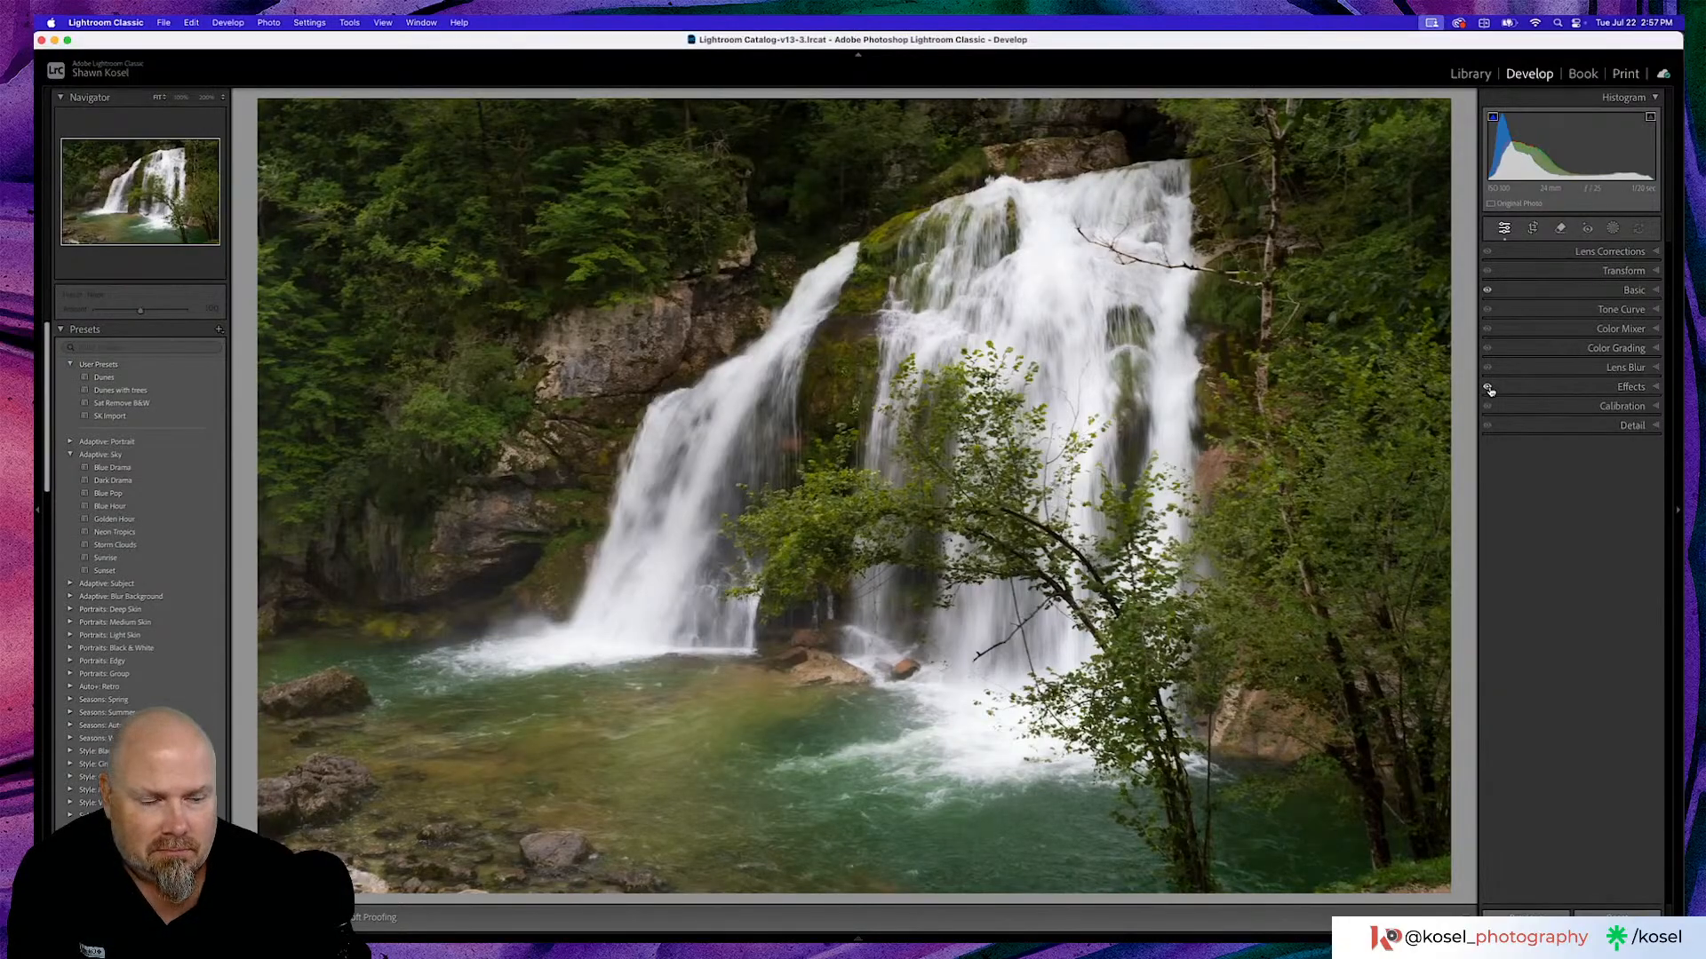
key(backslash)
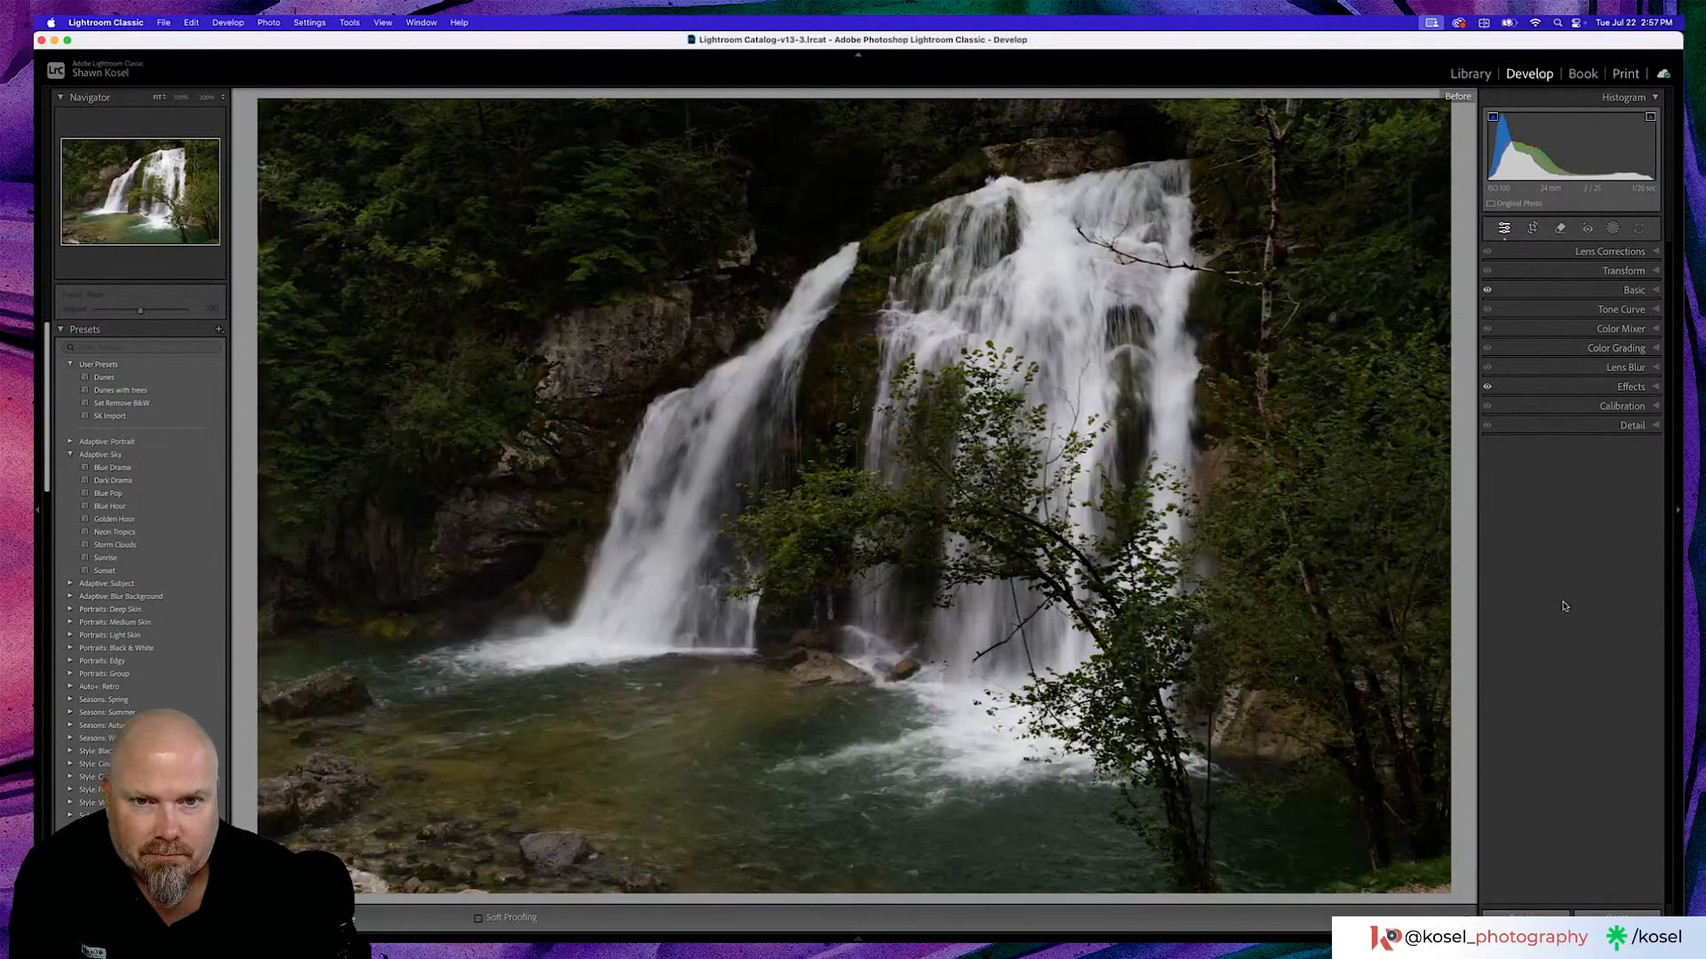
key(backslash)
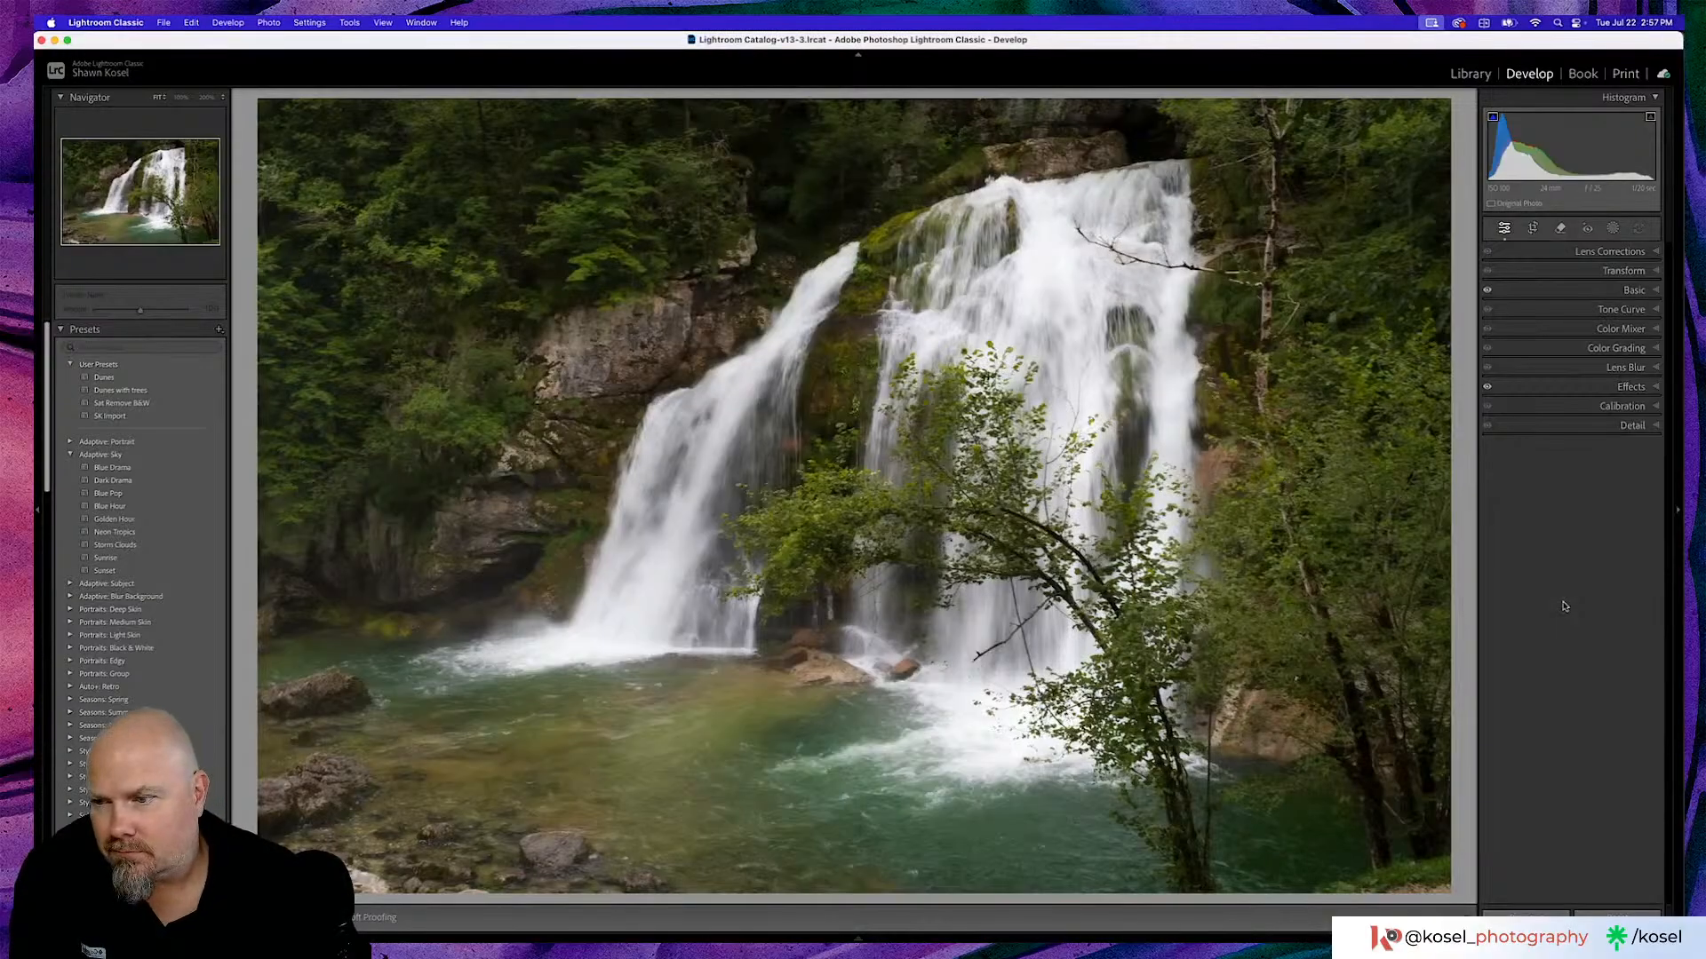
key(backslash)
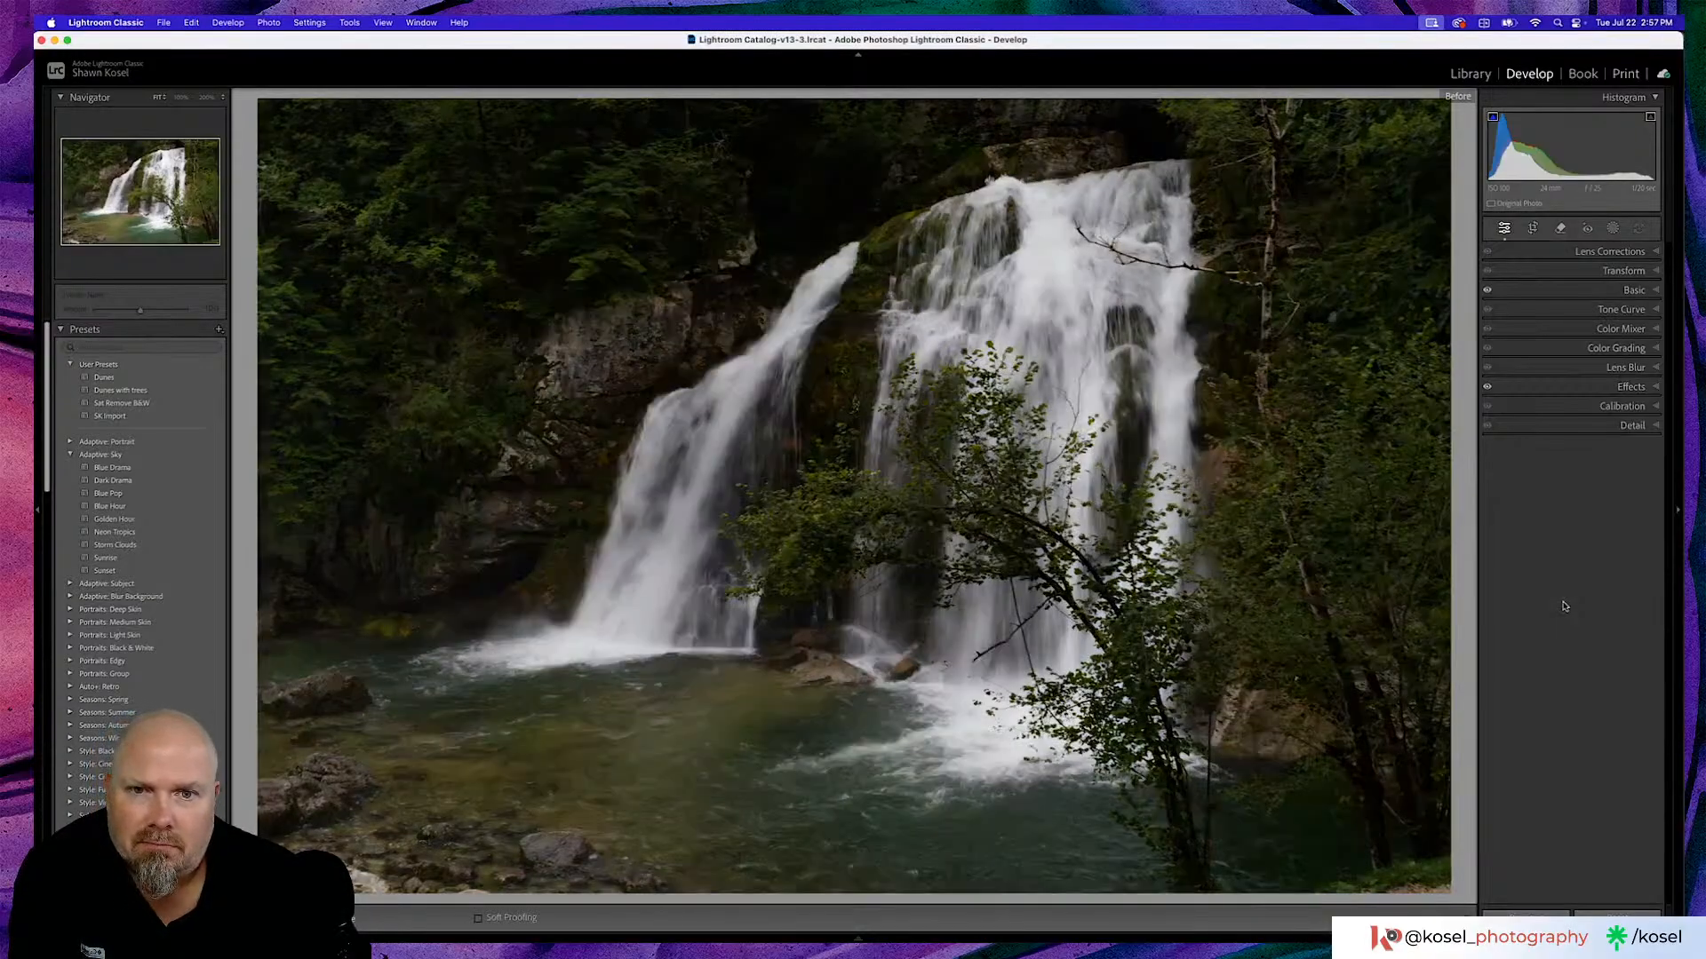
key(backslash)
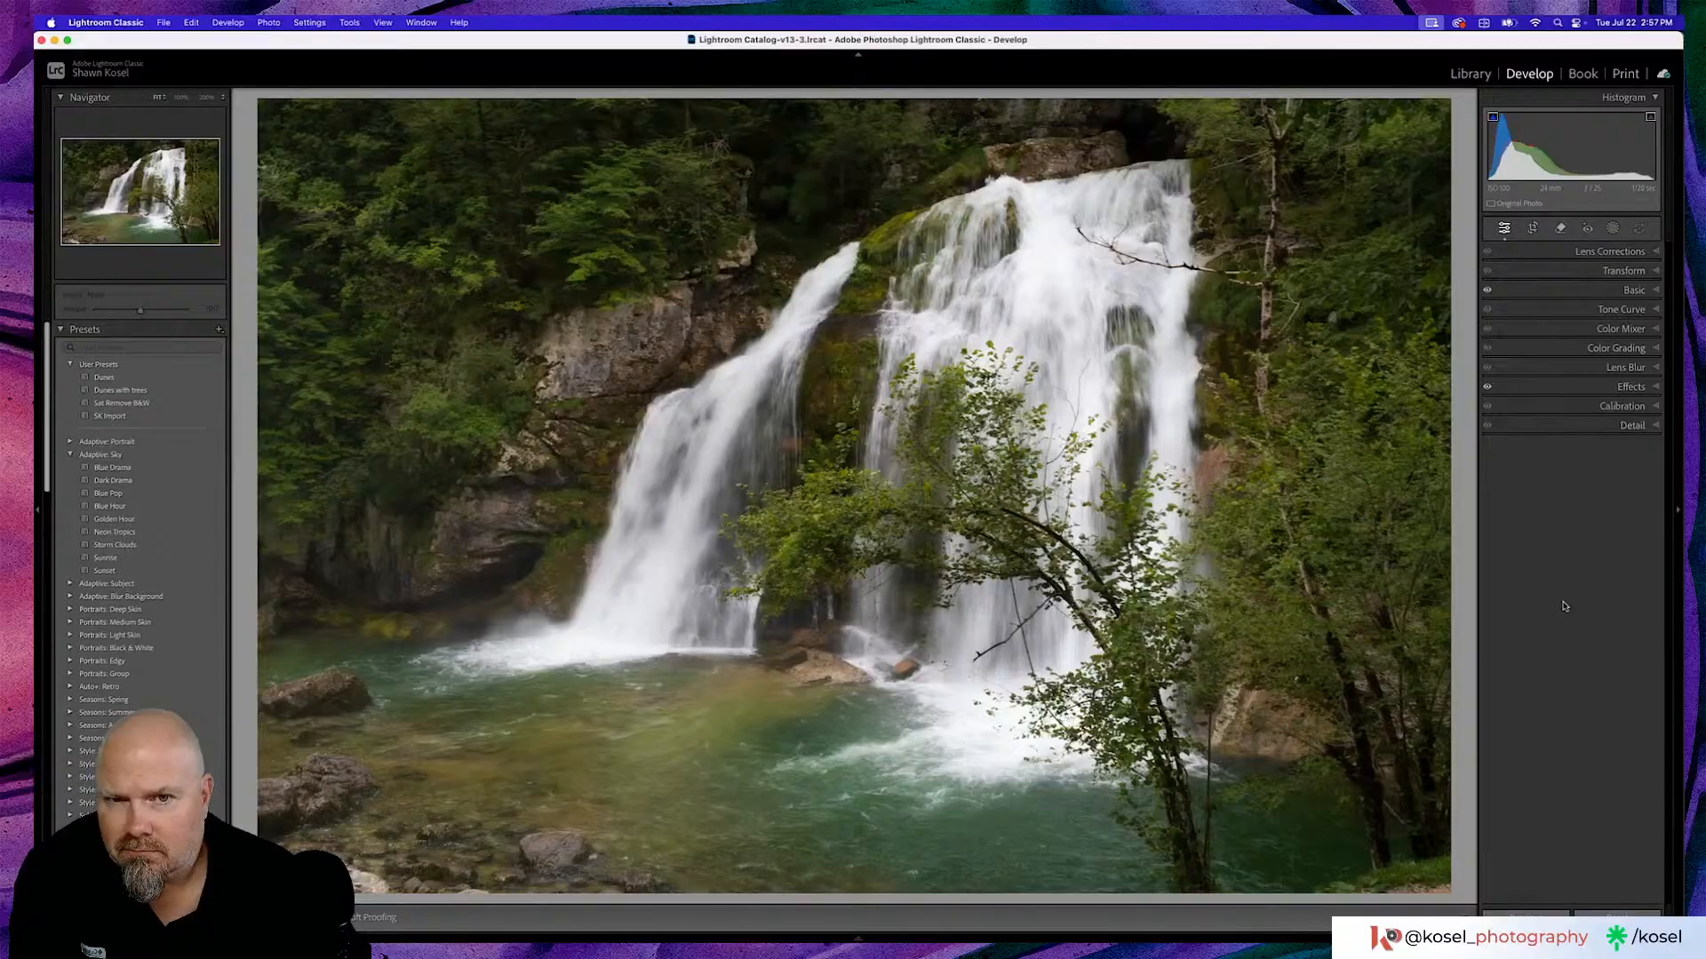
Browse the Slovenia_25 library and view the forest stream photo with the suspension footbridge at full size.
key(g)
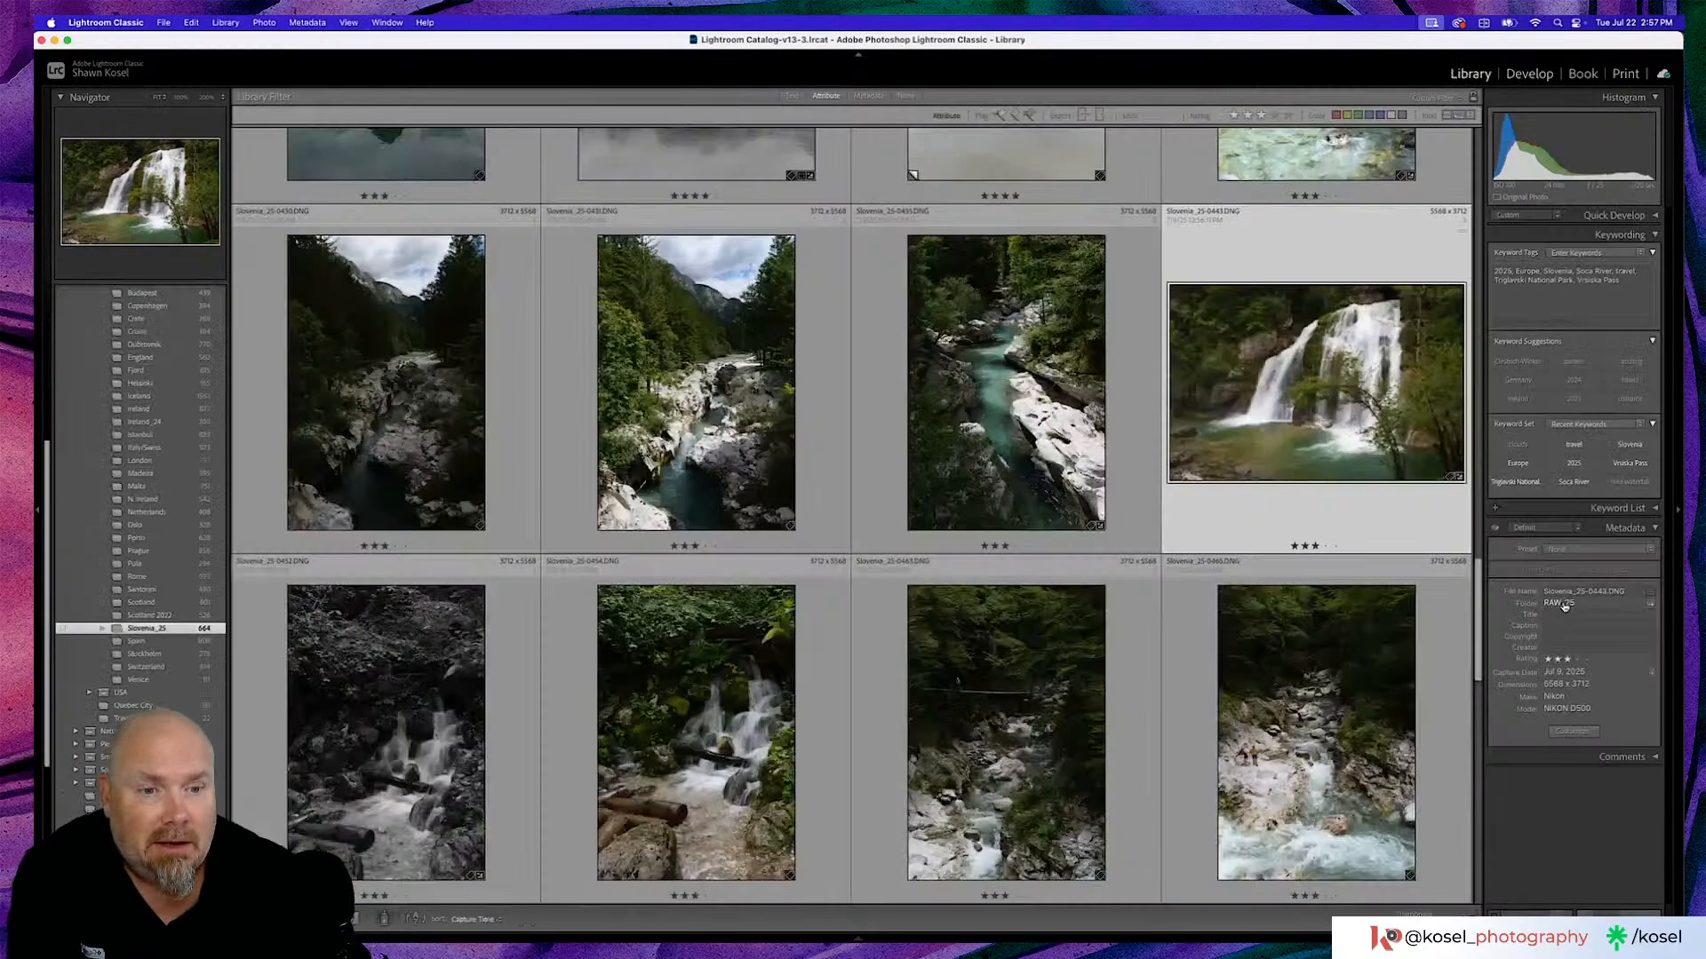
scroll(929, 419, down, 3)
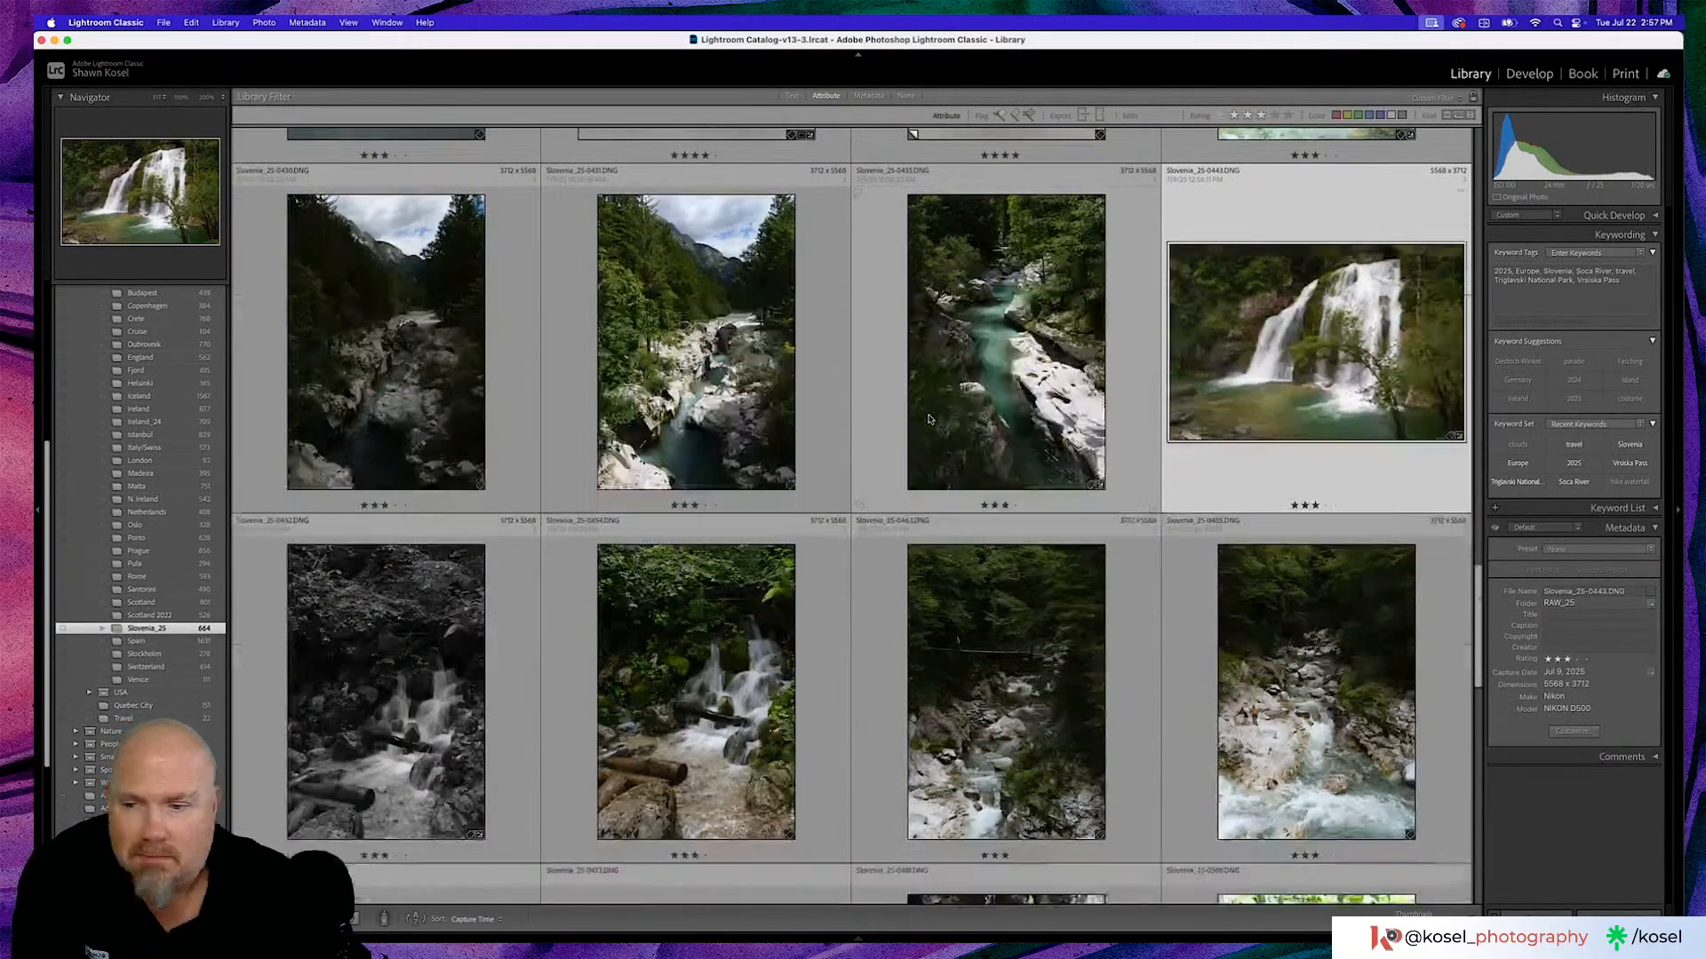
scroll(902, 332, down, 3)
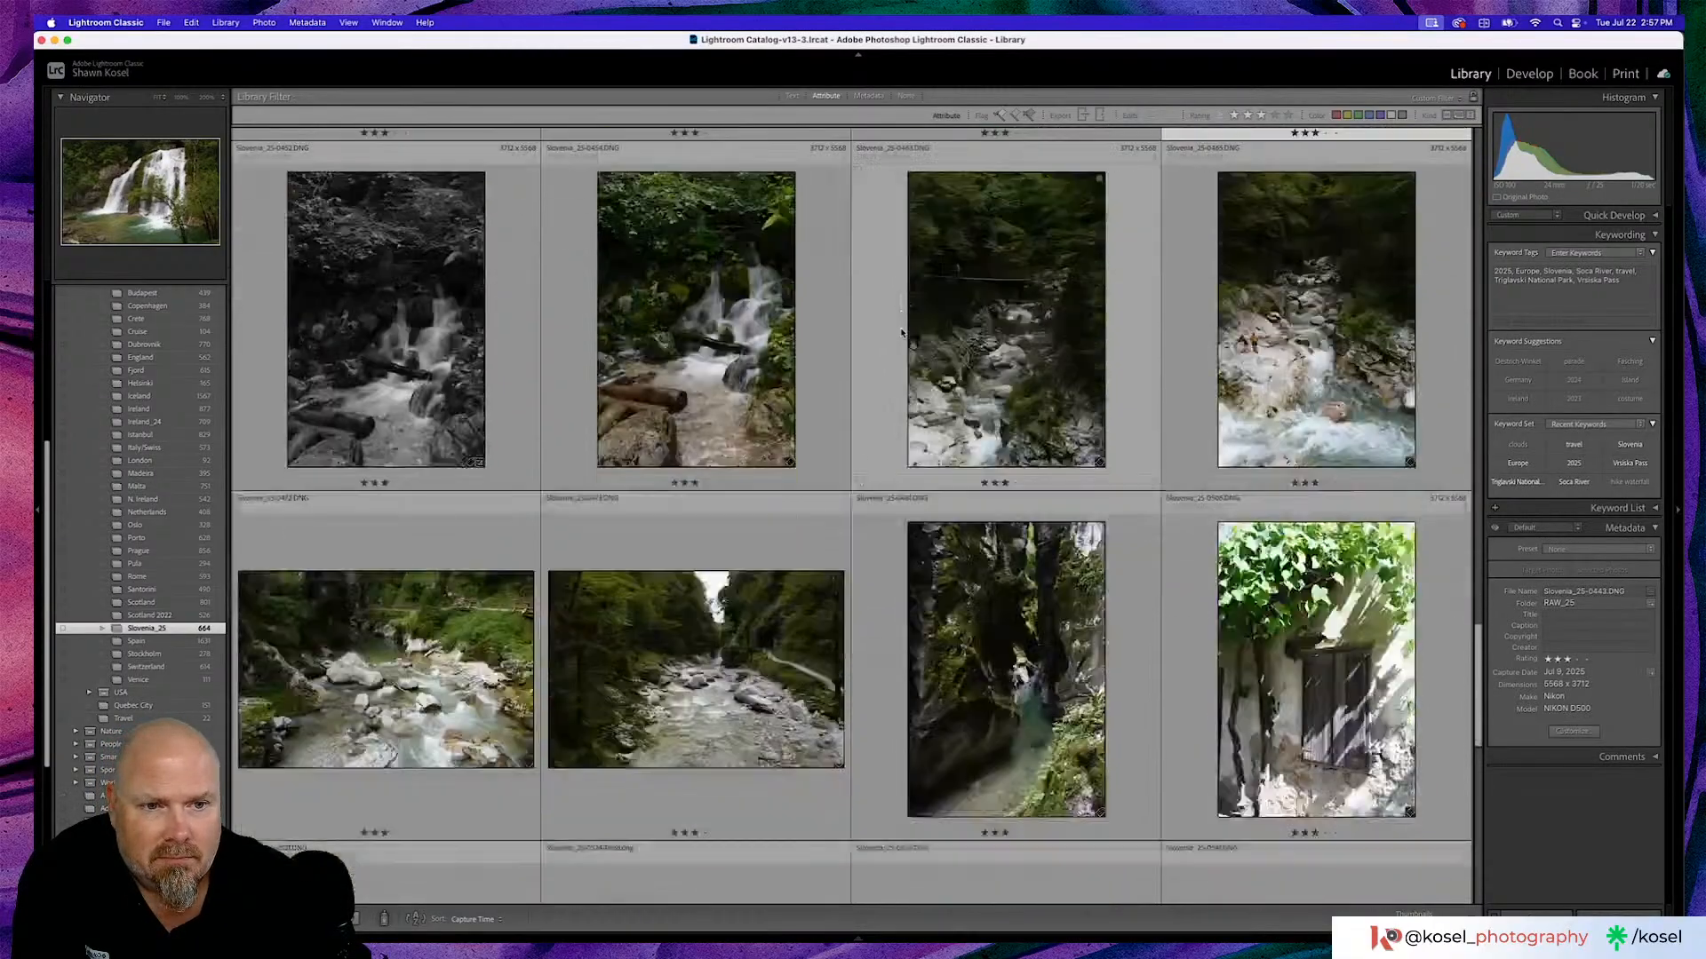
scroll(902, 333, up, 1)
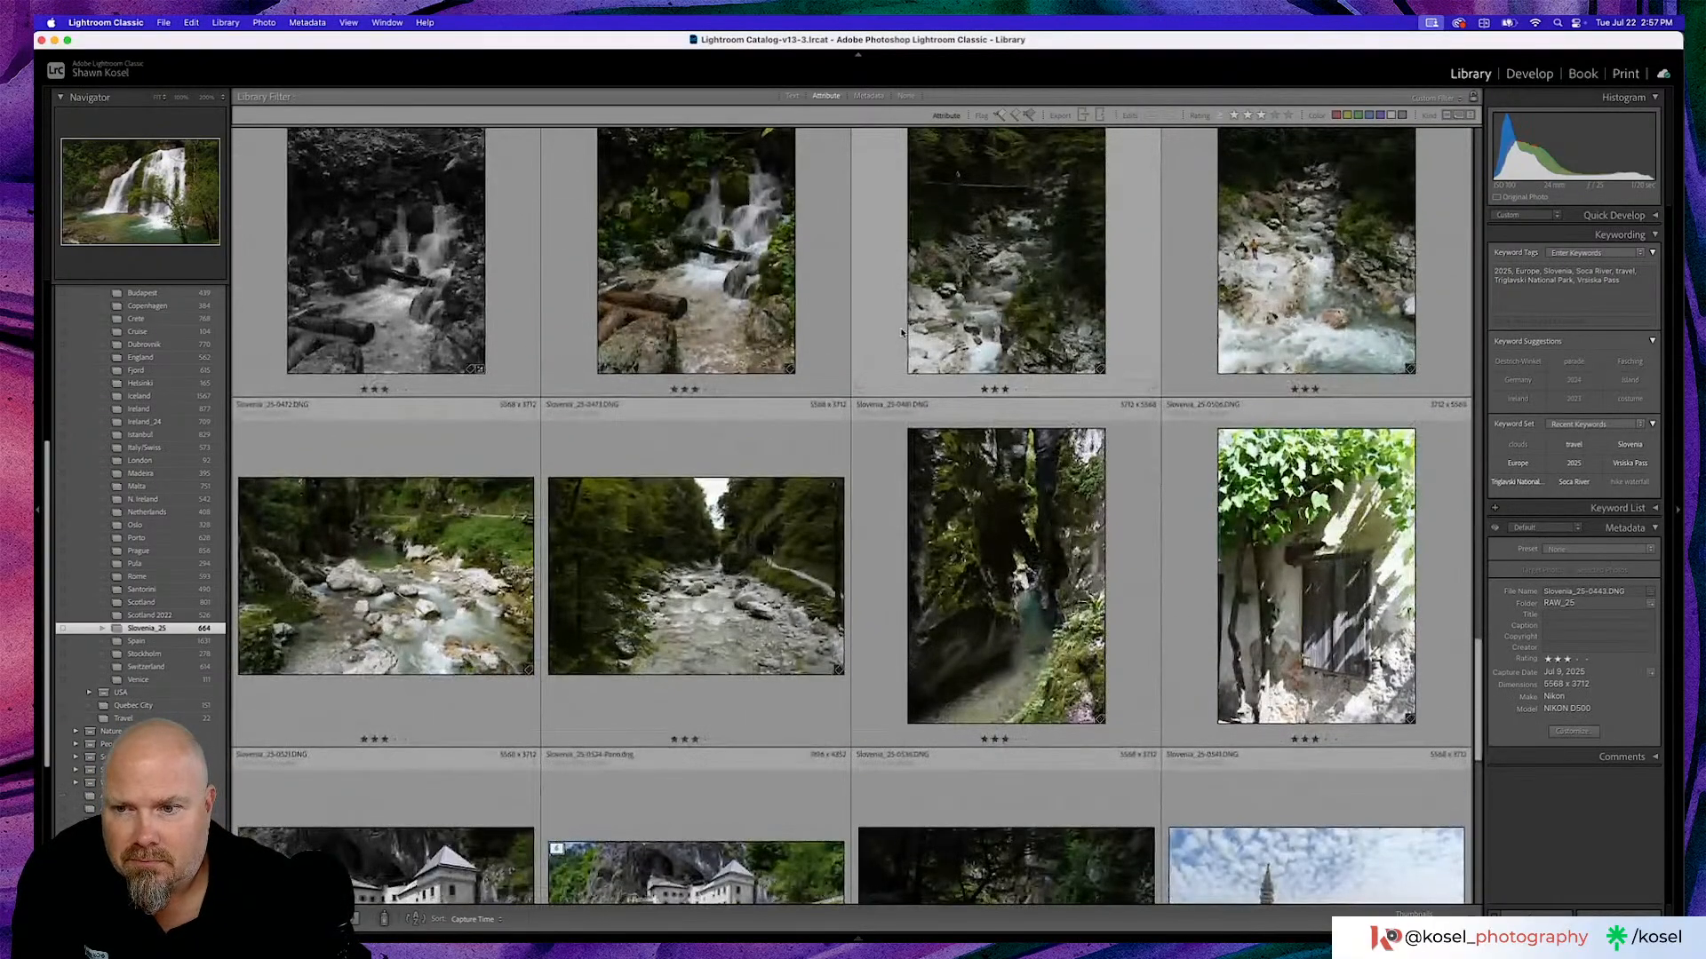
scroll(902, 333, up, 3)
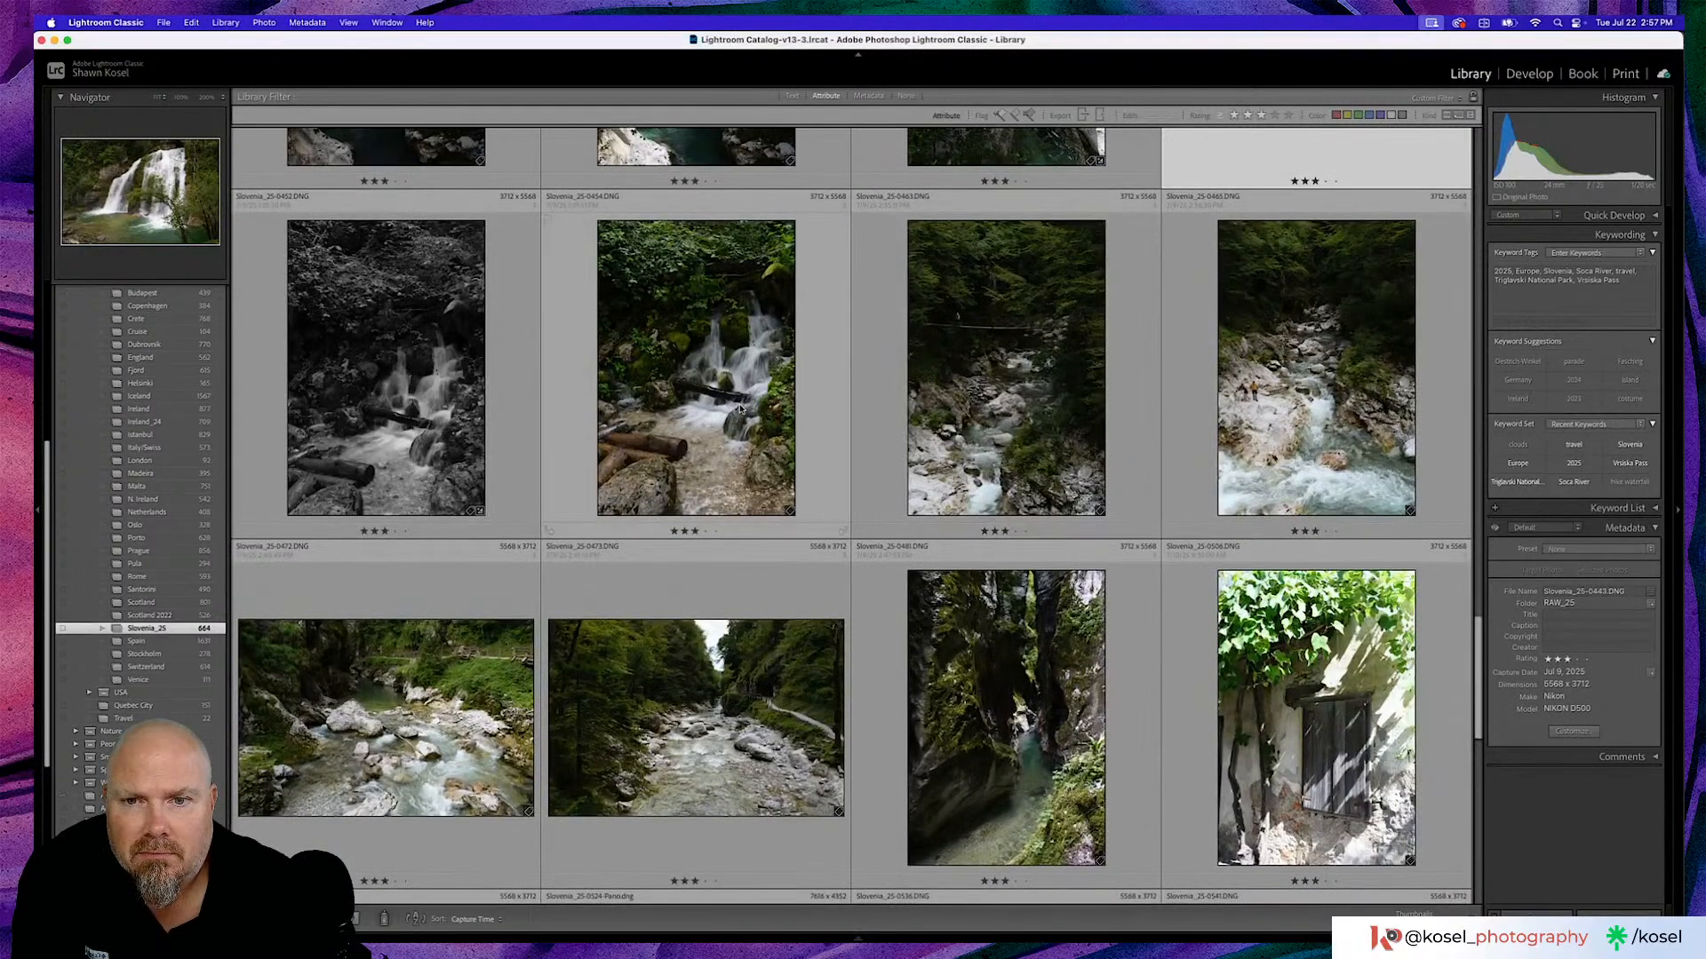
double_click(1044, 384)
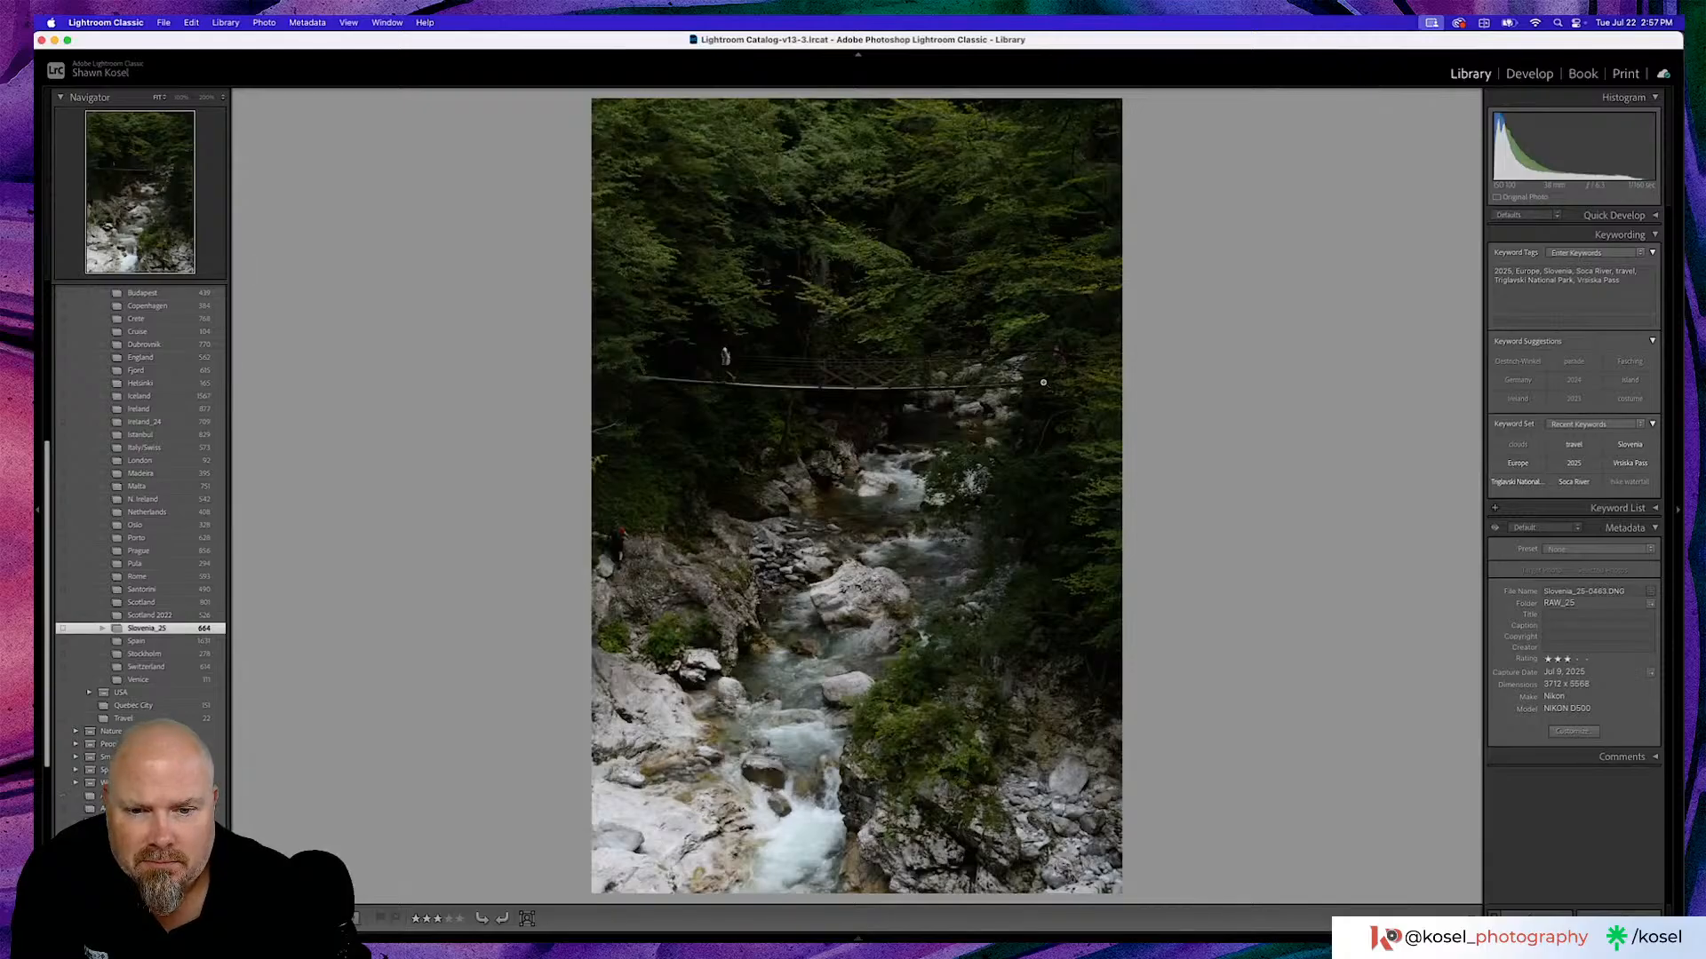
Look through the next river photos and examine the couple standing on the riverbank rocks up close.
key(Right)
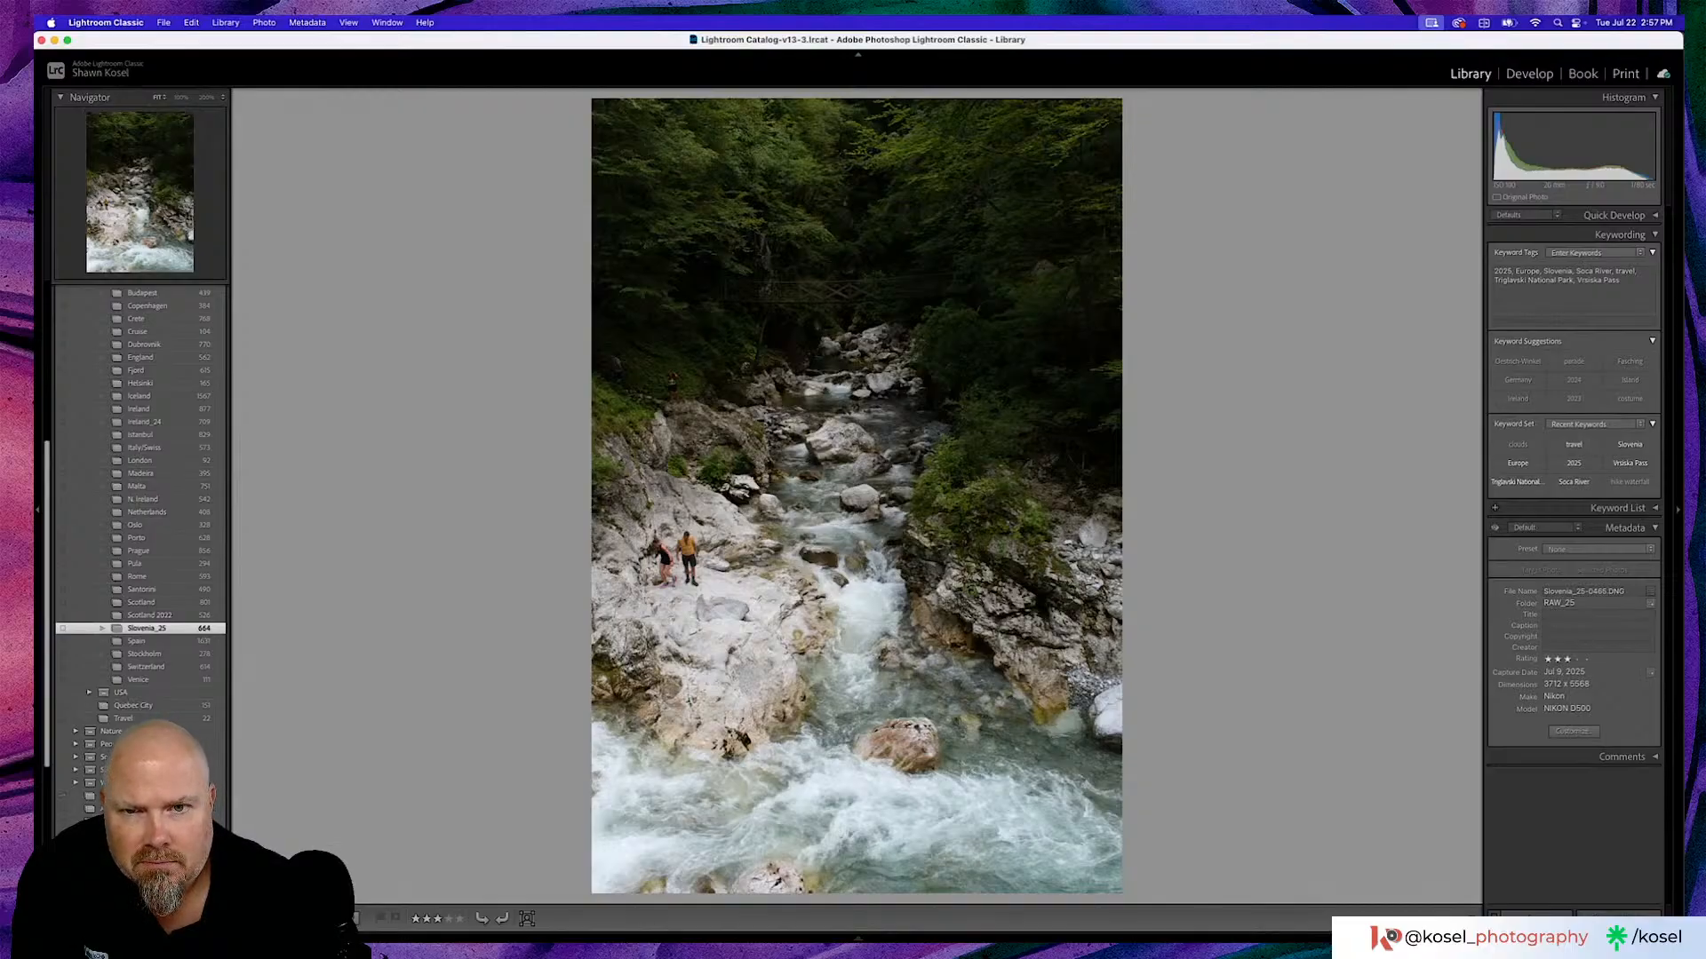
key(Right)
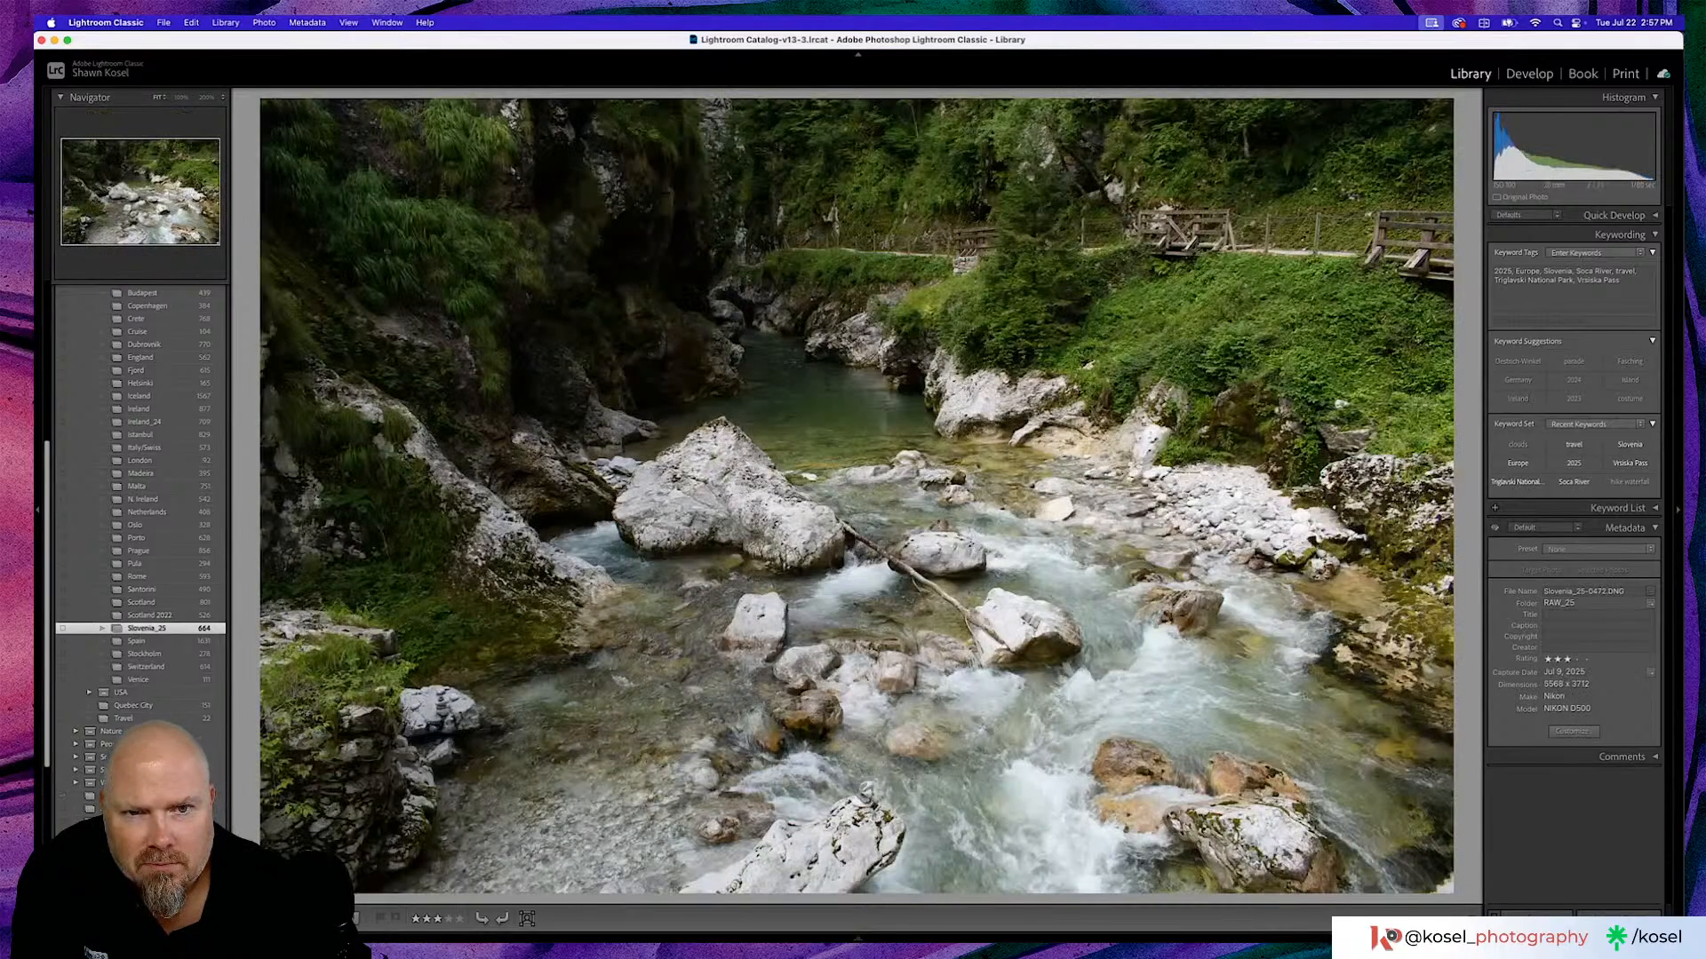
key(Right)
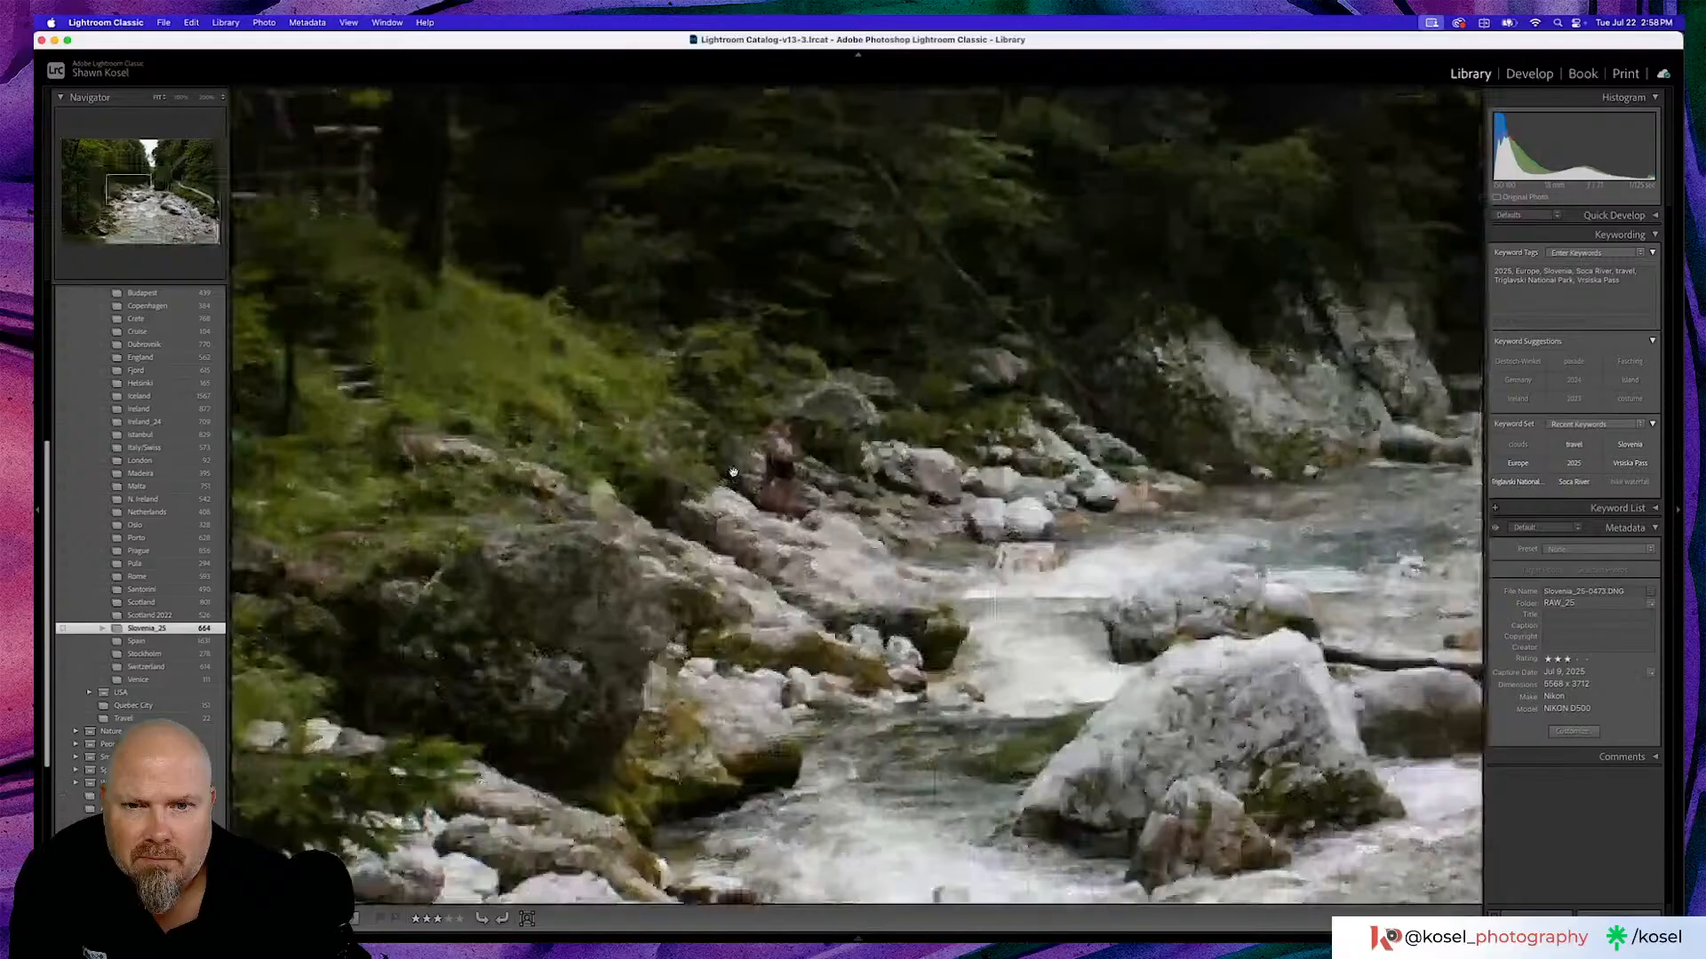
click(762, 483)
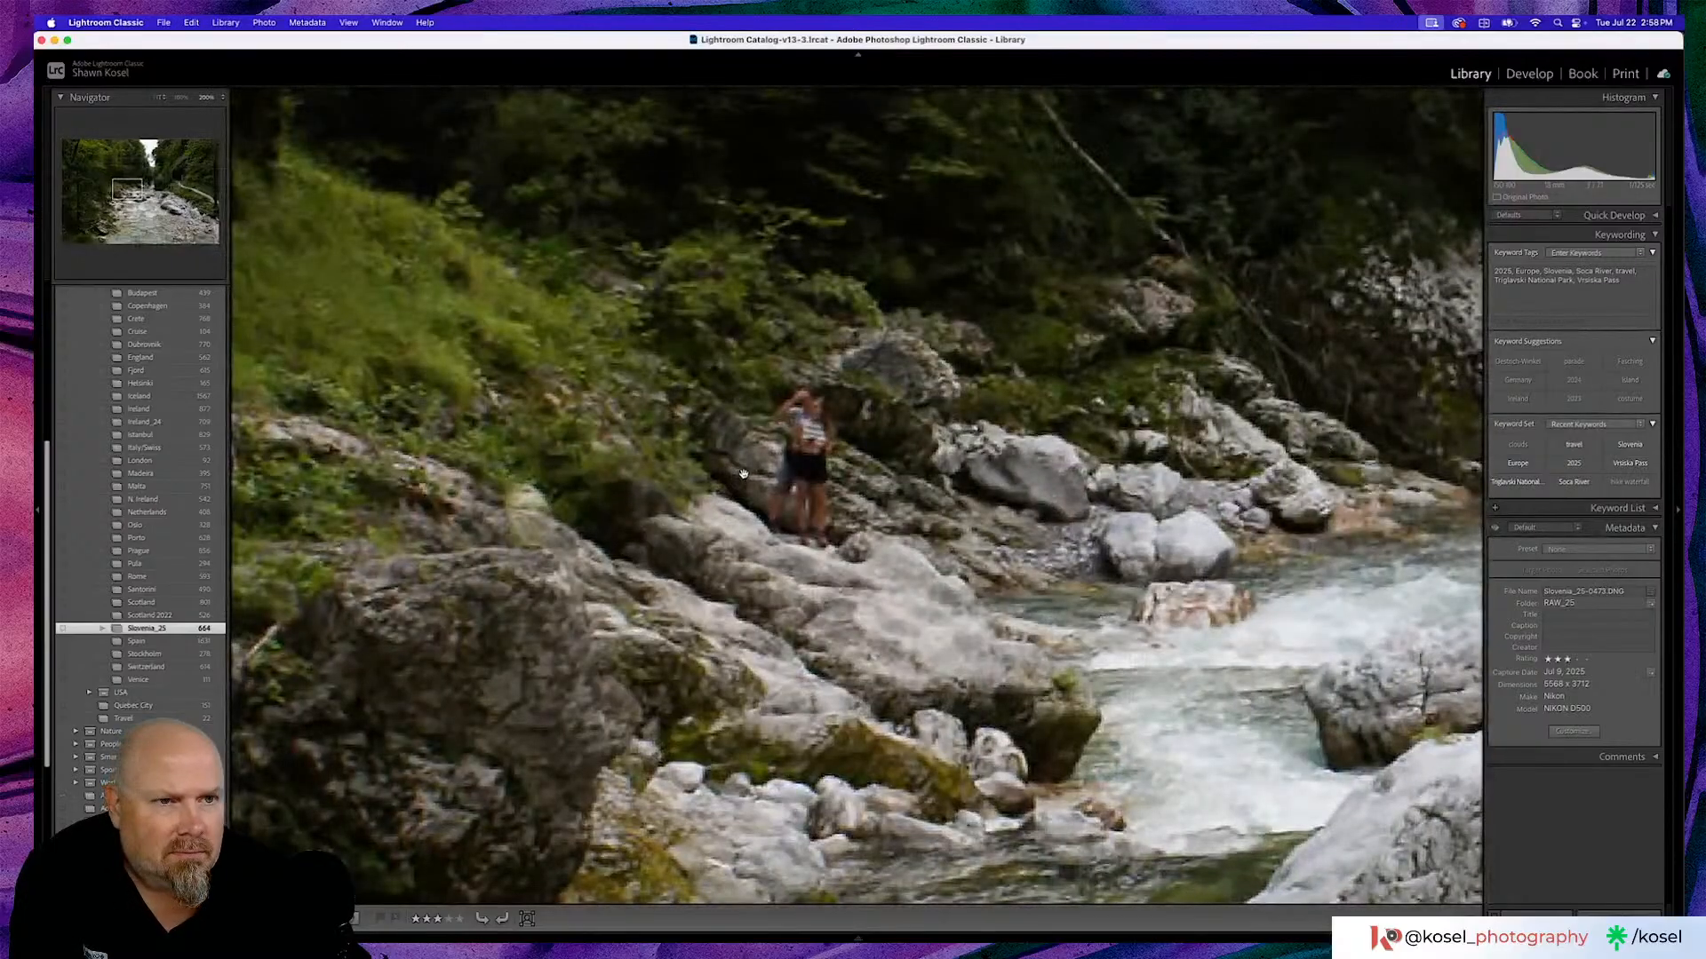
Remove the couple standing on the riverbank rocks with the Remove tool, using a slightly larger brush.
key(d)
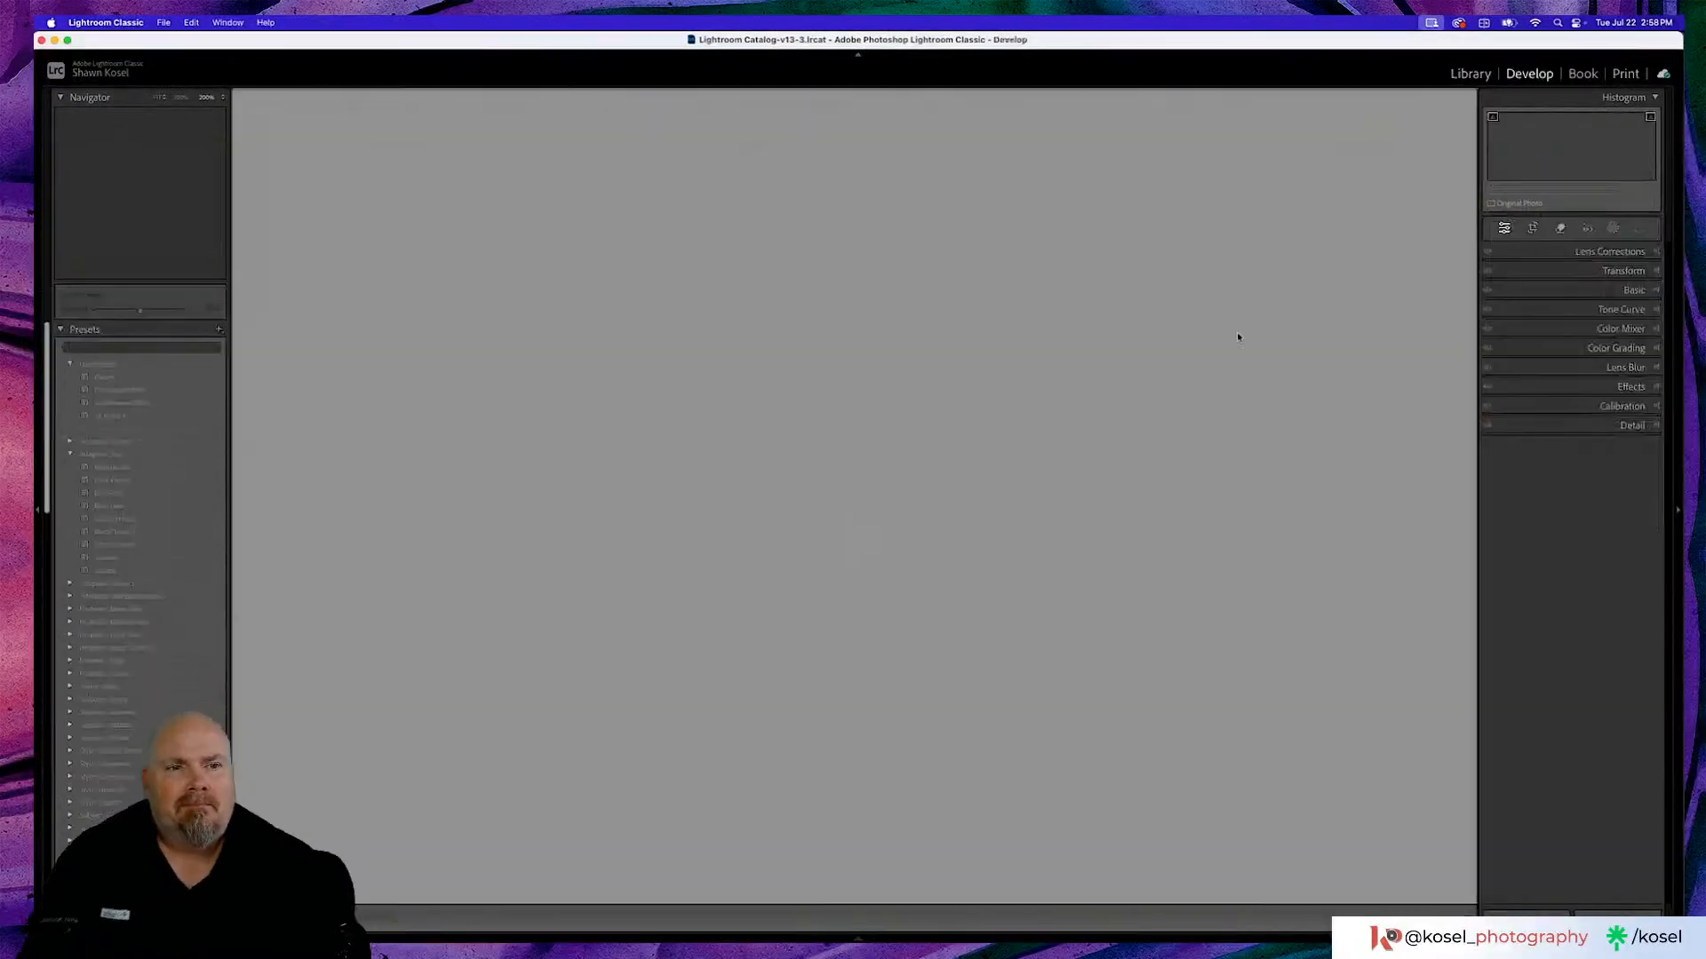
click(1562, 228)
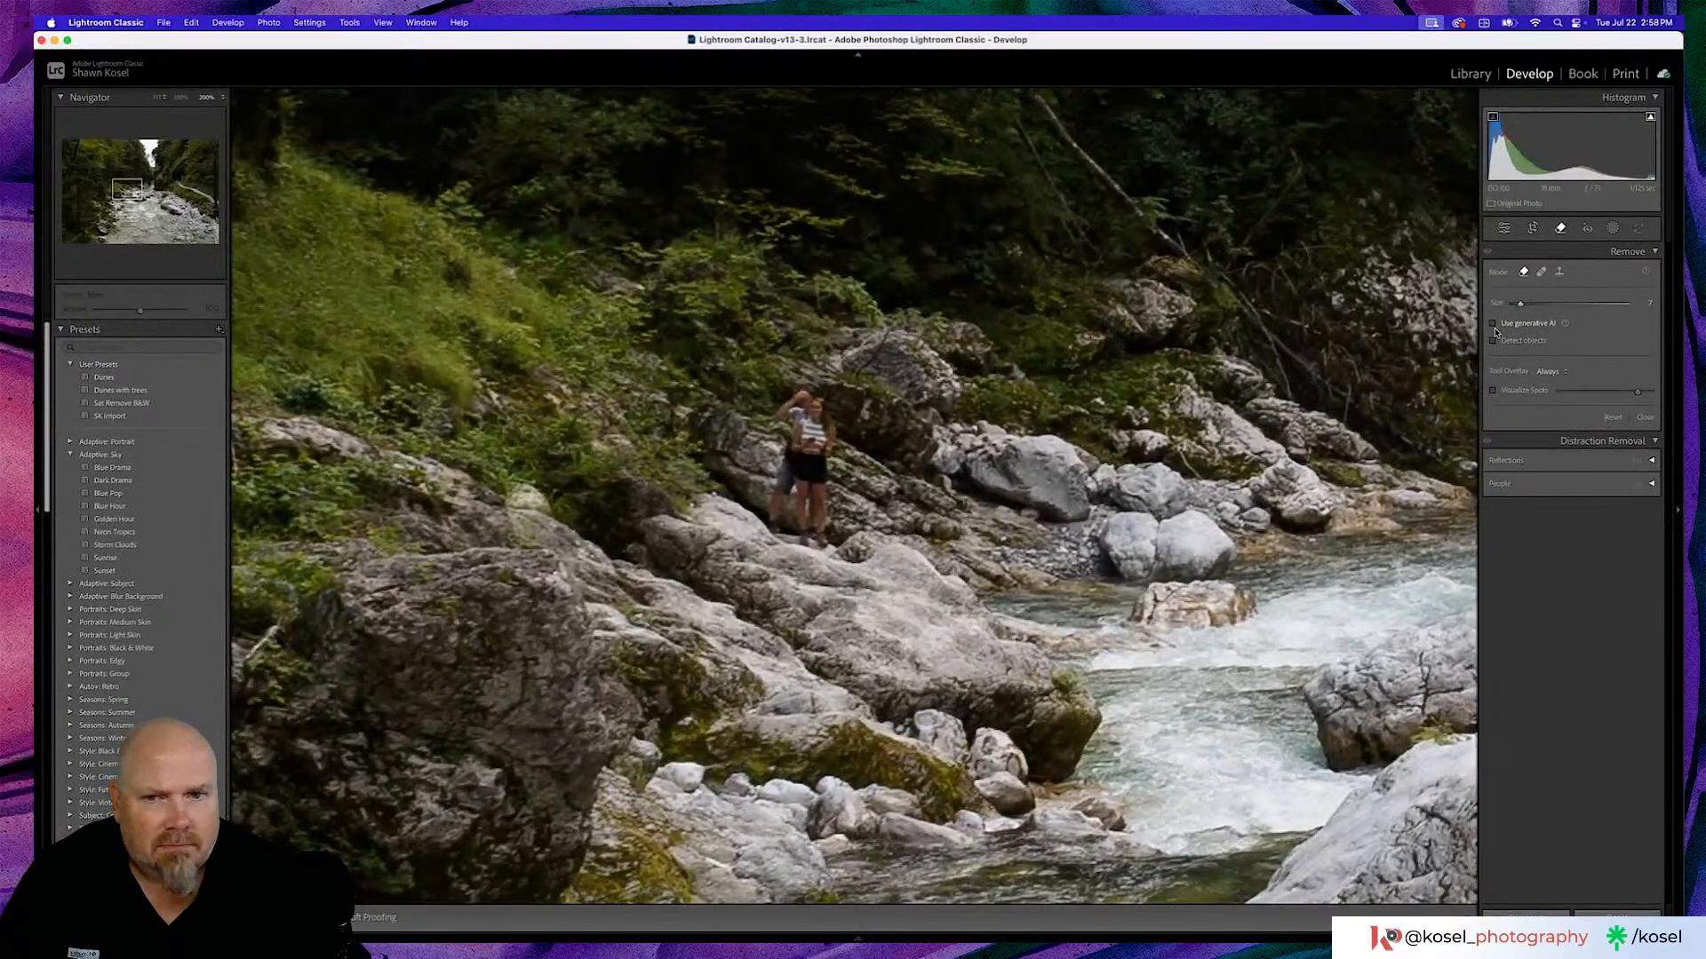
scroll(785, 404, up, 3)
scroll(786, 406, up, 2)
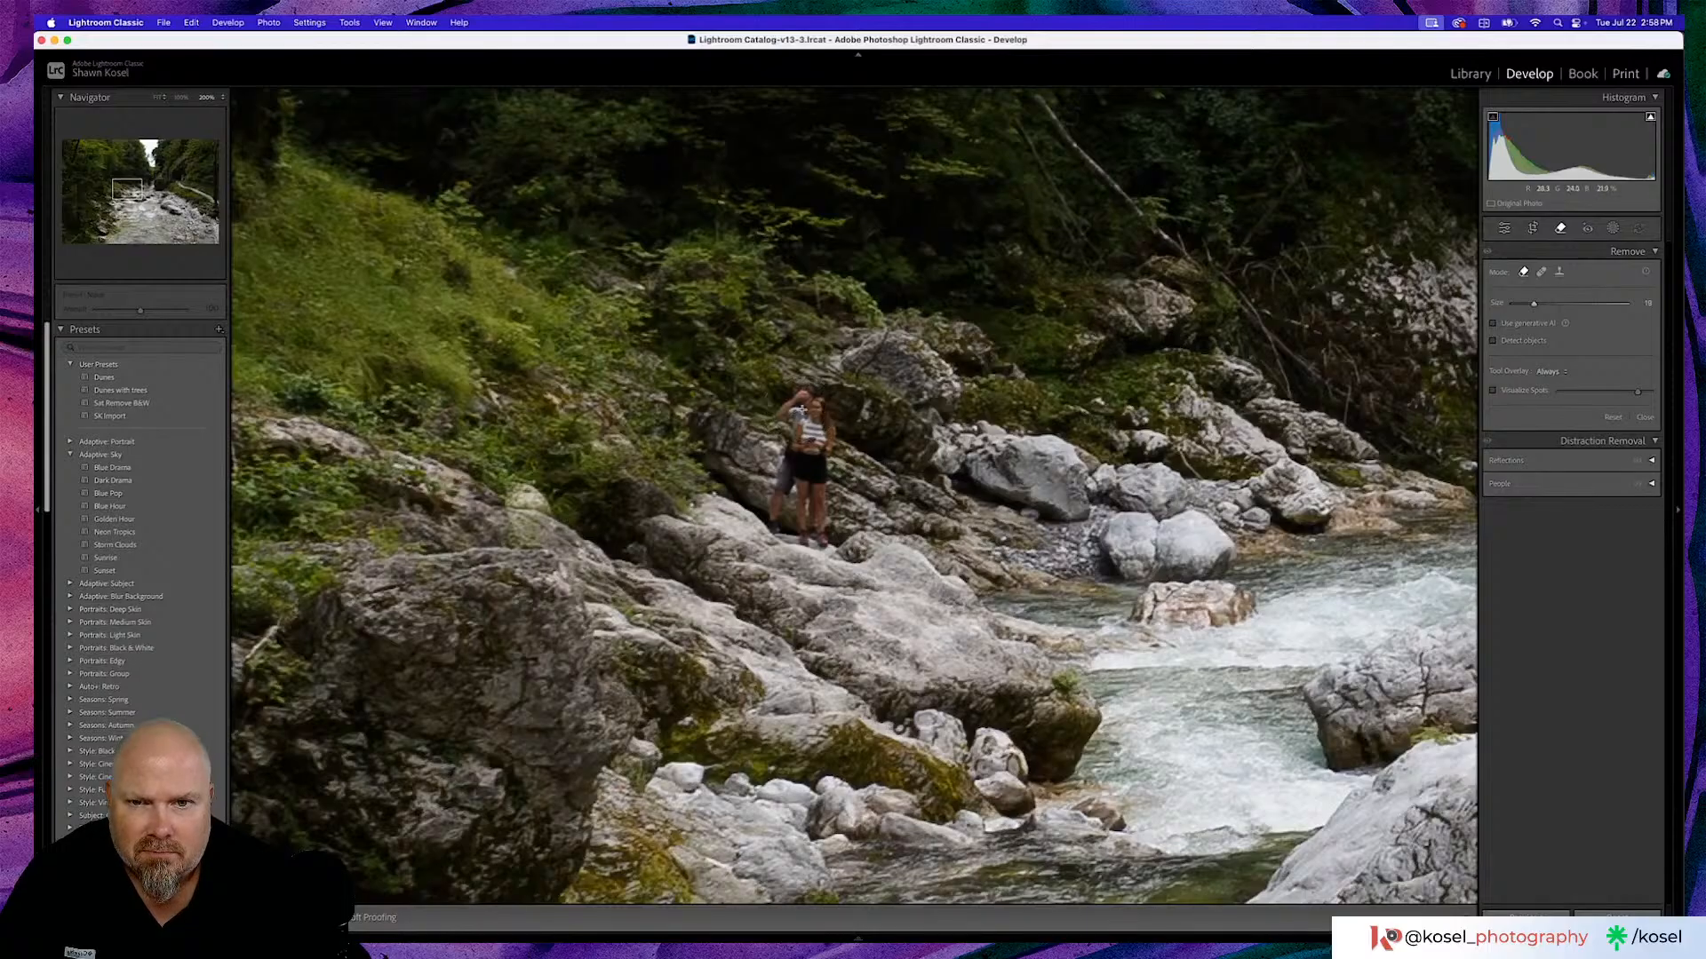
mouse_move(800, 410)
mouse_down()
mouse_move(792, 531)
mouse_move(813, 524)
mouse_move(835, 436)
mouse_move(819, 400)
mouse_up()
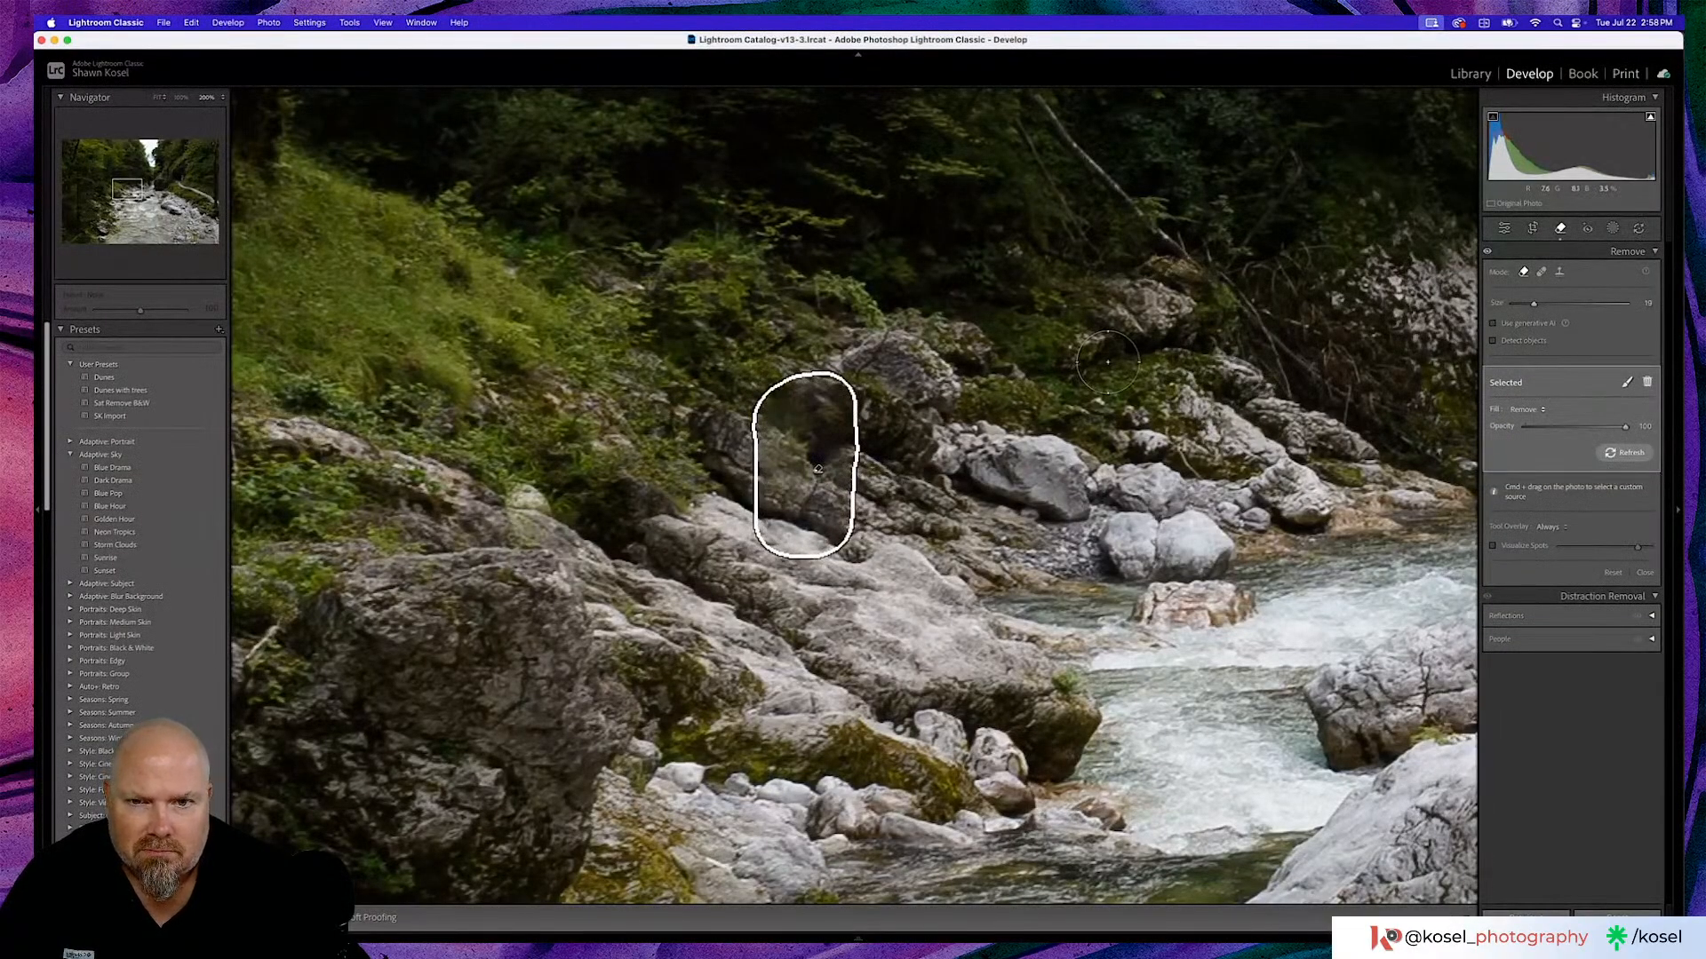
key(z)
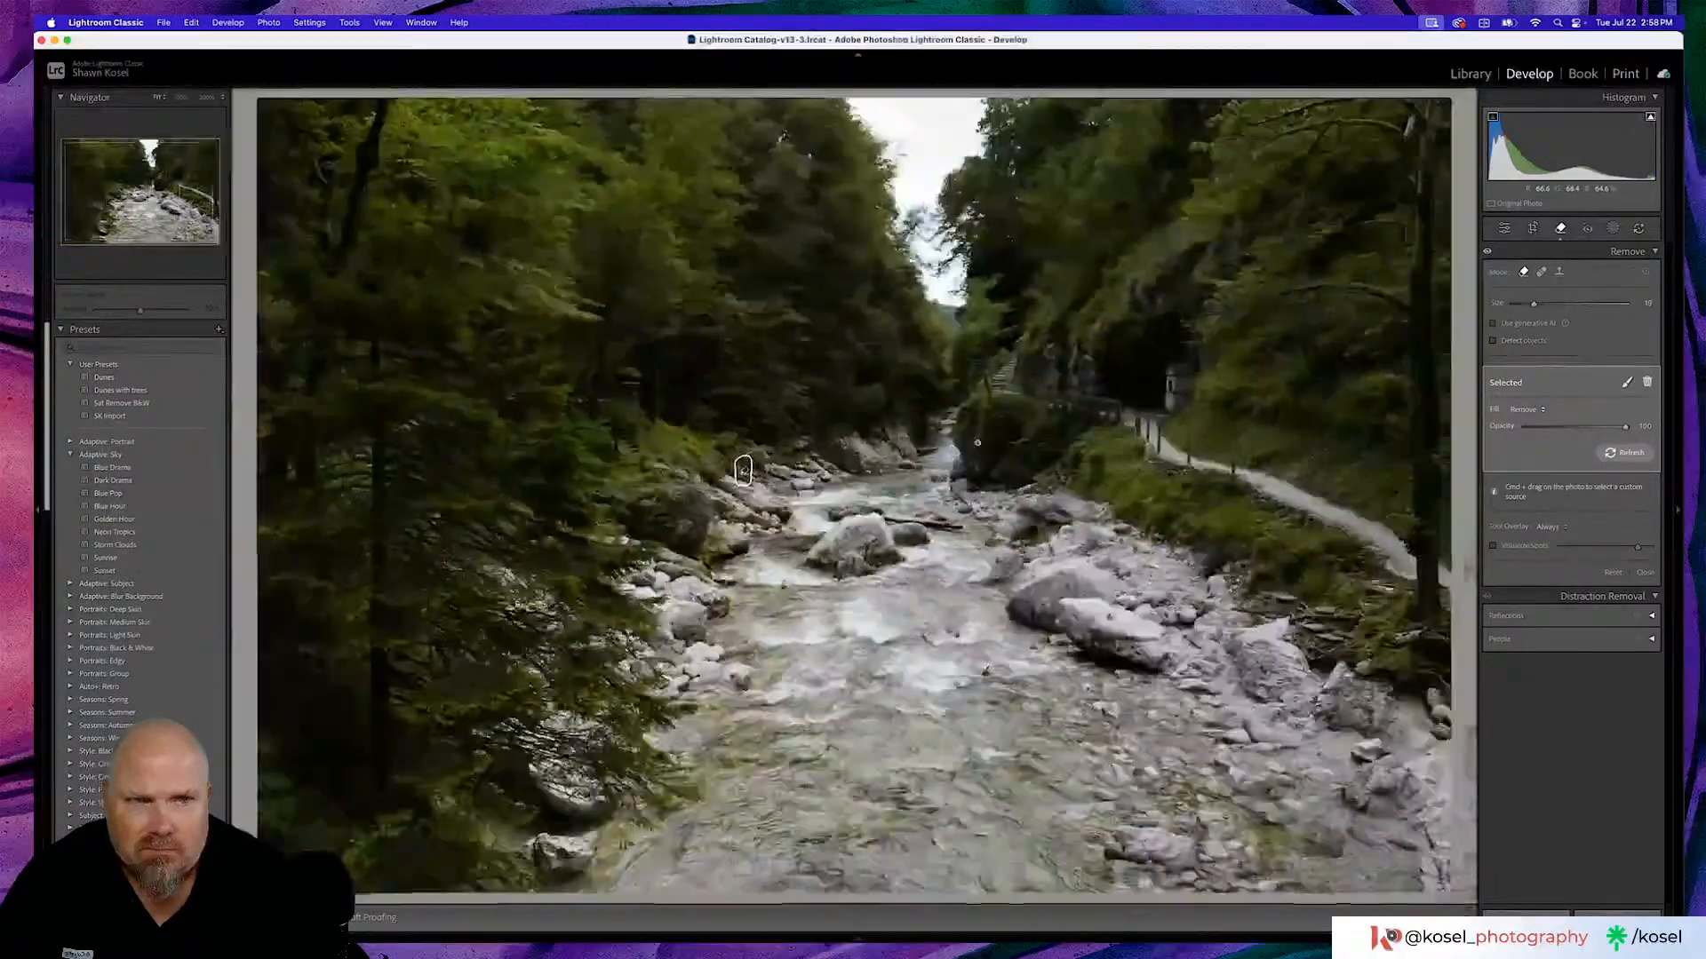
click(1504, 228)
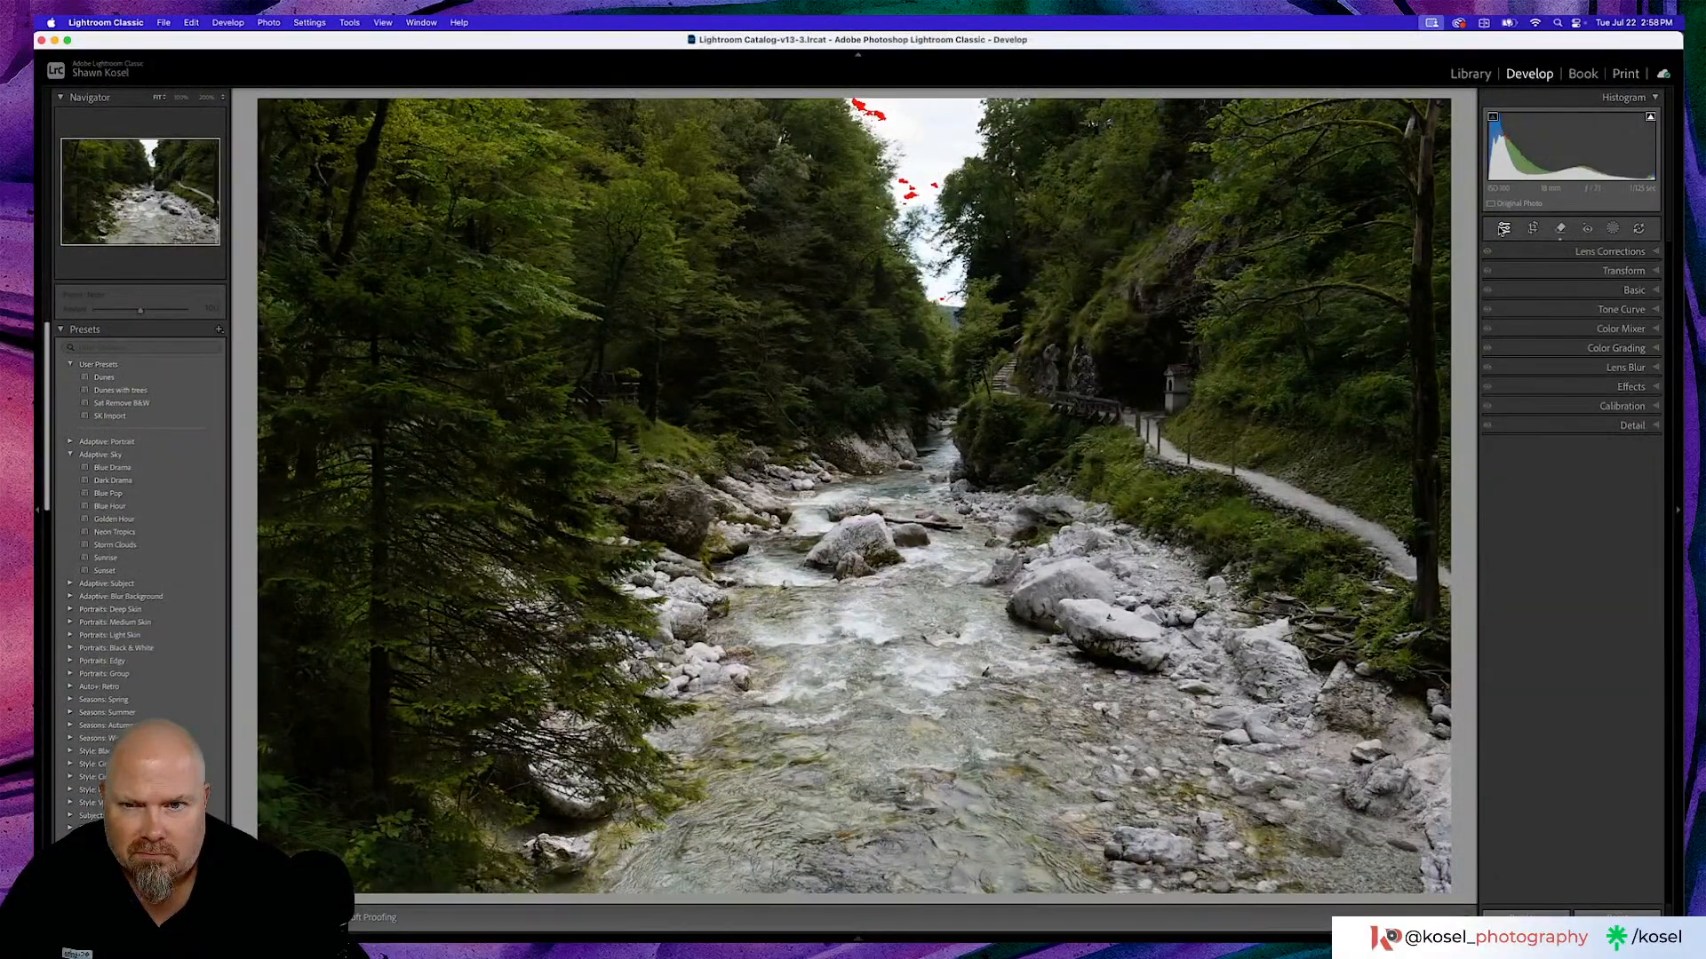
Inspect the wooden platform among the dark trees and apply the Adobe Landscape profile to the river photo.
click(627, 382)
click(631, 382)
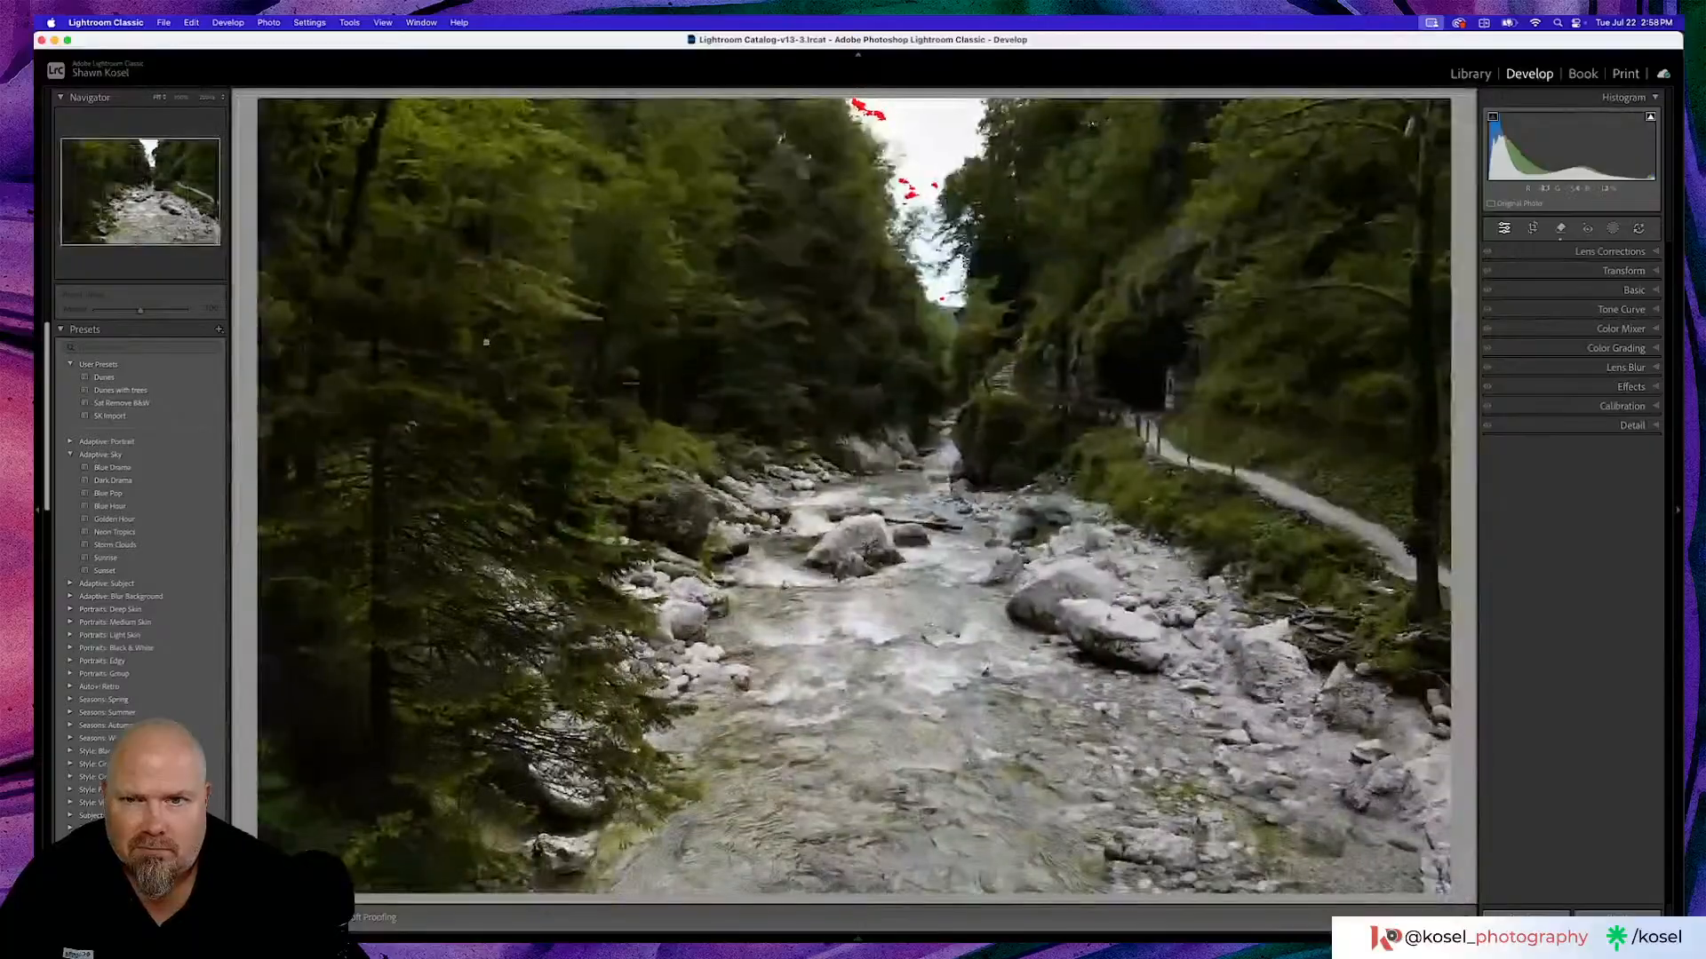
click(597, 374)
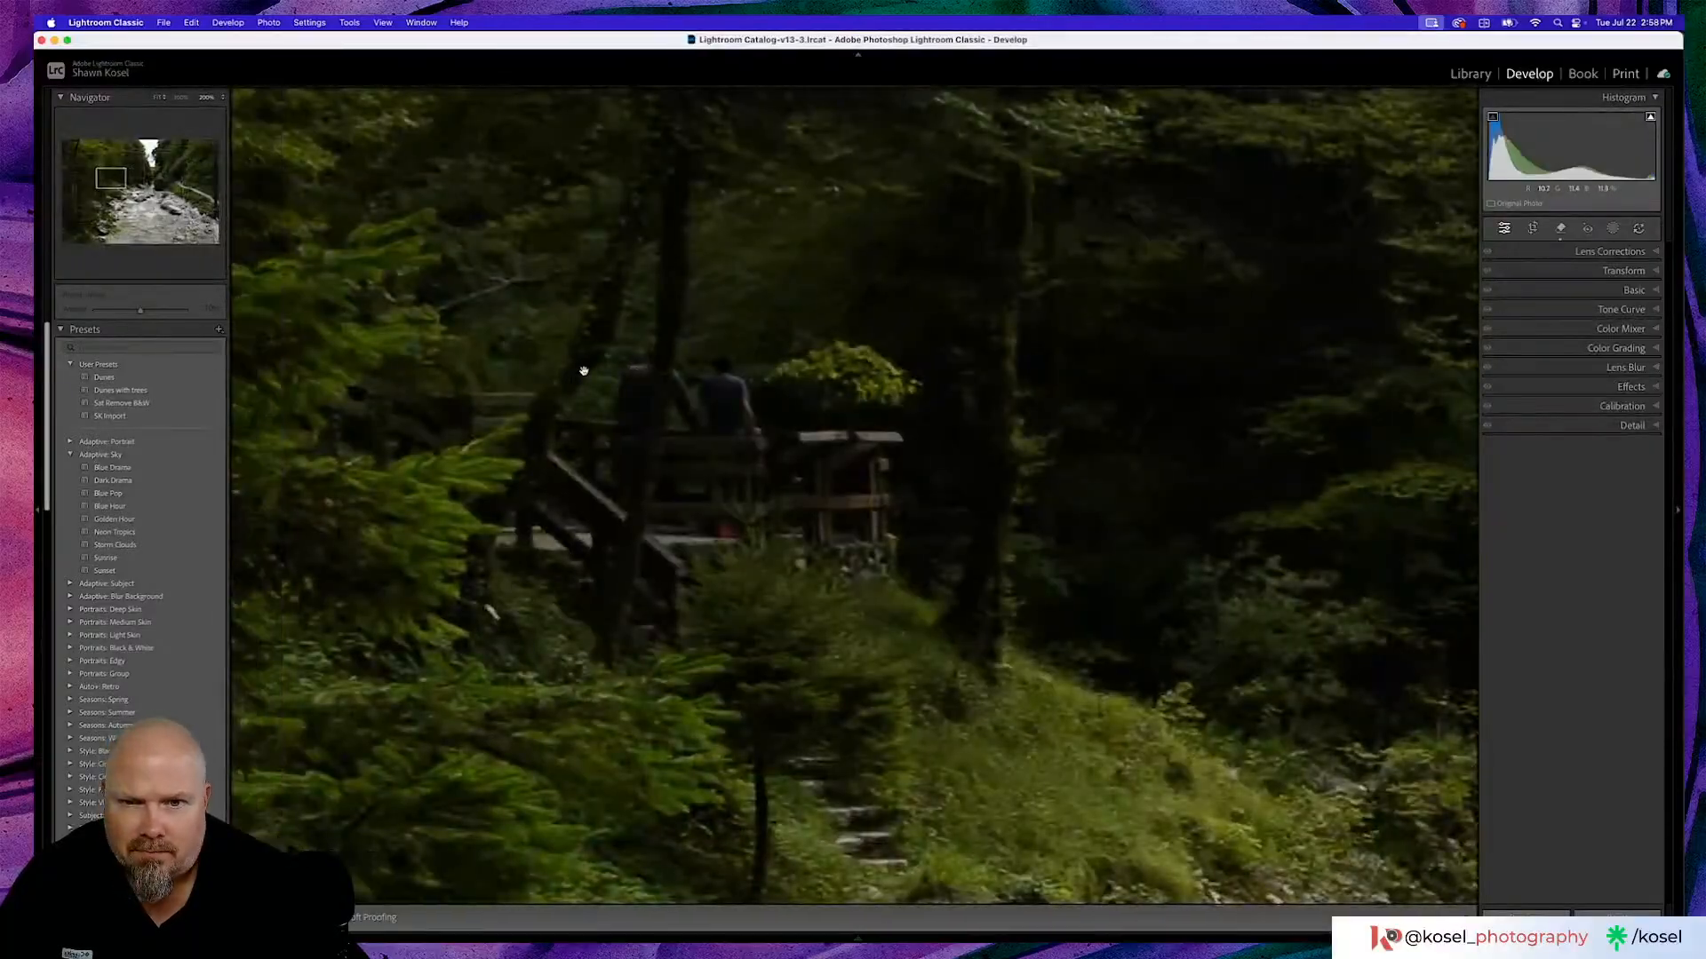
click(864, 539)
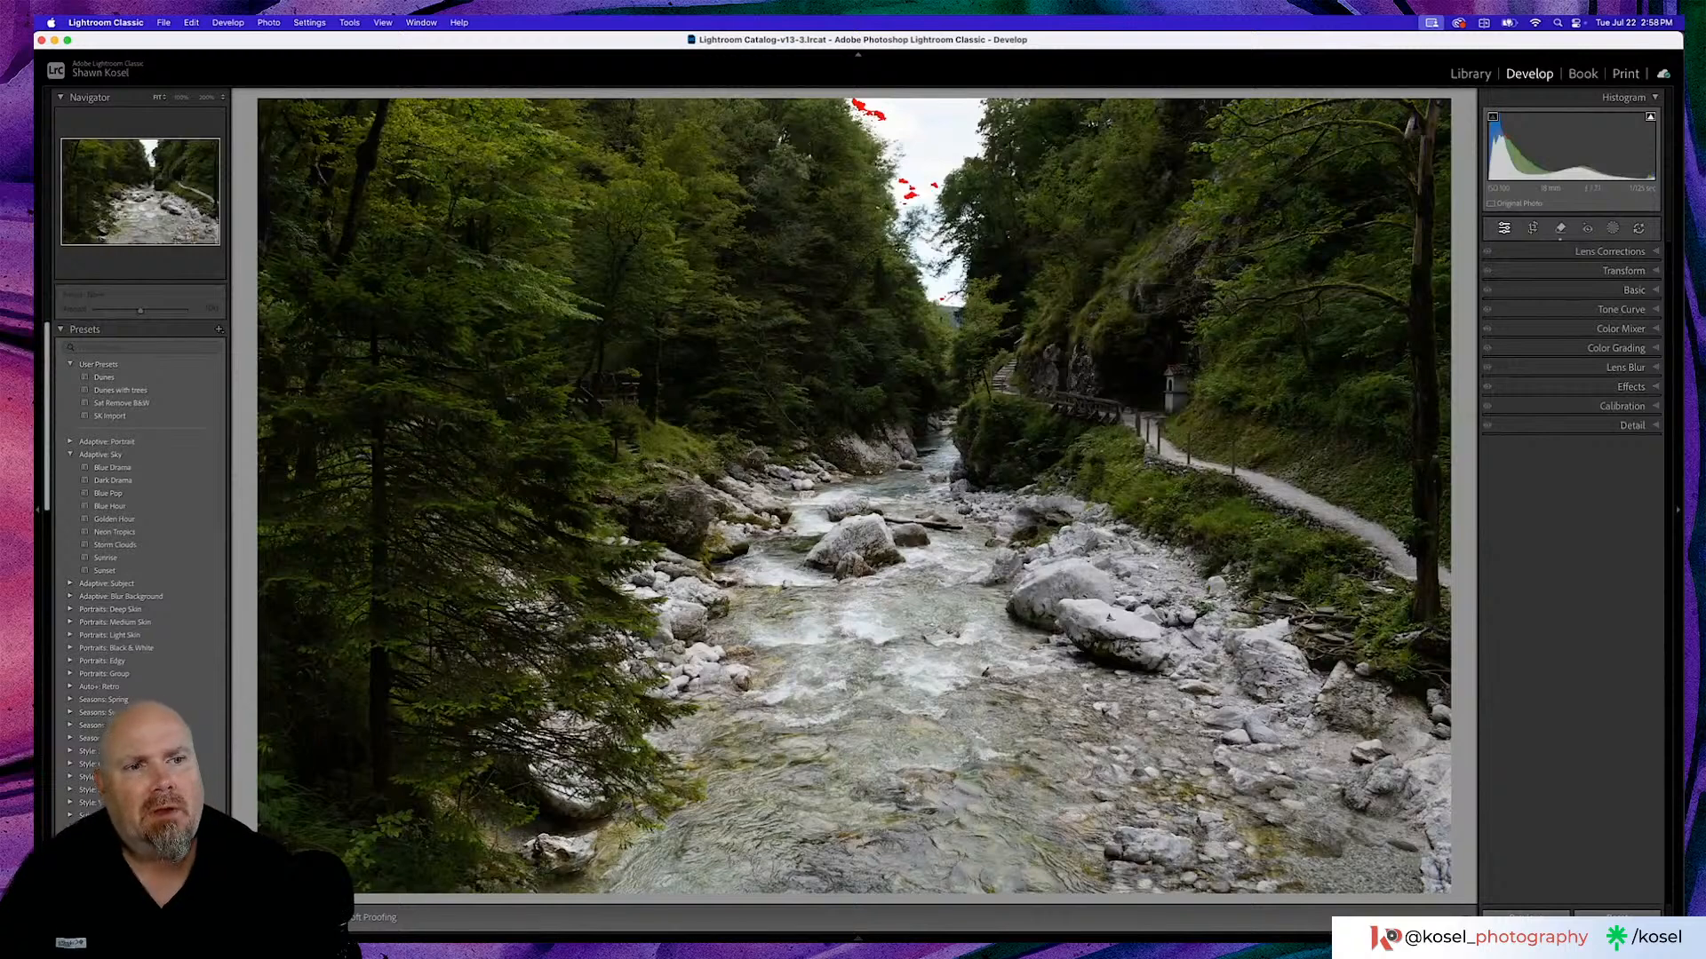
click(1604, 291)
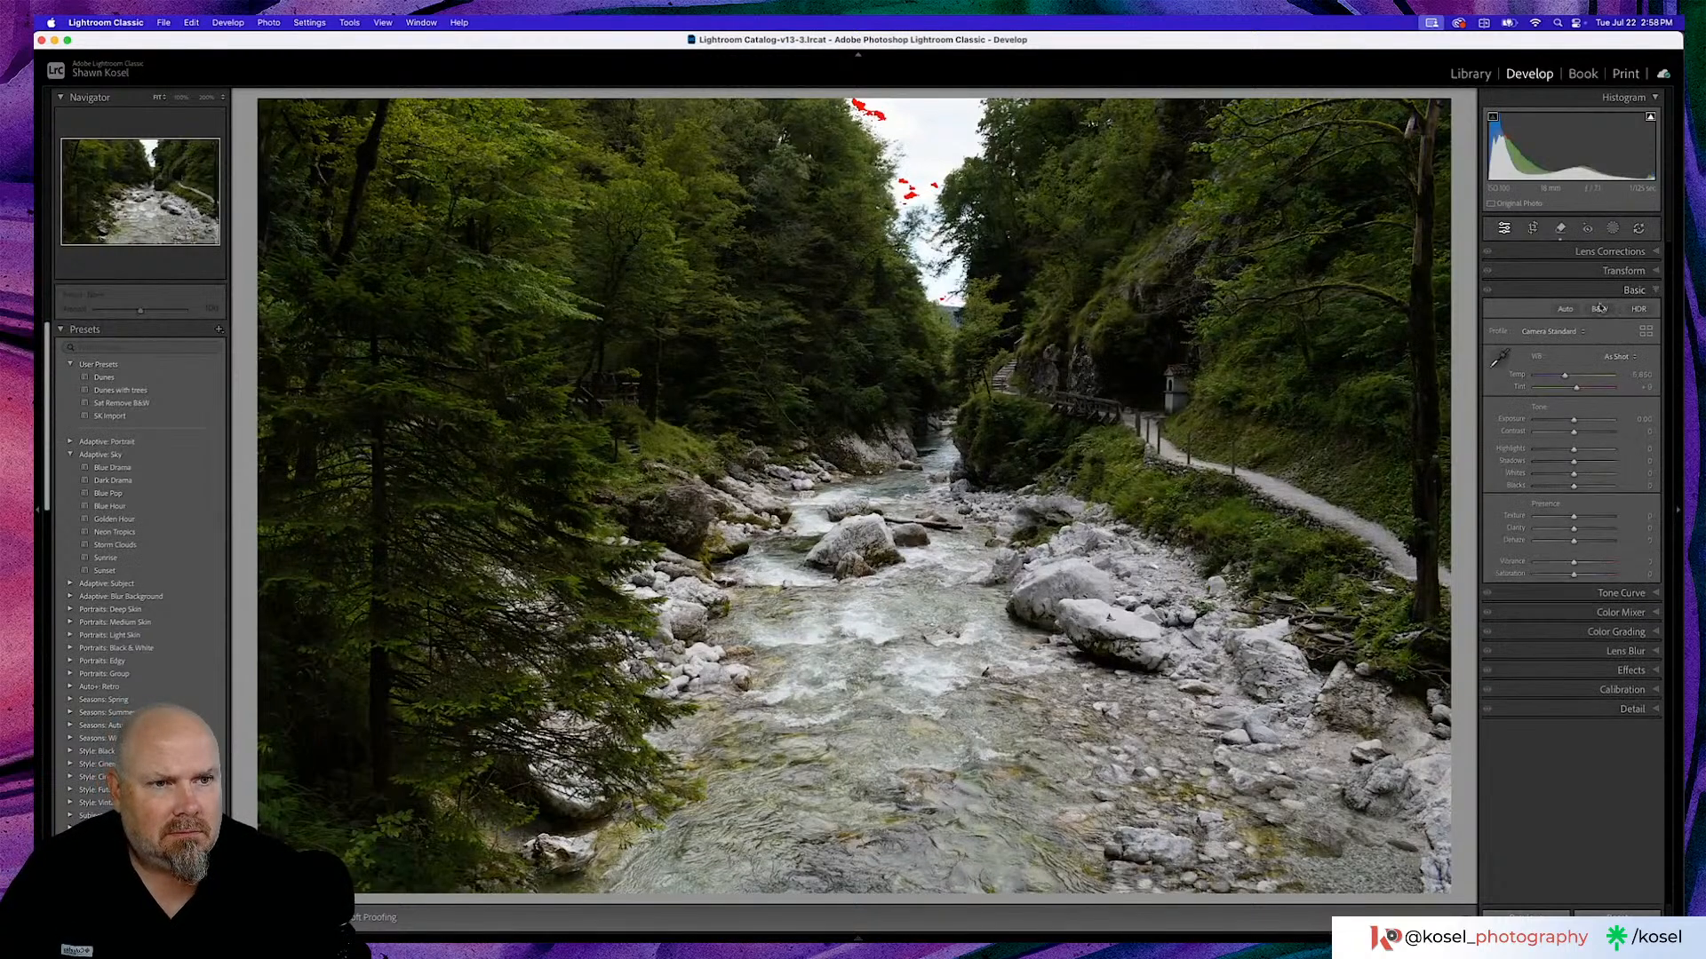
click(1564, 336)
click(1562, 389)
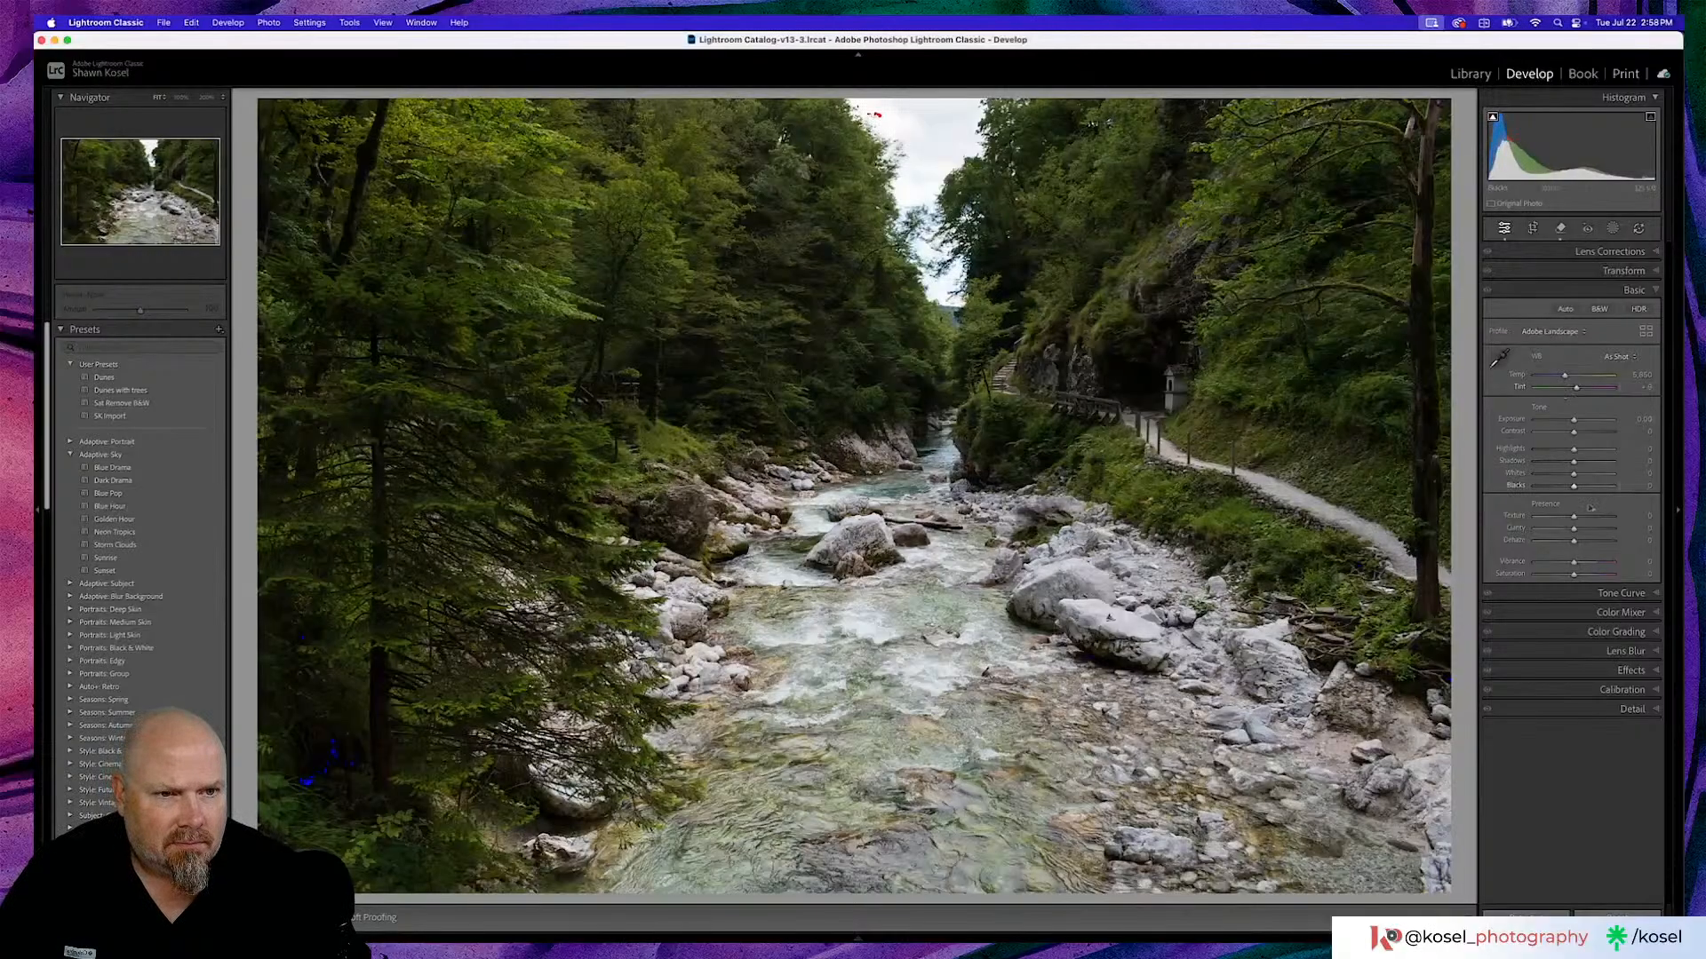
drag(1574, 451, 1552, 454)
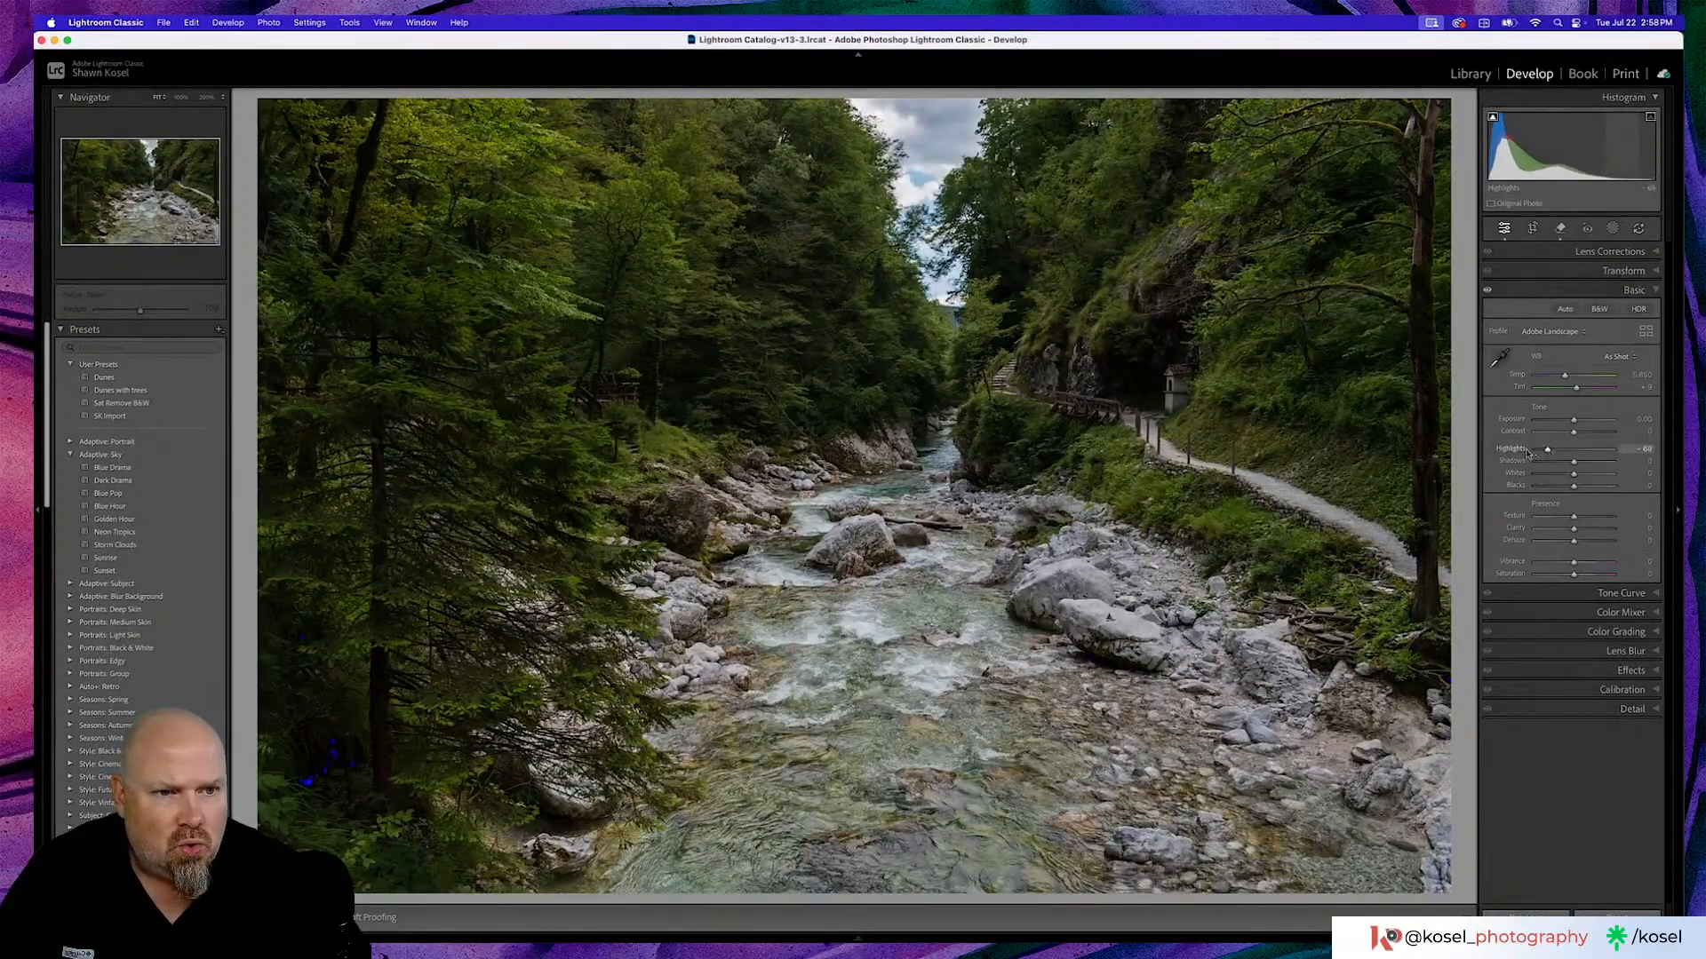
click(1522, 454)
double_click(1522, 454)
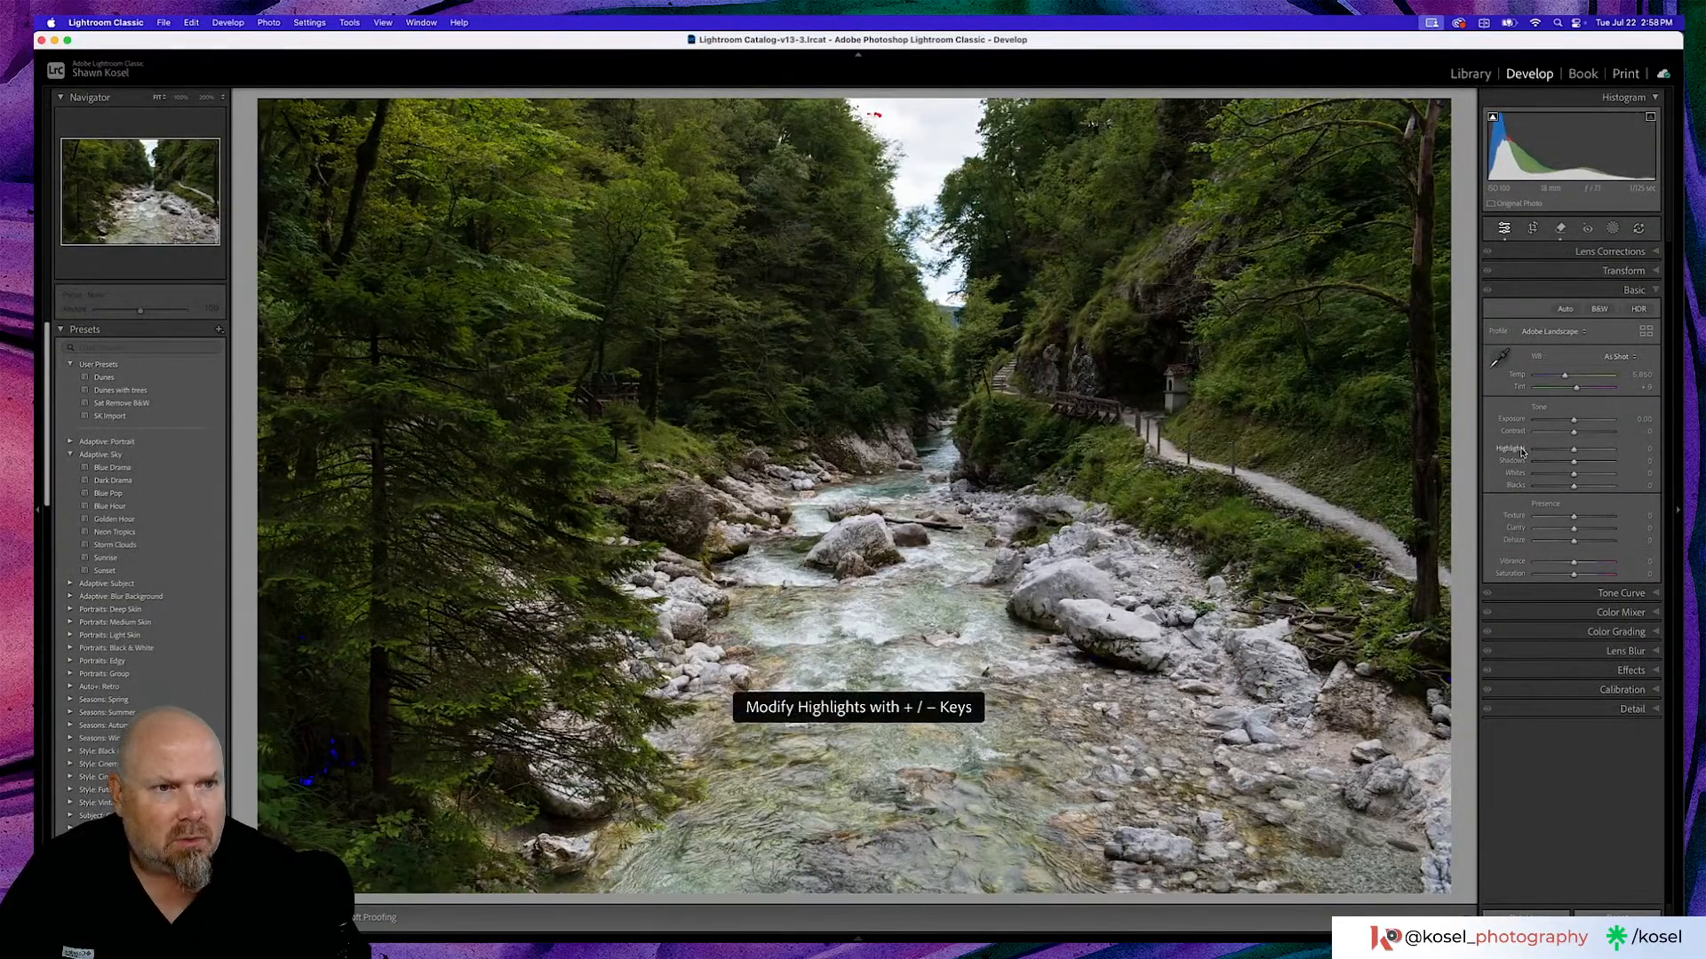
Create a sky mask on the river photo and lower its highlights to -74.
click(1612, 229)
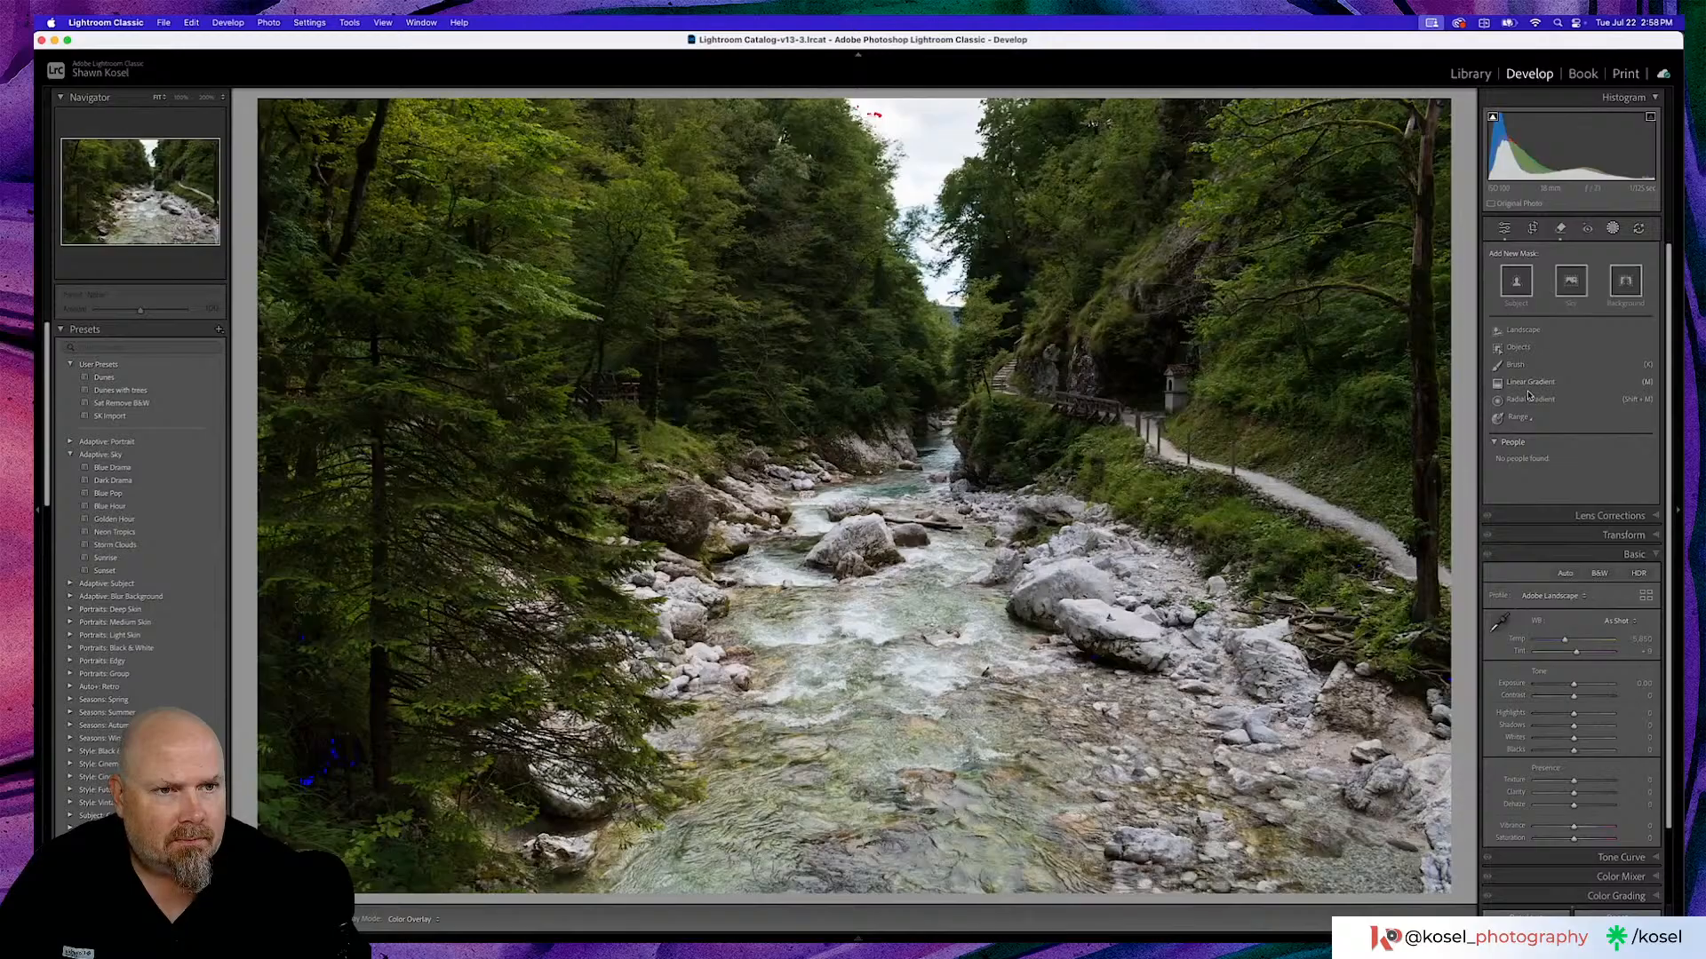
click(1571, 286)
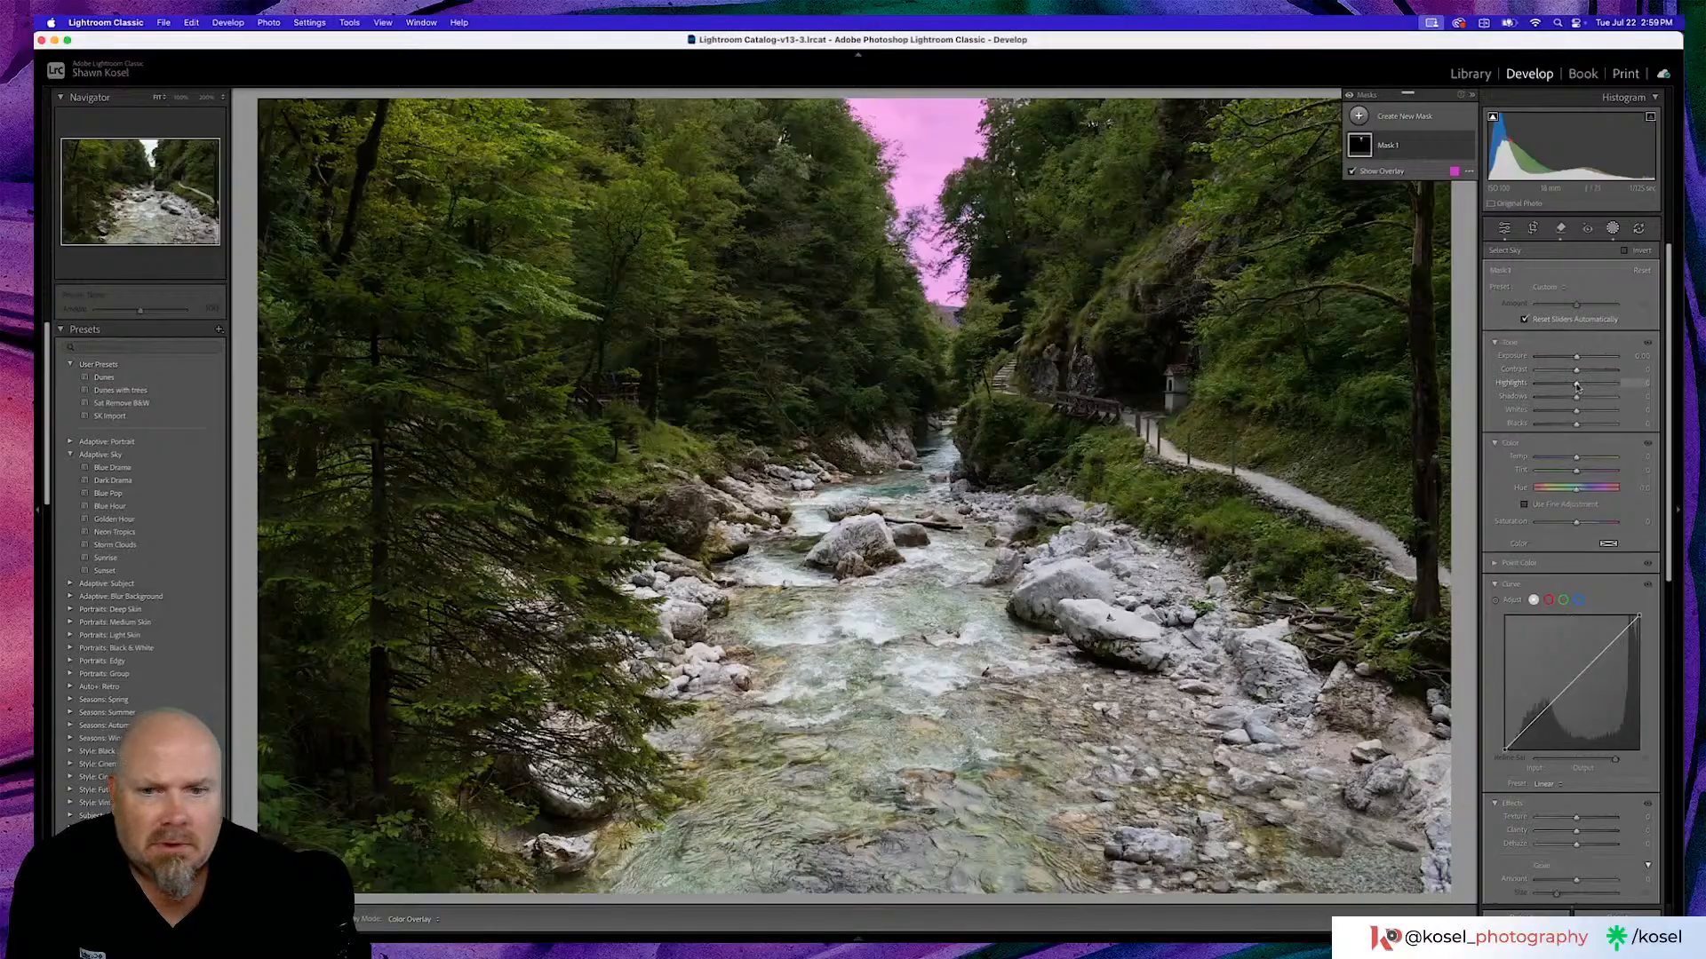
drag(1576, 385, 1548, 390)
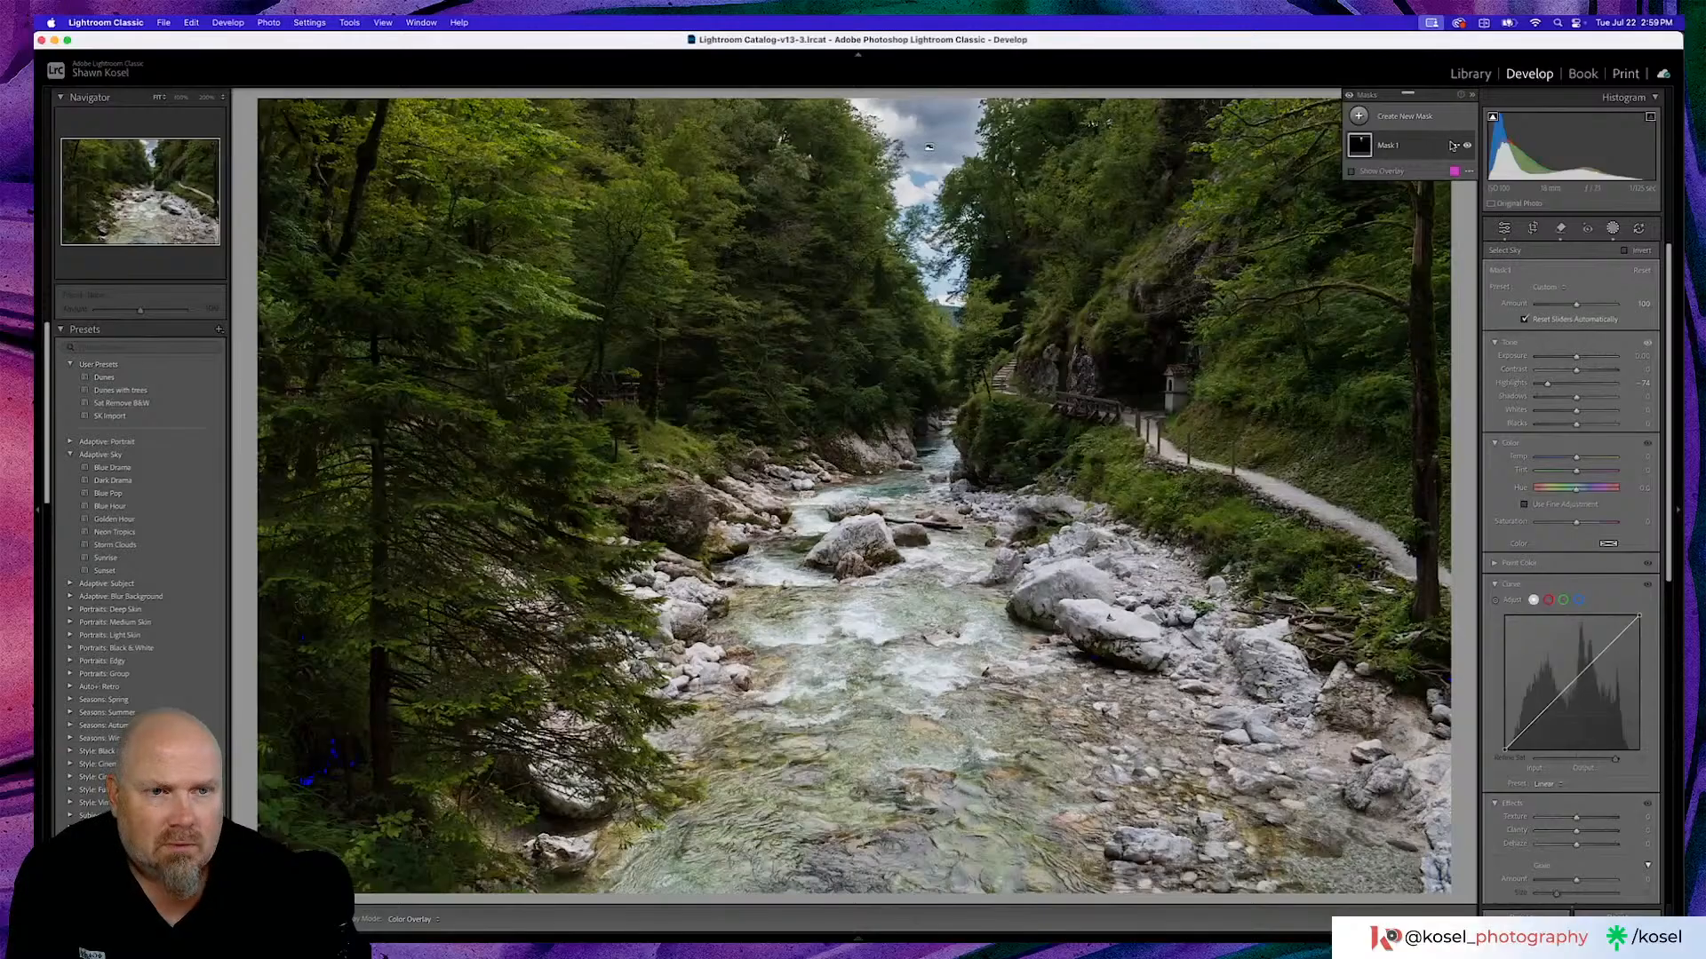
Duplicate and invert the sky mask to cover the forest and river, and hide the mask overlay.
click(1454, 146)
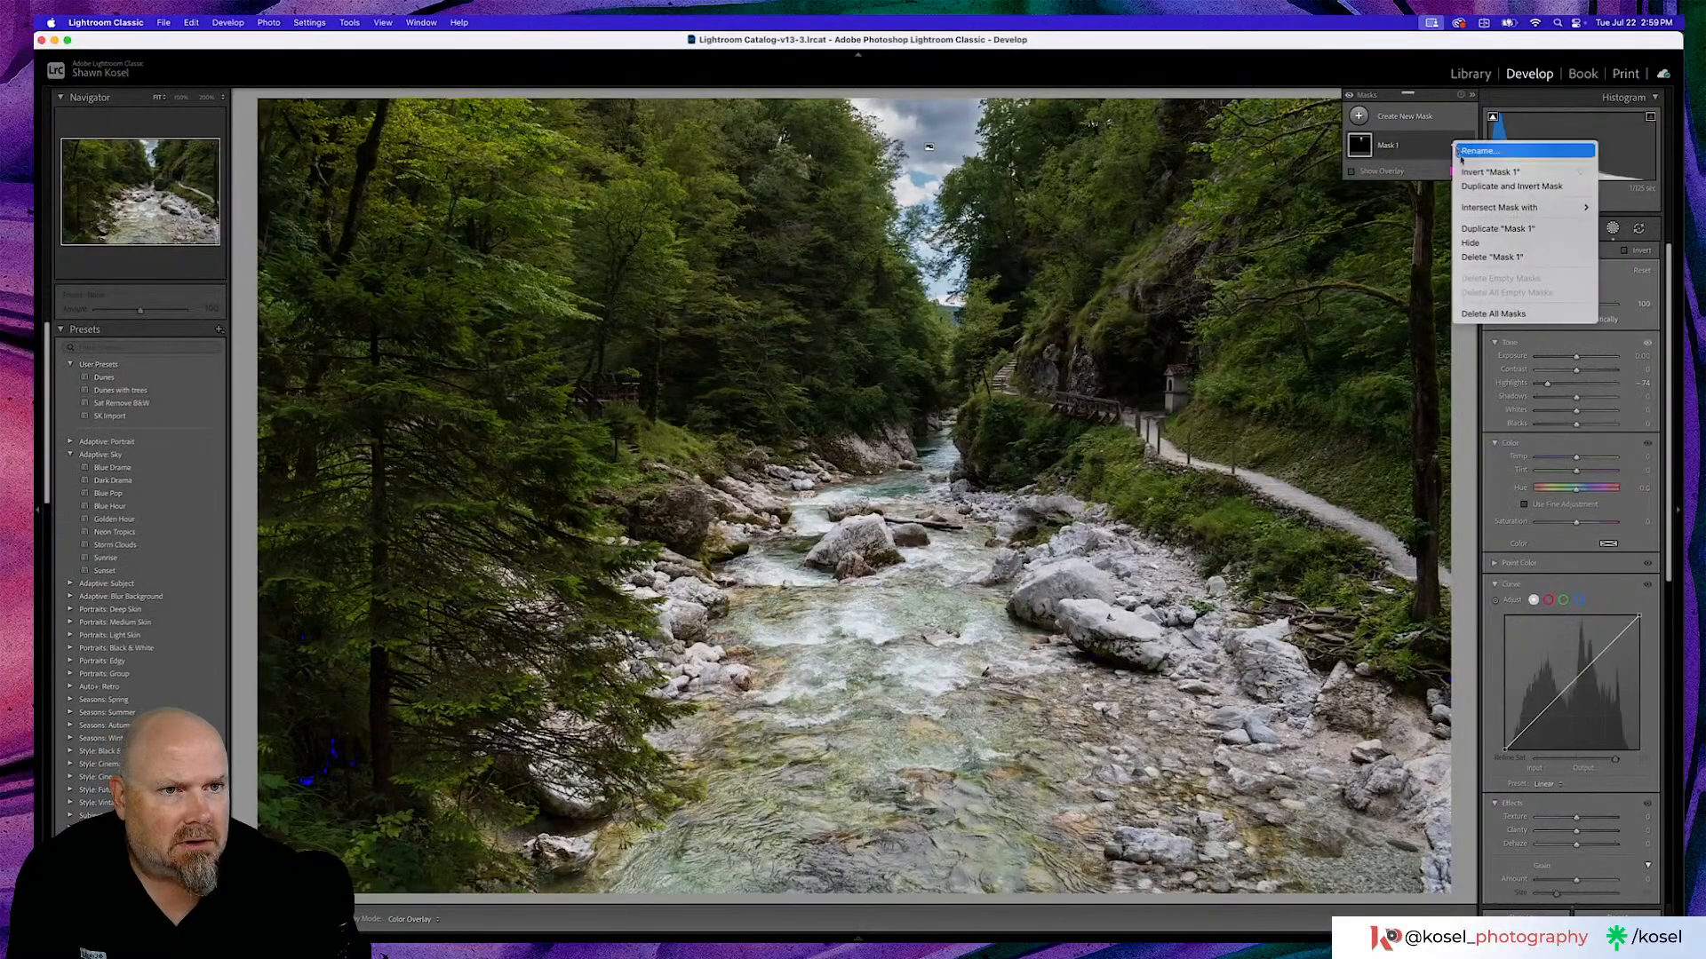
click(1481, 187)
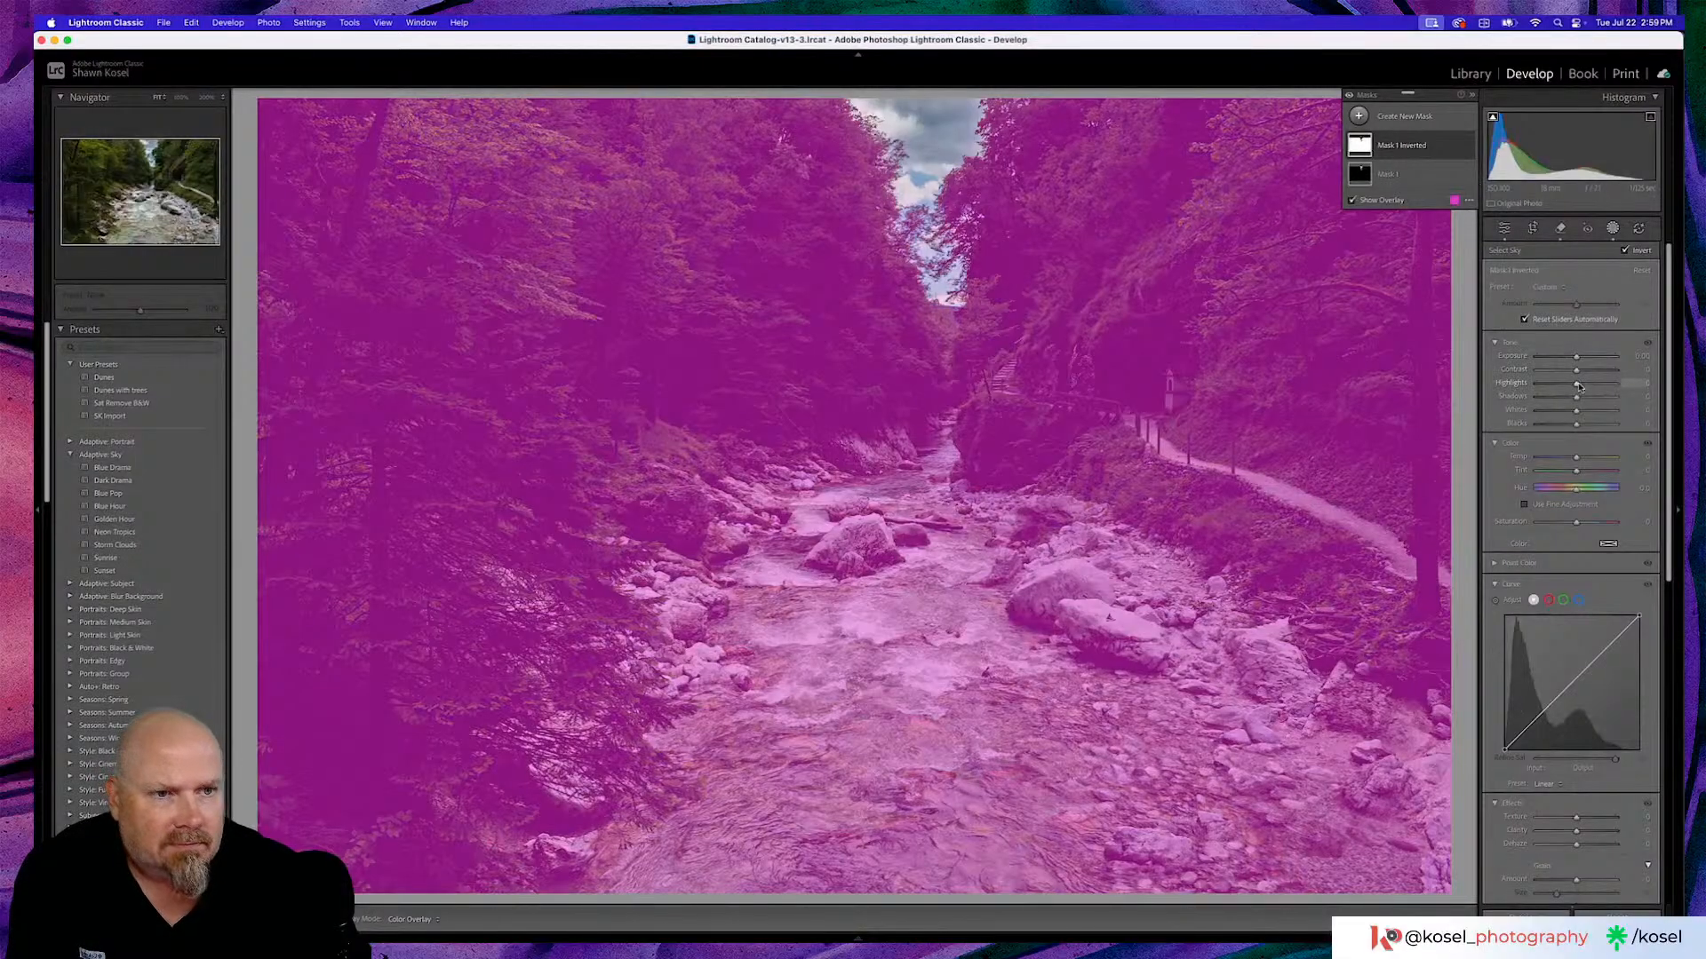
key(o)
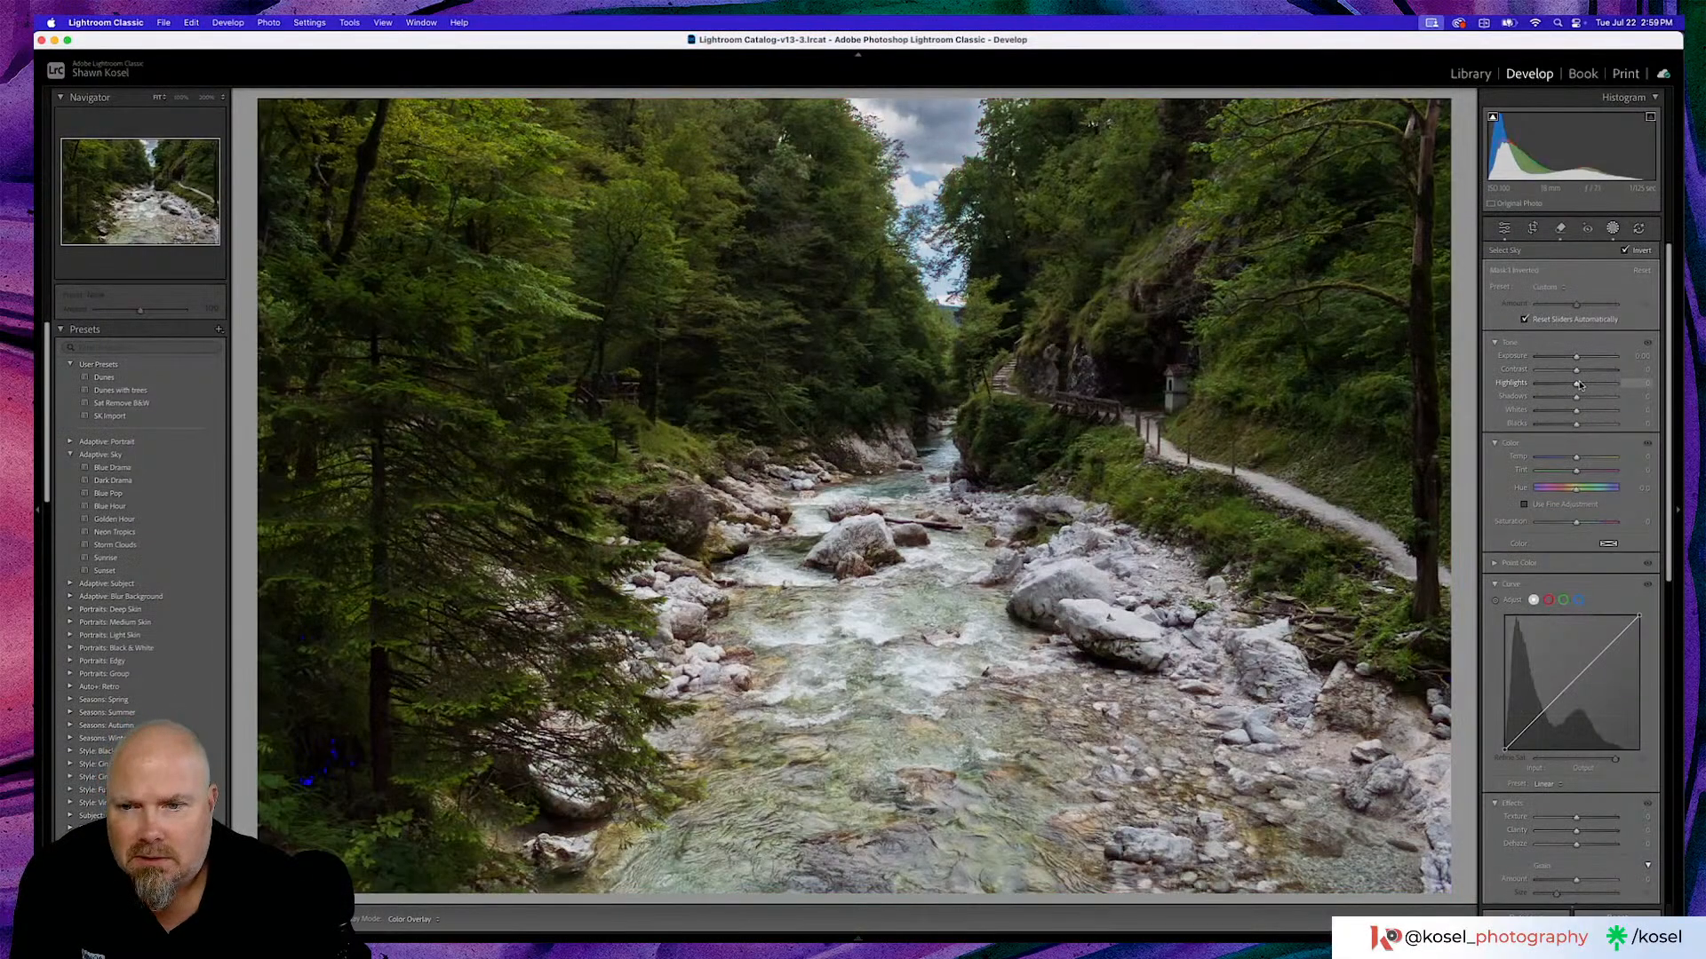
Set the inverted mask's shadows to 23 and blacks to 2, and raise its contrast and whites slightly.
drag(1575, 397, 1585, 400)
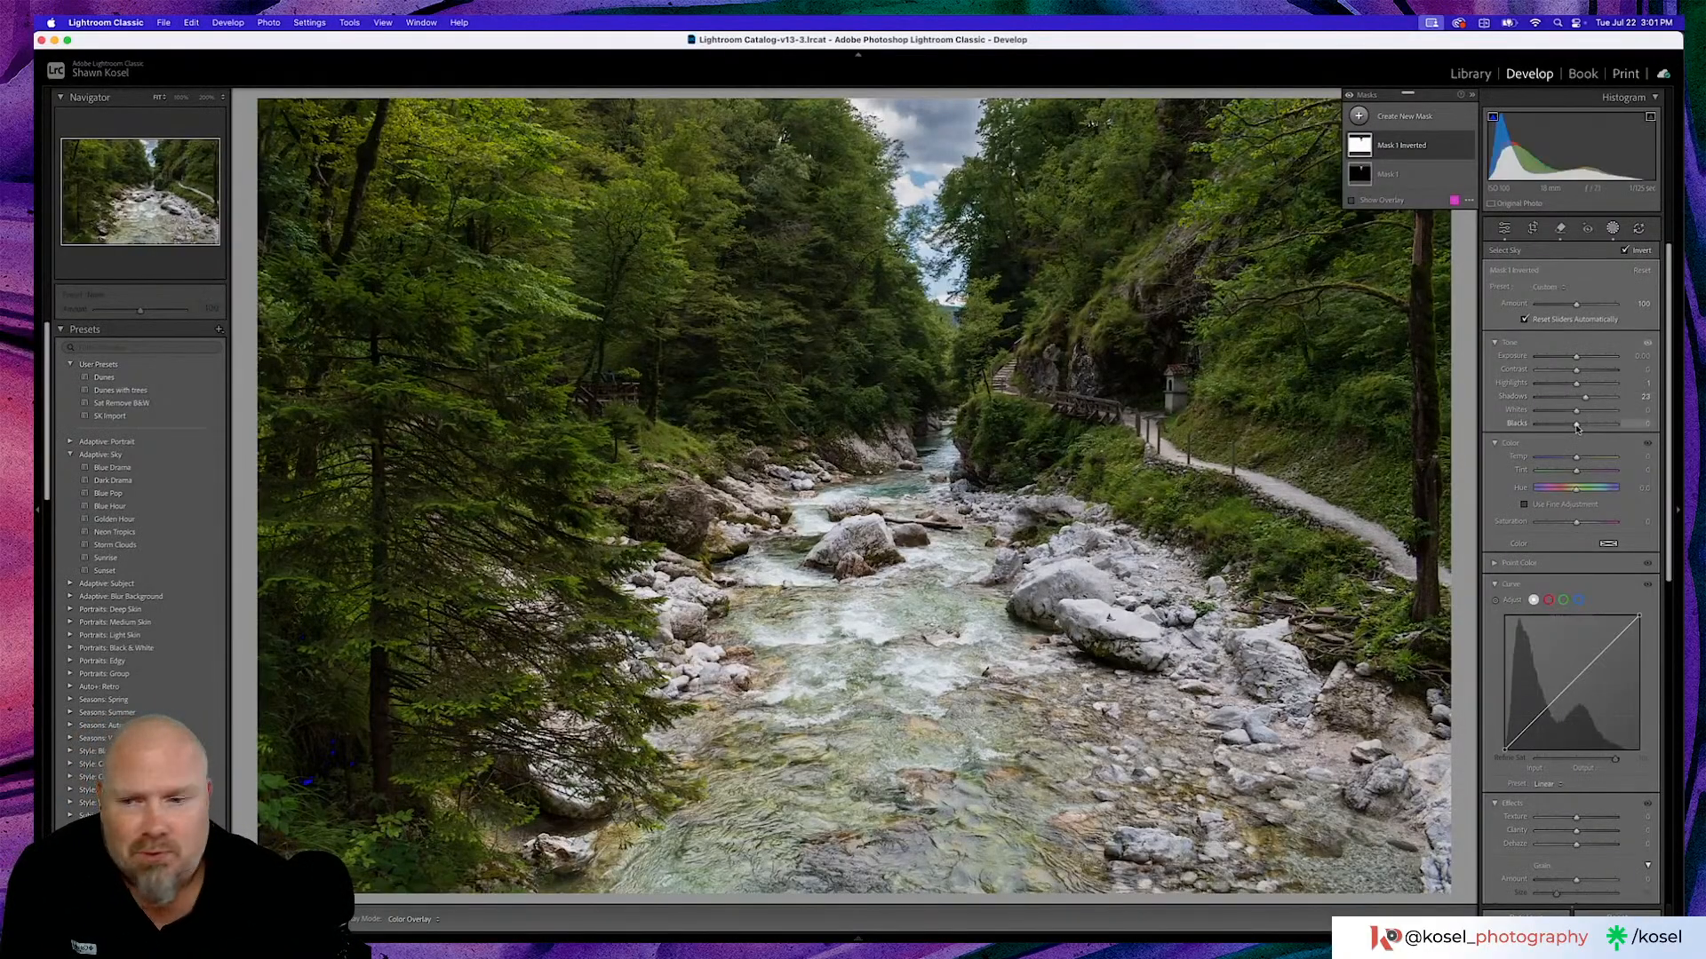
drag(1577, 428, 1577, 429)
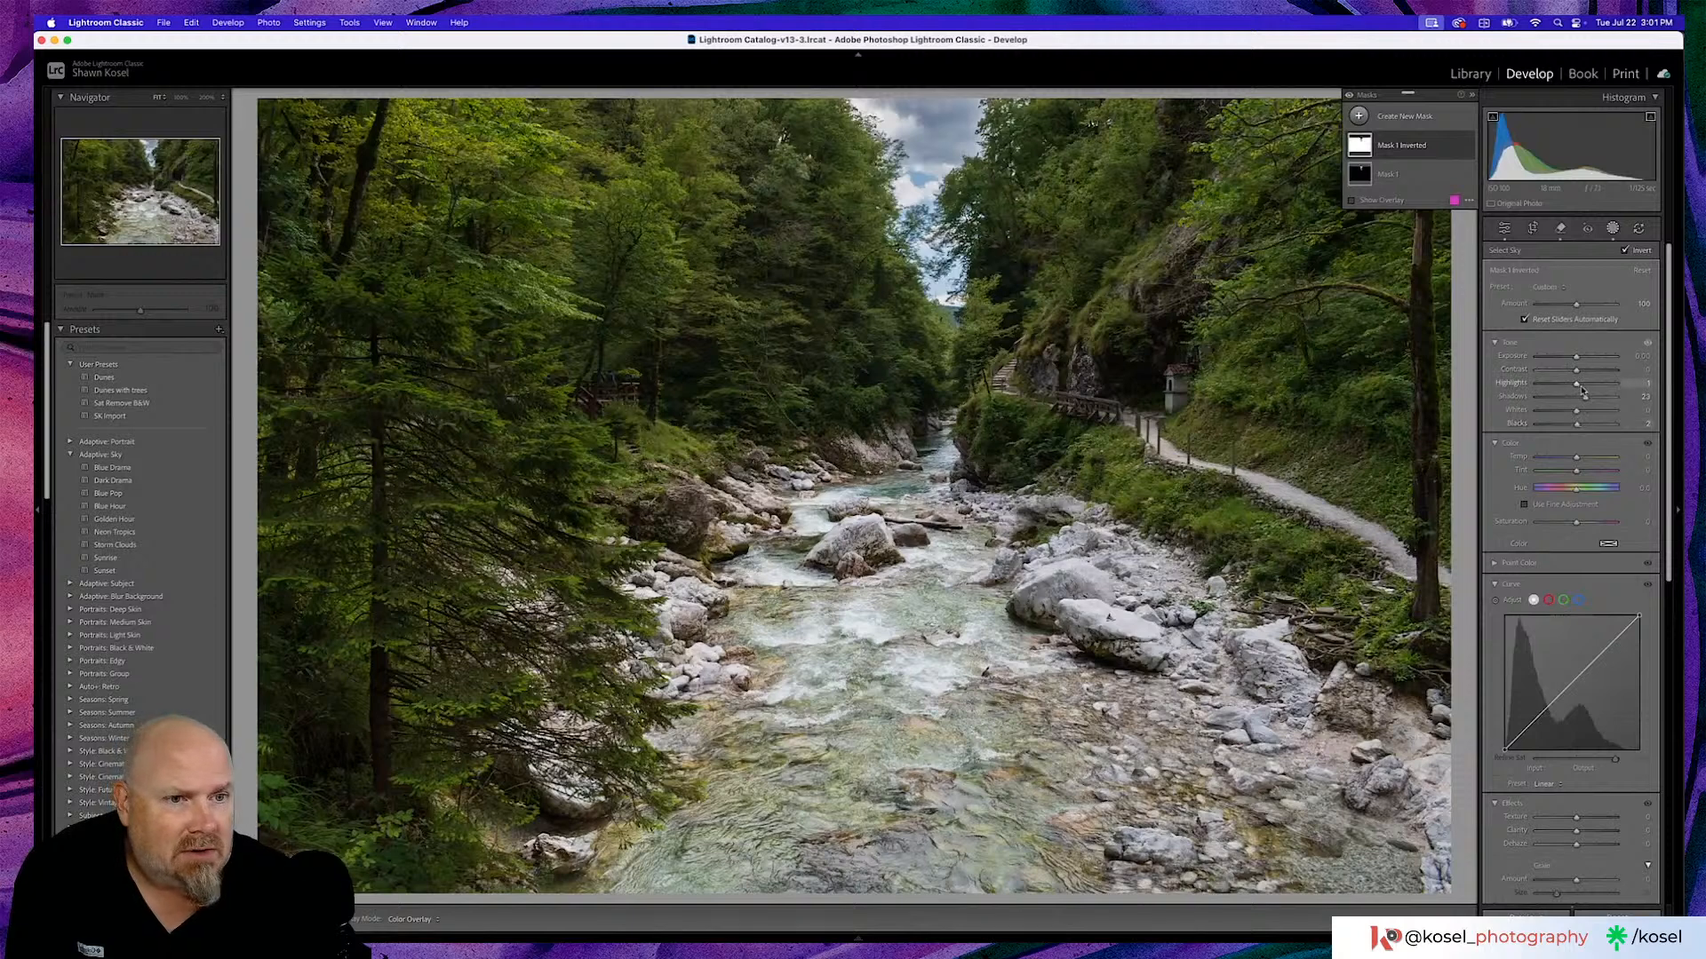
drag(1577, 369, 1586, 373)
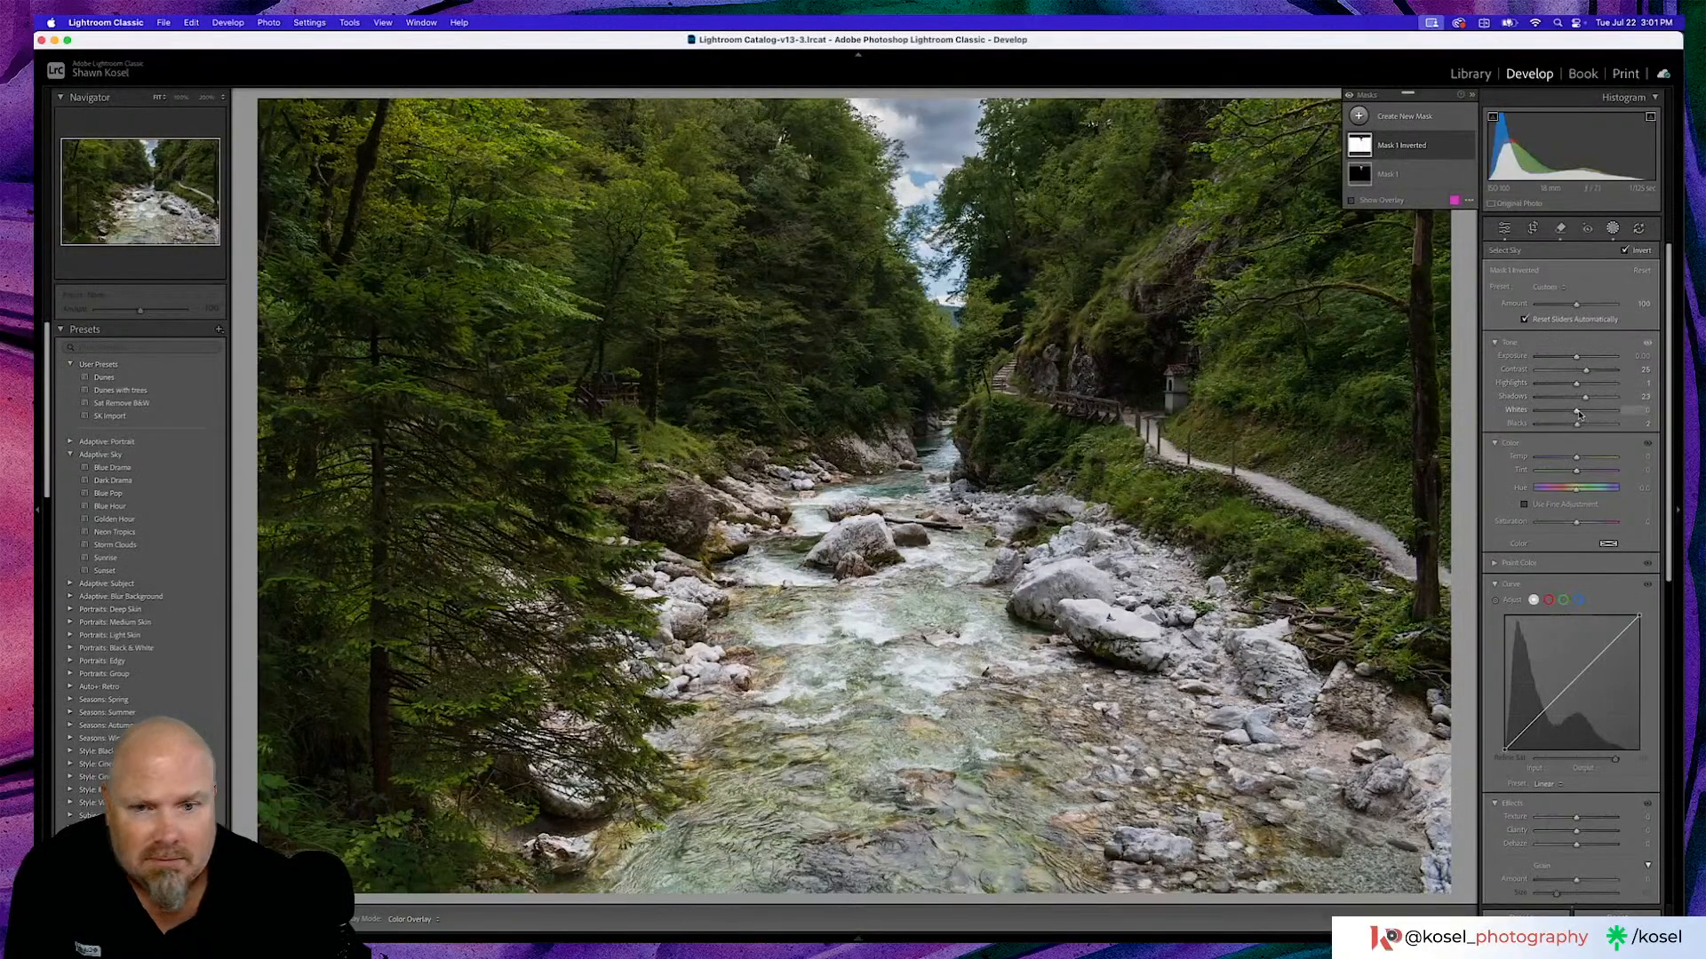
drag(1578, 413, 1581, 413)
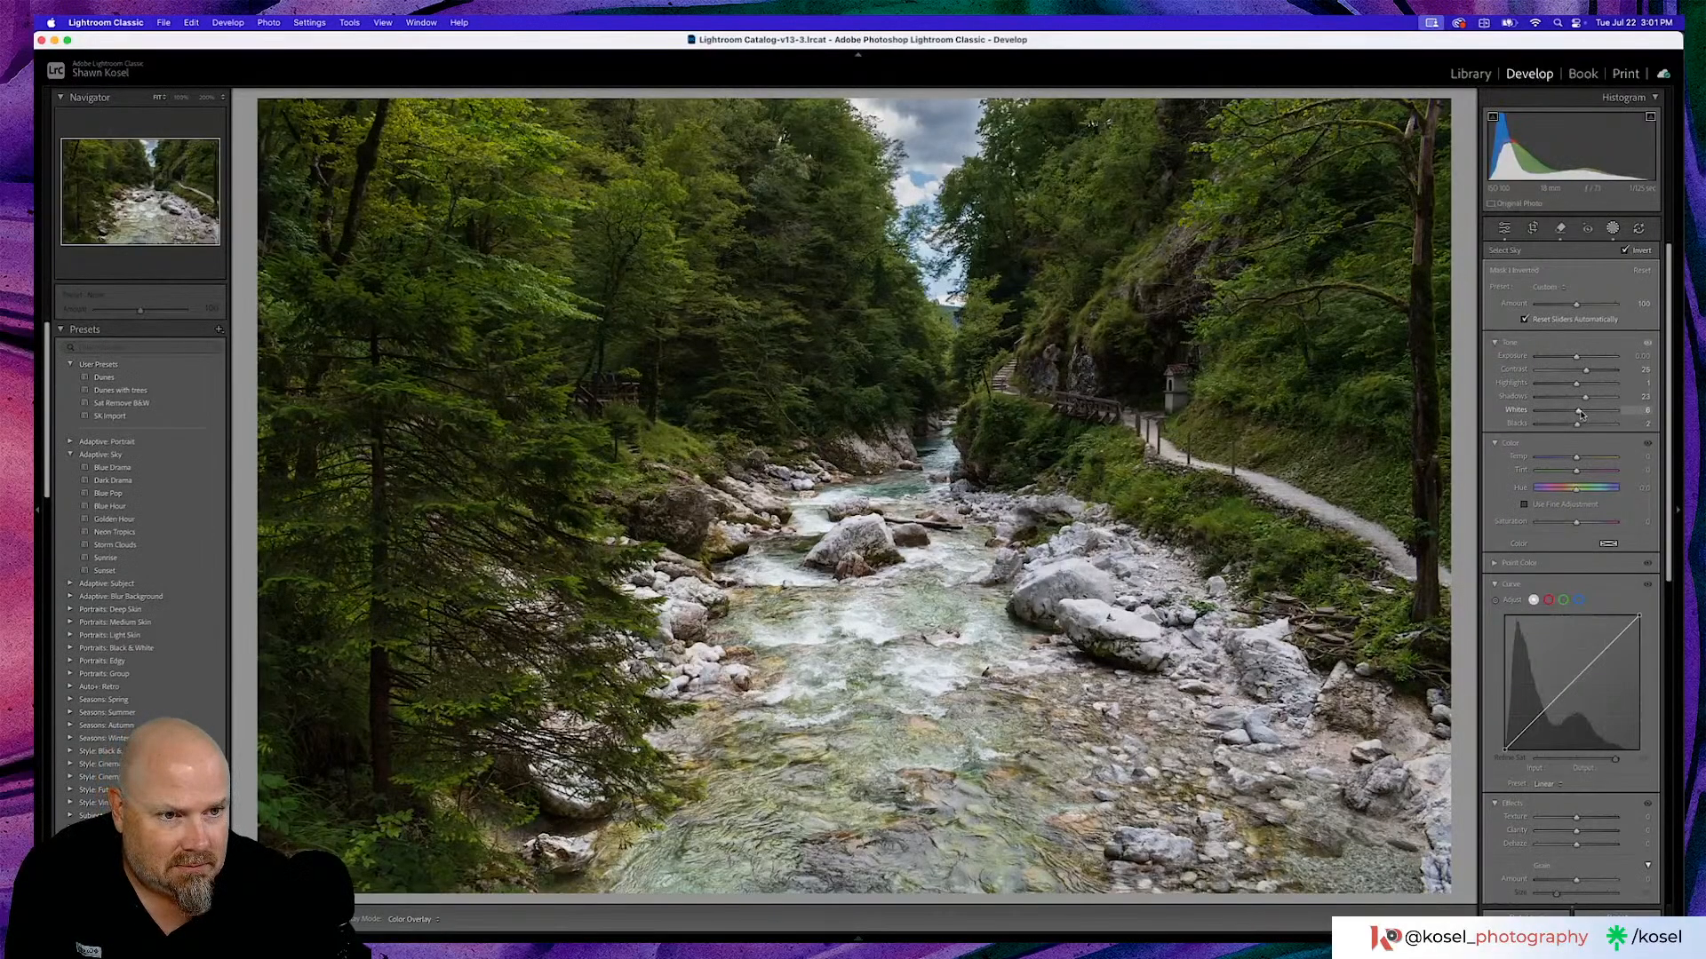
drag(1580, 414, 1581, 413)
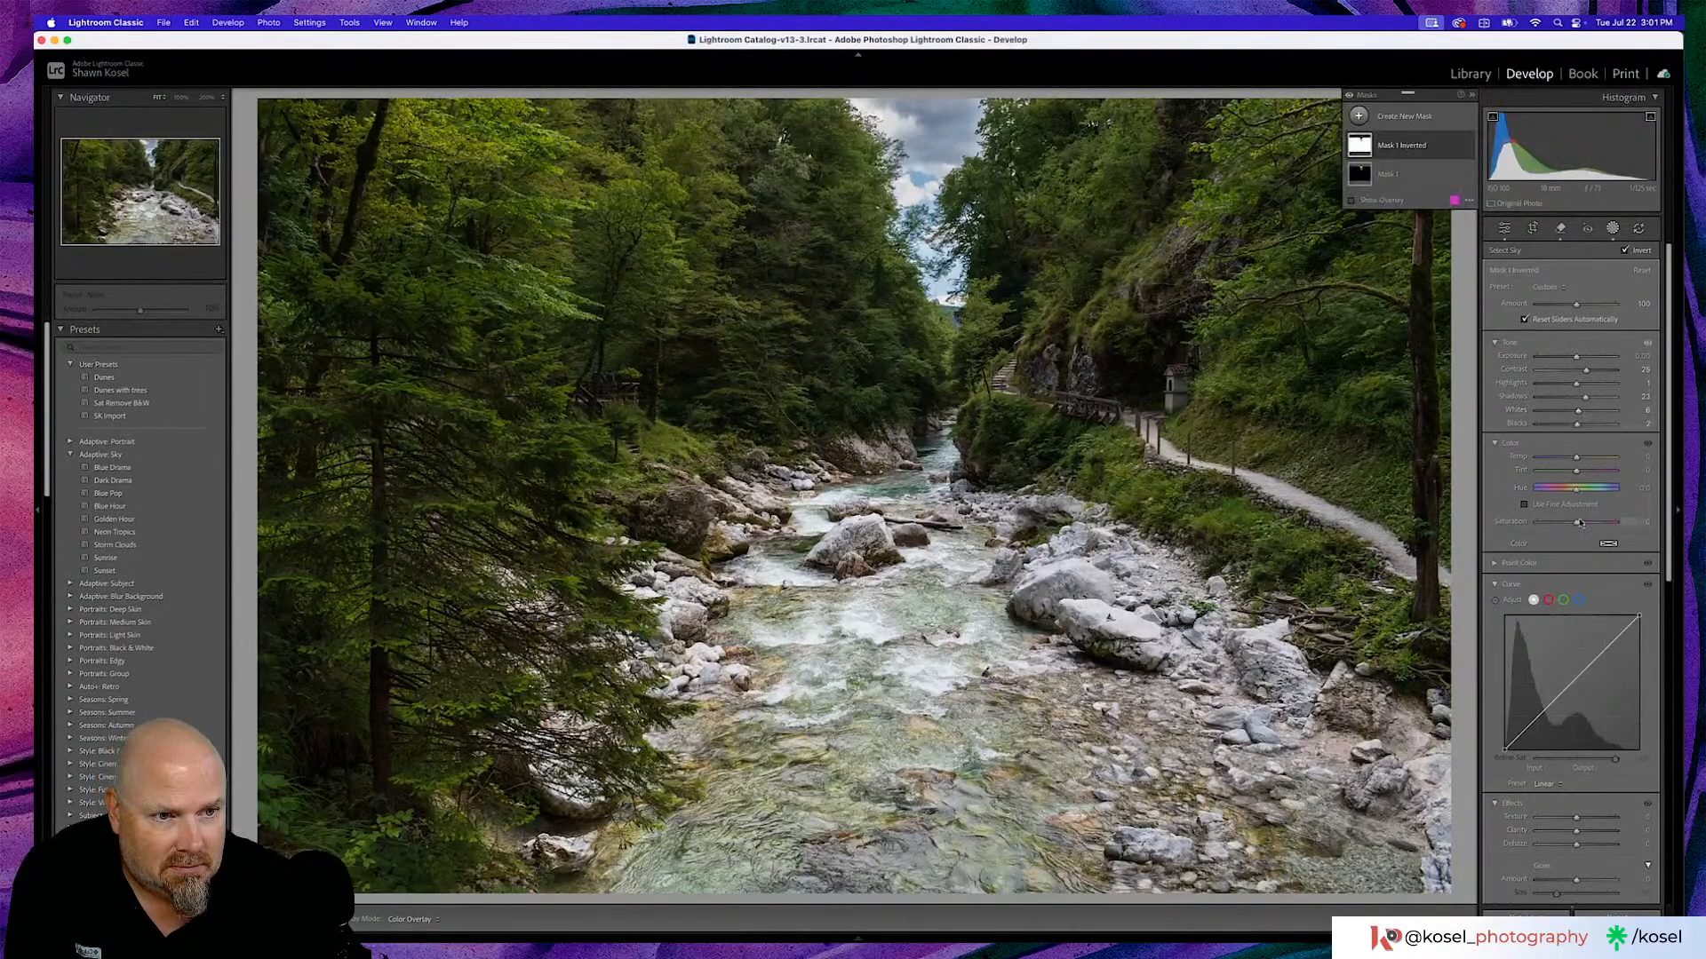
Set the inverted mask's saturation to 7, raise its texture, clarity and dehaze slightly, and finish masking.
drag(1578, 524, 1579, 525)
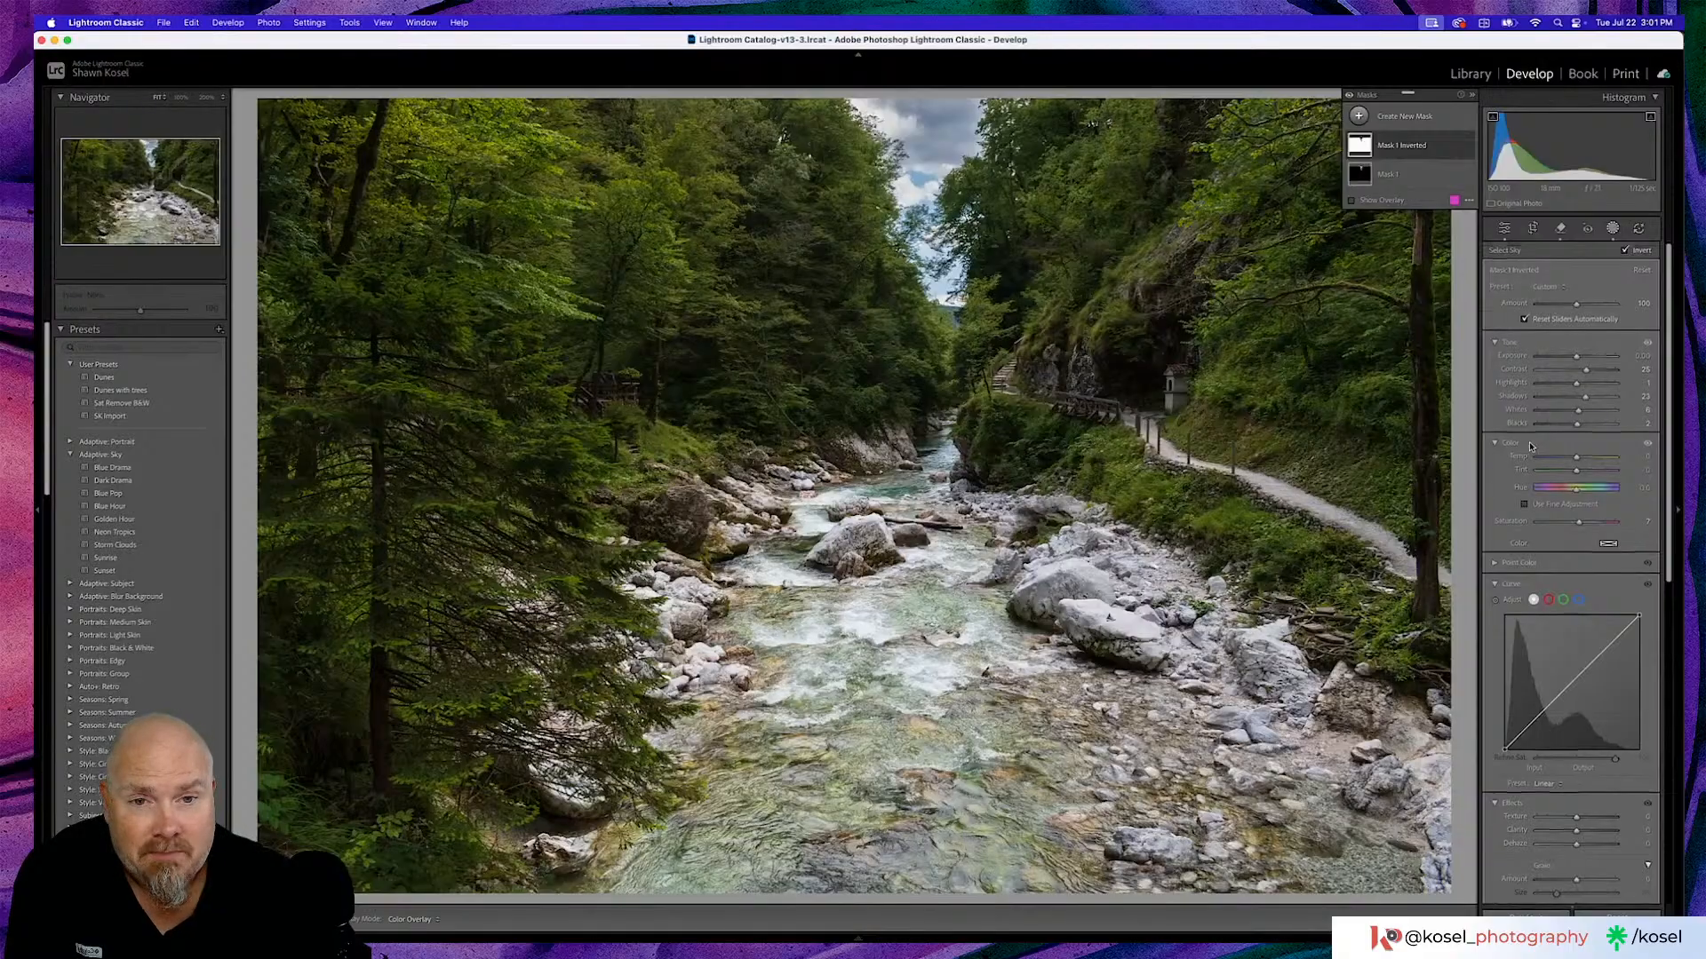
scroll(1530, 447, down, 1)
scroll(1530, 447, down, 3)
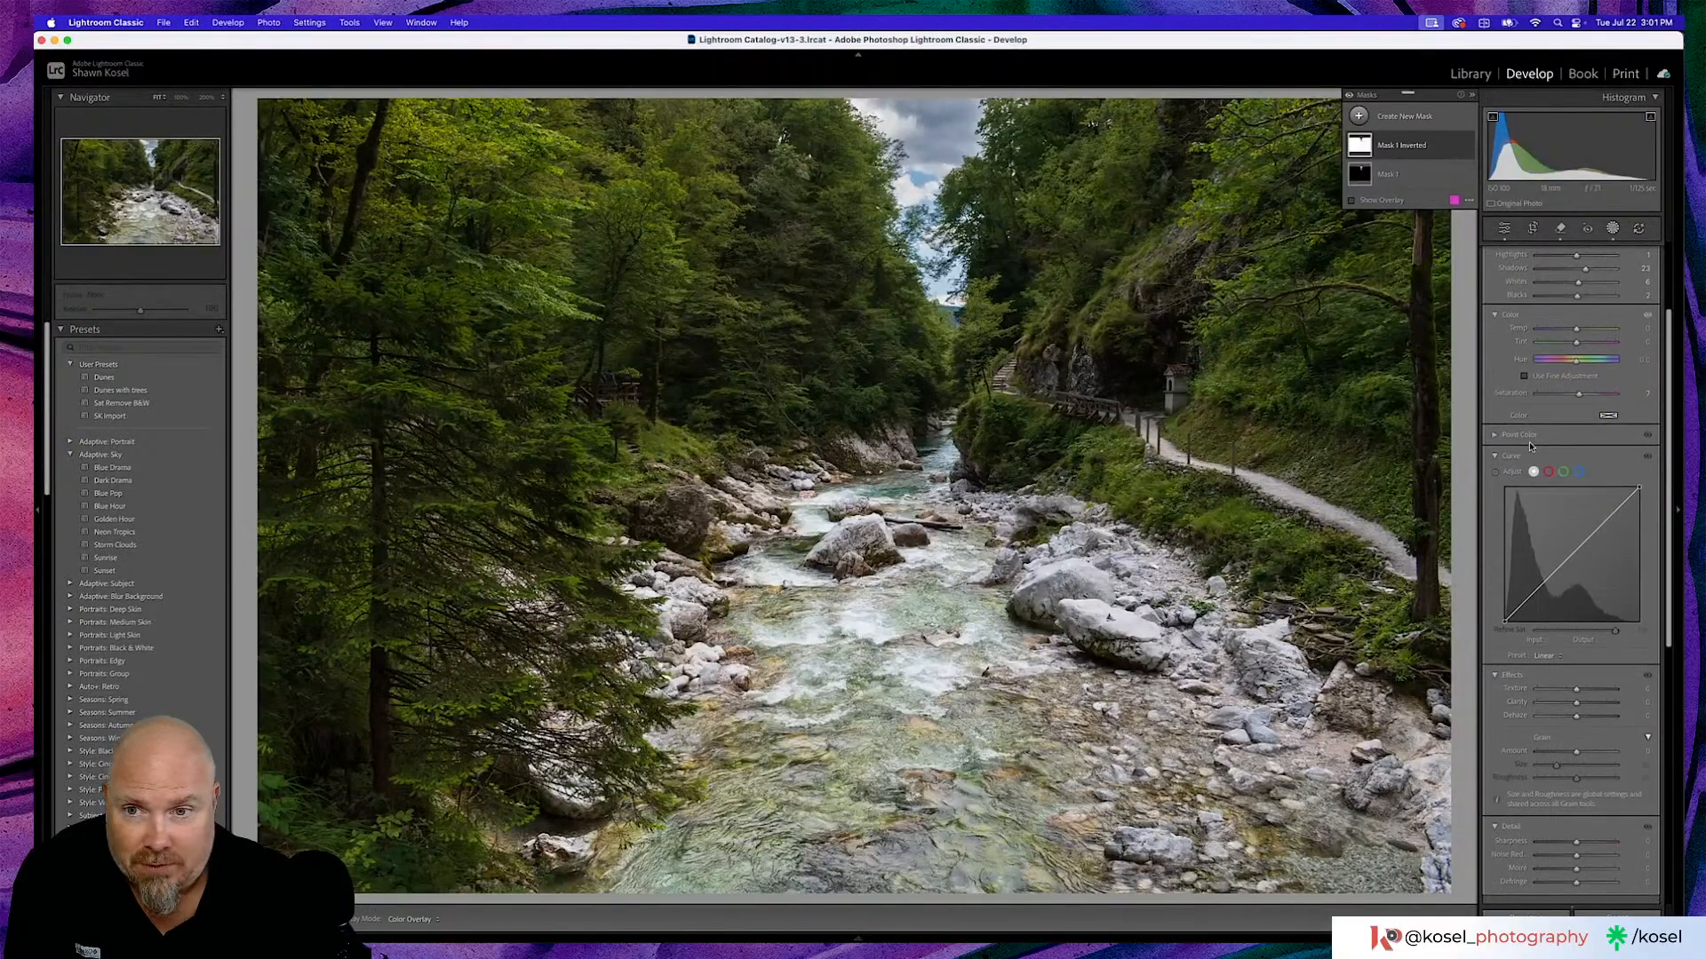
scroll(1530, 447, down, 2)
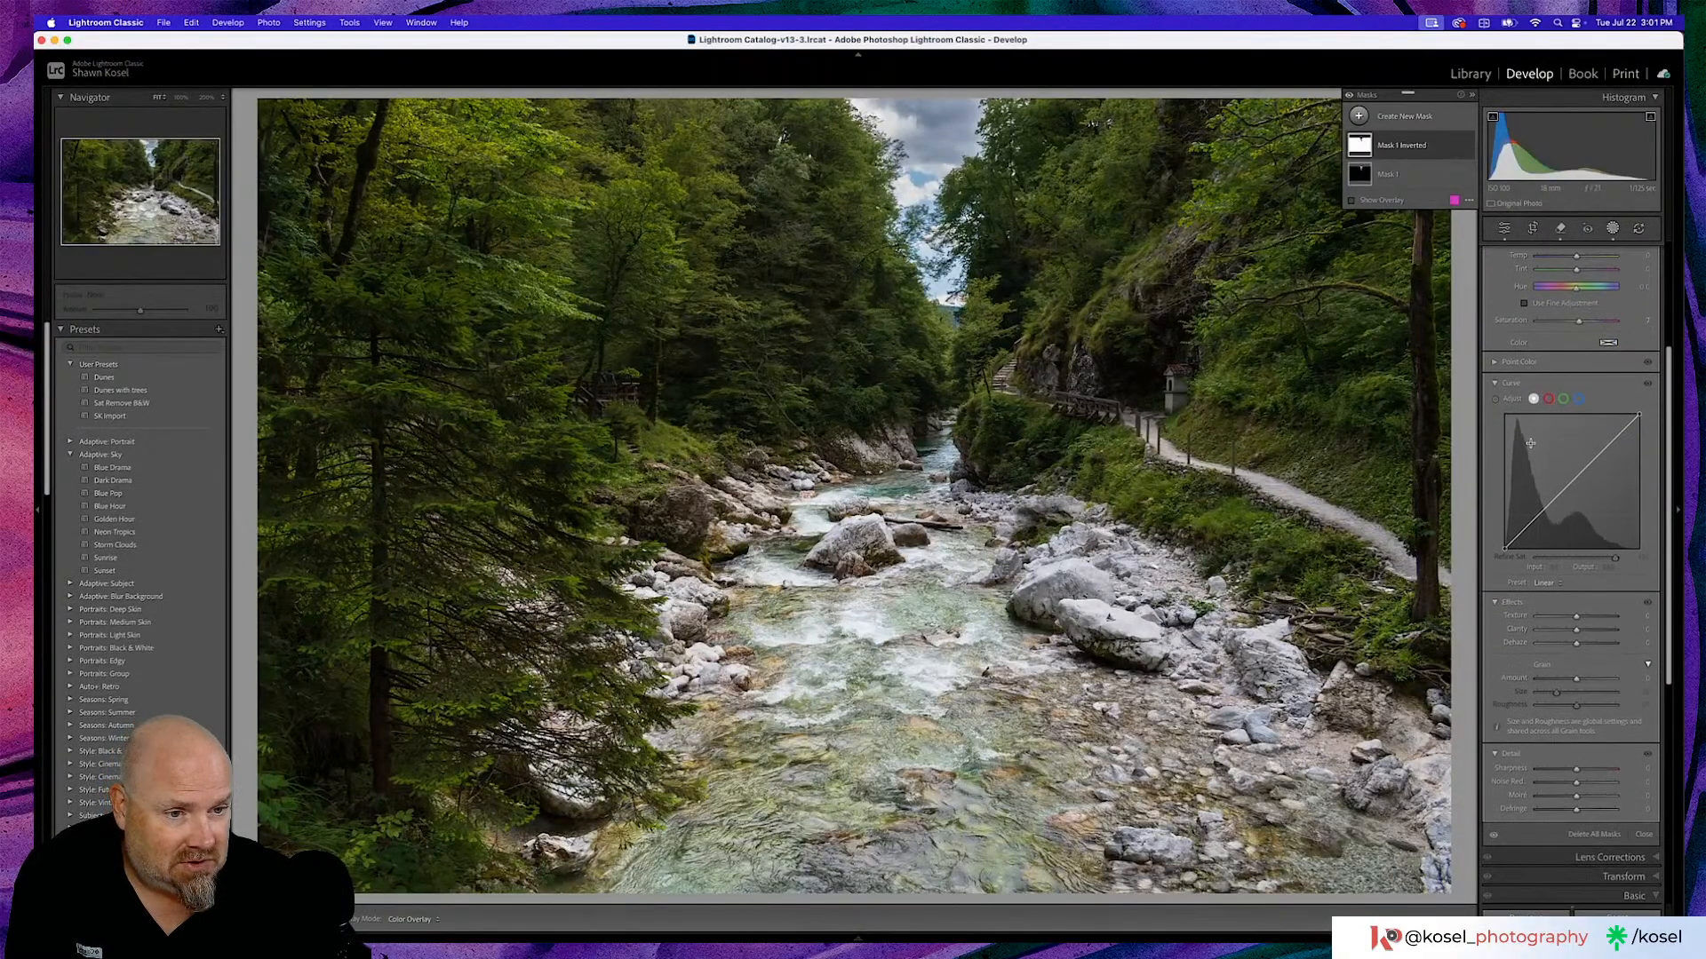
drag(1576, 616, 1581, 634)
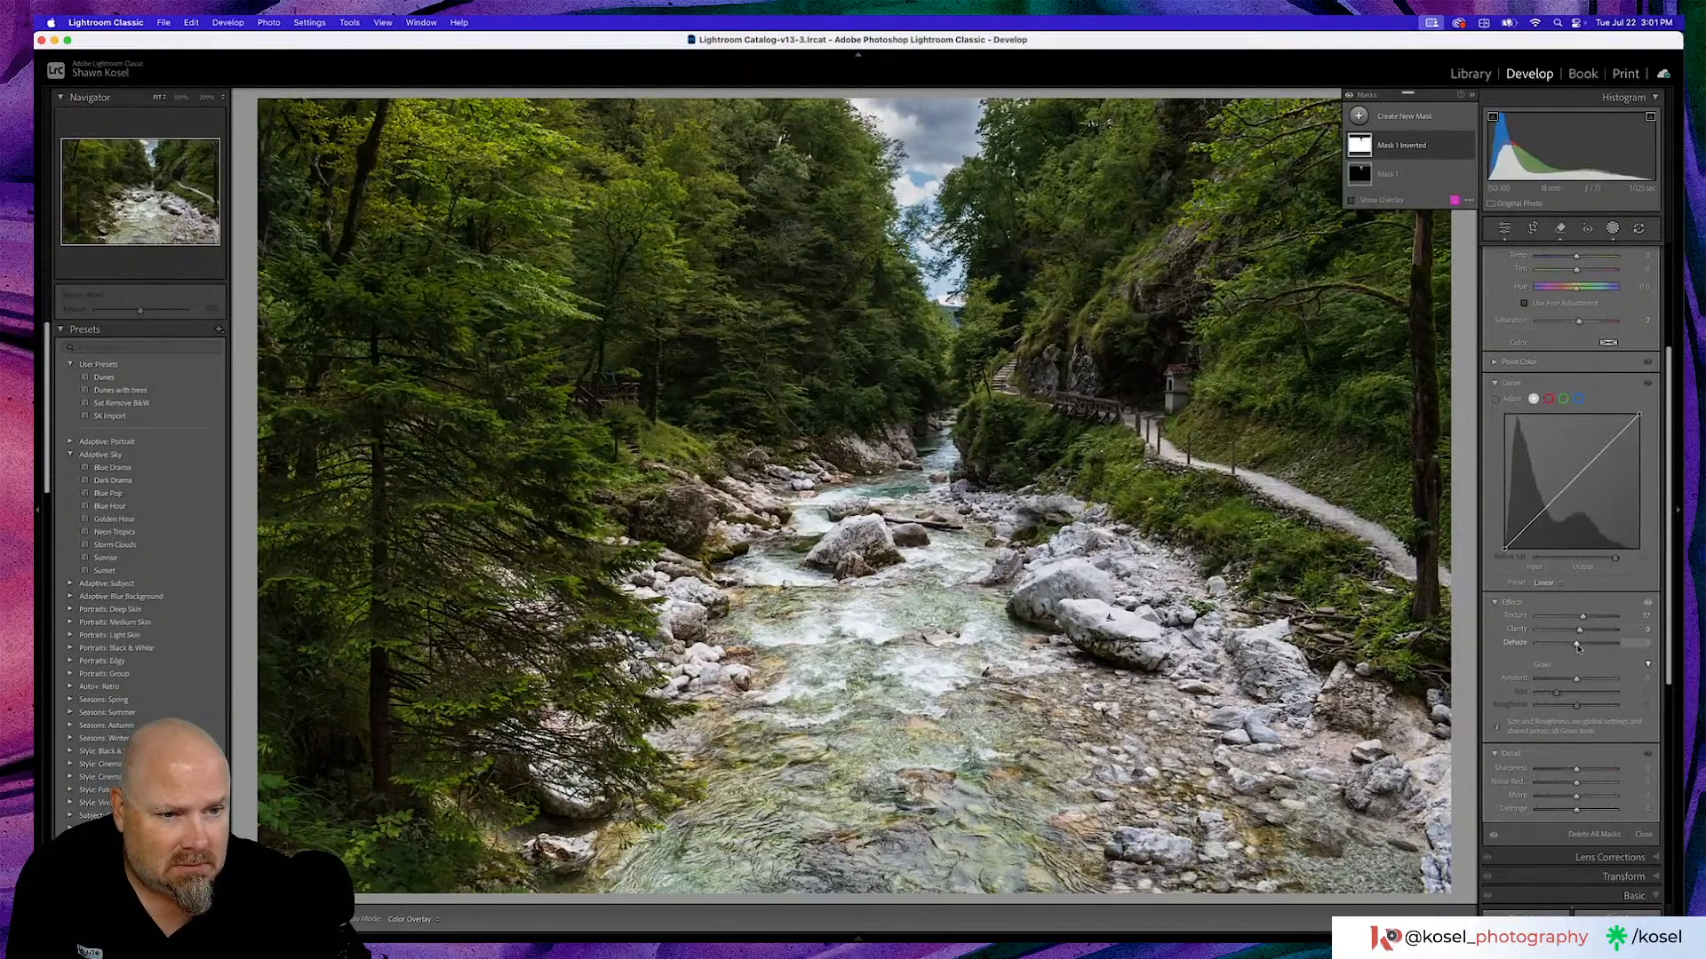
scroll(1575, 696, down, 2)
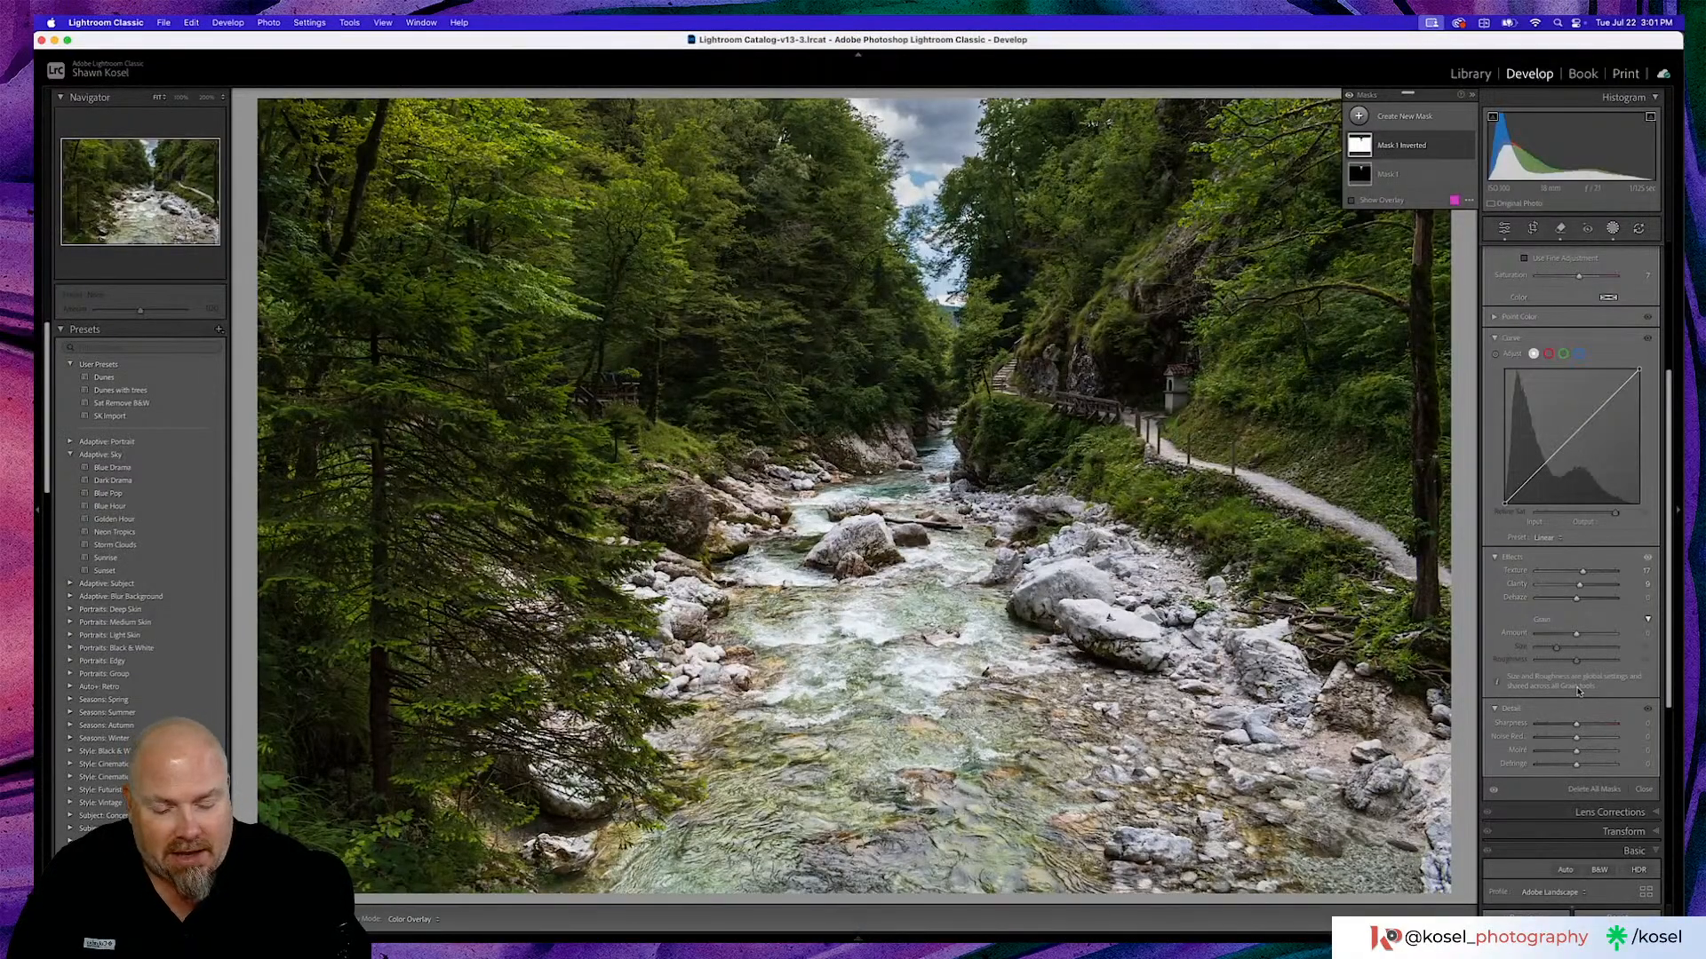
key(bracketright)
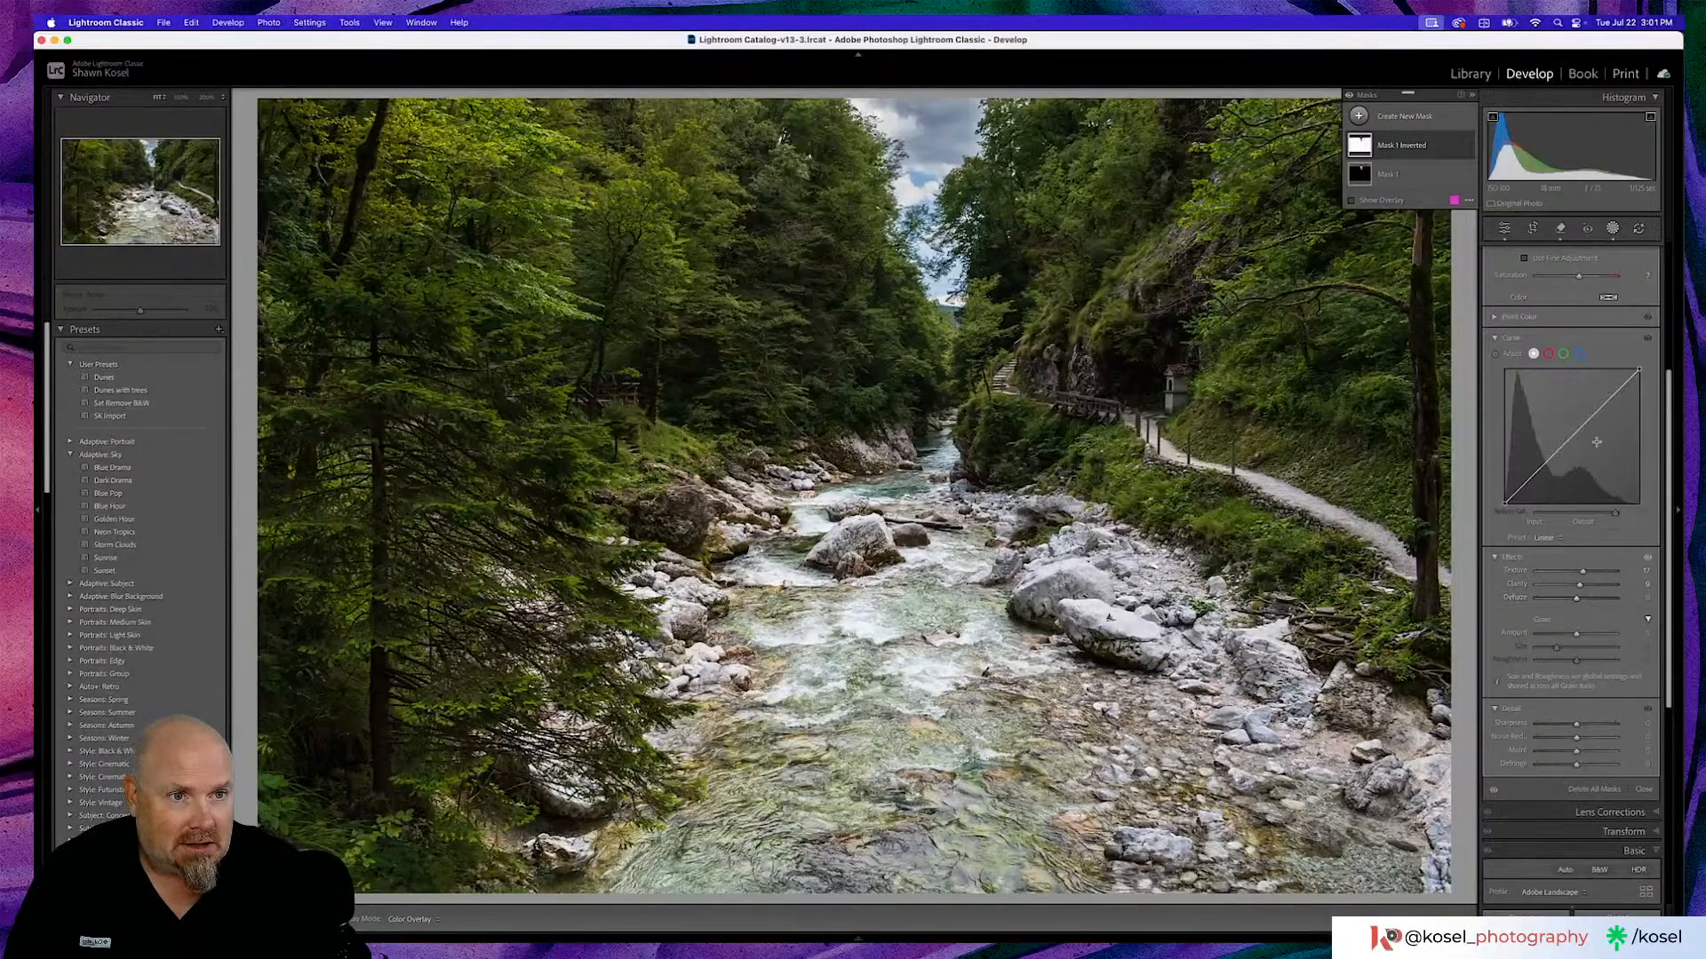
click(1504, 228)
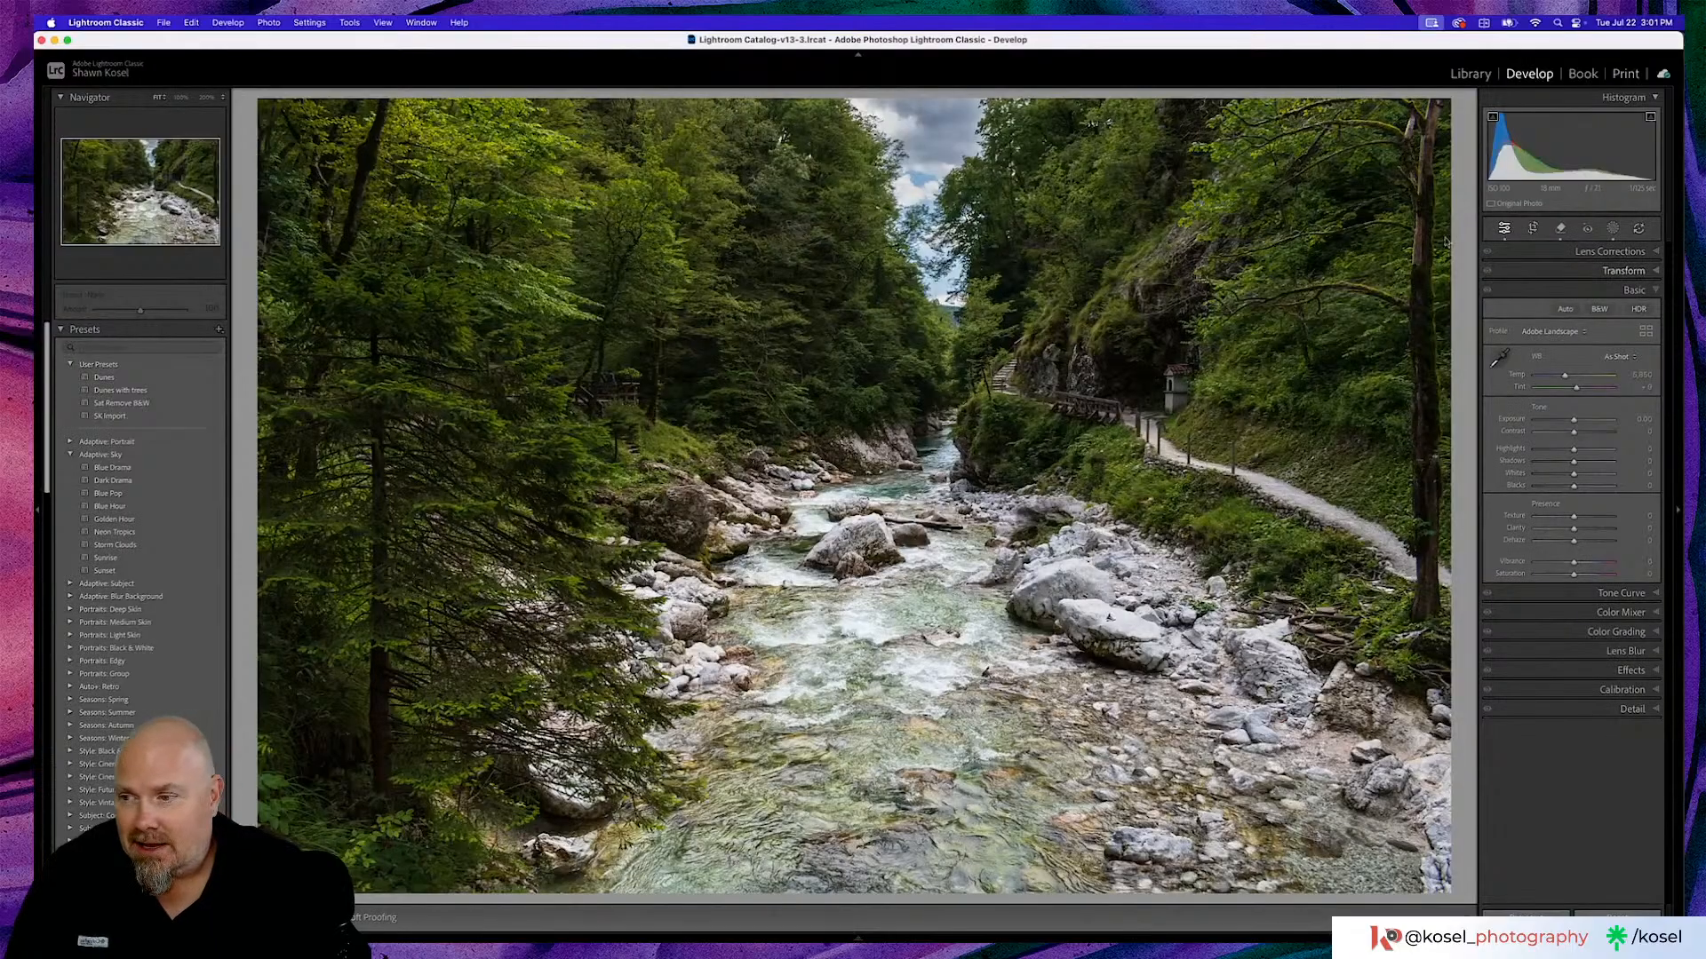
Compare the river photo before and after the edits, checking the sky, forest and water.
key(backslash)
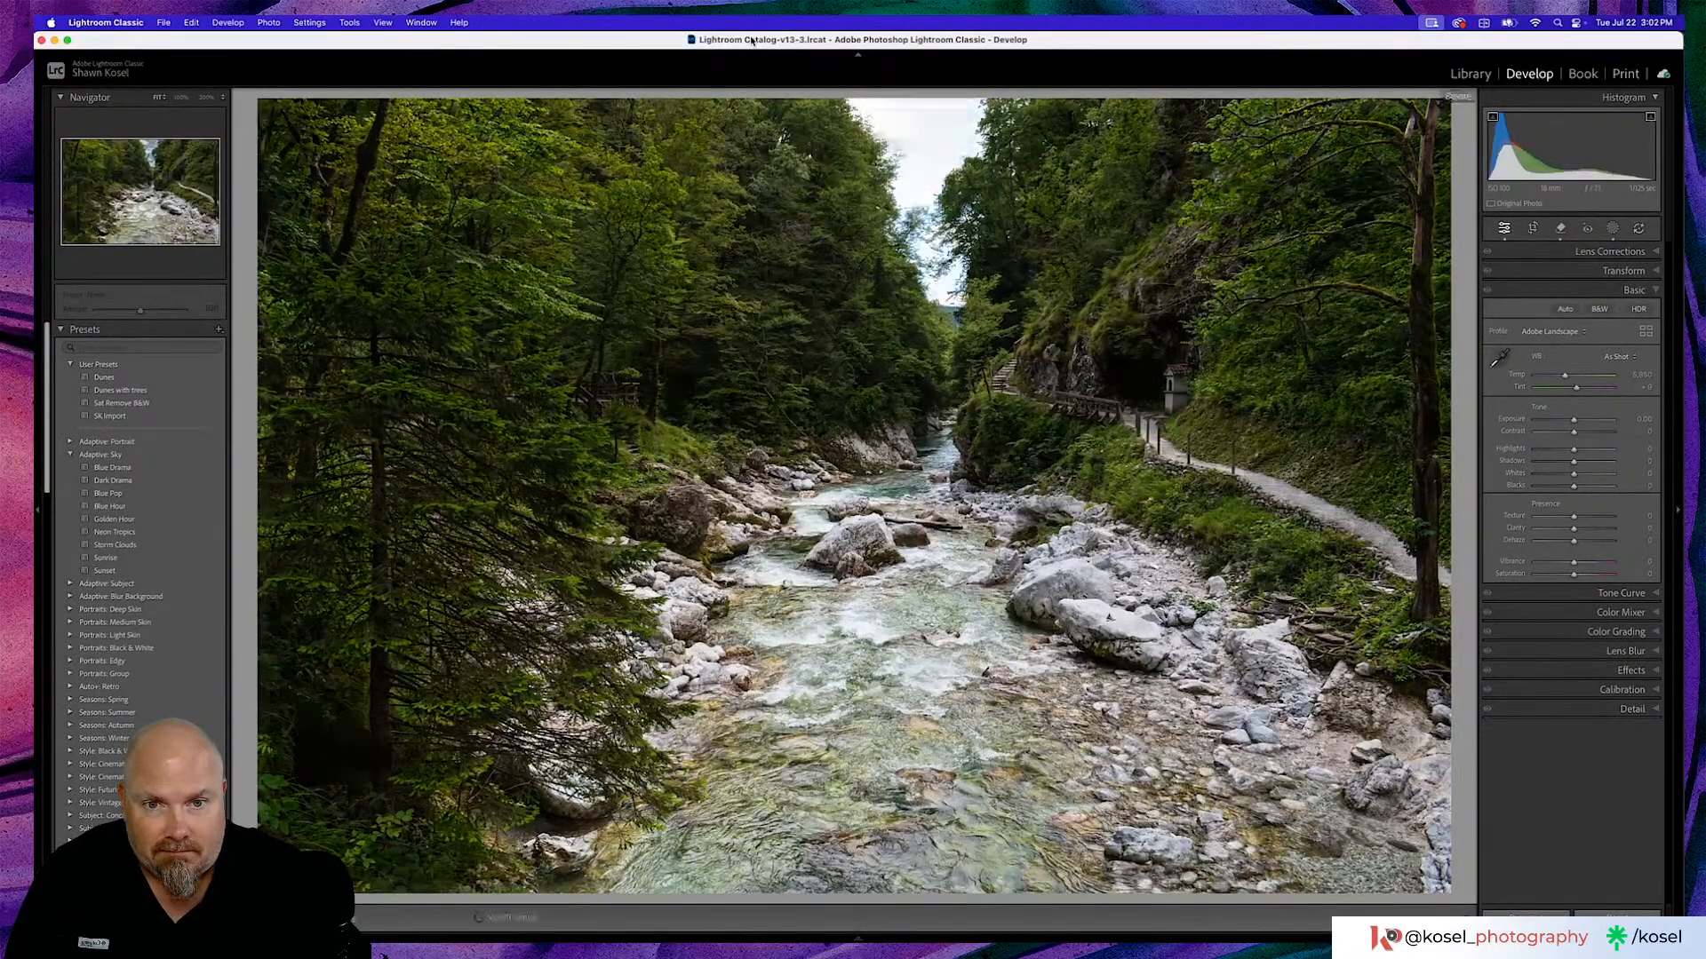
key(backslash)
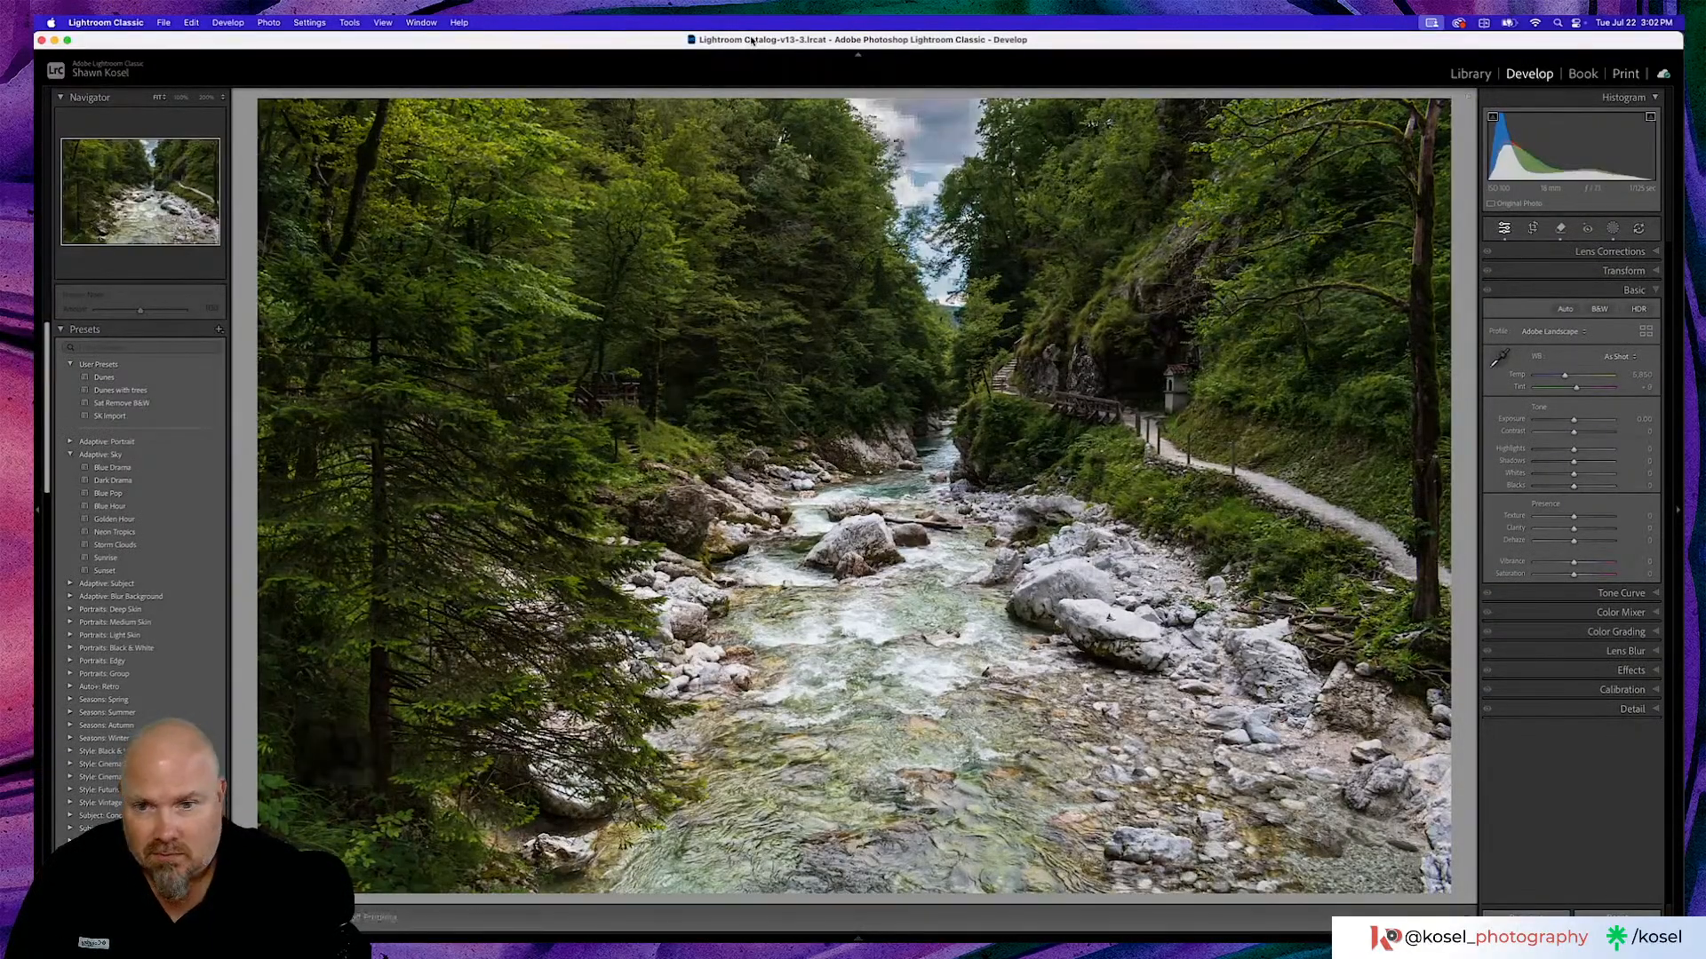
key(backslash)
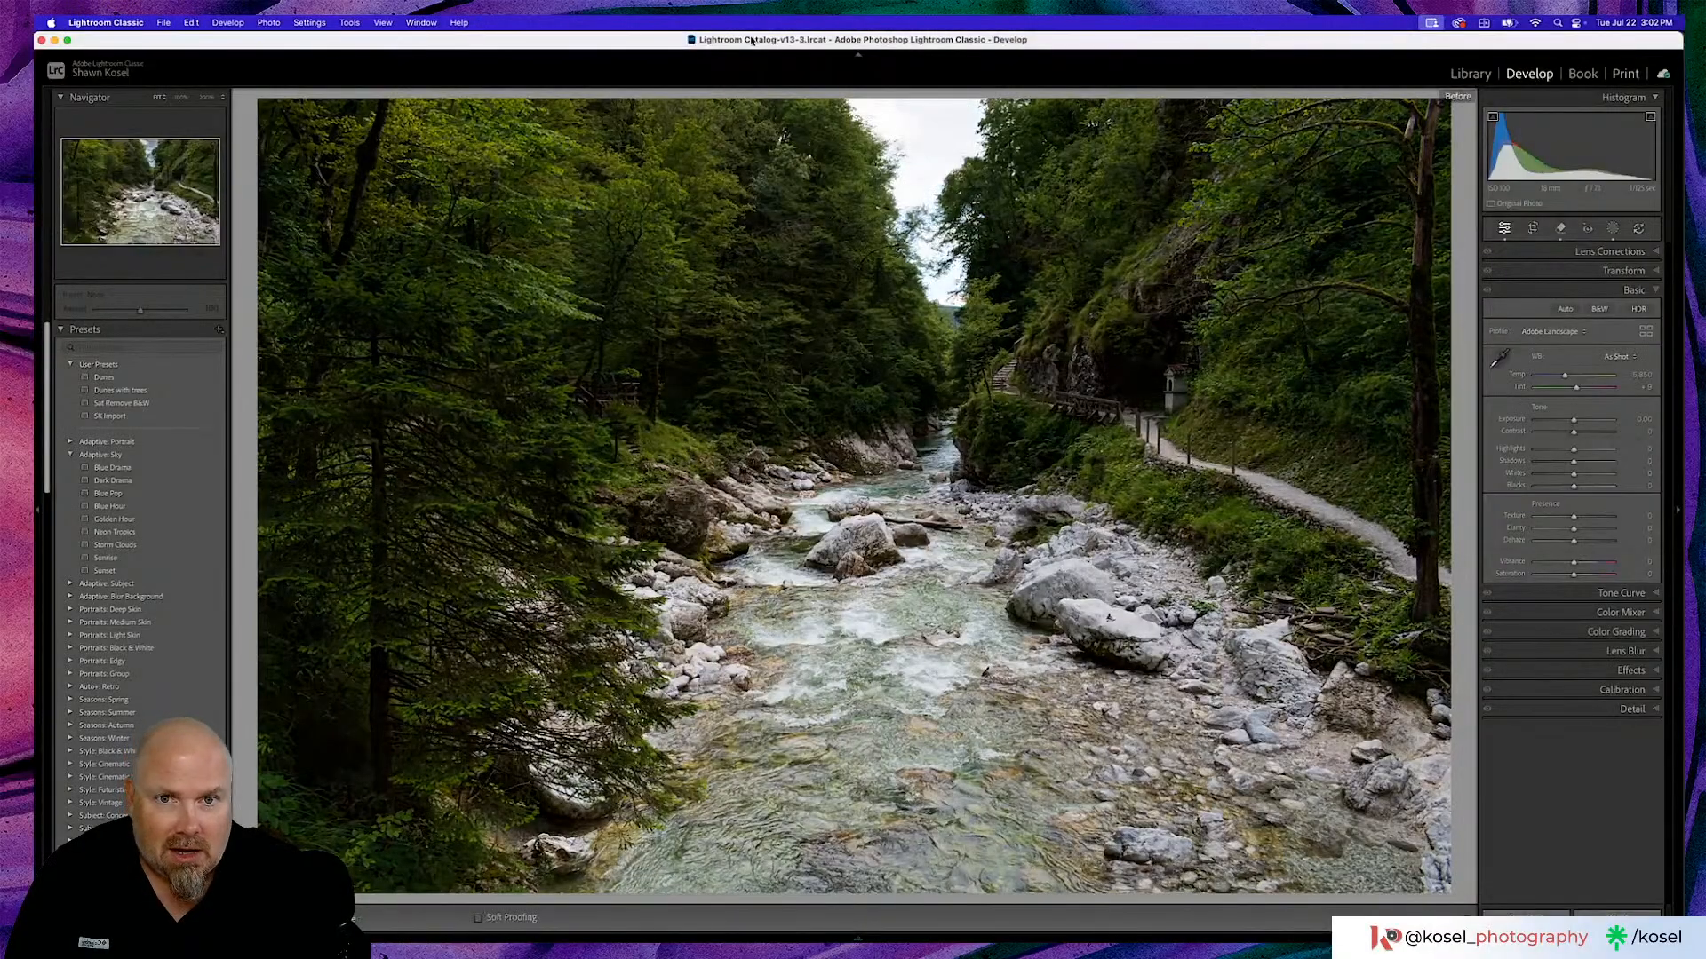
key(backslash)
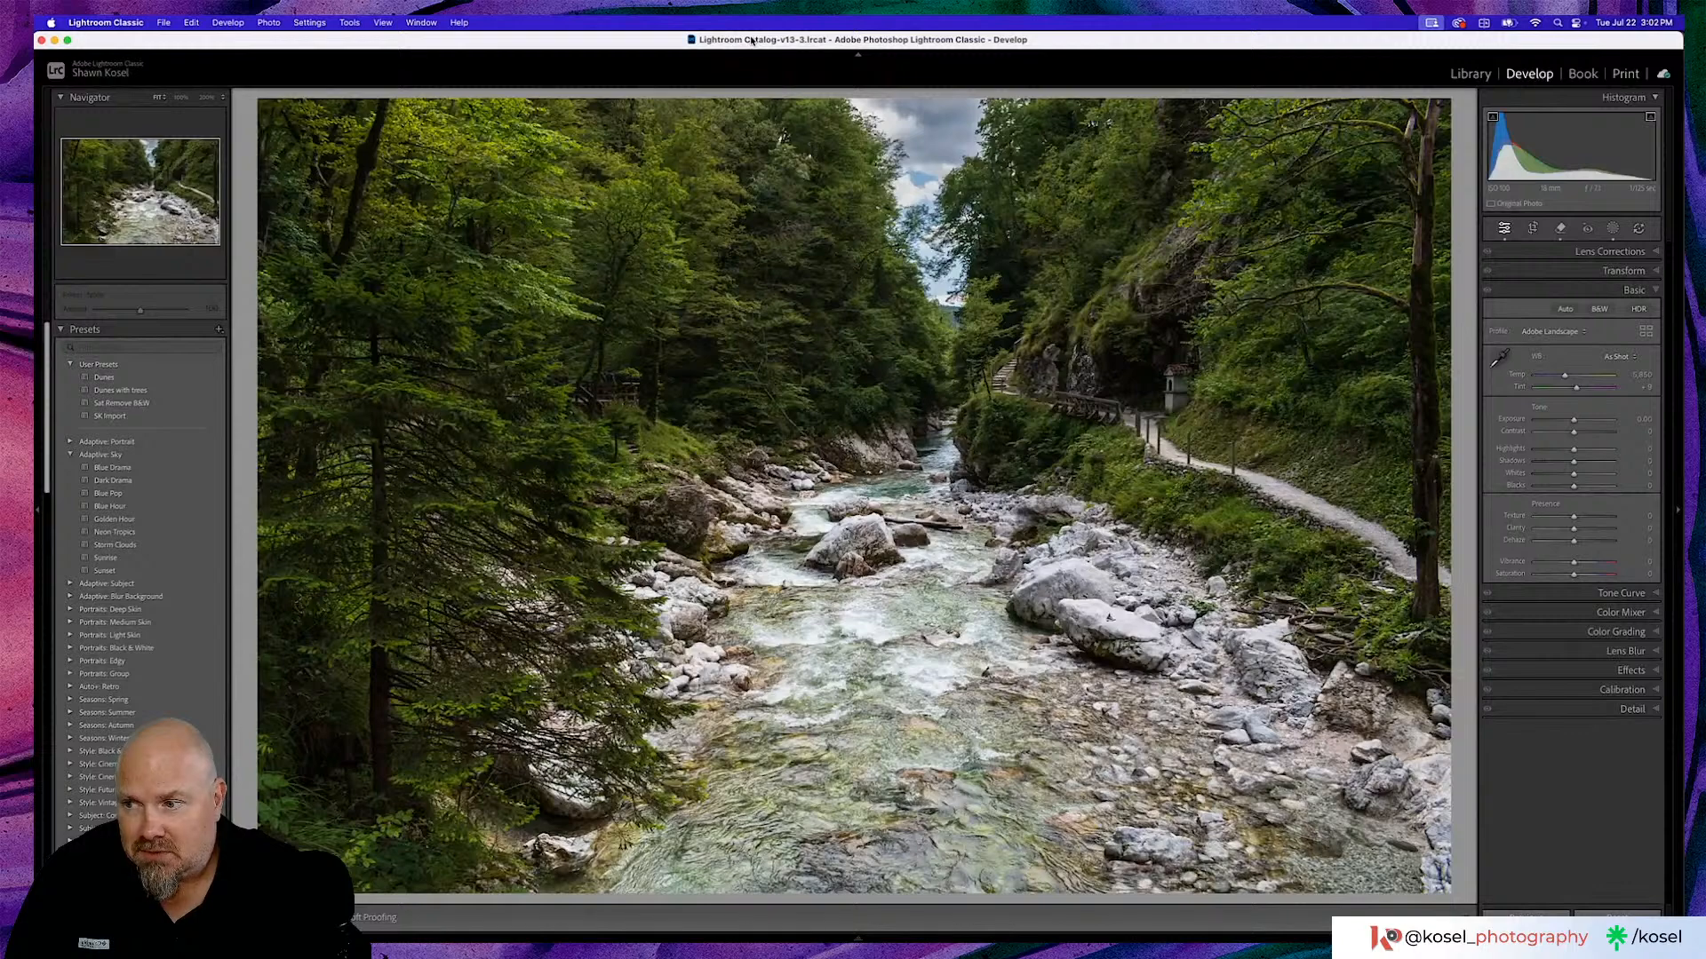
key(backslash)
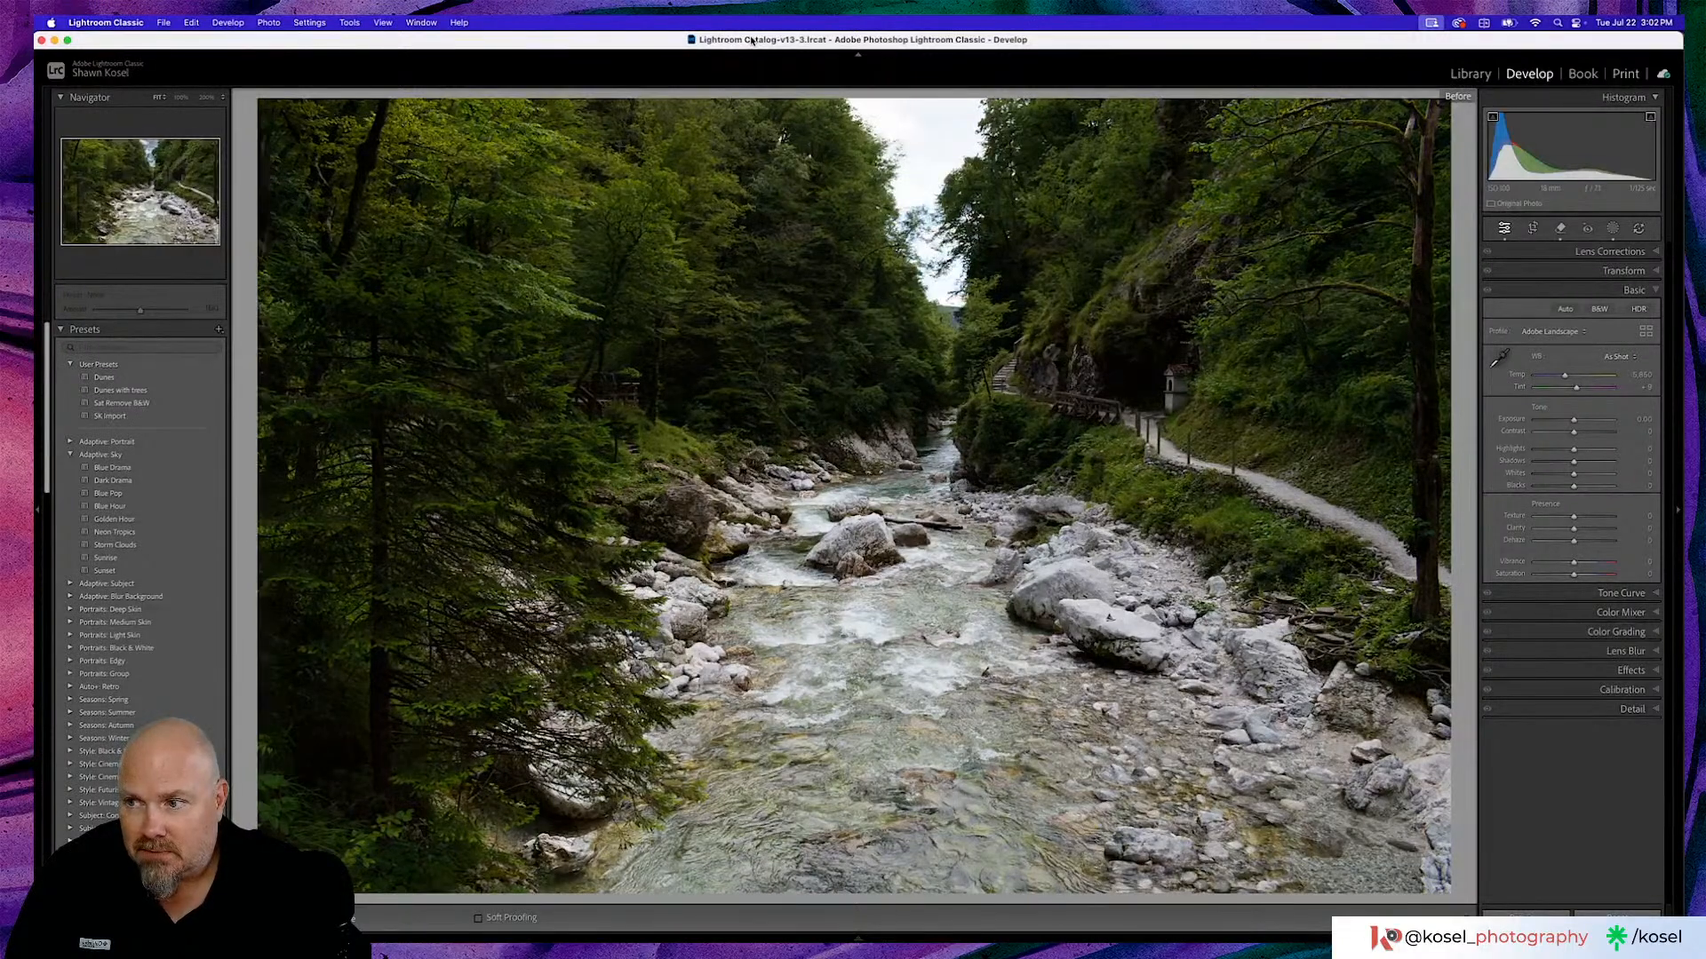
key(backslash)
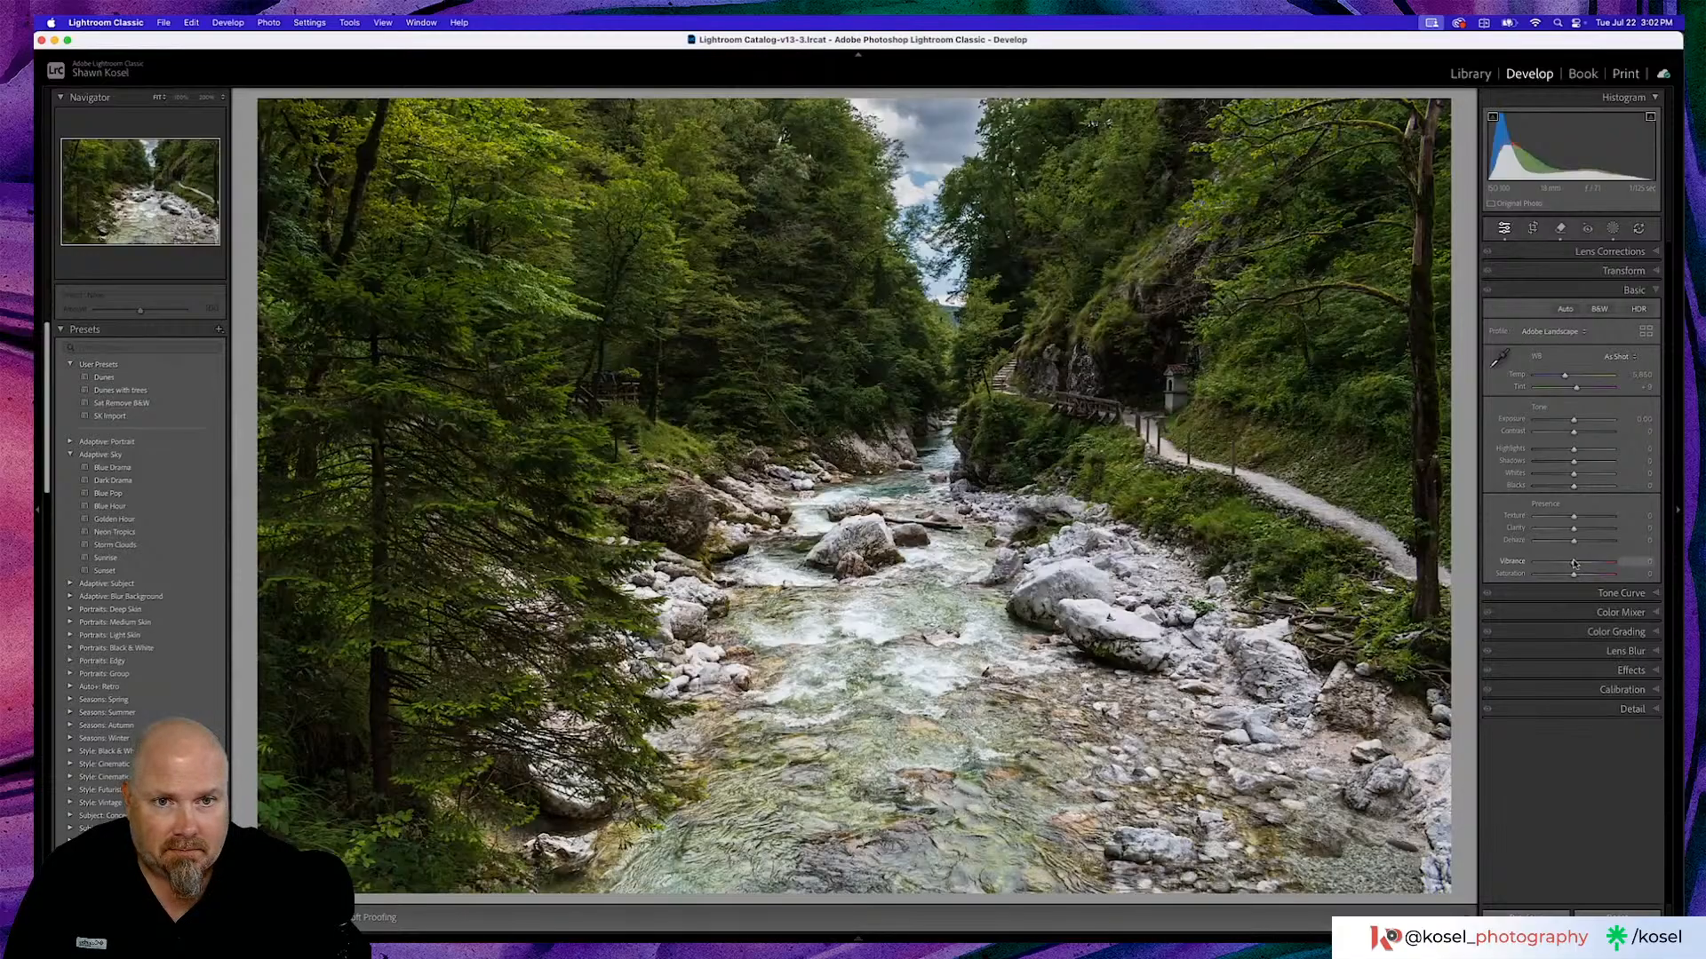
Raise the river photo's overall vibrance slightly and add a faint dark post-crop vignette.
drag(1573, 563, 1577, 563)
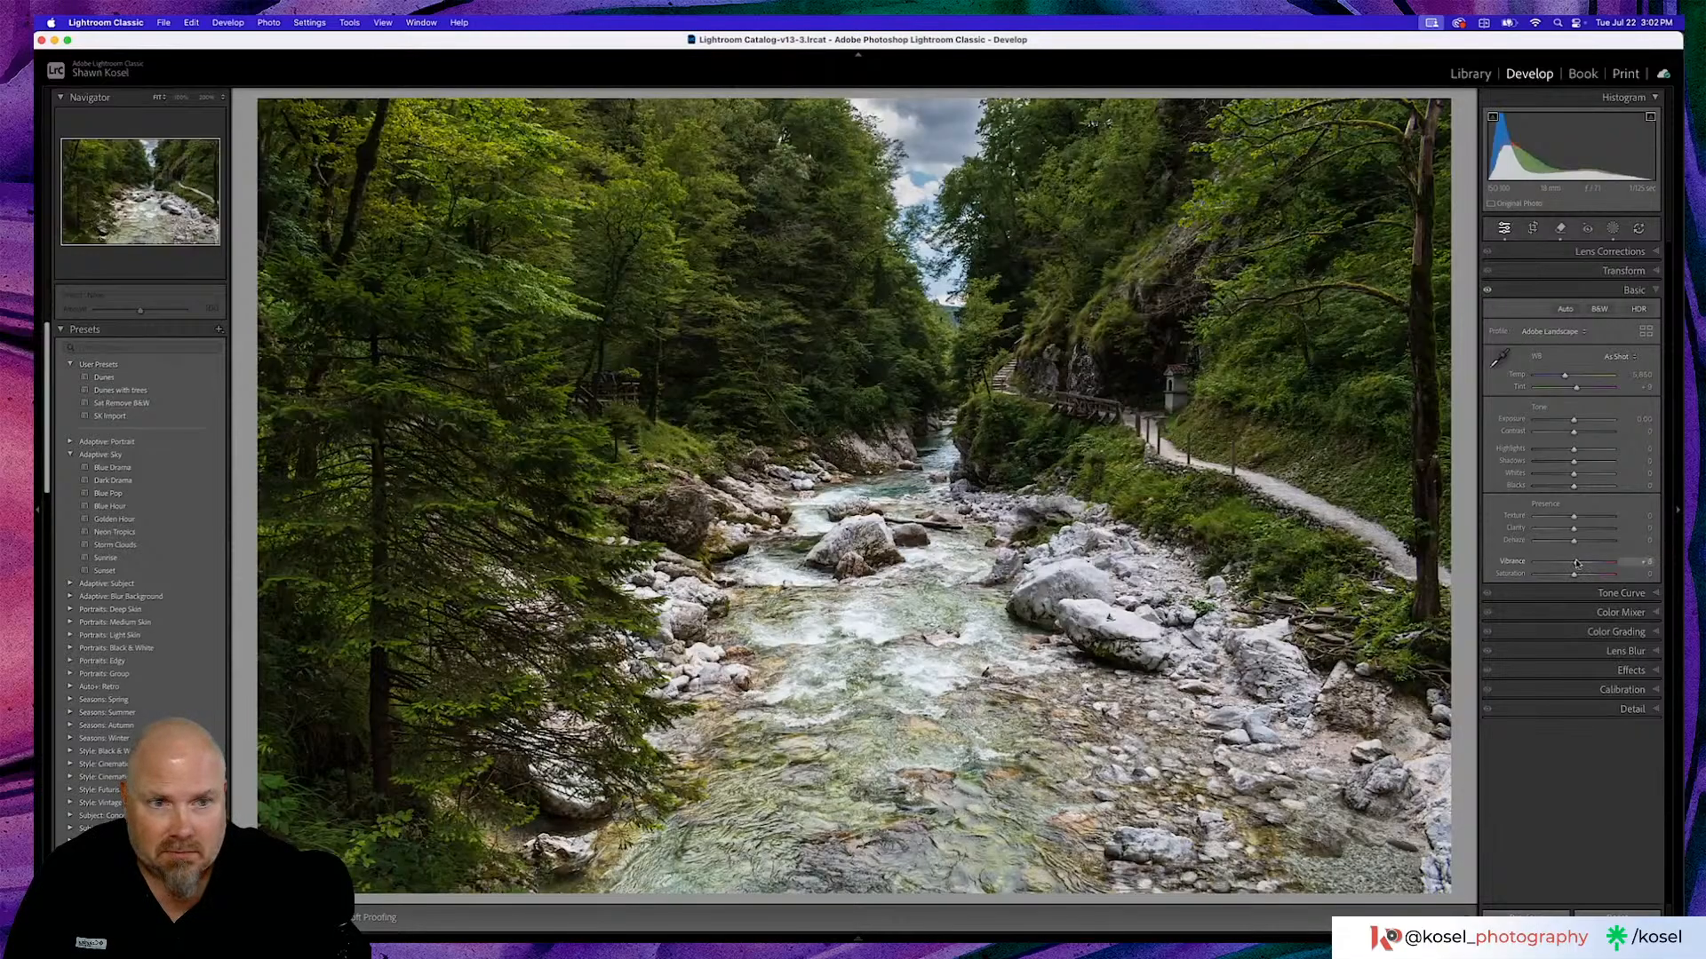
click(1631, 670)
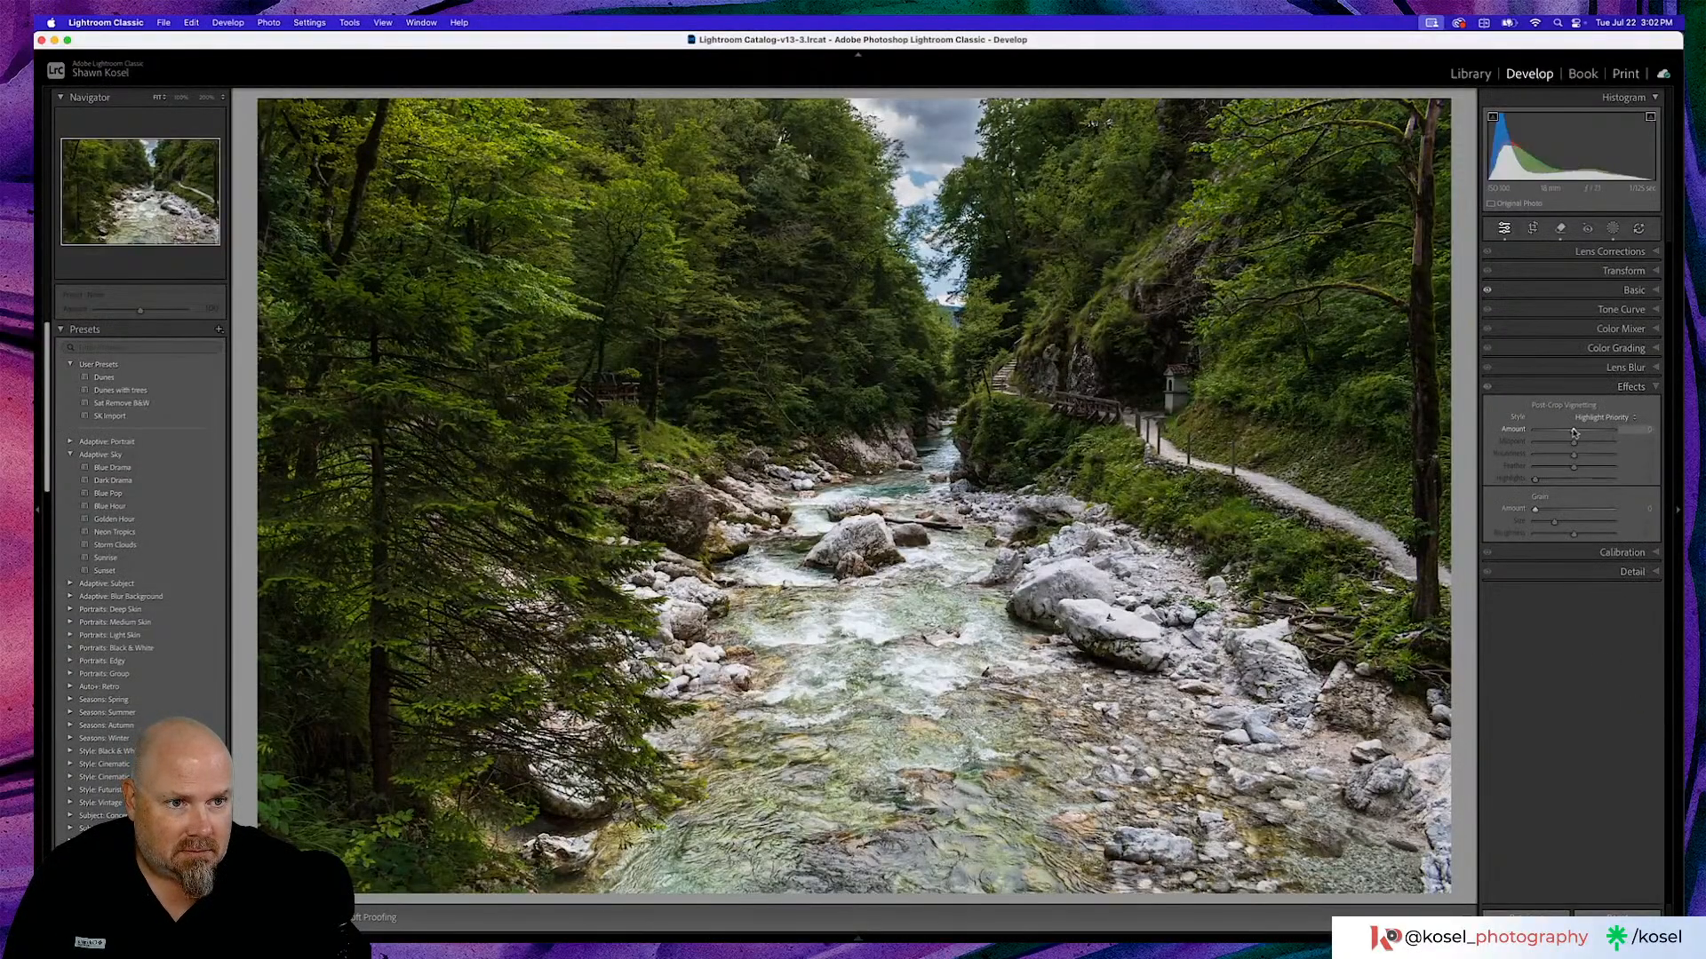
drag(1574, 433, 1570, 432)
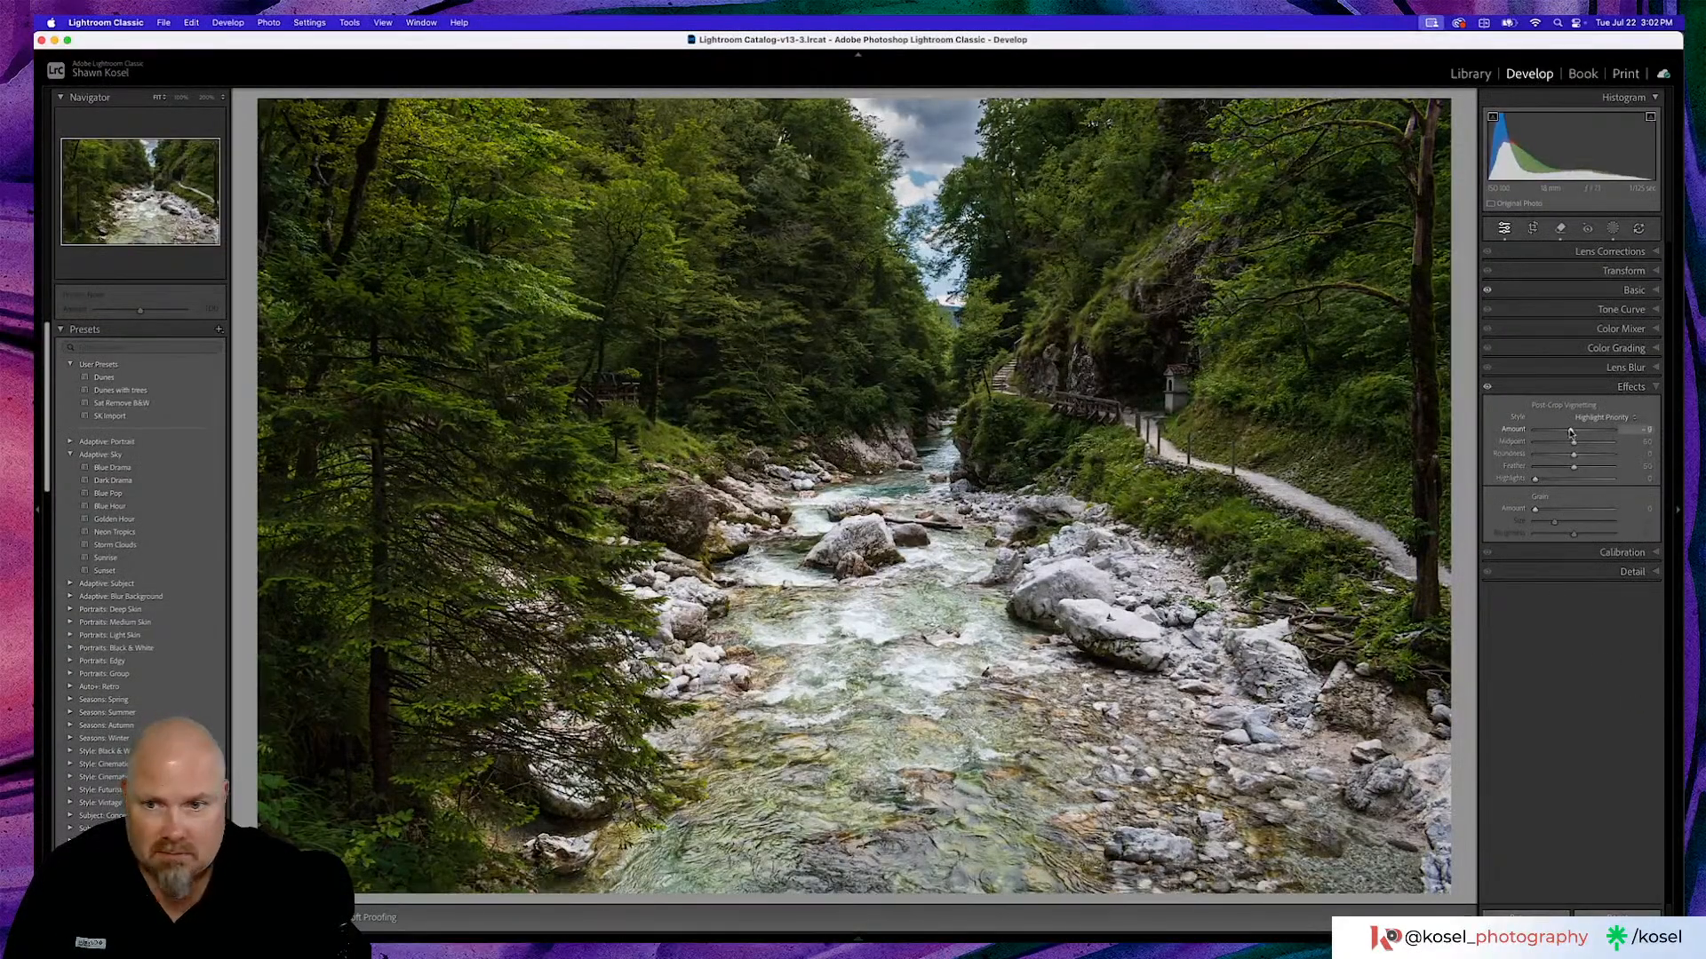
Sharpen the river photo with an amount of 63 and masking of 97.
click(1626, 571)
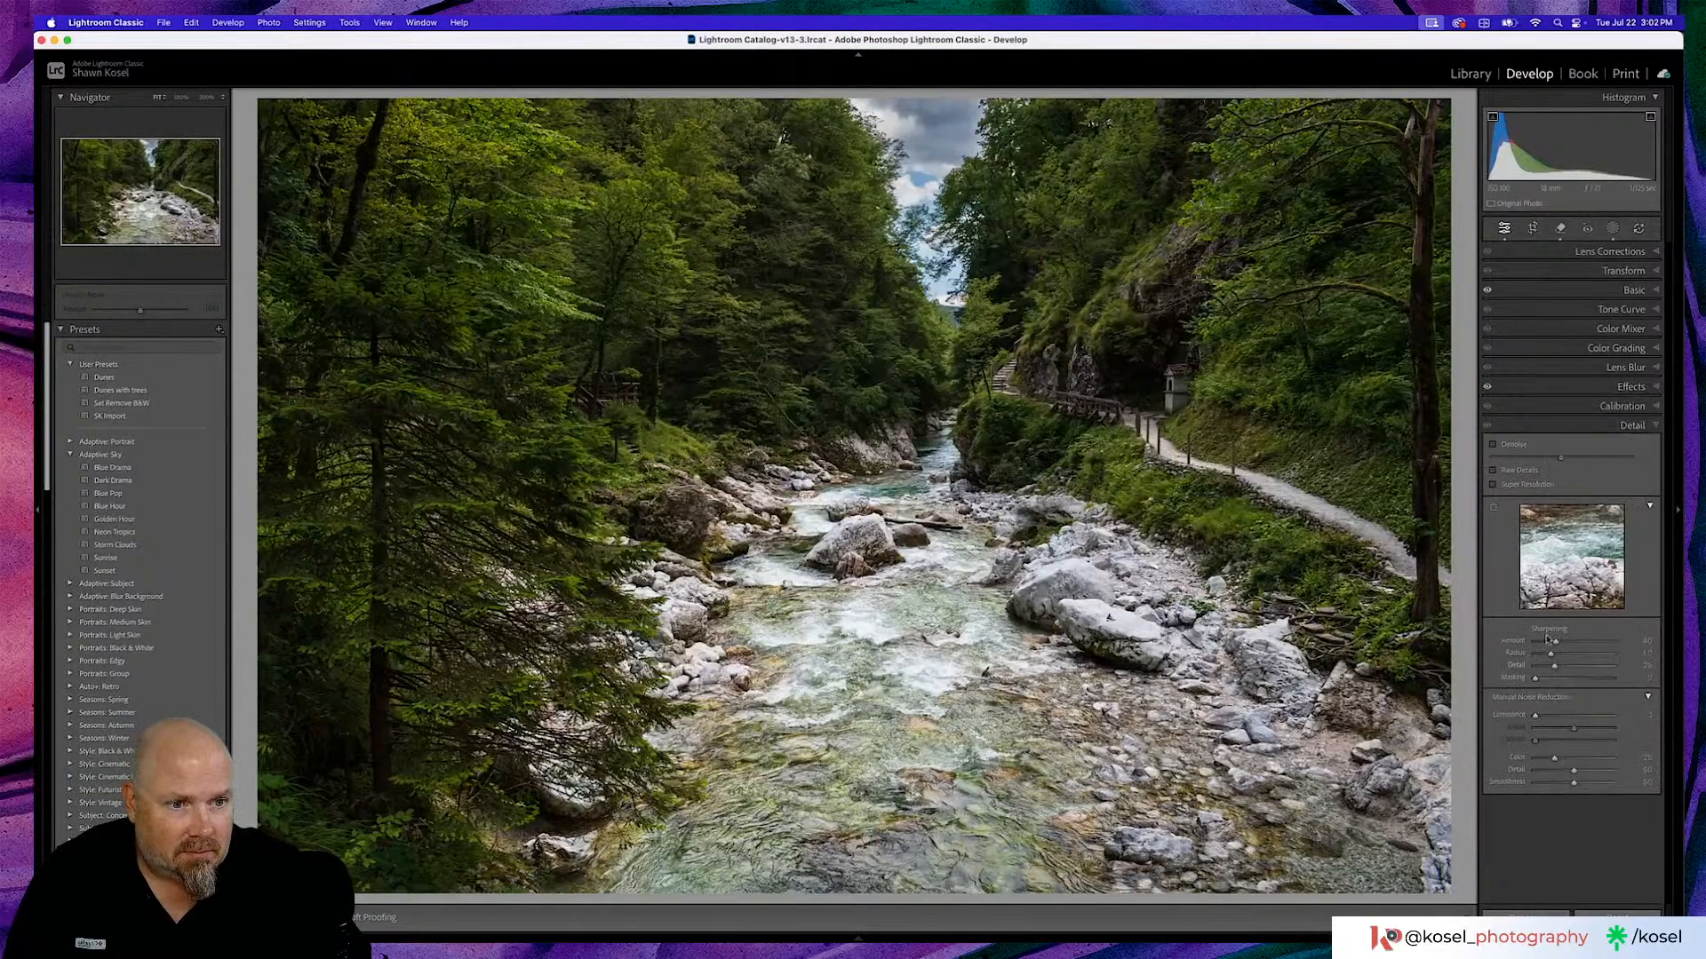
drag(1553, 641, 1613, 682)
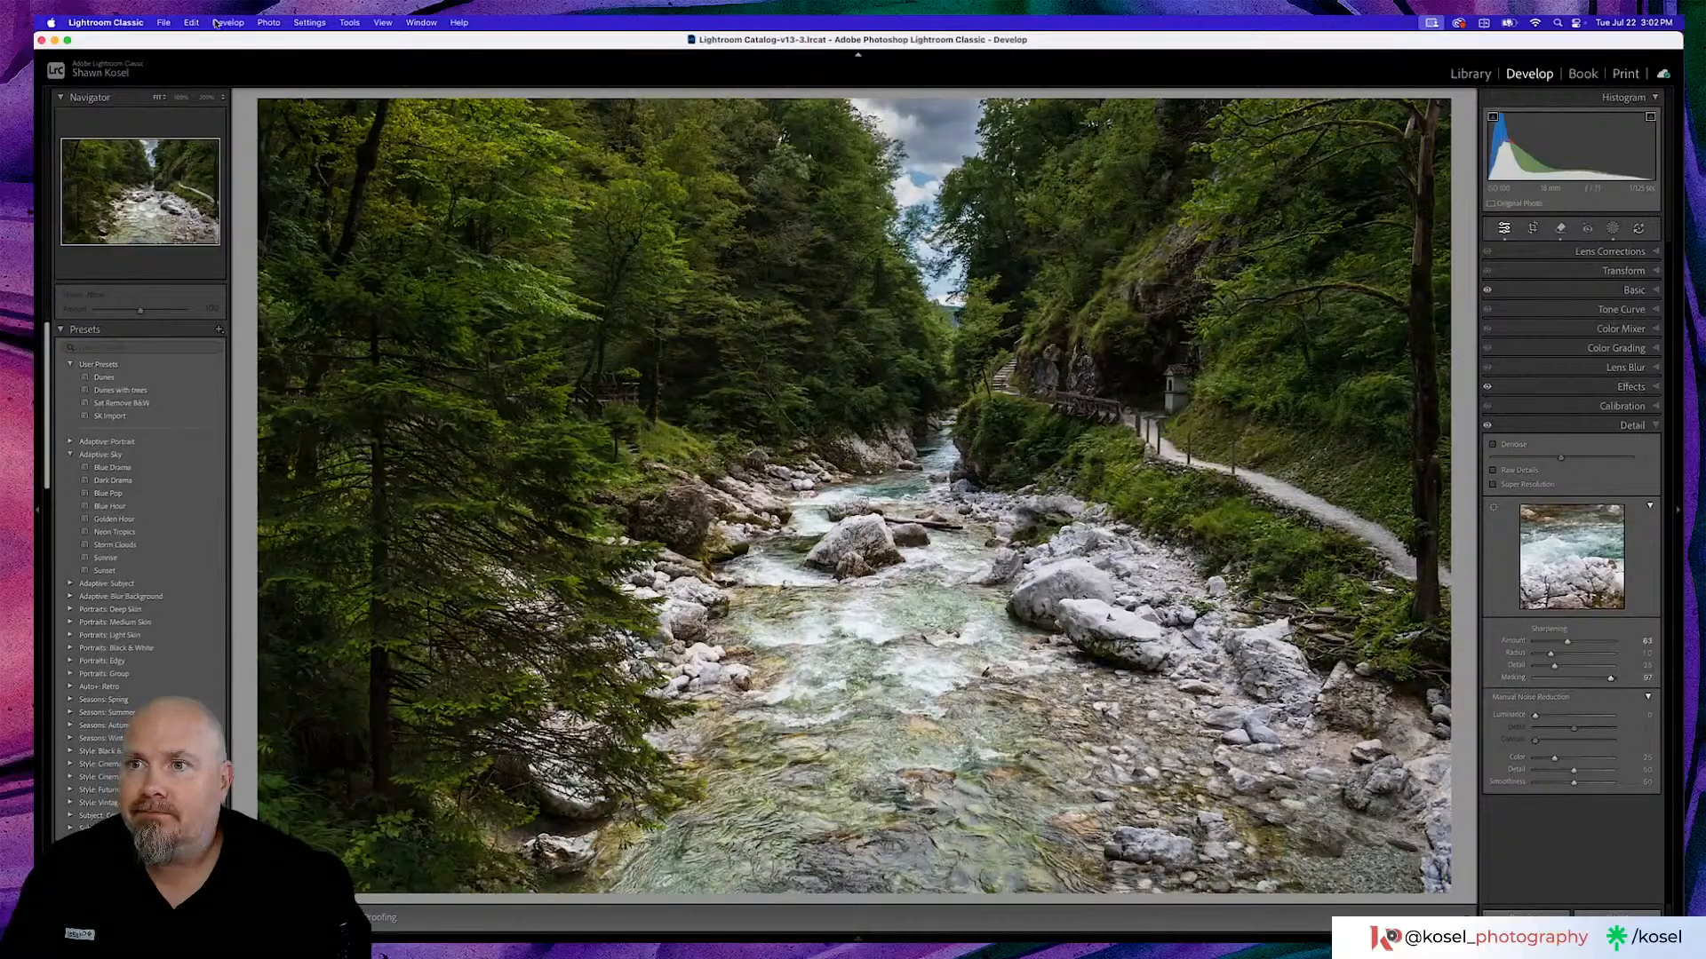
click(67, 40)
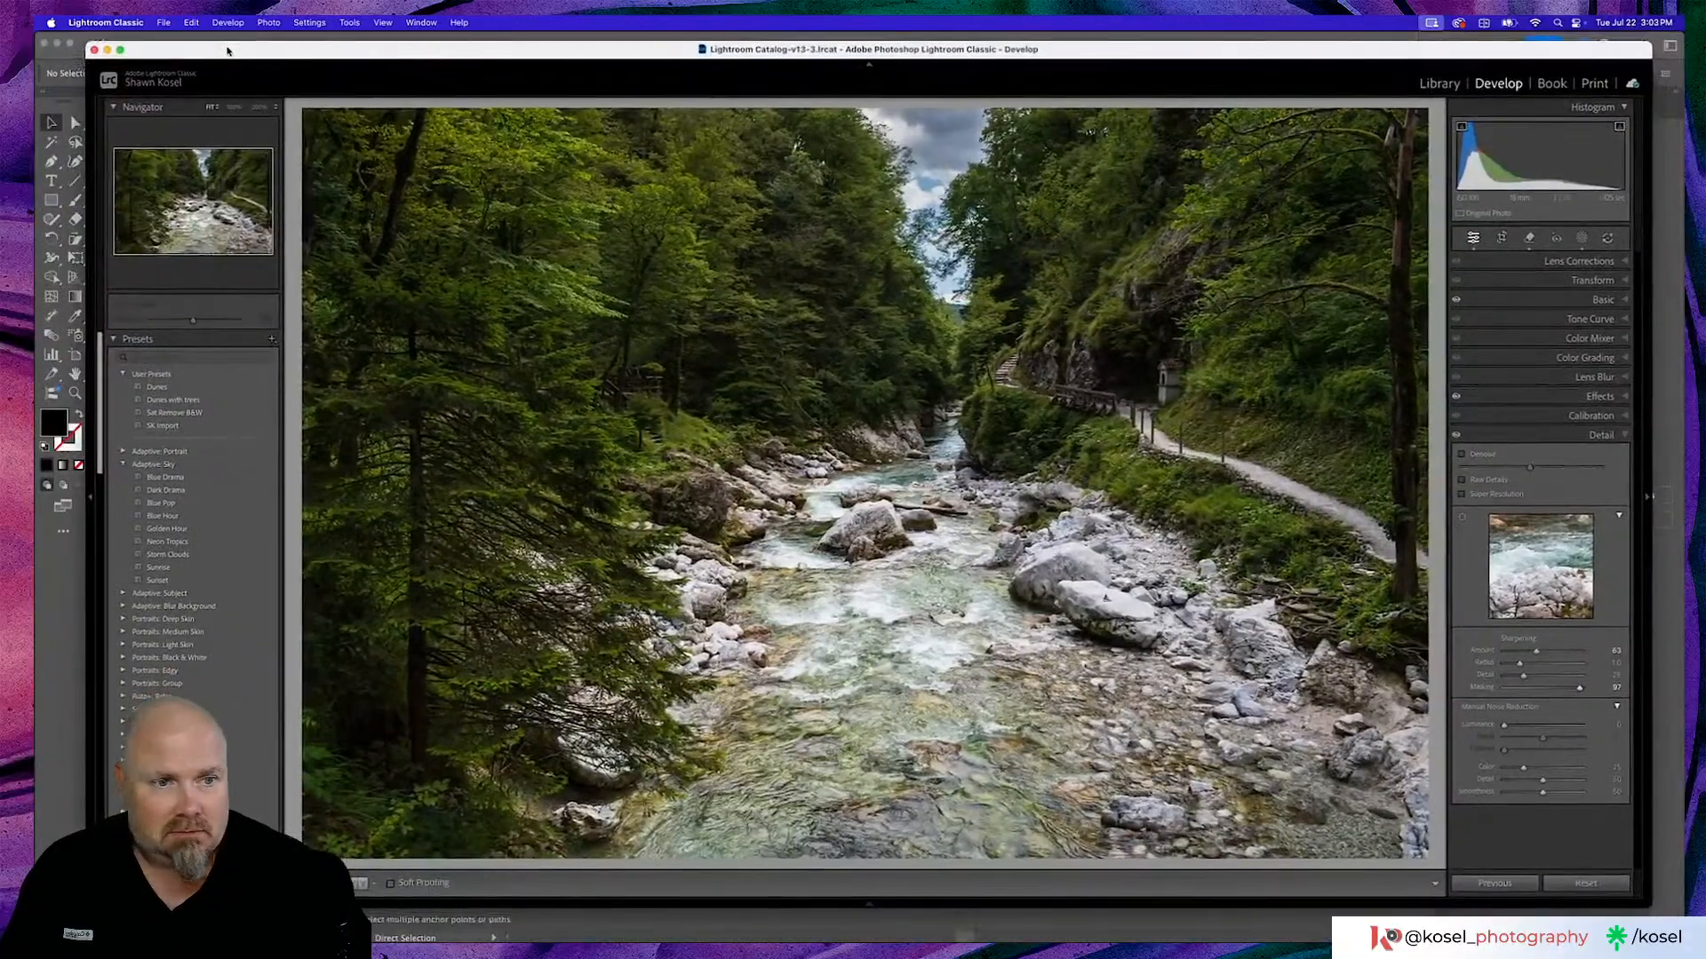
drag(227, 50, 223, 55)
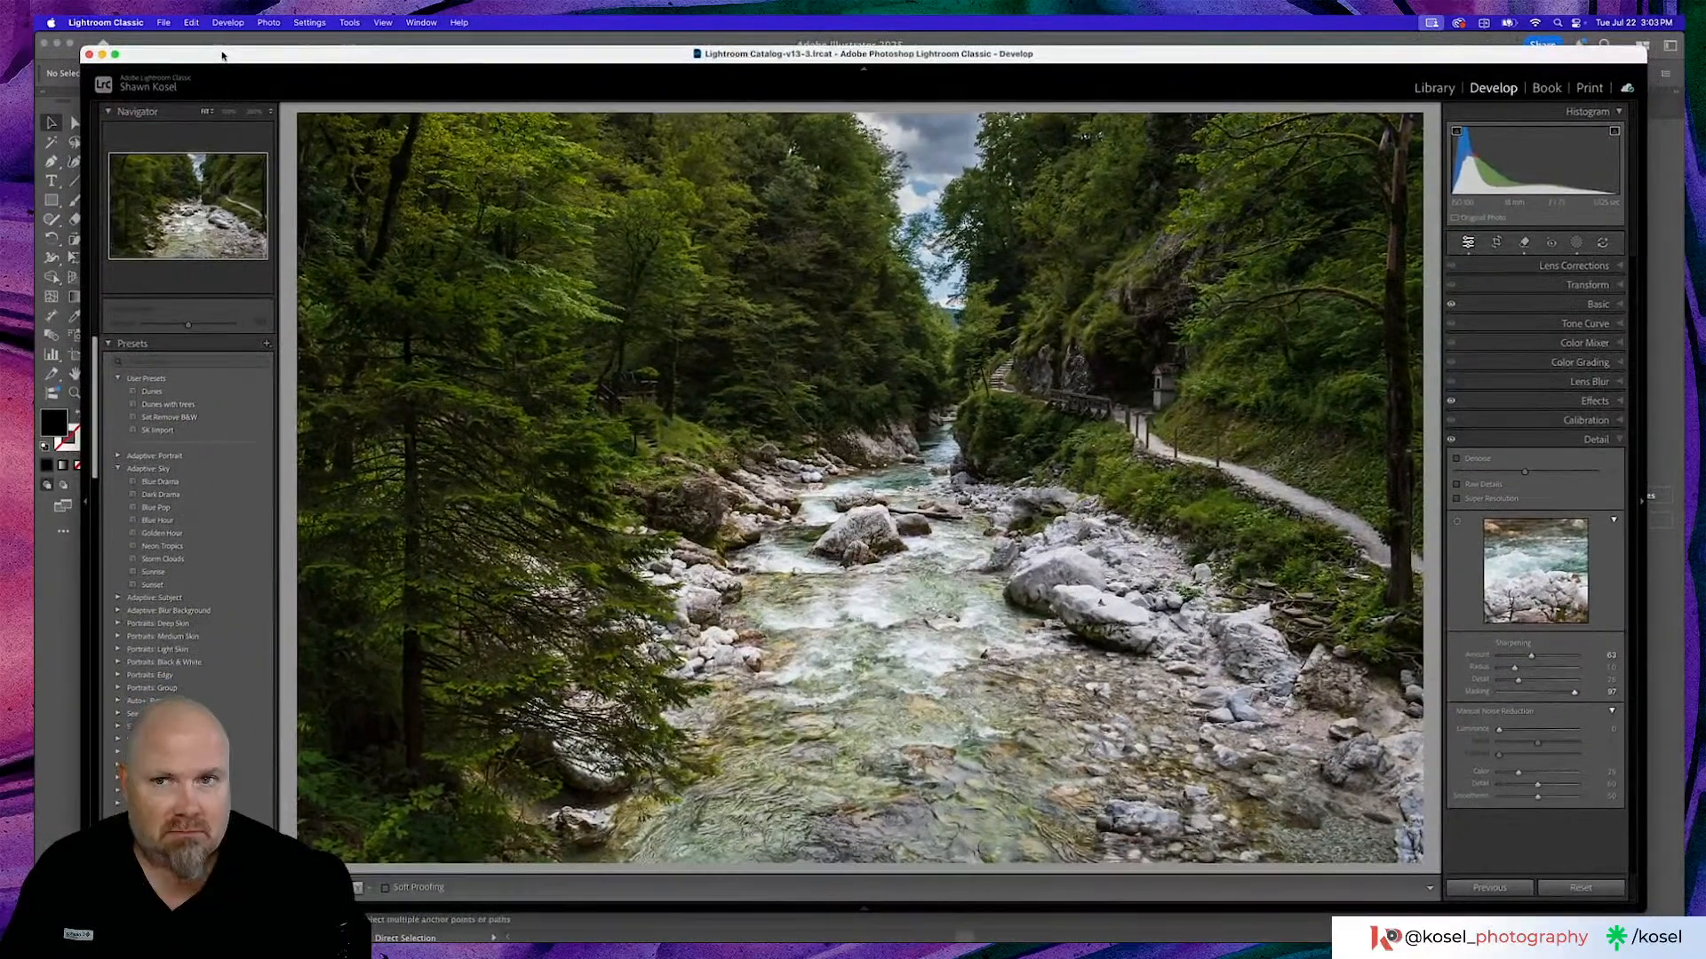
double_click(223, 55)
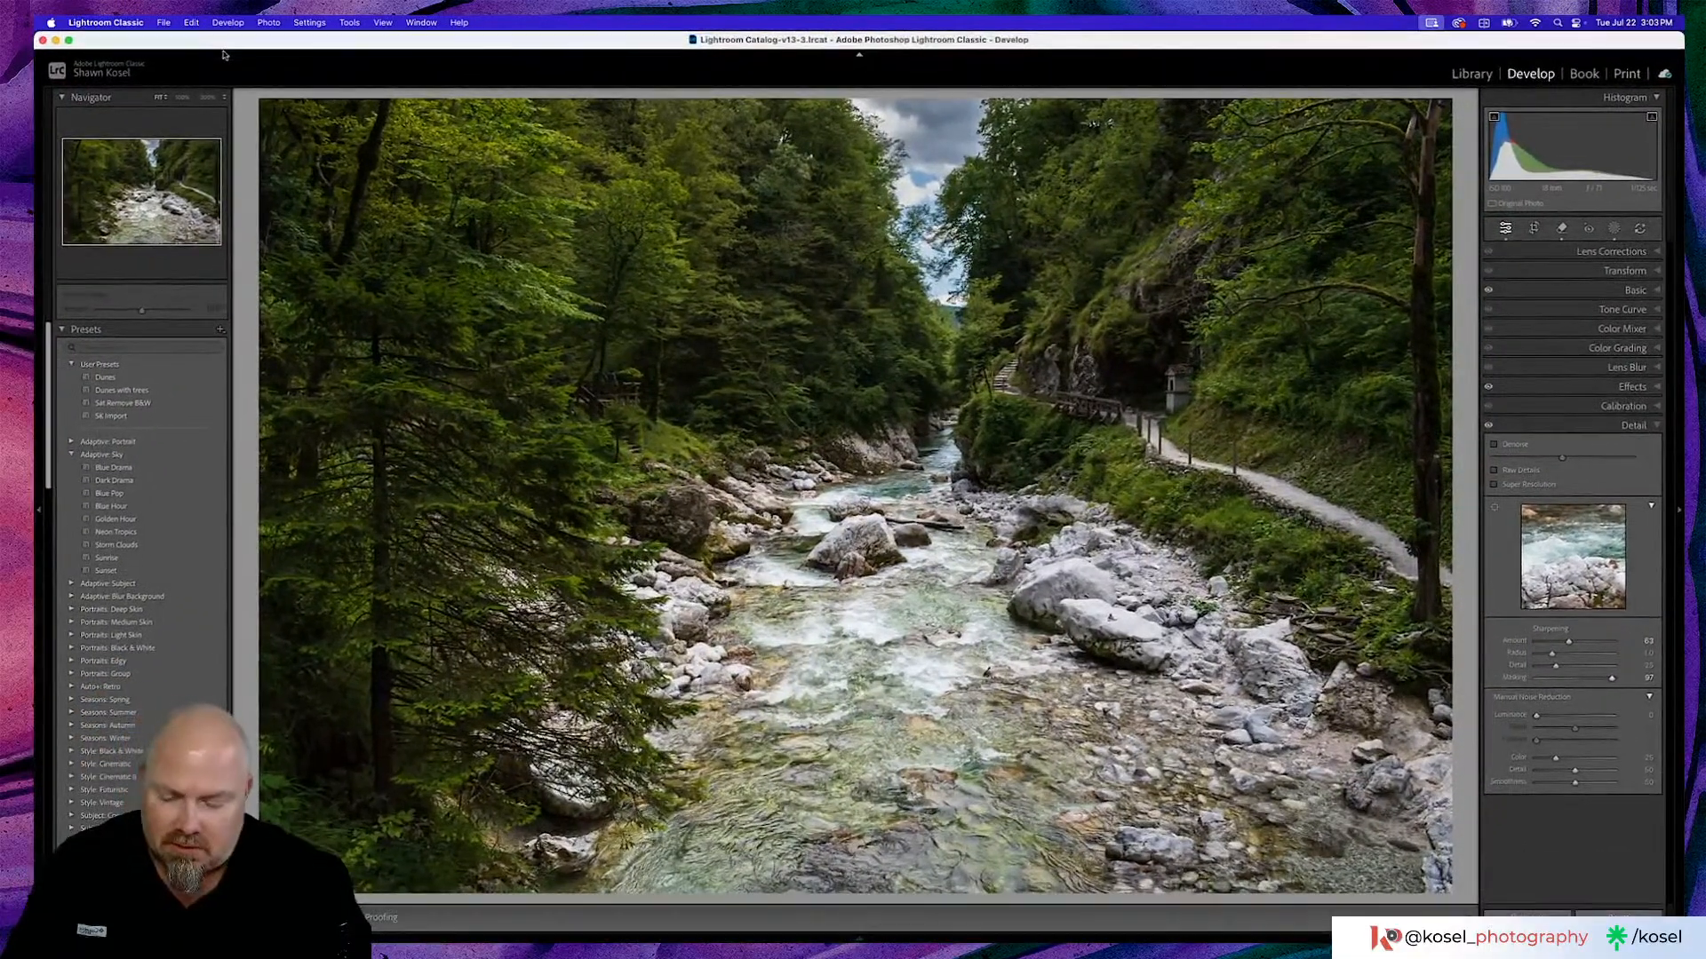
Switch to Illustrator, bring the Cow crossing sign artwork into view and activate the Direct Selection tool.
key(super+Tab)
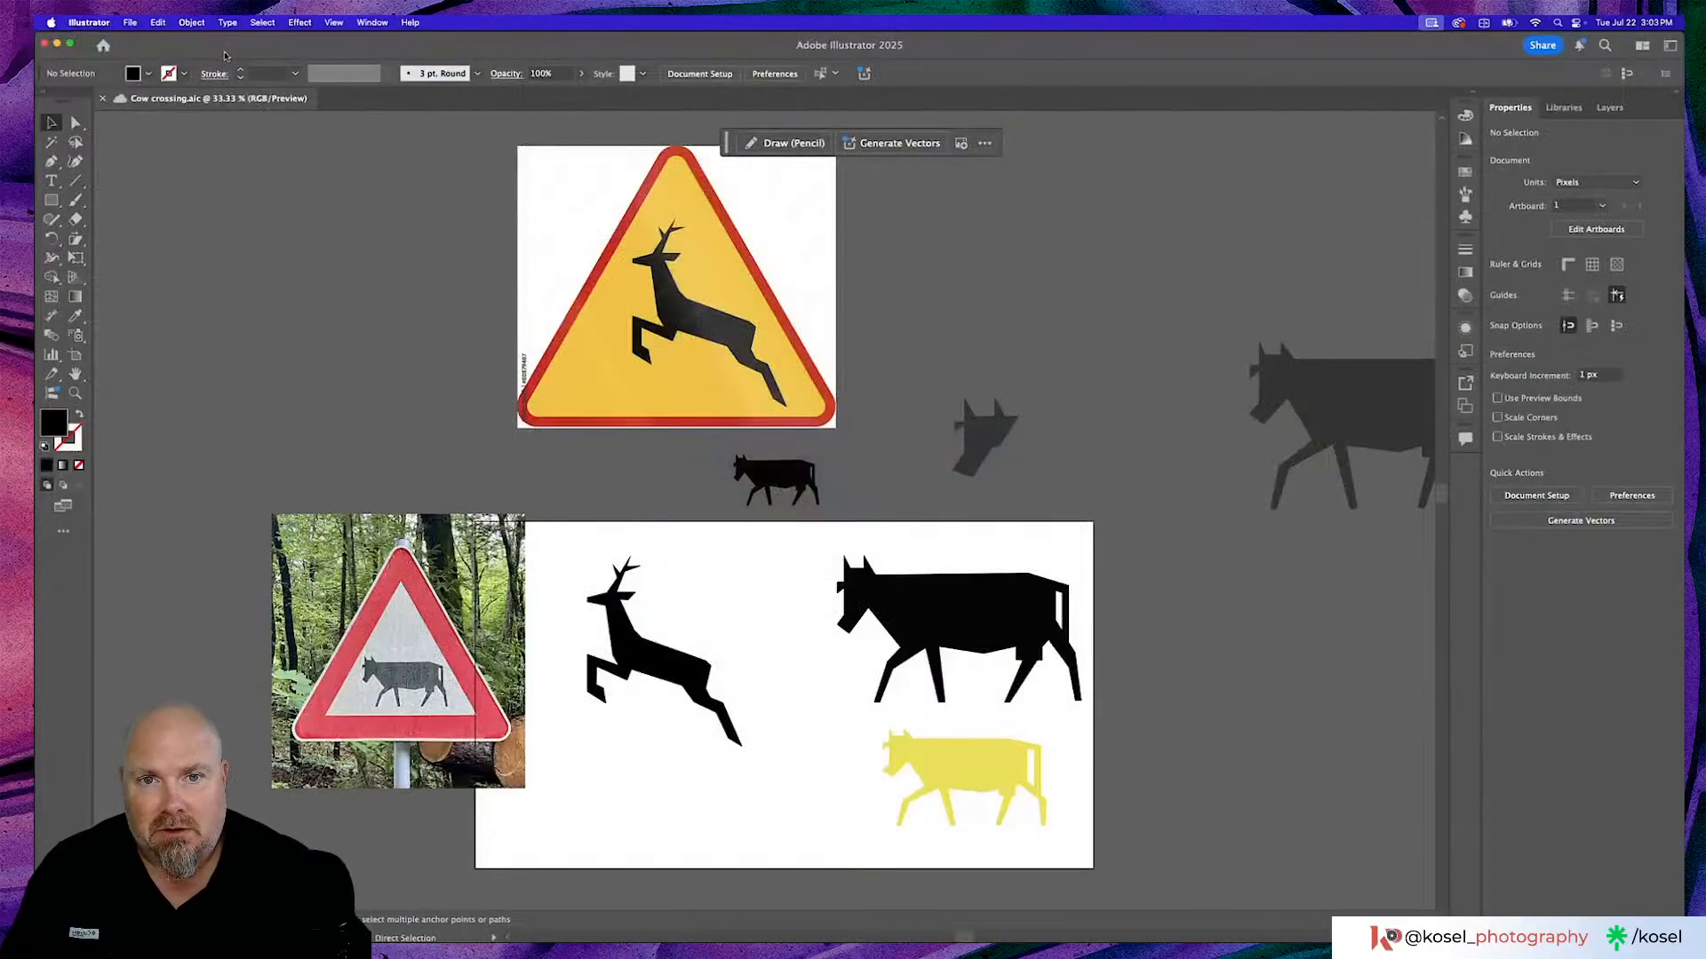
scroll(156, 167, right, 5)
scroll(156, 167, down, 2)
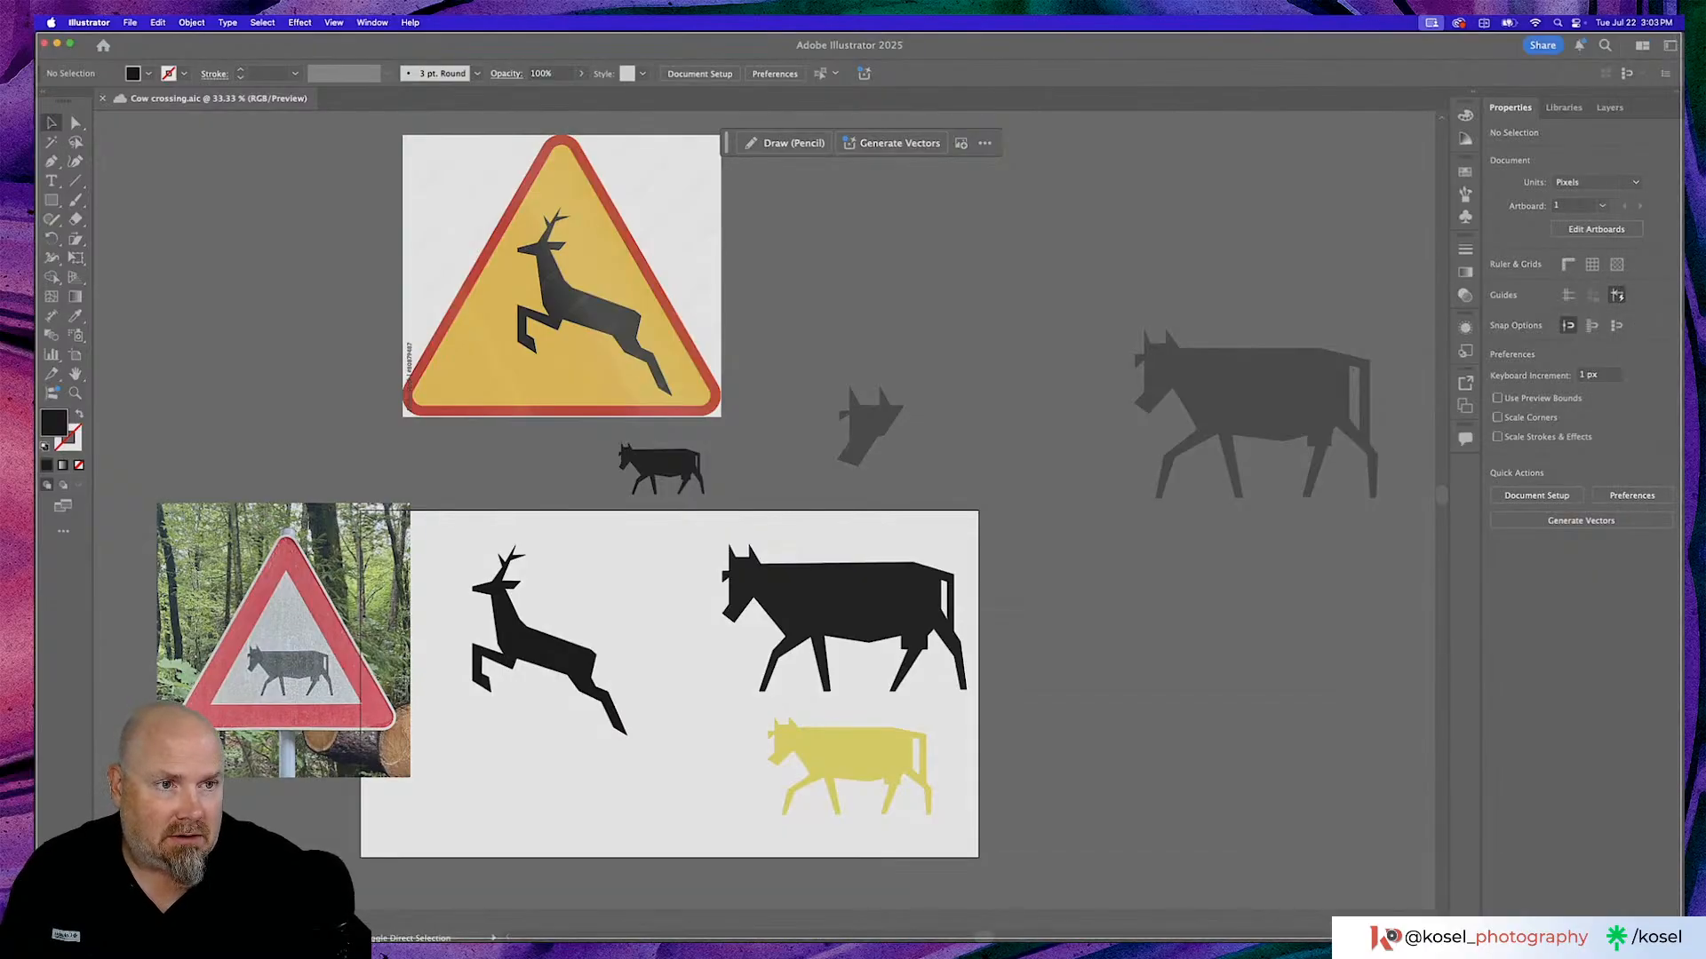
click(462, 75)
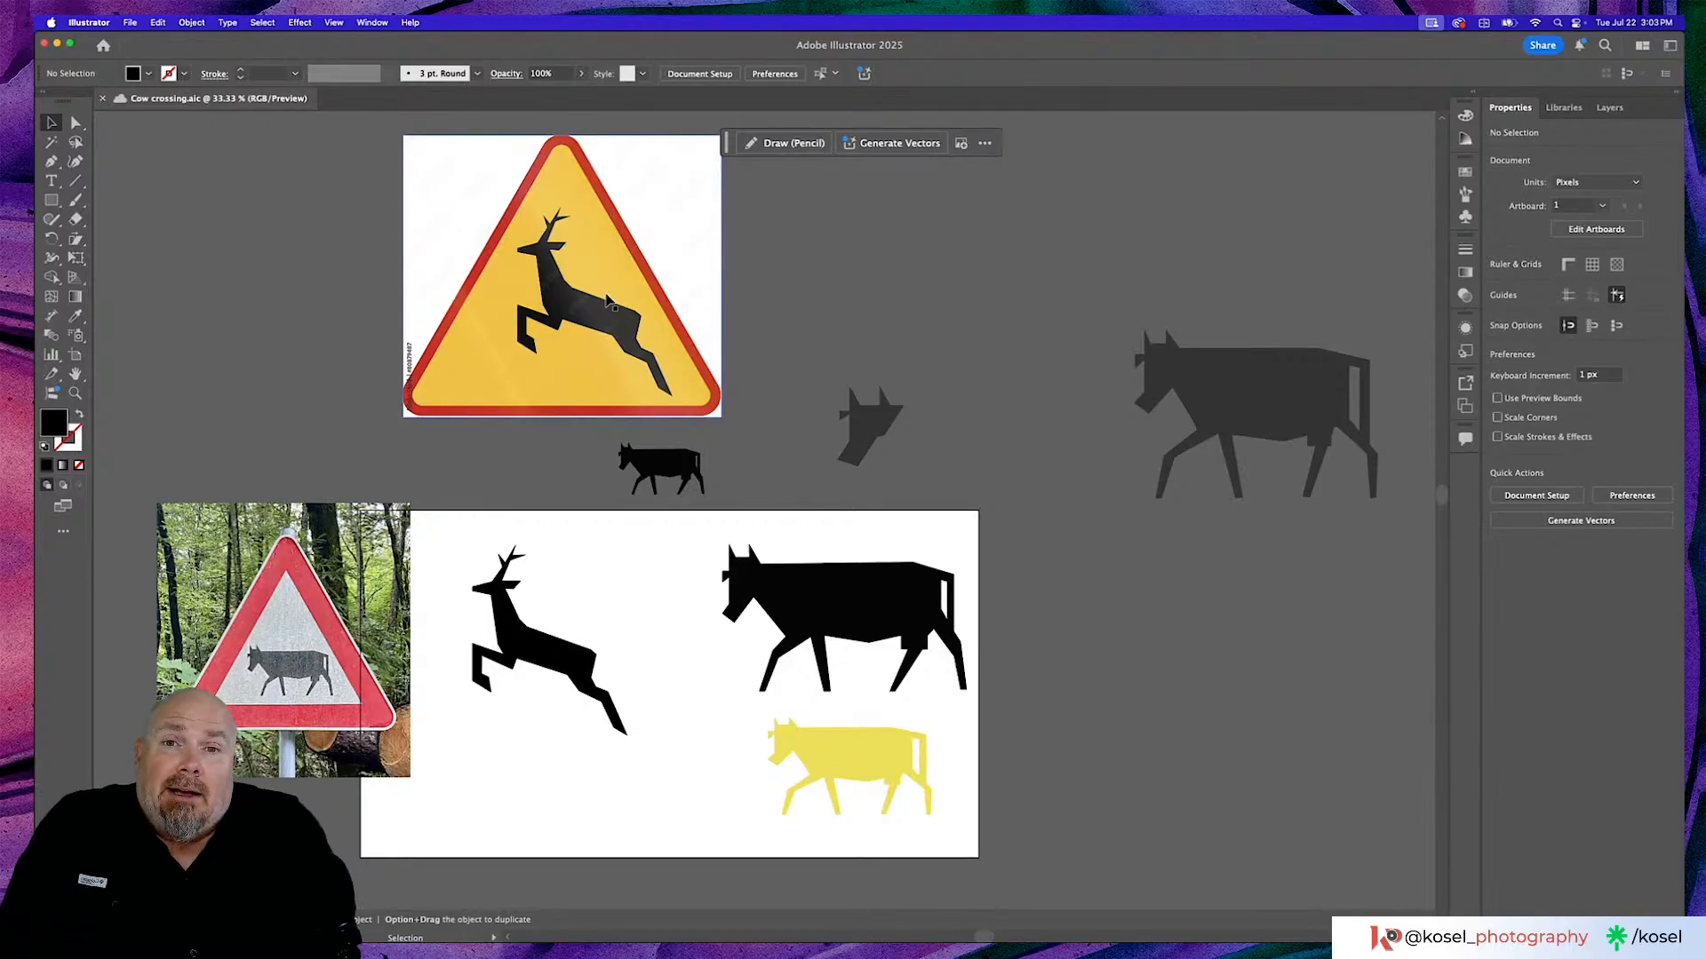
key(a)
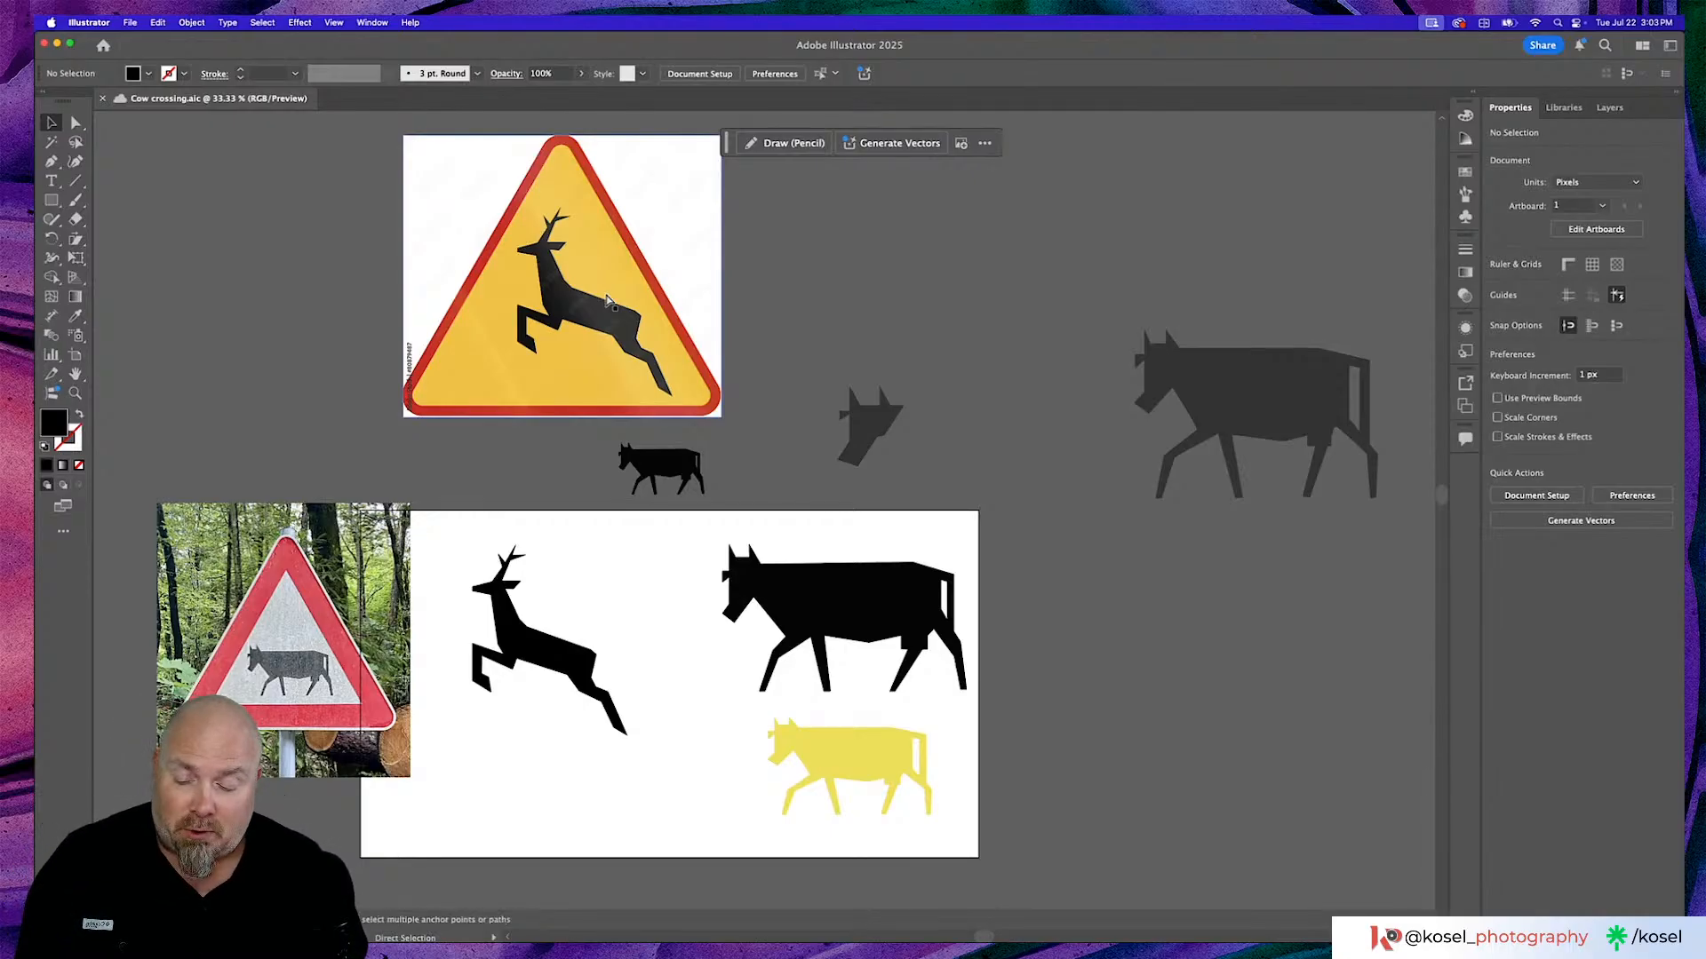